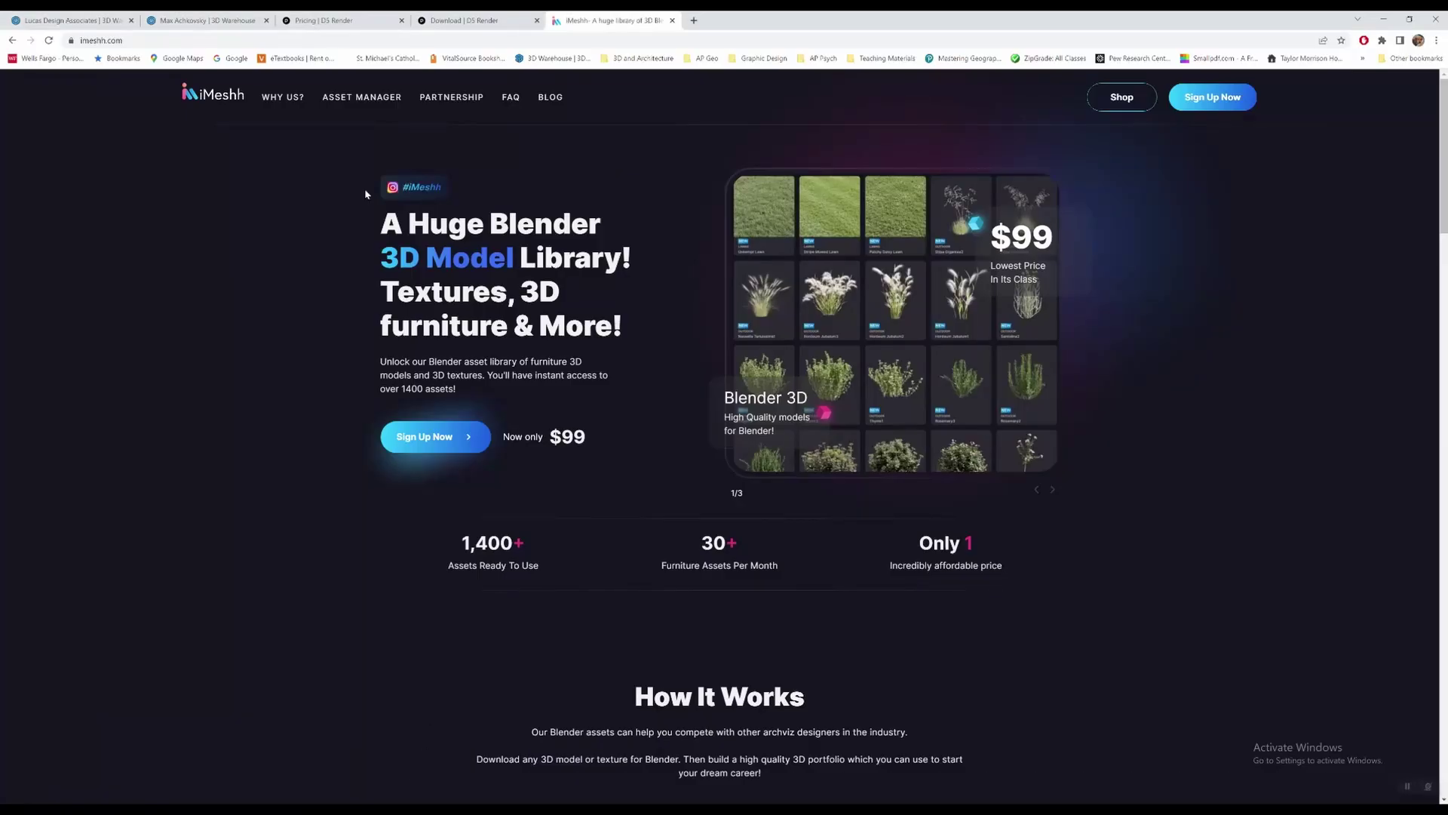
View the D5 Render download page and its list of available converters
click(468, 20)
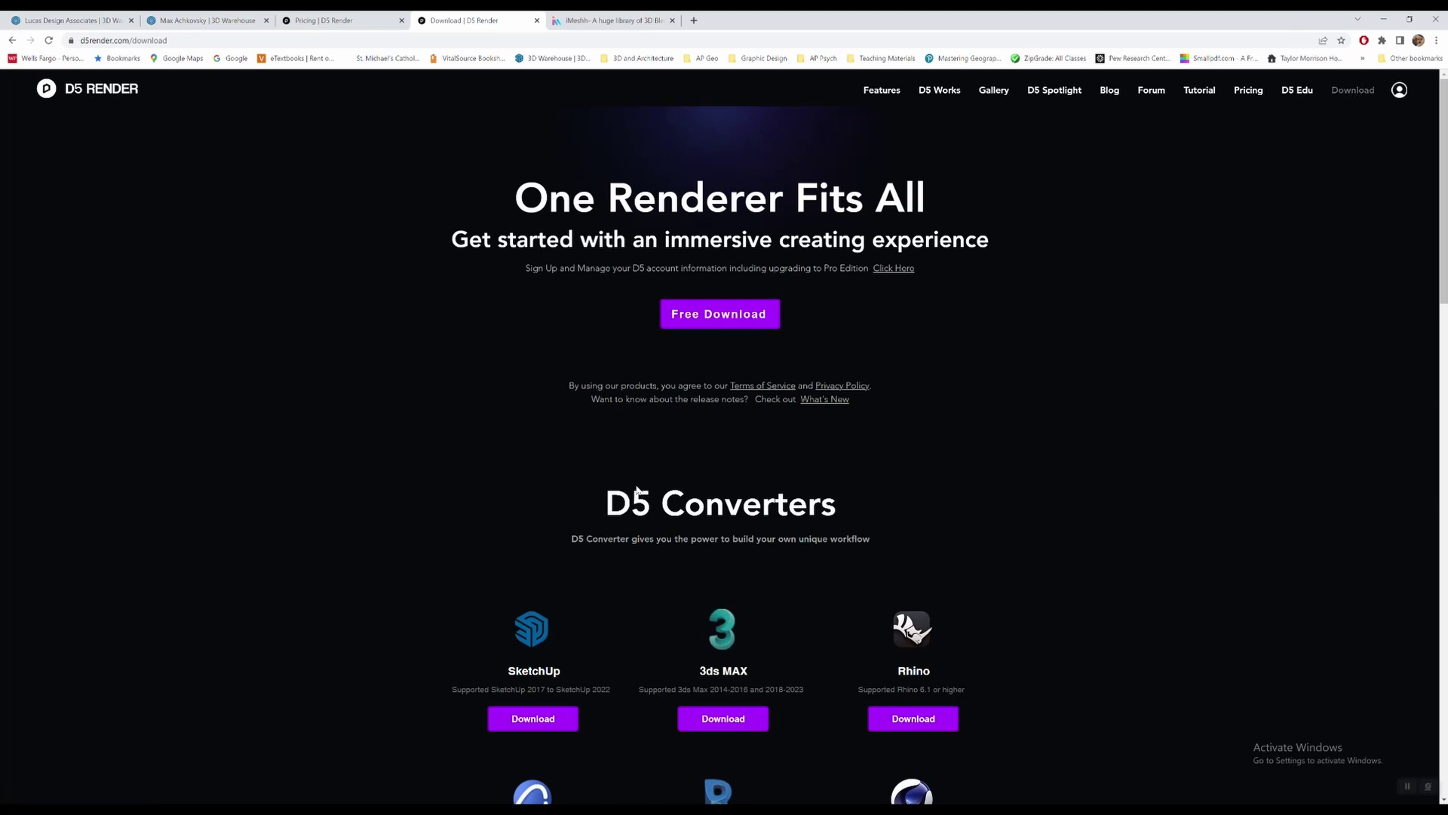
triple_click(850, 522)
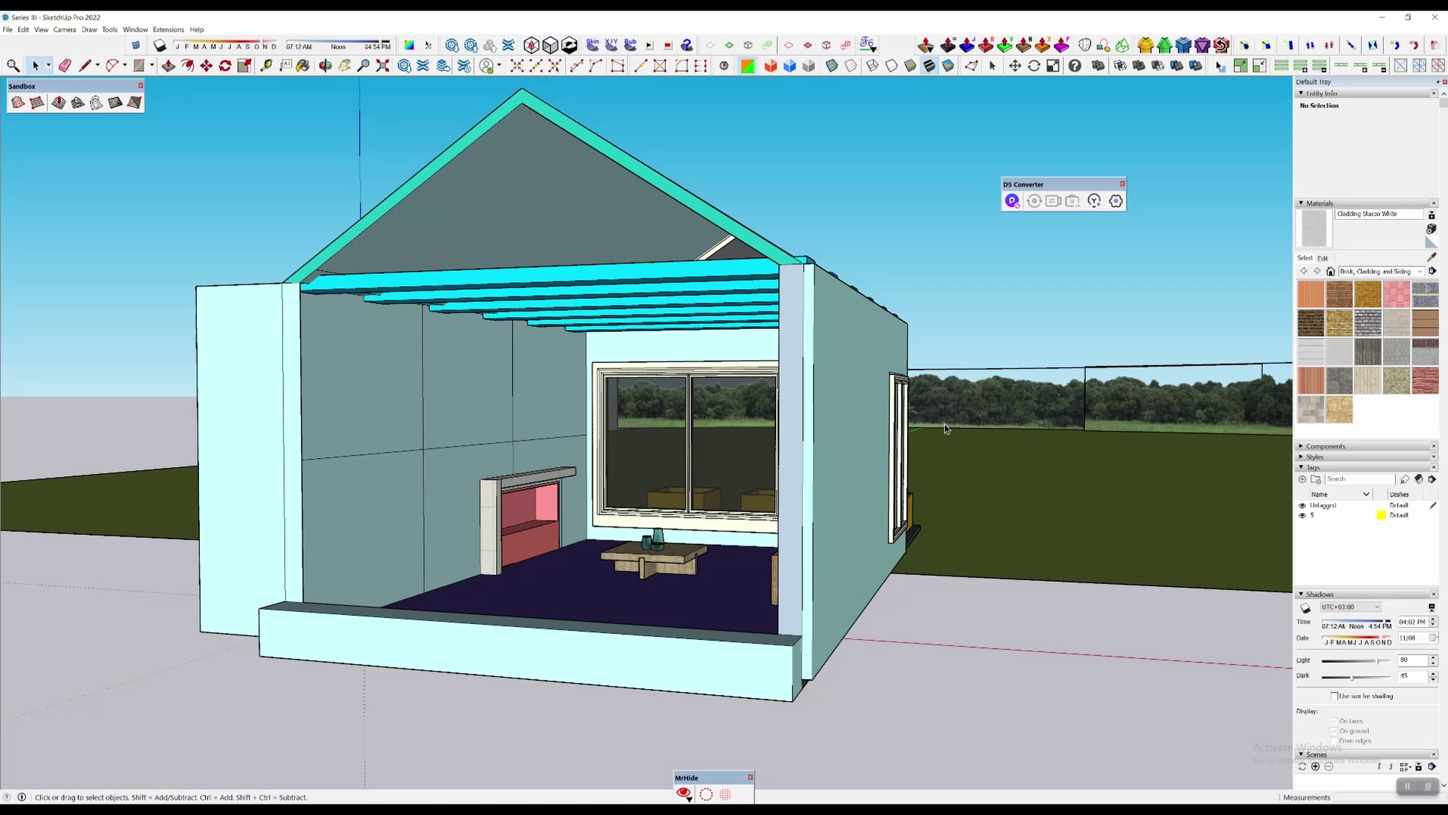
Switch to SketchUp and examine the room's rear window, side window and ceiling beams, selecting each in turn
mouse_move(954, 454)
middle_down()
mouse_move(824, 462)
mouse_move(947, 436)
middle_up()
scroll(781, 476, up, 5)
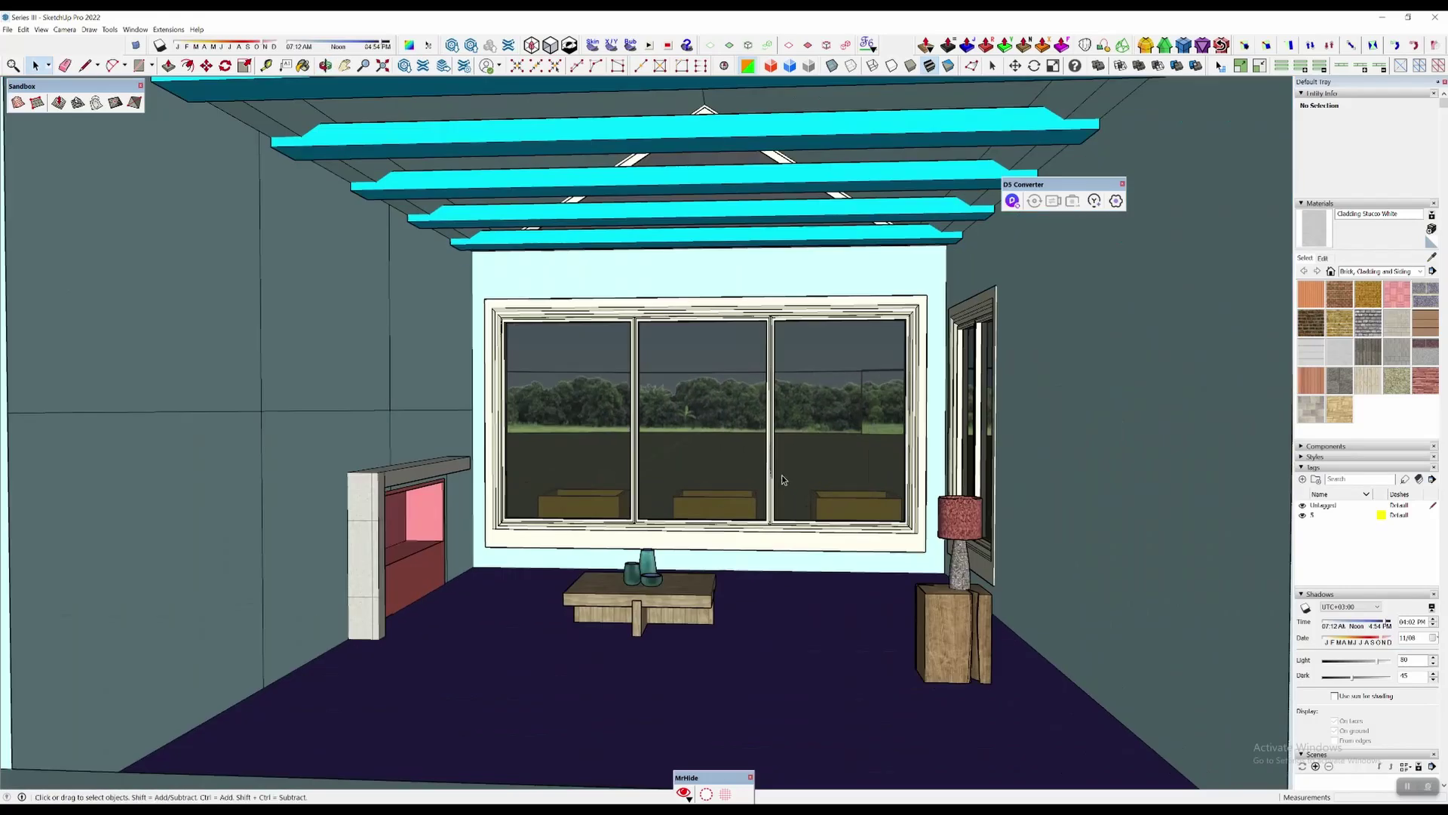
shift+middle_drag(840, 479, 762, 500)
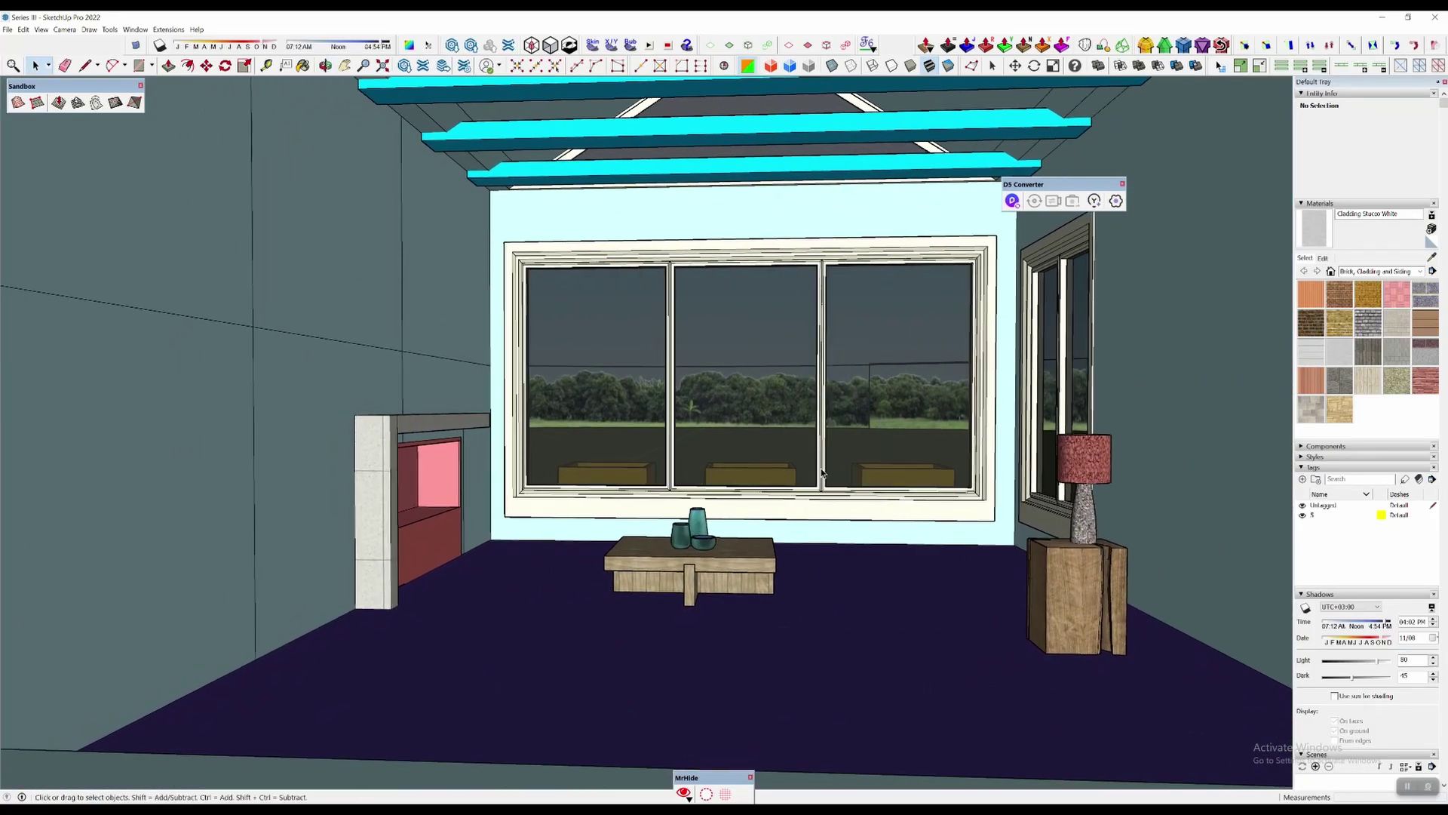
scroll(762, 499, up, 4)
key(space)
click(540, 404)
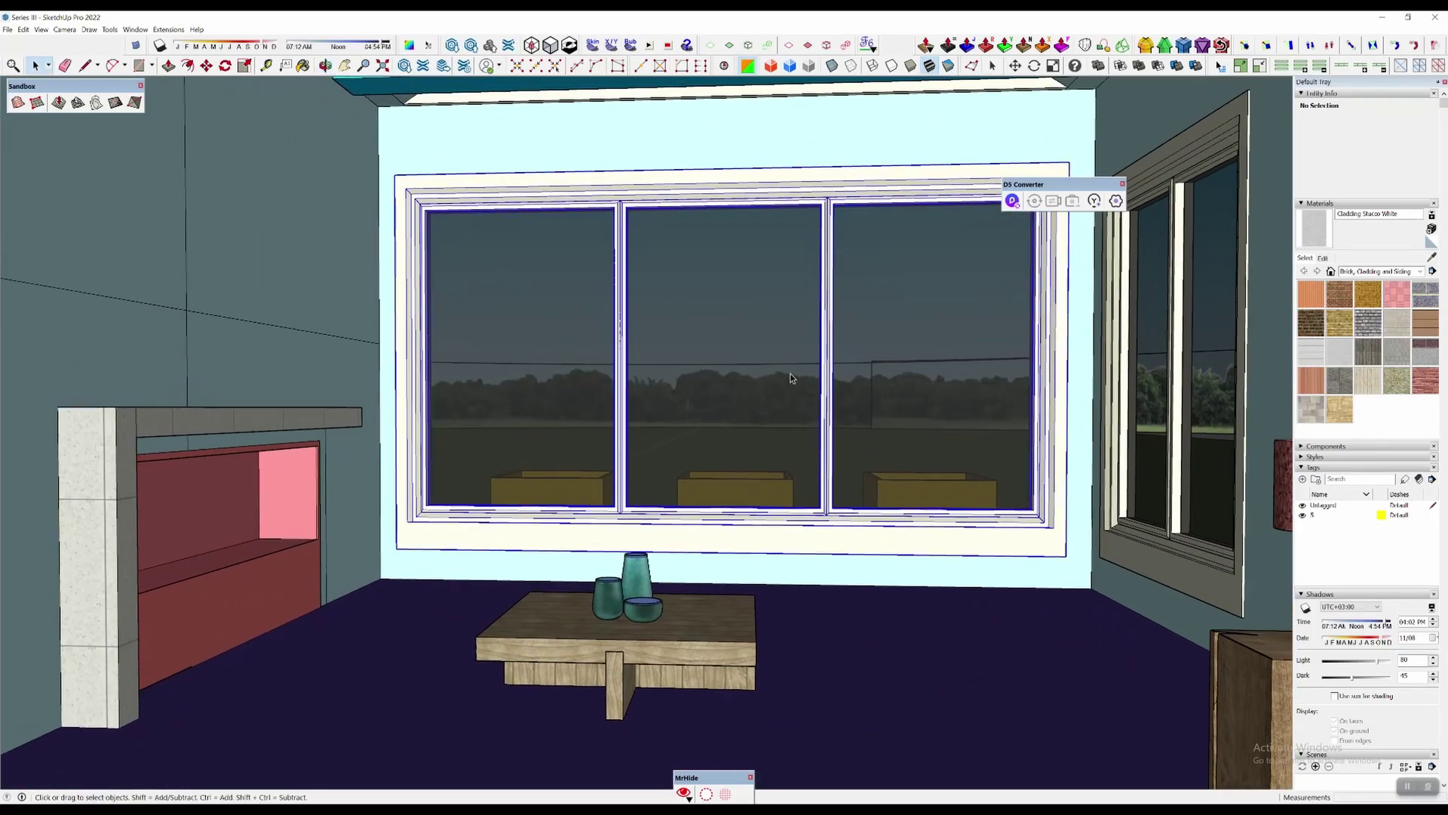
scroll(949, 369, down, 2)
shift+middle_drag(949, 370, 829, 377)
click(1045, 406)
scroll(881, 380, down, 2)
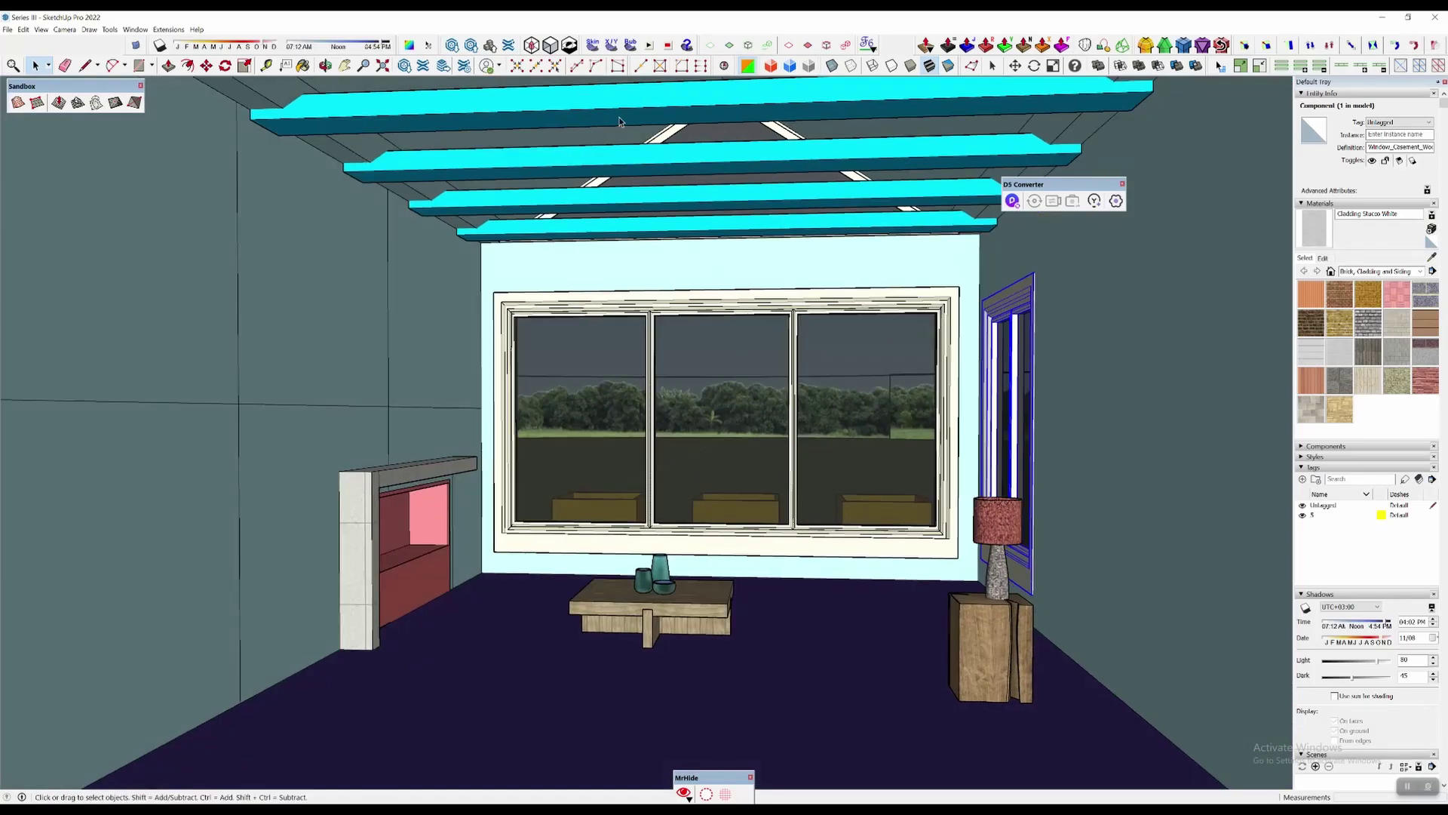
click(684, 225)
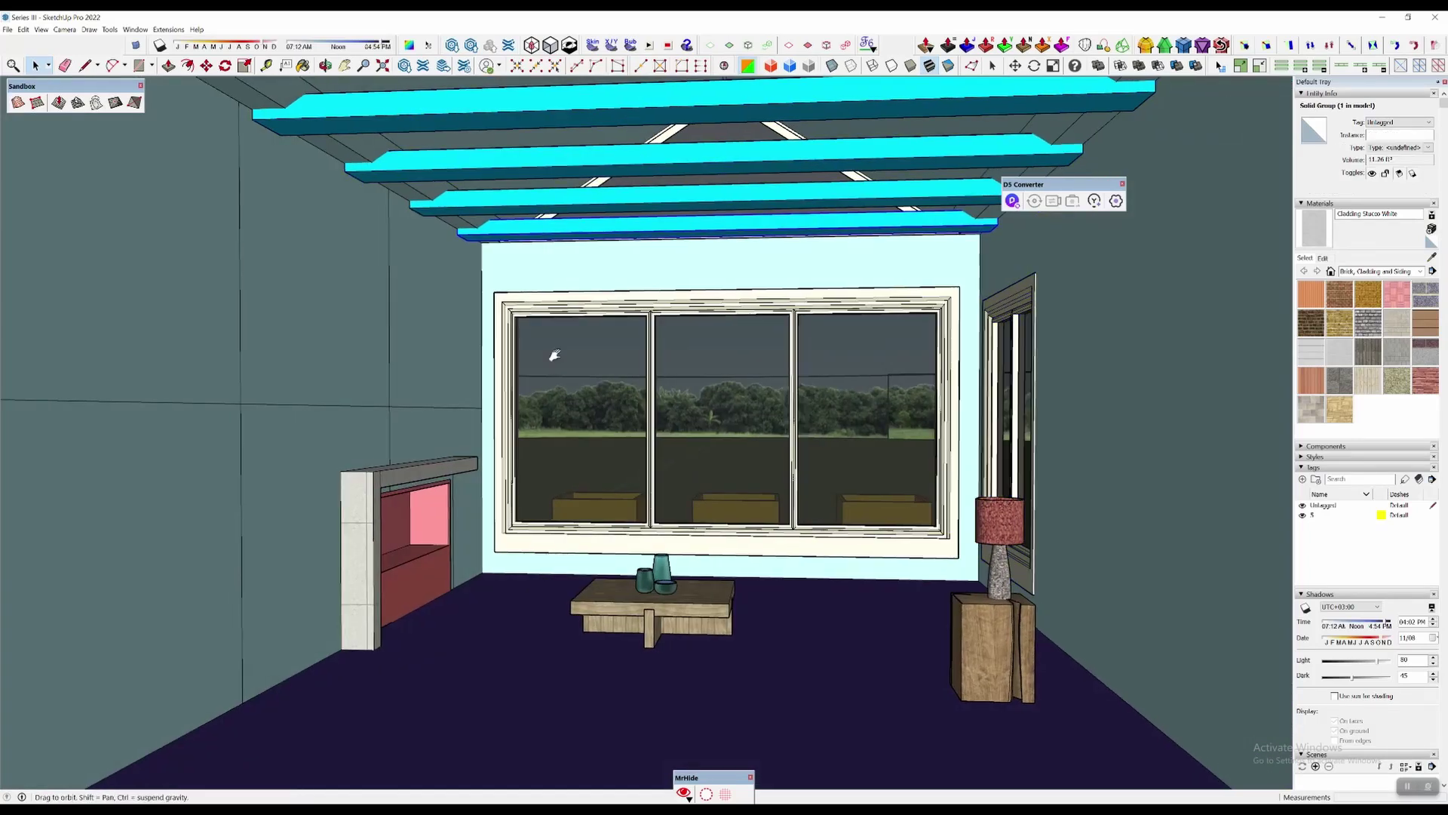
Examine the fireplace with its stone surround along the room's paneled side wall
middle_drag(551, 355, 544, 347)
scroll(469, 495, up, 4)
scroll(469, 494, up, 3)
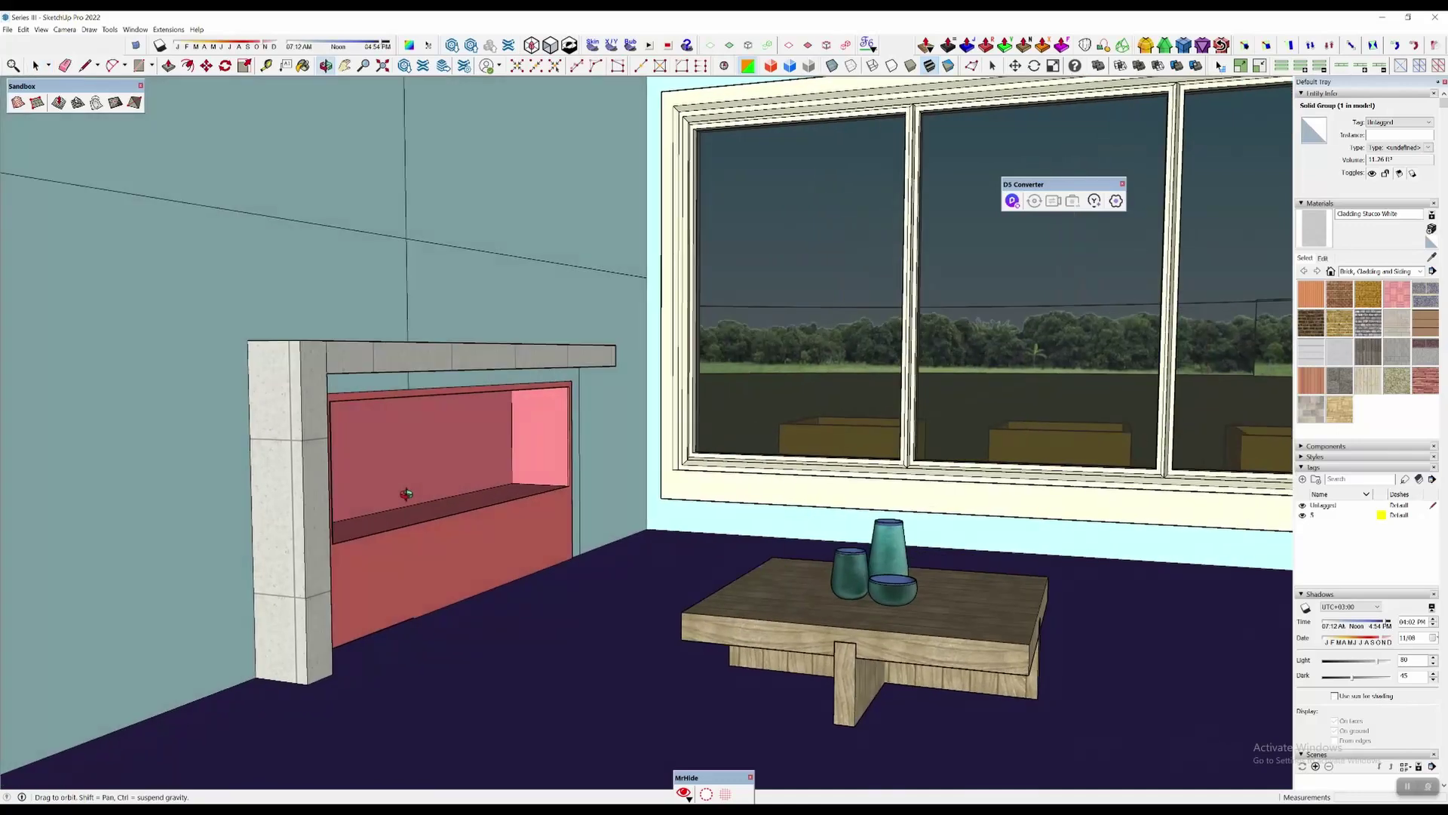
middle_drag(469, 494, 655, 477)
scroll(779, 495, down, 2)
scroll(700, 474, up, 2)
scroll(700, 474, down, 3)
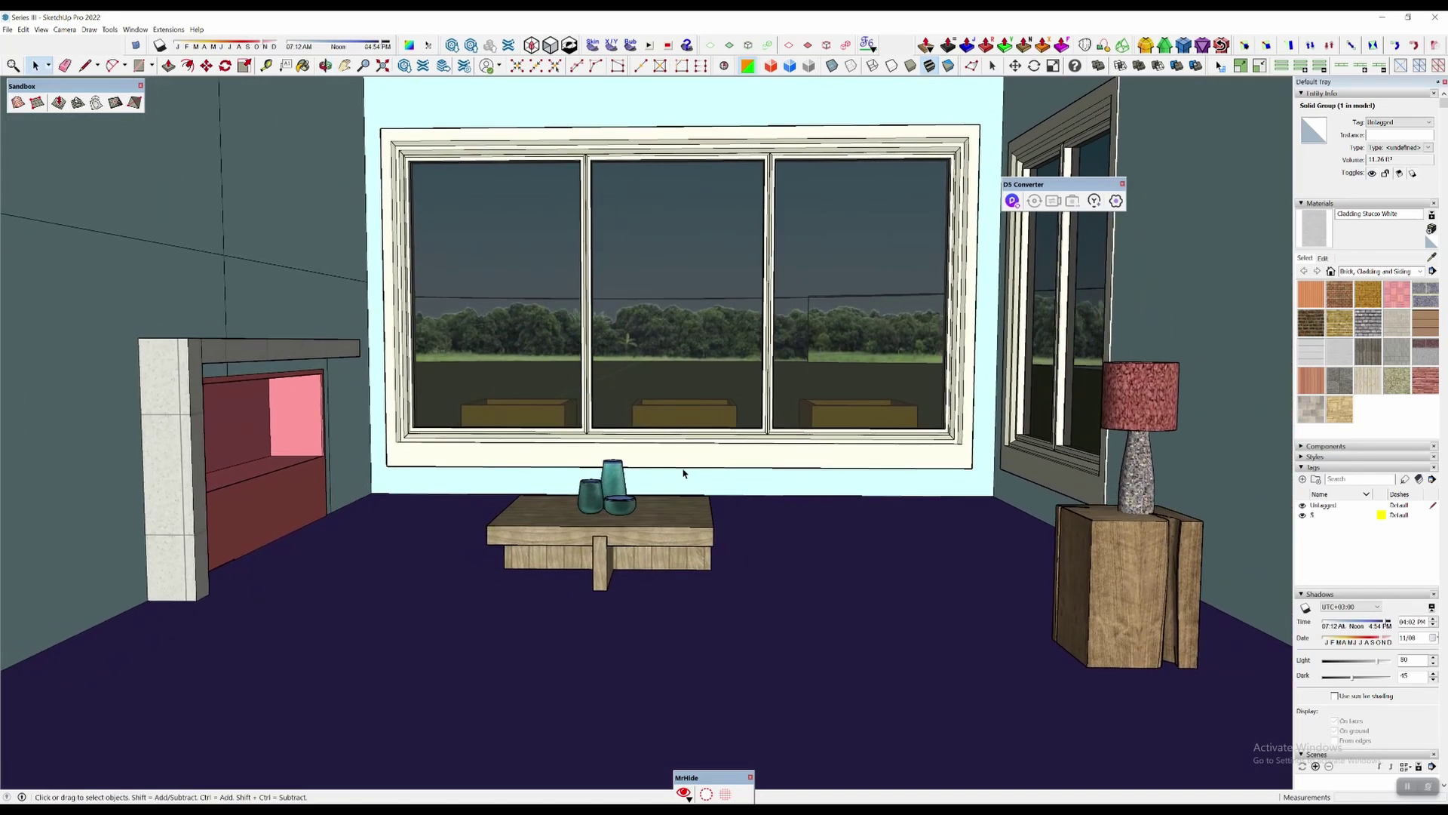
Select the coffee table and wooden side table, and view the Lucas Design Associates products in 3D Warehouse
click(667, 537)
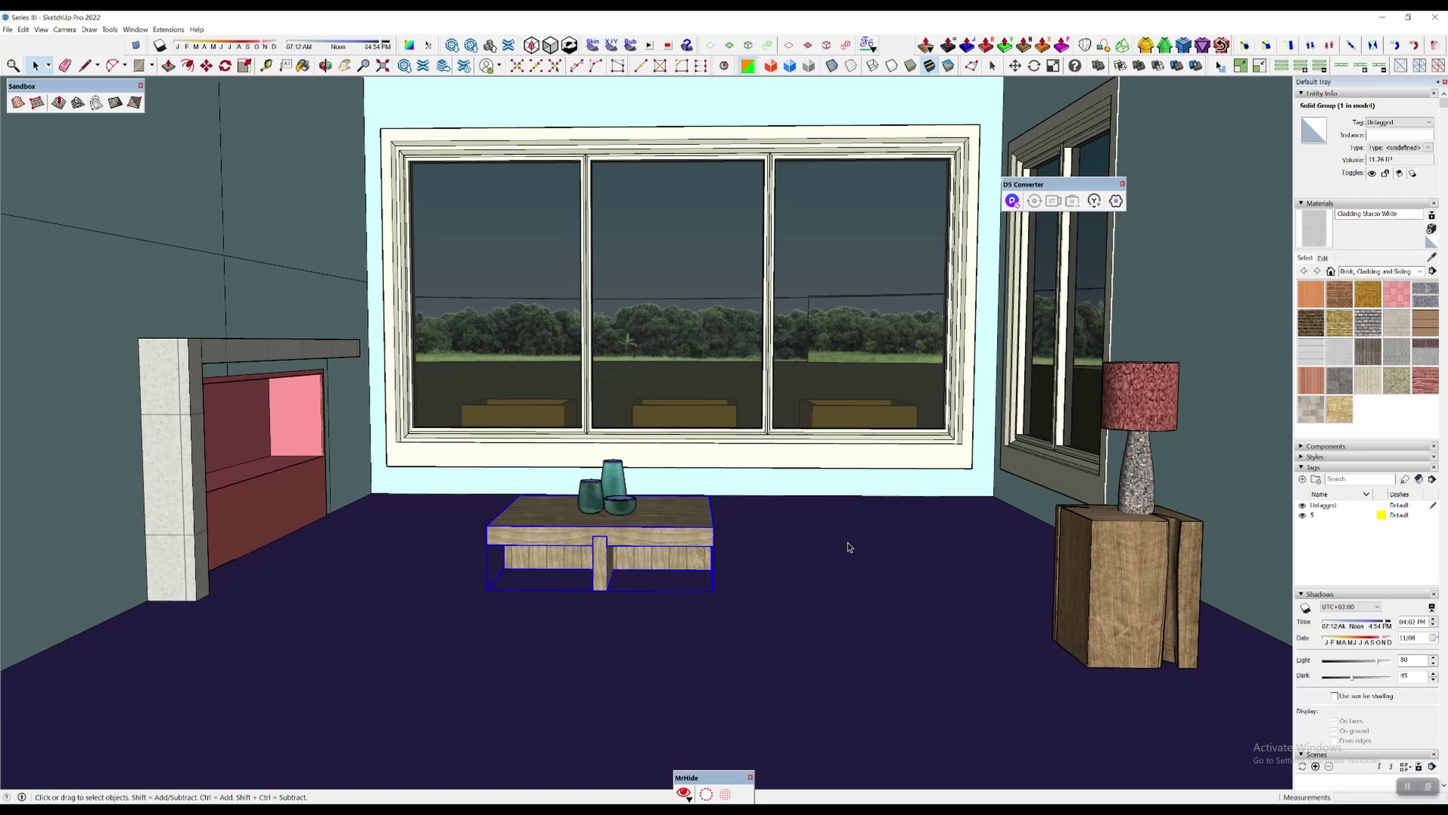
shift+click(1108, 574)
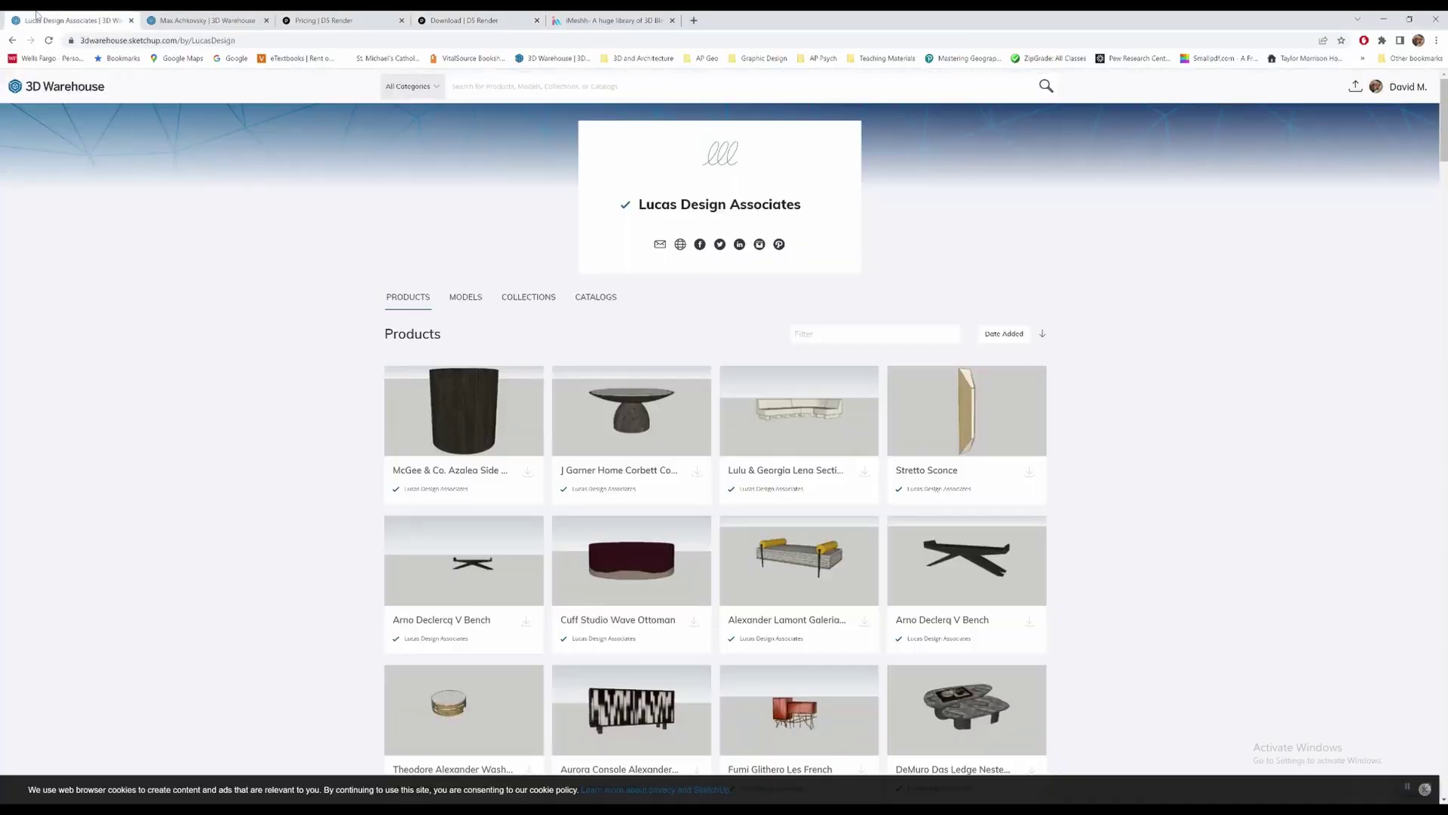
drag(636, 204, 816, 207)
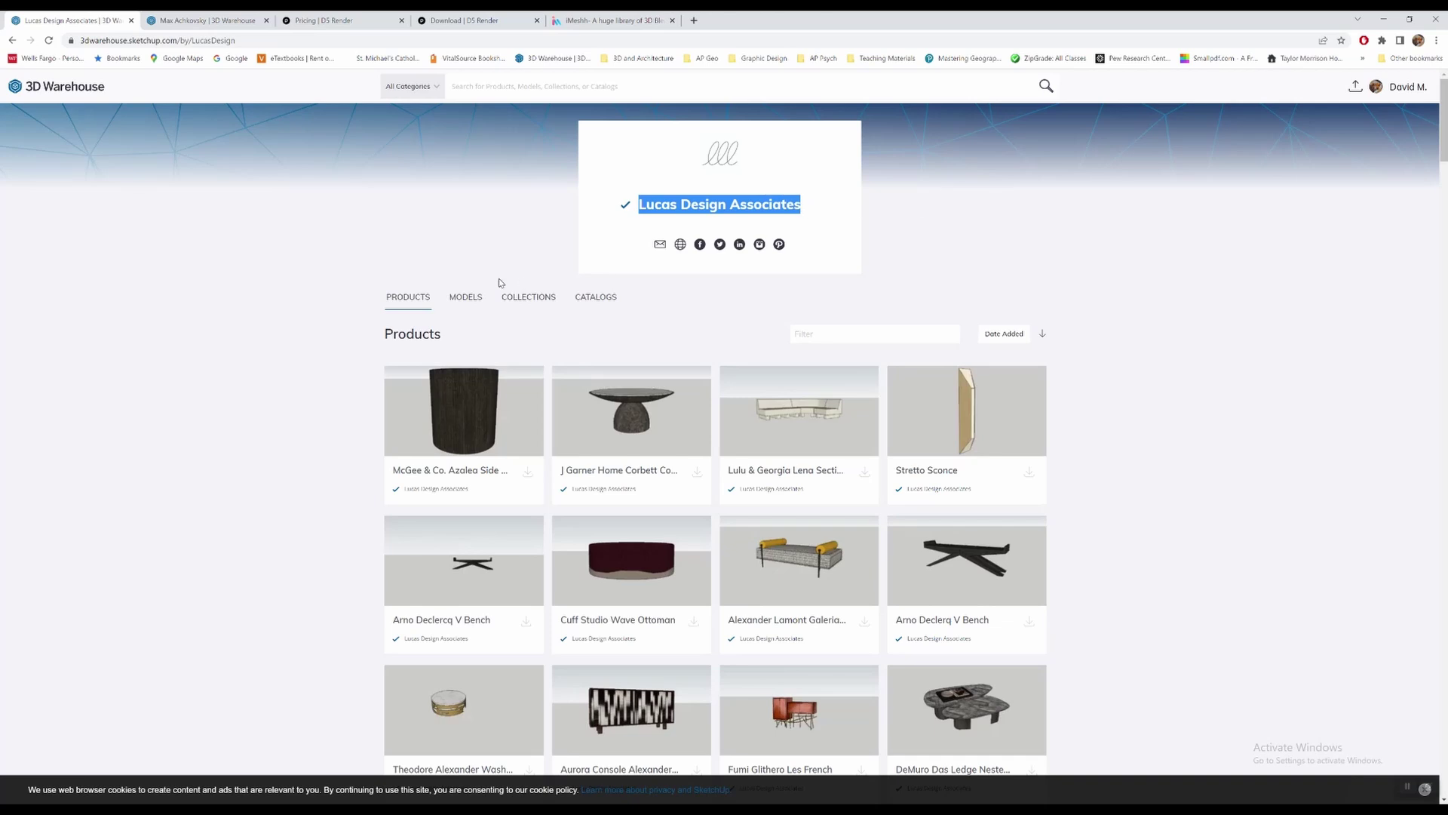
click(1159, 435)
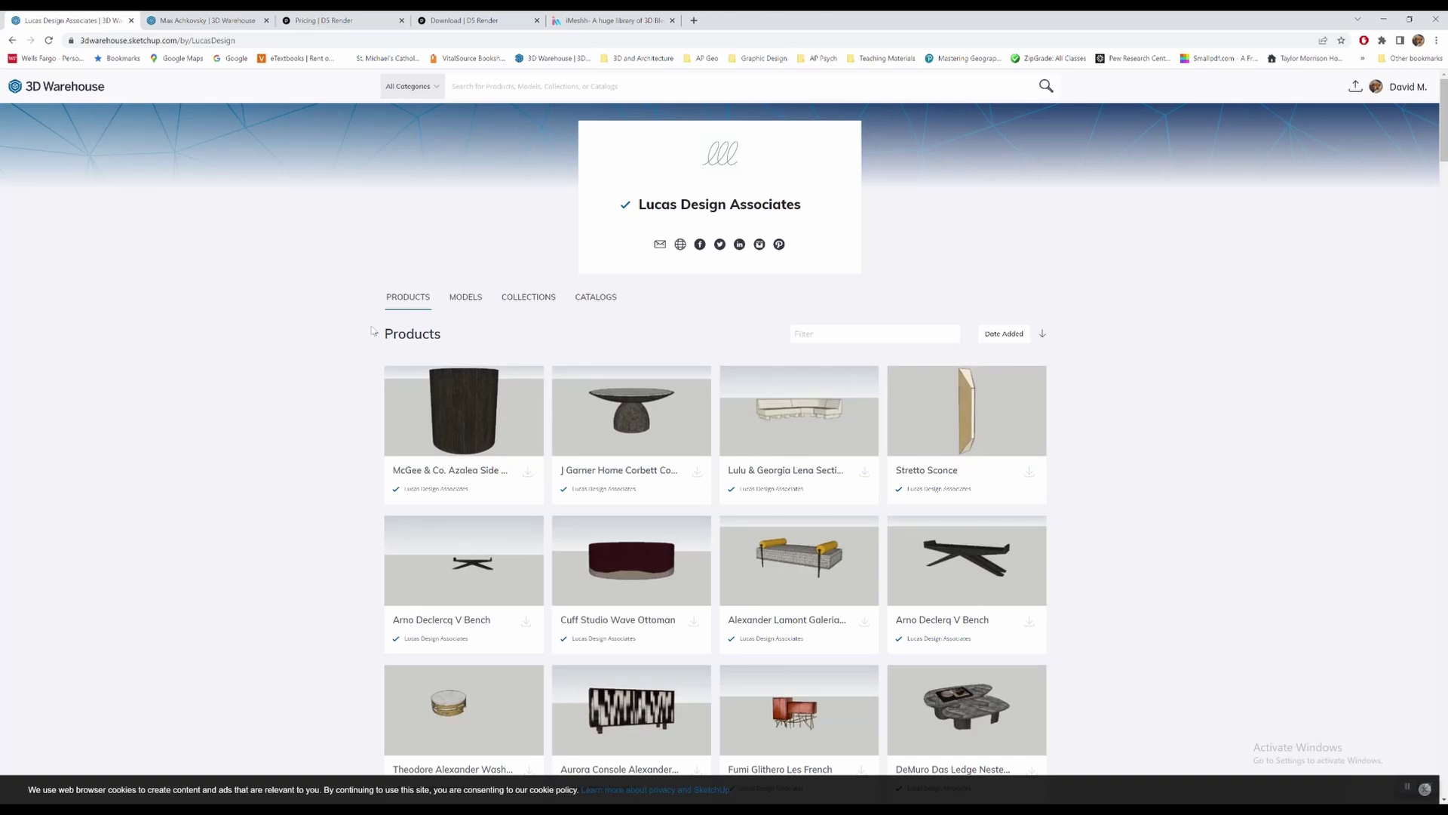
scroll(335, 360, down, 2)
scroll(337, 361, up, 2)
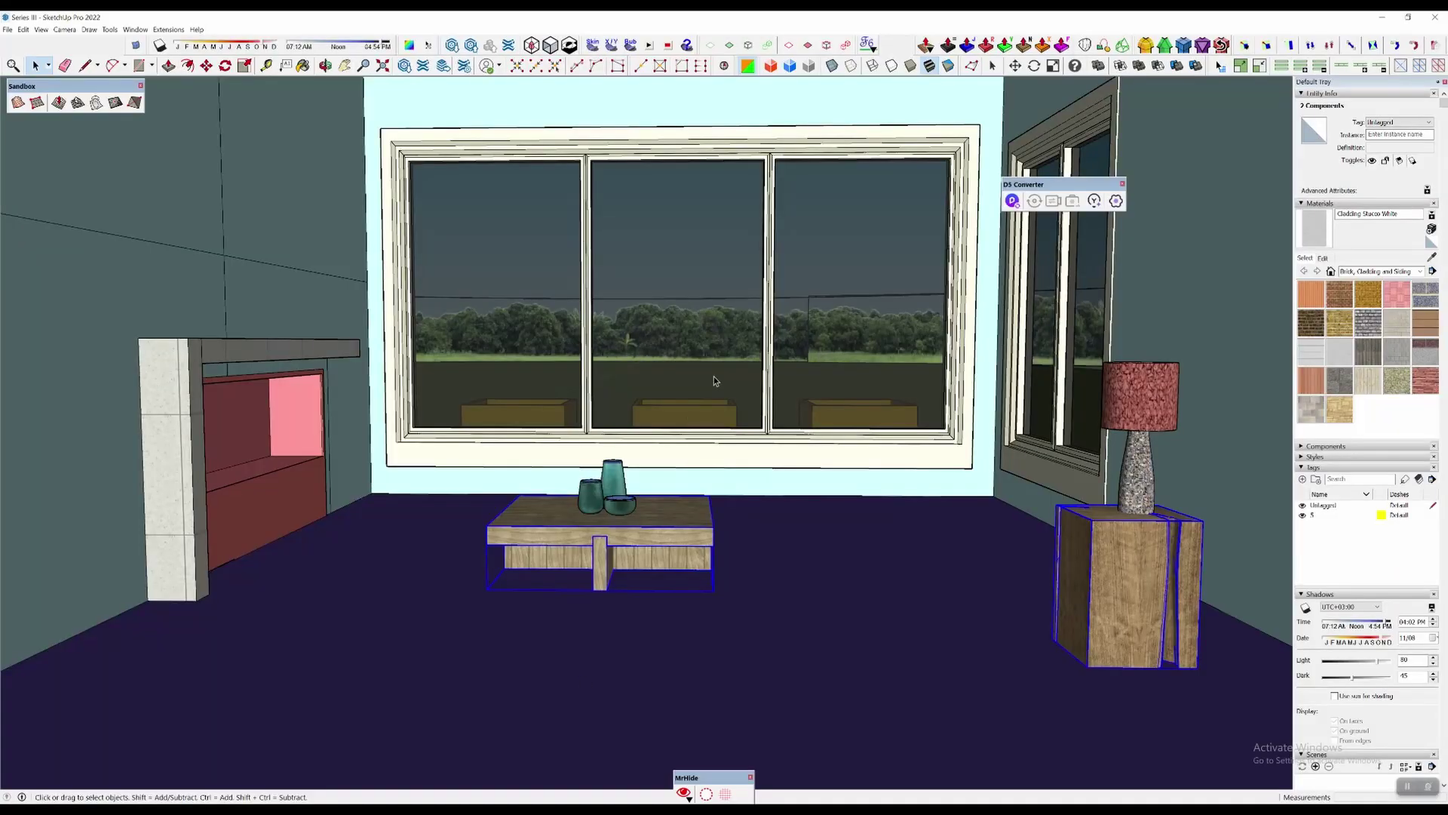
Select the large grass ground plane behind the house in SketchUp
mouse_move(714, 376)
middle_down()
mouse_move(357, 512)
mouse_move(798, 414)
mouse_move(840, 423)
mouse_move(670, 543)
mouse_move(763, 482)
middle_up()
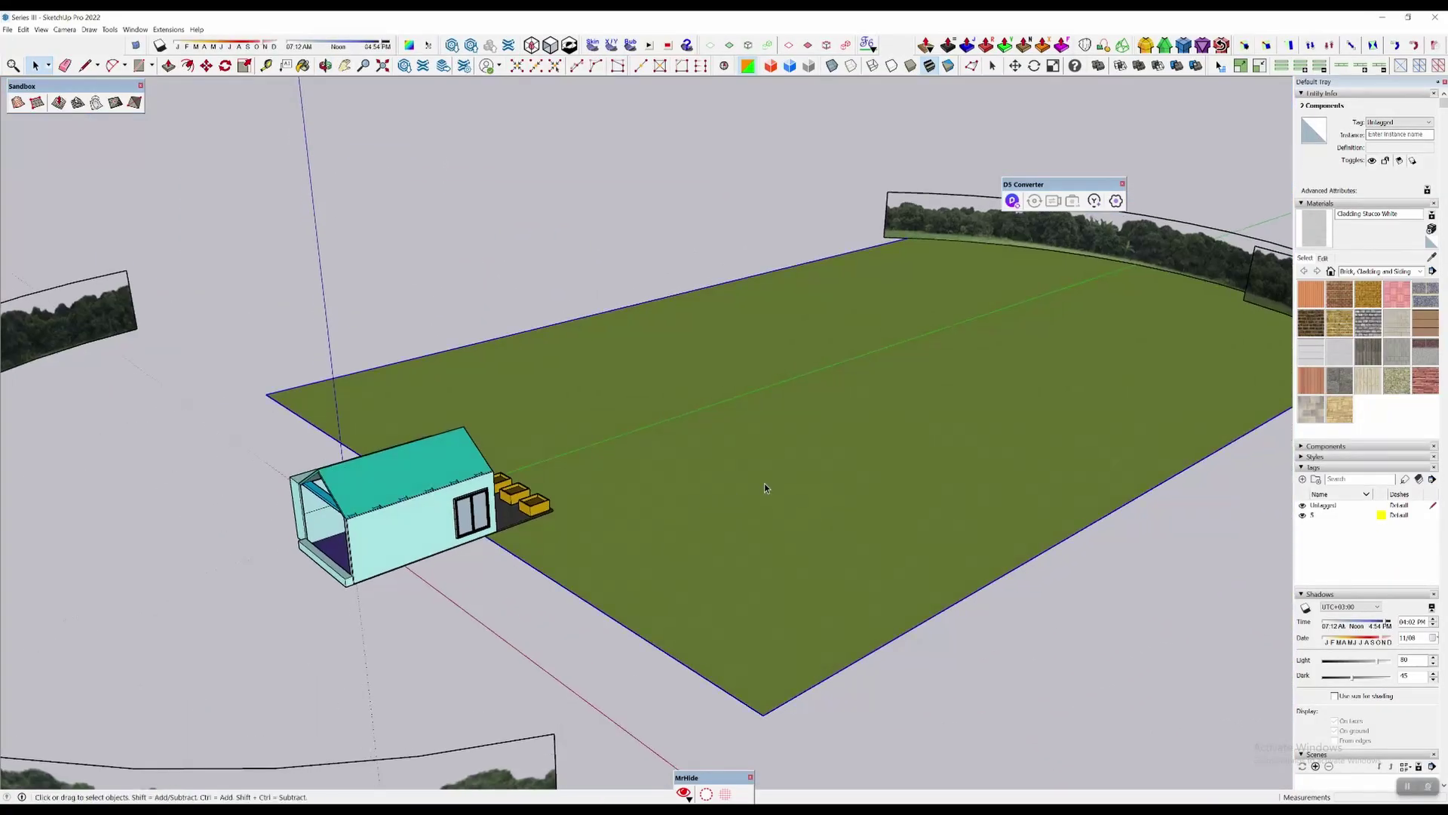
click(763, 482)
key(o)
drag(368, 343, 568, 316)
key(space)
Select the tree-image background panels behind the house and examine the curved backdrop surrounding the site
click(890, 250)
click(1129, 284)
middle_drag(843, 333, 1026, 294)
shift+click(560, 327)
shift+middle_drag(562, 330, 743, 290)
scroll(709, 300, up, 3)
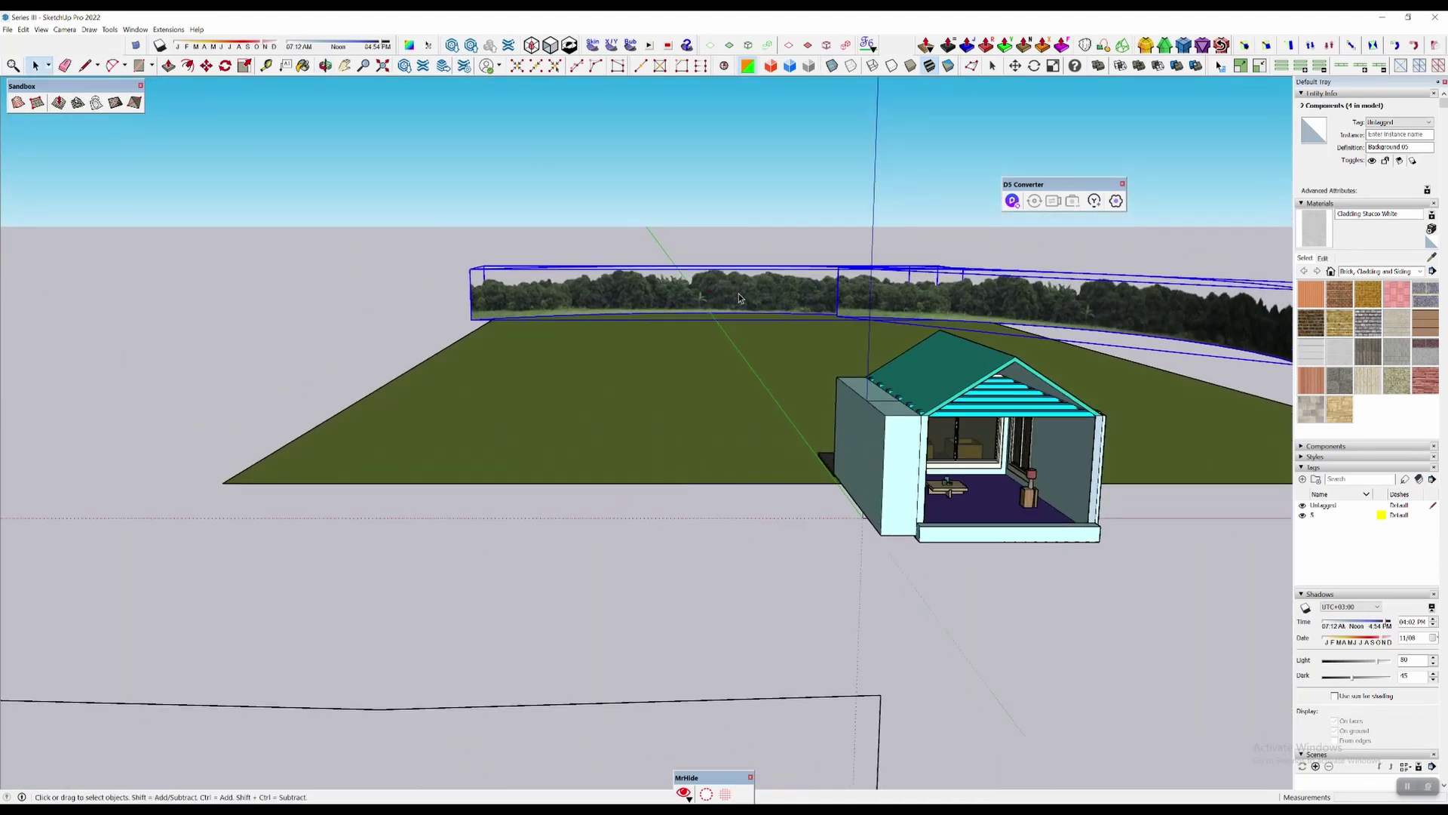
scroll(755, 317, down, 6)
shift+middle_drag(754, 422, 737, 452)
scroll(678, 445, up, 5)
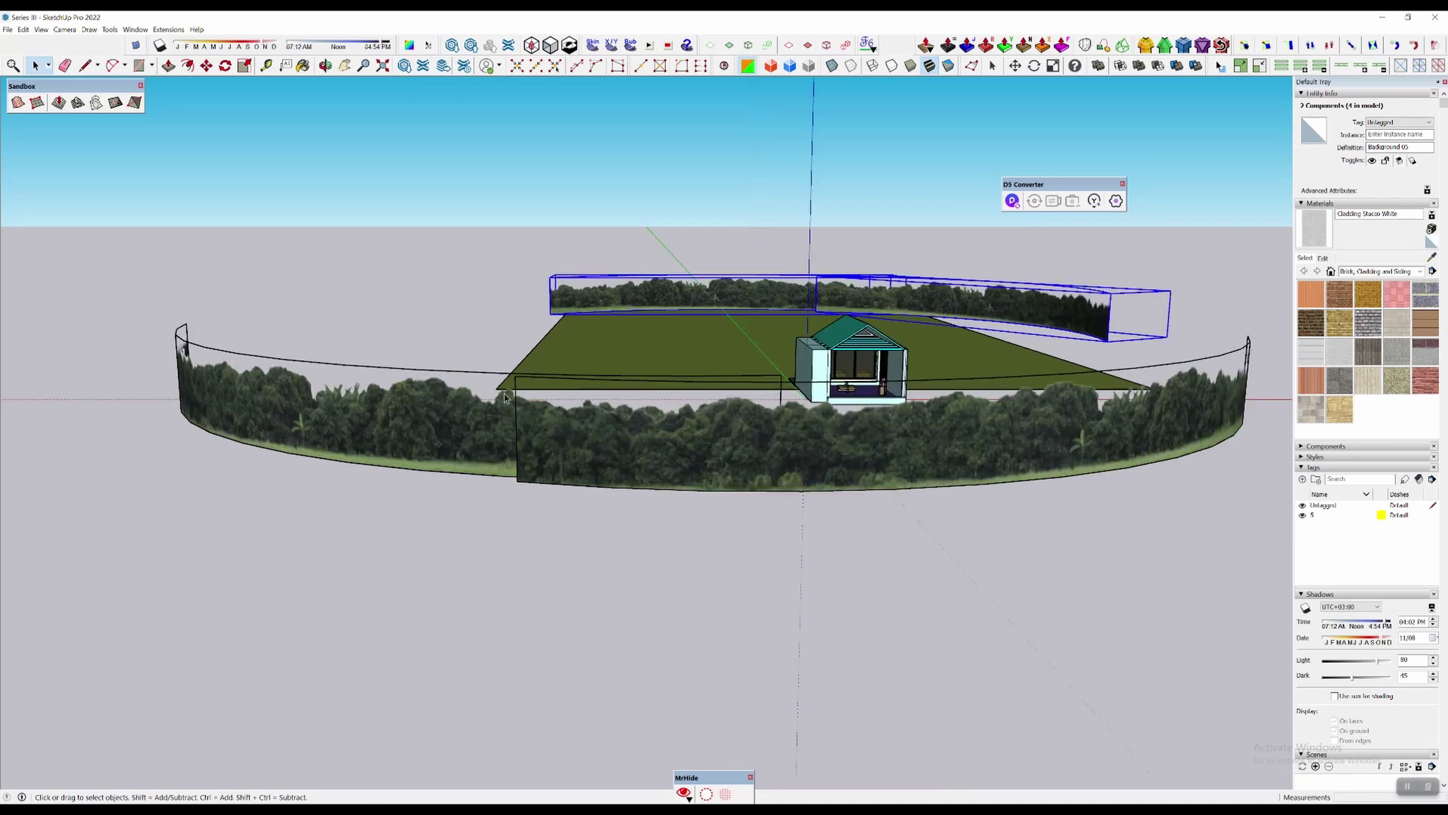
middle_drag(787, 326, 559, 332)
scroll(654, 369, up, 3)
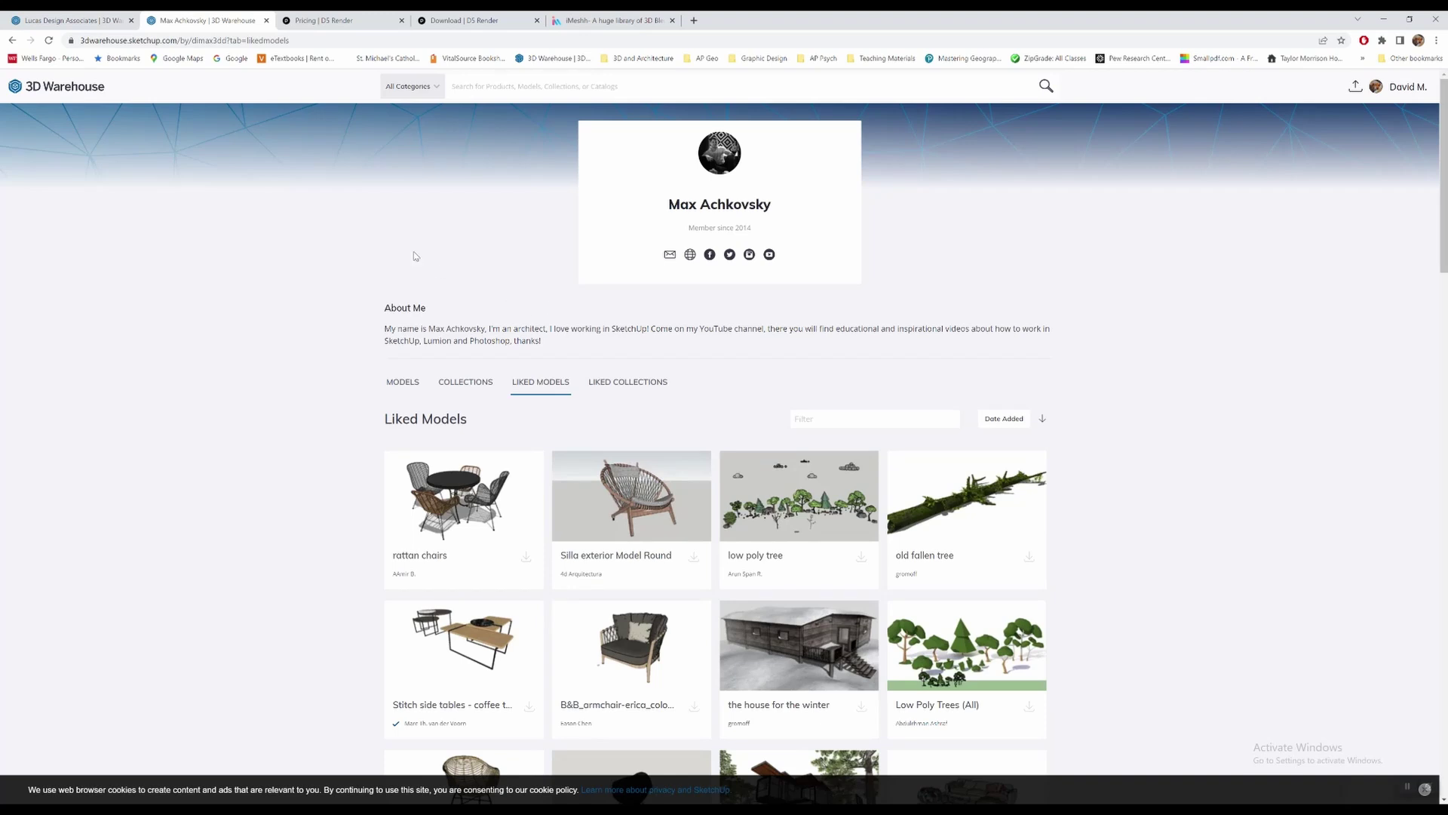
Browse the models and collections on the architect's 3D Warehouse profile
click(404, 382)
click(476, 386)
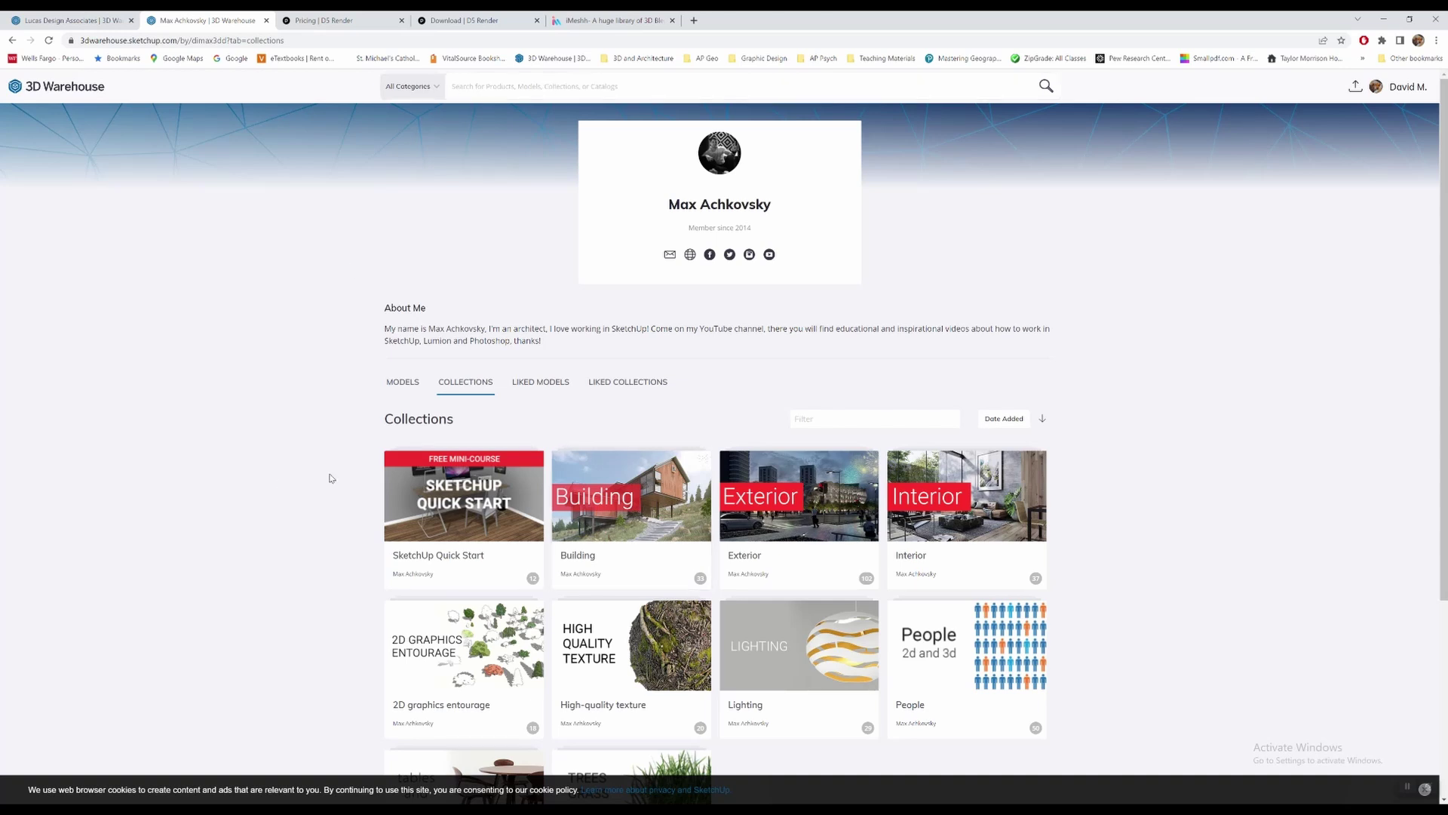
scroll(337, 475, down, 3)
scroll(337, 475, up, 3)
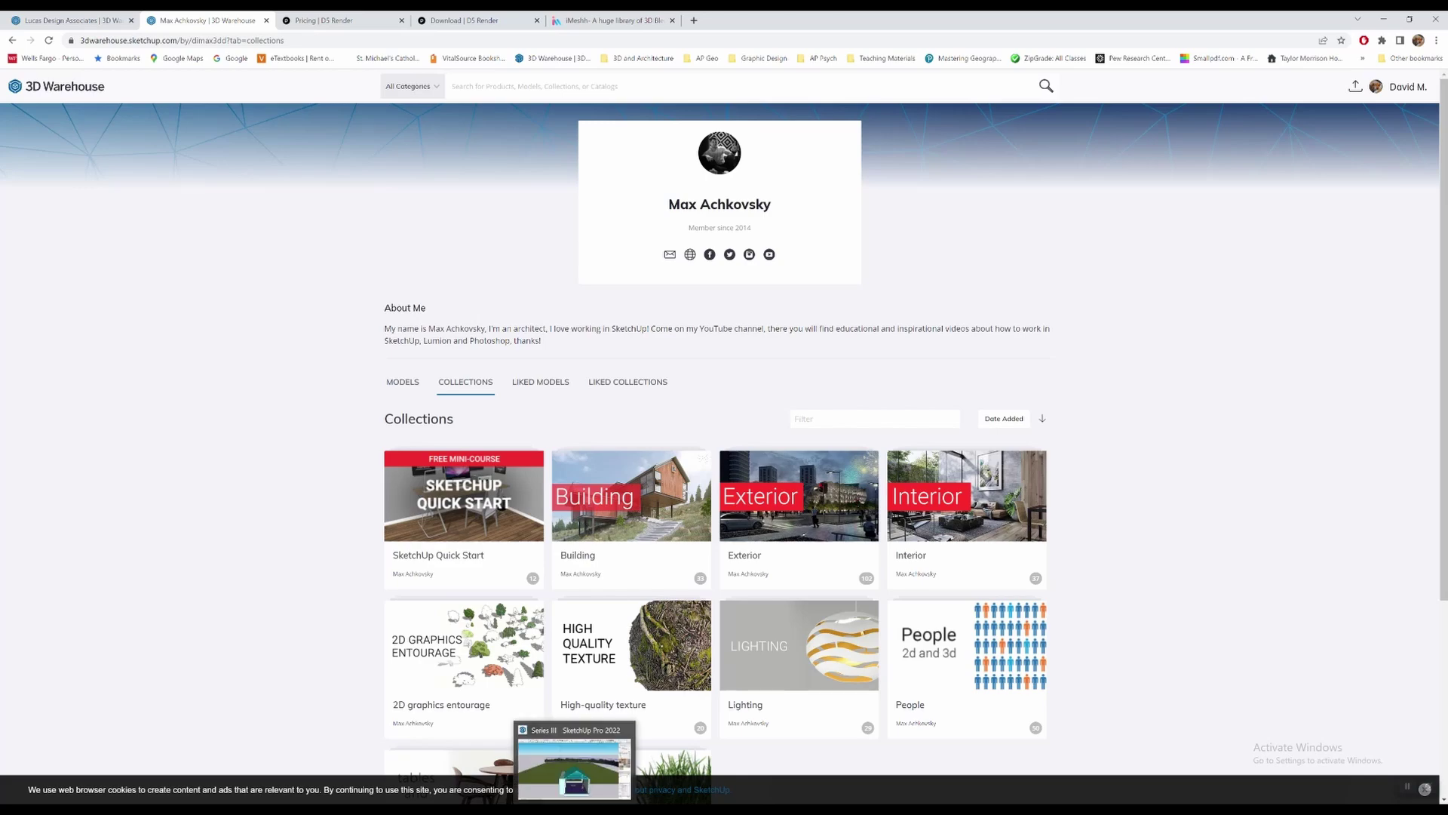
Switch back to SketchUp, clear the selection and examine the house exterior from the front and side
click(575, 810)
mouse_move(823, 470)
middle_down()
mouse_move(823, 375)
mouse_move(750, 362)
mouse_move(760, 349)
mouse_move(783, 369)
middle_up()
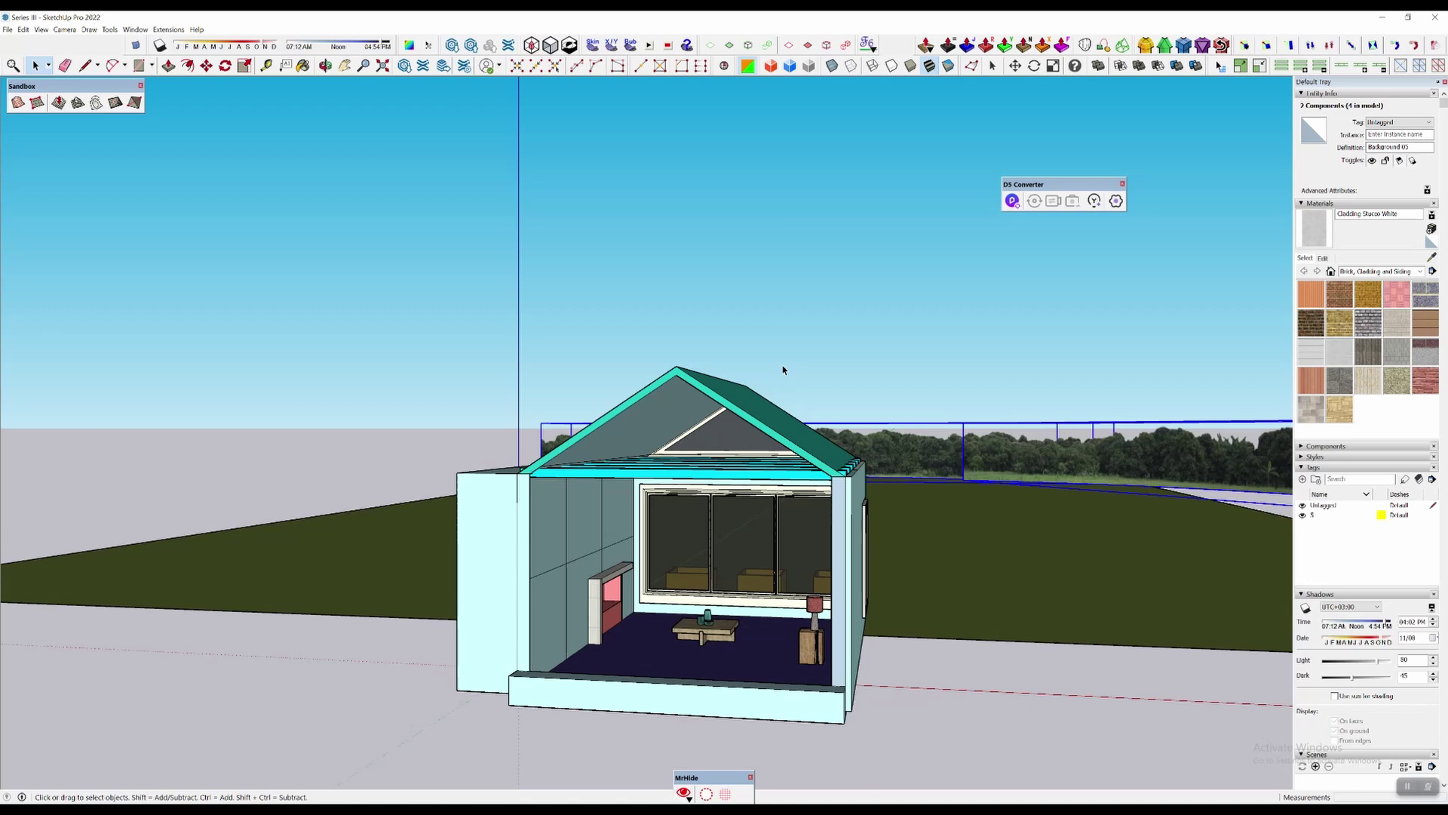
click(820, 372)
mouse_move(823, 378)
middle_down()
mouse_move(863, 355)
mouse_move(840, 317)
mouse_move(859, 323)
middle_up()
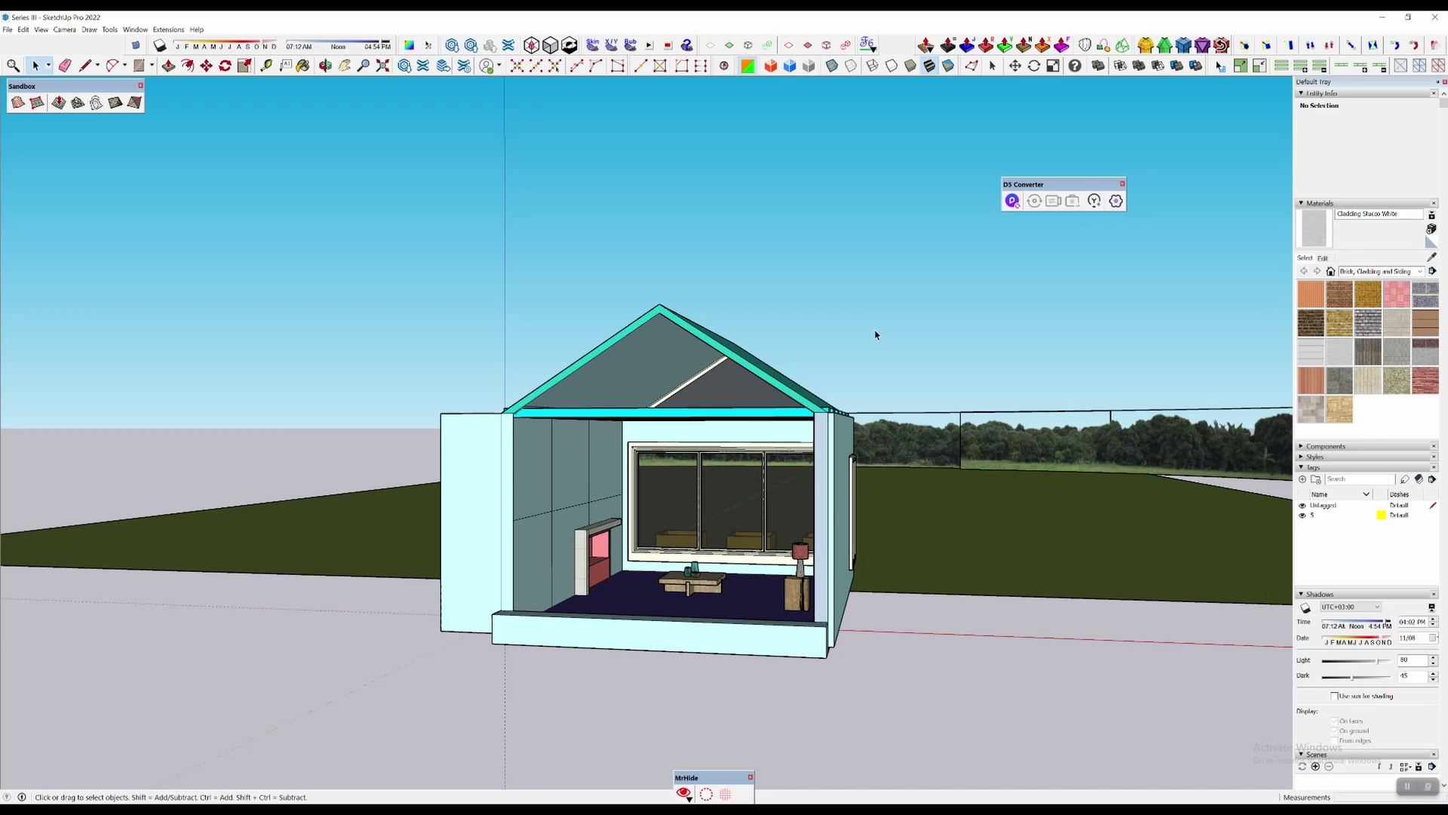
mouse_move(886, 335)
middle_down()
mouse_move(876, 304)
mouse_move(908, 278)
mouse_move(571, 398)
mouse_move(259, 310)
middle_up()
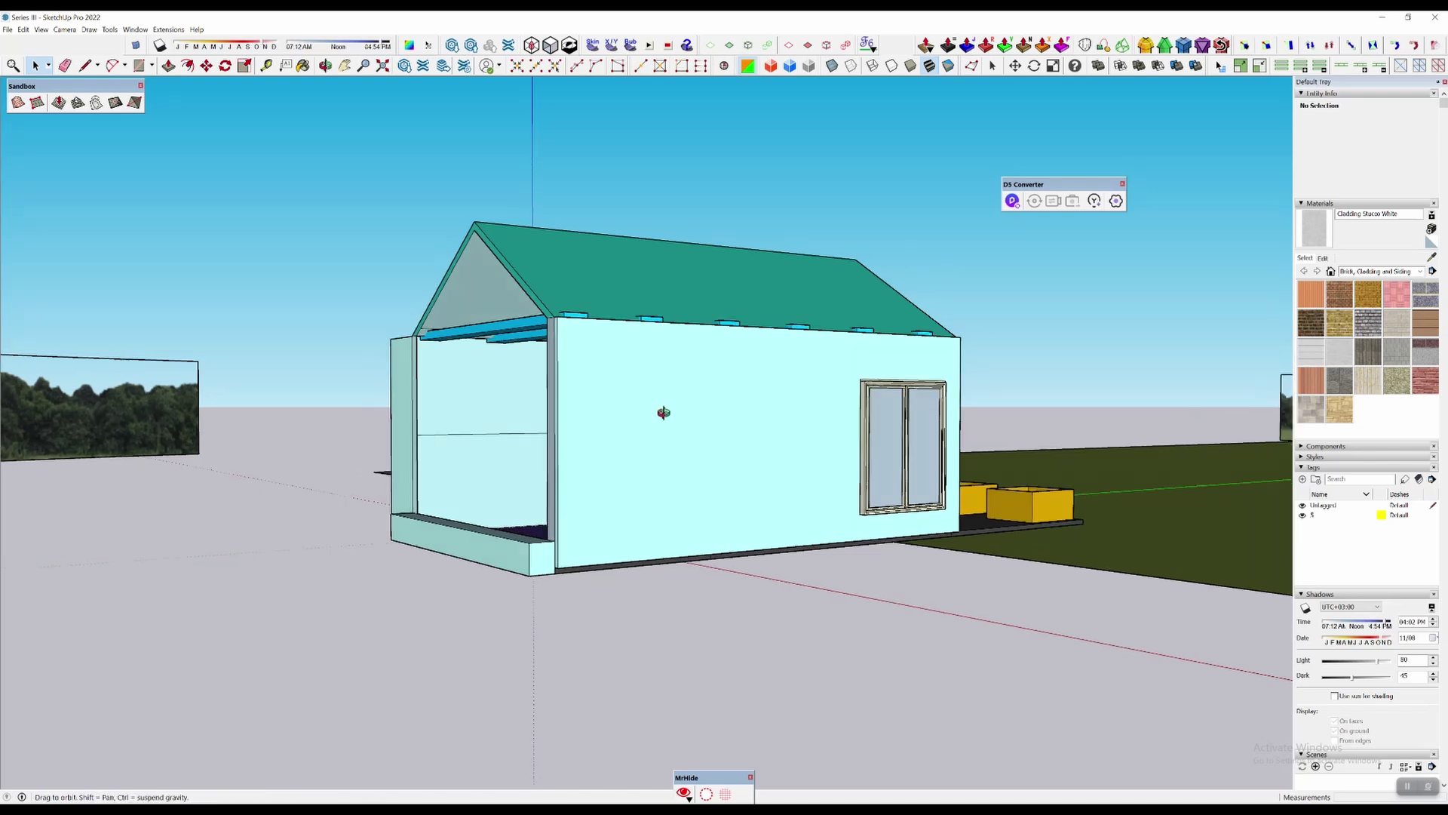
Examine the outdoor deck behind the house, selecting a yellow planter box and the deck's top face
middle_drag(662, 410, 862, 418)
mouse_move(760, 409)
middle_down()
mouse_move(814, 412)
mouse_move(485, 430)
mouse_move(708, 436)
middle_up()
scroll(814, 411, up, 3)
middle_drag(814, 411, 528, 535)
scroll(523, 540, up, 2)
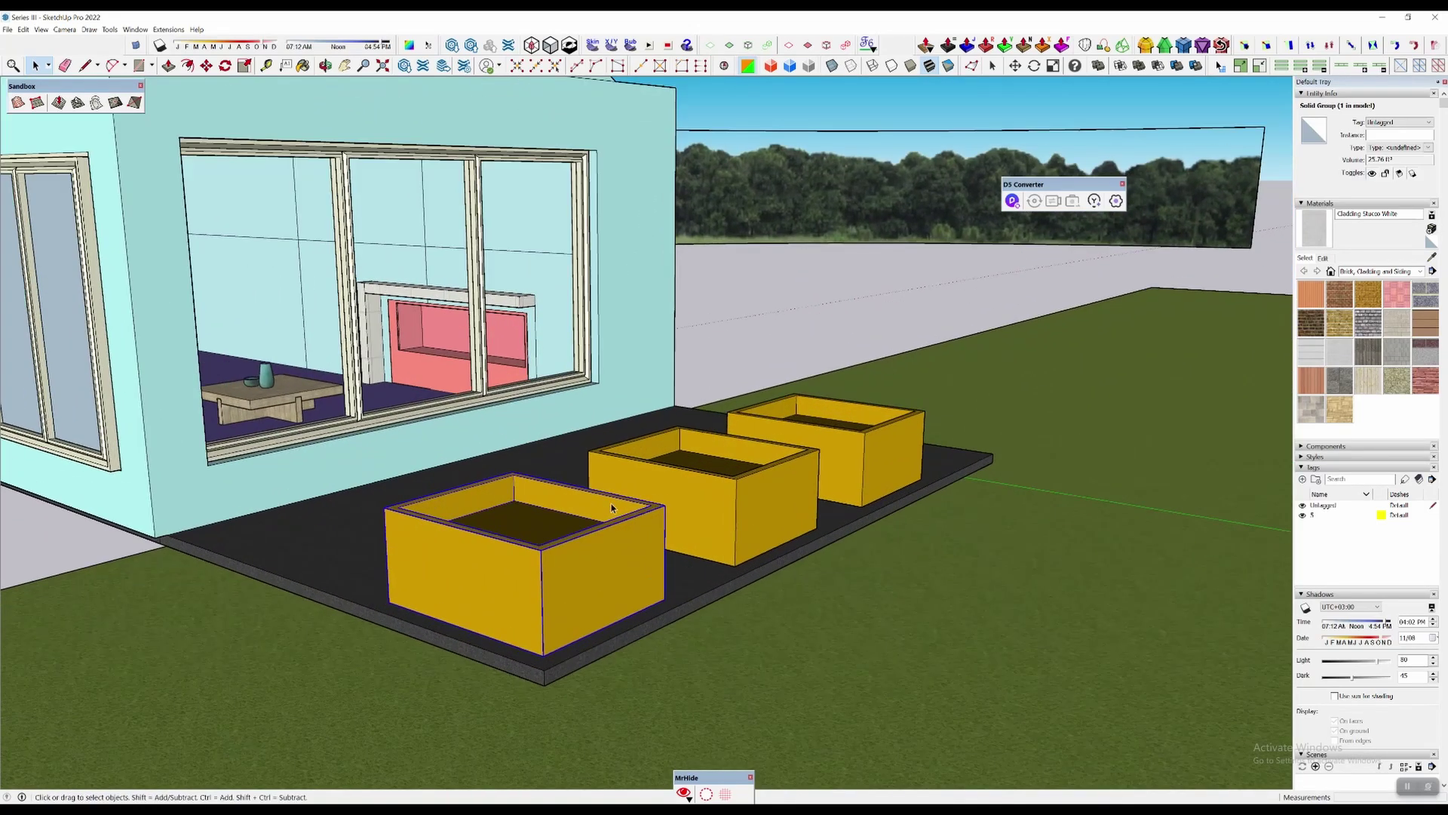
click(611, 504)
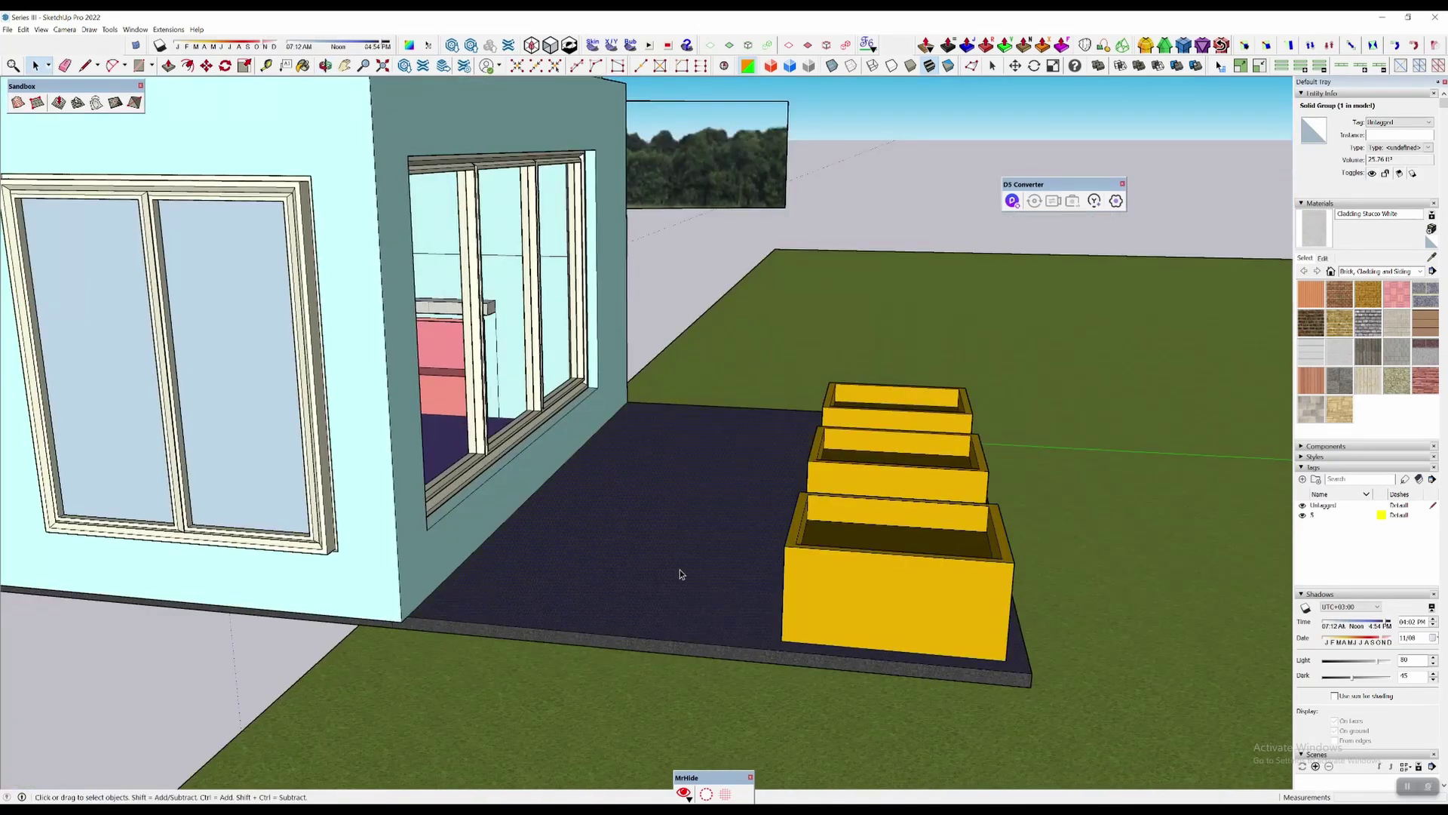
click(666, 558)
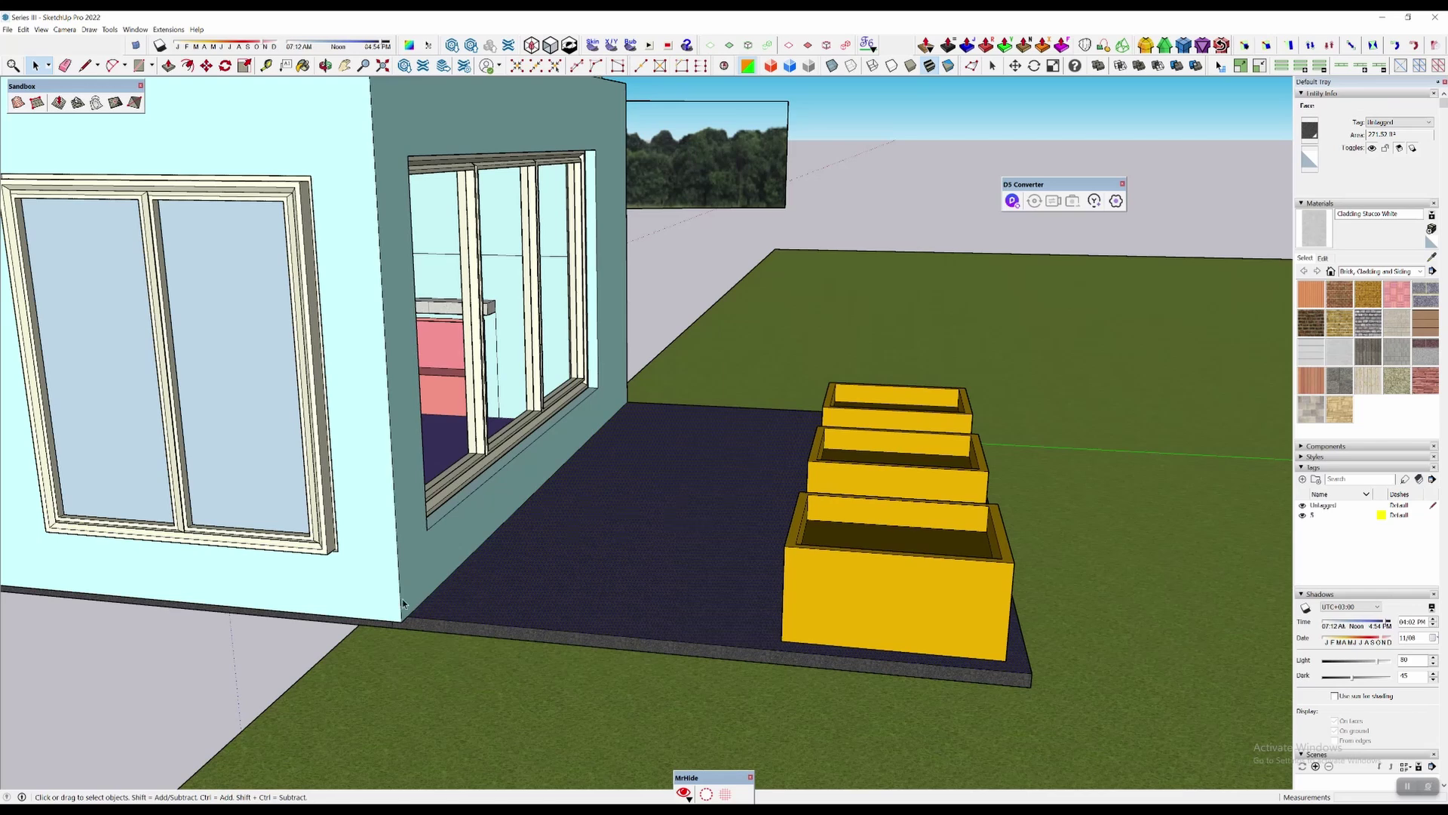
scroll(208, 664, down, 1)
click(113, 673)
Examine the house interior and its exterior side wall, finishing with the room viewed from the open front
scroll(537, 582, up, 10)
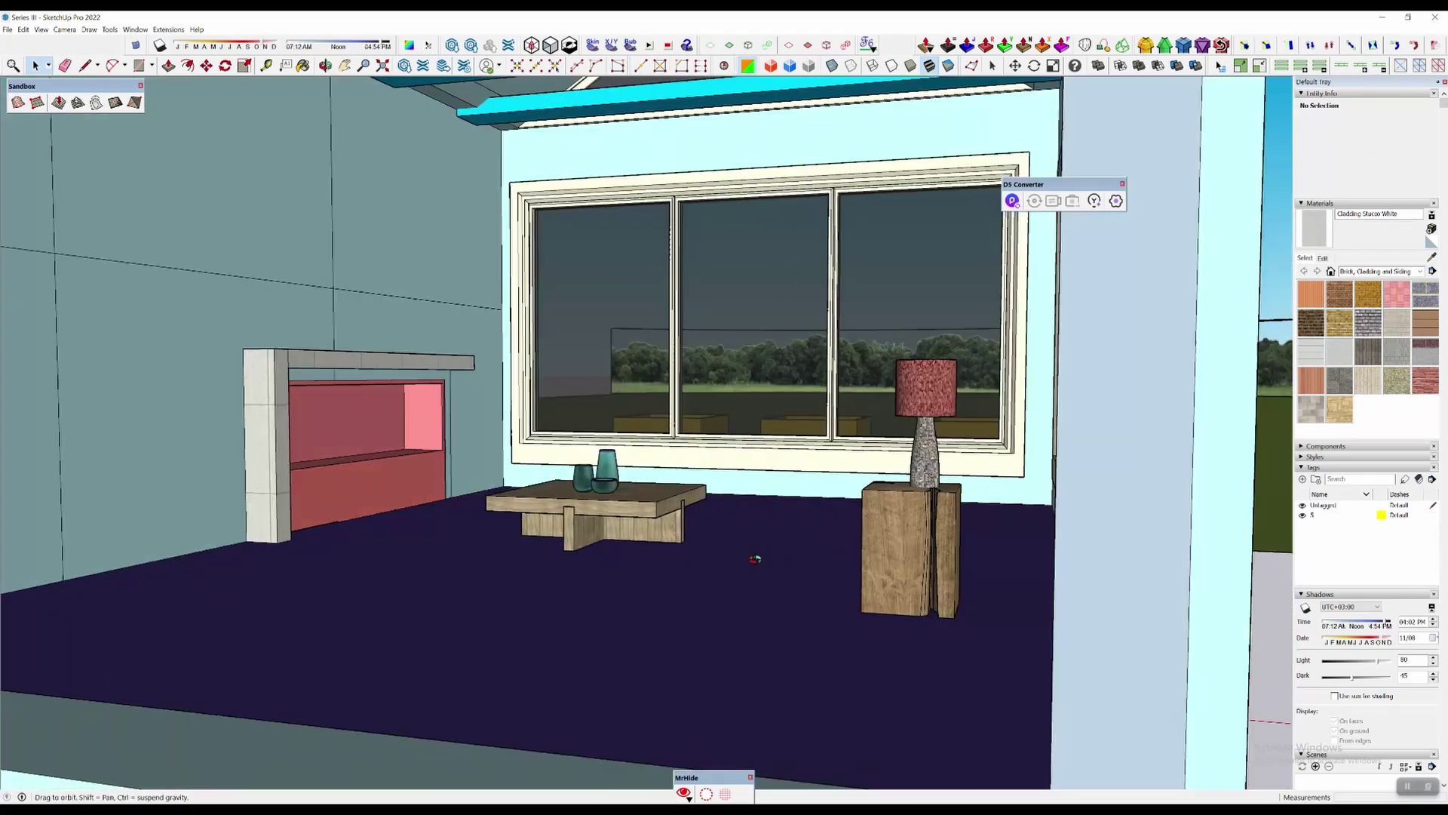
scroll(755, 558, down, 3)
middle_drag(755, 558, 1176, 547)
scroll(750, 492, down, 3)
scroll(774, 470, down, 5)
scroll(765, 349, up, 3)
scroll(1094, 545, up, 3)
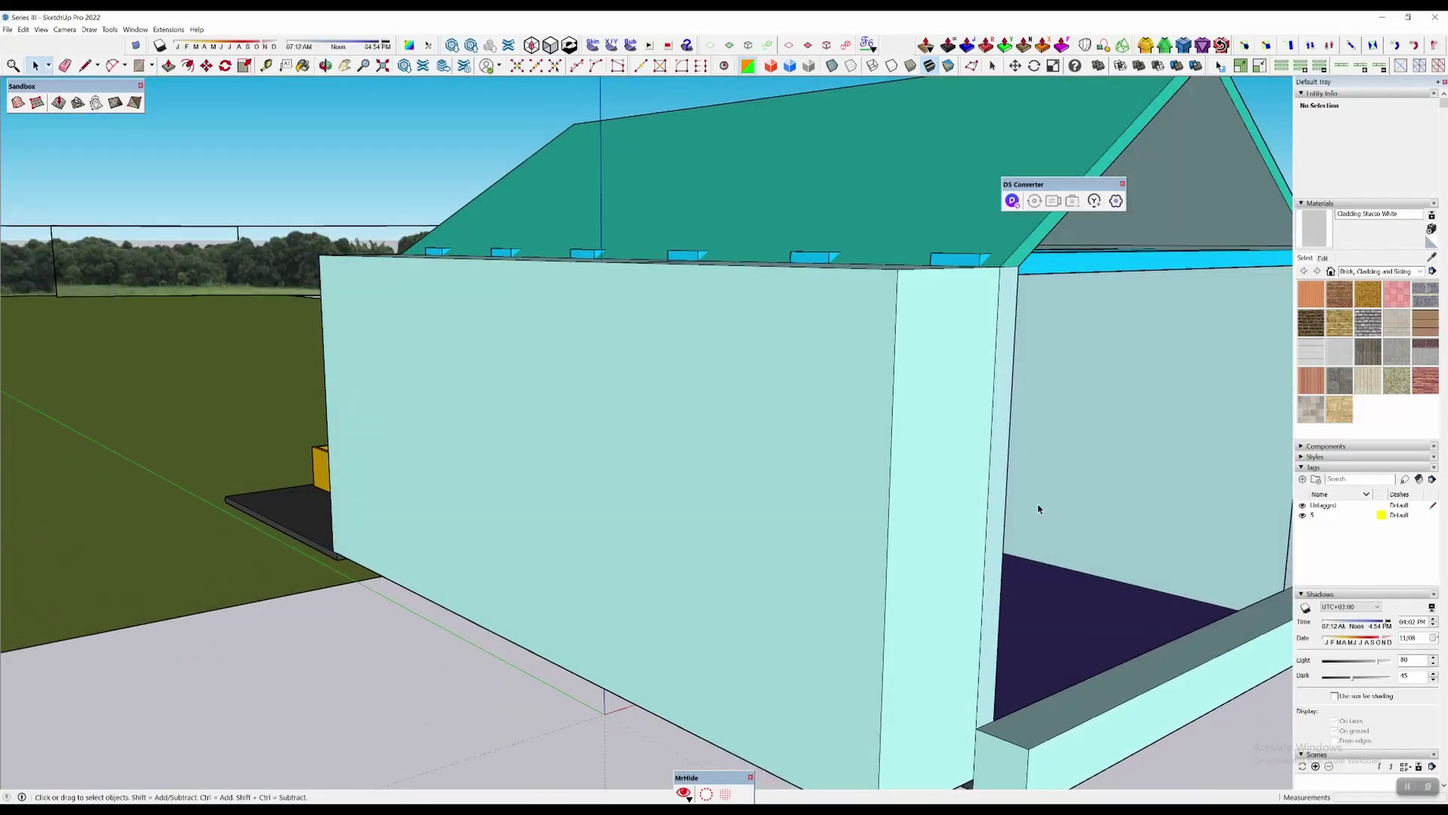
middle_drag(1038, 509, 605, 438)
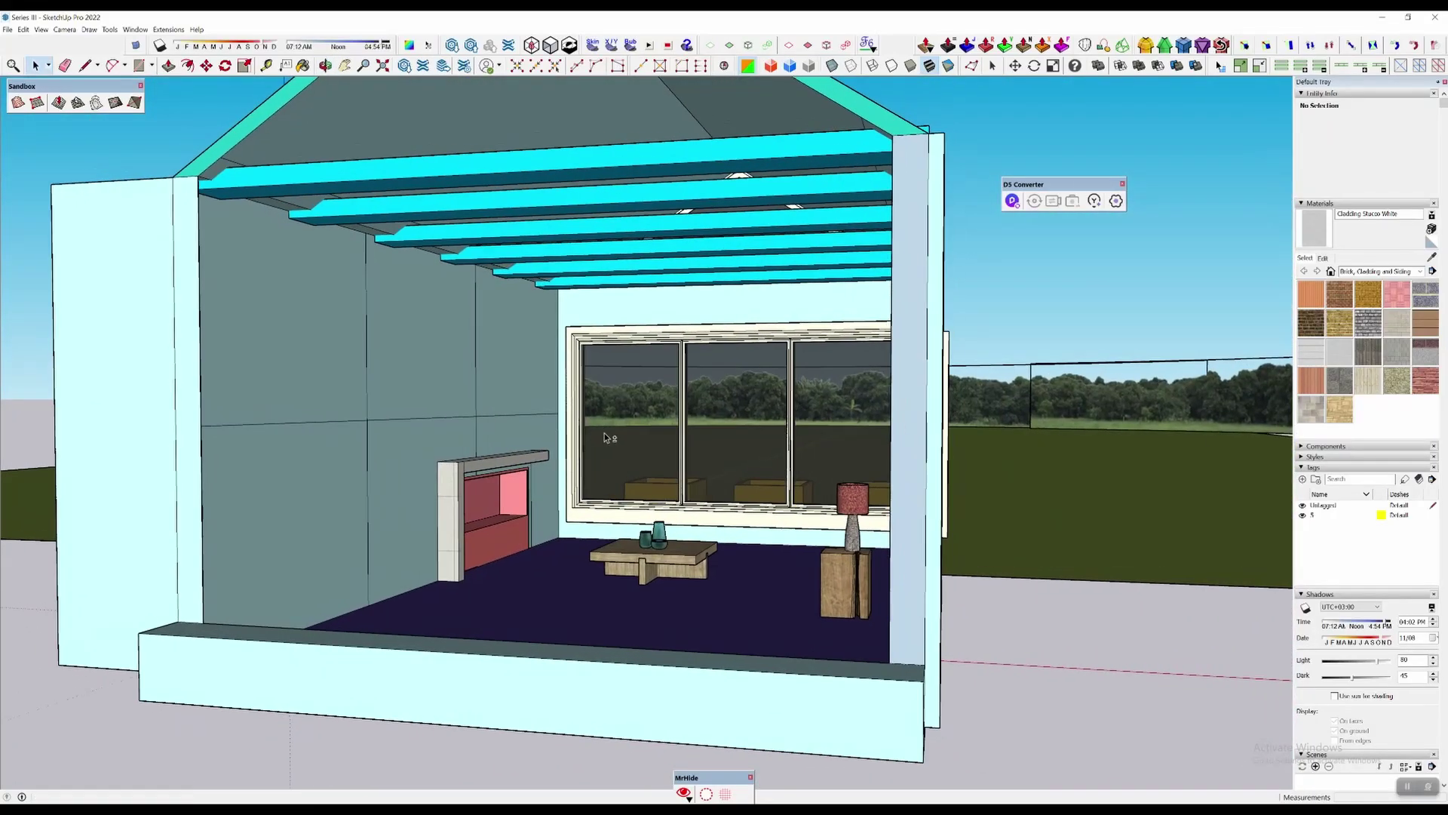
scroll(604, 438, up, 5)
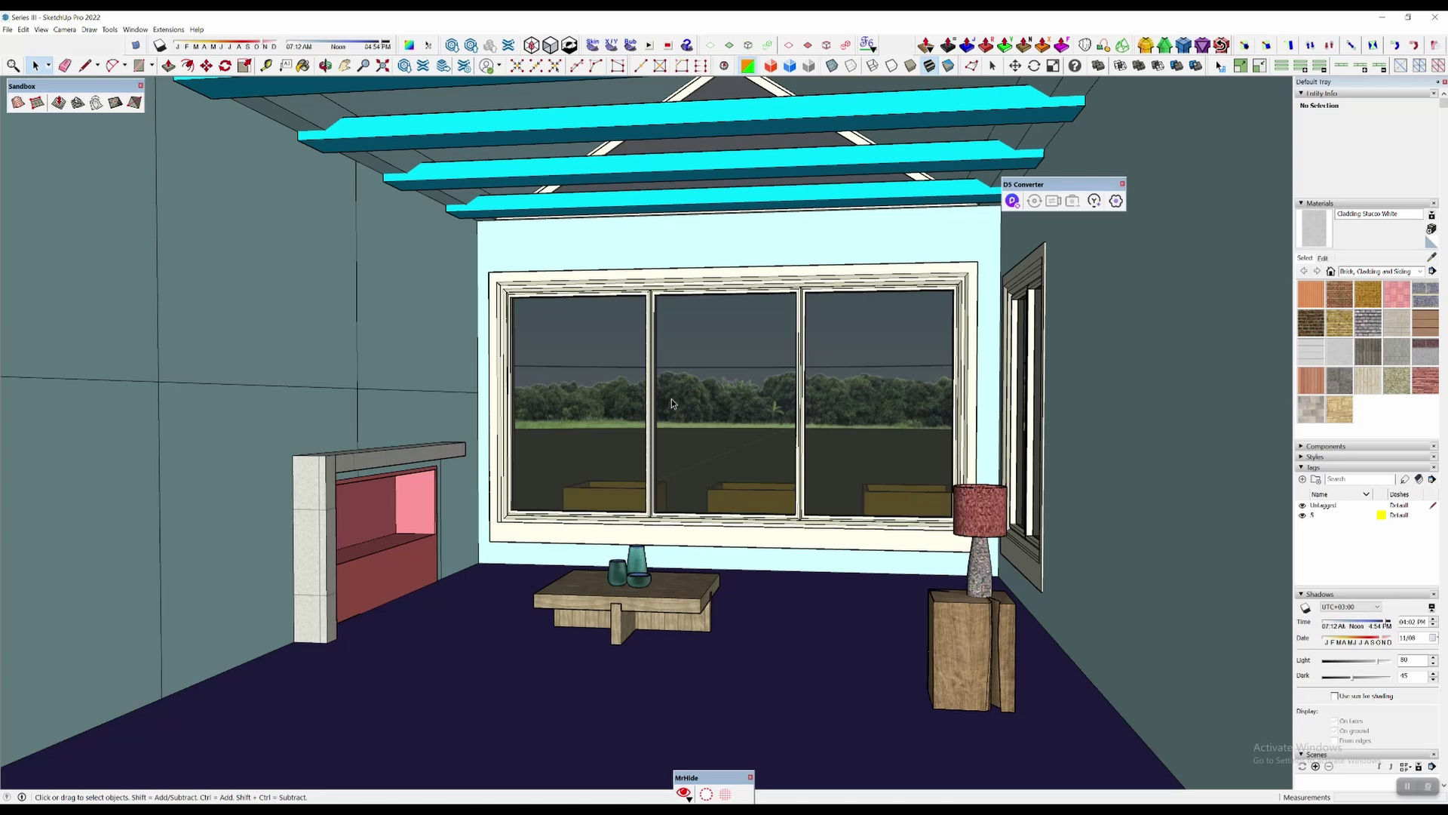
Select the paneled side wall, the window wall and the floor in turn to examine the room's surfaces
click(242, 431)
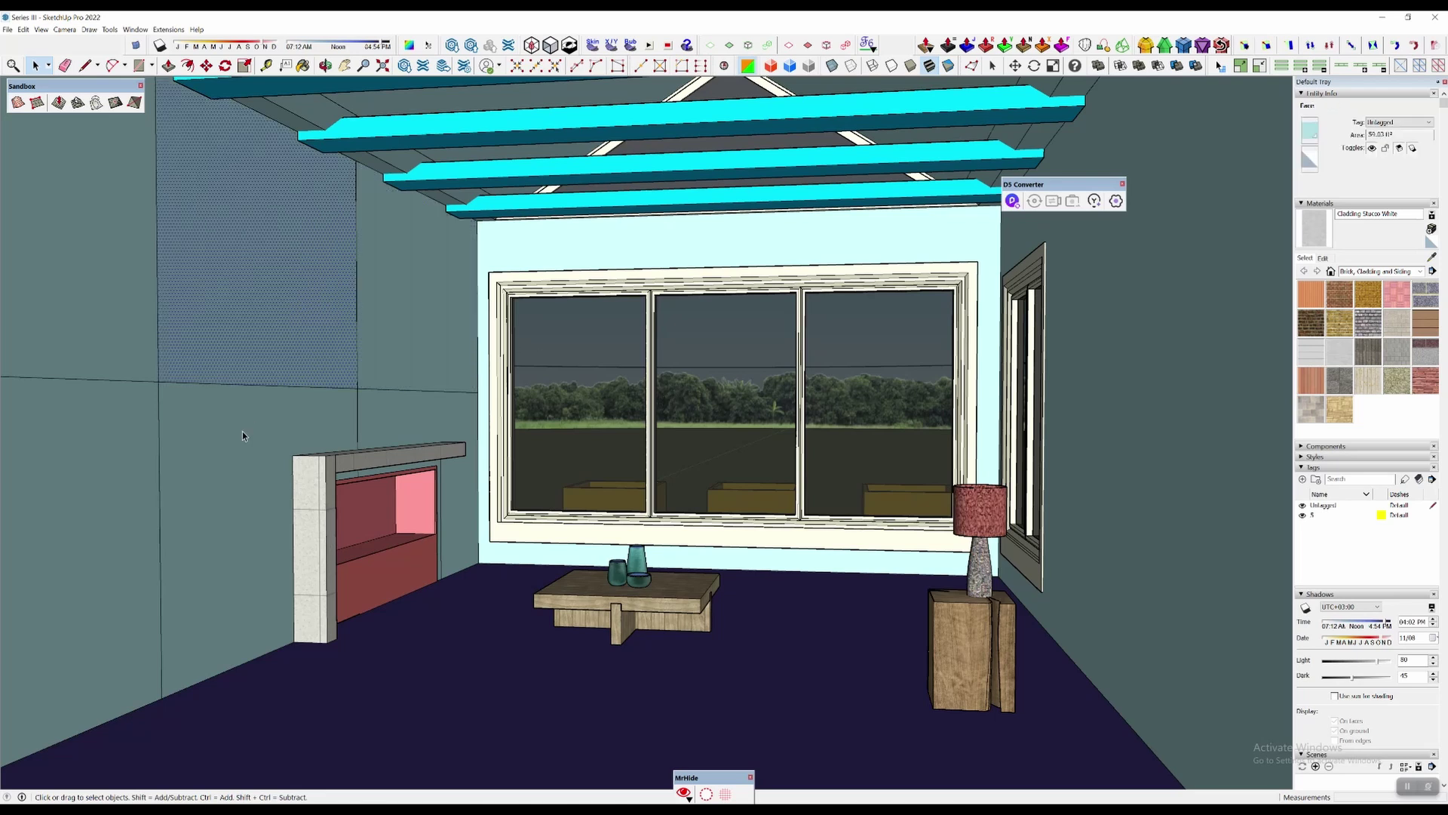
click(473, 579)
click(858, 562)
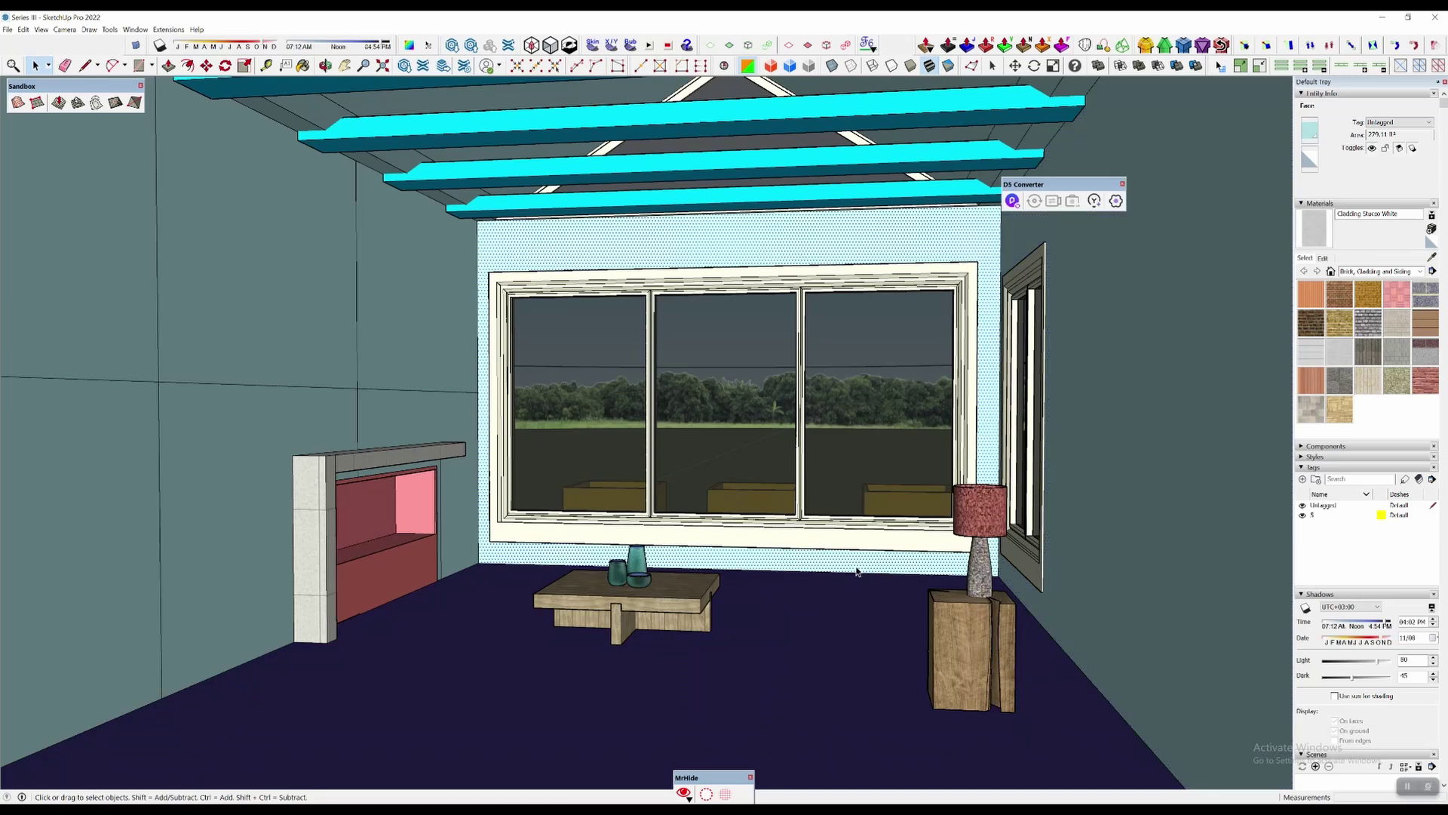
click(836, 632)
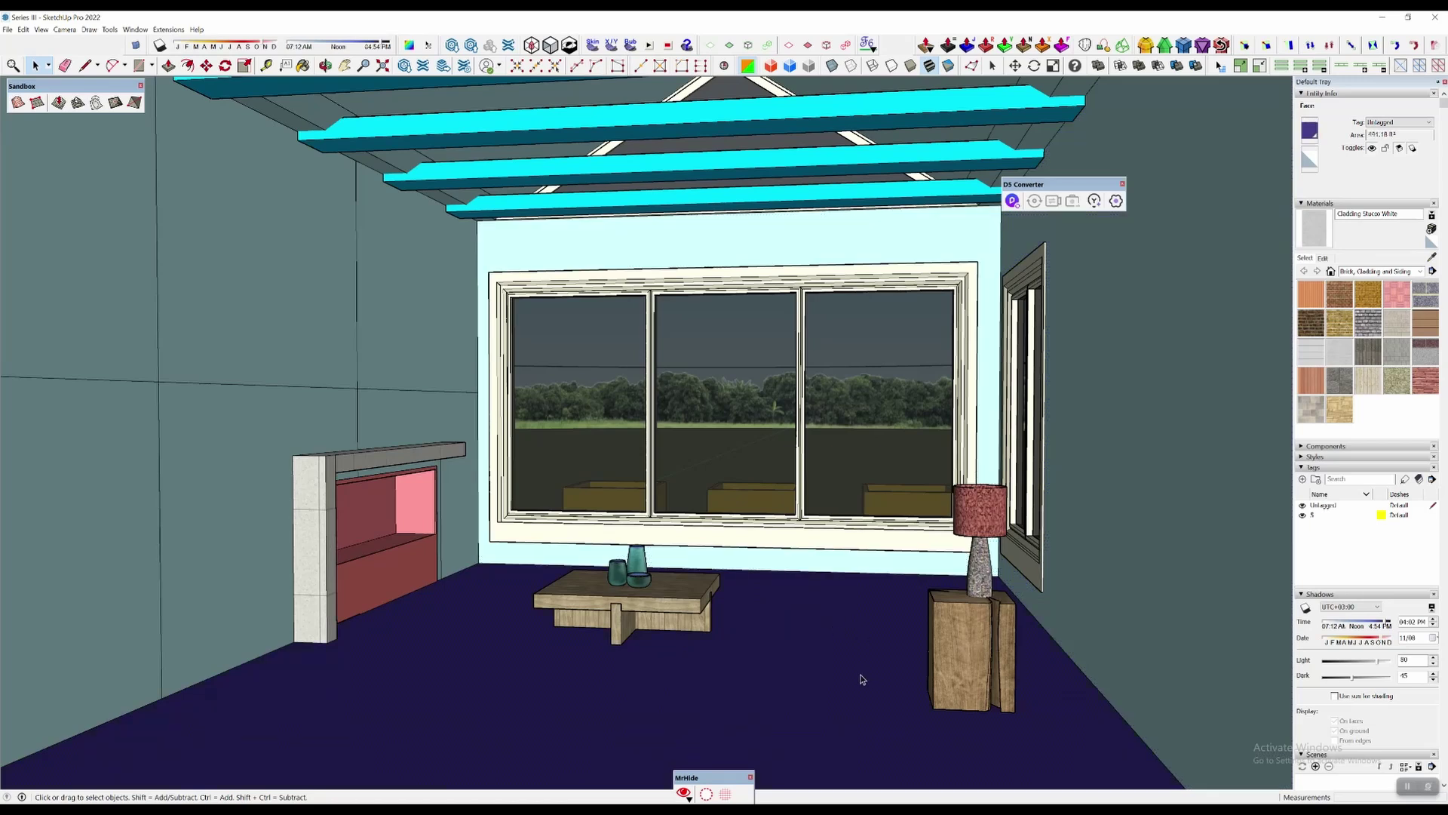
middle_drag(837, 674, 837, 630)
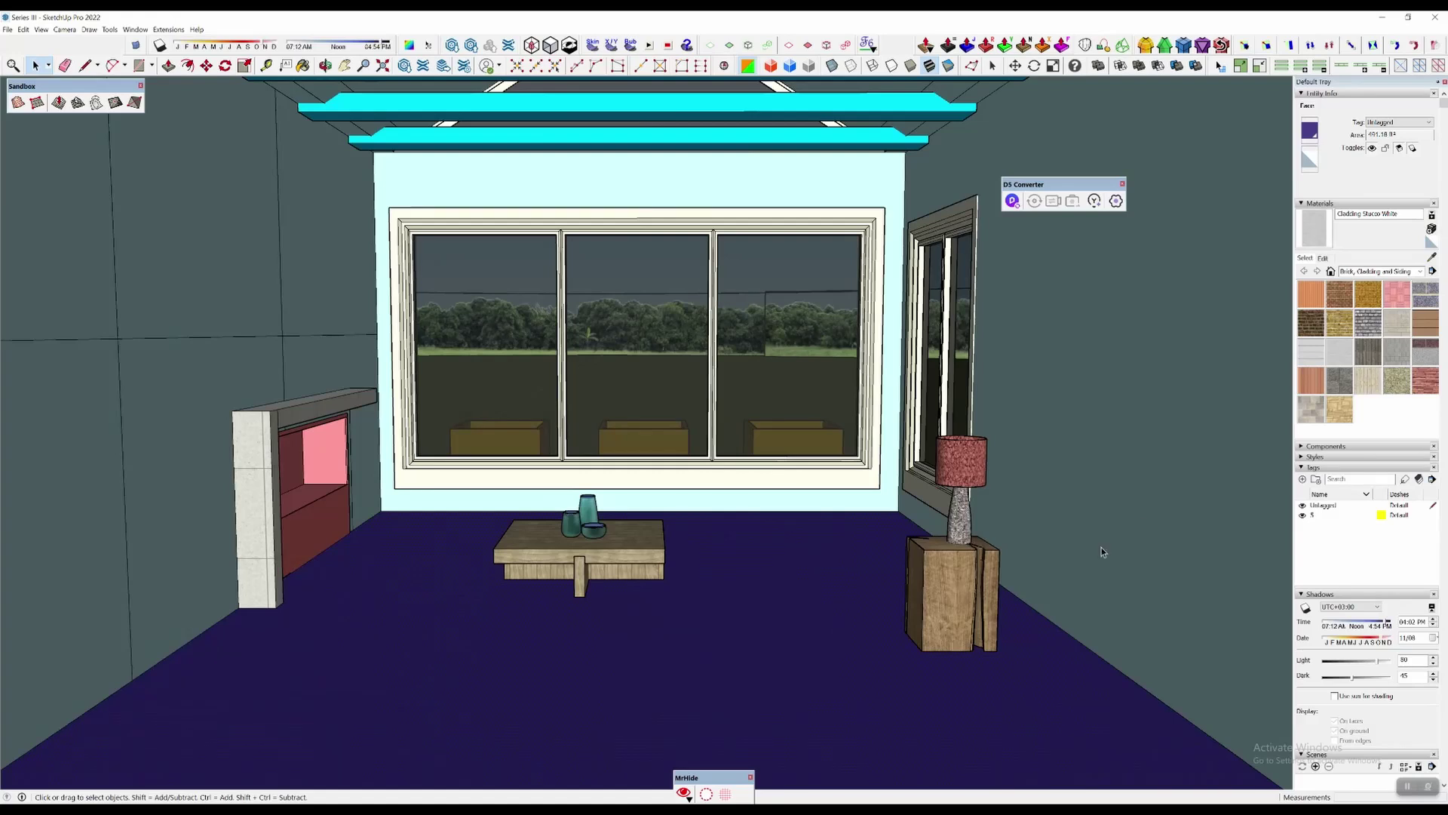
scroll(1142, 504, down, 3)
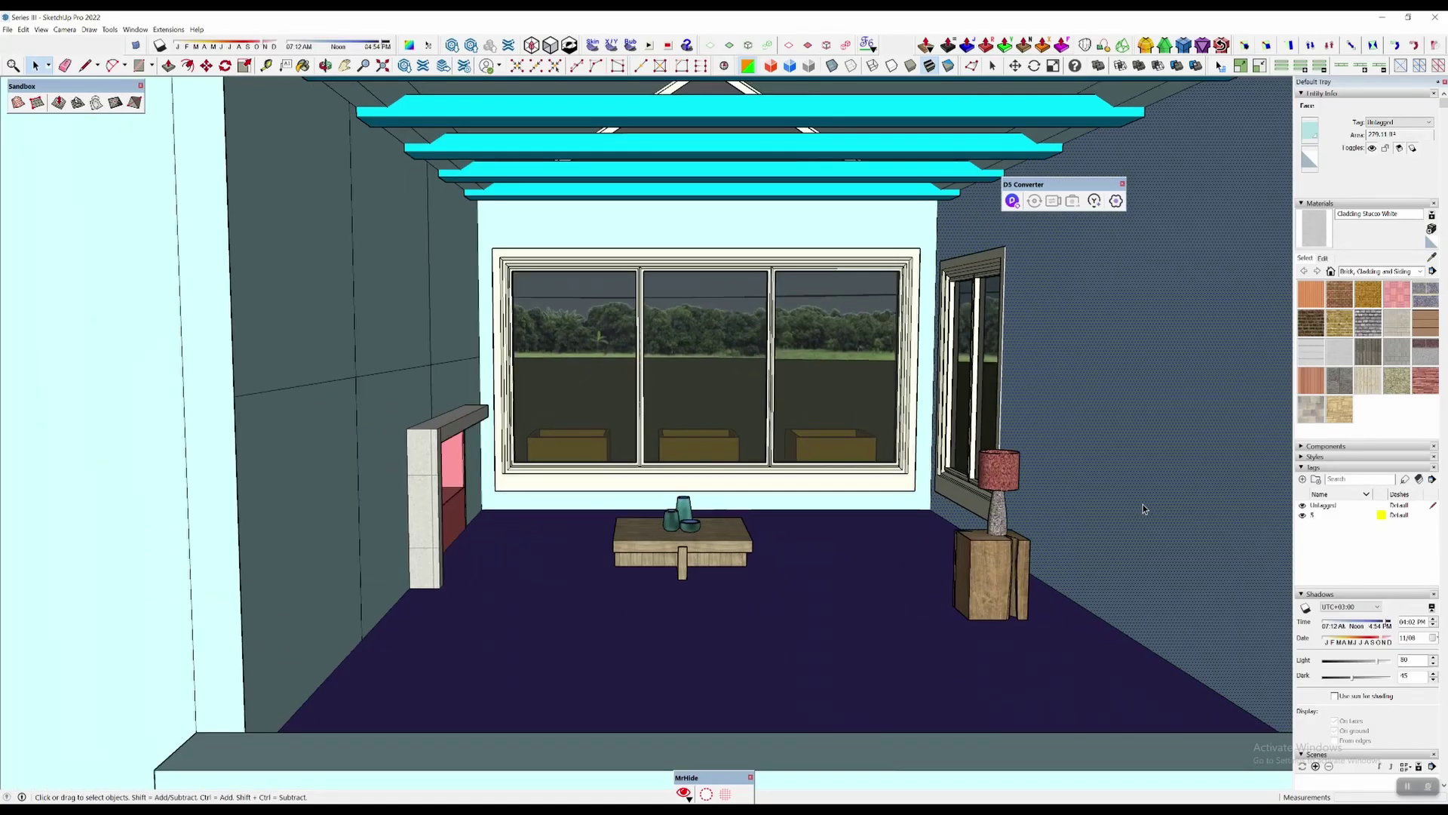
Clear the selection and browse the Colors and Colors-Named material collections, ending at the greys in Colors
middle_drag(1142, 504, 1177, 528)
key(Escape)
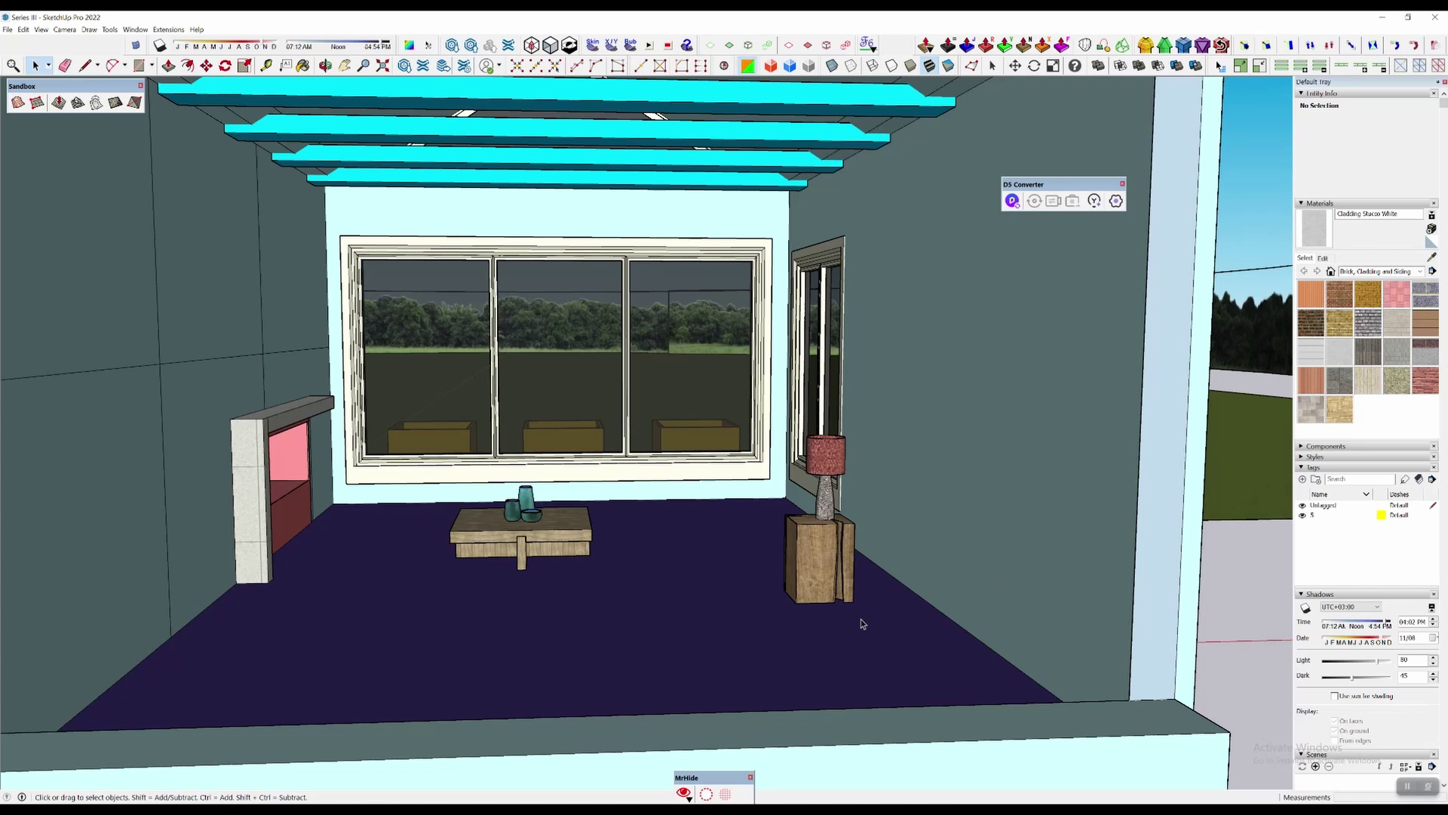
click(1375, 271)
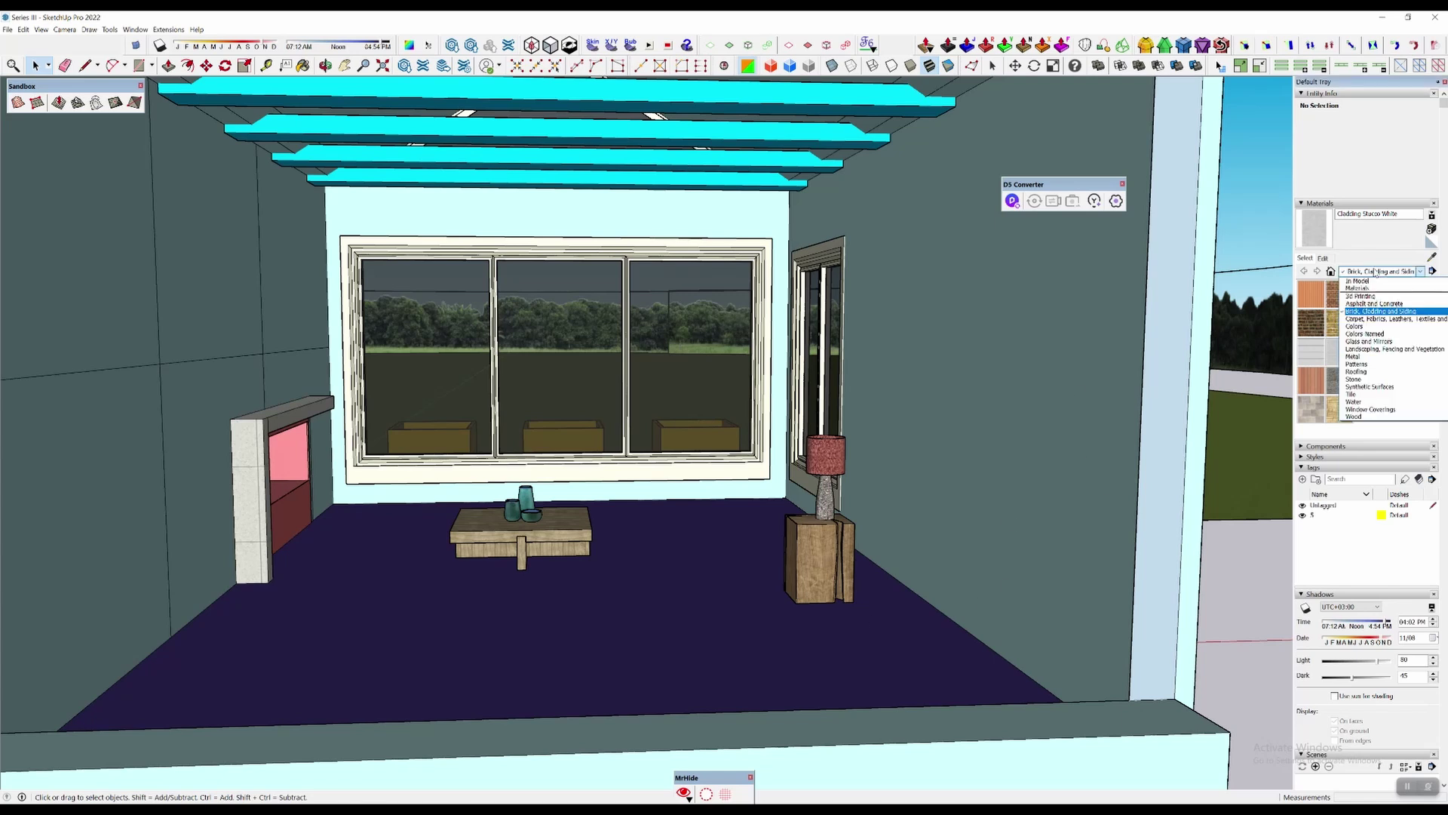
click(1355, 326)
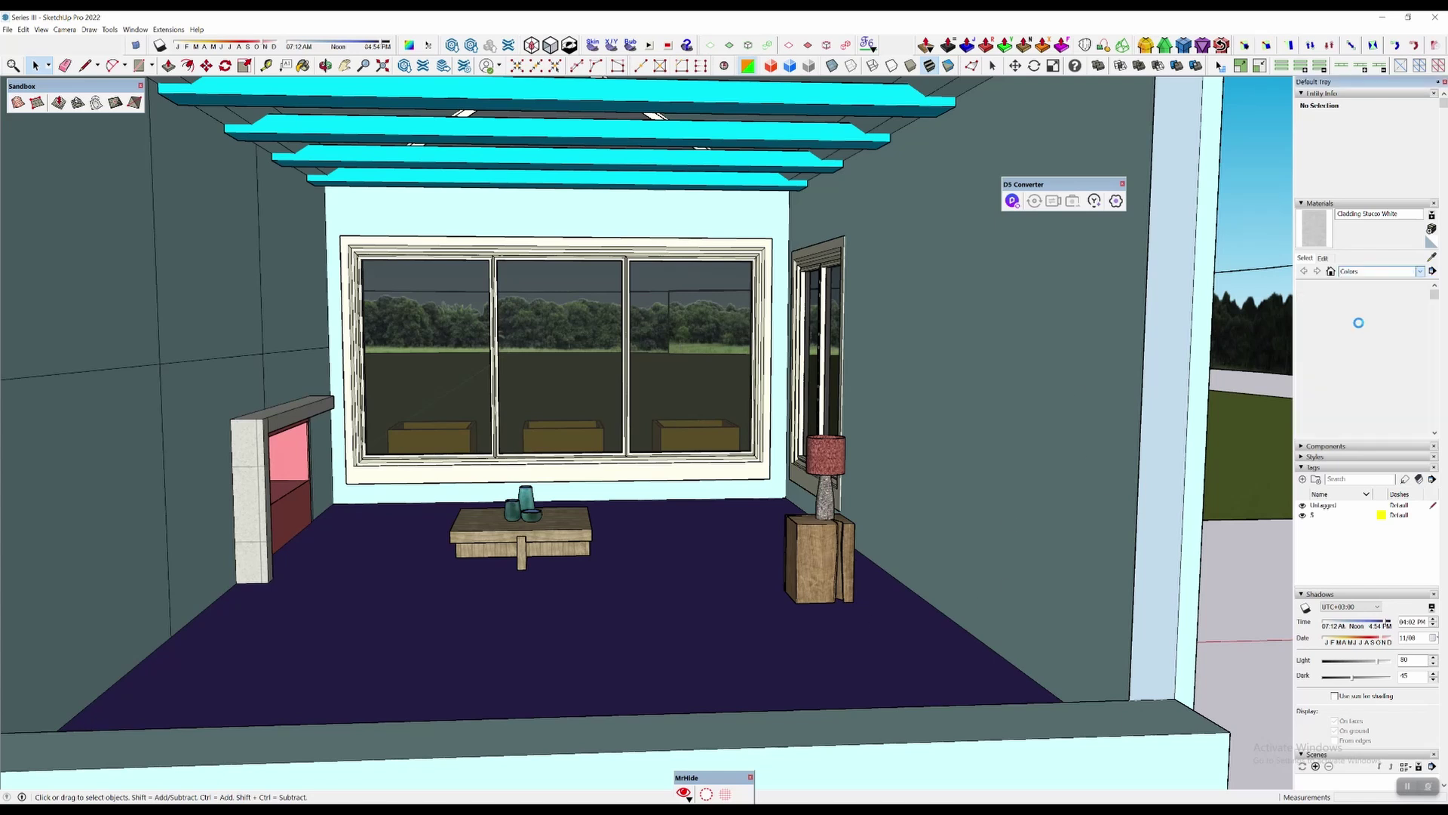
click(1356, 274)
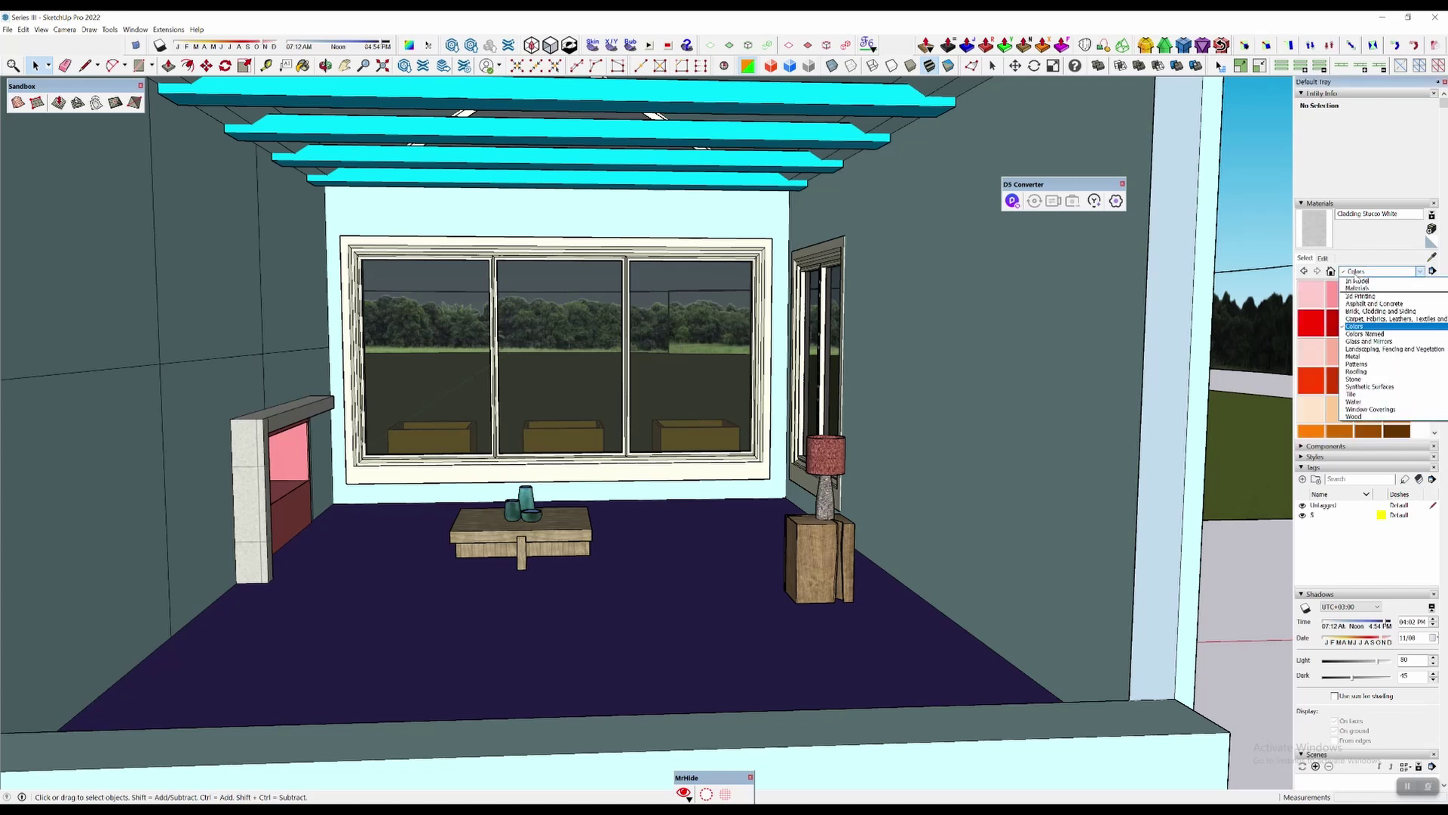
click(1360, 336)
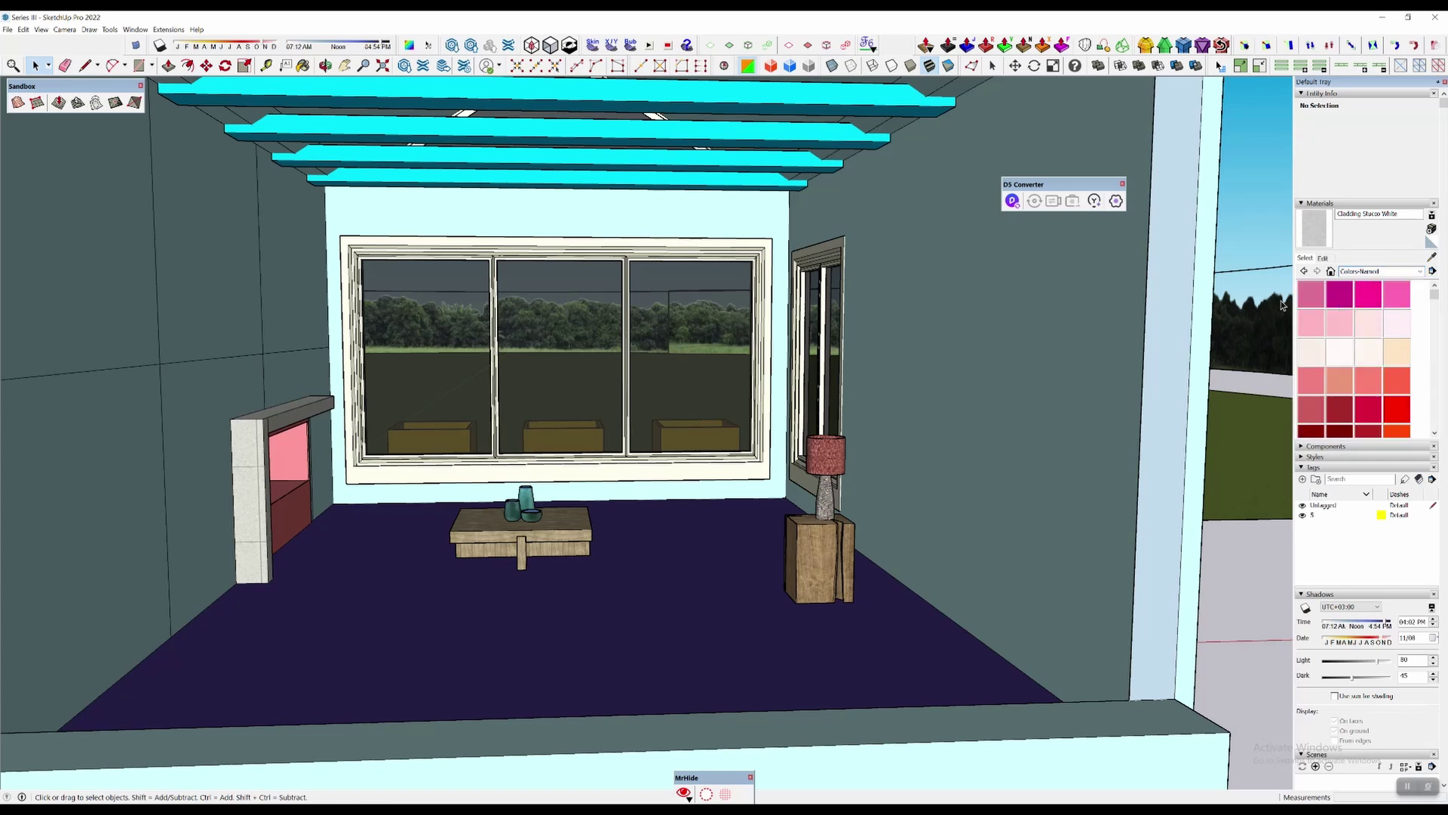
click(1378, 270)
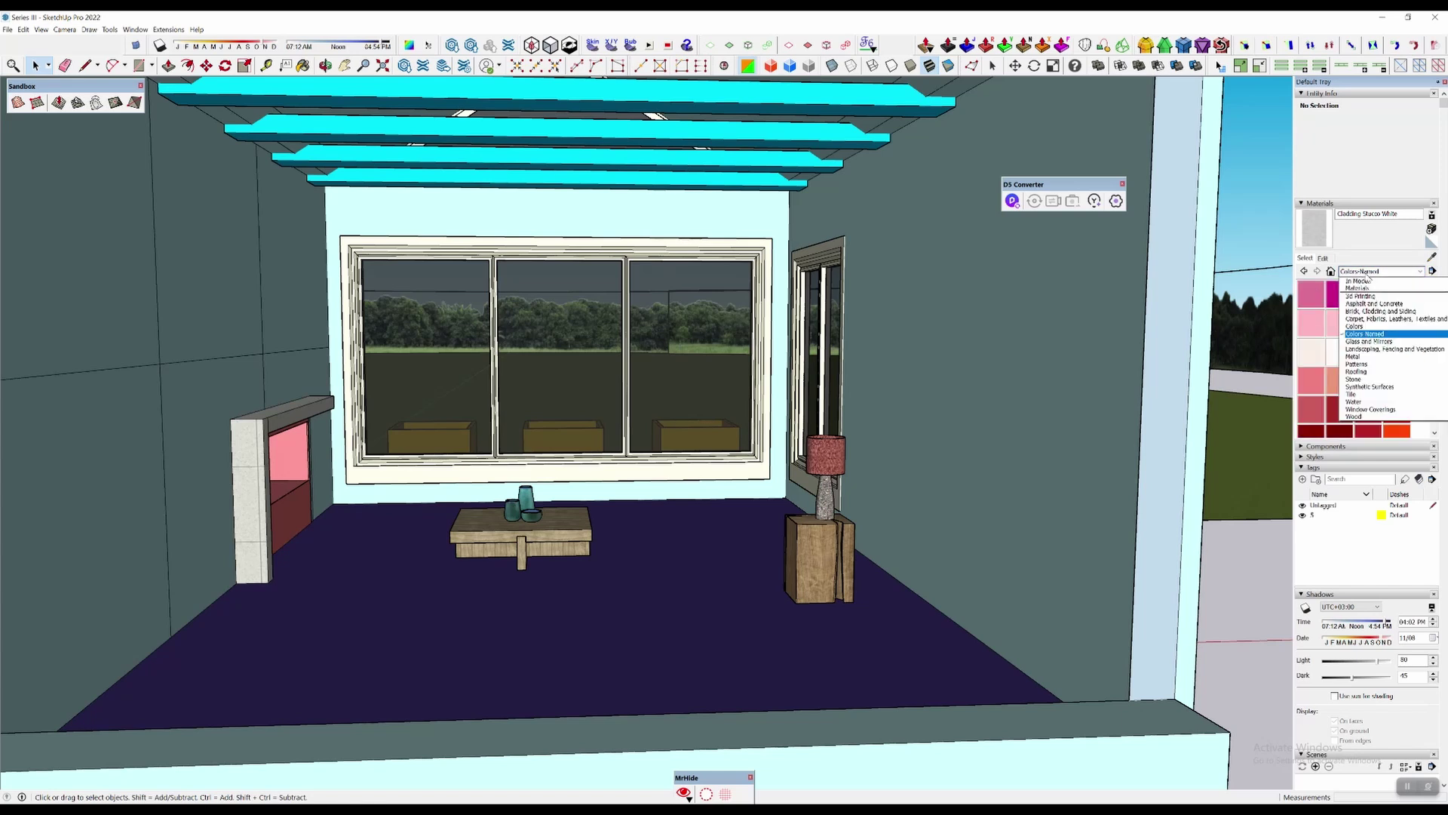
click(1360, 303)
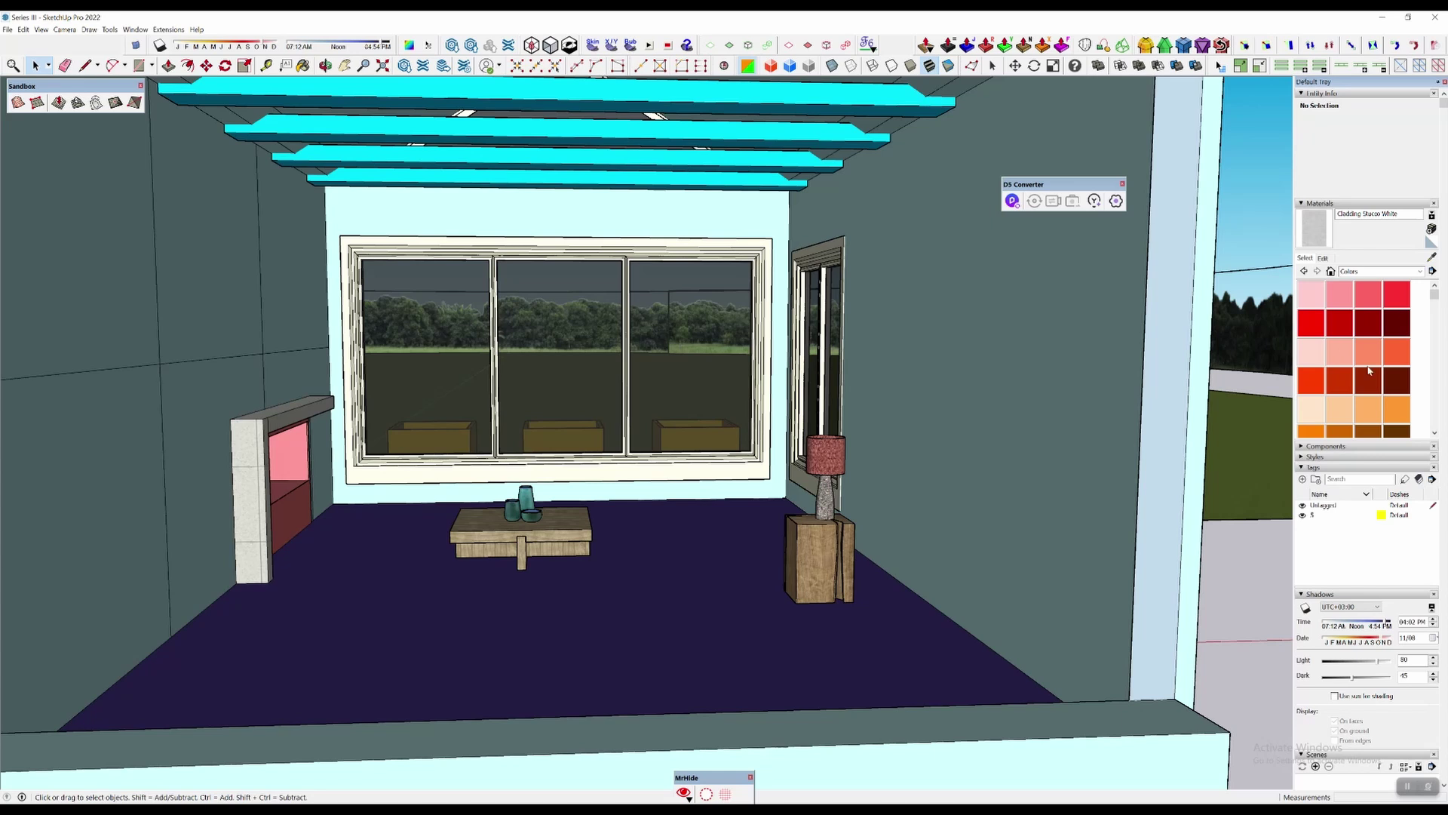
scroll(1370, 371, down, 5)
scroll(1346, 392, down, 5)
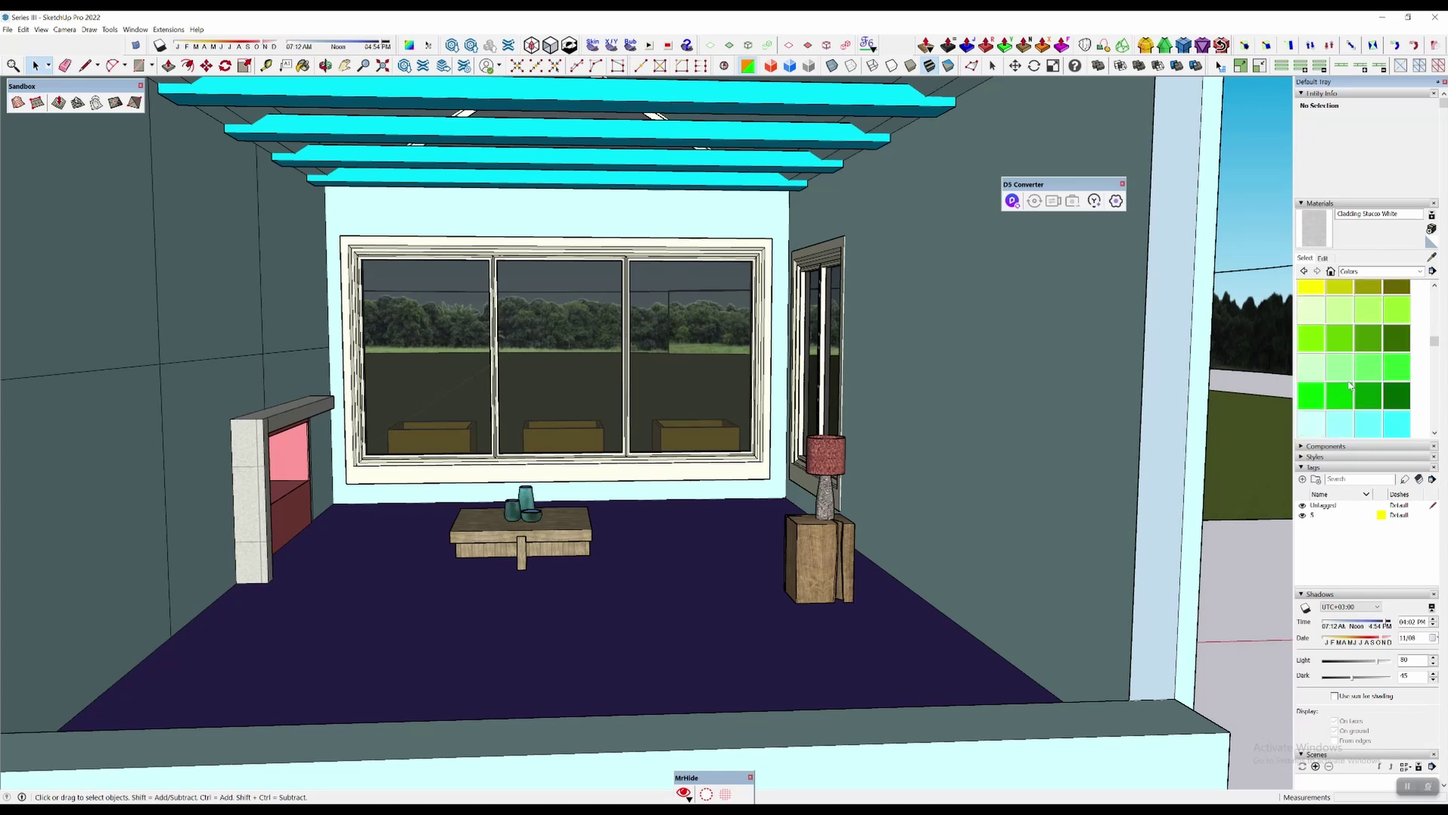
scroll(1365, 370, down, 6)
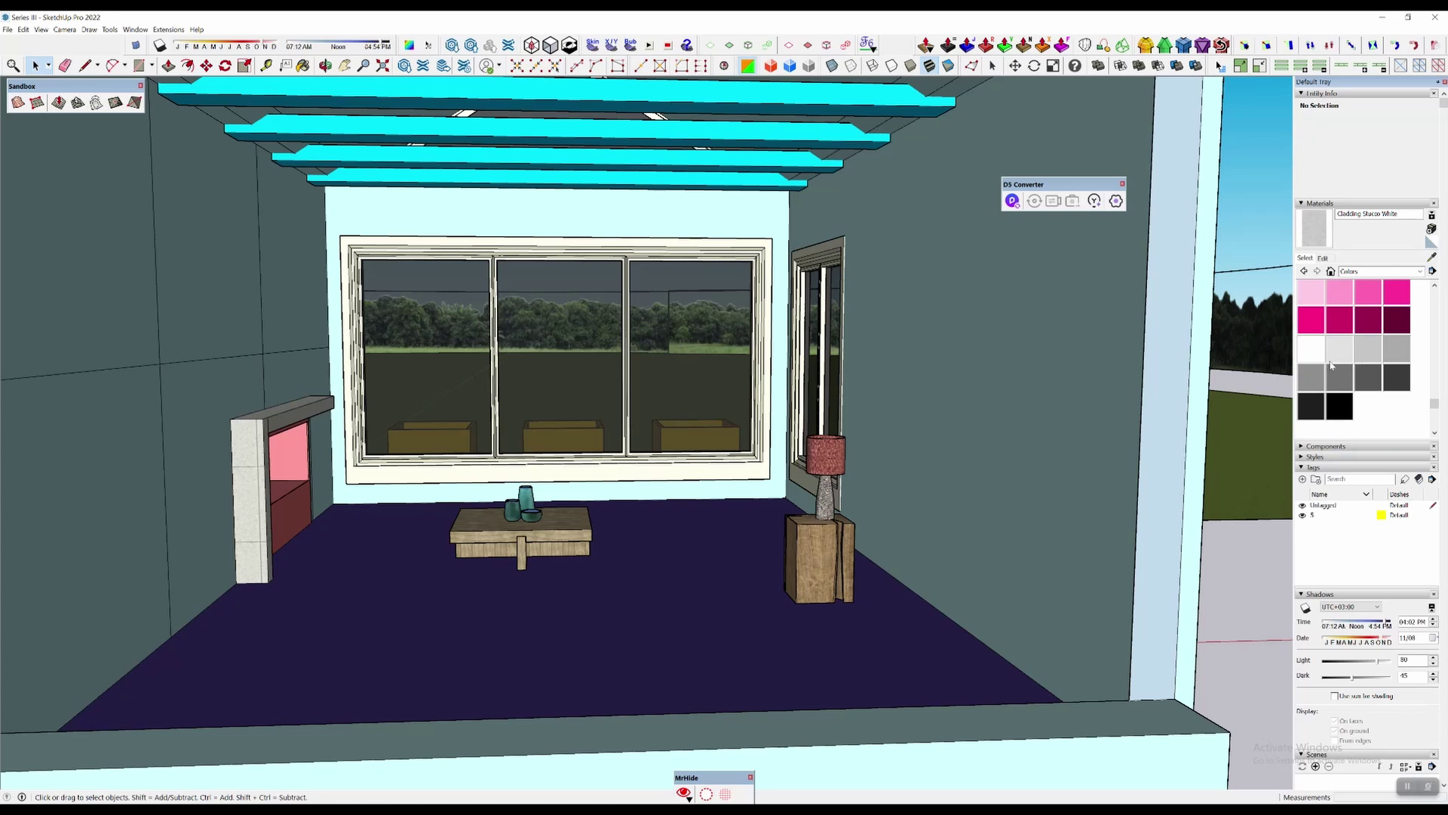
scroll(1189, 405, down, 4)
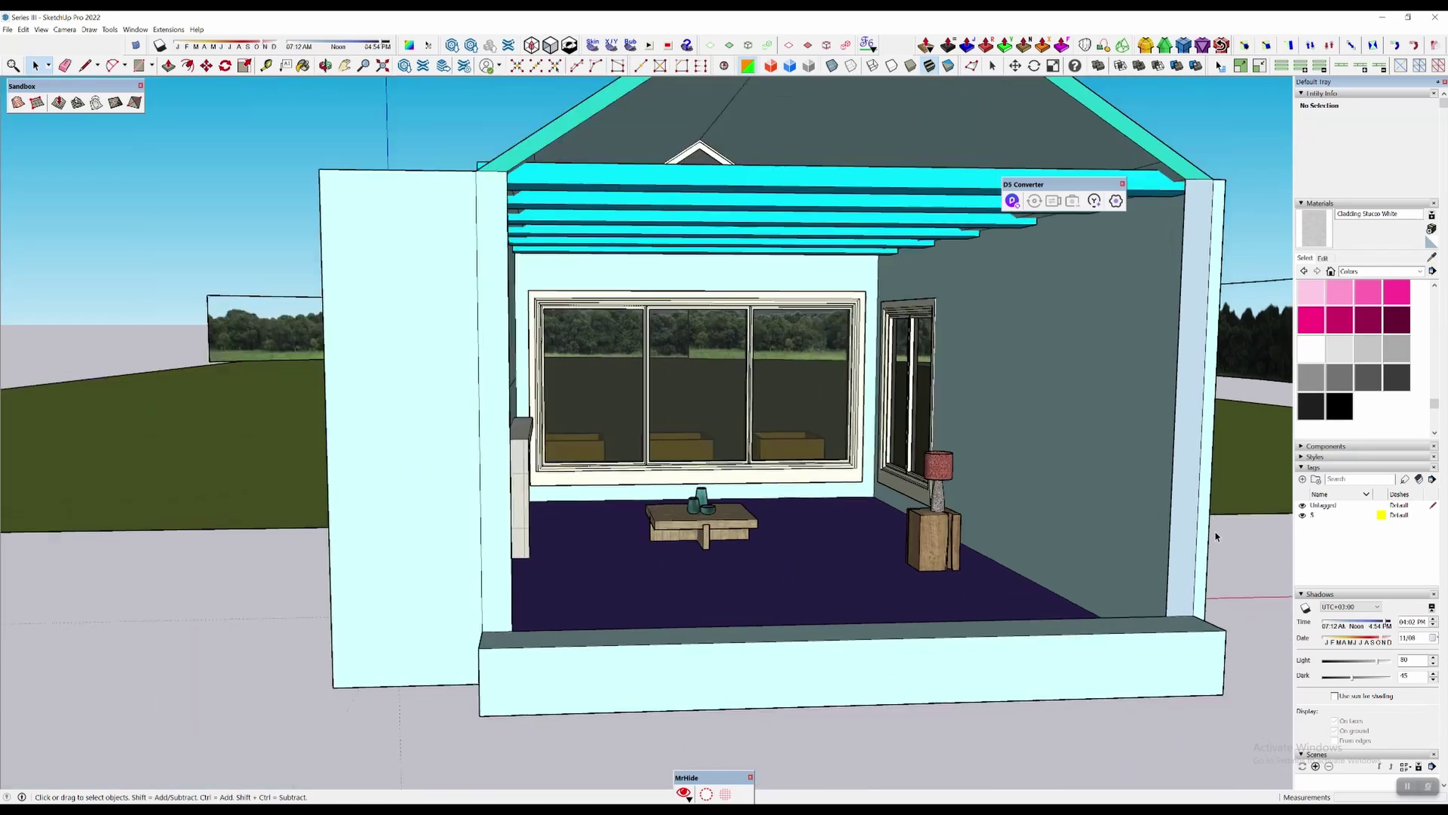
Examine the house from the outside and its open front, selecting the windowed exterior side wall along the way
middle_drag(957, 496, 399, 494)
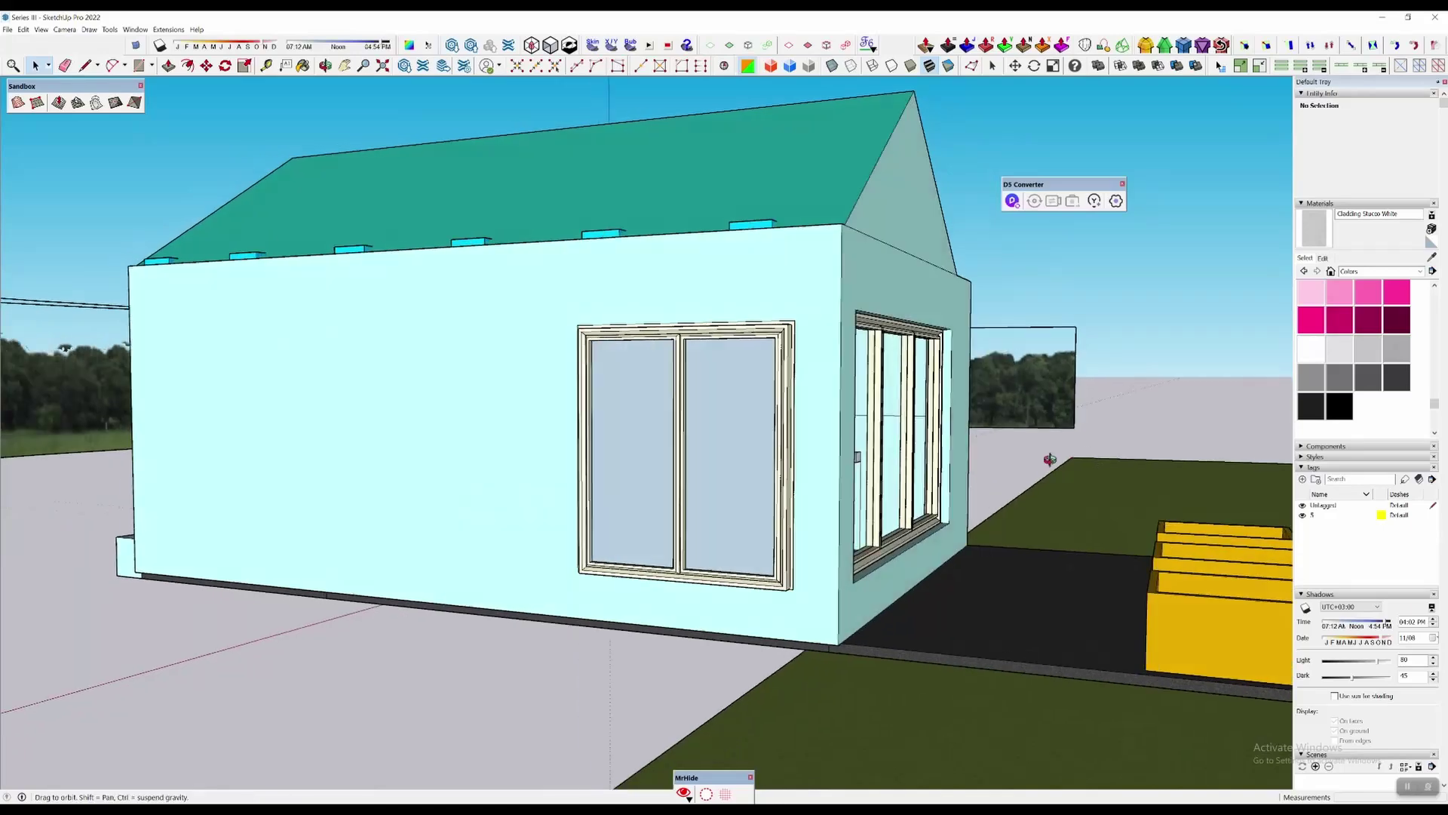
middle_drag(1048, 459, 603, 504)
middle_drag(985, 506, 910, 451)
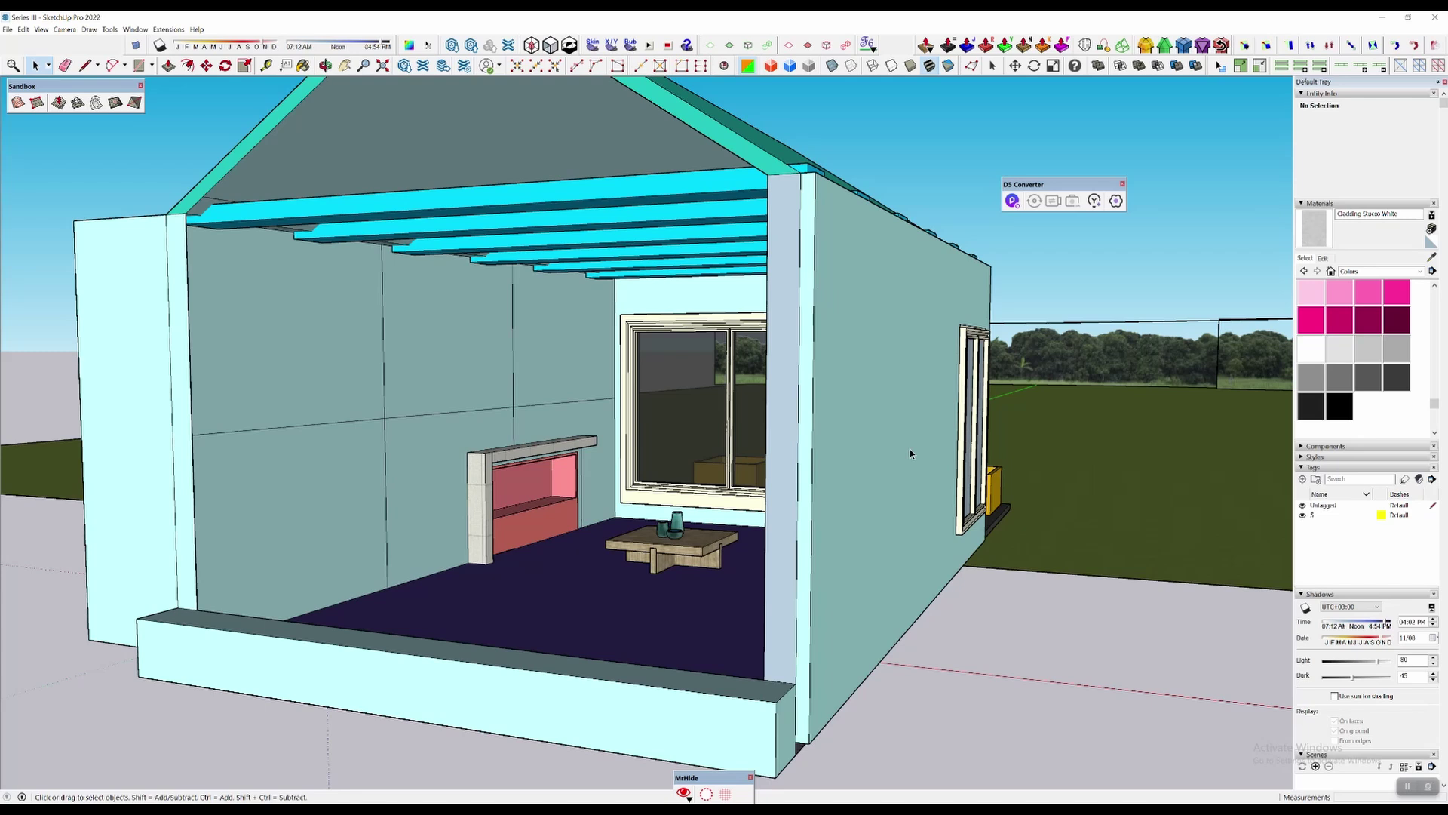
click(906, 451)
middle_drag(906, 451, 1096, 643)
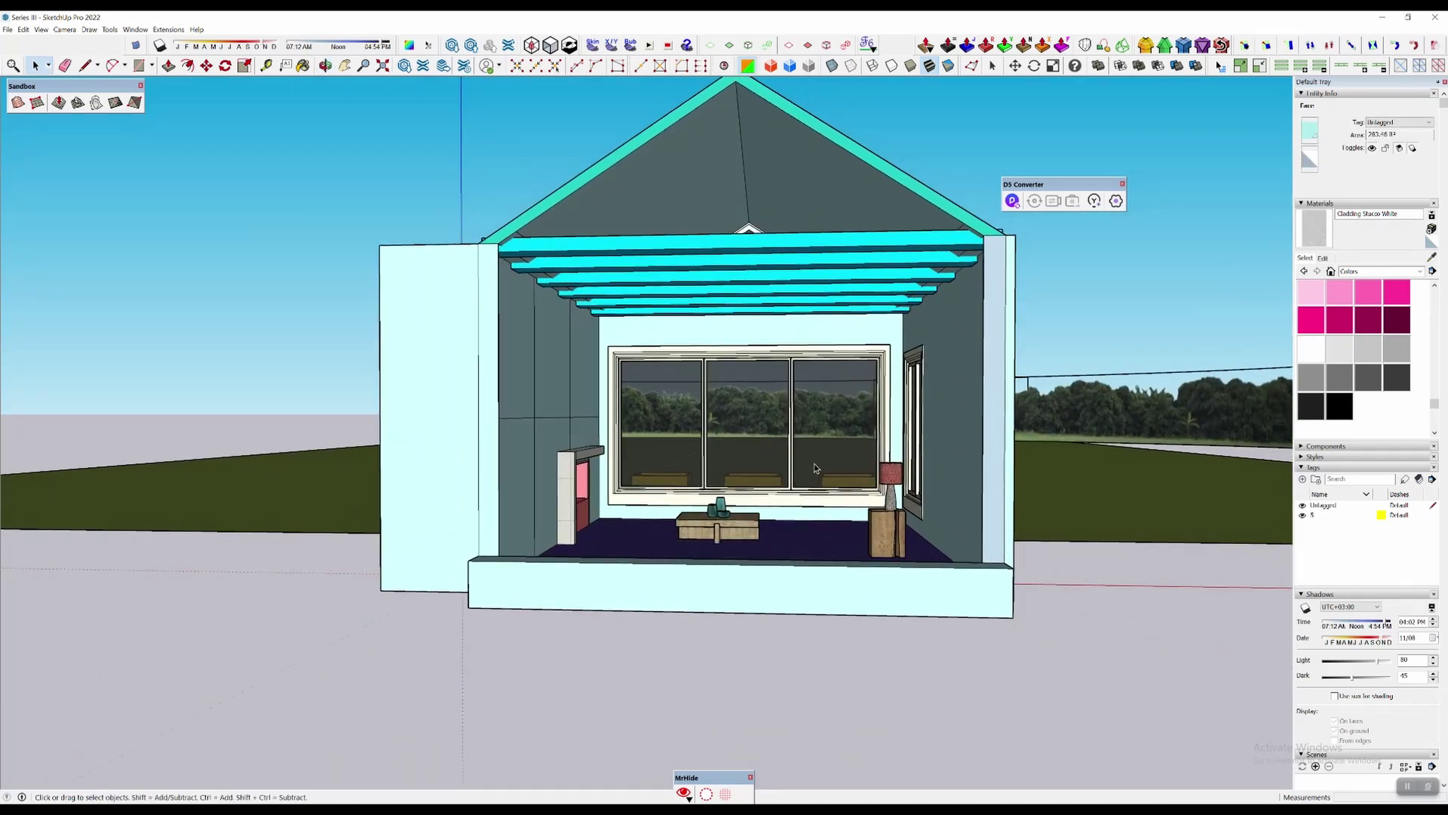
scroll(813, 463, up, 8)
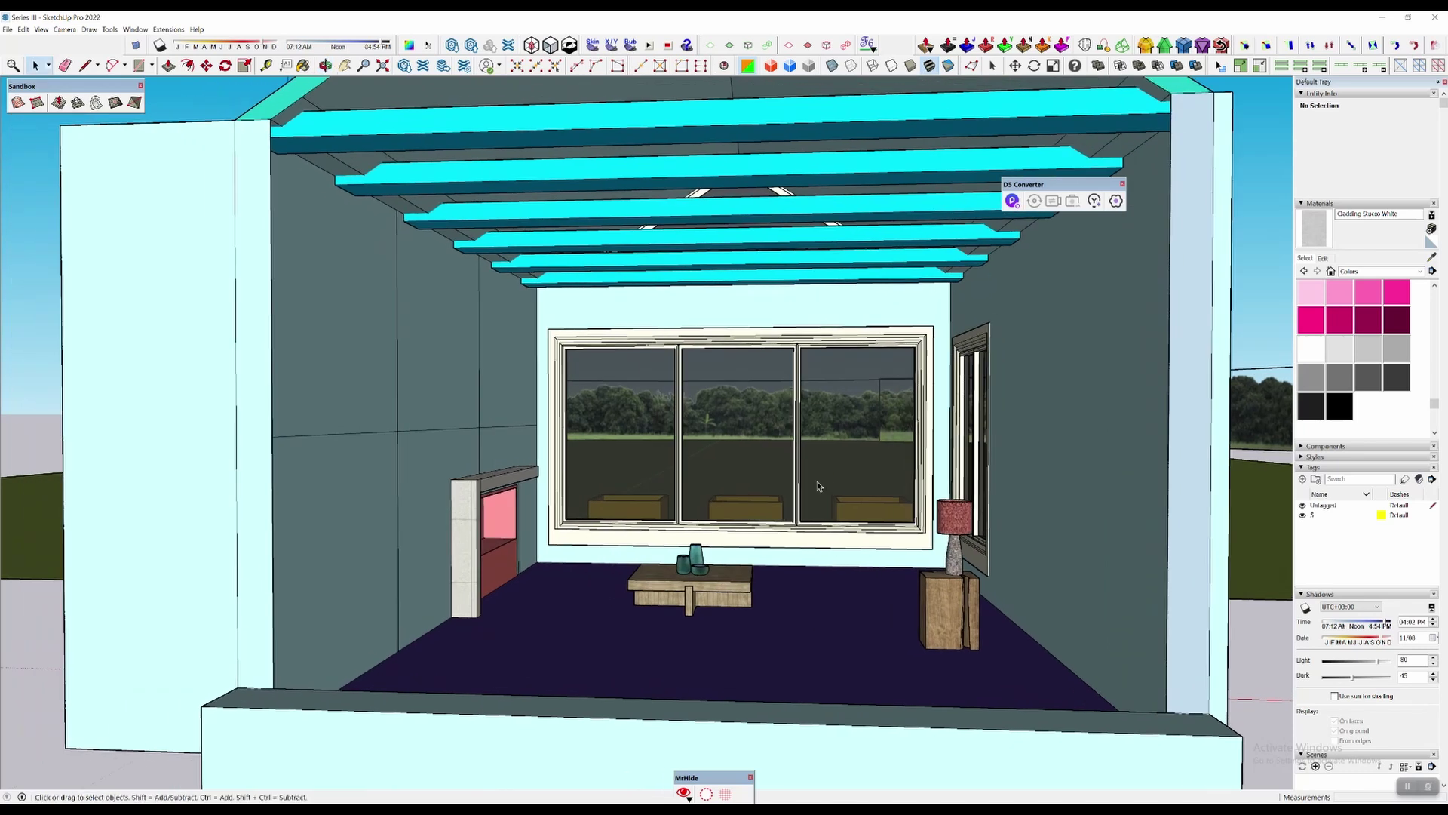
middle_drag(817, 483, 771, 470)
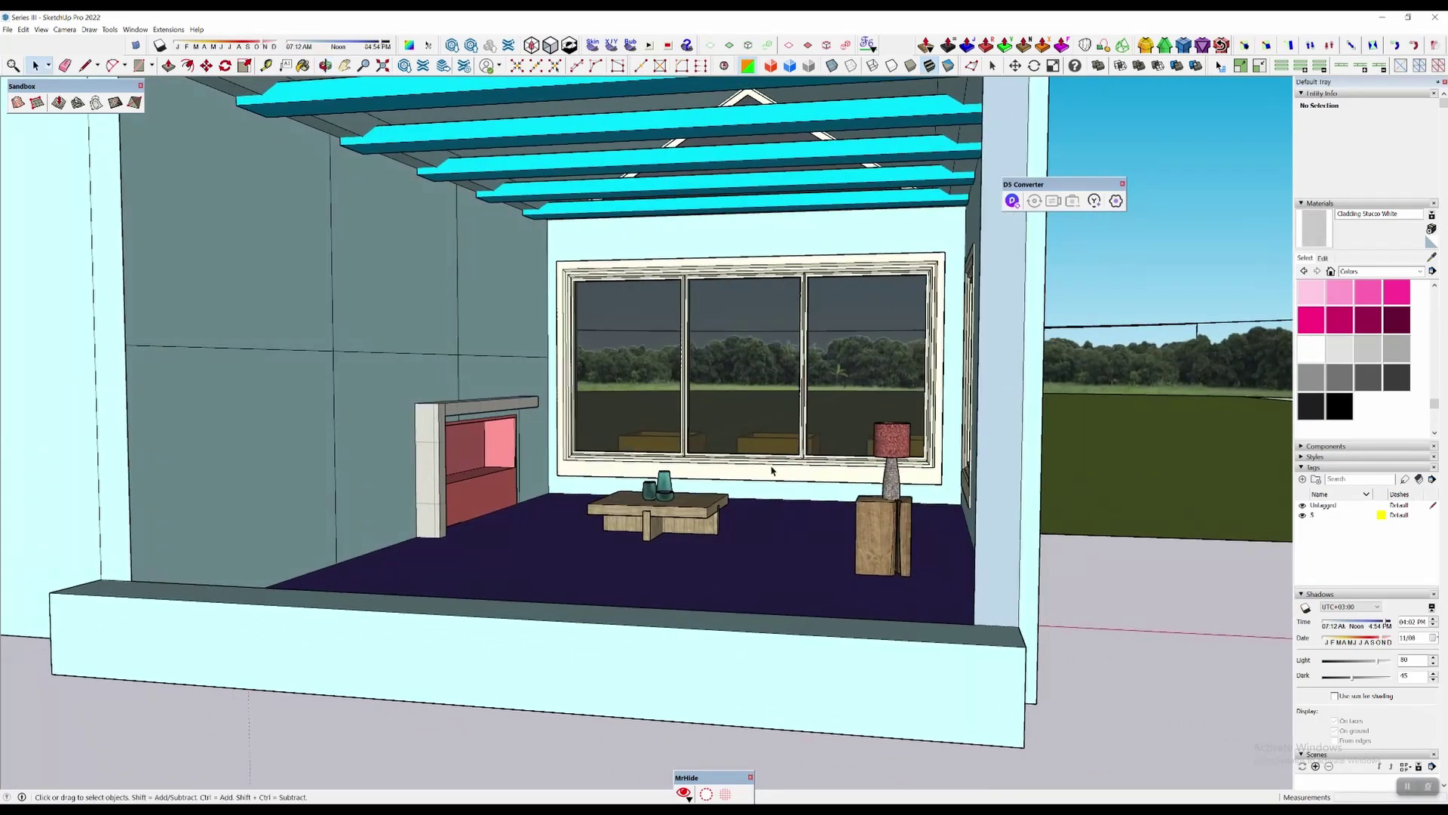
click(1406, 786)
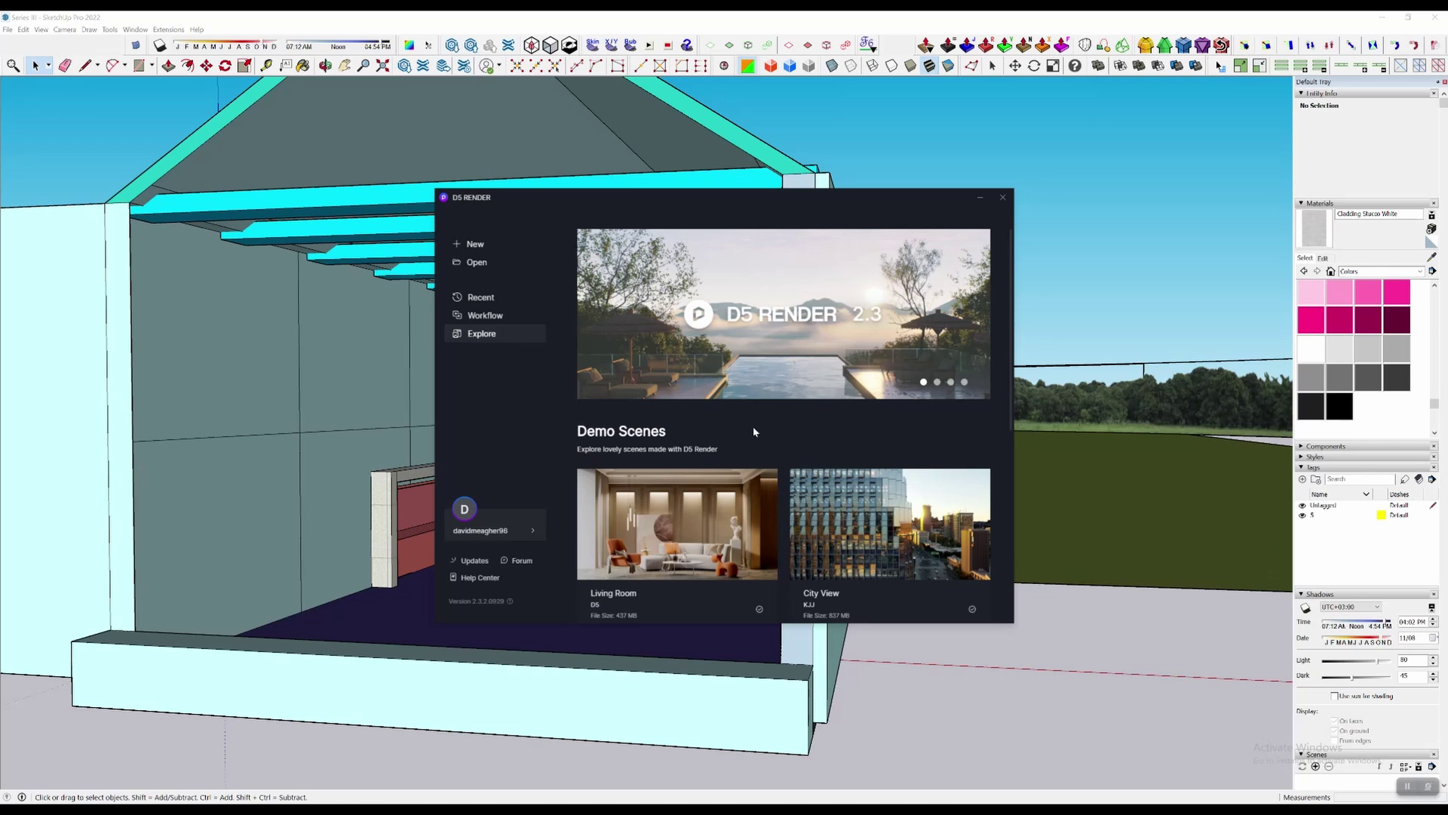
Look through the Demo Scenes on the Explore page of D5 Render's start window
scroll(770, 445, down, 5)
scroll(790, 465, down, 1)
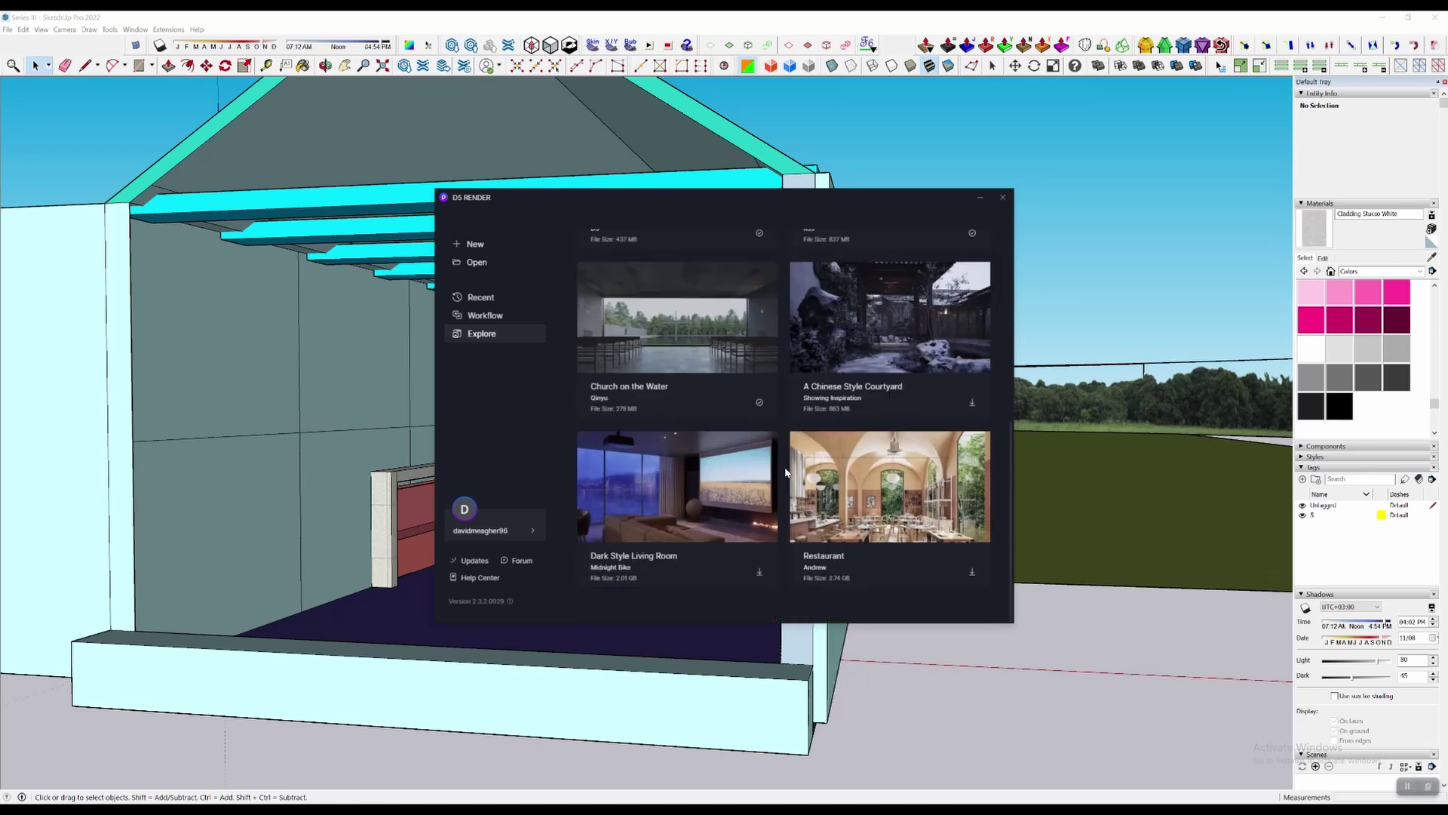
scroll(786, 473, up, 5)
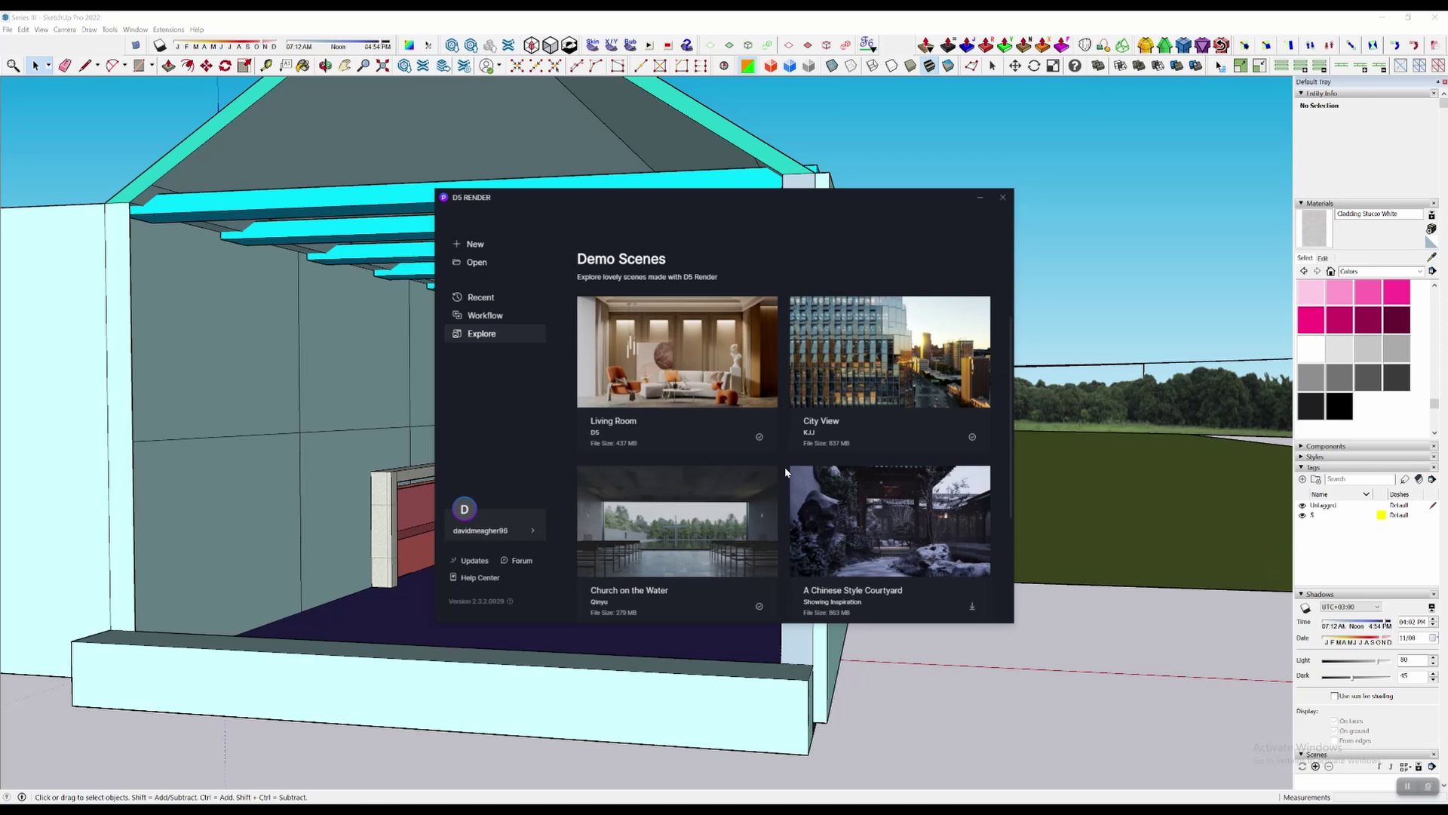
scroll(785, 471, up, 5)
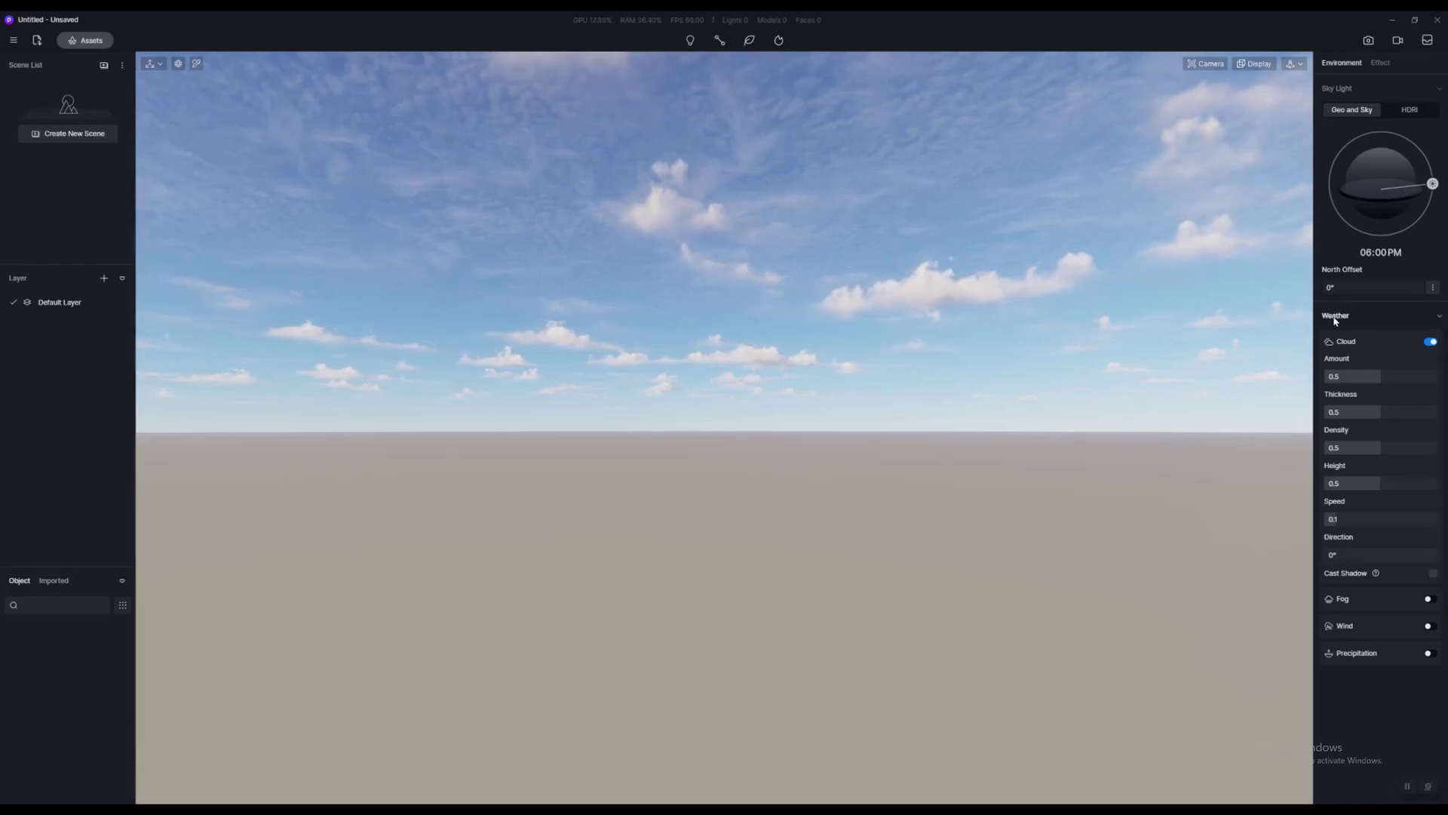
Turn off the weather clouds in D5 Render, then link the SketchUp house model to it through D5 Converter
click(1430, 342)
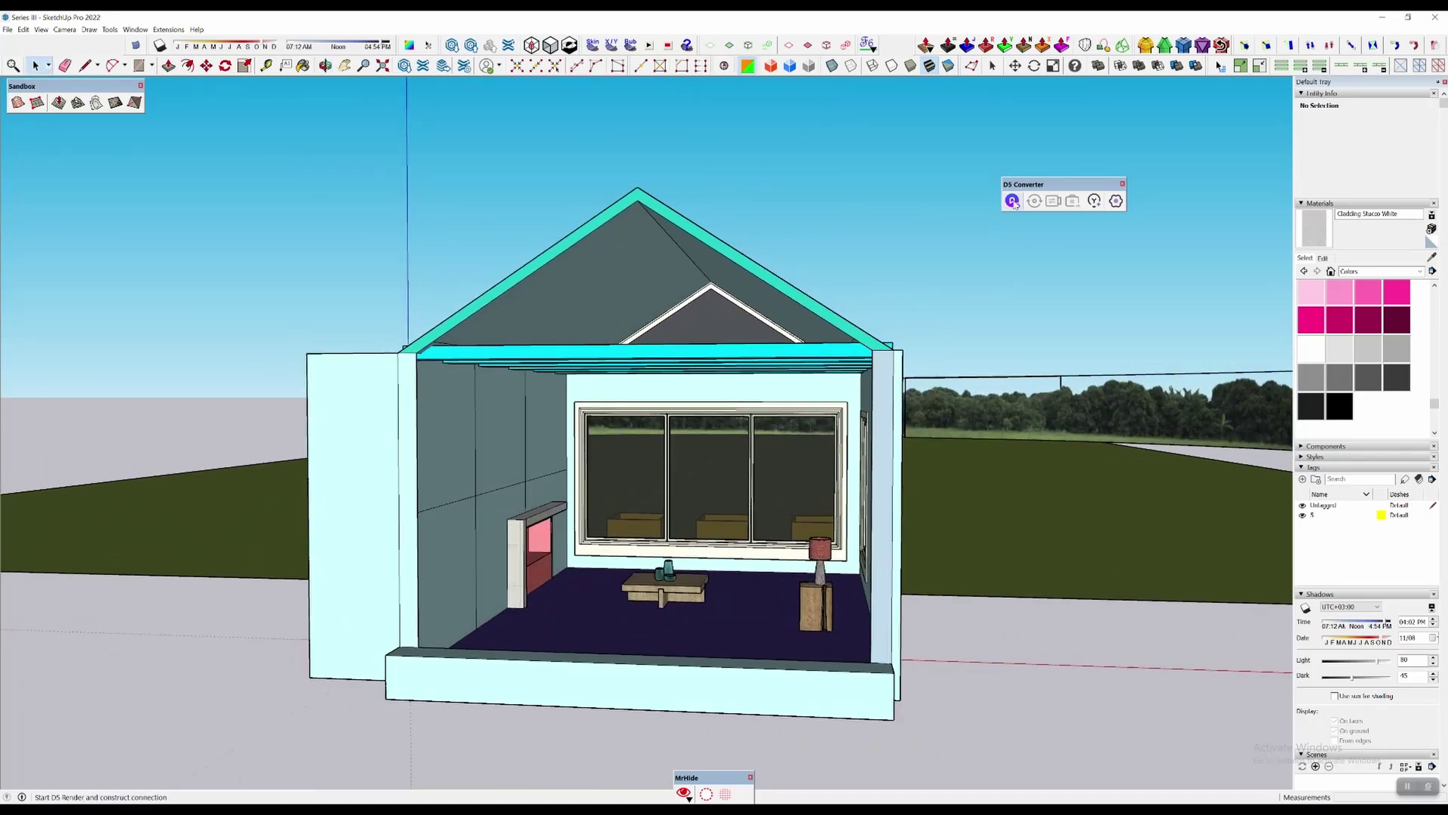
click(1012, 201)
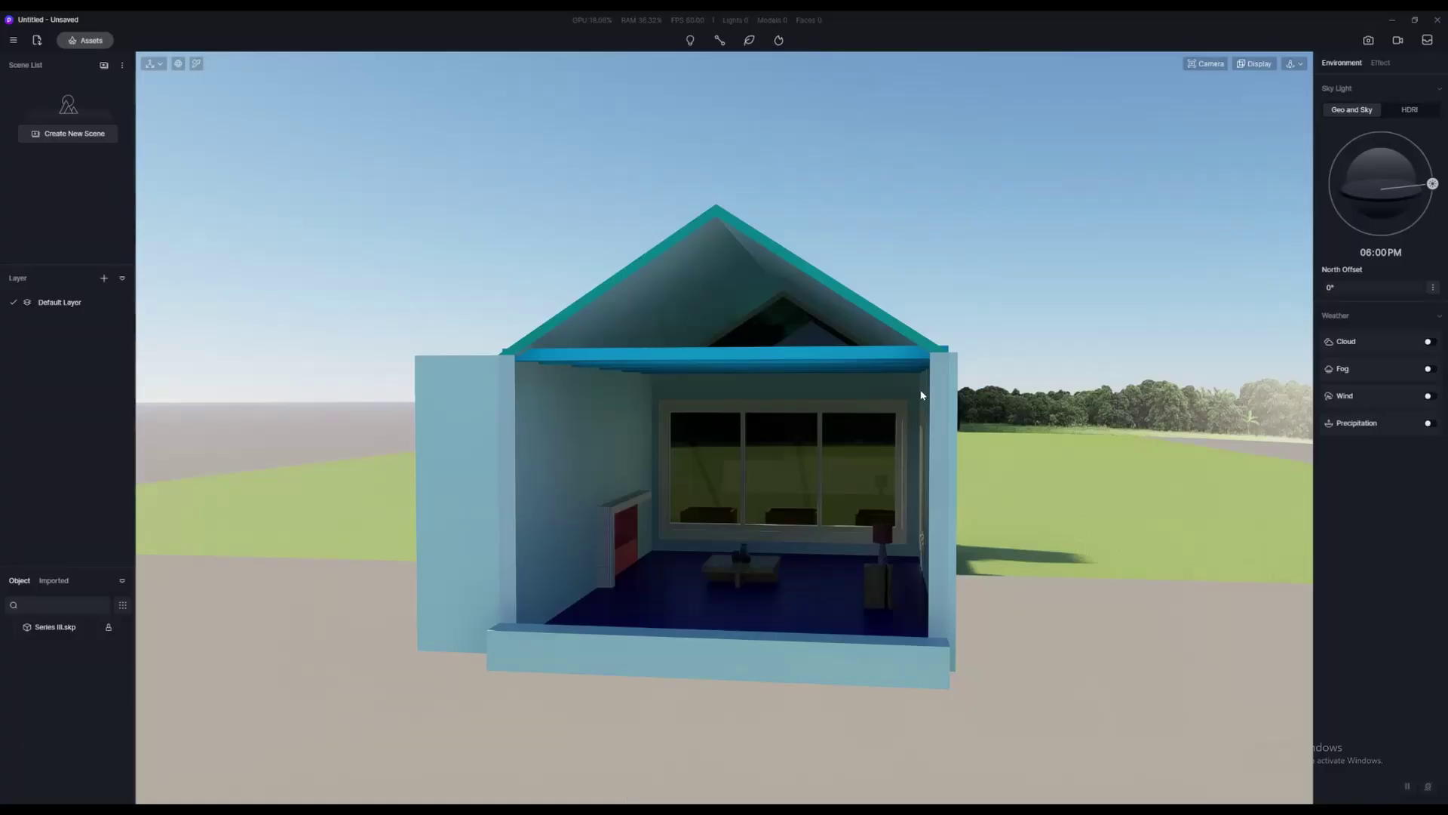
scroll(846, 546, up, 10)
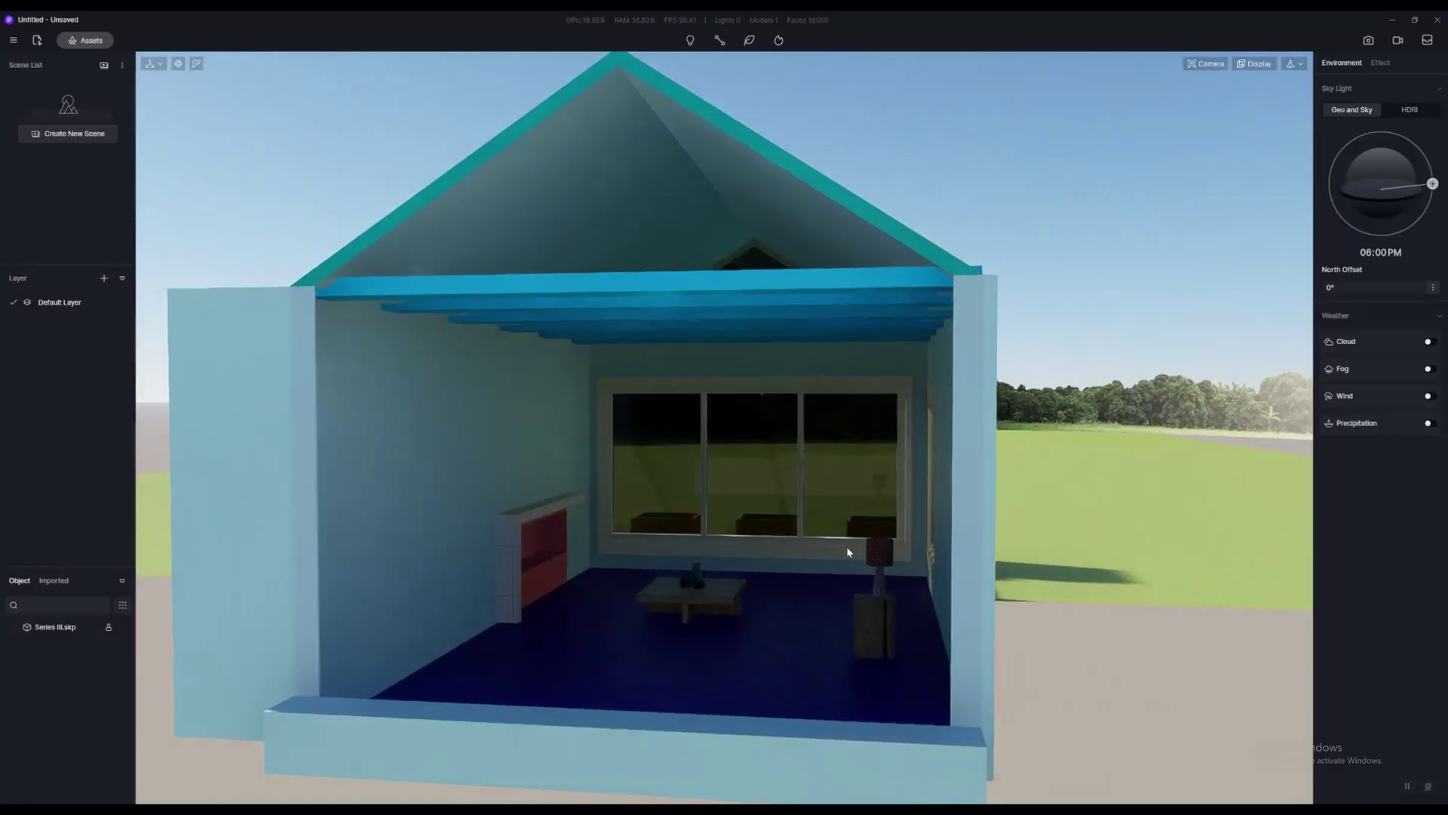
middle_drag(906, 538, 834, 538)
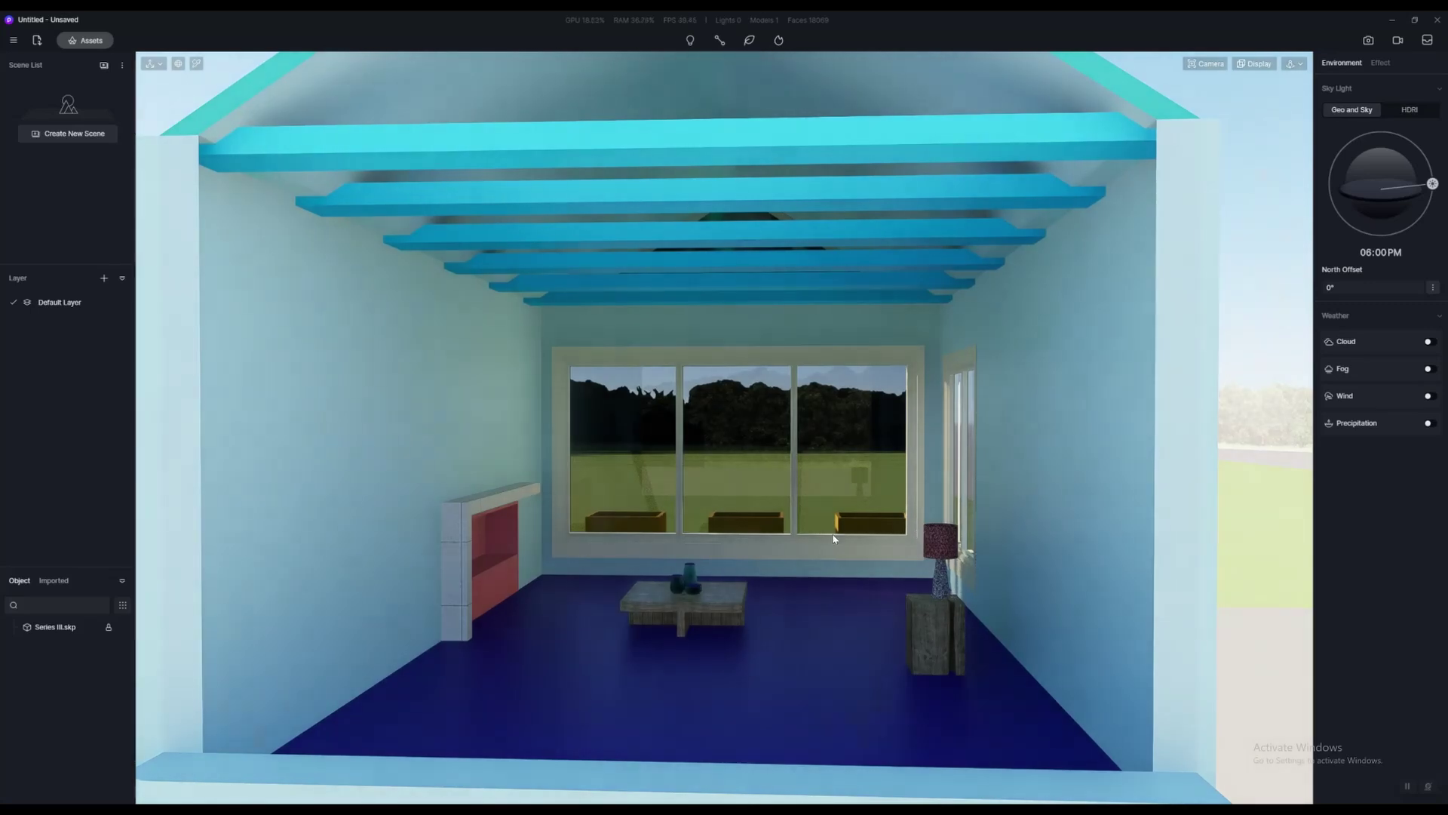
scroll(843, 536, down, 8)
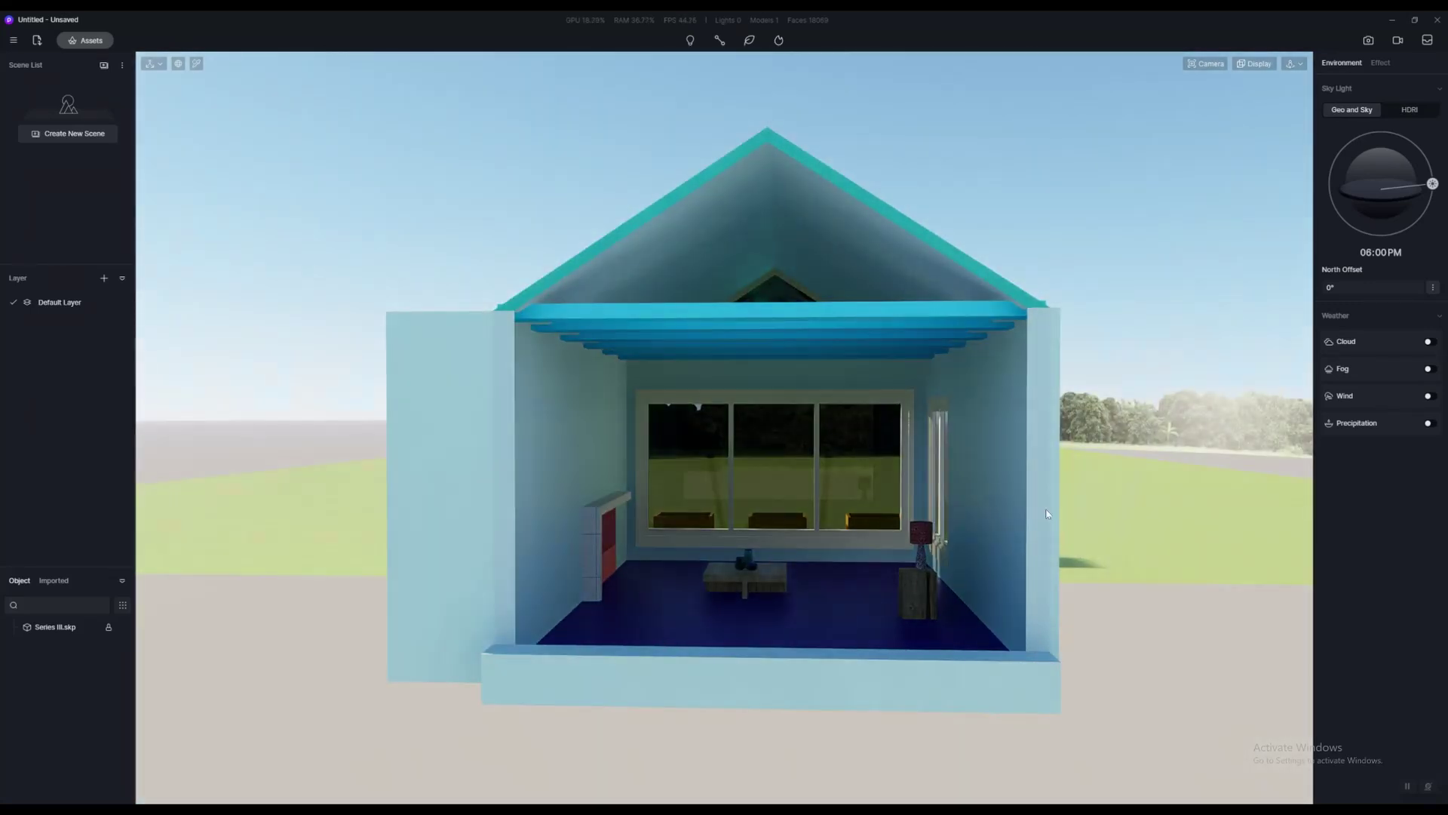
middle_drag(879, 519, 1099, 503)
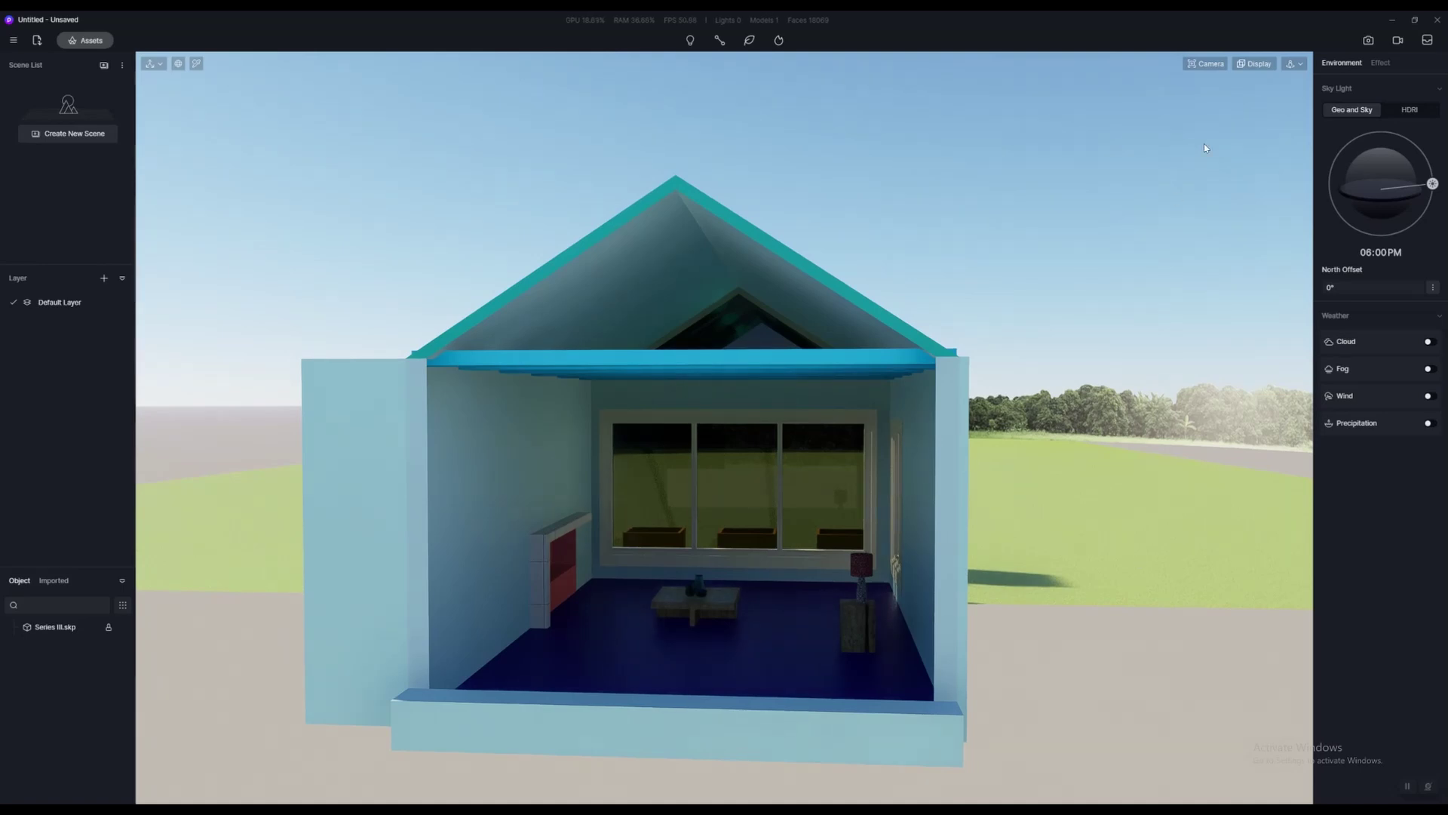
Set the D5 Render viewport navigation to Fly
click(1290, 65)
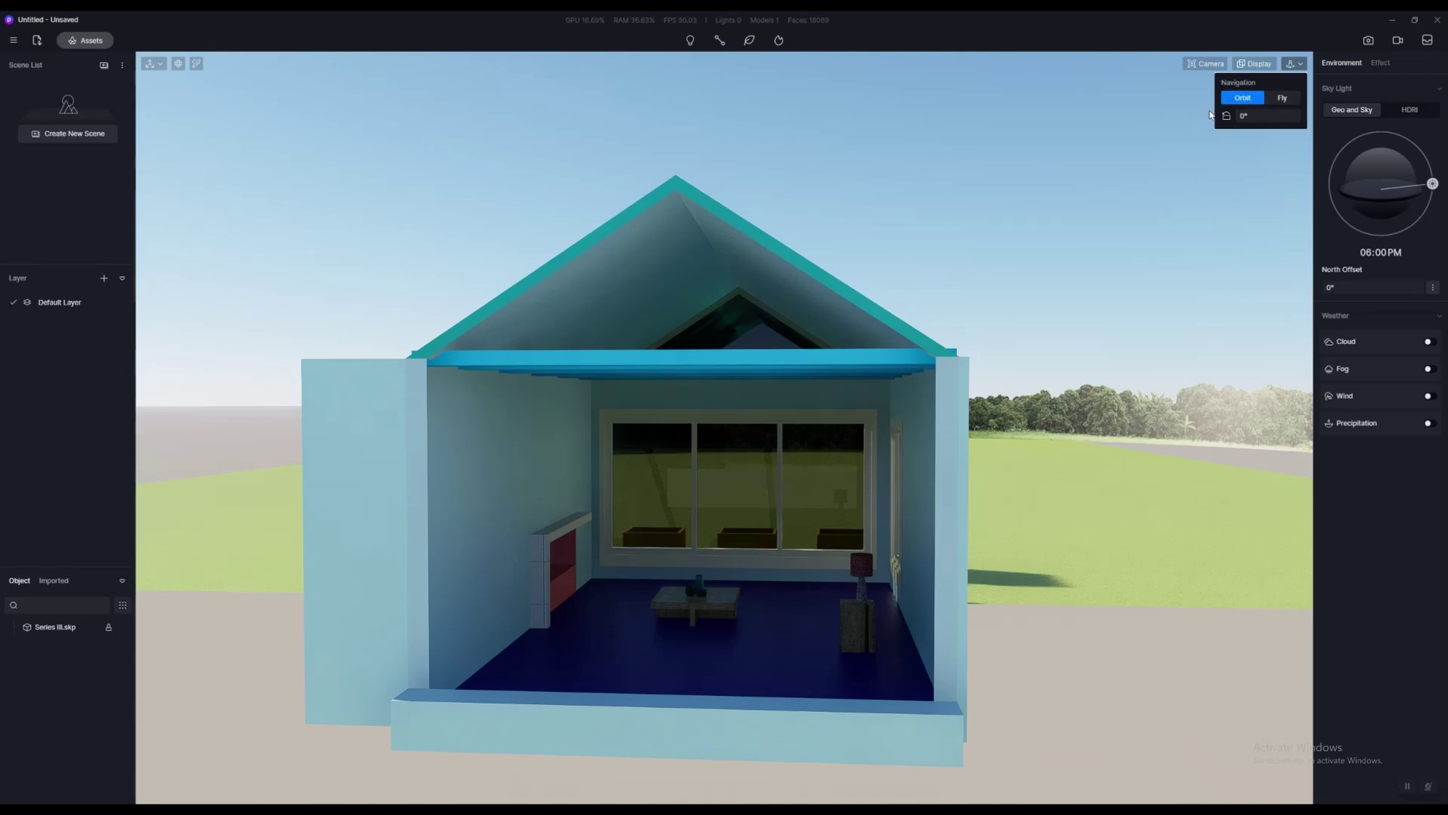
click(1279, 99)
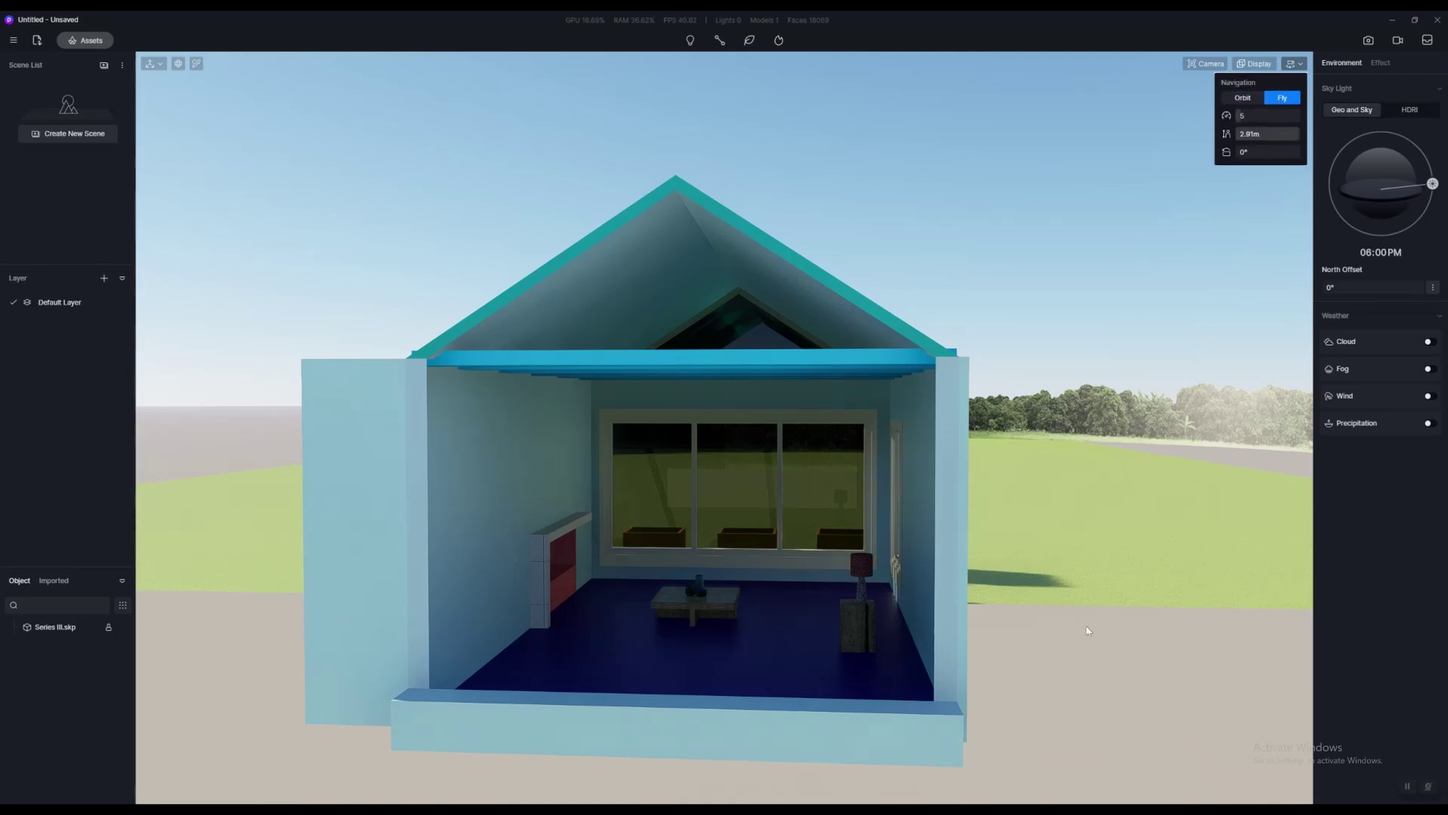
click(1074, 685)
Fly into the room to examine the coffee table, fireplace and windows, and back out to its open front
scroll(715, 566, up, 3)
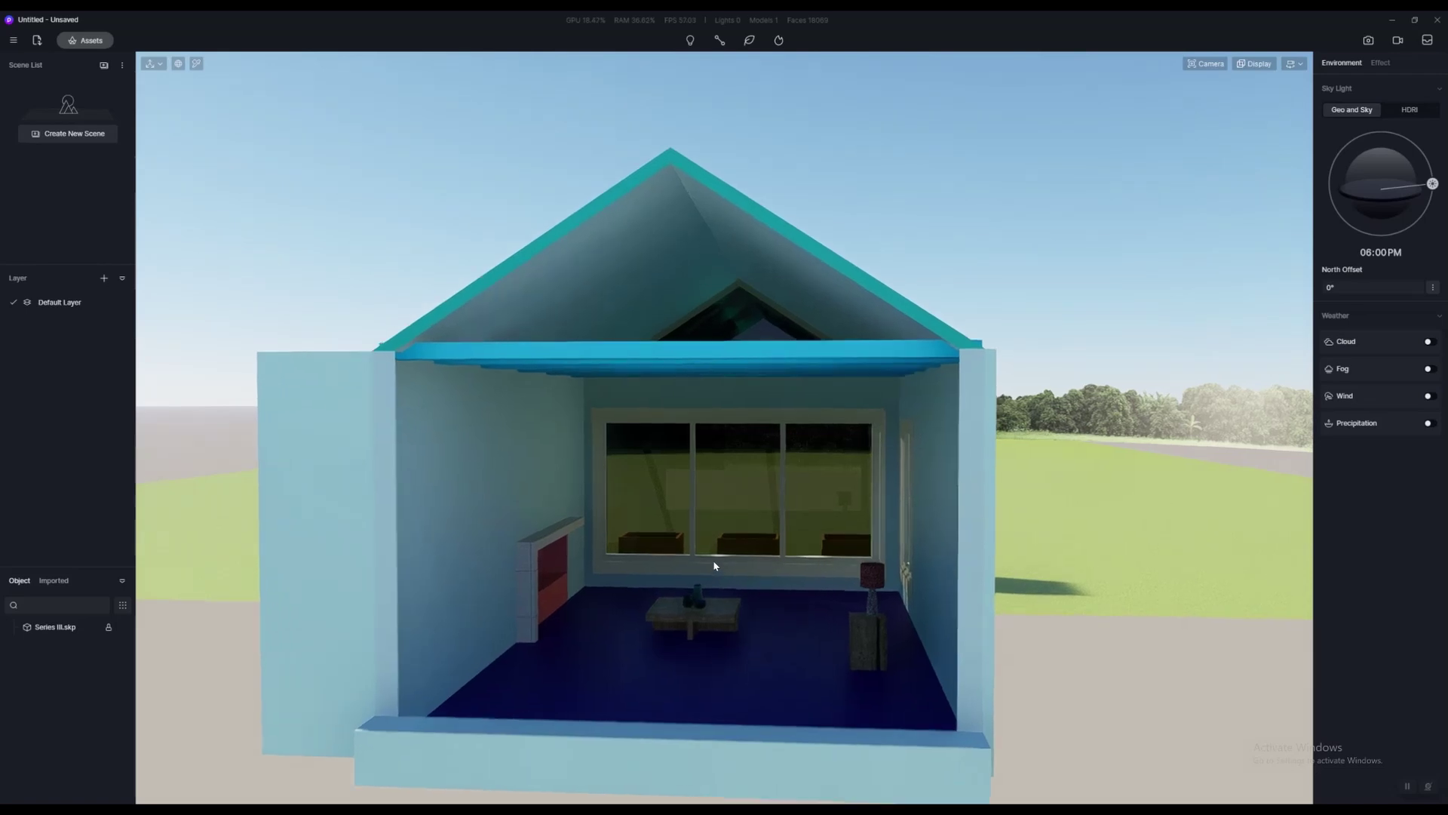
key(w)
key(e)
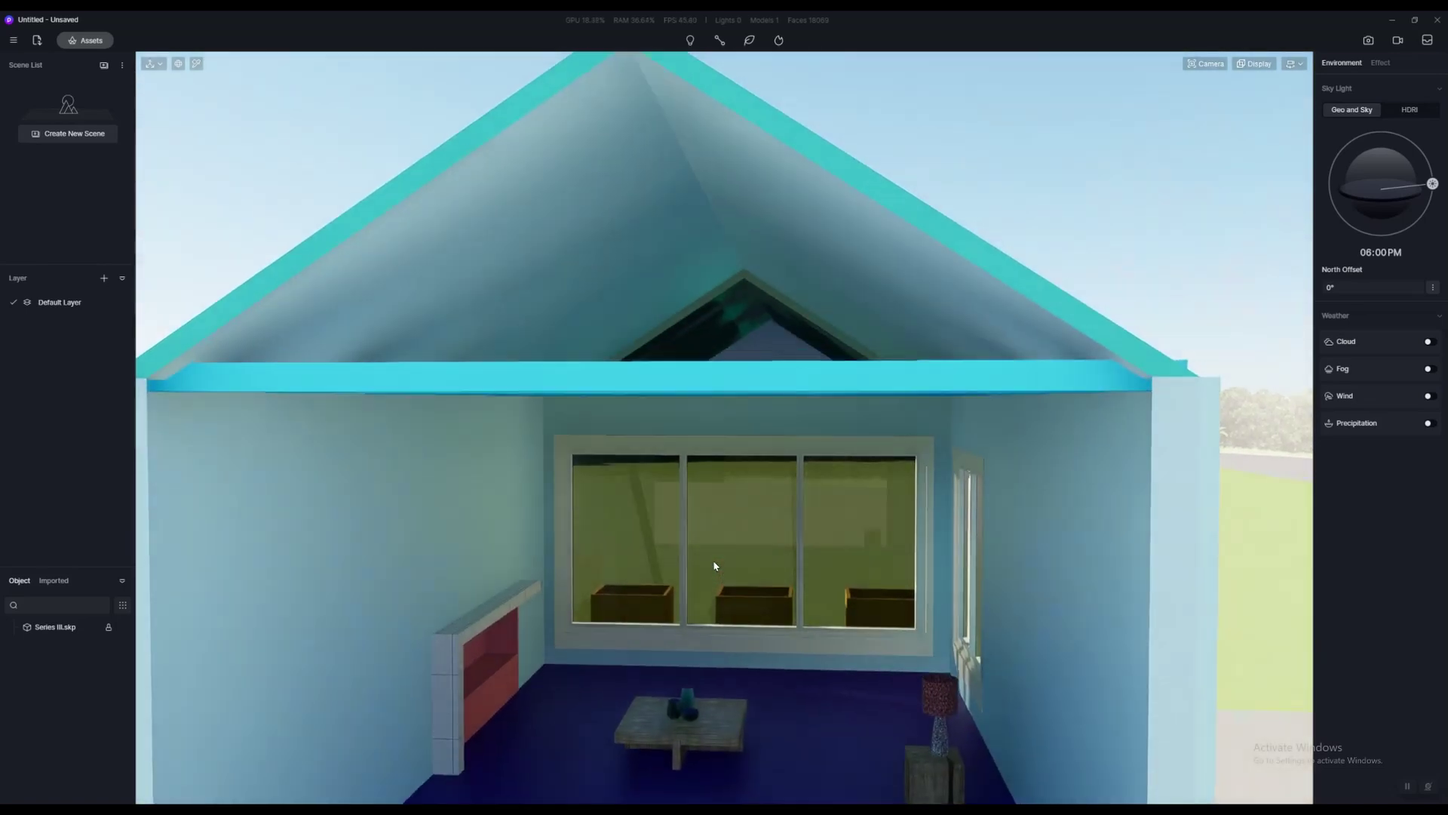
key(s)
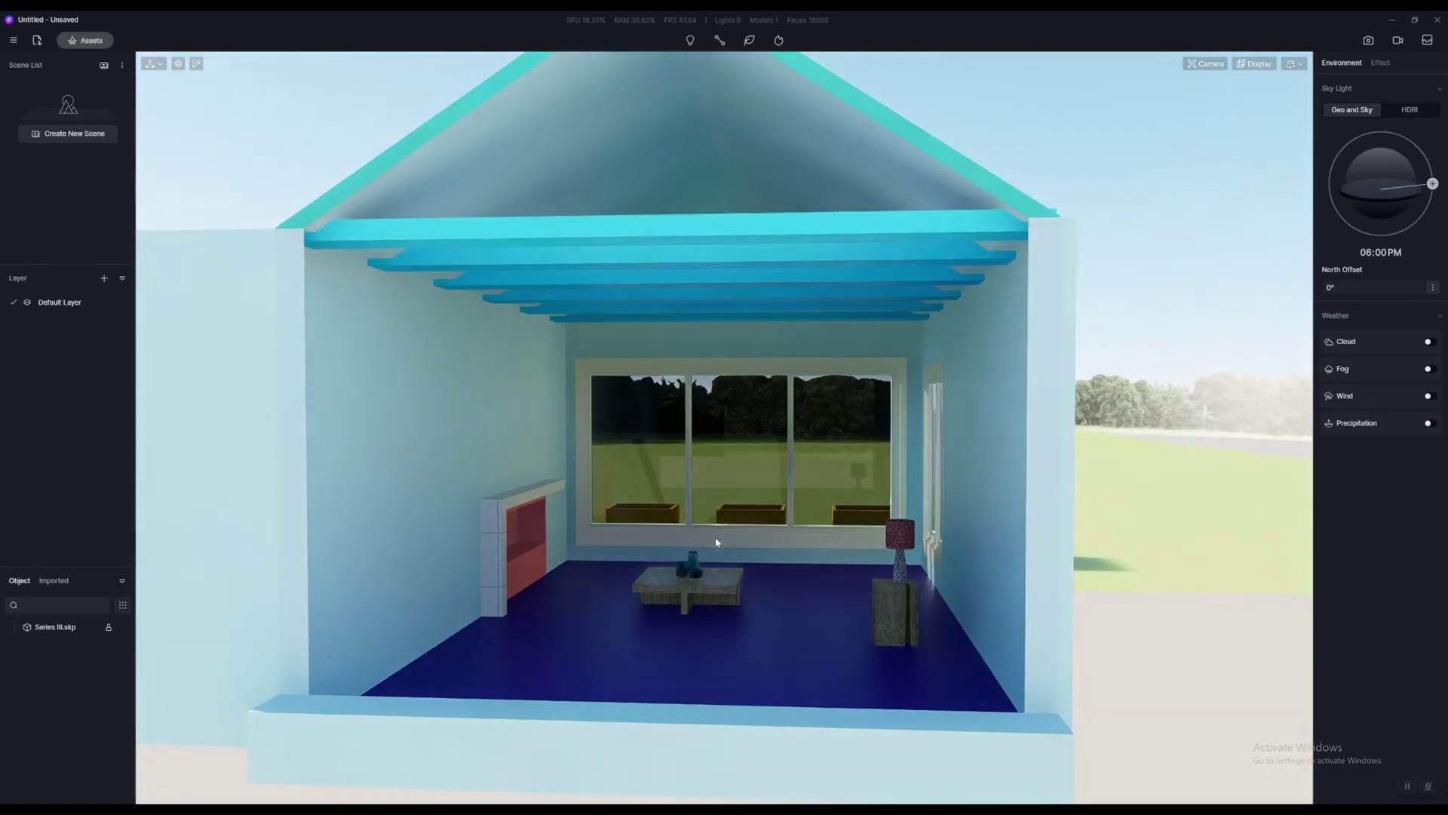
scroll(716, 541, up, 5)
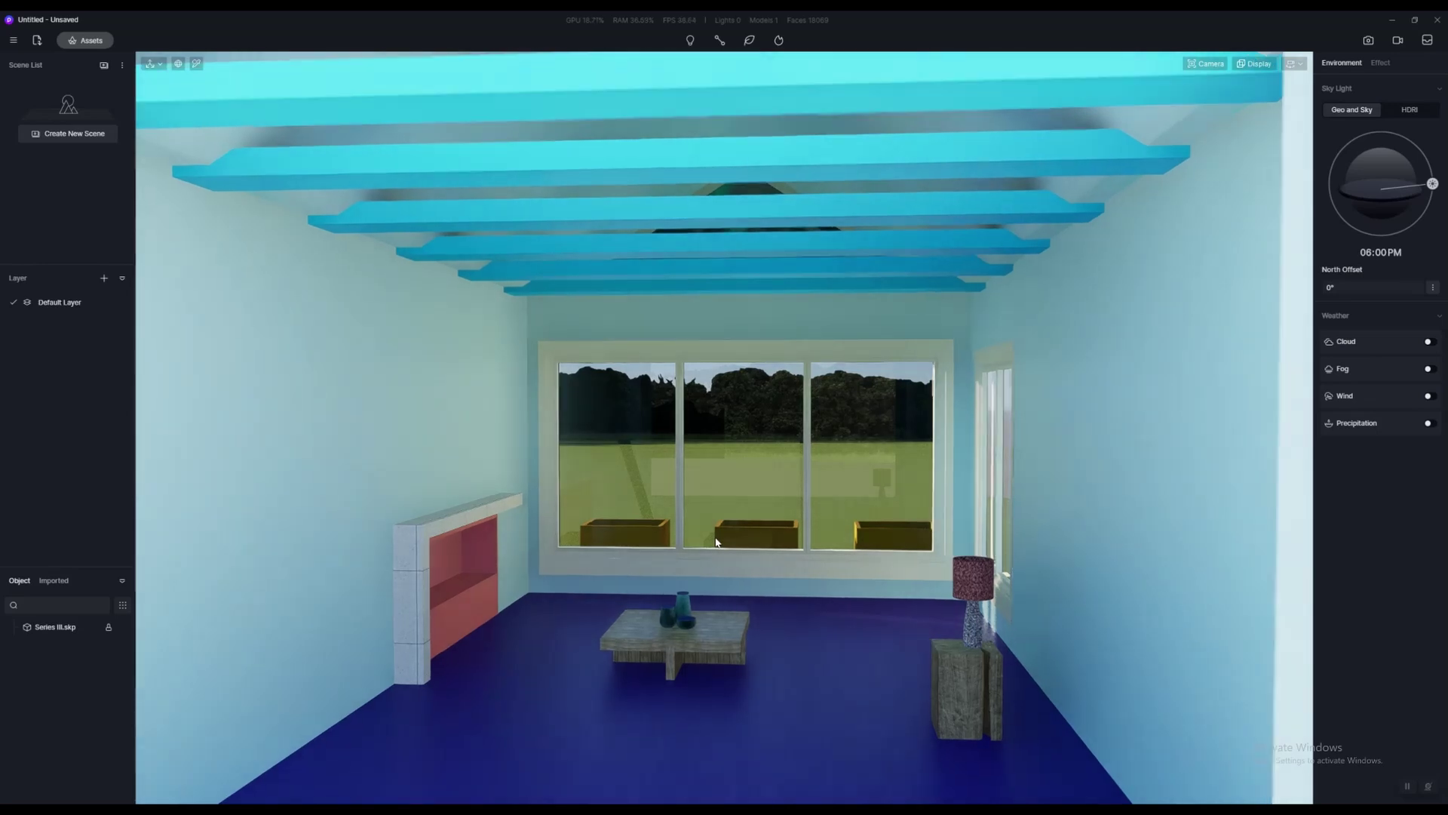
scroll(716, 541, up, 5)
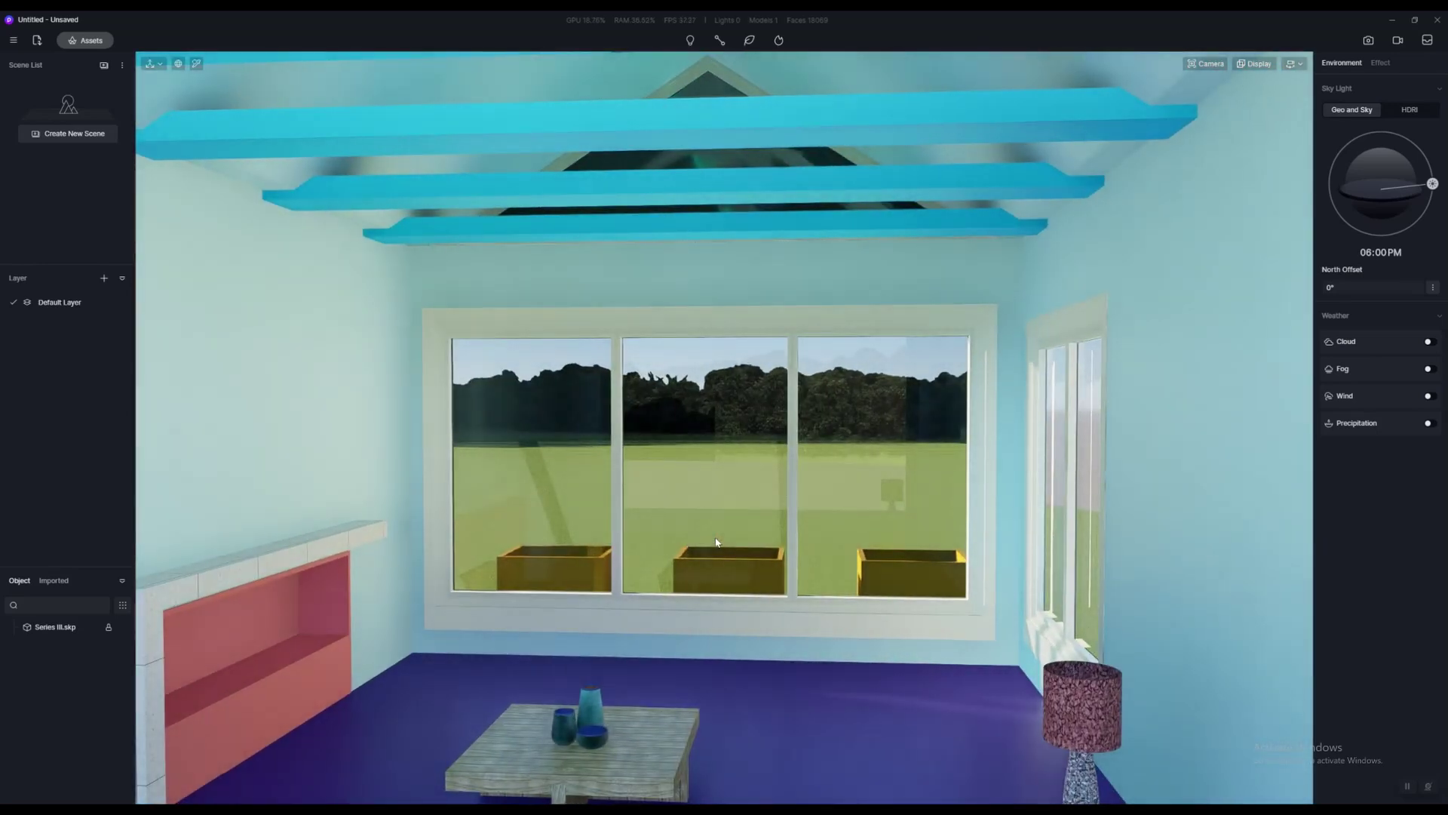
scroll(716, 542, up, 5)
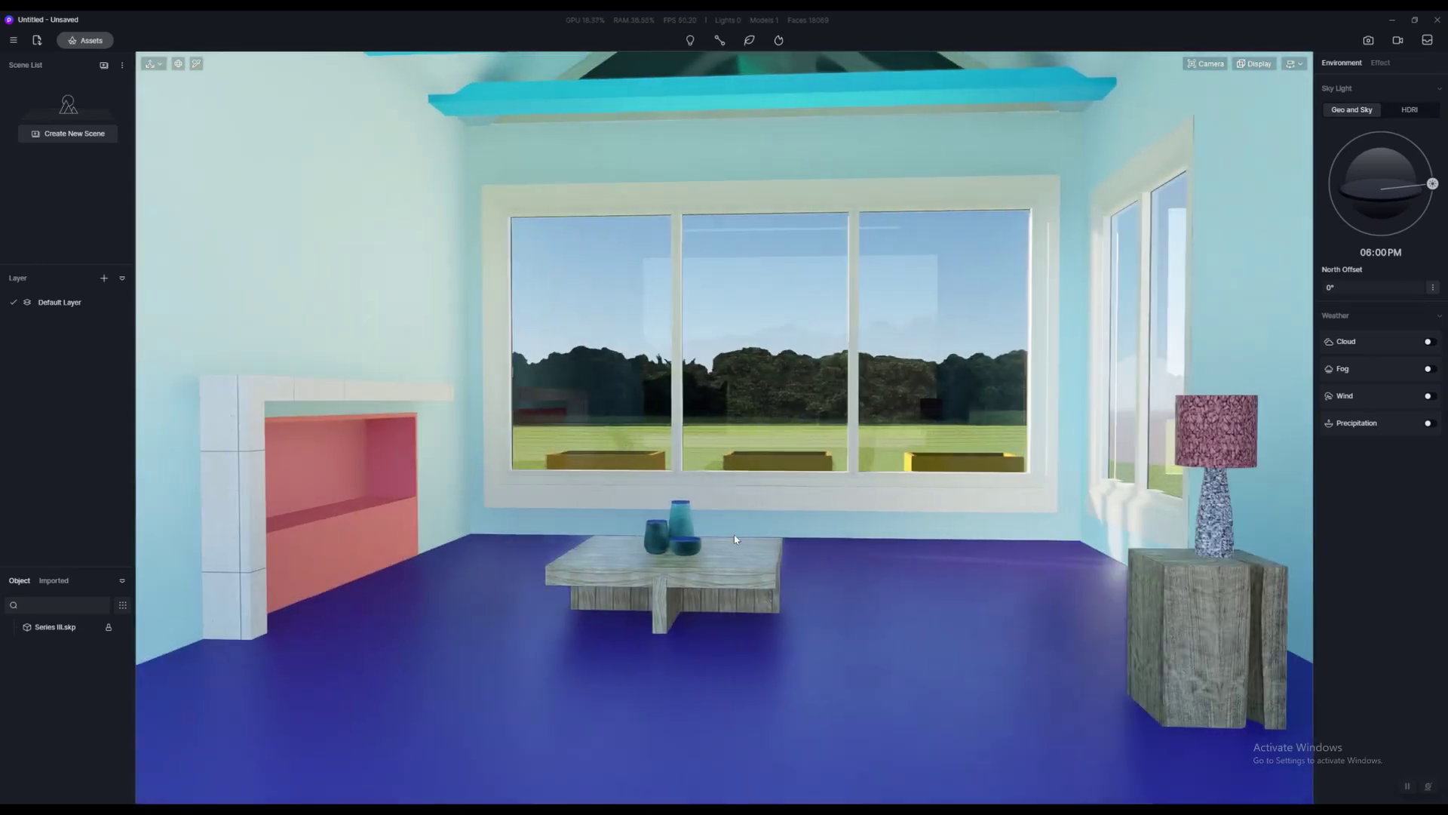
scroll(736, 539, down, 5)
mouse_move(736, 539)
right_down()
mouse_move(909, 635)
mouse_move(540, 518)
mouse_move(730, 513)
right_up()
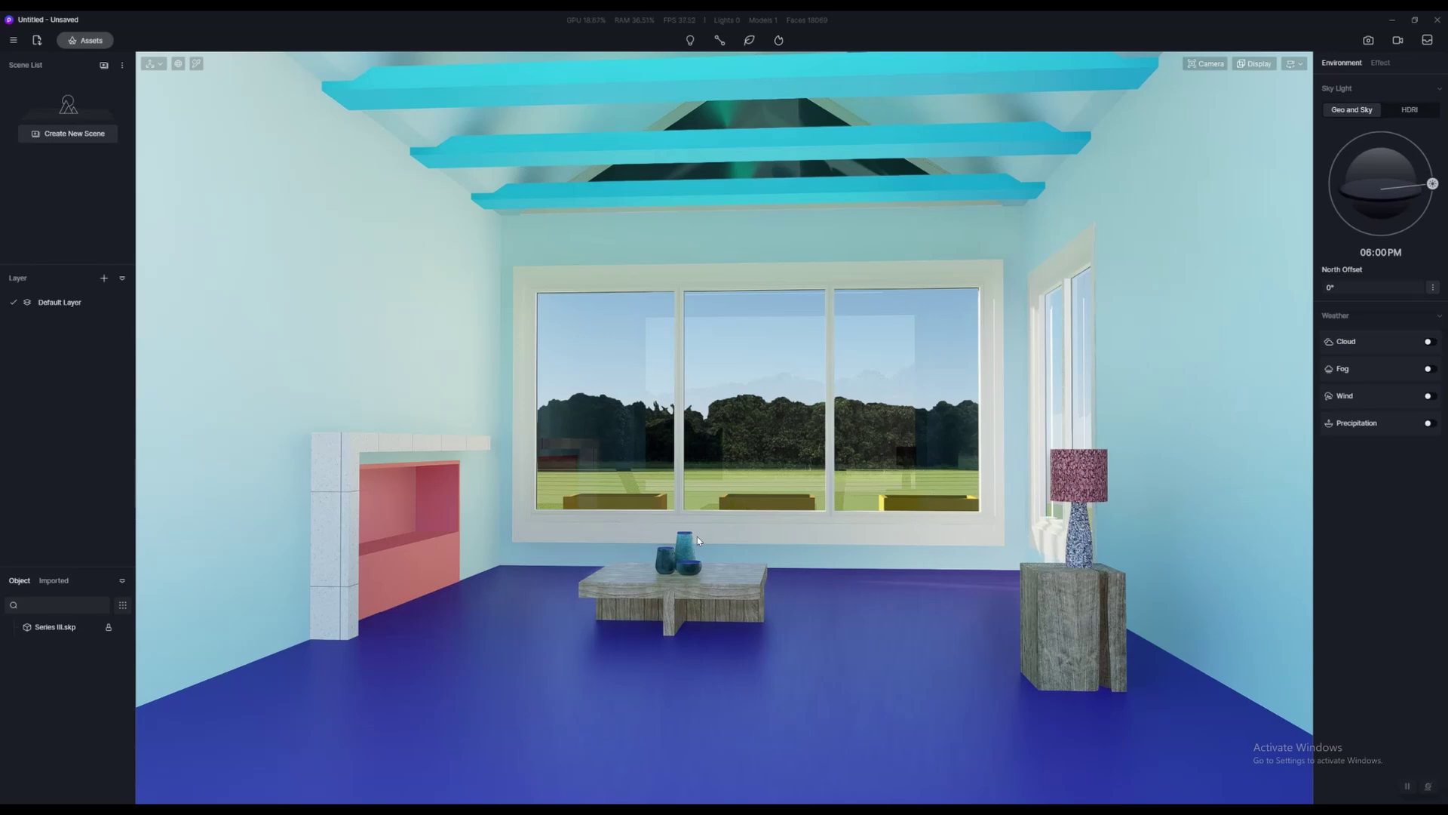
scroll(703, 557, down, 5)
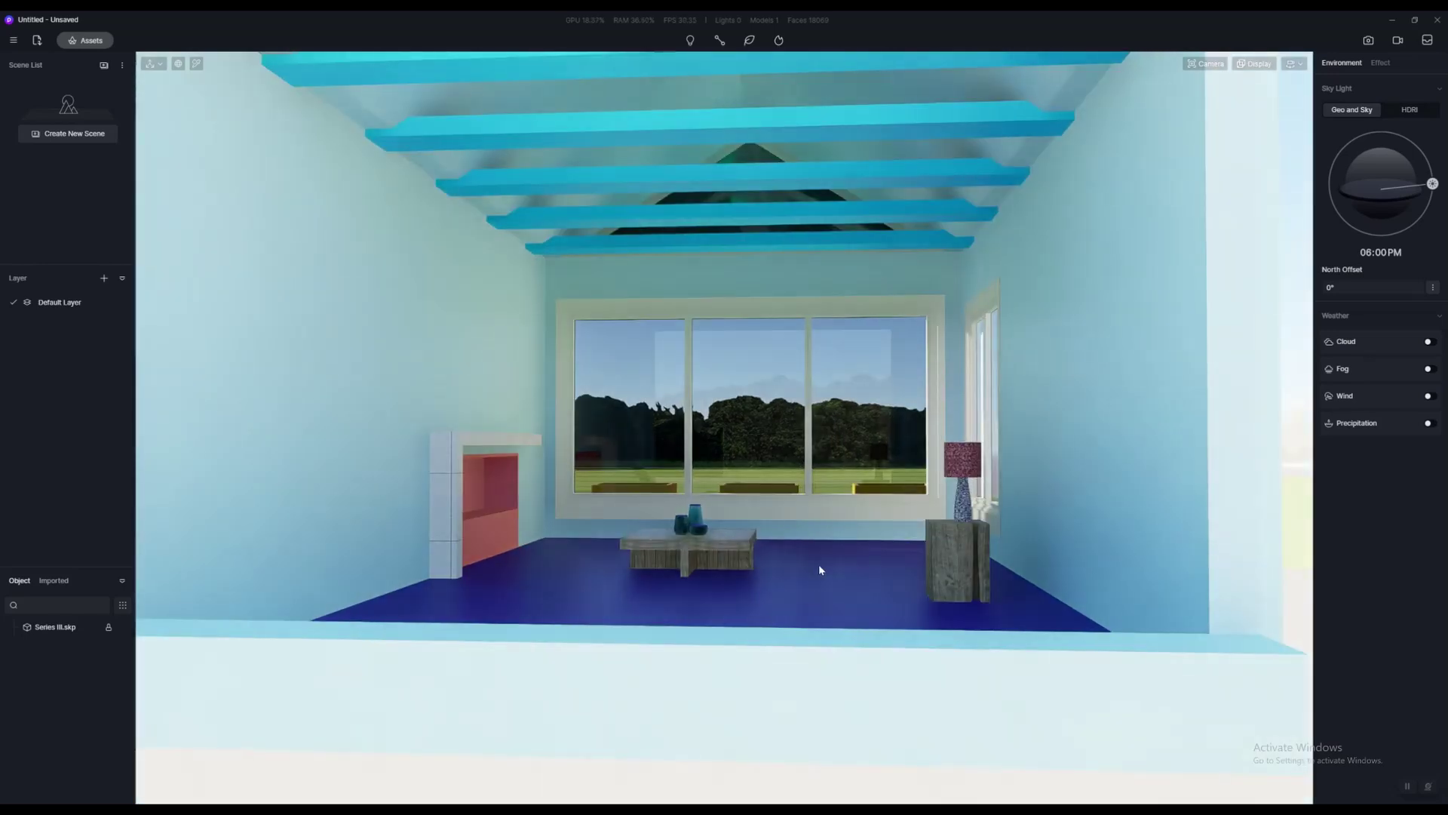
Set the sun's time of day to 07:00 AM and the north offset to -52° for the room's daylight
right_drag(818, 564, 876, 556)
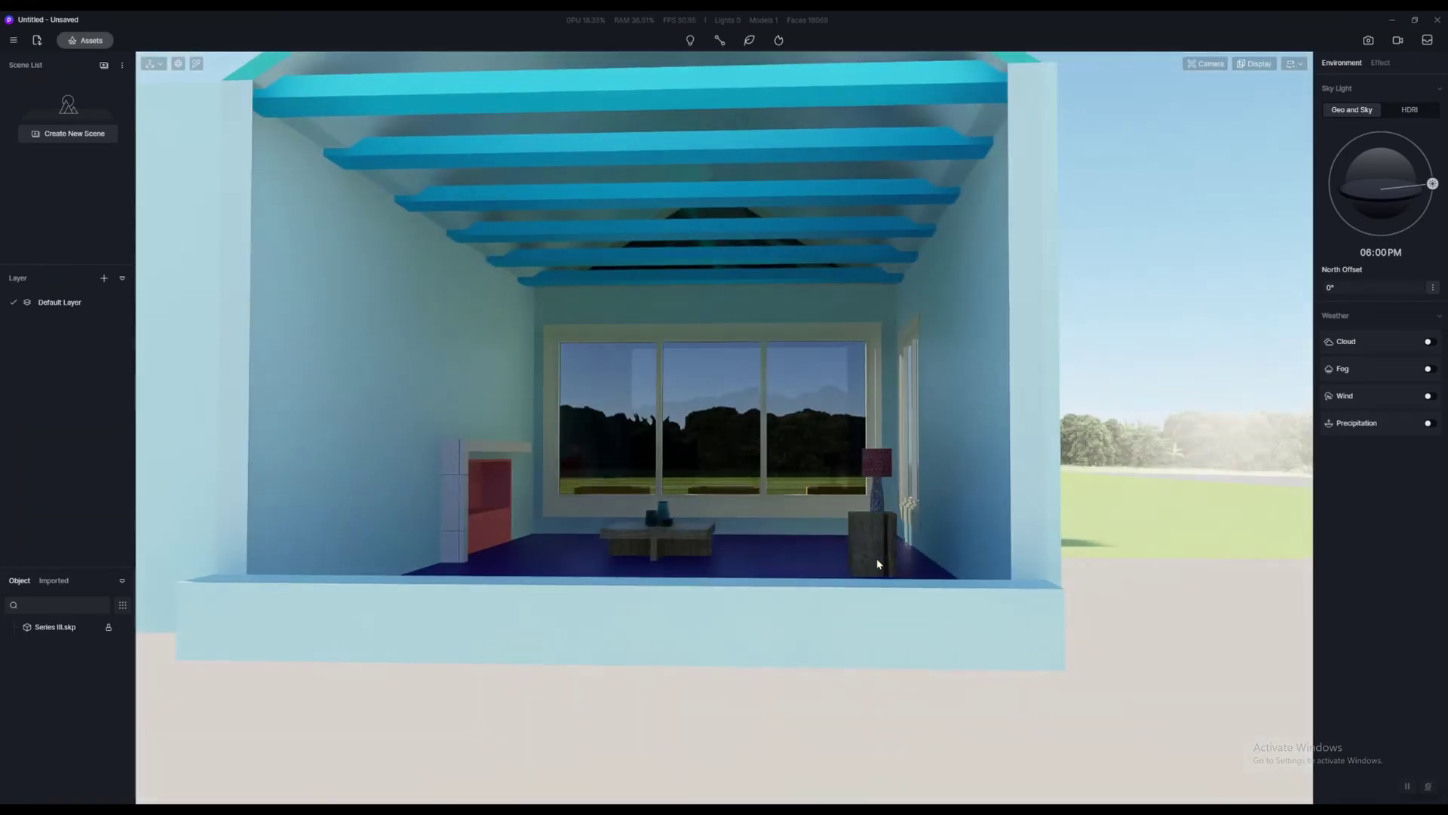
scroll(872, 566, up, 3)
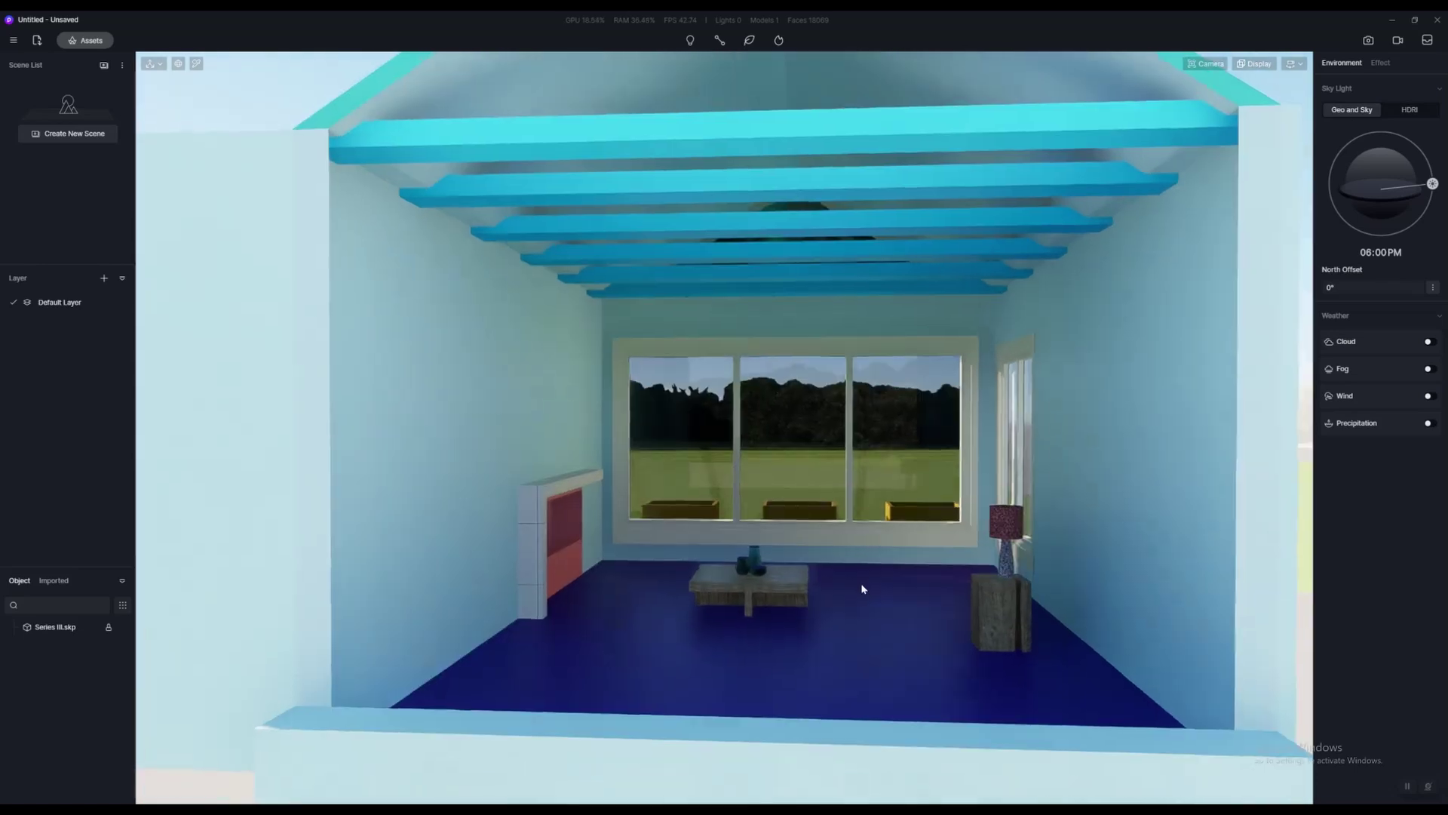
scroll(864, 580, up, 5)
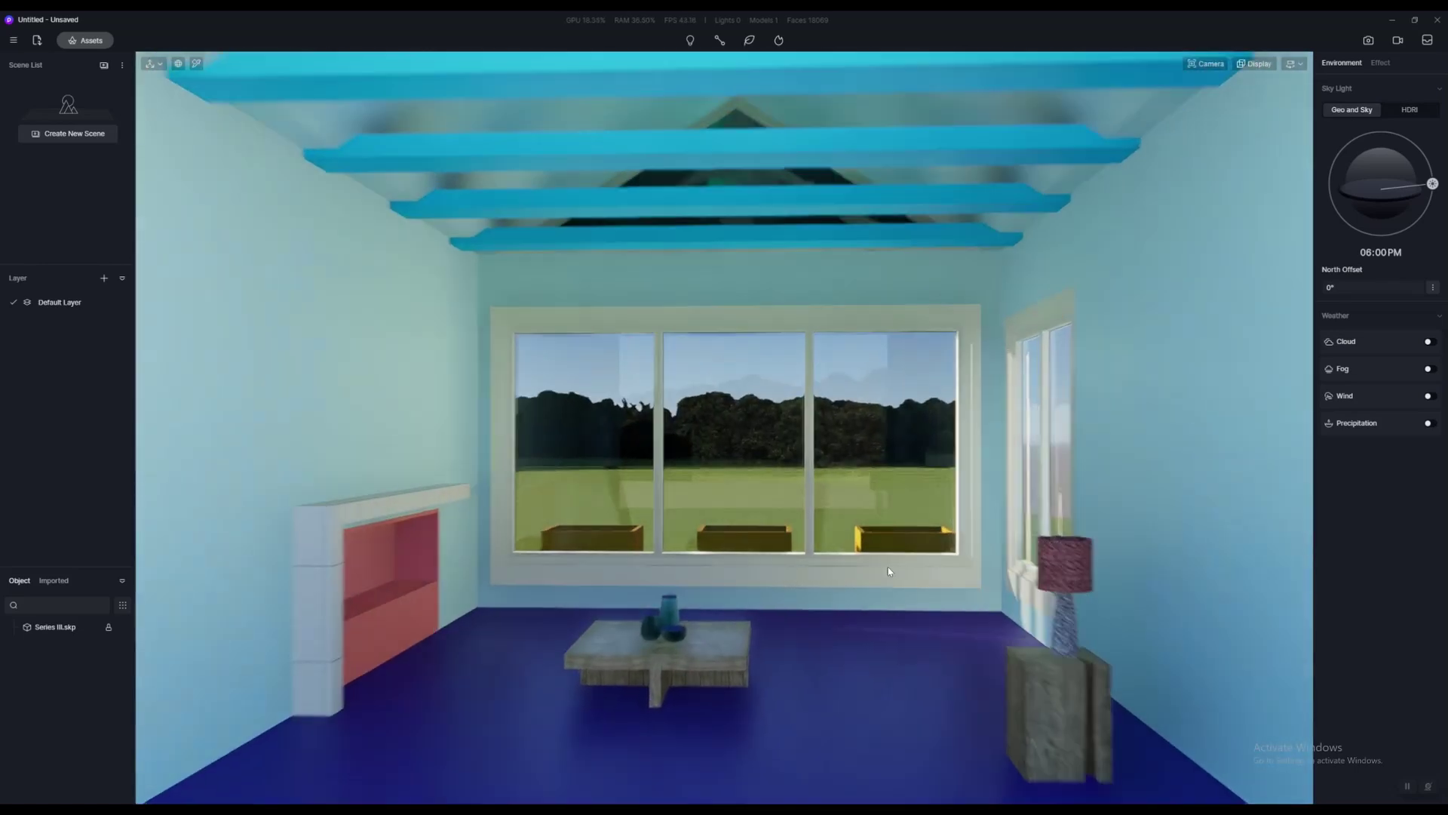
scroll(894, 571, down, 5)
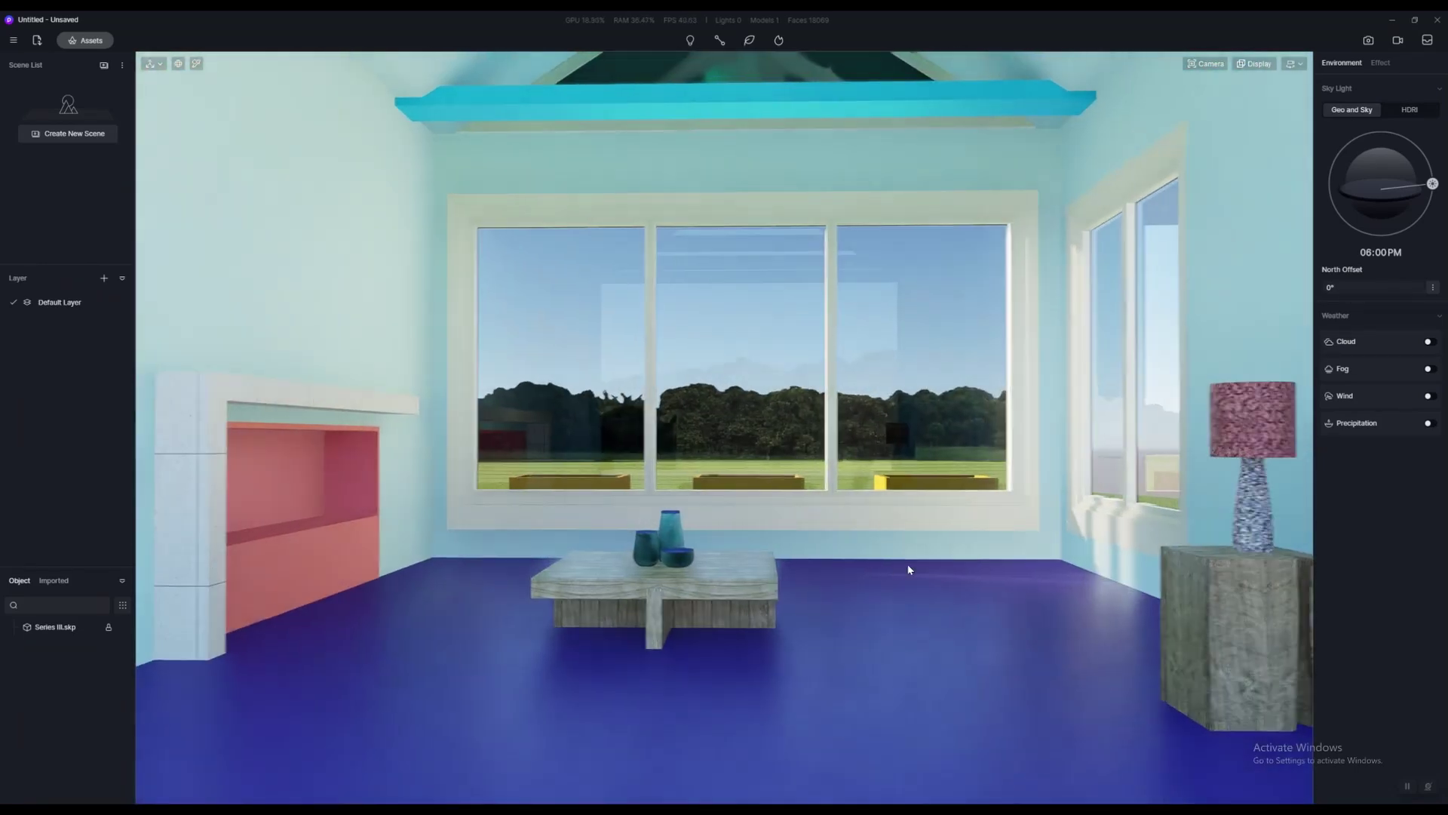
scroll(909, 570, down, 4)
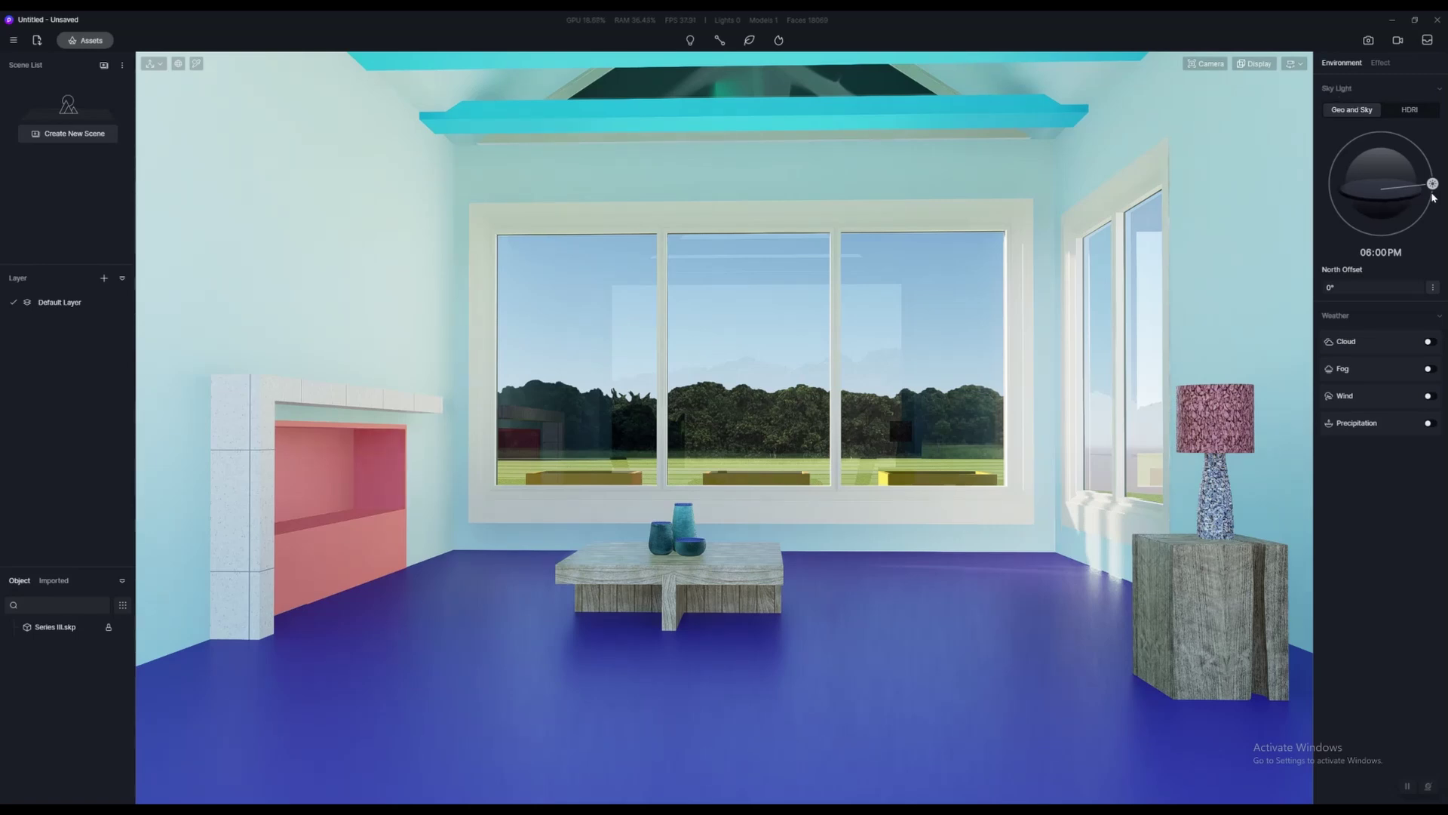
drag(1433, 187, 1251, 190)
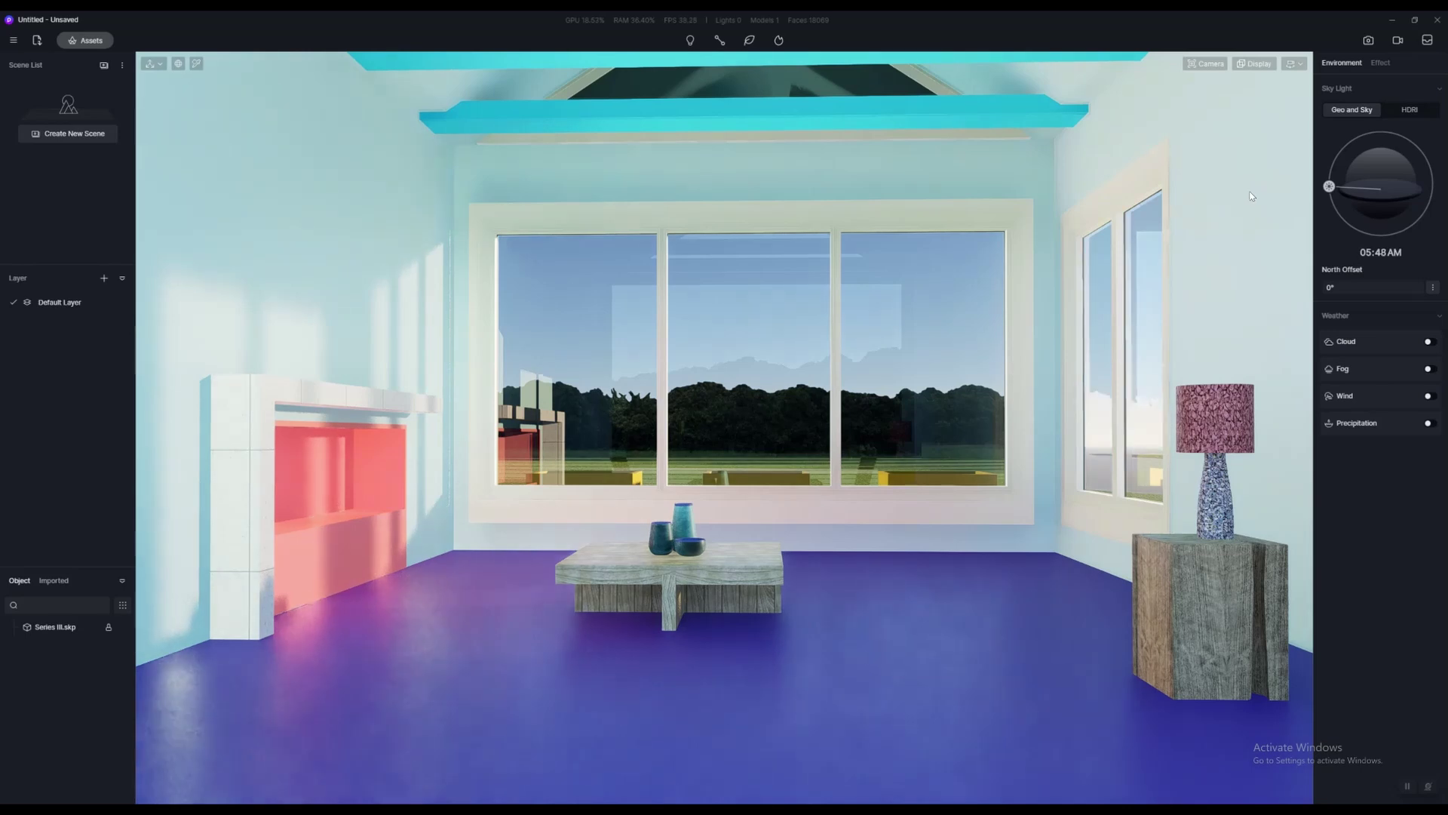
drag(1325, 286, 1358, 287)
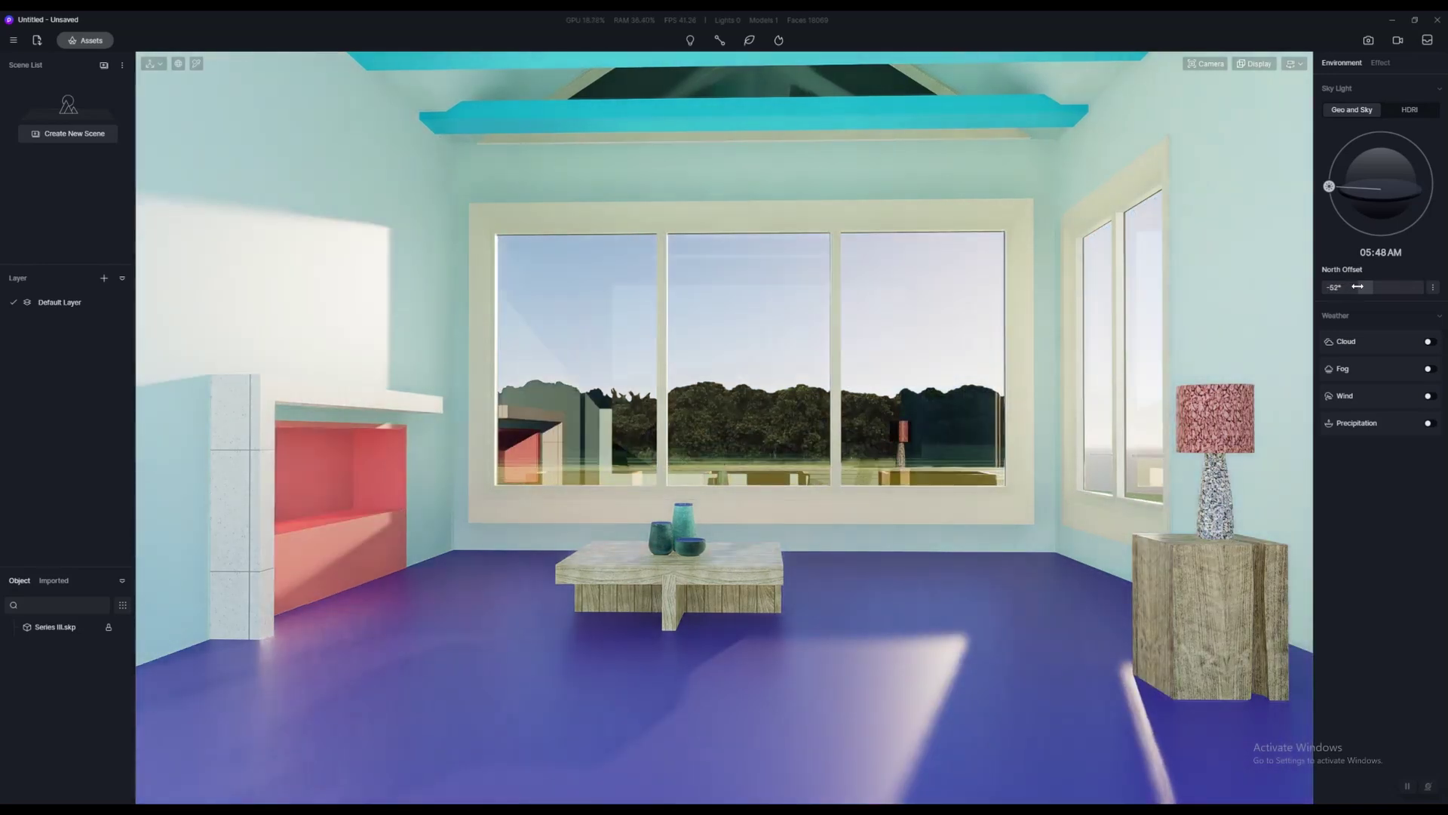
drag(1329, 187, 1342, 172)
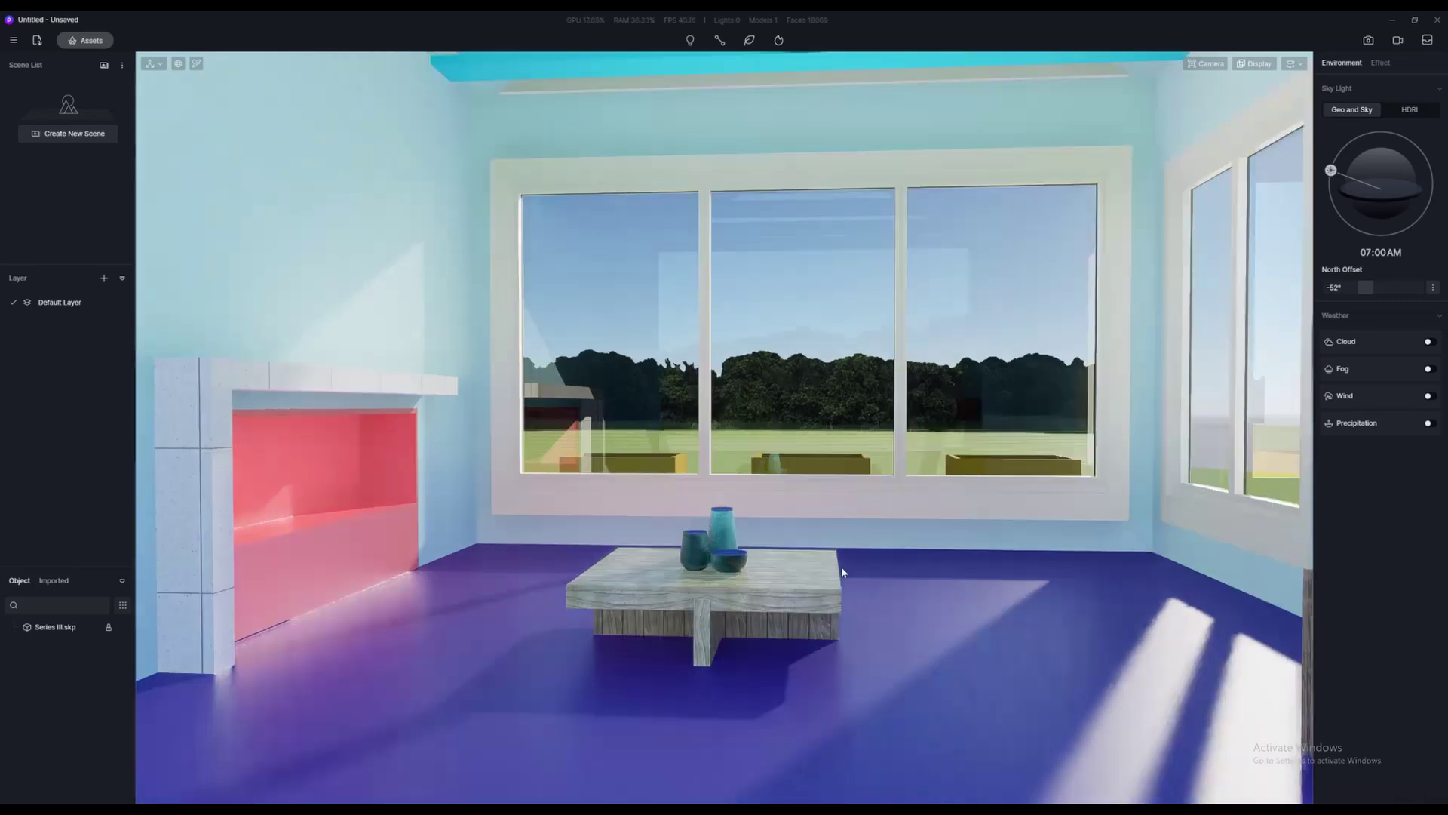
Fly around the room to examine the morning sunlight on the floor, fireplace, coffee table and windows
right_drag(867, 554, 911, 559)
key(s)
key(a)
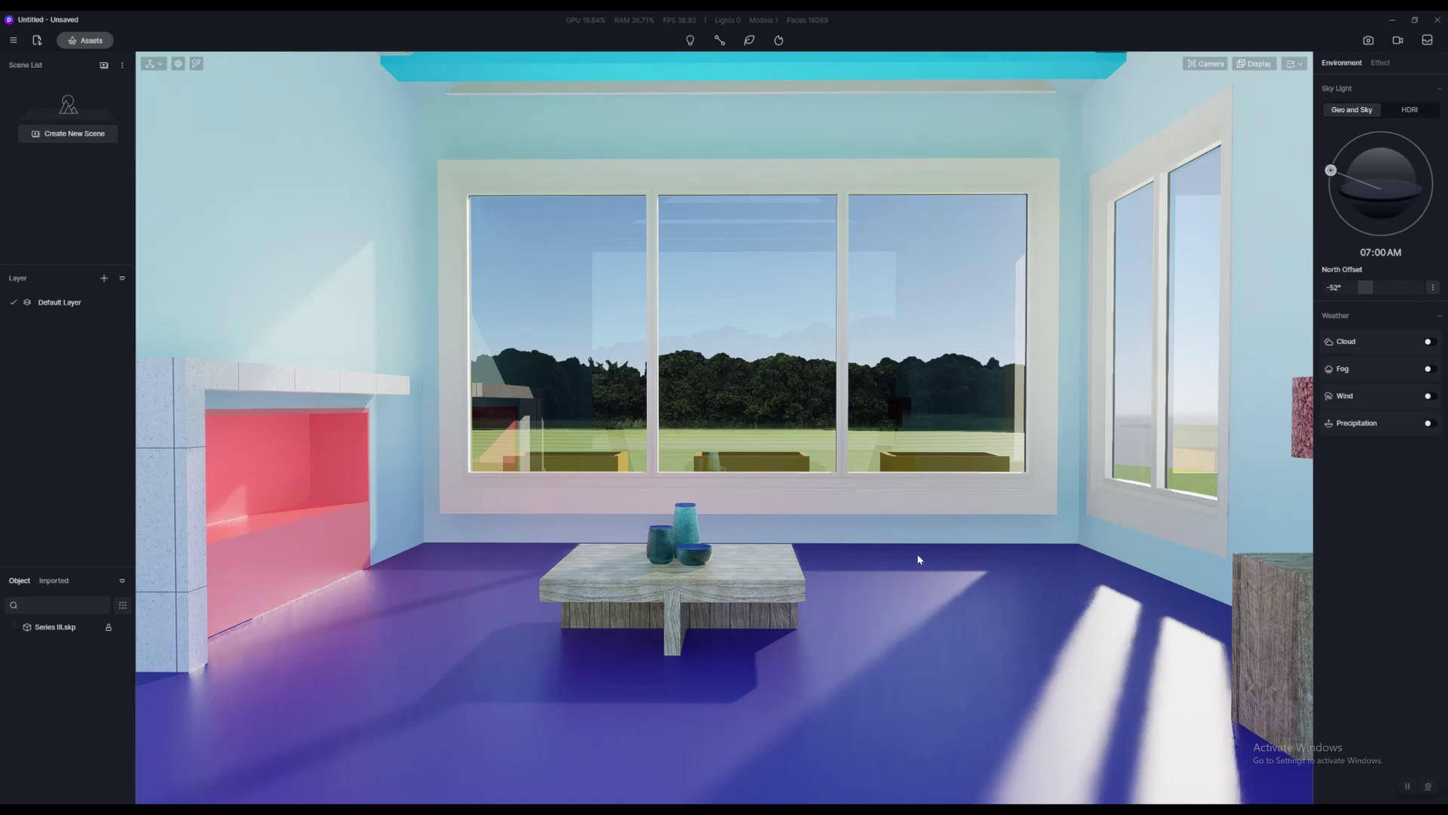
key(d)
key(a)
right_drag(913, 558, 919, 563)
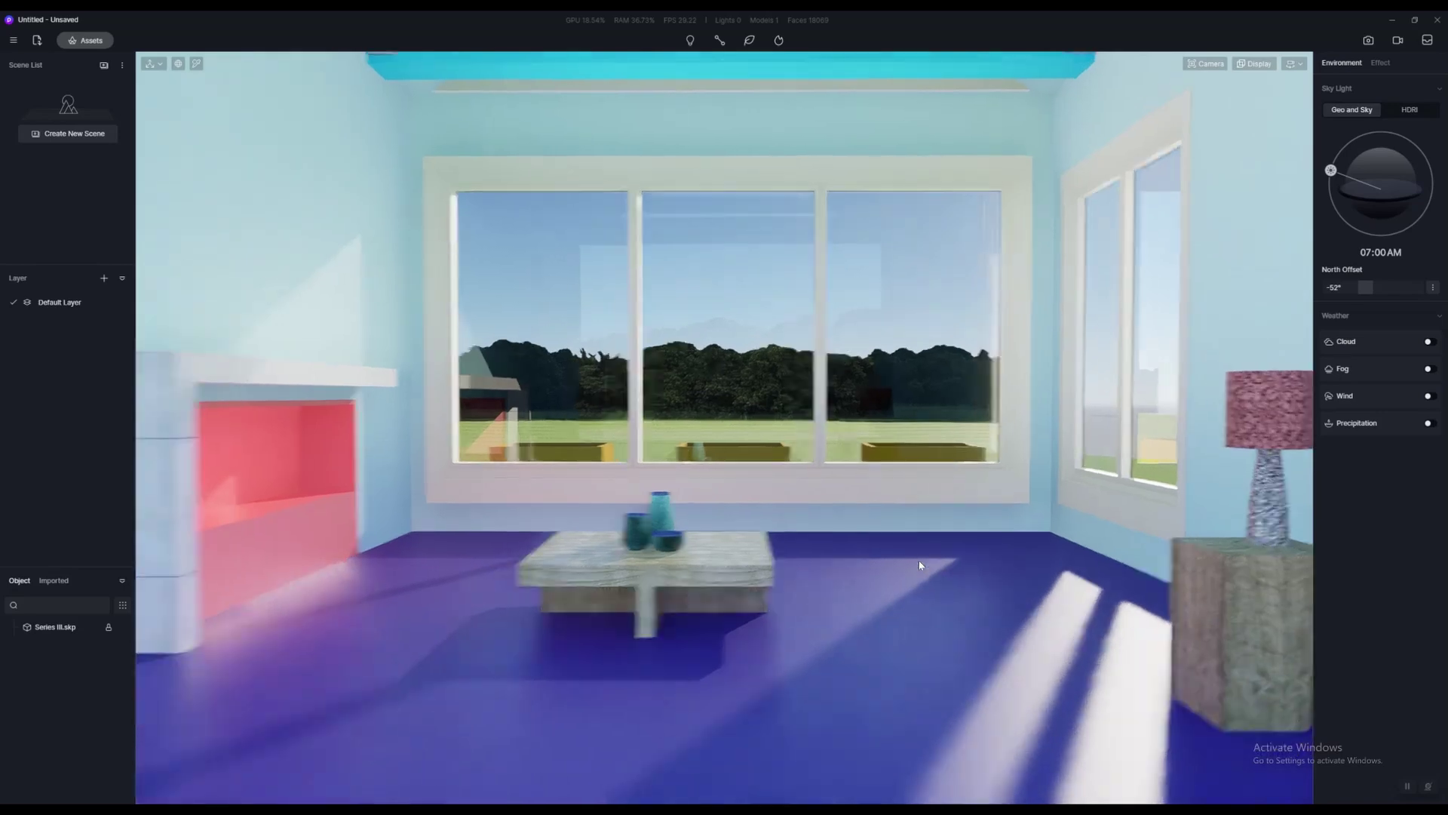
key(q)
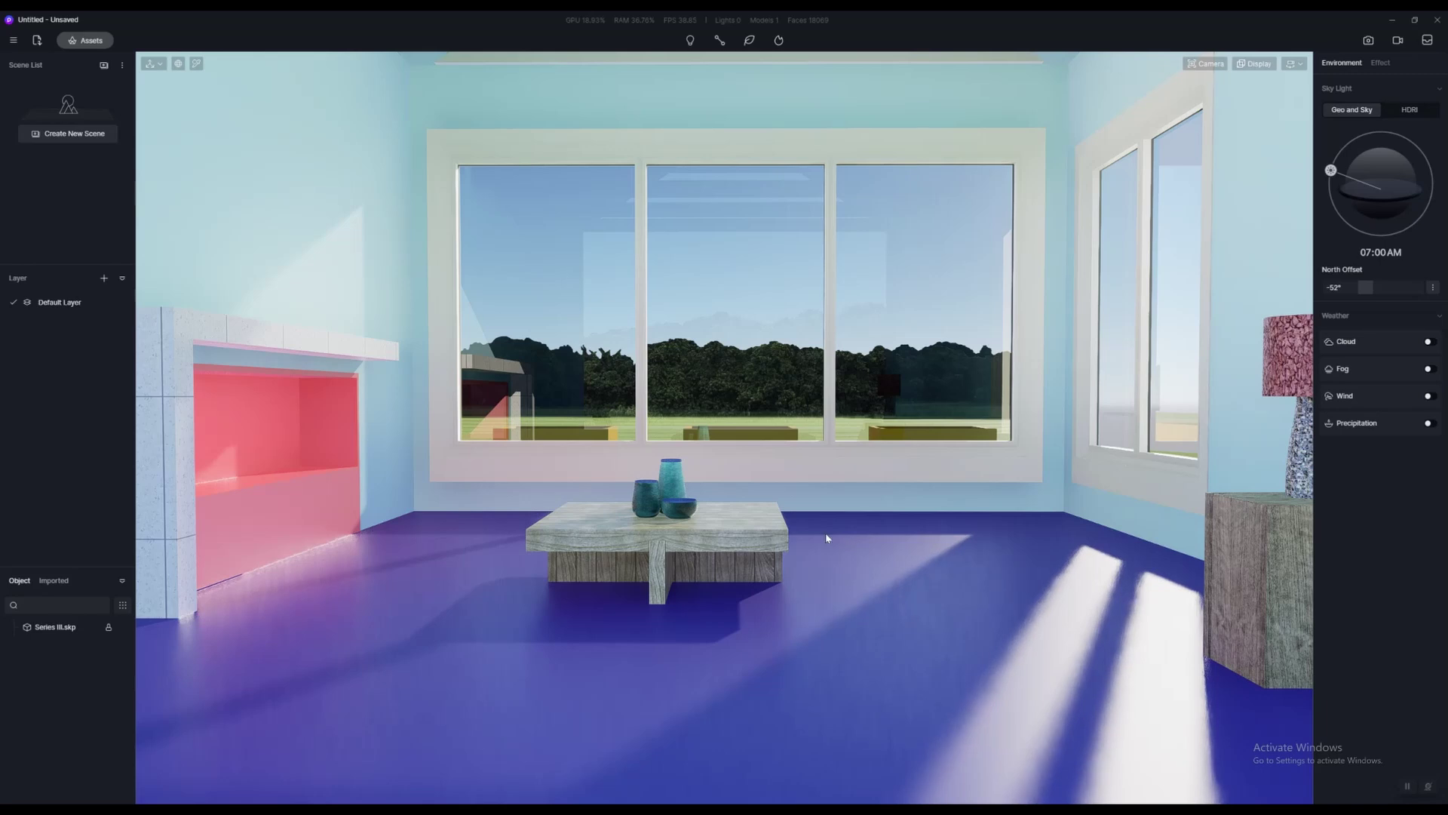
right_drag(827, 538, 813, 531)
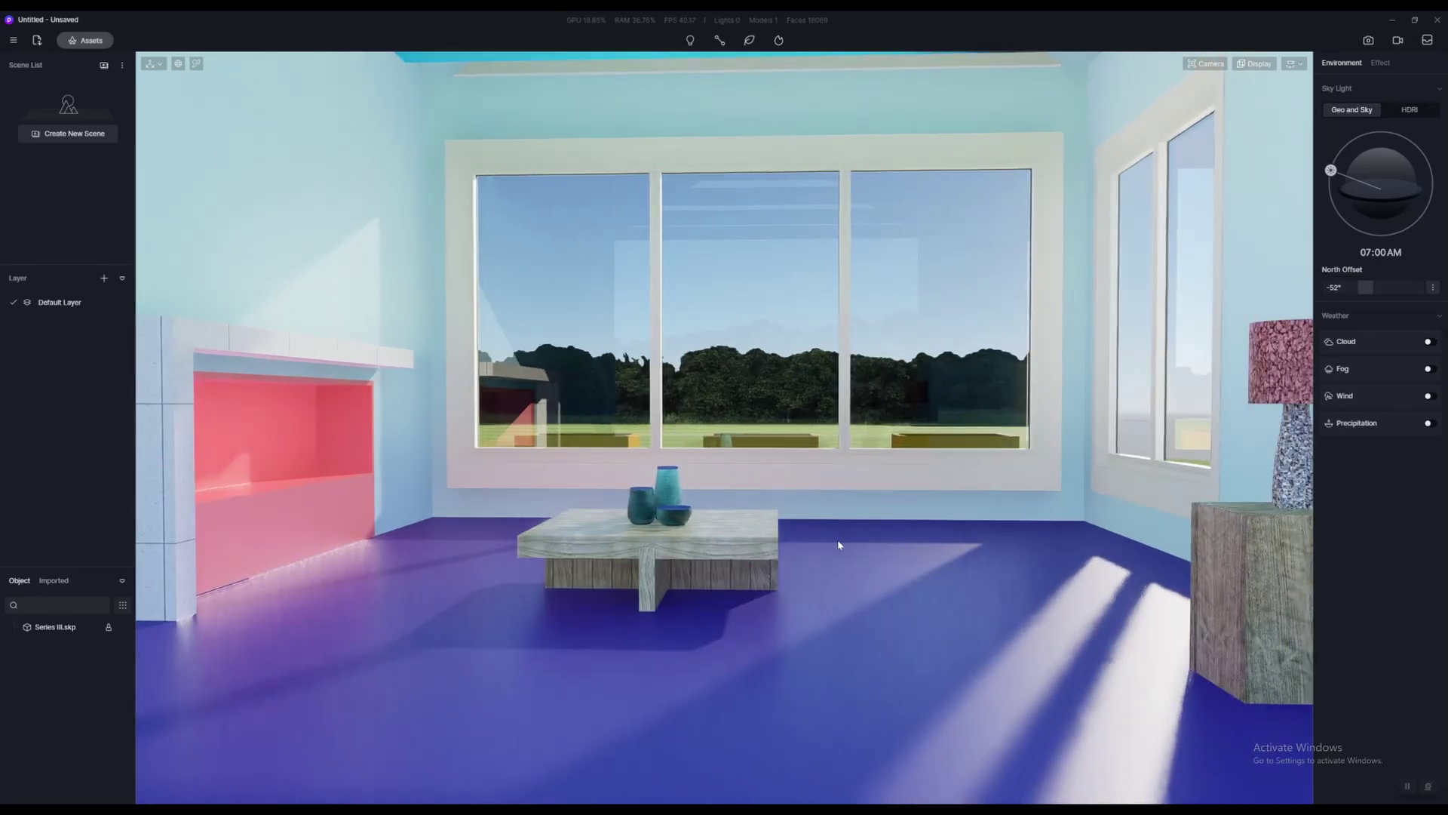
scroll(850, 544, down, 1)
scroll(852, 545, up, 2)
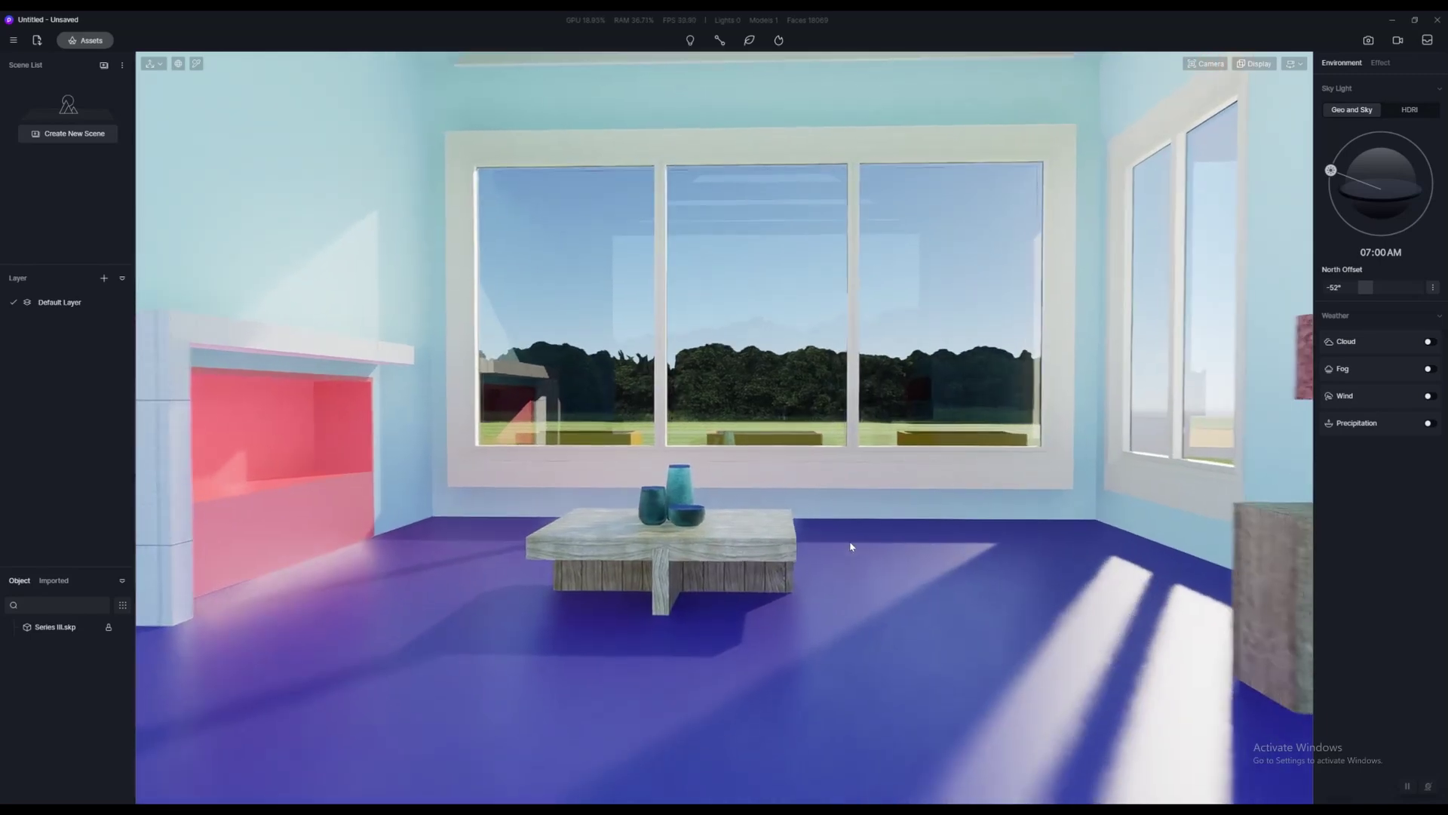
Open the online asset library, look at its Model collection and return to the Material collection
key(m)
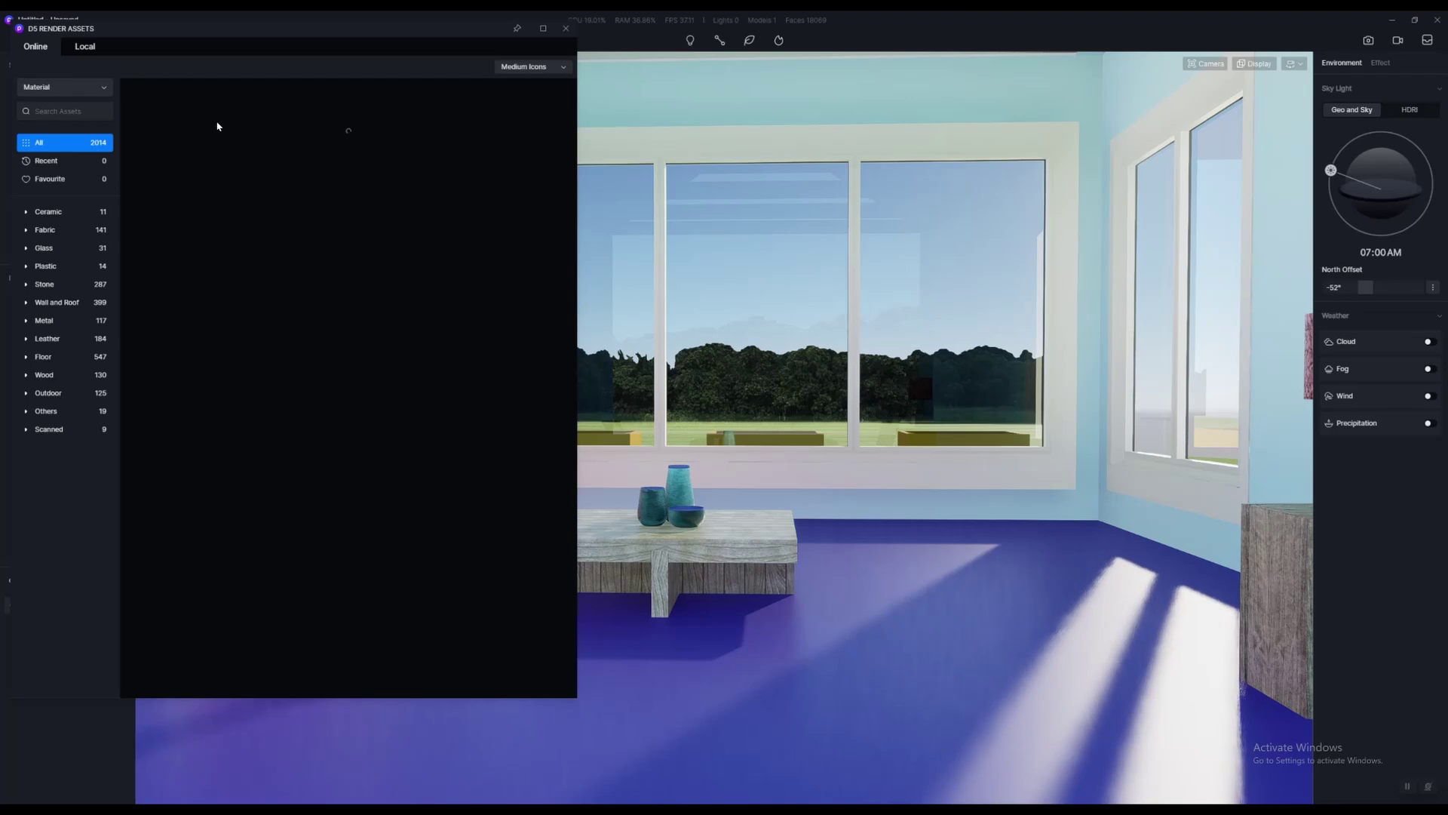
click(76, 87)
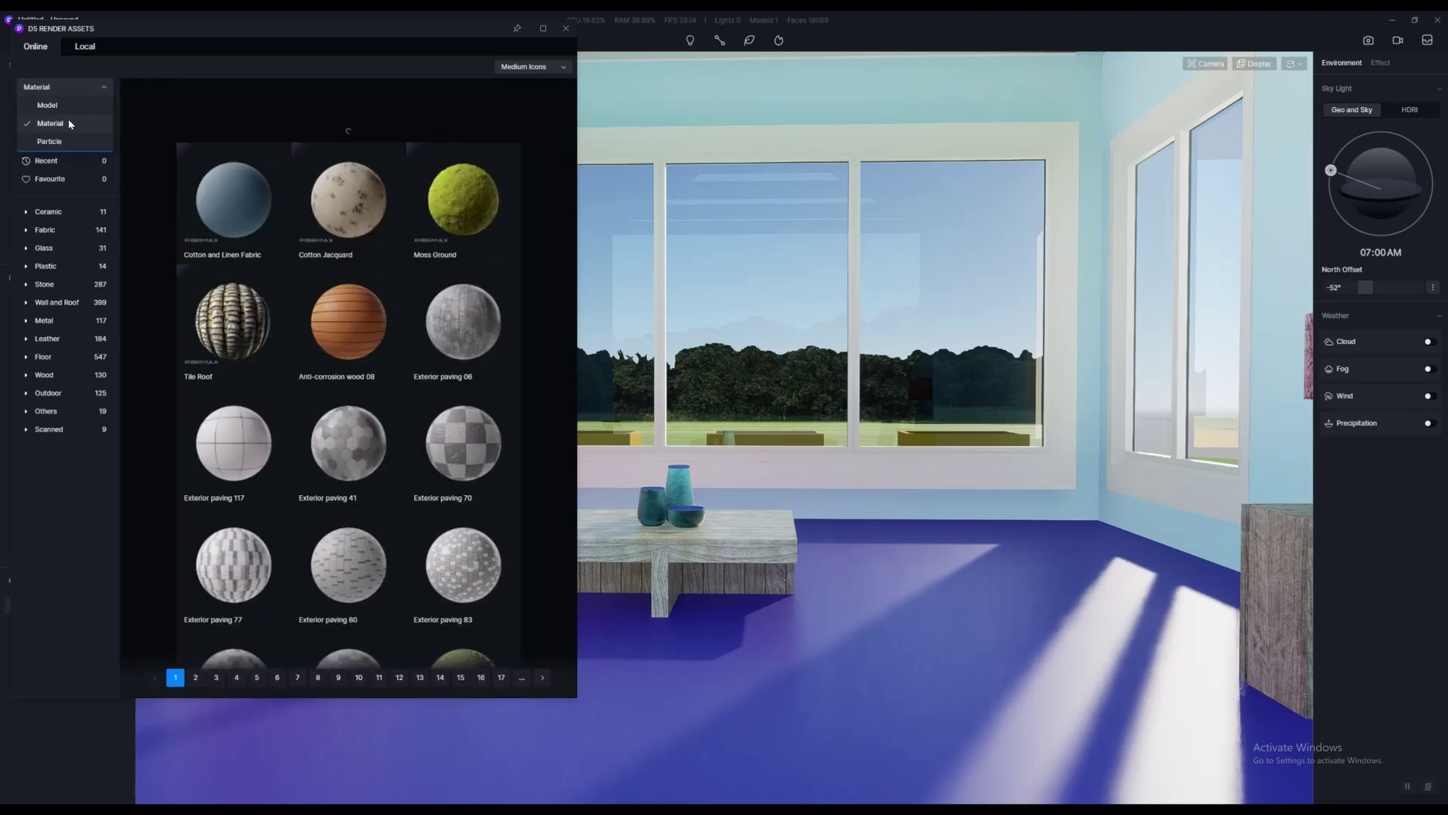
click(49, 105)
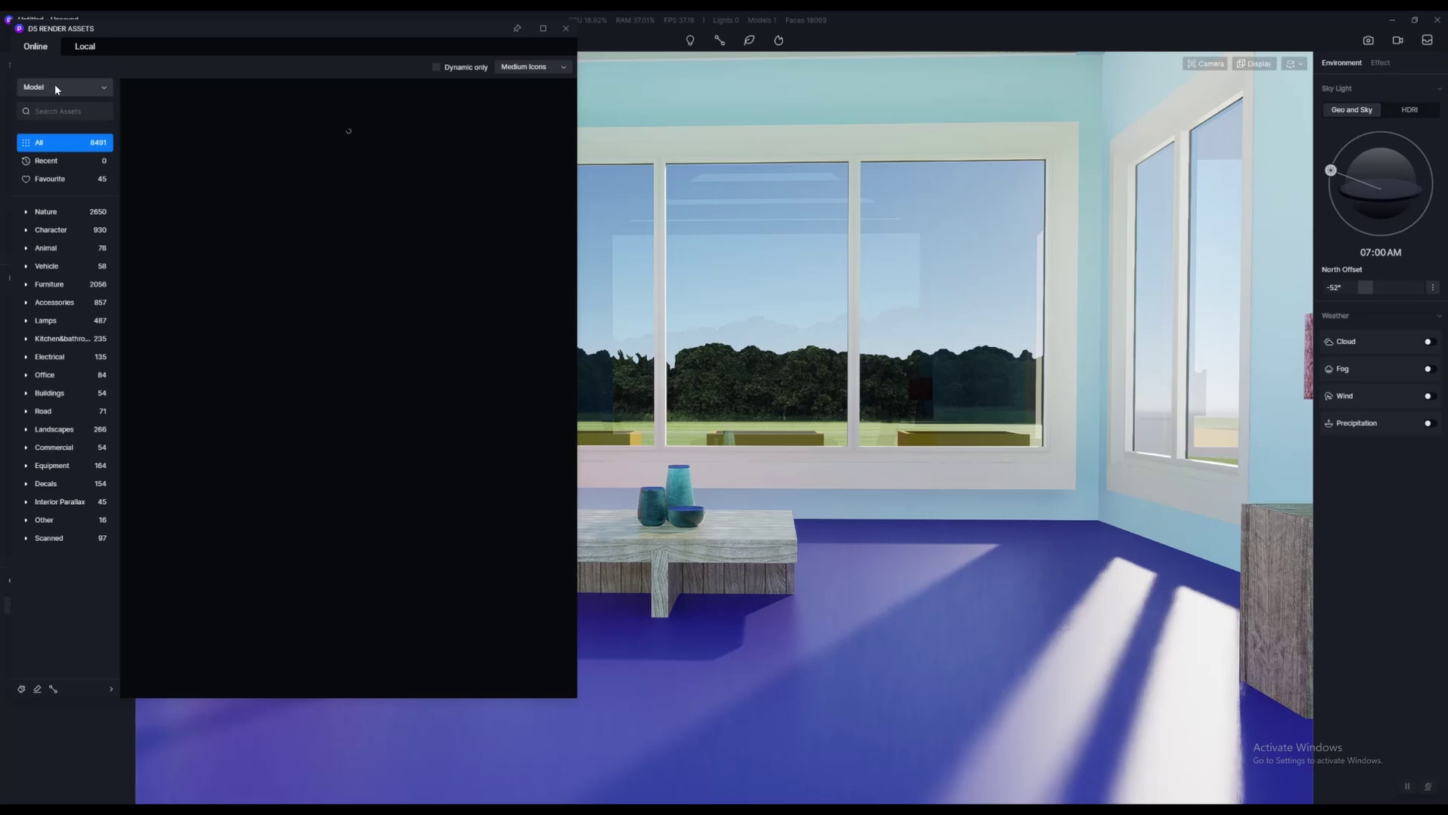
click(56, 88)
click(51, 125)
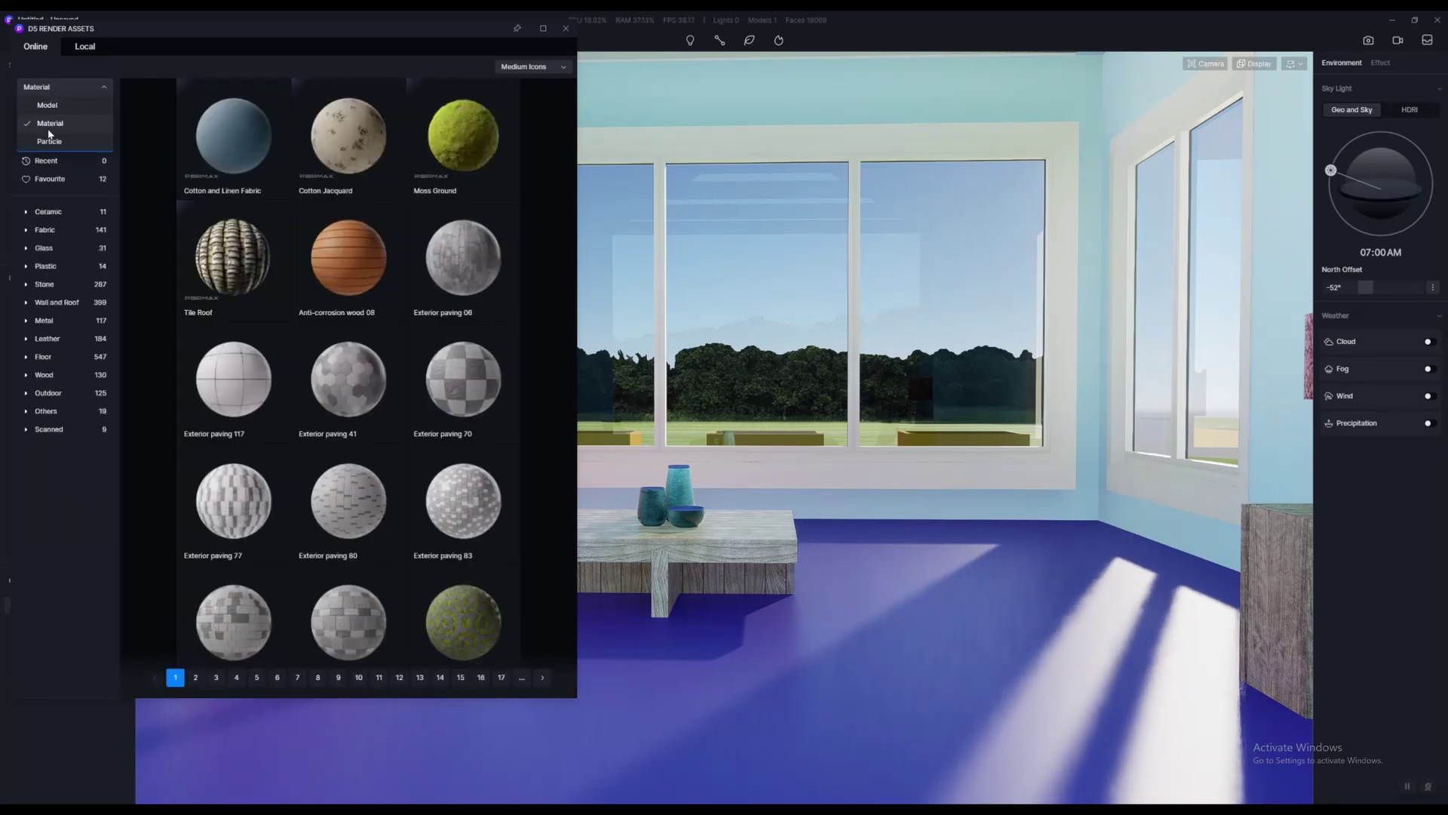
click(49, 130)
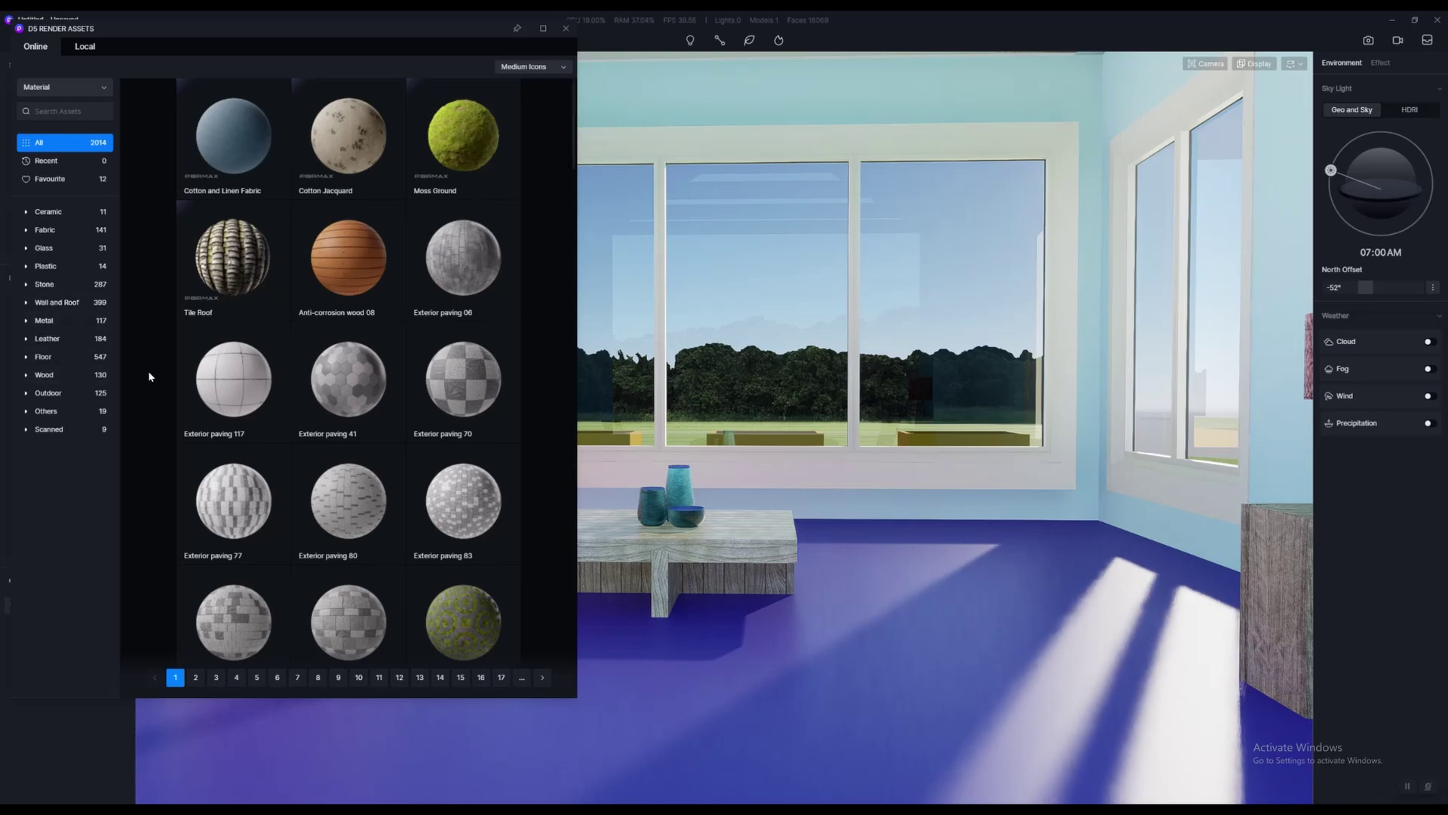
List the Wood Floor materials and apply Black and yellow tiled floor to the room's blue floor
right_drag(787, 561, 826, 644)
key(a)
key(w)
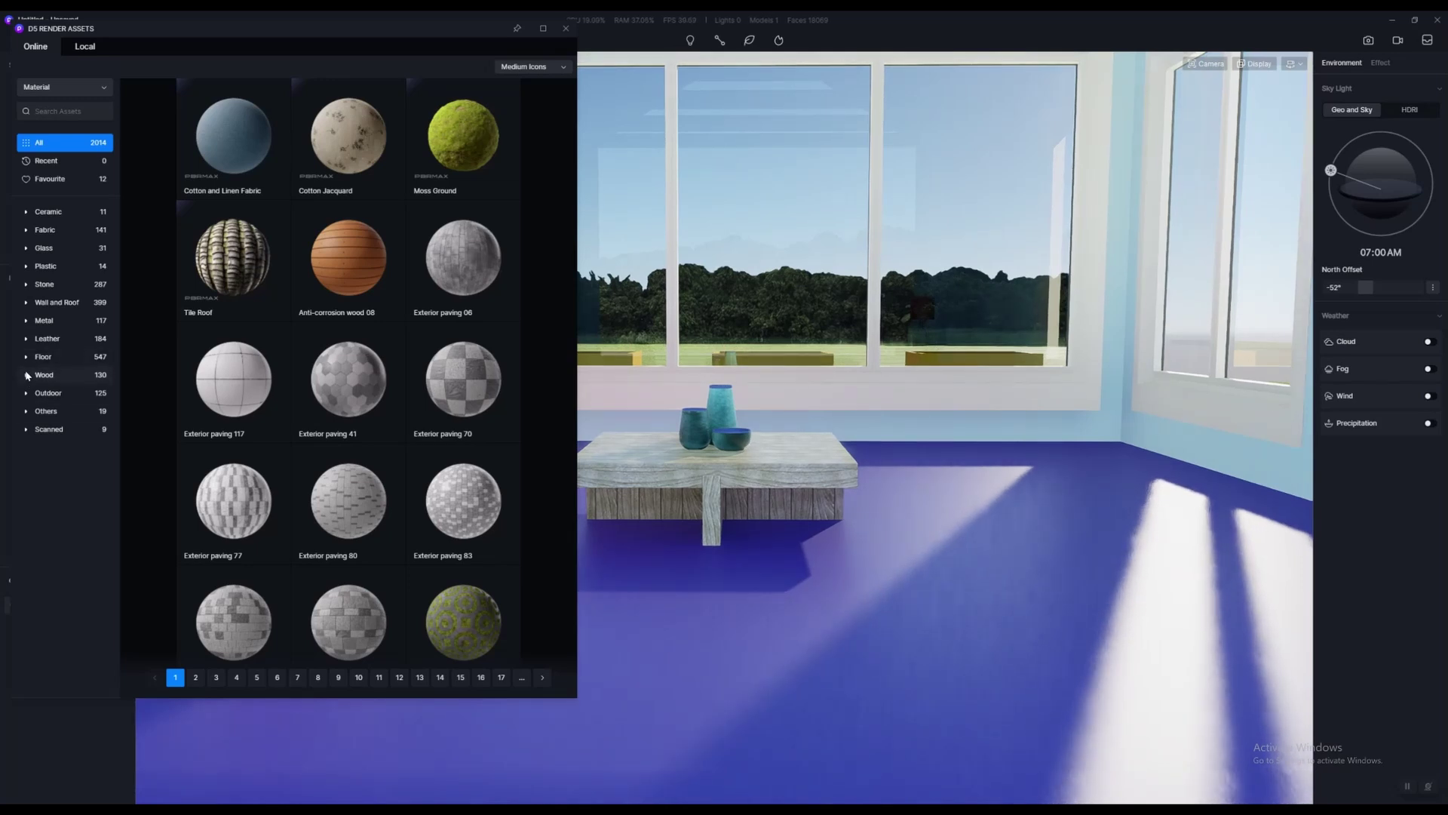
click(26, 358)
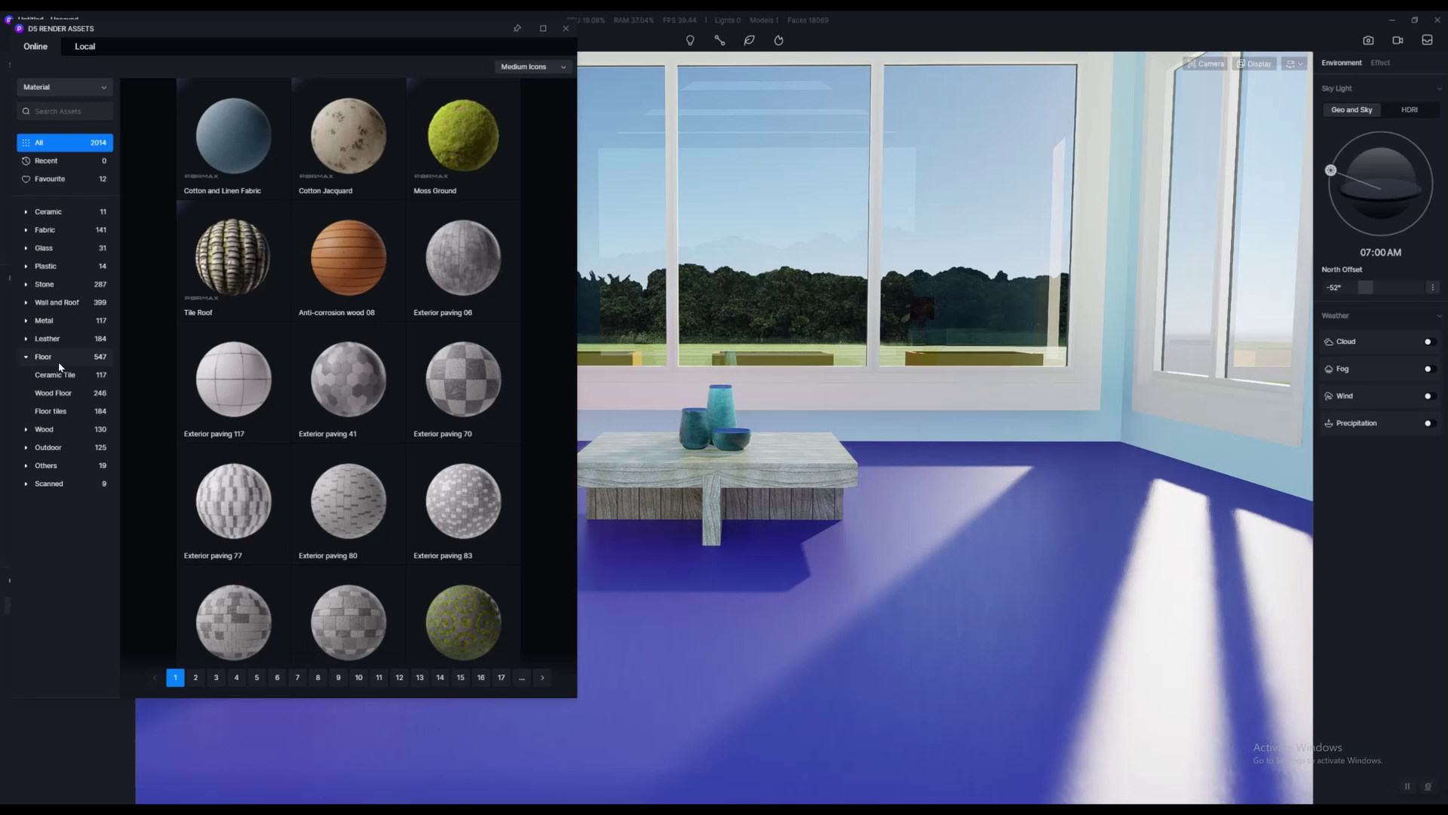
click(58, 396)
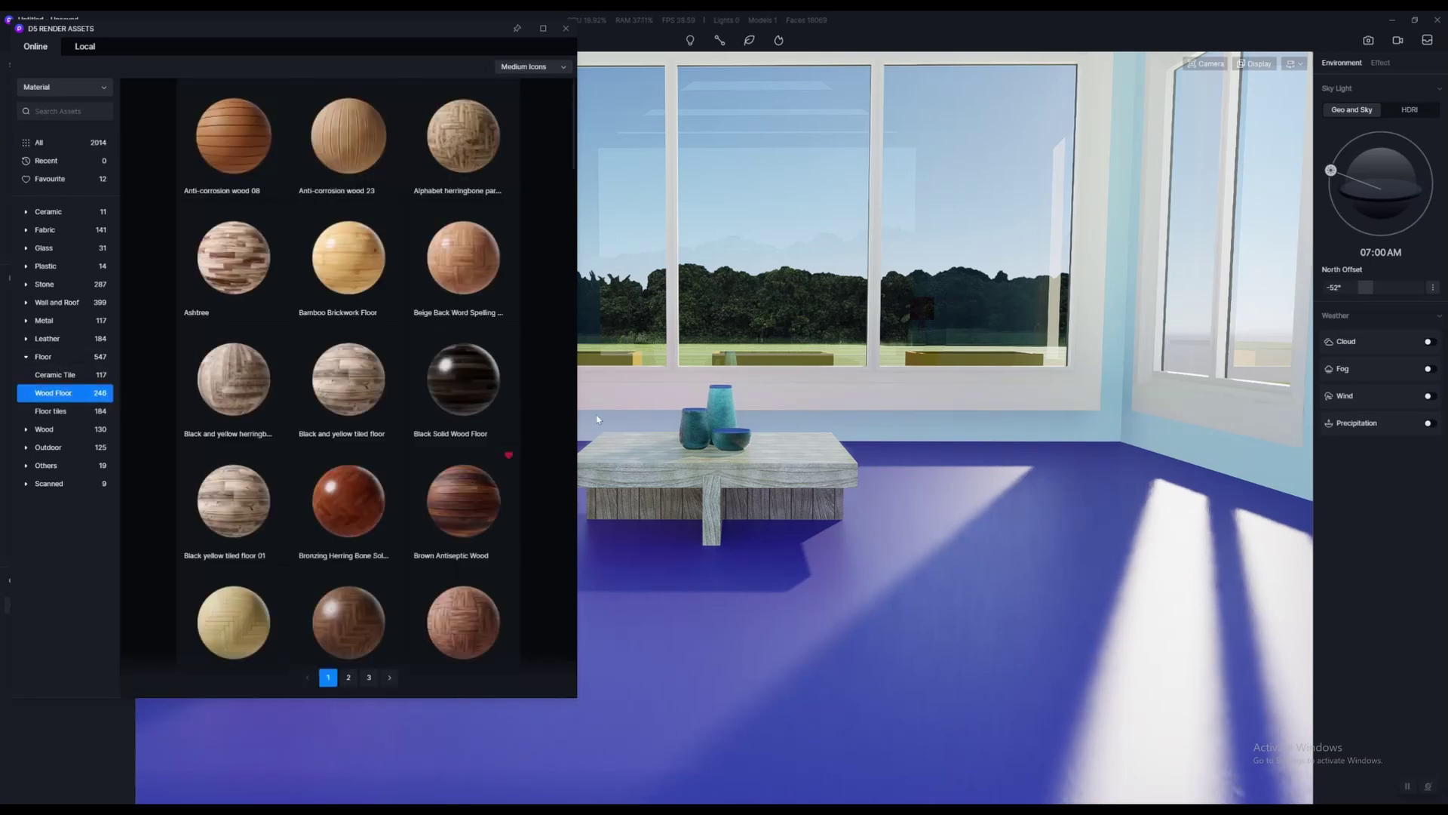
right_drag(805, 527, 784, 581)
scroll(784, 580, down, 1)
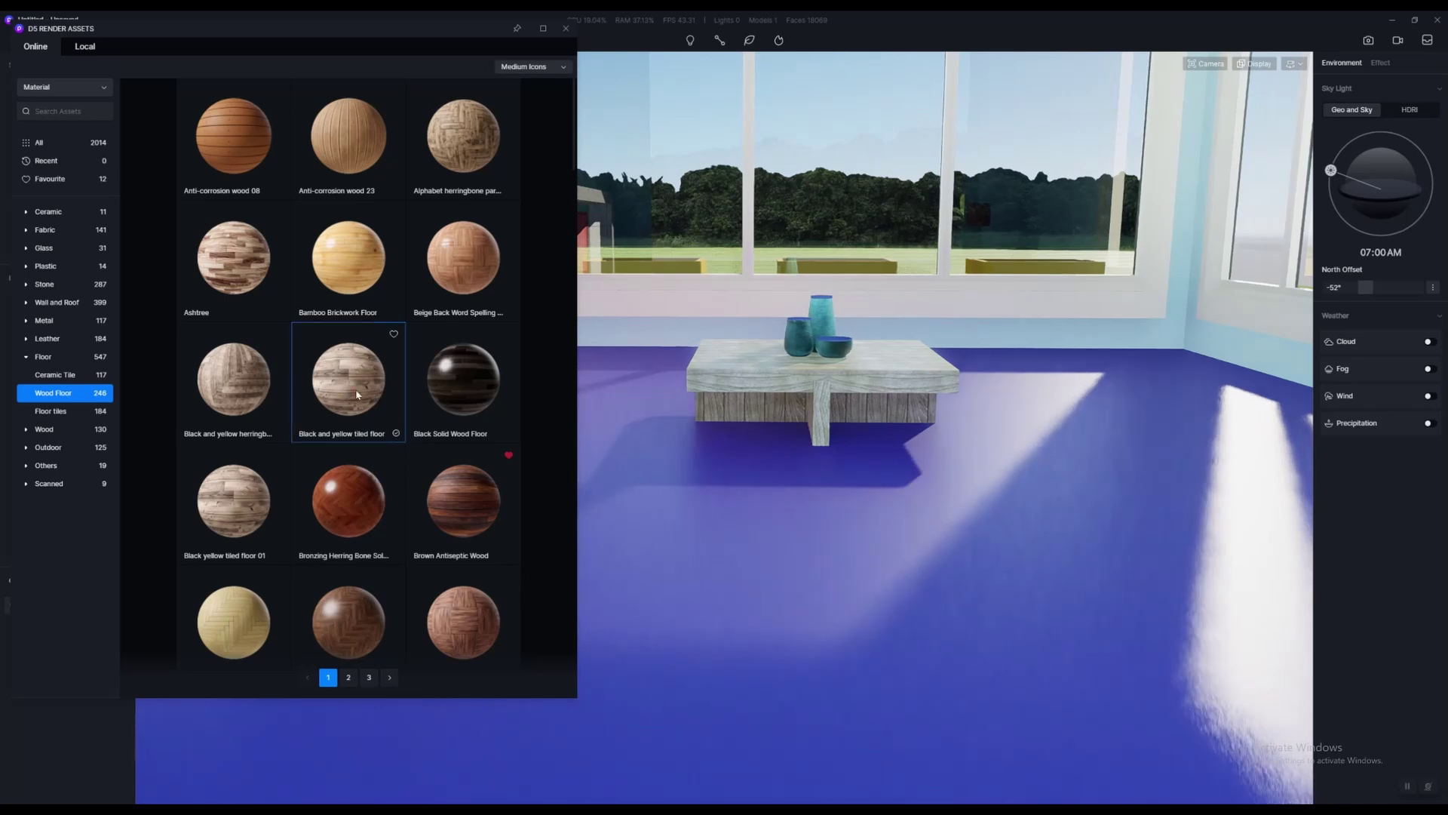
drag(401, 417, 841, 525)
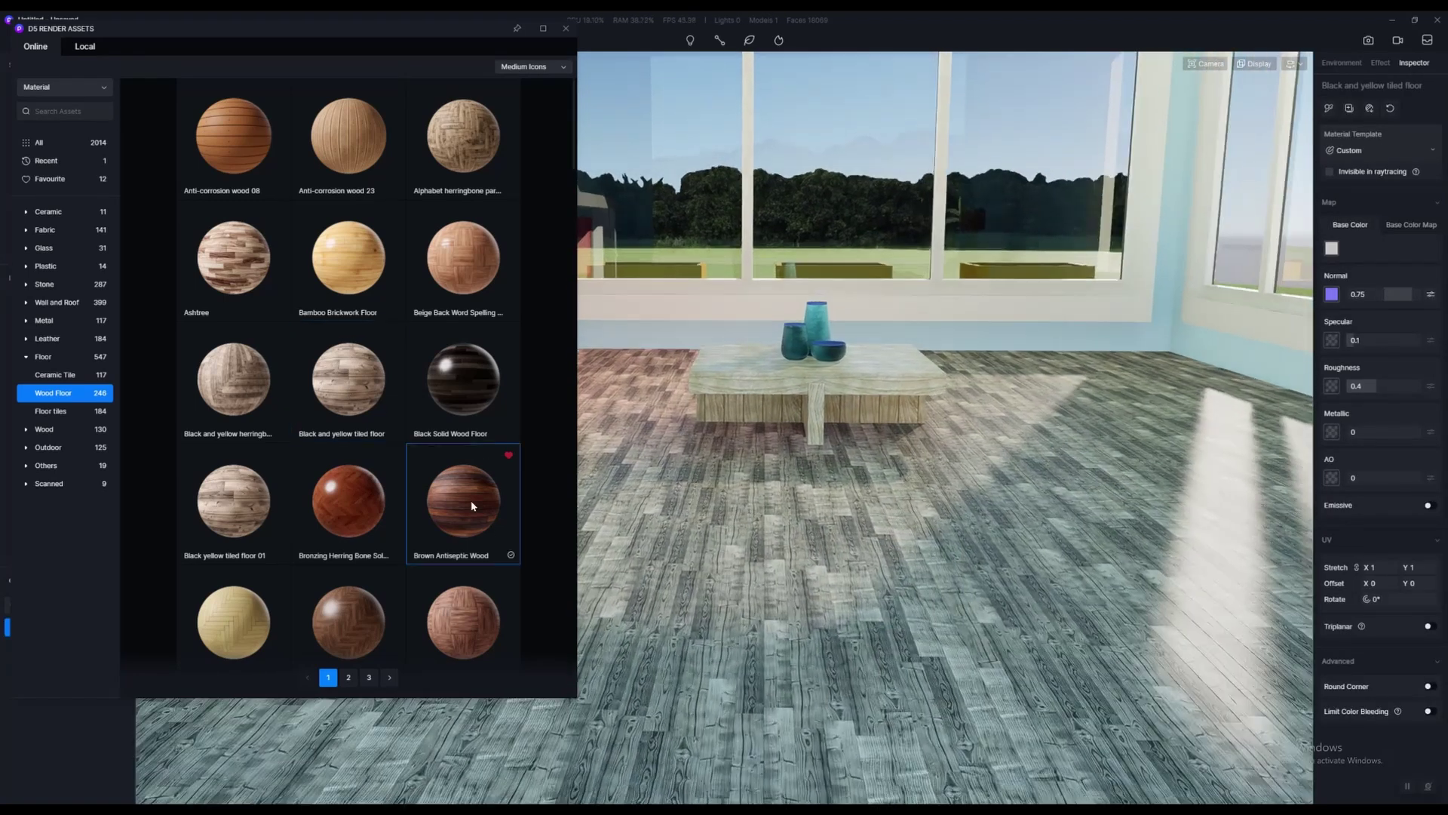
Apply Brown Antiseptic Wood to the floor and the coffee table's vases, and list the Grain wood materials
drag(471, 500, 858, 574)
click(39, 432)
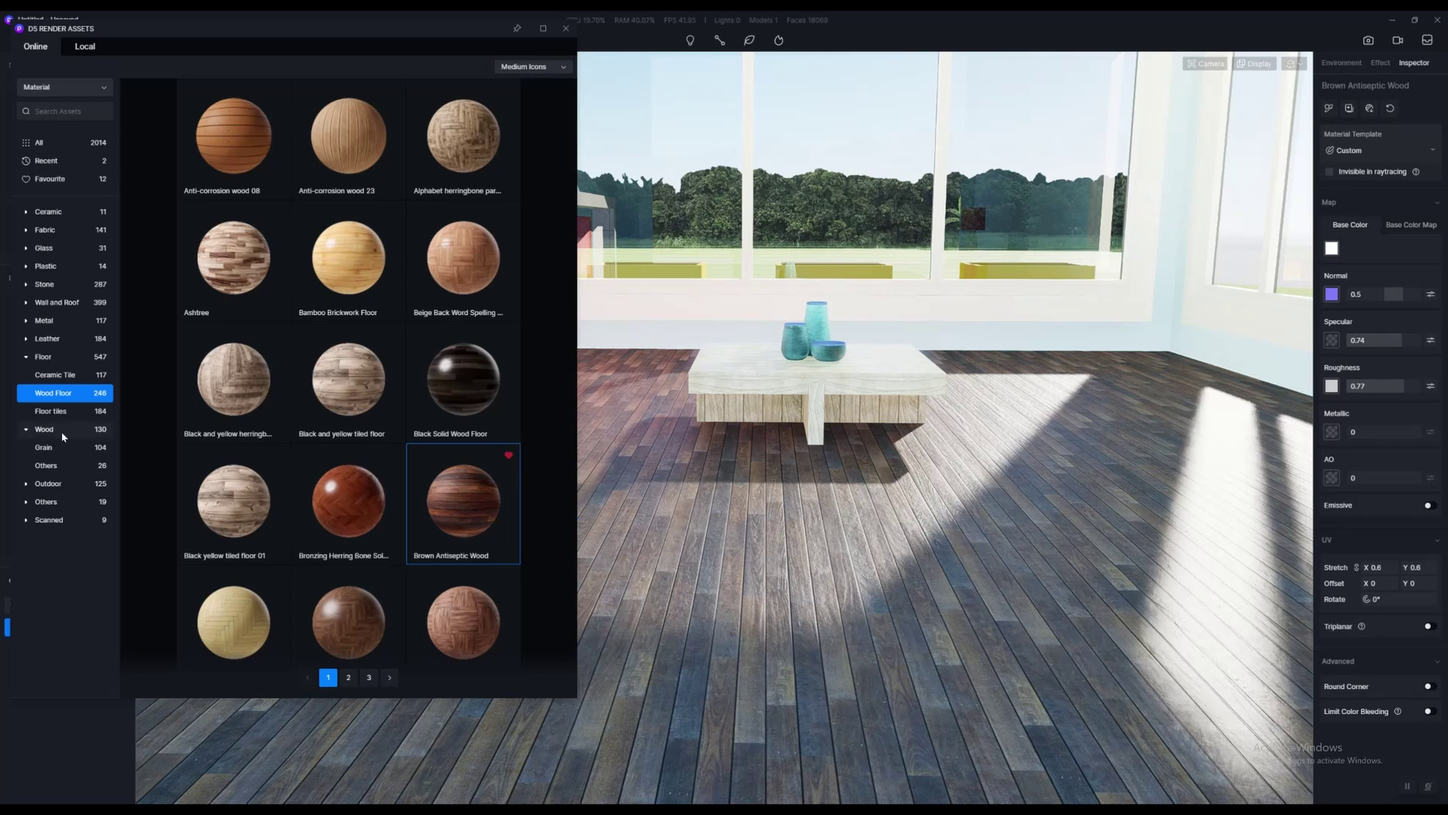
drag(463, 501, 884, 559)
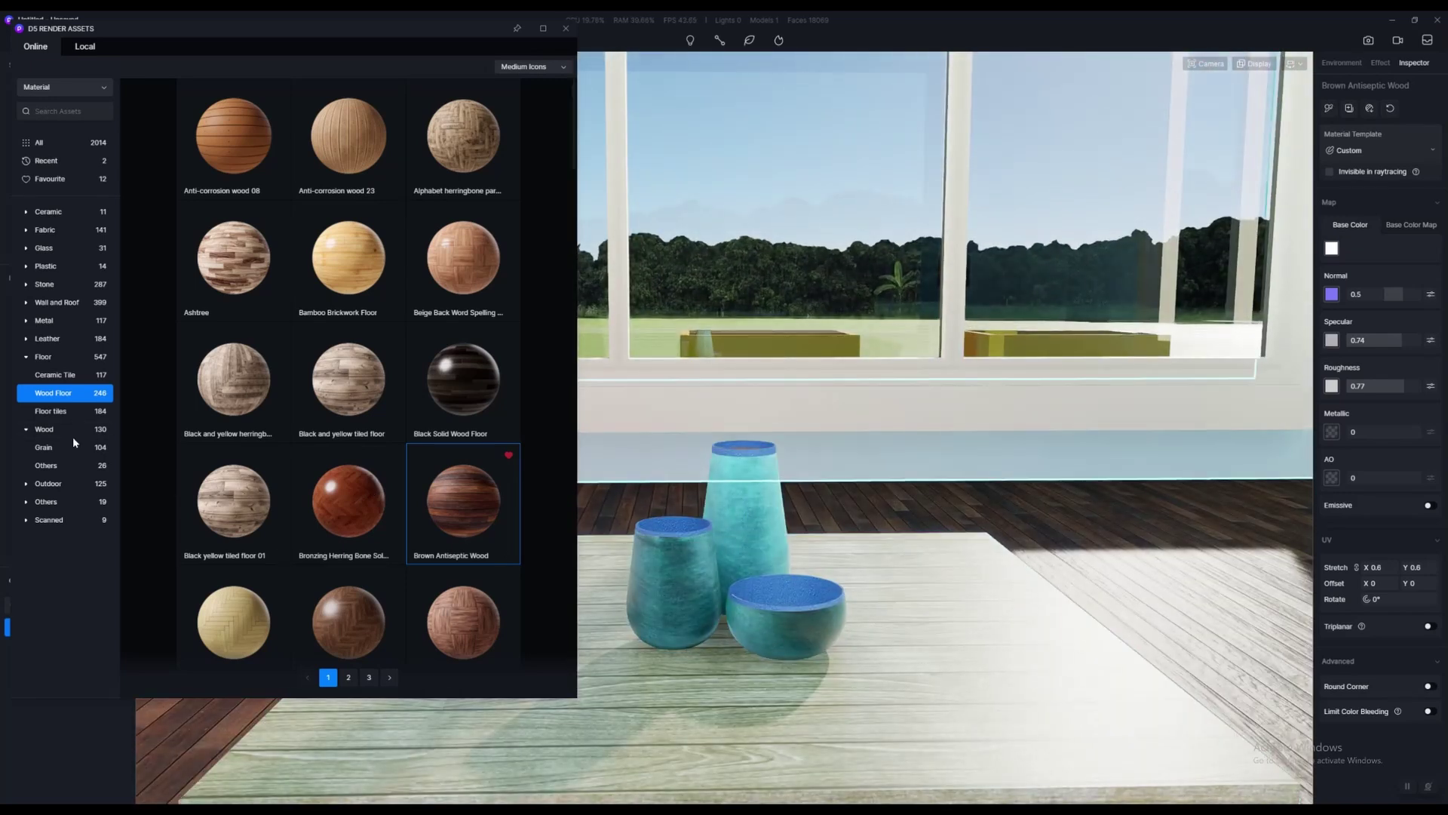
click(68, 446)
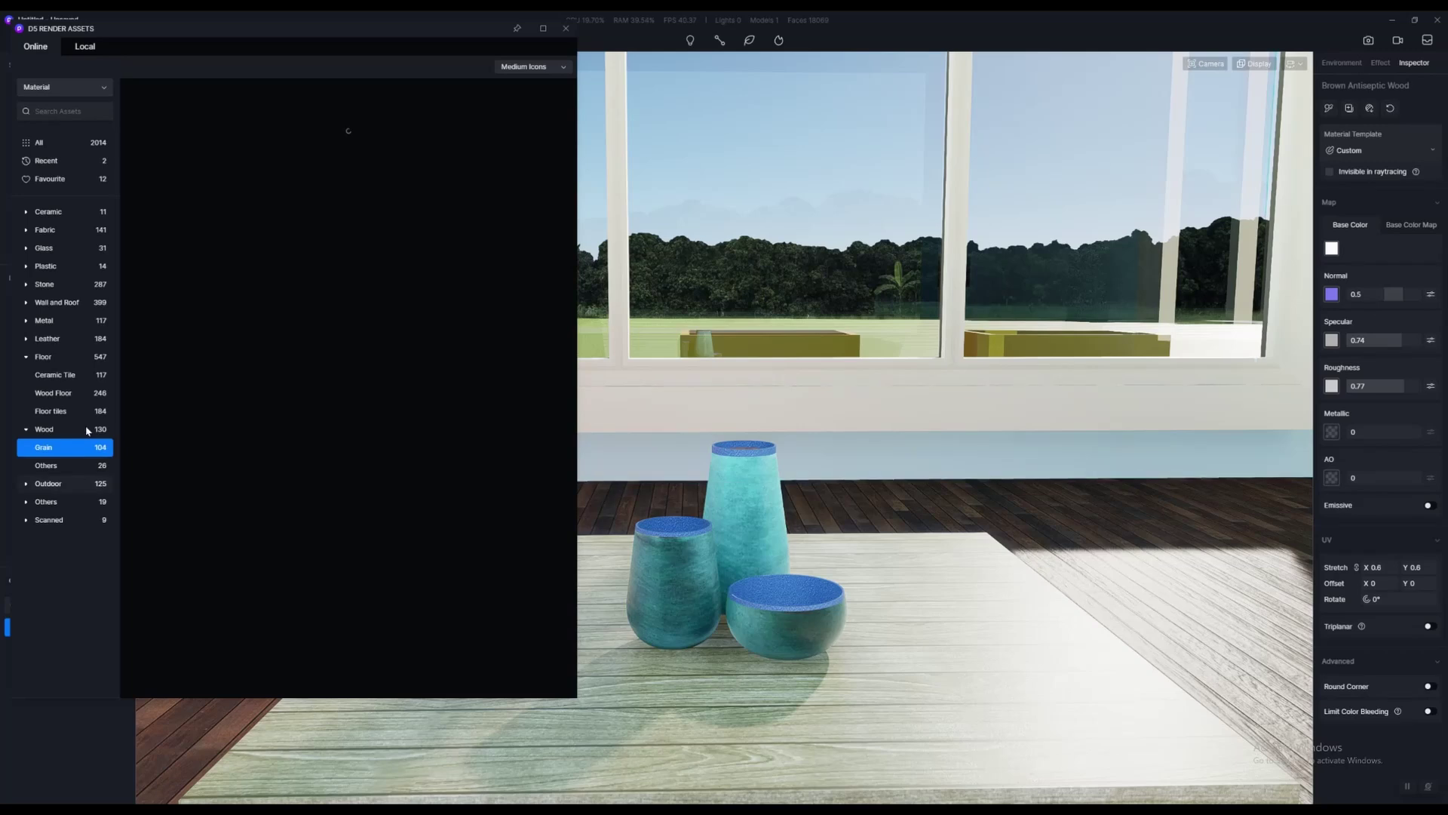
drag(557, 526, 729, 648)
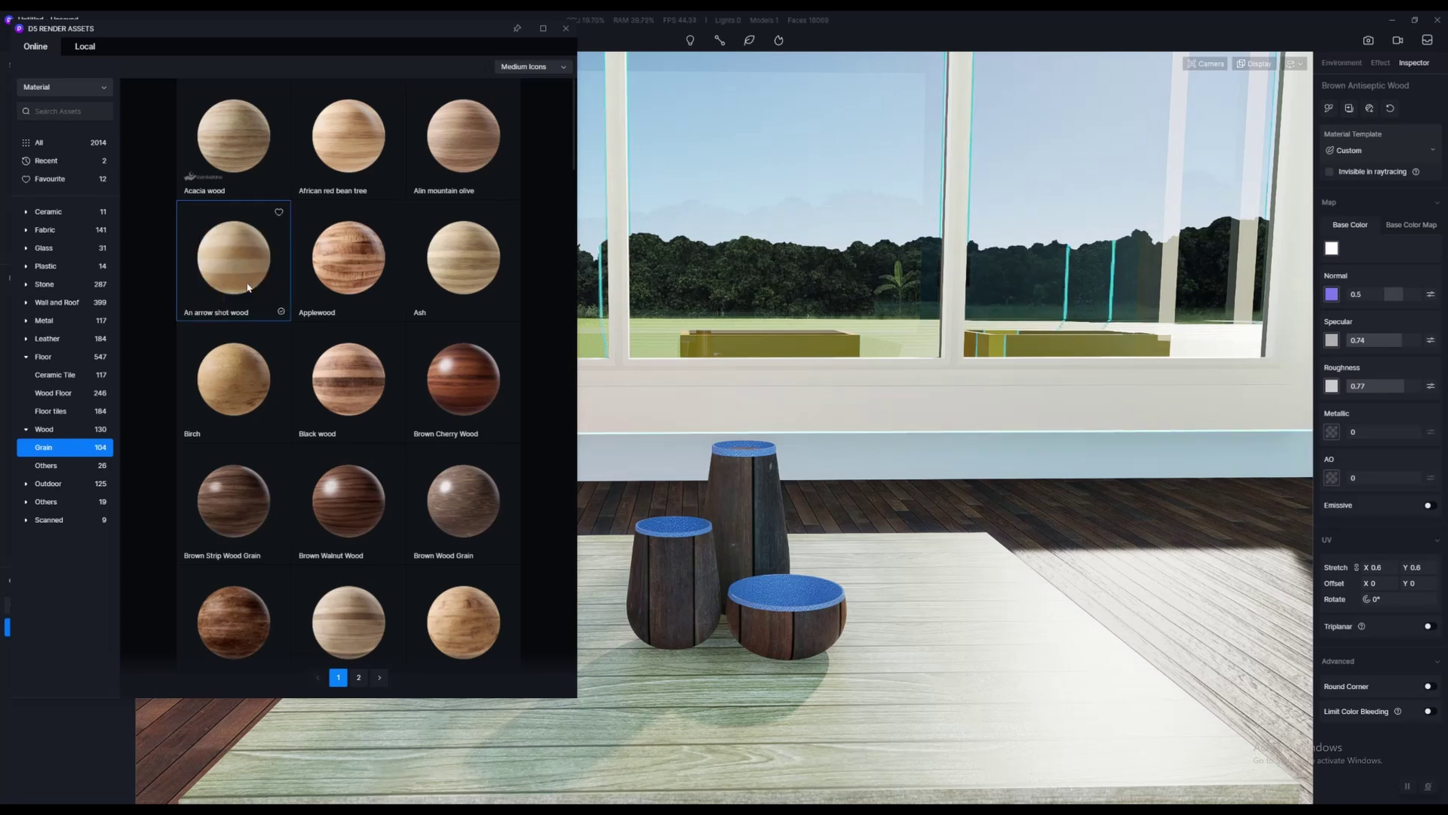
Try An arrow shot wood on the coffee table's vases, and undo all the trial materials on the vases and floor
drag(249, 287, 767, 555)
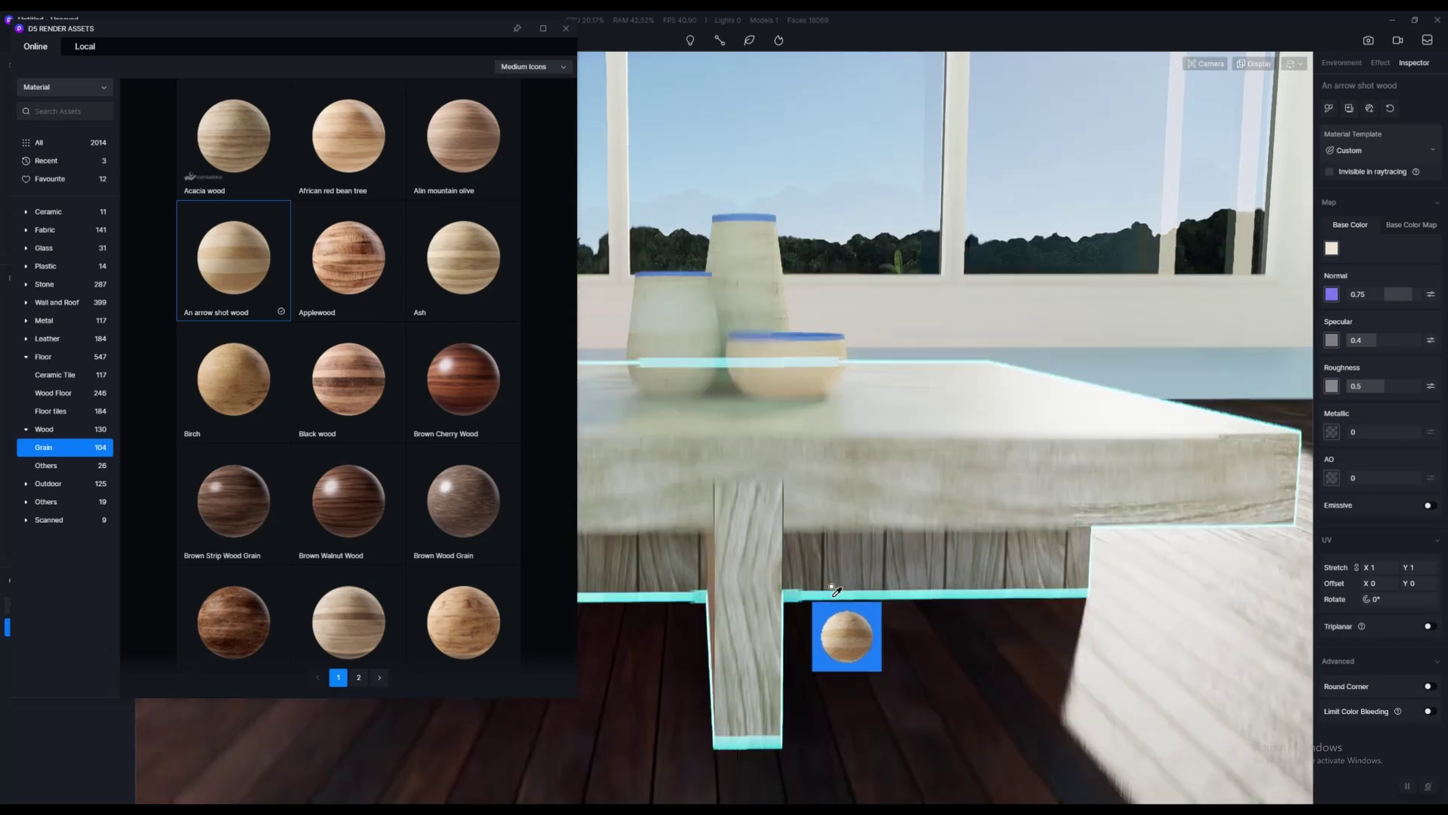
drag(812, 593, 793, 409)
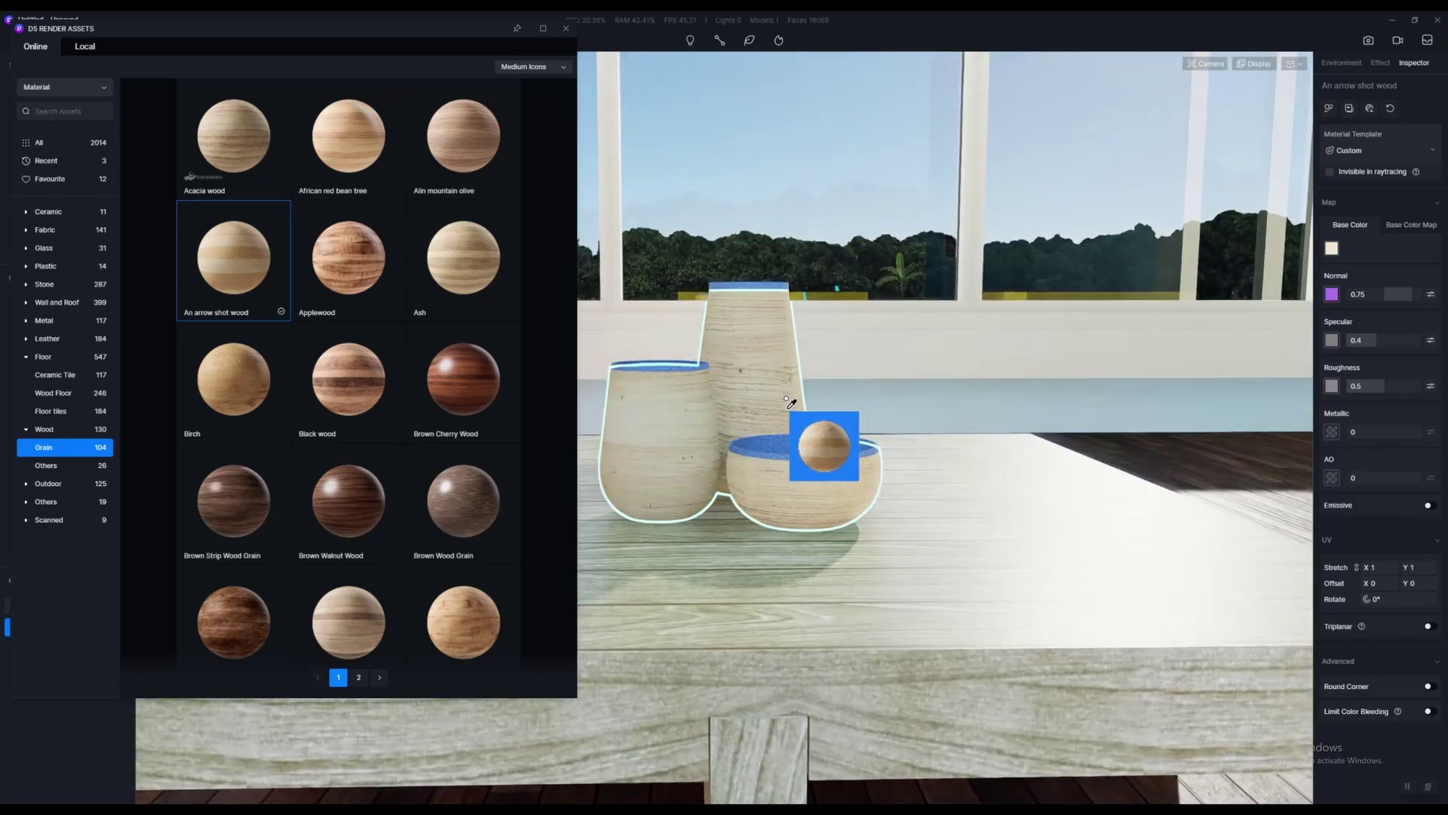
drag(793, 409, 794, 411)
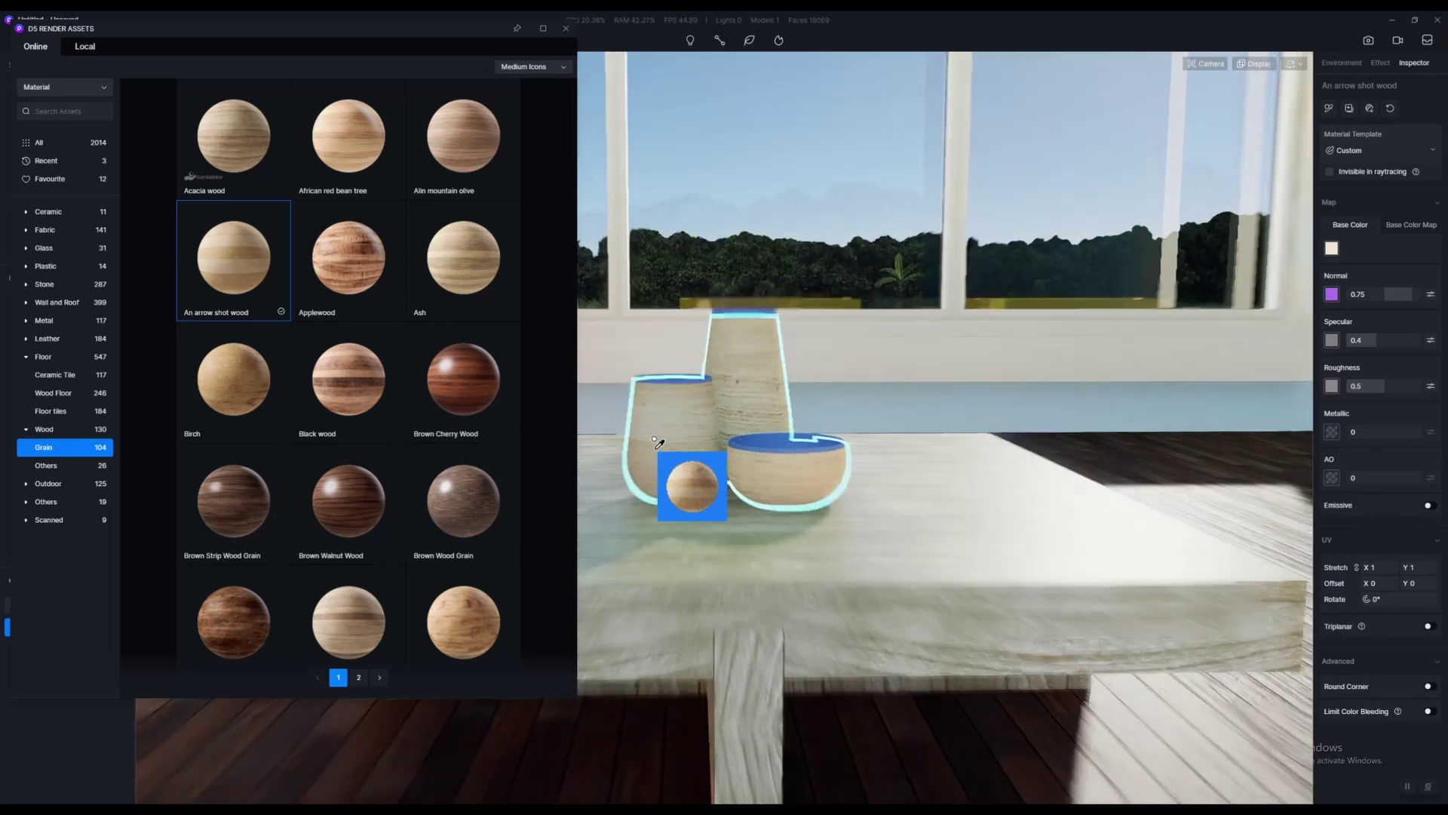
drag(658, 443, 763, 453)
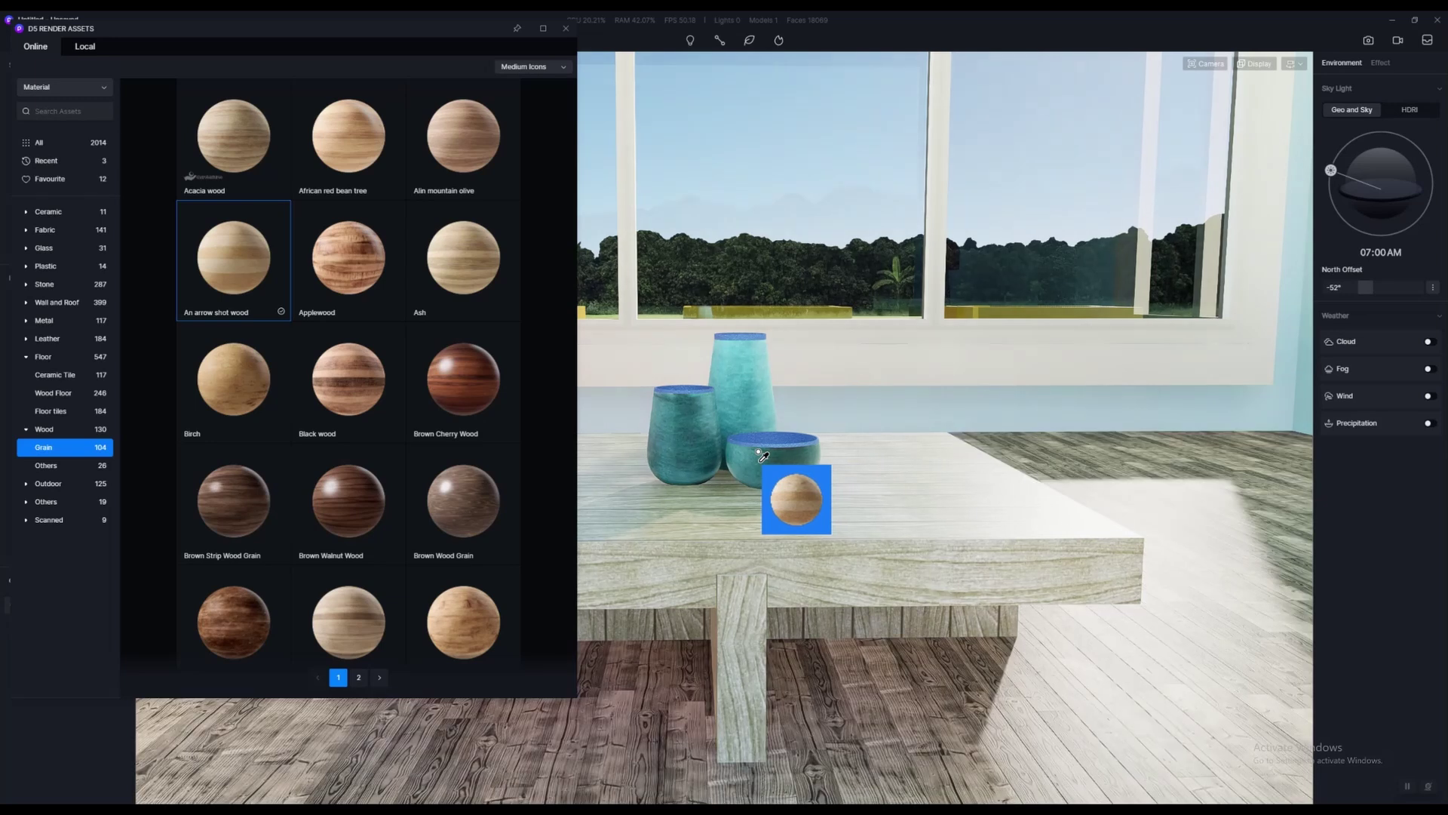
drag(762, 453, 730, 485)
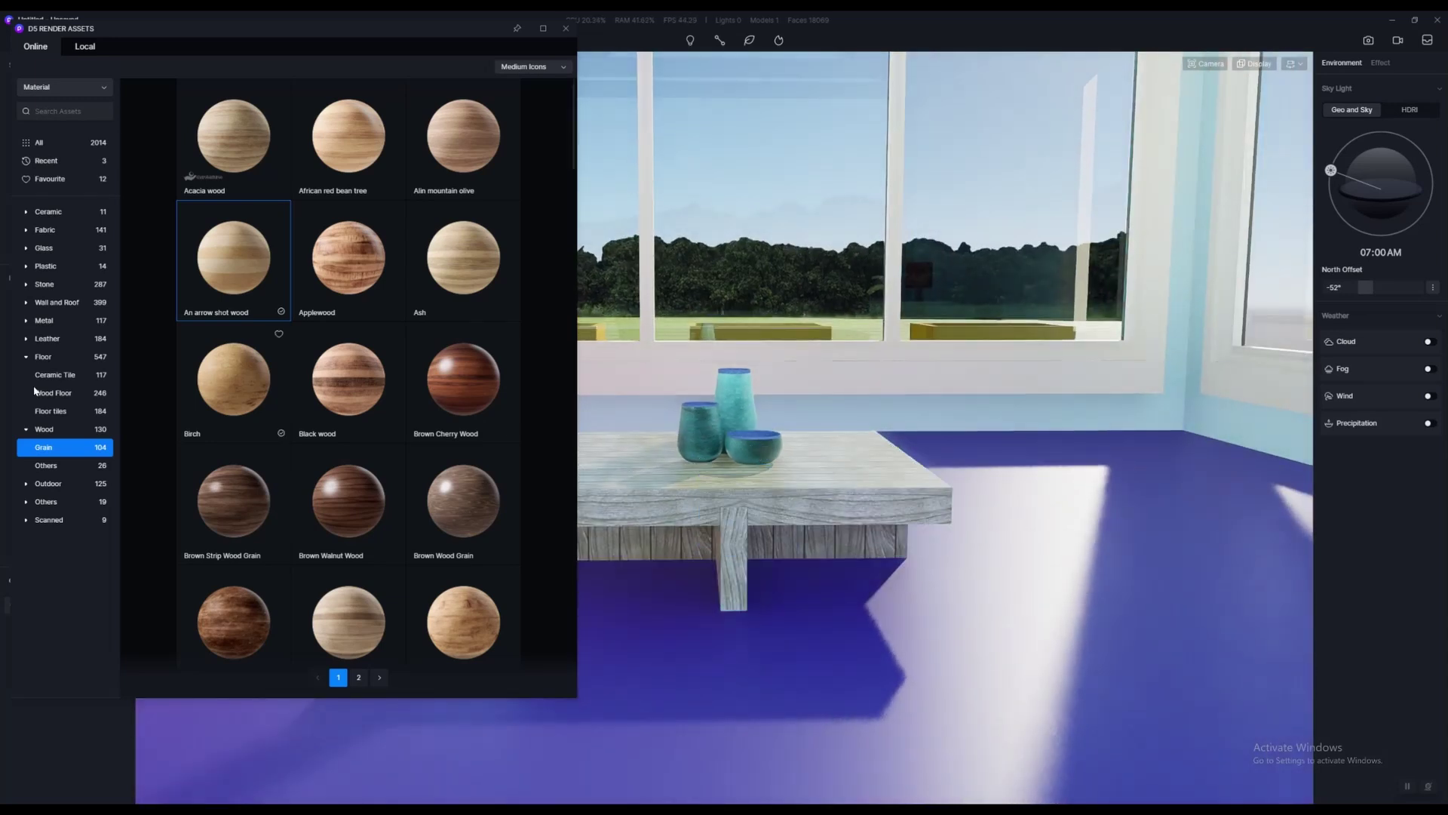
Look through the Wood Floor materials again and list the Favourite materials
click(52, 393)
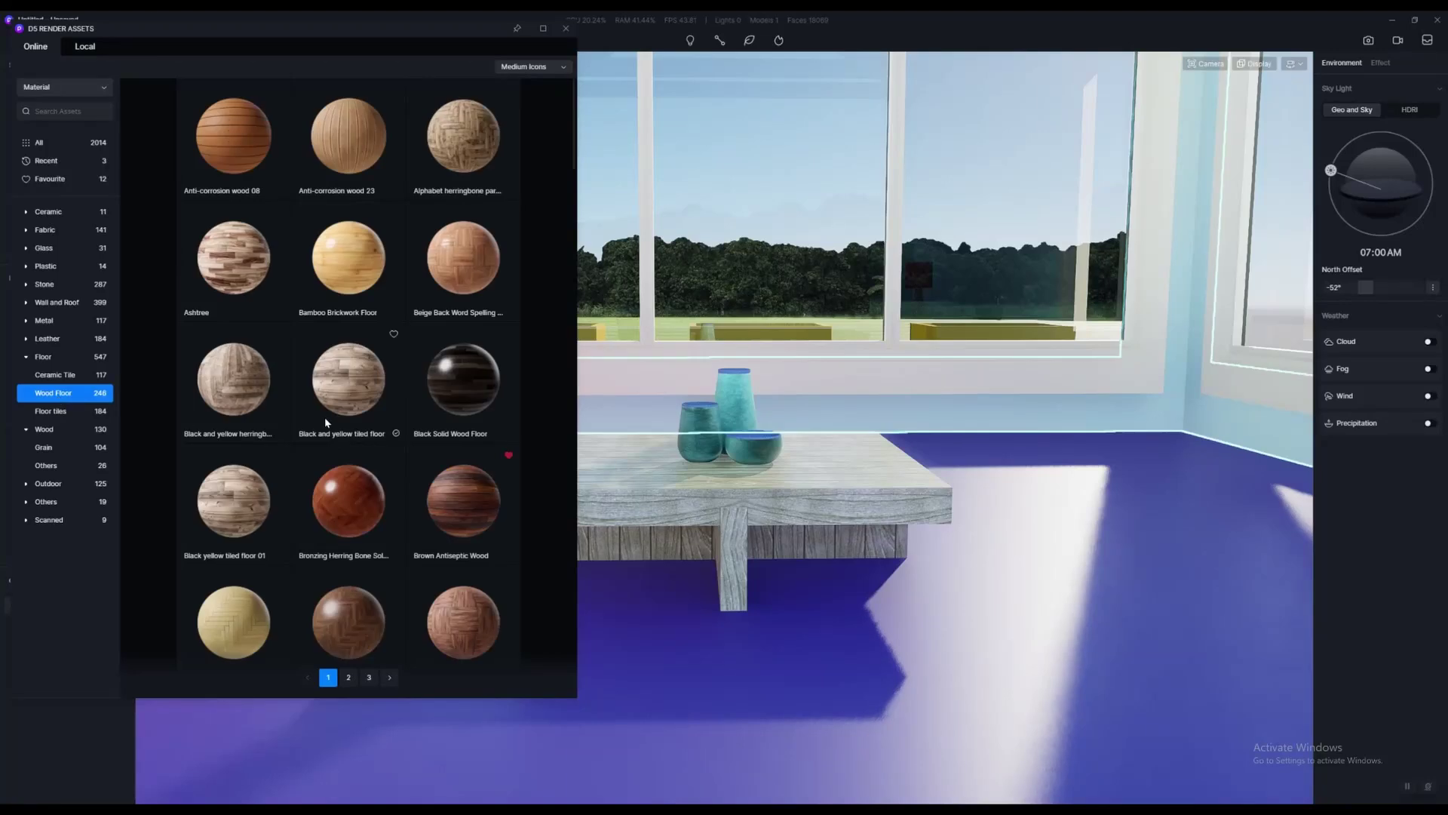
drag(324, 416, 723, 528)
drag(510, 458, 510, 458)
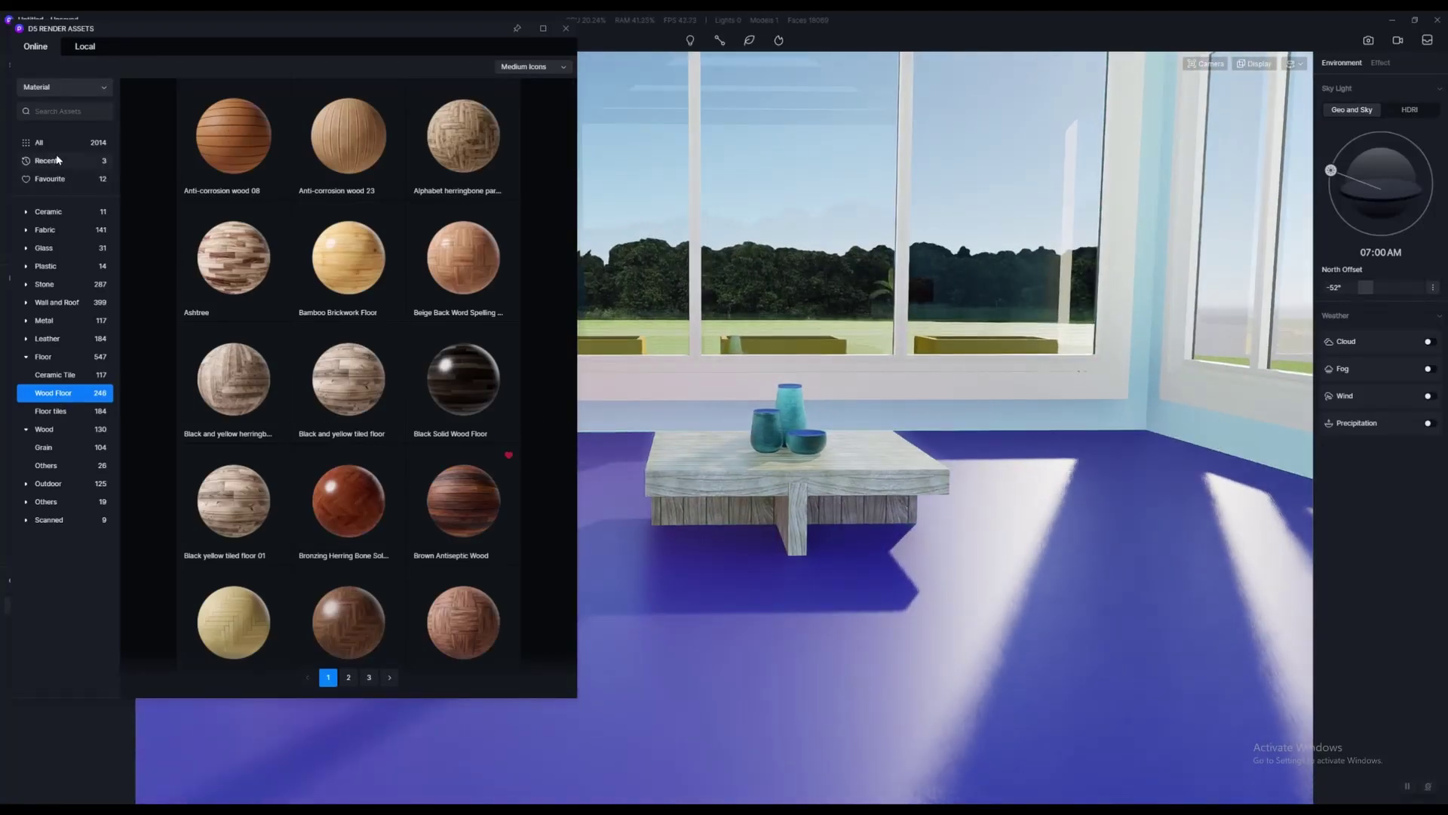
click(64, 179)
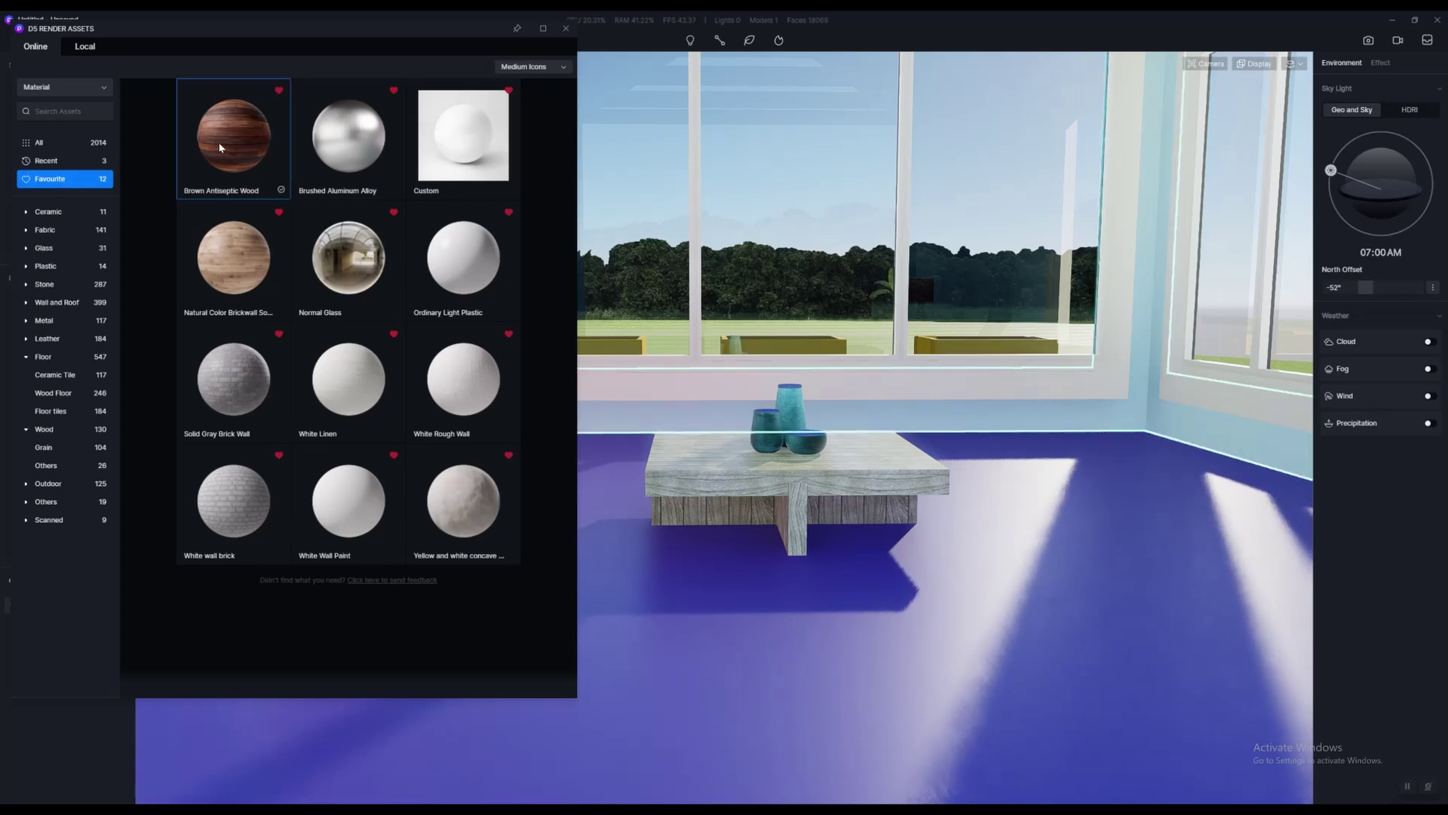
Apply the favourite Brown Antiseptic Wood material to the room's floor and close the asset library
drag(248, 141, 890, 660)
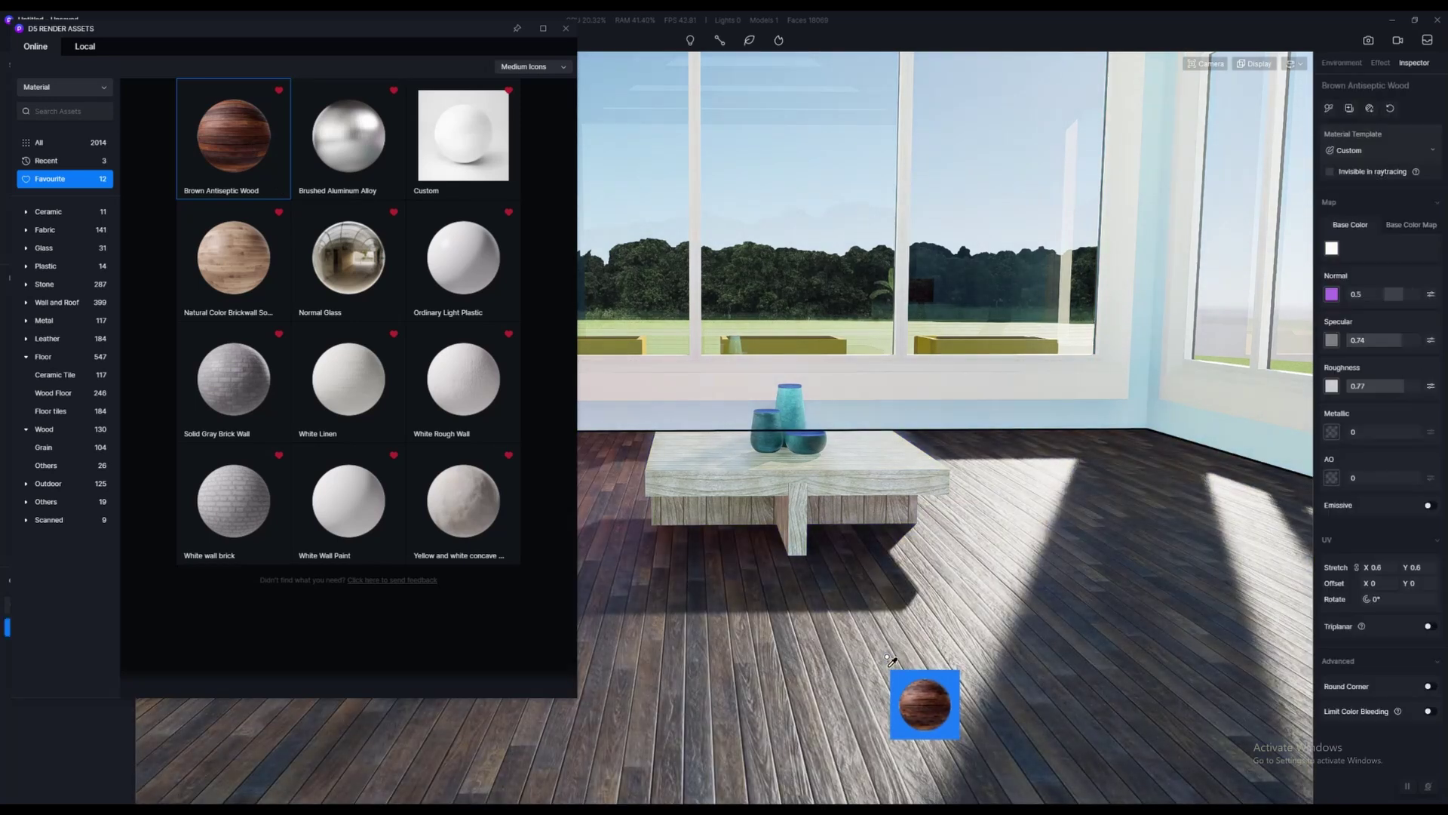
right_click(887, 657)
mouse_move(888, 659)
right_down()
mouse_move(910, 680)
mouse_move(905, 717)
mouse_move(890, 664)
right_up()
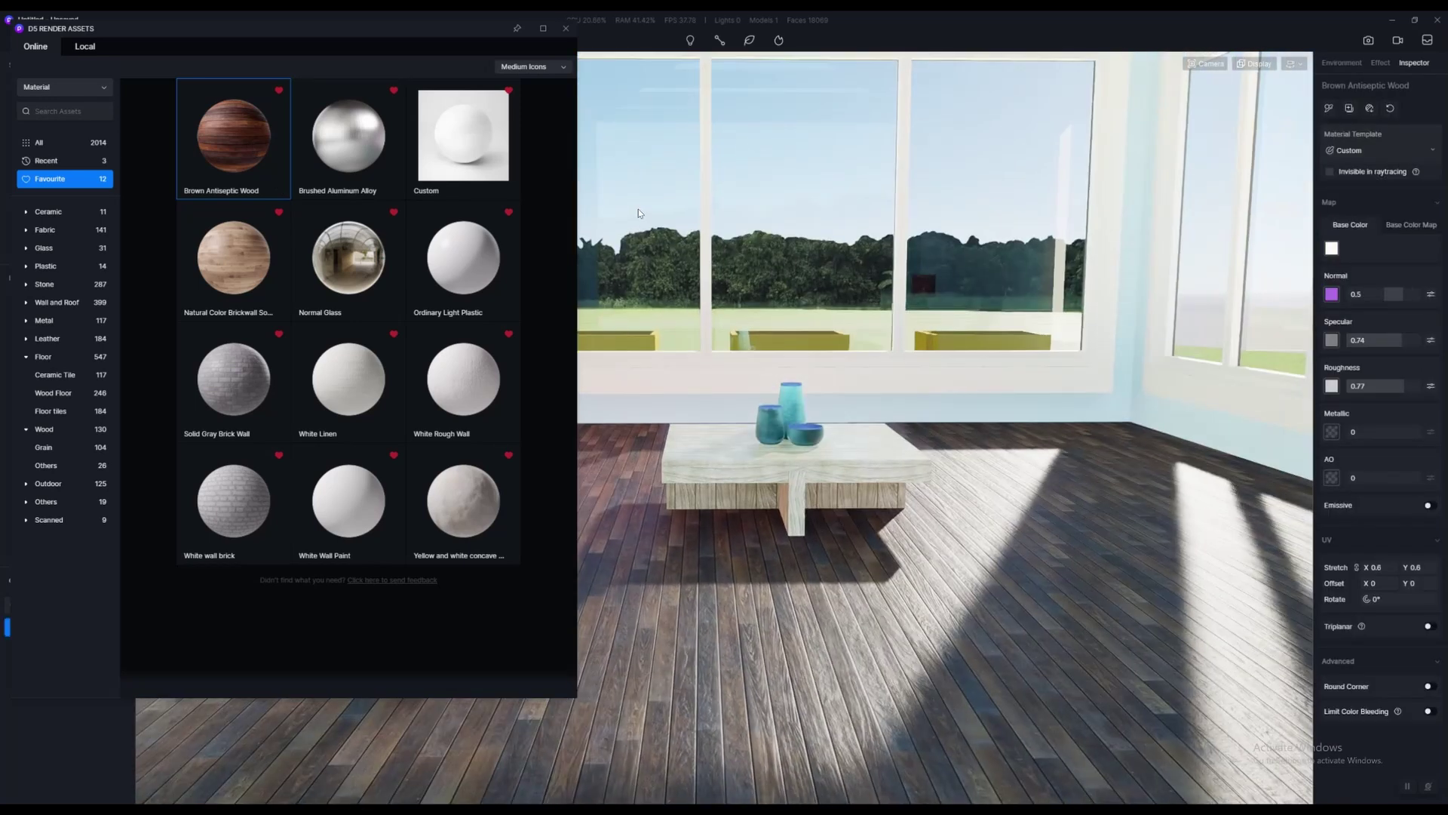
click(566, 30)
Set the UV stretch of the floor's Brown Antiseptic Wood to 0.5 in X and Y
scroll(840, 527, up, 5)
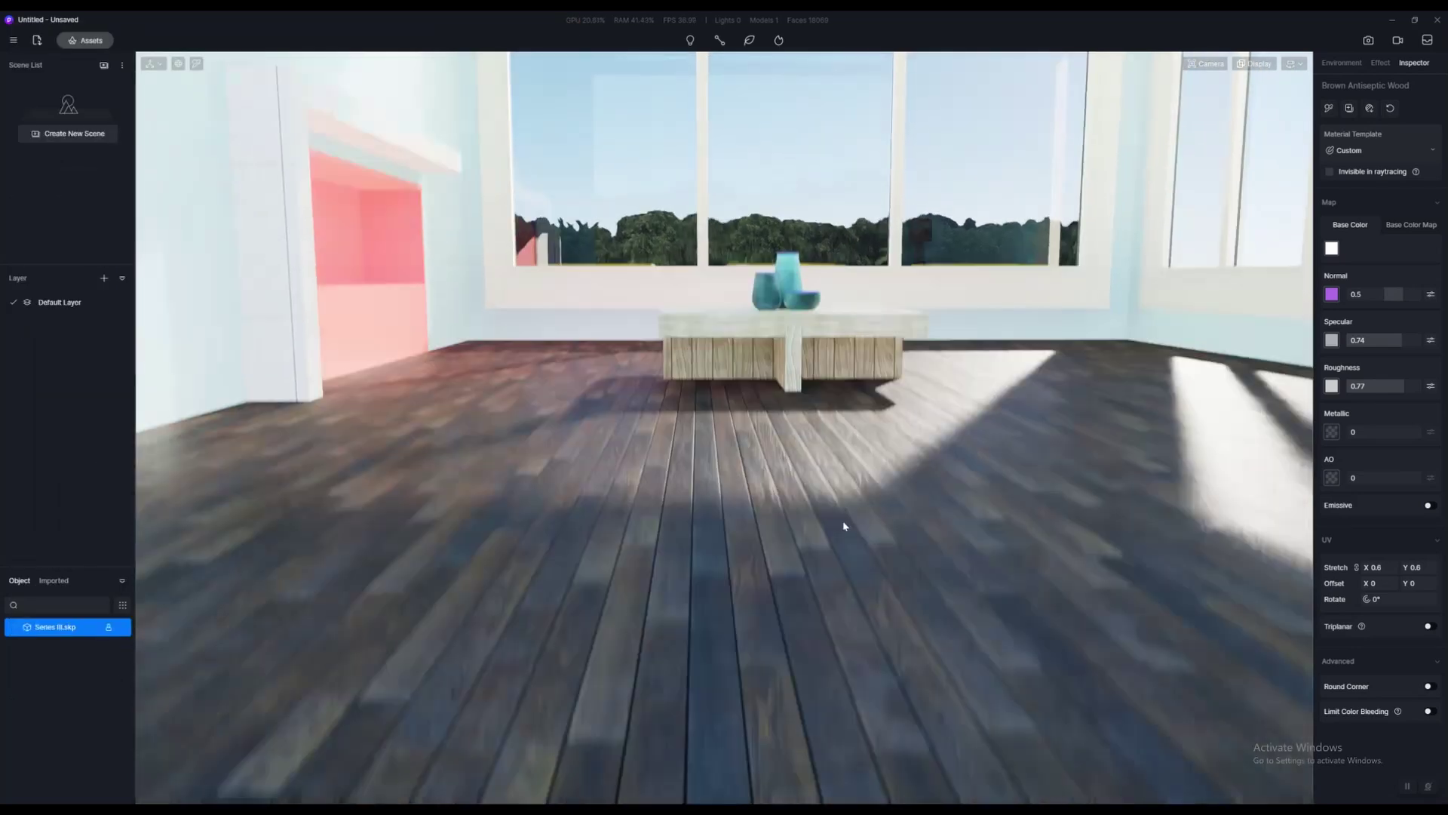
key(w)
key(a)
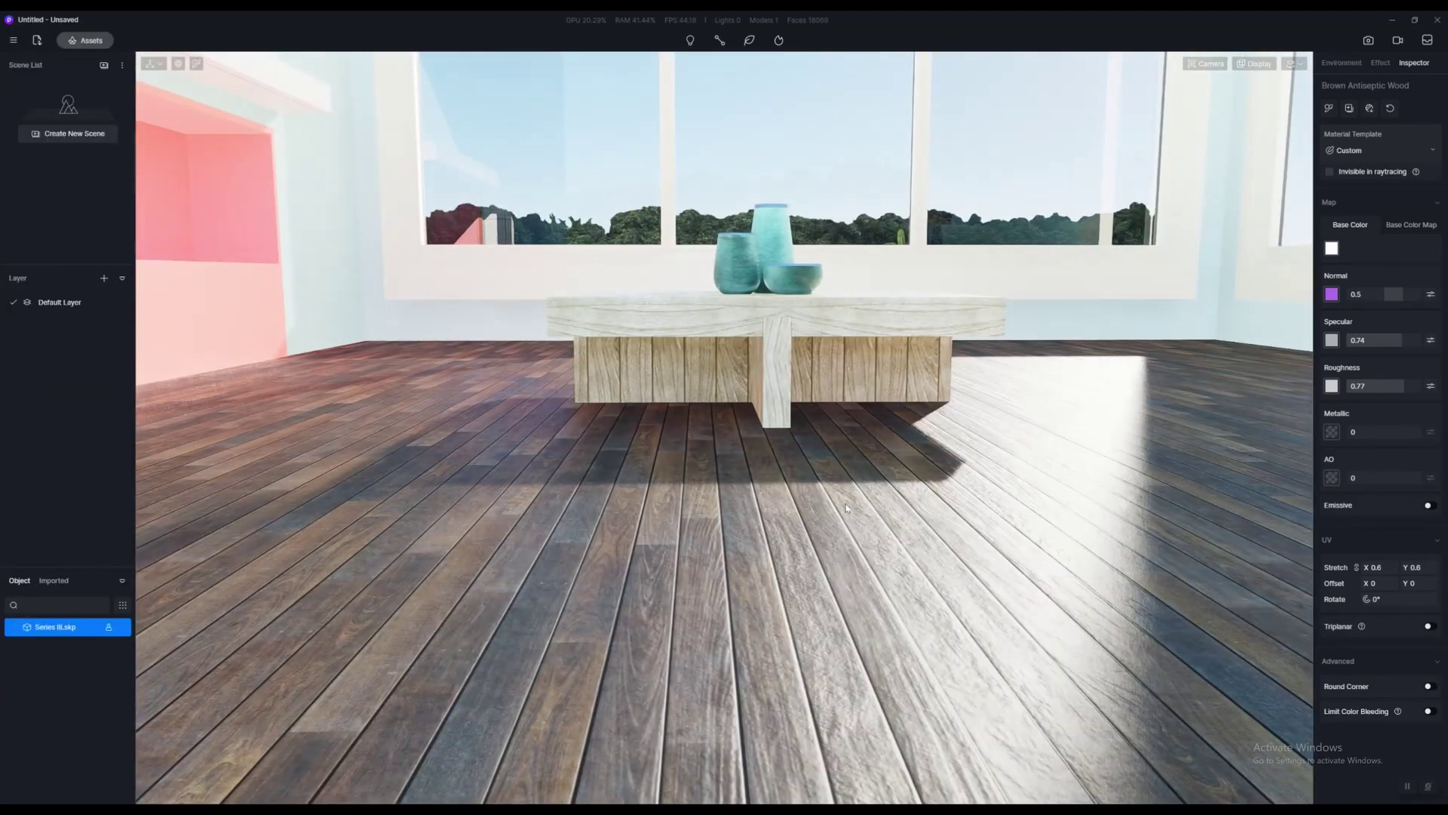
key(s)
key(d)
scroll(864, 501, down, 2)
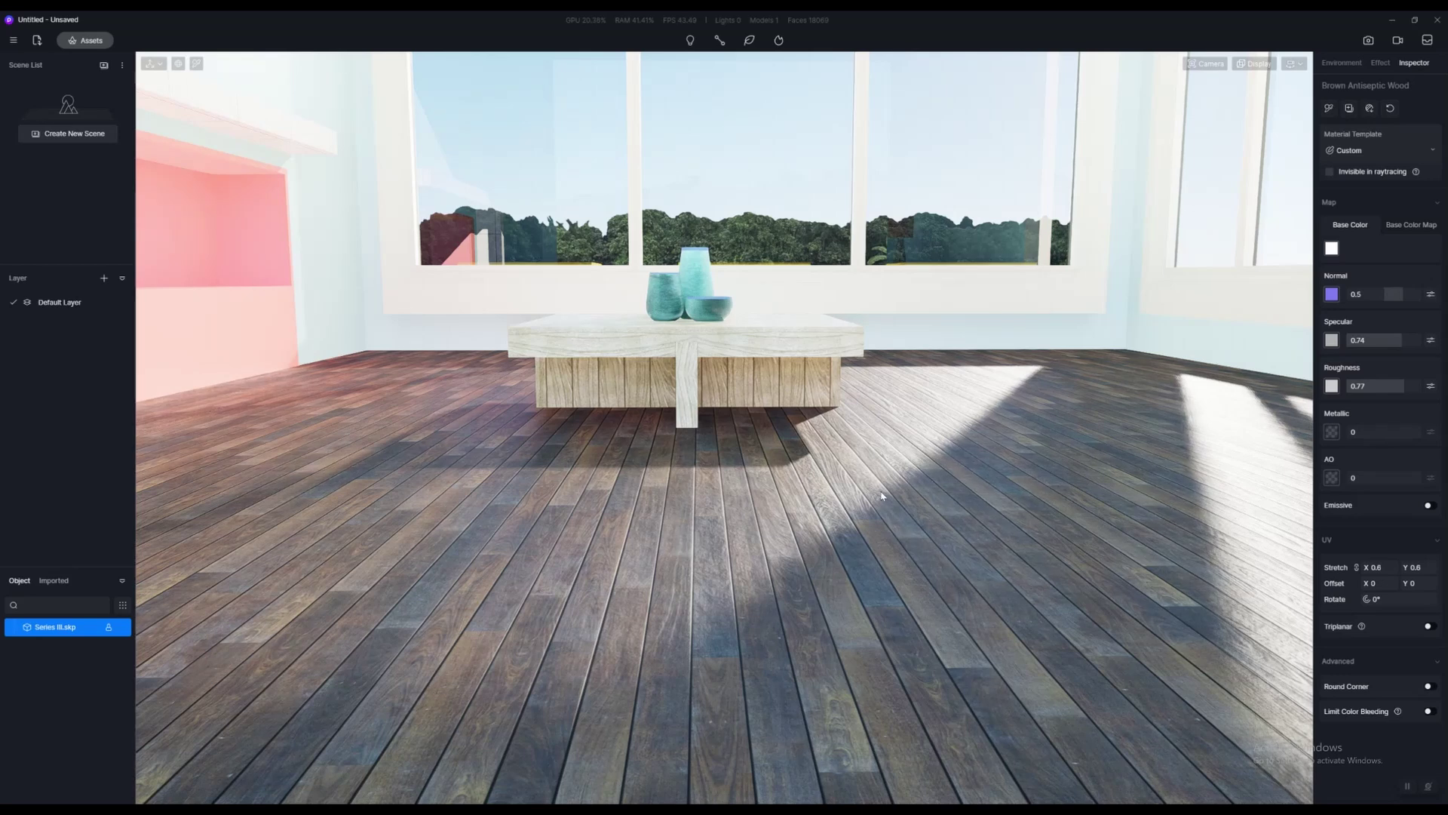
key(d)
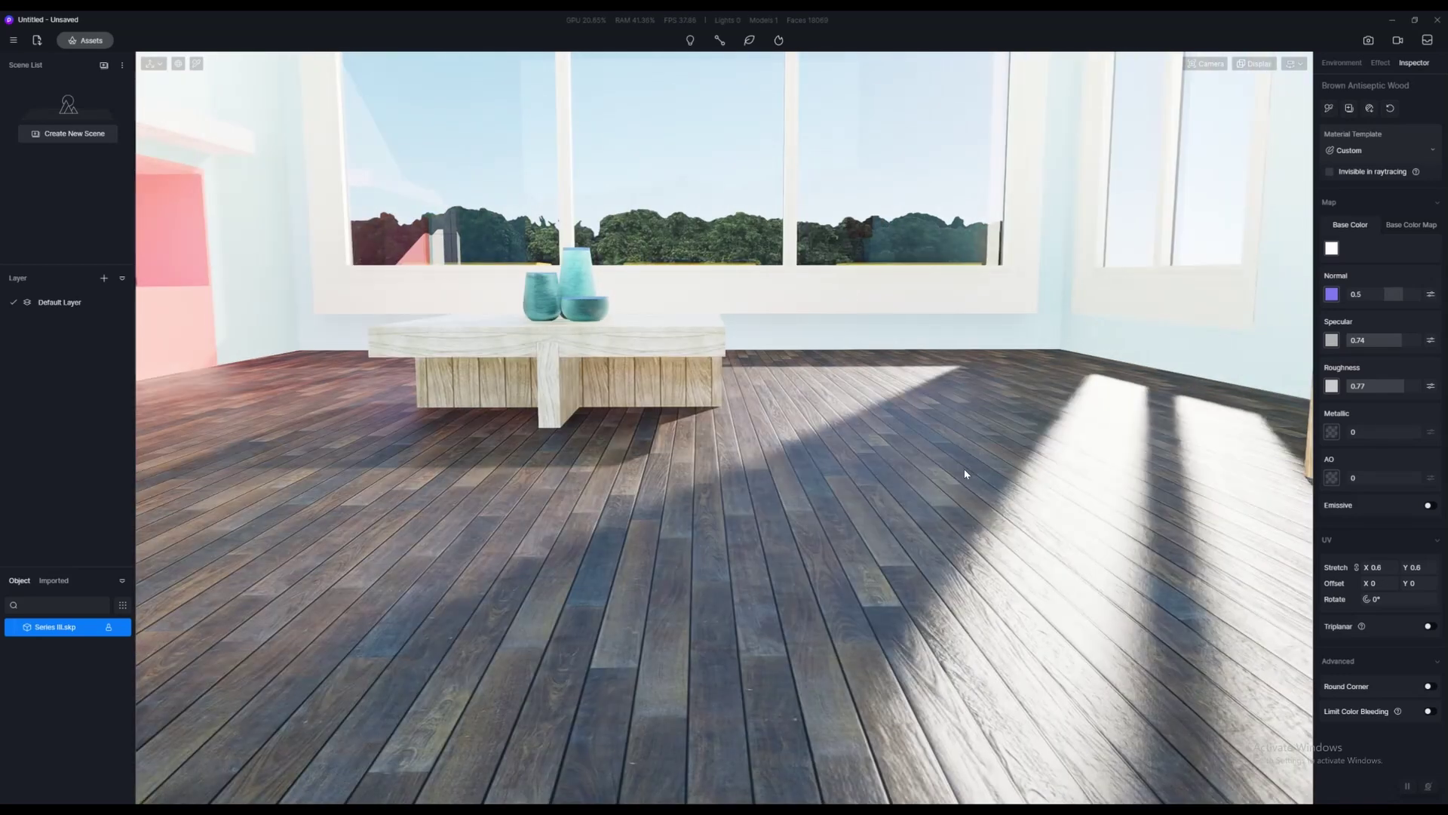
key(a)
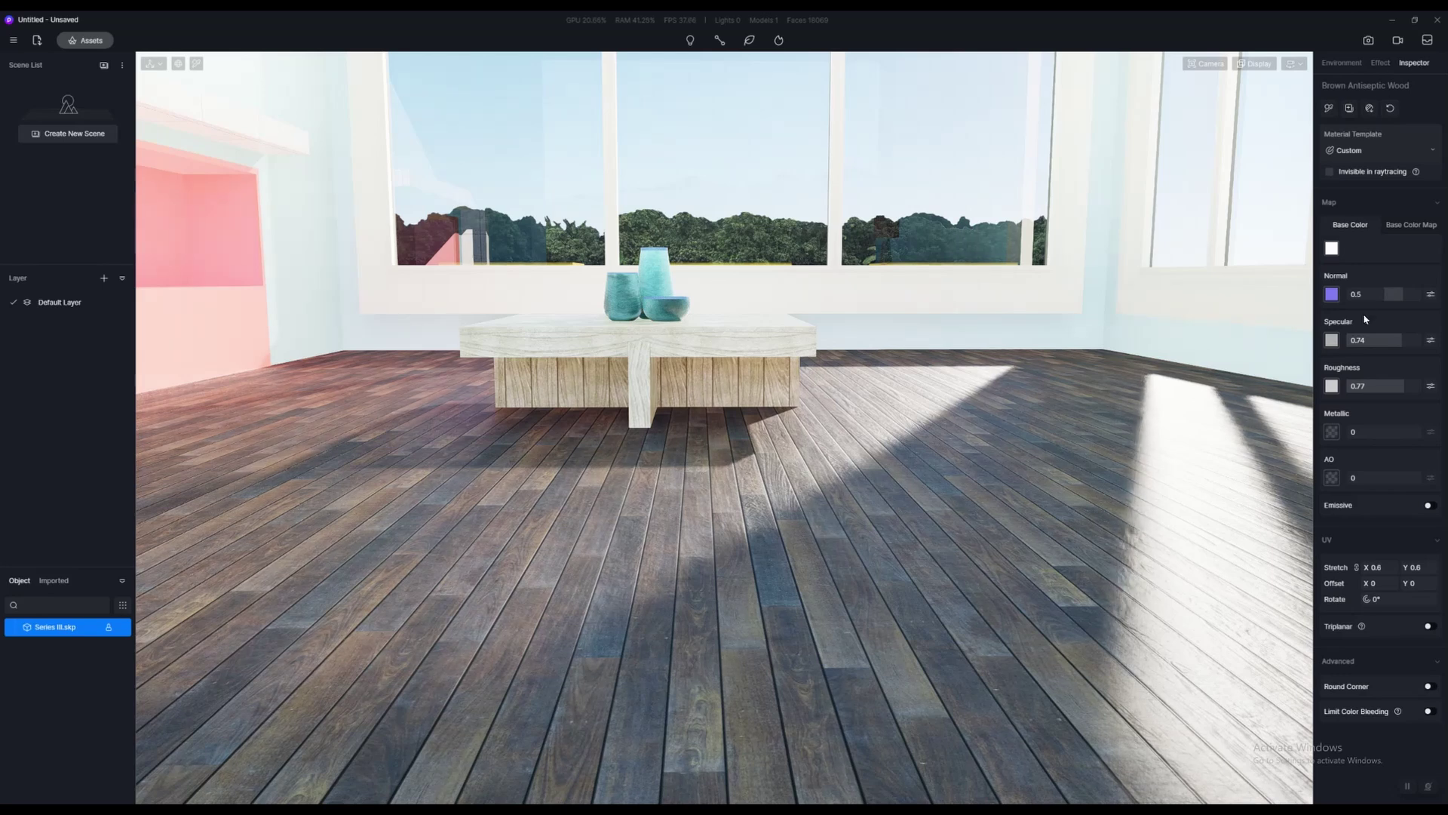
mouse_move(1374, 566)
mouse_down()
mouse_move(1437, 569)
mouse_move(1378, 569)
mouse_up()
click(1376, 567)
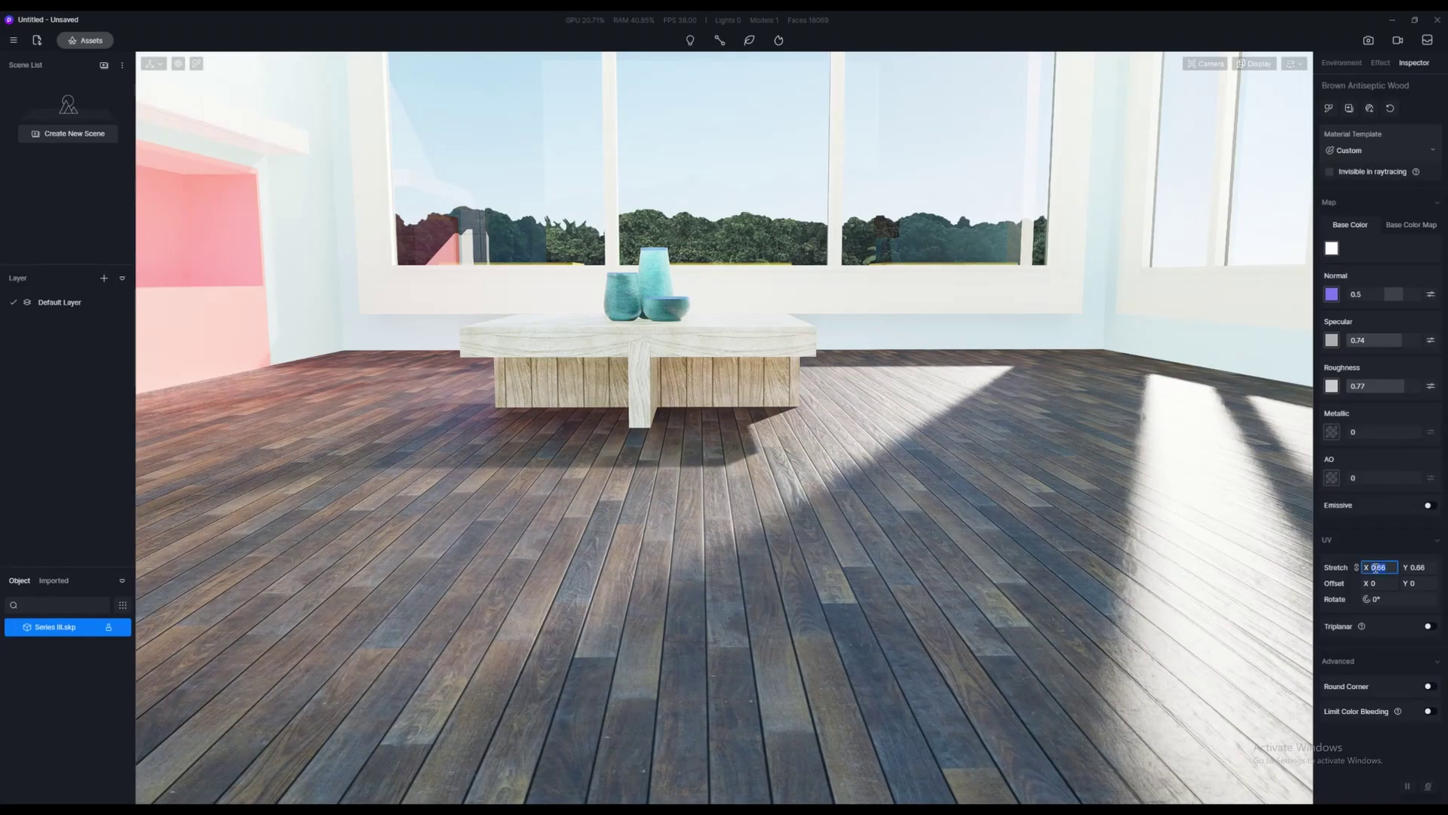
text(0.5)
key(Return)
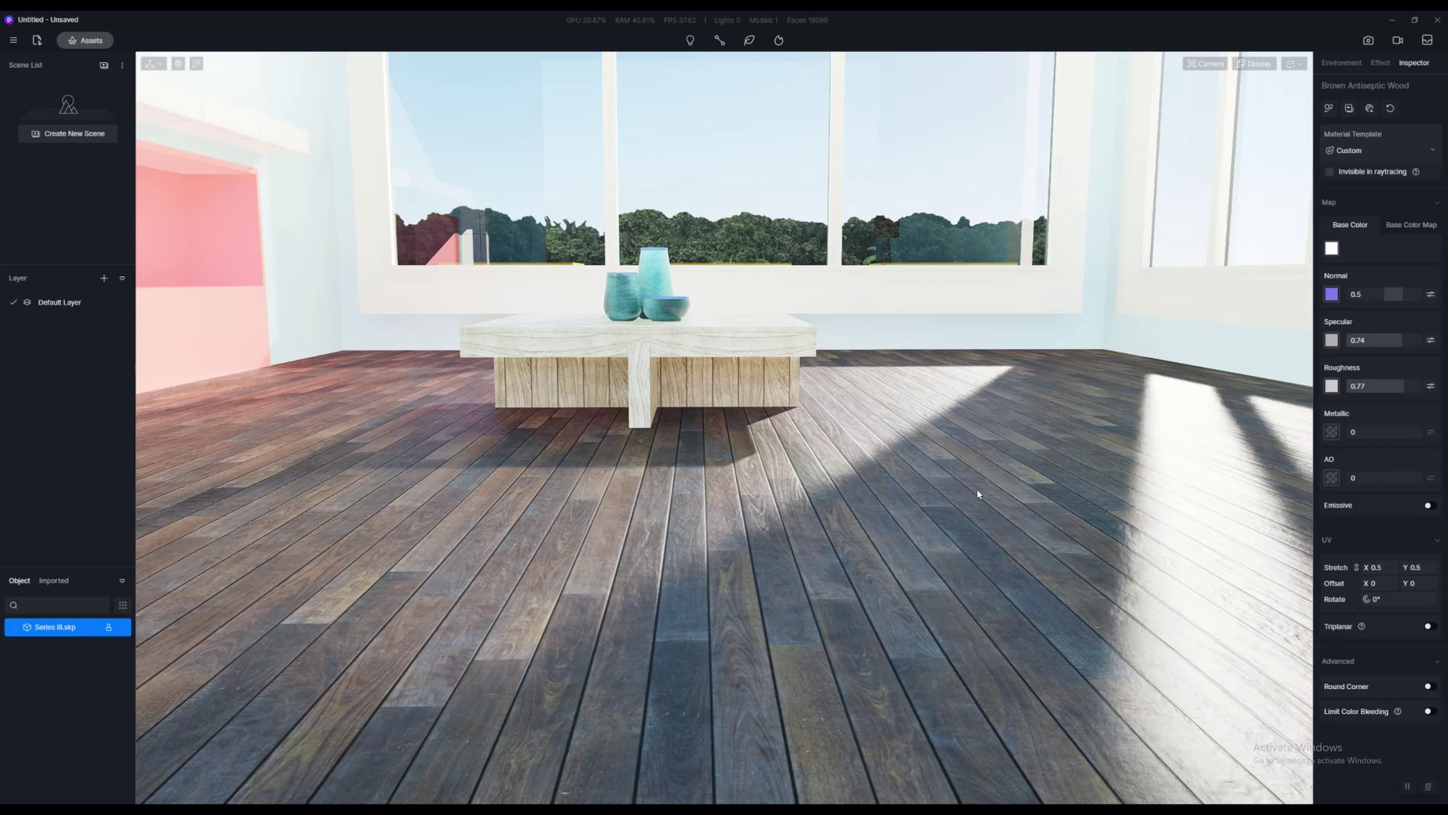
Raise the floor material's specular to 0.84, lower its roughness for a glossier finish, and deselect the floor
scroll(970, 491, up, 3)
scroll(958, 461, up, 3)
scroll(951, 463, down, 1)
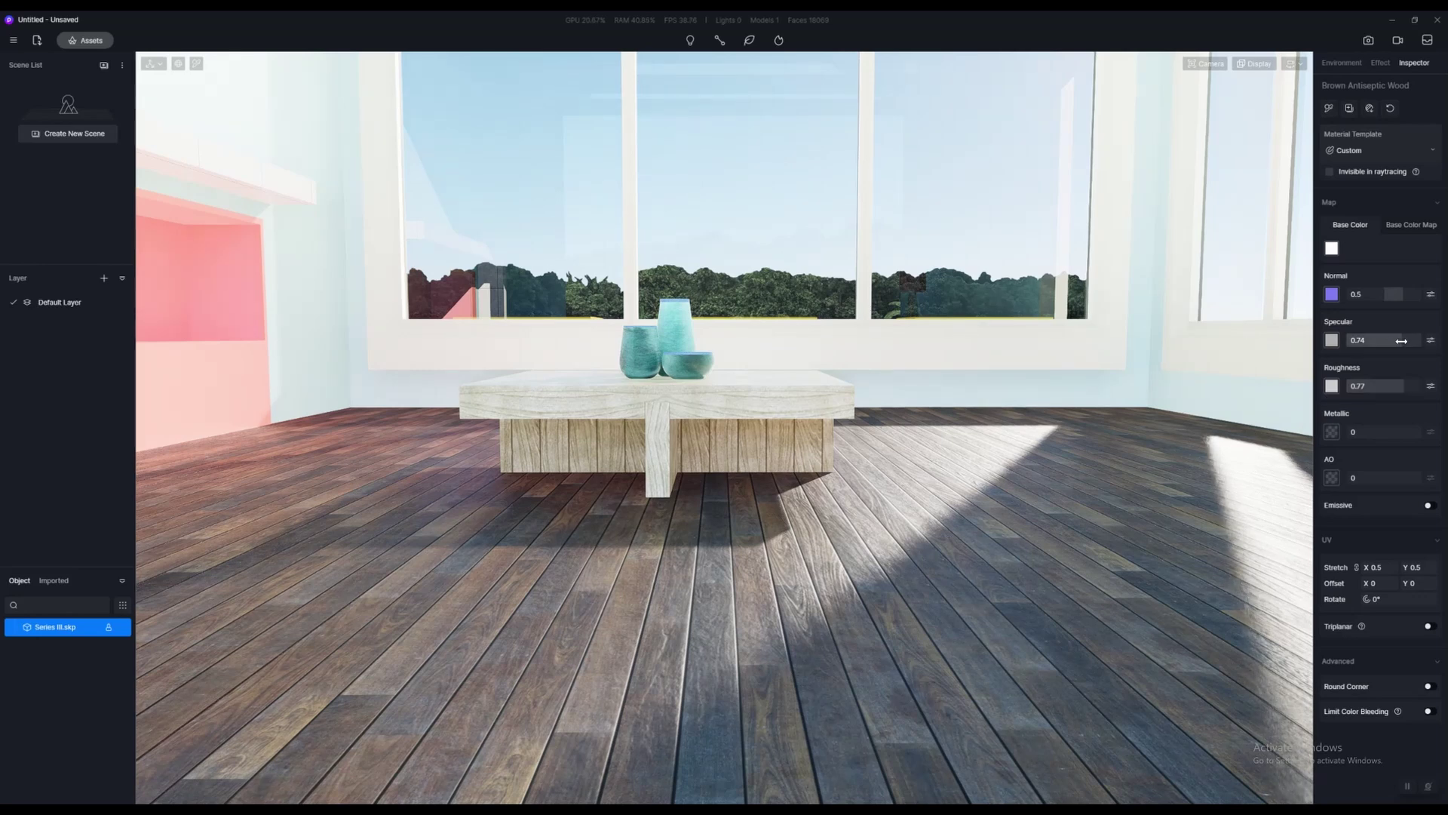
drag(1400, 341, 1397, 386)
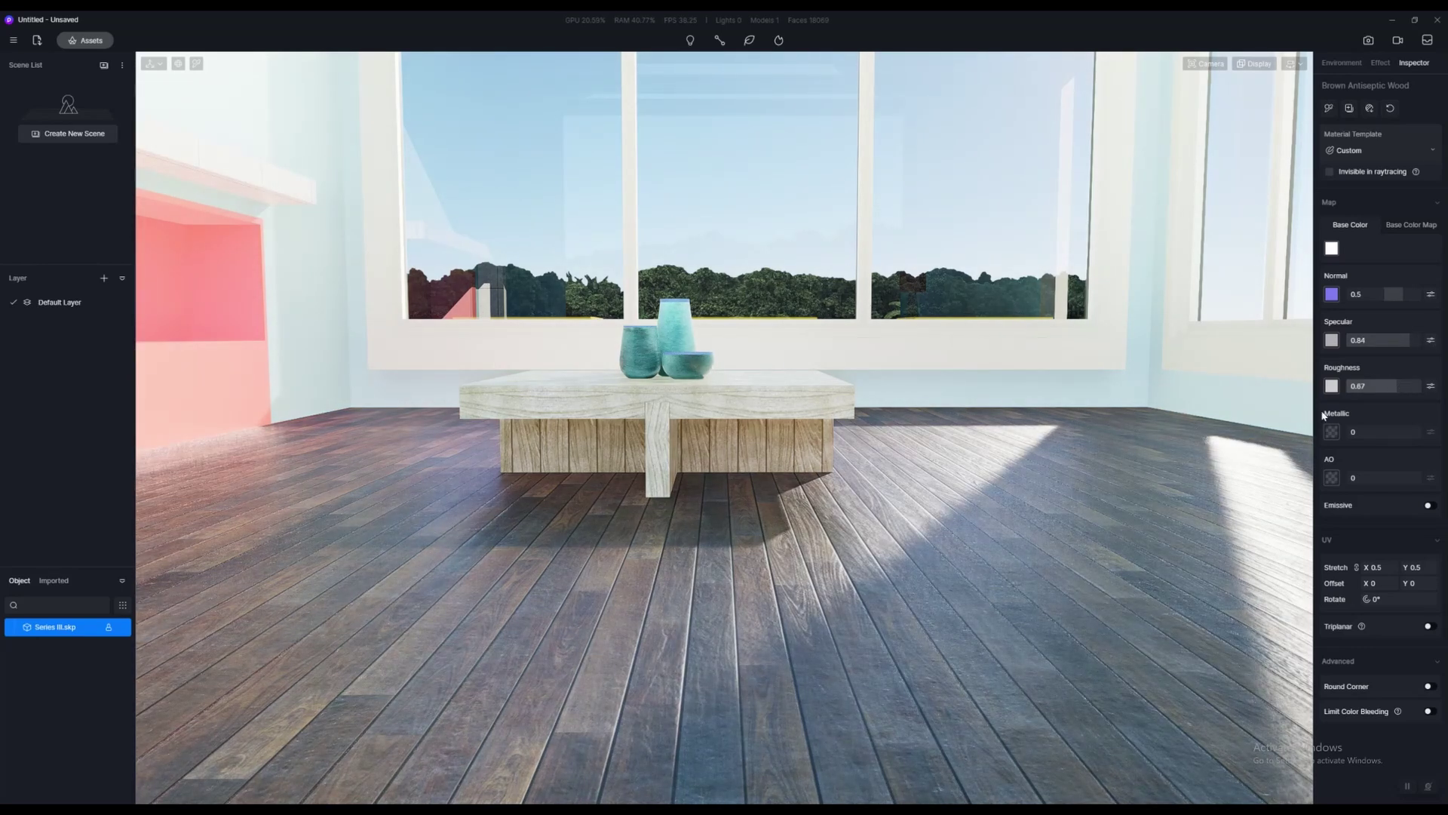
right_drag(912, 571, 911, 513)
scroll(911, 513, up, 1)
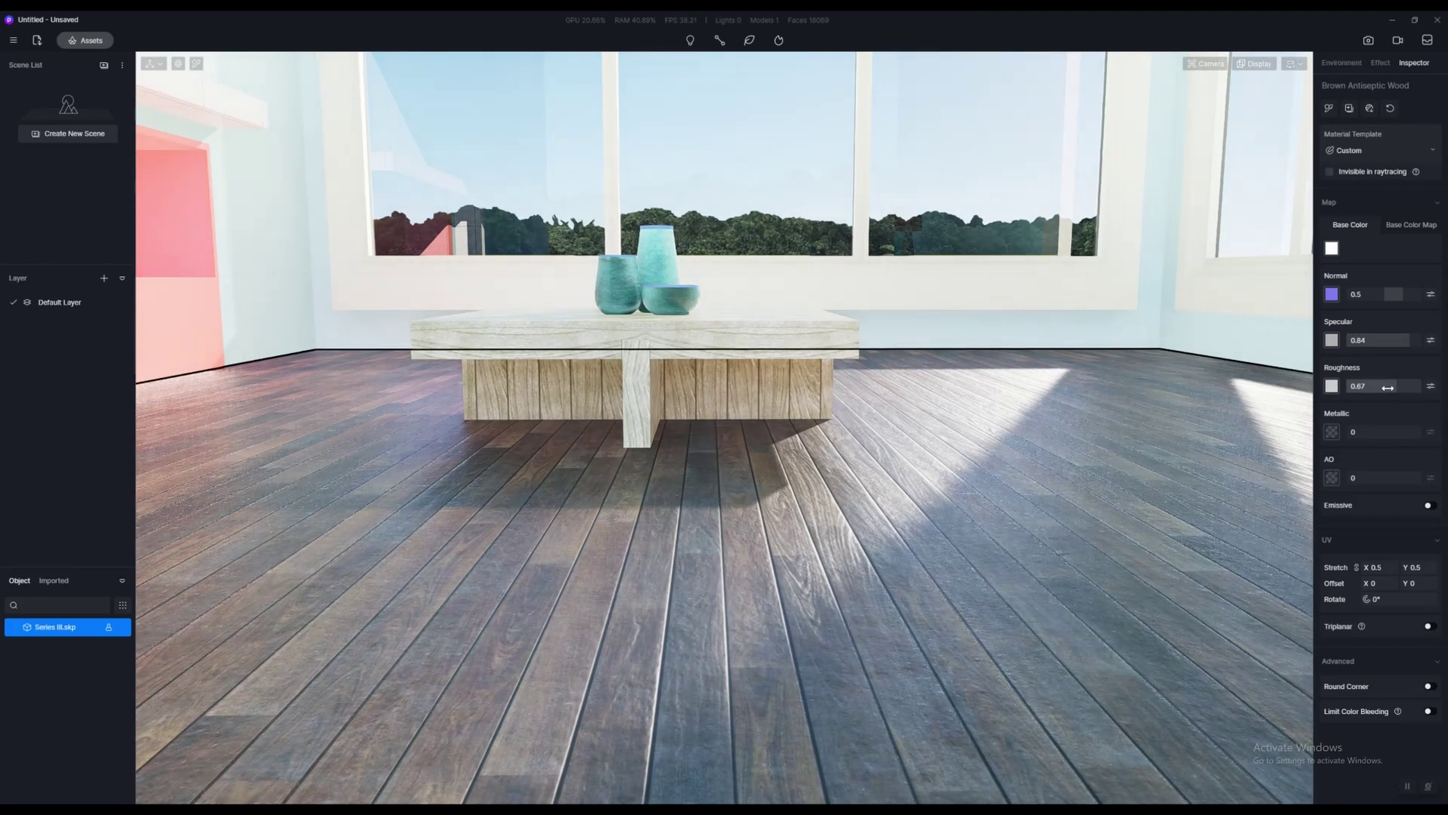
drag(1389, 388, 1387, 389)
key(Escape)
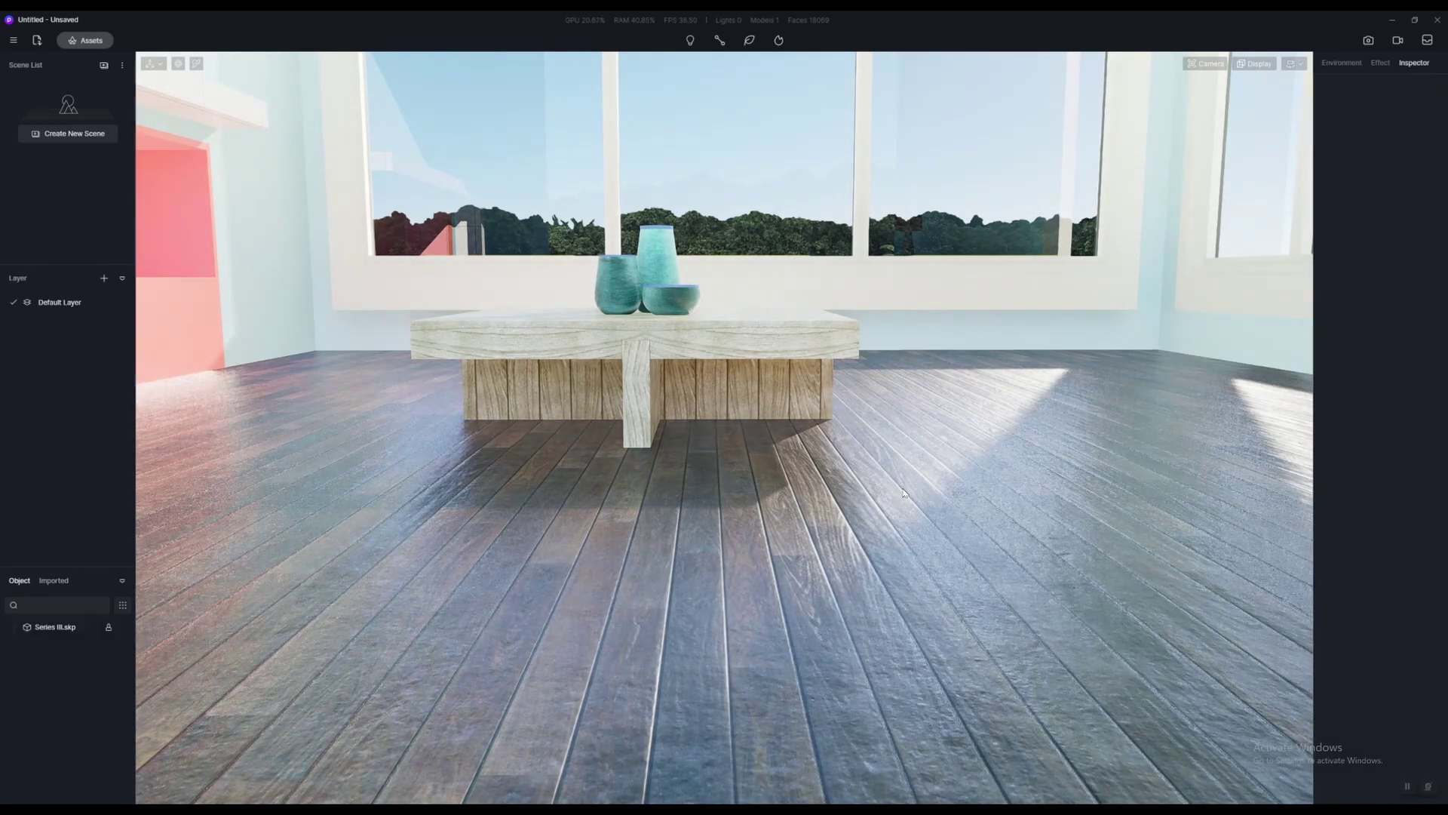
Turn to the blue fireplace wall and list the library's Wall Paint materials
scroll(888, 552, down, 3)
right_drag(889, 552, 891, 513)
key(e)
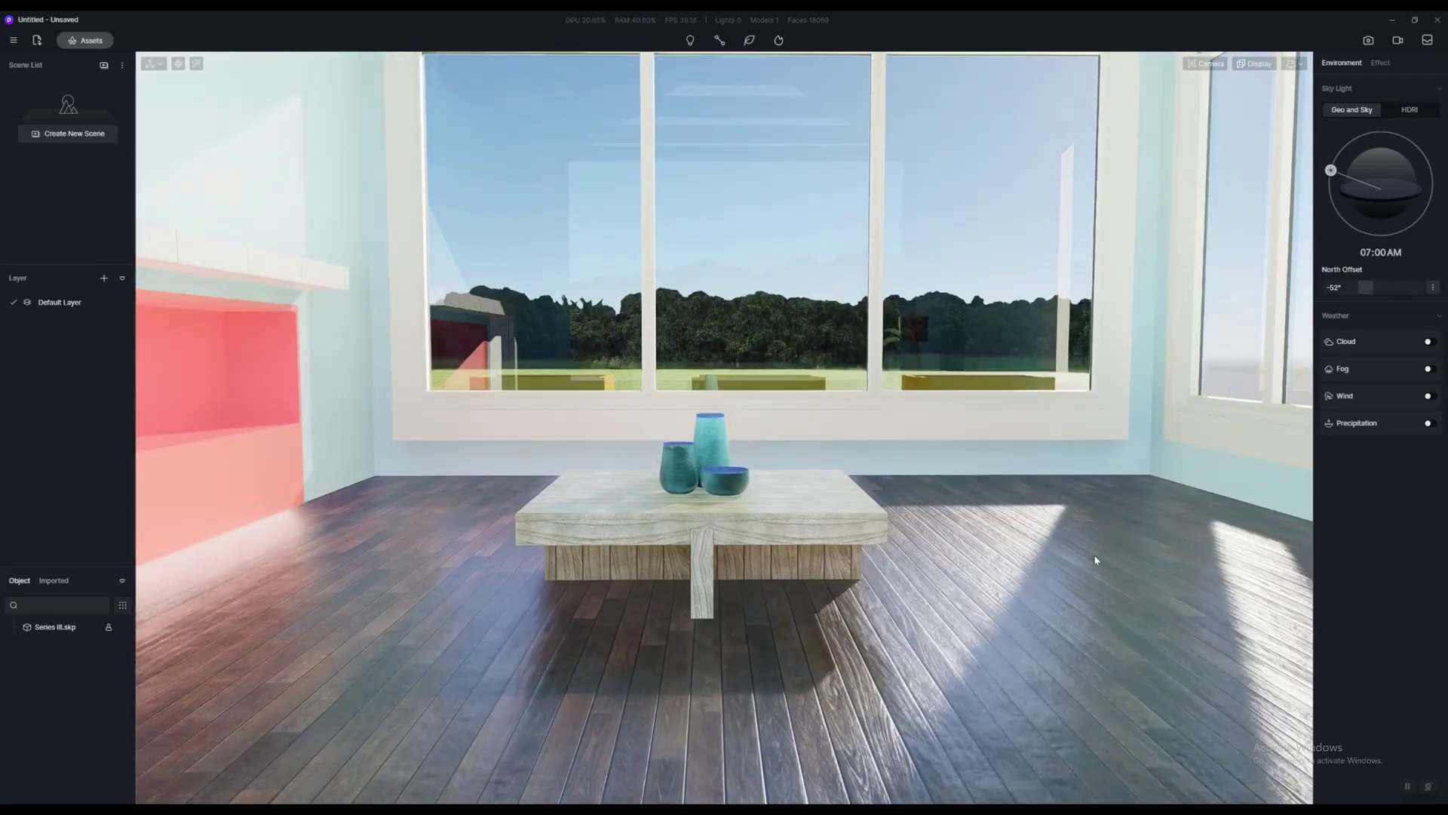
right_drag(958, 604, 855, 583)
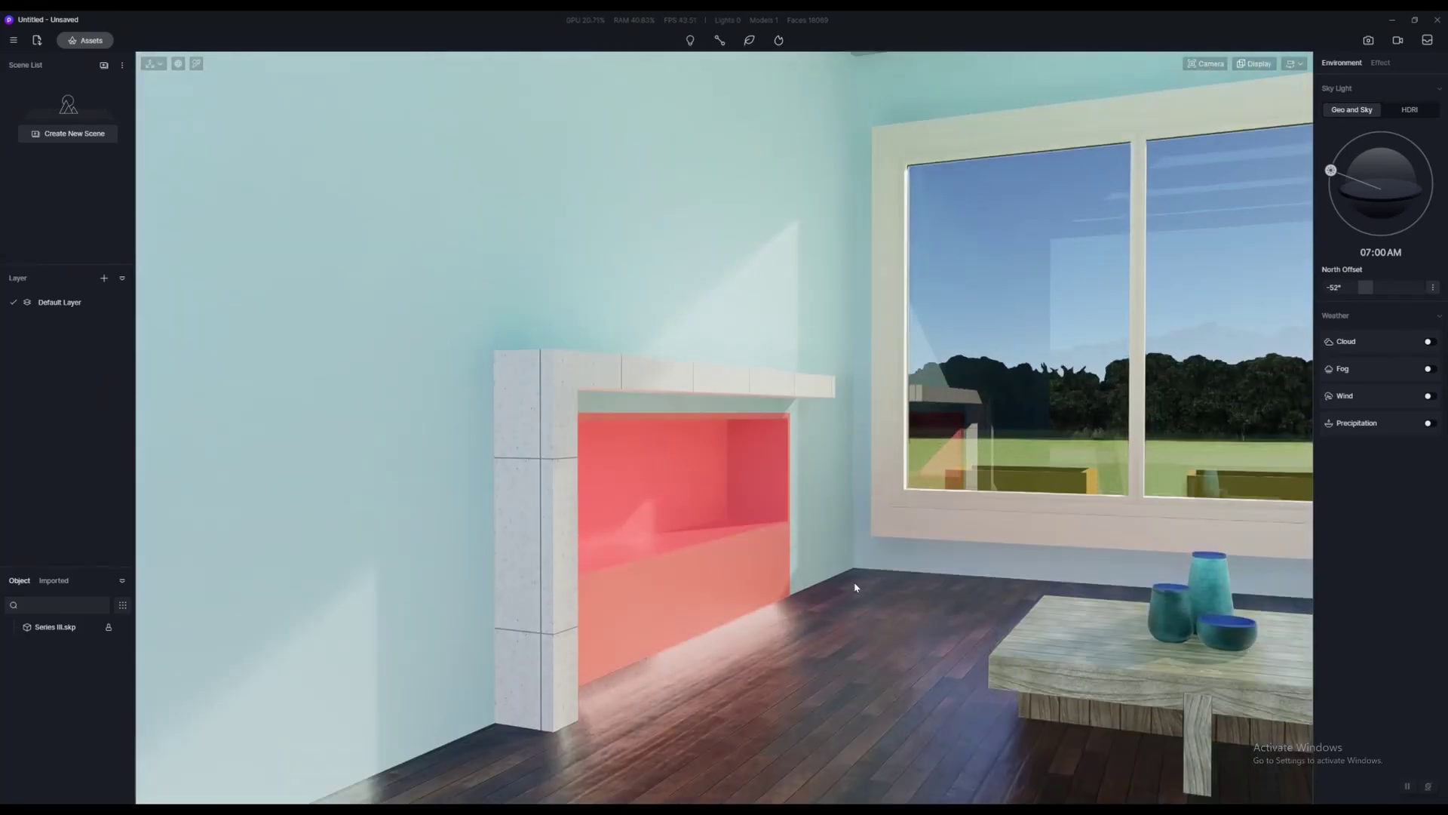
key(ctrl+l)
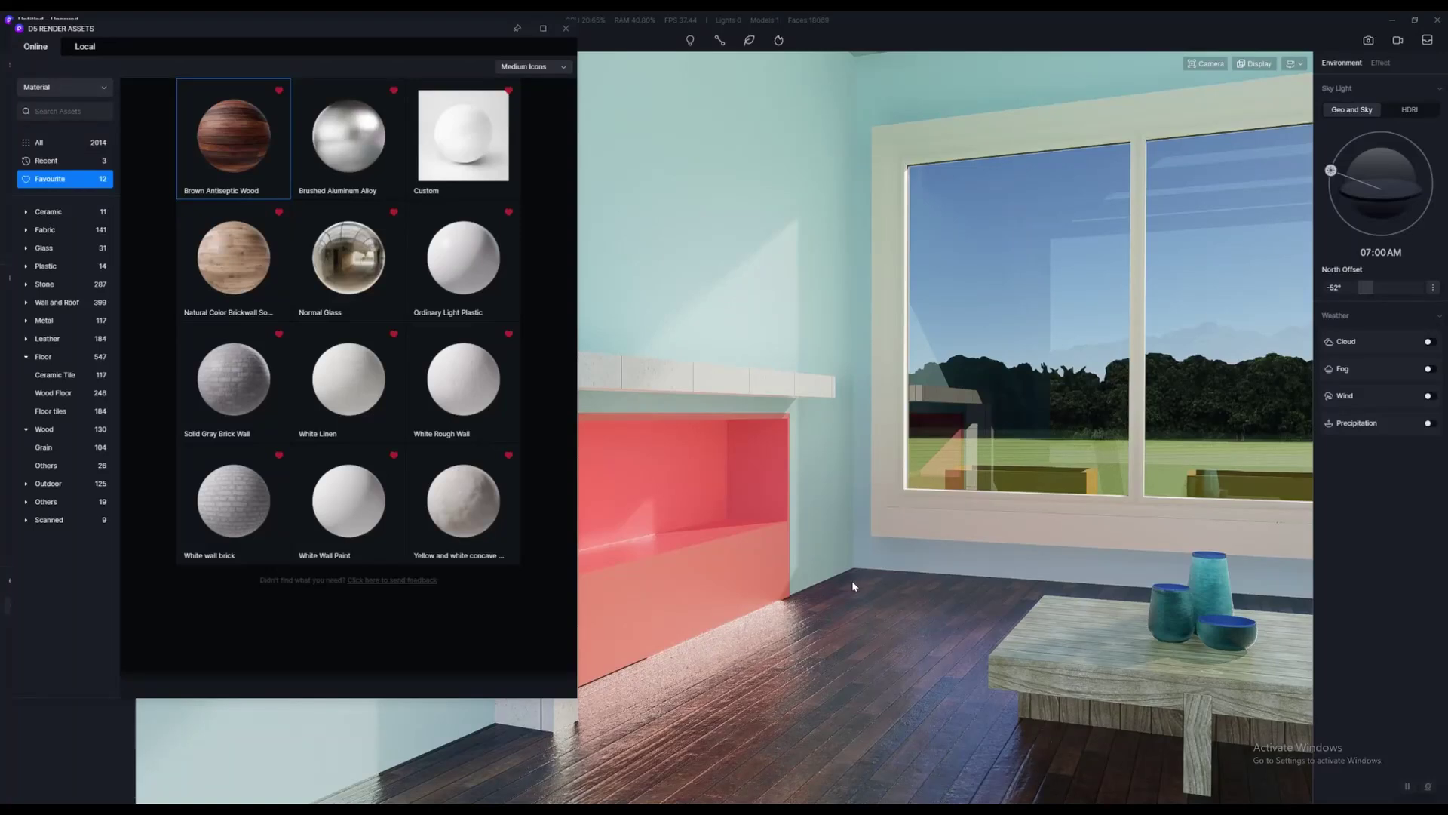
click(56, 303)
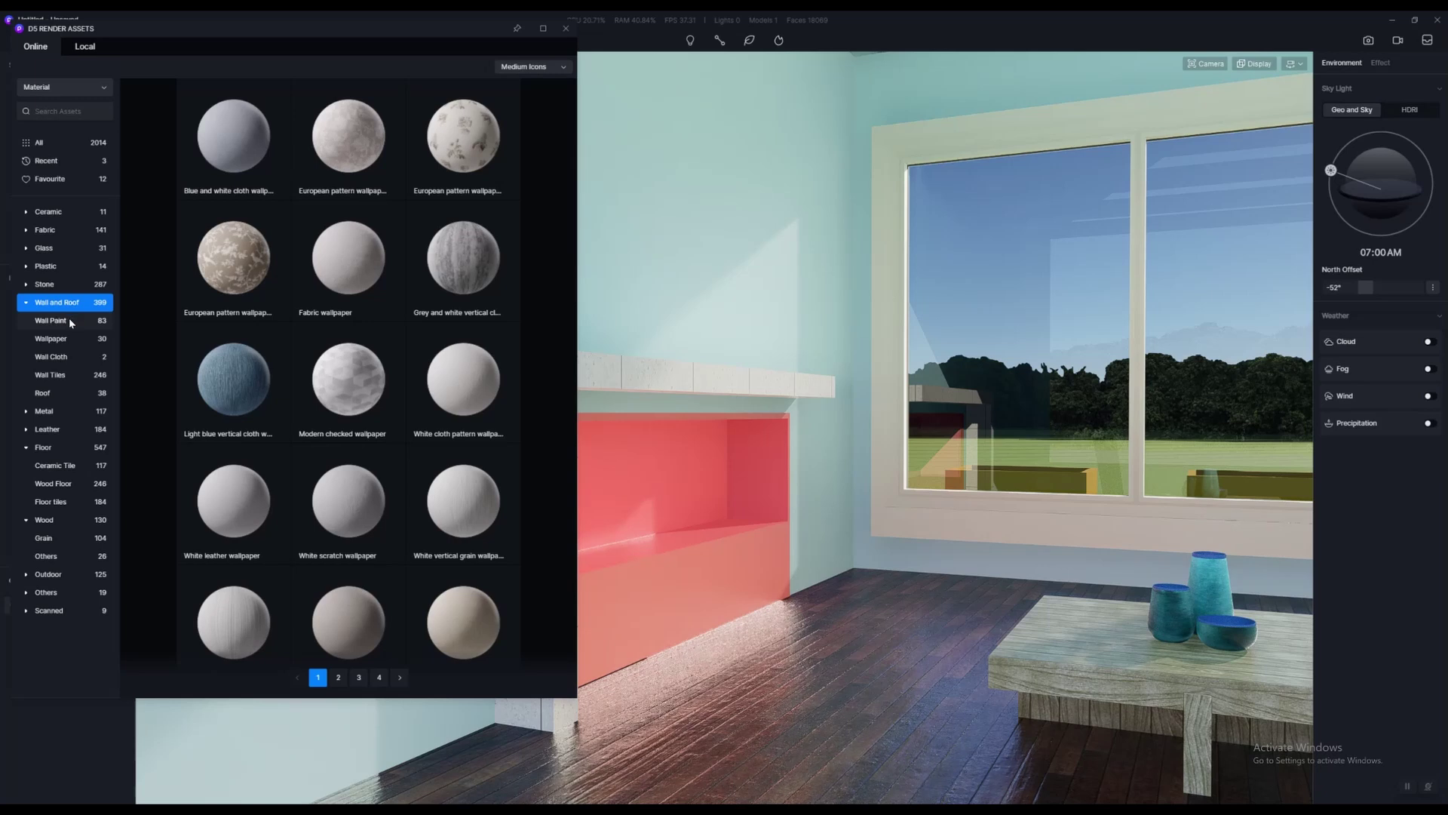
click(70, 321)
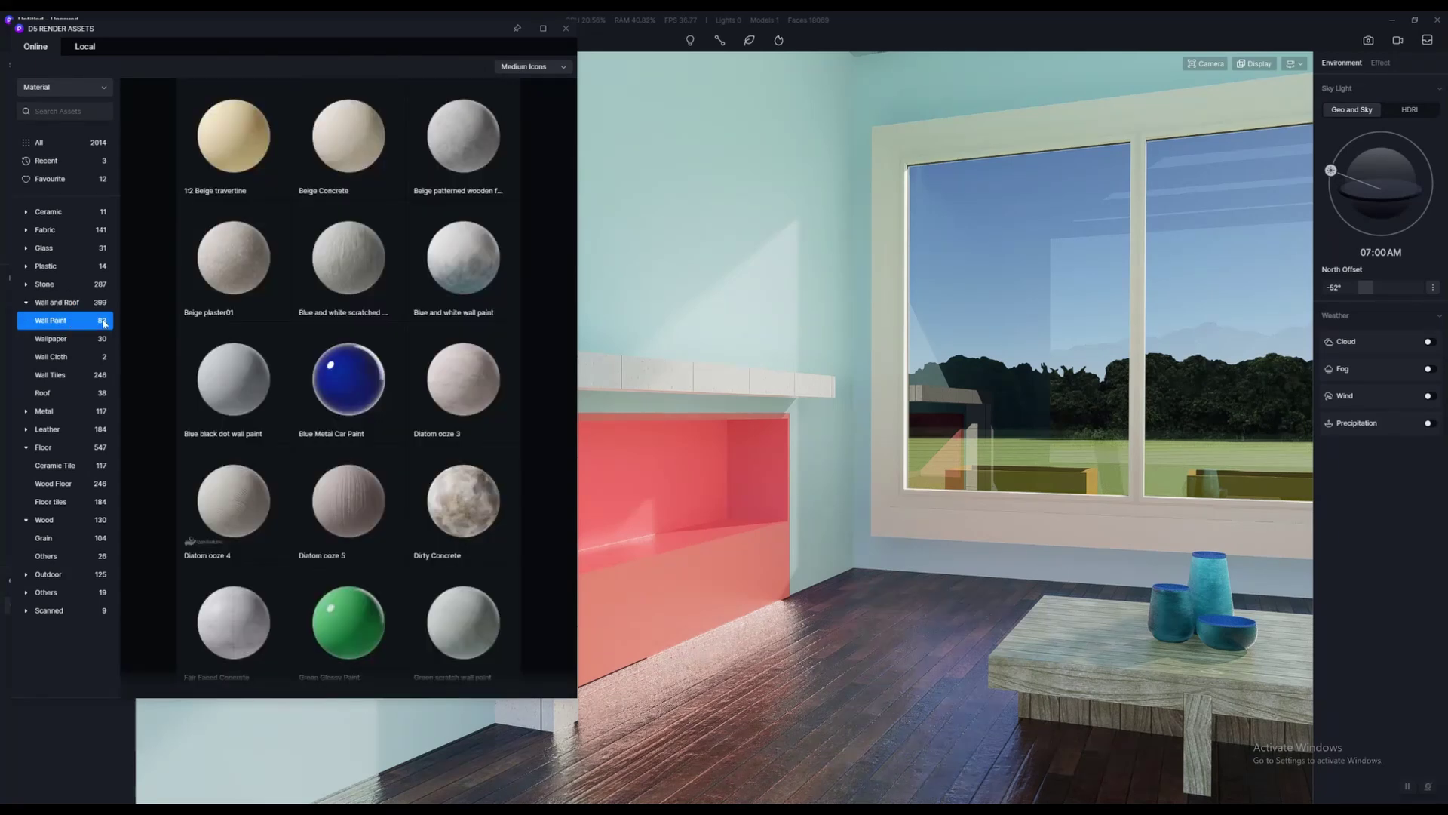
Look through the Wall Paint materials for a finish that suits the fireplace wall
scroll(368, 435, down, 5)
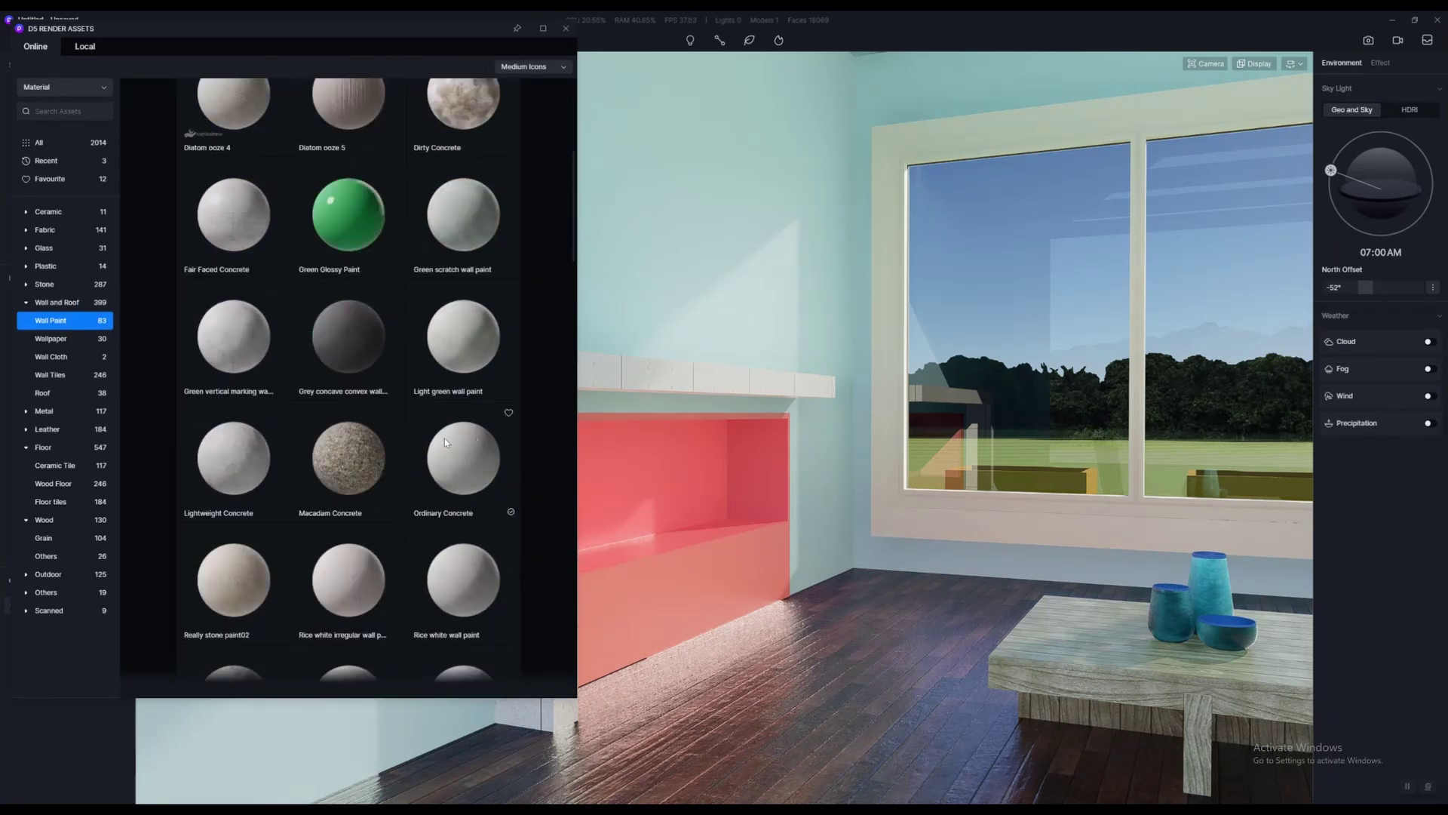
right_drag(692, 383, 581, 401)
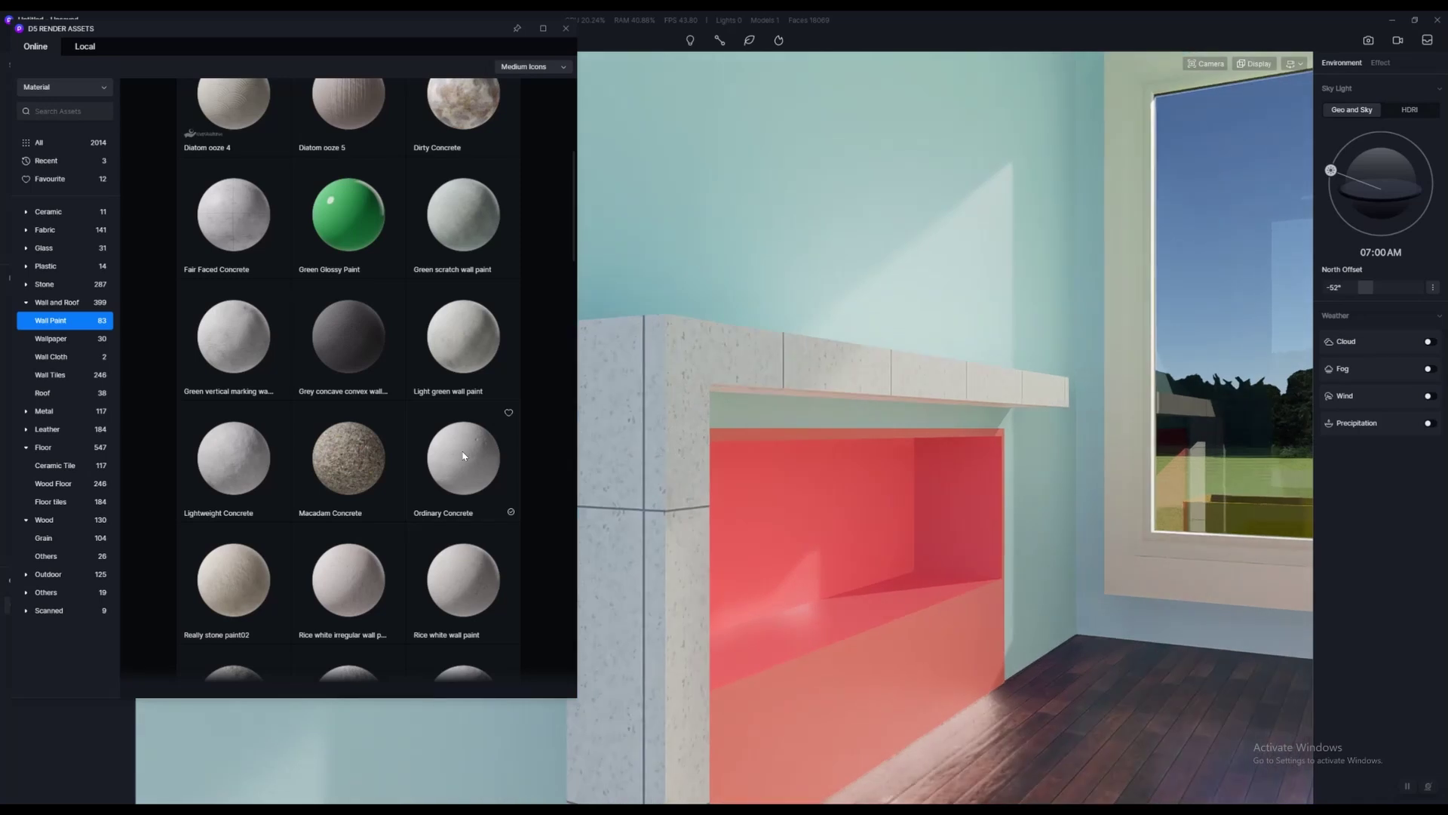
scroll(463, 455, down, 4)
scroll(463, 456, down, 3)
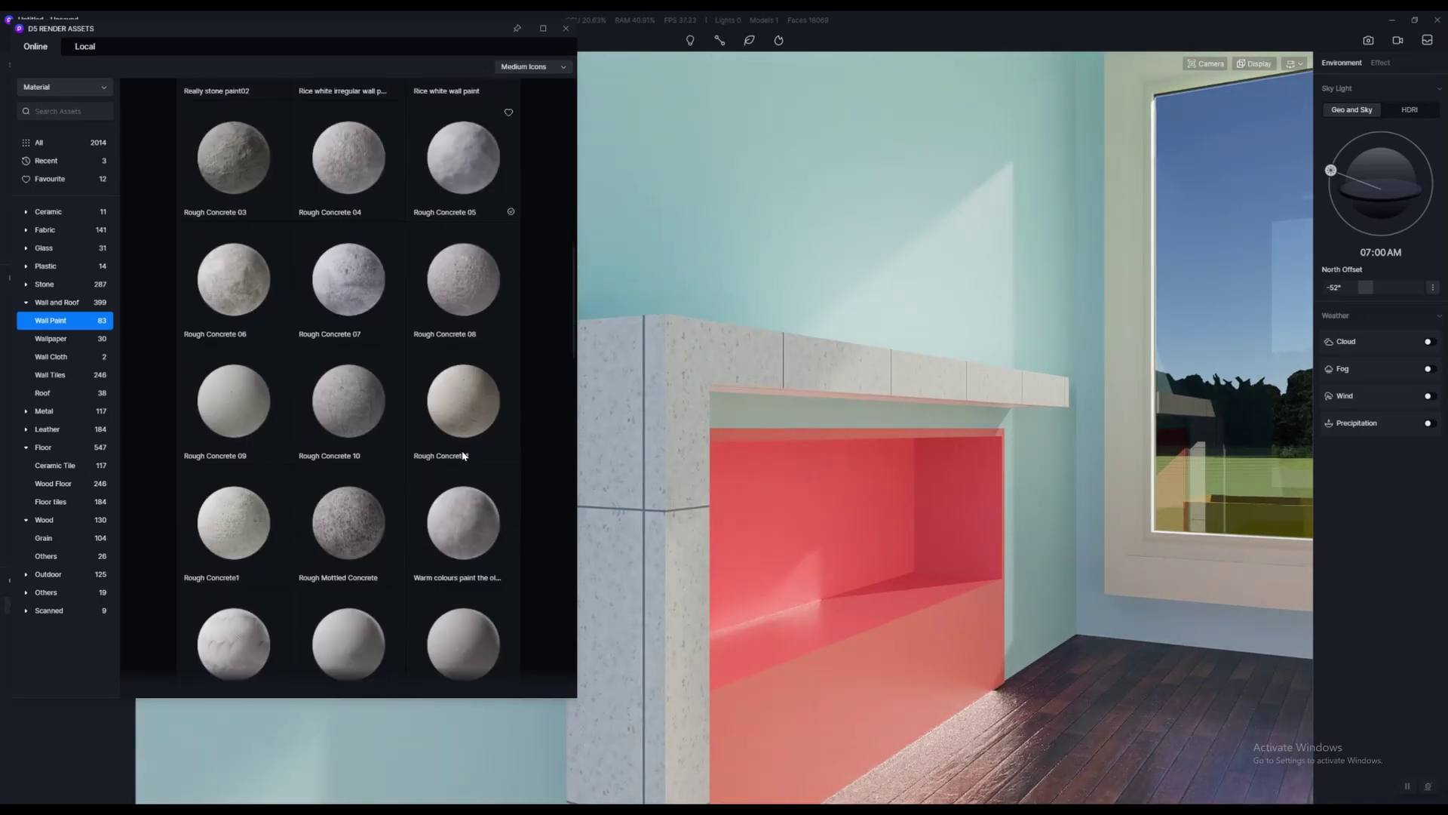
scroll(482, 464, down, 3)
scroll(393, 473, down, 2)
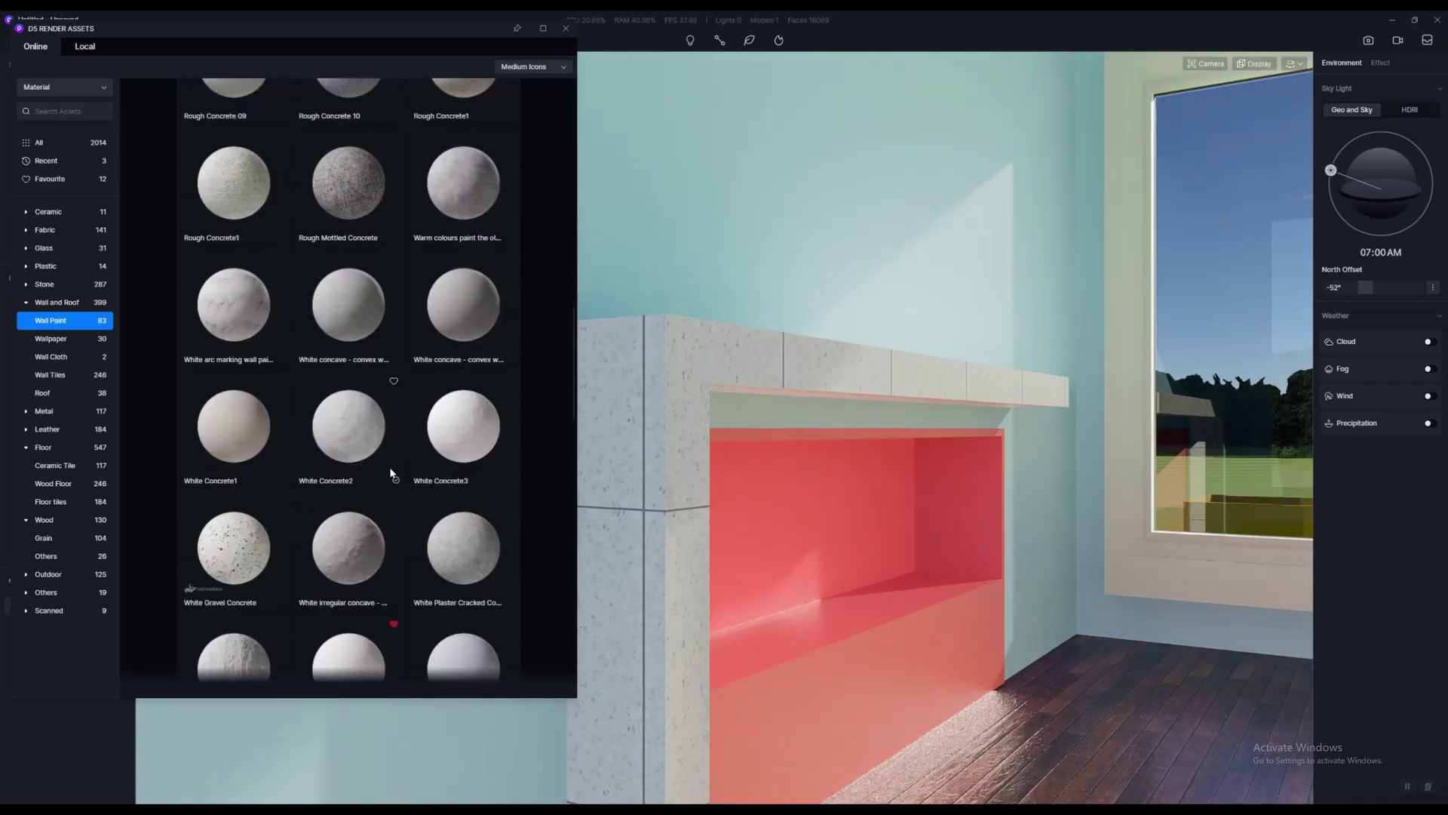
scroll(362, 457, down, 2)
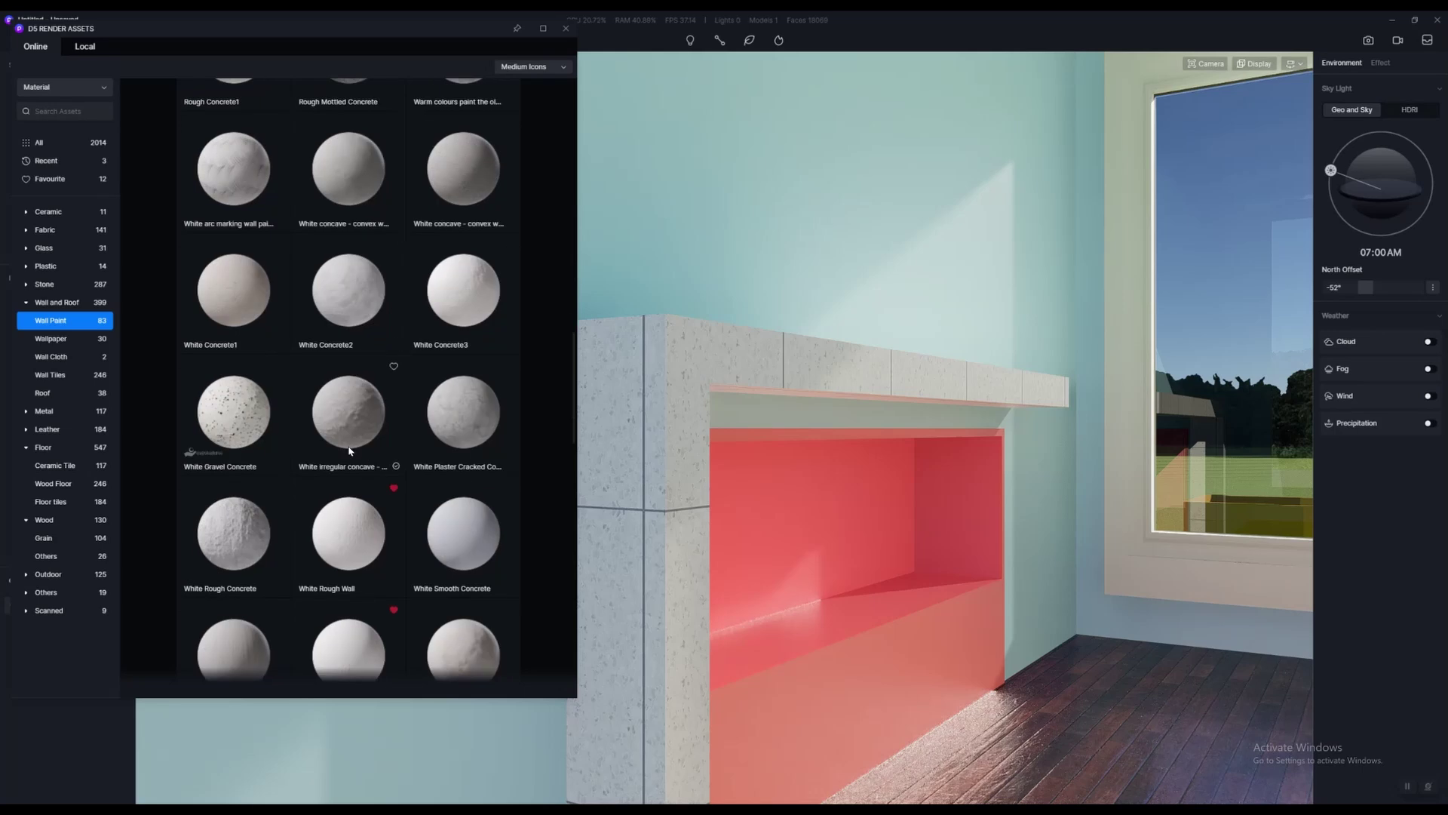
key(s)
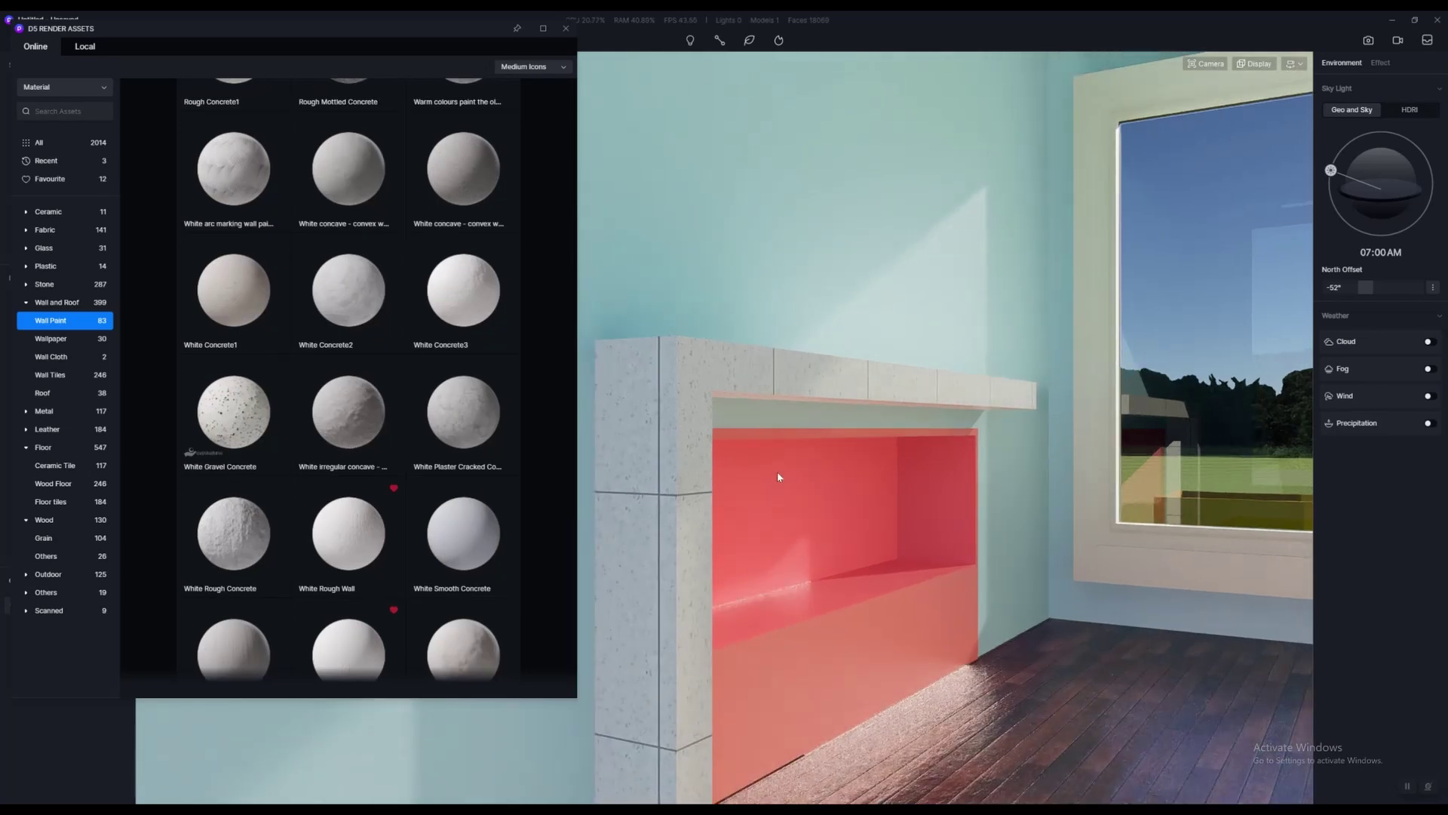
key(a)
scroll(329, 483, down, 2)
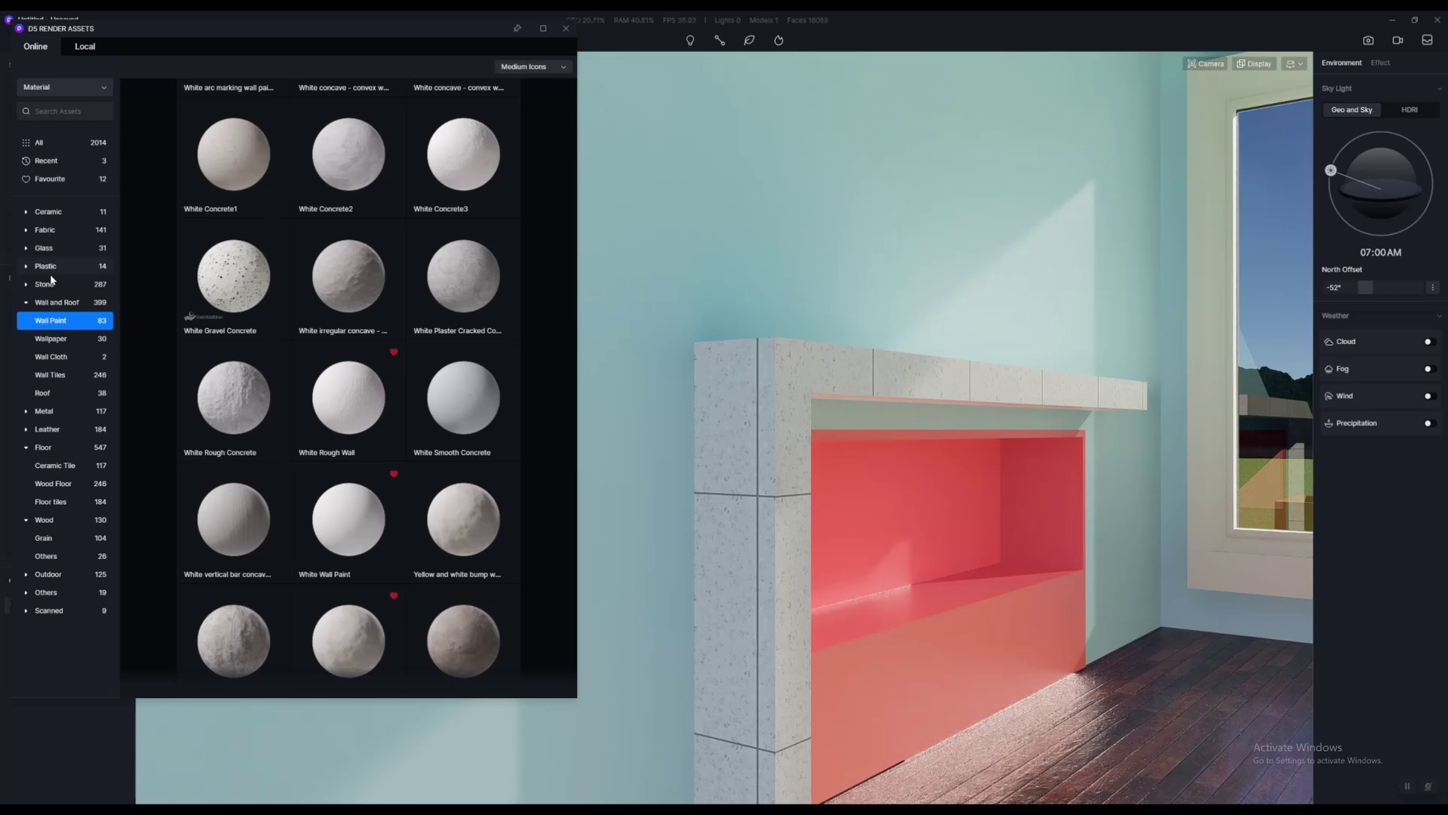
Apply White Wall Paint from the Favourite materials to the room's blue walls and close the asset library
click(63, 181)
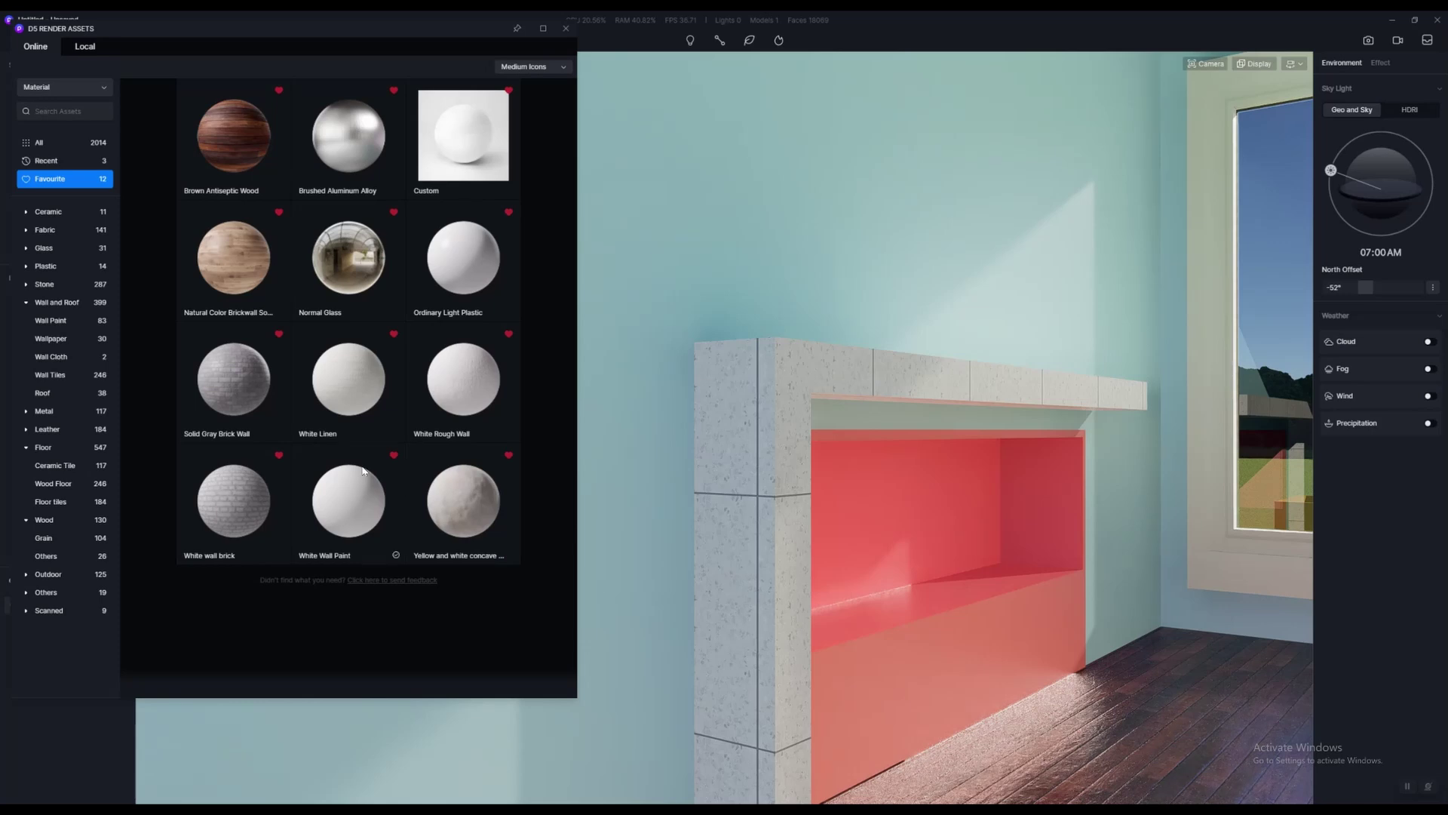
drag(362, 470, 640, 253)
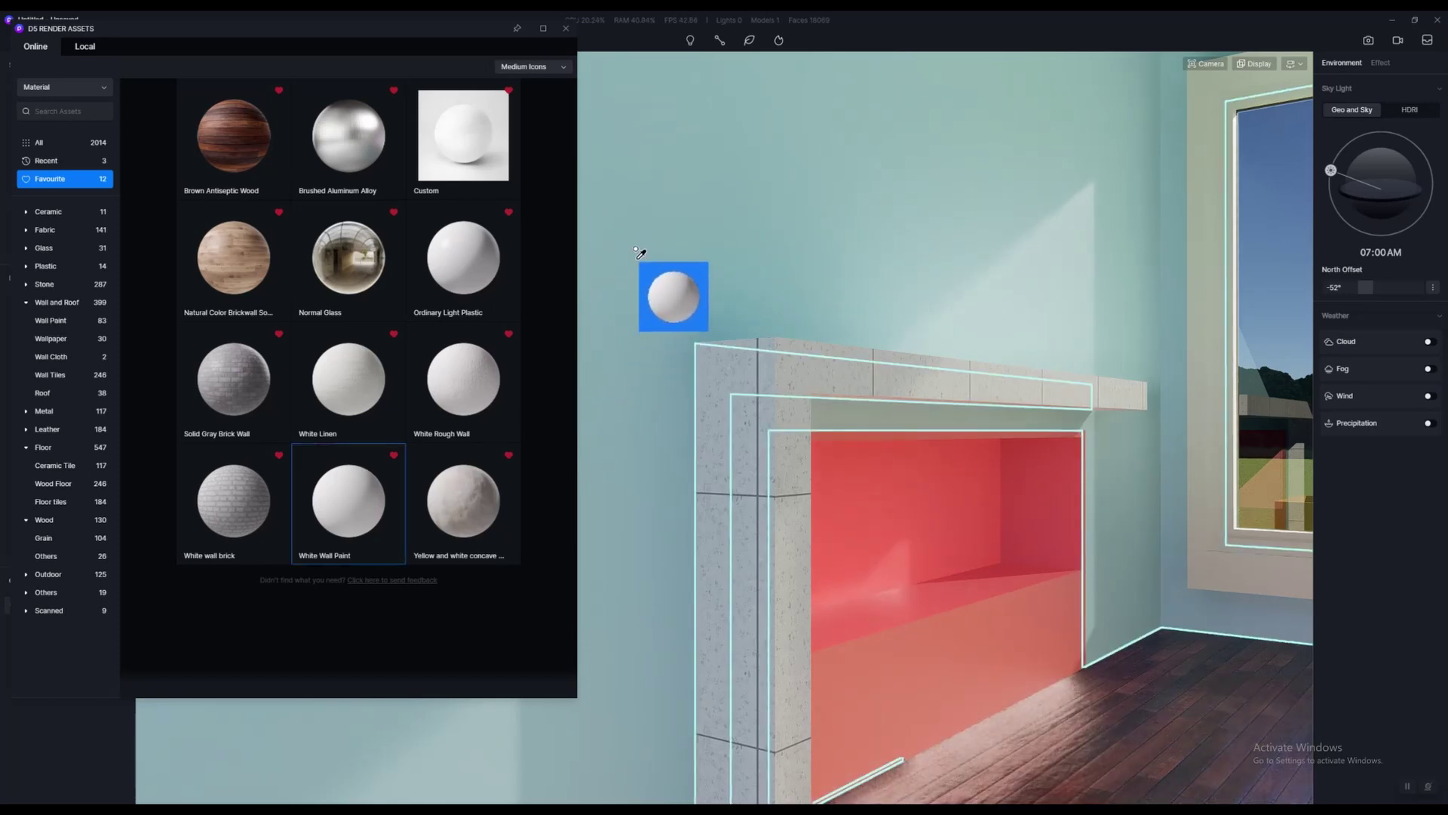
click(708, 248)
right_drag(712, 252, 1003, 325)
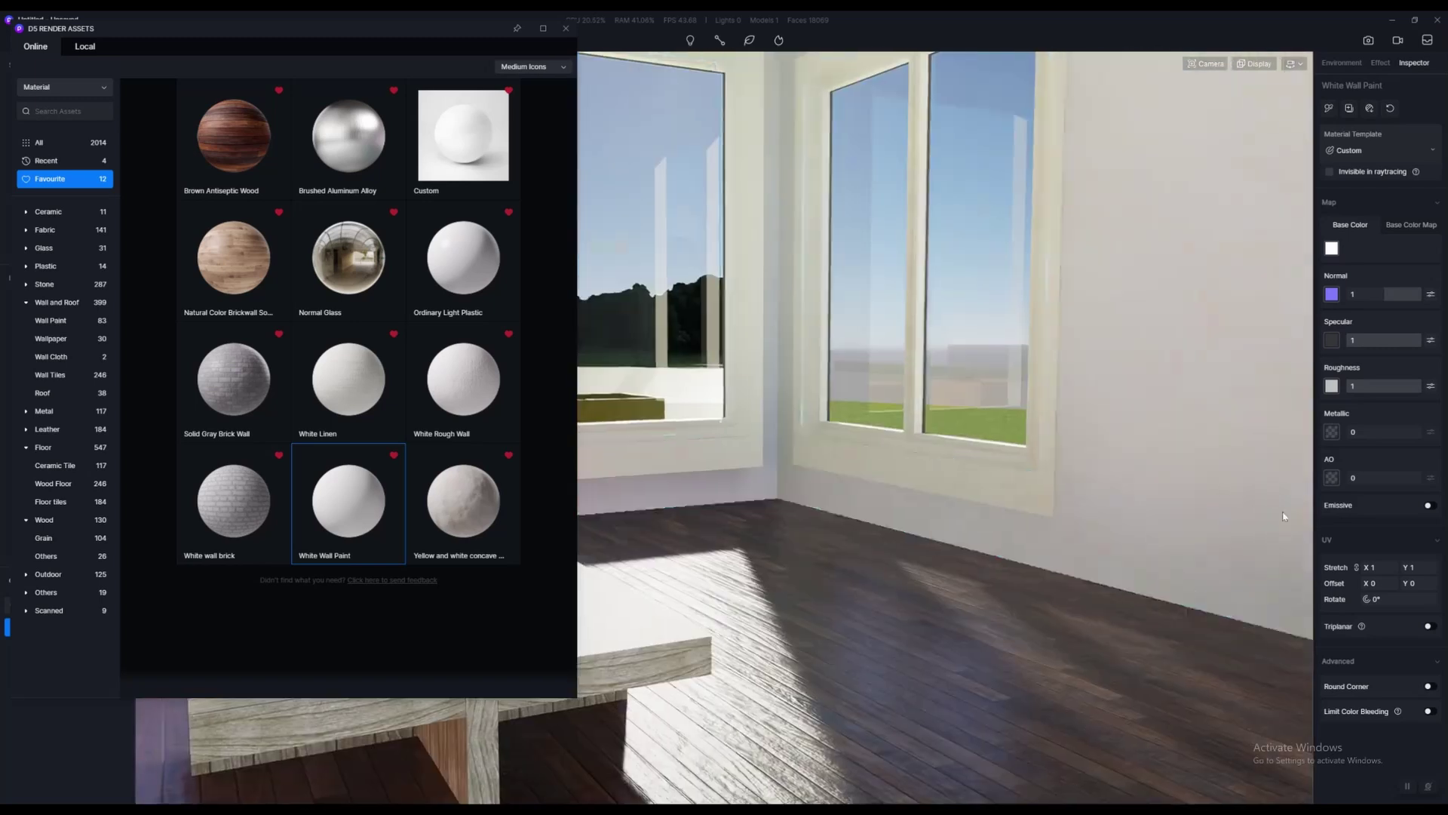
drag(1168, 399, 1174, 408)
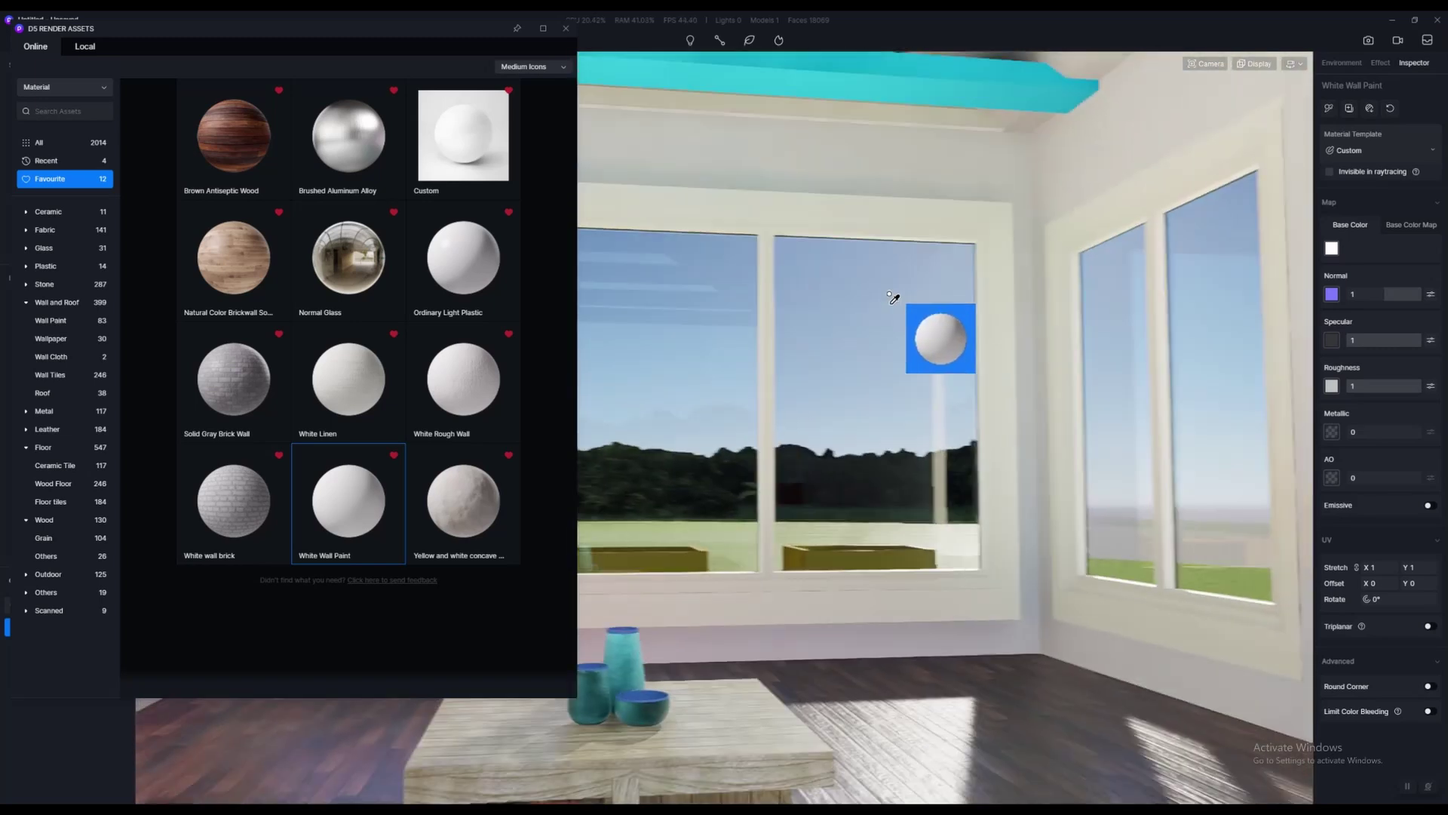
drag(896, 294, 1116, 510)
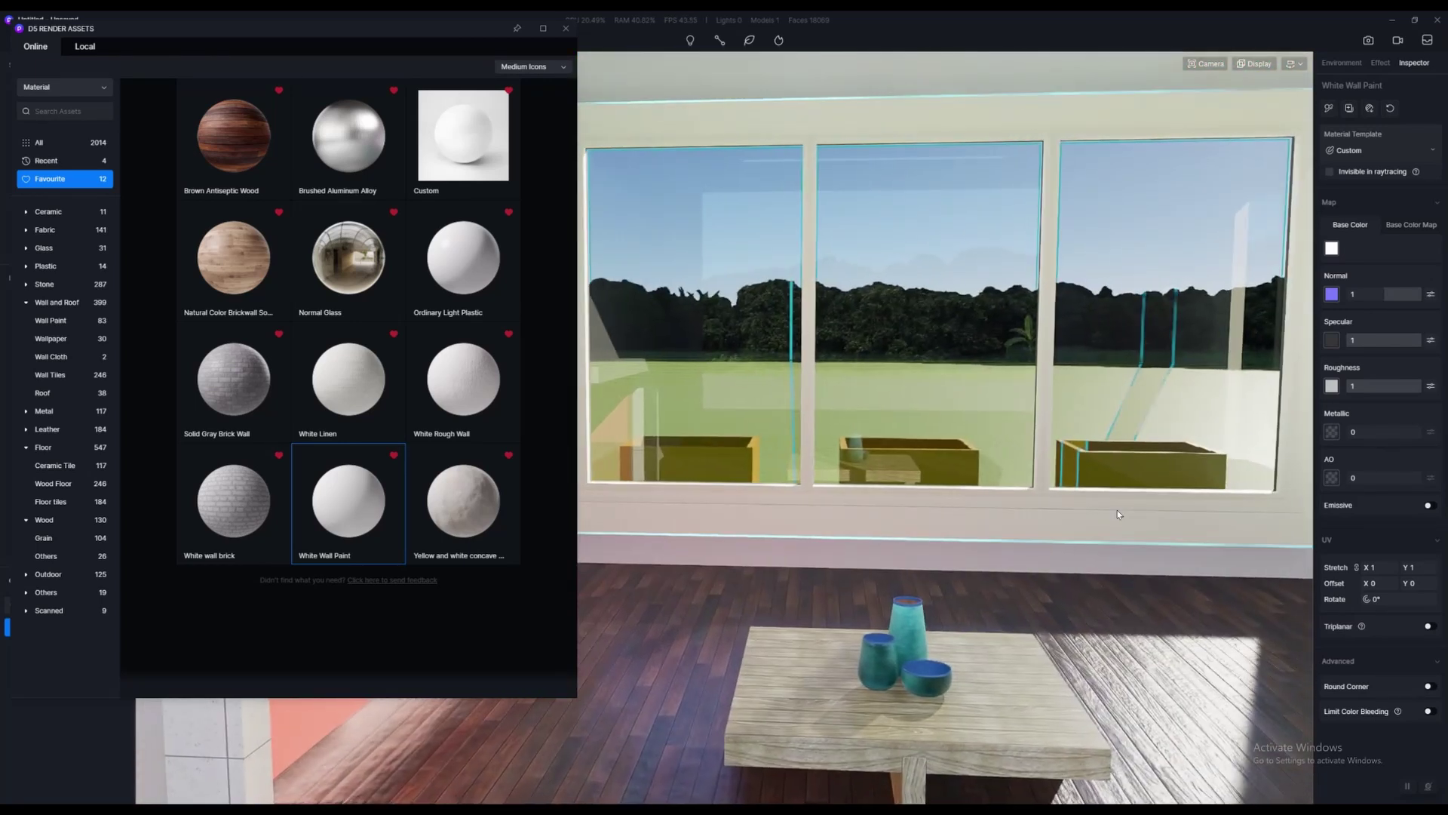
click(566, 28)
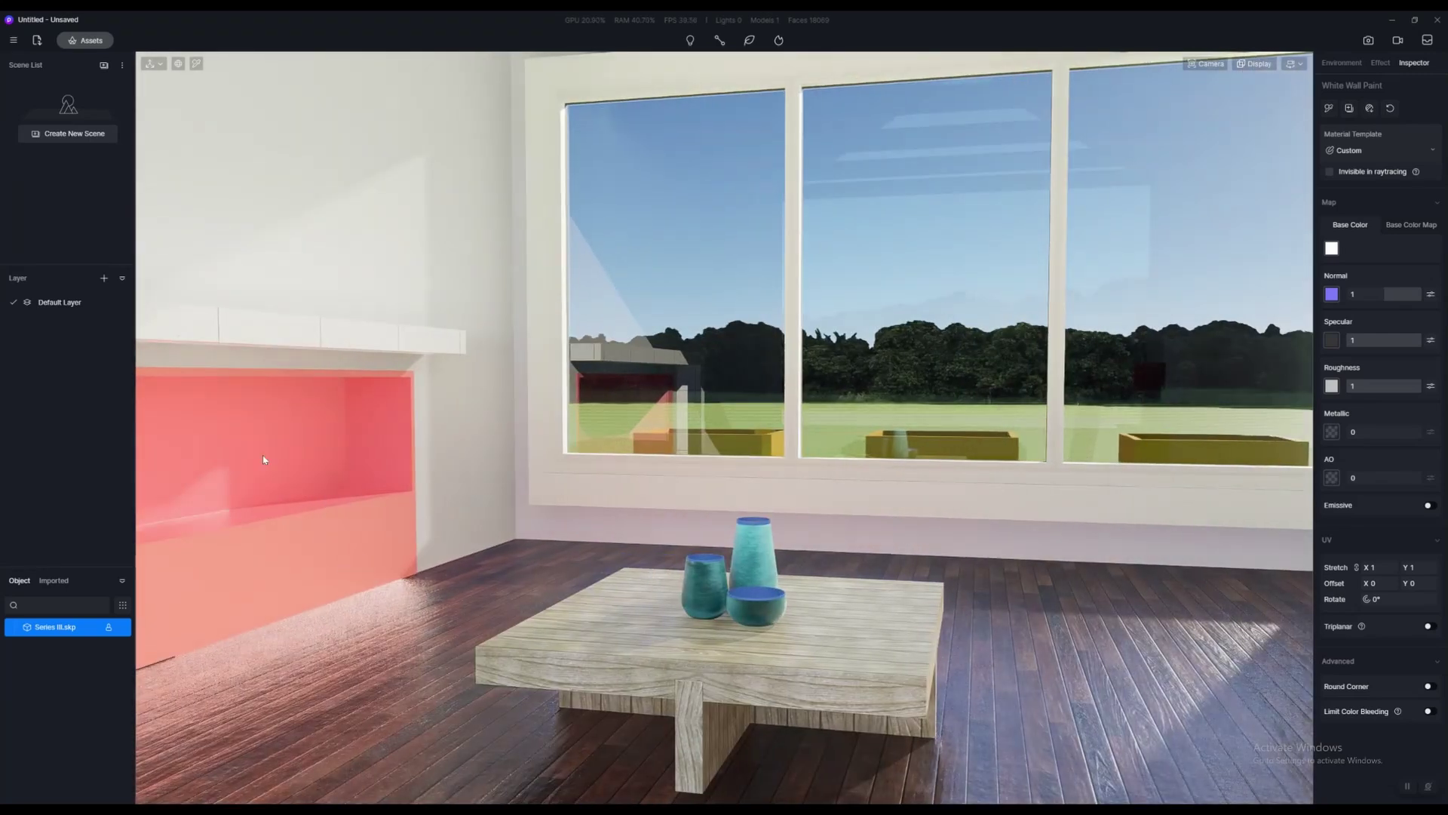
Apply the Normal Glass material from the library's Glass category to the large window panes
right_drag(877, 552, 871, 523)
scroll(871, 523, down, 3)
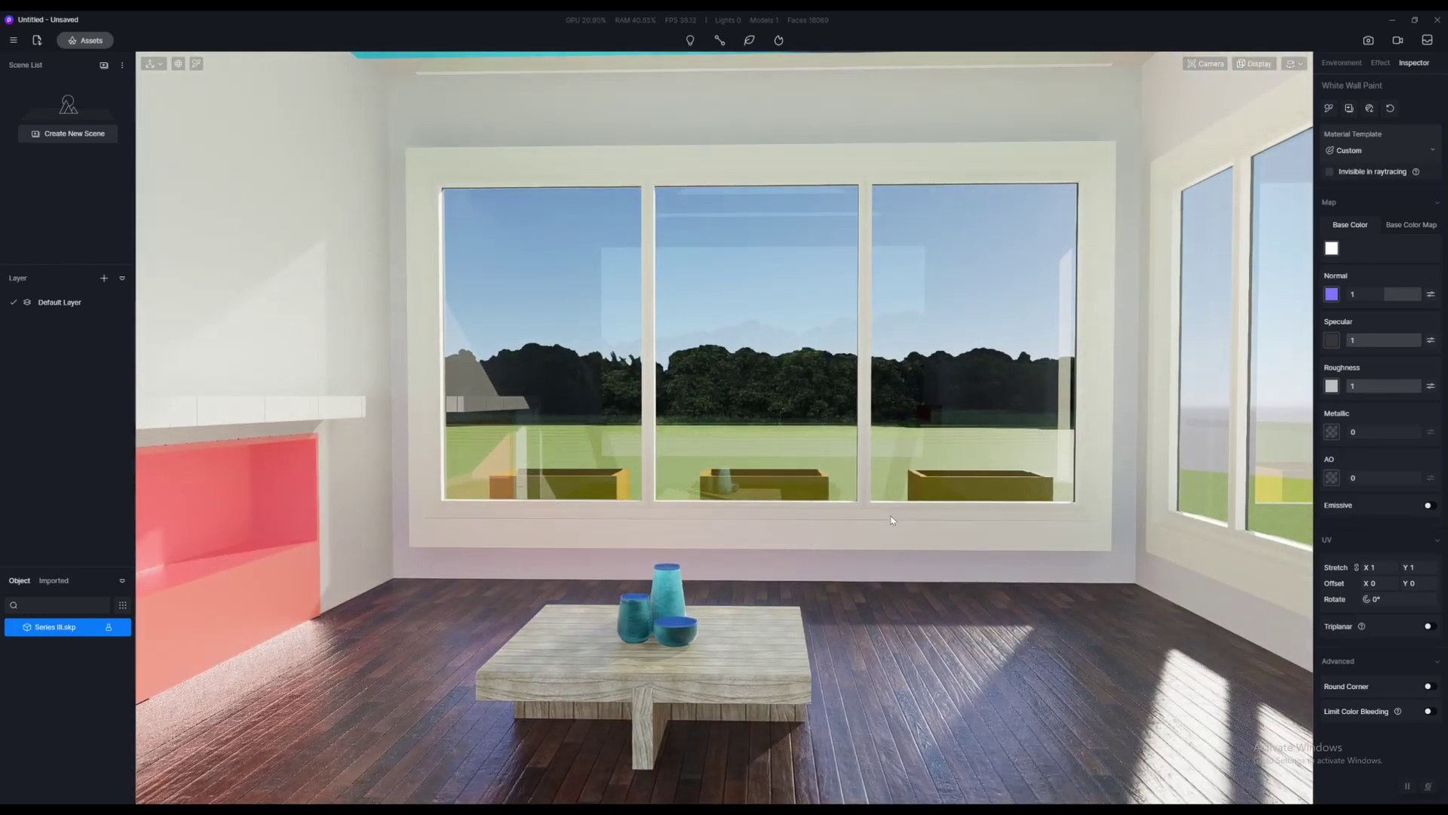
click(85, 41)
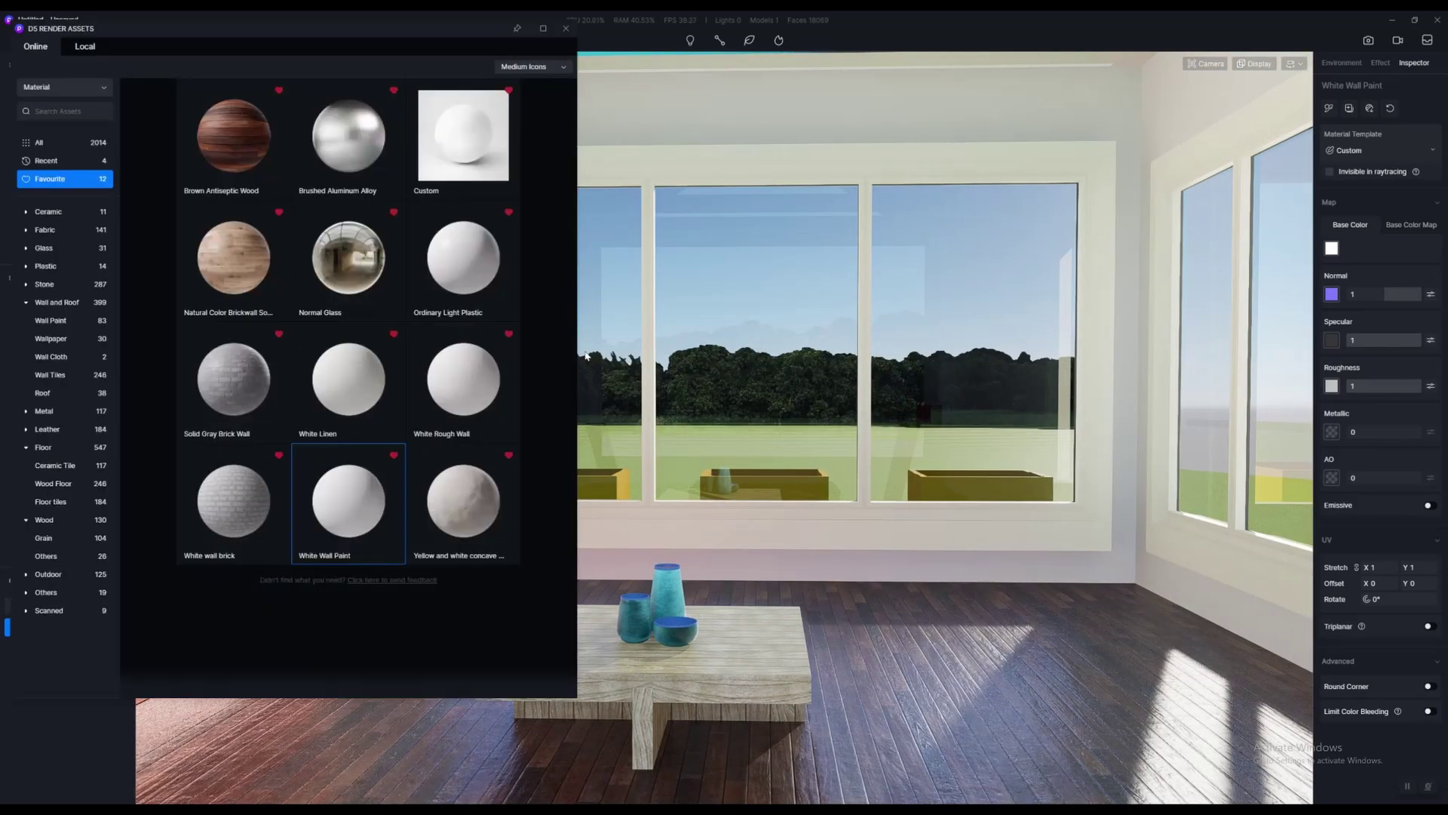
click(44, 248)
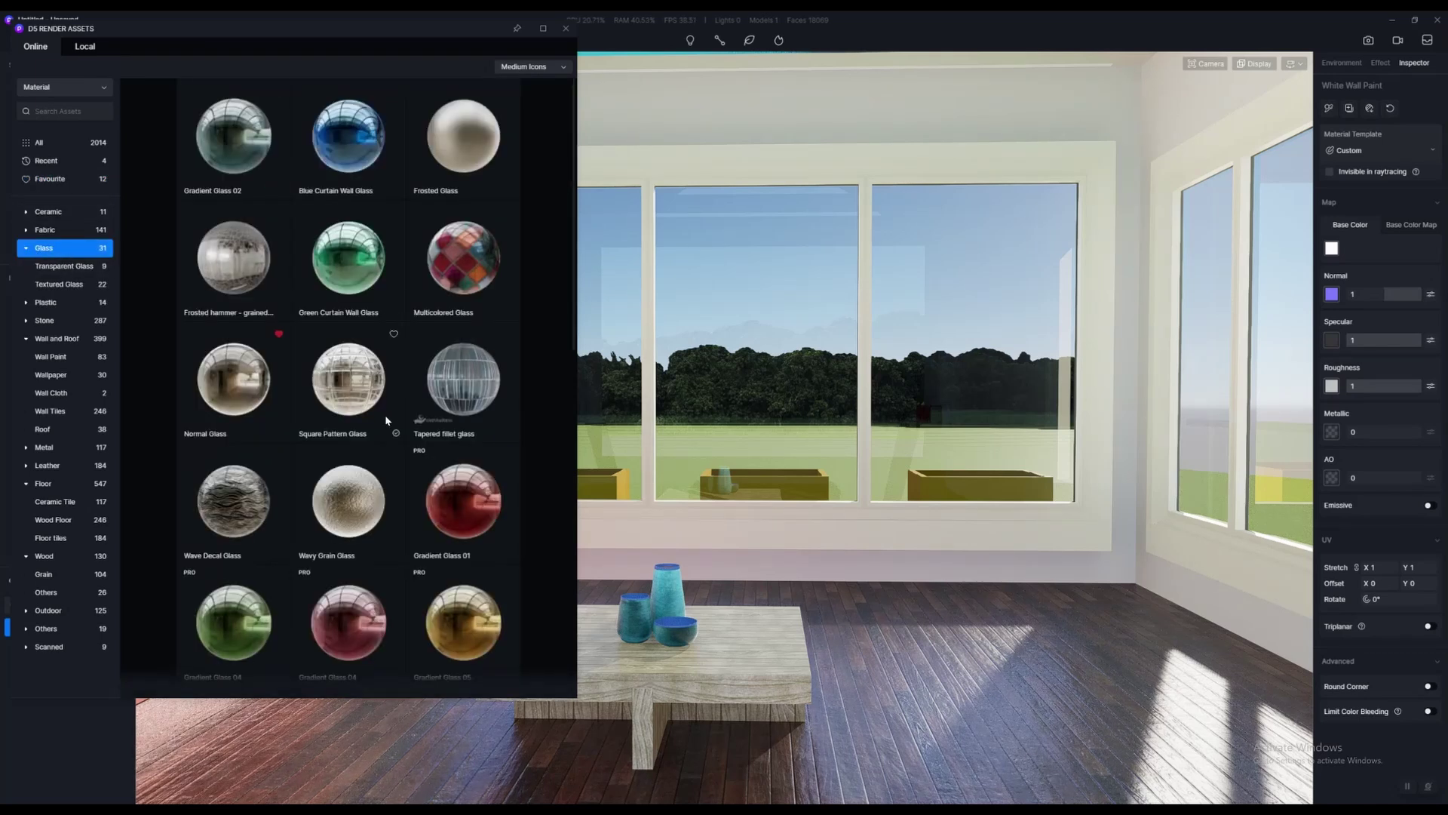
click(241, 397)
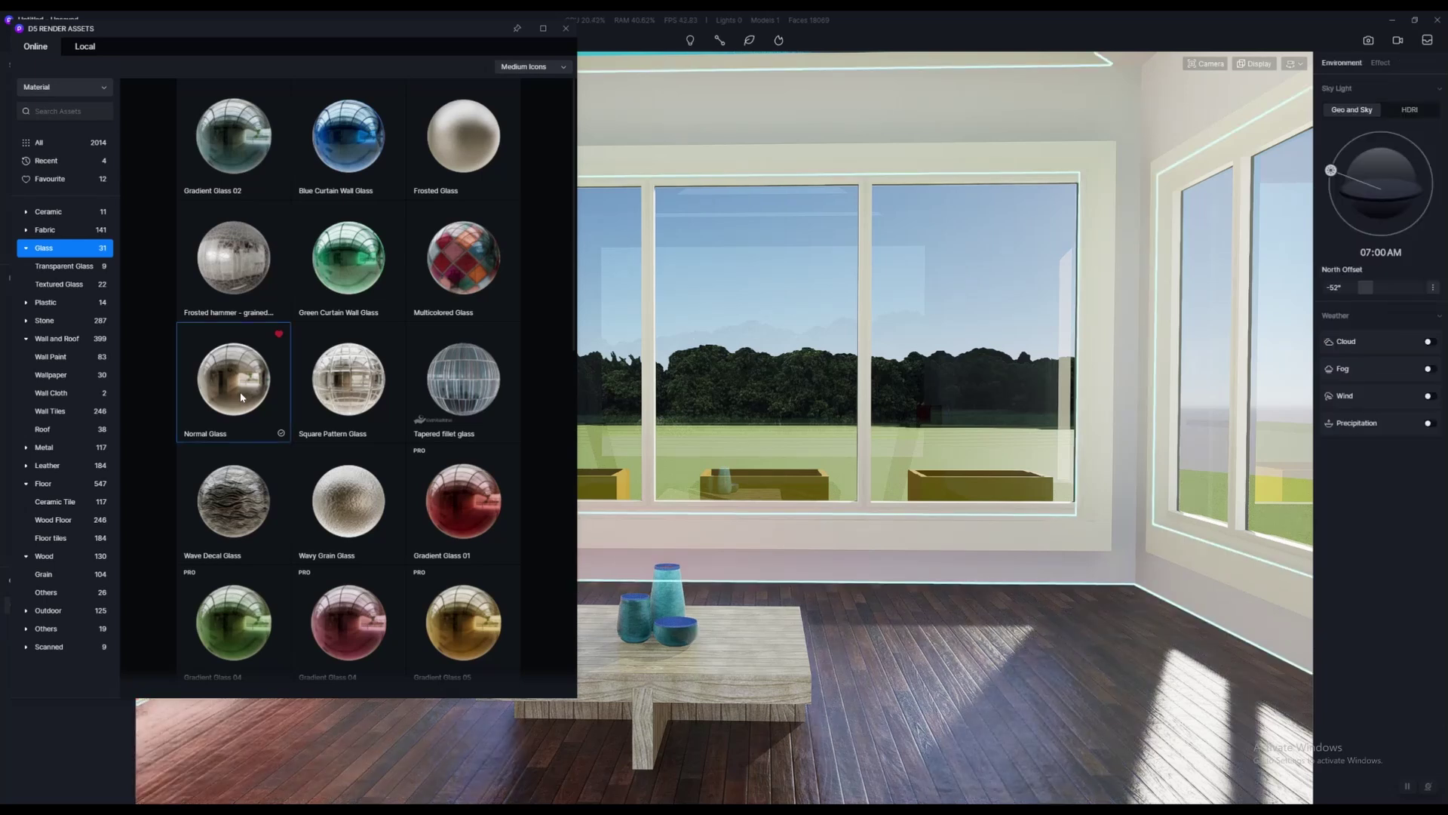
click(771, 347)
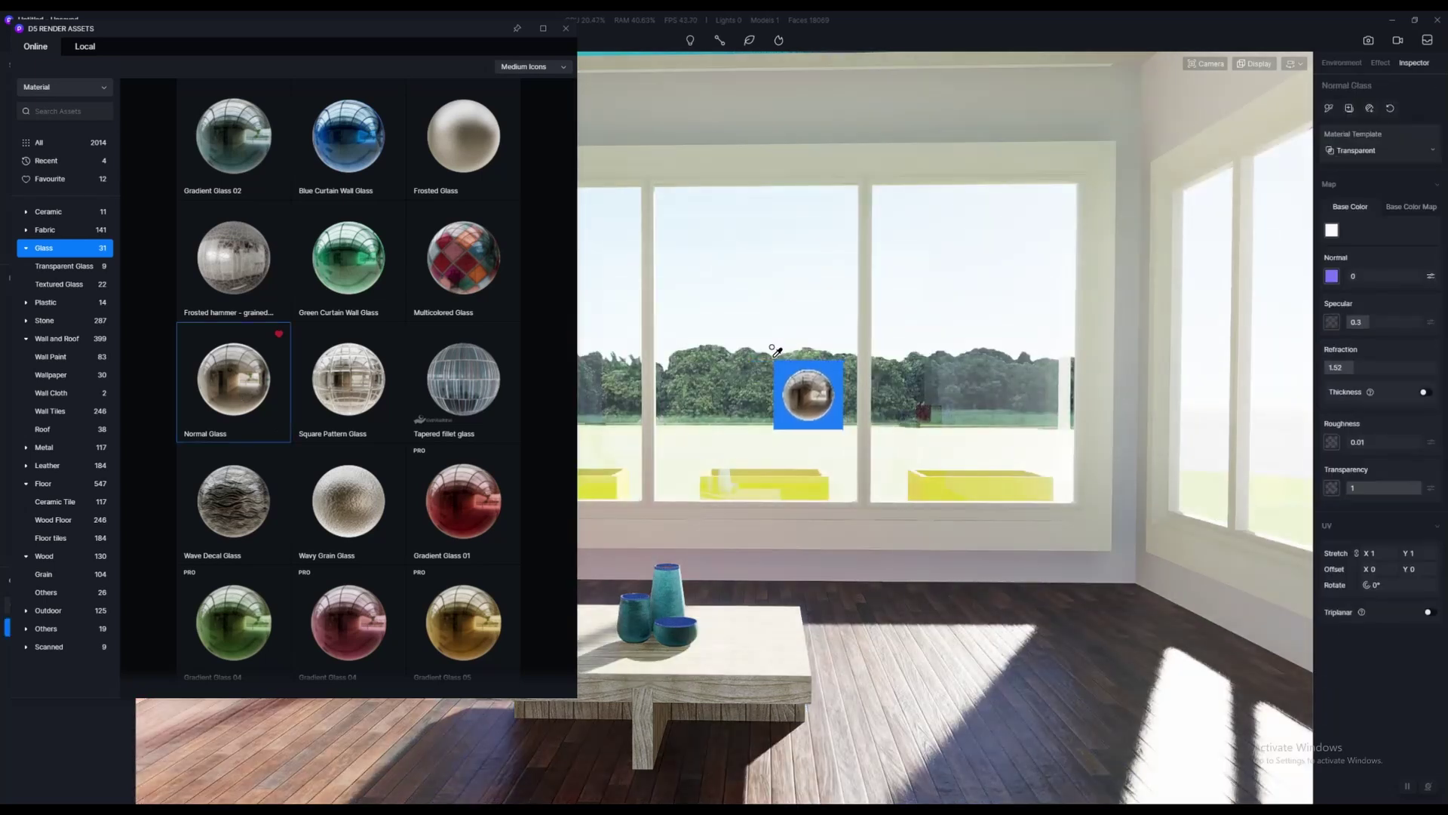
Inspect the gable above the large window from both inside and outside the house
key(e)
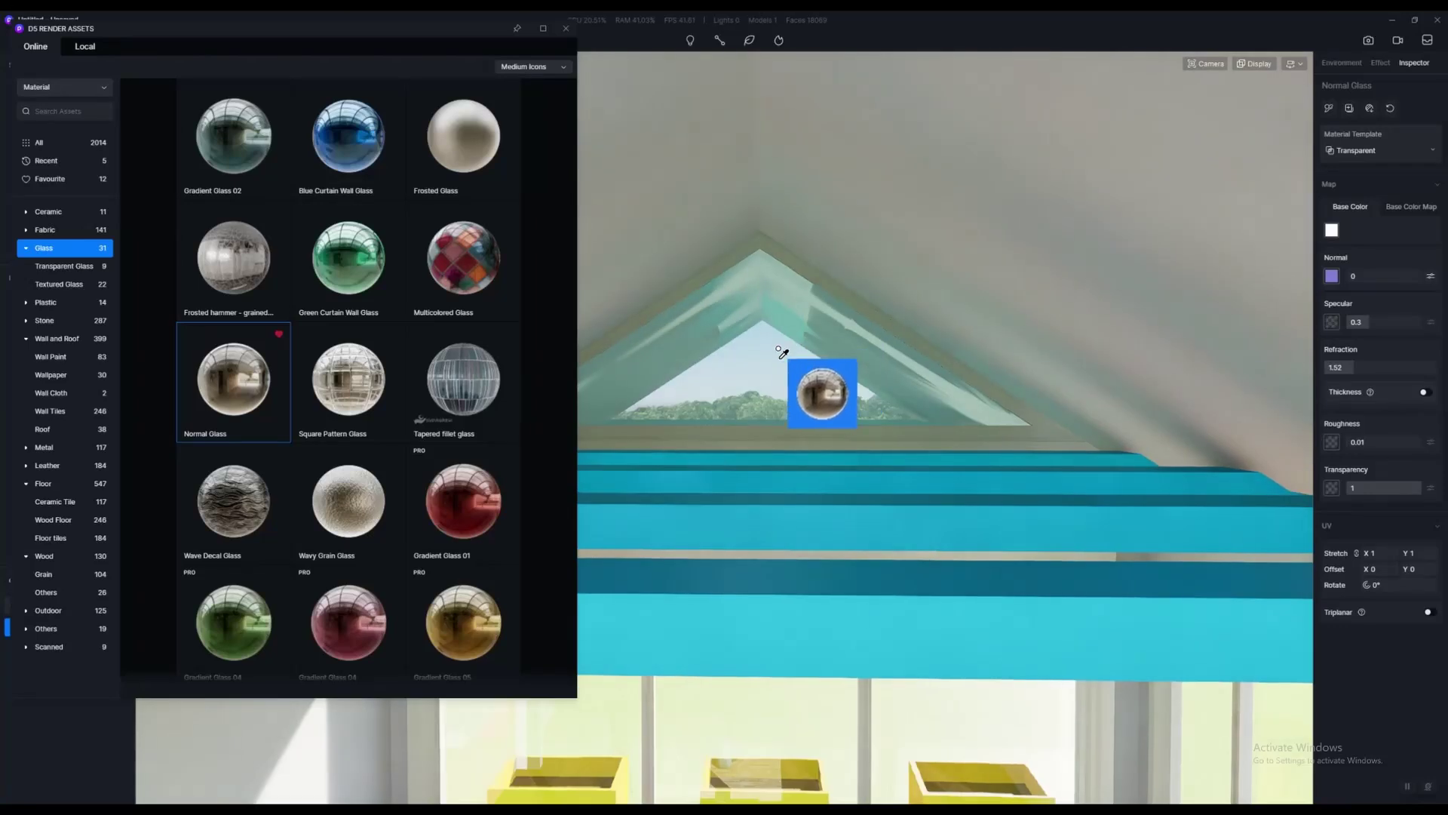
key(d)
right_drag(943, 423, 805, 378)
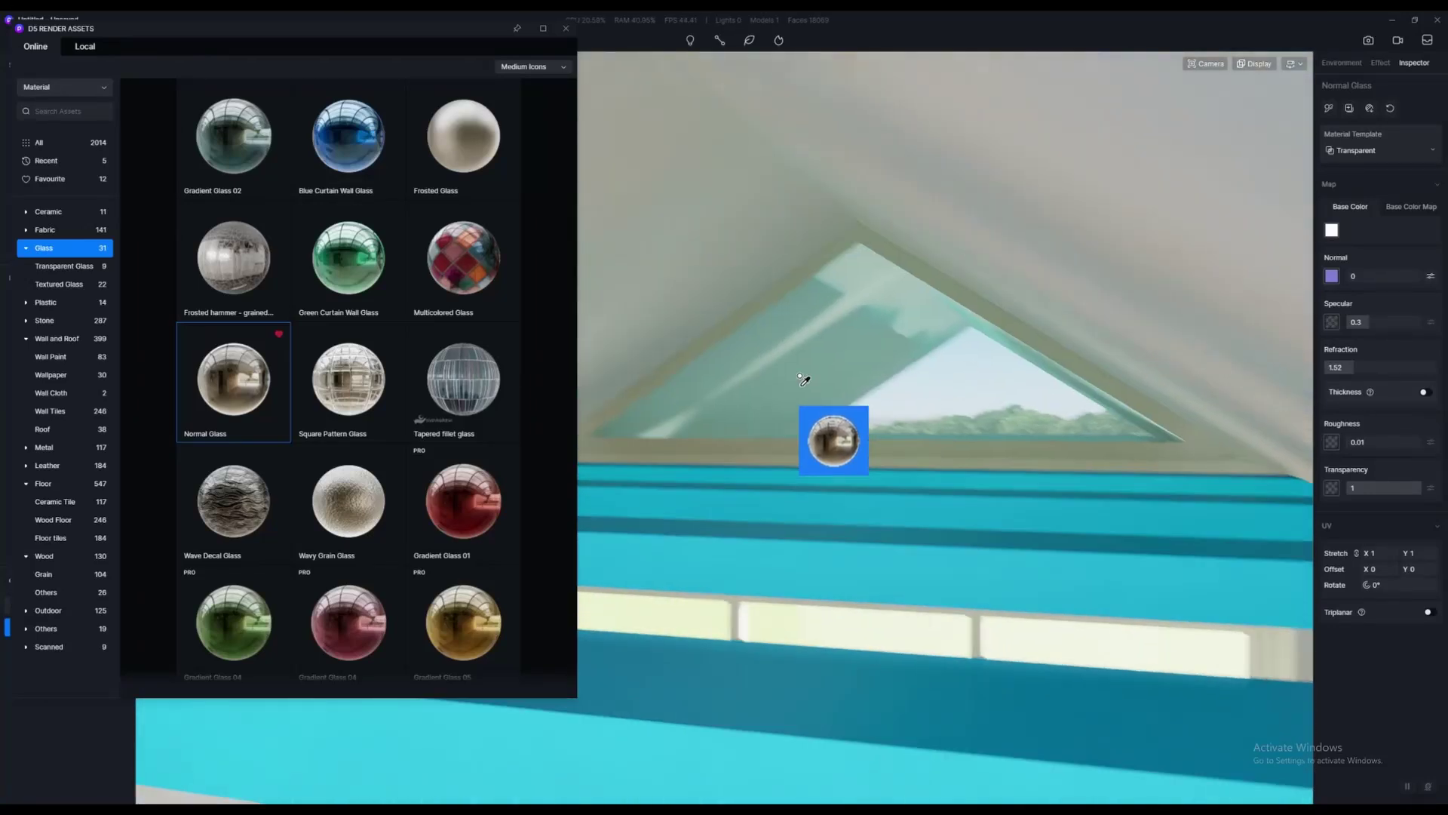
scroll(1045, 378, up, 5)
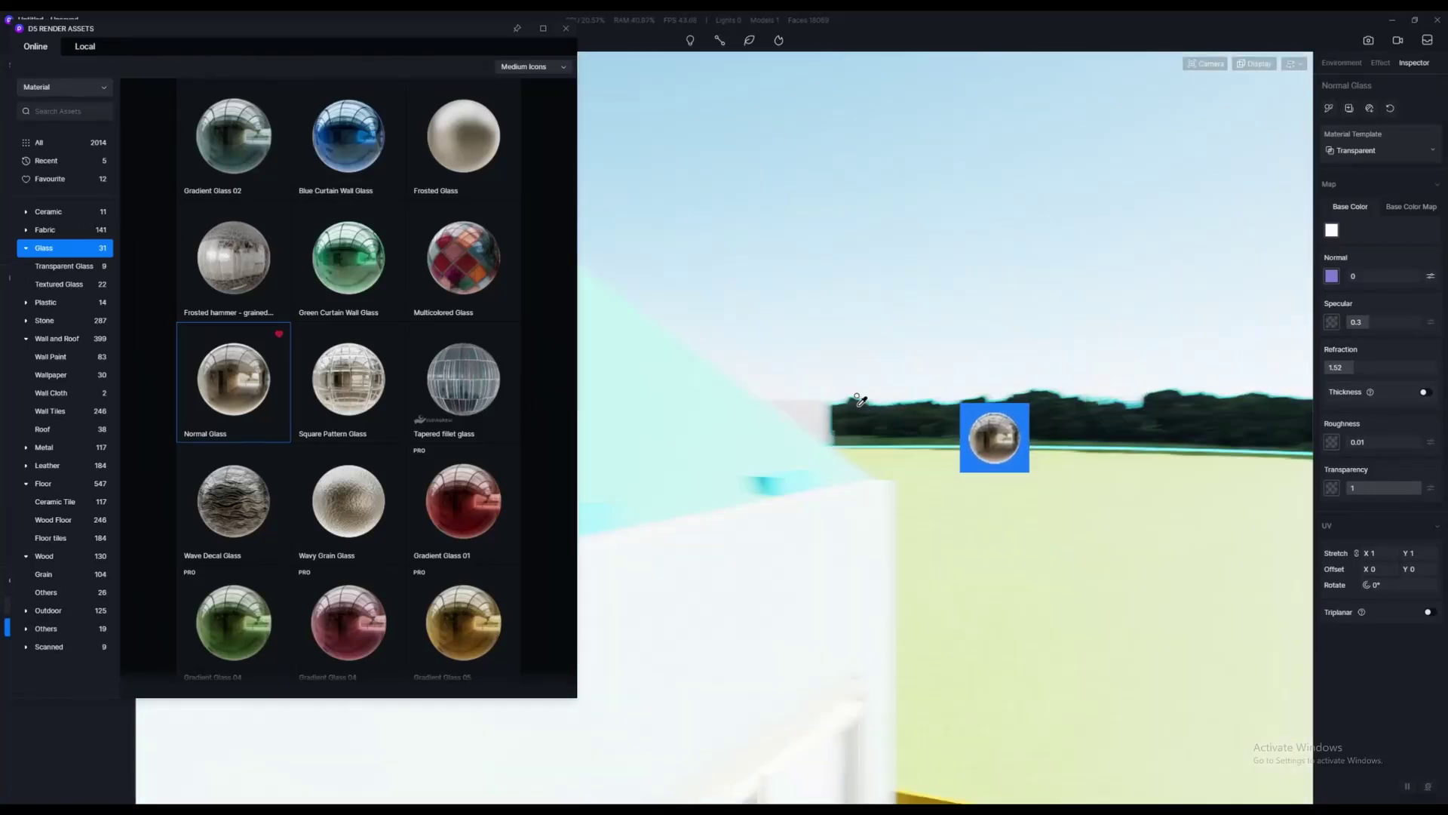
right_drag(954, 392, 817, 419)
right_drag(995, 420, 508, 410)
key(s)
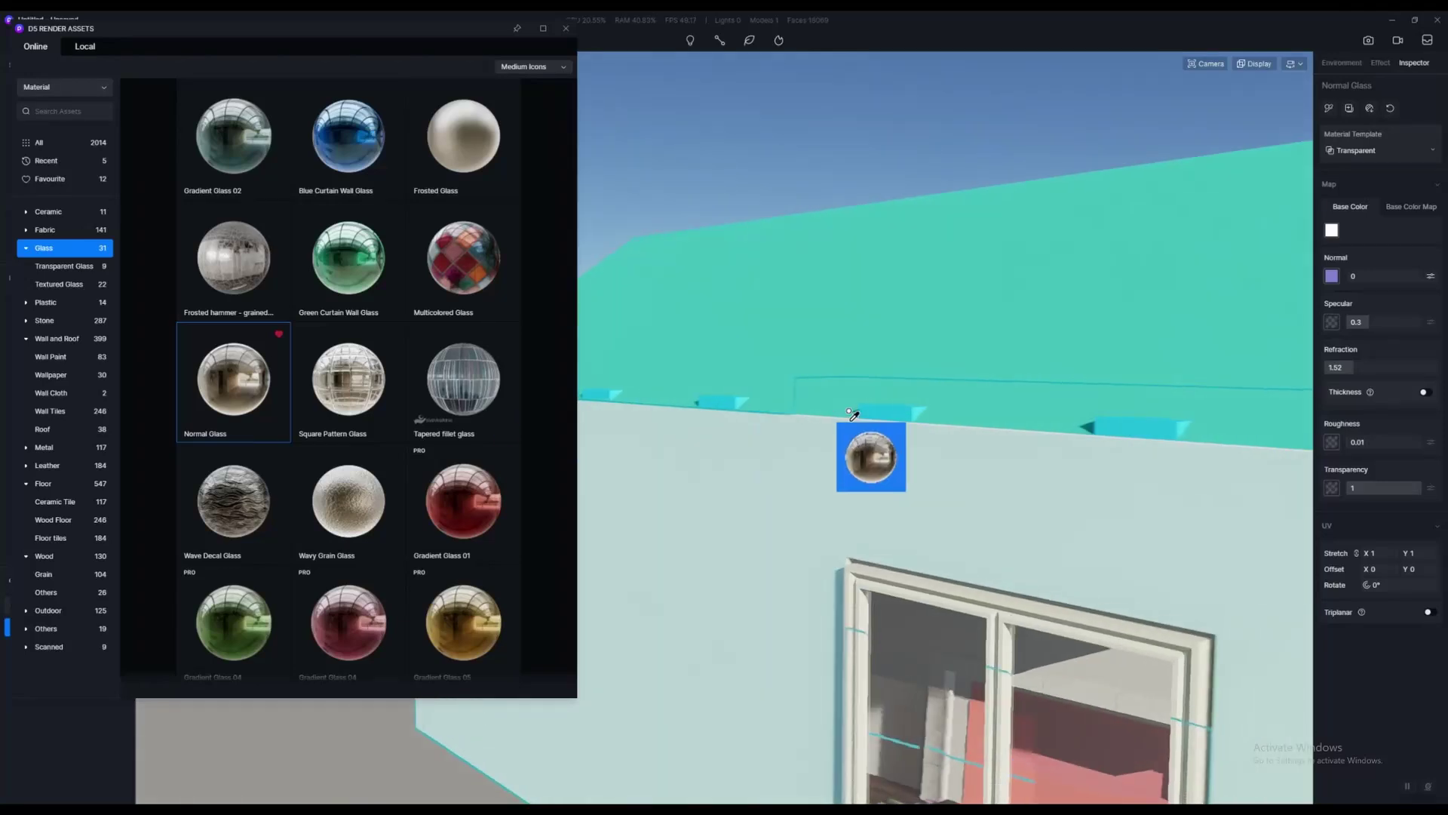
key(d)
key(s)
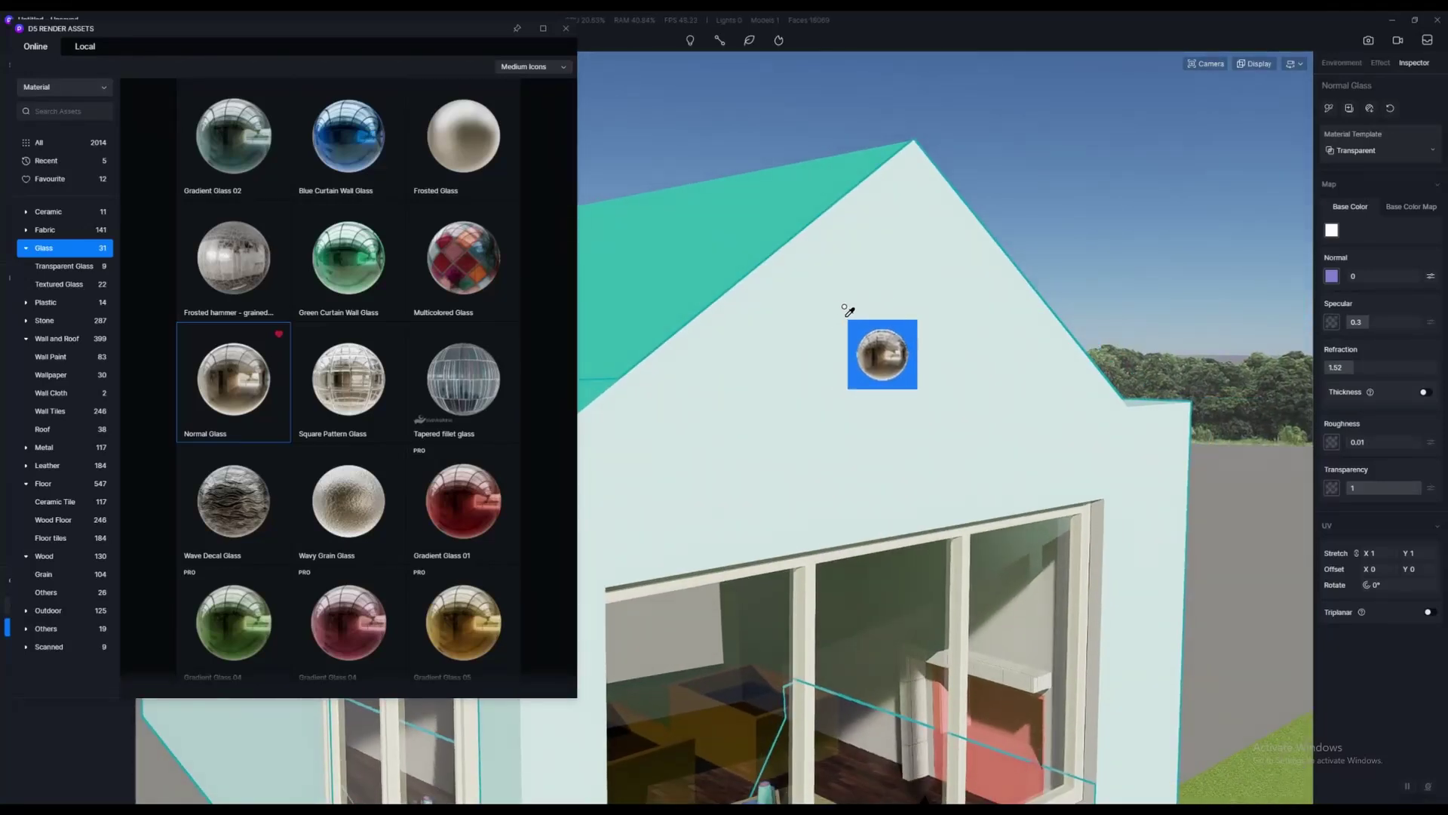
click(1021, 569)
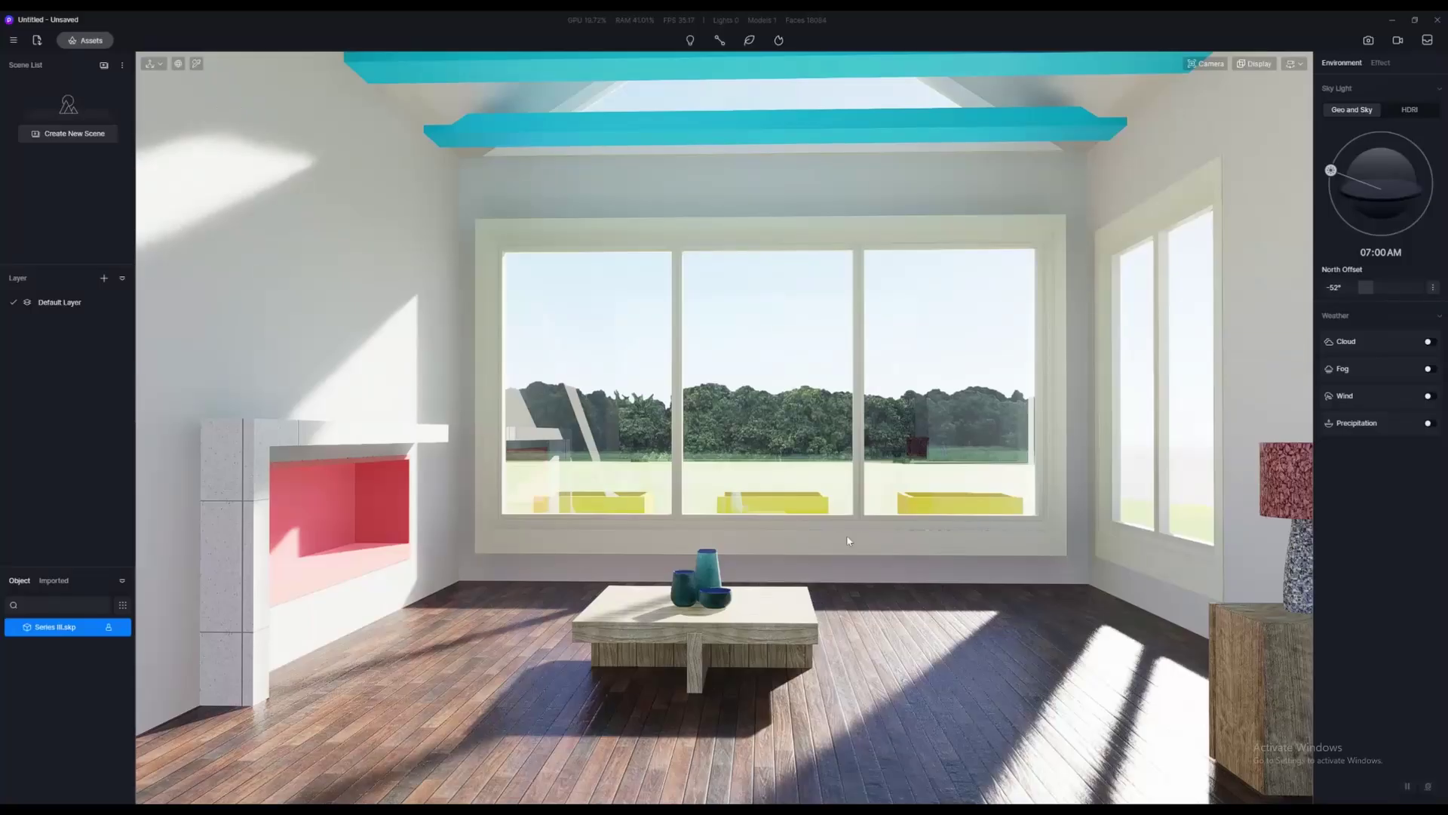
Check the triangular gable window past the ceiling beams and from outside the house
scroll(872, 408, up, 6)
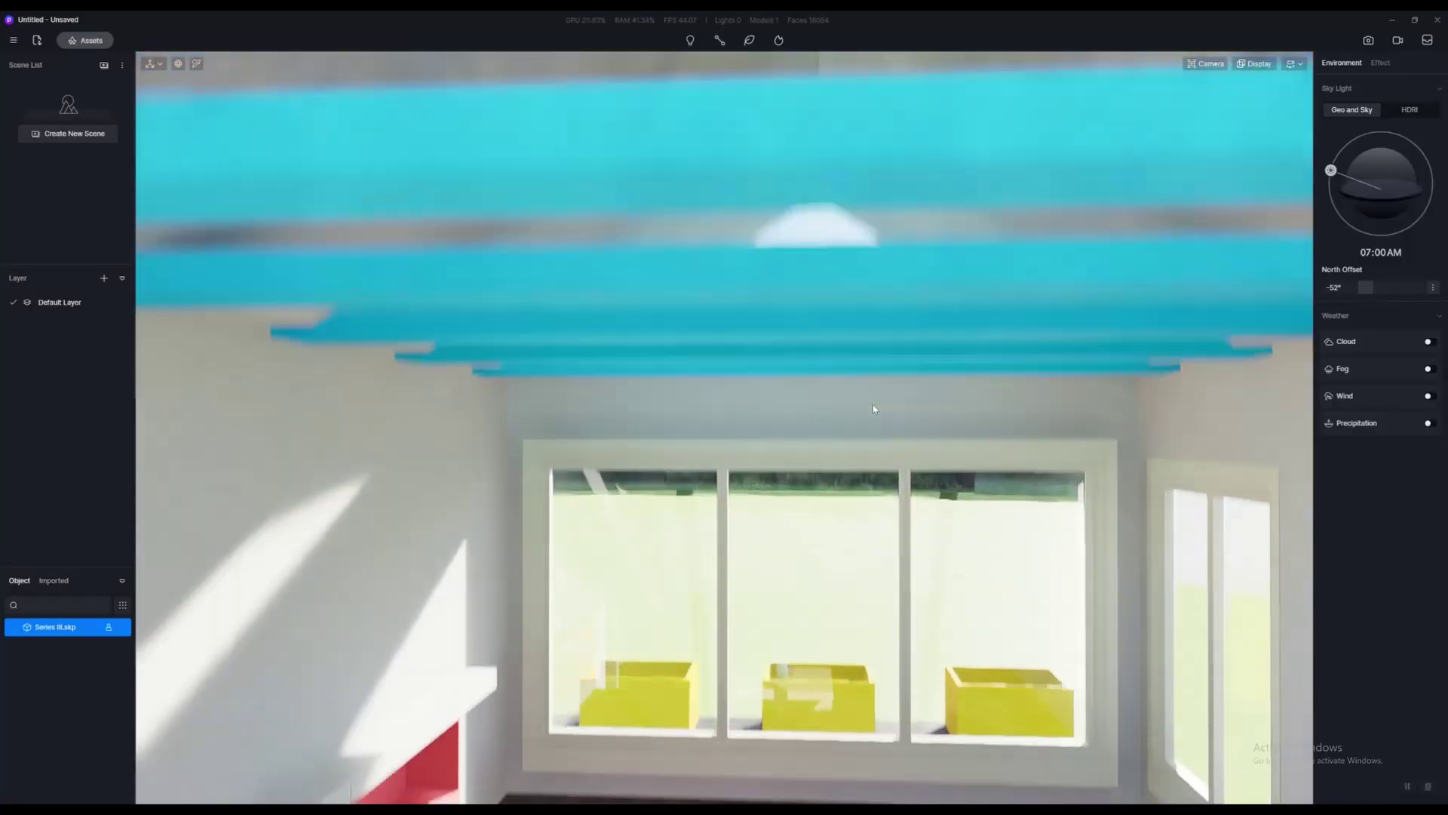
middle_drag(874, 409, 867, 385)
right_drag(819, 428, 605, 409)
scroll(893, 422, up, 3)
scroll(178, 449, down, 3)
scroll(577, 411, down, 3)
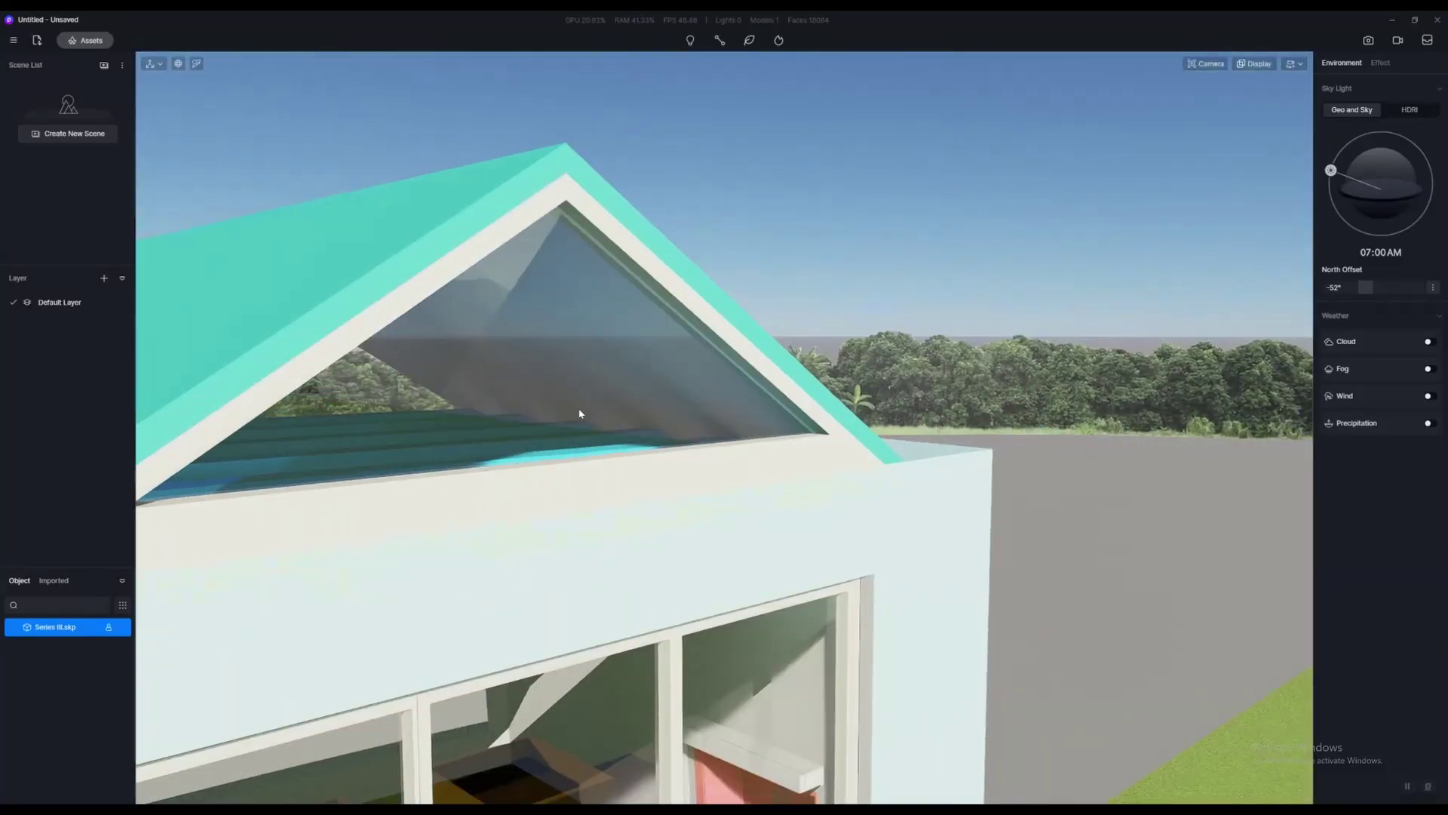
Return inside the room and frame the red fireplace recess up close
right_drag(663, 510, 711, 527)
key(q)
key(q)
key(s)
key(w)
key(a)
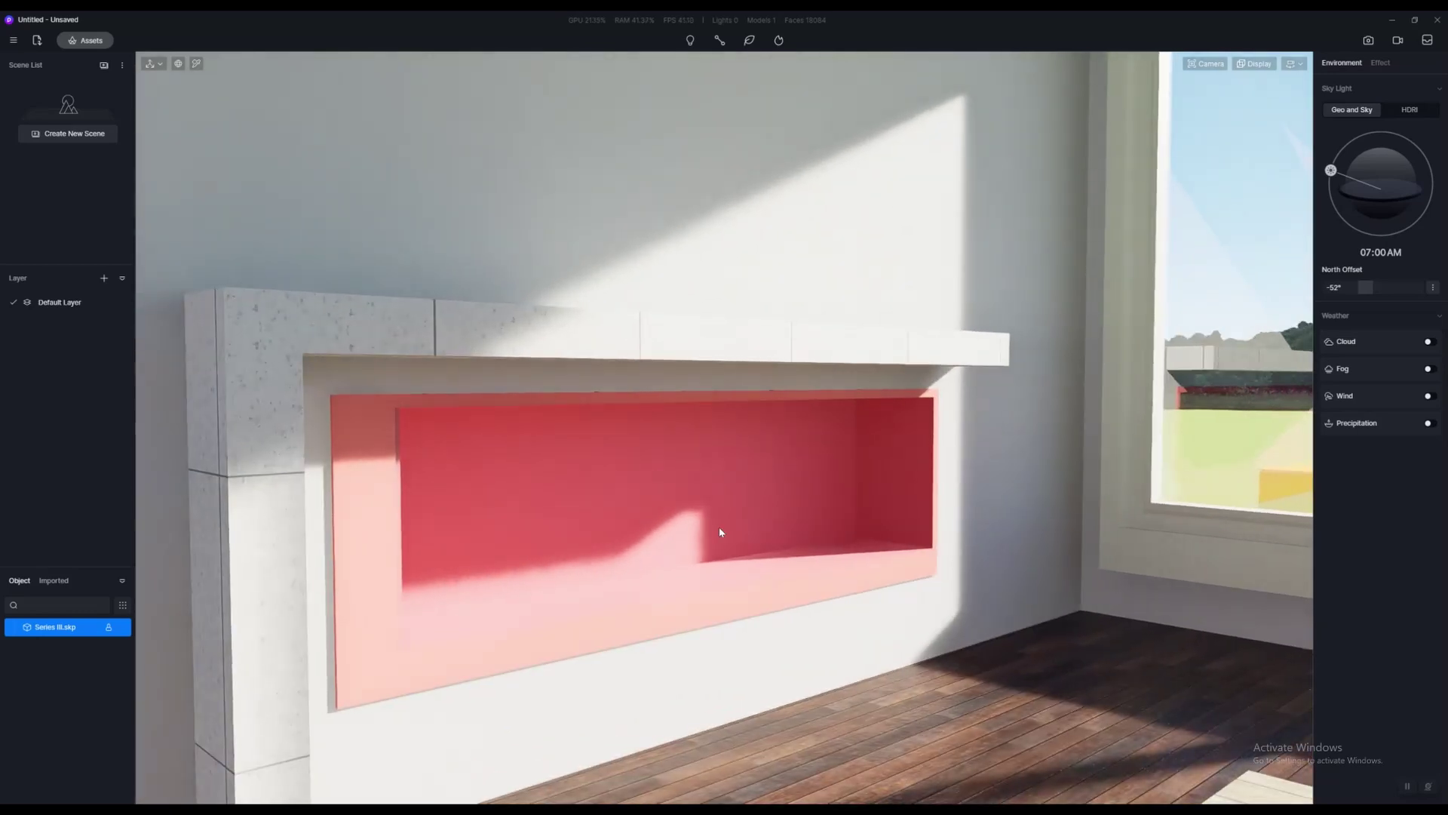
key(w)
key(q)
key(w)
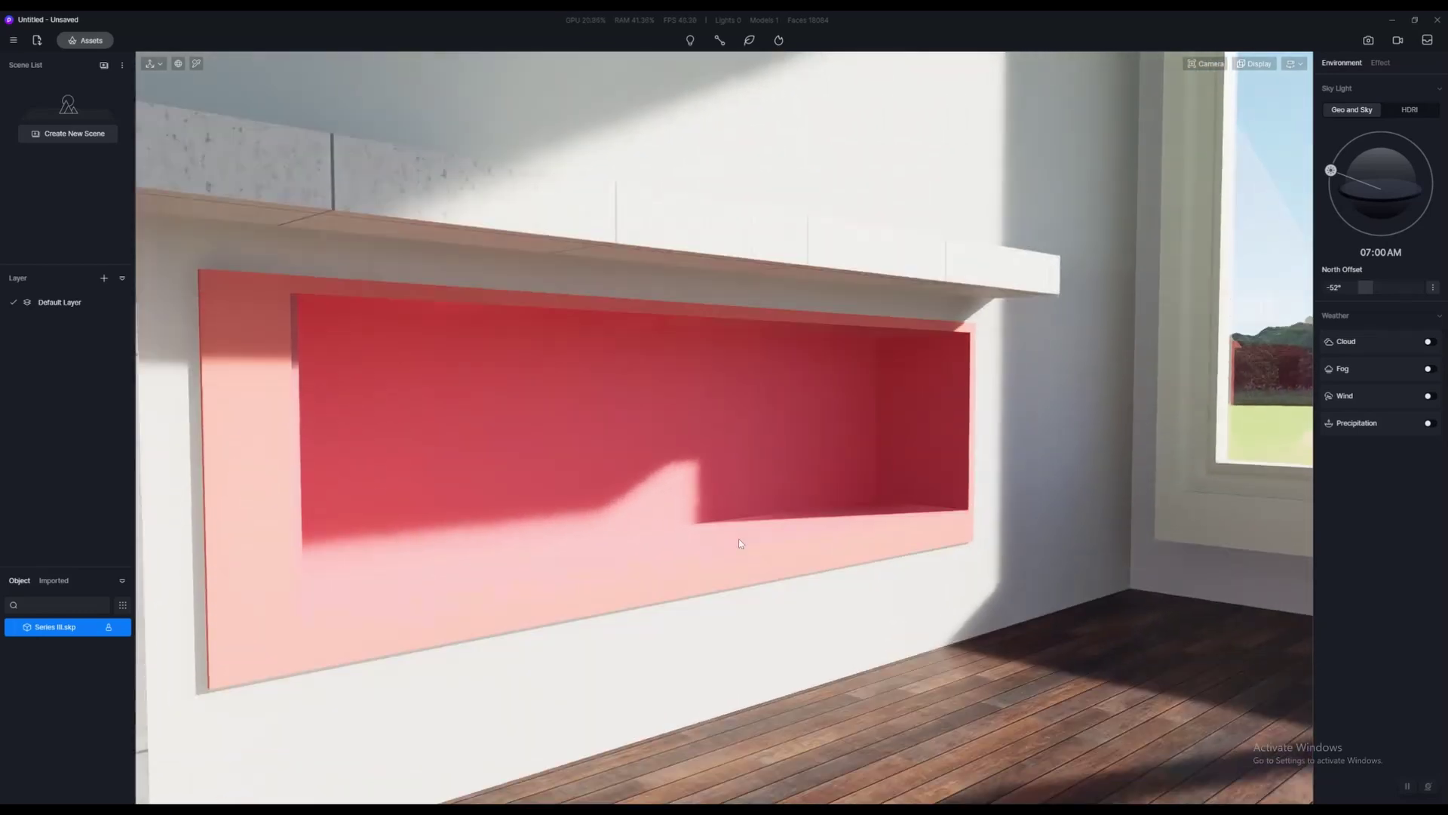
key(w)
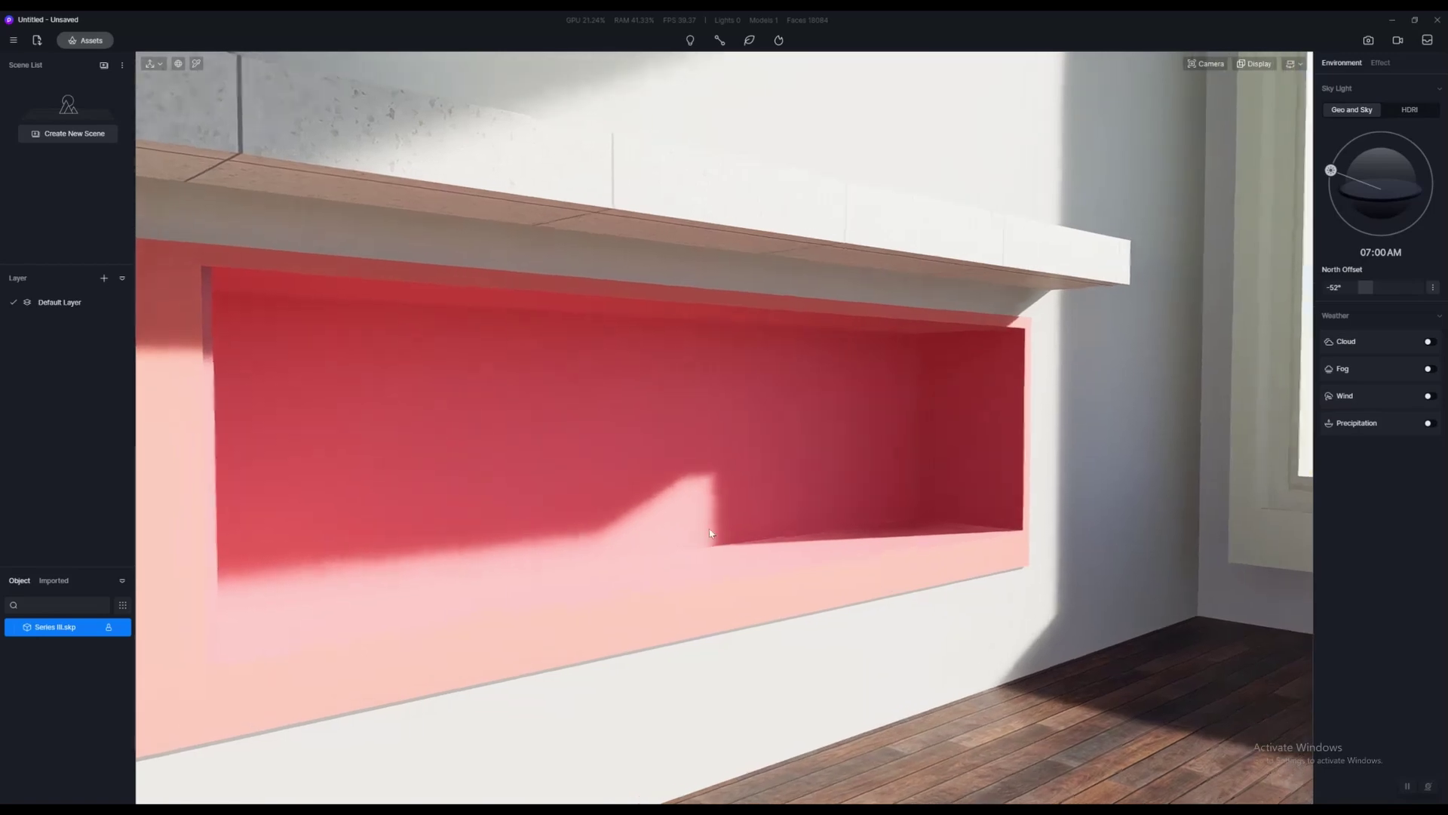
key(s)
key(w)
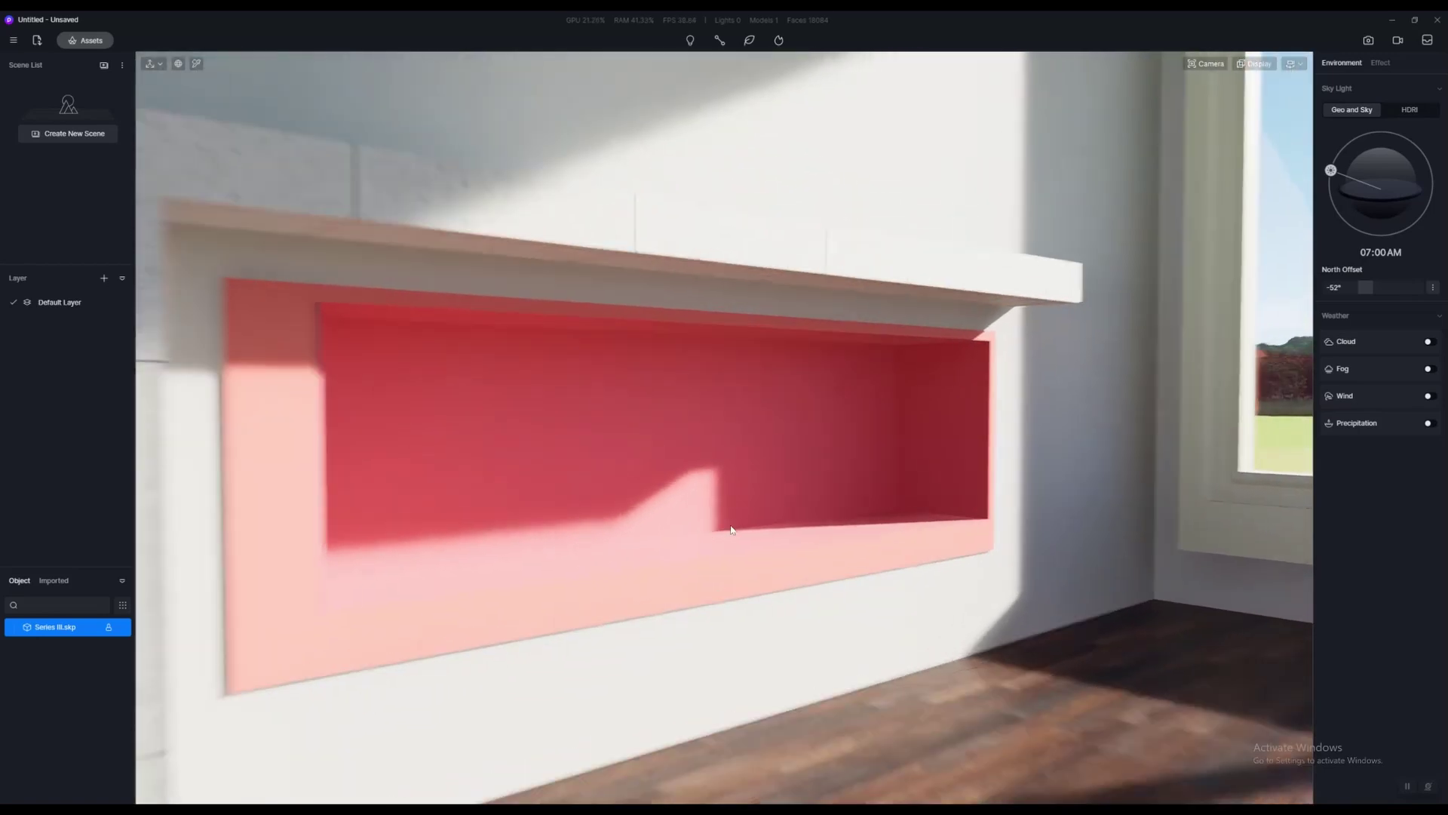
Apply Solid Gray Brick Wall from the Favourite materials to the fireplace recess and its surround, and close the asset library
key(m)
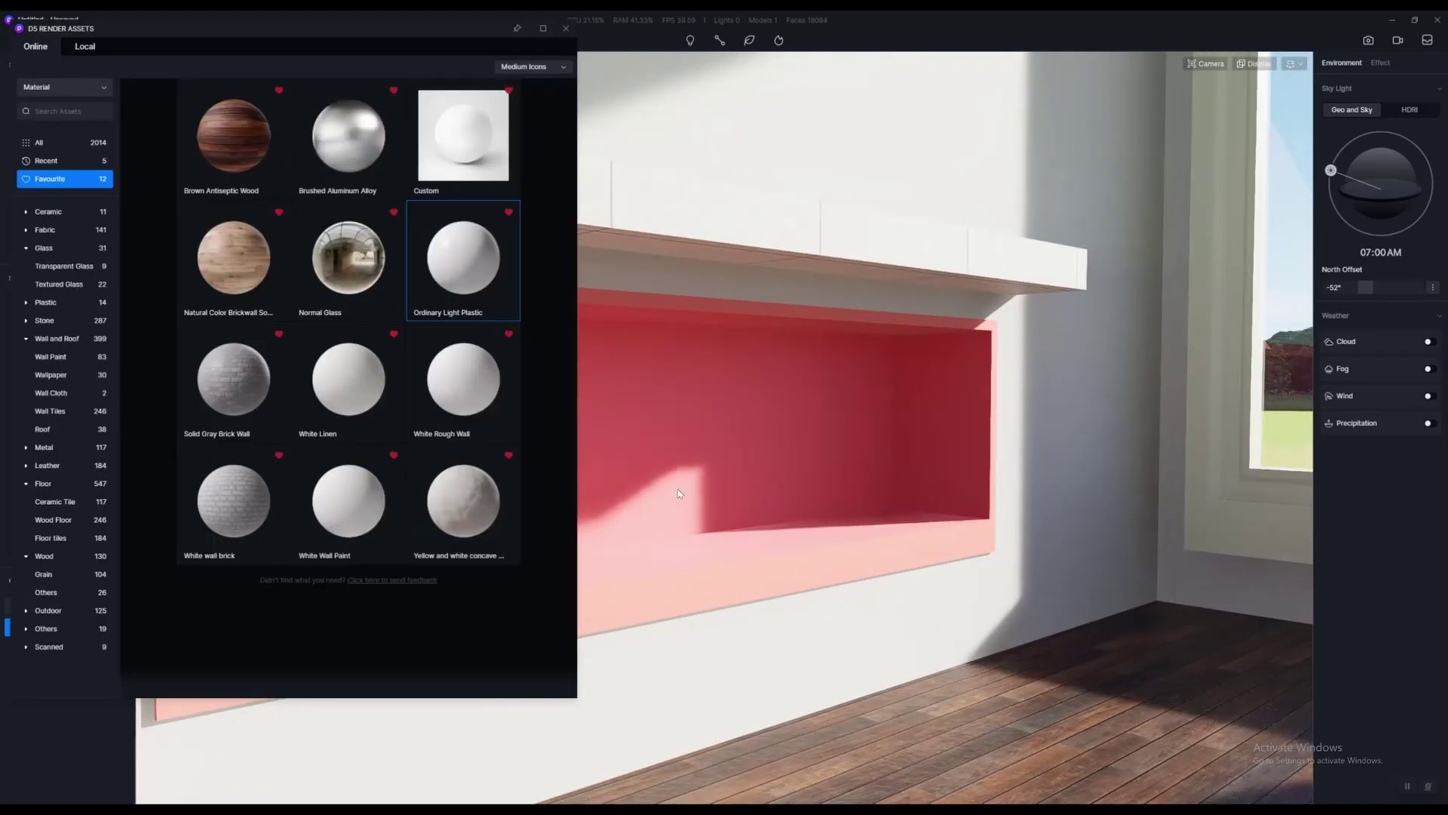
click(60, 343)
scroll(386, 393, down, 5)
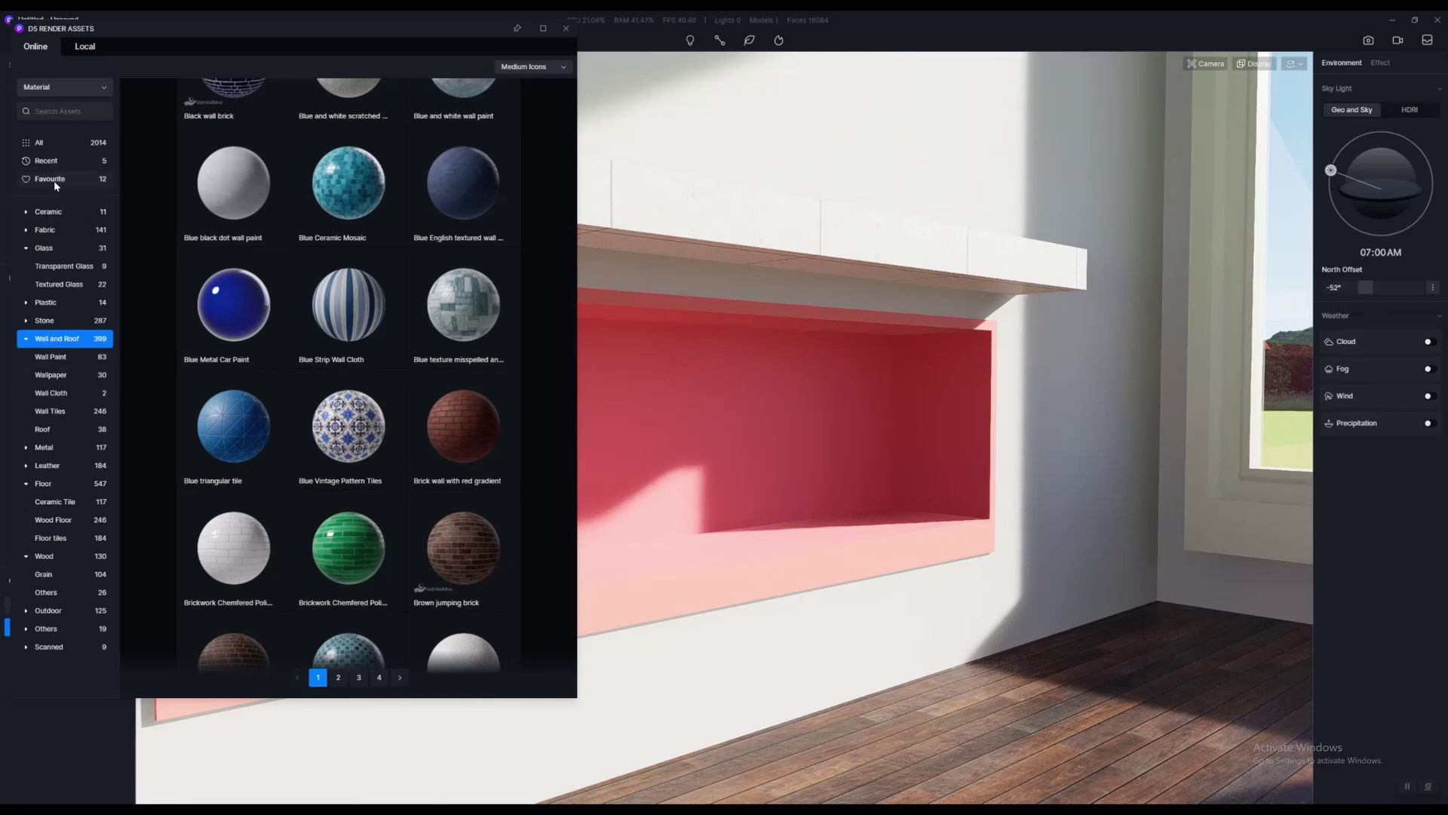
click(53, 179)
key(w)
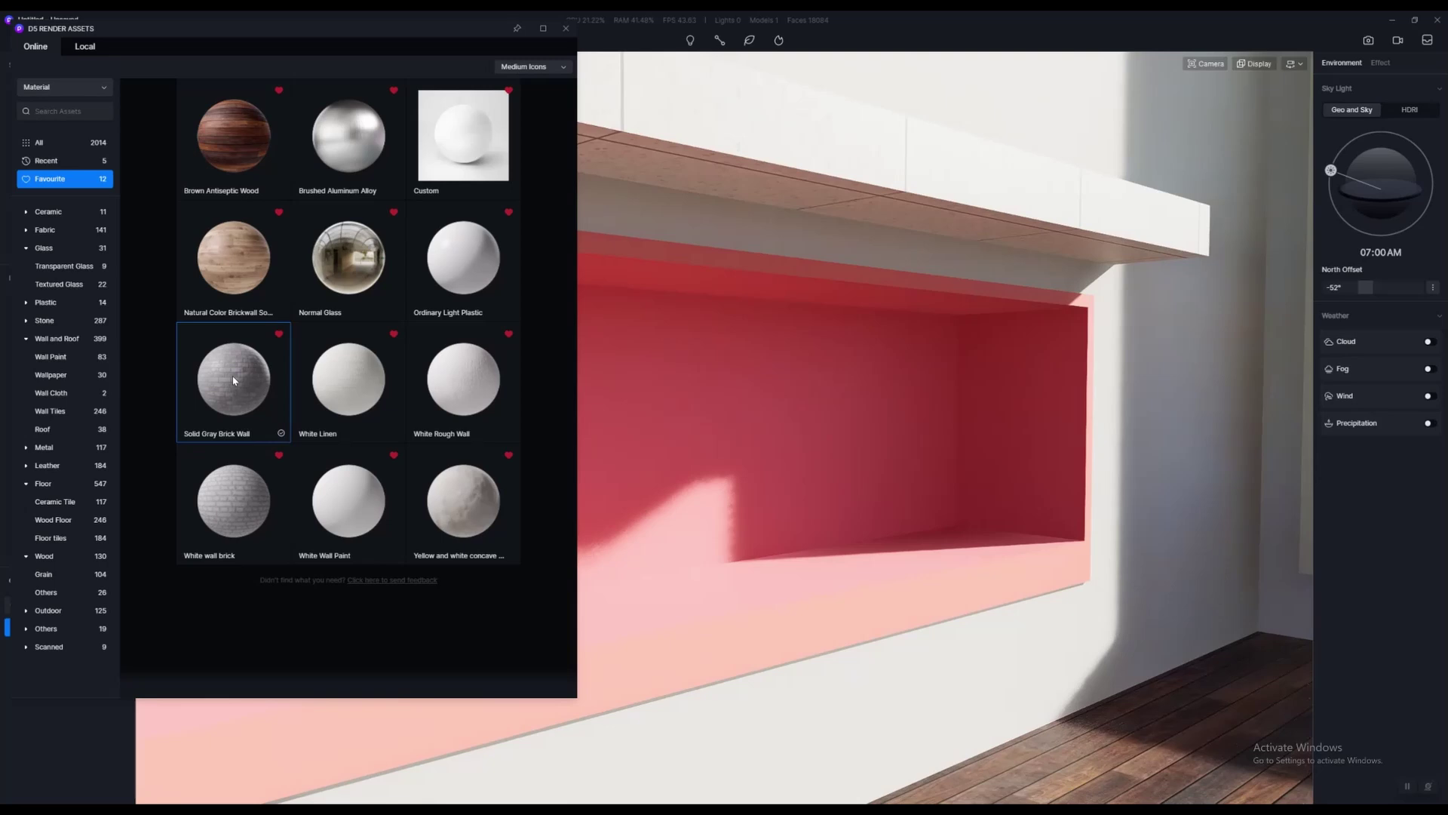
drag(234, 381, 863, 485)
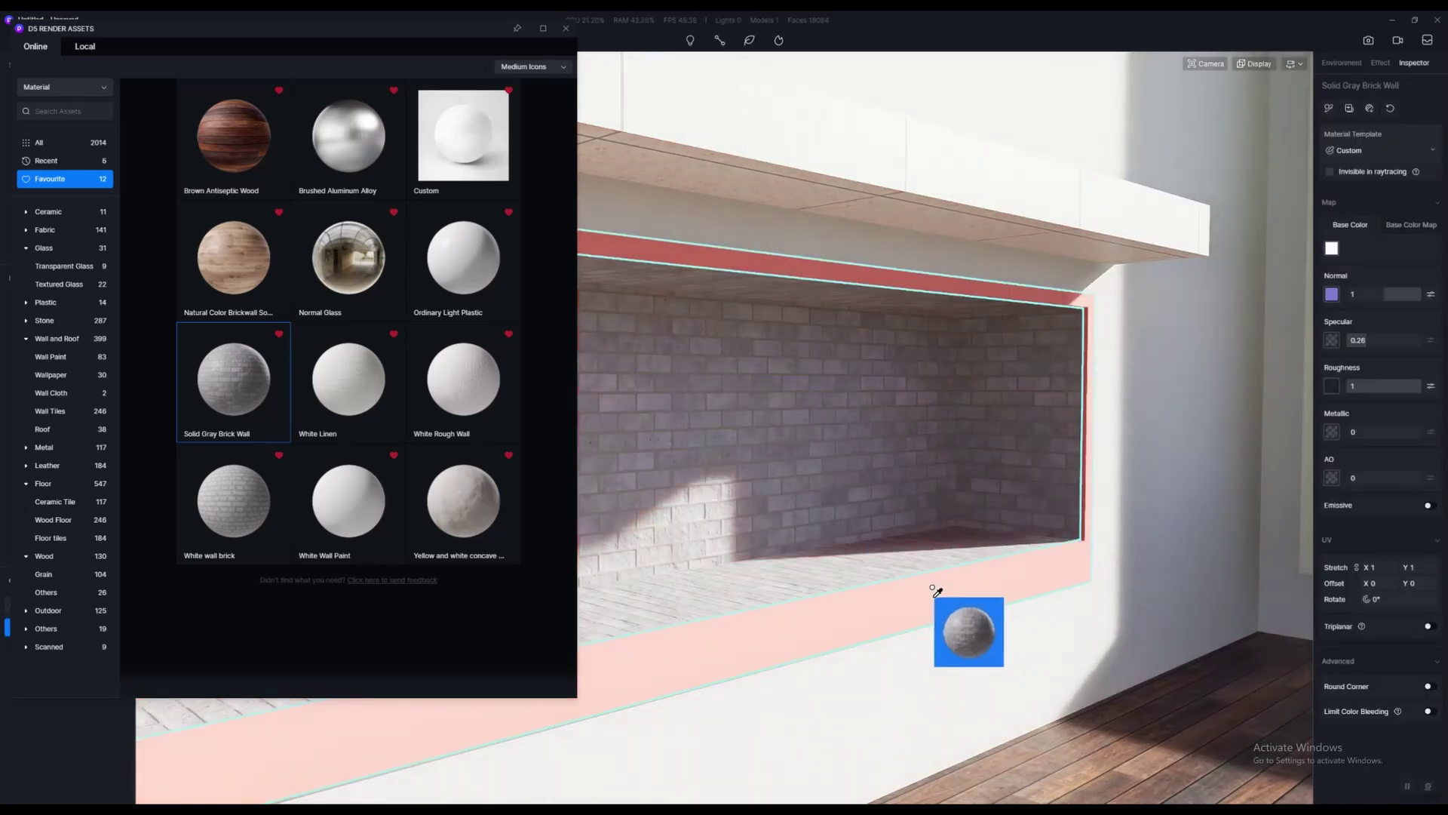
drag(937, 591, 1061, 613)
key(a)
click(565, 28)
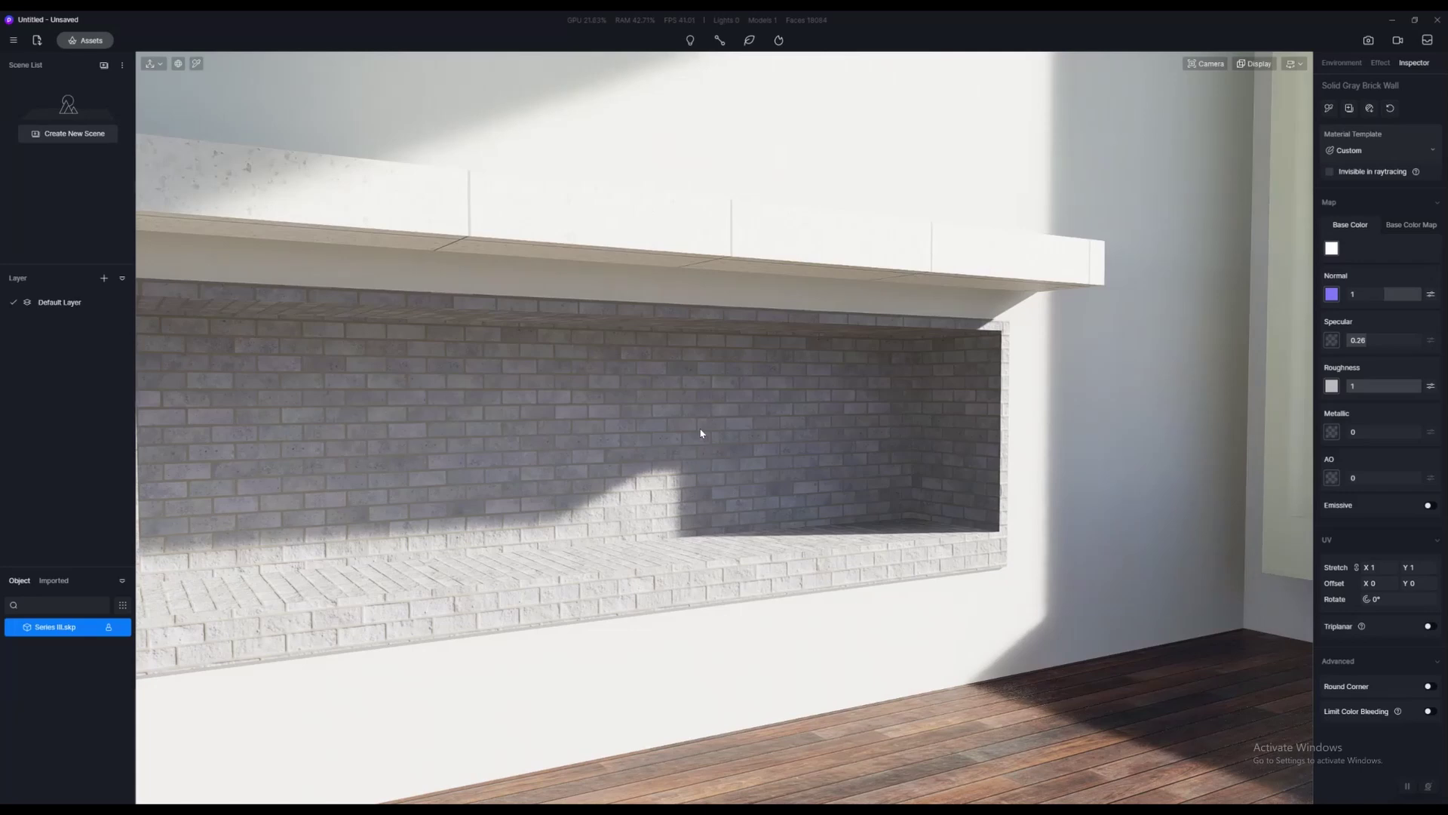
Pick the brick material inside the fireplace recess and set its UV stretch to 0.5
right_drag(700, 433, 893, 425)
scroll(808, 517, up, 3)
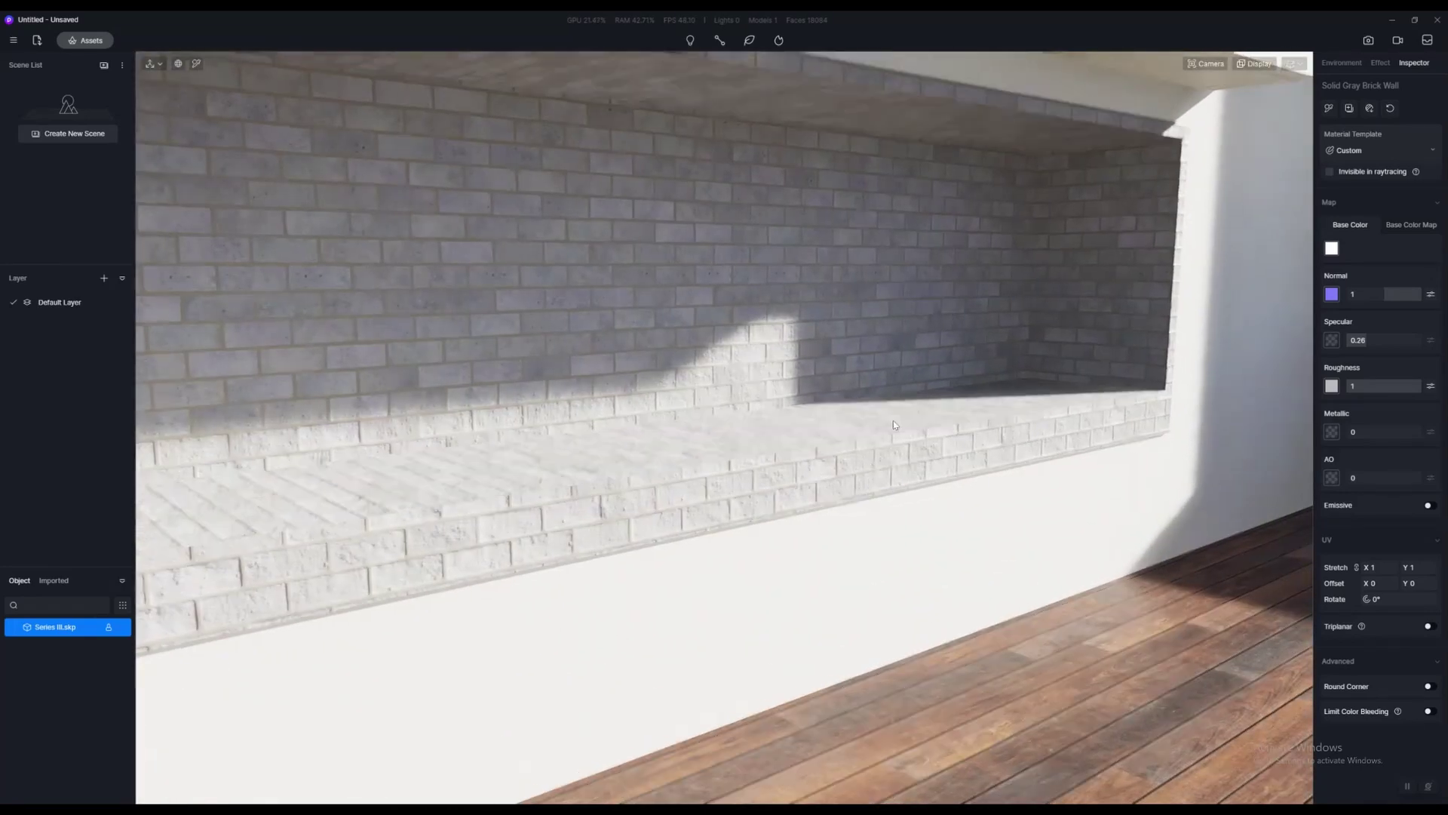
scroll(894, 420, down, 5)
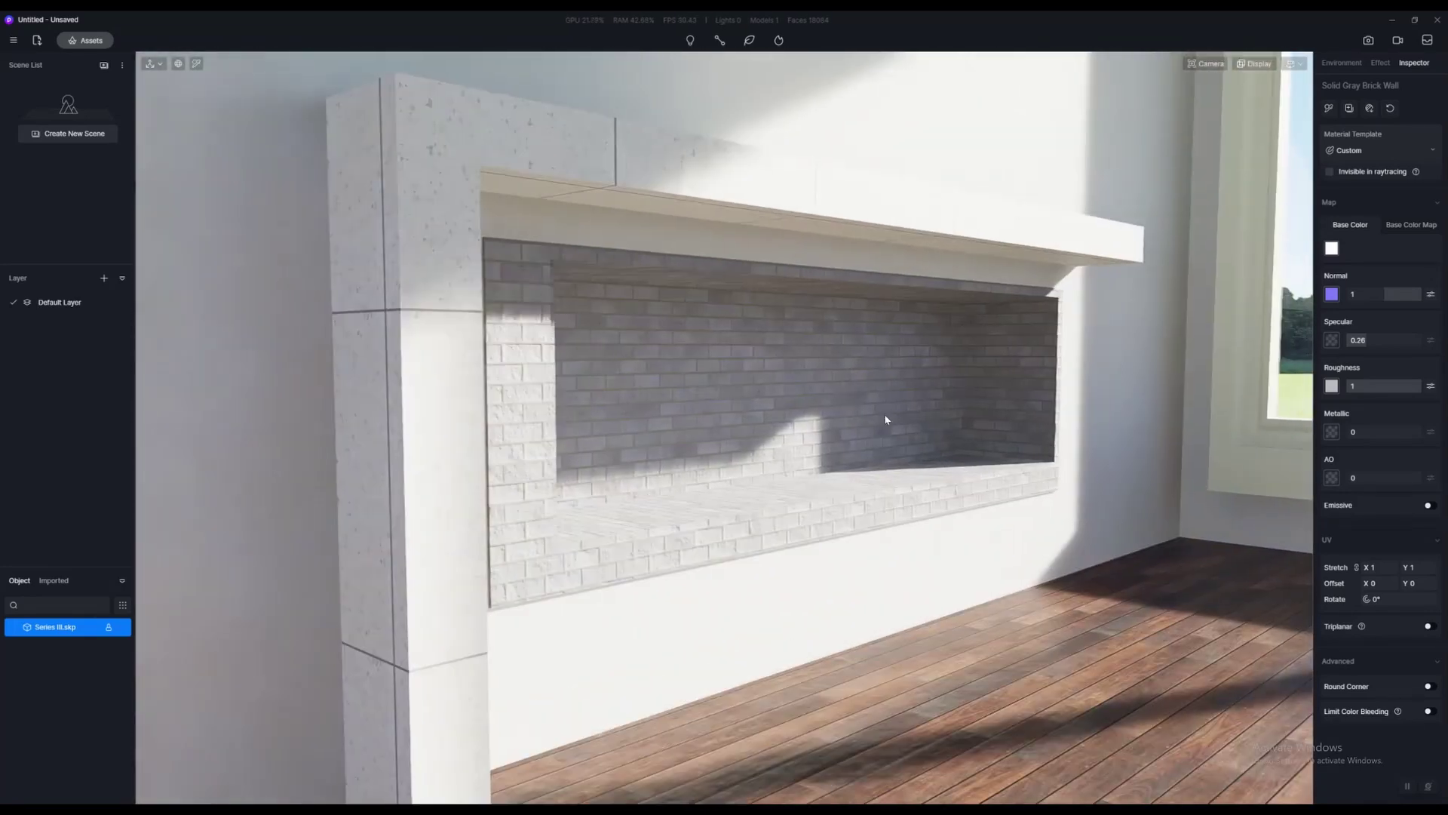
key(i)
click(922, 405)
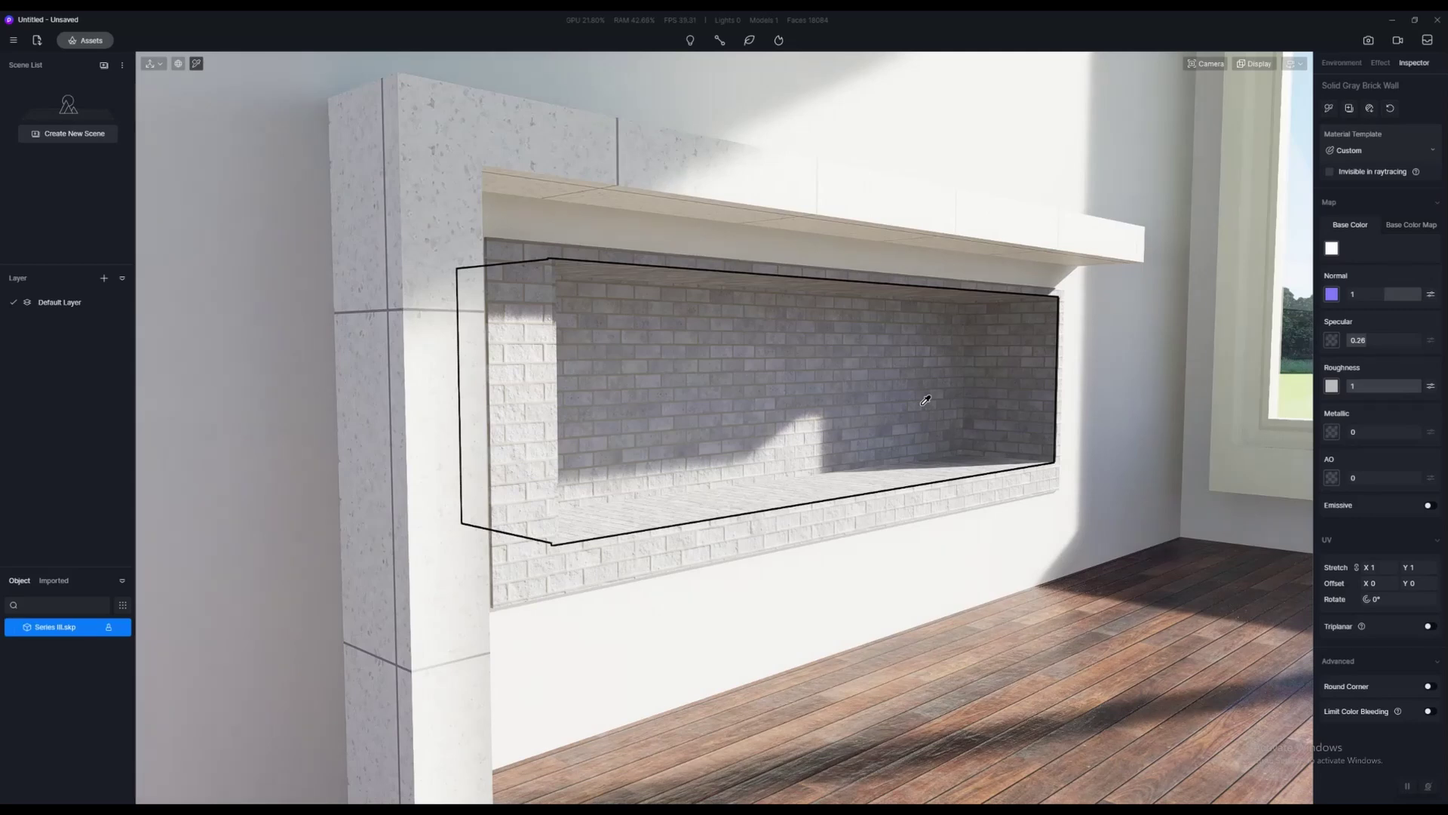
key(d)
key(w)
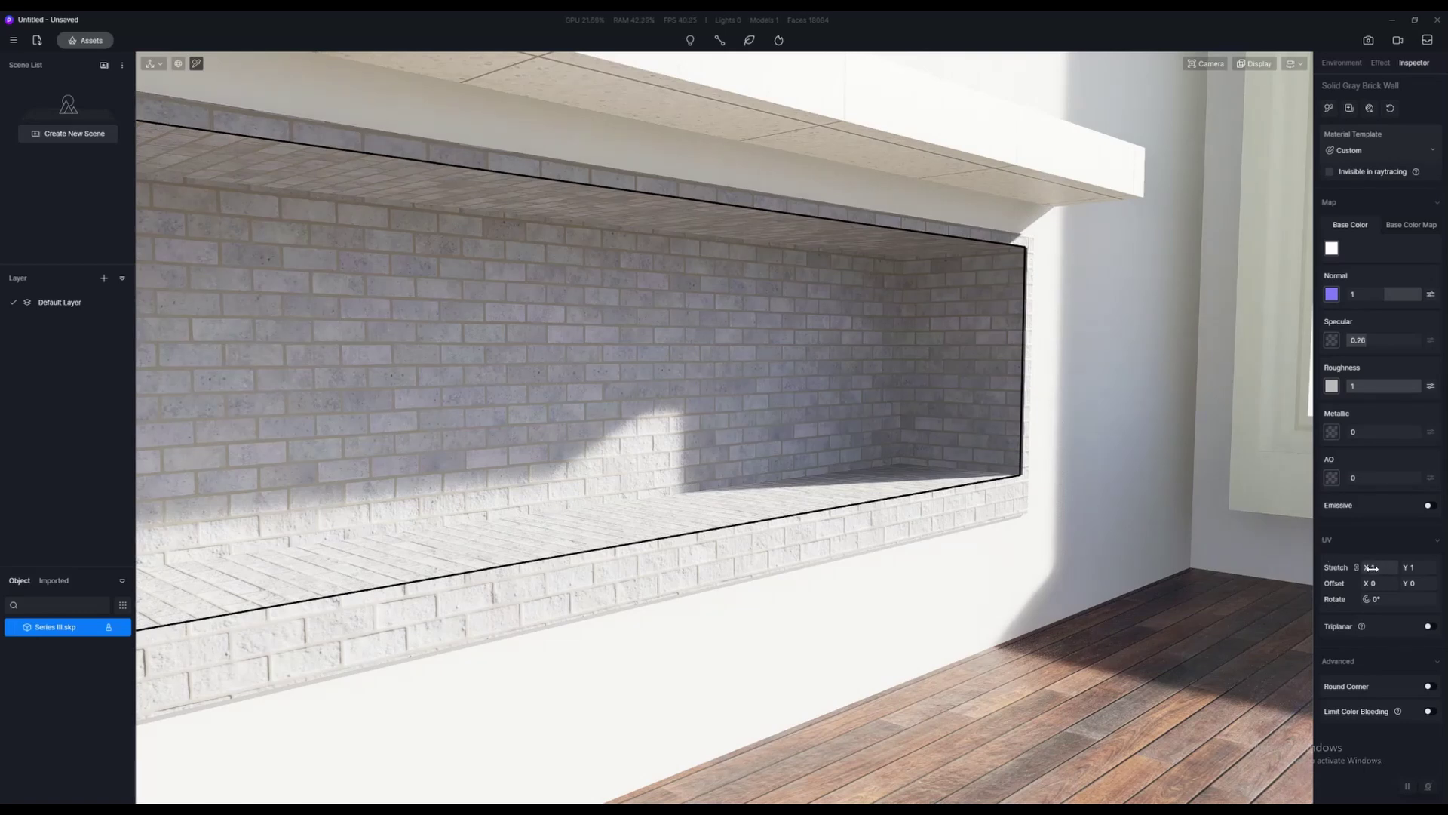
drag(1371, 567, 1345, 577)
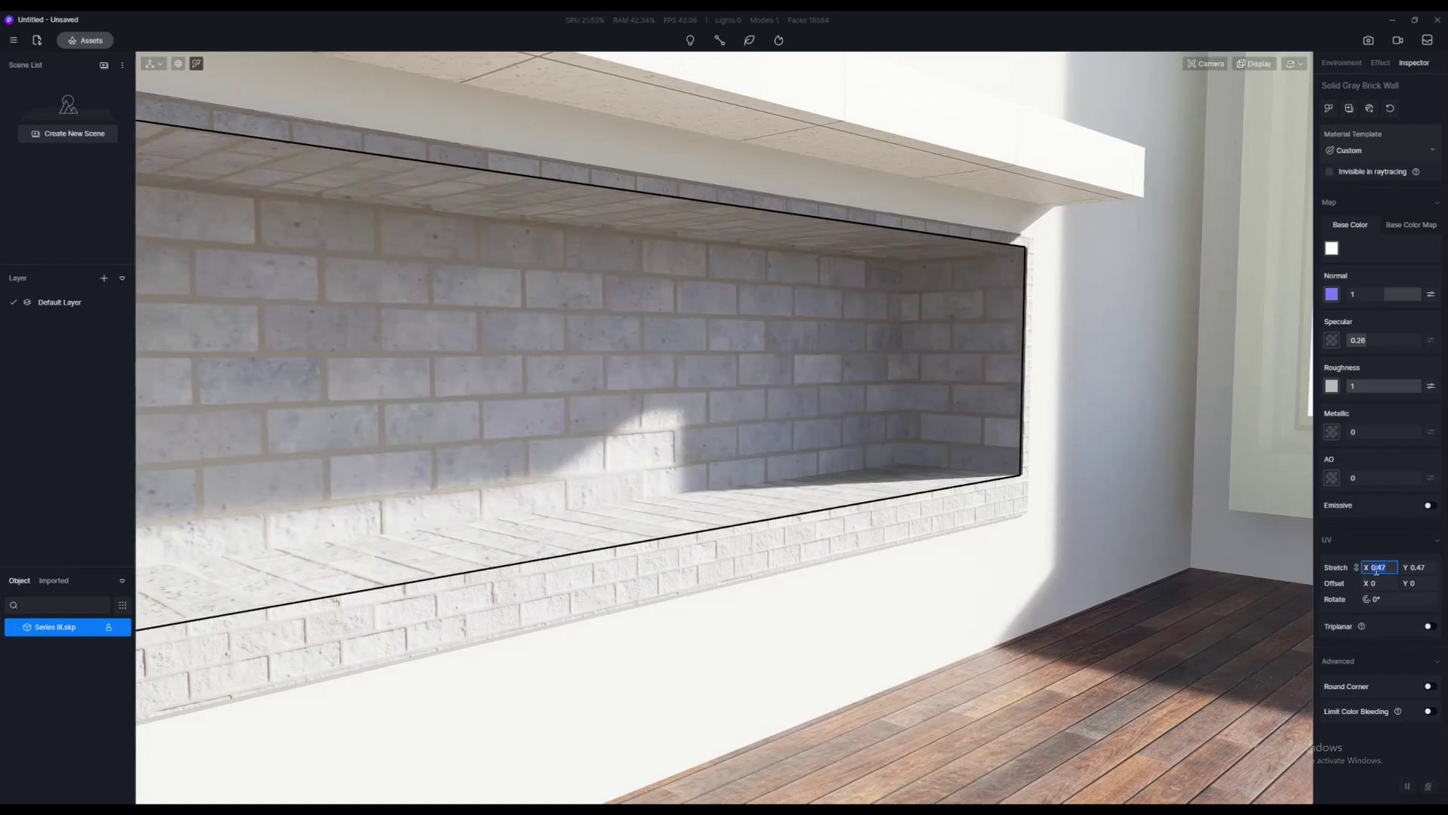
key(Return)
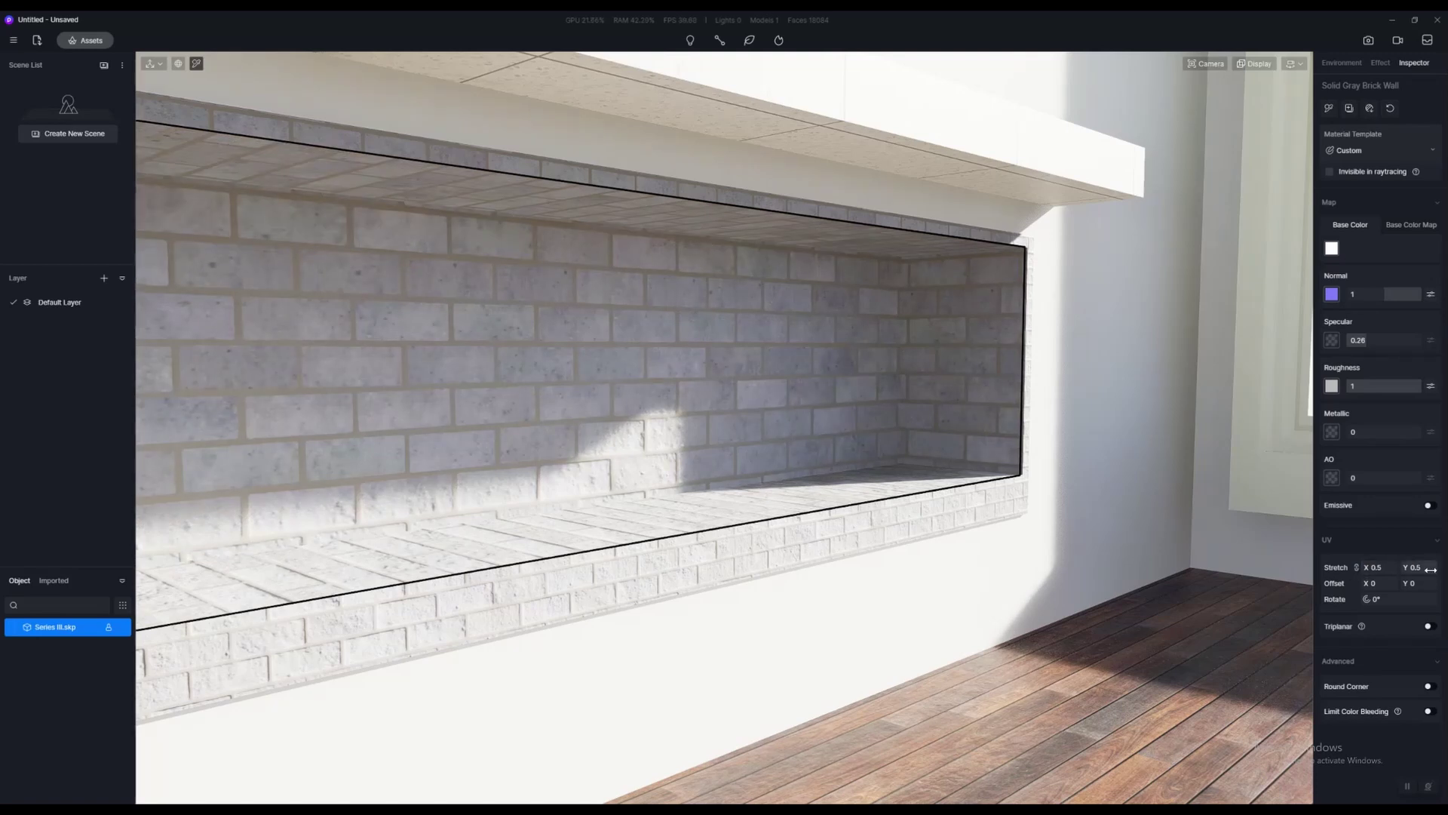
Copy the recess's rescaled brick material onto the brick surround of the fireplace
key(s)
right_drag(892, 550, 886, 537)
key(w)
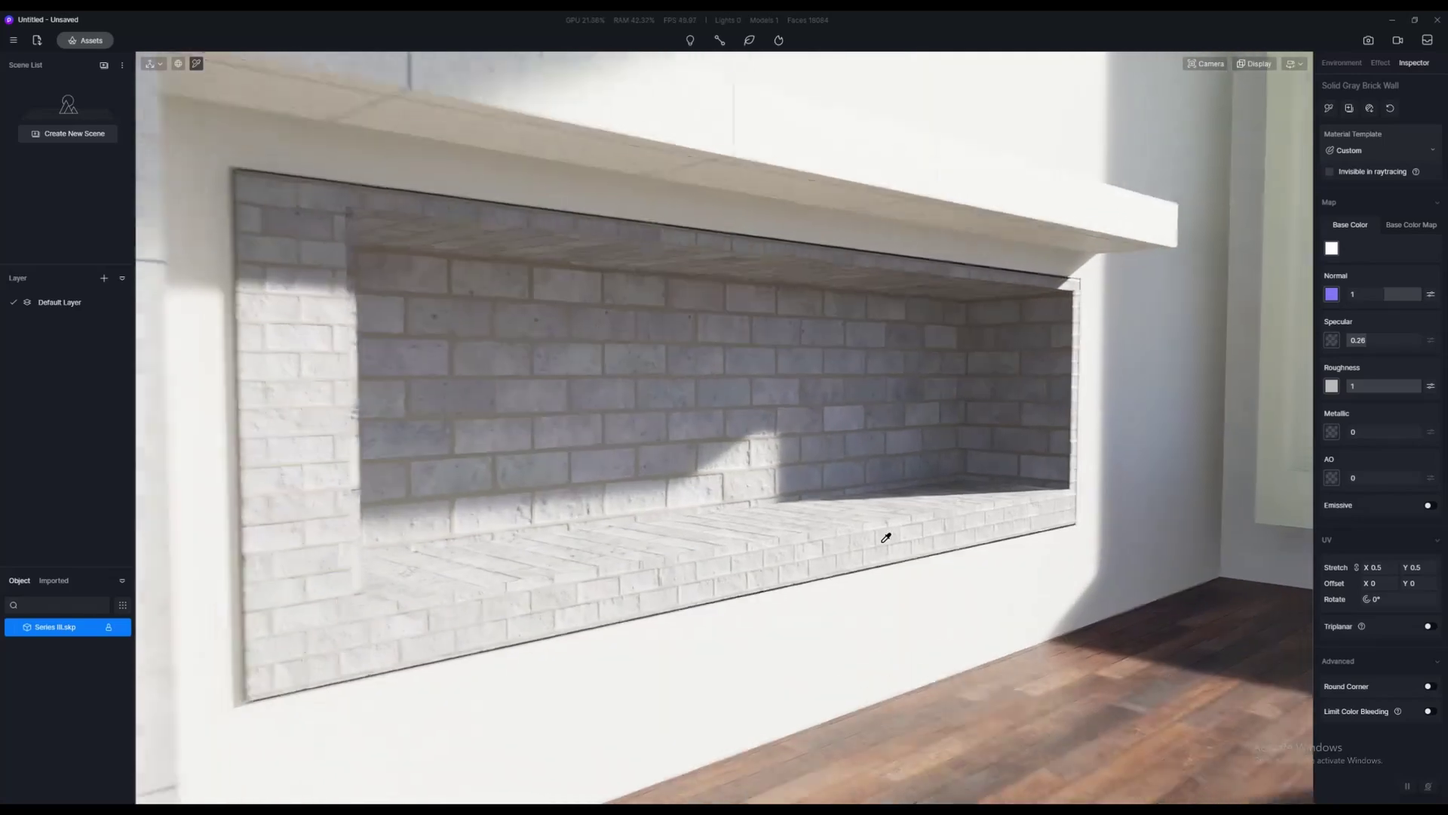
click(886, 537)
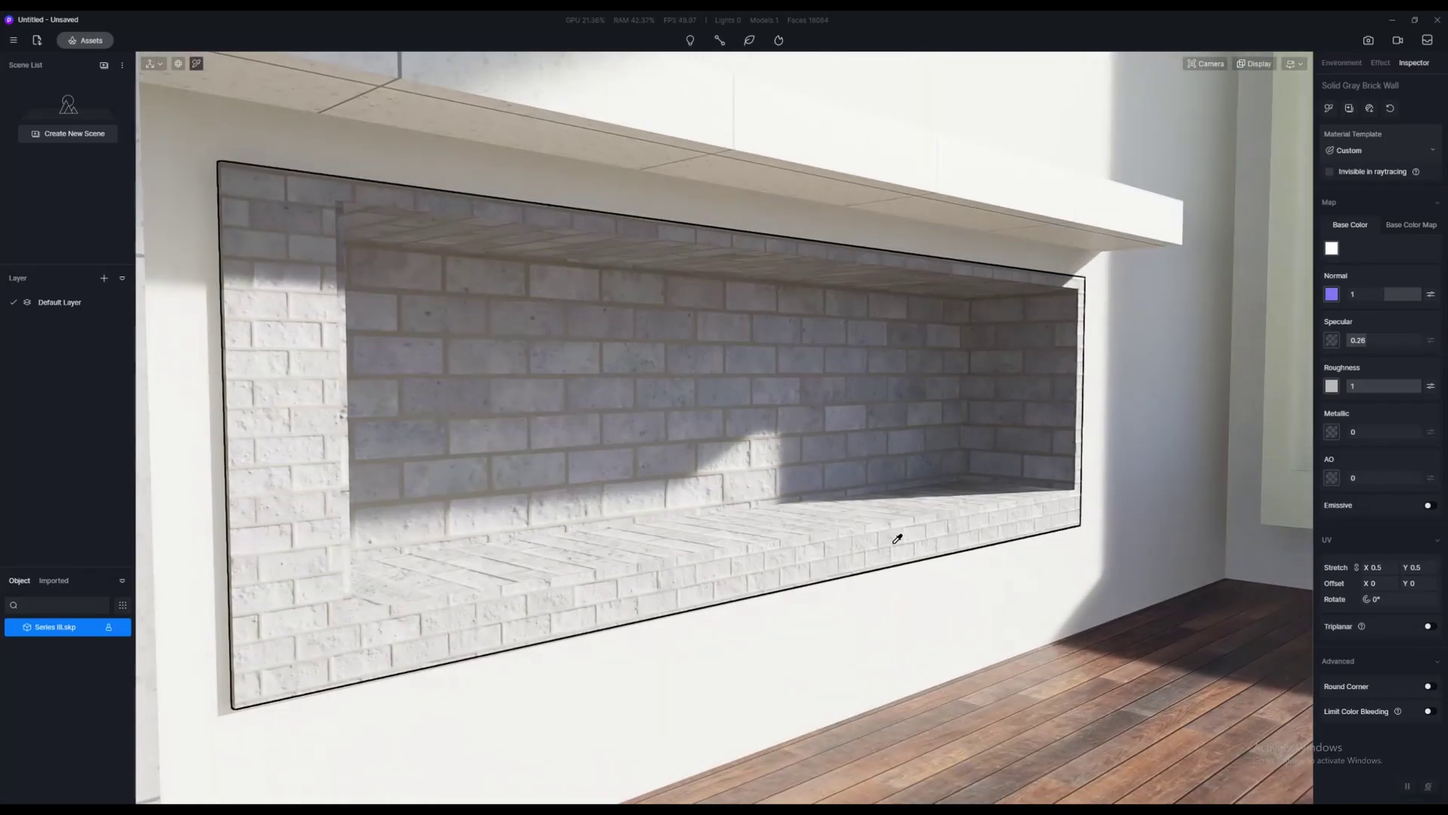
click(1331, 113)
click(944, 537)
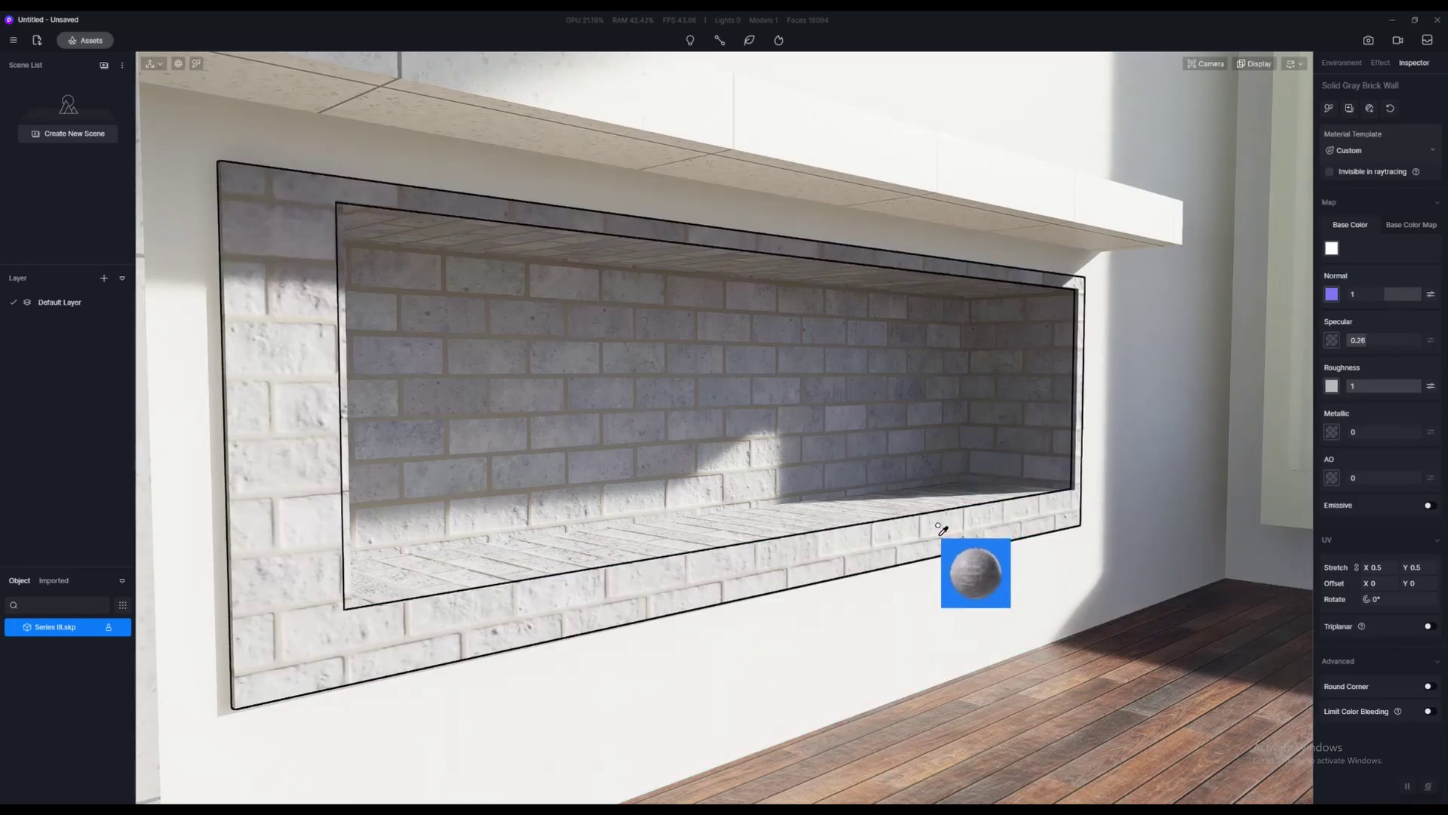
right_click(939, 531)
Examine the brick scale on the fireplace recess and surround from several angles
right_drag(970, 527, 853, 520)
middle_drag(969, 526, 853, 501)
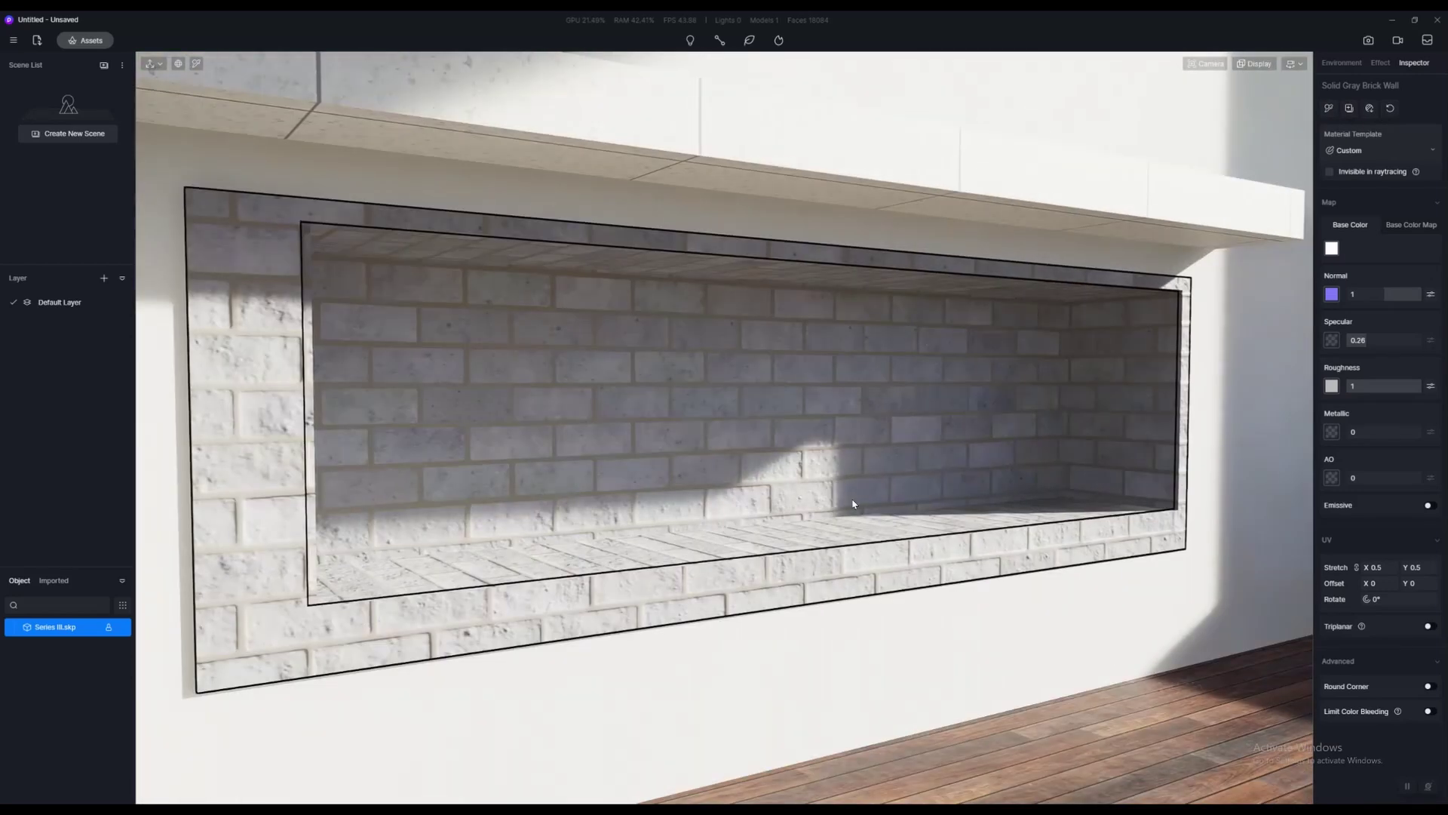
scroll(868, 503, up, 3)
scroll(924, 515, up, 1)
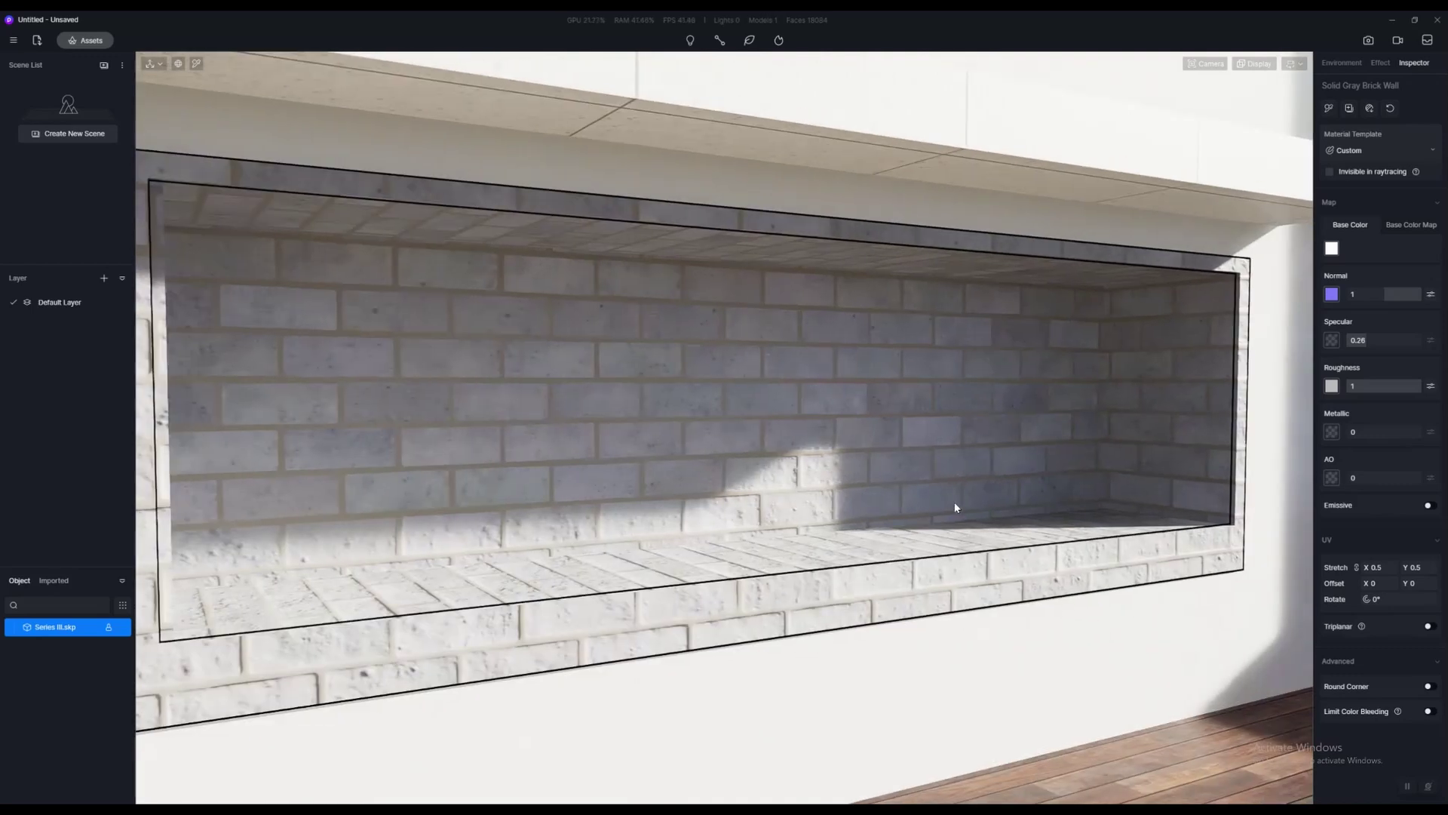
right_drag(953, 501, 1088, 497)
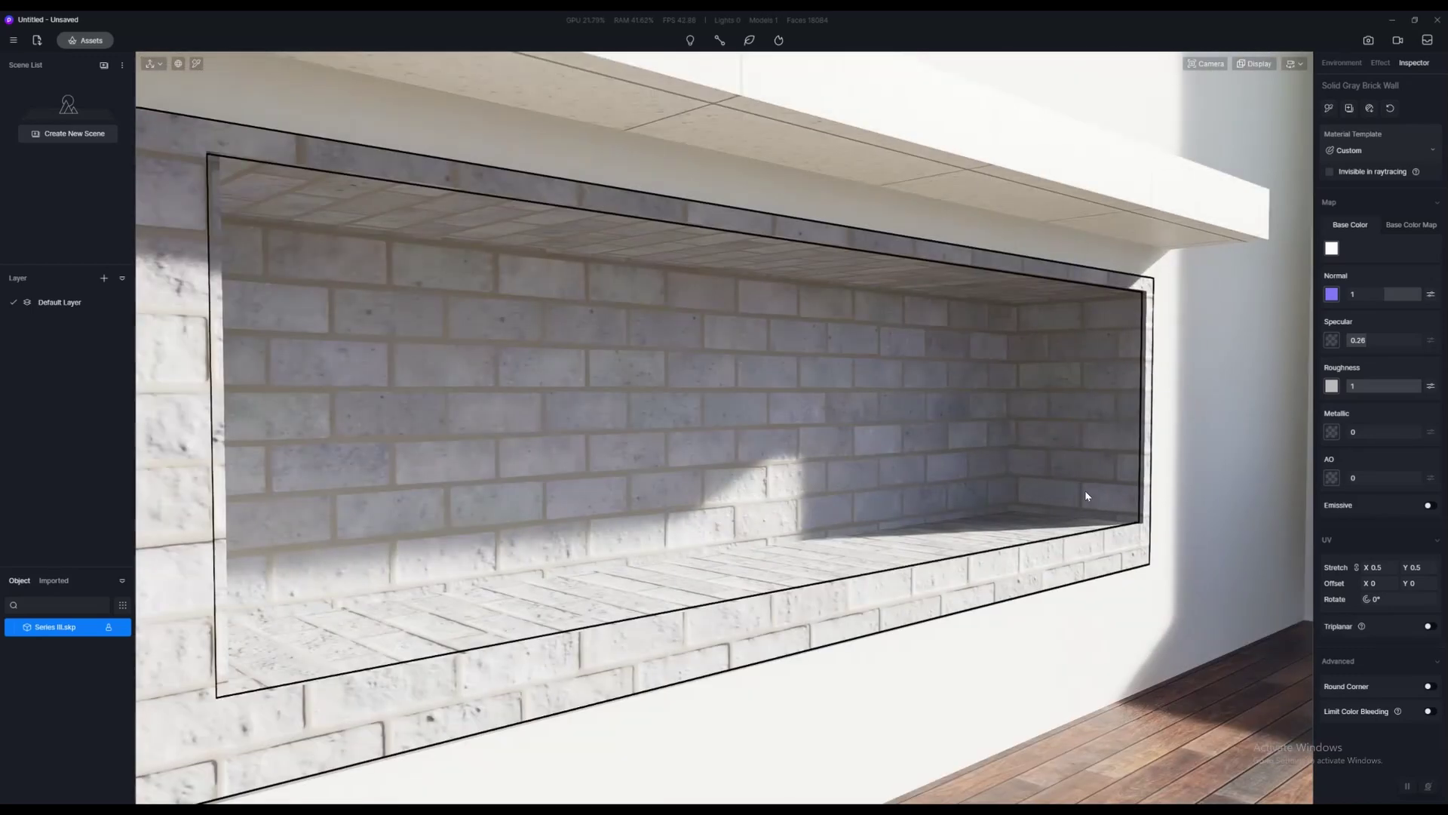
scroll(1088, 496, down, 3)
key(d)
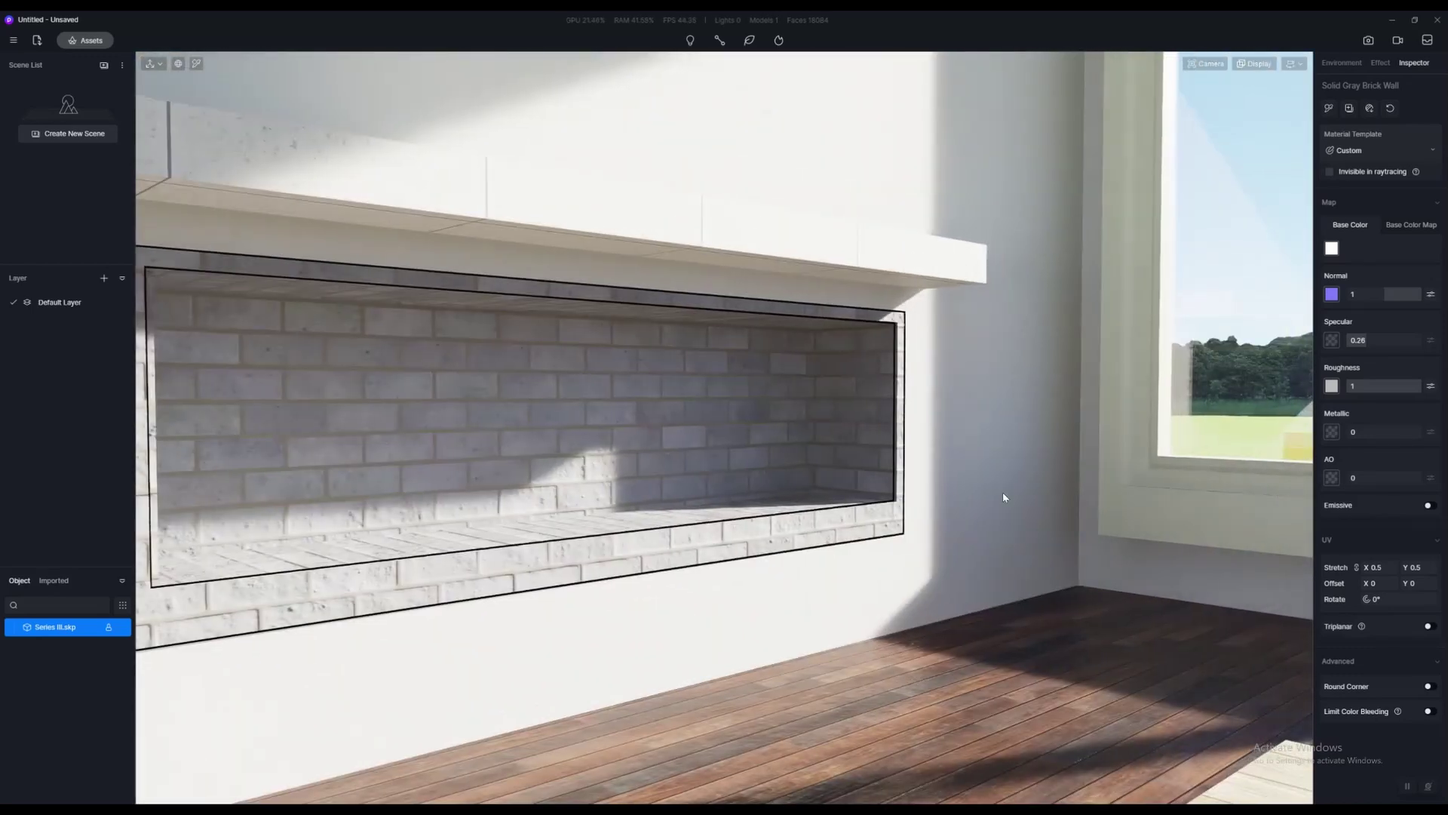
Turn from the fireplace to view the floor space around the coffee table in front of the windows
key(a)
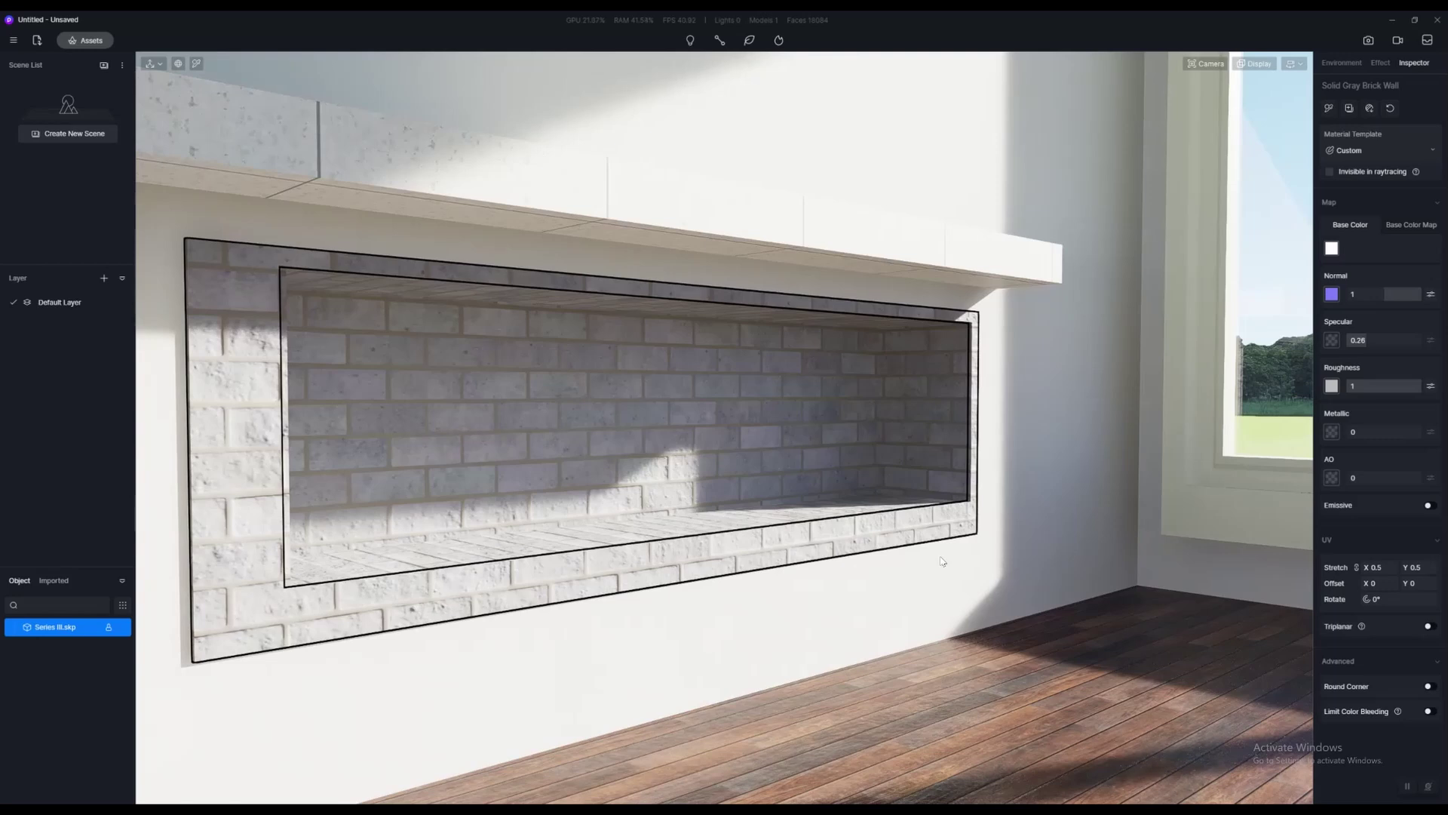
scroll(889, 608, down, 3)
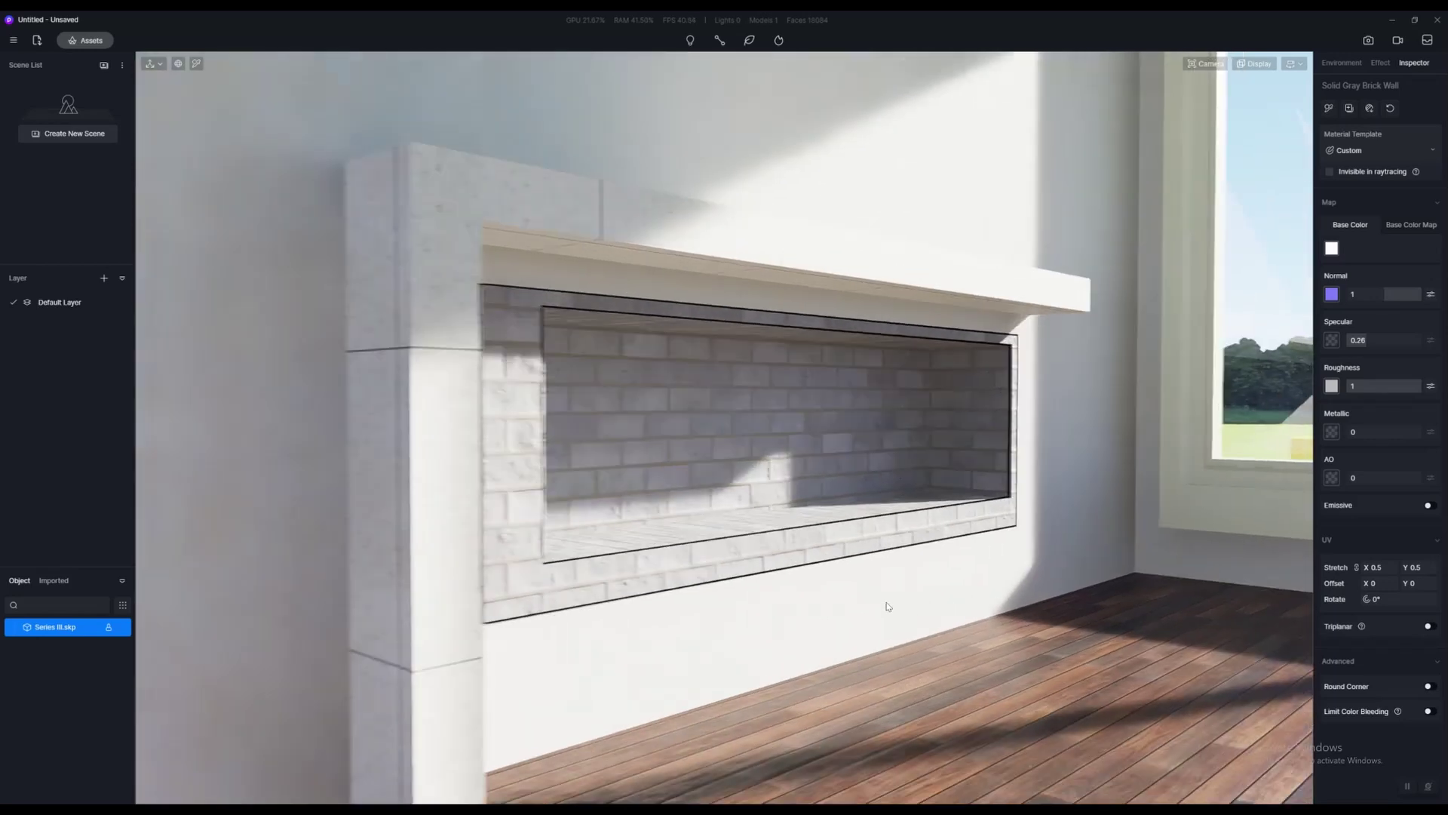
right_drag(889, 608, 993, 604)
scroll(973, 599, down, 3)
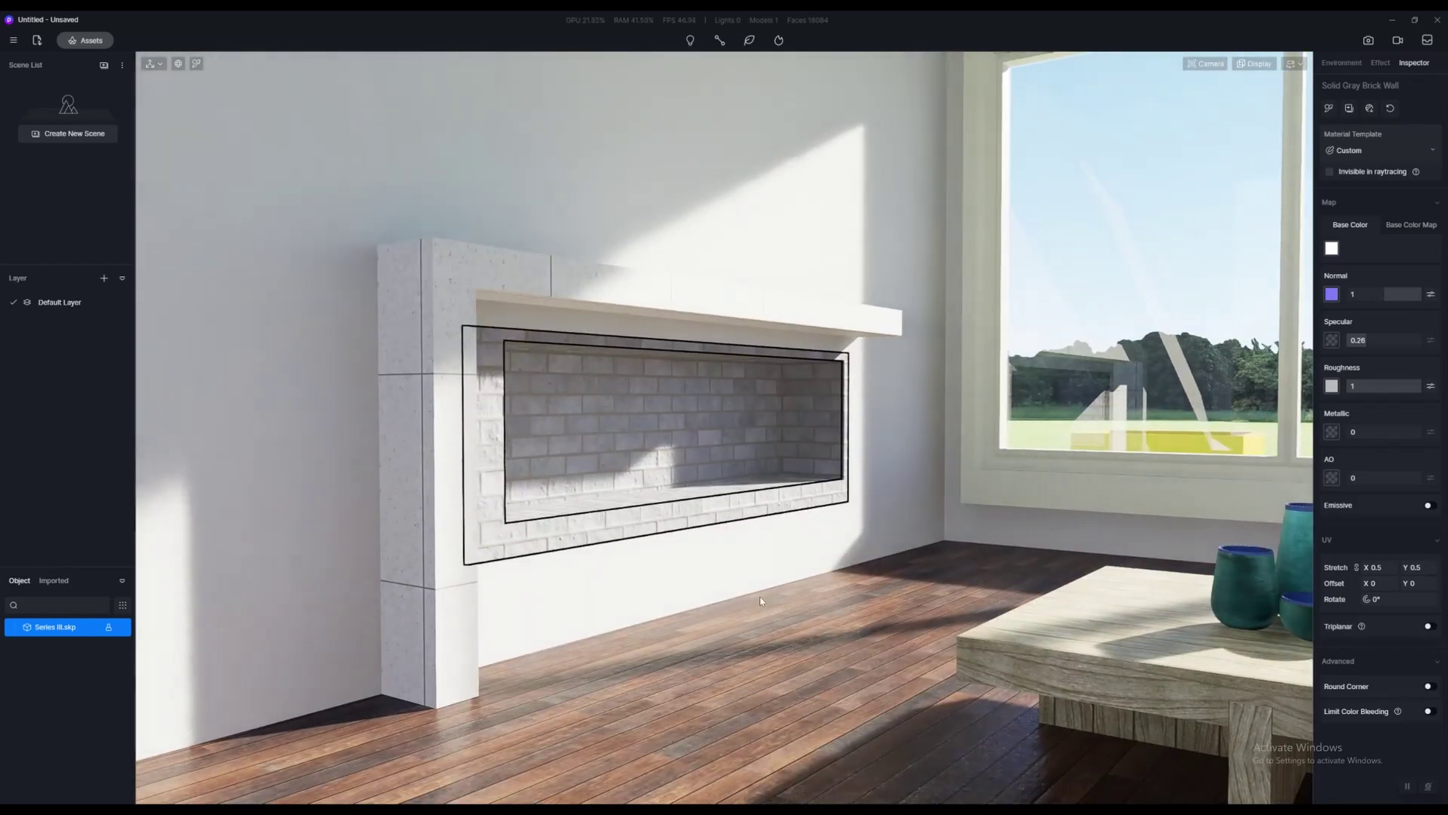
right_drag(737, 603, 1076, 591)
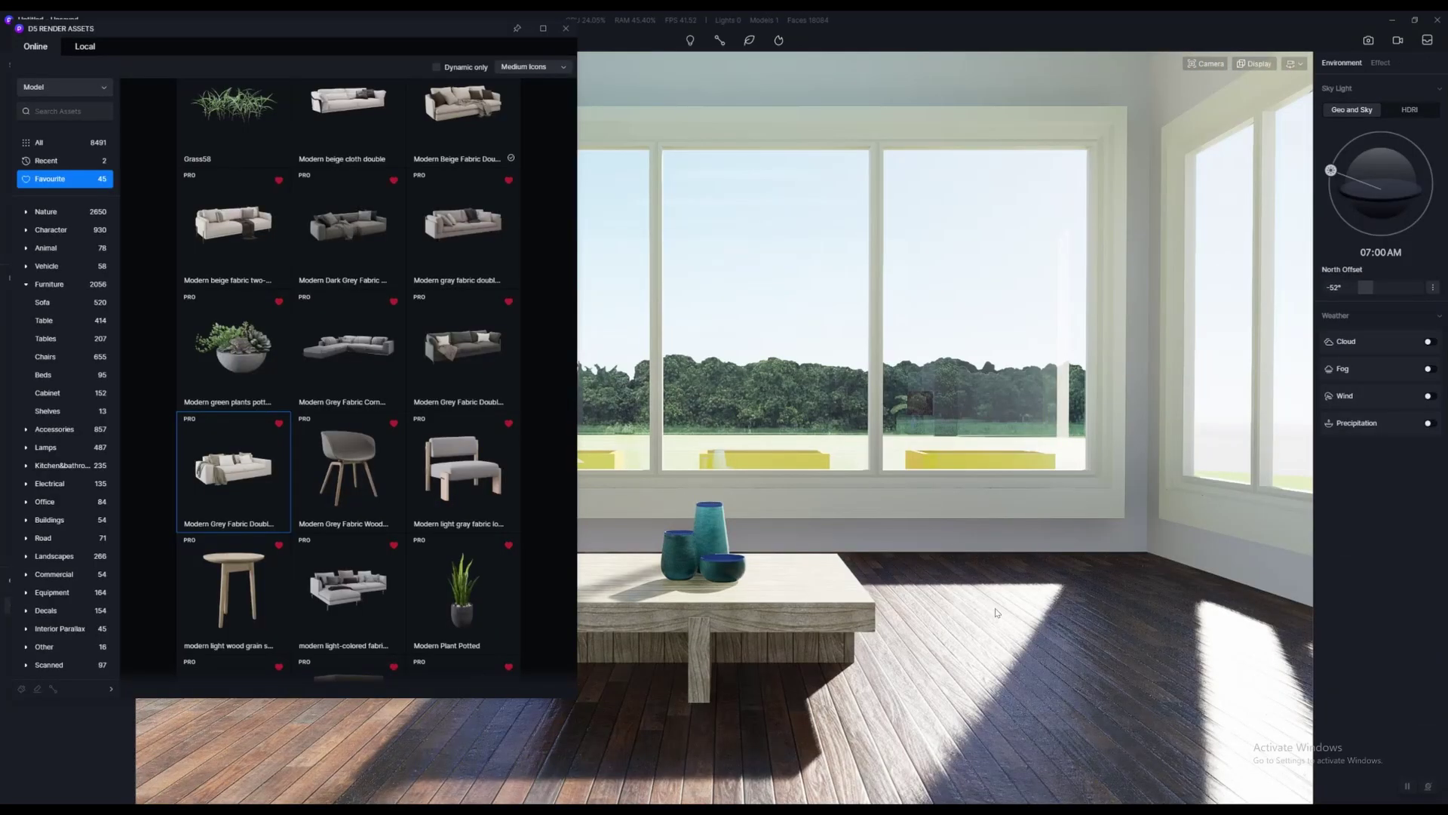
right_drag(976, 594, 947, 585)
scroll(947, 585, down, 2)
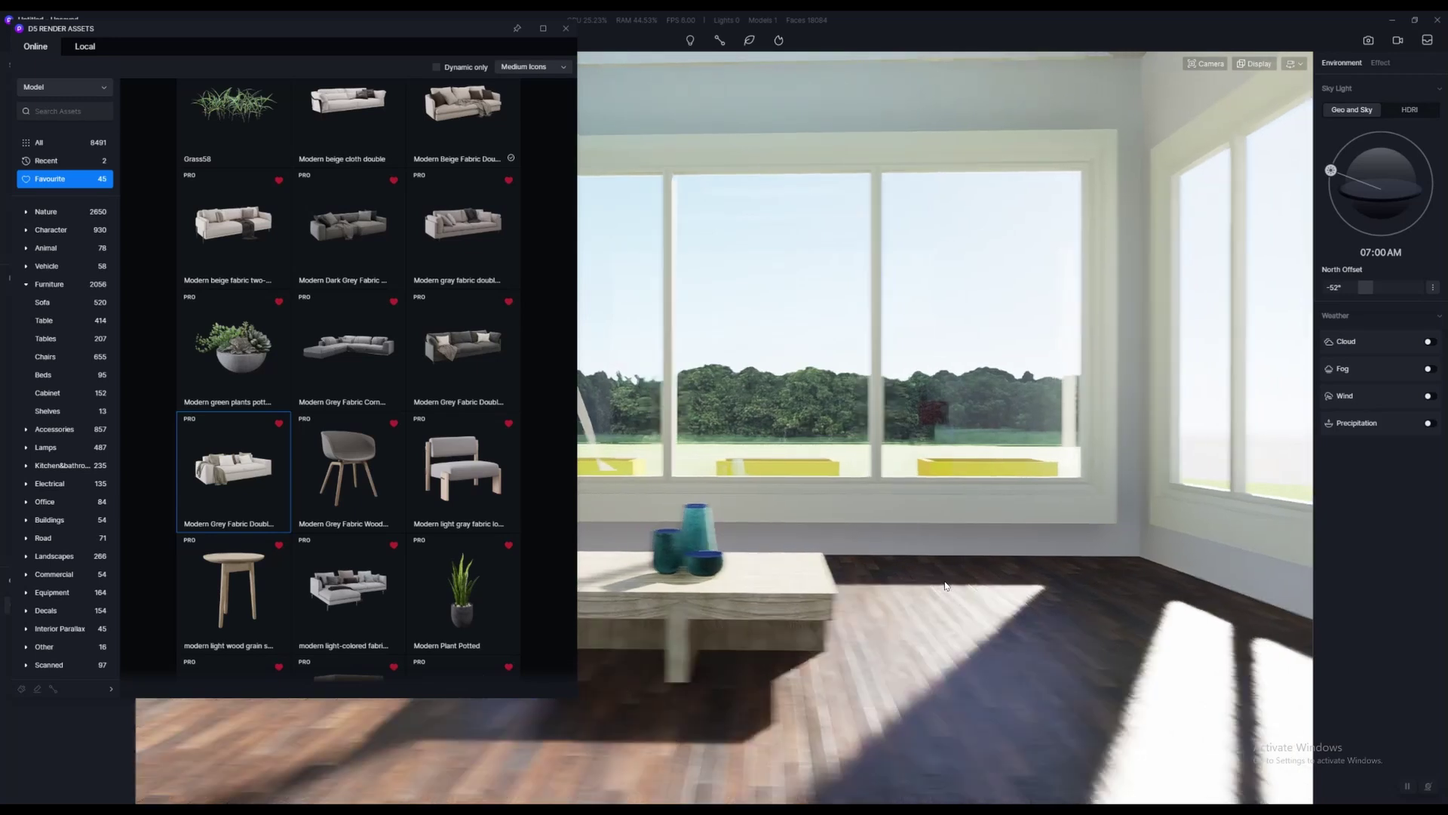
Switch the asset library to Material assets and back to Model assets
click(66, 88)
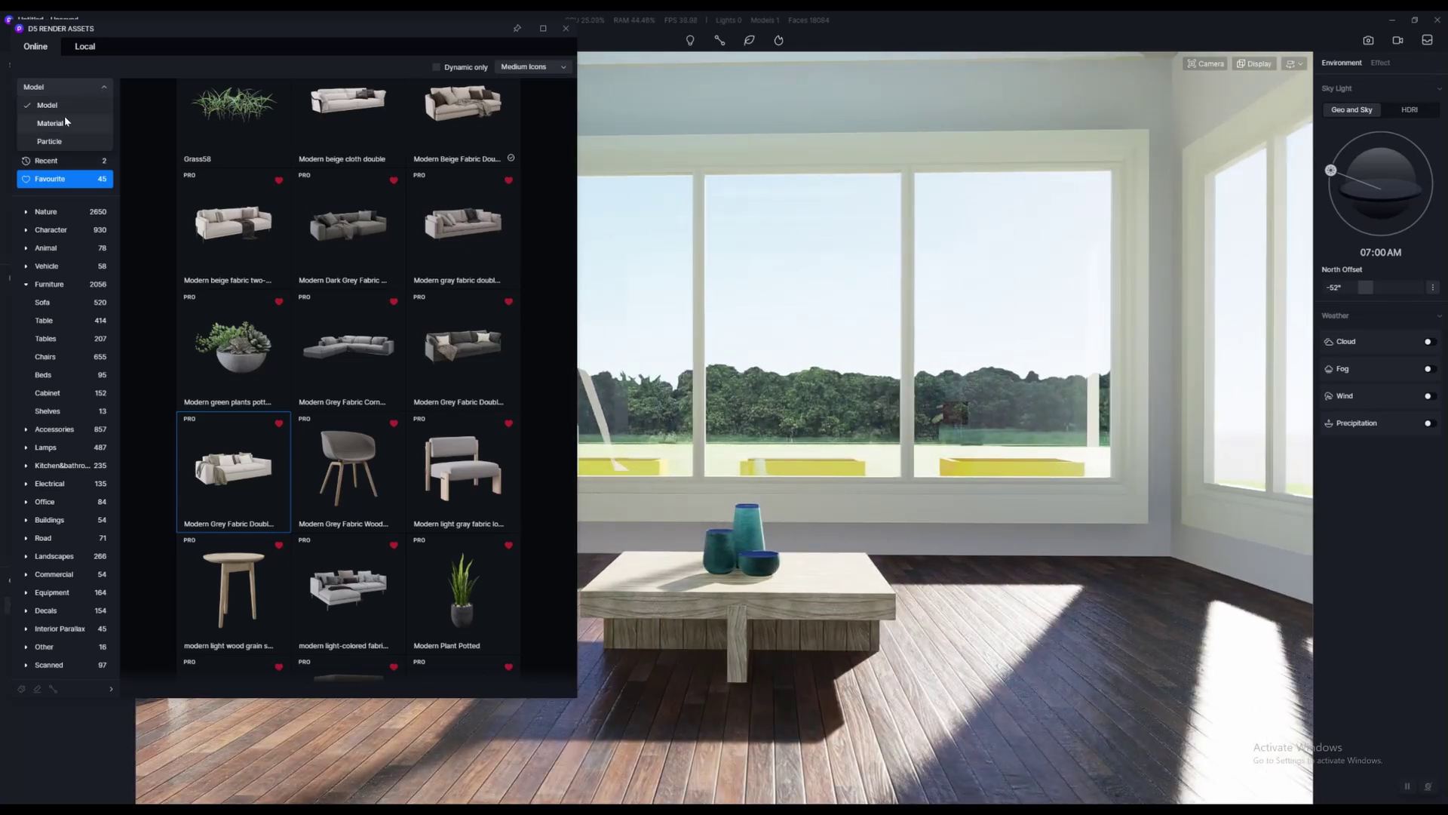
click(65, 127)
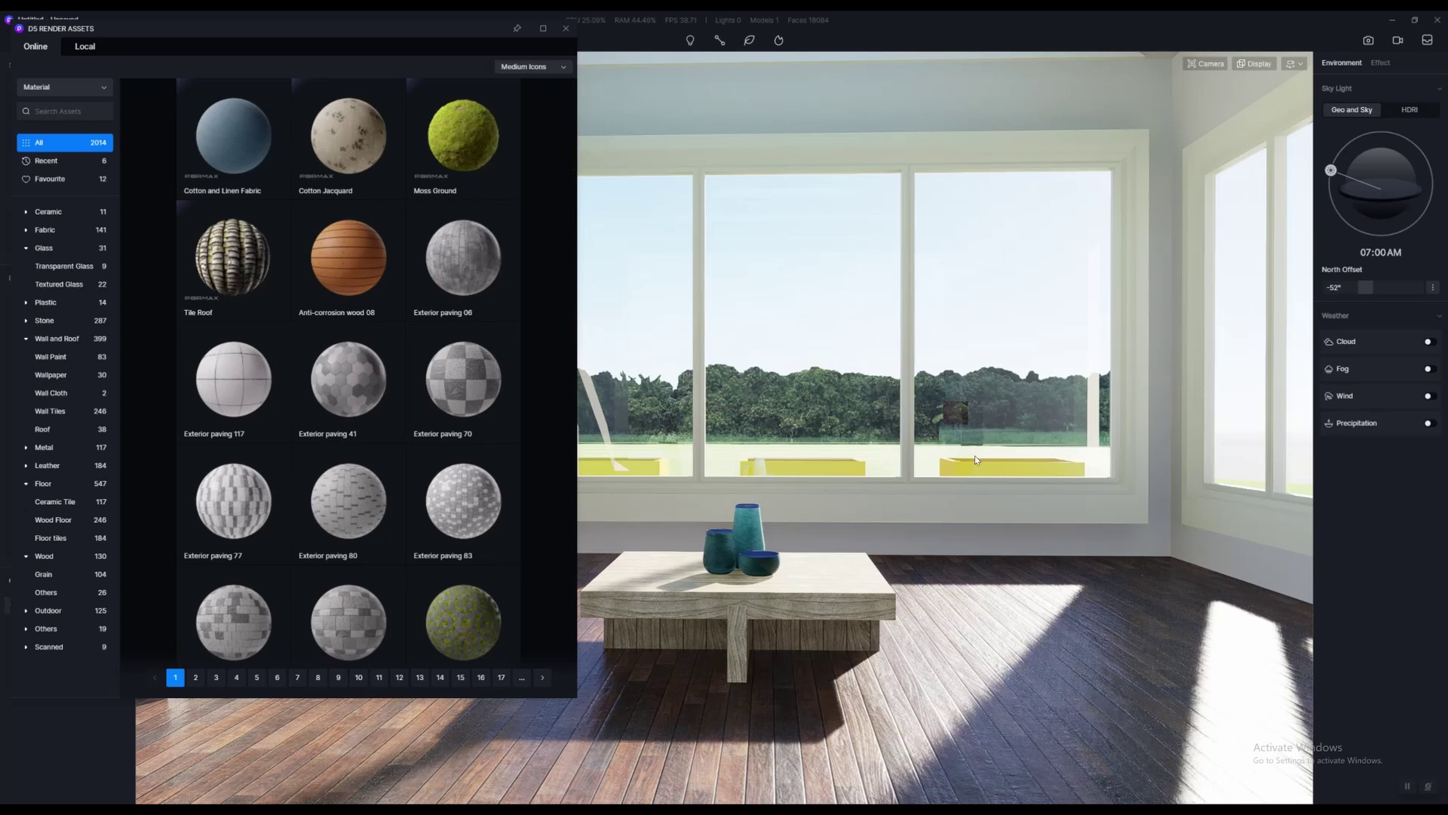
middle_drag(982, 453, 1025, 457)
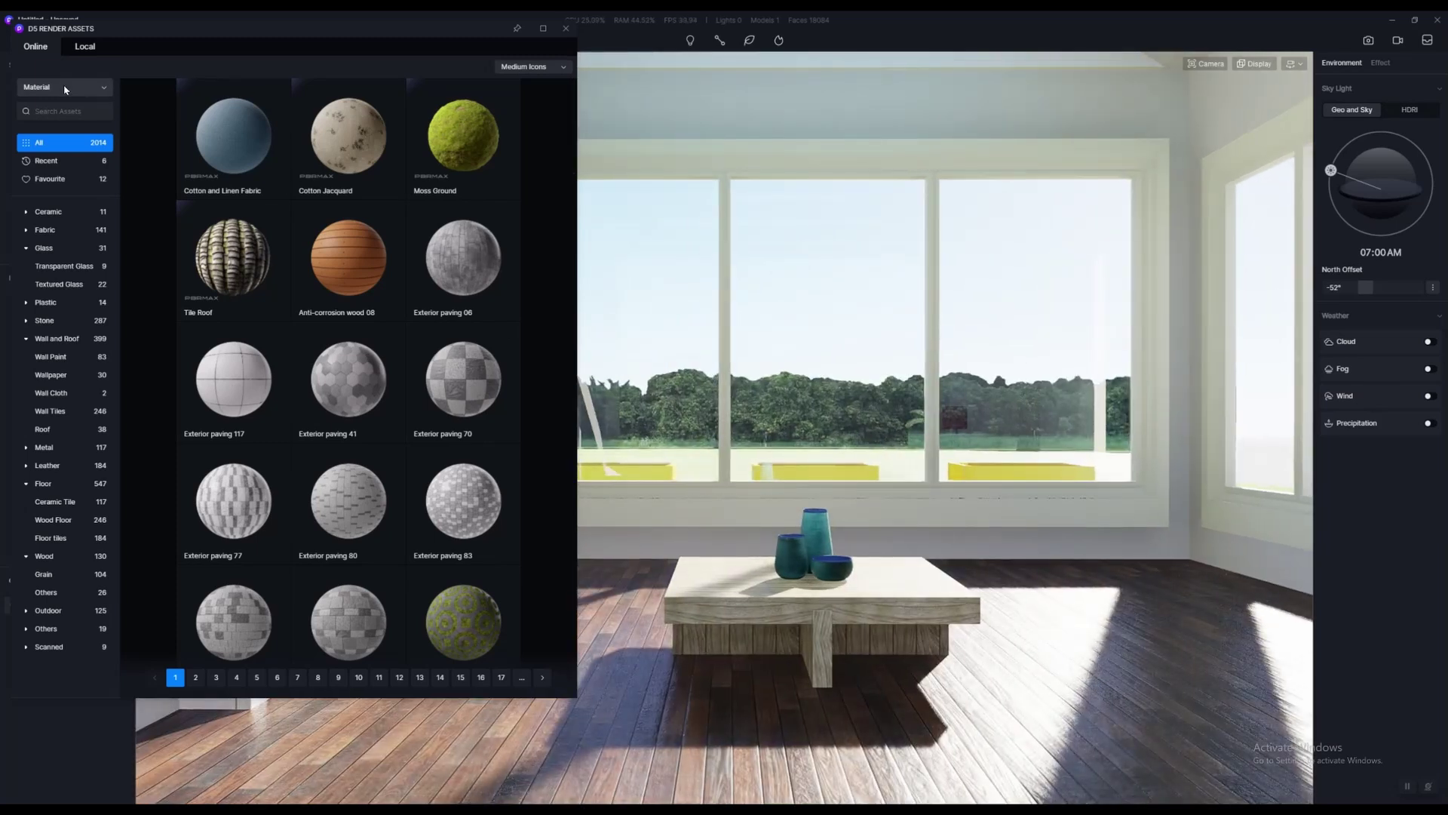
click(65, 89)
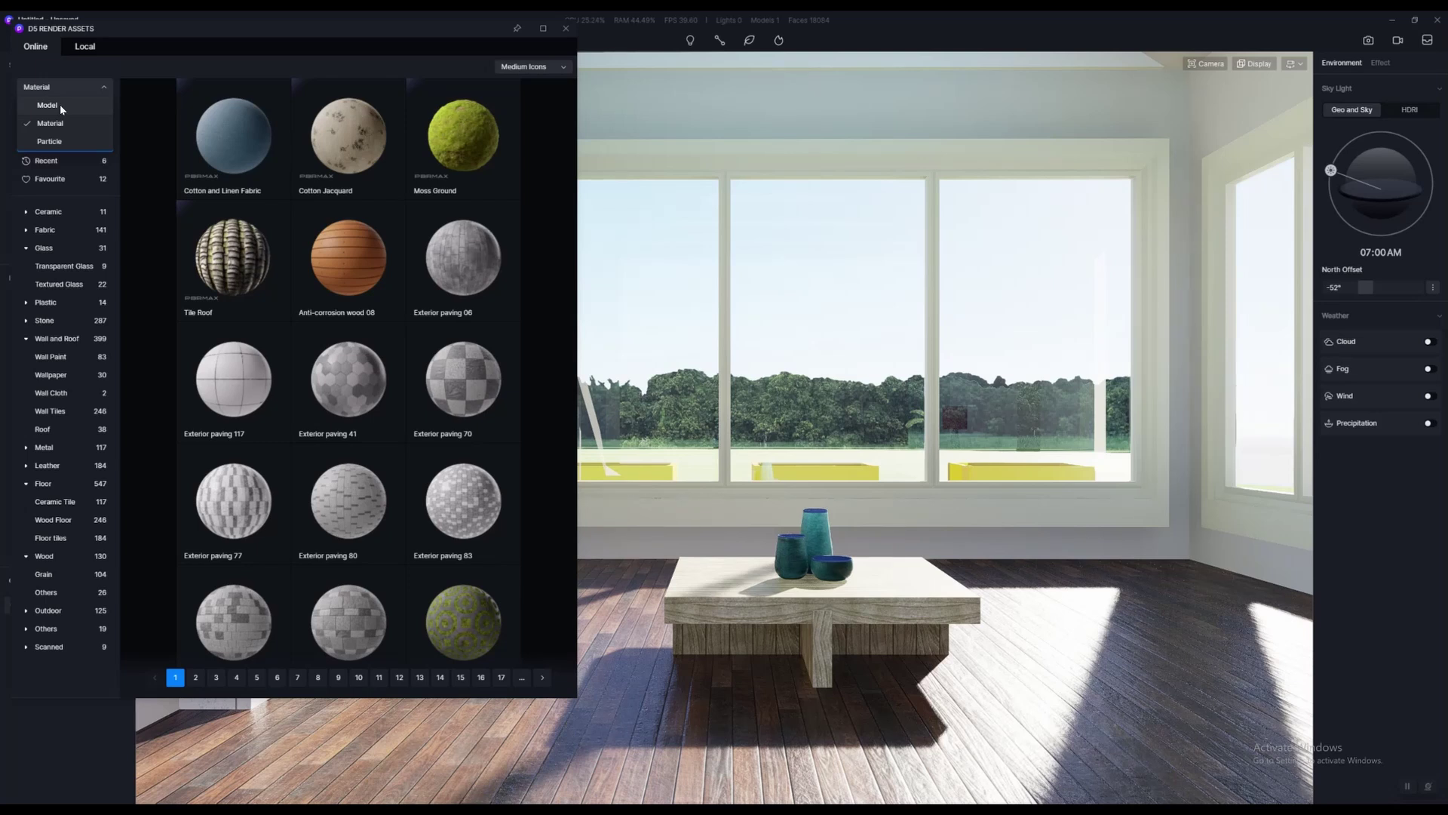
click(61, 104)
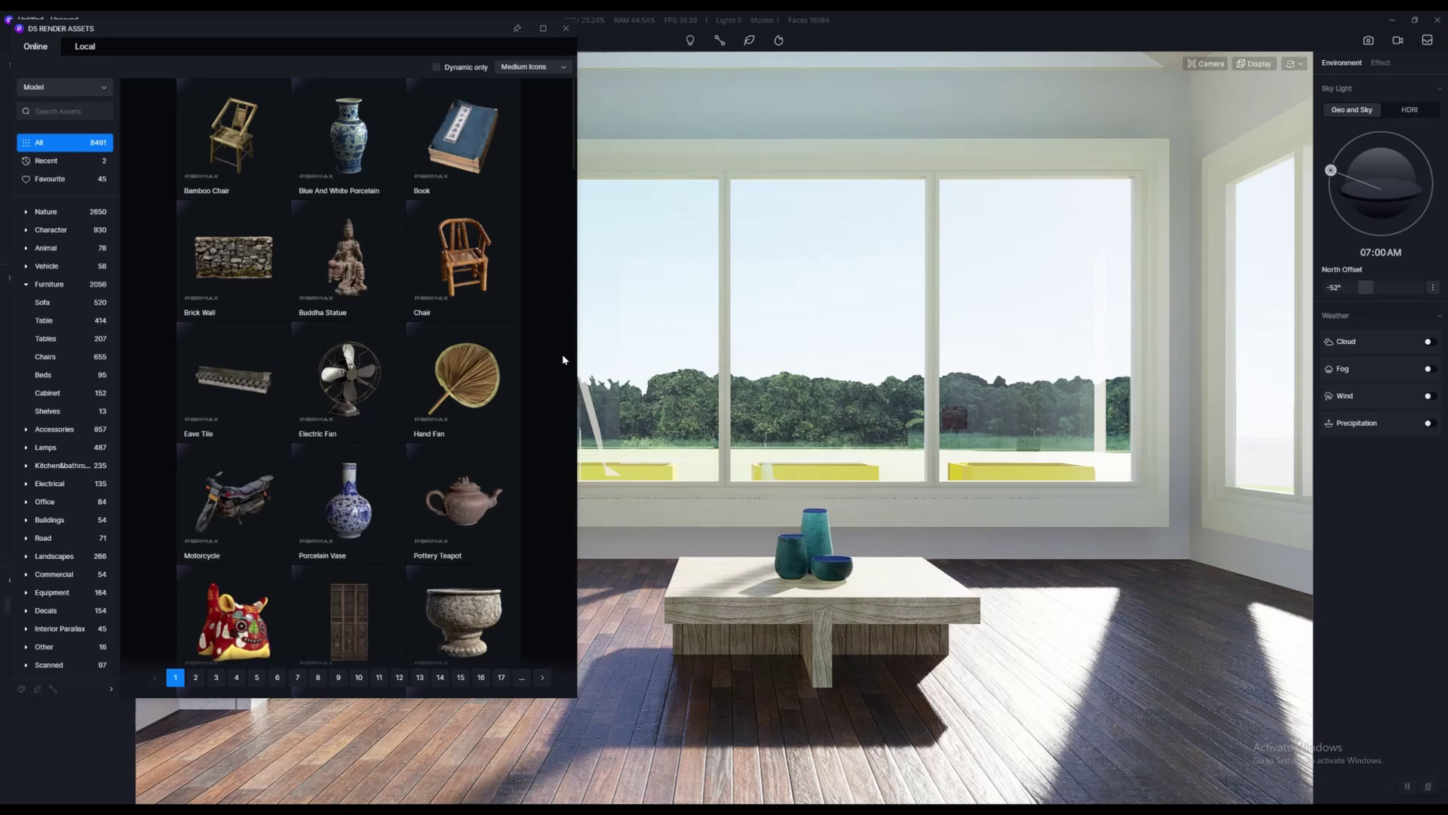
Examine the model categories of the asset library, including the Nature and Interior Parallax groups
click(26, 284)
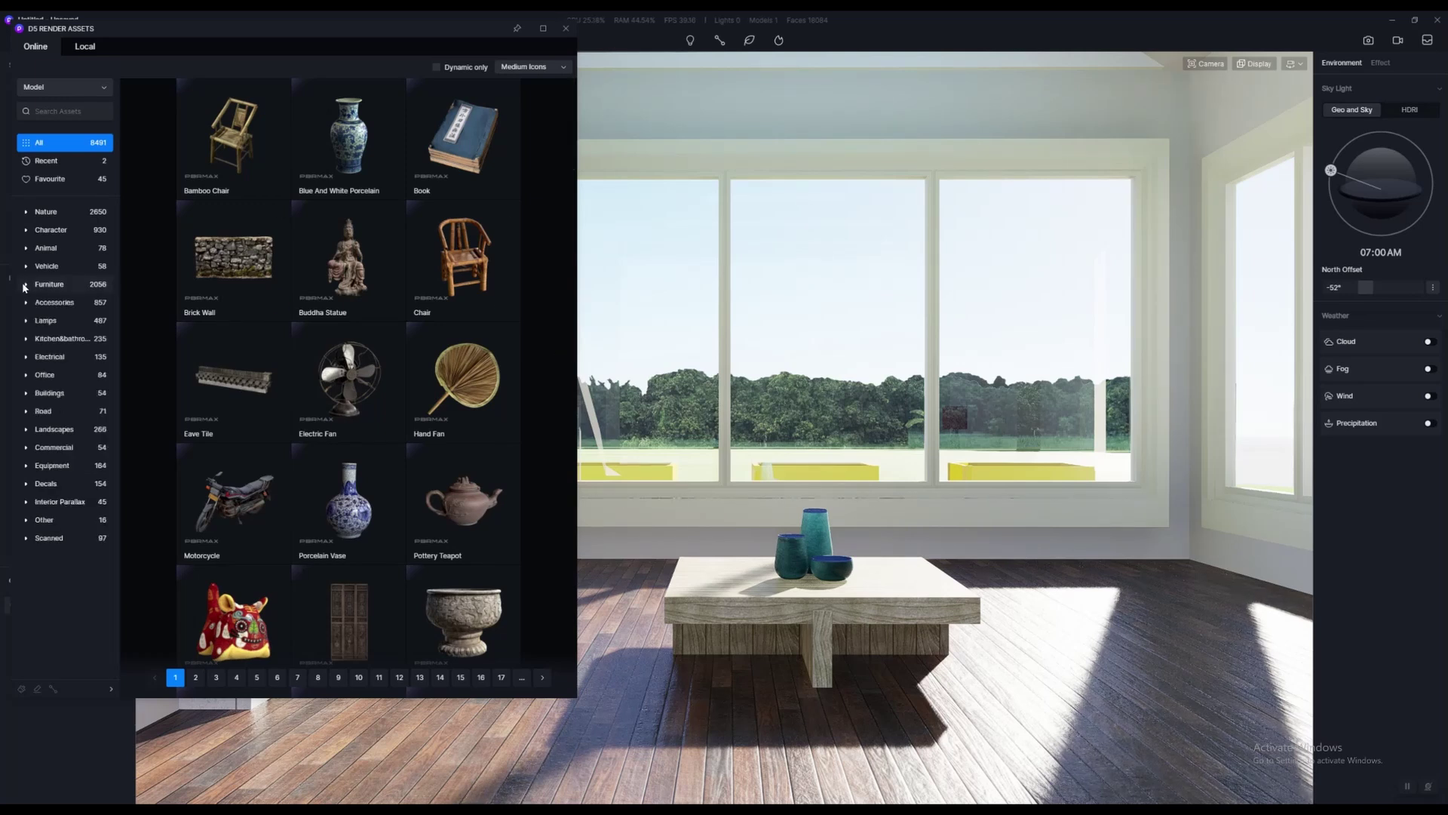
click(24, 213)
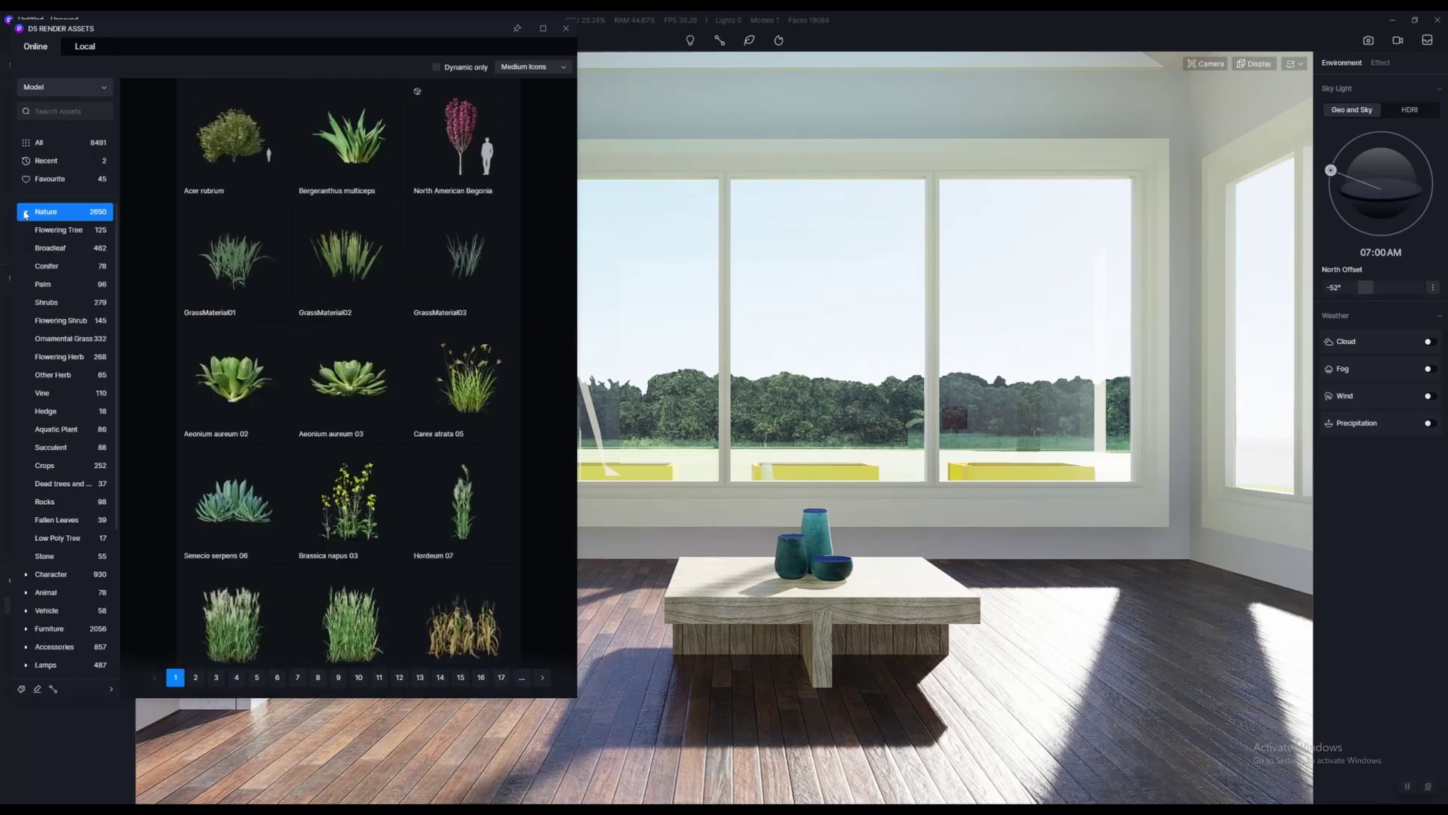
click(24, 214)
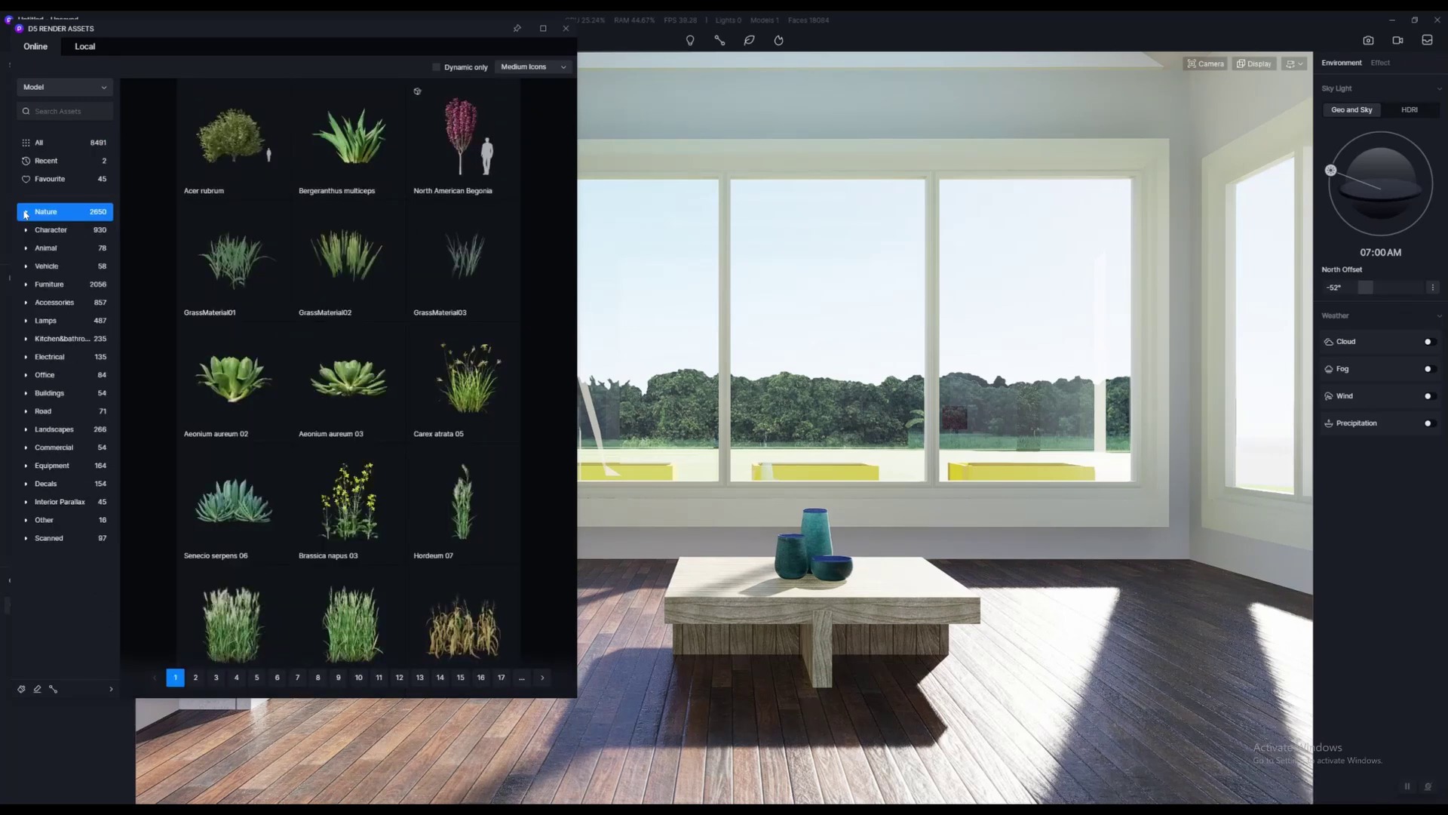
click(24, 503)
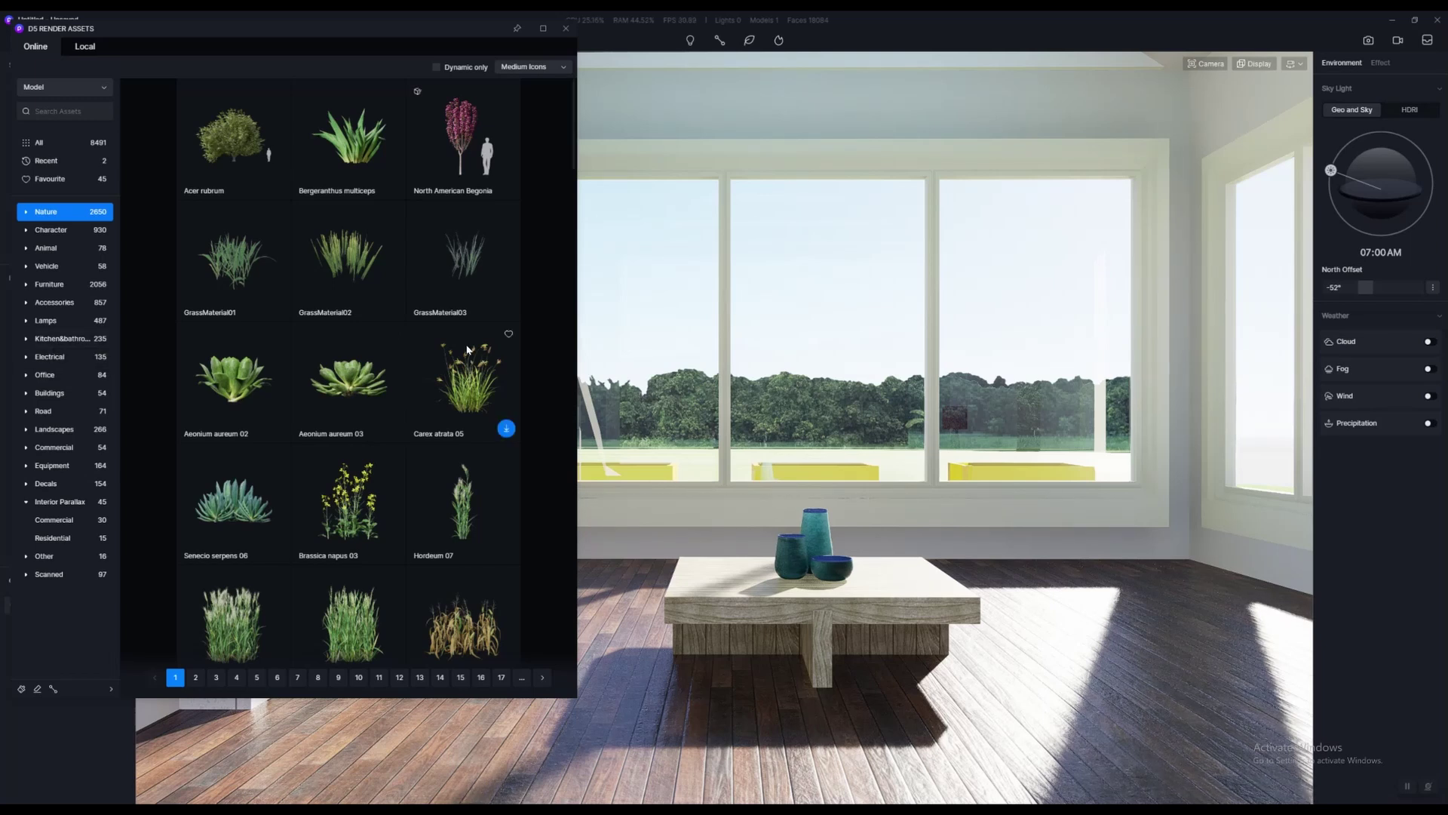
key(d)
key(a)
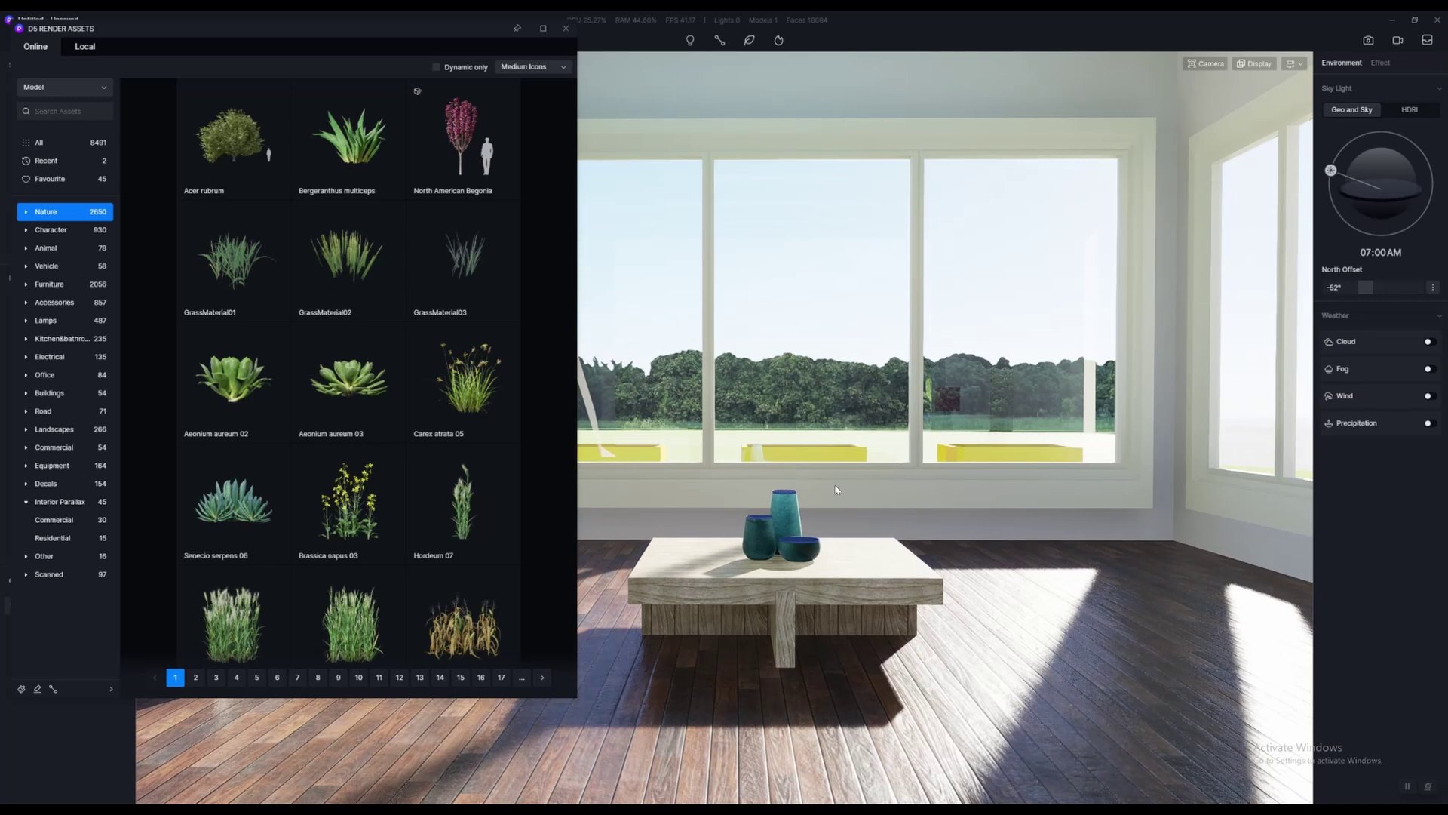
Browse the Sofa models in the Furniture category
click(27, 285)
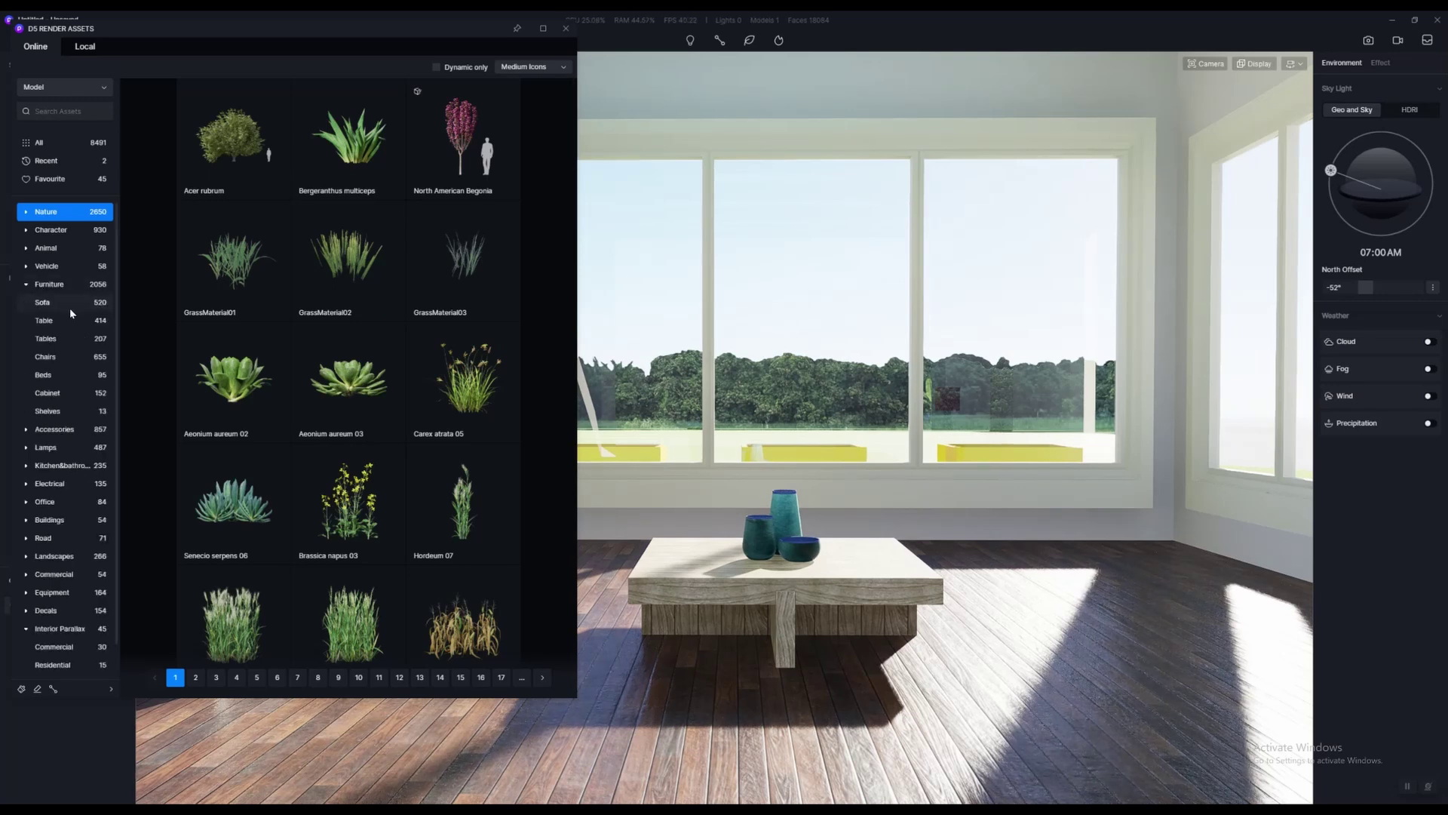
click(43, 302)
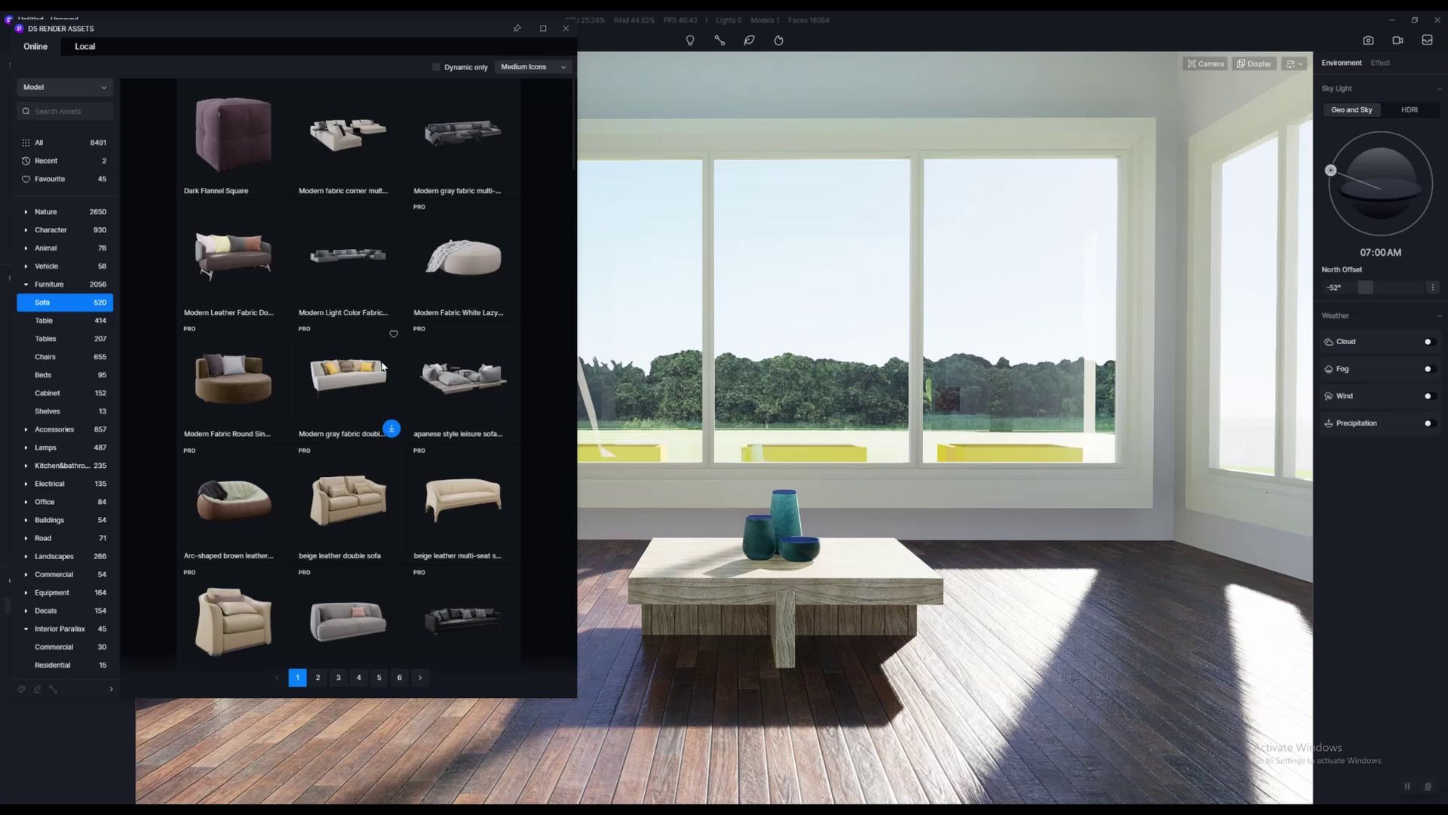
scroll(381, 362, down, 3)
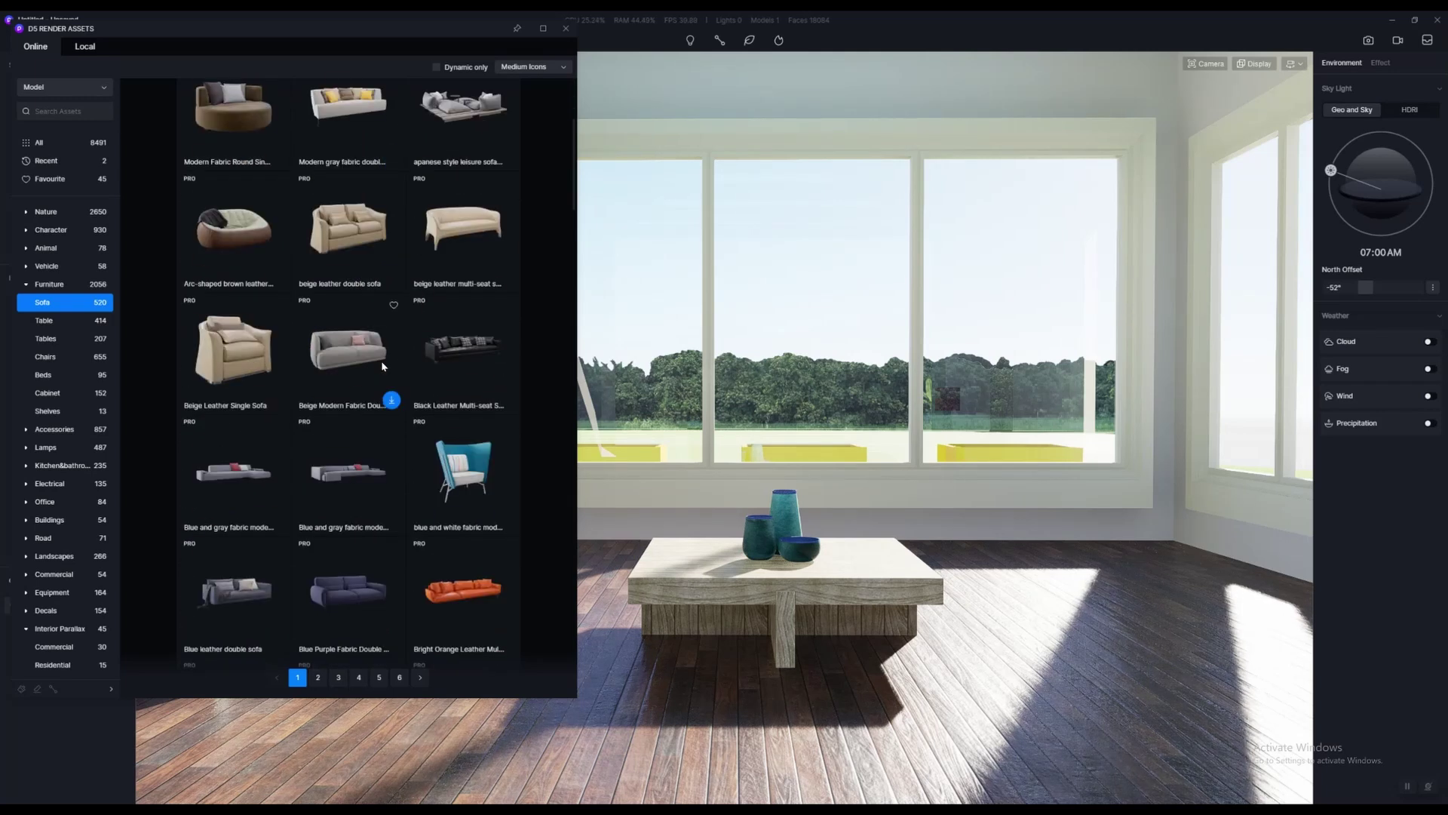
scroll(381, 362, down, 8)
scroll(400, 400, down, 3)
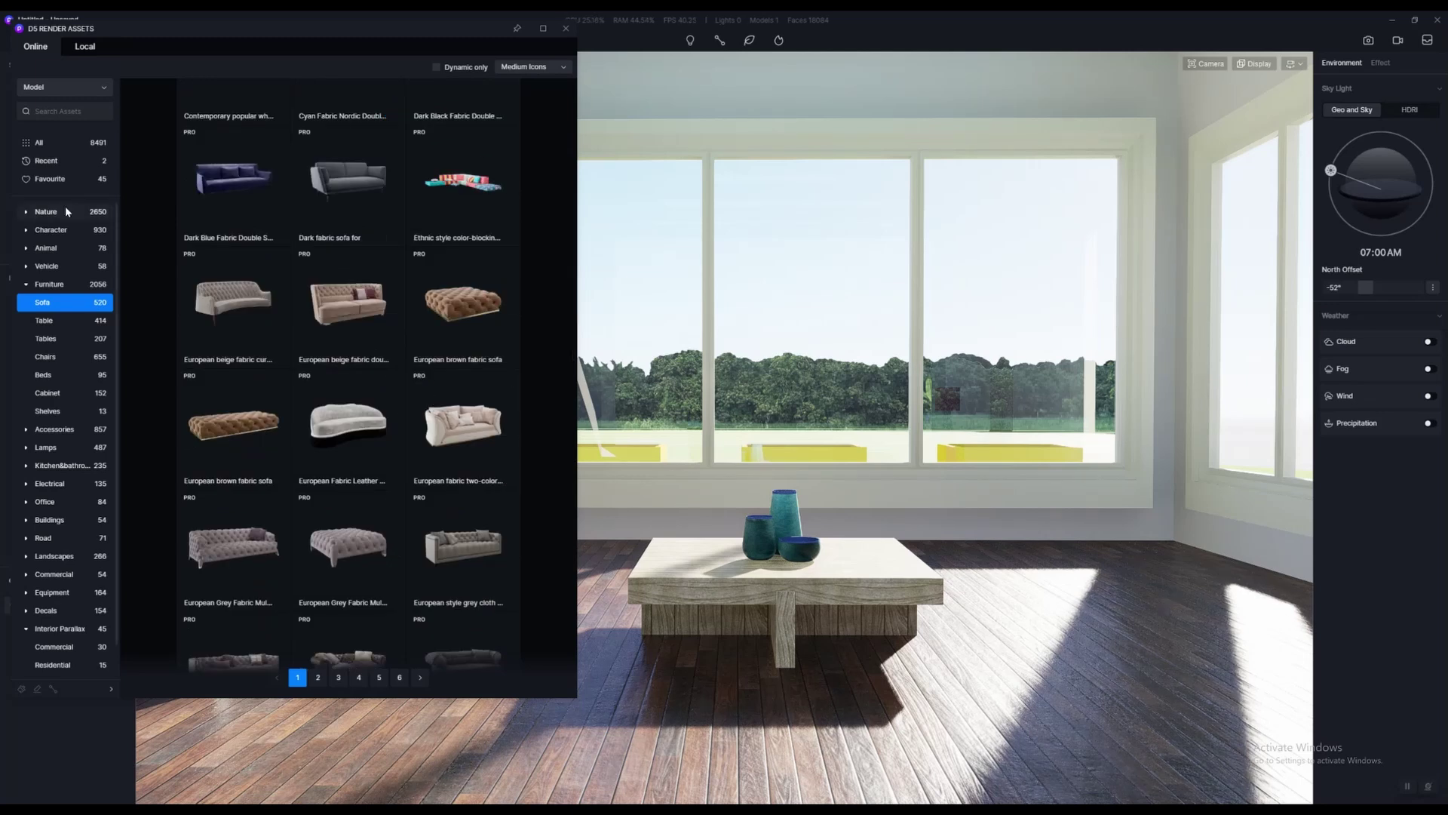
Place the Modern Grey Fabric Double sofa with the draped throw from the Favourite models on the floor beside the coffee table
click(54, 180)
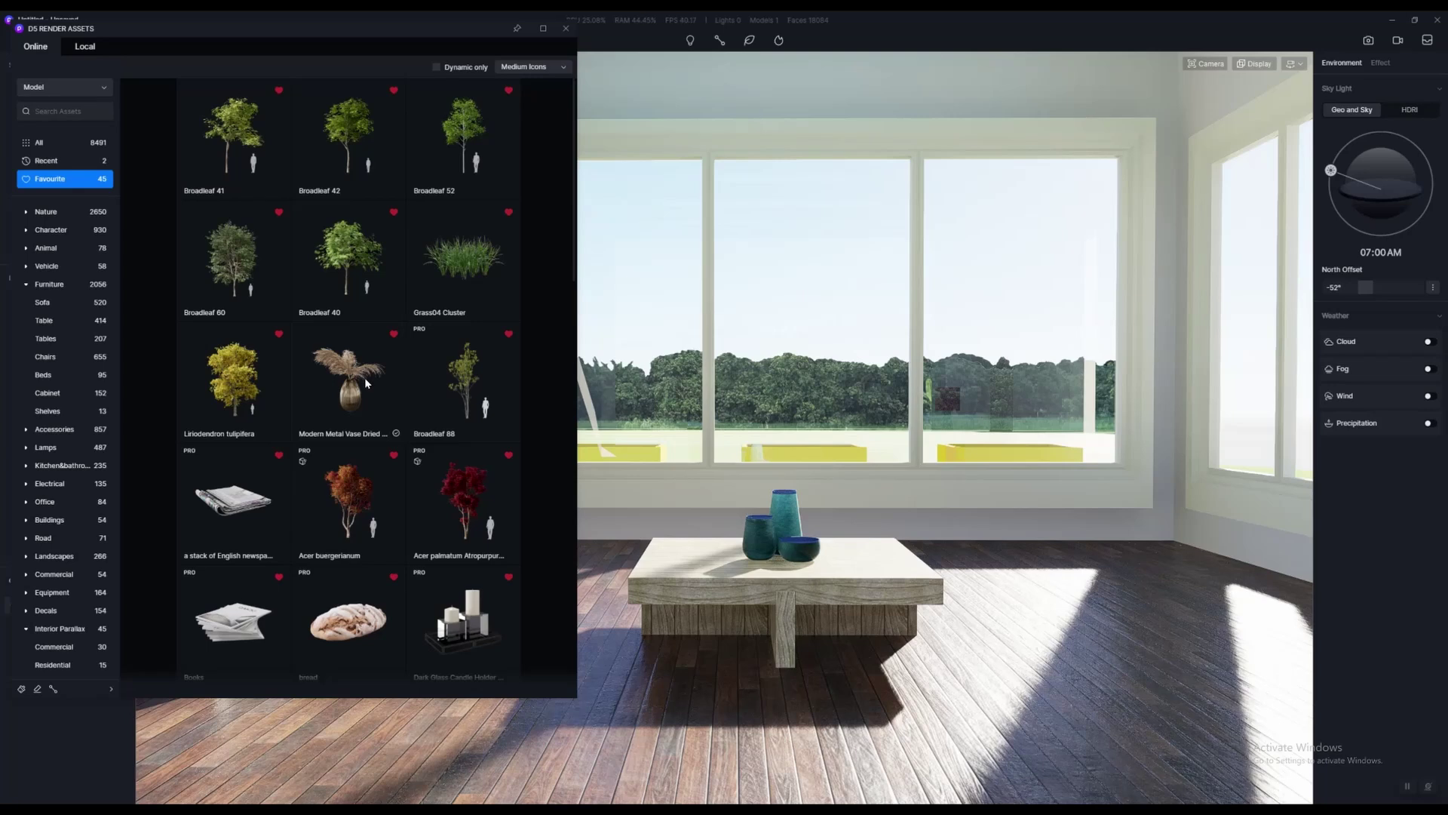
scroll(369, 408, down, 15)
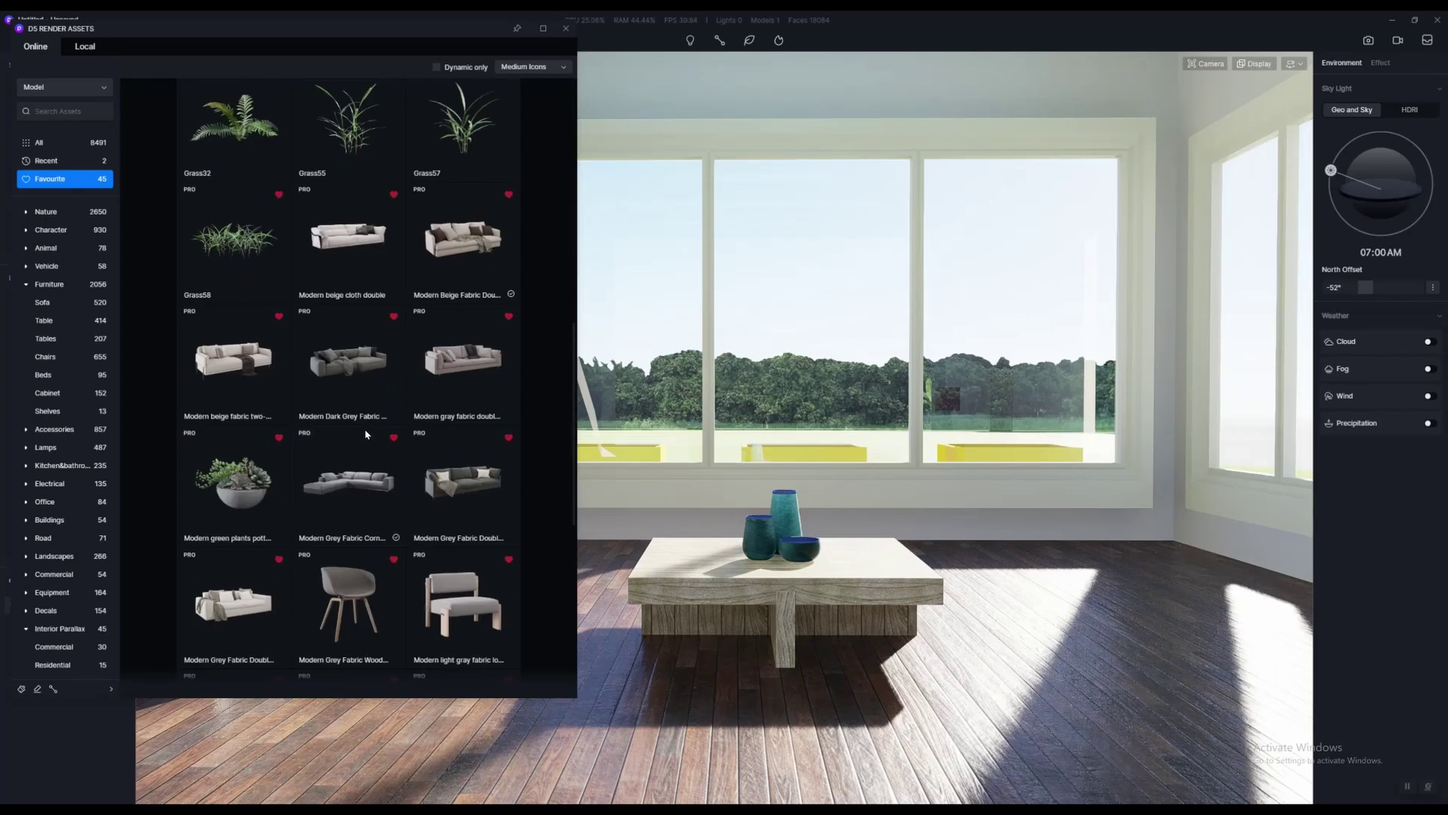
scroll(366, 441, down, 5)
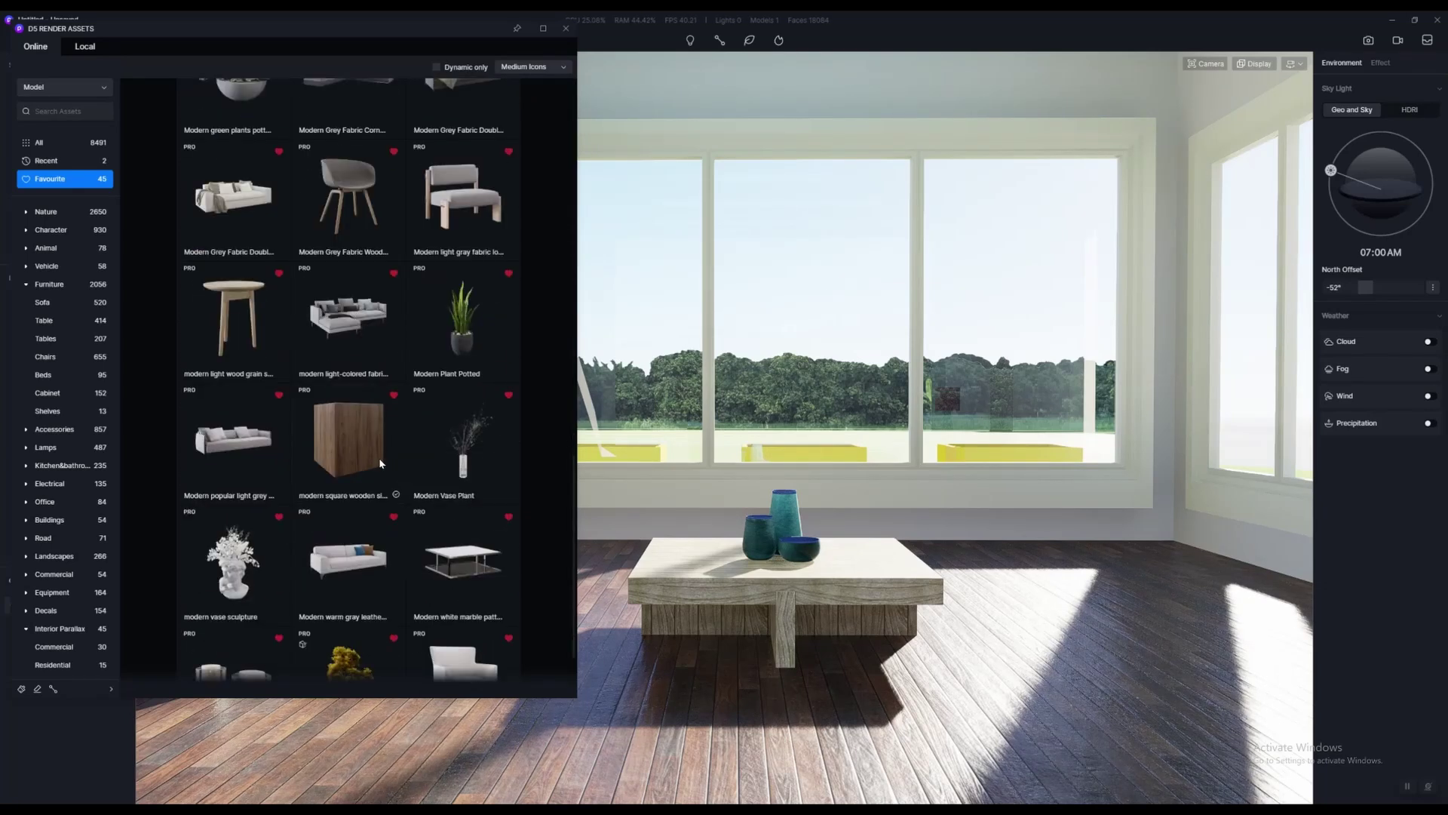
scroll(375, 468, up, 5)
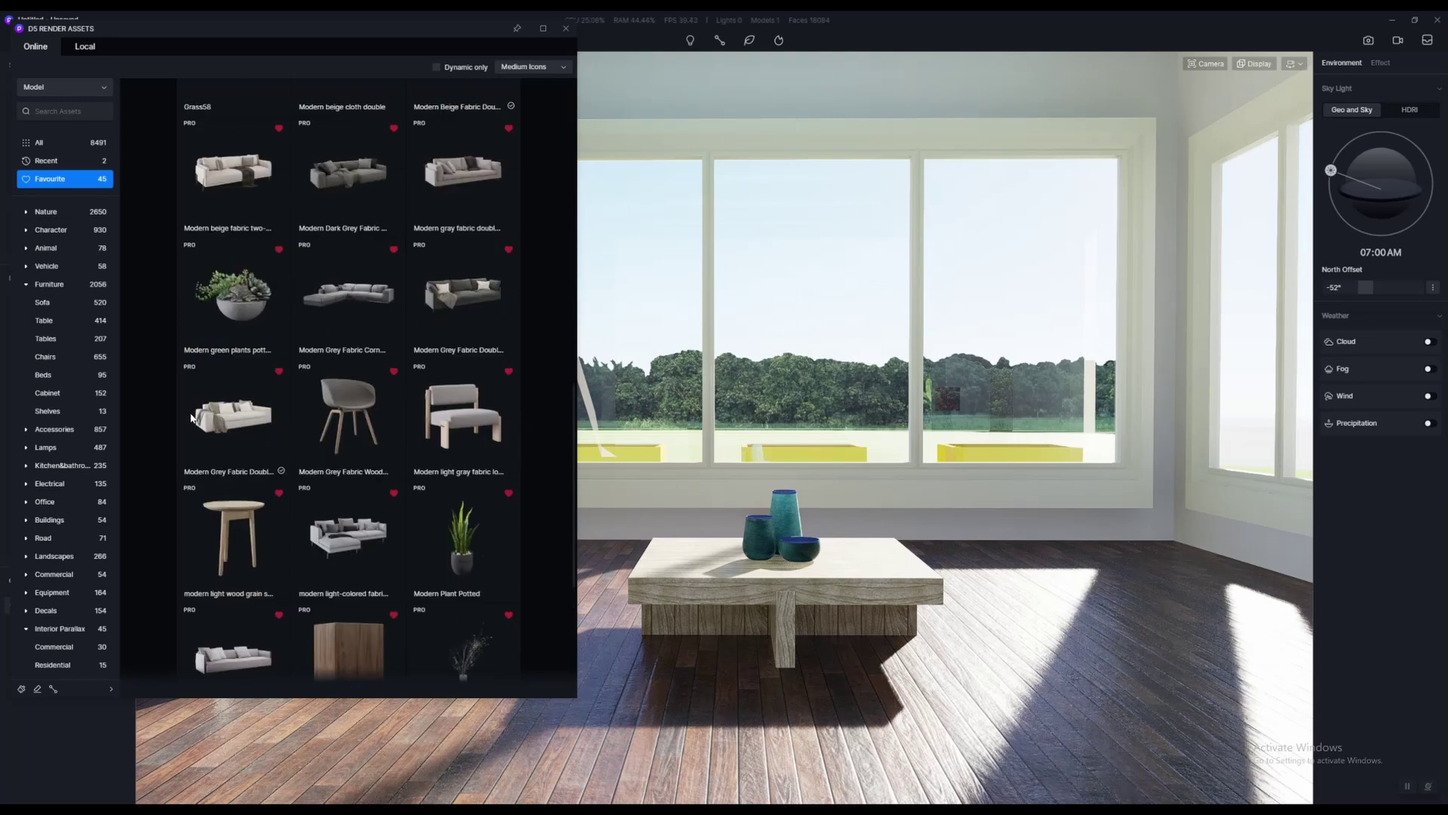
click(226, 426)
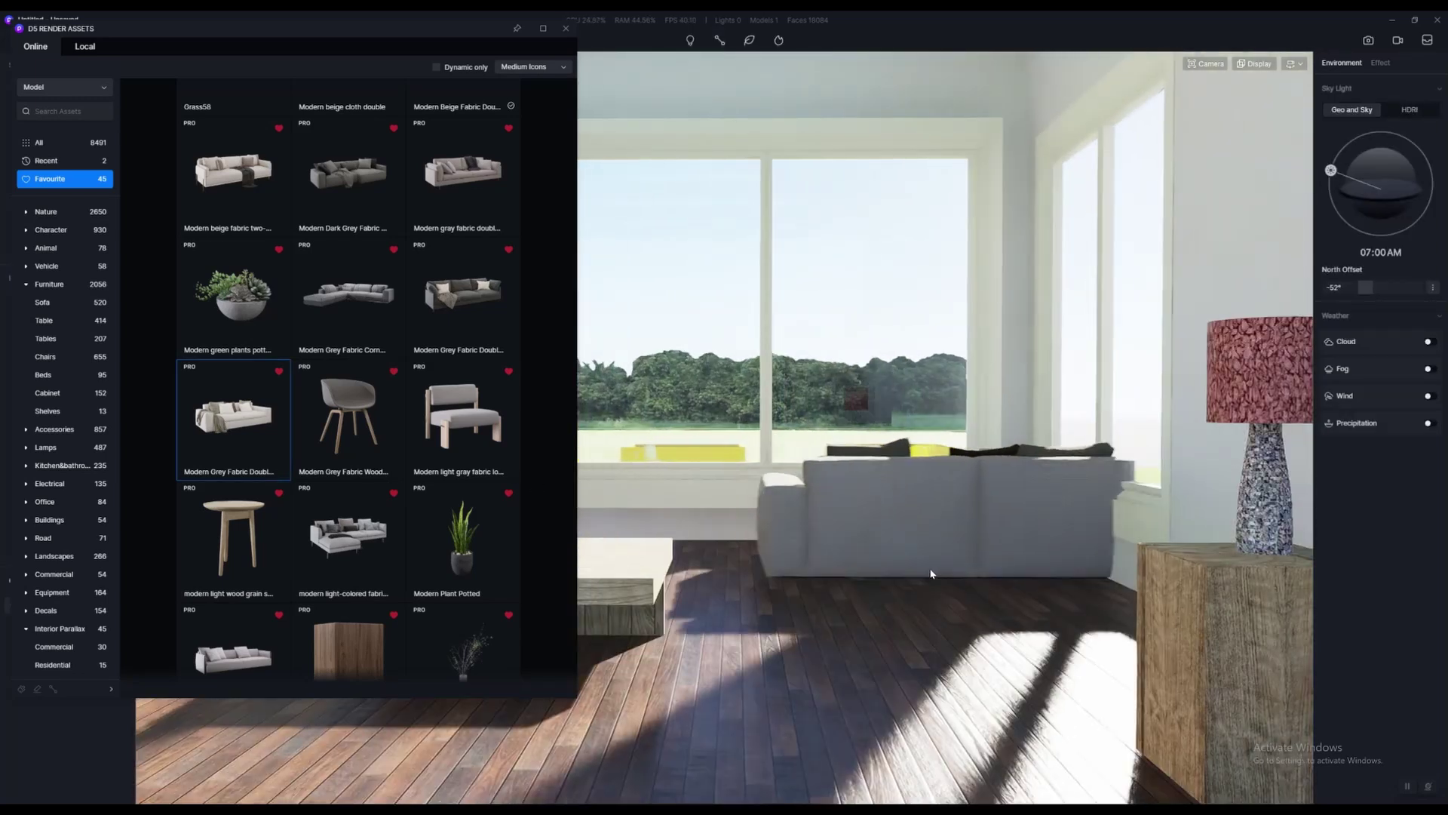
scroll(940, 591, up, 3)
click(973, 598)
Close the asset library and place a second copy of the sofa between the coffee table and the windows
right_drag(989, 598, 1084, 640)
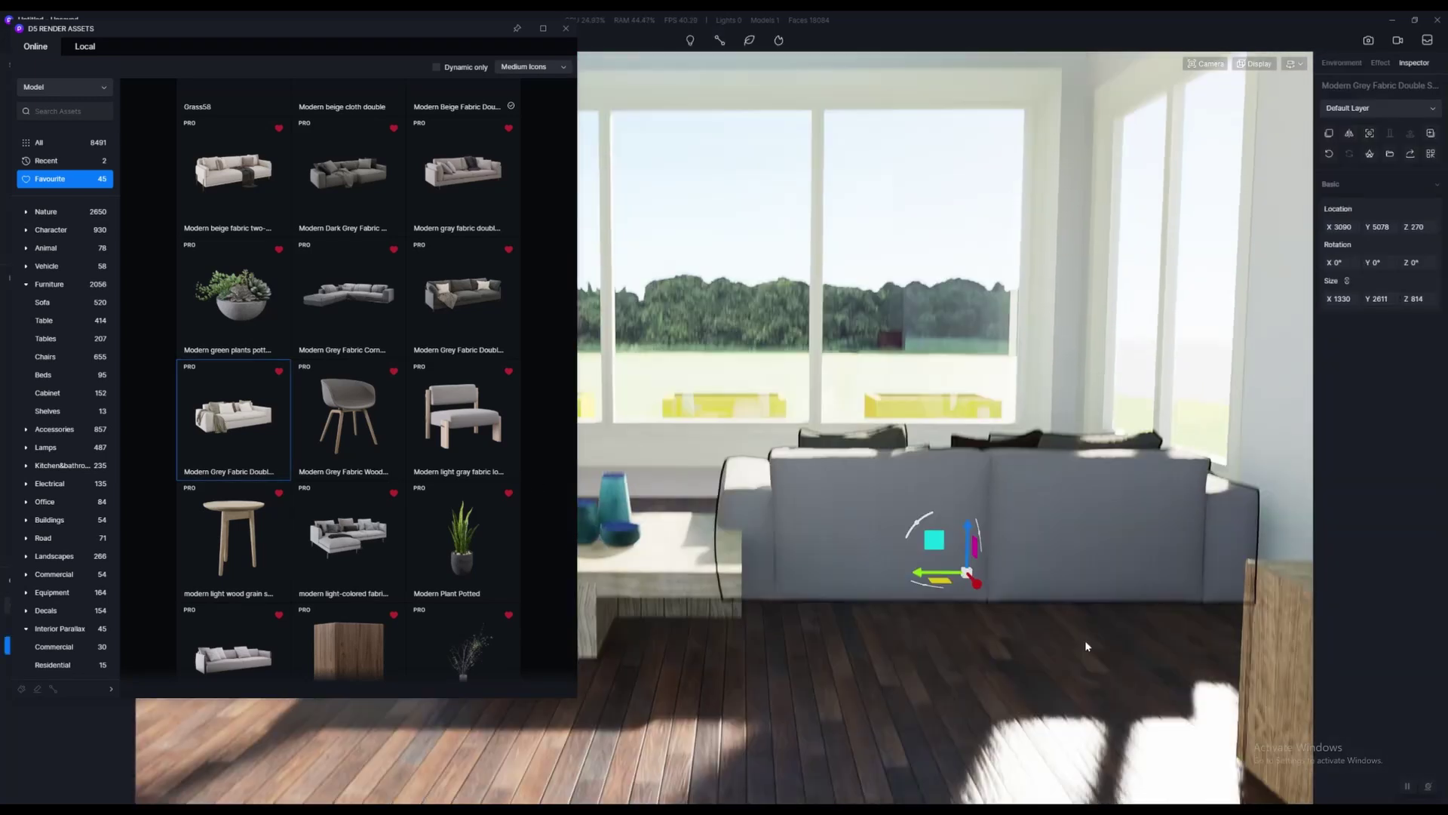
middle_drag(1085, 640, 1152, 625)
click(566, 28)
right_drag(939, 426, 1046, 462)
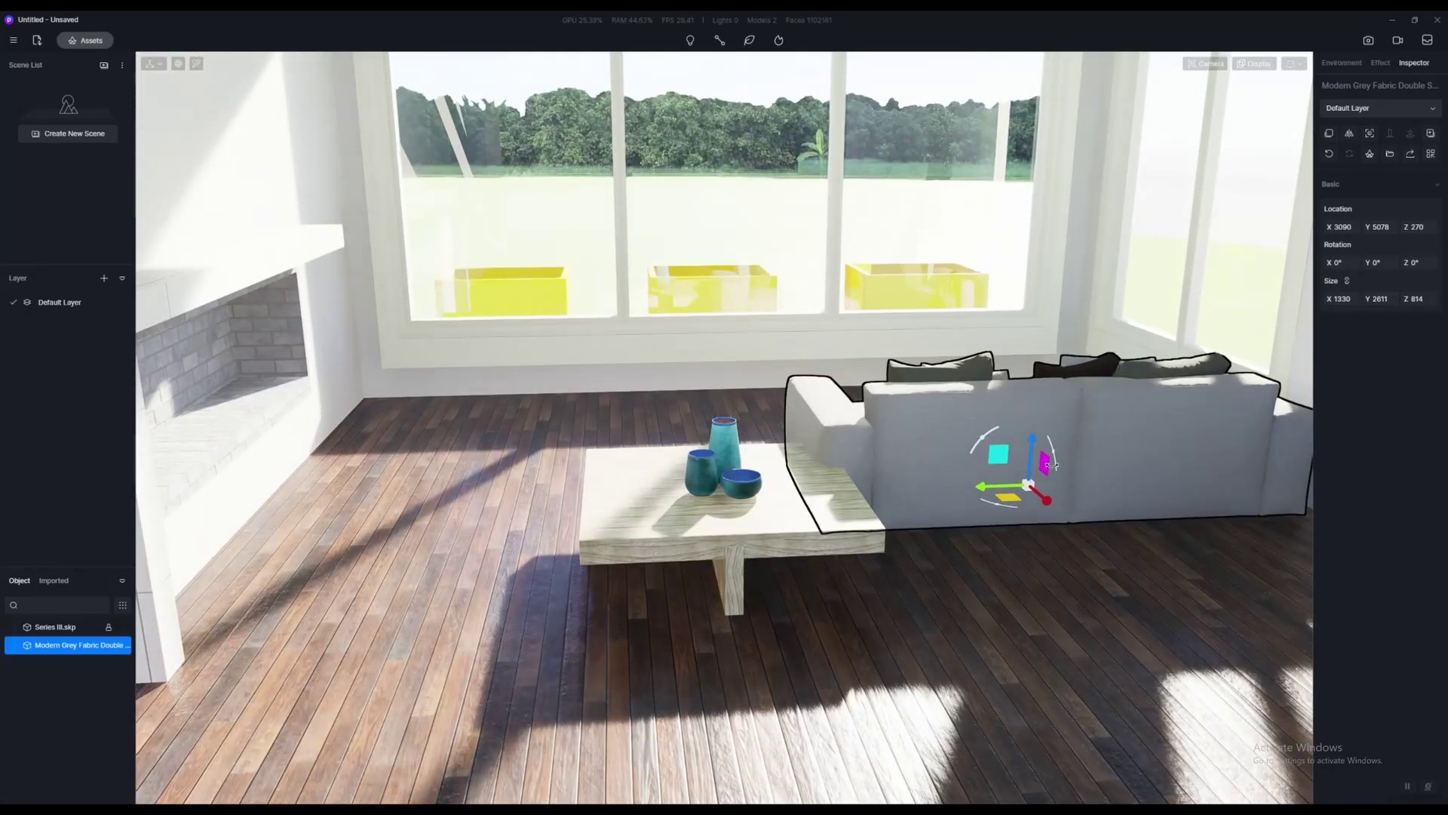
drag(1050, 464, 1046, 460)
middle_drag(1045, 461, 1035, 462)
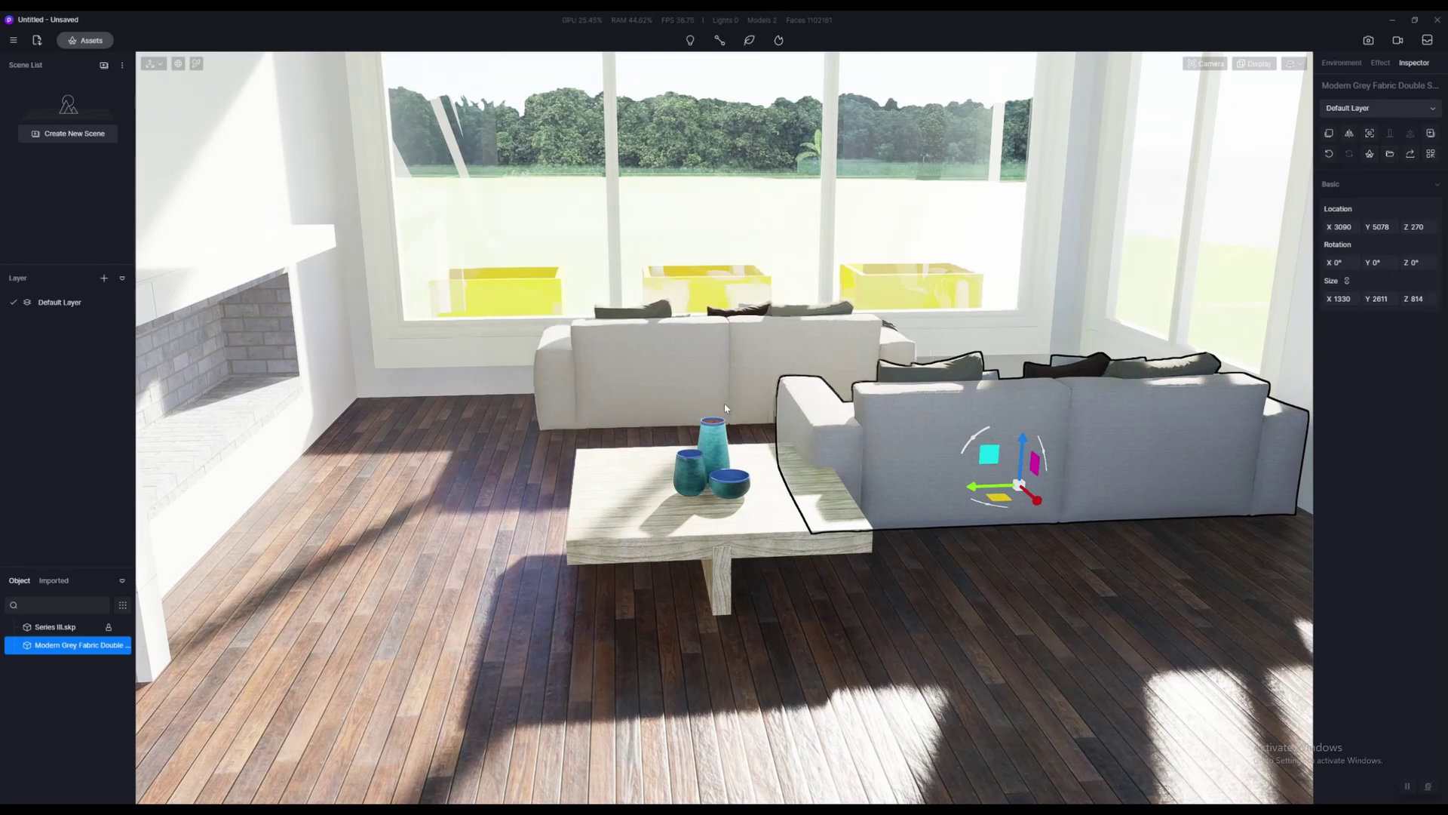
click(711, 411)
Rotate the sofa beside the coffee table to 270° about Z and move it to about X 3020, Y 5453
right_drag(921, 476, 964, 504)
click(922, 521)
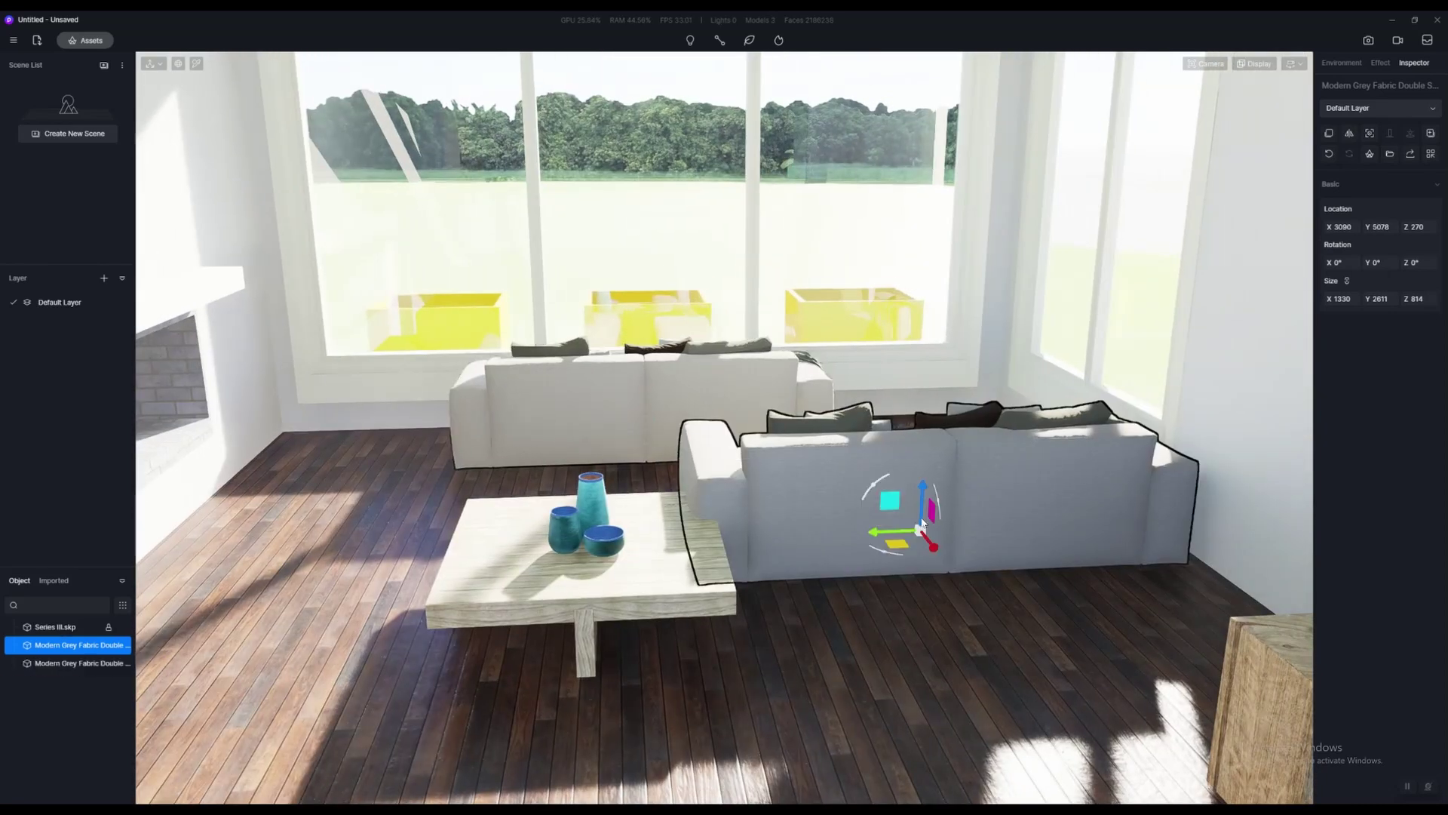
drag(865, 555, 1089, 584)
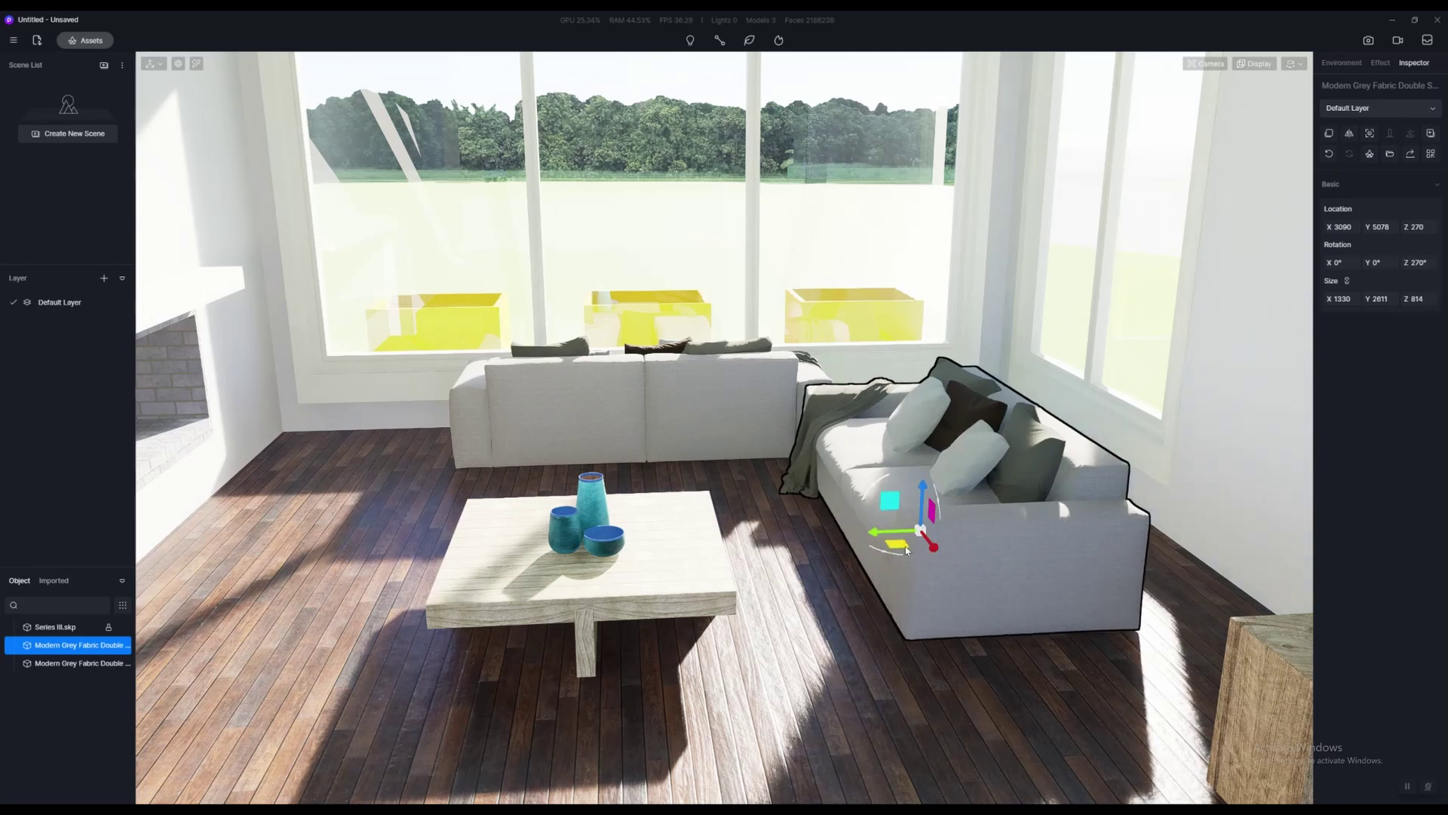
drag(935, 545, 996, 545)
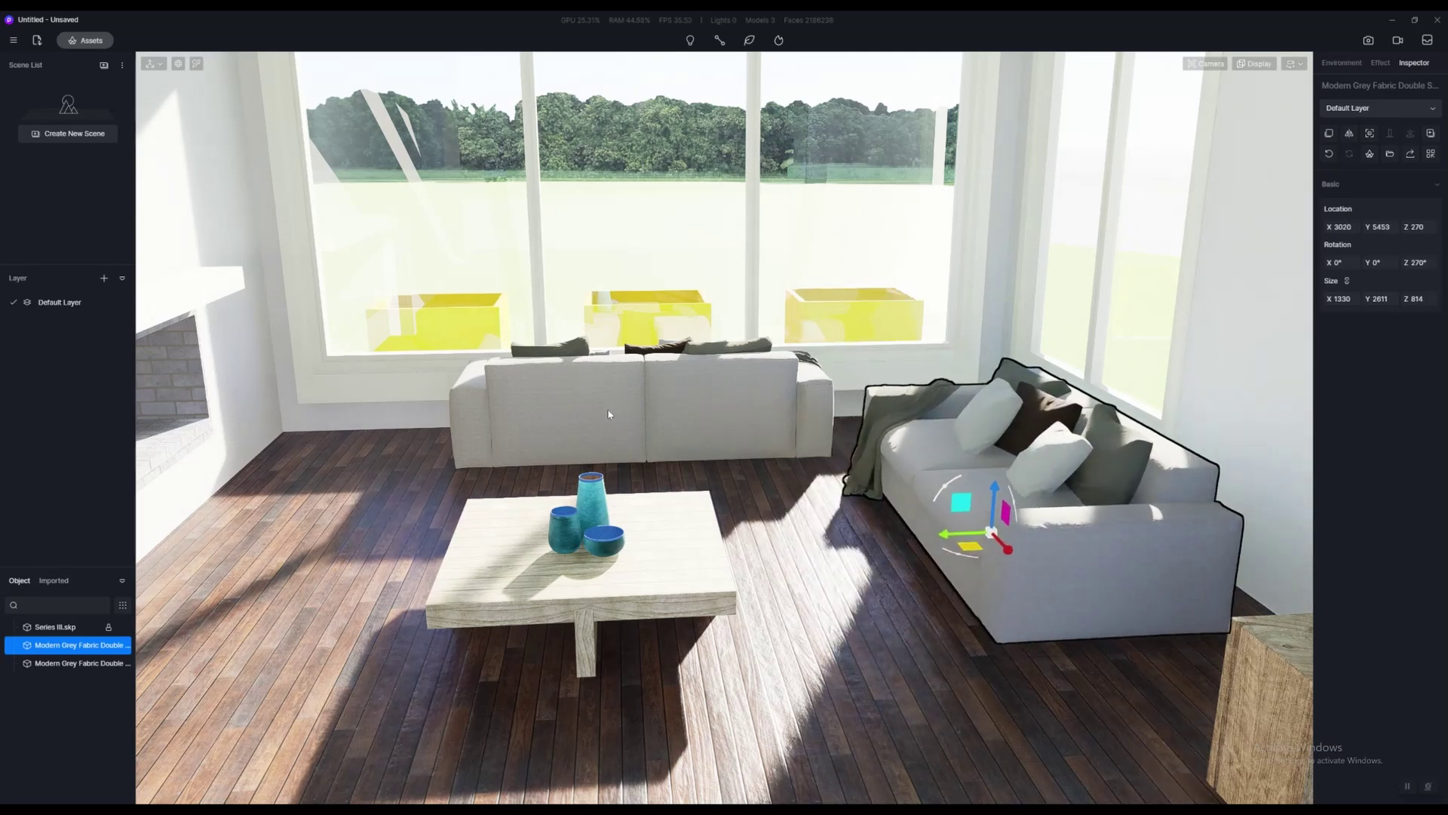
Rotate the sofa by the windows to 180° about Z and move it to about X 4201, Y 3388
click(605, 455)
drag(598, 455, 970, 338)
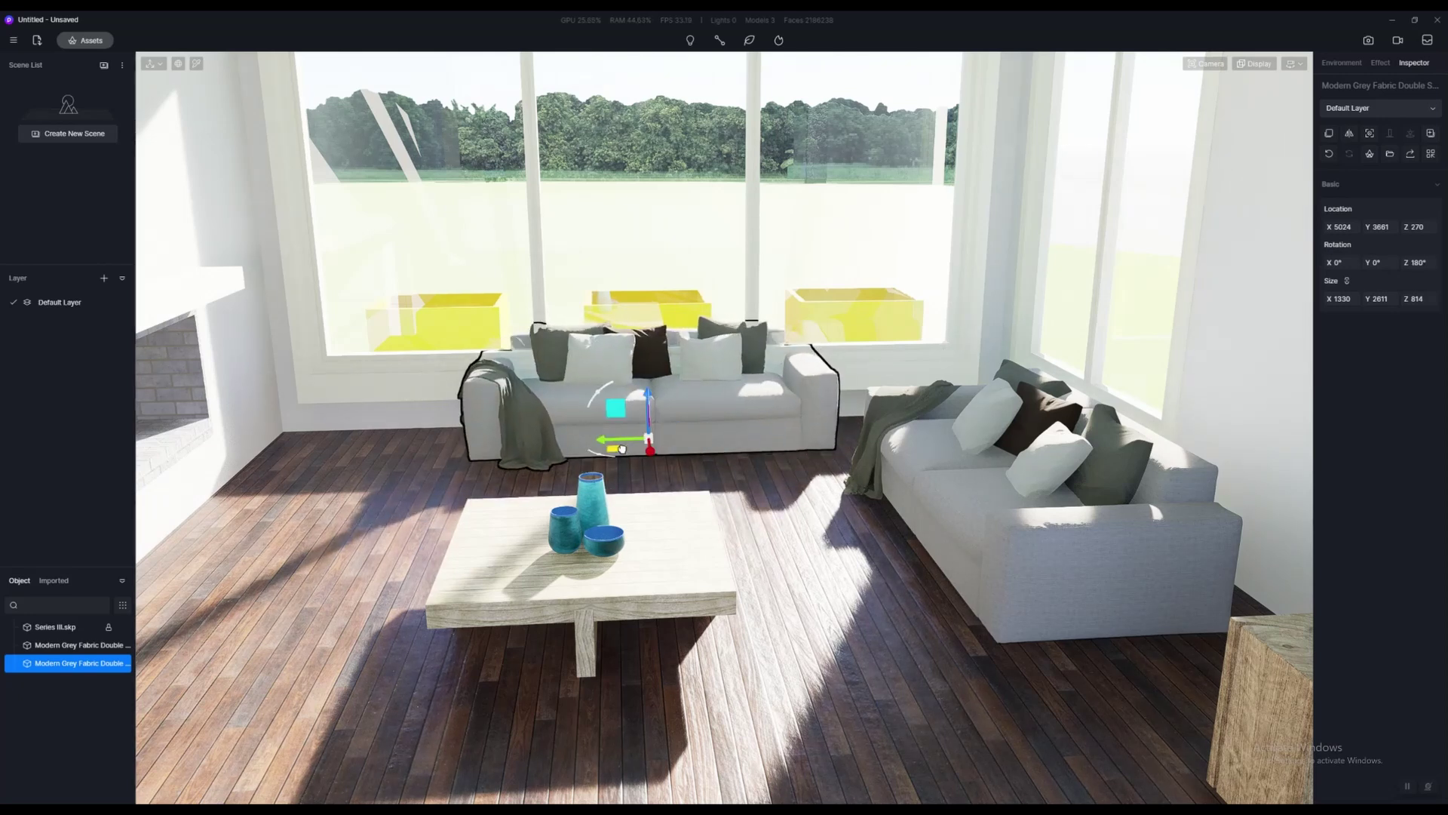
drag(622, 449, 580, 488)
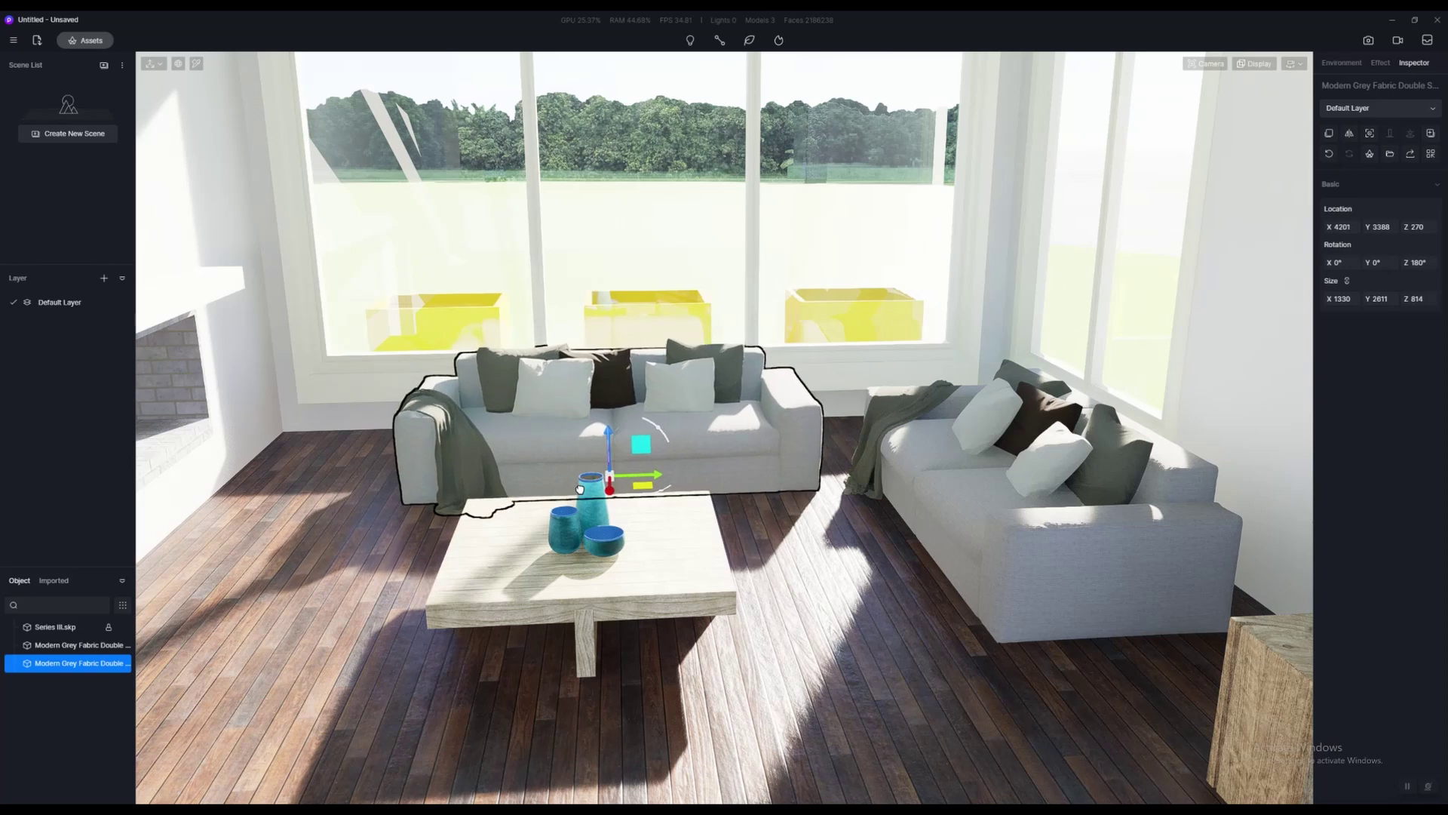
Switch the viewport to the Top camera view and display the room in wireframe mode
right_drag(1086, 340, 1096, 265)
scroll(1096, 265, up, 2)
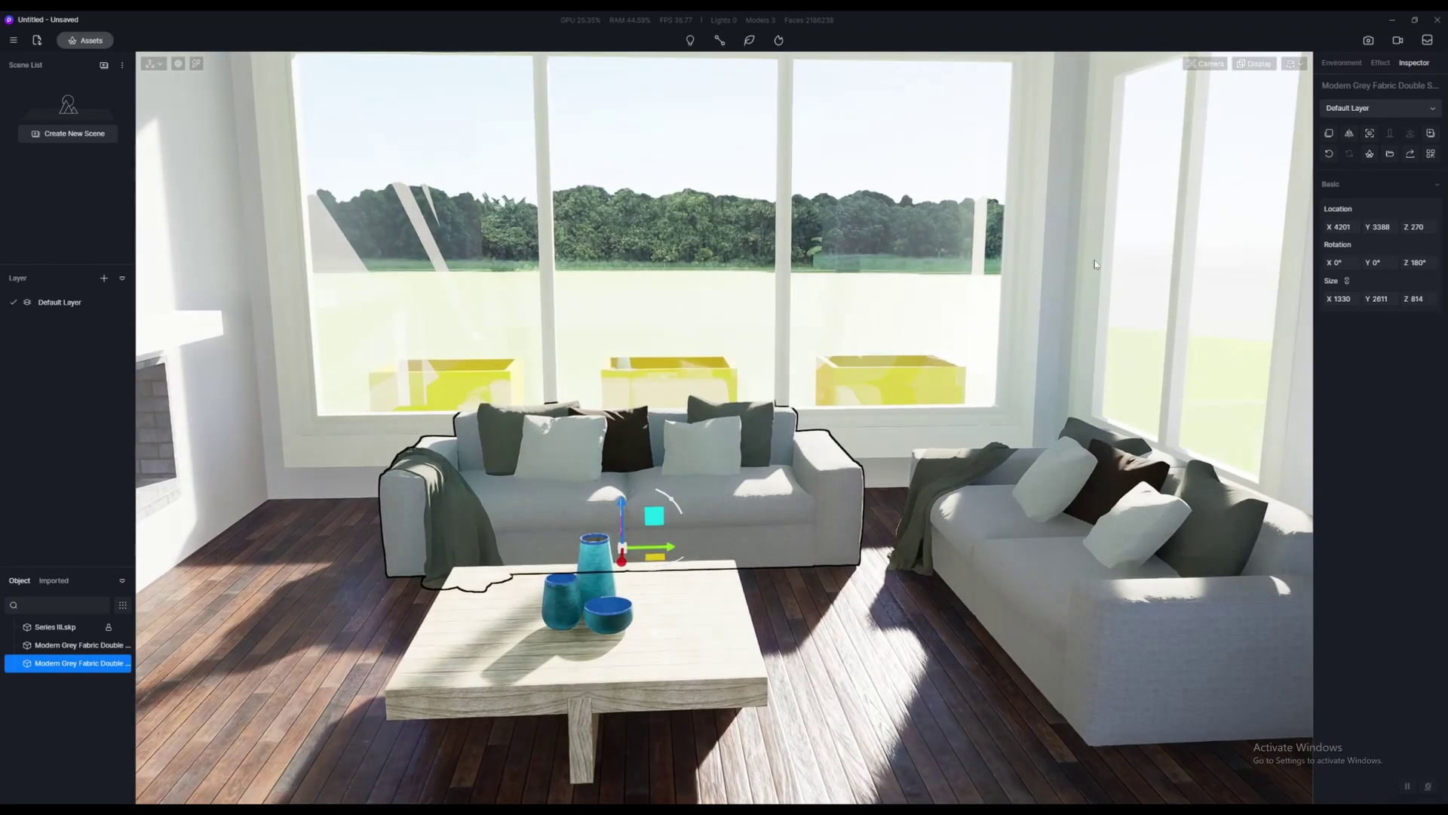
scroll(1015, 287, down, 2)
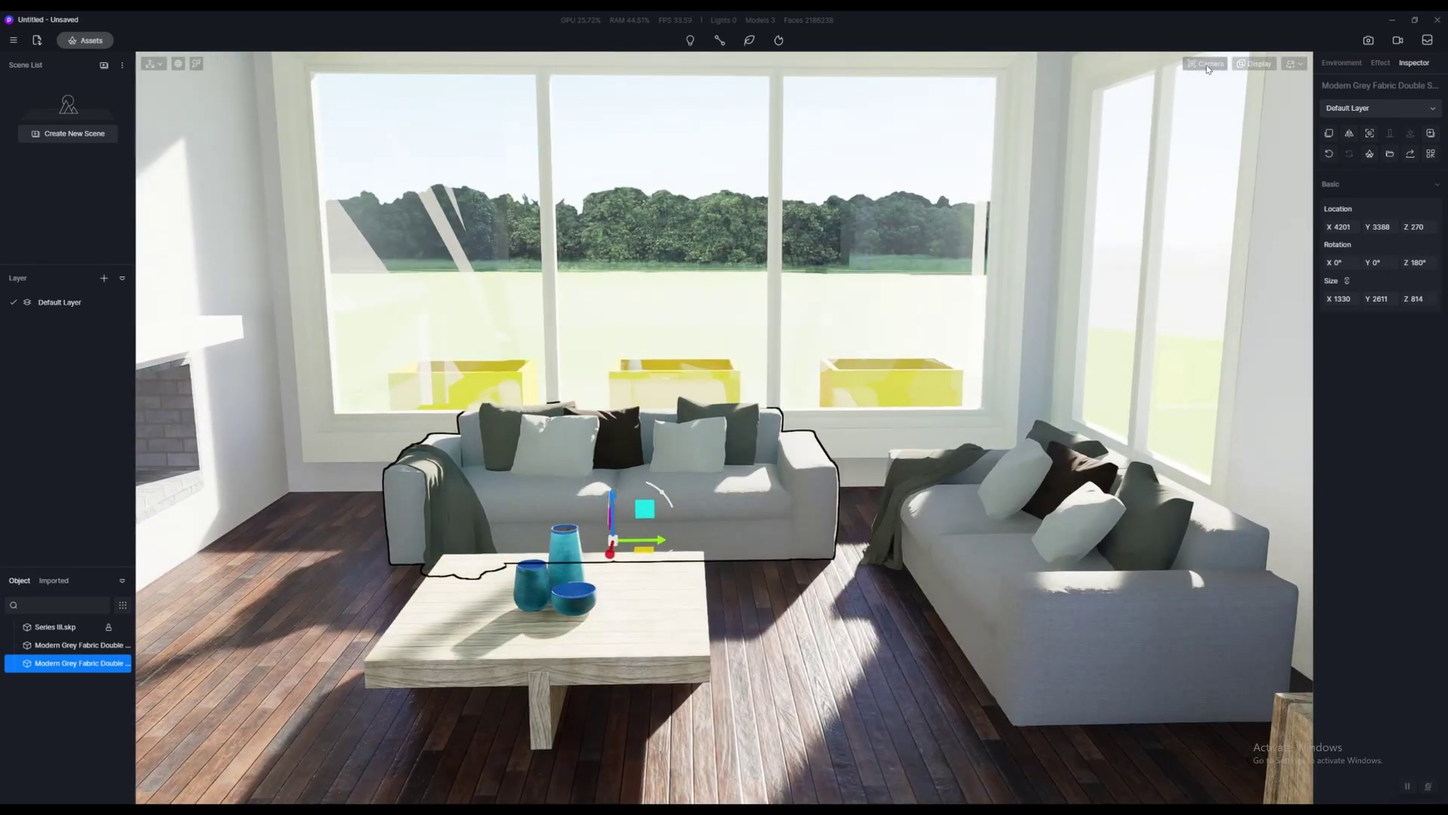
click(1206, 64)
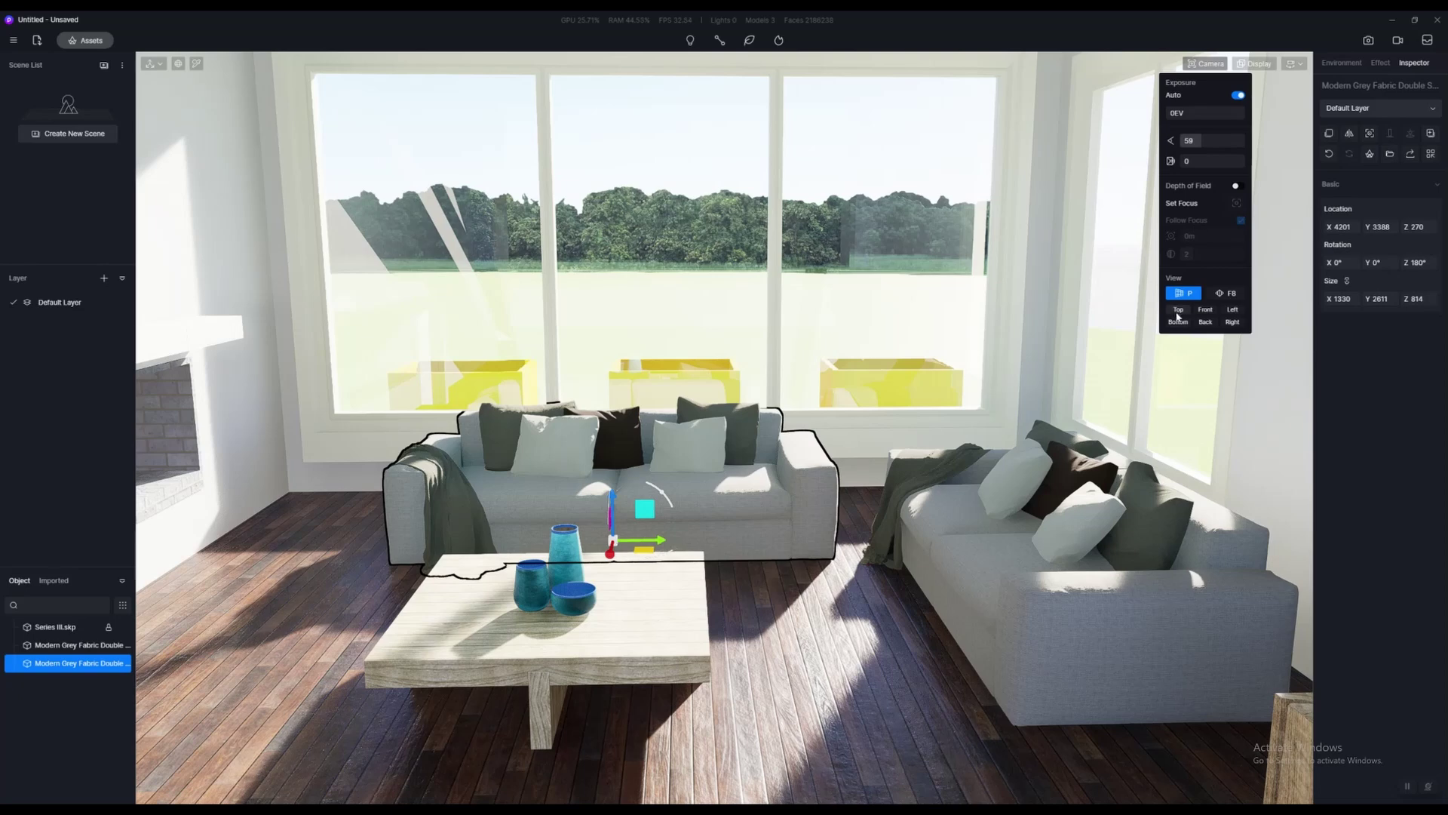
click(1178, 310)
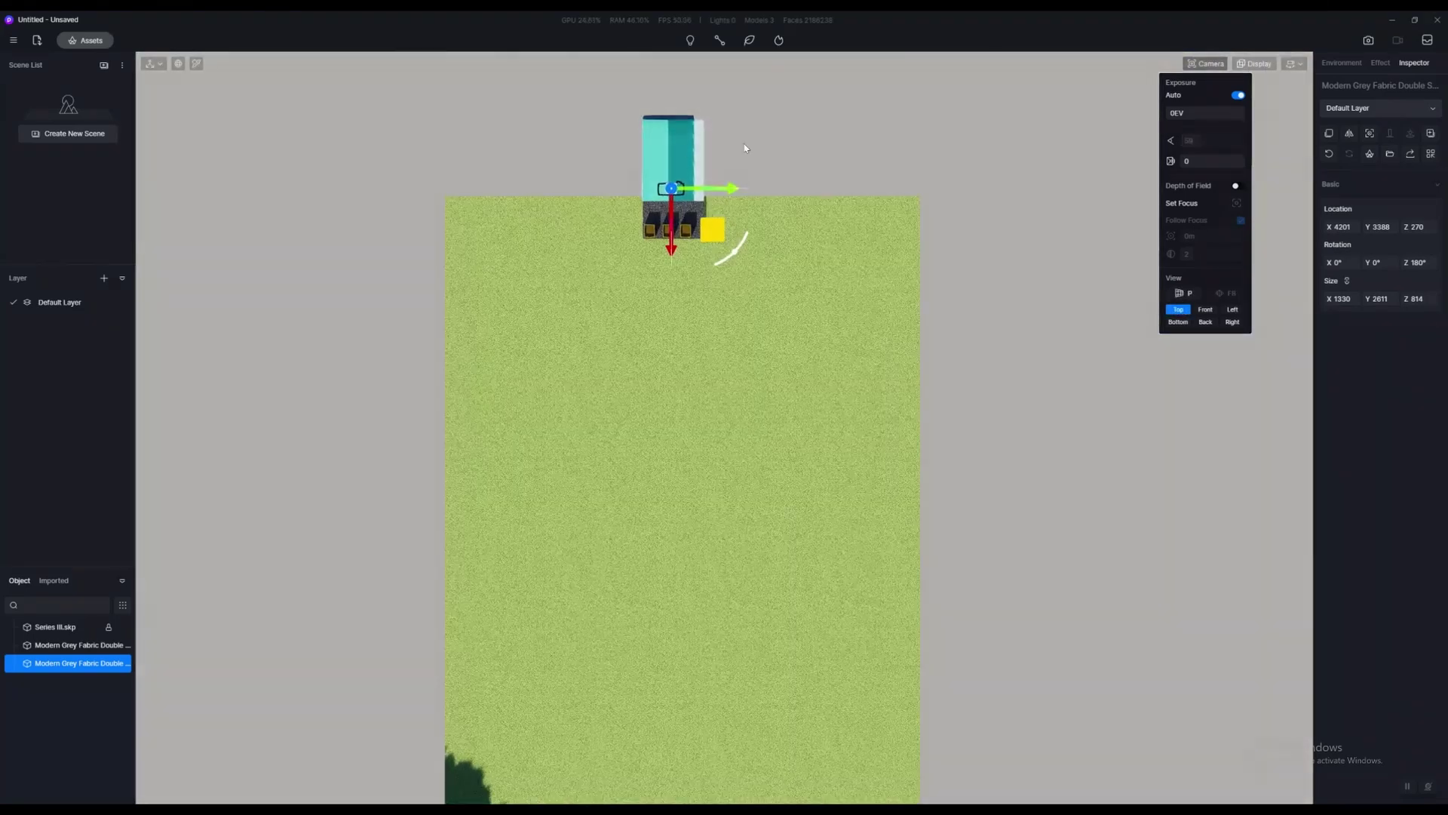
middle_drag(745, 148, 753, 371)
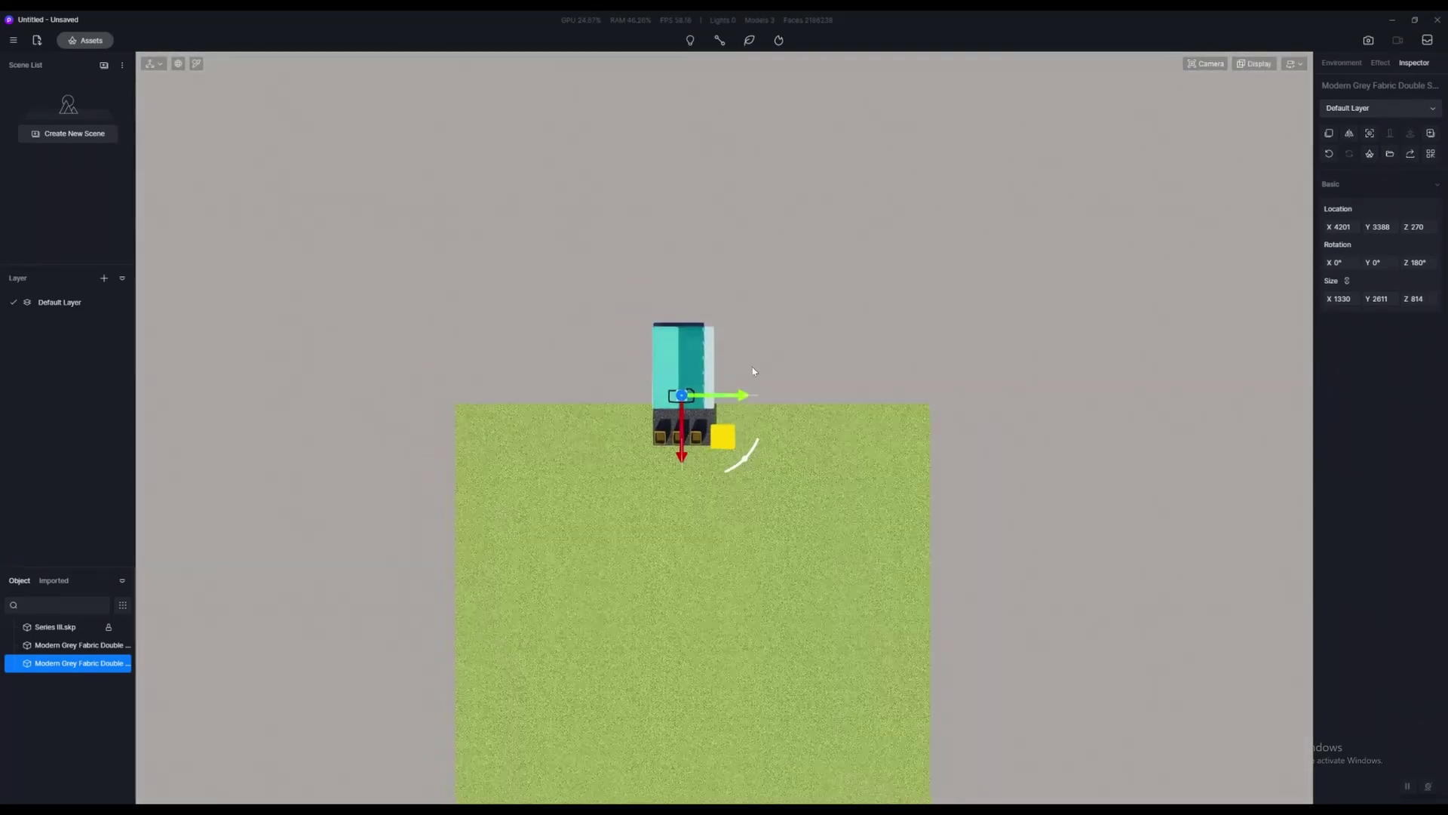
scroll(752, 371, up, 10)
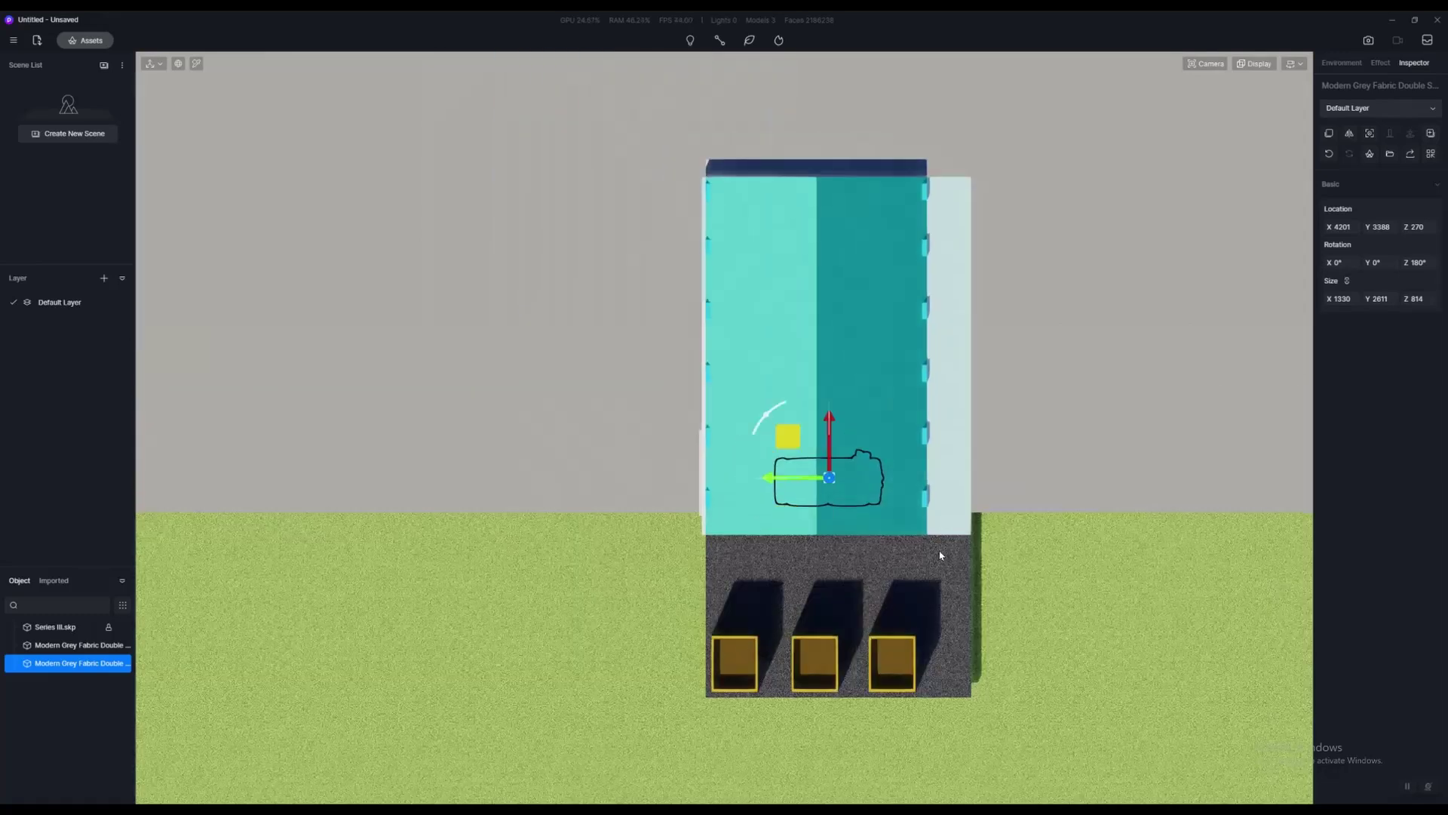
click(1255, 65)
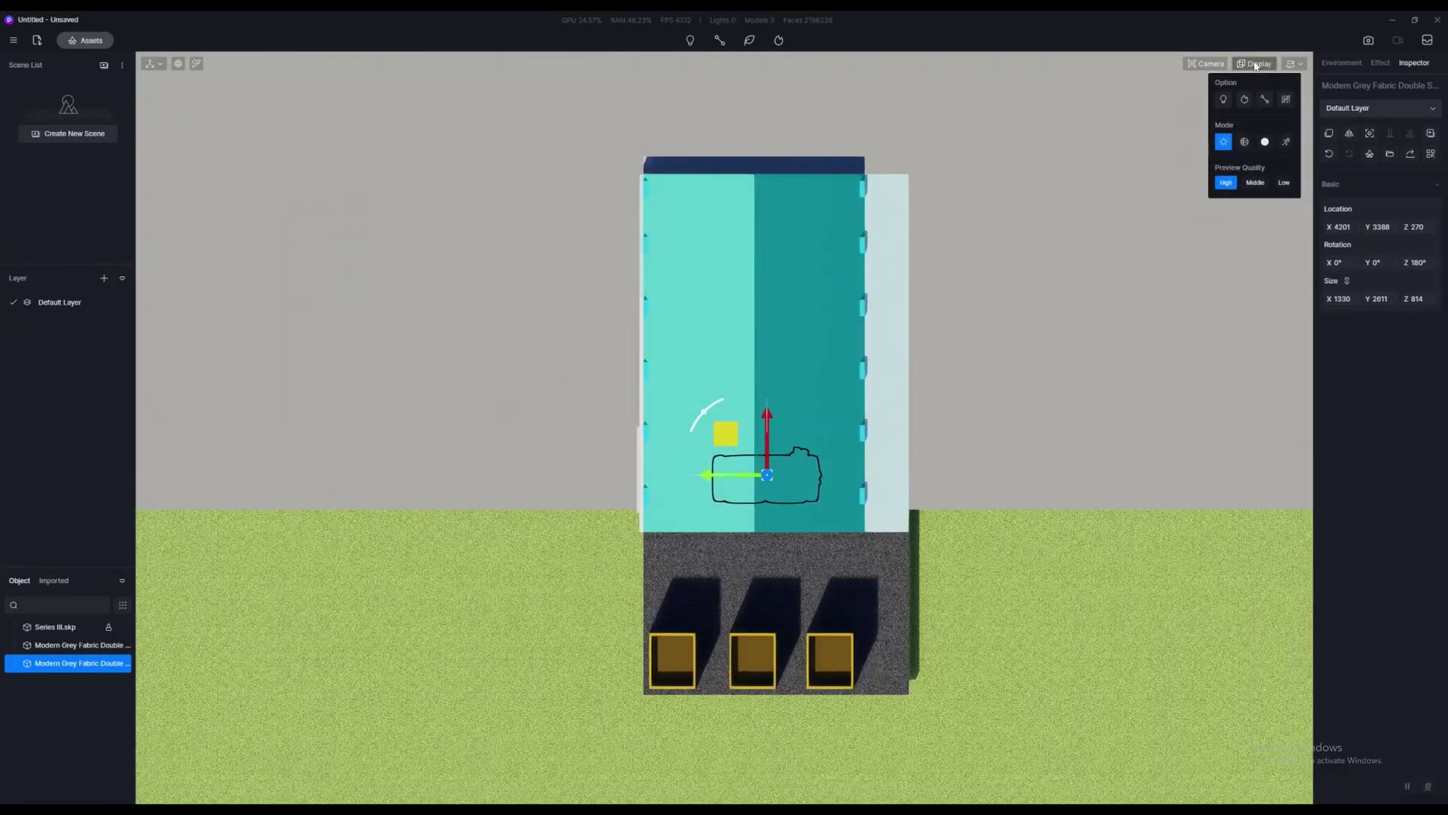
click(1245, 143)
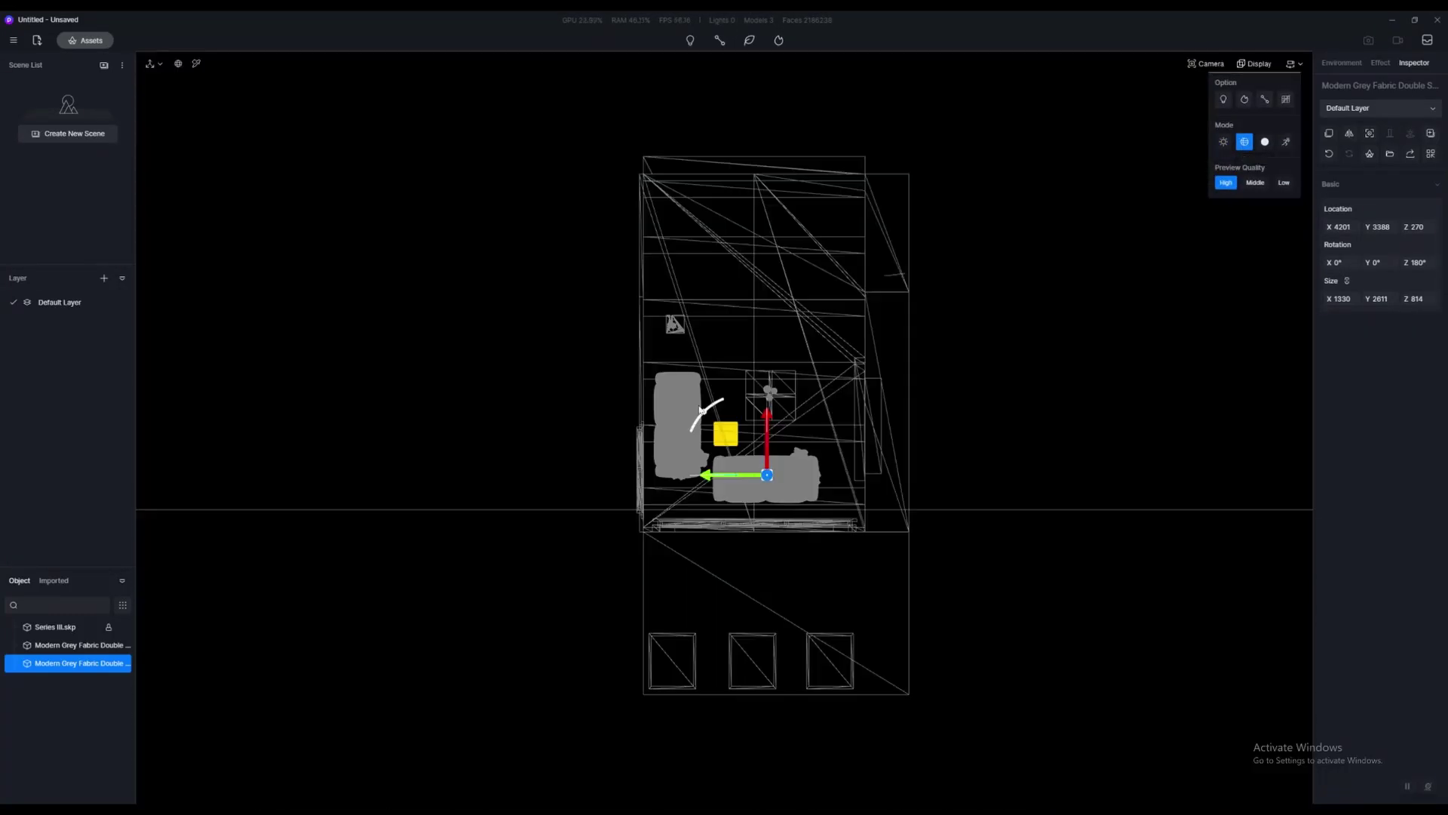
Move the sofa by the windows to about X 4238, Y 3179 so it sits closer to the coffee table's centre line
scroll(815, 457, up, 5)
mouse_move(816, 475)
mouse_down()
mouse_move(816, 431)
mouse_move(818, 475)
mouse_up()
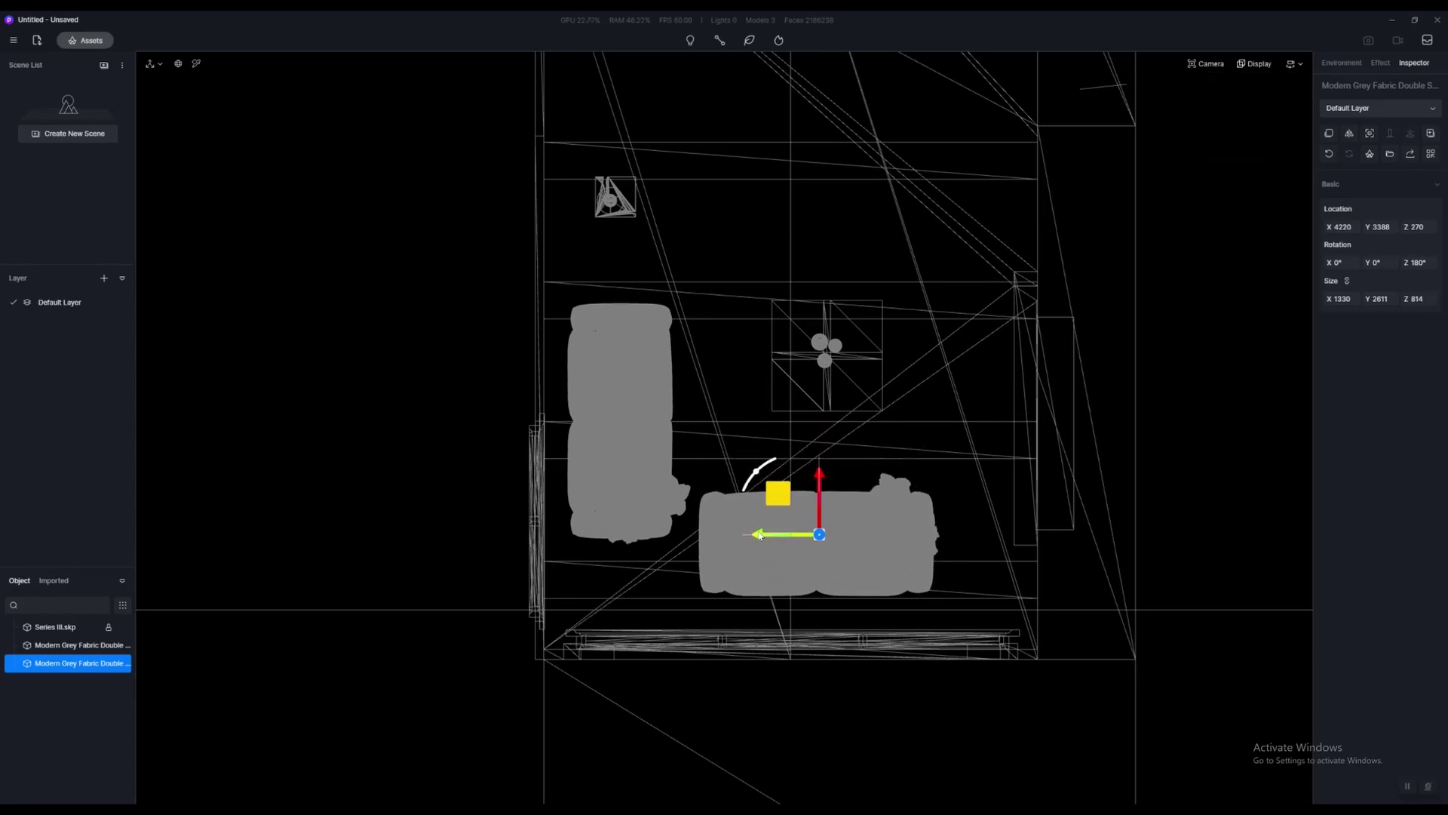
drag(759, 536, 778, 536)
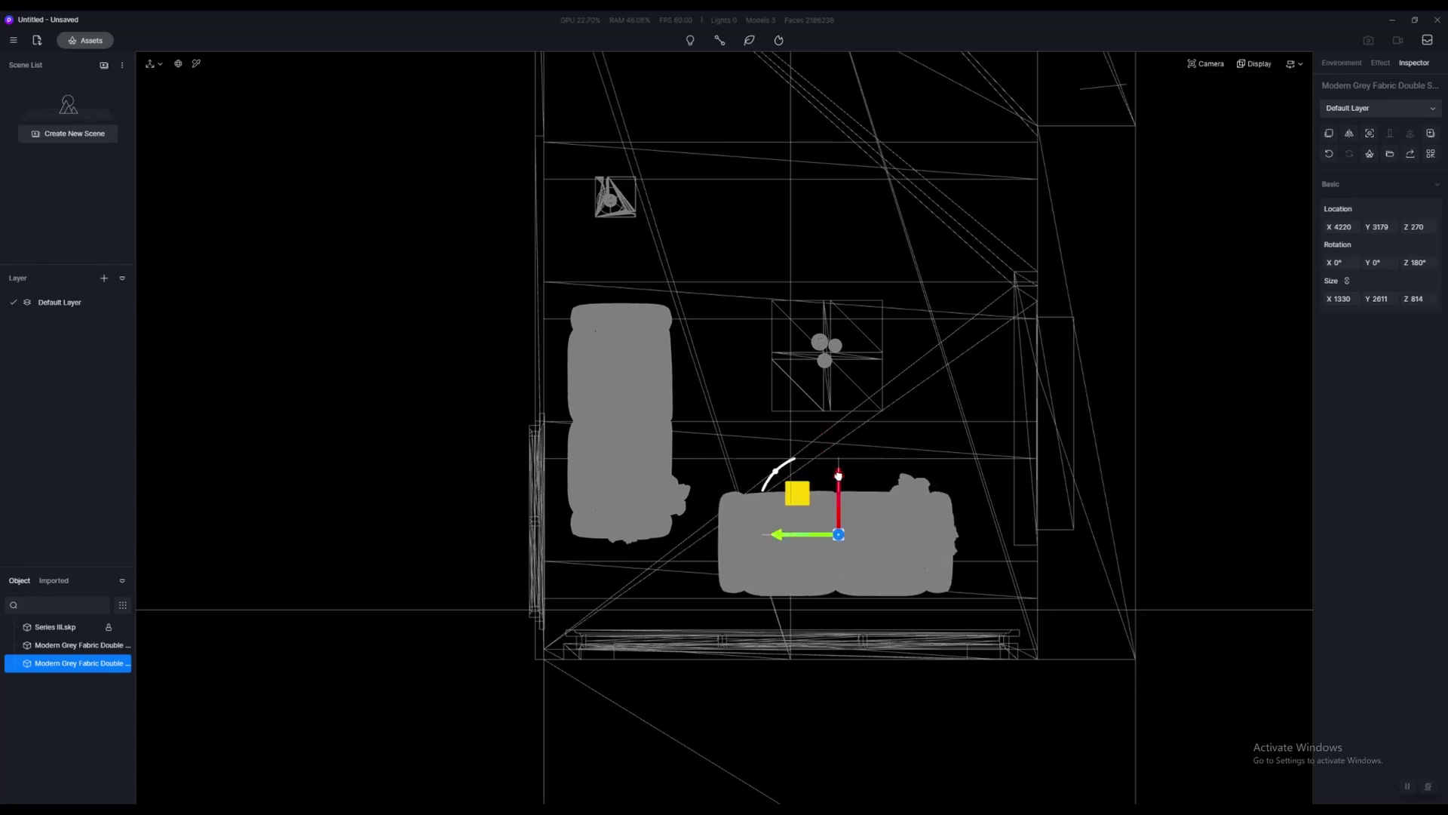
drag(838, 475, 835, 478)
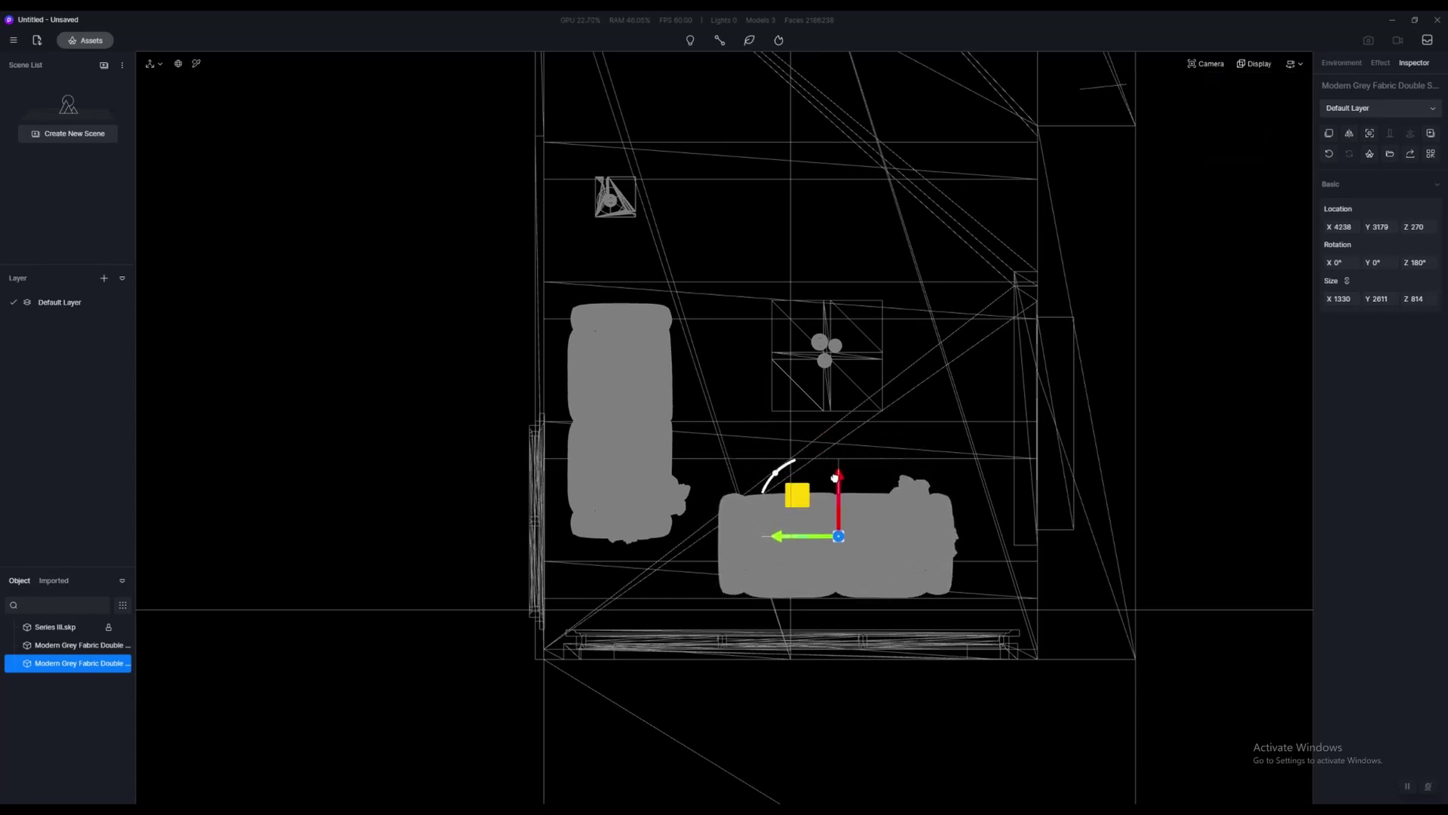
Select the sofa beside the coffee table and move it to about X 2836, Y 5324
click(645, 403)
key(Escape)
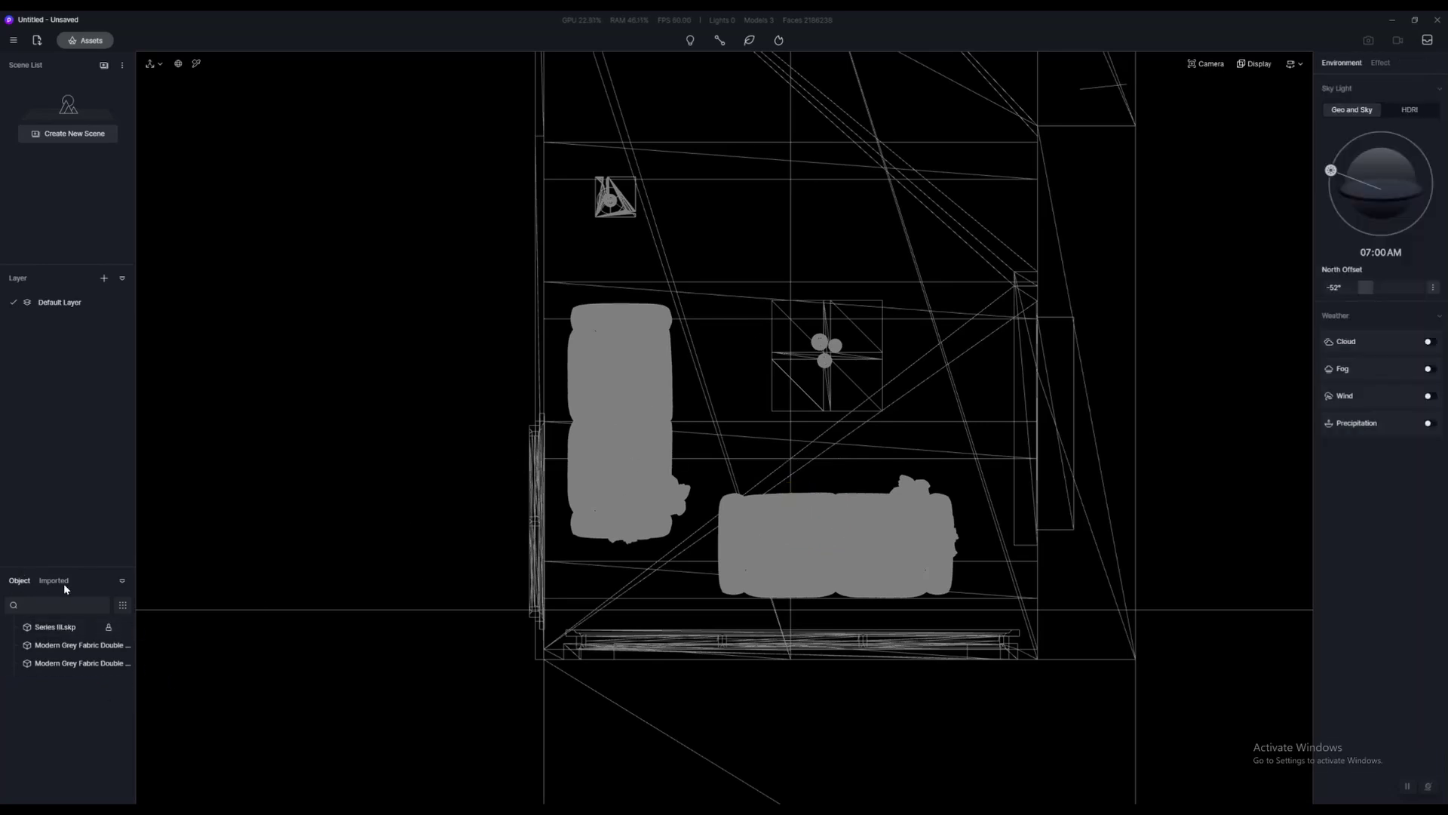
click(74, 648)
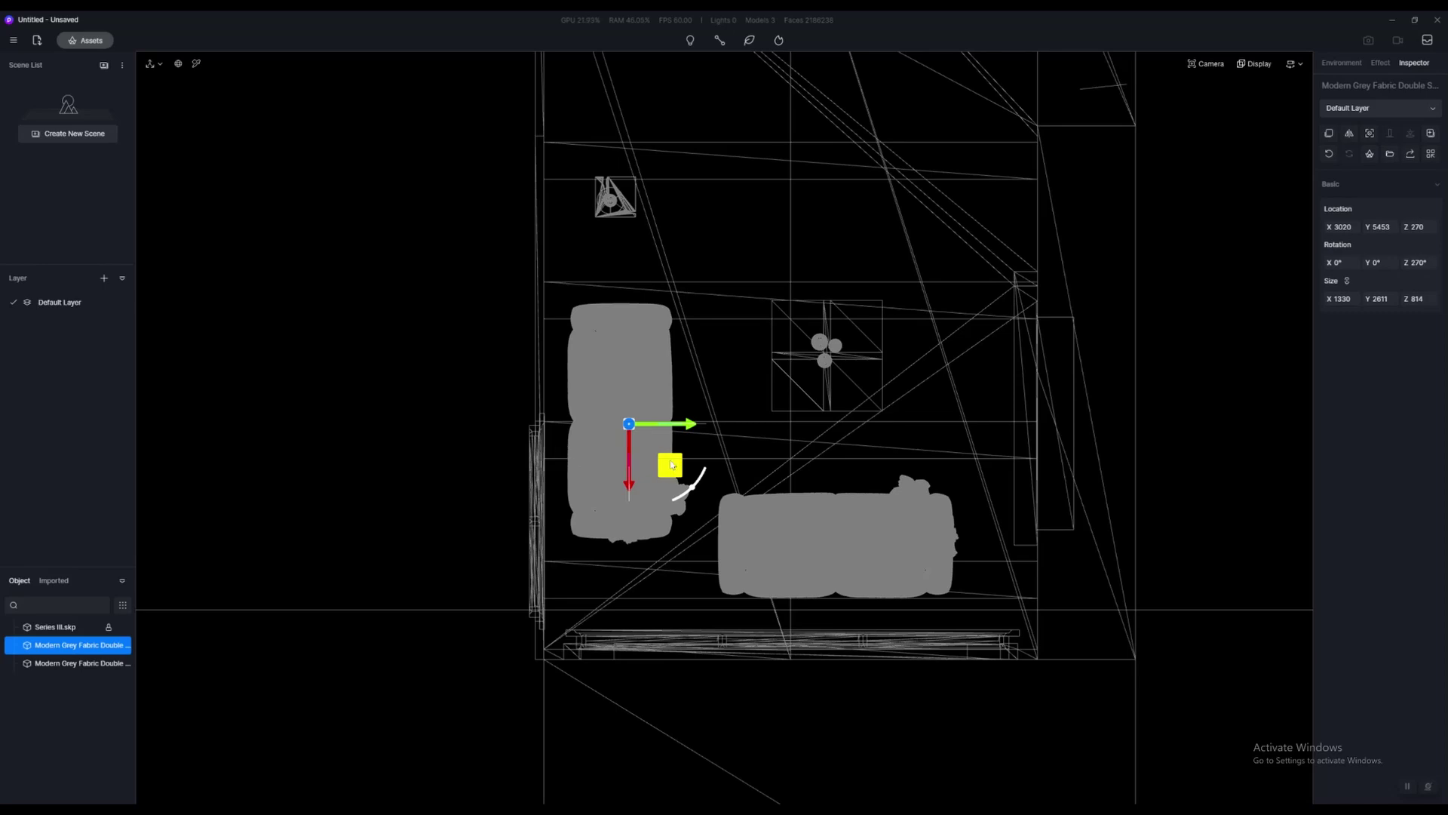
mouse_move(669, 463)
mouse_down()
mouse_move(694, 451)
mouse_move(681, 447)
mouse_up()
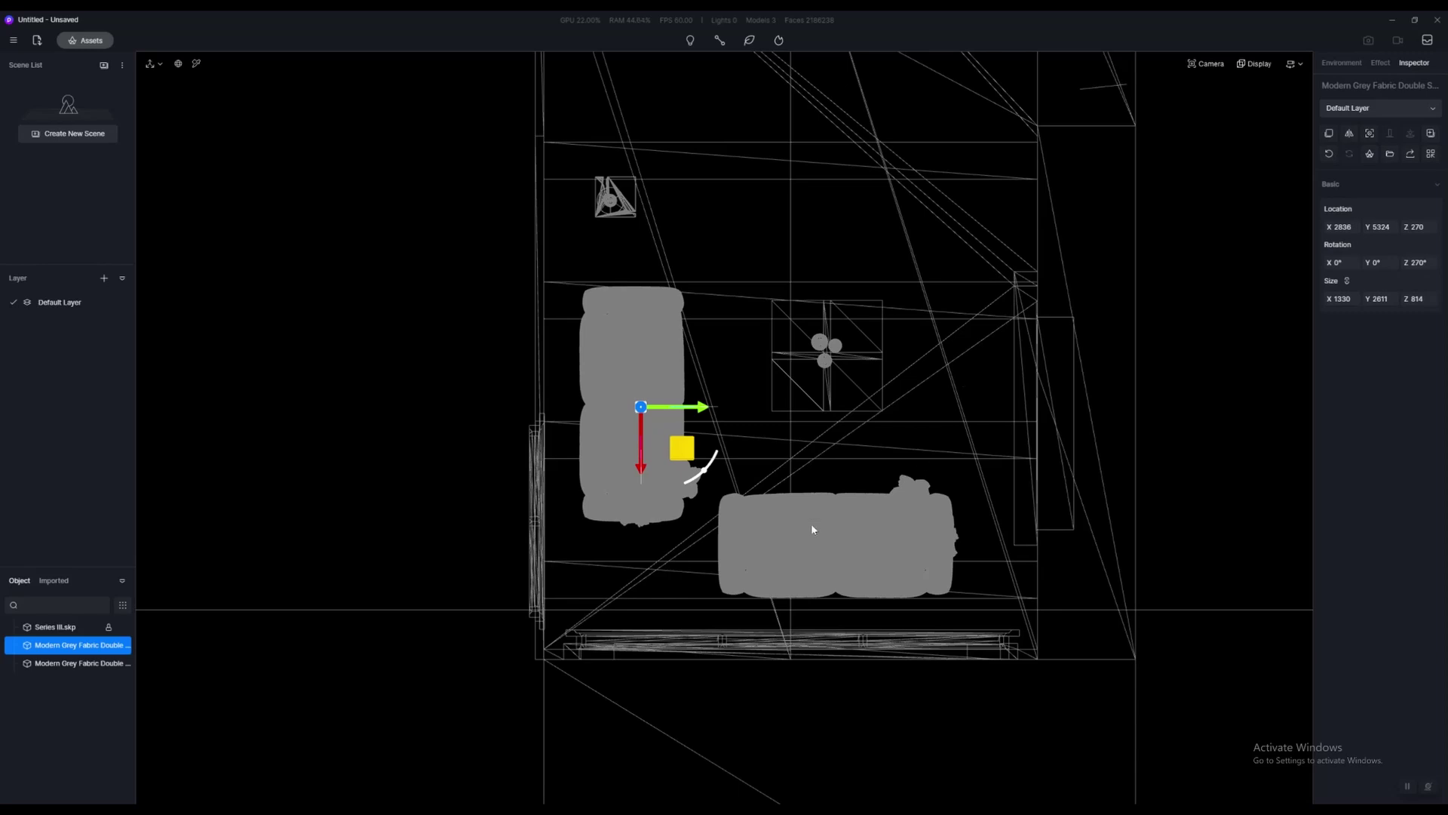
Restore the Lit display mode and return the camera to the perspective view
click(1255, 65)
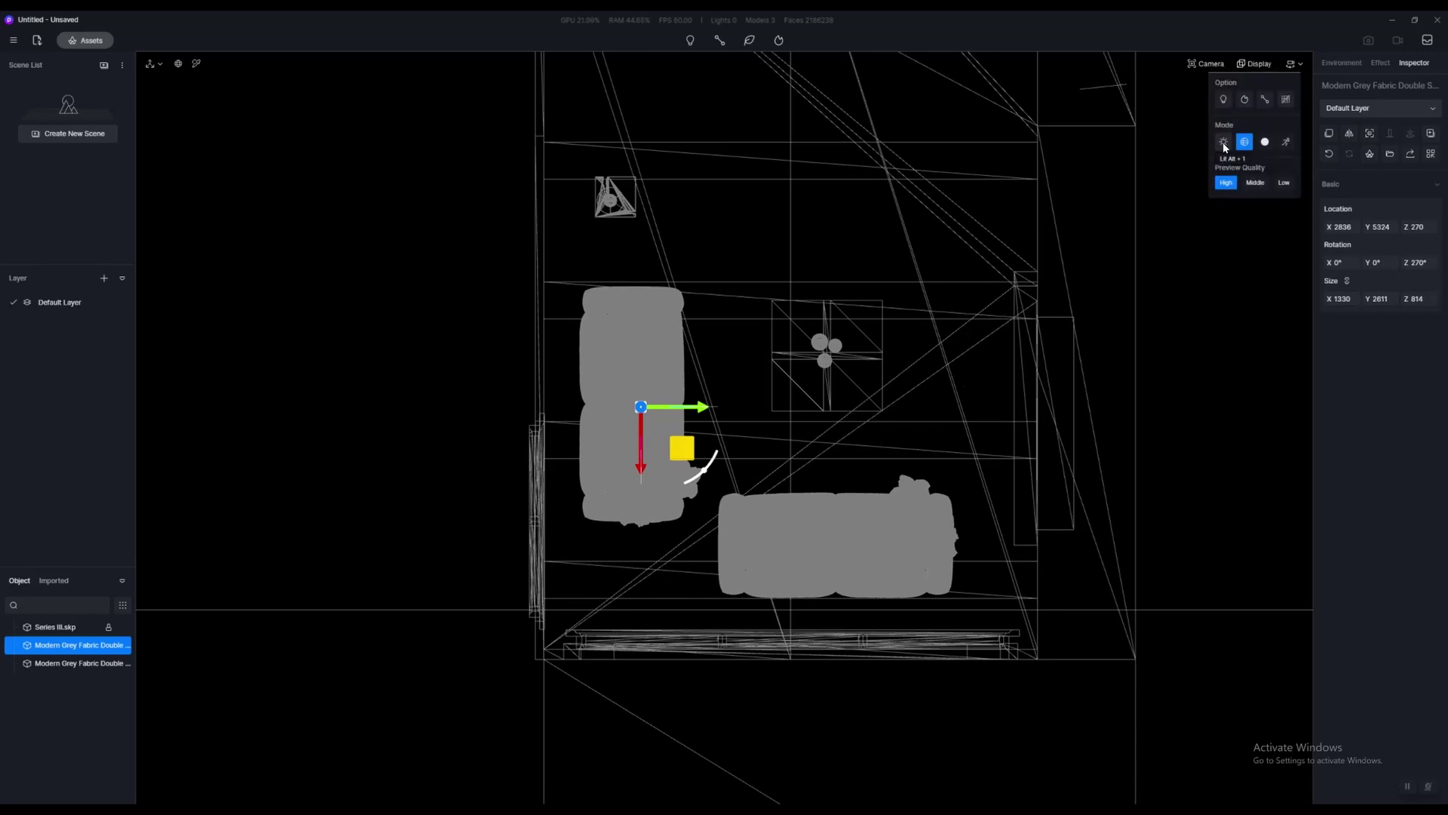
click(1223, 142)
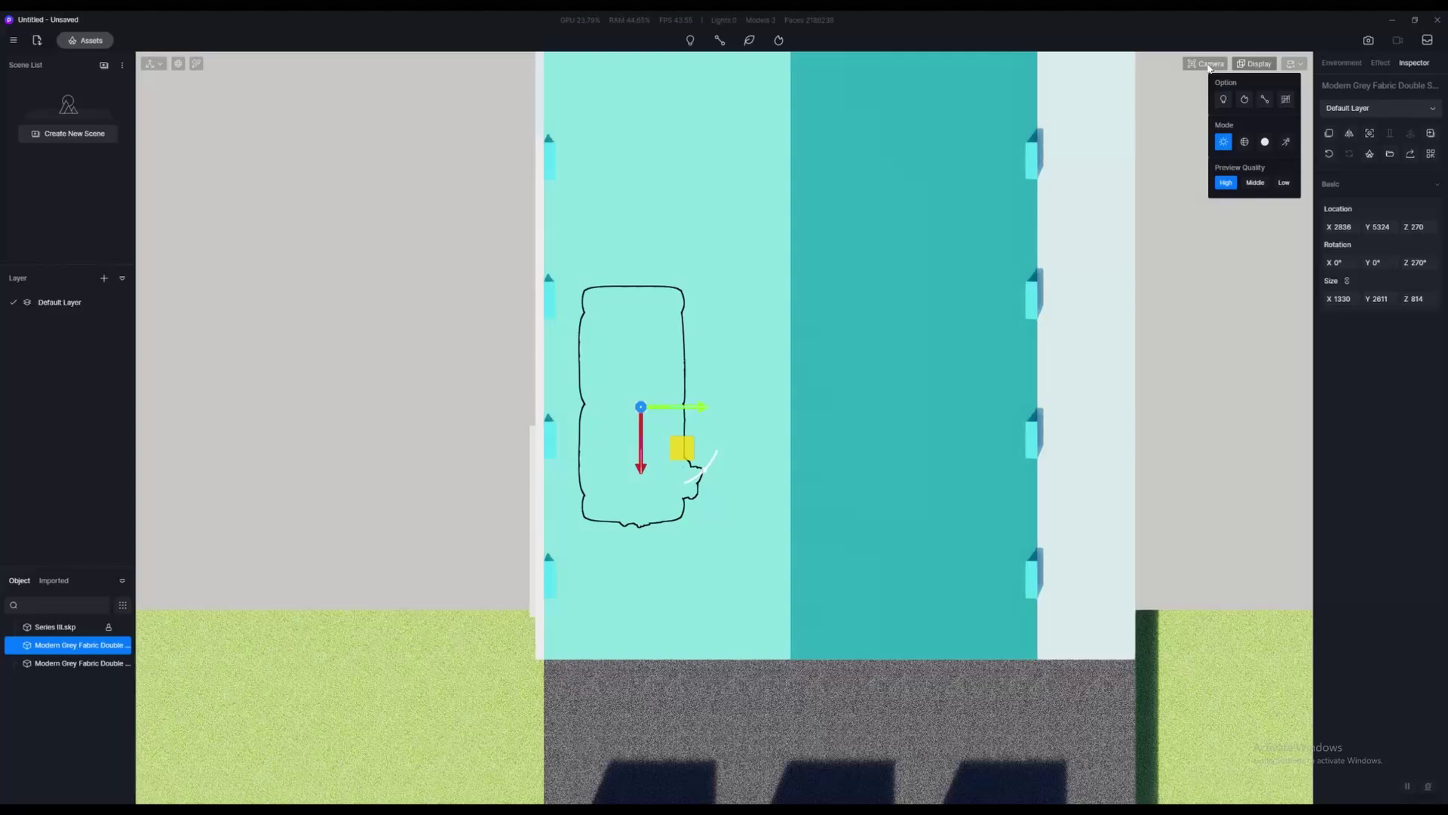
click(1205, 63)
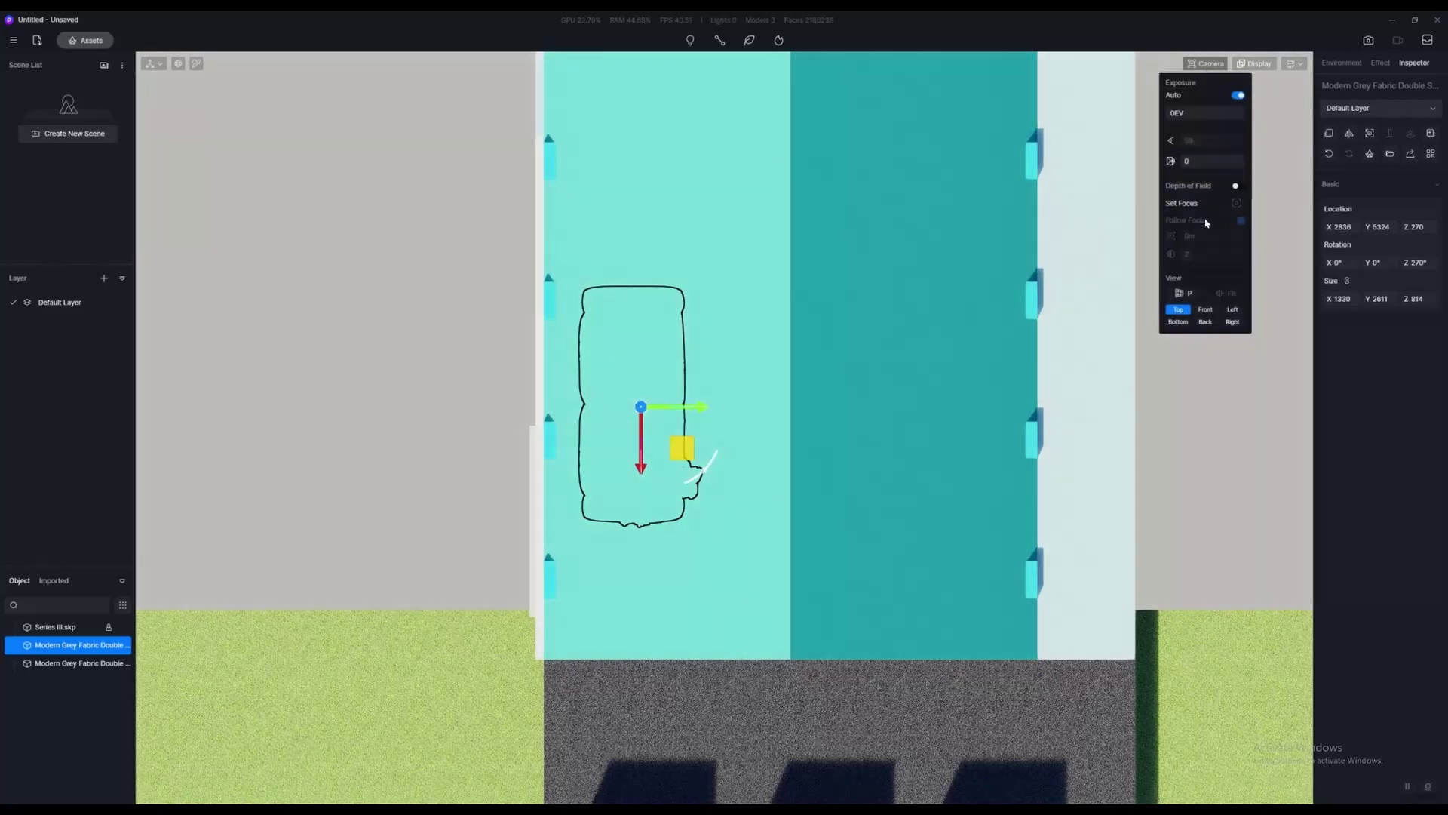
click(1183, 292)
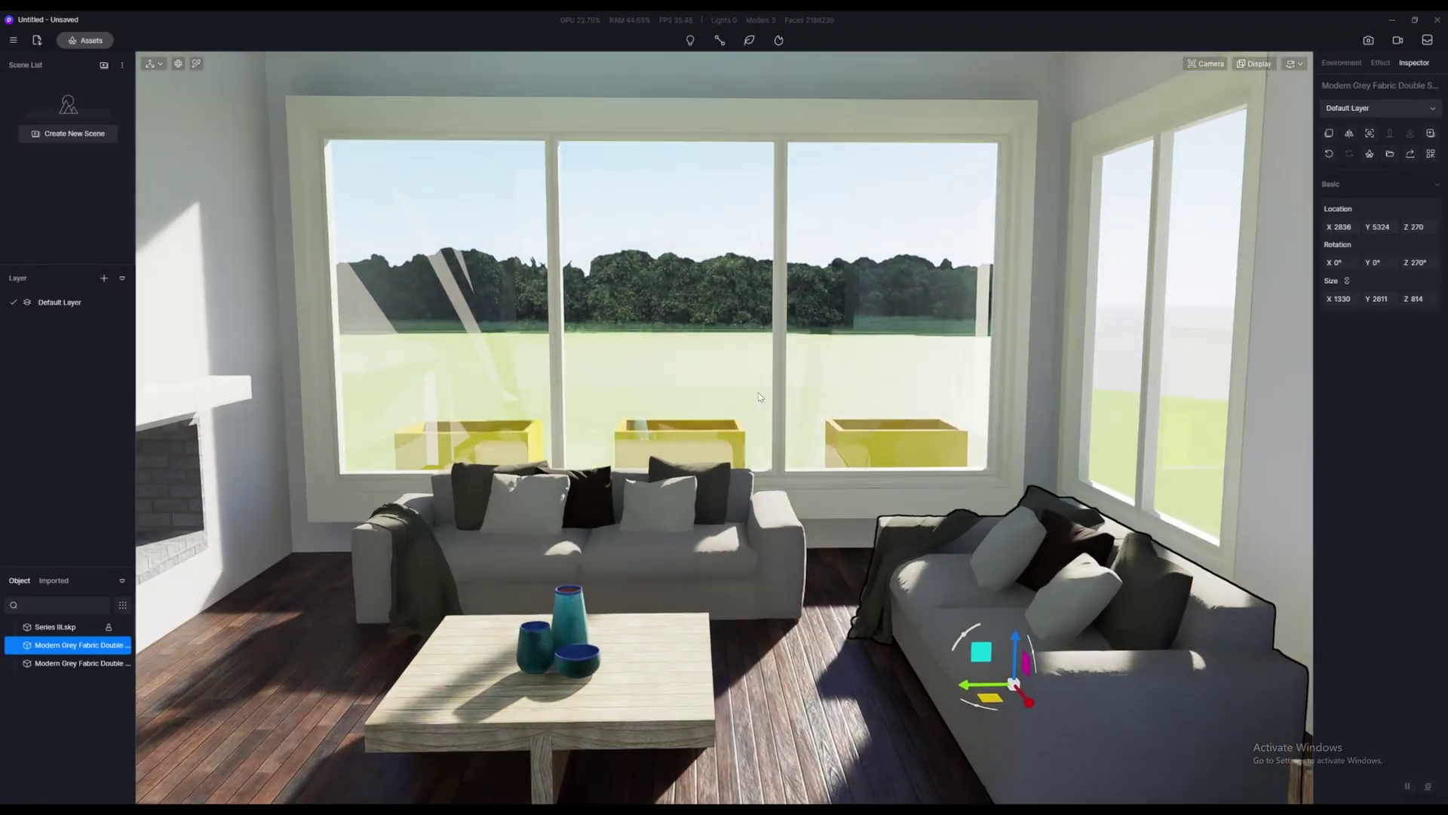
Examine how the two sofas sit relative to the coffee table, the windows and the side table with the lamp
middle_drag(760, 397, 754, 325)
right_drag(754, 325, 913, 432)
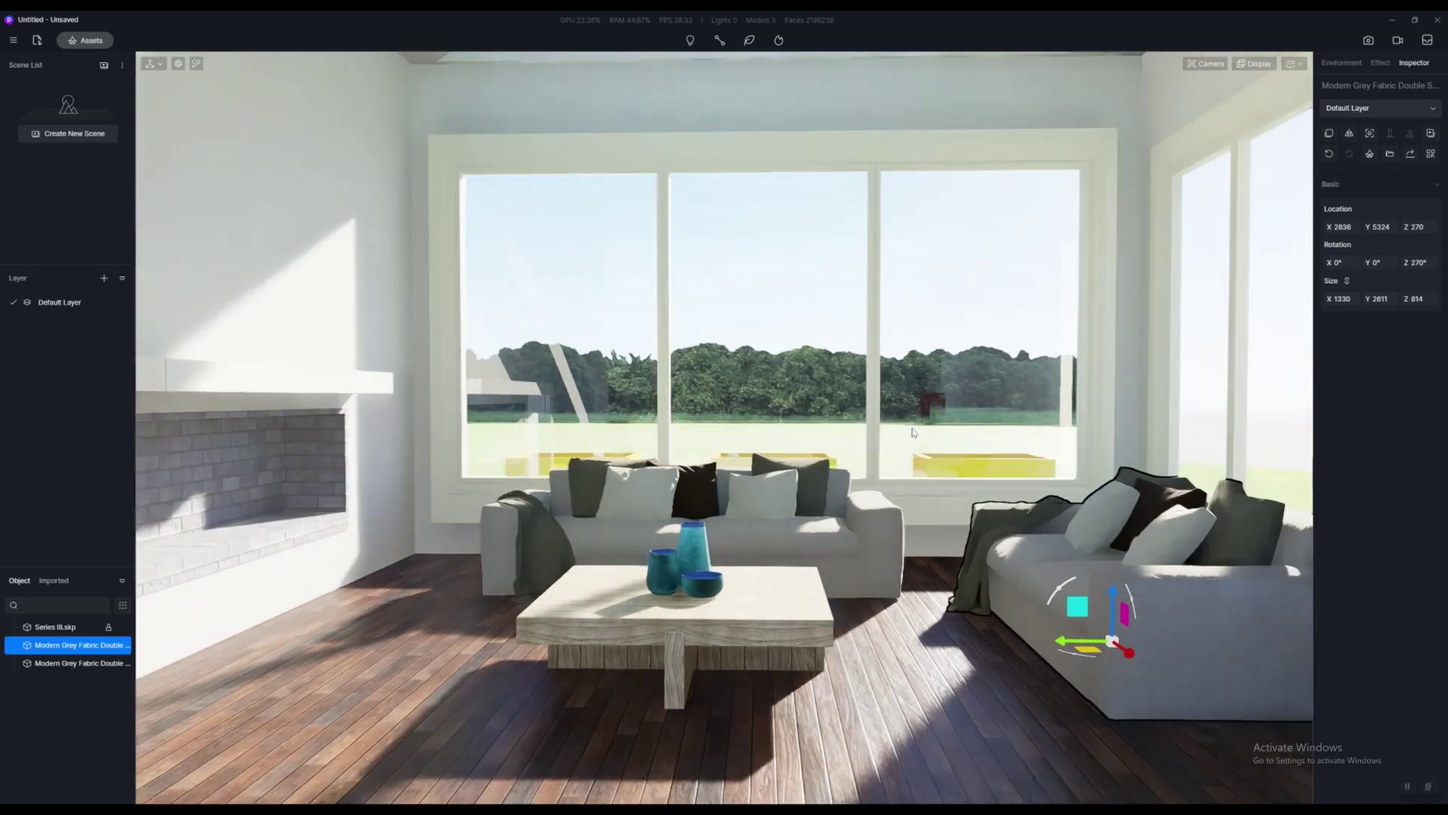
scroll(913, 432, down, 6)
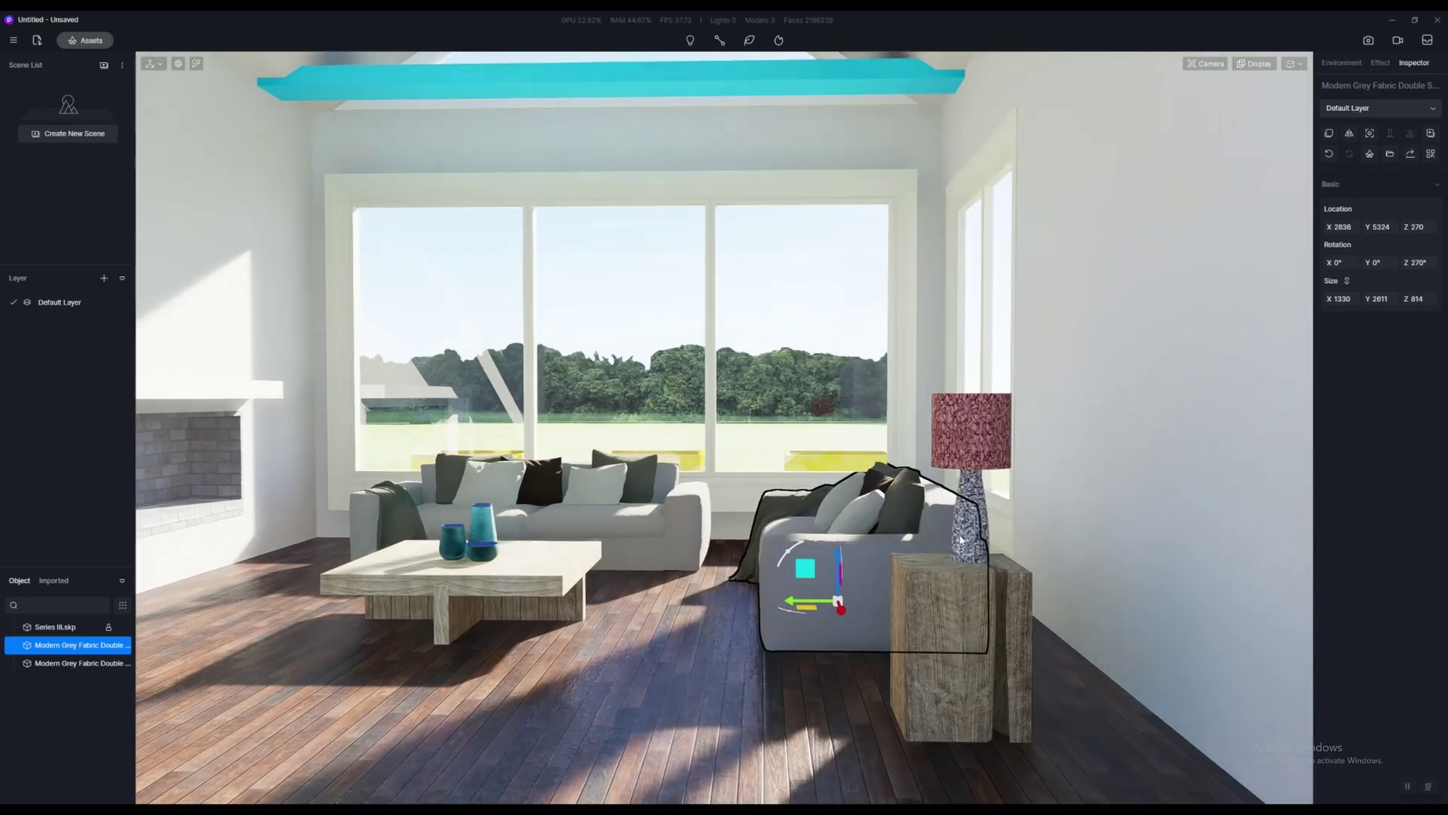
click(990, 510)
key(a)
key(w)
click(1131, 667)
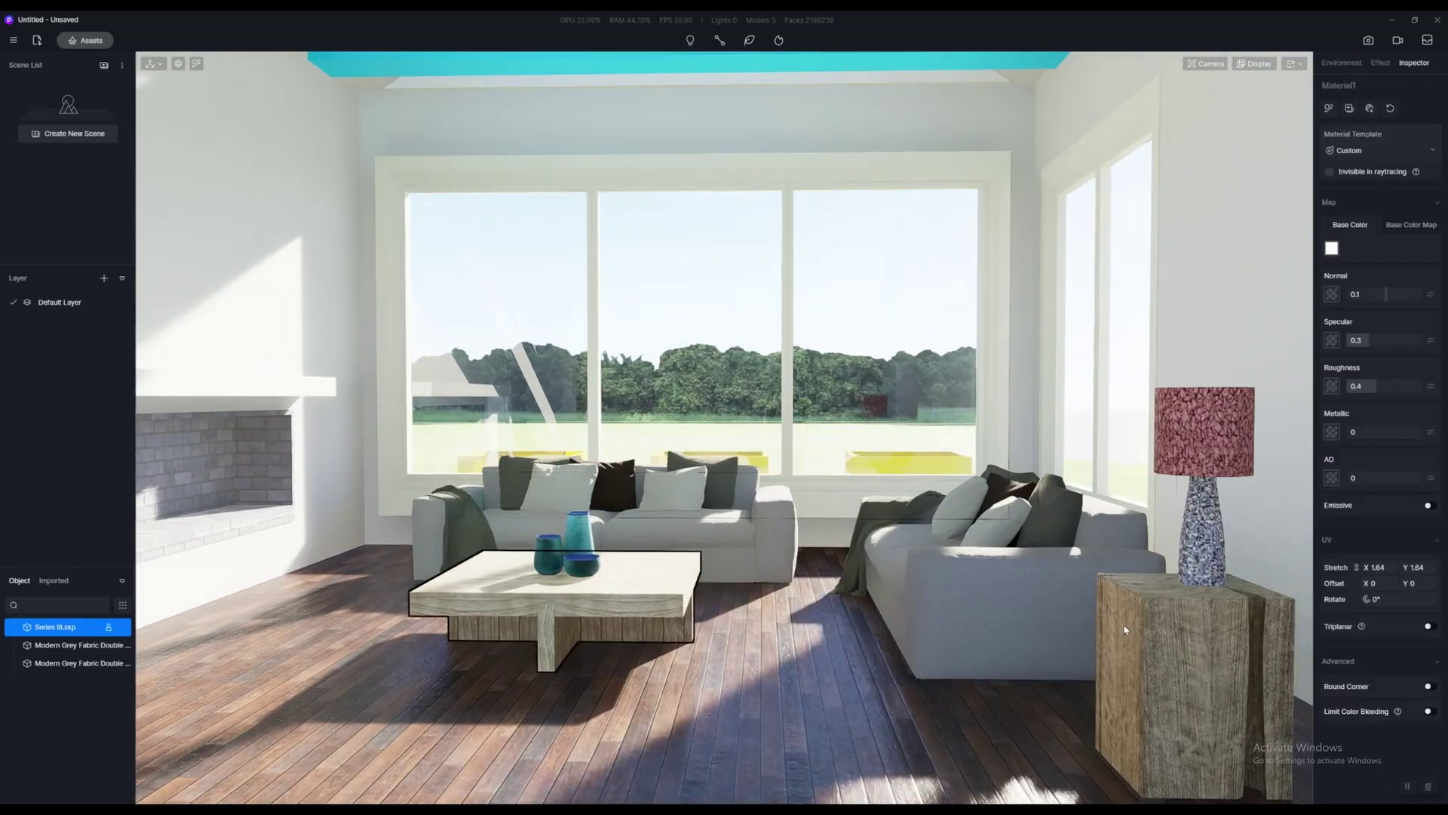
key(w)
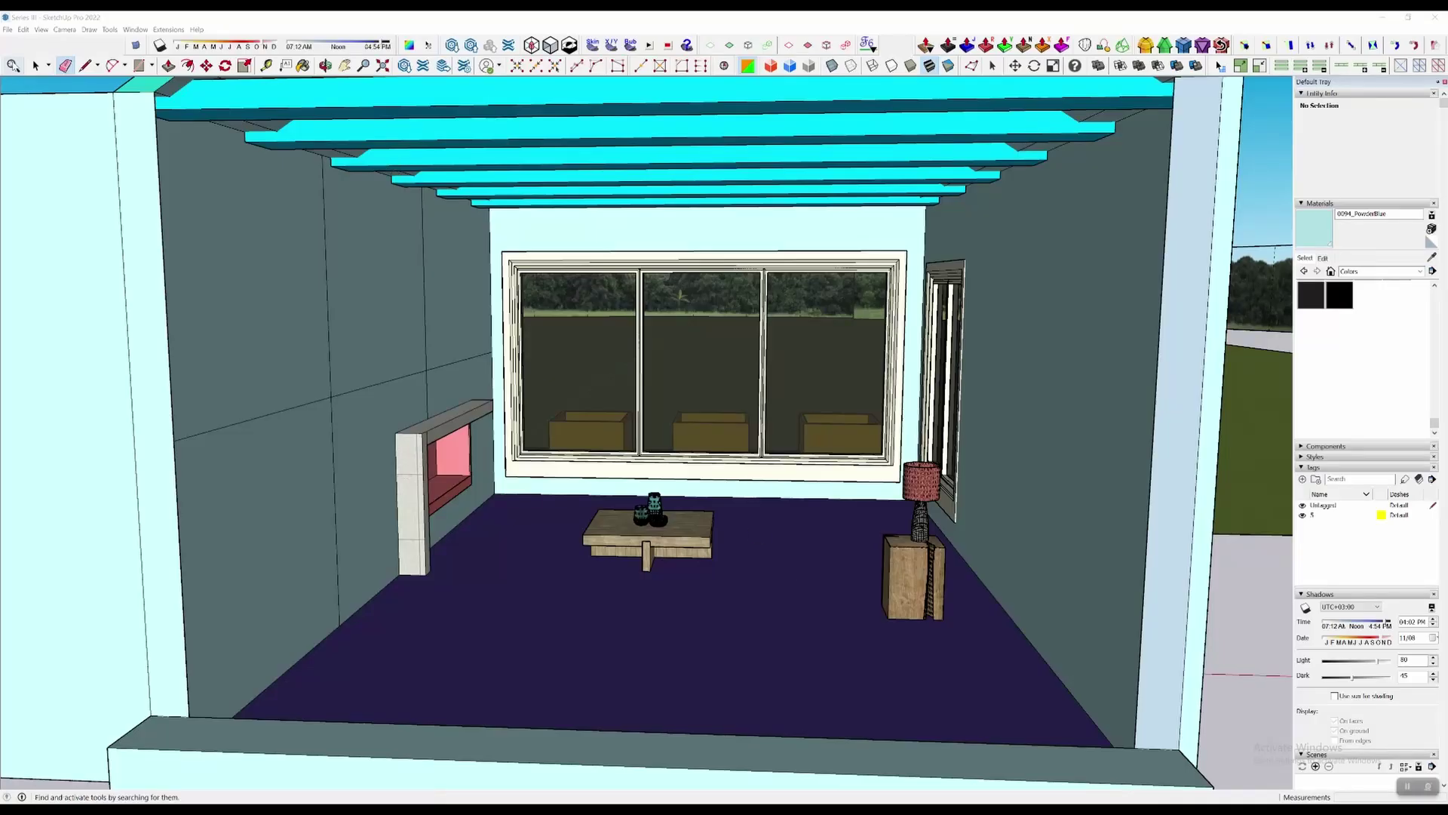
In SketchUp, select the wooden side table together with its lamp and move both a little toward the back windows
key(space)
key(w)
shift+middle_drag(922, 600, 766, 423)
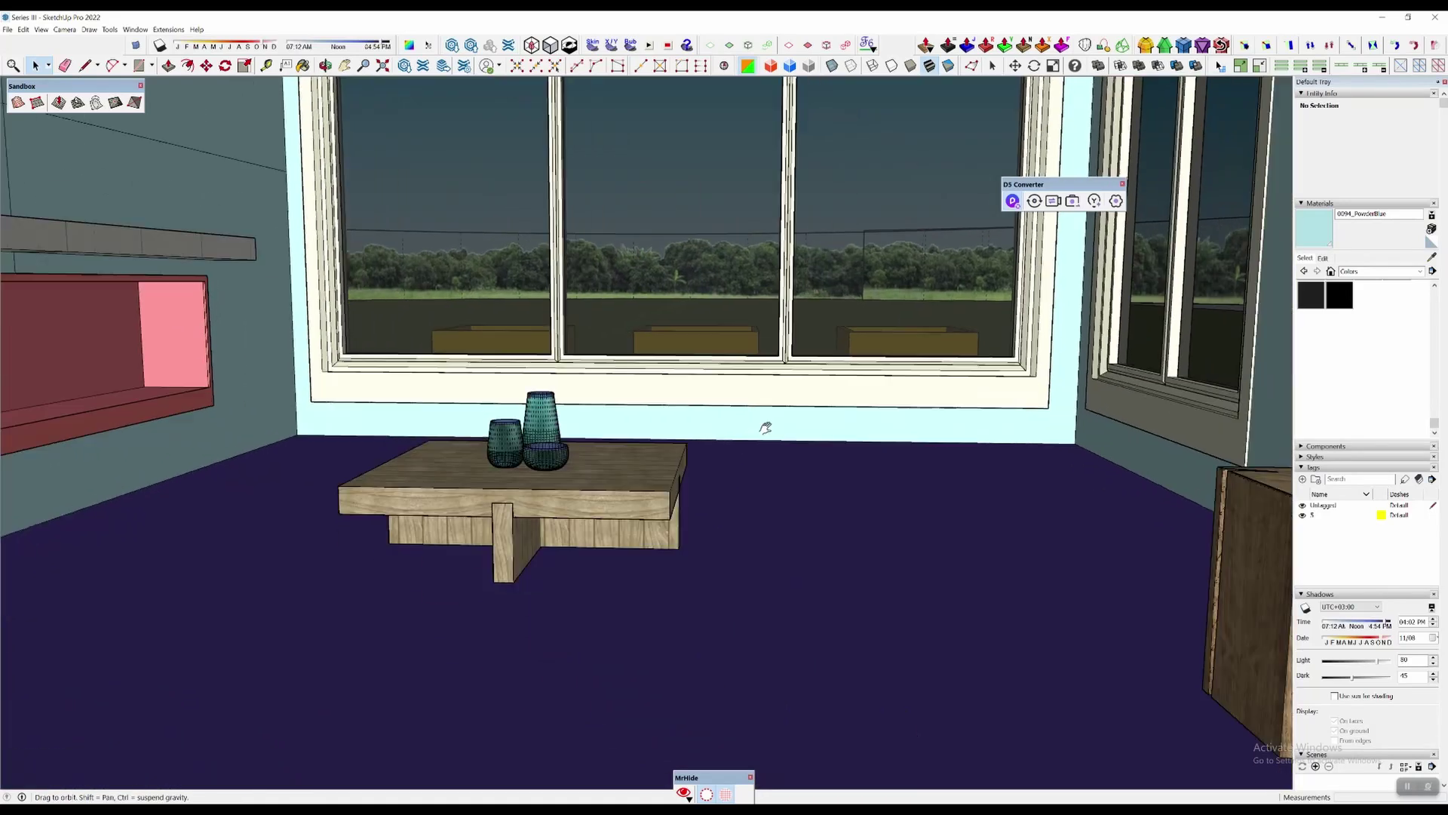
scroll(765, 424, down, 2)
shift+middle_drag(1015, 501, 952, 584)
click(871, 517)
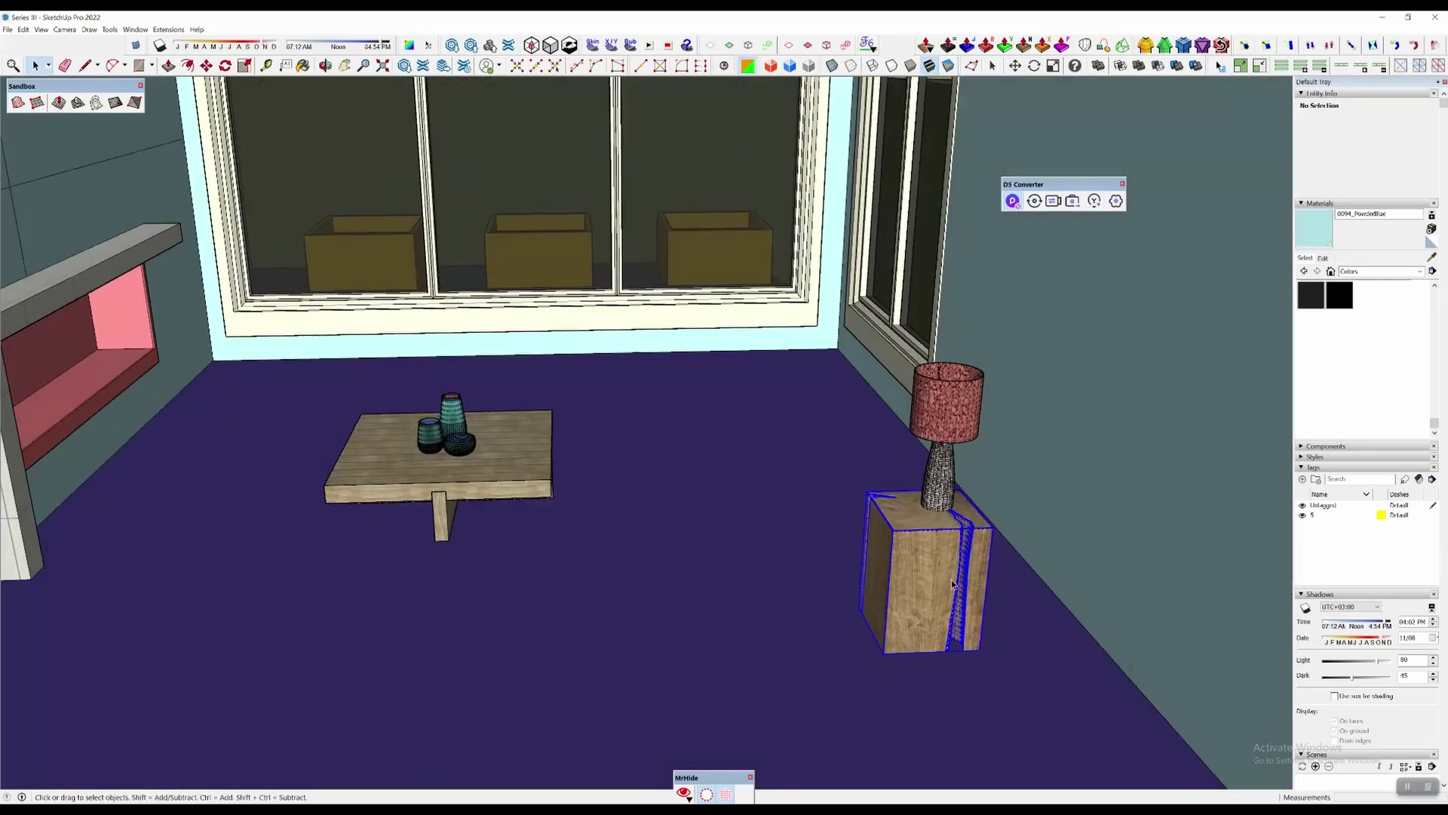
shift+click(942, 475)
middle_drag(942, 475, 929, 676)
key(m)
click(930, 676)
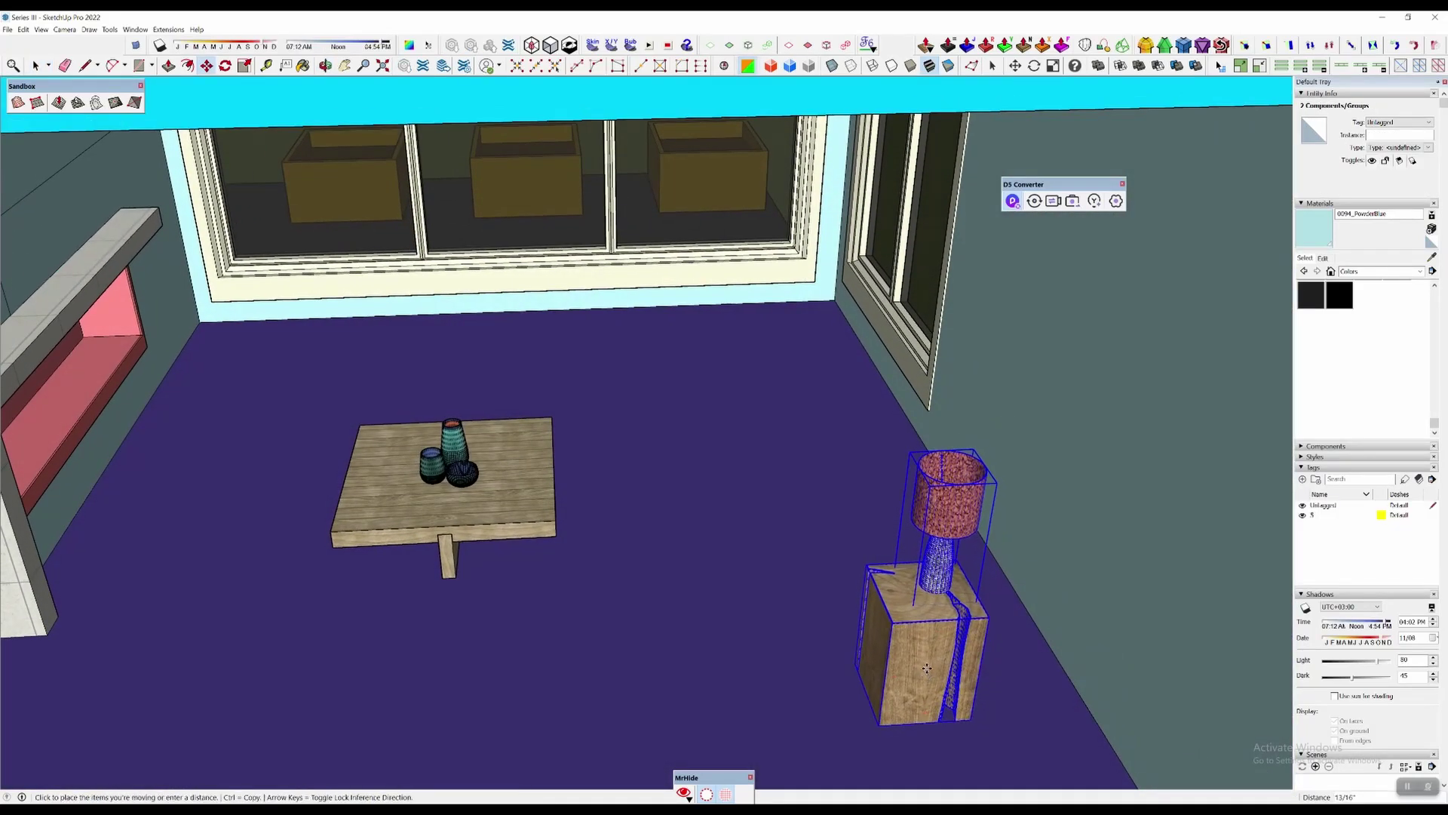
key(space)
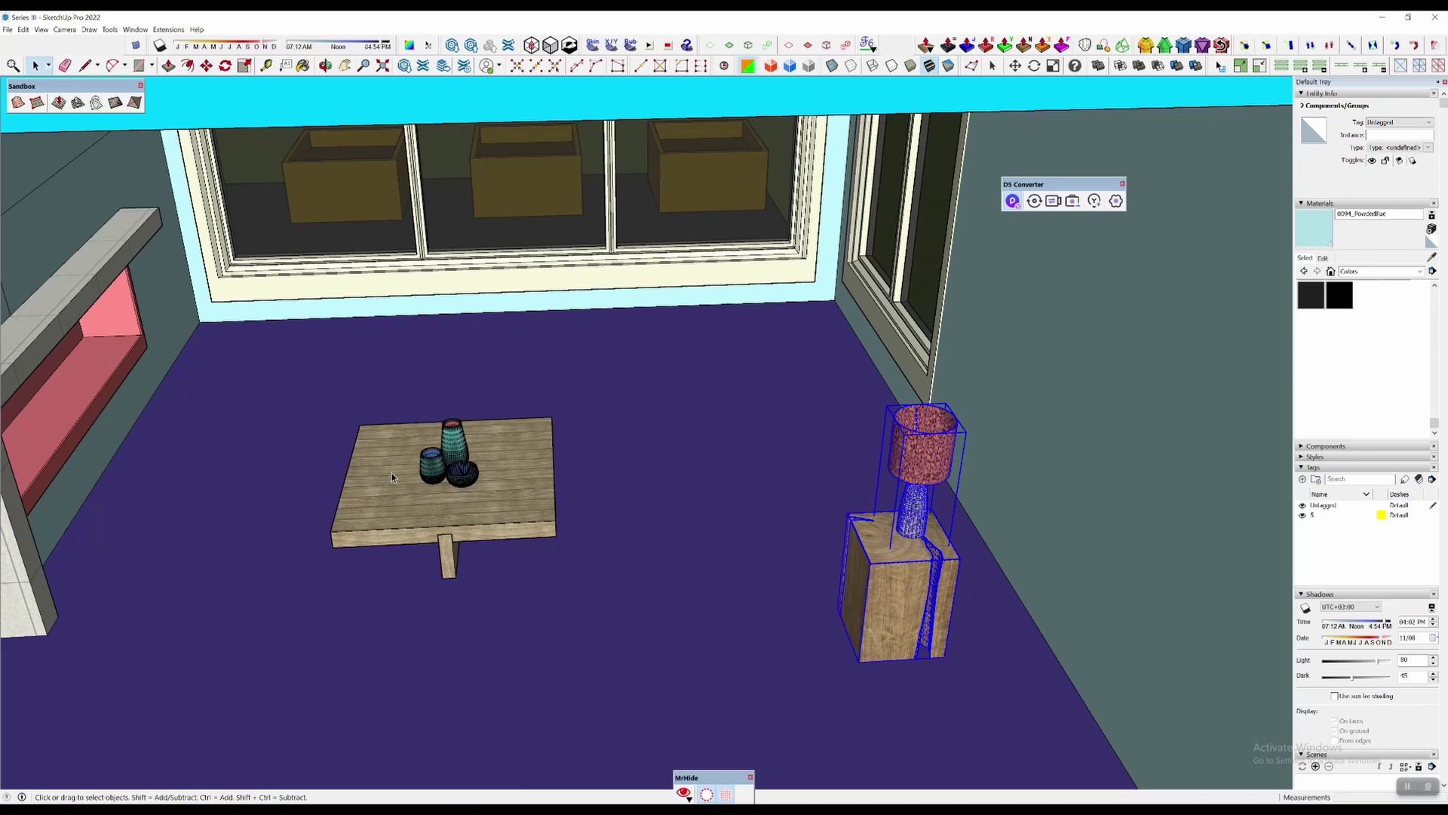
Select the coffee table together with its vases and move both slightly toward the back windows
click(391, 473)
shift+click(465, 469)
key(m)
click(462, 506)
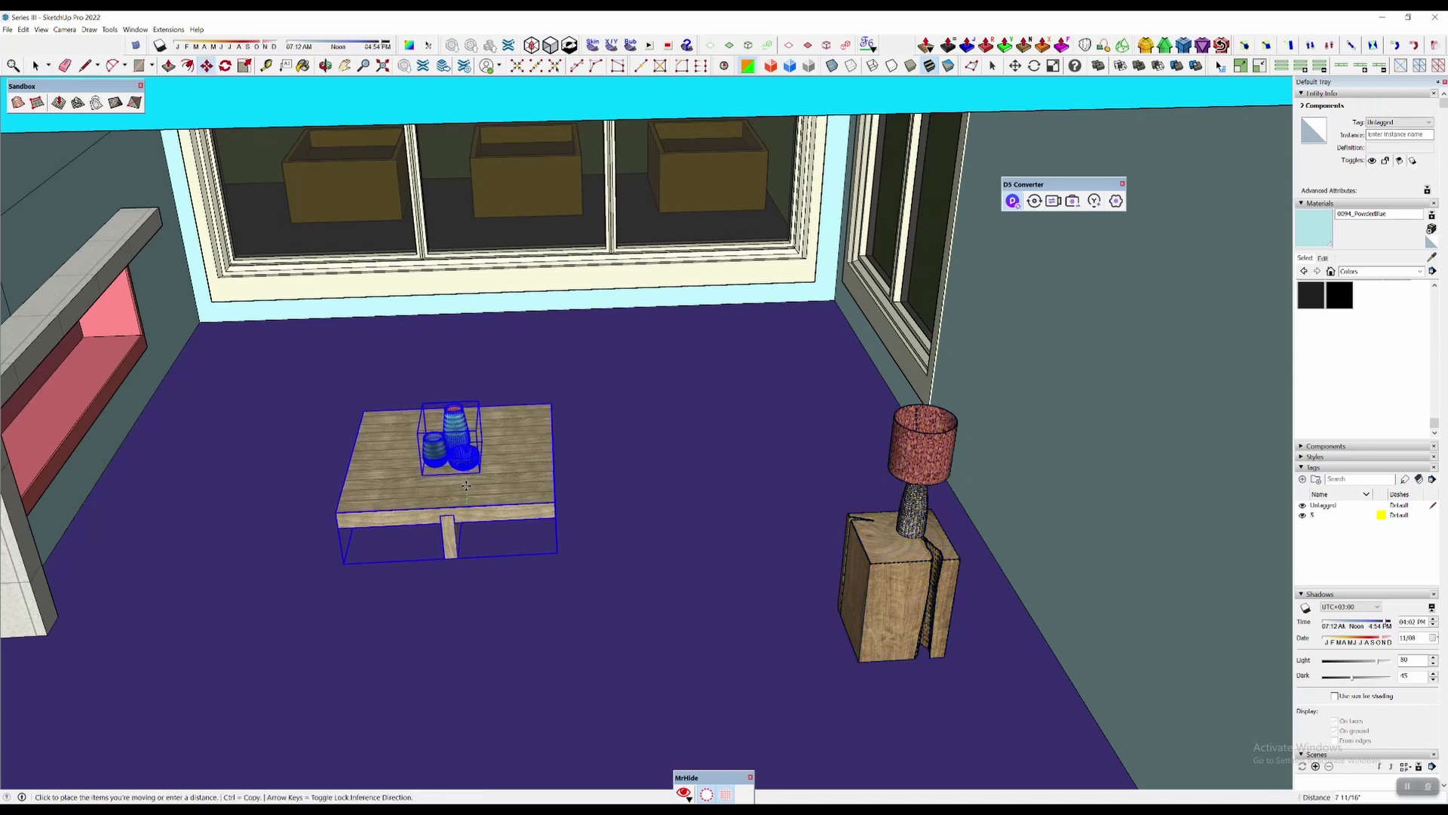
click(464, 484)
key(space)
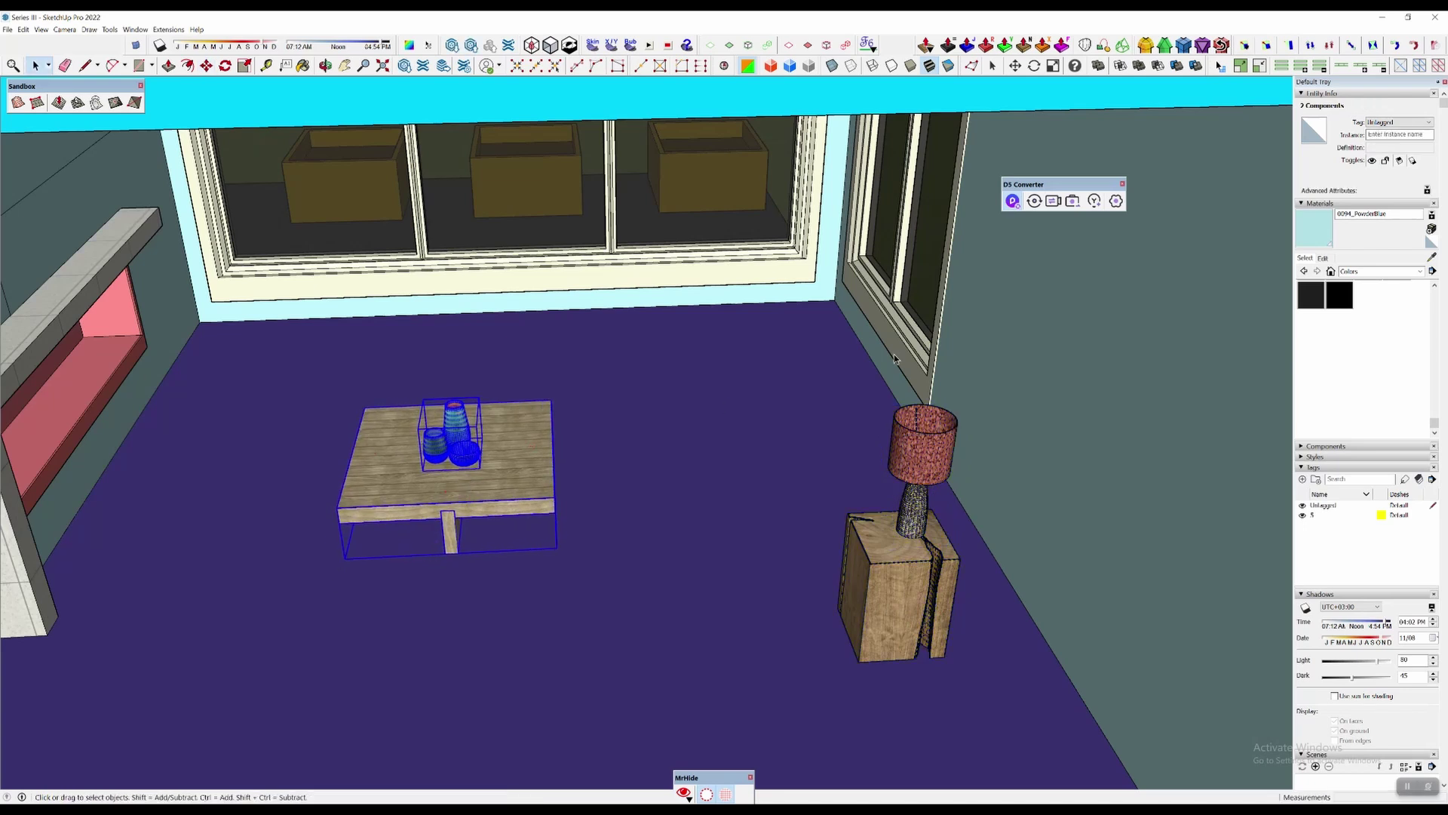
Sync the moved furniture to D5 Render and inspect the vases, sofas and side table up close there
click(1032, 203)
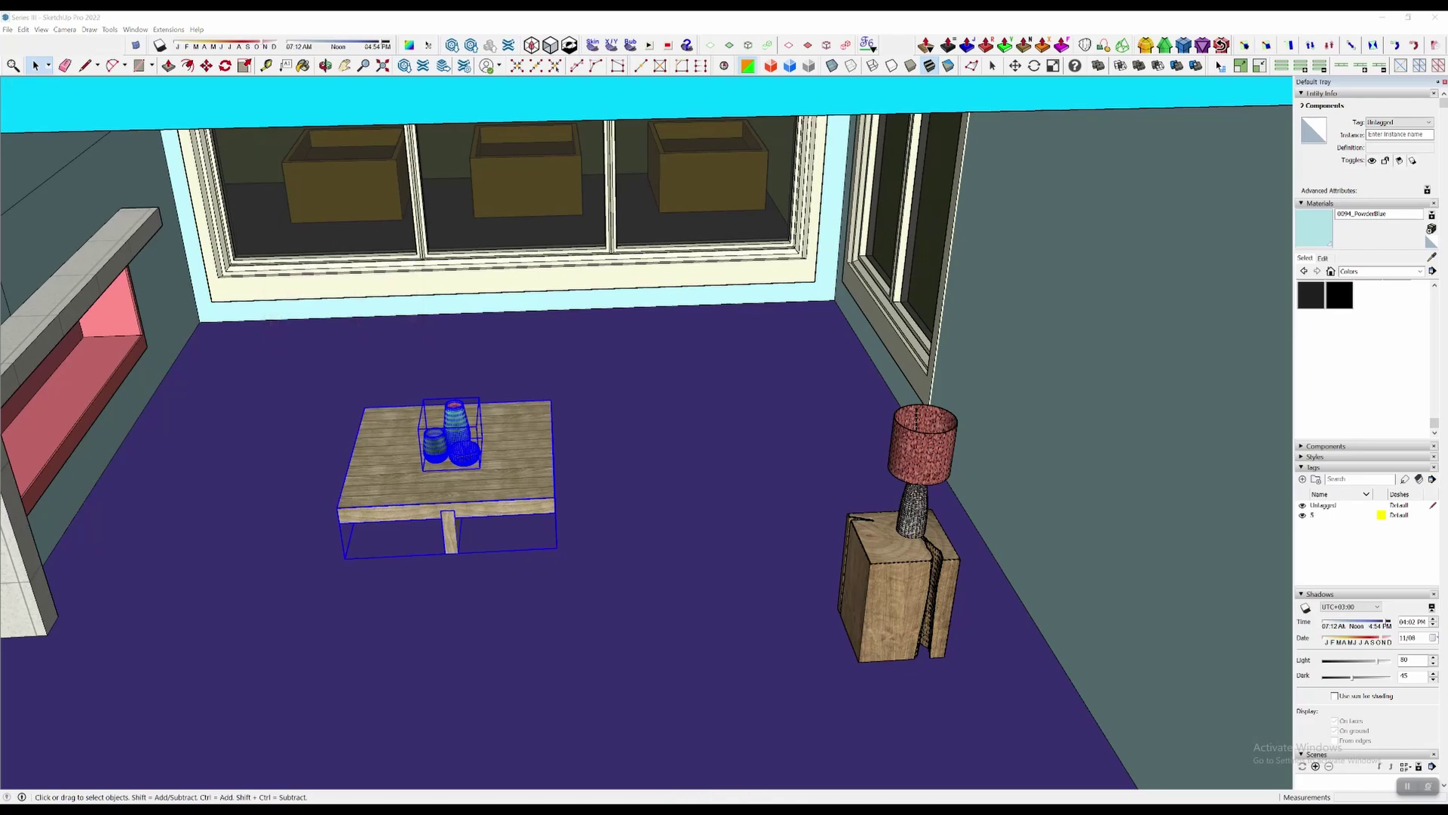
scroll(809, 578, up, 10)
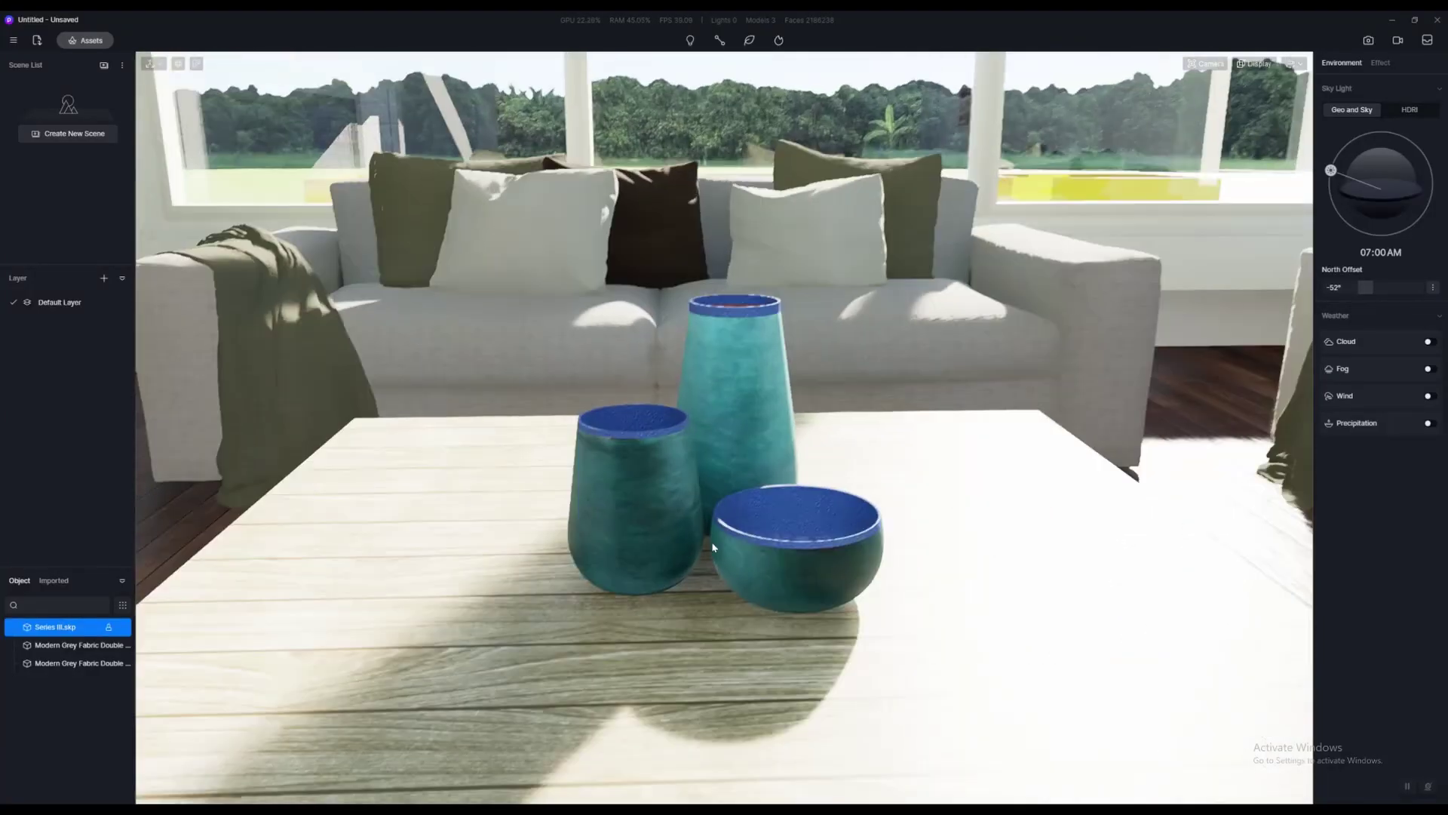
right_drag(713, 548, 482, 488)
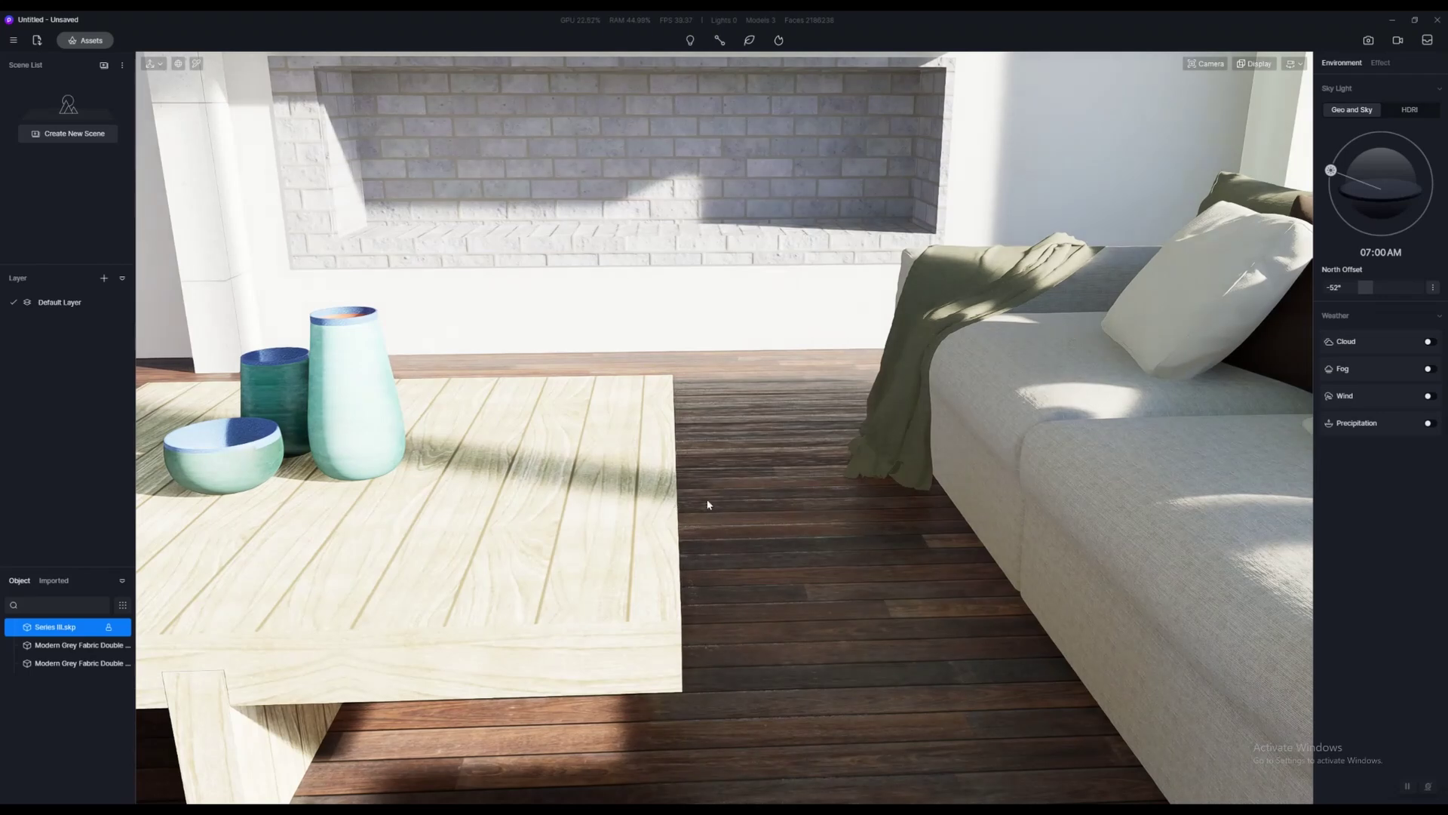
right_drag(708, 501, 1185, 557)
scroll(1186, 557, up, 10)
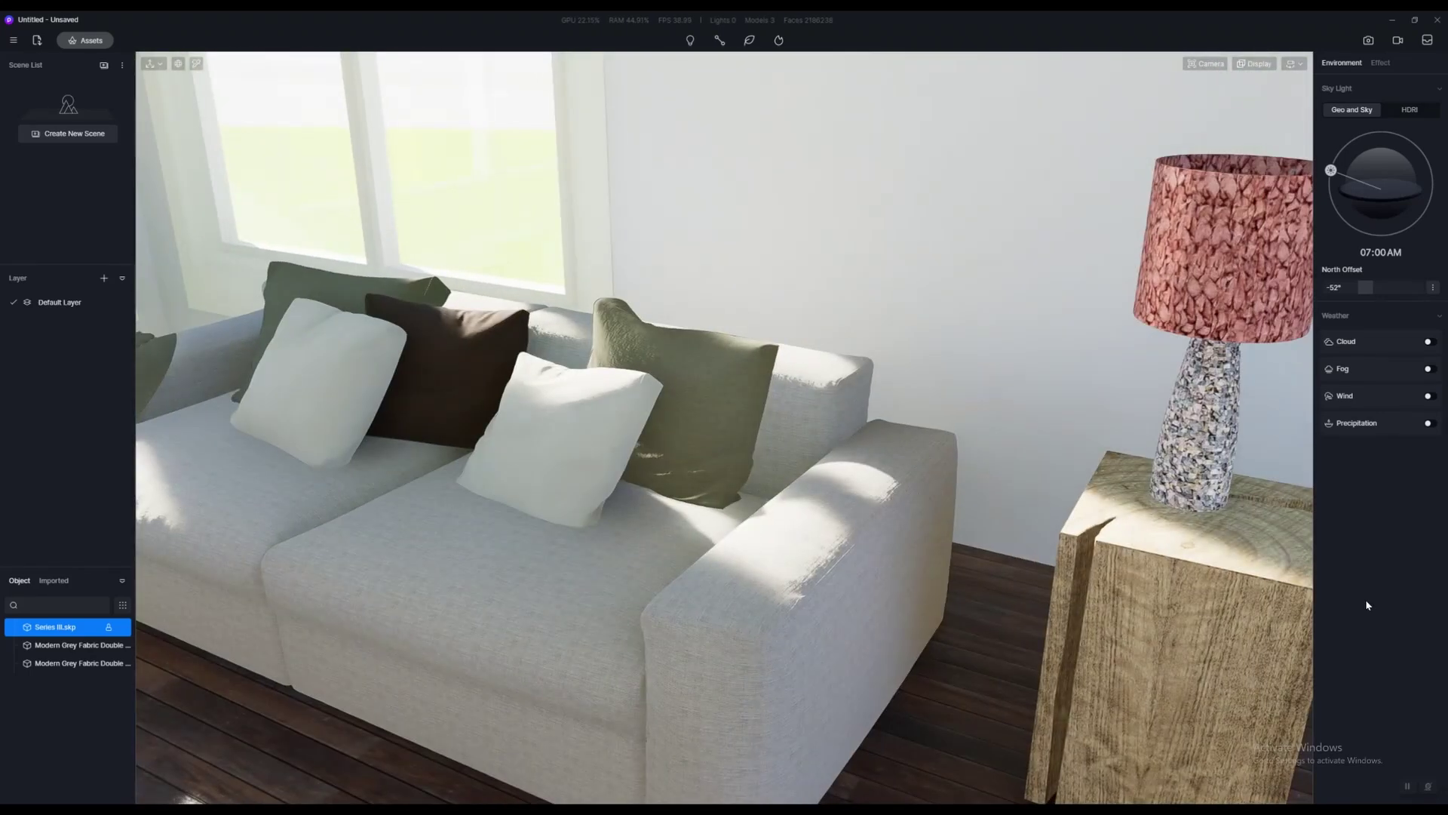
right_drag(1367, 604, 1012, 602)
In SketchUp, select the wooden side table with its lamp and move both slightly away from the side wall toward the coffee table
key(alt+Tab)
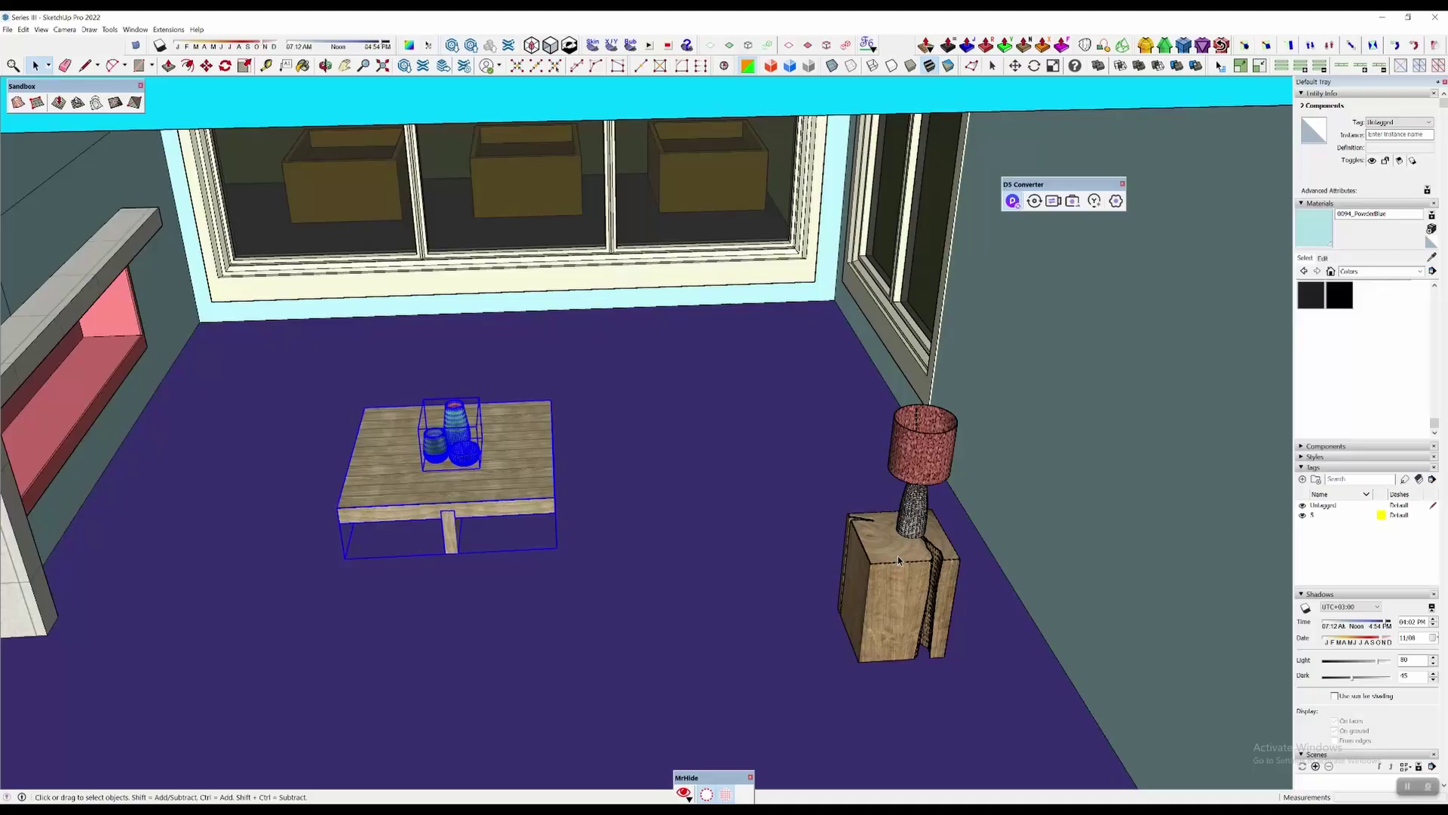
click(906, 596)
ctrl+click(913, 520)
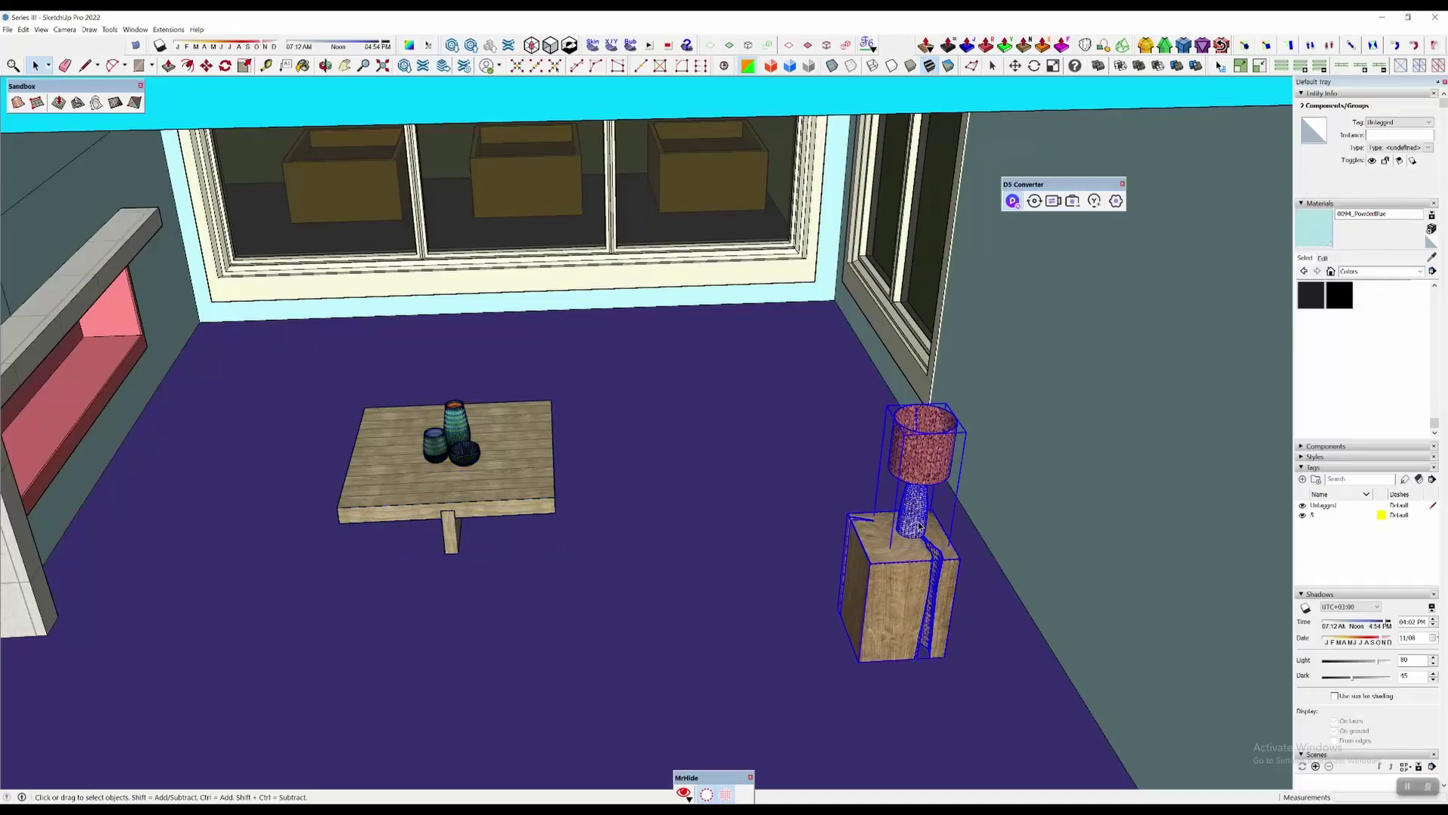
key(m)
click(905, 594)
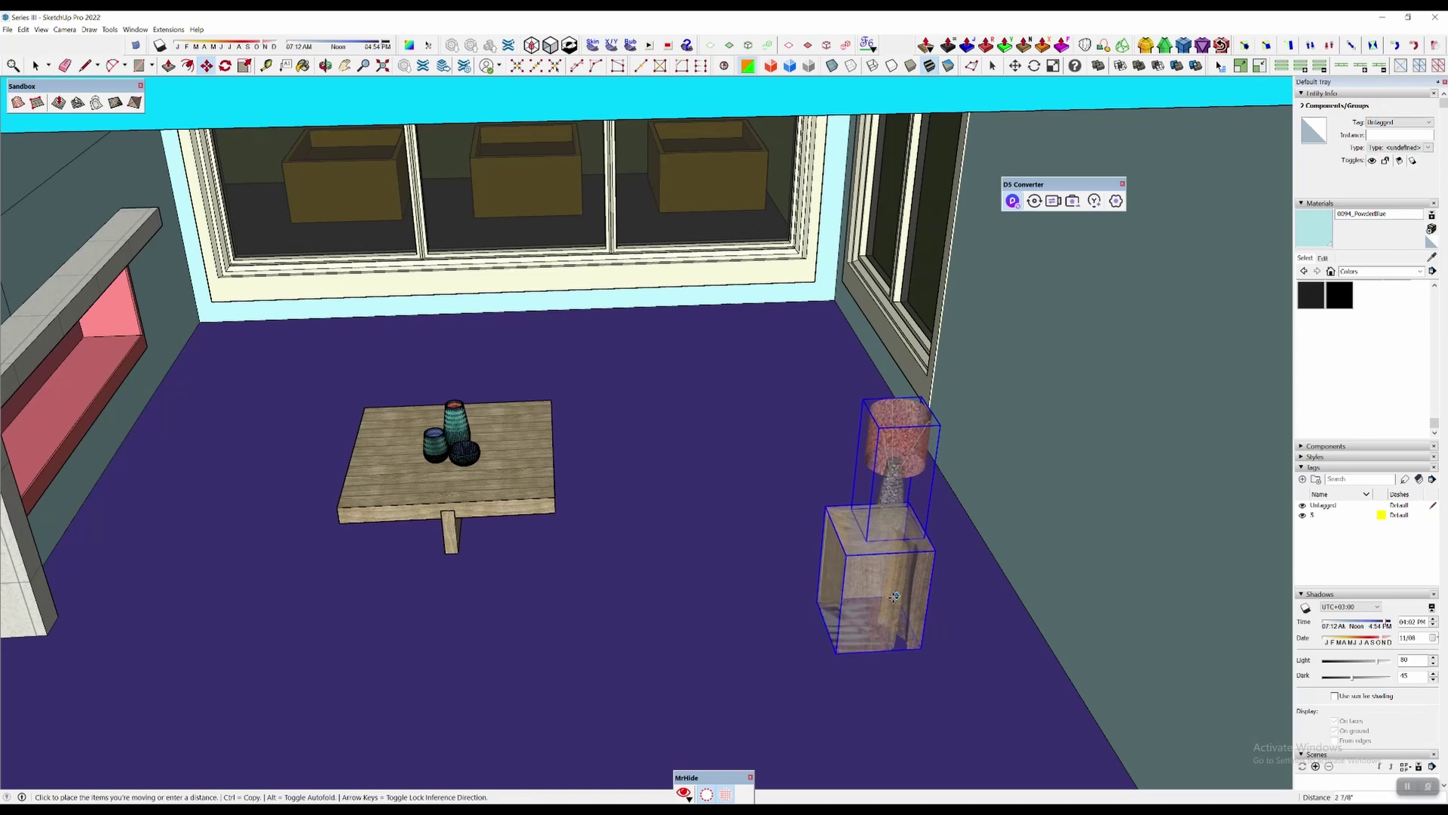
click(891, 588)
click(892, 587)
key(space)
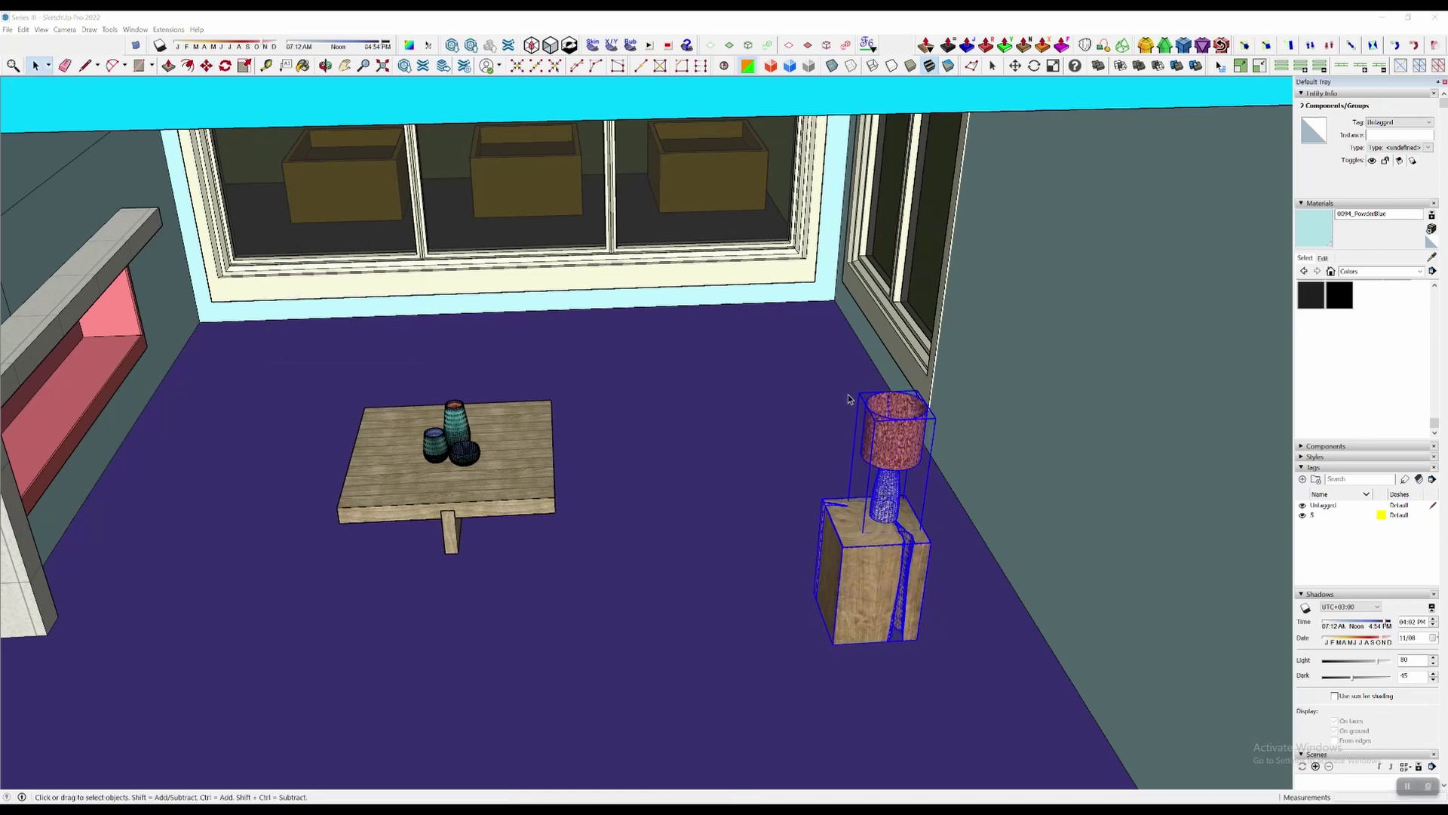
Switch to D5 Render and examine the whole seating layout from the front, including the moved side table and lamp
key(alt+Tab)
right_drag(873, 500, 881, 557)
middle_drag(881, 554, 912, 551)
key(a)
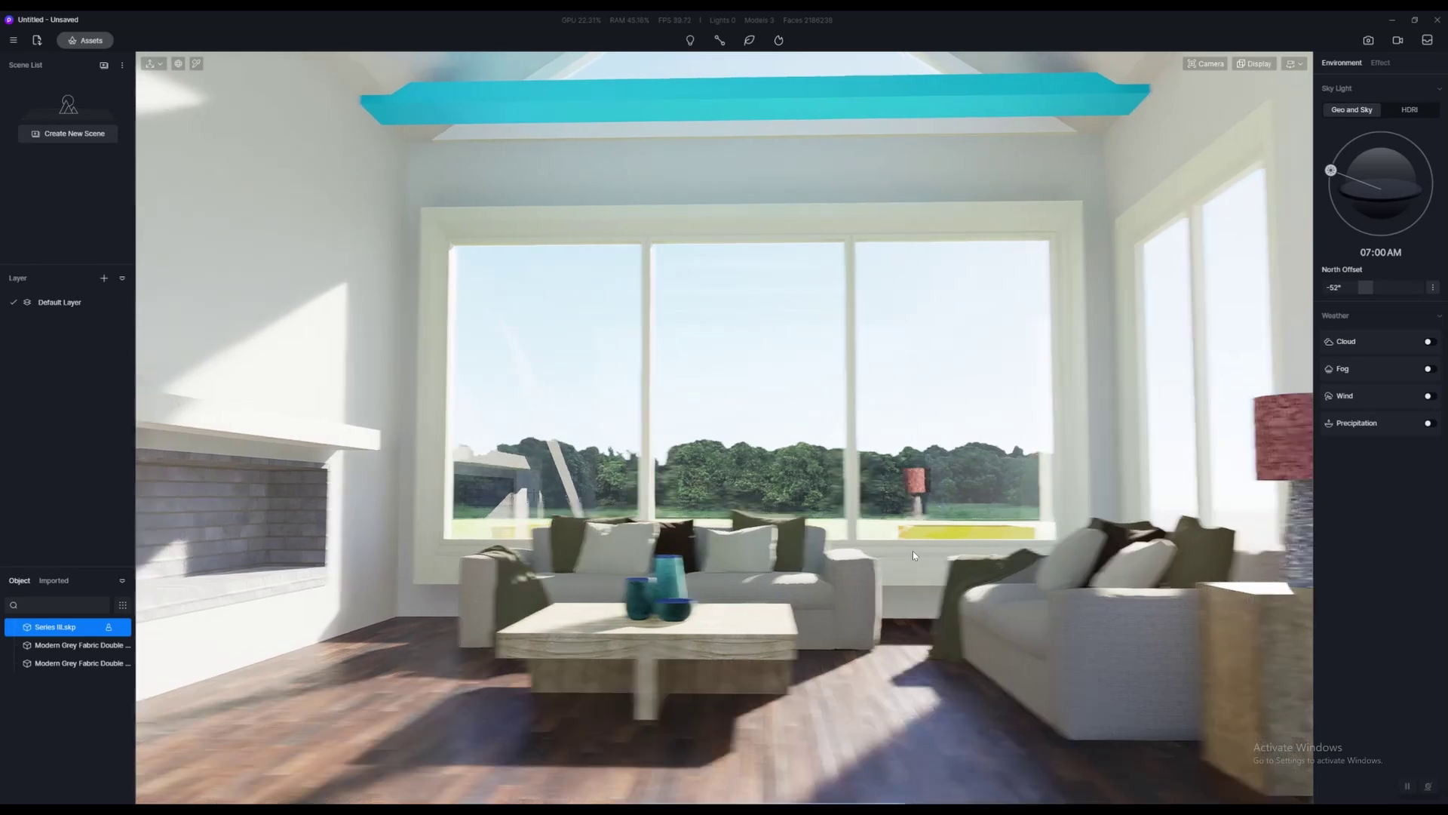
key(s)
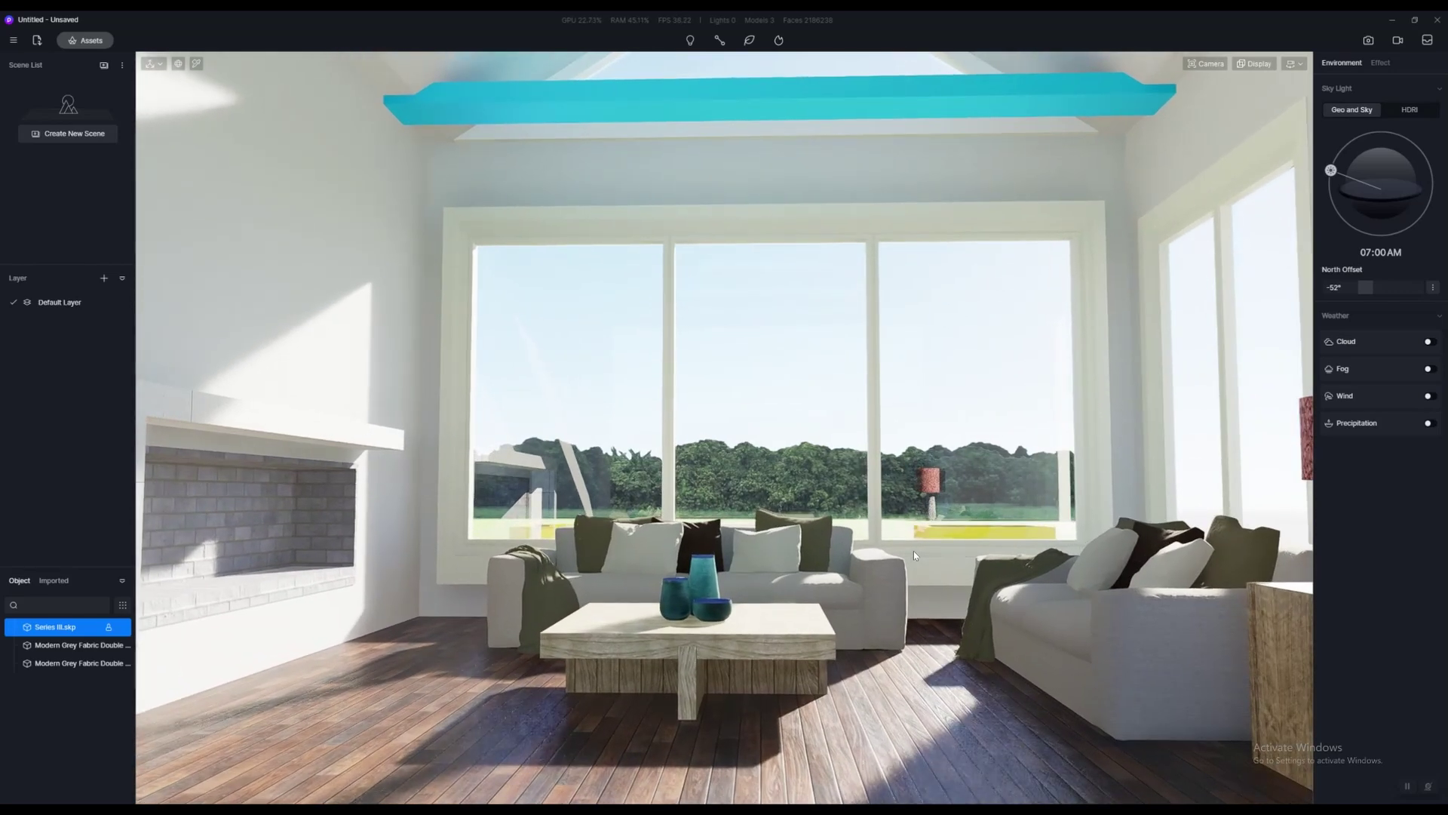
key(e)
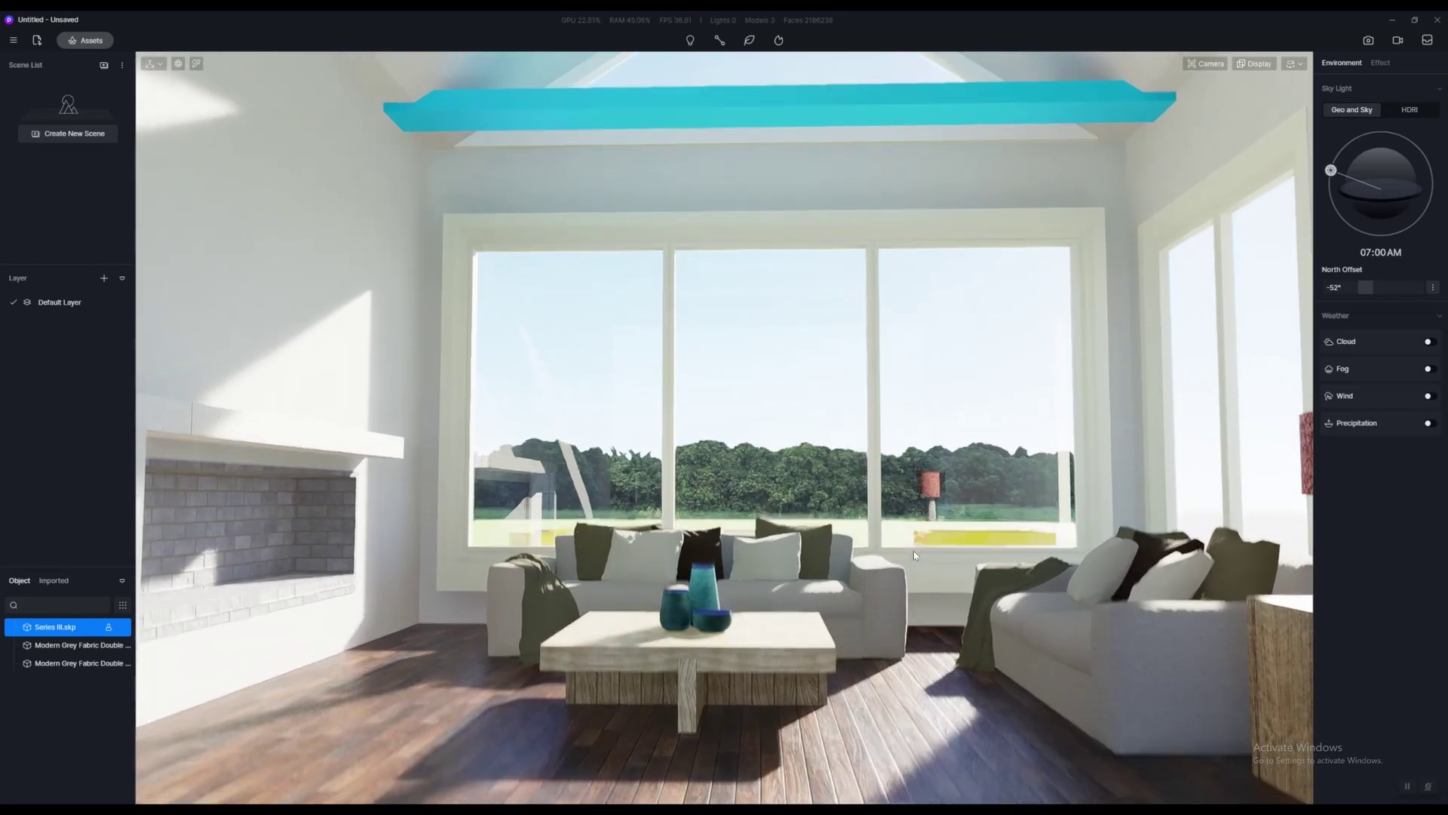
key(s)
mouse_move(912, 551)
right_down()
mouse_move(912, 284)
mouse_move(907, 529)
right_up()
key(w)
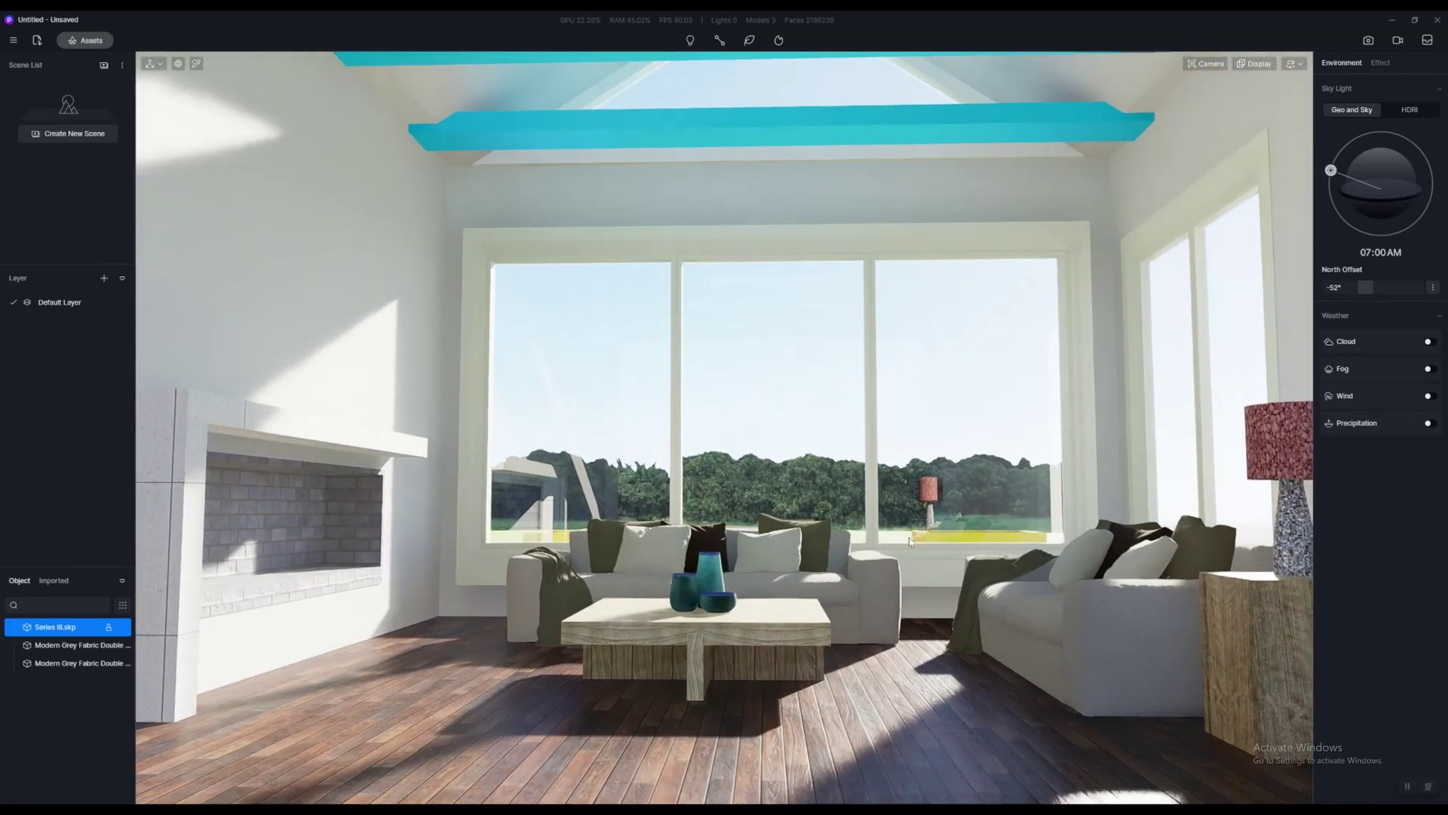
In SketchUp, examine the coffee table and the vase set up close, selecting each in turn
click(1408, 787)
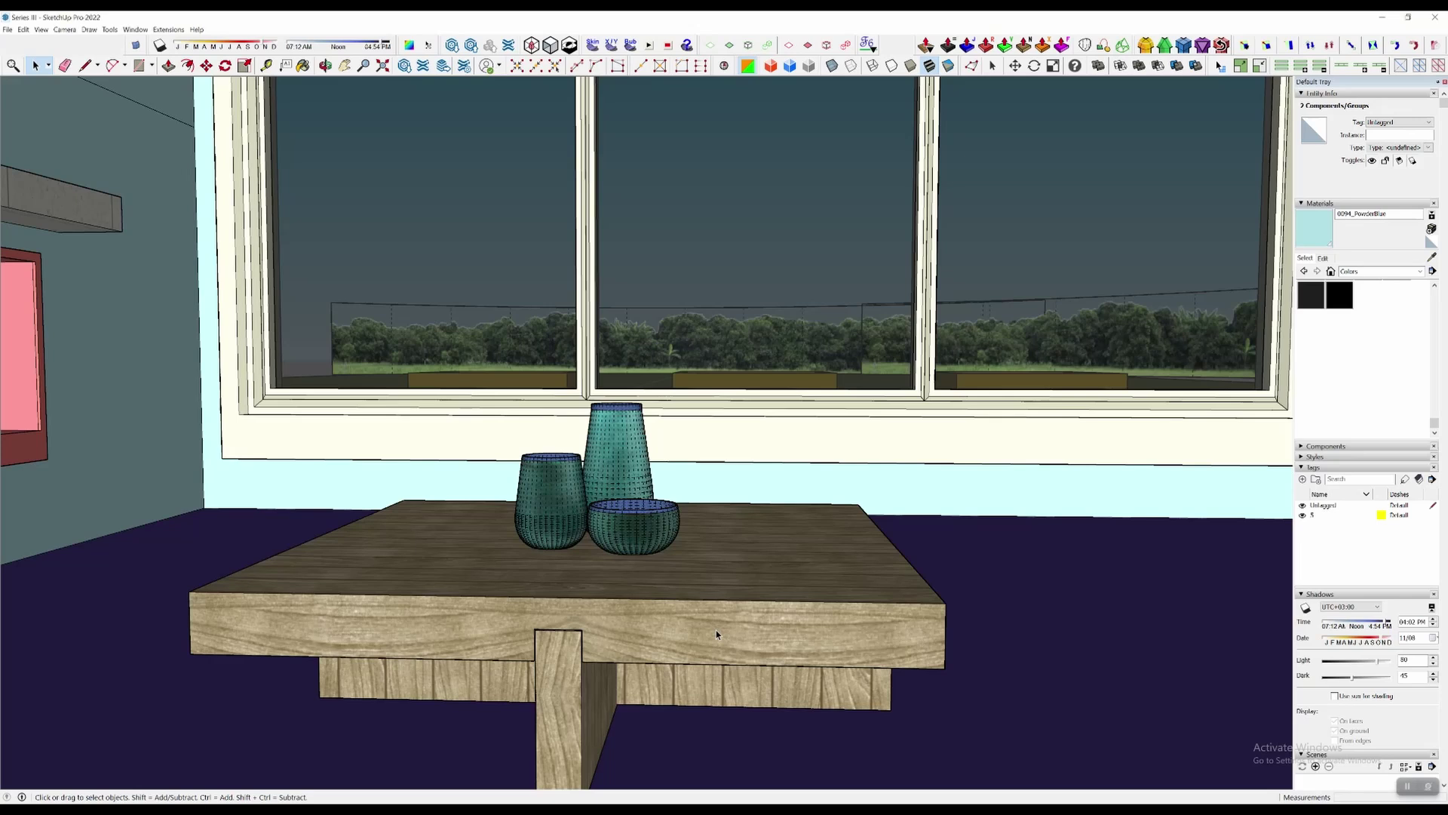
click(716, 630)
scroll(719, 628, down, 3)
mouse_move(778, 622)
middle_down()
mouse_move(704, 569)
mouse_move(1021, 575)
mouse_move(739, 577)
middle_up()
scroll(525, 546, up, 5)
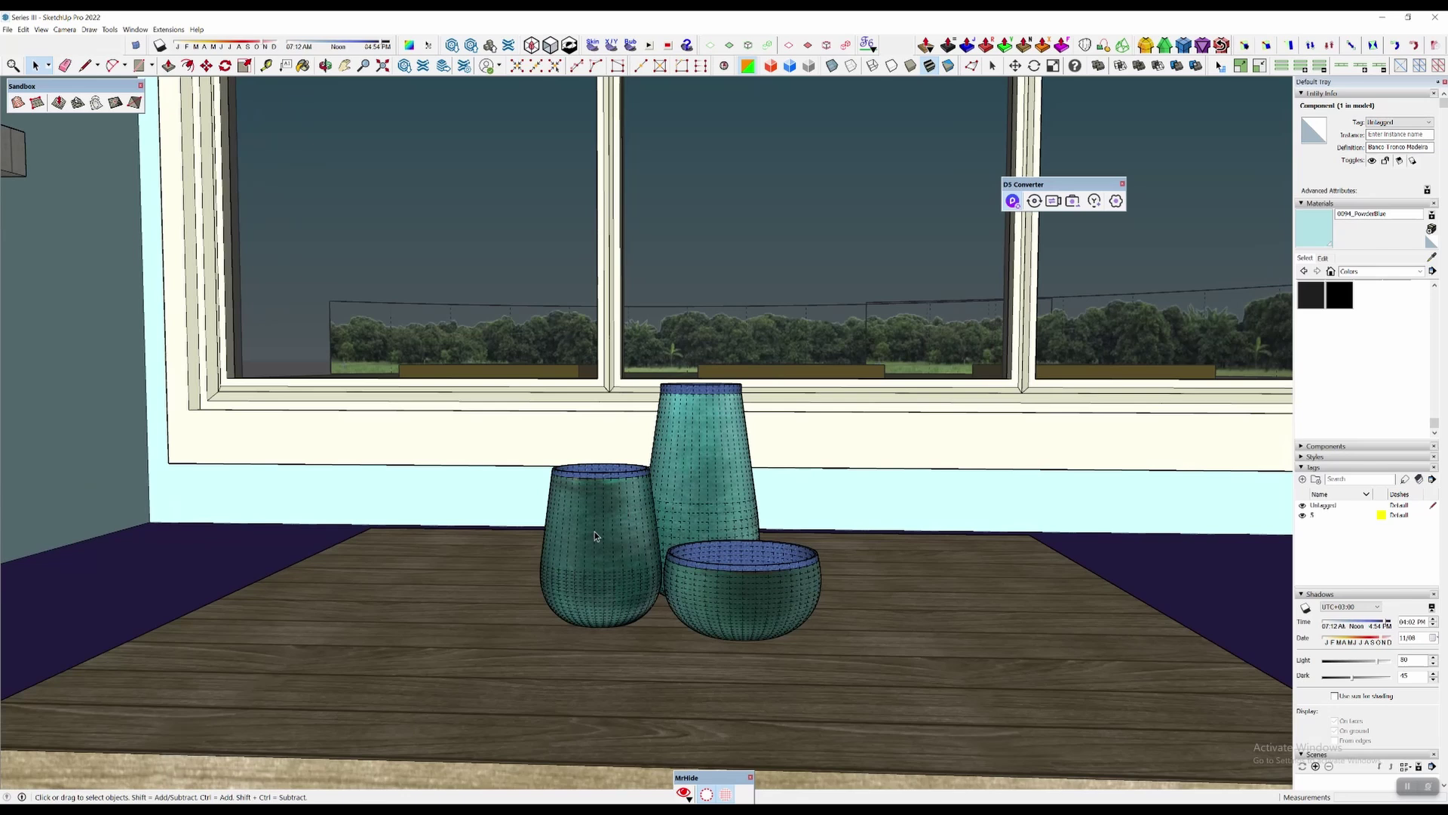
click(595, 536)
scroll(658, 537, down, 2)
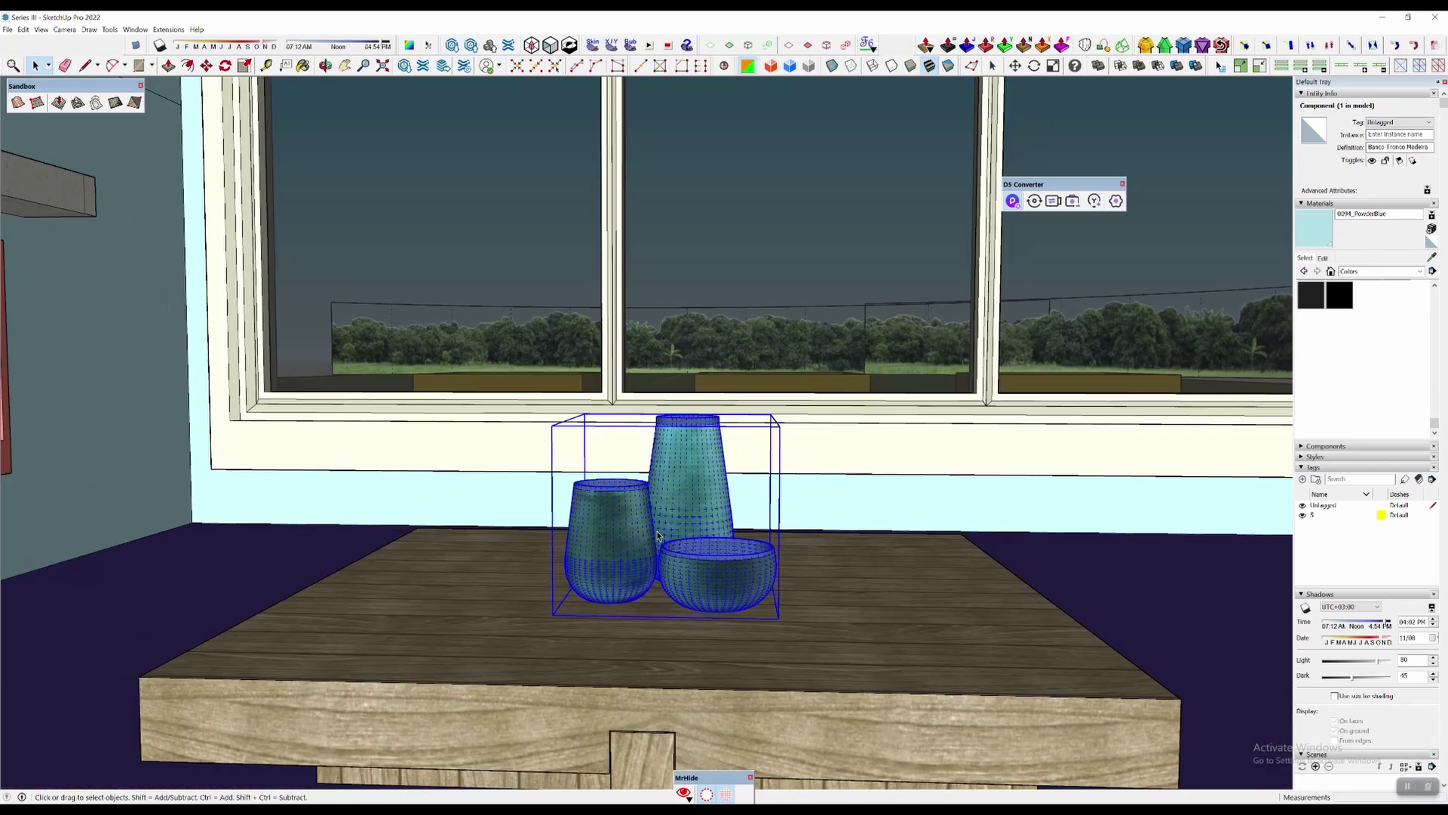
Back in D5 Render, open the online material library and browse its Wood Grain category
click(873, 562)
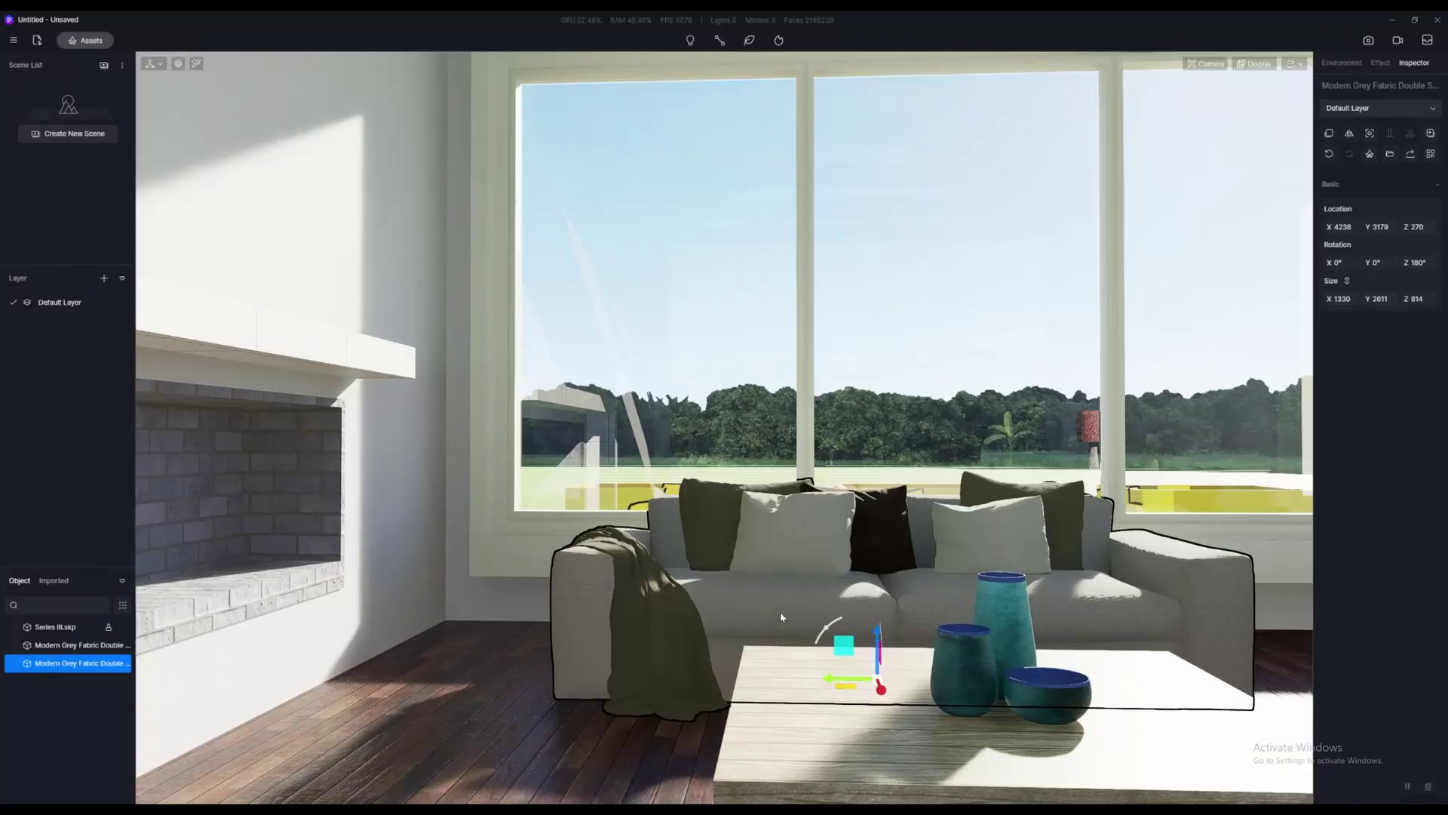
scroll(781, 617, down, 2)
right_drag(781, 617, 812, 659)
middle_drag(812, 659, 611, 607)
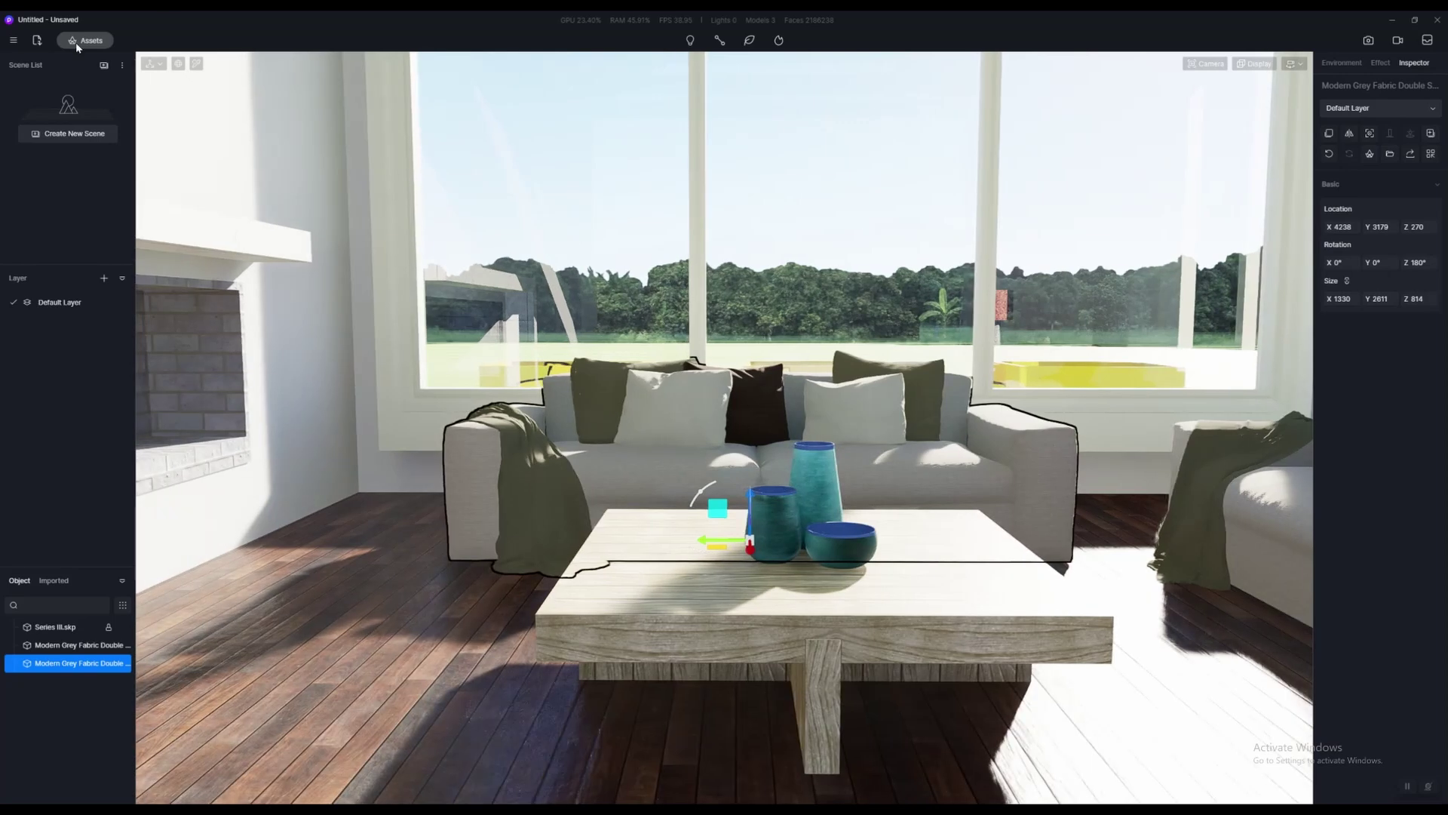
click(76, 42)
click(77, 86)
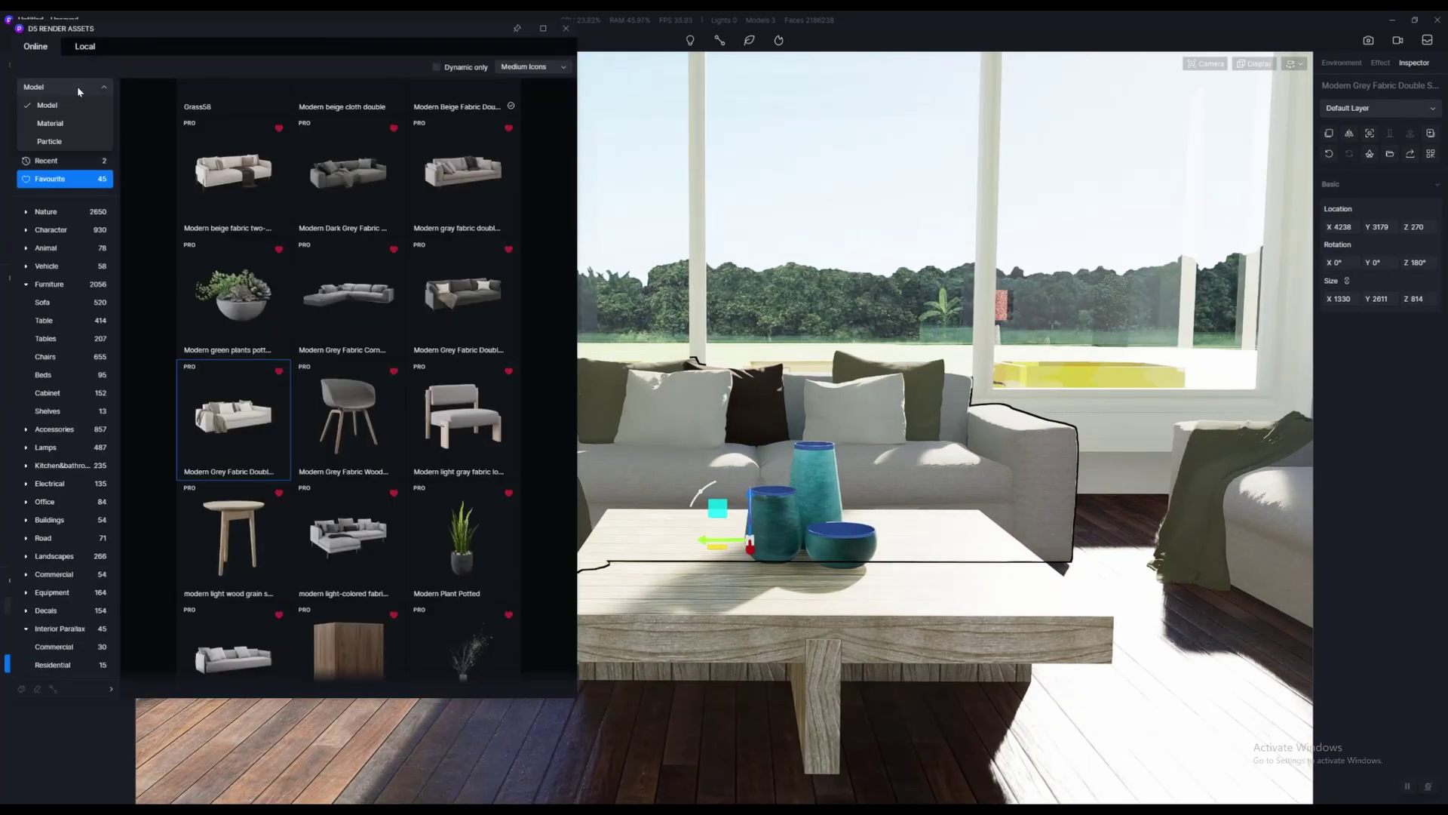
click(70, 121)
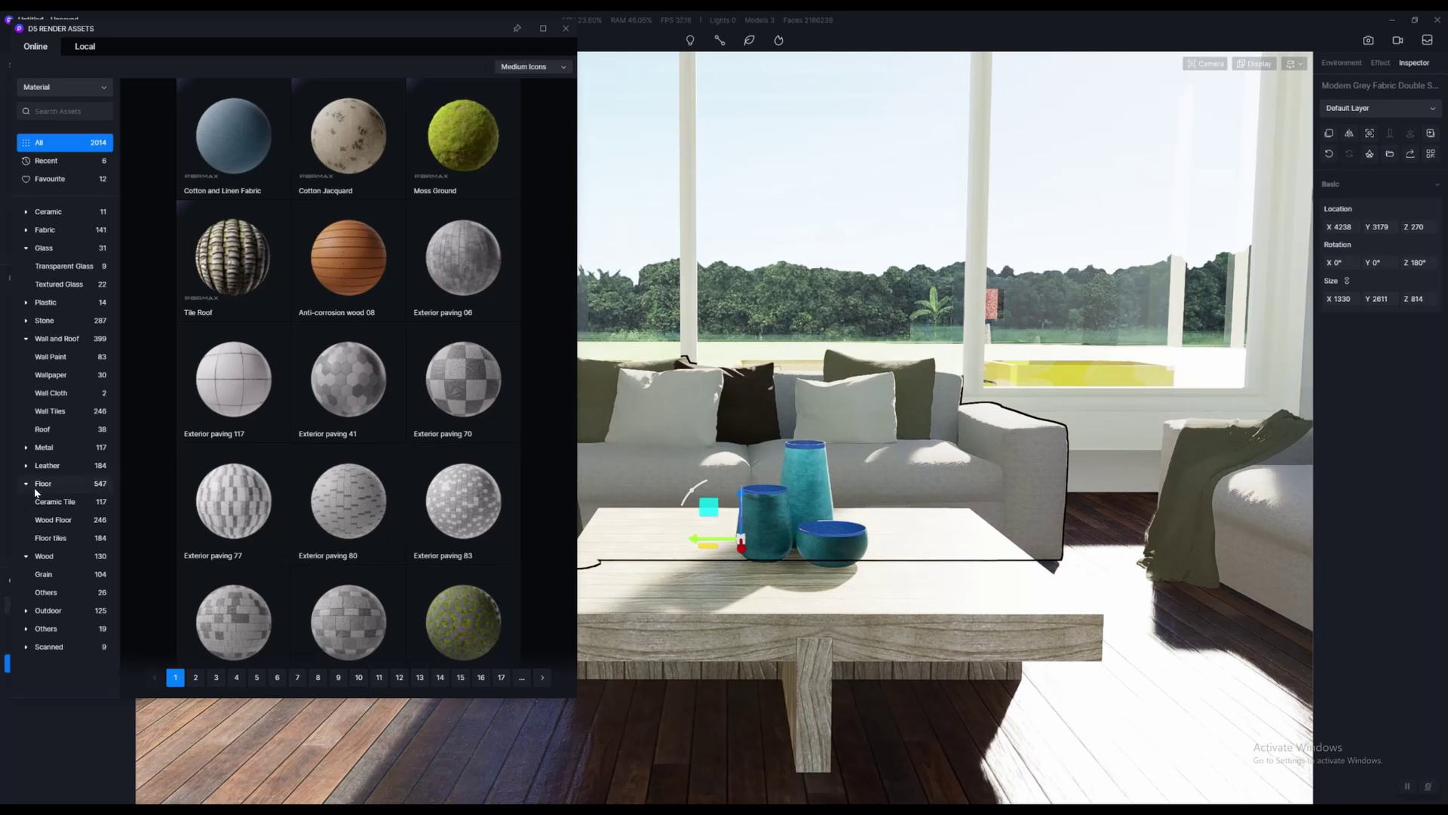
click(25, 484)
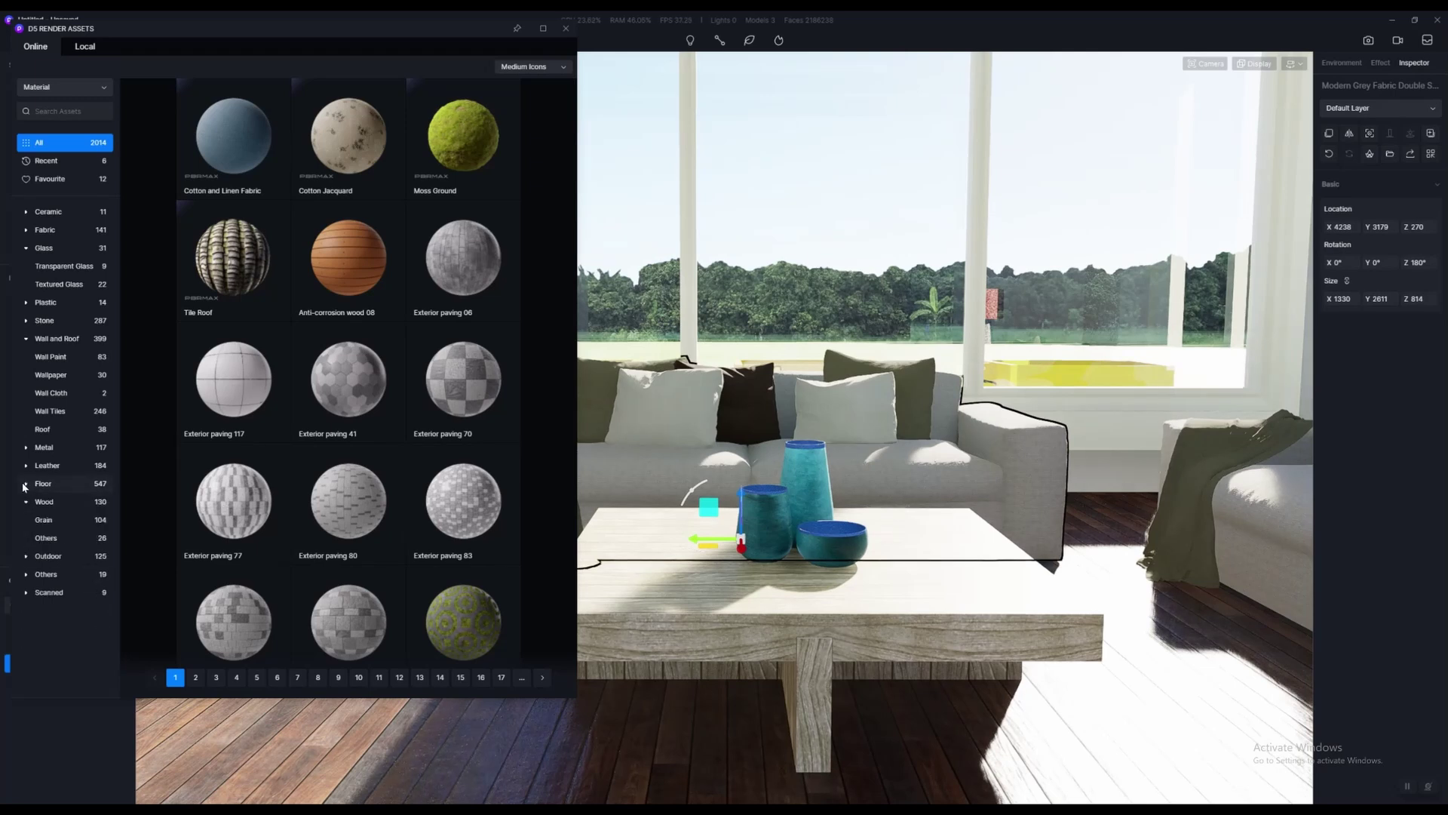
click(46, 503)
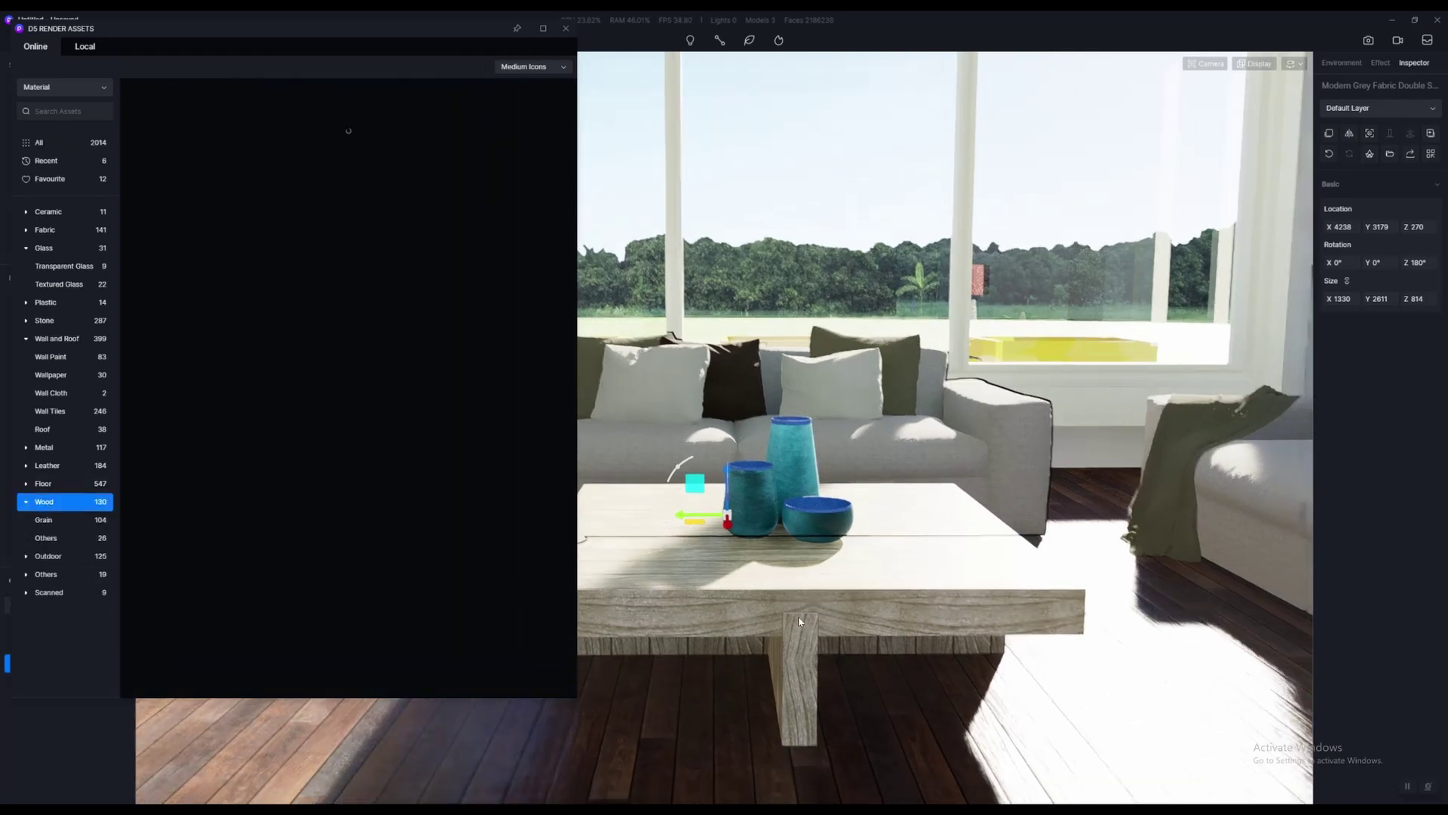
click(43, 519)
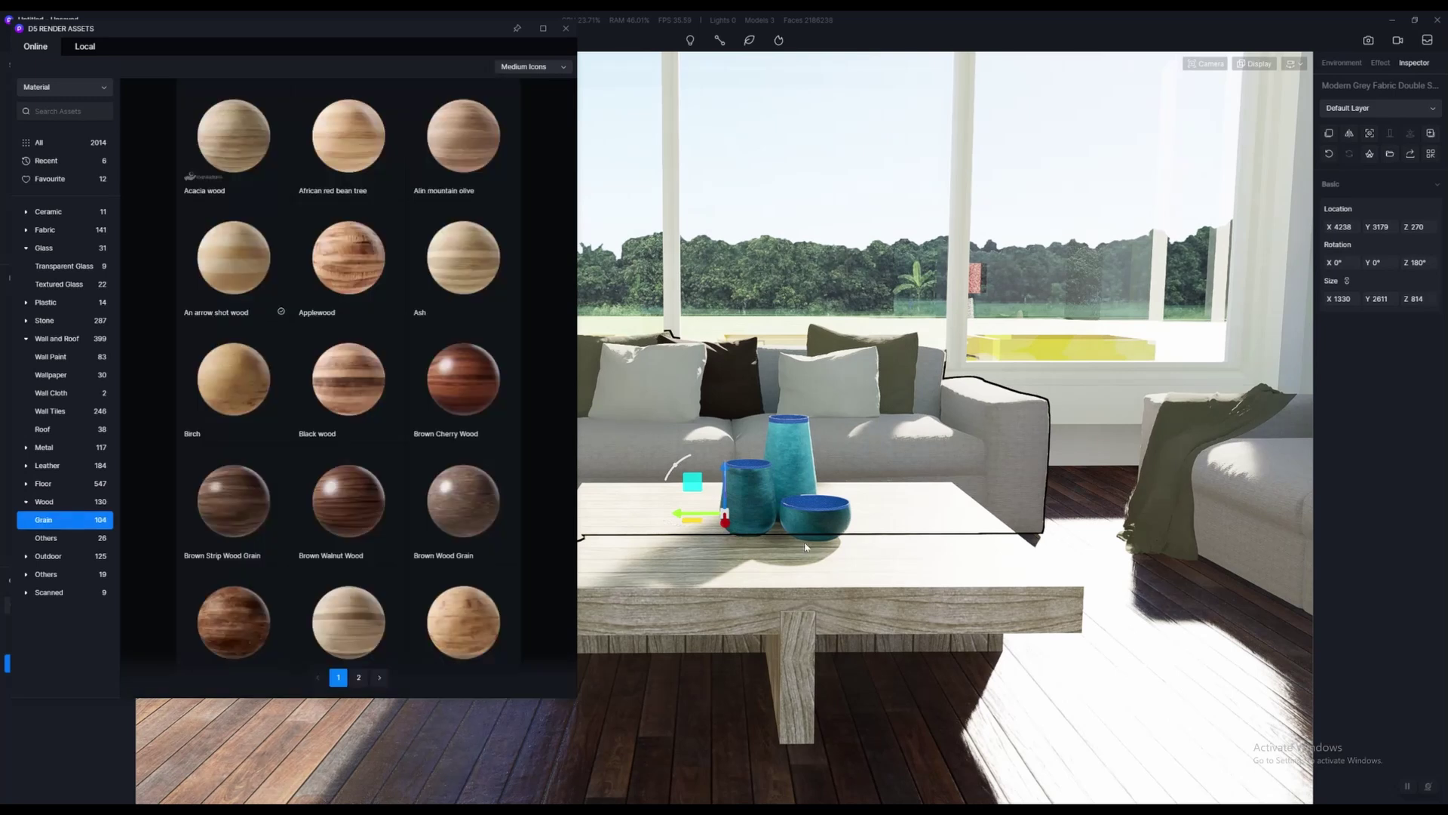
scroll(435, 496, down, 1)
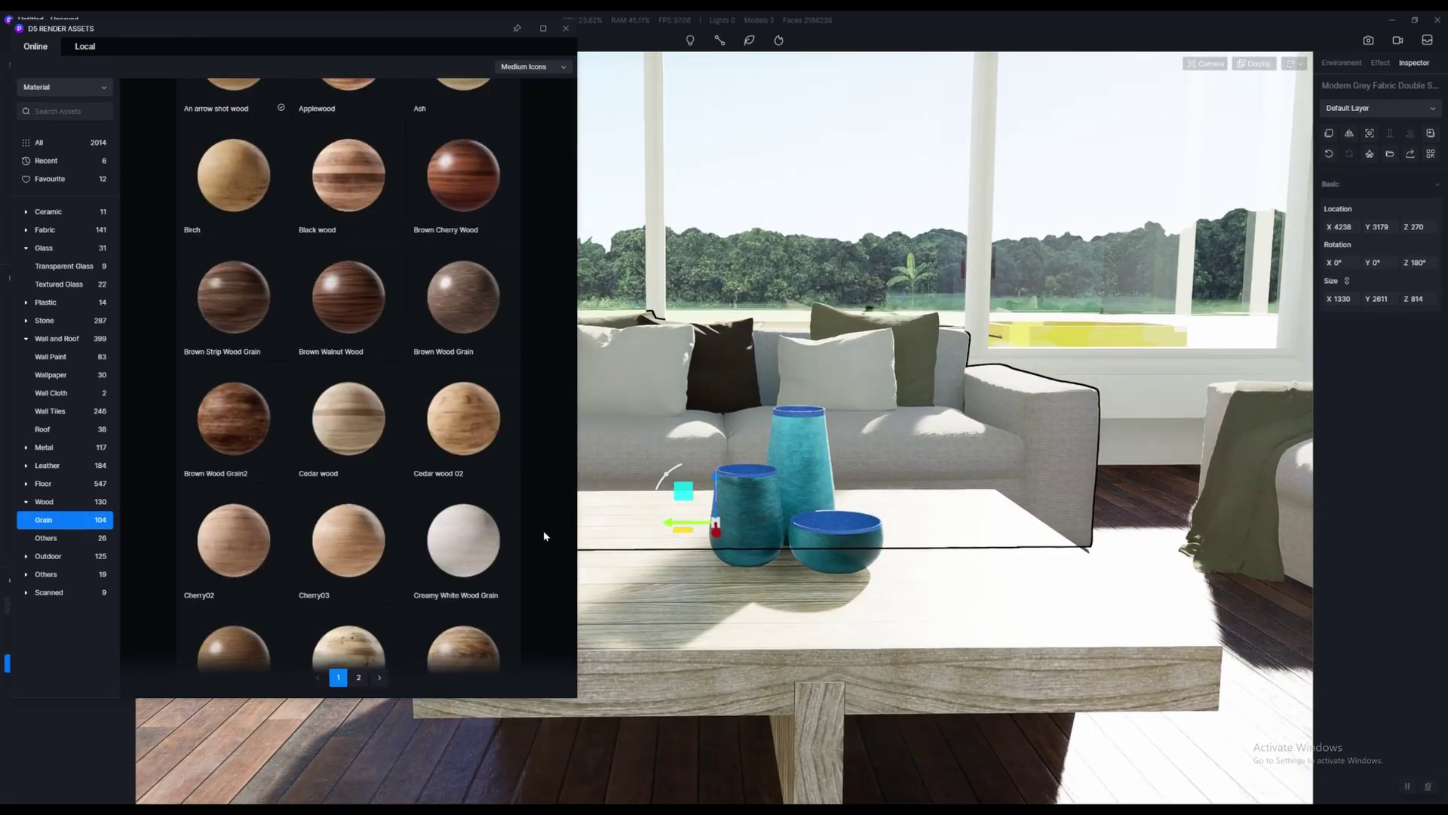
Apply the Brown Cherry Wood material to the blue ceiling beams and view them with the room
key(s)
right_drag(910, 432, 762, 331)
key(e)
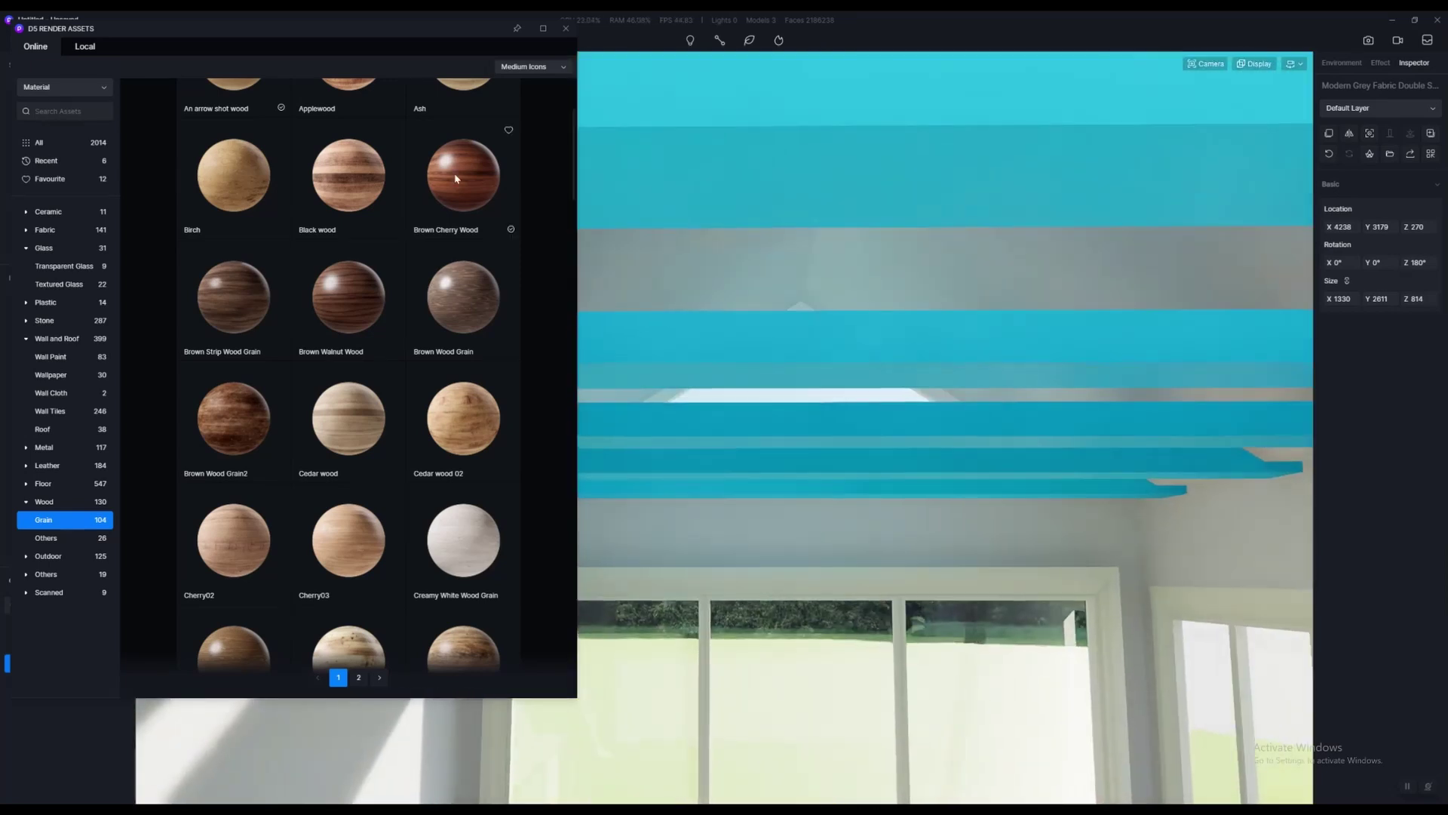
drag(463, 175, 803, 172)
drag(917, 514, 912, 286)
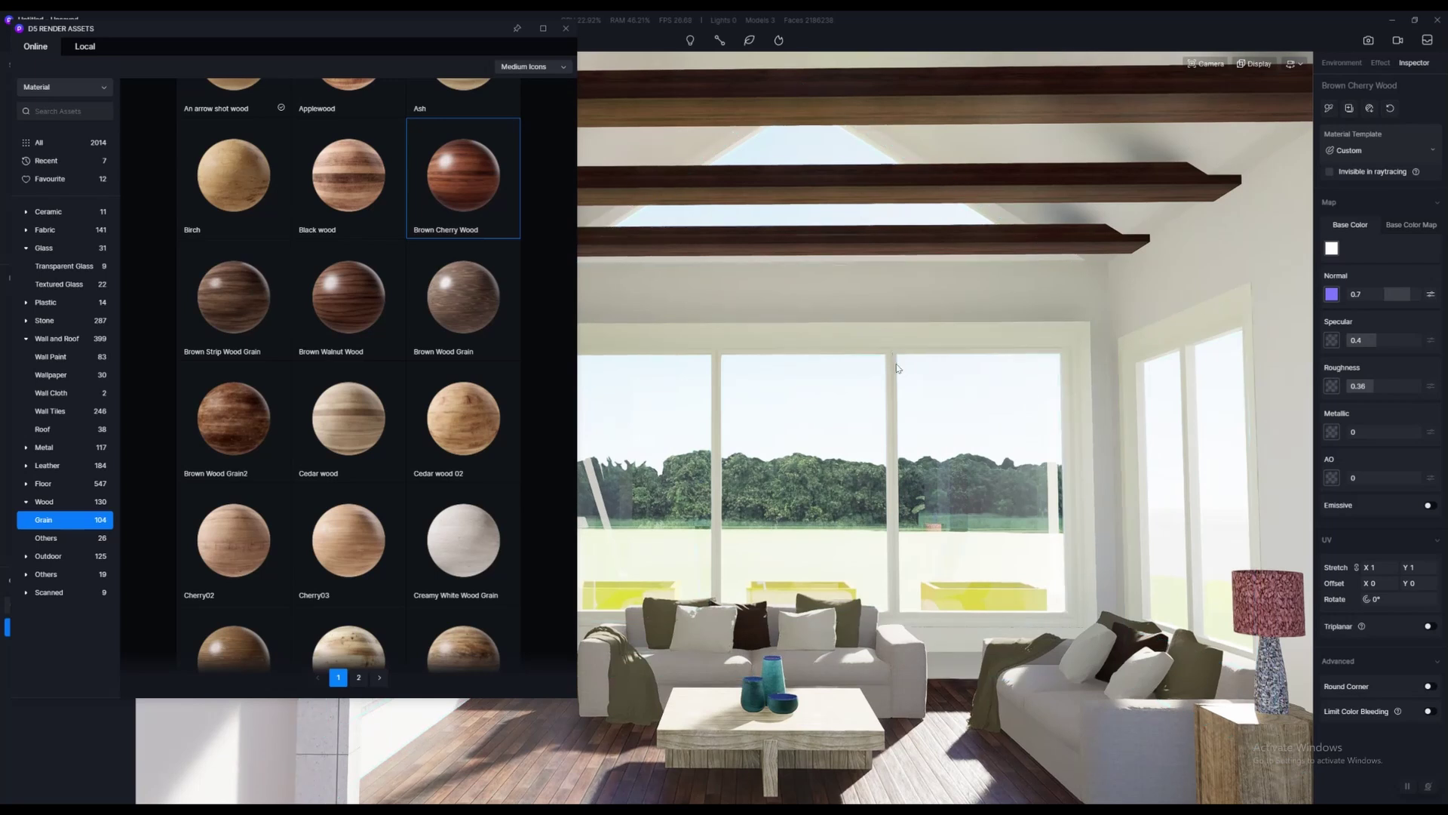
Darken the beams' Brown Cherry Wood base color to a V value of 75
scroll(909, 279, up, 2)
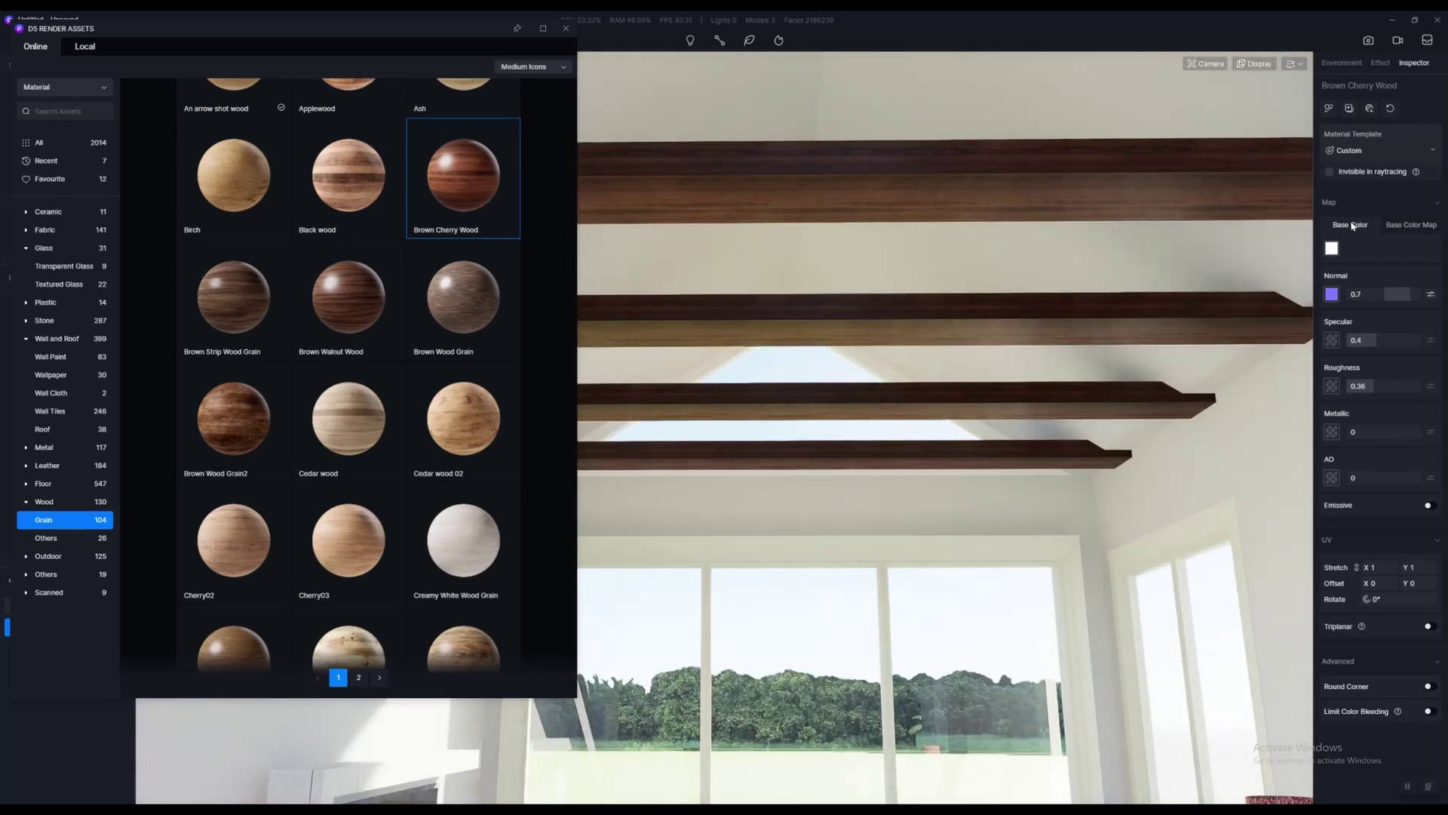
click(1332, 249)
drag(1325, 297, 1326, 305)
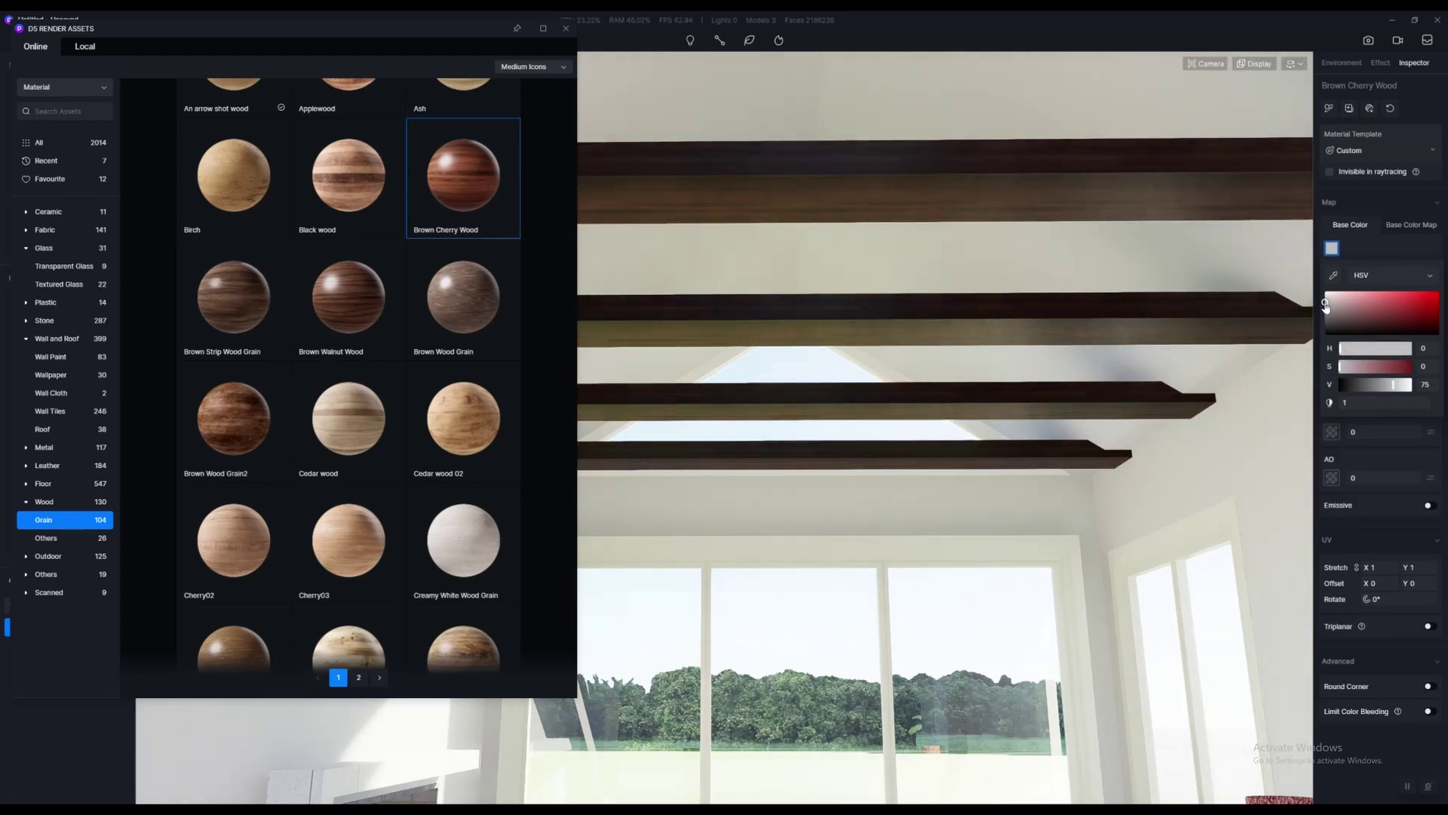
right_drag(874, 452, 867, 626)
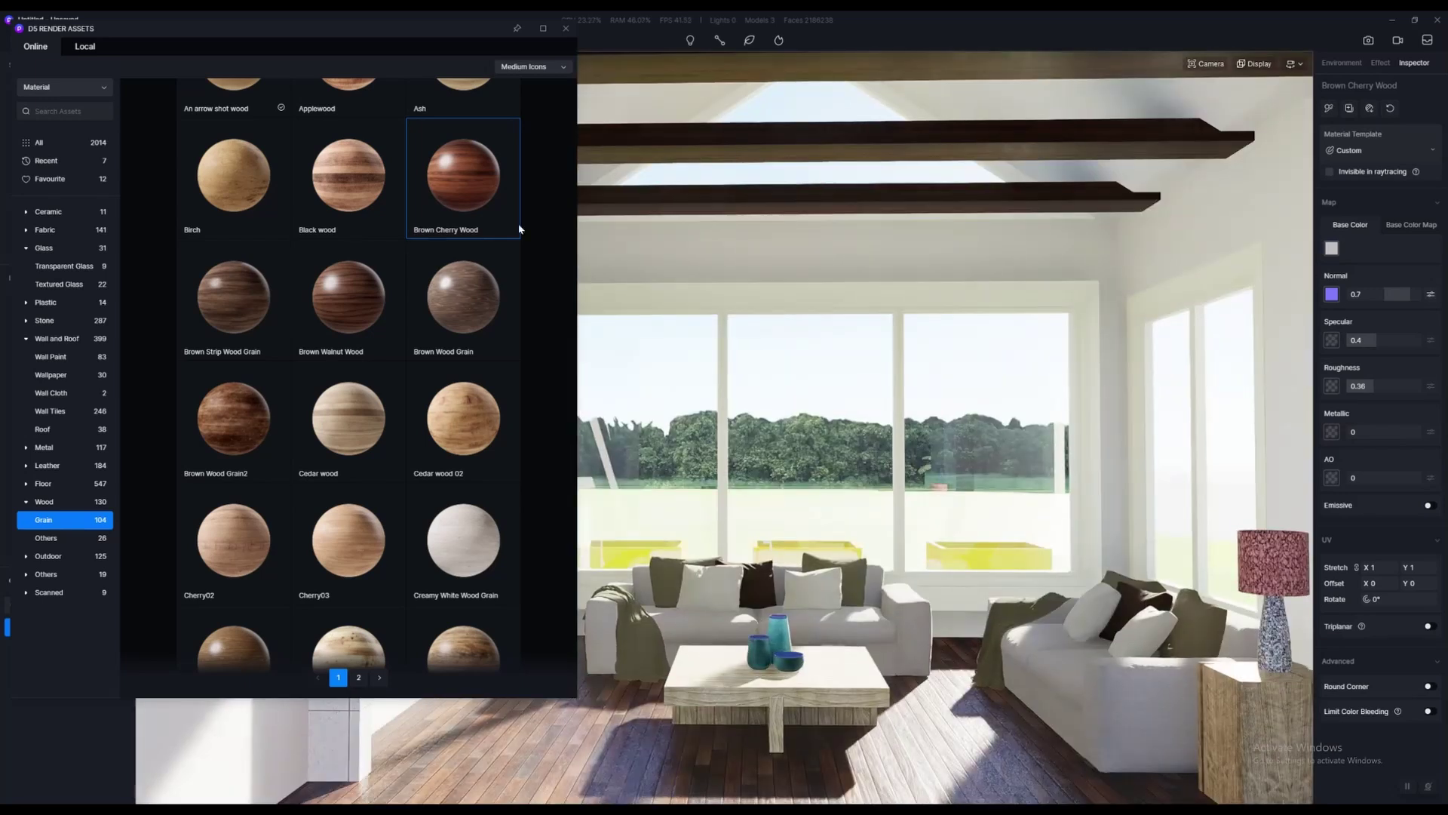
Look at the coffee table up close and search the wood grain materials for one that suits it
scroll(678, 324, down, 3)
right_drag(679, 302, 724, 362)
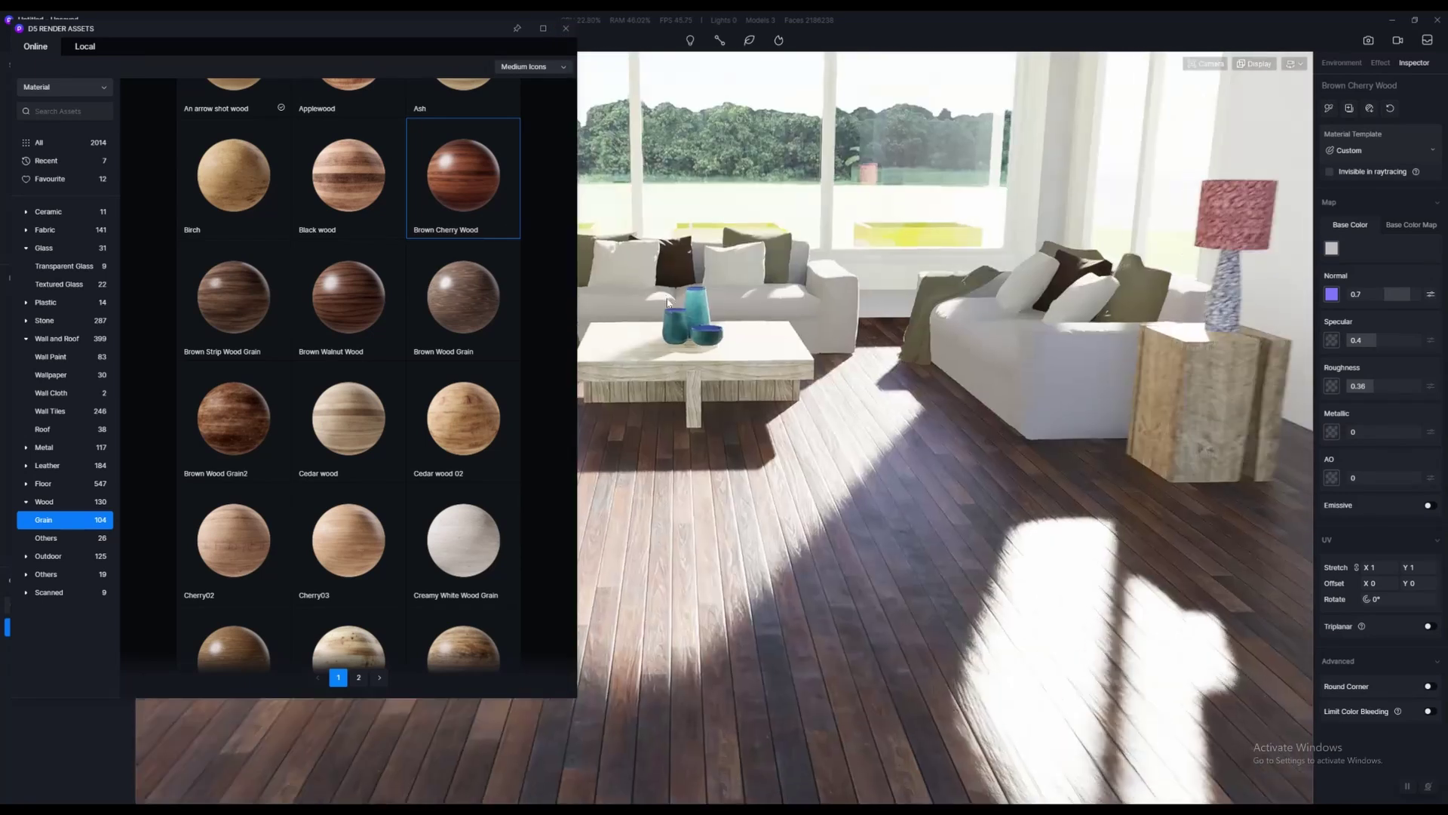
scroll(787, 367, up, 3)
scroll(786, 367, up, 4)
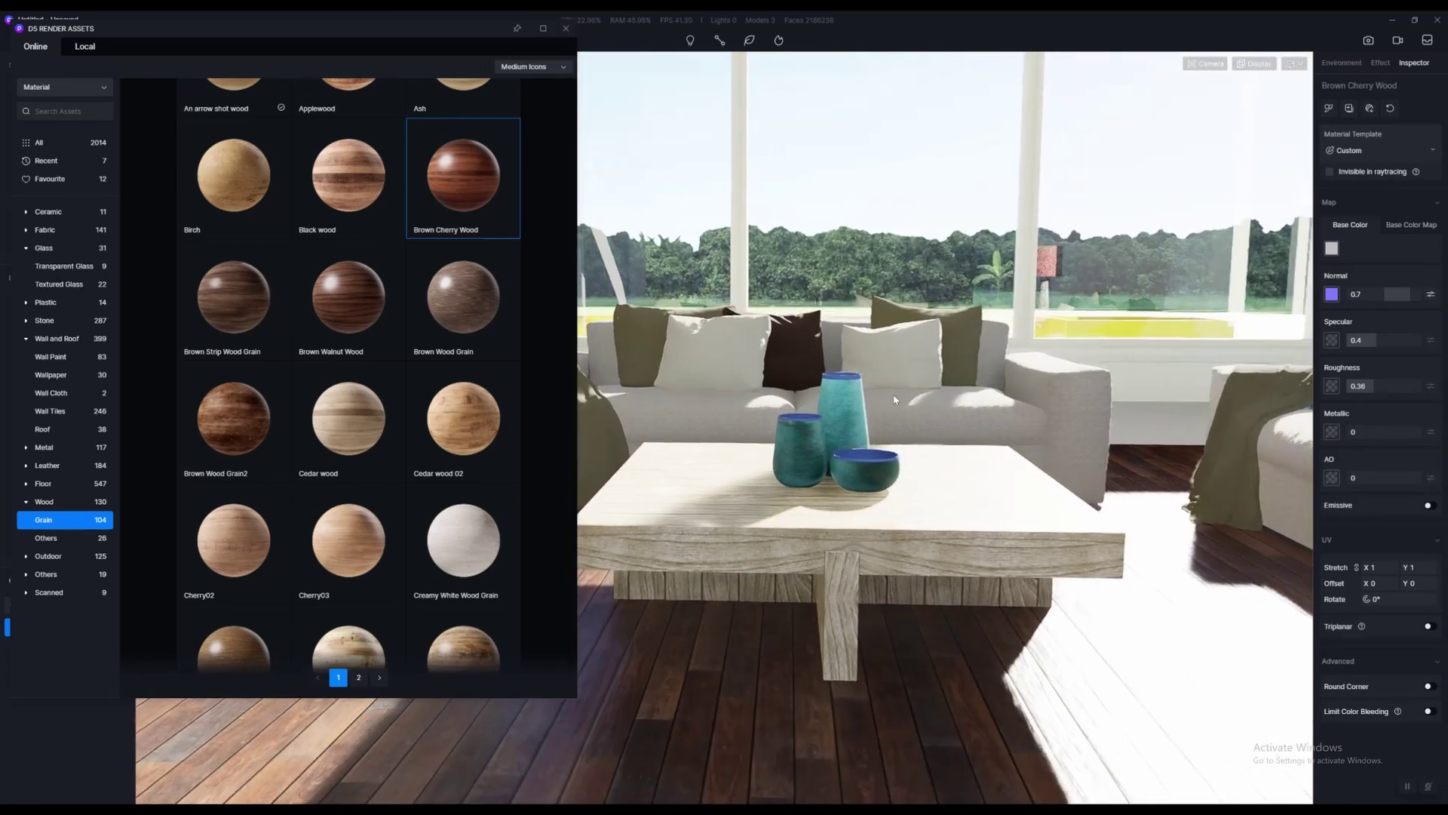
scroll(372, 407, down, 6)
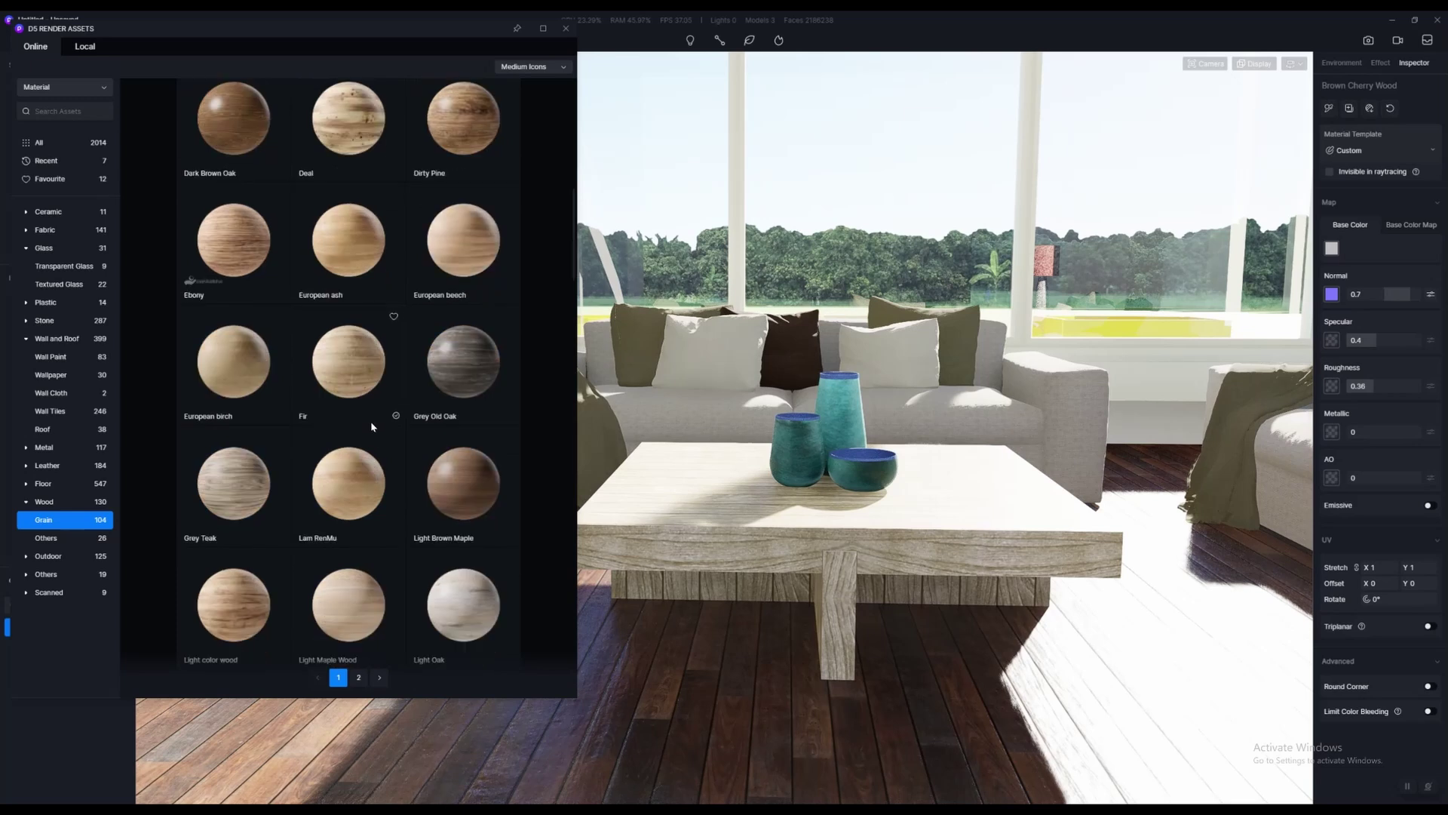
key(d)
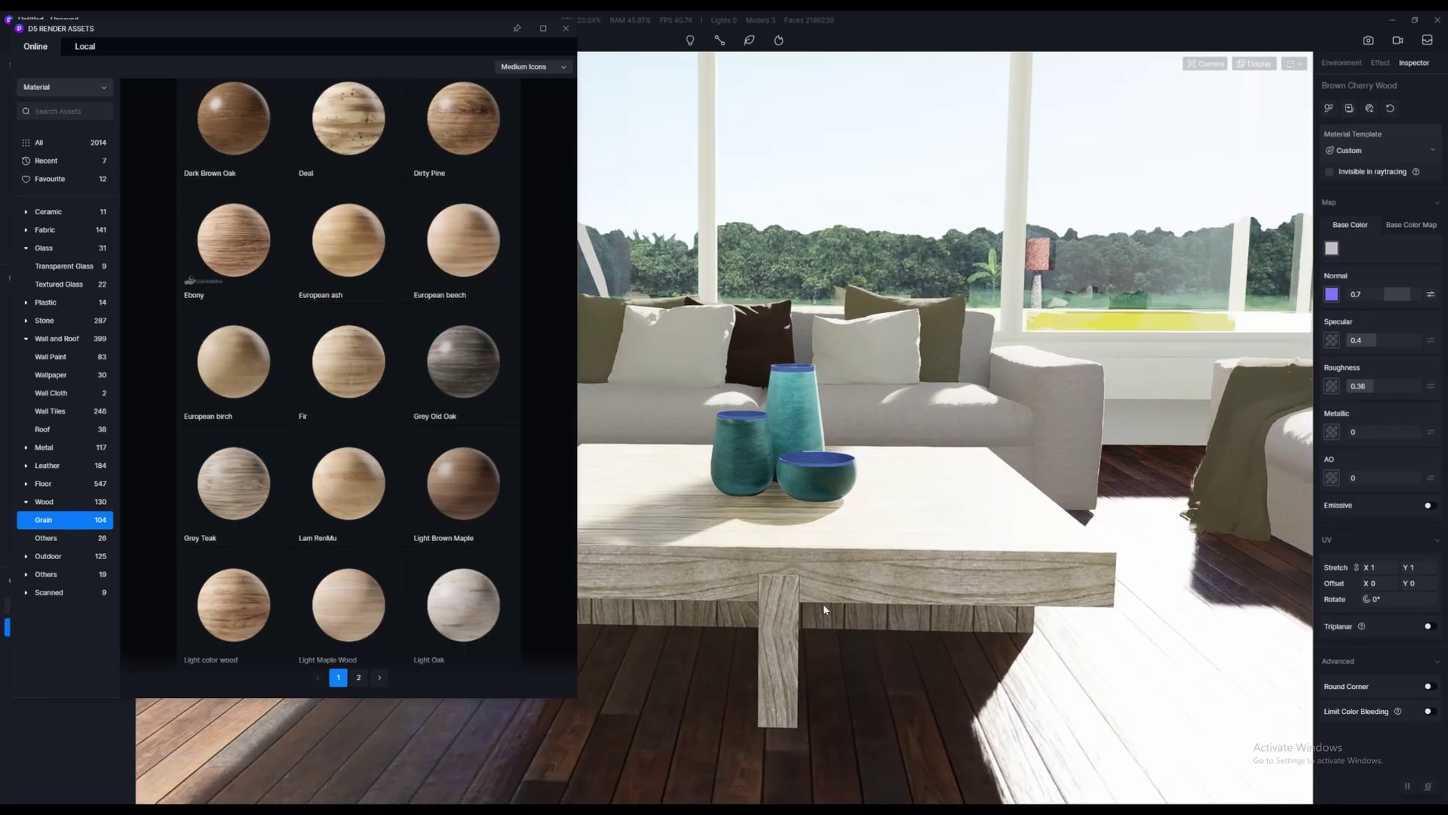
right_drag(848, 620, 849, 535)
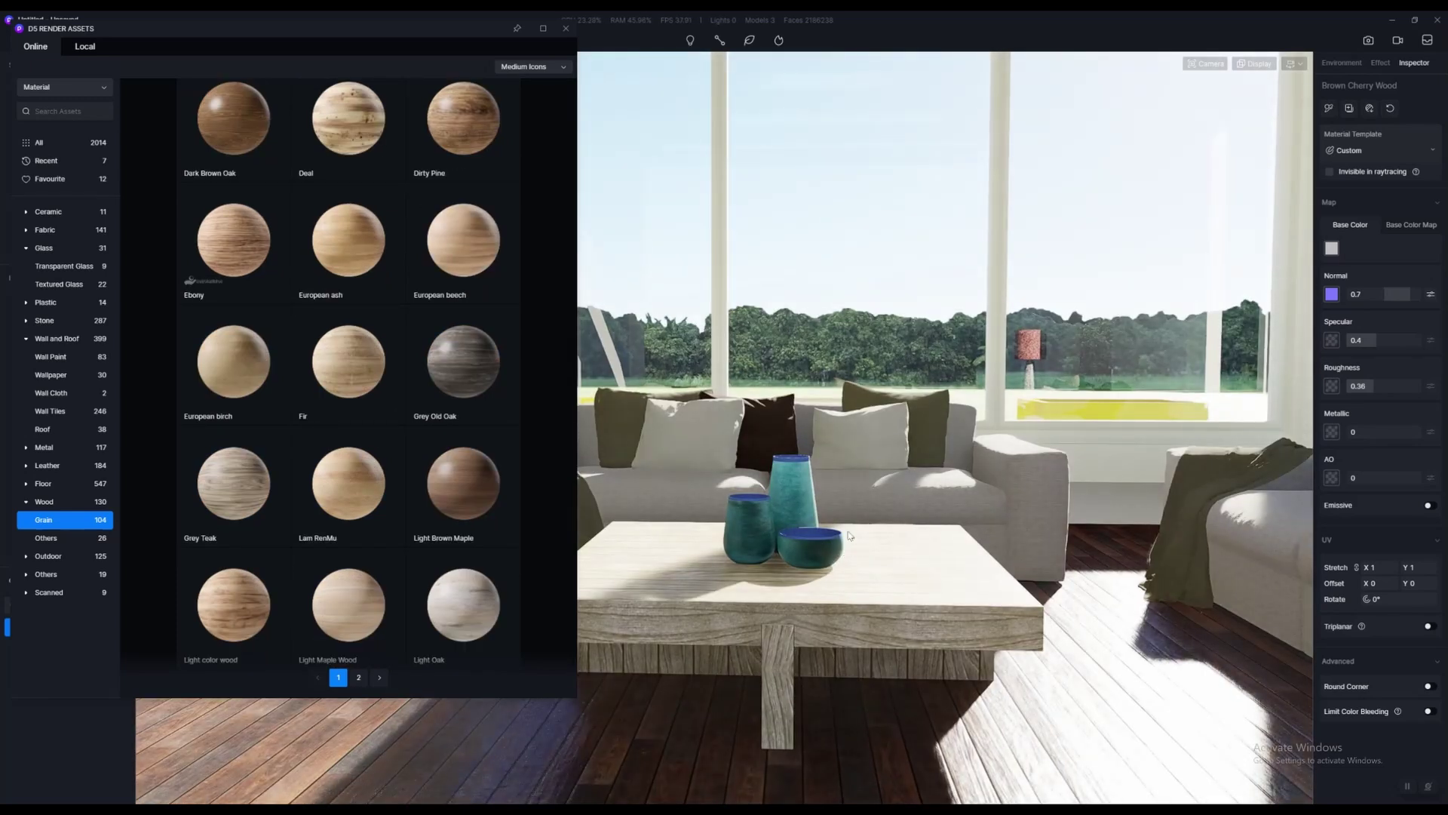
key(a)
scroll(274, 483, down, 5)
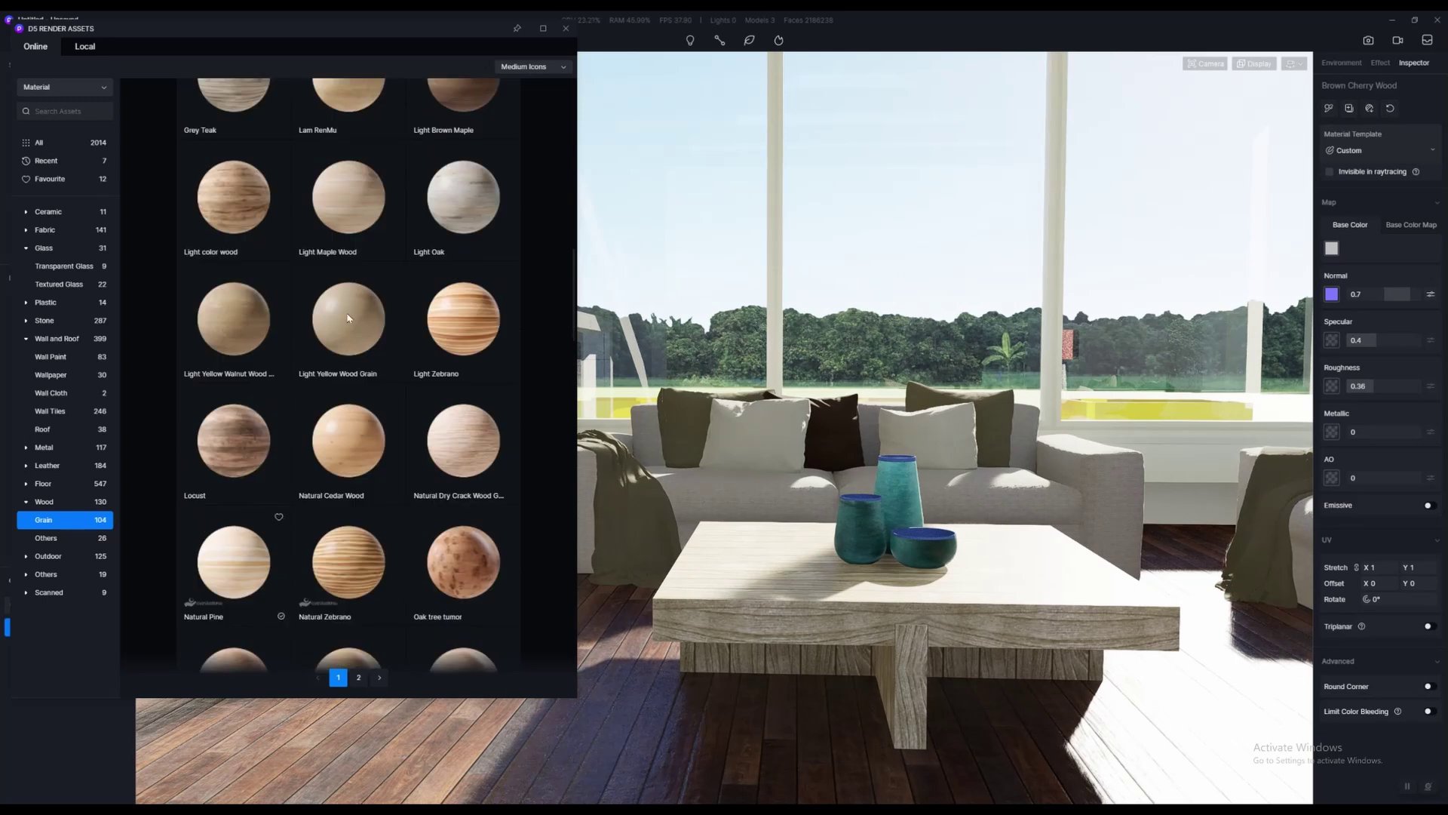
scroll(392, 515, down, 2)
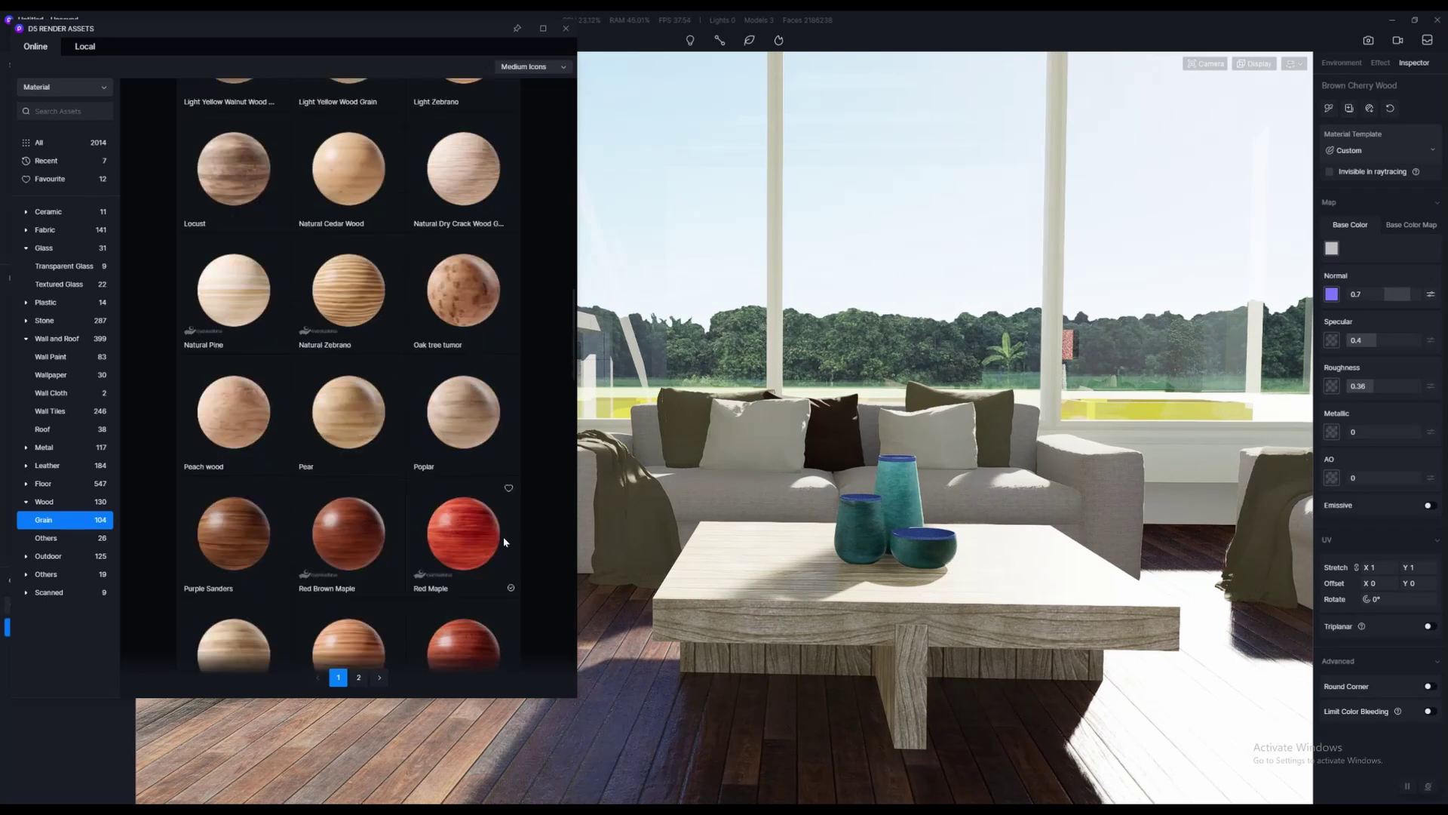
scroll(283, 503, down, 1)
scroll(284, 503, down, 1)
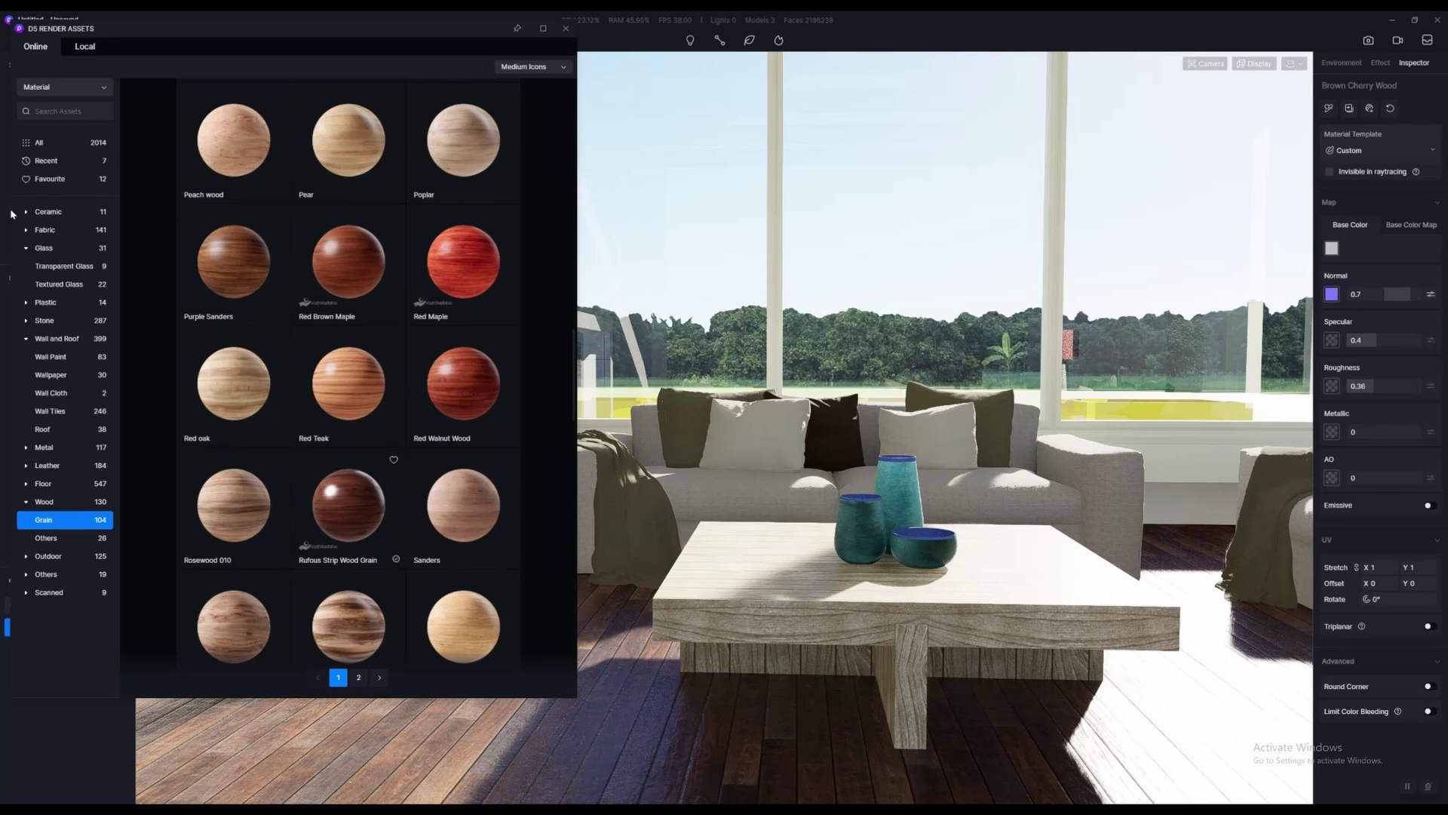
Apply the Natural Color Brickwall Solid material from the favourites to the coffee table and close the asset library
click(48, 184)
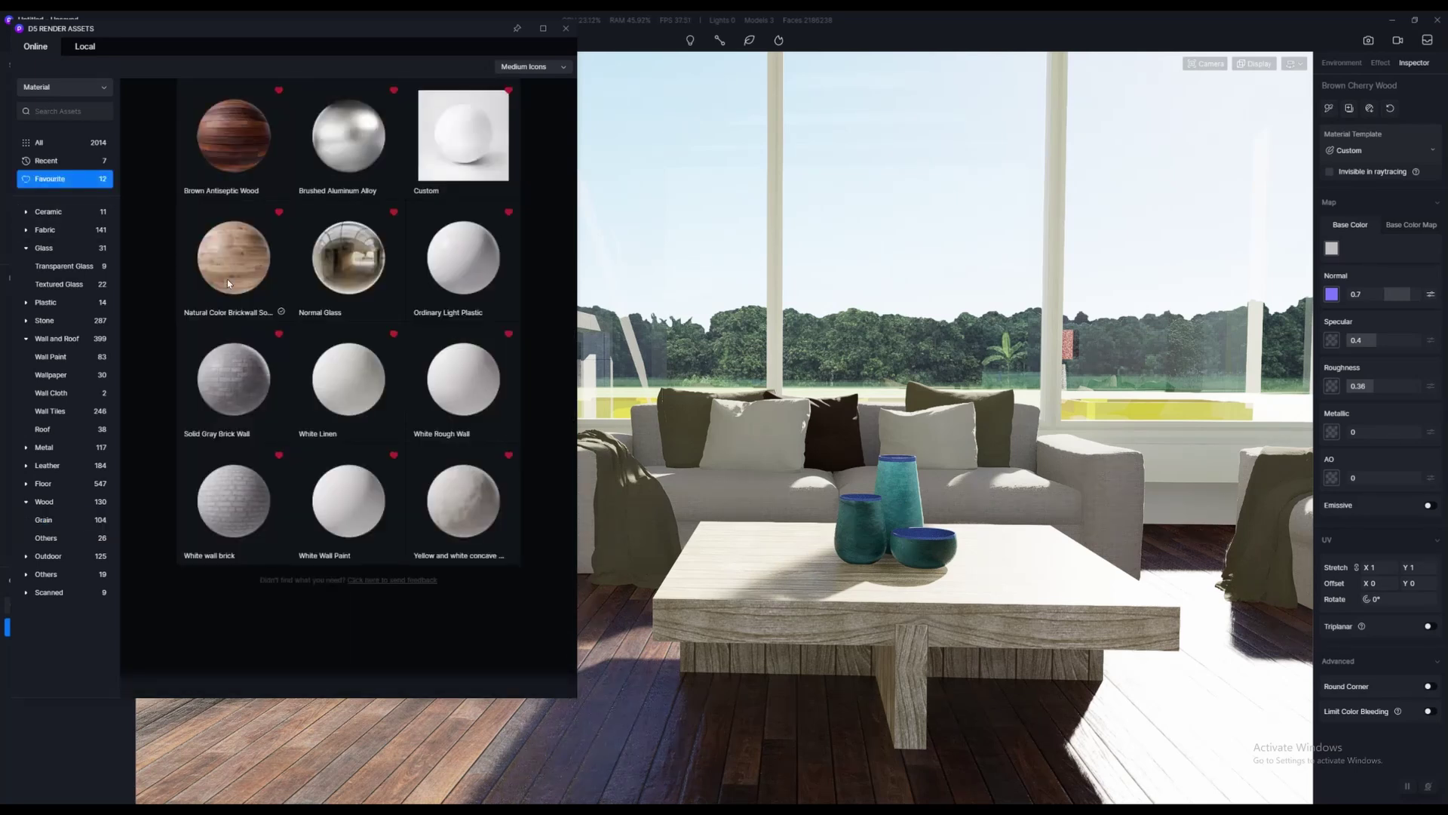
drag(228, 279, 751, 641)
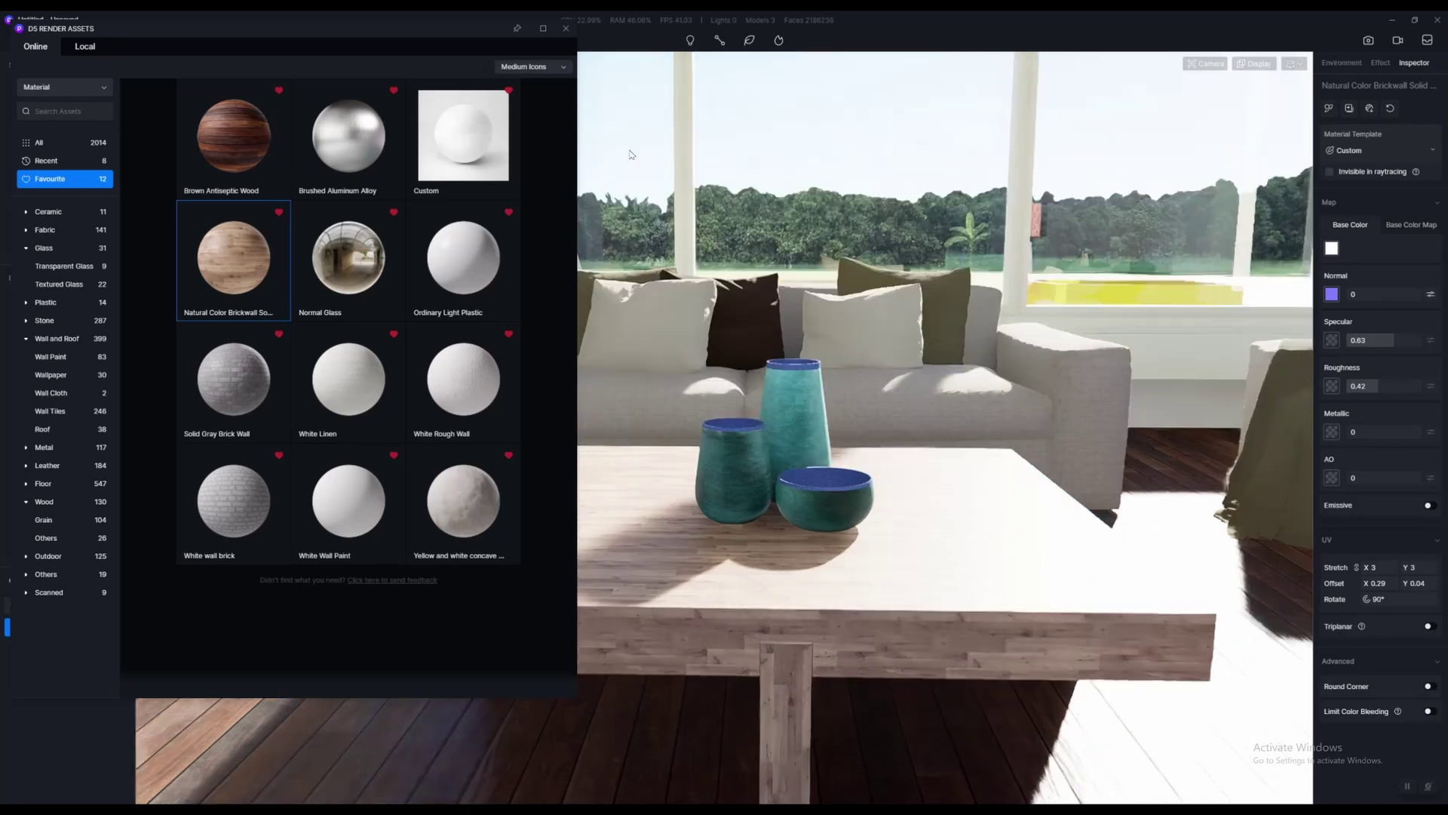
click(566, 27)
scroll(895, 620, down, 4)
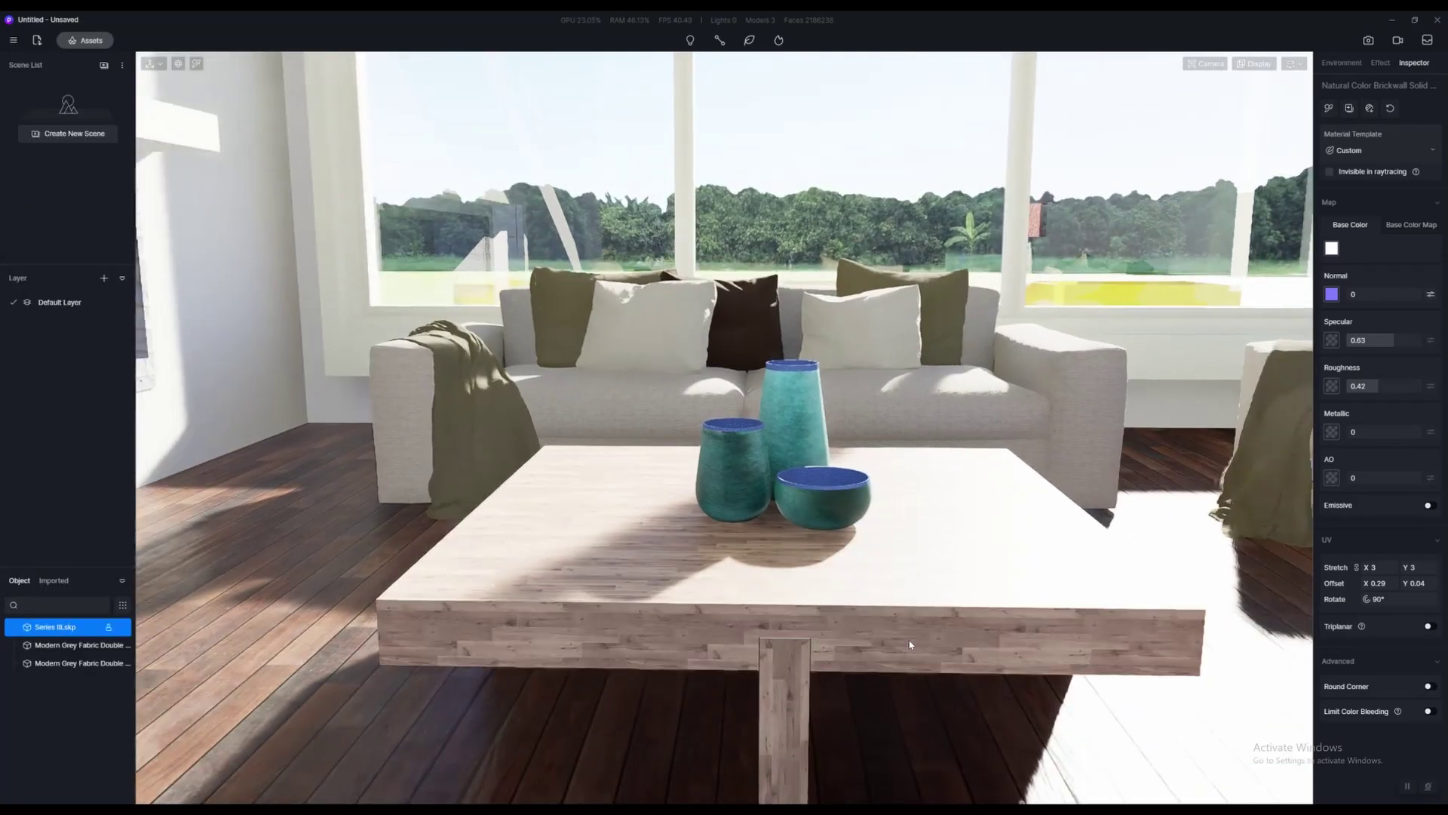
Reduce the UV stretch of the coffee table's wood material to 2.44 and view the grain on the table
scroll(910, 640, up, 4)
scroll(909, 640, down, 3)
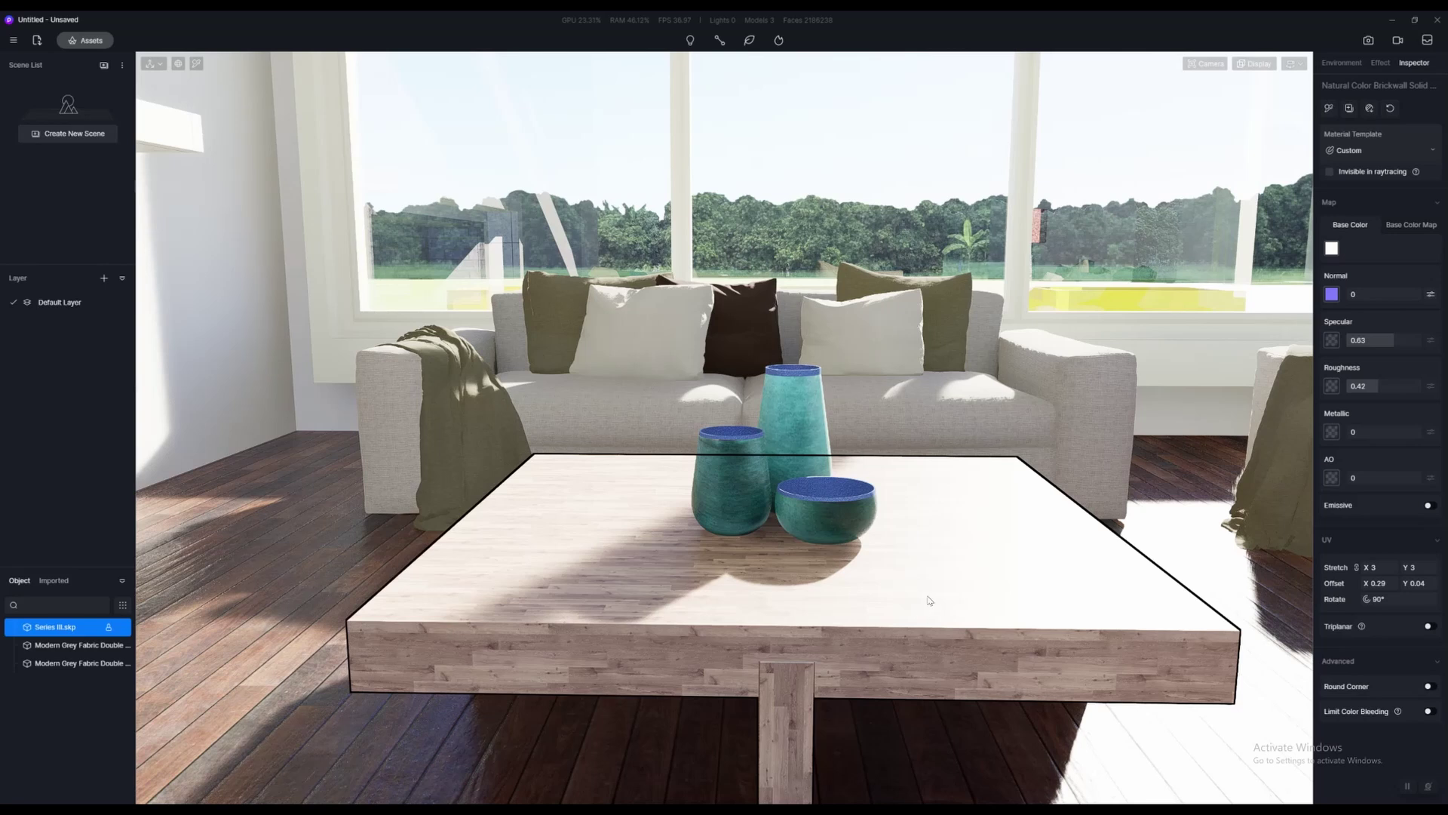
scroll(922, 601, up, 2)
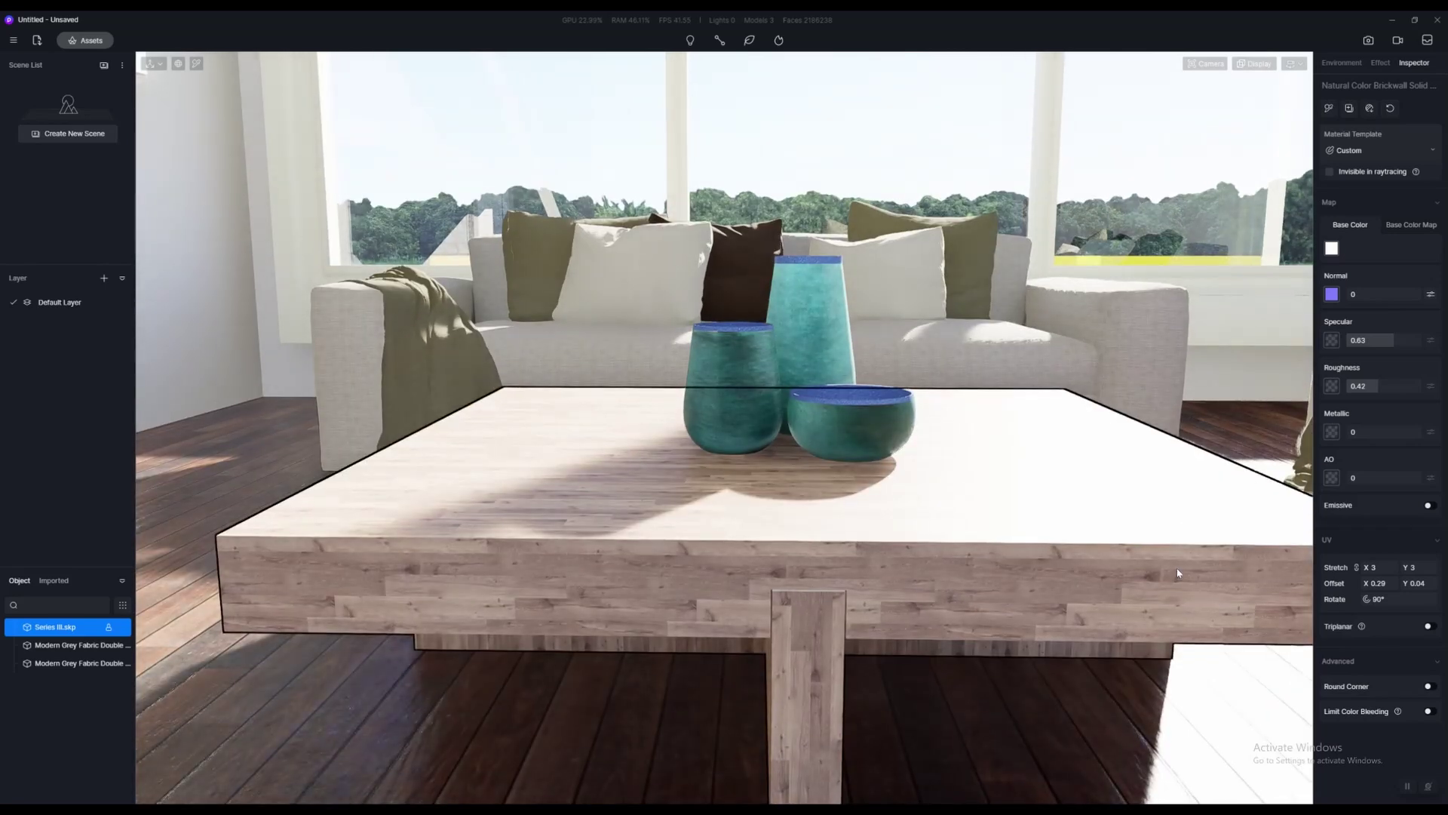
drag(1380, 567, 1347, 572)
scroll(1109, 596, down, 5)
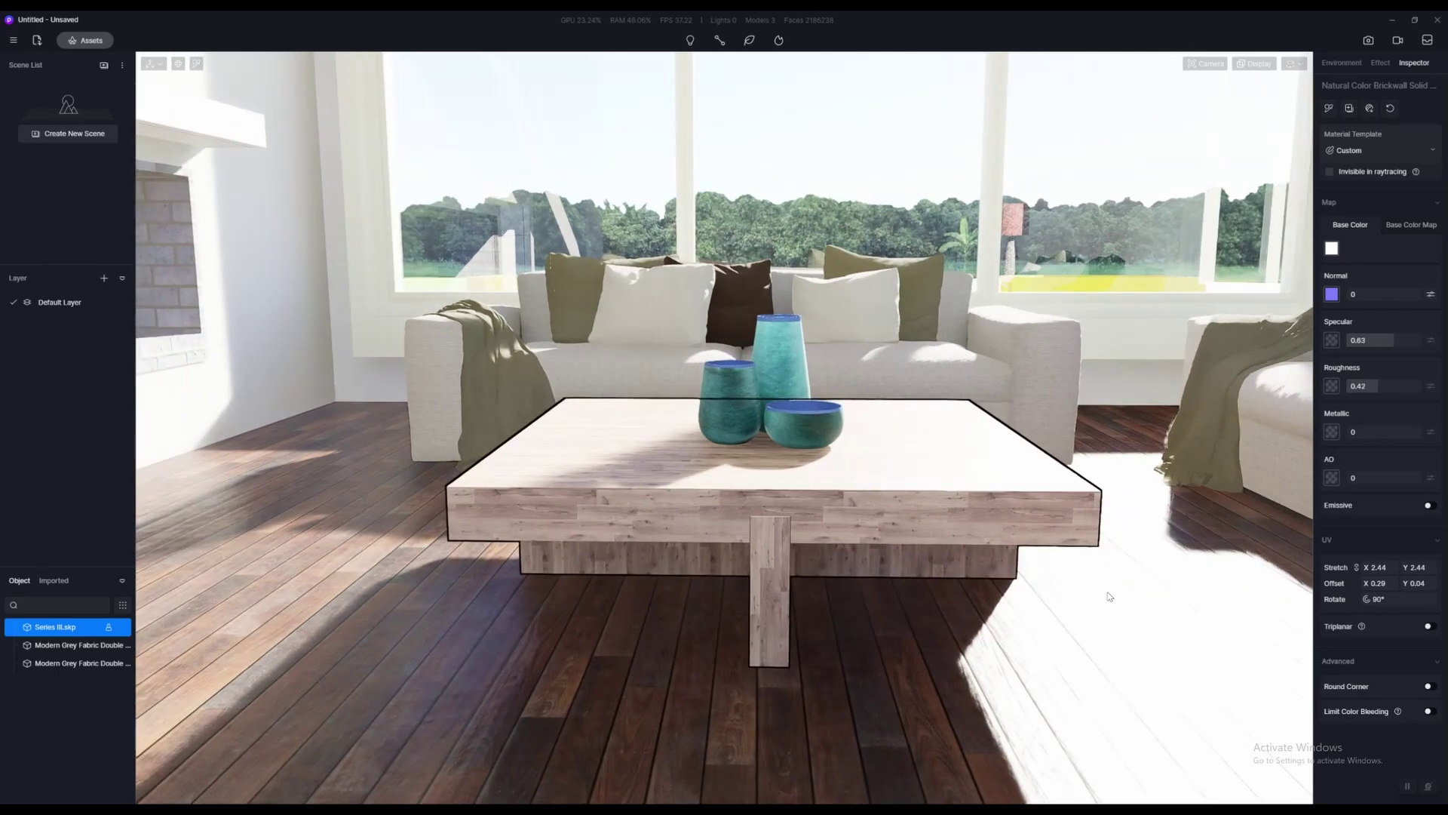
scroll(1109, 596, up, 5)
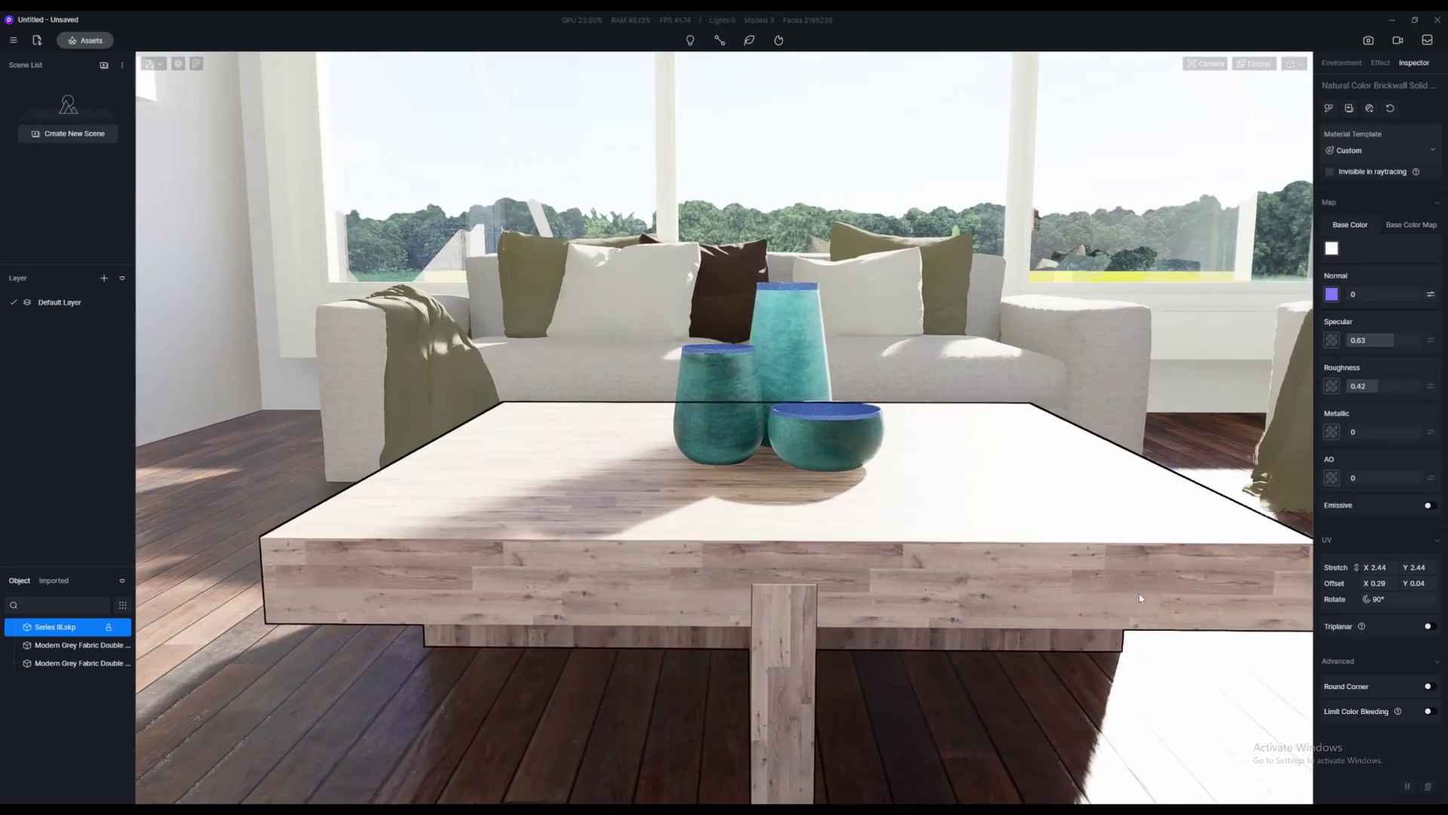
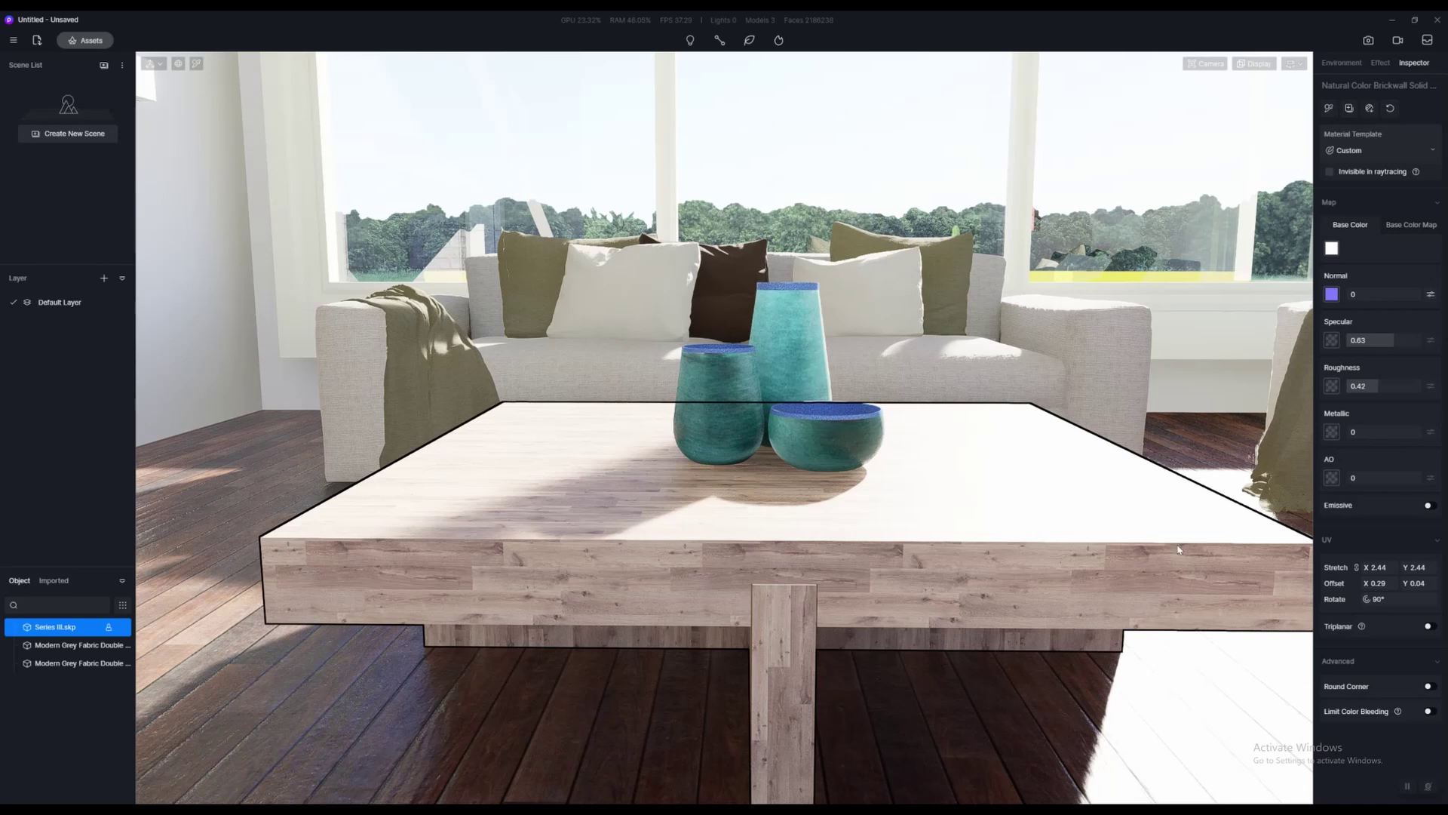
Turn on triplanar mapping for the coffee table's wood material and set its UV stretch to 1.5
click(1428, 627)
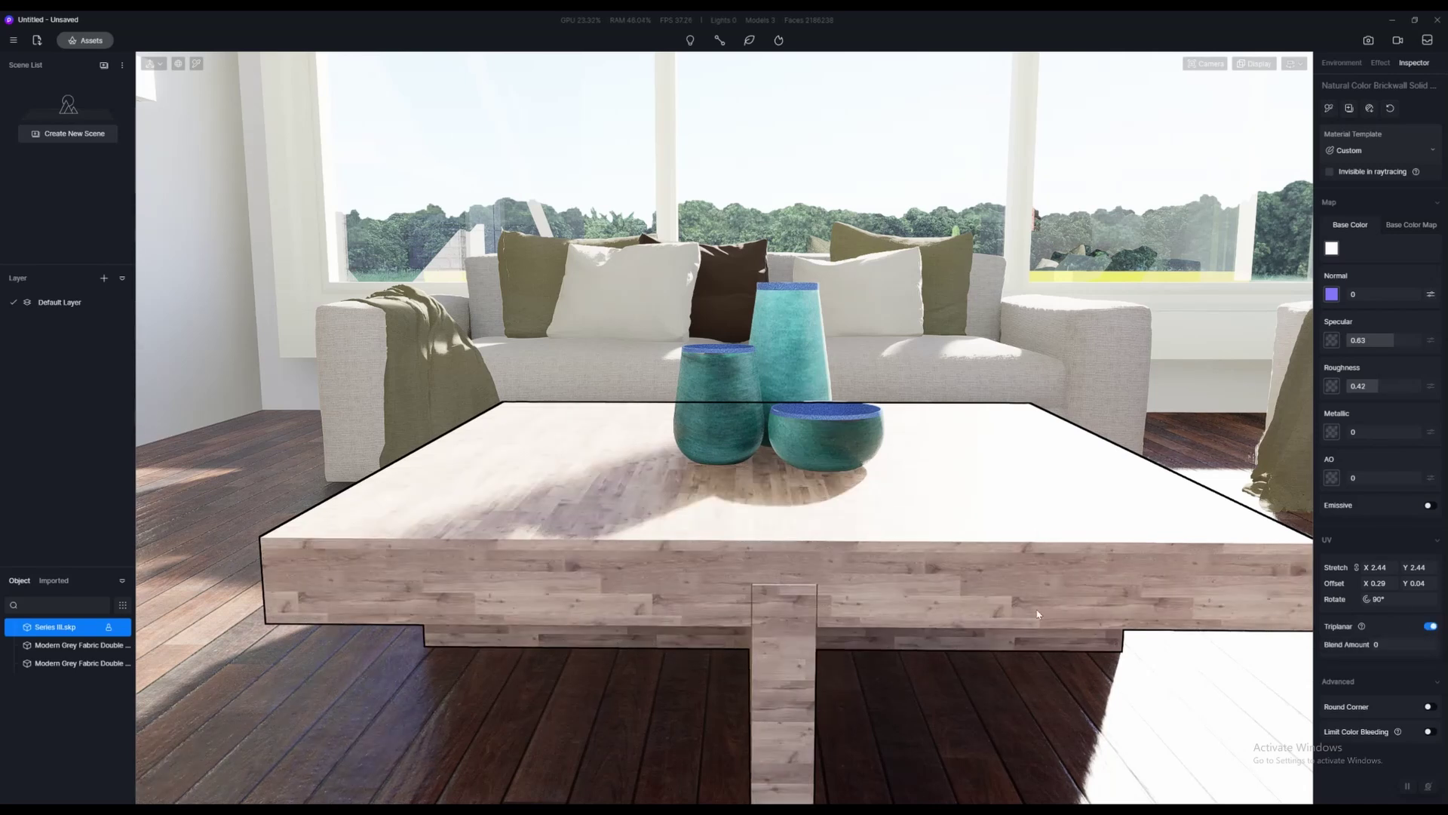
scroll(1037, 615, up, 5)
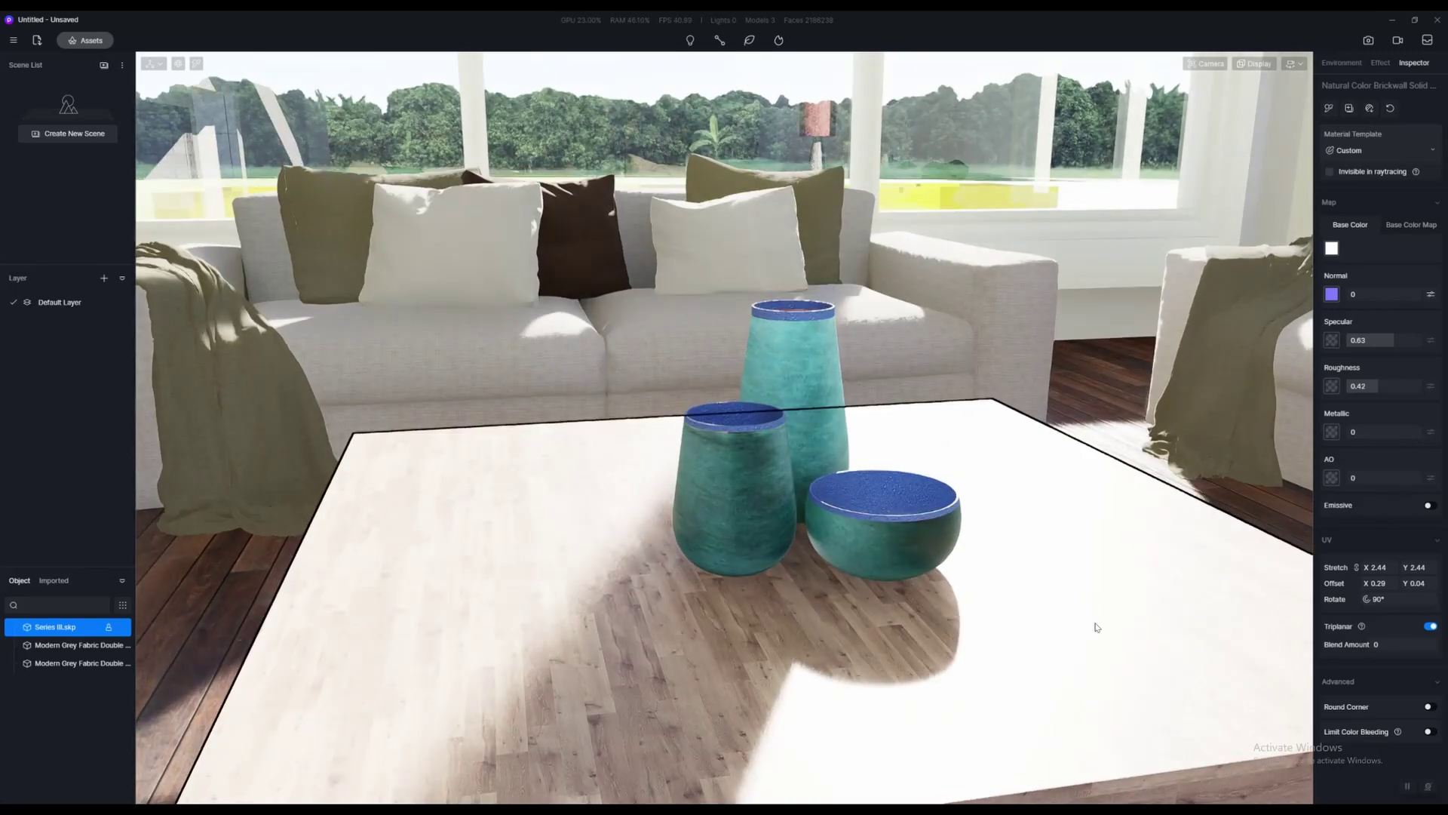
scroll(1096, 627, down, 5)
right_drag(1096, 626, 867, 631)
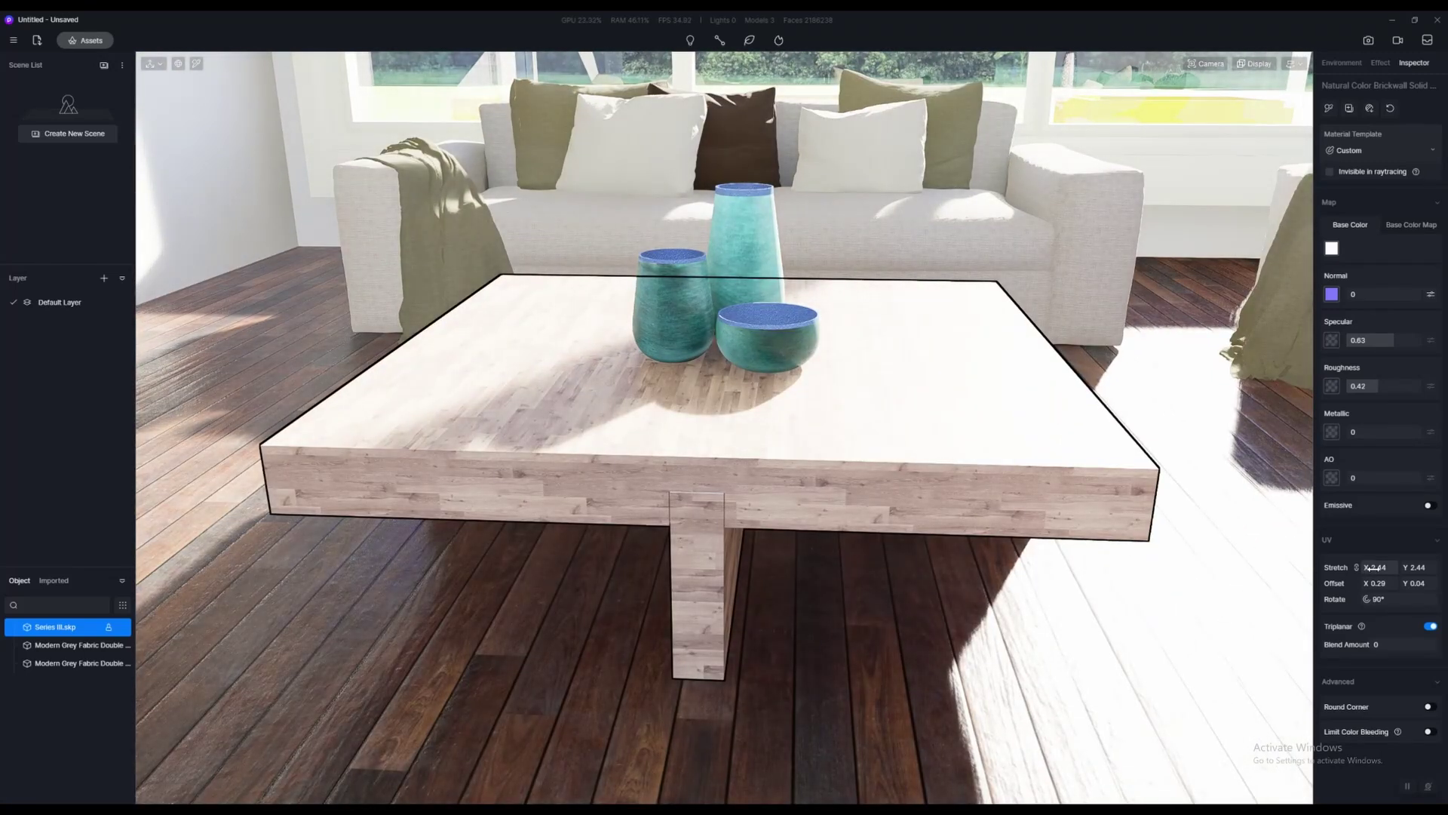
mouse_move(1374, 568)
mouse_down()
mouse_move(1345, 565)
mouse_move(1407, 566)
mouse_move(1379, 565)
mouse_up()
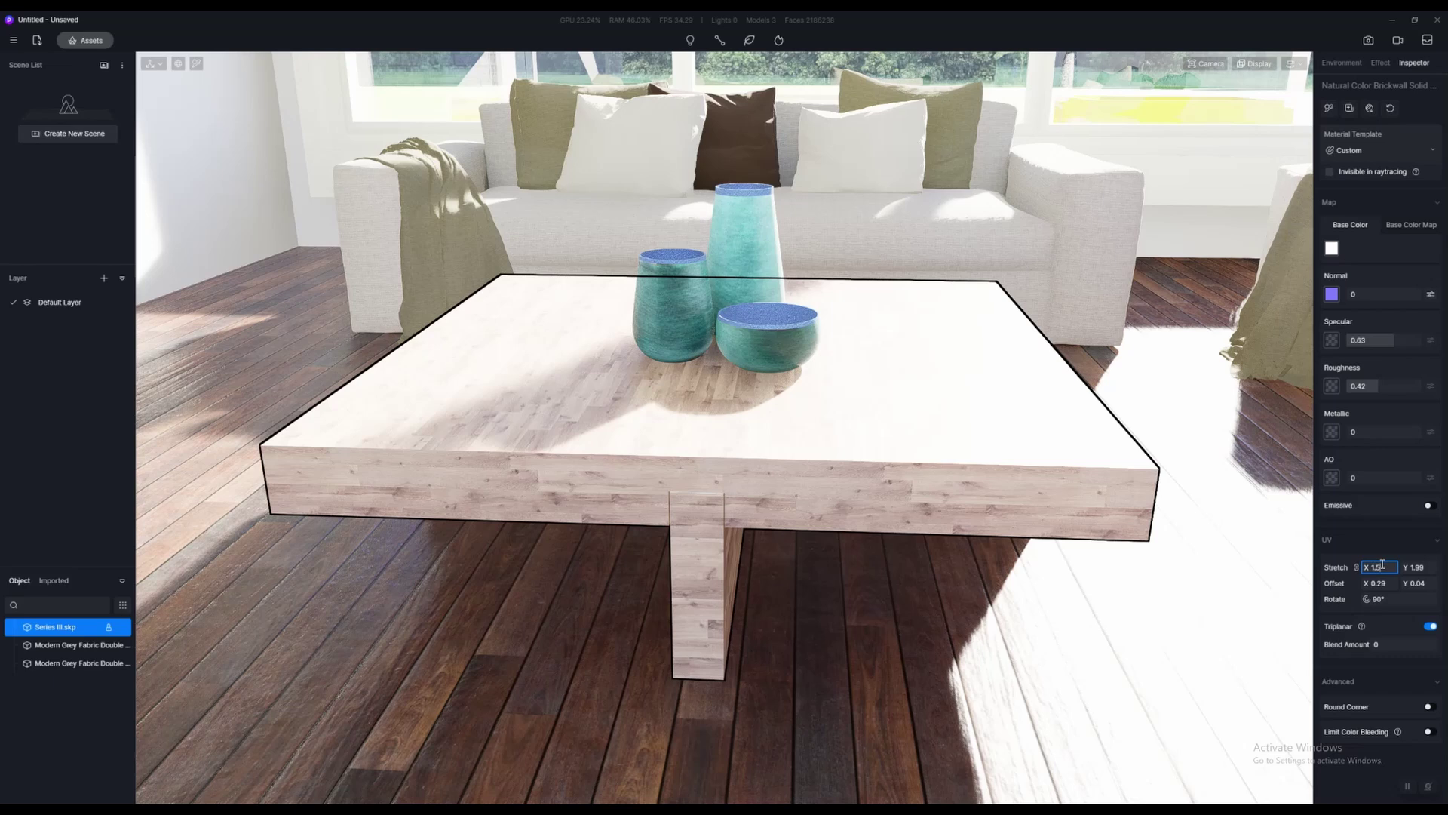
key(Return)
scroll(905, 561, down, 5)
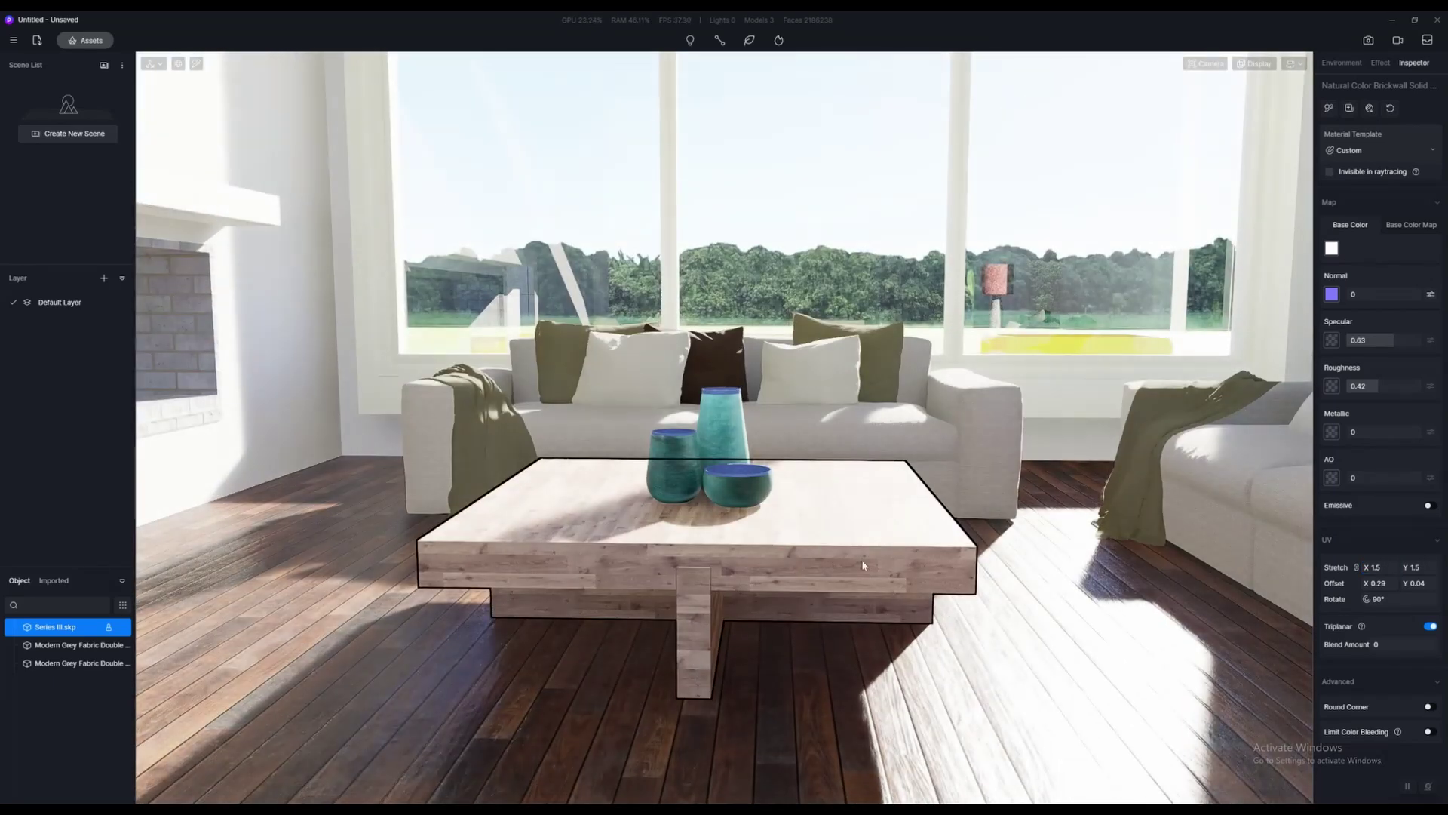
Pick the wood material of the side table under the lamp, turn on triplanar mapping and reduce its UV stretch to 0.97
key(s)
key(d)
right_drag(862, 566, 1164, 573)
key(w)
key(a)
scroll(1015, 591, down, 3)
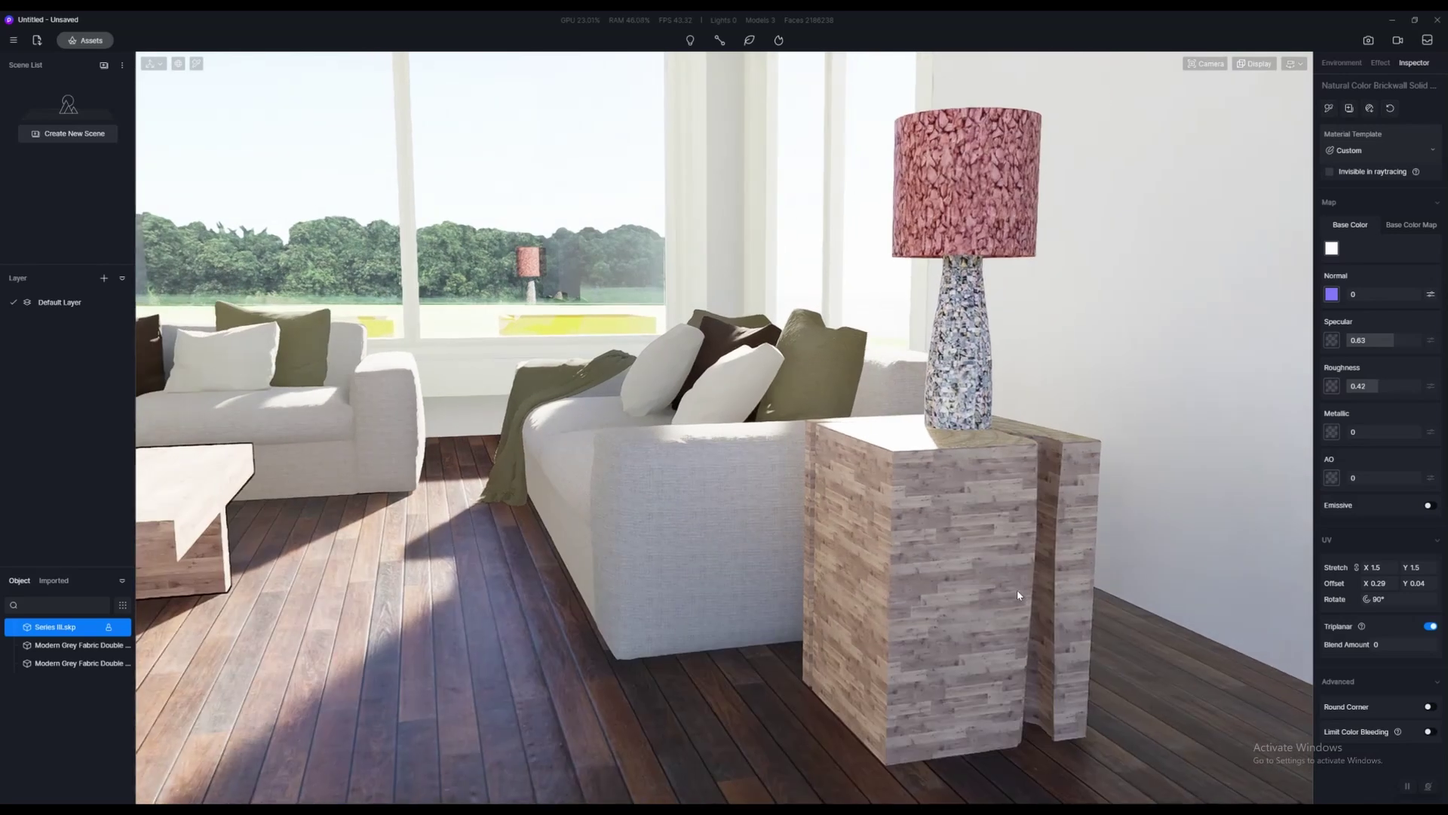
key(i)
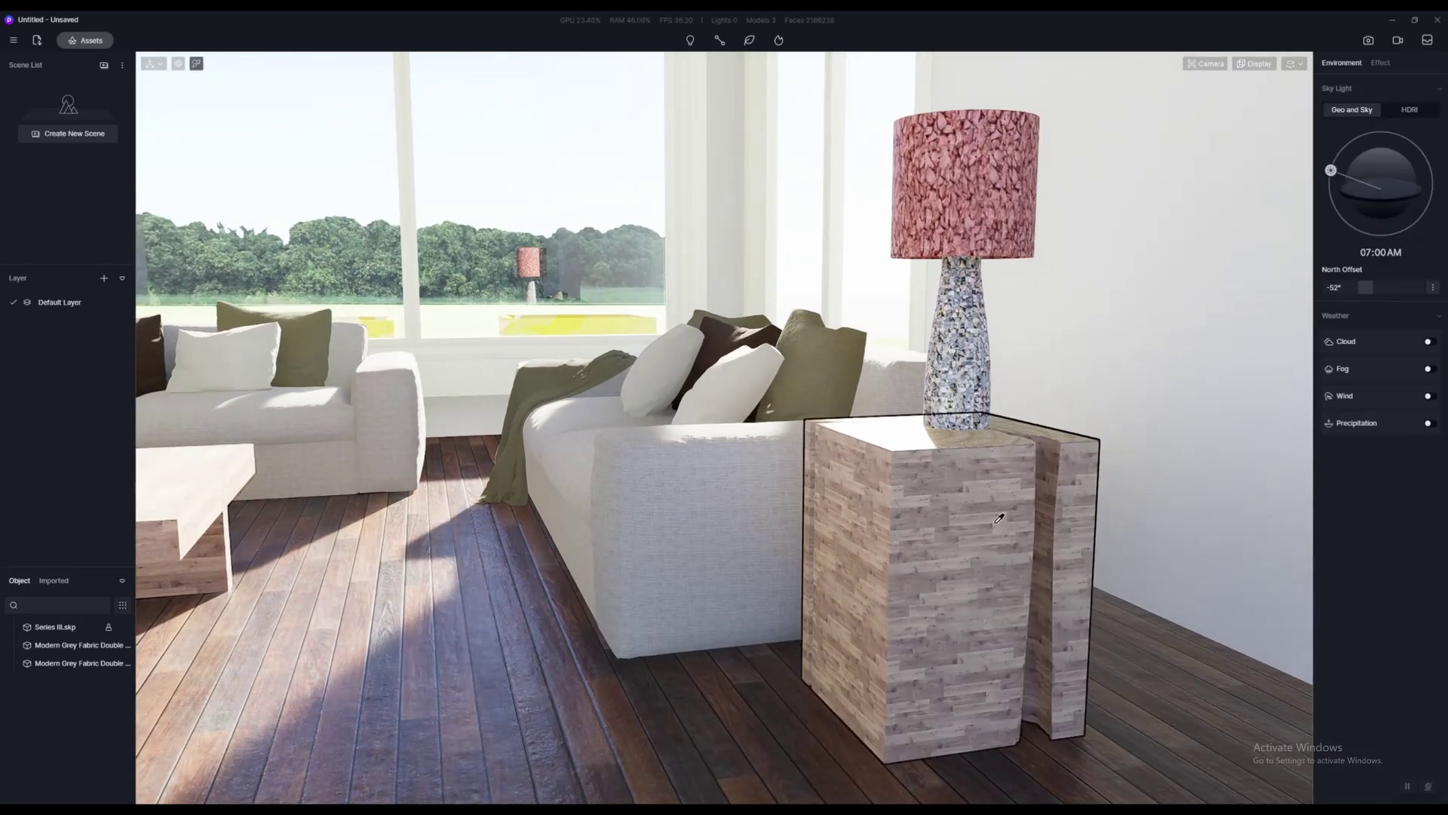
click(999, 519)
key(w)
key(d)
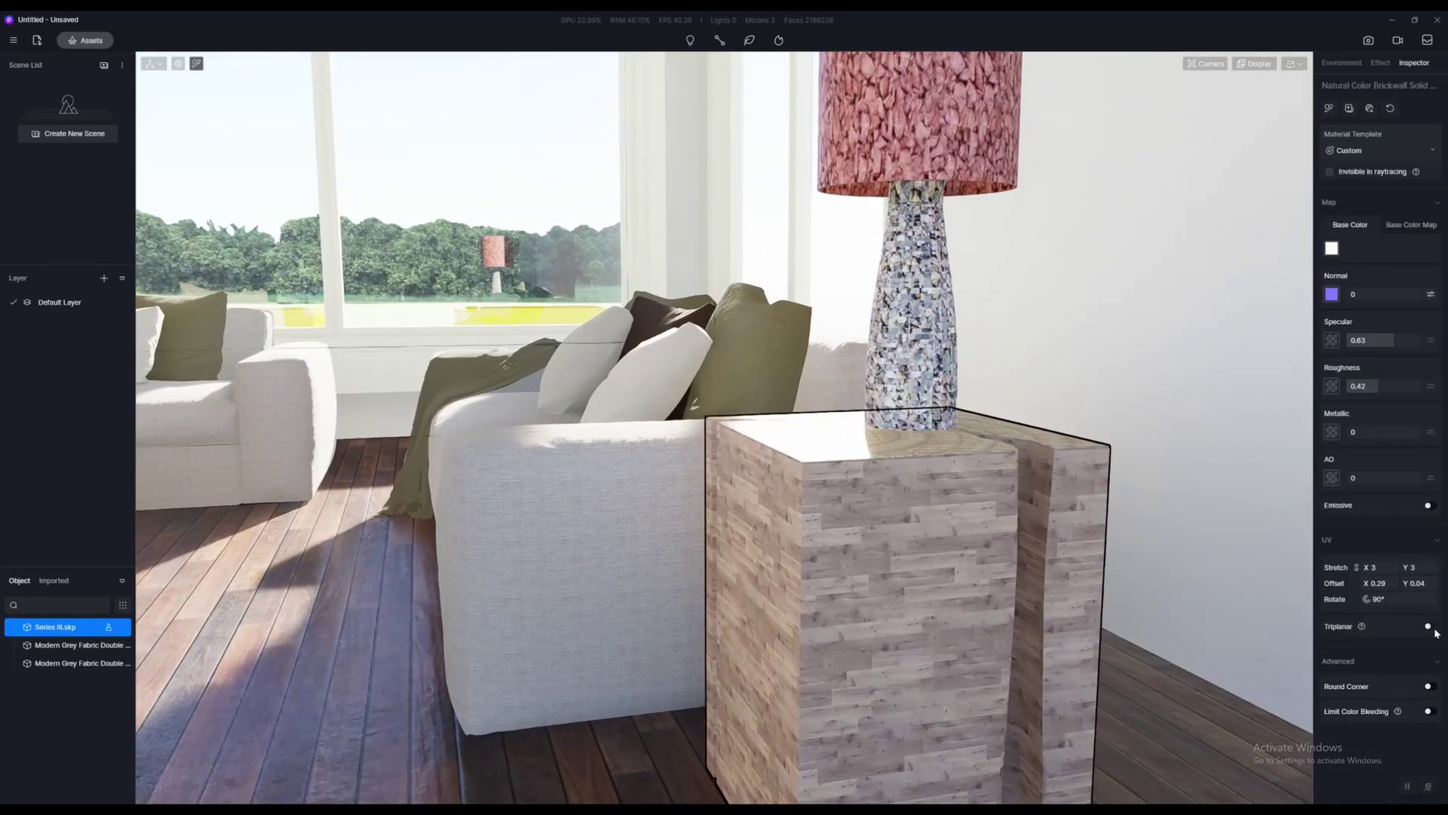
click(1429, 626)
drag(1376, 568, 1259, 569)
Pick the coffee table's wood material and compare its tabletop edge with Round Corner on and off
right_drag(1052, 566, 828, 486)
key(s)
key(w)
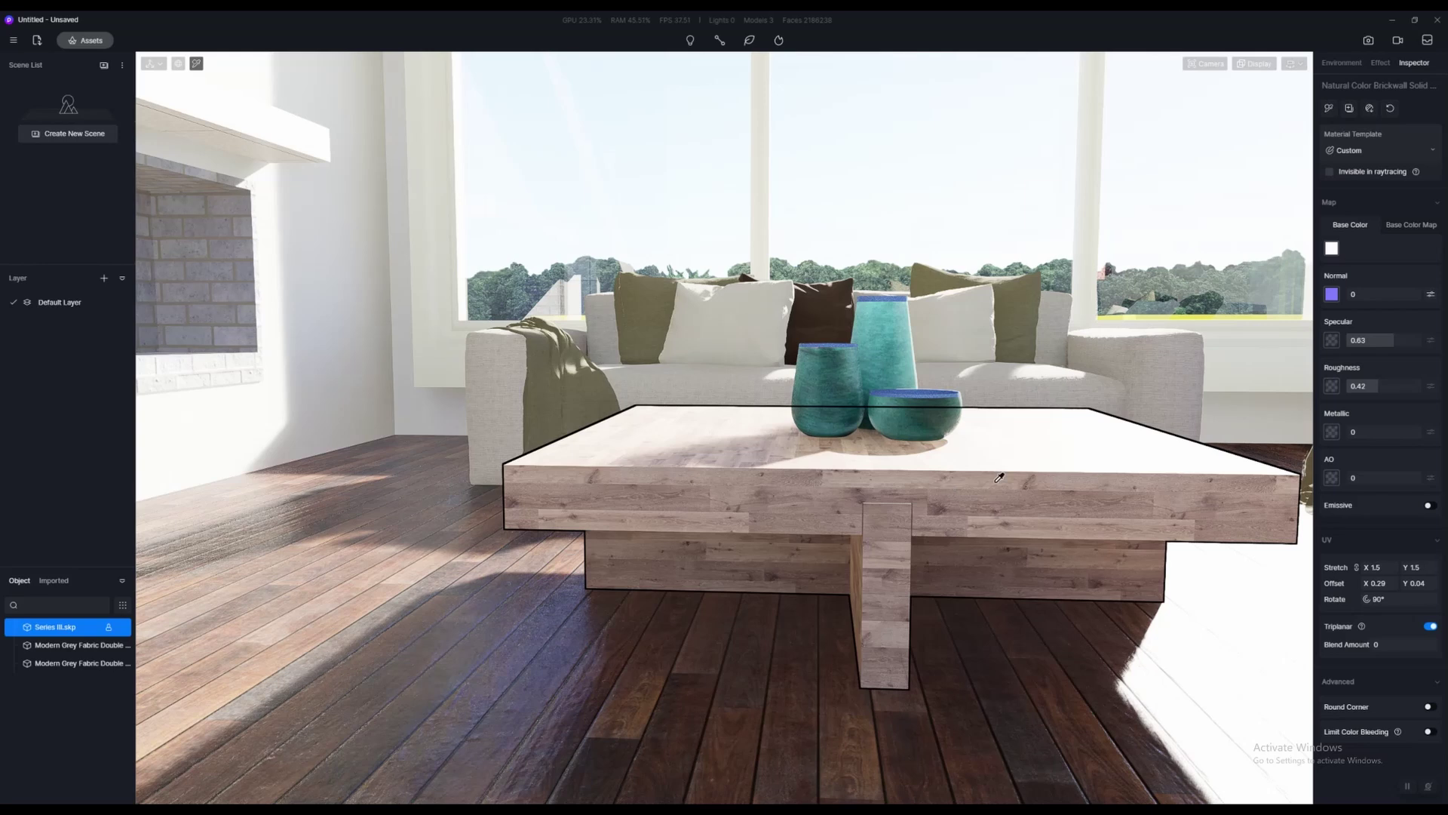
key(d)
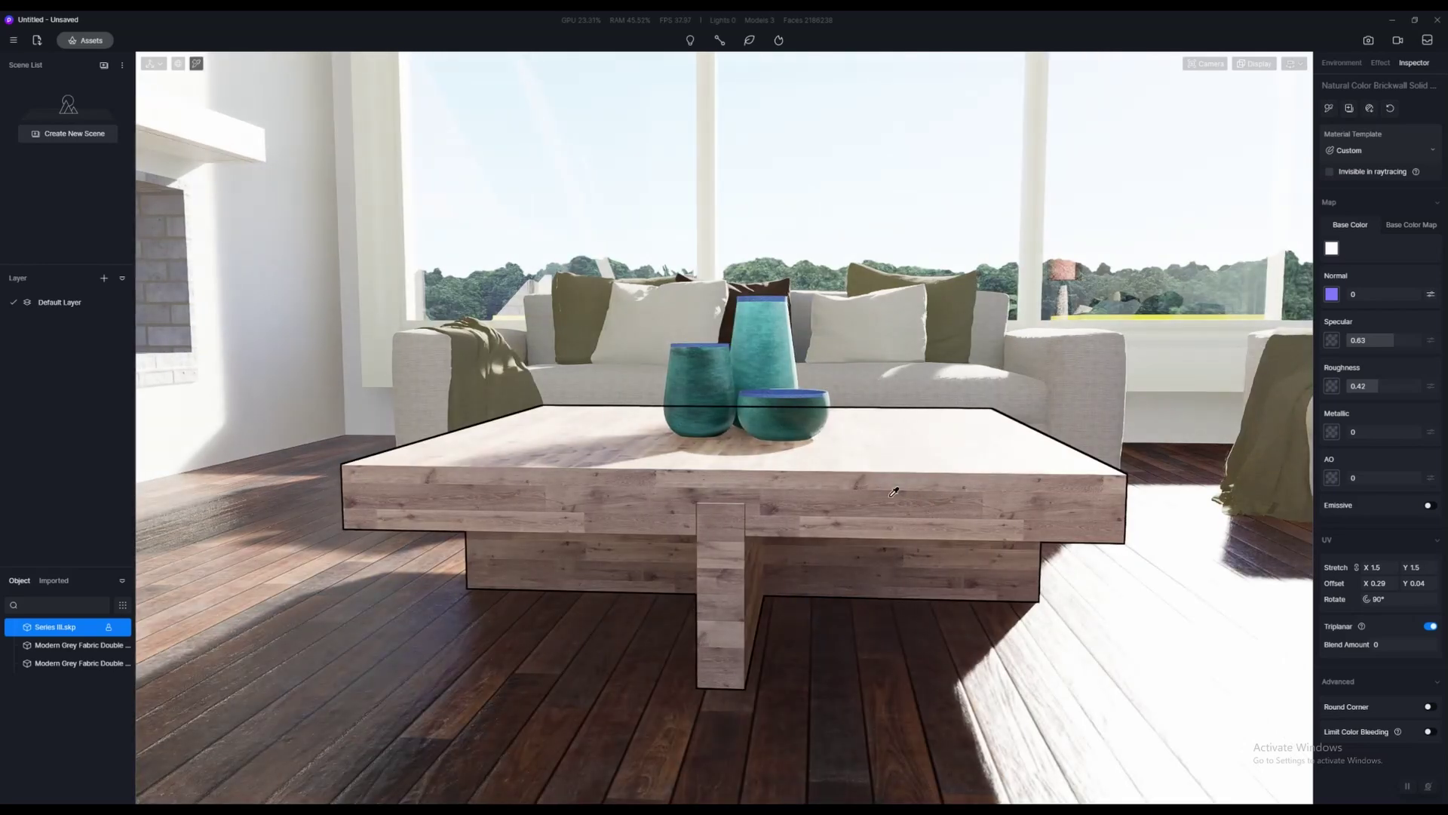
click(871, 480)
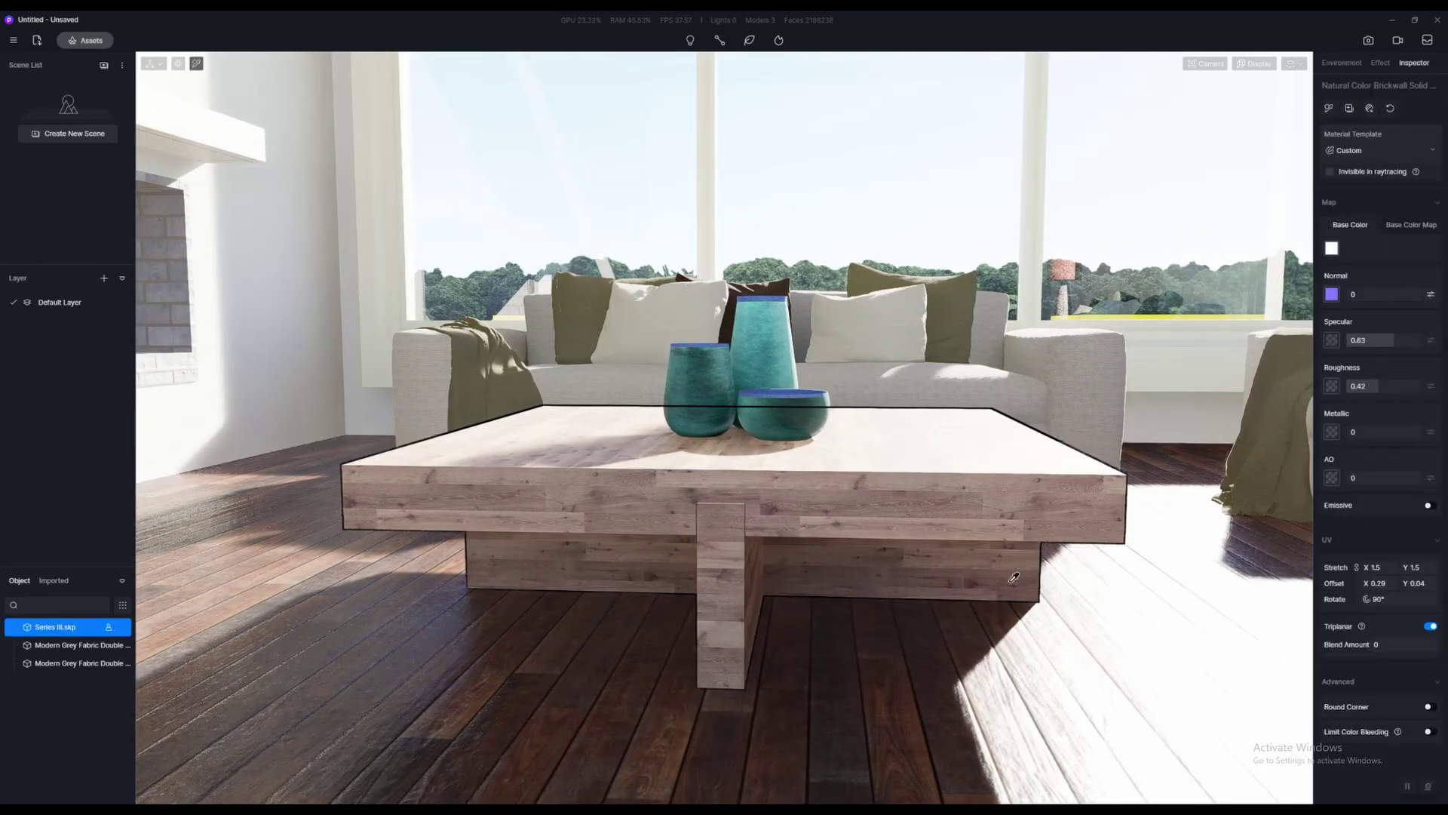
scroll(937, 533, up, 3)
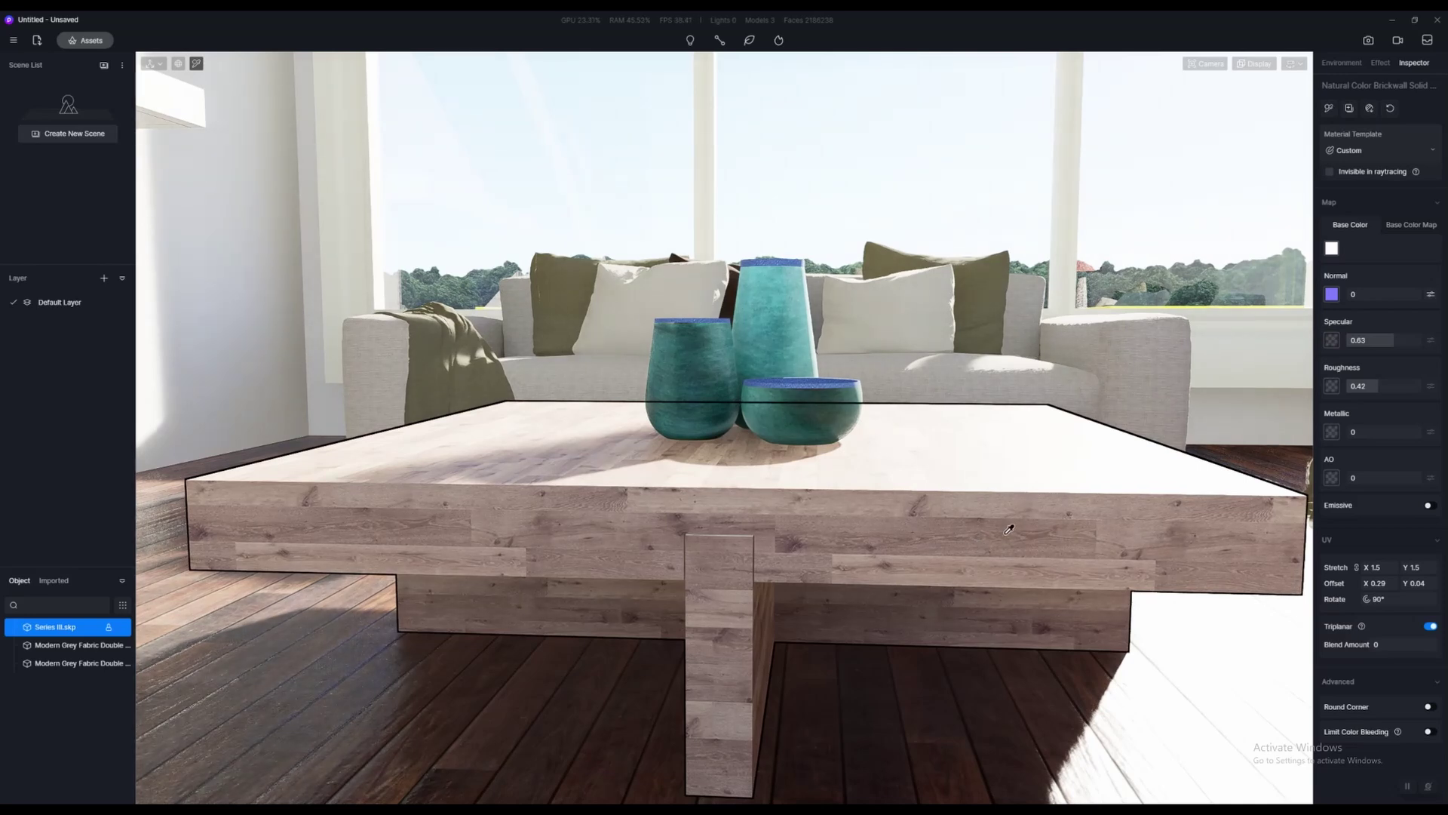
scroll(1018, 525, up, 2)
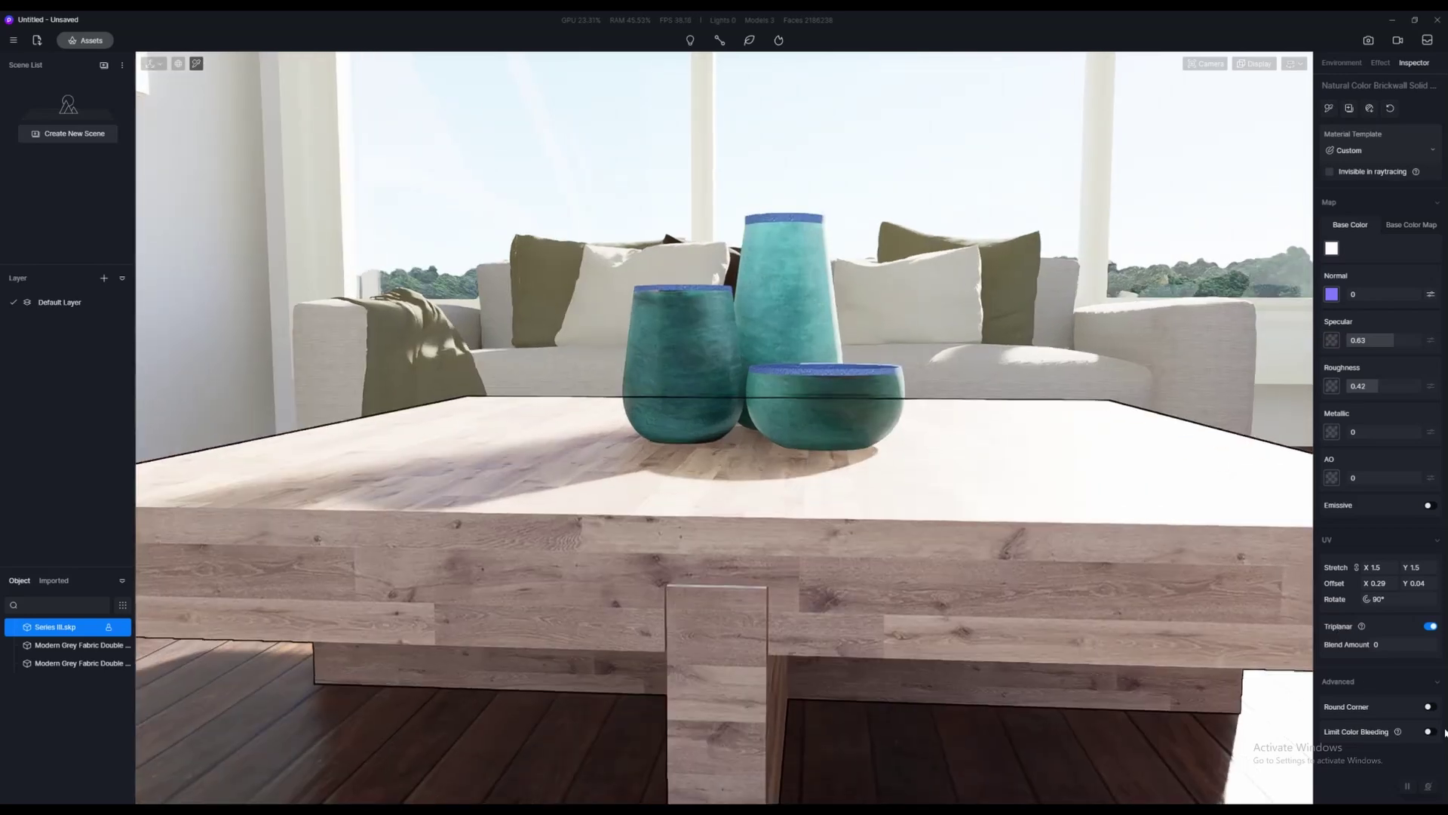
click(1430, 707)
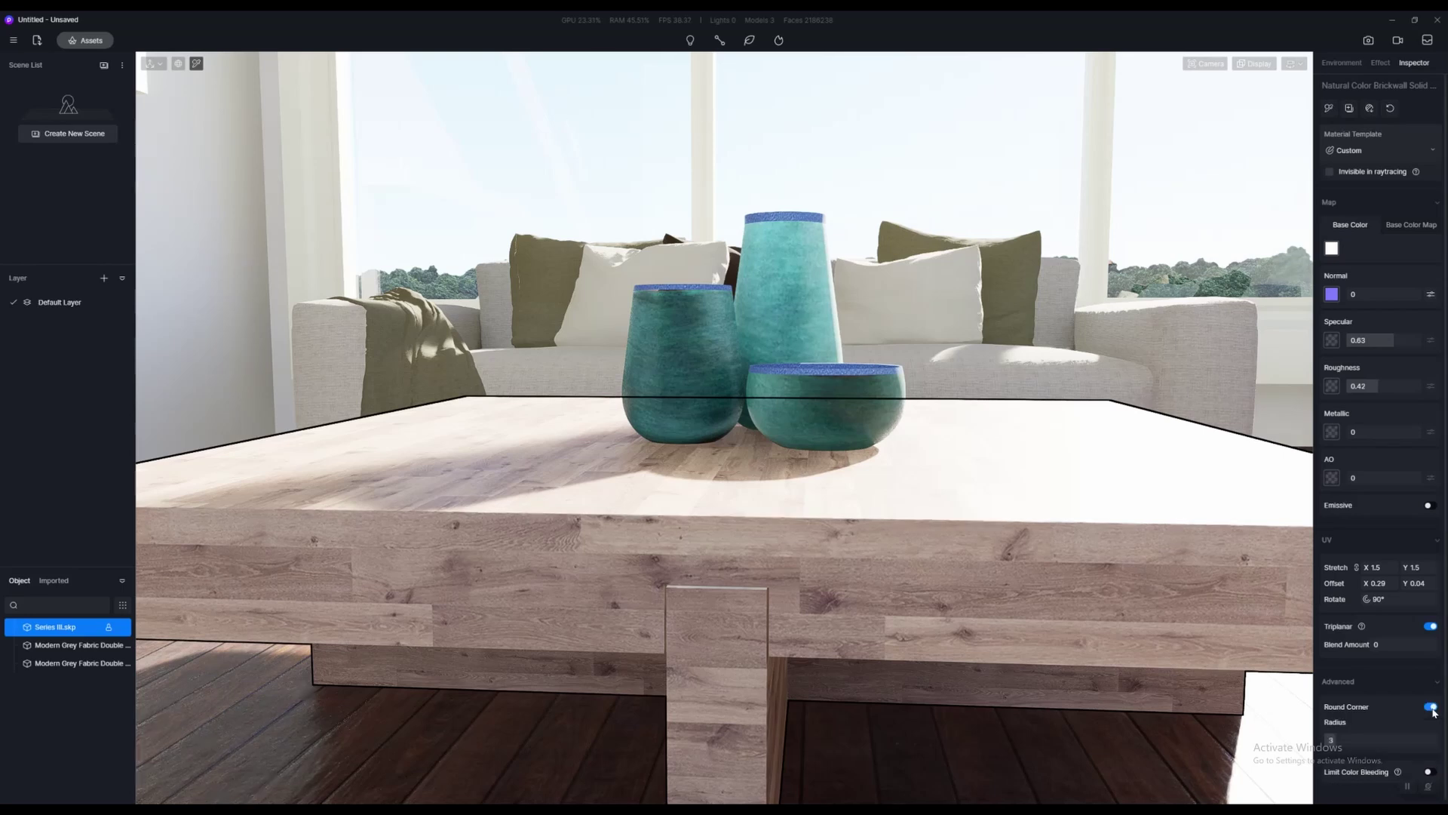
click(1431, 708)
scroll(1270, 637, up, 5)
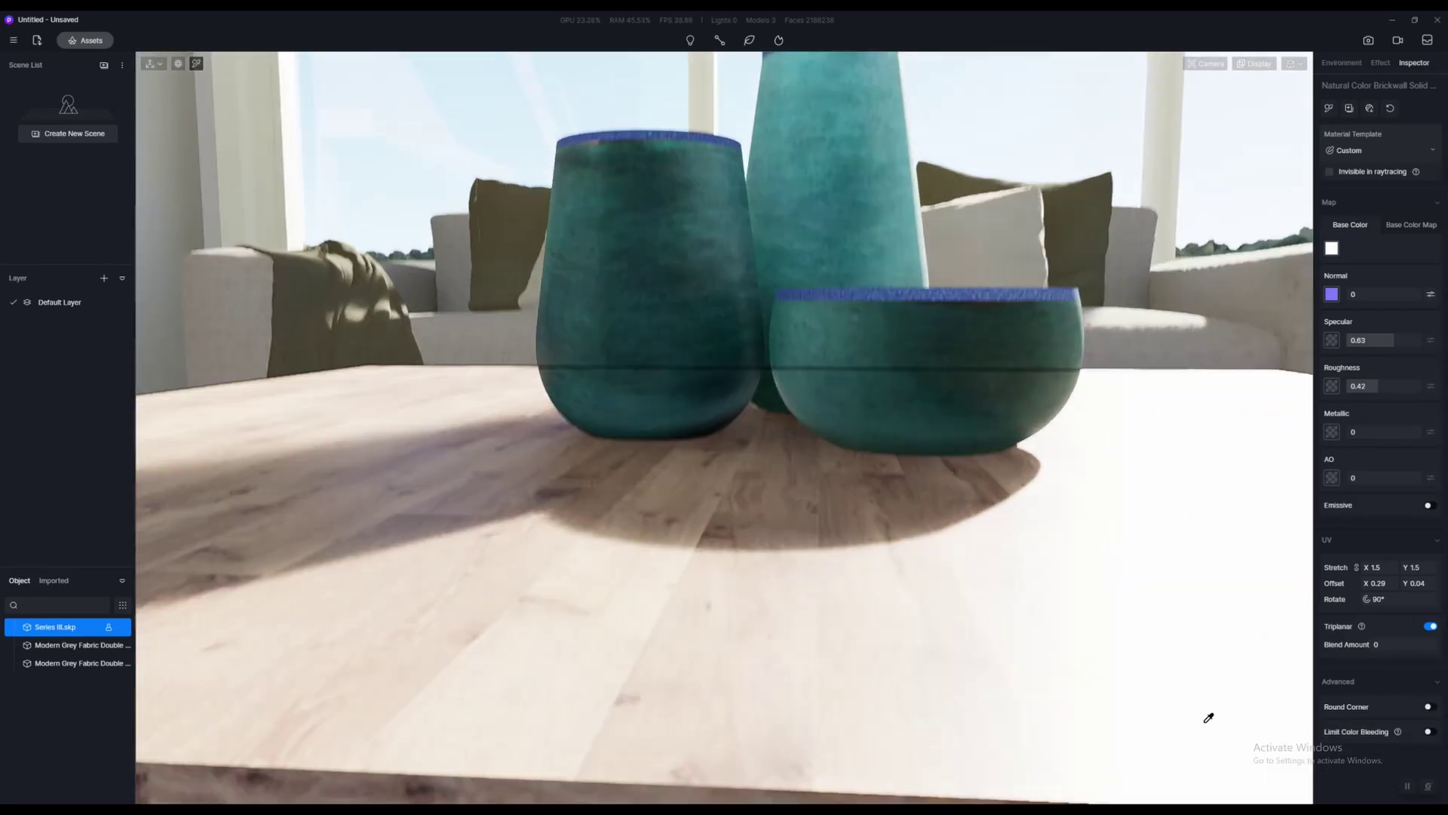
scroll(1206, 755, up, 3)
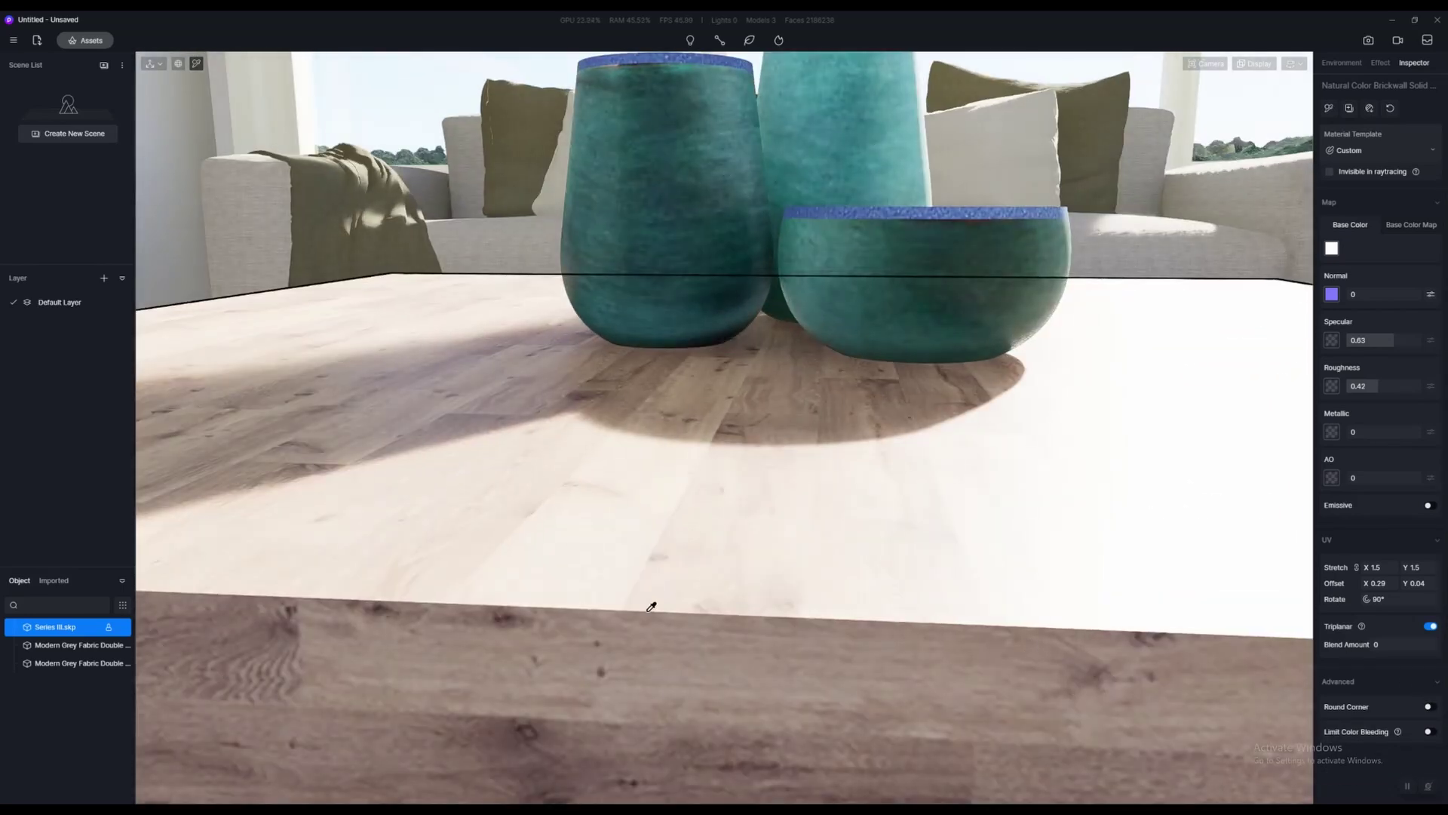
click(1429, 707)
click(1429, 707)
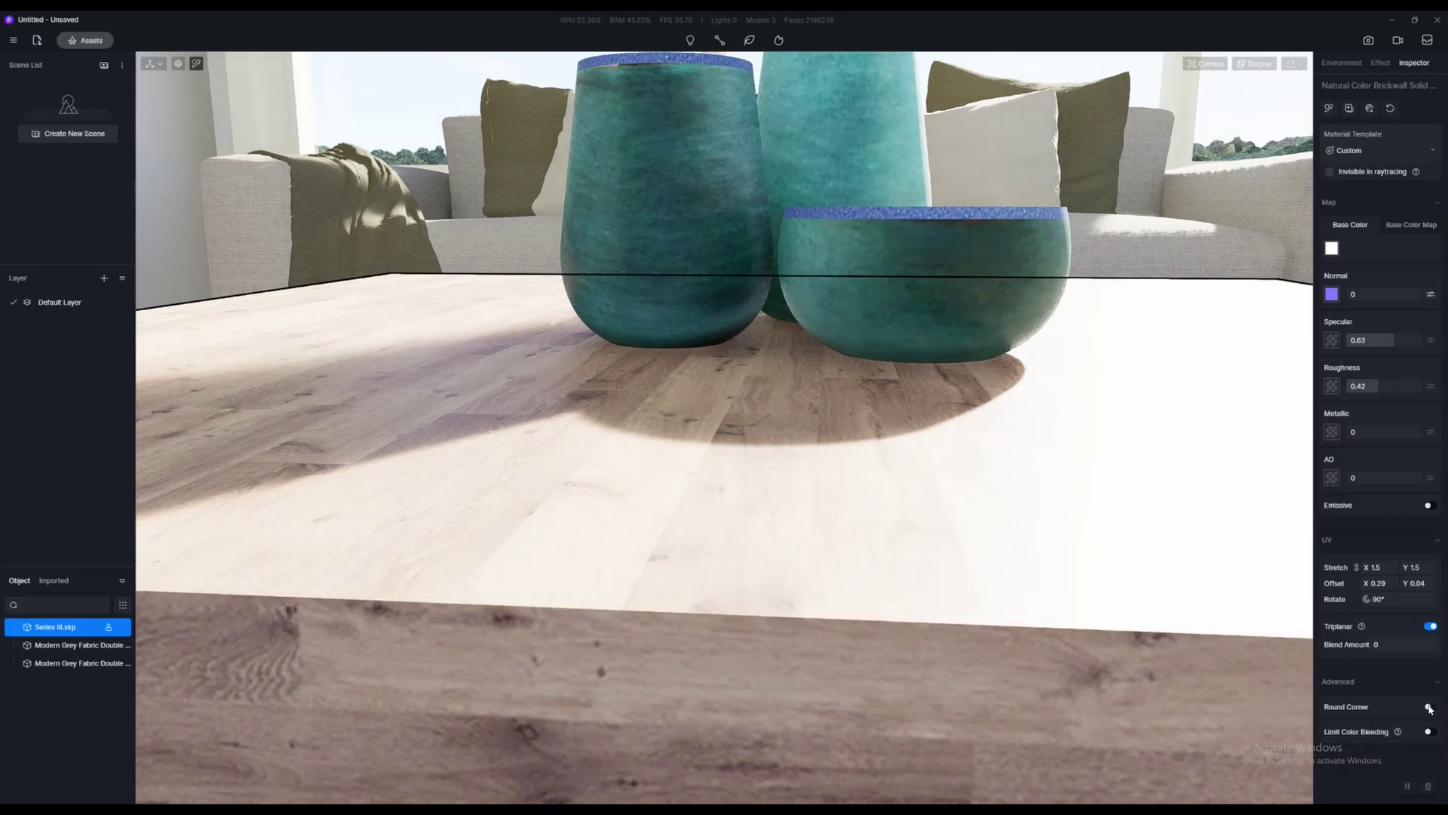
Enable Round Corner on the coffee table's wood material with a radius of 1 and check the table base
click(1429, 707)
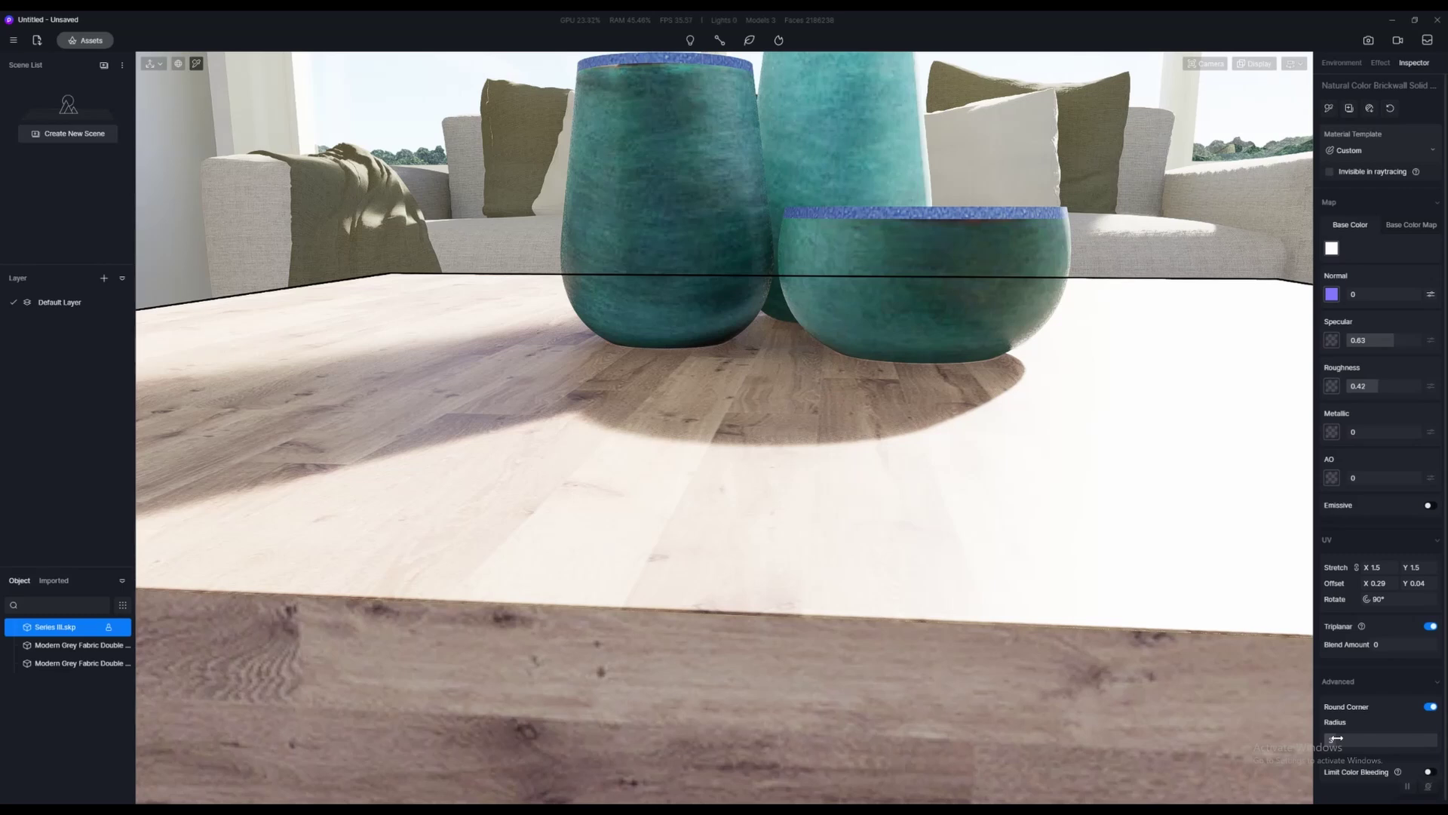
mouse_move(1336, 739)
mouse_down()
mouse_move(1436, 739)
mouse_move(1347, 738)
mouse_up()
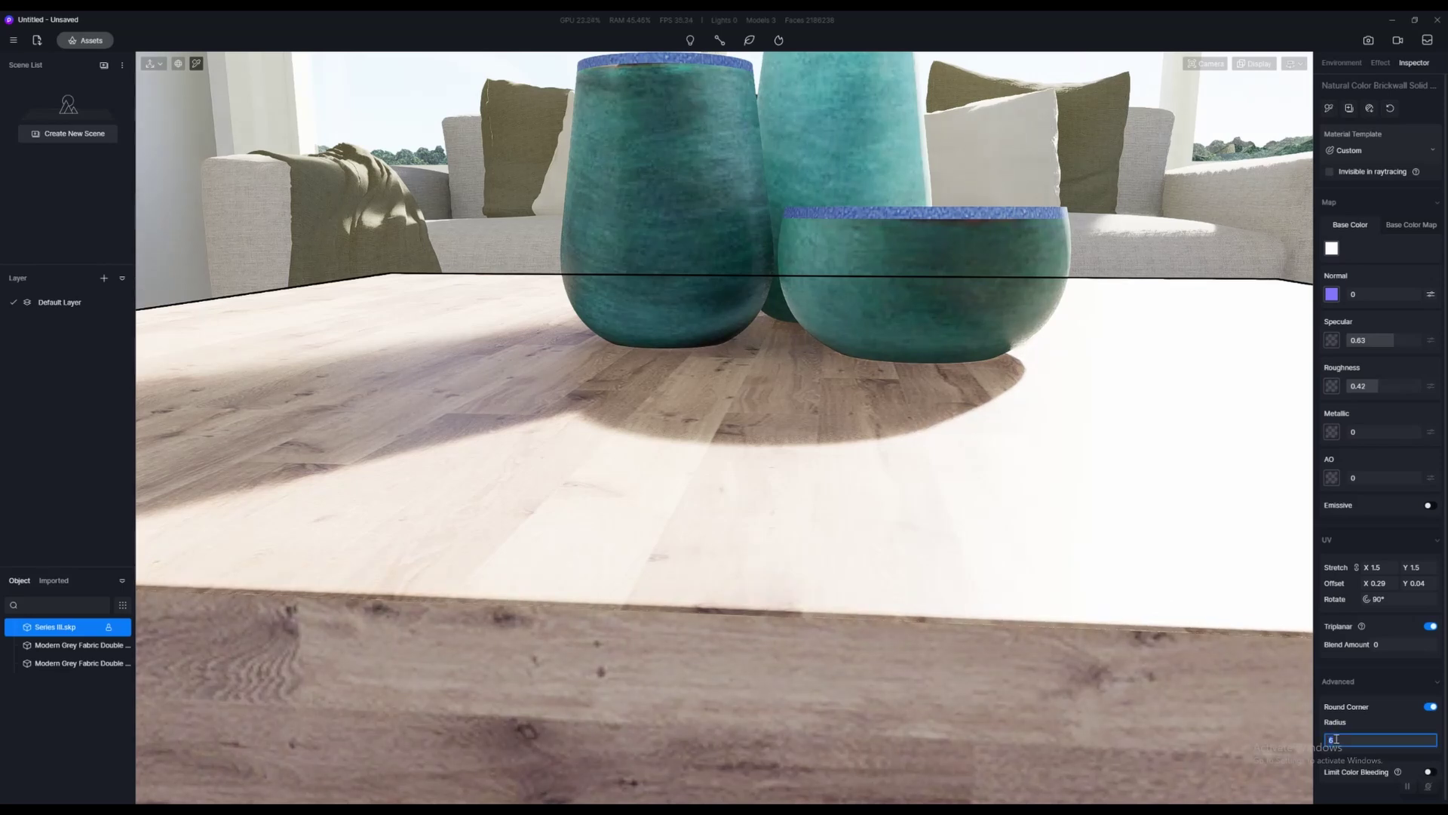
key(Return)
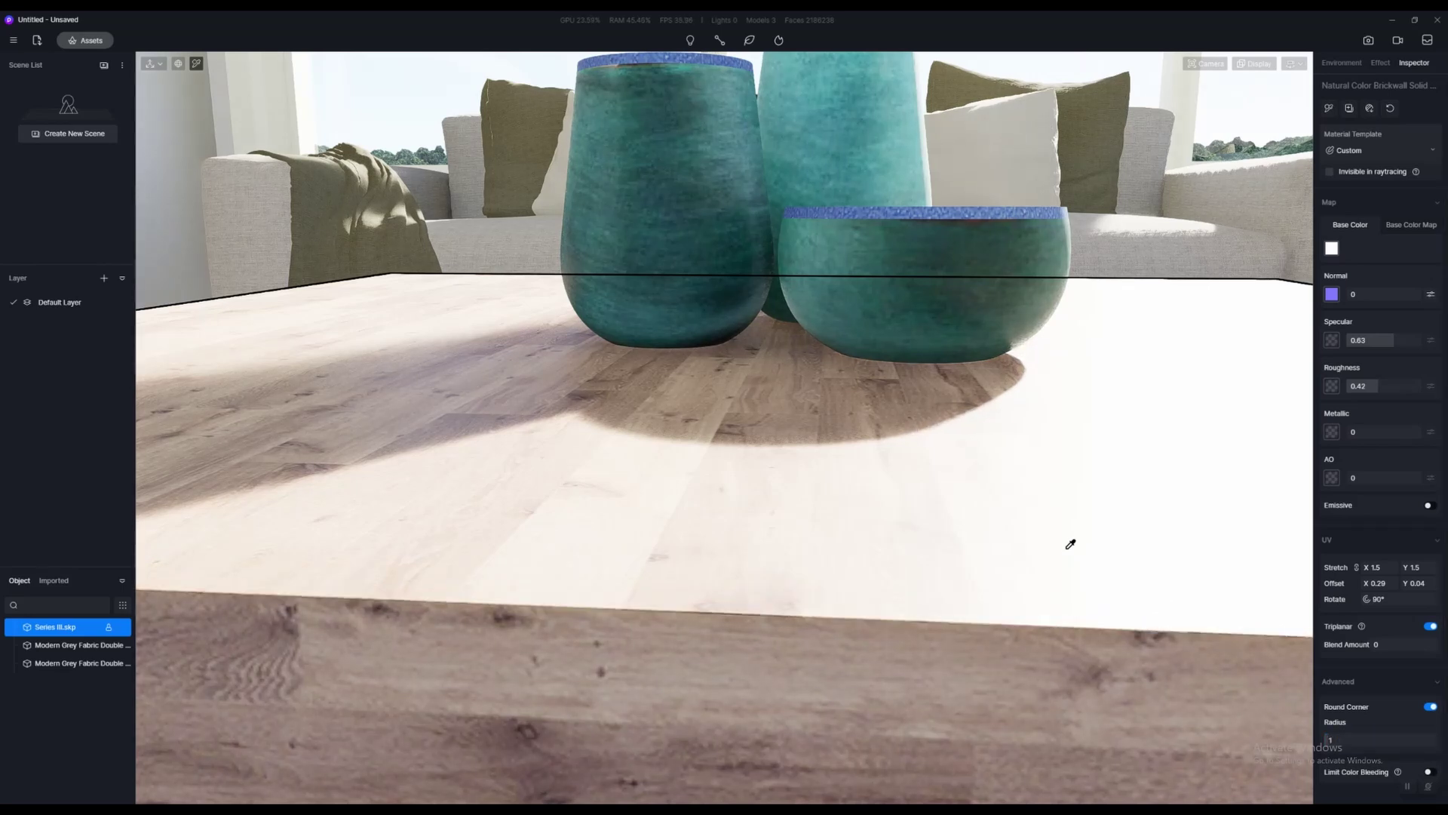
scroll(1034, 474, down, 5)
middle_drag(1034, 474, 1031, 468)
scroll(778, 407, up, 2)
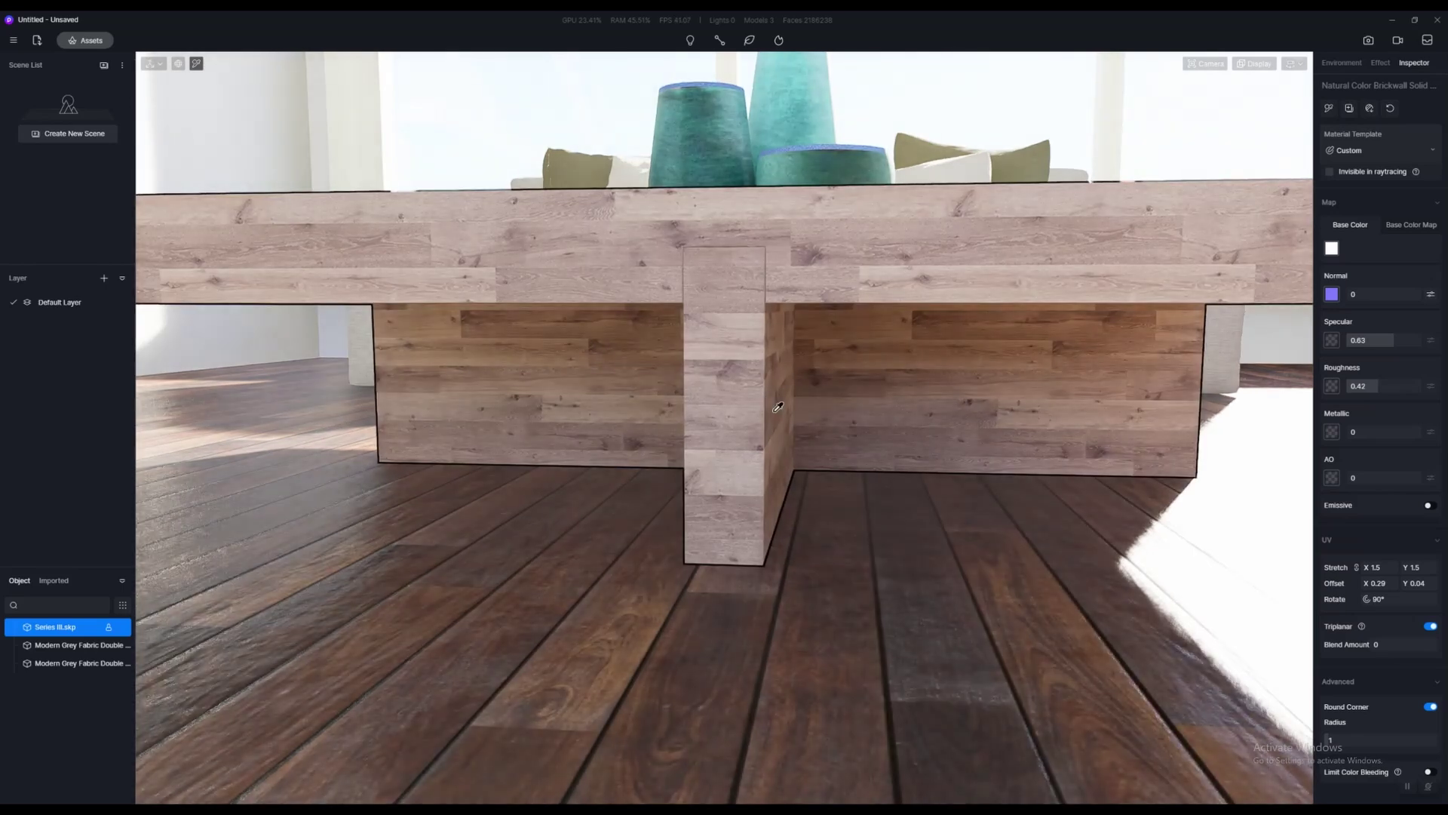
Enable Round Corner with a radius of 1 on the side table's wood material
scroll(1074, 475, down, 4)
key(d)
right_drag(1073, 476, 1131, 466)
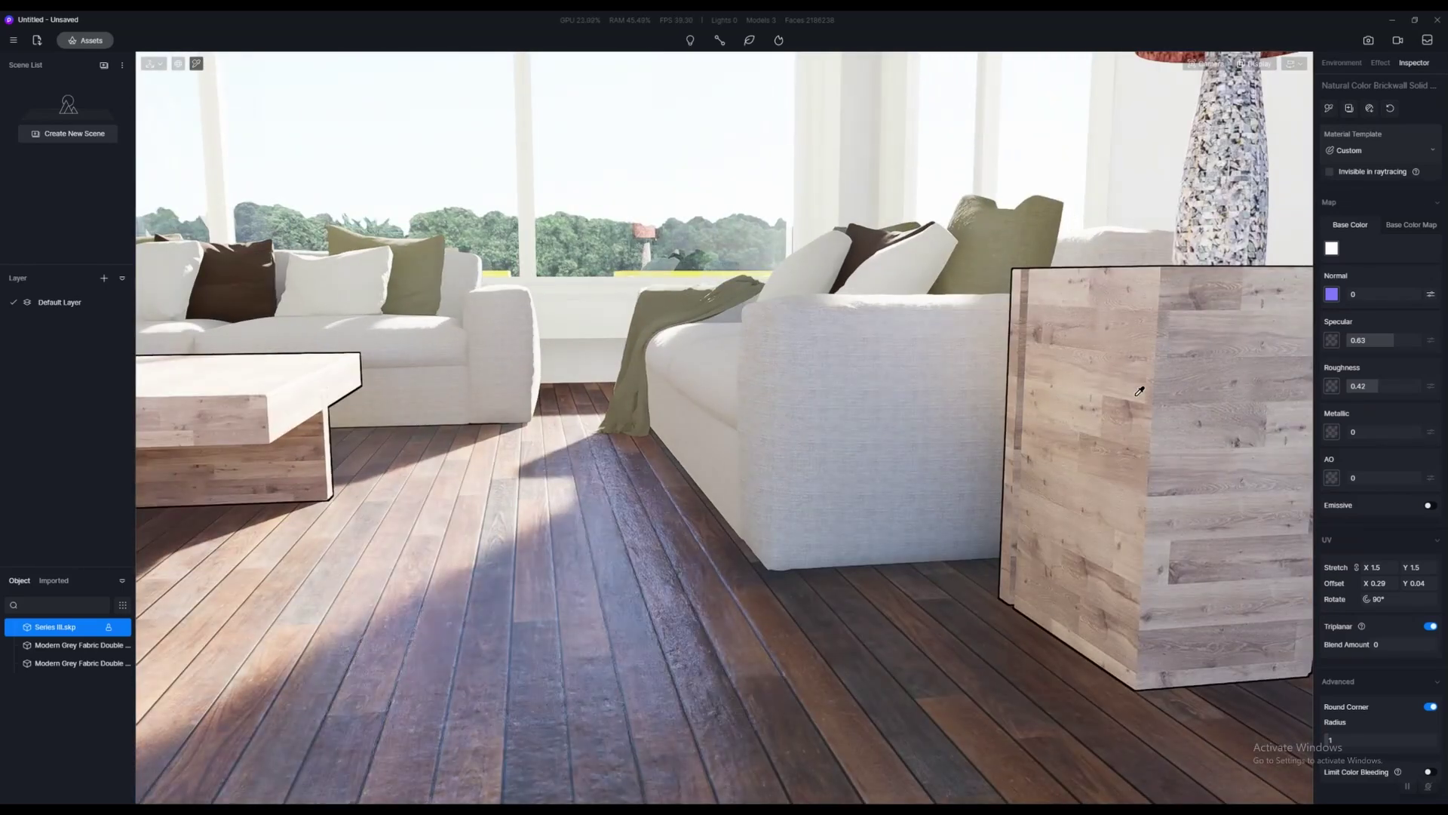
click(1429, 705)
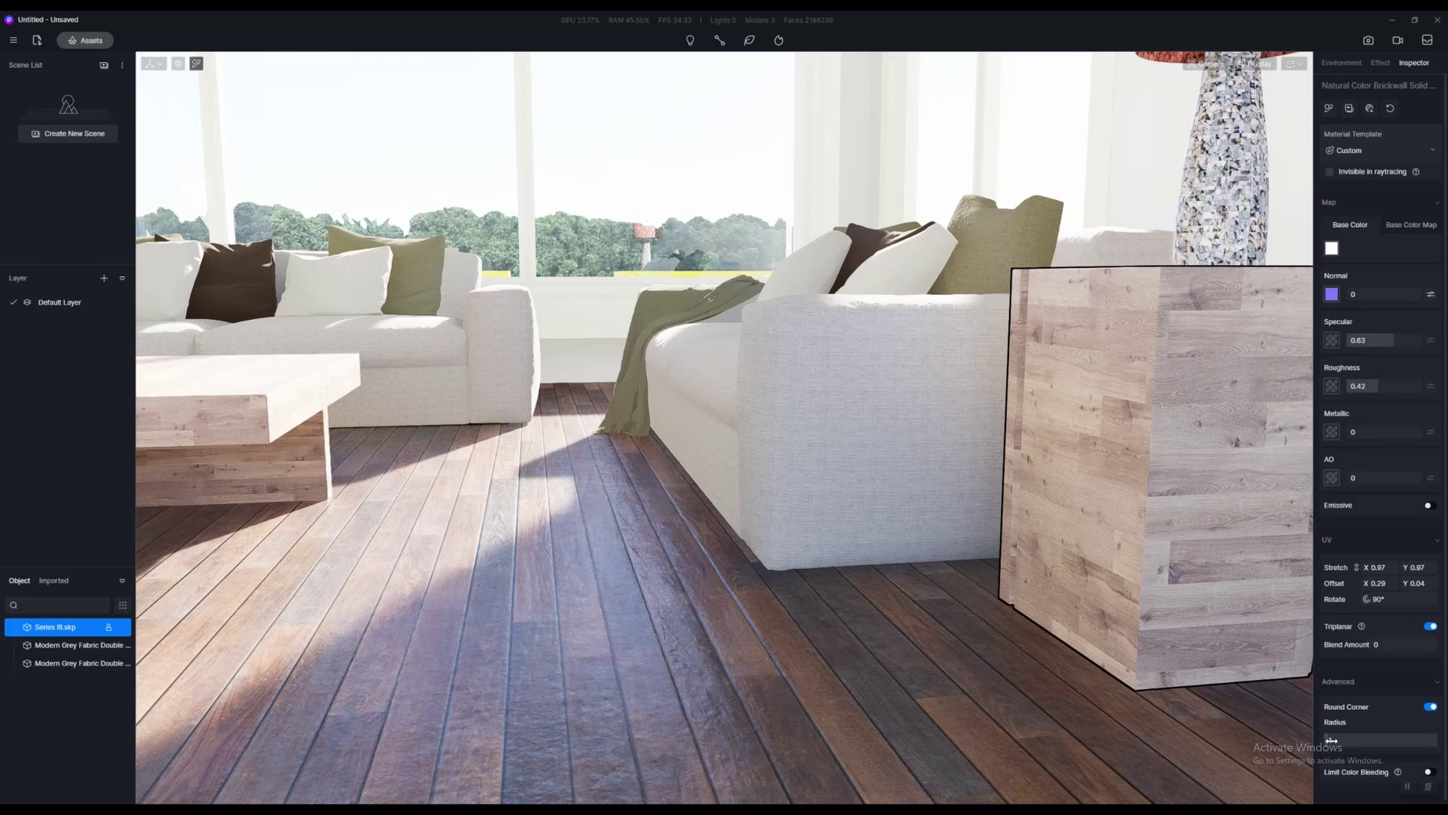
Copy the coffee table's wood material onto the fireplace surround and mantel
scroll(798, 495, down, 4)
right_drag(798, 495, 414, 392)
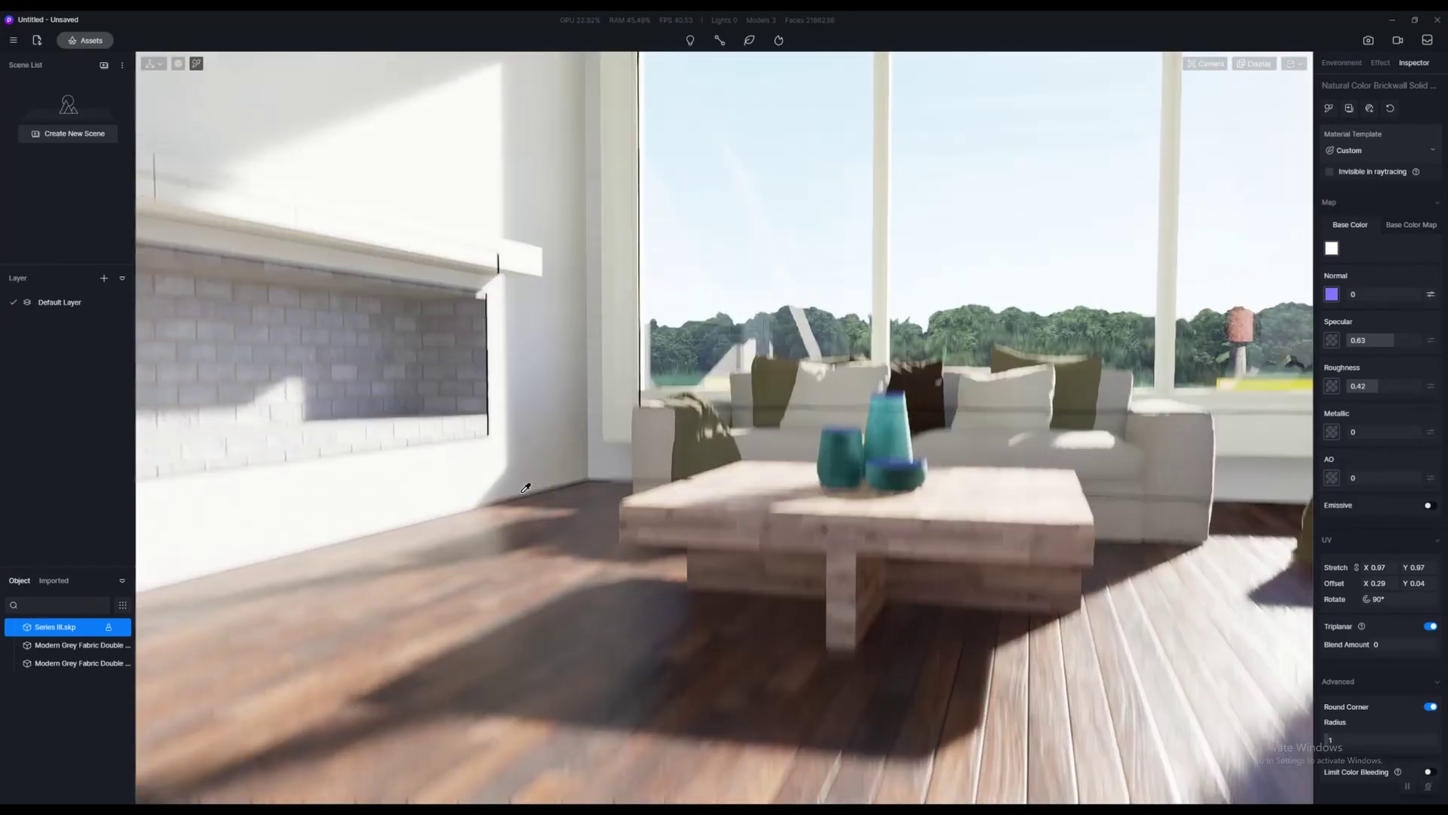
right_drag(526, 488, 567, 521)
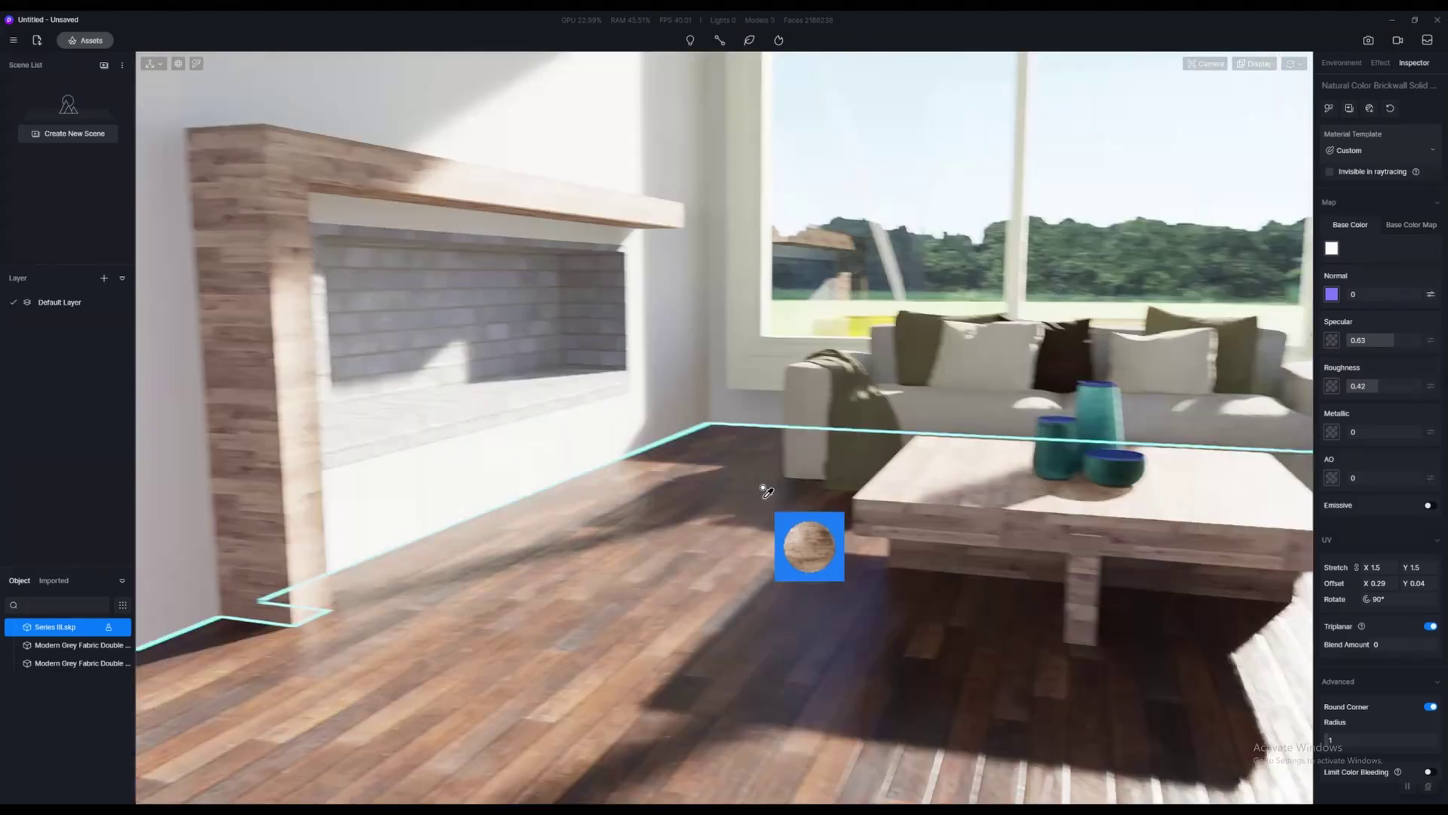
drag(766, 492, 589, 450)
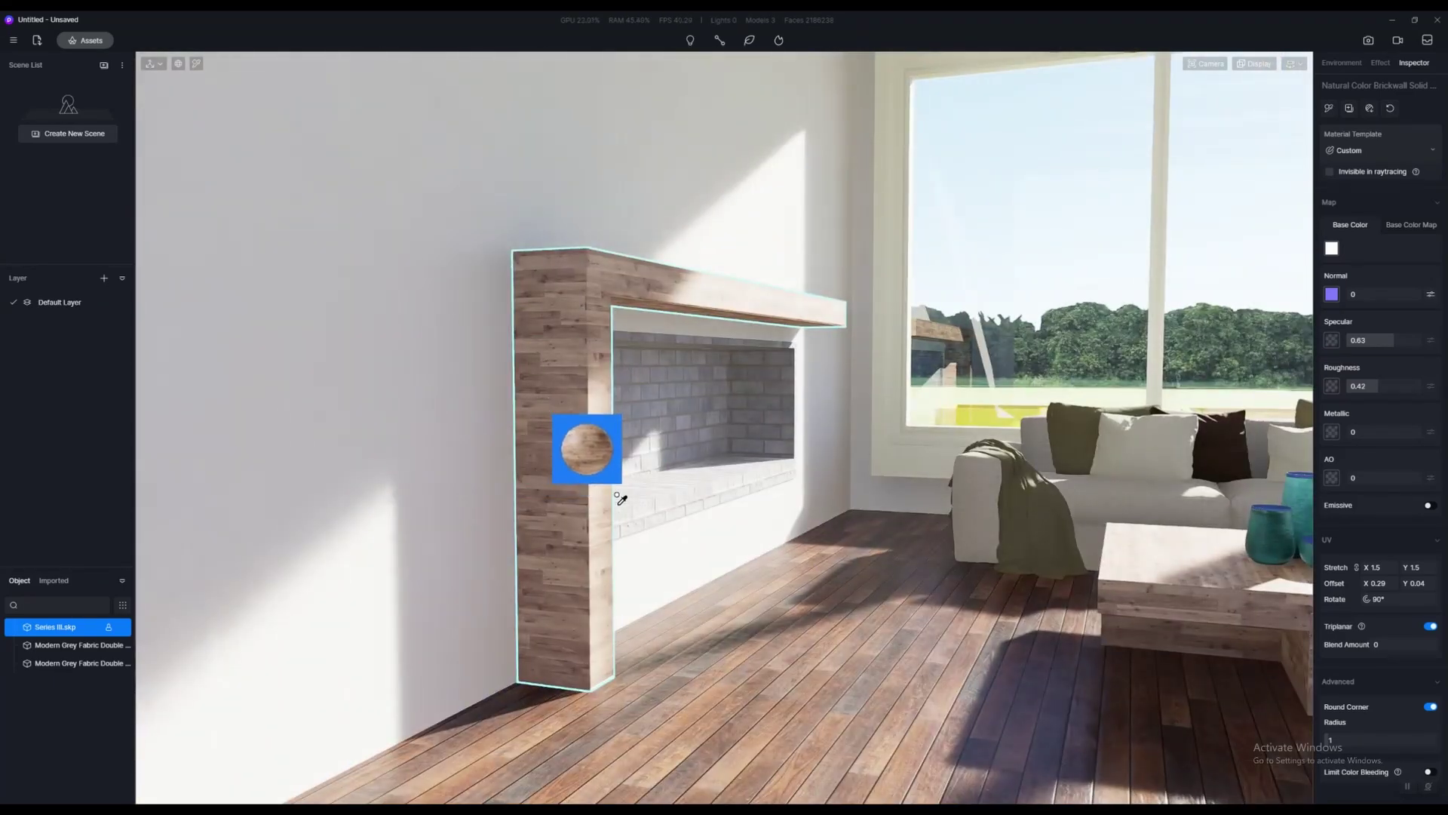
drag(618, 498, 1246, 604)
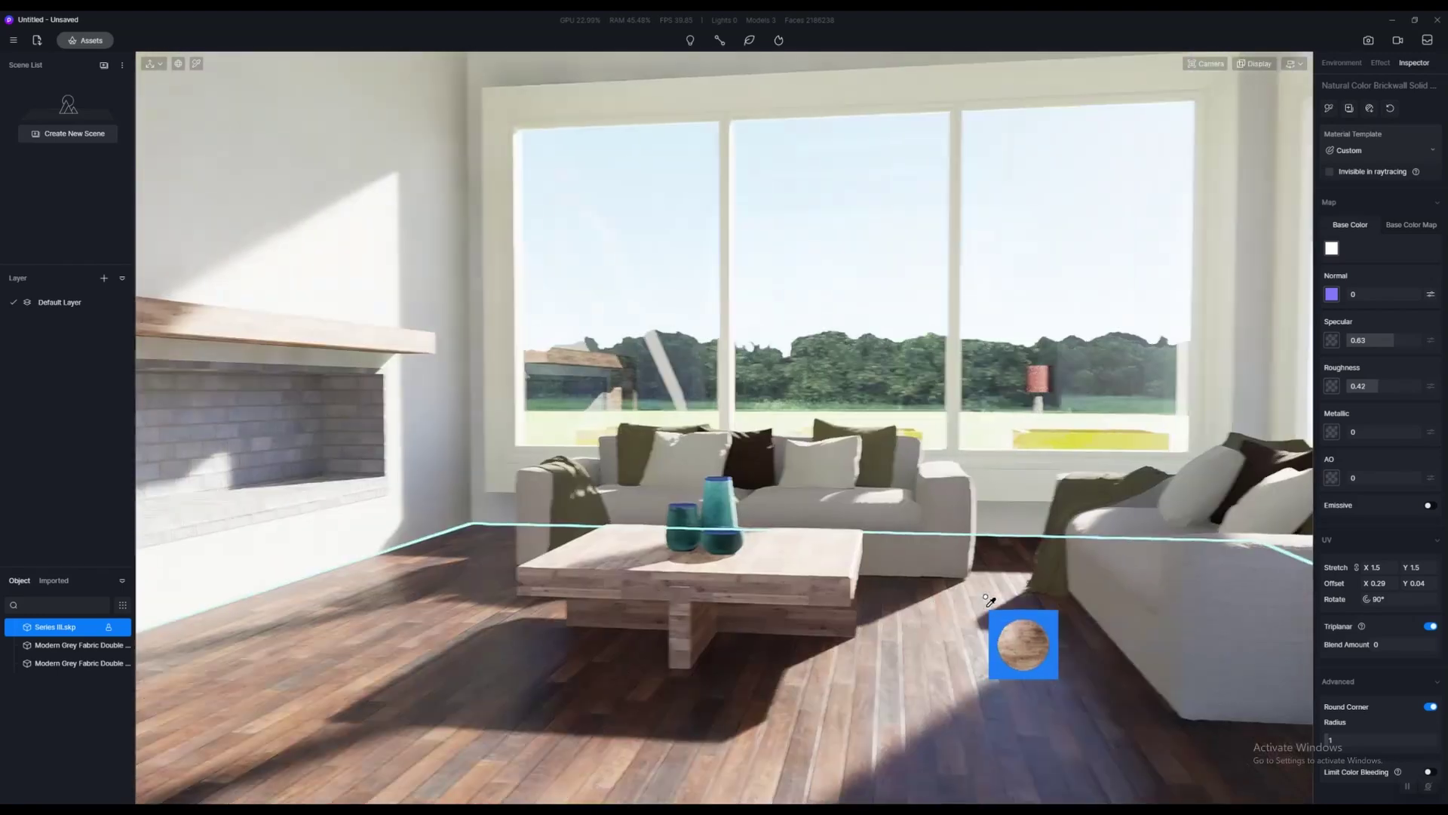
drag(986, 604, 626, 424)
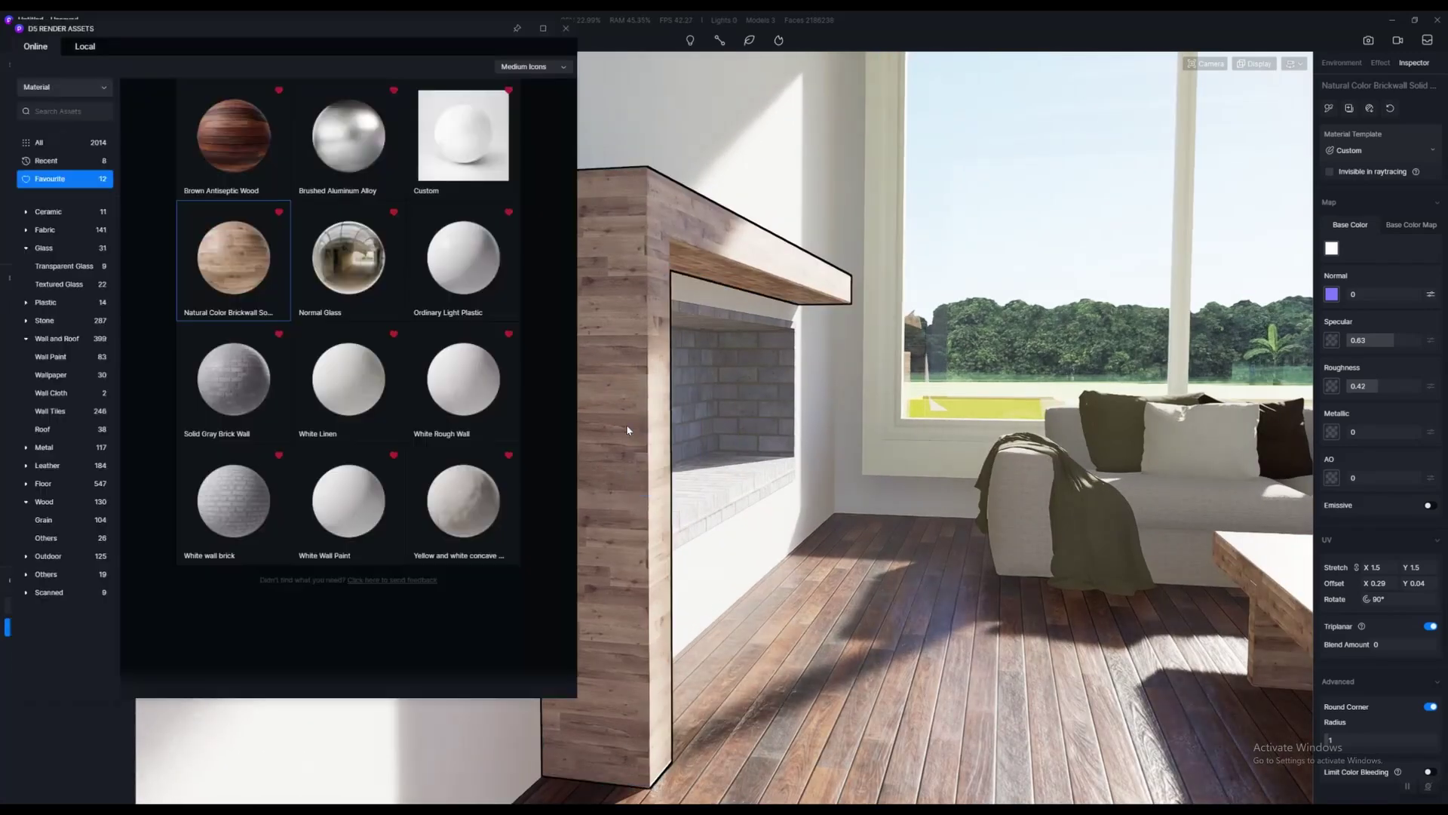
Apply the Cedar wood grain material from the online material library to the fireplace surround and mantel
click(44, 520)
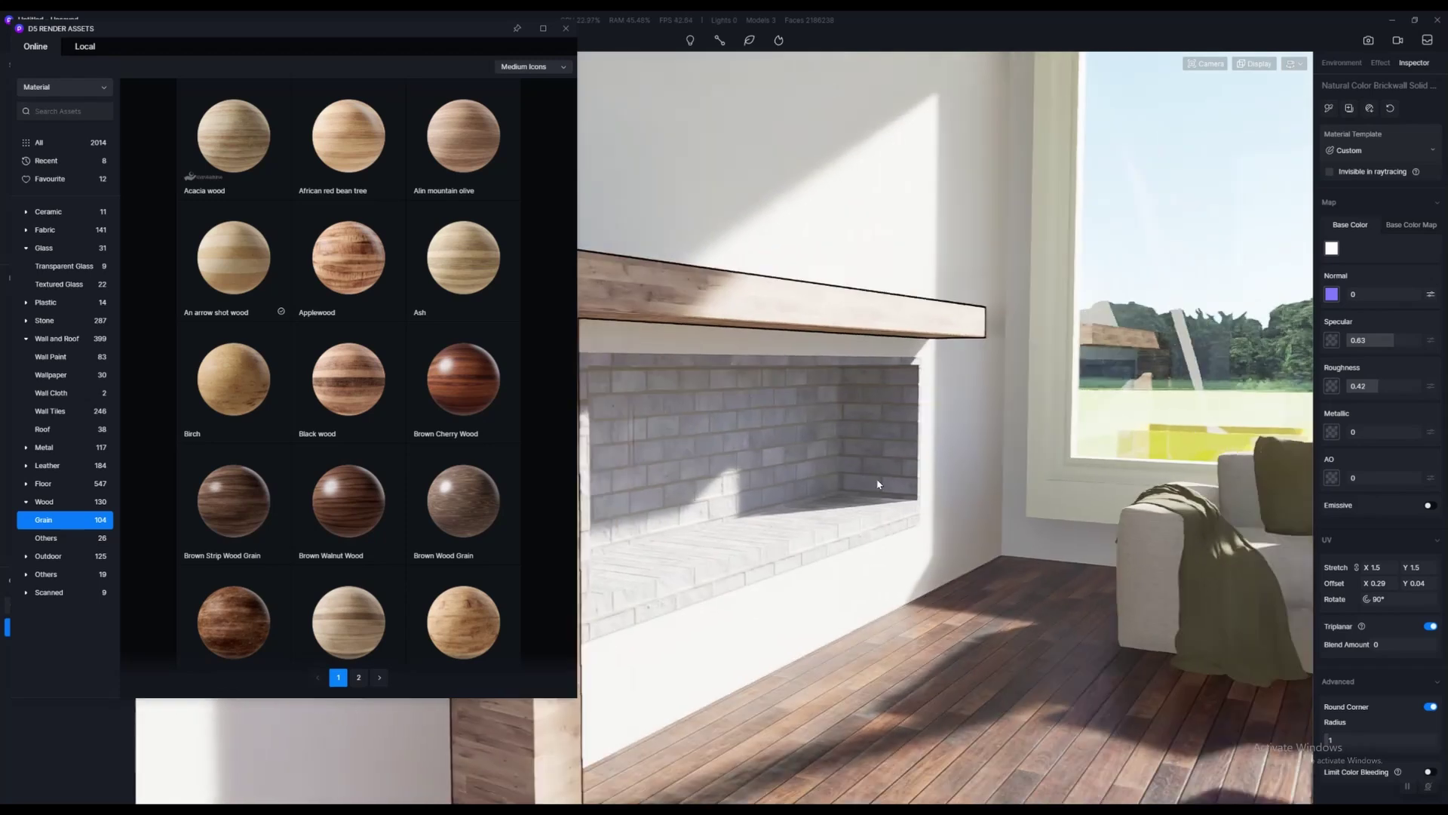
scroll(345, 509, down, 2)
scroll(344, 508, down, 1)
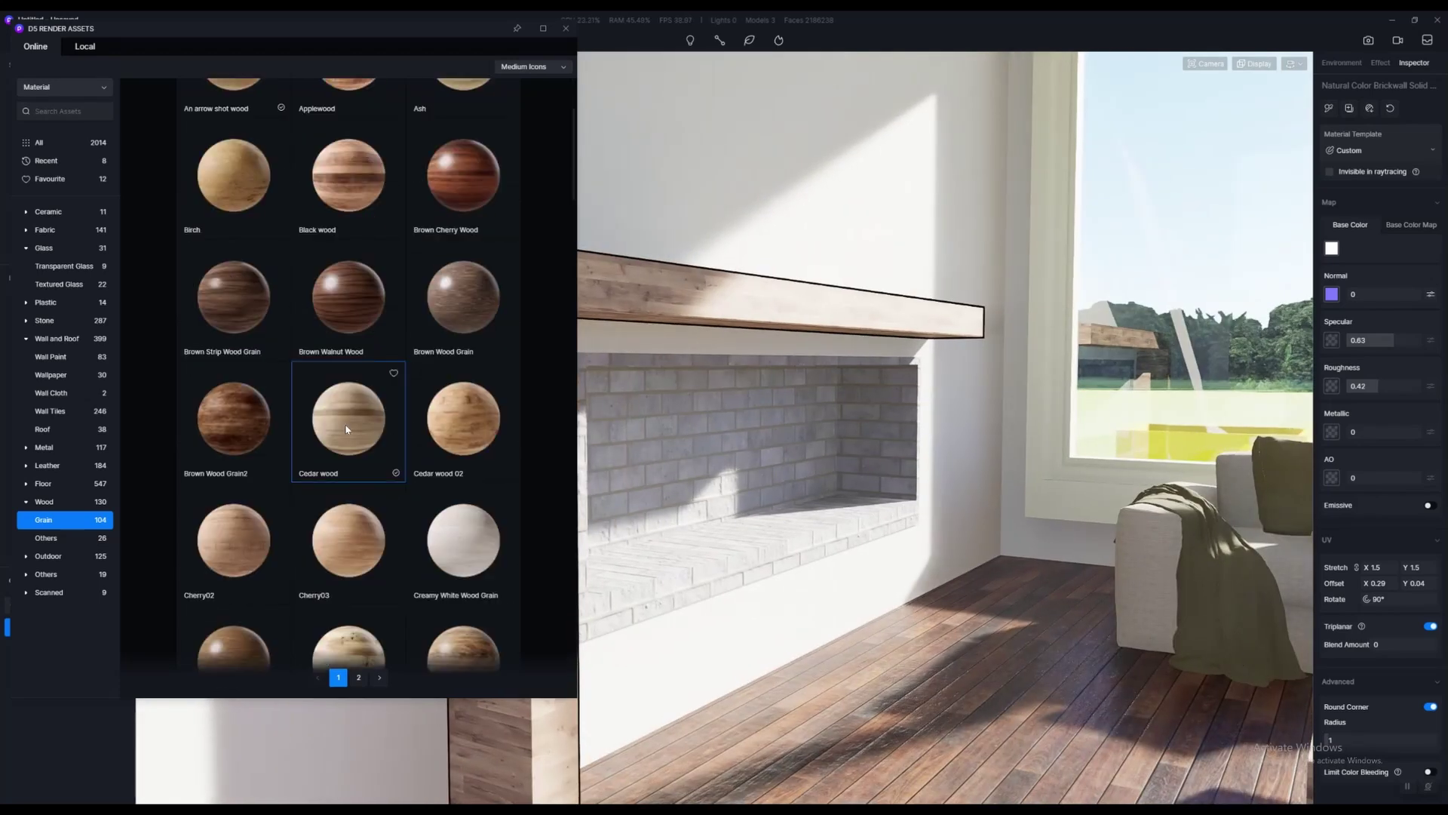
drag(346, 430, 824, 457)
middle_drag(825, 458, 780, 461)
Replace the material on the fireplace surround and mantel with European birch from the wood grain collection
scroll(337, 534, down, 4)
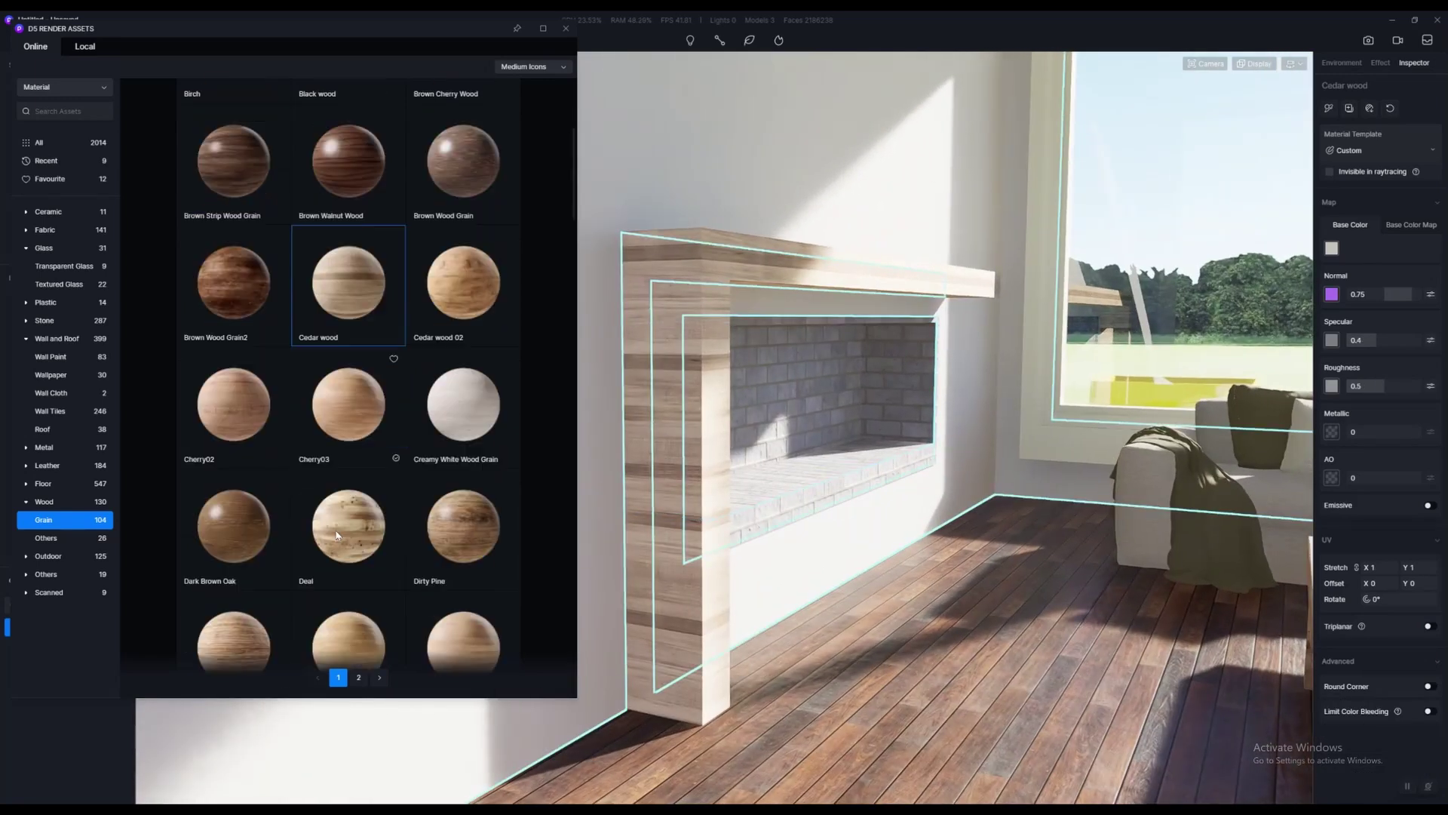
scroll(301, 520, down, 2)
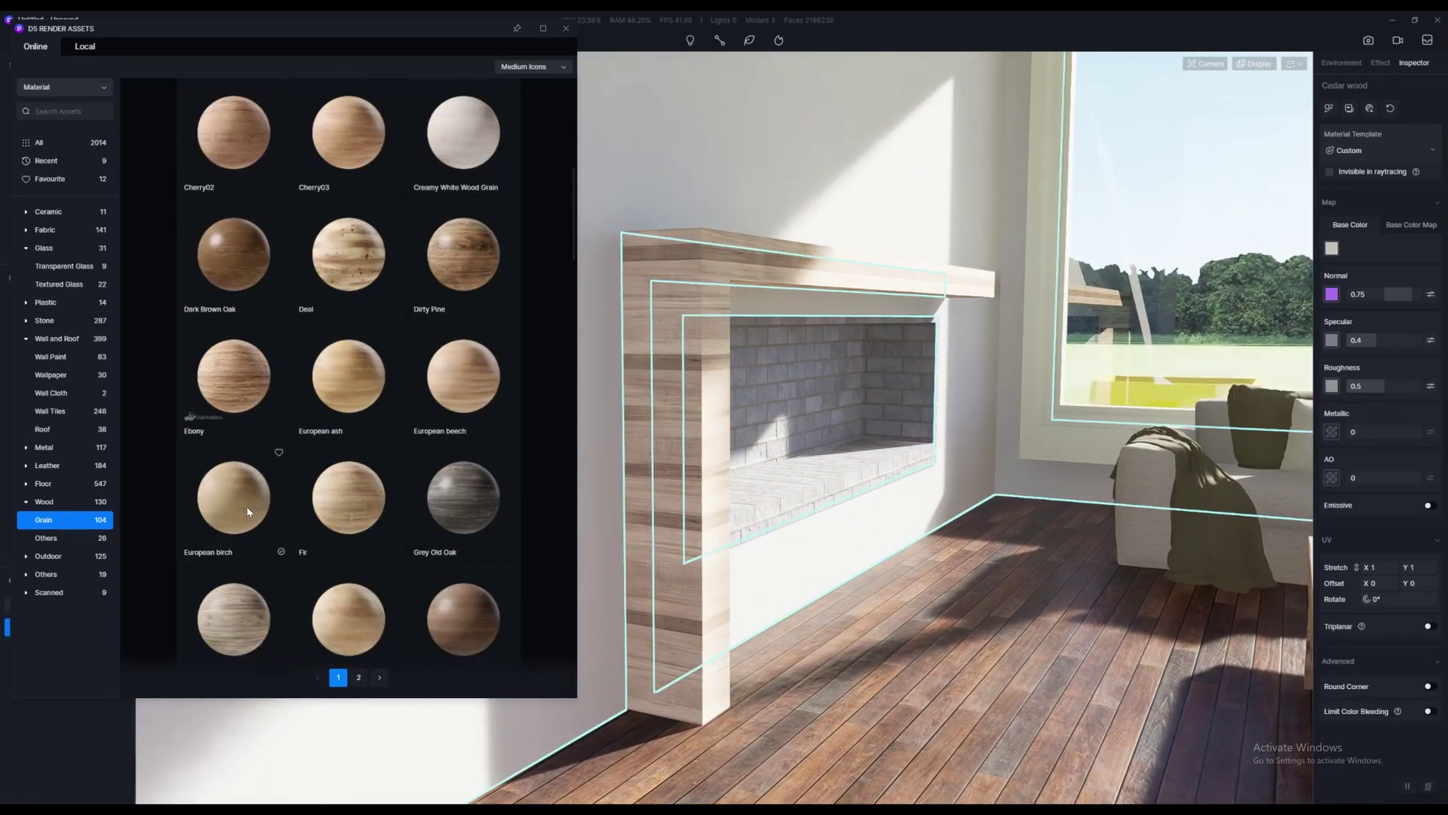
drag(247, 506, 667, 477)
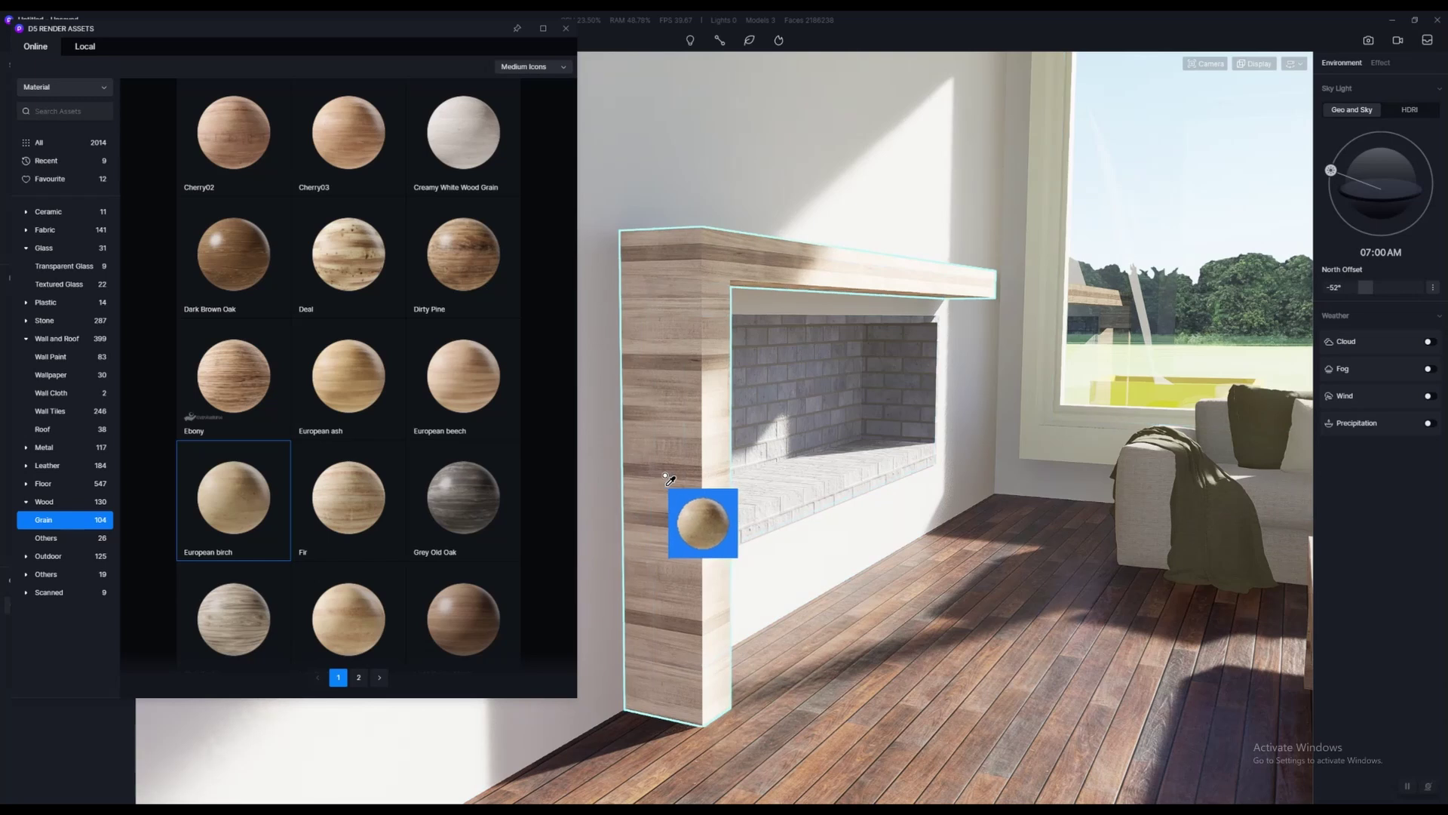
click(715, 476)
middle_drag(844, 485, 779, 477)
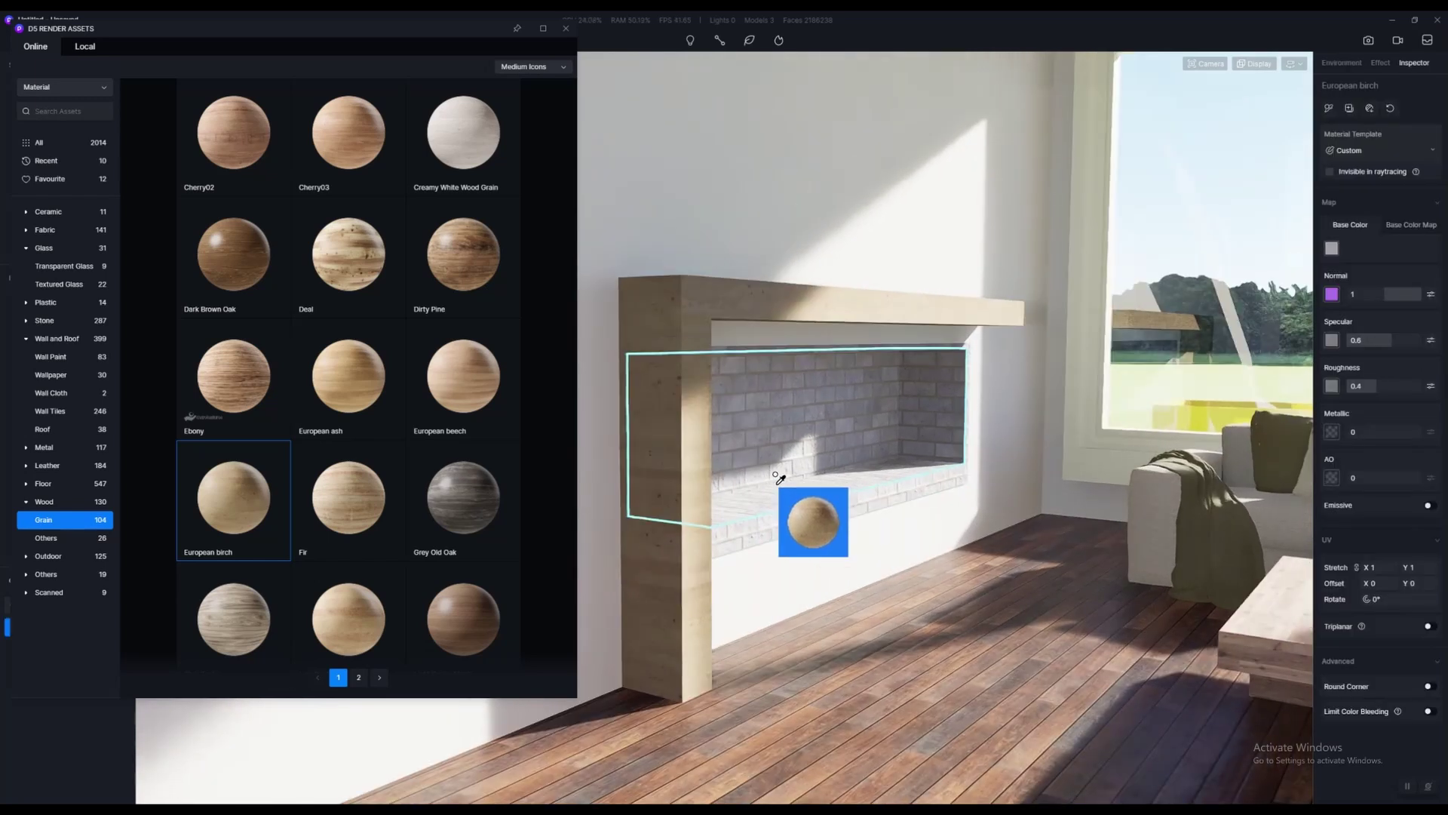
scroll(779, 477, up, 1)
drag(783, 481, 782, 480)
Apply the Light Maple Wood grain material to the fireplace surround and mantel
scroll(277, 527, down, 2)
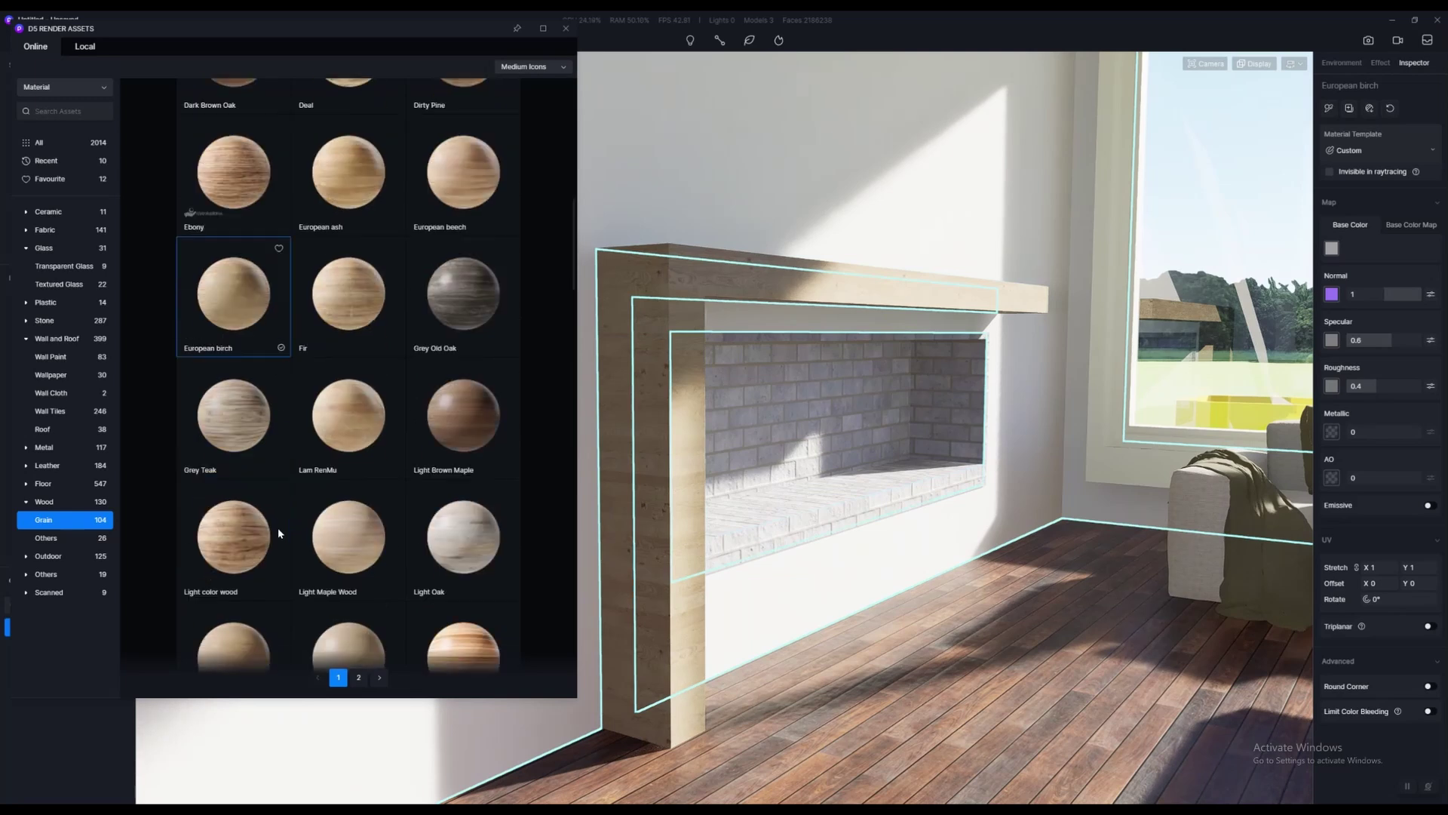
scroll(279, 527, down, 2)
drag(351, 411, 706, 559)
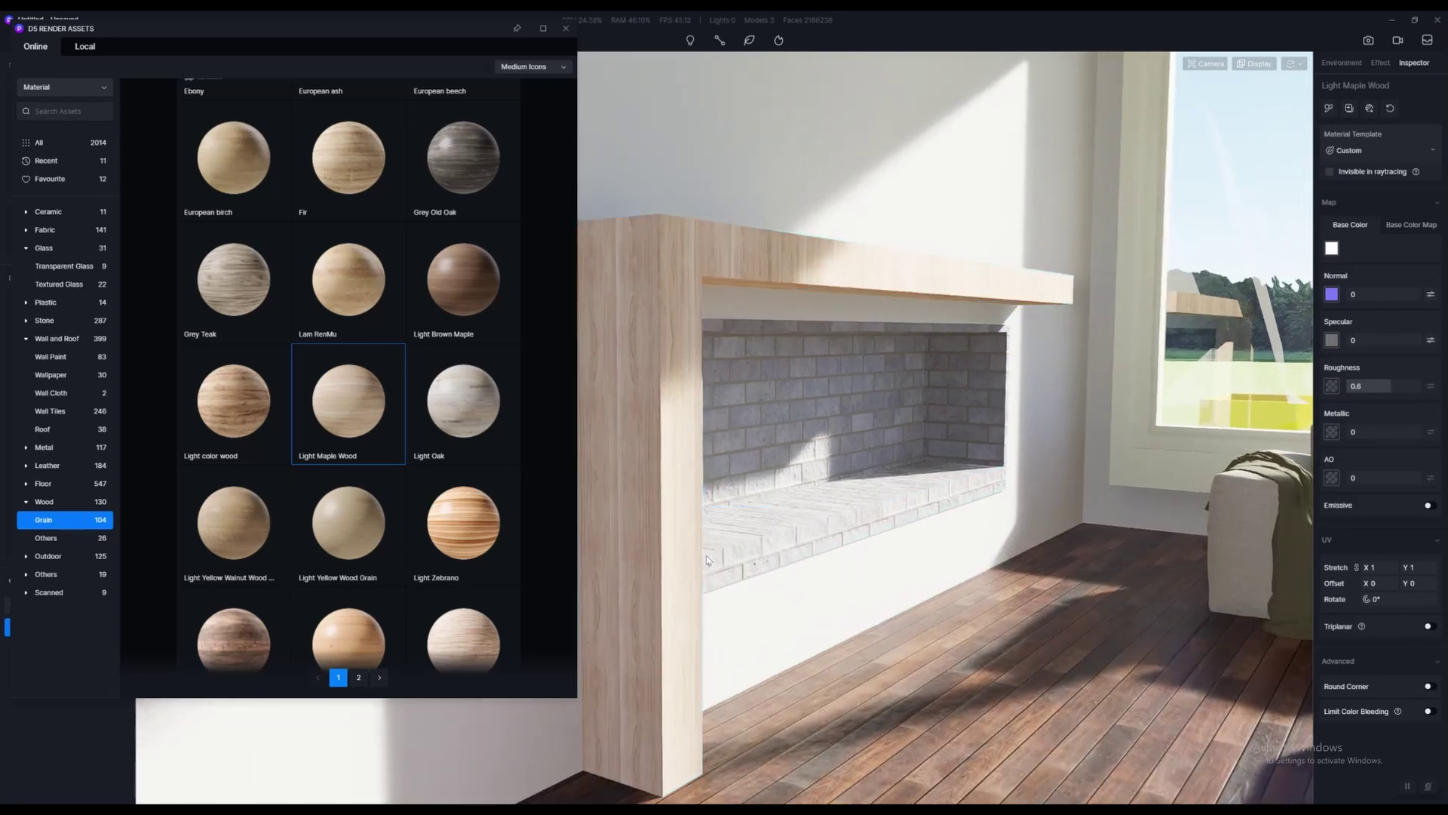
Examine the coffee table with its vases and the side table lamp, closing the material library for an unobstructed view
right_drag(706, 558, 1011, 552)
key(d)
key(w)
key(w)
key(q)
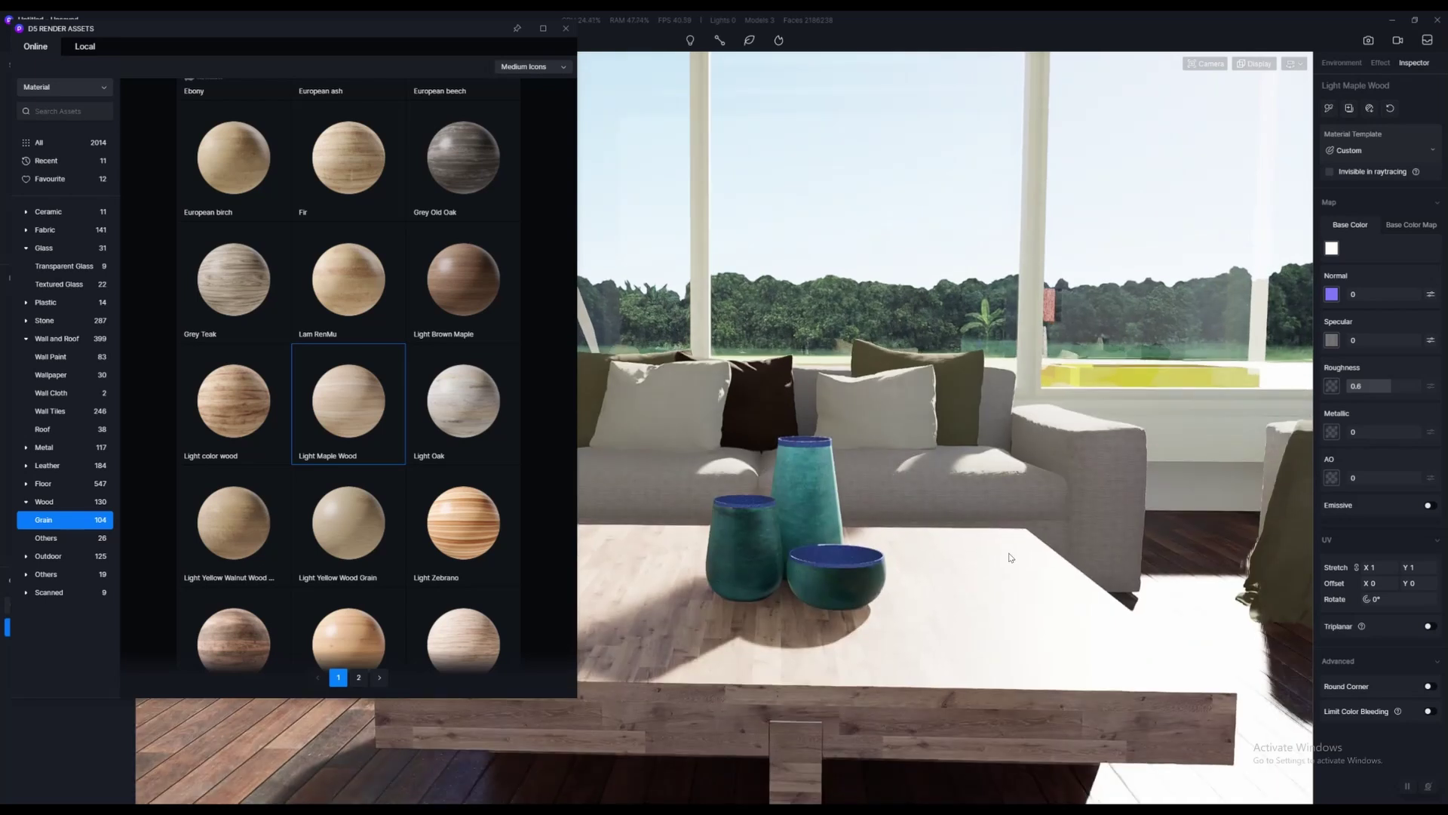
key(w)
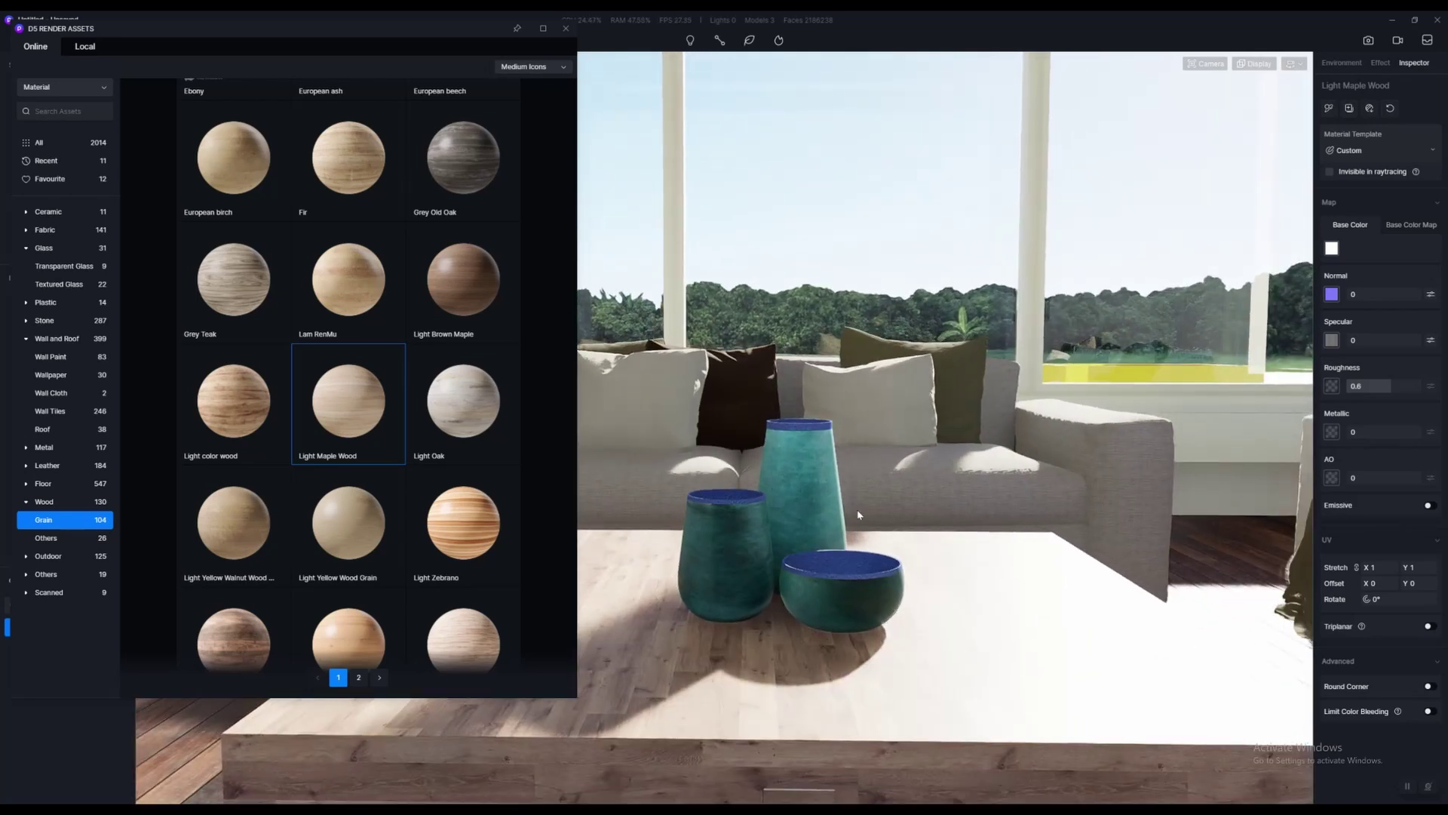
right_drag(817, 514, 1047, 462)
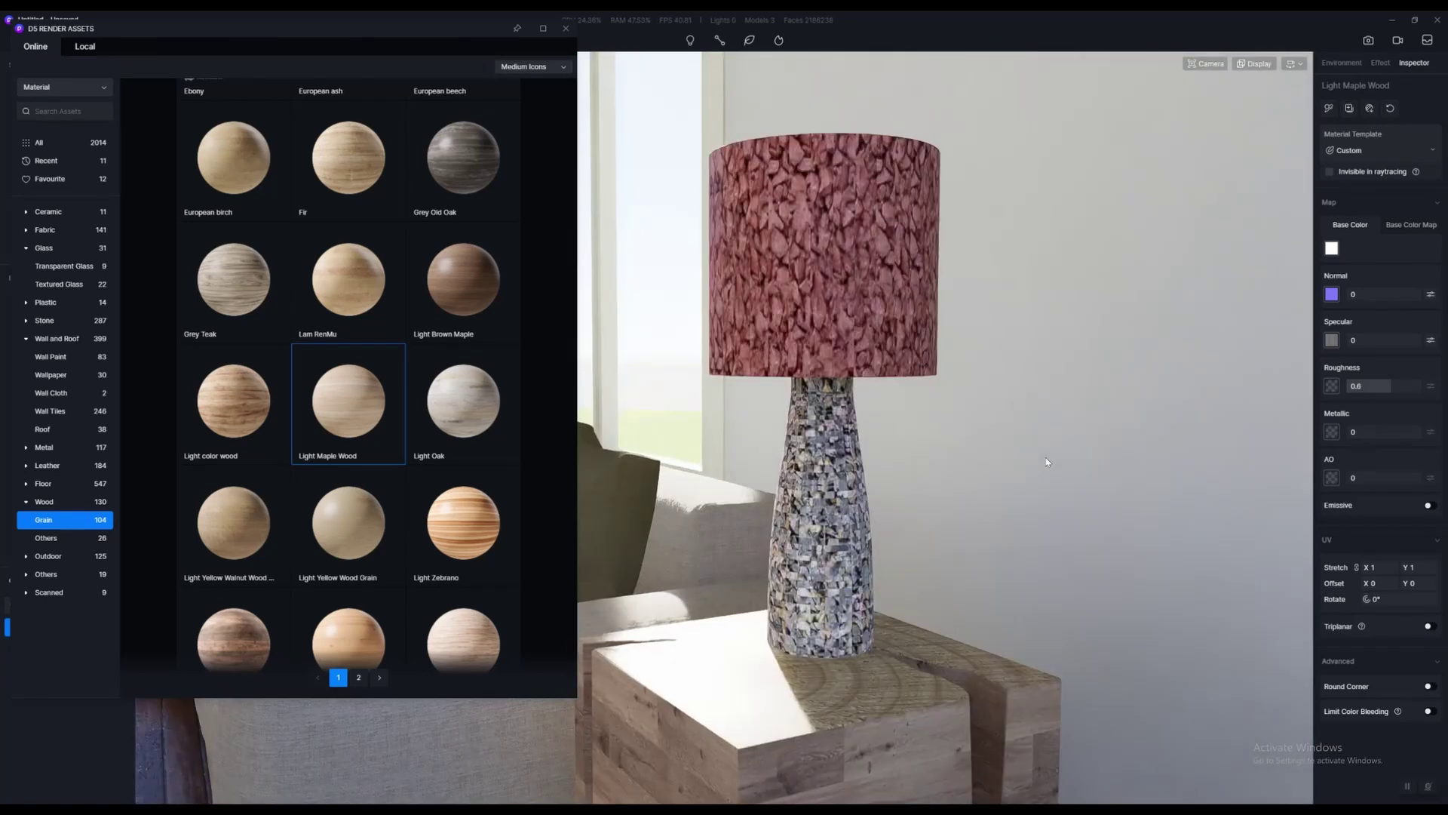
click(566, 28)
mouse_move(525, 391)
right_down()
mouse_move(362, 395)
mouse_move(525, 391)
right_up()
key(s)
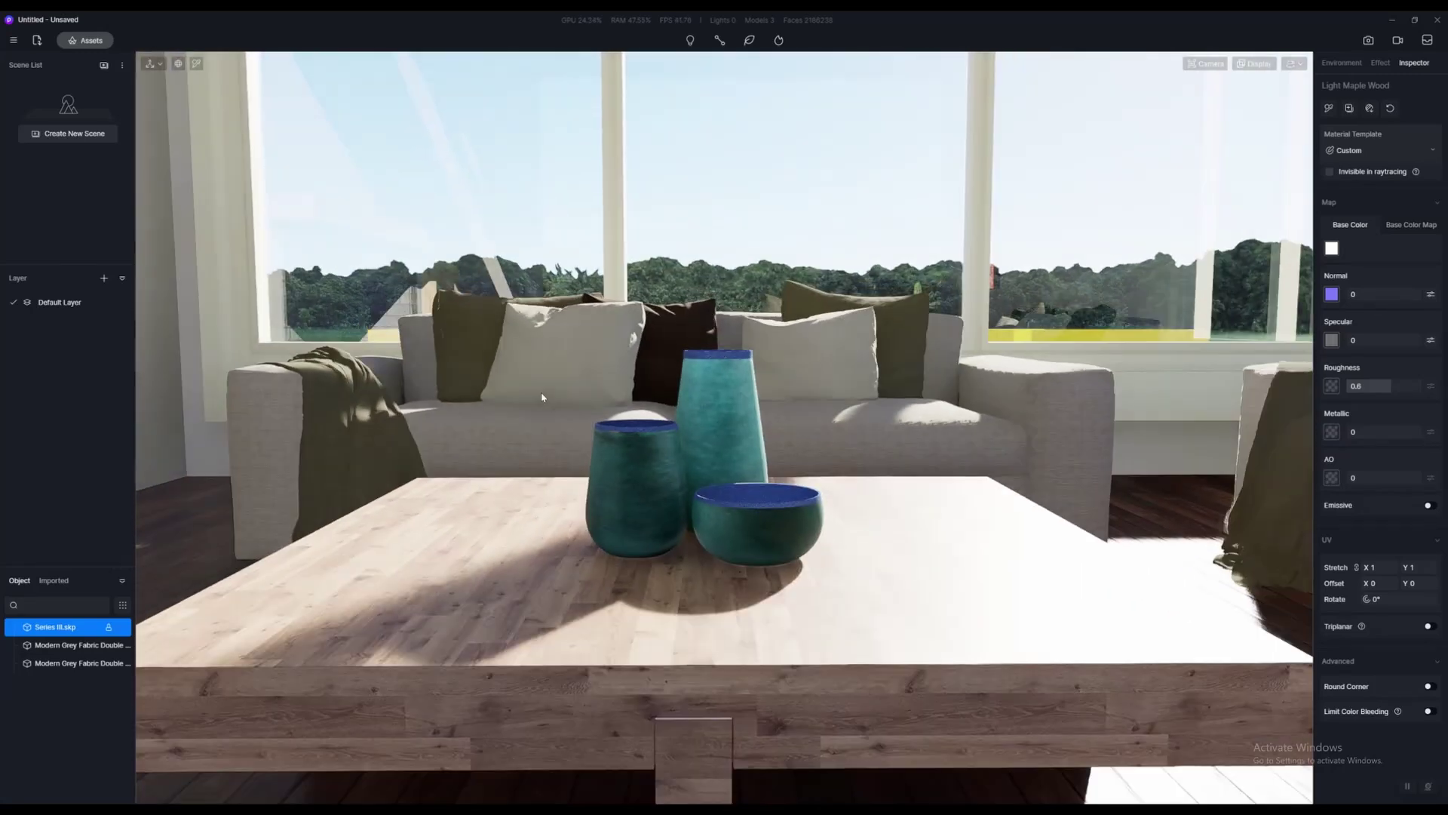
key(w)
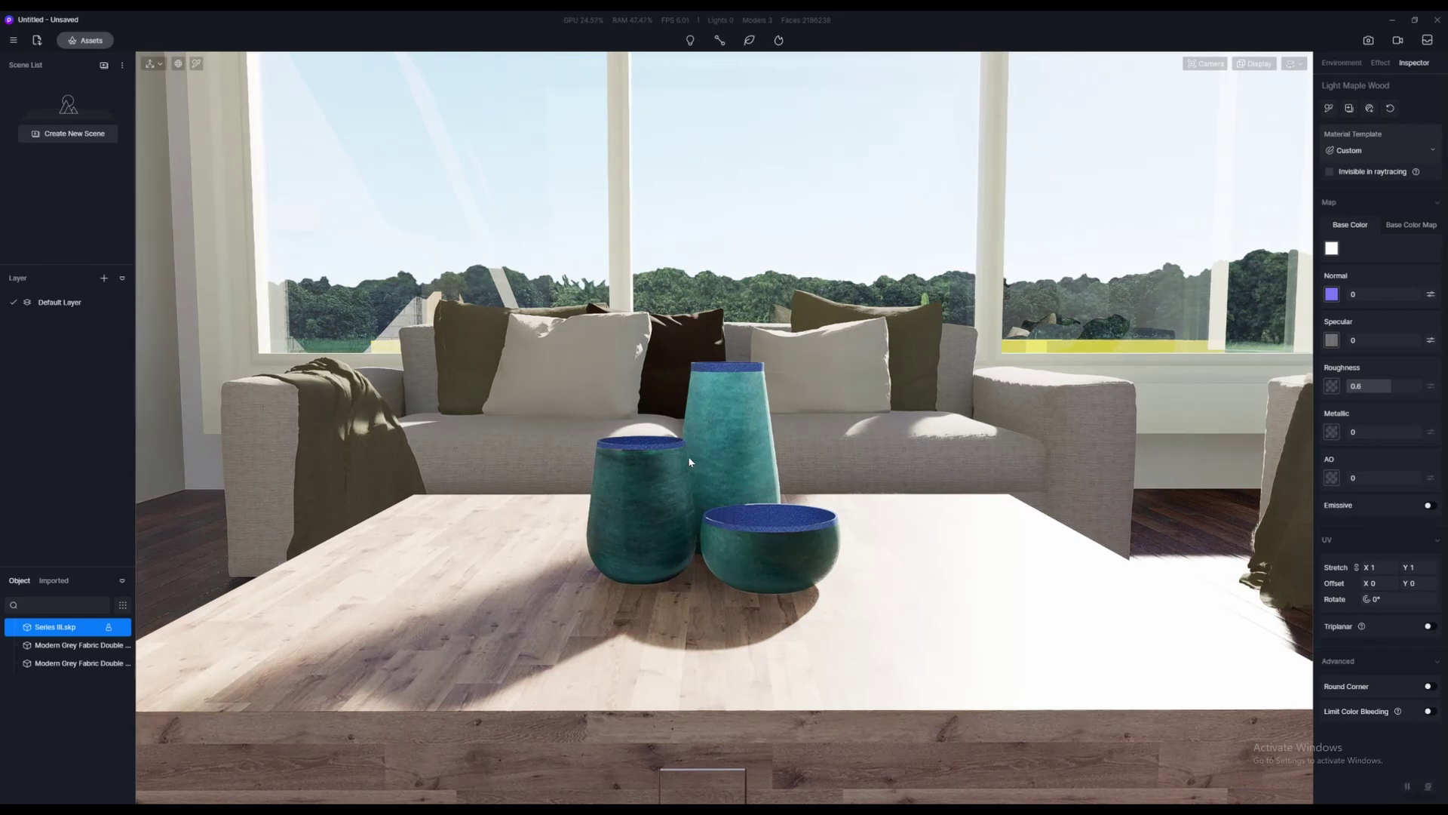
key(w)
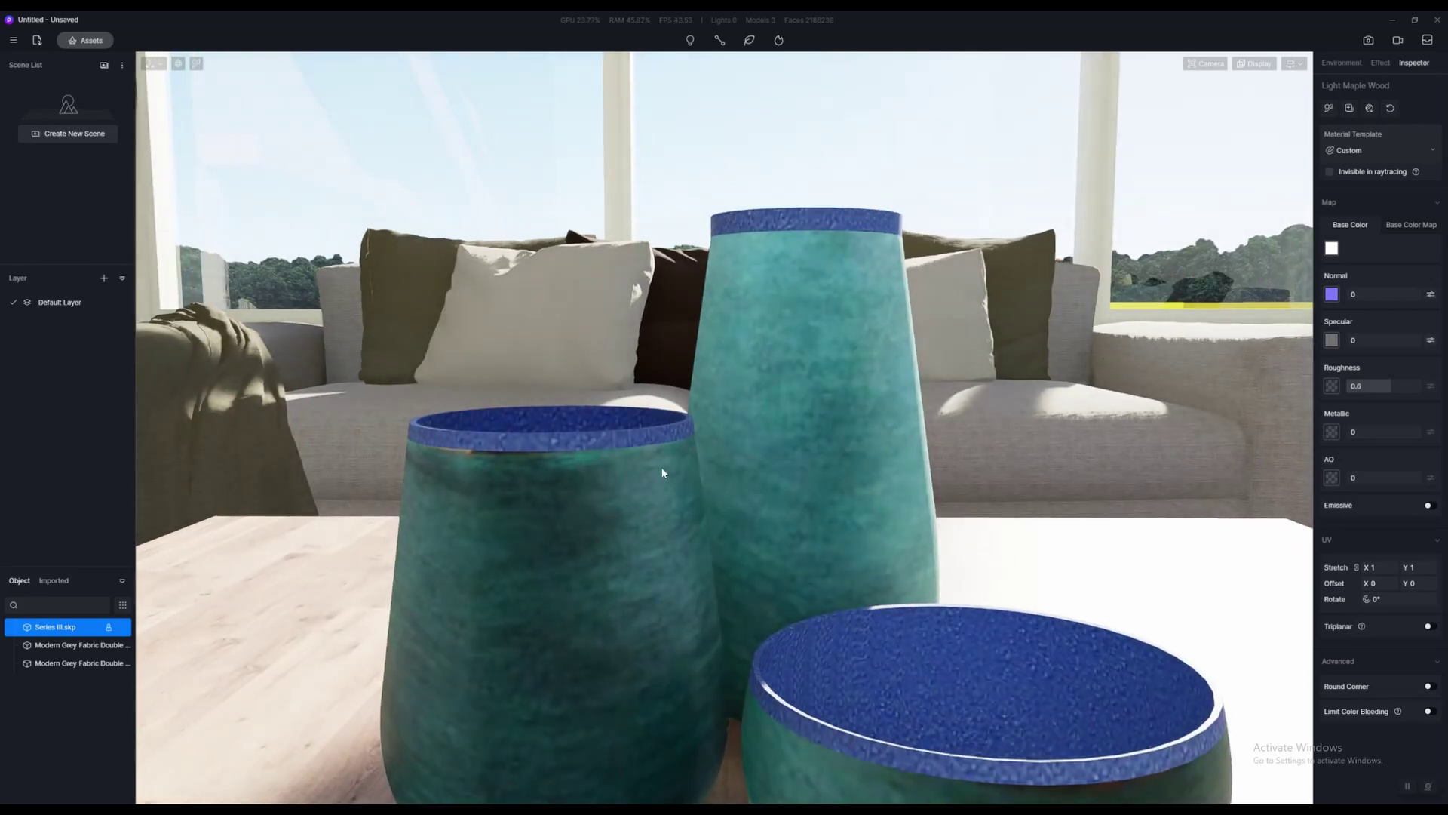
Apply the Old Copper polished metal material to the blue rims and interiors of the coffee table vases and bowl
key(s)
click(596, 428)
key(s)
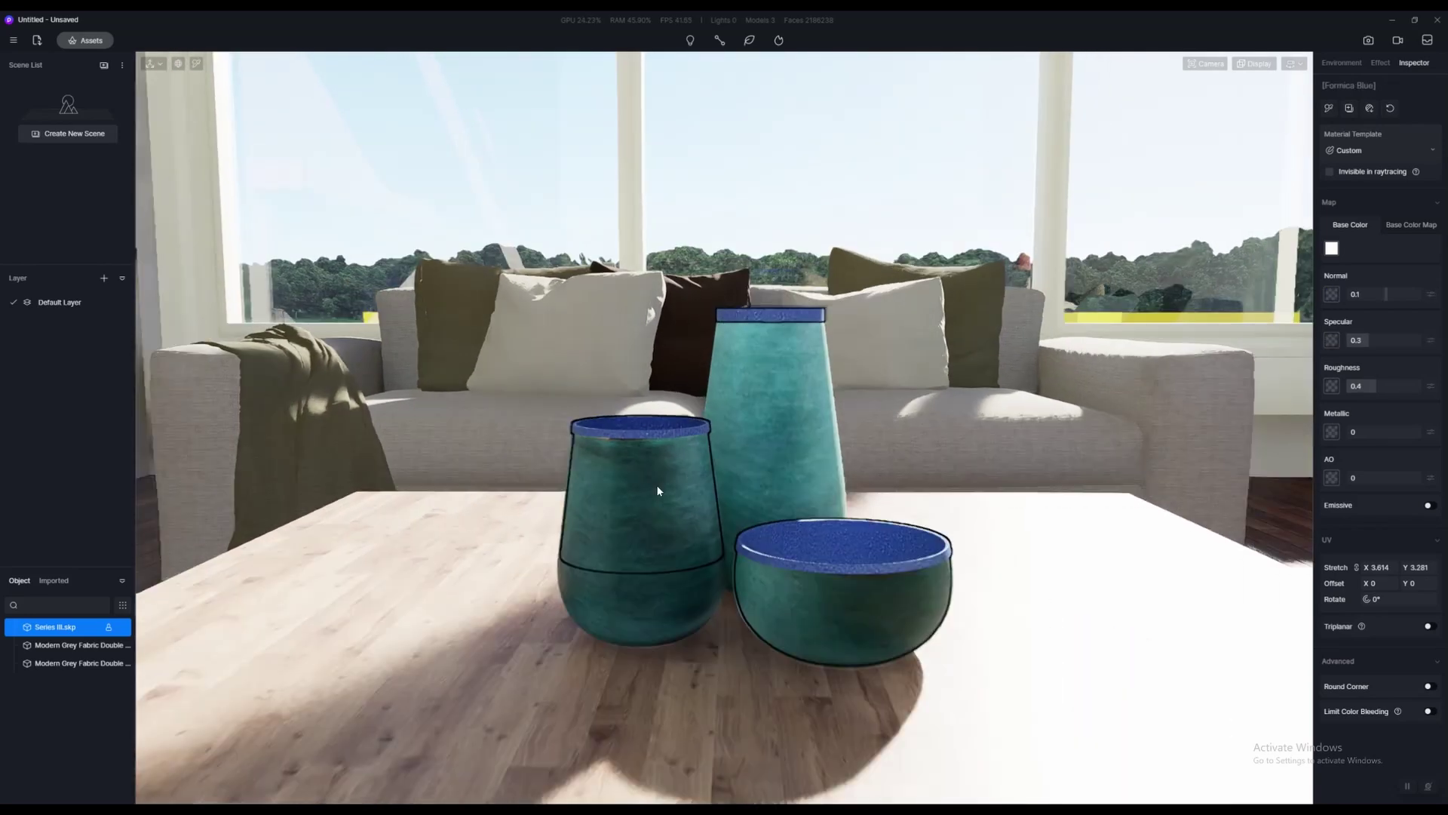
click(684, 572)
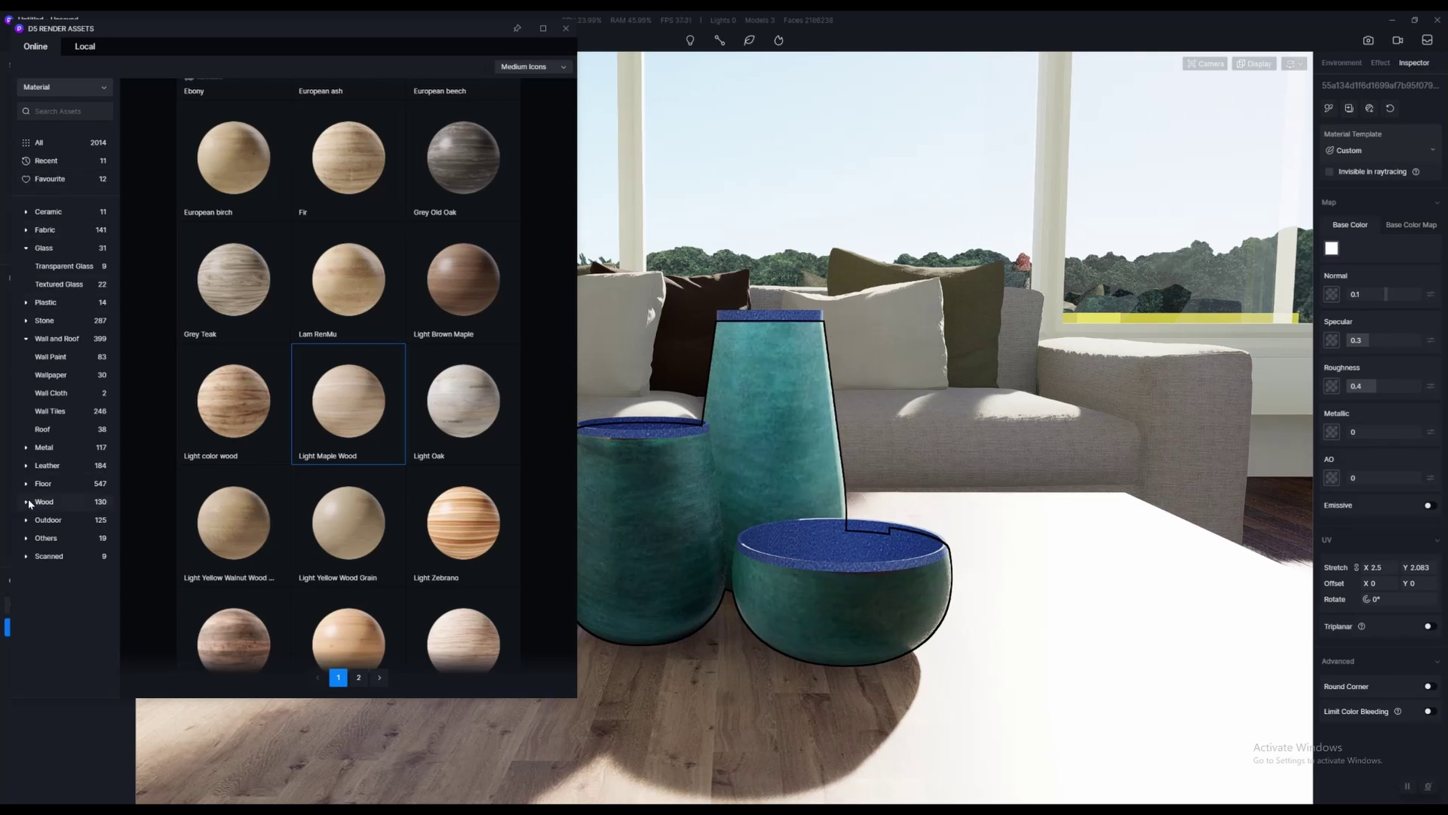
key(w)
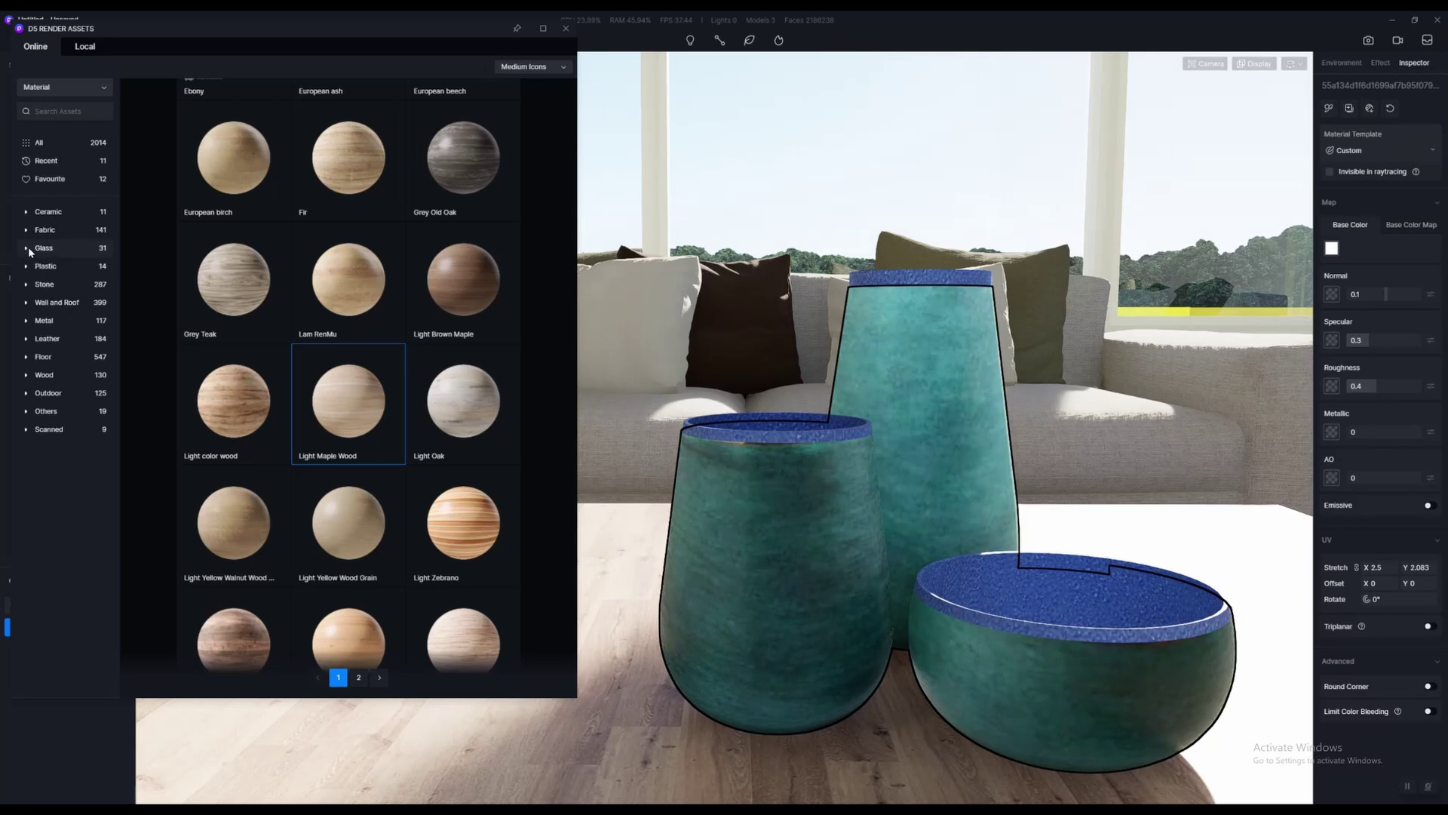
click(43, 321)
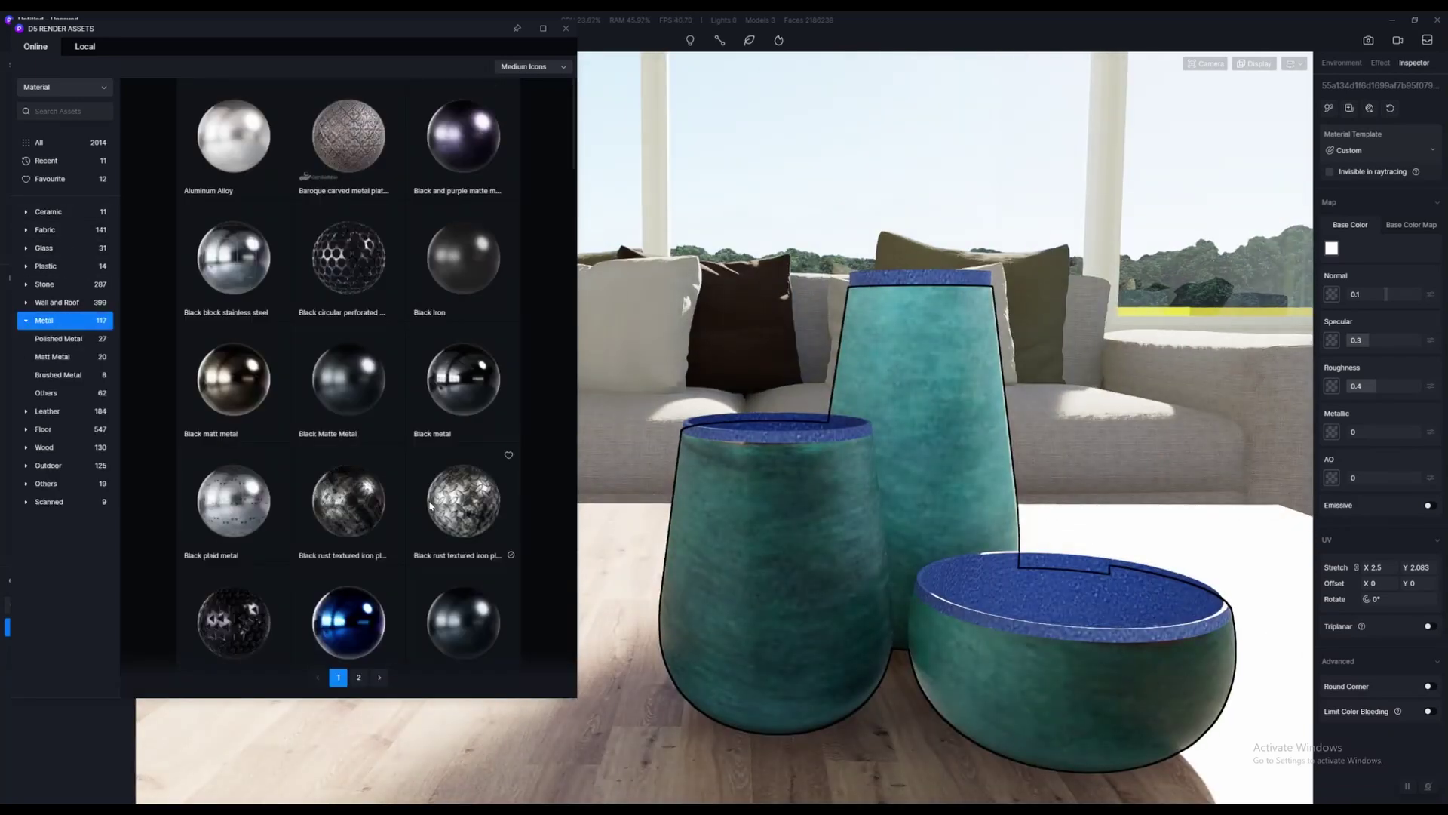
scroll(431, 505, down, 10)
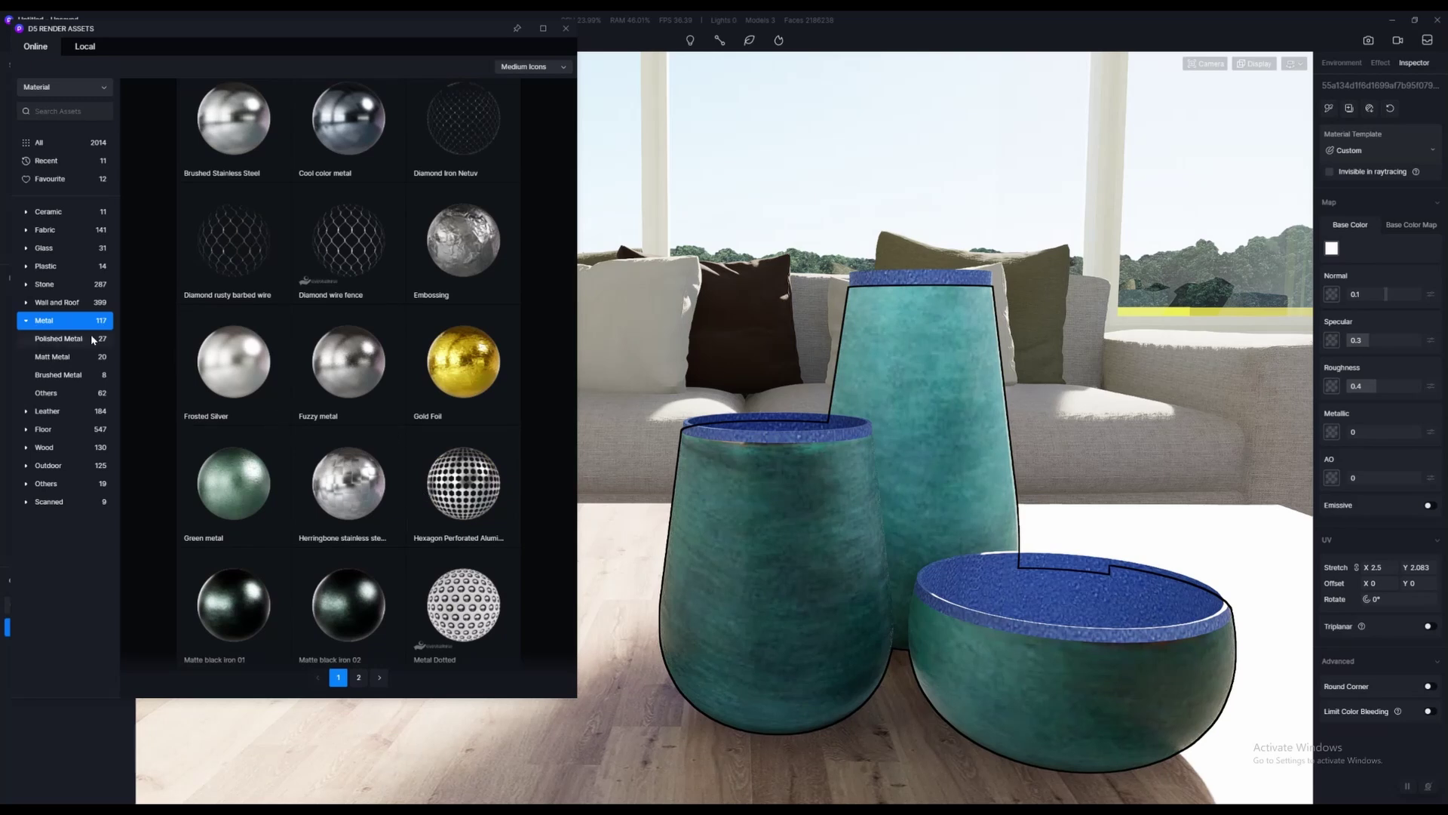
click(68, 339)
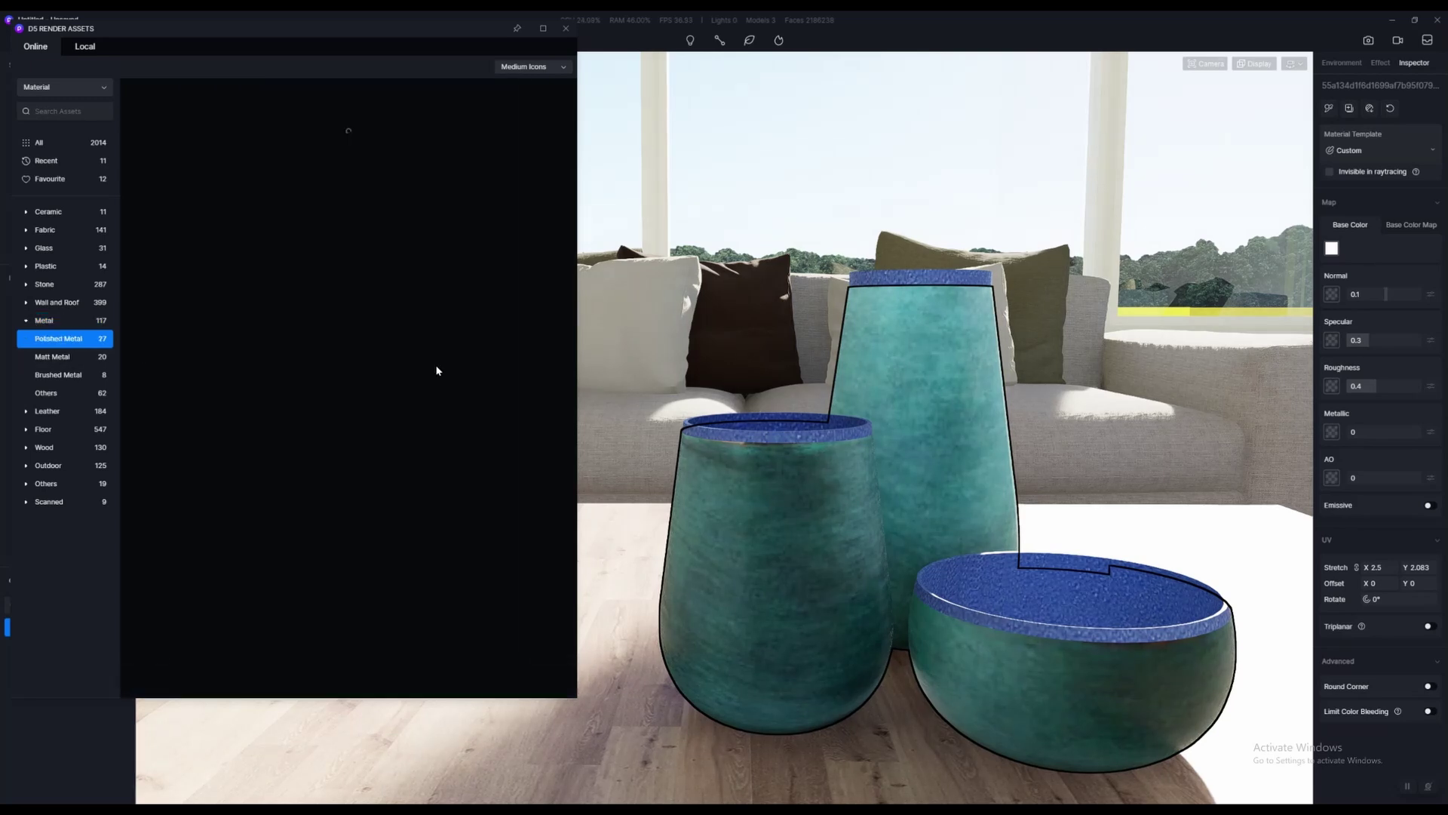
scroll(495, 500, down, 1)
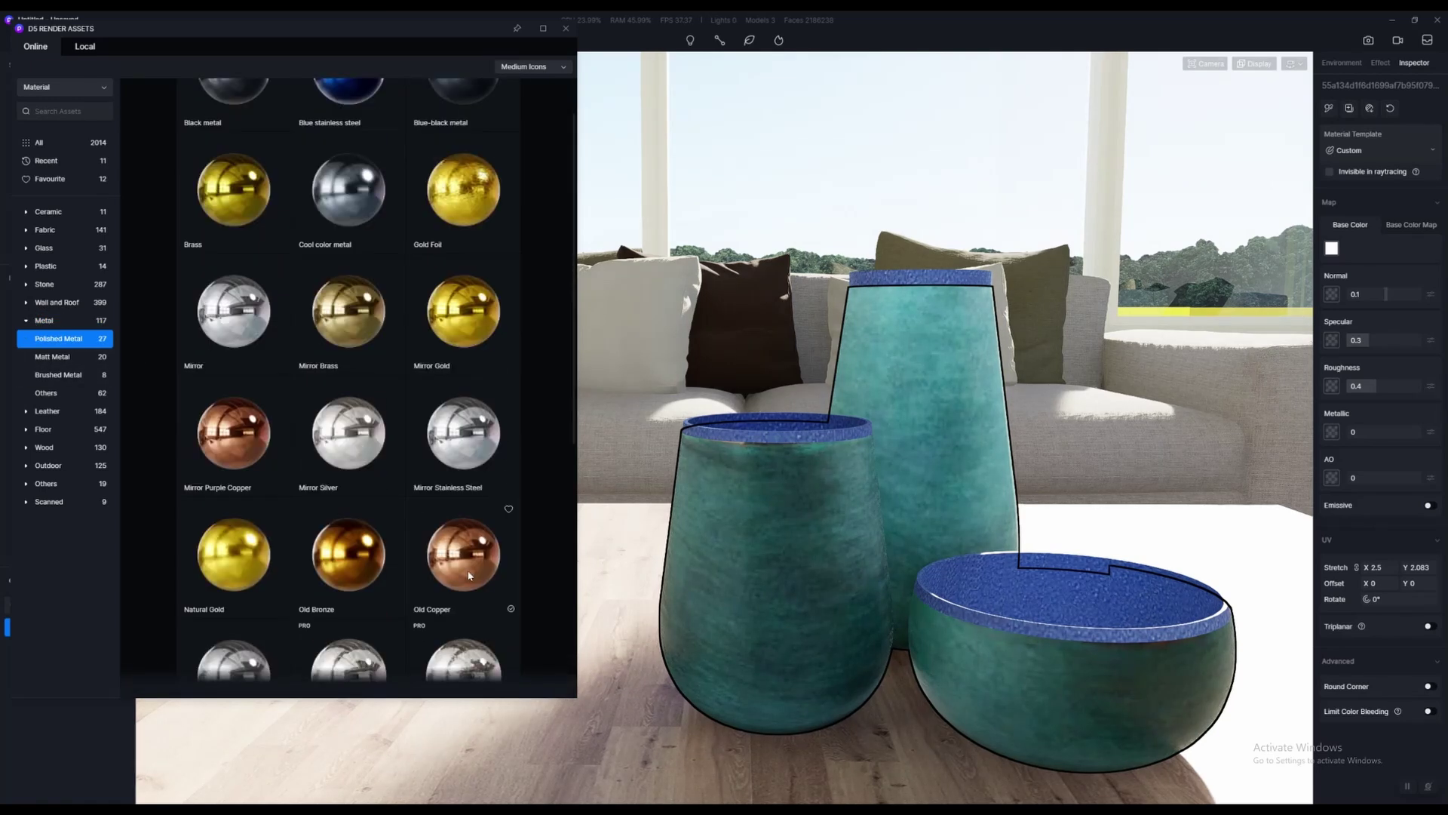
drag(469, 572, 992, 643)
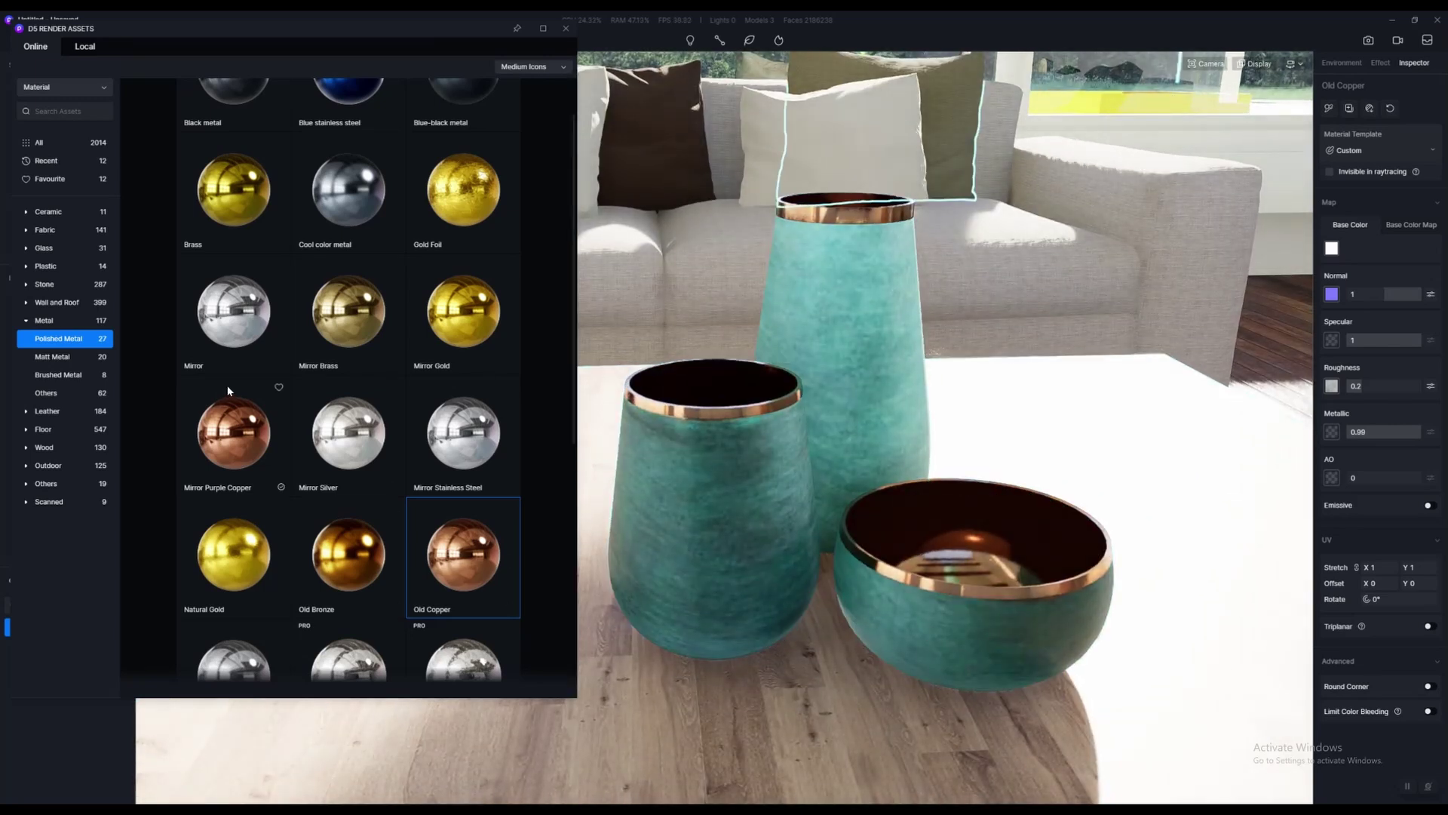
Apply the Green metal matt material to the turquoise outer bodies of the coffee table vases and bowl
scroll(347, 460, down, 6)
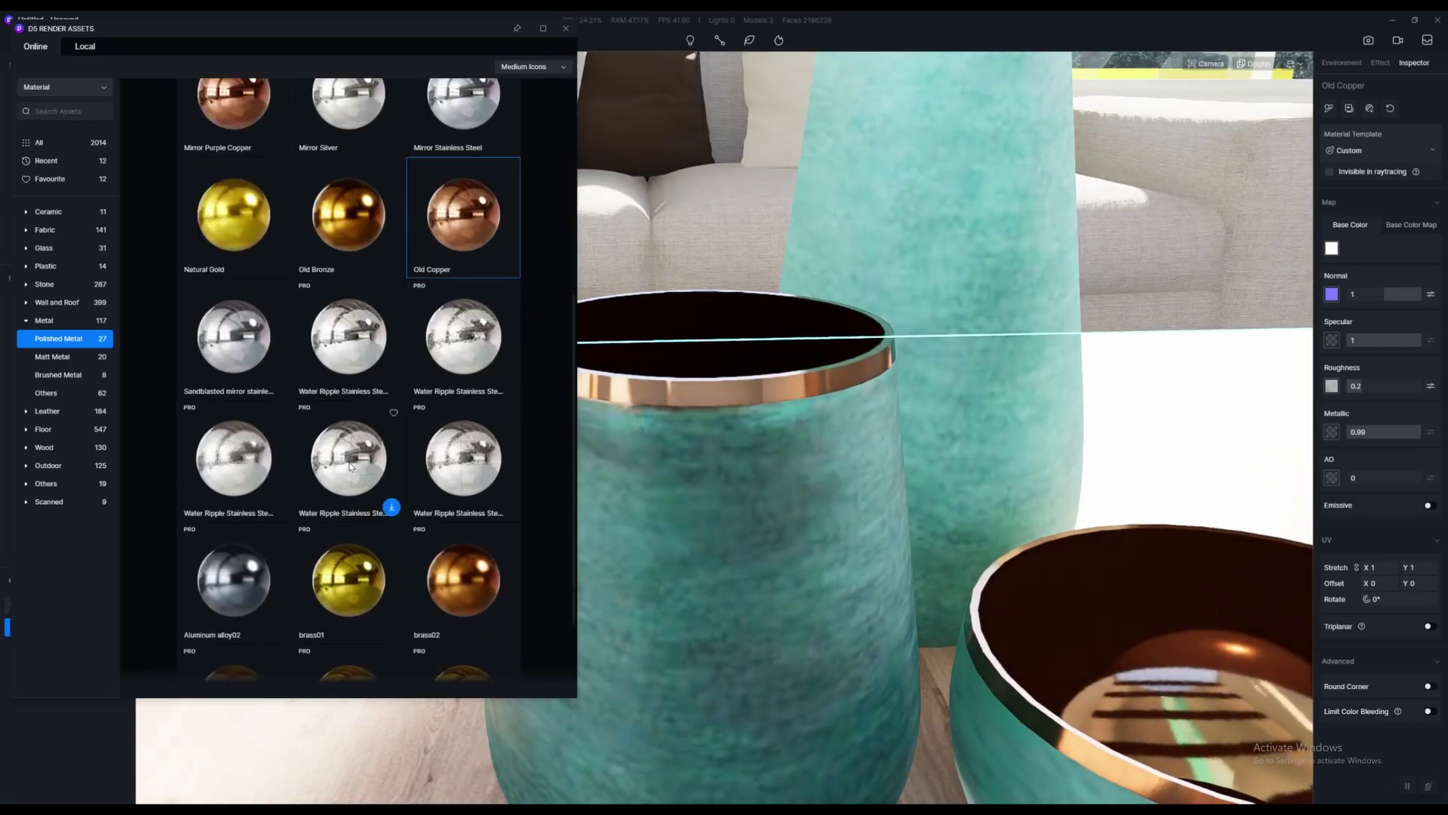
click(64, 357)
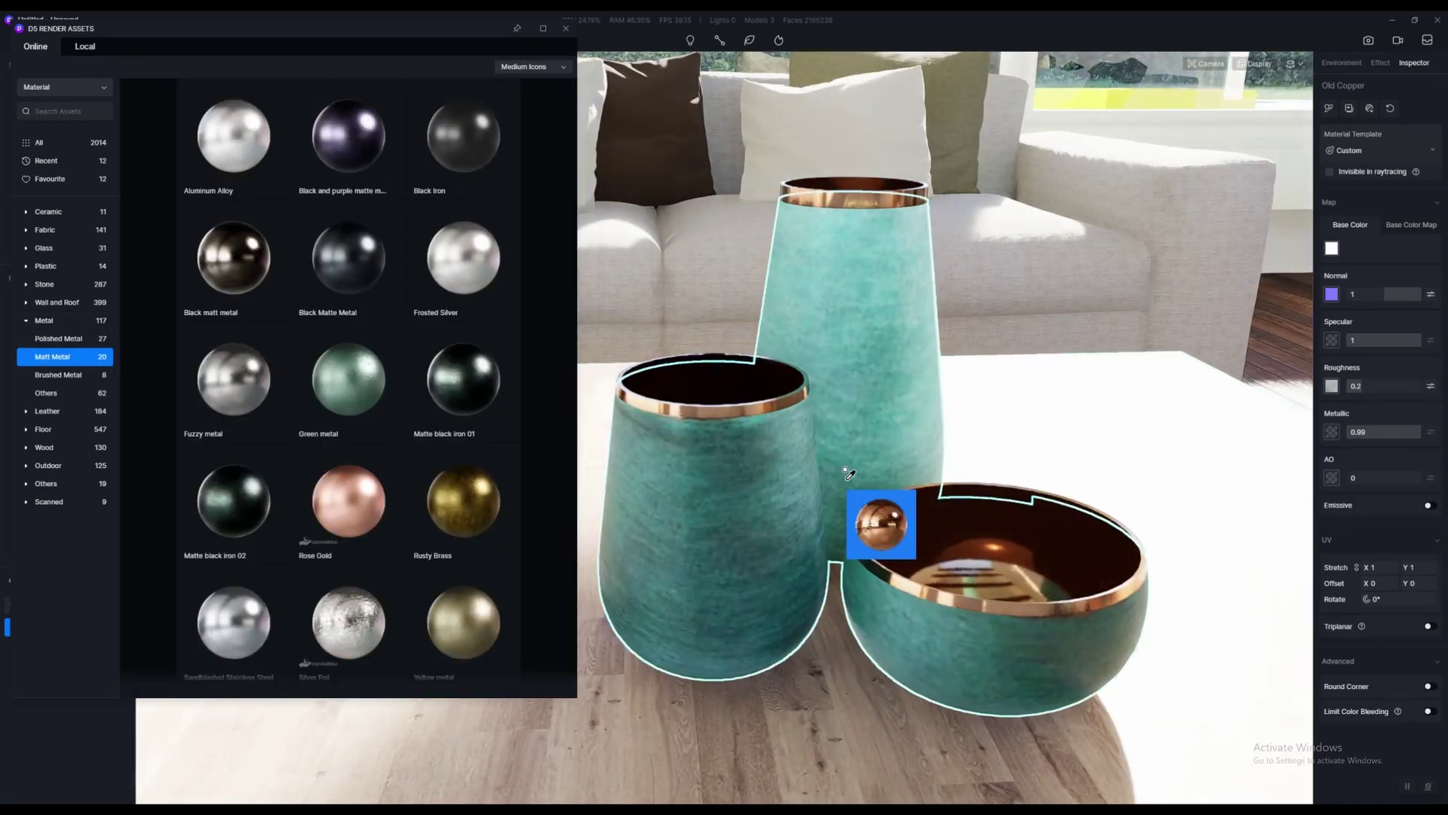
key(Escape)
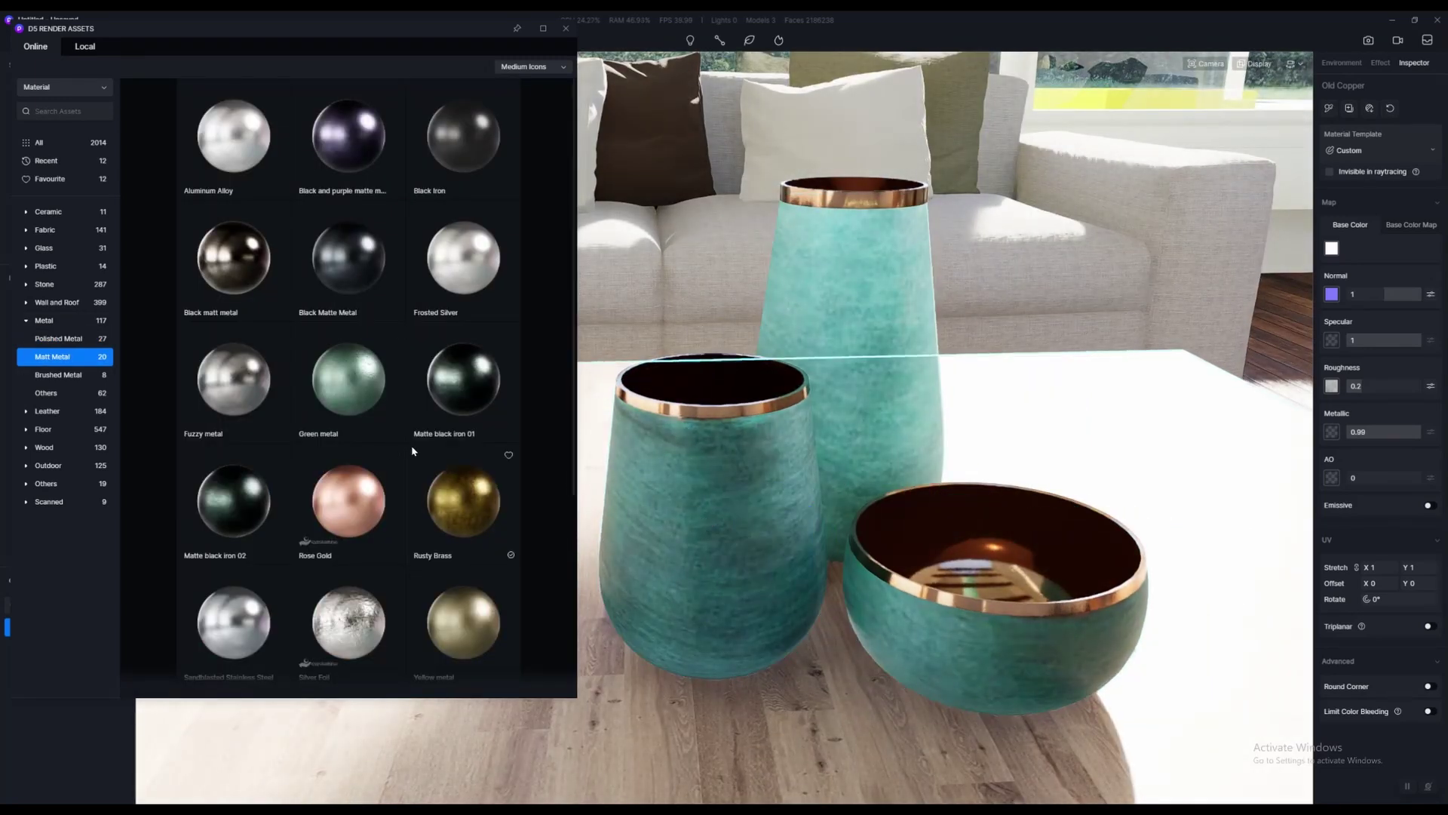
click(352, 396)
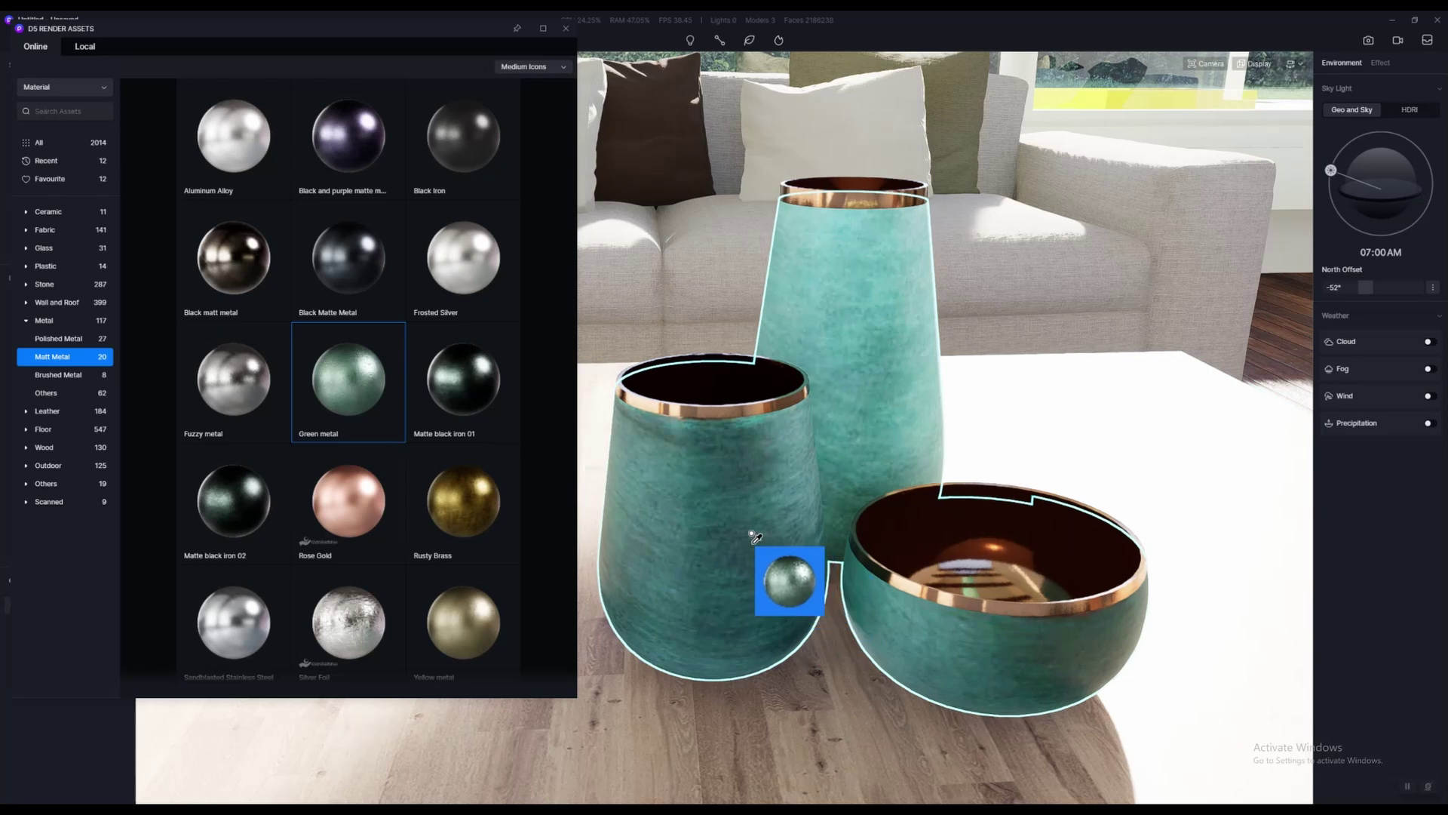
click(757, 554)
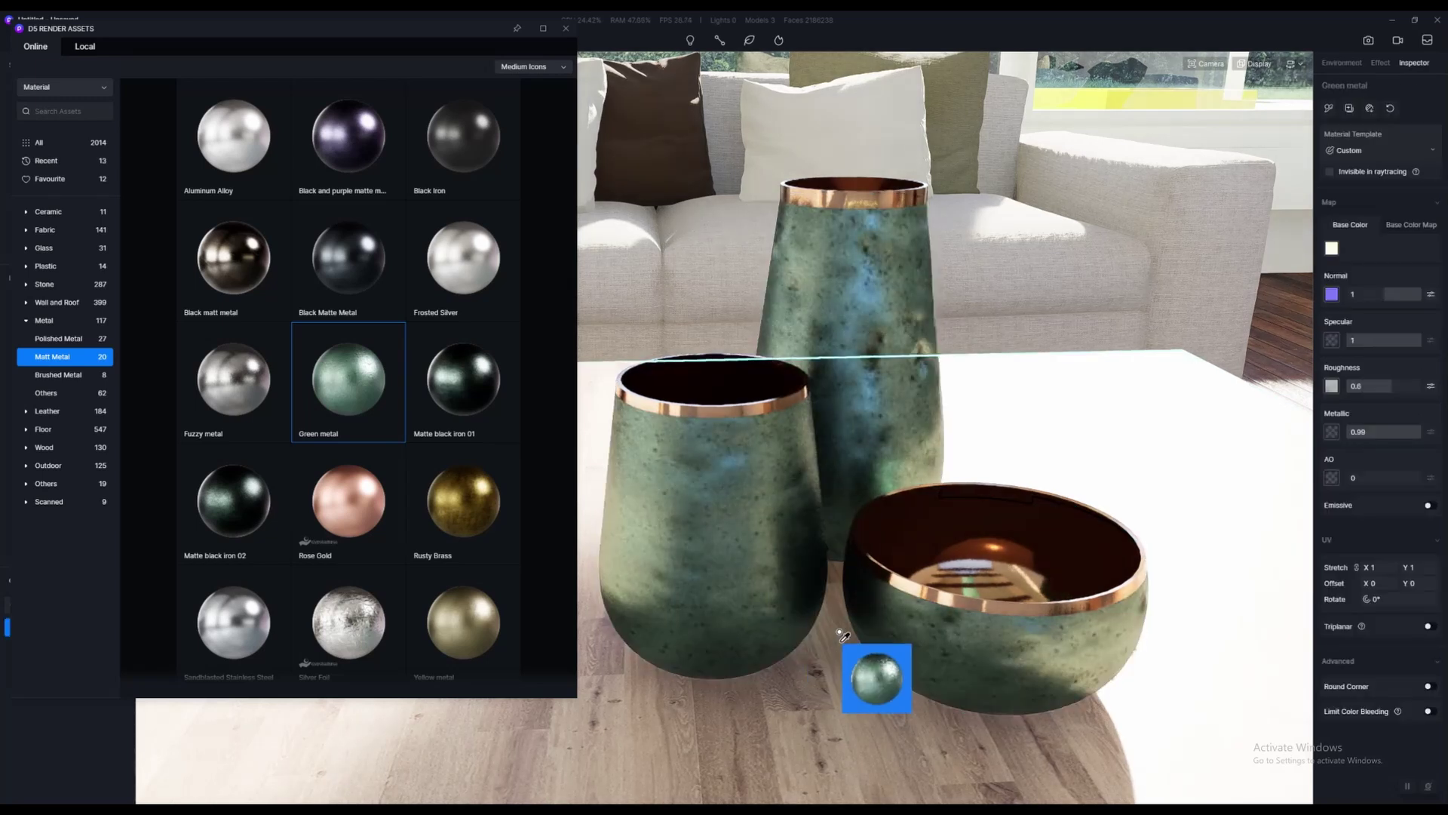
Examine the metal vases and bowl on the coffee table from close up and from farther away at several angles
scroll(824, 562, down, 3)
right_click(867, 528)
scroll(905, 539, up, 4)
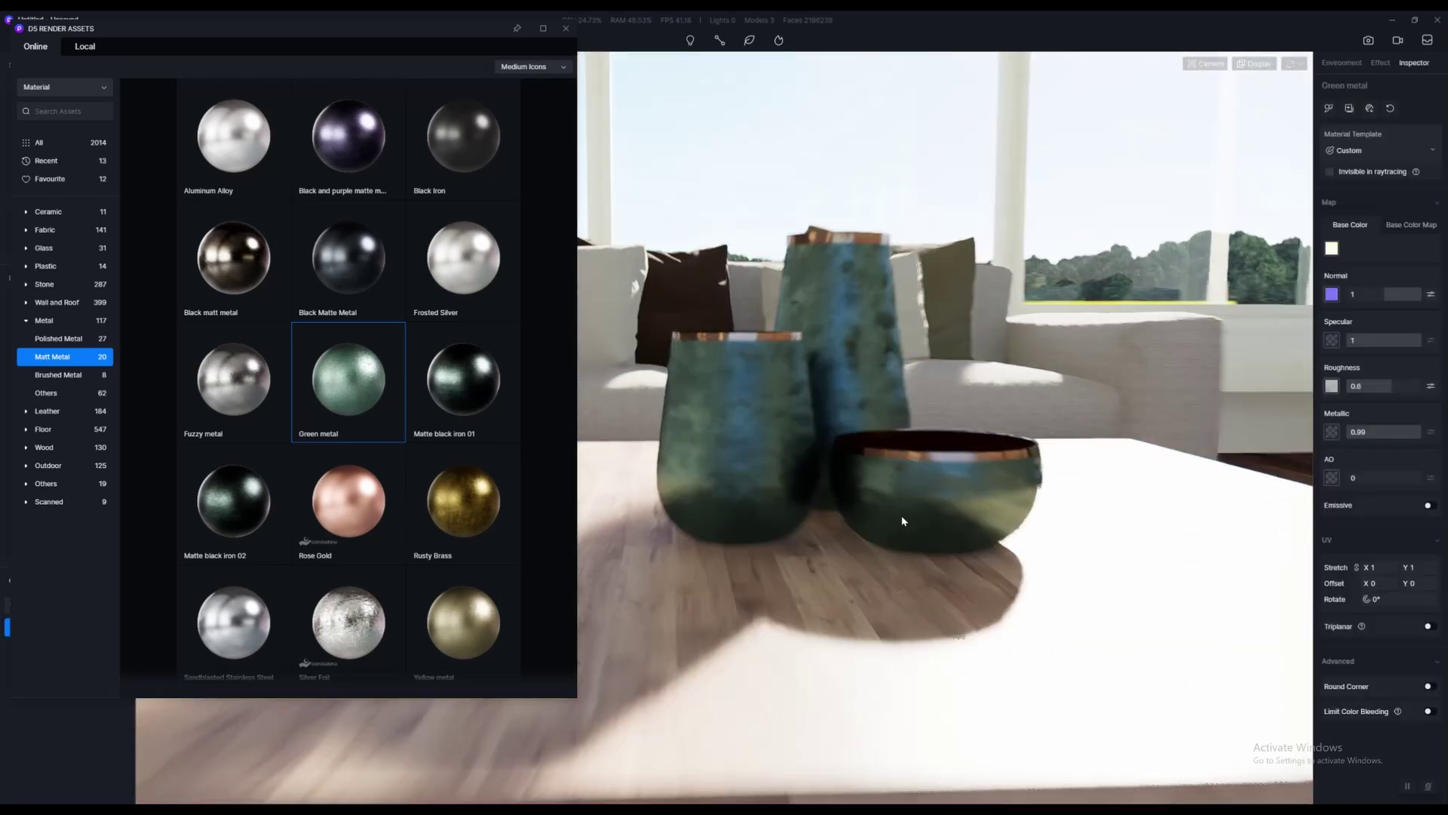
scroll(905, 558, up, 2)
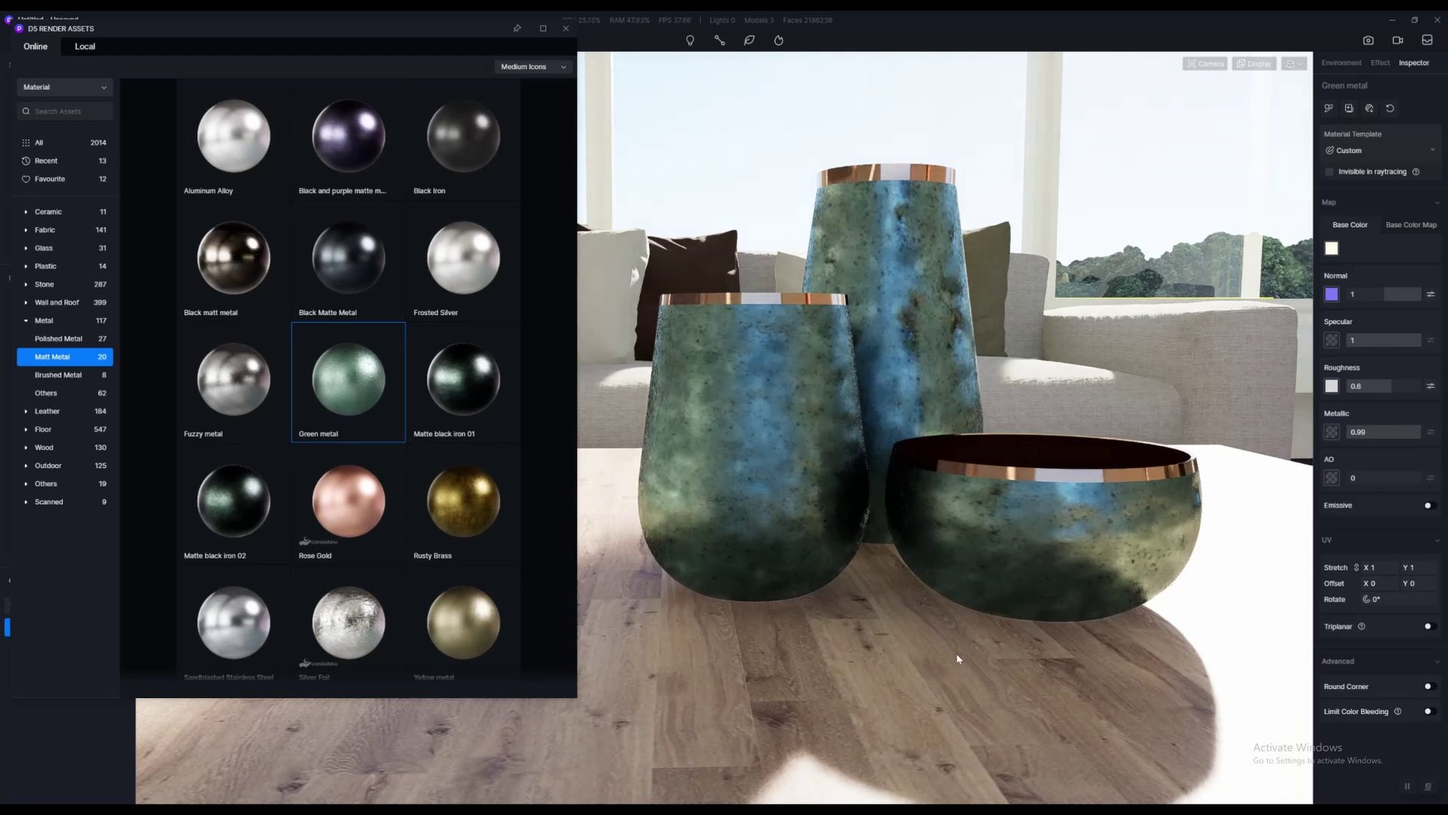
scroll(895, 525, down, 3)
middle_drag(981, 559, 894, 527)
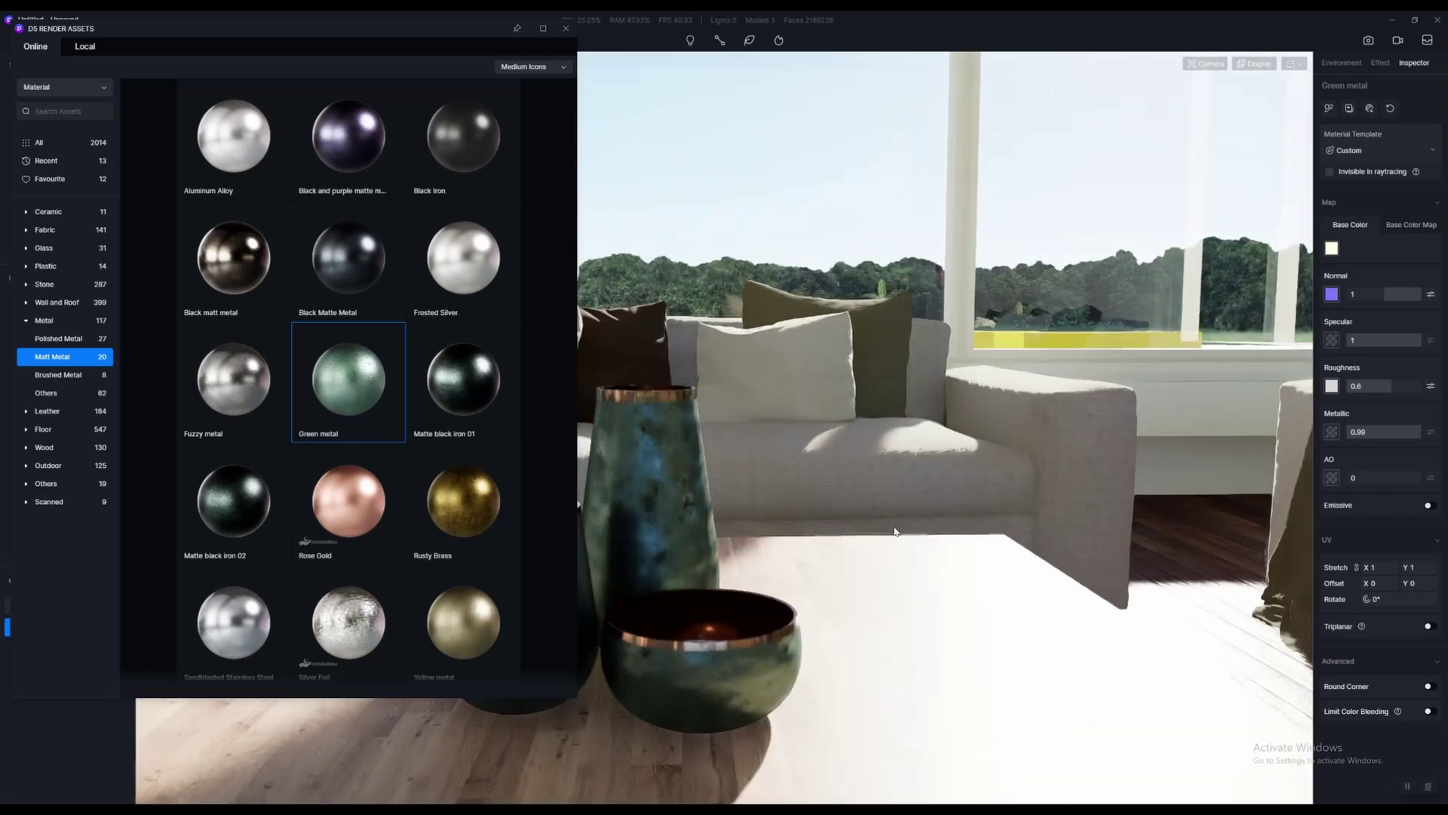
scroll(707, 645, up, 2)
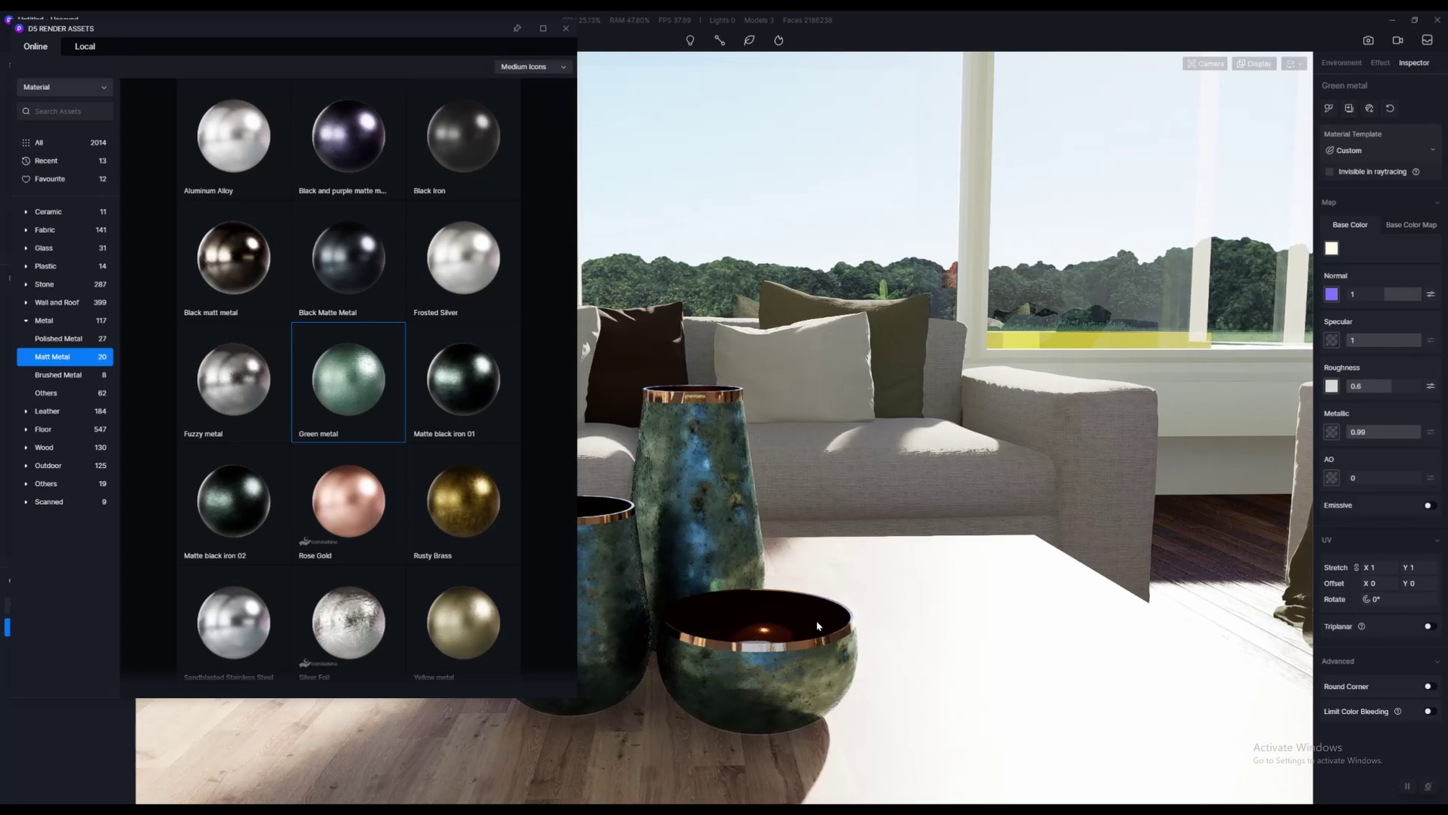
scroll(816, 620, down, 5)
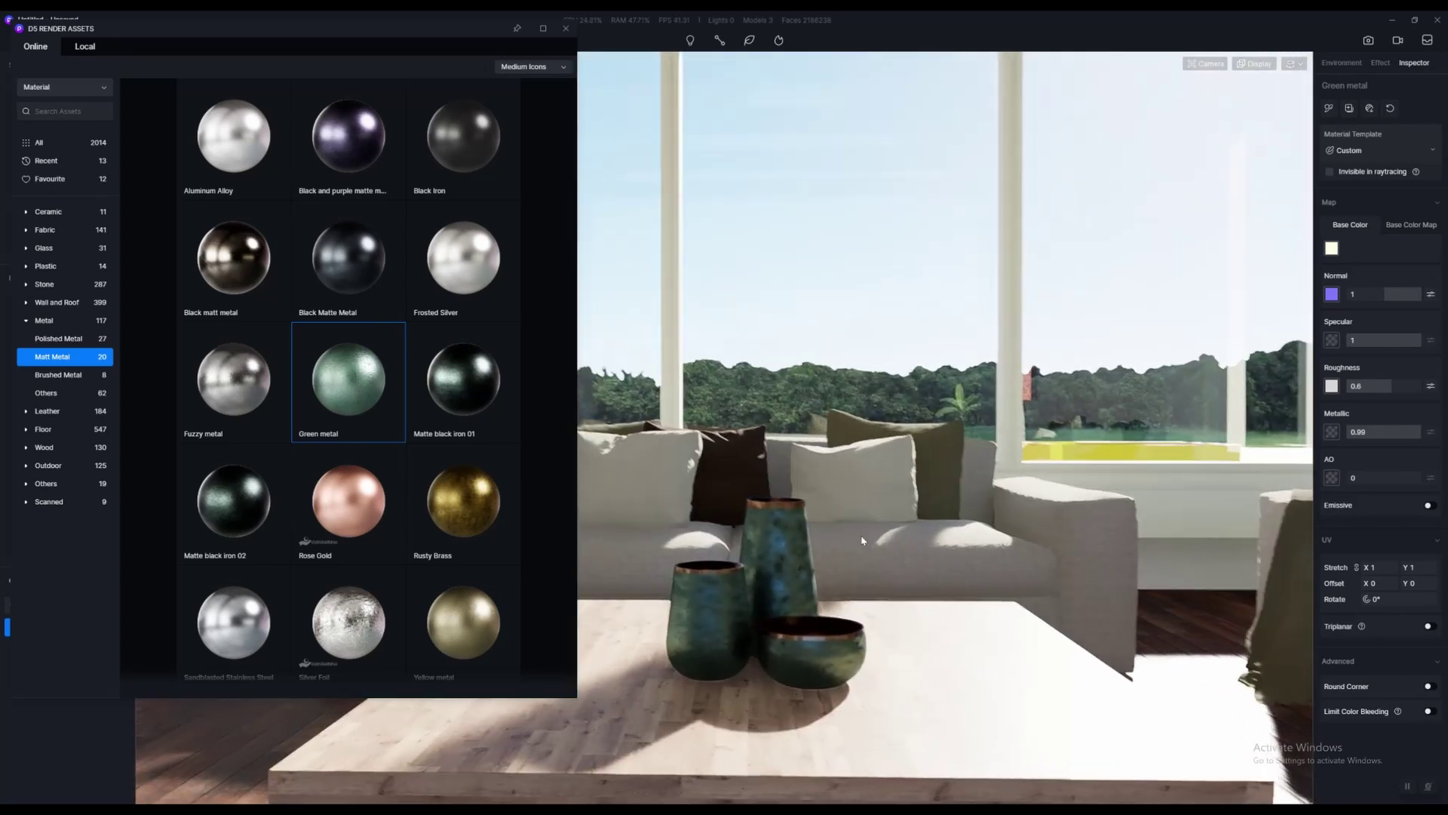
scroll(867, 546, up, 4)
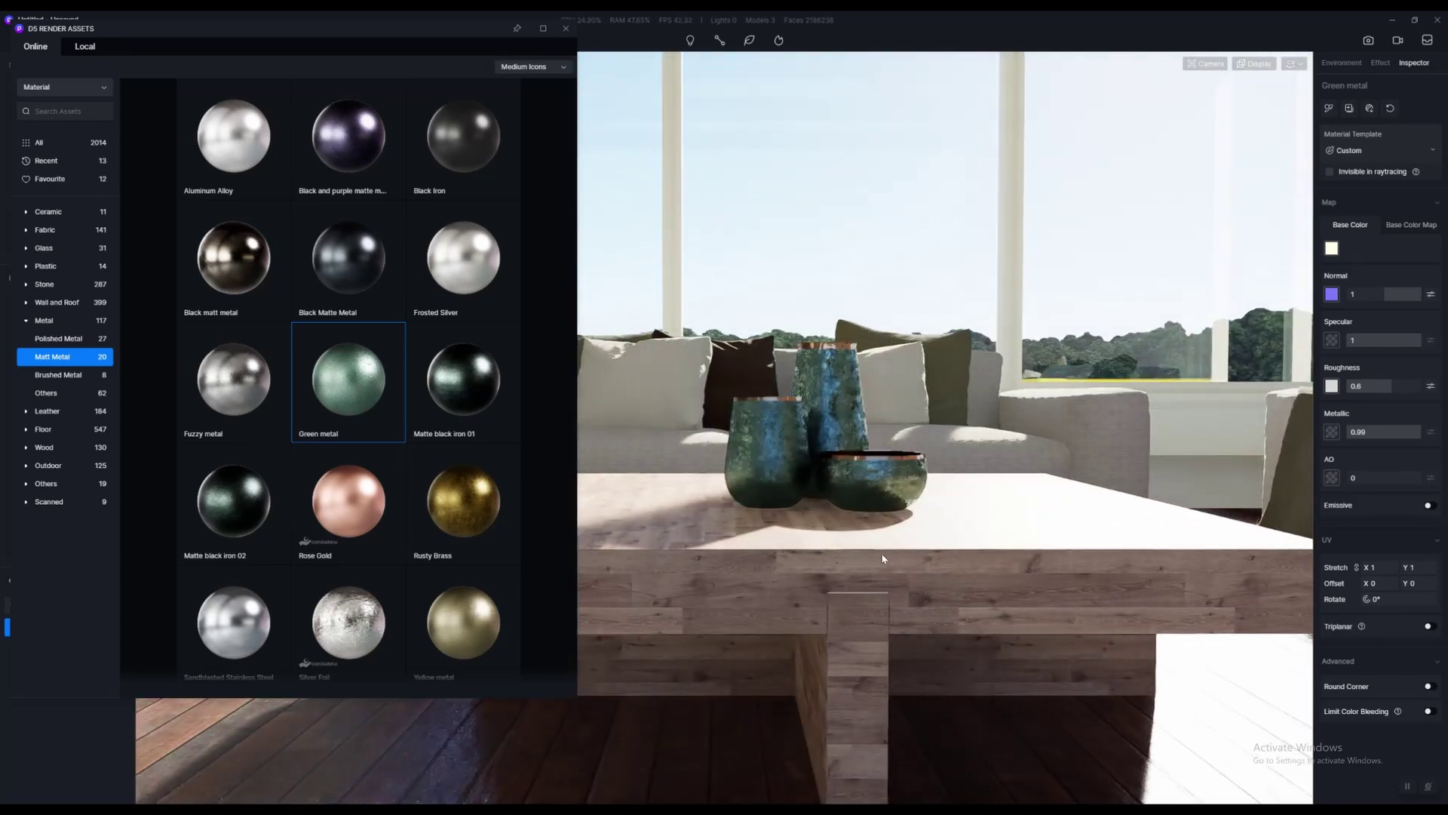
scroll(883, 558, up, 2)
click(882, 559)
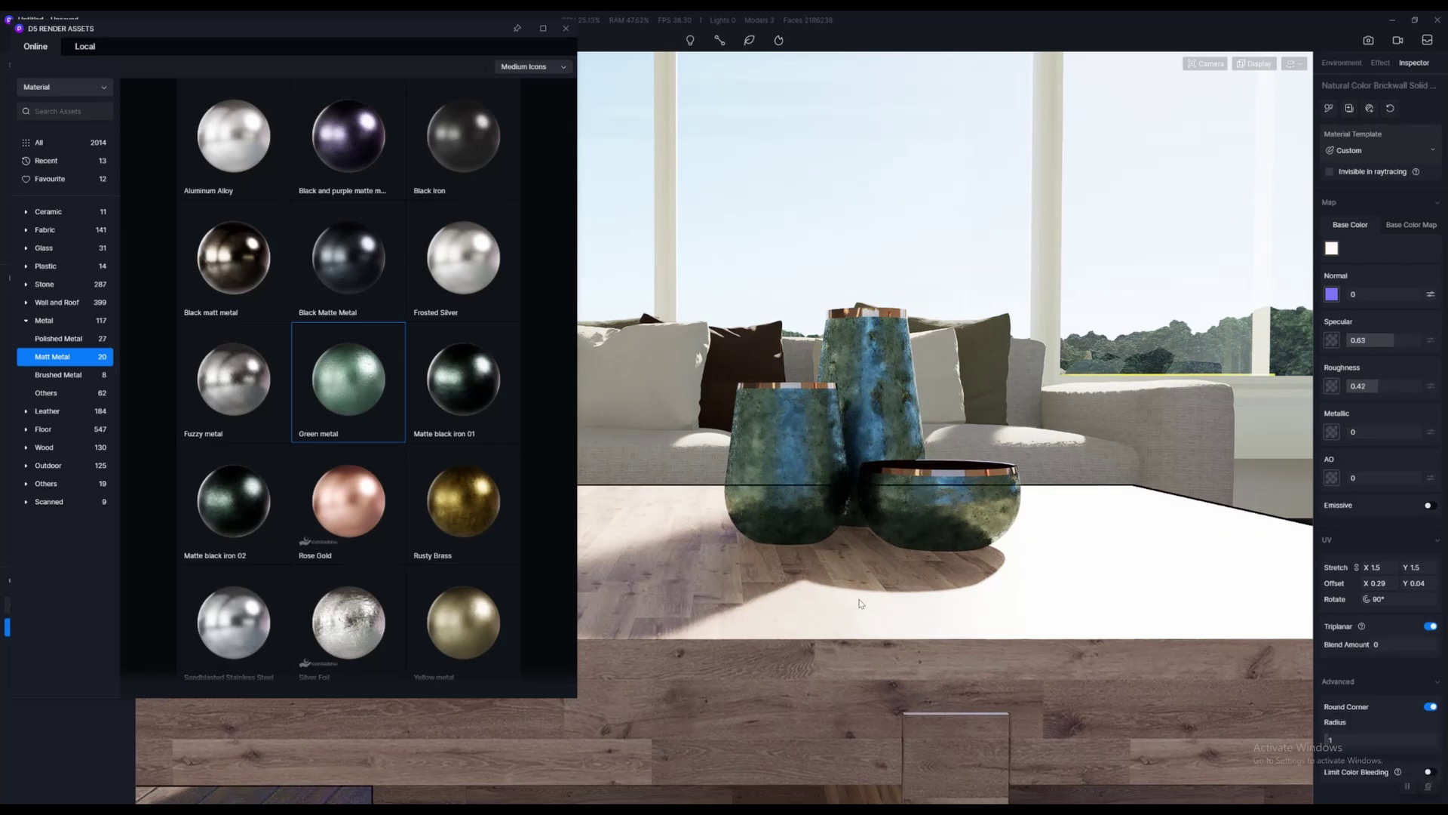
right_drag(872, 601, 899, 588)
scroll(898, 589, down, 3)
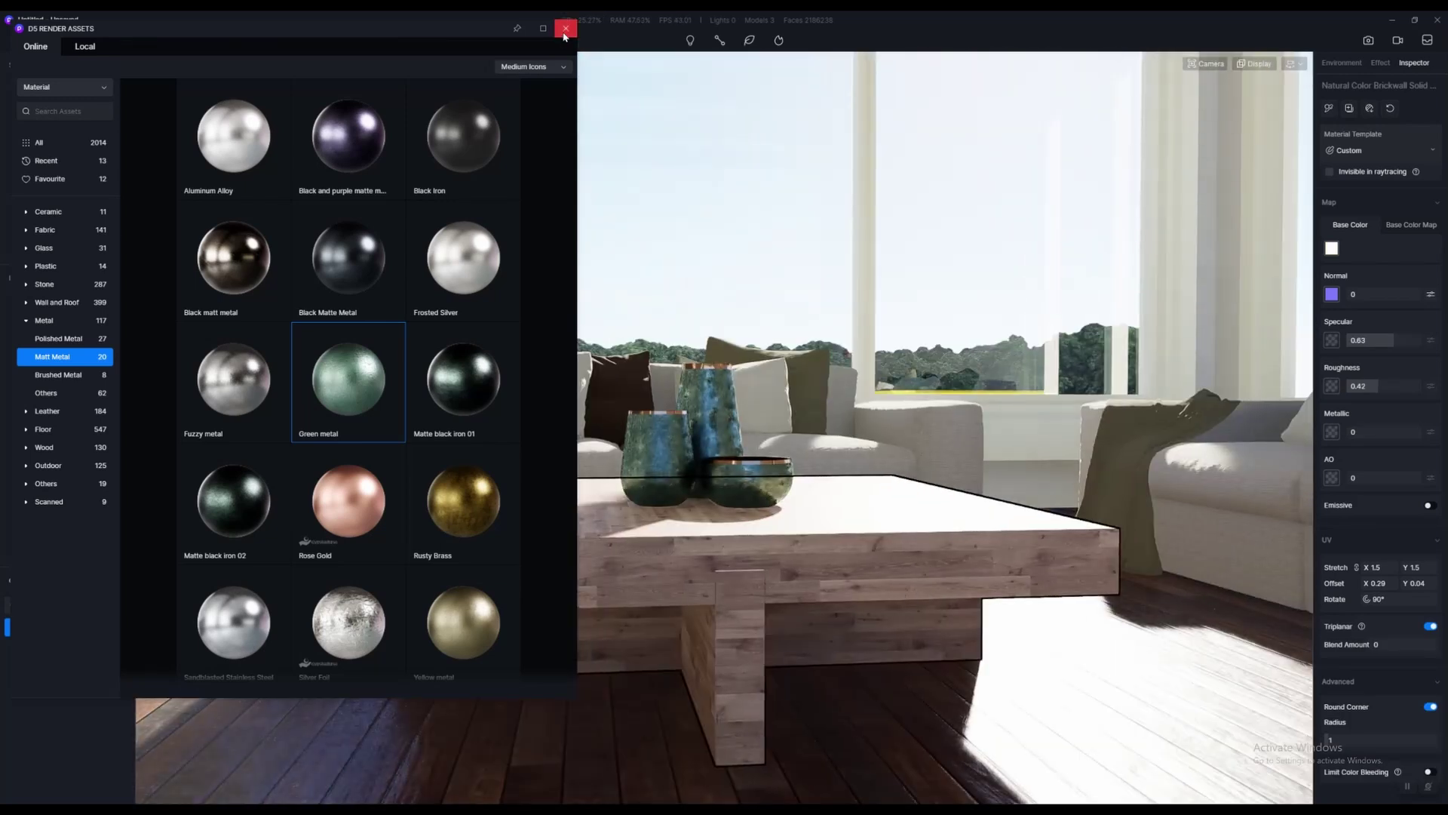
Inspect the side table lamp's base material, then select the lampshade's material and bring up the material library
click(565, 29)
right_drag(1196, 540, 825, 464)
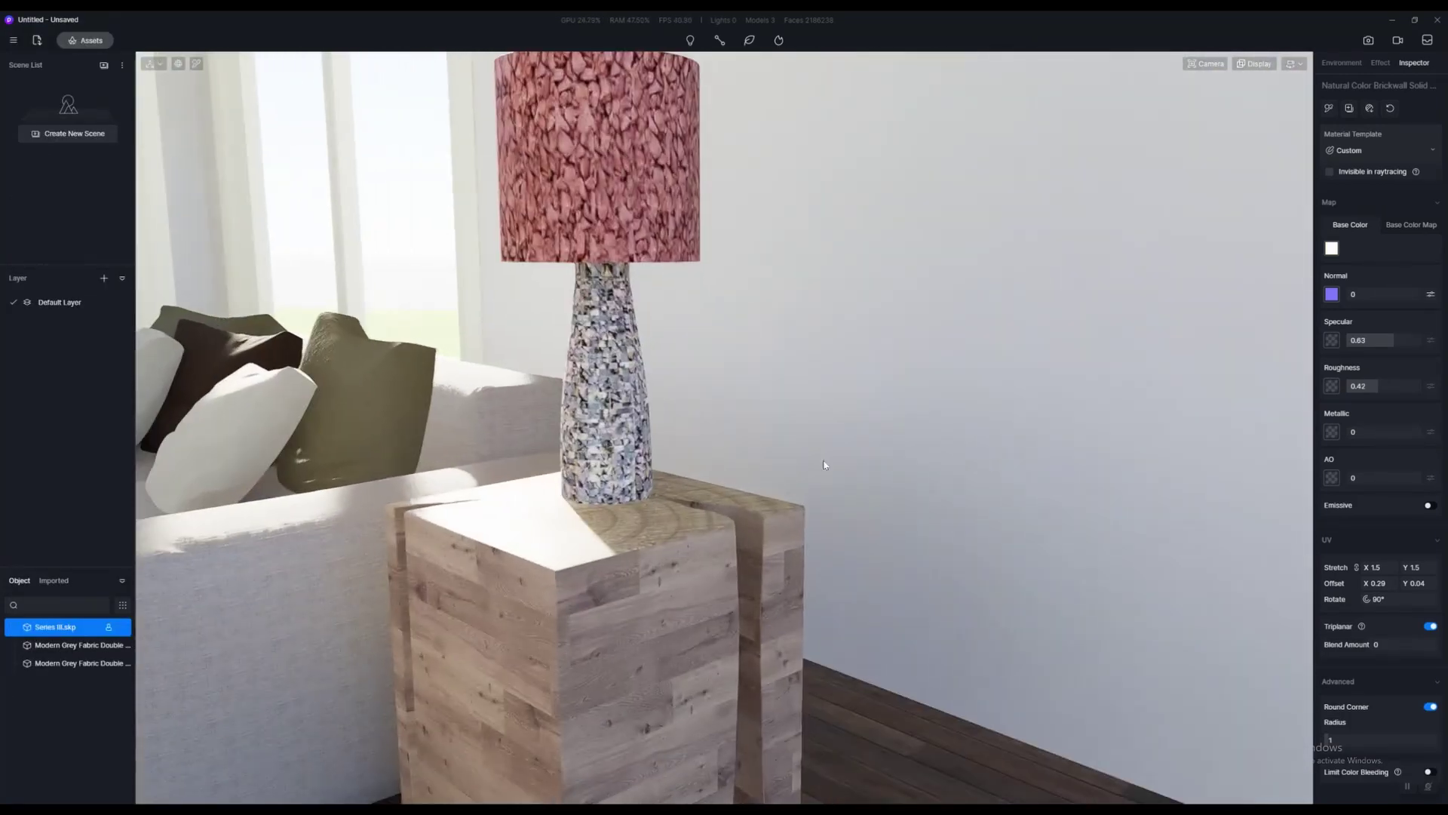
scroll(762, 398, down, 3)
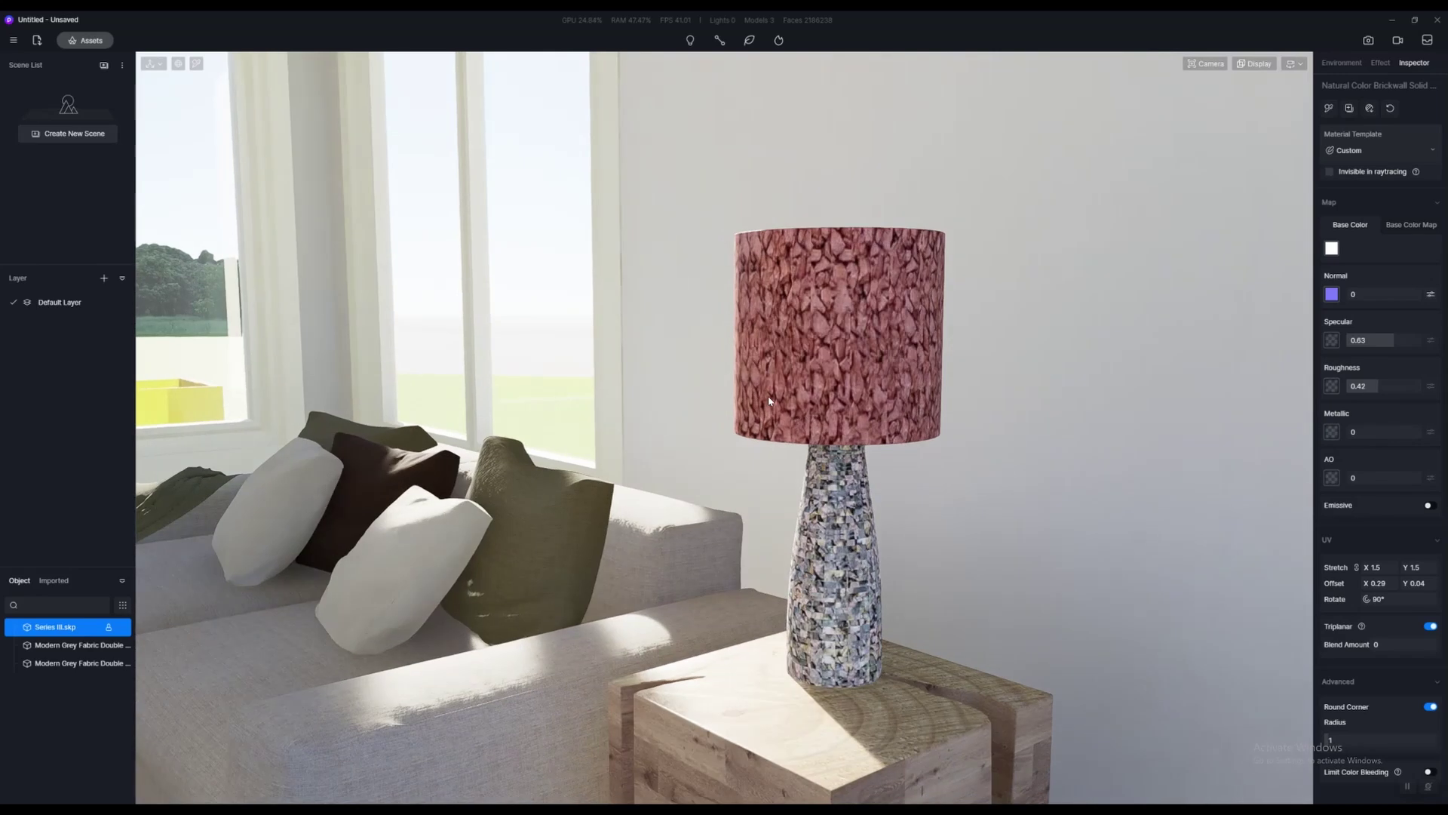
key(d)
right_drag(769, 399, 725, 392)
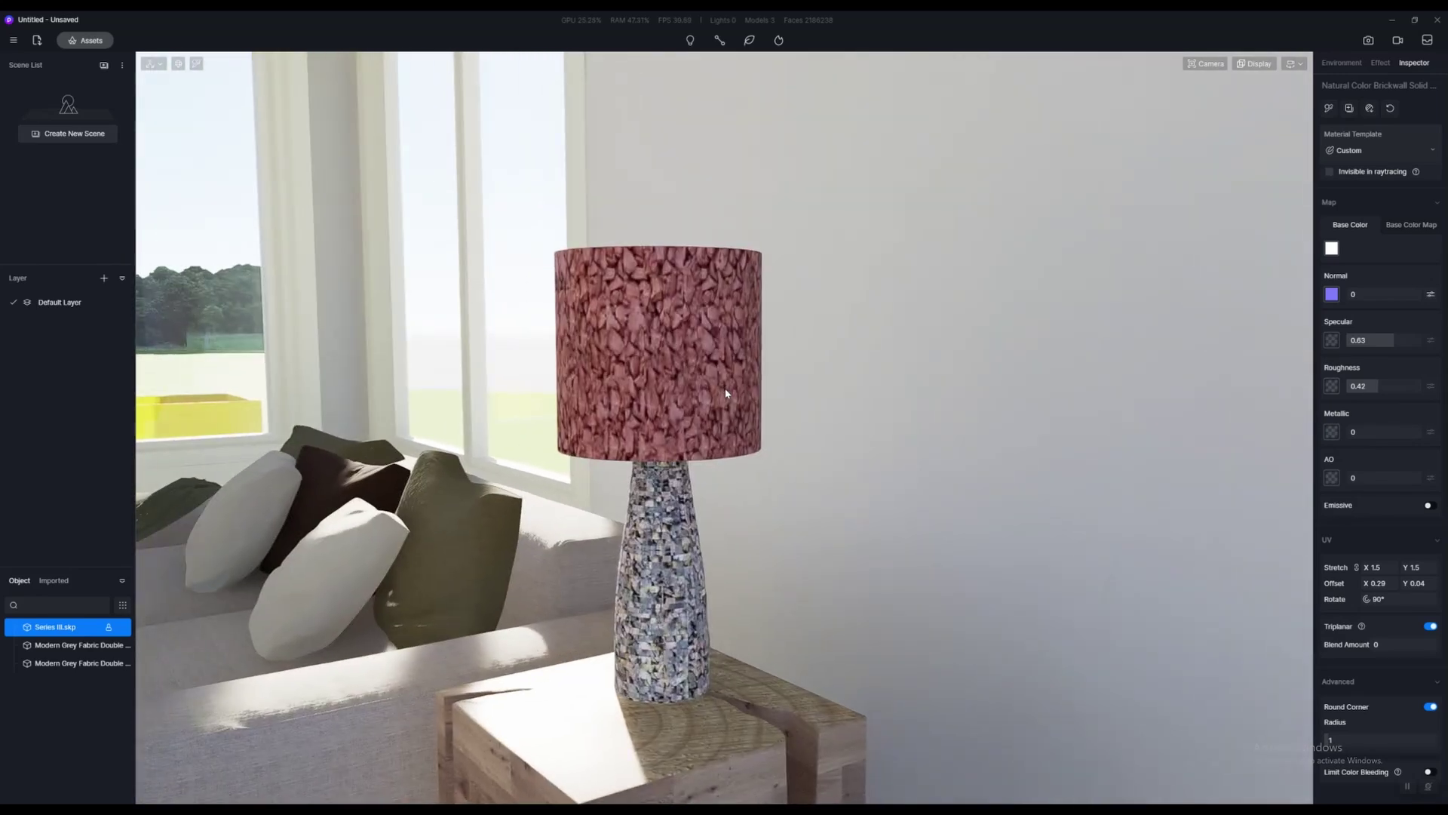
click(651, 596)
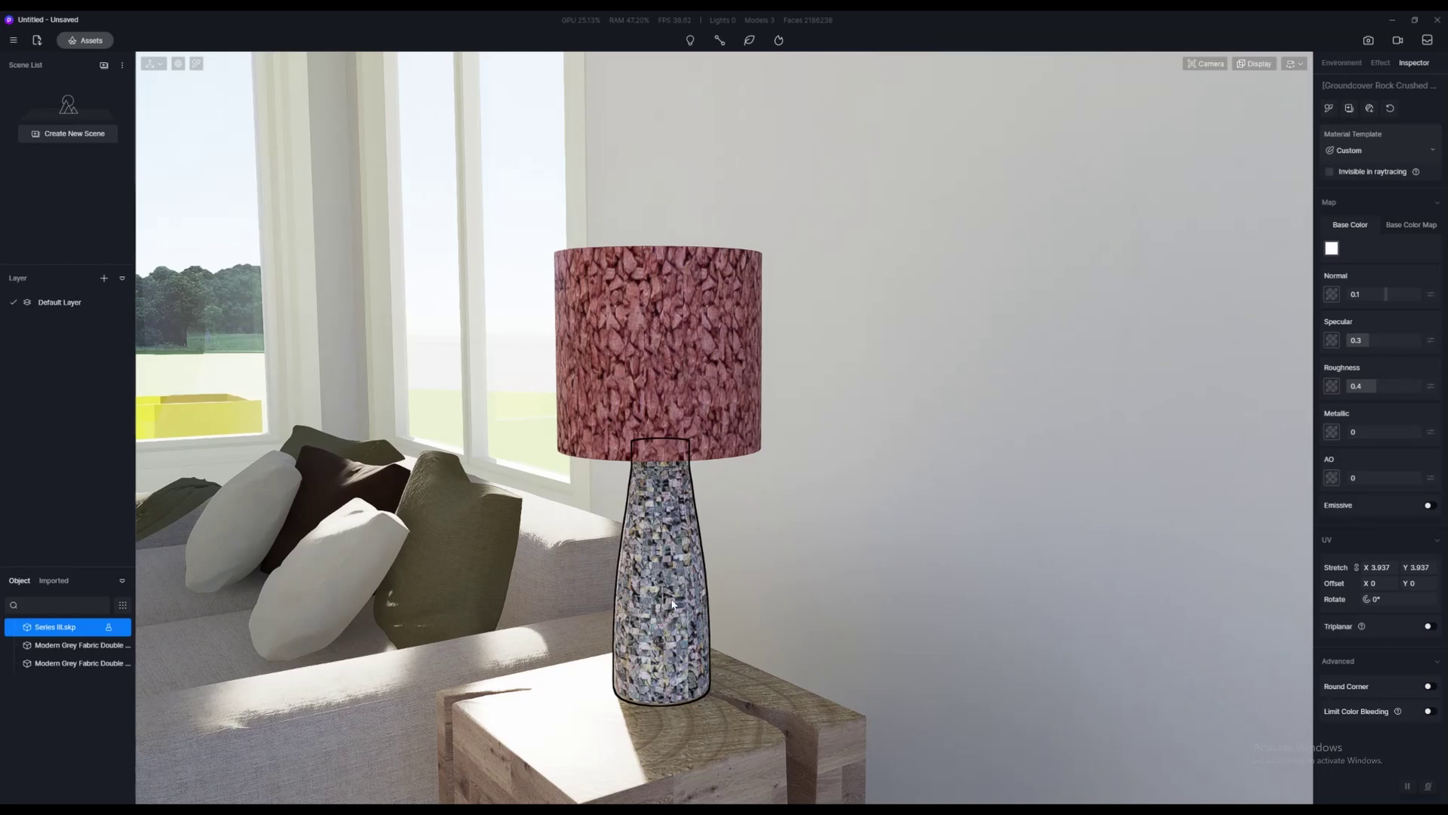
click(644, 361)
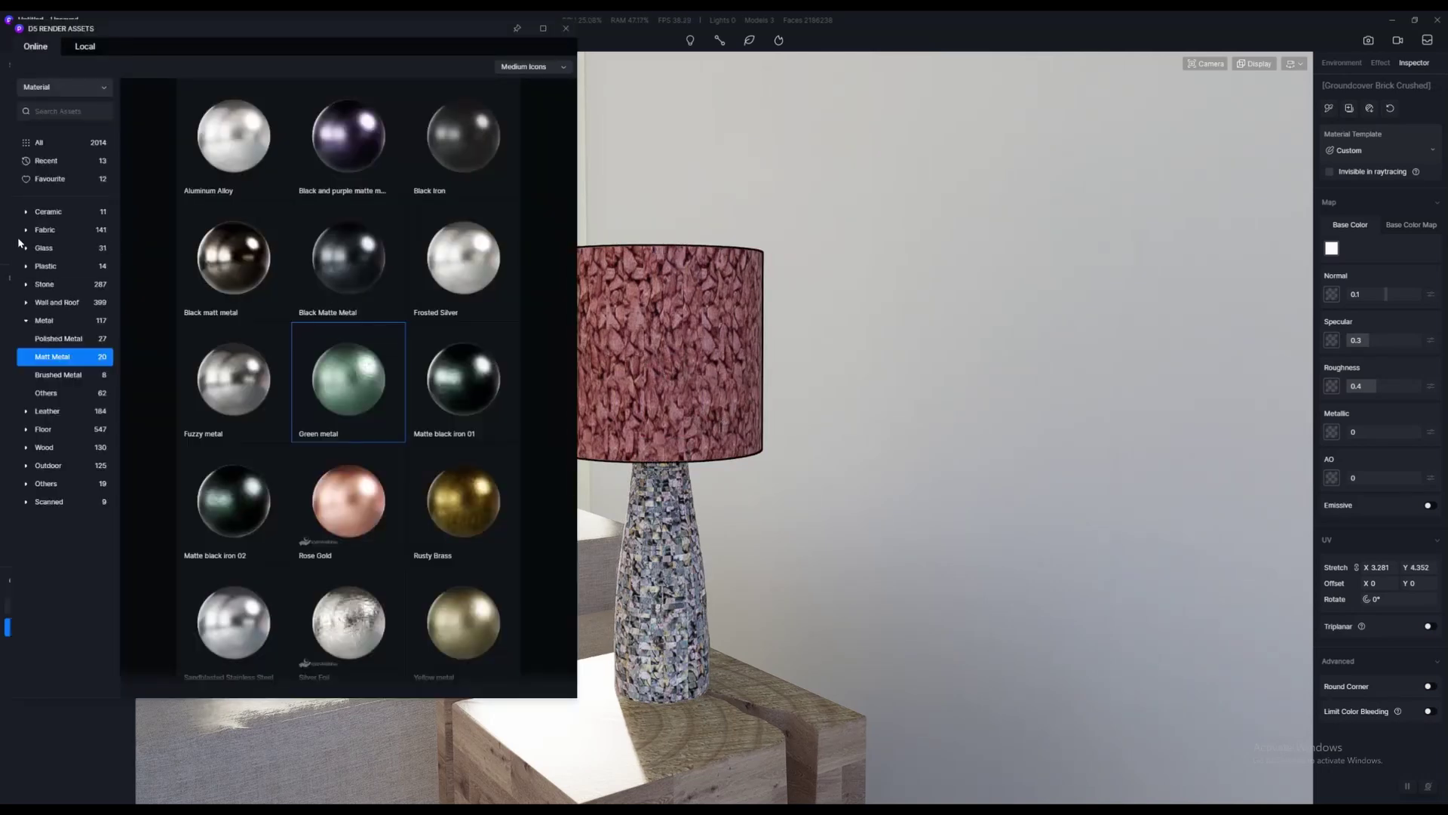
Apply the Beige Linen material from the Fabric category to the lampshade
click(45, 229)
right_drag(770, 377, 724, 374)
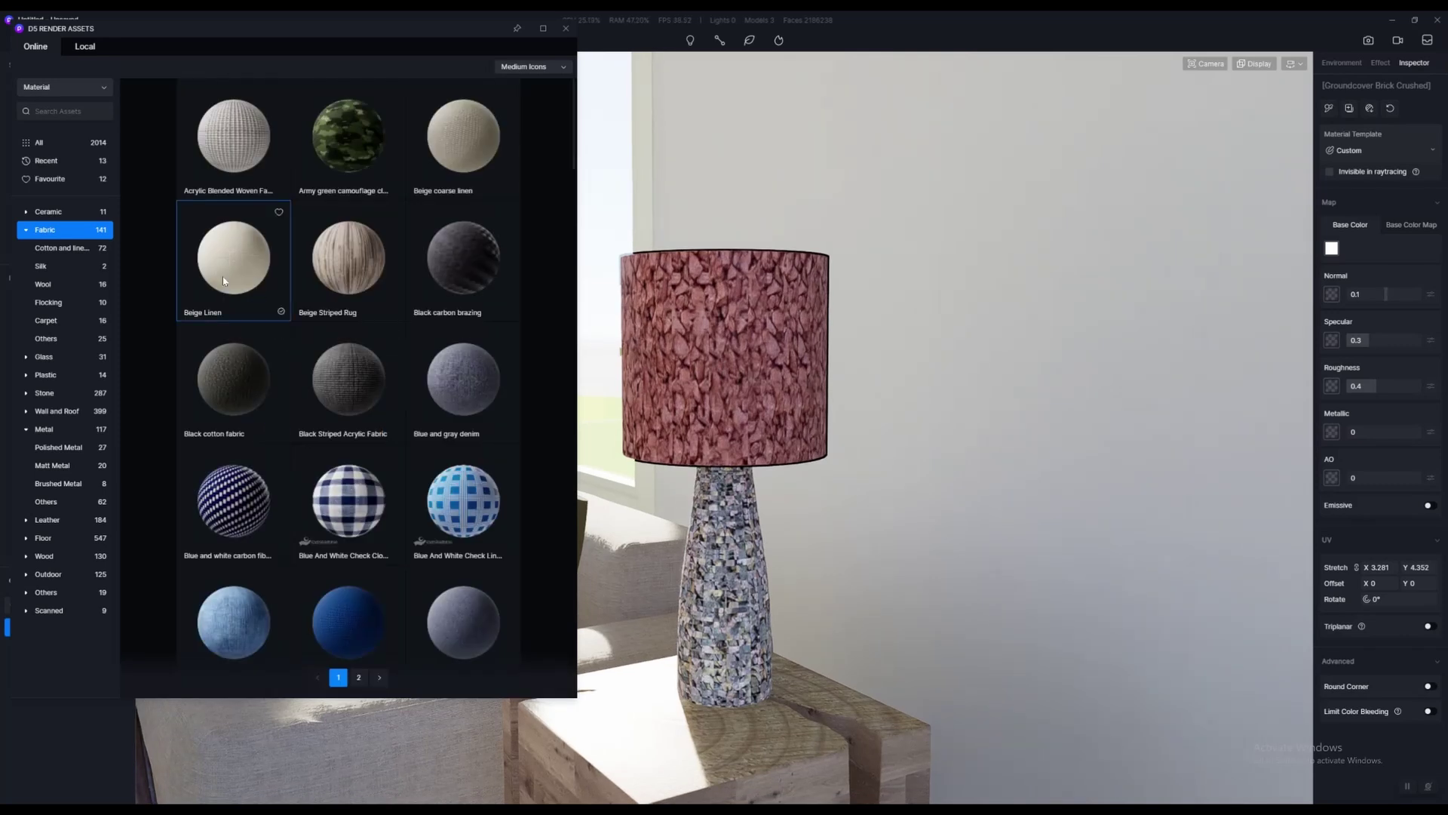
drag(223, 281, 750, 373)
Find the Grey Linen1 fabric material and apply it to the lampshade
scroll(420, 378, down, 3)
scroll(420, 378, down, 7)
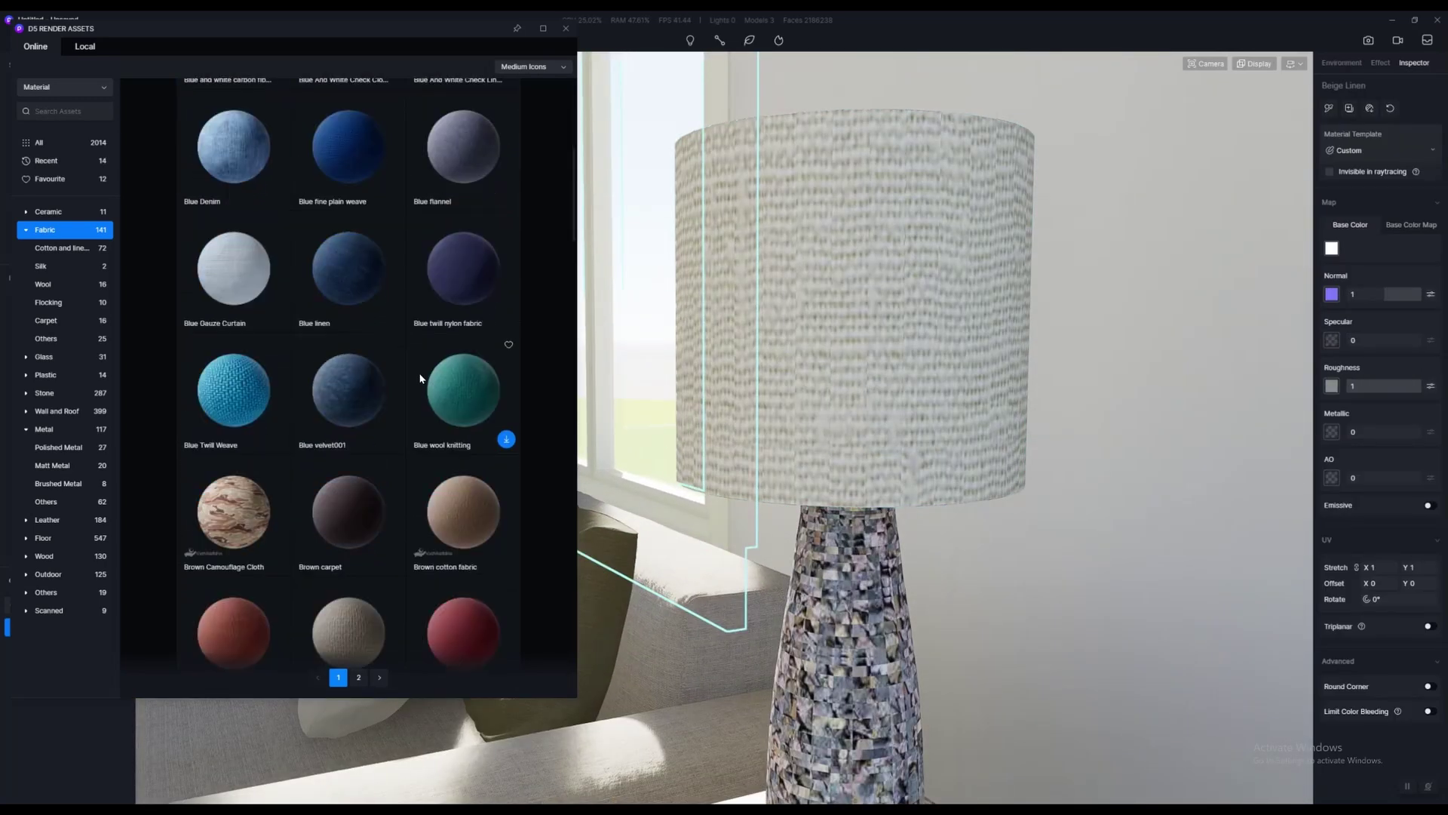
scroll(420, 377, down, 15)
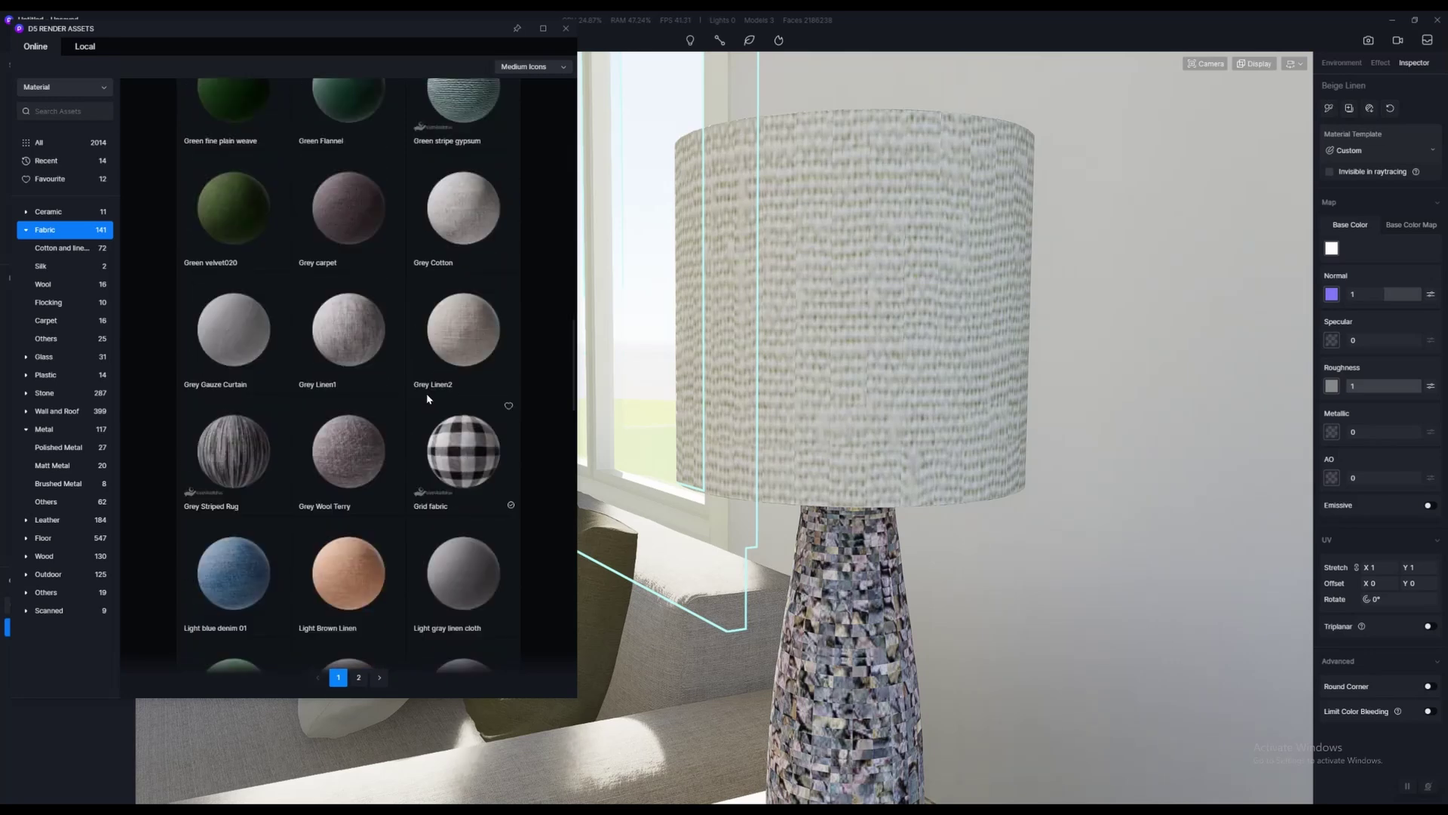
drag(340, 317, 1005, 324)
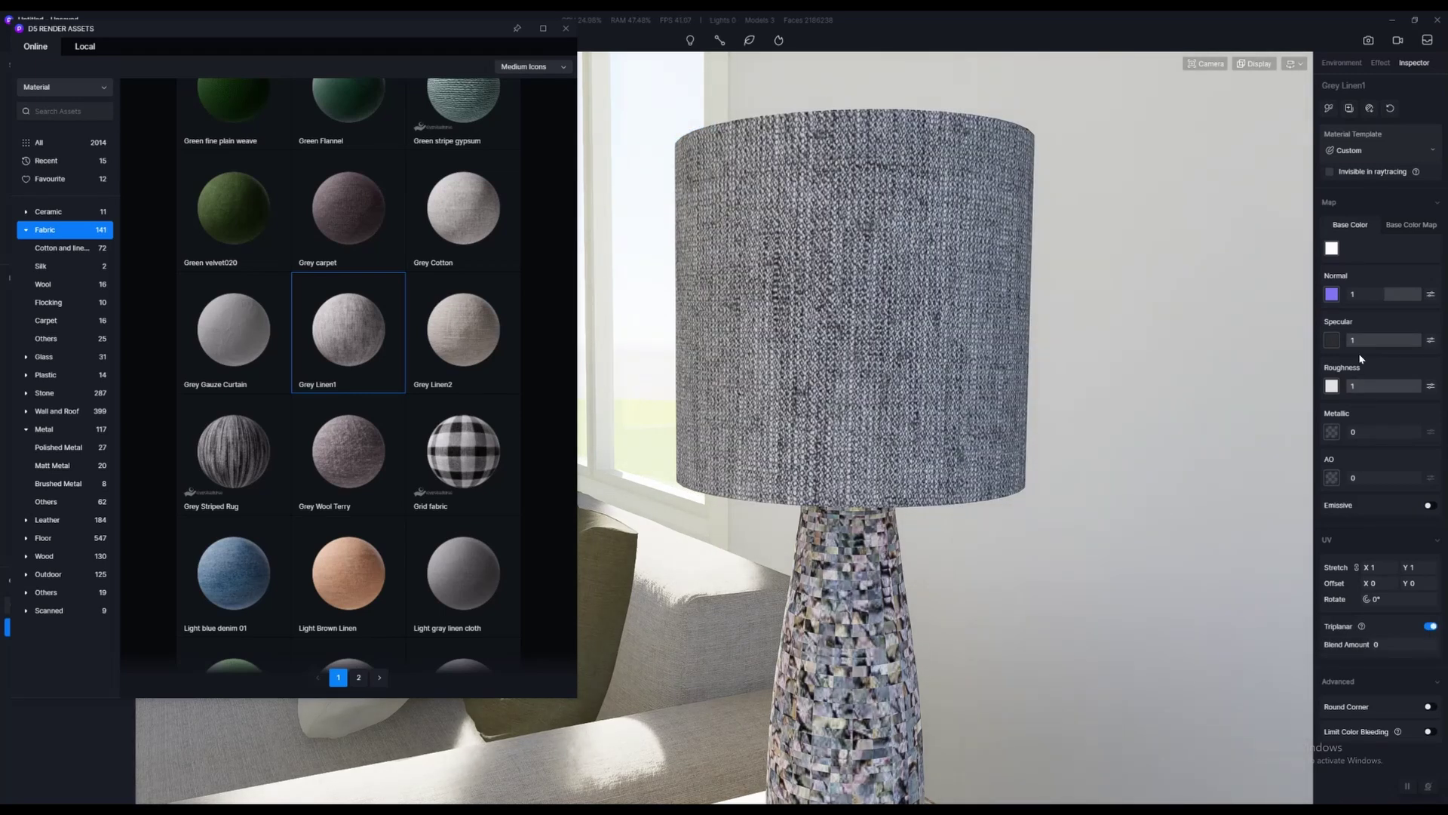
Change the lampshade material's template to Cloth and lower its roughness to 0.3
drag(1396, 385, 1389, 385)
click(1349, 226)
click(1349, 151)
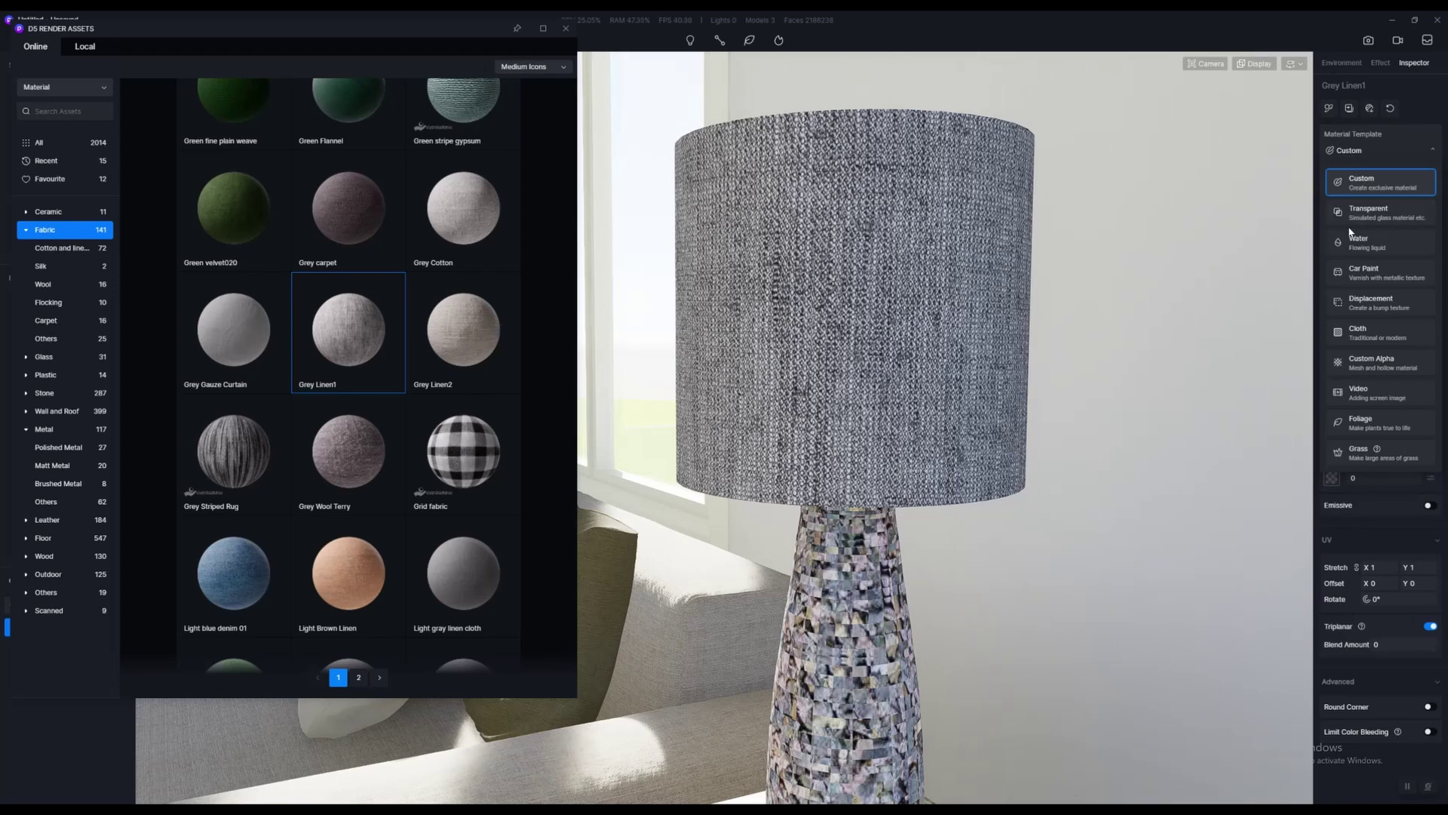
click(1356, 336)
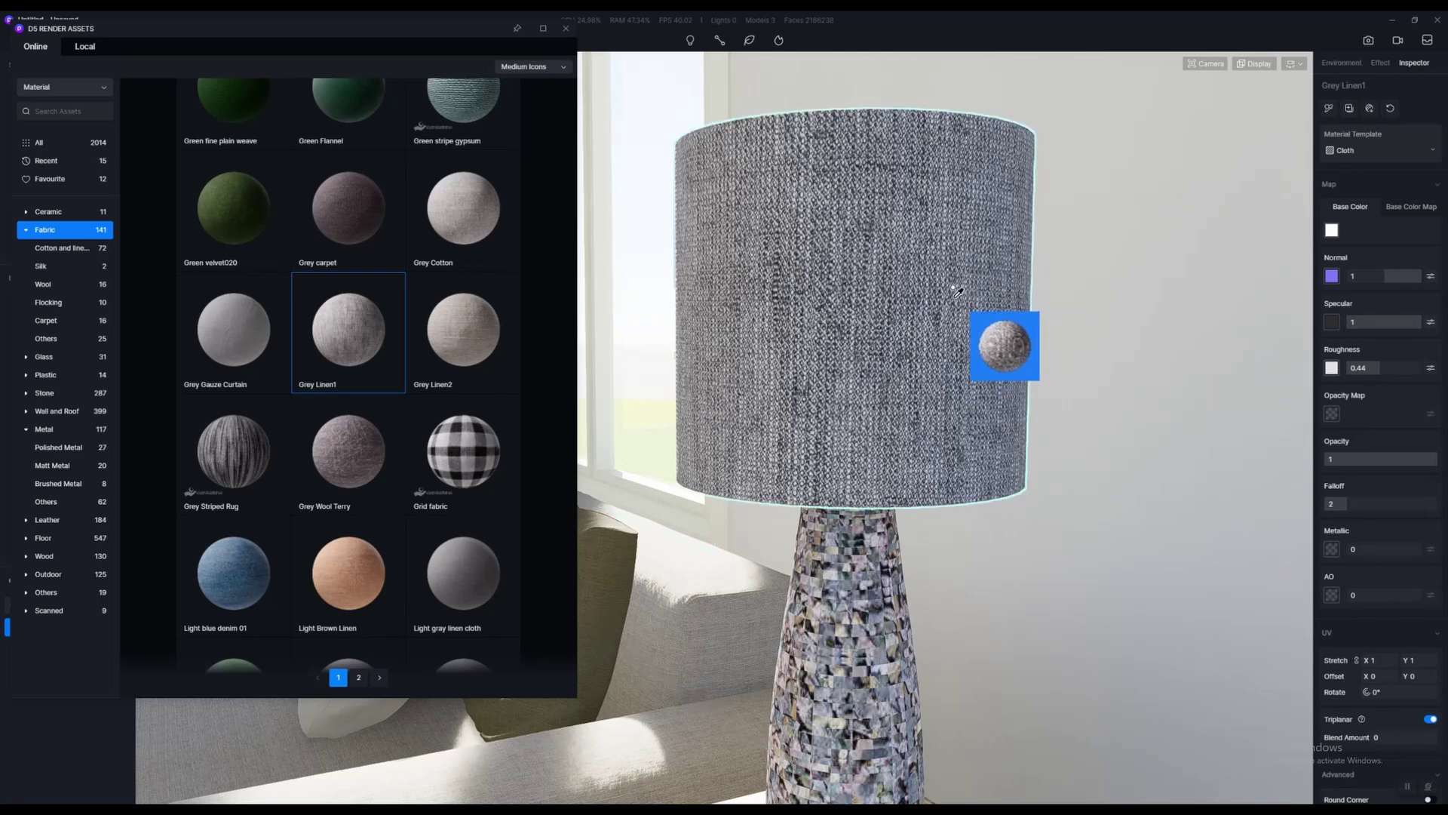
drag(919, 265, 994, 319)
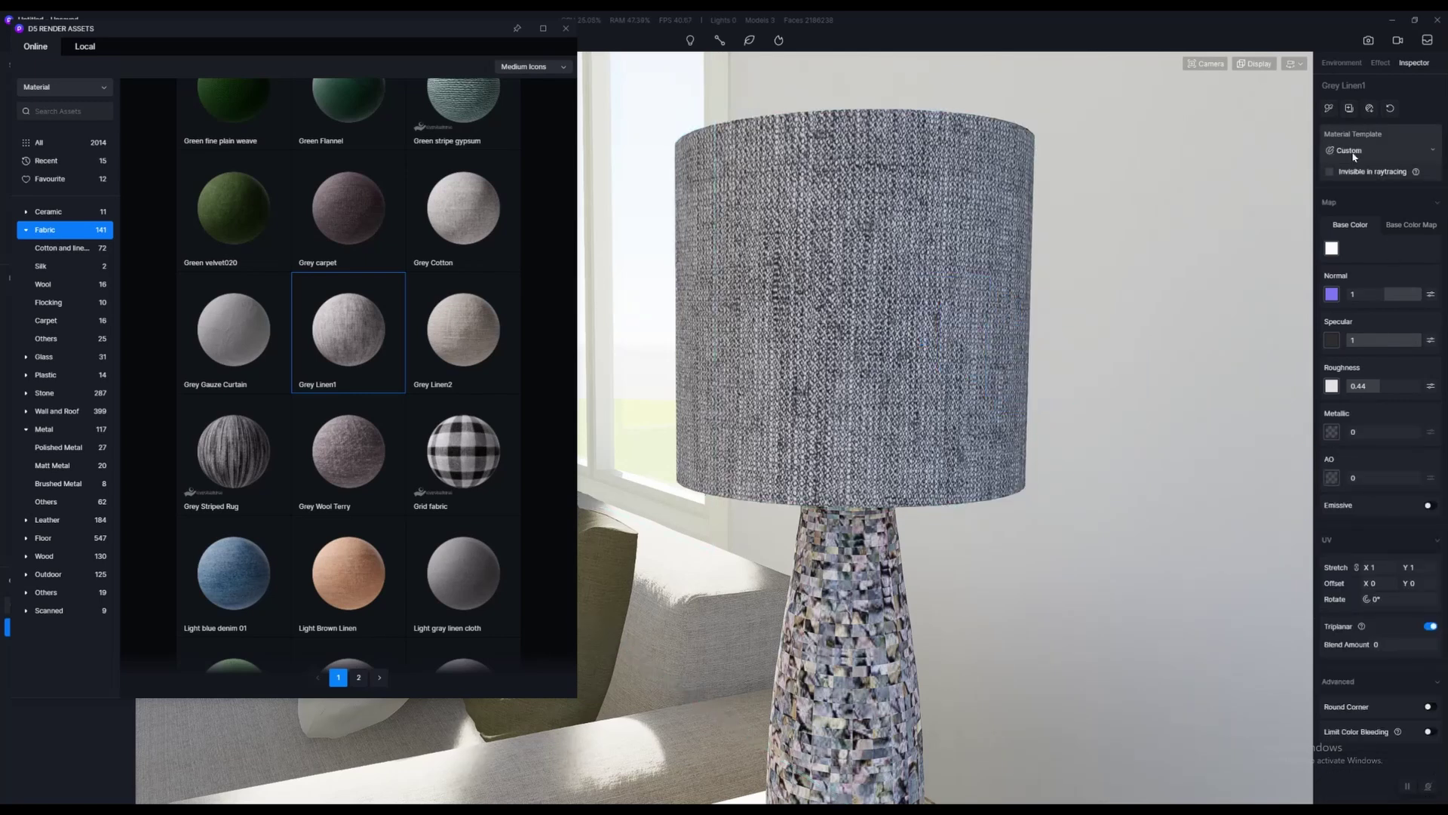
click(1405, 155)
click(1356, 332)
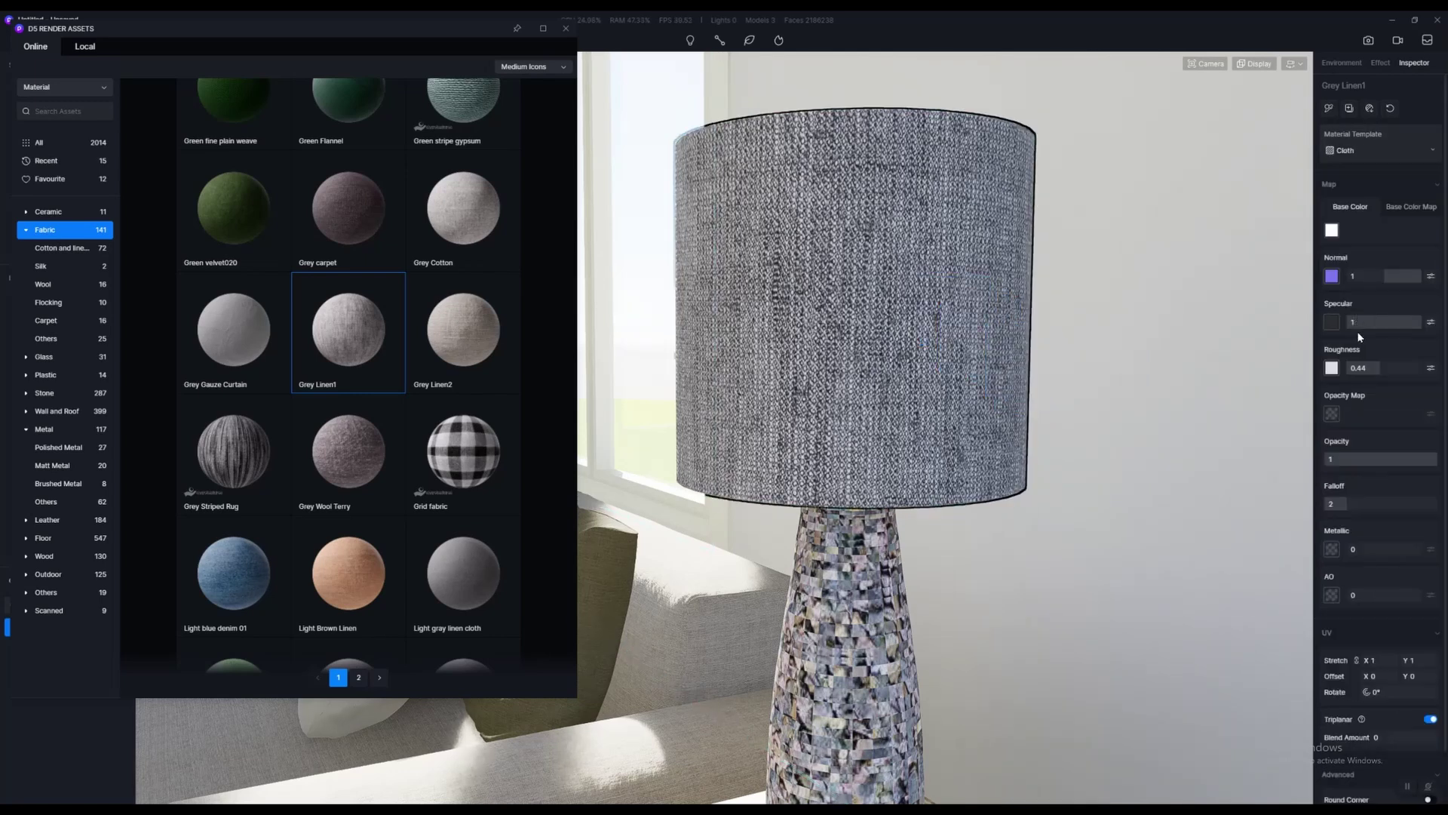
drag(920, 362, 919, 366)
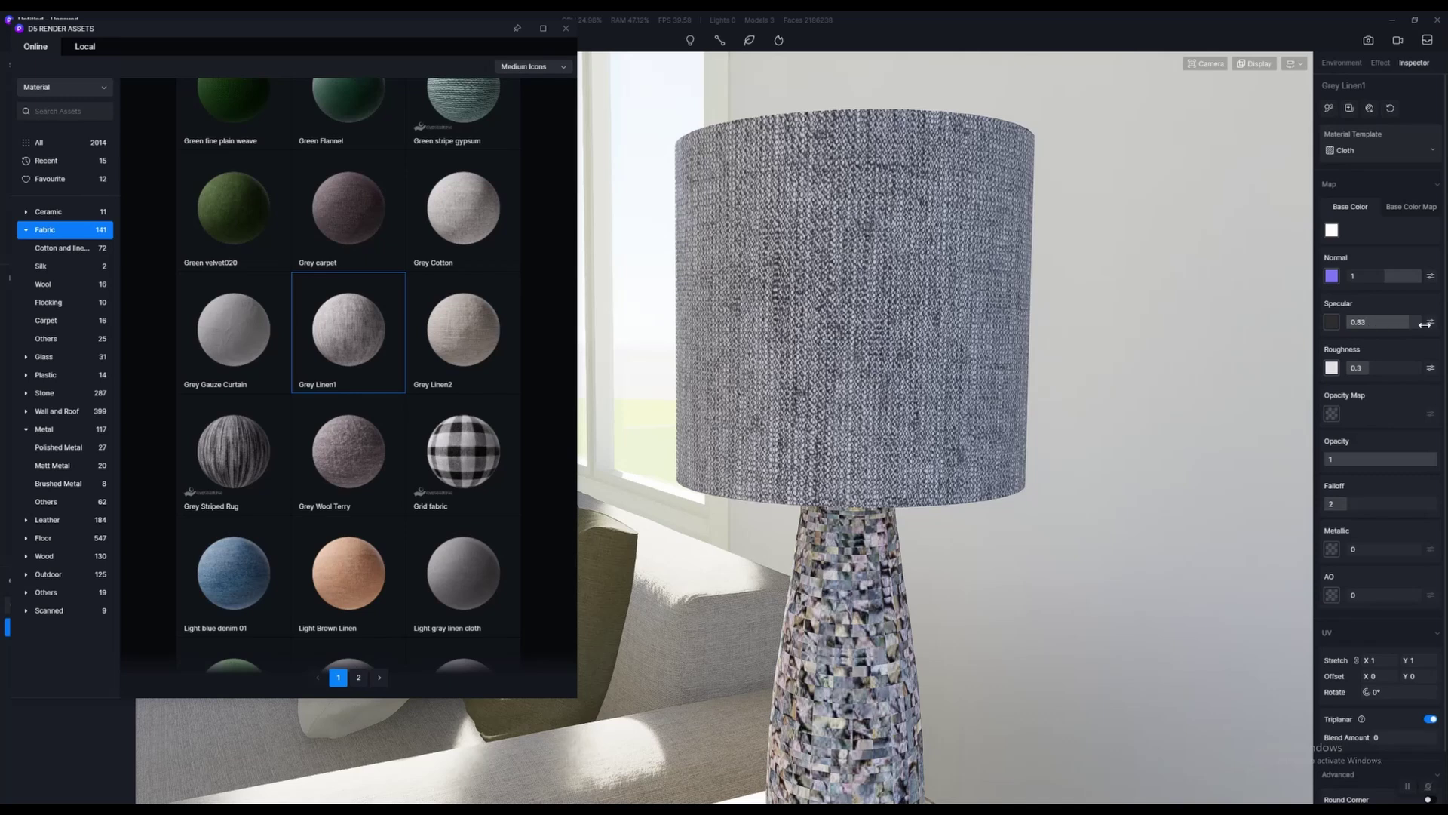
Adjust the lampshade's base color map to saturation -100 and brightness 73
click(1416, 208)
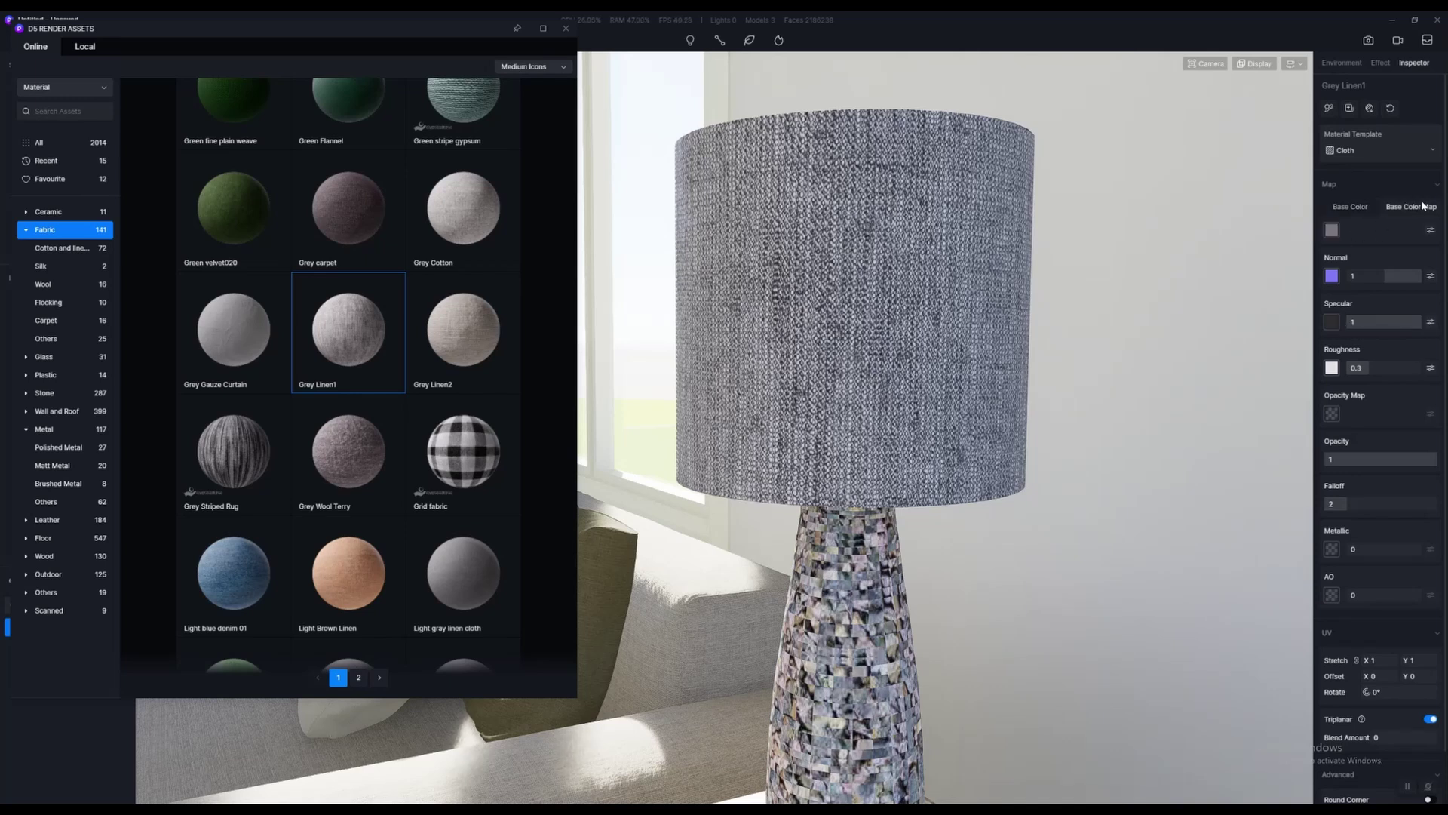
click(1350, 207)
click(1418, 209)
click(1430, 231)
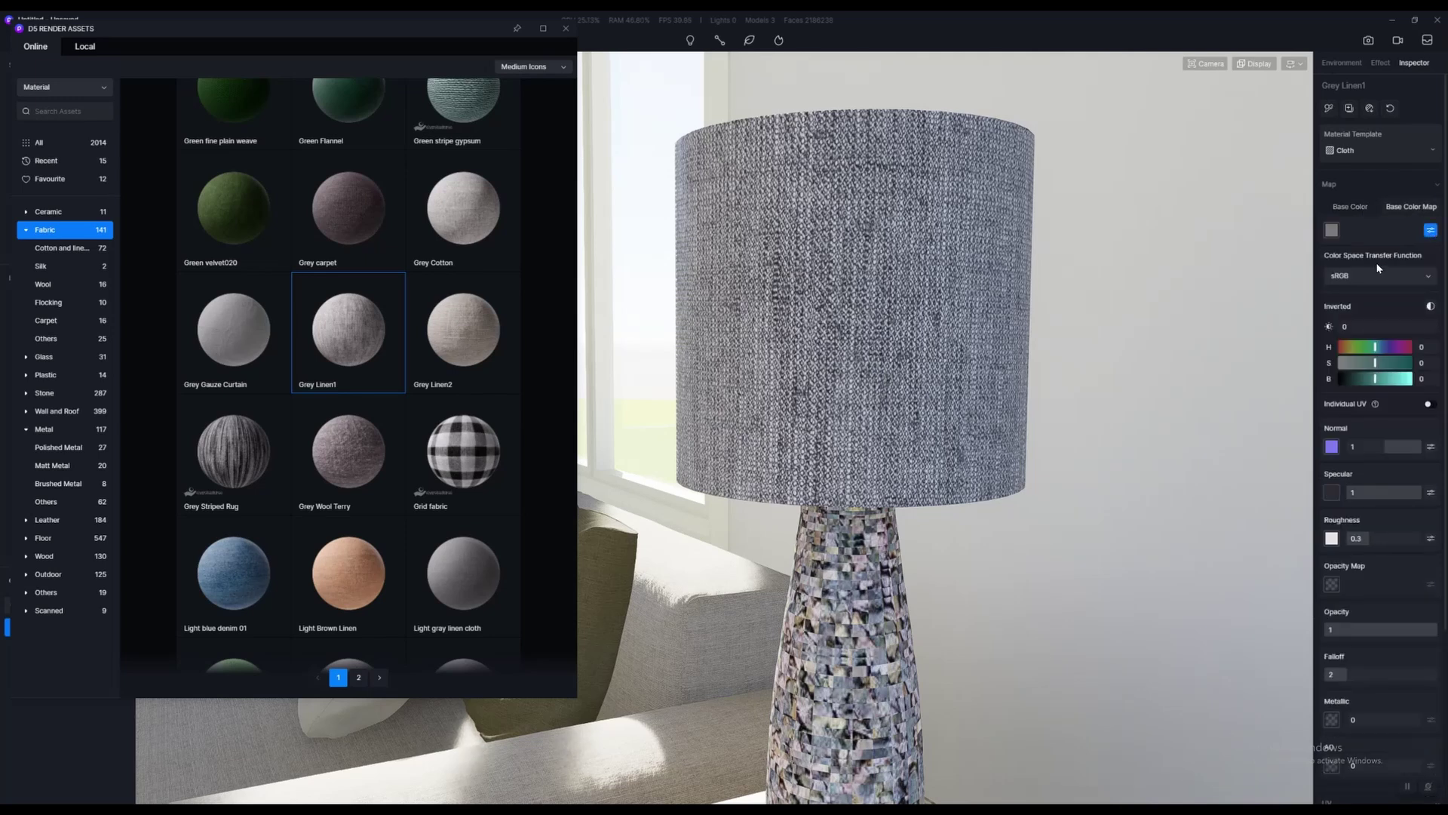
drag(1375, 363, 1402, 378)
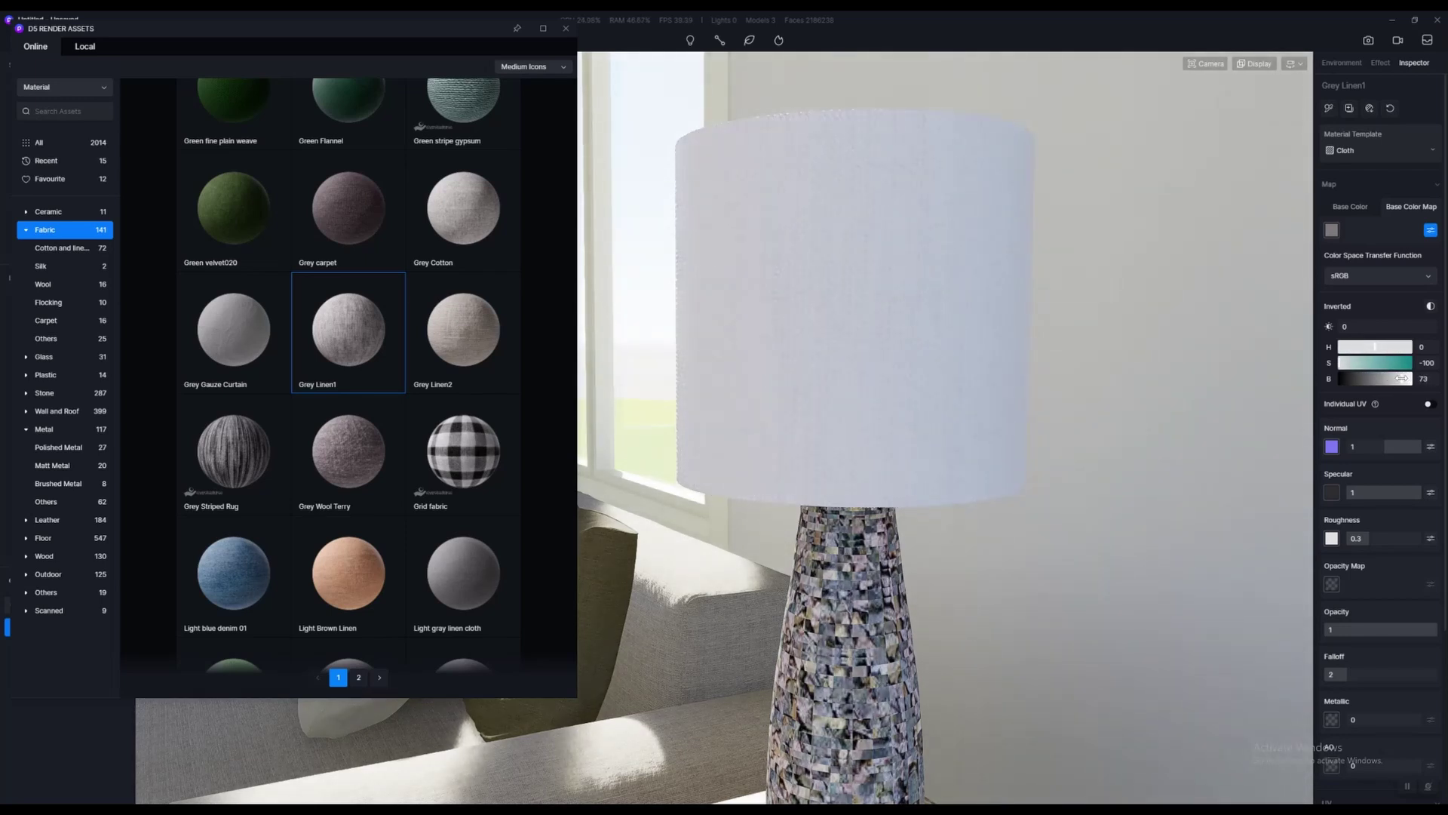
Set the lampshade material's UV stretch to 3 in both X and Y
scroll(1357, 556, down, 3)
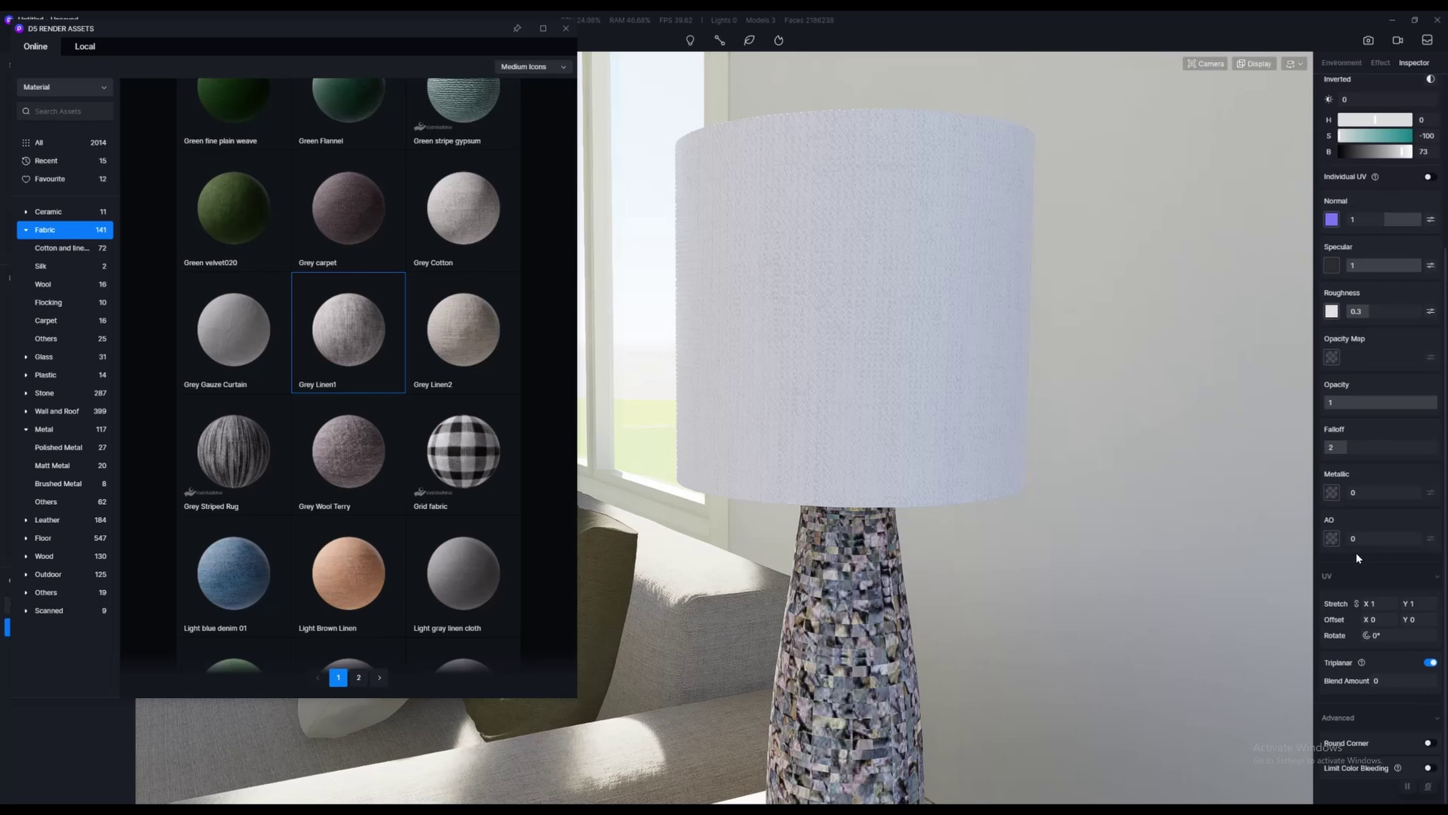
drag(1365, 606, 1446, 605)
click(1380, 604)
text(3)
key(Return)
Tune the lampshade's base color map to hue -141, saturation 31 and brightness 44
right_click(1008, 595)
right_drag(1002, 588, 941, 521)
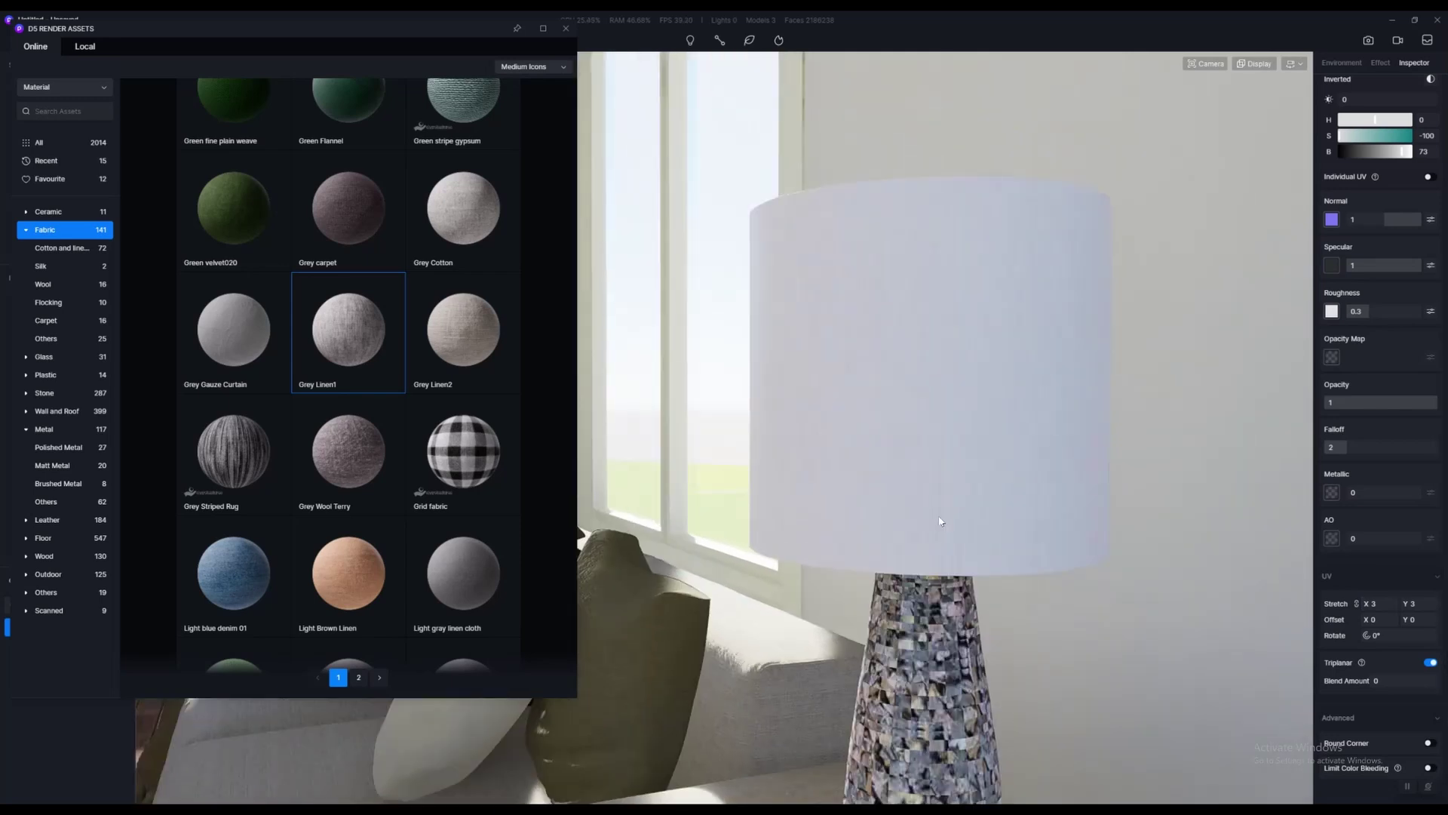
key(d)
key(a)
key(w)
key(s)
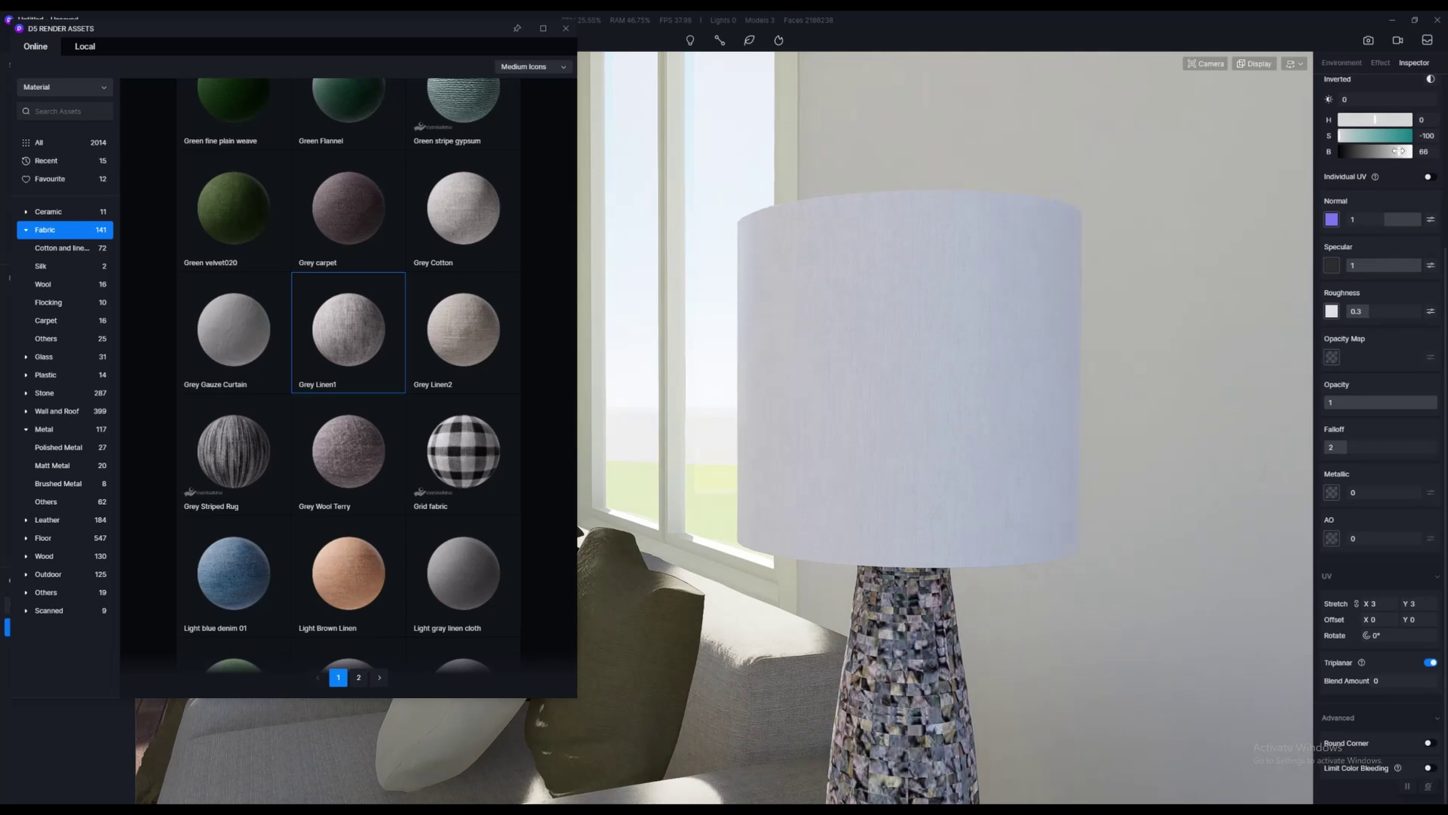
drag(1397, 151, 1348, 135)
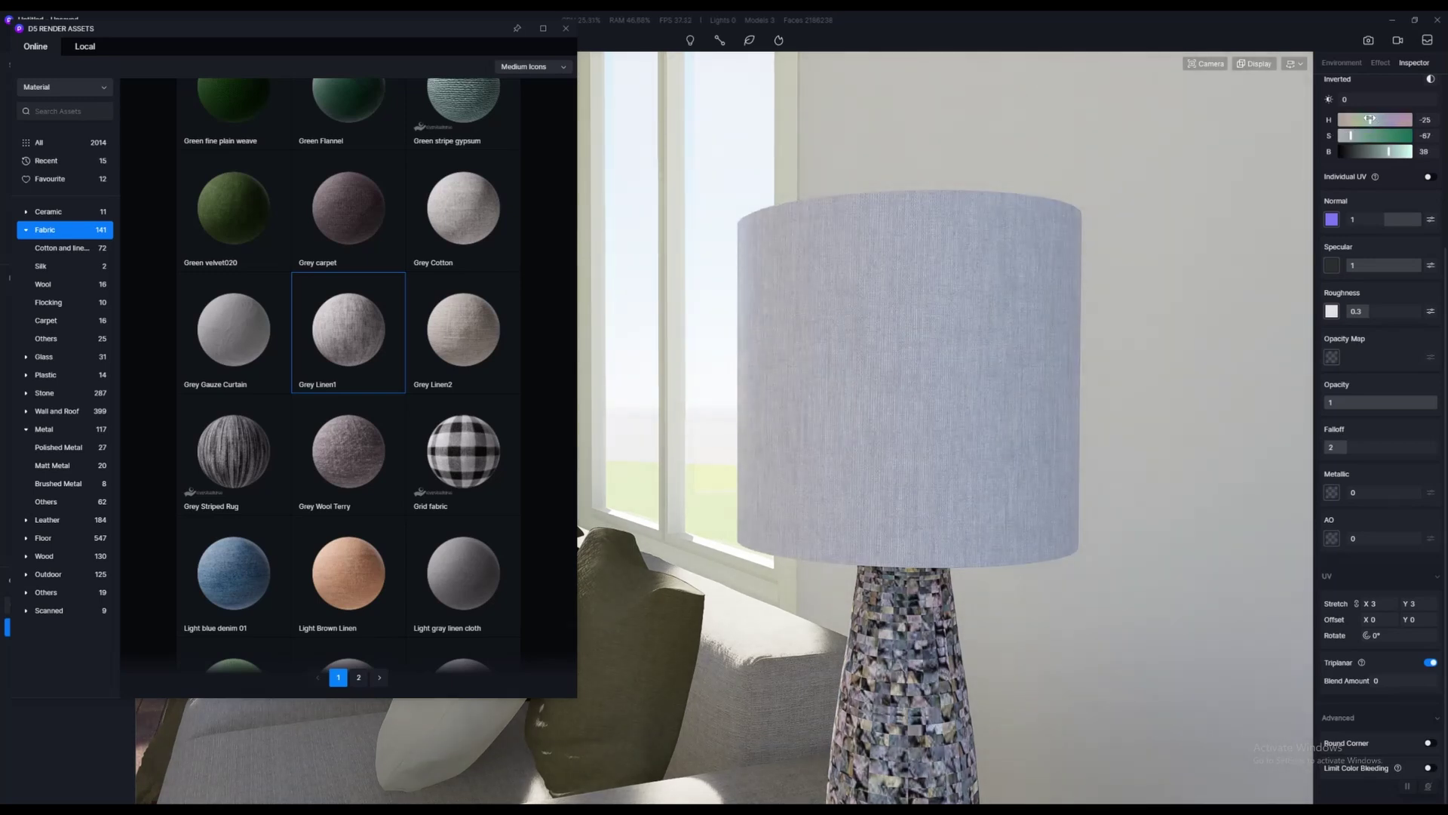
mouse_move(1387, 151)
mouse_down()
mouse_move(1347, 119)
mouse_move(1392, 152)
mouse_move(1374, 135)
mouse_move(1387, 135)
mouse_up()
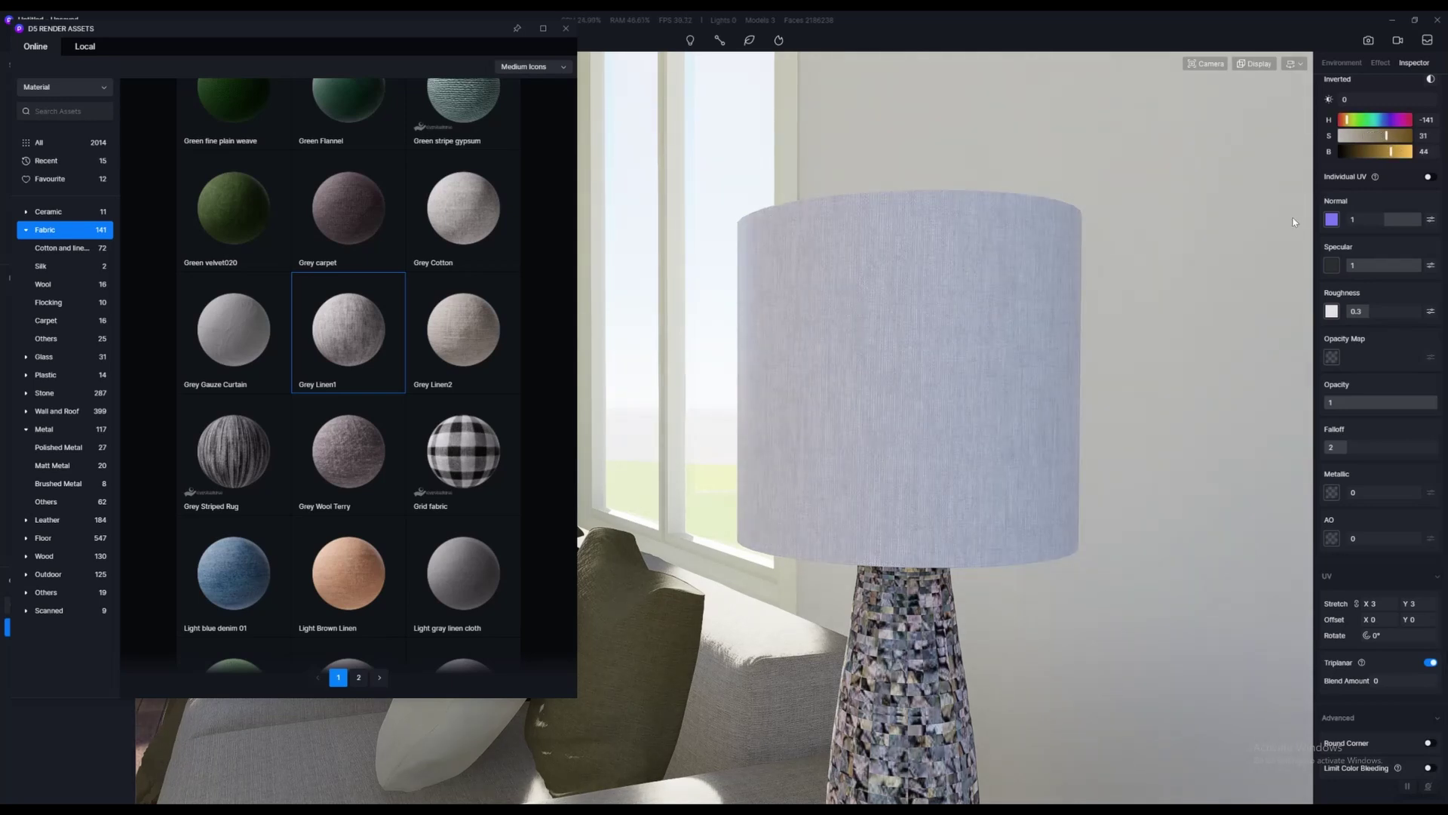
Apply the blue and white scratched wall material from Wall and Roof to the lamp base and turn on triplanar mapping
right_drag(1154, 298, 1041, 393)
scroll(1088, 353, down, 3)
key(q)
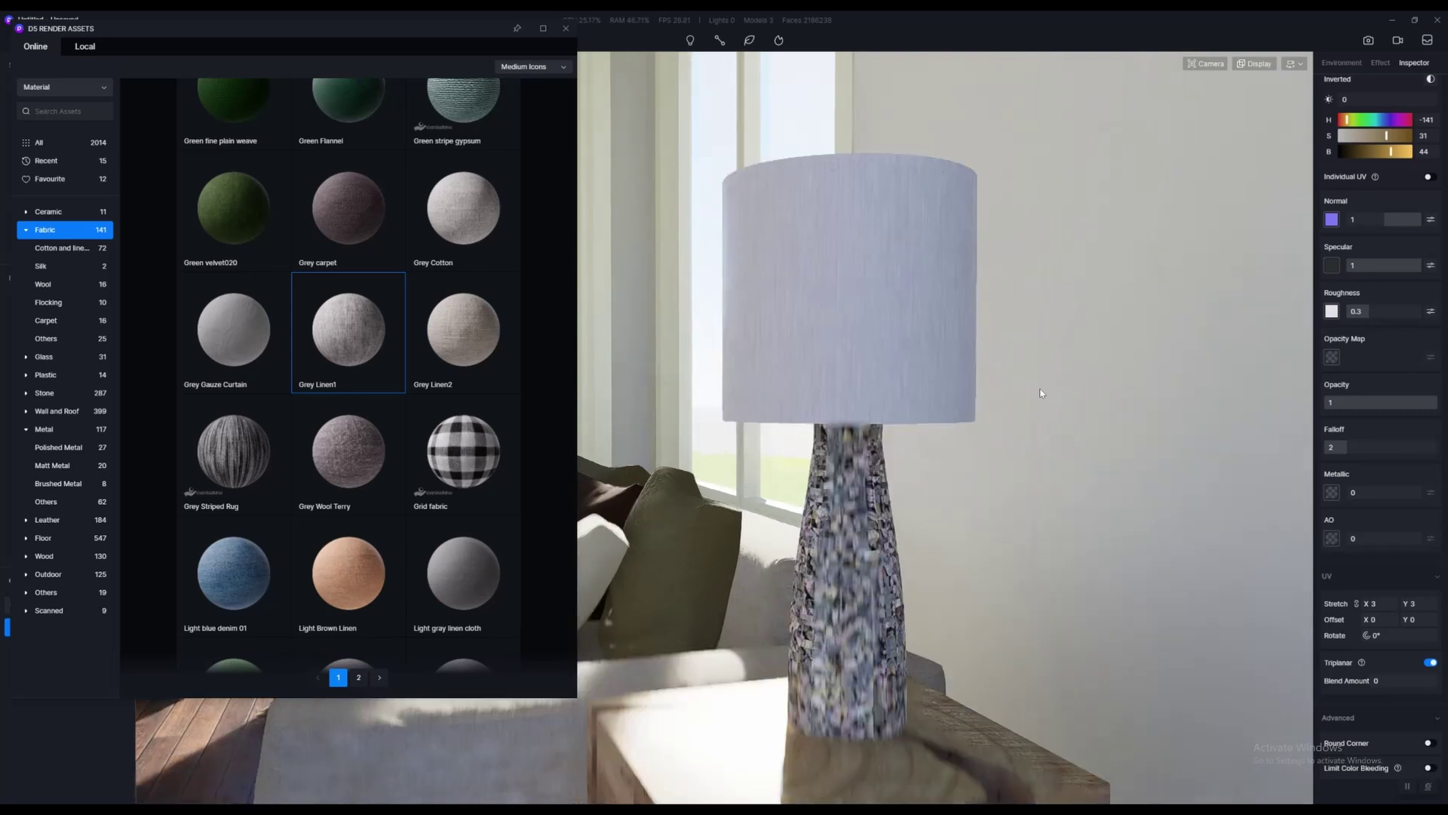
scroll(1070, 514, up, 3)
key(q)
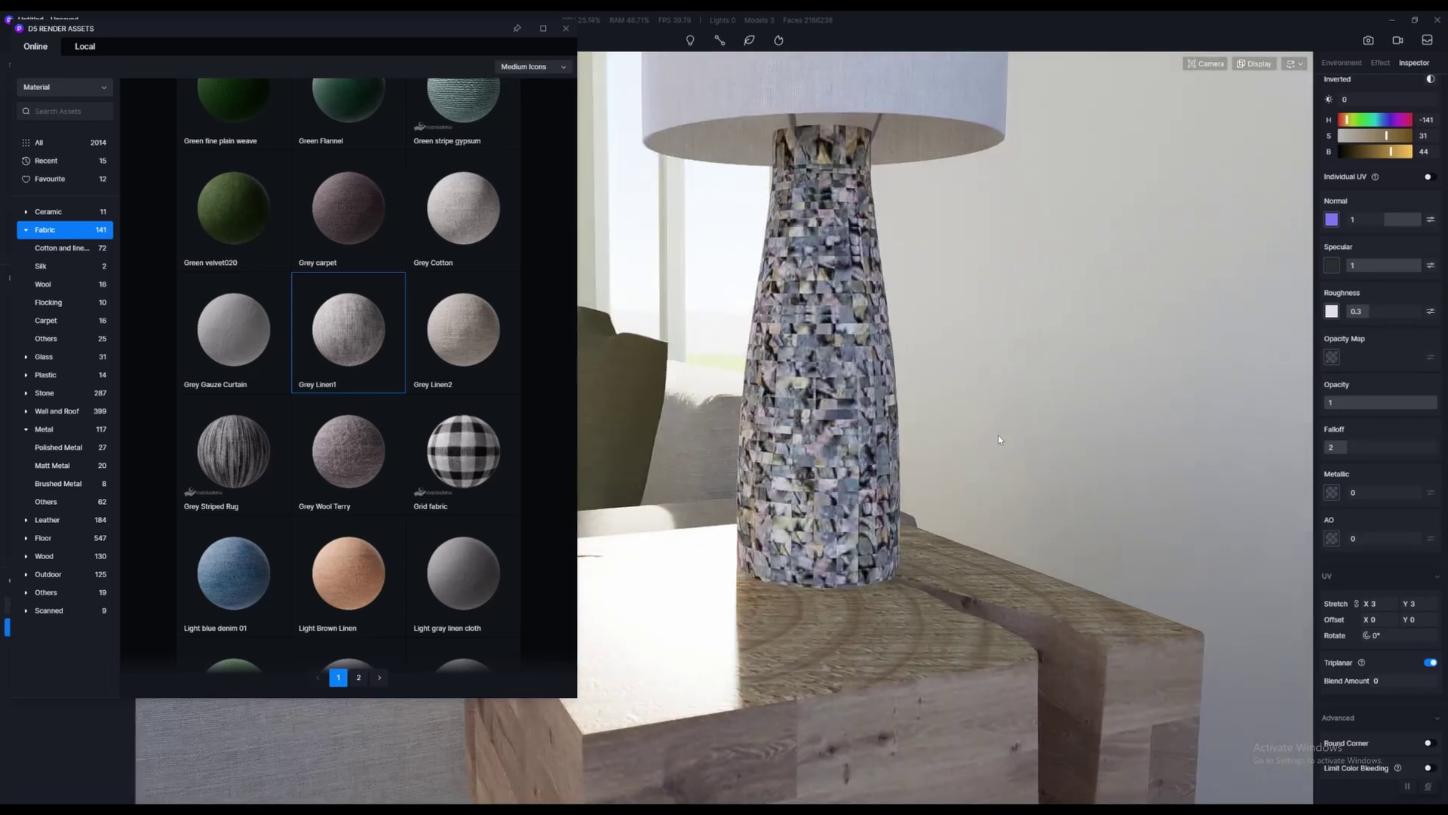
click(876, 392)
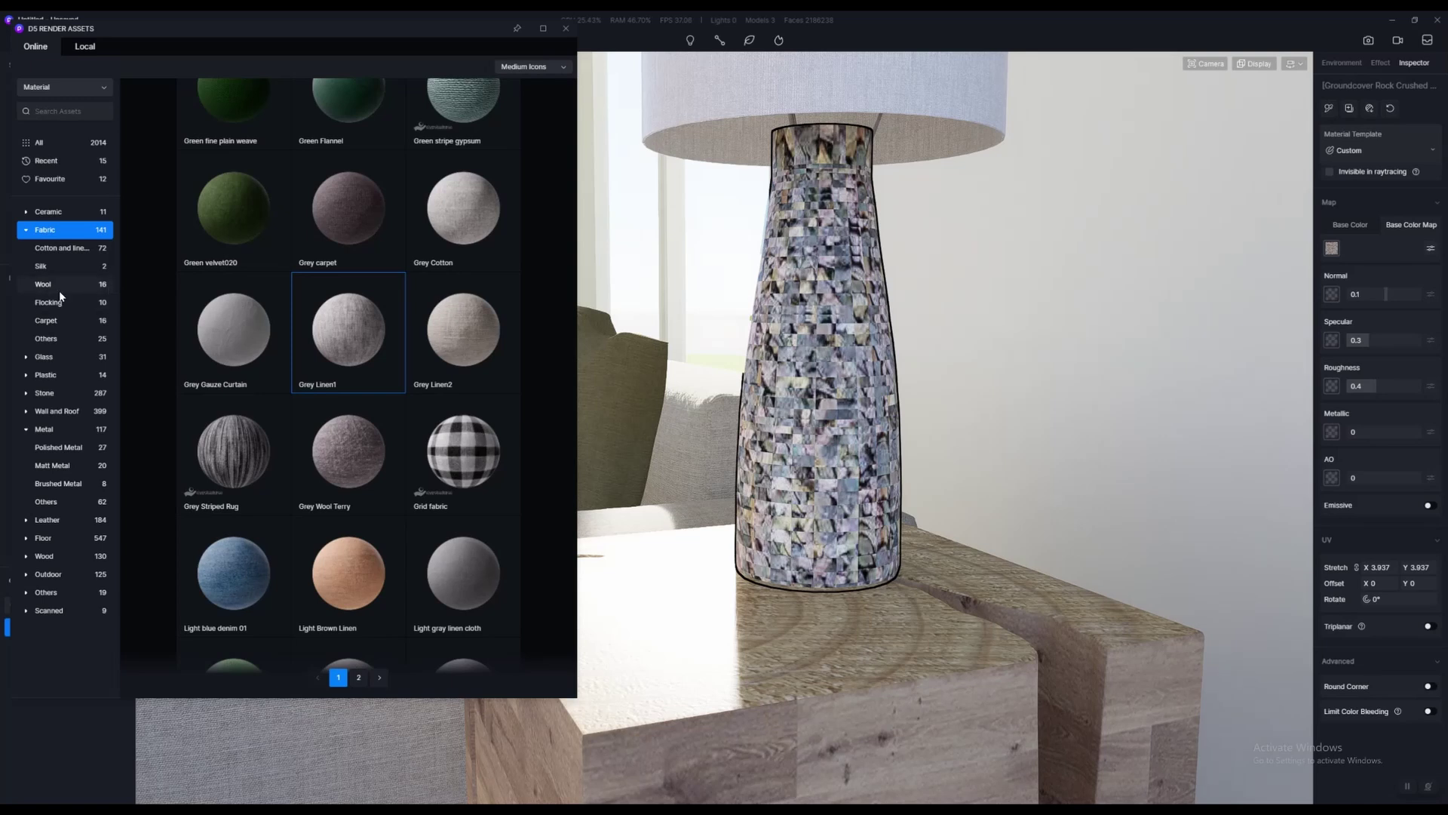
click(60, 413)
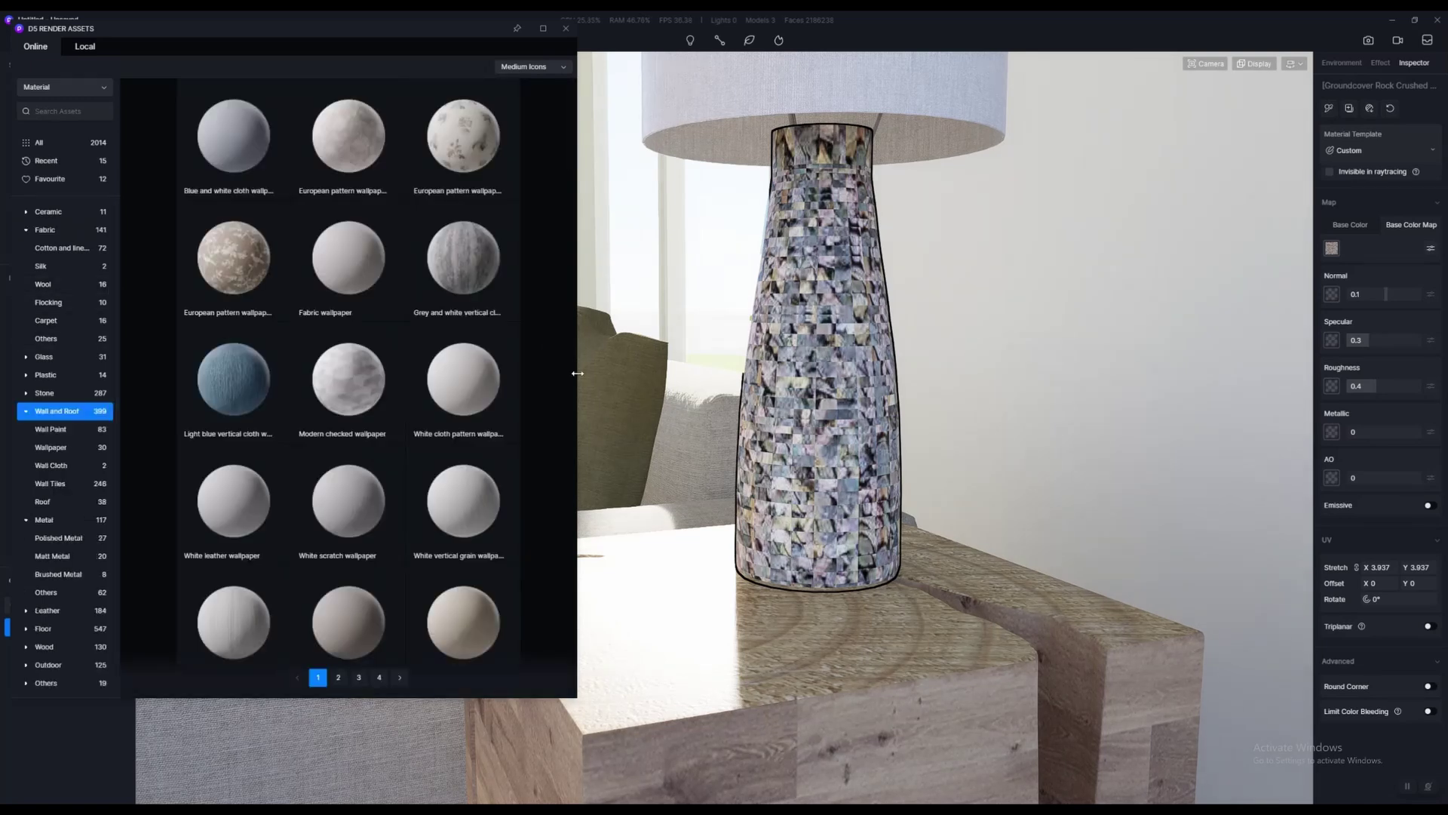
scroll(513, 354, down, 3)
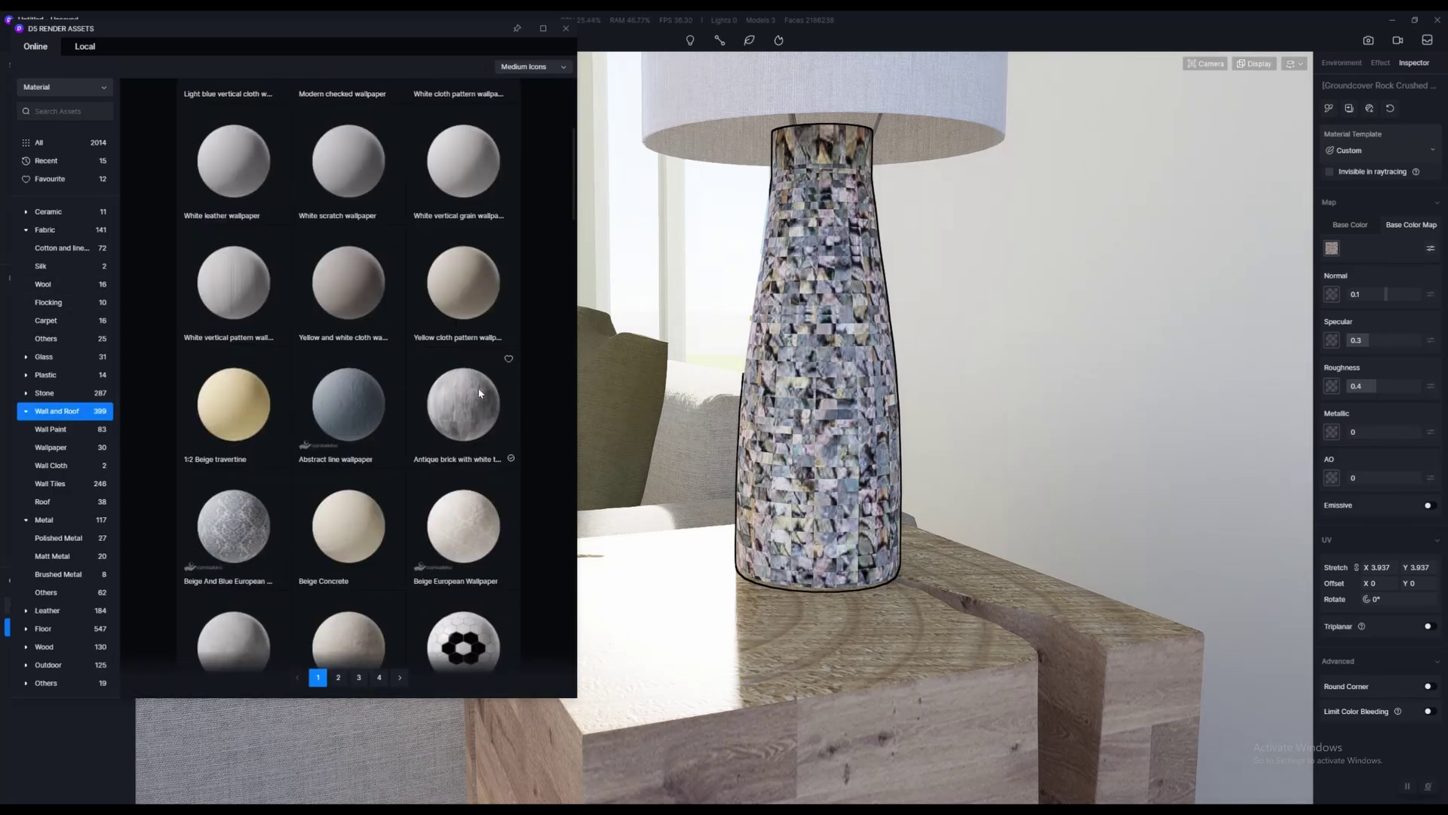
scroll(414, 396, down, 4)
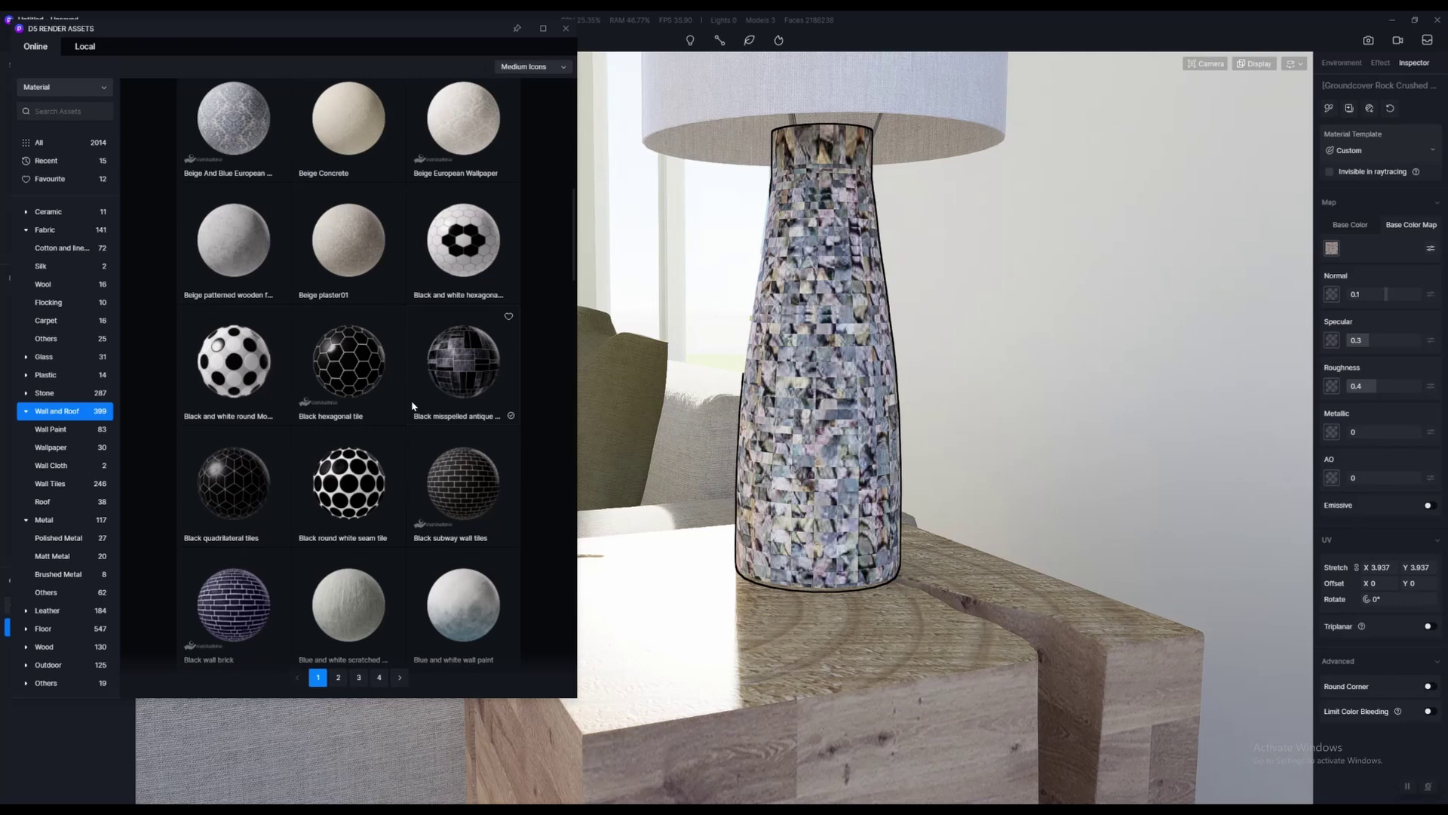
scroll(414, 406, down, 3)
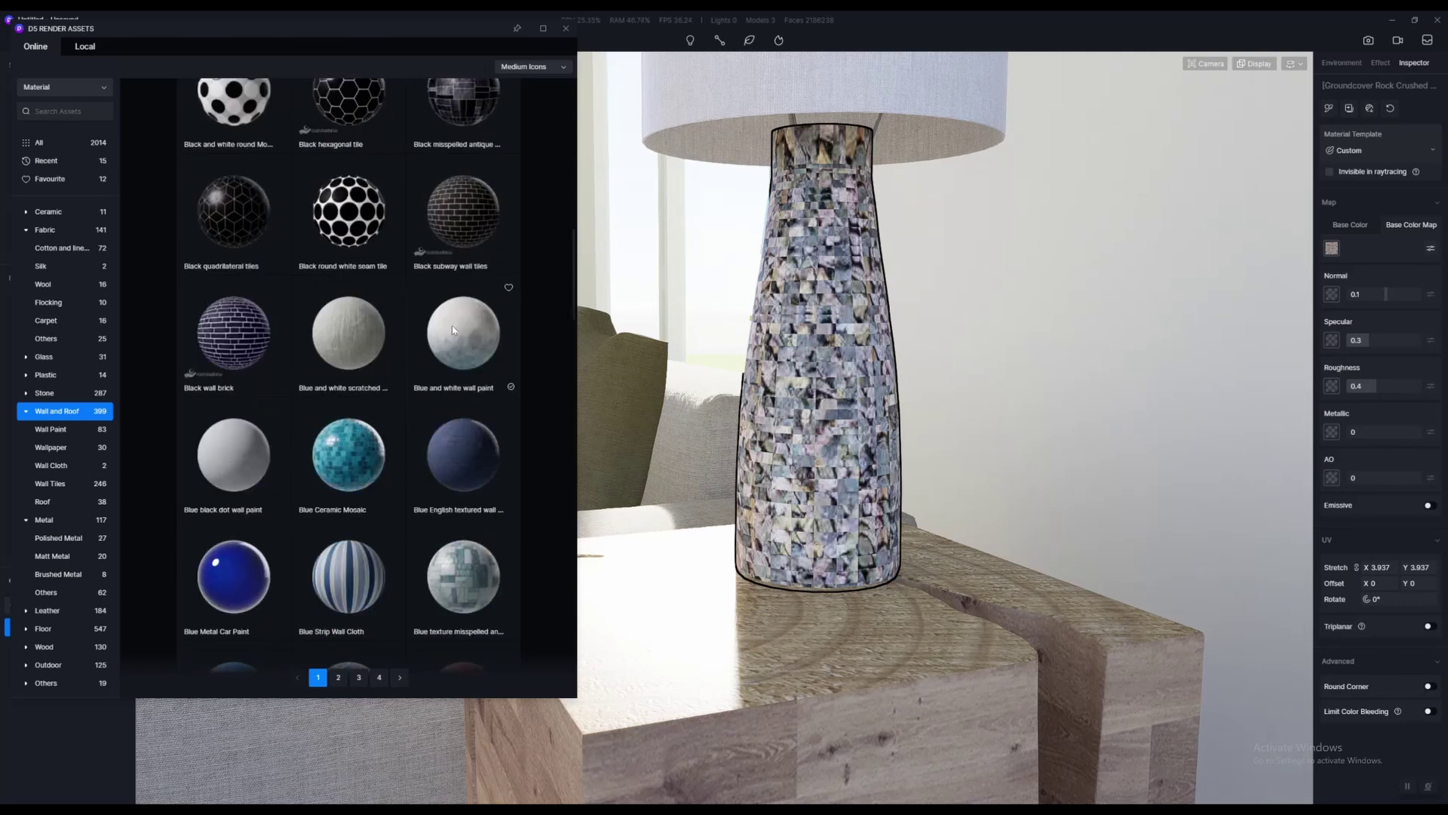
drag(349, 331, 837, 406)
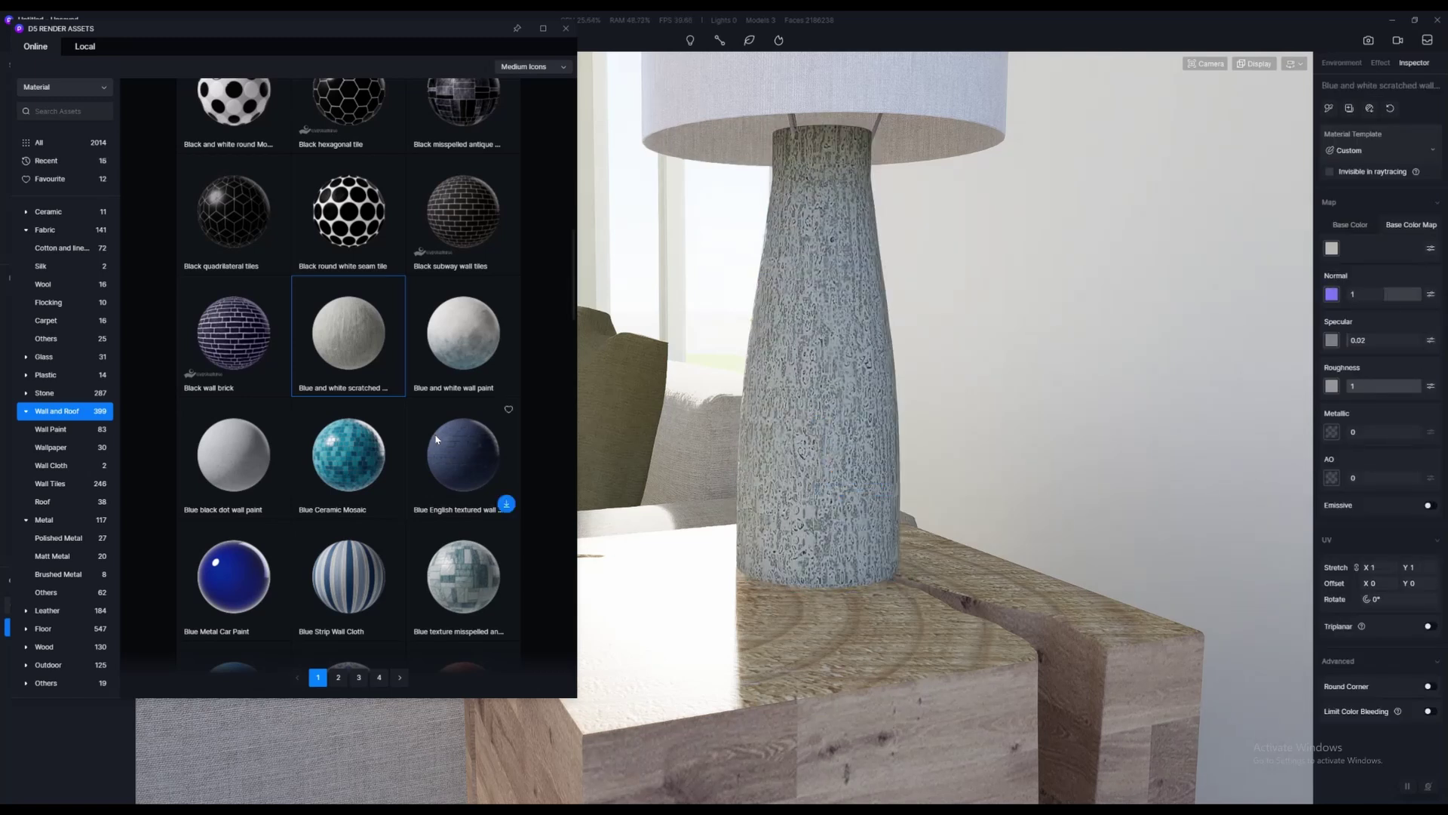
click(1427, 626)
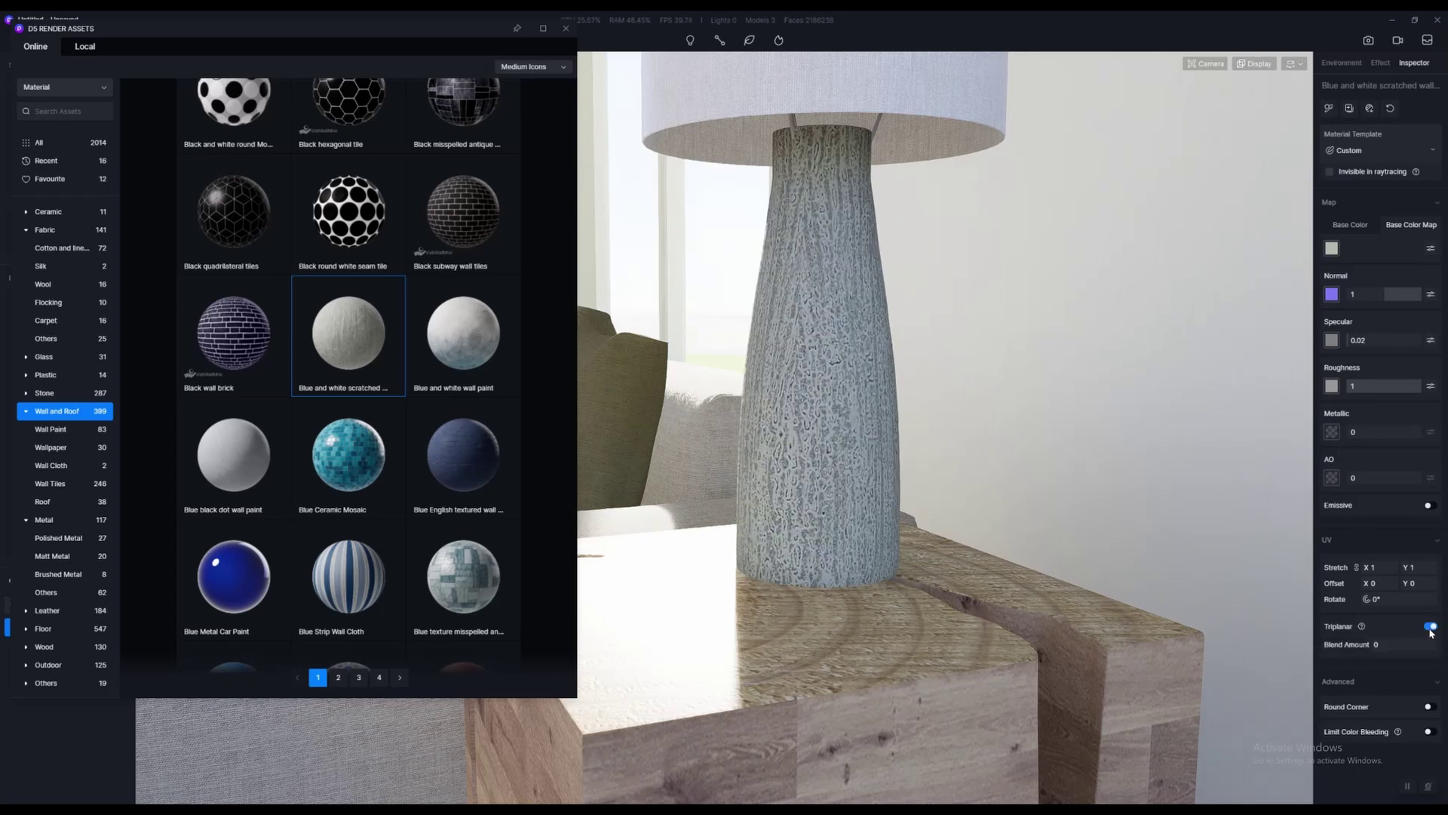
Try to apply the Diatom ooze 3 wall material to the lamp base
scroll(934, 418, down, 3)
scroll(477, 383, down, 2)
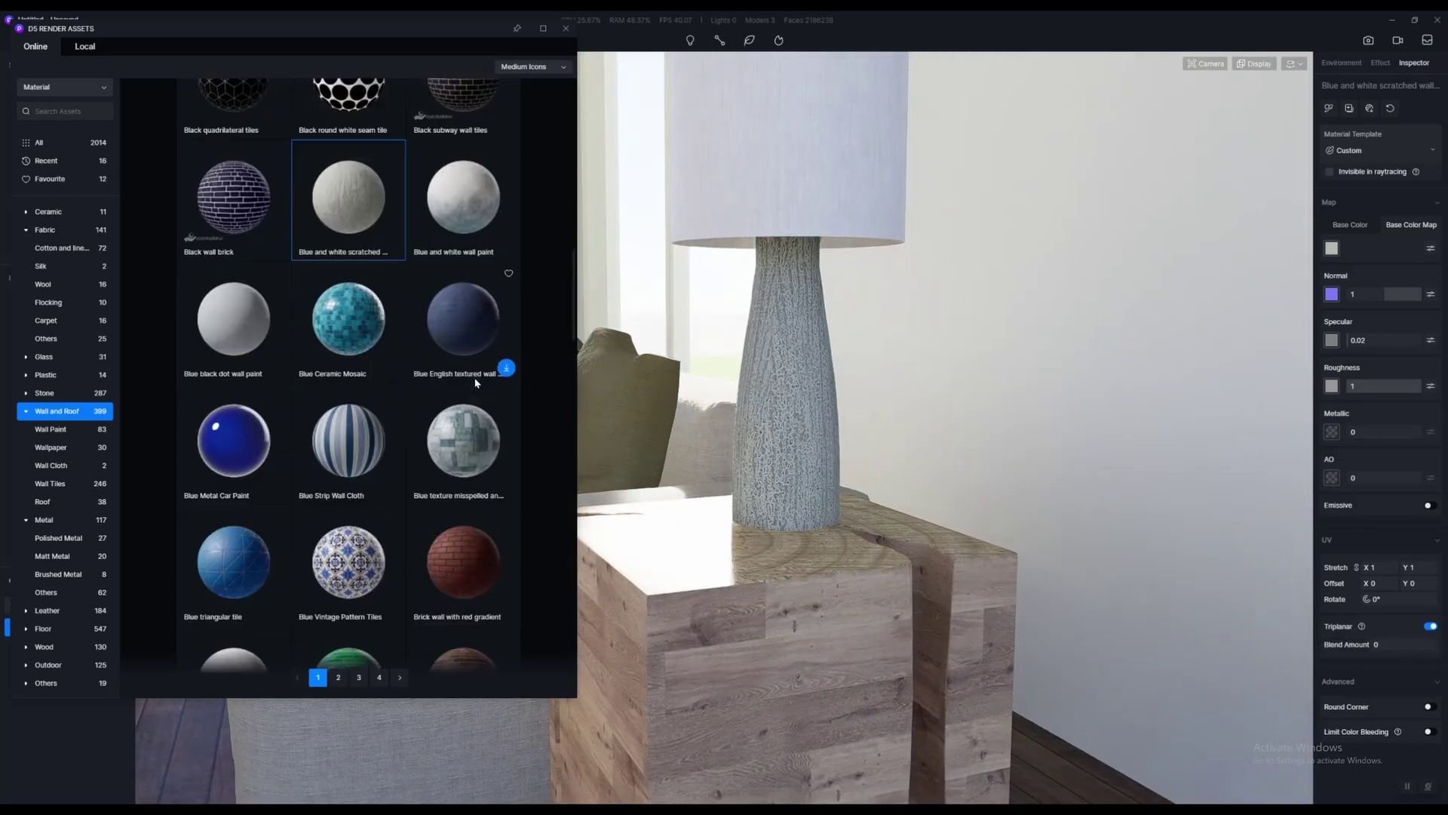
scroll(477, 383, down, 3)
scroll(445, 395, down, 2)
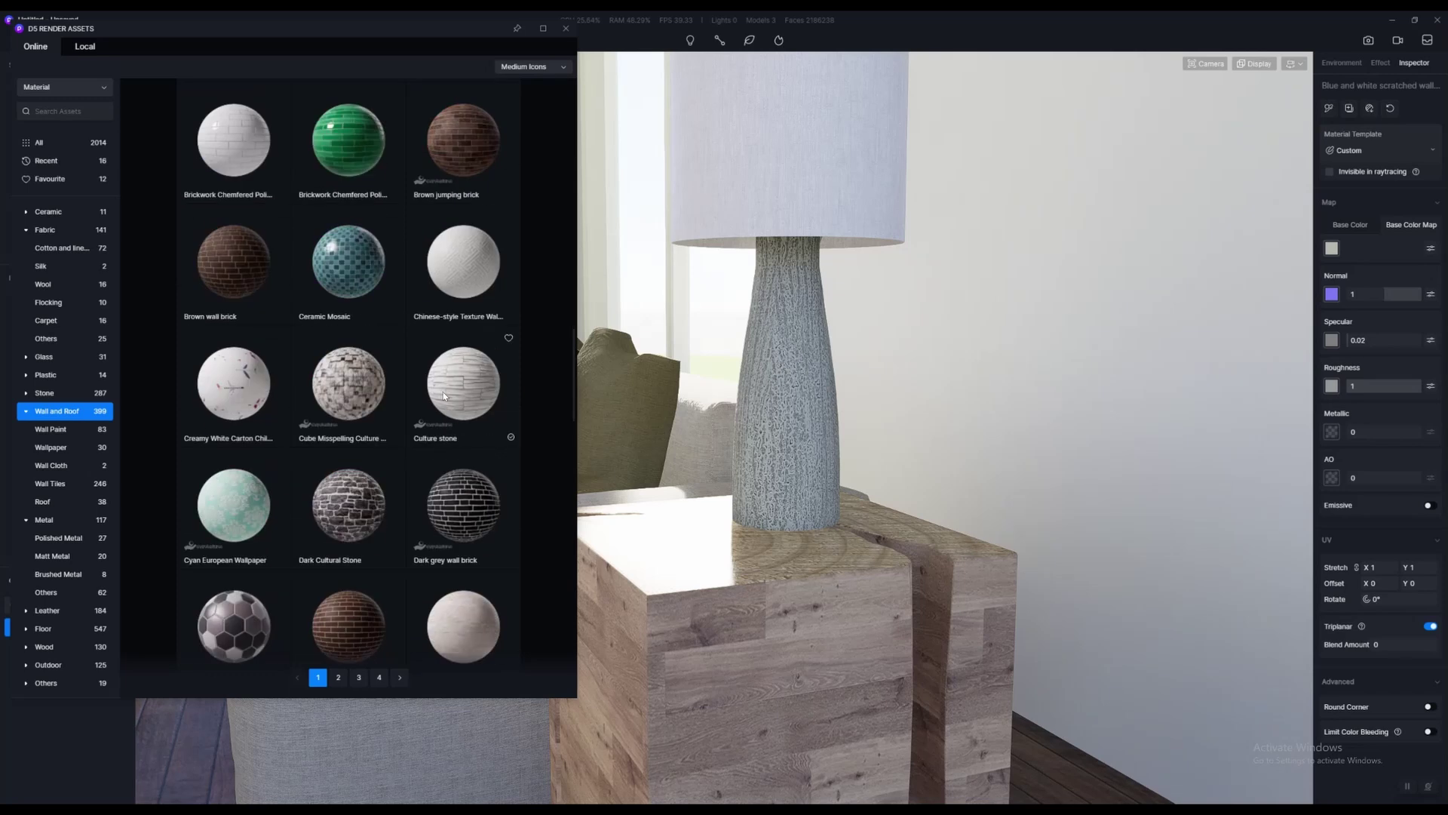
scroll(458, 421, down, 2)
drag(456, 414, 792, 387)
Find the Grey Texture Wallpaper material and apply it to the lamp base
scroll(441, 432, down, 2)
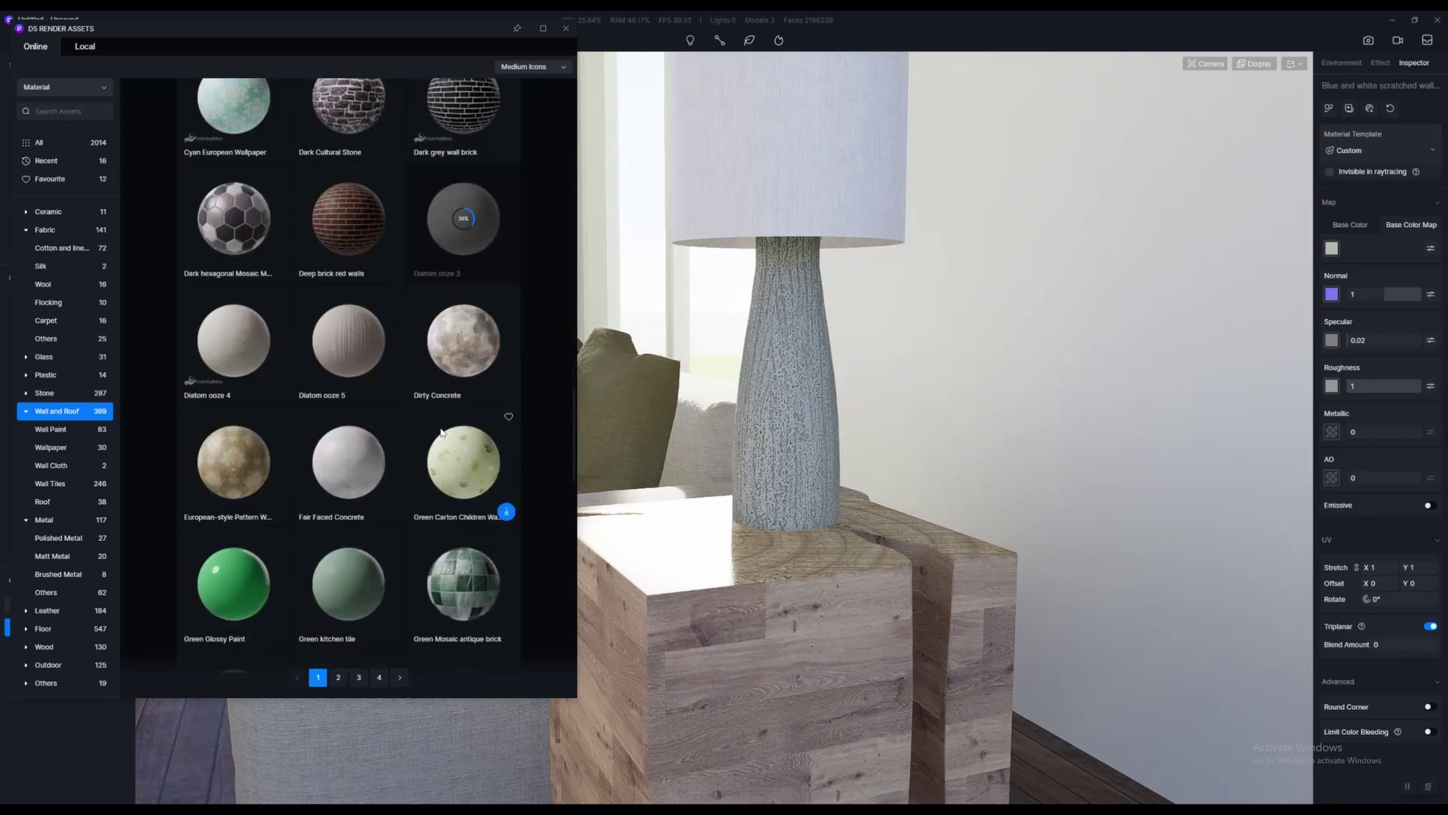
scroll(430, 435, down, 2)
scroll(415, 439, down, 2)
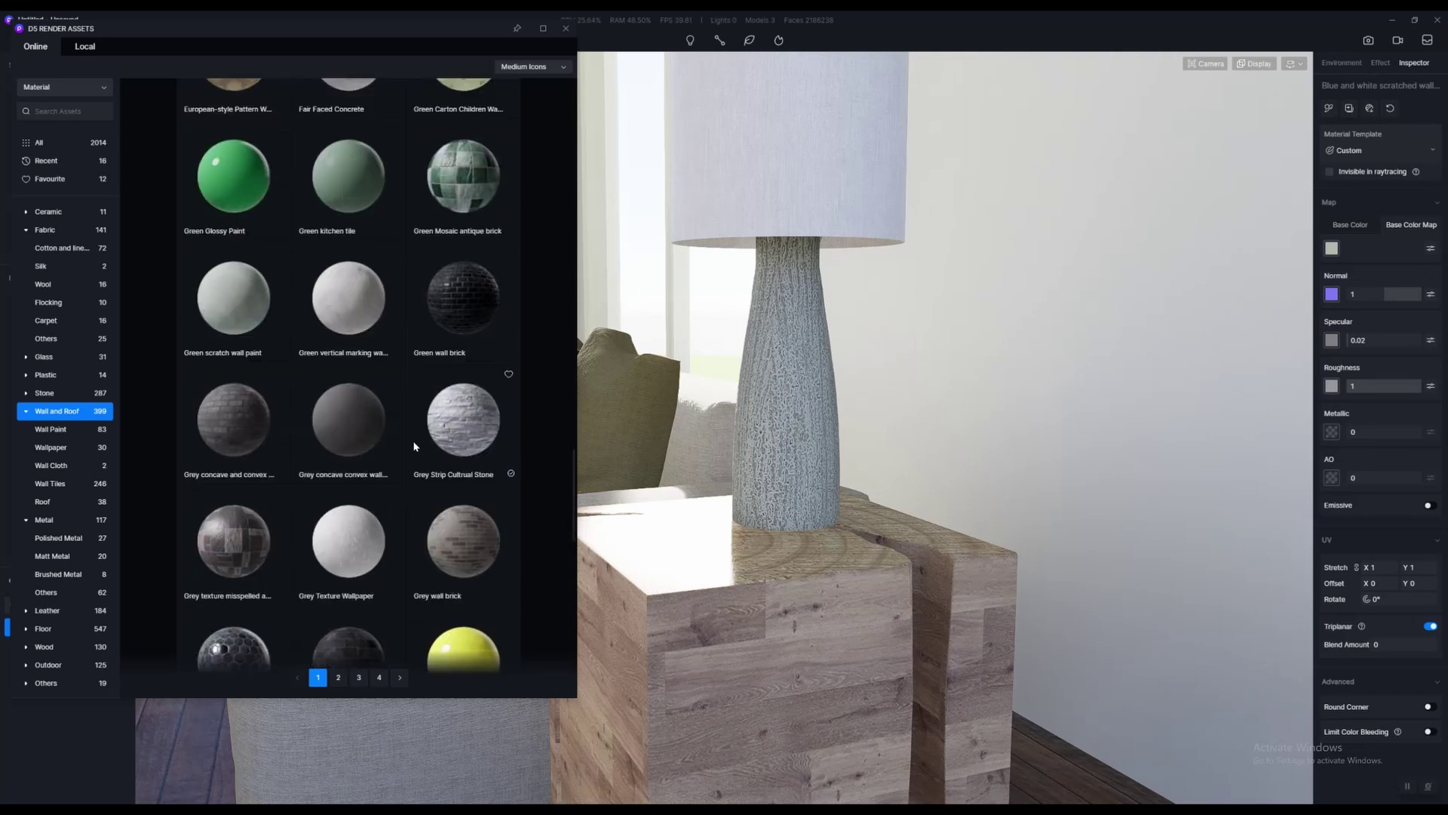
scroll(414, 446, down, 1)
drag(349, 473, 798, 381)
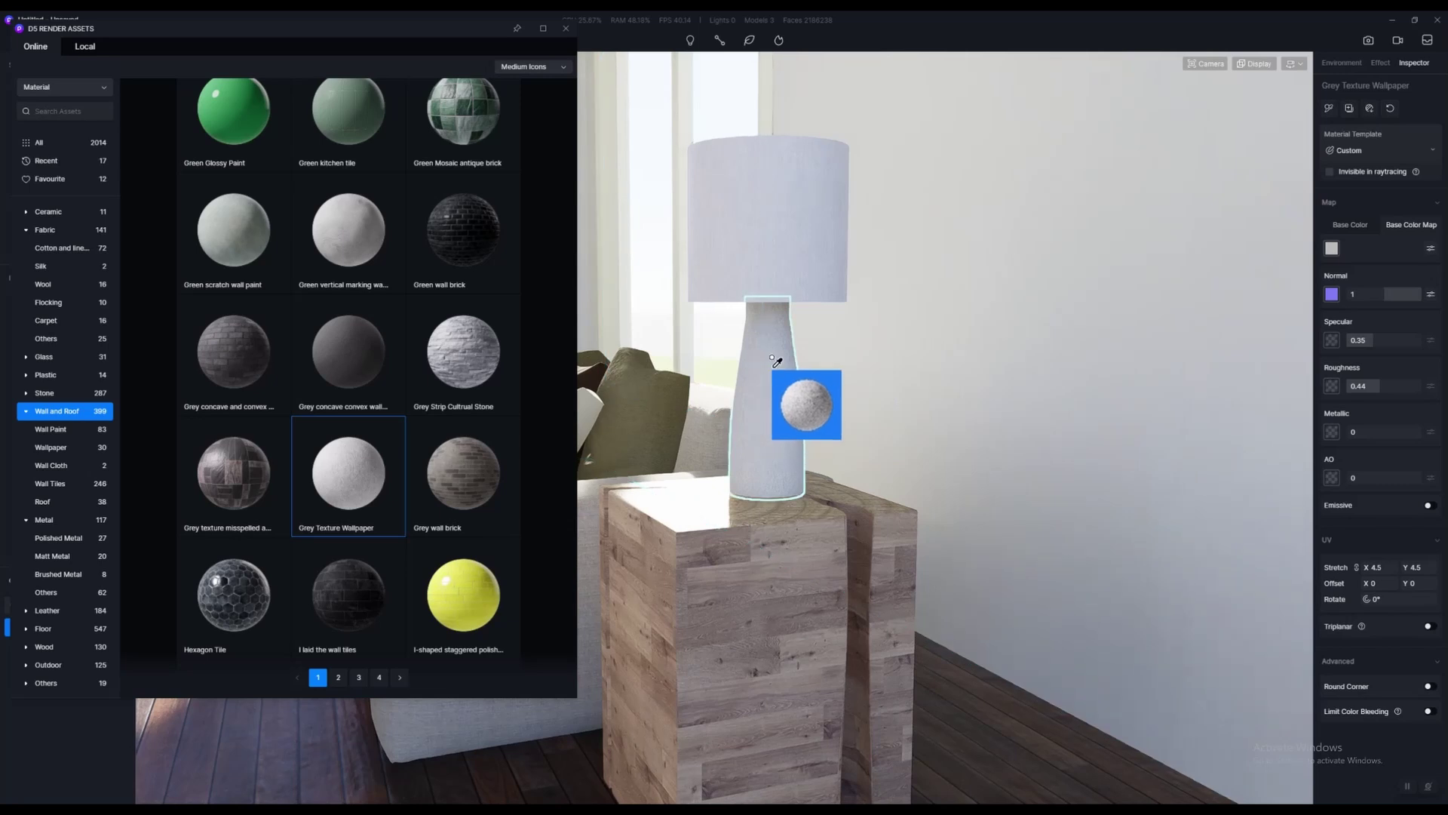
Browse the remaining Wall and Roof materials and examine the lamp base's surface up close
scroll(779, 361, up, 2)
scroll(374, 407, down, 4)
scroll(417, 414, down, 4)
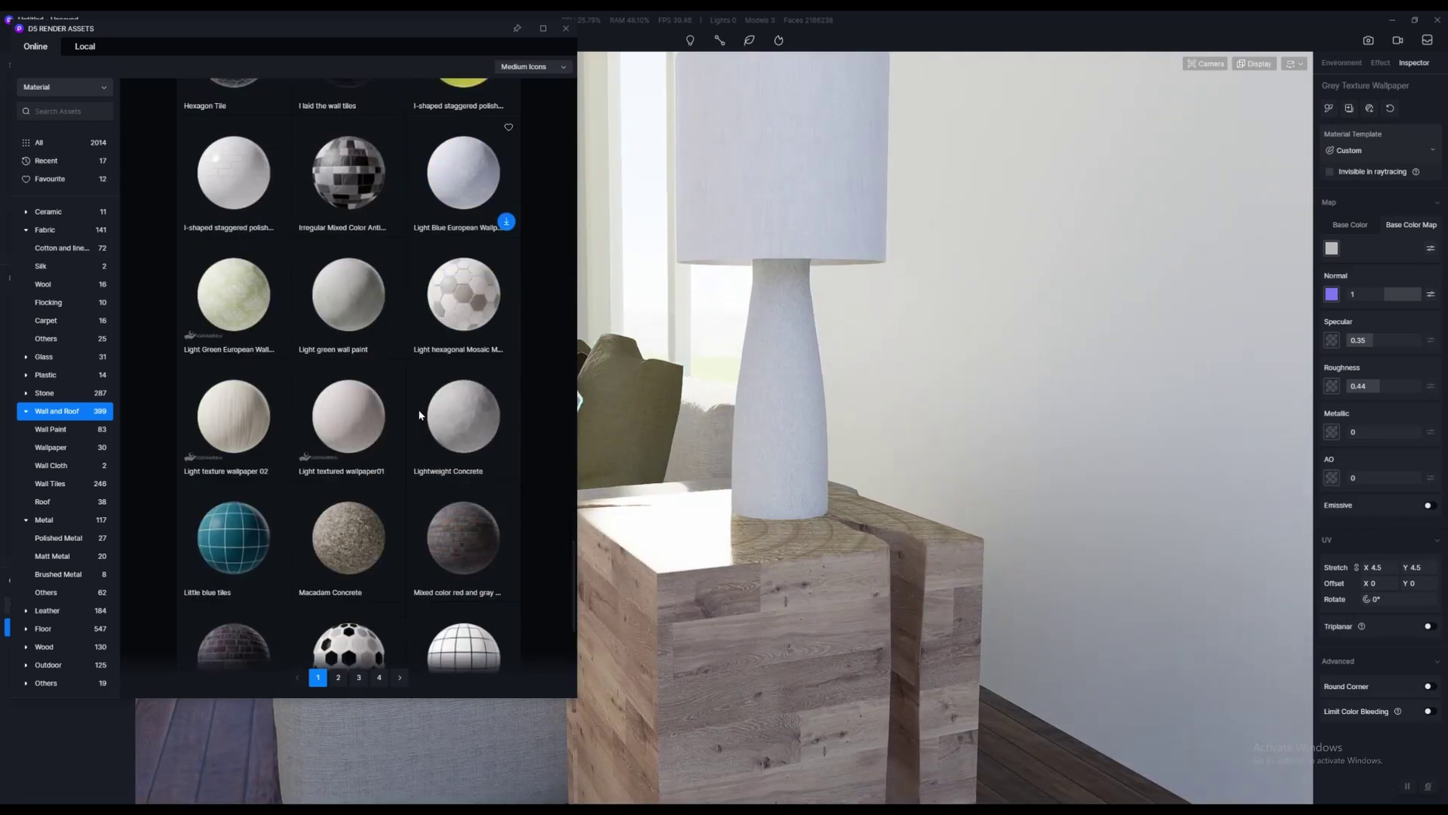
scroll(479, 415, down, 3)
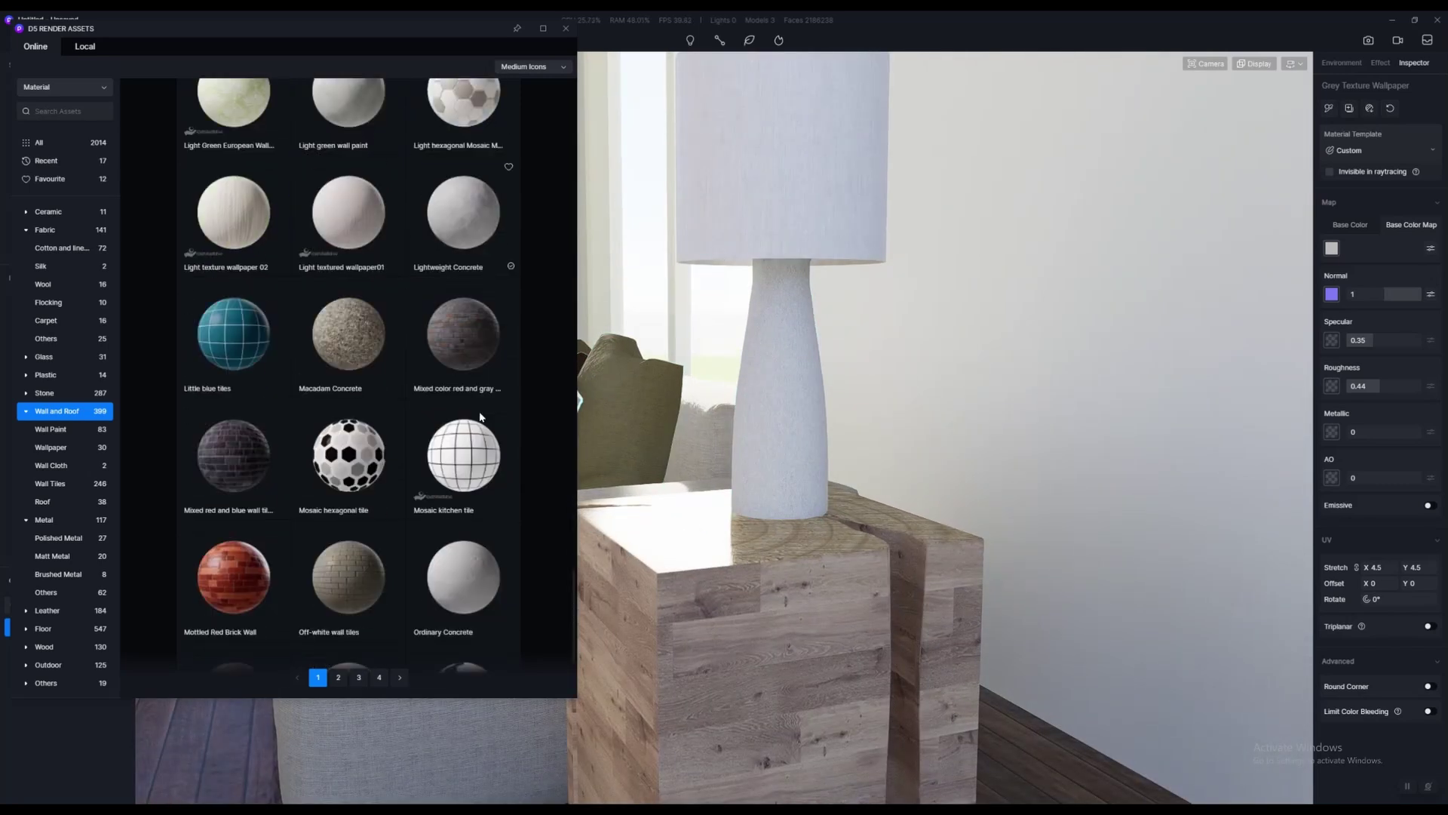
scroll(479, 416, down, 4)
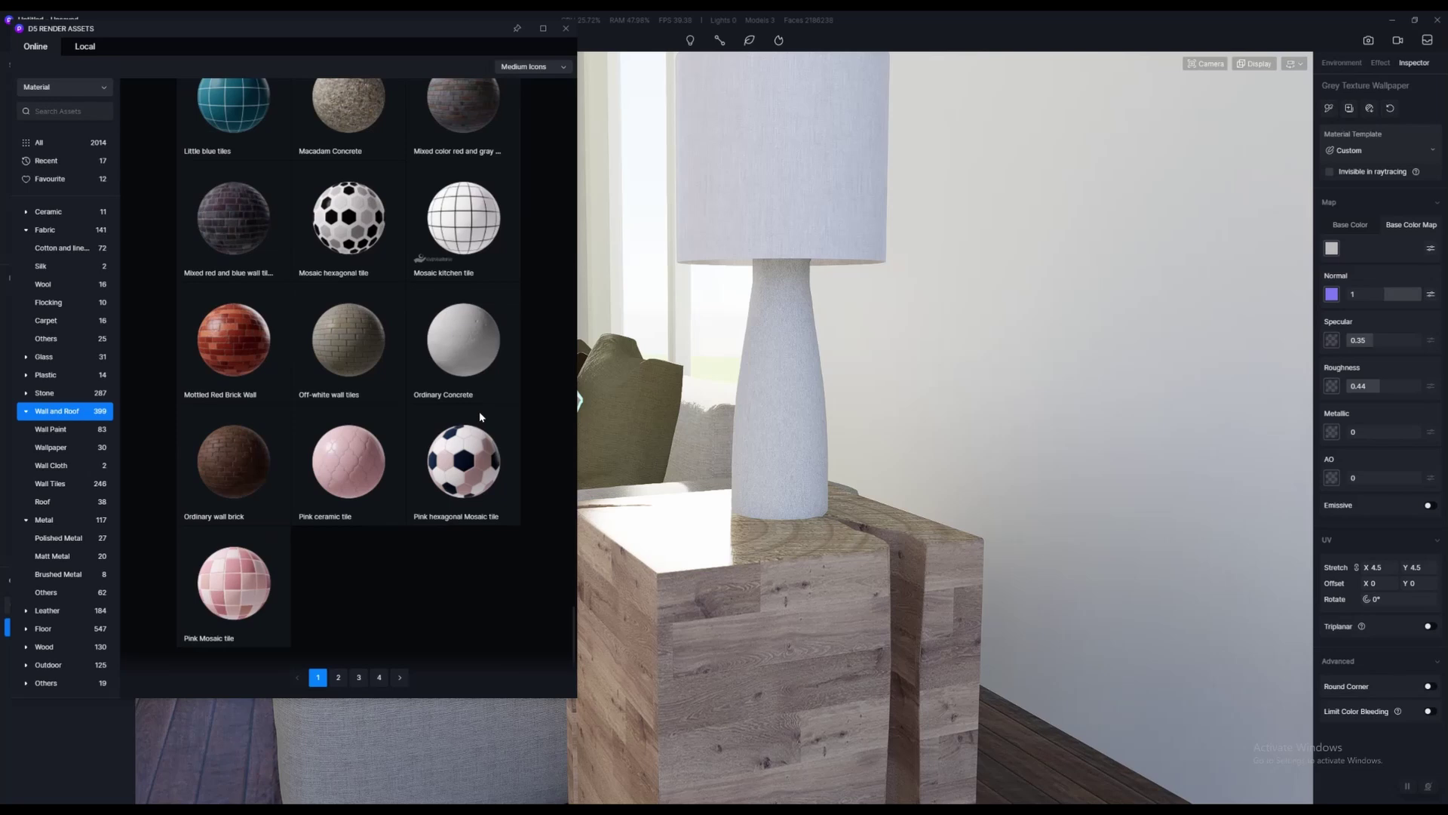
scroll(869, 390, up, 5)
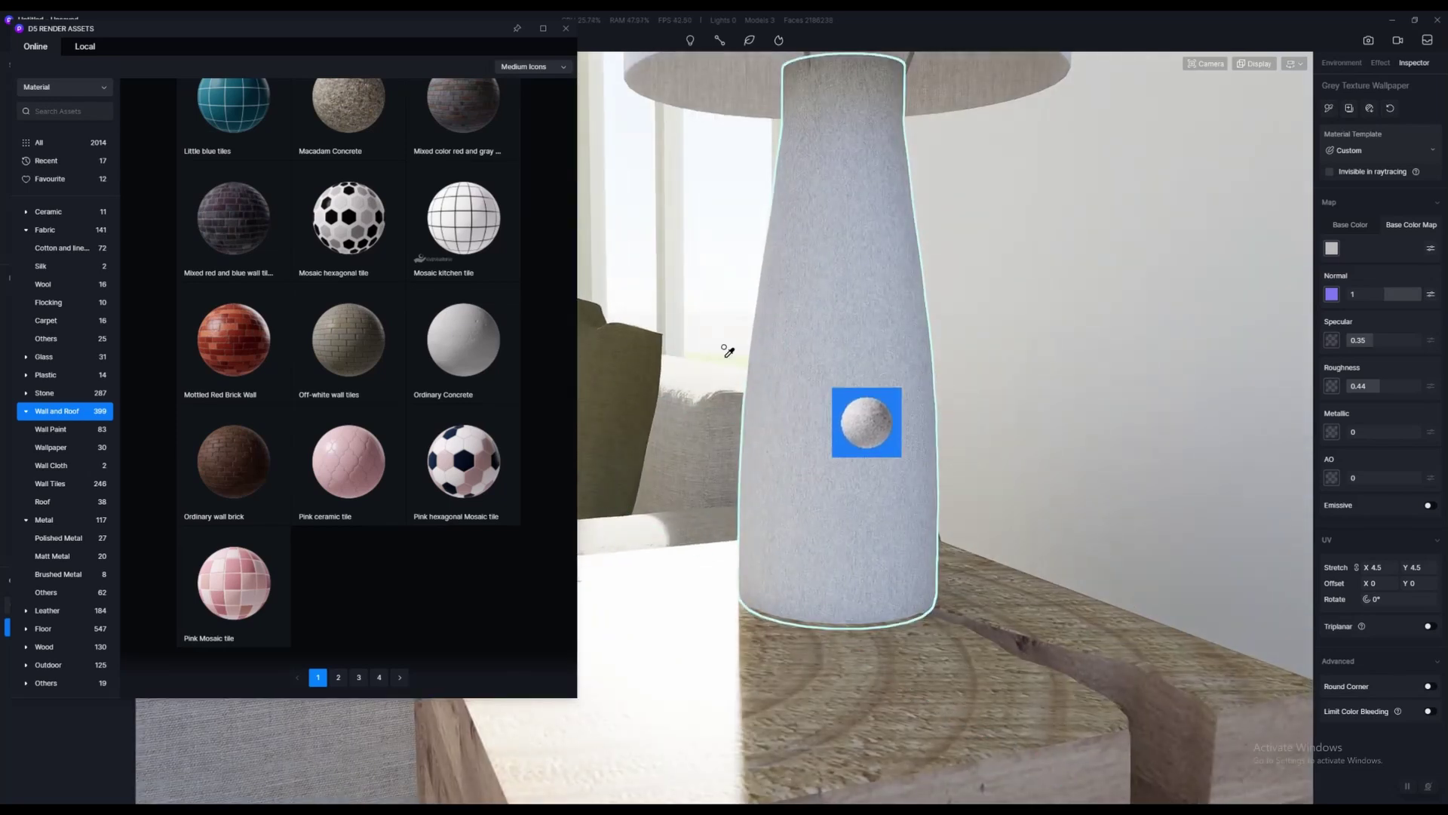
Apply the Lightweight Concrete material from Wall and Roof to the lamp base and turn on triplanar mapping
click(762, 351)
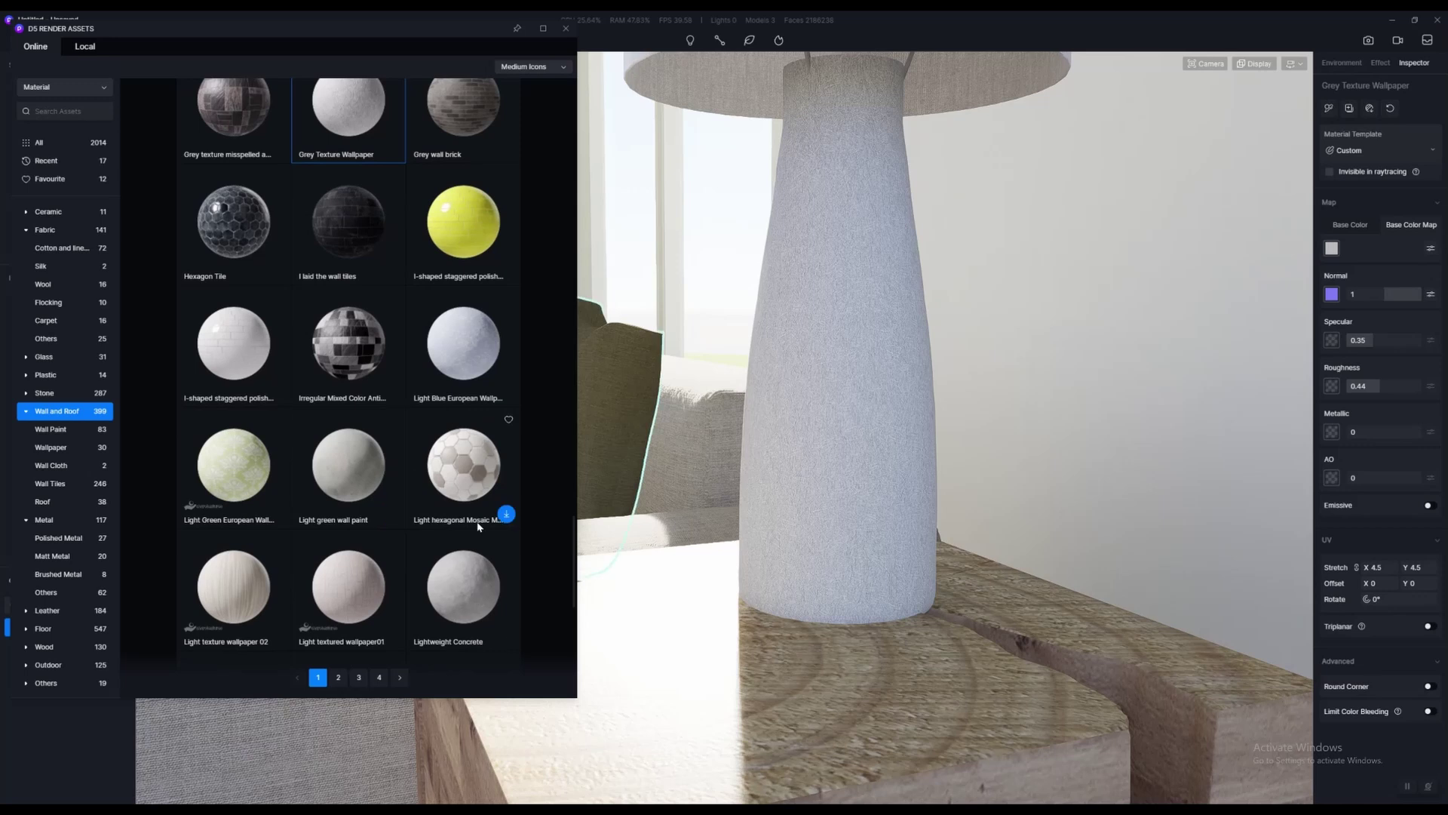
click(463, 587)
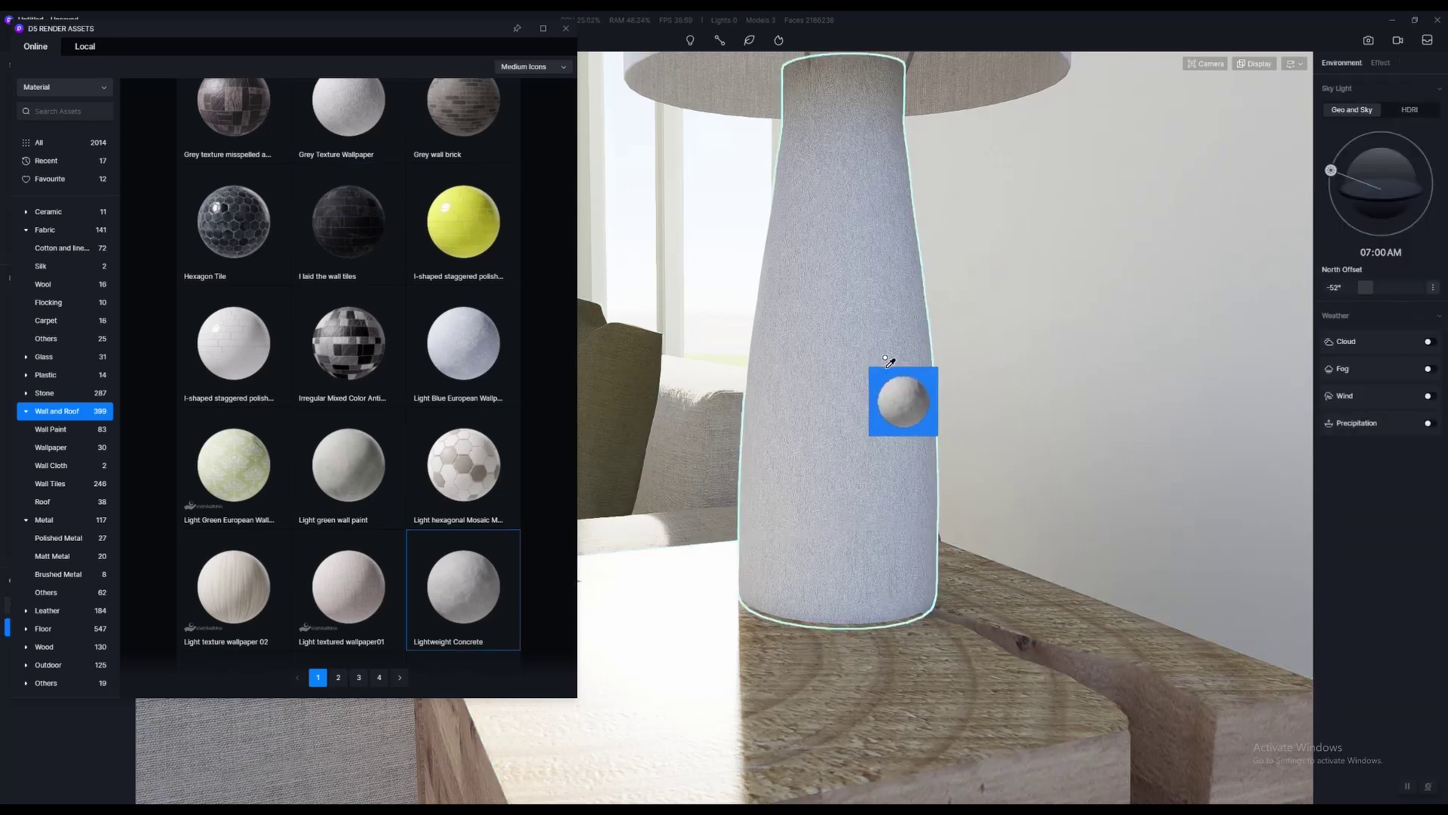
click(863, 343)
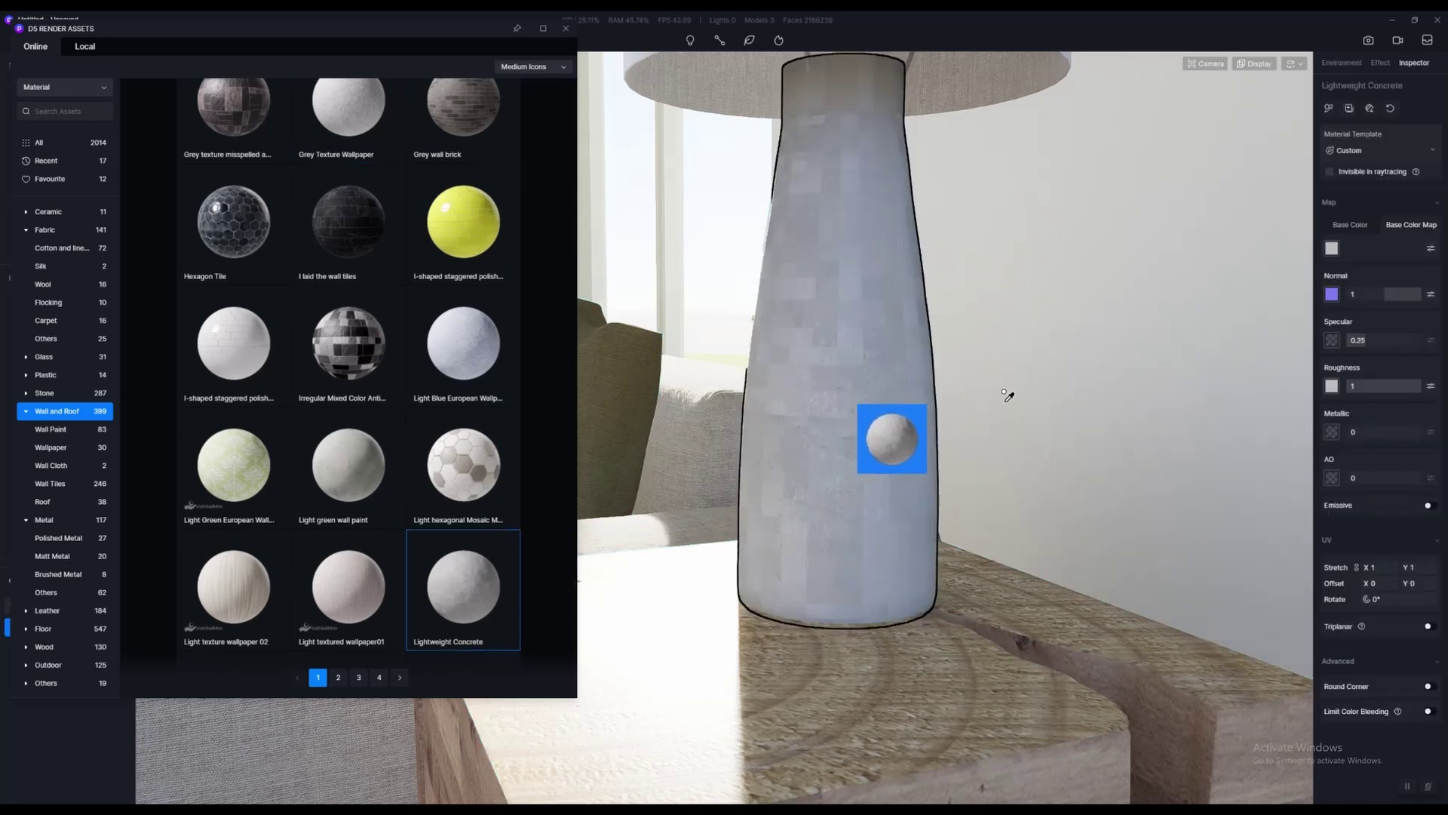
click(1430, 627)
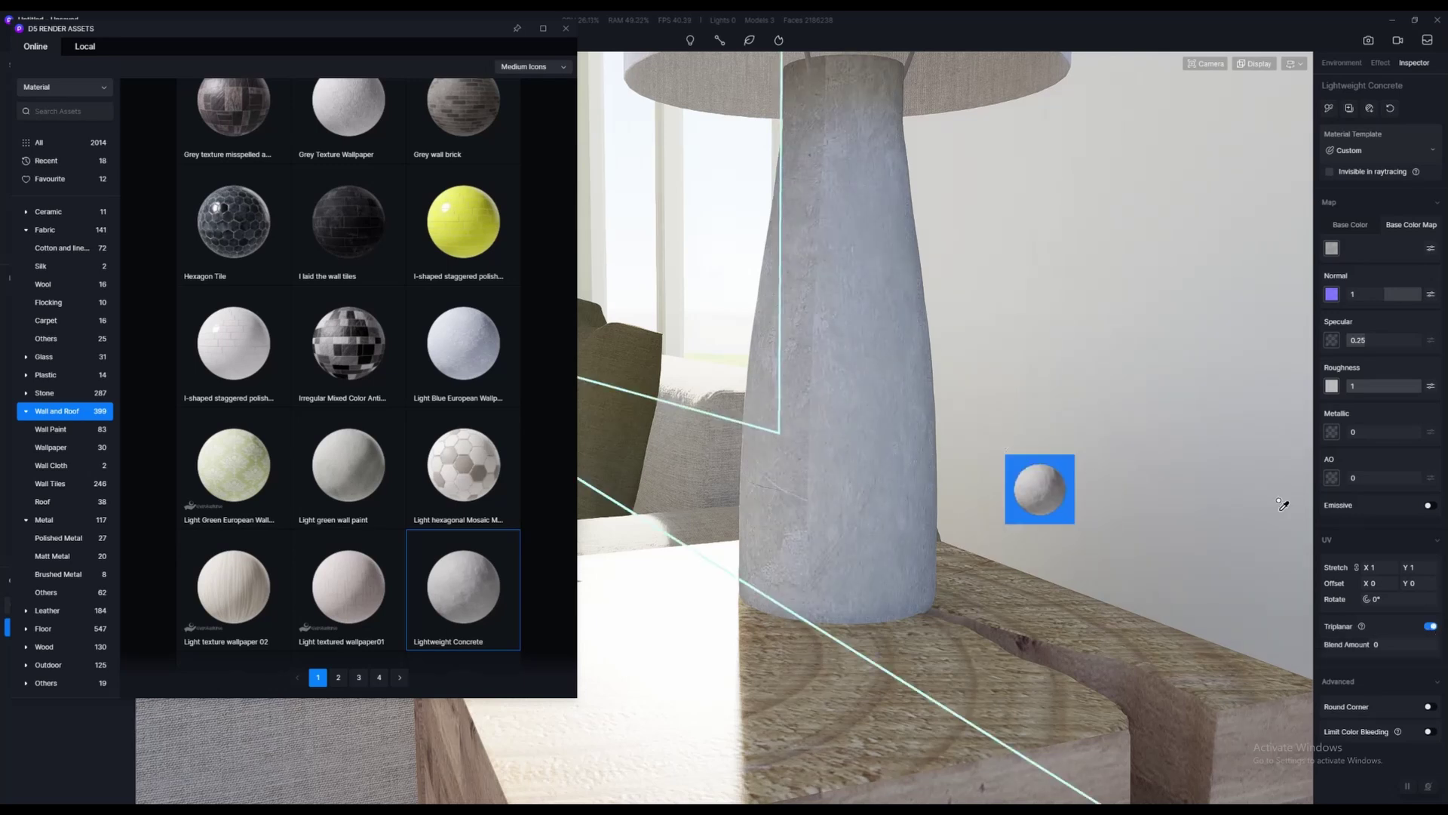
Adjust the lamp base's concrete texture to an X offset of 1.02 and a rotation of 2°
drag(1367, 582, 1365, 583)
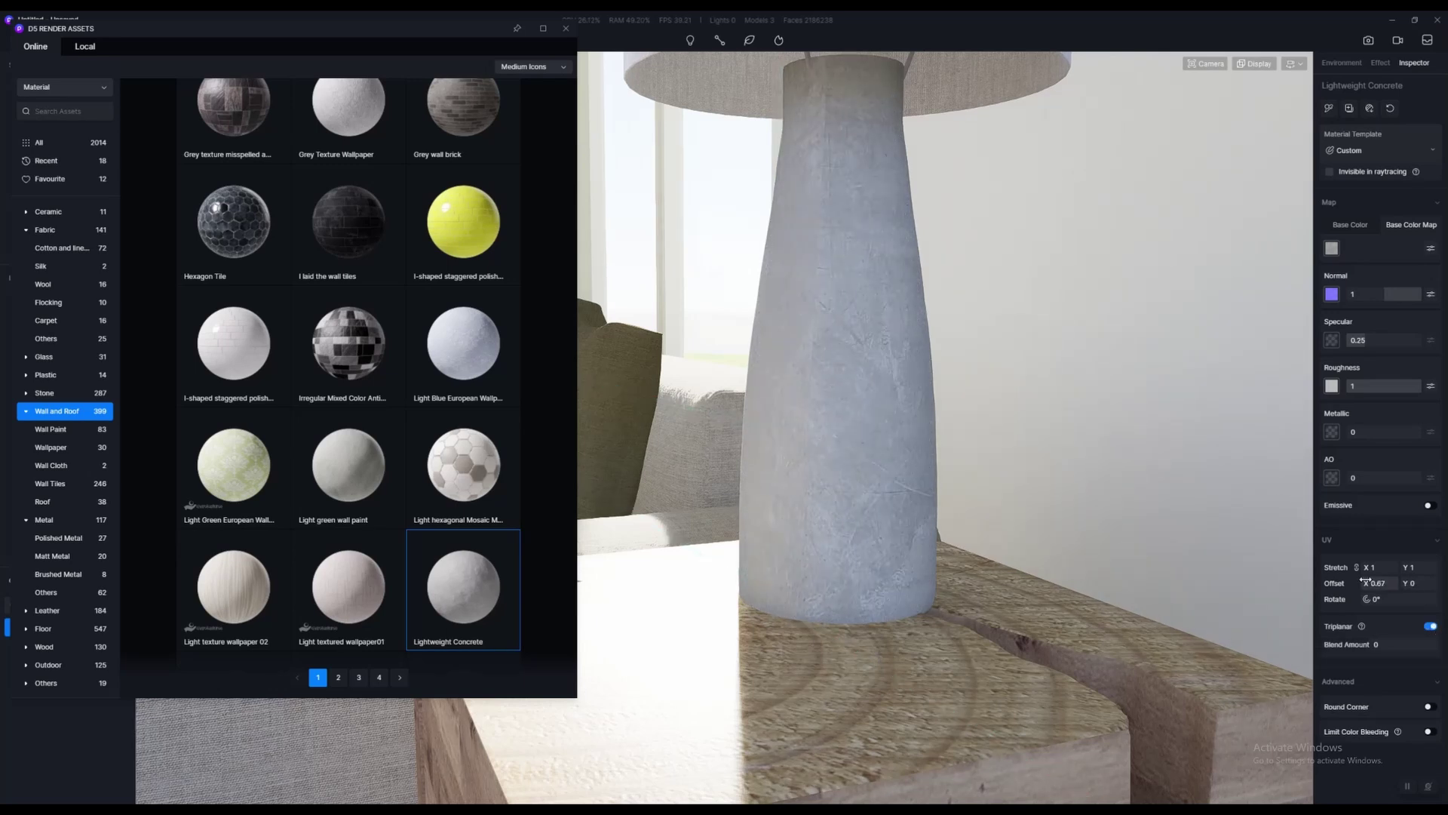
right_drag(1131, 513, 941, 469)
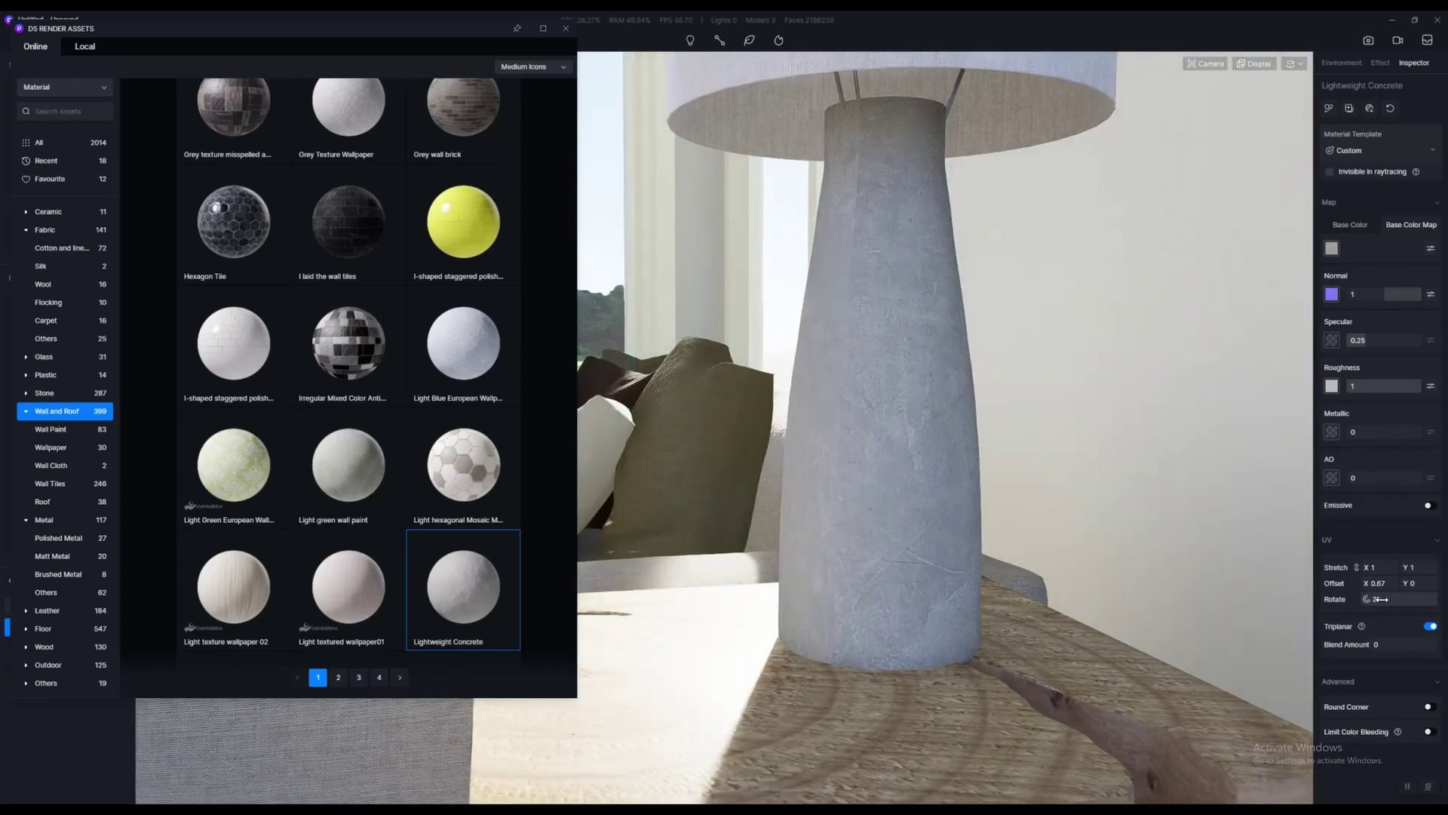
drag(1369, 583, 1394, 583)
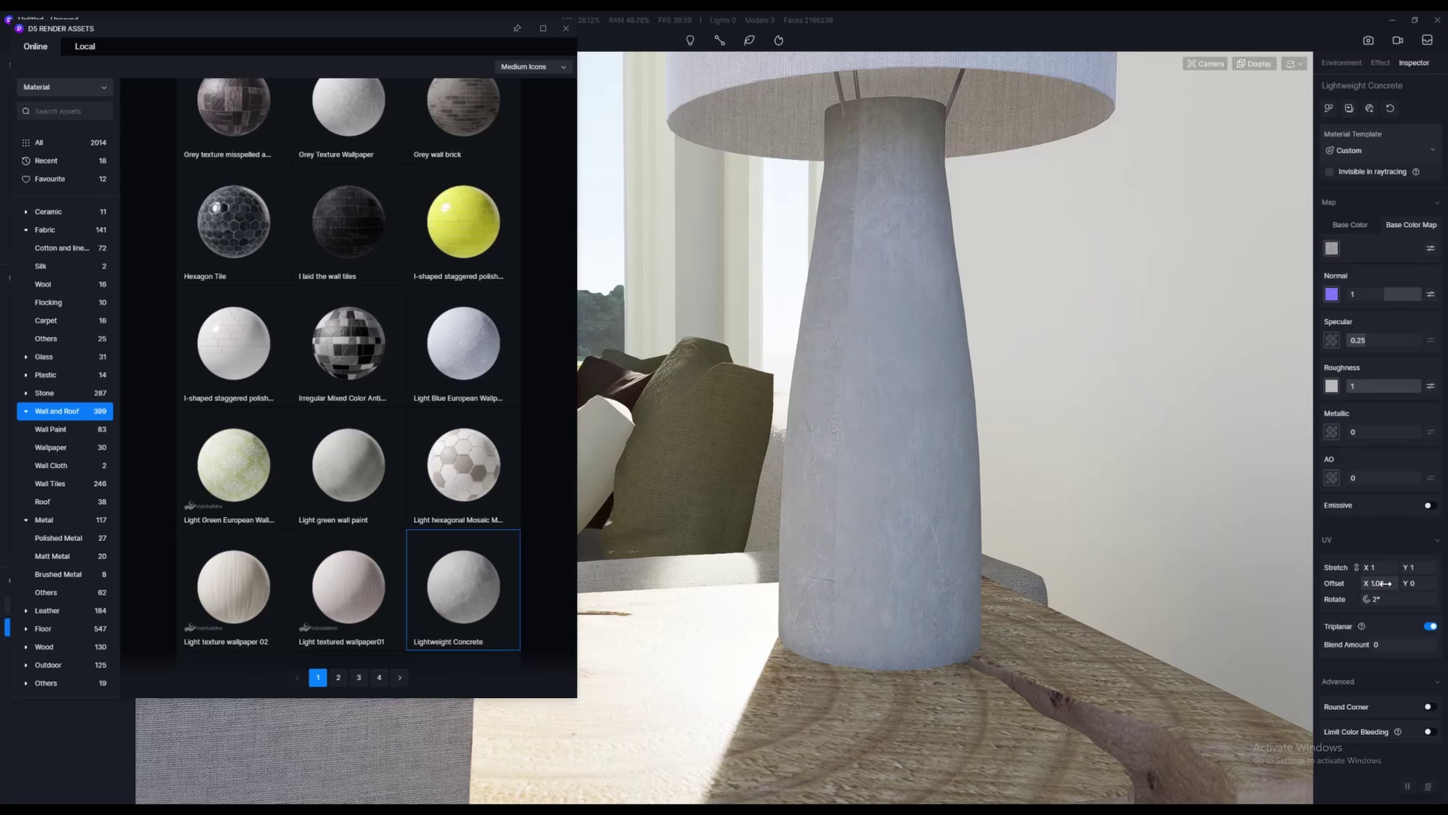
Close the material library and examine the whole living room, from the lamp to the fireplace, sofas and large windows
scroll(935, 464, down, 3)
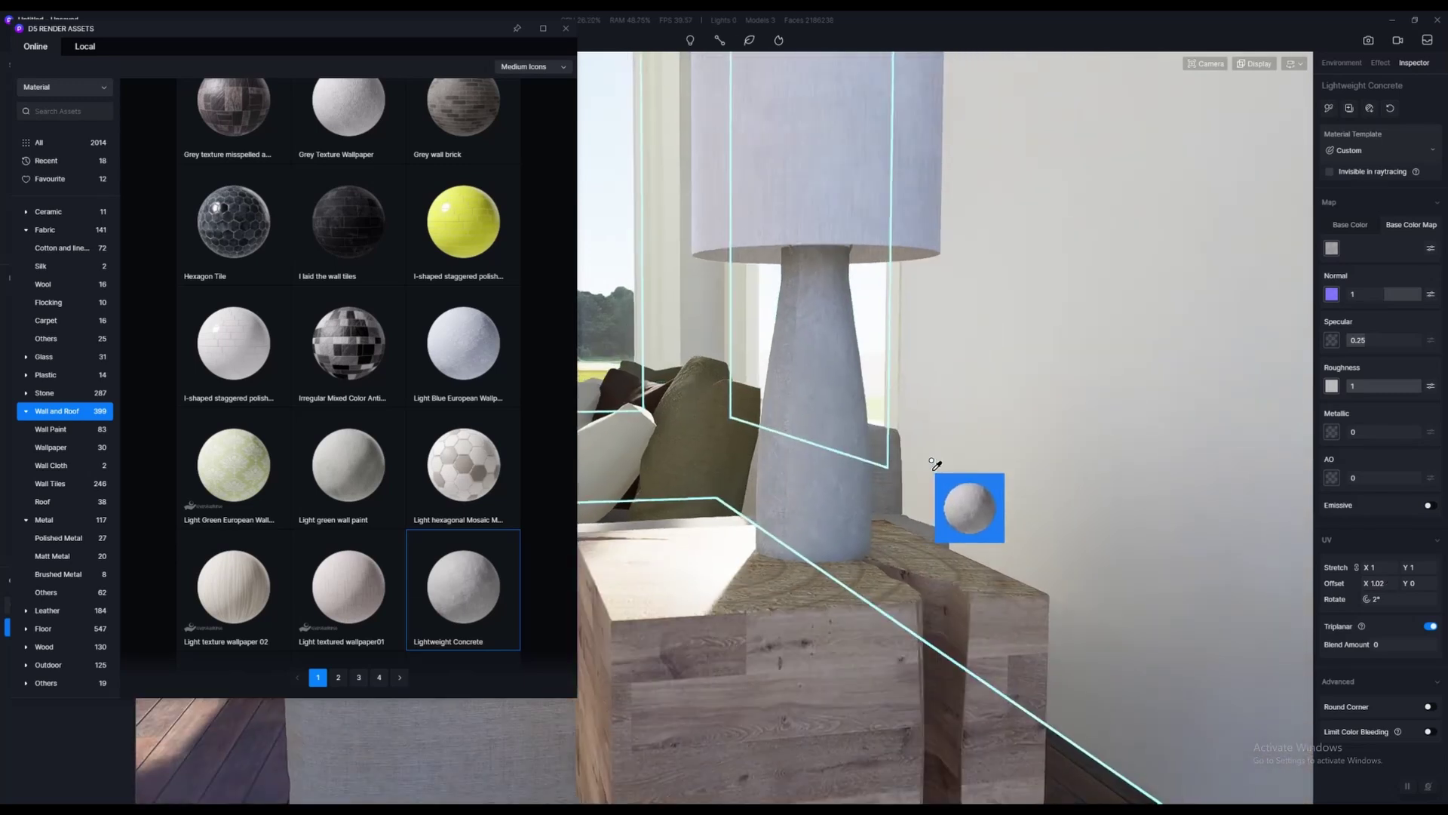
scroll(935, 464, down, 6)
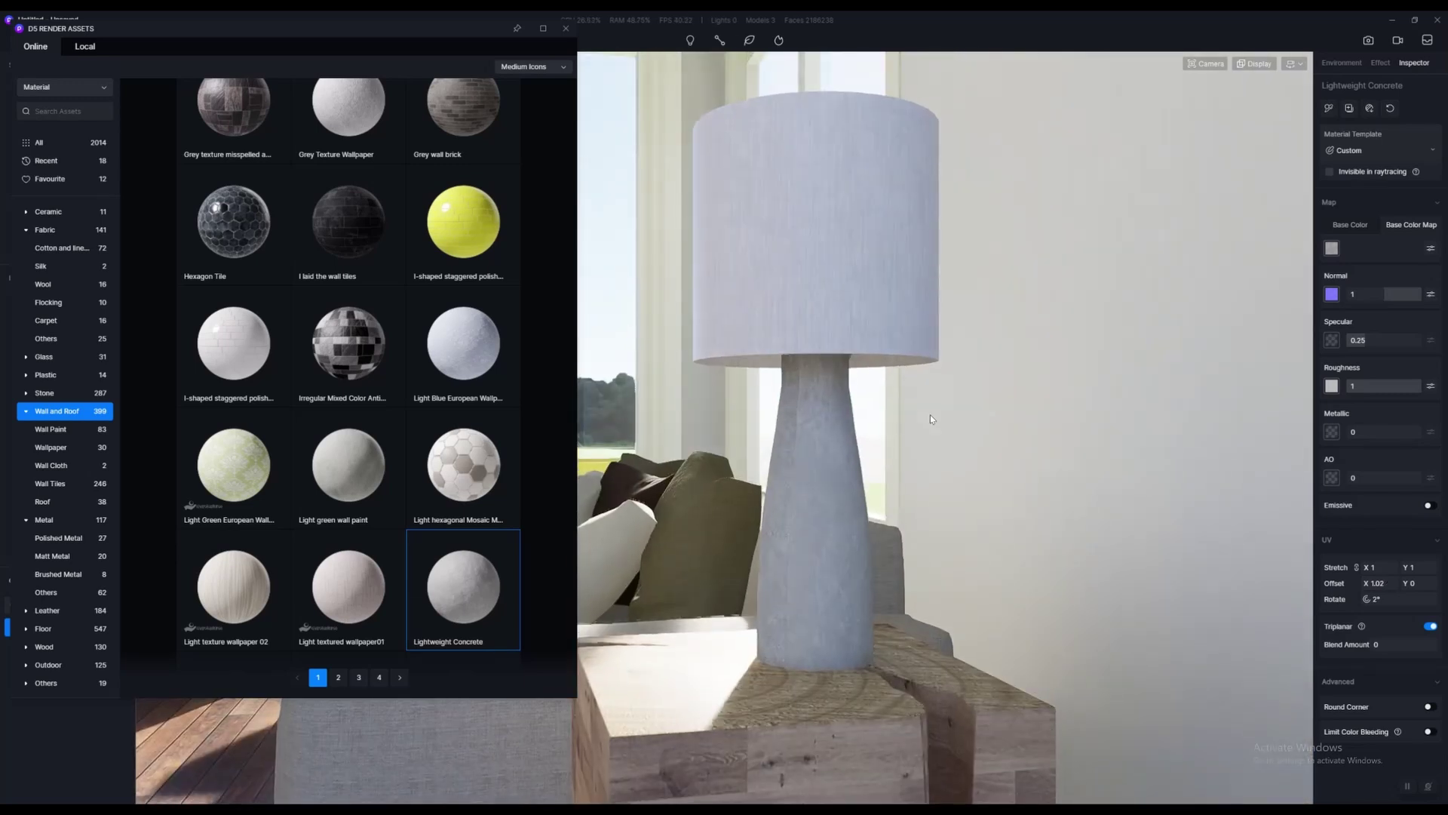
scroll(860, 431, down, 5)
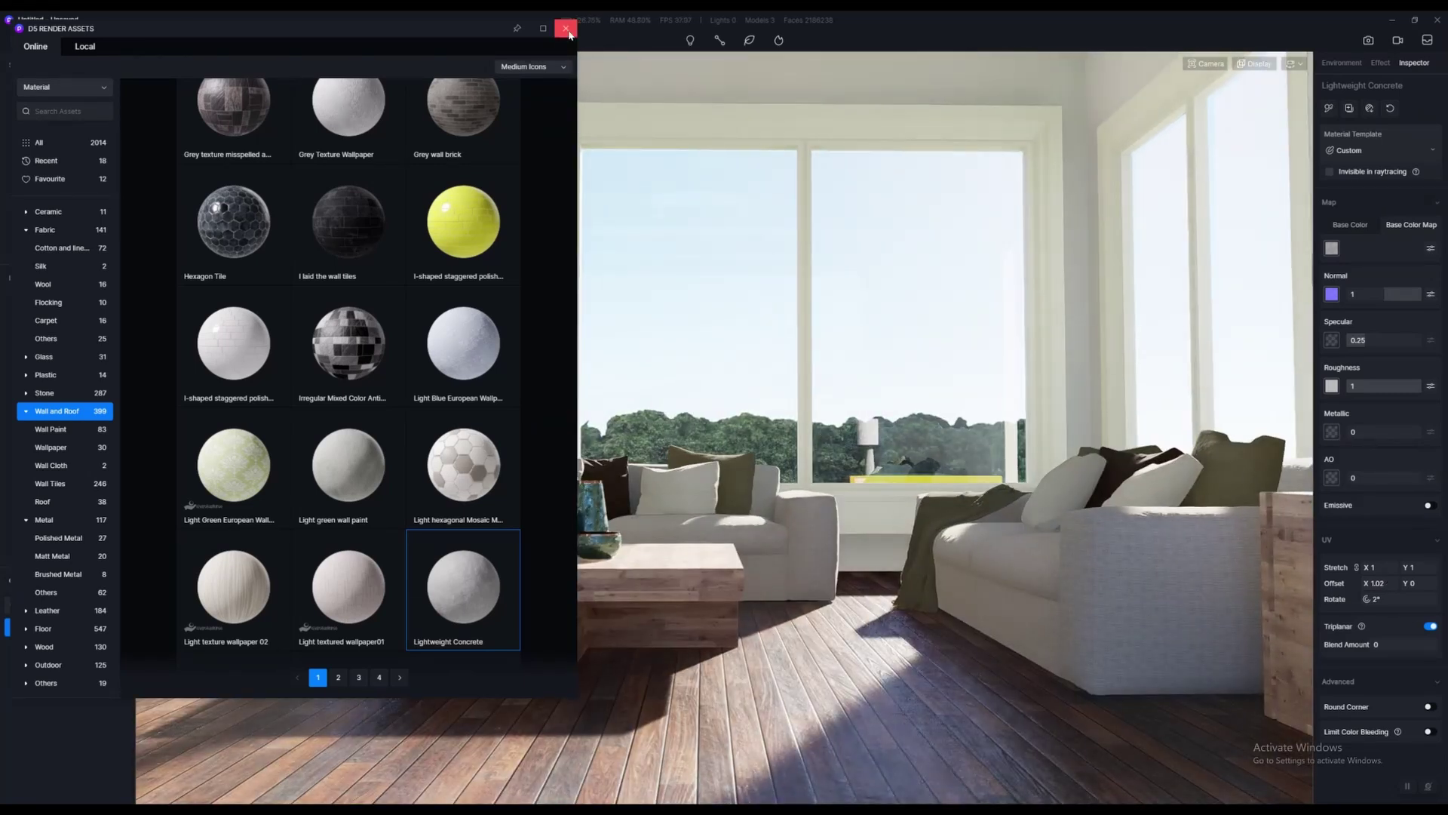
click(566, 29)
scroll(860, 429, down, 3)
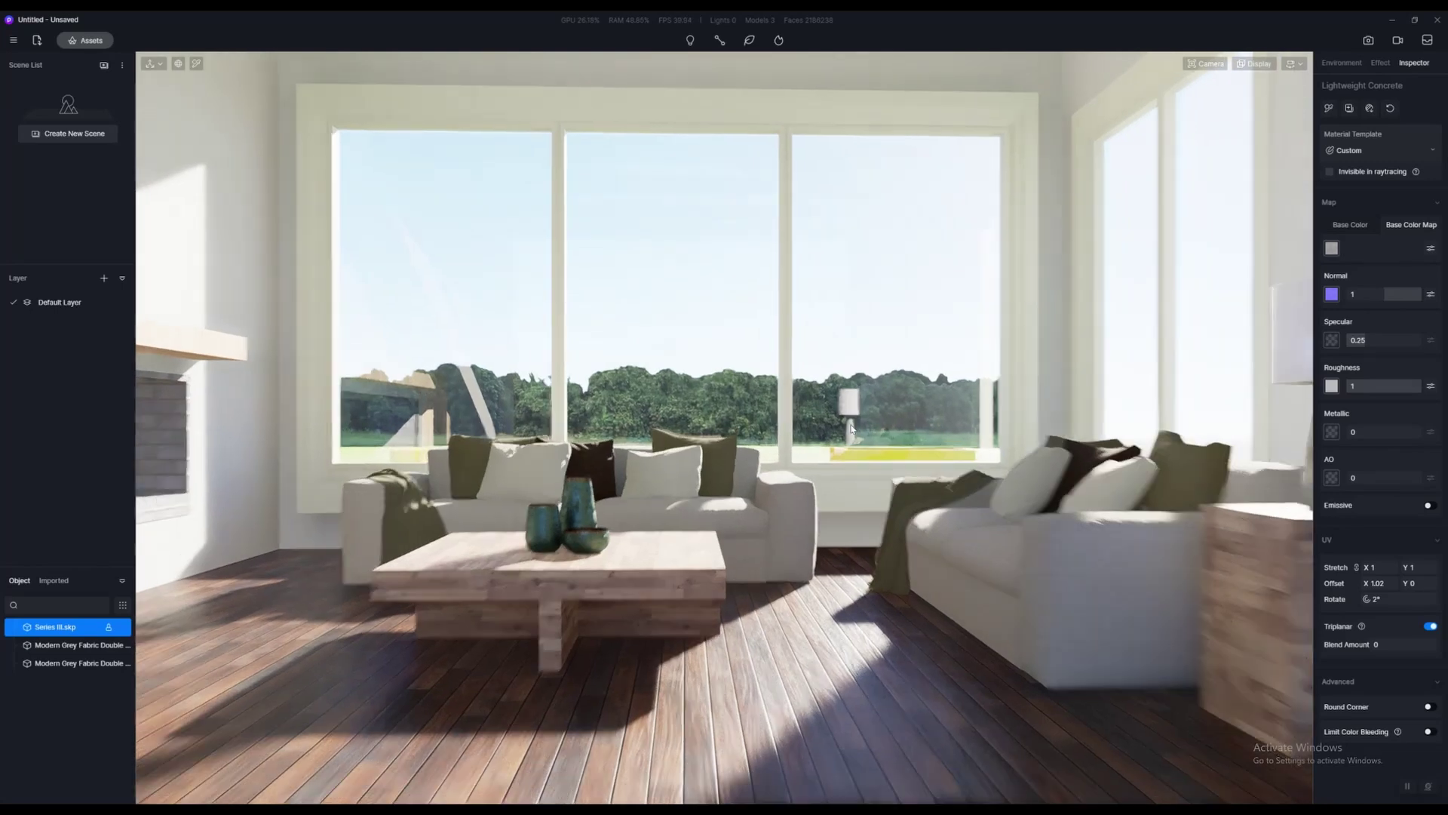
right_drag(859, 428, 811, 418)
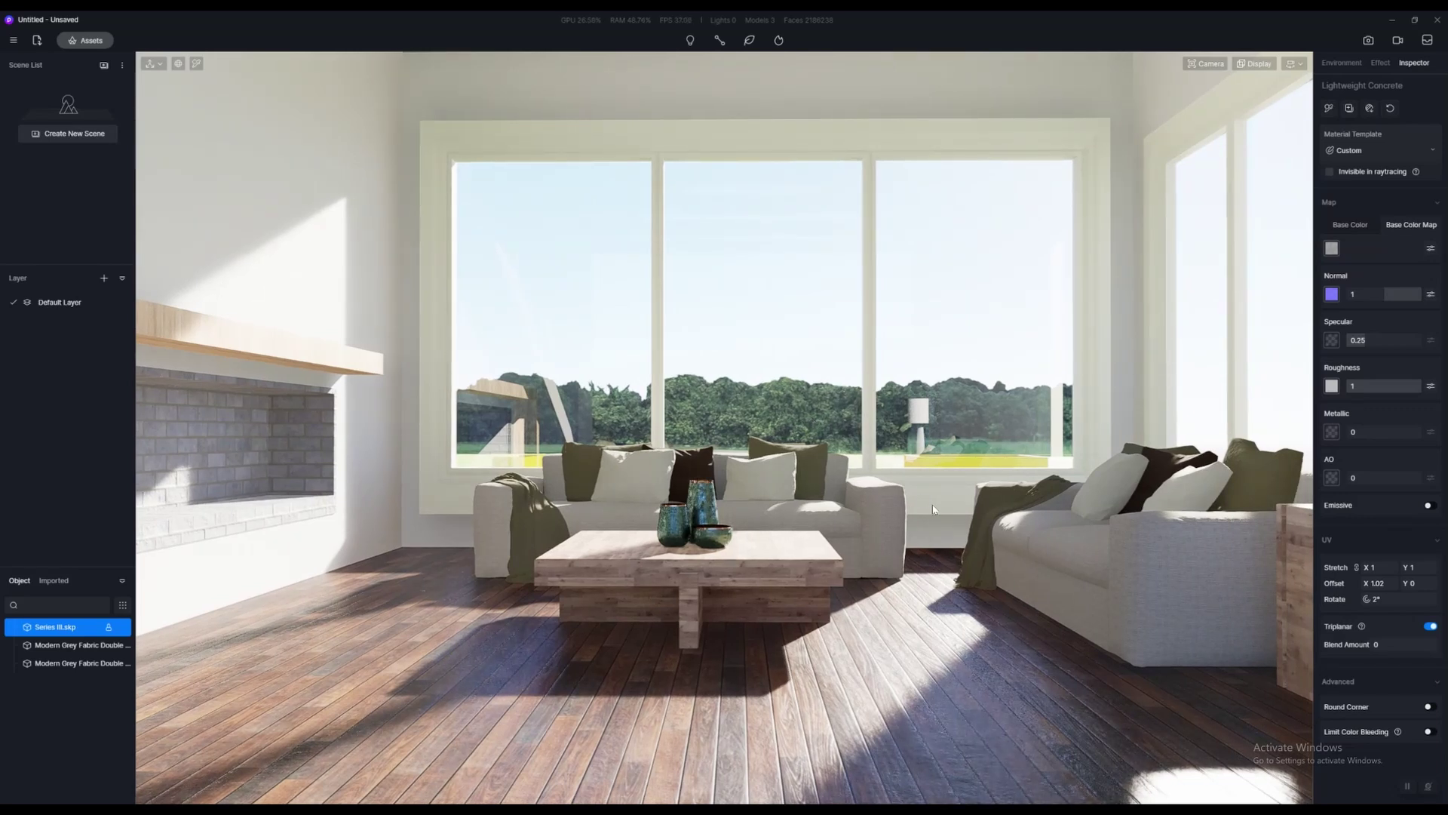
scroll(887, 511, down, 3)
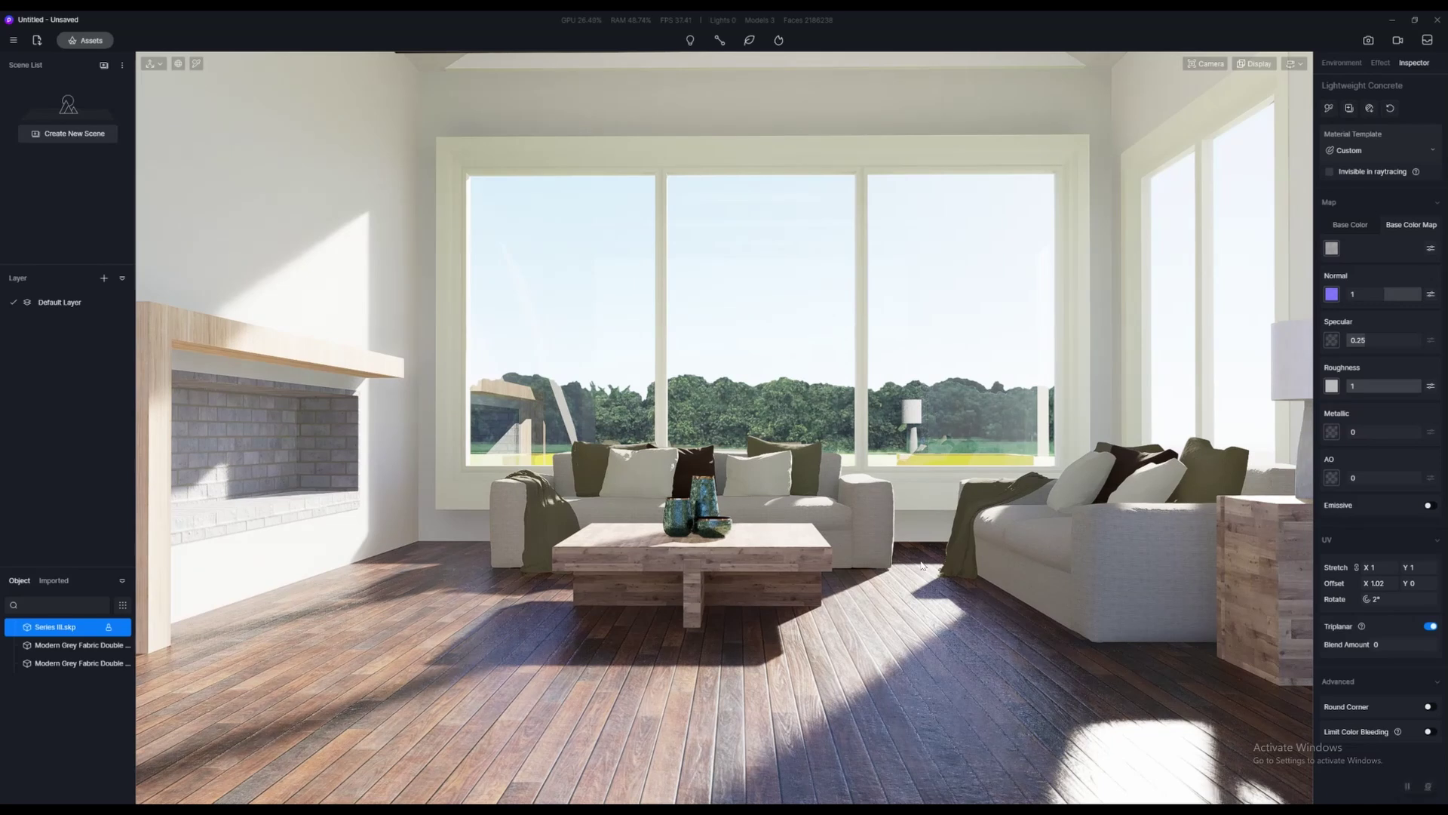
right_drag(849, 551, 801, 536)
scroll(800, 534, up, 2)
middle_drag(800, 531, 1003, 539)
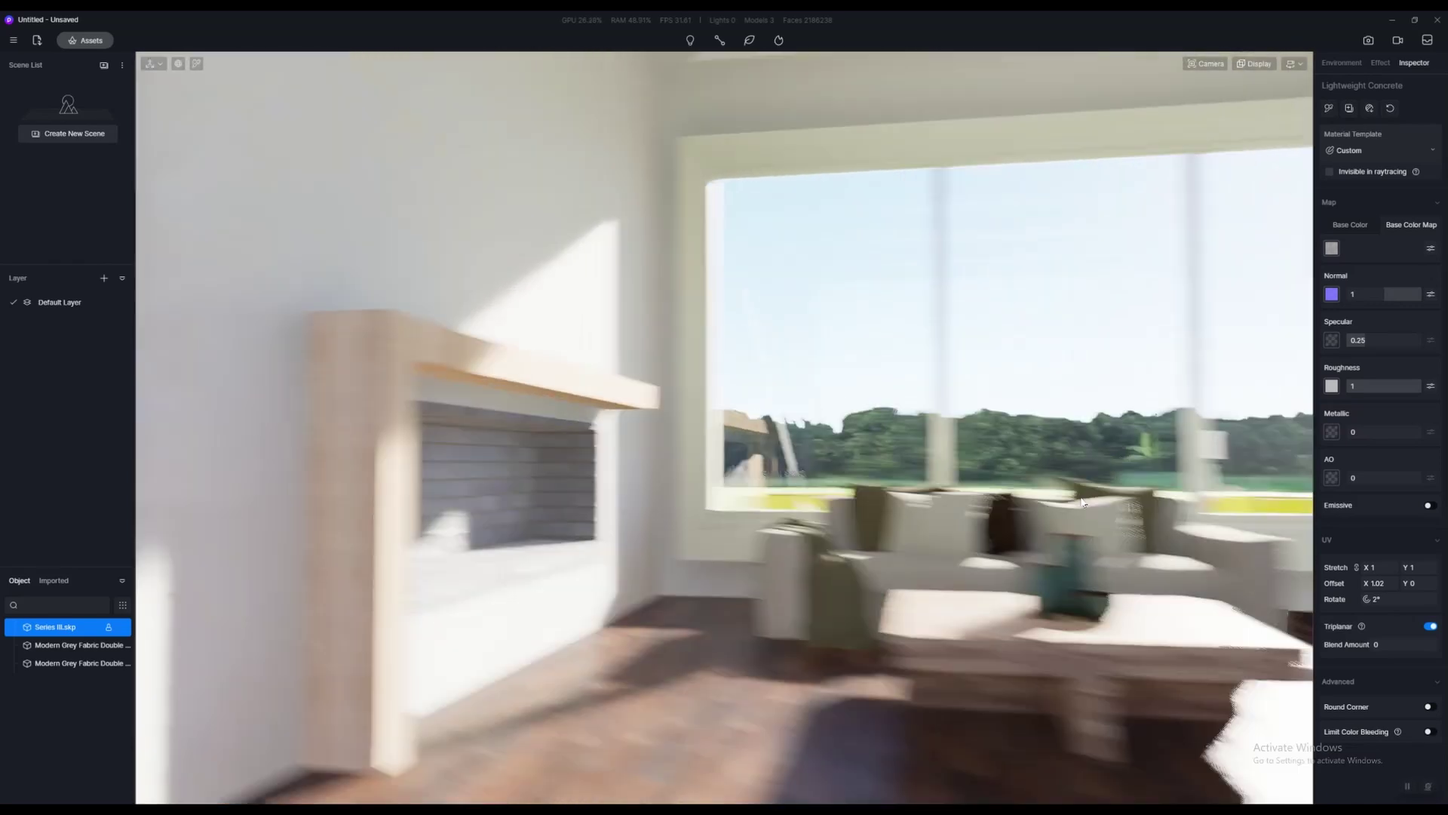
scroll(1003, 539, up, 3)
right_drag(1003, 539, 1202, 530)
scroll(1202, 530, down, 2)
Apply the Ordinary Light Plastic material from the favourites to the large window's frame
click(1328, 108)
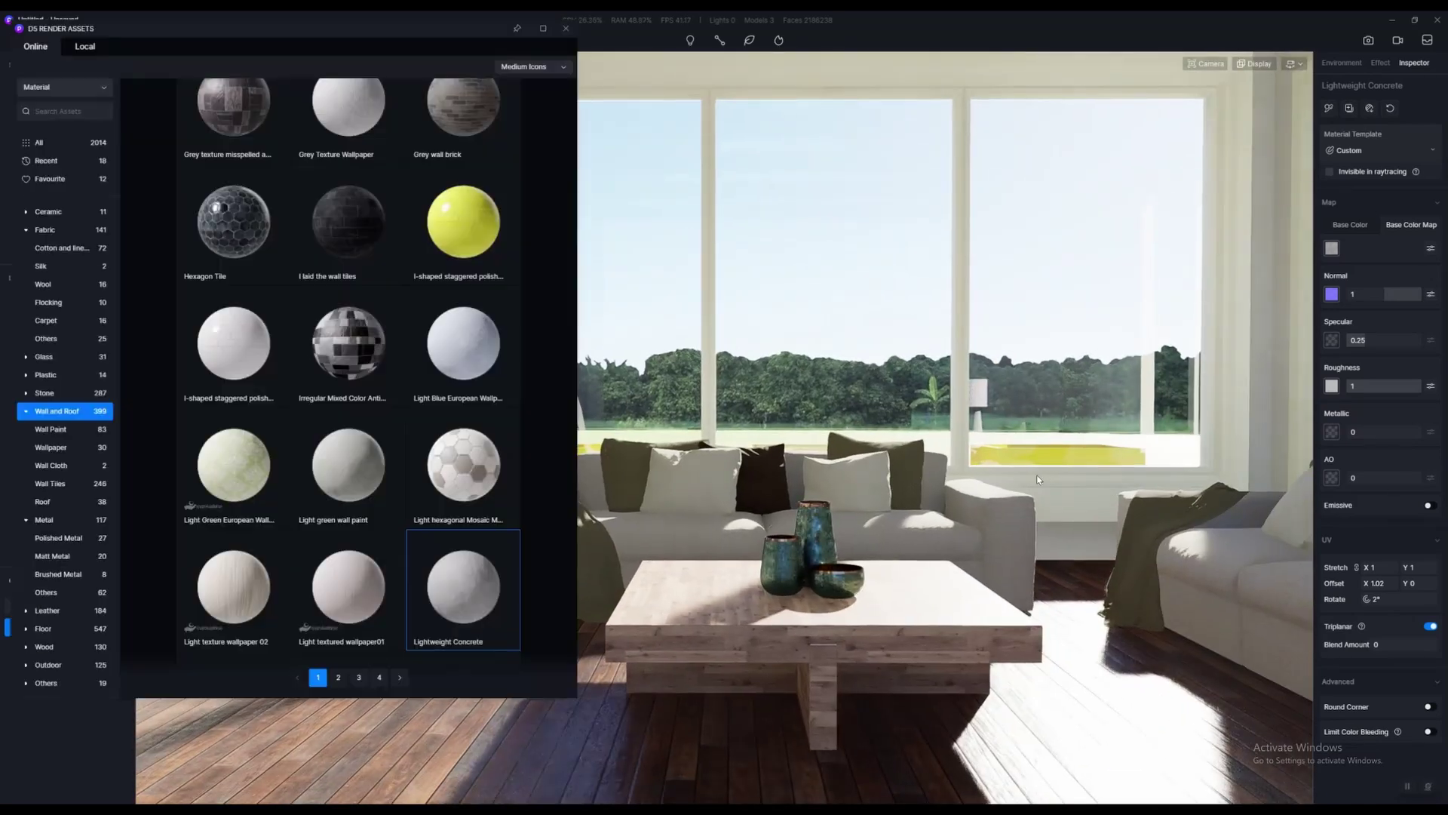
click(50, 178)
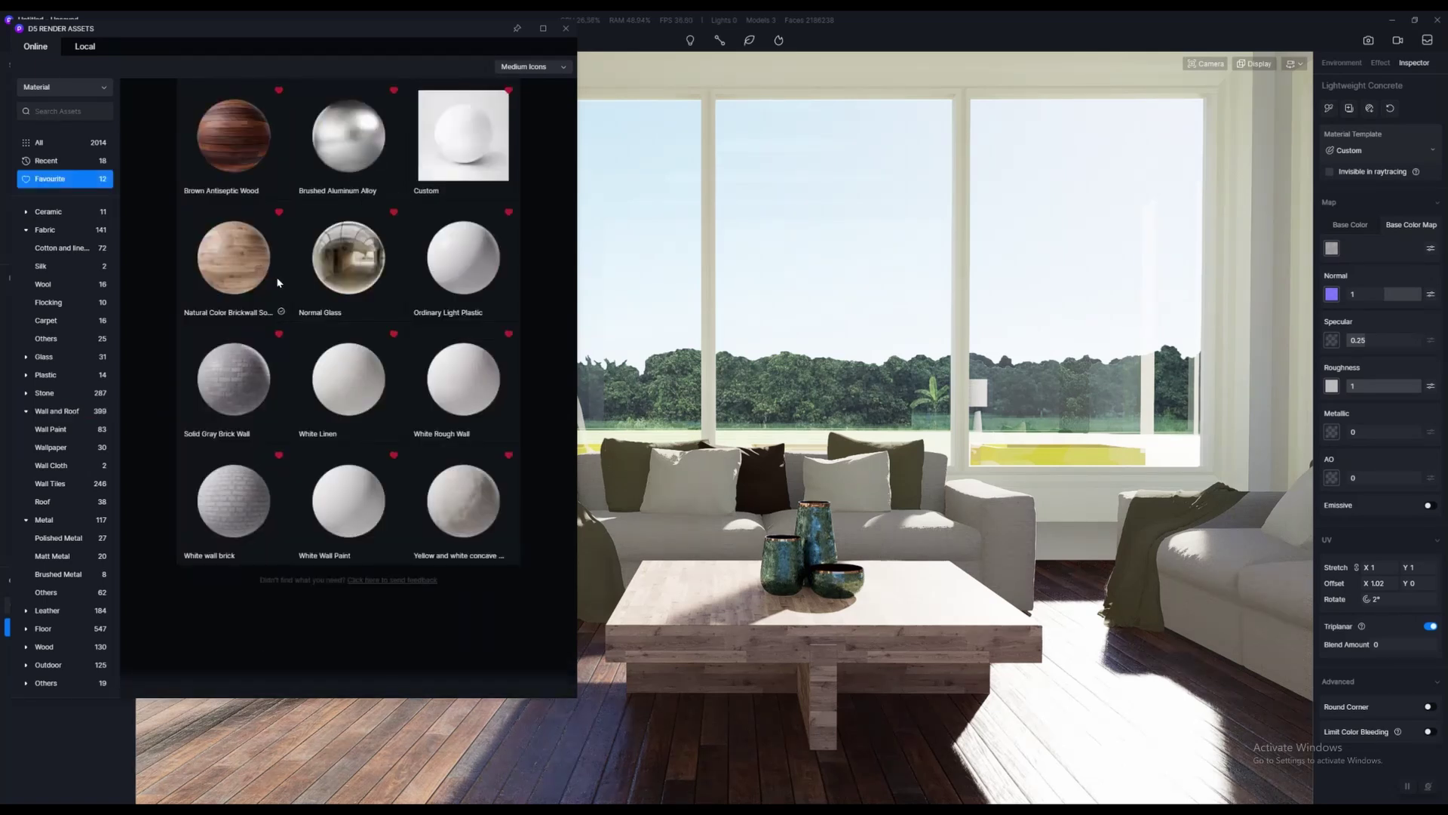
drag(469, 281, 1347, 230)
click(1352, 229)
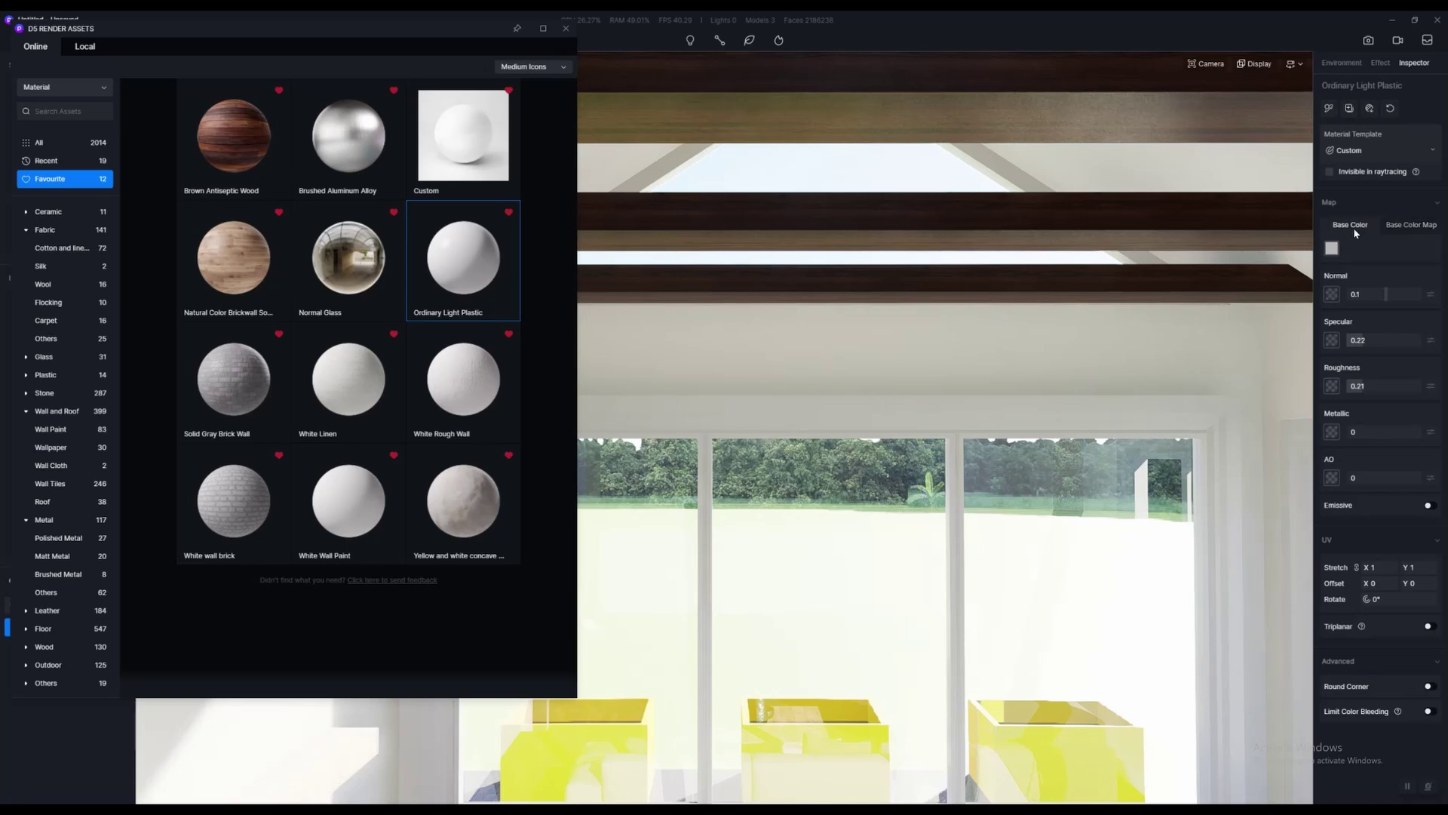
Try to darken the plastic material's base color to an HSV value of 14
click(1333, 248)
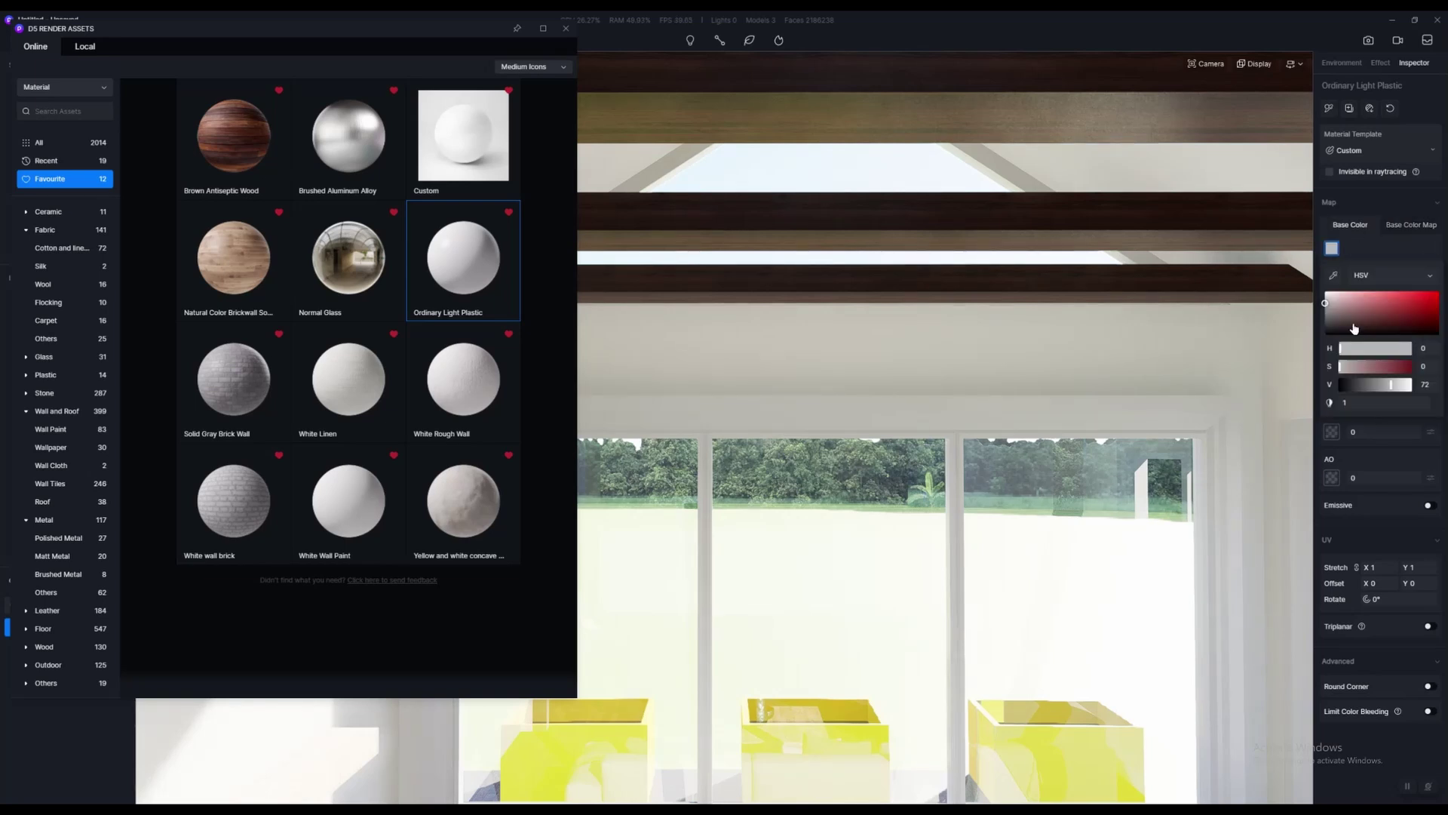
drag(1354, 328, 1324, 332)
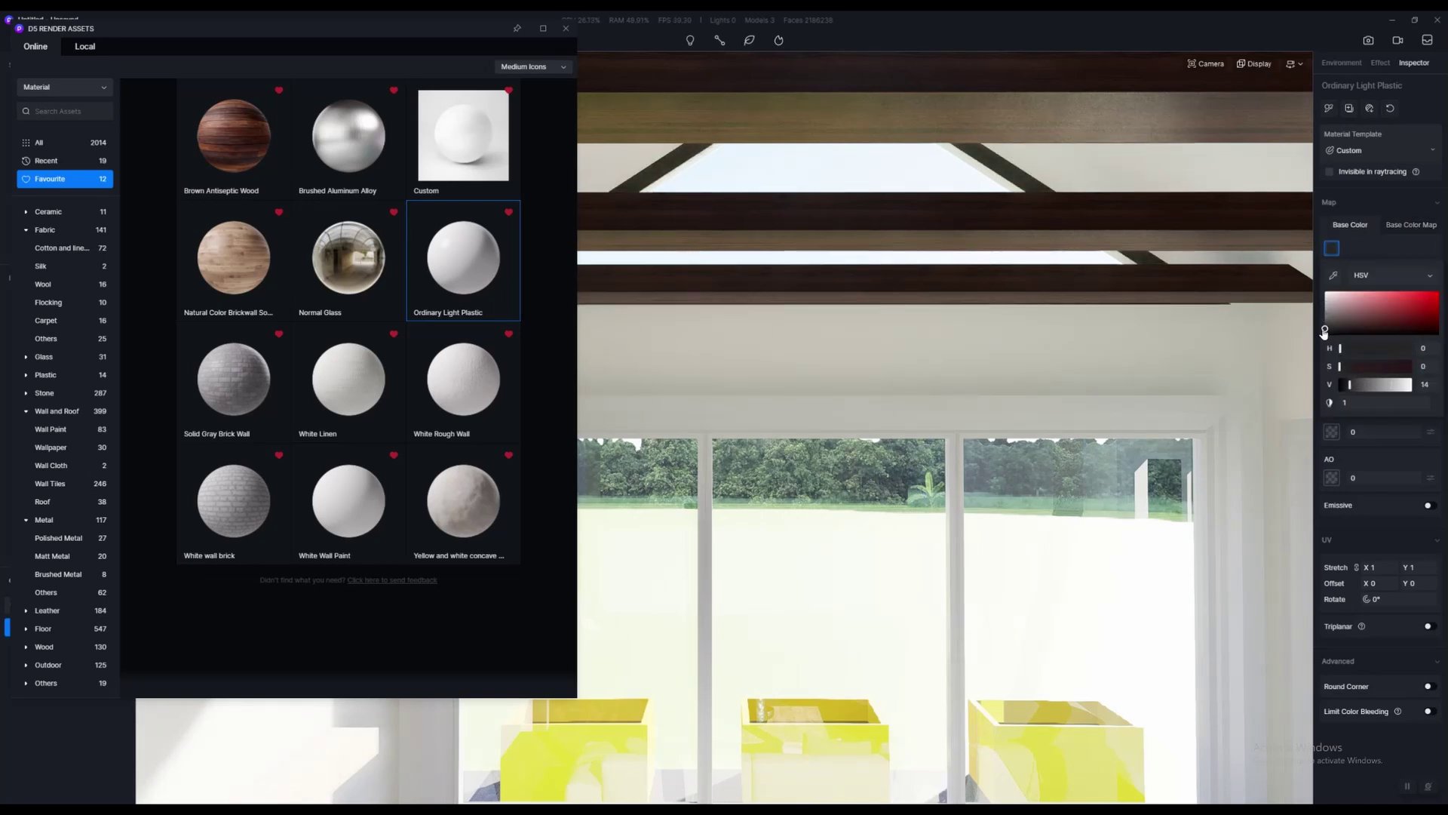
scroll(1004, 494, up, 3)
click(1003, 495)
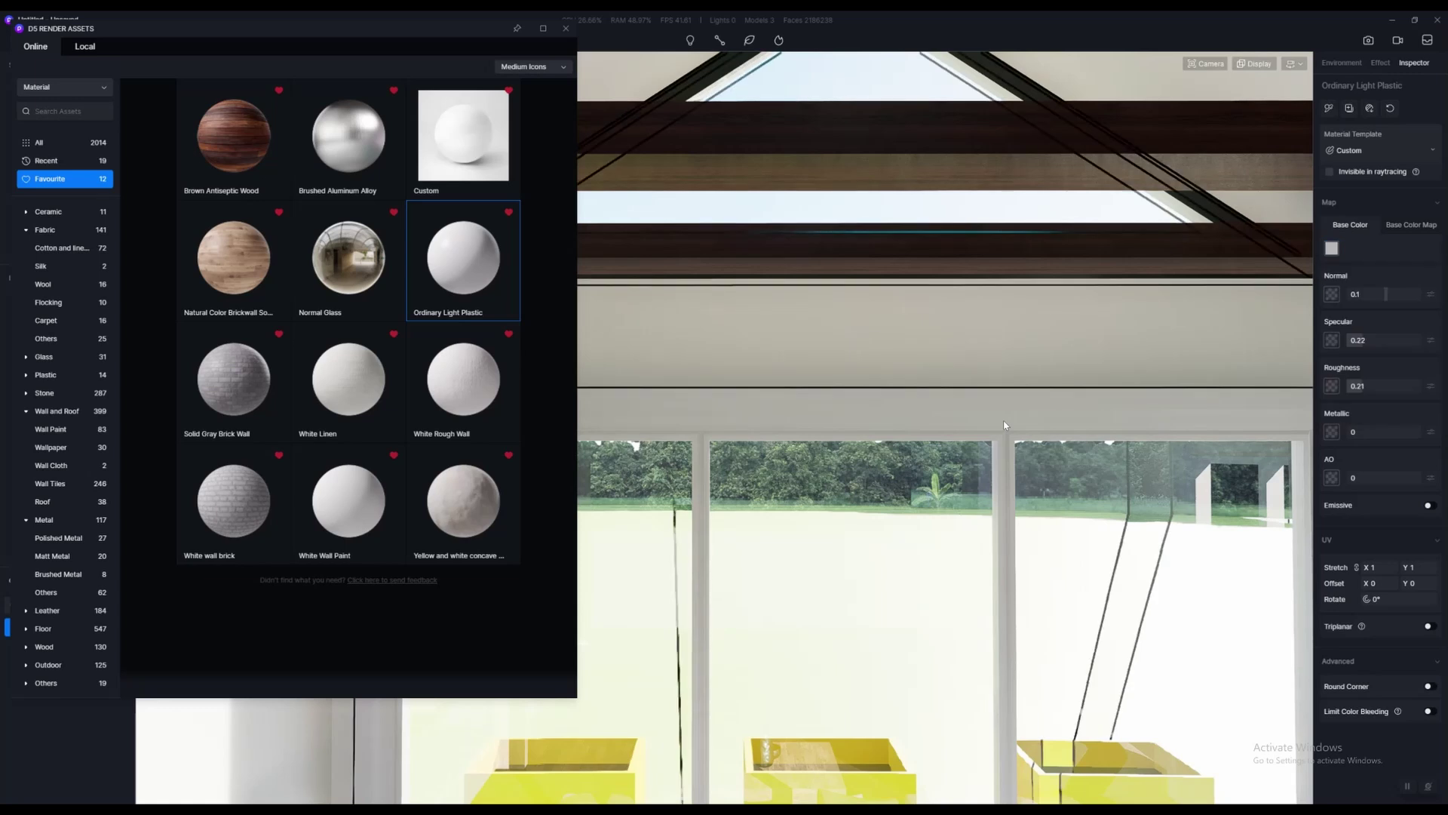
Close the material library and set the window frame's base color to near-black with hue 0, saturation 0 and value 14
key(Escape)
click(566, 28)
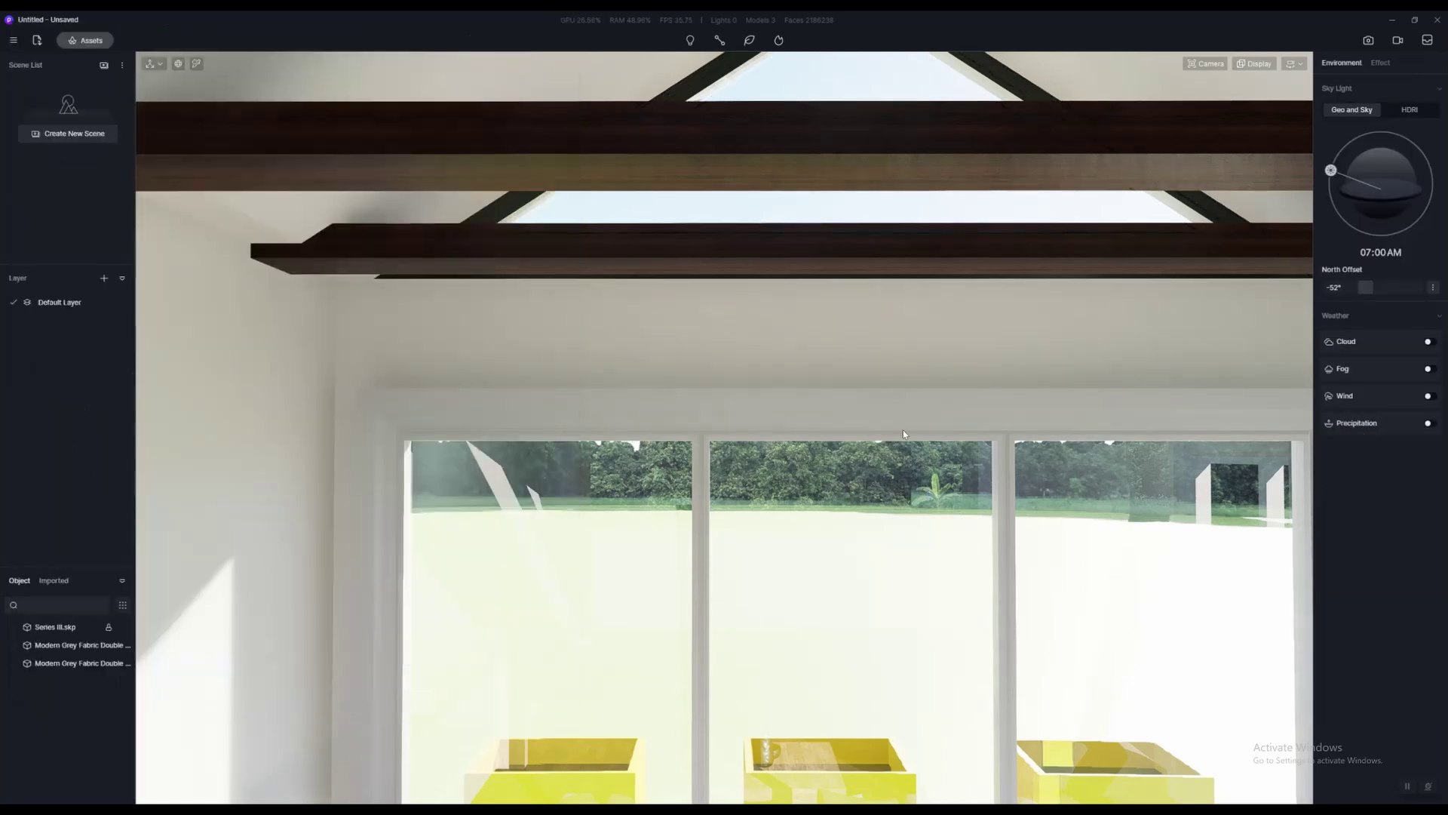
scroll(904, 434, down, 5)
click(866, 297)
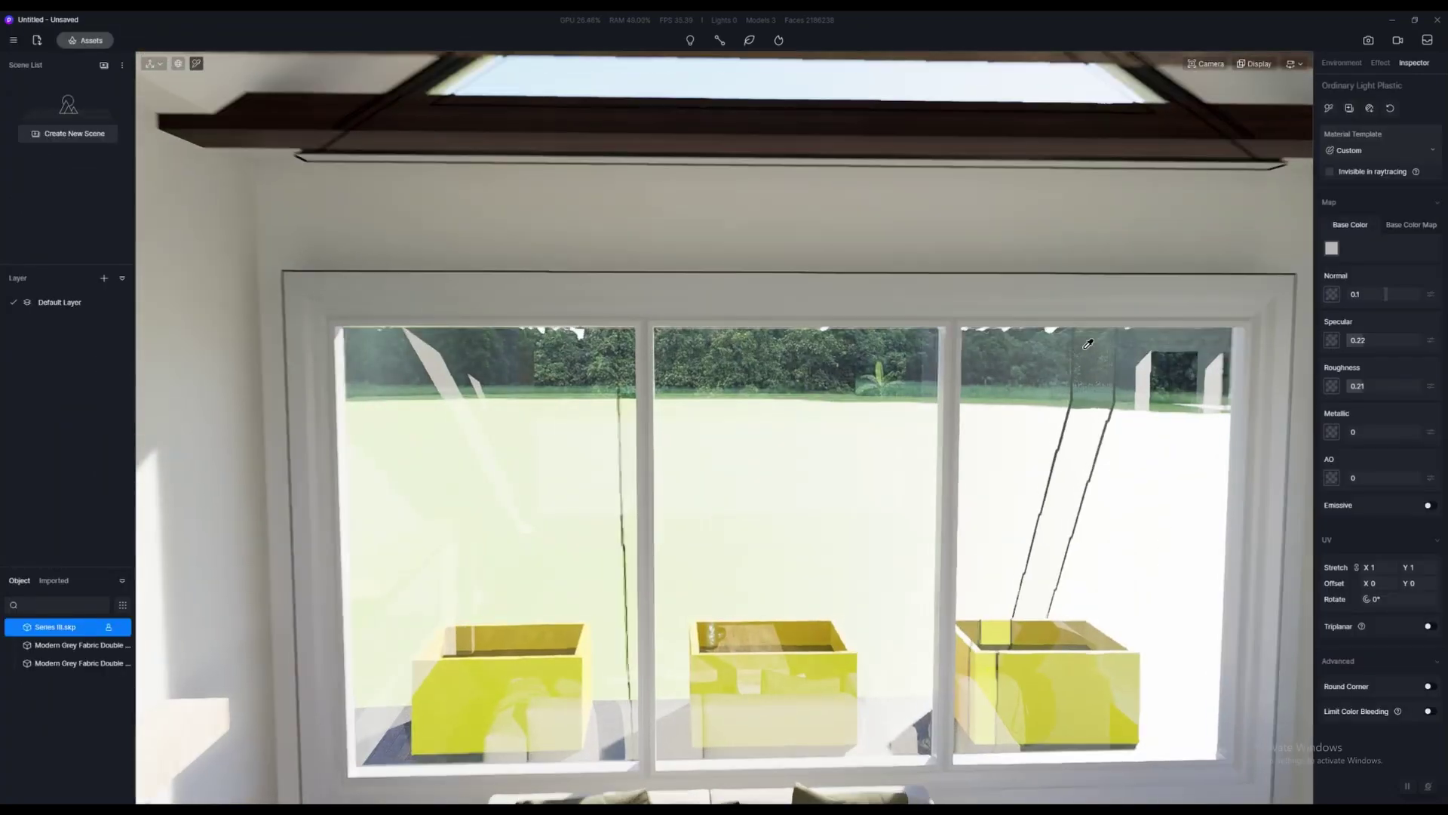
scroll(1088, 343, up, 2)
click(1331, 248)
click(1329, 318)
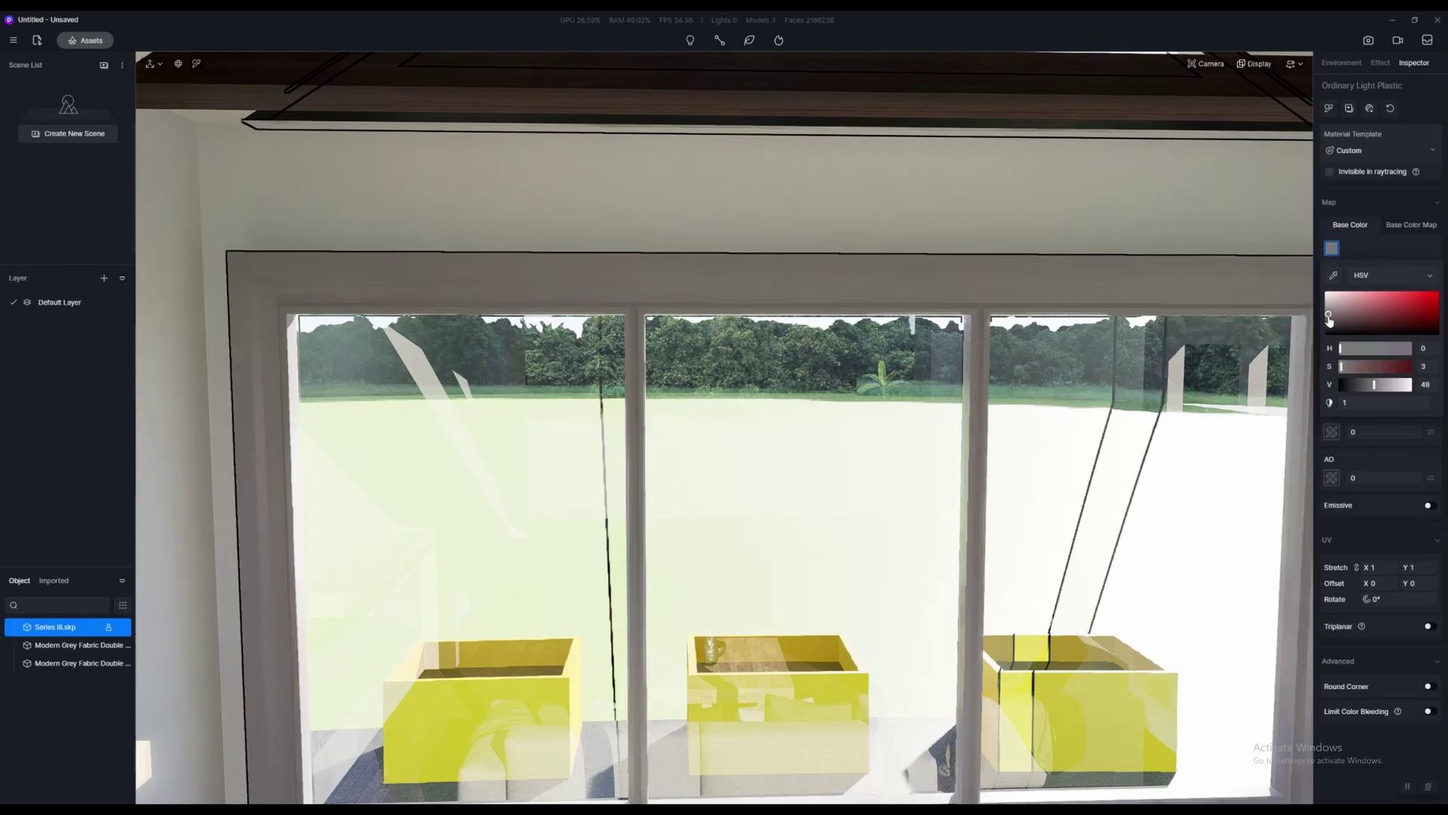
drag(1329, 321, 1324, 328)
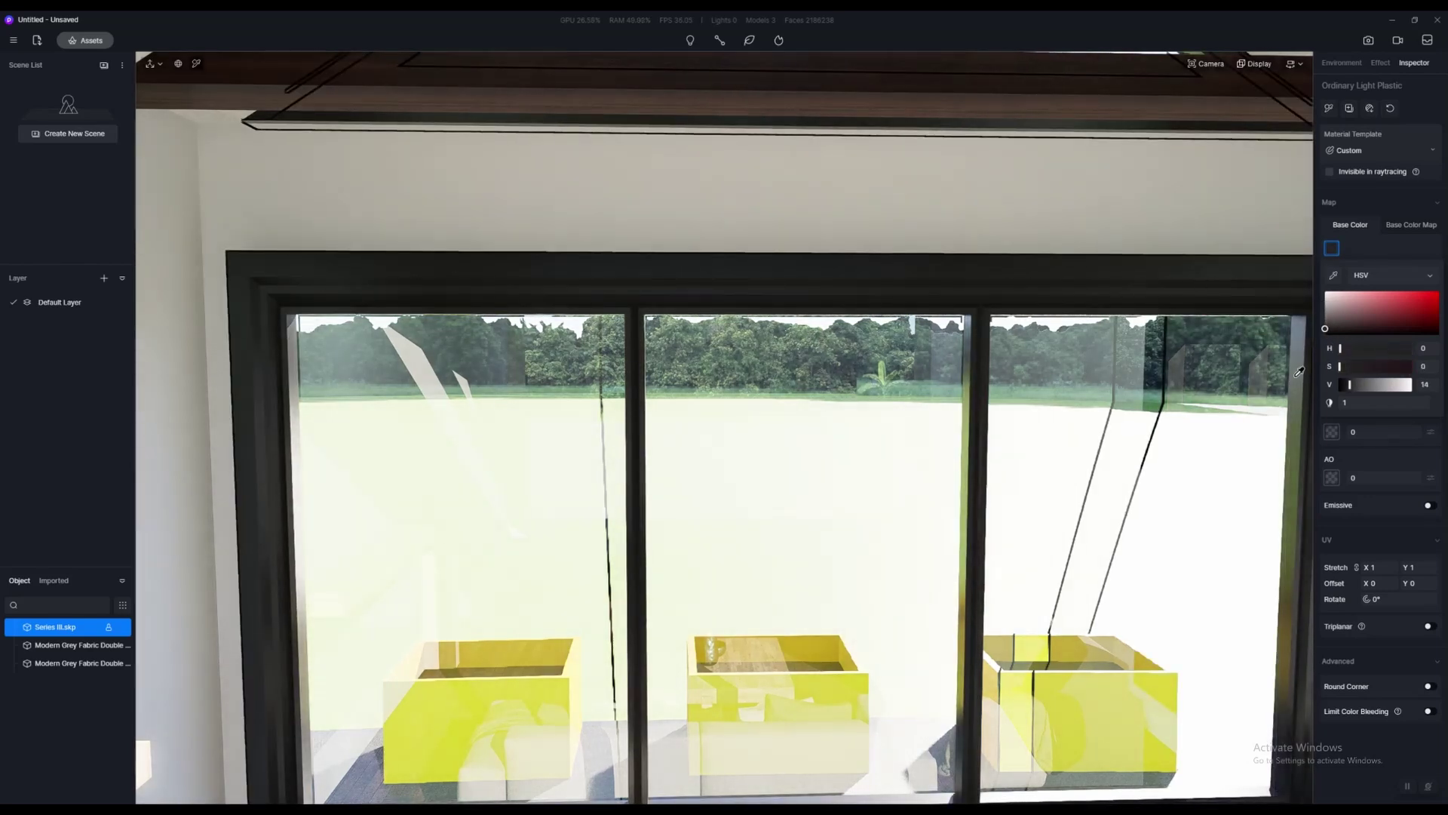
Set the roughness of the window frame's plastic material to 0.51
click(1406, 233)
key(w)
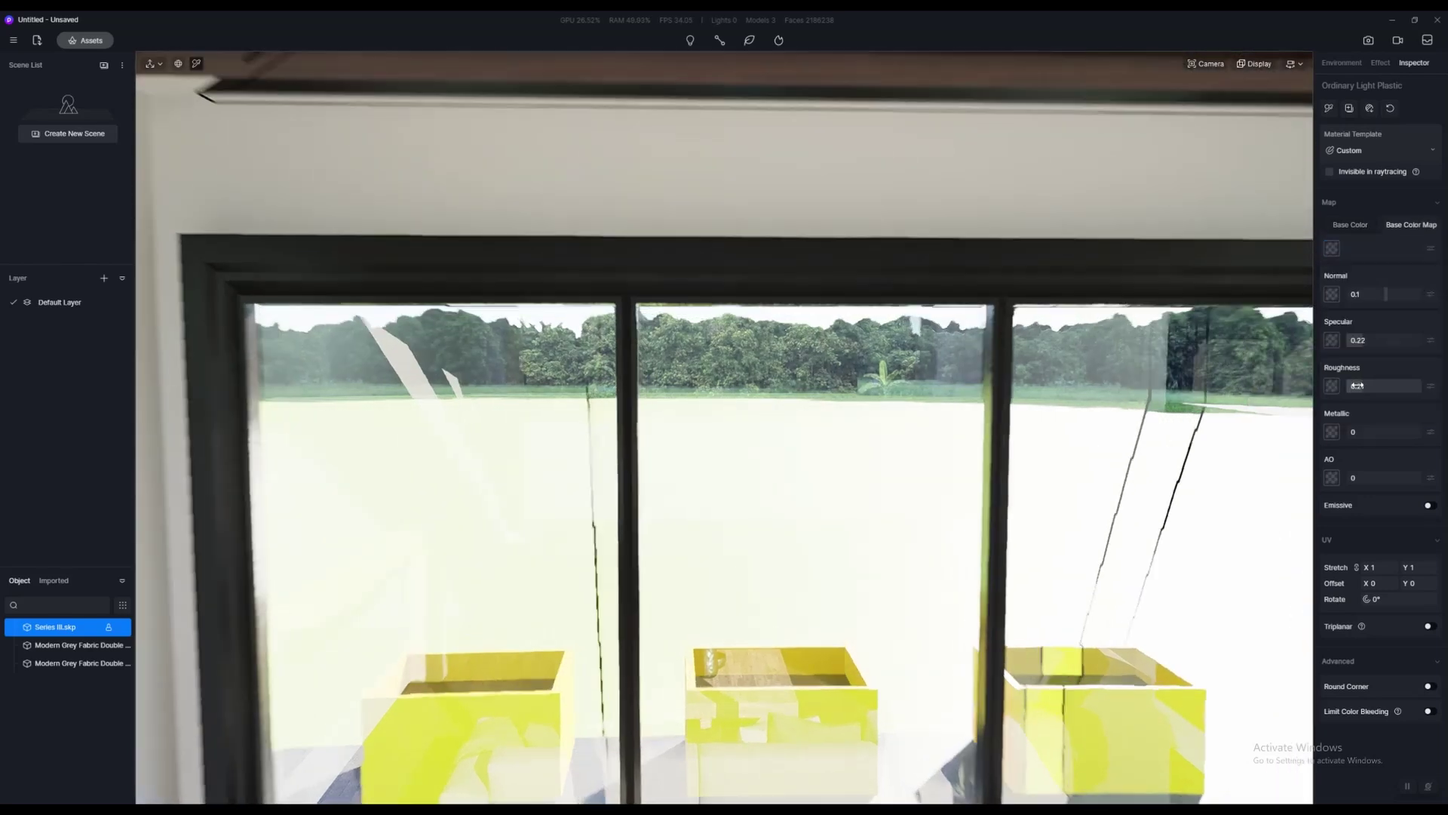
mouse_move(1362, 388)
mouse_down()
mouse_move(1394, 388)
mouse_move(1382, 388)
mouse_up()
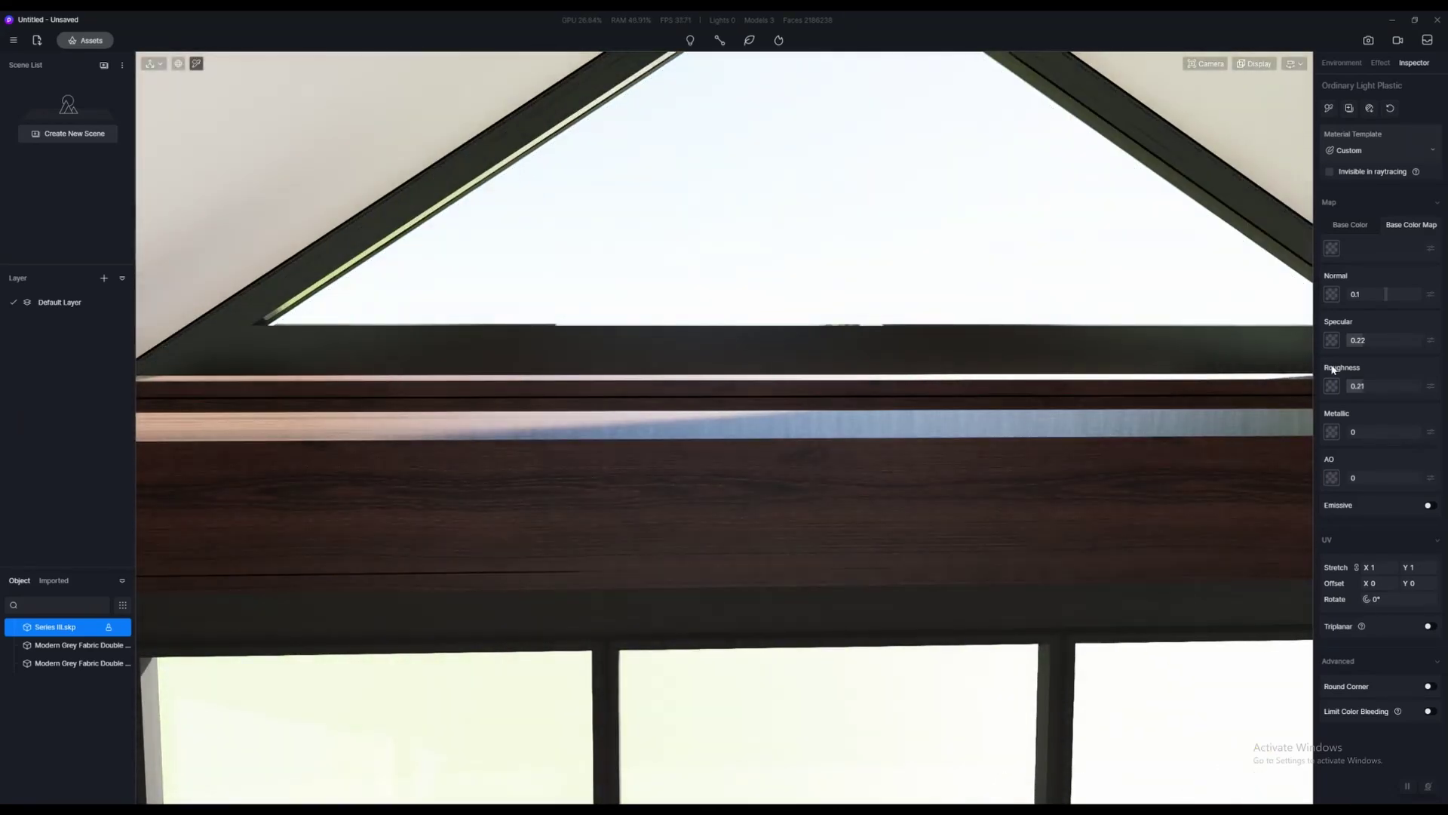
drag(1365, 387, 1384, 387)
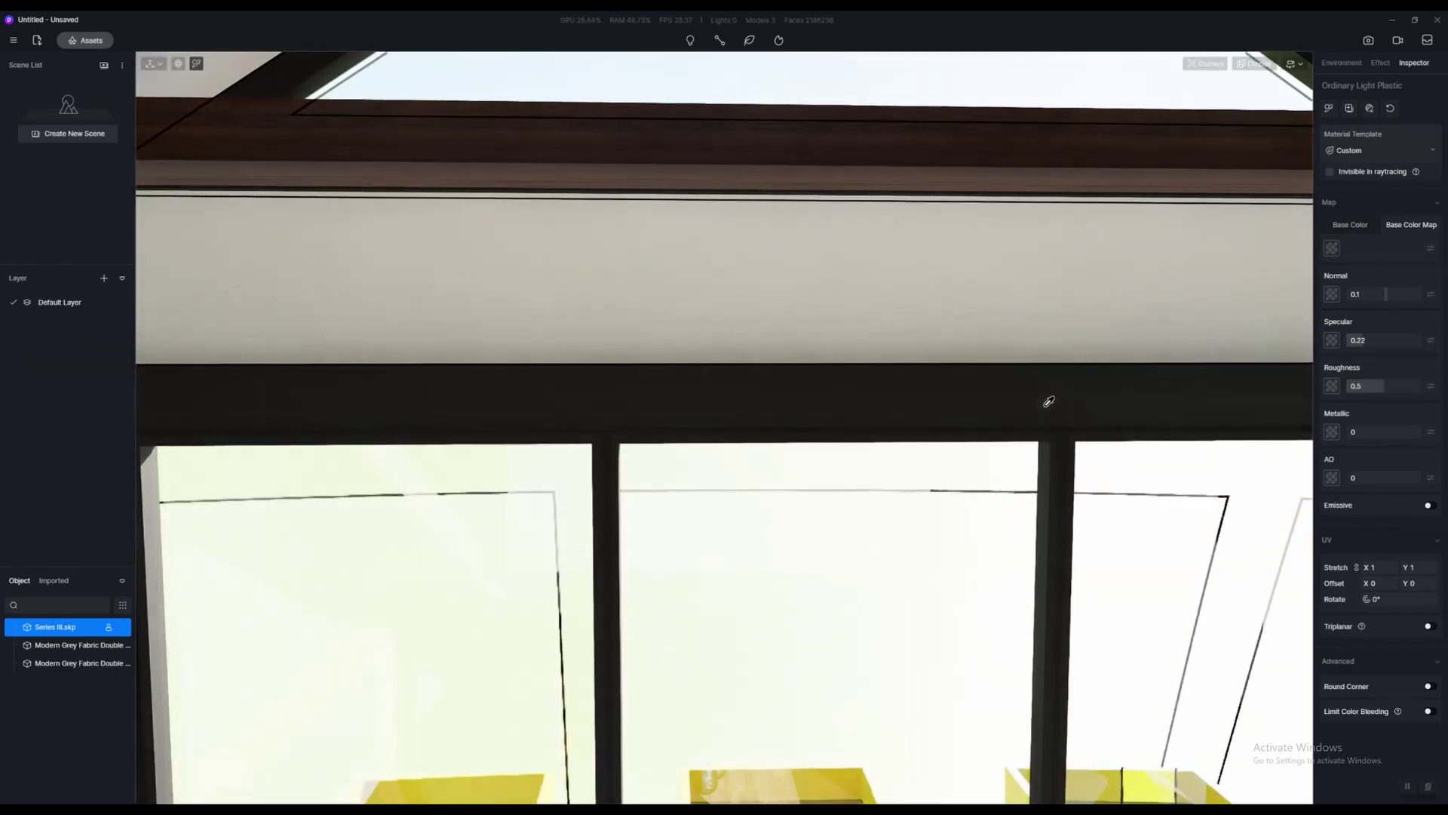
drag(1374, 386, 1380, 387)
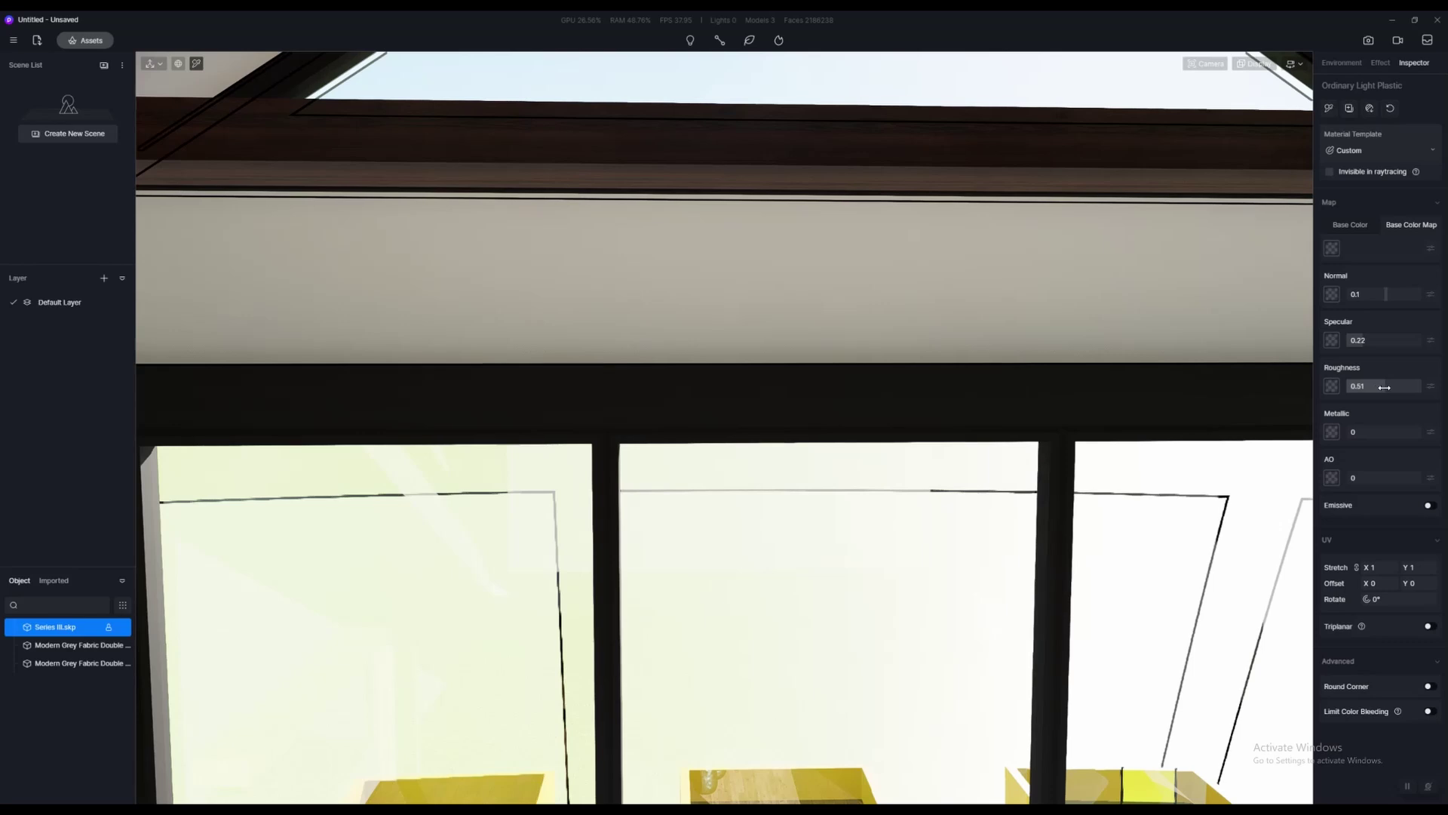
Pick the dark granite paving outside the windows and search the material library for concrete
scroll(1065, 467, down, 10)
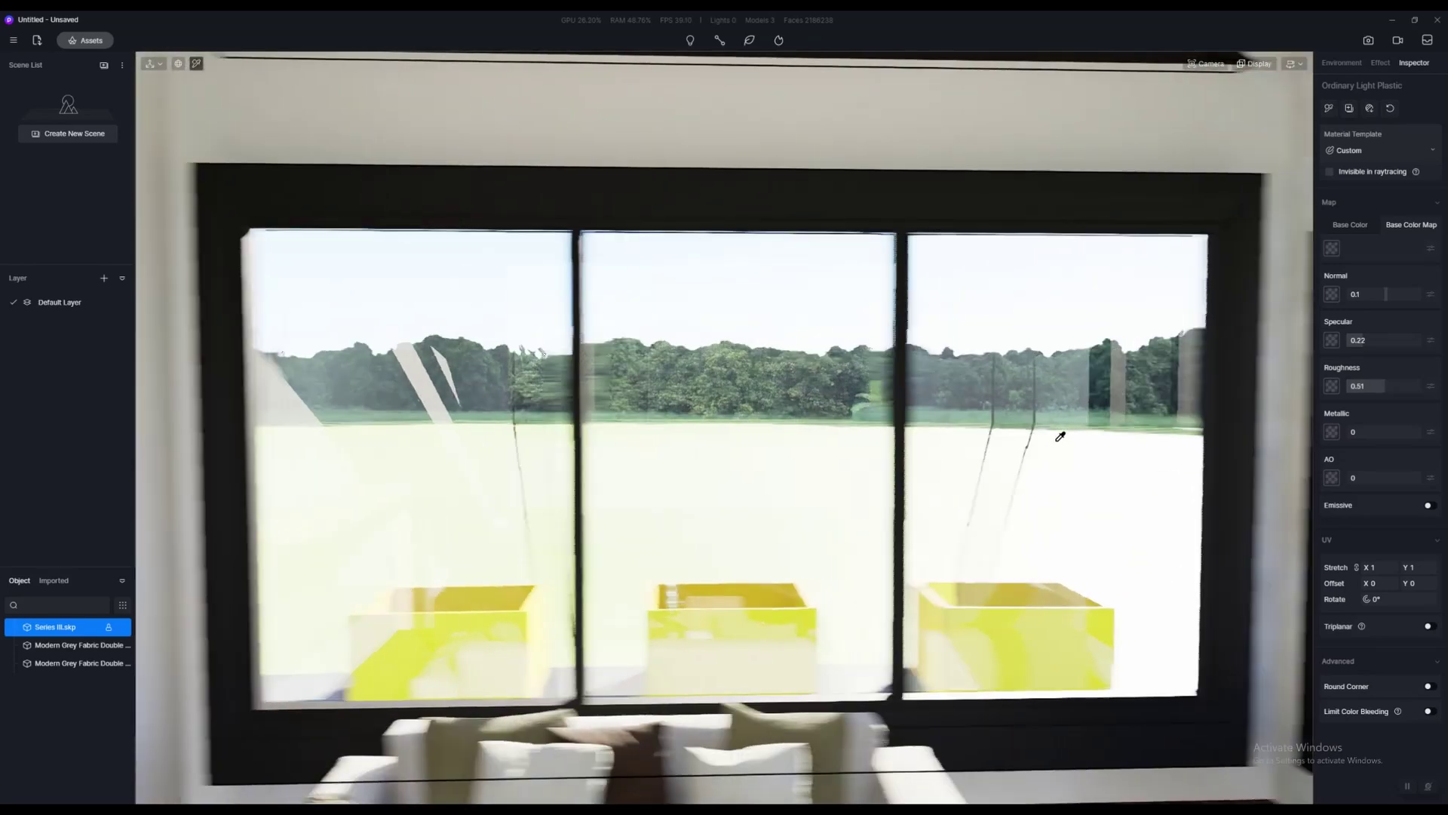
scroll(1060, 437, down, 5)
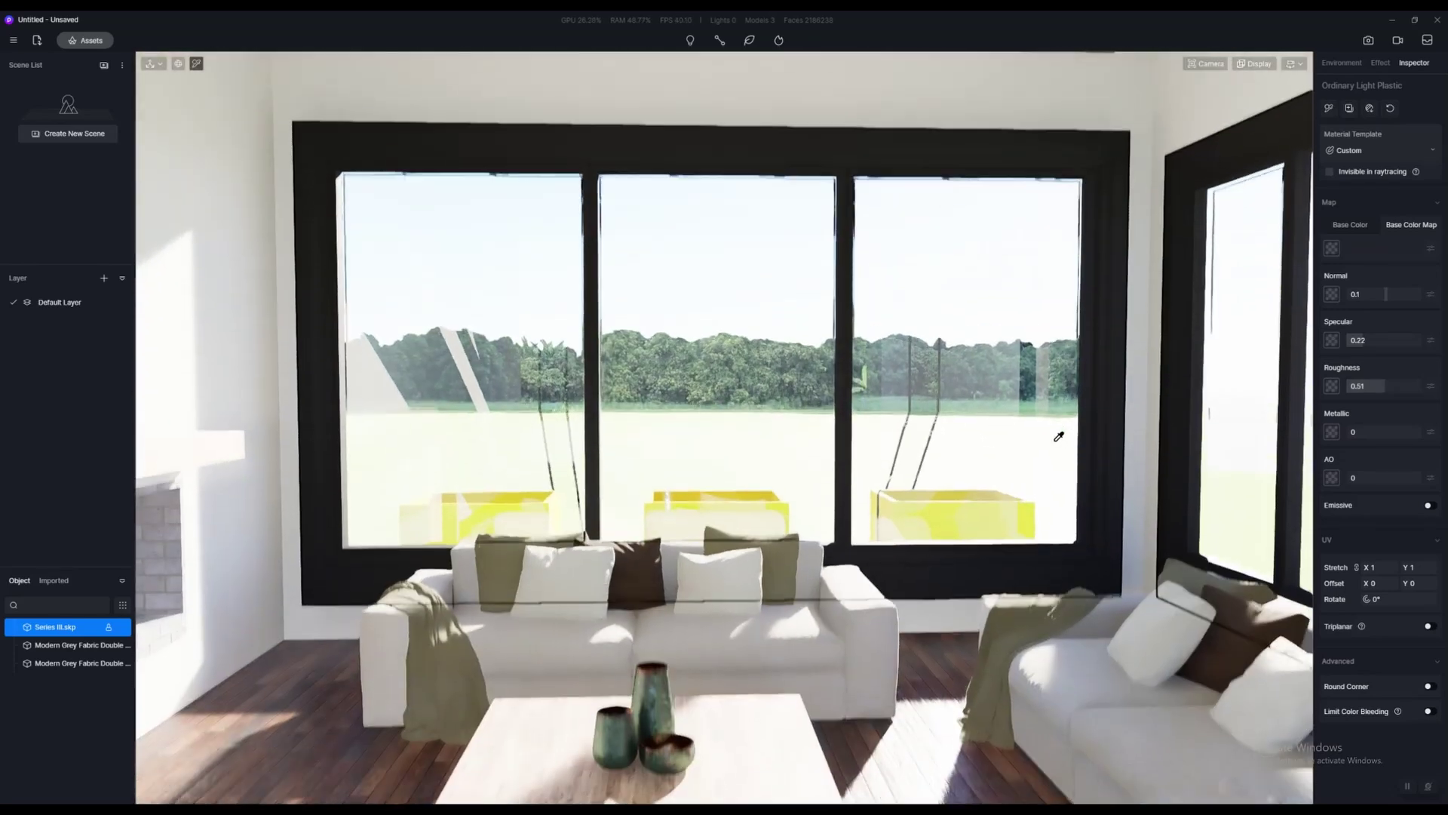
scroll(1059, 436, up, 10)
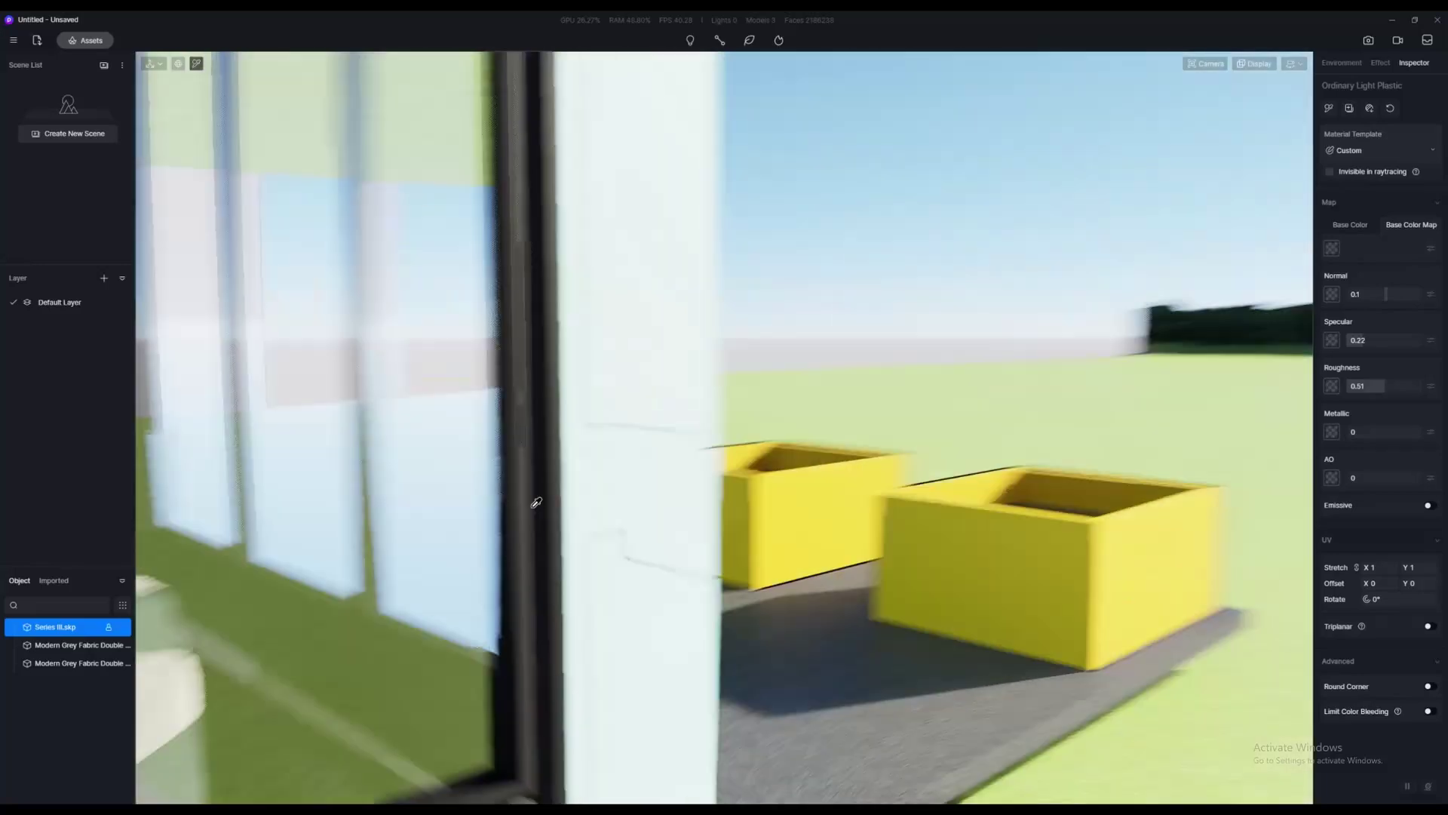
right_drag(536, 502, 795, 517)
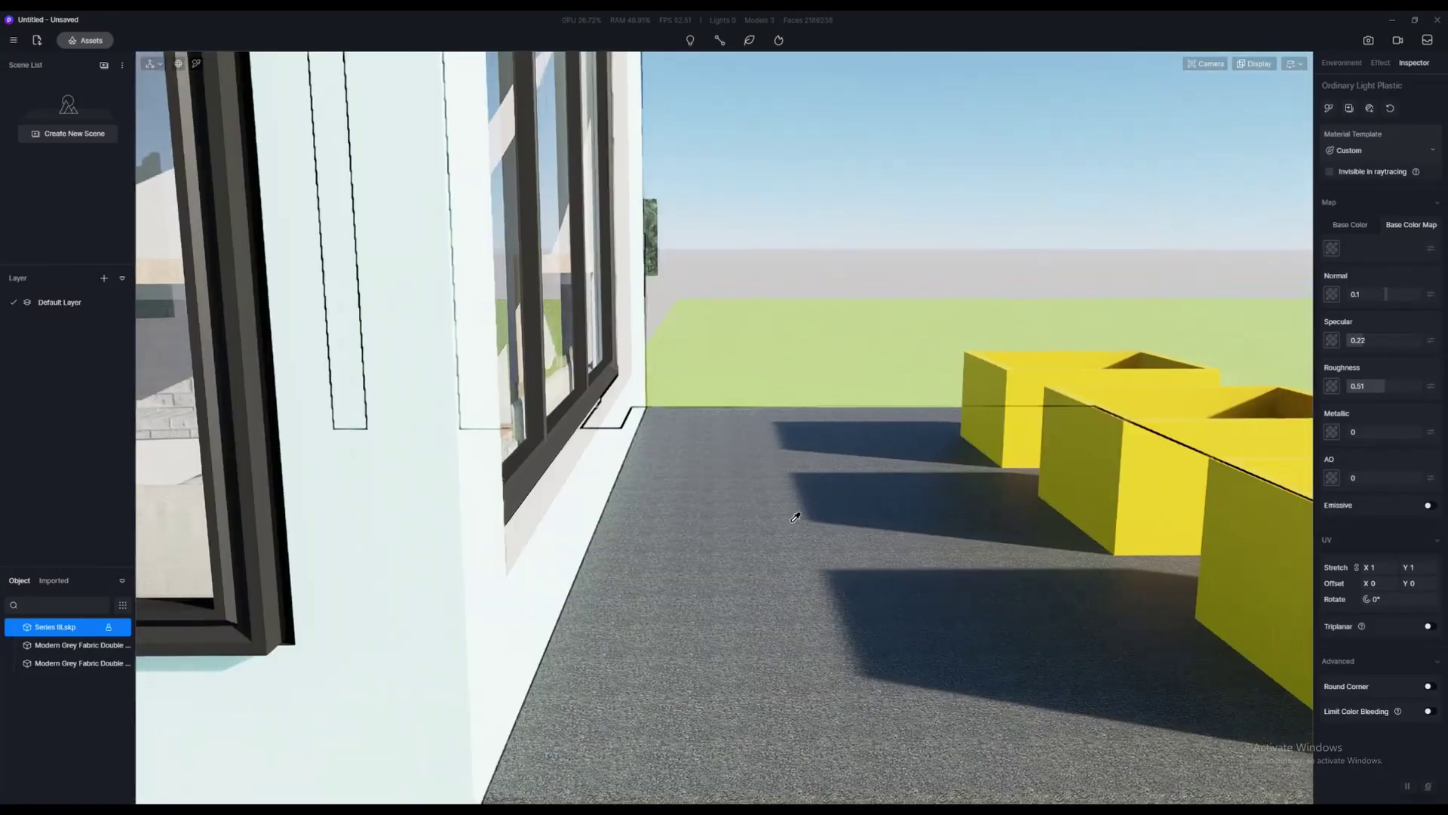
click(832, 507)
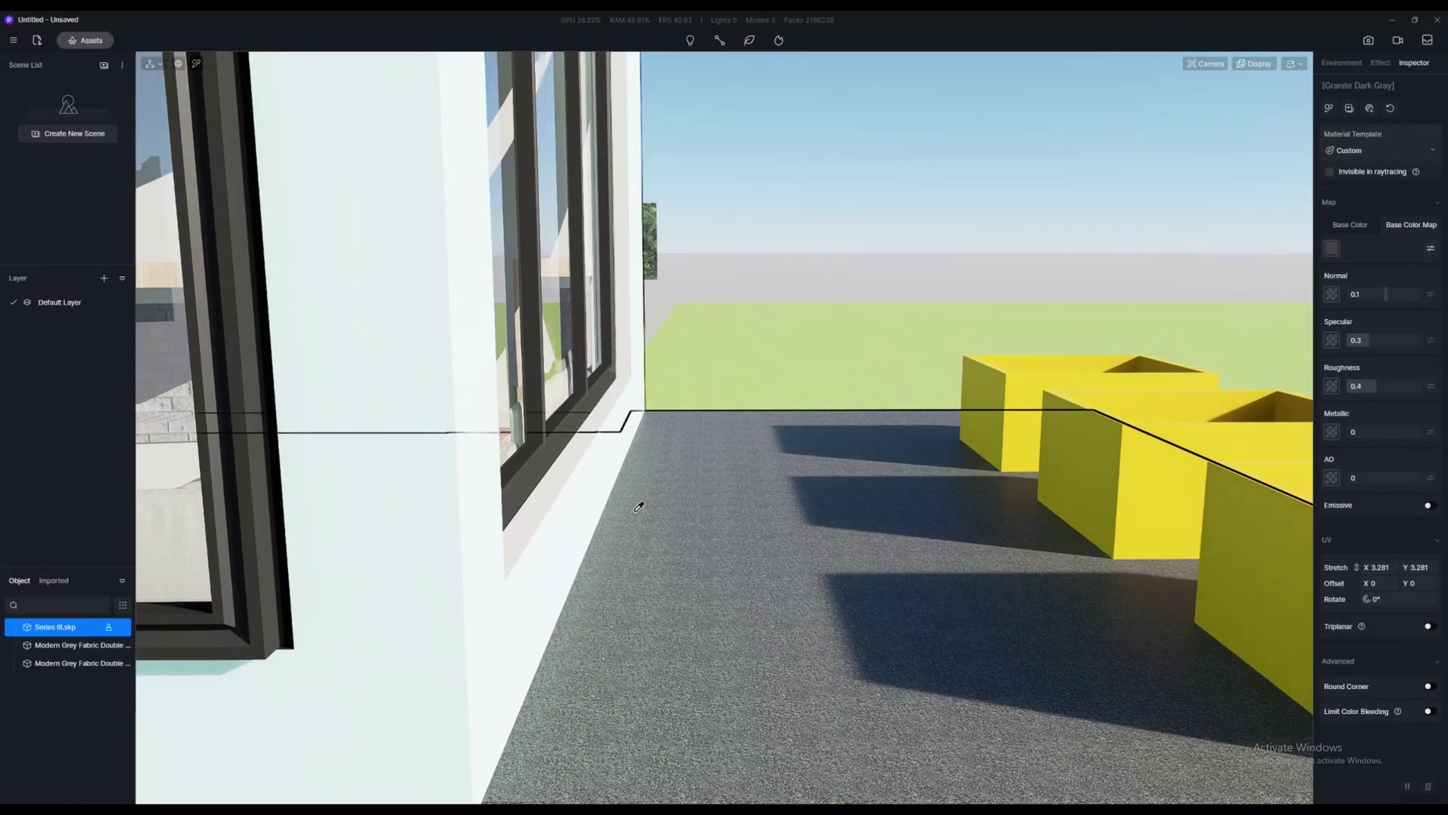
click(85, 40)
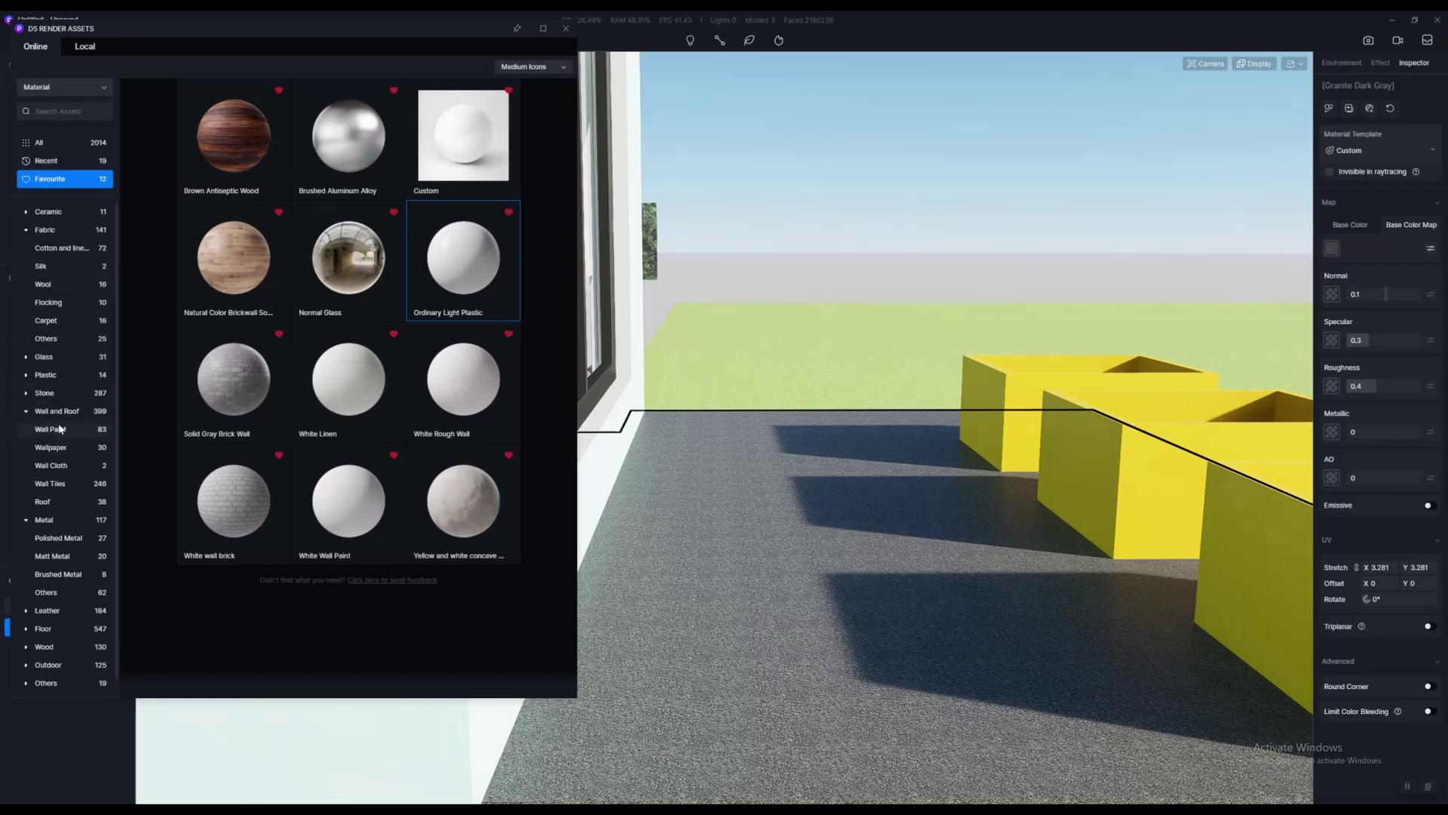
click(46, 110)
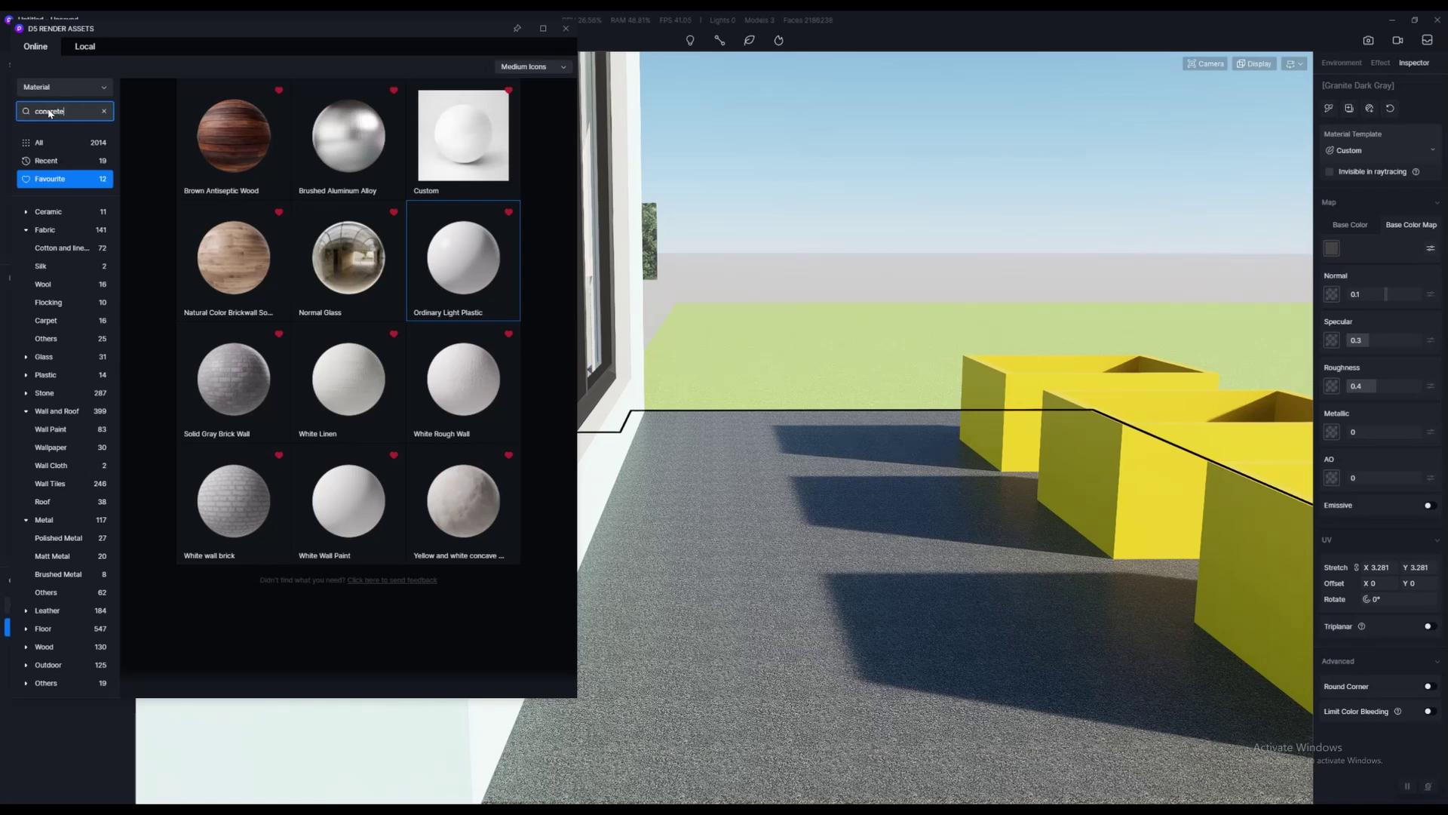
key(Return)
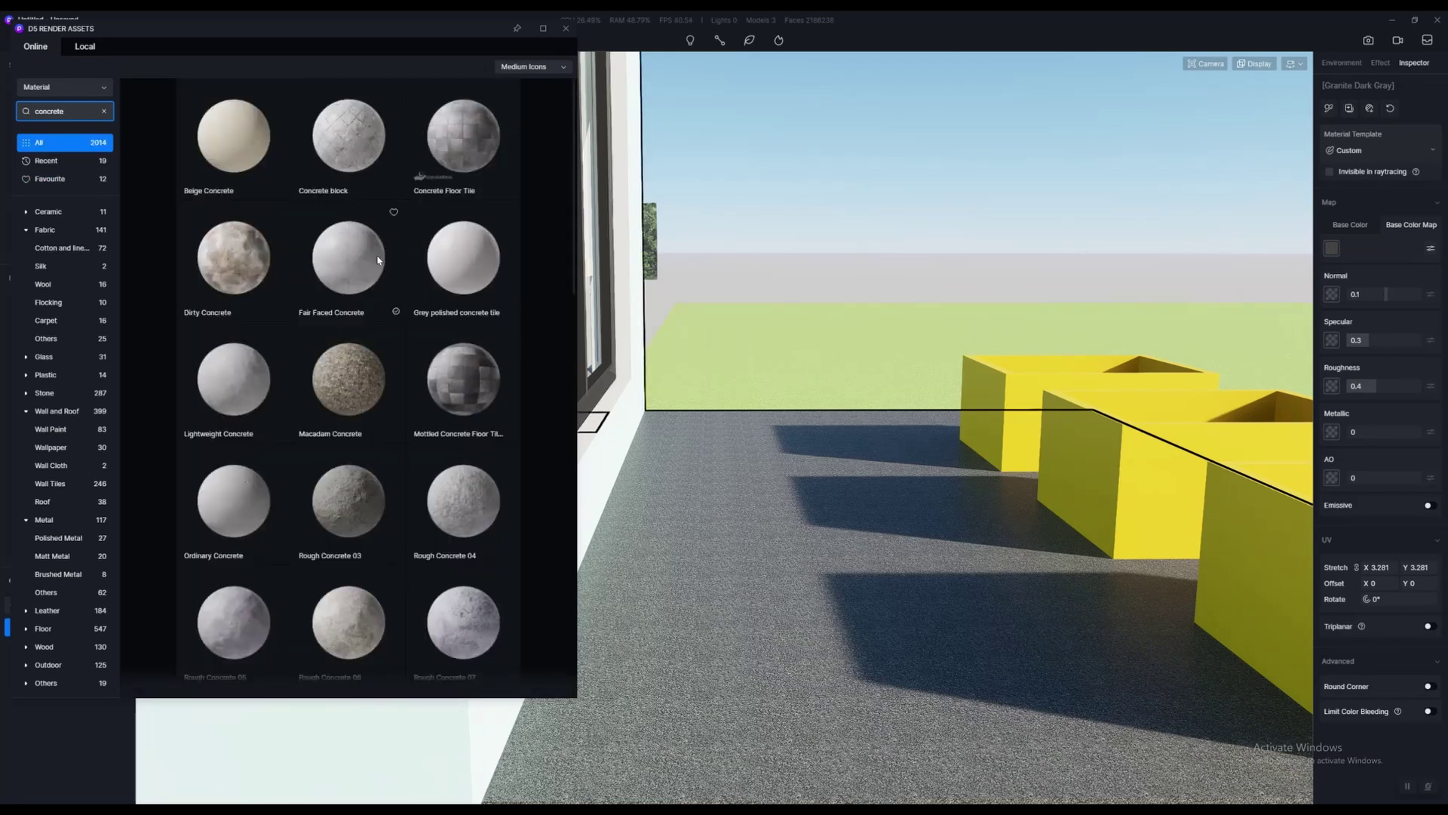
Apply the Rough Concrete 04 material to the paving beside the planter boxes
scroll(379, 332, down, 3)
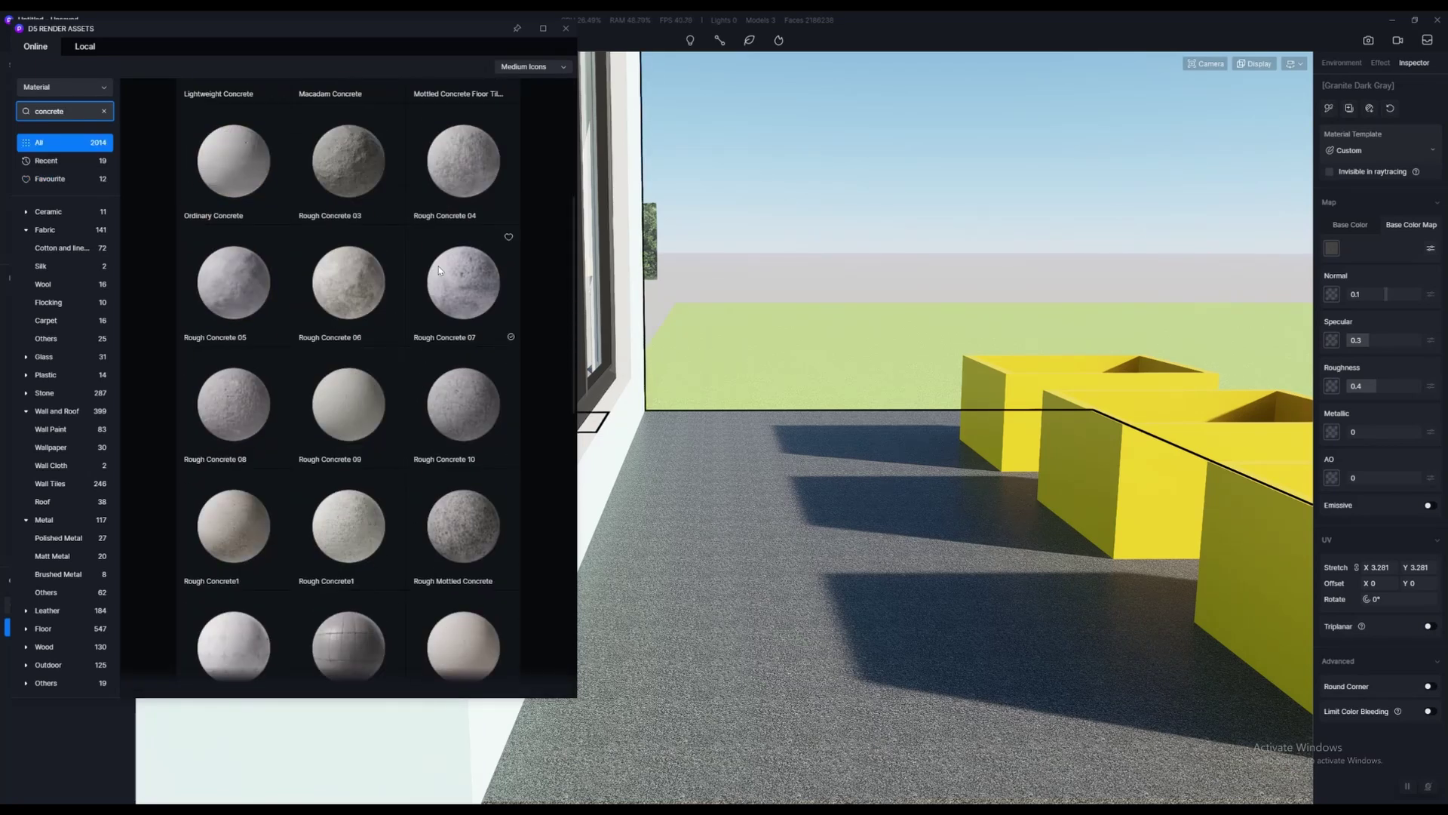
drag(464, 162, 913, 581)
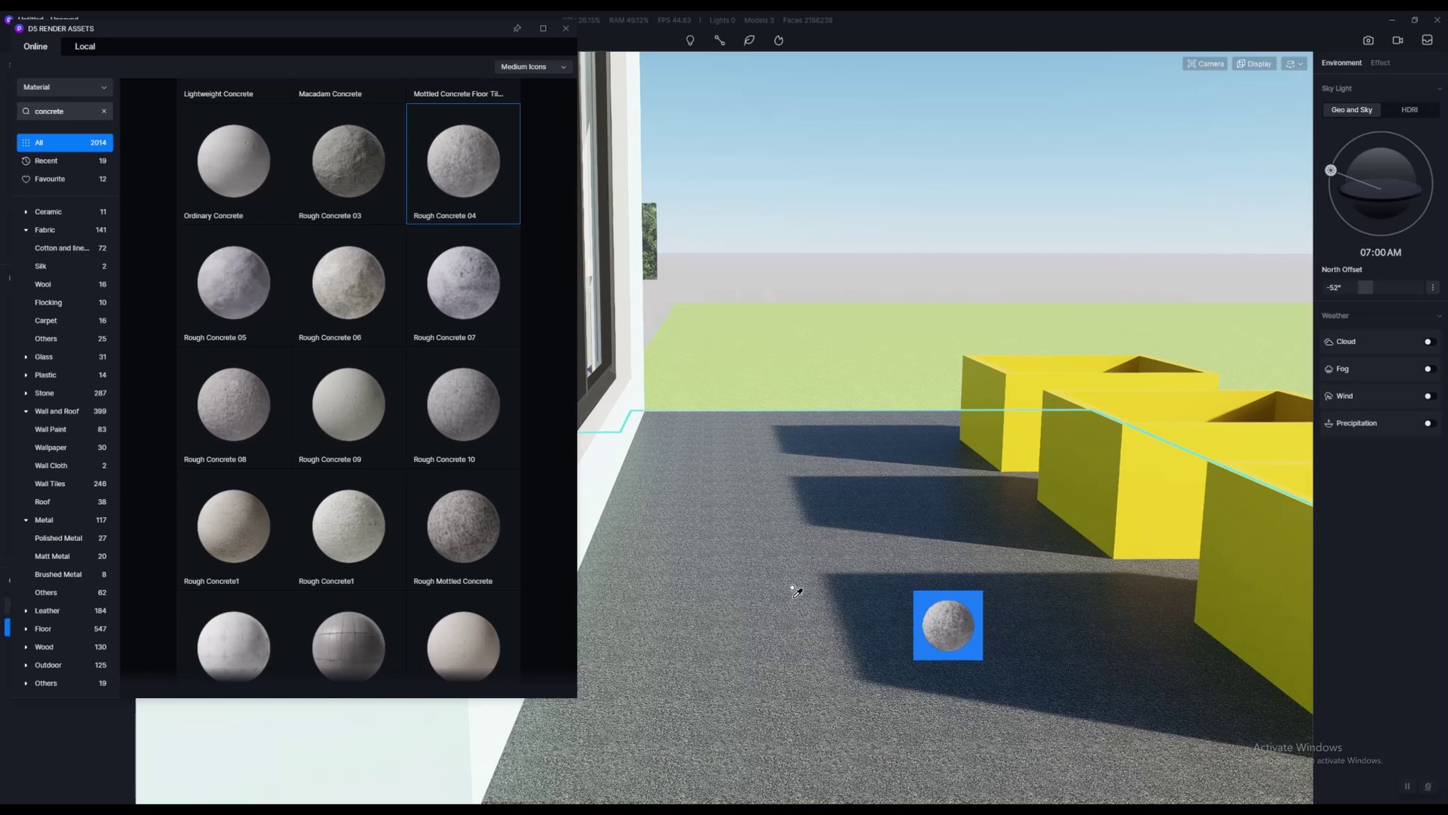
click(915, 582)
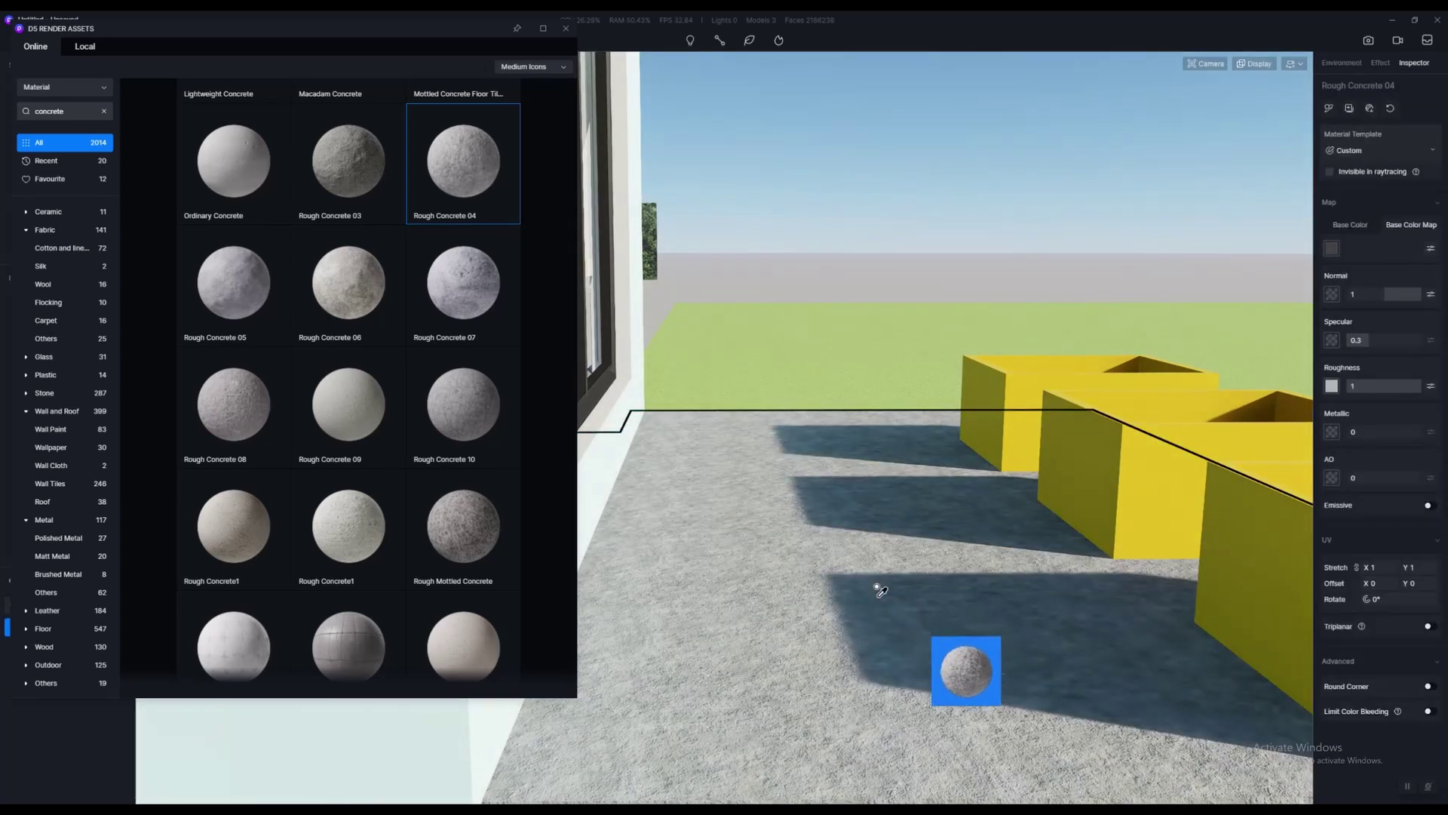
right_drag(881, 587, 1050, 582)
key(Escape)
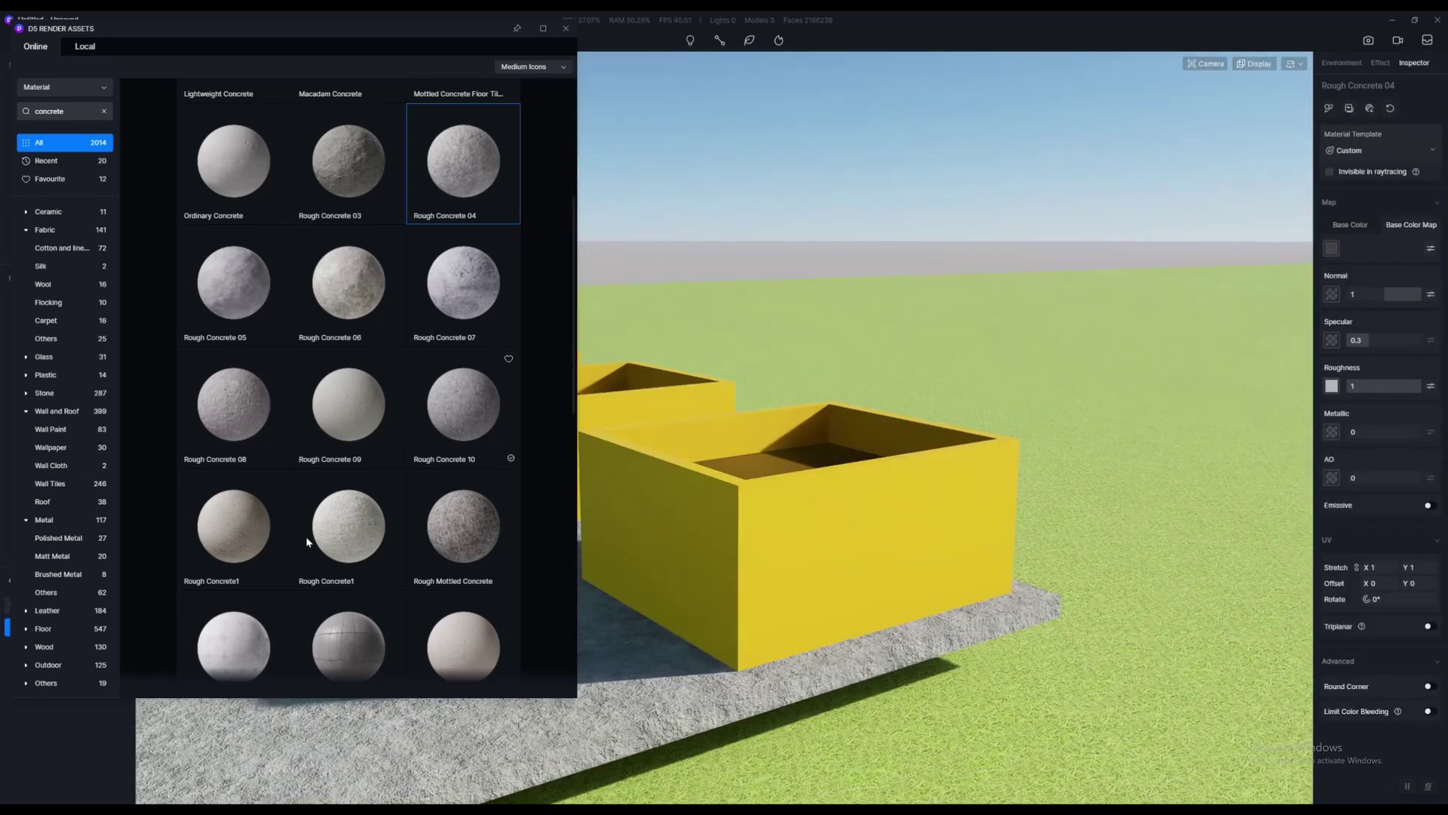
Clear the concrete search and list the library's Outdoor materials for the planter boxes' contents
scroll(952, 526, down, 2)
key(w)
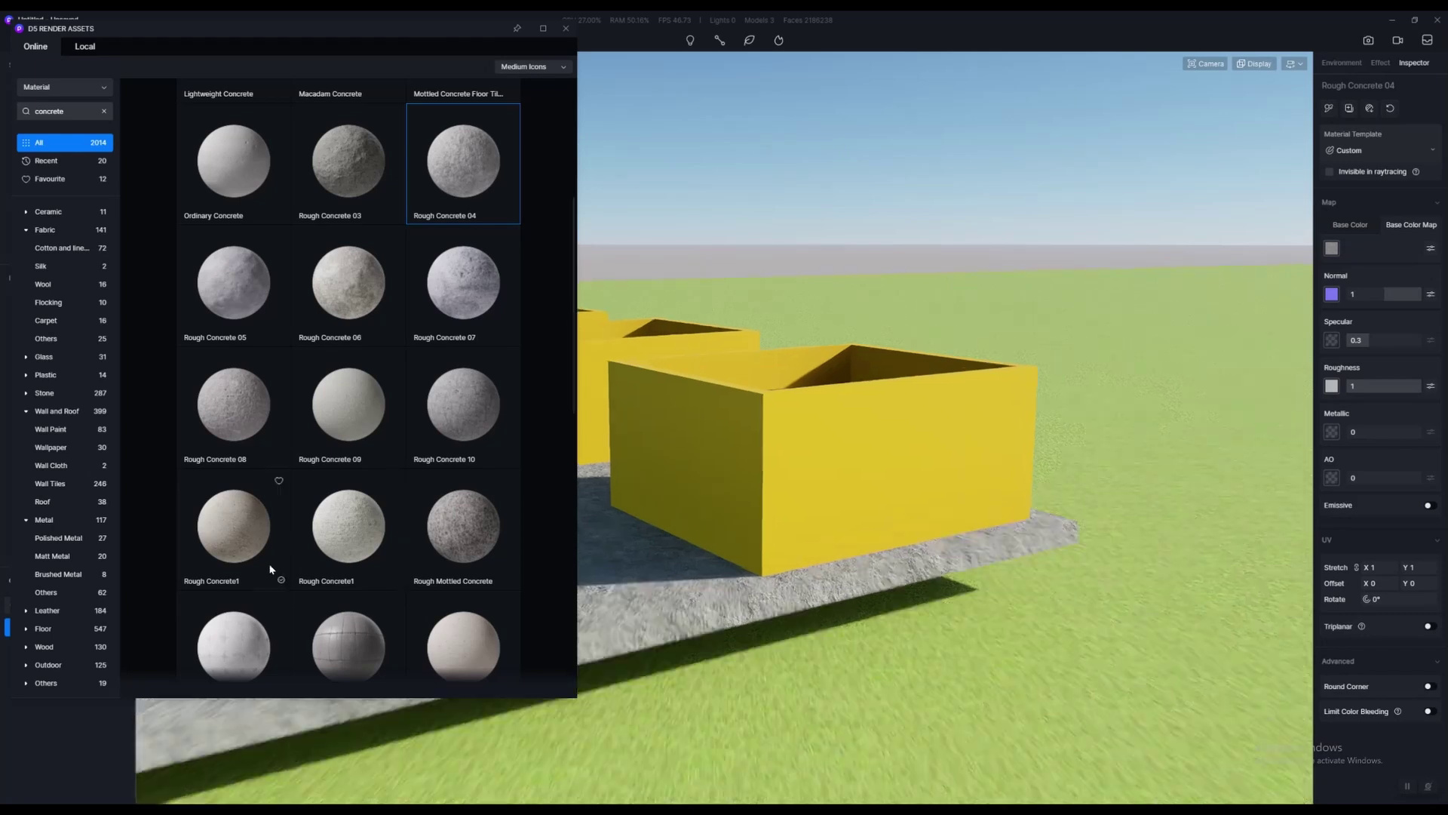
click(48, 665)
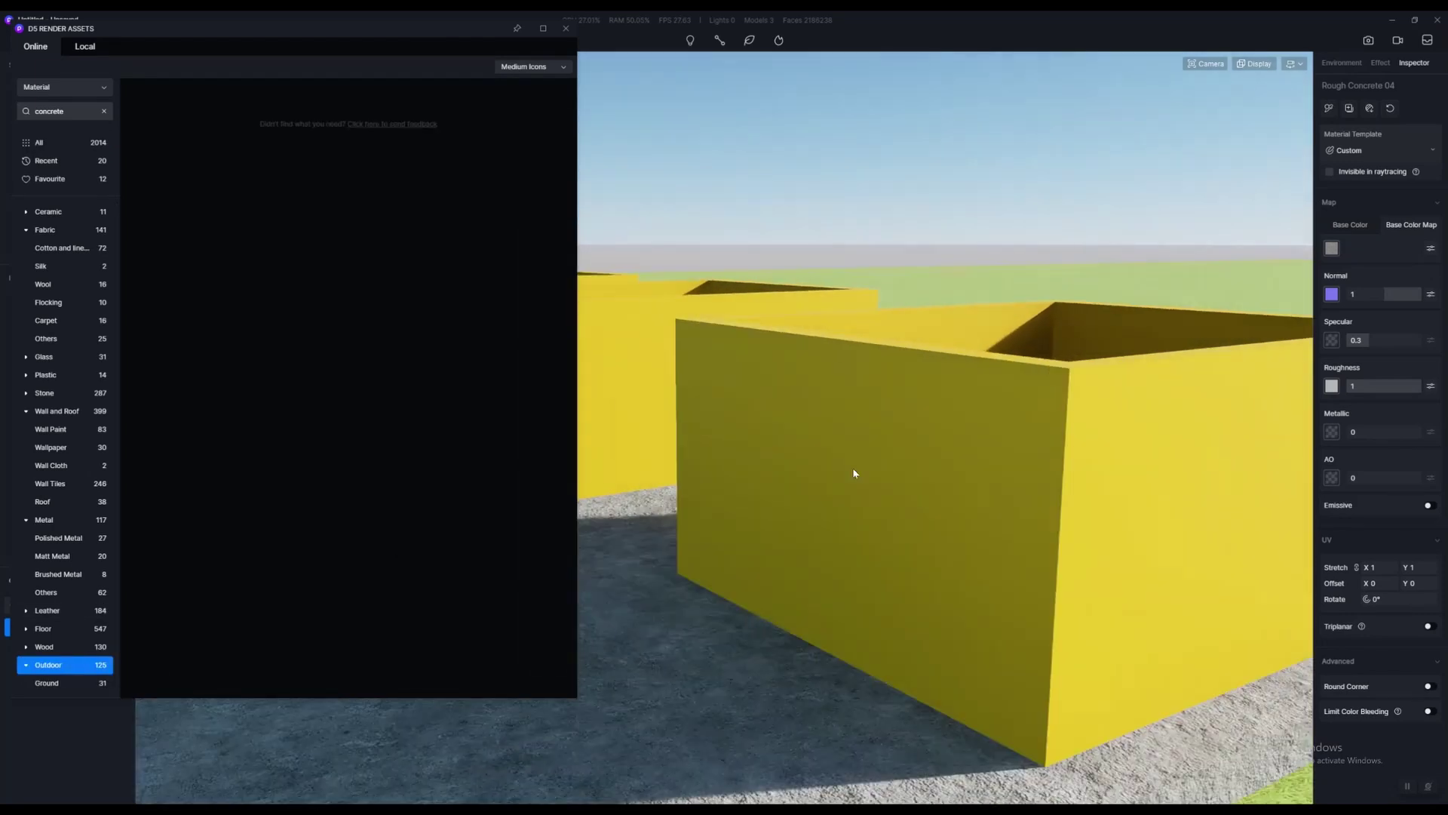
key(e)
right_drag(853, 472, 907, 579)
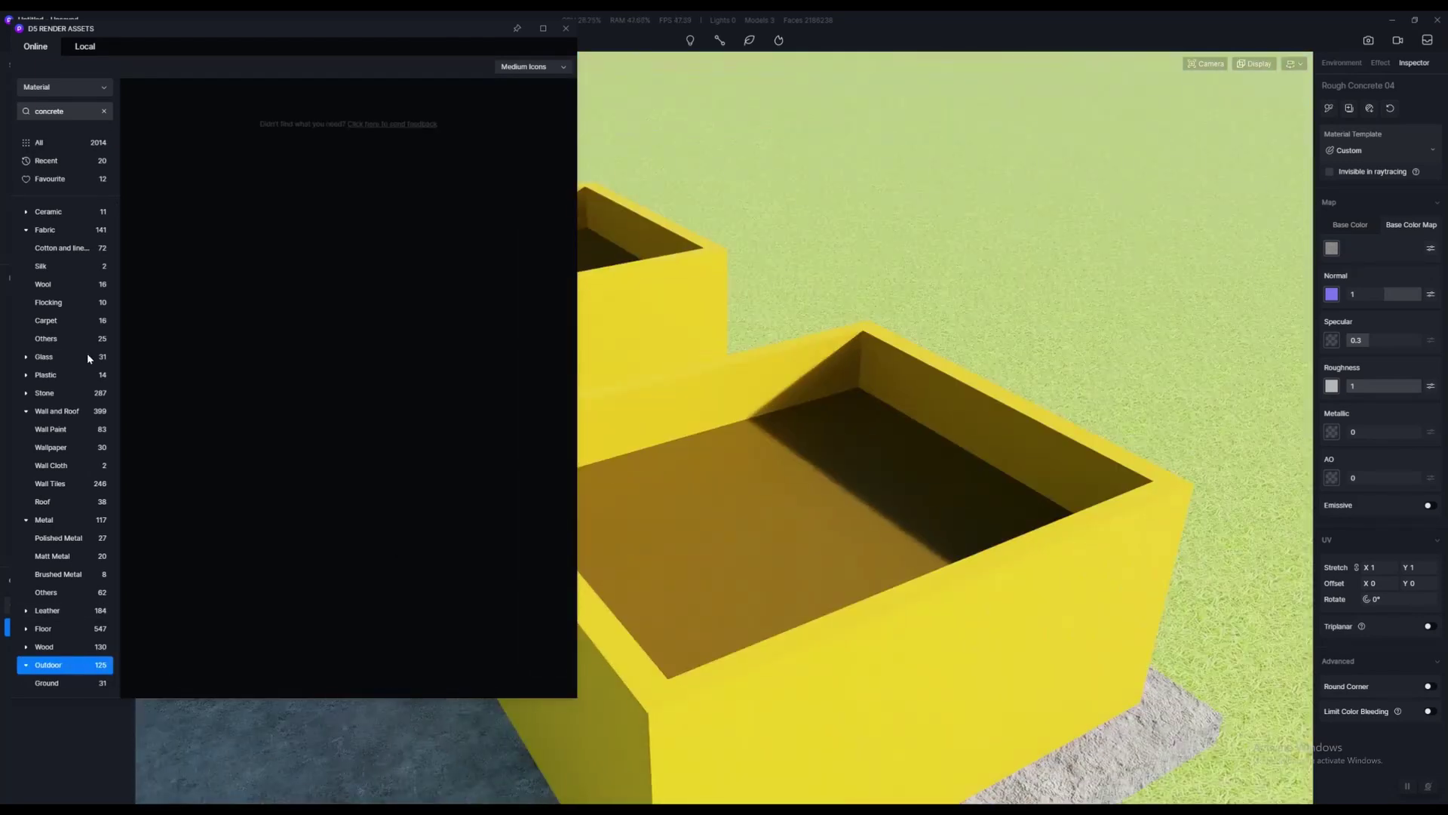
click(104, 111)
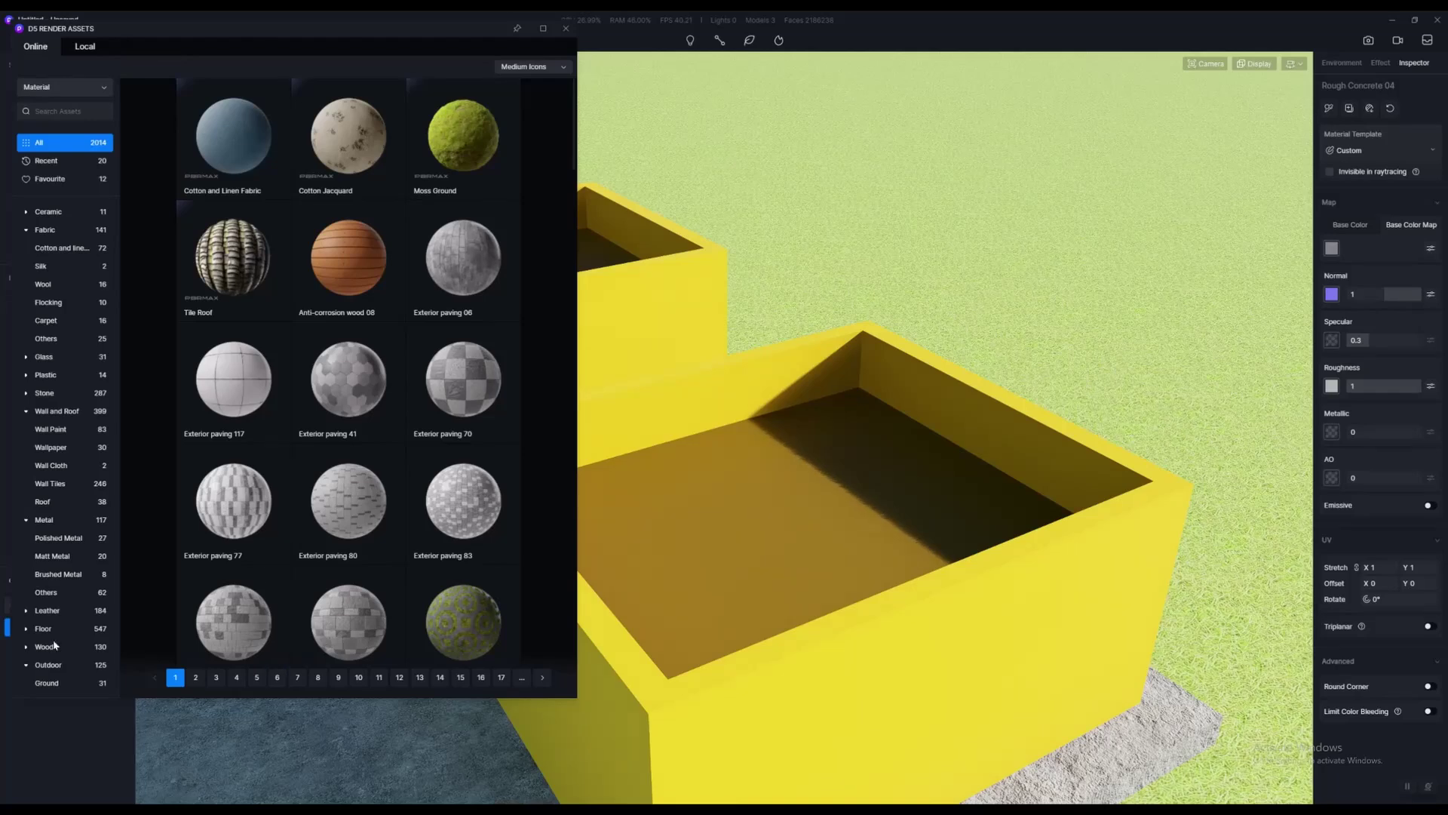
click(47, 663)
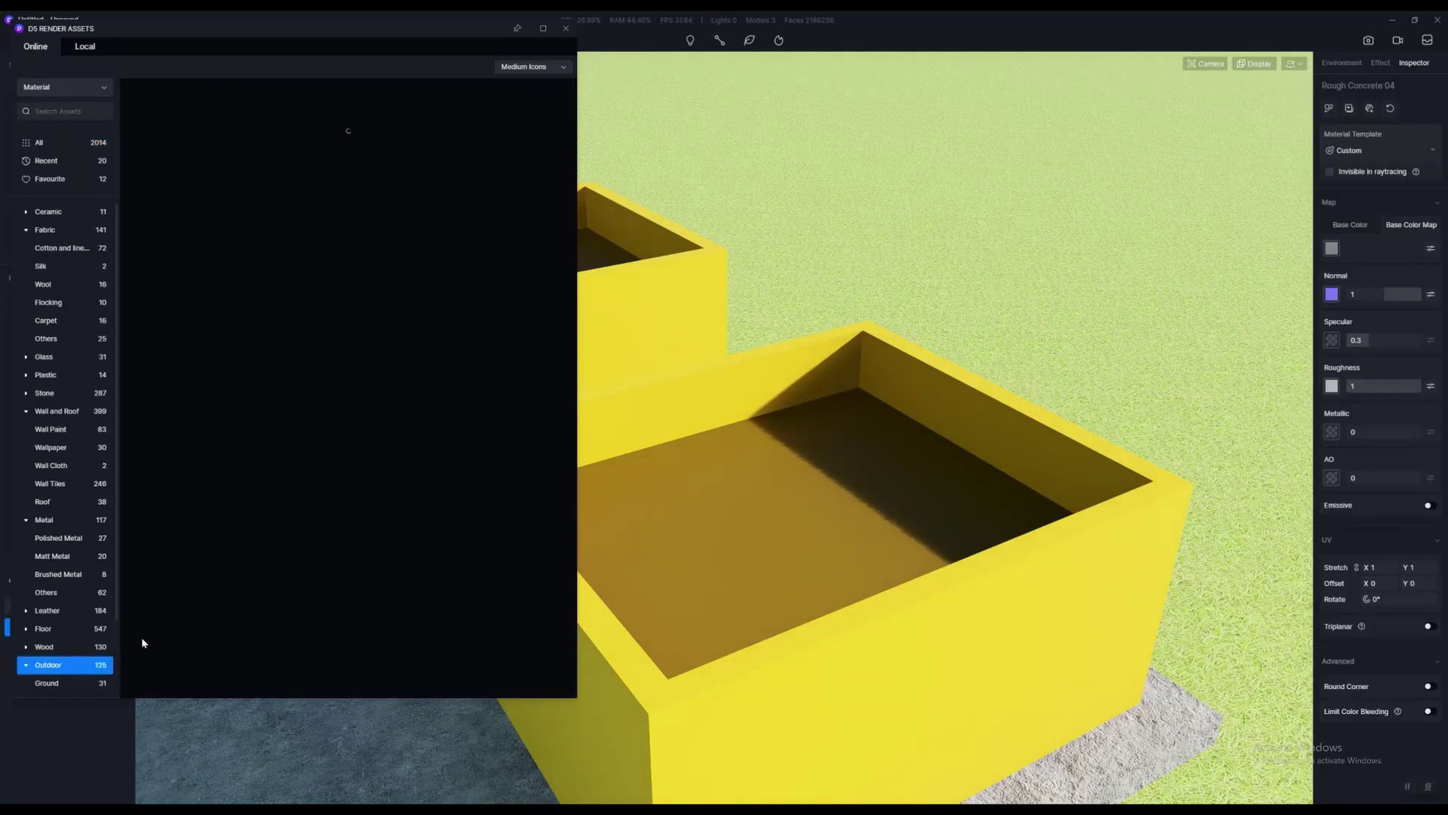
Apply the Dry Deciduous Woodland2 material to the soil surface inside the yellow planter boxes
scroll(344, 485, down, 5)
scroll(402, 463, down, 5)
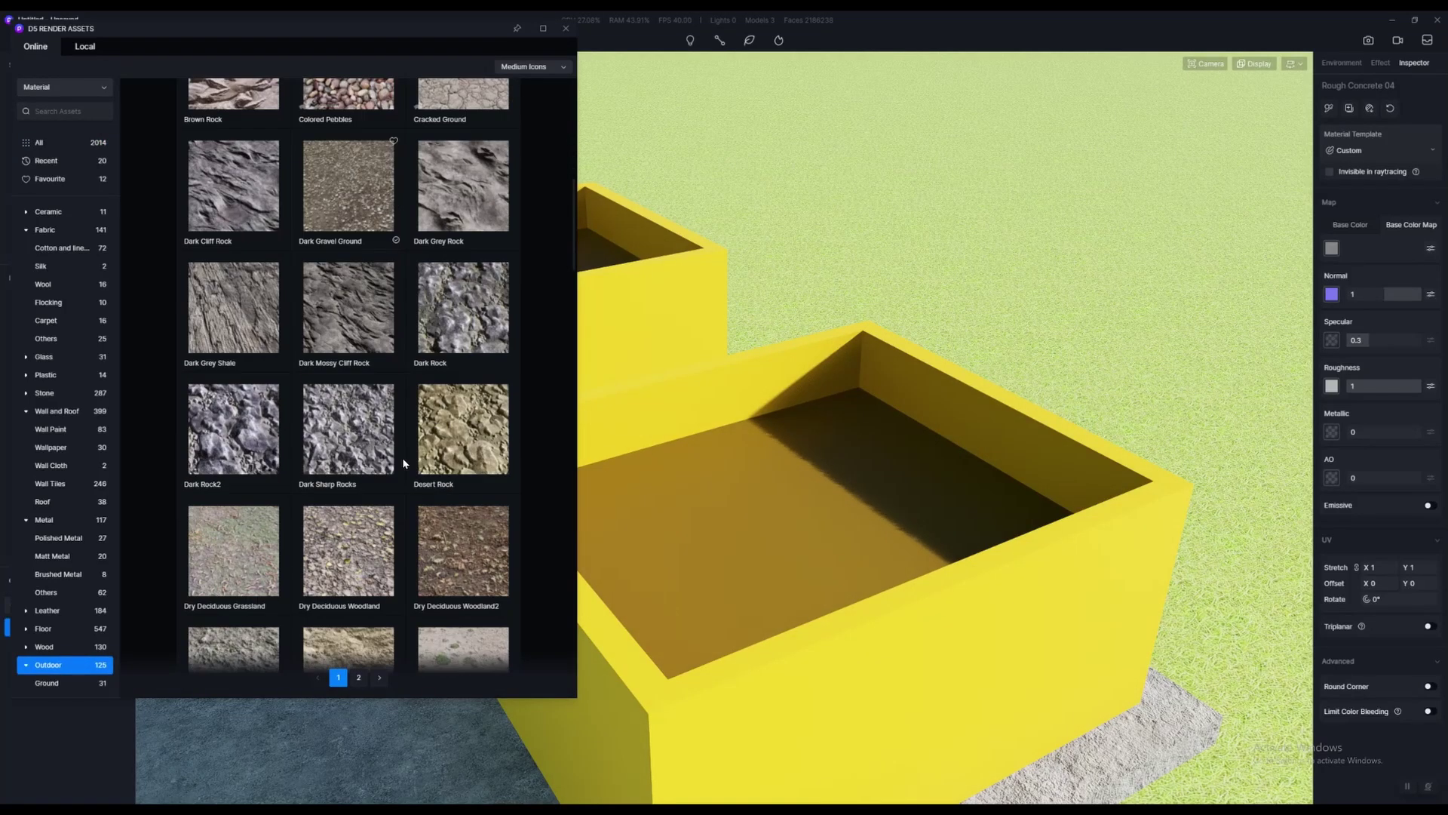
click(491, 414)
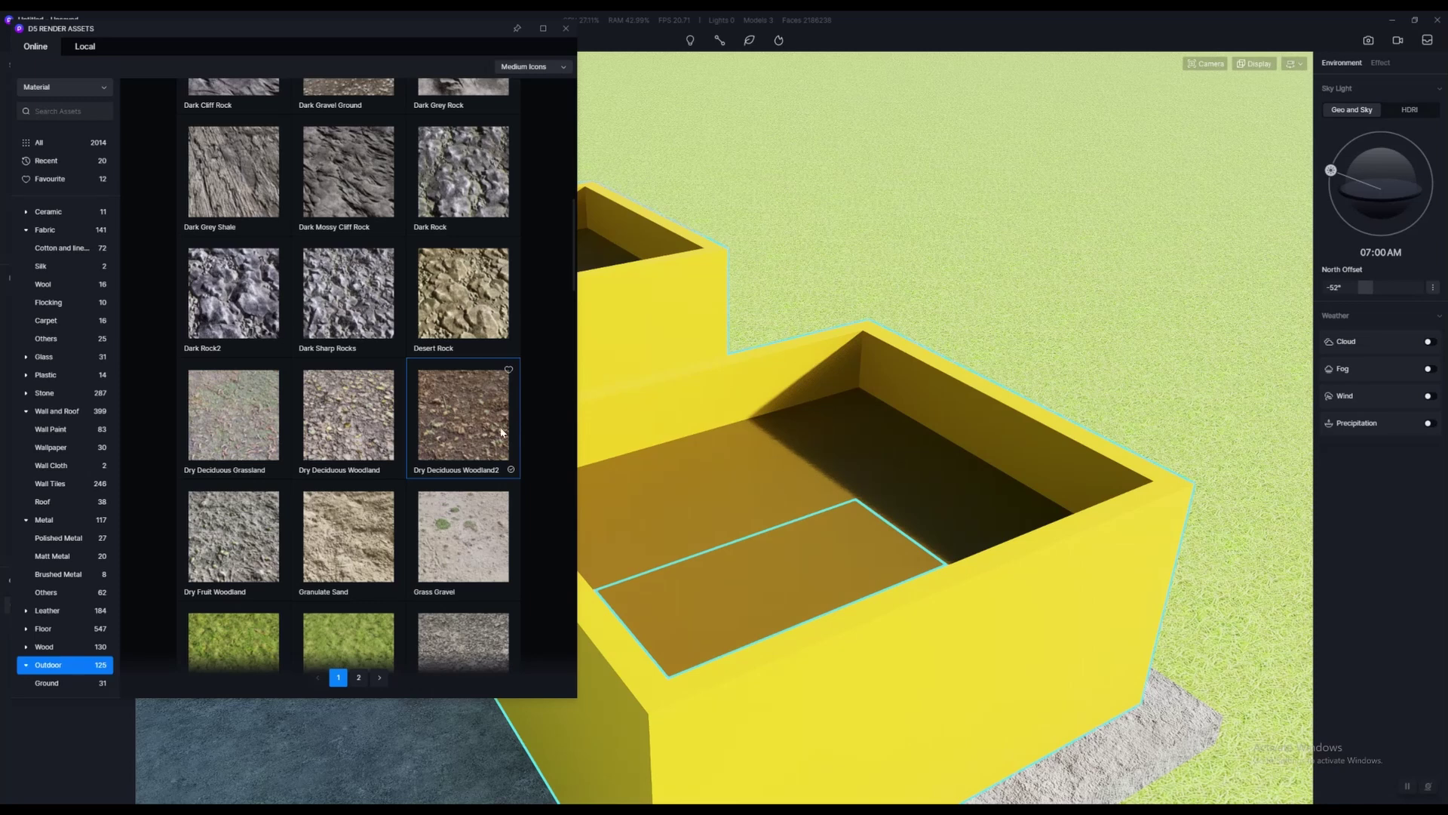
drag(501, 432, 901, 462)
Try the Black yellow tiled floor 01 material from the Wood Floor category on the yellow planter boxes
click(67, 644)
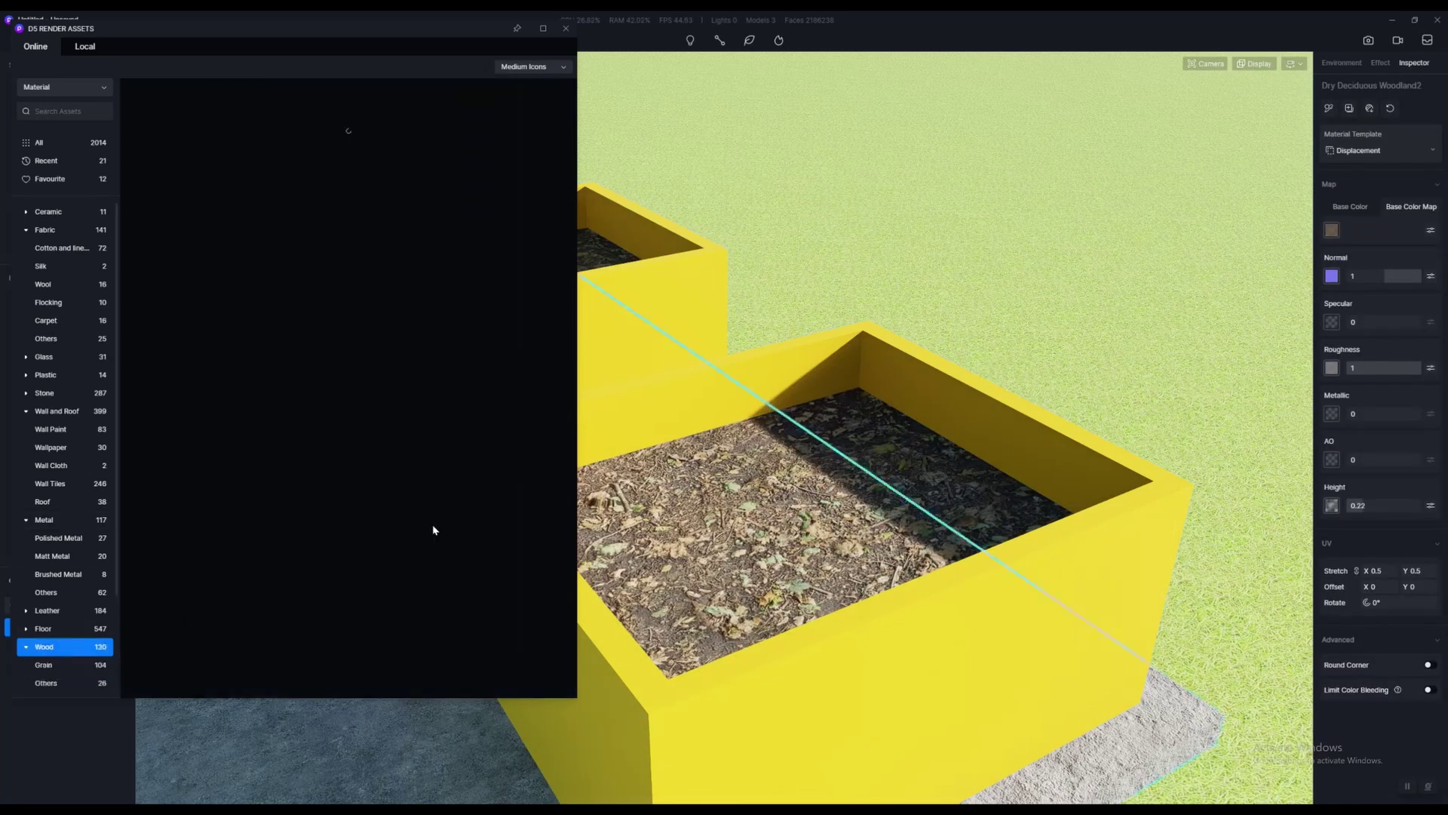
scroll(313, 449, down, 10)
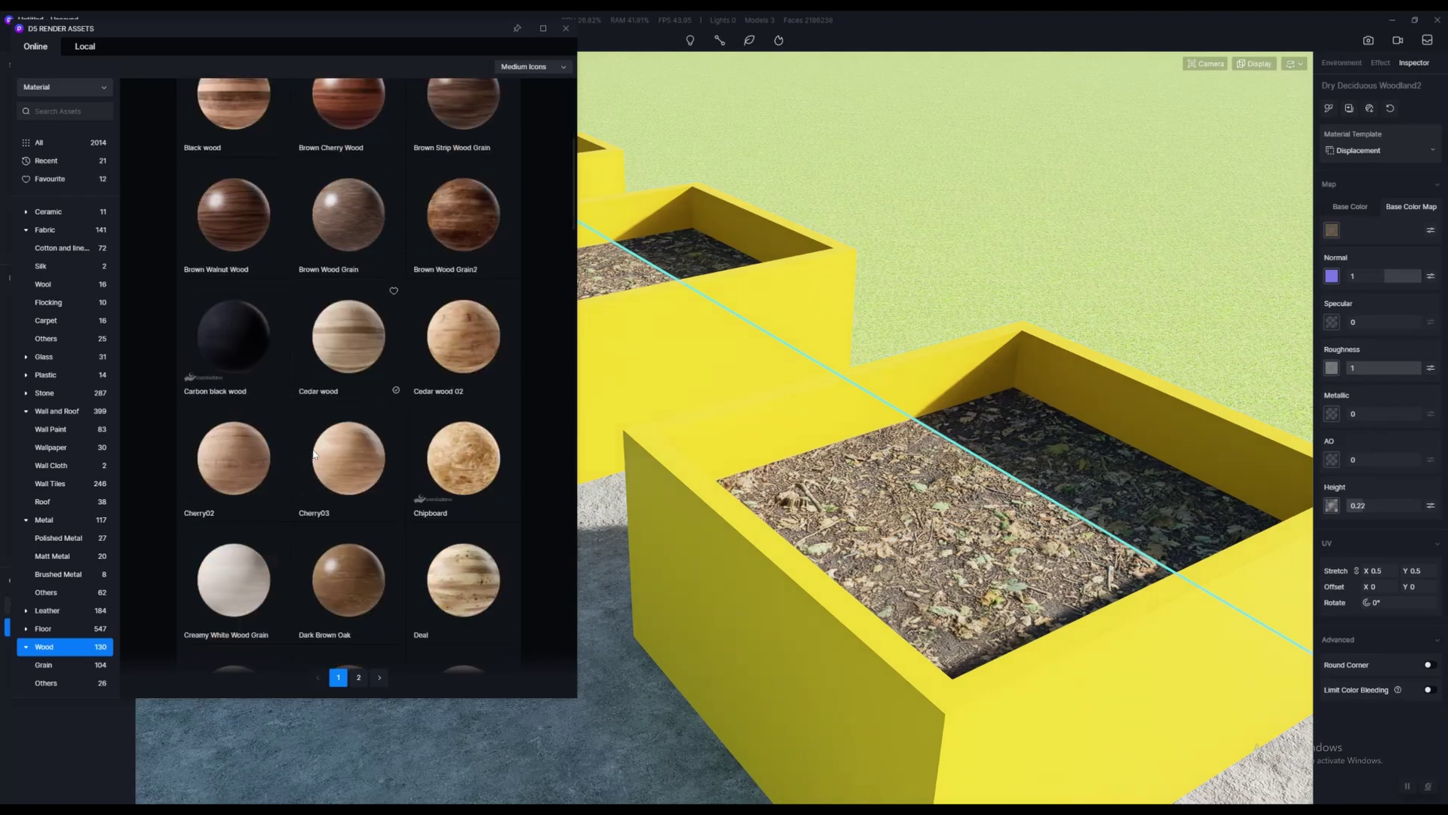
scroll(314, 456, down, 1)
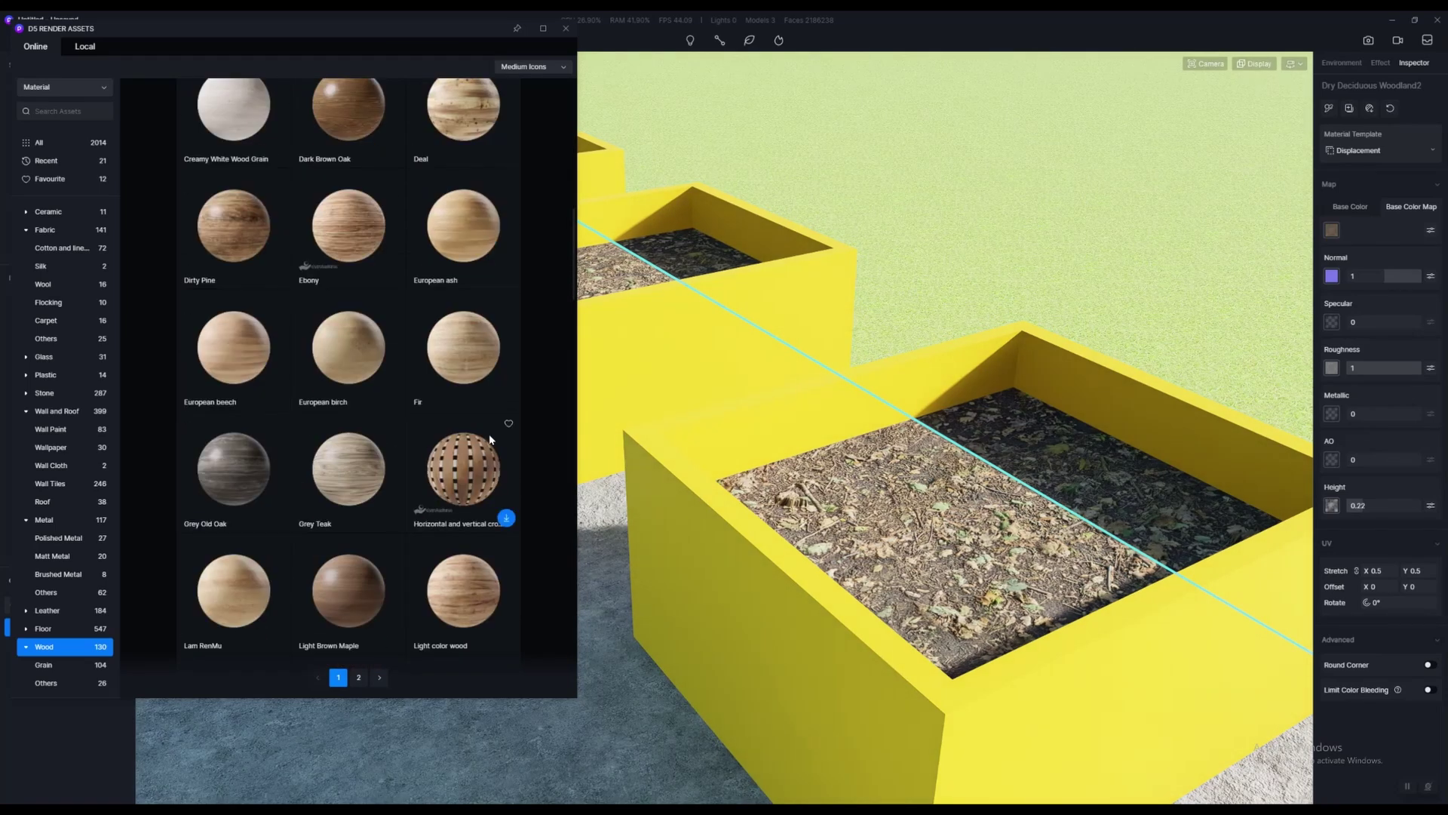
scroll(368, 445, down, 7)
scroll(377, 437, down, 2)
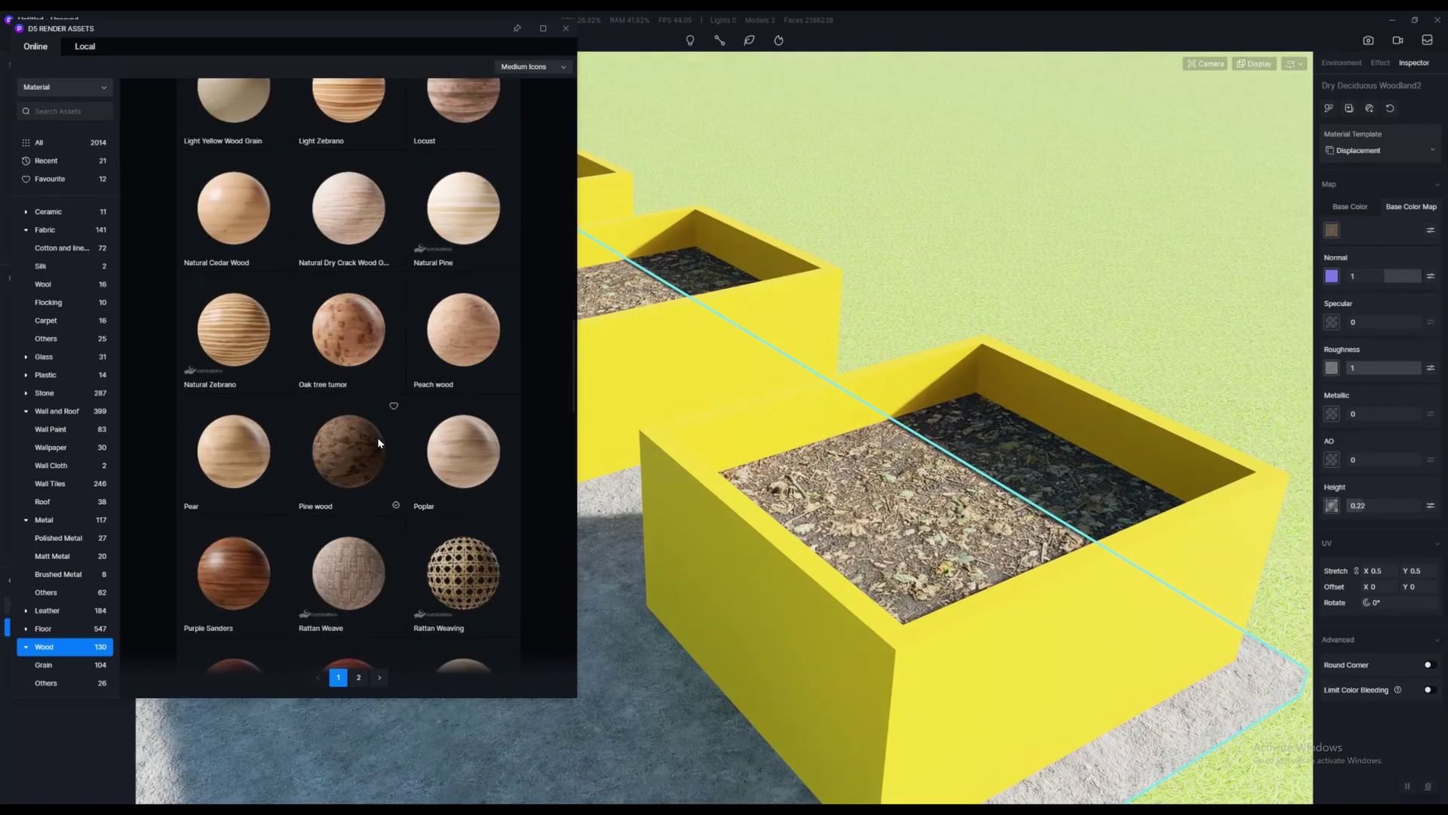
scroll(377, 436, down, 5)
scroll(394, 435, down, 3)
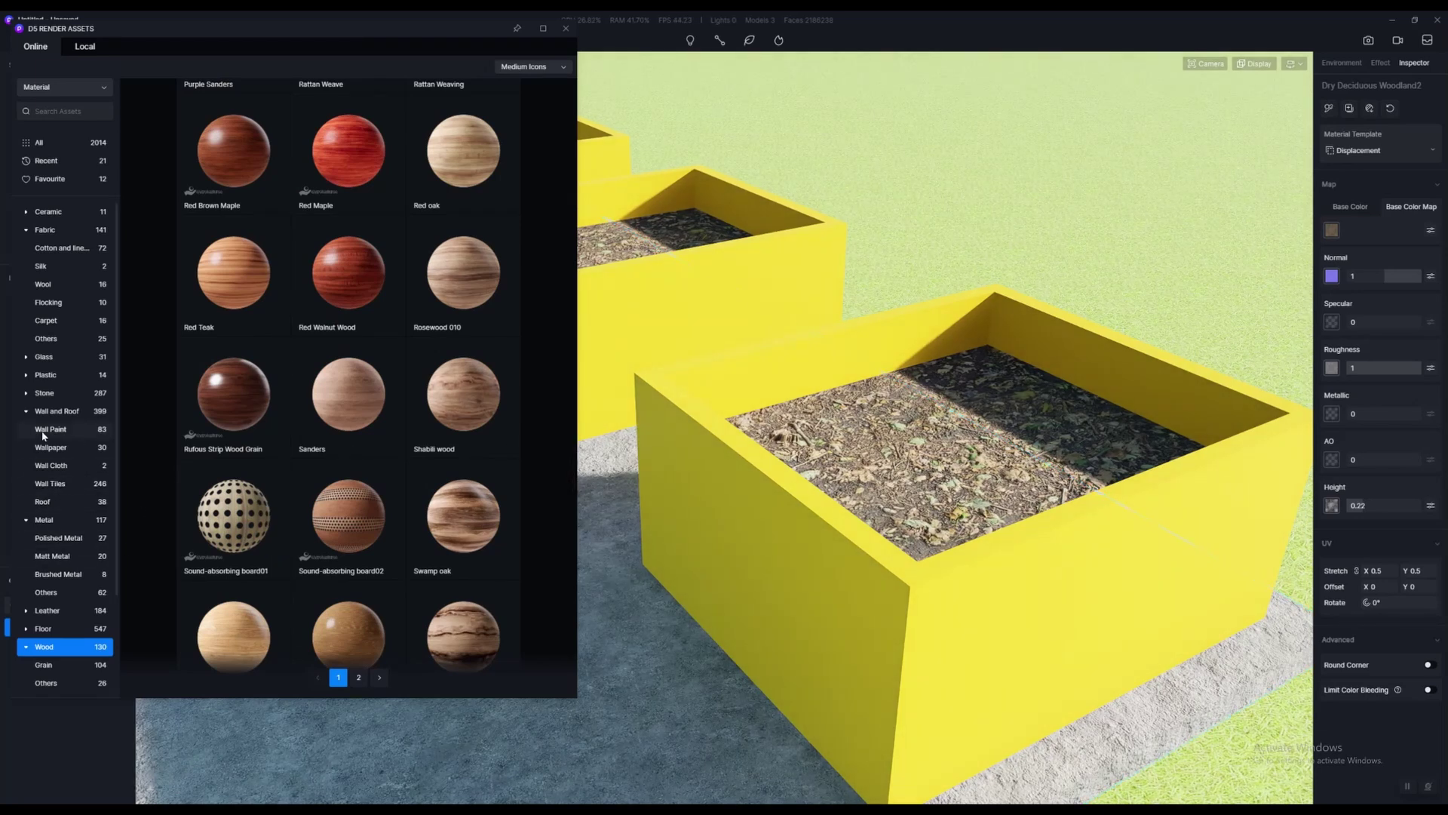
click(126, 631)
click(54, 664)
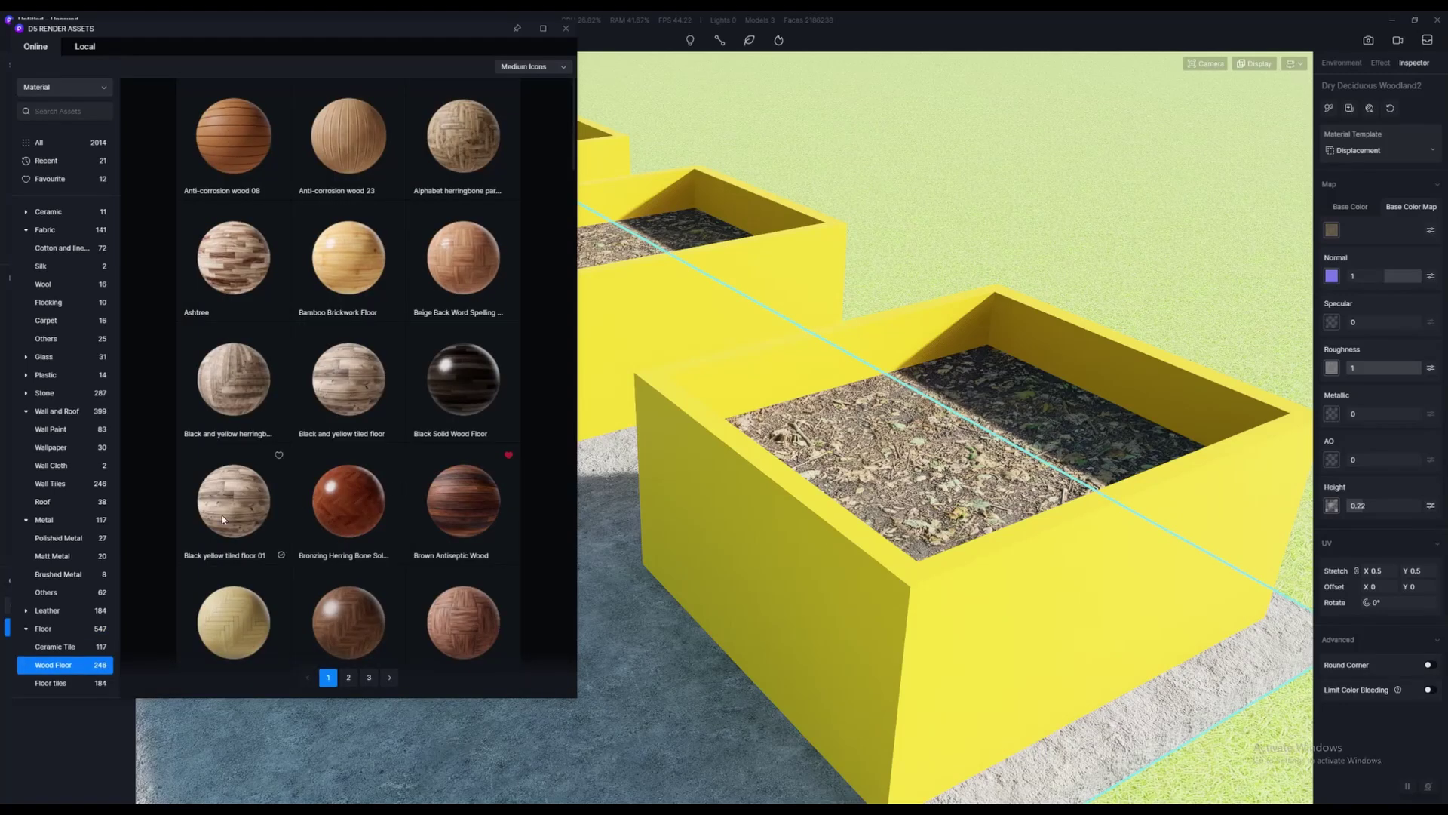
drag(222, 514, 837, 414)
Apply the floor 02 material from the Wood Floor category to the planter boxes
scroll(413, 461, down, 5)
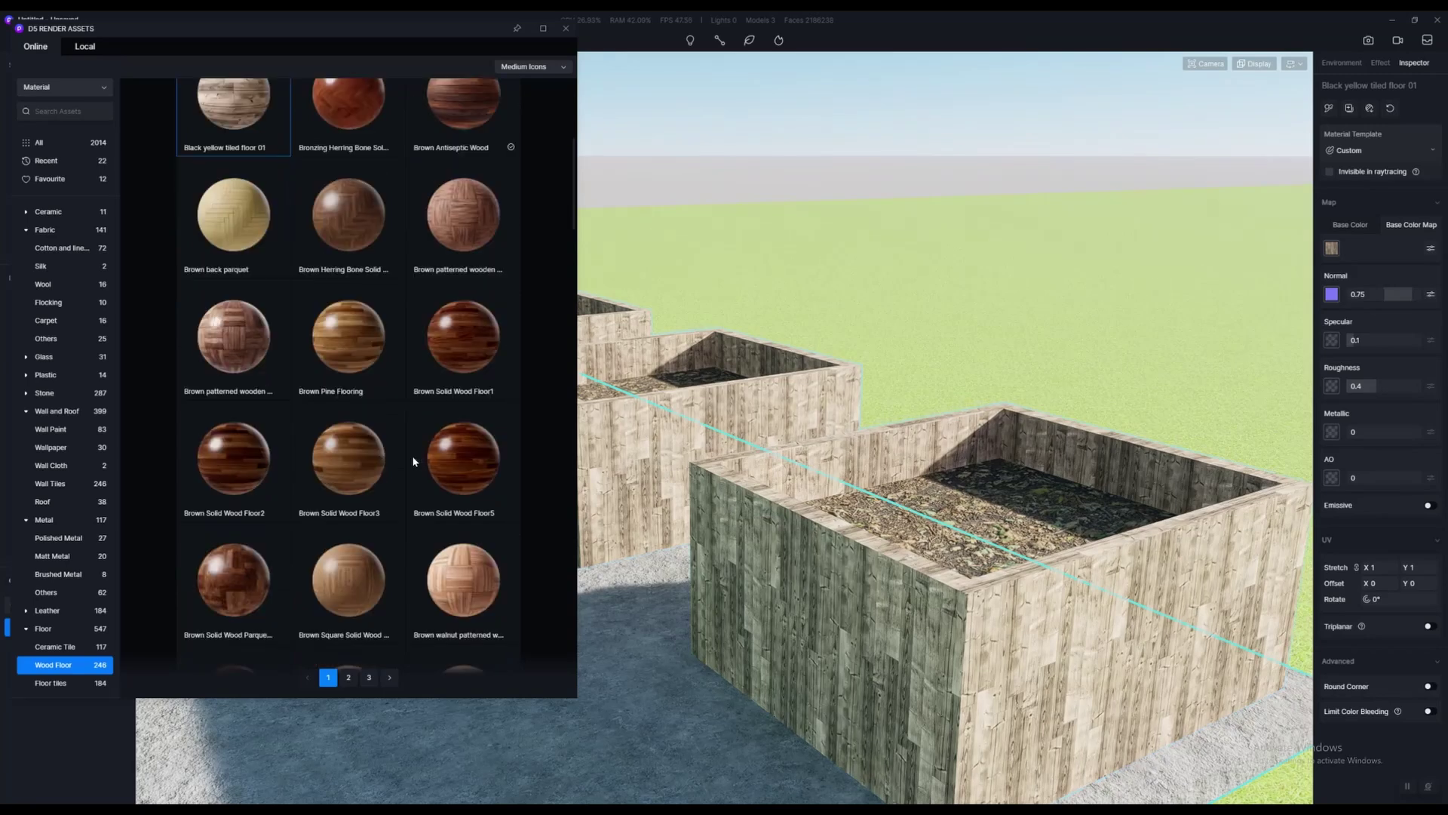
scroll(416, 462, down, 4)
scroll(423, 467, down, 1)
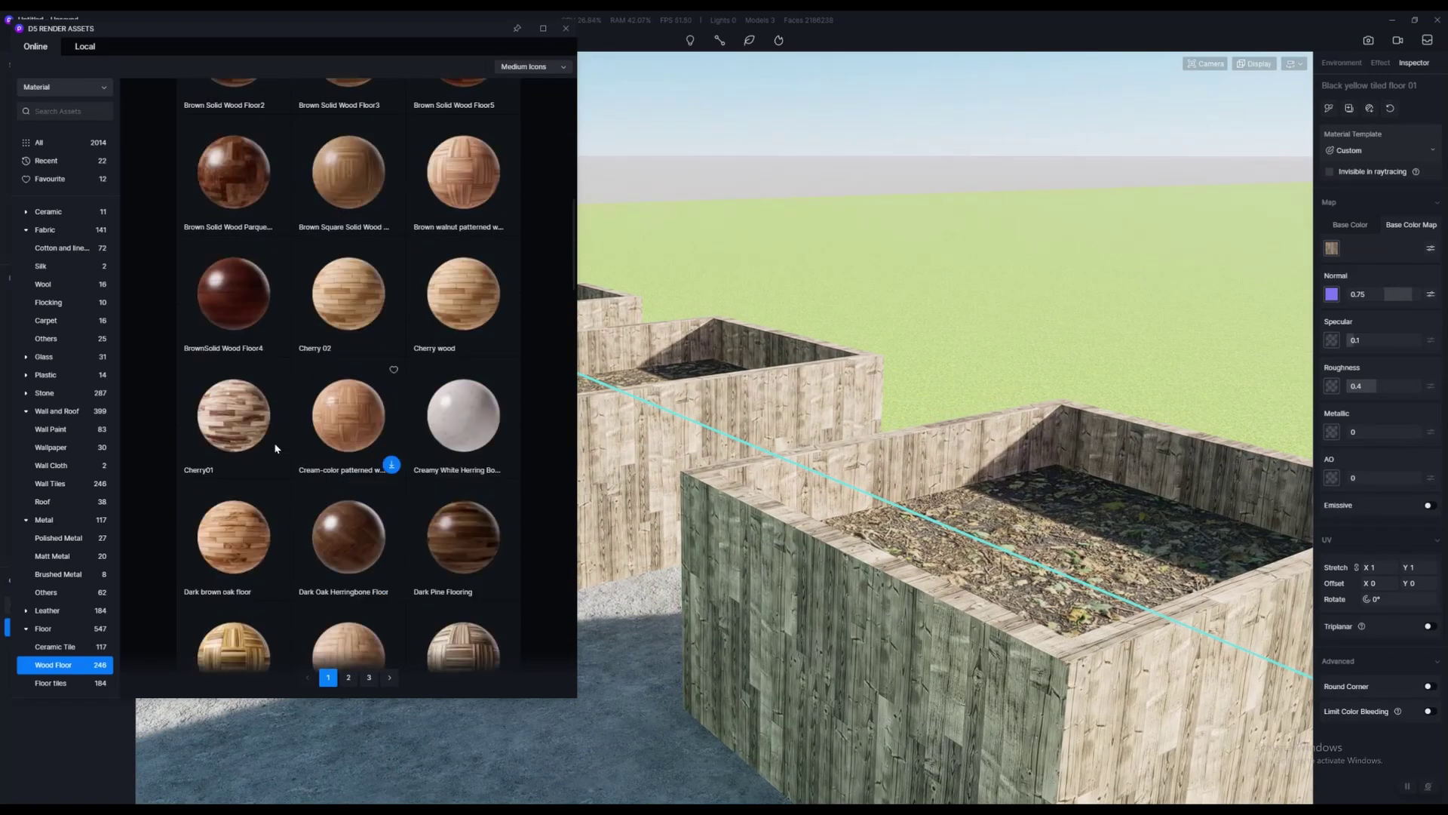
scroll(504, 485, down, 3)
scroll(436, 498, down, 2)
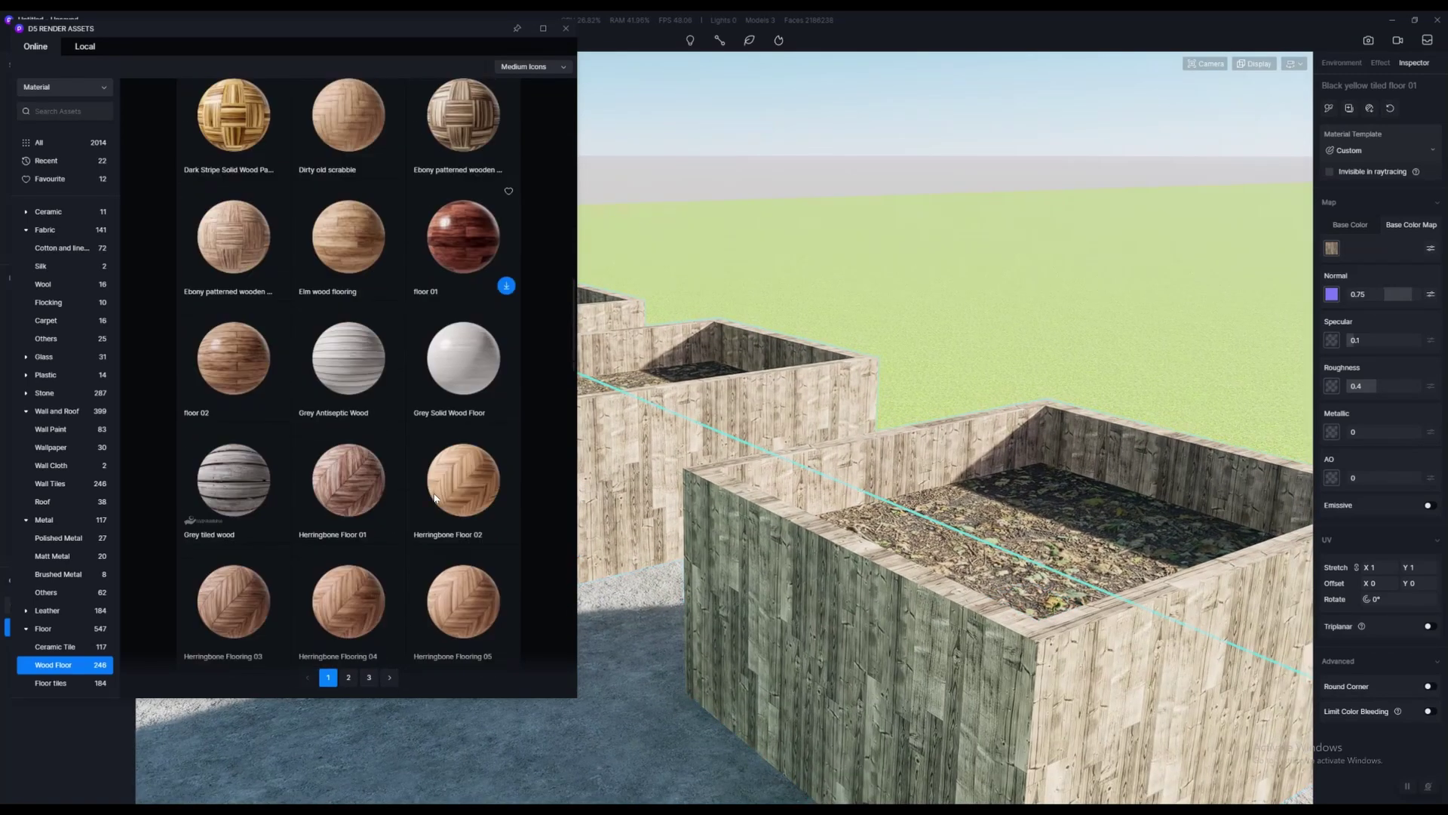
drag(234, 358, 1010, 641)
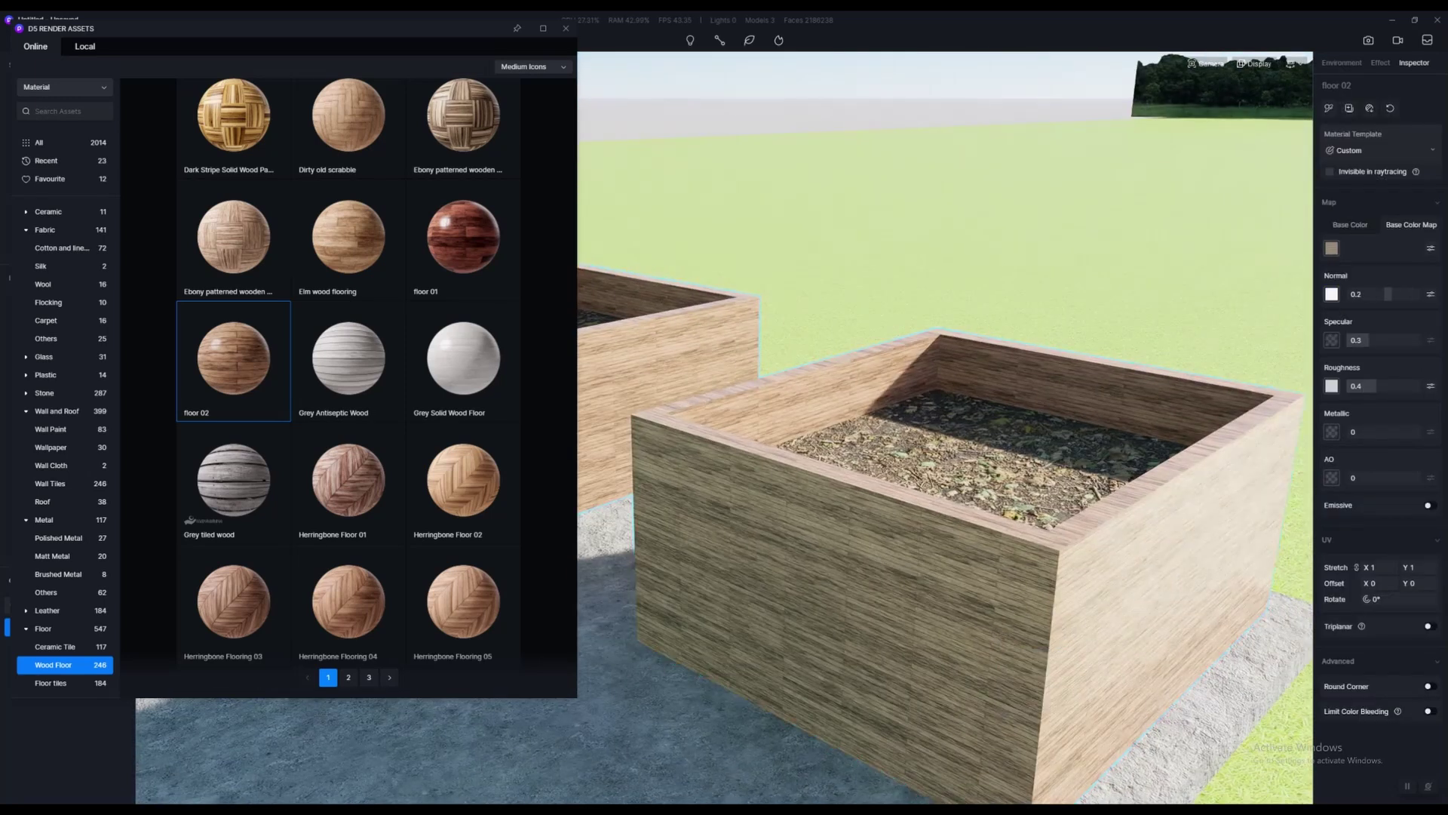
Set the planter boxes' wood UV stretch to 0.2 in X and Y, and the X offset to 0.22
mouse_move(1365, 573)
mouse_down()
mouse_move(1331, 573)
mouse_move(1381, 568)
mouse_move(1365, 568)
mouse_up()
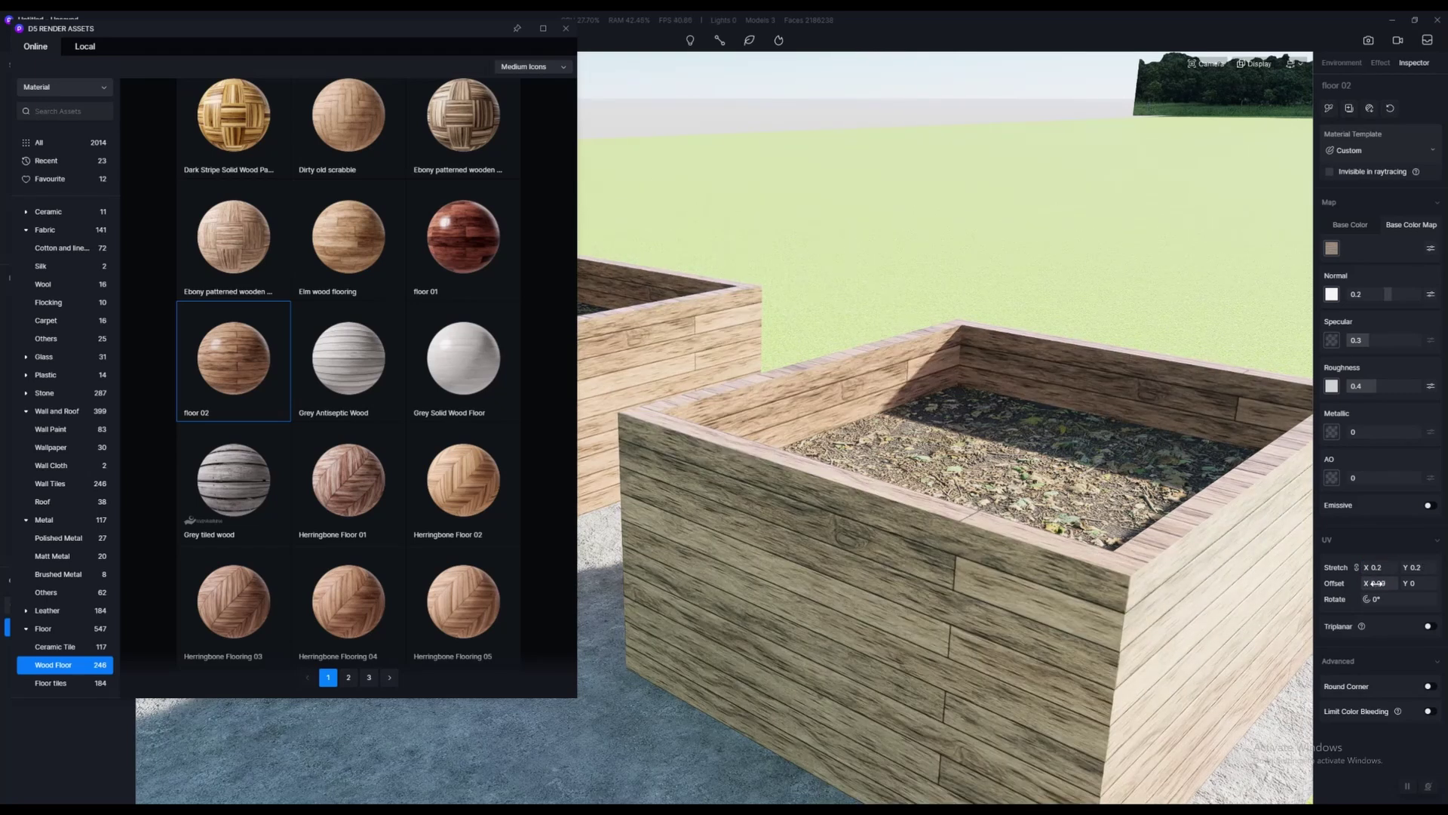
drag(1377, 583, 1381, 583)
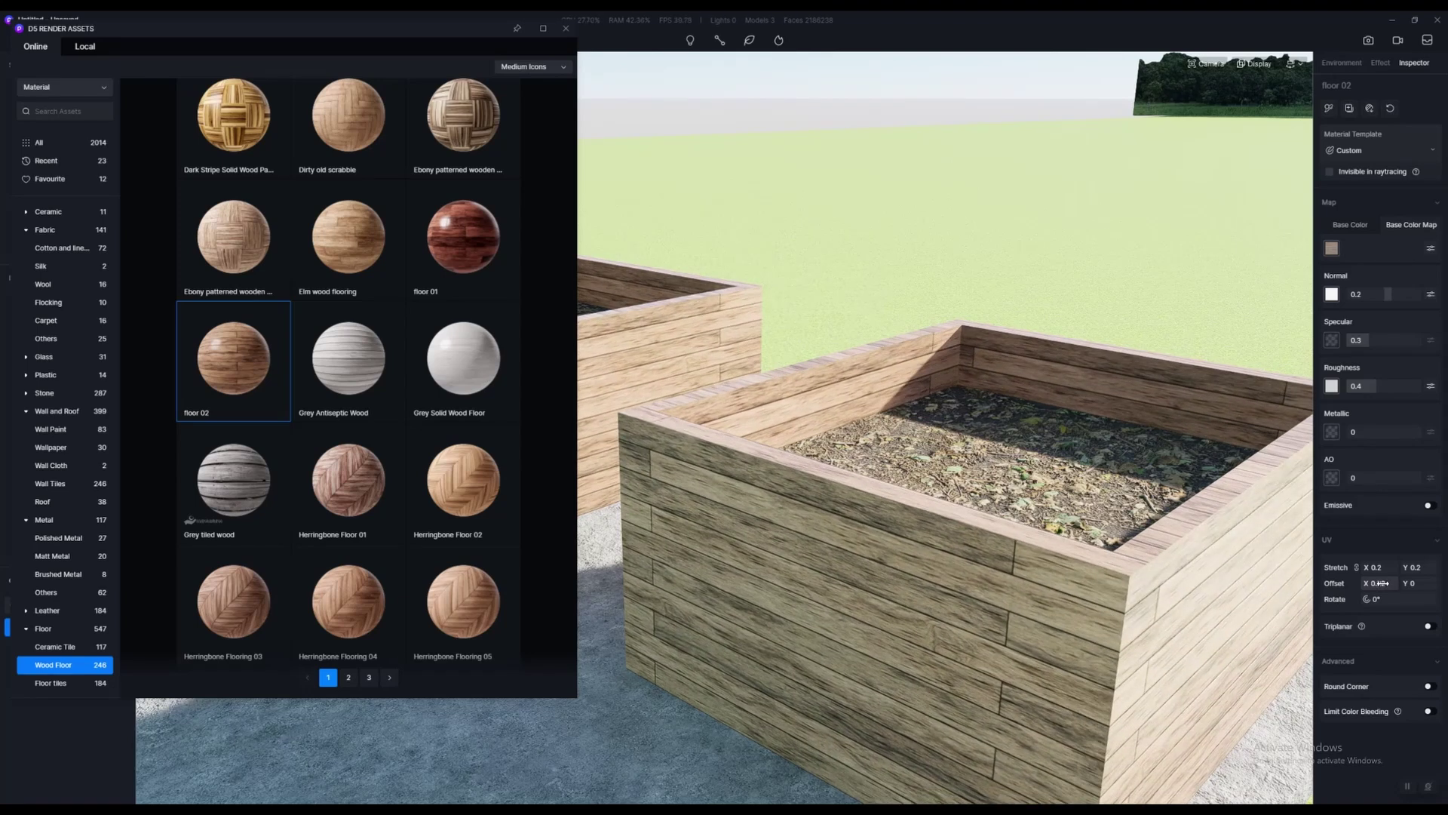
right_drag(793, 647, 1068, 521)
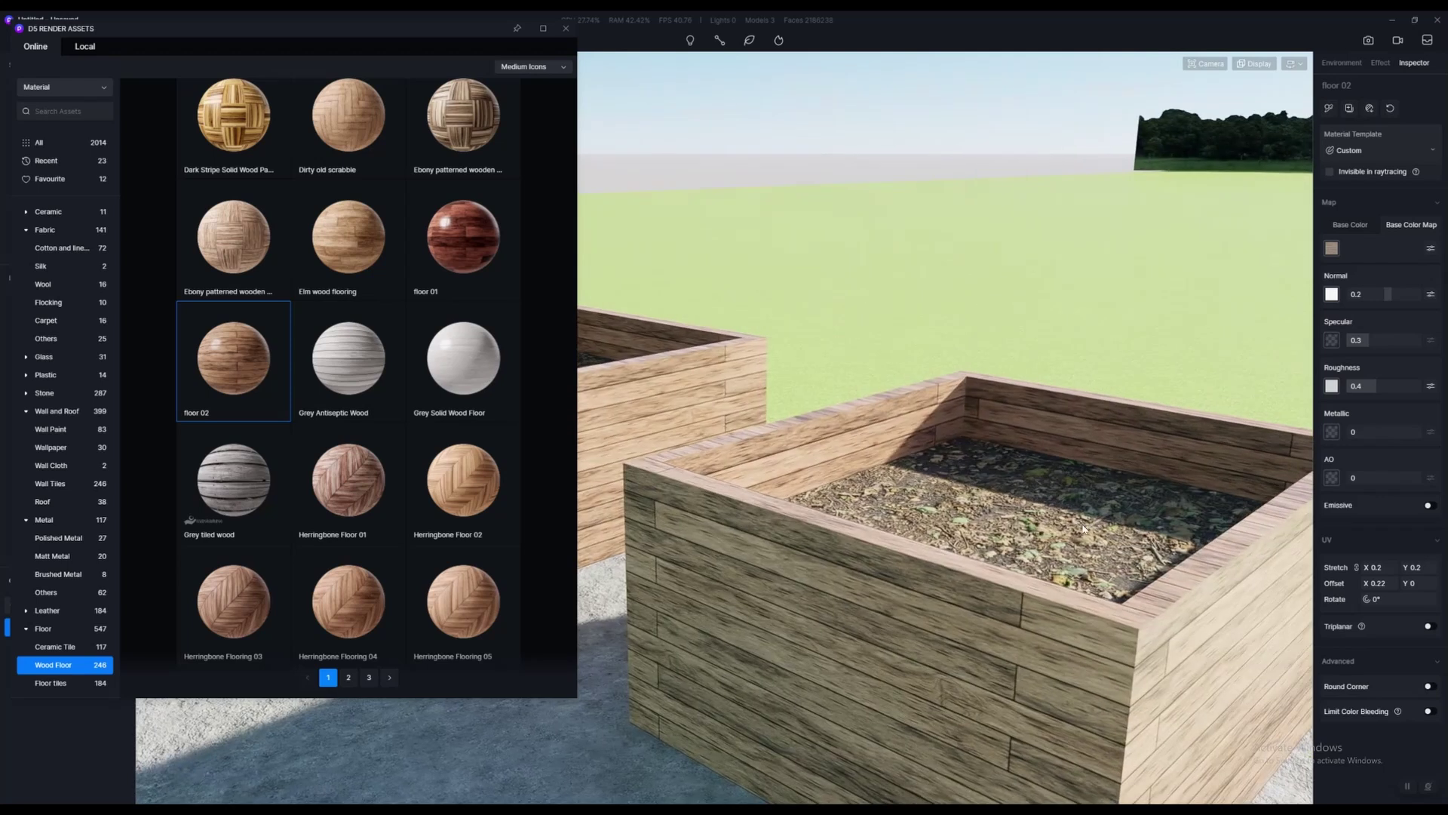
Leave material editing on the planter boxes and close the material library
scroll(415, 532, down, 5)
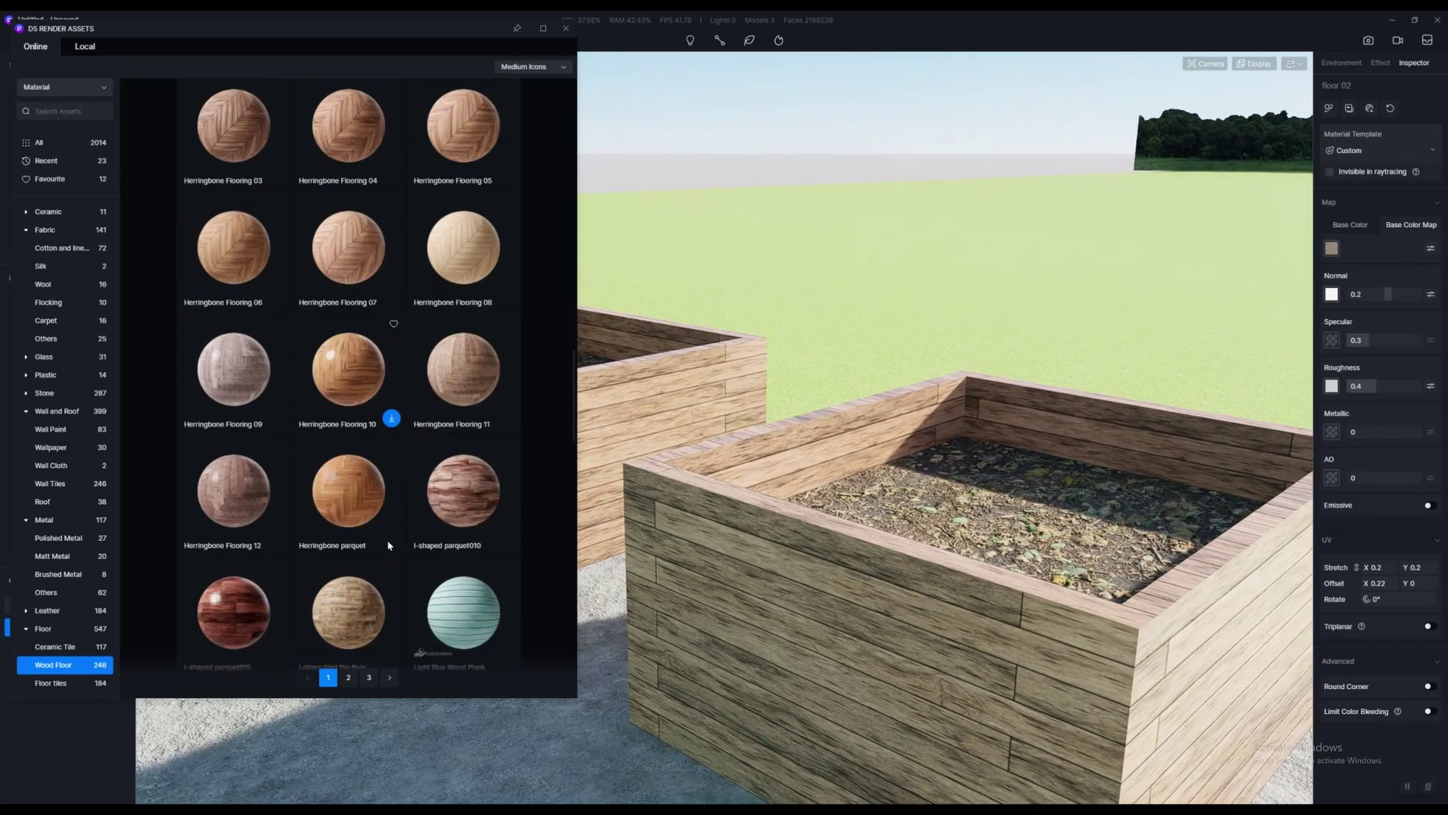
scroll(833, 524, down, 5)
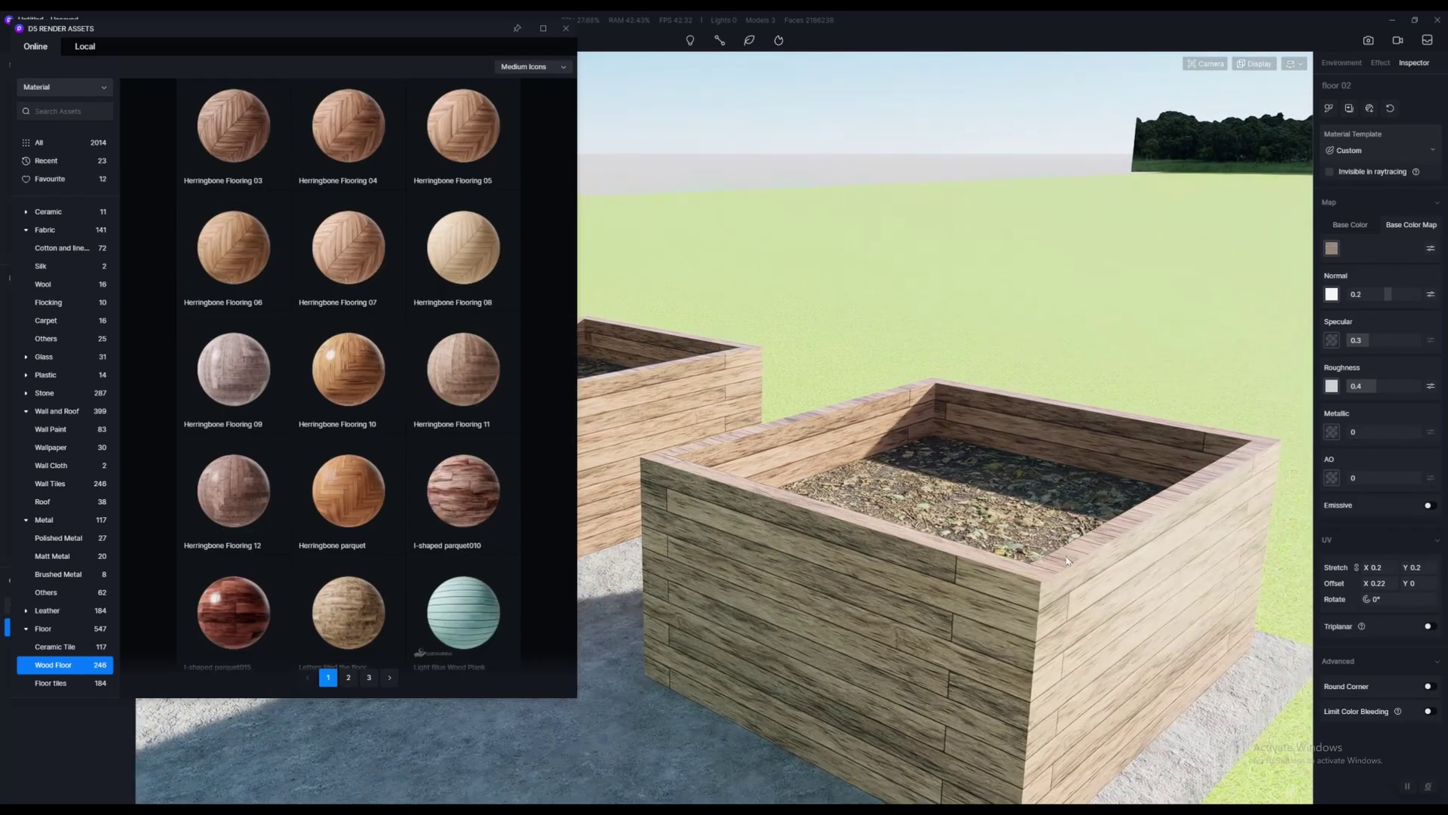
key(Escape)
right_drag(1193, 561, 1061, 501)
right_drag(860, 504, 1066, 527)
click(565, 30)
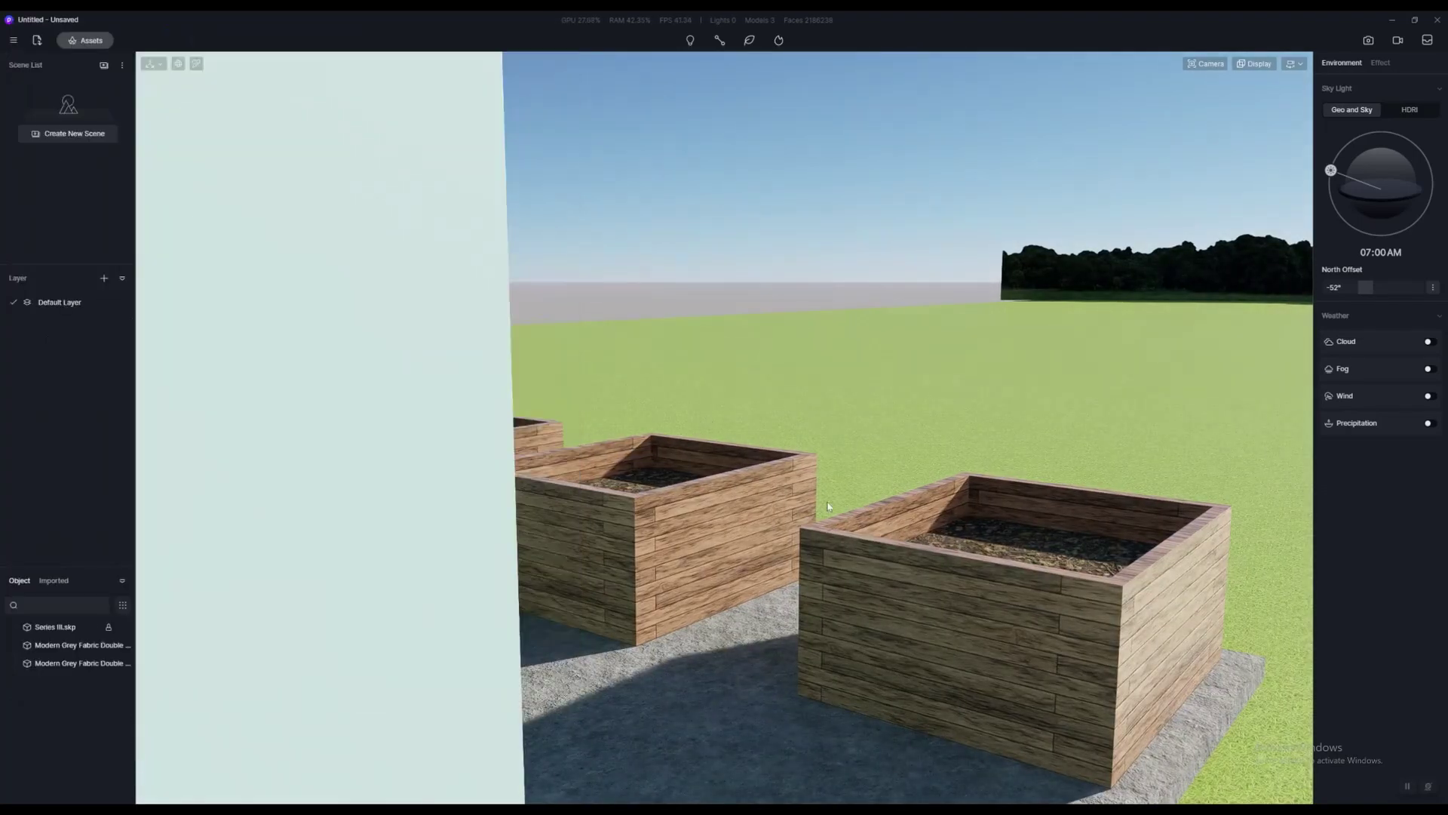
Apply the White Rough Wall material from the favourites to the exterior wall beside the black-framed window
scroll(1014, 479, down, 4)
right_drag(827, 504, 675, 462)
scroll(675, 460, up, 4)
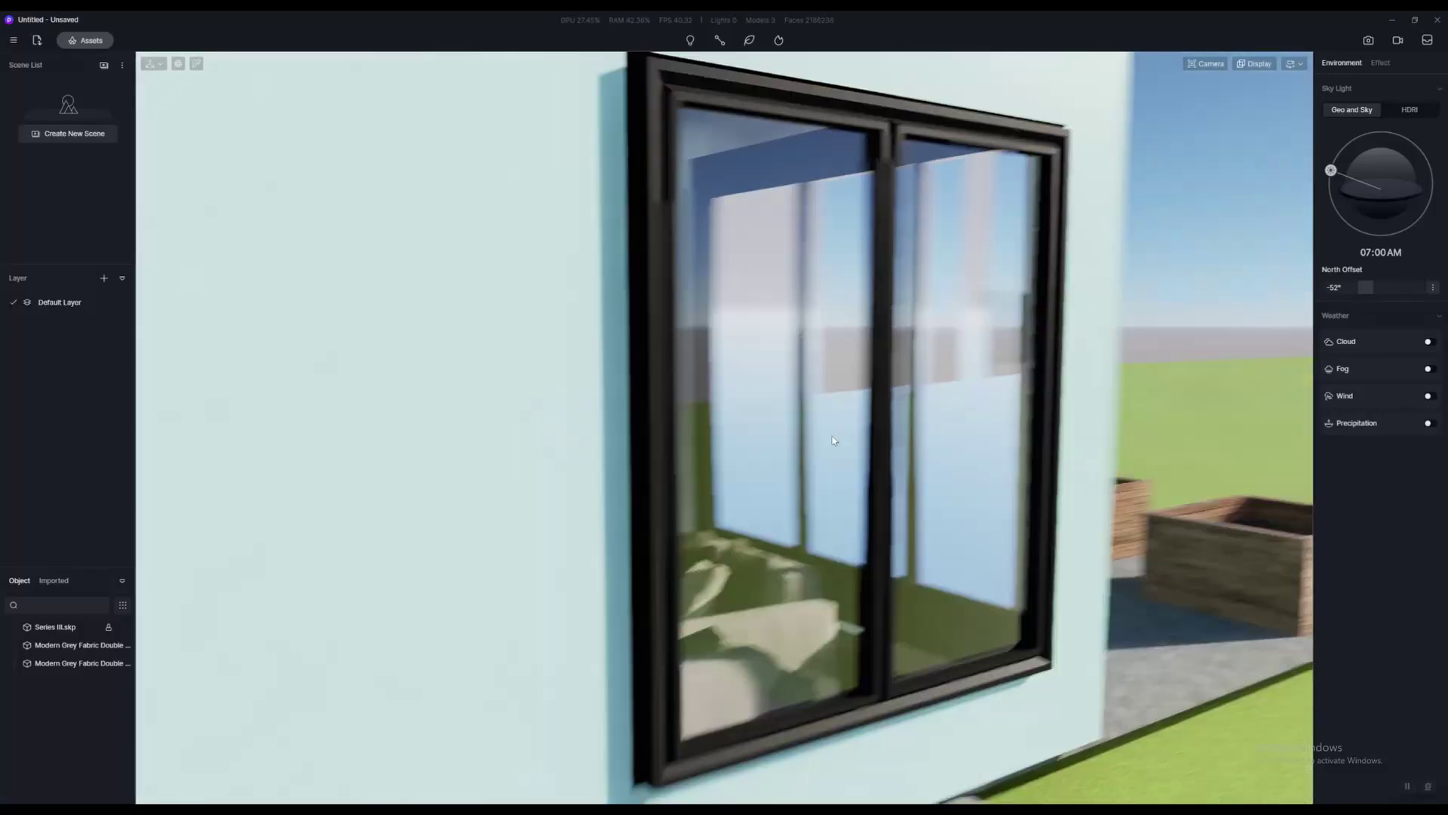
right_drag(834, 430, 873, 438)
key(ctrl+m)
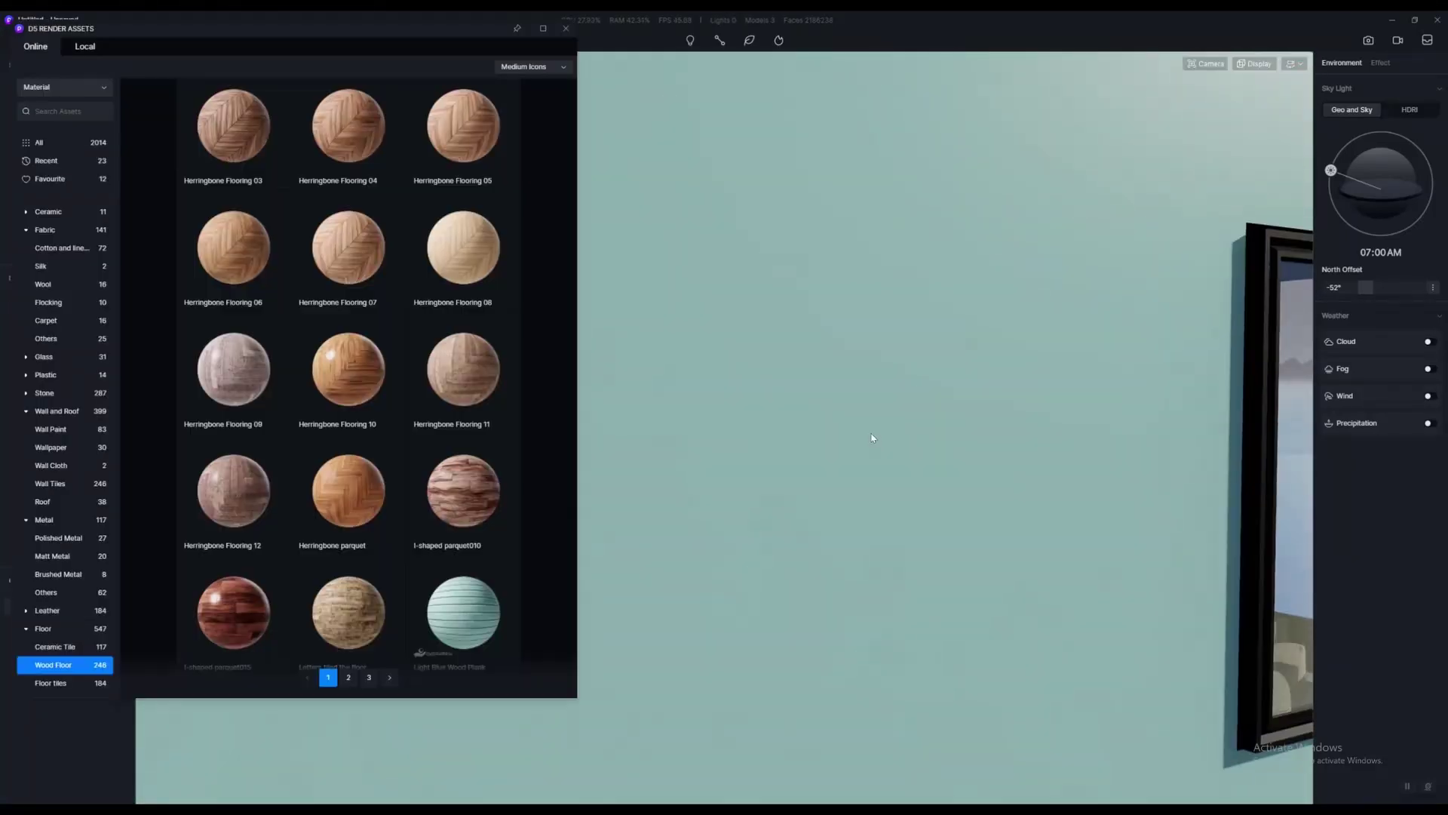
click(67, 179)
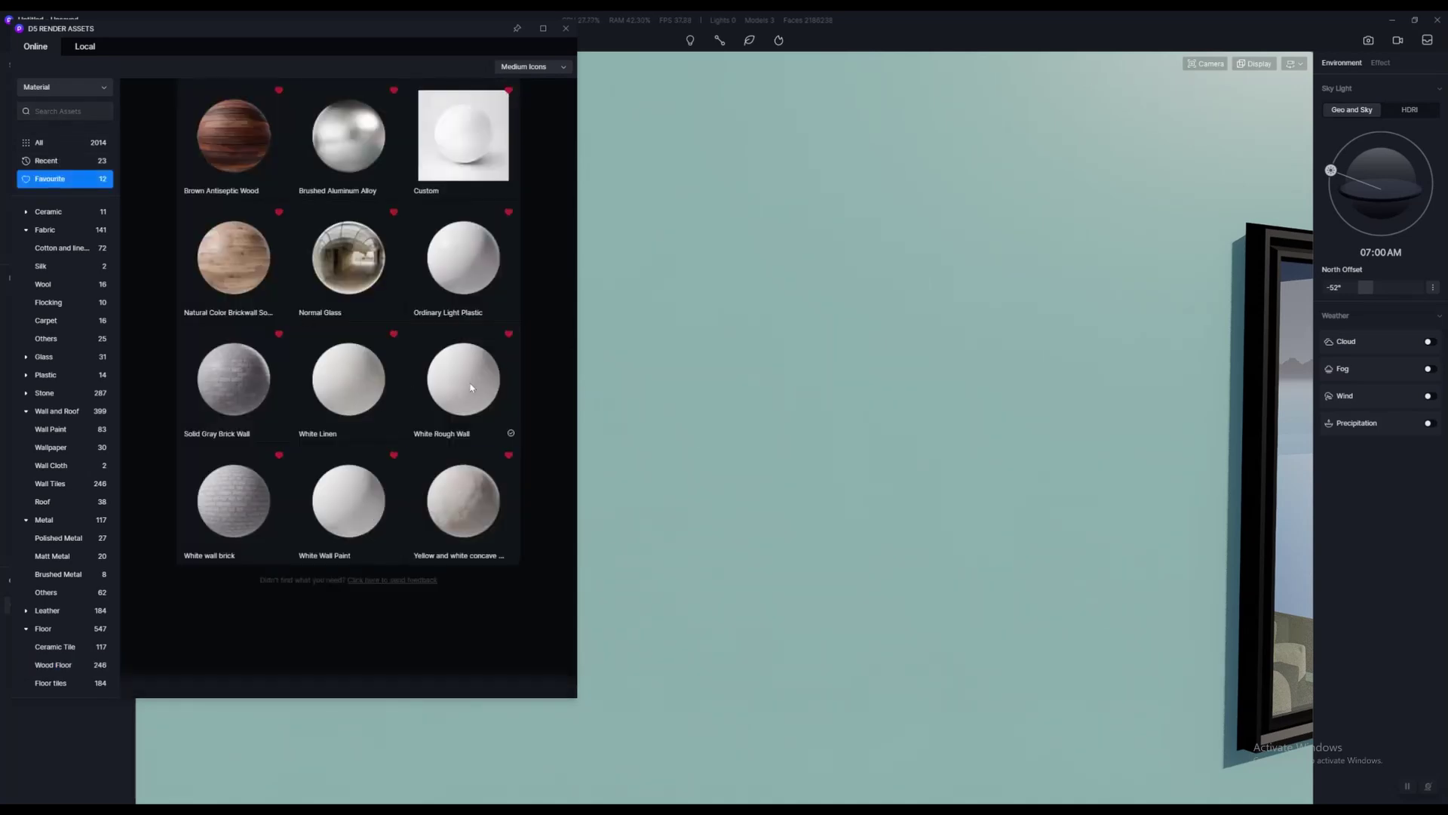
click(470, 388)
click(783, 400)
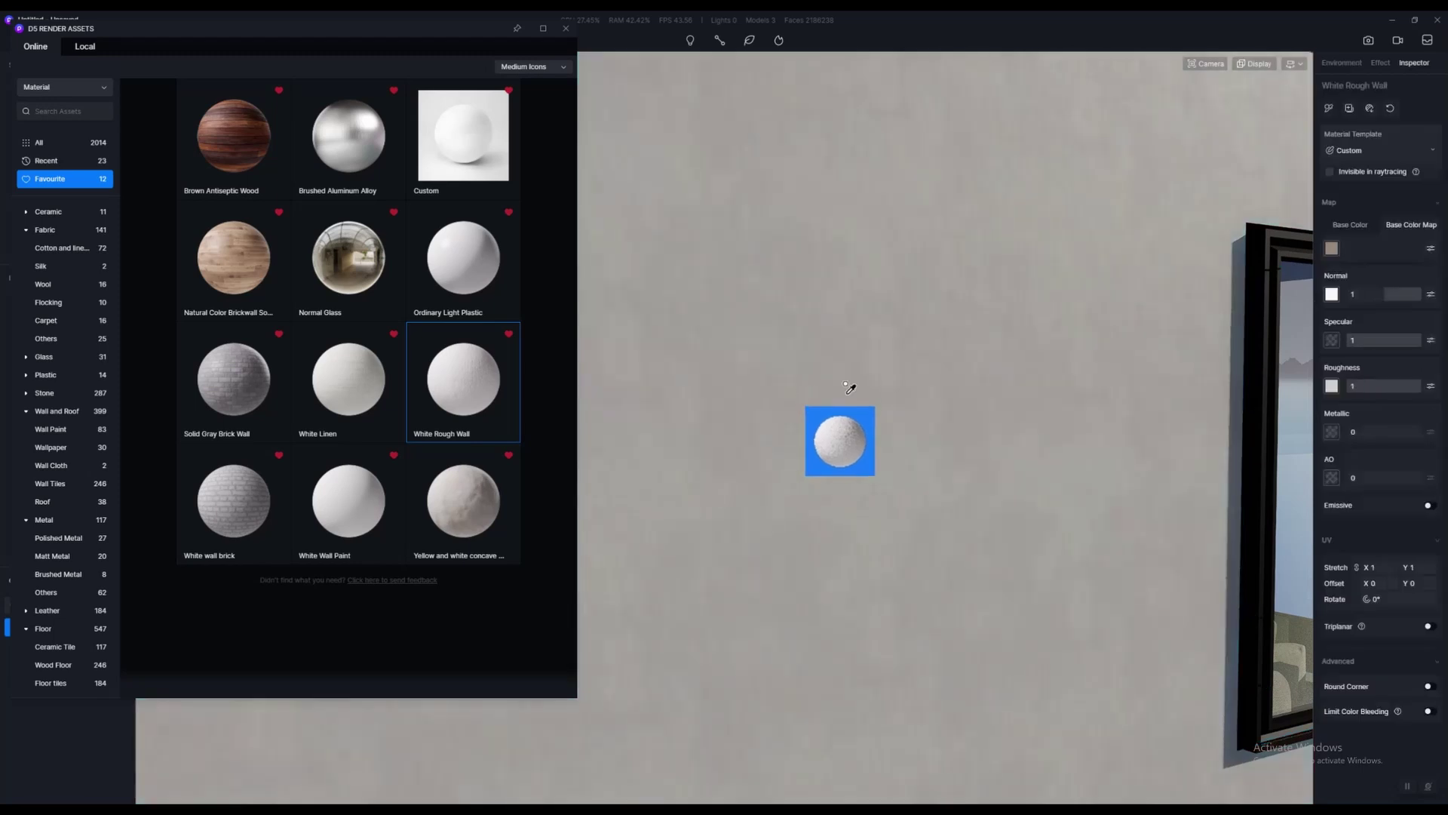
Apply the Metal wall panel 01 material from the Roof category to the turquoise roof, and close the material library
right_drag(1011, 392, 924, 424)
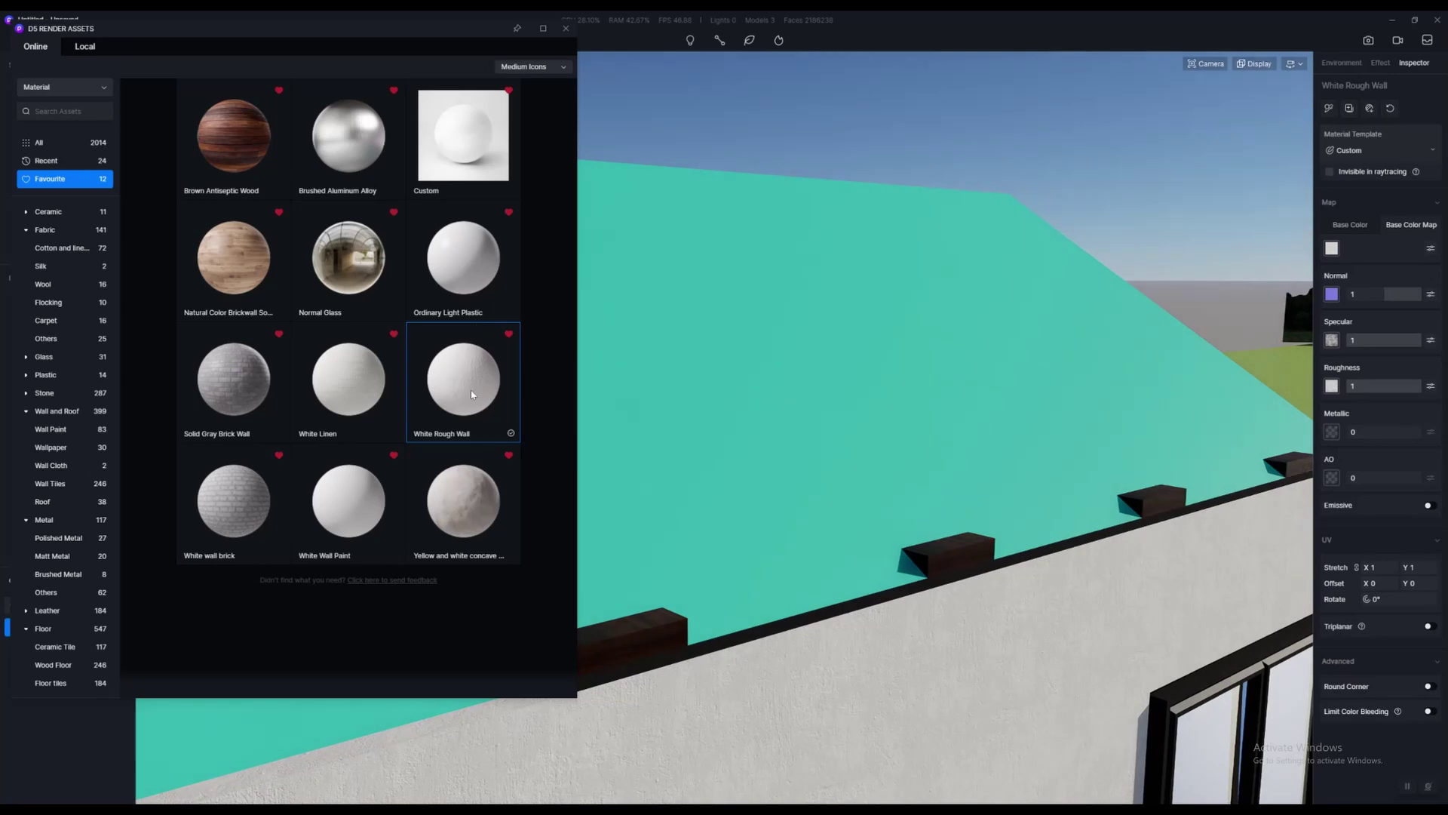
click(358, 509)
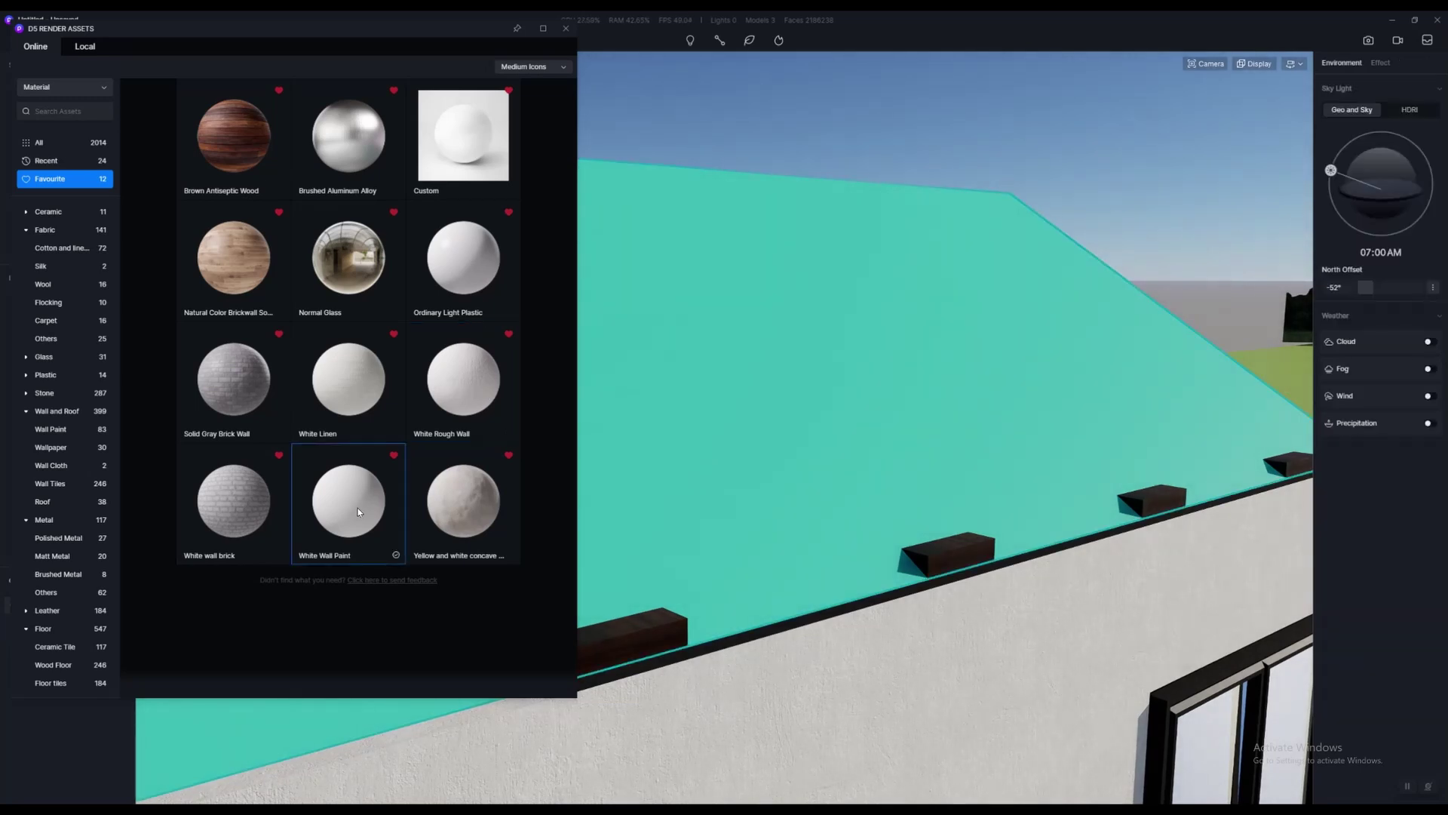
click(59, 412)
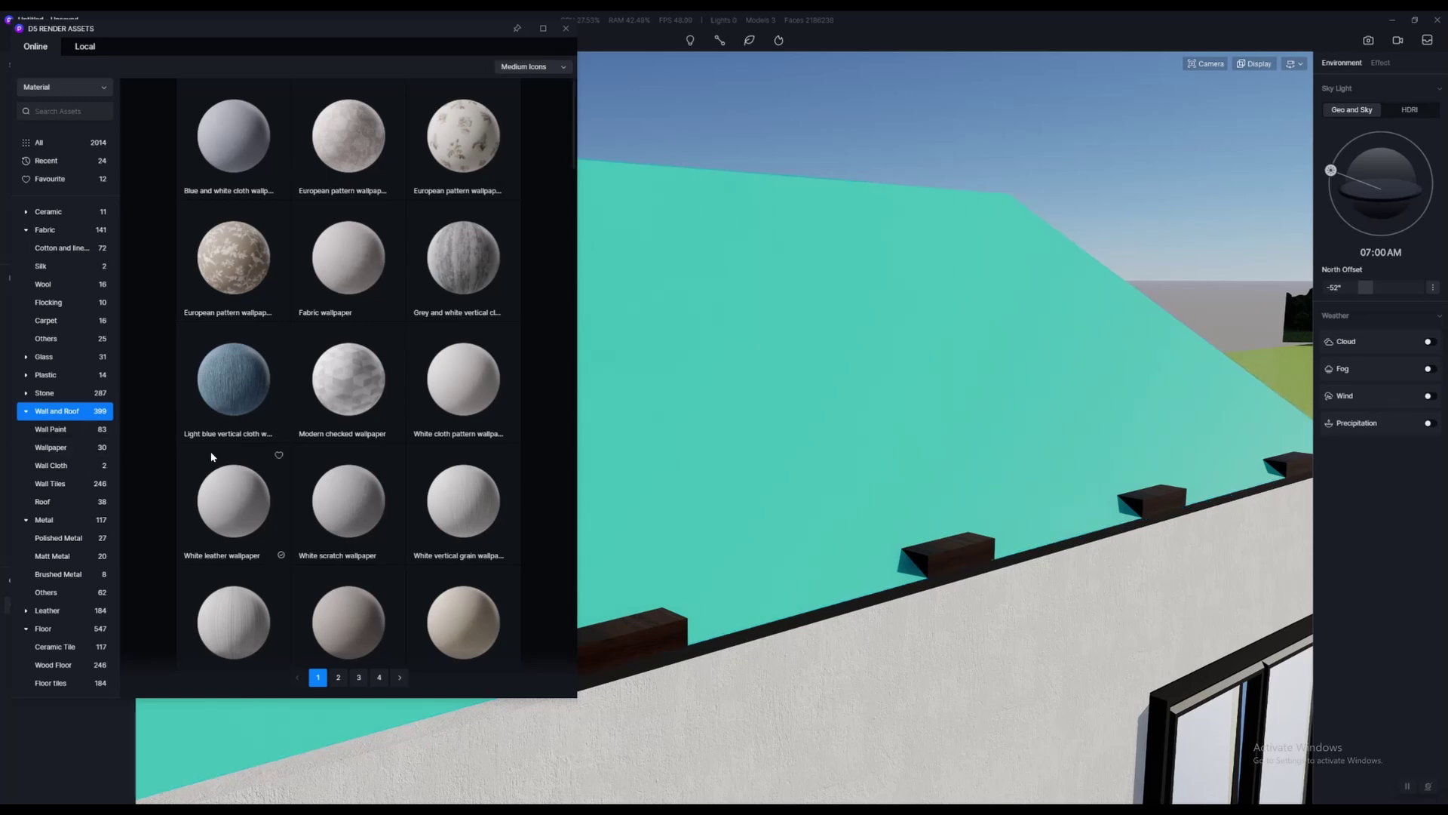
click(53, 501)
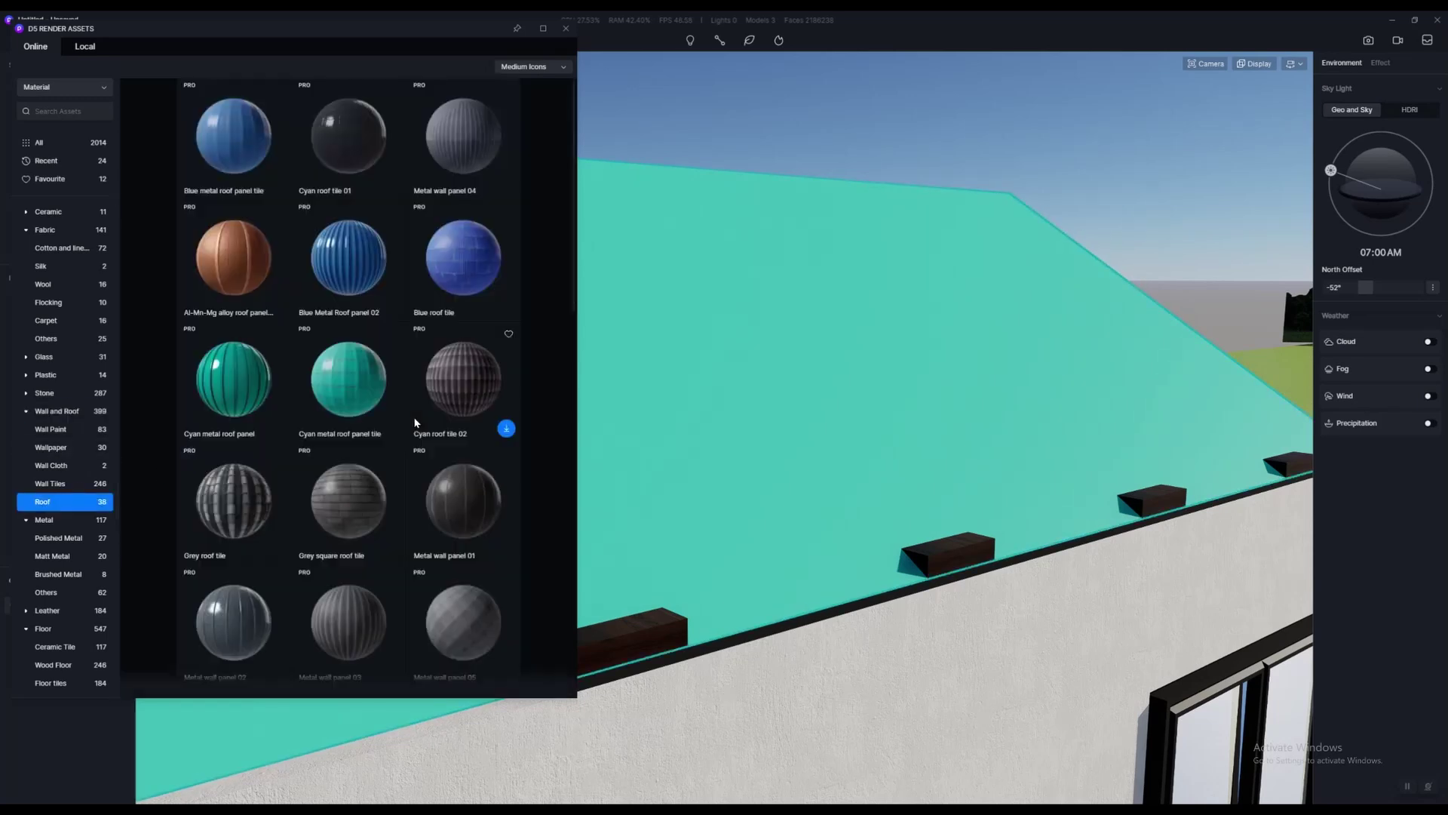
drag(445, 499, 917, 538)
key(q)
right_drag(917, 537, 973, 454)
key(w)
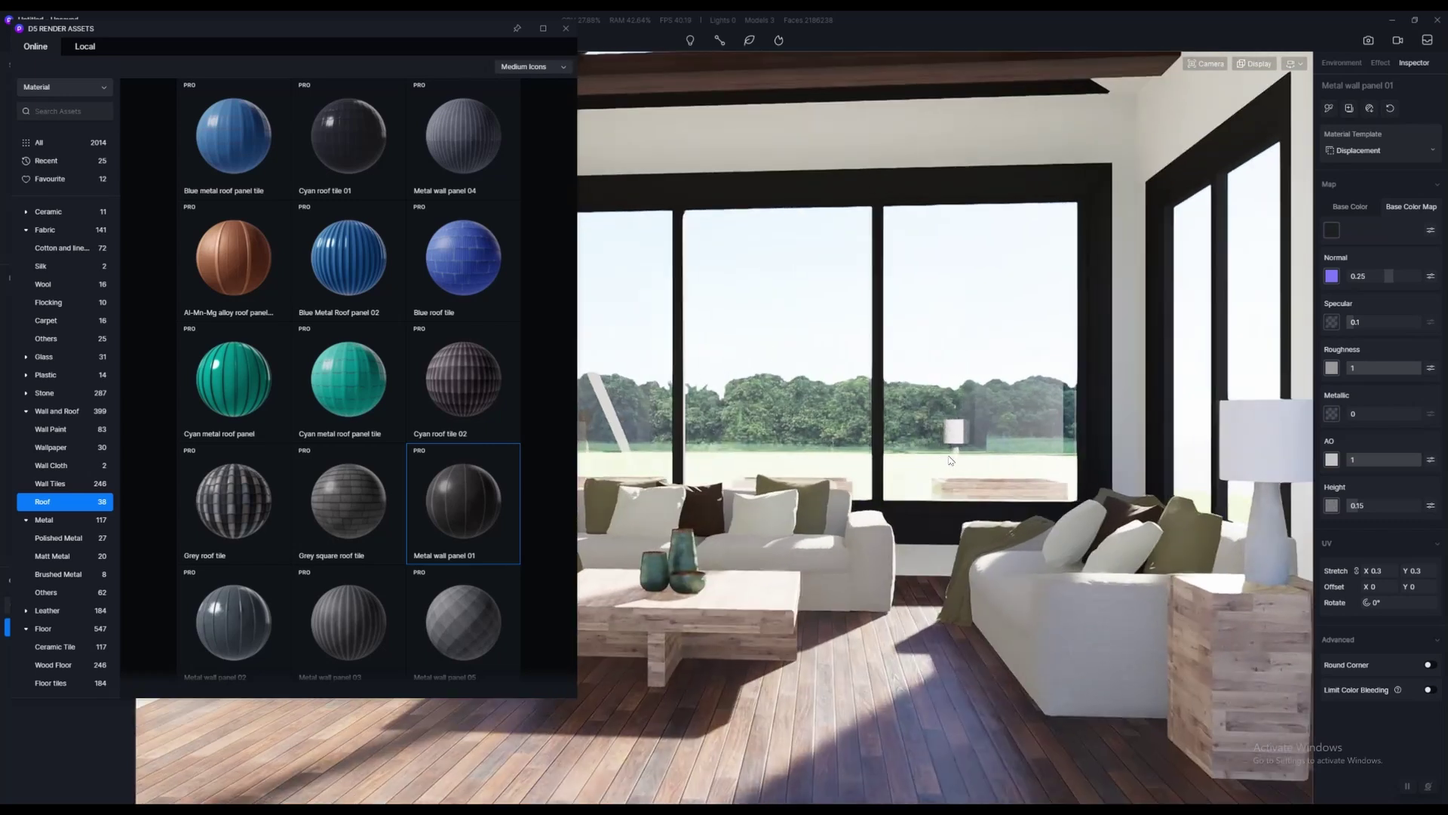
click(566, 29)
Look over the living room's white sofa, coffee table and vases in front of the large windows
key(w)
right_drag(850, 392, 905, 405)
key(Escape)
key(w)
key(s)
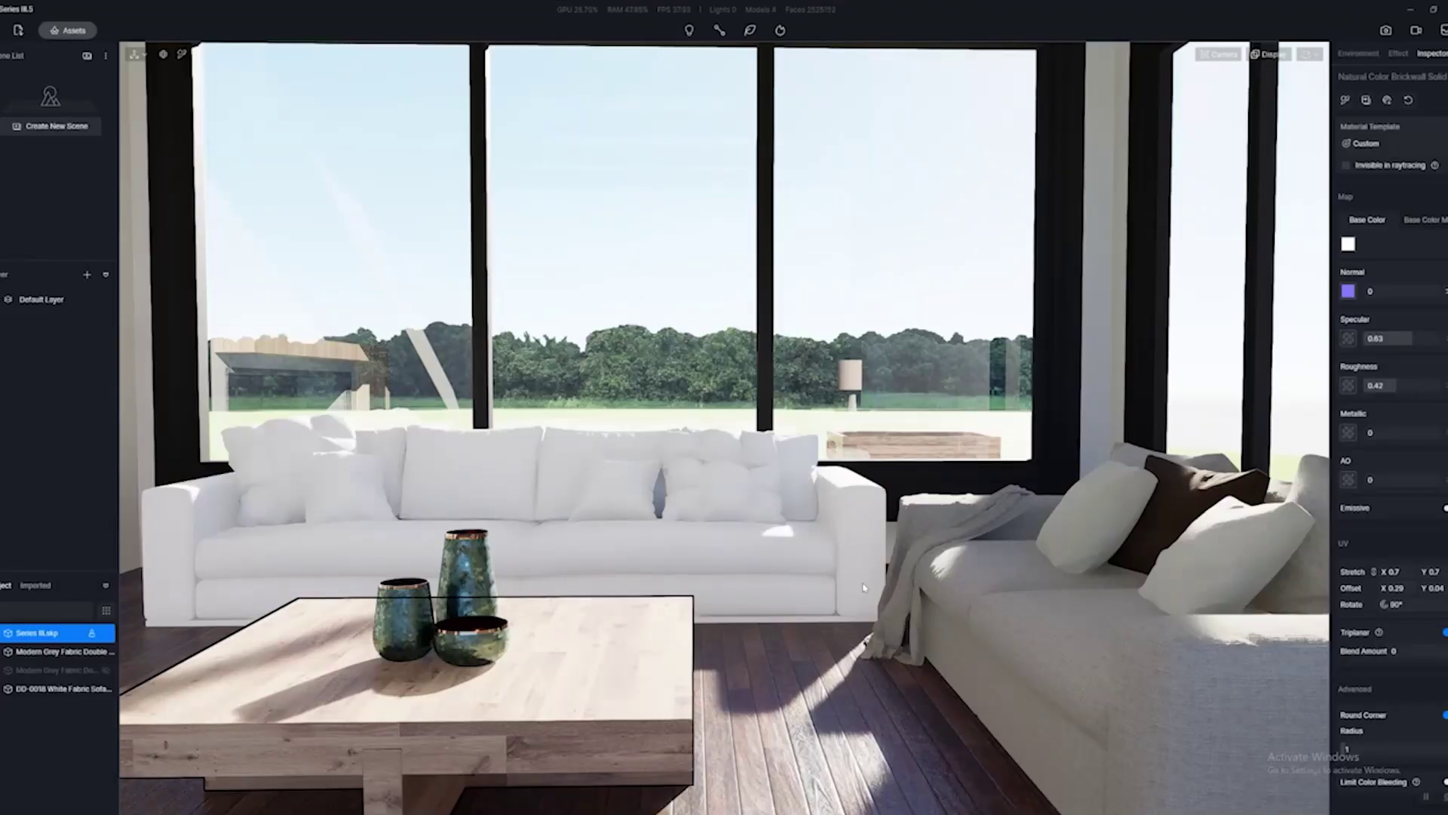
key(s)
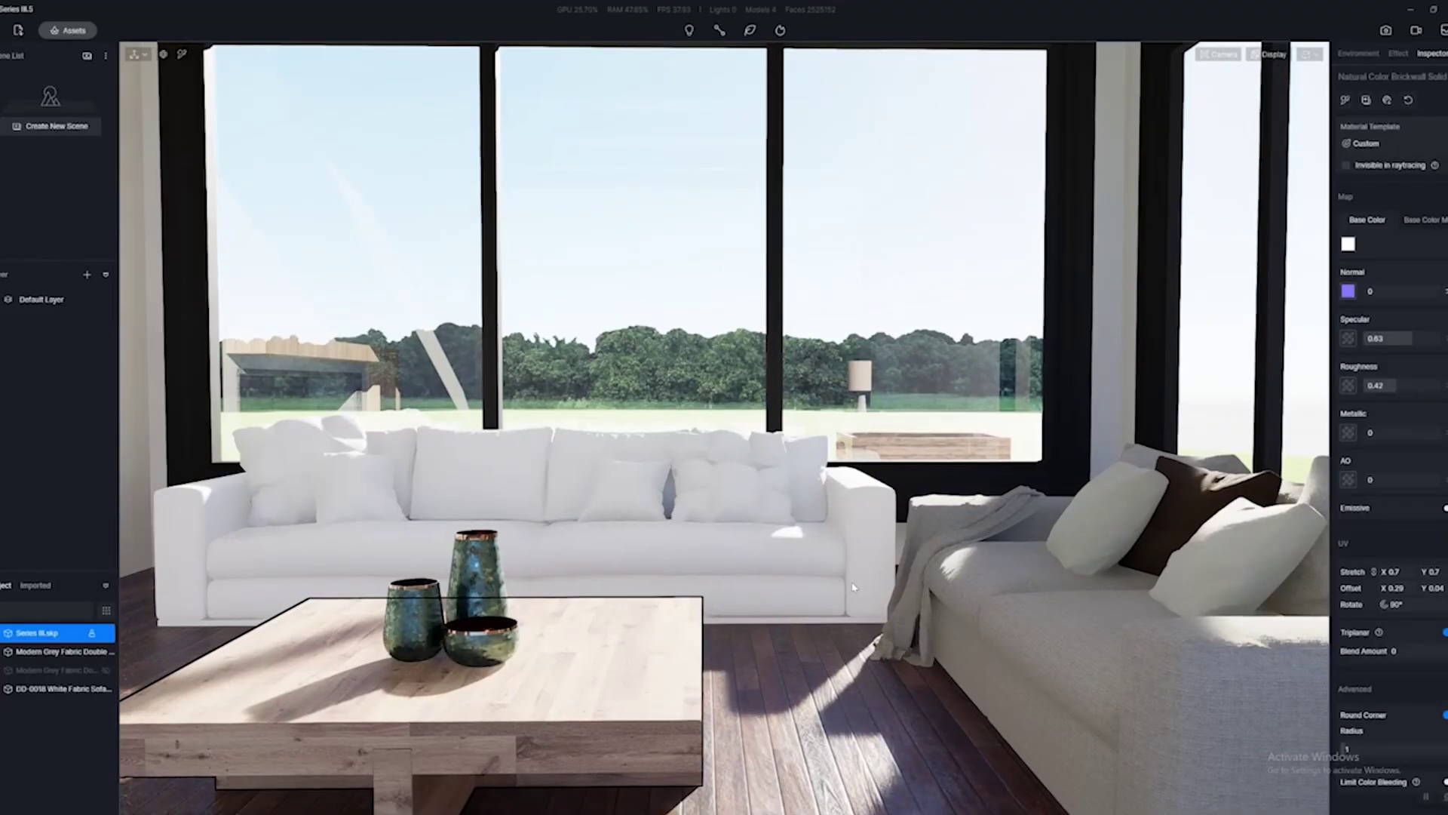
key(a)
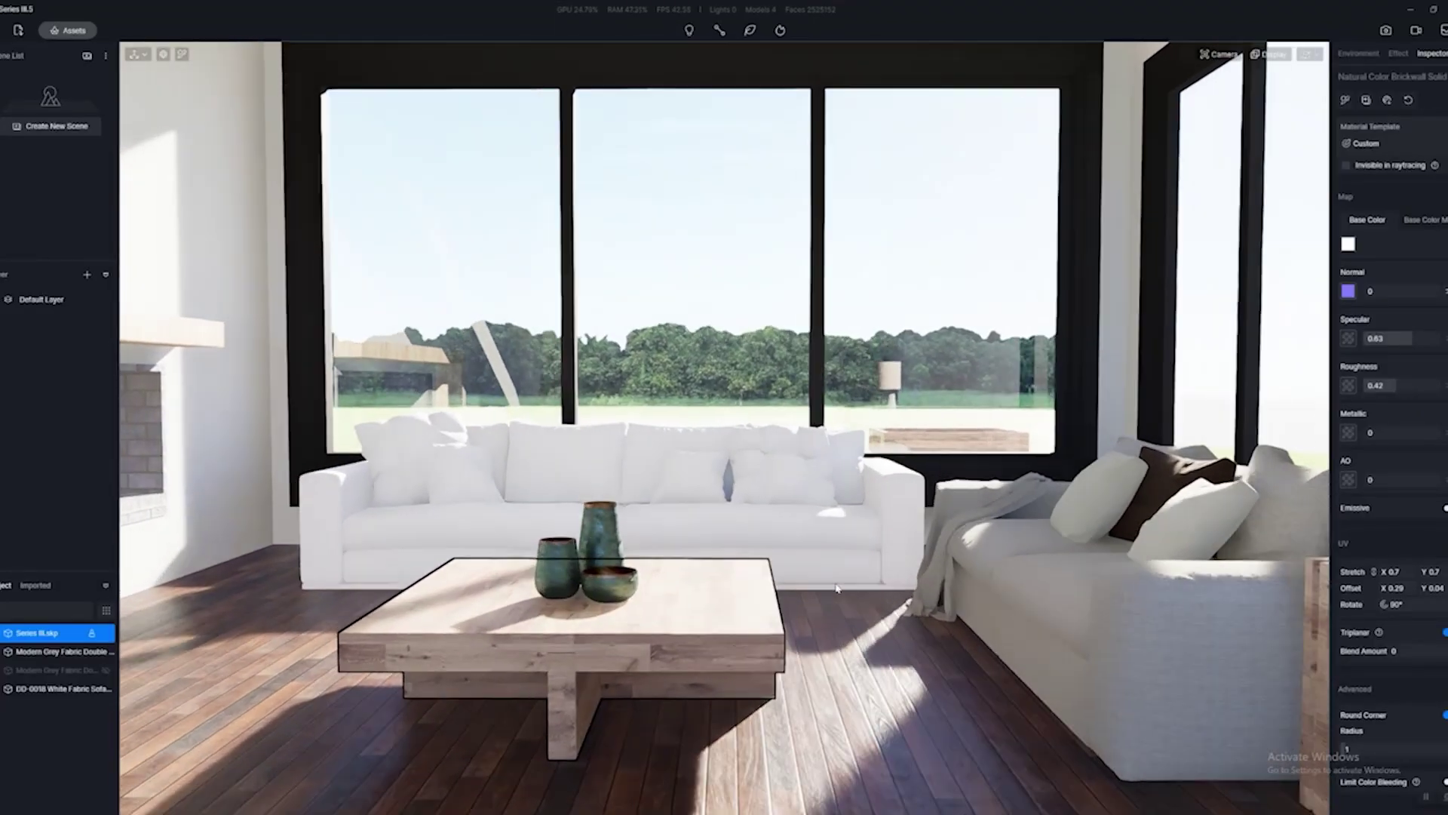
Select the table lamp's shade and inspect its linen material settings
right_drag(837, 588, 713, 332)
key(w)
key(a)
key(d)
key(d)
key(w)
click(716, 351)
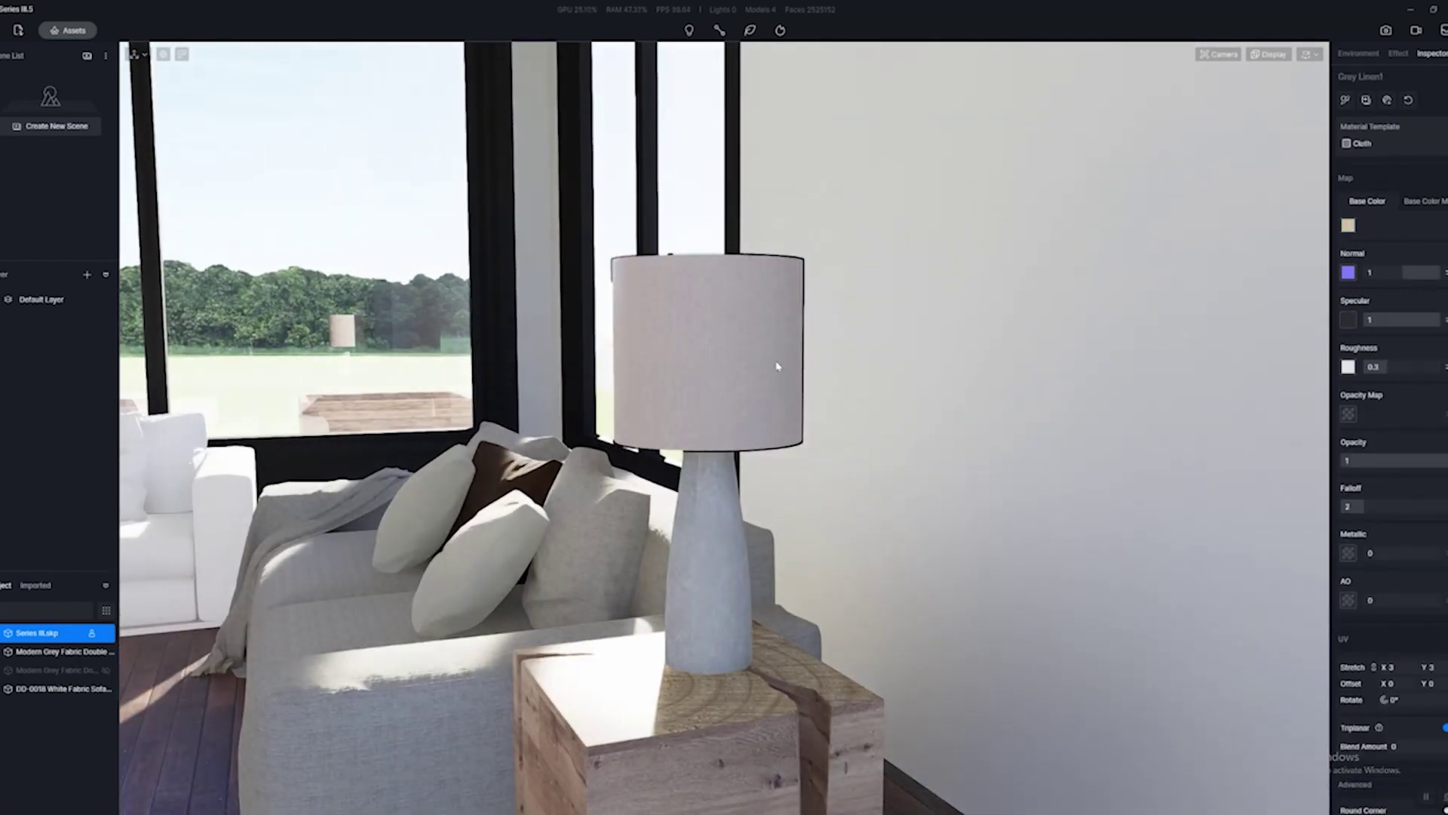
right_drag(776, 366, 766, 367)
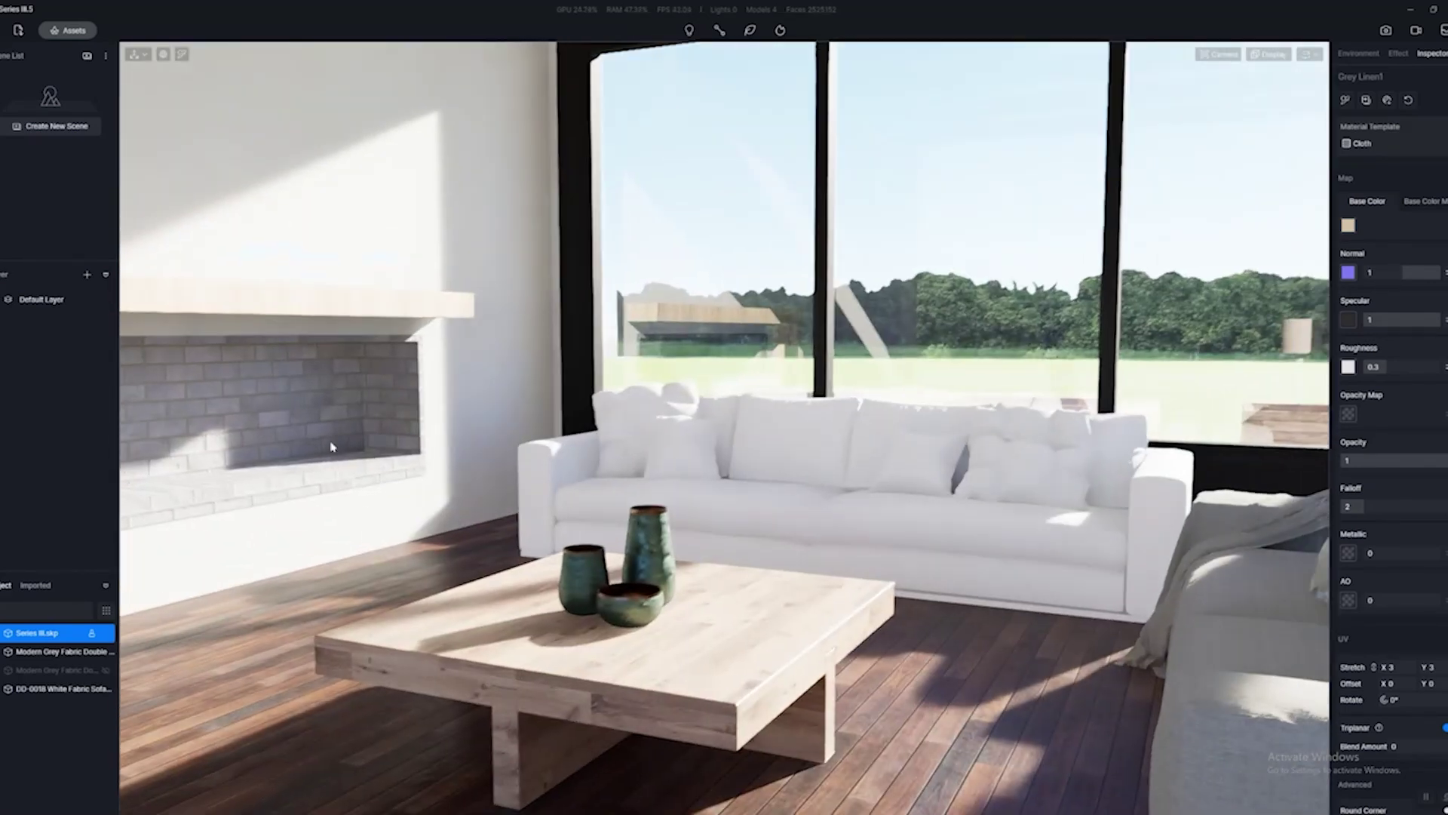
Leave material editing and select the white fabric sofa in front of the windows
key(a)
right_drag(333, 447, 867, 462)
key(w)
key(d)
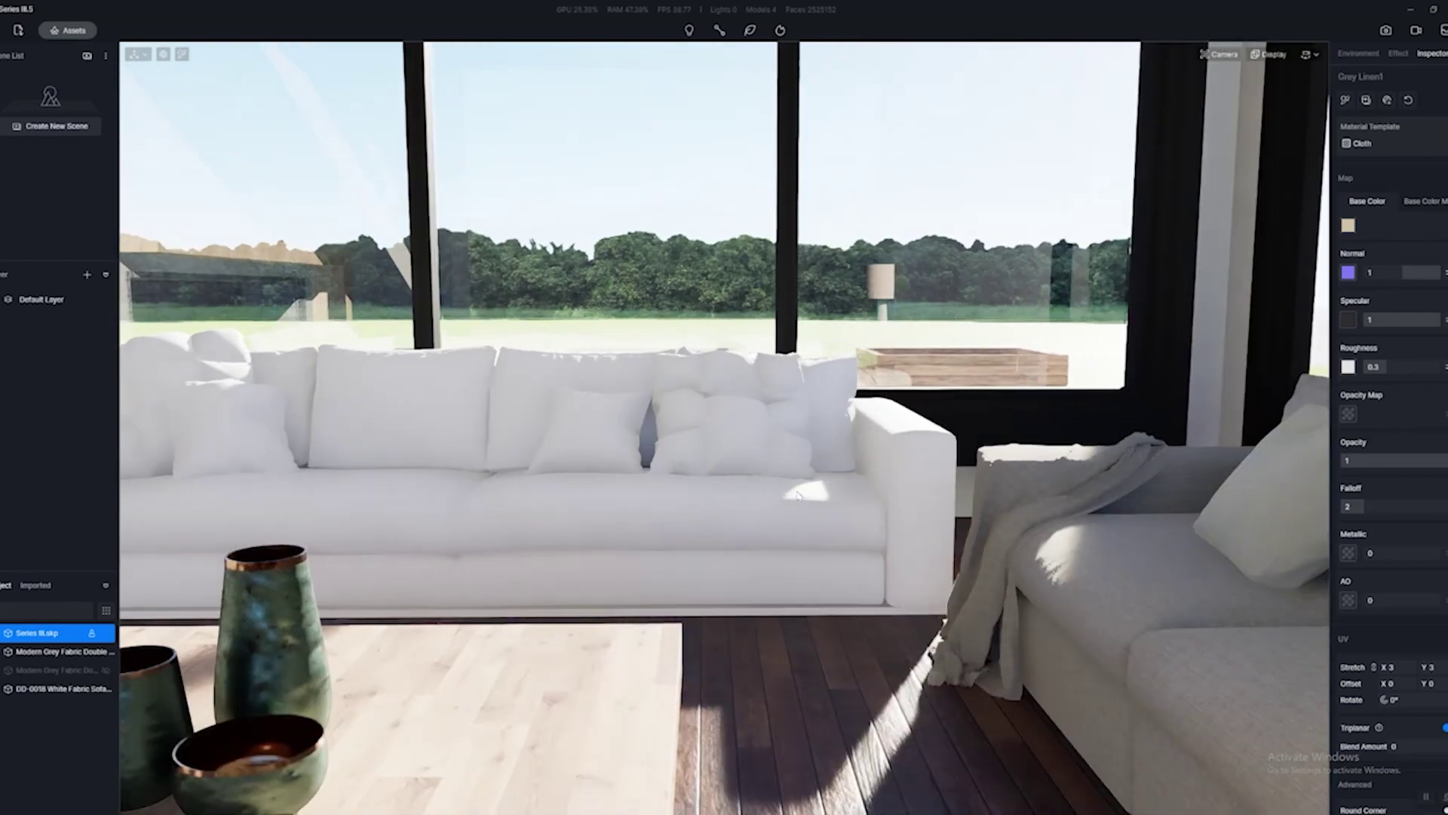
key(s)
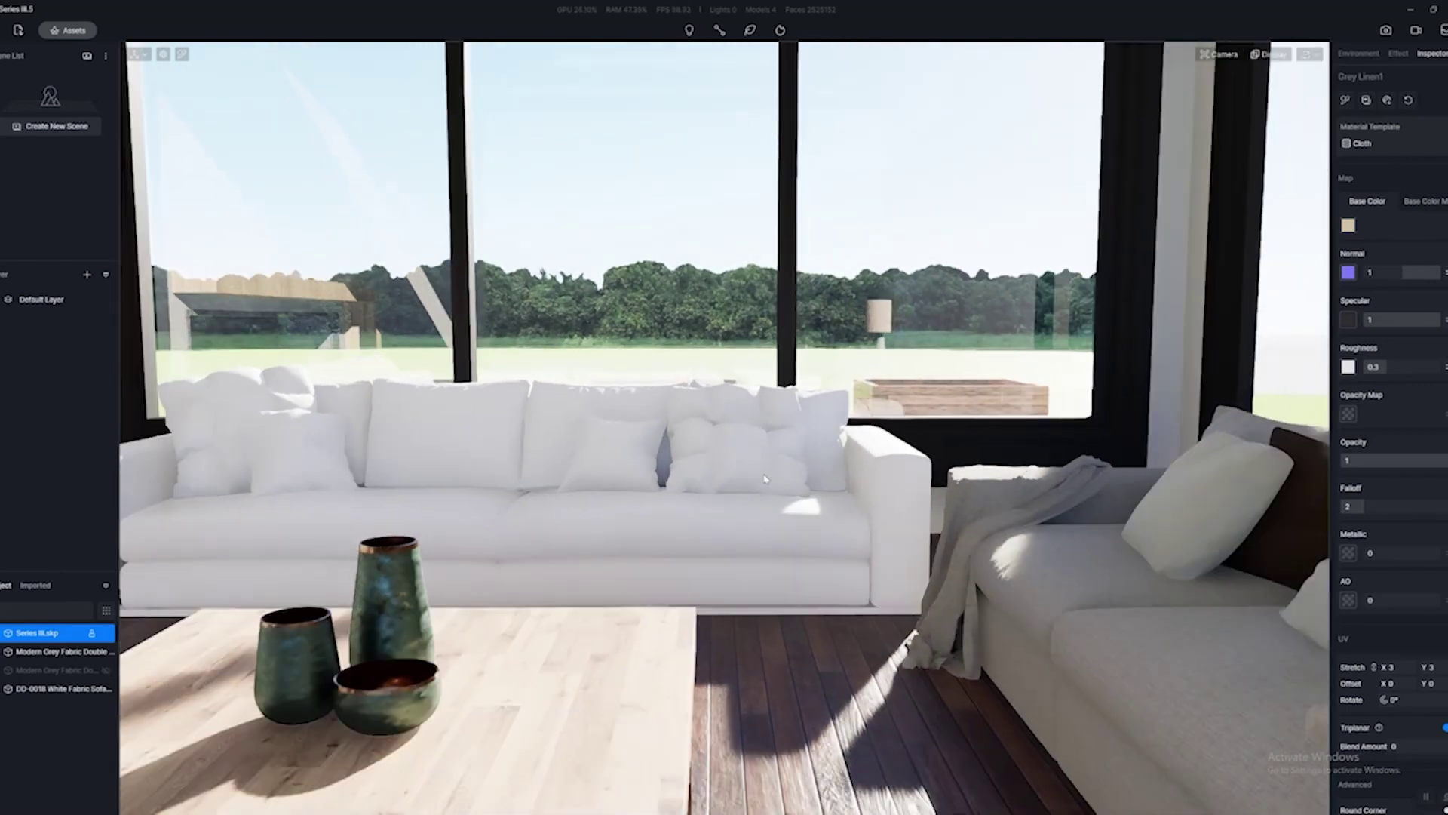
key(Escape)
right_drag(751, 478, 853, 497)
click(970, 568)
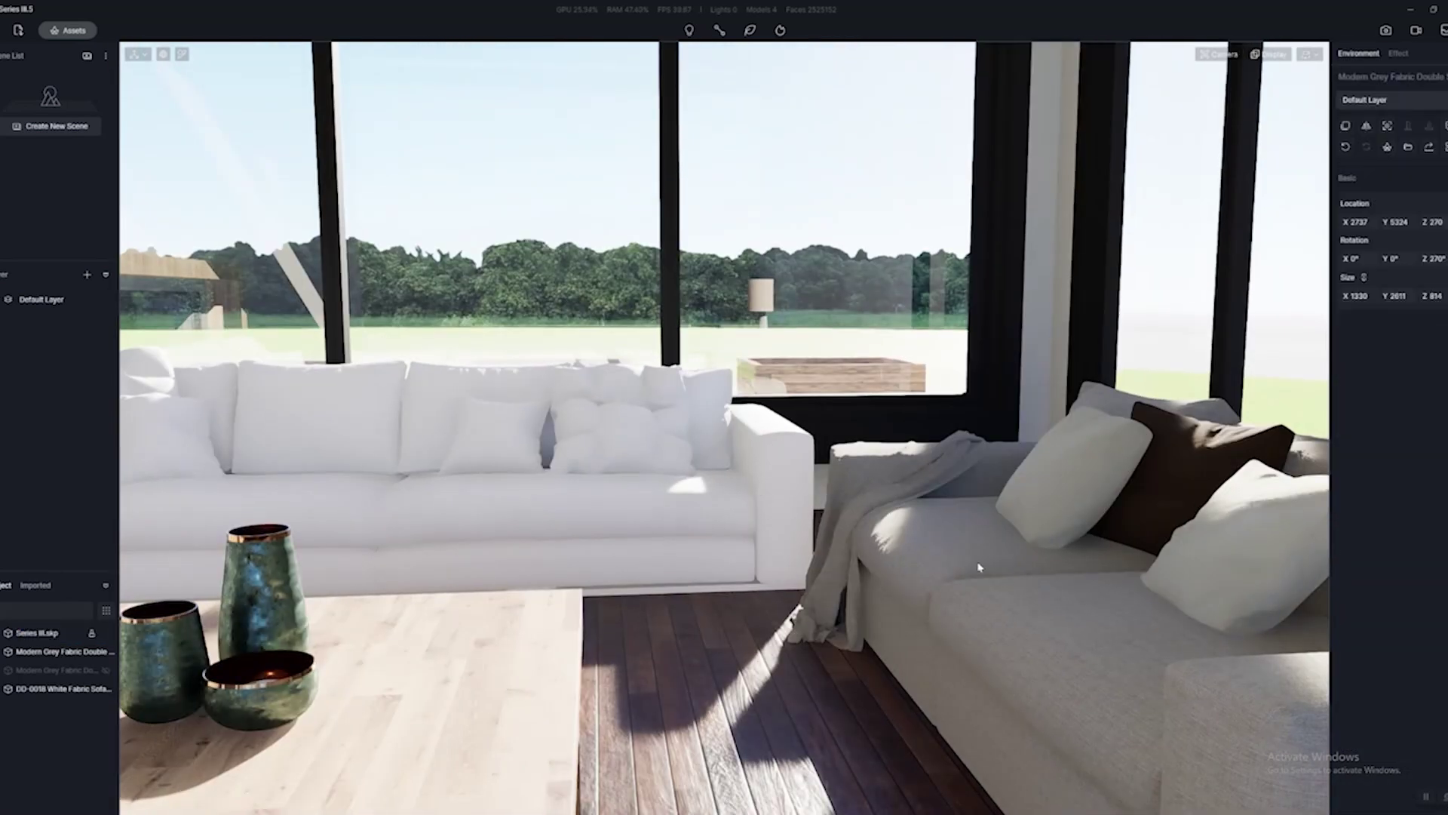
click(779, 470)
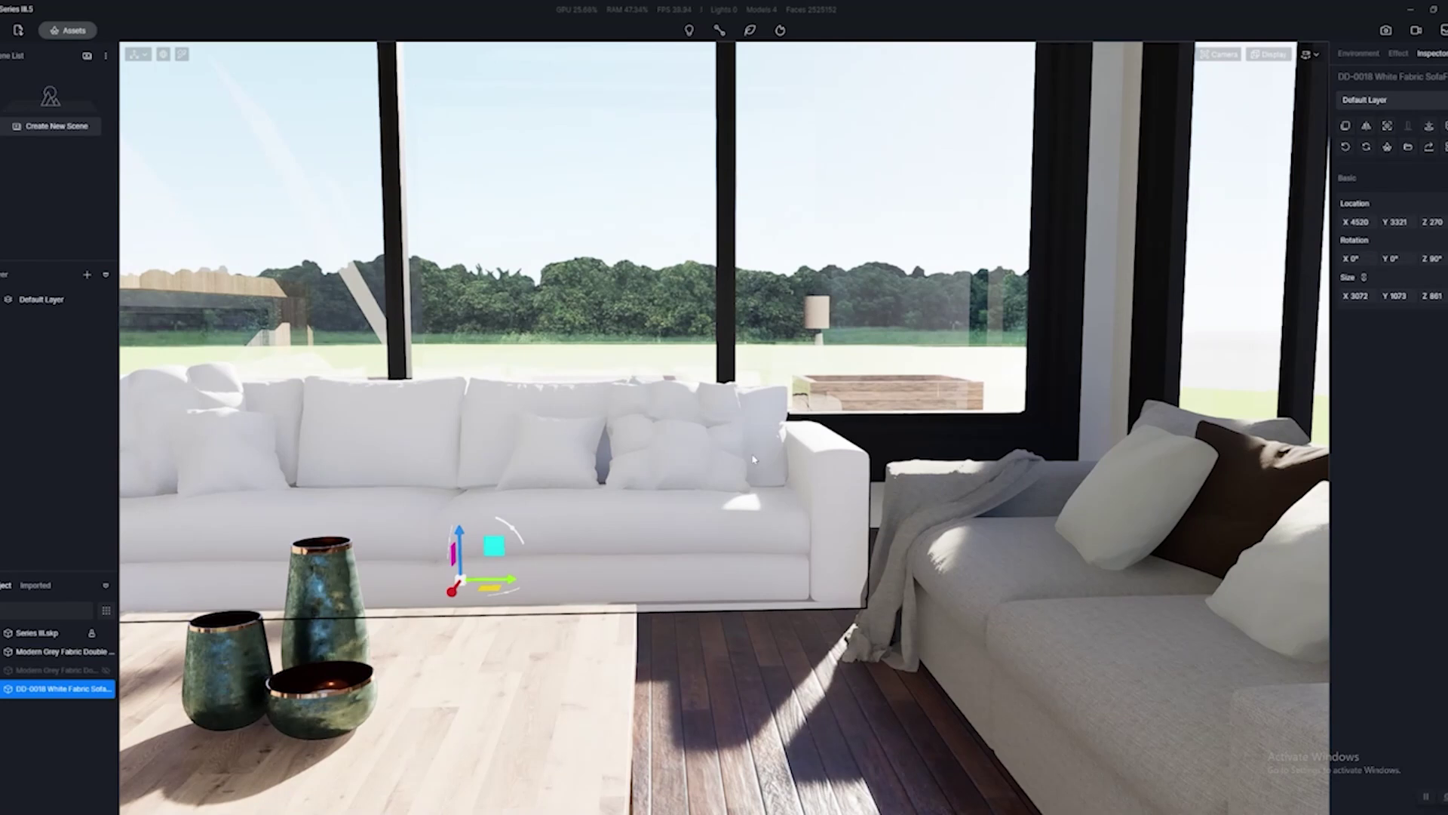
Compare the white sofa's fabric closely with the grey fabric sofa and its throw blanket
right_drag(746, 457, 879, 450)
scroll(1033, 501, up, 4)
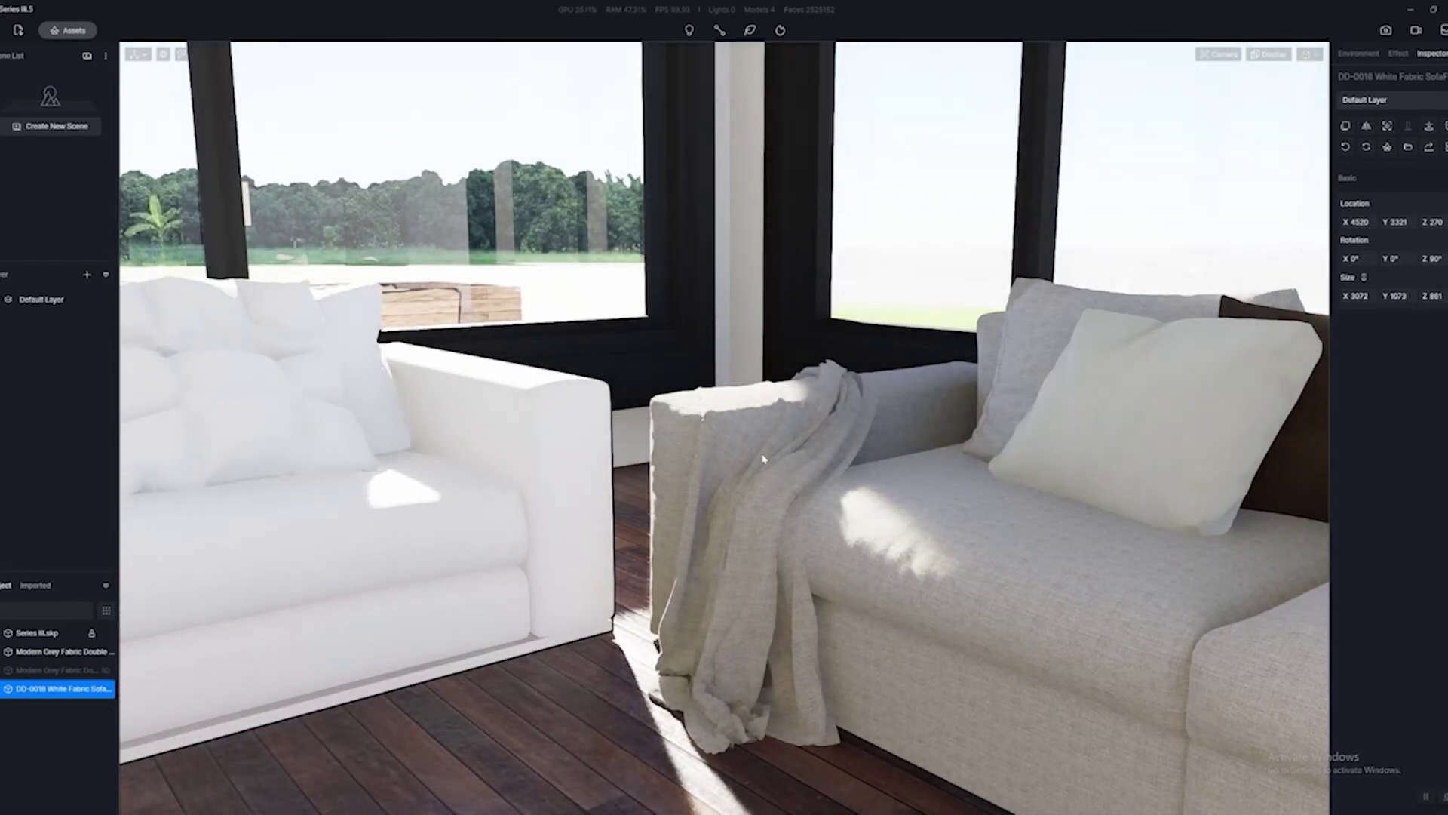
scroll(771, 494, down, 4)
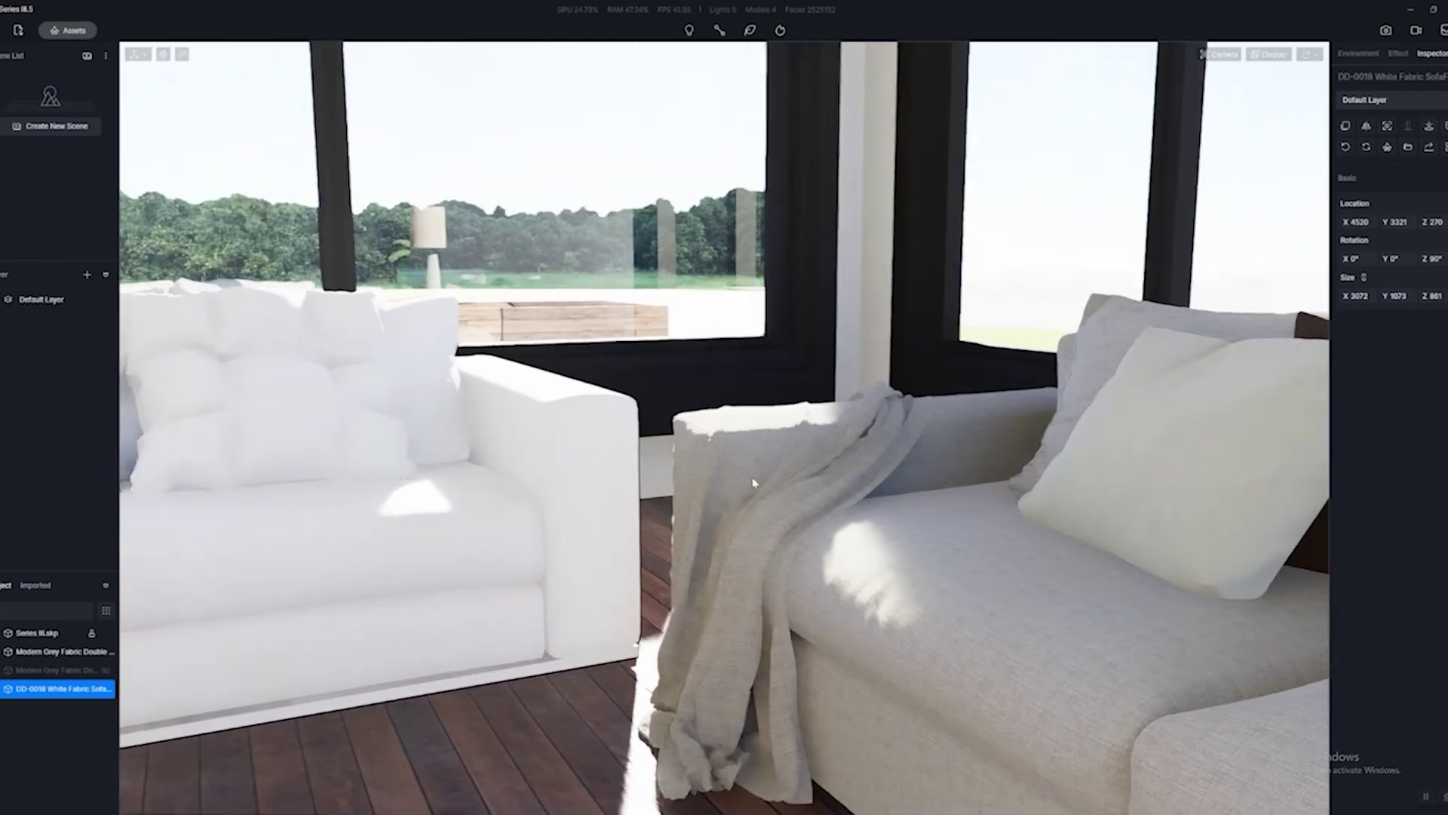
scroll(754, 506, down, 2)
right_drag(884, 504, 675, 437)
scroll(675, 437, down, 6)
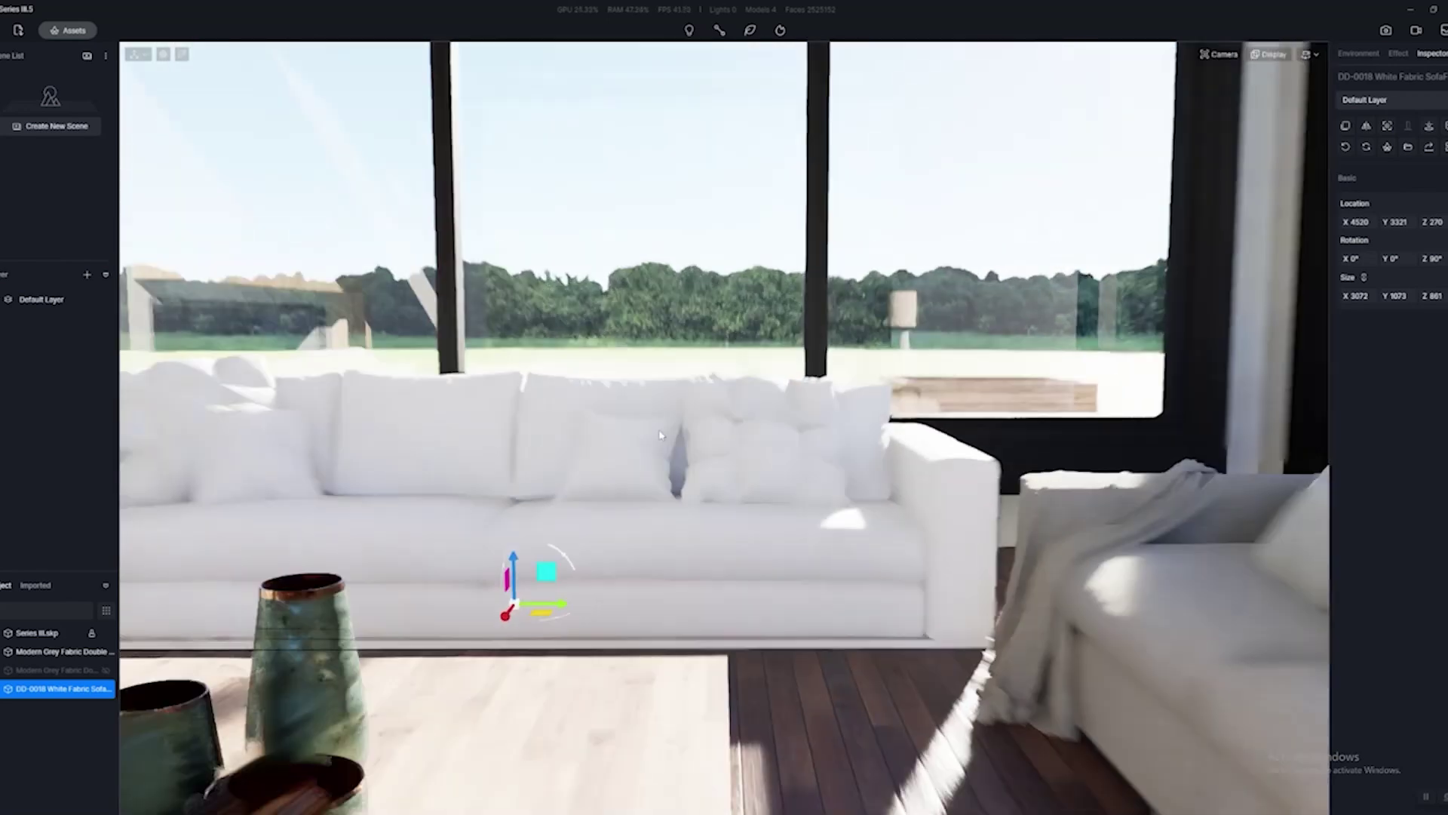
key(a)
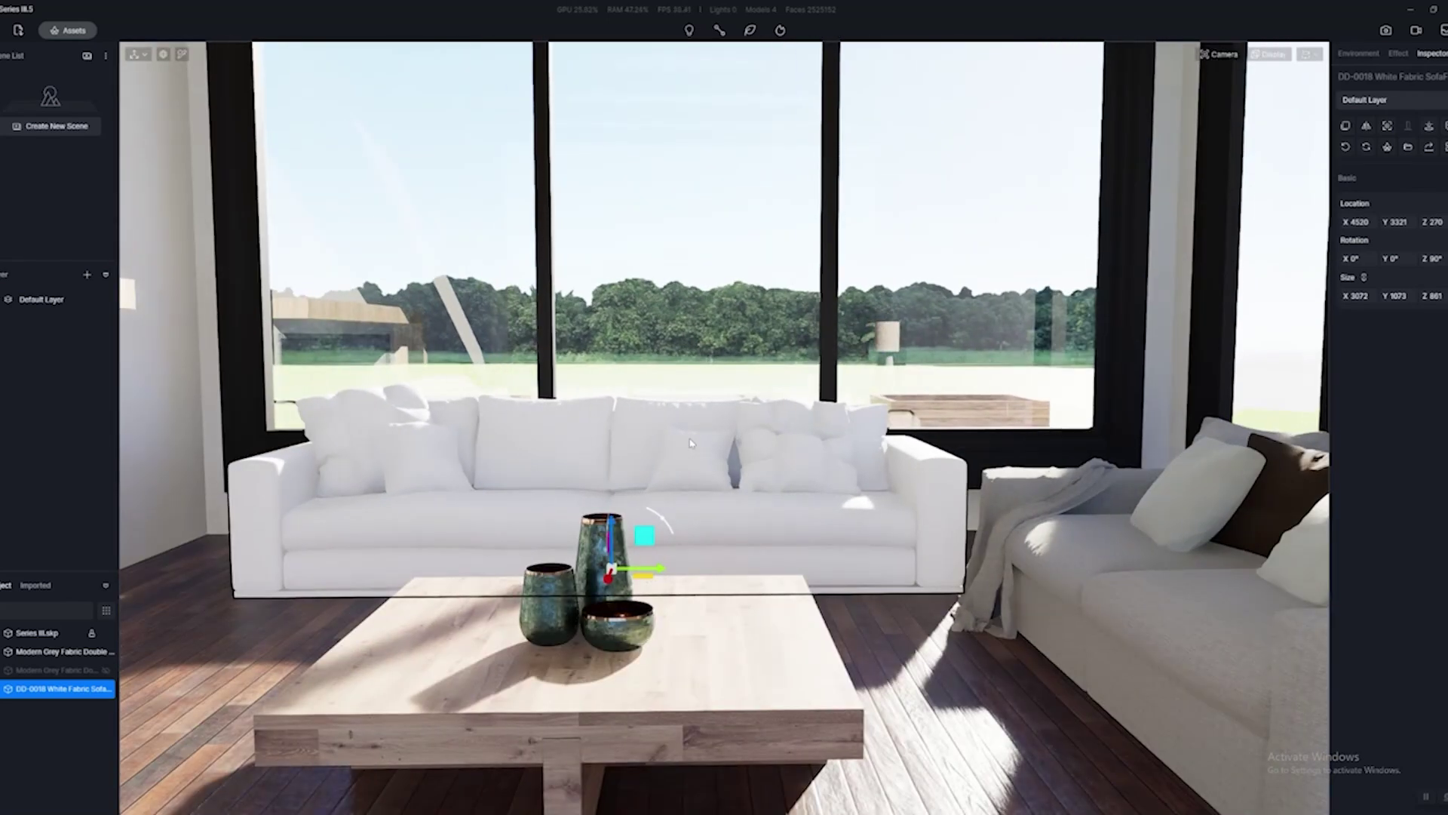
scroll(690, 443, up, 2)
scroll(692, 449, up, 2)
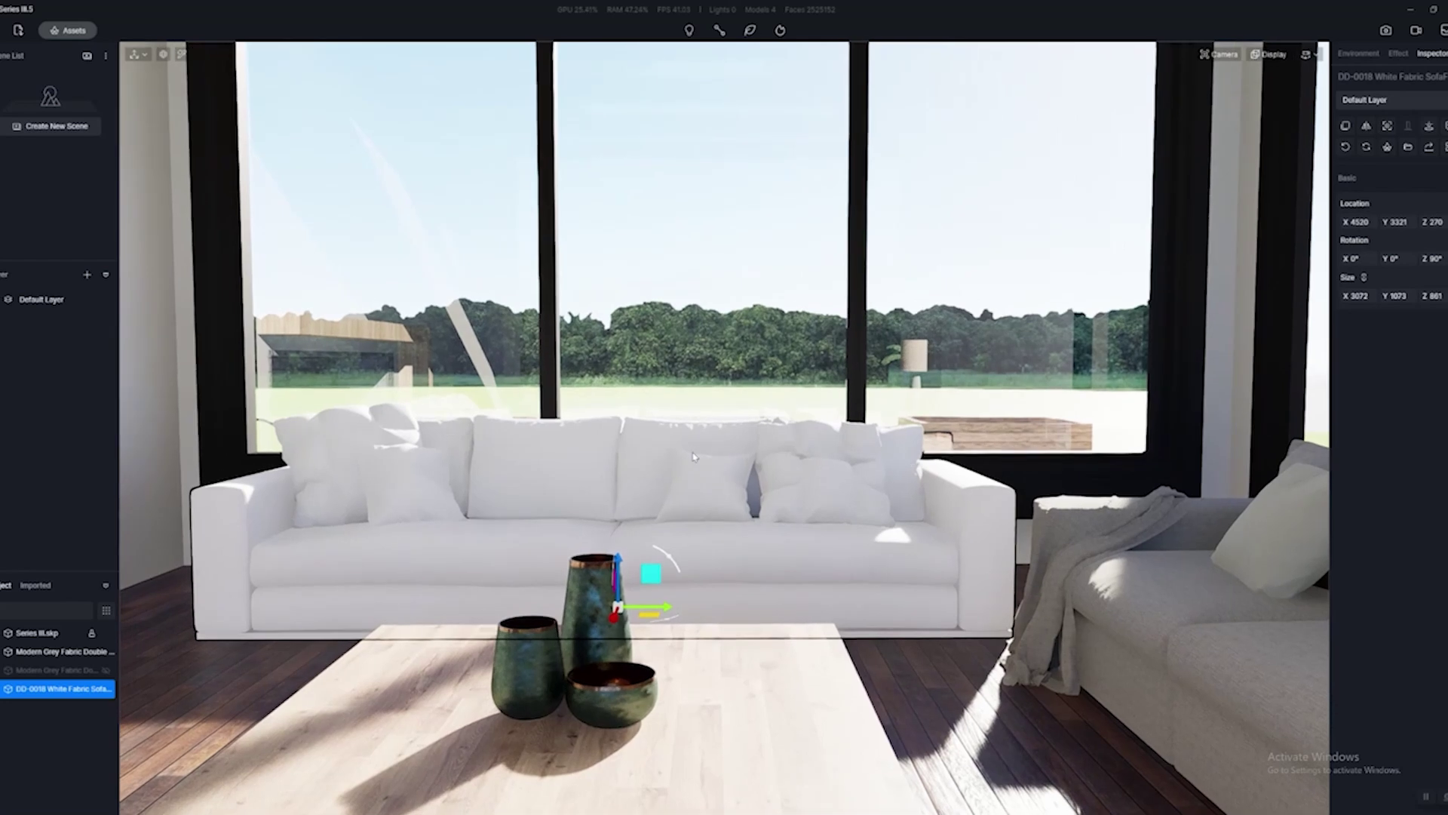
key(s)
key(d)
key(a)
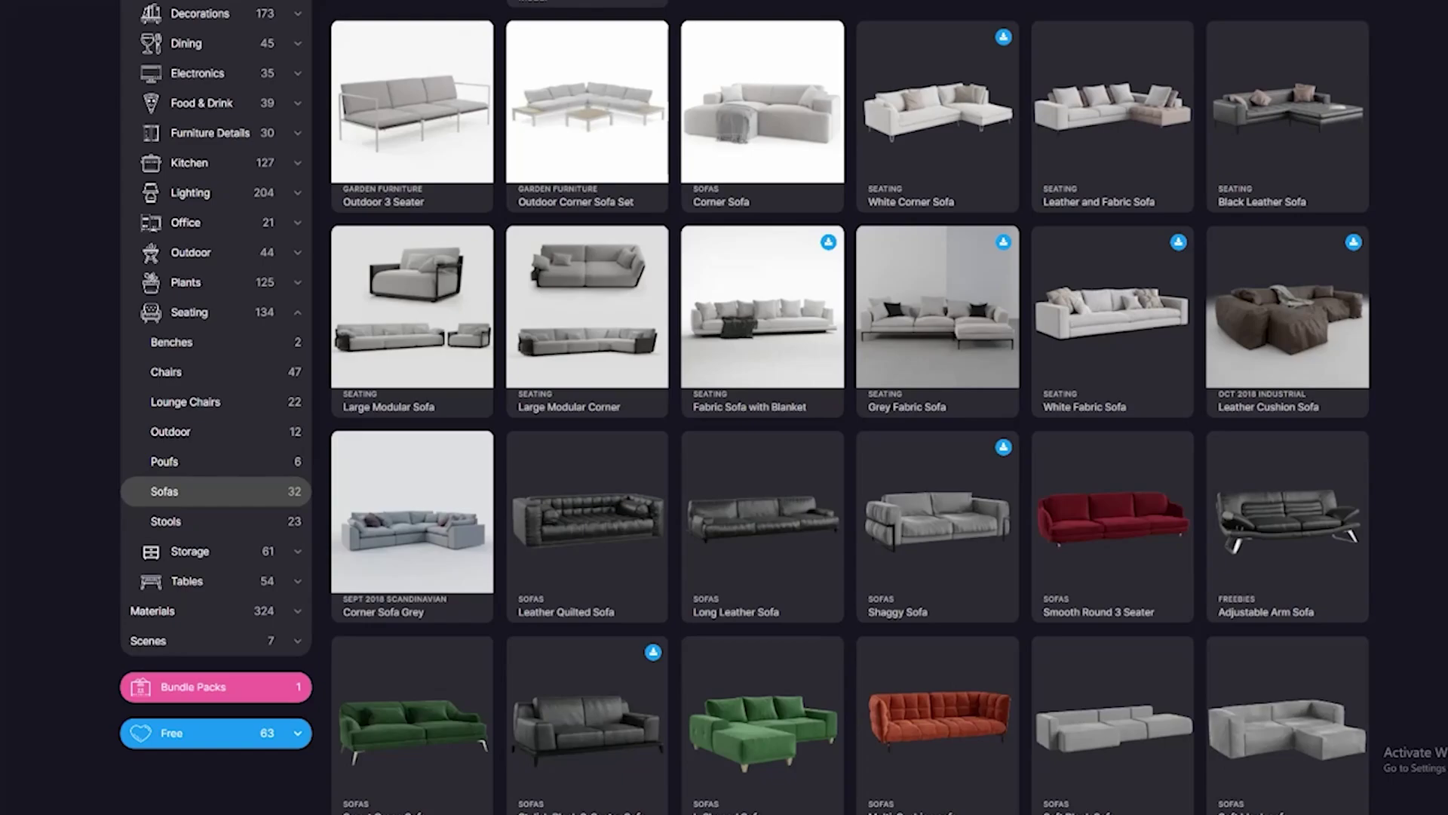
Switch to the iMeshh website and review the 3D model library's introduction and sign-up price
scroll(298, 32, up, 3)
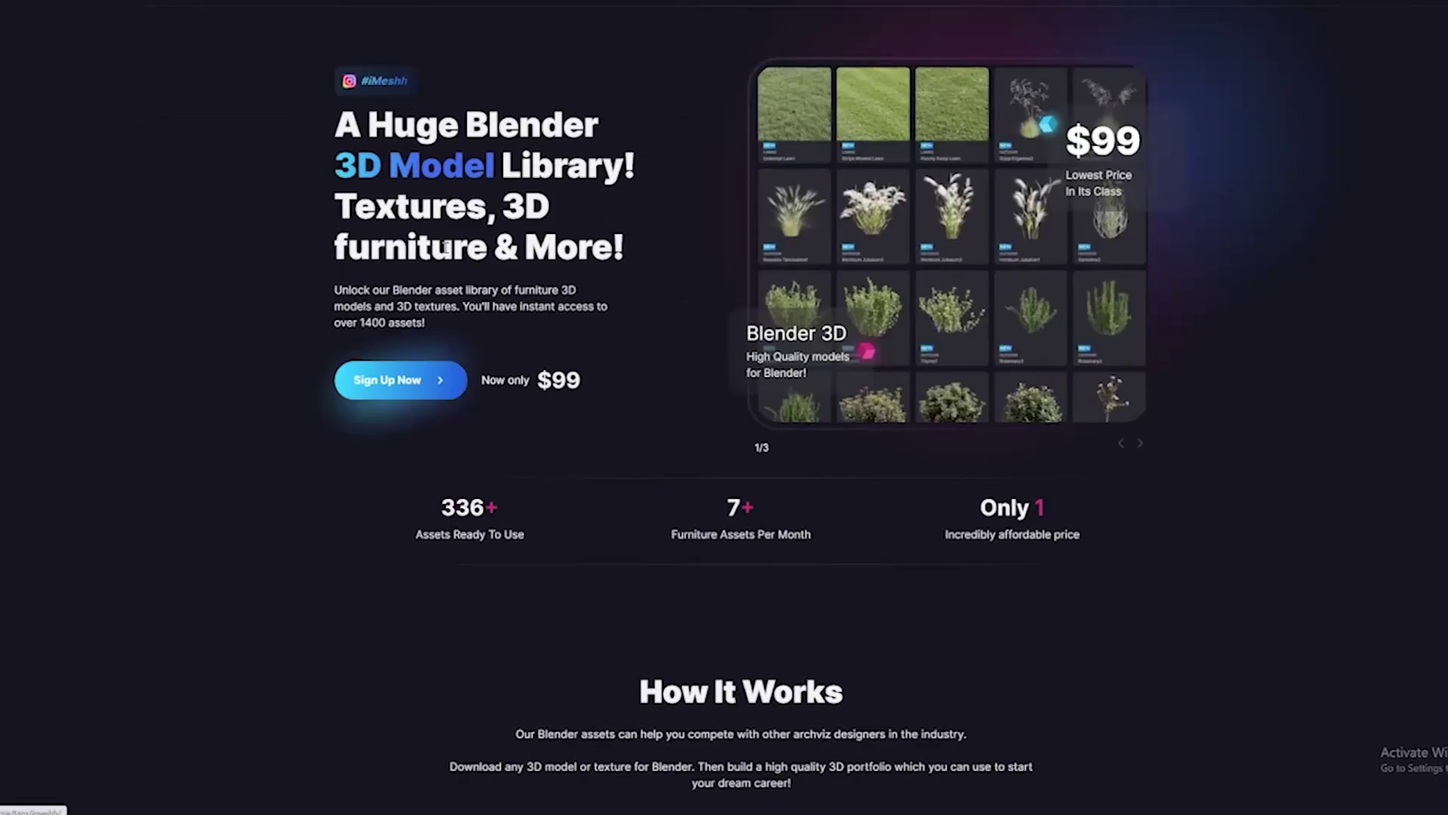
drag(534, 379, 583, 385)
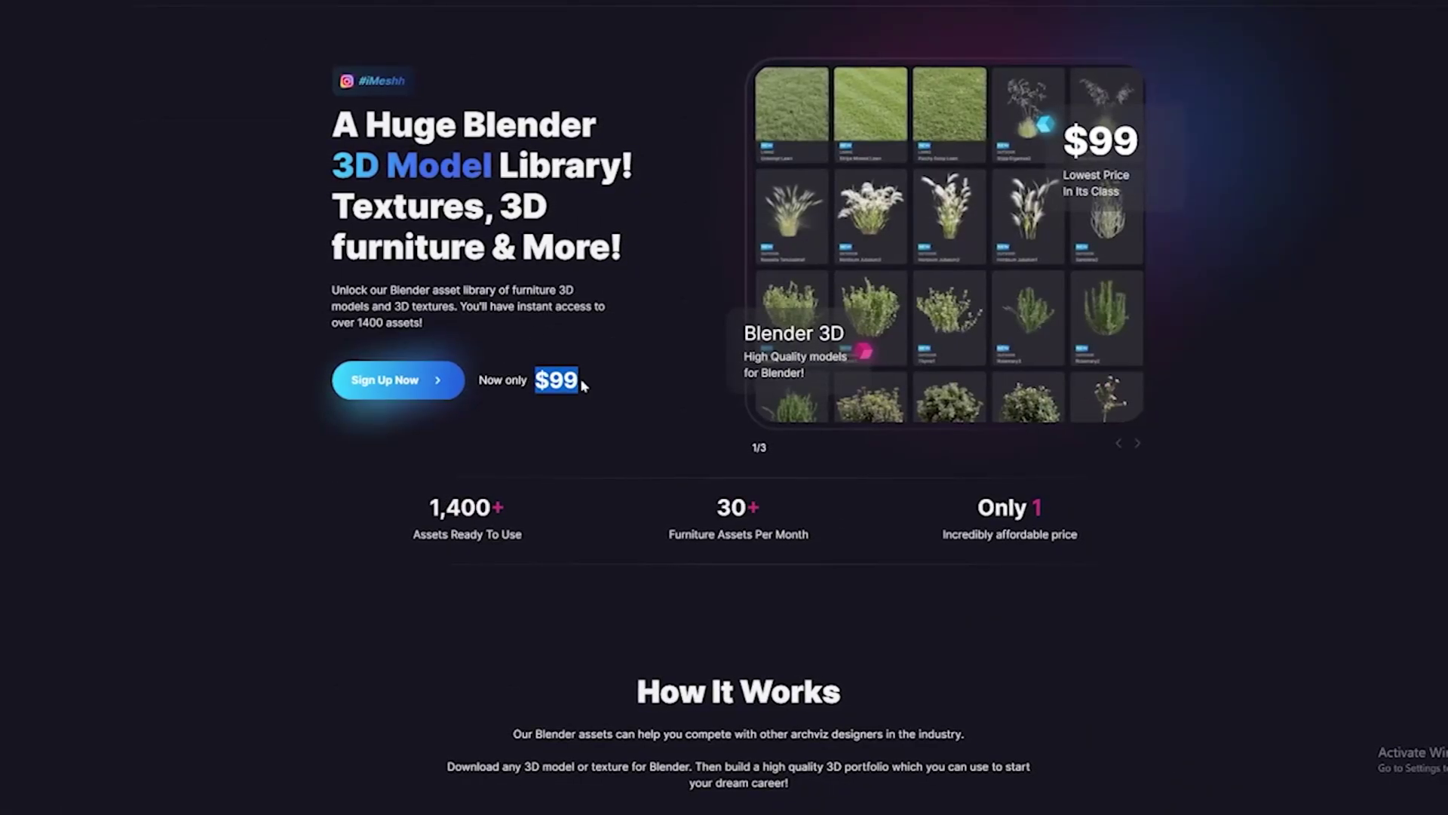
click(584, 385)
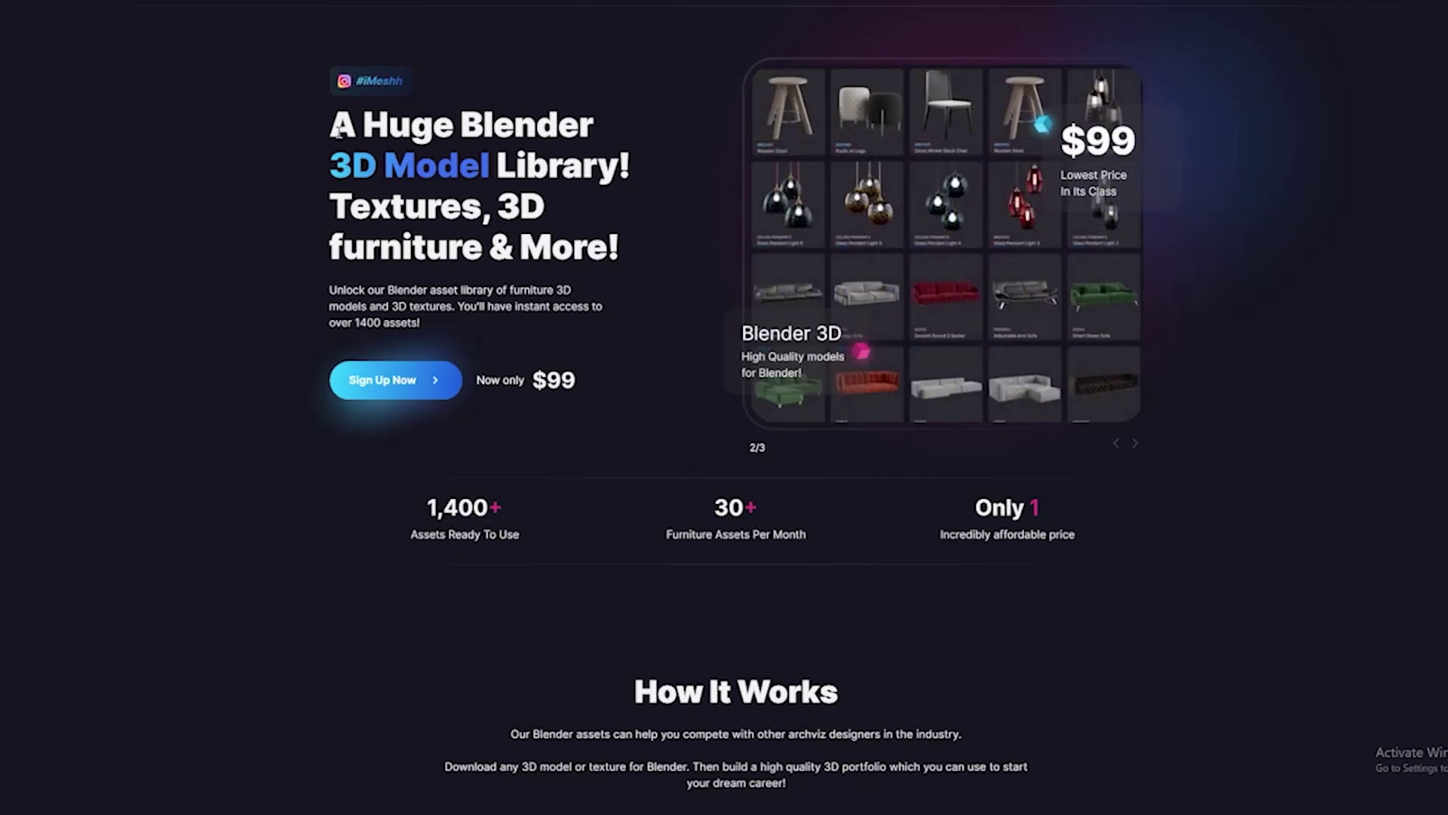
drag(330, 165, 545, 165)
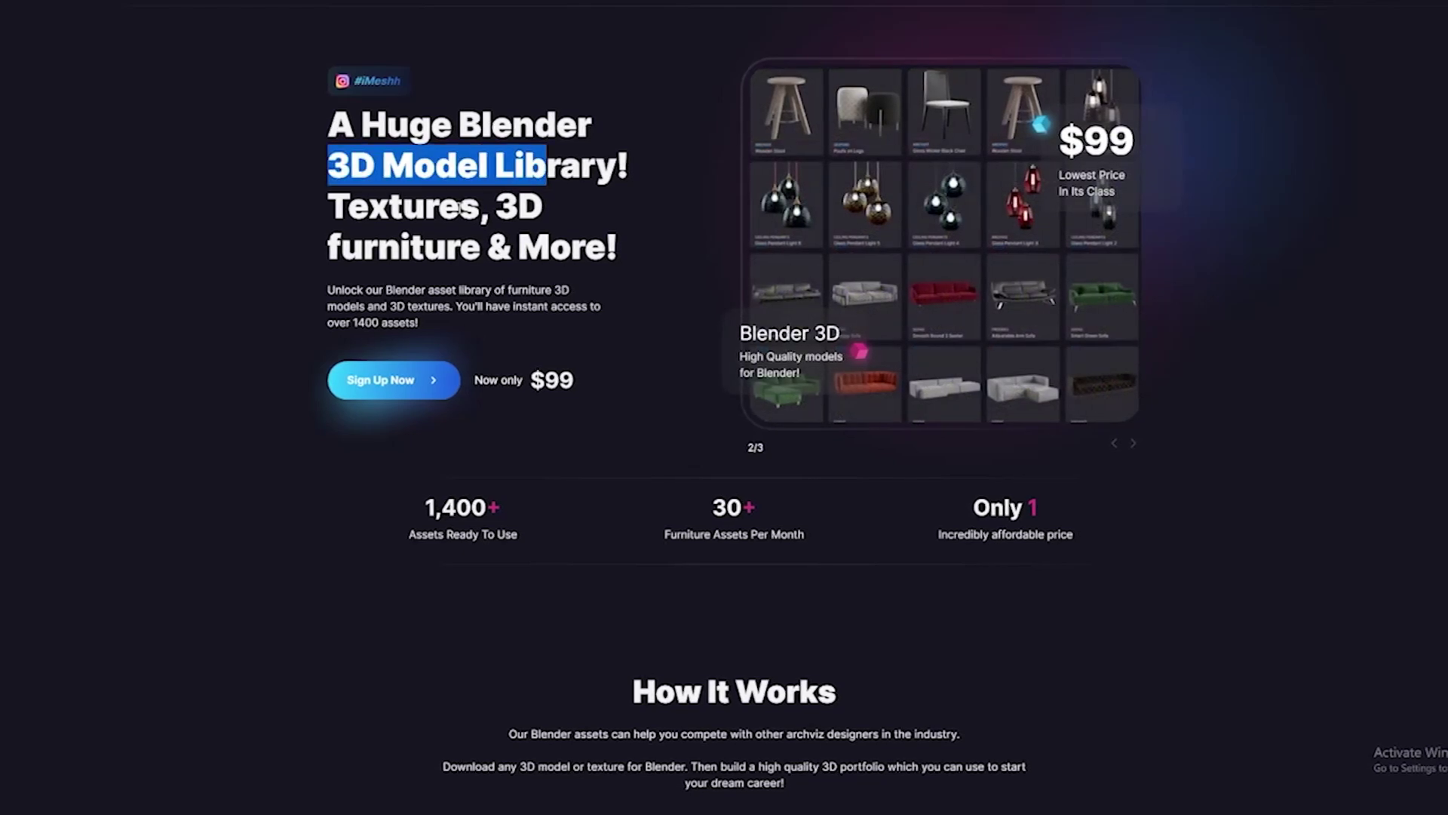
click(318, 201)
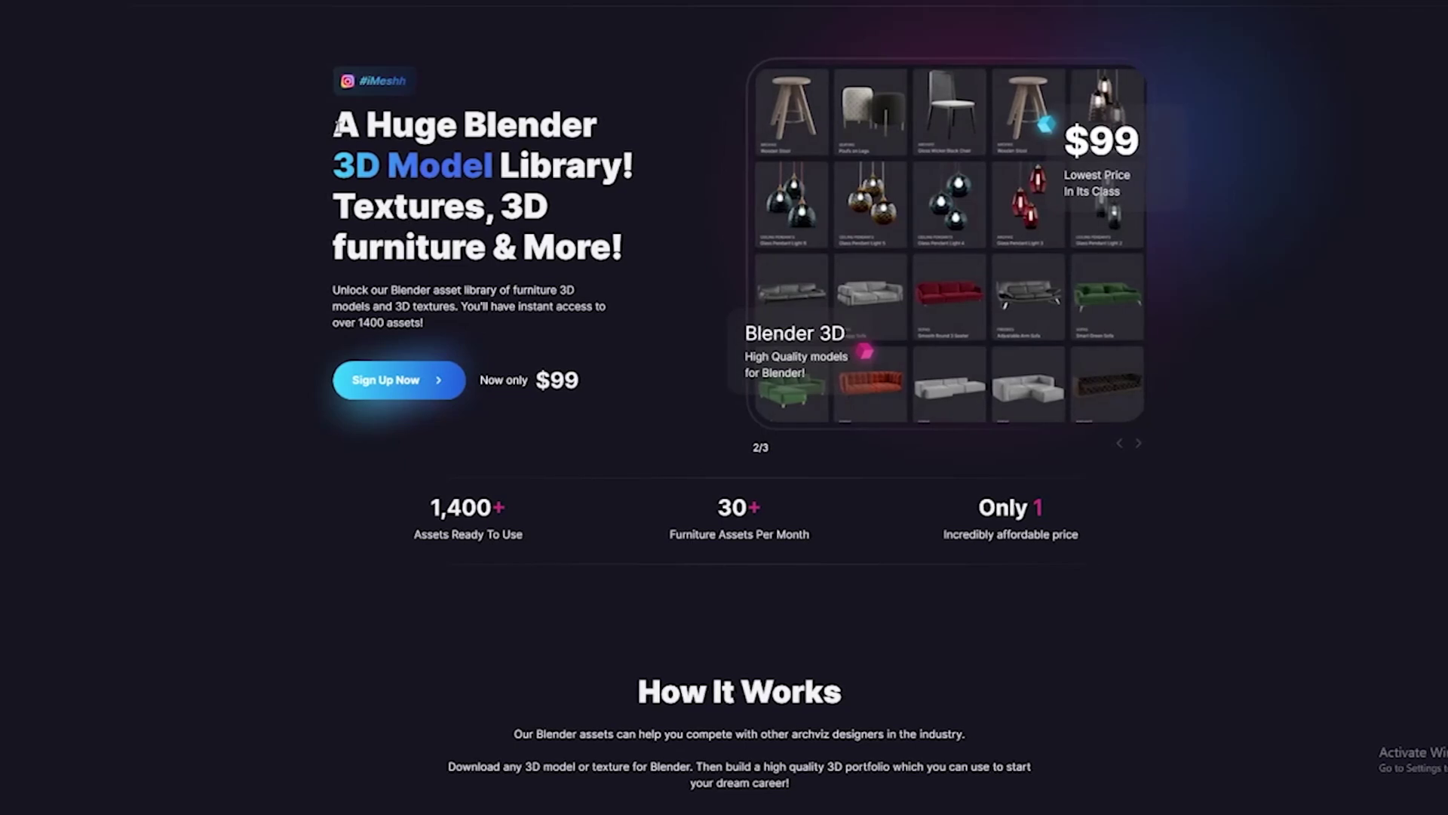
drag(393, 129, 624, 243)
click(571, 232)
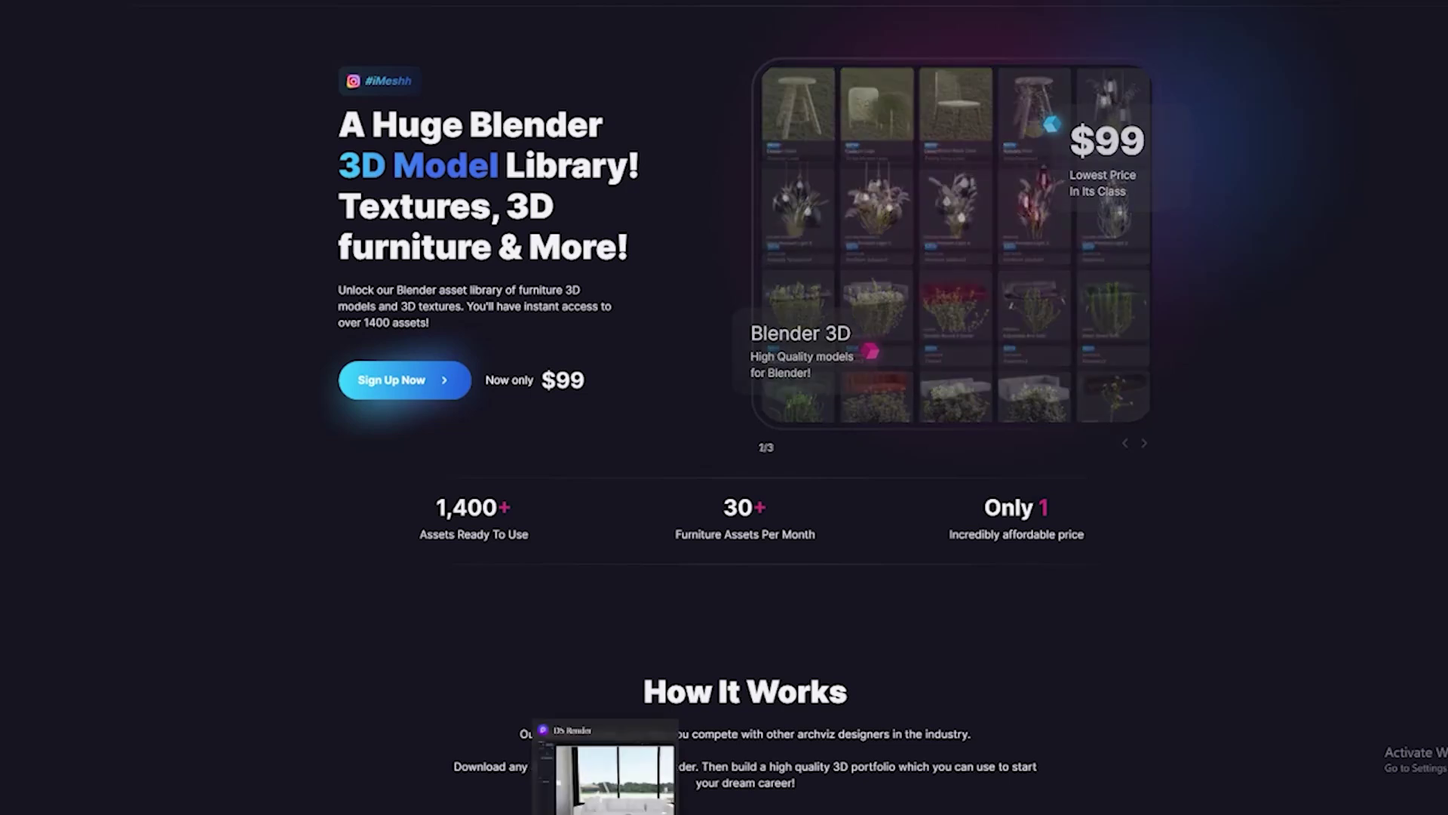
Switch back to D5 Render and examine the selected white sofa behind the coffee table
mouse_move(616, 800)
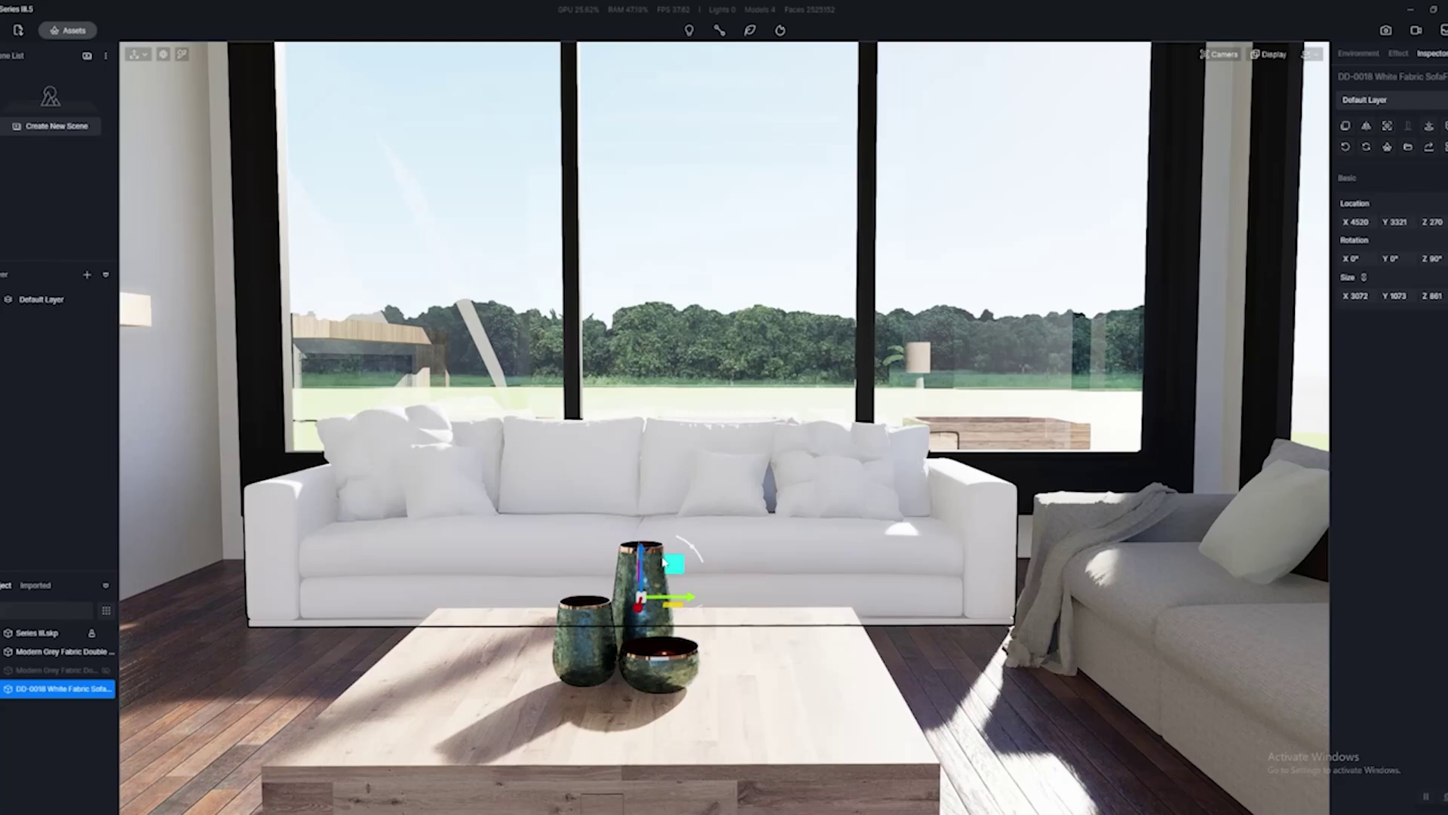
right_drag(664, 562, 654, 542)
key(s)
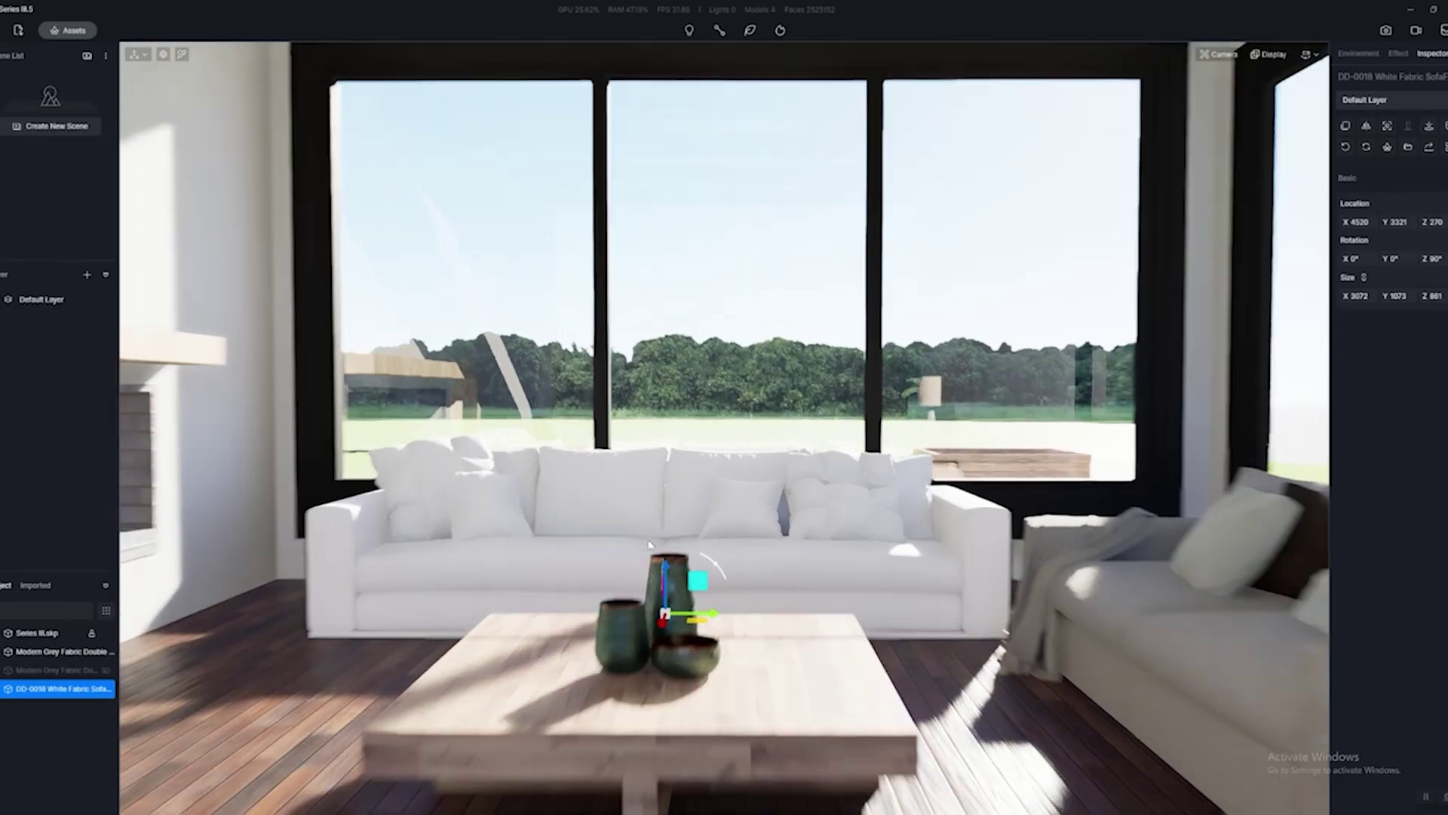
key(a)
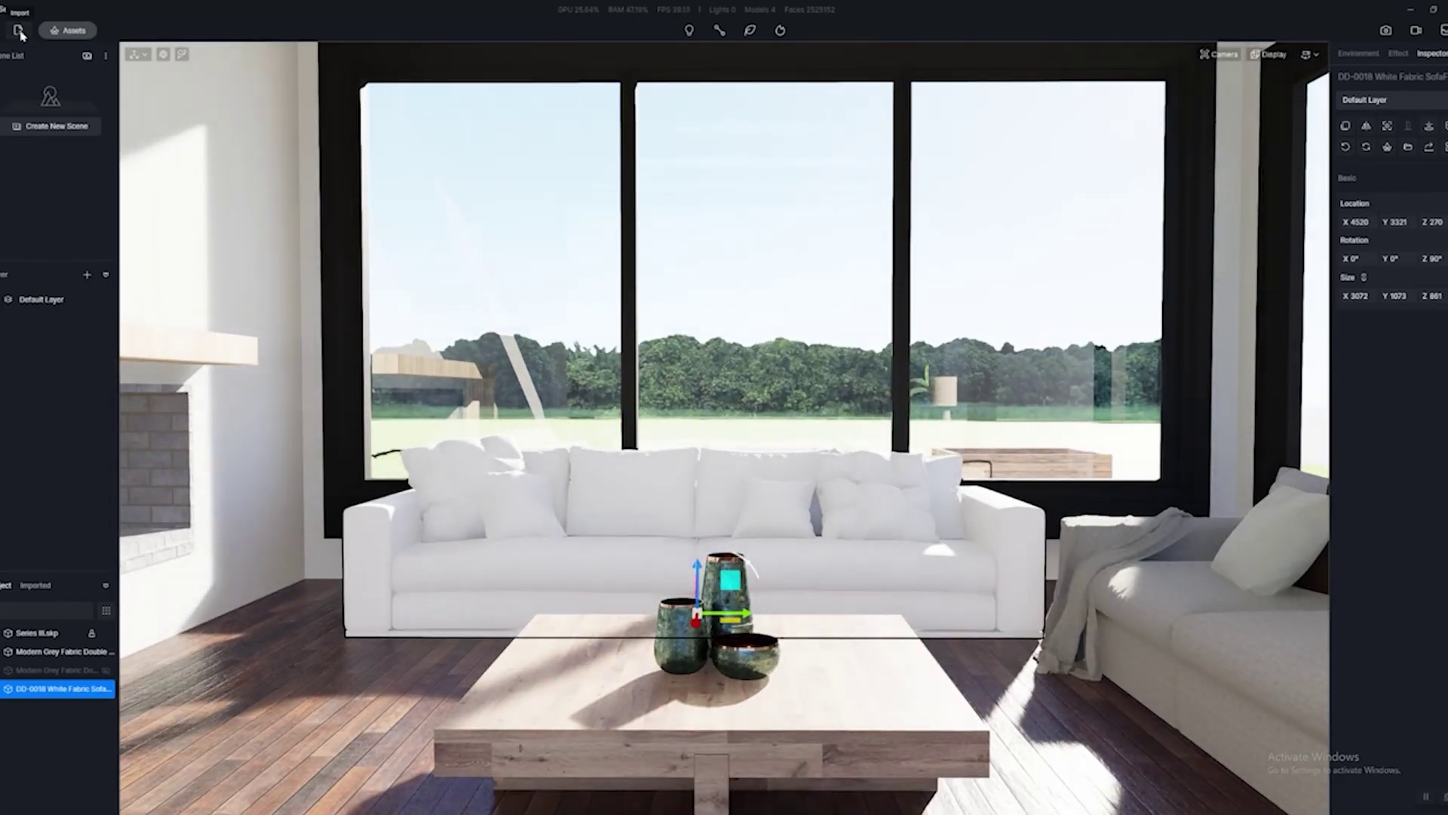
key(w)
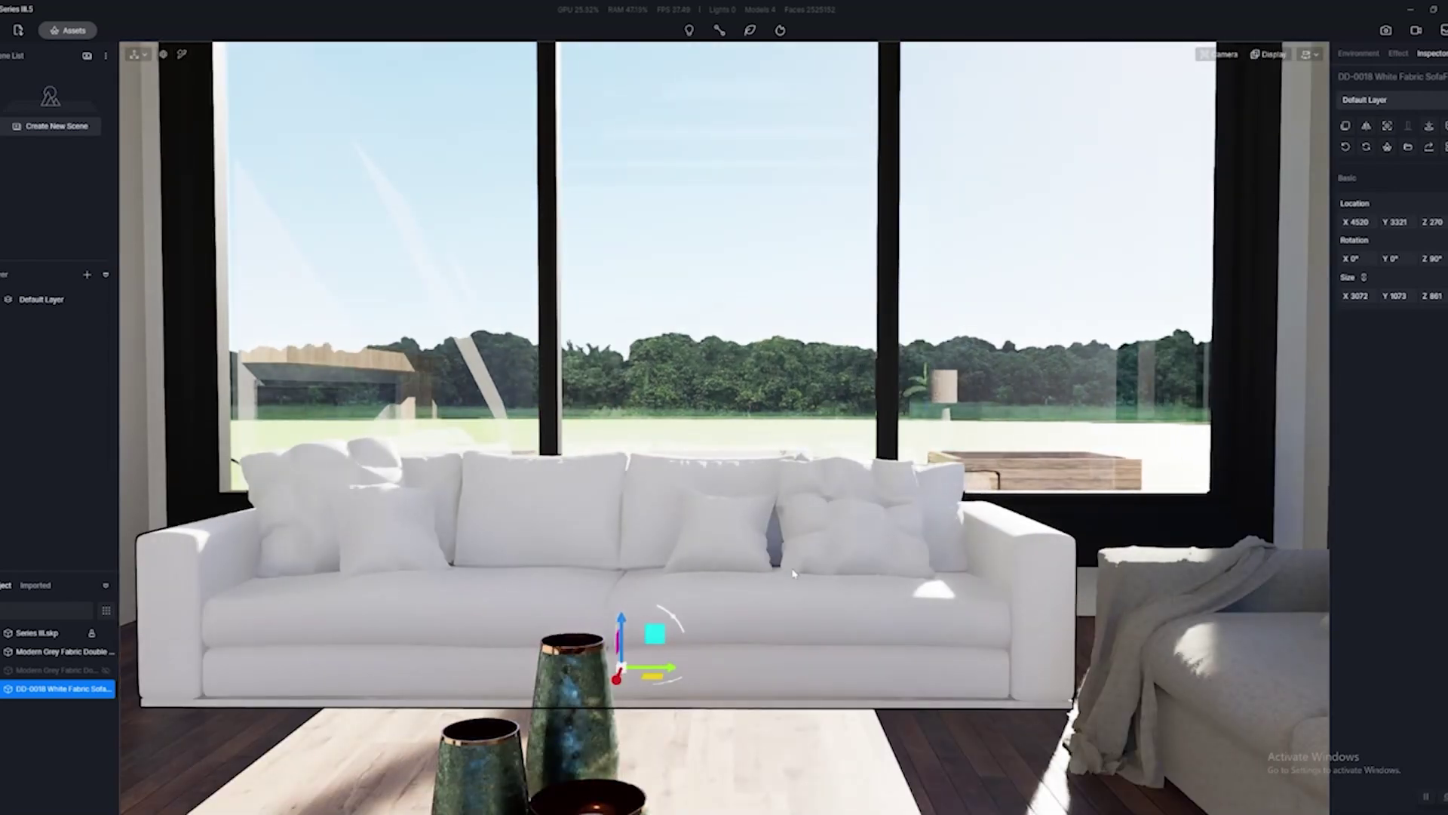
right_drag(793, 574, 782, 604)
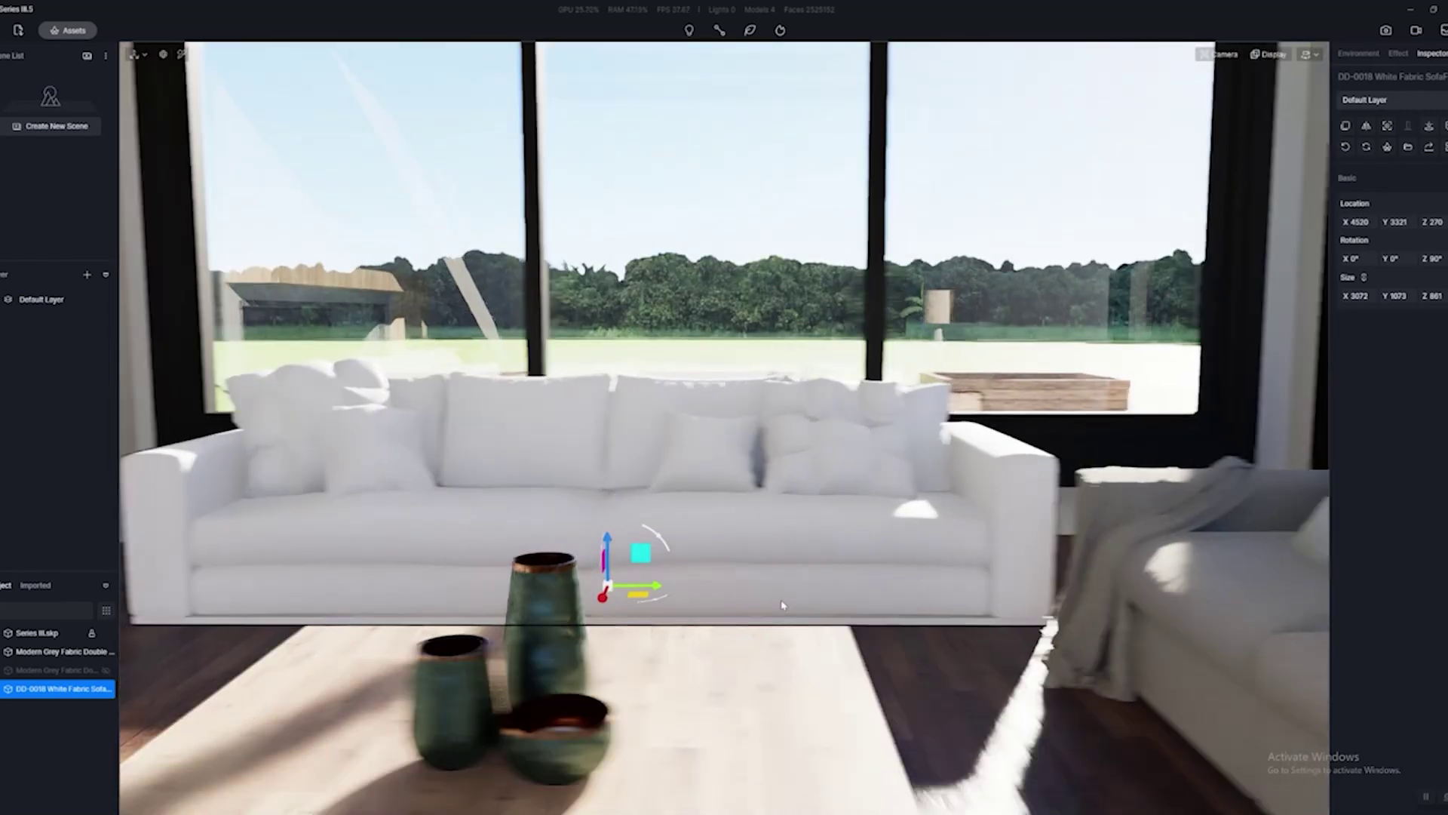
Examine the selected white sofa's fabric beside the grey fabric sofa and its throw blanket near the window corner
key(d)
right_drag(689, 566, 896, 559)
key(a)
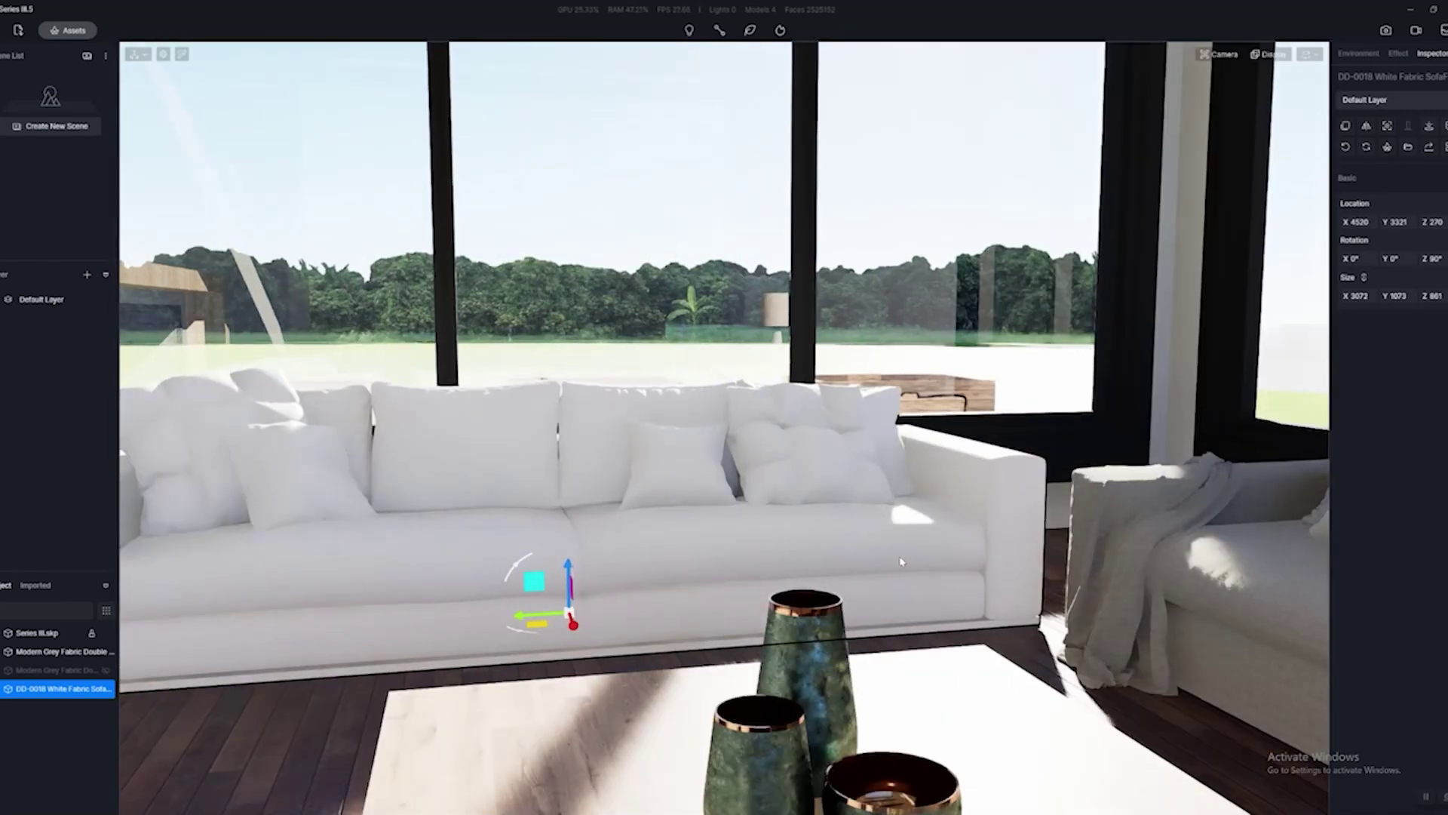
key(w)
right_drag(878, 561, 1081, 556)
key(d)
key(a)
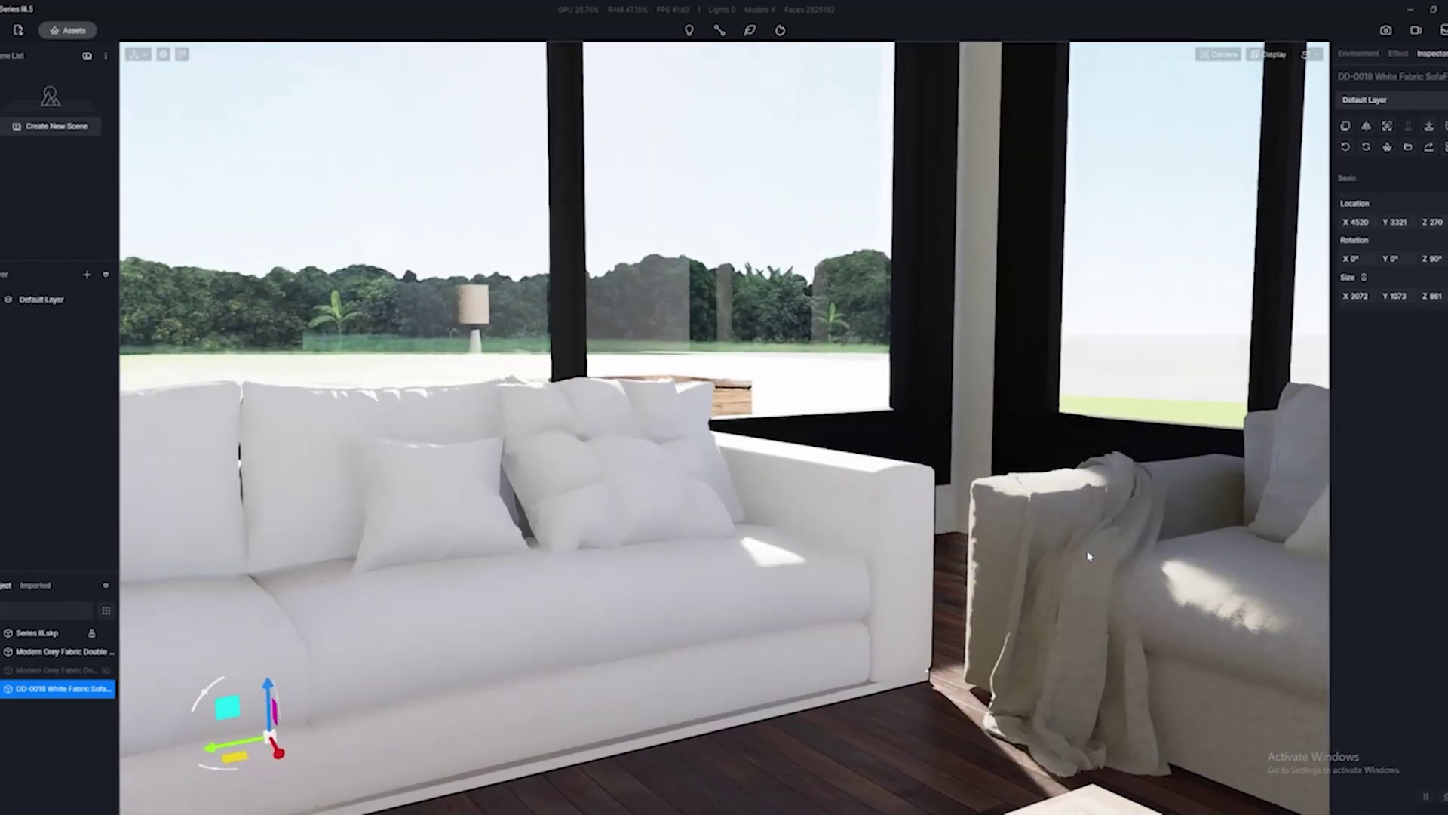
Sample the grey double sofa's cloth material and apply it to the white sofa's upholstery
key(Escape)
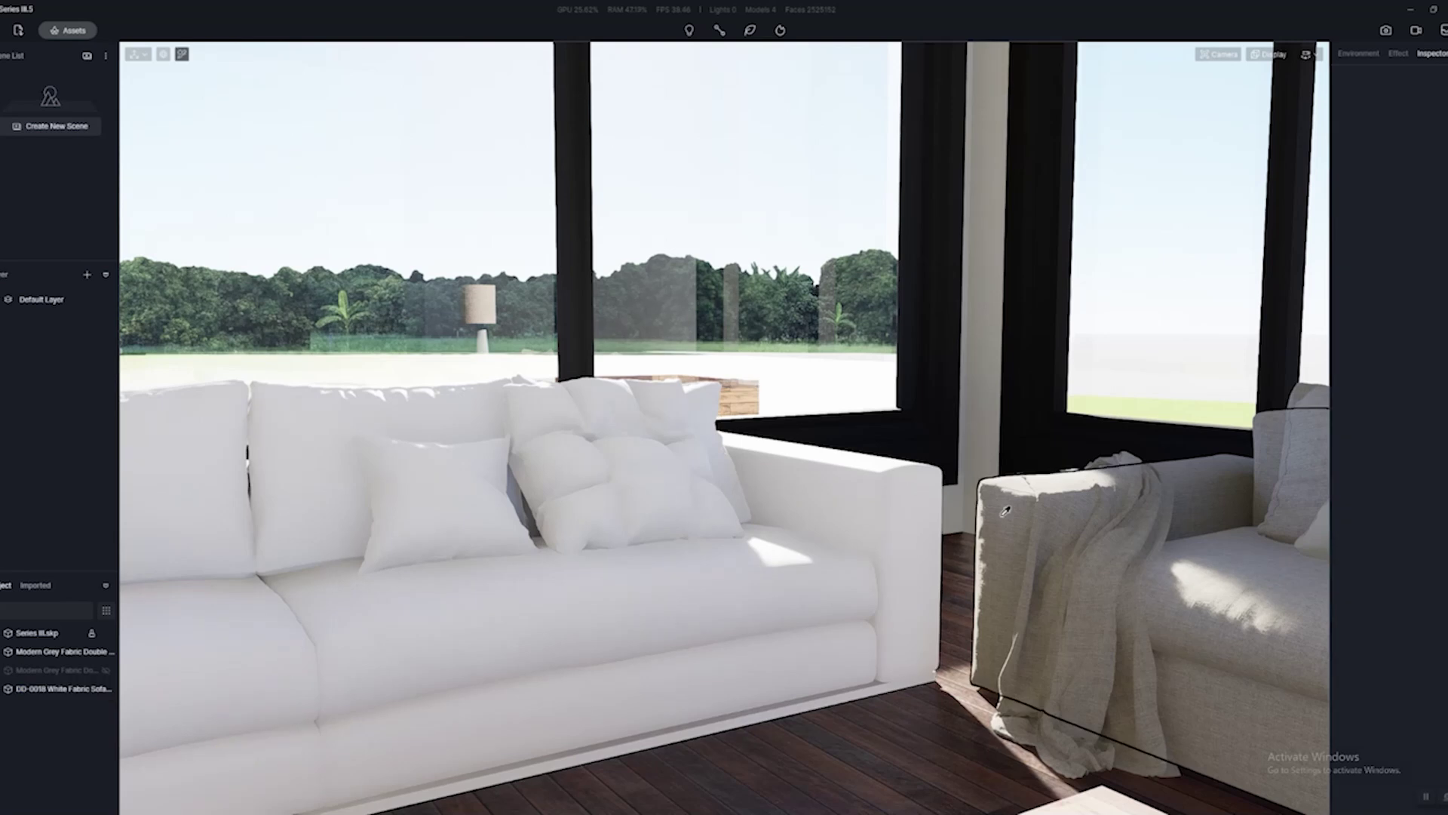
right_drag(1011, 532, 1260, 585)
click(1175, 564)
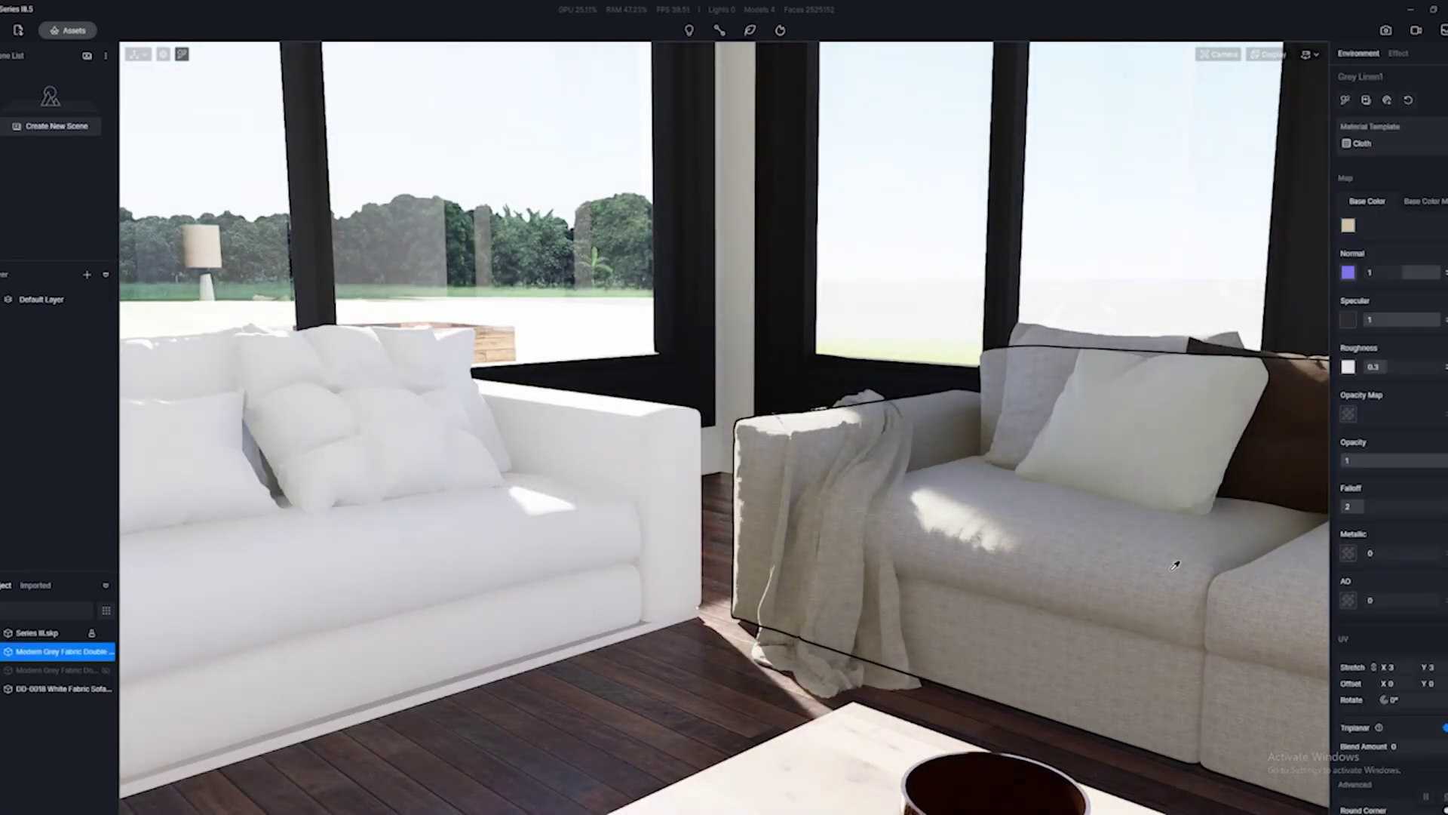
right_drag(1173, 562, 649, 528)
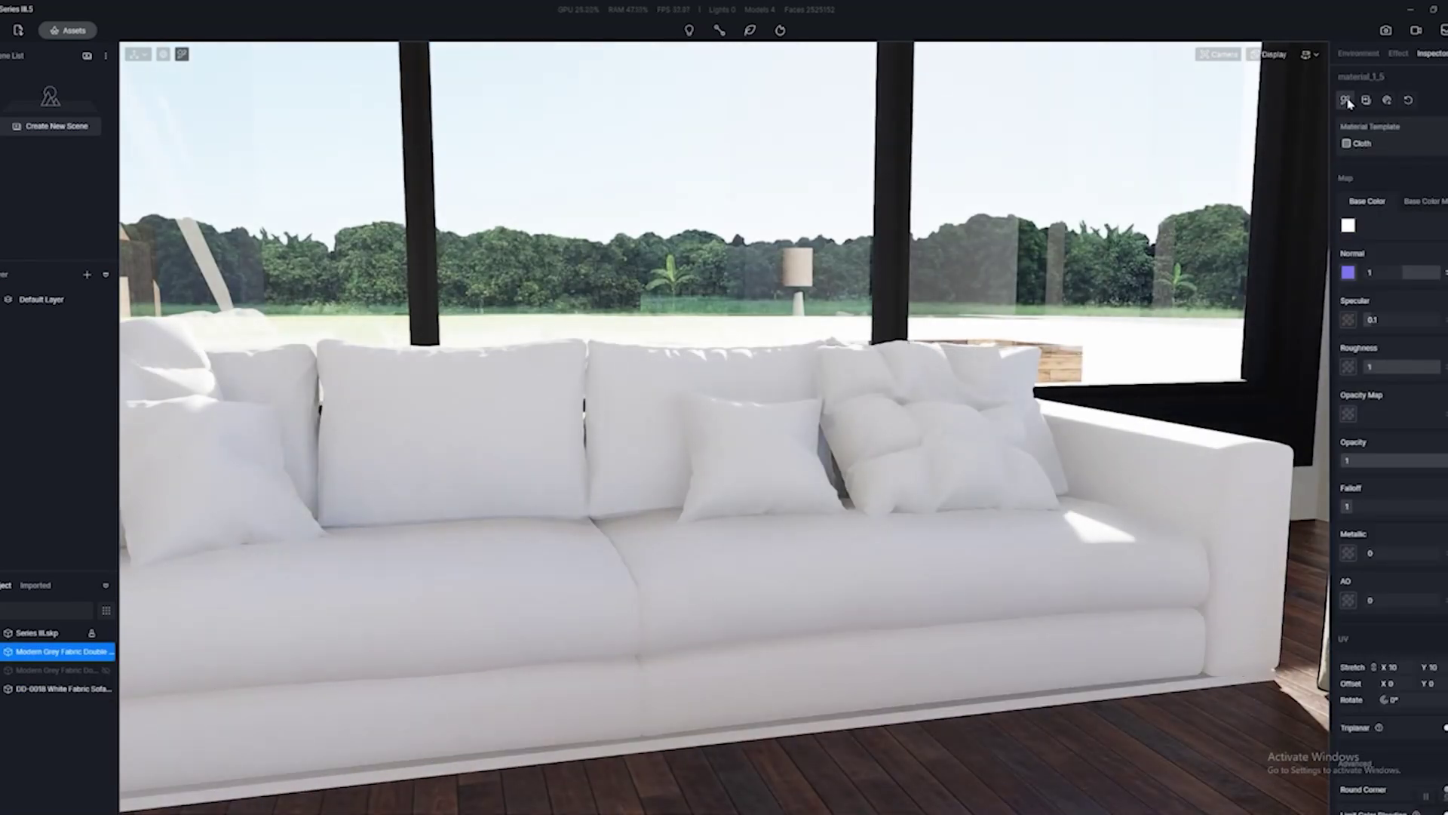
click(1345, 100)
click(917, 561)
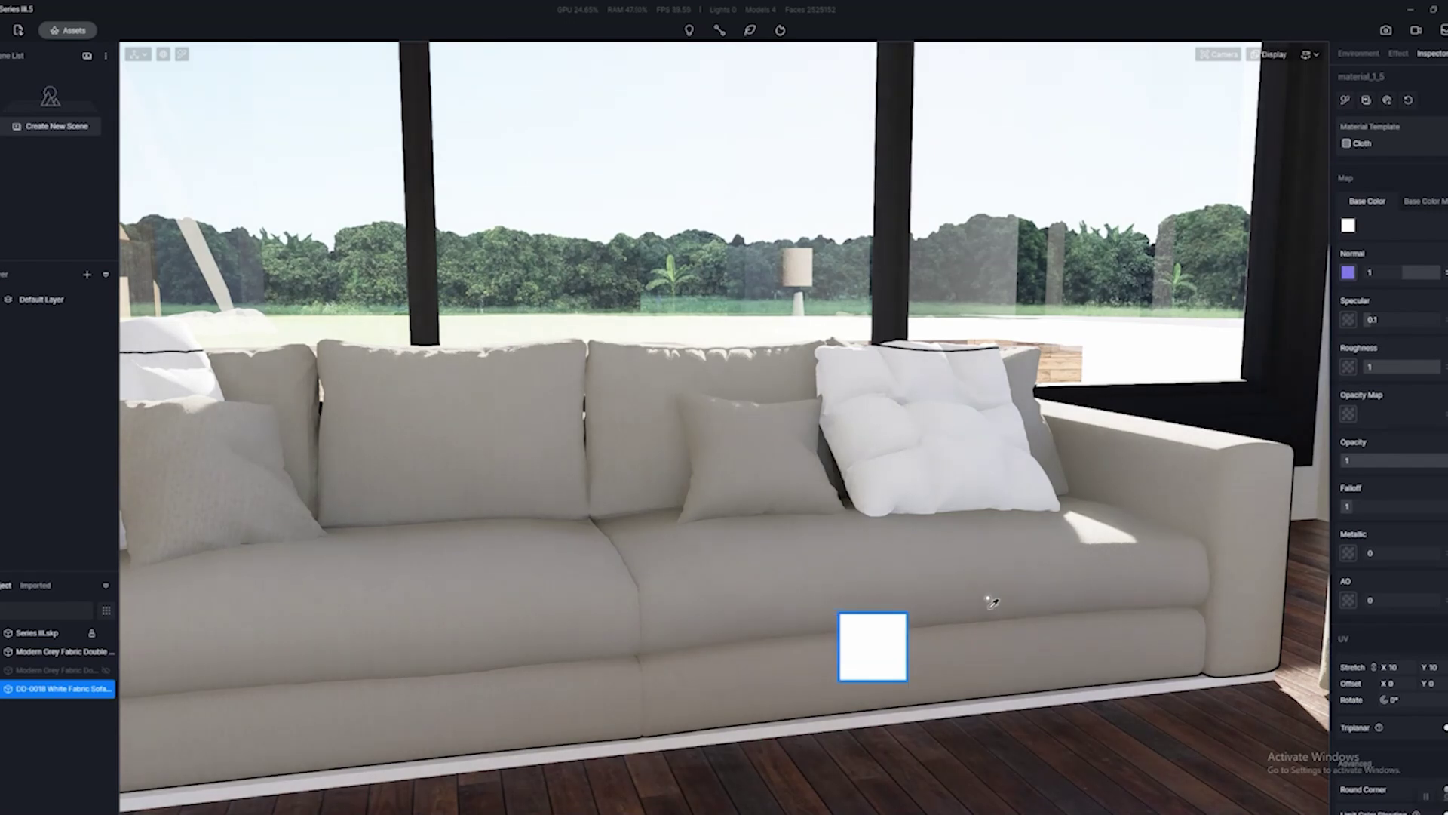
Sample the brown pillow's cloth material from the double sofa and apply it to the white sofa's tufted cushions
right_drag(838, 598, 1144, 569)
click(1145, 569)
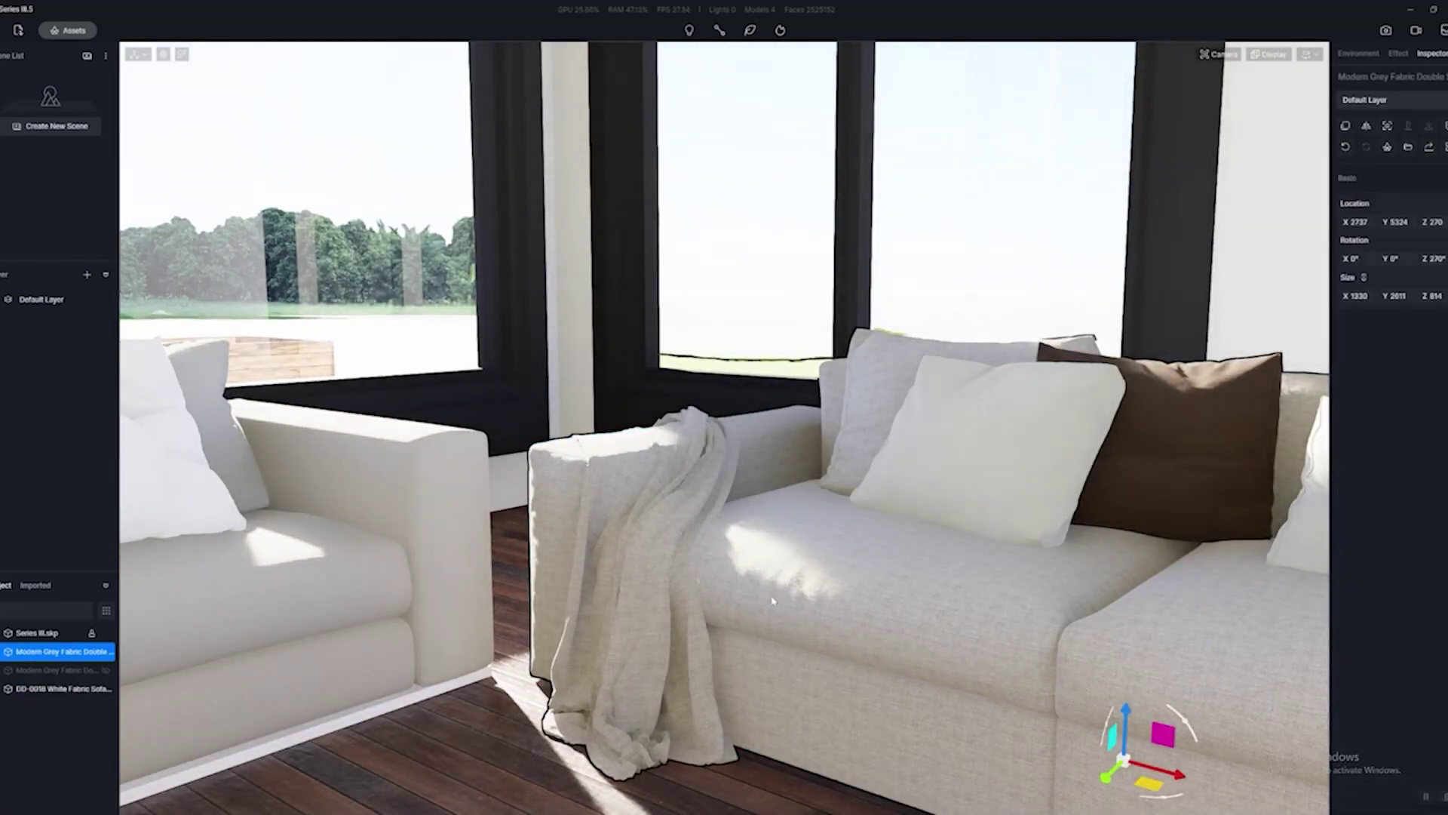
key(i)
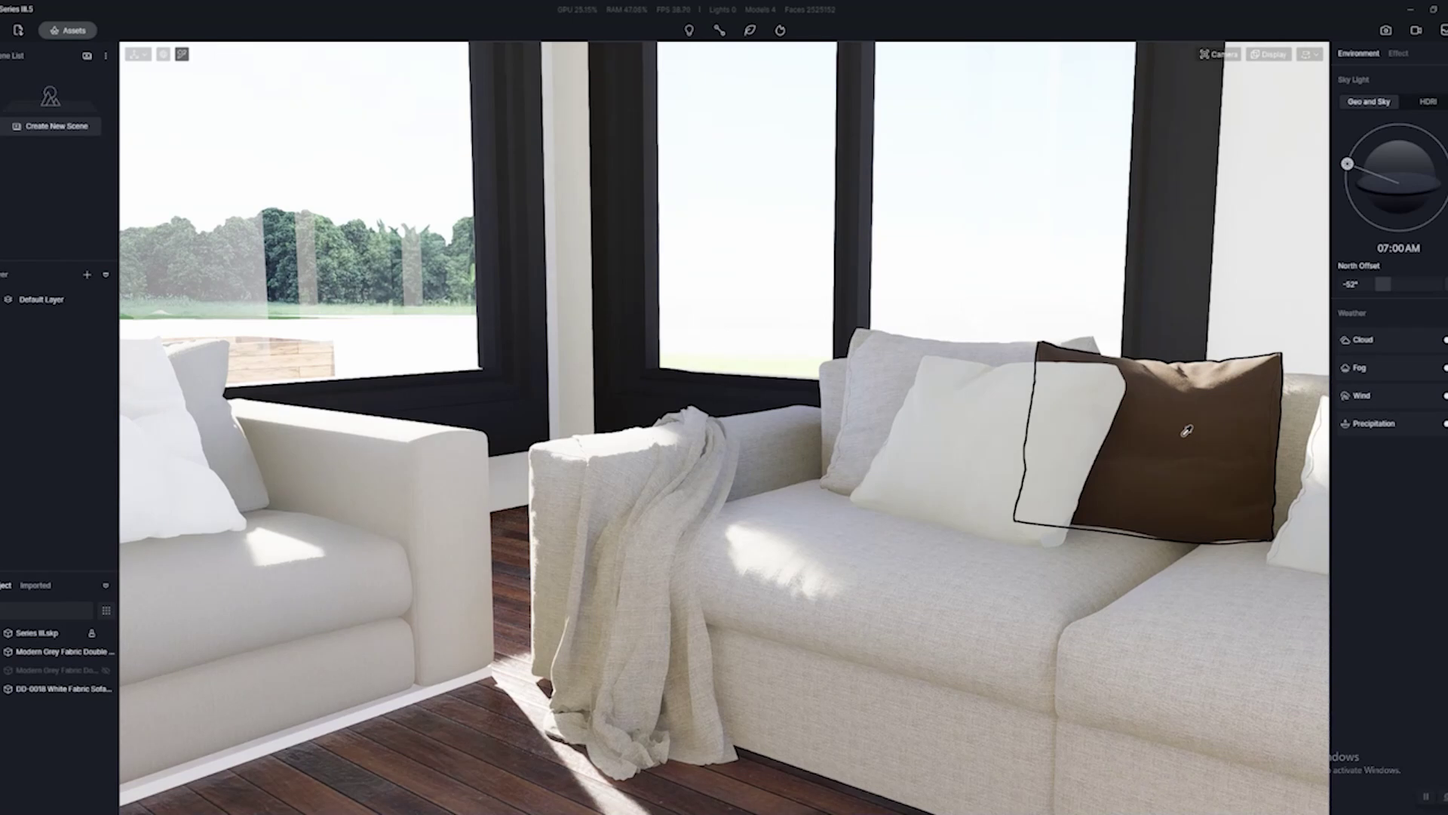
click(1187, 431)
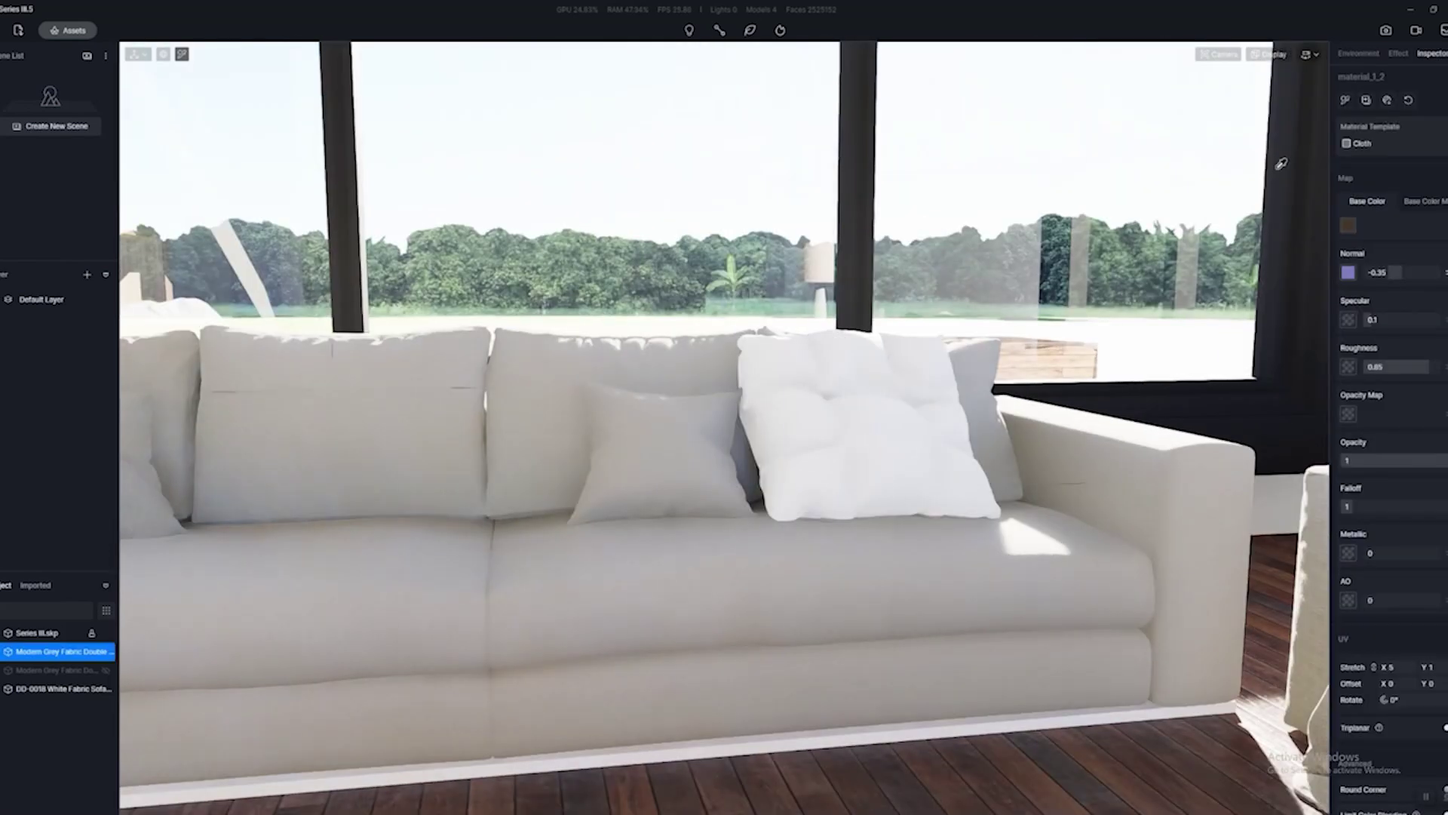
click(1348, 98)
click(905, 438)
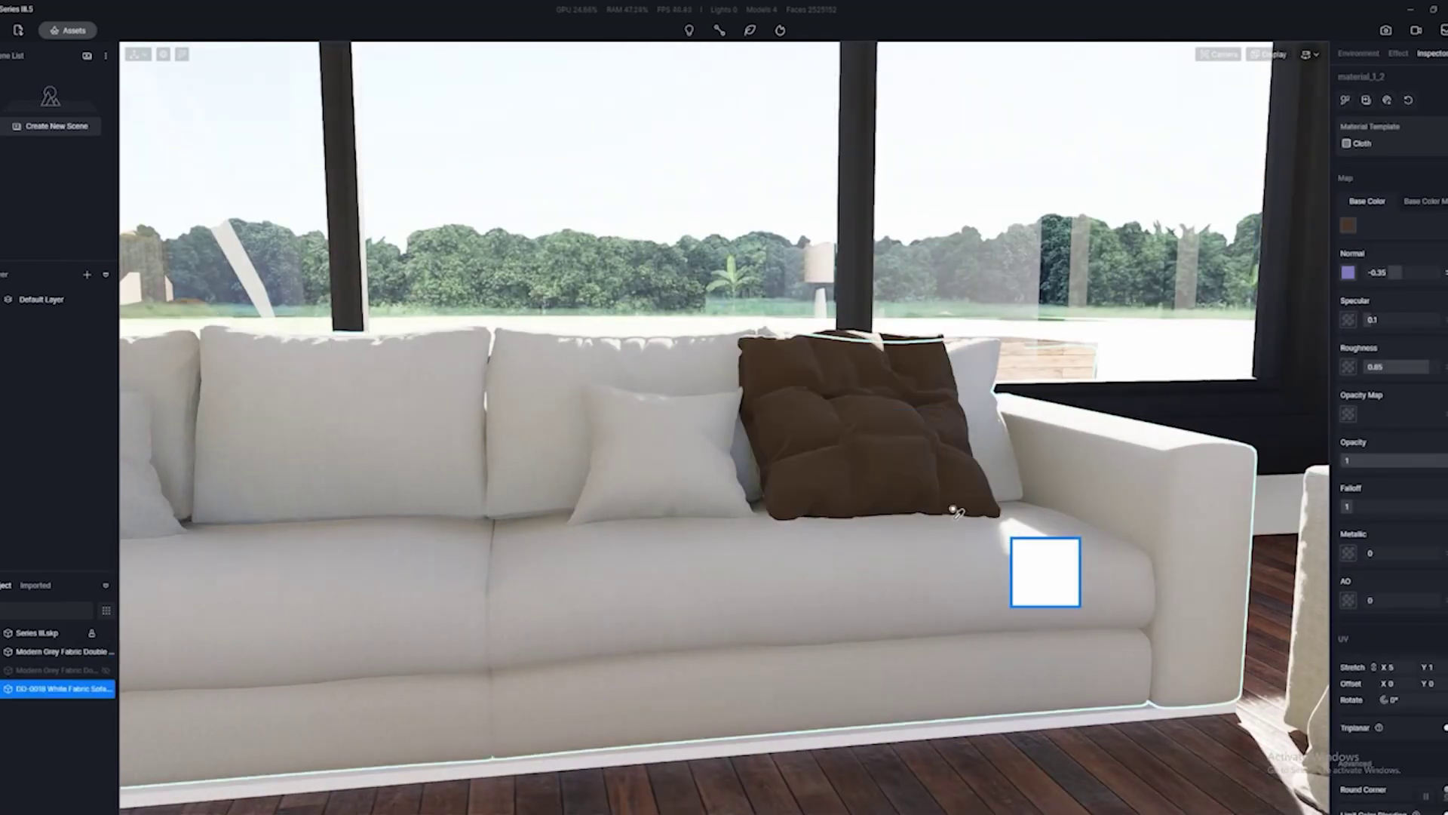
scroll(859, 494, down, 5)
key(Escape)
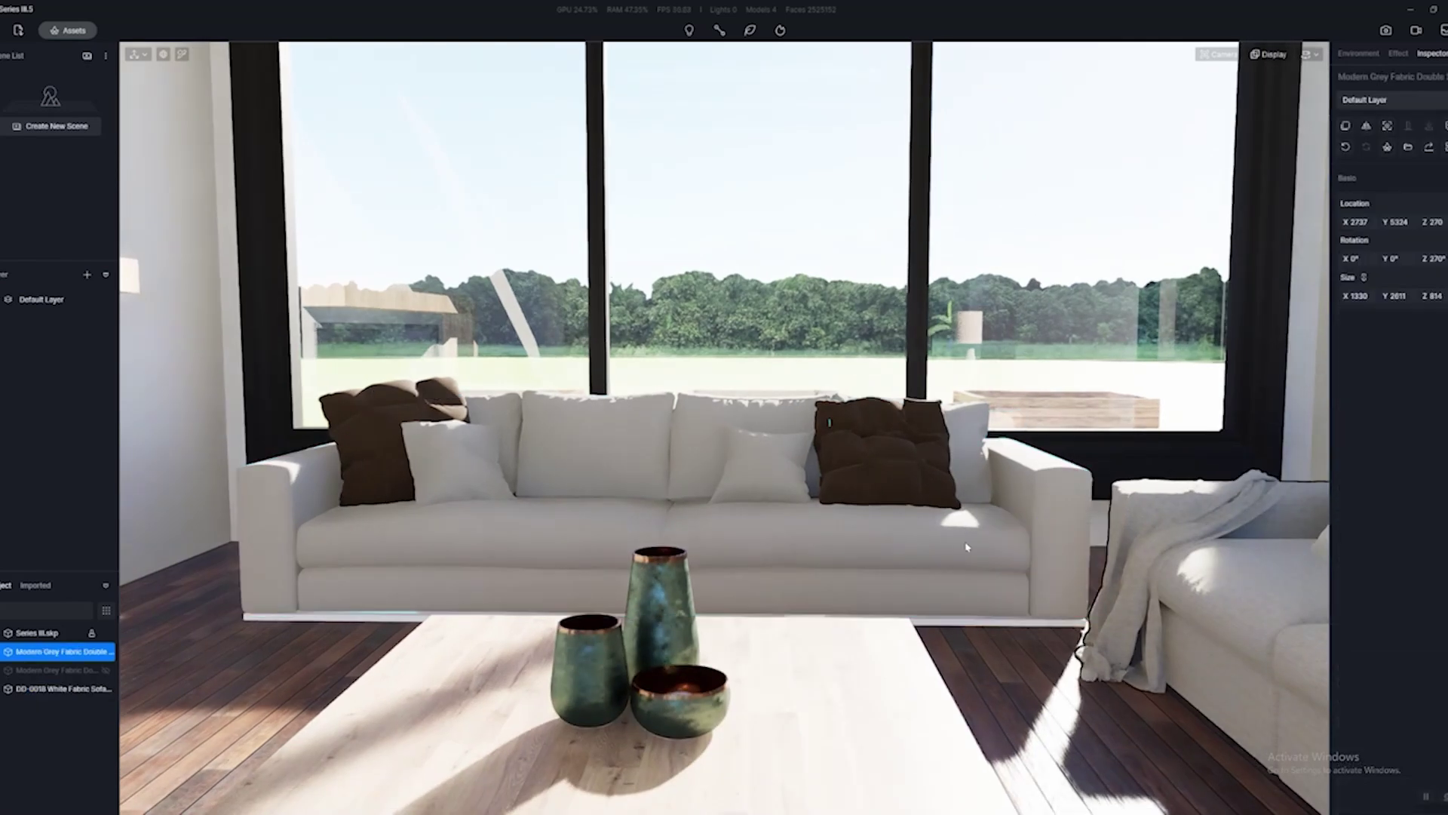
Pick the Sofa Base material under the window sofa and darken its base color to near black
scroll(950, 555, down, 1)
scroll(947, 558, up, 5)
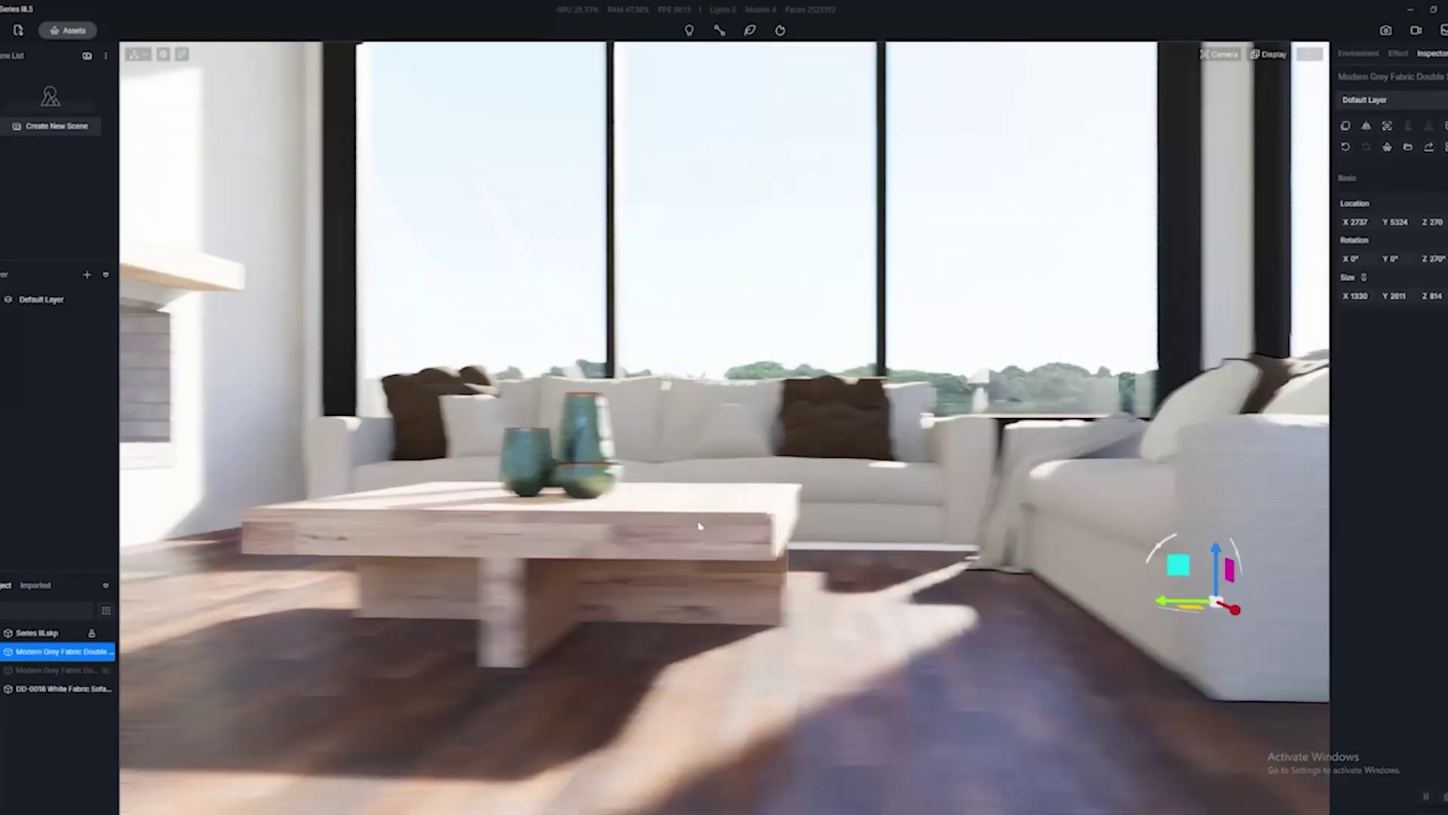
scroll(911, 547, up, 3)
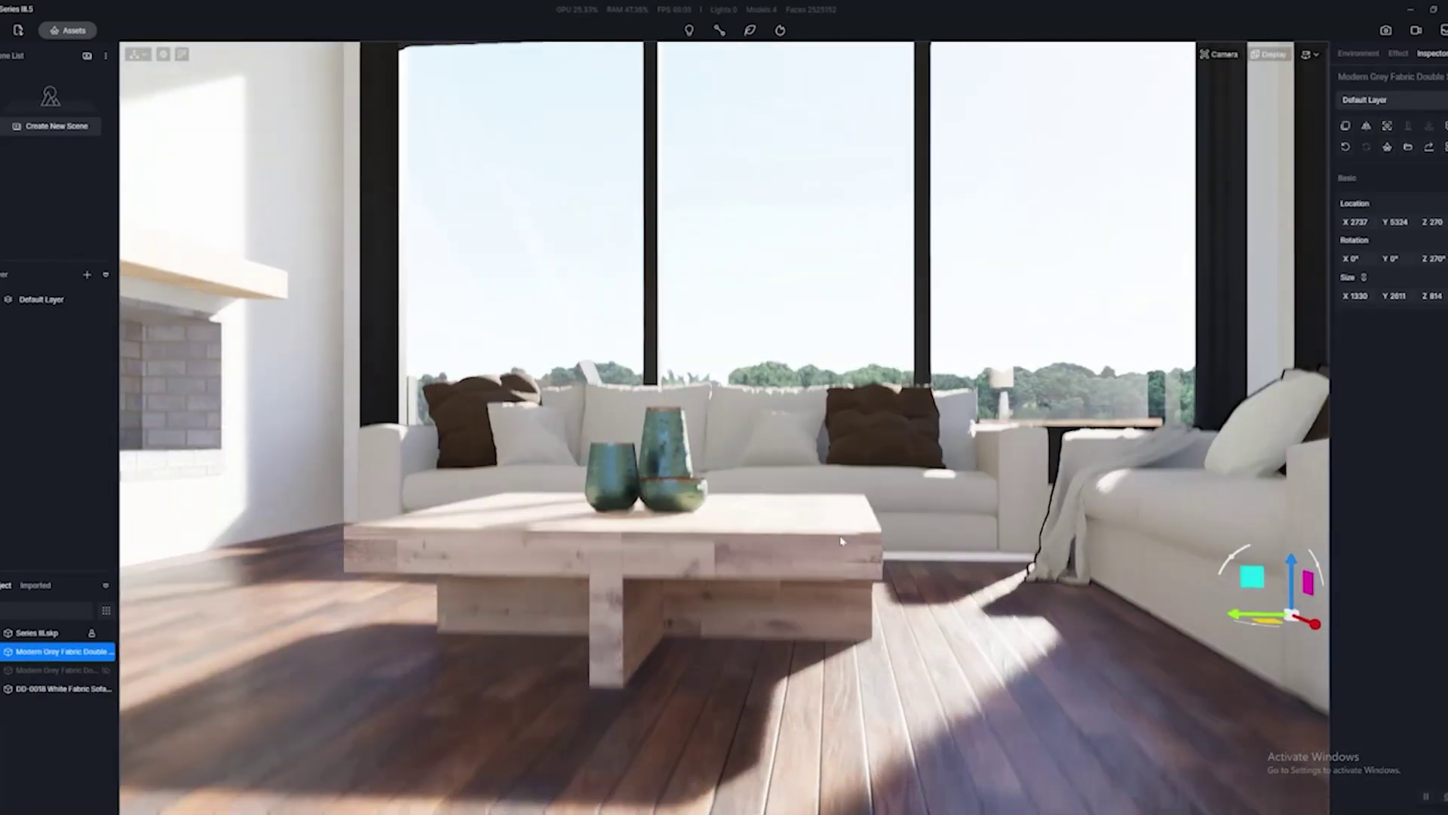
scroll(911, 547, up, 5)
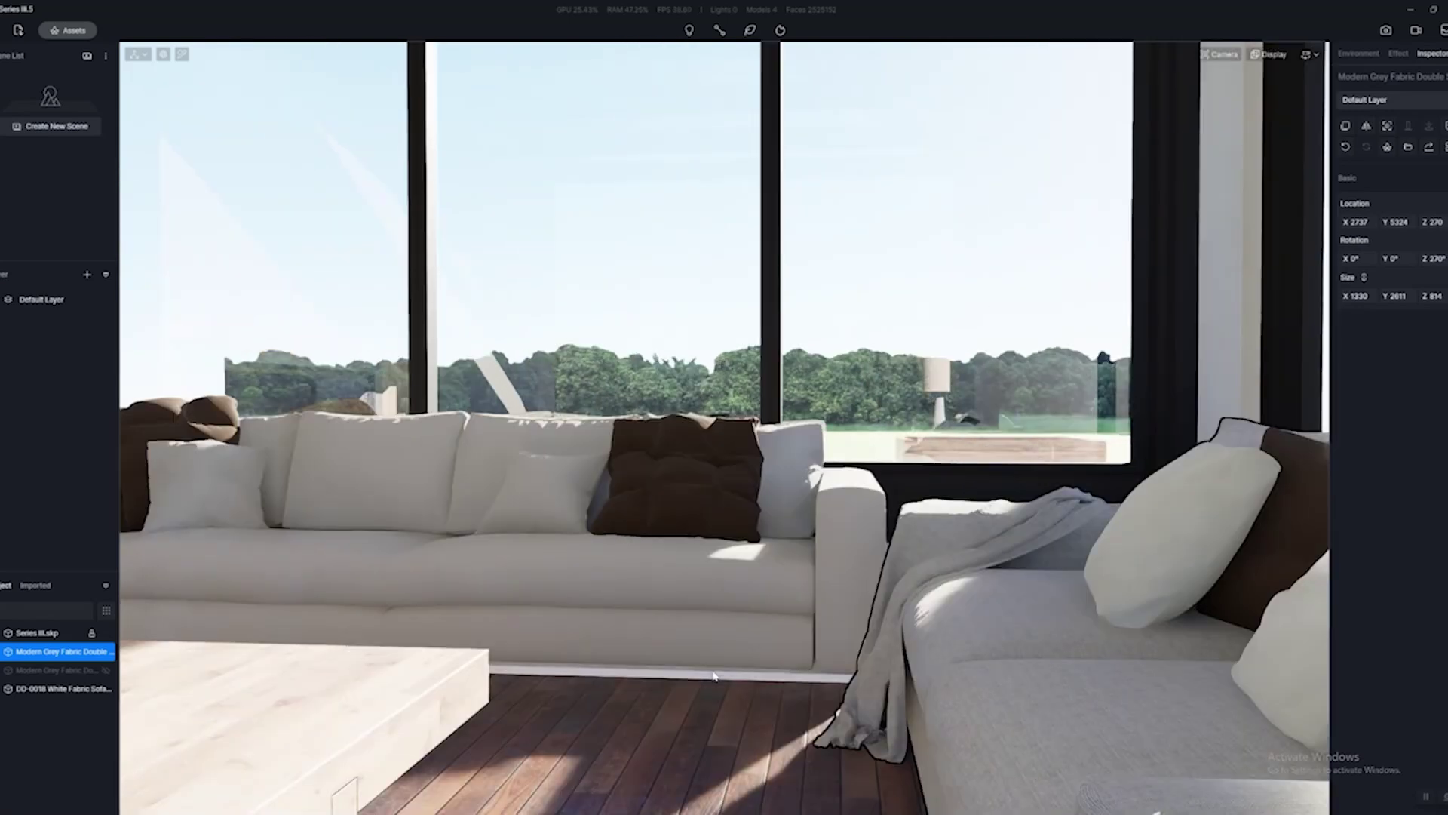
click(715, 676)
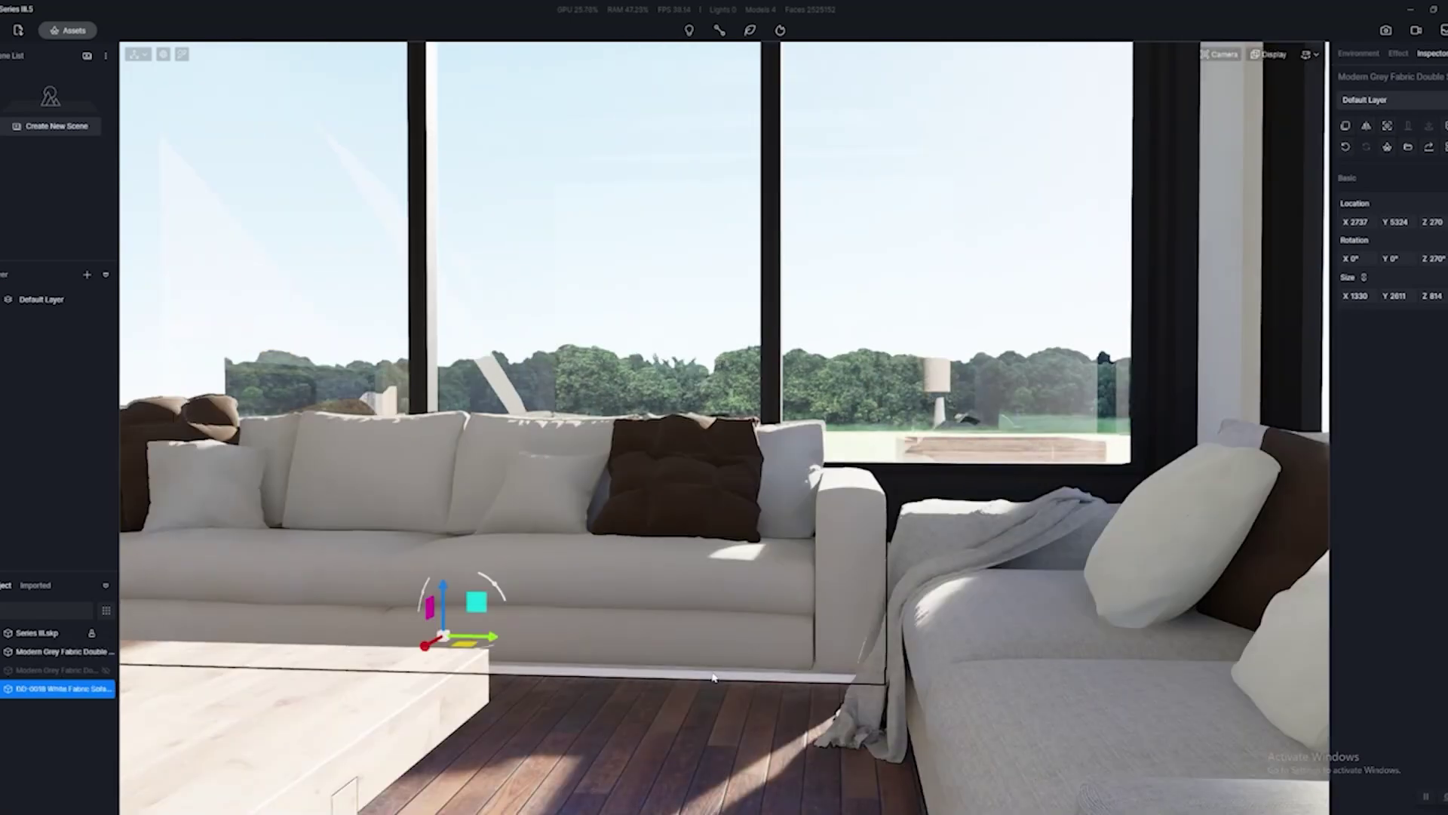
scroll(831, 679, down, 3)
right_drag(831, 680, 781, 683)
click(781, 683)
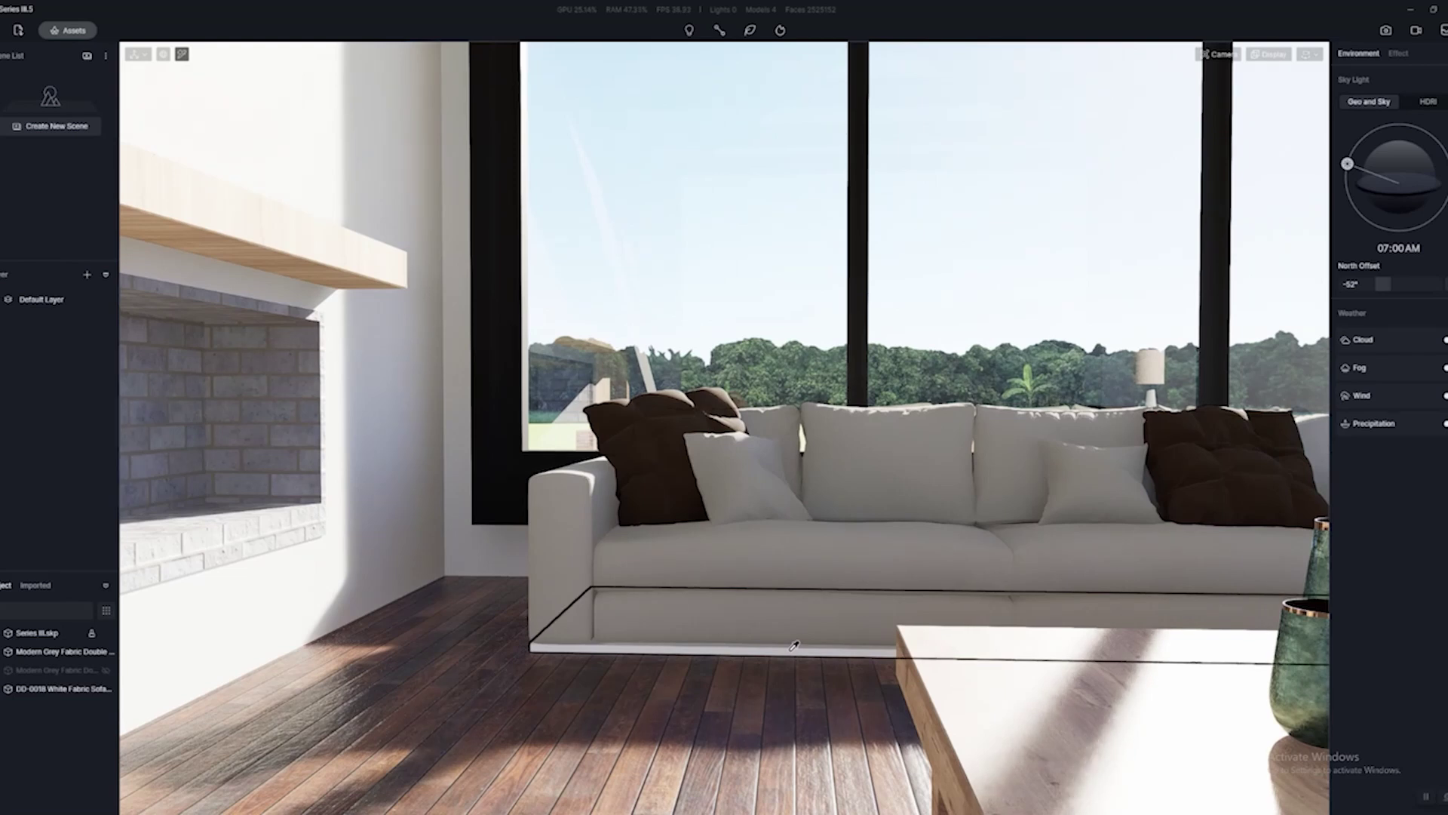
click(795, 645)
click(1349, 243)
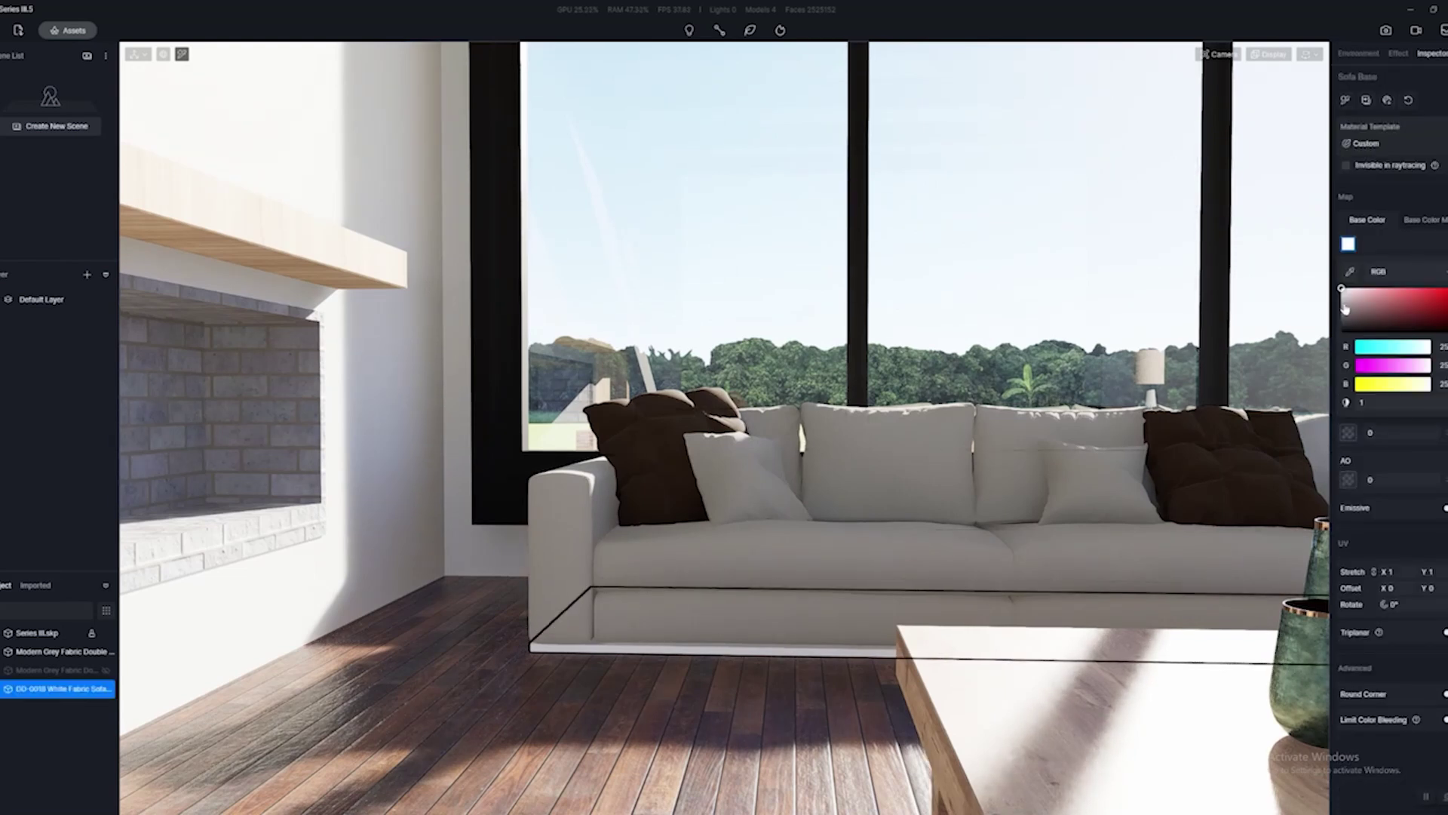
drag(1350, 313, 1341, 330)
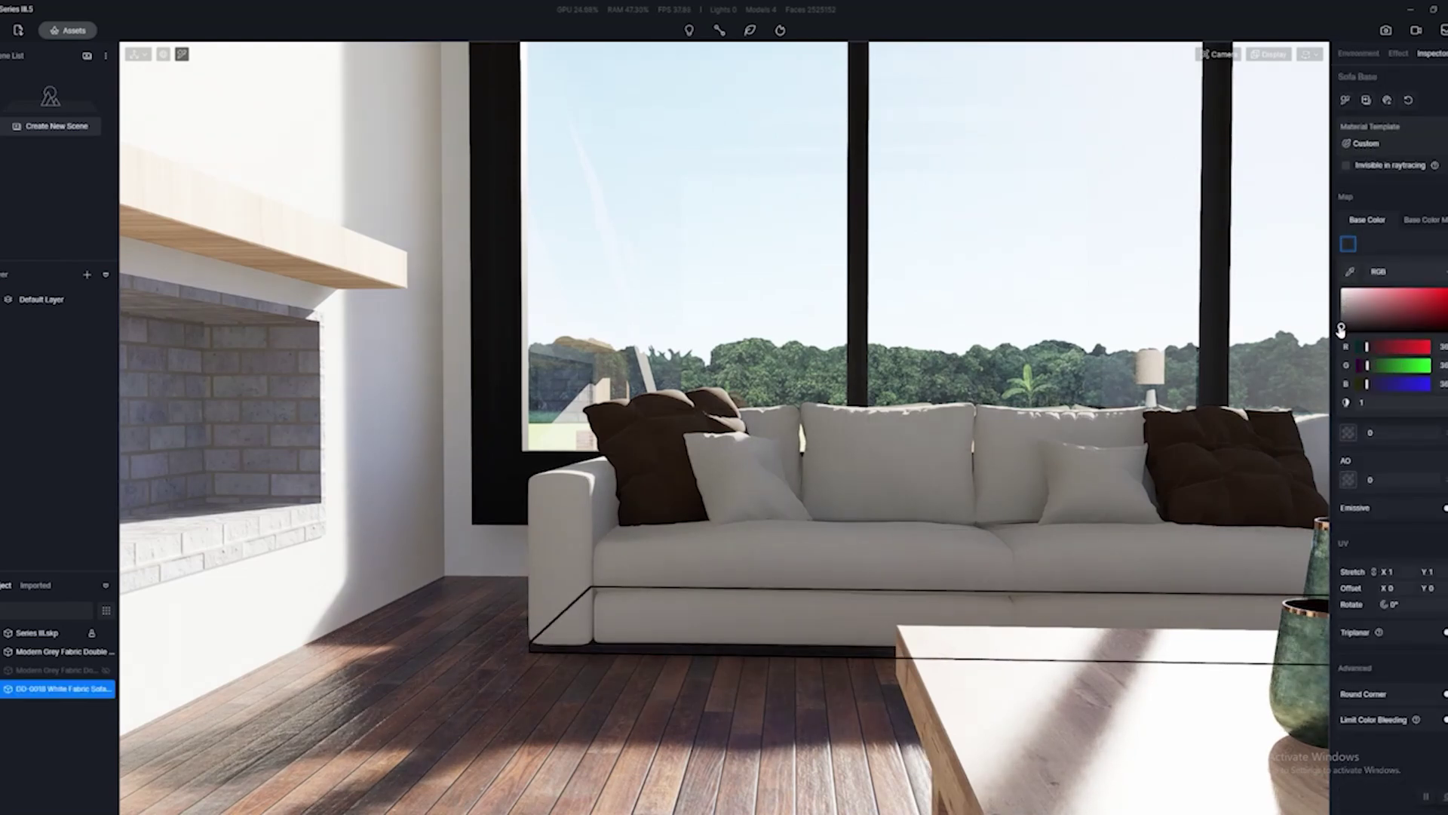
click(1408, 196)
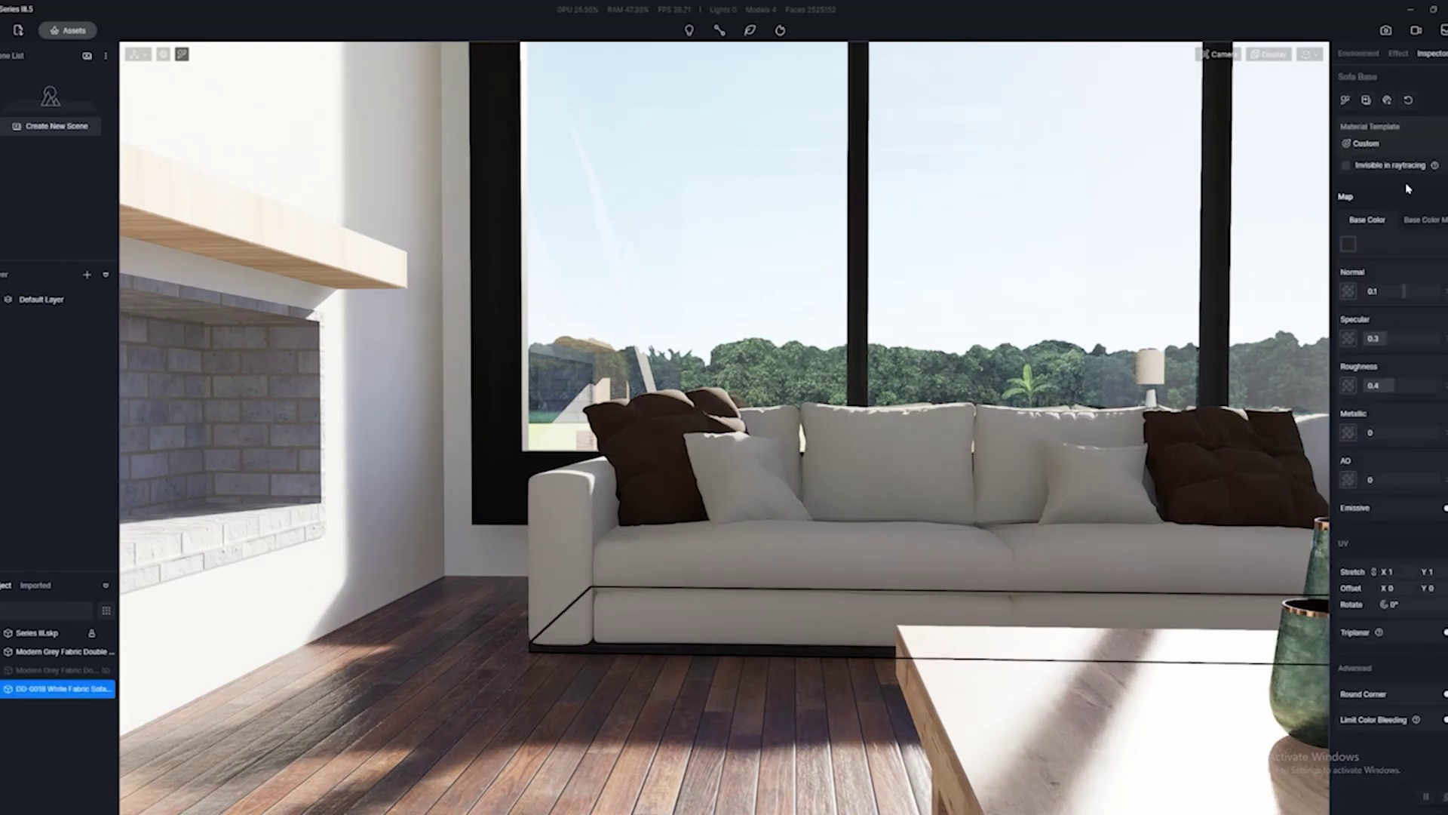
Raise the Sofa Base material's roughness to 0.78
click(1362, 198)
drag(1380, 385, 1429, 386)
scroll(950, 559, down, 5)
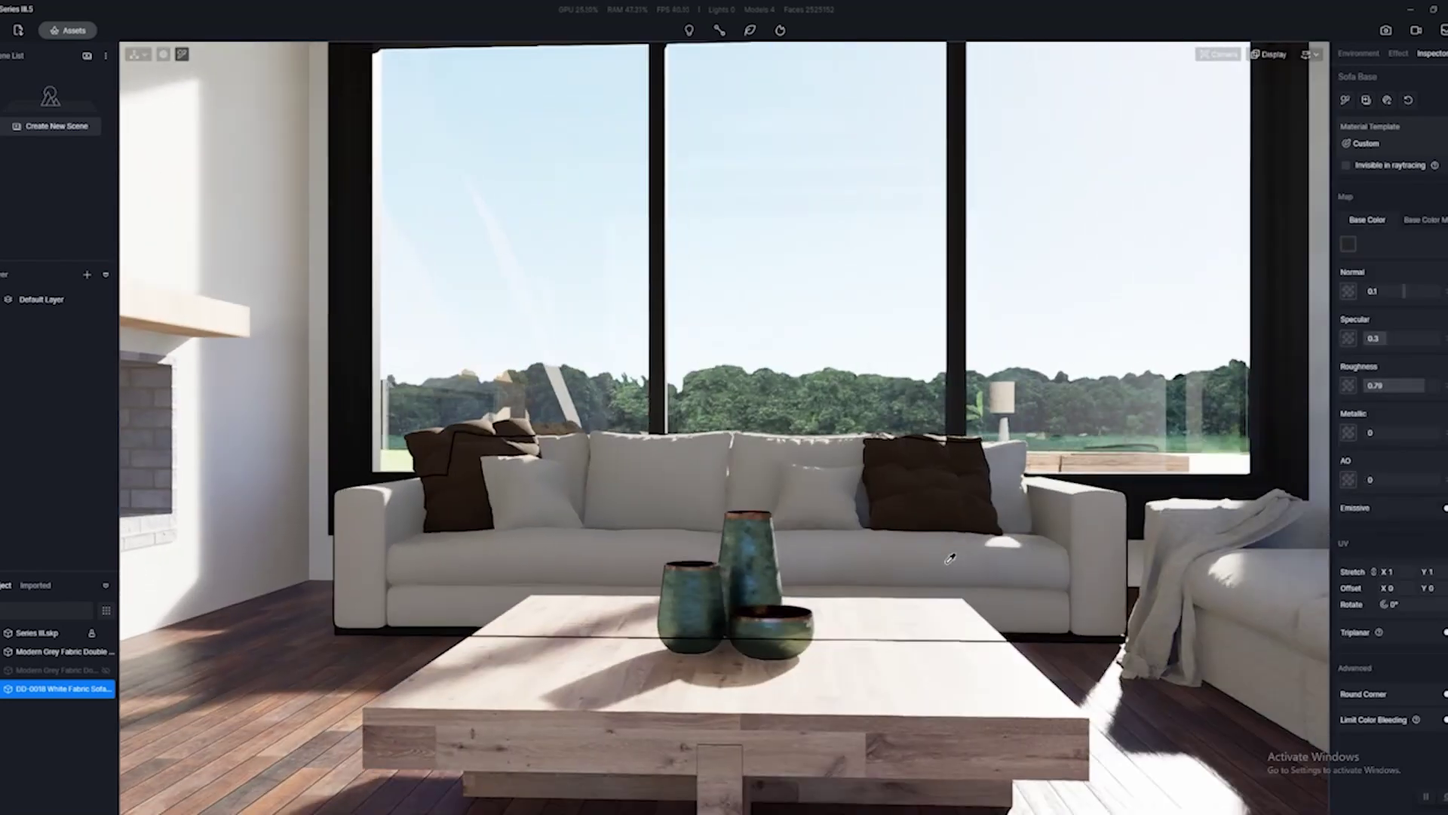
Examine the two sofas together from across the room and inspect the double sofa's cloth material
scroll(949, 558, up, 4)
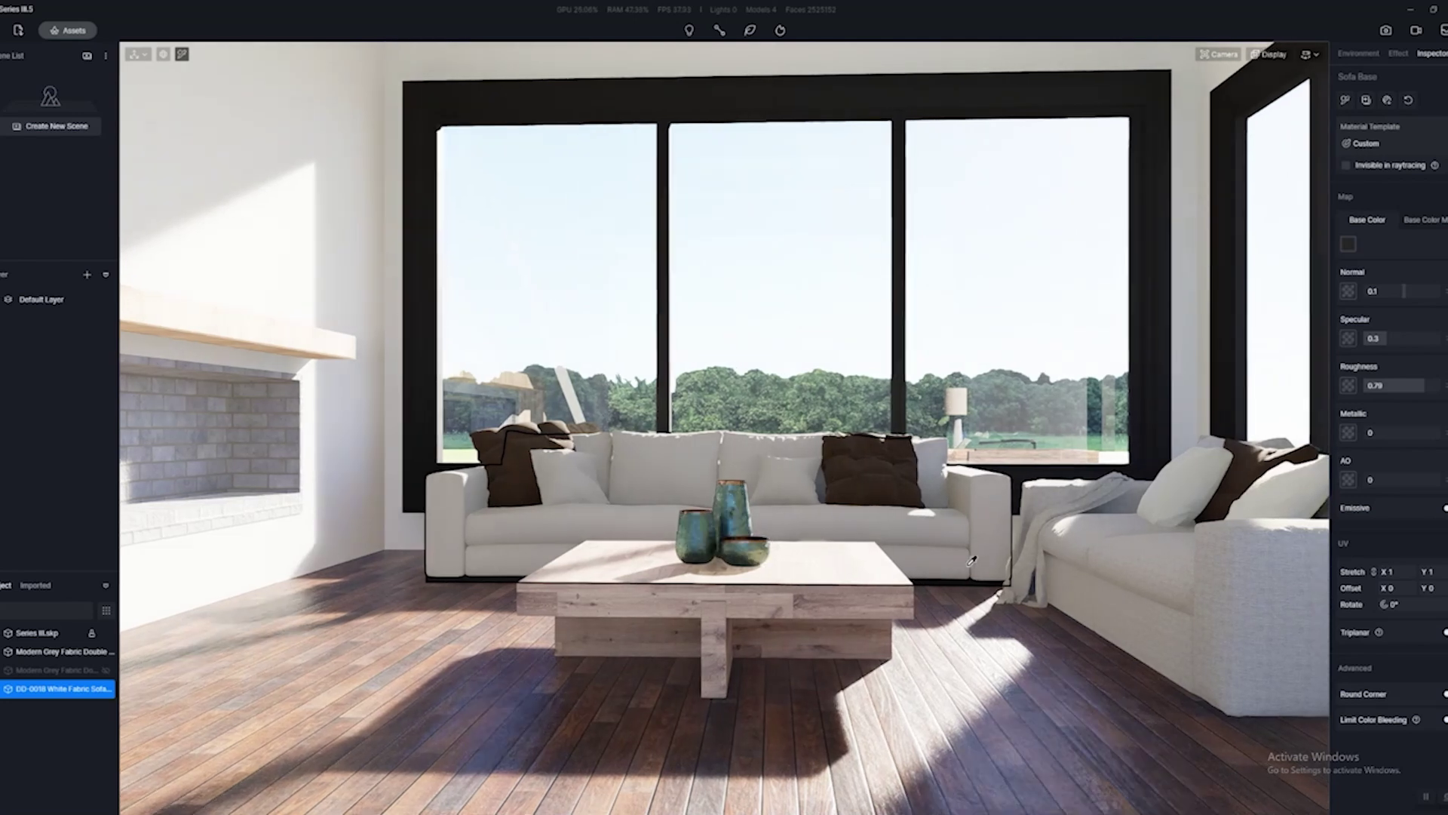
scroll(972, 565, down, 4)
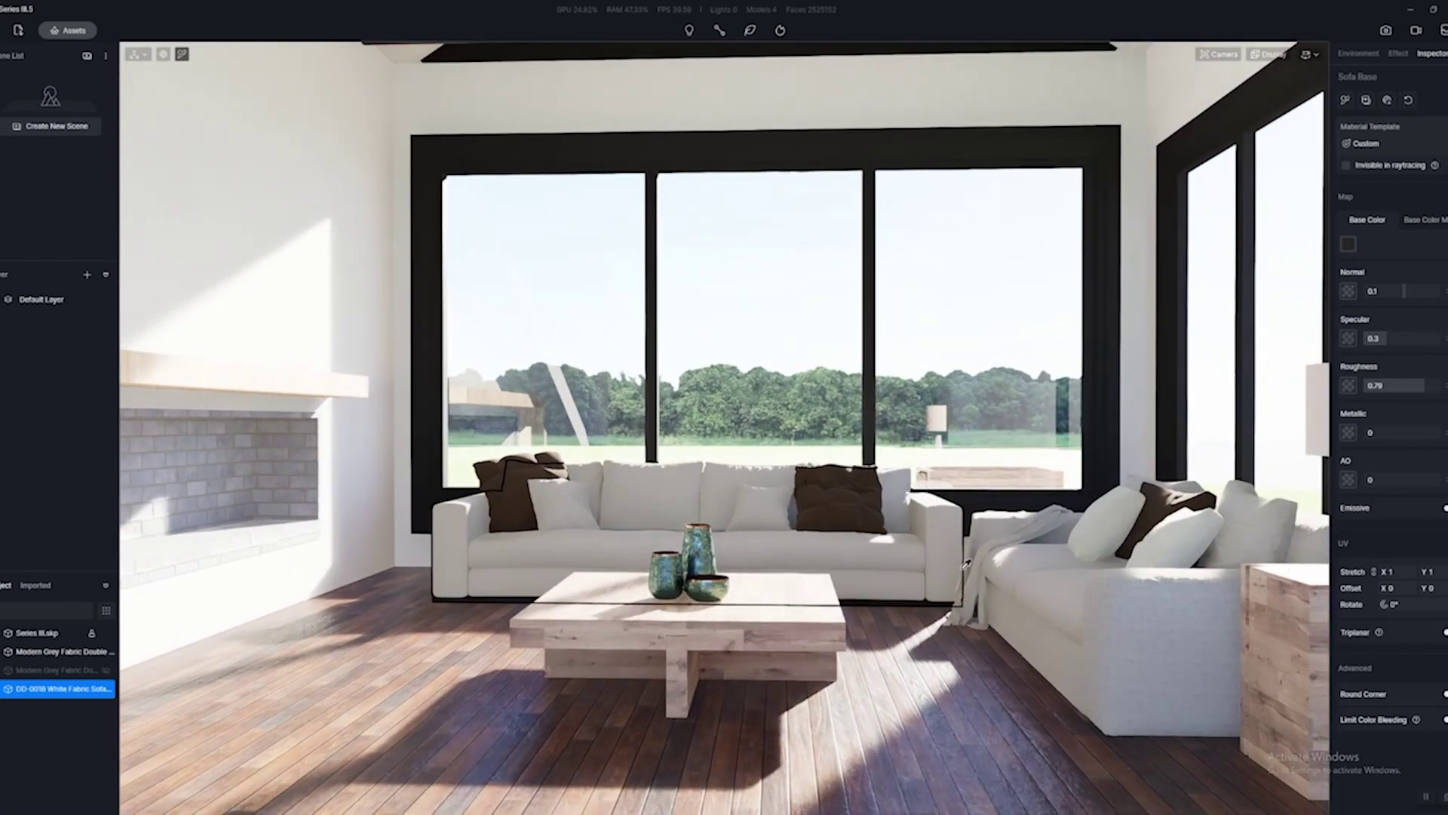
scroll(967, 565, up, 2)
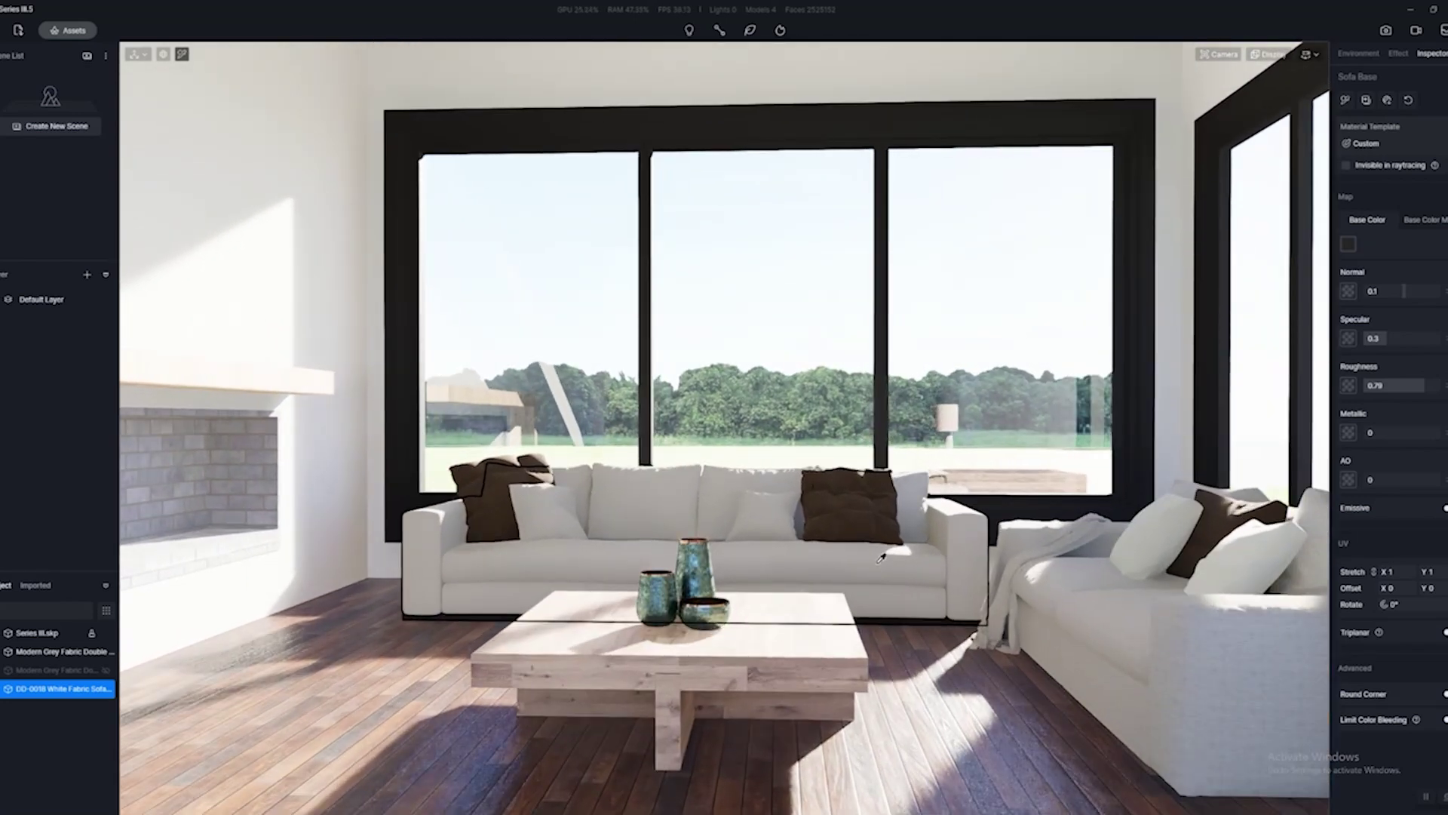
click(1131, 623)
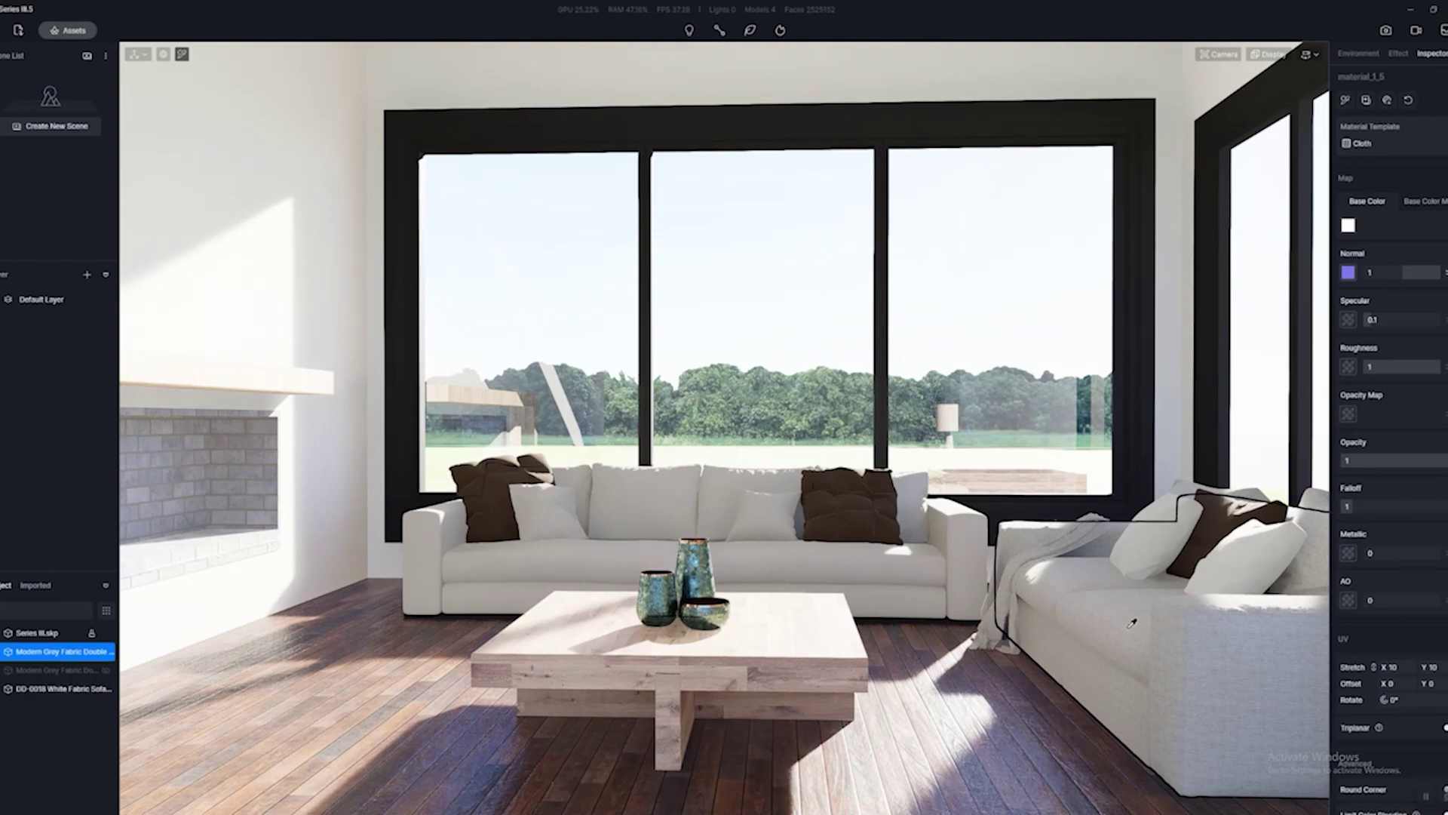
right_drag(970, 598, 1018, 595)
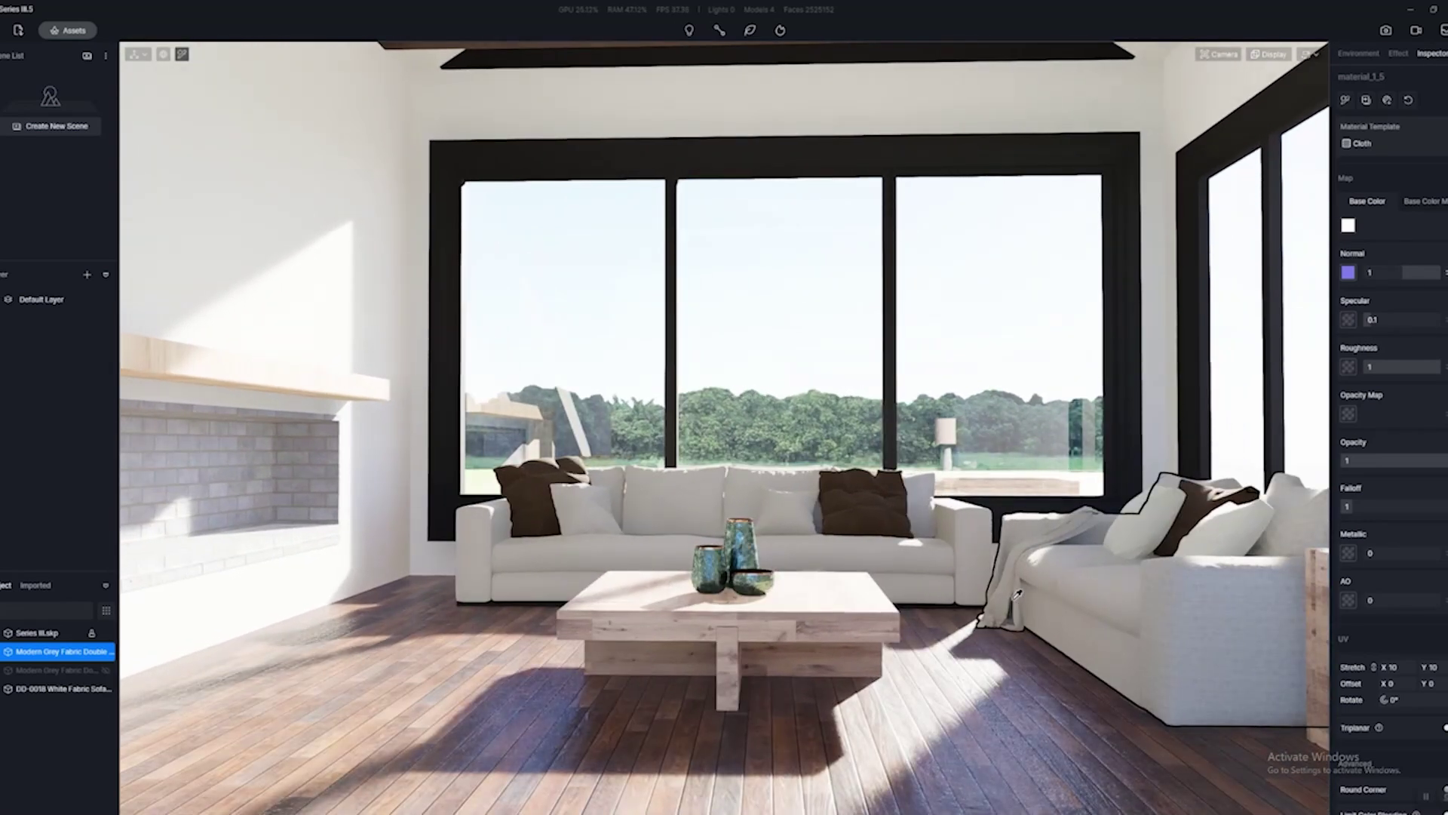
Inspect the Brown Antiseptic Wood floor material and examine the living room from nearer and farther viewpoints
click(1024, 688)
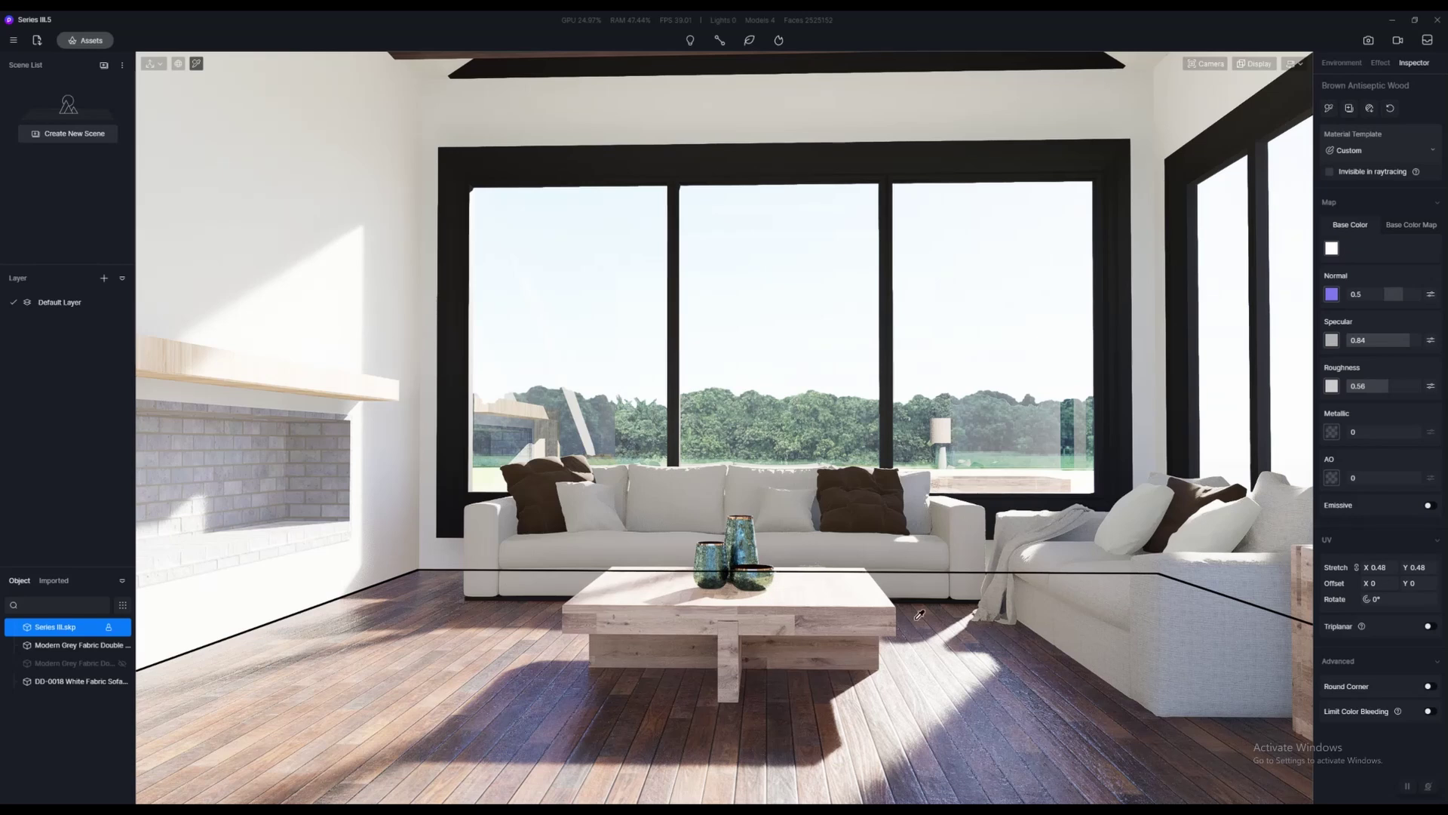
right_drag(967, 605, 1003, 606)
key(d)
key(w)
key(d)
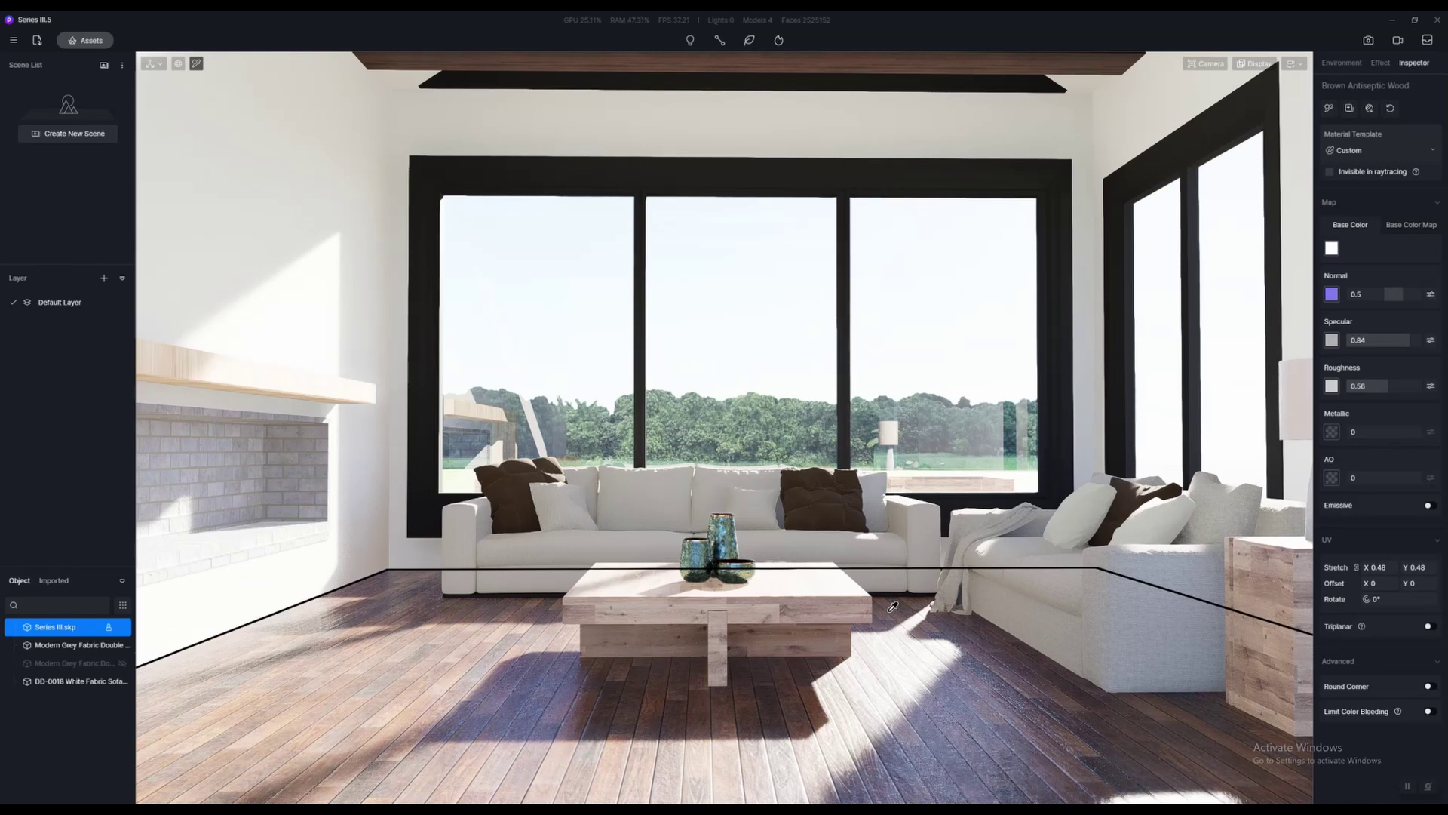
scroll(879, 600, down, 5)
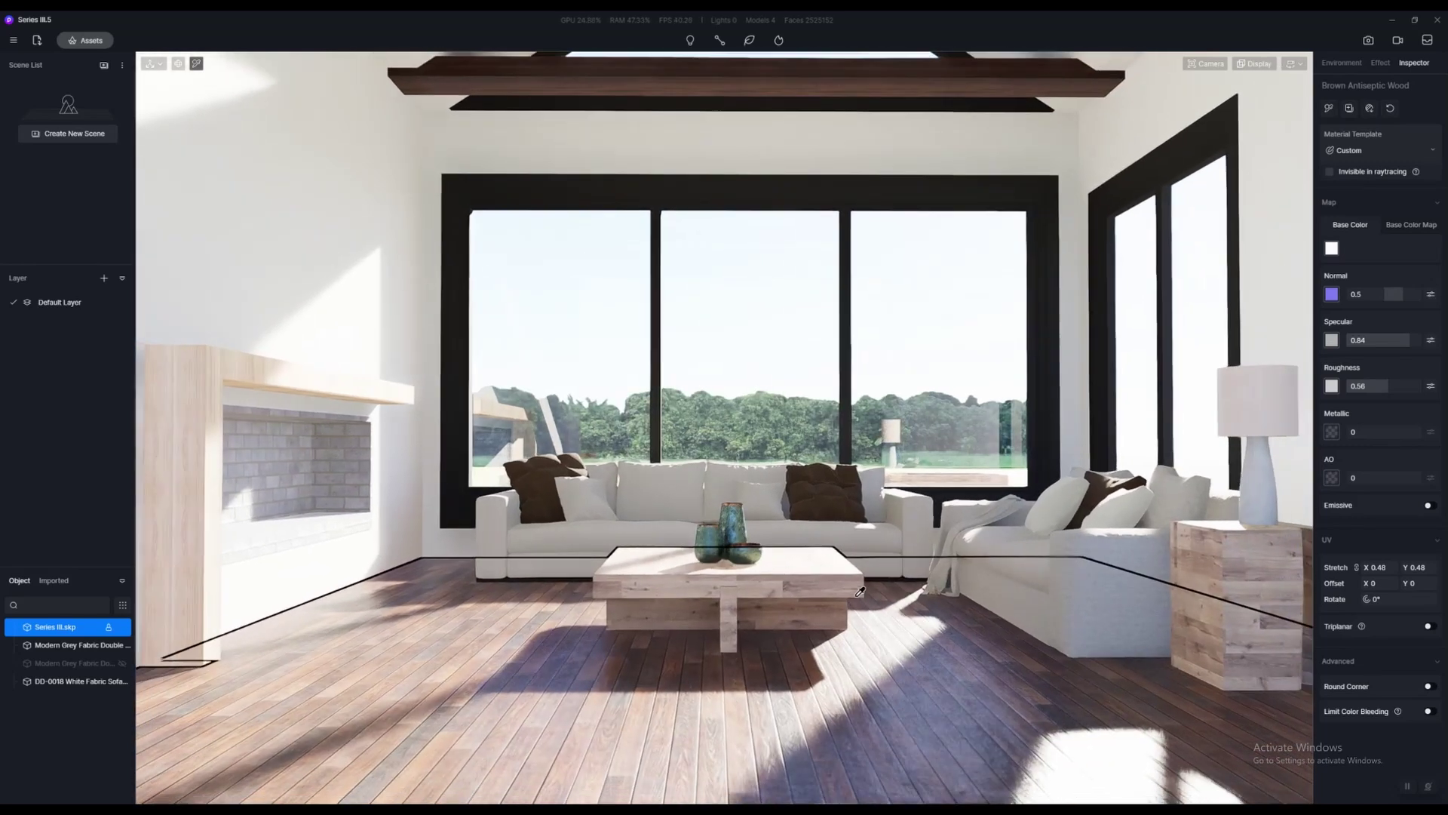
scroll(860, 592, up, 3)
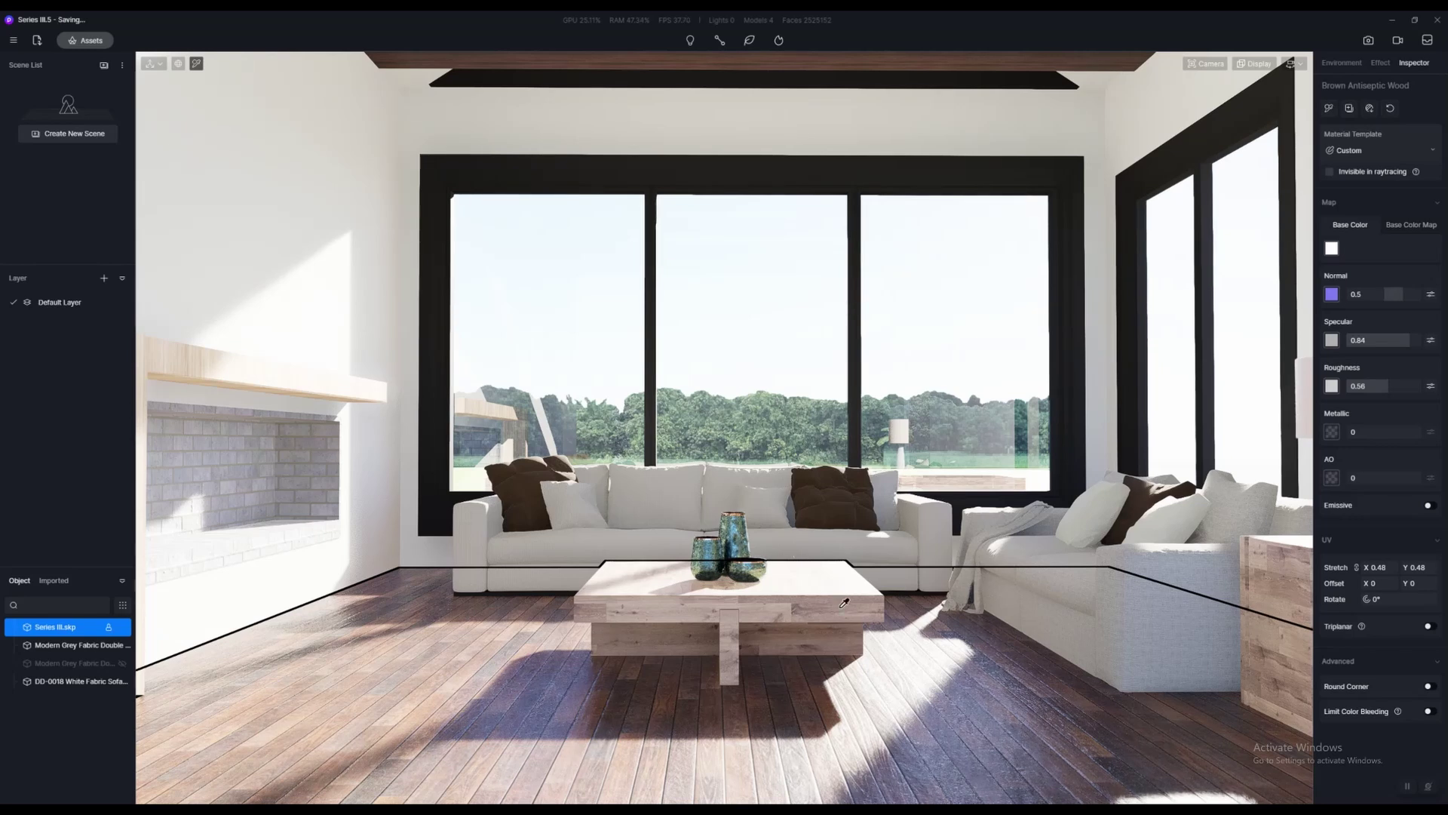
right_drag(896, 618, 884, 637)
scroll(884, 638, down, 3)
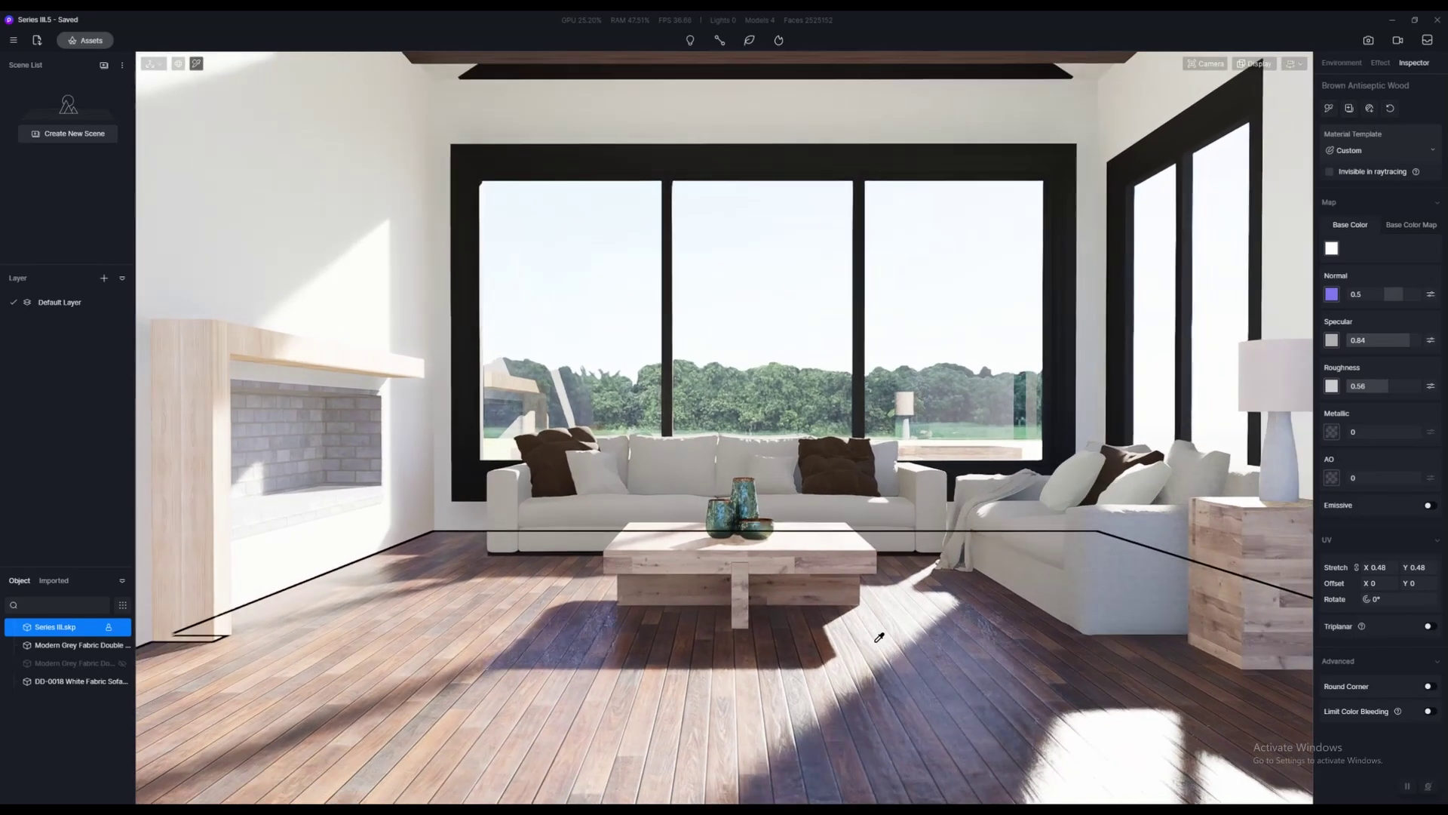
scroll(884, 637, up, 1)
scroll(884, 637, up, 1)
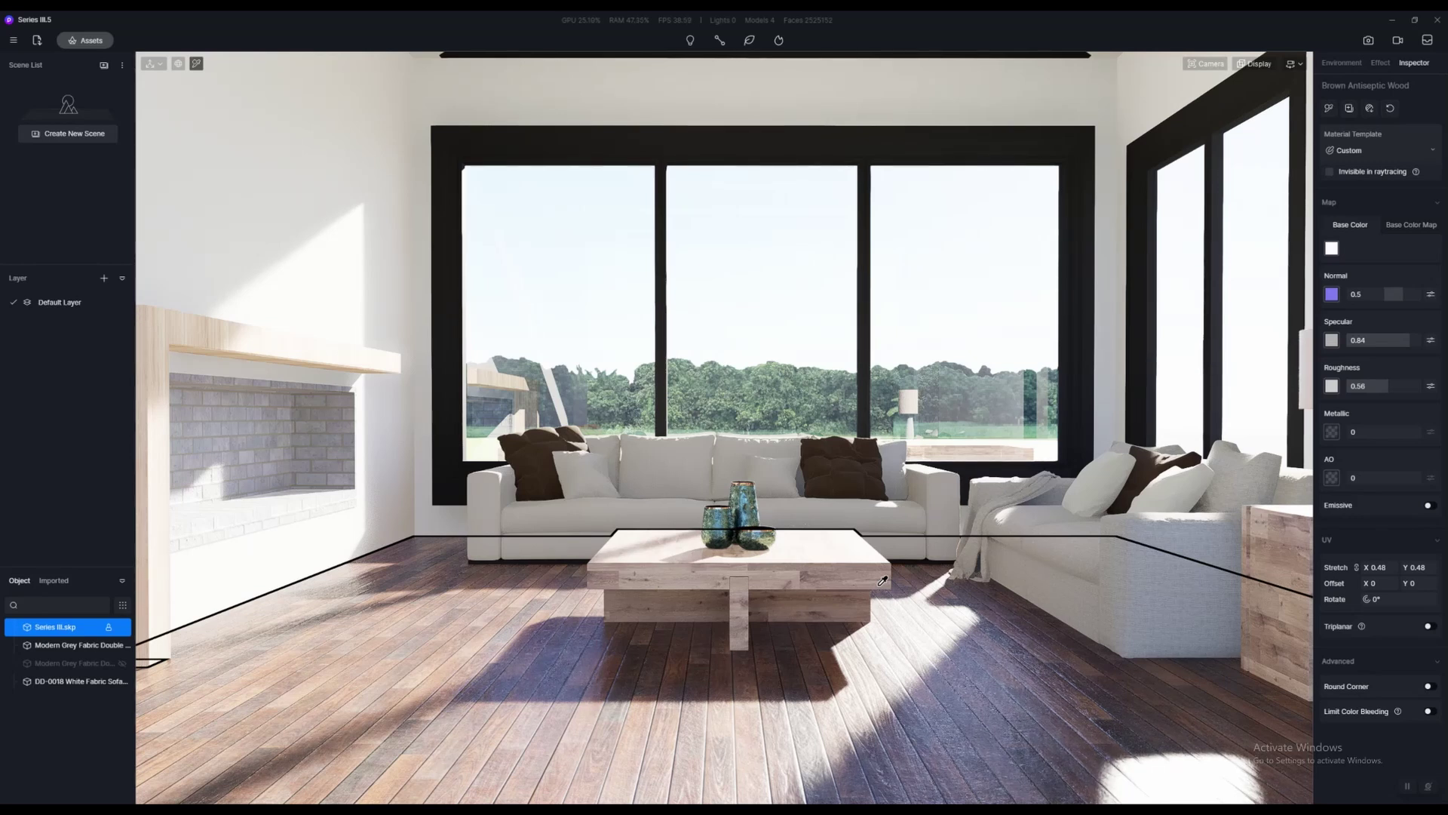
Open the asset library and show its online models instead of materials
click(85, 40)
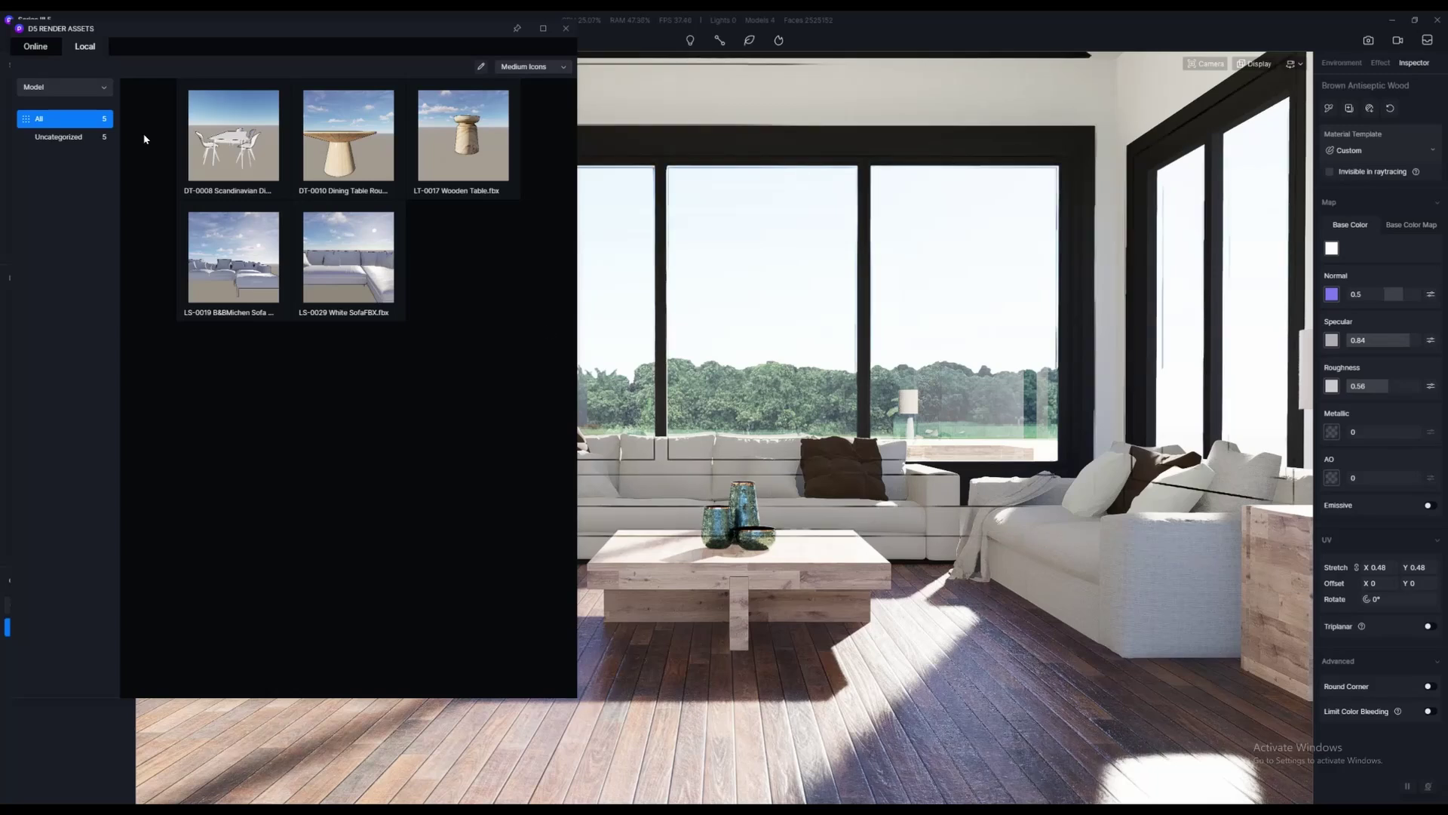
click(30, 48)
click(34, 87)
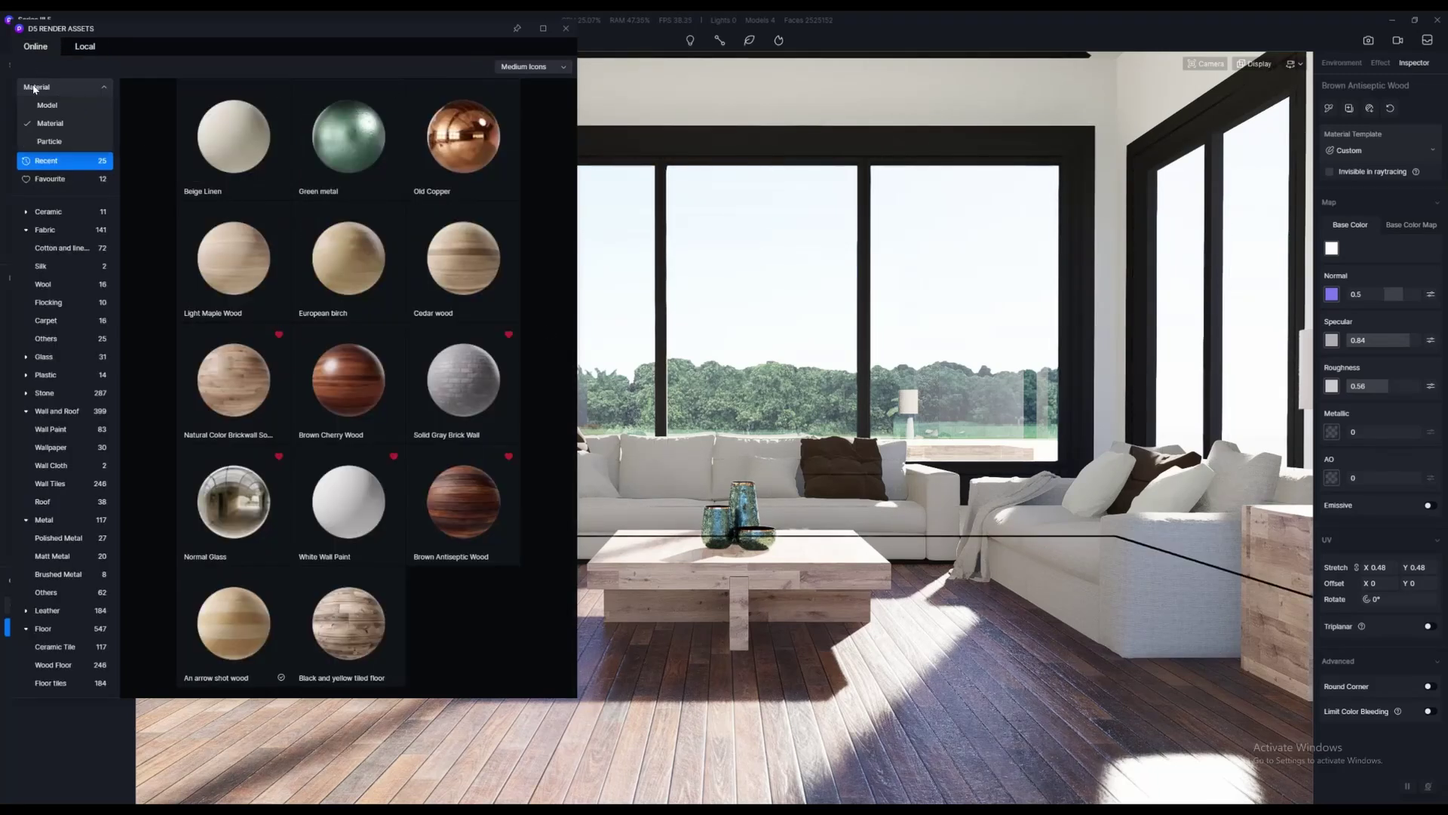
click(61, 106)
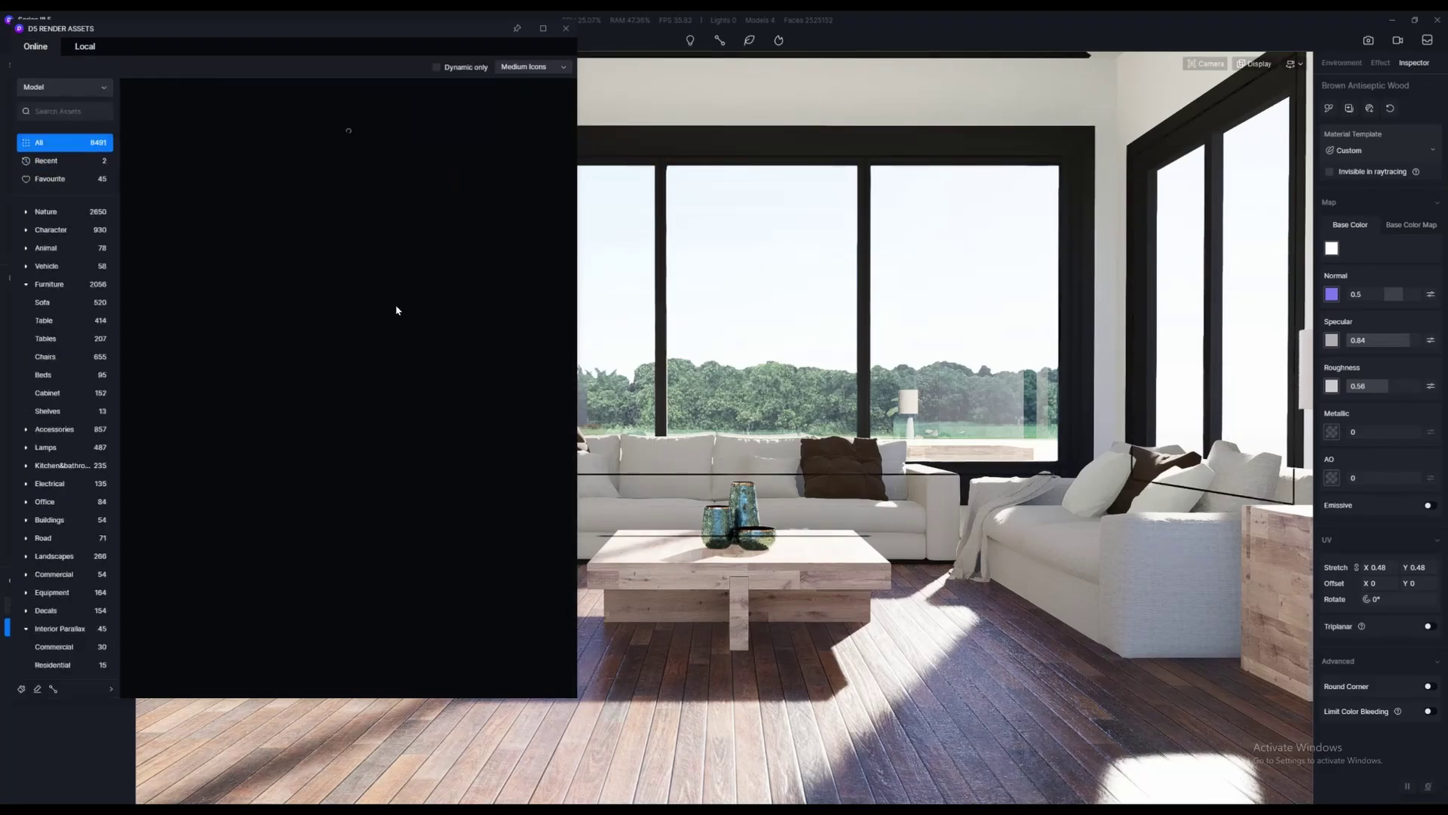
mouse_move(392, 307)
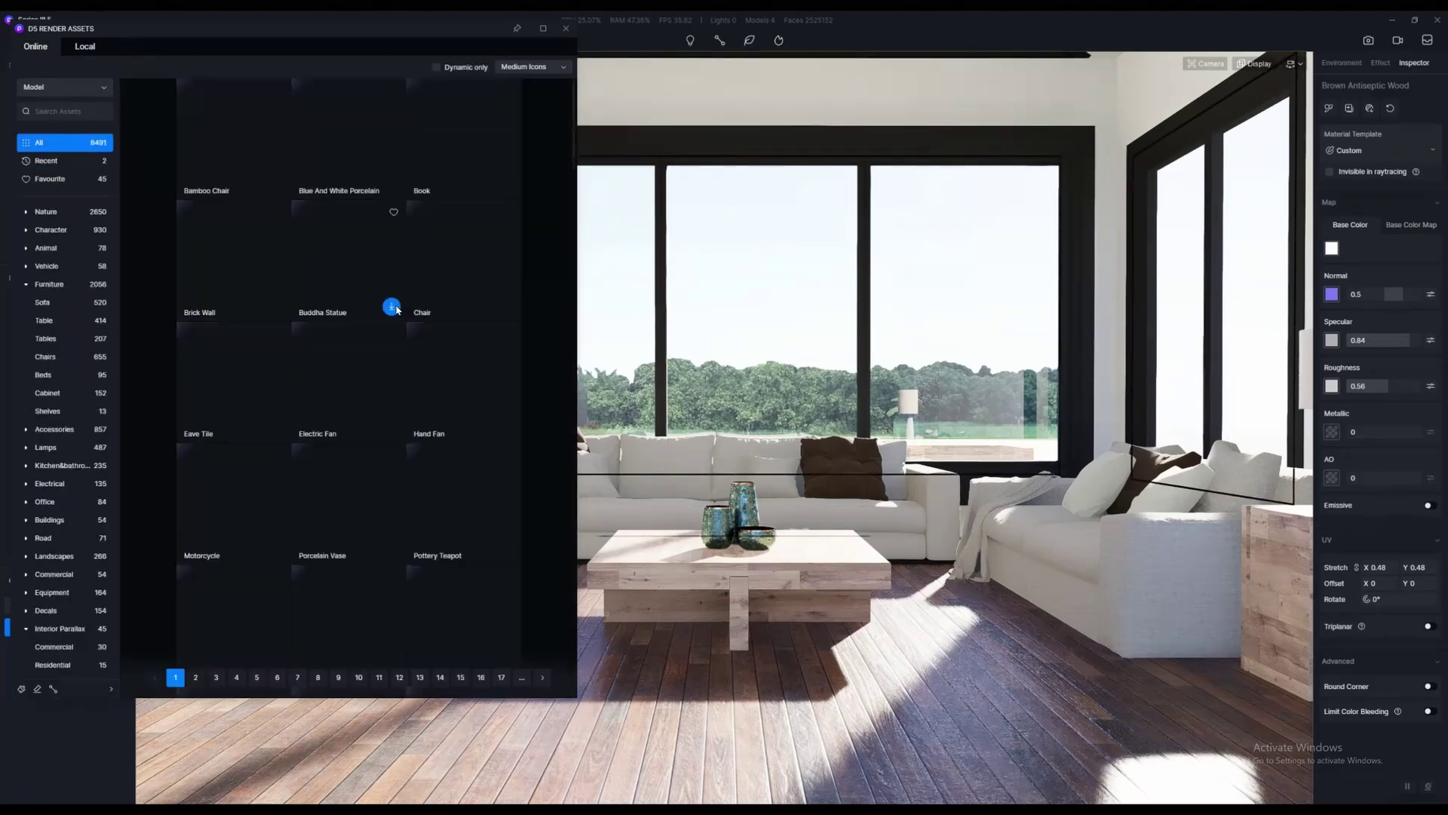
Browse the favourite models, the Nature subcategories, and the Books and Ornaments accessories for living room decoration
click(67, 180)
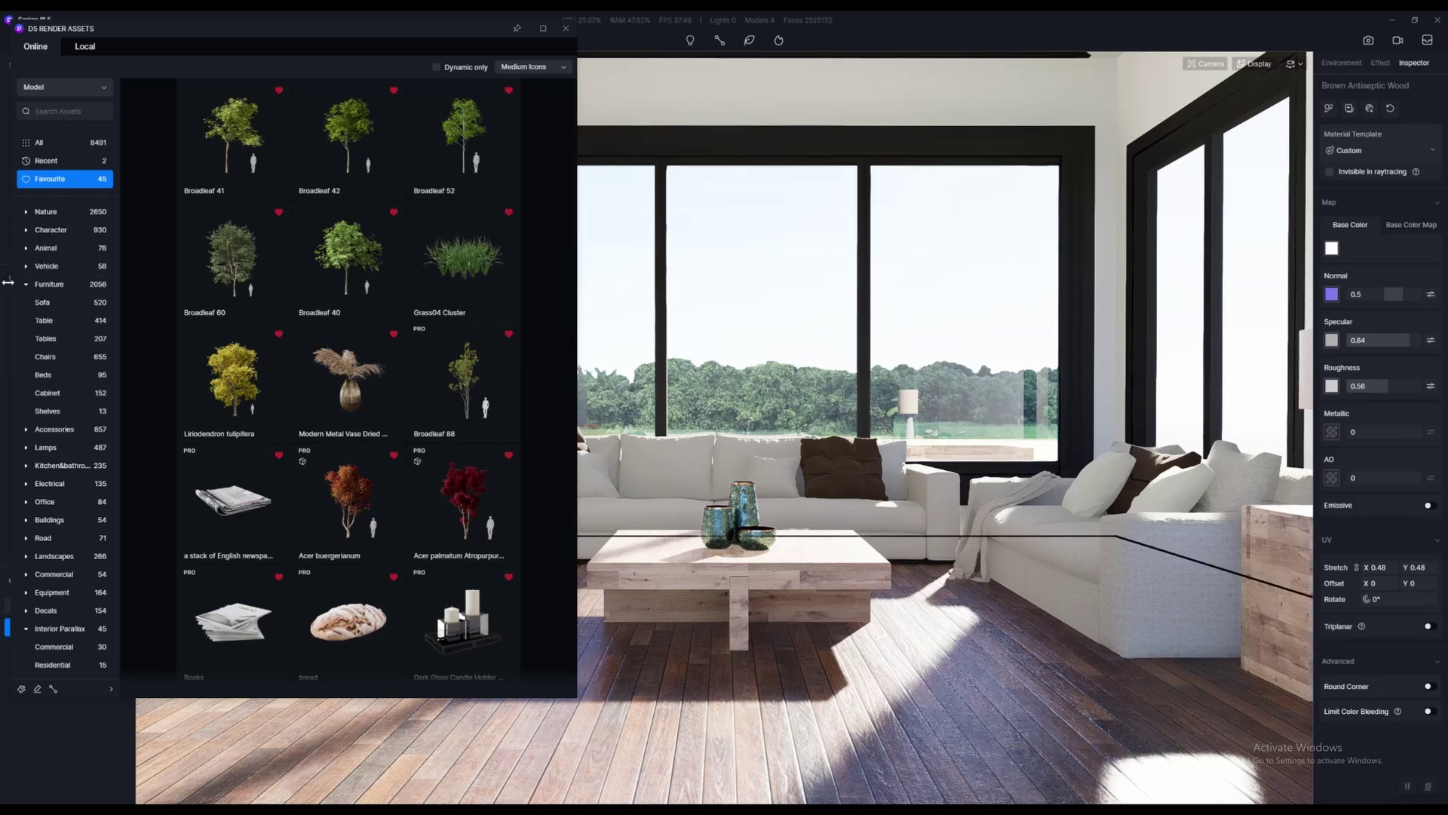
click(27, 284)
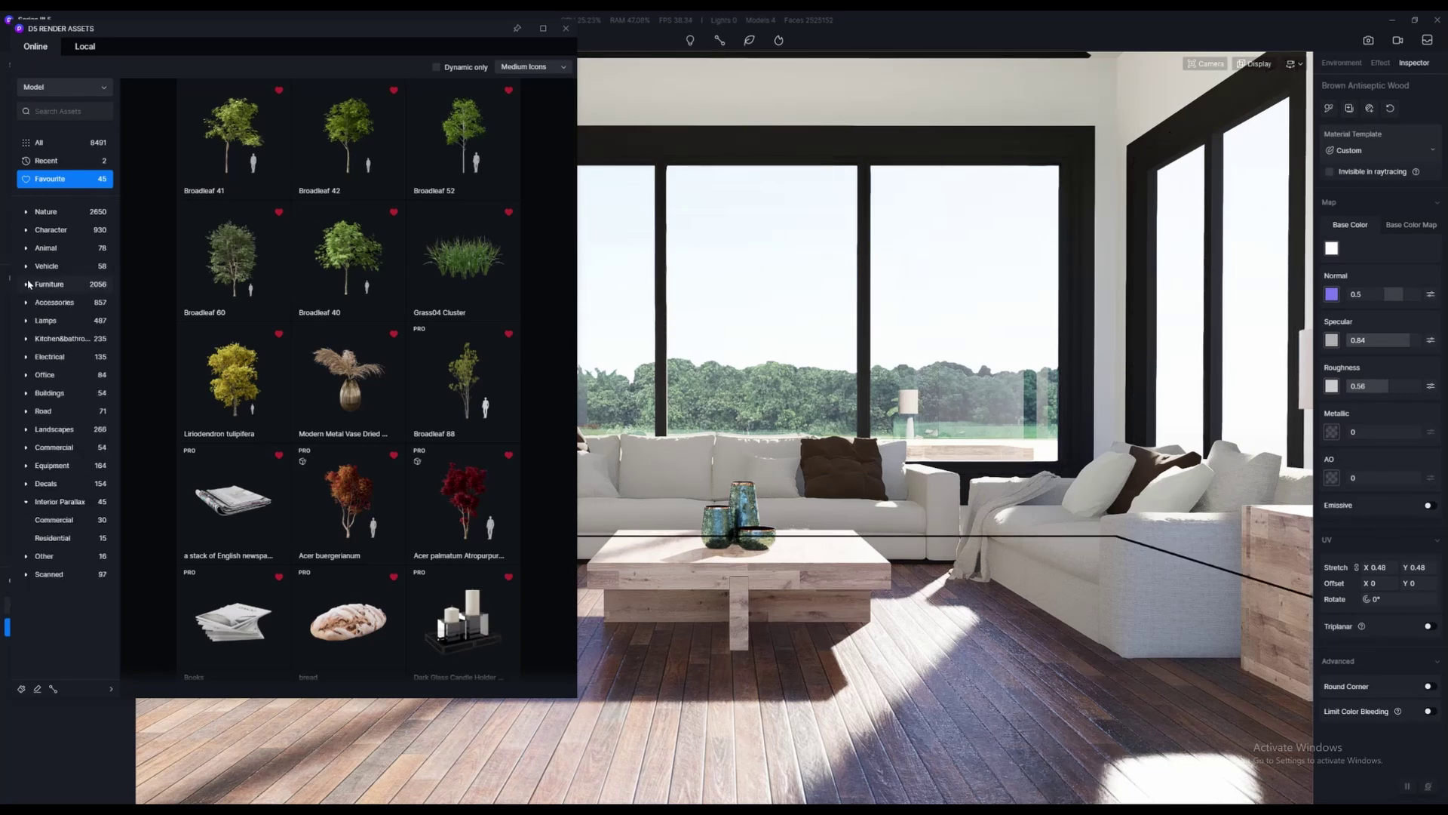
click(70, 213)
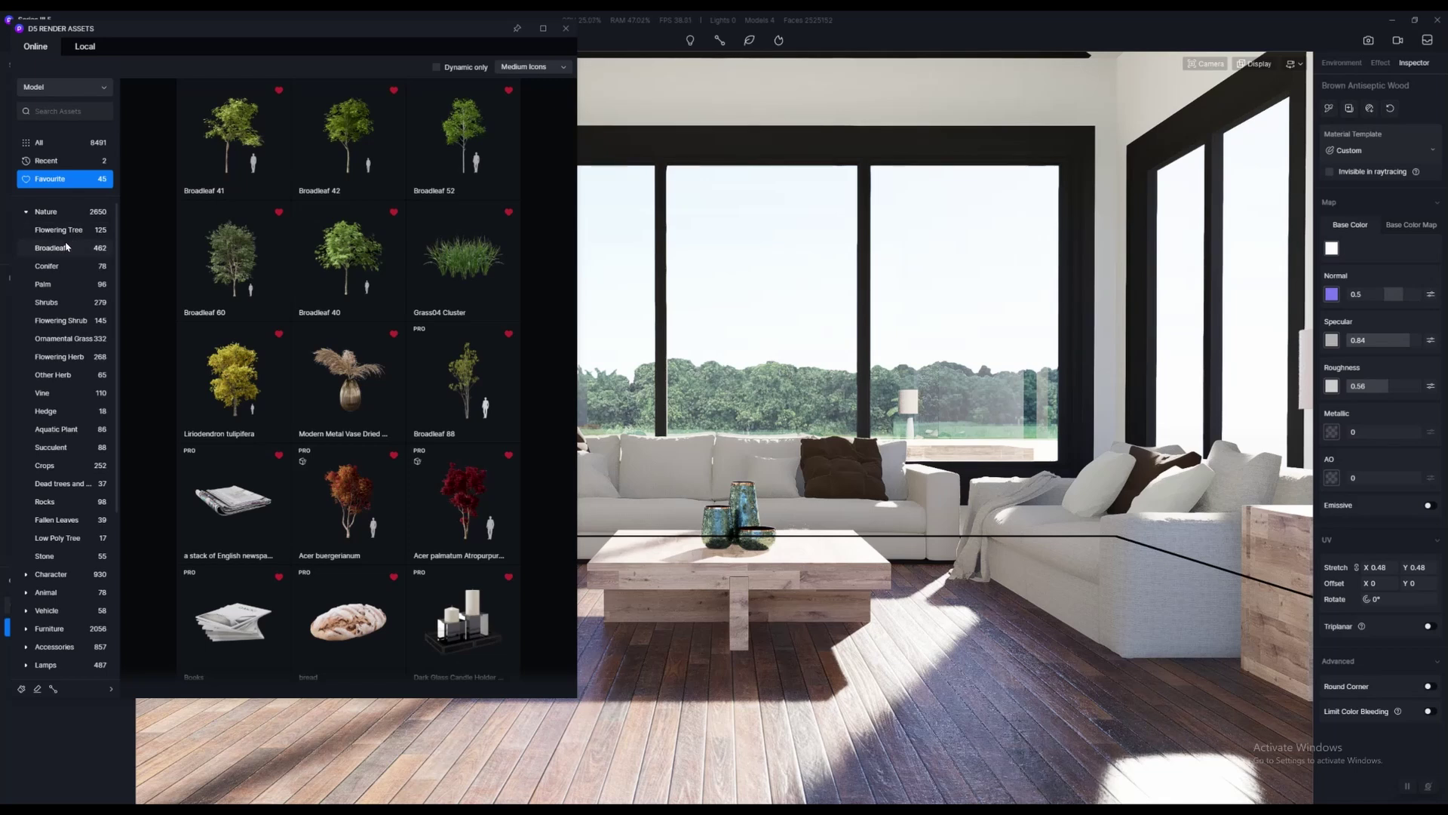
click(27, 213)
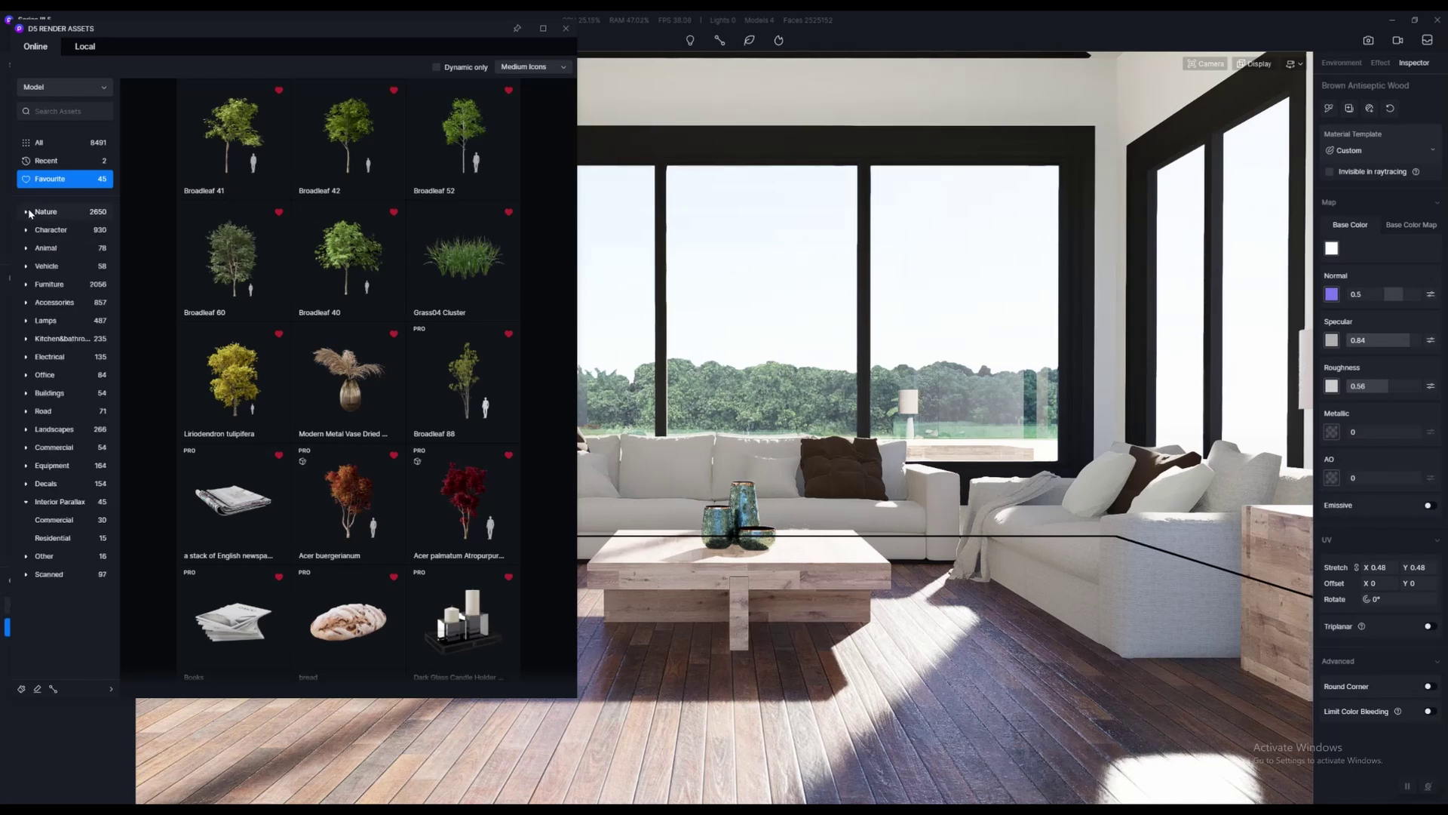
click(27, 302)
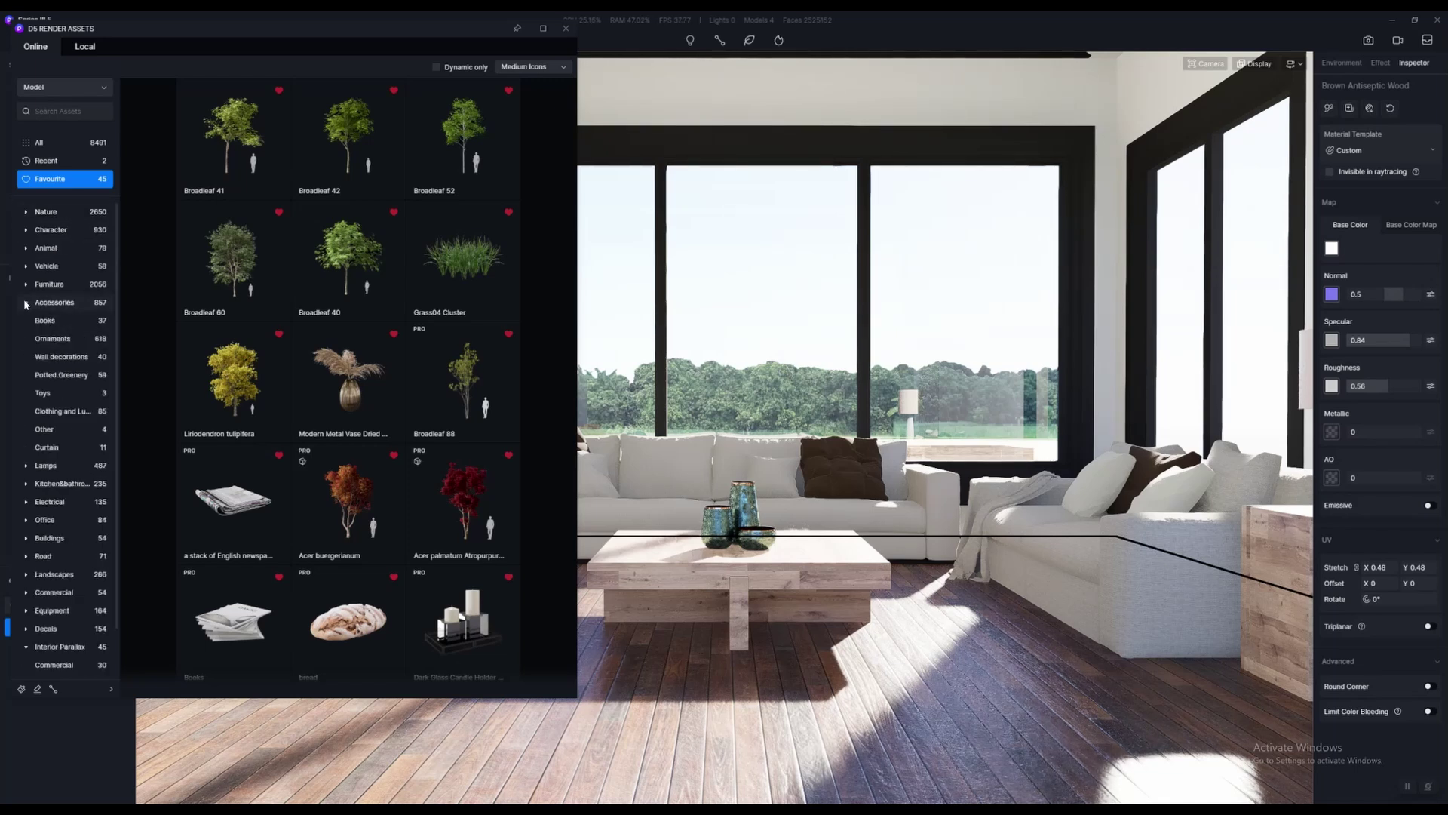
click(78, 317)
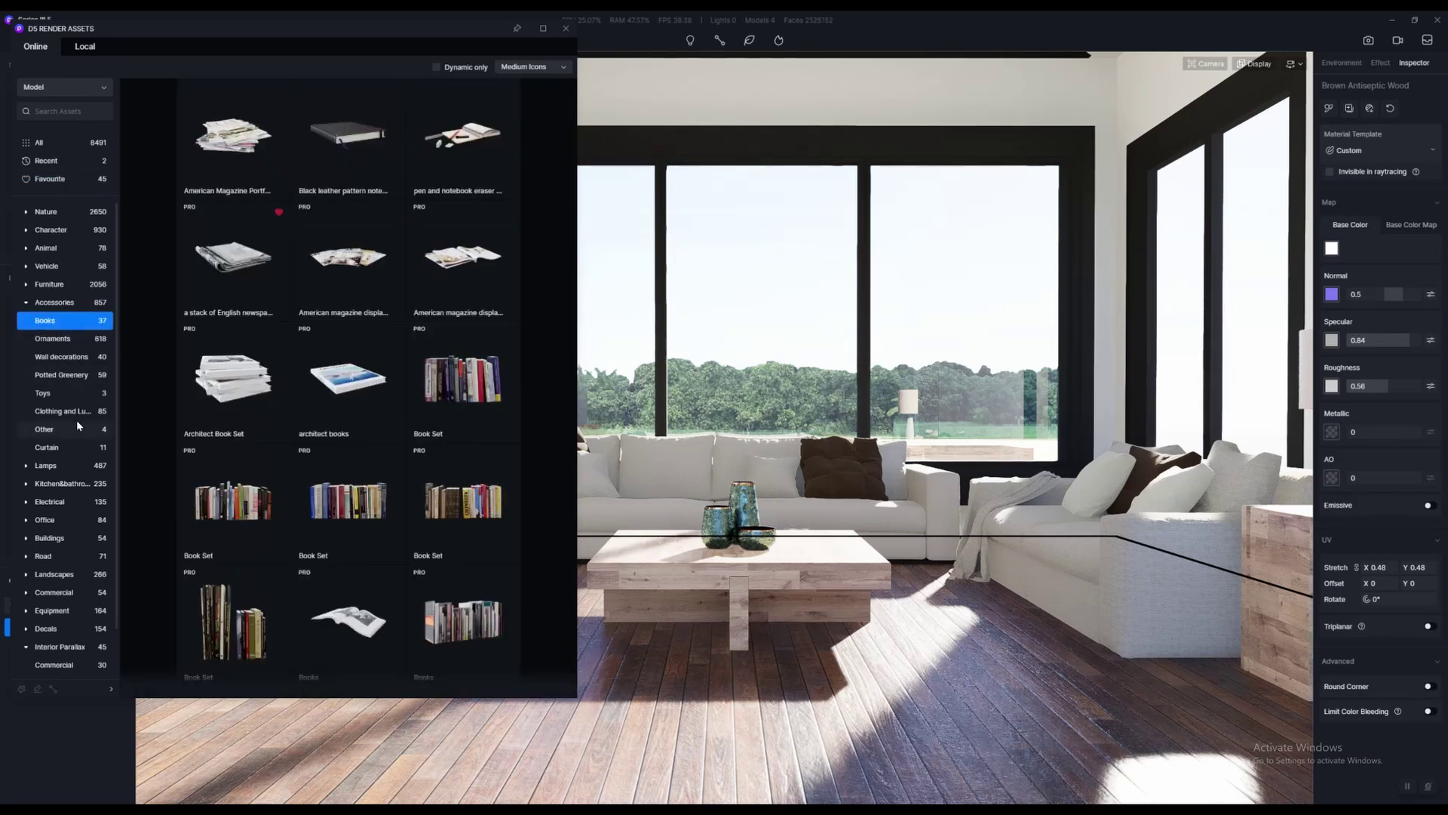
click(49, 341)
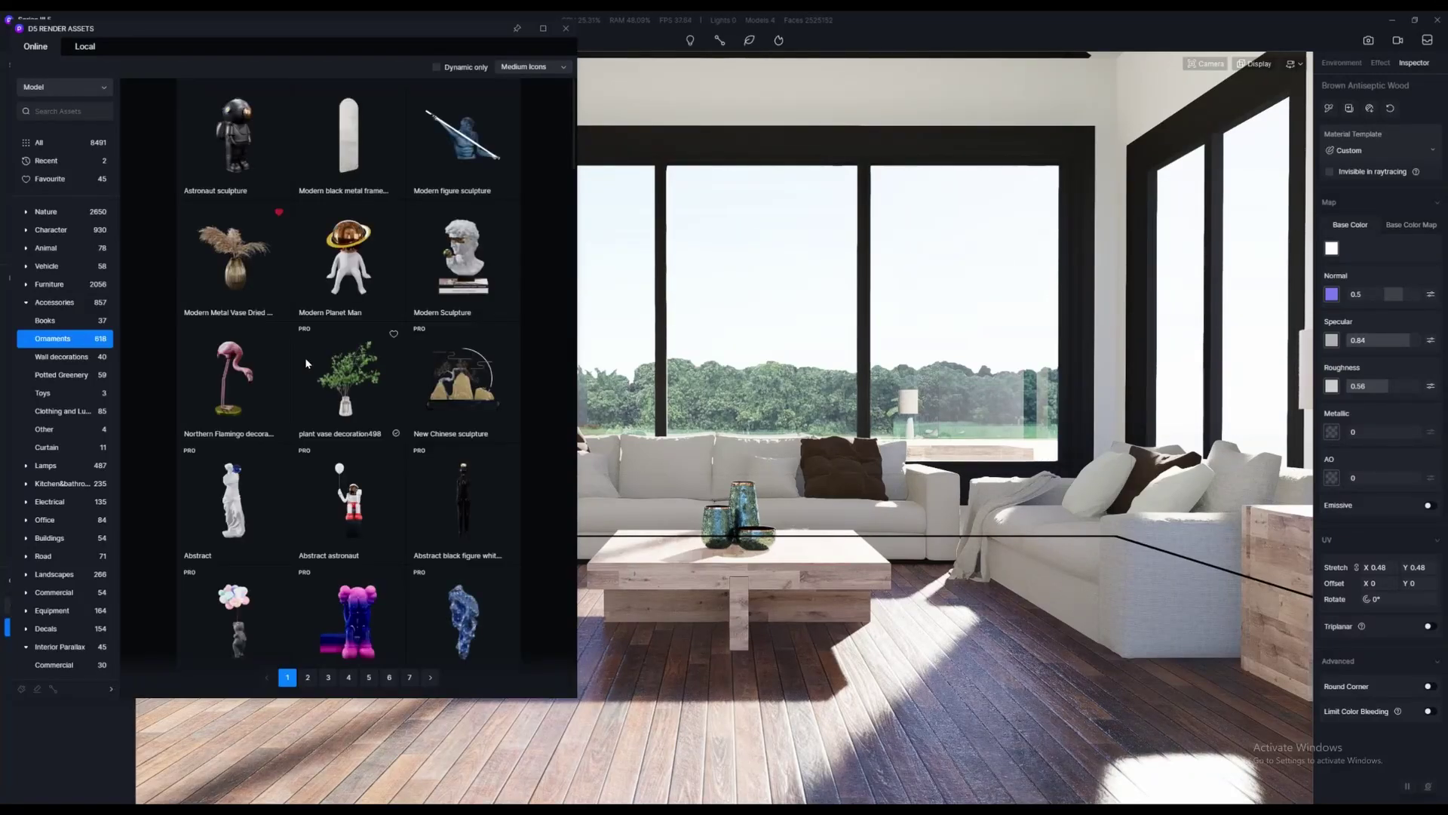
scroll(349, 367, down, 5)
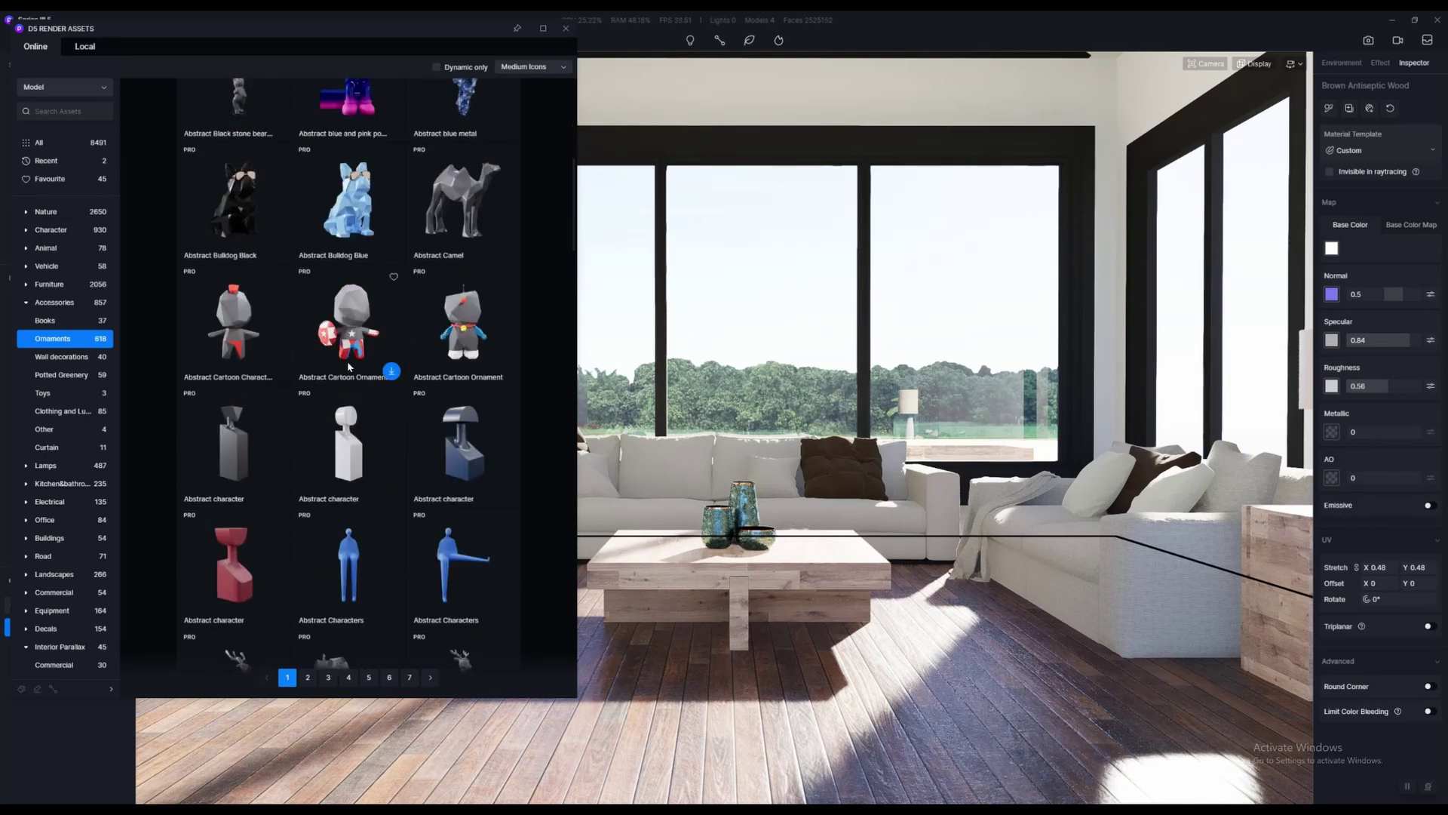
scroll(536, 397, down, 10)
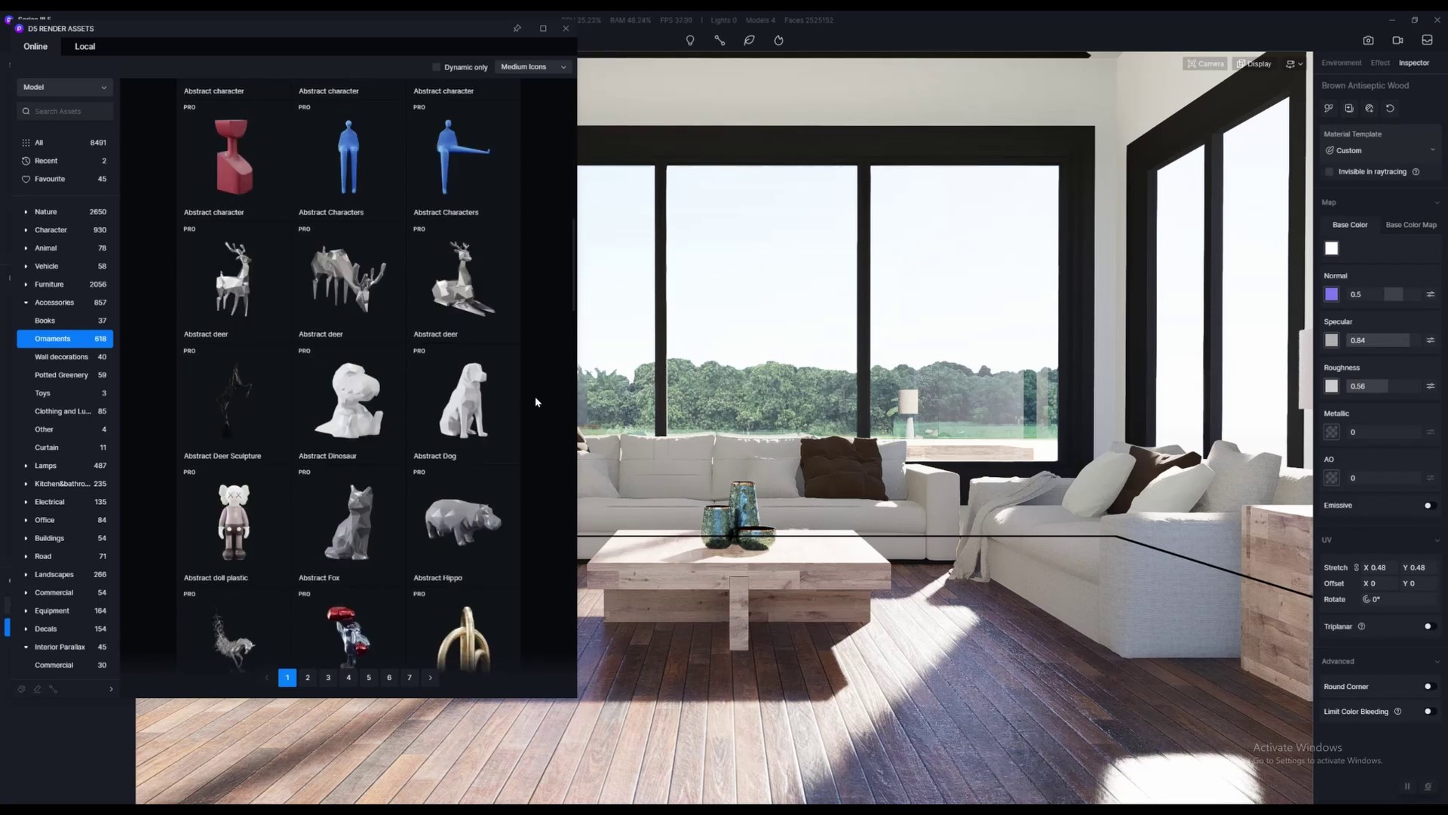
scroll(526, 426, down, 6)
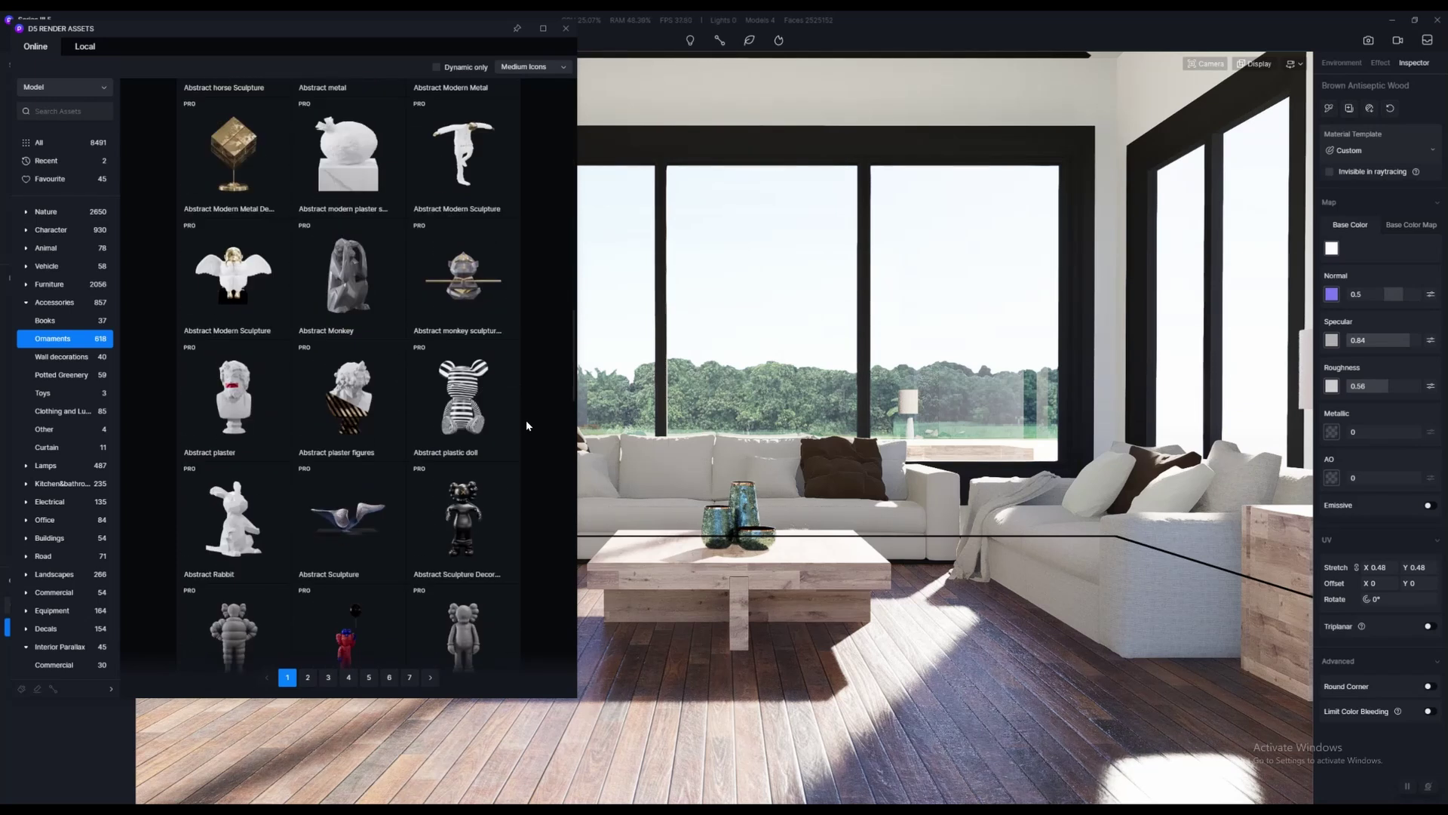
scroll(525, 443, down, 4)
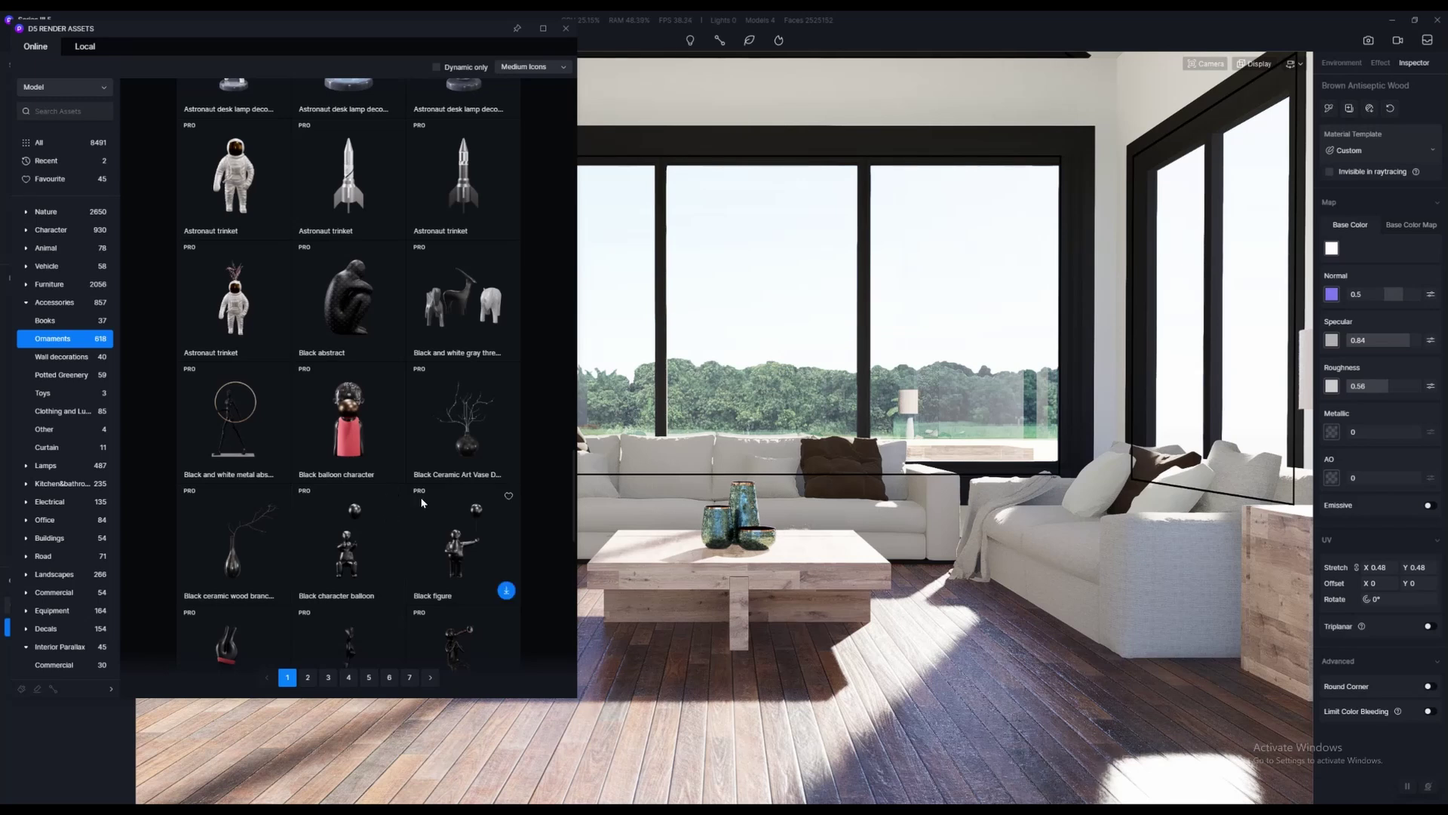
click(60, 321)
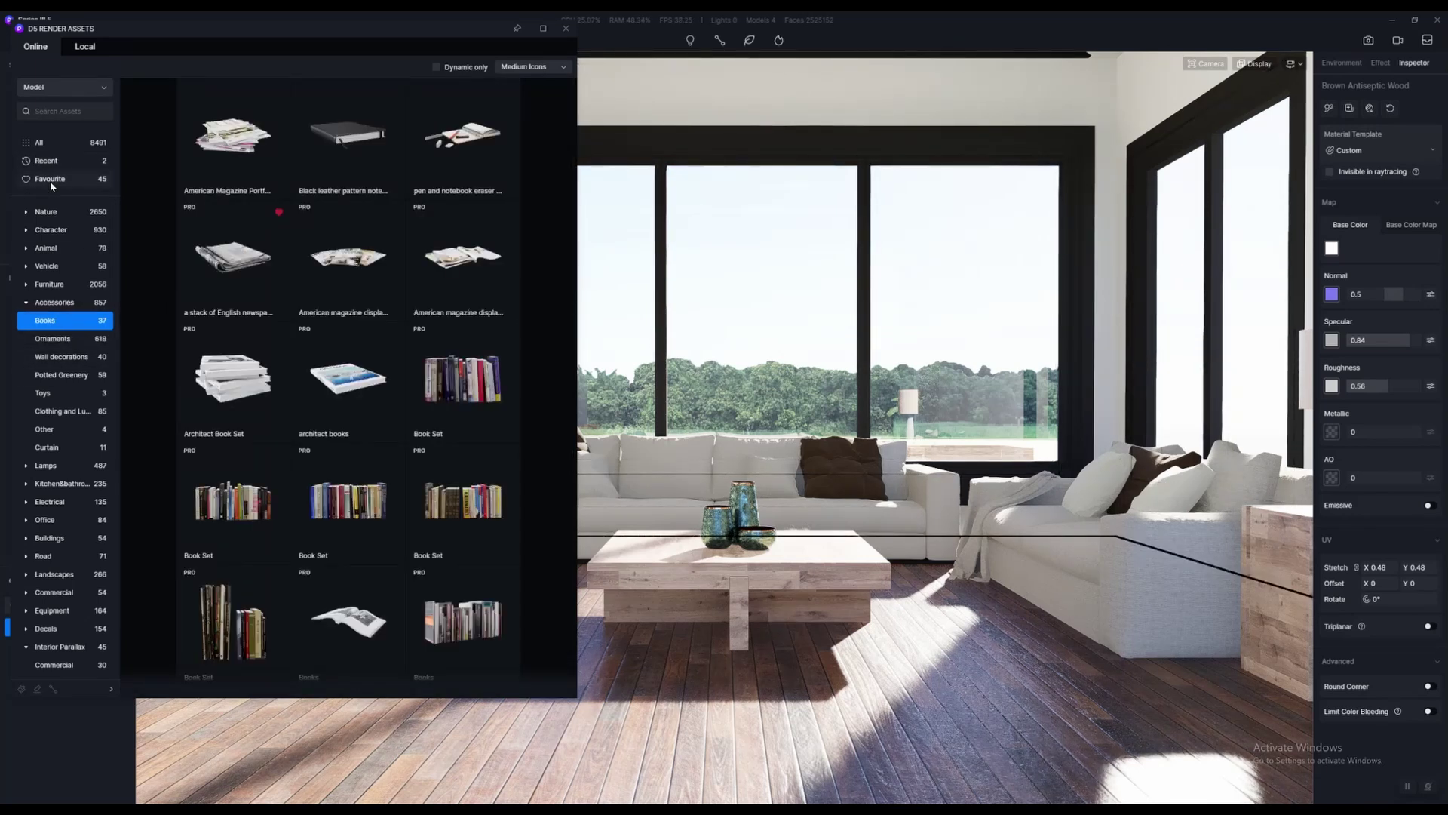
Place the favourite stack of English newspapers on the floor between the sofa and the wooden side table
click(50, 181)
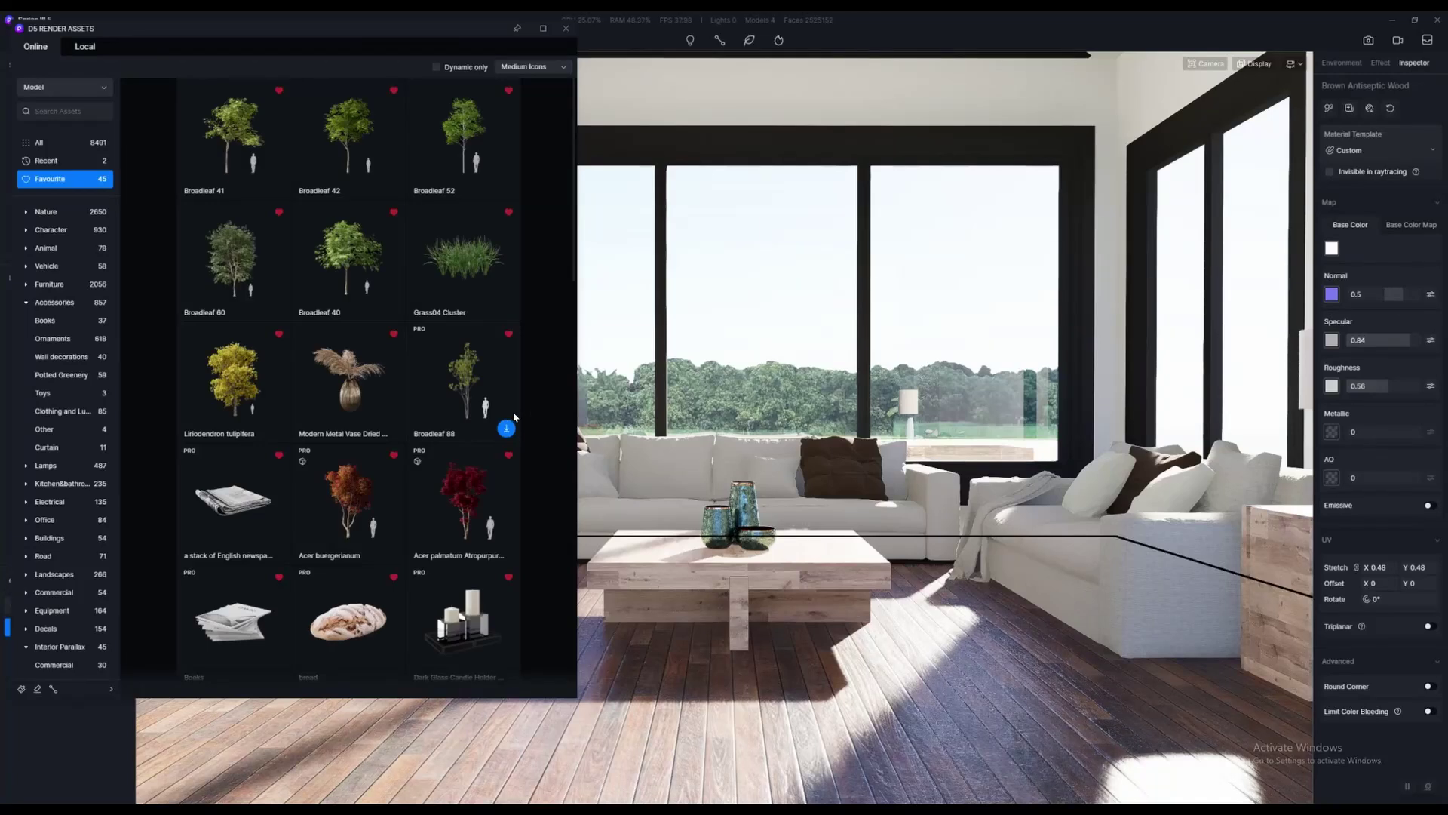
scroll(305, 576, down, 1)
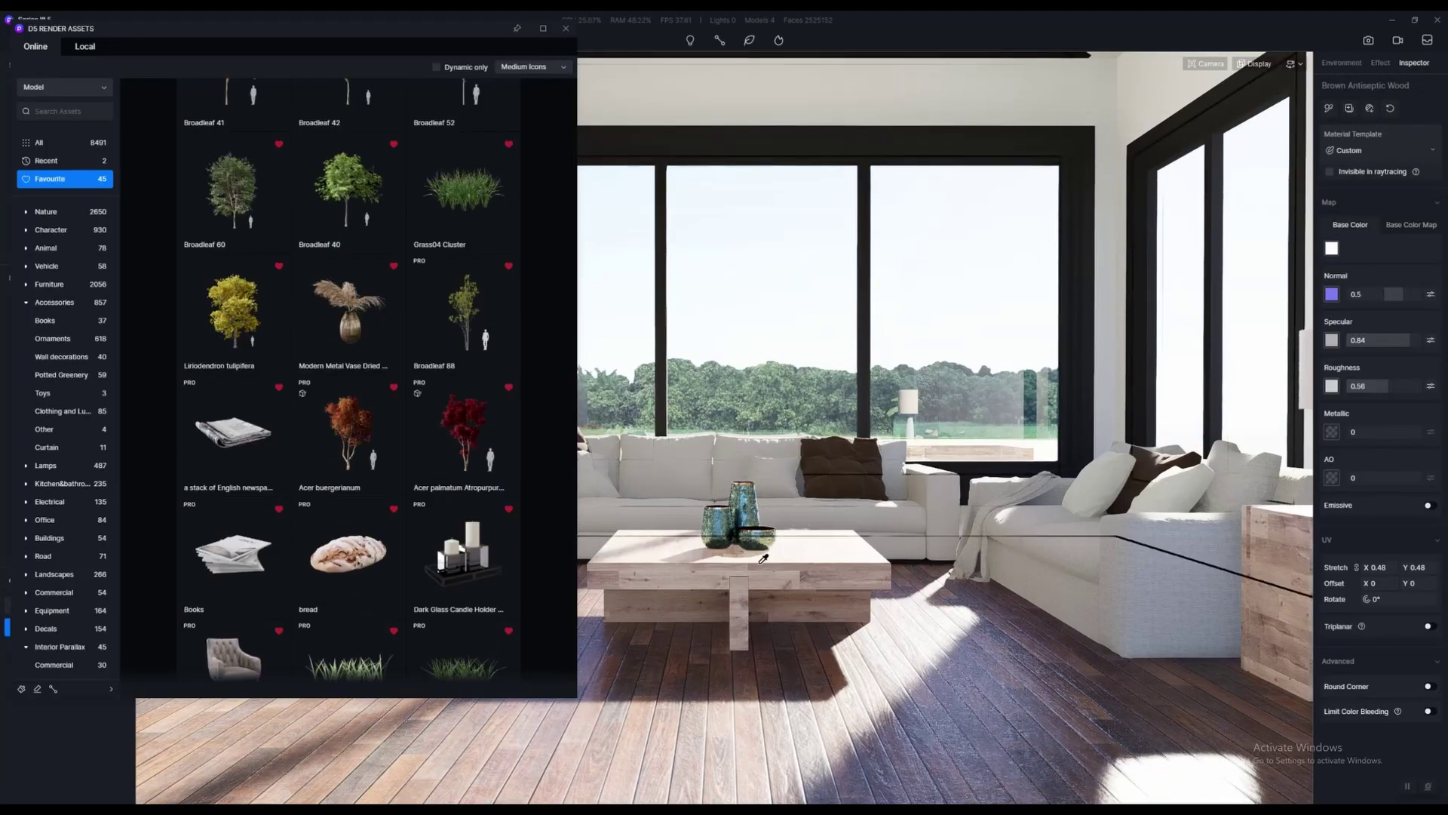
right_drag(716, 562, 775, 544)
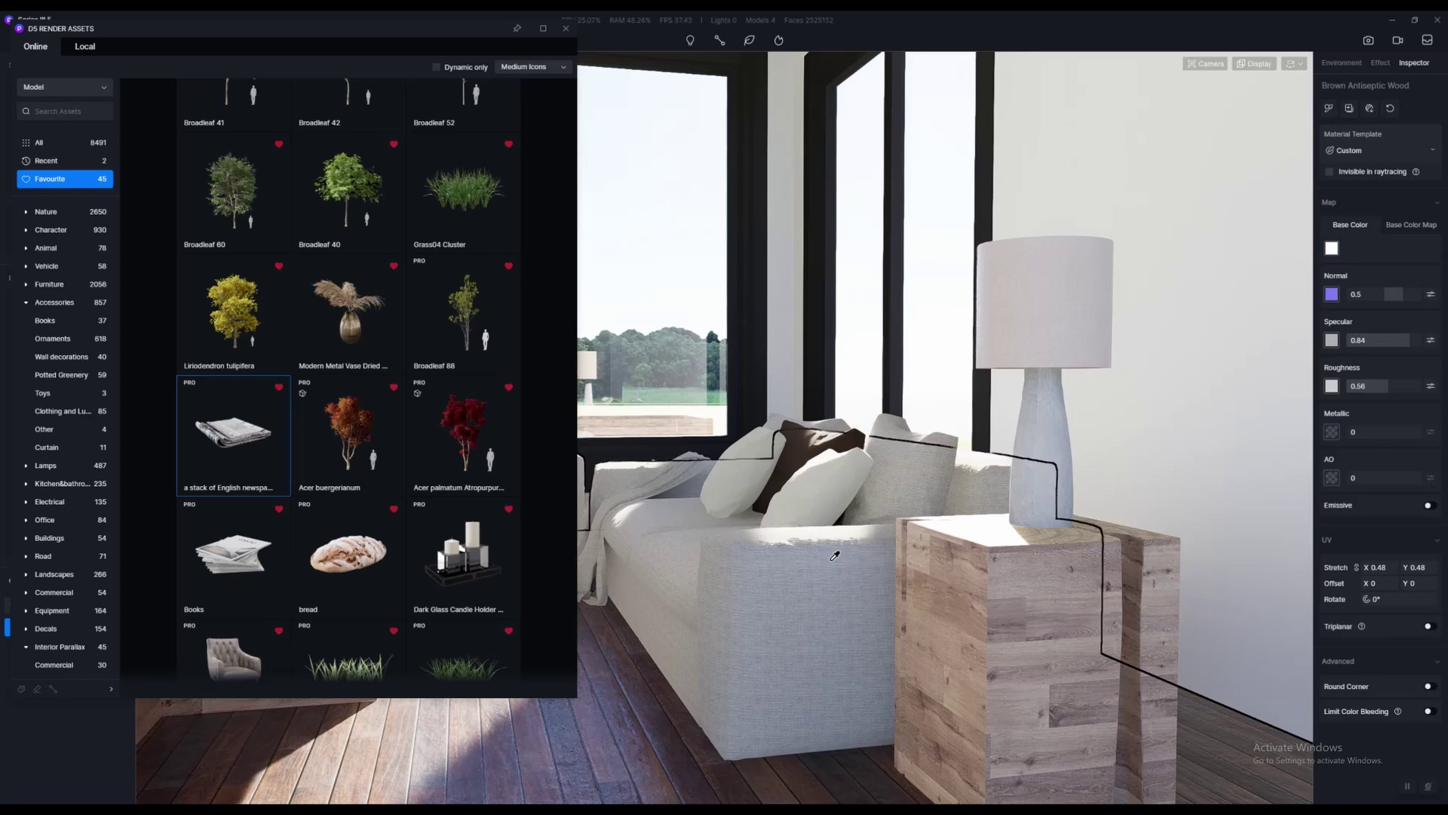
right_drag(834, 553, 903, 596)
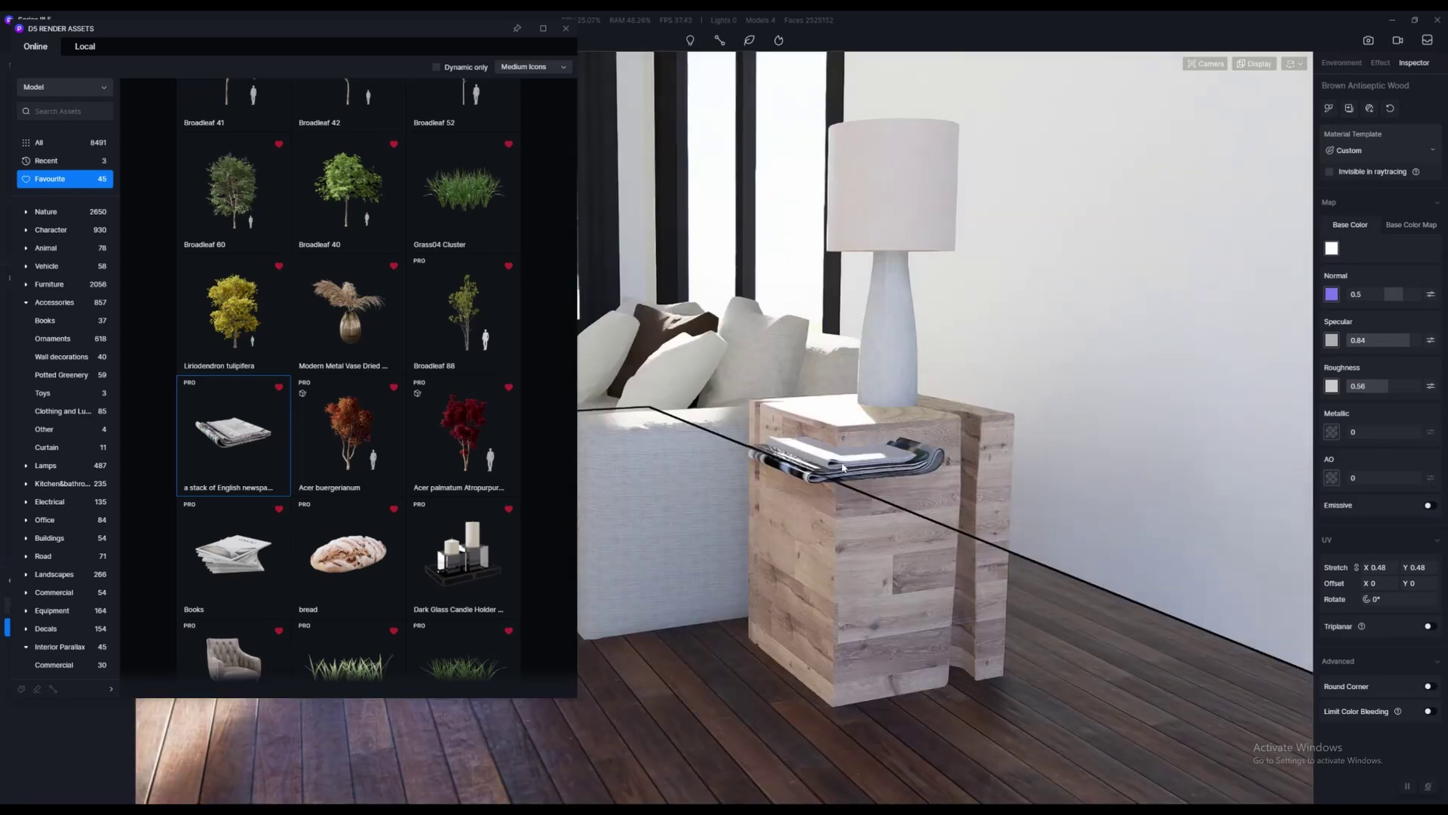
right_drag(882, 524, 801, 539)
click(787, 549)
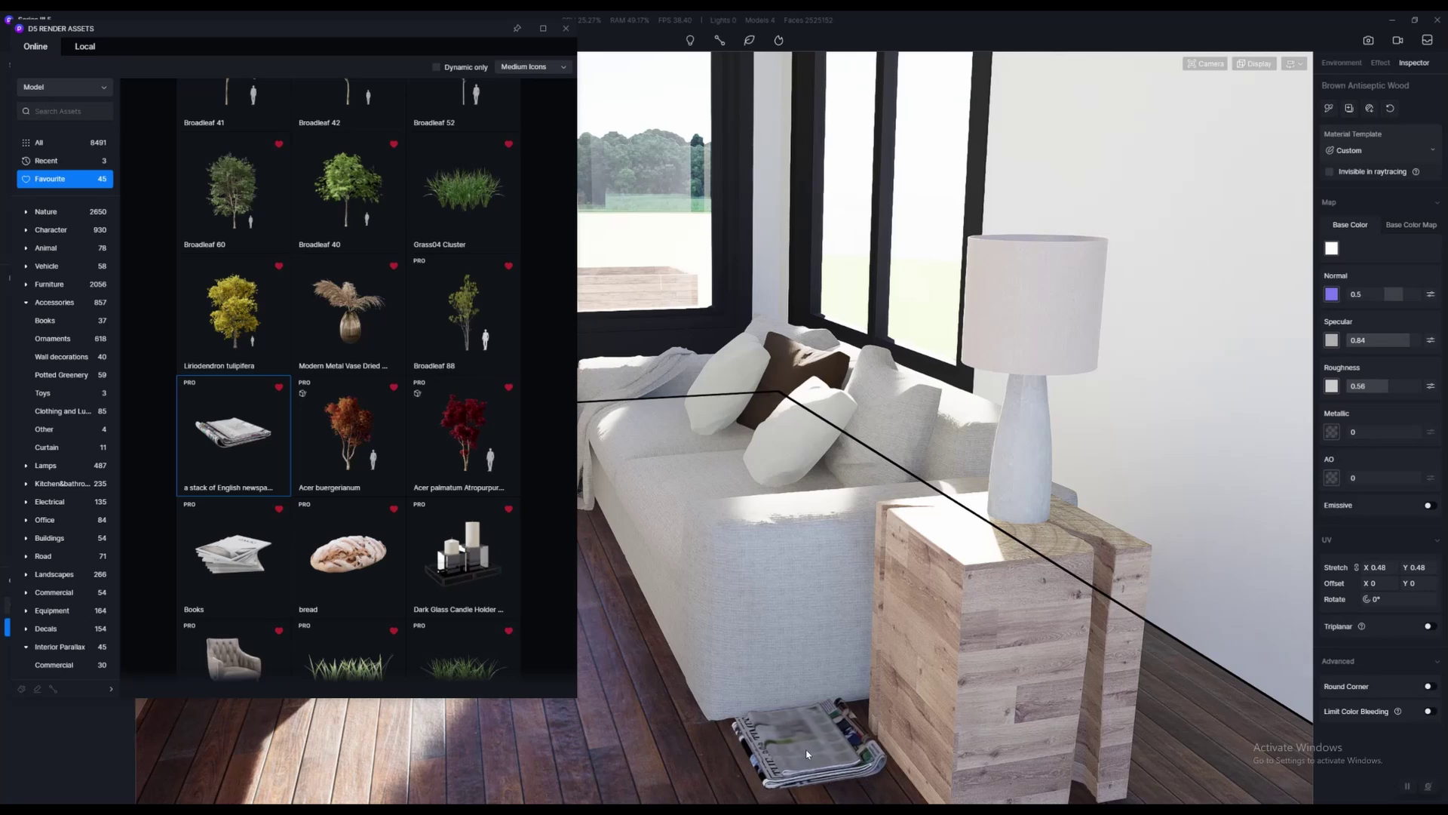
click(806, 754)
Place the favourite Dark Glass Candle Holder on the wooden side table, beside the lamp
right_drag(806, 753, 598, 538)
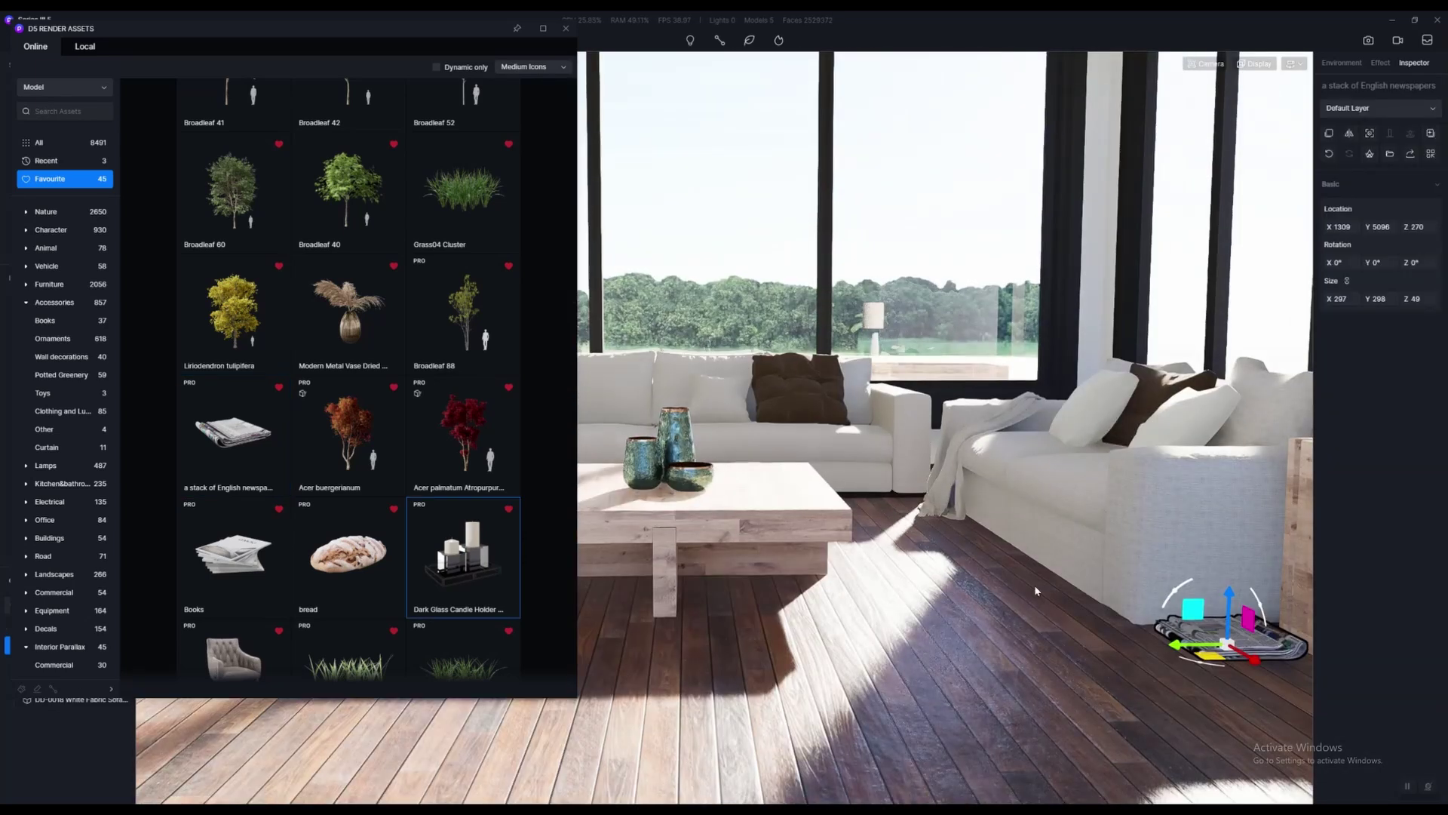
right_drag(1034, 587, 1071, 555)
scroll(1086, 549, up, 3)
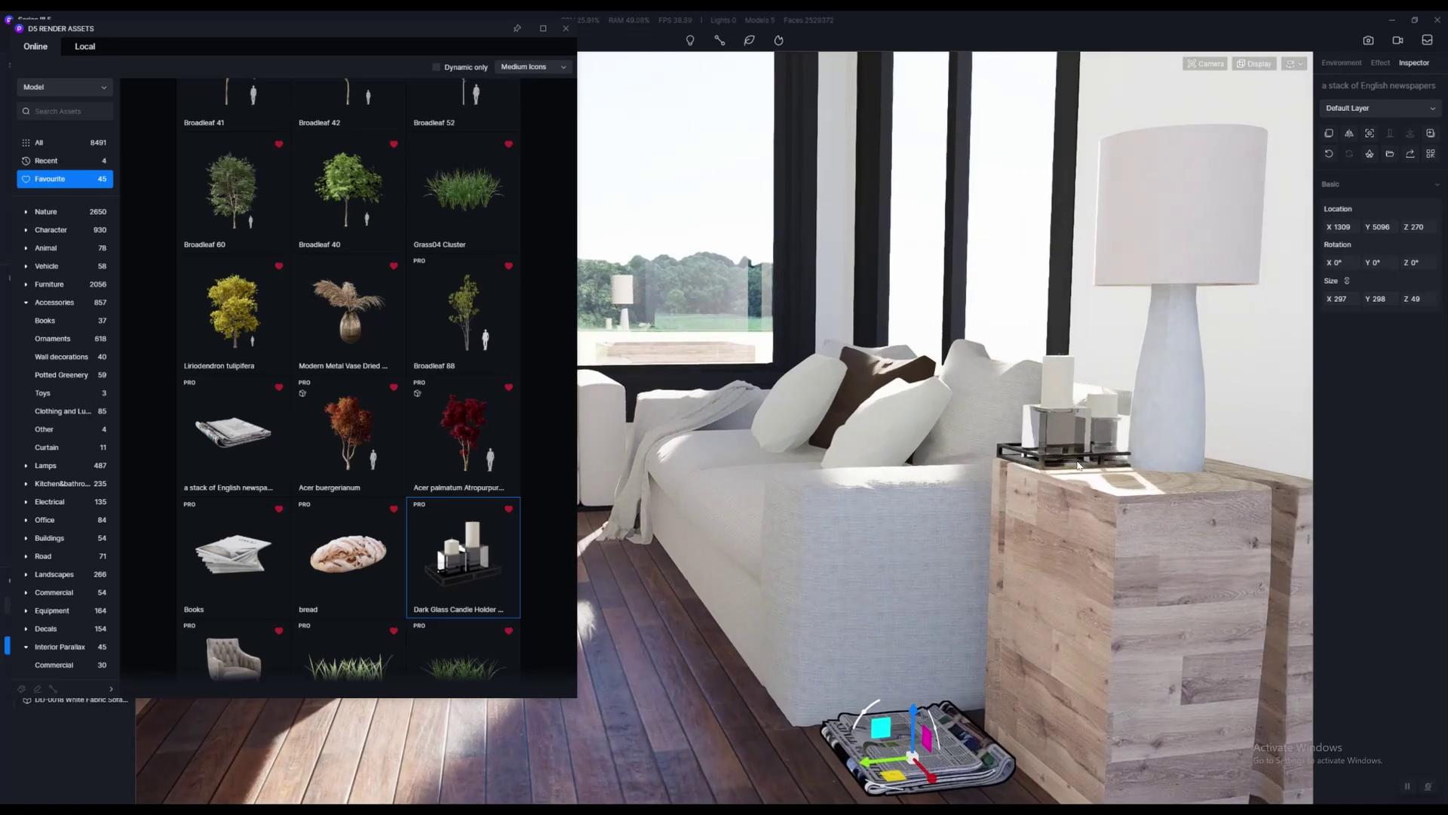
click(1079, 465)
scroll(1131, 472, up, 3)
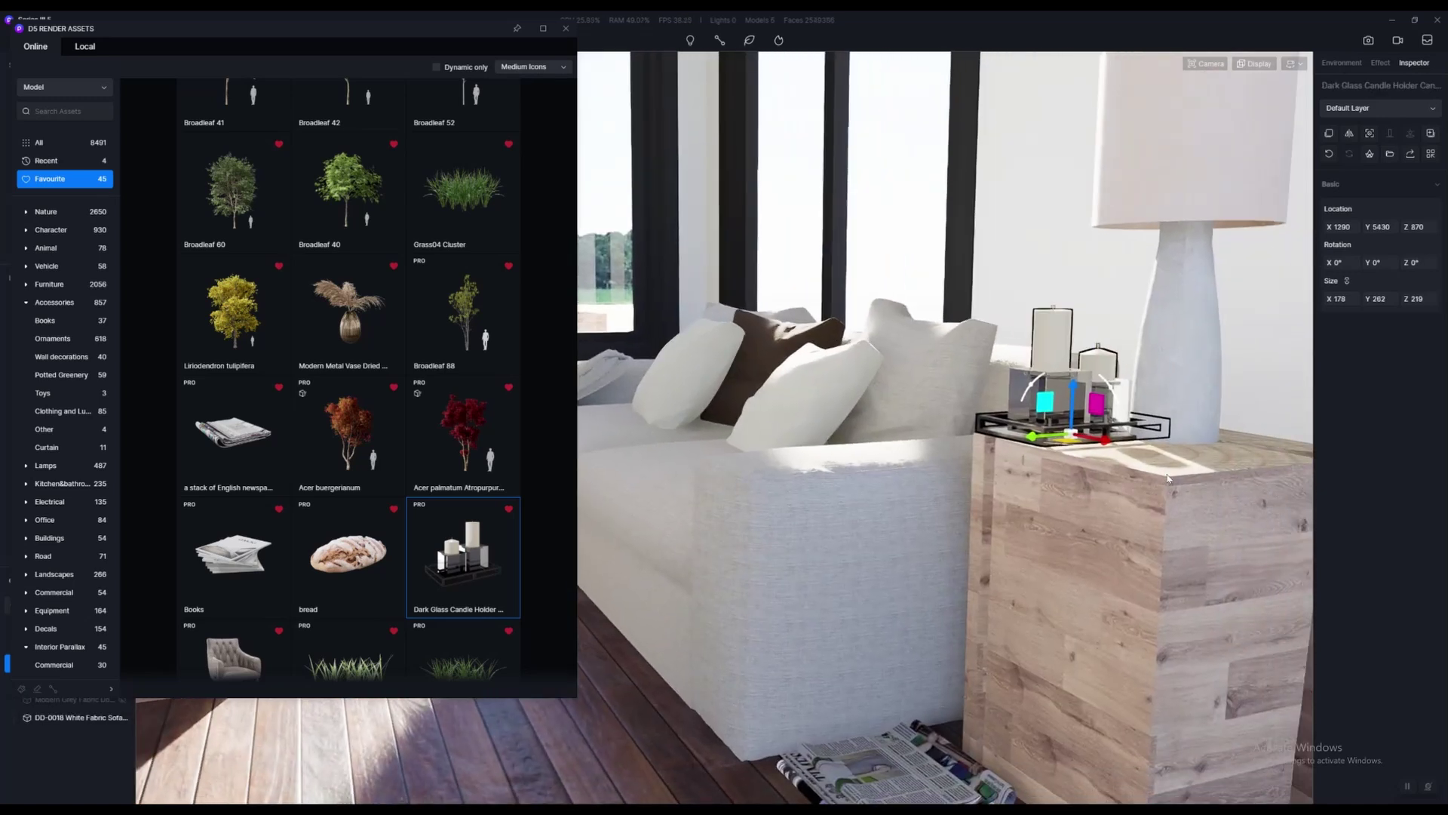
Scale the candle holder down to about 148 × 219 × 183
middle_drag(1167, 477, 886, 400)
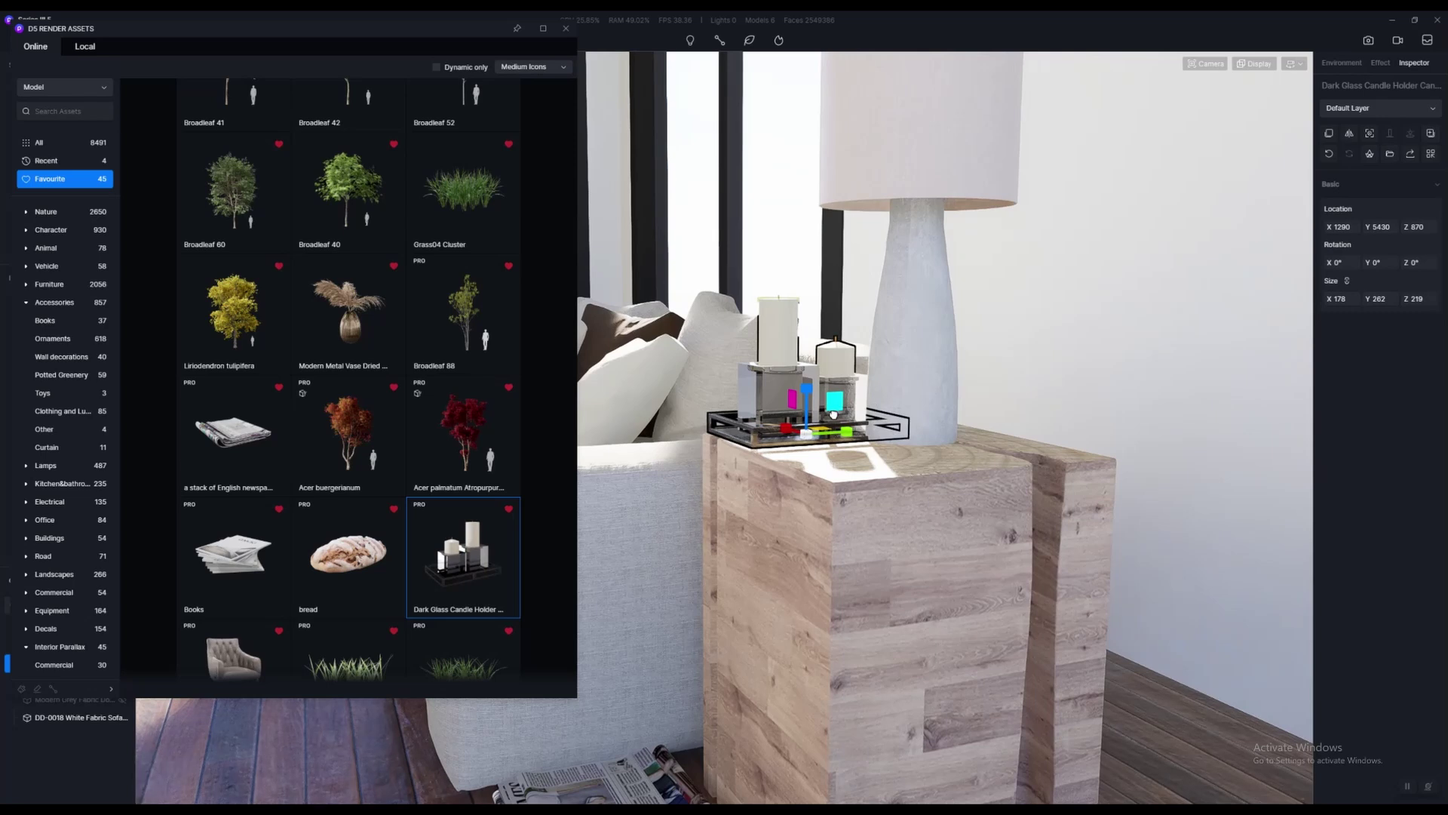
drag(841, 401, 828, 398)
scroll(1274, 498, up, 2)
right_drag(1274, 499, 1128, 500)
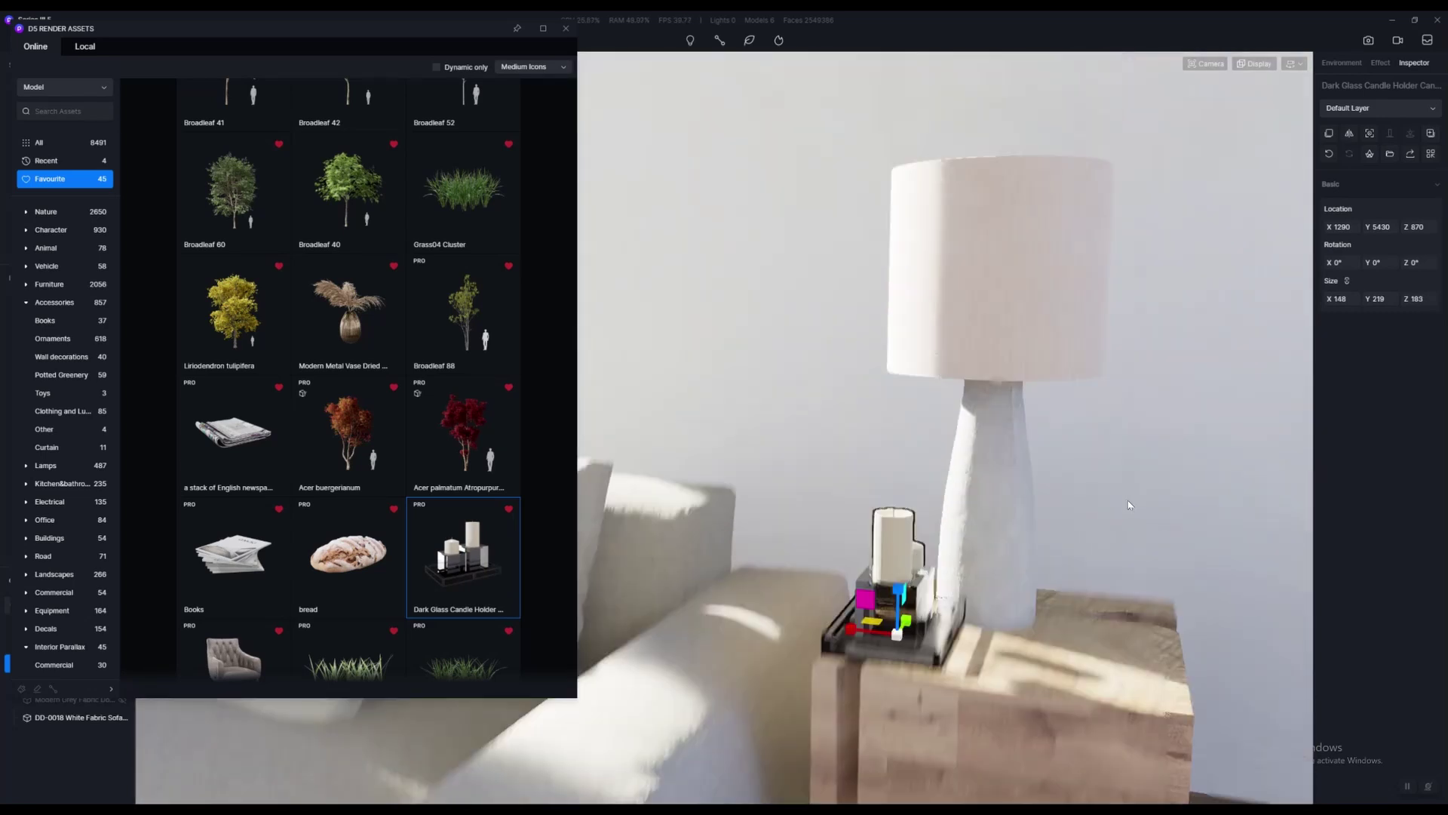
middle_drag(1176, 505, 888, 566)
Switch to SketchUp and move the table lamp towards the front of the wooden side table's top
right_drag(889, 566, 812, 583)
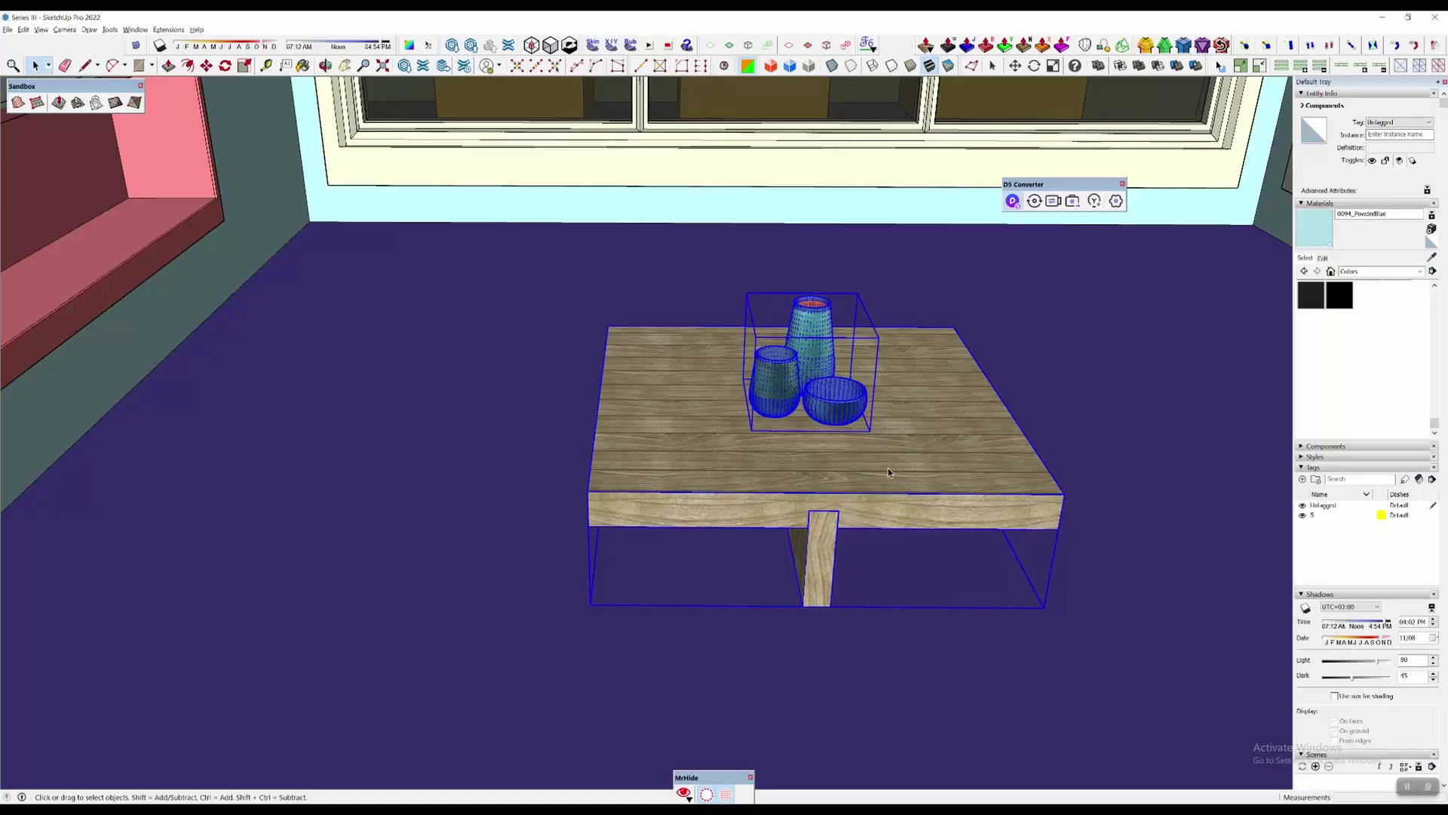
mouse_move(888, 467)
middle_down()
mouse_move(596, 509)
mouse_move(622, 527)
middle_up()
click(875, 408)
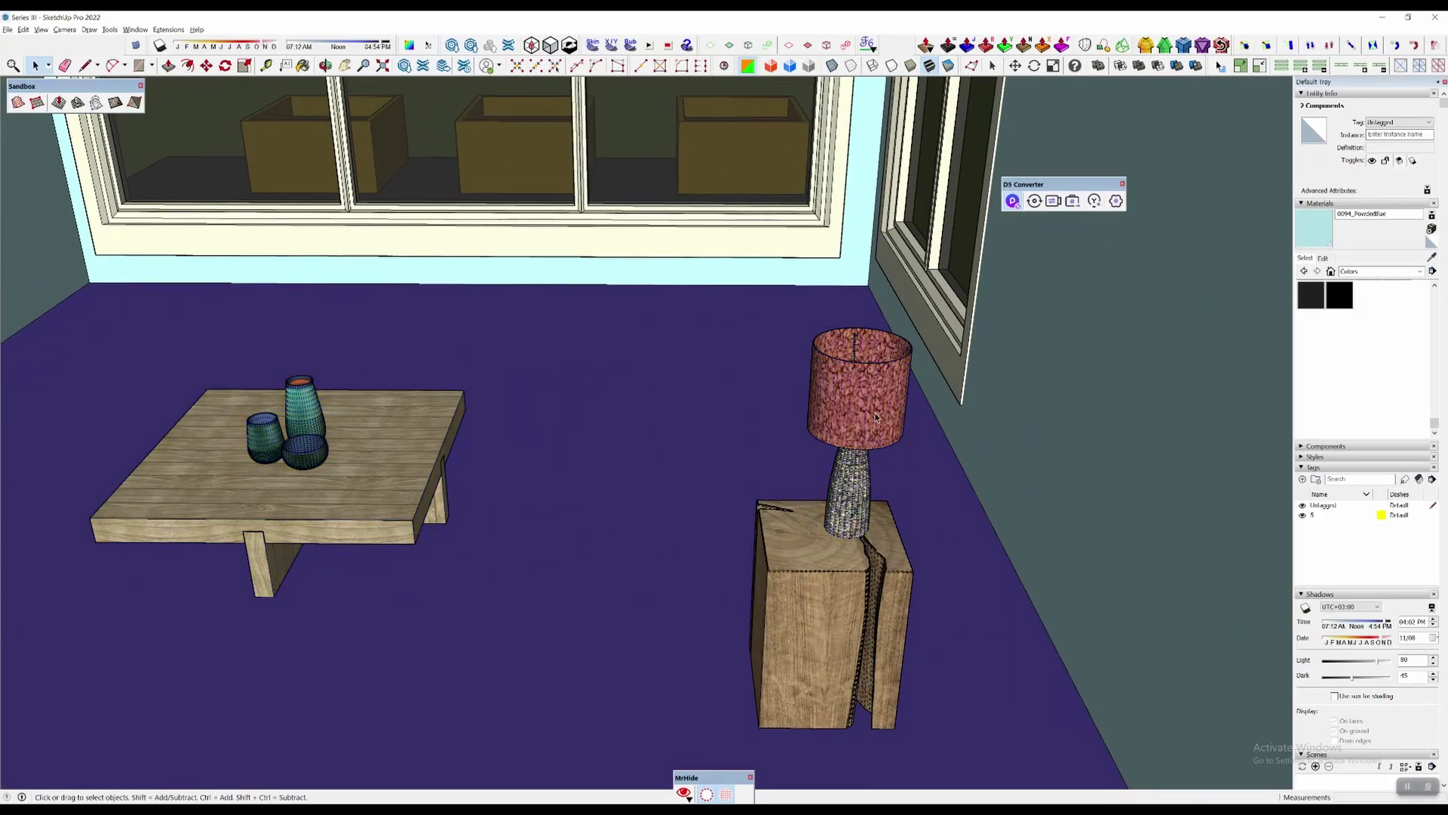
key(m)
scroll(844, 528, up, 2)
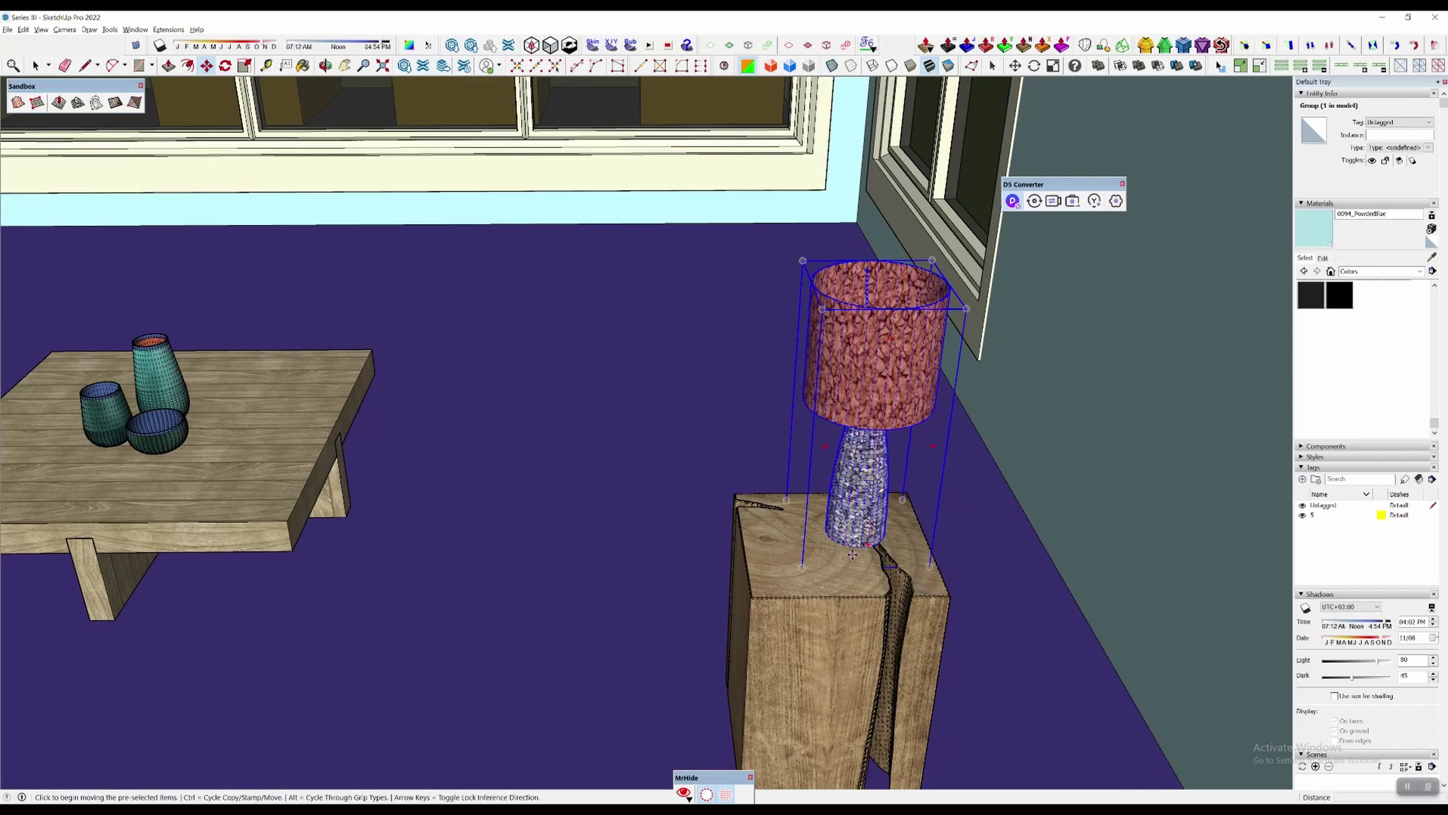
click(927, 566)
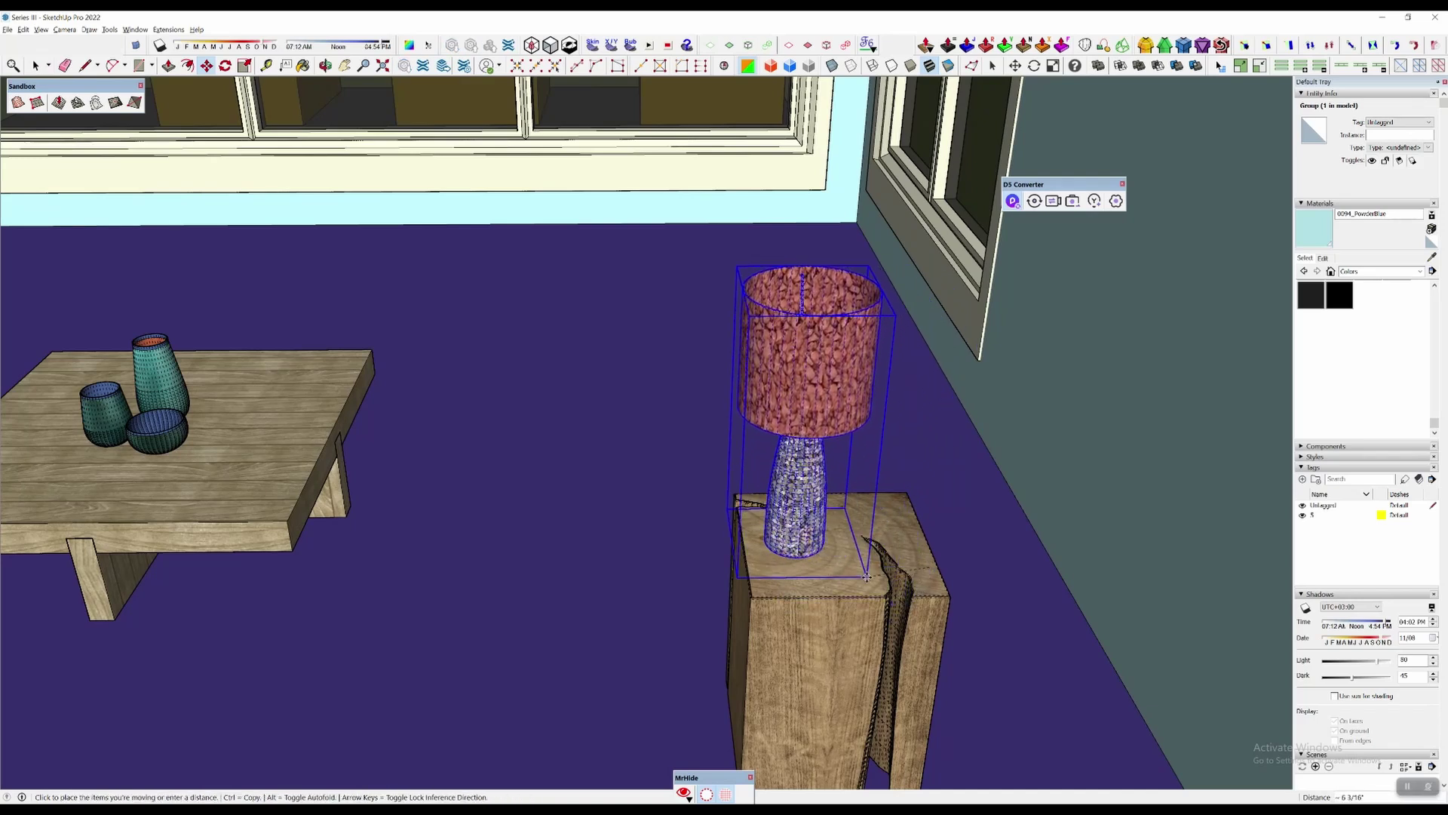
click(873, 579)
click(797, 554)
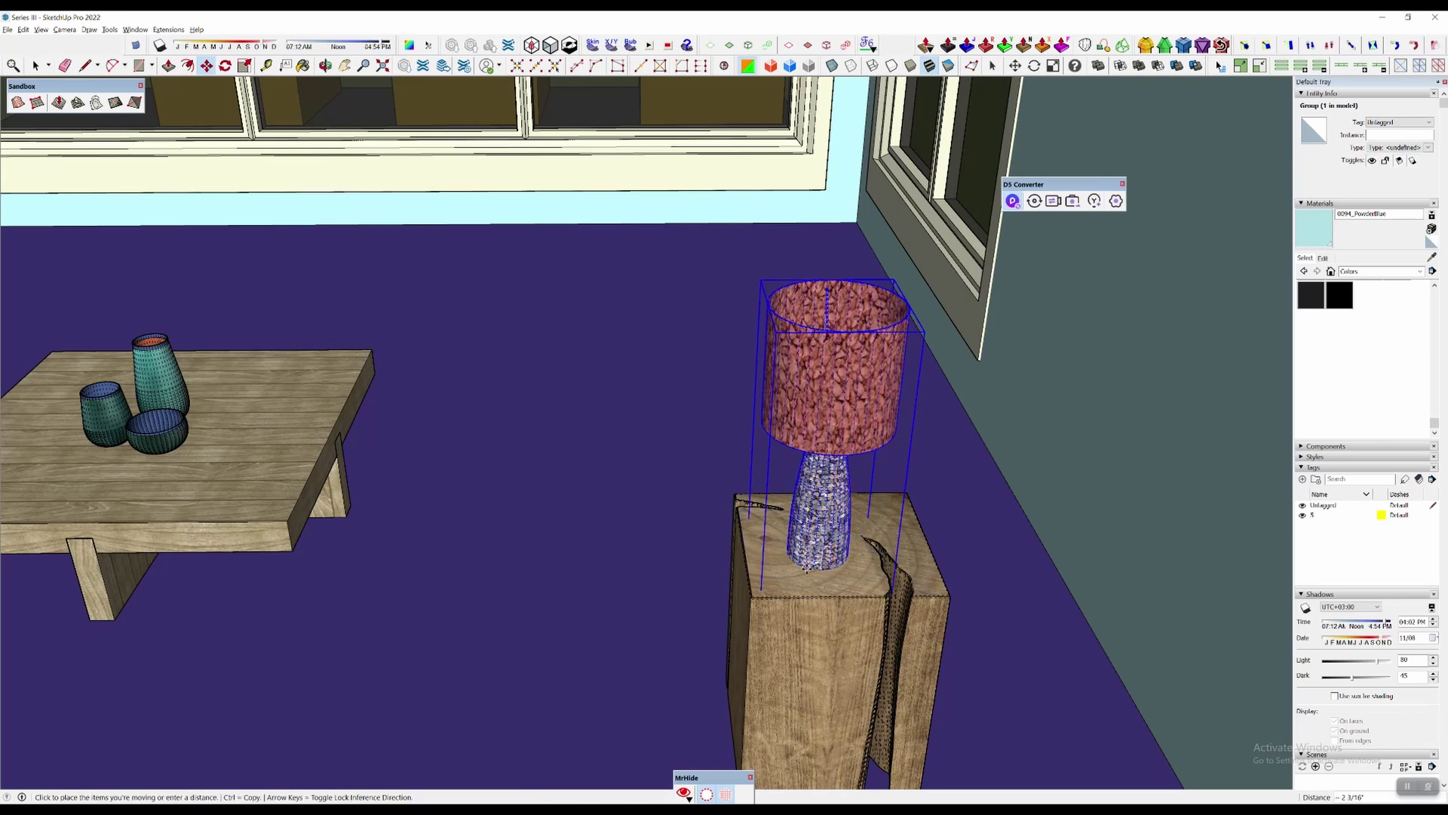
click(818, 577)
middle_drag(818, 577, 890, 399)
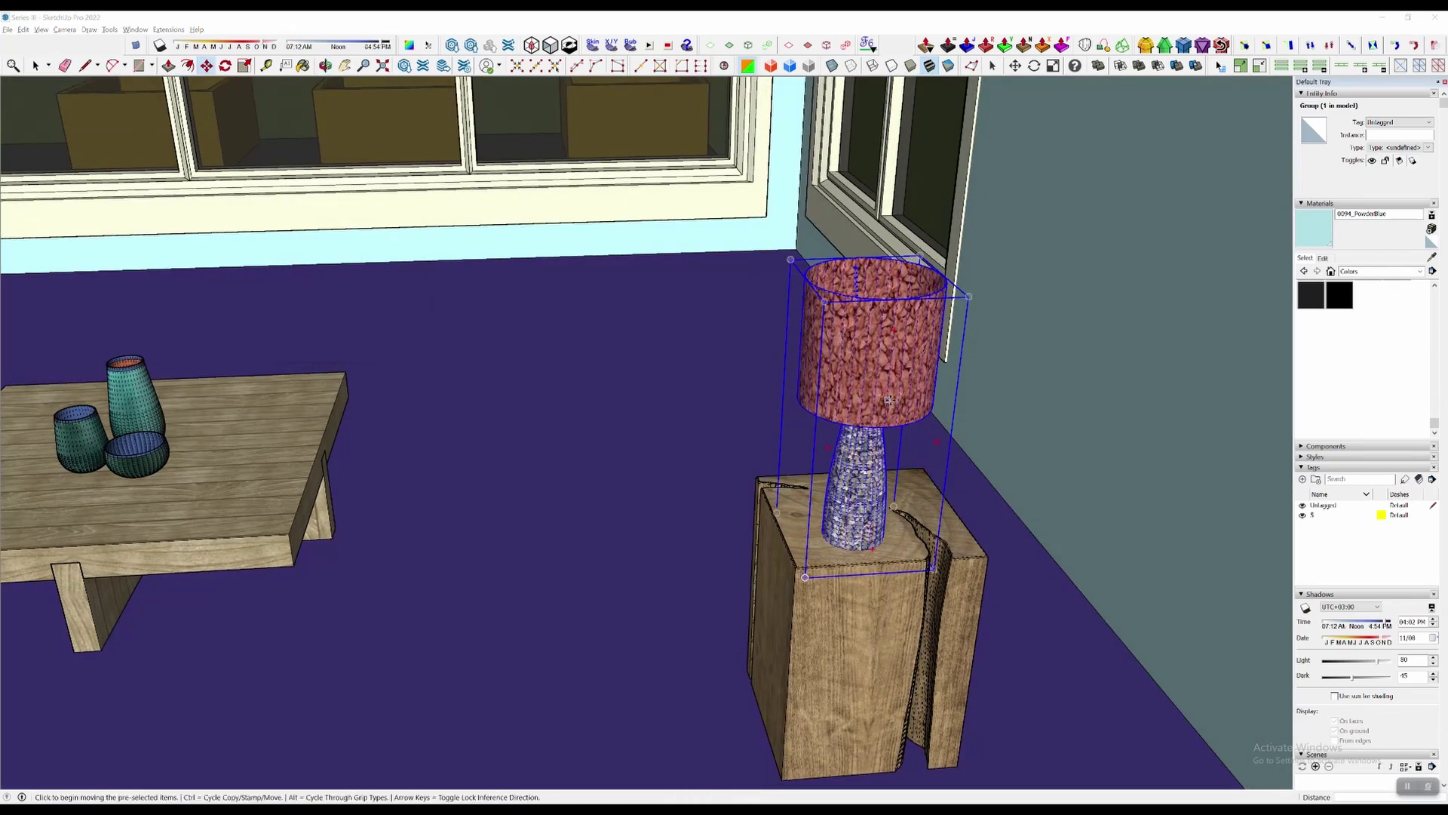
Switch to D5 Render and shift the candle holder on the side table to about X 1288, Y 5443
key(alt+Tab)
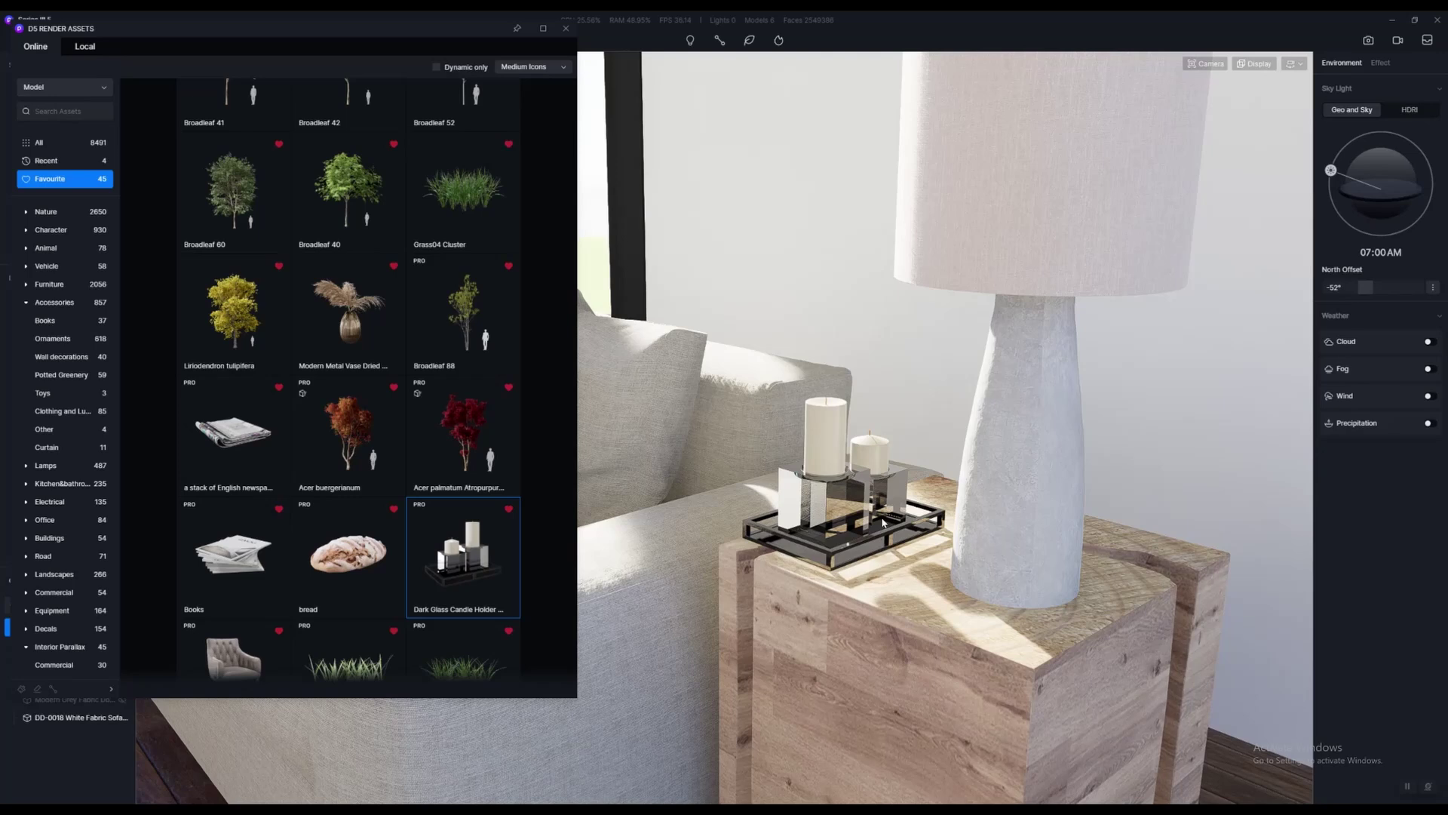
click(884, 521)
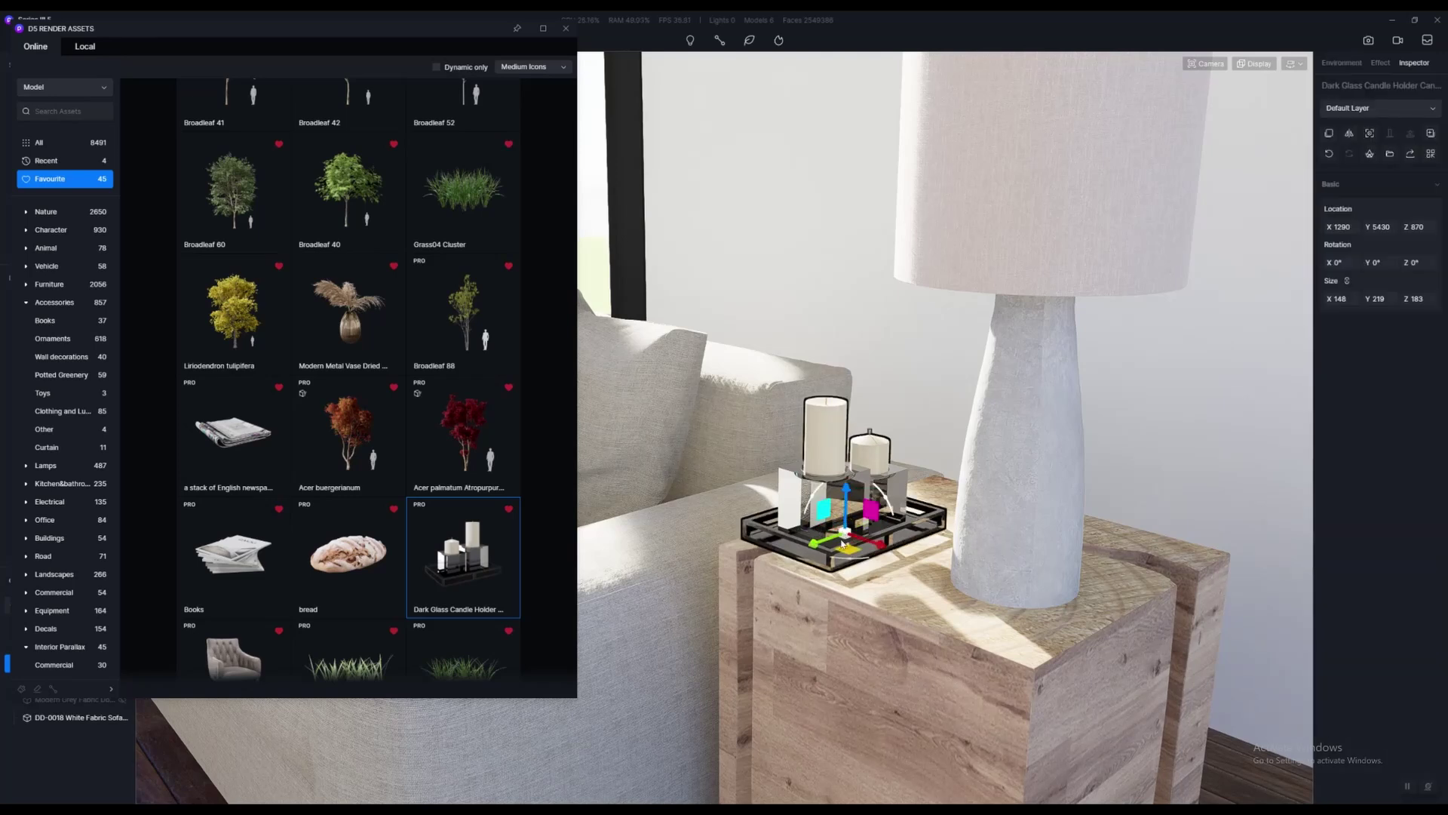
drag(840, 532, 867, 564)
right_drag(867, 565, 724, 454)
scroll(694, 532, down, 3)
middle_drag(724, 454, 717, 408)
scroll(377, 481, down, 3)
Place the favourite Modern green plants potted model on the coffee table beside the vases
scroll(377, 481, down, 8)
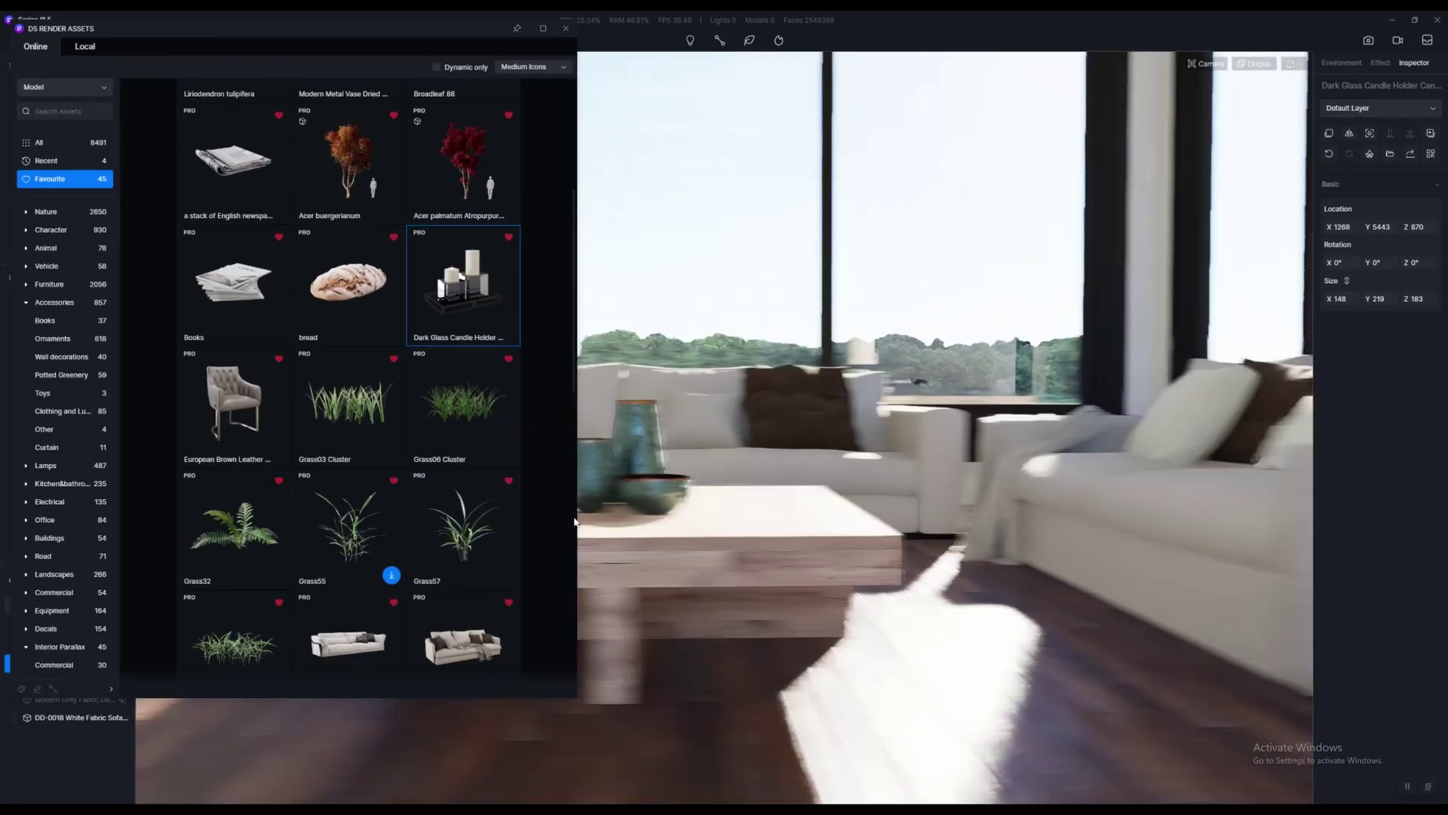
scroll(359, 565, down, 1)
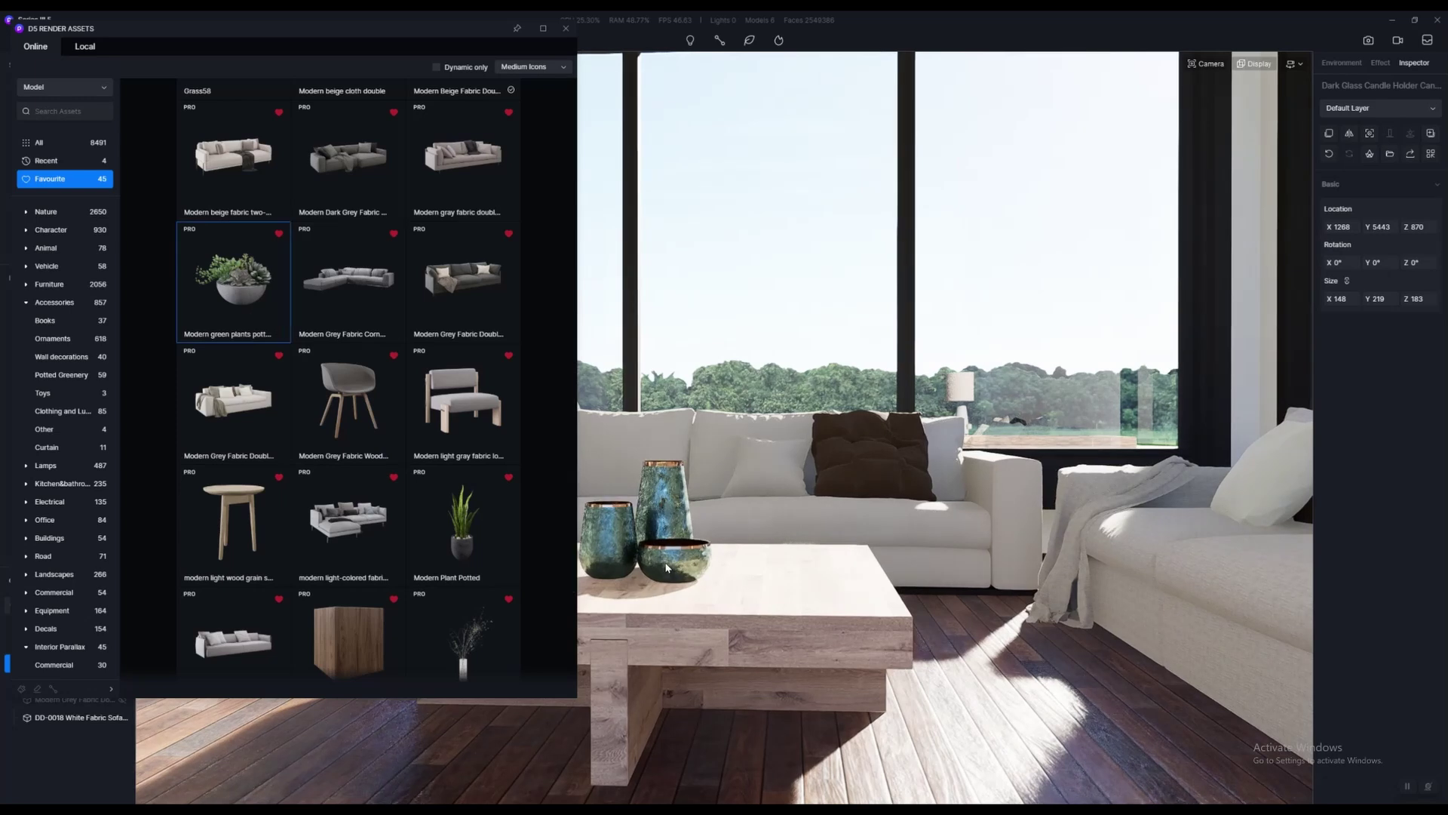
click(234, 279)
right_drag(856, 588, 879, 562)
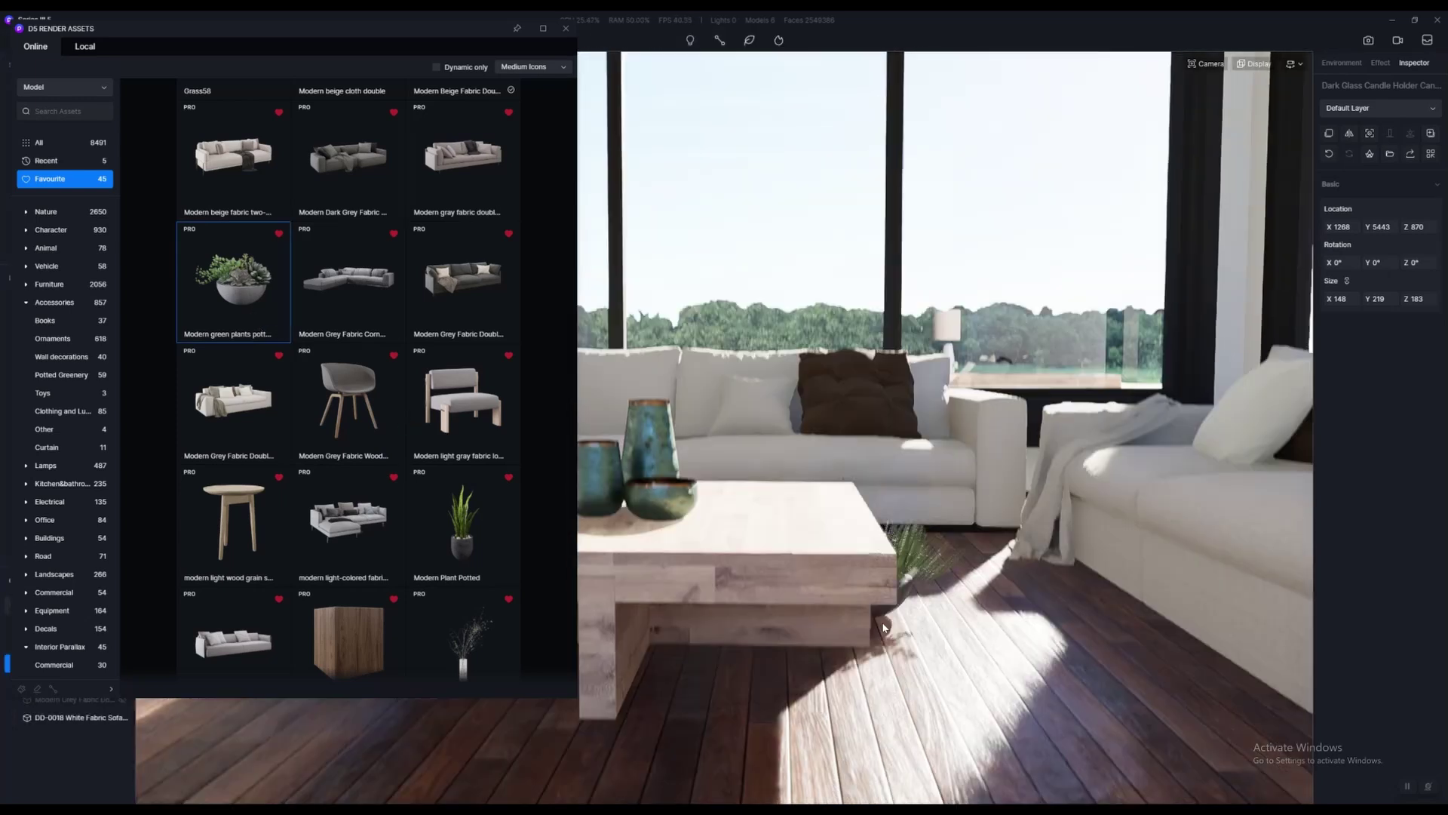
middle_drag(879, 562, 882, 601)
click(858, 622)
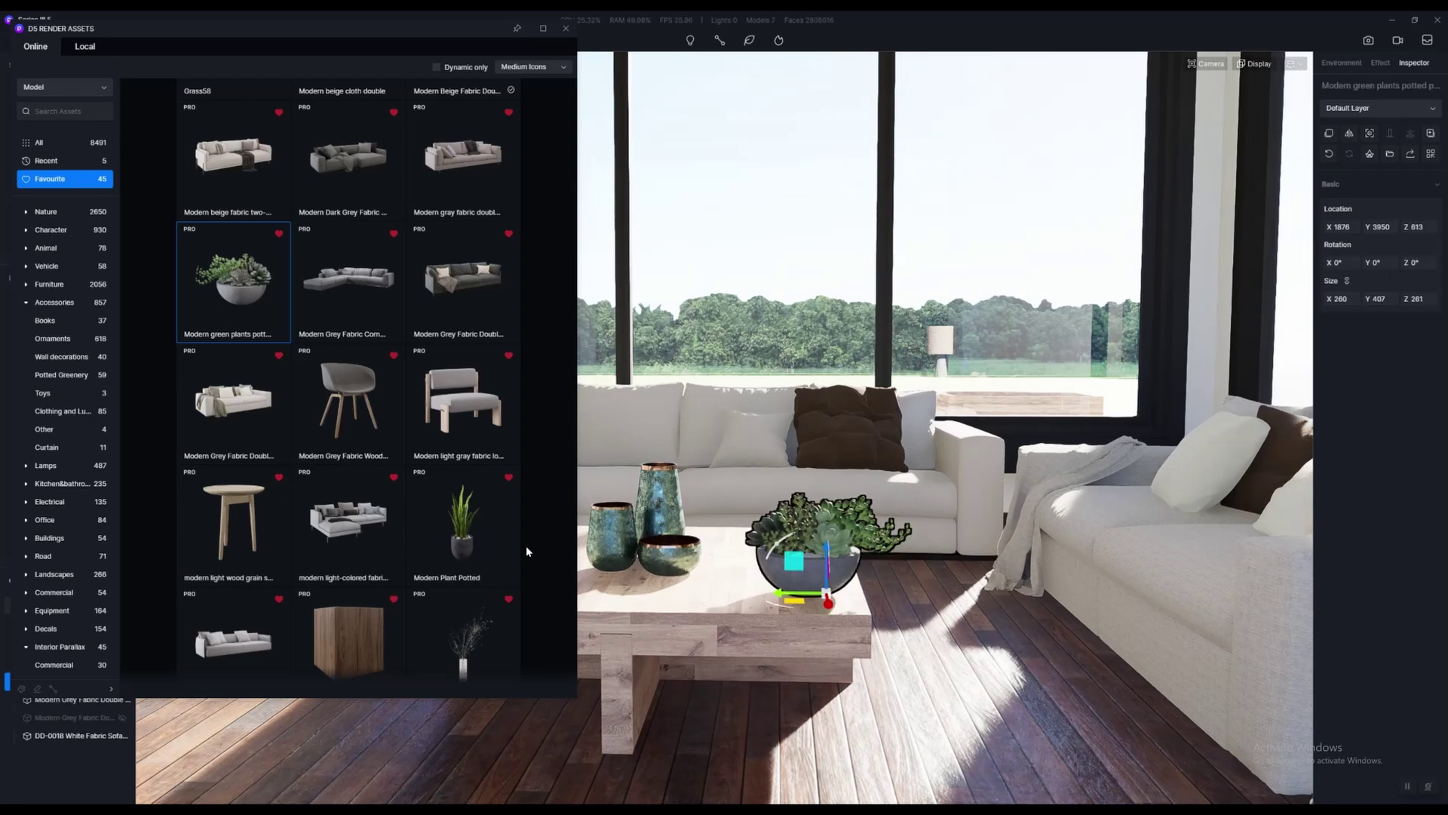
Place the favourite Modern Plant Potted model on the floor beside the coffee table, at about X 2344, Y 4297
click(429, 553)
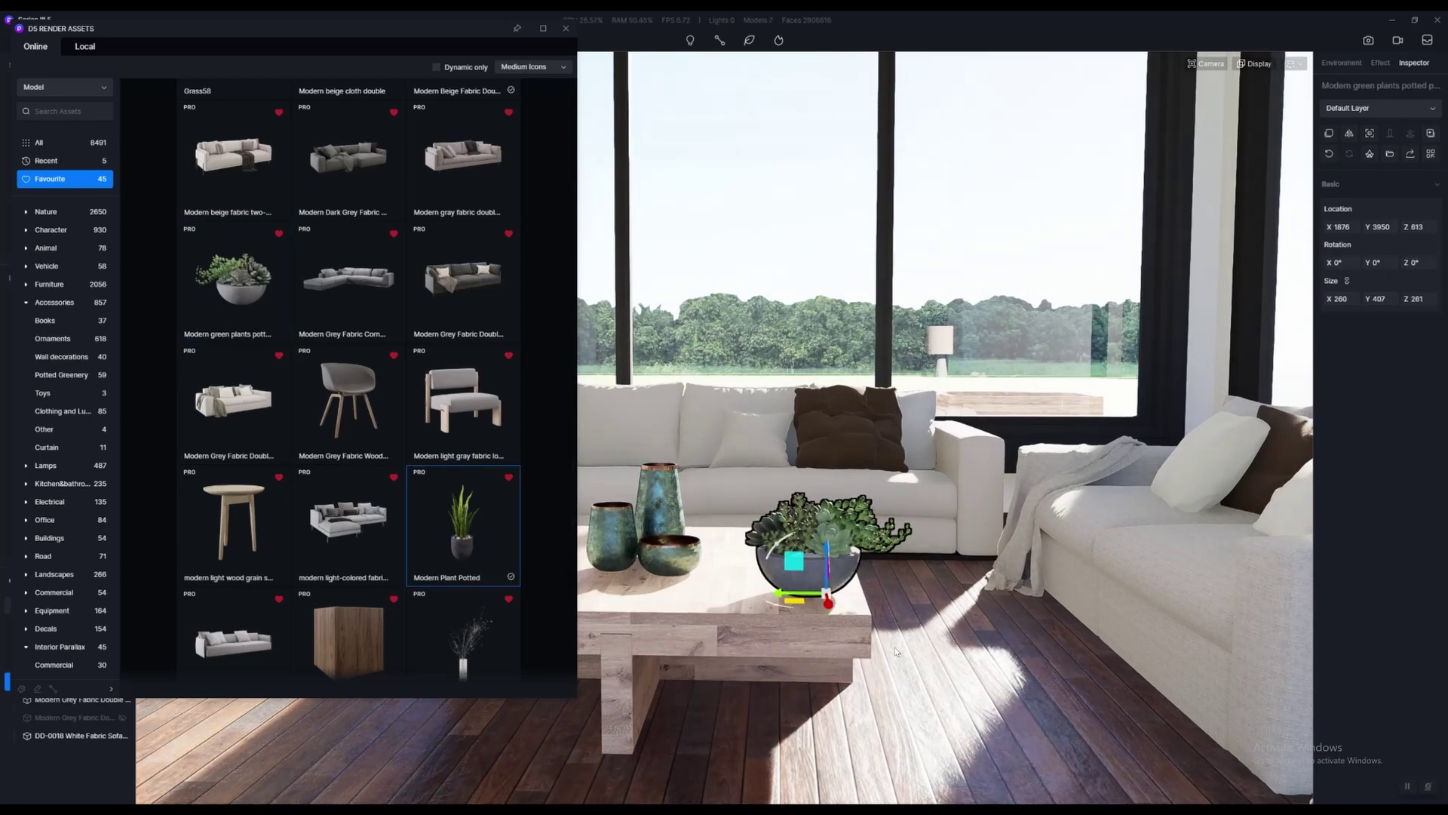
click(935, 670)
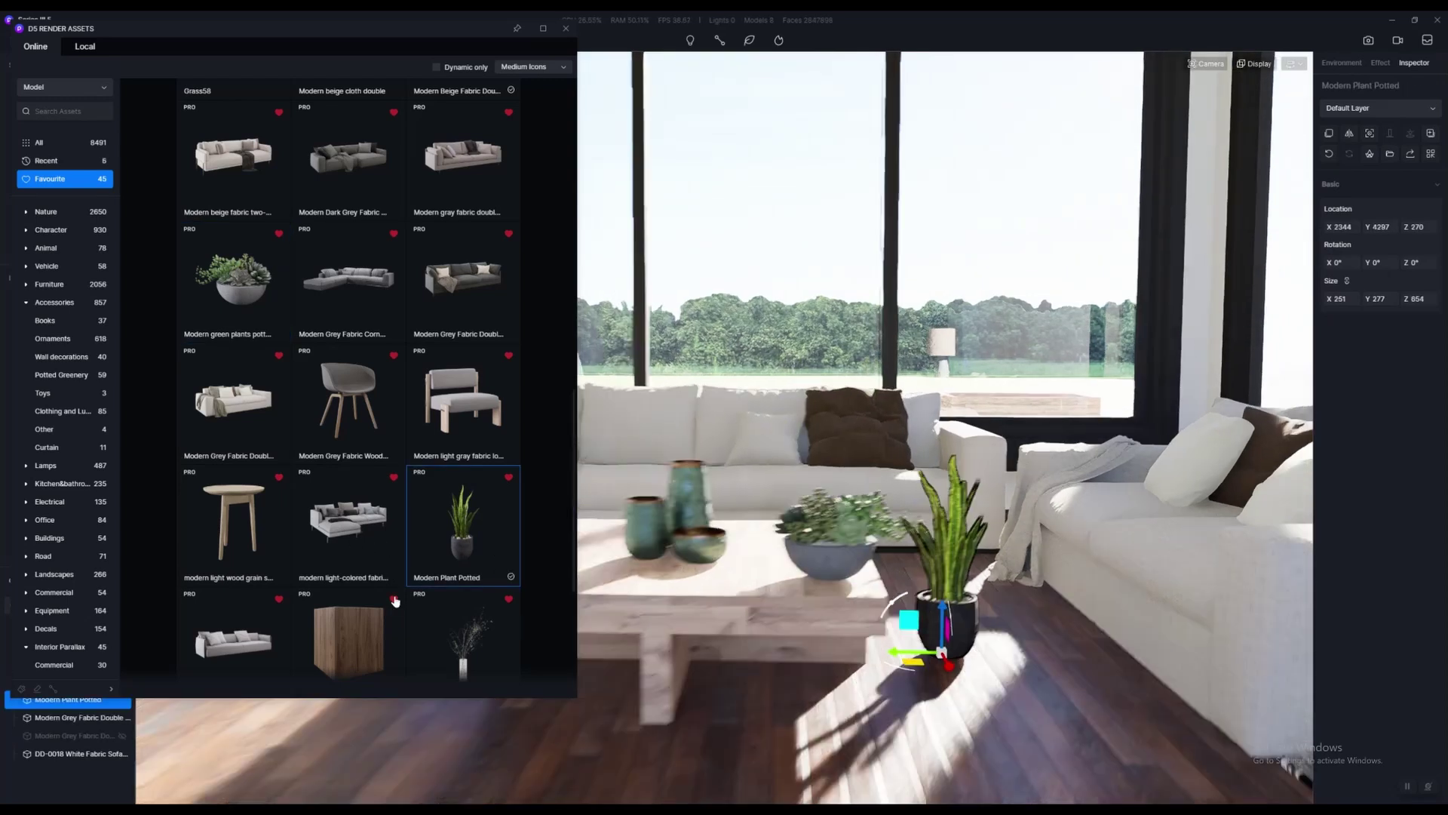
Place the favourite Modern Vase Plant model on the floor in front of the coffee table
scroll(364, 598, down, 3)
scroll(453, 577, down, 1)
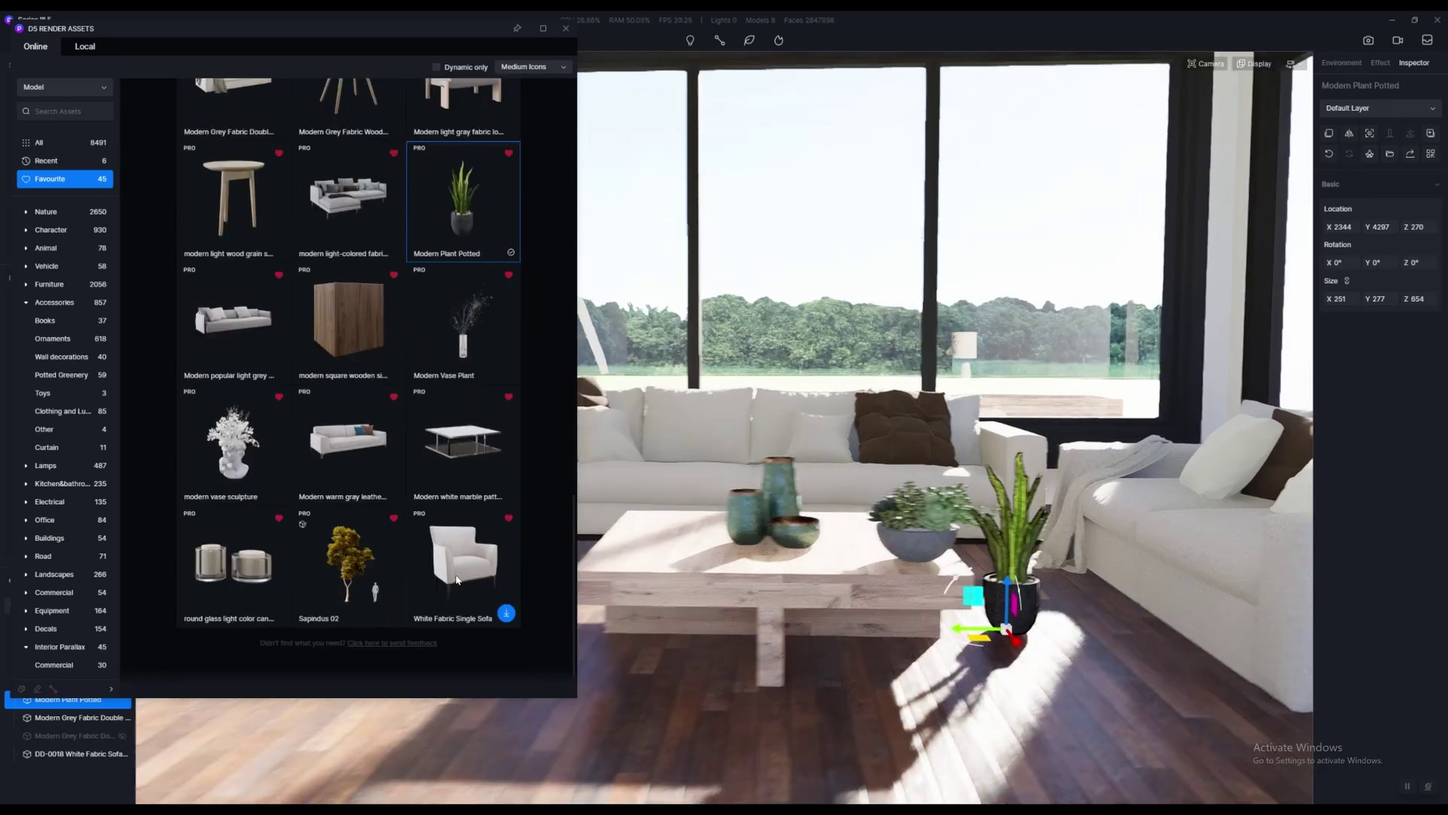
scroll(432, 520, up, 5)
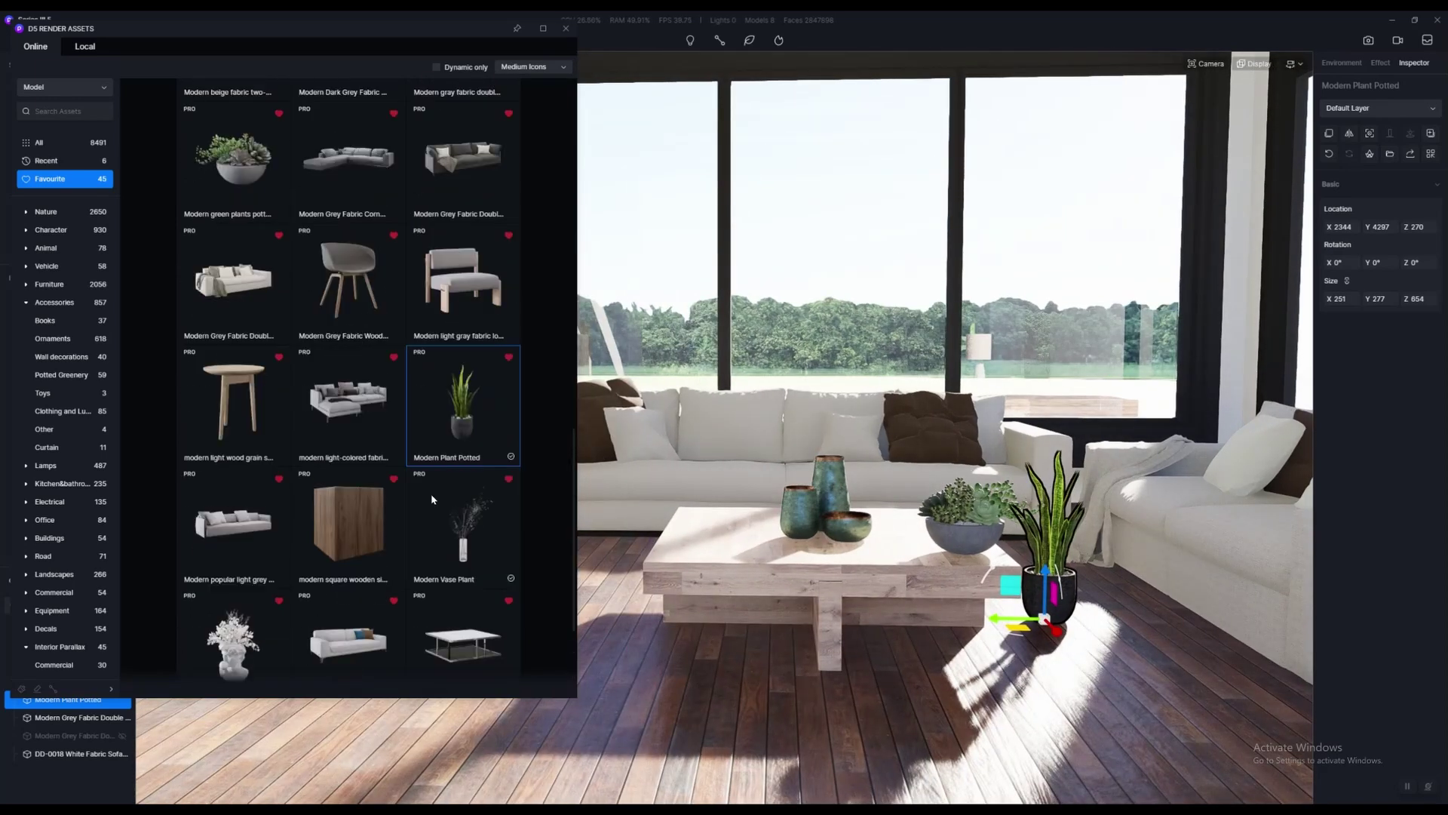
scroll(453, 475, down, 4)
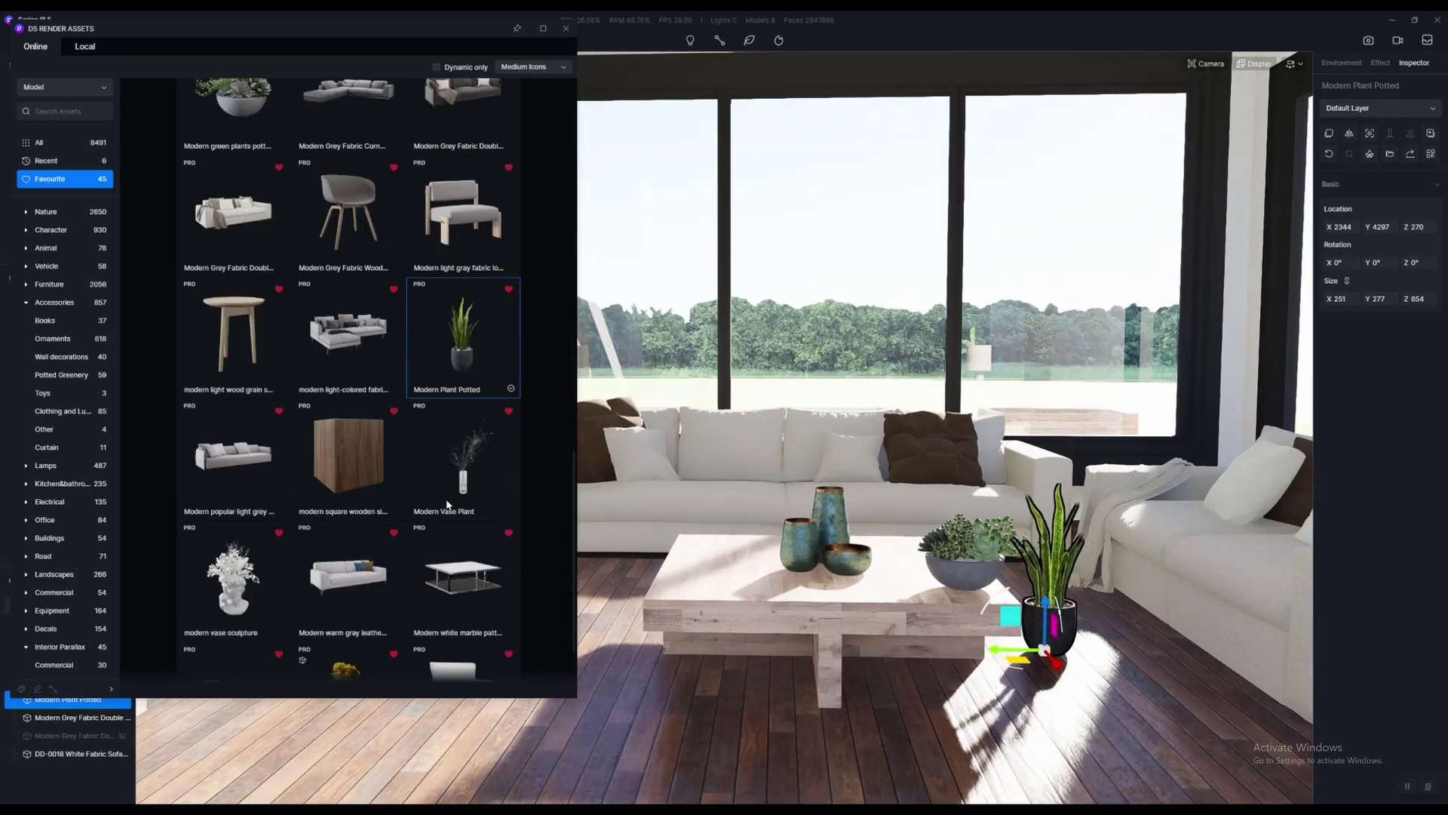
click(488, 438)
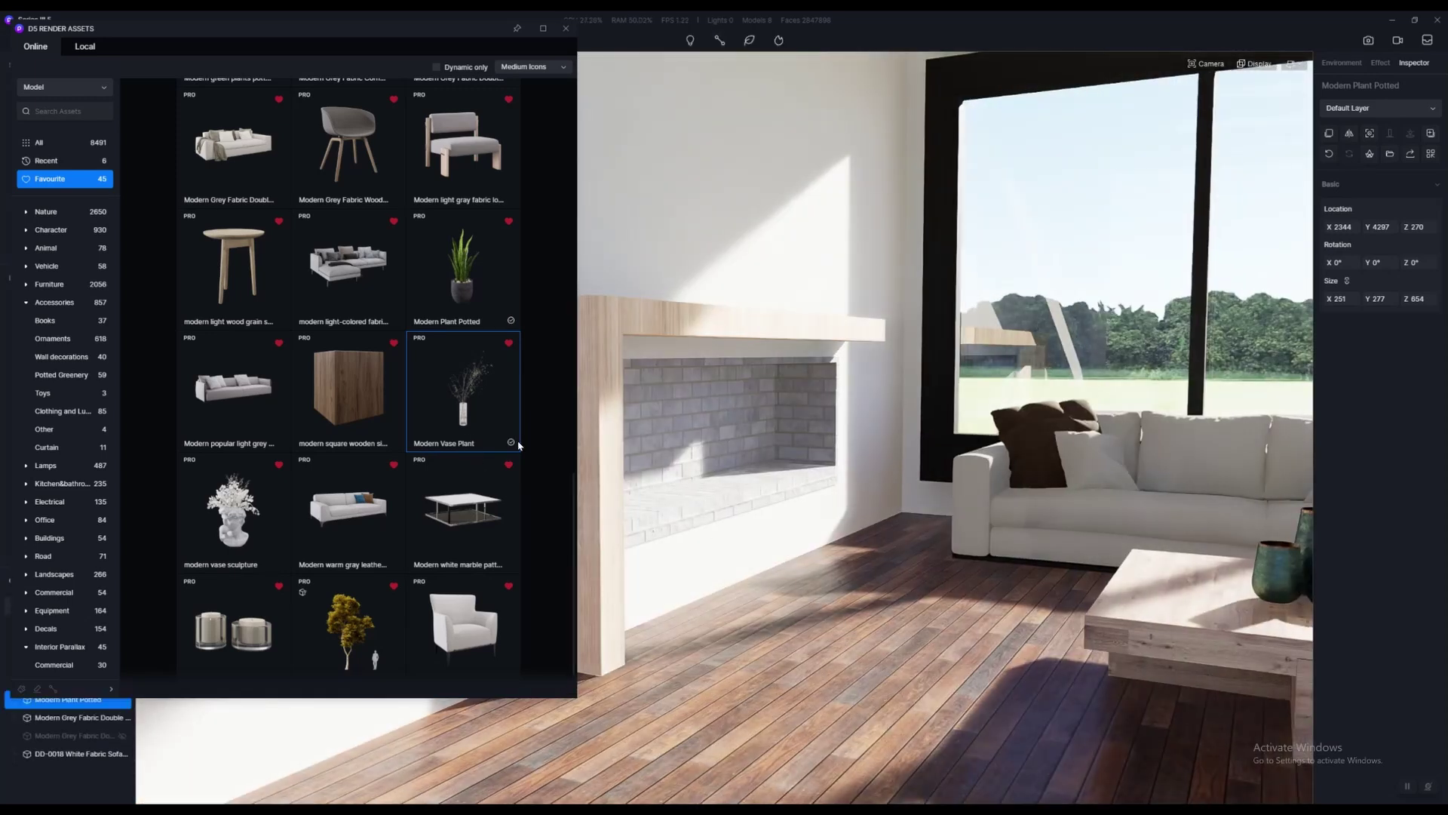
right_drag(679, 528, 944, 614)
click(1026, 588)
key(Escape)
Place the favourite Books model on the coffee table beside the vases, at about X 2589, Y 3081
scroll(945, 614, down, 3)
scroll(467, 385, up, 5)
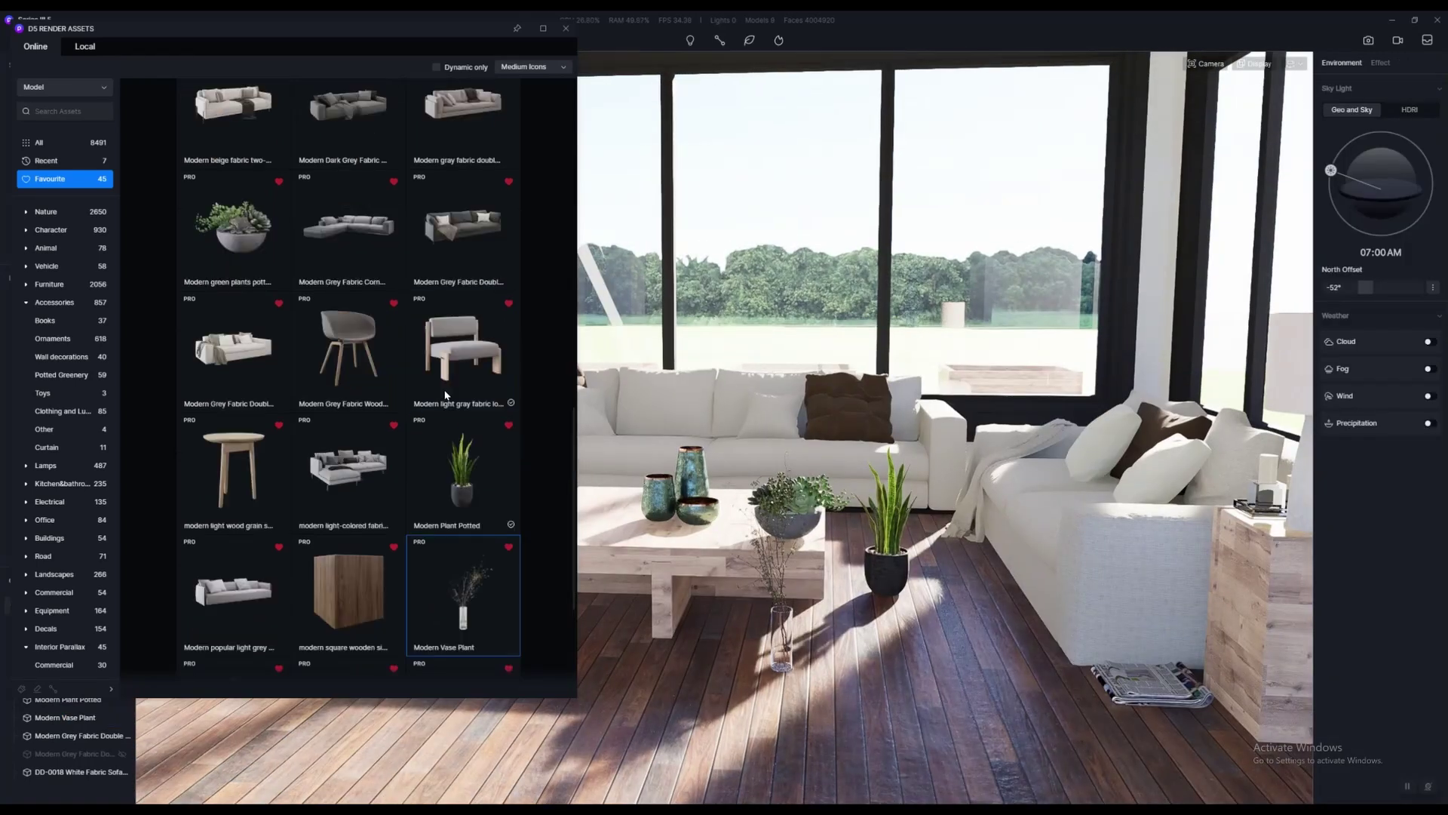
scroll(467, 384, up, 6)
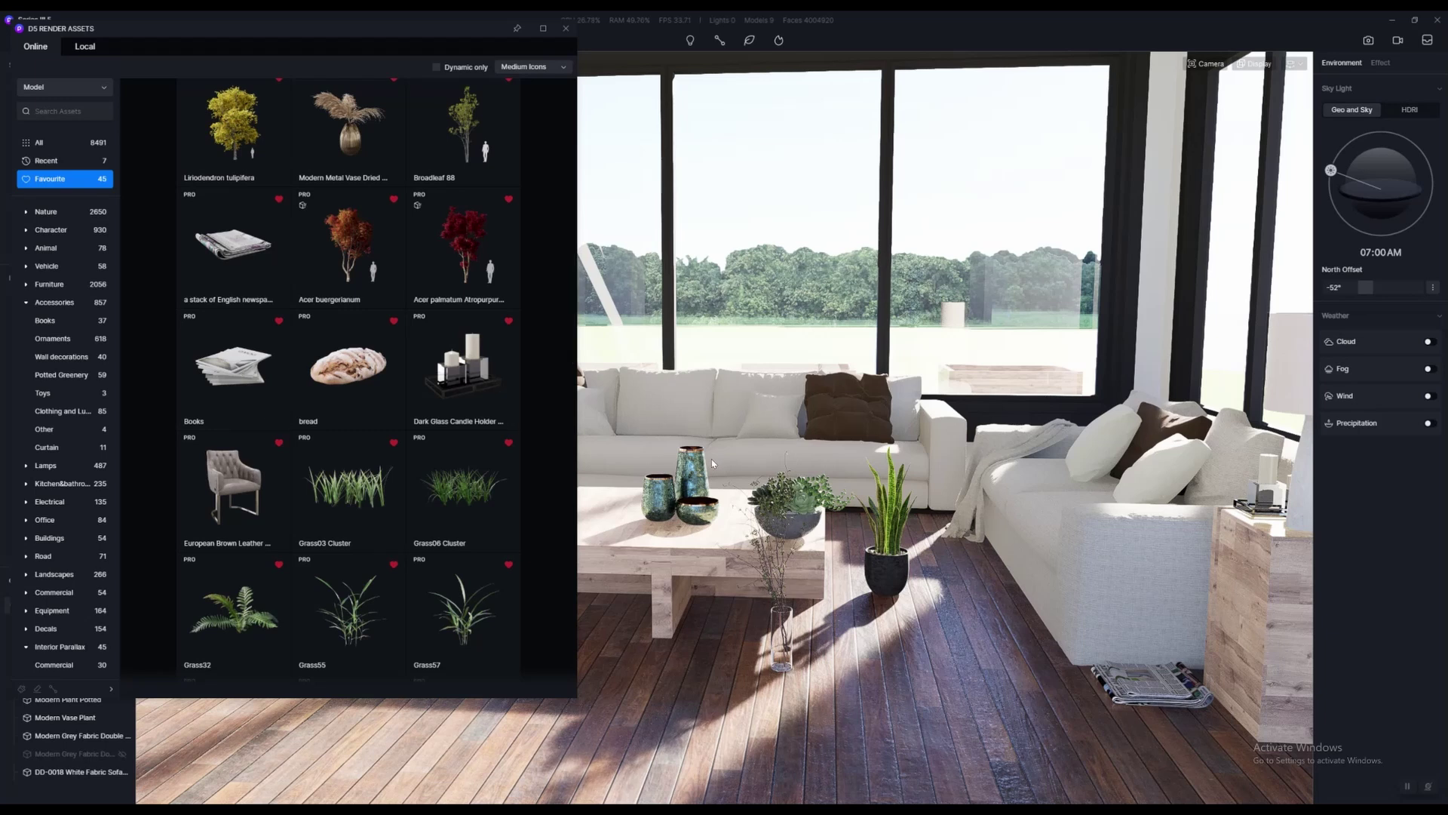
click(249, 382)
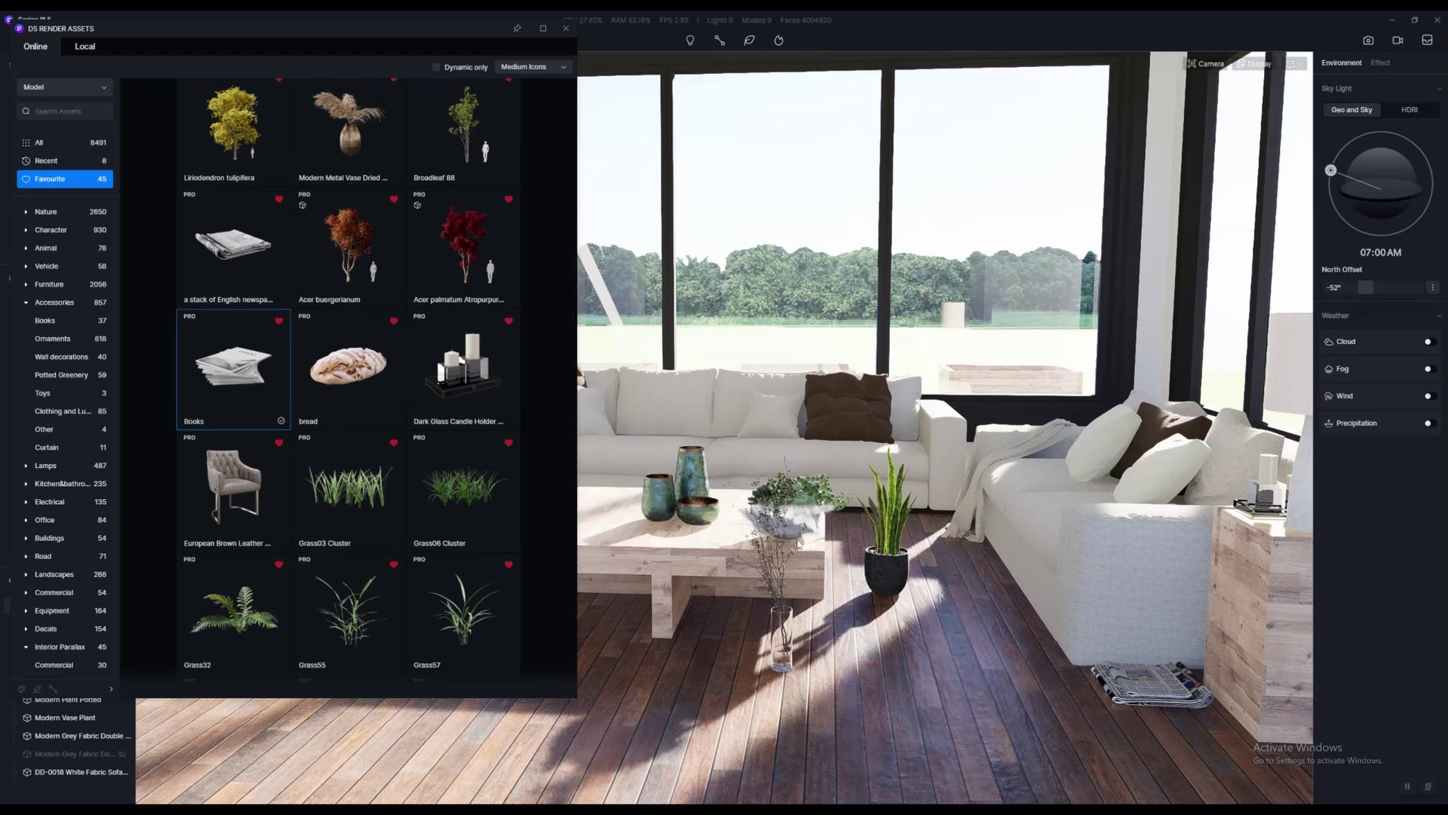
click(709, 528)
scroll(707, 518, up, 3)
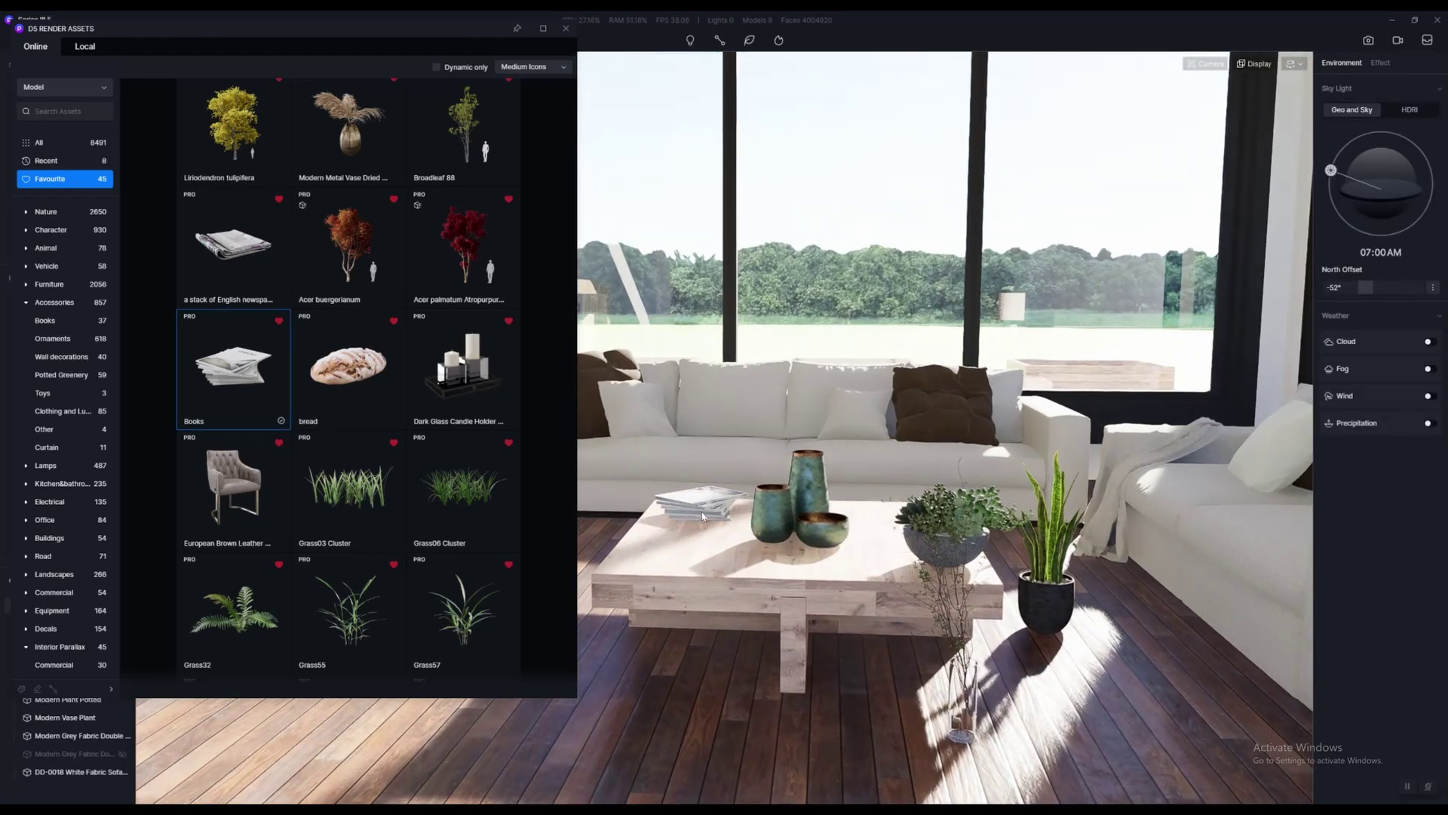
click(701, 512)
Move the Modern Plant Potted model to the room corner behind the sofas, at about X 5015, Y 6082
scroll(825, 380, down, 5)
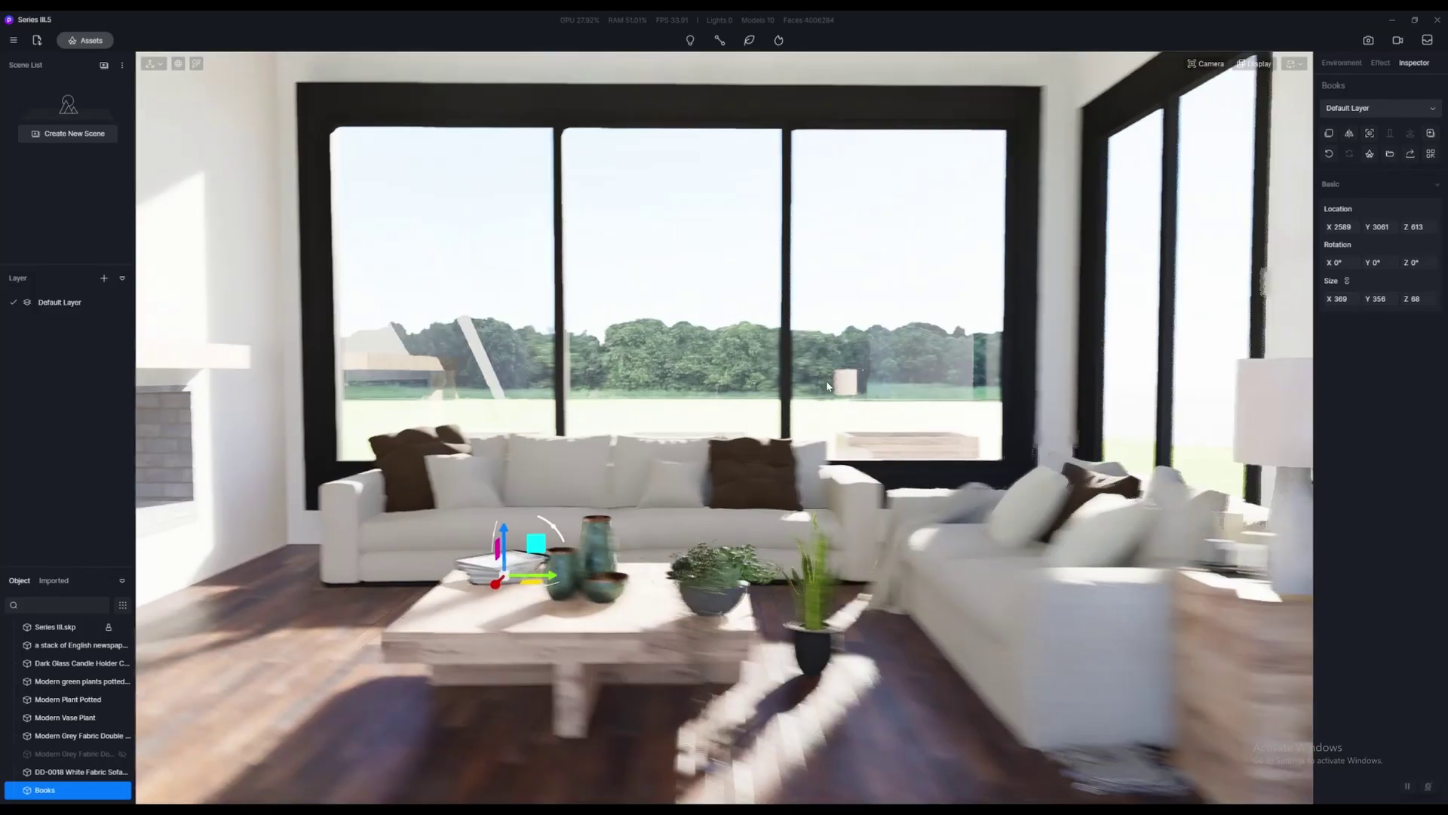
scroll(826, 380, up, 4)
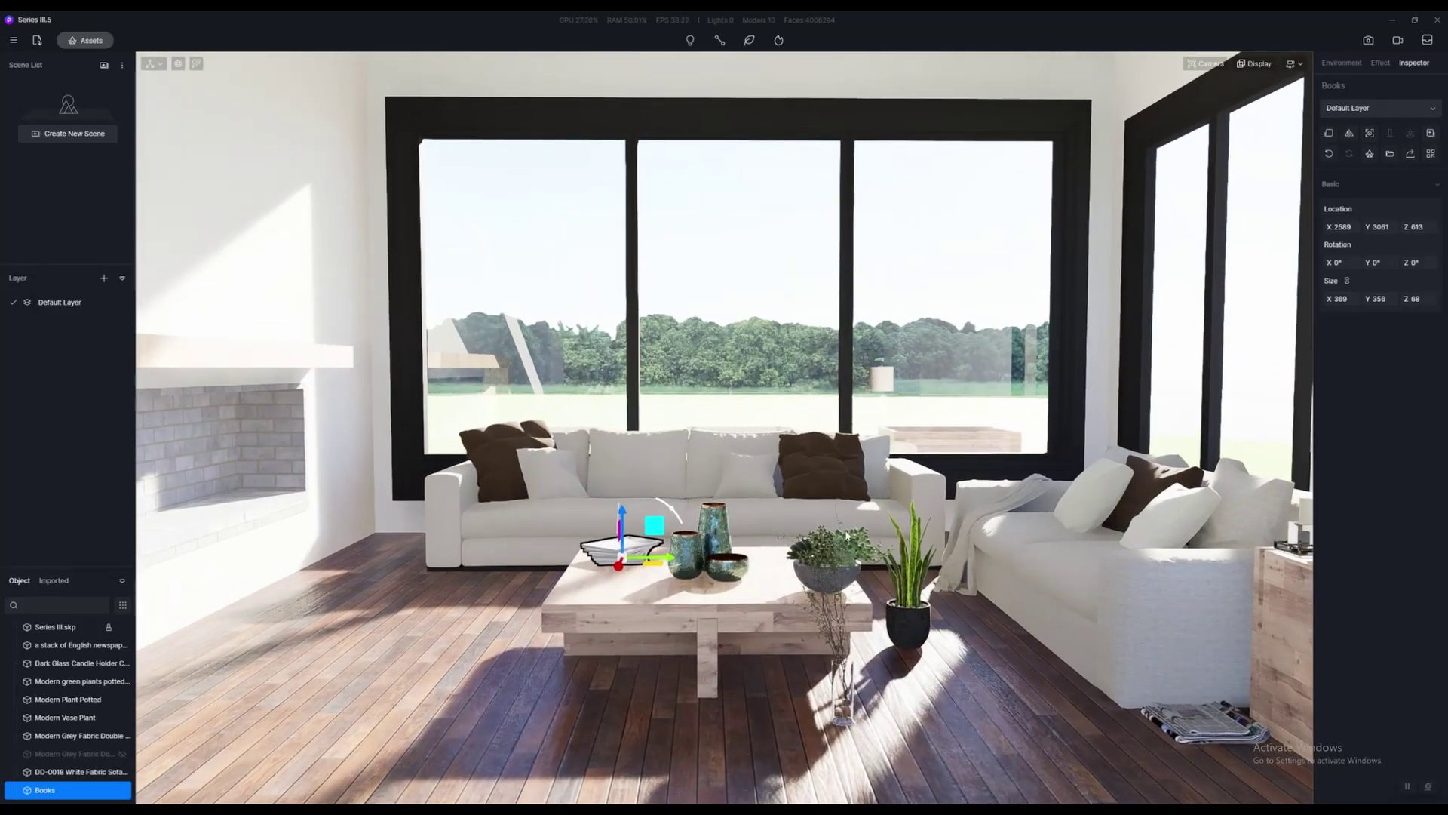
scroll(788, 472, up, 2)
scroll(847, 543, down, 1)
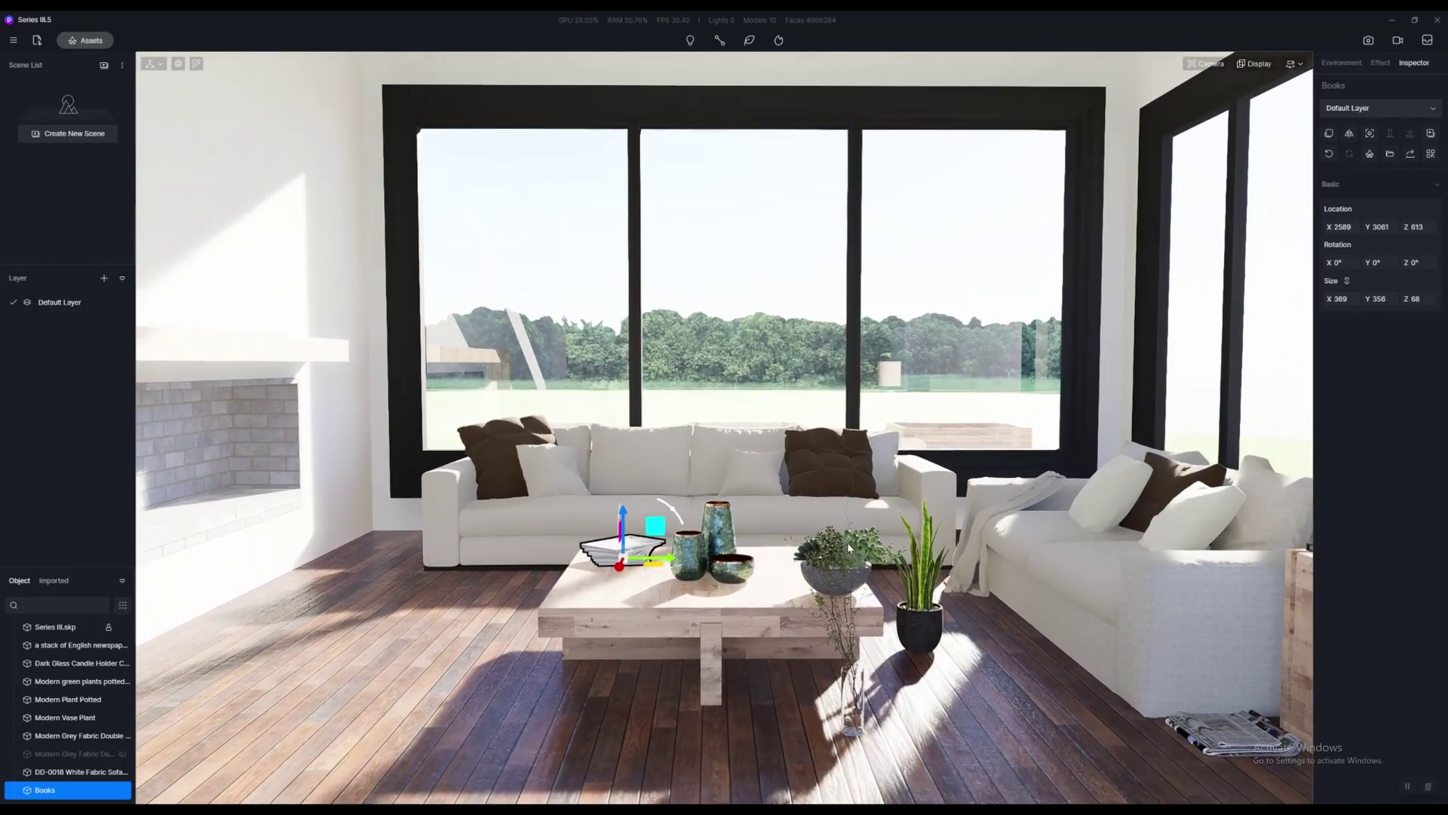
click(916, 635)
scroll(1020, 579, up, 3)
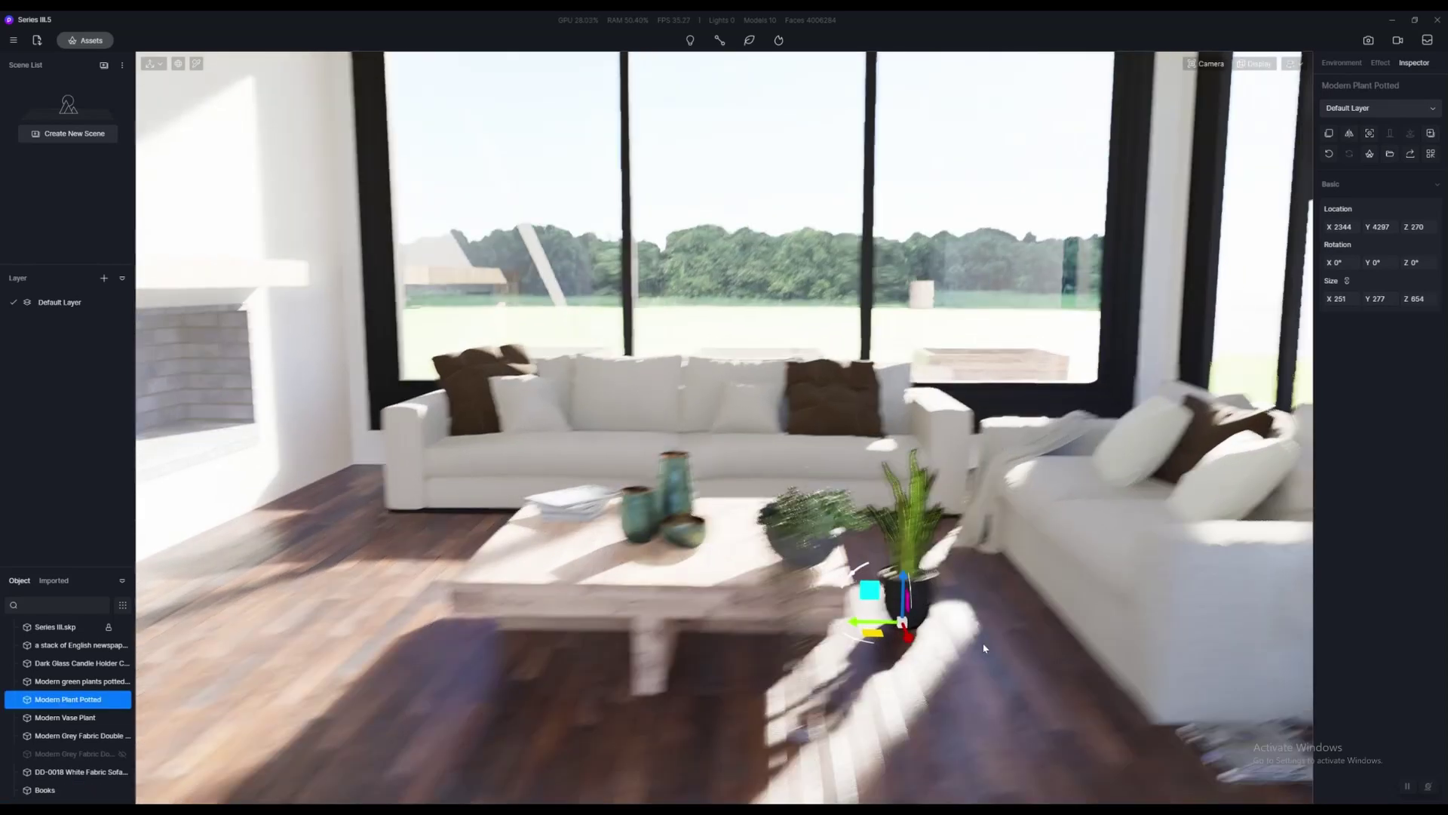
drag(675, 682, 931, 512)
right_drag(931, 511, 796, 479)
middle_drag(796, 479, 775, 601)
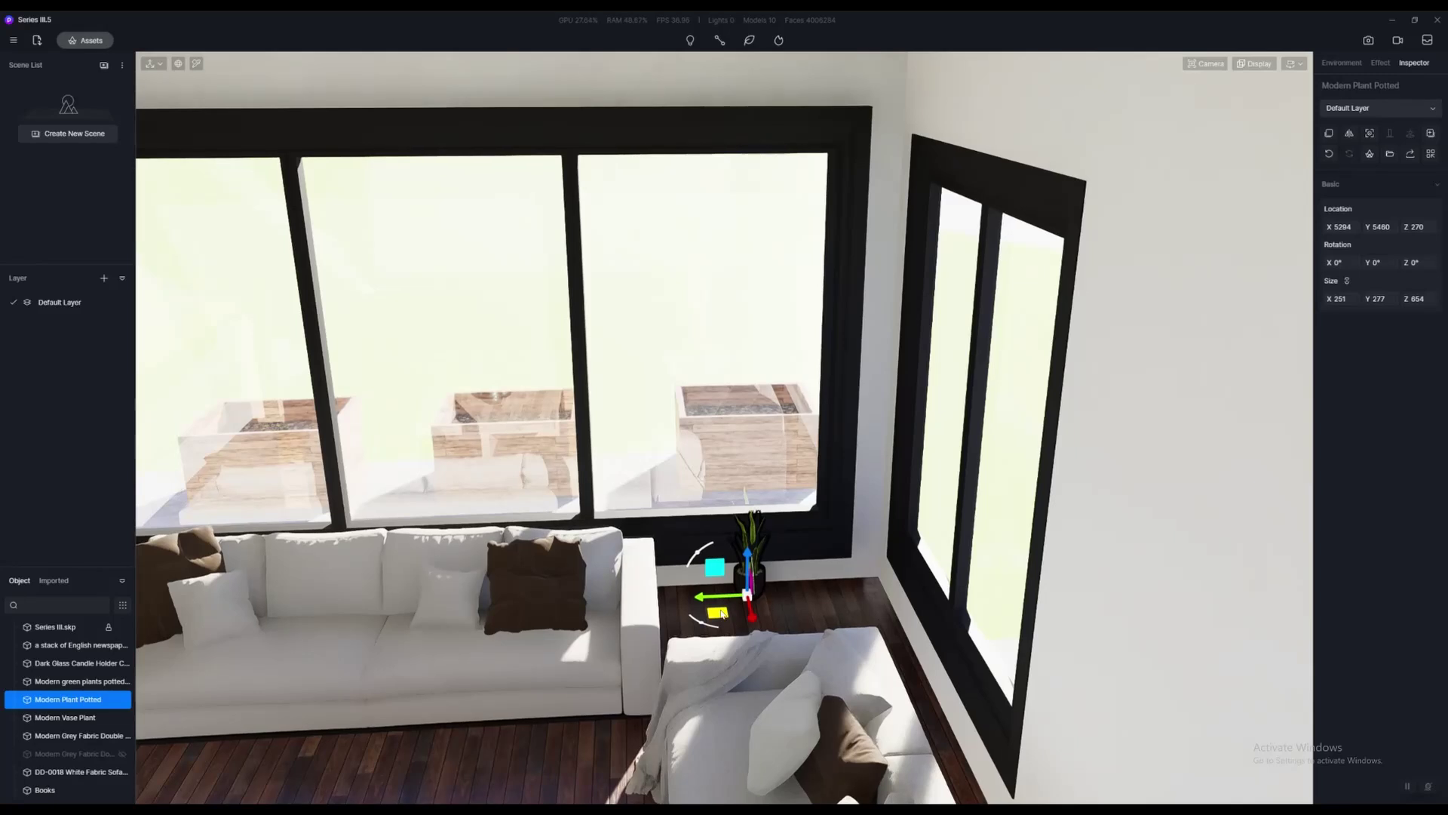
drag(719, 612, 824, 629)
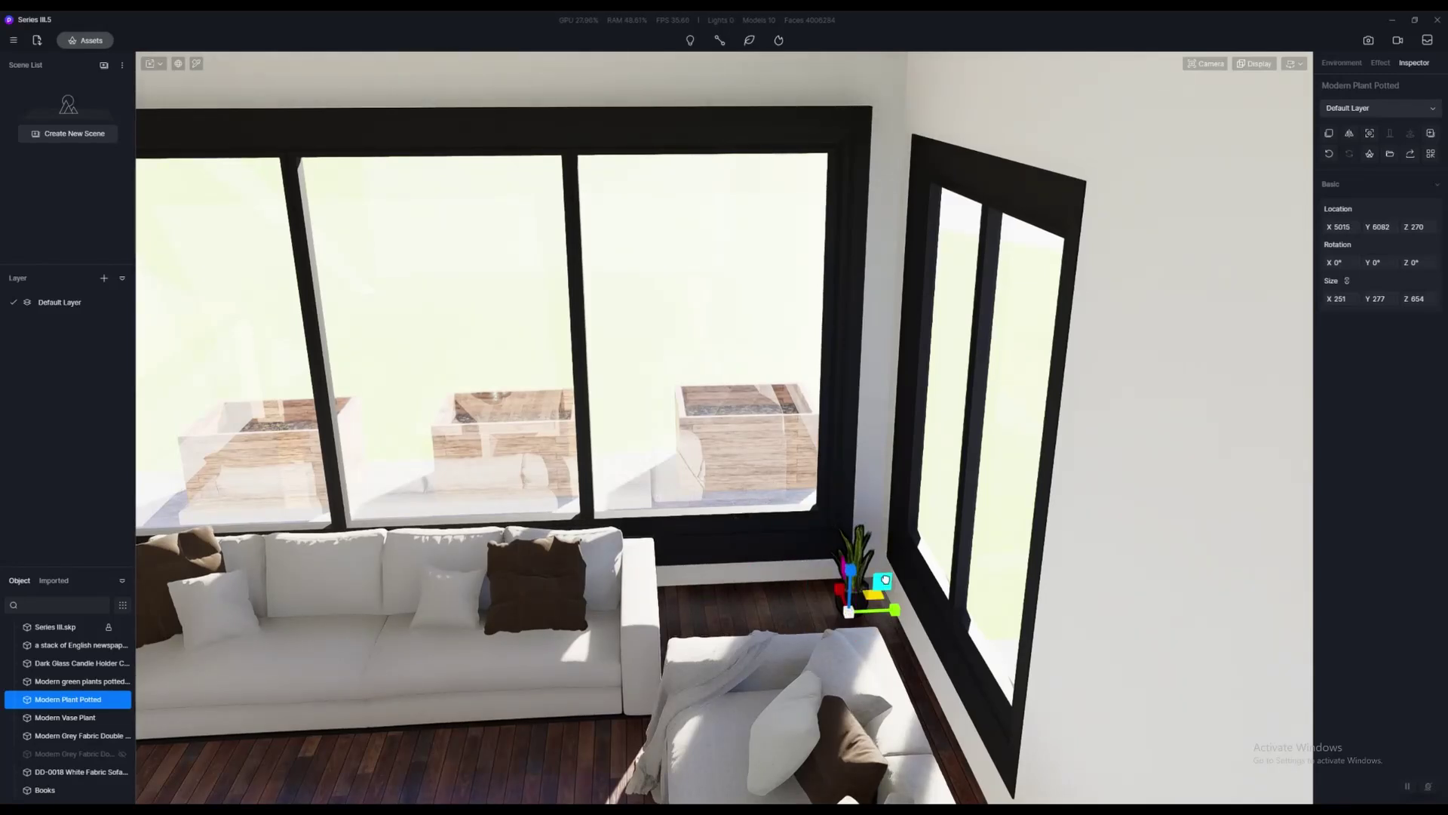
Enlarge the corner potted plant to about 404 × 445 × 1052 and shift it to about Y 6038
drag(884, 579, 924, 452)
key(space)
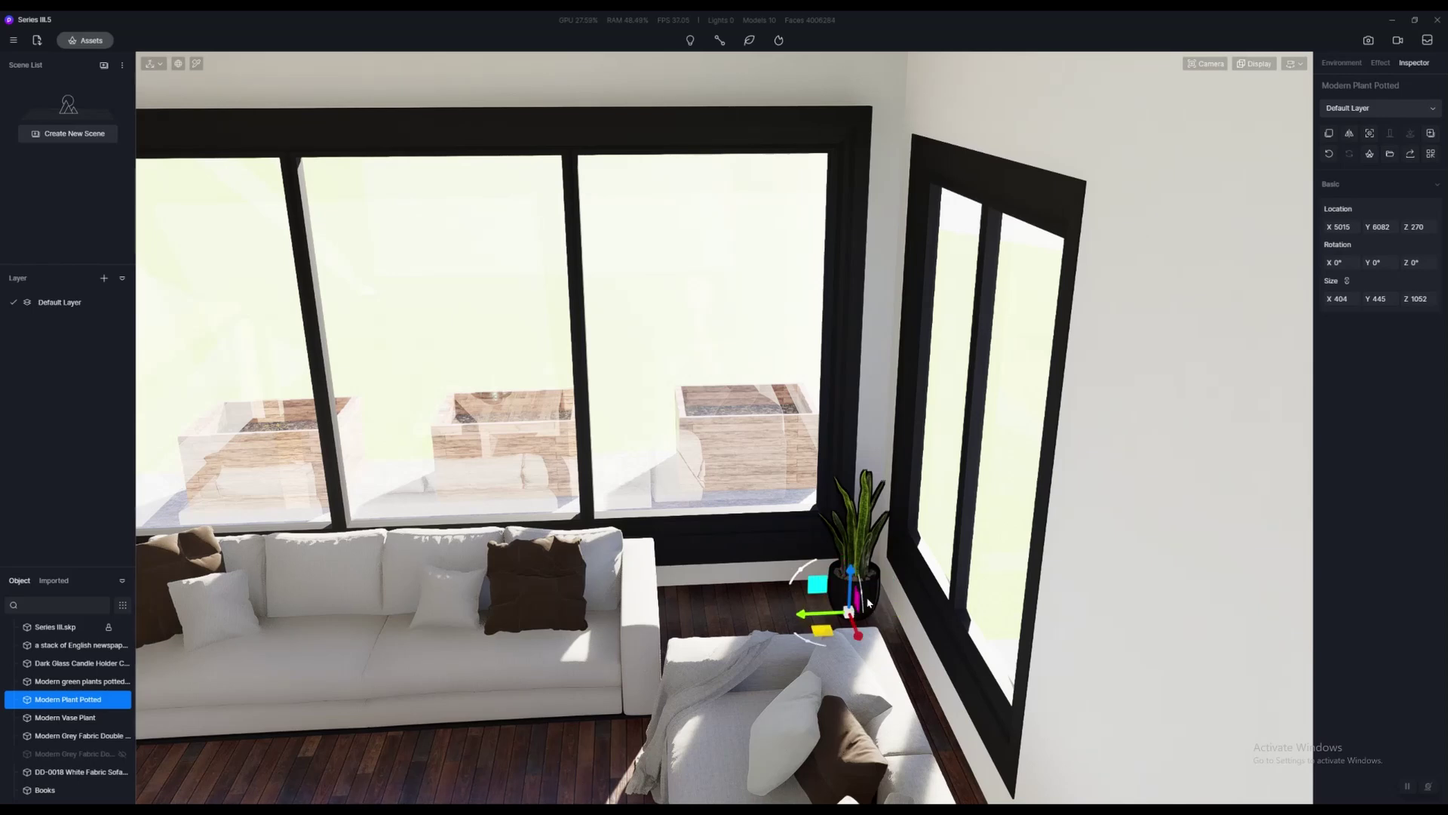
drag(807, 617, 802, 617)
Move the Modern Vase Plant from the floor up to the fireplace mantel's height, at about X 3320, Y 1410, Z 1747
right_drag(801, 617, 757, 503)
scroll(756, 504, down, 5)
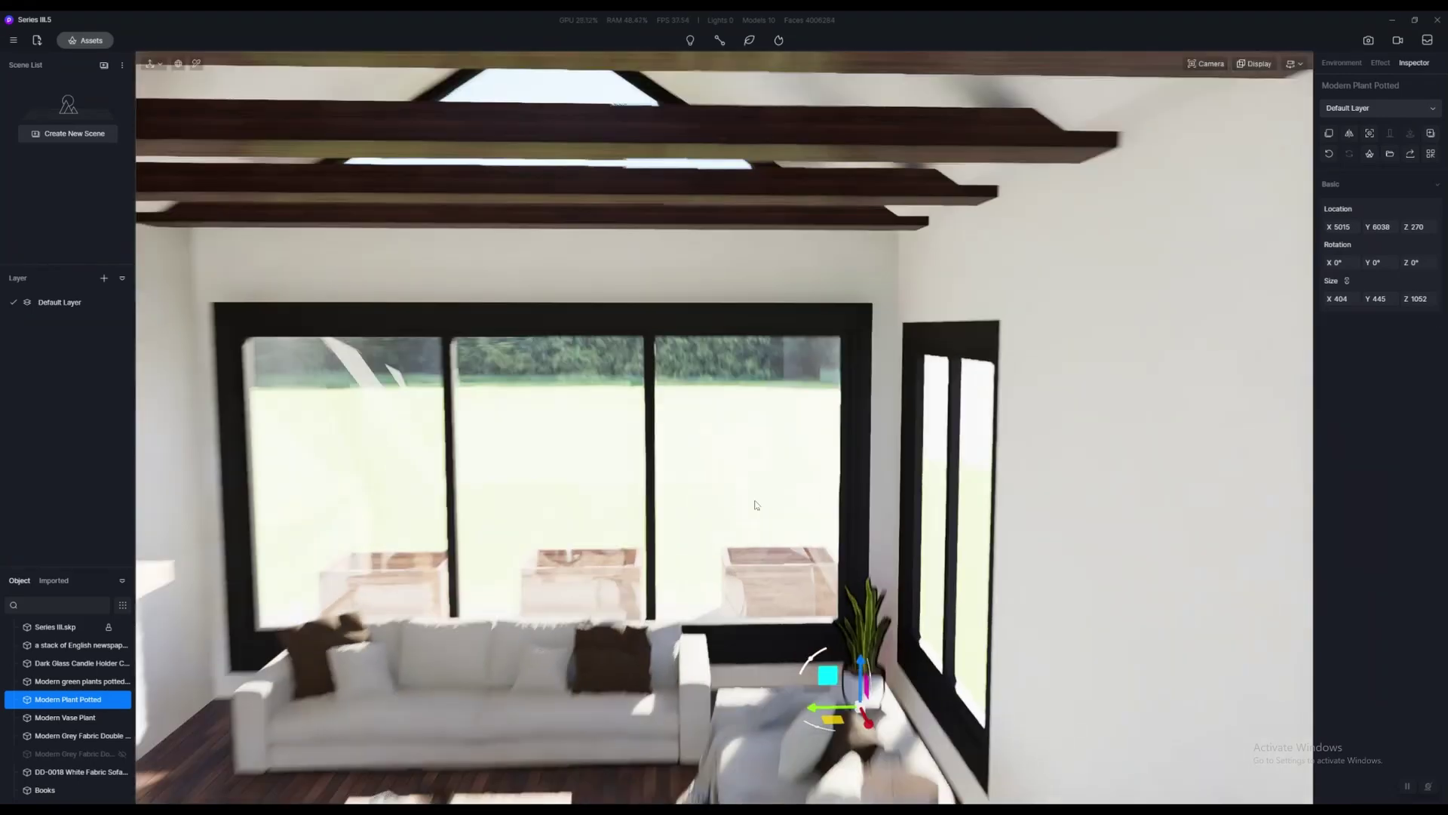
scroll(754, 503, up, 5)
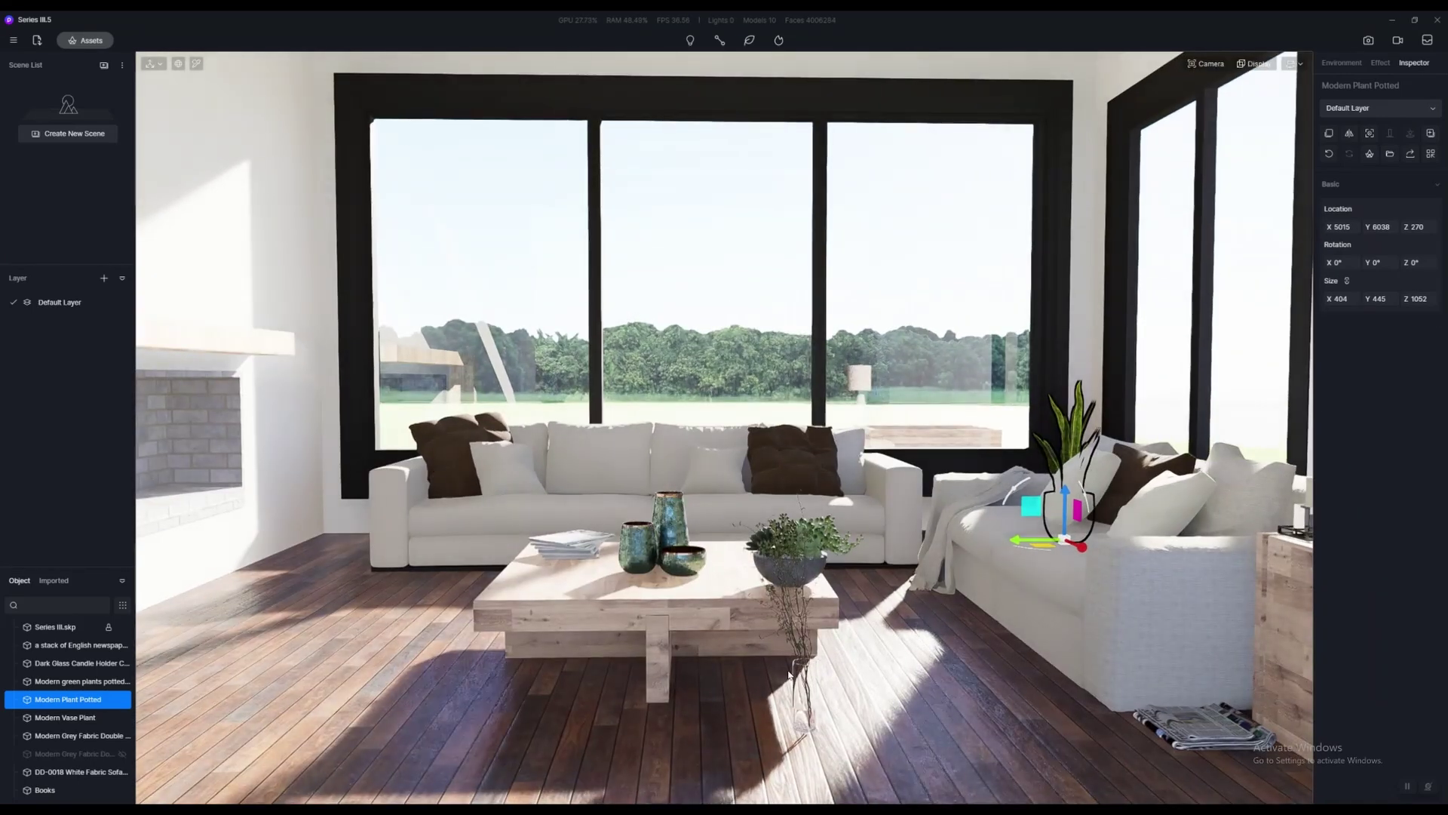
click(813, 692)
middle_drag(812, 692, 885, 721)
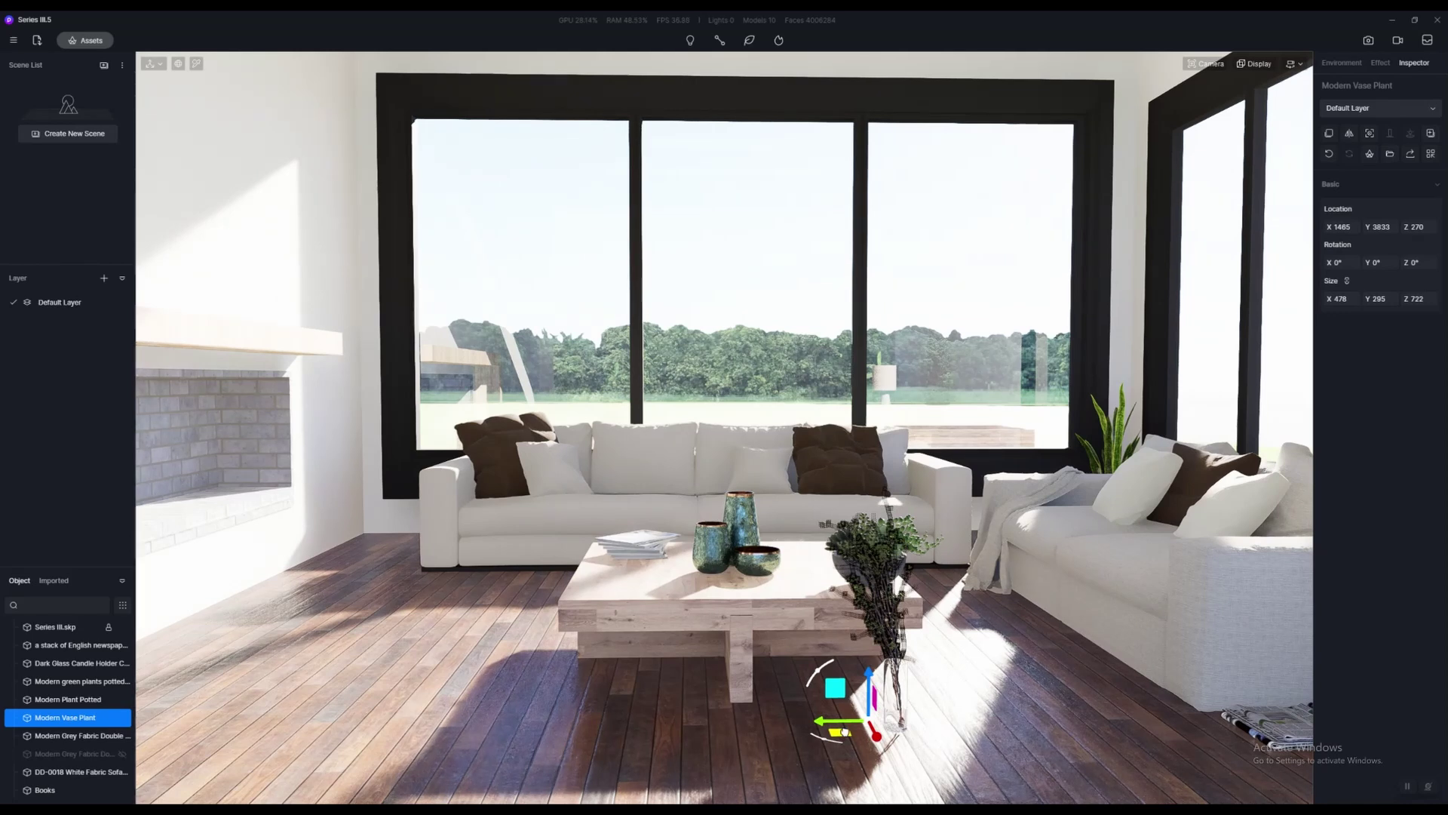
drag(845, 731, 402, 629)
middle_drag(491, 565, 519, 589)
right_drag(519, 589, 494, 667)
drag(550, 719, 543, 334)
Shift the Modern Vase Plant onto the mantel's window end, at about X 3412, Y 1178
scroll(536, 649, up, 2)
middle_drag(577, 377, 730, 412)
scroll(730, 412, up, 1)
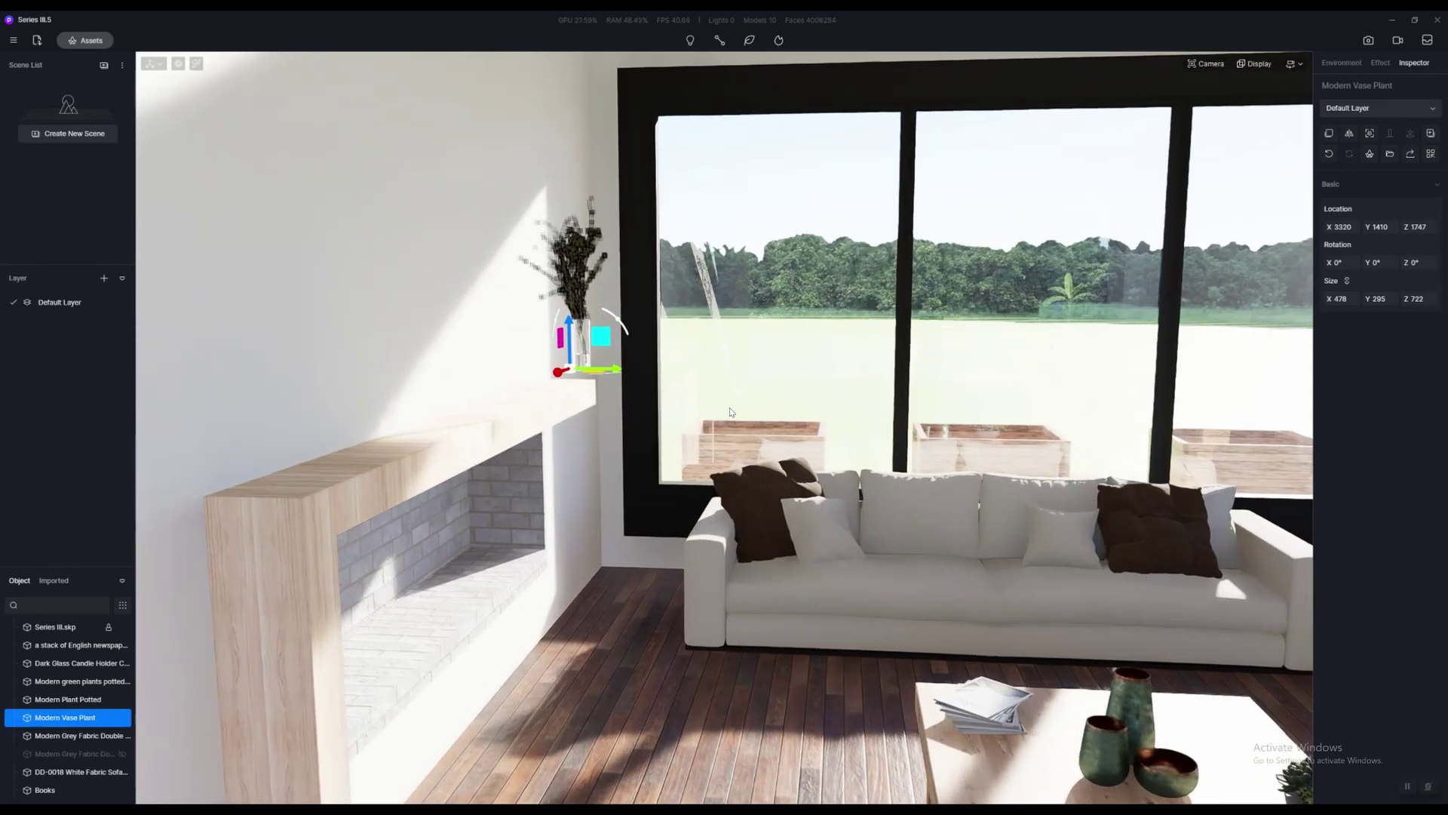
scroll(678, 426, up, 3)
middle_drag(637, 591, 834, 575)
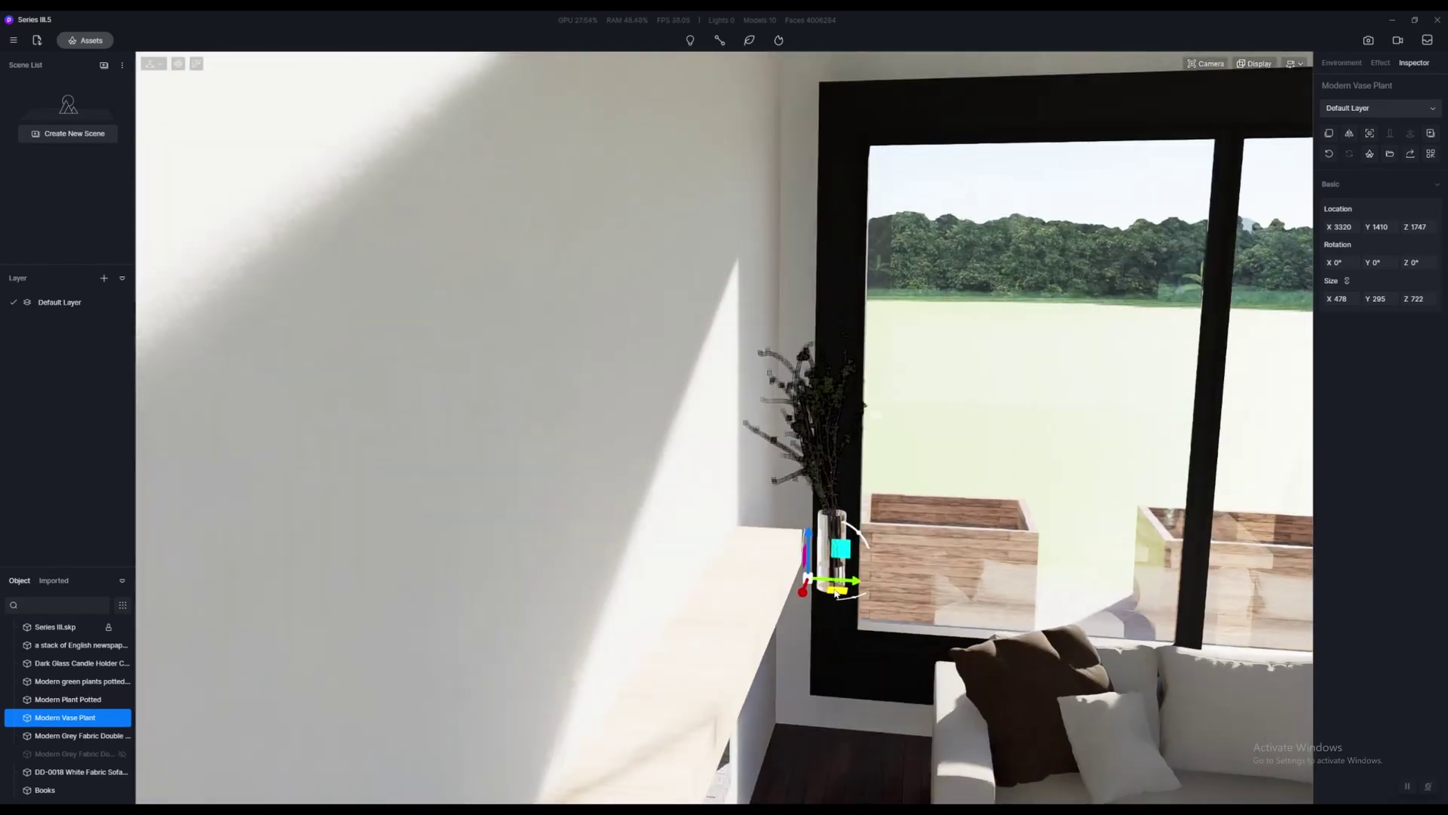
drag(836, 591, 758, 573)
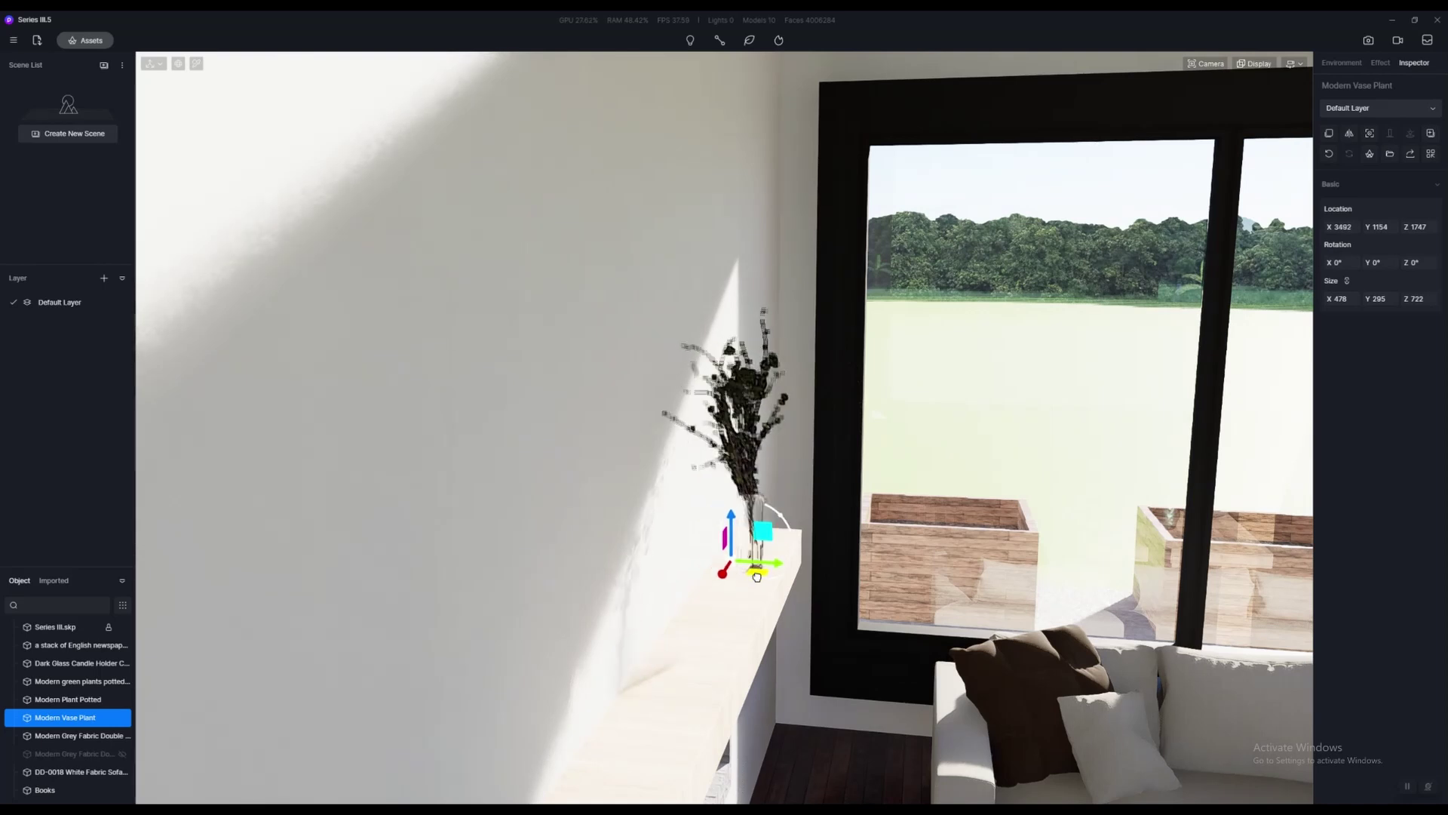
key(d)
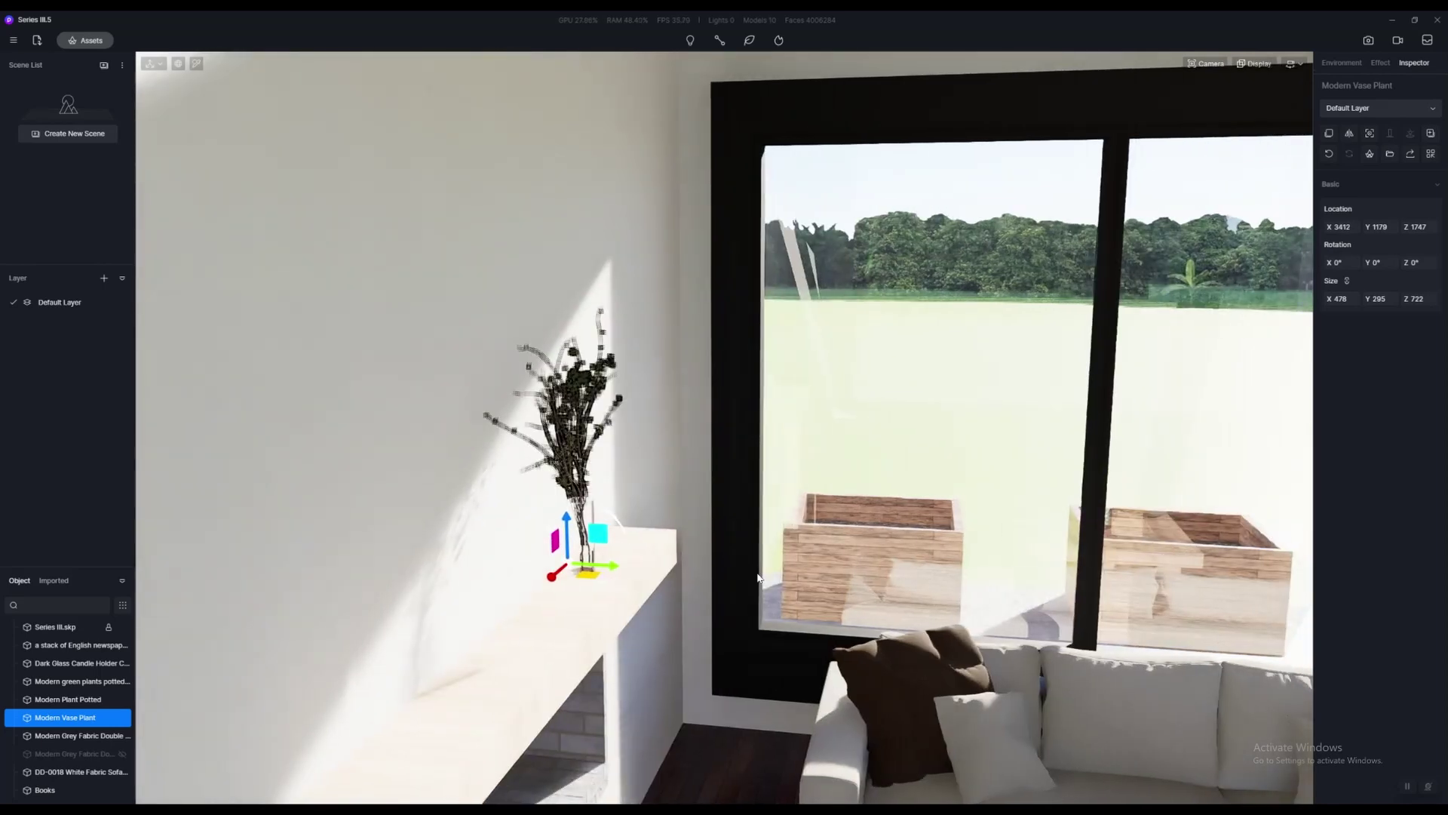
Delete the vase plant and place a fresh favourite Modern Vase Plant directly on the mantel's window end
key(Delete)
scroll(434, 338, down, 10)
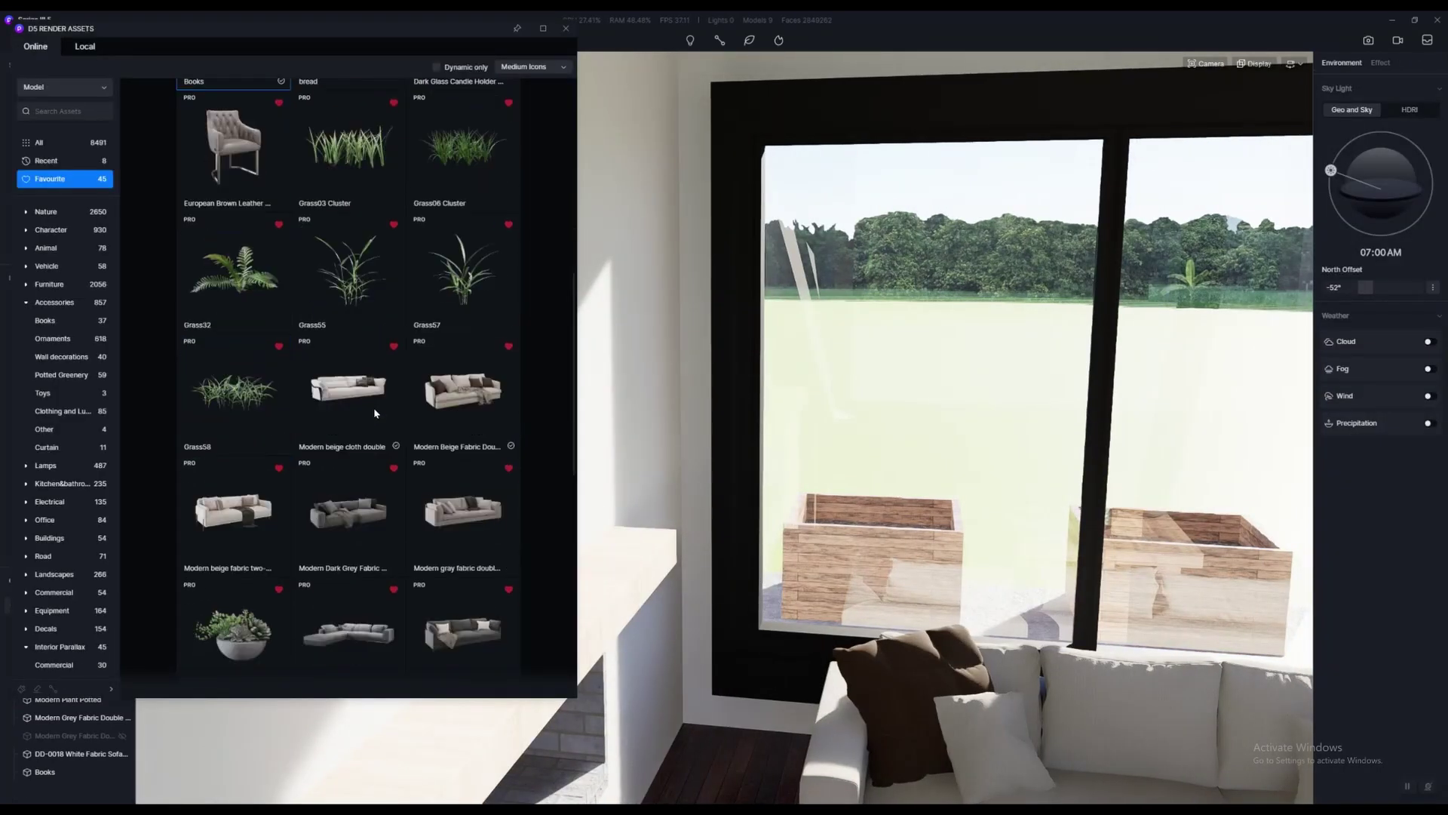
click(491, 384)
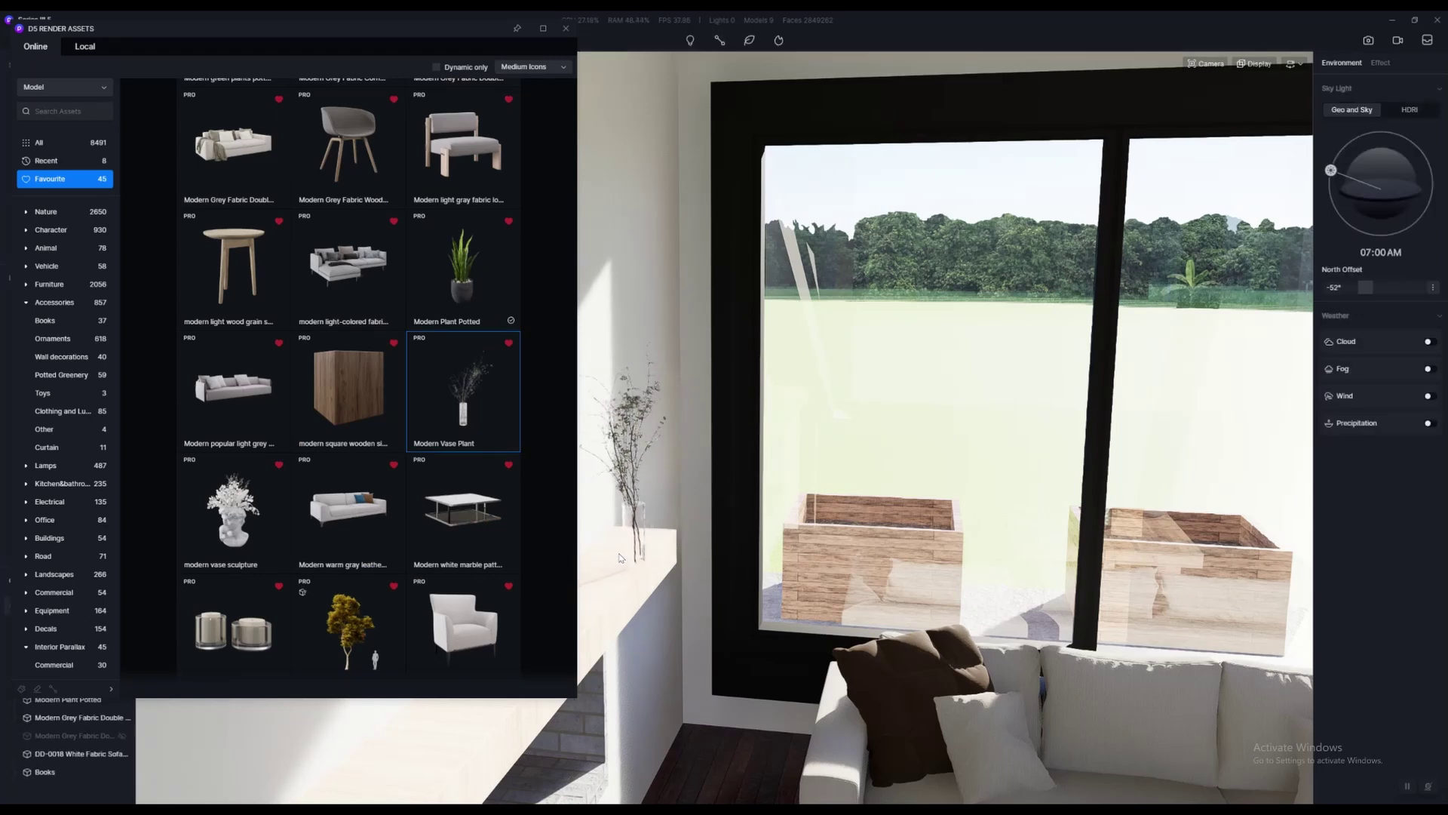
click(624, 555)
Move the vase plant on the mantel to about X 3831, Y 1191 and rotate it to 210° about Z
scroll(786, 581, up, 3)
scroll(760, 685, up, 2)
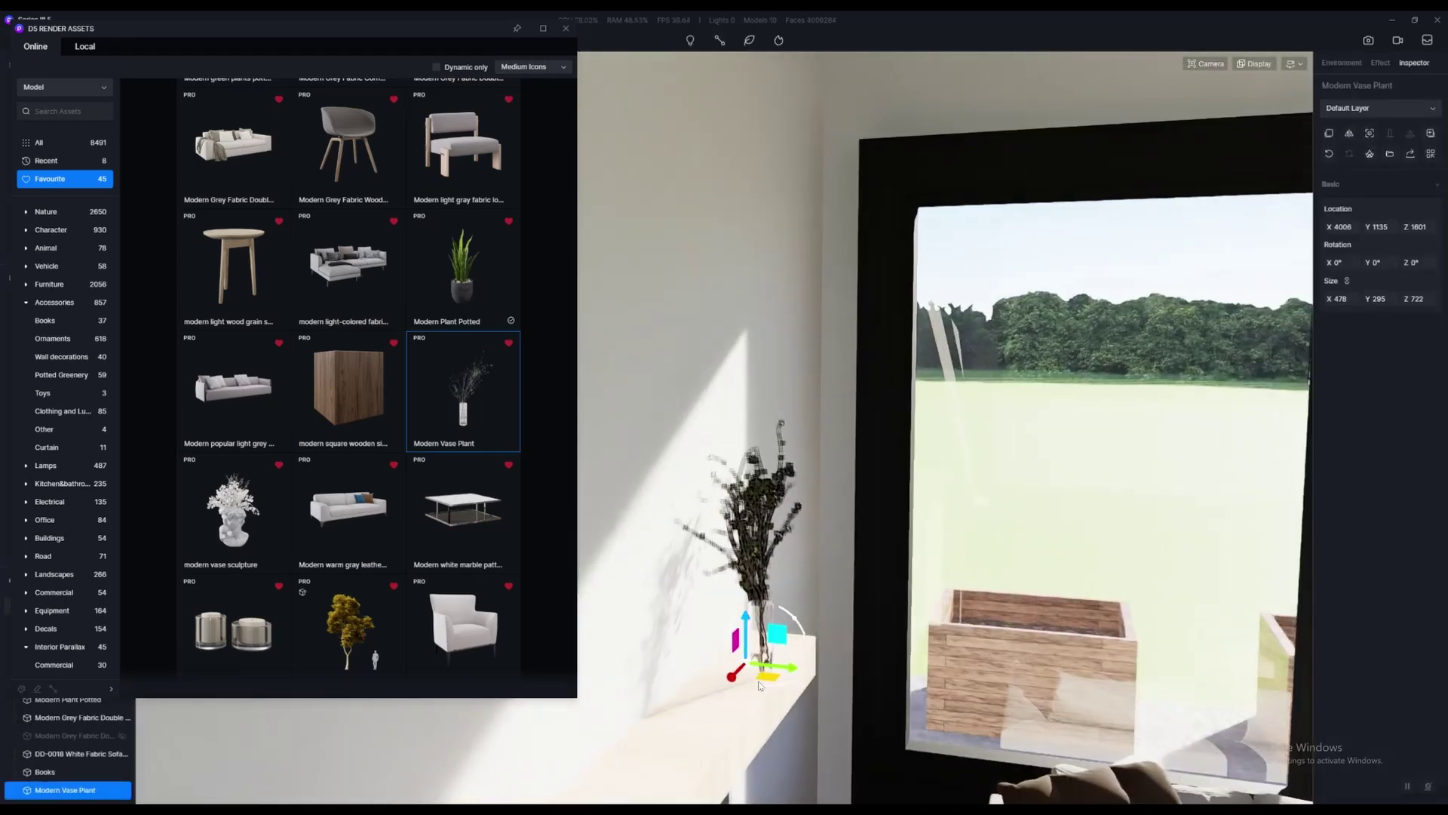
drag(775, 693, 821, 536)
drag(767, 682, 771, 699)
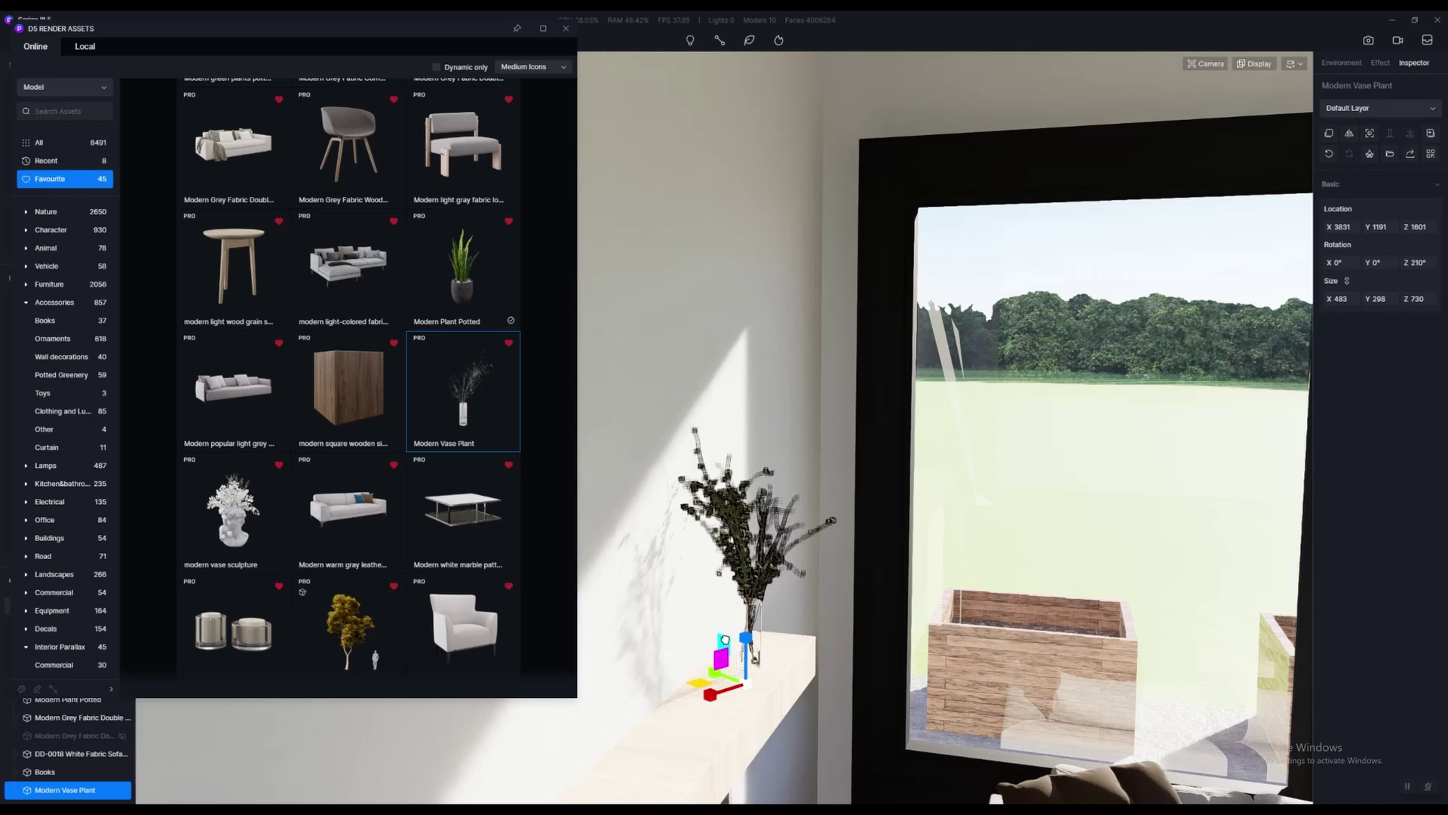
Enlarge the mantel's vase plant to about 531 × 328 × 803 and shift it to about Y 1223
drag(725, 639, 763, 546)
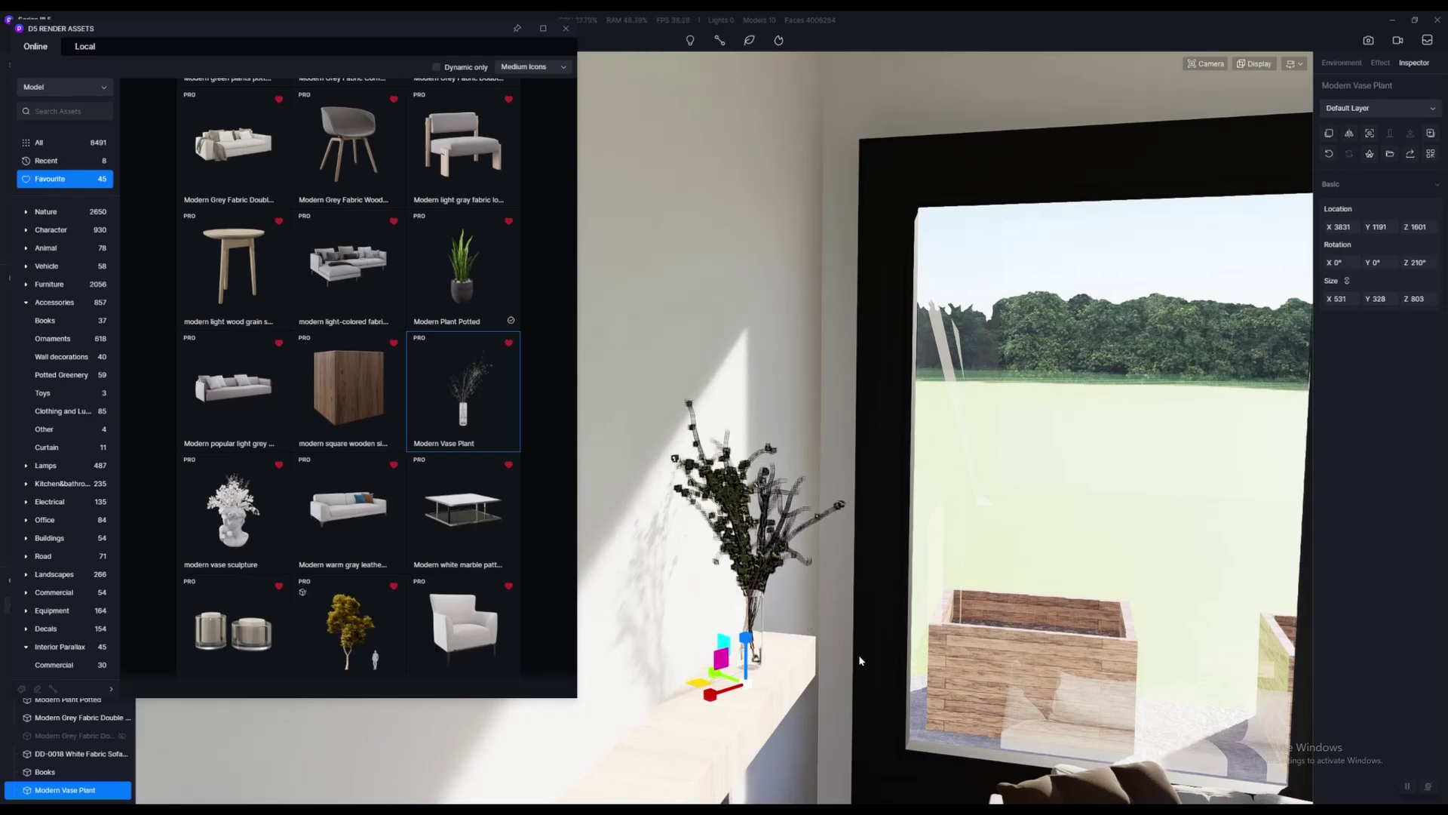
key(Escape)
right_drag(888, 642, 836, 590)
click(799, 595)
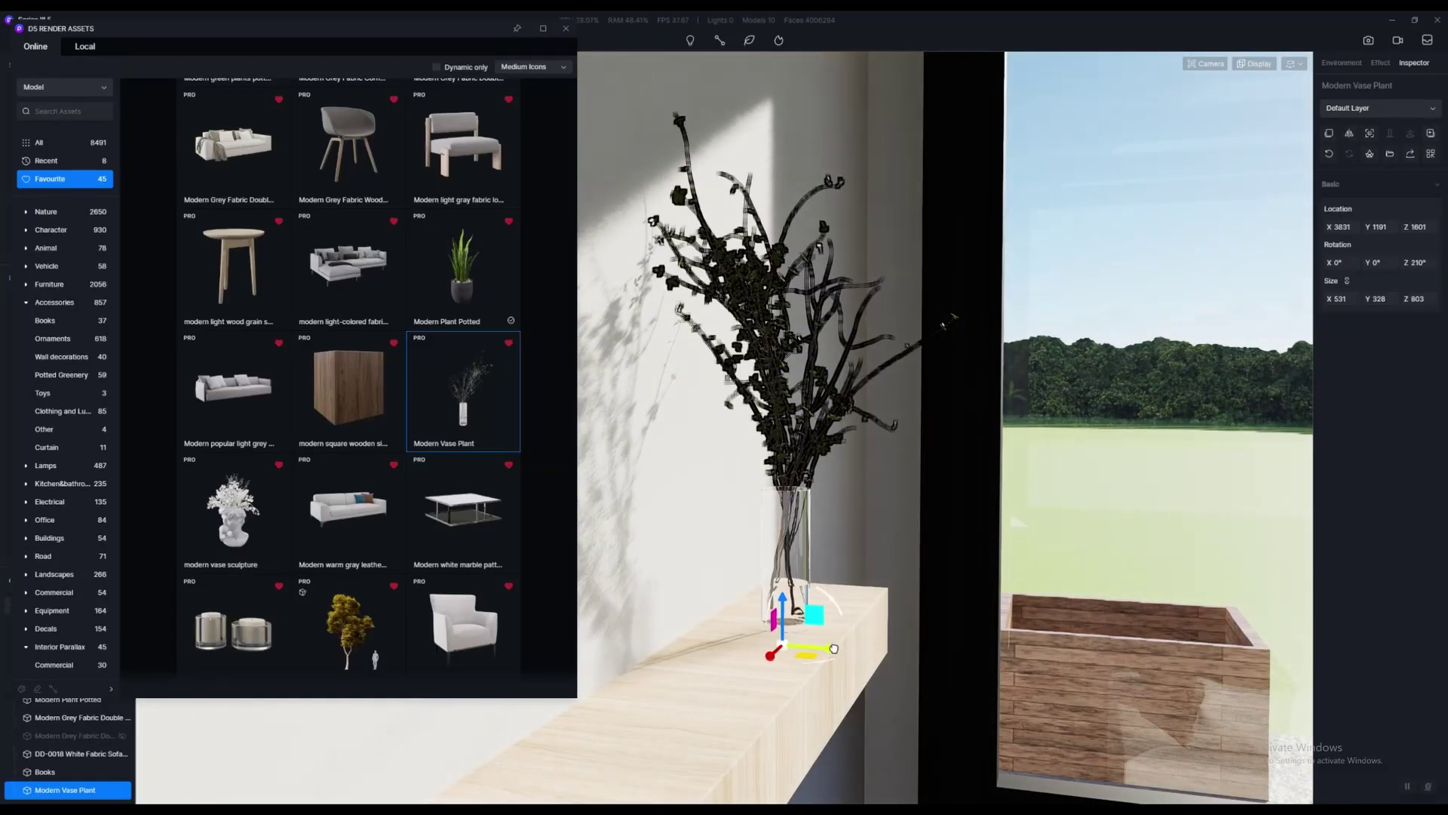
drag(834, 649, 851, 657)
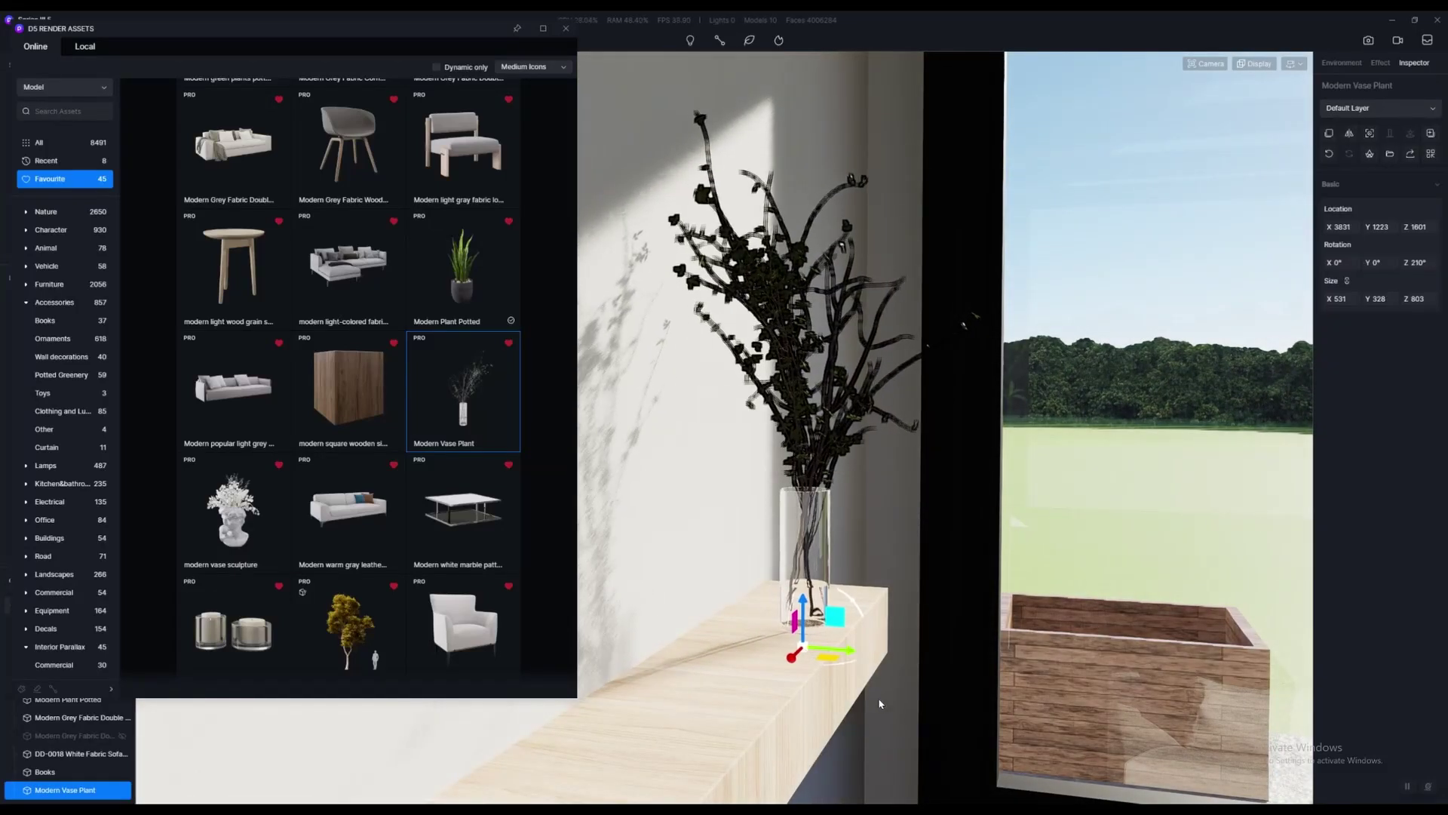
Close the asset library and select the green potted plant on the coffee table
key(s)
right_drag(880, 703, 1019, 663)
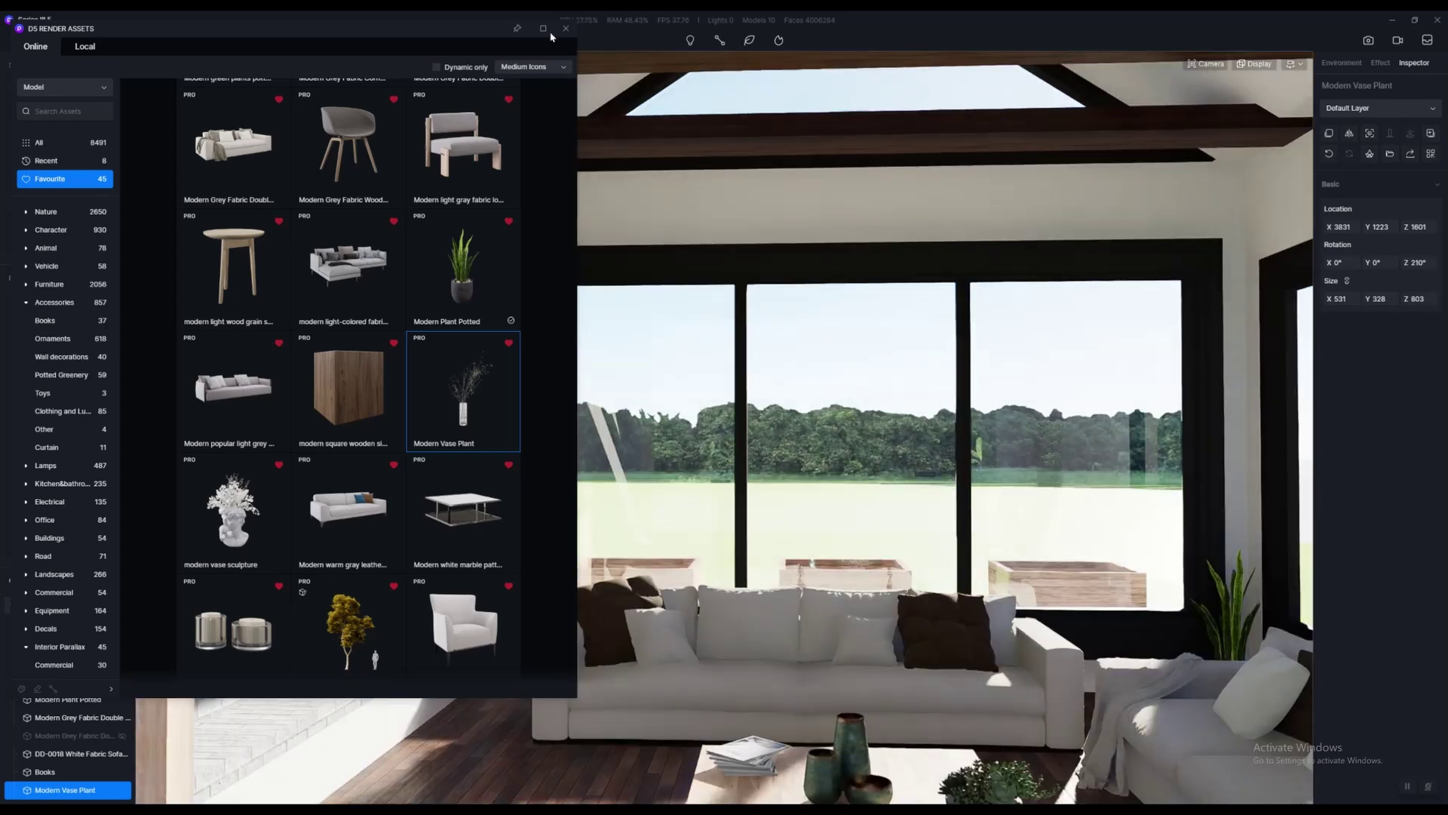
click(565, 29)
key(s)
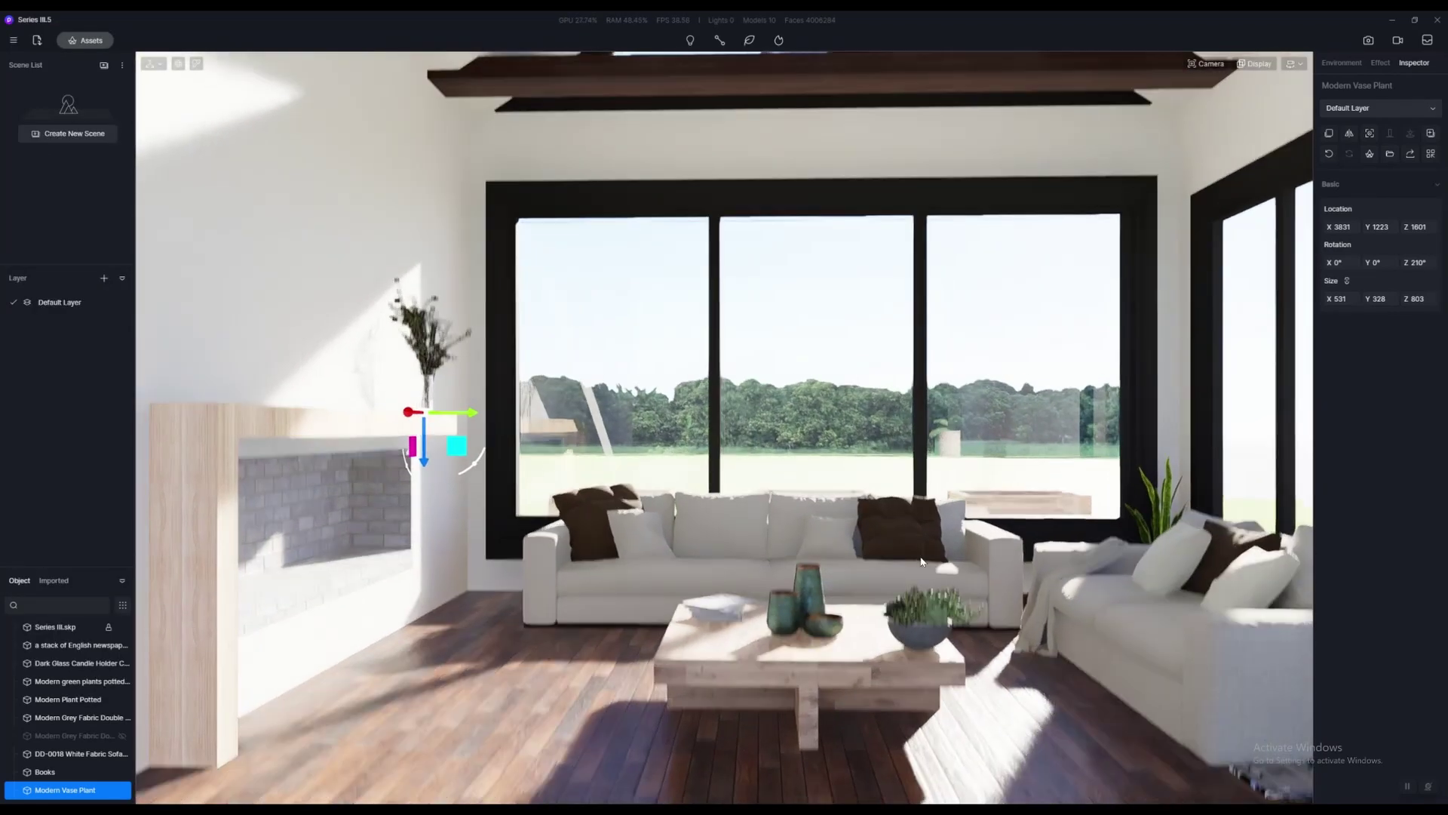
key(w)
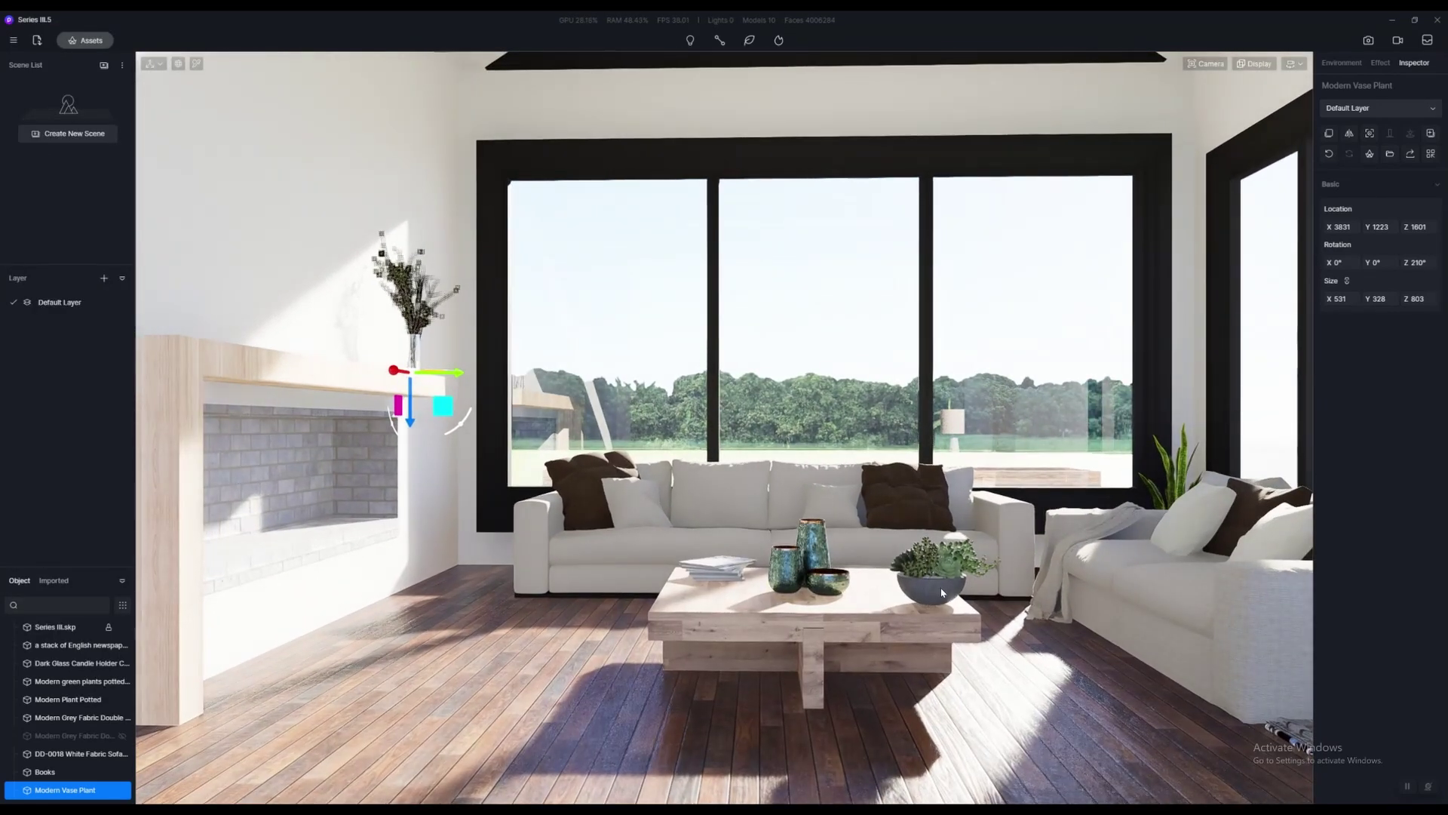
click(942, 593)
key(s)
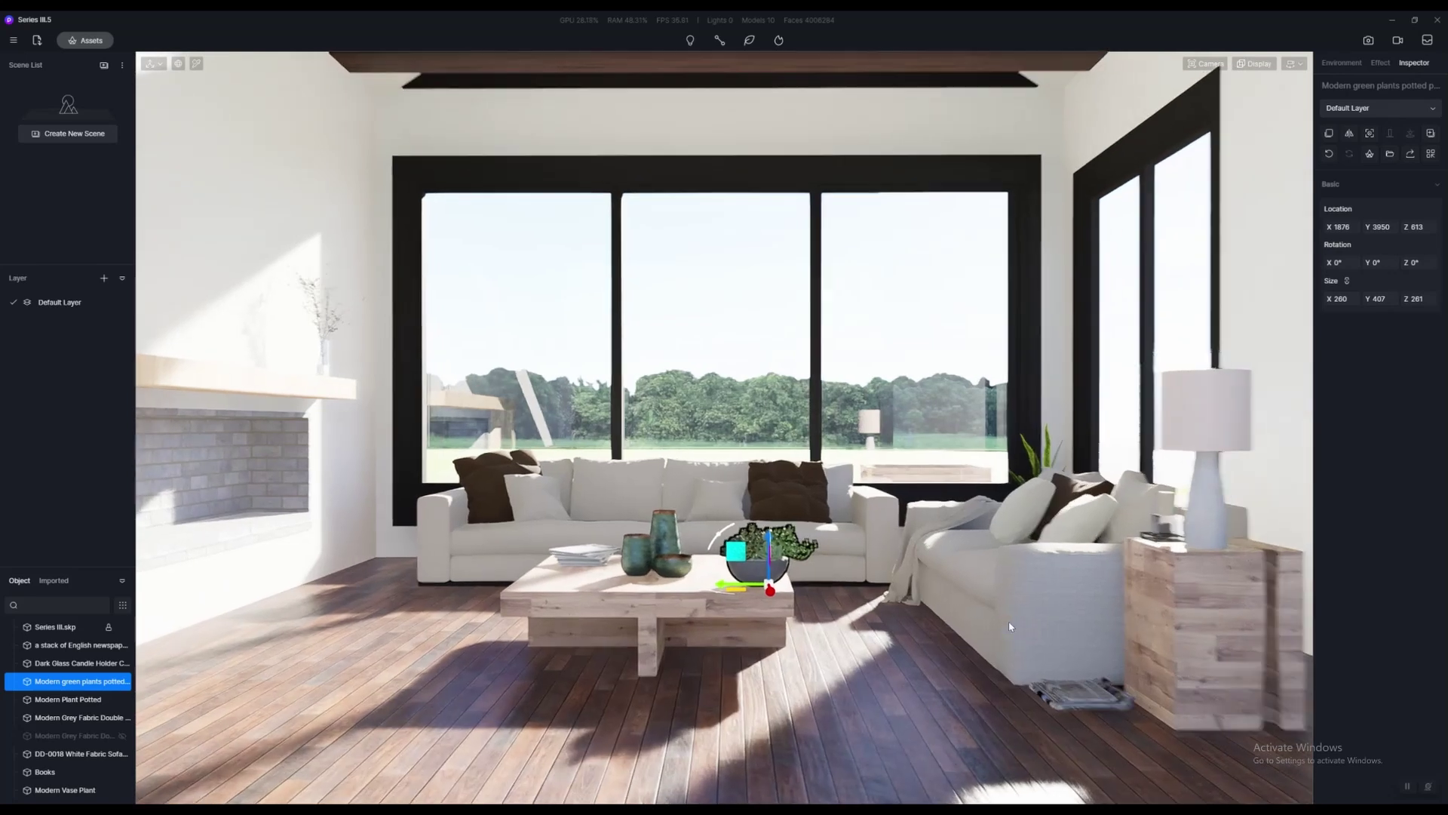
Shrink the coffee table's green potted plant to about 217 × 340 × 217 and move it to about X 2577, Y 3950
key(w)
key(a)
drag(851, 698, 827, 776)
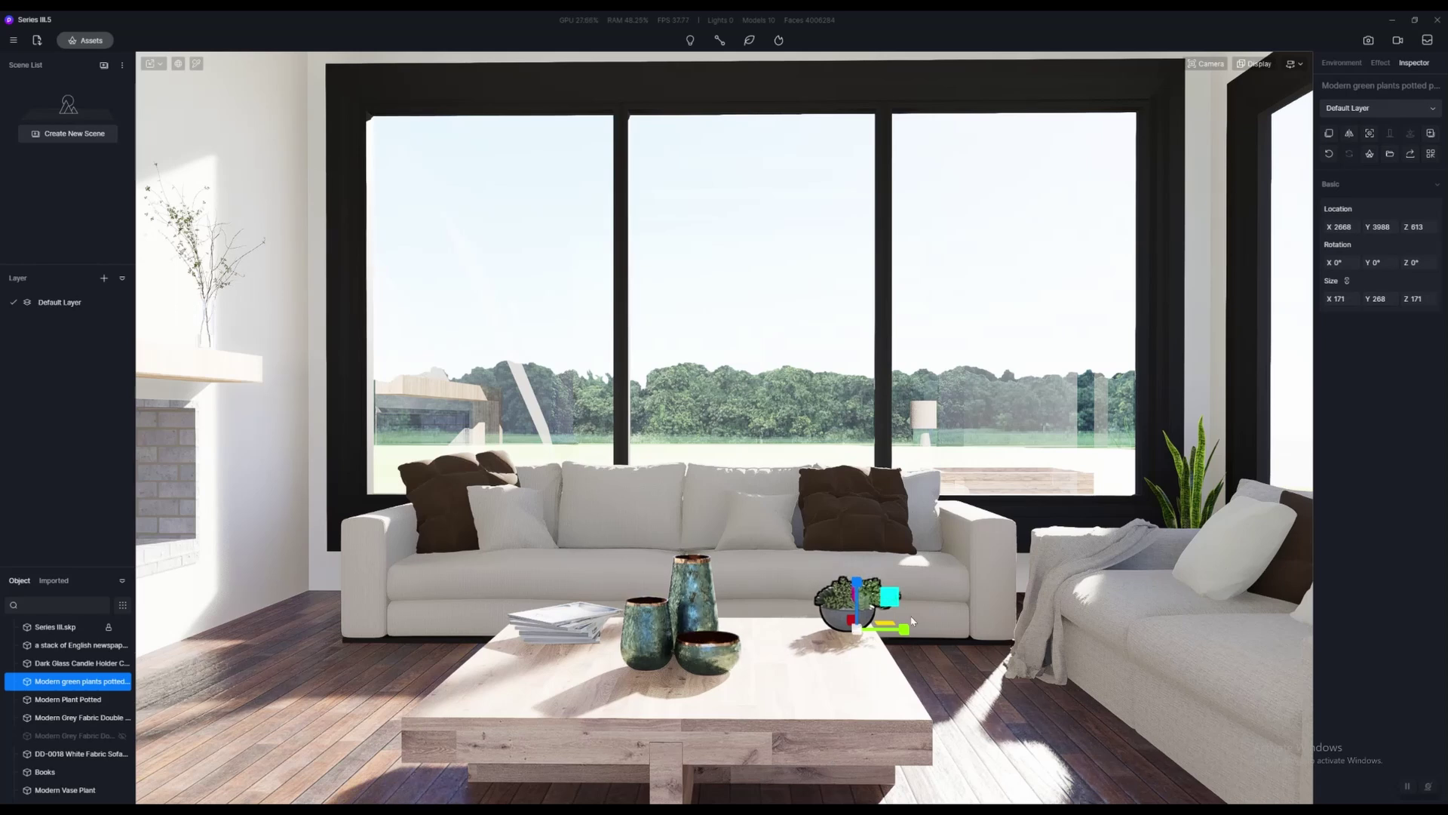
drag(913, 621, 936, 534)
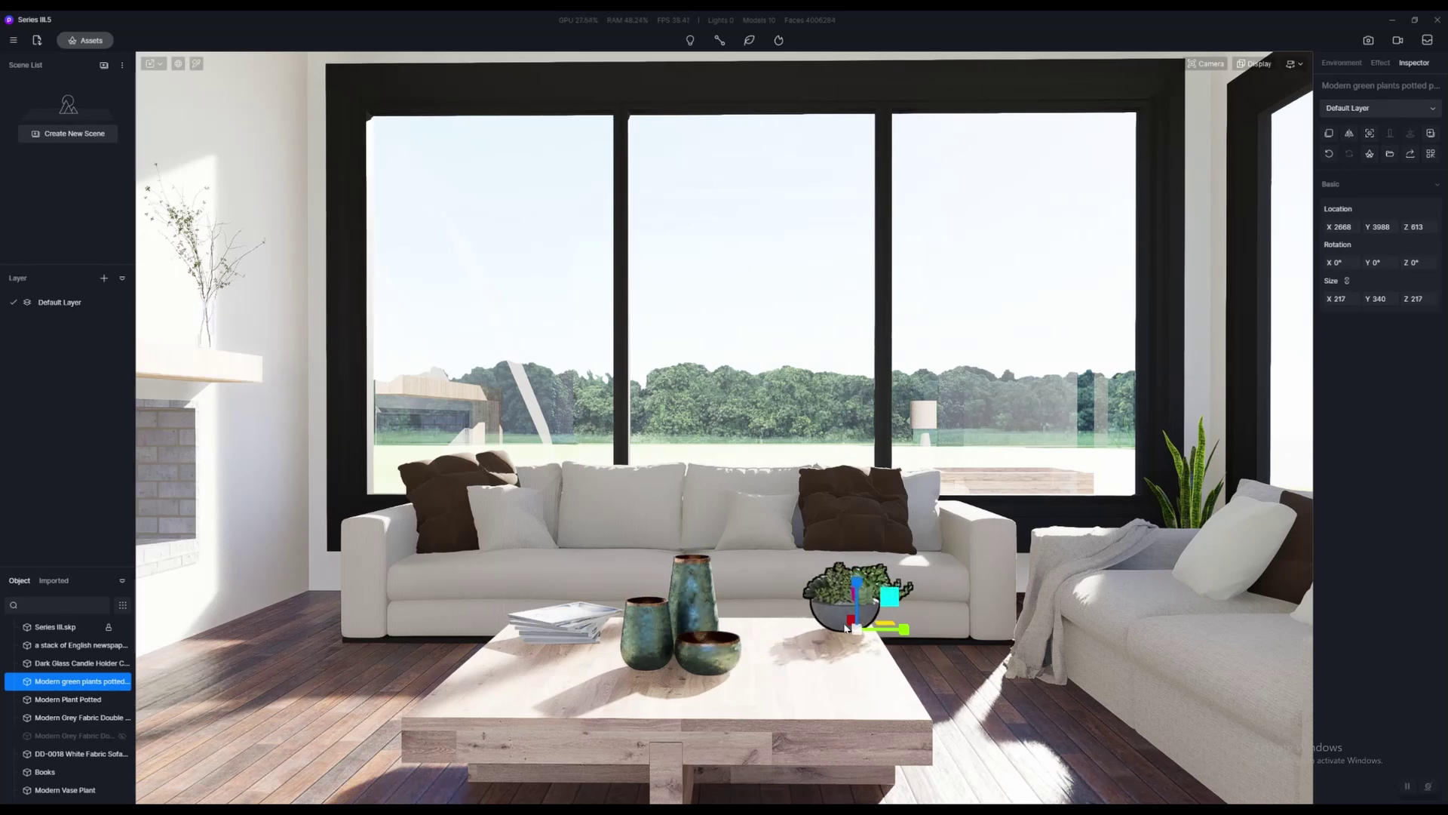
mouse_move(846, 627)
mouse_down()
mouse_move(861, 636)
mouse_move(827, 632)
mouse_up()
scroll(827, 632, down, 3)
scroll(827, 632, down, 2)
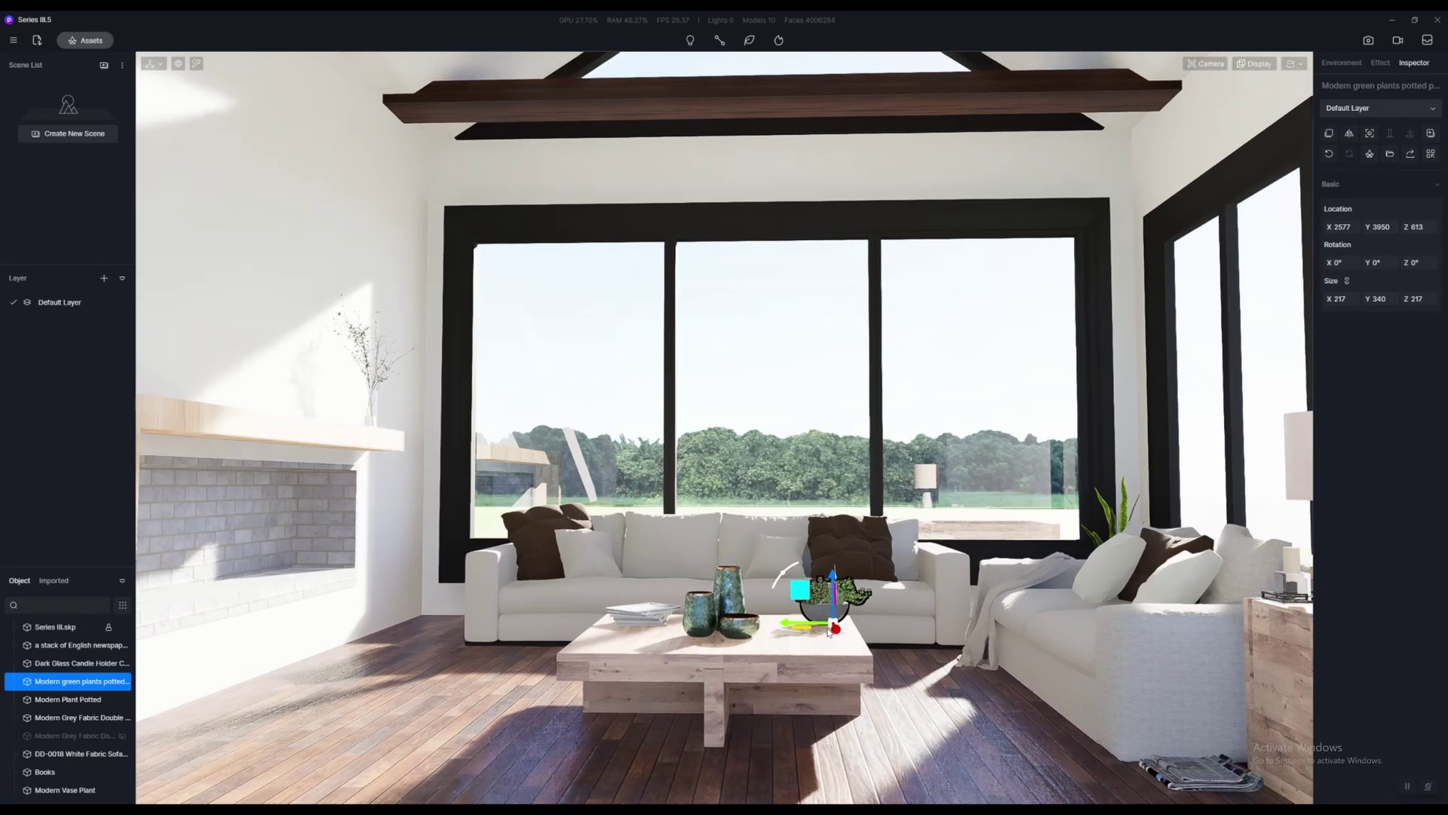
scroll(840, 623, down, 2)
middle_drag(827, 632, 770, 621)
scroll(770, 621, up, 1)
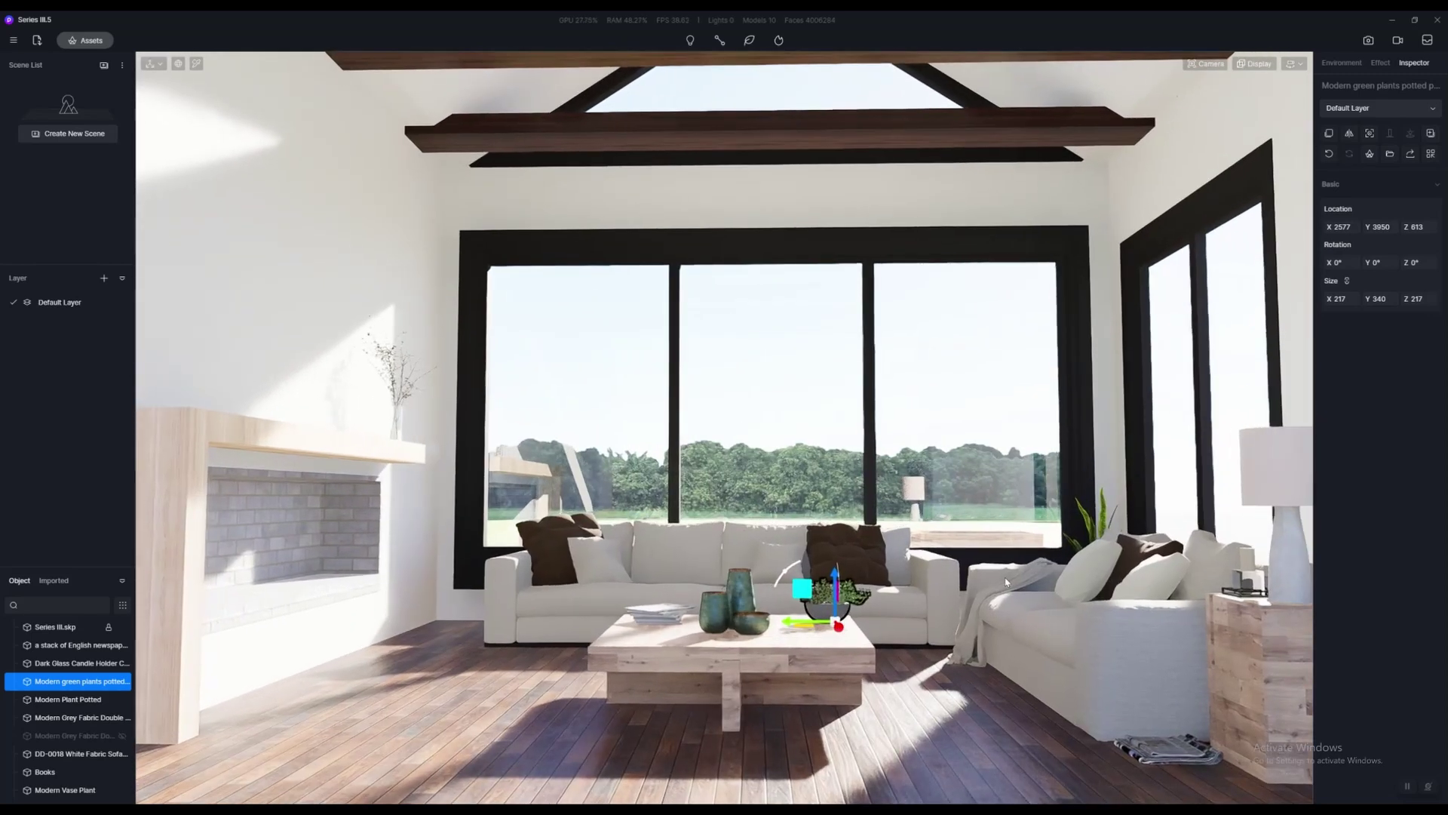
Shift the tall Modern Plant Potted in the corner behind the side sofa to about Y 5848 and deselect it
click(1091, 531)
click(1055, 640)
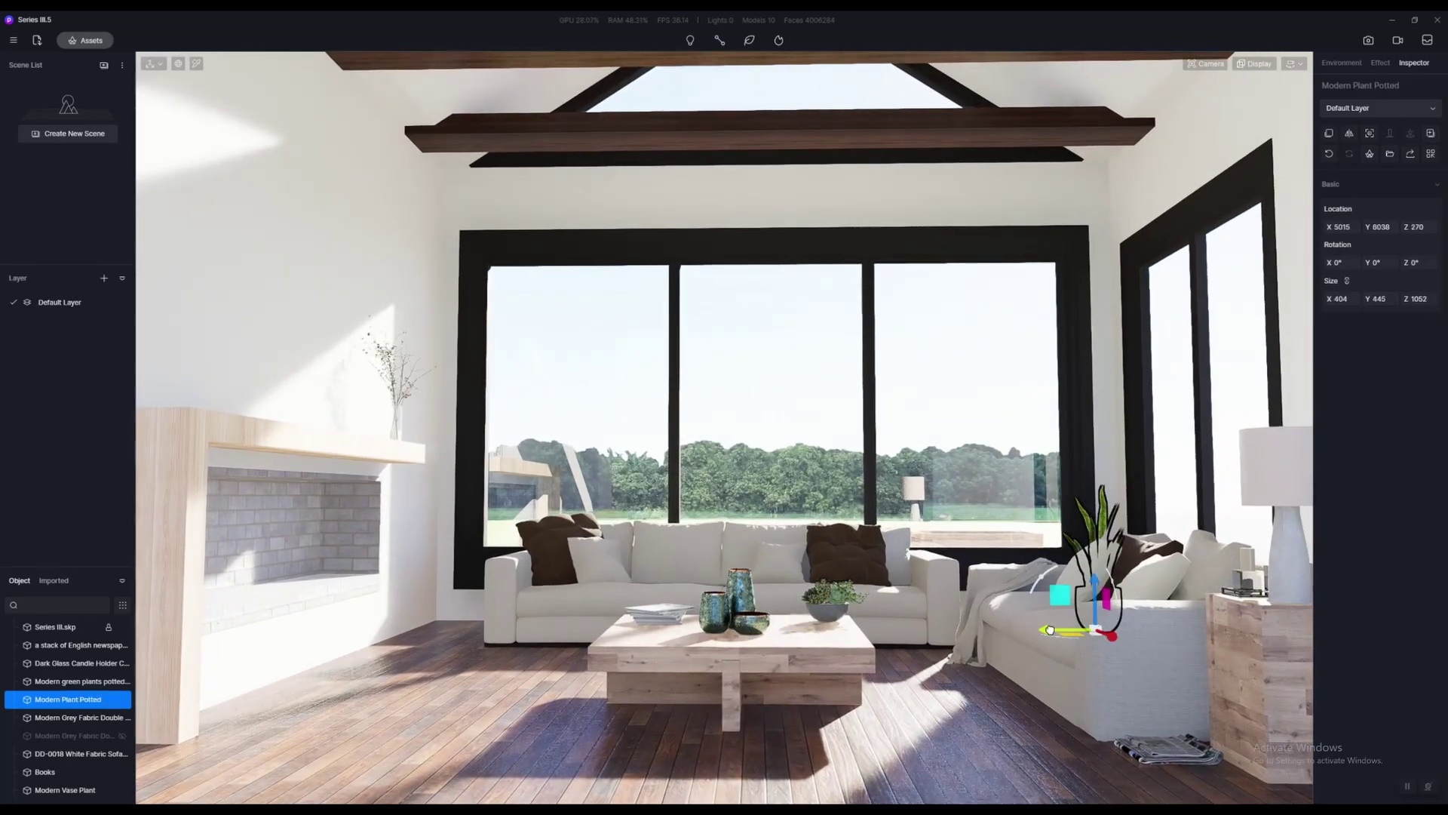
mouse_move(1050, 630)
mouse_down()
mouse_move(1016, 632)
mouse_move(1029, 632)
mouse_up()
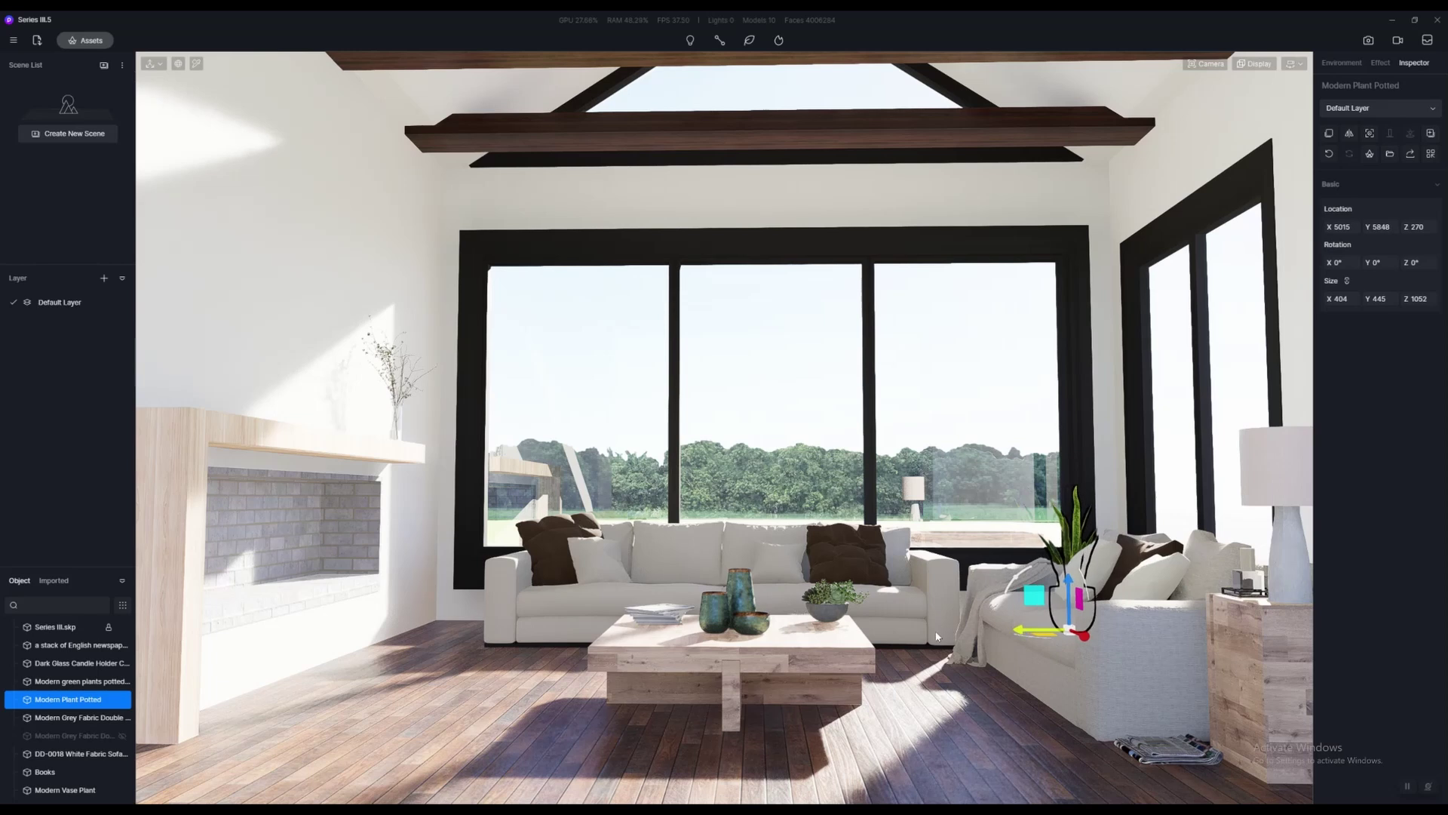
scroll(782, 650, up, 3)
scroll(781, 656, down, 2)
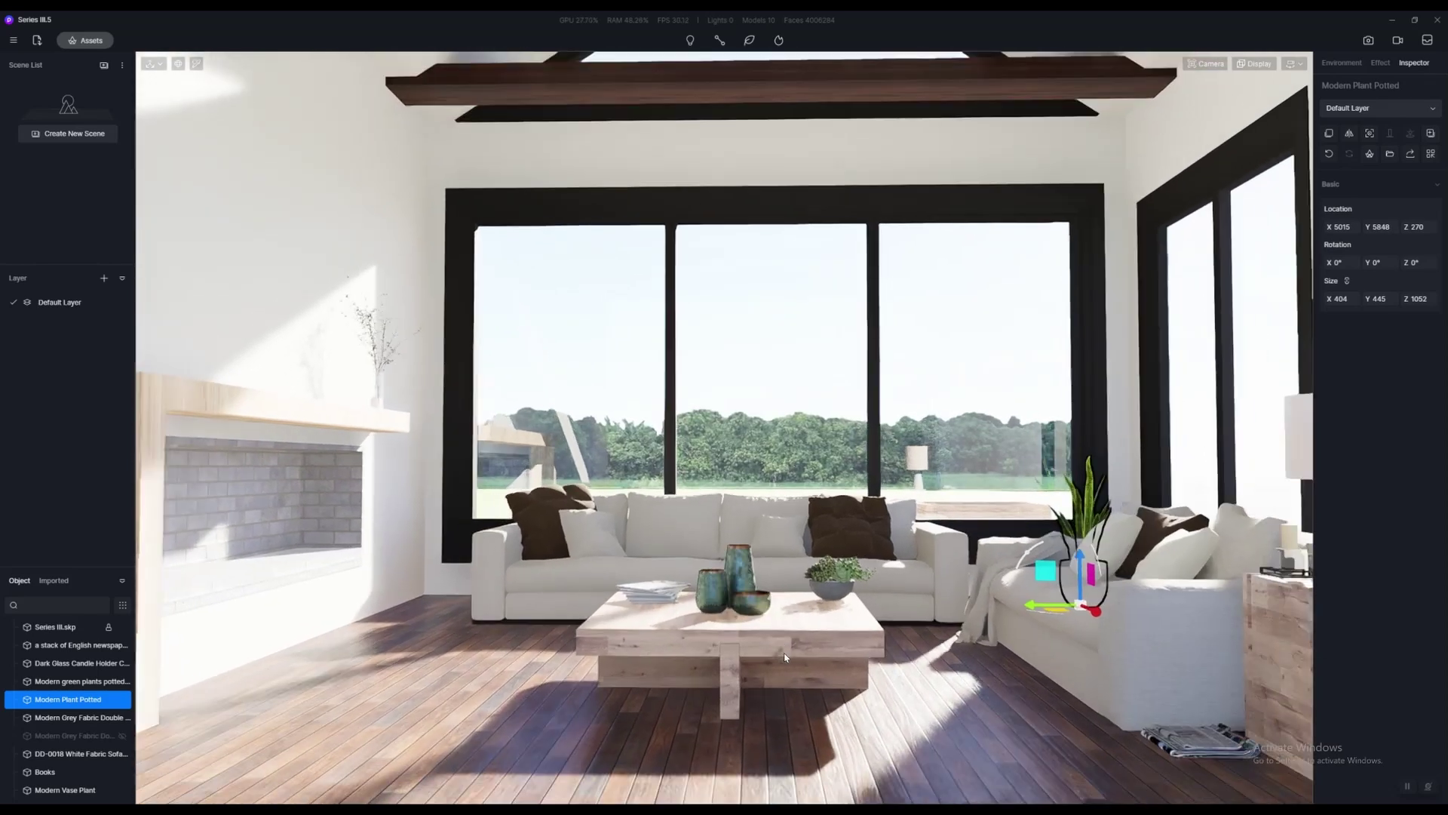
click(1016, 617)
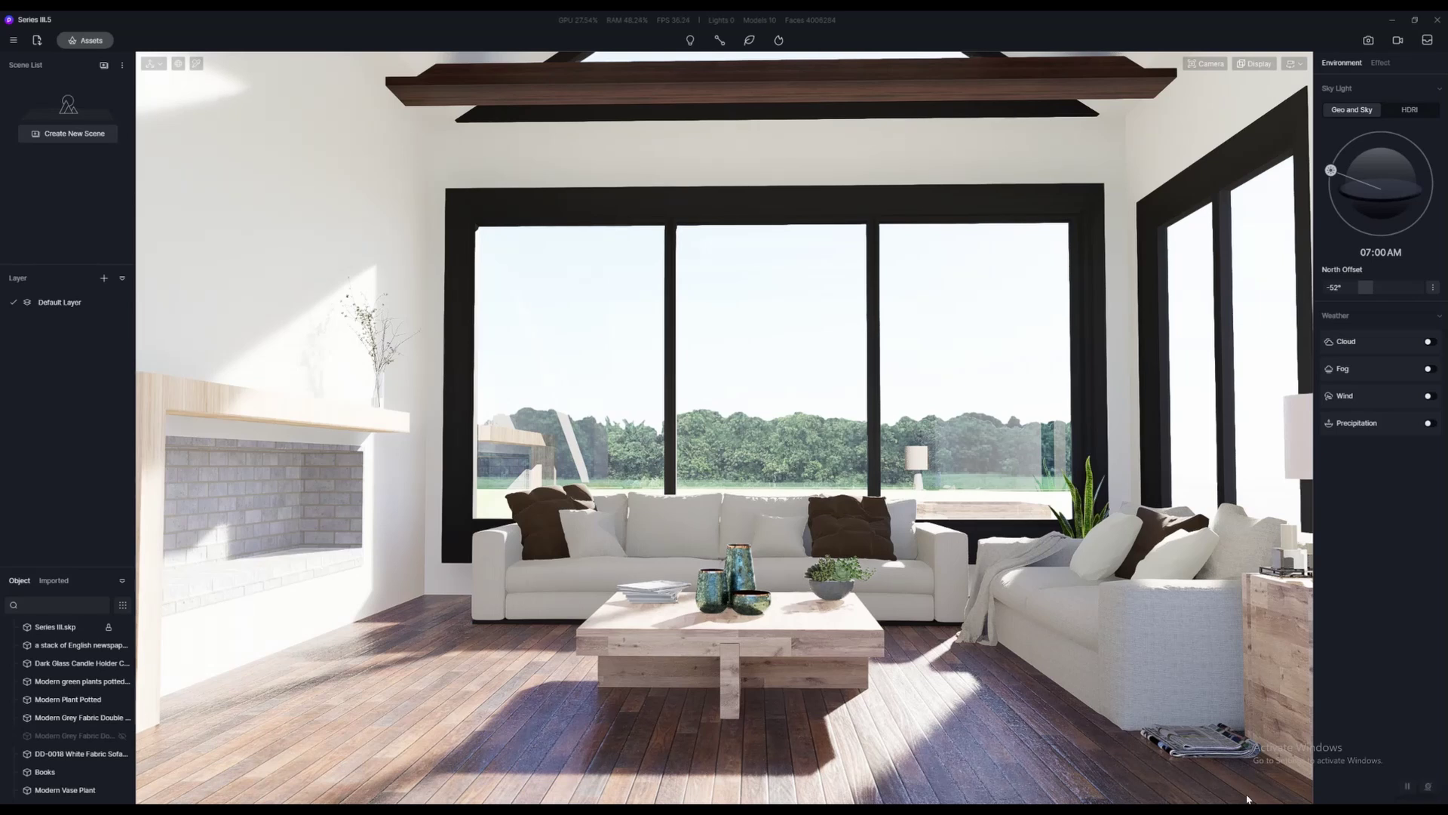
Place the favourite Modern light gray fabric lounge chair on the floor between the fireplace and the coffee table
middle_drag(618, 467, 575, 465)
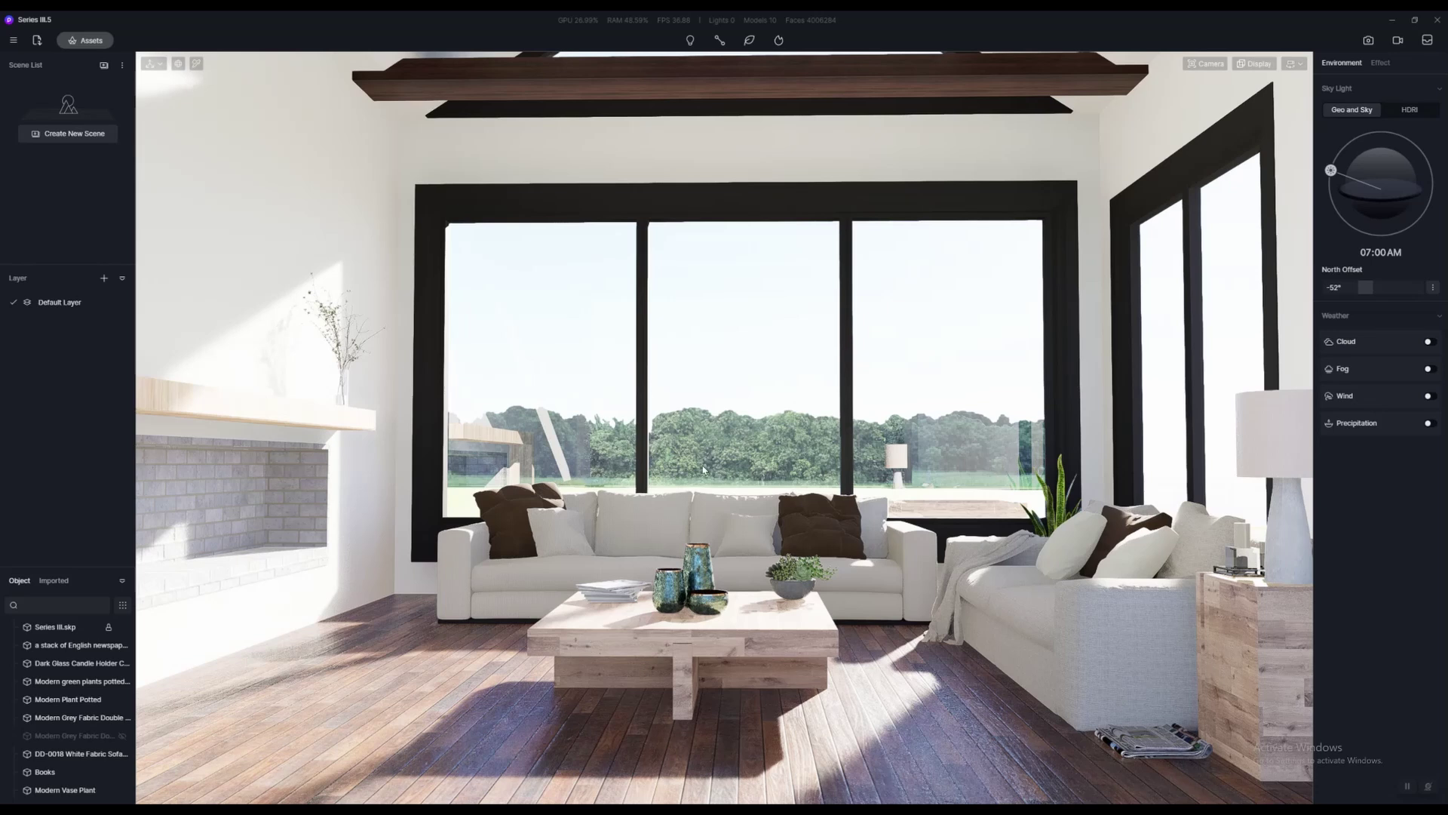
click(636, 425)
scroll(635, 423, down, 2)
scroll(635, 423, up, 3)
key(m)
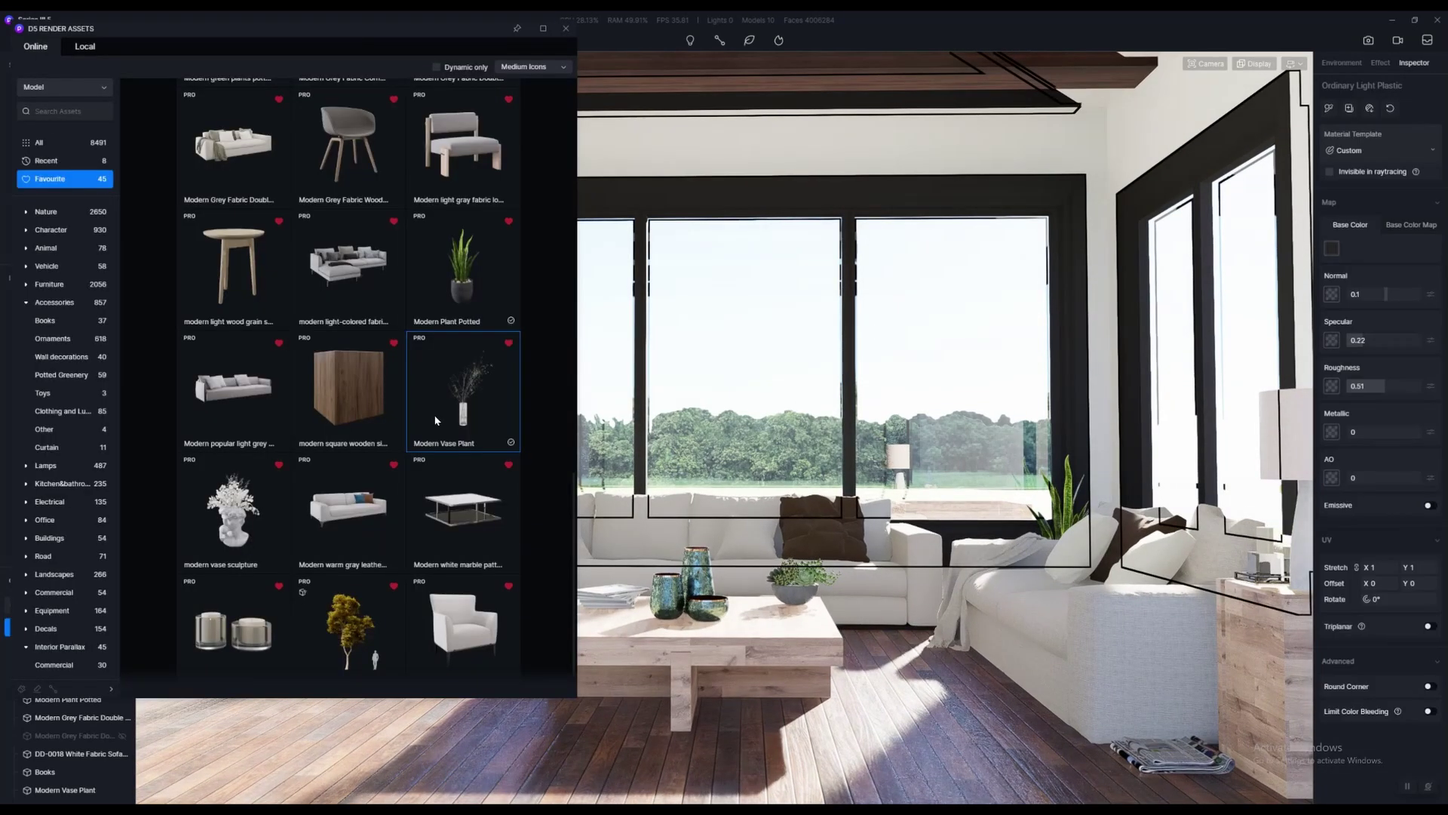
scroll(435, 420, up, 2)
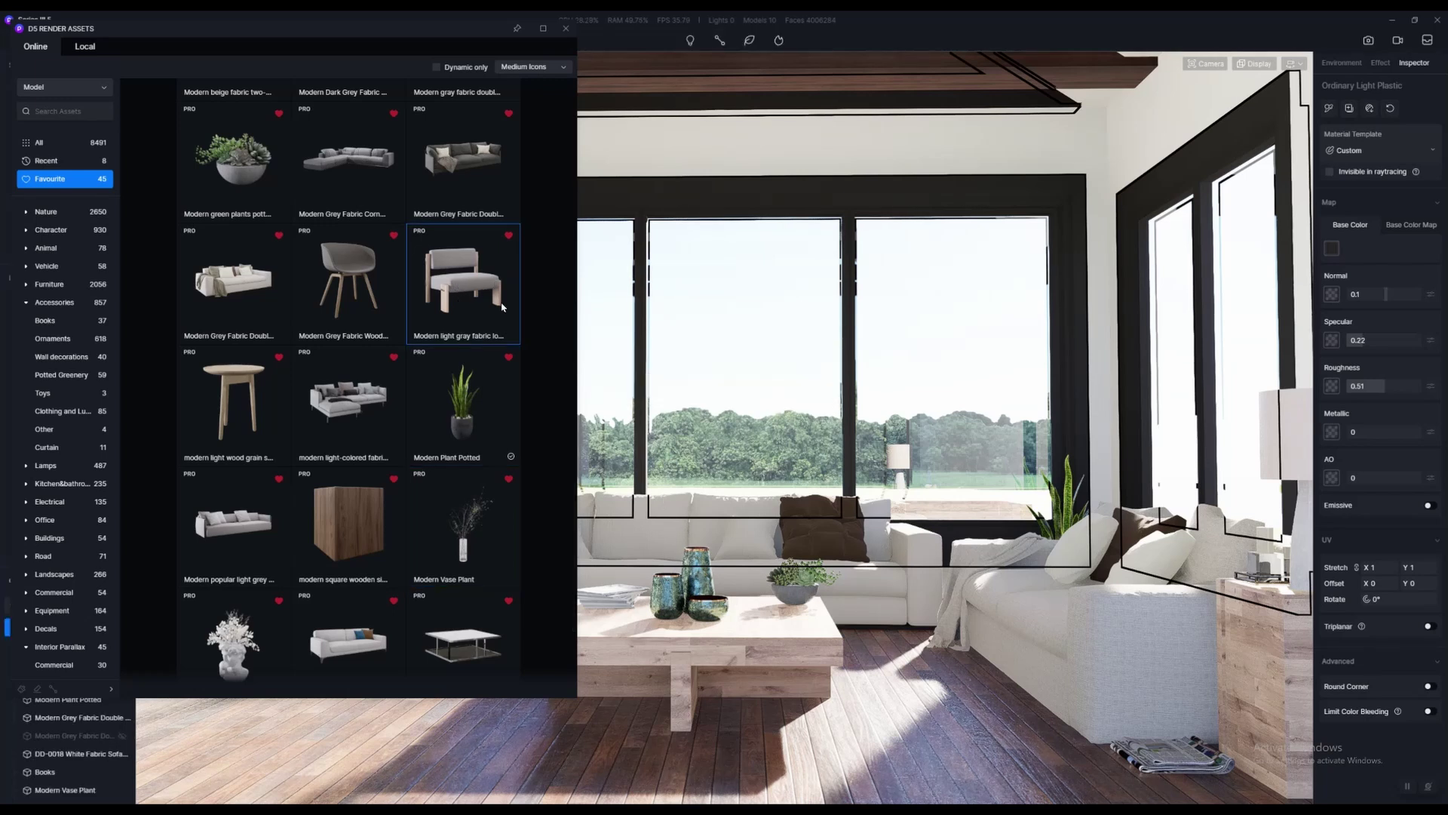
click(459, 299)
right_drag(801, 754, 655, 658)
click(848, 619)
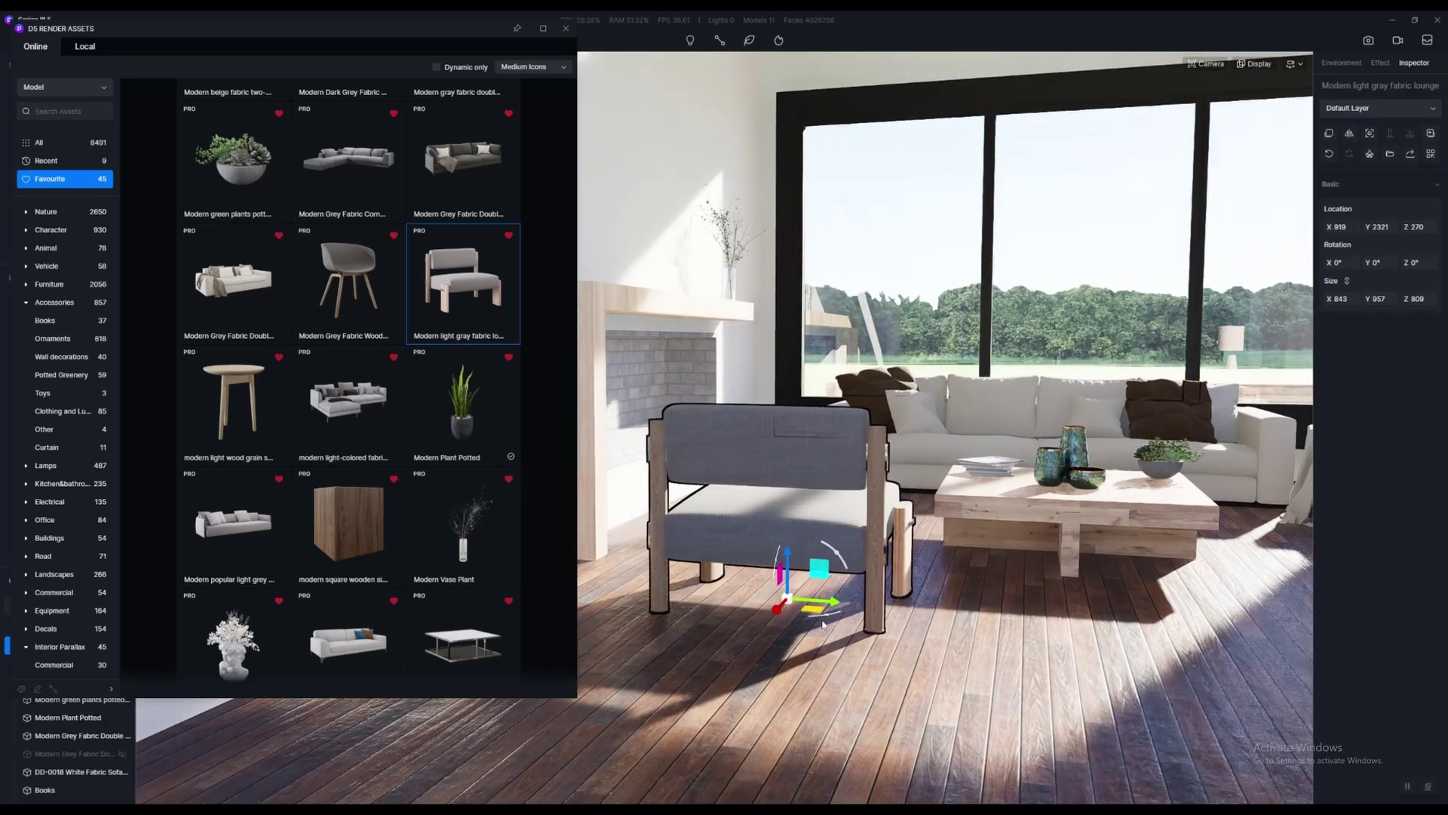
Rotate the lounge chair to 67° about Z to face the seating area and close the asset library
drag(849, 613, 722, 620)
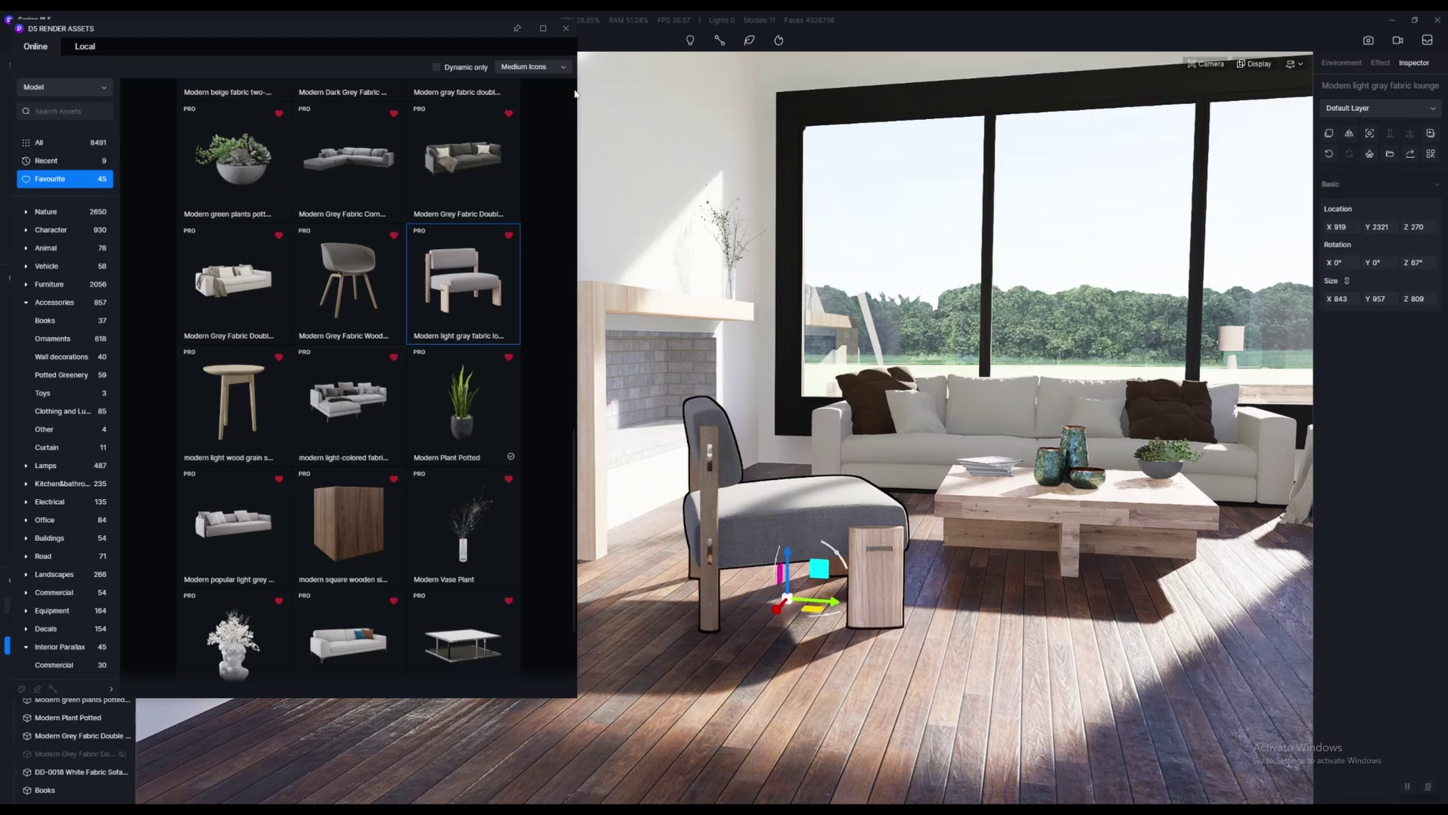
click(565, 29)
right_drag(1116, 604, 840, 526)
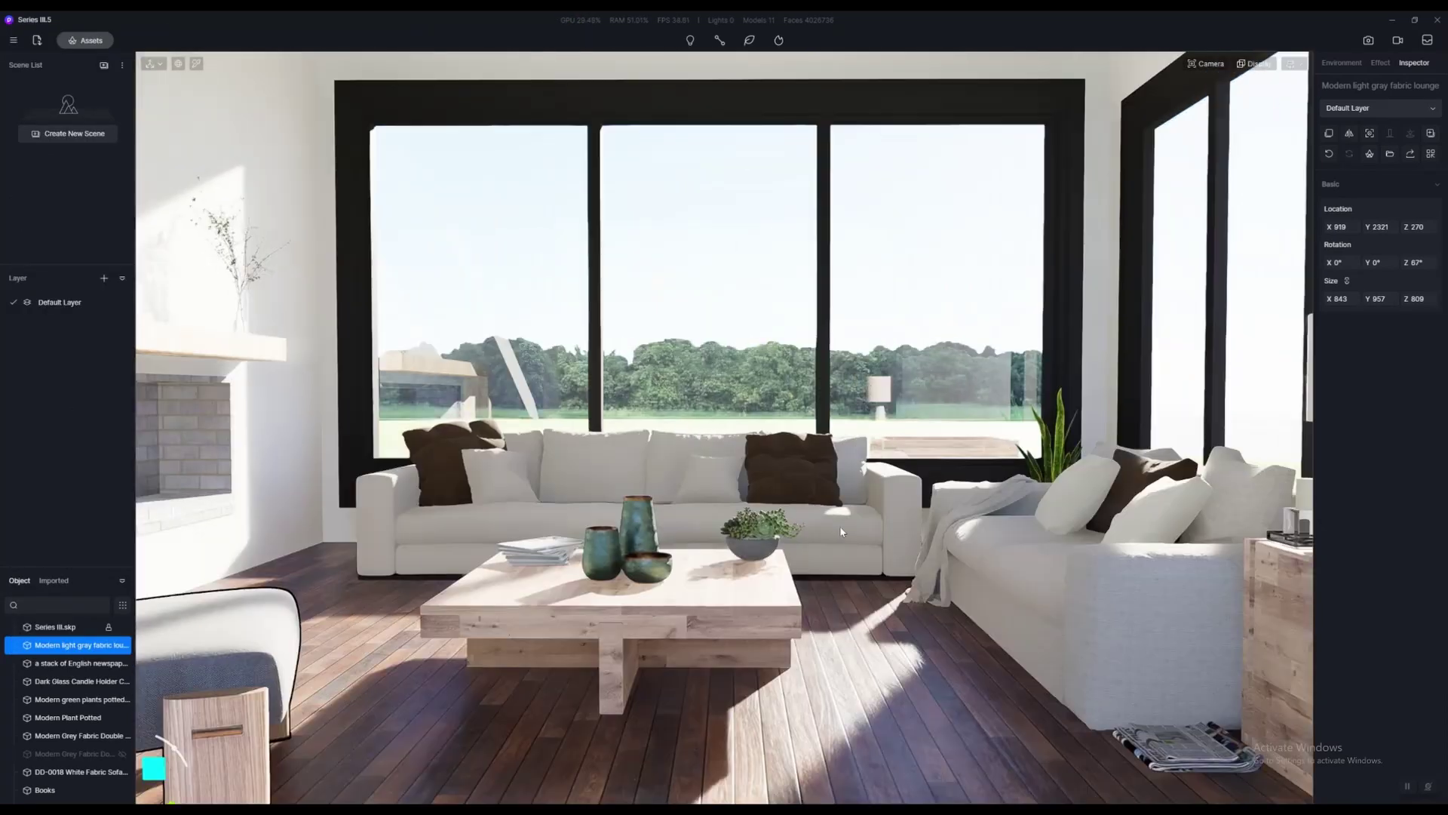
scroll(930, 519, down, 5)
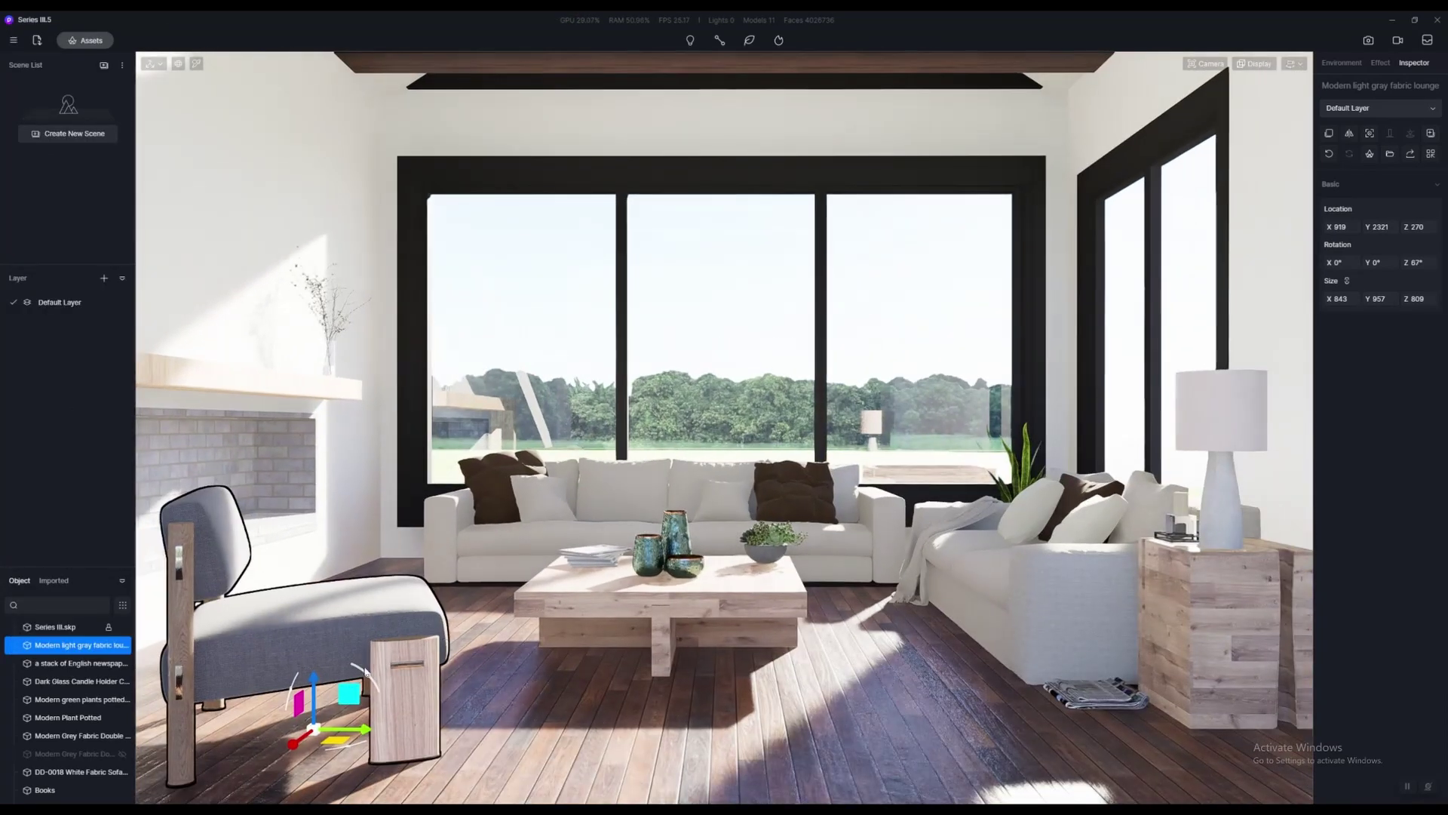
Move the lounge chair to about X 1390, Y 2341 and shrink it to about 612 × 922 × 779
drag(334, 743, 406, 675)
right_drag(654, 678, 679, 681)
middle_drag(679, 682, 544, 674)
right_drag(890, 629, 1141, 580)
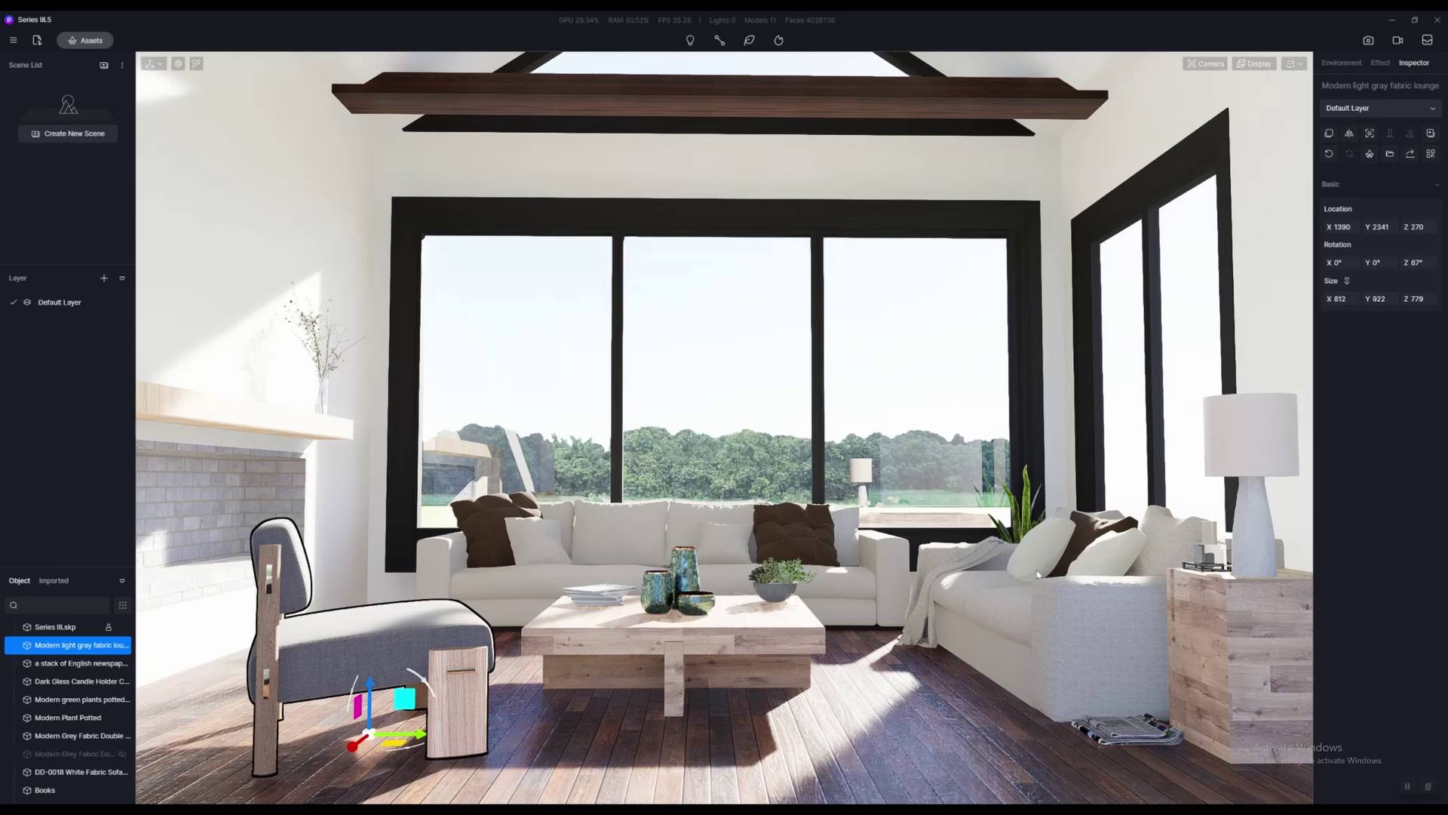
key(d)
key(a)
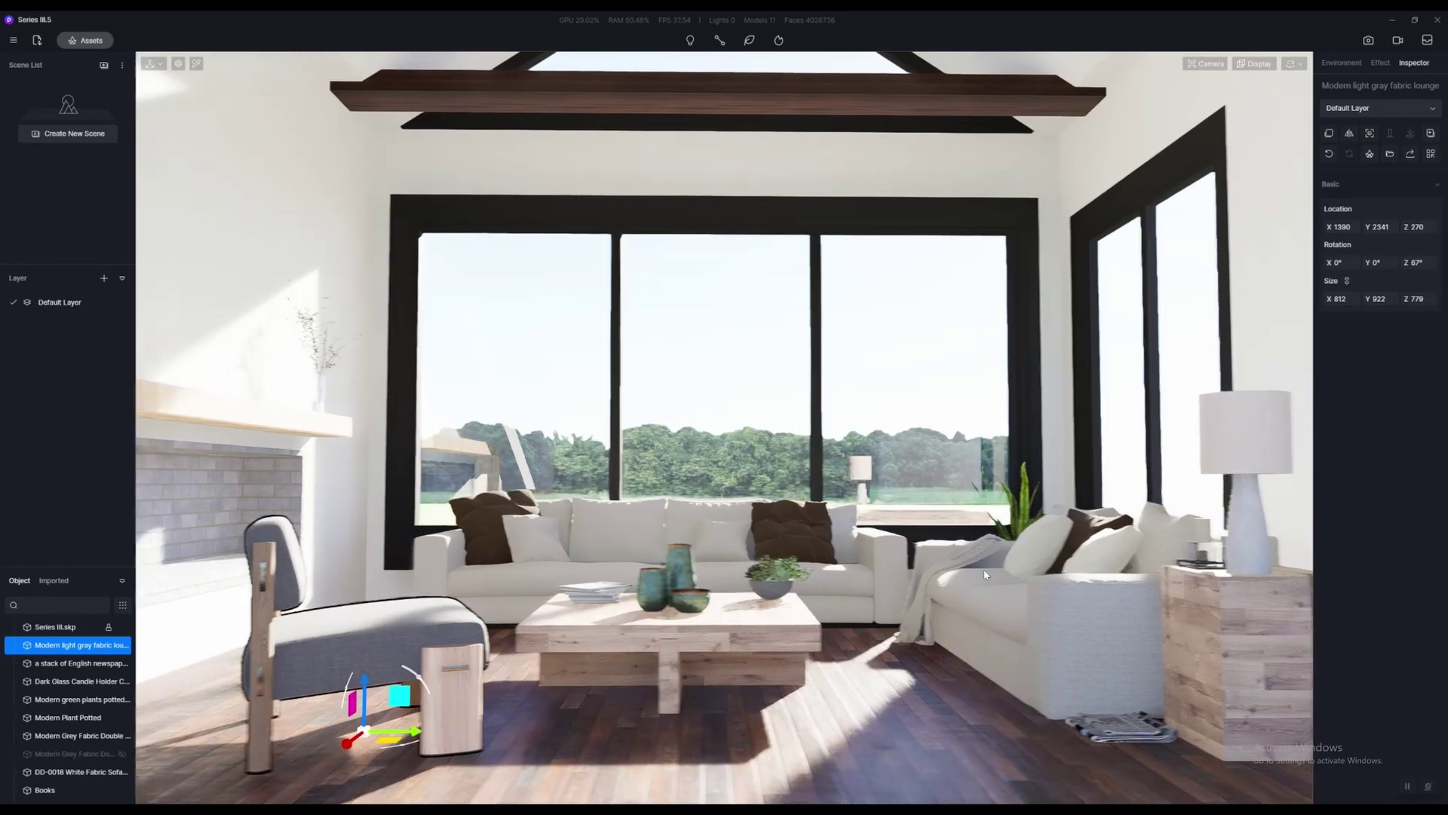
key(d)
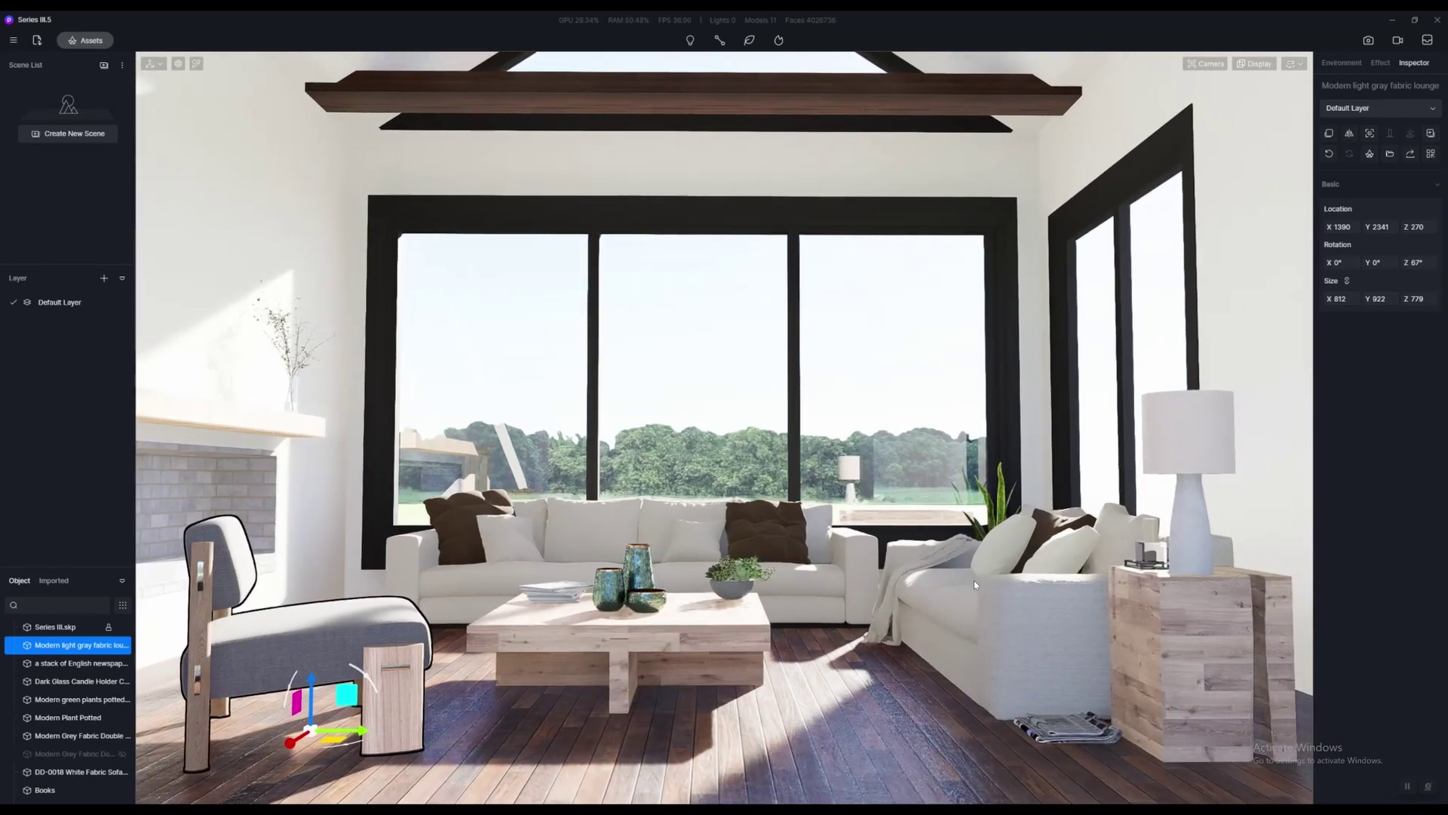
Open the Decals category of the online model library to find a decal for the fireplace
right_drag(974, 581, 740, 566)
key(d)
key(w)
key(d)
key(q)
drag(741, 571, 641, 573)
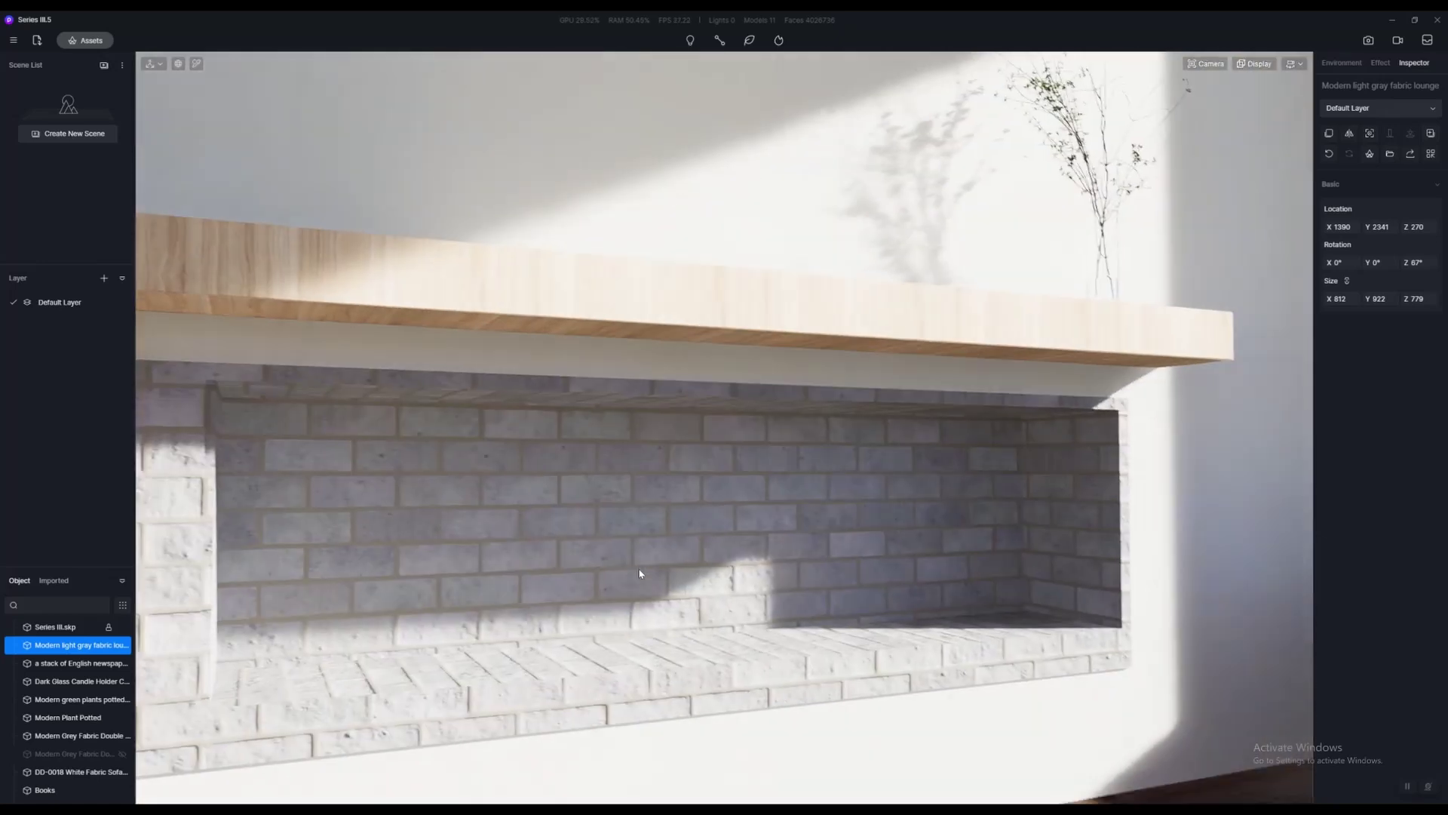
right_drag(667, 570, 663, 576)
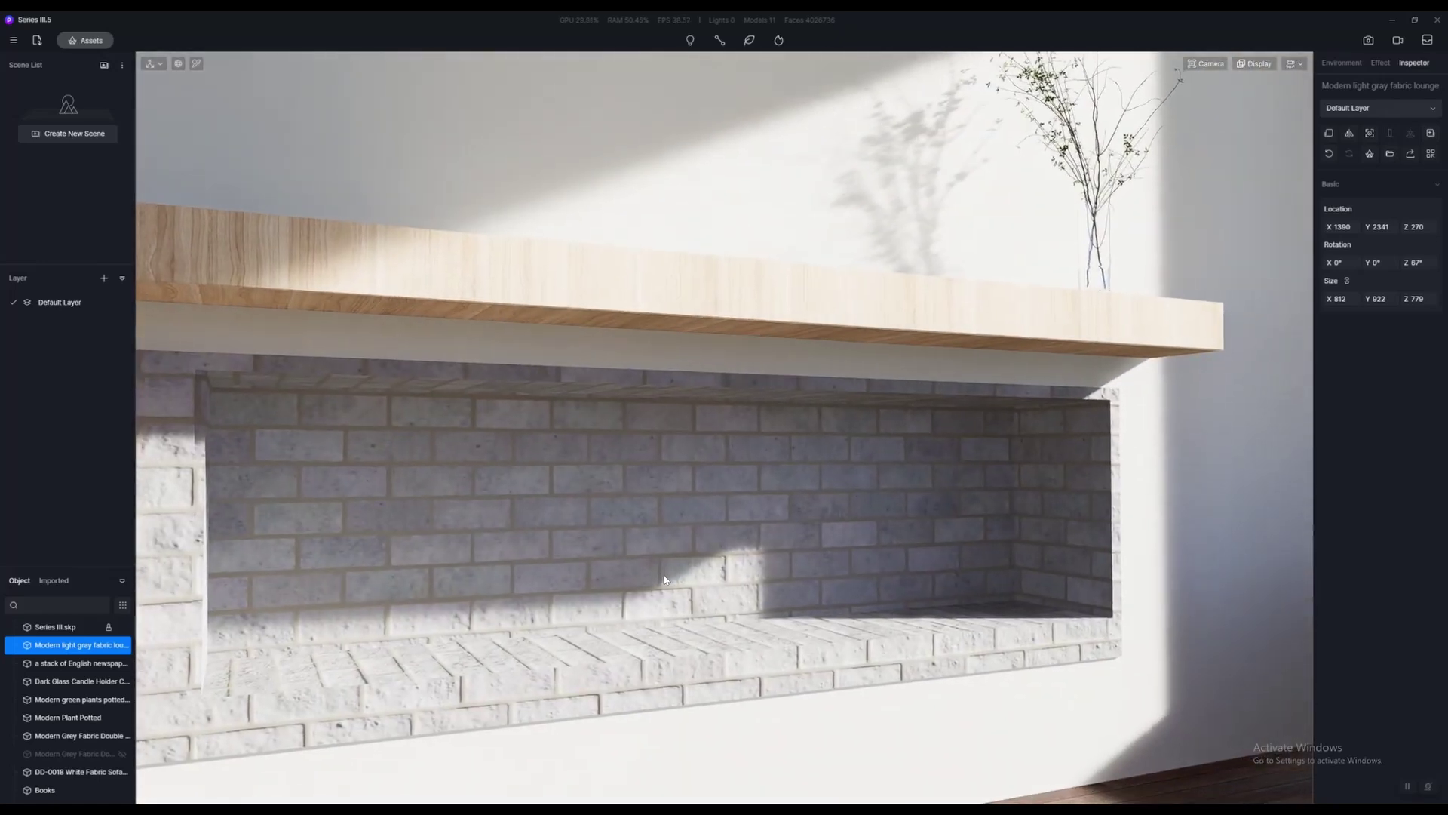
key(l)
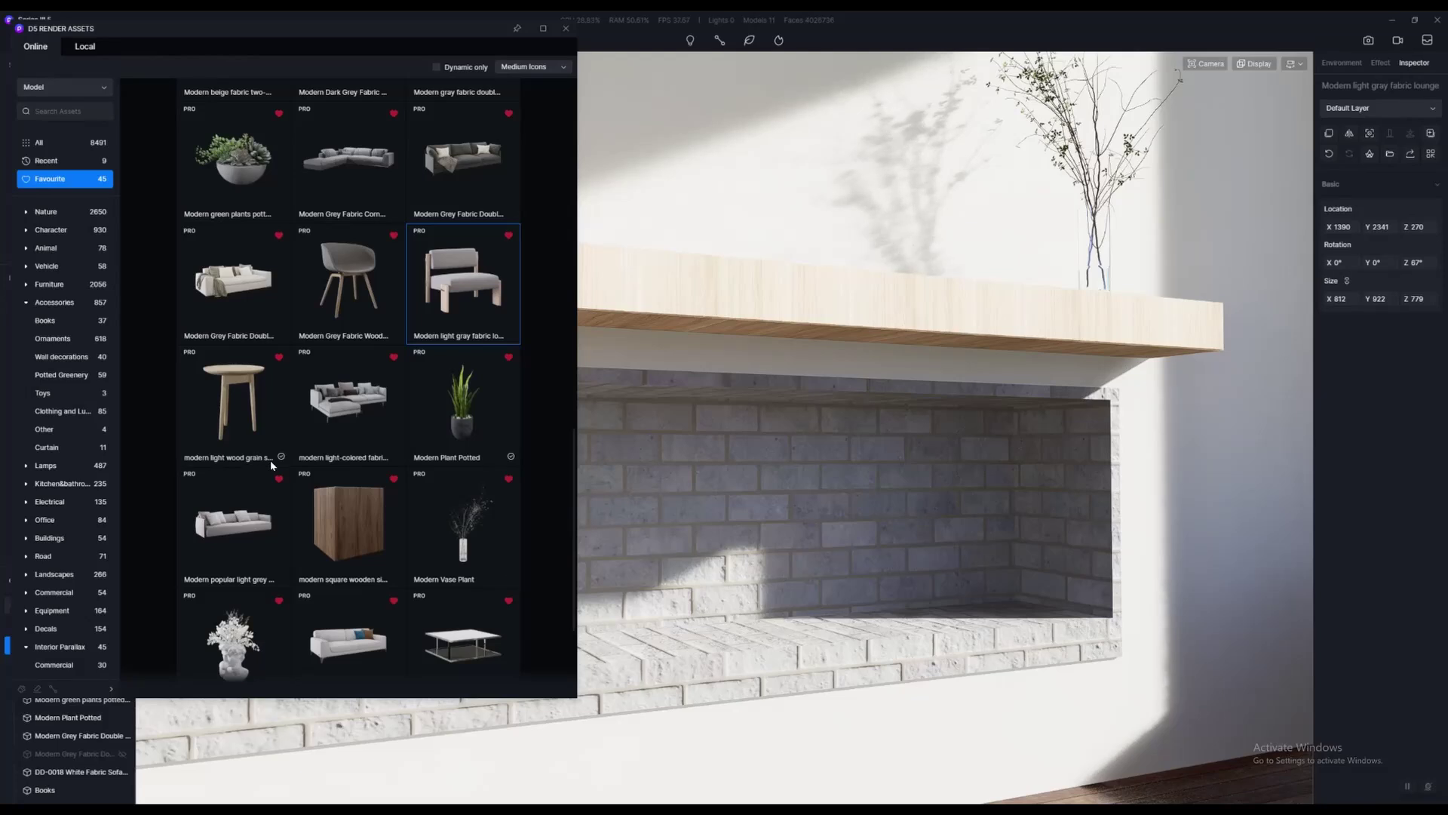
scroll(94, 451, down, 1)
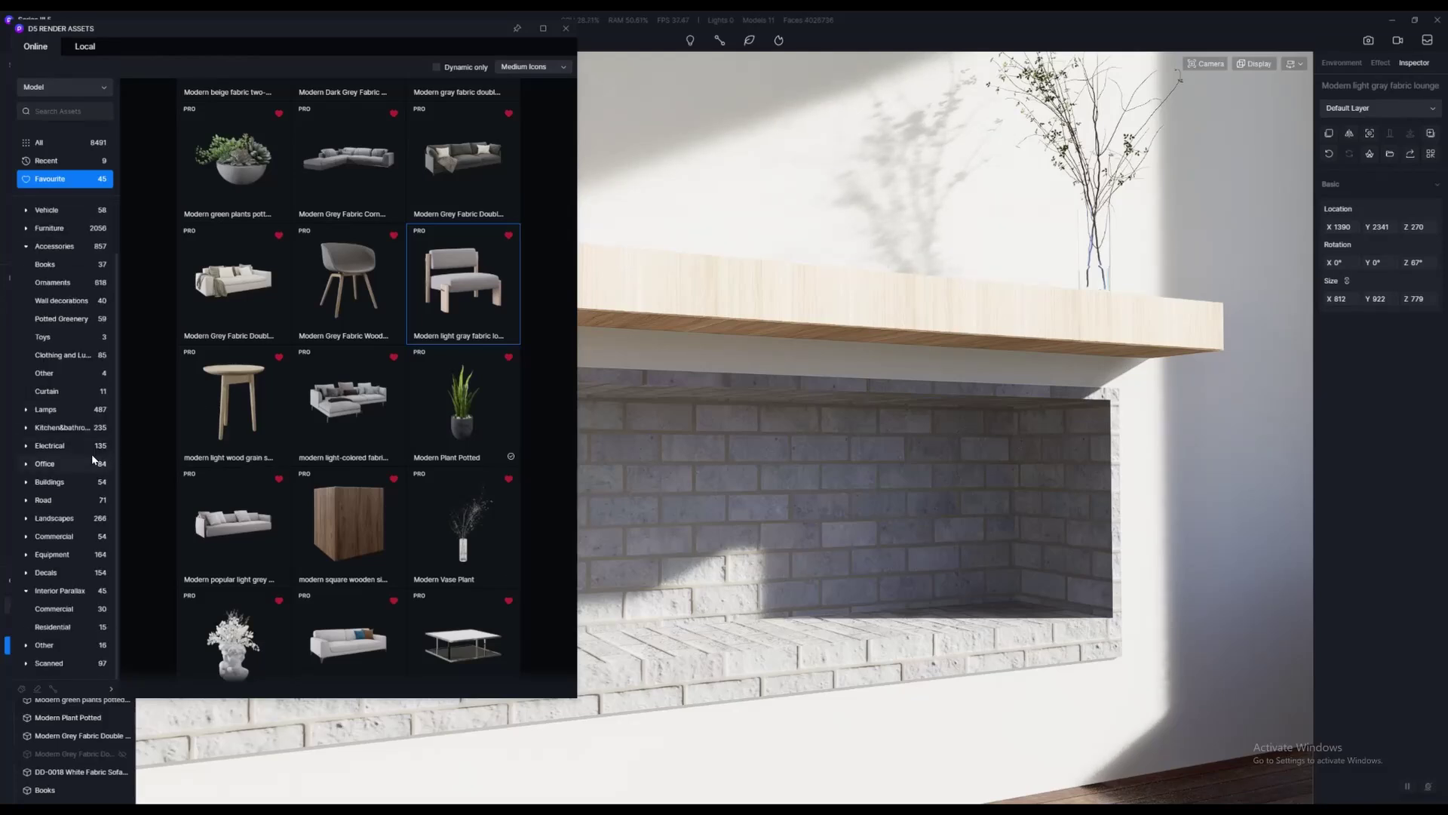
click(27, 591)
click(45, 609)
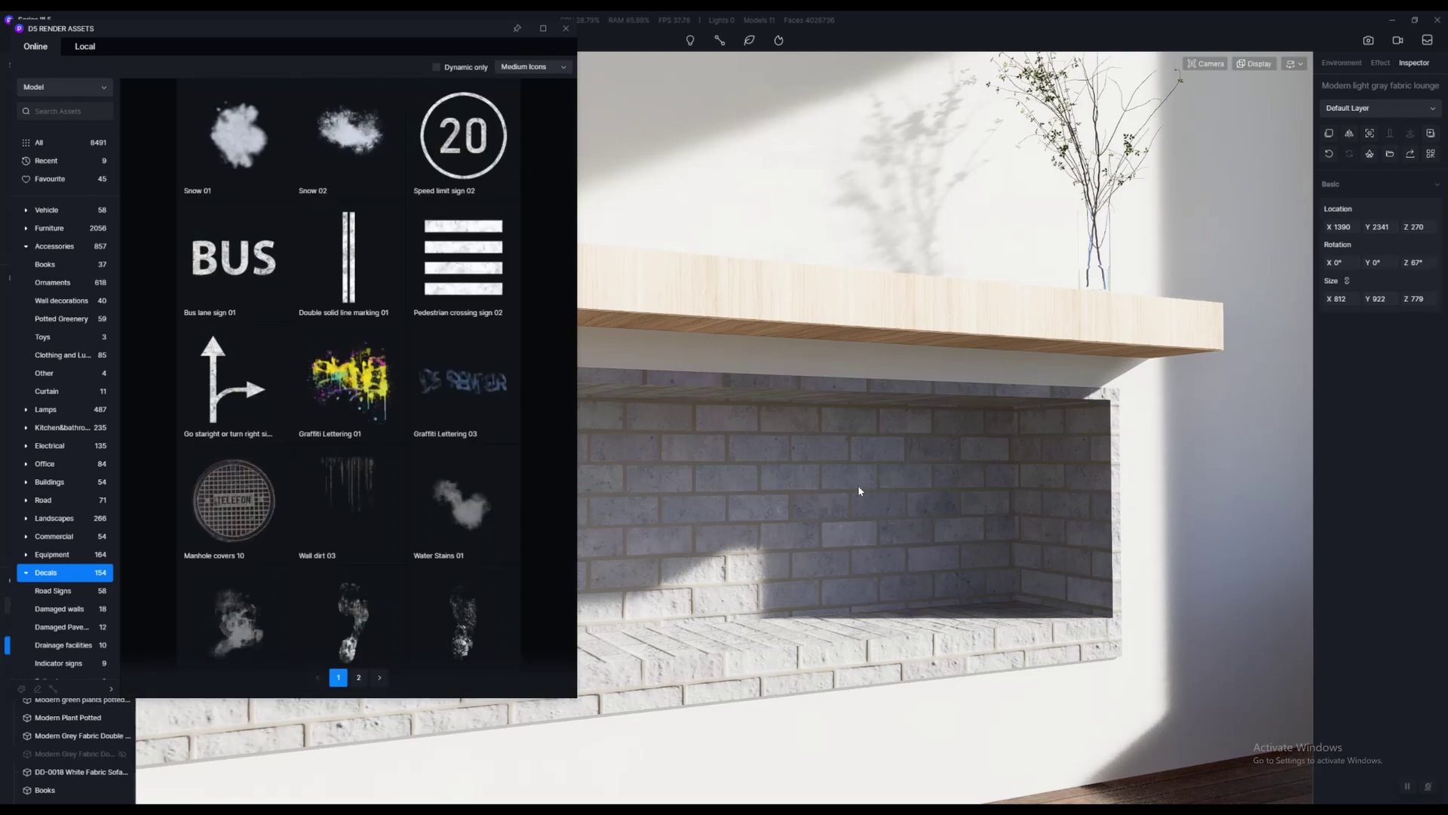
Place the Manhole covers 10 decal on the wall above the mantel and select it
right_drag(942, 553, 917, 567)
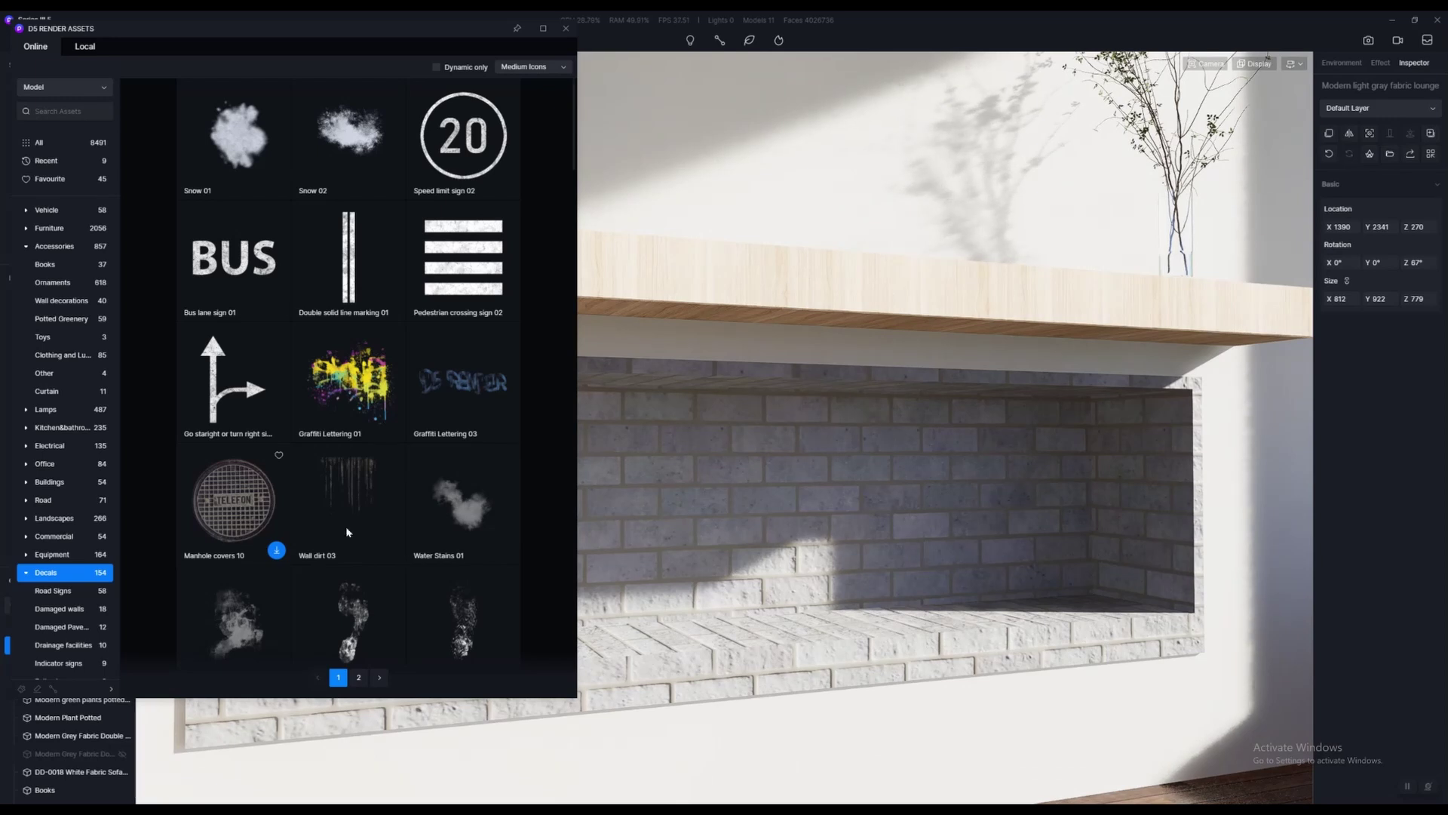
click(242, 520)
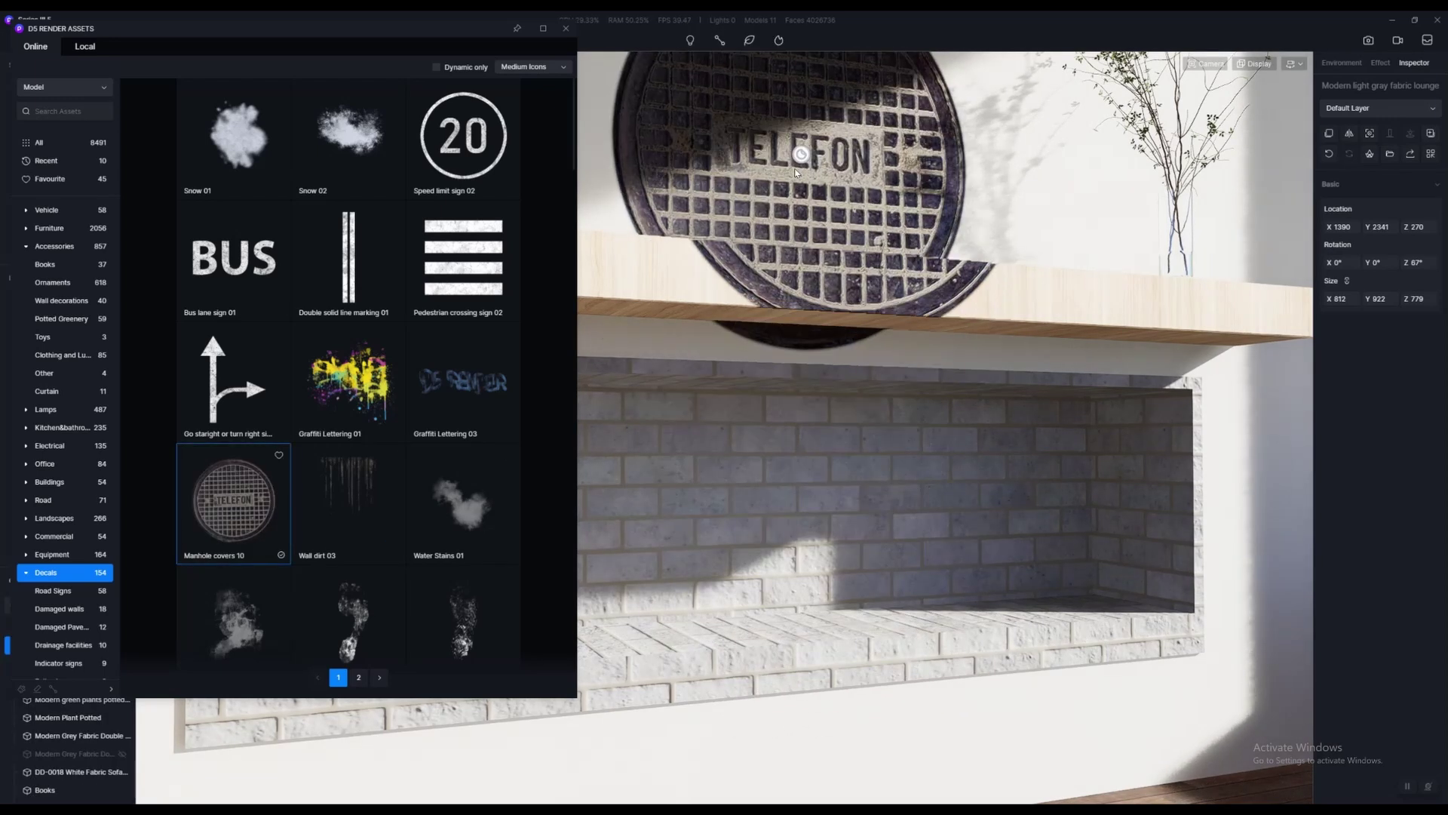
click(797, 172)
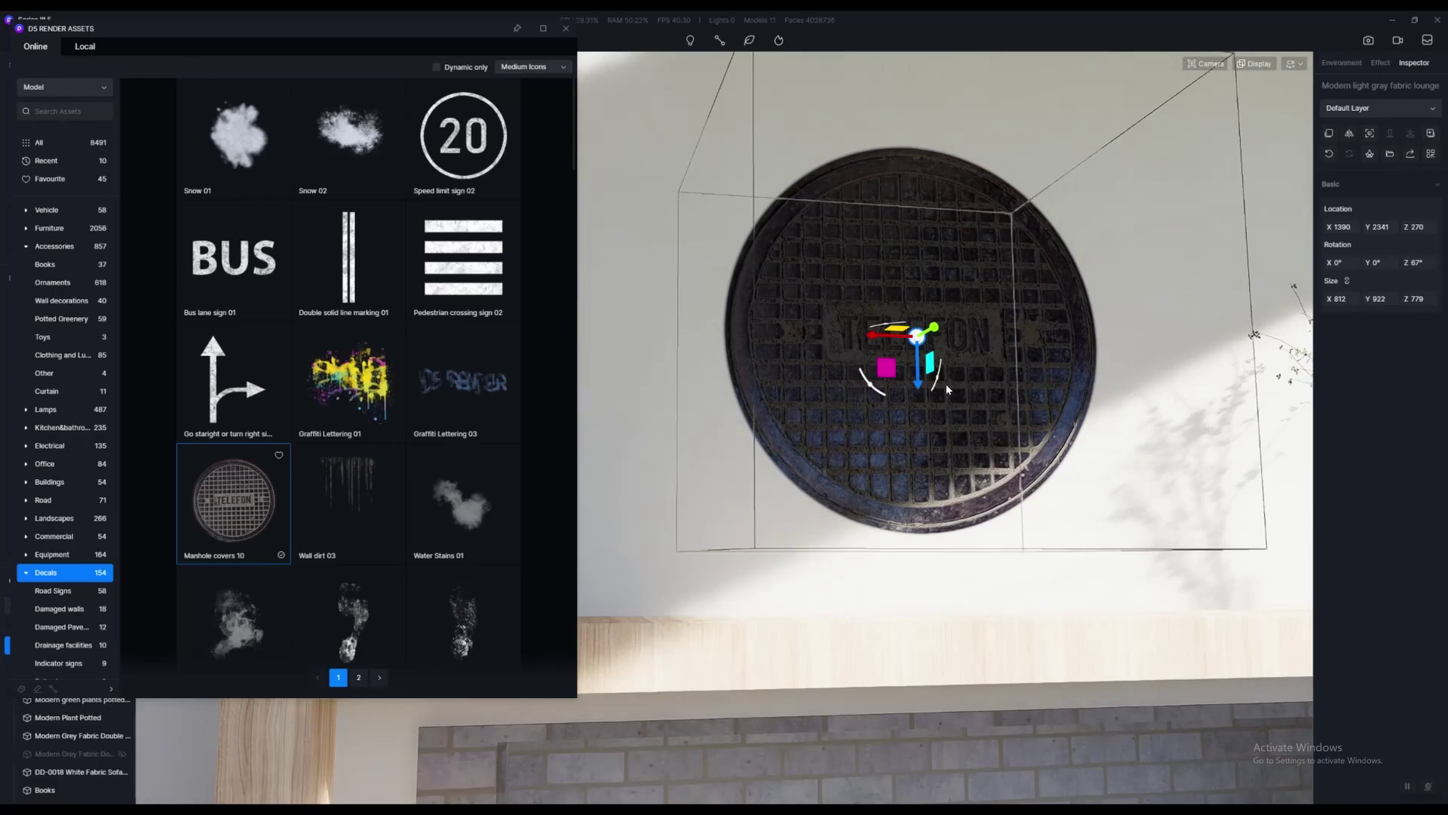
key(Escape)
right_drag(948, 390, 662, 368)
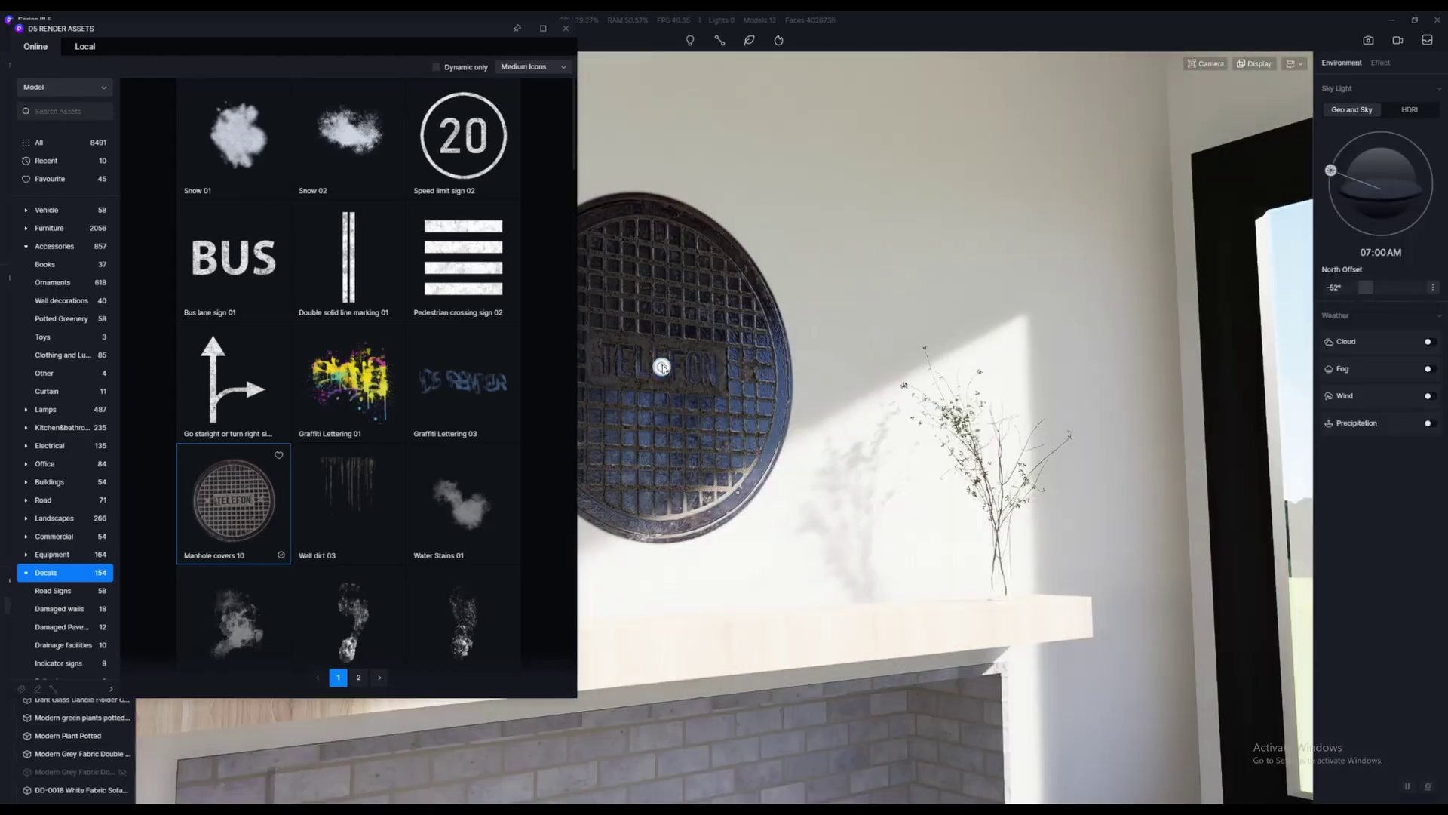
click(662, 368)
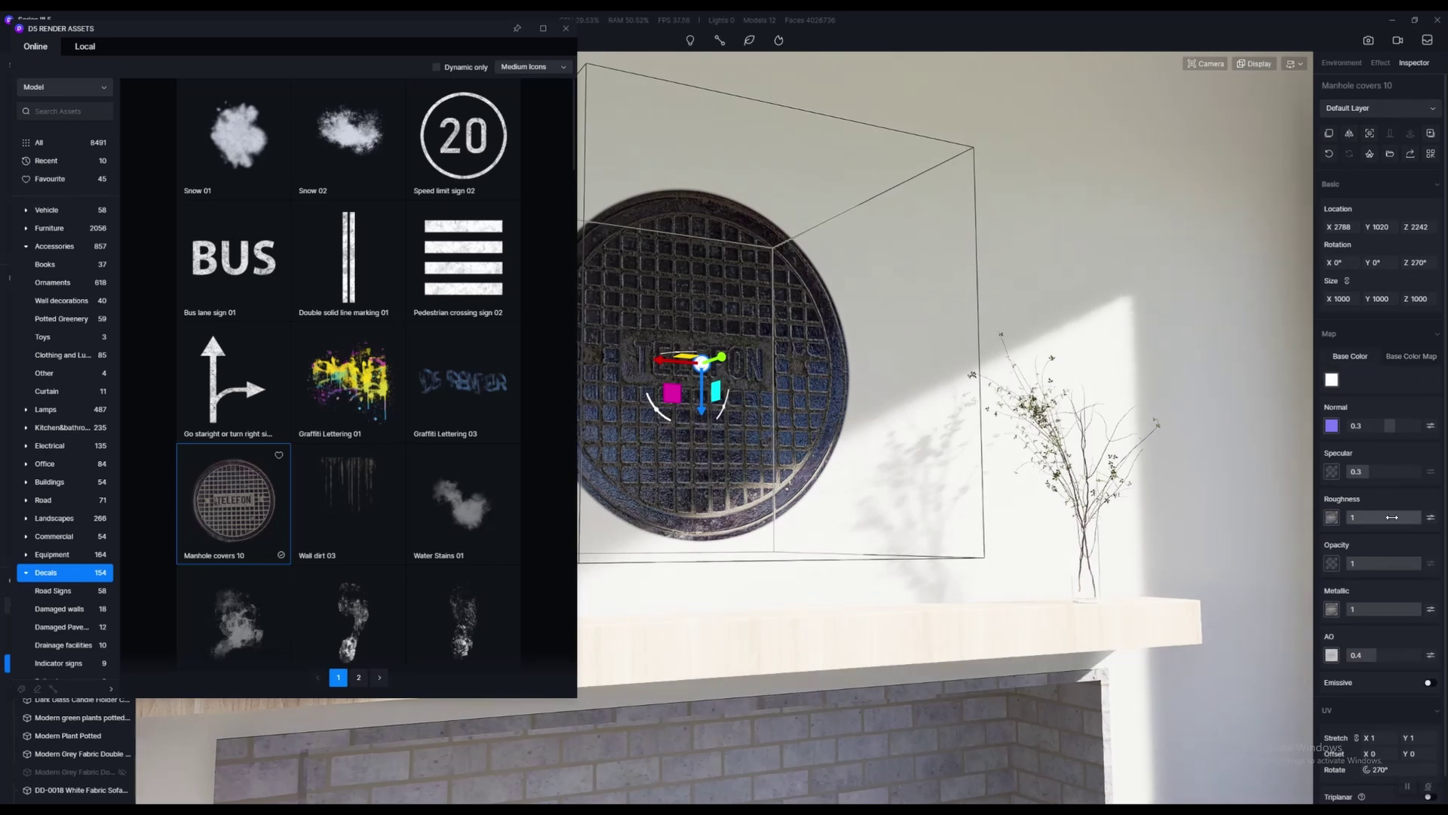
Review the manhole cover decal's map settings and delete the decal from the wall
key(f)
scroll(1369, 607, down, 1)
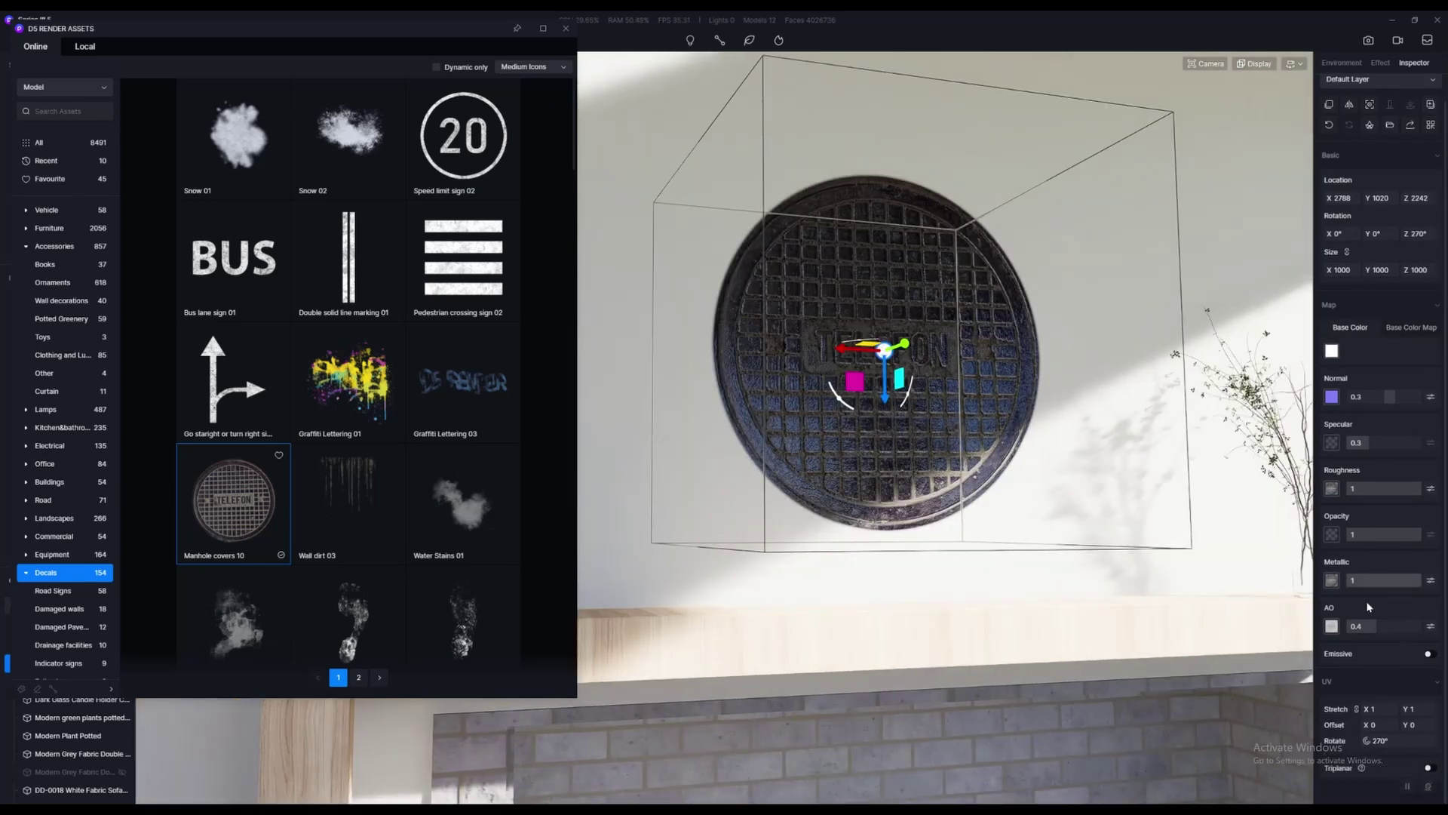
scroll(1116, 582, down, 2)
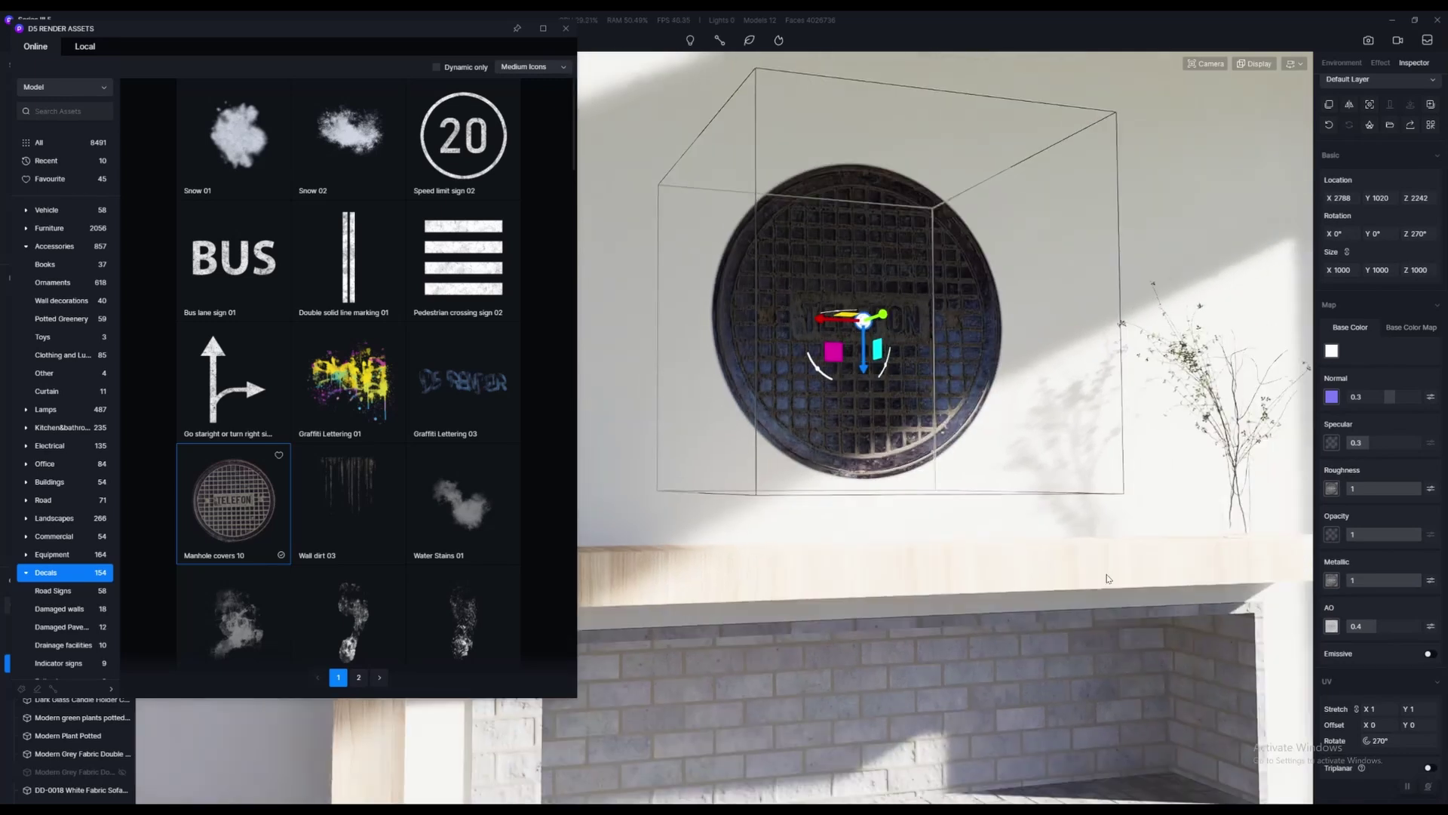
key(Delete)
Place the Water Stains 01 decal on the brick back wall inside the fireplace as soot
scroll(691, 508, up, 5)
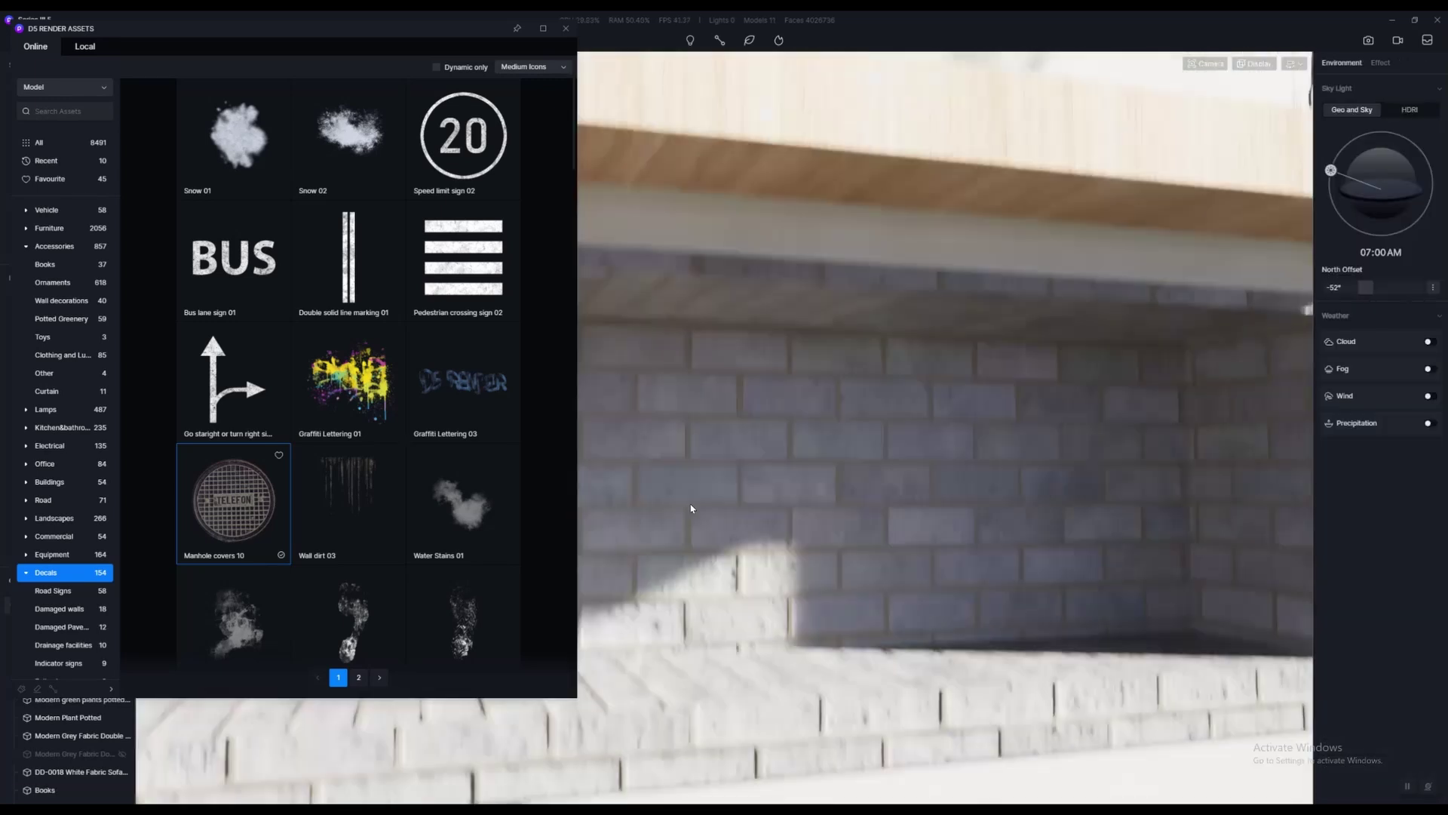
scroll(532, 514, down, 3)
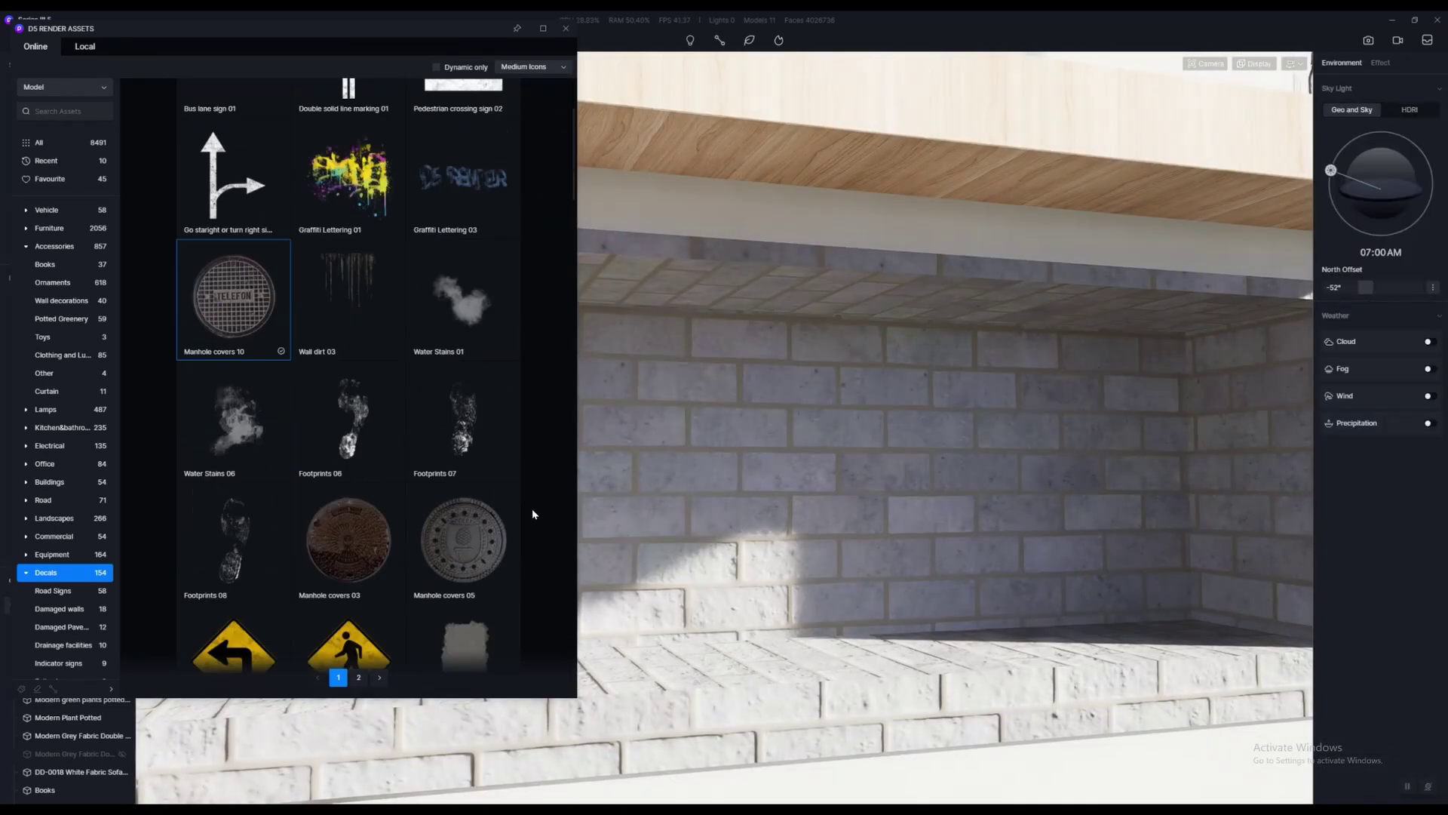
click(462, 316)
scroll(737, 423, down, 3)
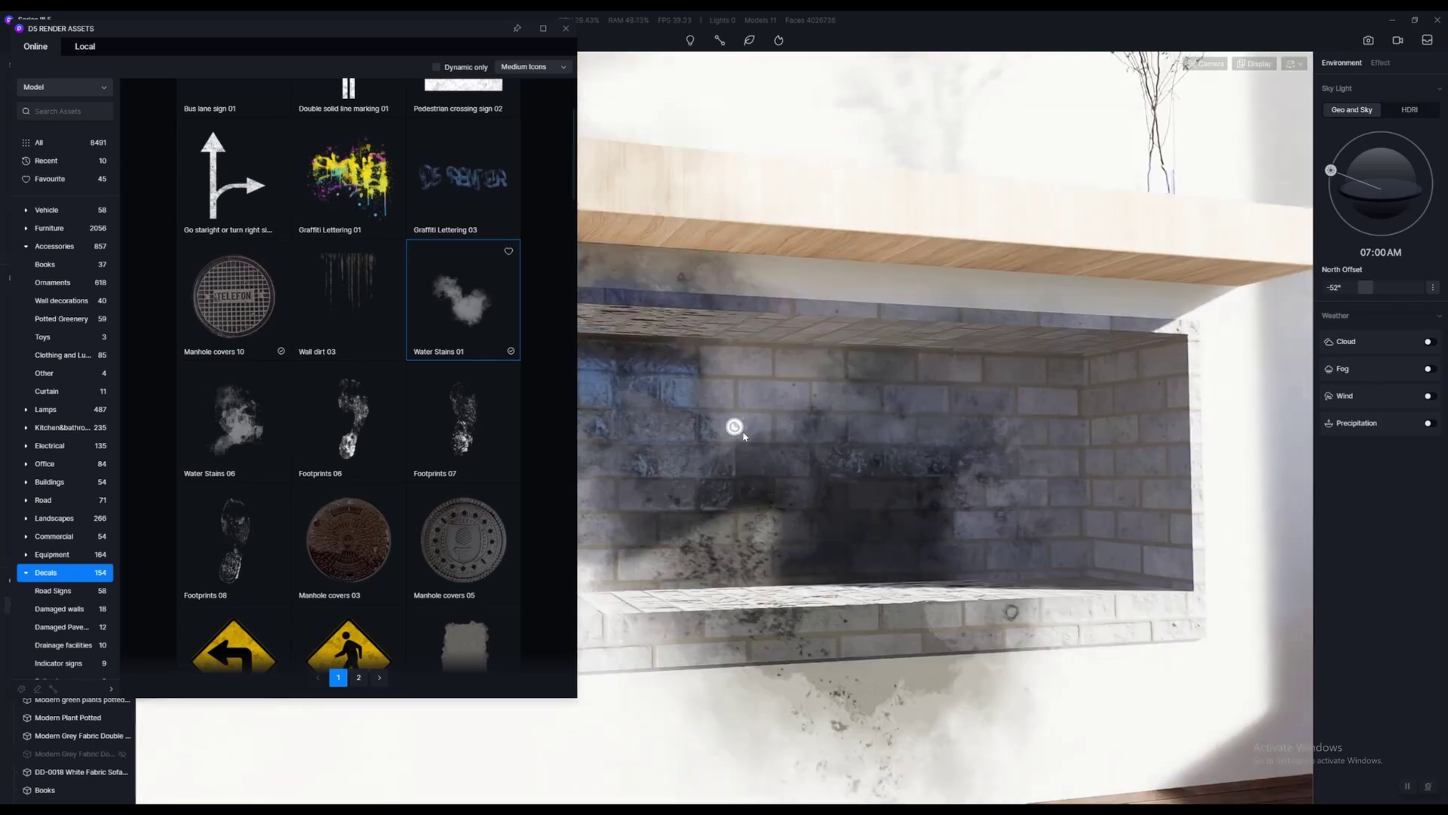
click(759, 414)
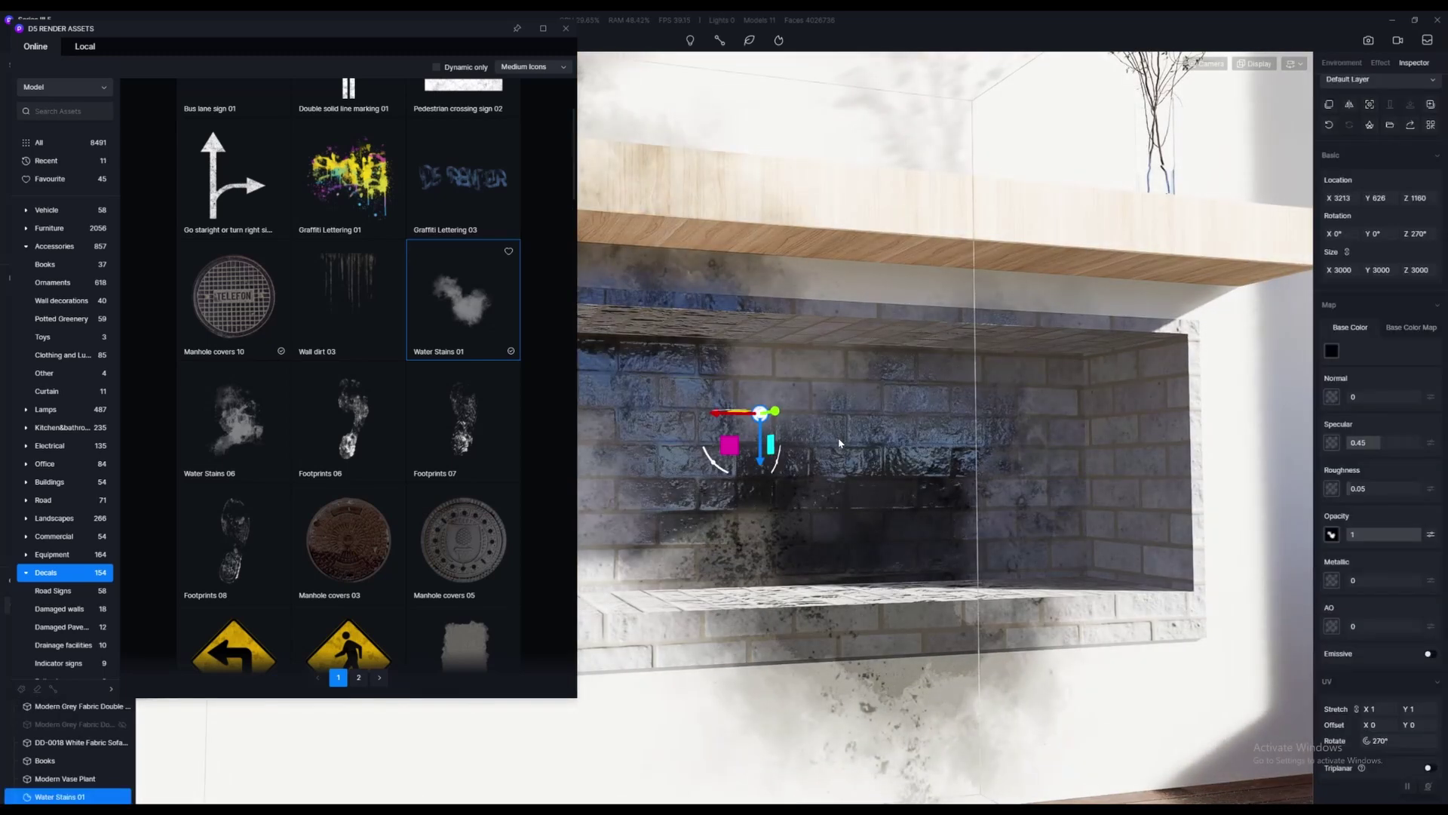
scroll(771, 472, up, 2)
right_drag(908, 472, 1007, 522)
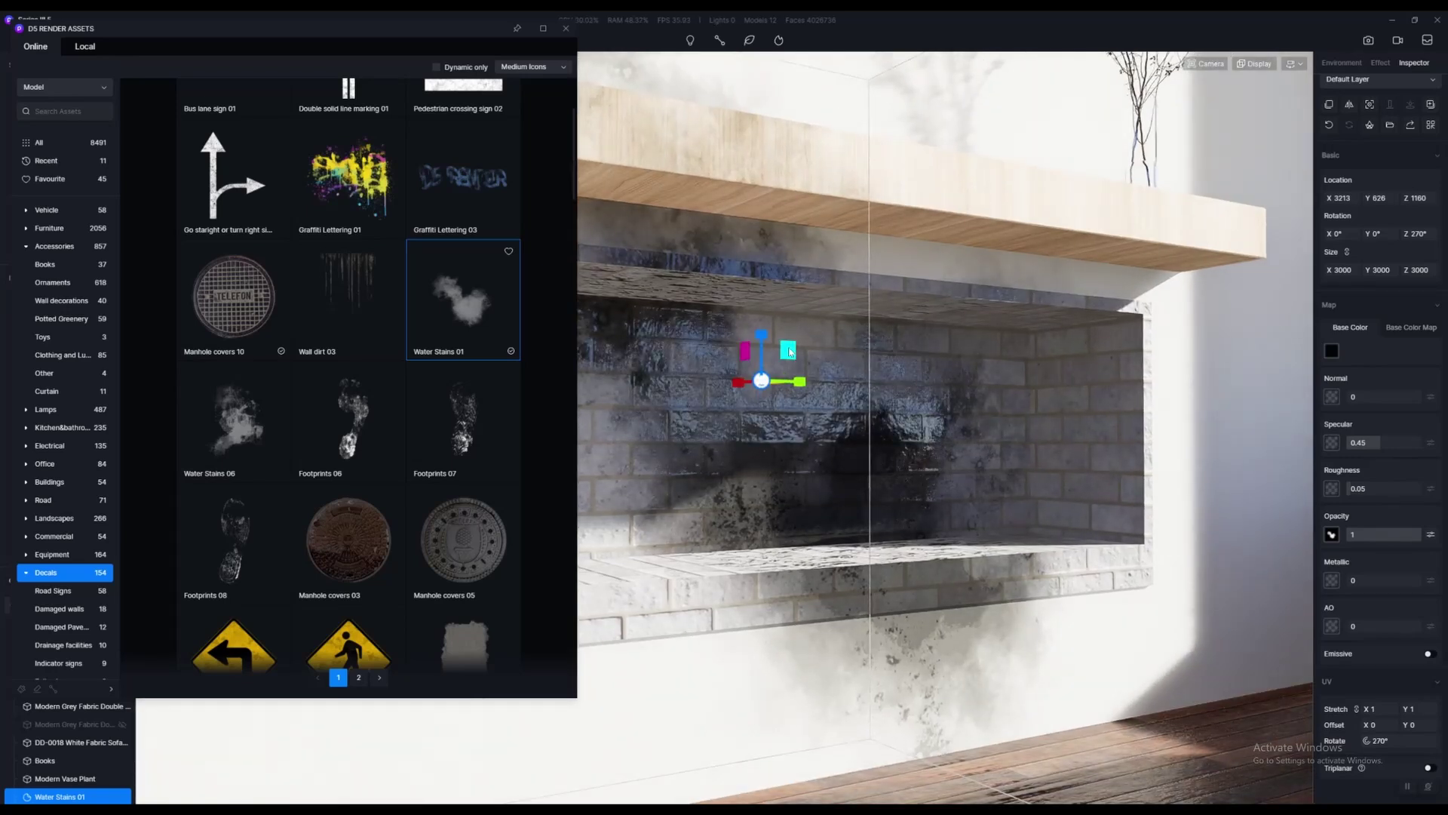
Shrink the Water Stains 01 decal to a size of about 822 and move it to Y 777, Z 912 on the fireplace's back wall
drag(789, 351, 752, 359)
drag(762, 427, 776, 507)
scroll(795, 491, up, 2)
middle_drag(795, 491, 893, 495)
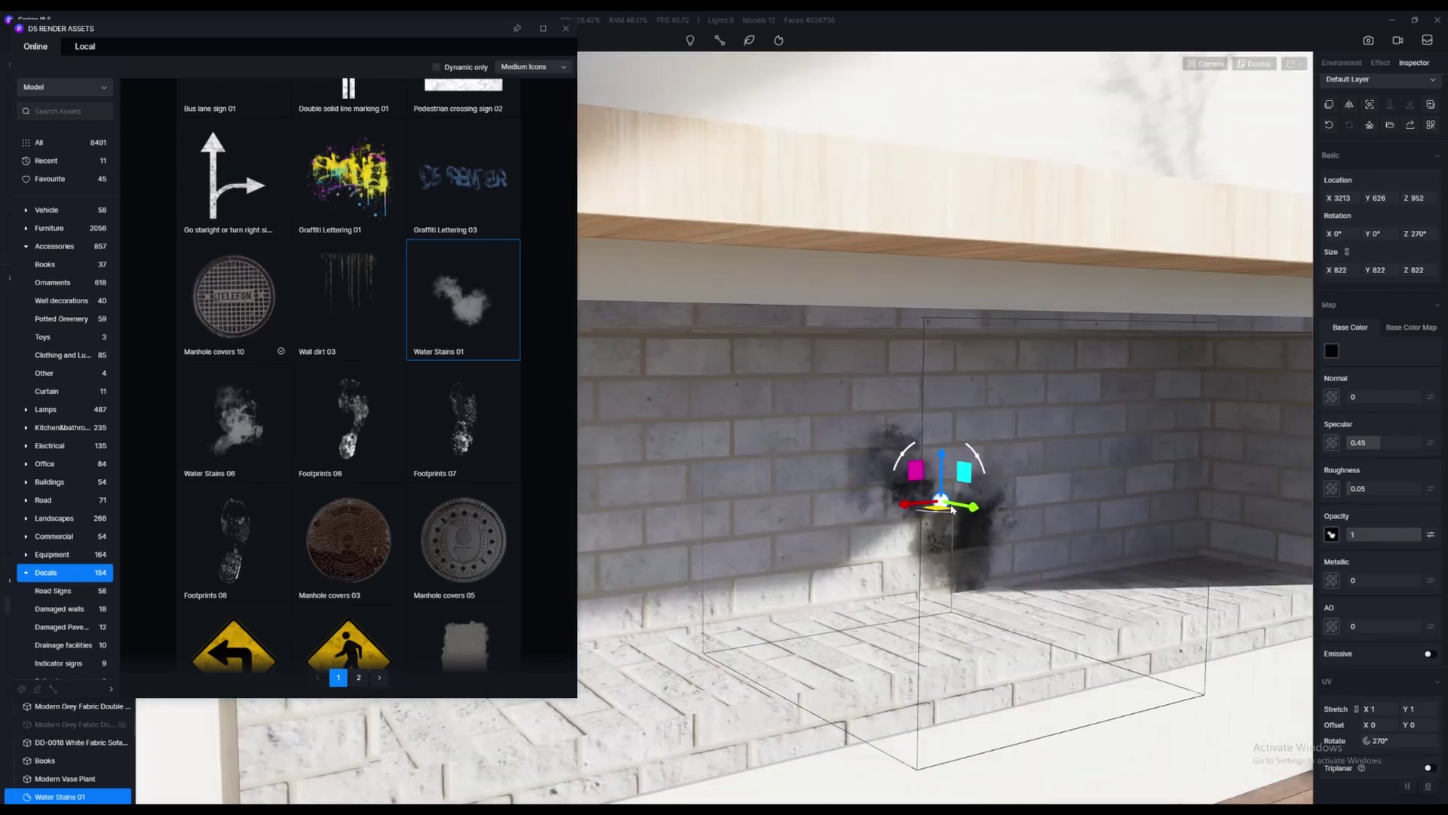
drag(894, 495, 924, 534)
mouse_move(896, 469)
mouse_down()
mouse_move(892, 491)
mouse_move(885, 471)
mouse_move(883, 484)
mouse_up()
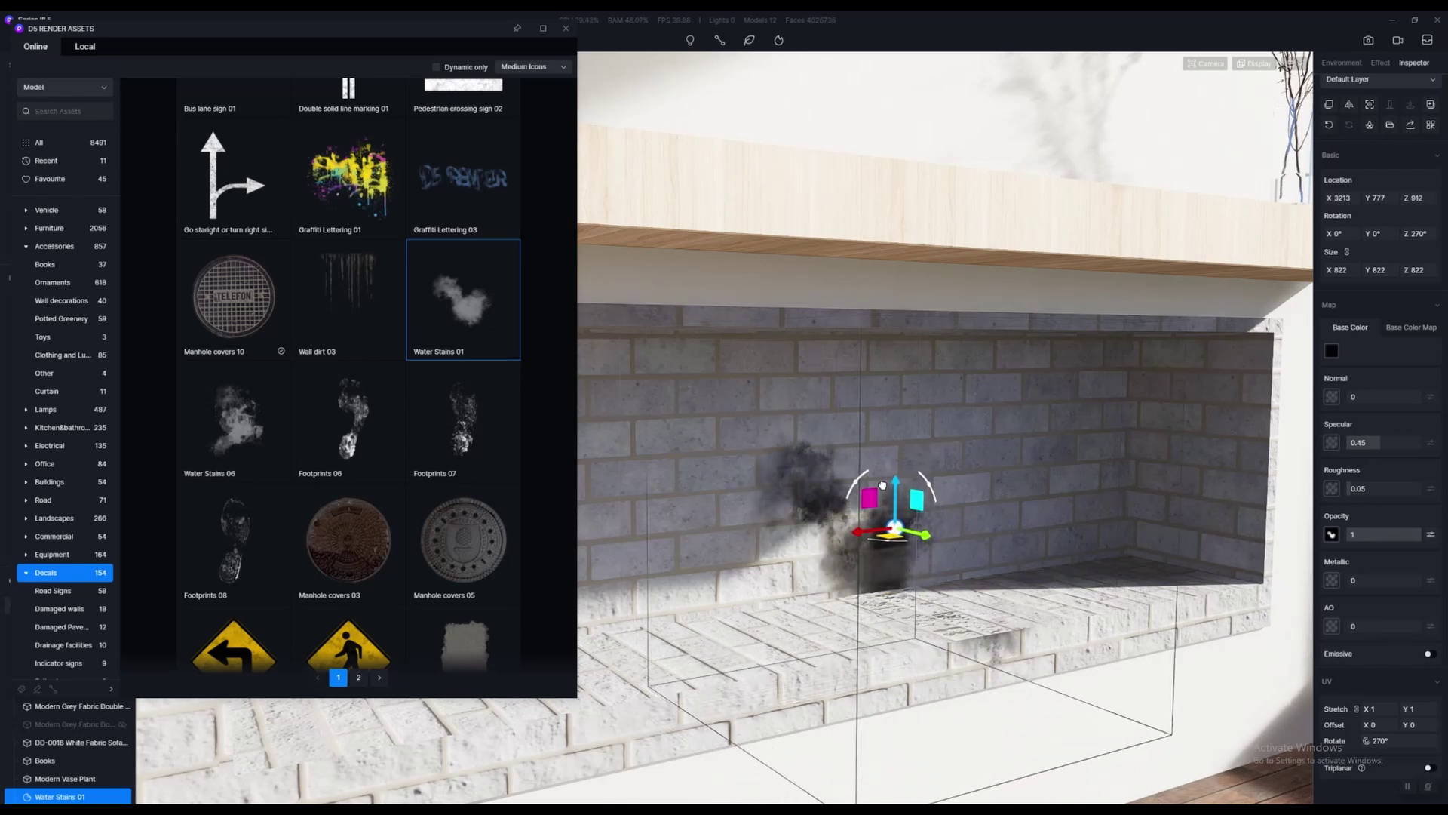
Test the Water Stains 01 decal's specular at 1, and settle on a specular of 0.08
right_drag(1033, 499, 1151, 491)
scroll(1030, 500, down, 2)
scroll(1094, 481, up, 3)
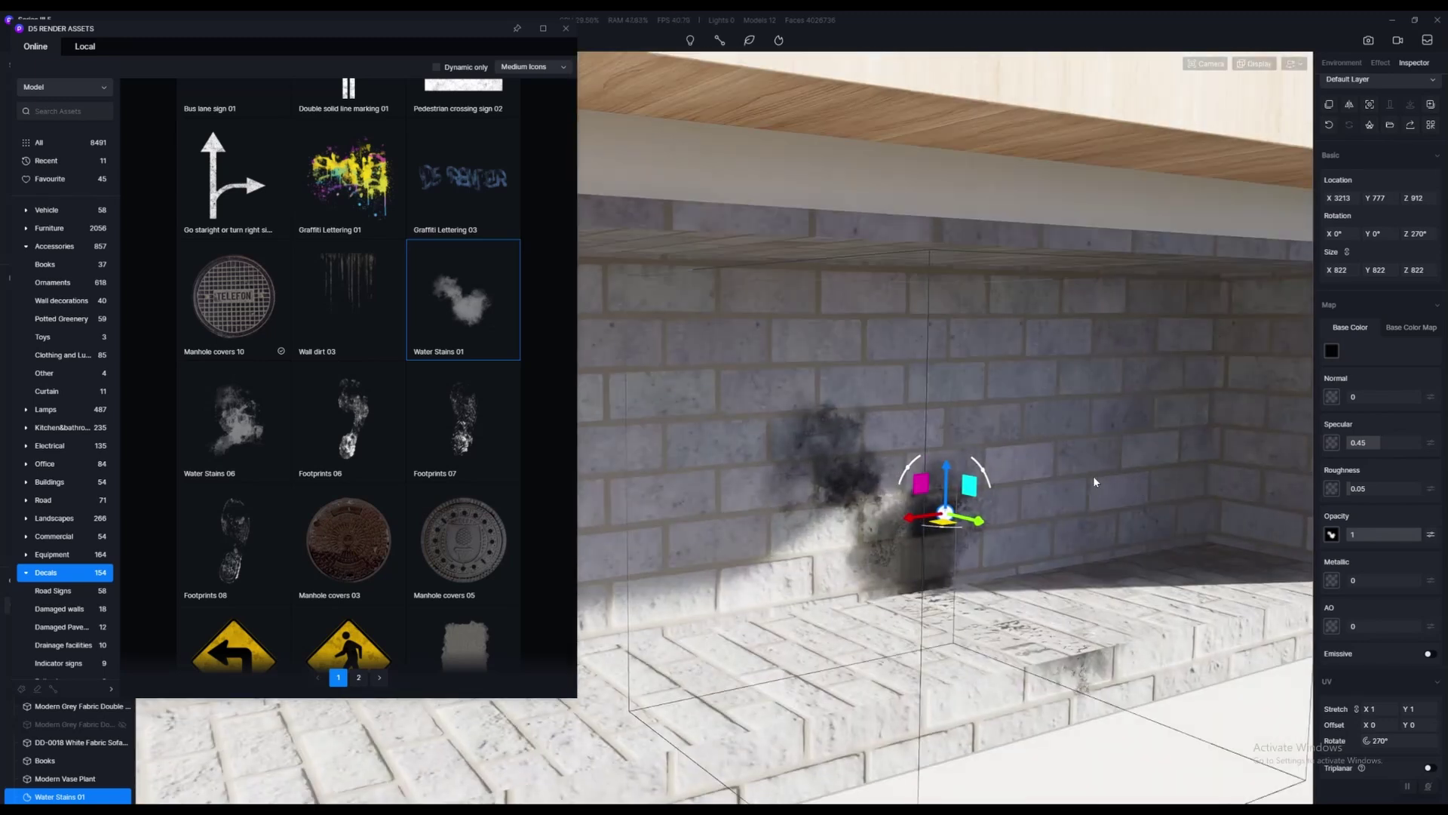
drag(1377, 446, 1430, 451)
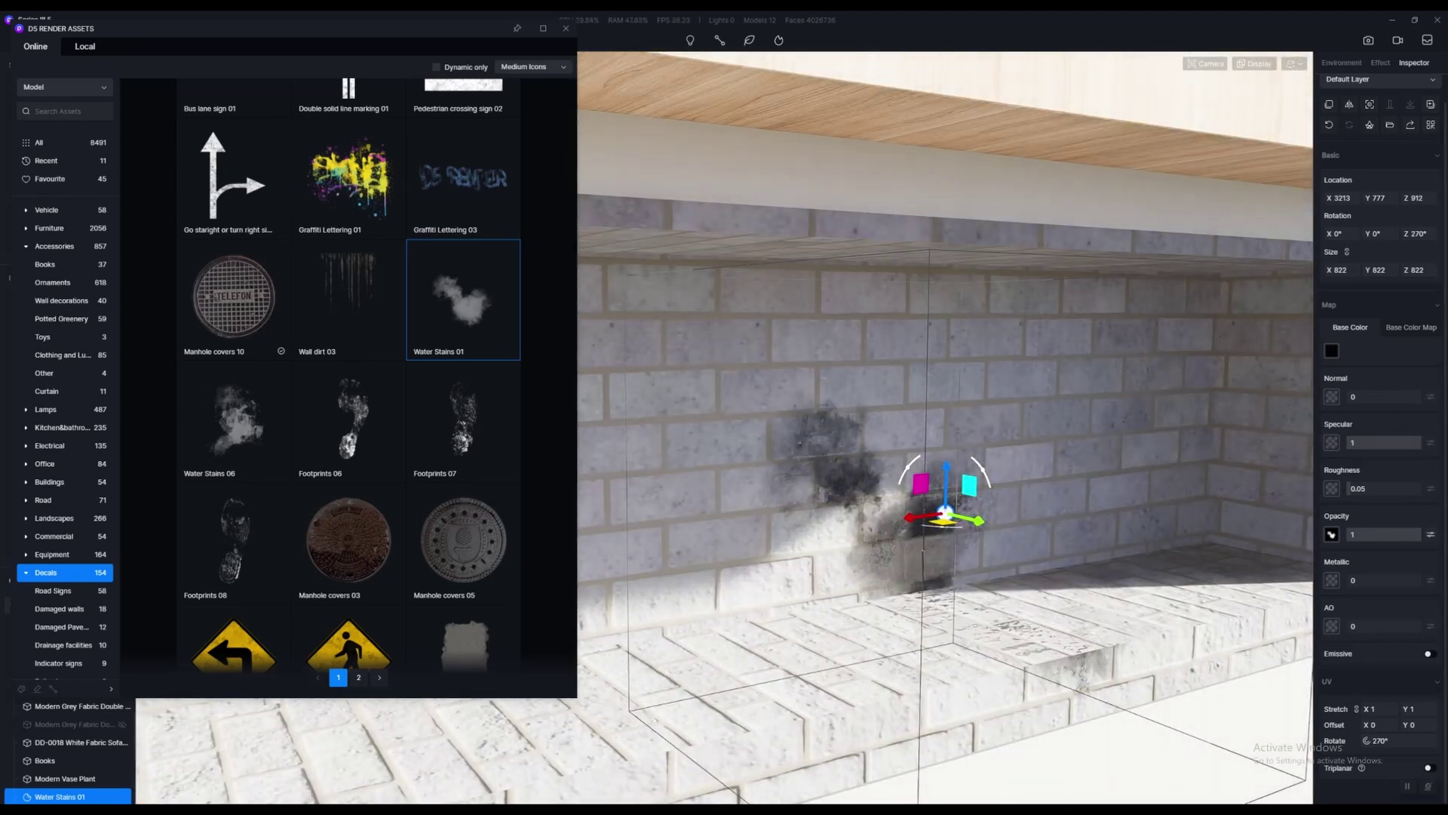
mouse_move(1056, 499)
right_down()
mouse_move(1007, 504)
mouse_move(1076, 533)
mouse_move(1073, 511)
right_up()
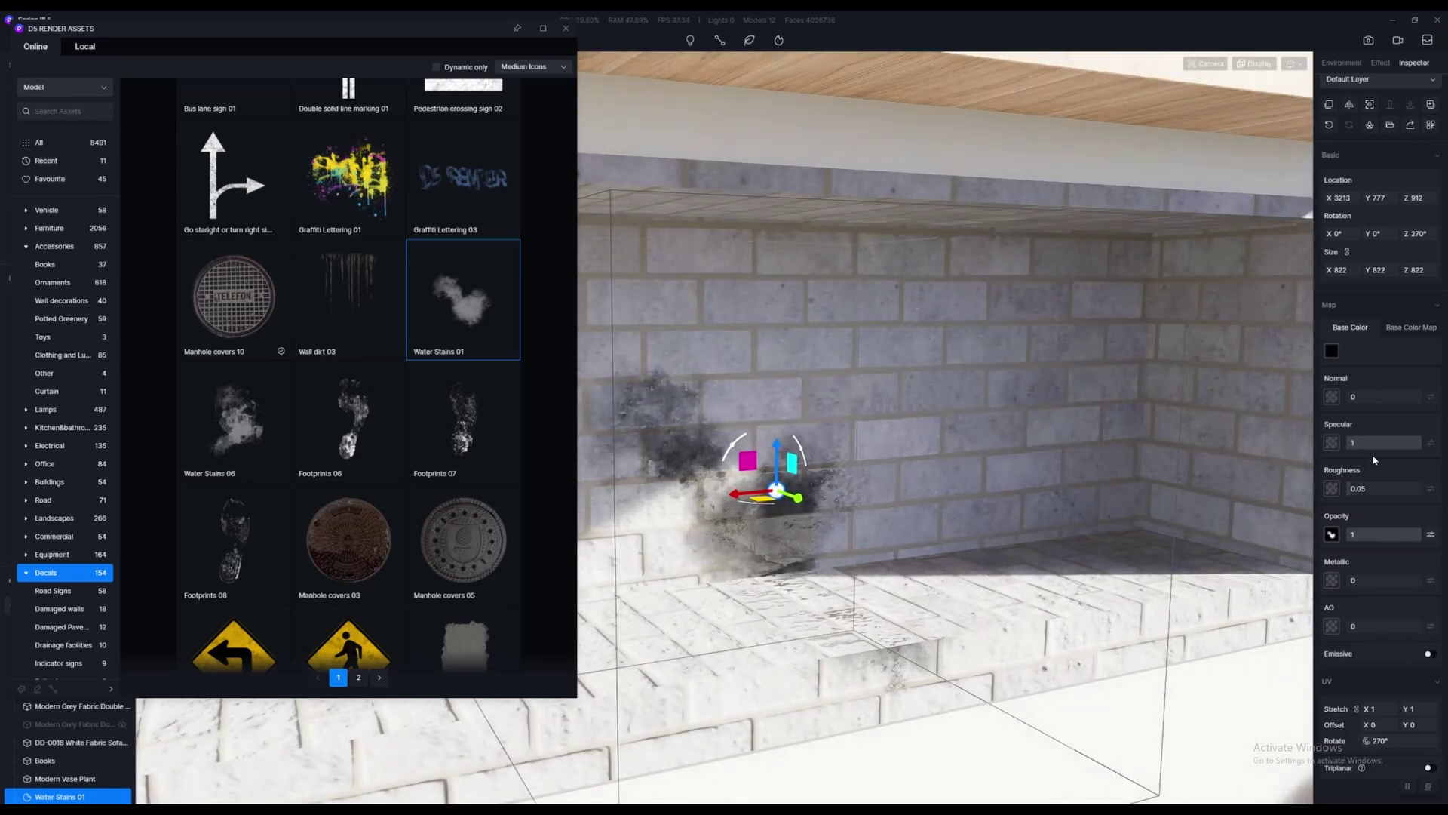
drag(1374, 460, 1345, 453)
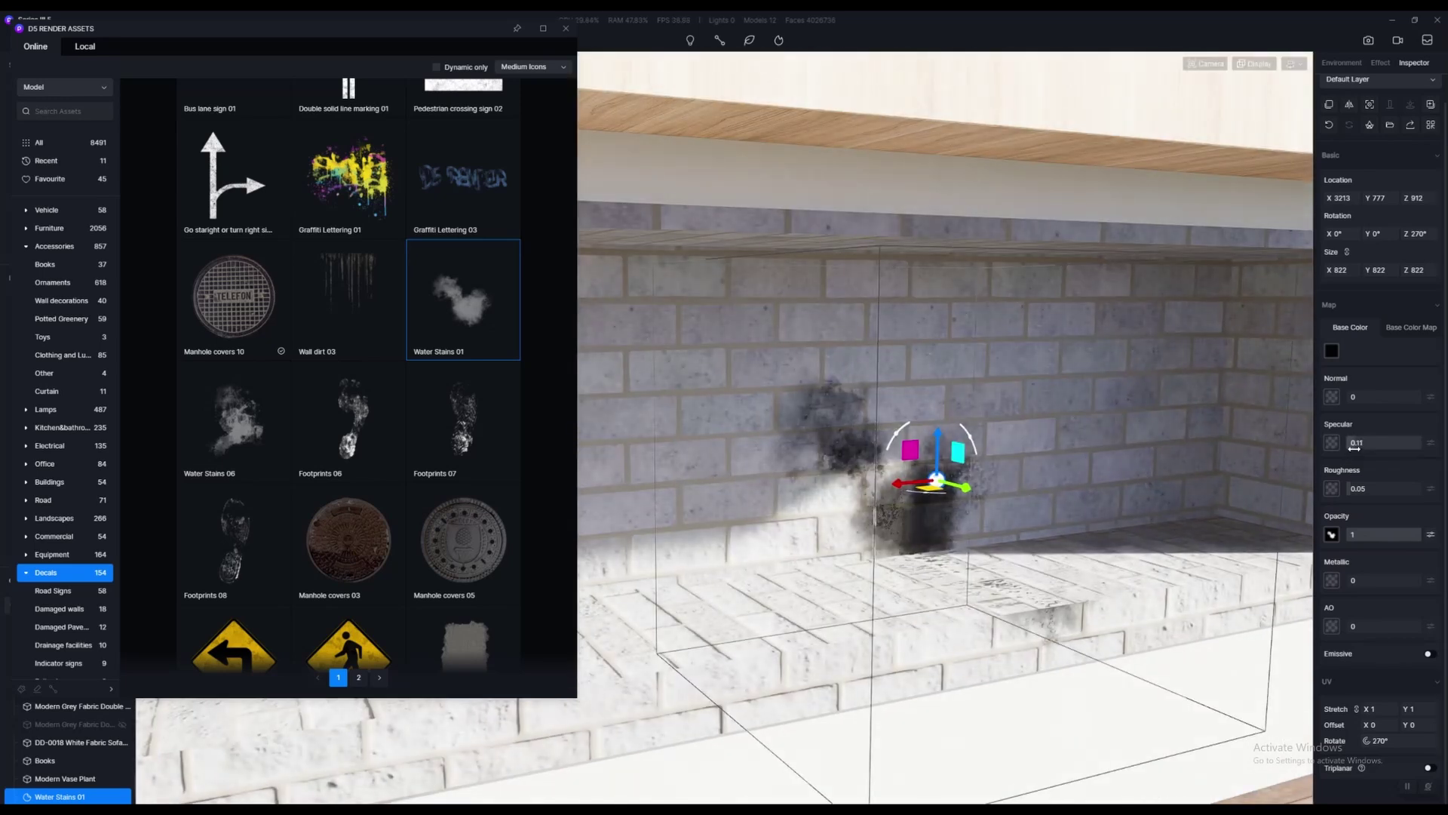
right_drag(1109, 565, 1078, 565)
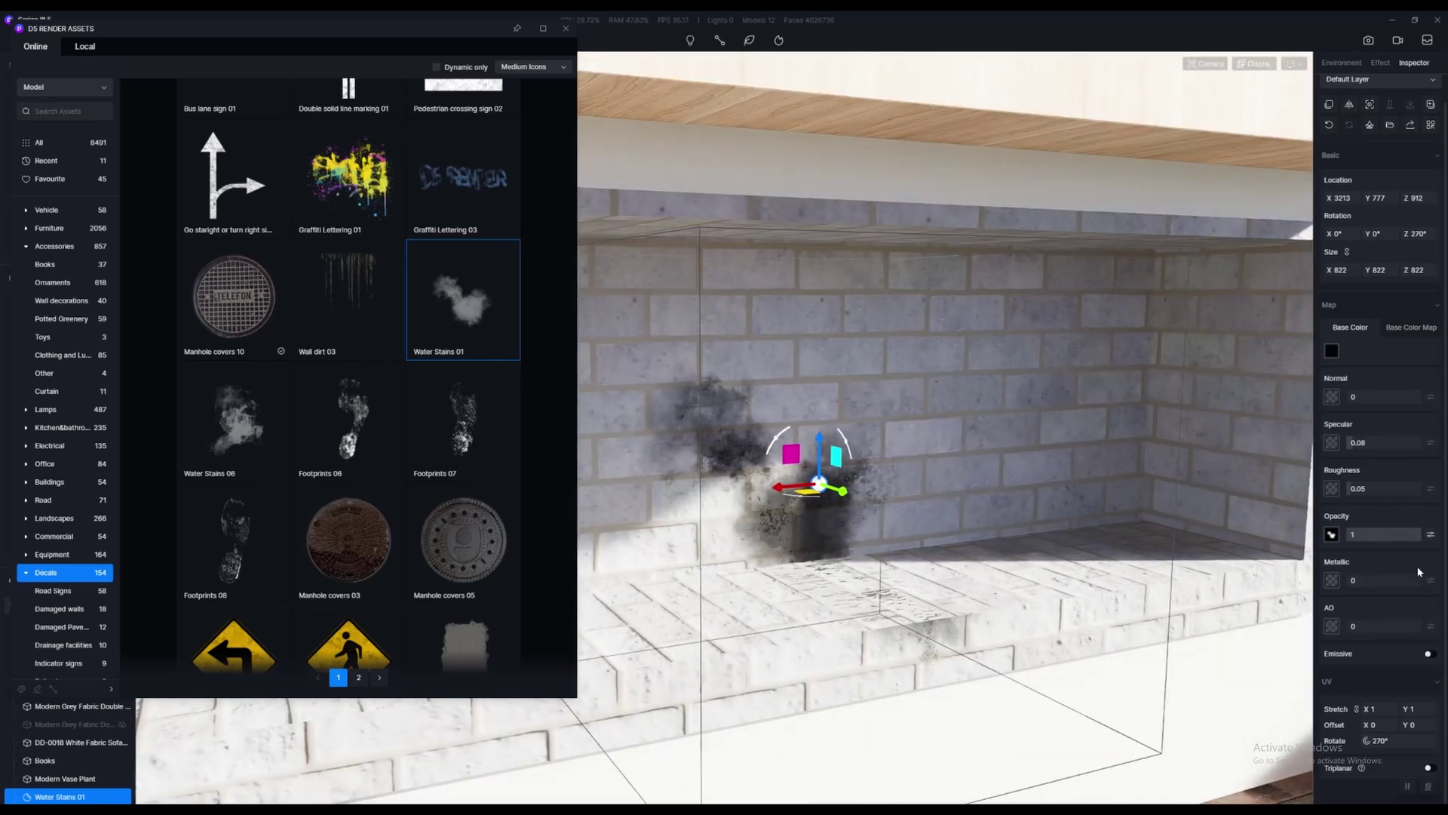
Lower the Water Stains 01 decal's opacity to 0.3
drag(1419, 534, 1352, 534)
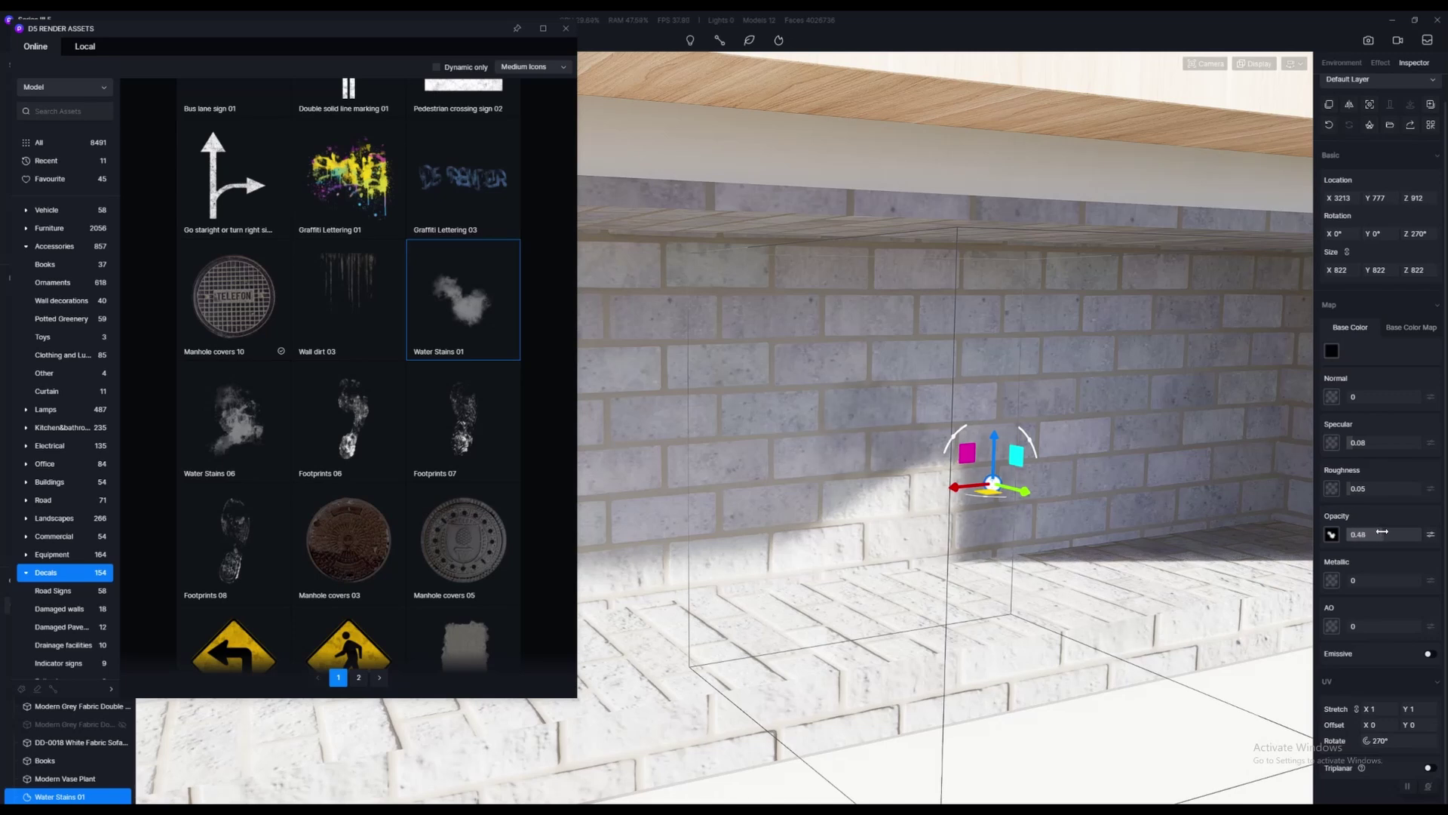
drag(1403, 532, 1353, 533)
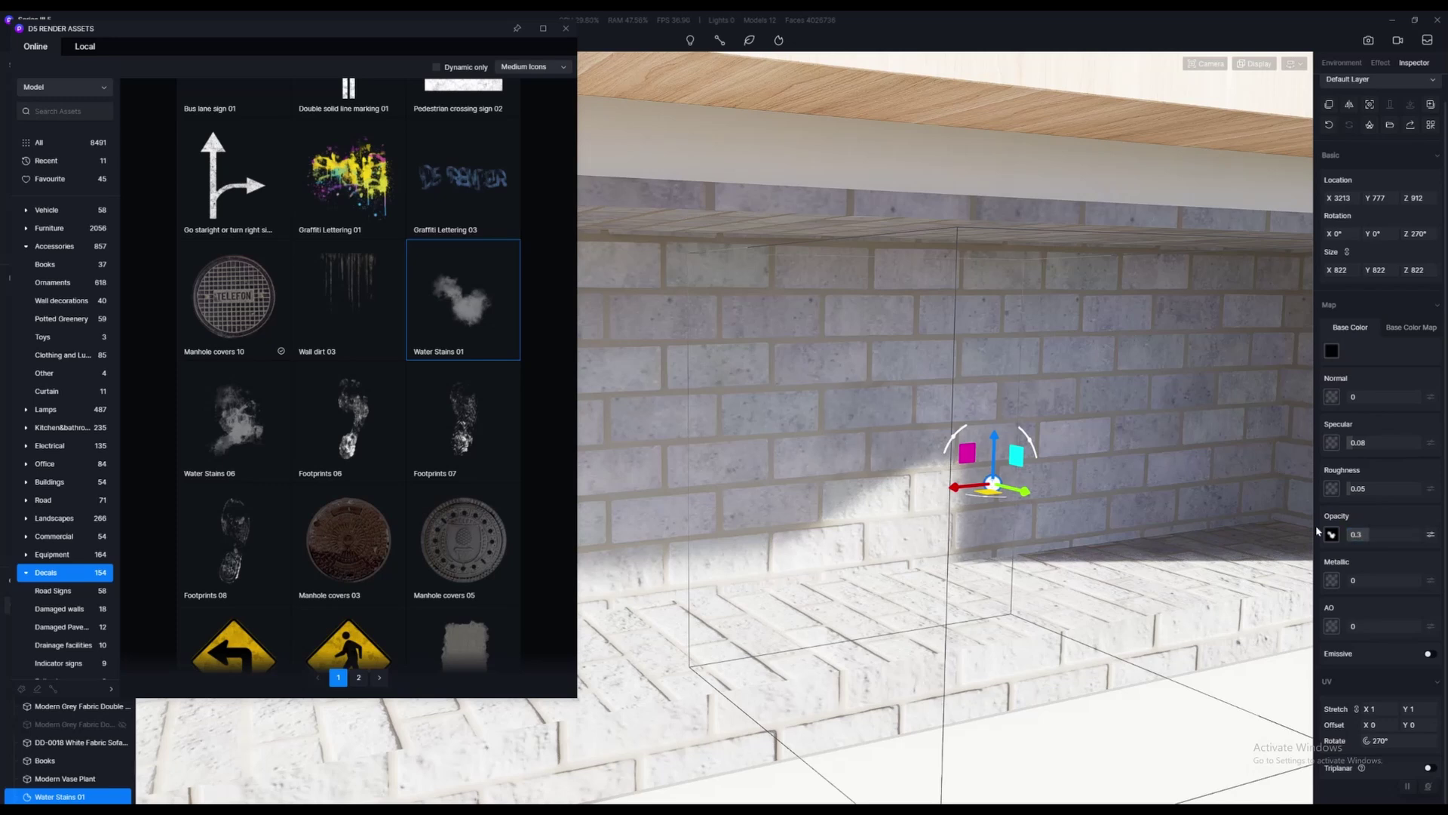
scroll(814, 468, down, 5)
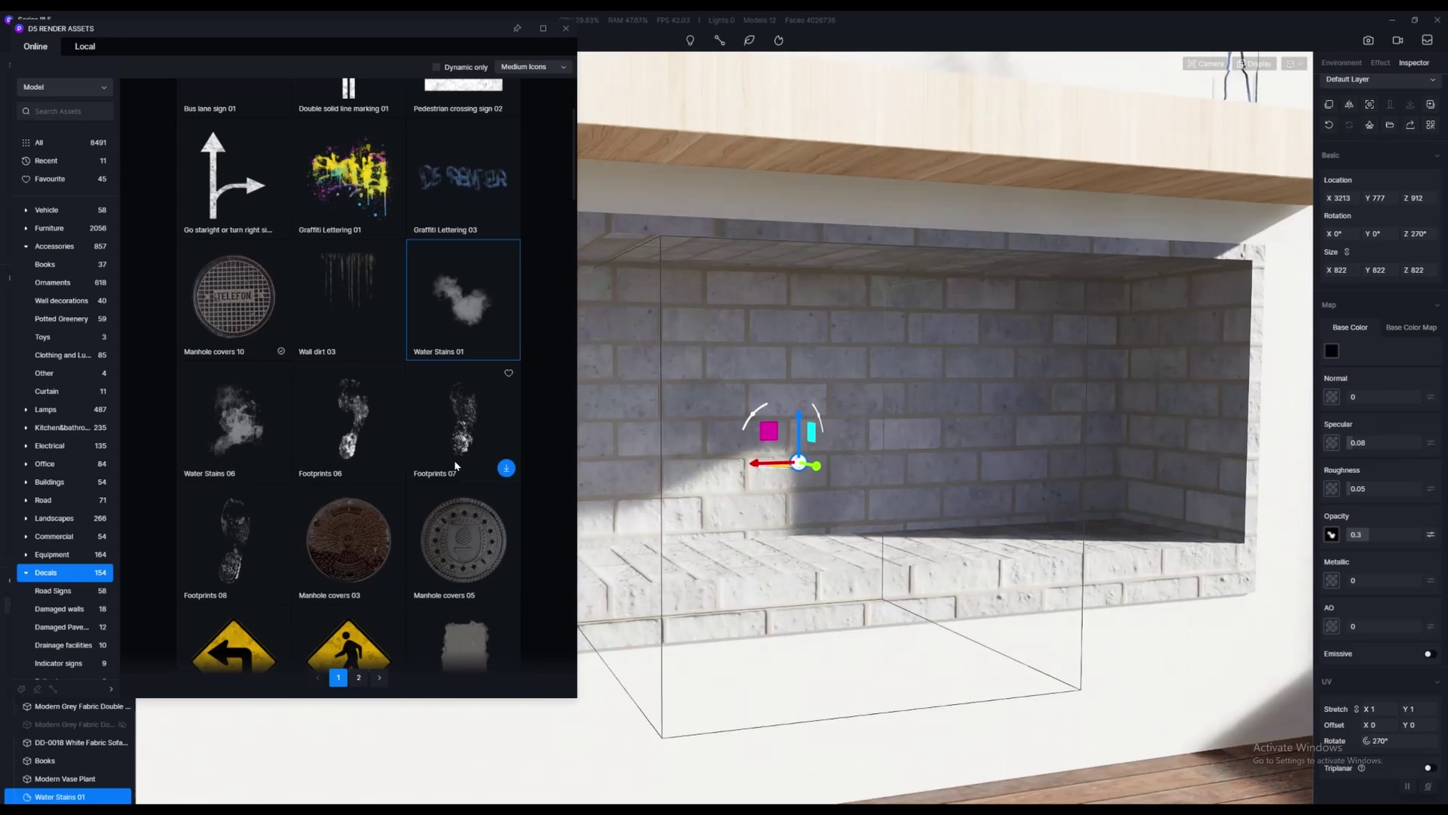
Place the Wall dirt 08 decal below the fireplace opening so its dark streaks run down the inner brick wall
scroll(377, 476, down, 5)
key(w)
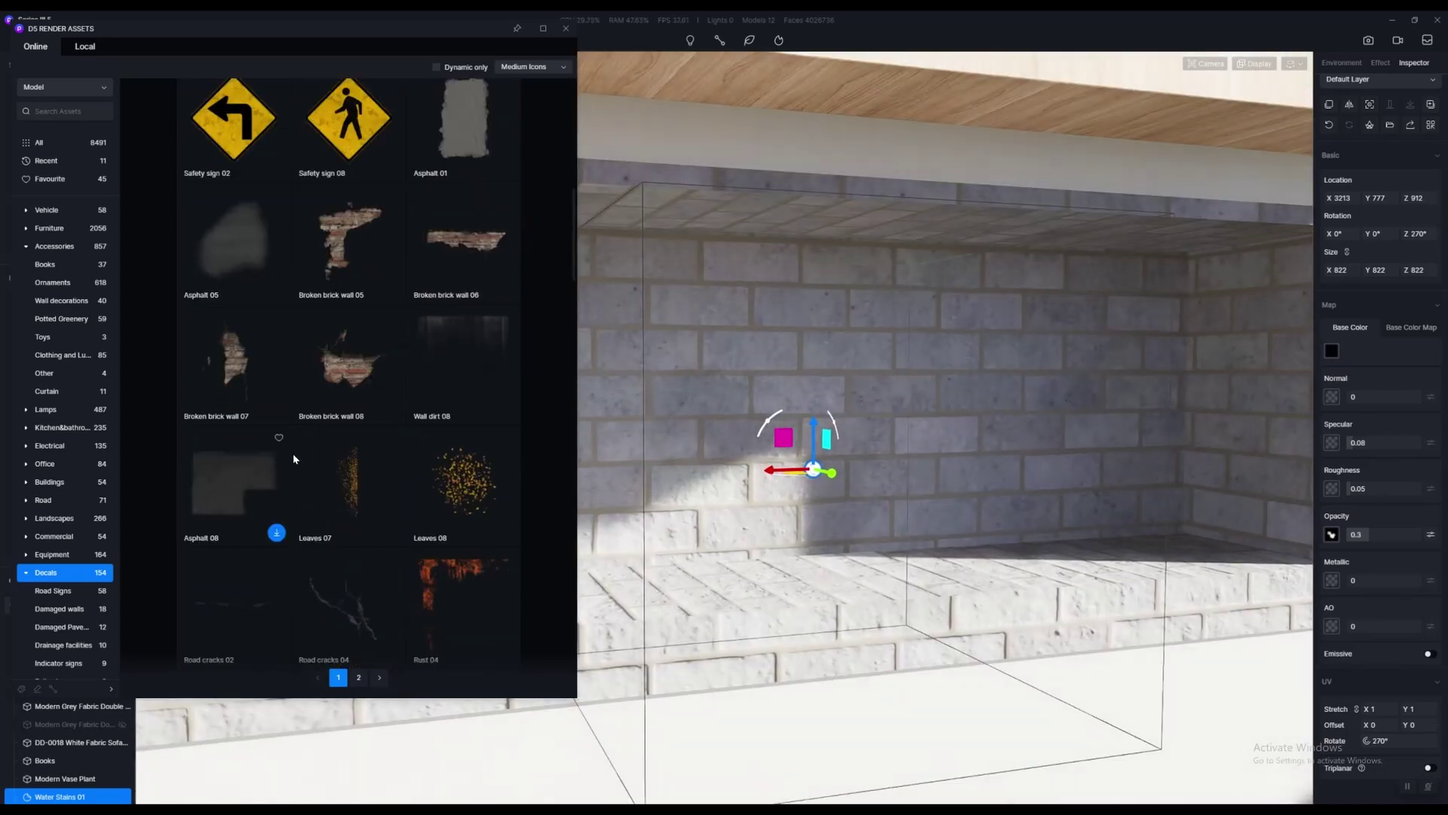
click(449, 343)
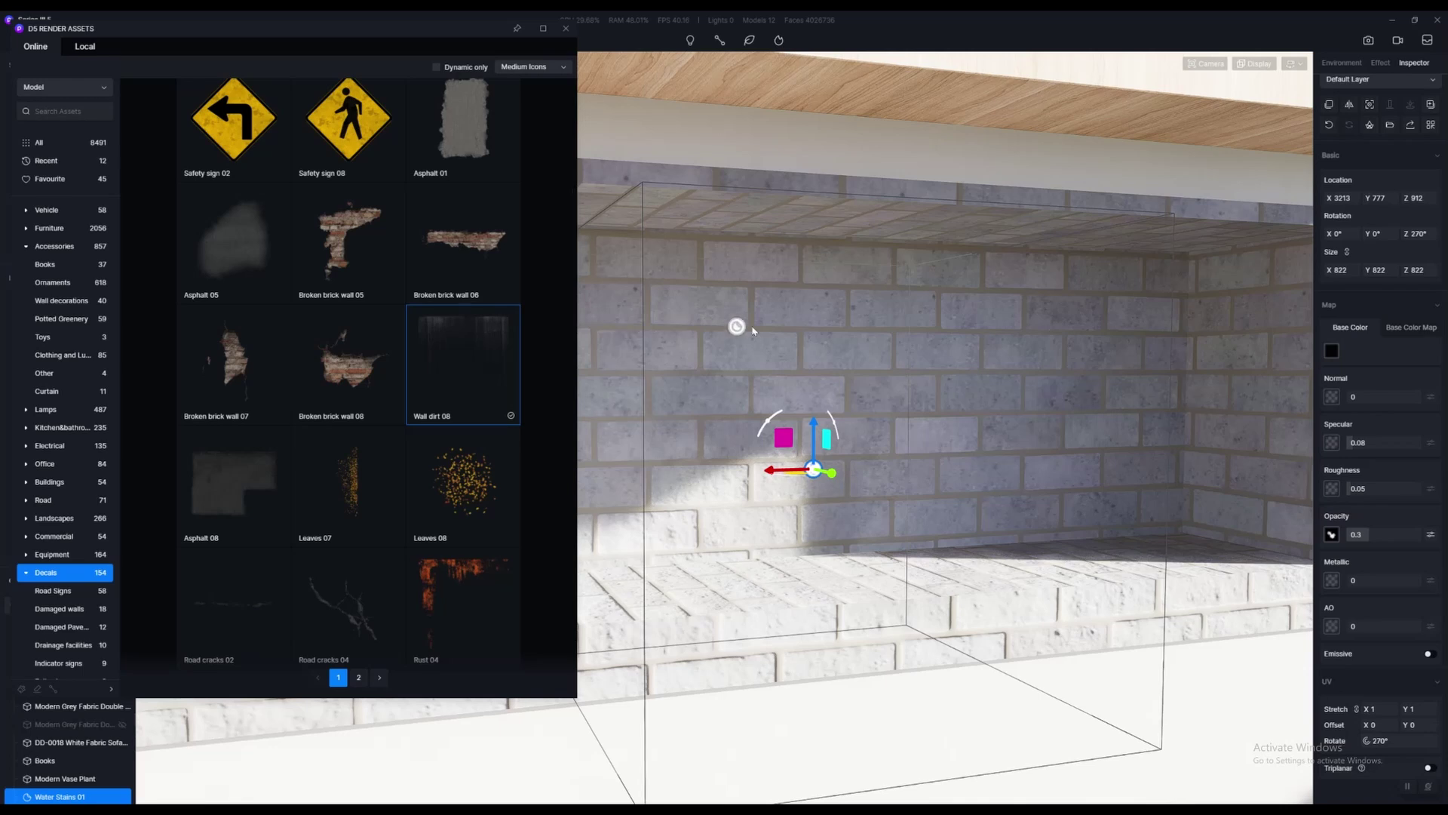
key(s)
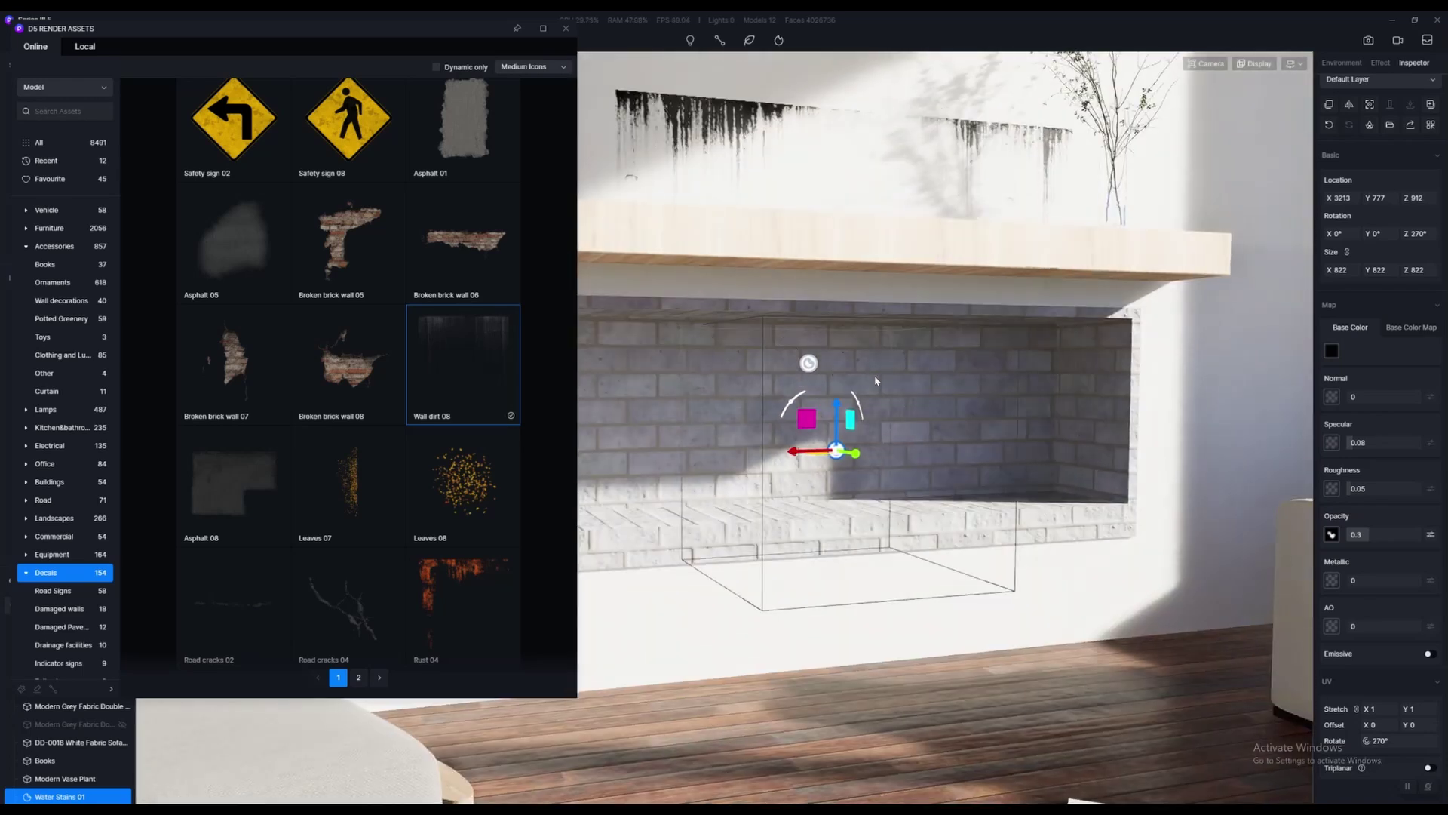
click(834, 576)
key(w)
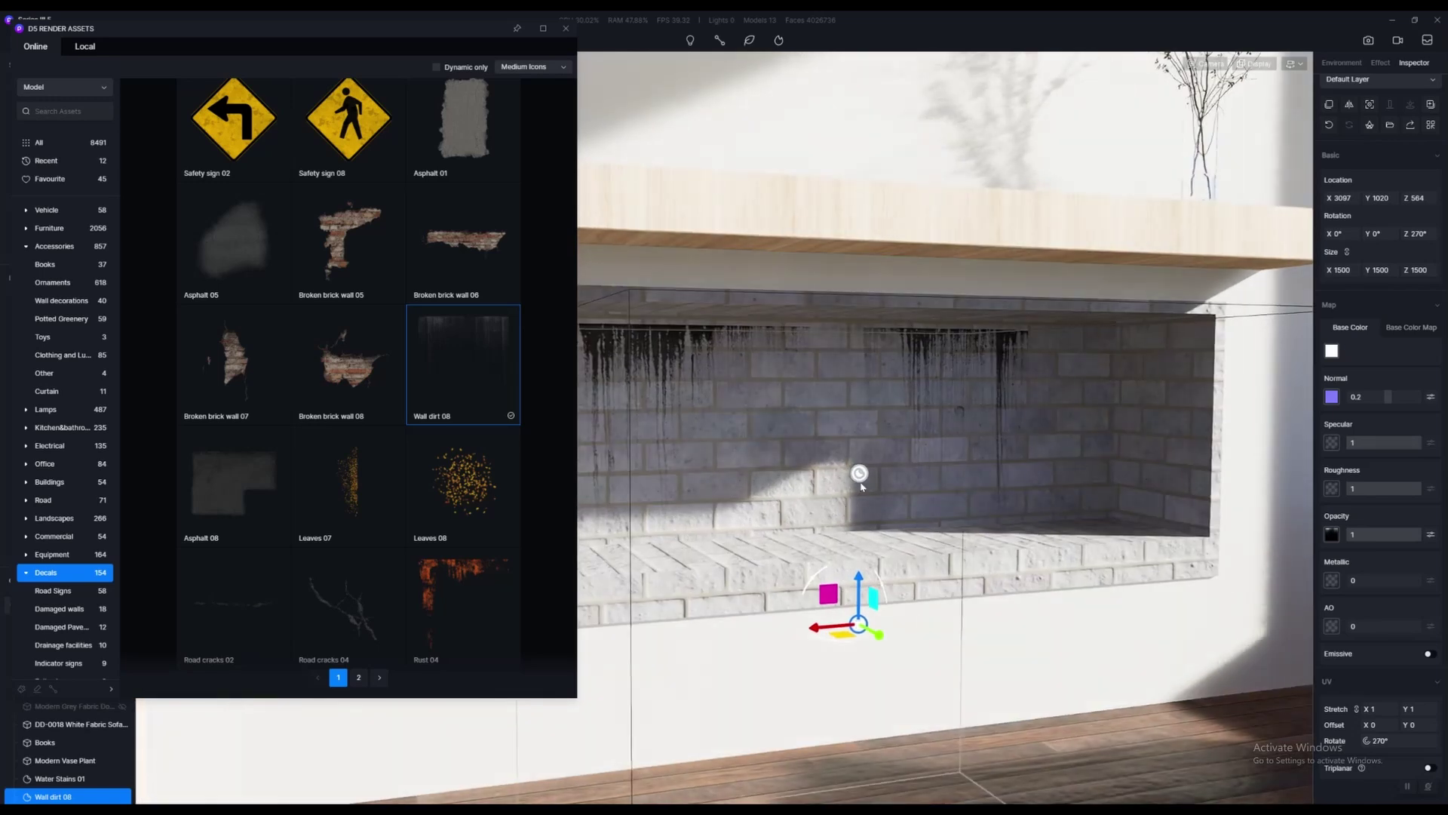
Set the Water Stains 01 opacity to 0.19, and reduce the Wall dirt 08 decal's specular to 0.22 and its opacity to a faint level
click(861, 481)
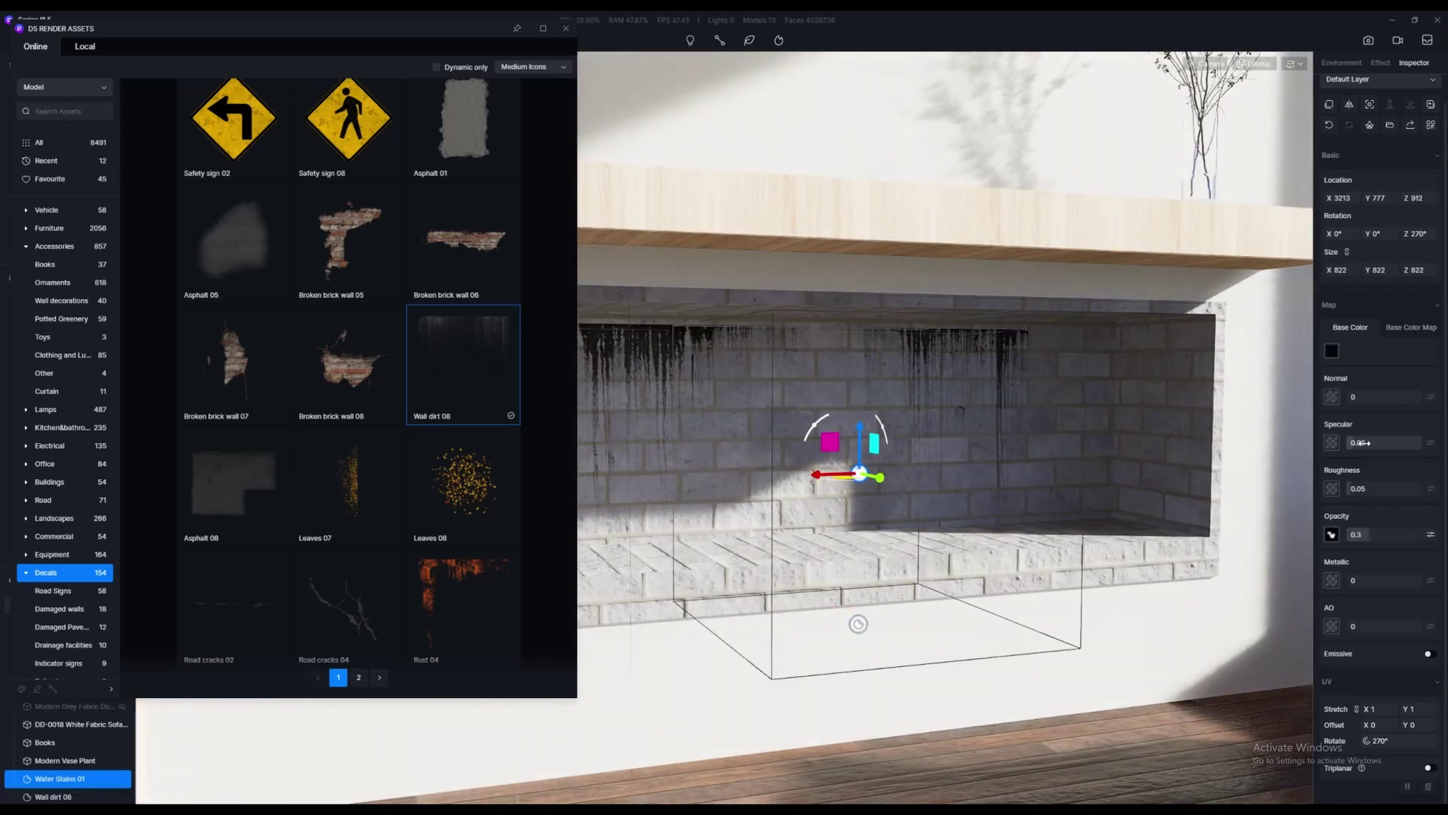
drag(1367, 535, 1361, 535)
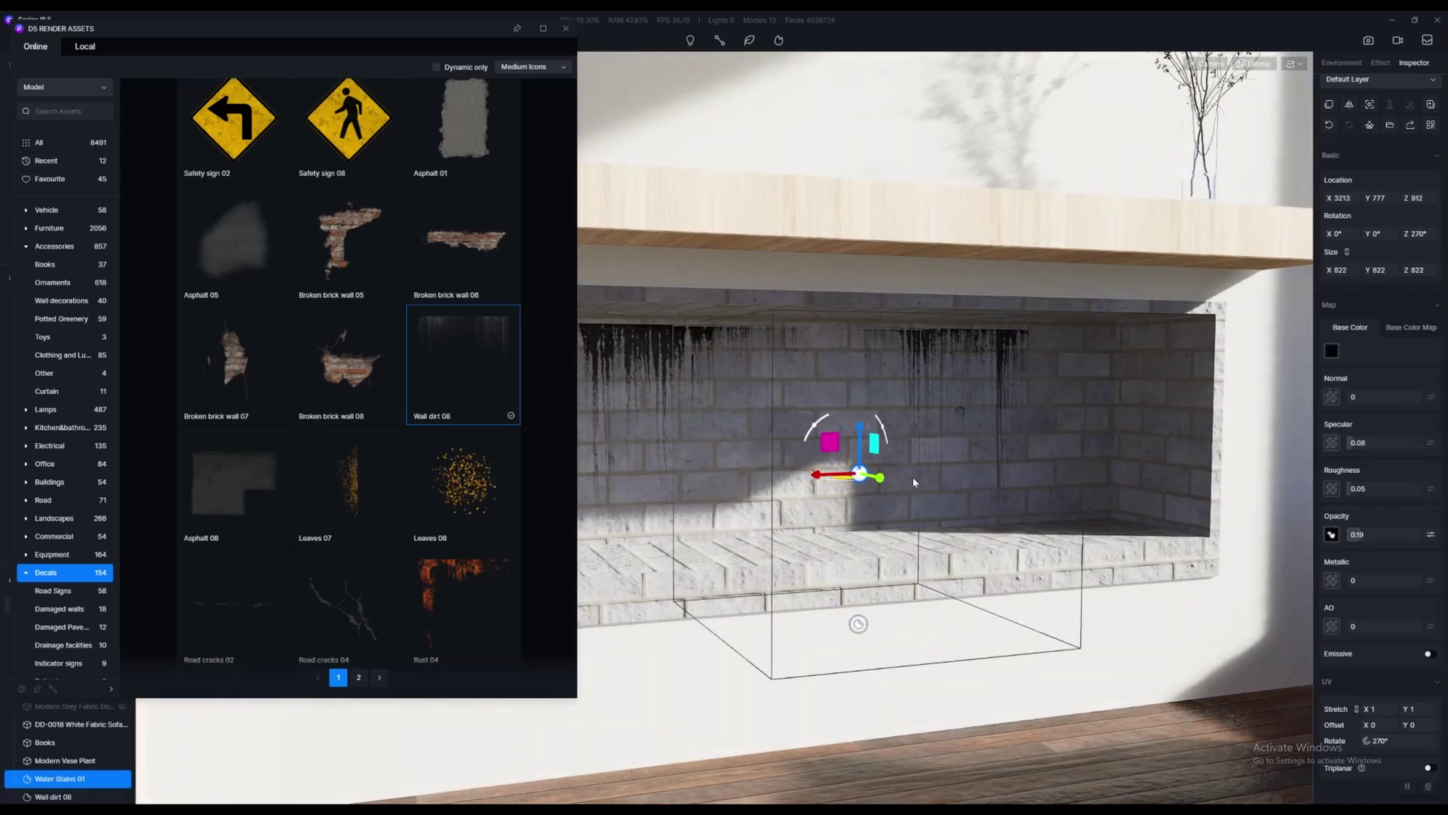
click(862, 621)
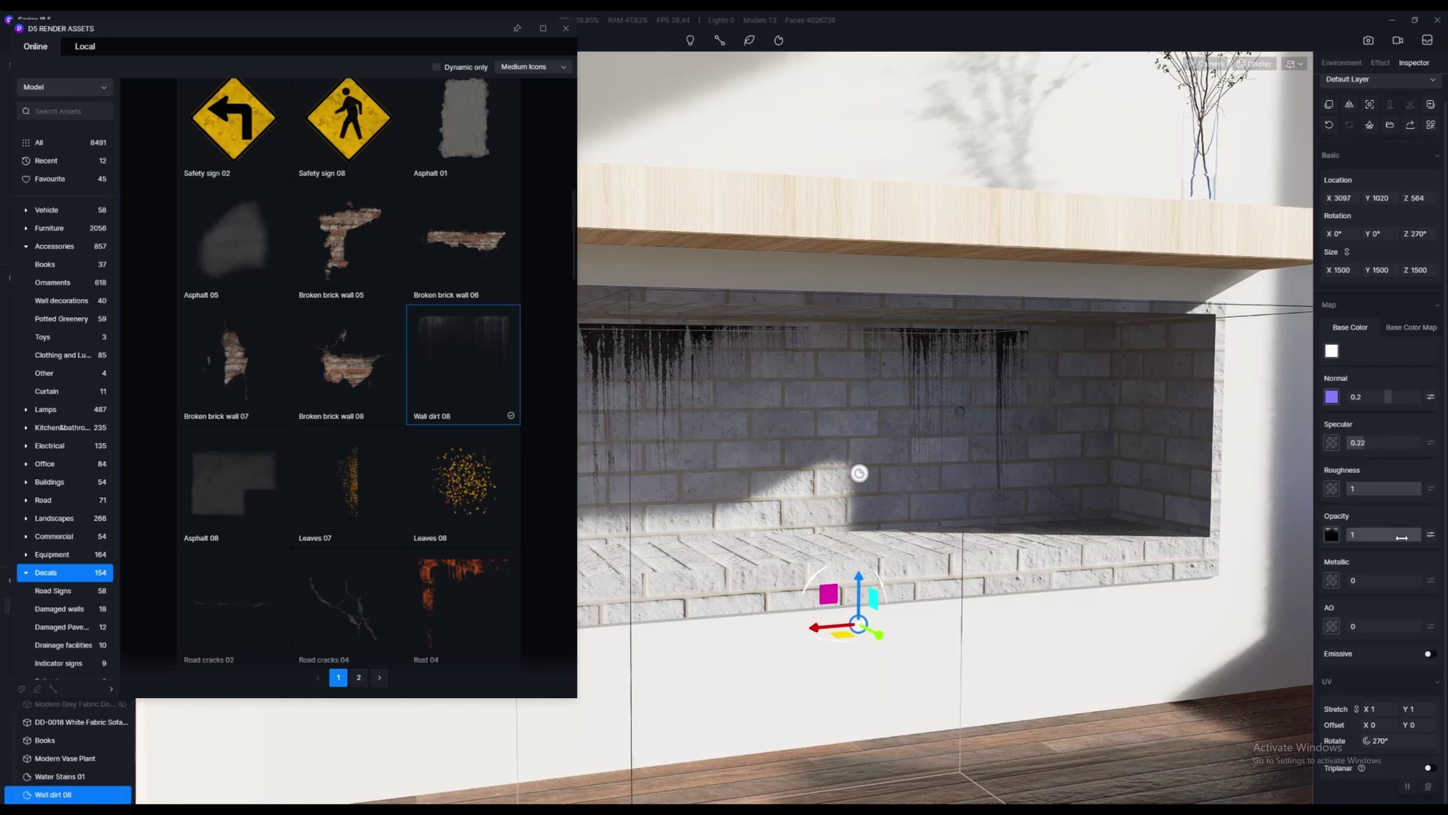
drag(1401, 537, 1355, 535)
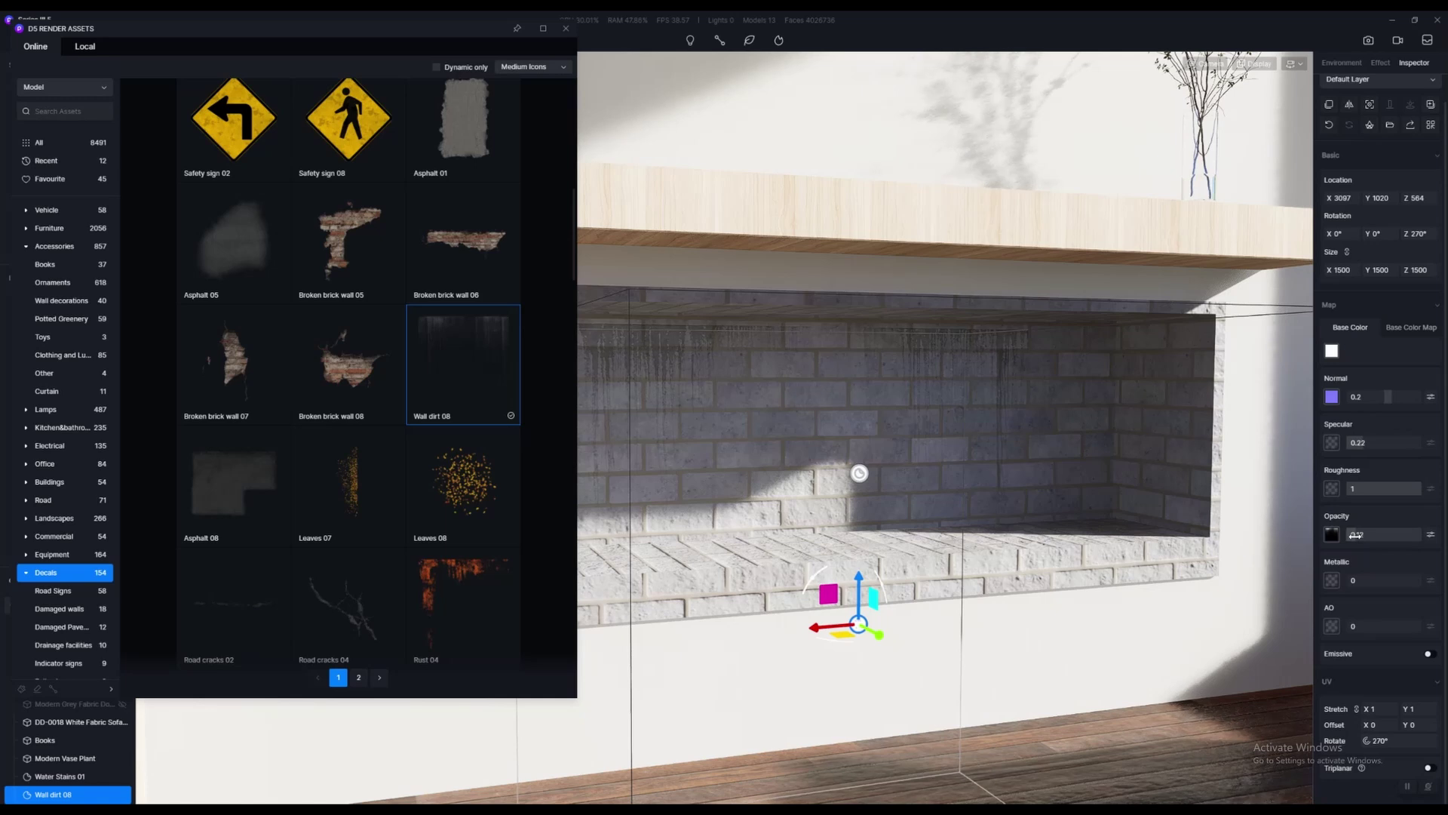
Raise the Water Stains 01 decal on the fireplace's back wall to a Z location of about 1003
click(864, 474)
scroll(918, 411, up, 5)
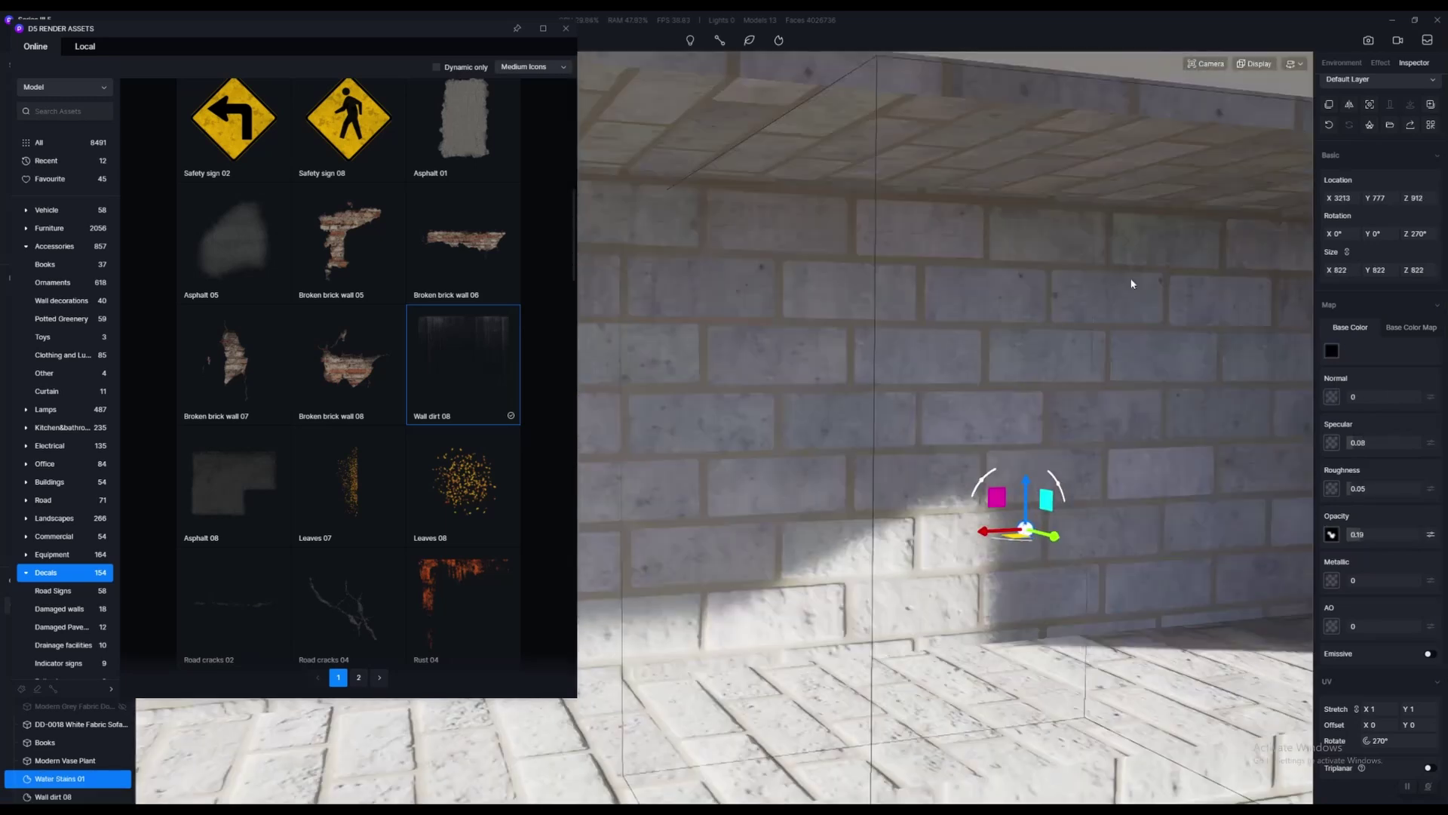
scroll(900, 440, down, 5)
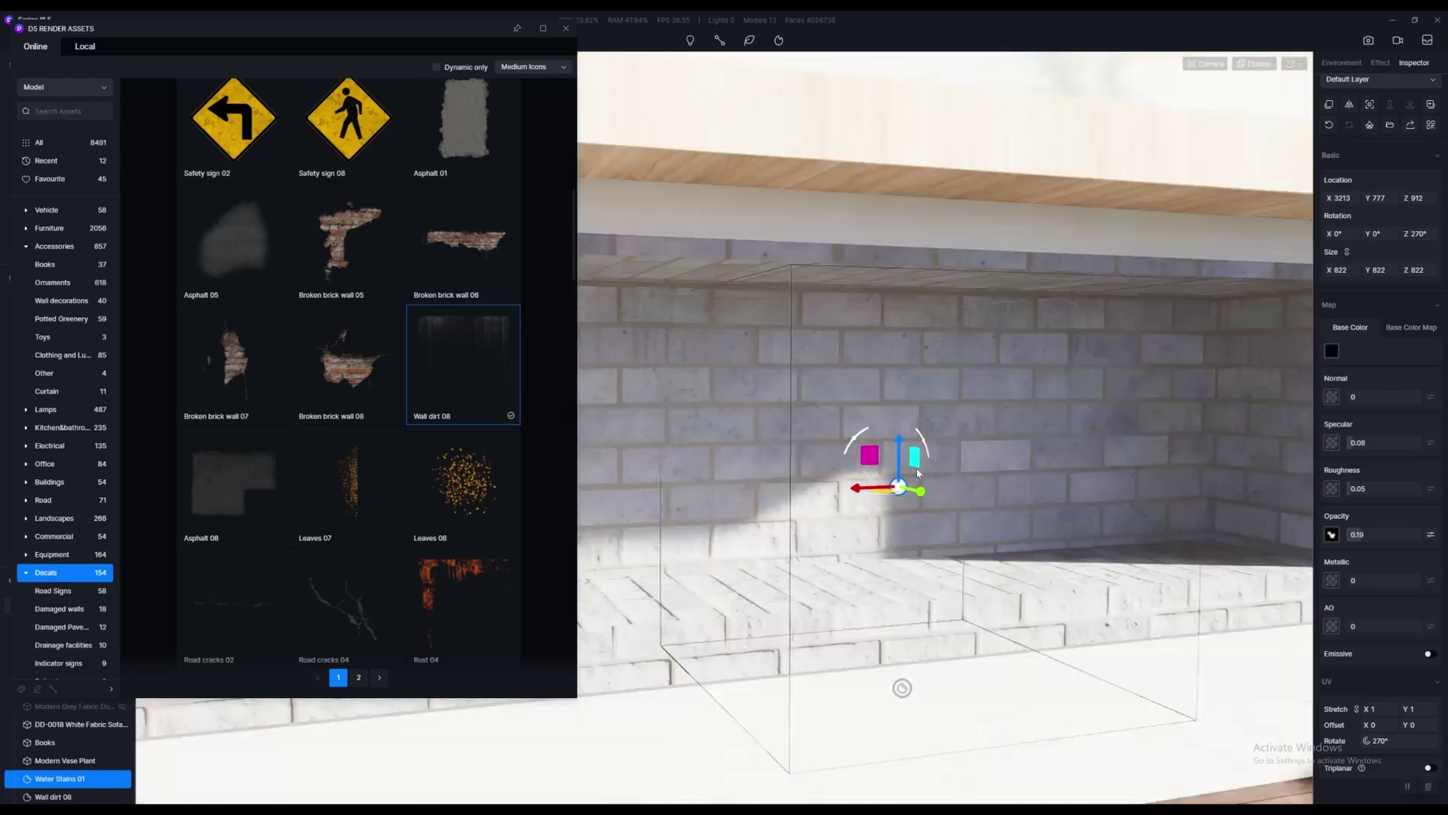
drag(900, 440, 898, 401)
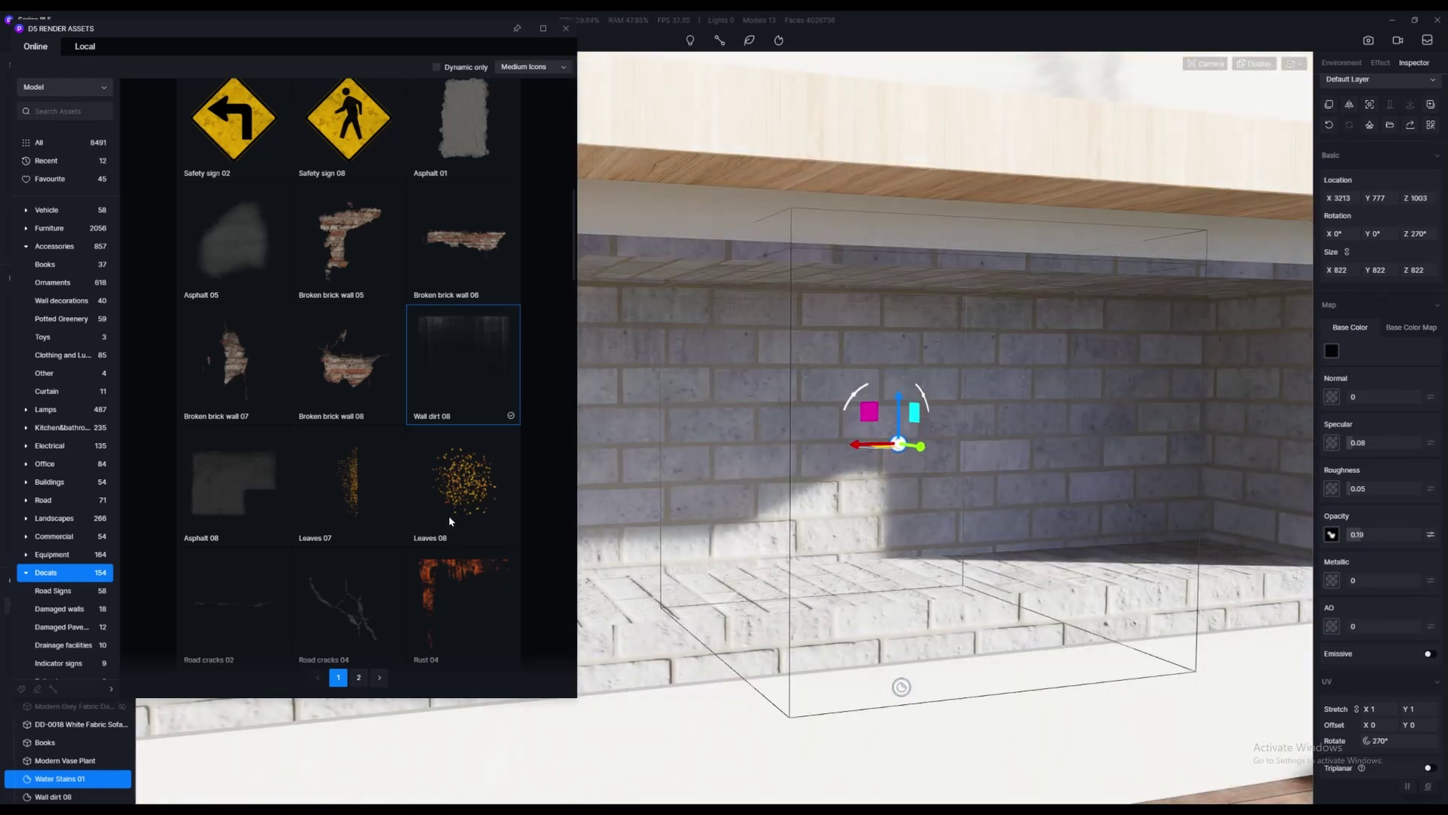
Place the Snow 09 decal on the fireplace's back brick wall near the water stains decal
scroll(325, 456, down, 6)
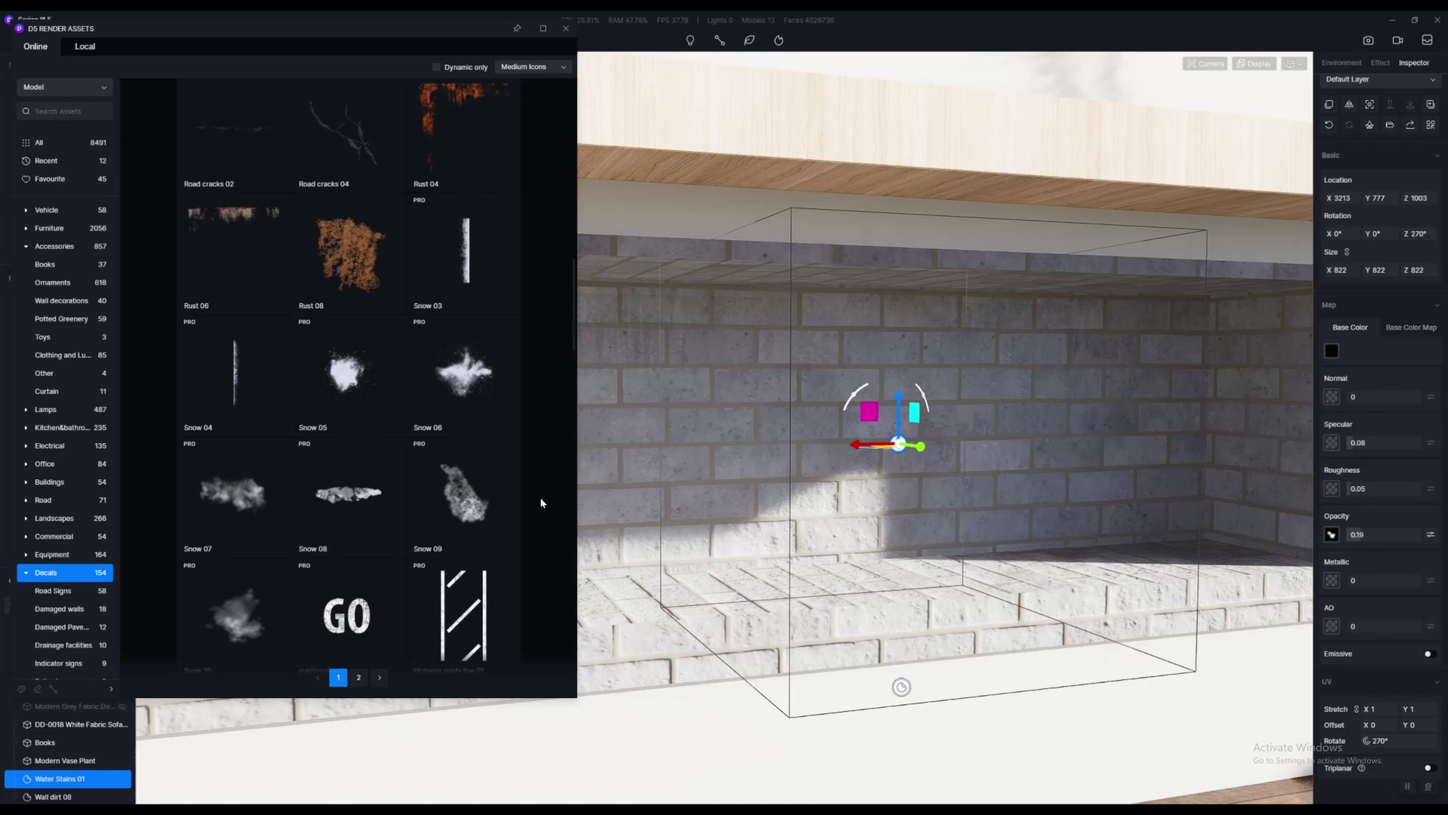
click(441, 504)
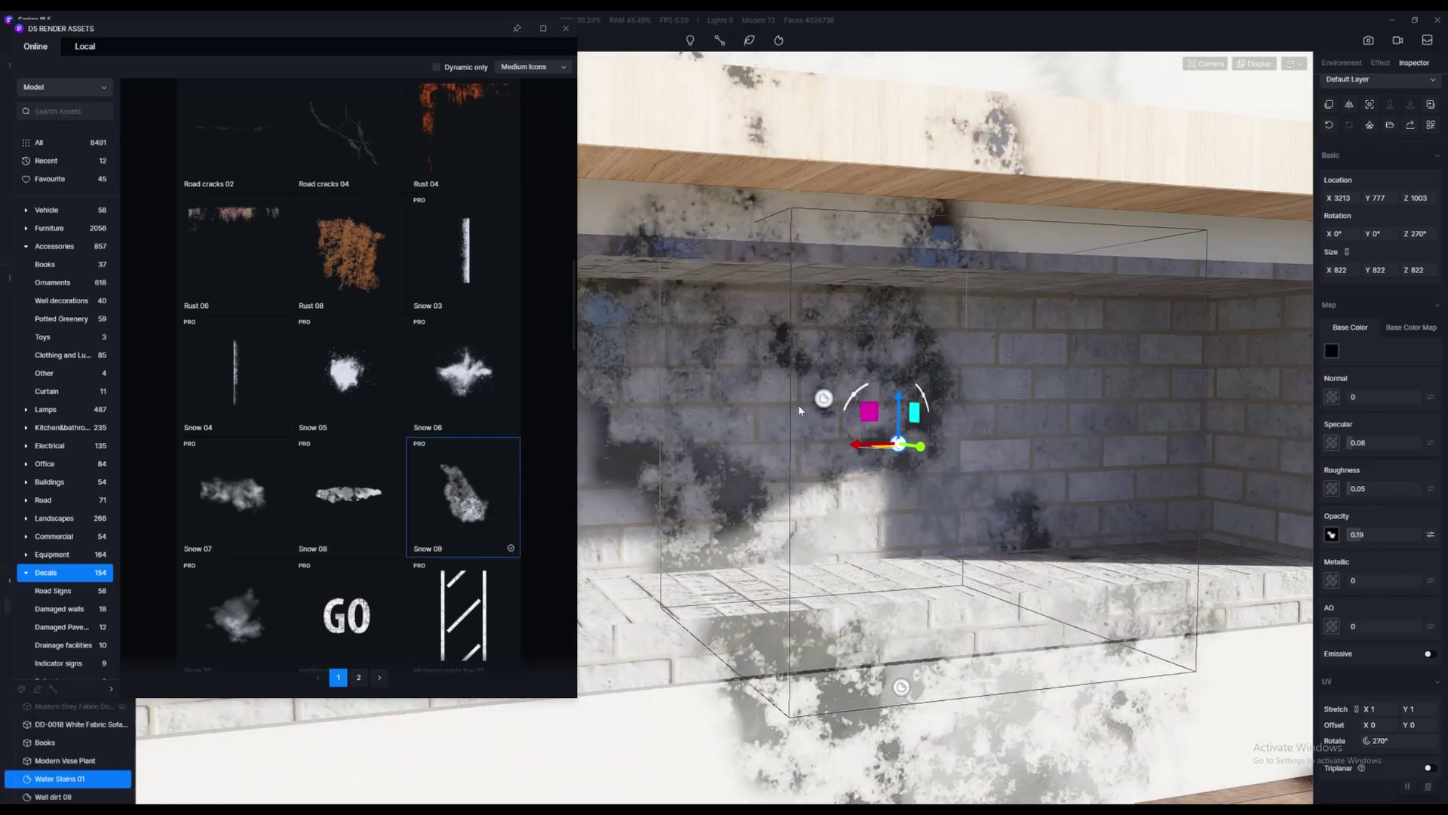
click(881, 418)
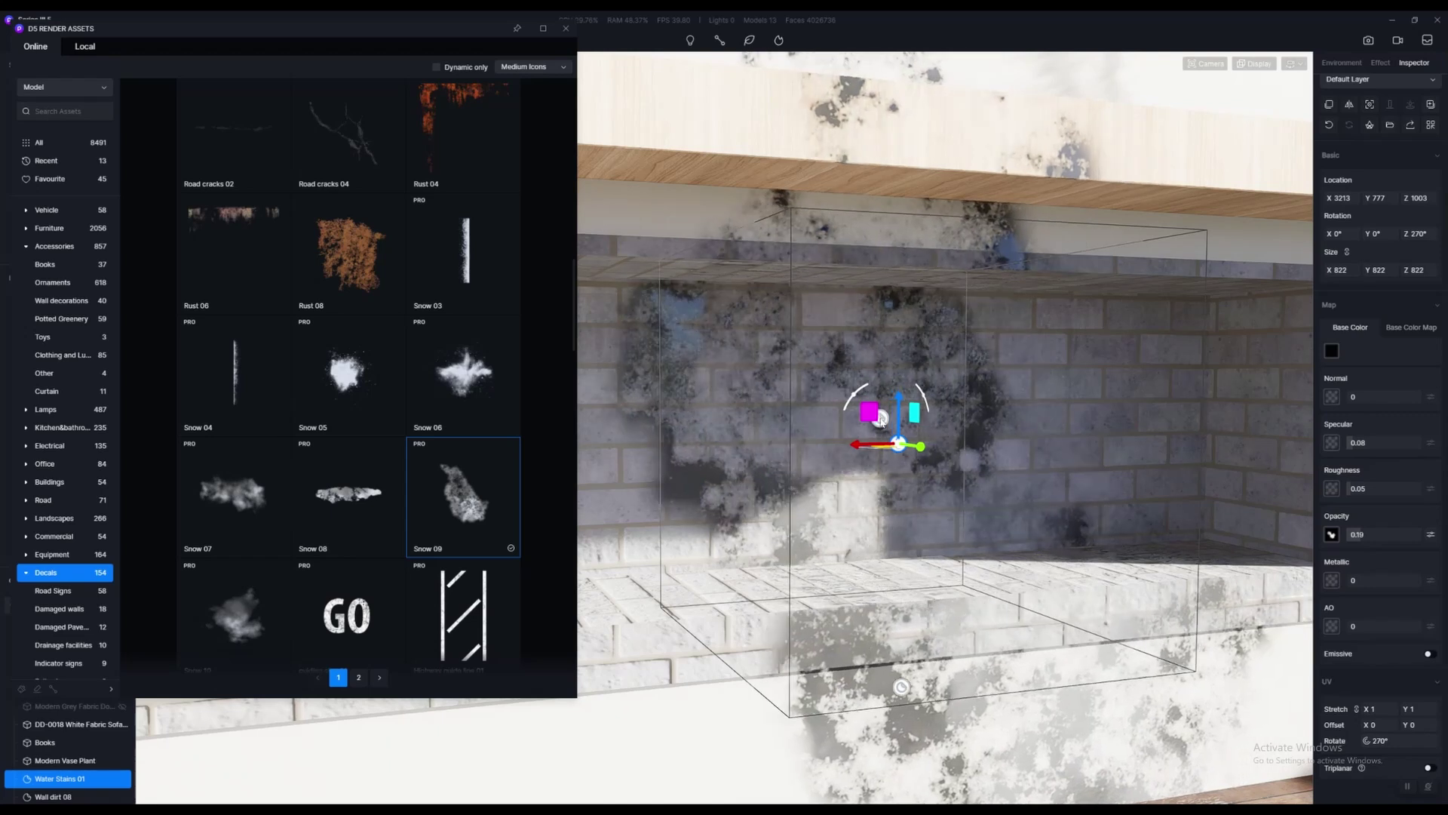
middle_drag(948, 409, 874, 398)
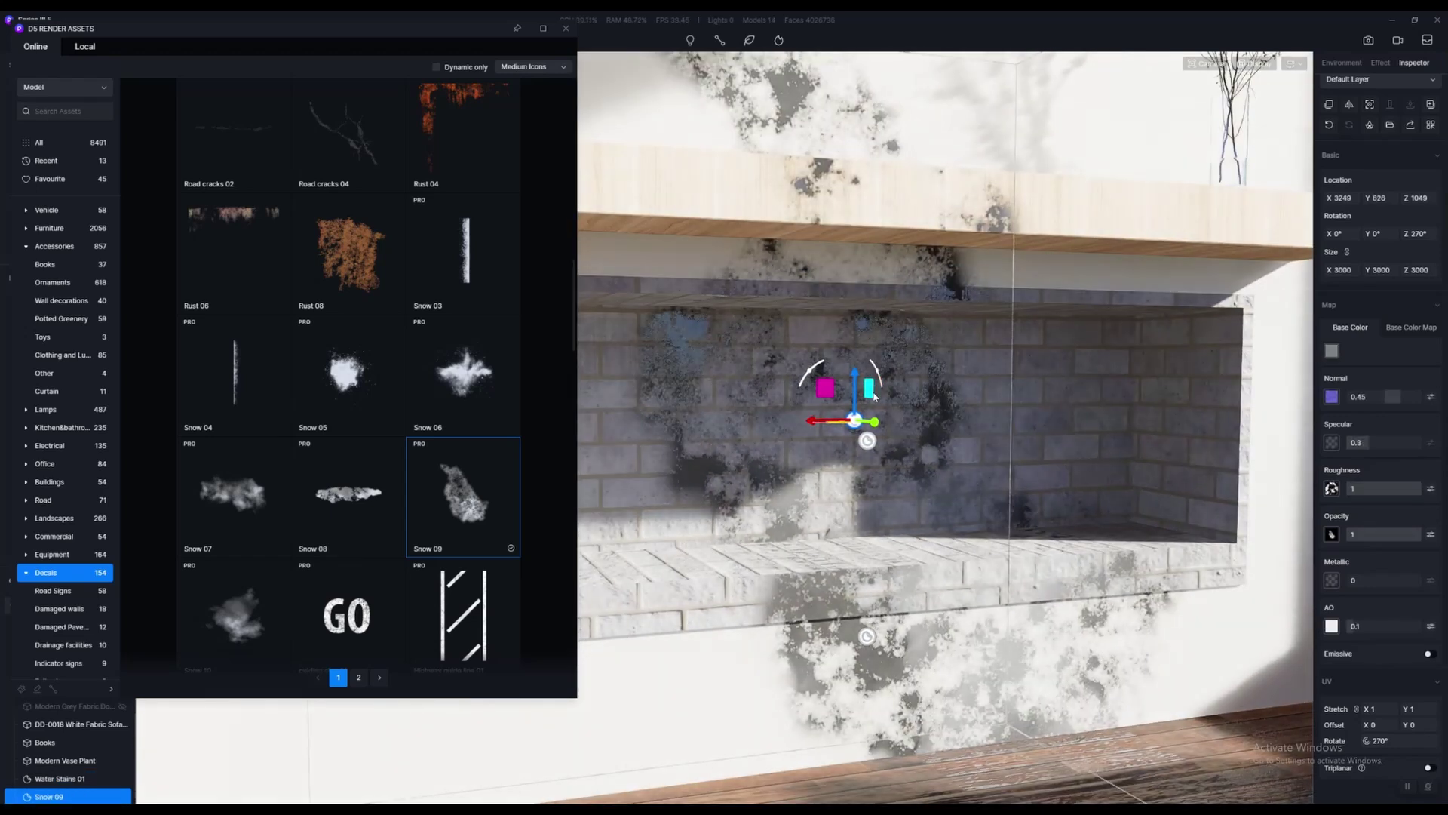
Scale the Snow 09 decal down to about 979 and shift it sideways to X 3536 and slightly lower on the back wall
drag(887, 387, 822, 610)
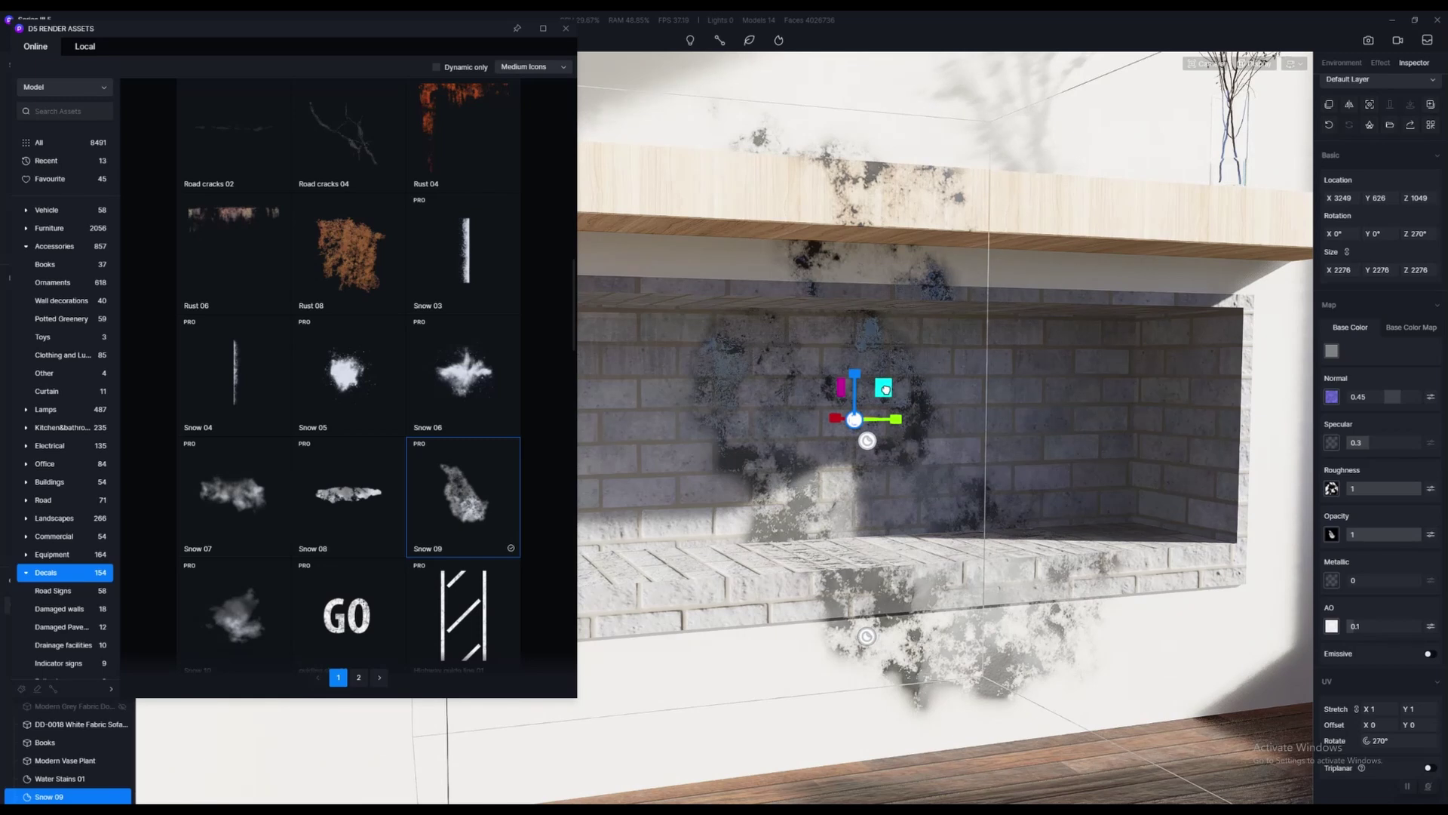
drag(886, 390, 766, 321)
drag(883, 387, 928, 479)
drag(884, 394, 980, 265)
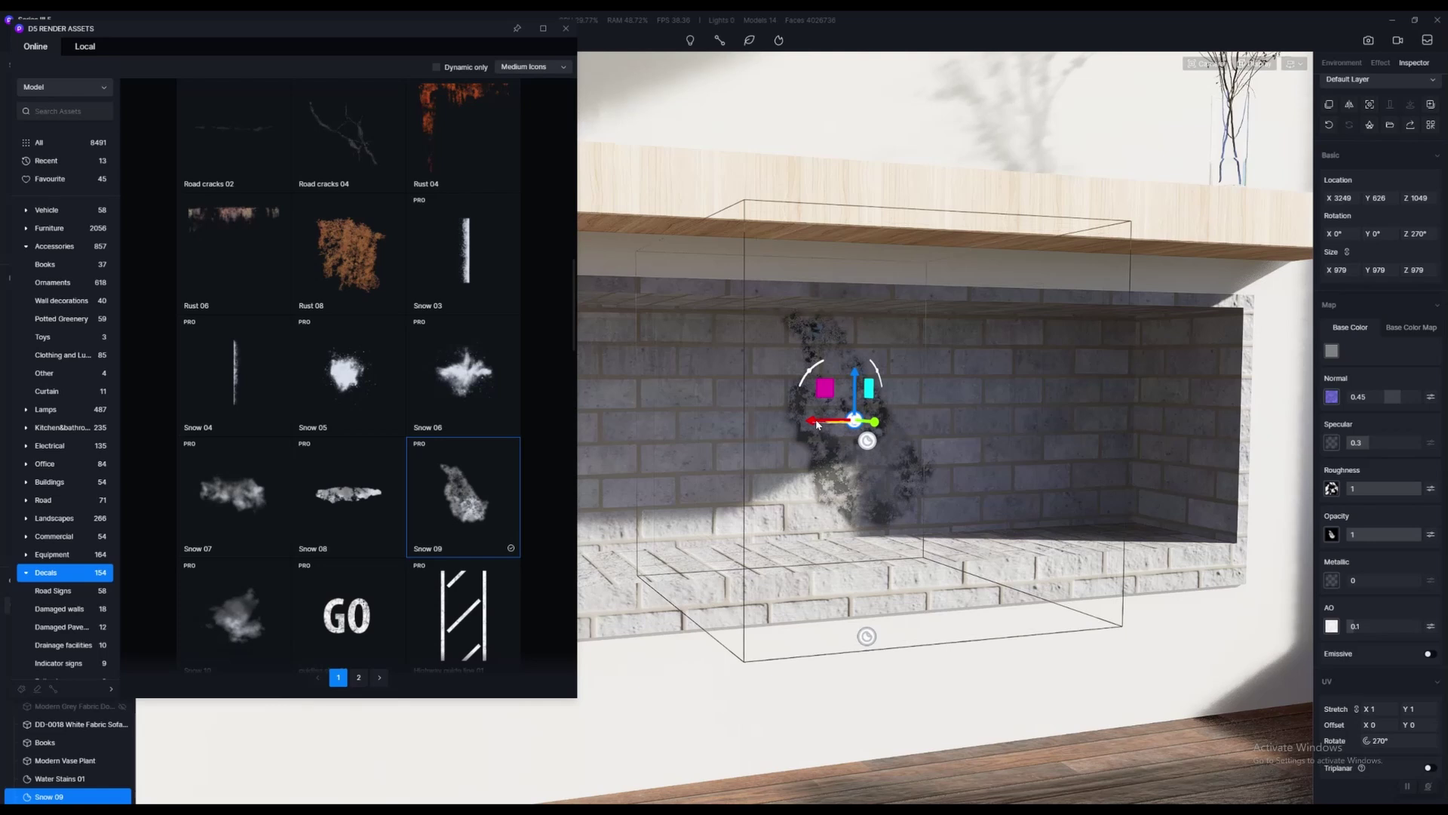
drag(818, 425, 911, 434)
drag(956, 372, 957, 388)
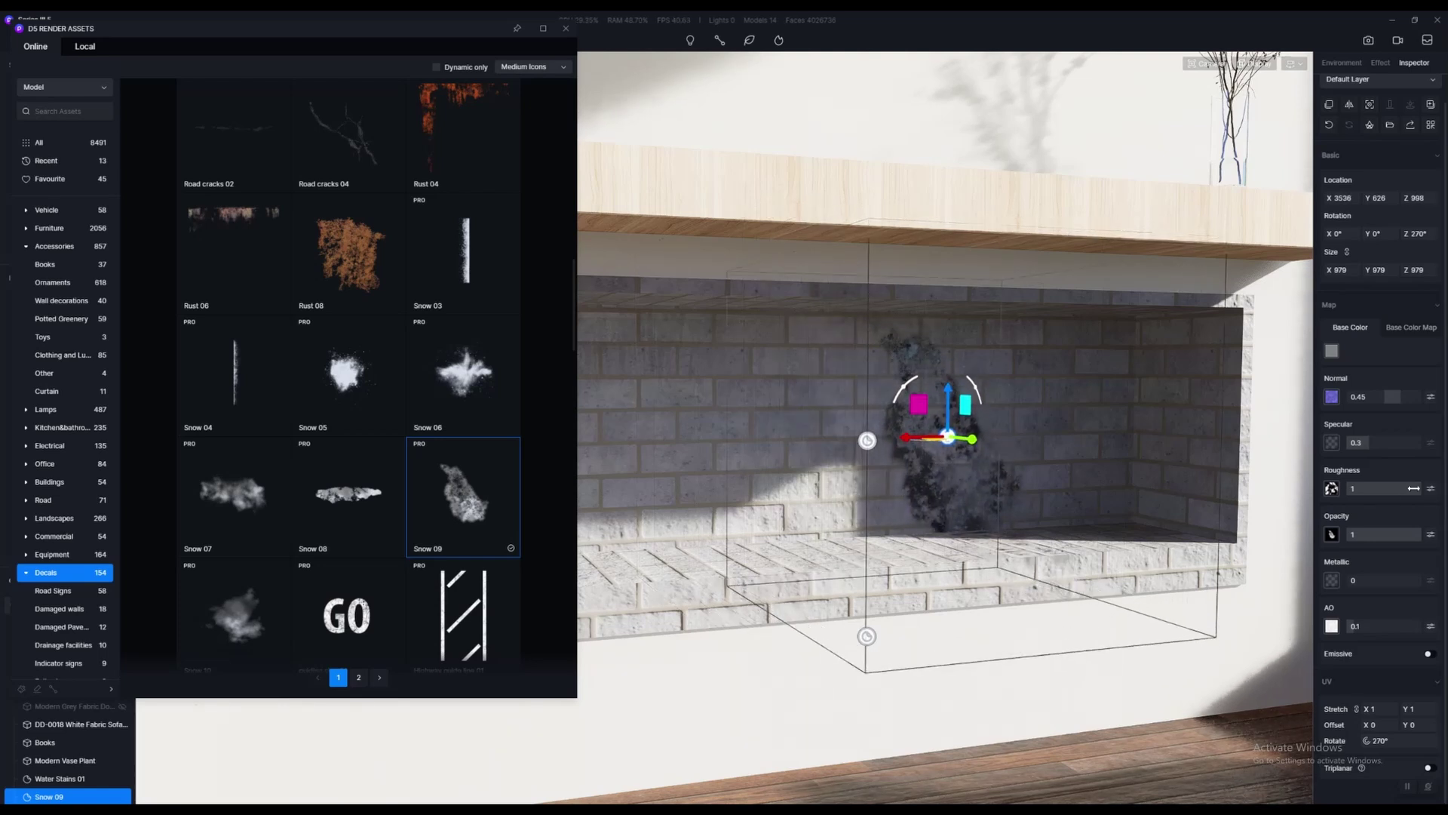
Reduce the Snow 09 decal's specular to 0.15 and its opacity to 0.4
drag(1357, 443, 1347, 442)
drag(1408, 530, 1372, 534)
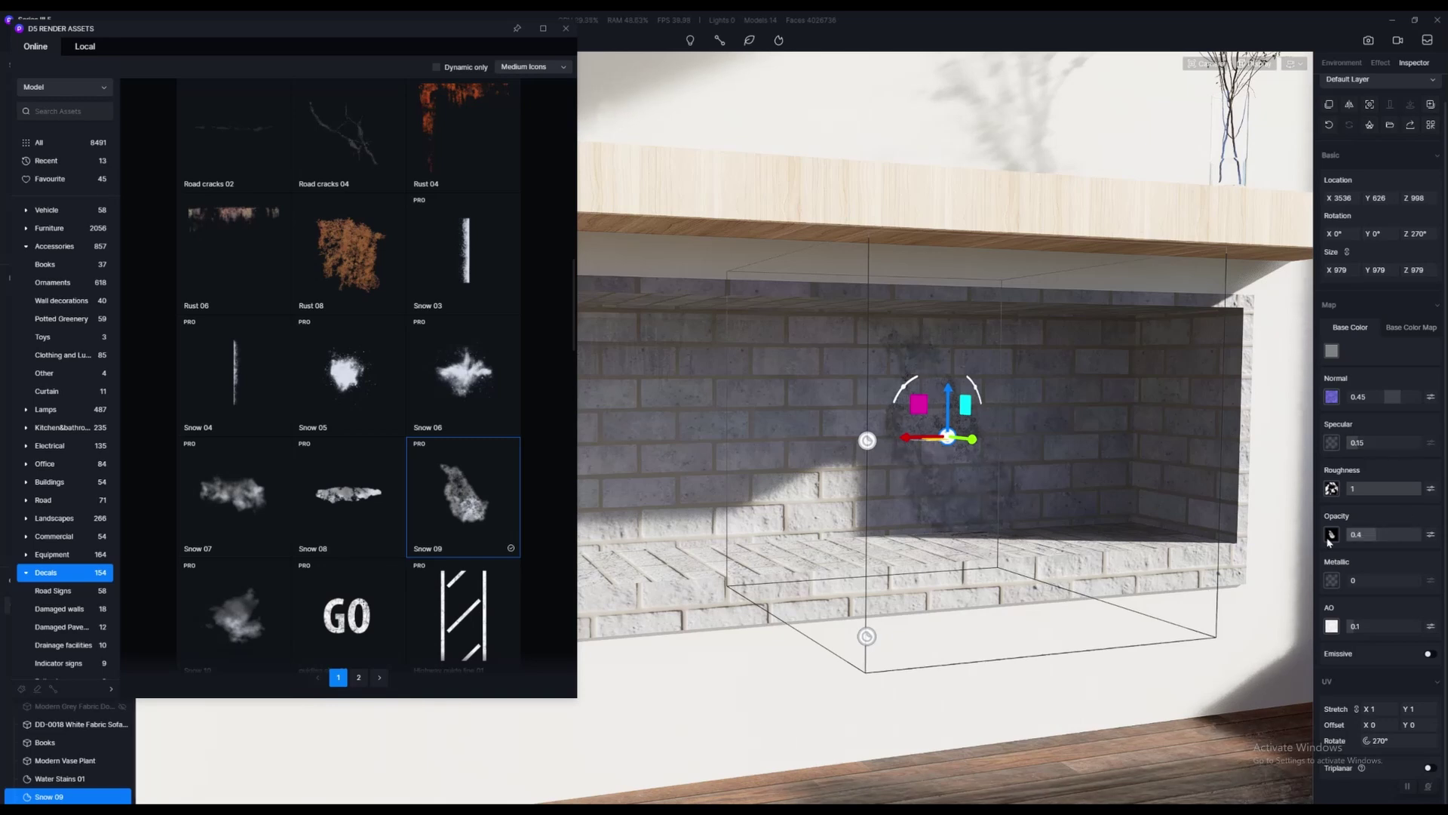
Examine how the soot decals blend on the fireplace bricks and look through further decals in the library
right_drag(1056, 517, 1027, 517)
scroll(1027, 517, up, 2)
middle_drag(1027, 517, 1177, 519)
scroll(261, 557, down, 2)
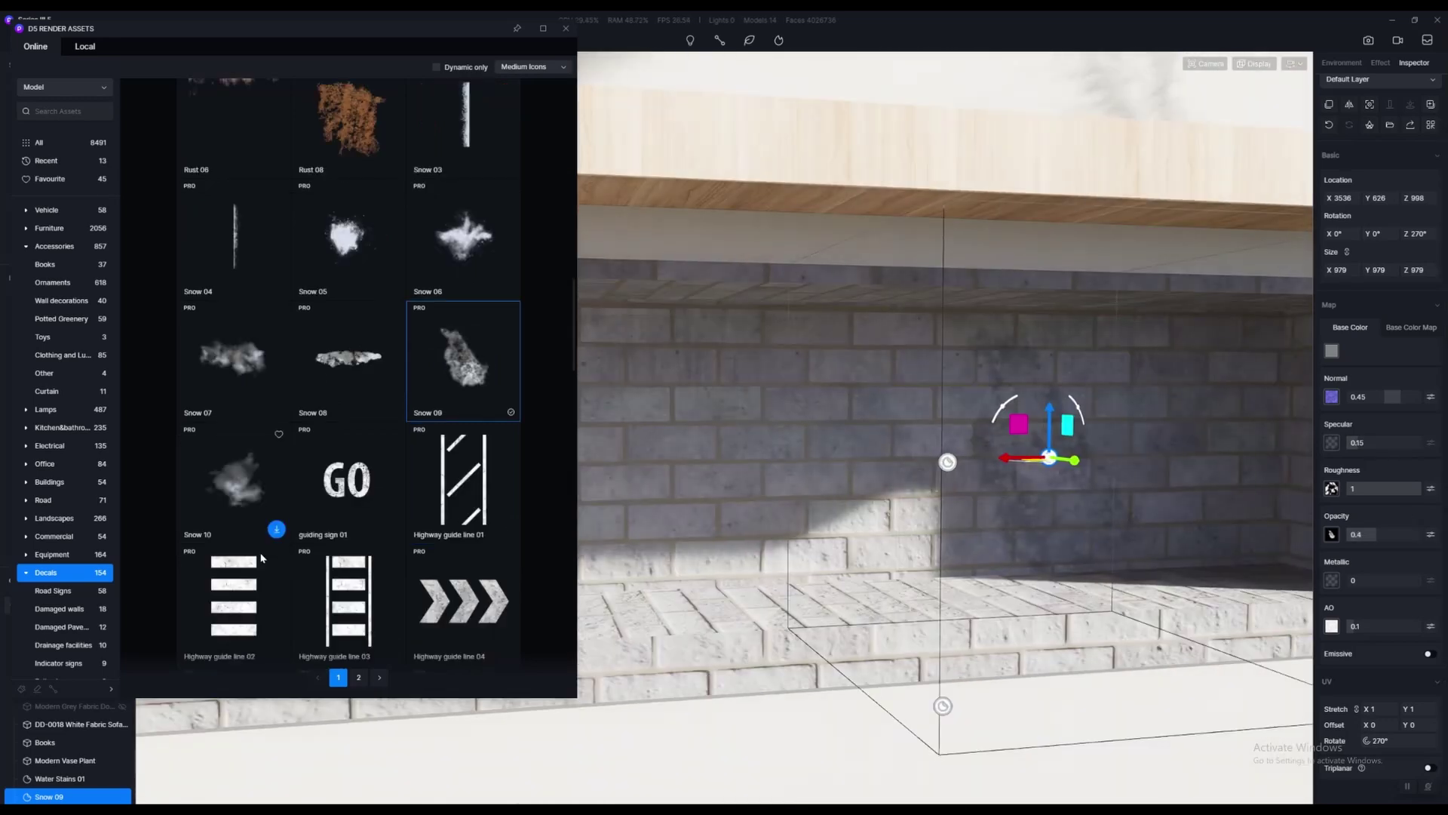
scroll(261, 557, down, 1)
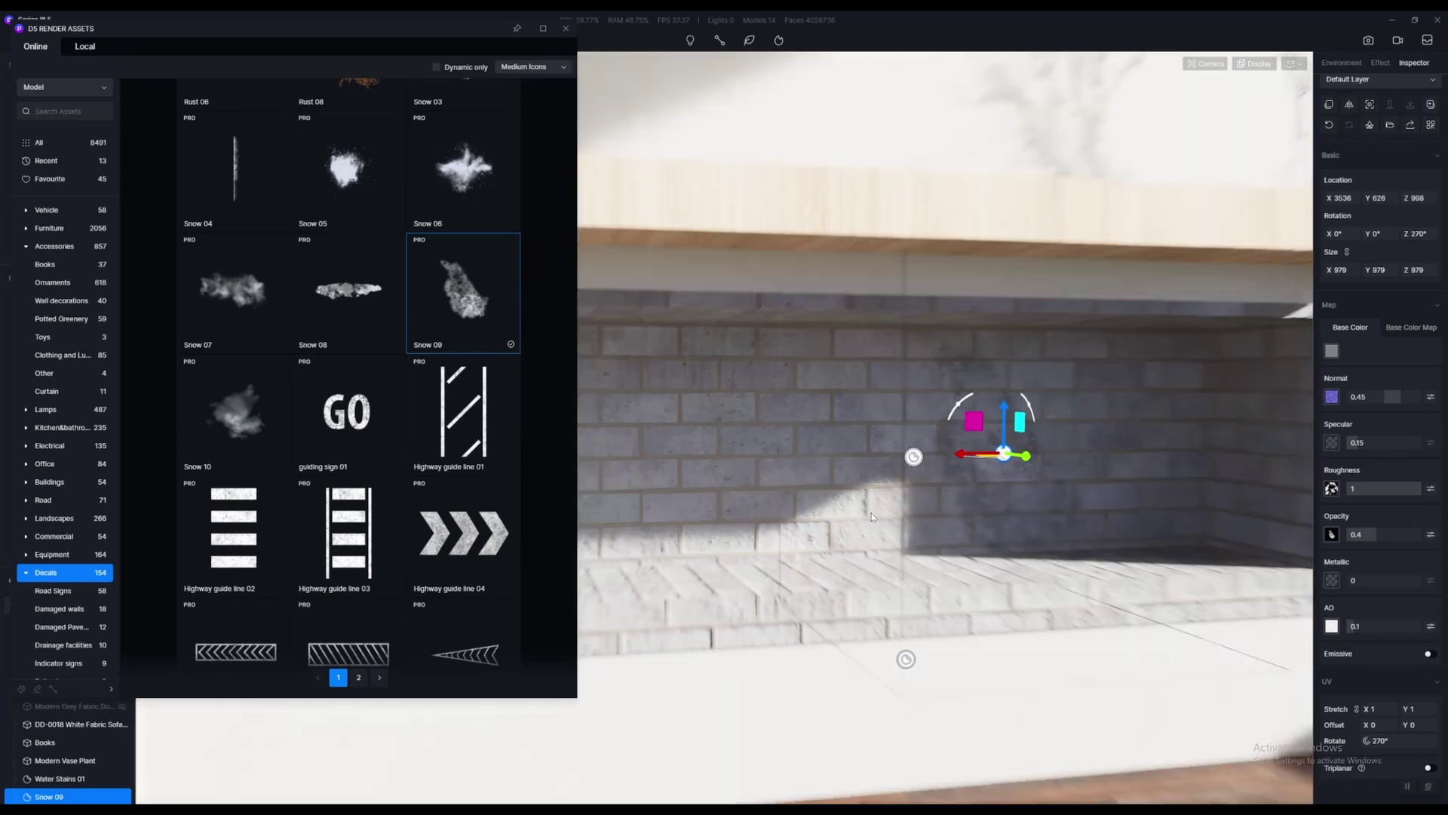
scroll(863, 514, down, 3)
right_drag(862, 514, 956, 497)
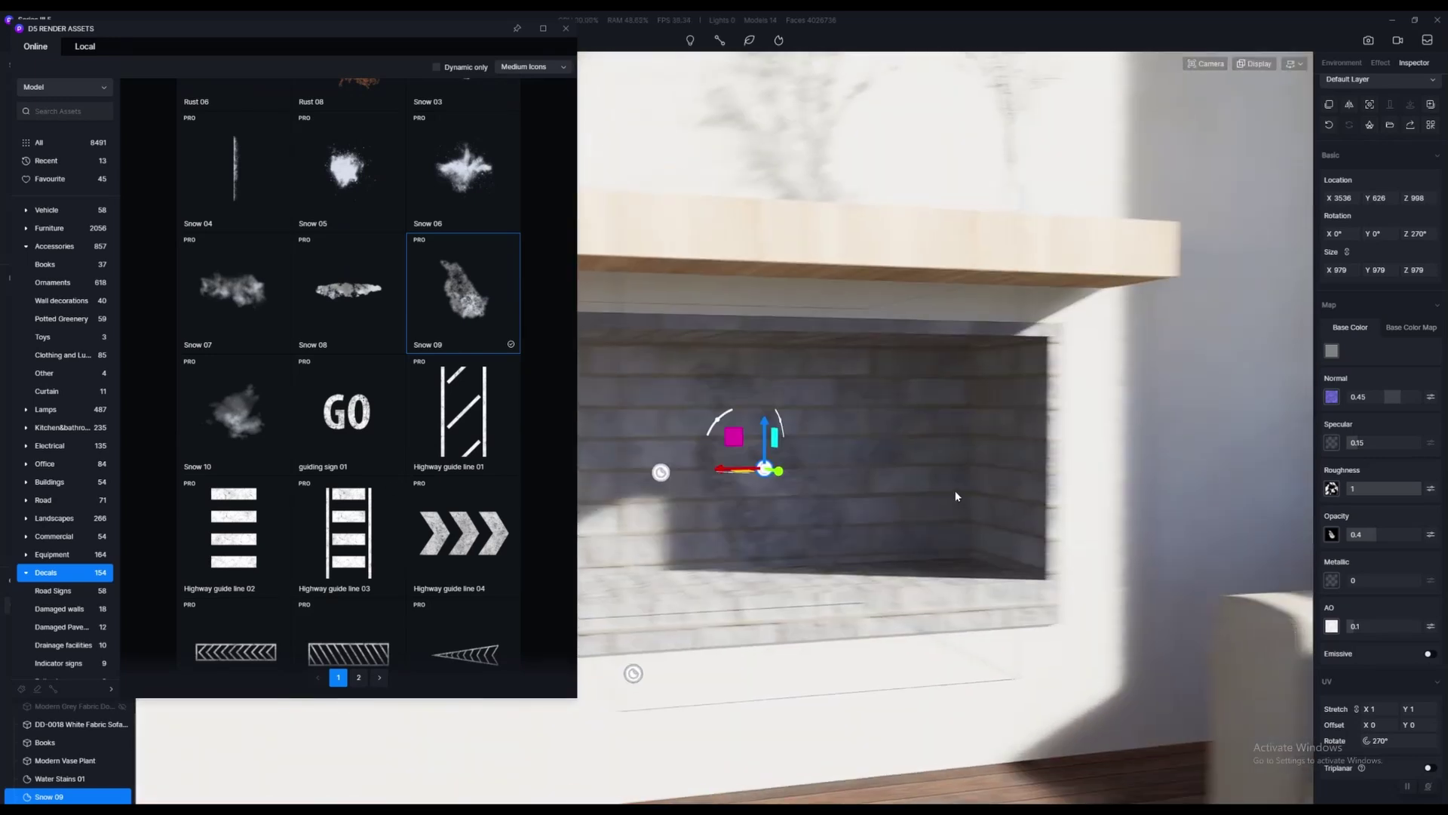
middle_drag(956, 497, 1057, 511)
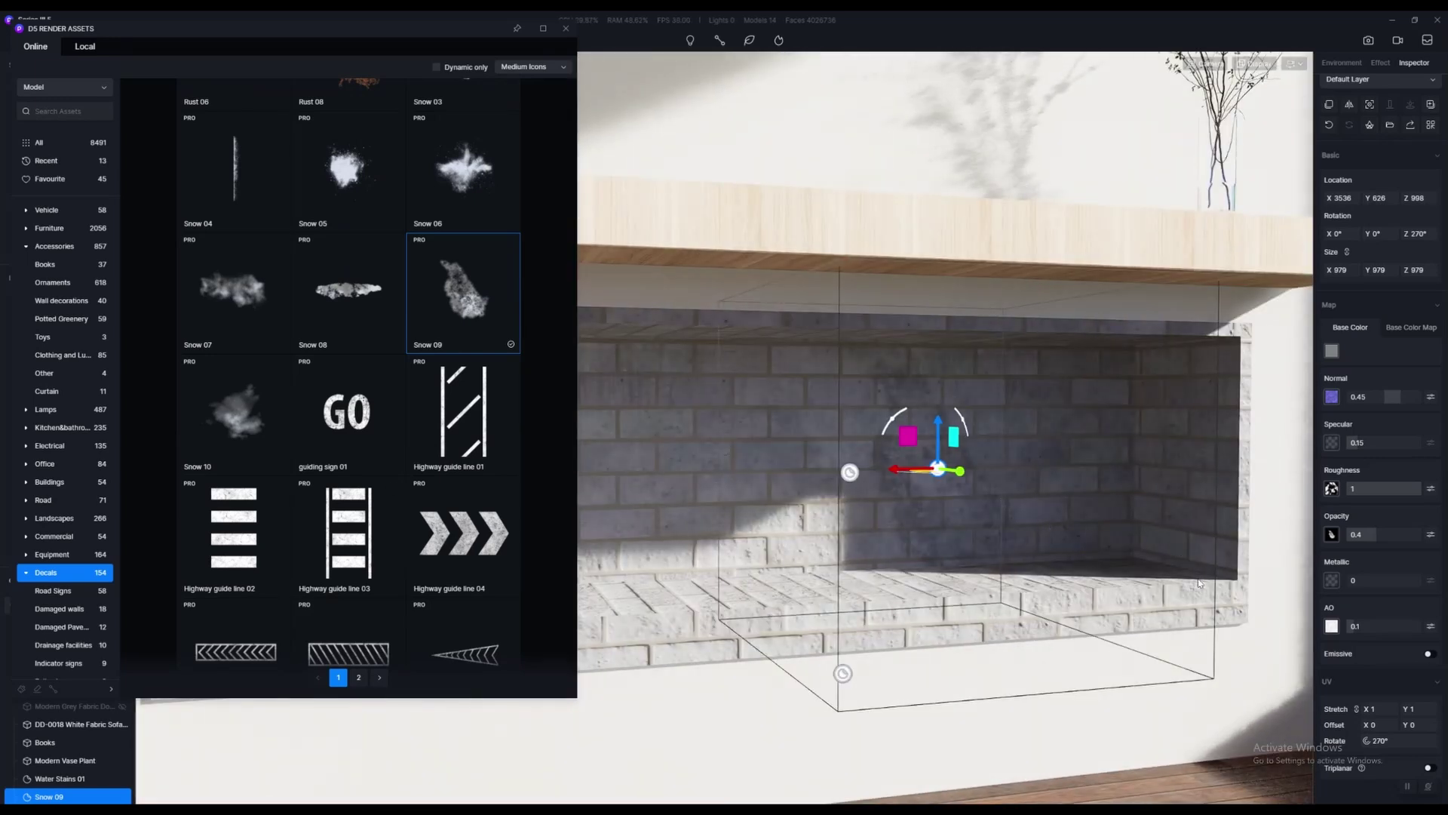
right_drag(1196, 574, 1126, 573)
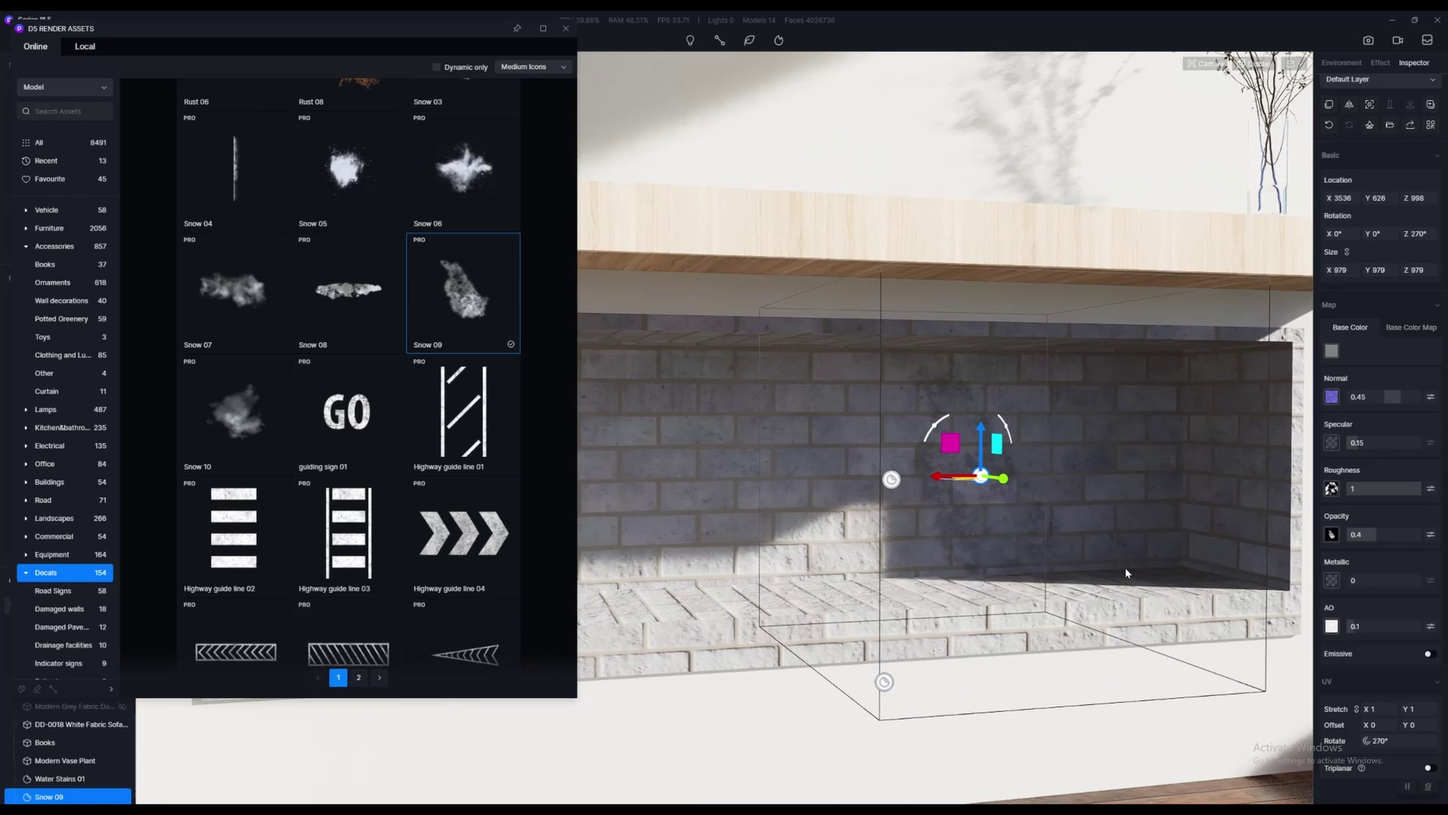
scroll(1126, 573, down, 2)
scroll(1133, 563, up, 3)
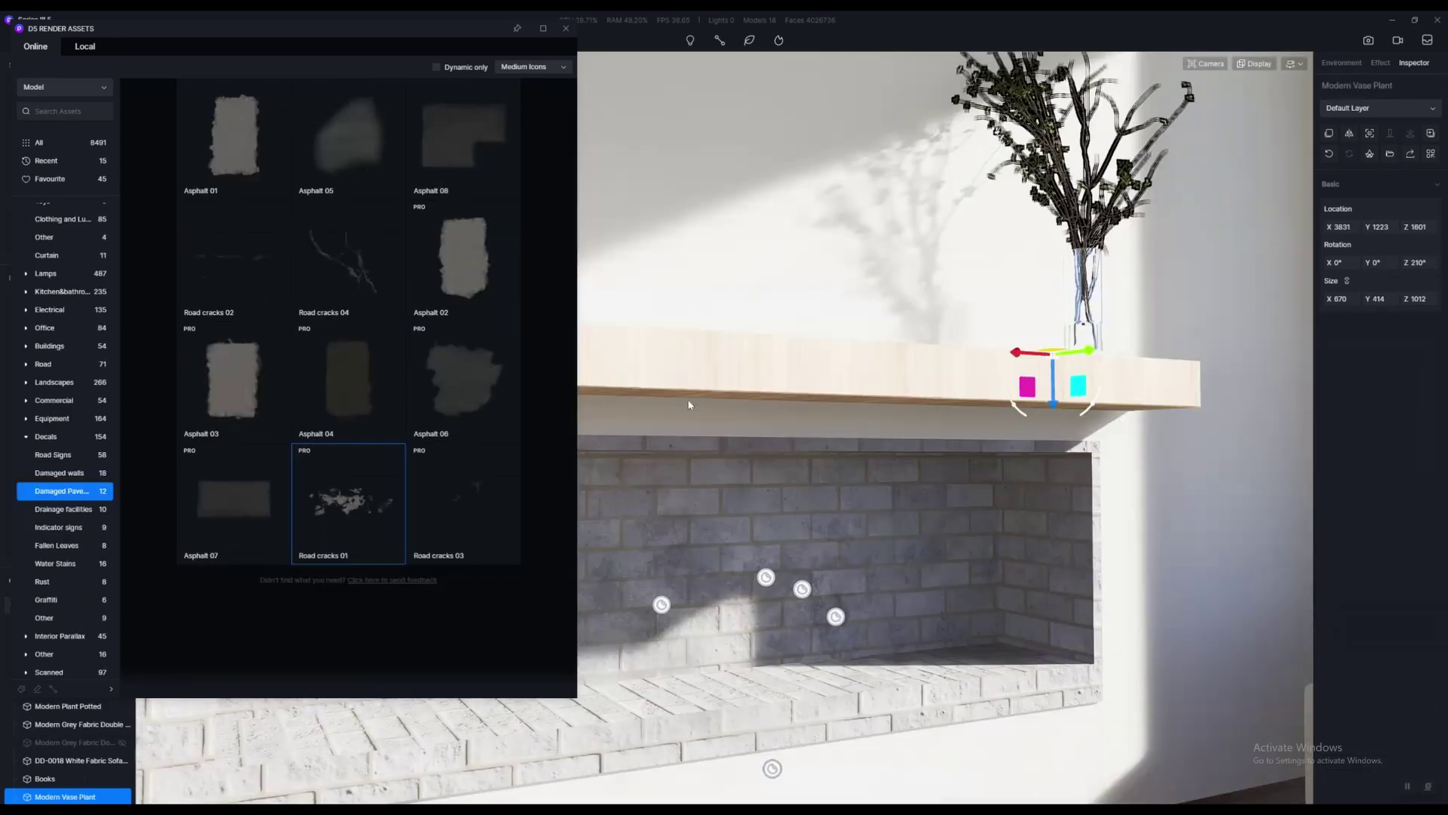
Examine the fireplace recess from several distances to judge how the decals look across the back wall
click(566, 29)
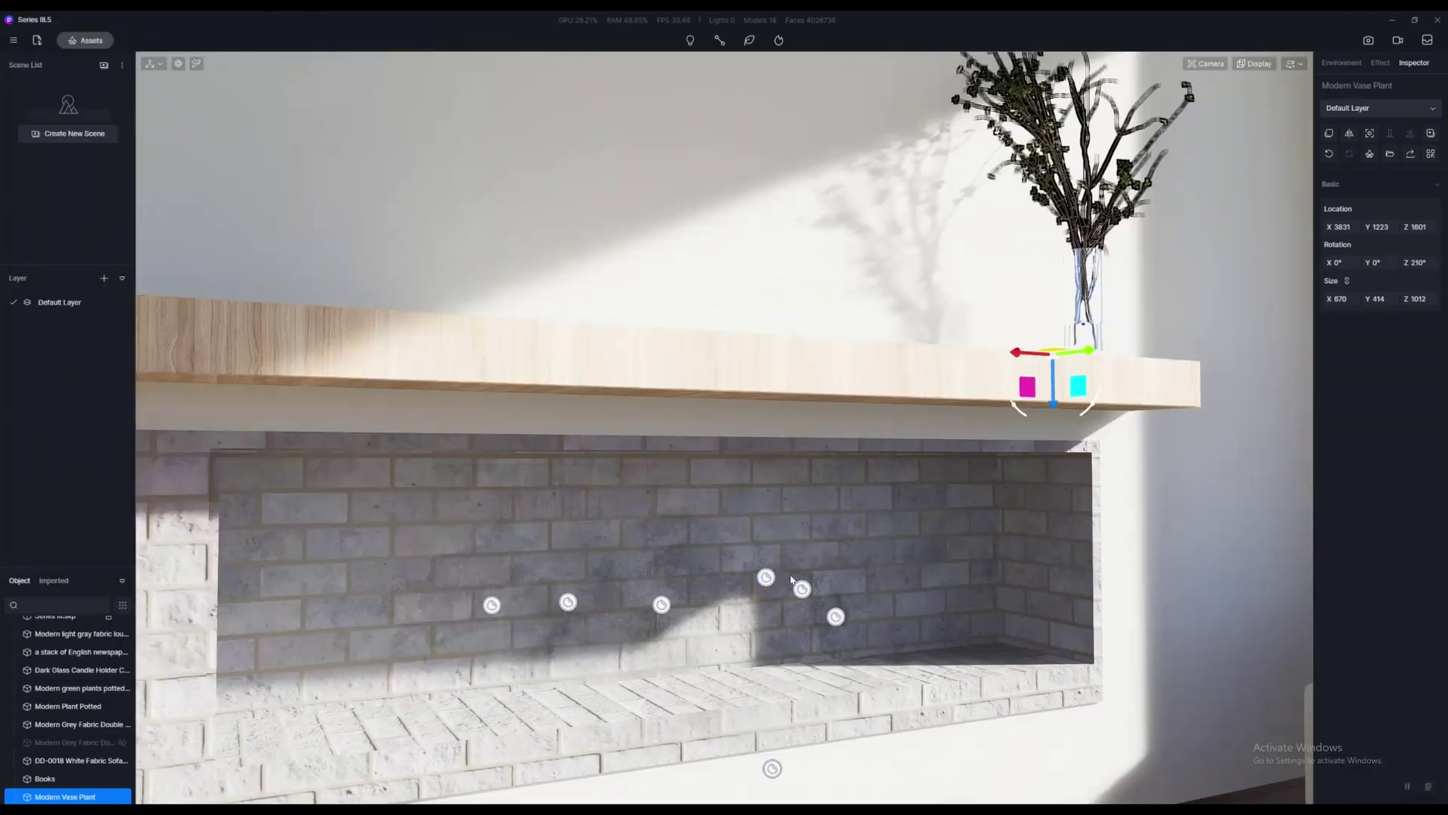
scroll(790, 580, down, 2)
right_drag(791, 580, 708, 594)
scroll(707, 594, up, 2)
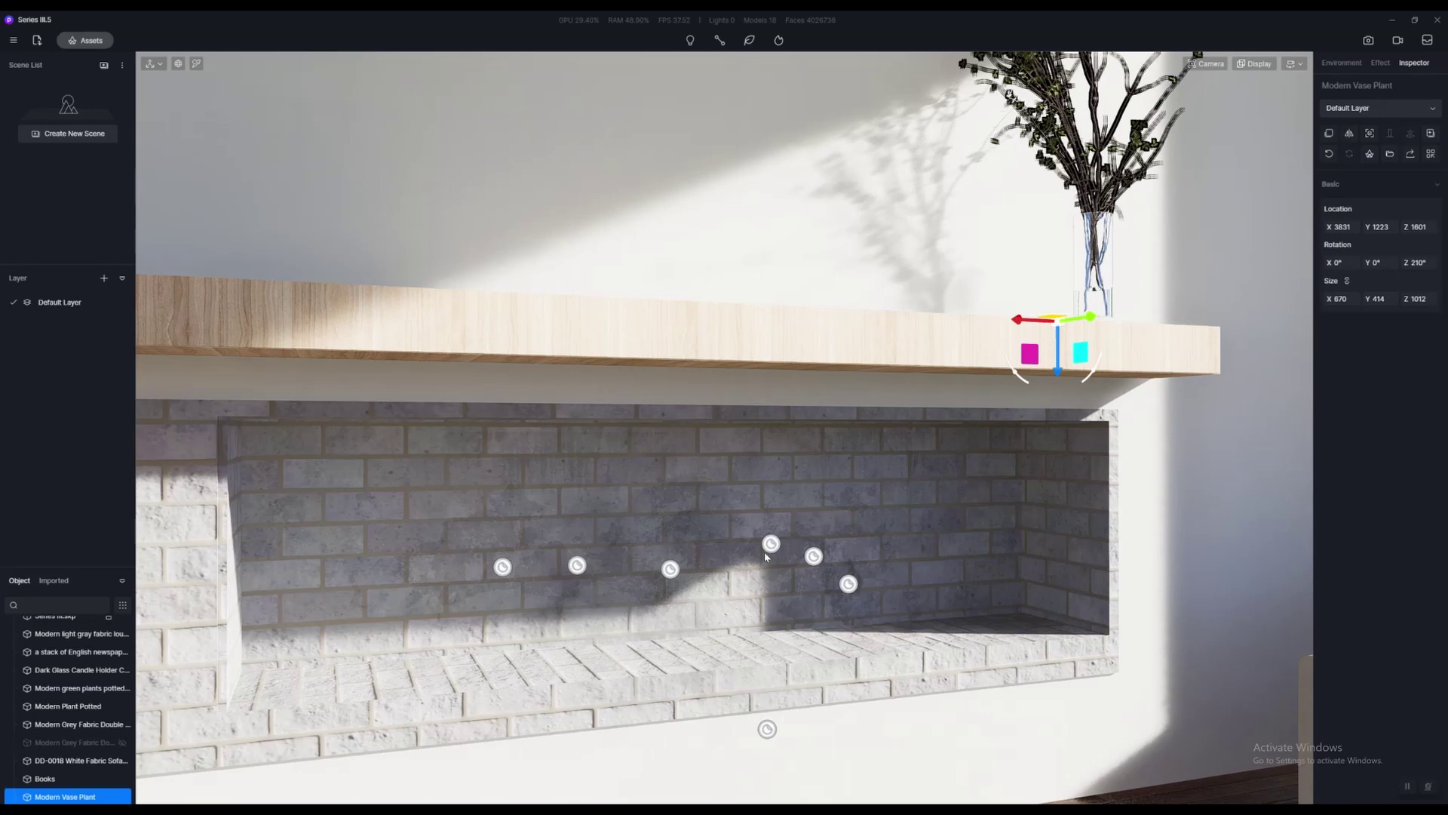
right_drag(764, 551, 780, 556)
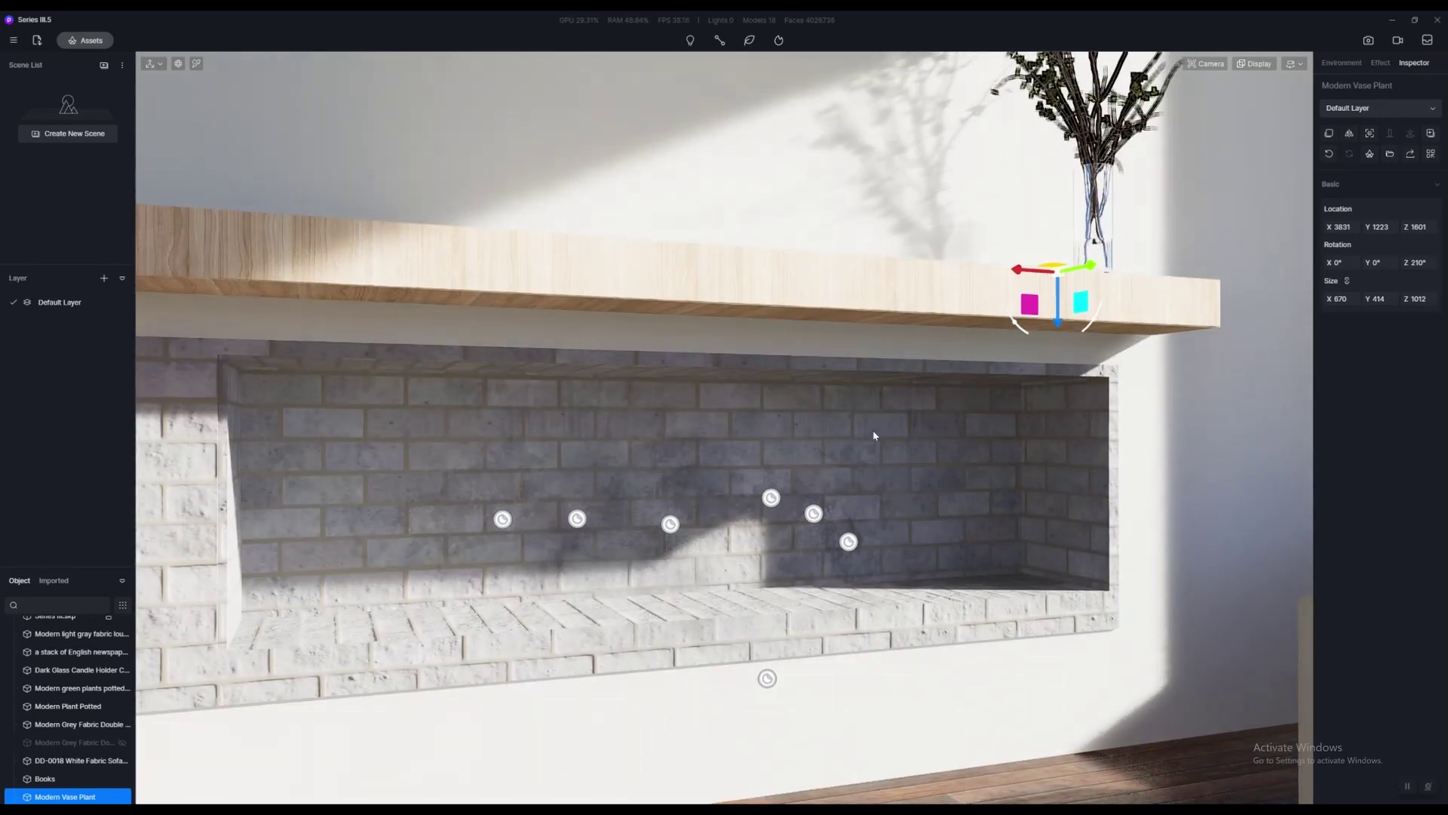
scroll(808, 520, down, 2)
scroll(813, 513, up, 2)
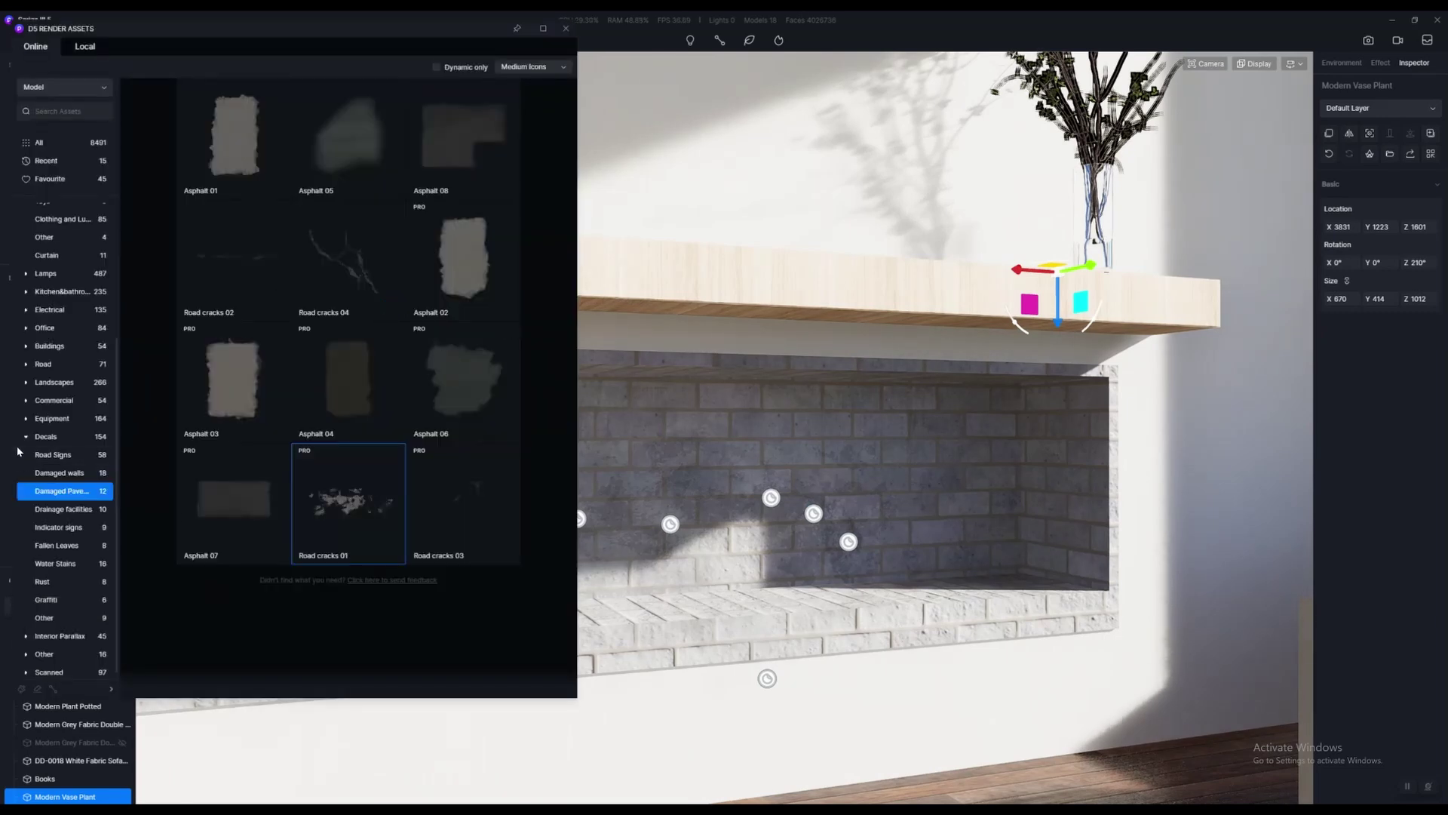
Browse the dead trees and stumps category of the Nature models for logs that suit the fireplace
click(24, 436)
scroll(51, 266, up, 3)
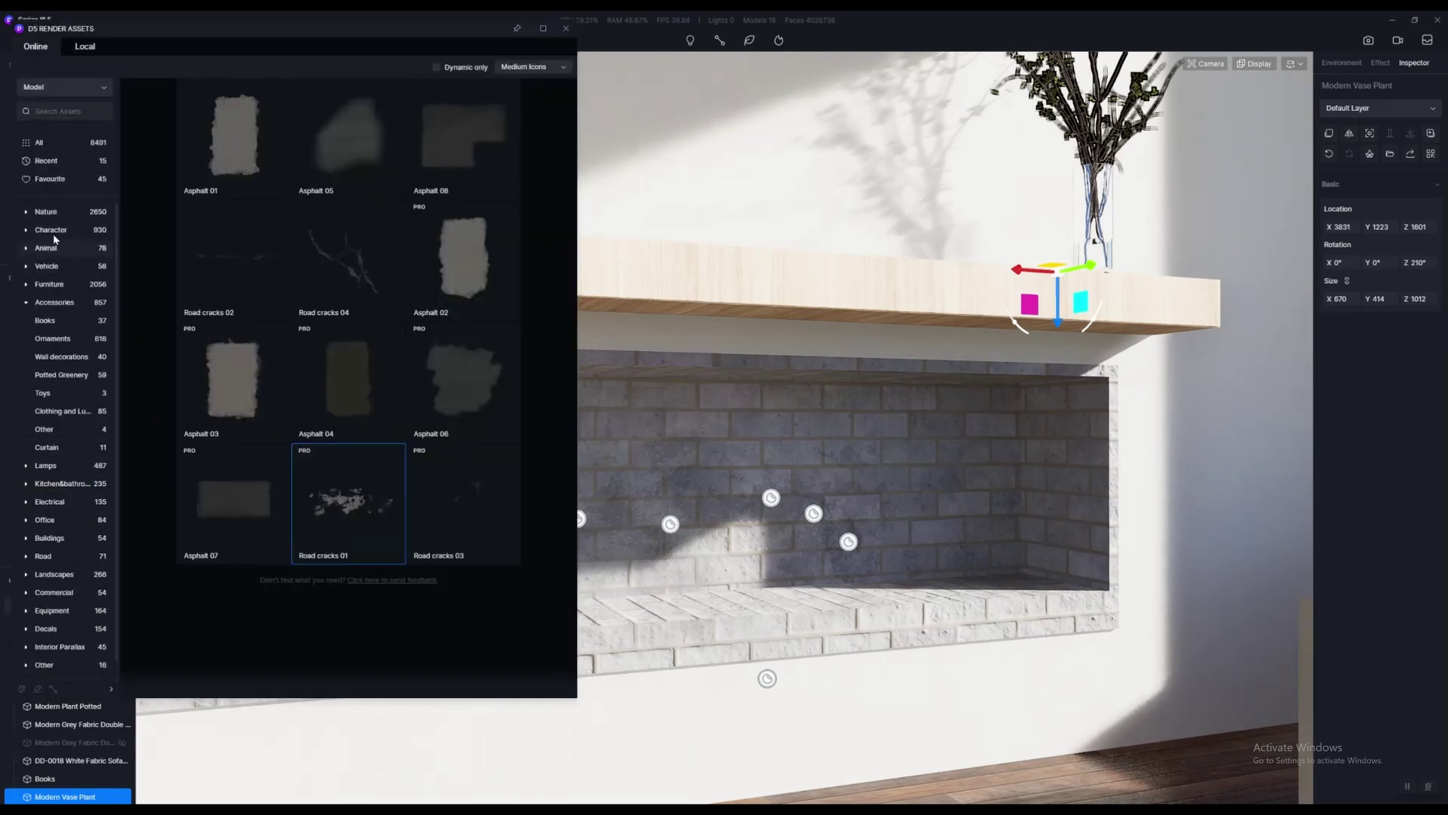
click(25, 301)
click(42, 214)
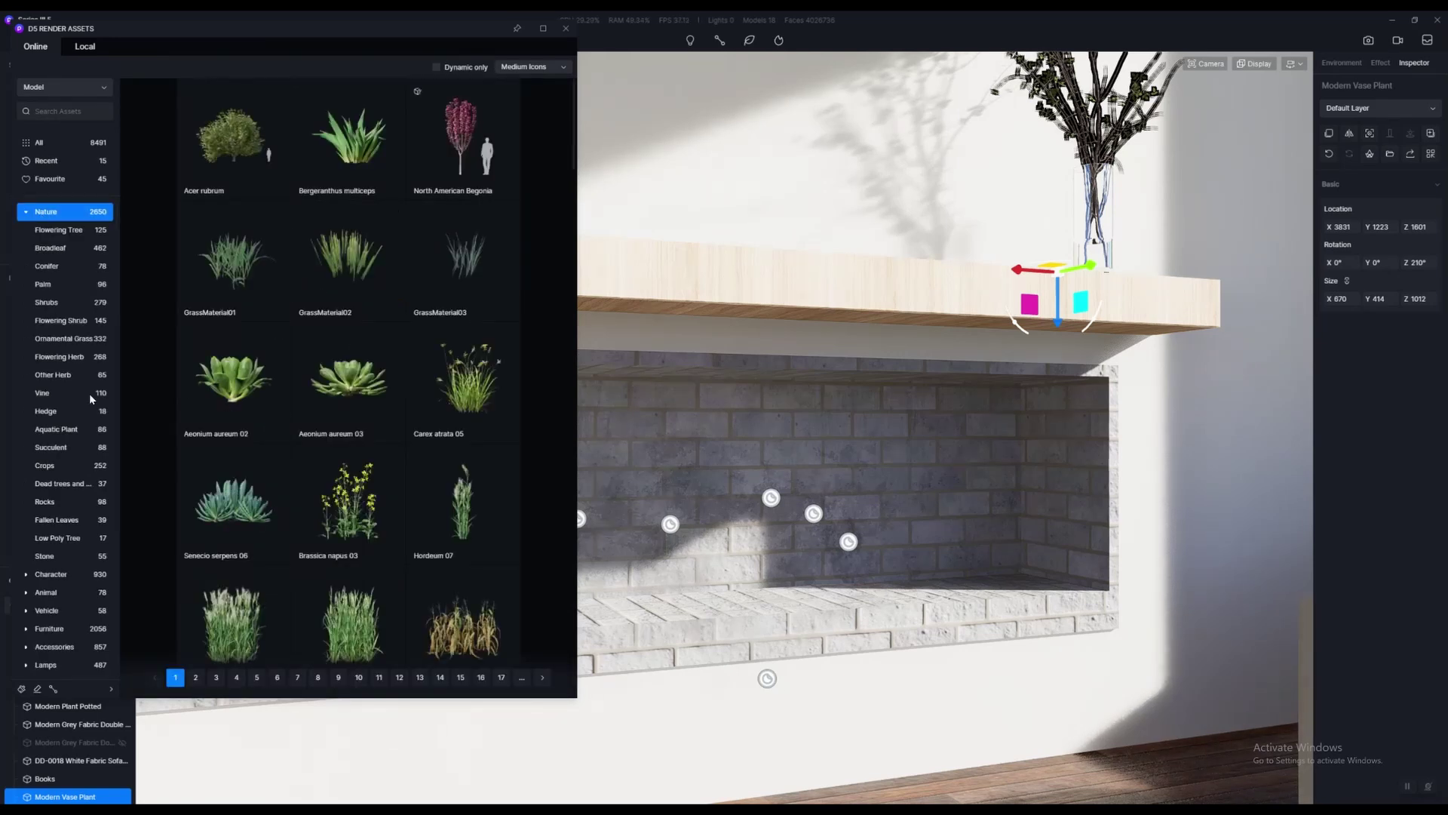
click(83, 484)
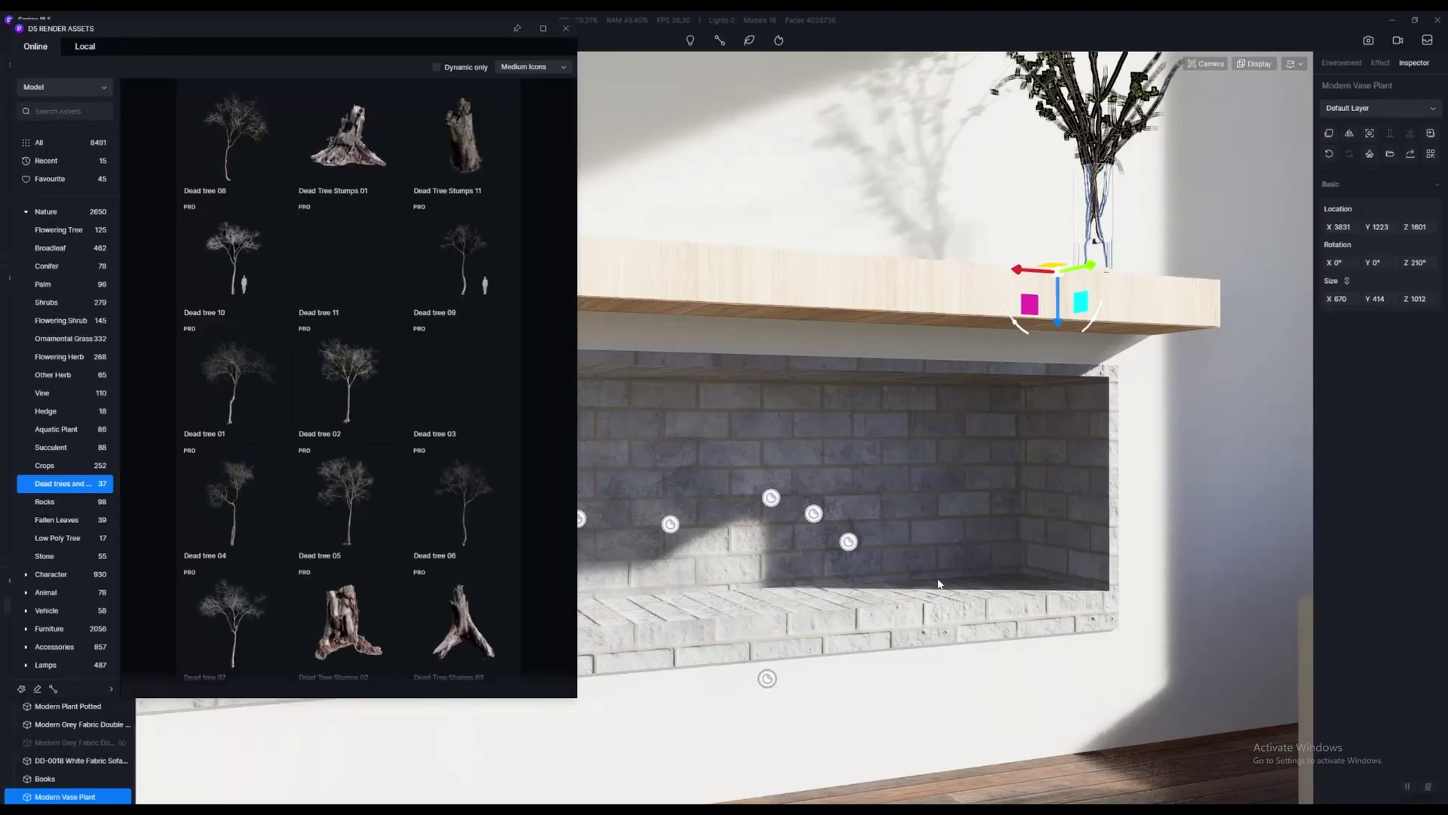
scroll(939, 583, up, 3)
scroll(448, 552, down, 5)
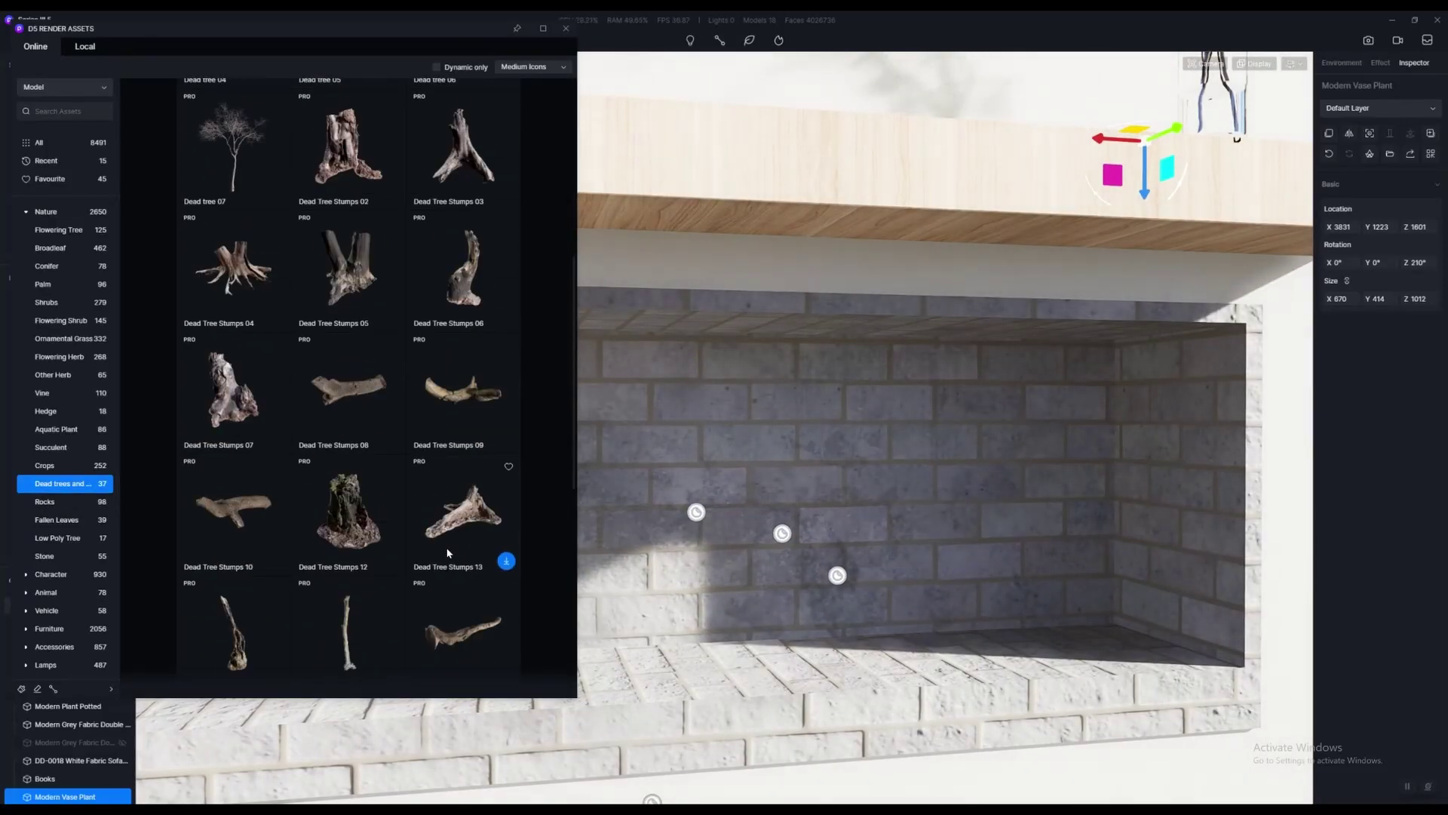
scroll(448, 553, down, 6)
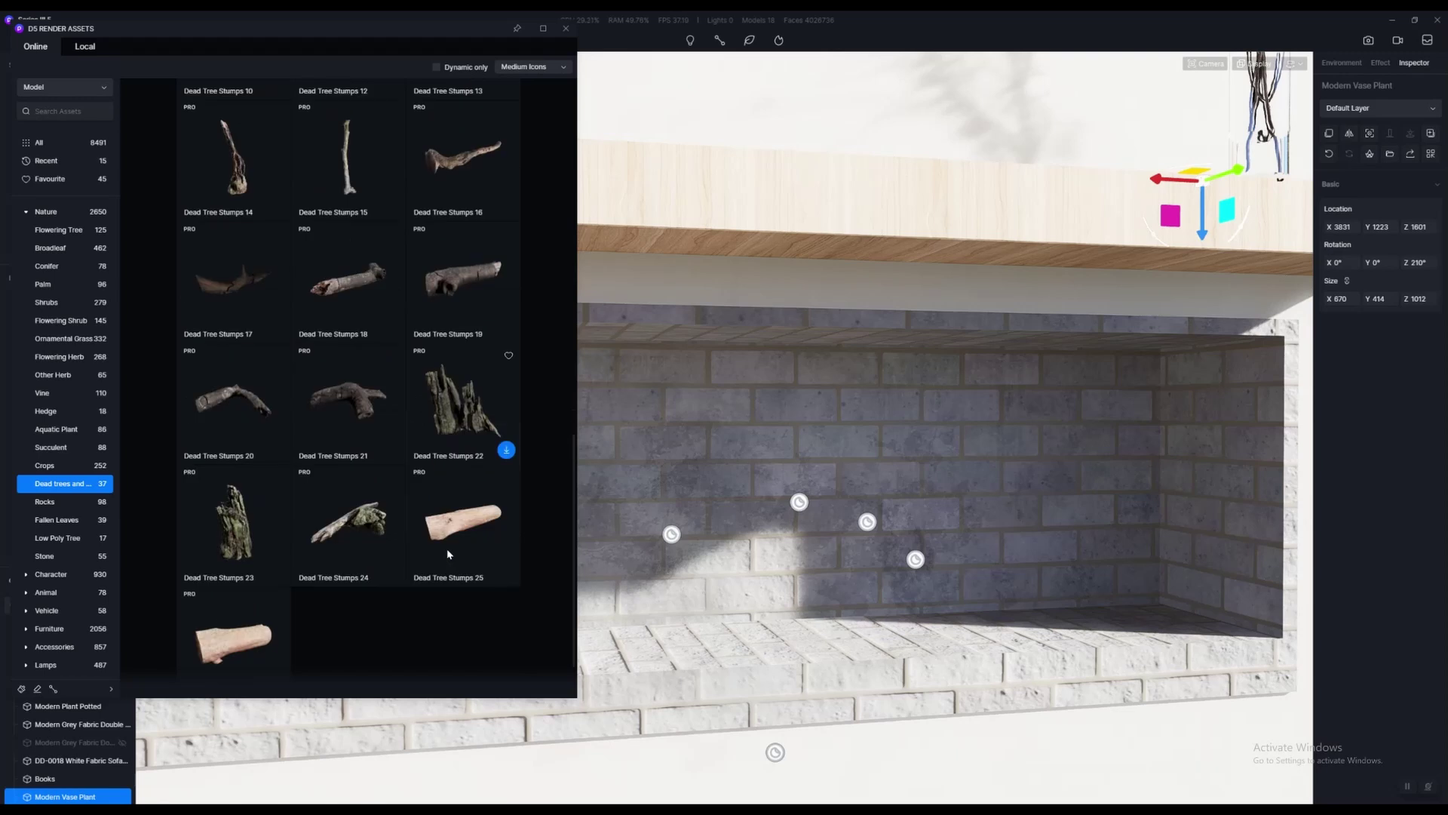
scroll(448, 553, up, 2)
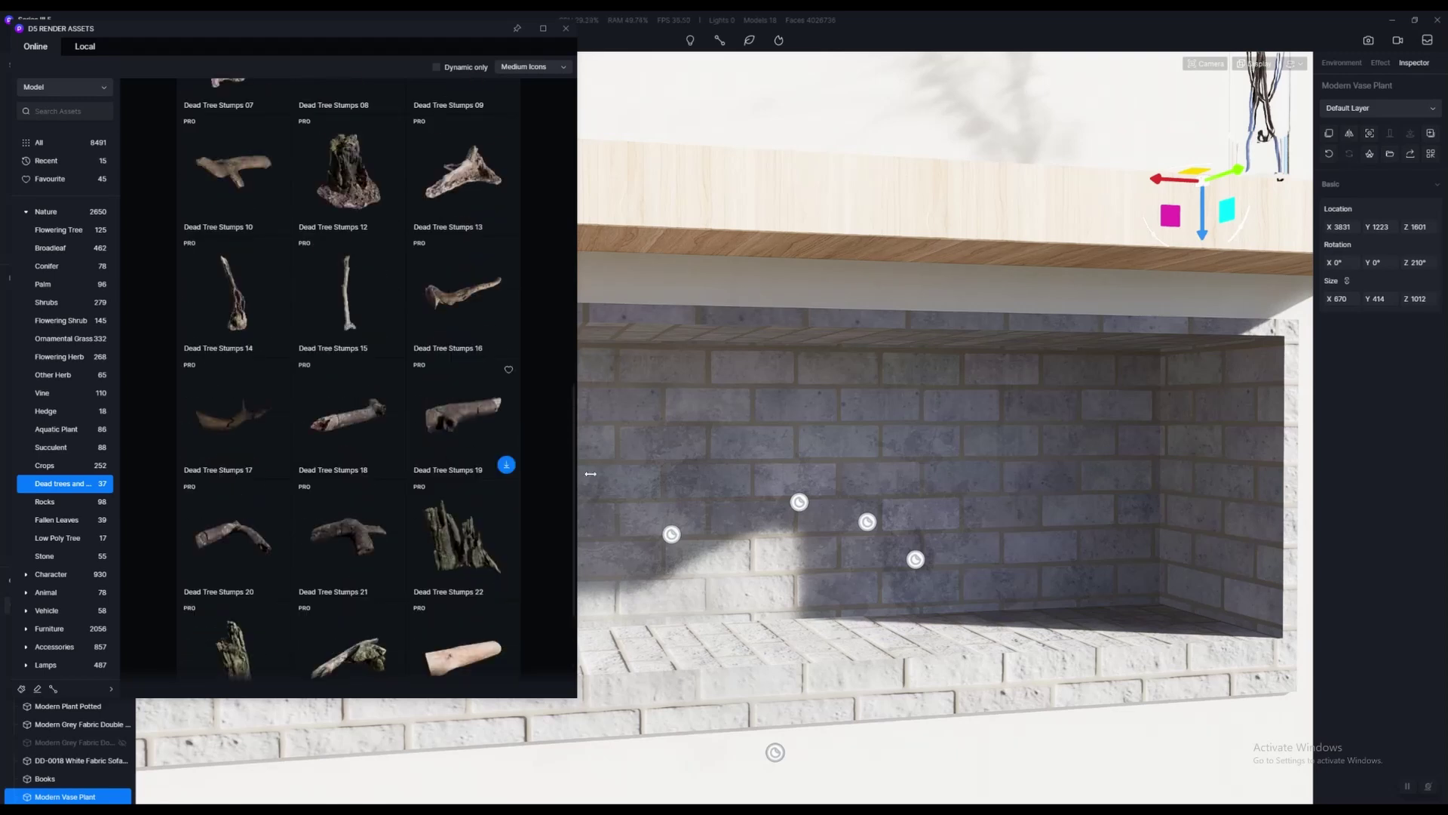
Place the Dead Tree Stumps 19 log on the fireplace hearth, scale it down and adjust its position
click(487, 434)
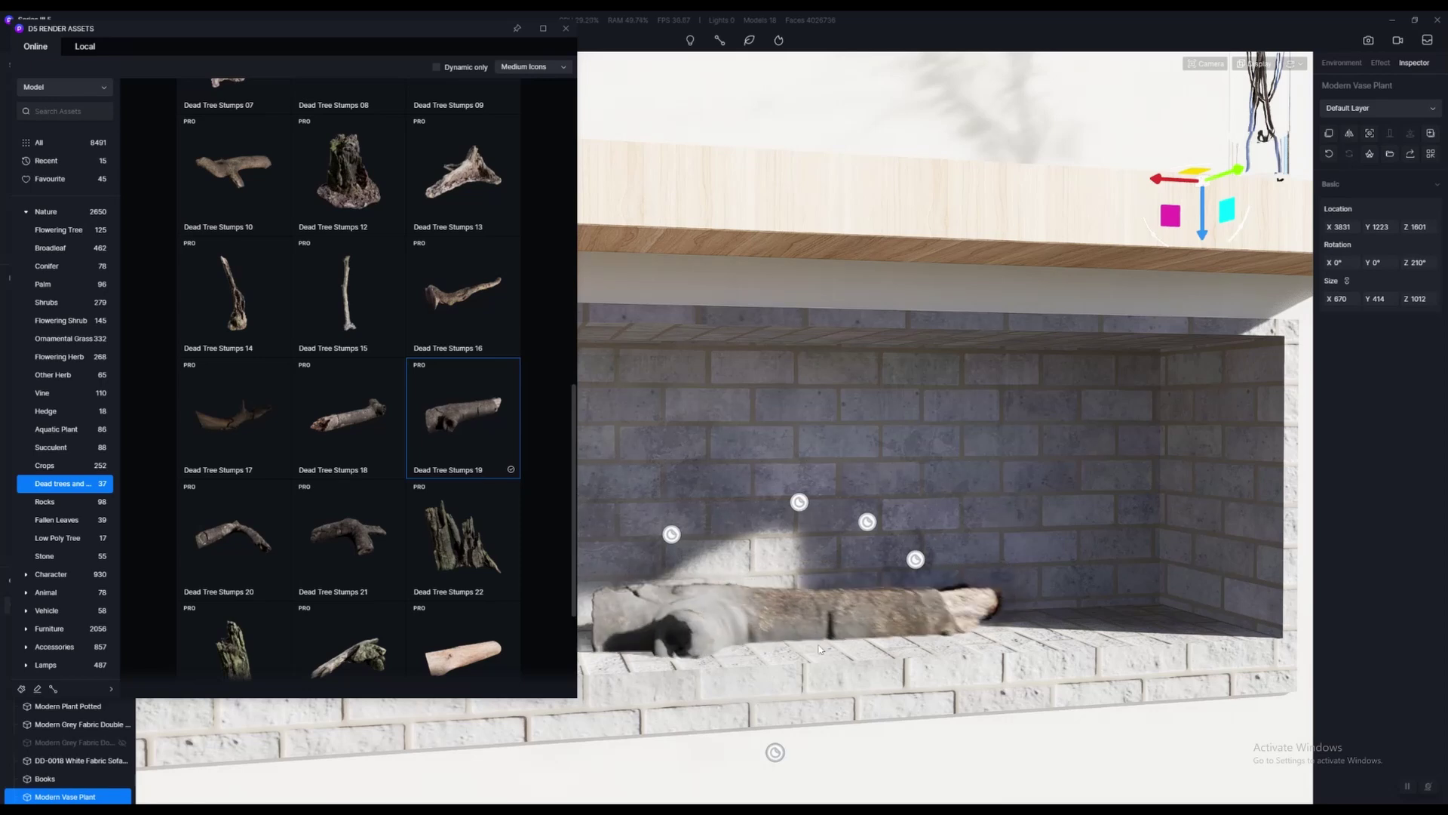
key(space)
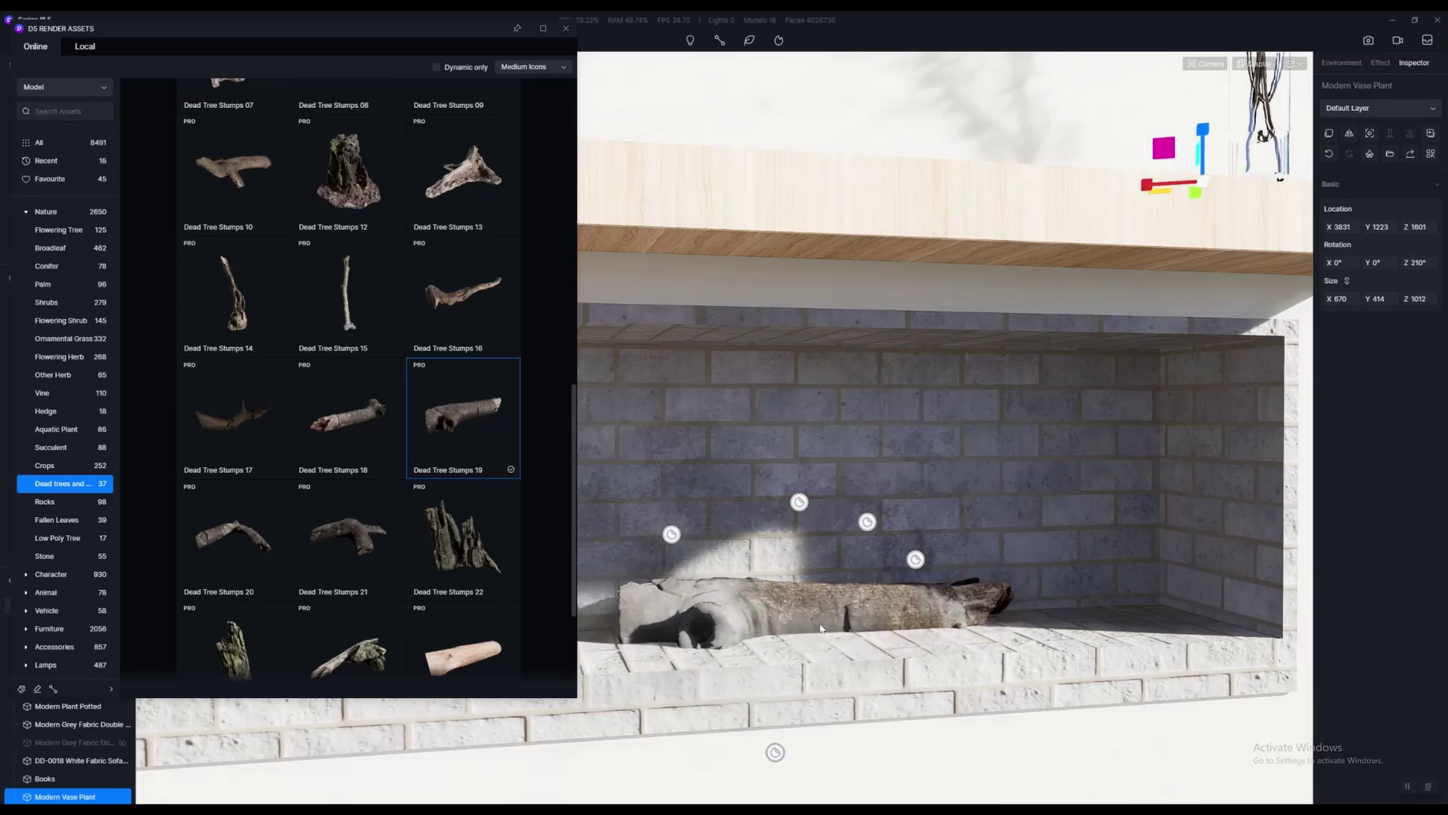
click(820, 628)
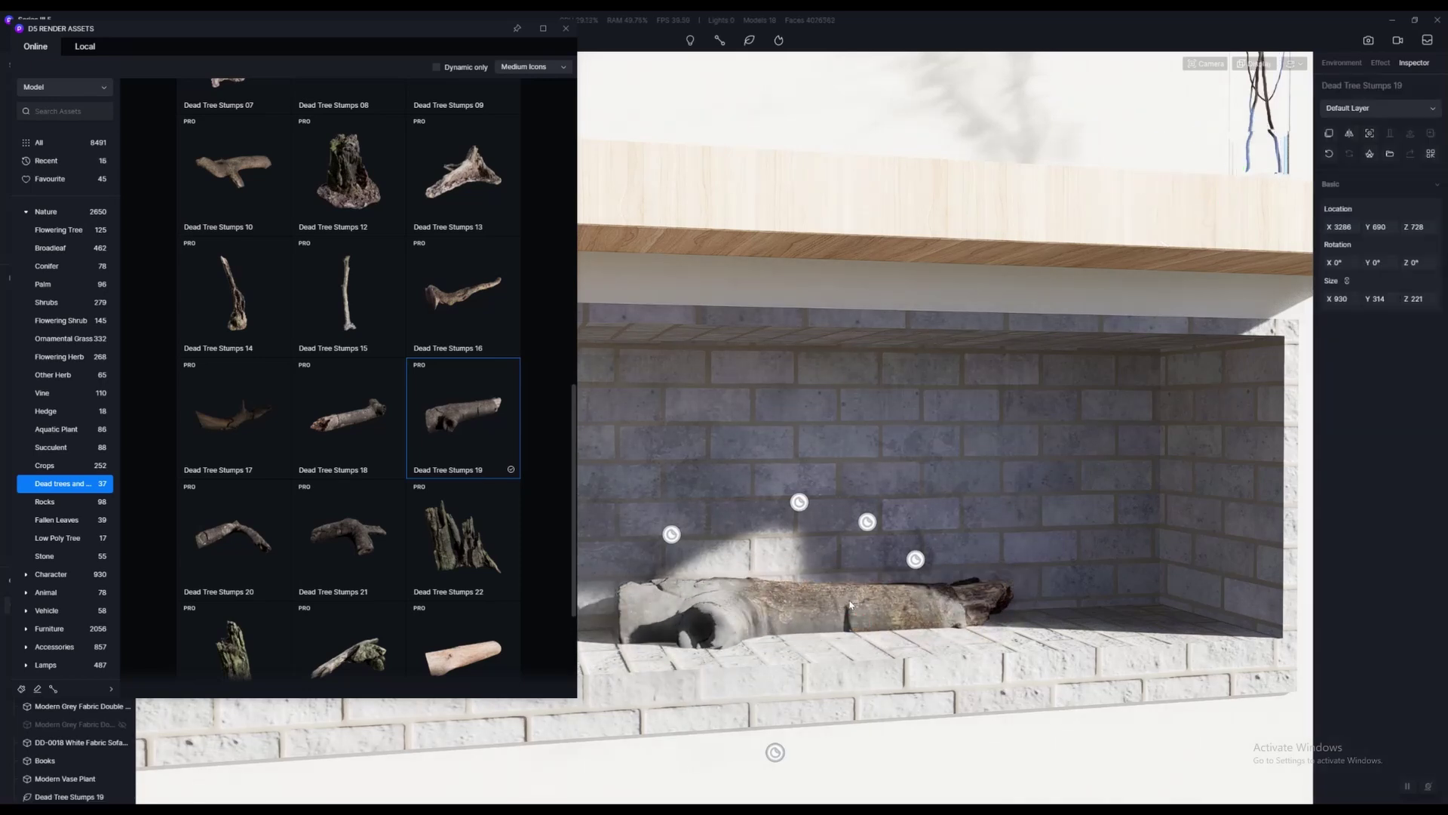
key(space)
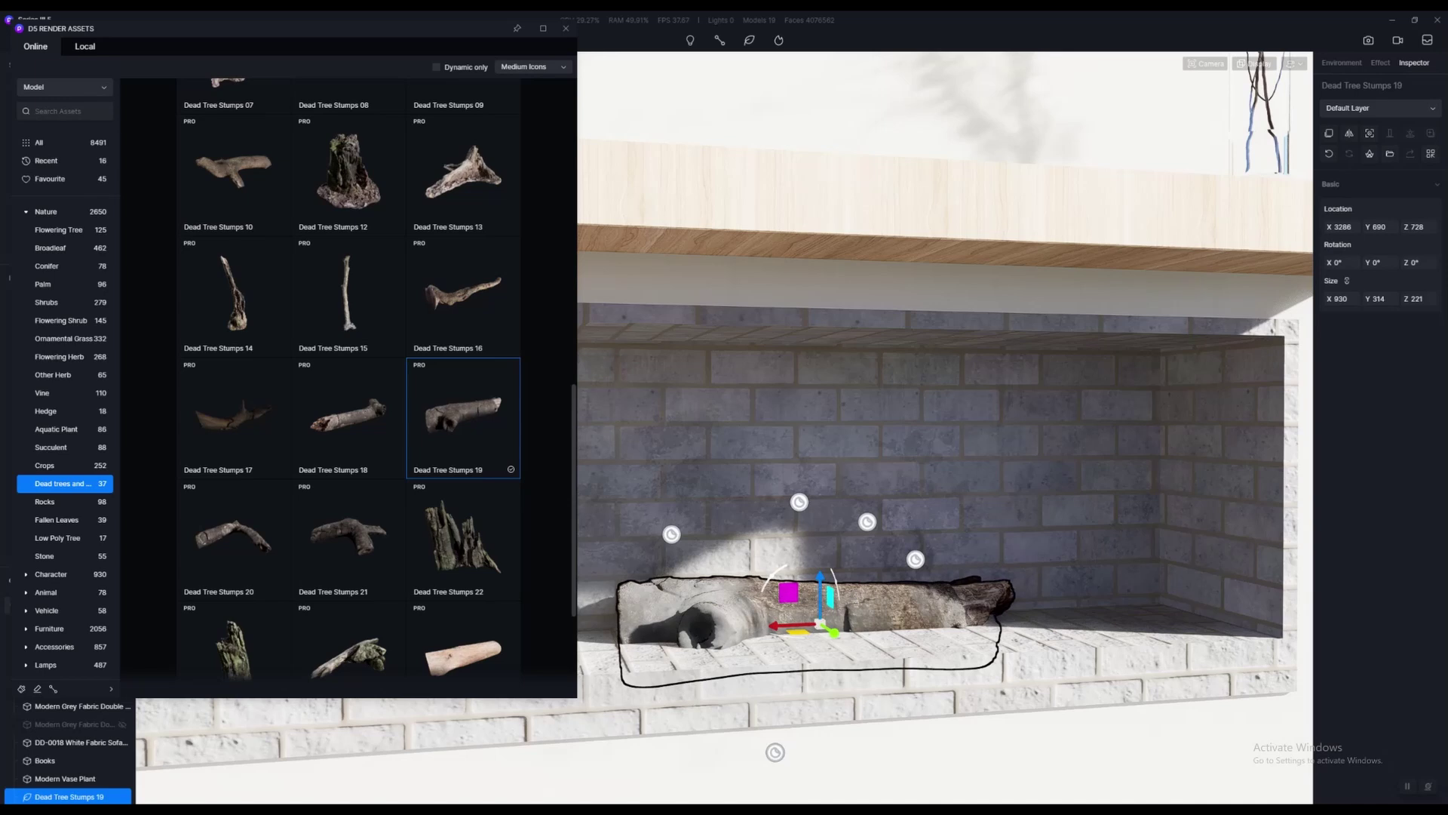
mouse_move(820, 577)
mouse_down()
mouse_move(834, 554)
mouse_move(860, 617)
mouse_move(834, 556)
mouse_up()
key(space)
drag(855, 613, 871, 621)
click(729, 650)
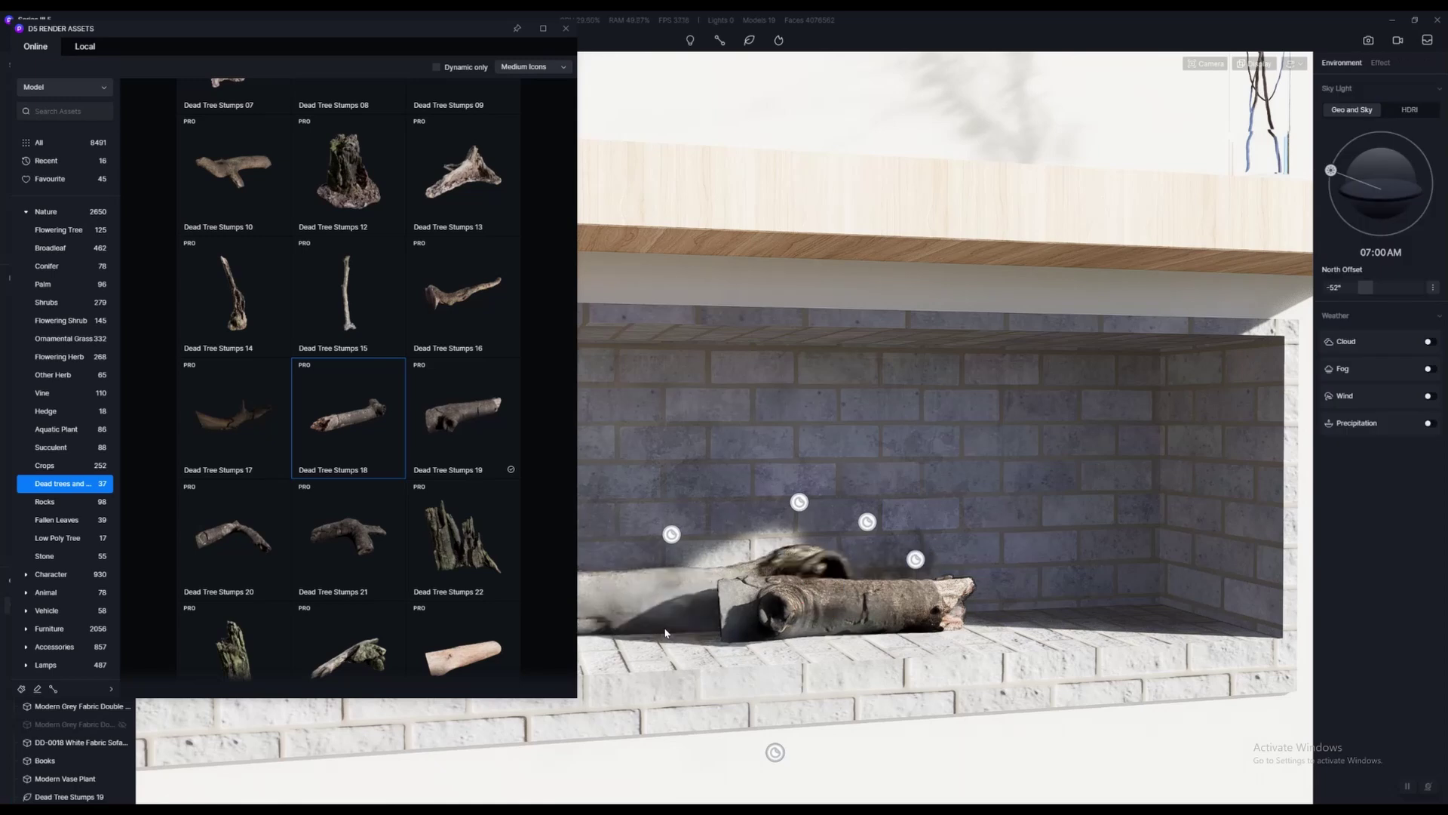
Place the Dead Tree Stumps 20 branch on the hearth against the first log, at about X 3594, Y 777
middle_drag(1024, 617, 1071, 551)
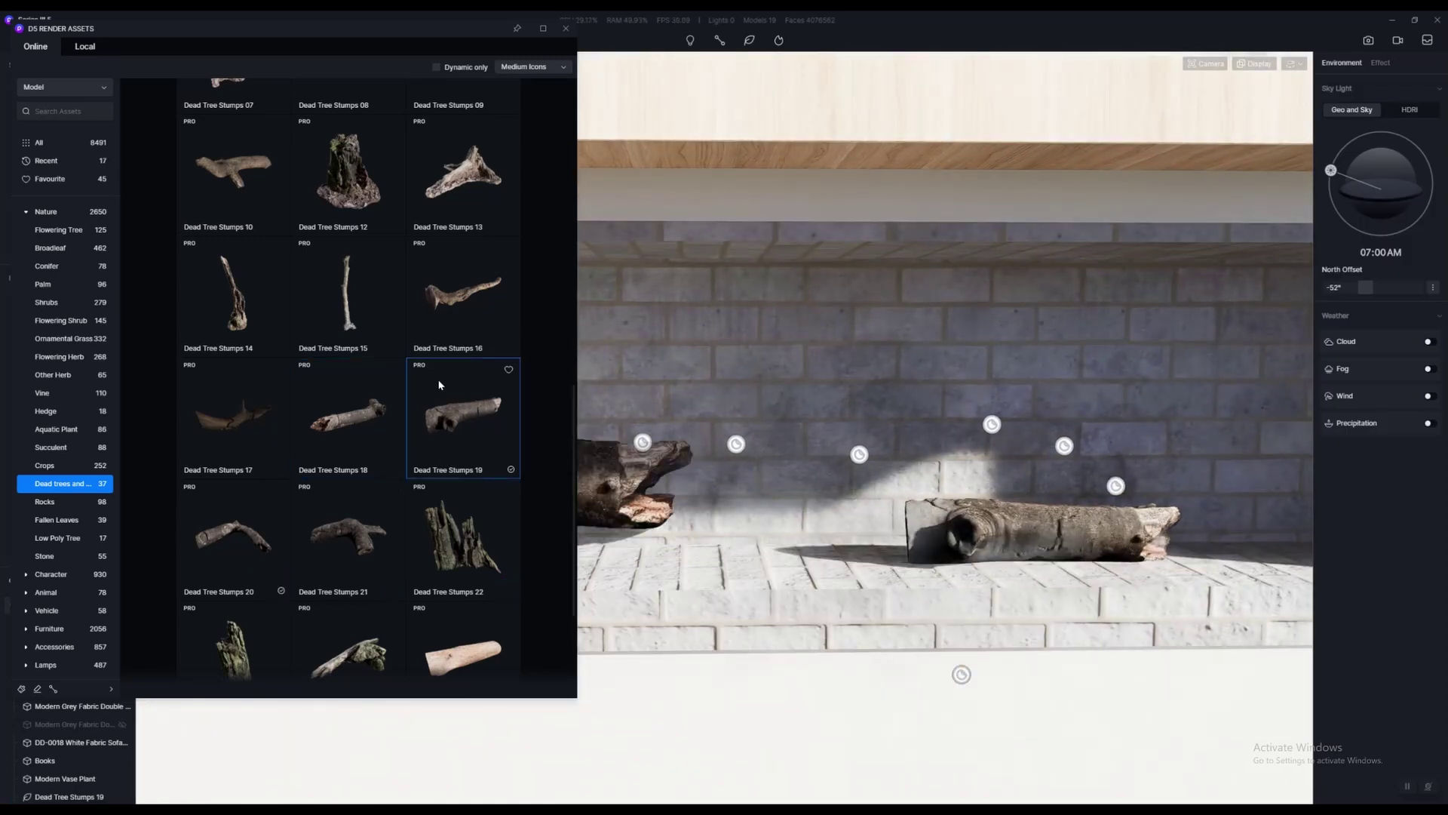
click(230, 532)
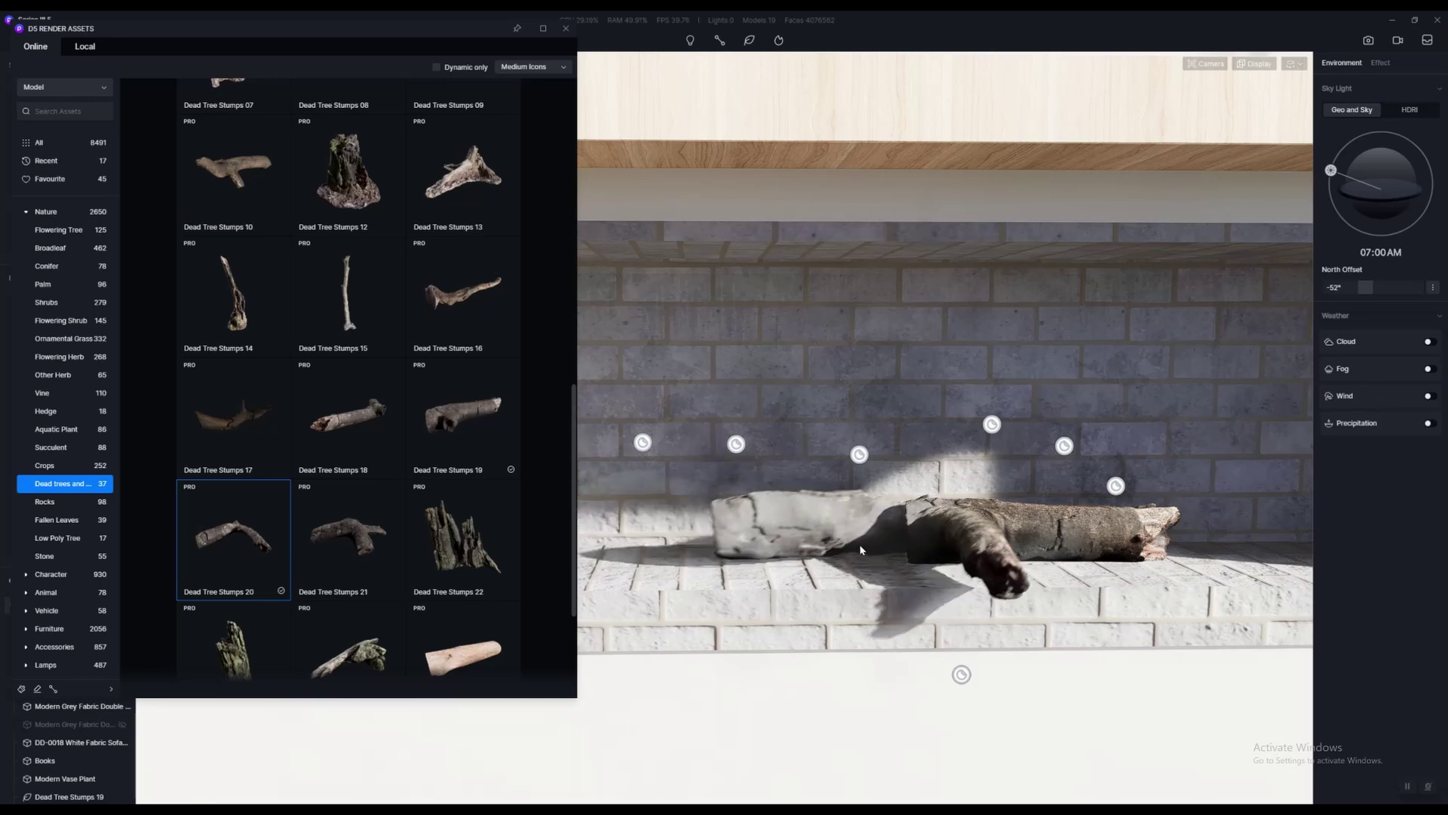
click(855, 558)
middle_drag(855, 559, 877, 543)
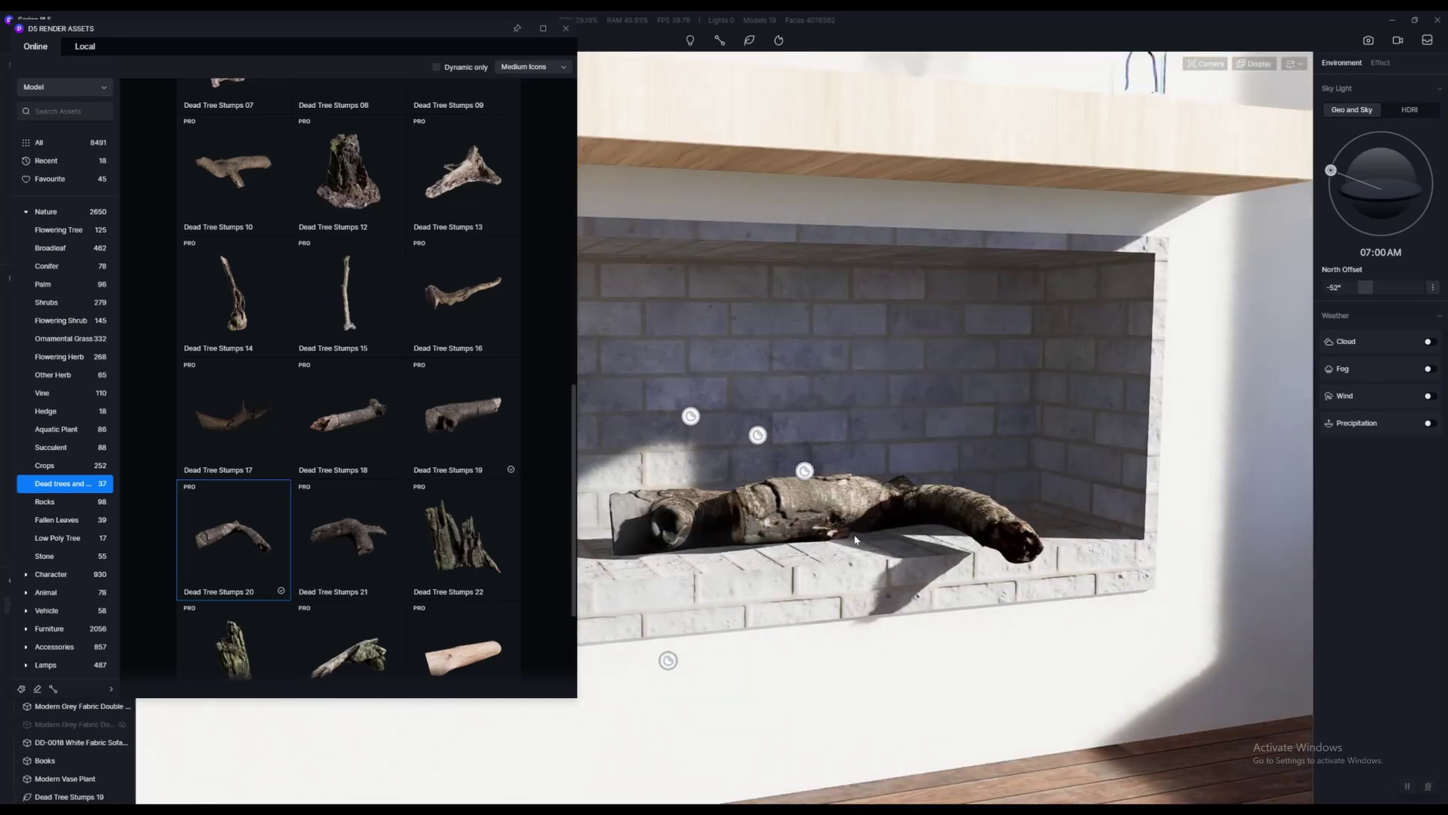
click(830, 551)
key(Escape)
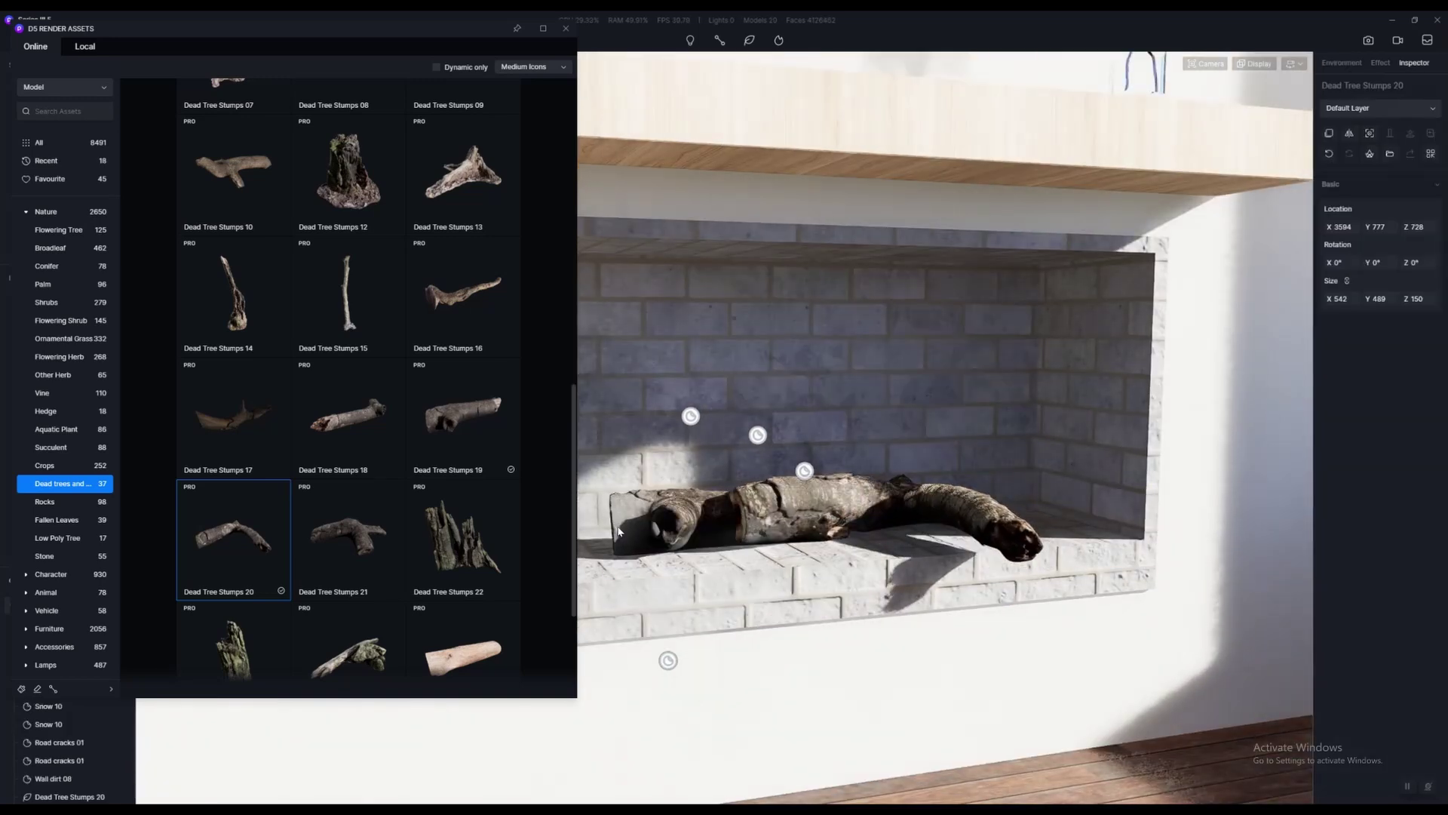
Place the Dead Tree Stumps 24 model in the fireplace and scale it down to about 1760 × 974 × 343
scroll(322, 472, down, 3)
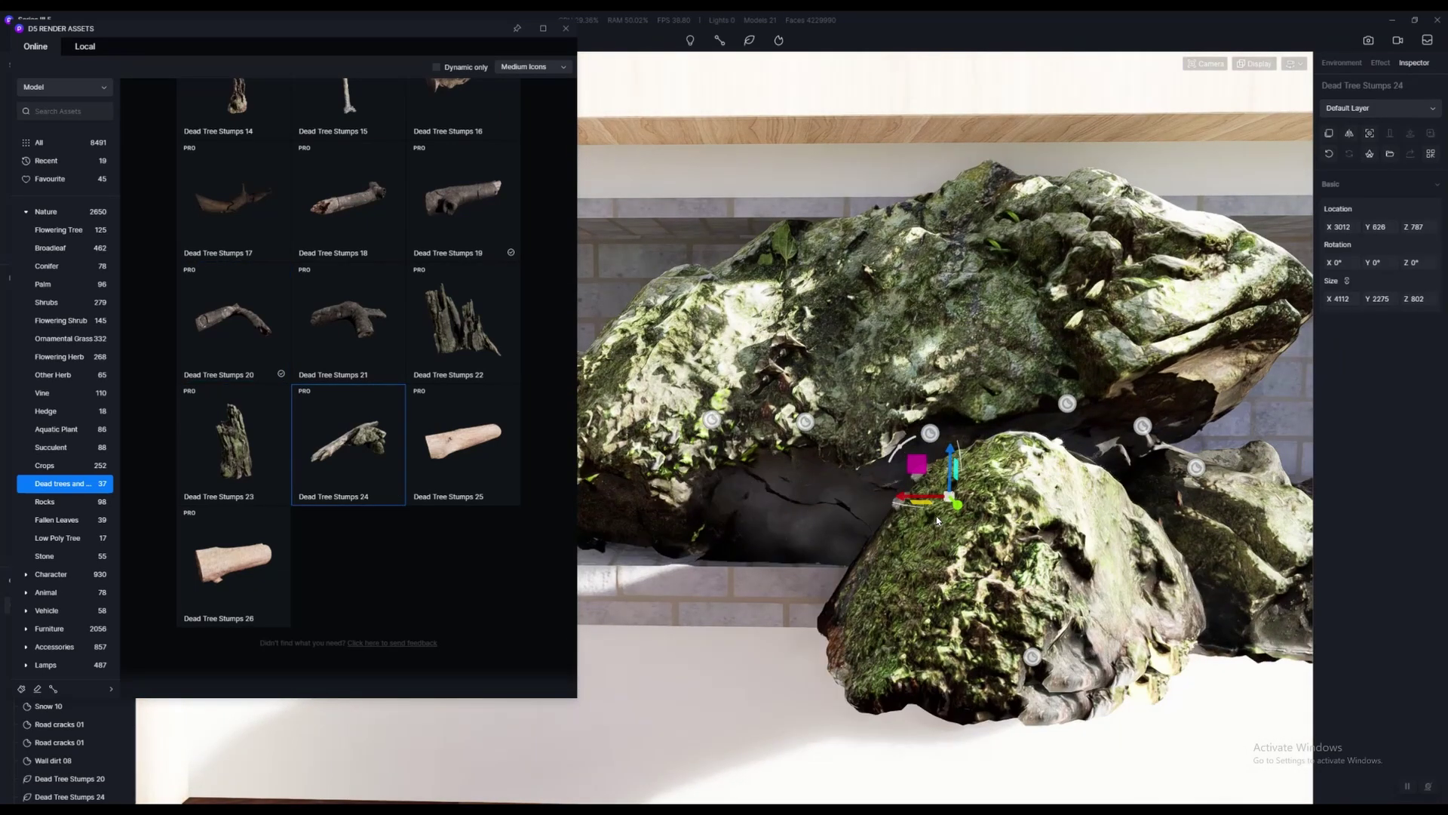
click(956, 501)
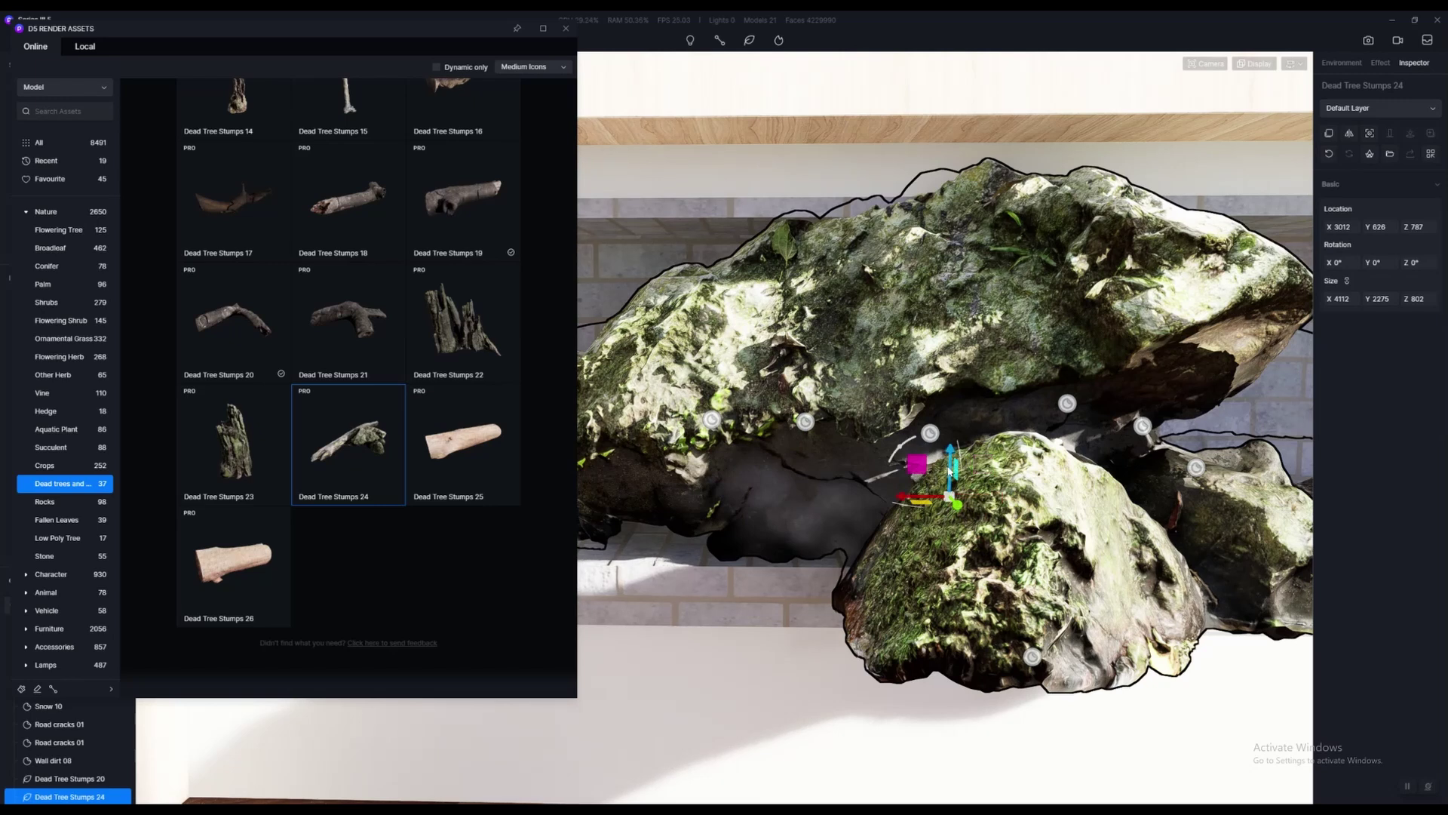
drag(923, 469, 768, 724)
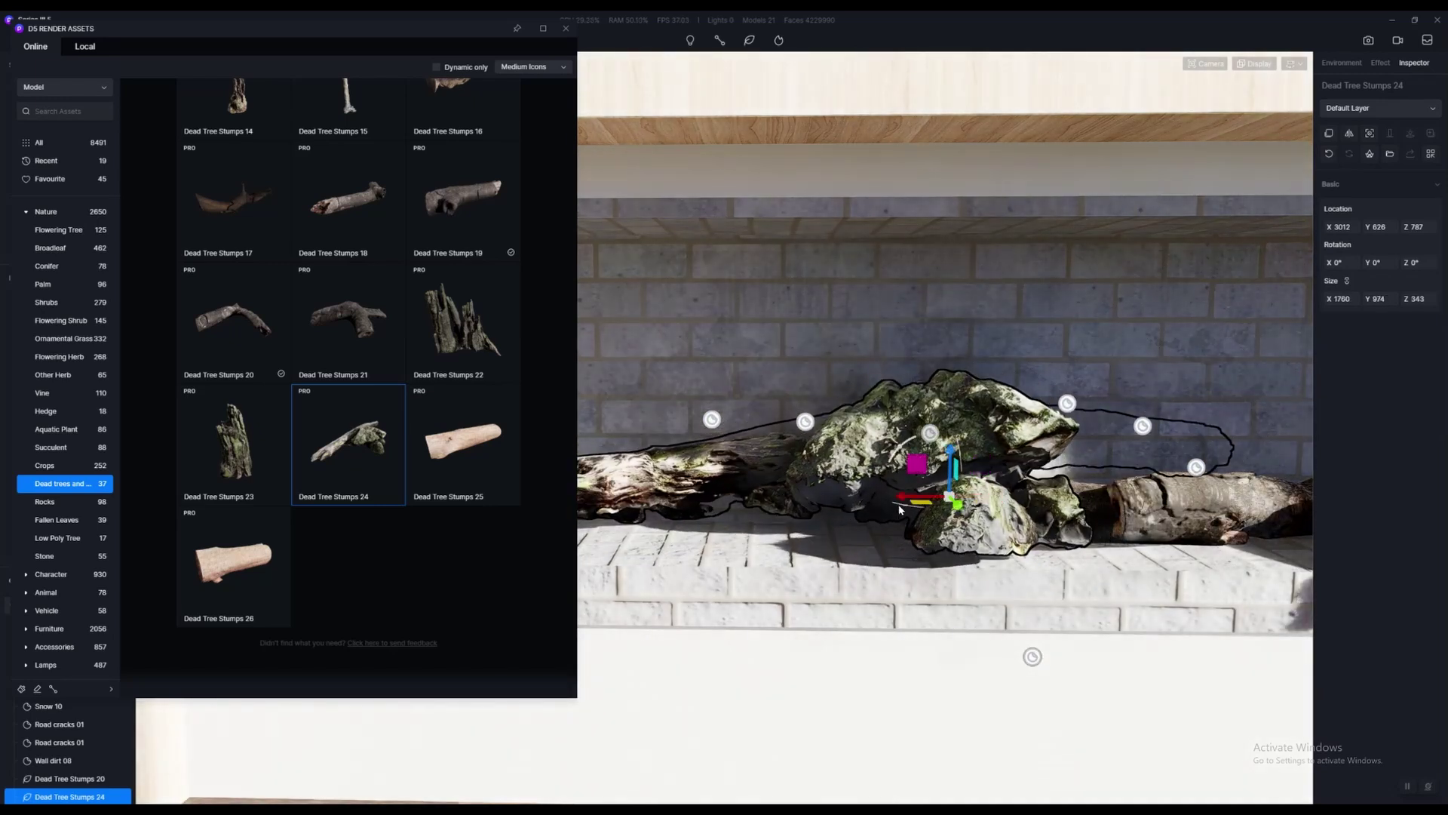
Rotate Dead Tree Stumps 24 to 21° about Z, shrink it to about 959 × 531 × 187 and move it to about X 2833, Y 764
drag(898, 504, 1015, 502)
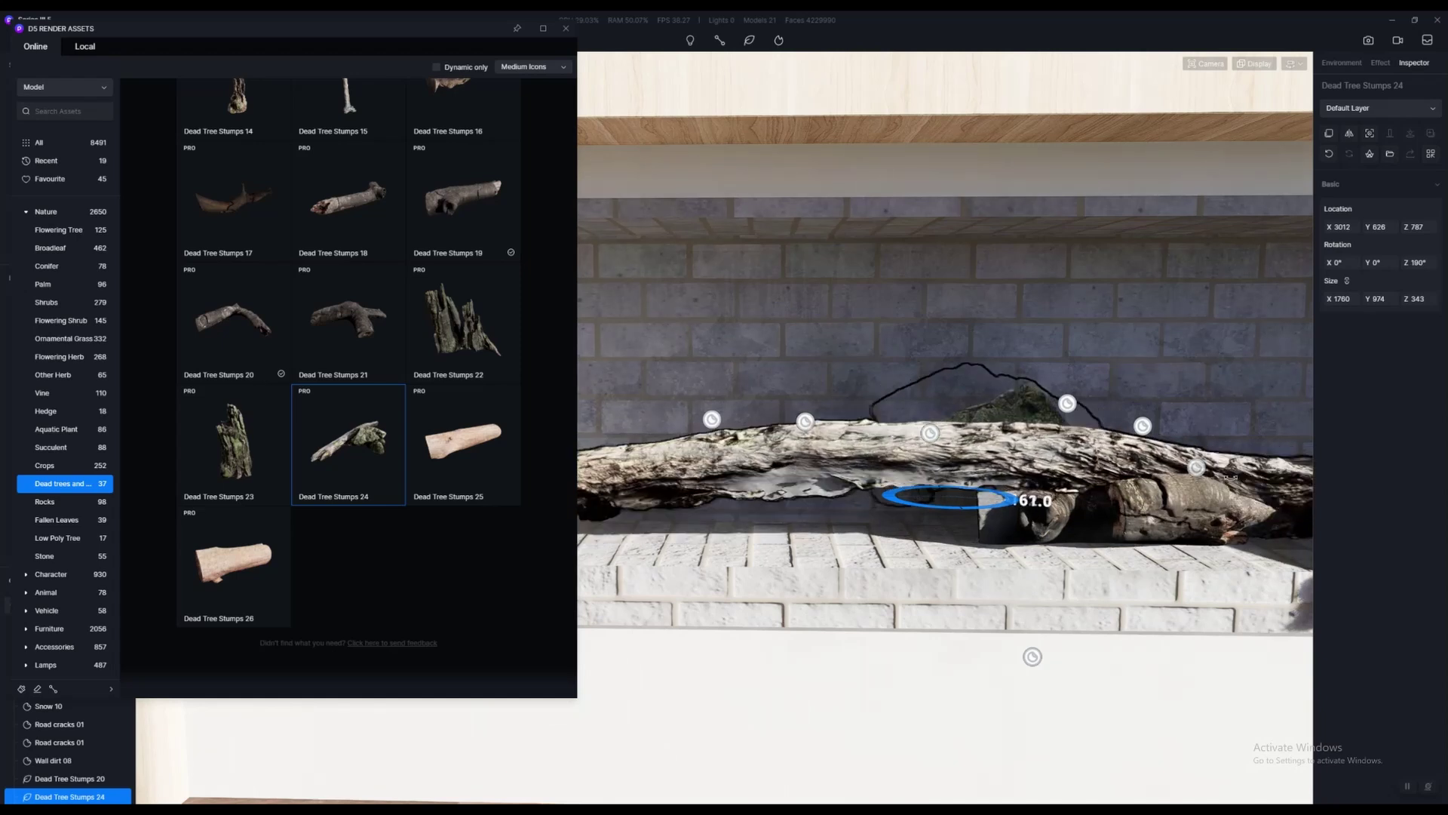
drag(1229, 478, 1214, 486)
scroll(1030, 484, down, 3)
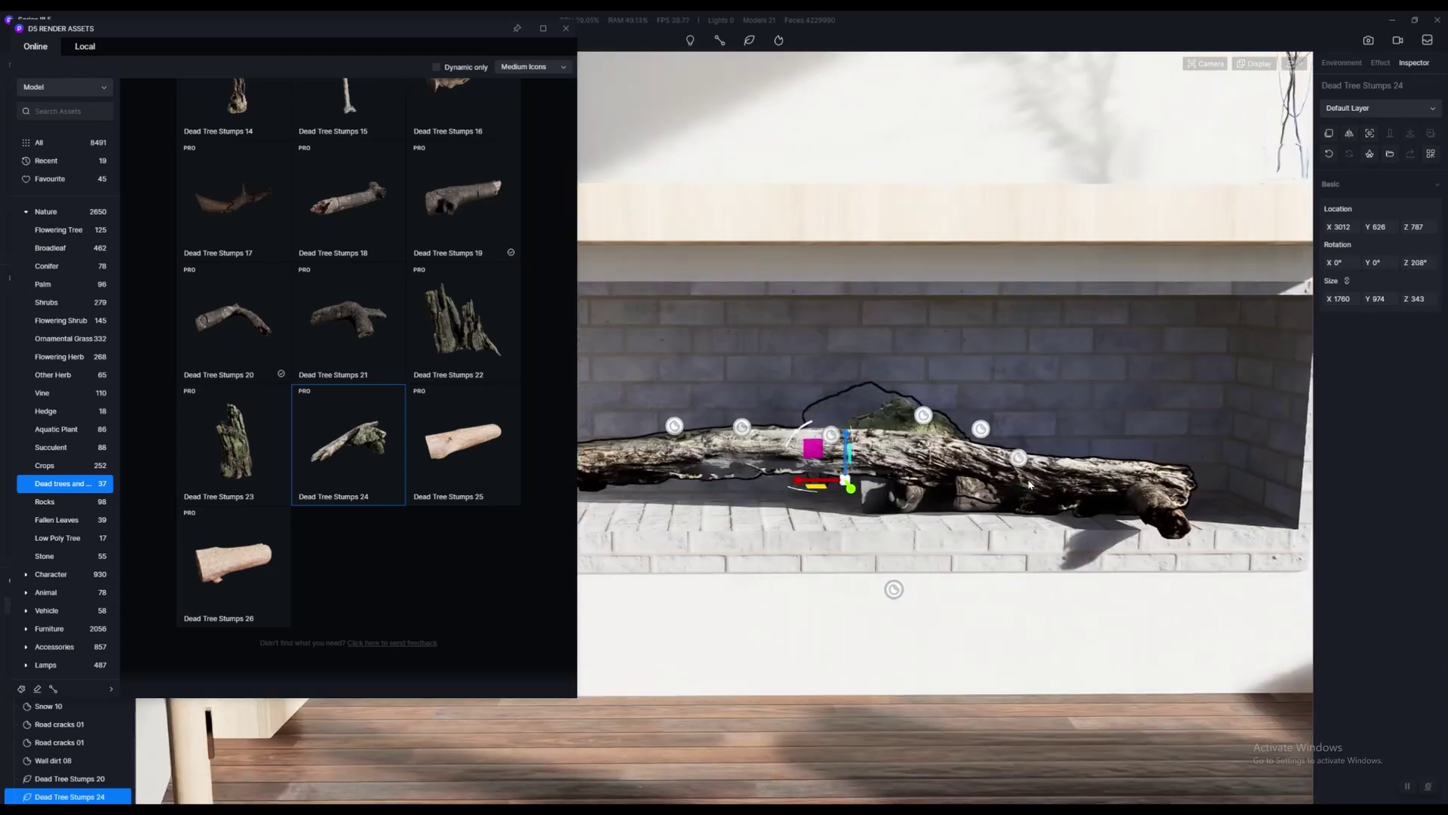
drag(821, 458, 789, 467)
right_drag(792, 475, 939, 601)
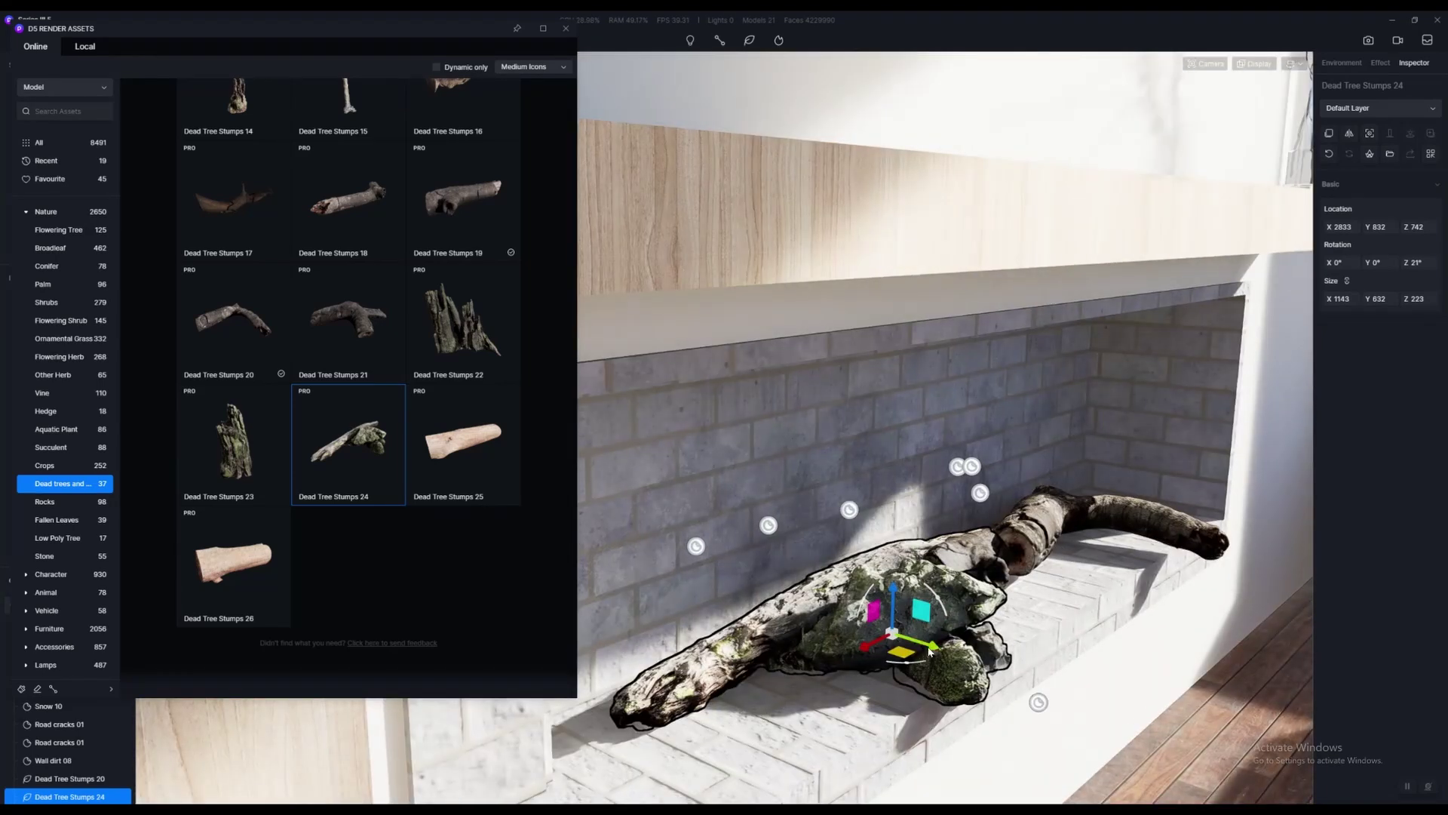
drag(930, 650, 877, 684)
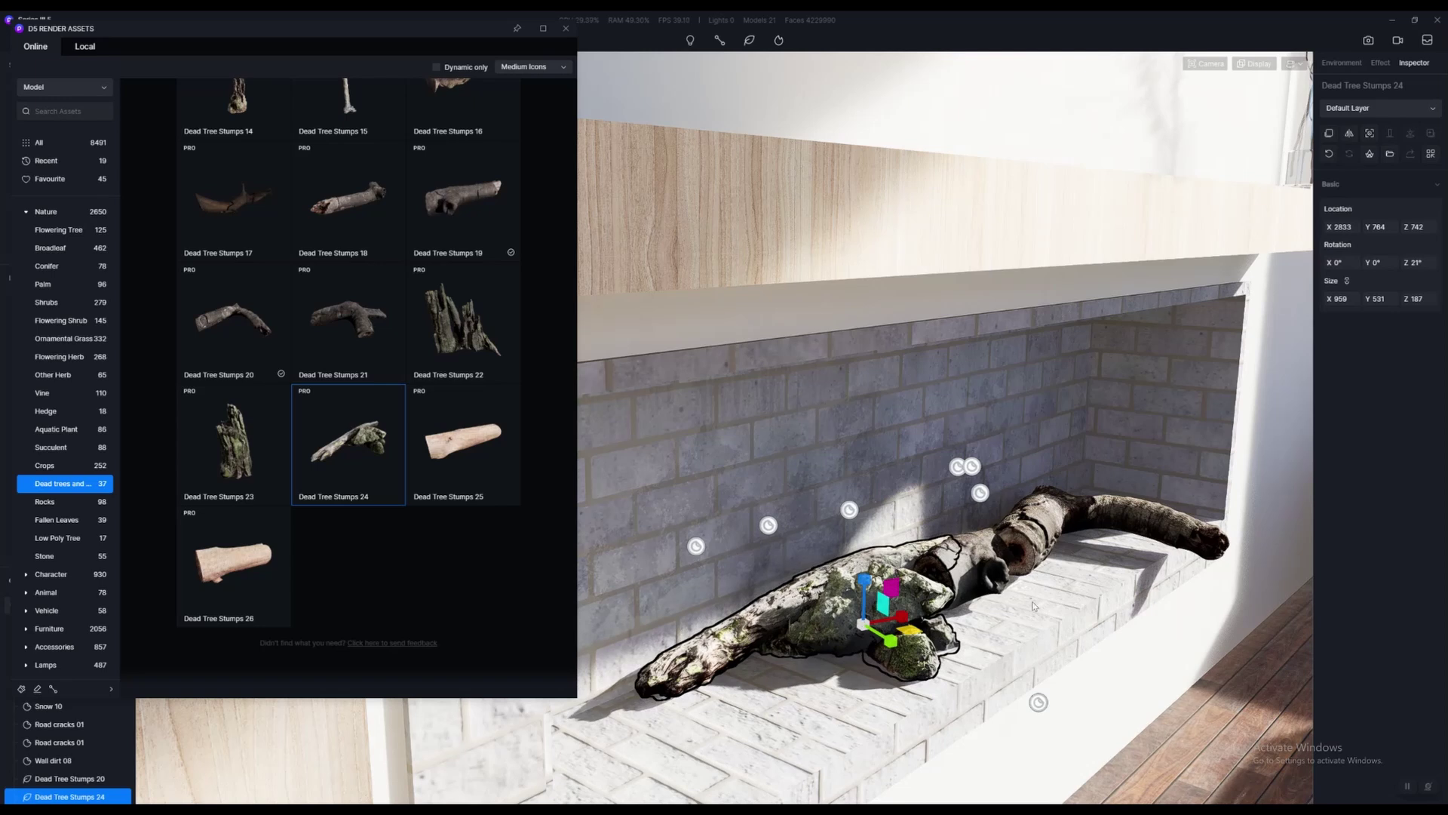
Move the Dead Tree Stumps 20 branch to about X 3658, Y 921 and rotate it to 130° about Z
right_drag(1062, 579, 897, 564)
click(867, 559)
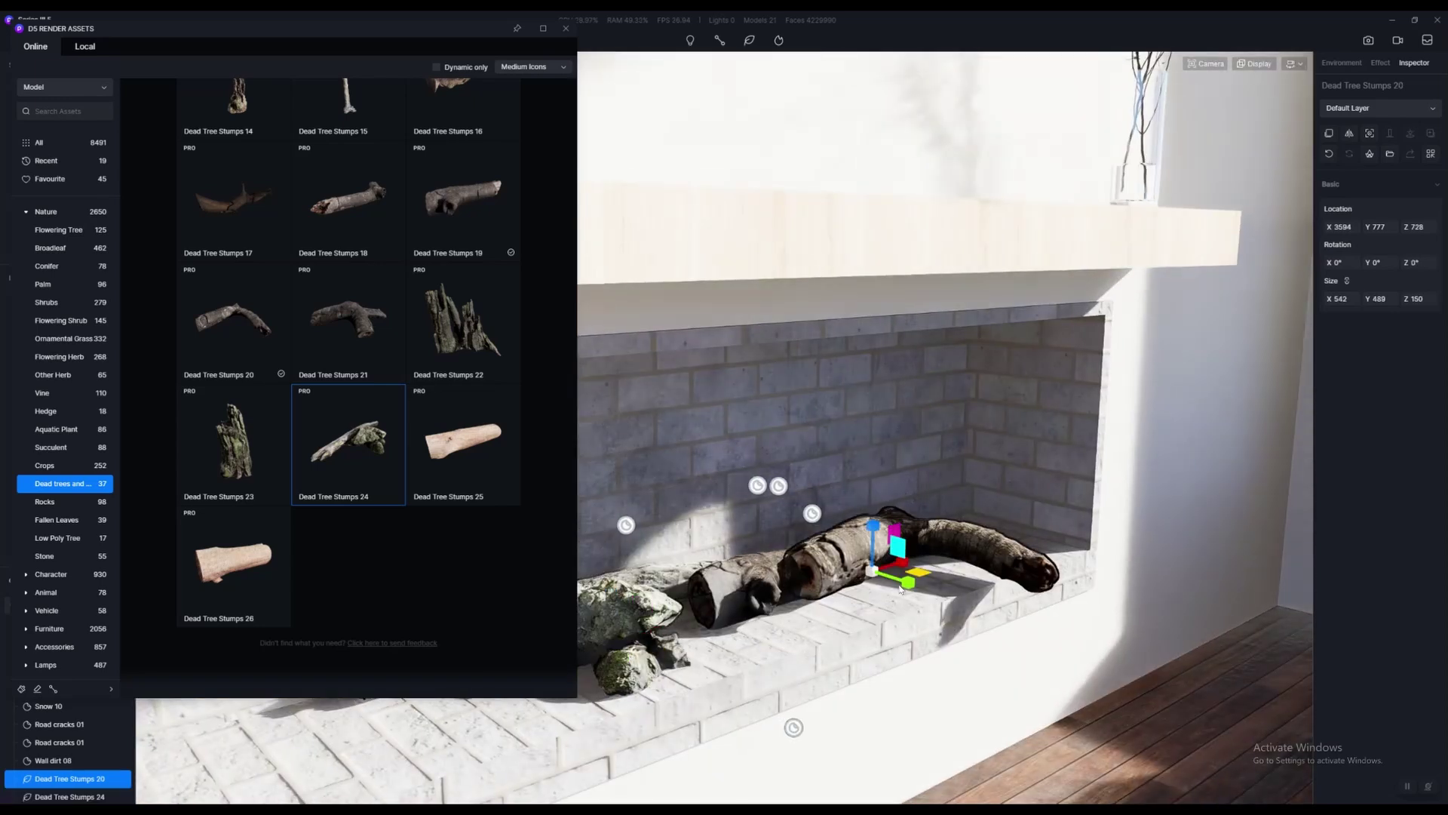
drag(905, 586, 940, 595)
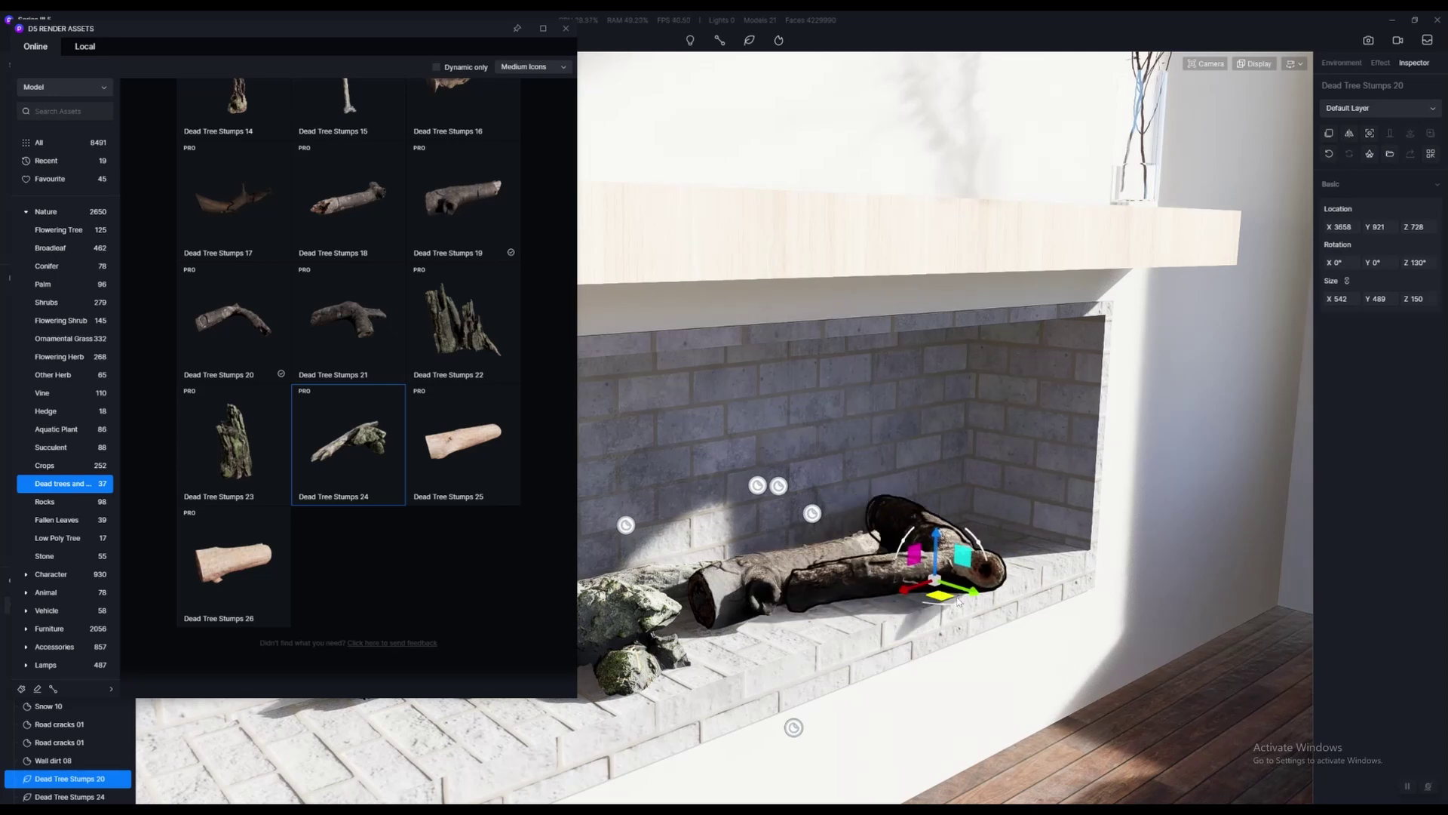
key(space)
Scale the Dead Tree Stumps 20 branch down to about 425 × 383 × 117 and nudge it into place beside the log
right_drag(984, 595, 1142, 618)
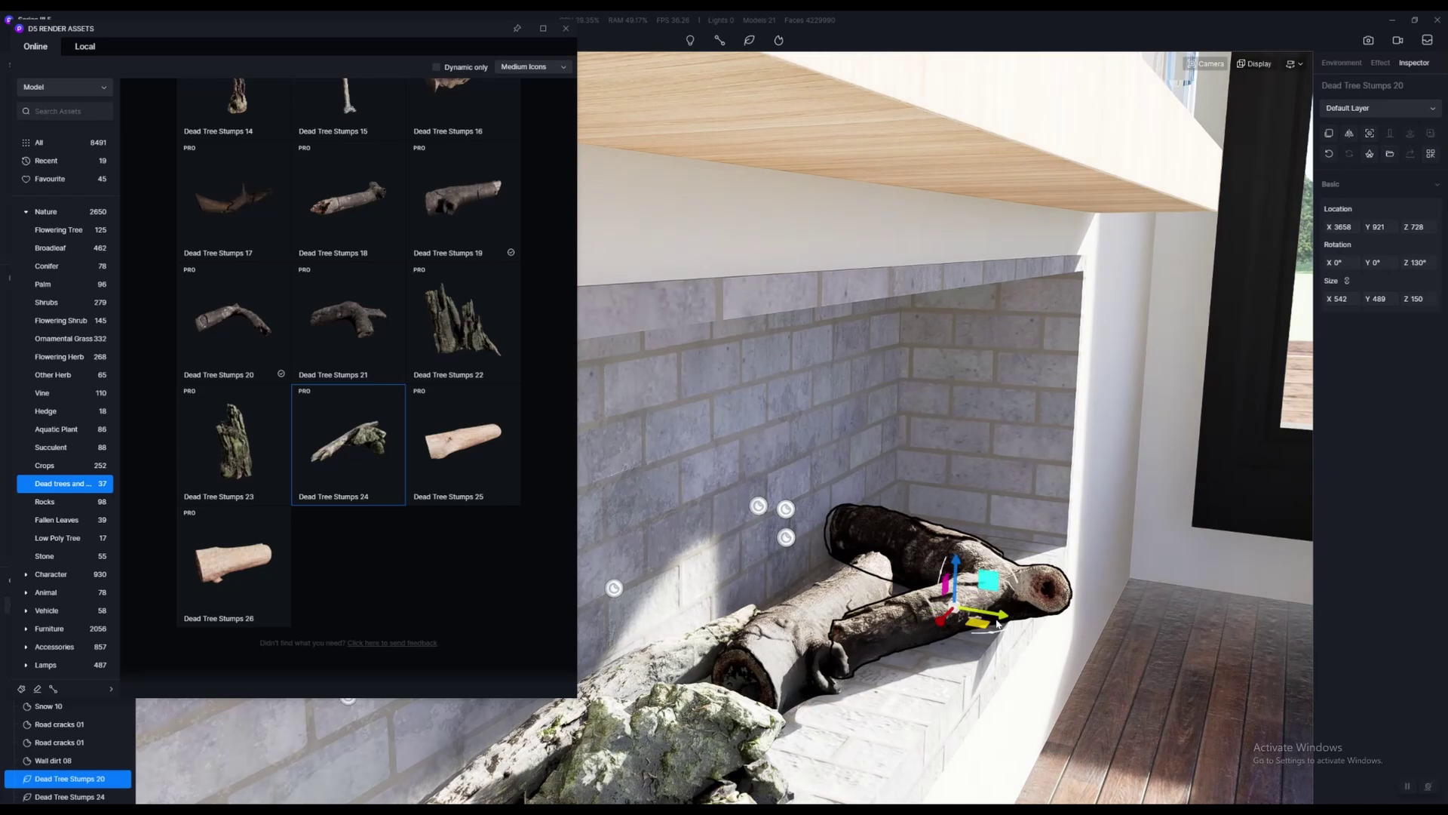
key(space)
drag(987, 630, 851, 566)
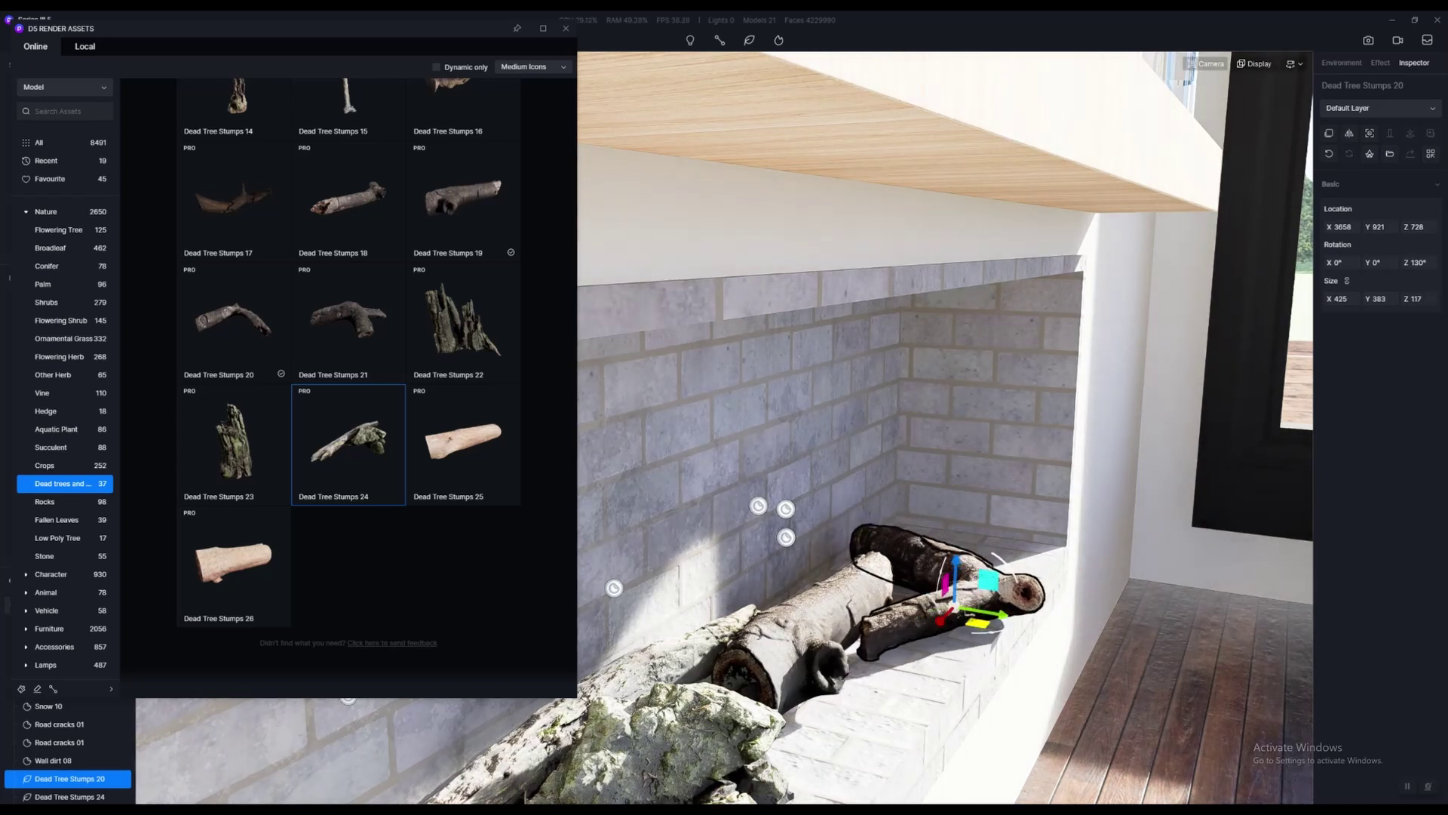
drag(980, 623, 972, 620)
Place the Dead Tree Stumps 08 log in front of the first log, at about X 3135, Y 925
right_drag(1044, 626, 653, 556)
scroll(325, 347, up, 5)
click(376, 276)
right_drag(837, 534, 981, 562)
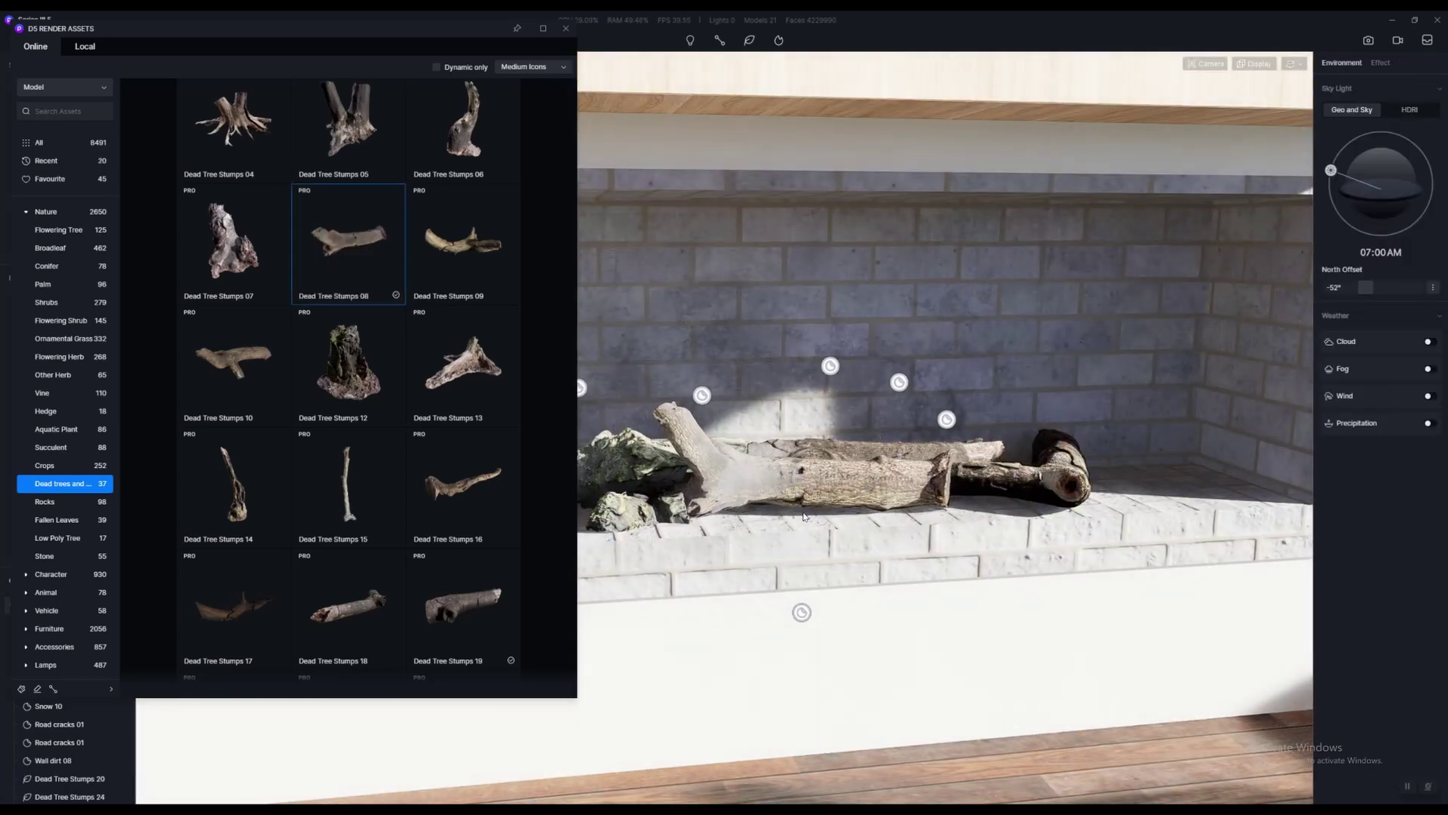
click(811, 519)
right_drag(811, 519, 879, 537)
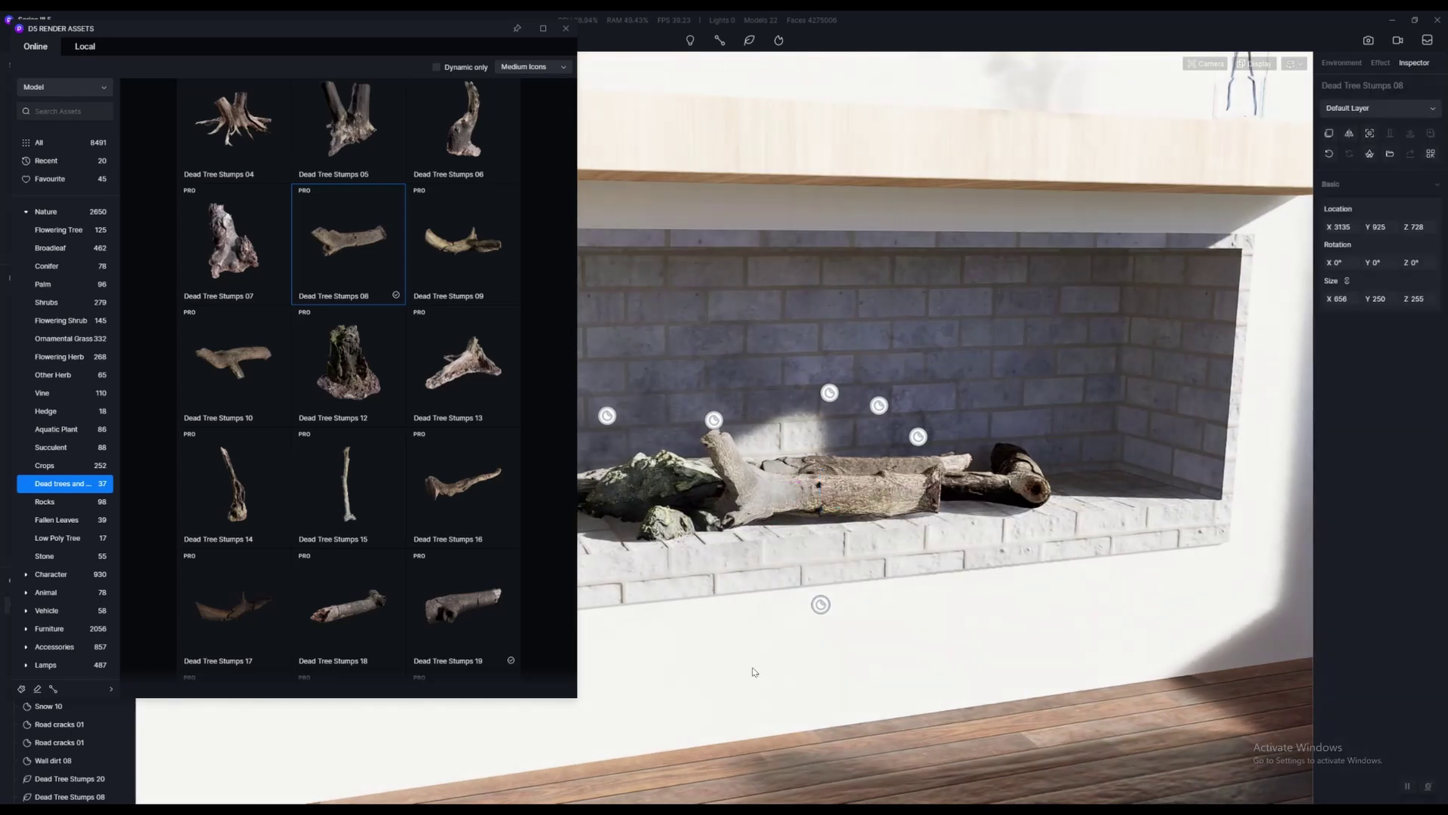
Place the Dead Tree Stumps 09 log at the mossy stump's end of the hearth and rotate it to 288° about Z
click(754, 671)
right_drag(754, 672, 789, 638)
middle_drag(789, 638, 905, 618)
scroll(368, 386, up, 3)
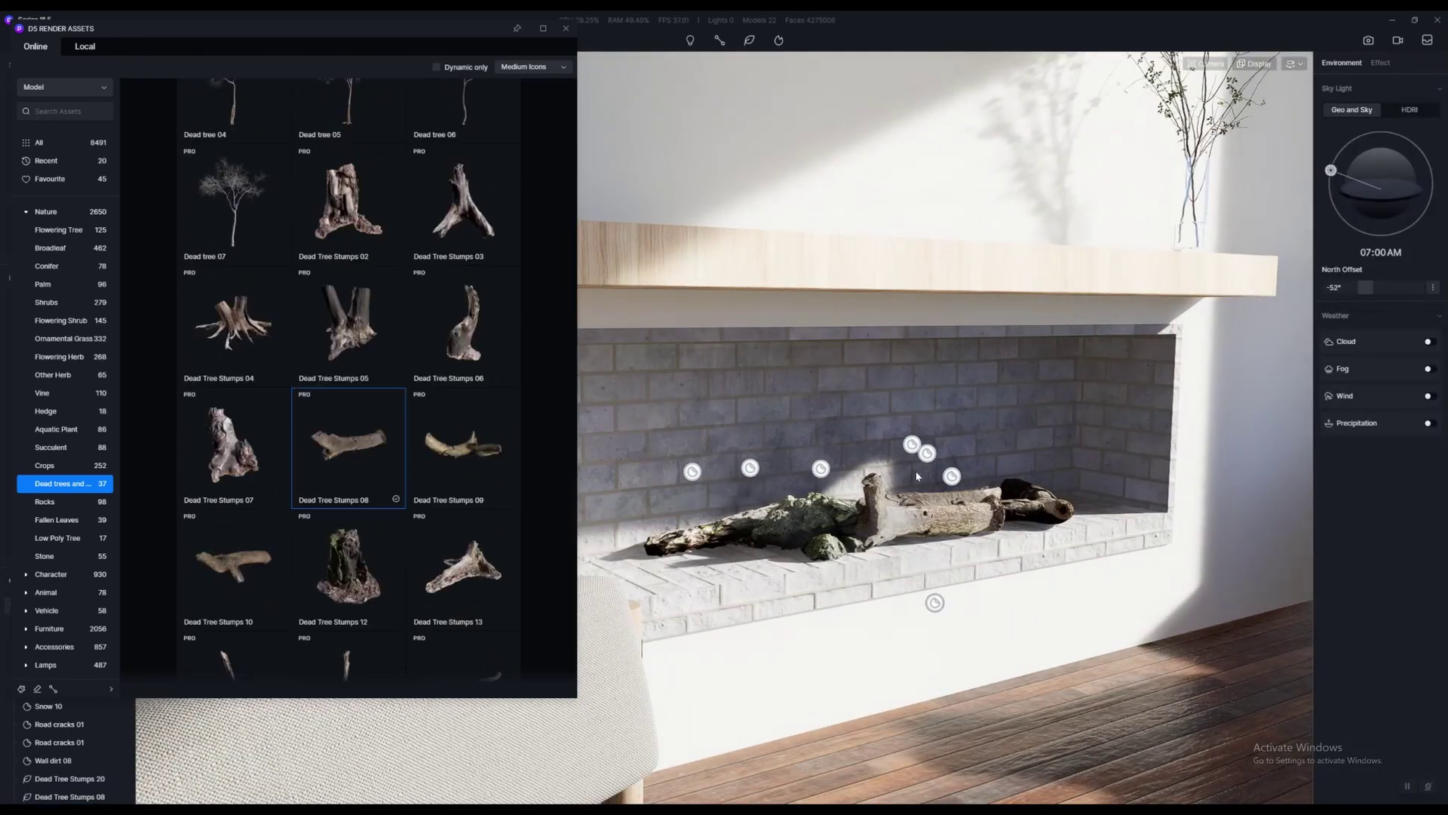
right_drag(917, 476, 882, 490)
scroll(883, 490, up, 3)
click(478, 453)
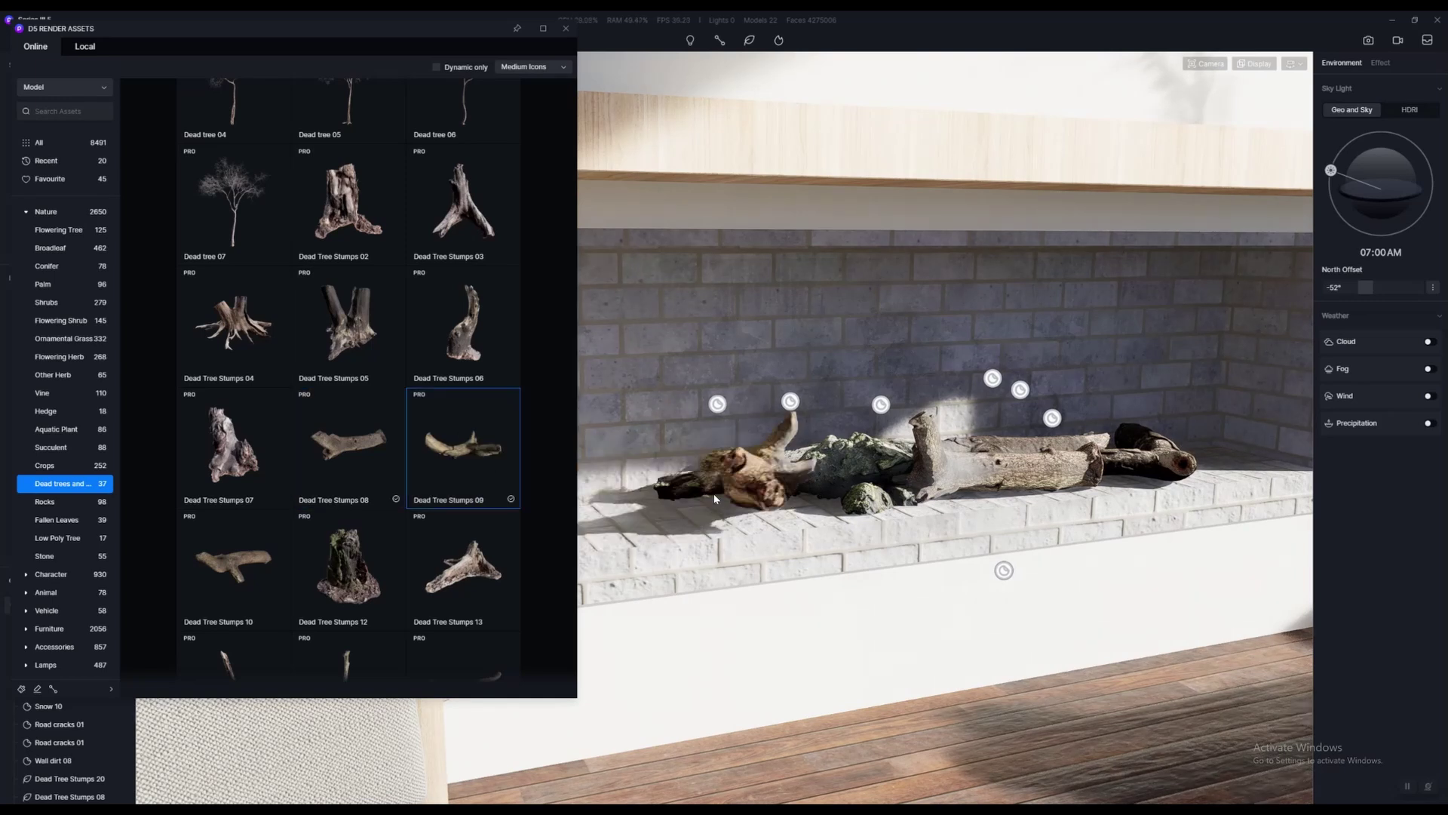
click(695, 524)
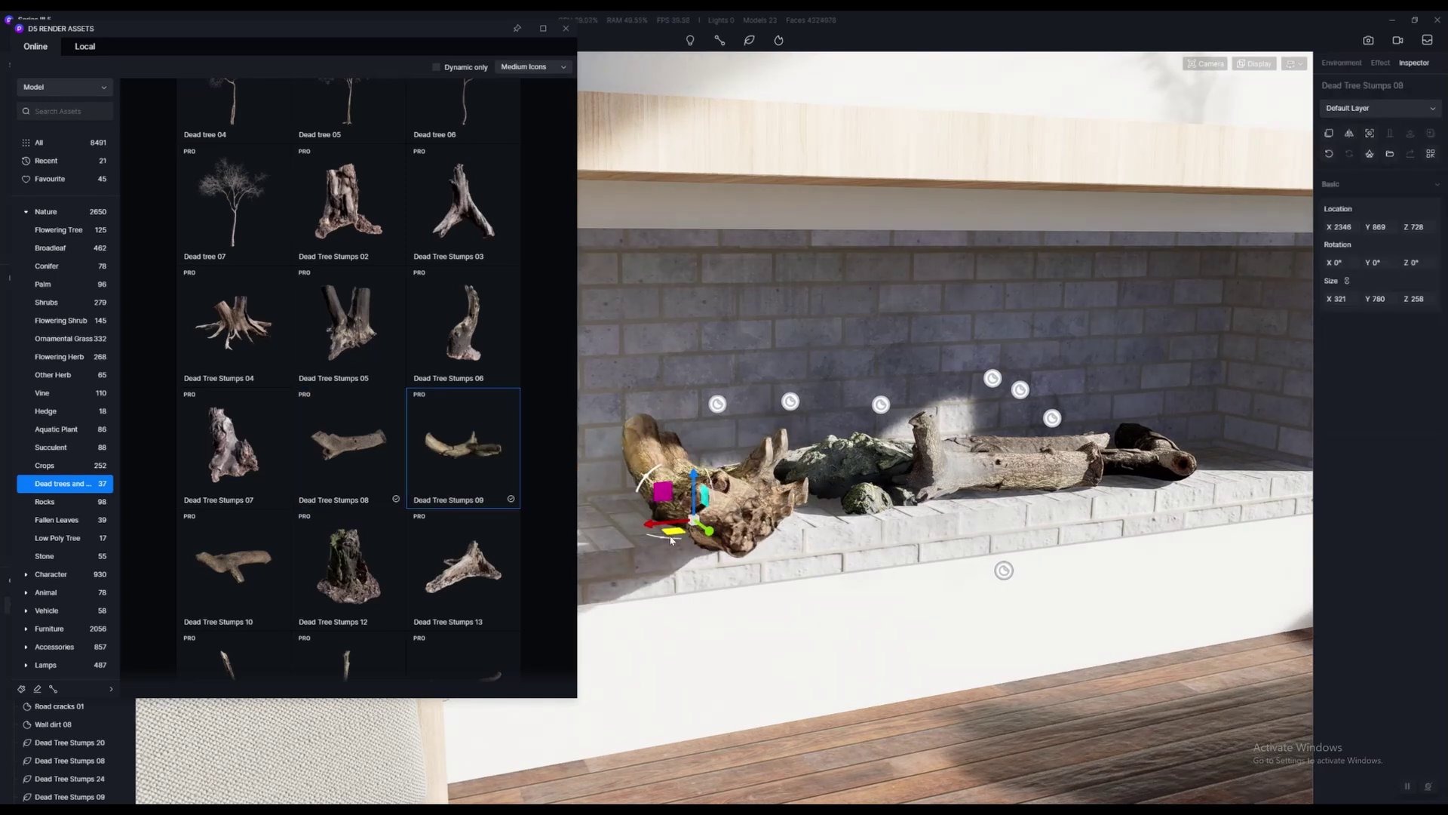
drag(722, 527, 751, 529)
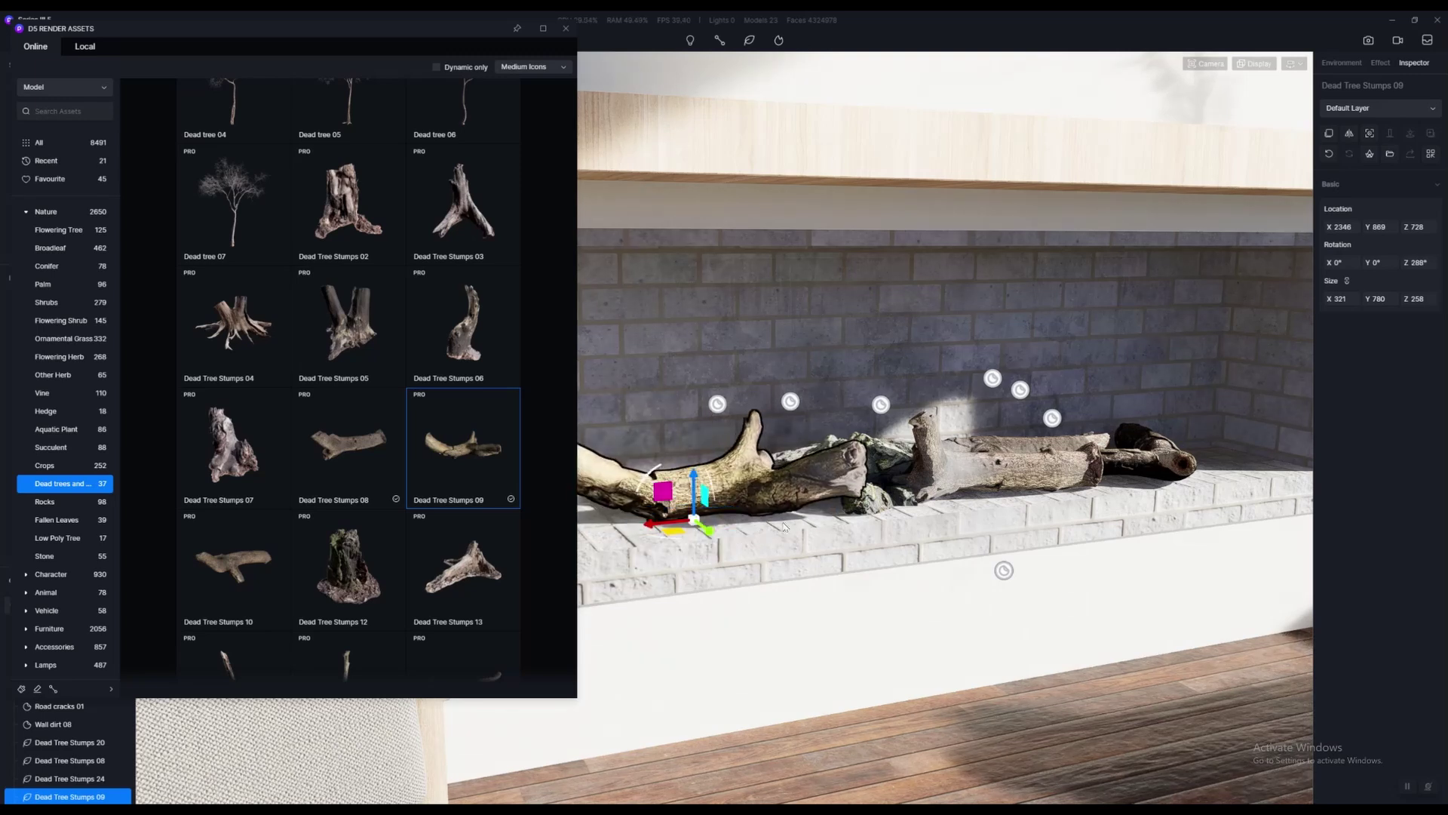
Scale the selected Dead Tree Stumps 09 log in the fireplace to about 234 × 570 × 188, shift it to X 2438, and close the asset library
right_drag(859, 498, 835, 495)
scroll(835, 496, down, 2)
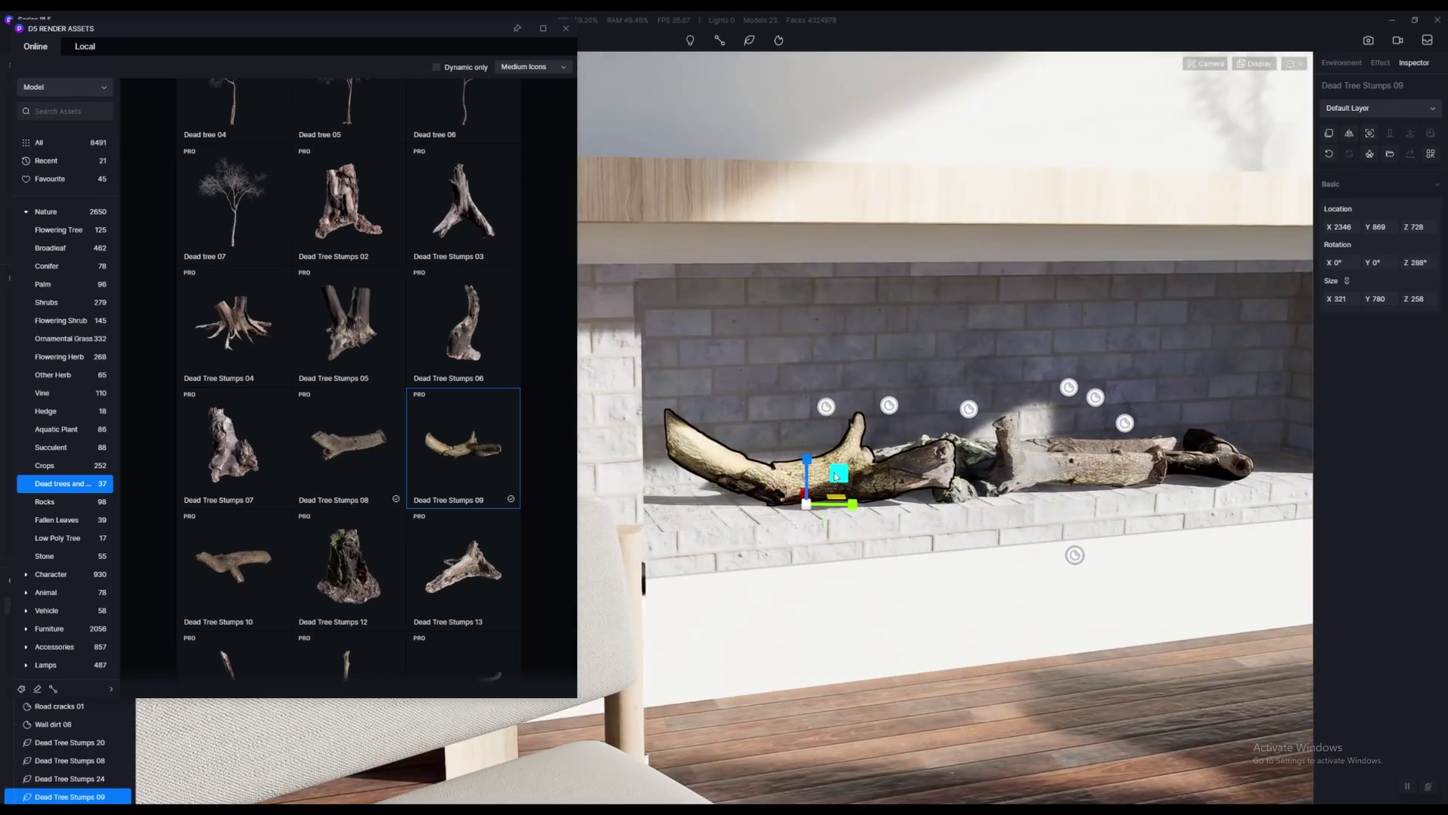
drag(832, 476, 789, 509)
scroll(780, 581, down, 5)
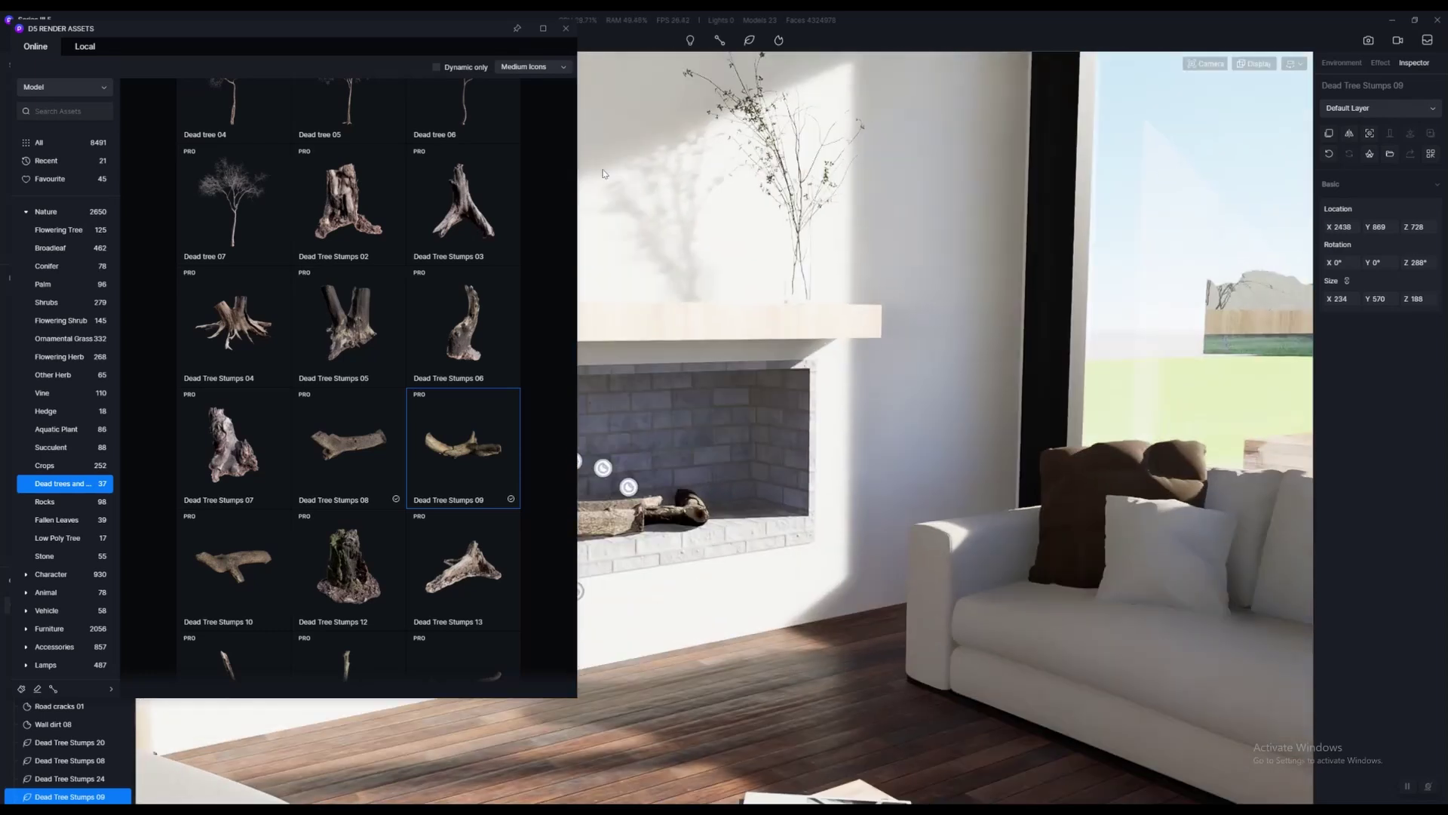
click(562, 33)
Frame the living room facing the sofas and large windows, save it as a new scene, and recall that scene
right_drag(884, 576, 873, 480)
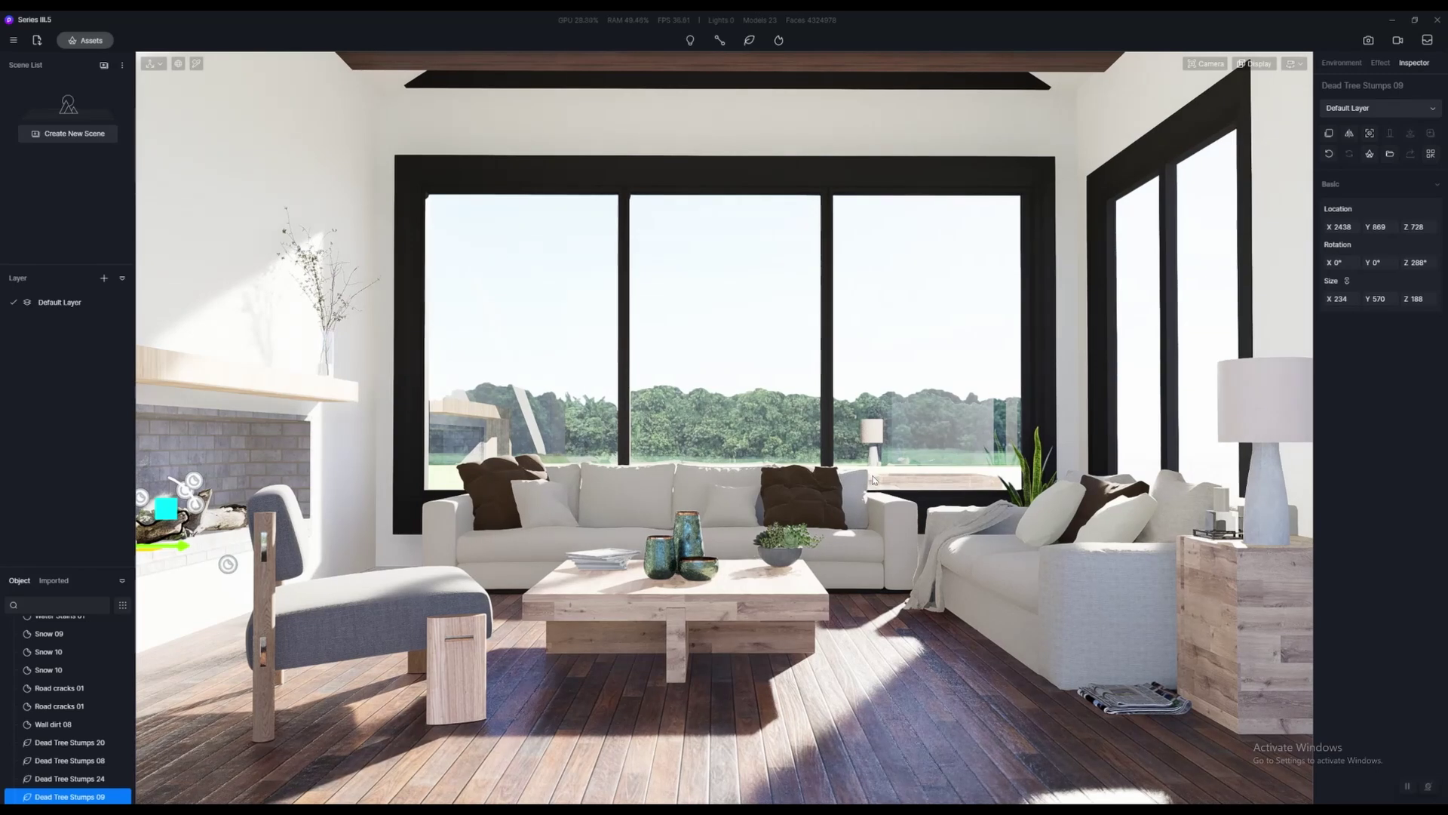
scroll(805, 442, up, 2)
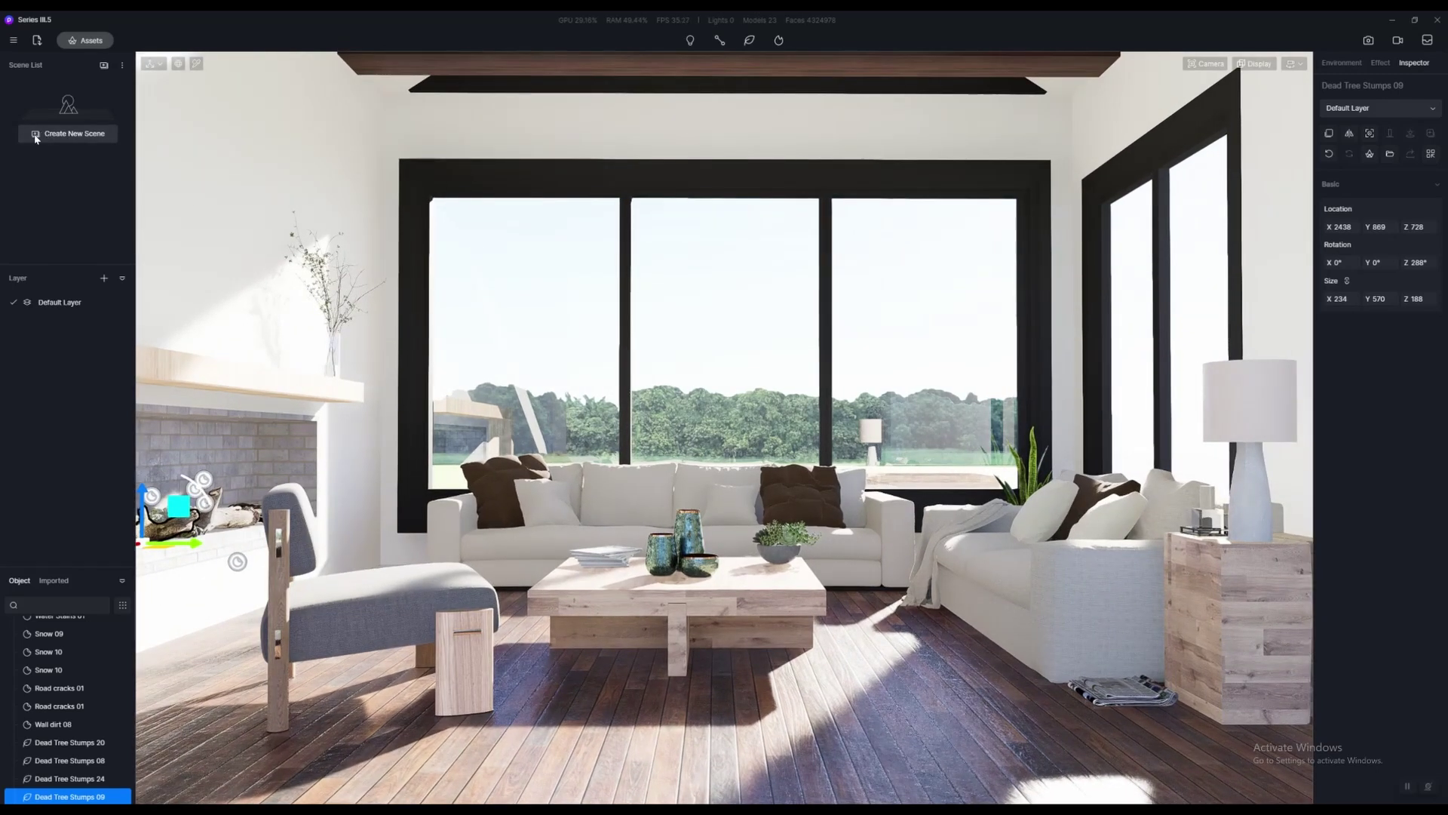
scroll(678, 404, down, 5)
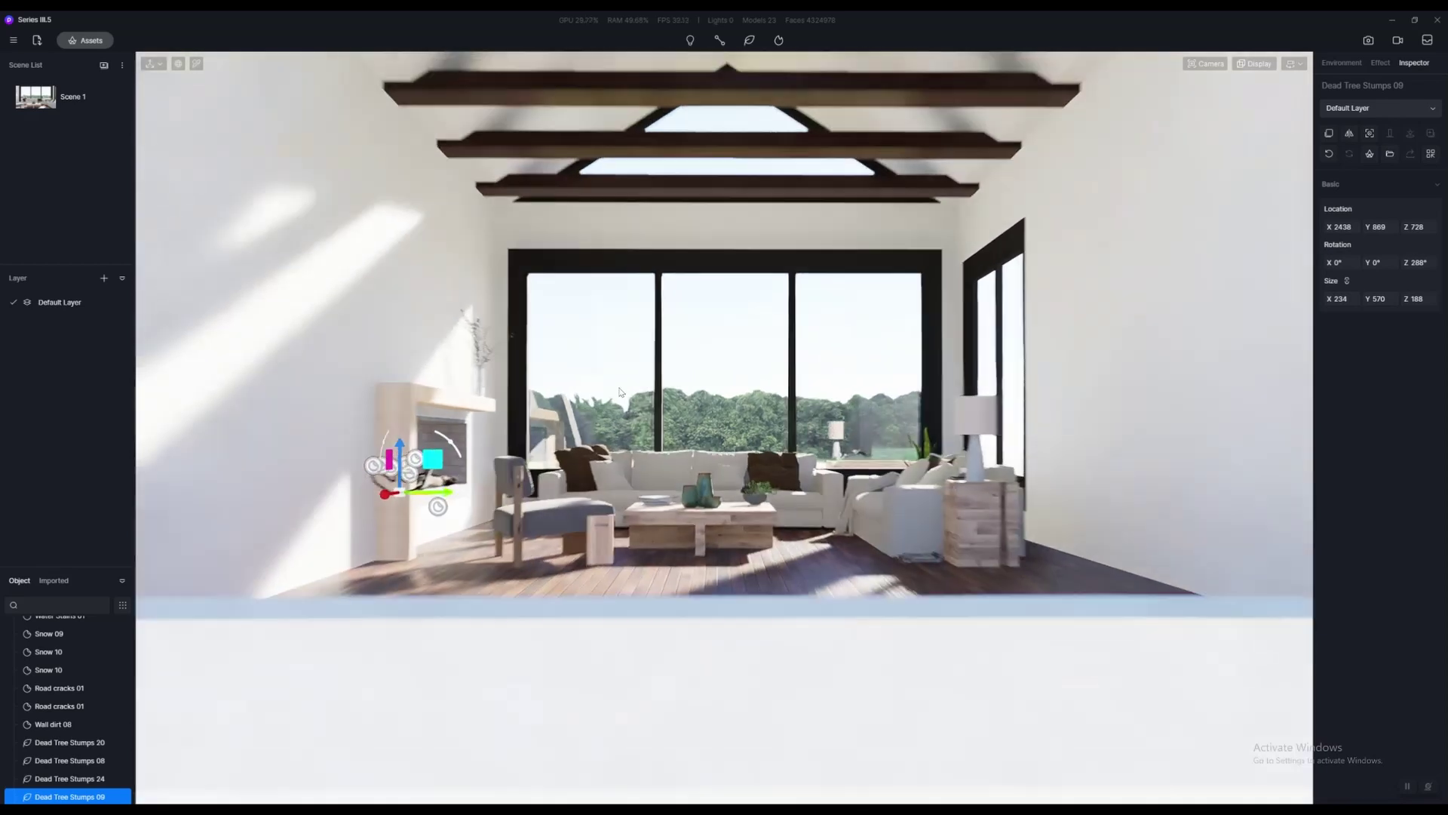
scroll(678, 404, down, 3)
right_drag(678, 404, 962, 494)
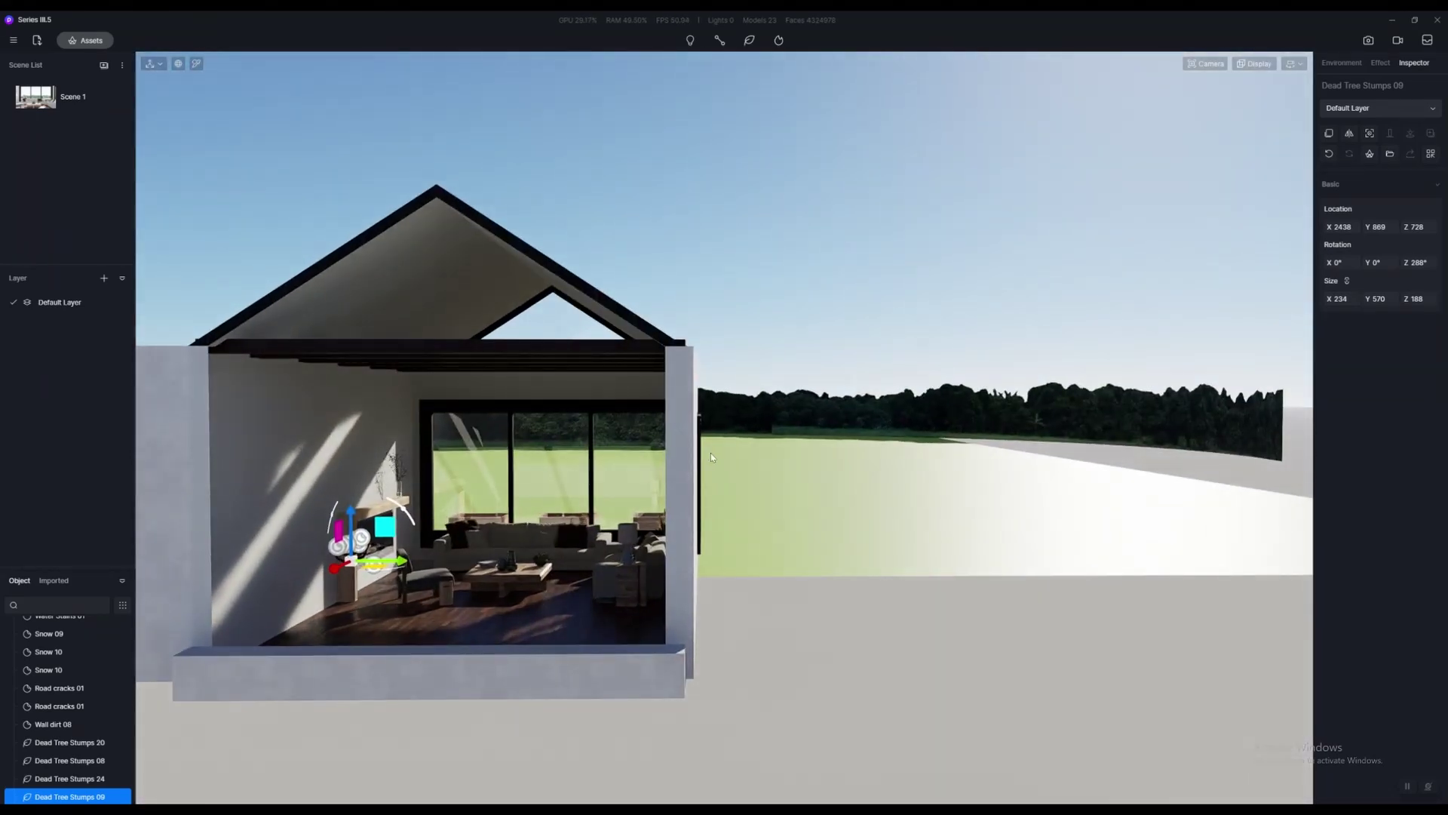
click(48, 110)
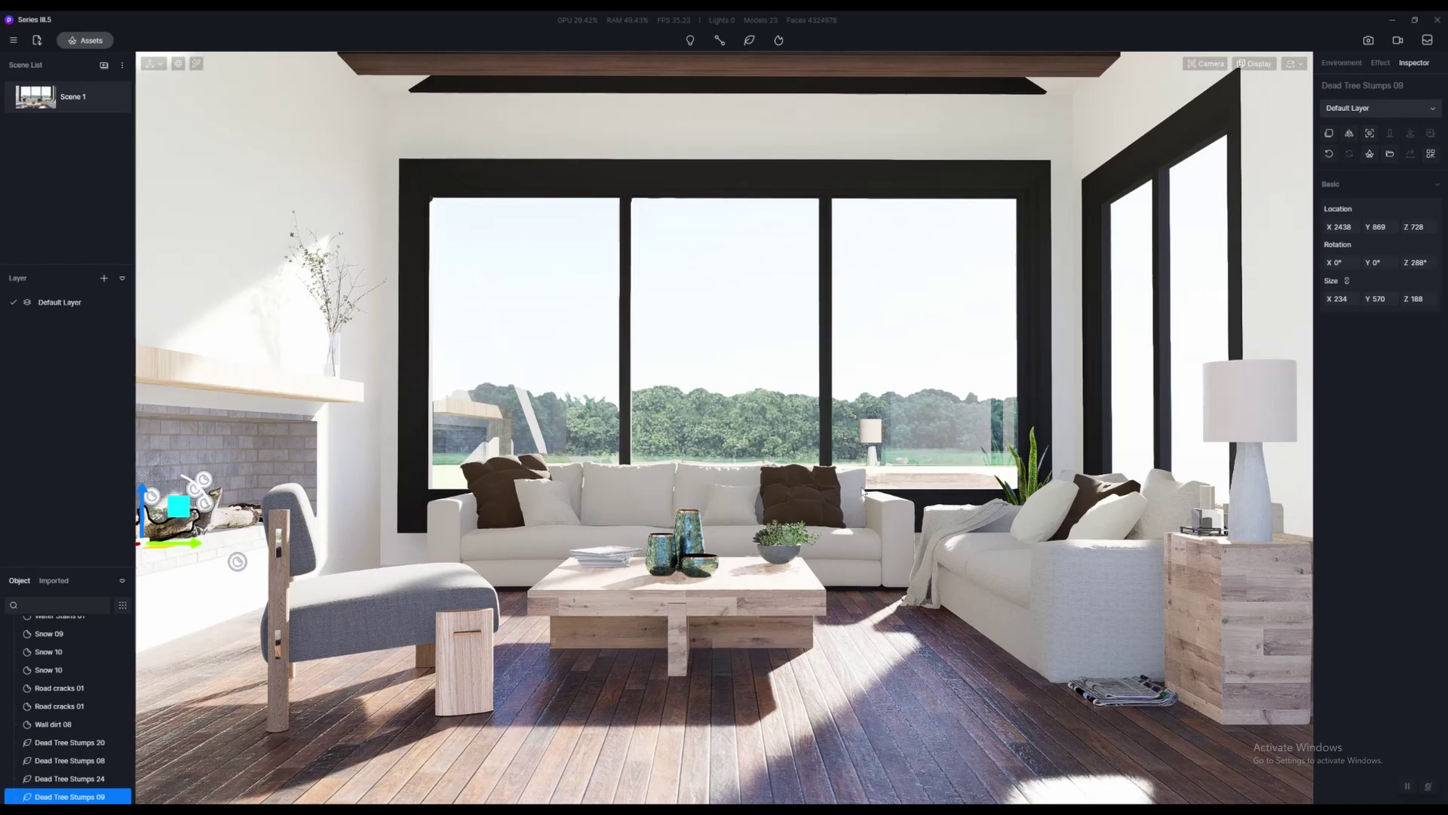
Change the material template of the lawn outside the house from Custom to Grass
key(d)
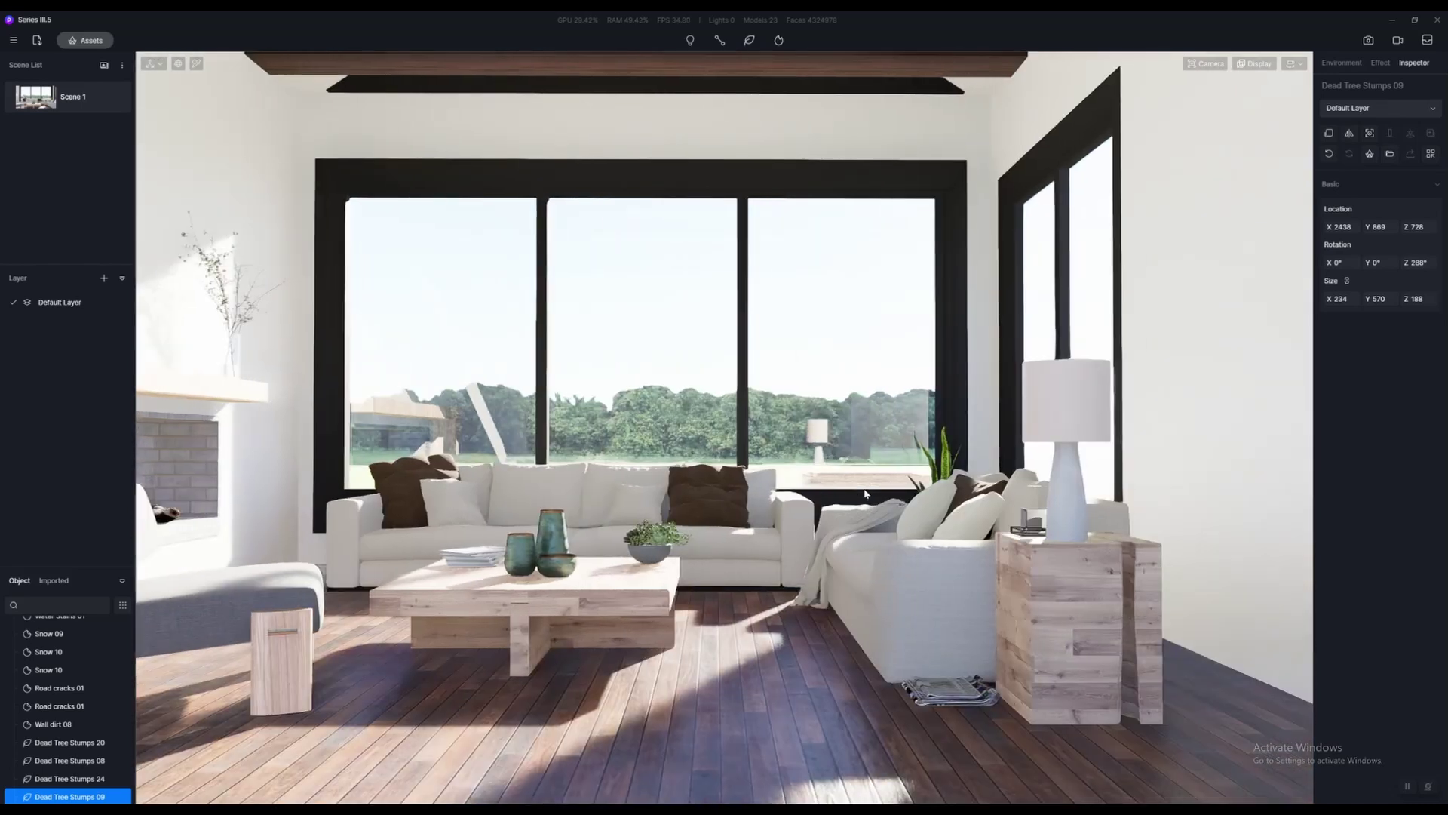
key(a)
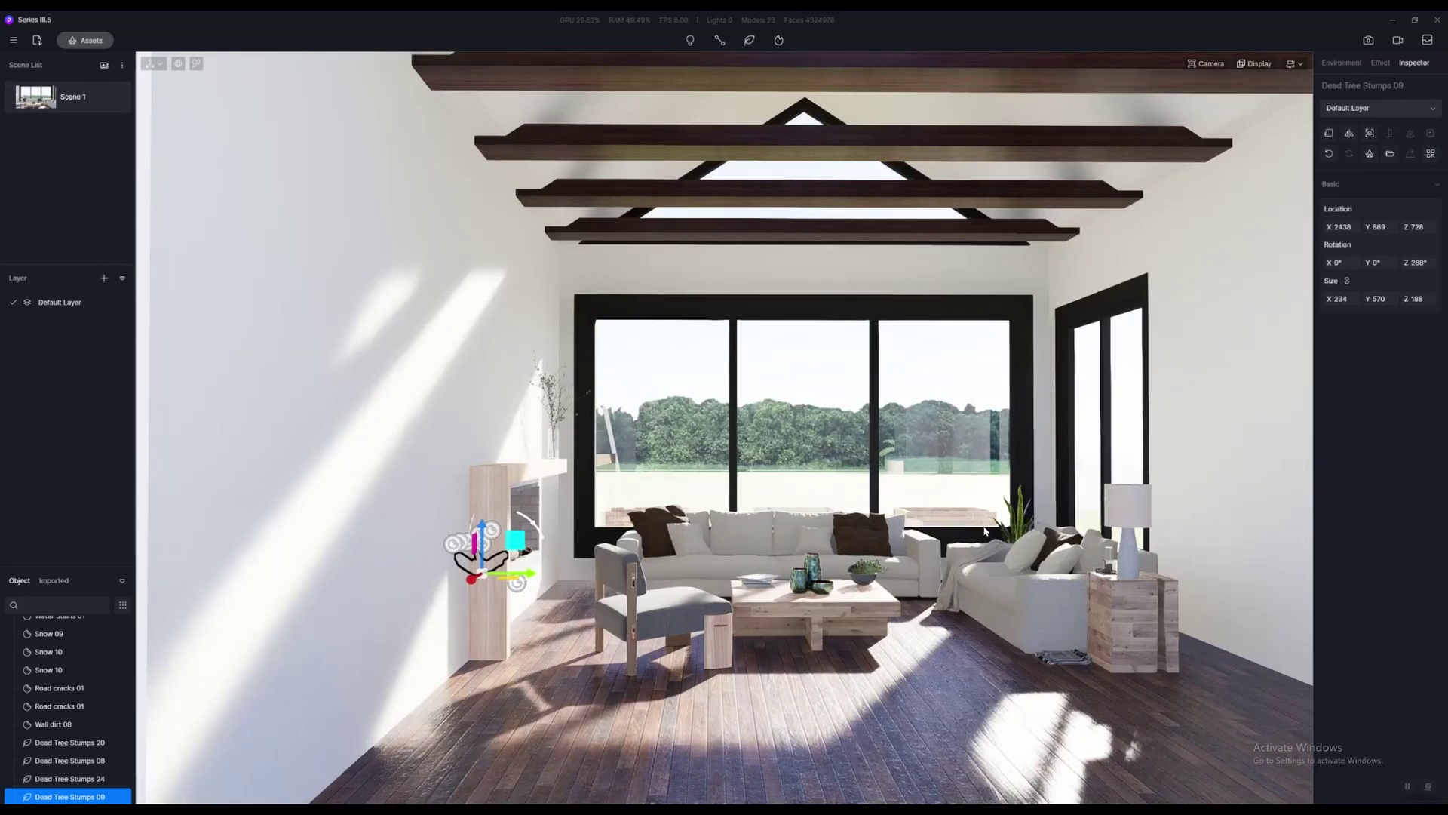
key(w)
key(d)
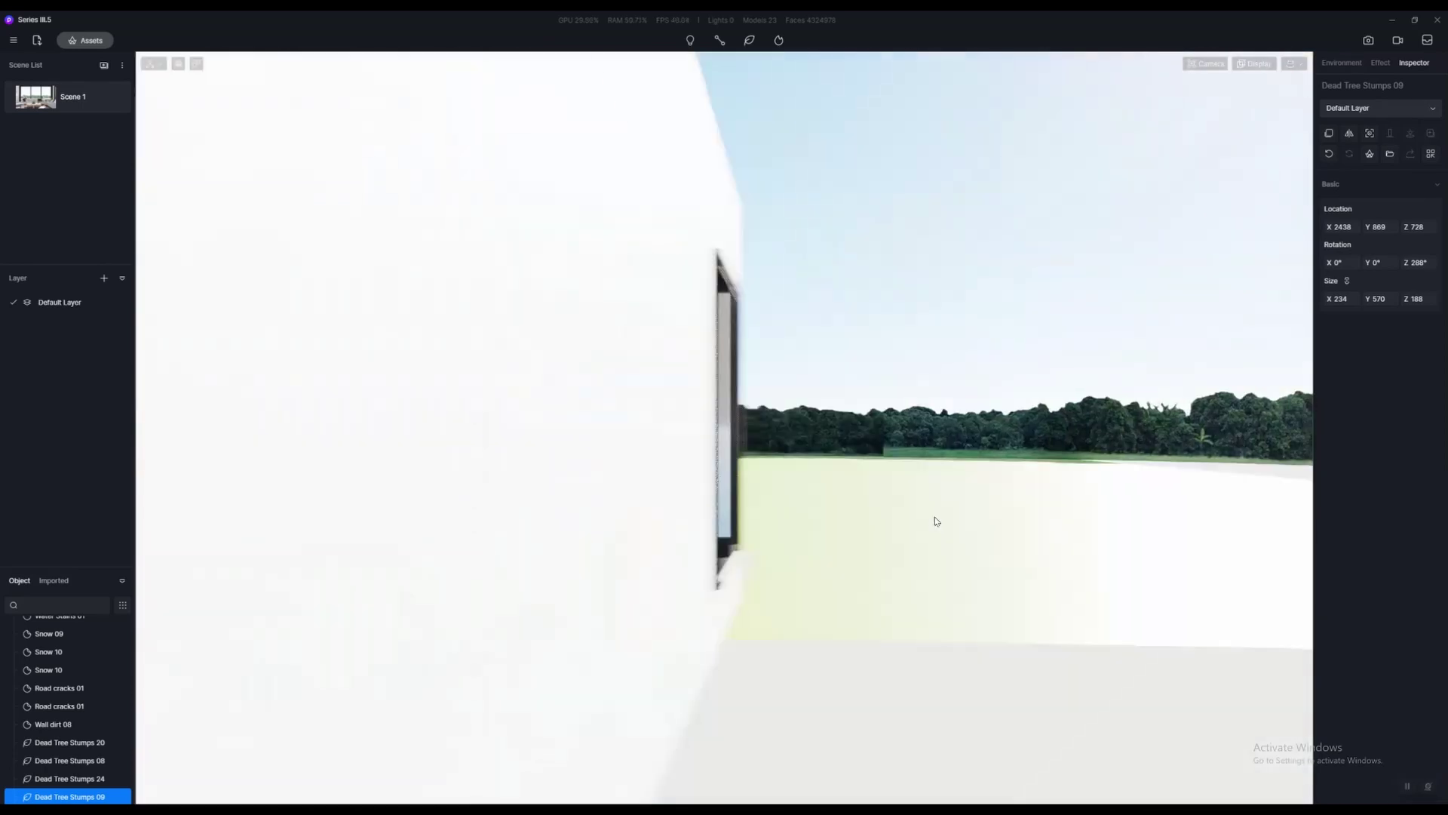
key(w)
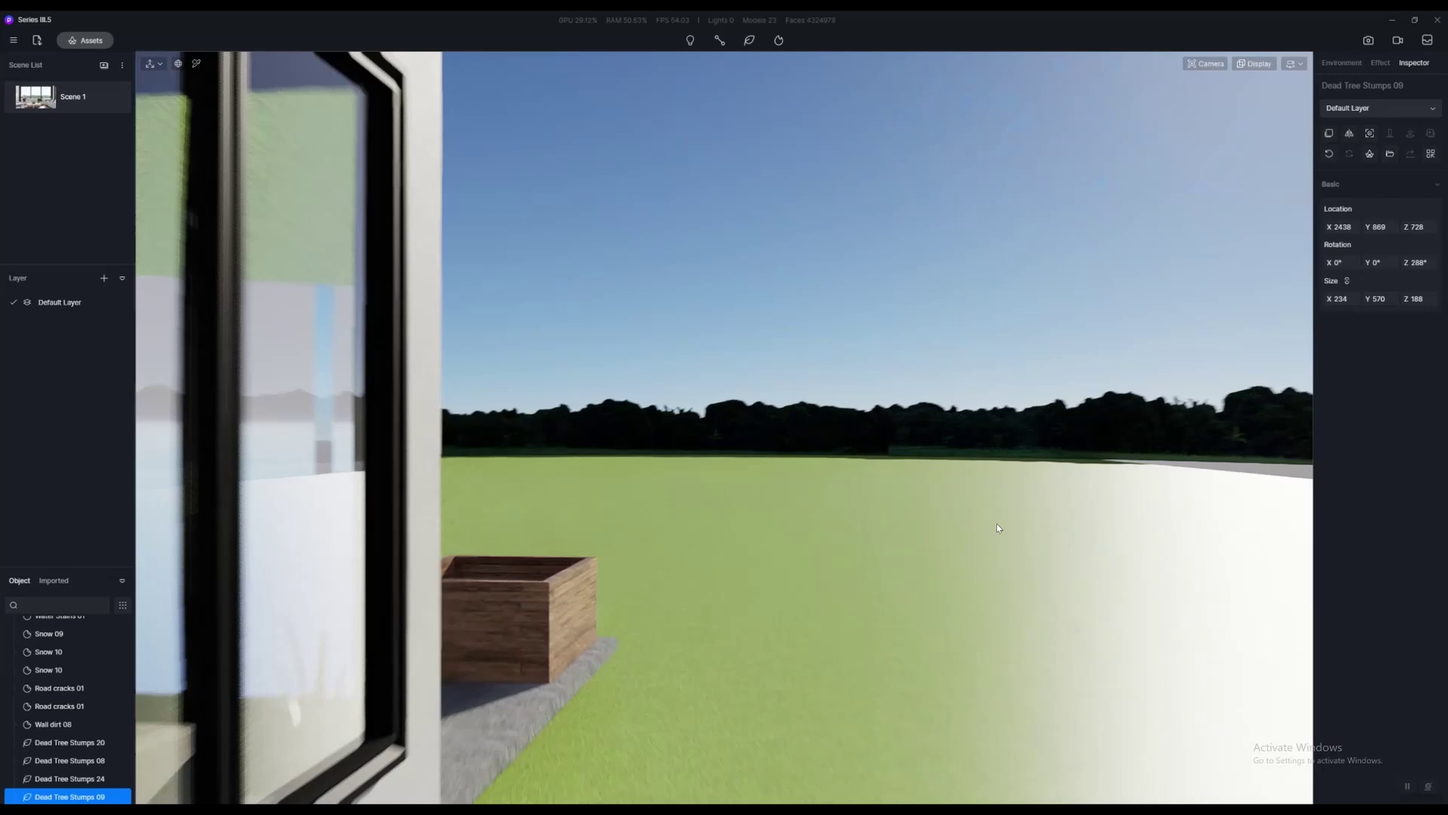
key(w)
right_drag(997, 526, 834, 533)
key(w)
key(w)
right_drag(575, 553, 1033, 565)
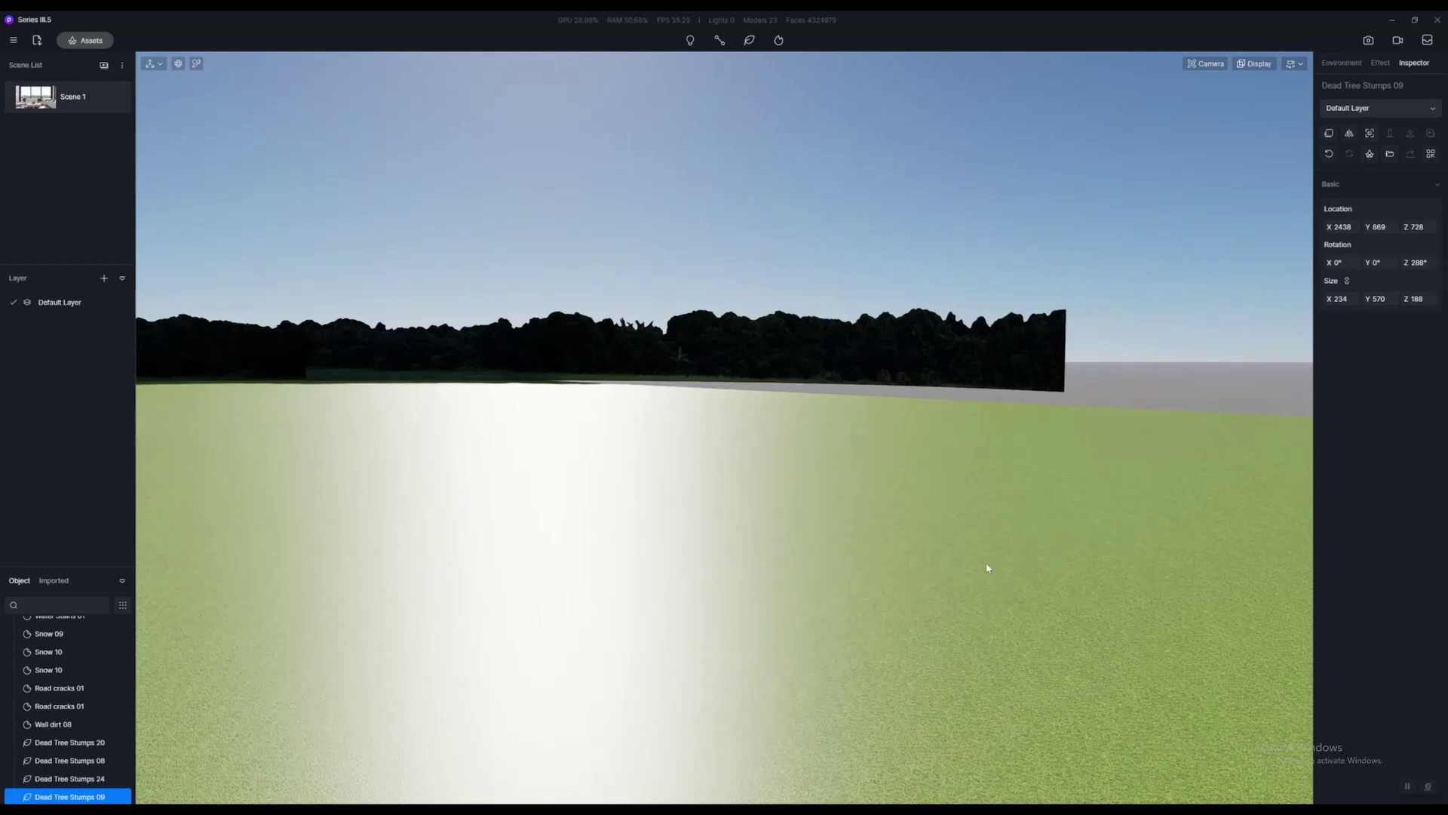
key(w)
right_drag(849, 558, 690, 576)
key(w)
right_drag(973, 559, 468, 549)
mouse_move(772, 545)
right_down()
mouse_move(1018, 534)
mouse_move(1422, 599)
mouse_move(1071, 607)
mouse_move(1189, 609)
mouse_move(772, 573)
right_up()
key(s)
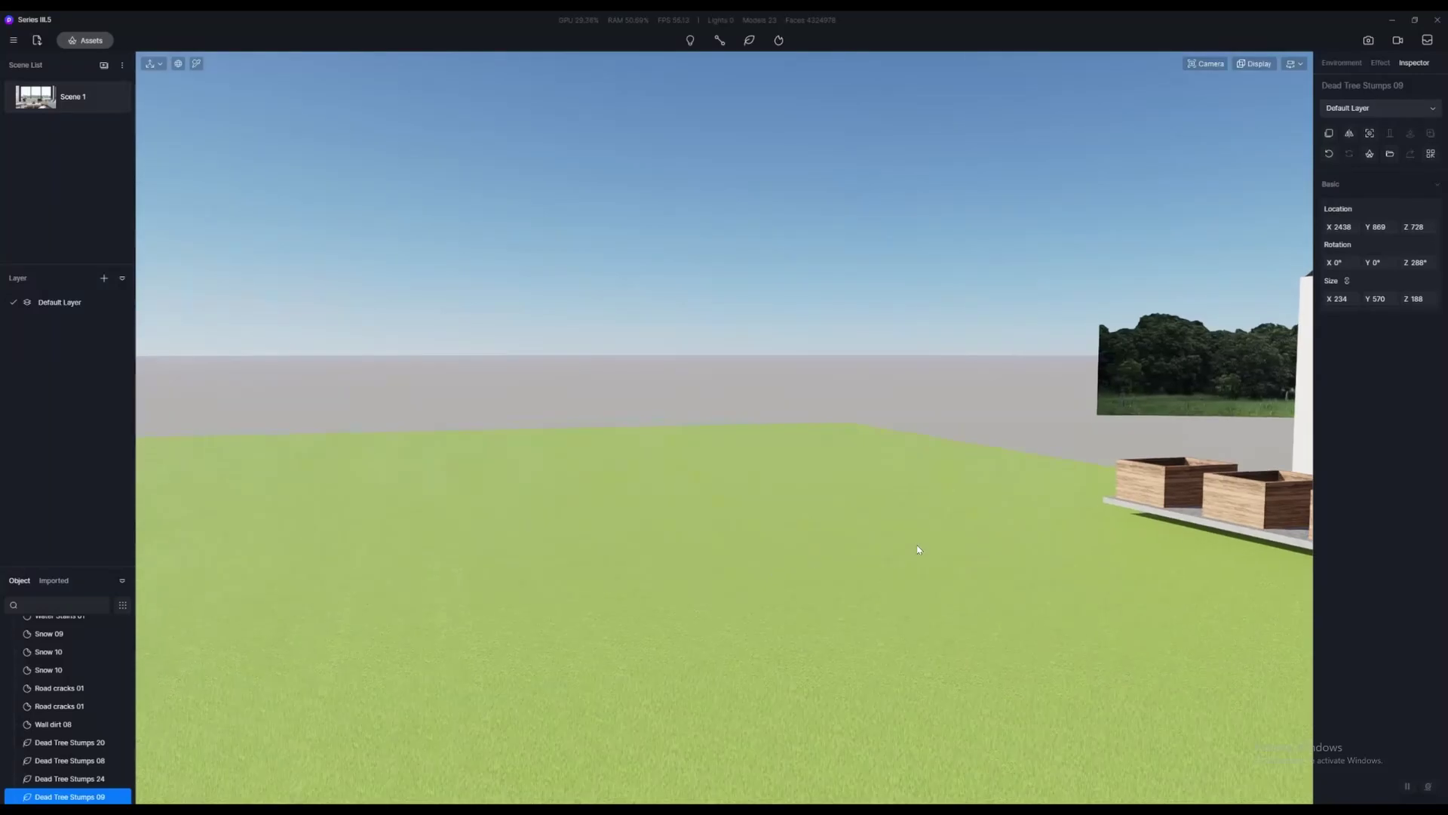
right_drag(935, 535, 934, 535)
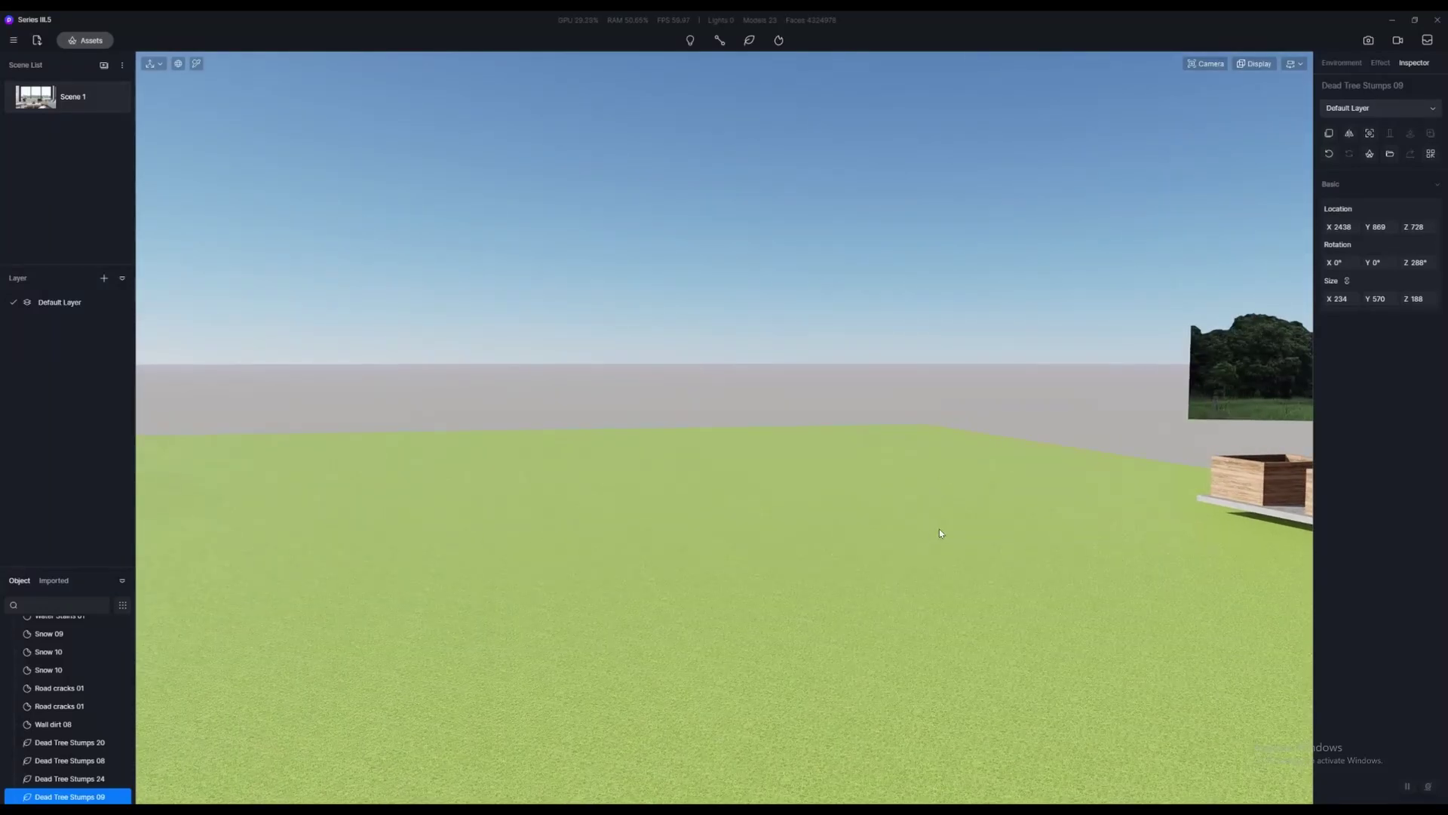
click(915, 482)
double_click(941, 489)
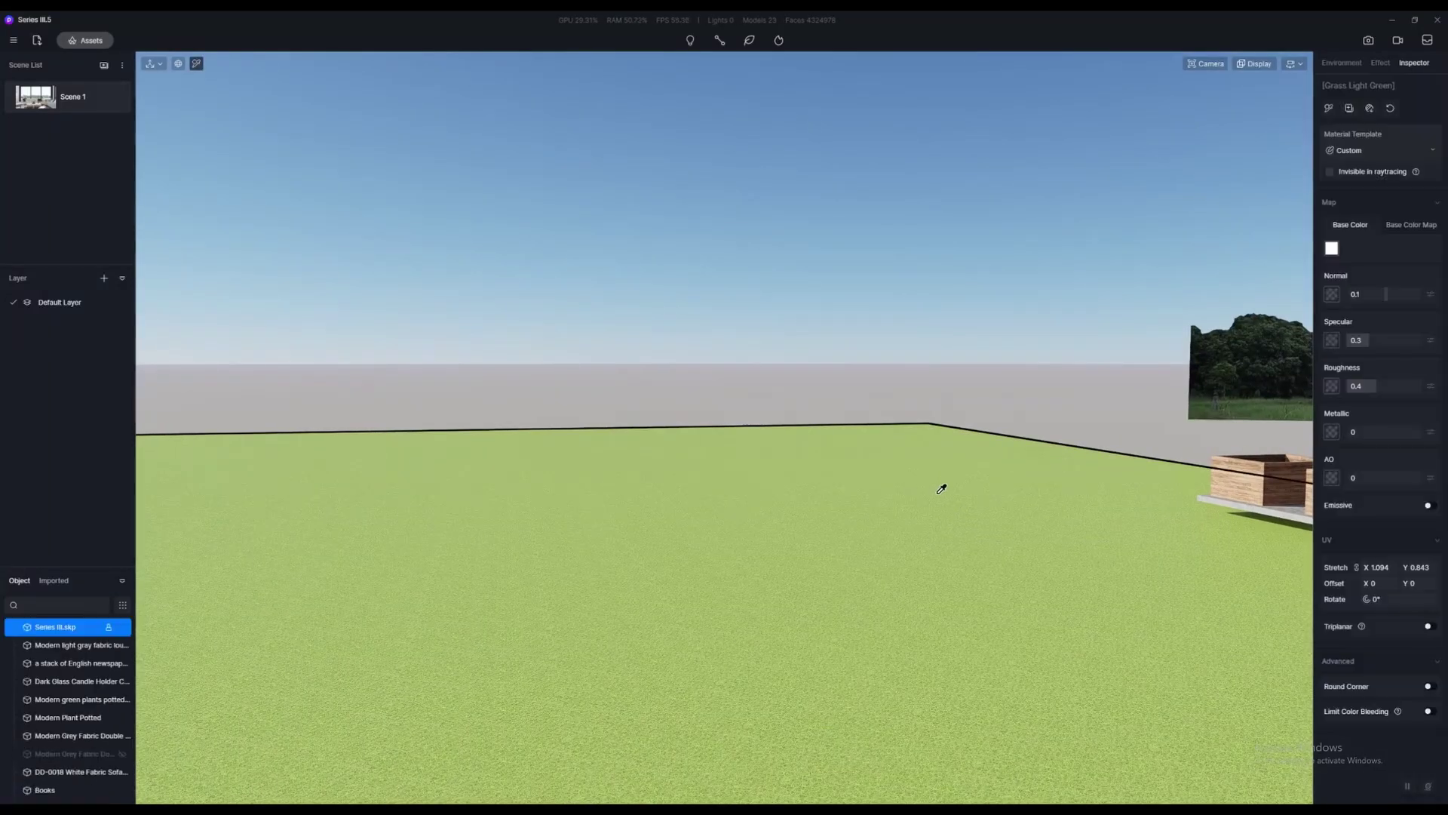
click(1350, 151)
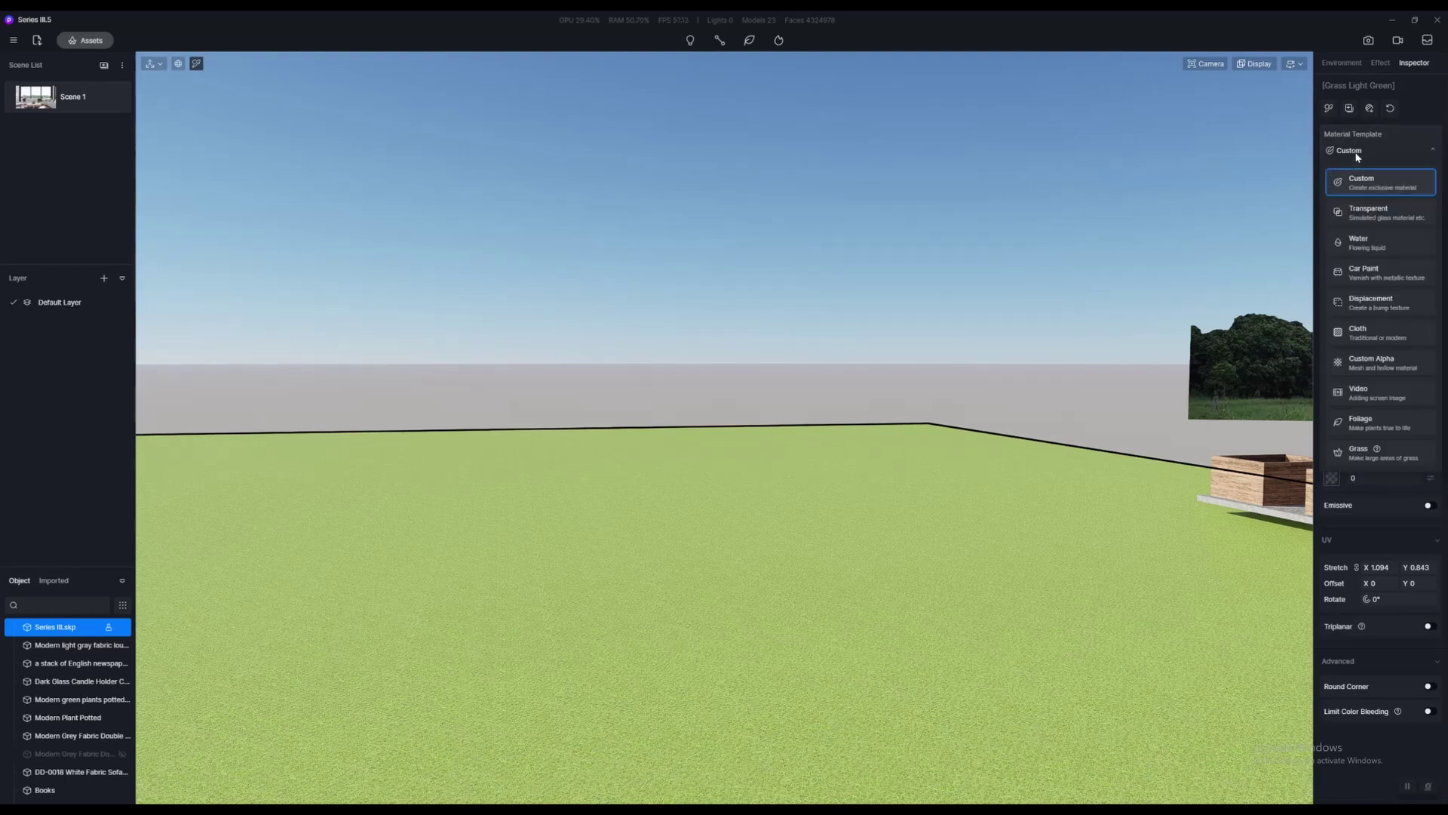
click(1360, 451)
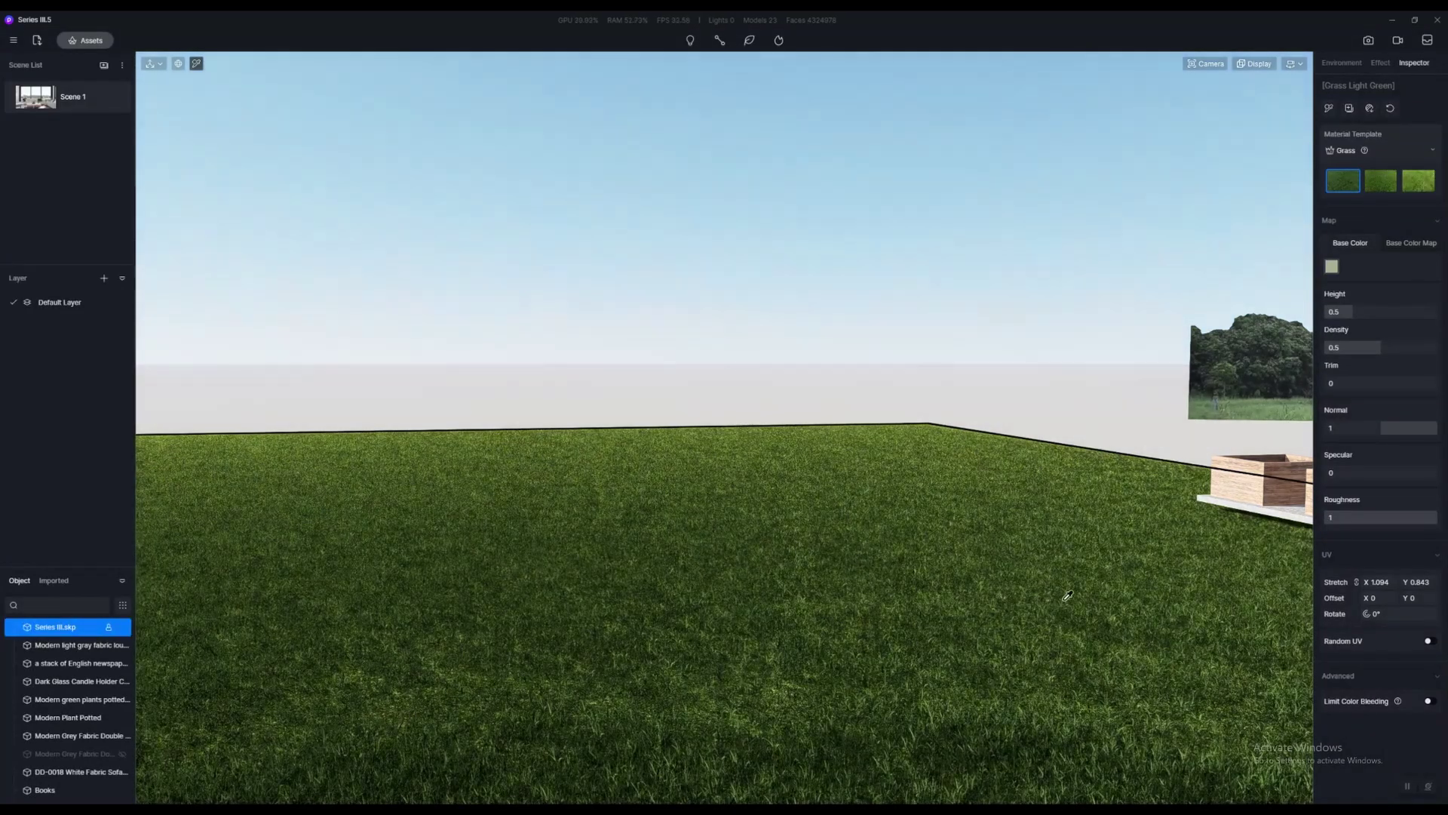
Examine the lawn's generated grass from above and at blade level against the tree backdrop
right_drag(948, 521, 1005, 571)
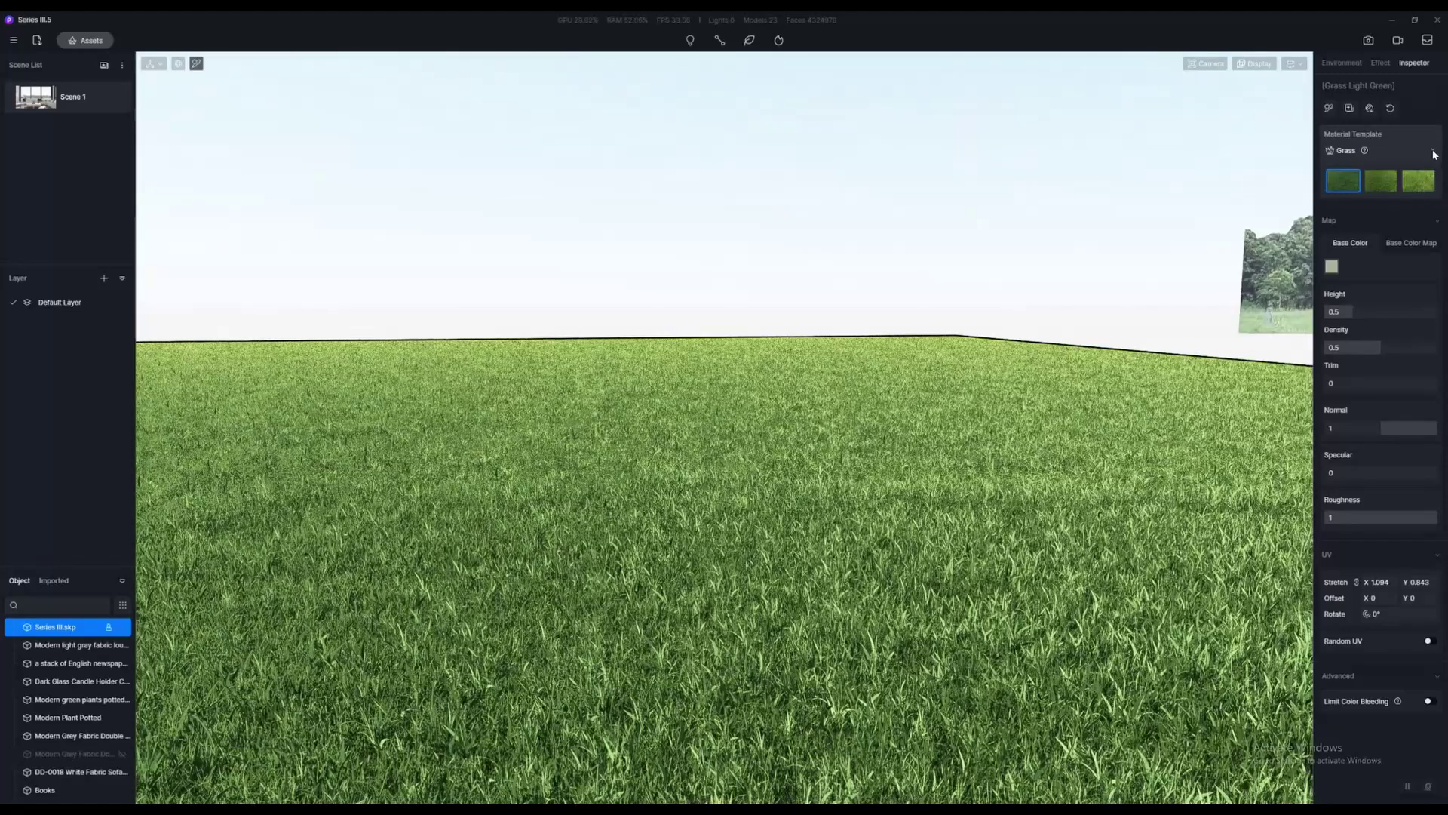
click(1433, 153)
click(1407, 136)
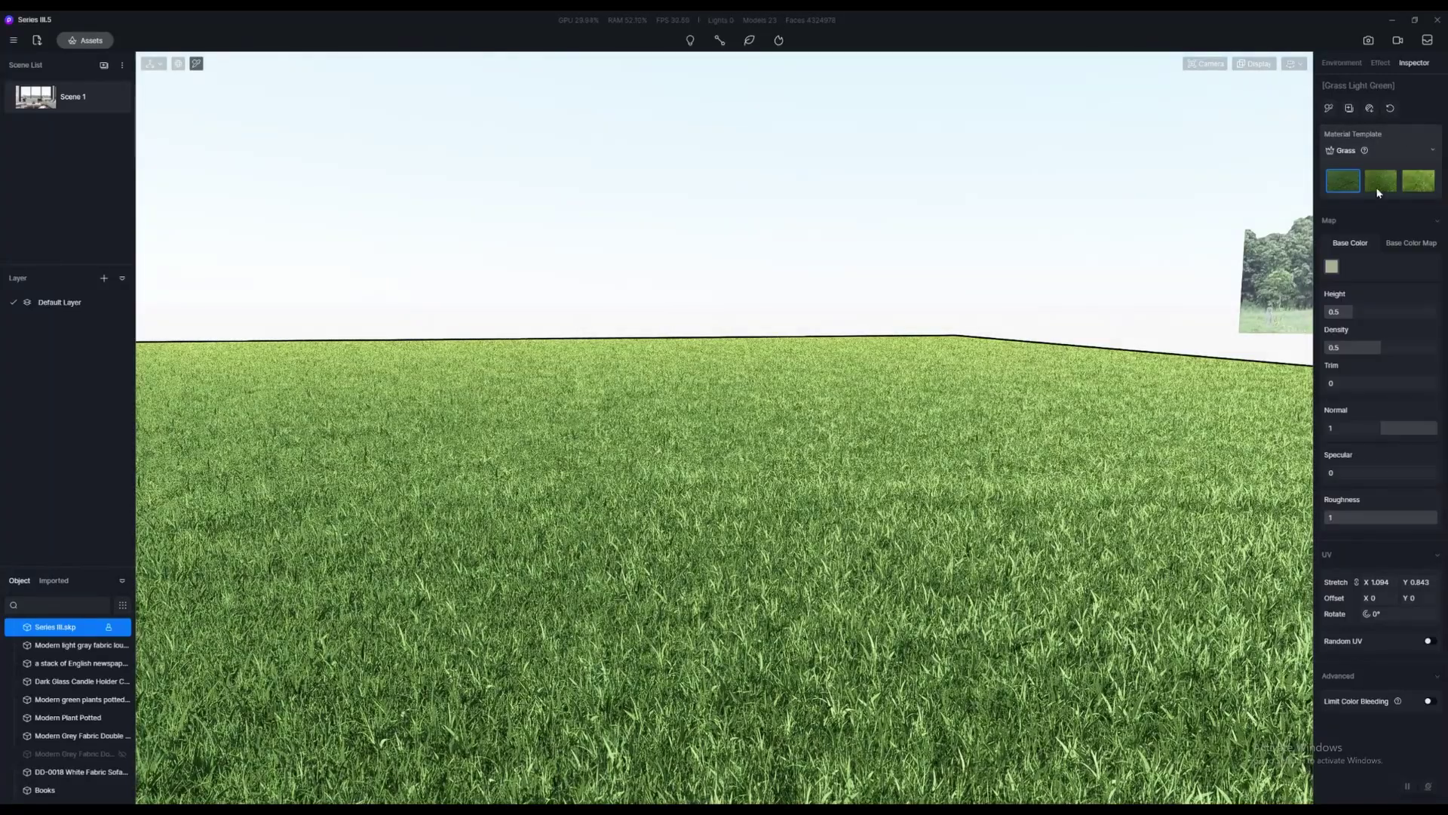
right_drag(978, 400, 641, 458)
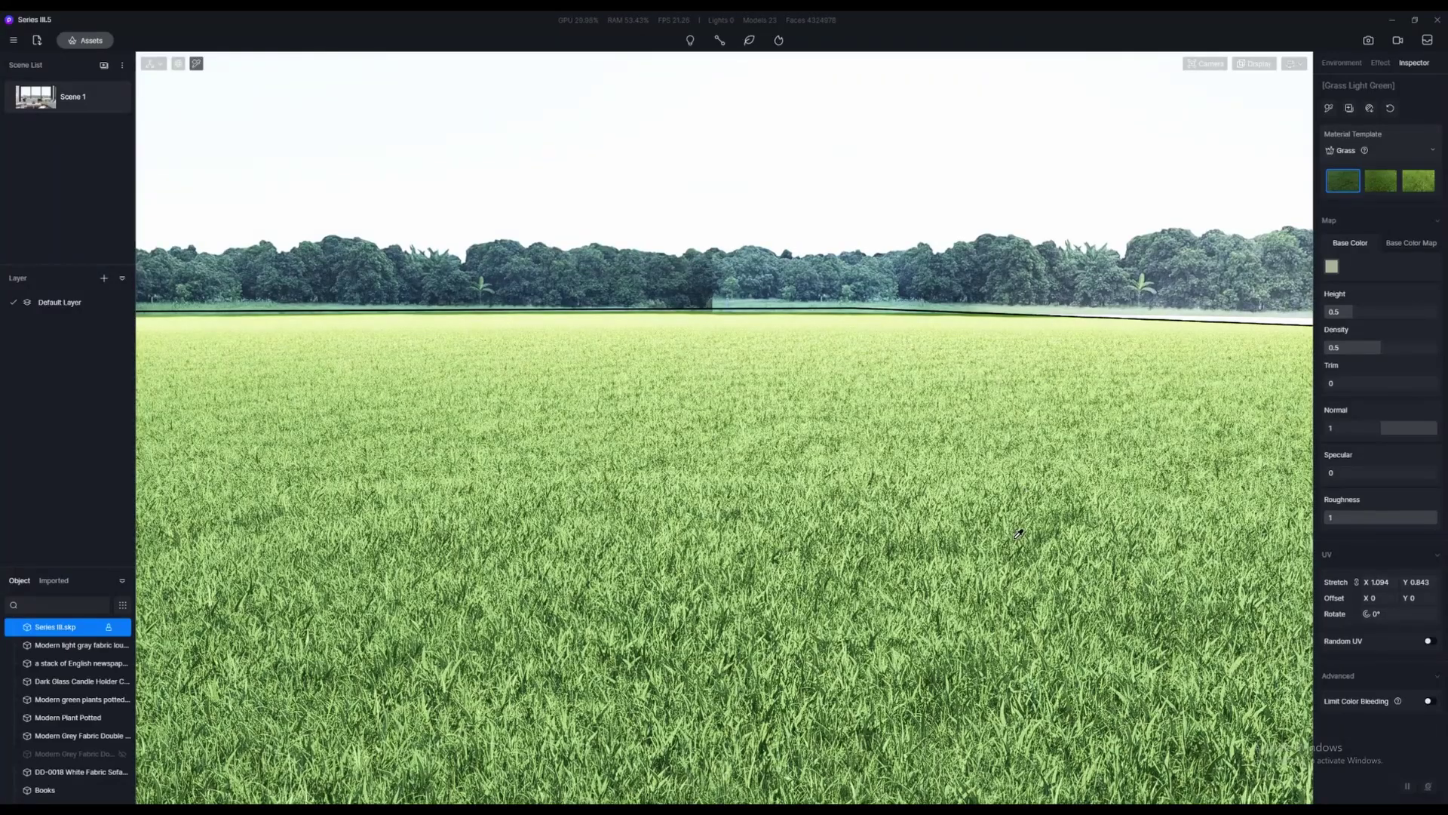
right_drag(1019, 533, 917, 462)
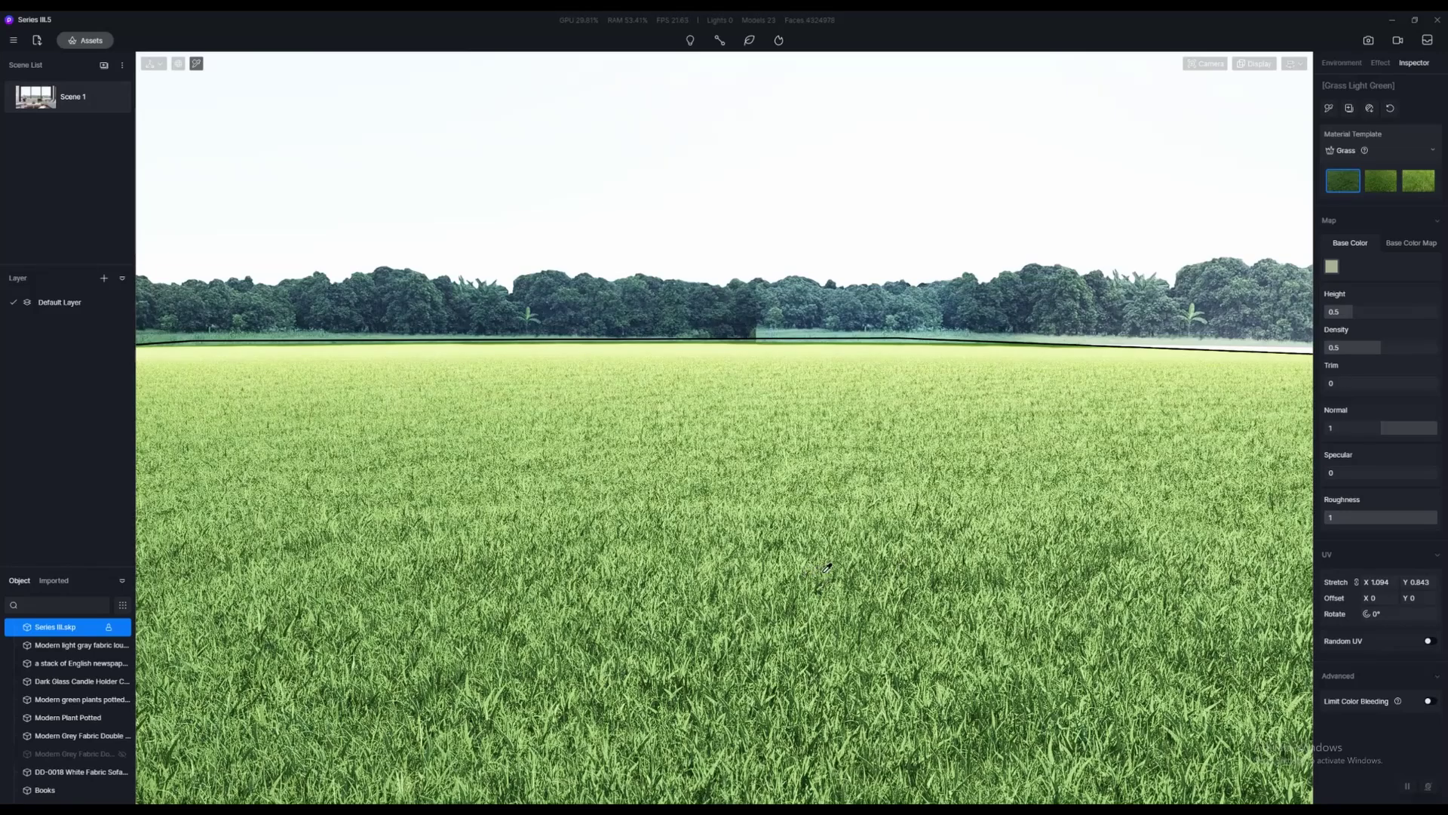
key(q)
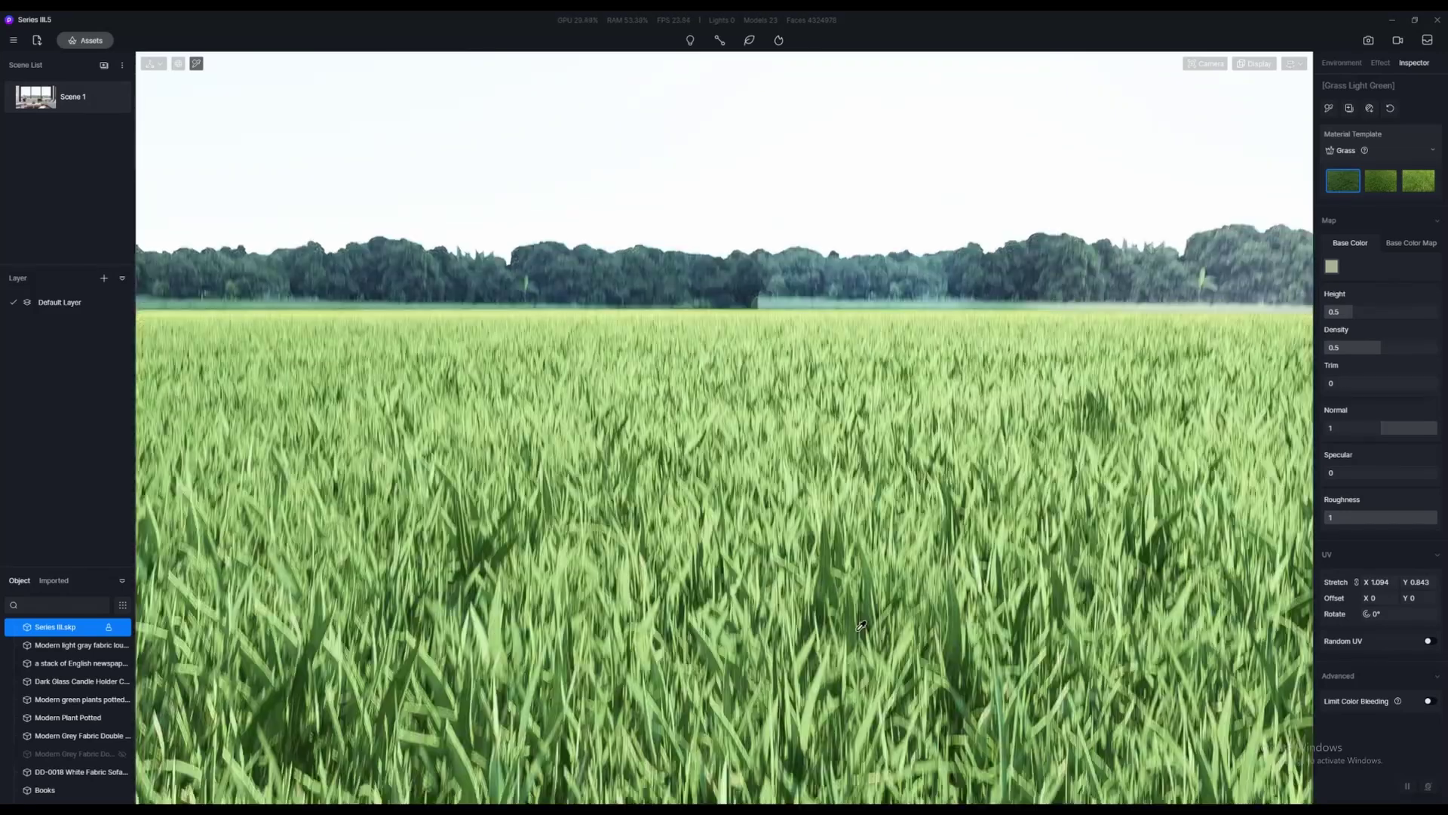
key(q)
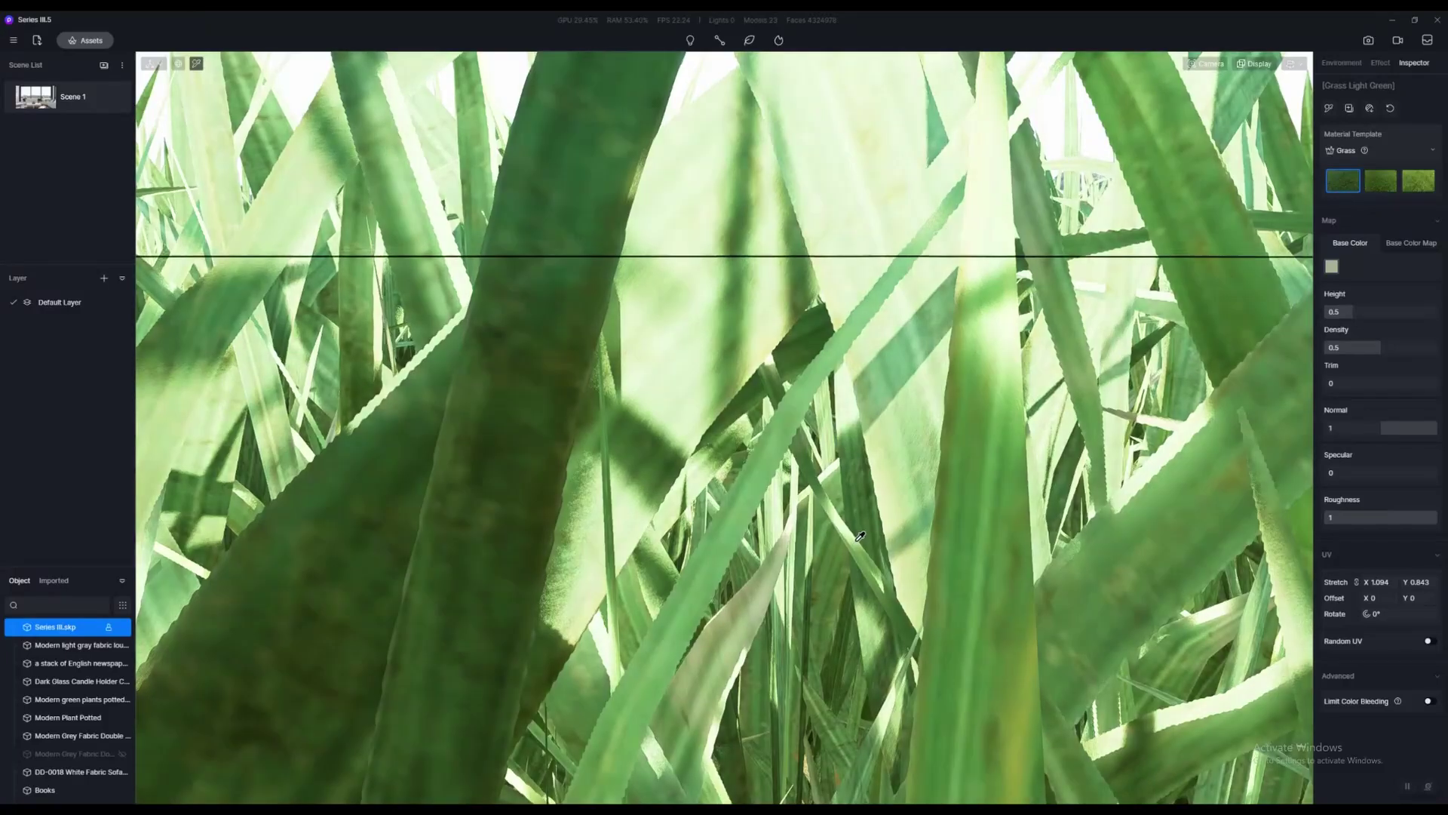
key(e)
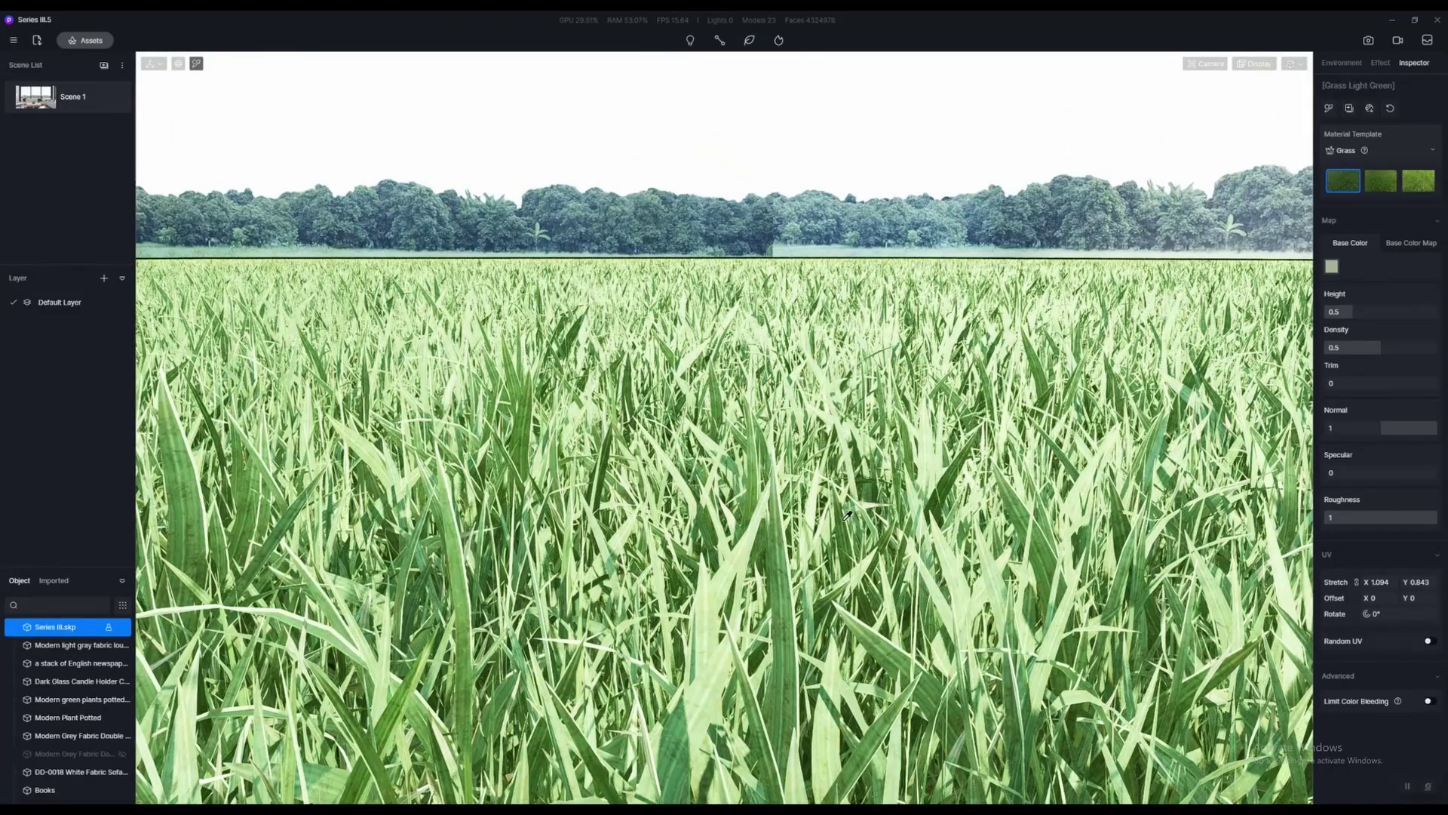
Switch the lawn's Grass material to the second grass preset
click(1390, 183)
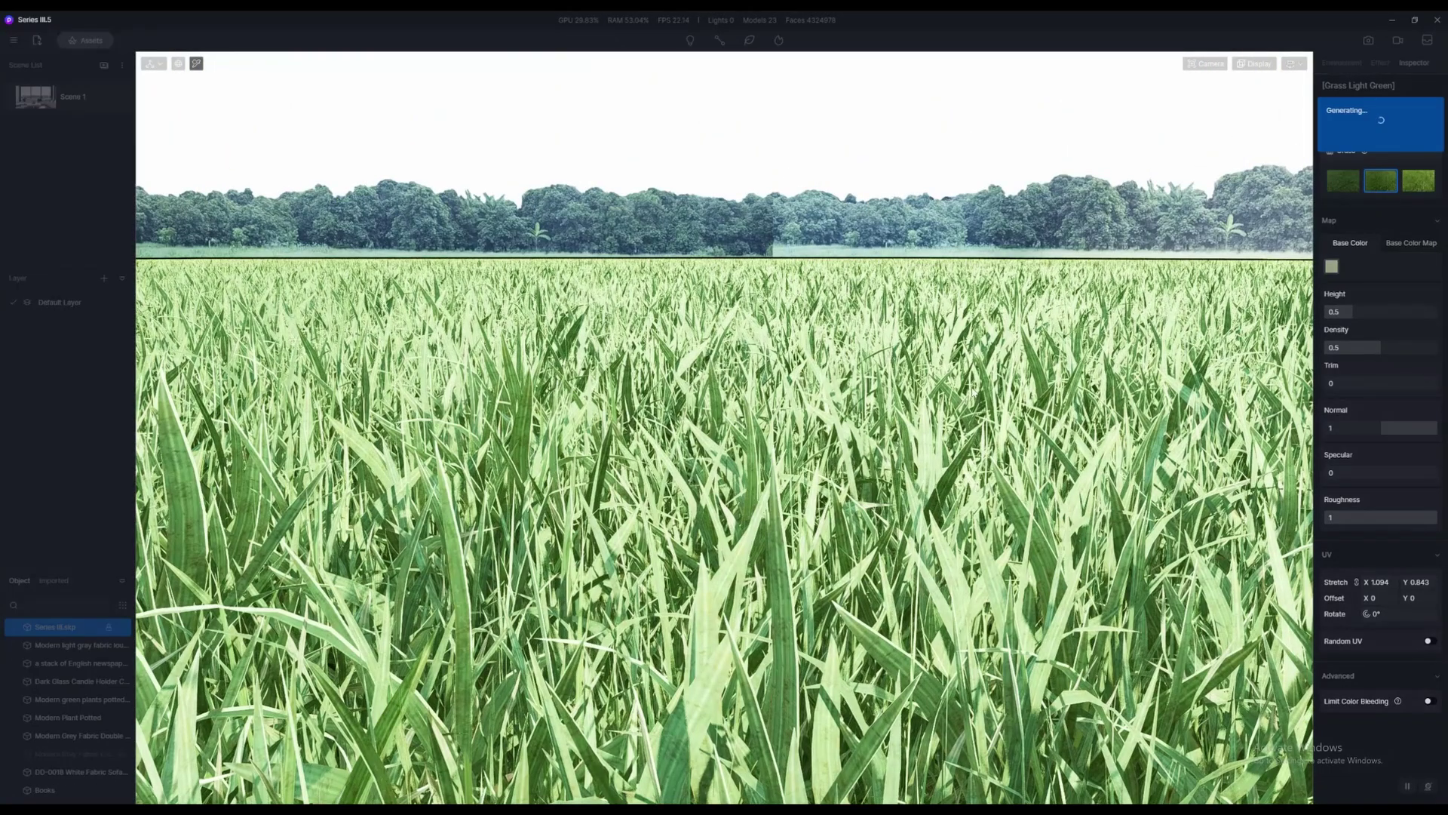
key(e)
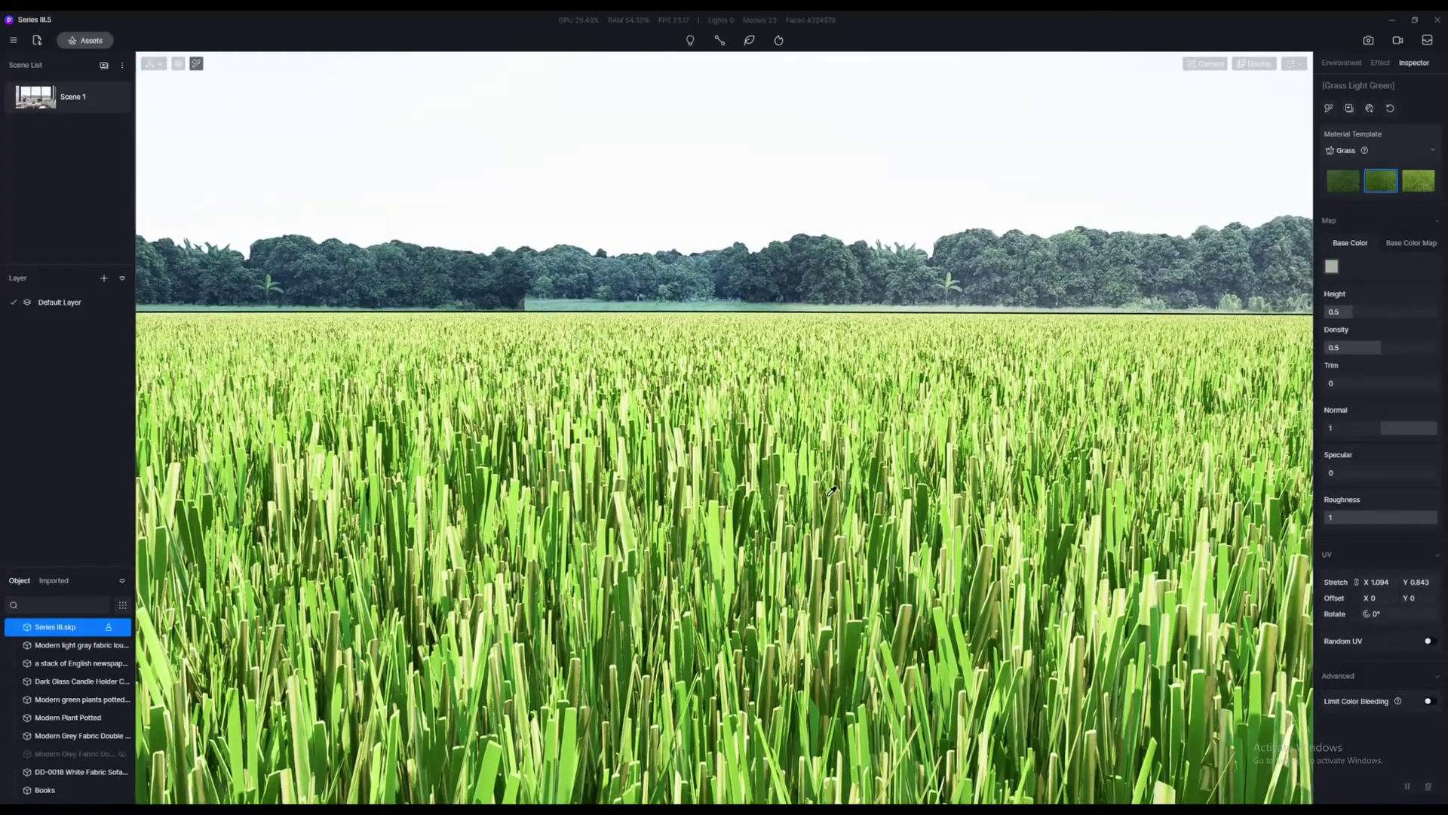
key(e)
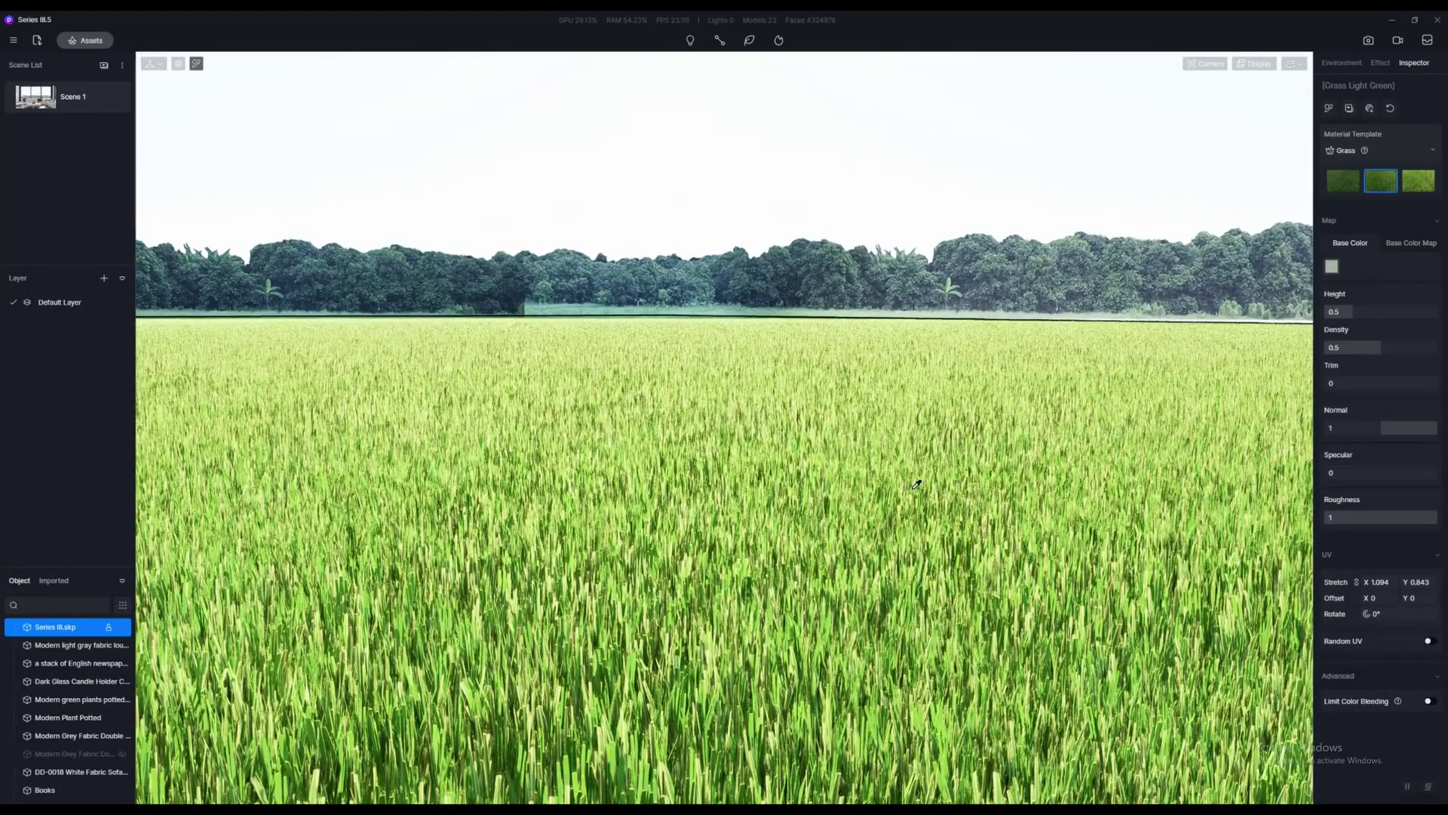
Examine the new grass across the field and around the house, and review the available material templates
right_drag(917, 484, 656, 486)
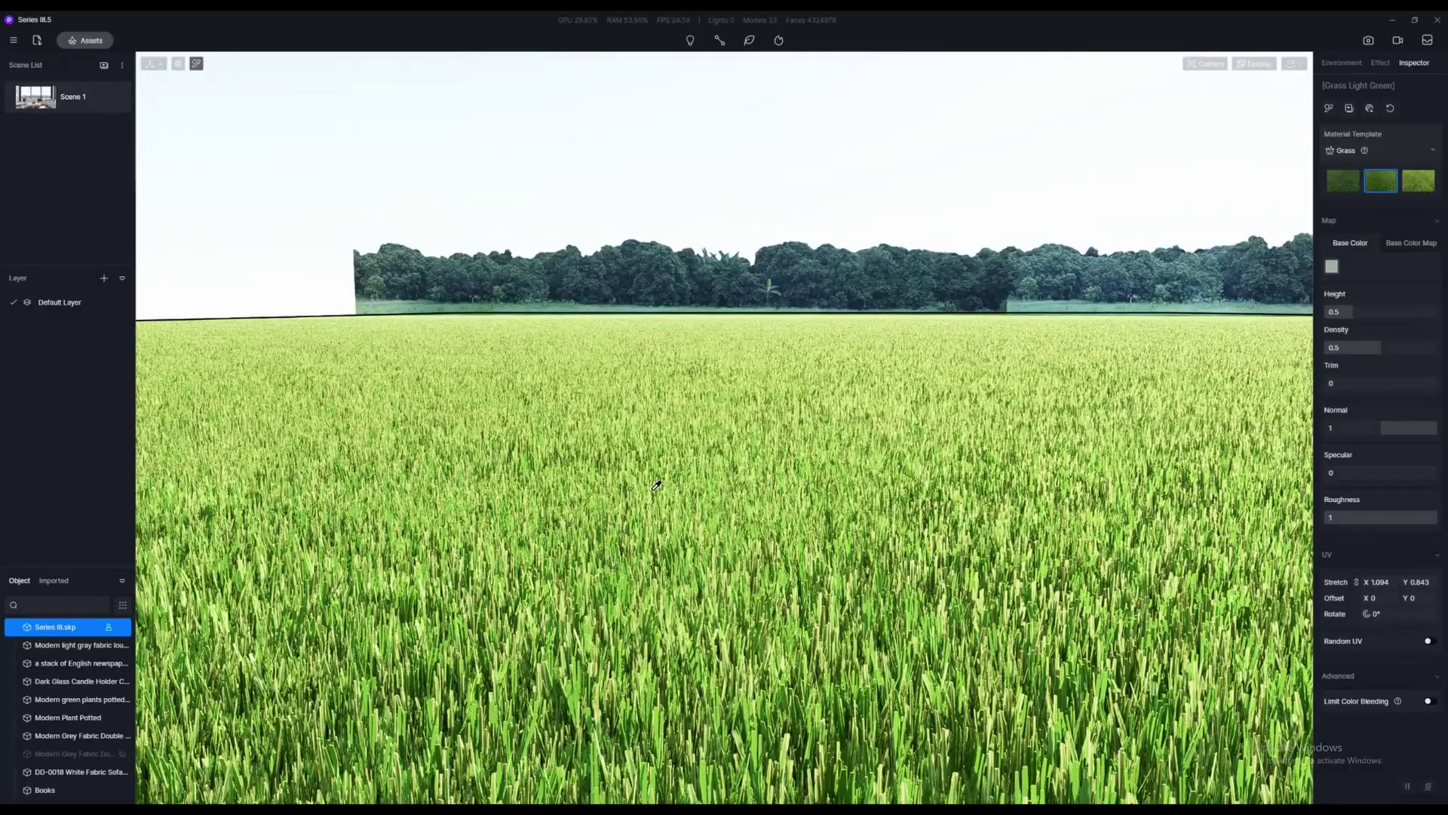
right_drag(658, 487, 537, 412)
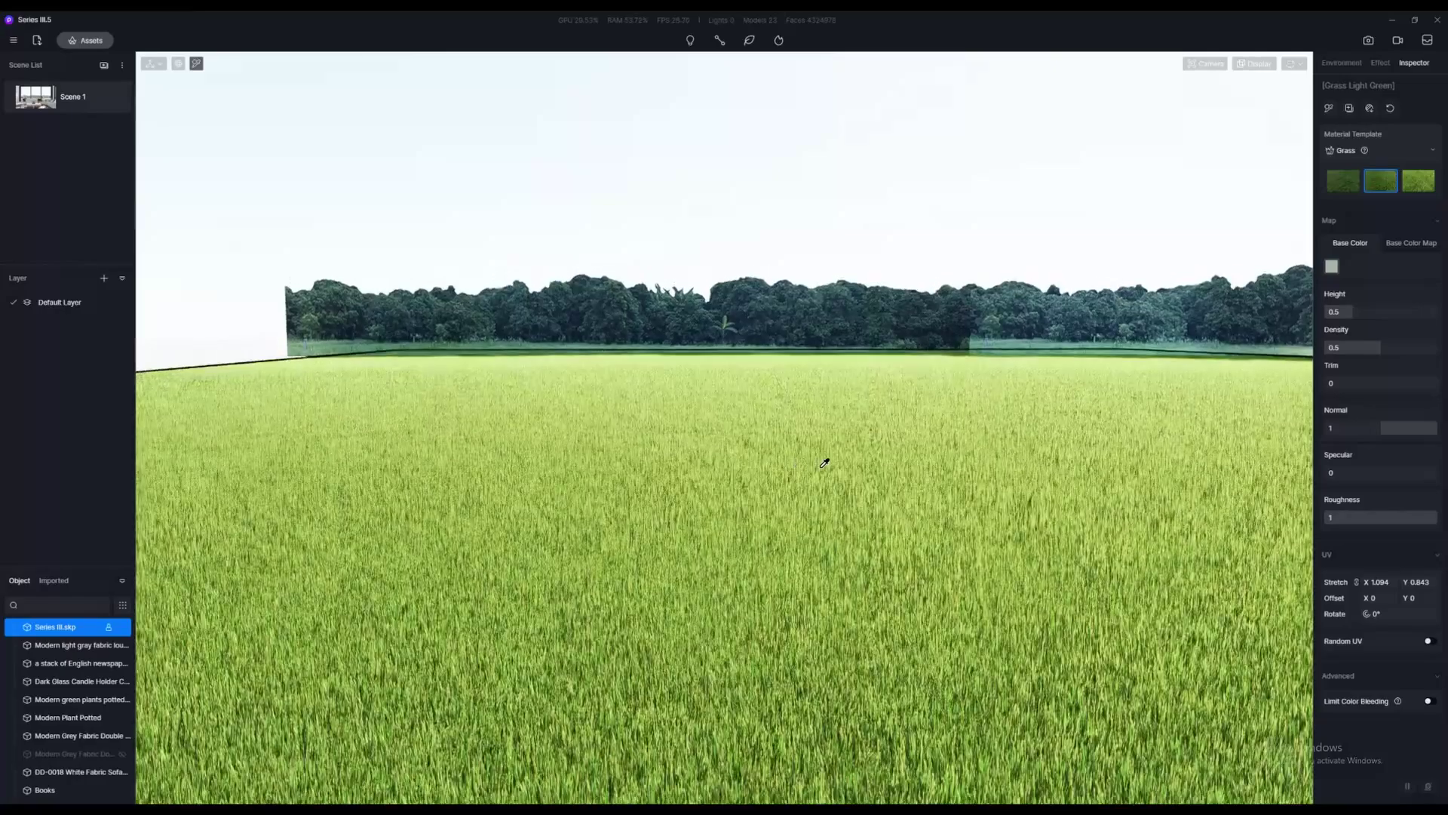
key(w)
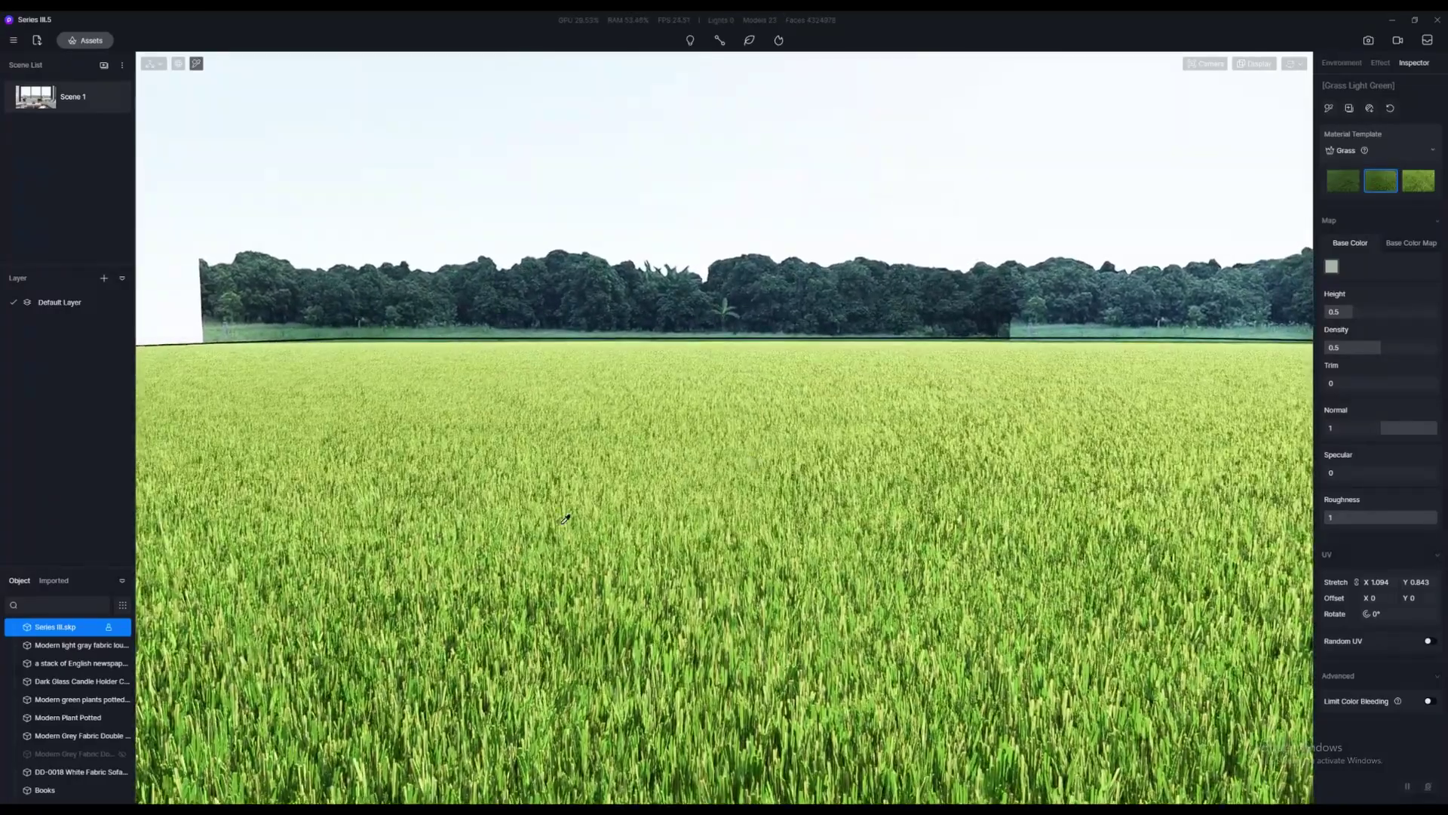
right_drag(566, 519, 1290, 505)
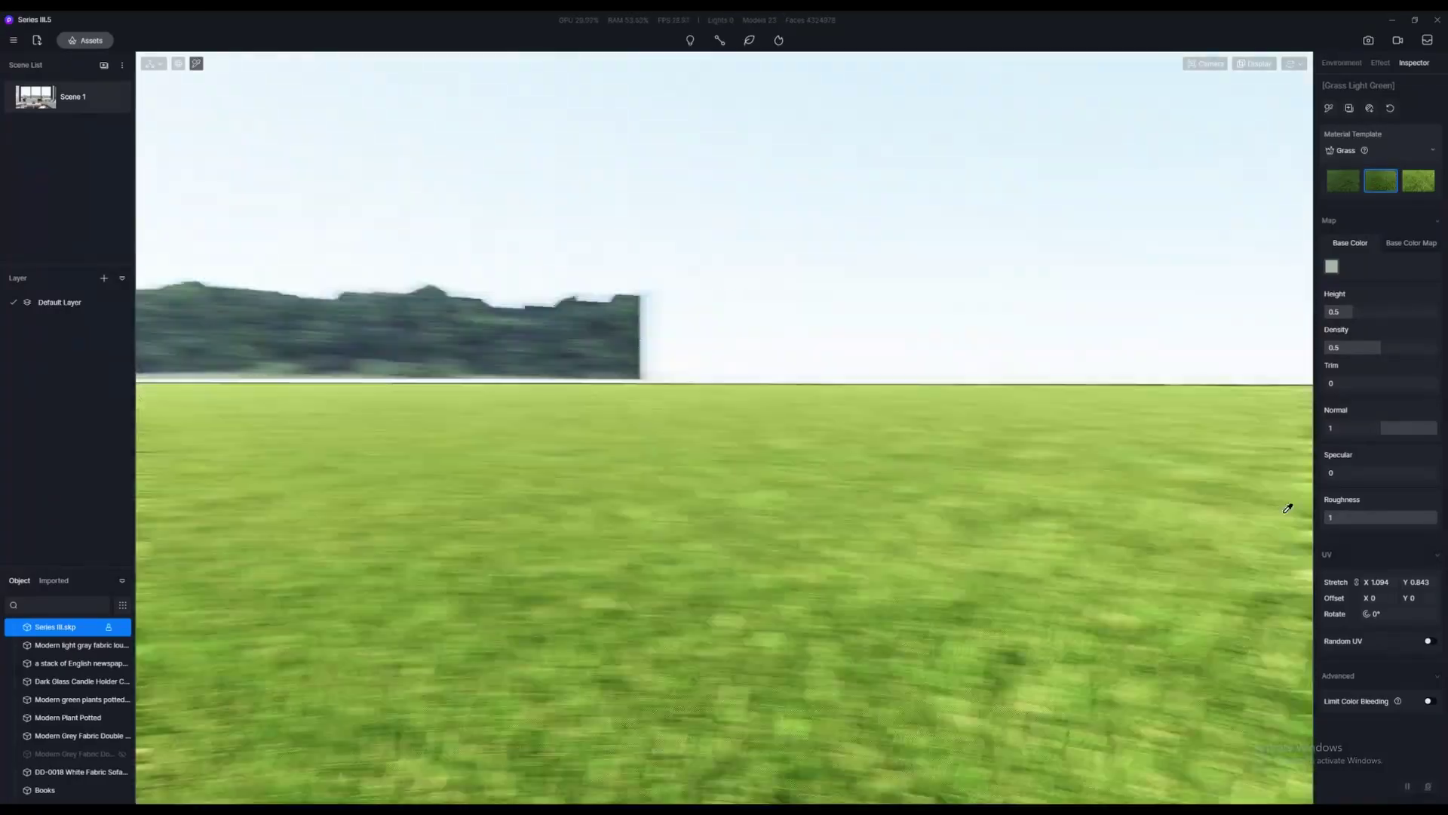
right_drag(679, 516, 1071, 492)
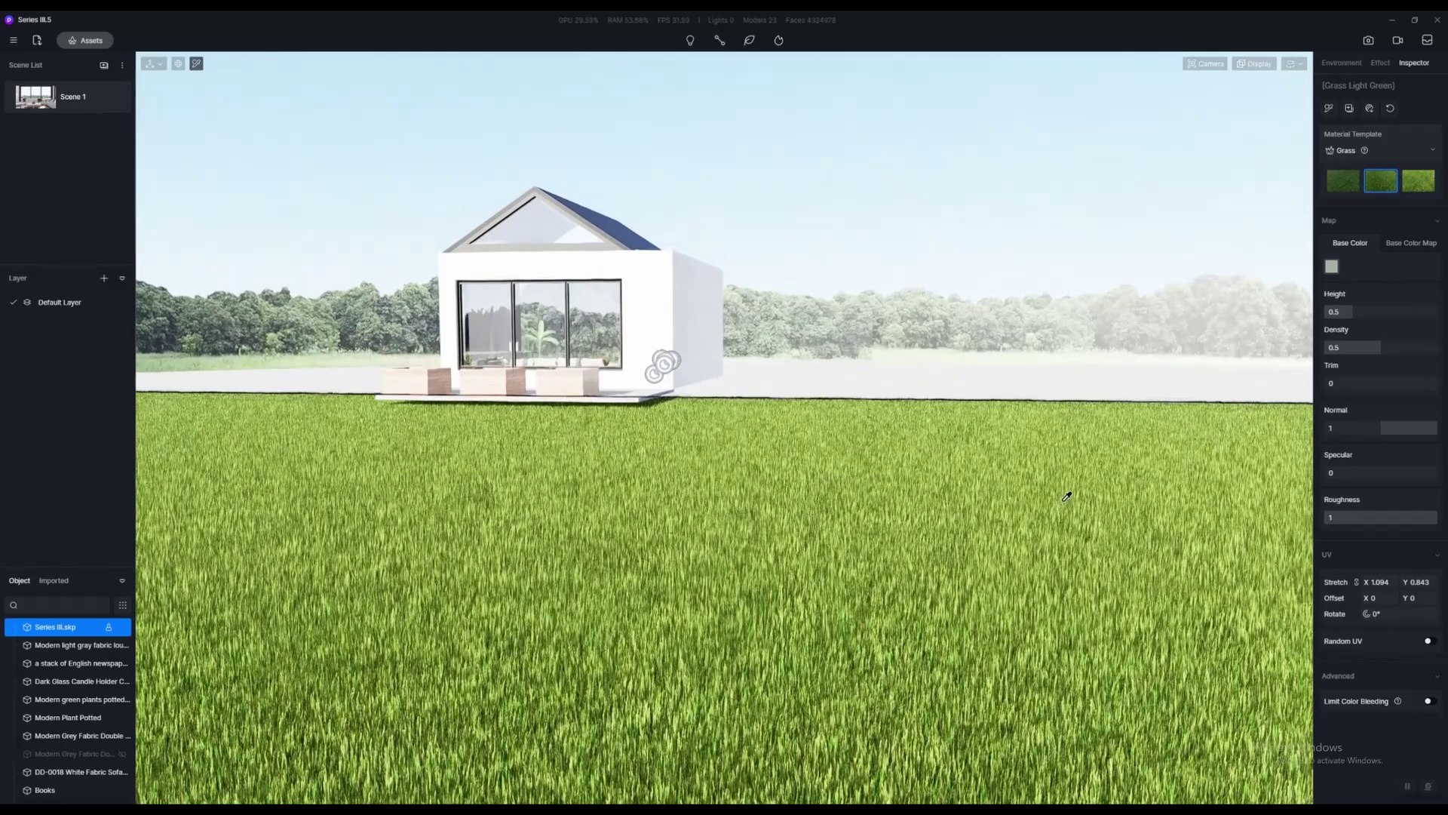
key(a)
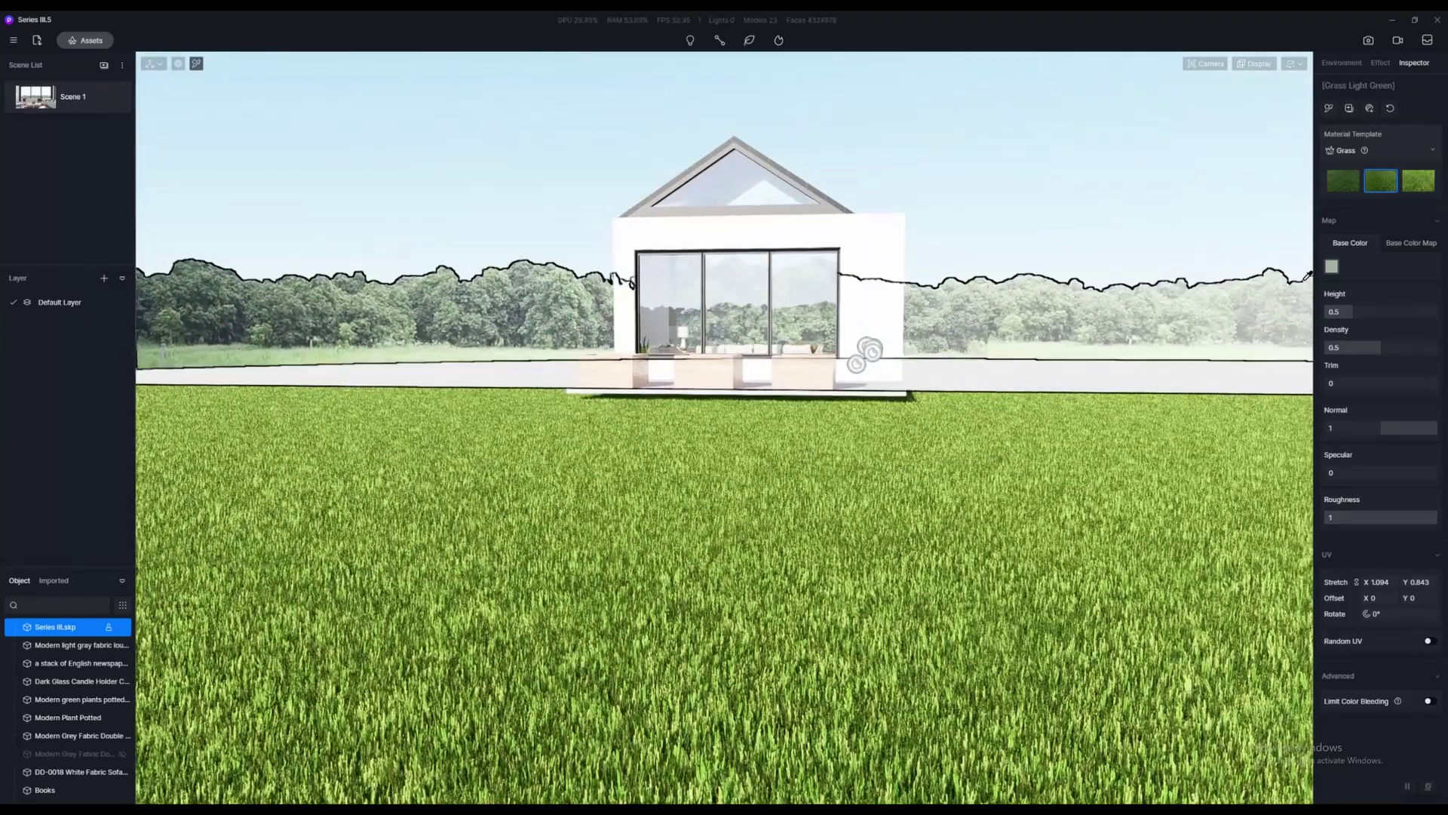
click(1357, 154)
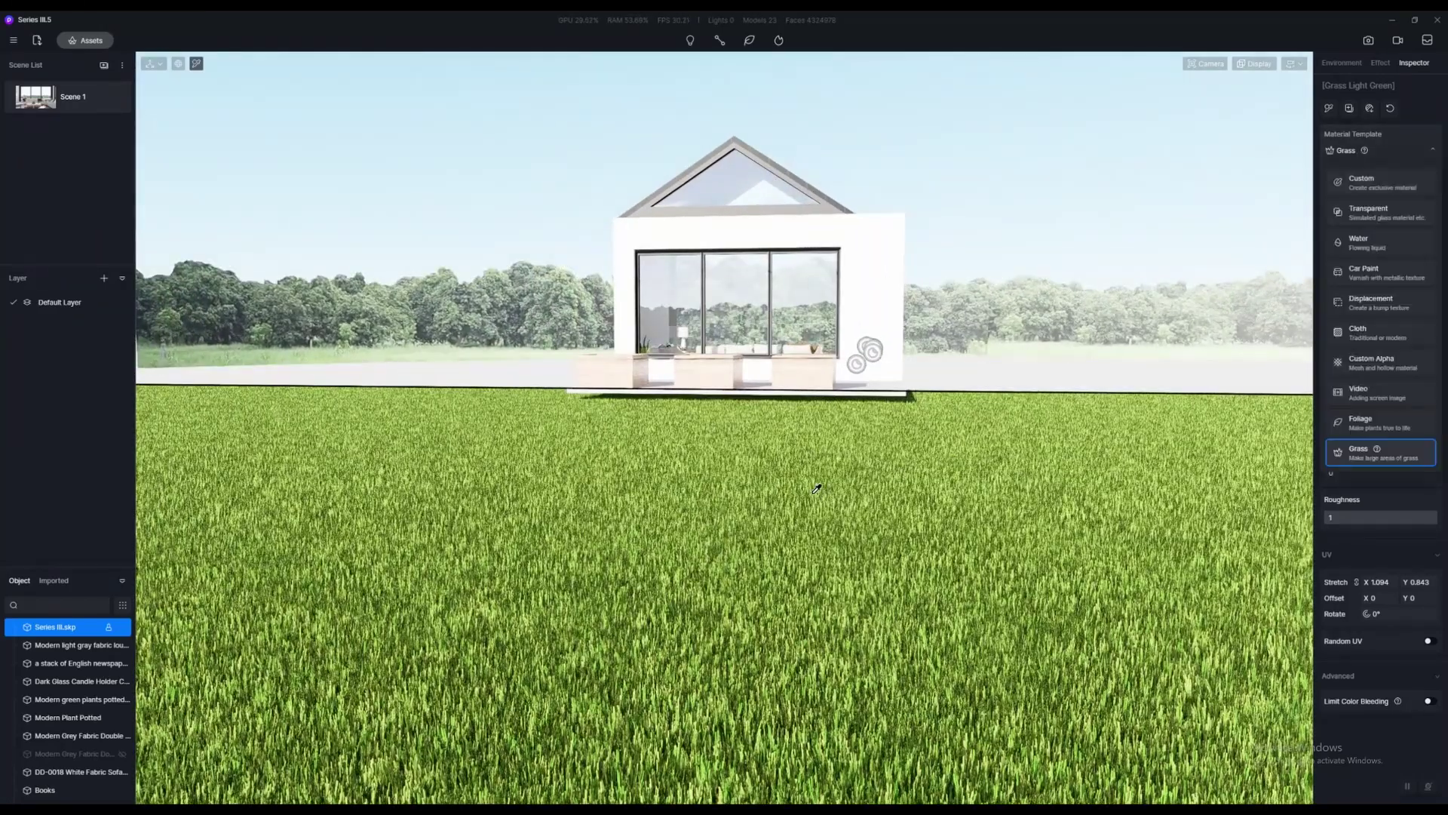
click(784, 549)
right_drag(807, 532, 786, 462)
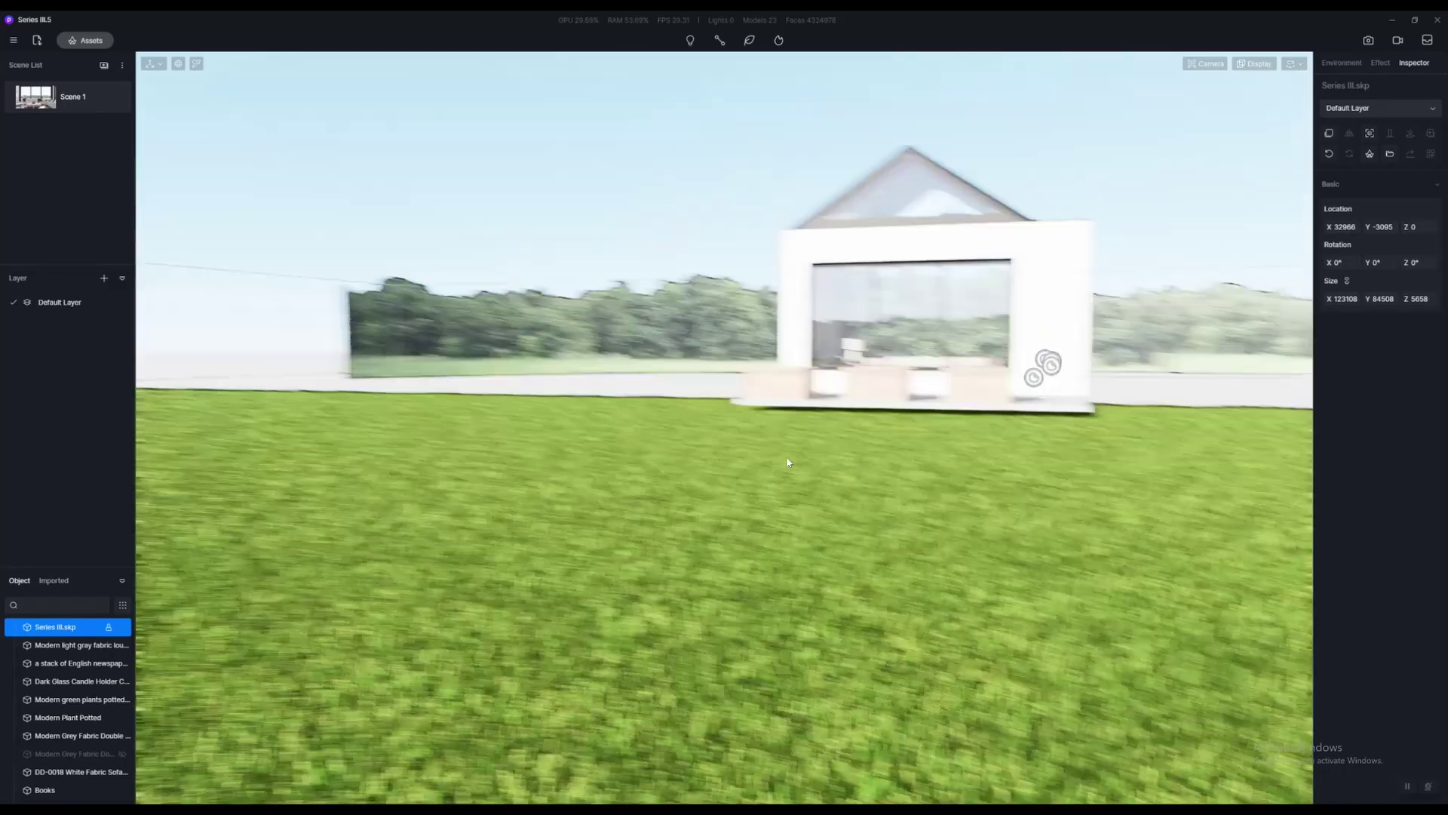
Set the Grass material's height to 0 on the lawn and check the shortened blades across the field
key(w)
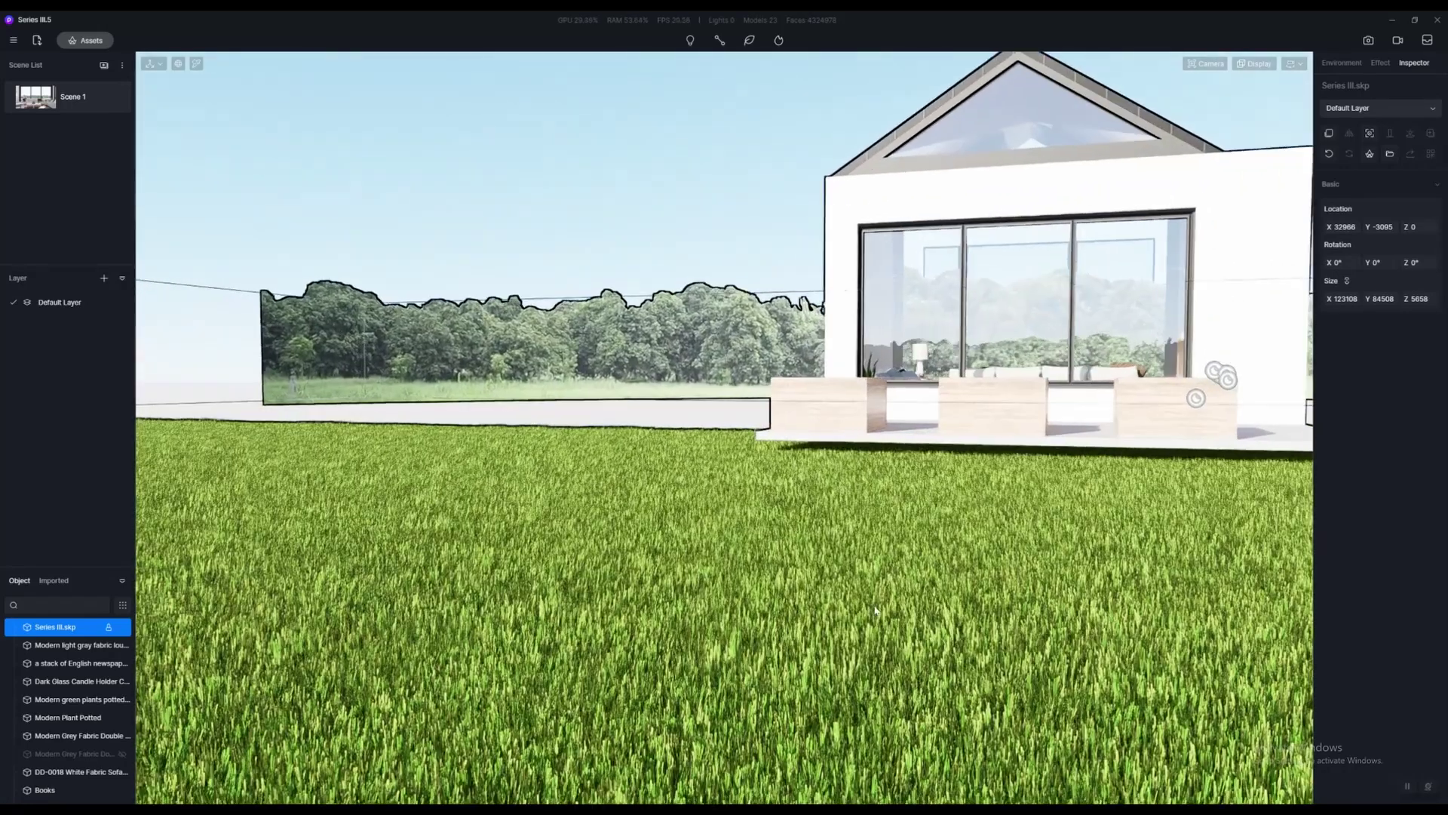
double_click(970, 534)
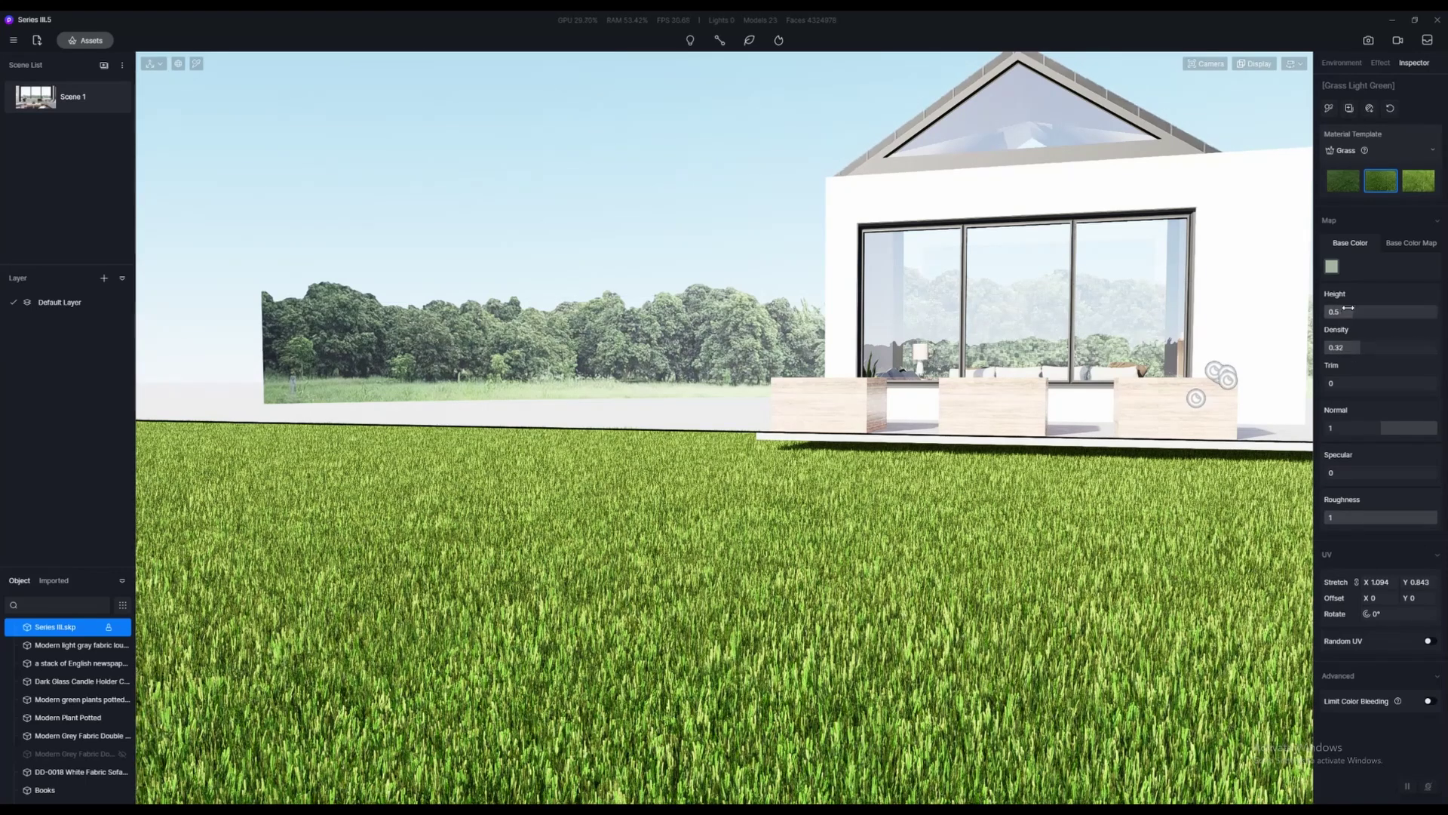
drag(1347, 308, 1310, 316)
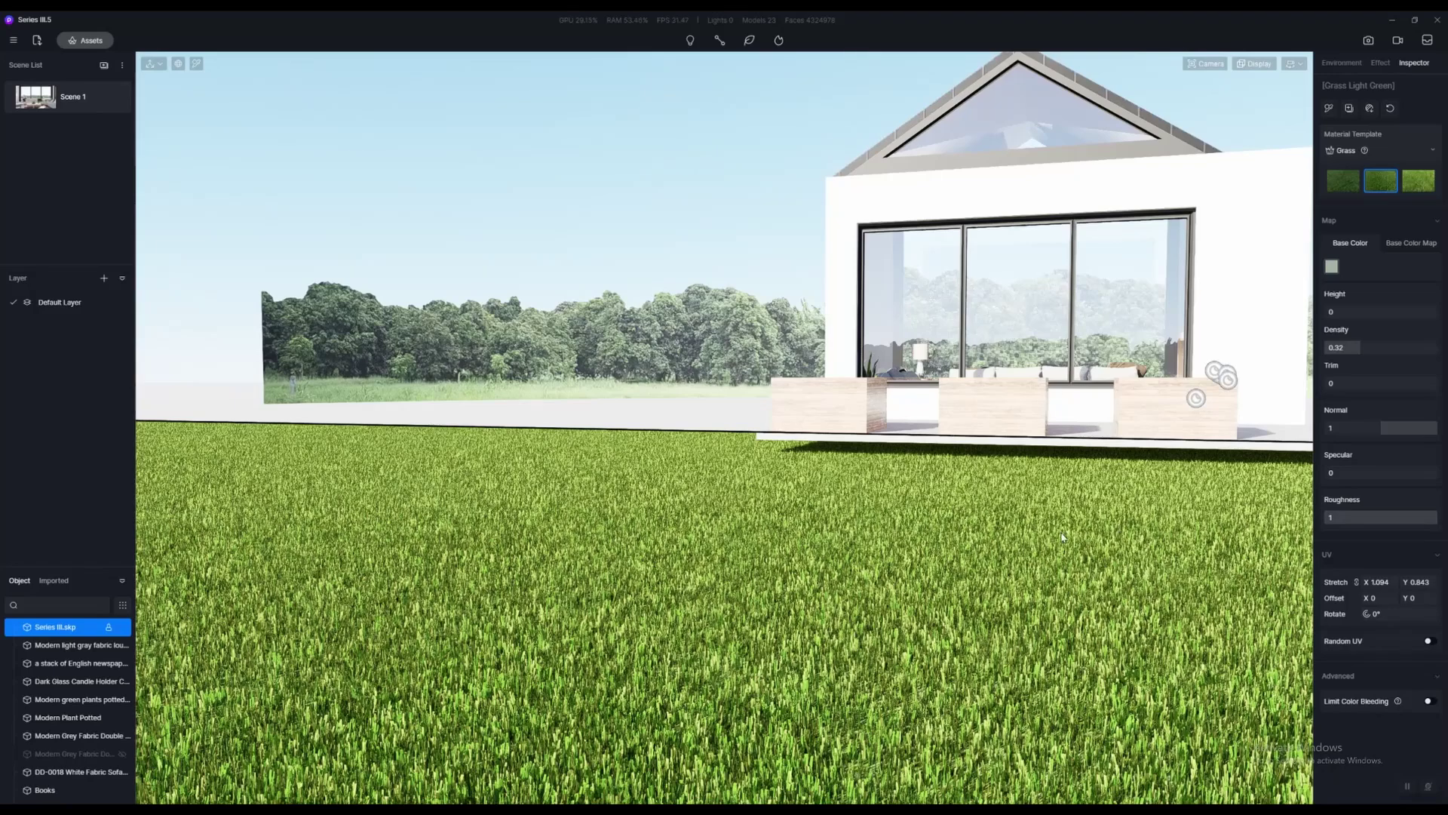
right_drag(1062, 537, 379, 481)
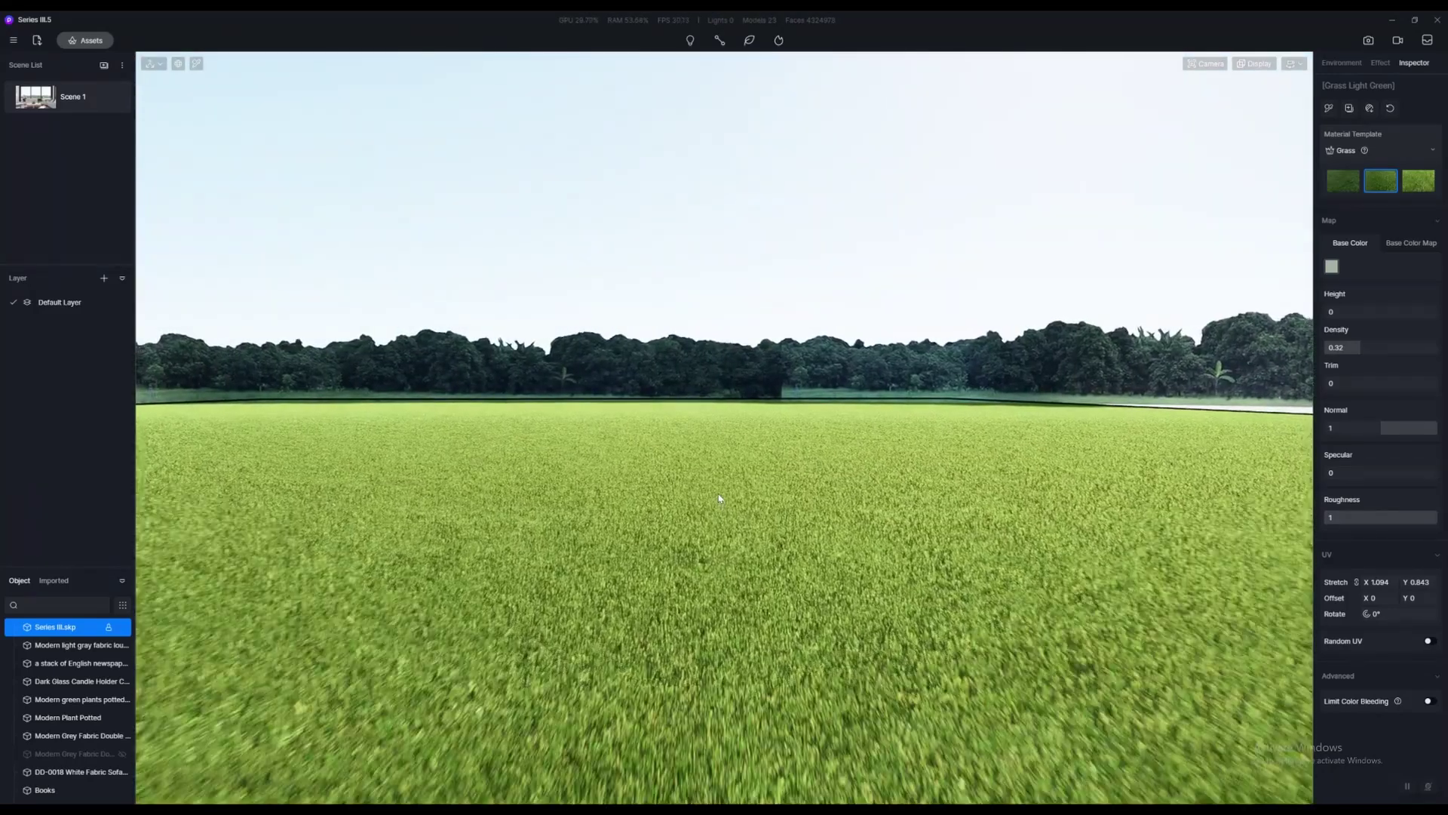
scroll(890, 476, up, 1)
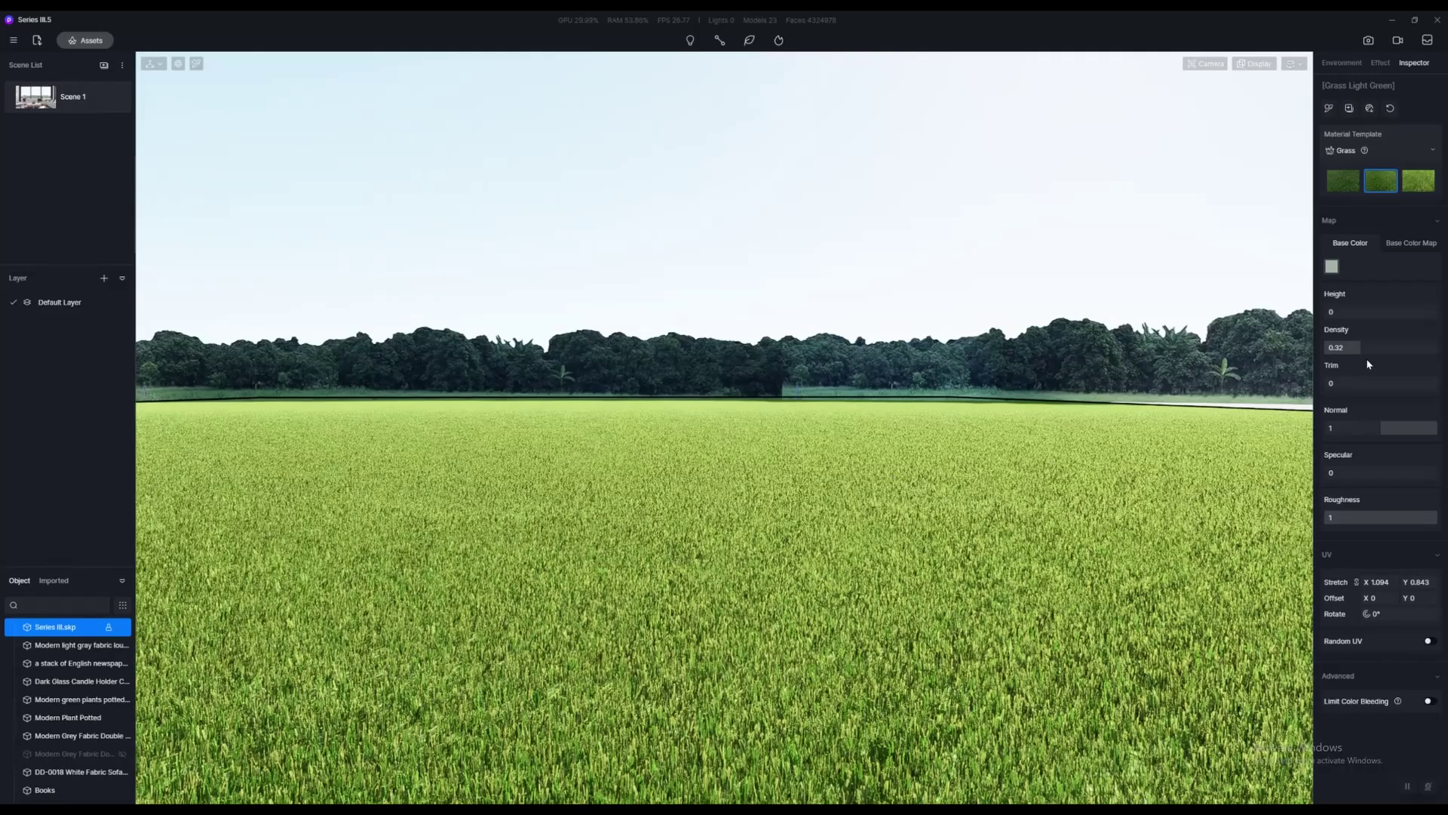
mouse_move(1057, 384)
right_down()
mouse_move(915, 397)
mouse_move(1042, 398)
right_up()
Change the lawn's material template from Grass back to Custom
click(1386, 147)
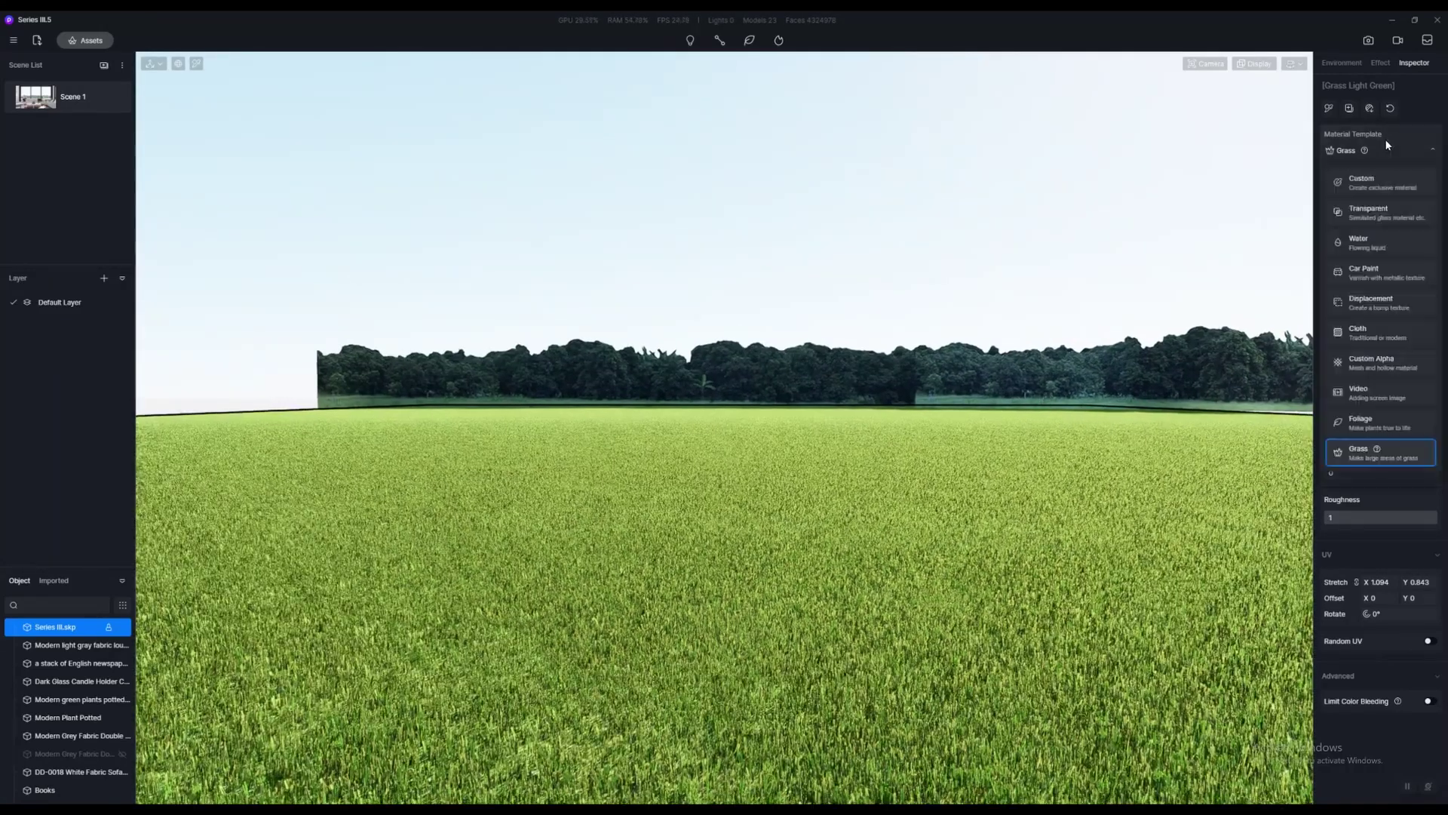
click(1382, 182)
right_drag(948, 443, 910, 448)
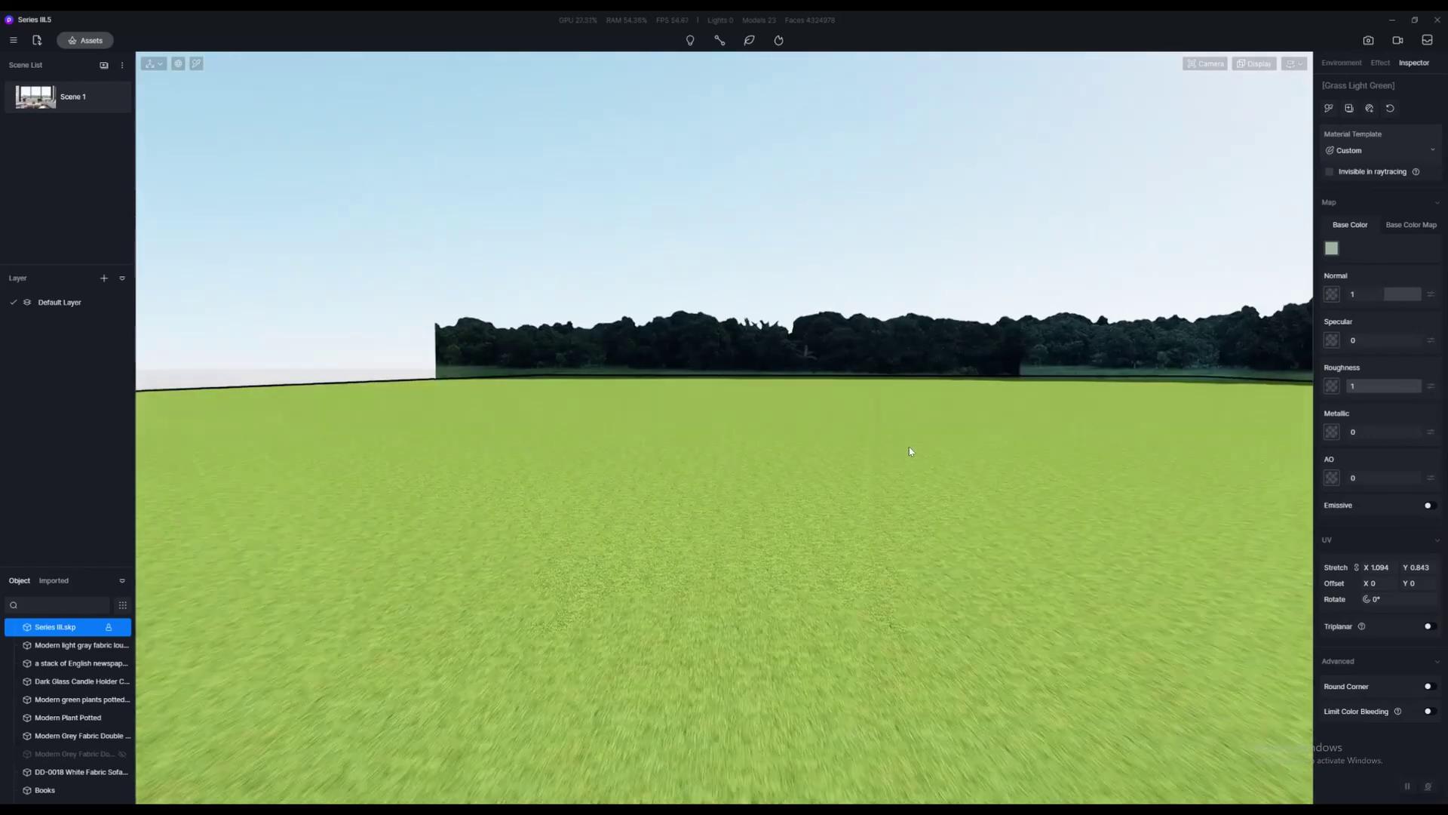
Examine the flat lawn through the living-room windows at different camera heights, and from outside on the field
scroll(927, 447, down, 2)
scroll(927, 448, down, 5)
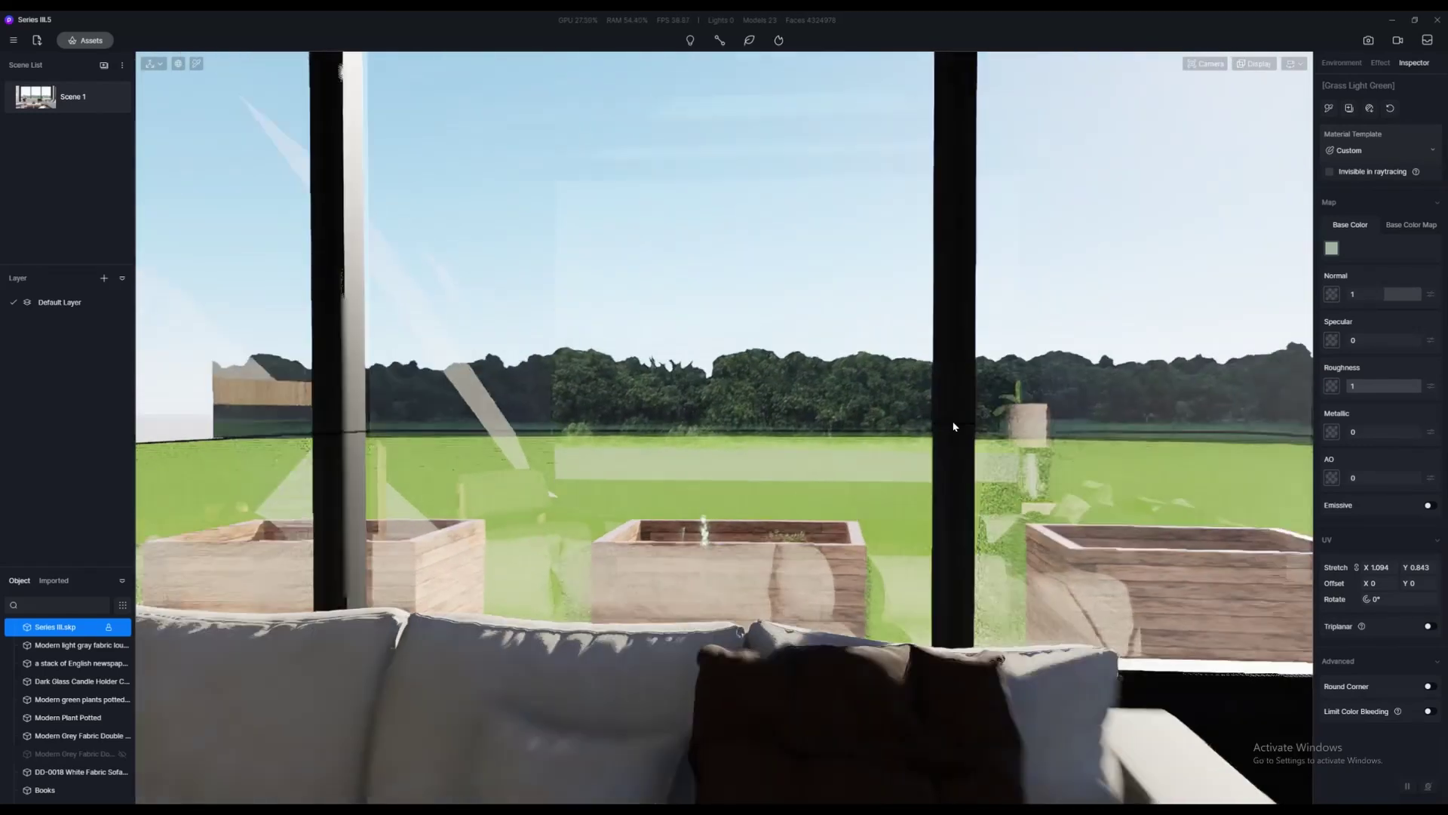
scroll(891, 469, down, 3)
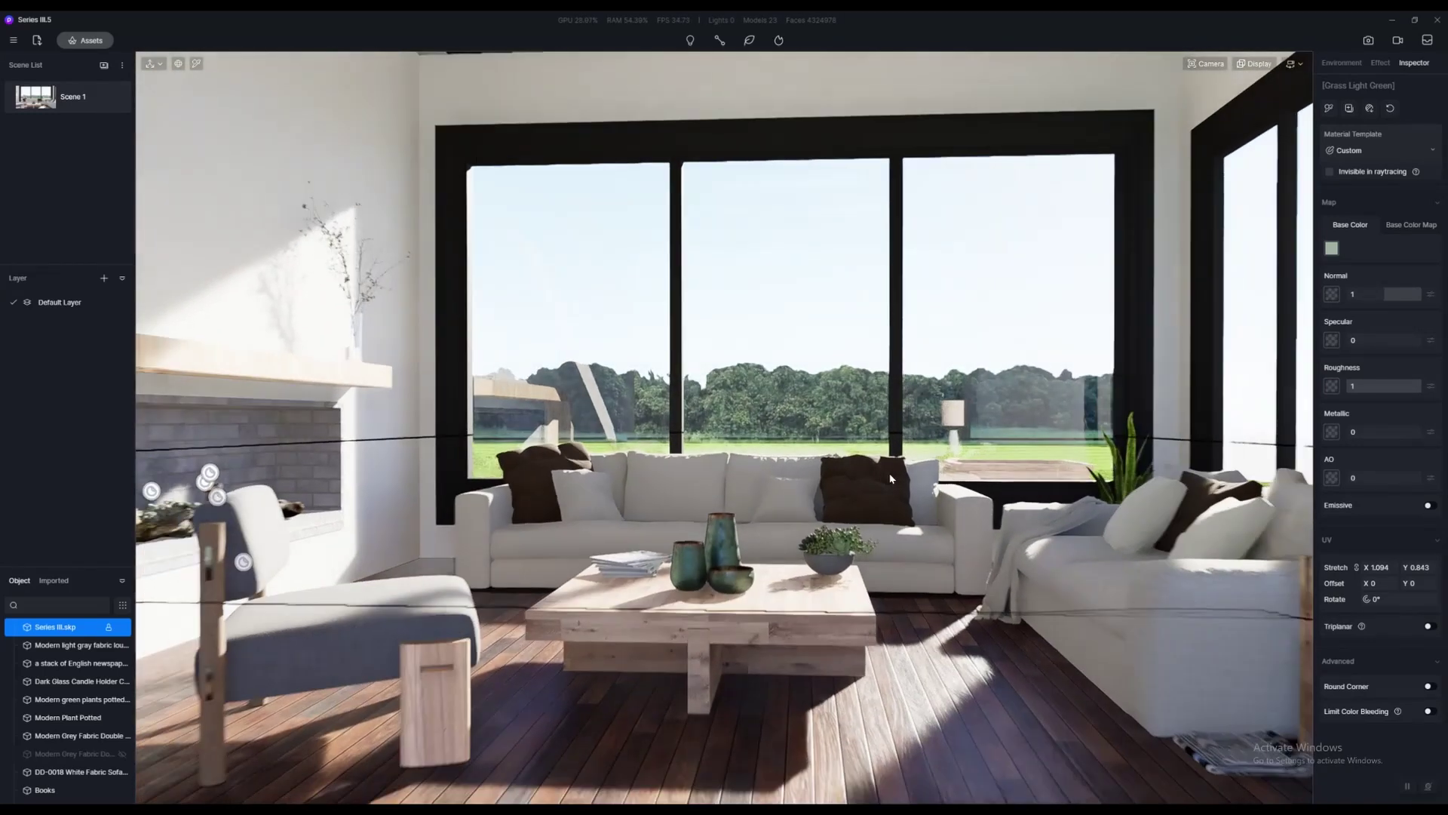
scroll(890, 482, up, 1)
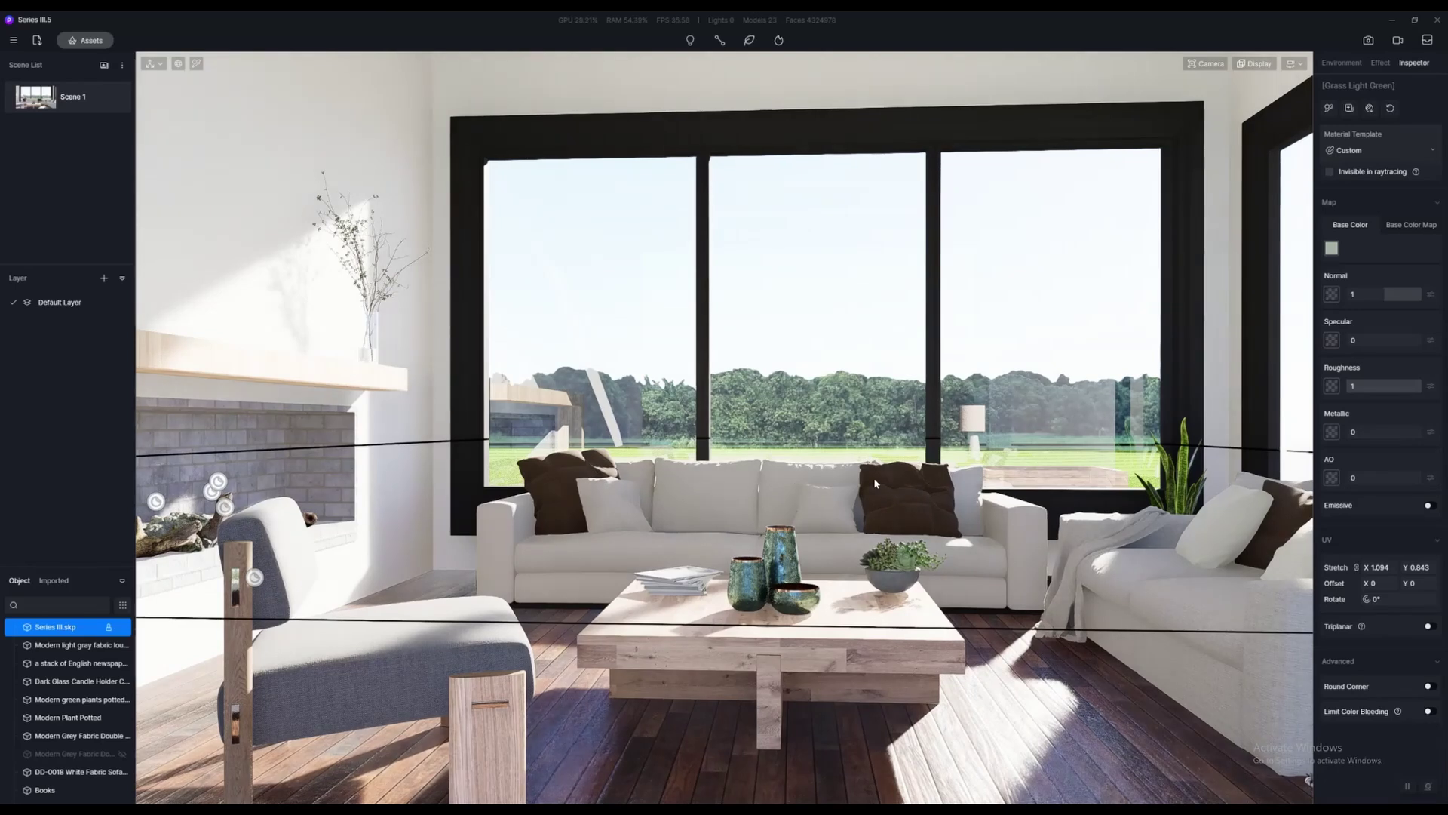
key(e)
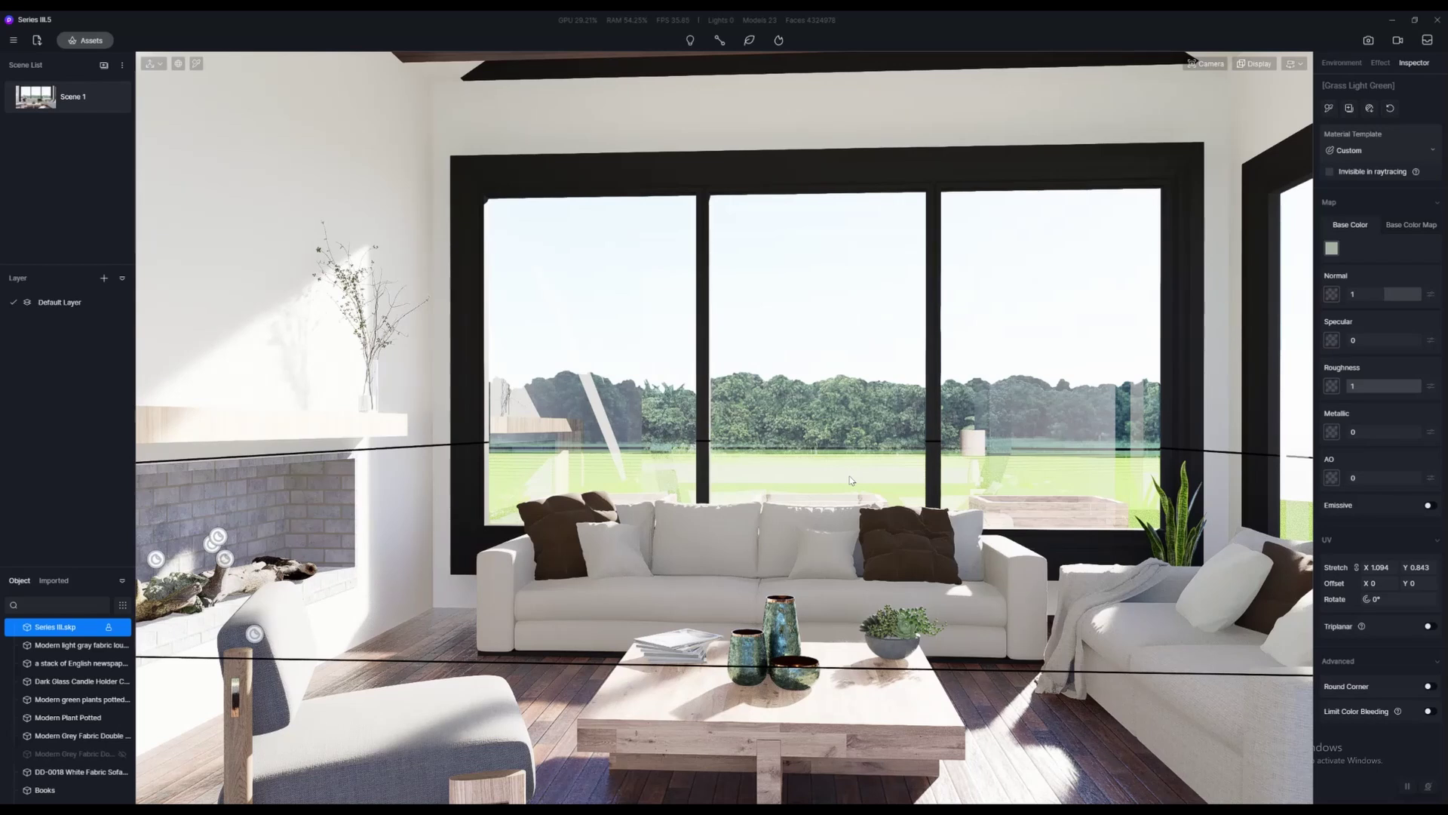
middle_drag(850, 480, 771, 455)
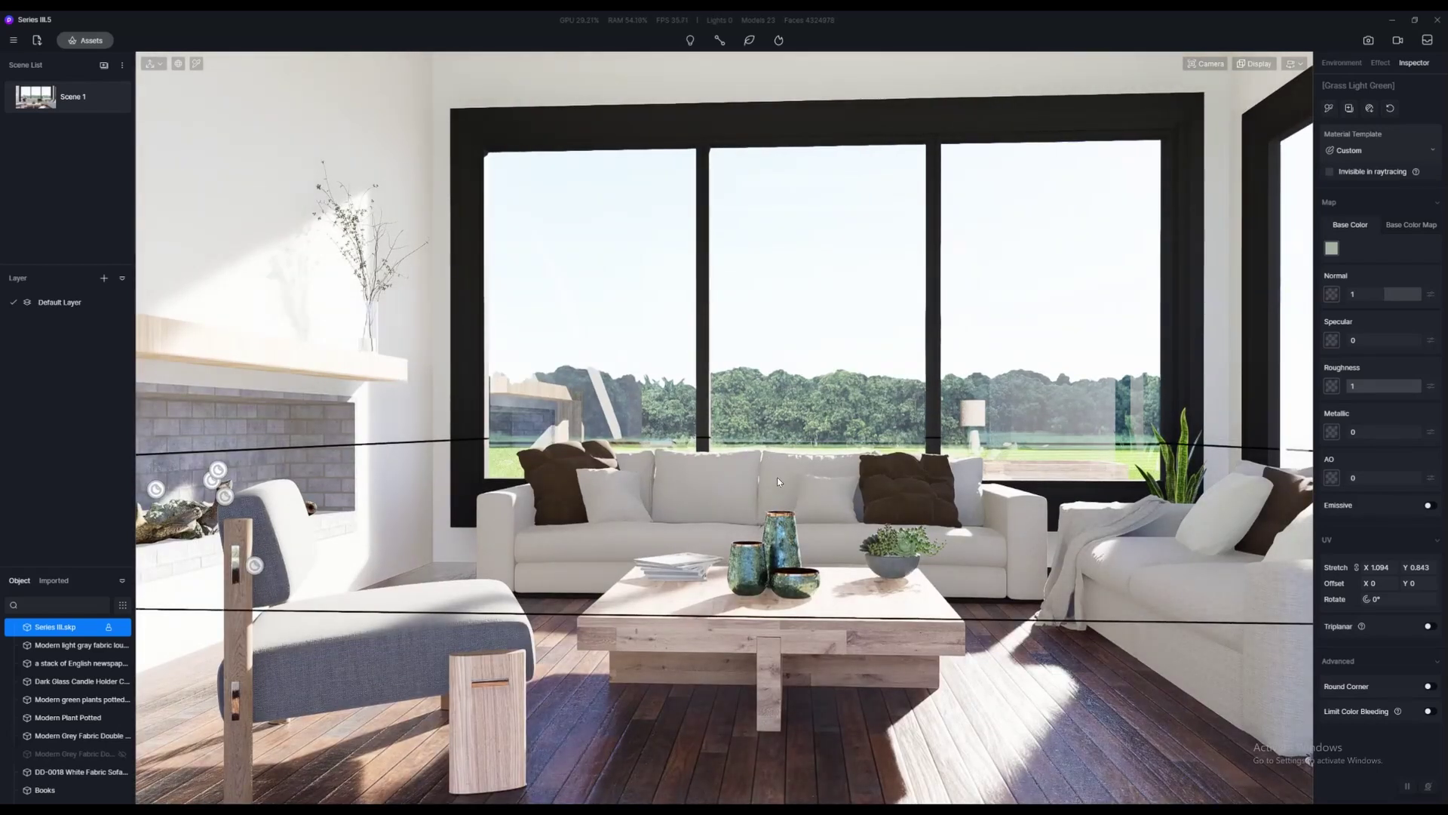
scroll(776, 477, up, 2)
scroll(777, 477, up, 10)
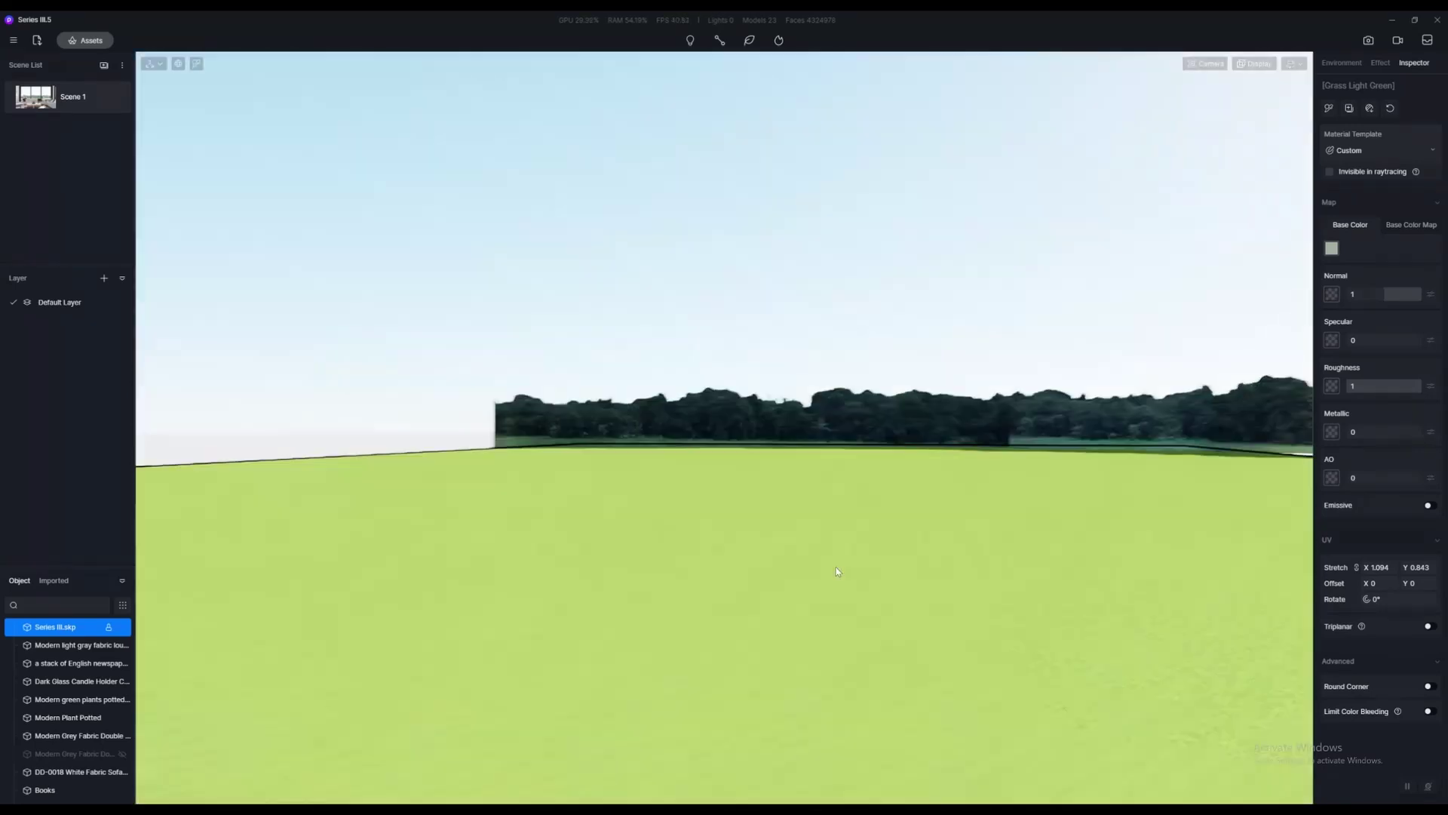
right_drag(836, 568, 778, 537)
Browse the online model library's Nature, Flowering Tree and Ornamental Grass categories for vegetation suited to the lawn
key(m)
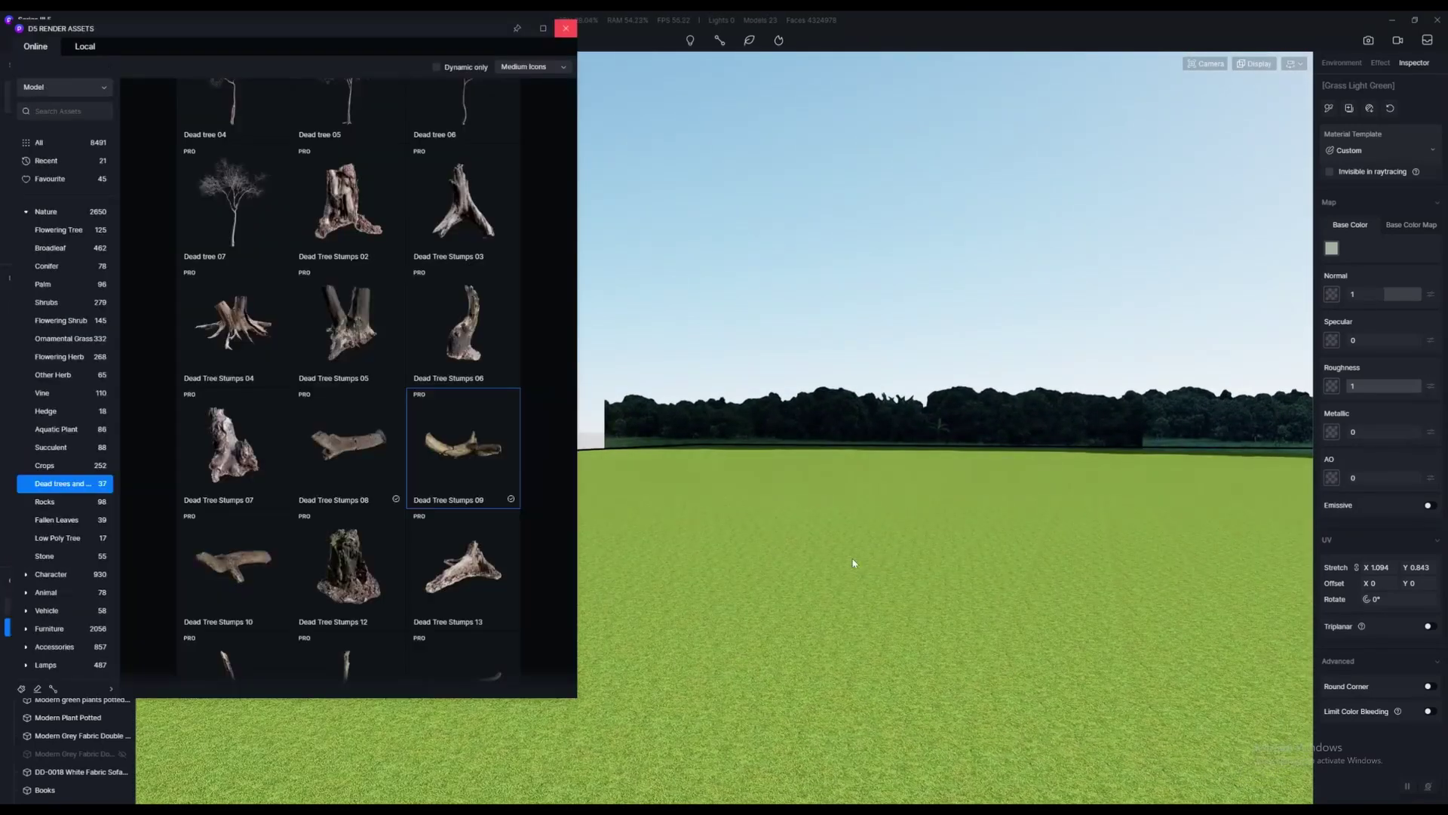
click(40, 212)
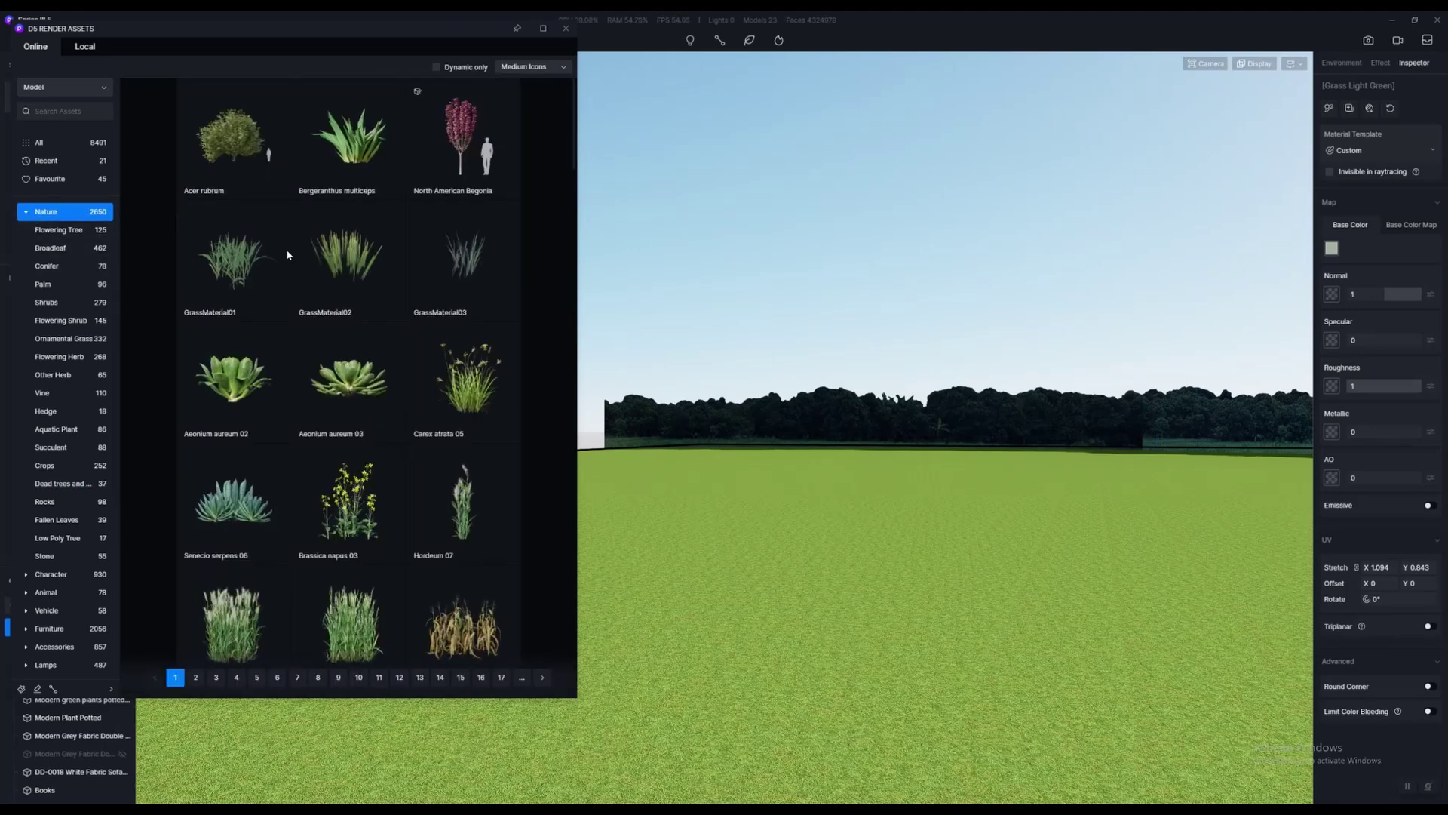
scroll(385, 324, down, 3)
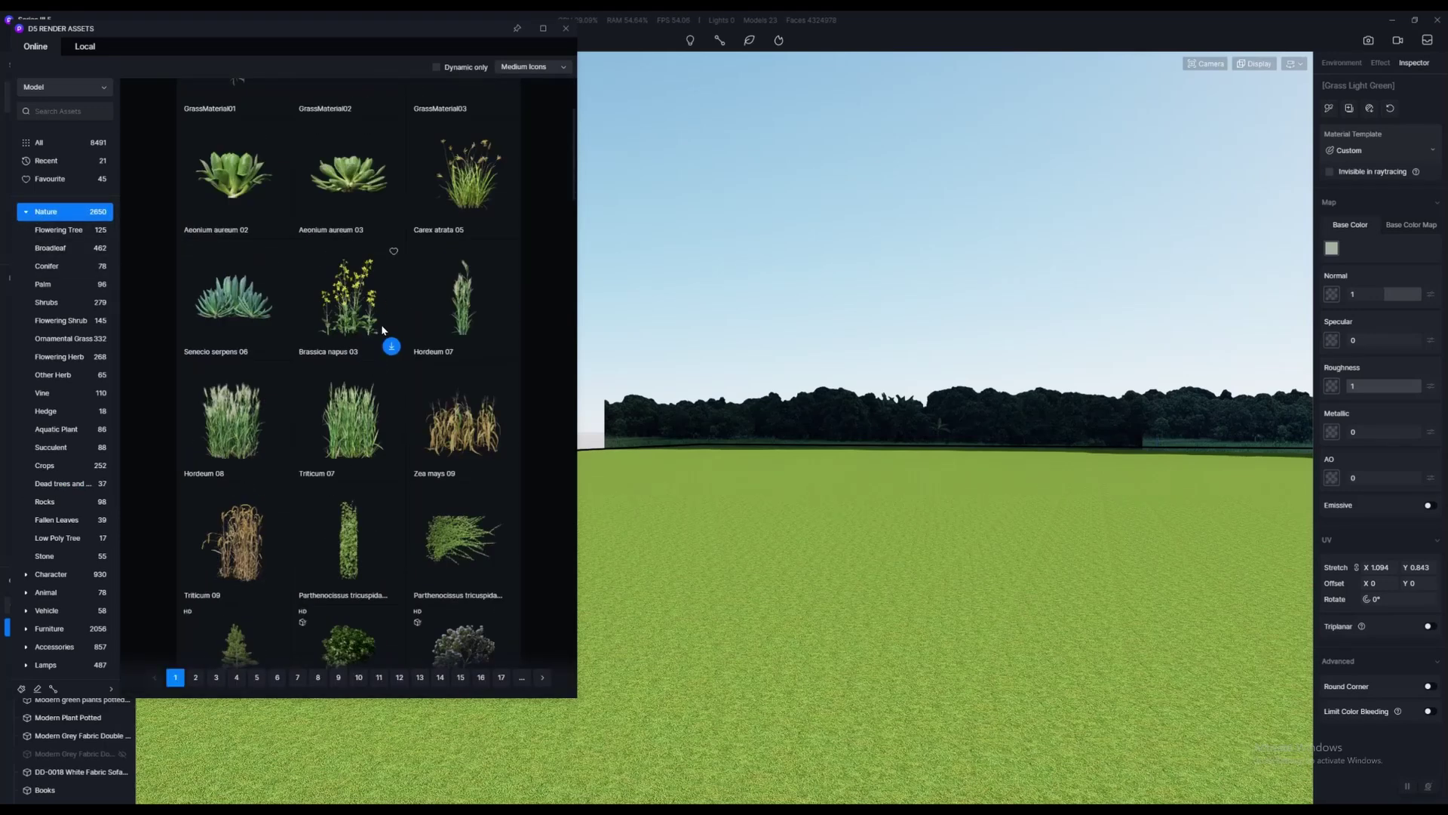
click(60, 230)
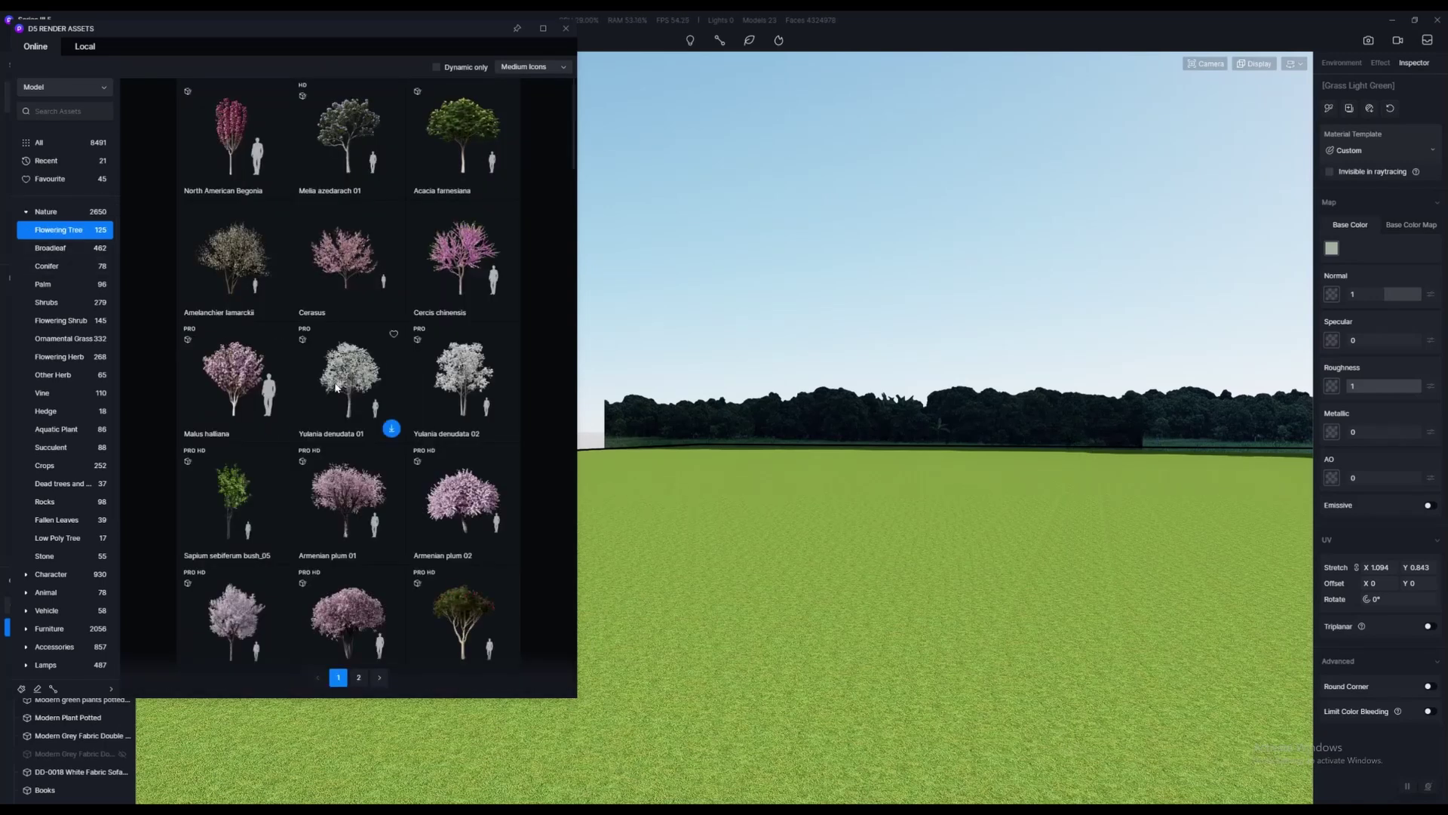
scroll(332, 400, down, 10)
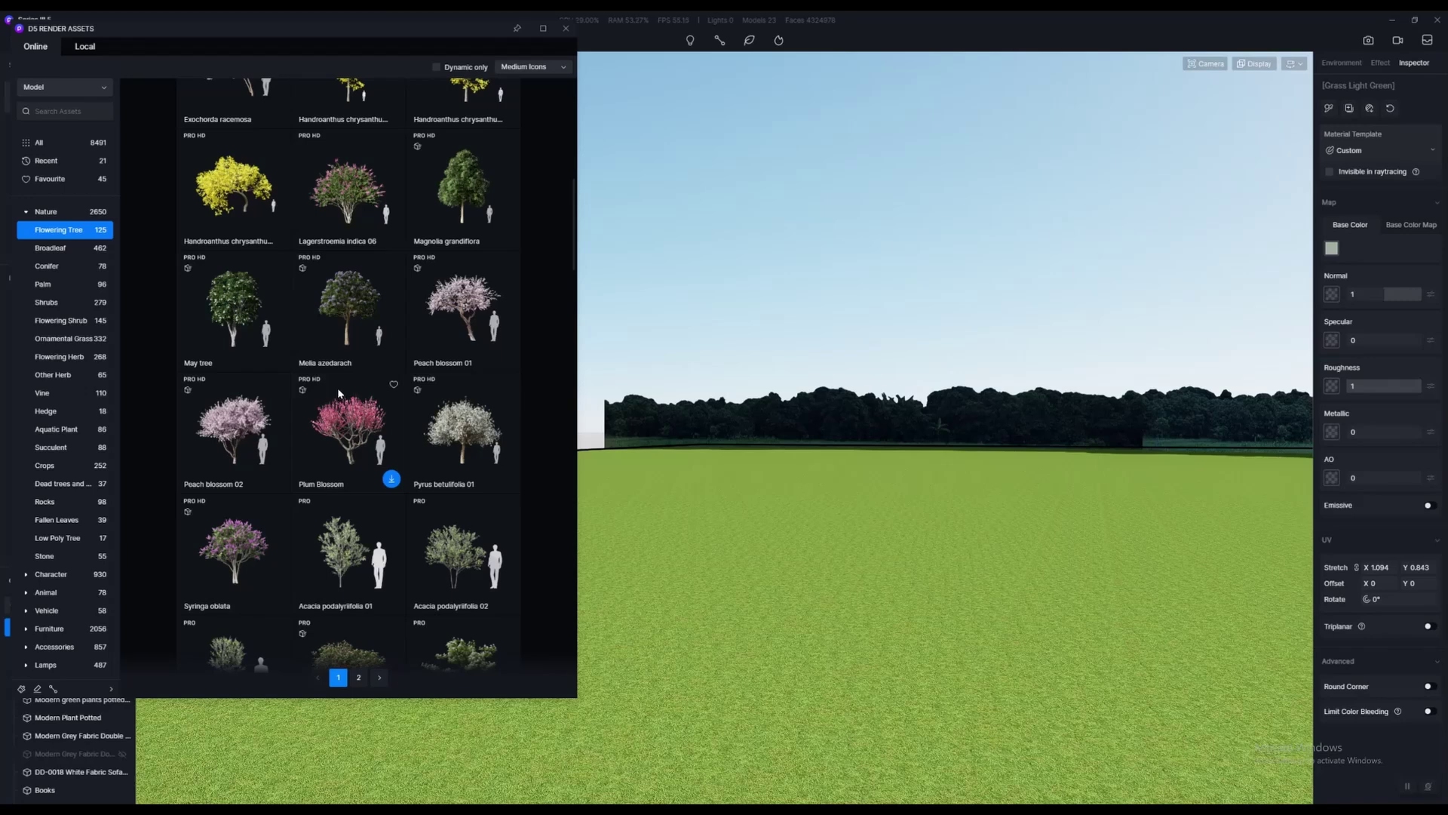
scroll(354, 400, down, 5)
scroll(370, 416, down, 4)
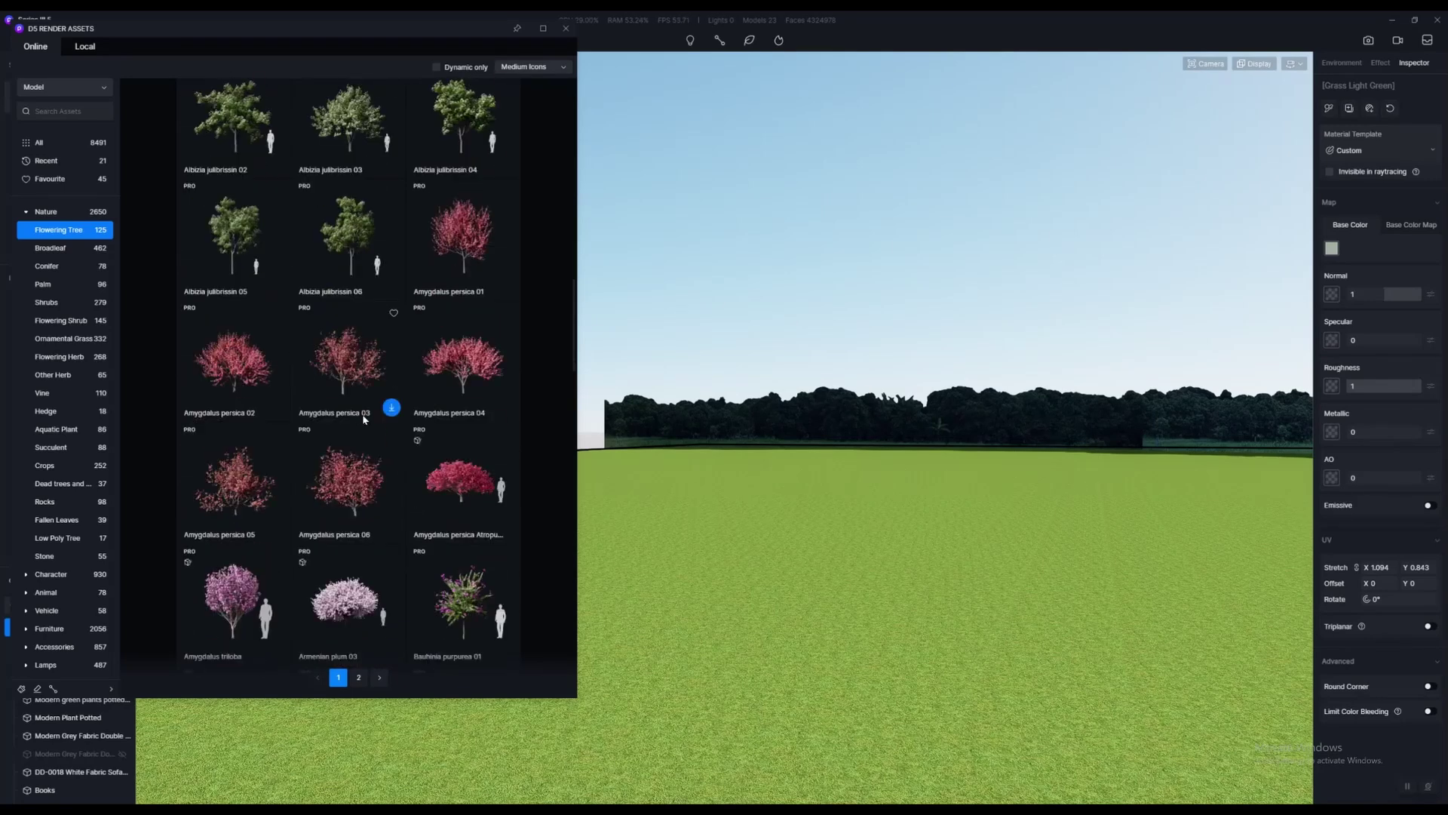
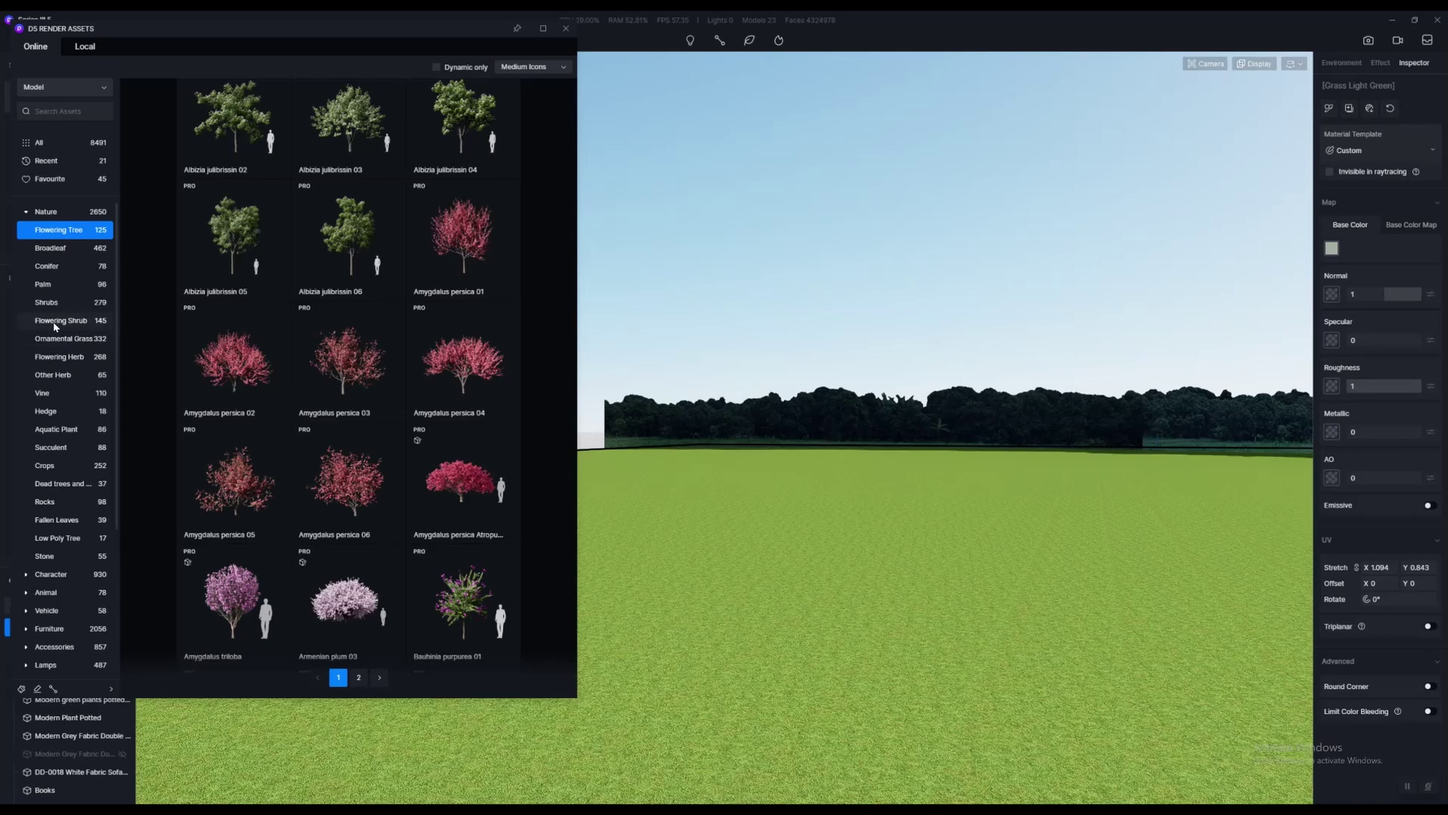
click(65, 339)
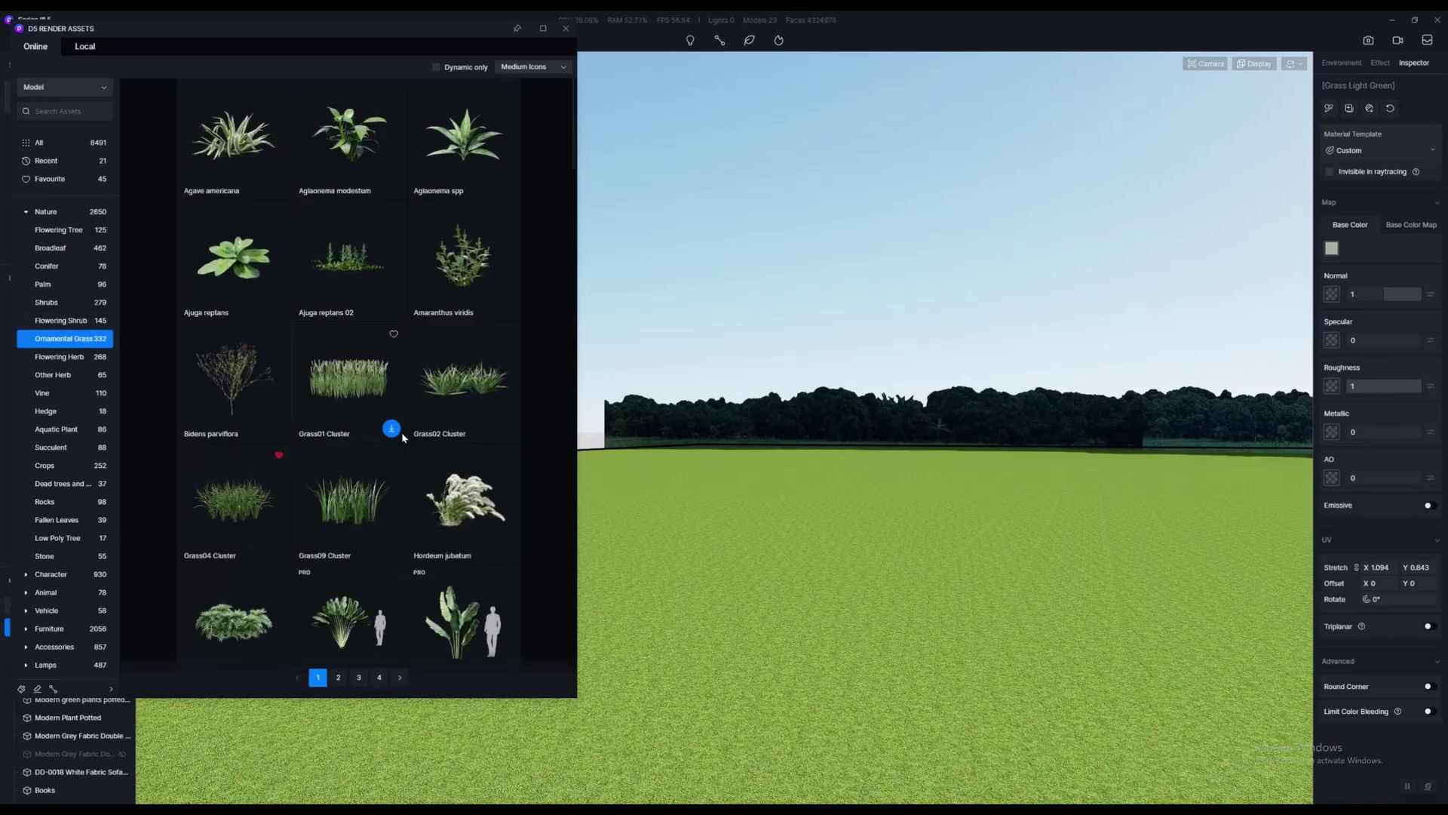
scroll(402, 436, down, 2)
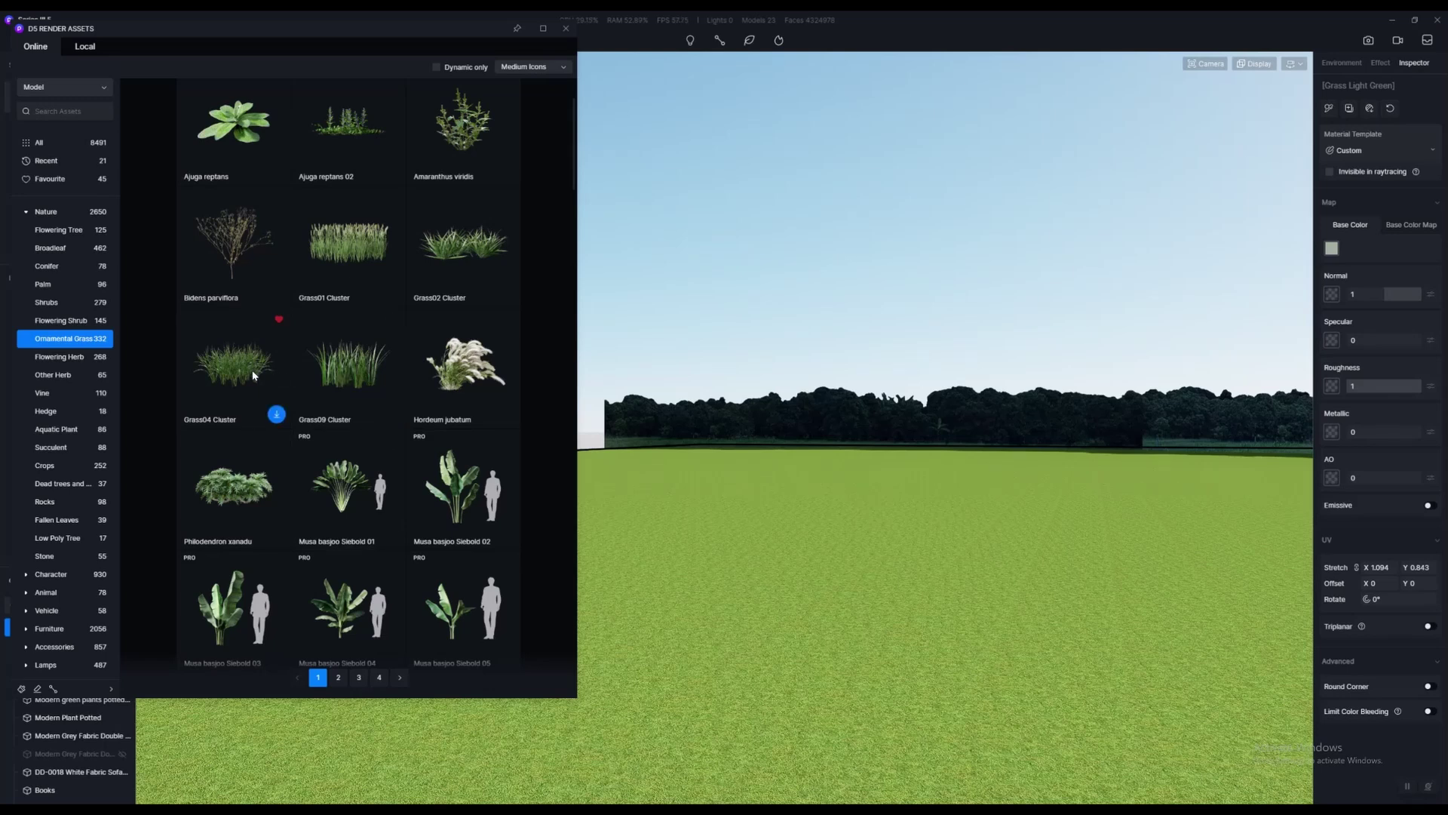
right_drag(798, 528, 721, 560)
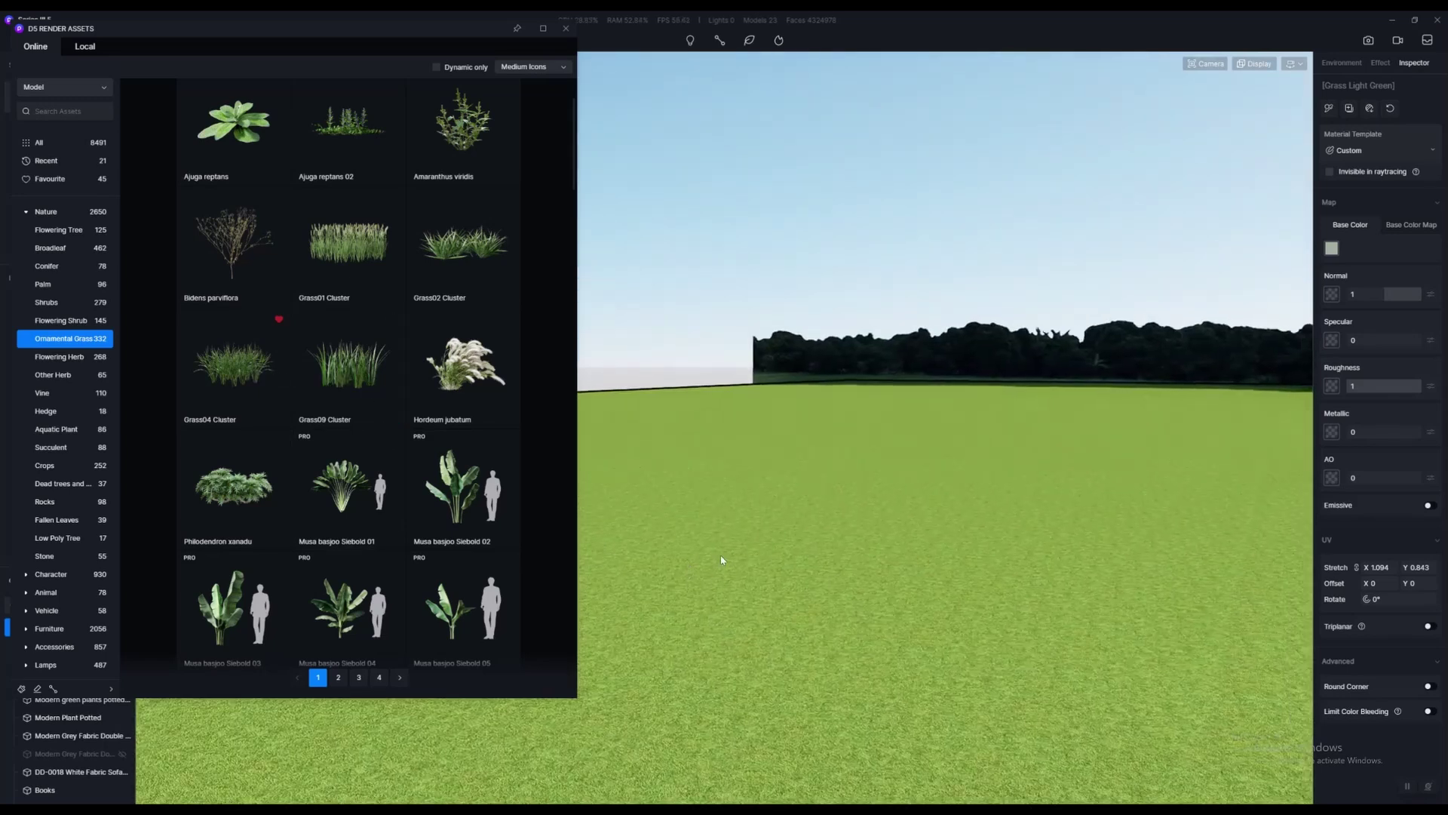
Place one Grass04 Cluster from the favourite models on the lawn outside the house
click(59, 181)
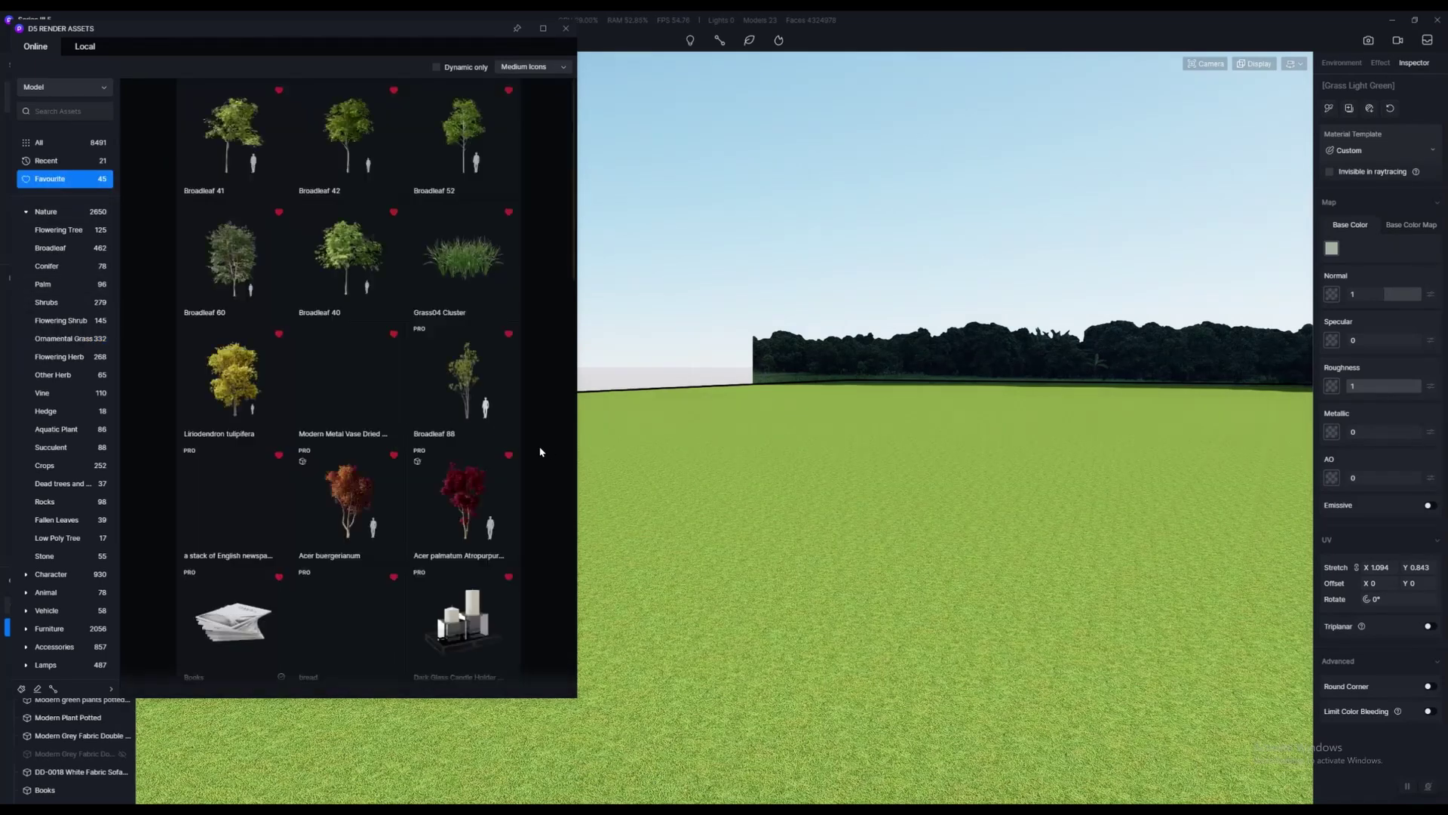
right_drag(776, 545, 847, 614)
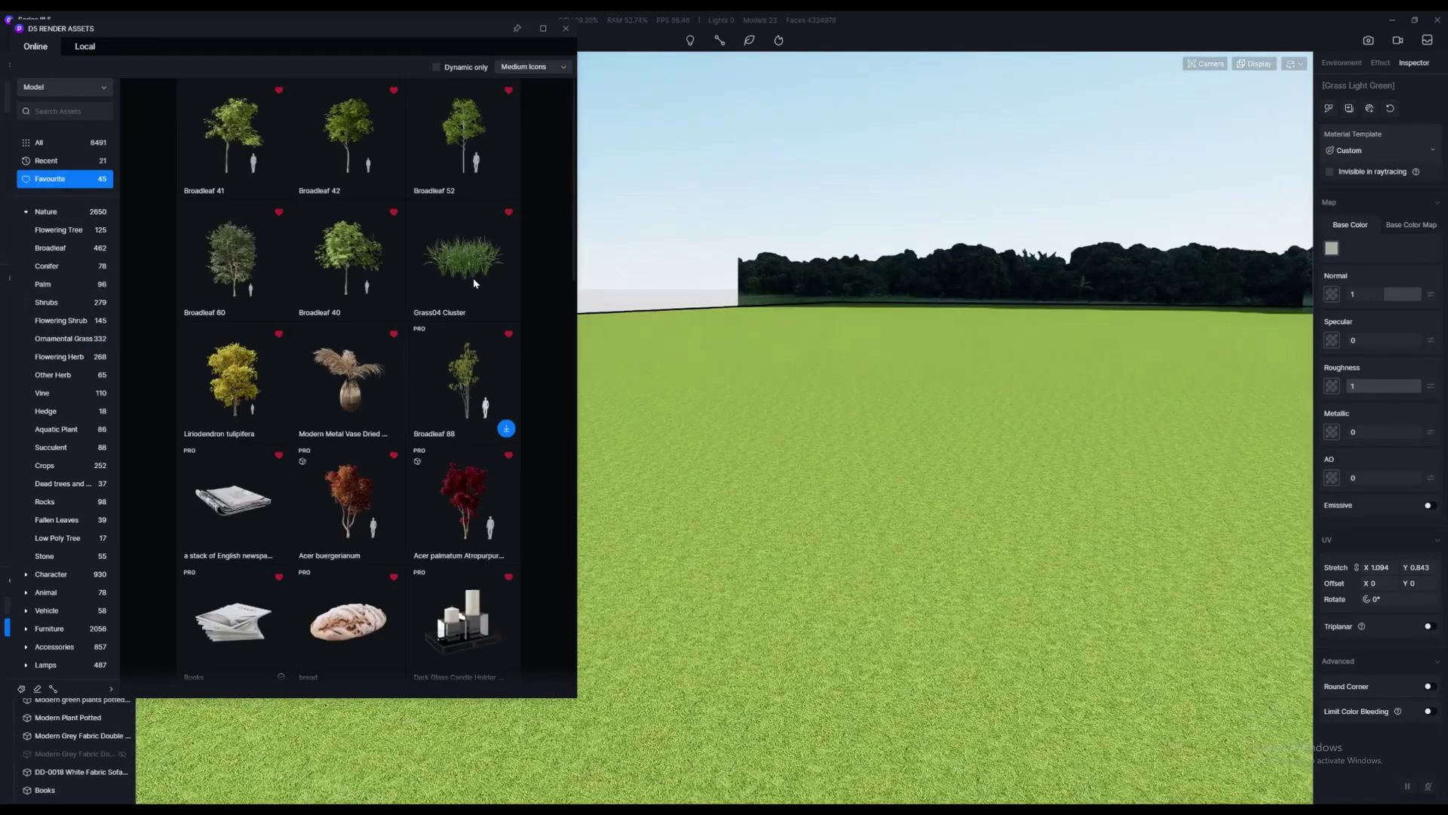
click(496, 287)
click(746, 452)
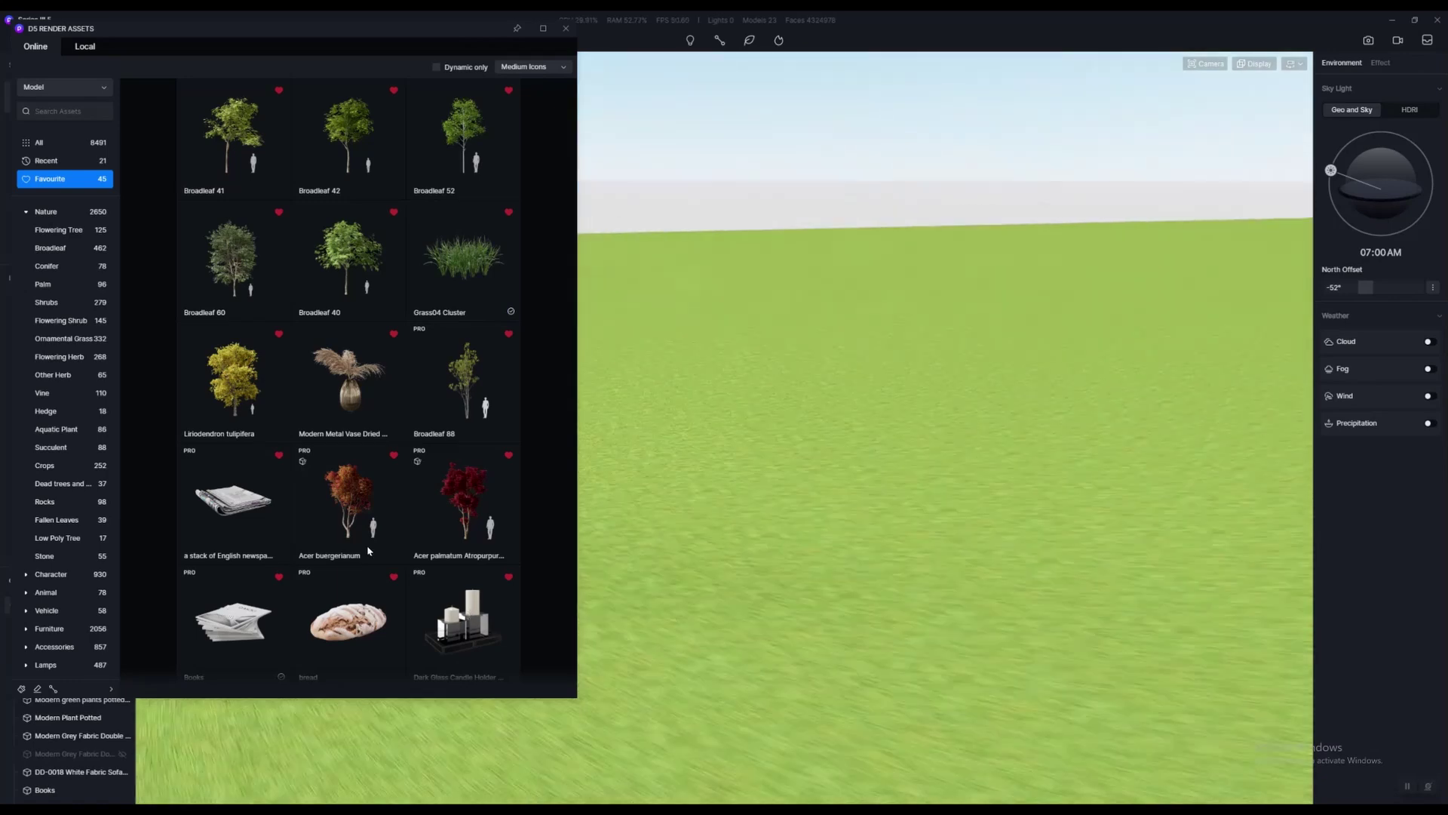
right_drag(488, 436, 1079, 702)
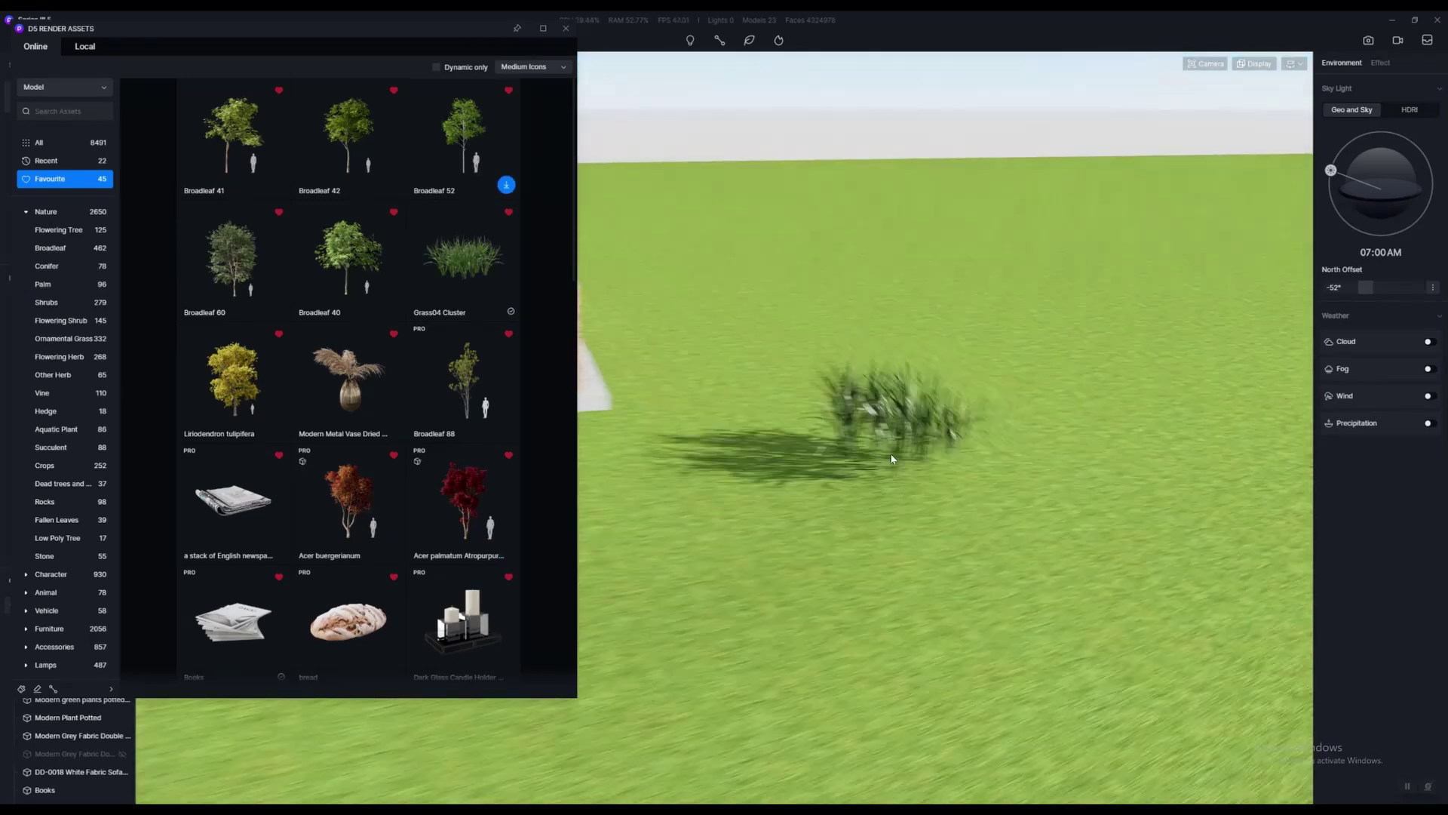
scroll(1098, 419, up, 2)
click(939, 362)
scroll(943, 429, up, 3)
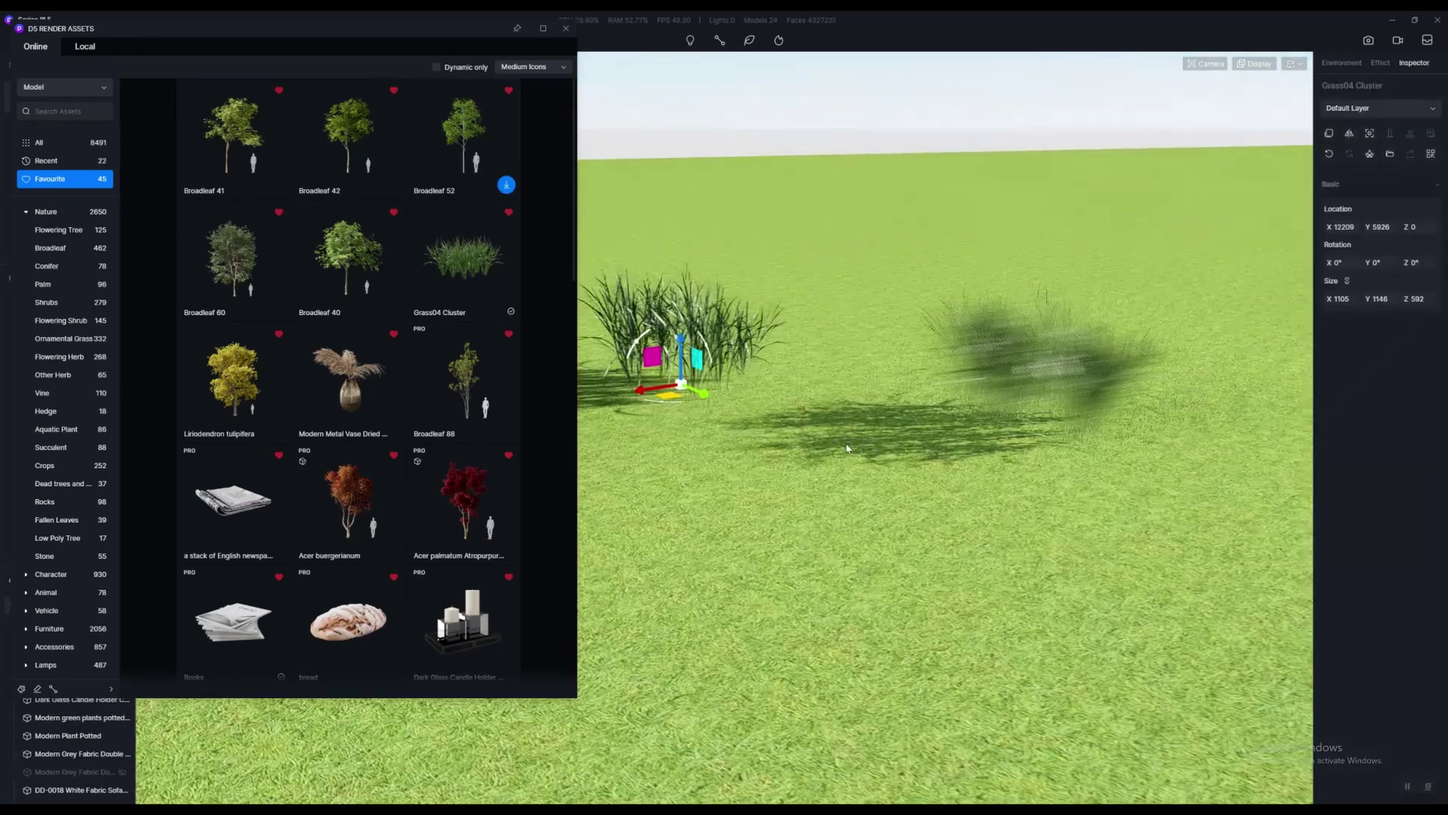
scroll(943, 428, up, 8)
key(Escape)
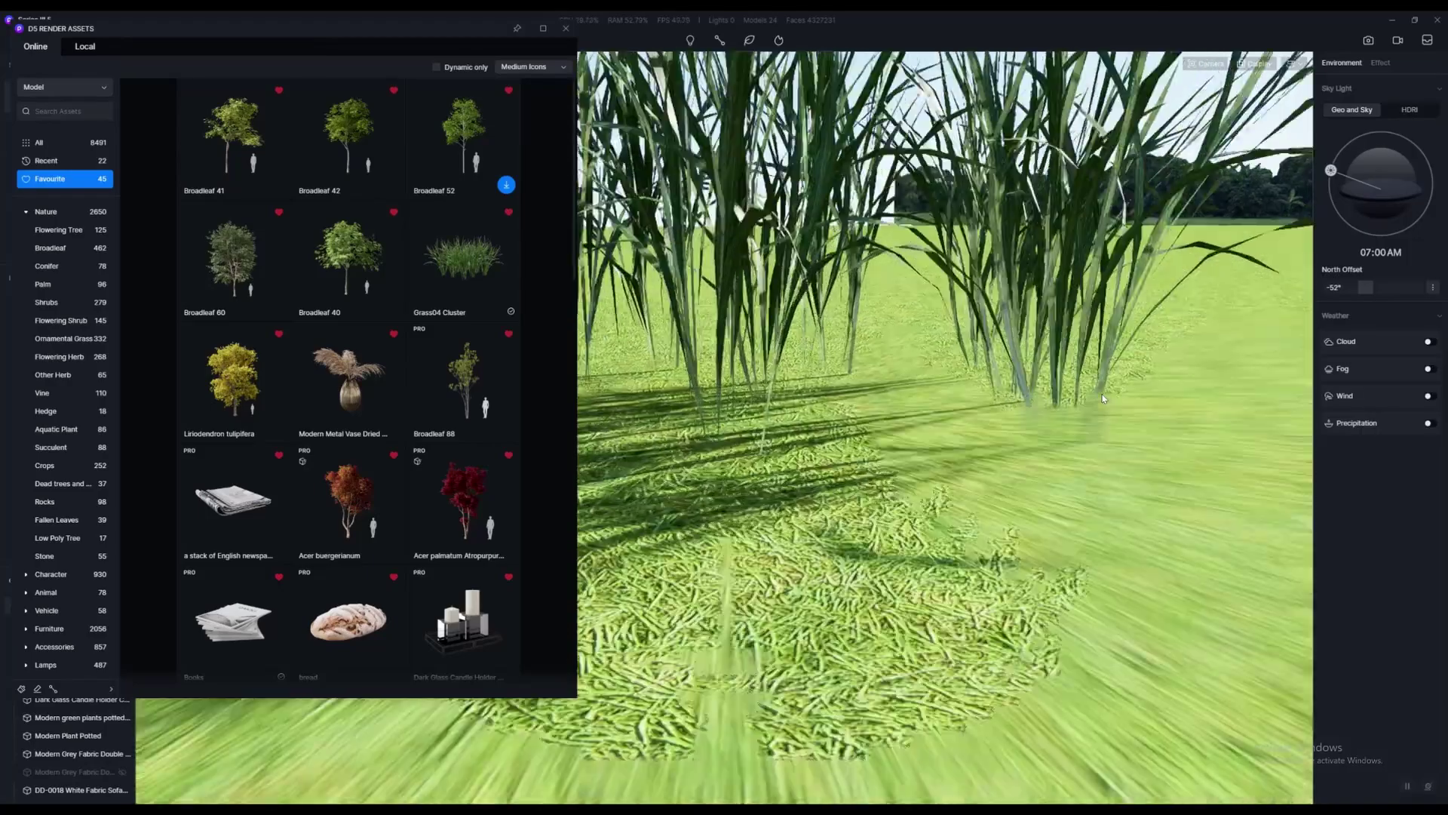
Place a Grass03 Cluster and three Grass06 Clusters from the favourite models beside the Grass04 Cluster on the lawn
scroll(1093, 394, down, 8)
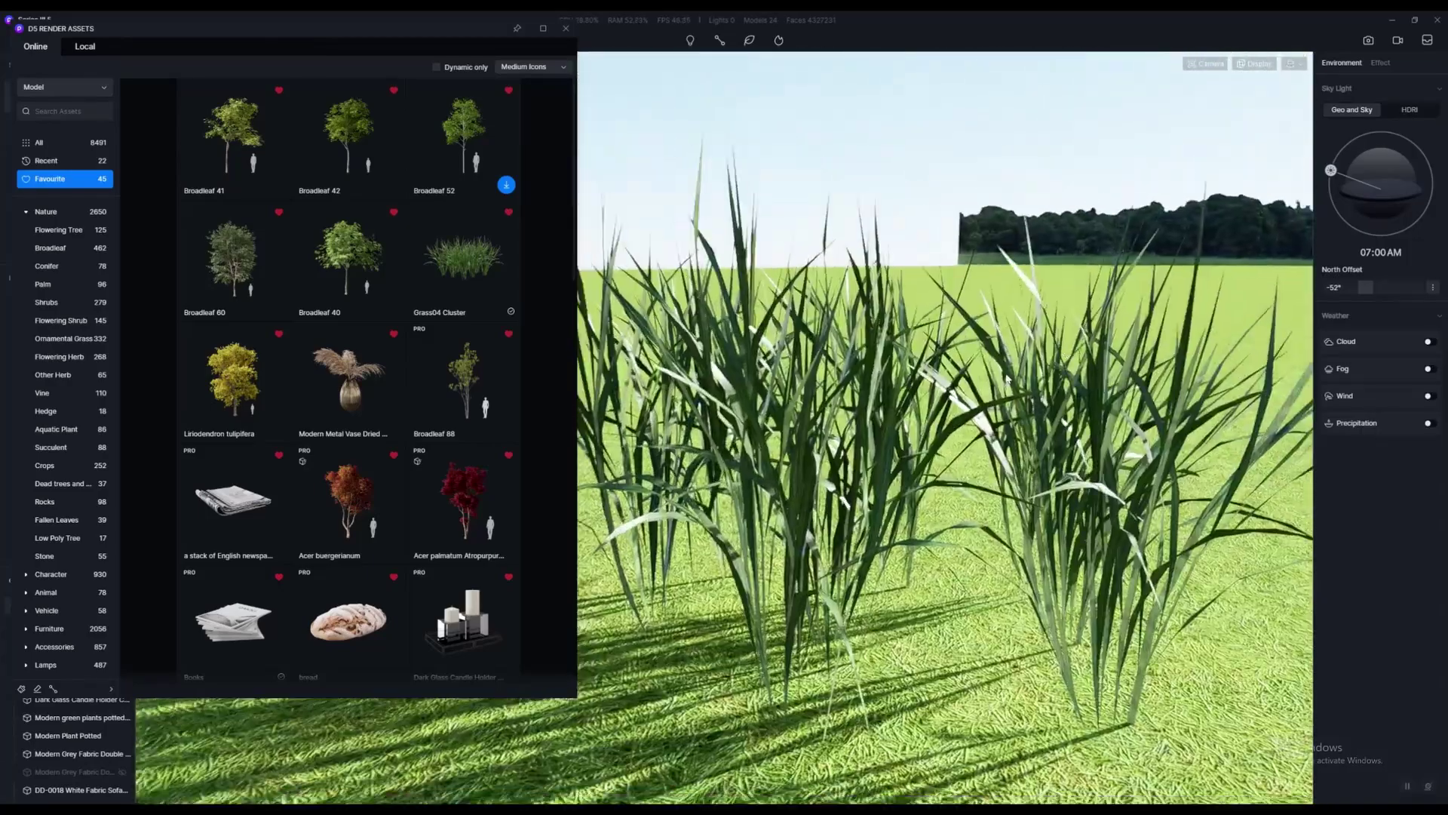
right_drag(1007, 378, 836, 392)
scroll(836, 392, down, 10)
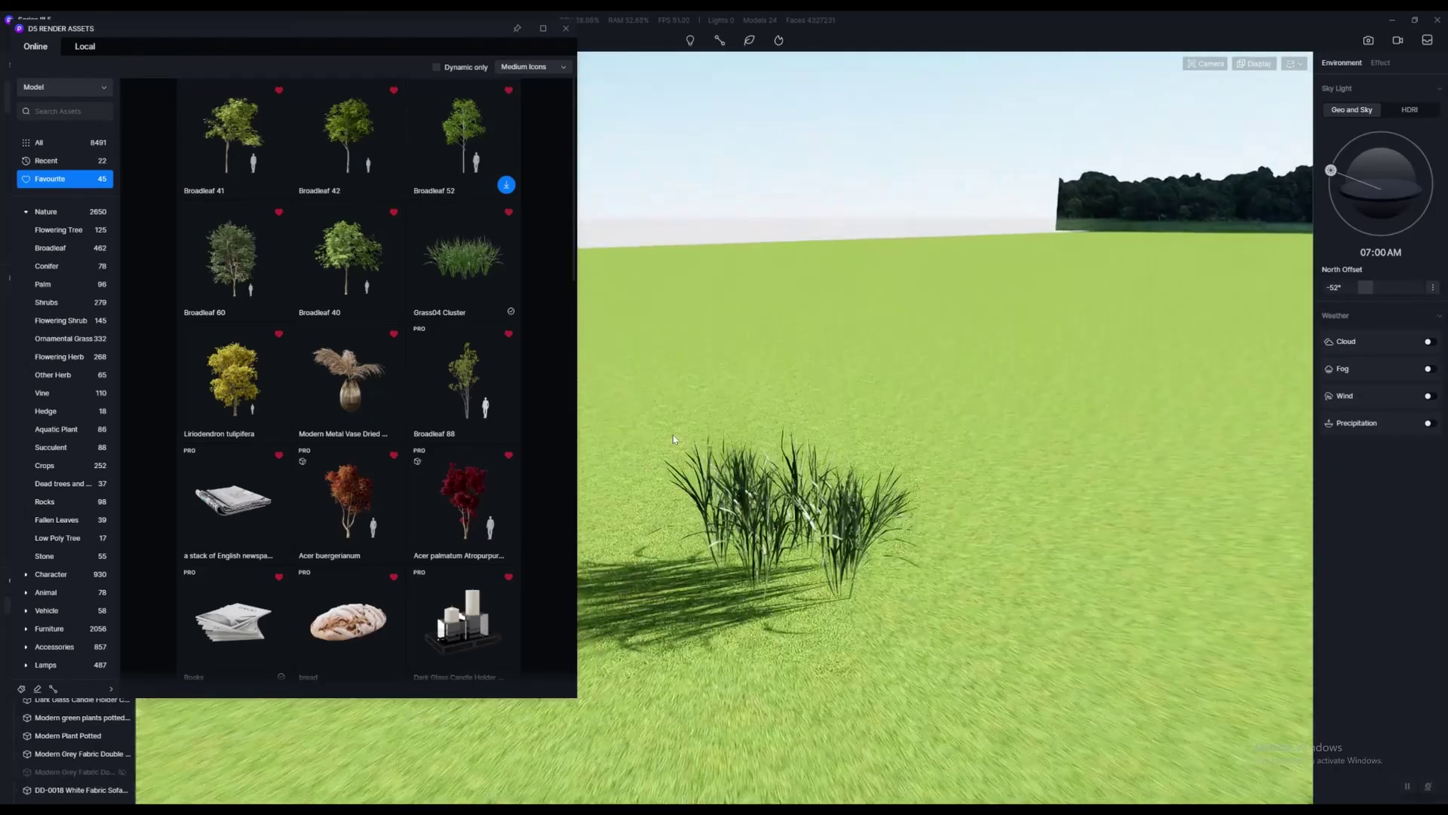
scroll(337, 481, down, 8)
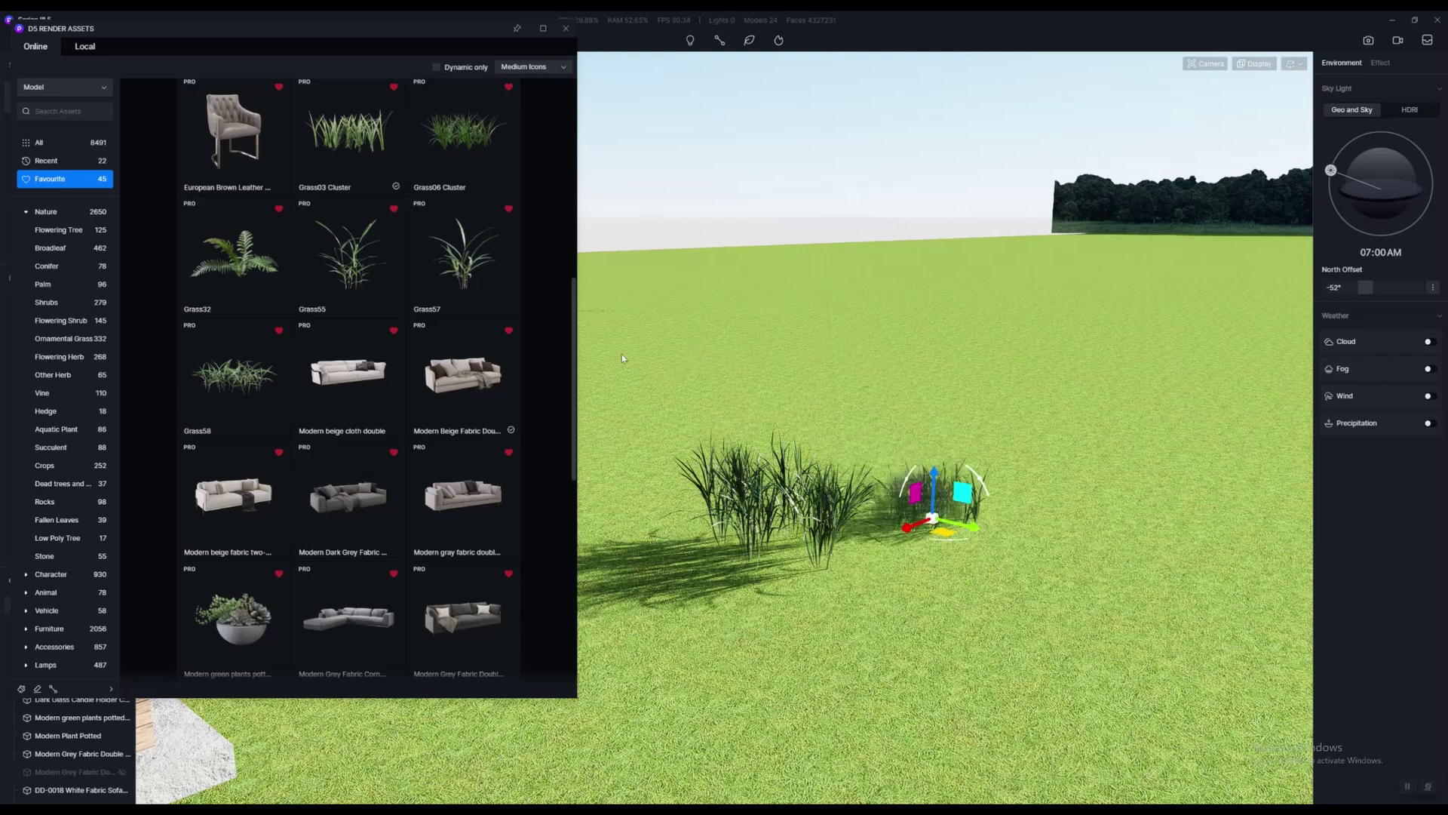
click(870, 577)
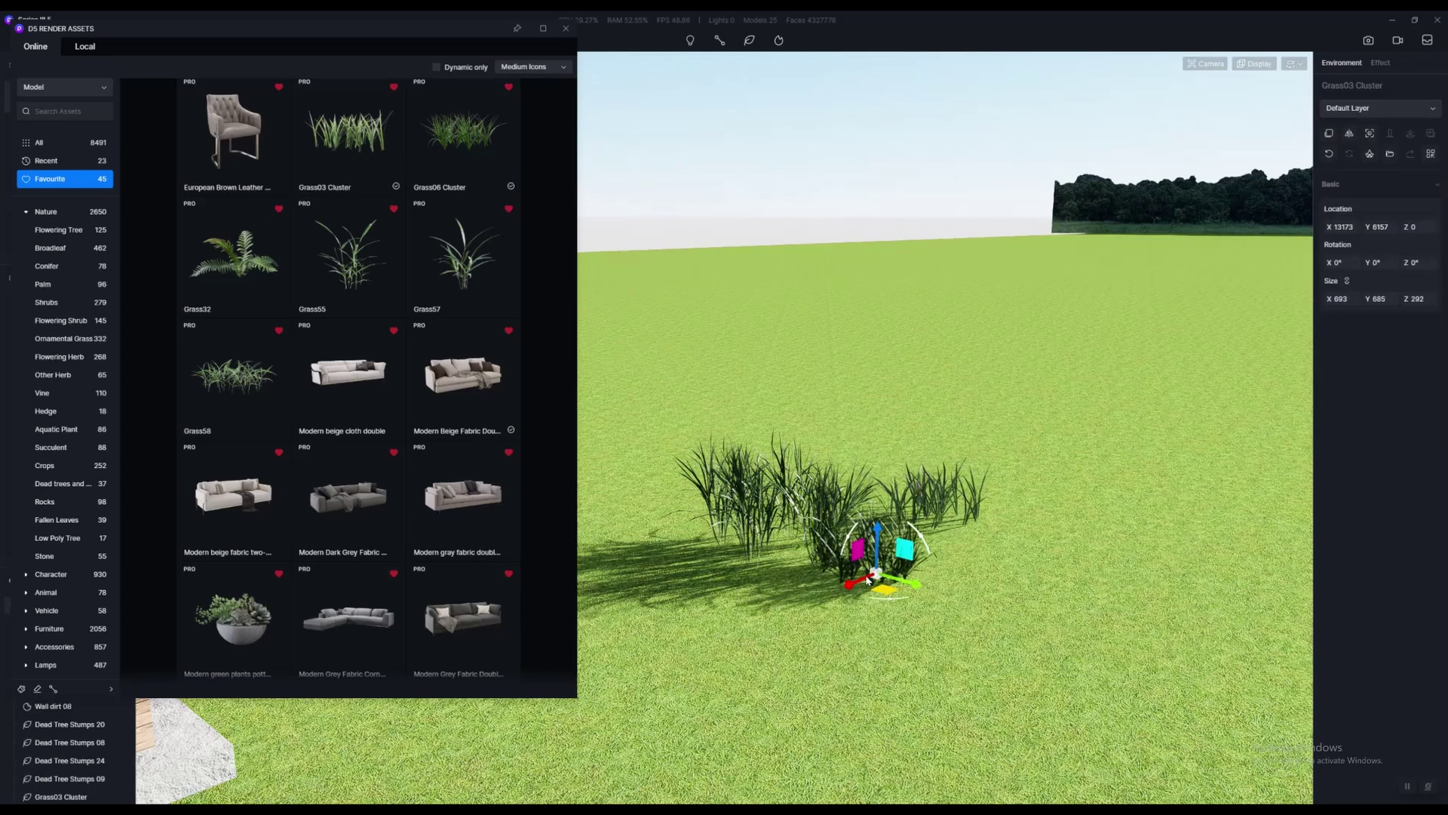
scroll(870, 573, down, 2)
right_drag(869, 570, 866, 547)
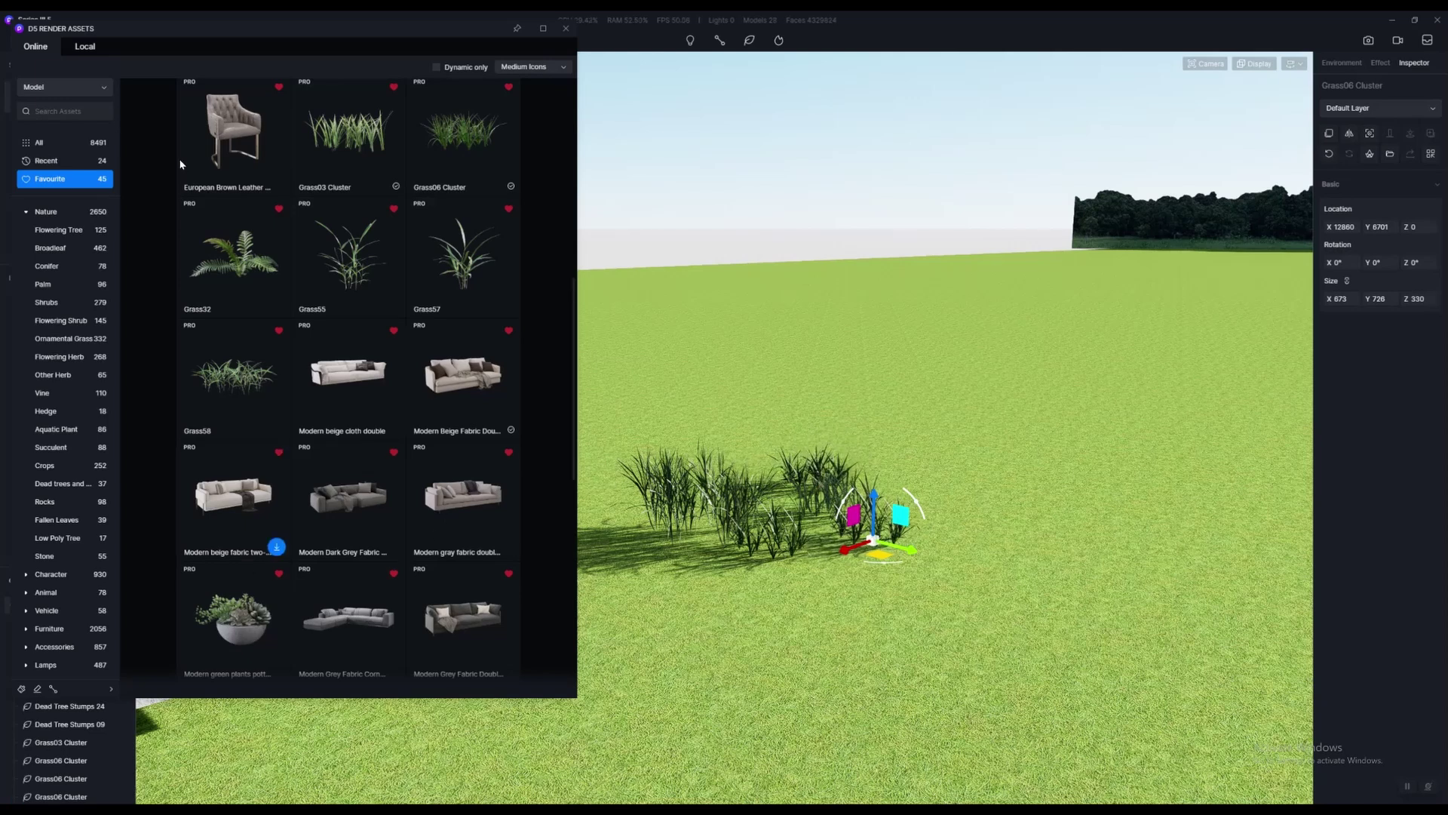
Activate the vegetation brush for scattering models, enlarge its radius to cover a wide patch of lawn, and raise its density
drag(217, 30, 338, 43)
scroll(231, 363, down, 3)
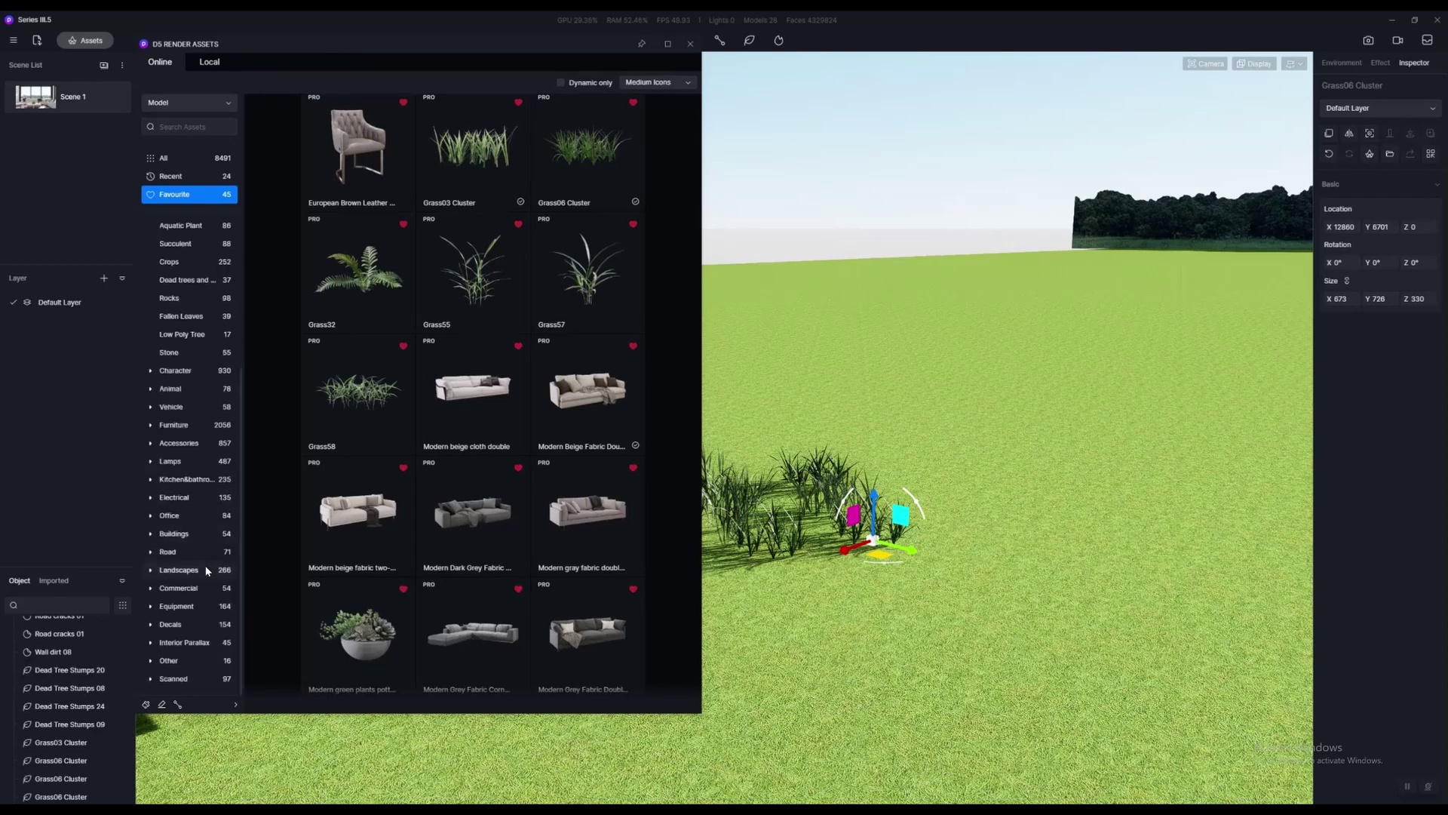
click(147, 706)
right_drag(932, 493, 745, 428)
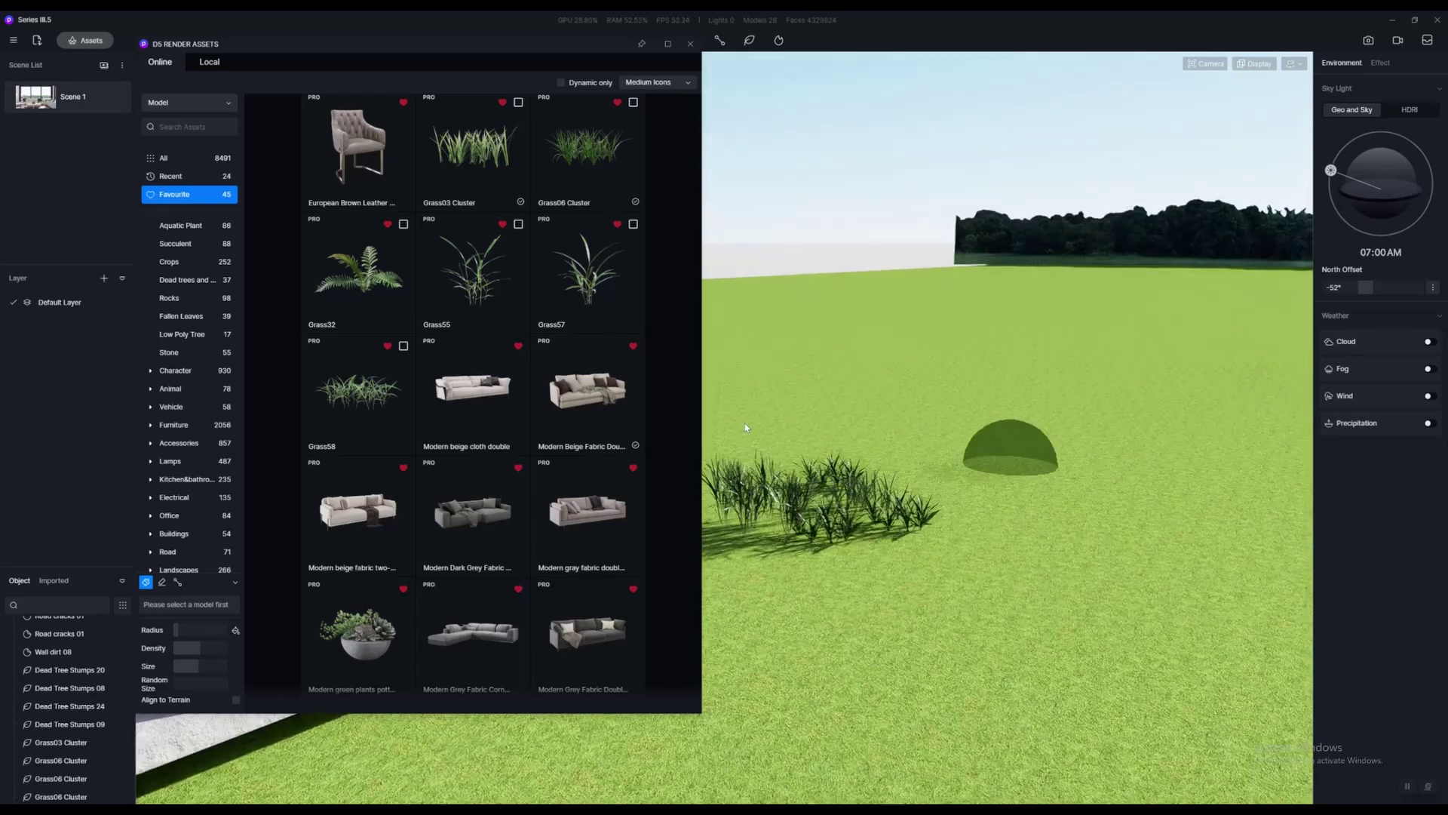
drag(493, 48, 956, 38)
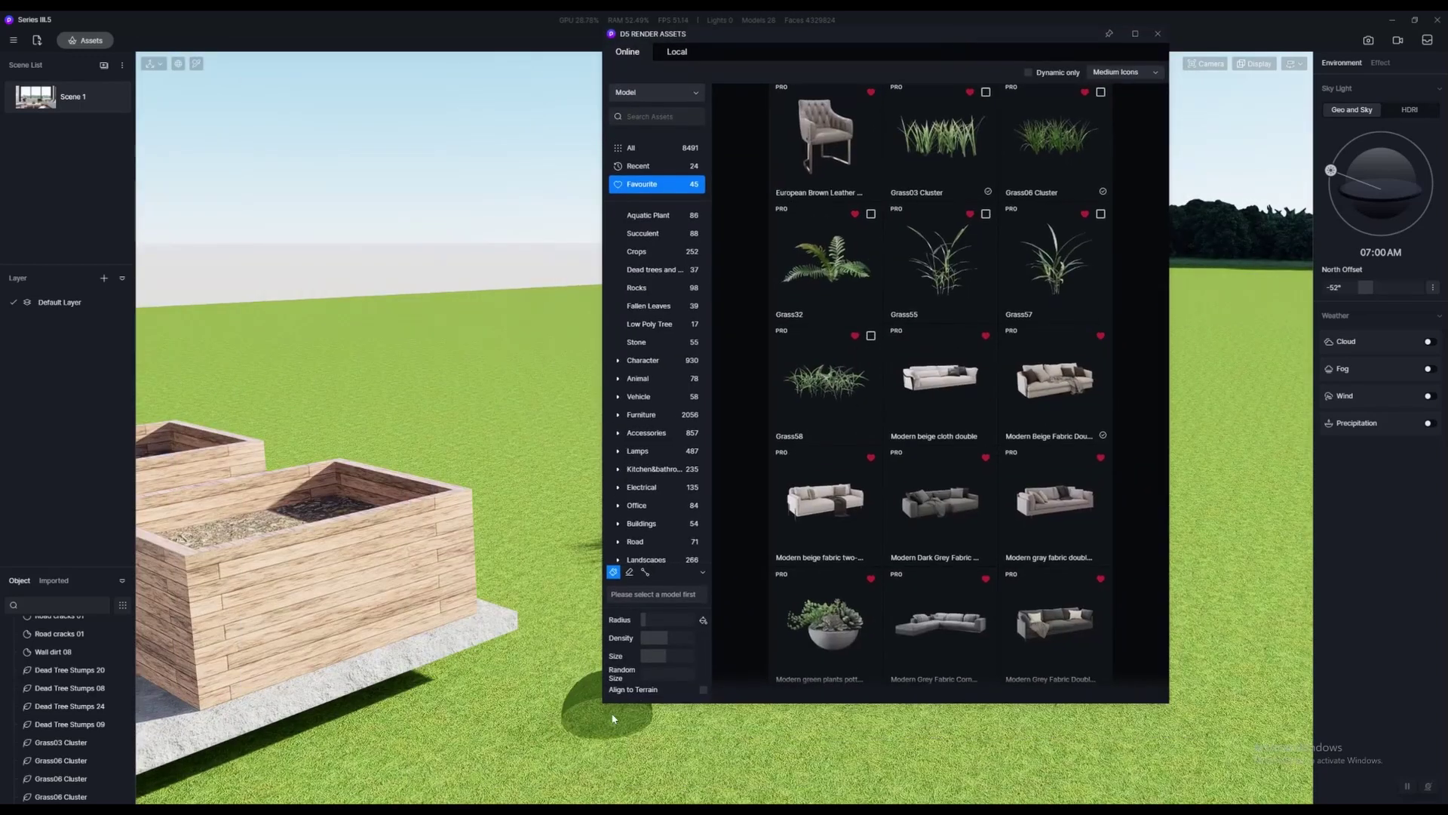
drag(652, 618, 668, 638)
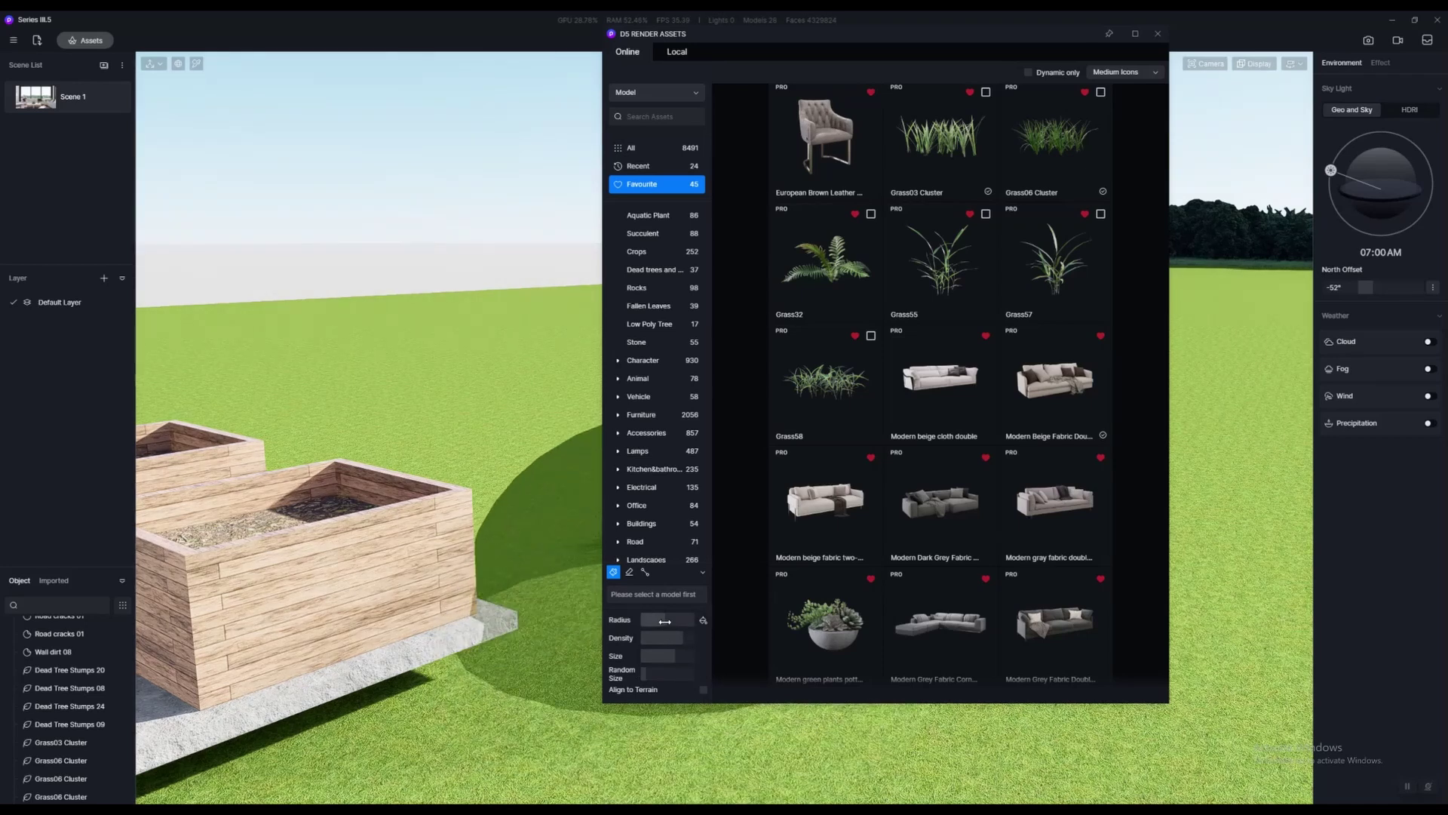
drag(664, 621, 677, 621)
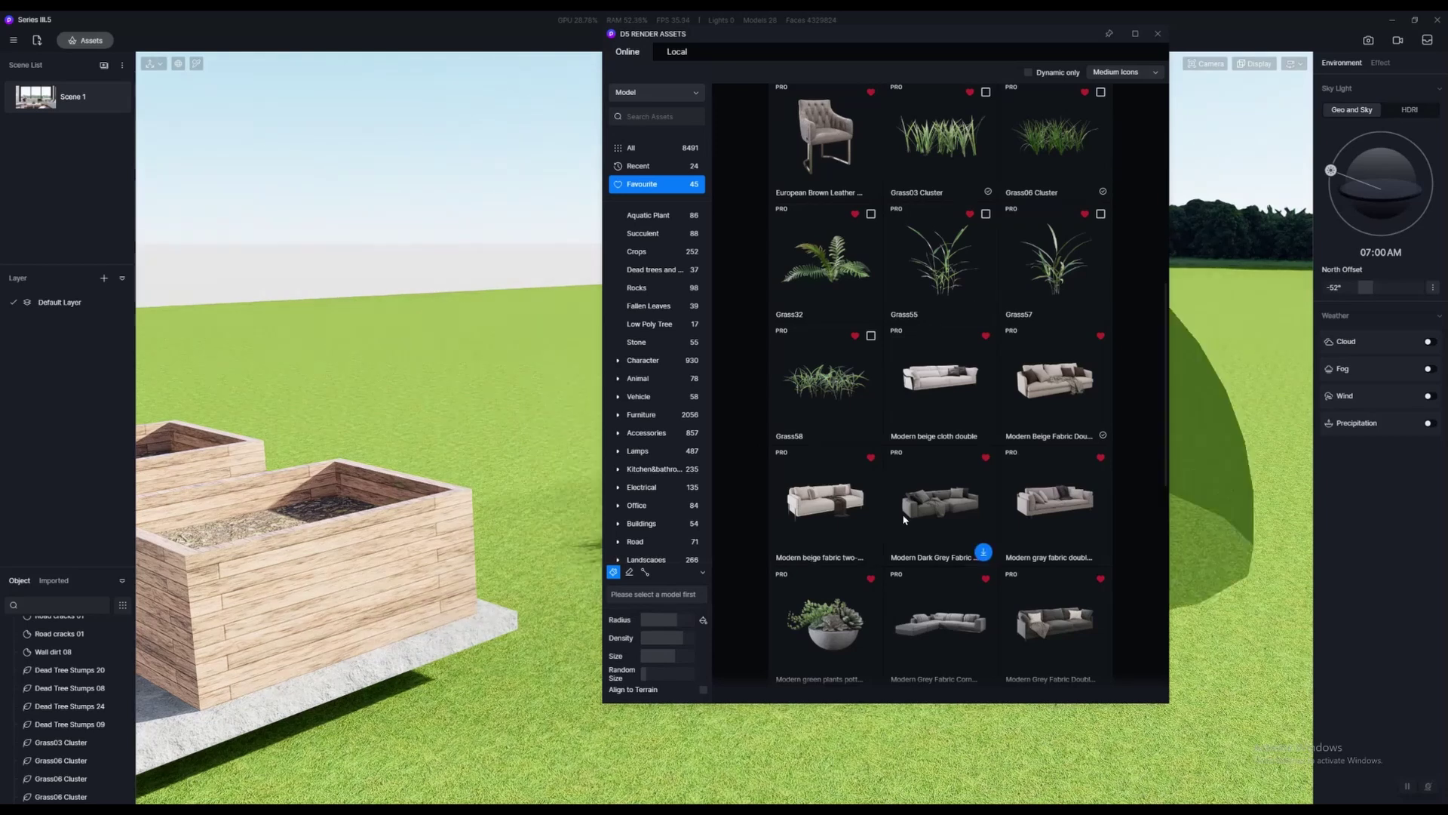
Choose Grass04 Cluster, Grass03 Cluster and Grass06 Cluster from the favourites as the brush models and put the asset library away
scroll(817, 409, up, 3)
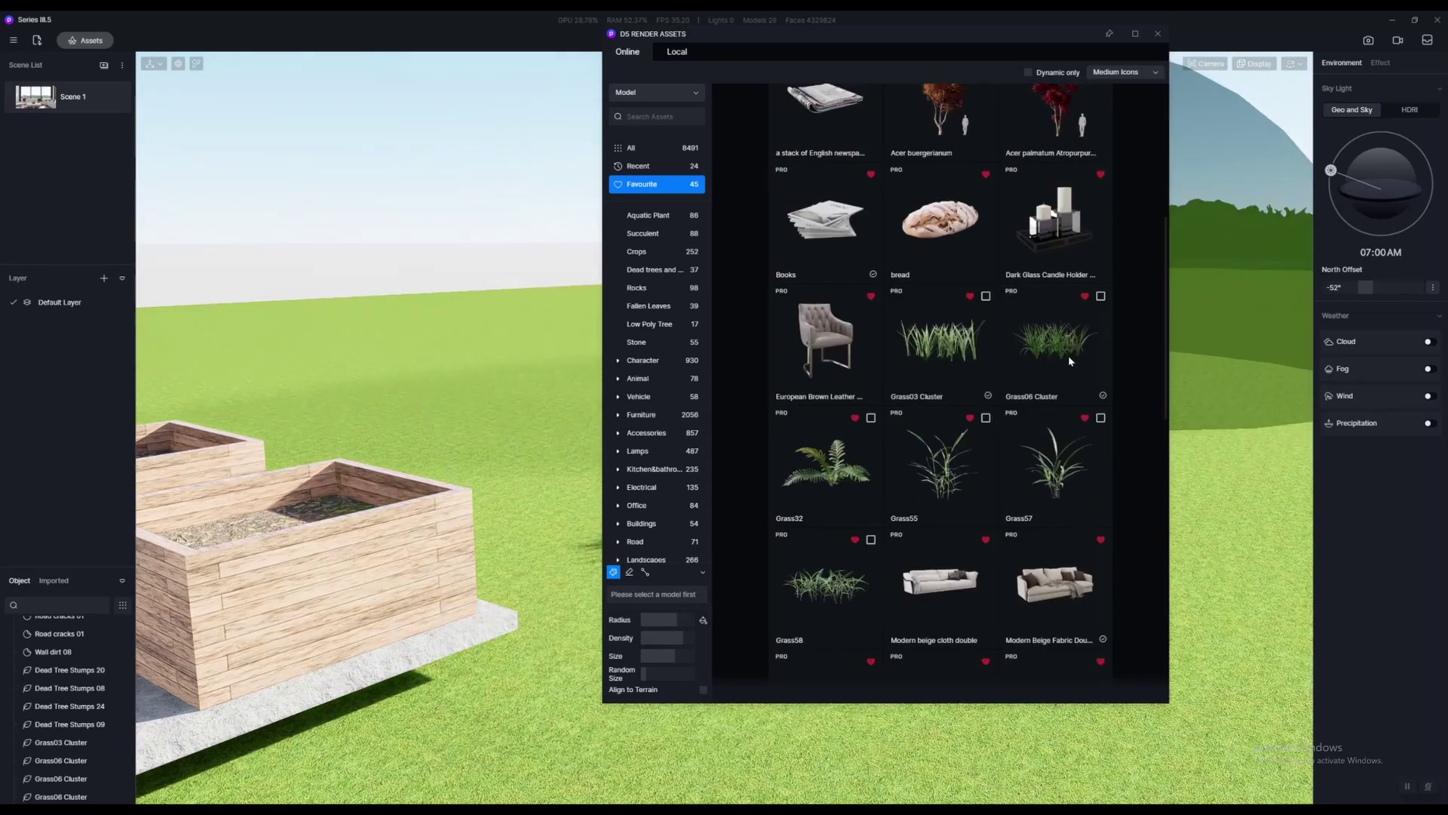
scroll(1059, 348, up, 6)
click(1061, 275)
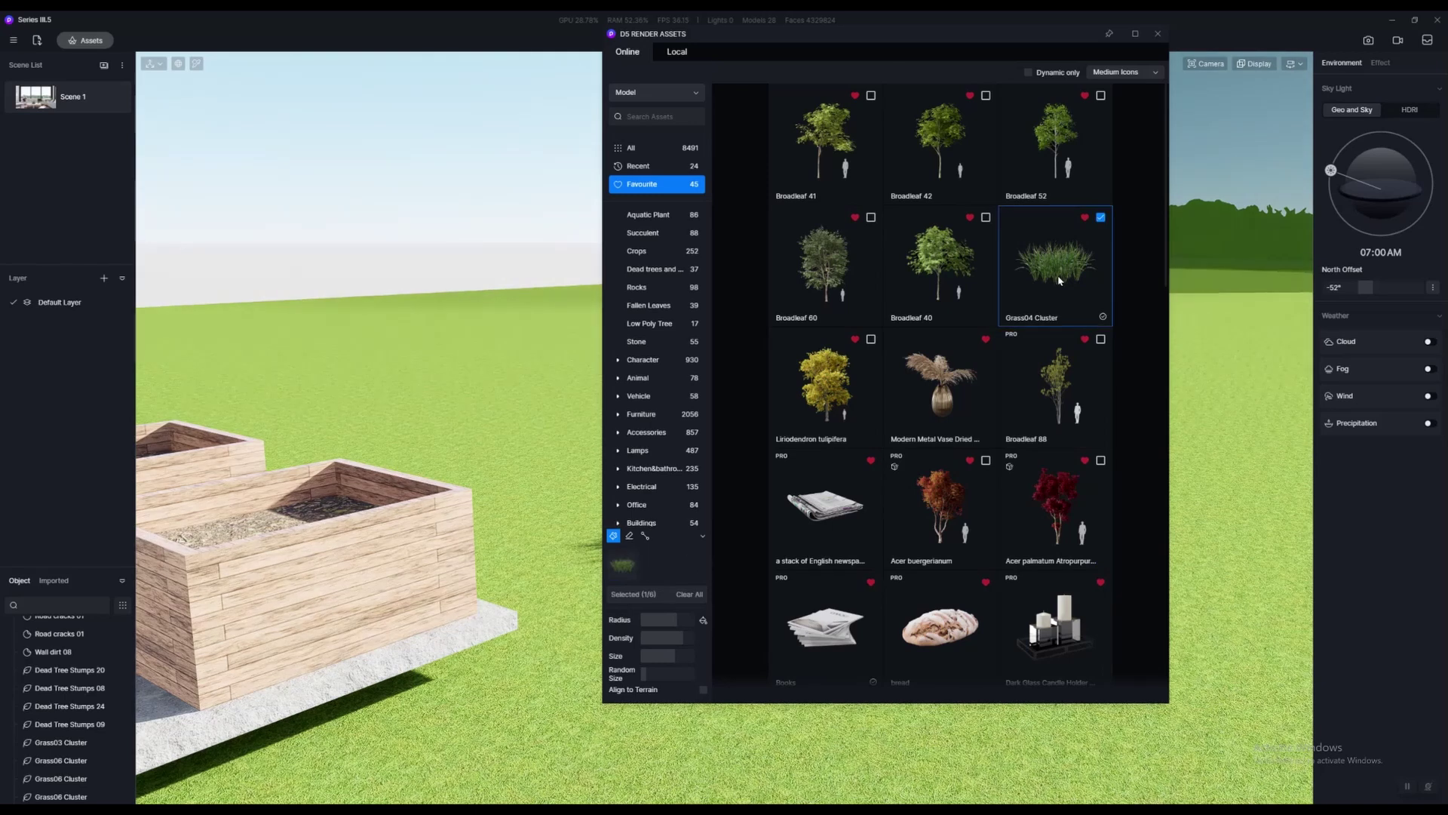
scroll(980, 347, down, 4)
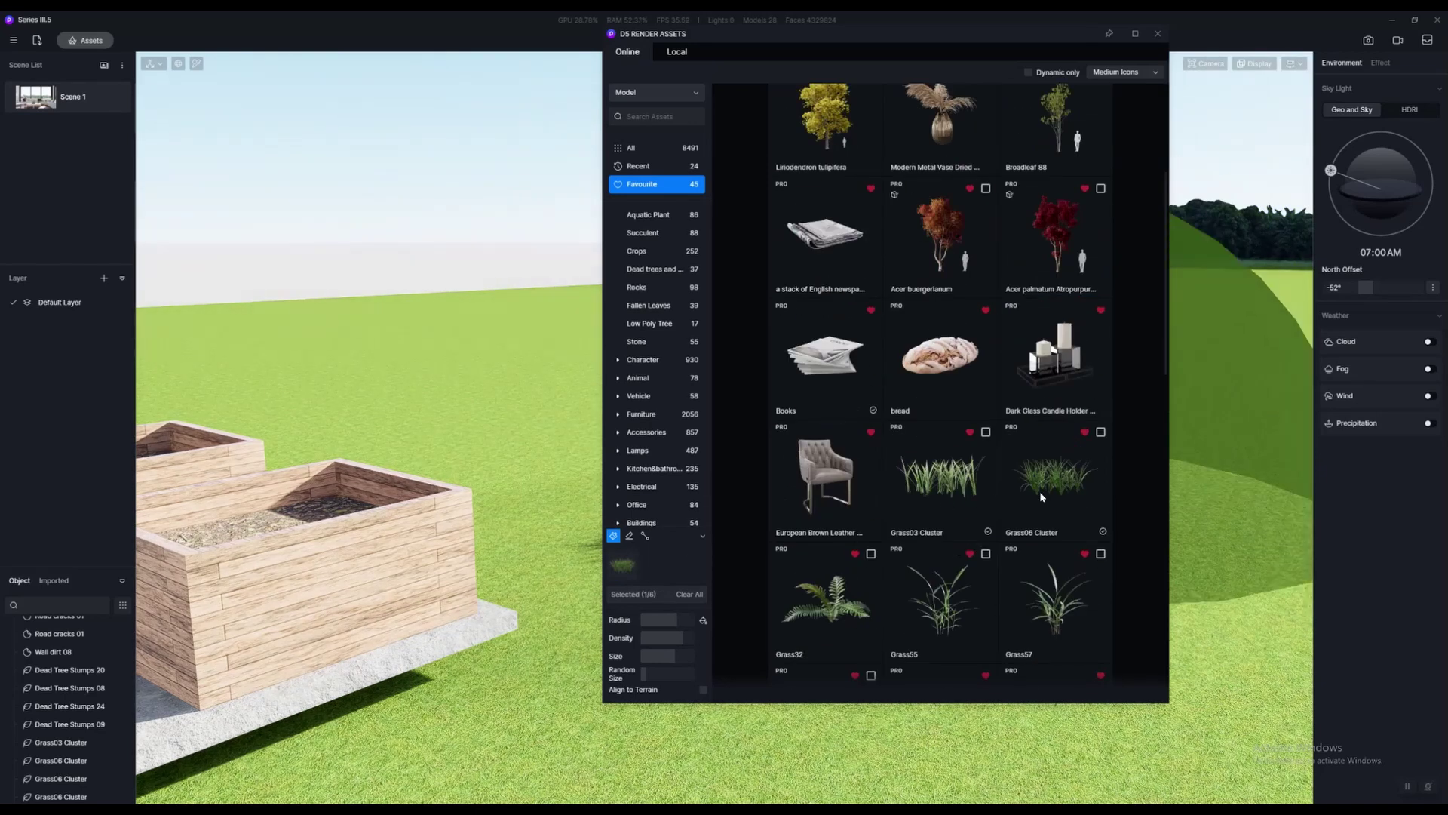
click(933, 489)
click(1056, 477)
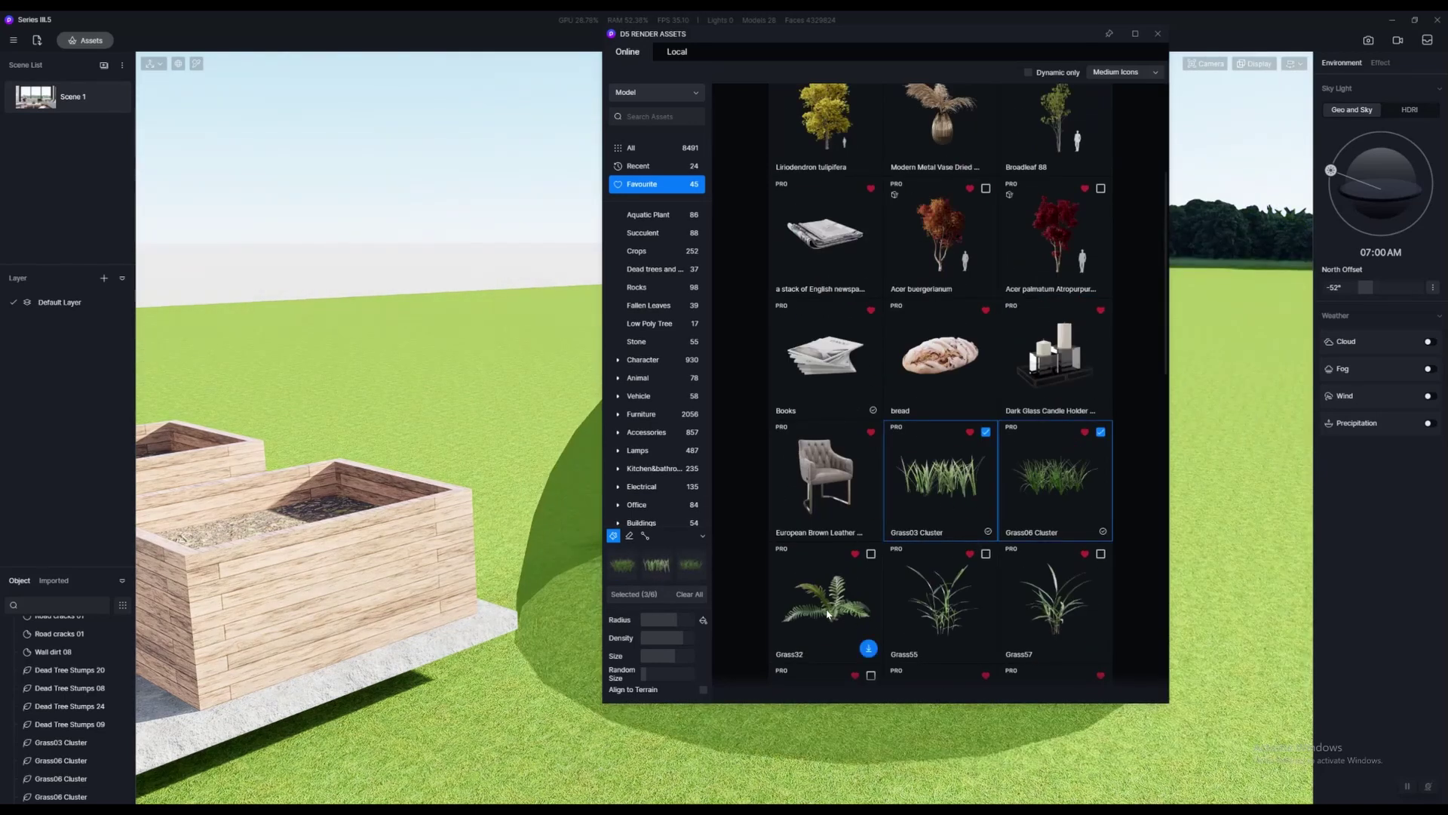
scroll(964, 581, down, 3)
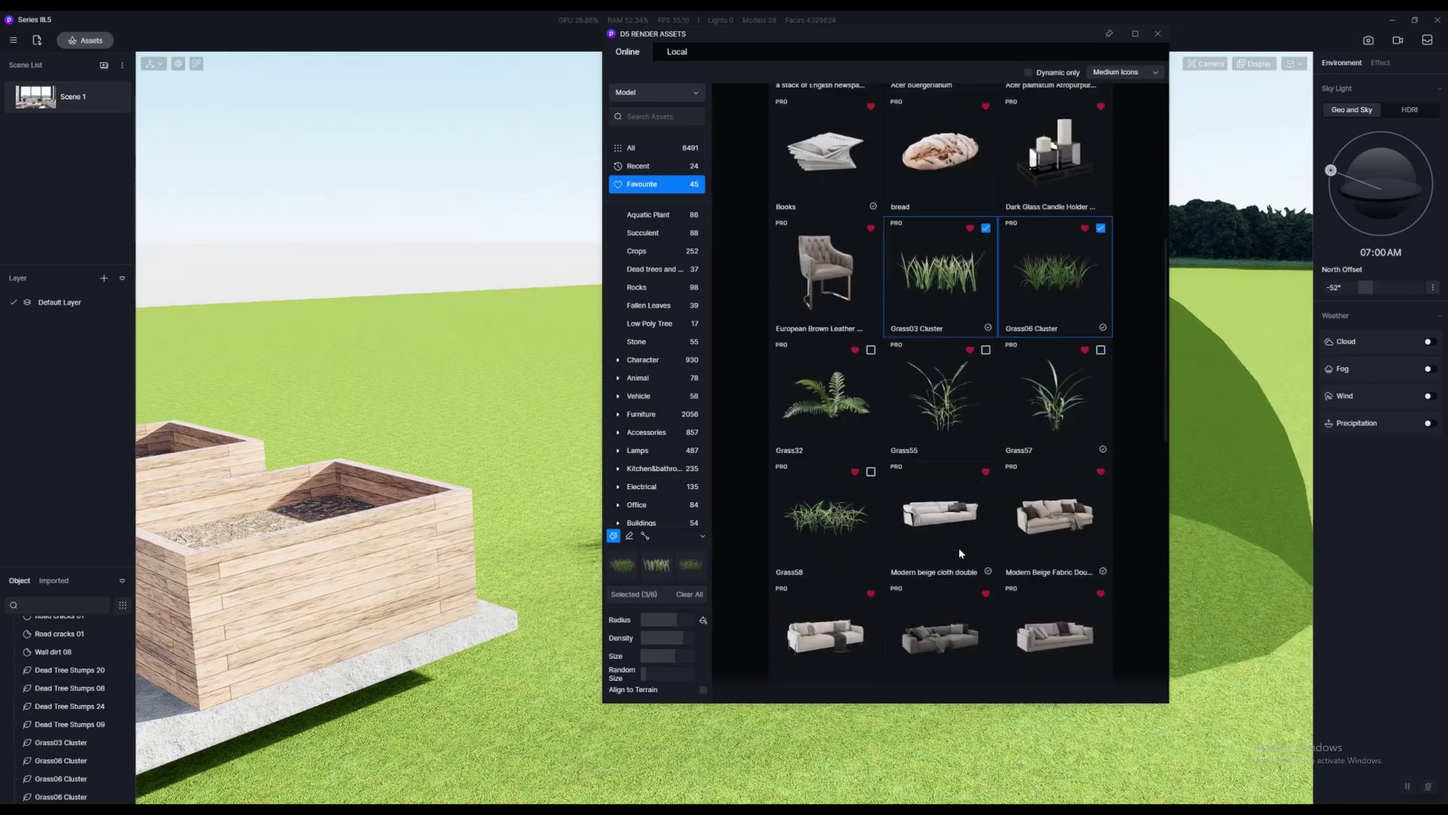
click(1158, 34)
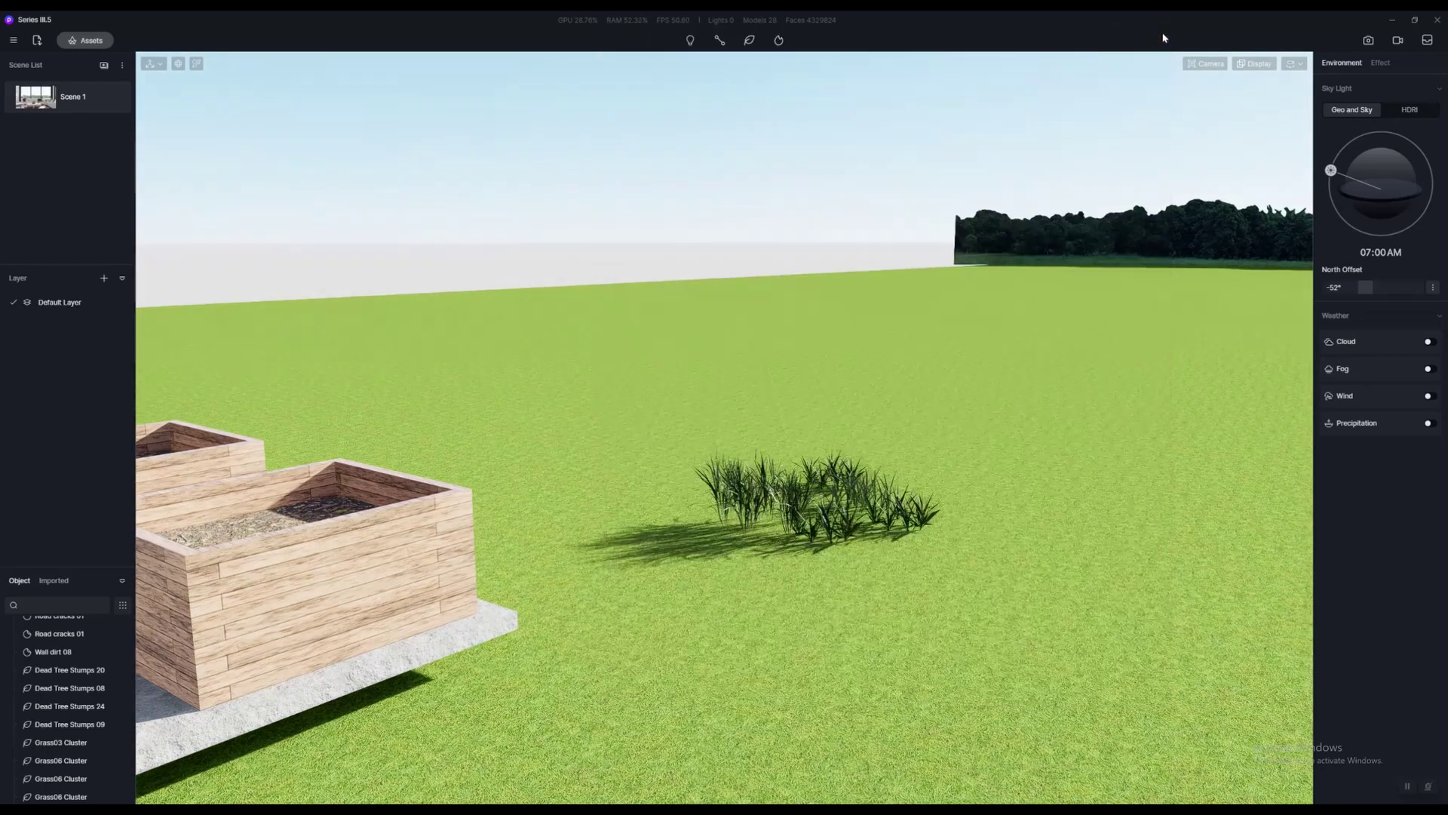
Paint a dense cover of the three grass clusters across the field between the house and the tree line
key(e)
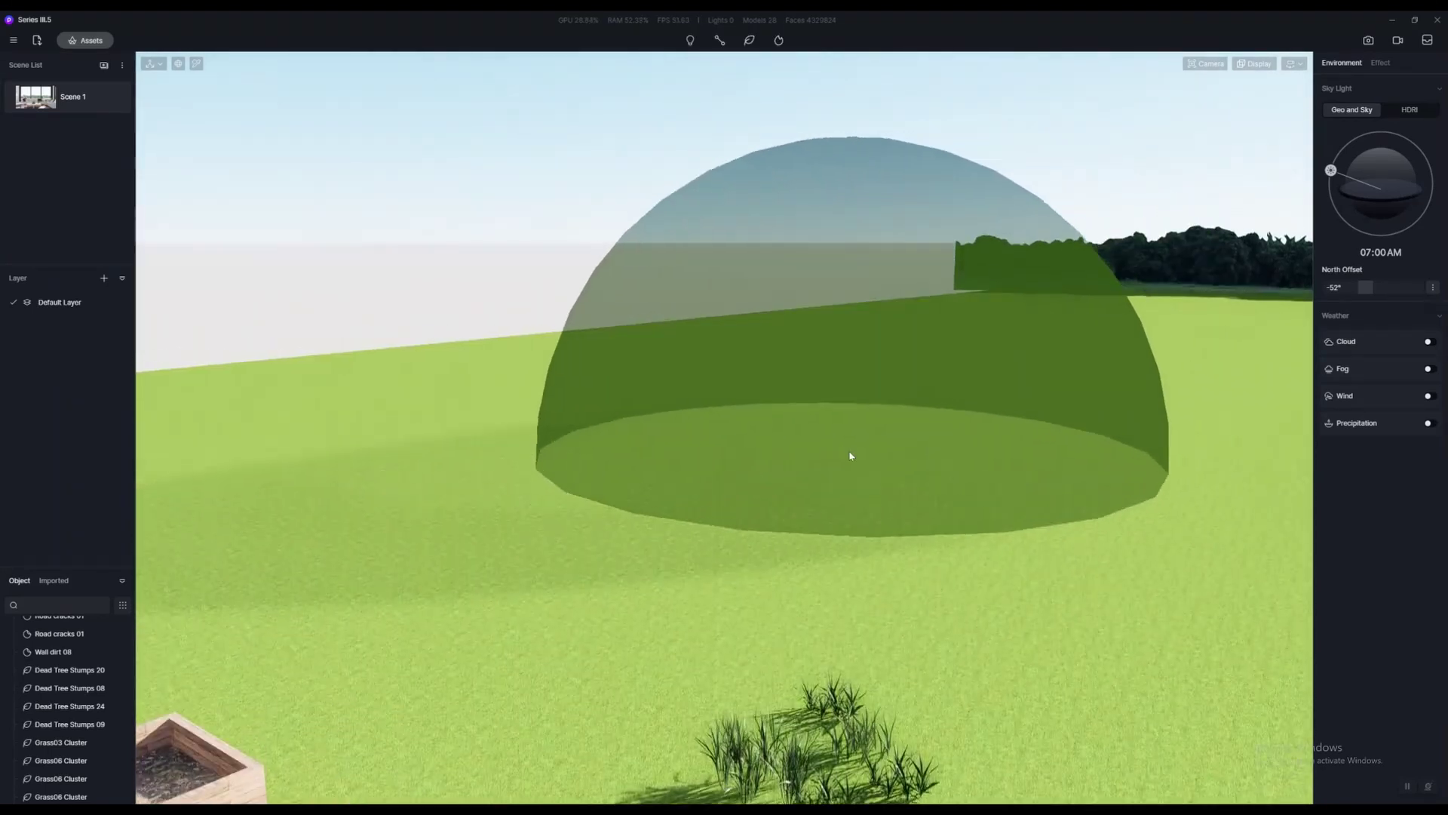
right_drag(850, 455, 985, 299)
key(s)
key(w)
key(e)
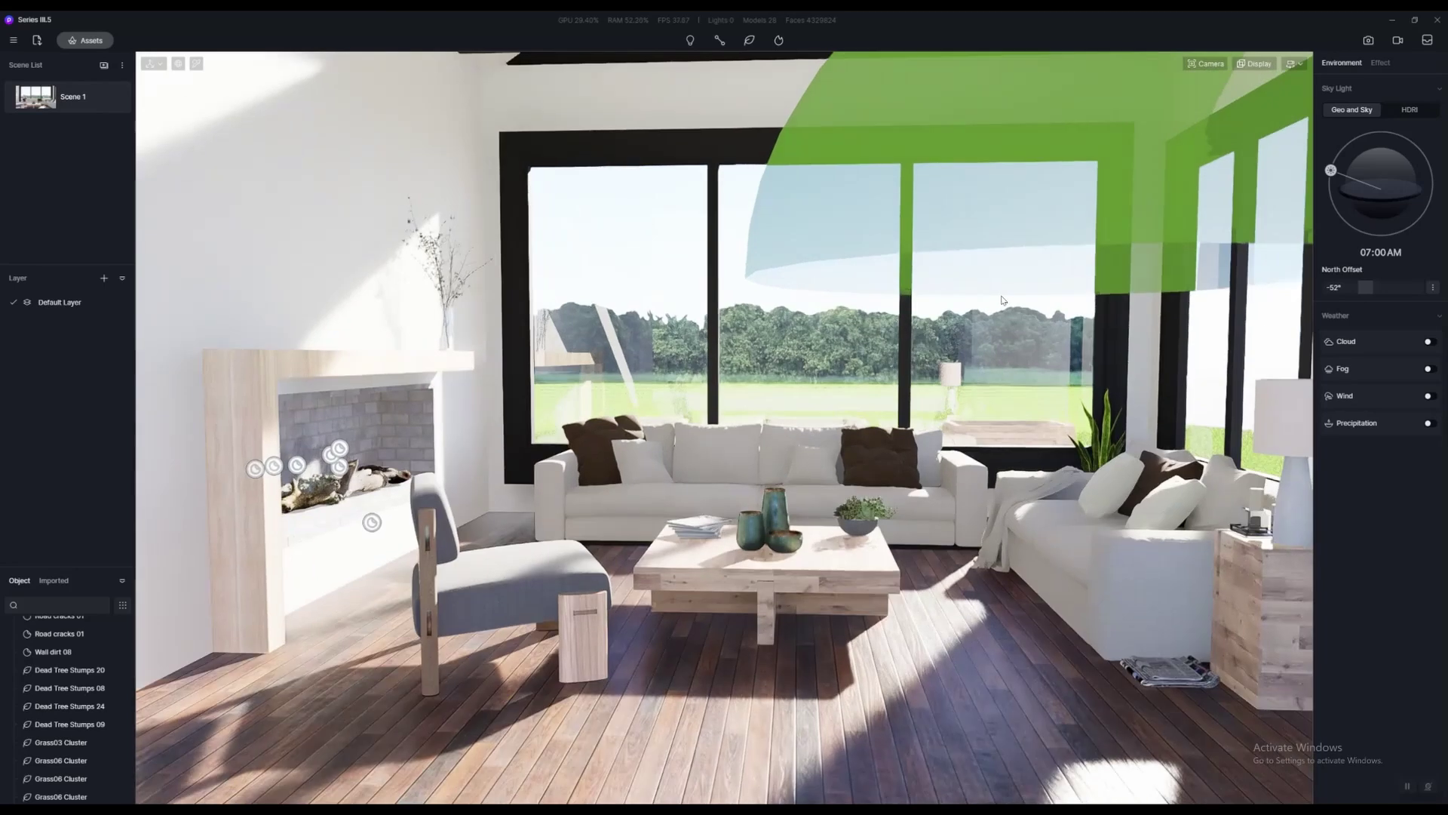
key(e)
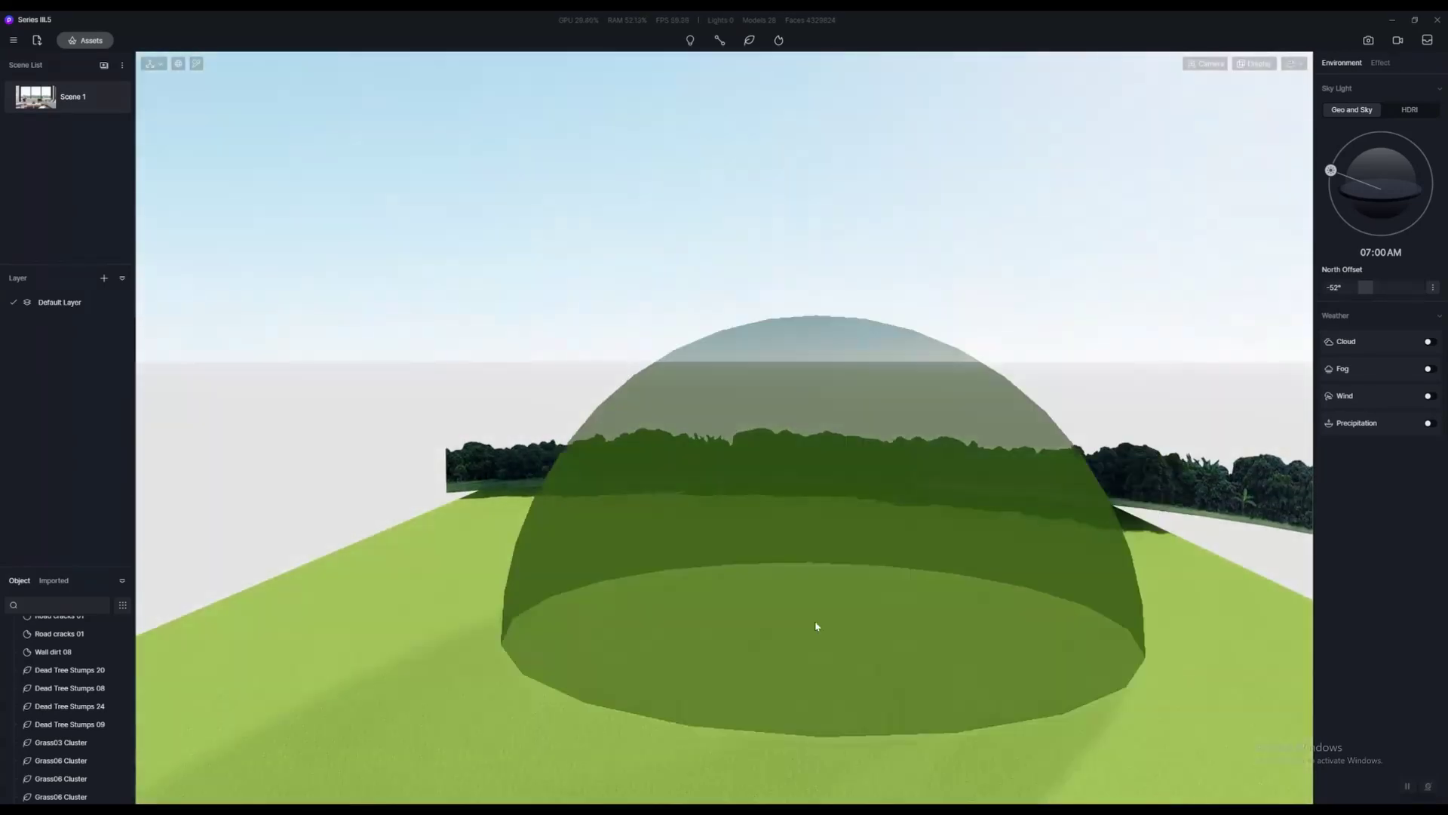
right_drag(815, 626, 827, 533)
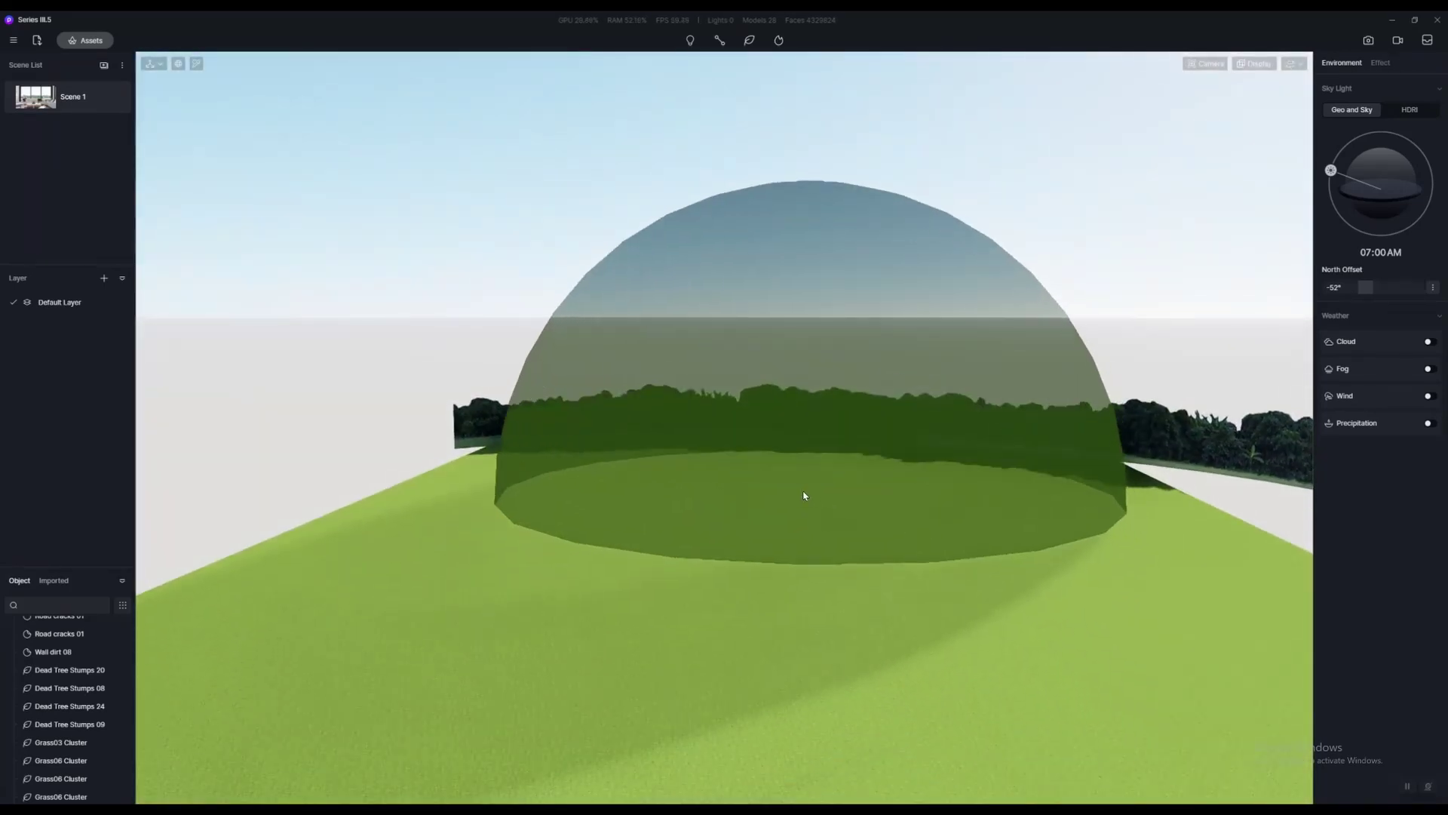
mouse_move(815, 528)
mouse_down()
mouse_move(776, 451)
mouse_move(850, 508)
mouse_move(867, 429)
mouse_move(856, 479)
mouse_move(951, 423)
mouse_move(999, 428)
mouse_move(941, 475)
mouse_move(614, 575)
mouse_move(834, 535)
mouse_move(1037, 623)
mouse_move(1108, 485)
mouse_move(565, 538)
mouse_move(663, 590)
mouse_move(644, 579)
mouse_move(756, 569)
mouse_move(682, 591)
mouse_move(922, 541)
mouse_move(1098, 452)
mouse_move(993, 475)
mouse_move(1077, 463)
mouse_up()
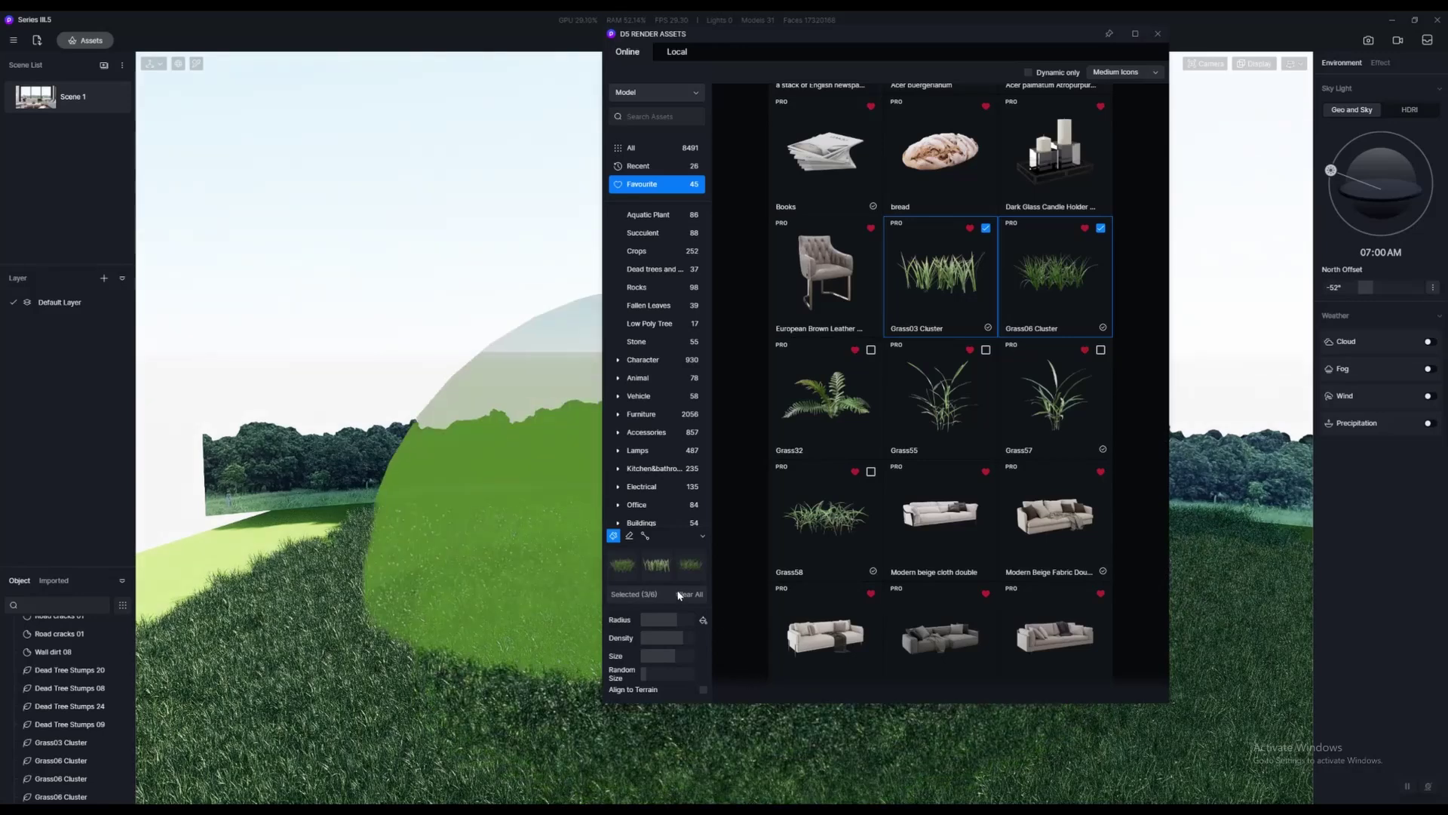
Erase the densely painted grass from the field using the eraser brush with an enlarged radius
click(630, 536)
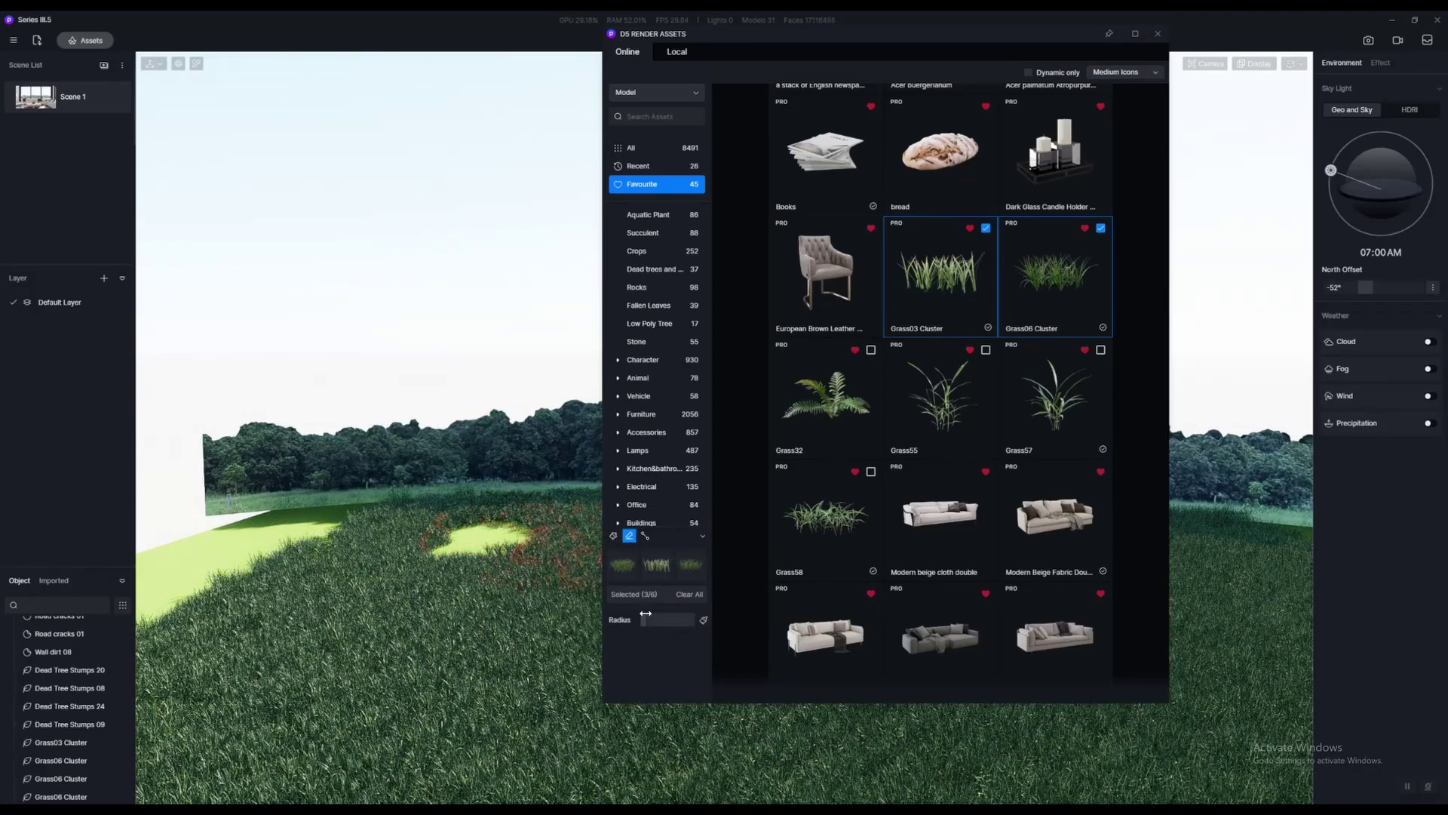
drag(670, 617, 692, 617)
click(1158, 34)
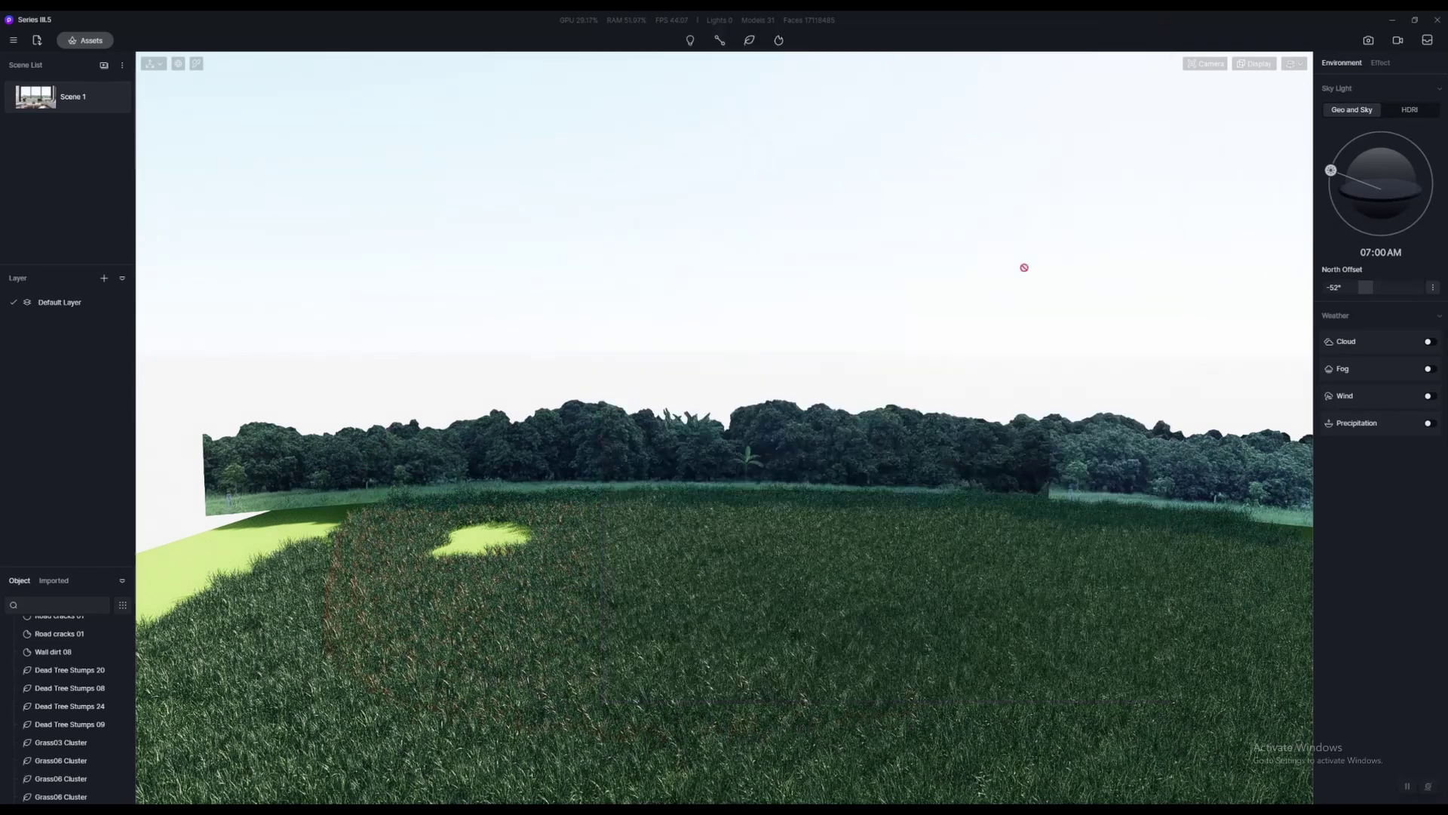
mouse_move(890, 530)
mouse_down()
mouse_move(566, 566)
mouse_move(1083, 550)
mouse_move(879, 550)
mouse_move(993, 600)
mouse_move(669, 511)
mouse_move(985, 523)
mouse_move(748, 510)
mouse_move(795, 563)
mouse_move(769, 530)
mouse_move(783, 510)
mouse_up()
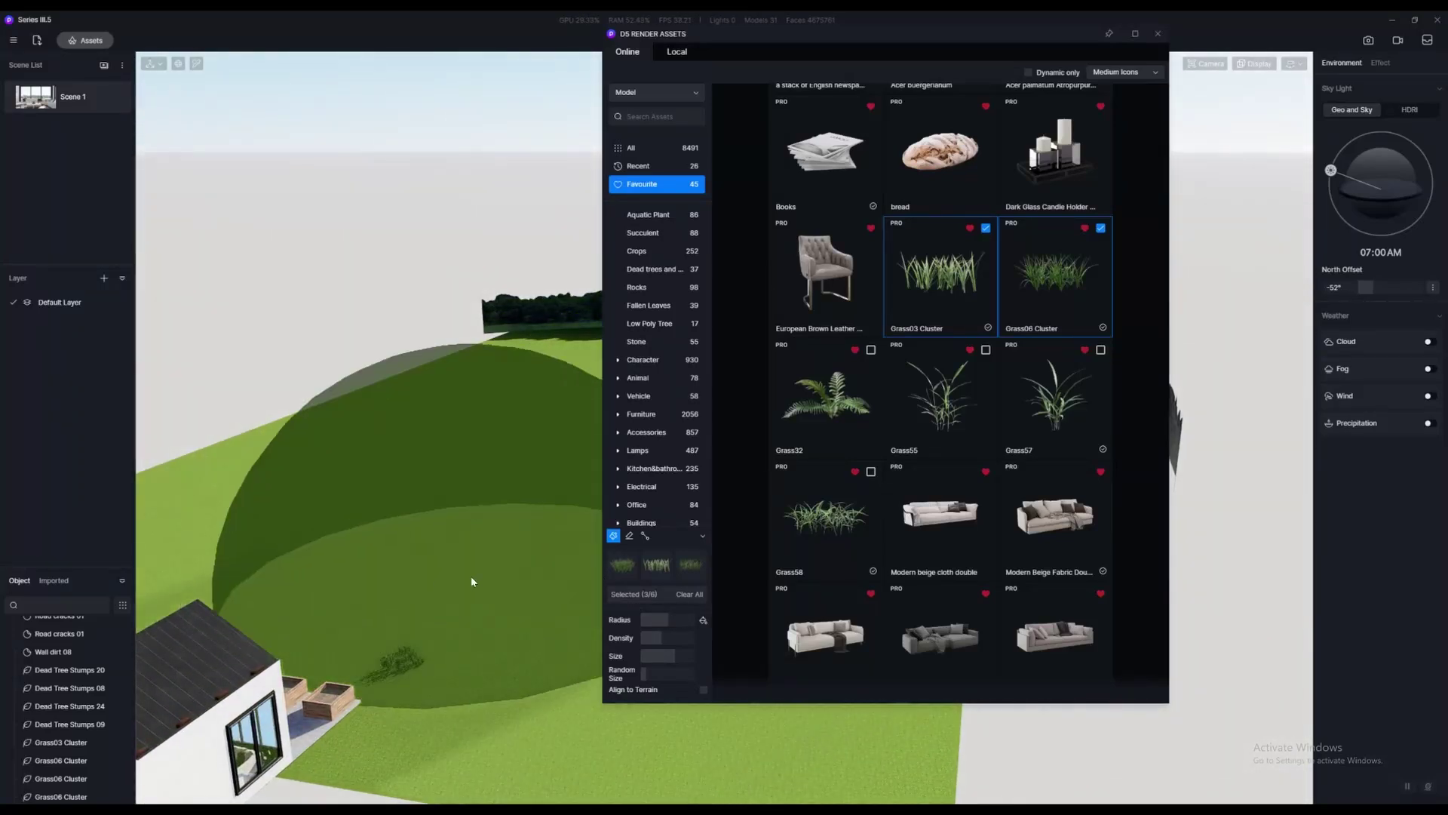
Paint the three grass clusters at a lower brush density over the lawn beside the house and further into the field
click(456, 549)
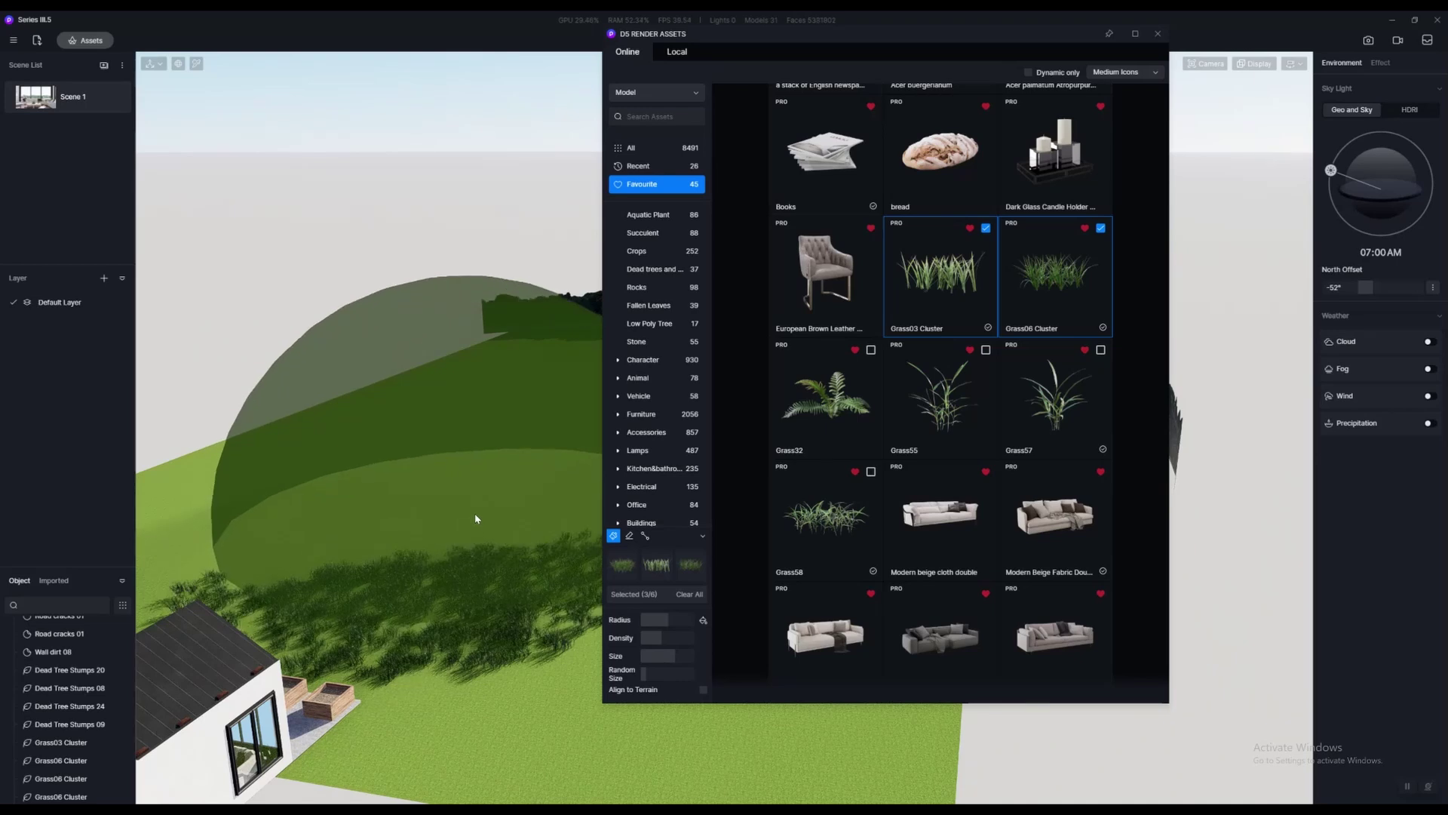
key(w)
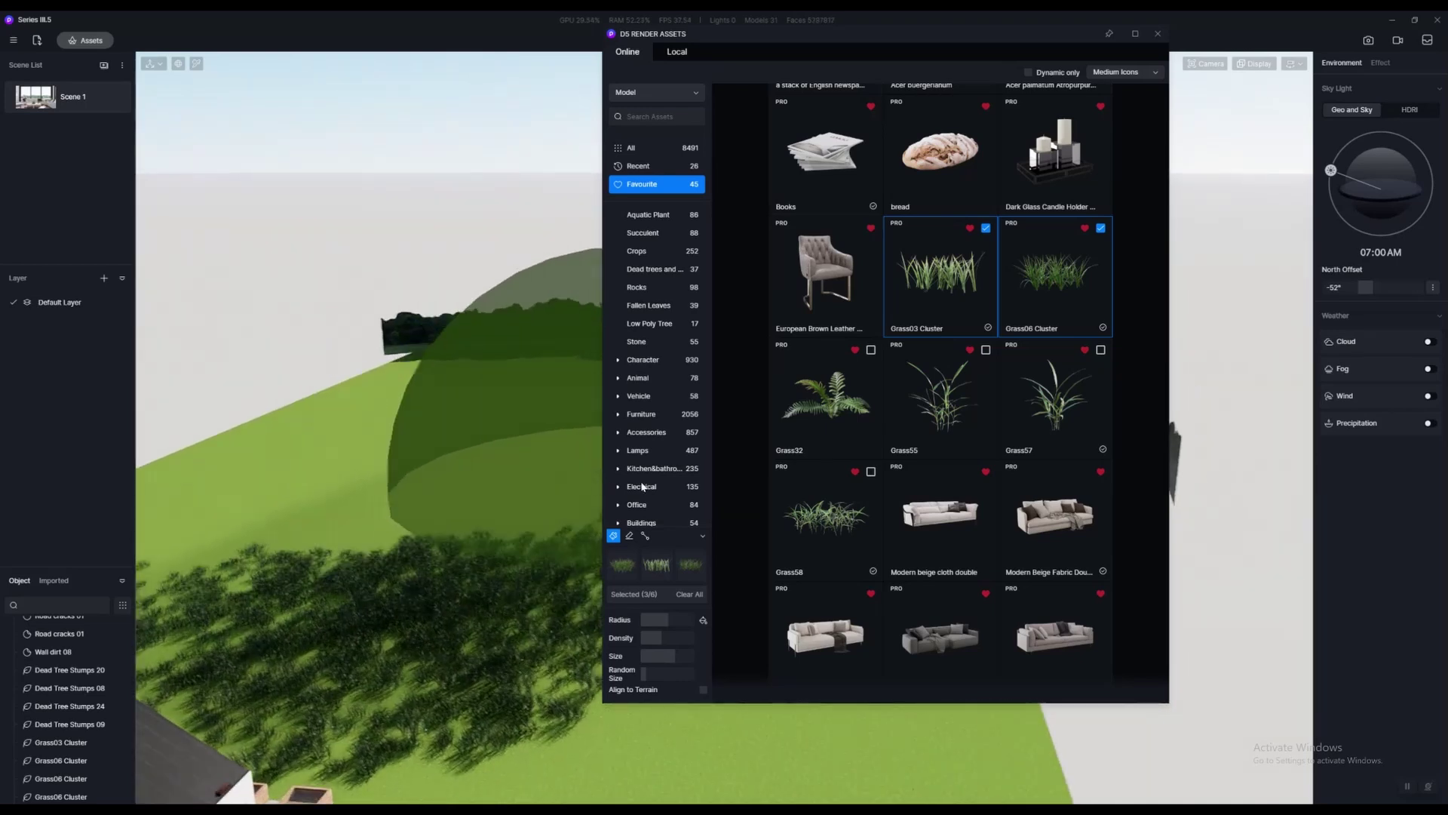
click(531, 513)
key(s)
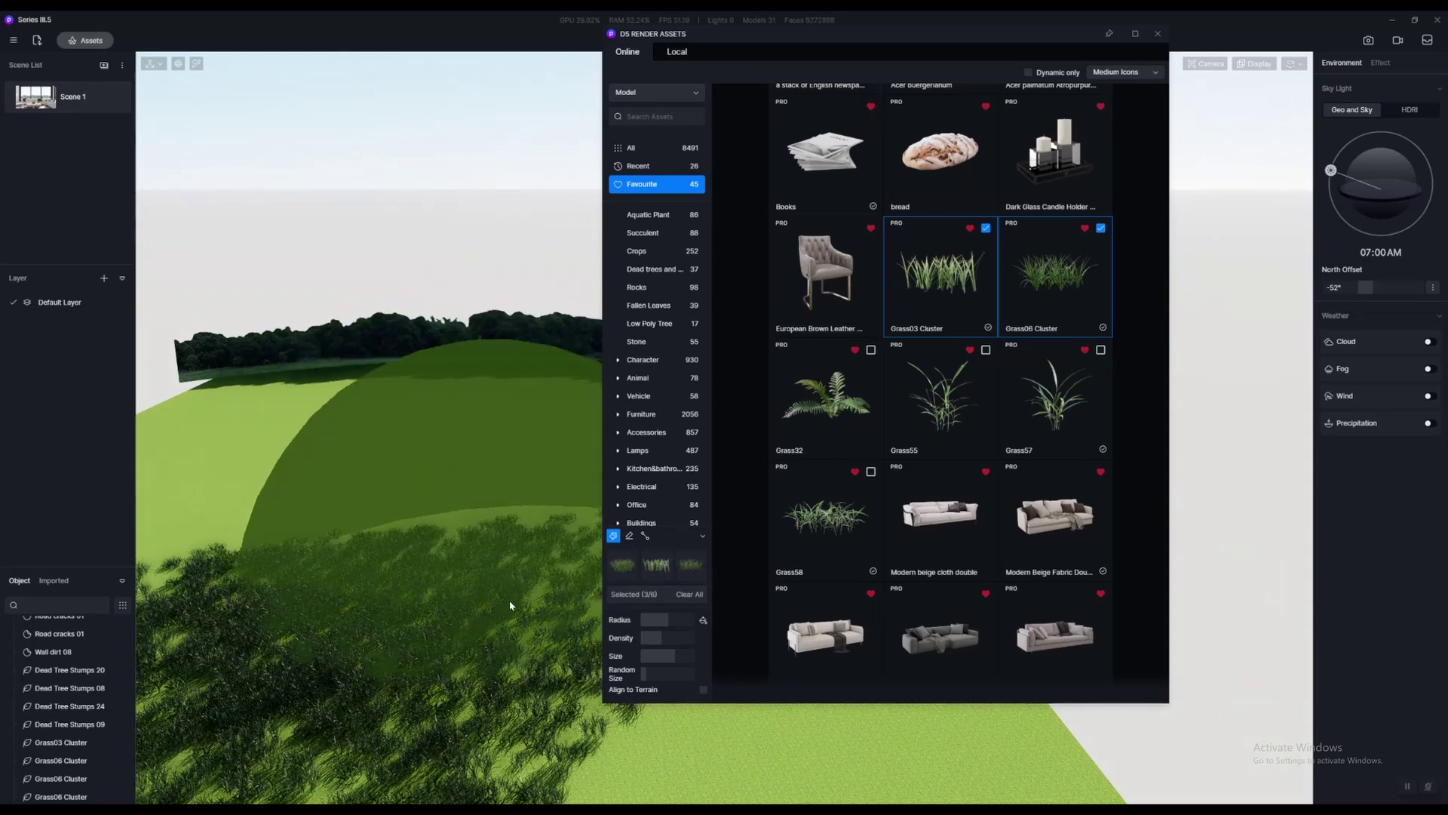
right_drag(526, 620, 547, 638)
mouse_move(430, 654)
right_down()
mouse_move(306, 659)
mouse_move(420, 560)
right_up()
mouse_move(375, 475)
right_down()
mouse_move(516, 445)
mouse_move(550, 392)
mouse_move(487, 393)
mouse_move(502, 362)
right_up()
key(a)
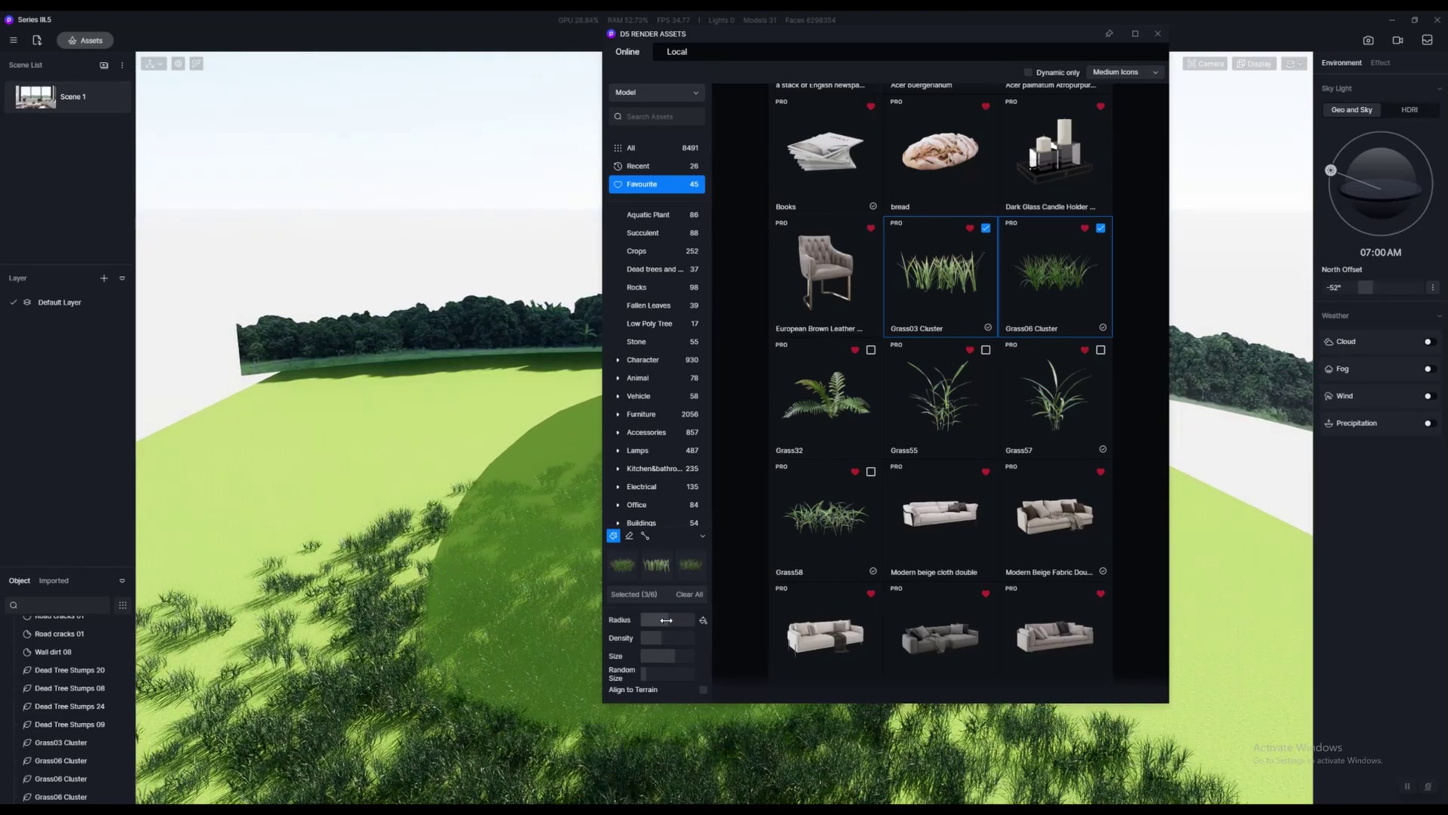
Enlarge the brush radius, reduce its density further, and paint sparse grass clumps over the far field towards the tree line
drag(666, 619, 675, 619)
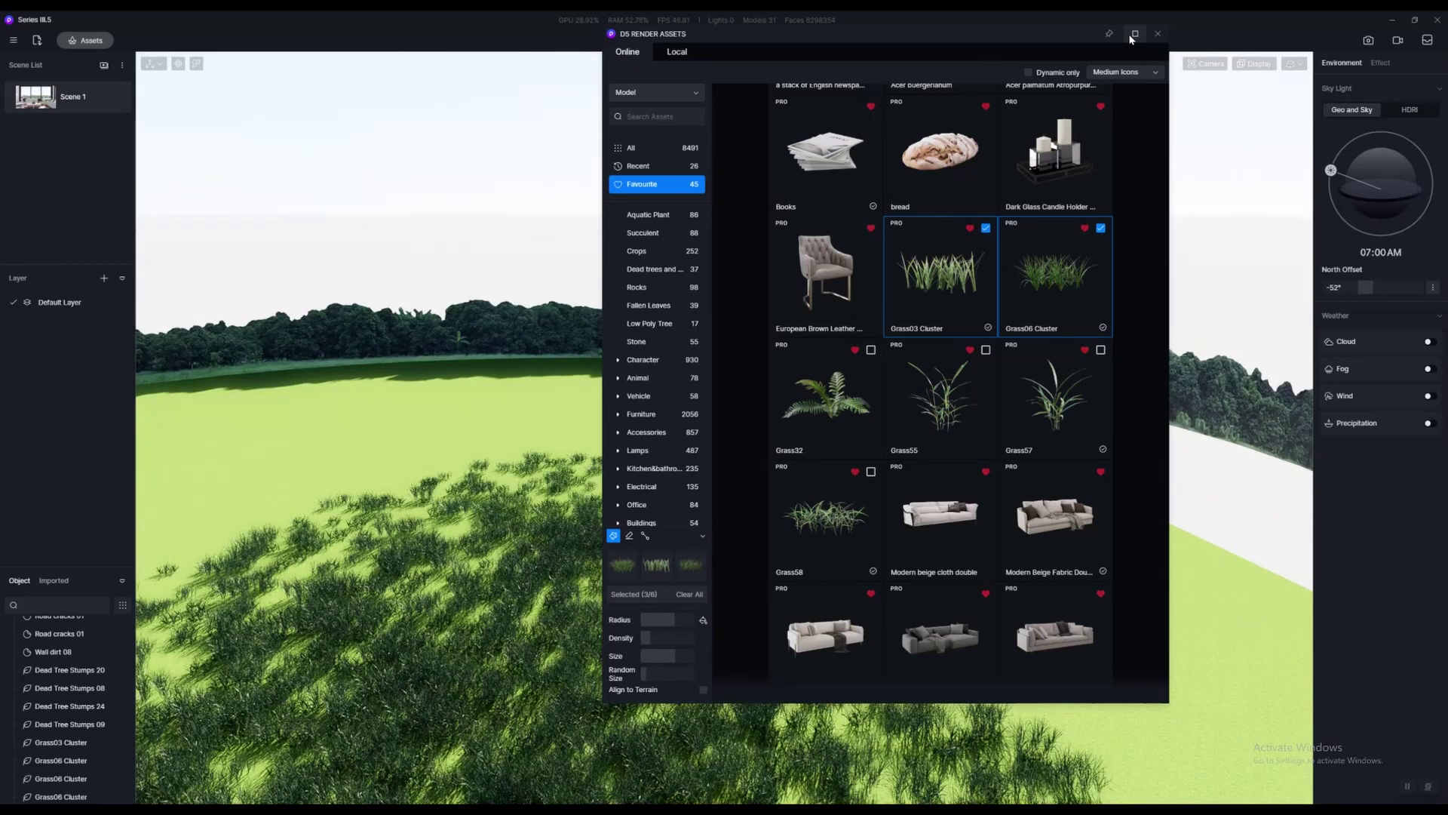
click(1134, 34)
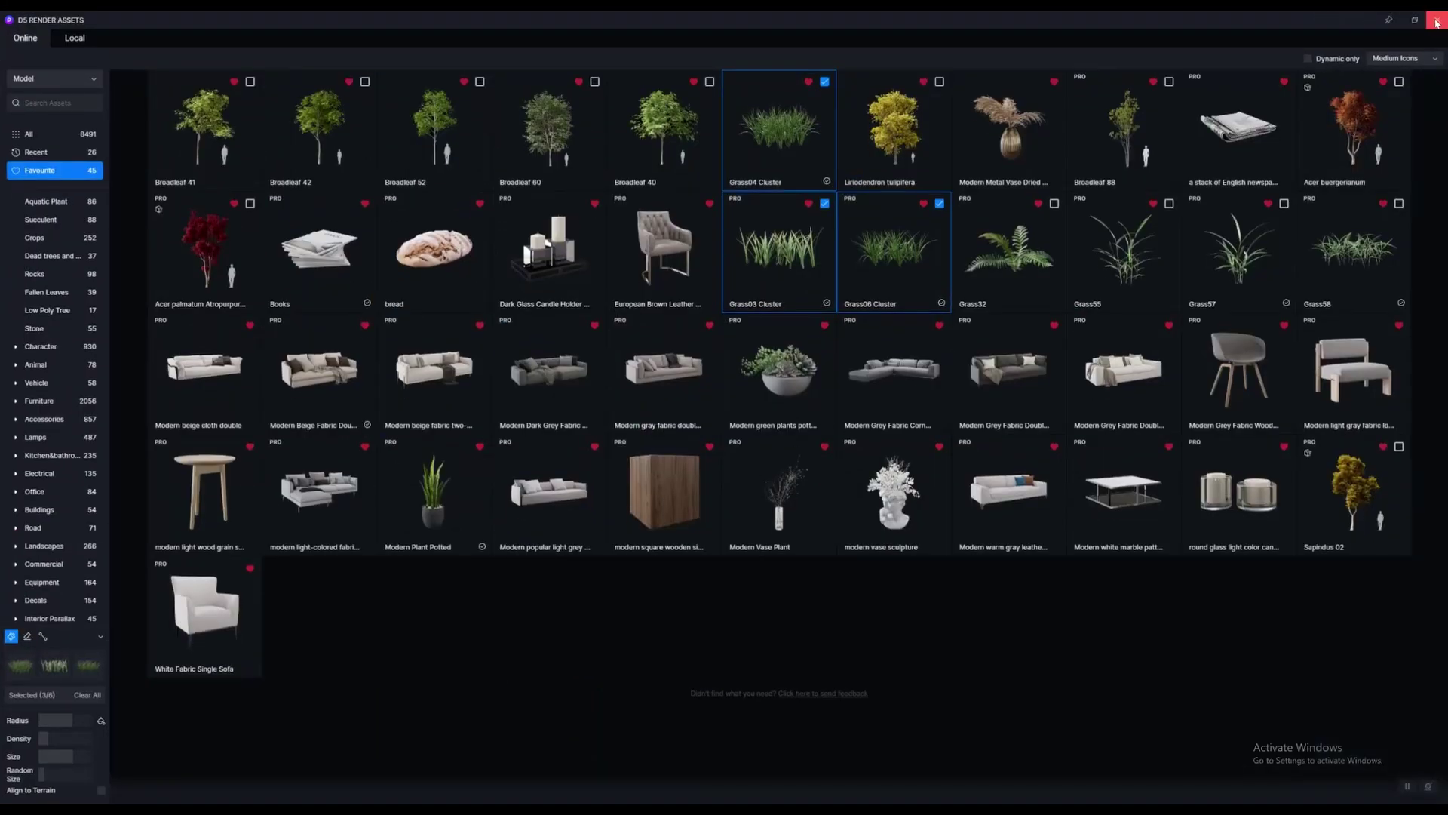
click(1437, 23)
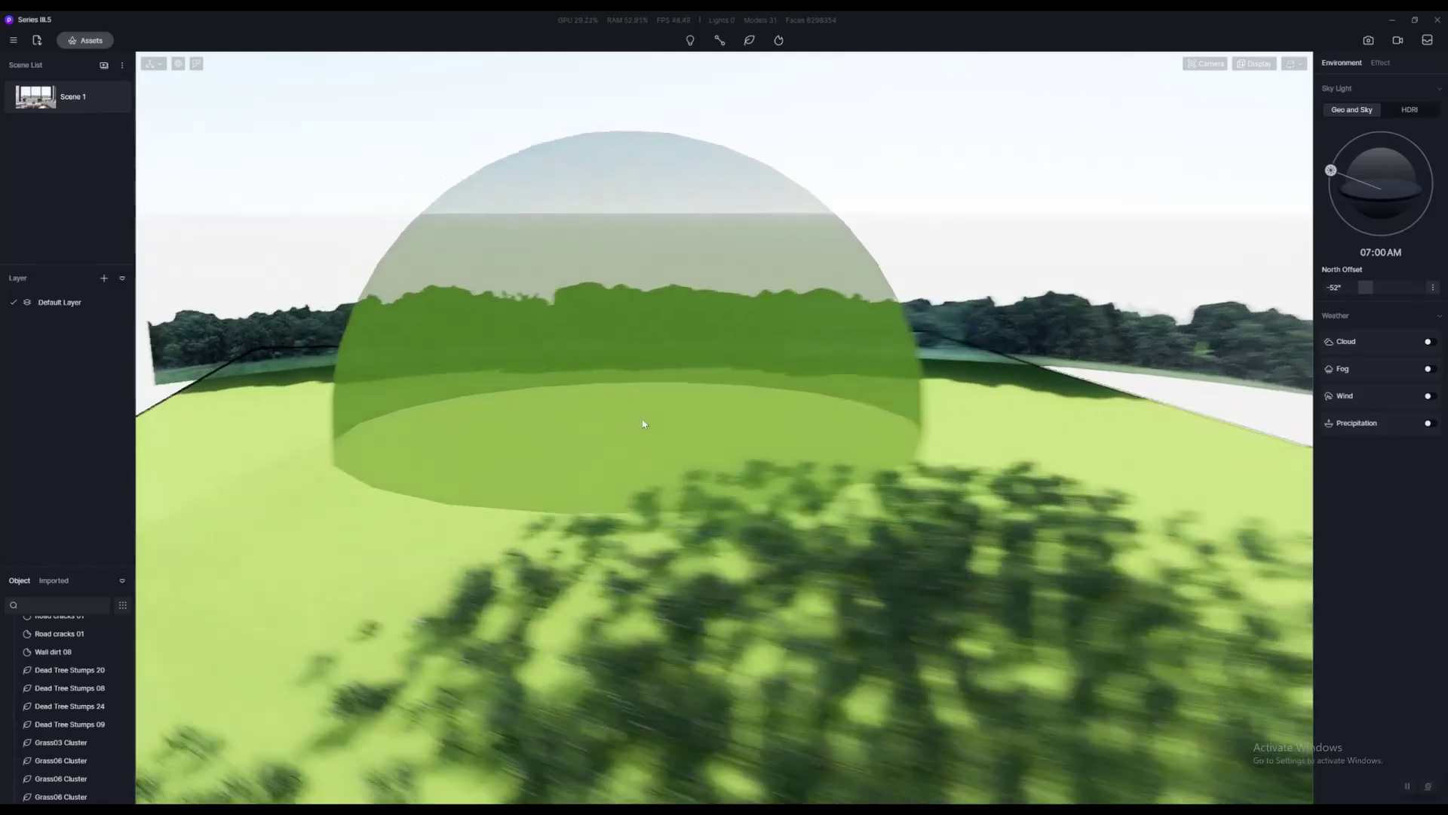
middle_drag(643, 420, 732, 398)
mouse_move(732, 398)
mouse_down()
mouse_move(1007, 407)
mouse_move(1048, 437)
mouse_move(659, 559)
mouse_move(956, 443)
mouse_move(831, 382)
mouse_move(665, 403)
mouse_up()
key(d)
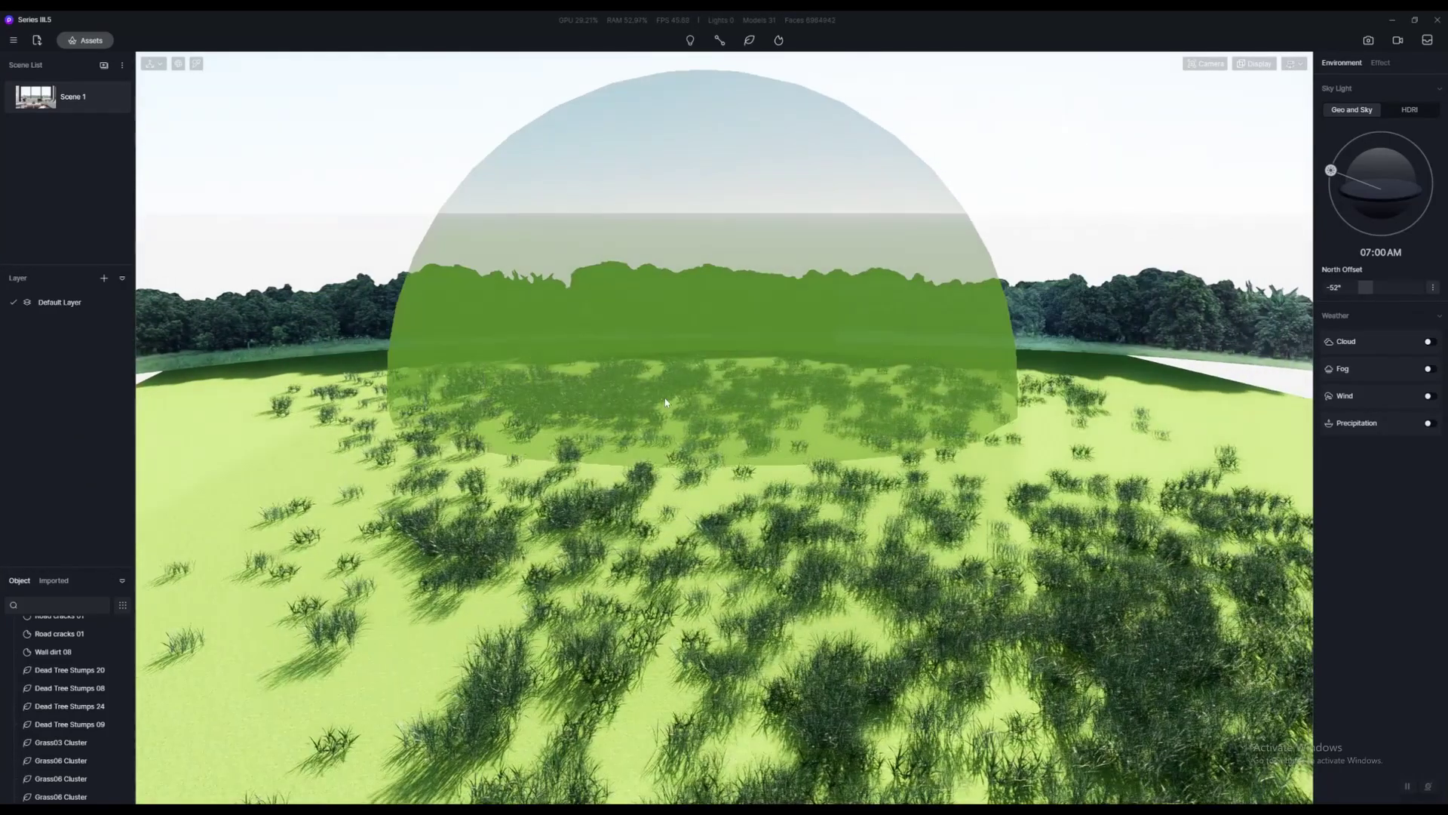
key(d)
key(s)
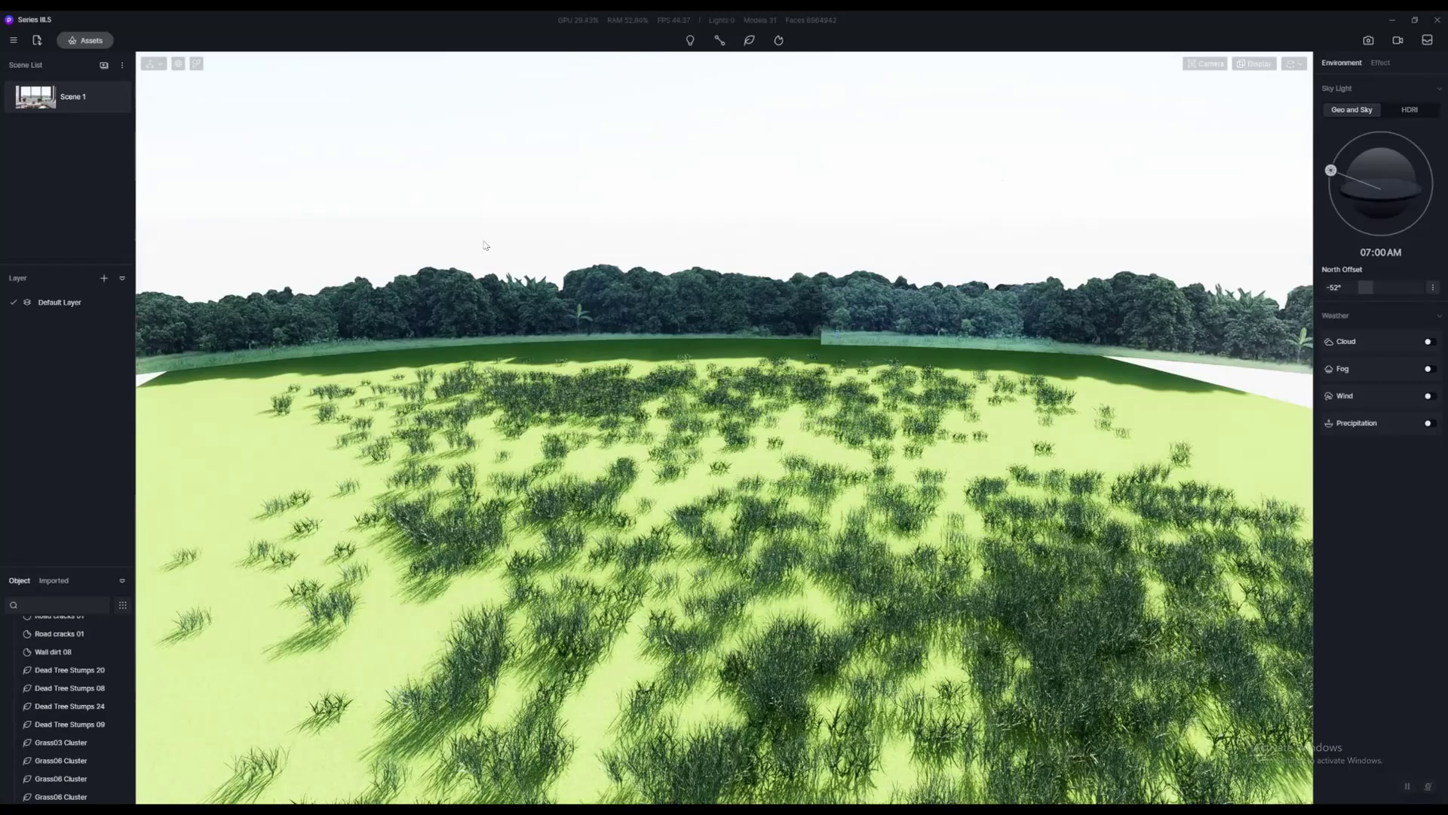
Examine the painted grass from the Scene 1 camera through the living-room windows and up close on the field
click(38, 97)
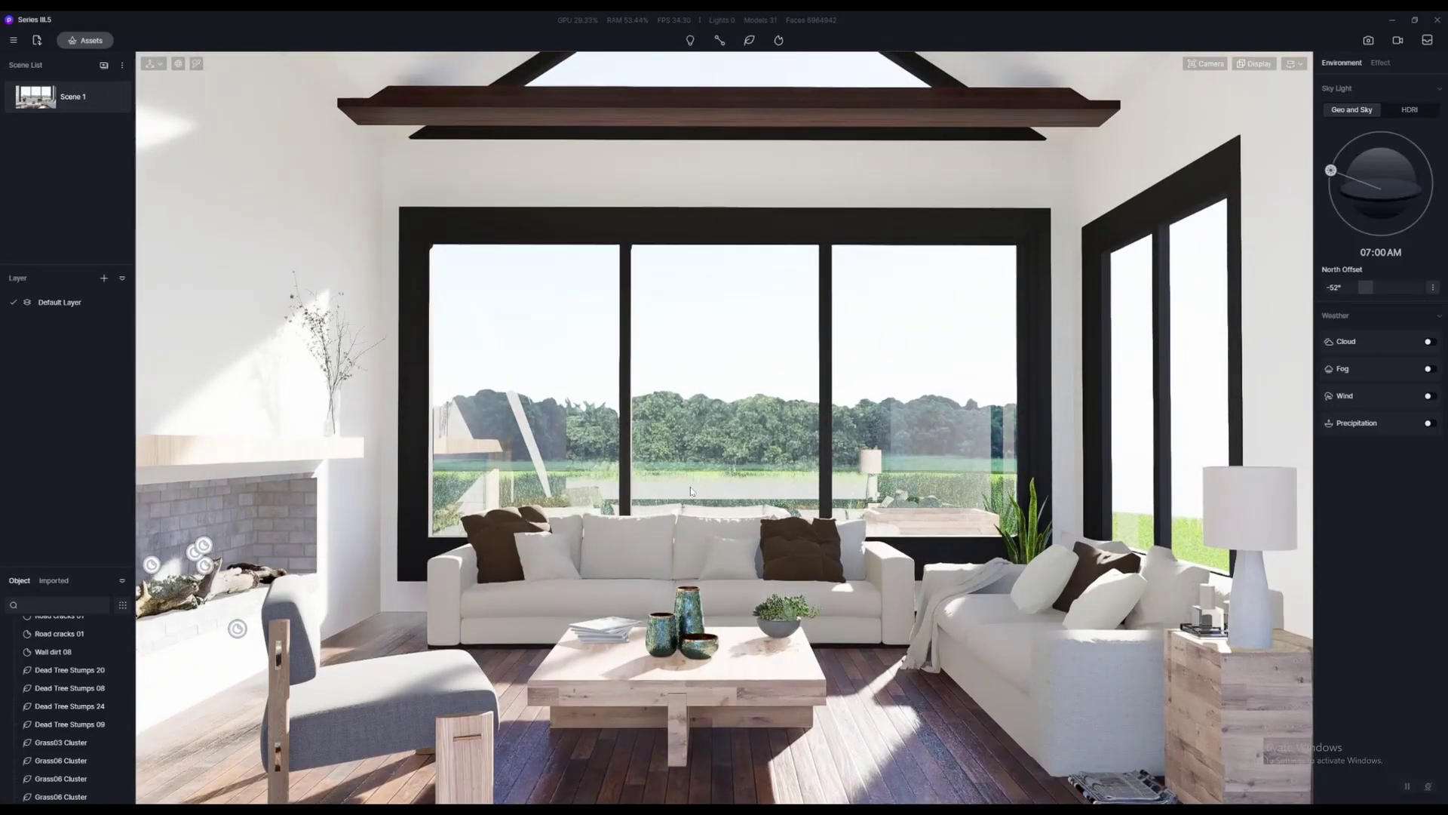
click(949, 488)
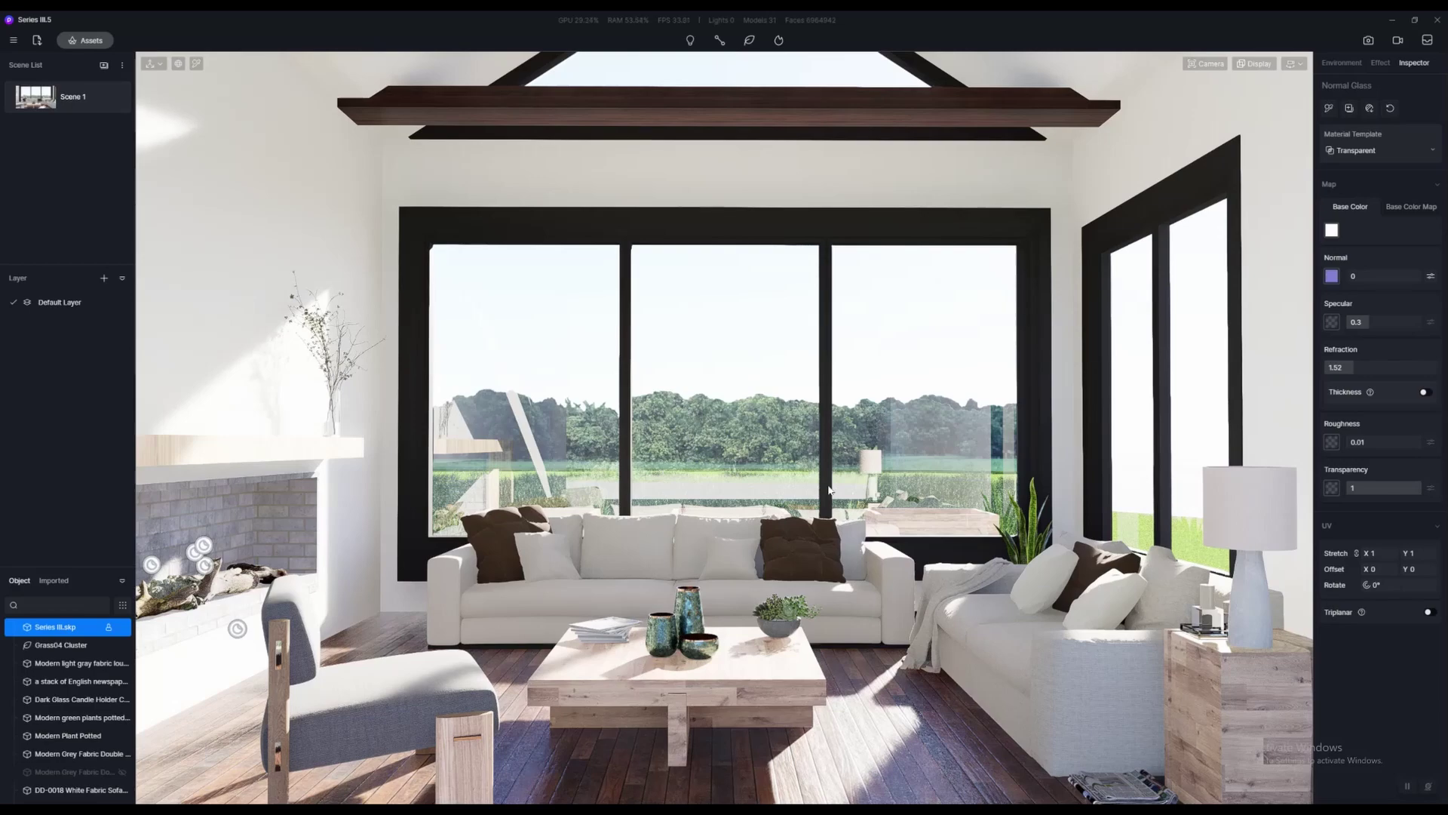
key(w)
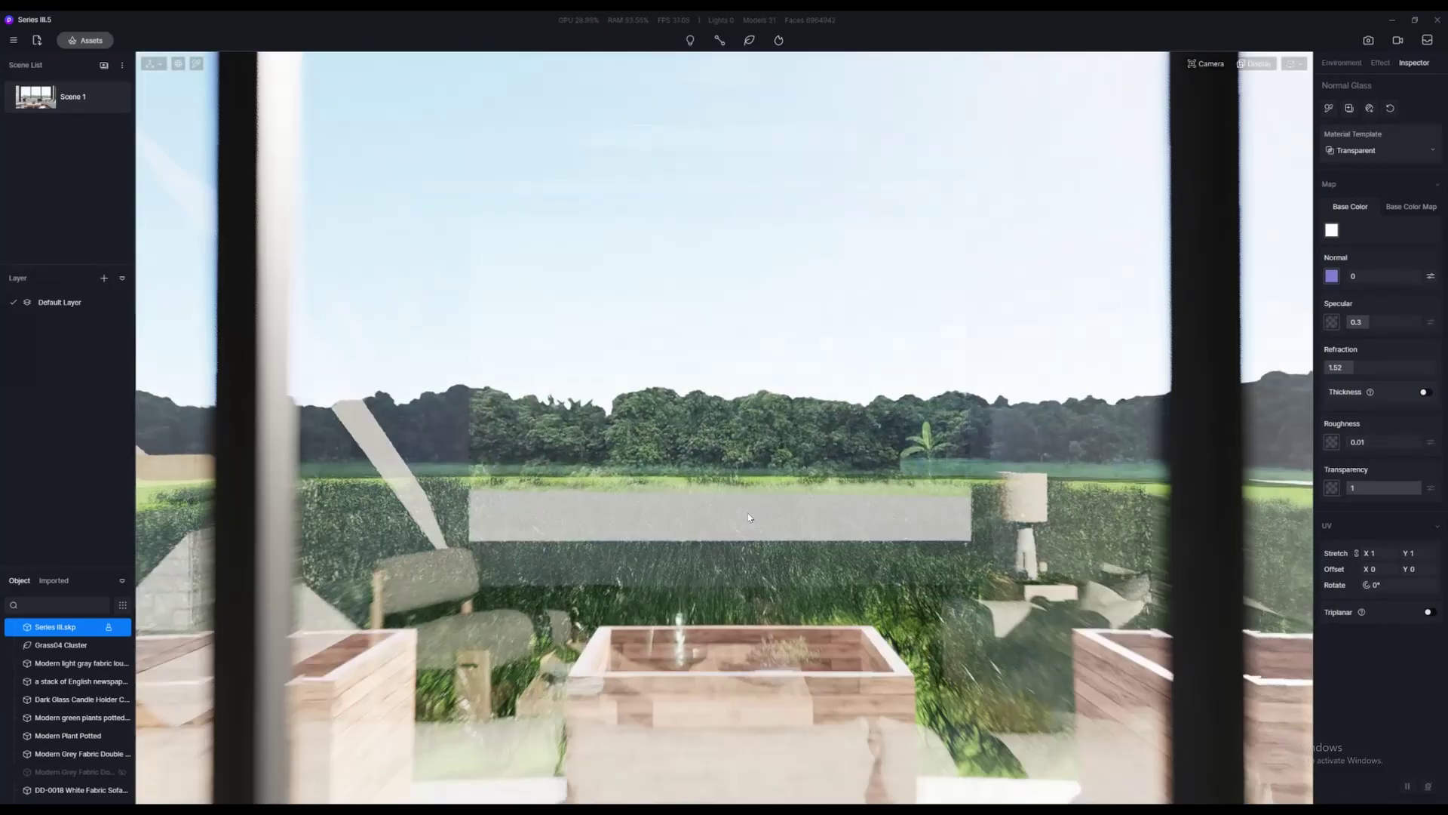
key(w)
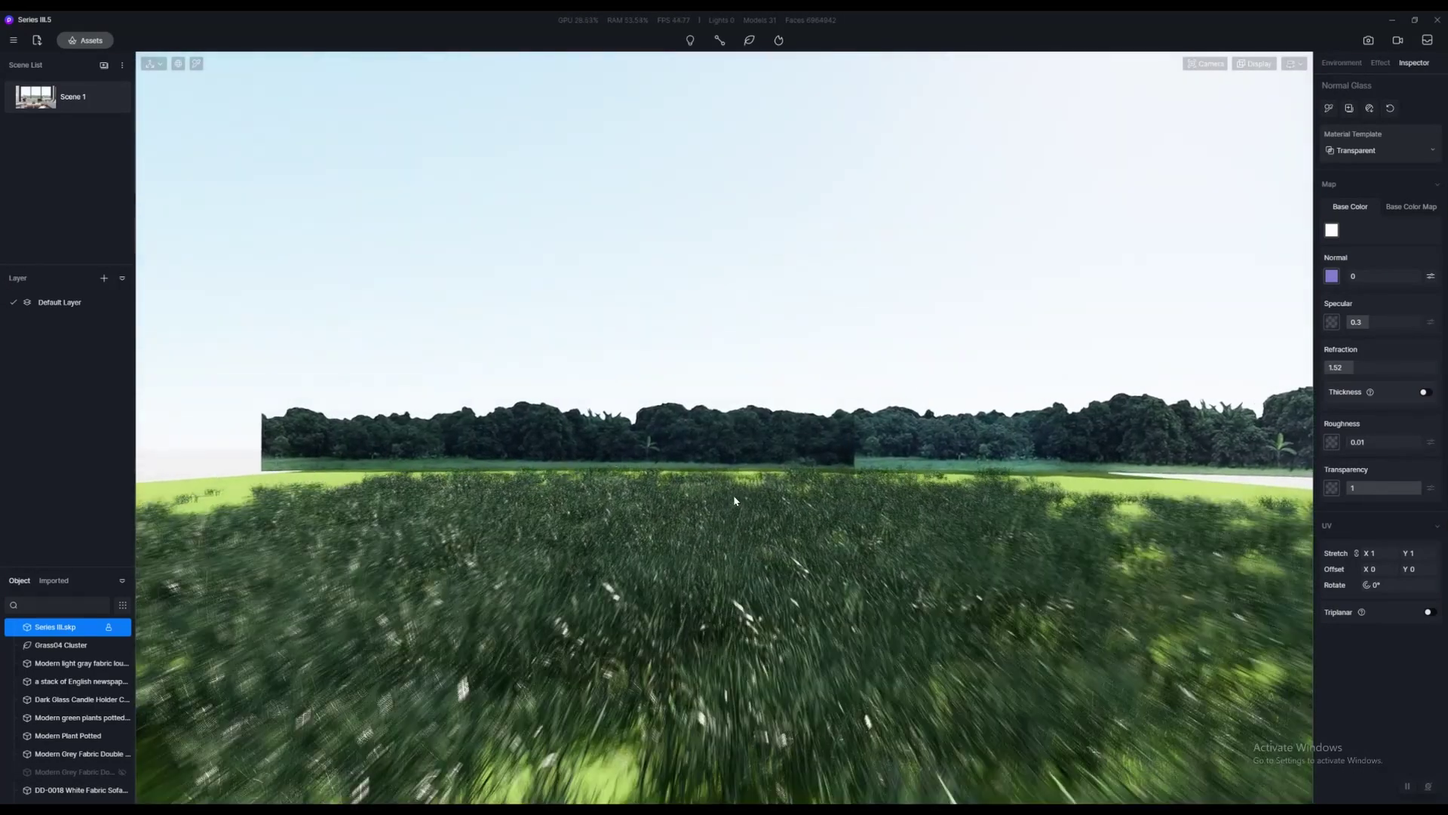
key(w)
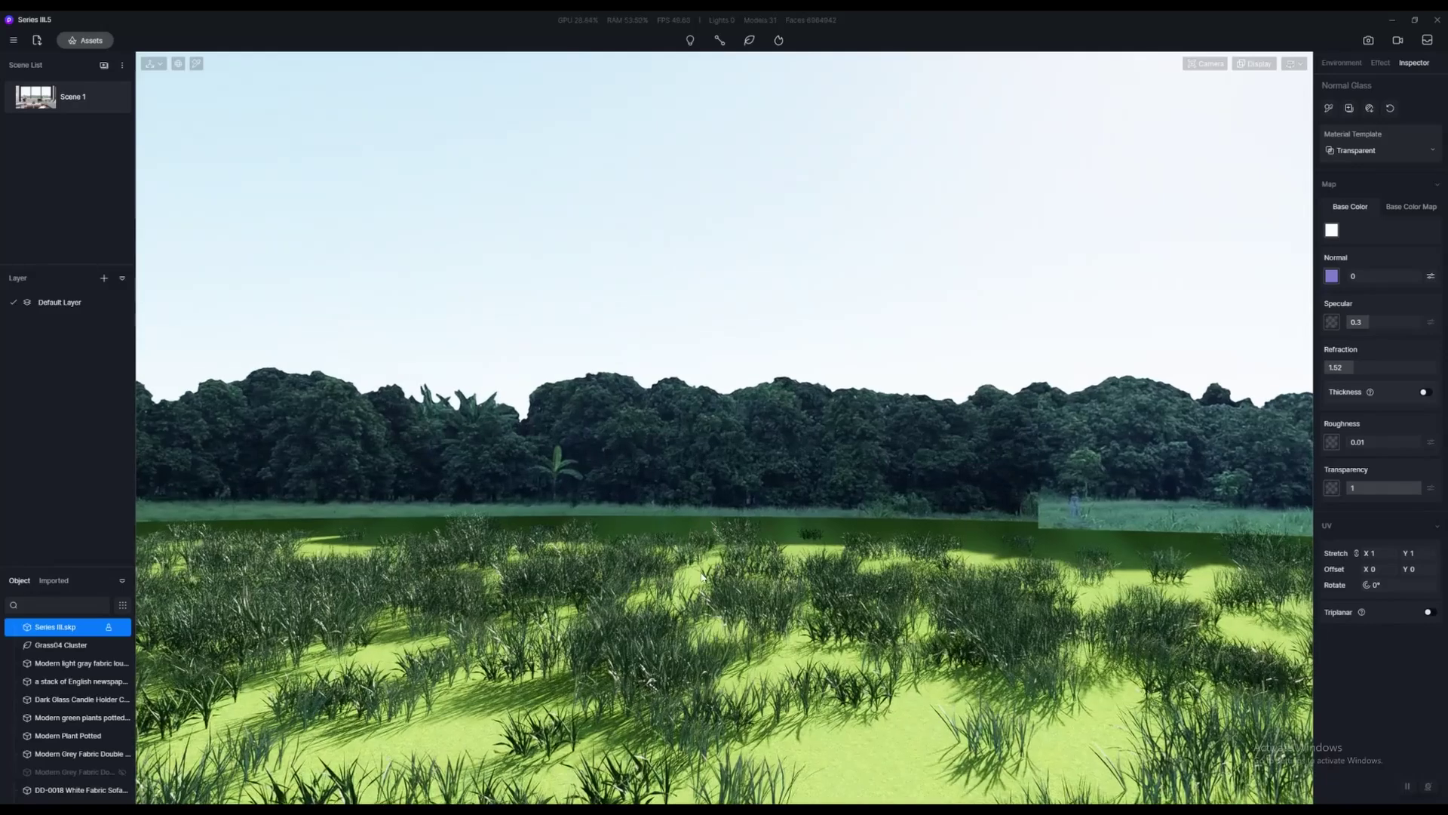
key(s)
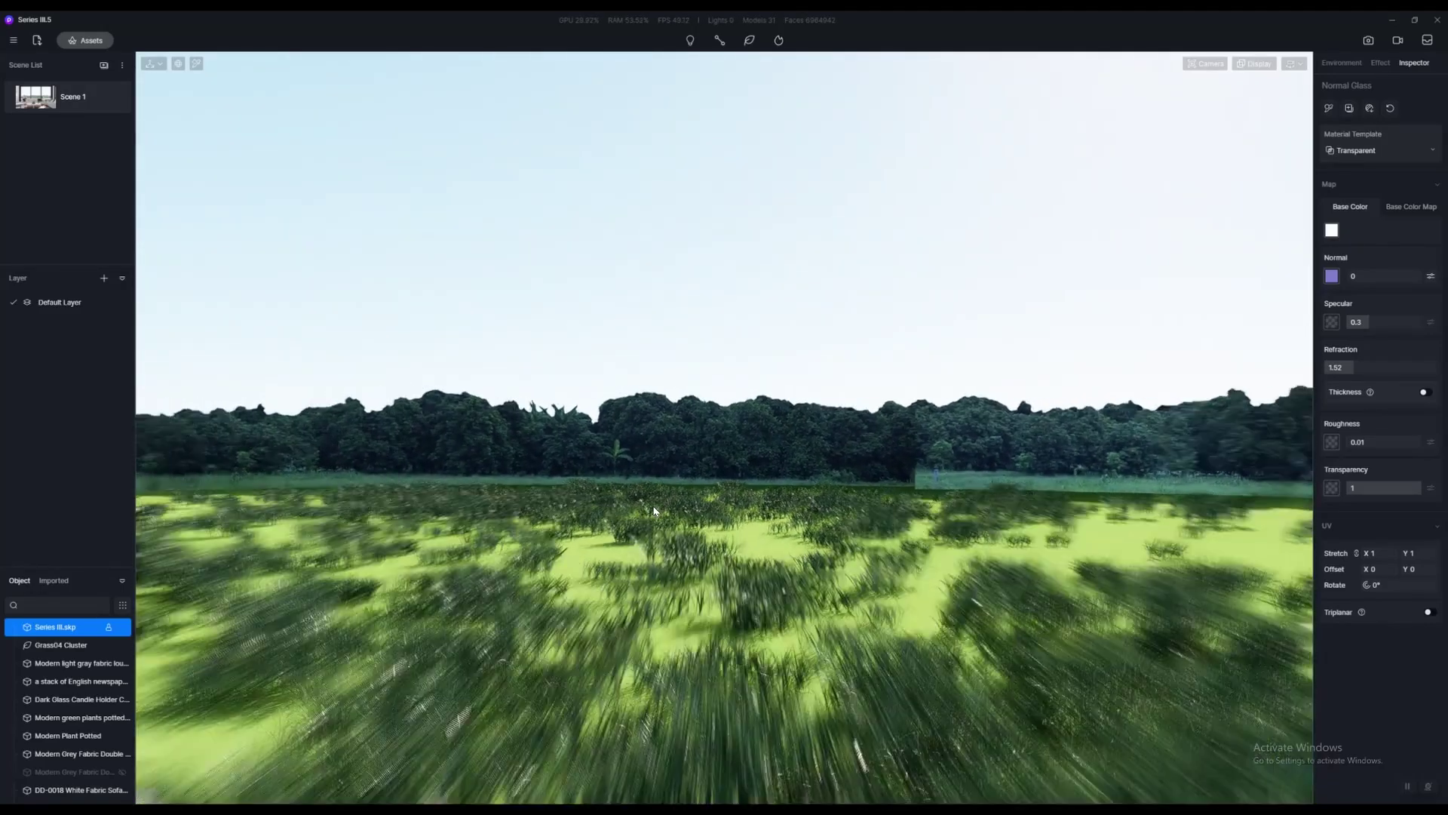
key(s)
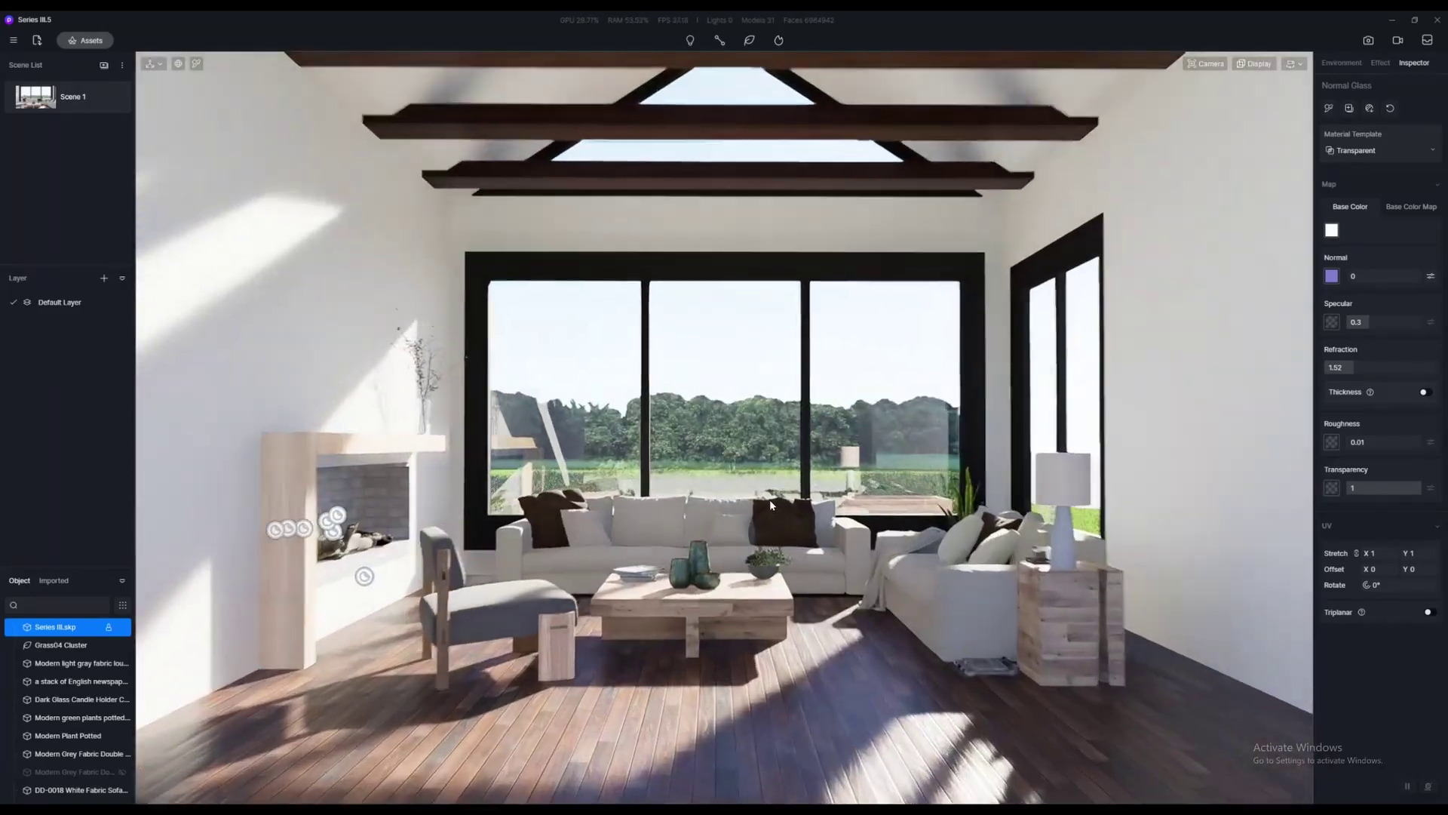
Examine the view through the living-room windows and the painted grass around the planter boxes outside
key(w)
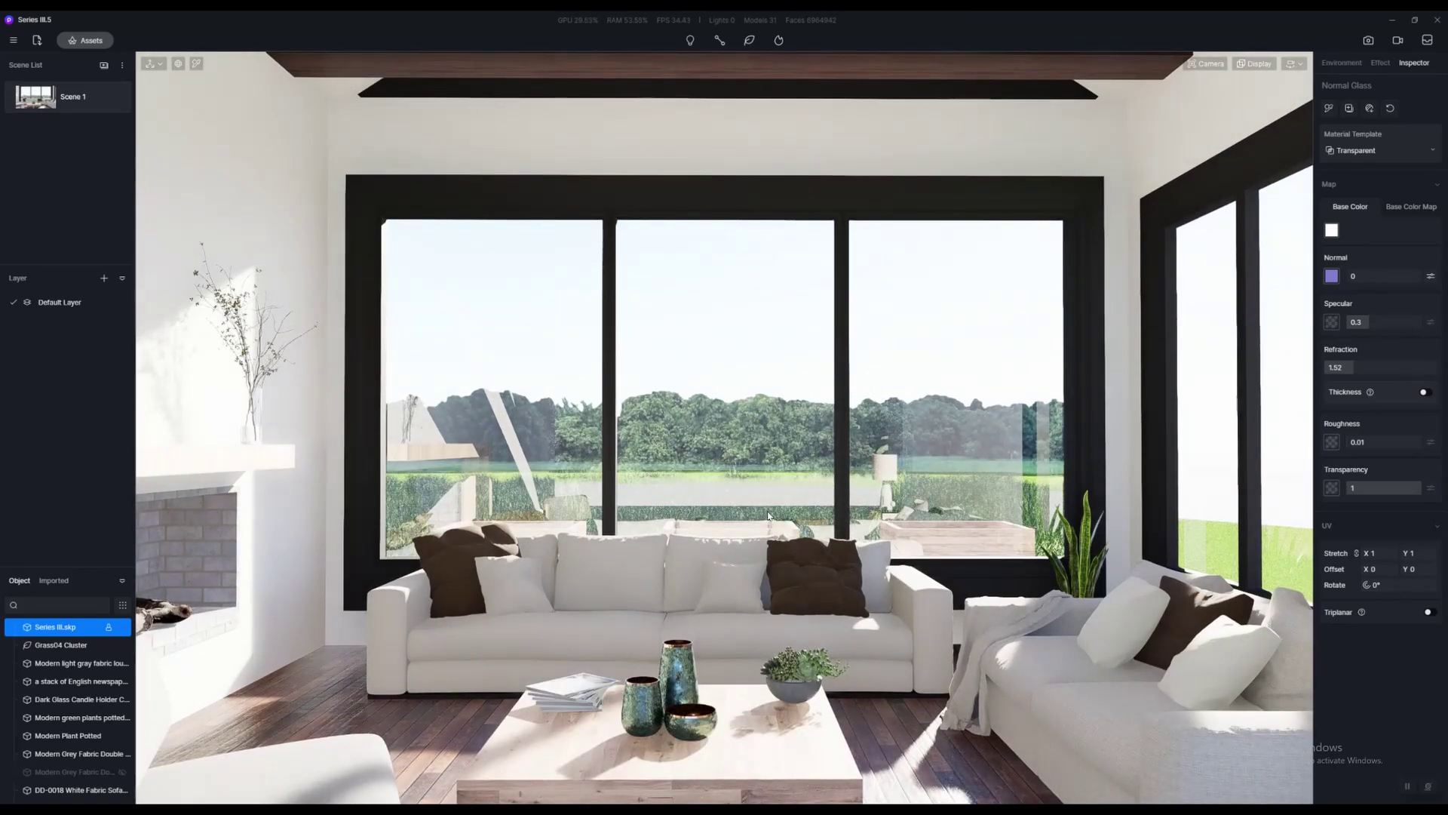
key(q)
right_drag(843, 514, 935, 508)
key(w)
key(w)
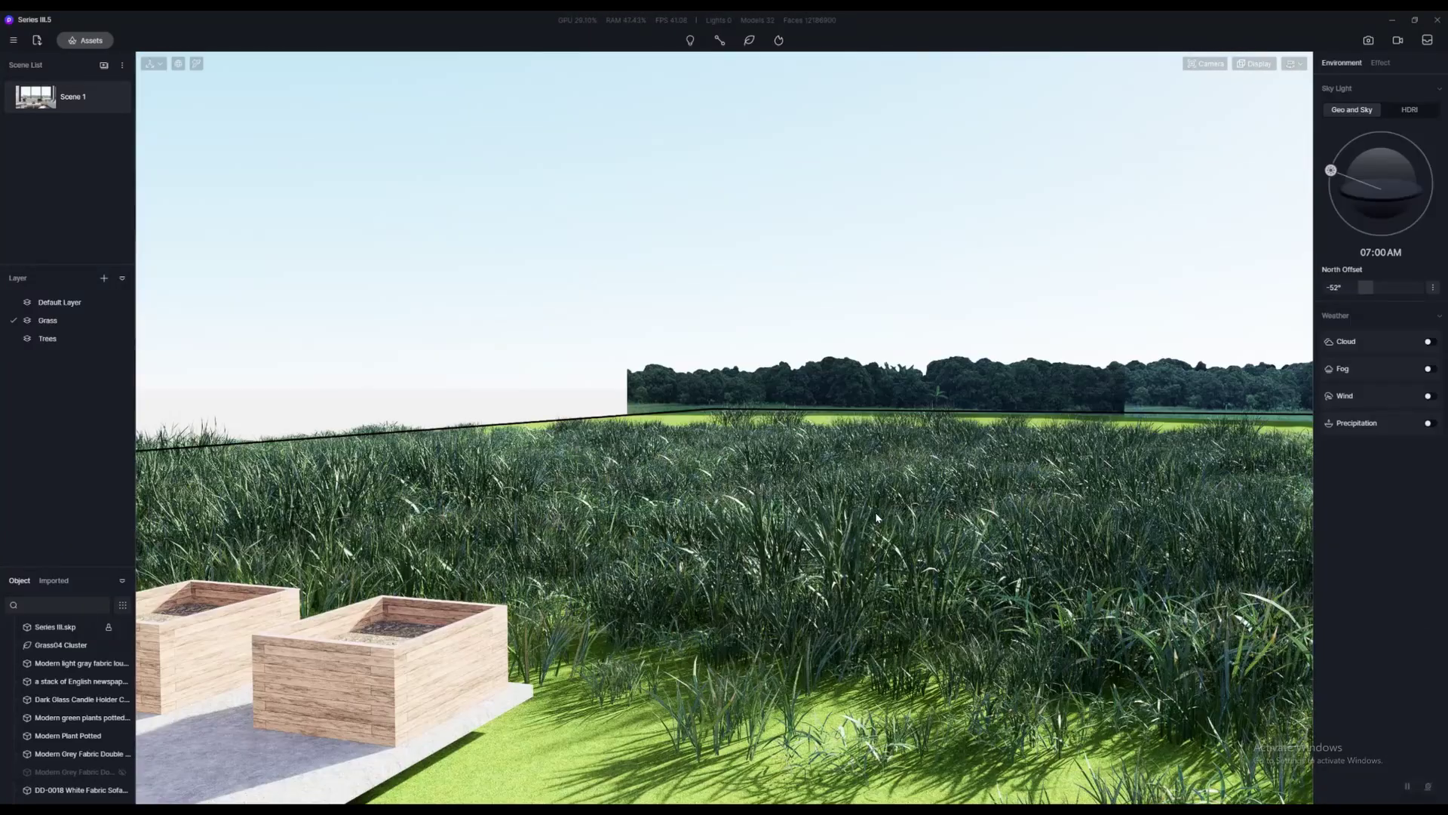
key(s)
right_drag(877, 518, 920, 481)
key(w)
Examine the planters and grass from inside the living room through the large rear opening and the side window
key(s)
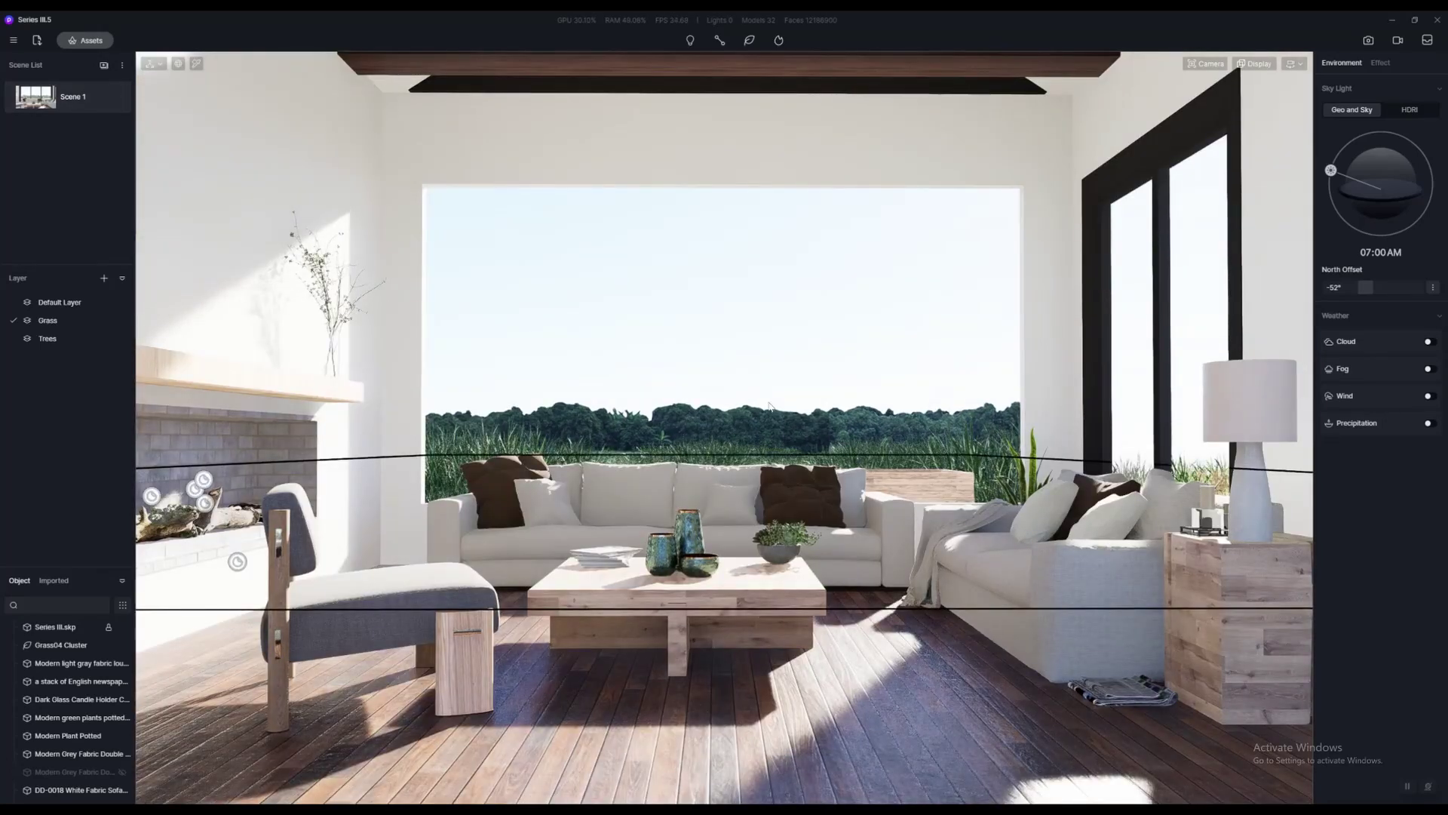
key(w)
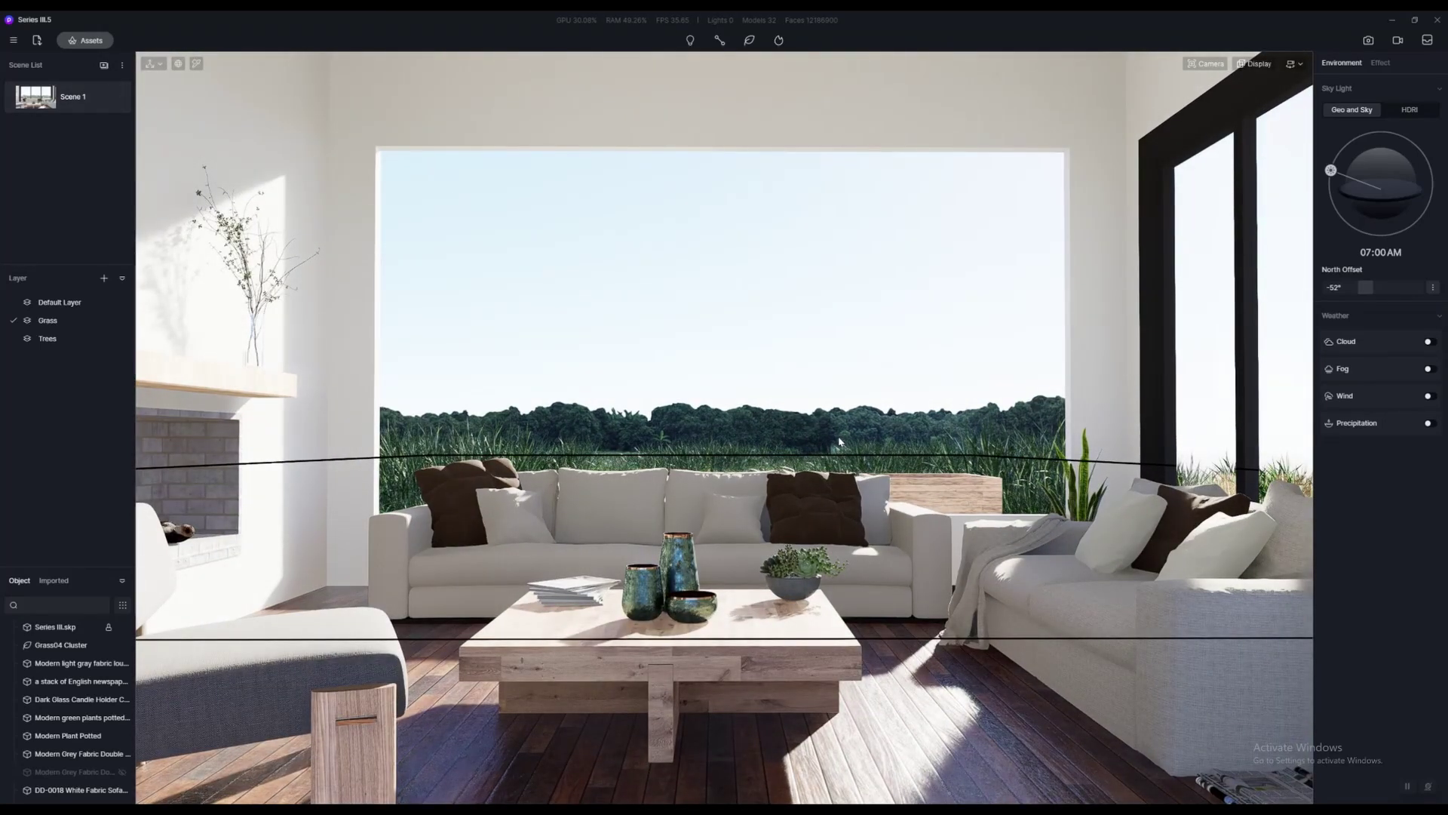
key(s)
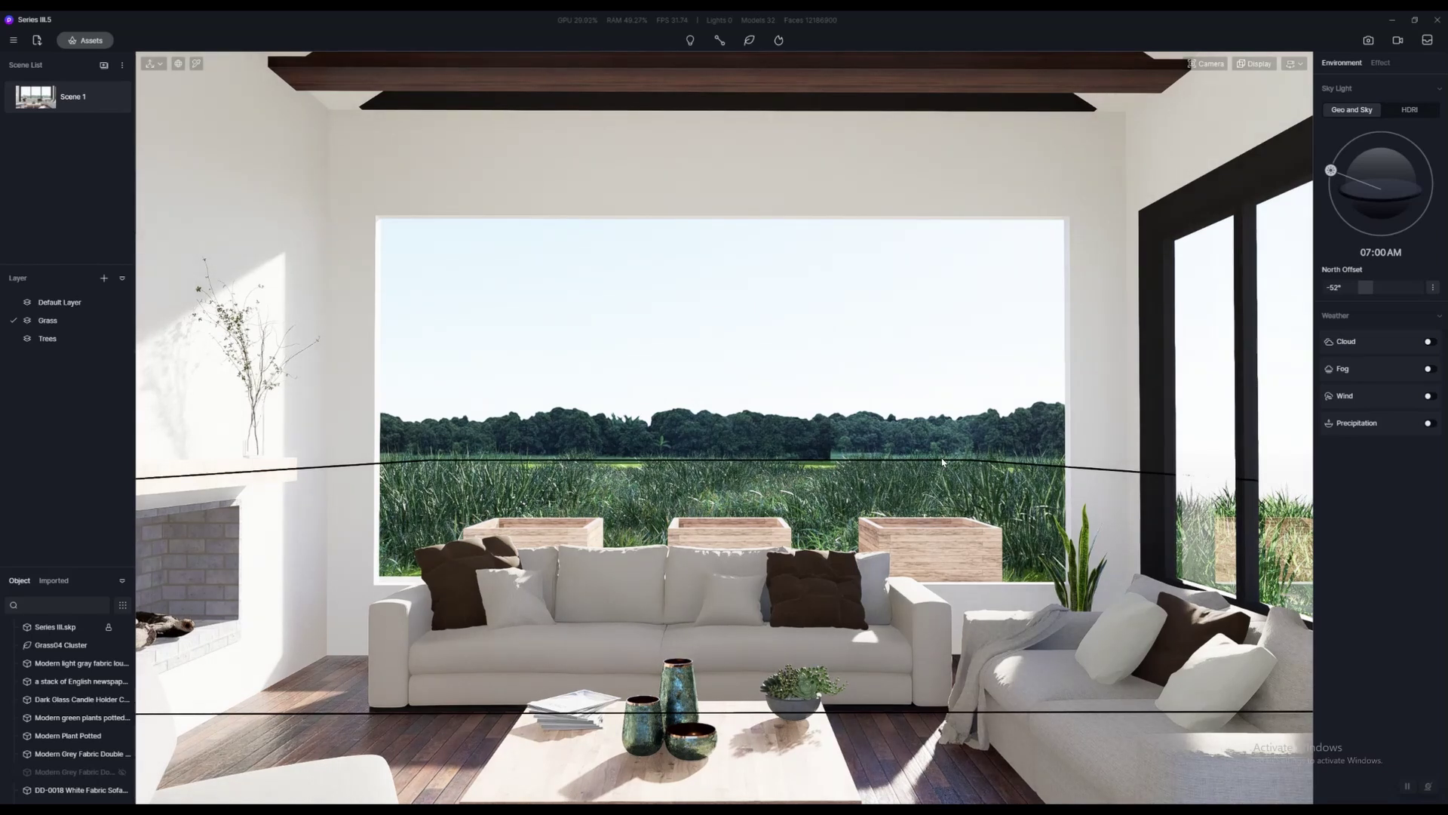
right_drag(970, 457, 857, 503)
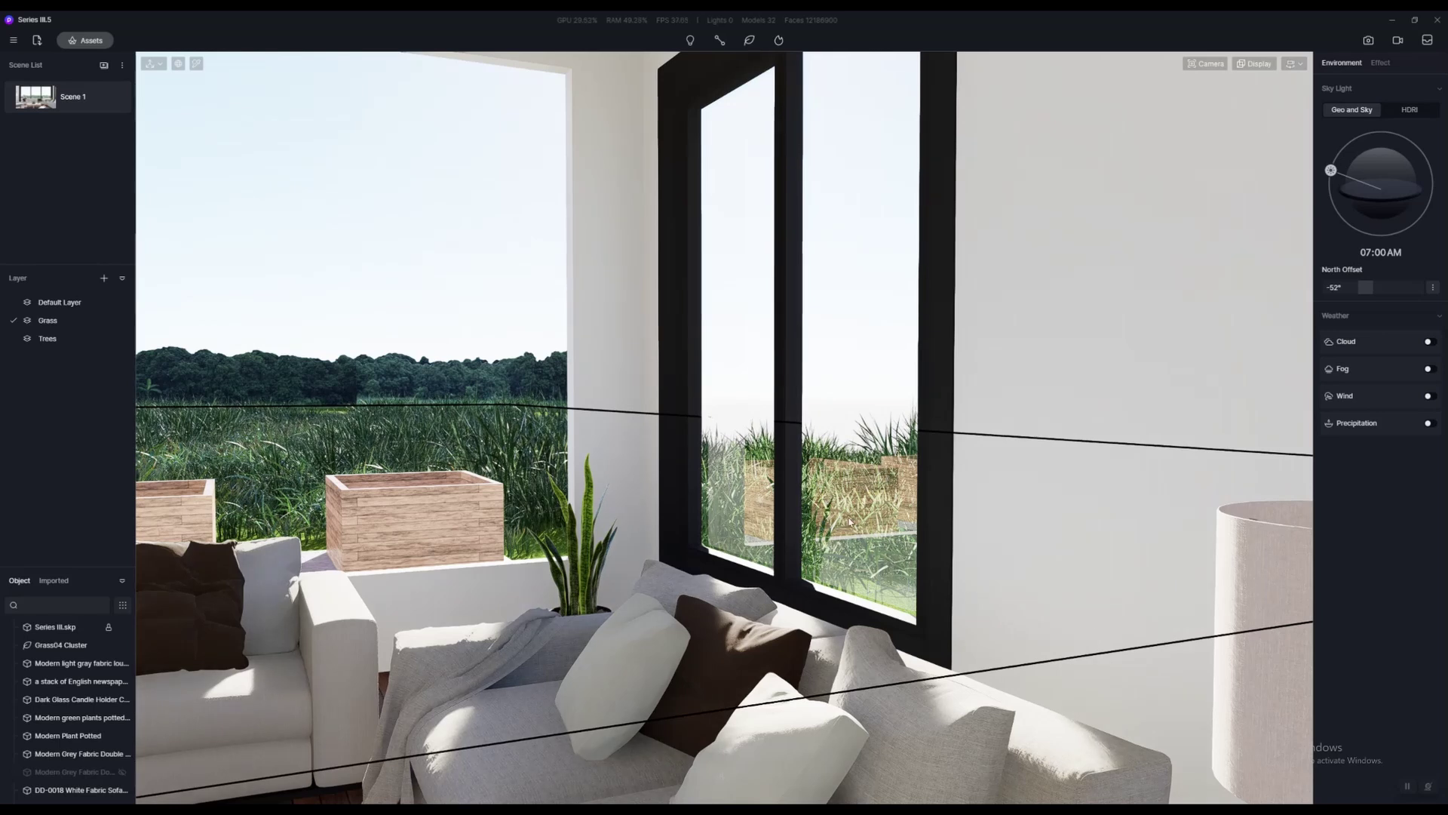
right_drag(971, 519, 726, 485)
key(s)
key(d)
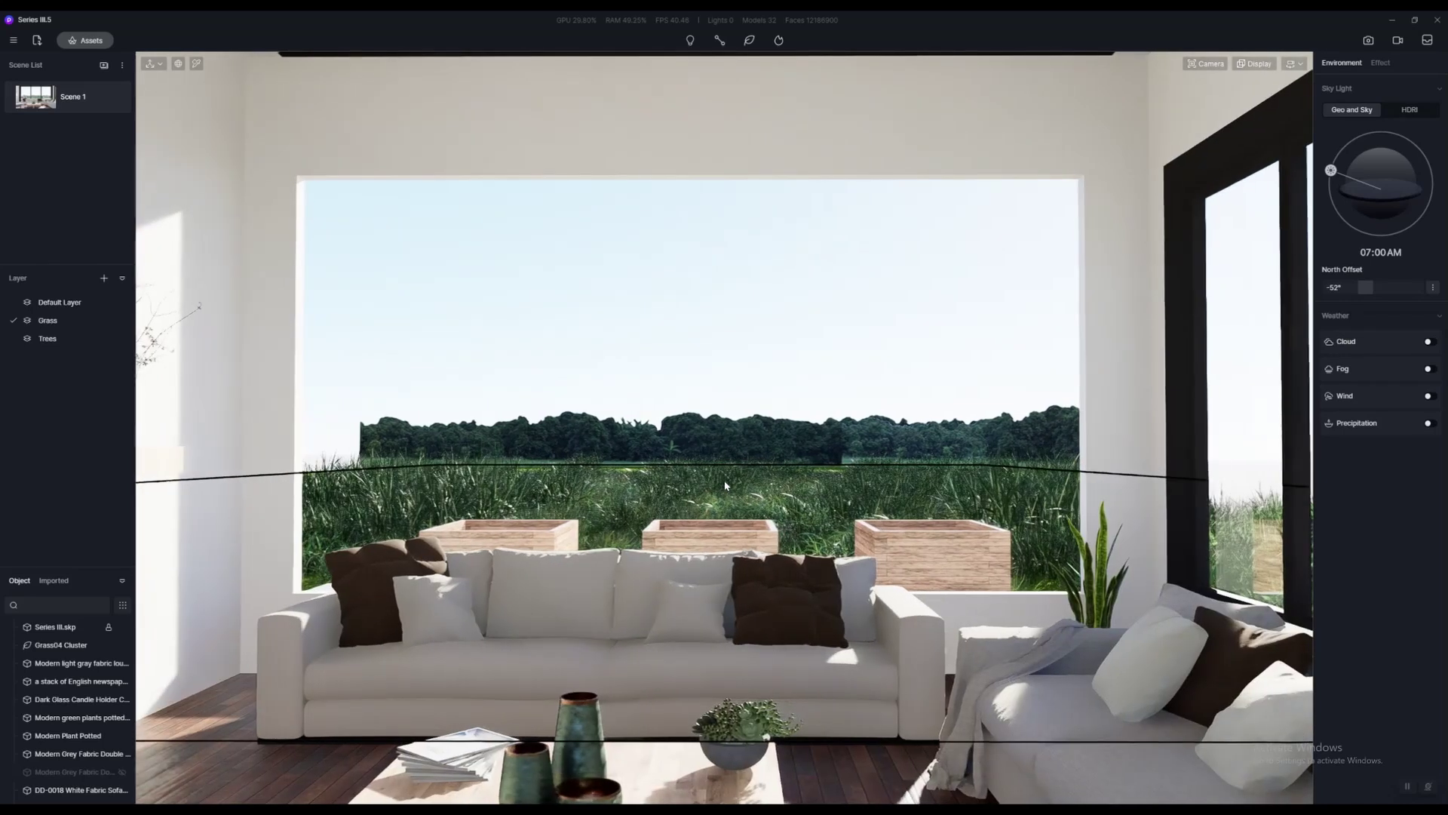
key(s)
key(a)
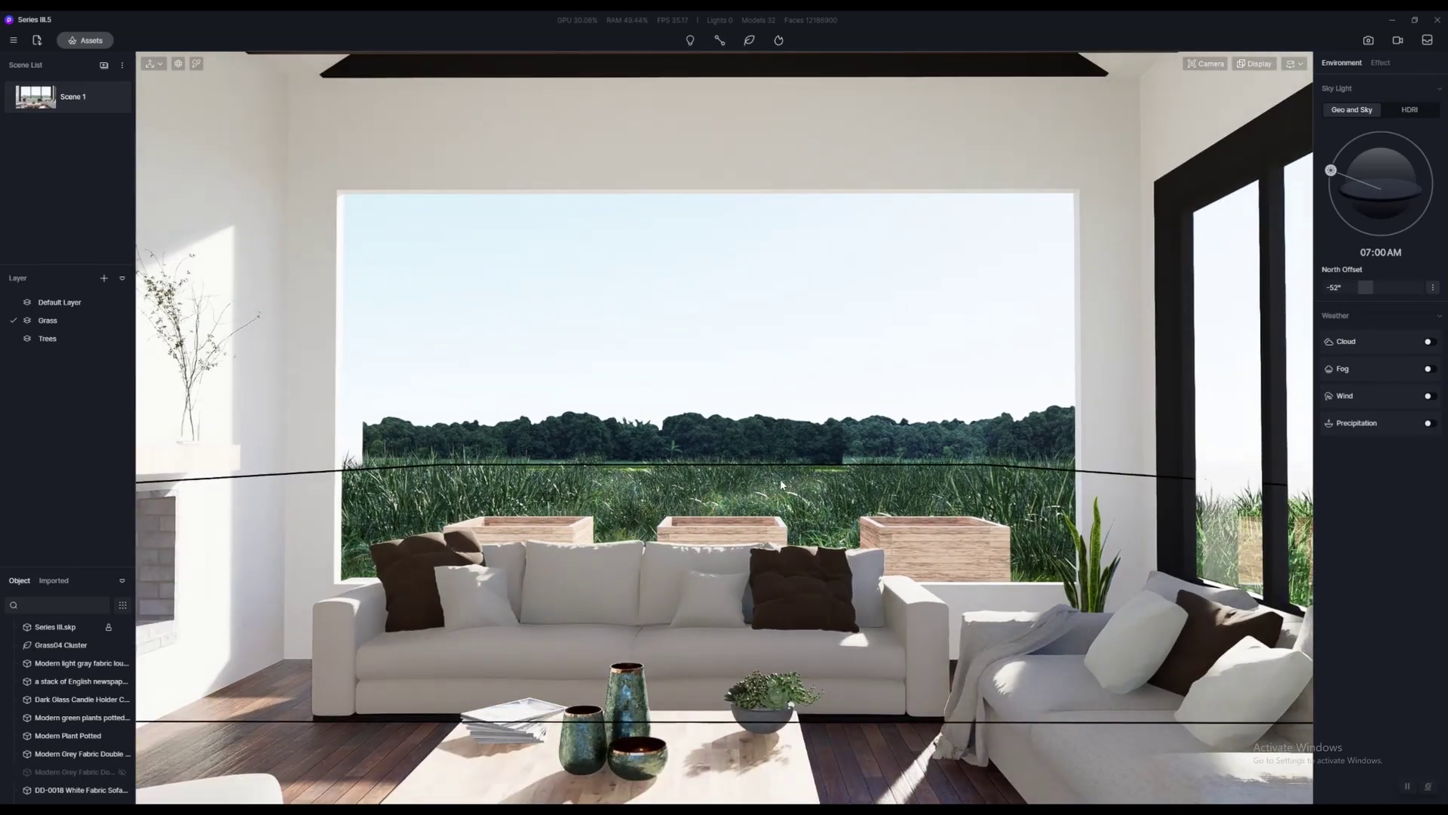
Examine the grass coverage across the field from the planter boxes out to the tree line
key(w)
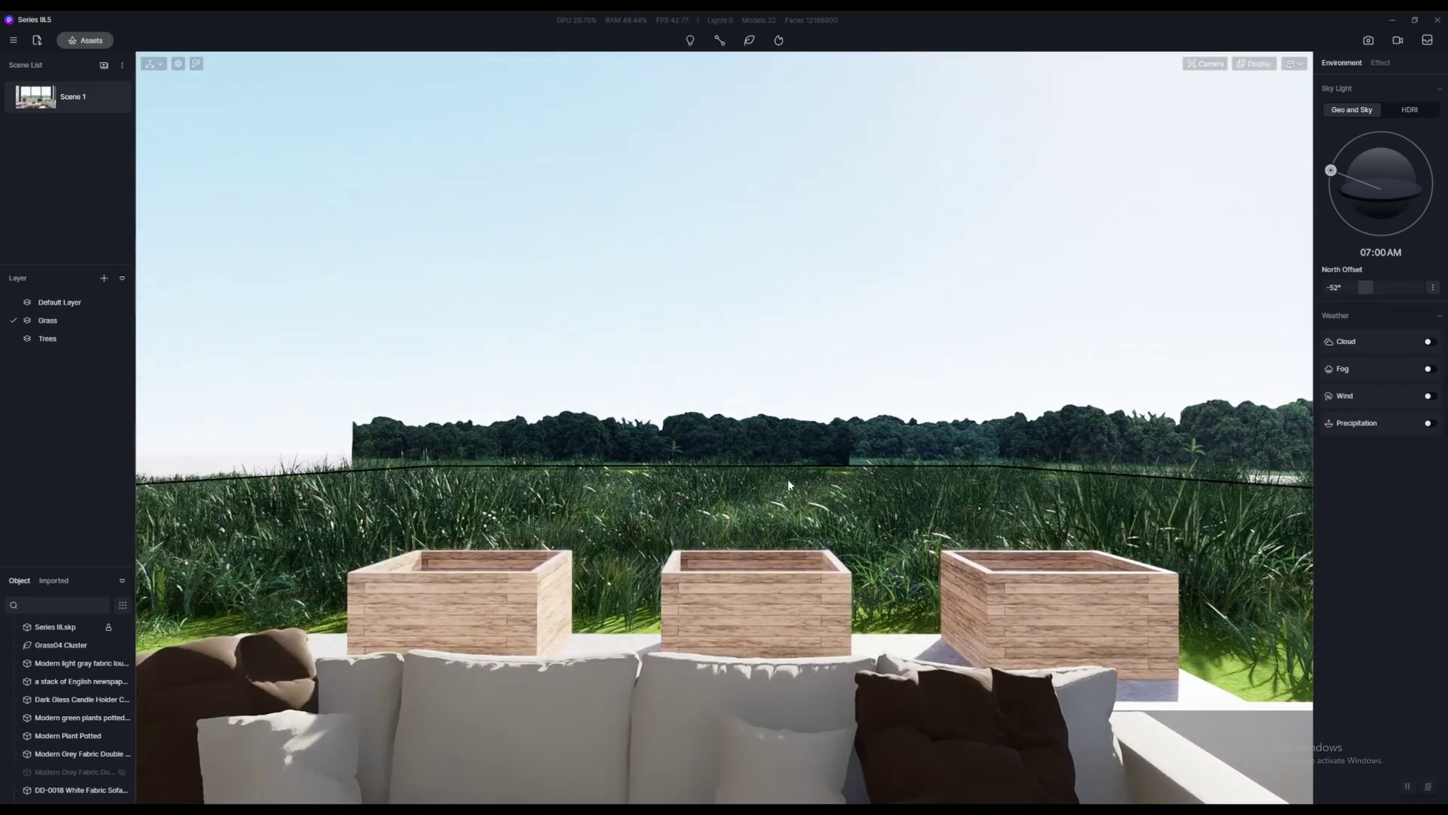
key(w)
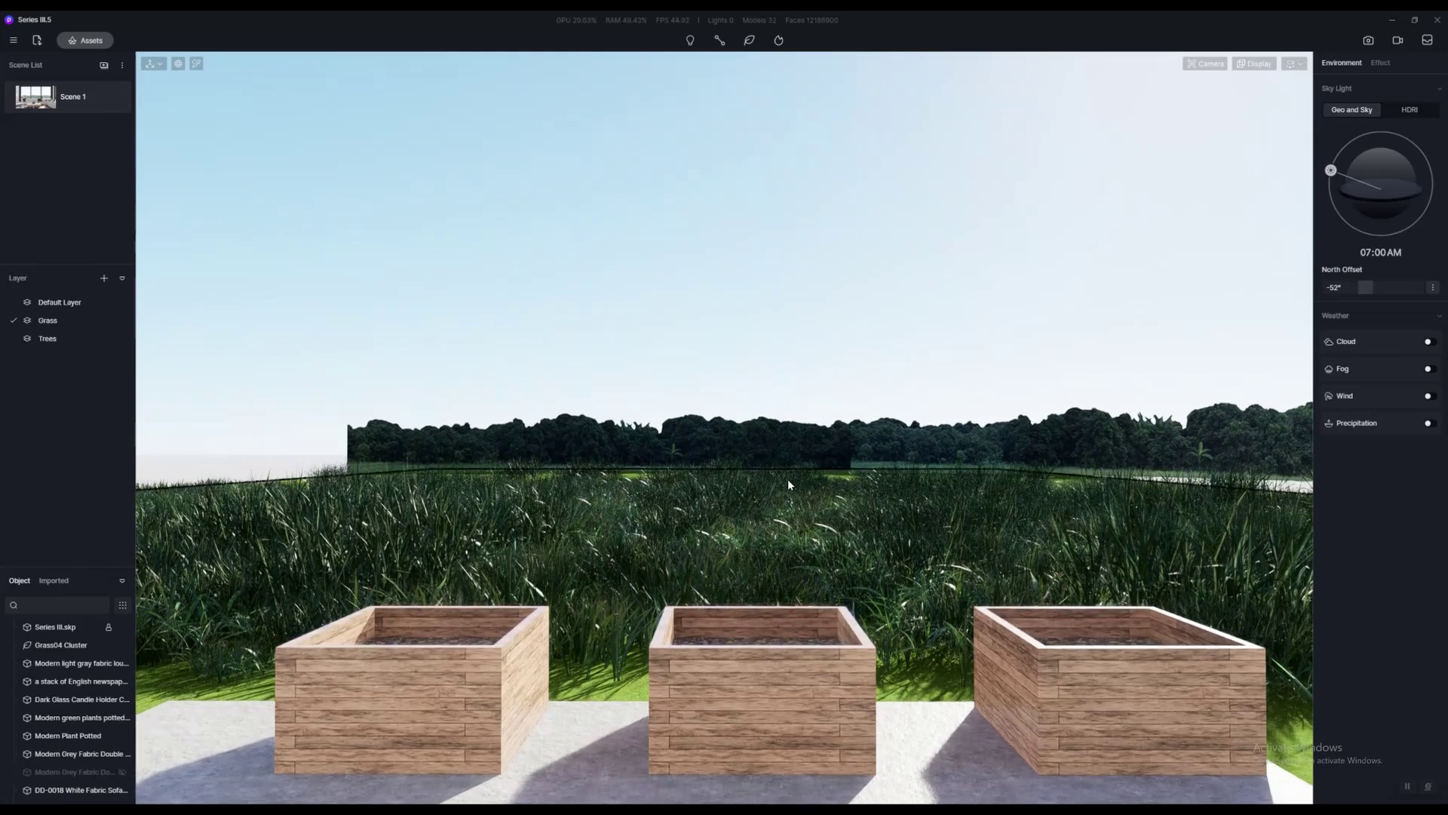
key(w)
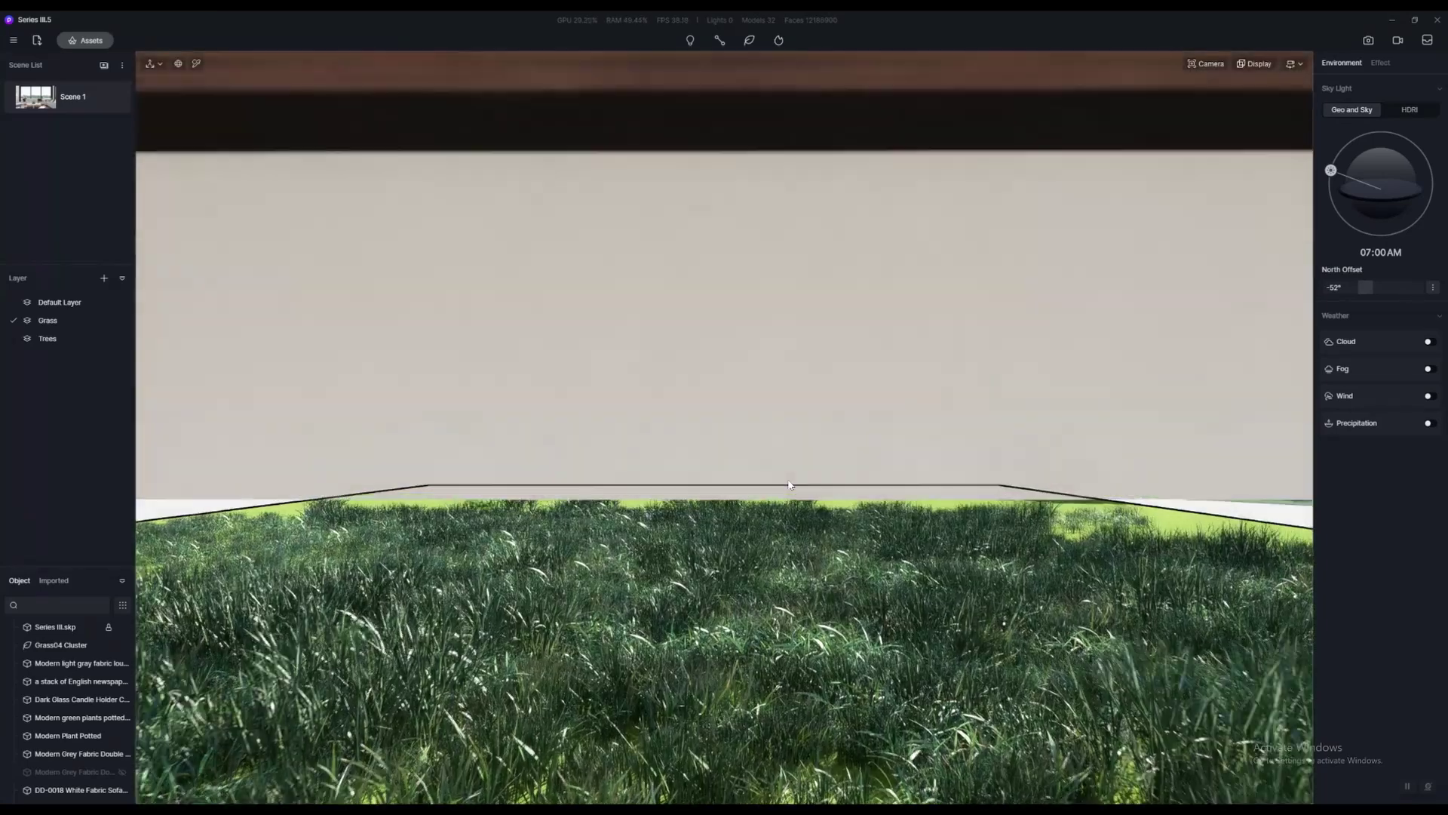
key(w)
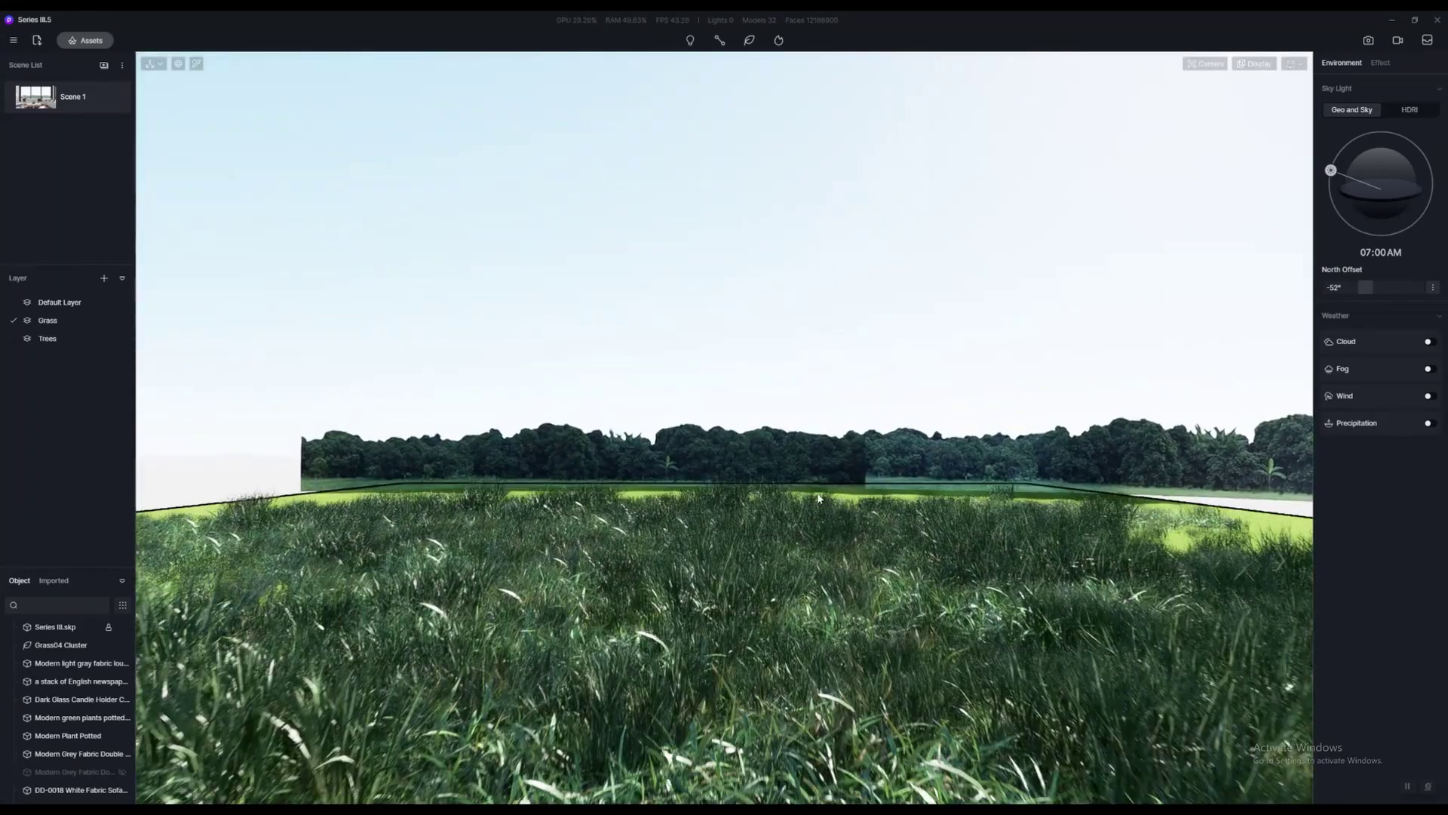
key(w)
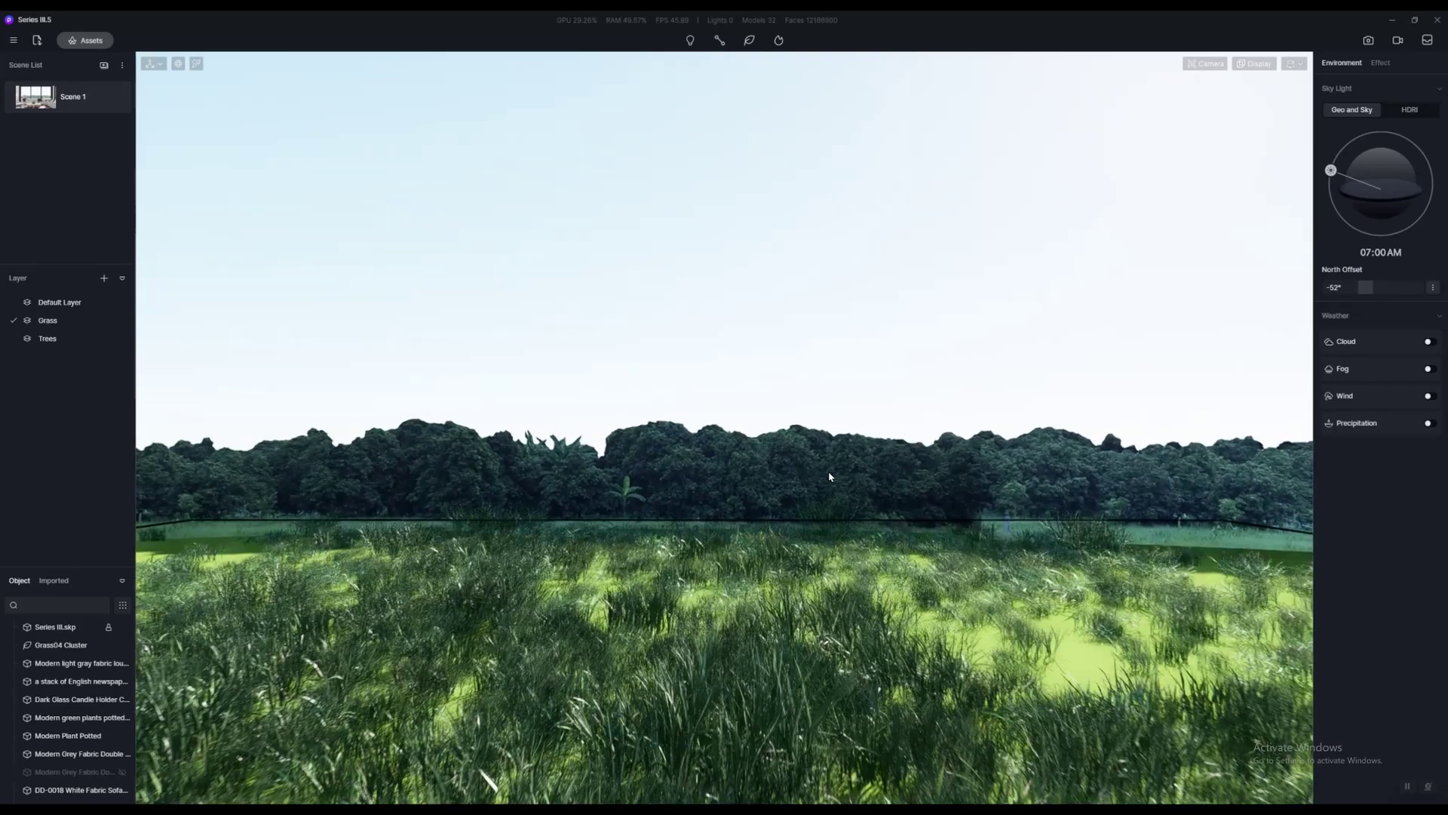
key(w)
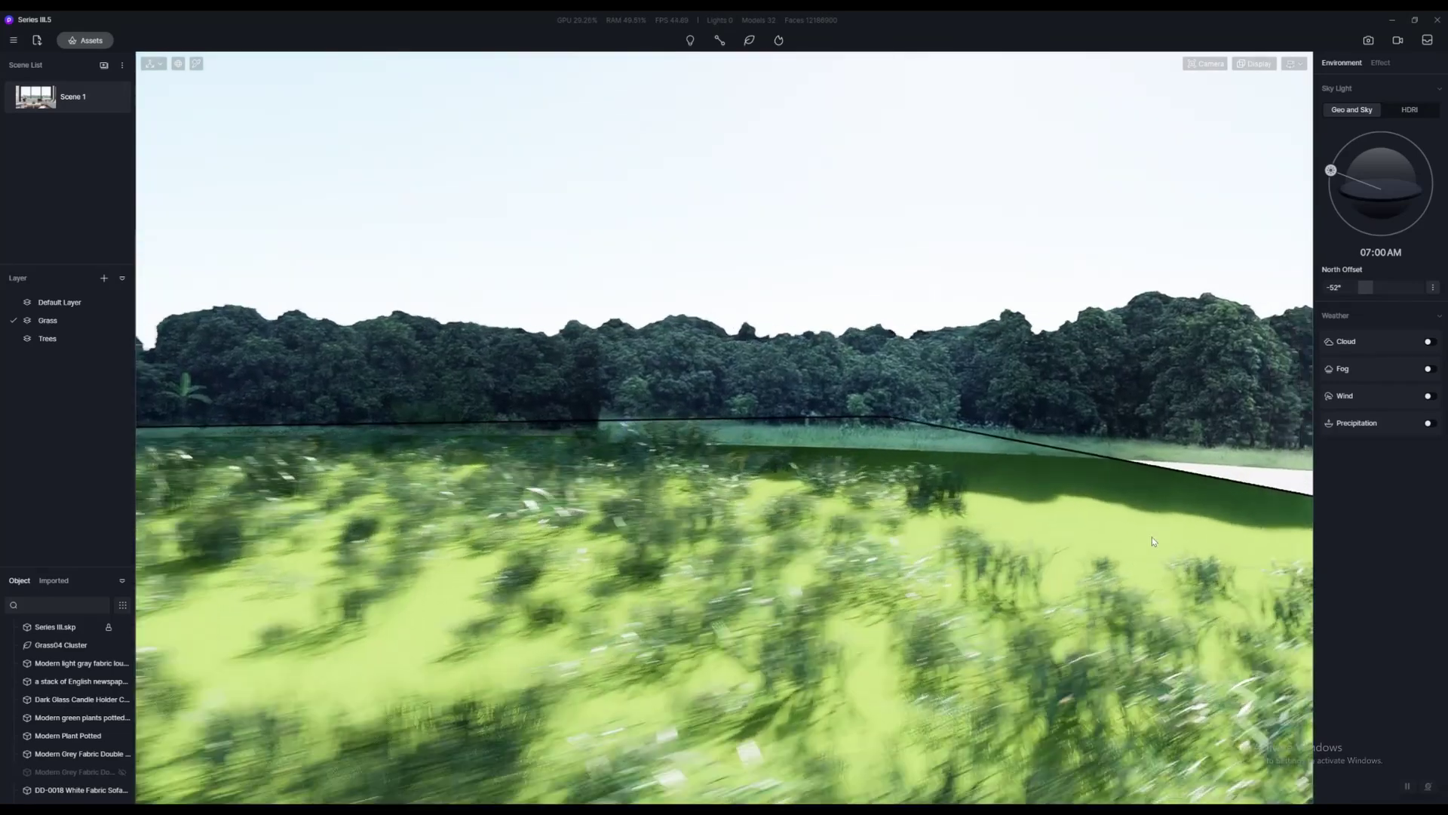
key(w)
right_drag(1153, 542, 296, 344)
key(w)
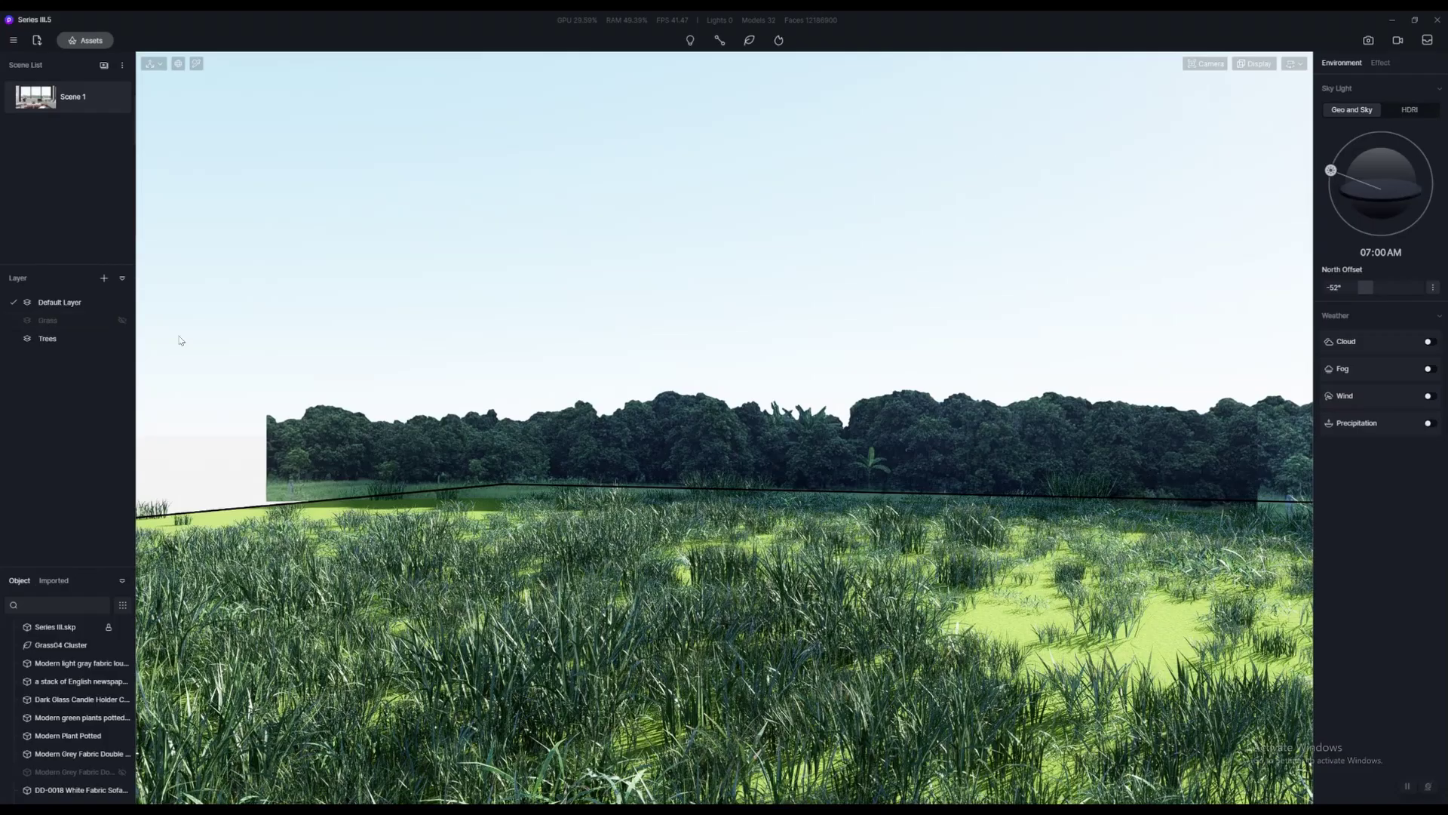
Make the hidden Grass layer visible again and set Trees as the current layer
right_drag(473, 481, 173, 452)
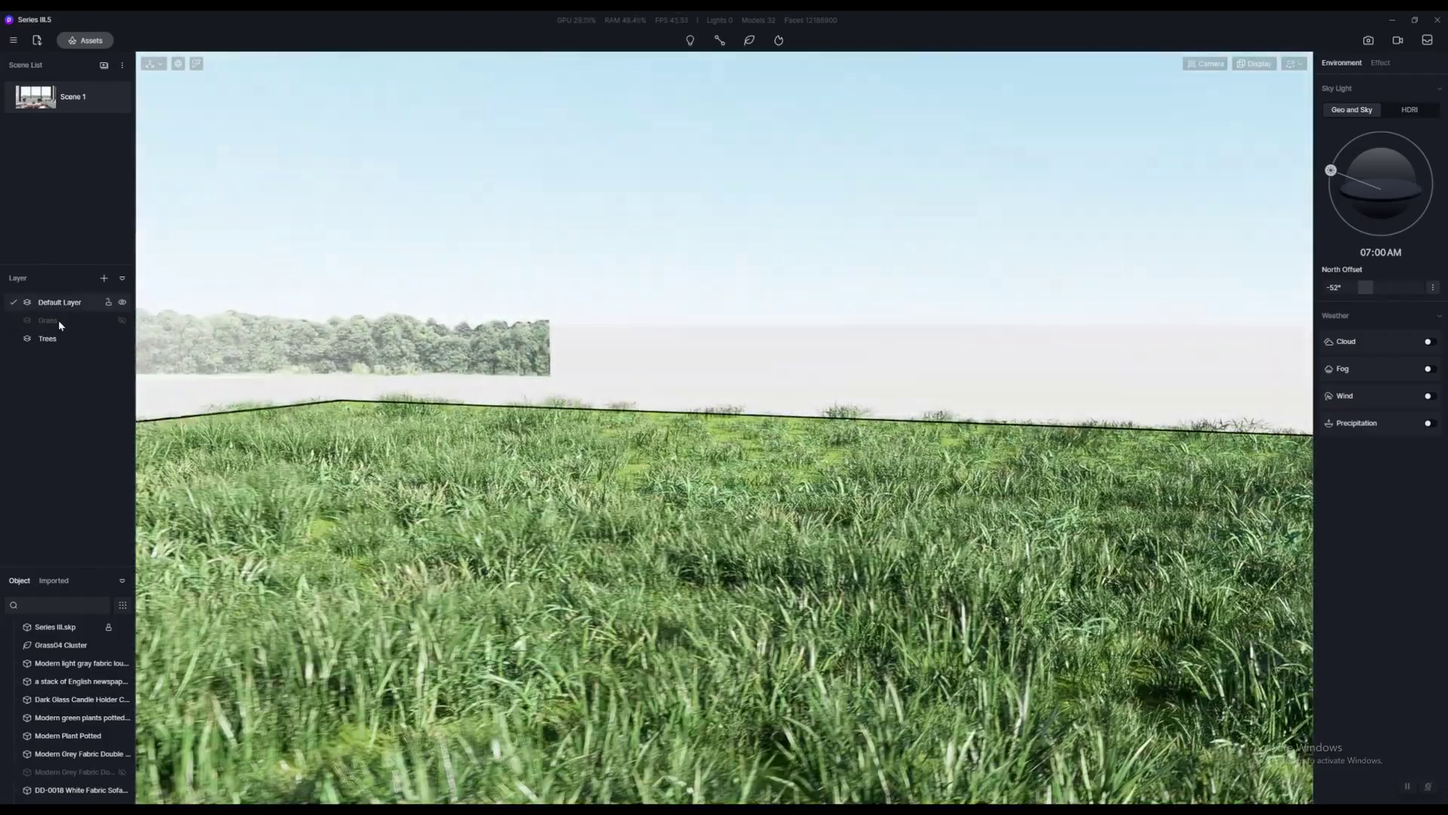
click(49, 323)
click(122, 319)
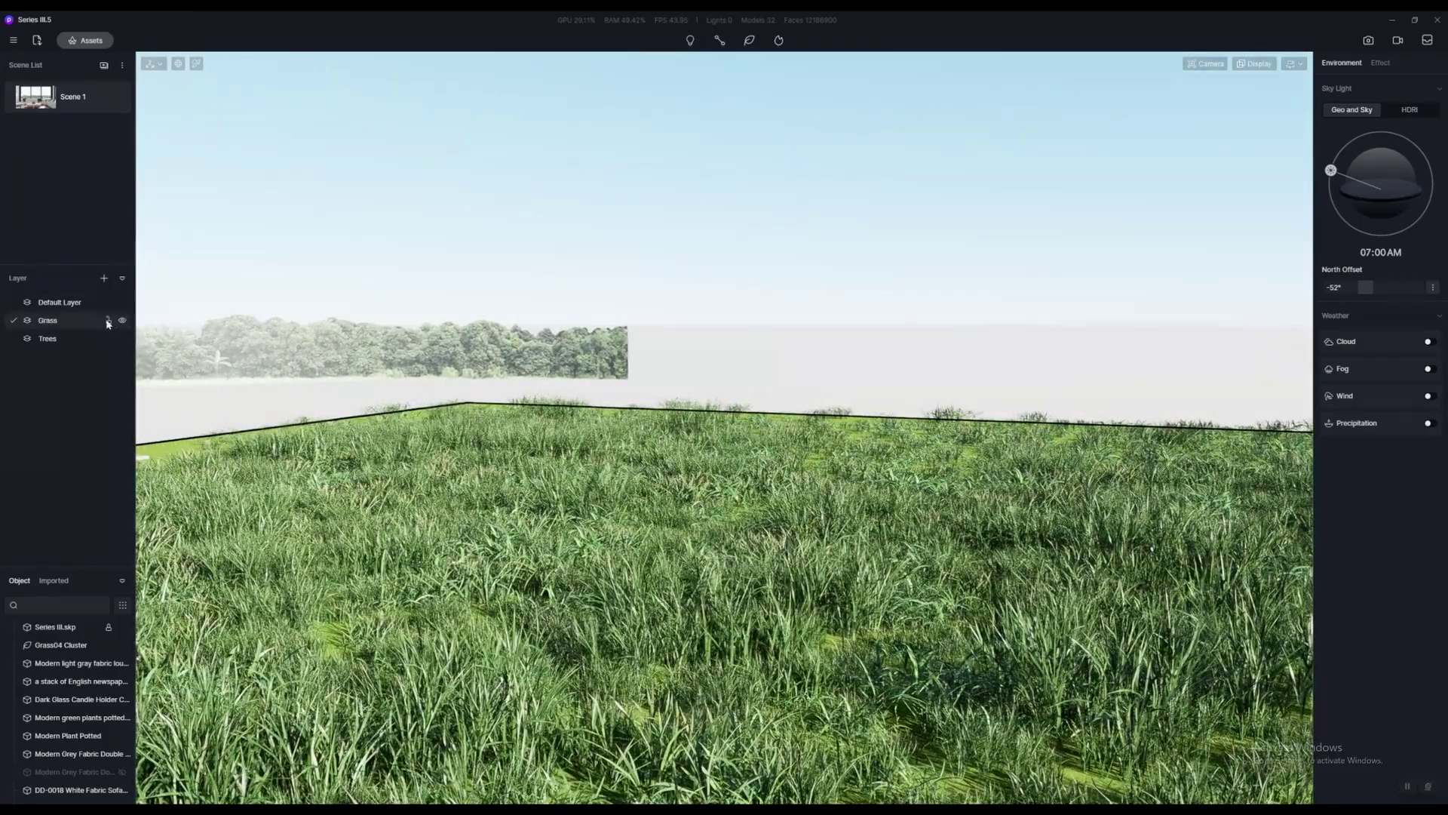
key(a)
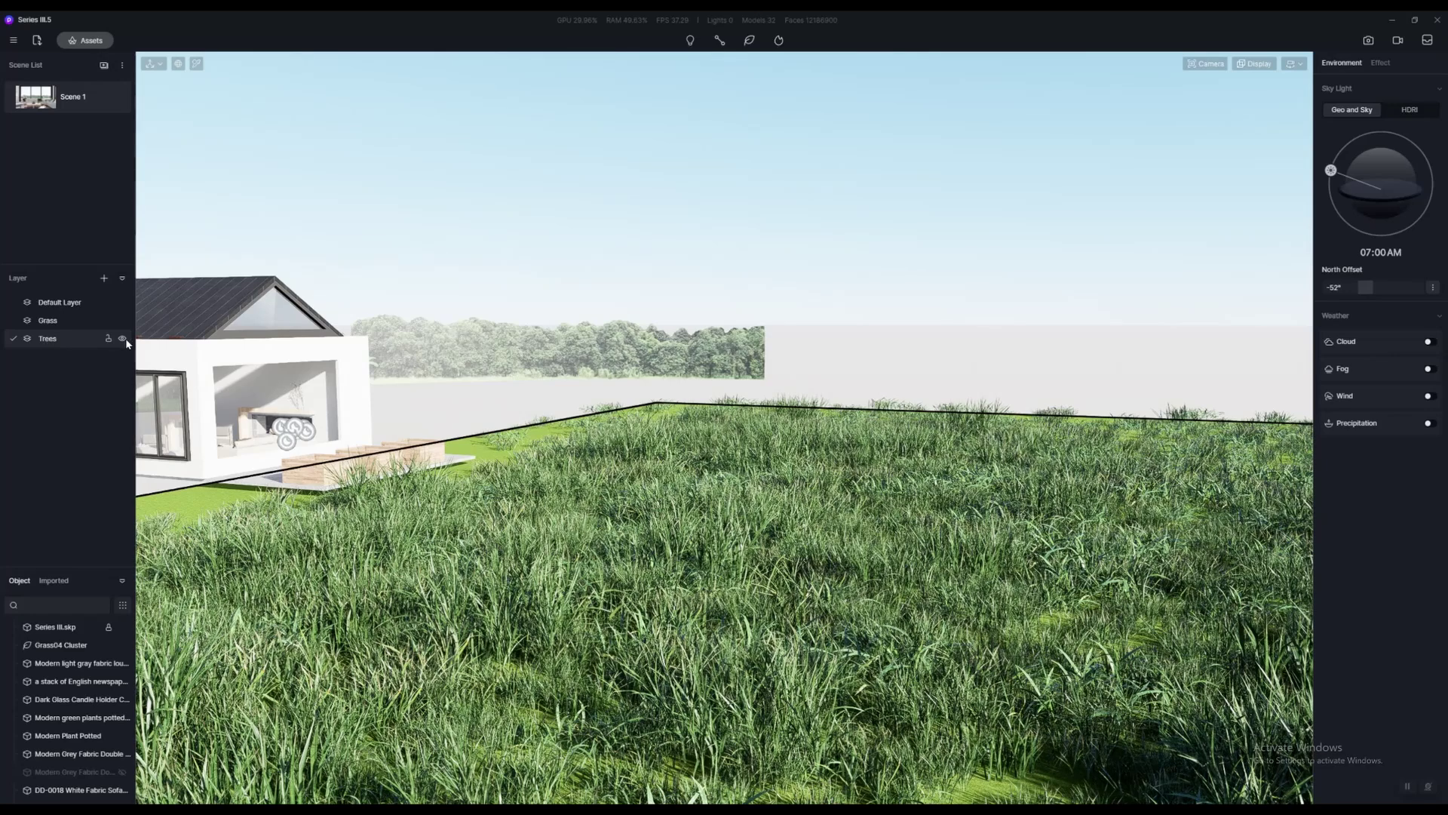
key(a)
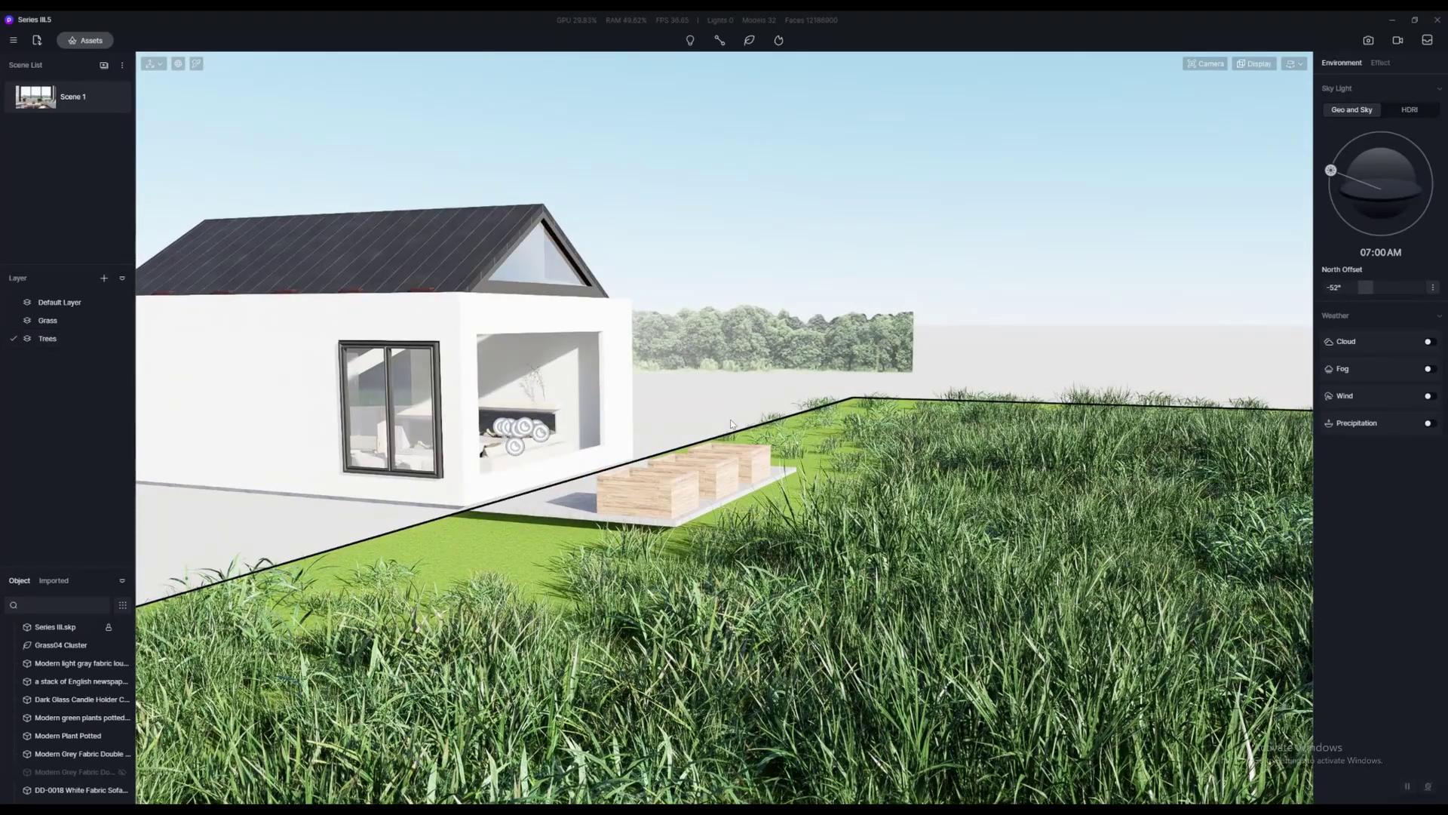
Examine the field and background trees from outside, and check the rear opening's view from the Scene 1 camera
right_drag(731, 424, 332, 477)
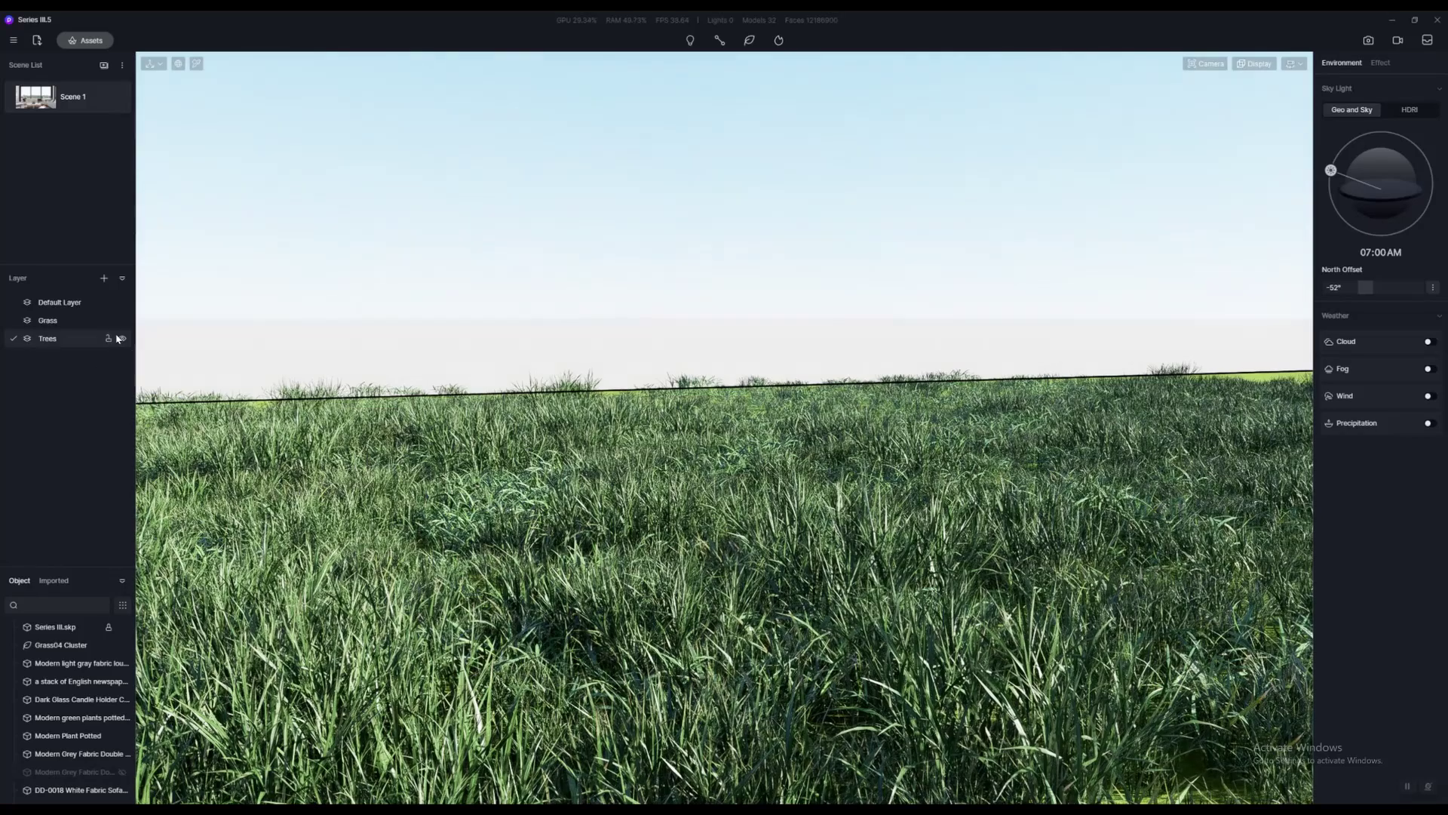
right_drag(447, 490, 1432, 532)
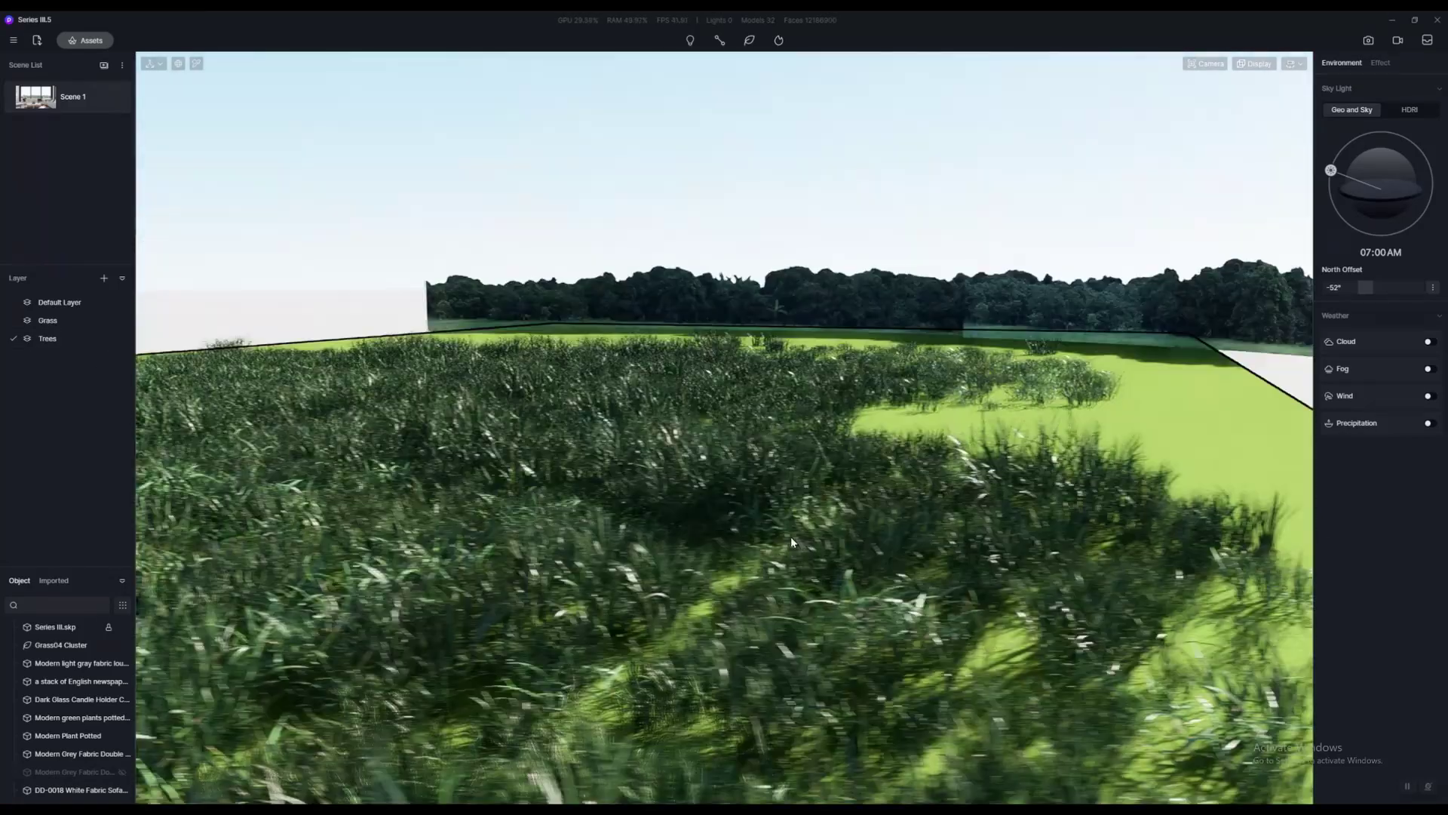
right_drag(790, 536, 1014, 470)
key(a)
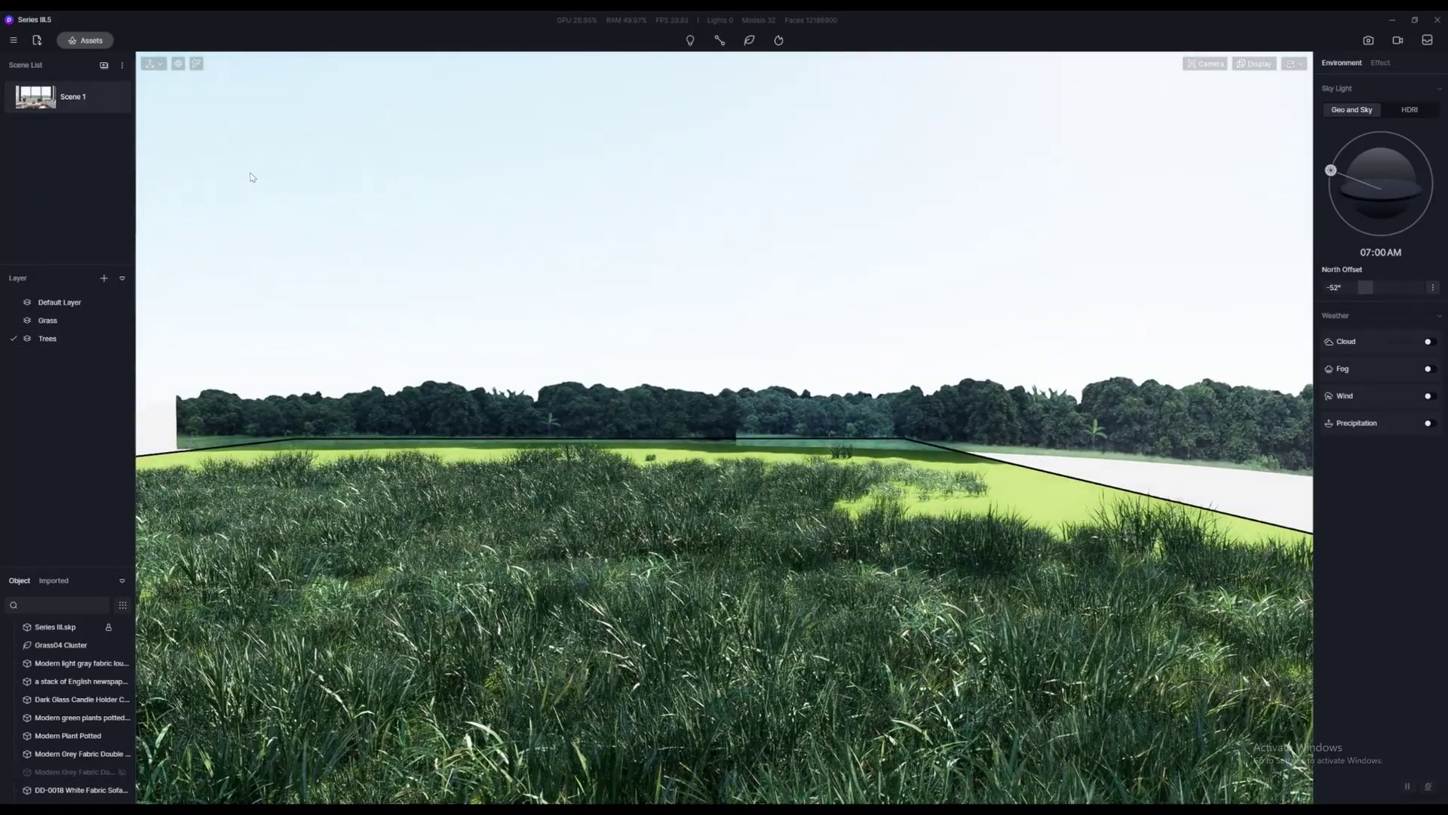
click(57, 111)
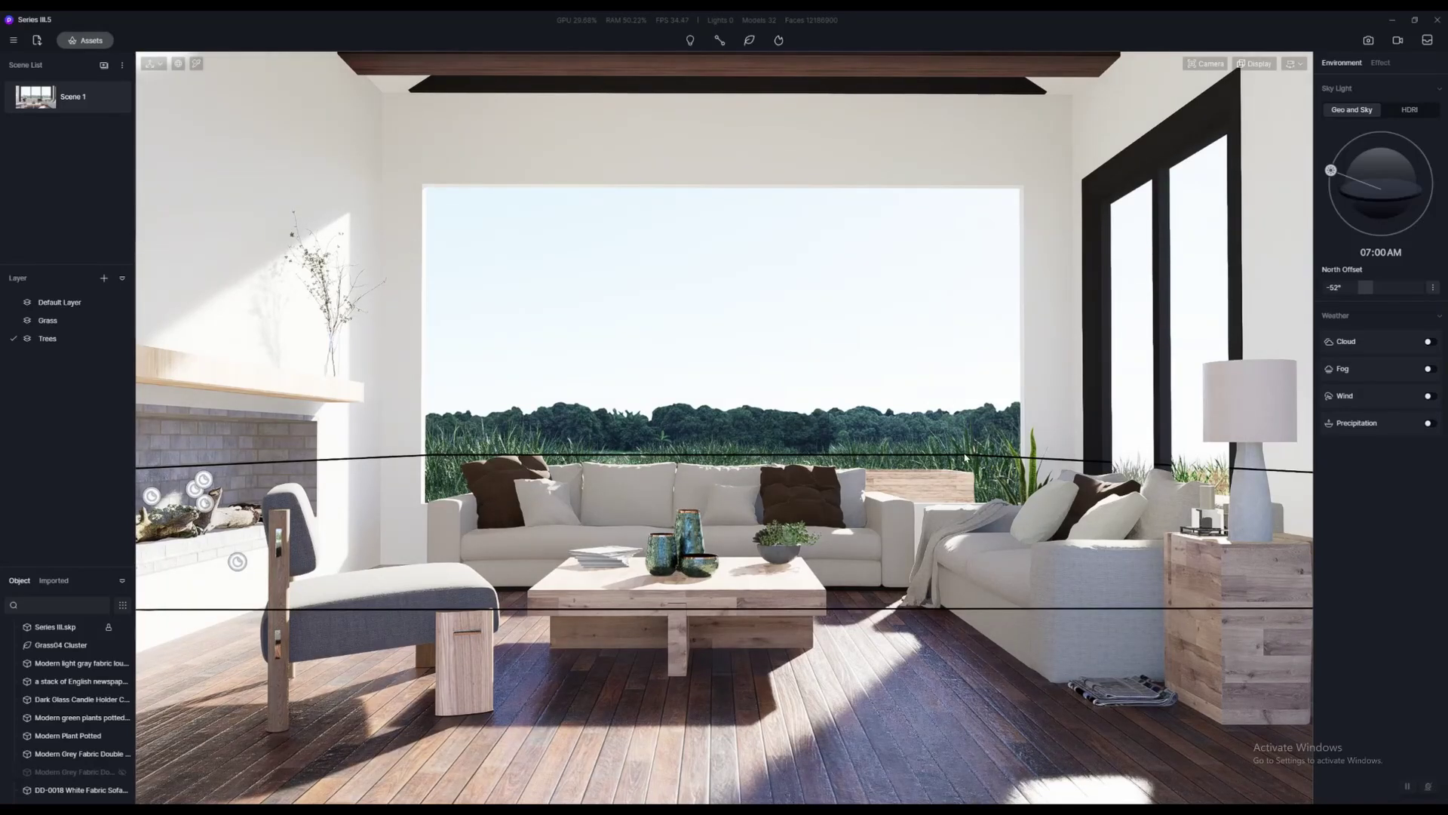
key(e)
scroll(951, 462, up, 1)
scroll(935, 467, down, 1)
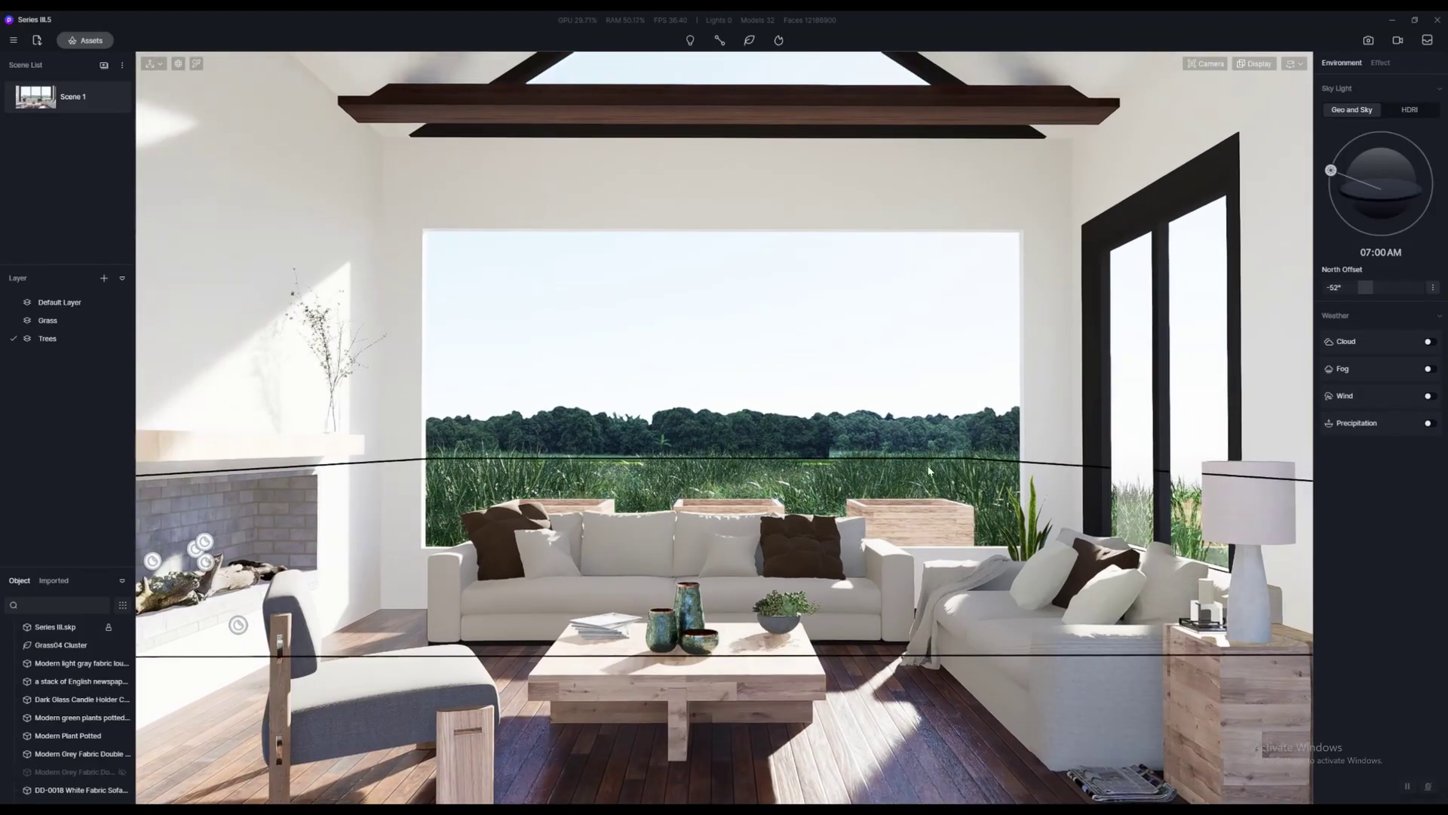
key(e)
key(w)
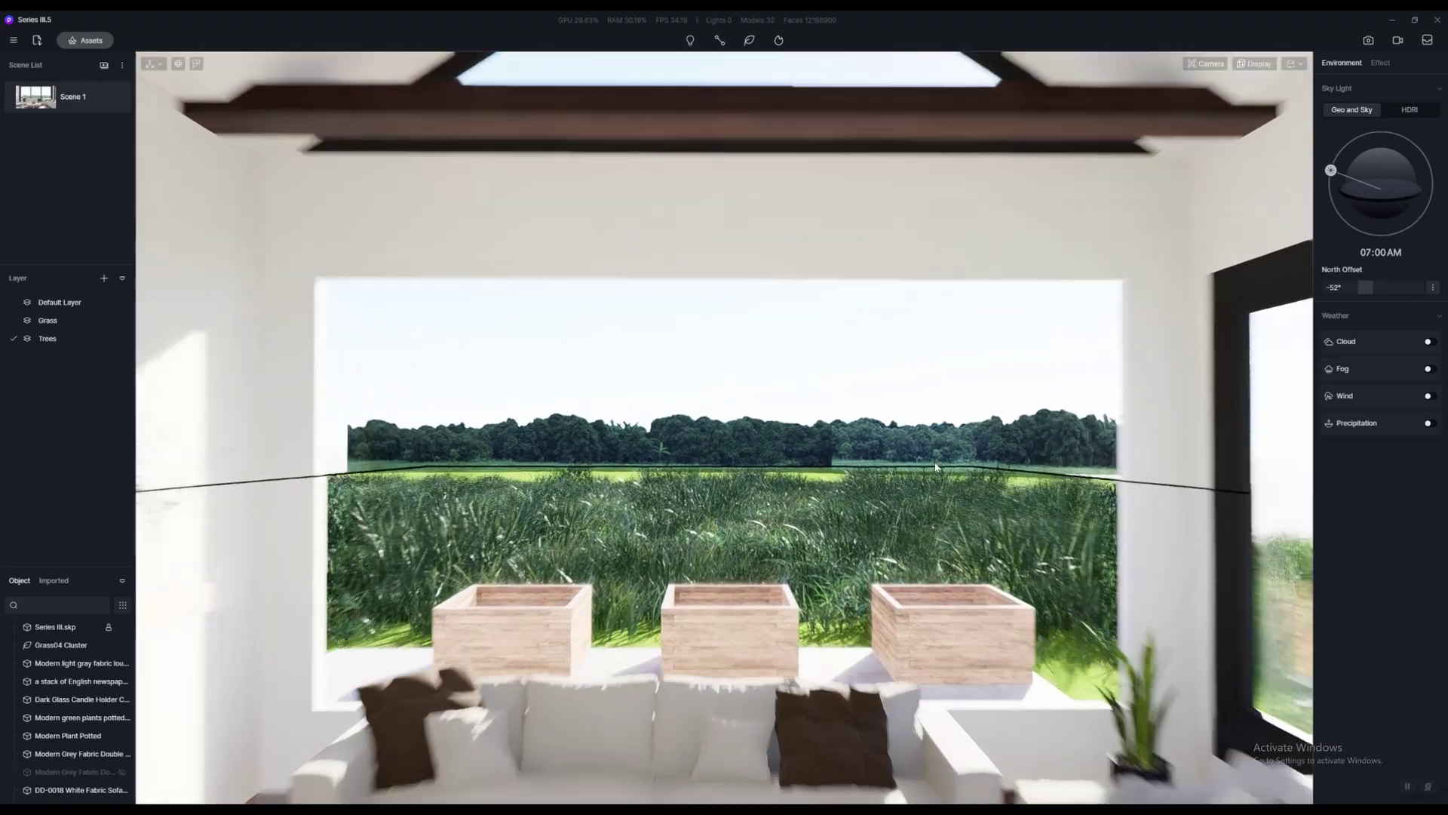
Open the asset library over the field view and browse the Broadleaf trees in the Nature category
key(w)
key(m)
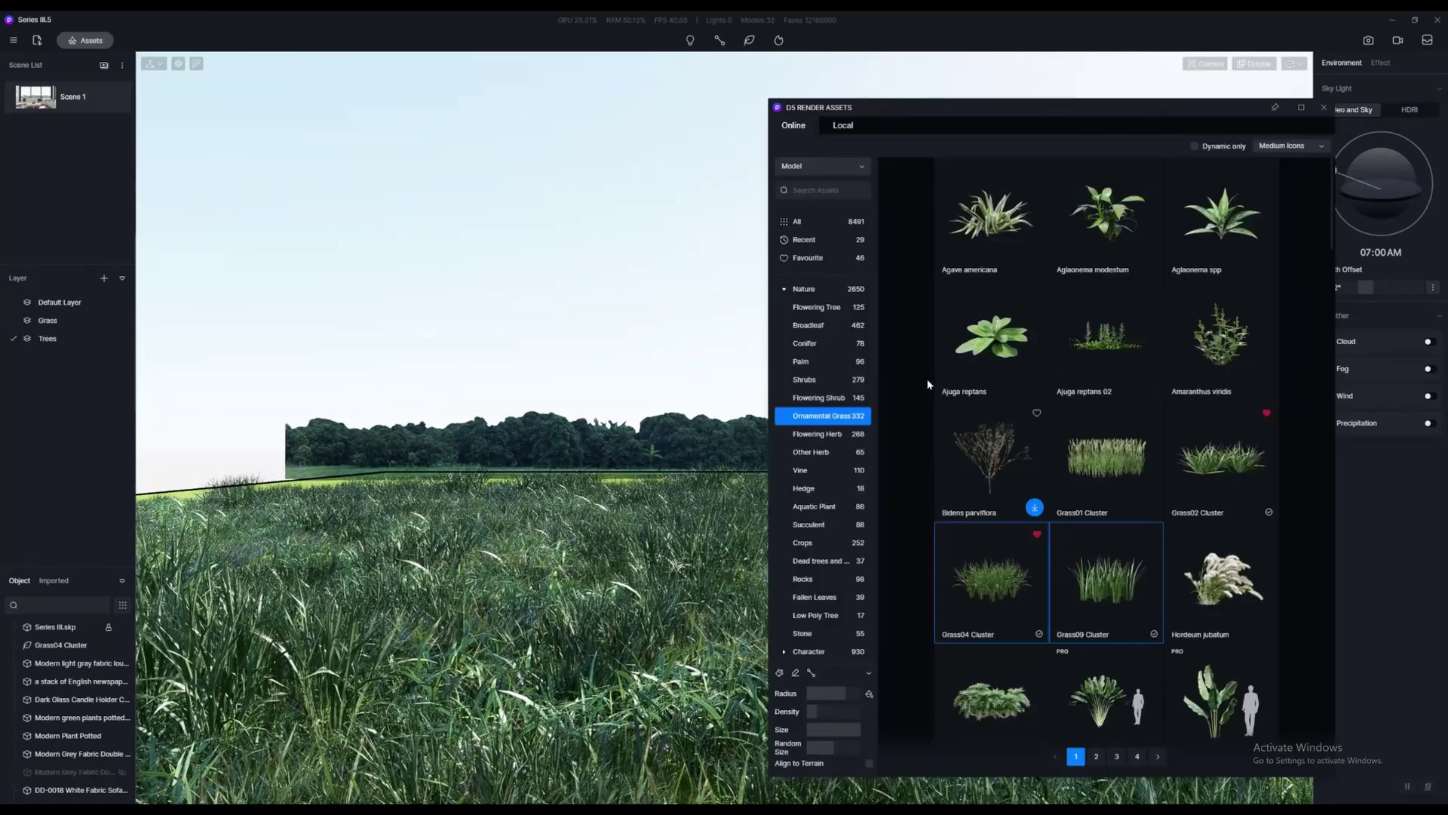
drag(1118, 108, 849, 100)
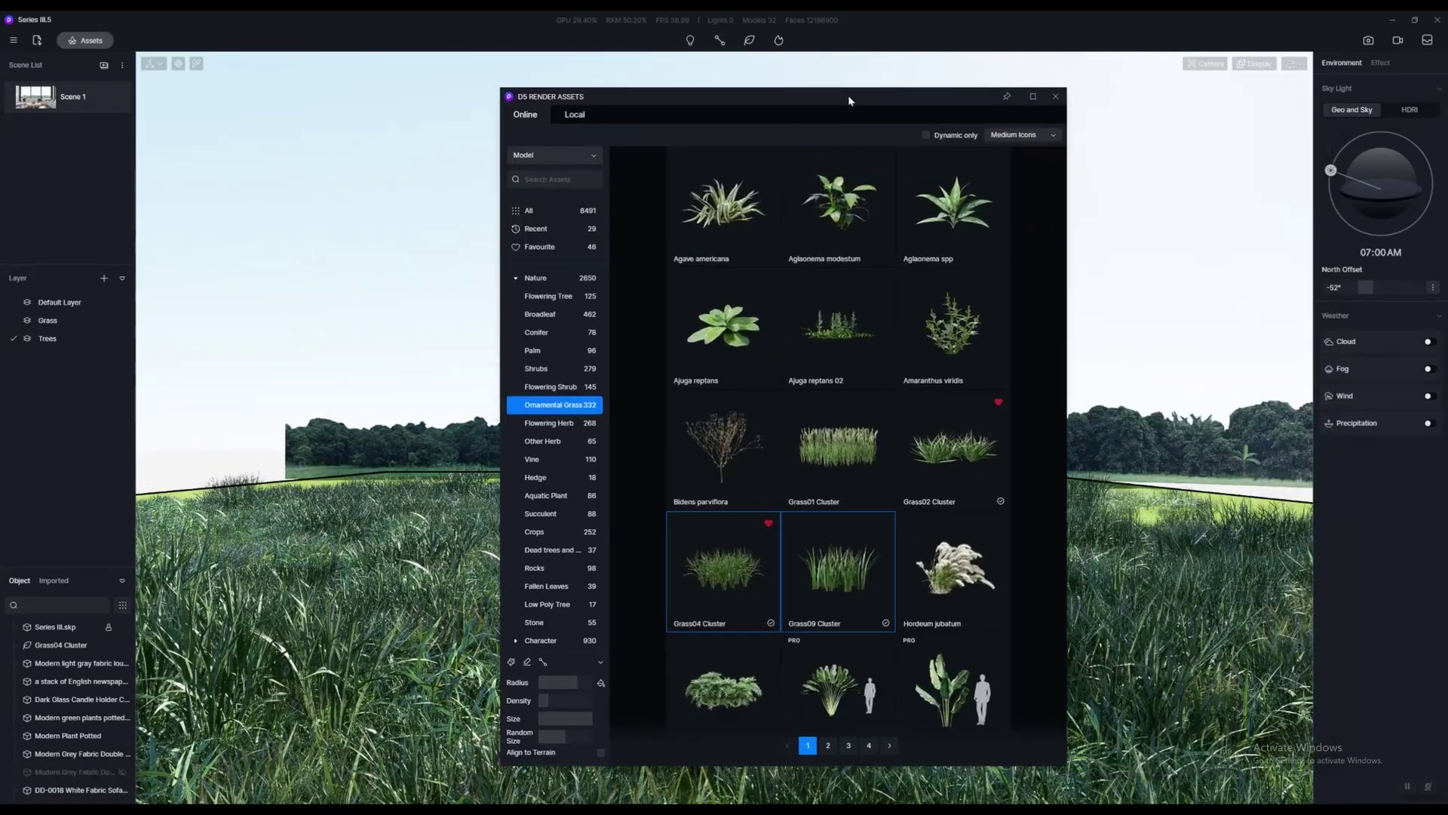
click(533, 279)
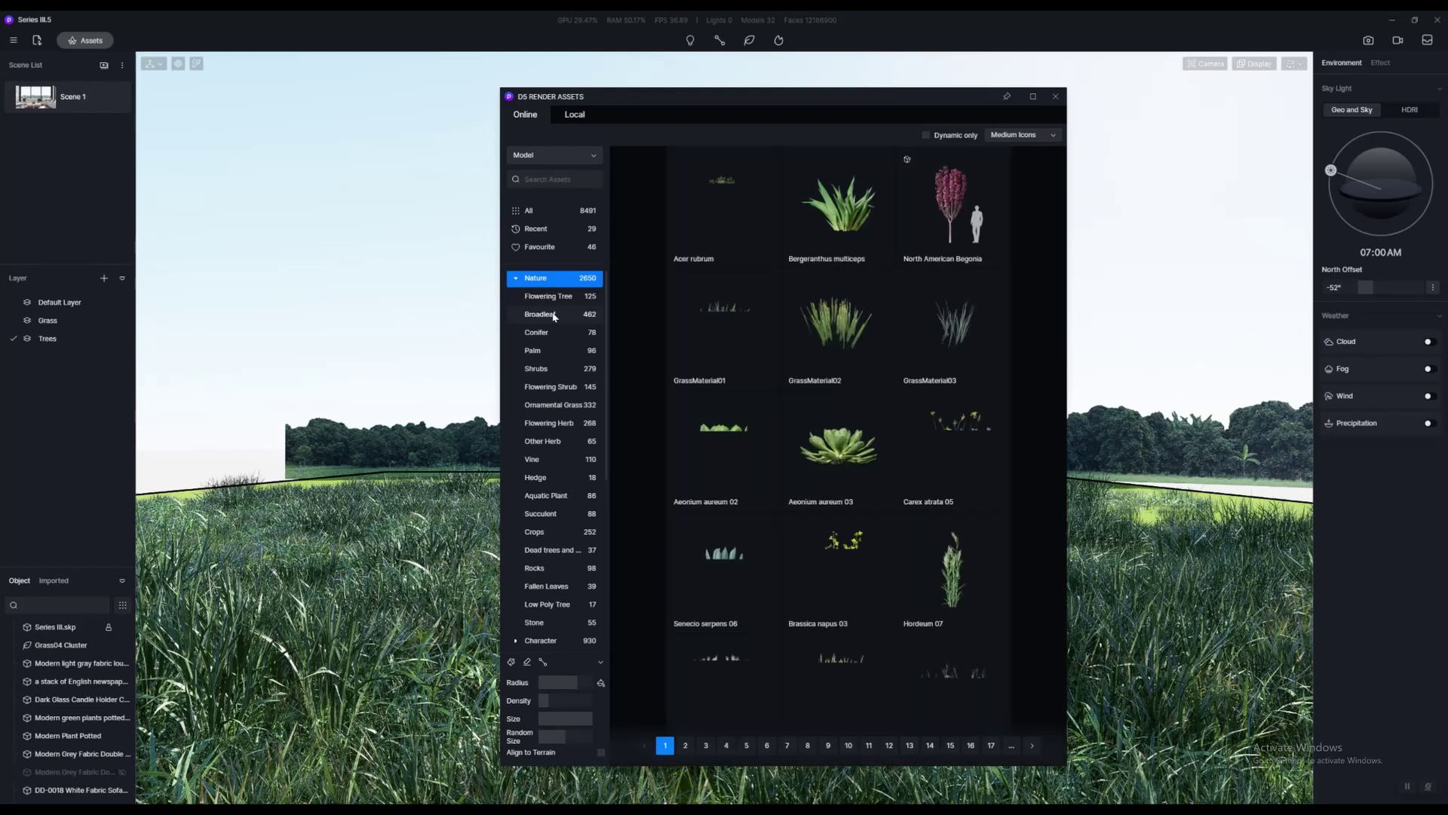
click(554, 316)
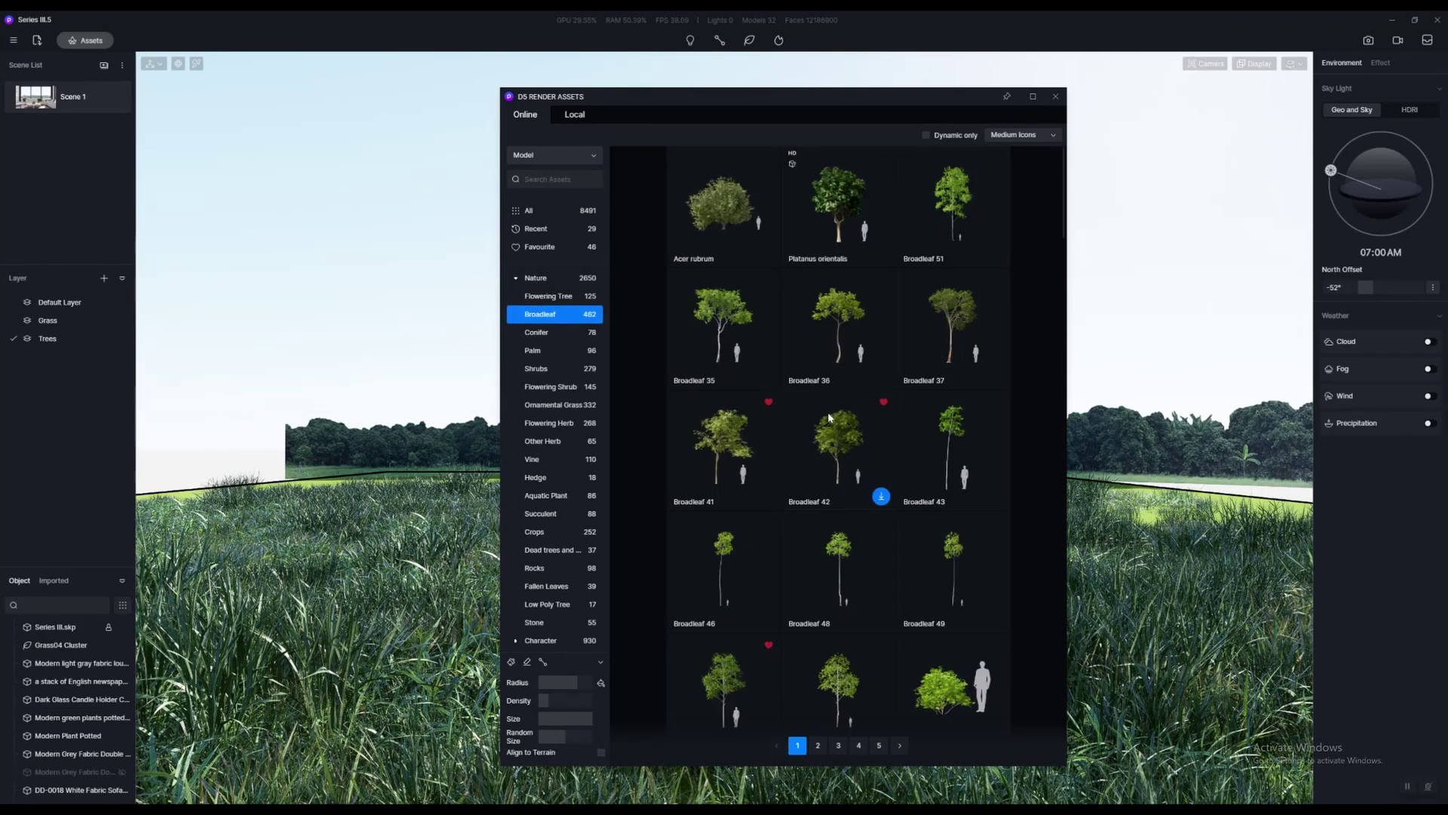
scroll(830, 422, down, 3)
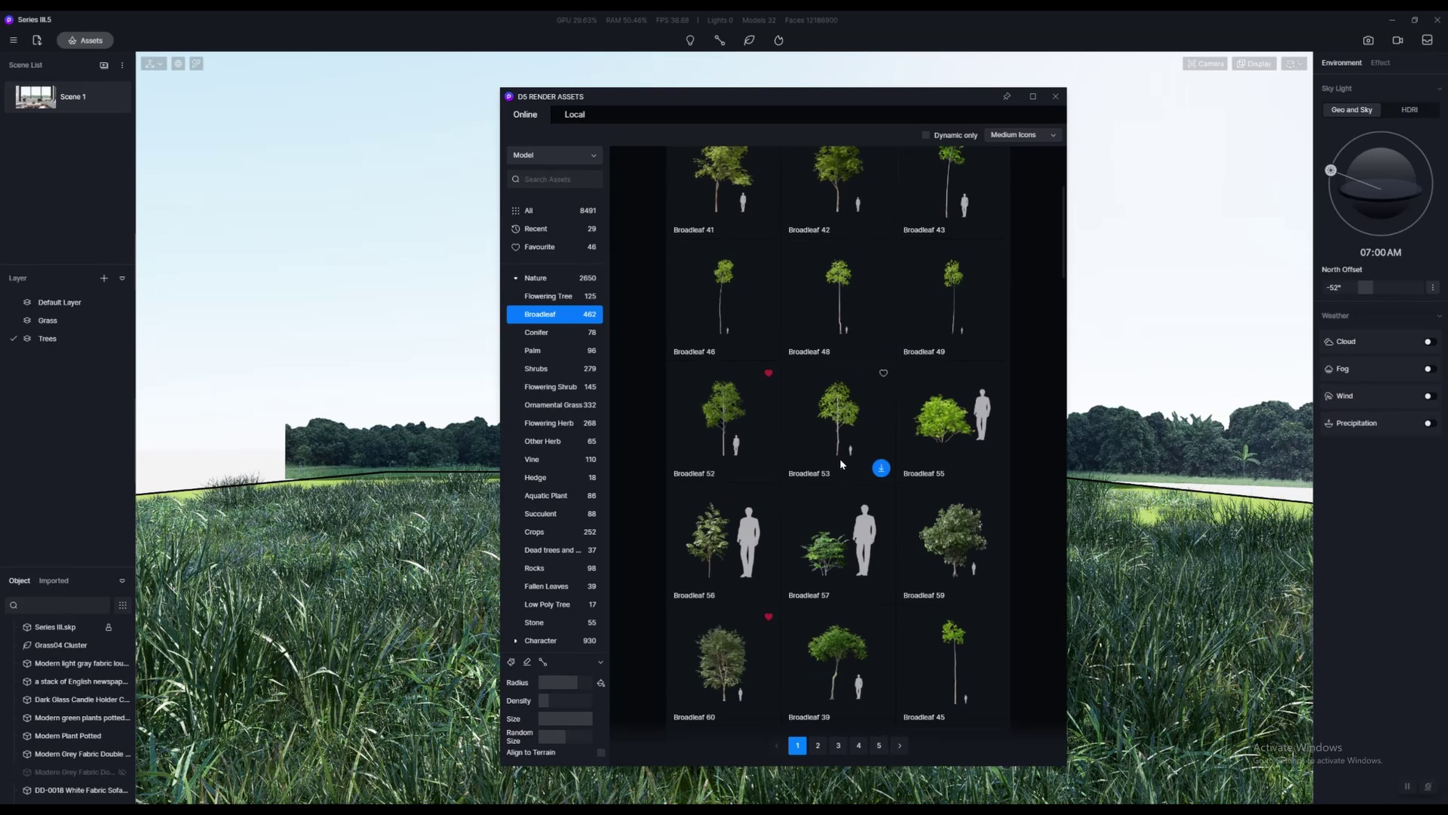
scroll(839, 459, down, 8)
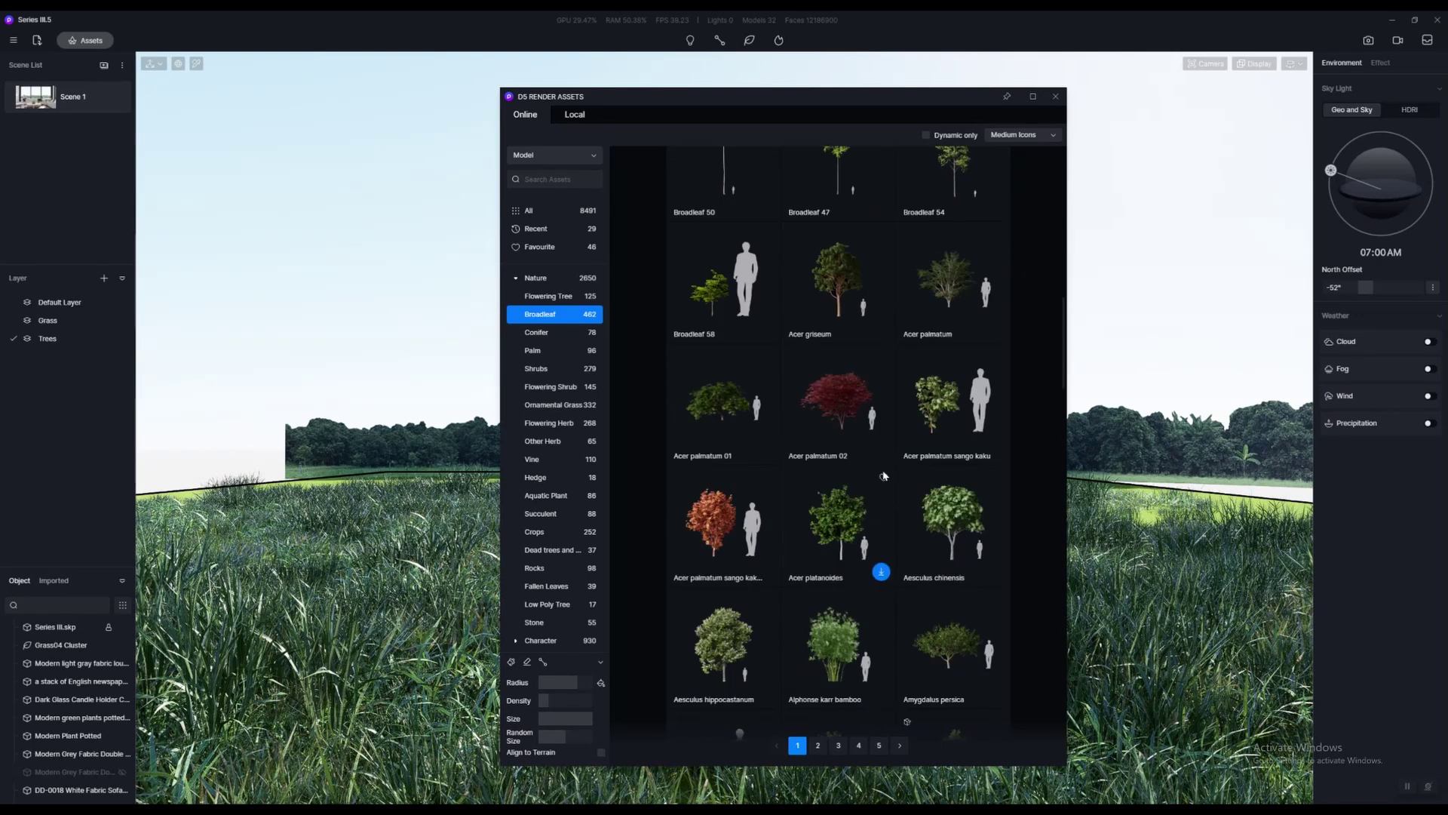
scroll(857, 519, down, 5)
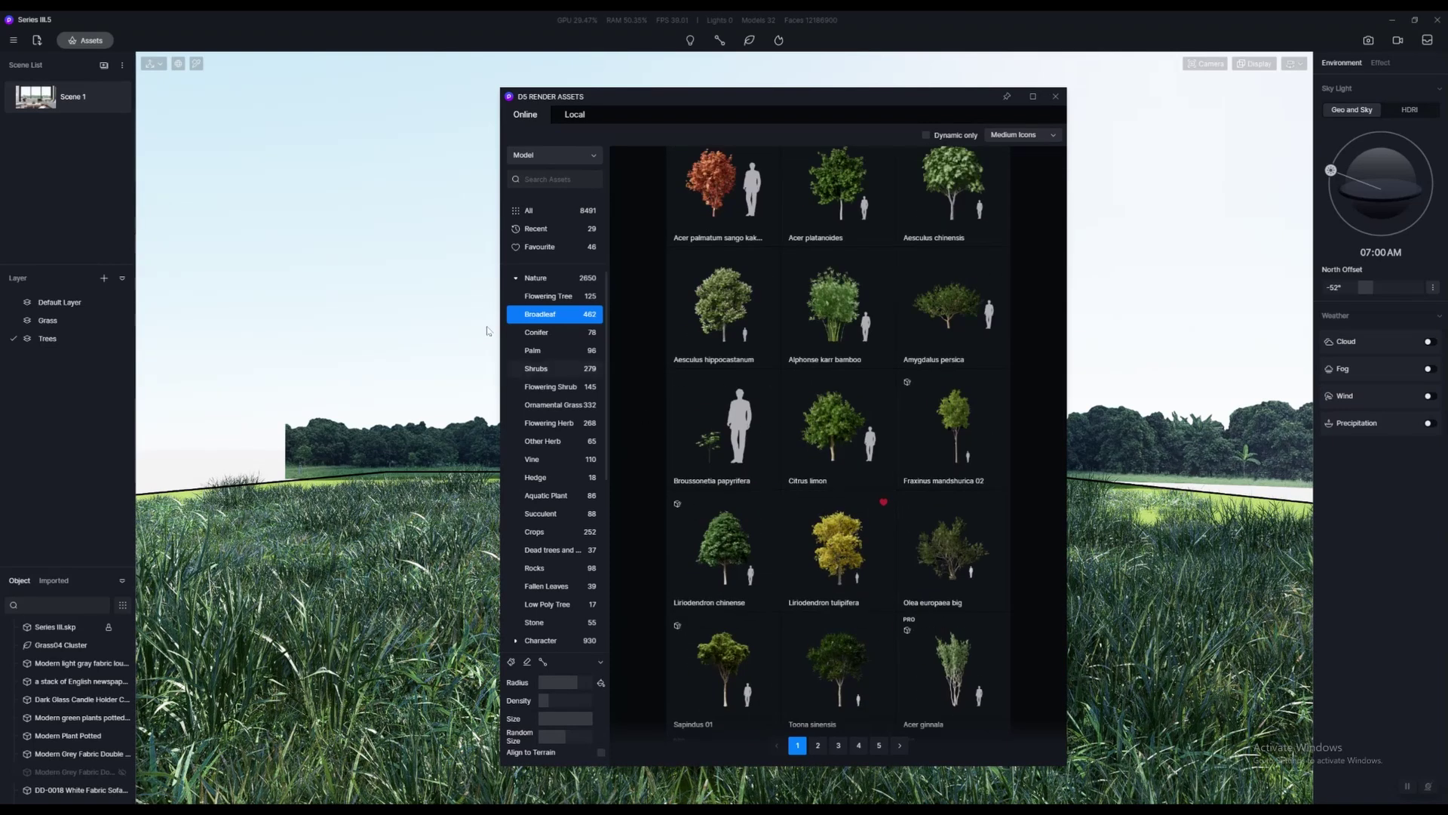
Browse the favourite models in the asset library and pick the Broadleaf 60 tree for placement
click(556, 247)
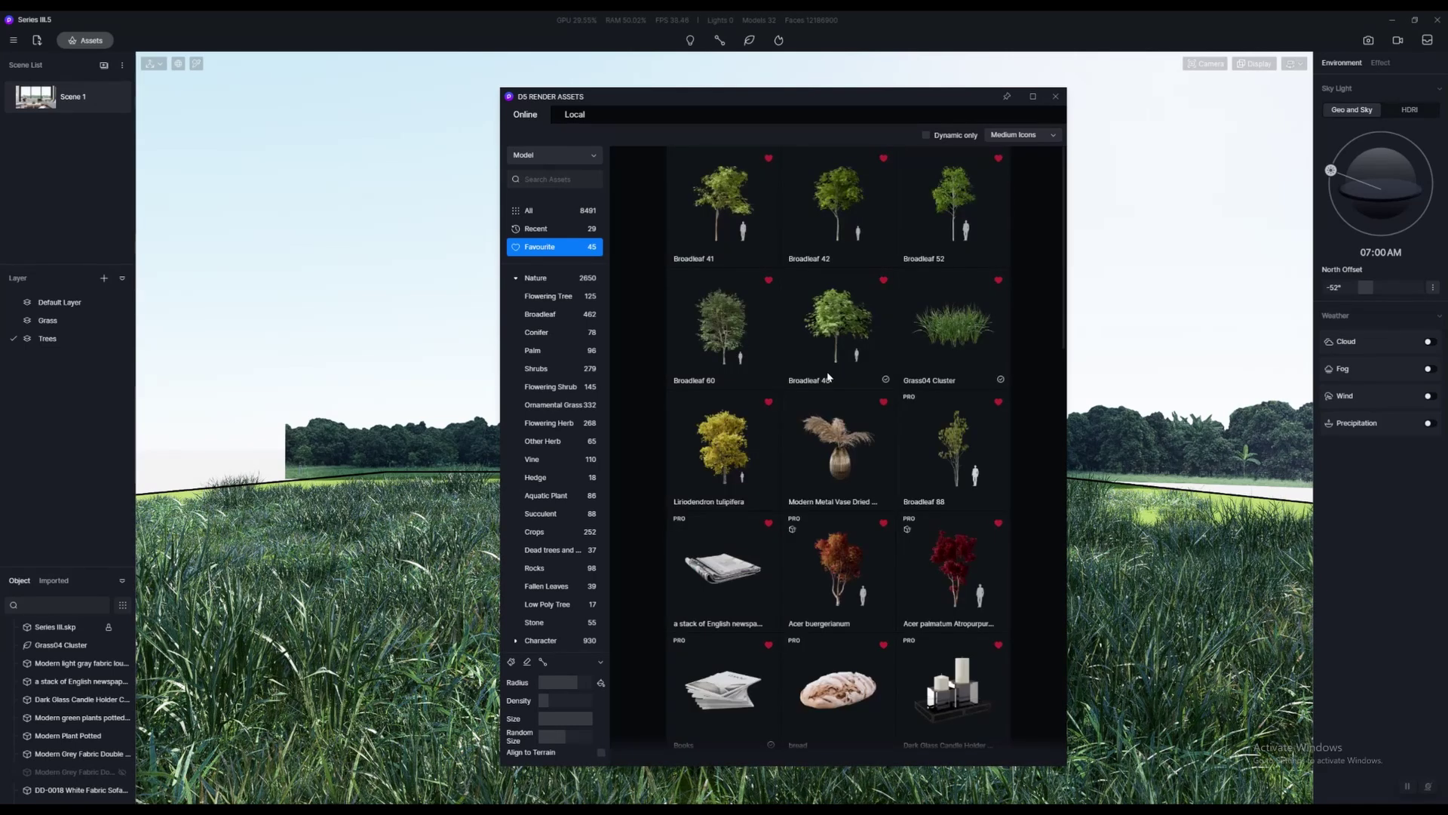
scroll(897, 430, down, 3)
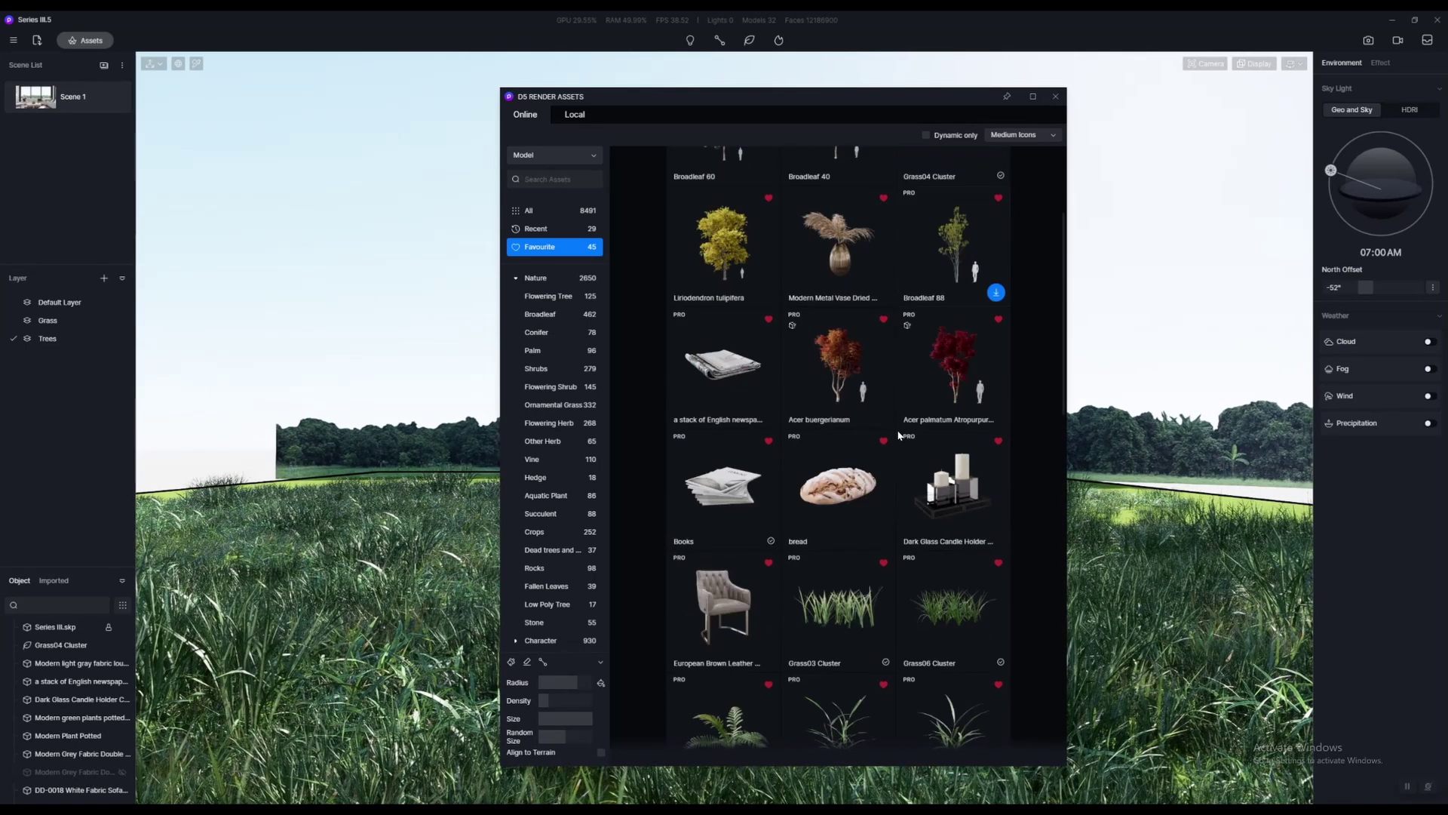
scroll(898, 434, up, 3)
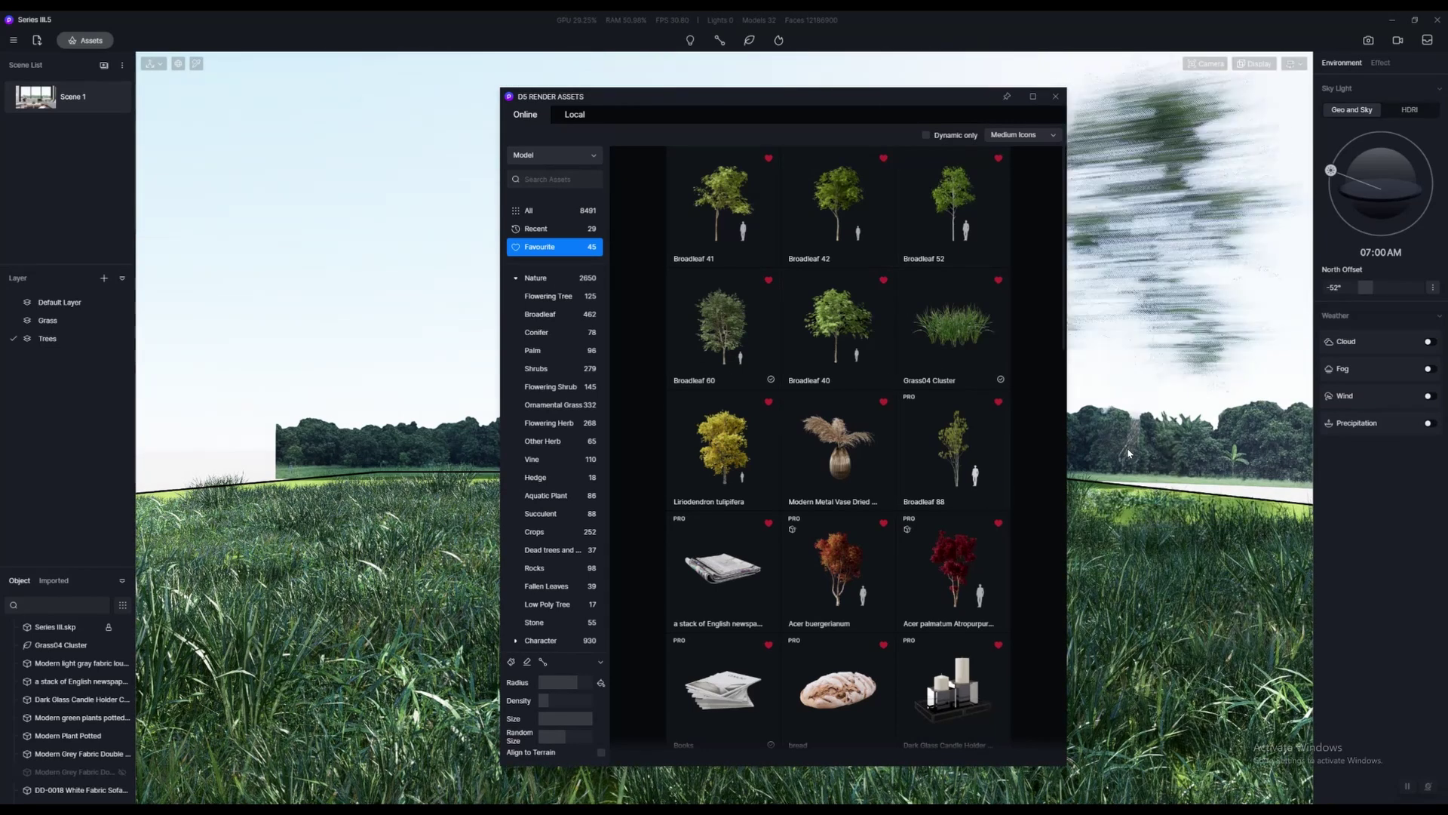
right_drag(1123, 451, 911, 414)
click(1056, 97)
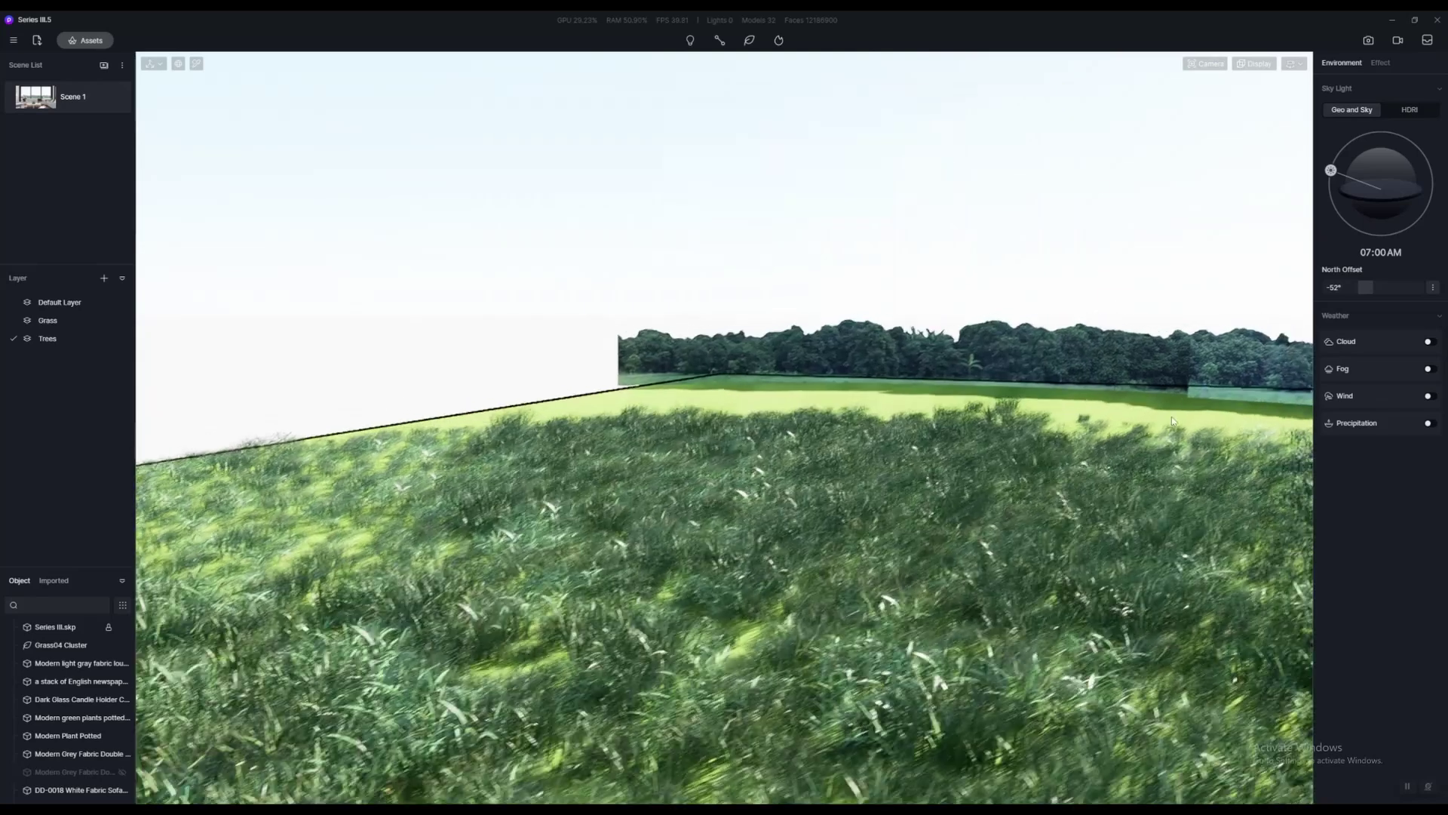
Place three Broadleaf 60 trees on the open lawn between the painted grass and the background tree line
right_drag(1170, 417, 941, 559)
scroll(972, 436, up, 2)
scroll(972, 436, down, 5)
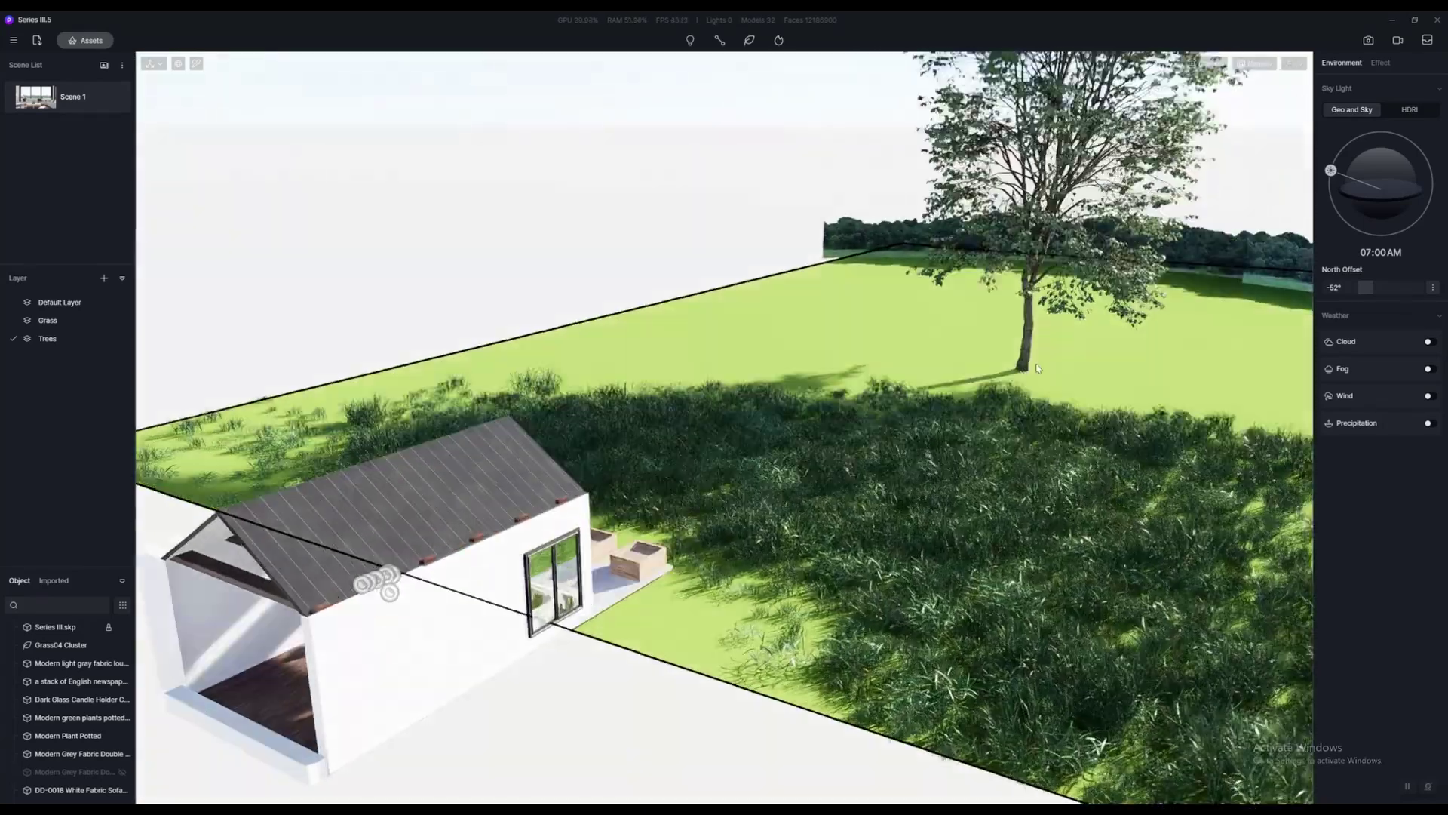
scroll(1035, 365, up, 2)
right_drag(990, 324, 1025, 292)
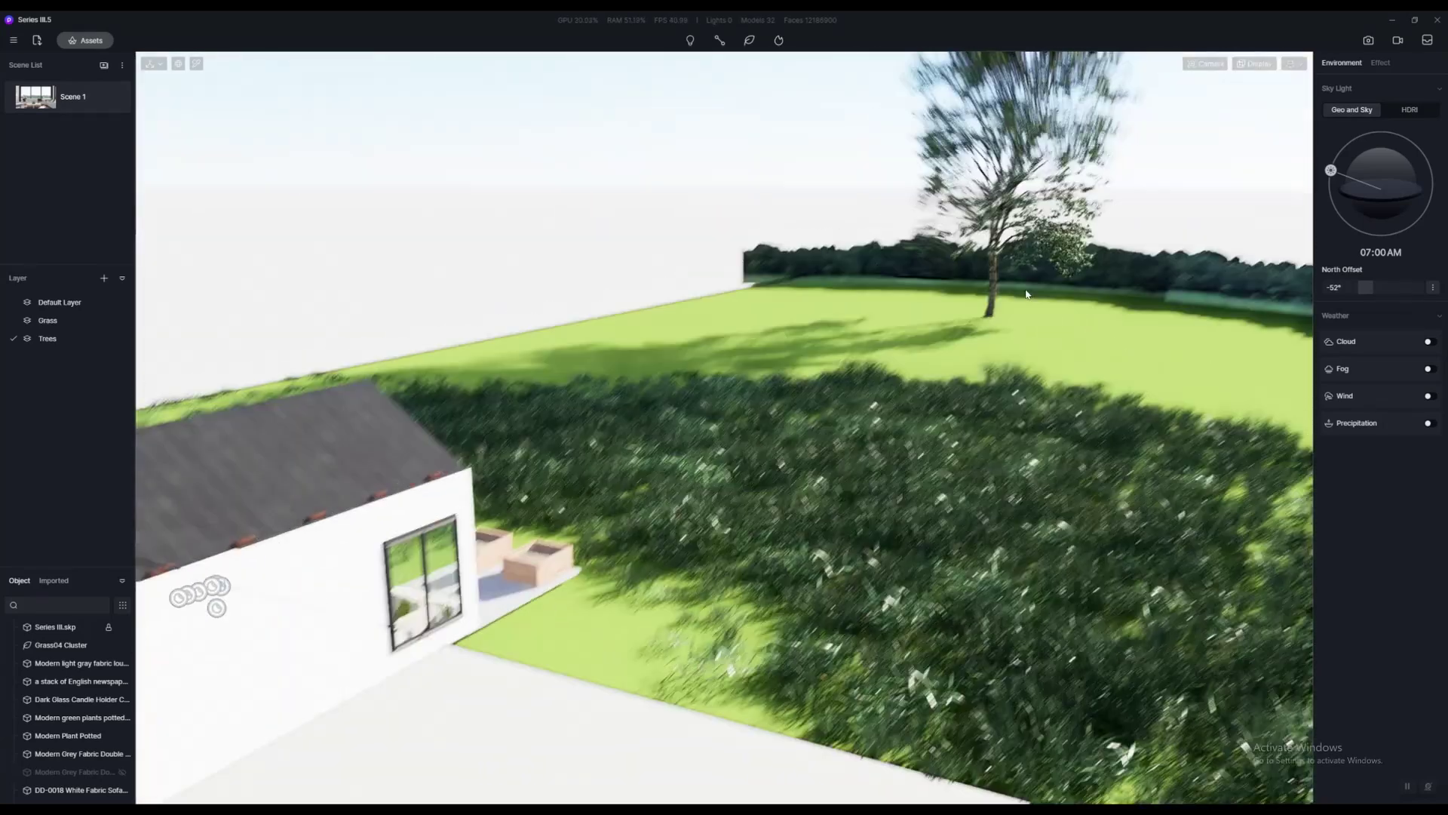
scroll(1037, 344, up, 1)
right_drag(1044, 346, 1039, 307)
middle_drag(1039, 311, 1014, 357)
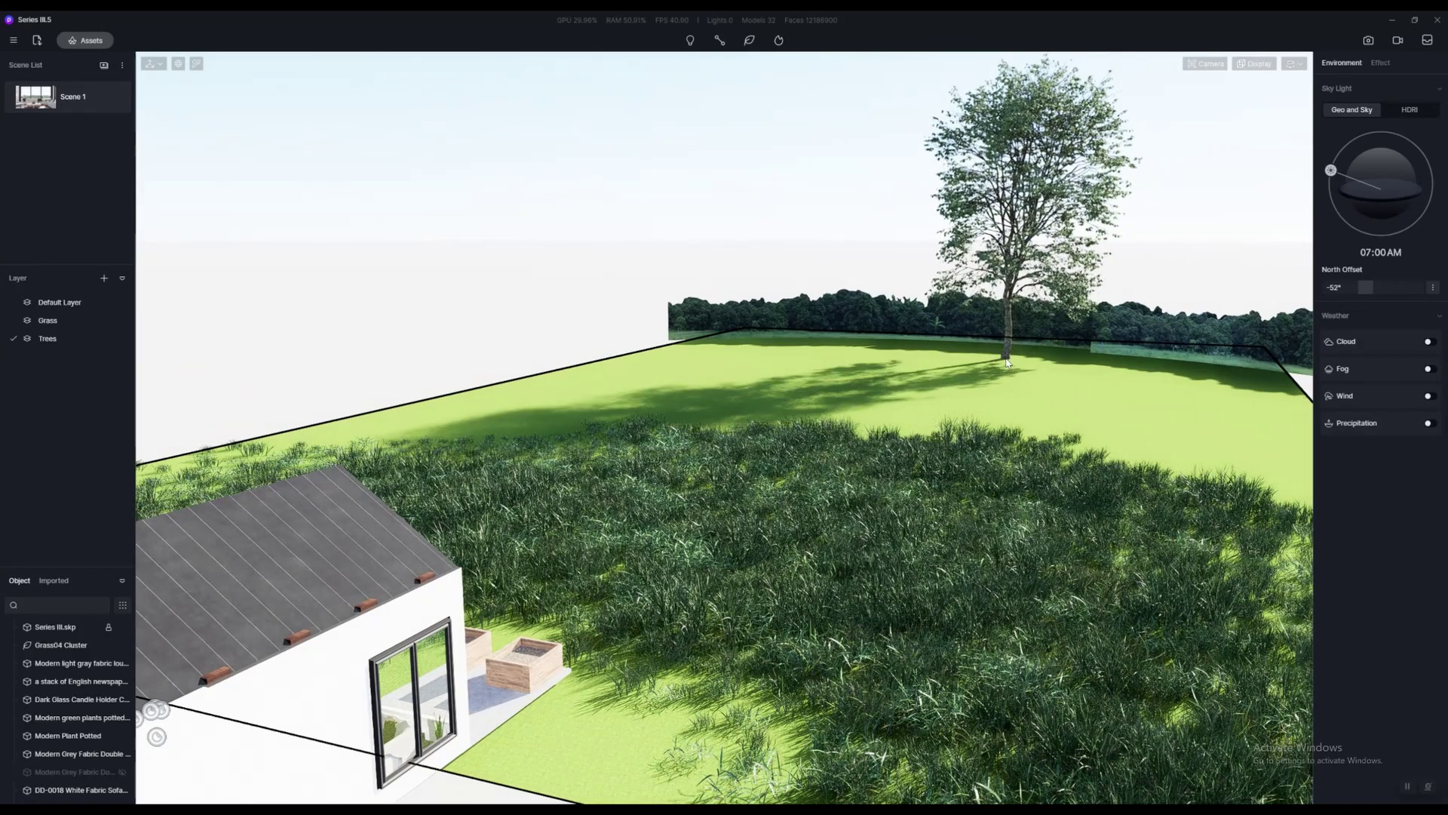
click(1025, 364)
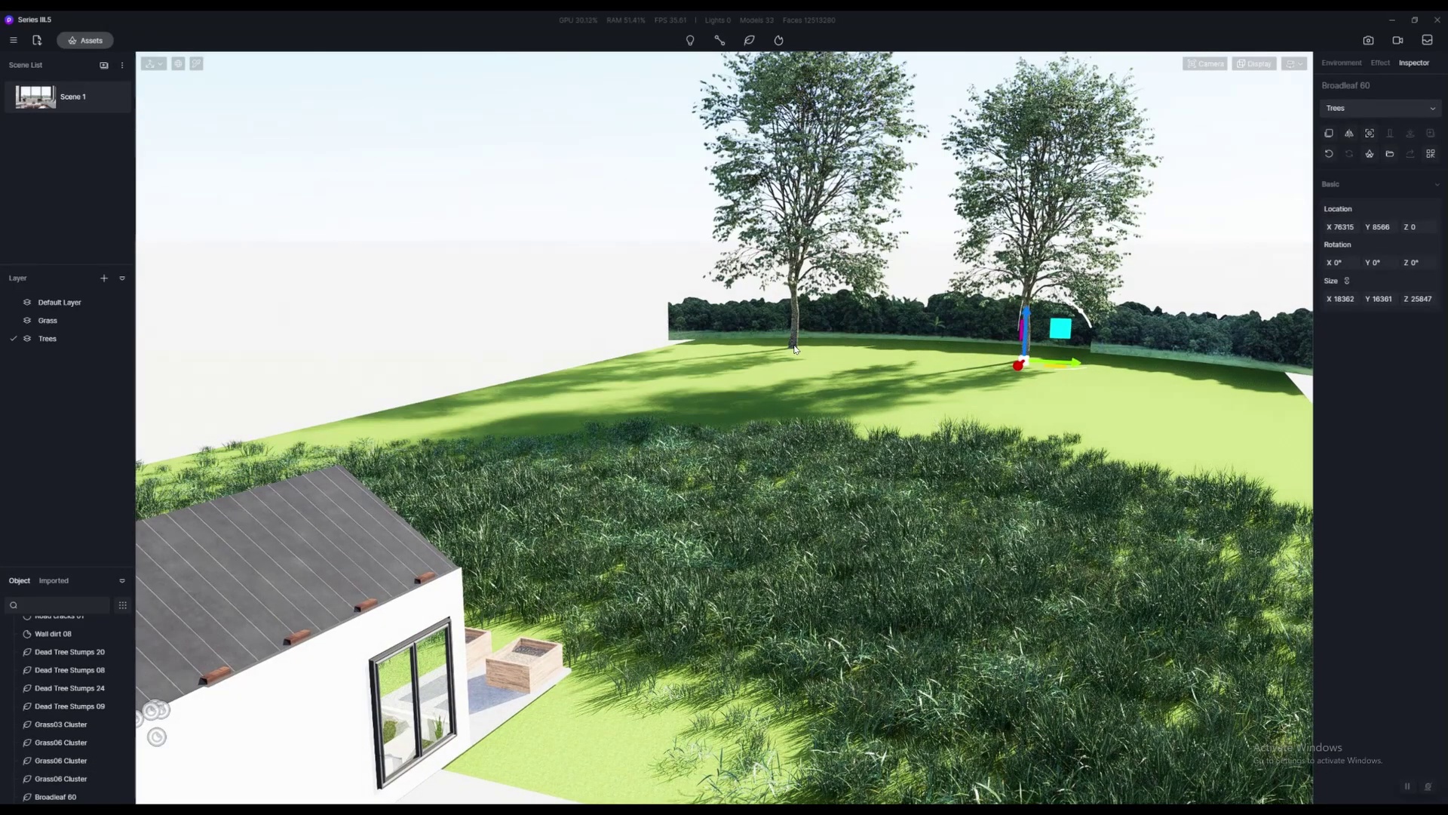
click(1127, 416)
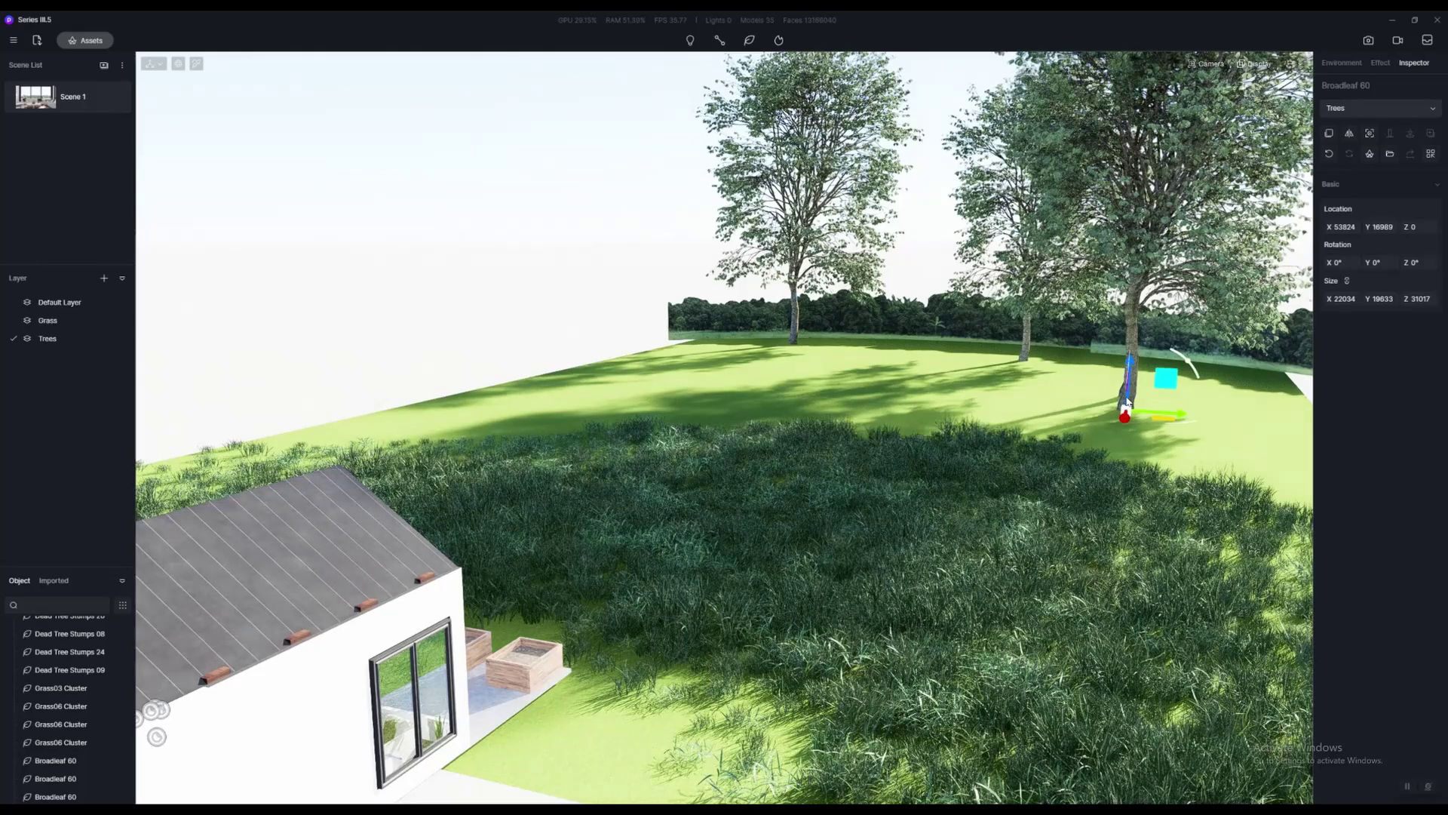
key(Escape)
key(Escape)
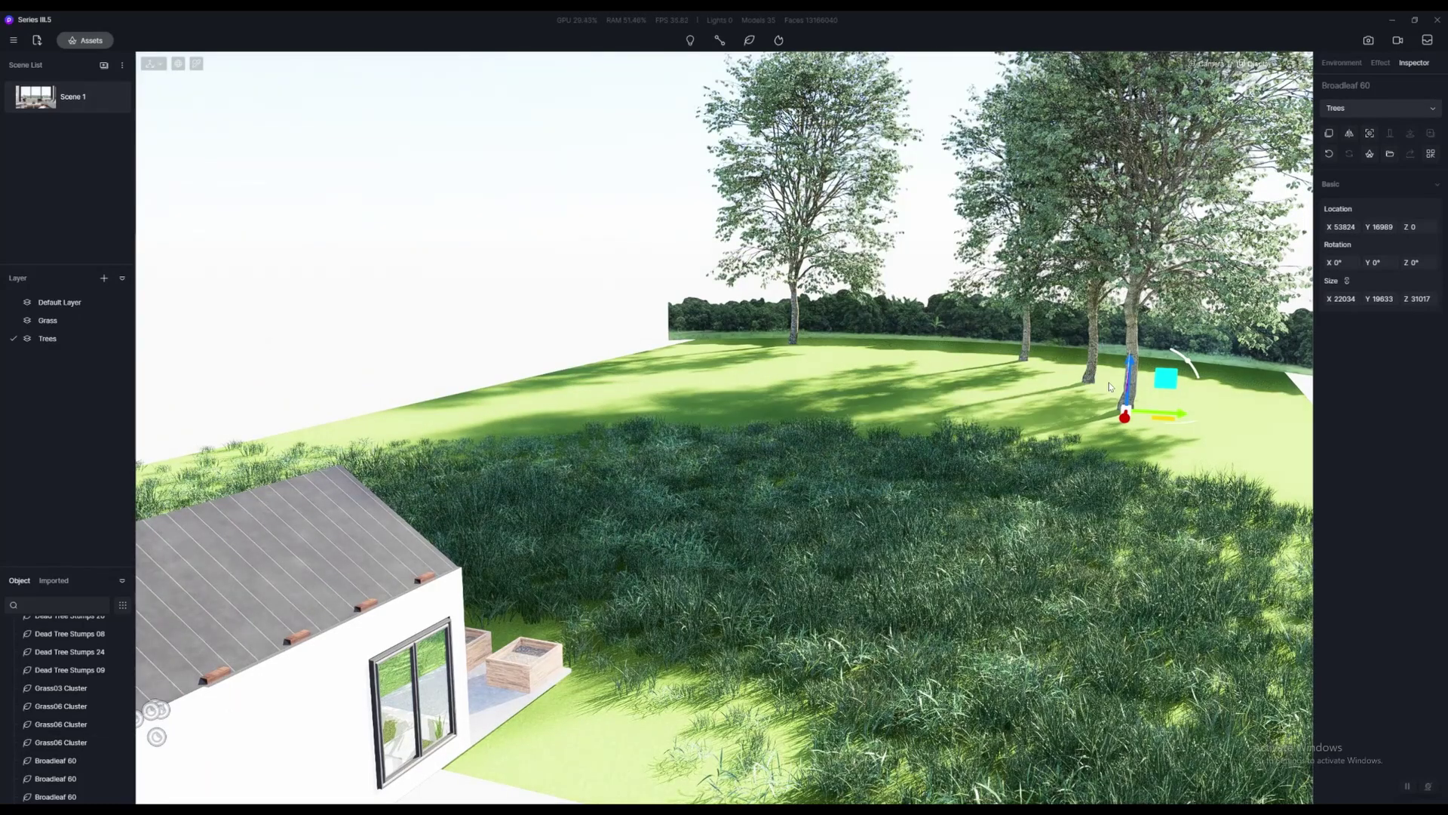
Select all three Broadleaf 60 trees and scale them down together
click(55, 760)
shift+click(54, 778)
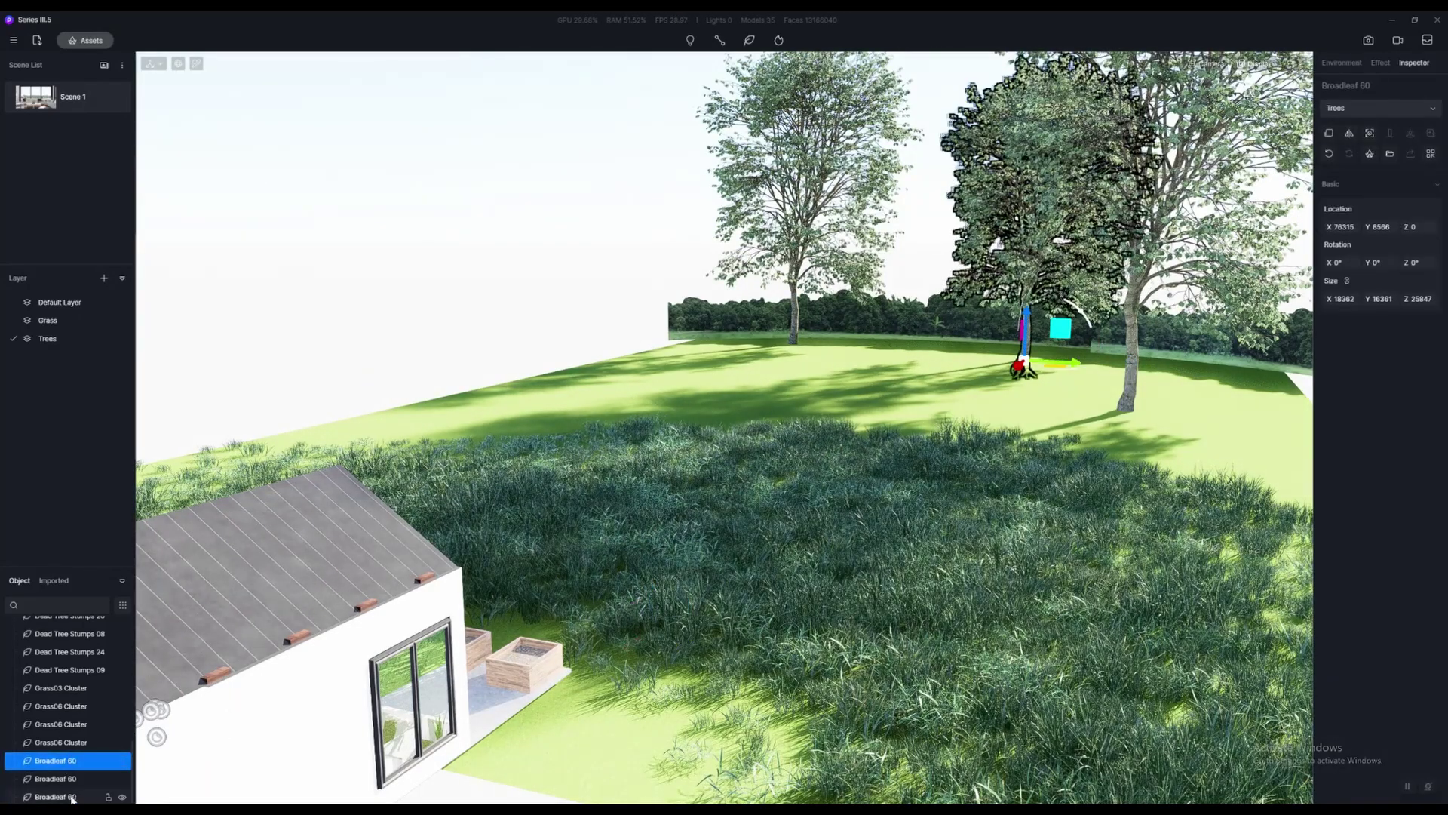
shift+click(55, 797)
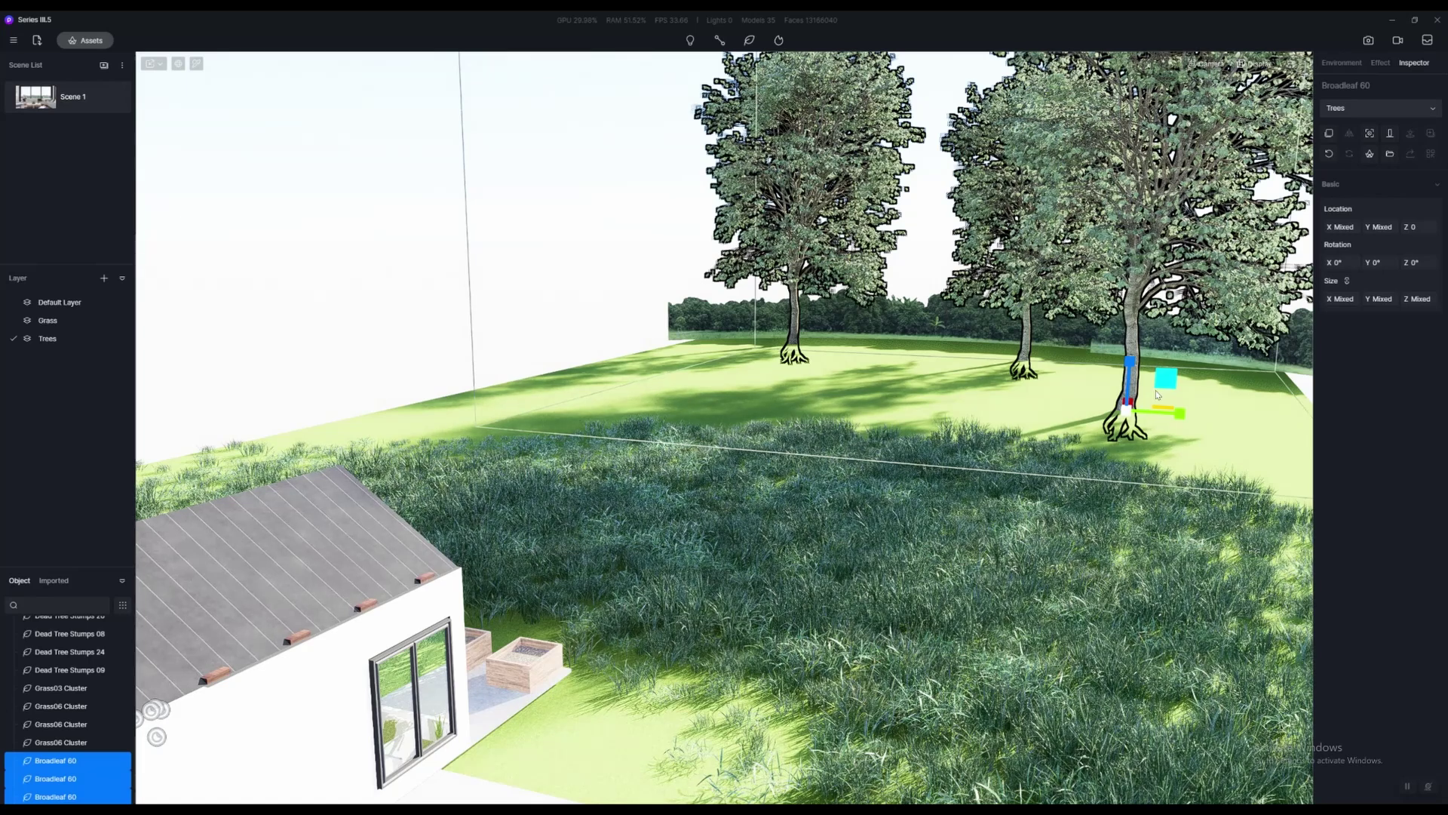
click(55, 762)
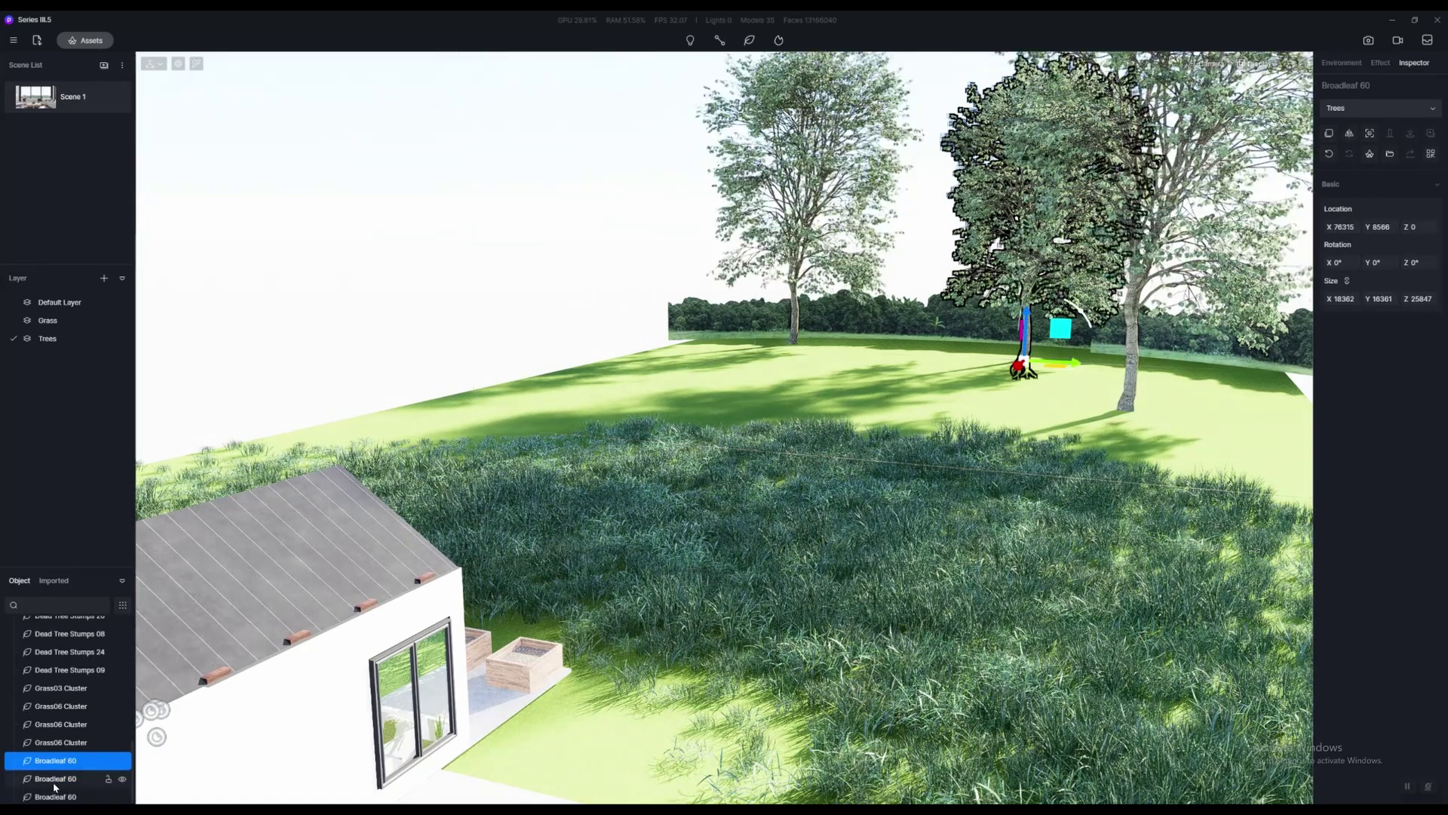
click(60, 796)
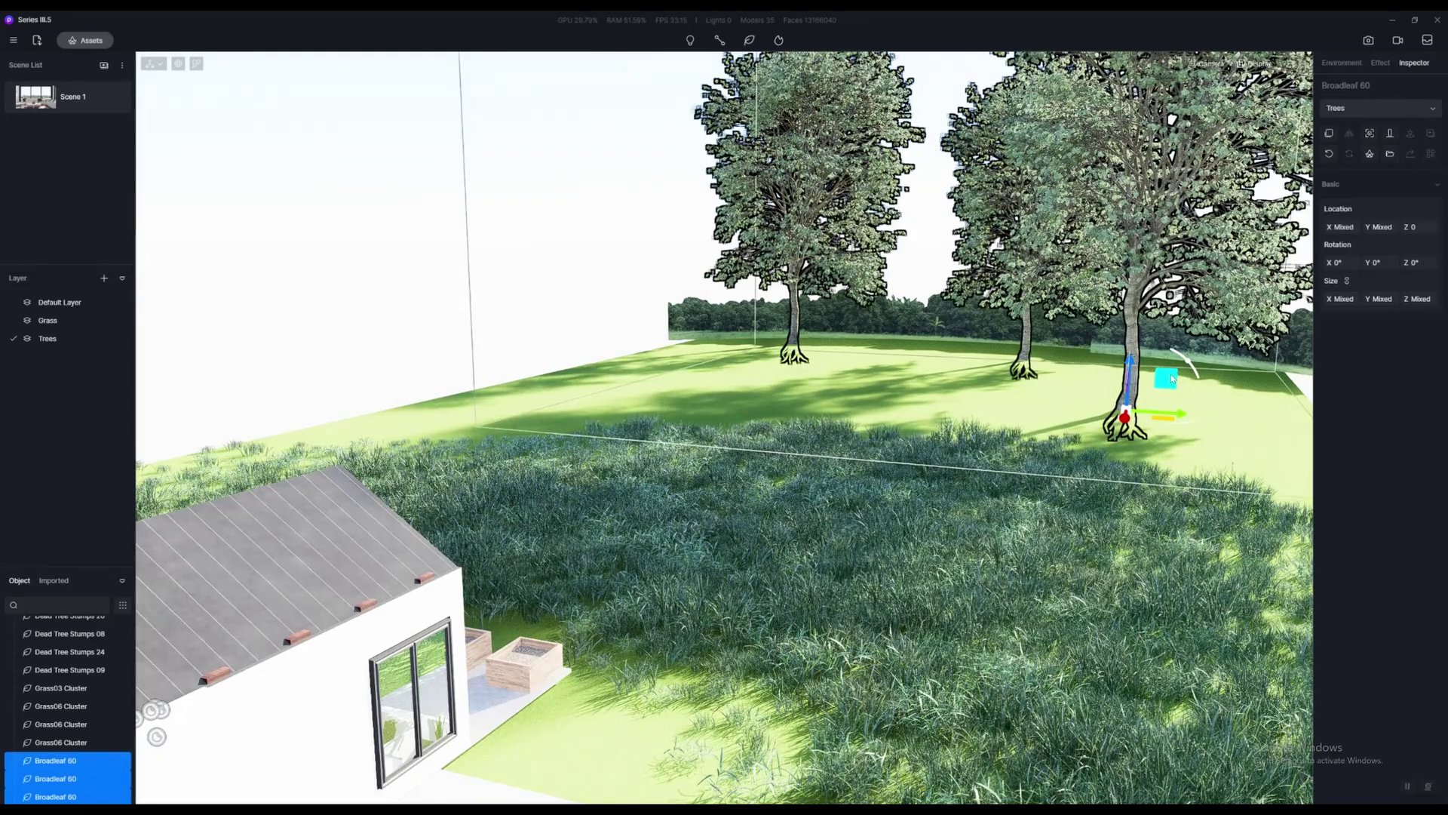
drag(1168, 379, 1159, 405)
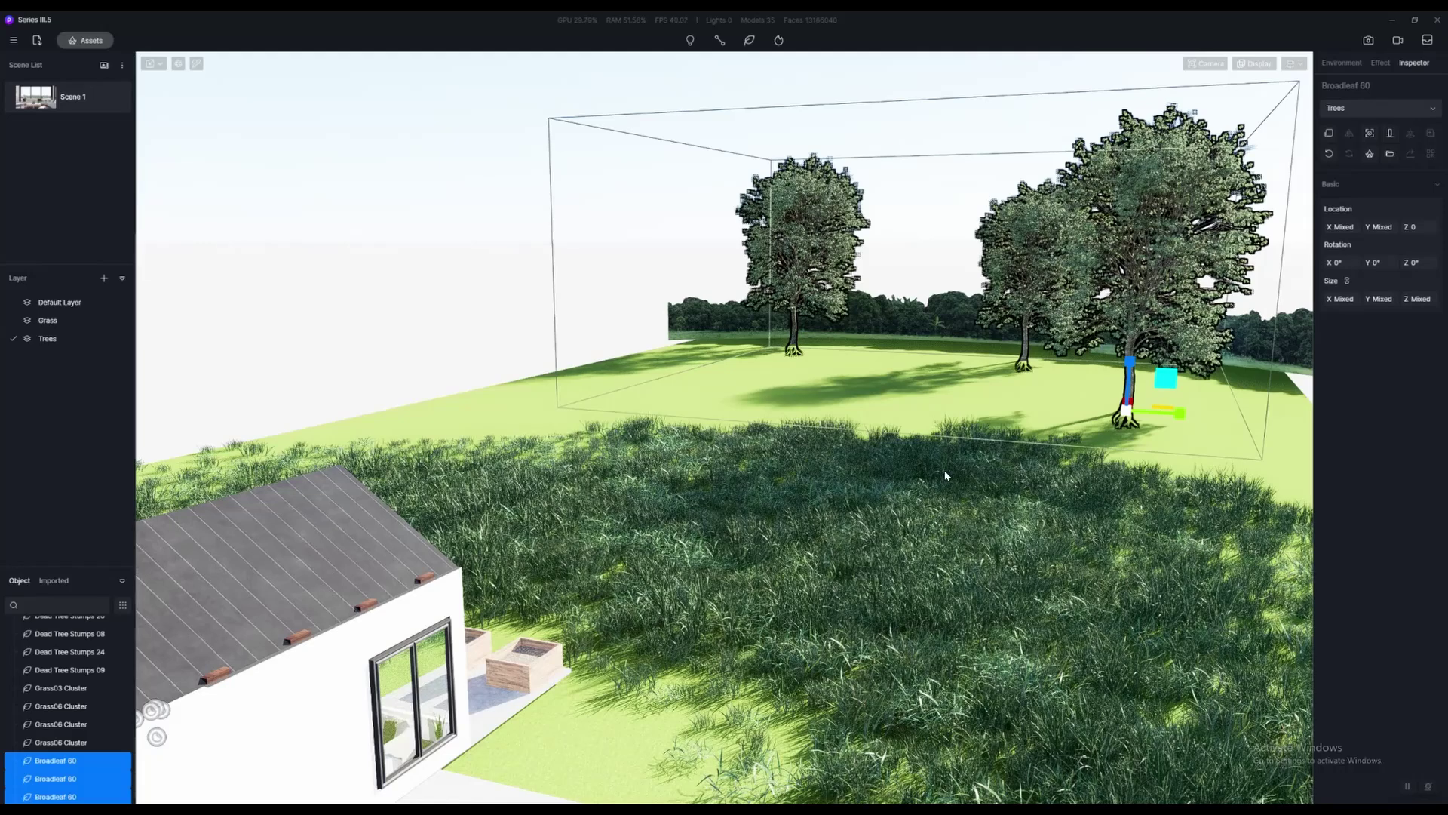
Scale the three trees down further, judging their size through the rear opening from inside the living room
right_drag(1111, 438, 936, 380)
key(s)
key(q)
key(w)
key(q)
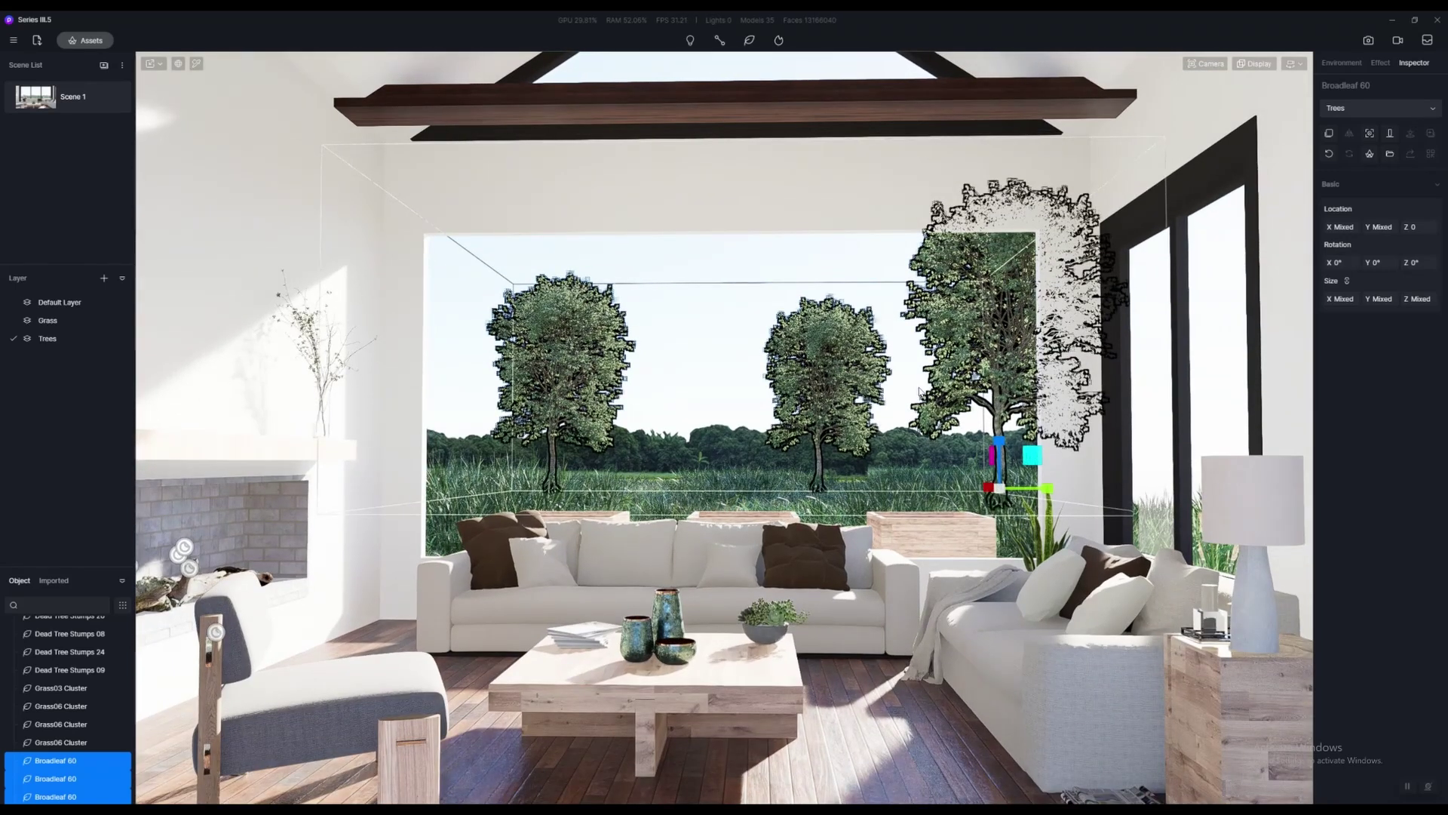
key(w)
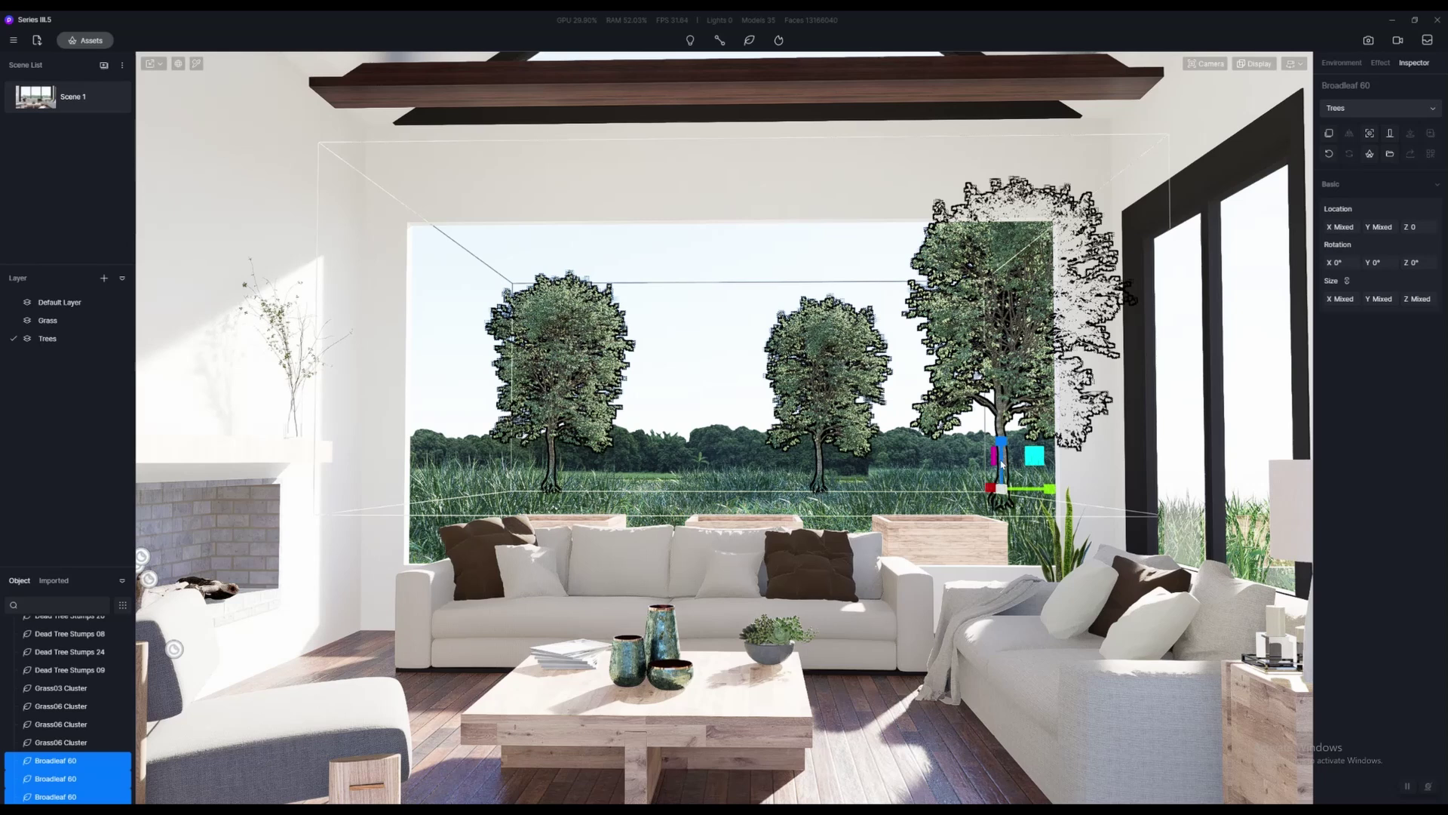
drag(1035, 461, 1036, 477)
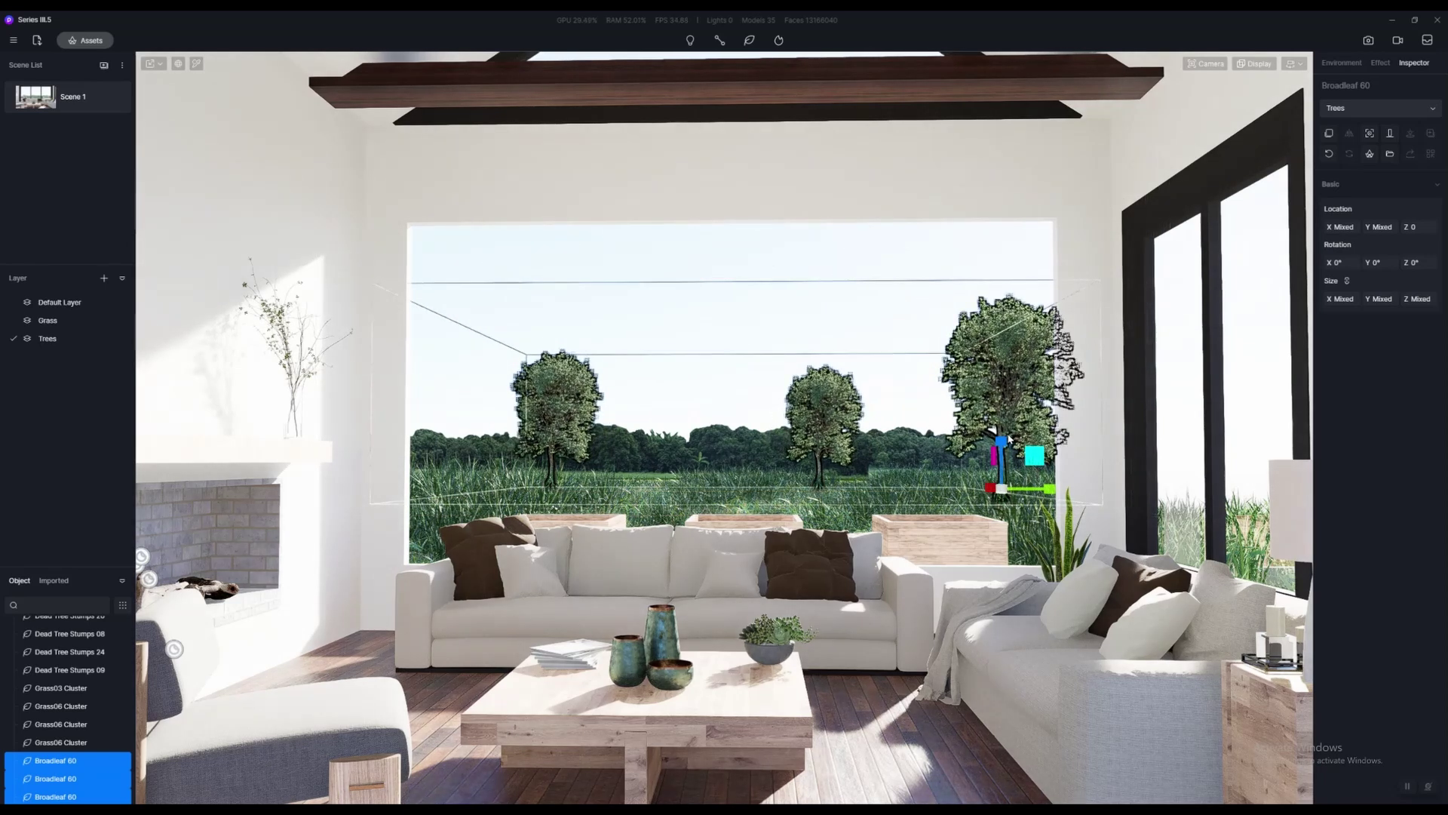
Shift the leftmost tree inward along the tree line and scale it down to a height of about 5889
key(e)
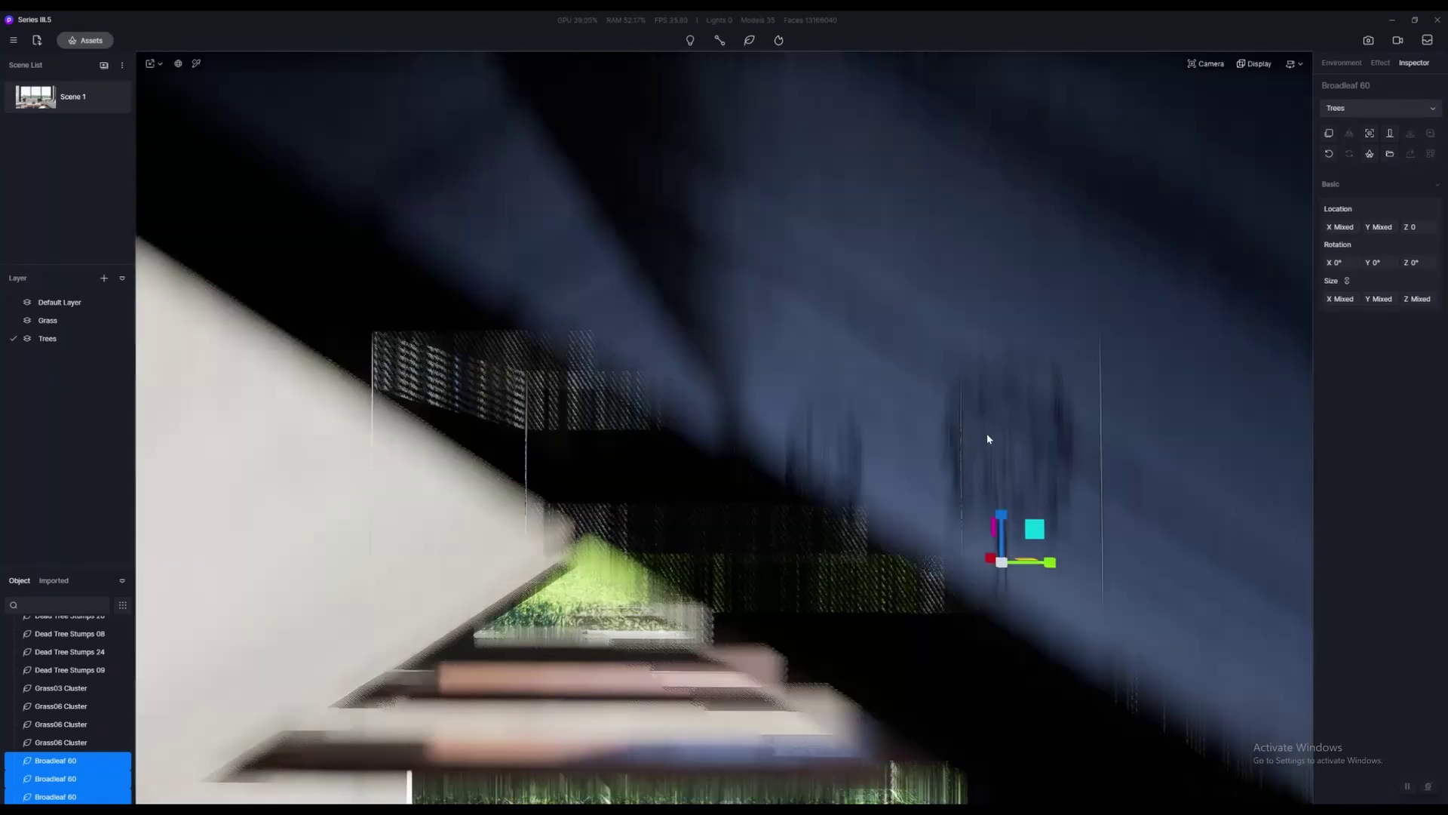
key(e)
right_drag(987, 435, 937, 531)
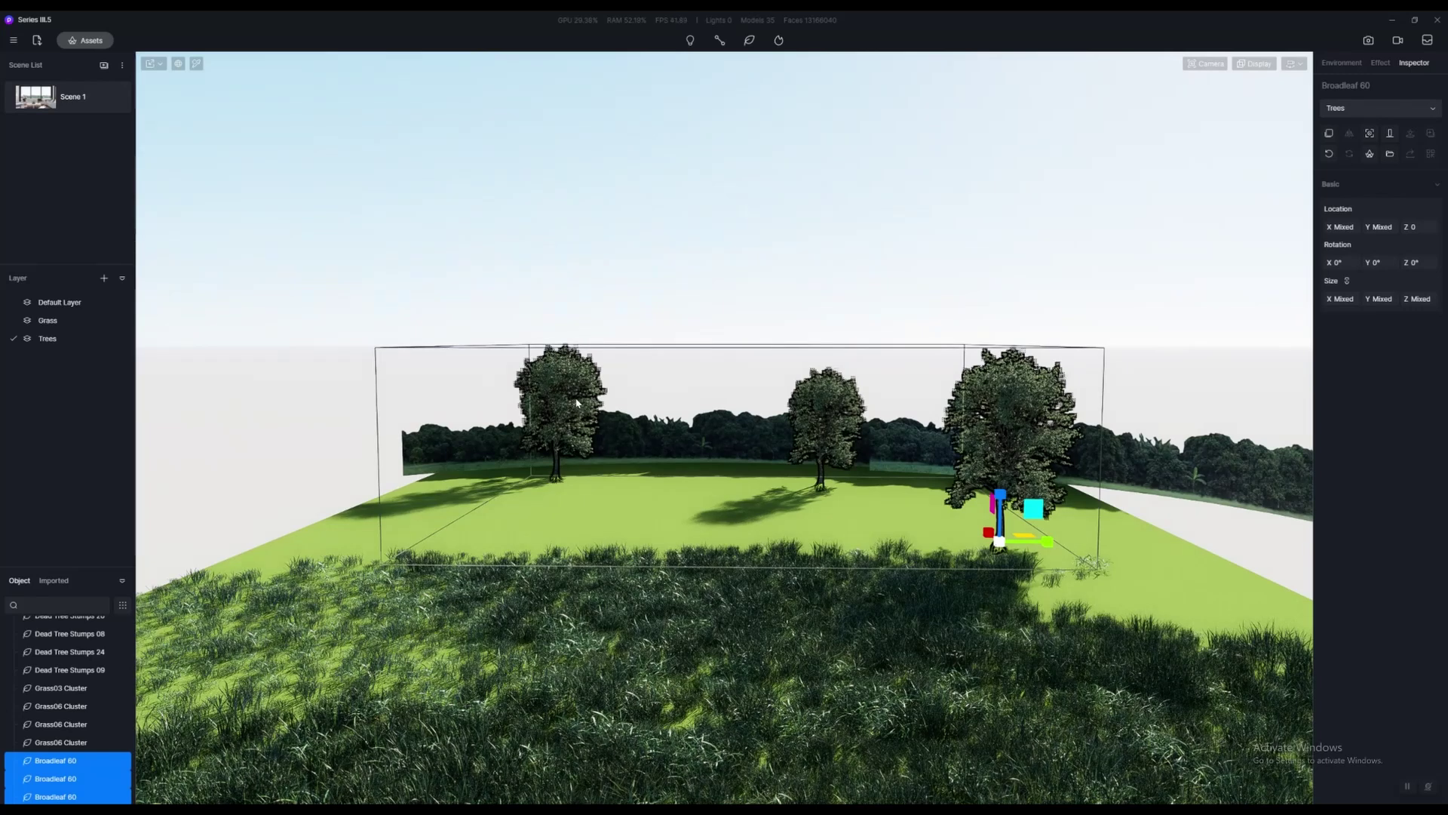
click(49, 777)
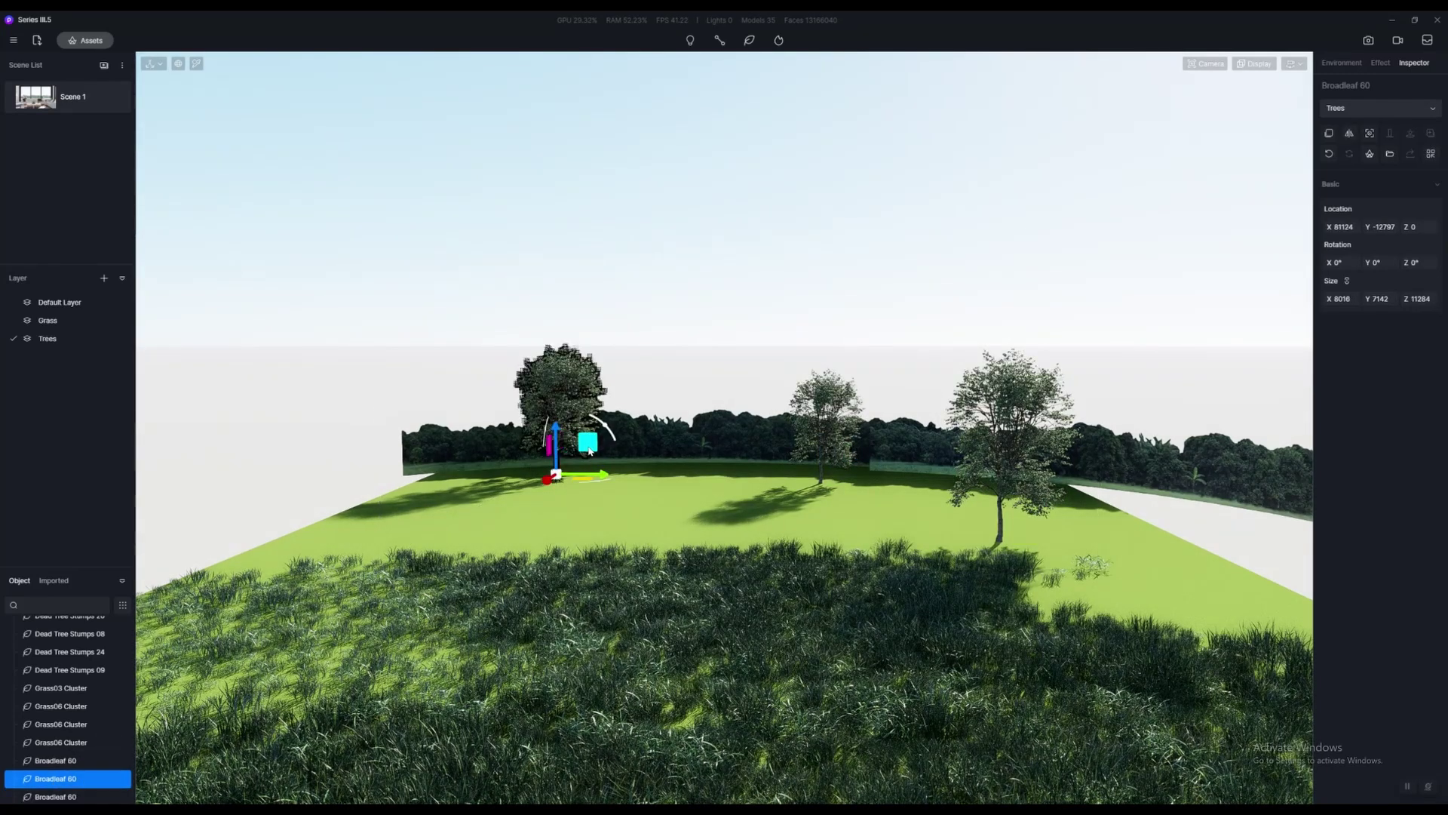
drag(590, 451, 680, 447)
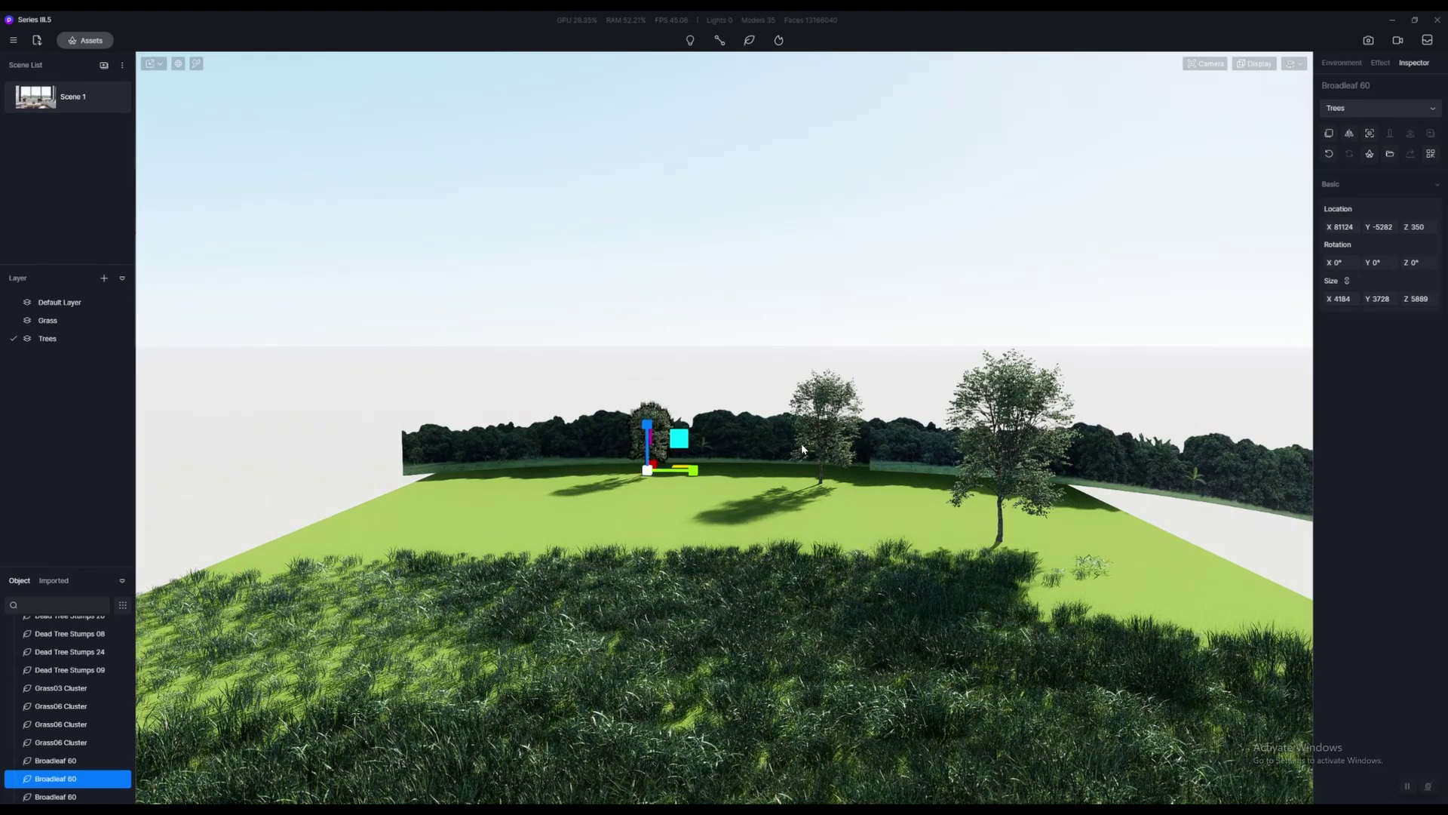
Adjust the middle and rightmost trees to about 9405 and 8868 high, and move the rightmost one back between the other two
click(816, 467)
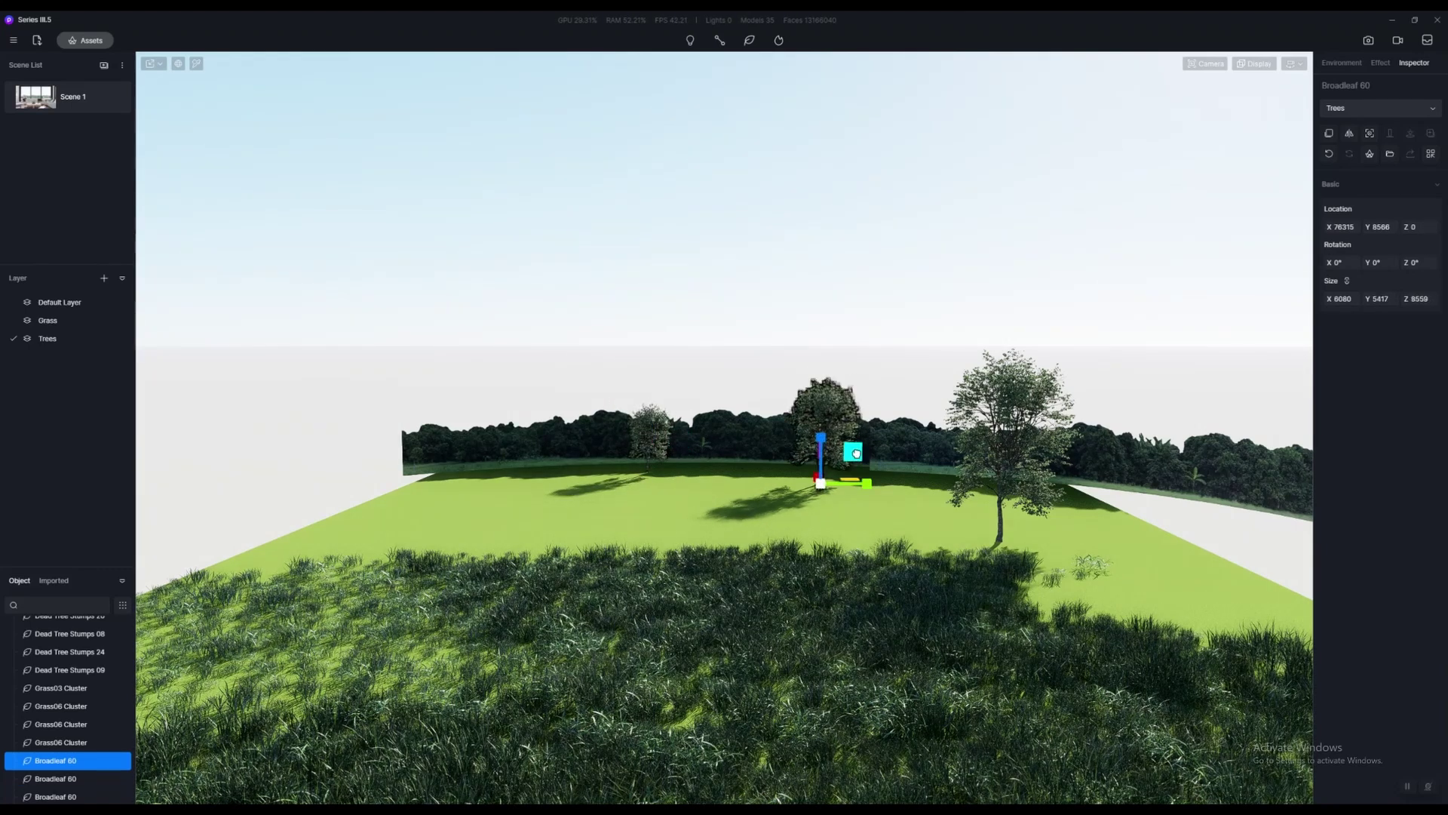
drag(856, 455, 857, 454)
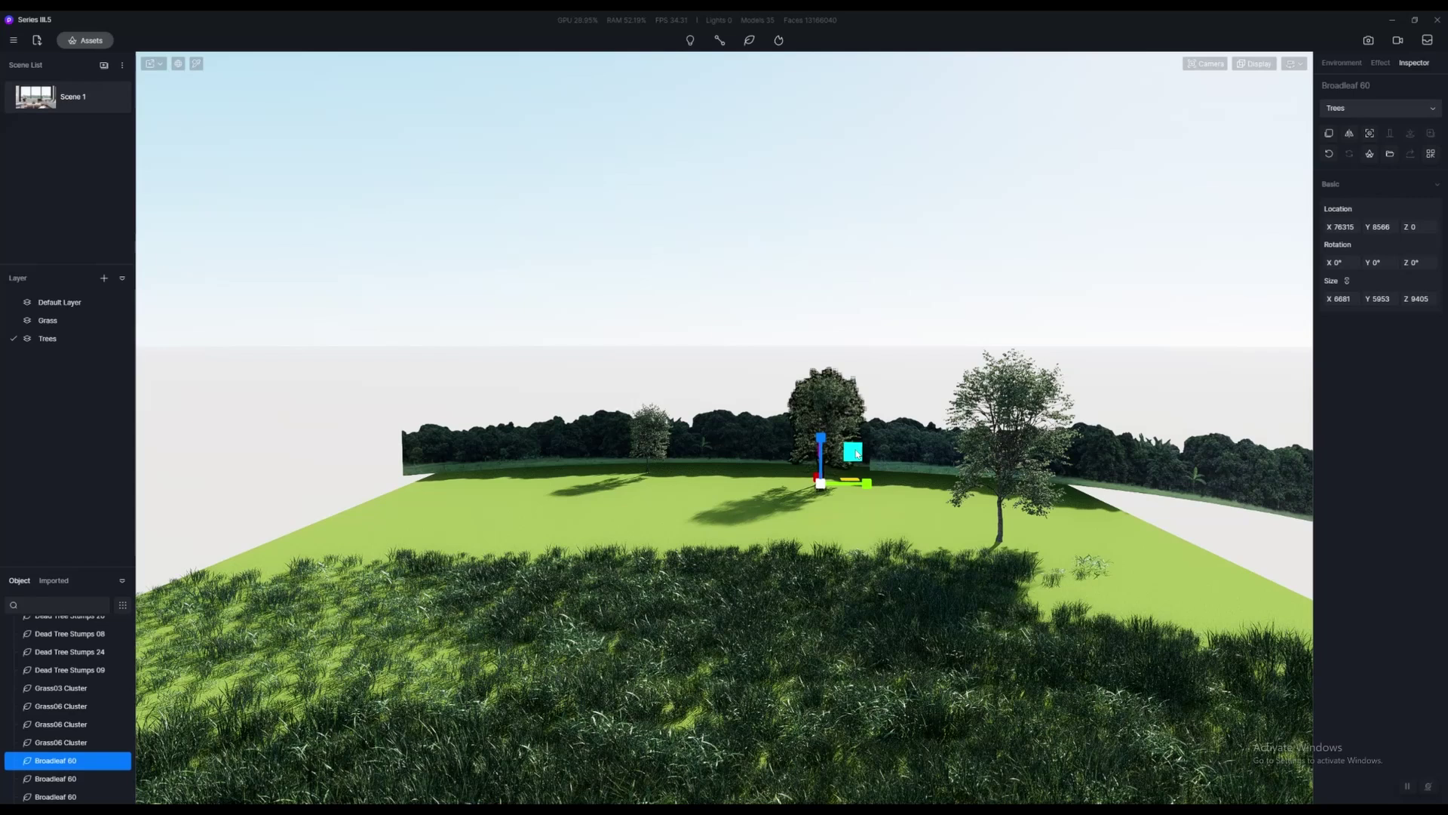
click(993, 474)
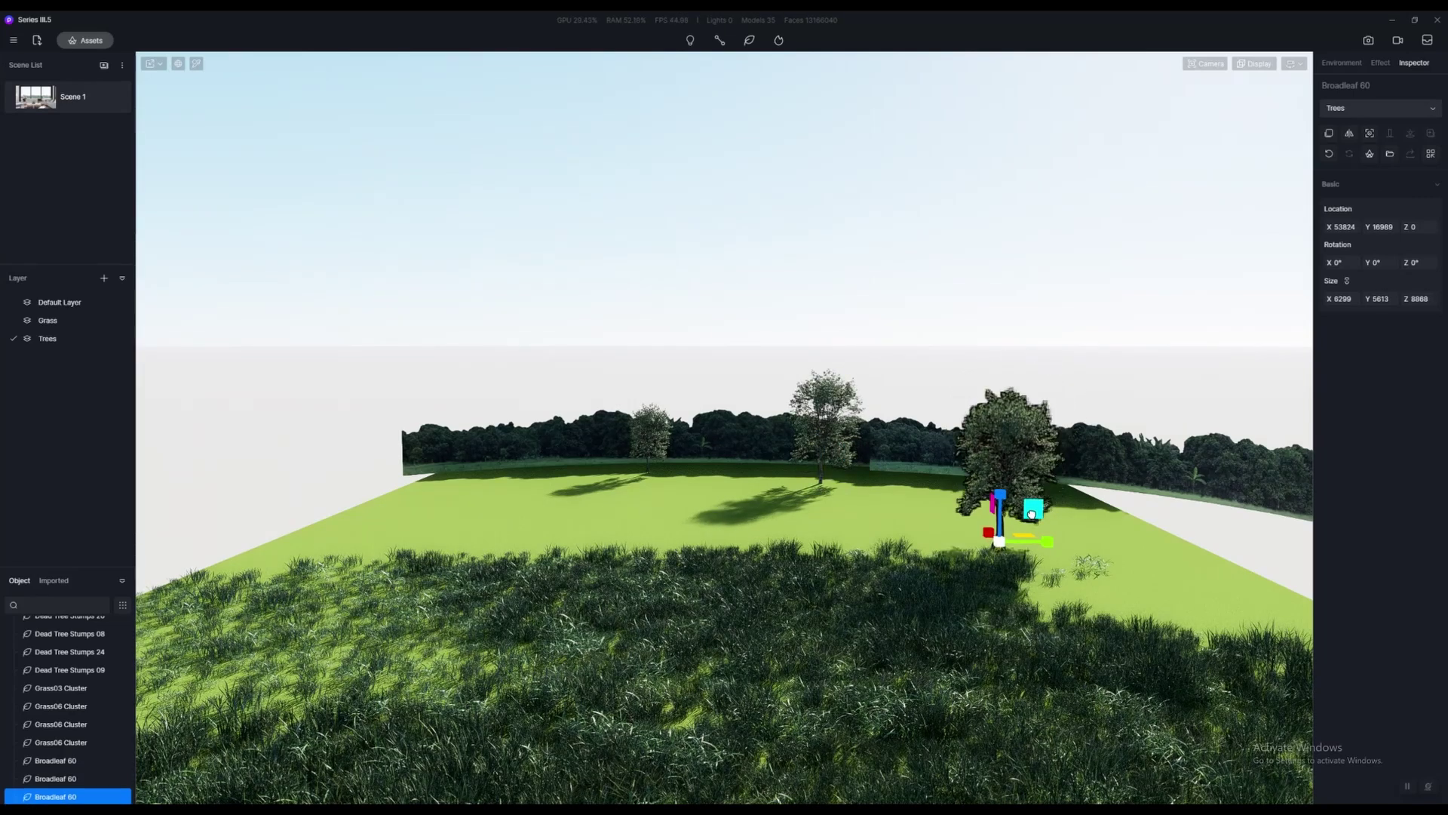
key(space)
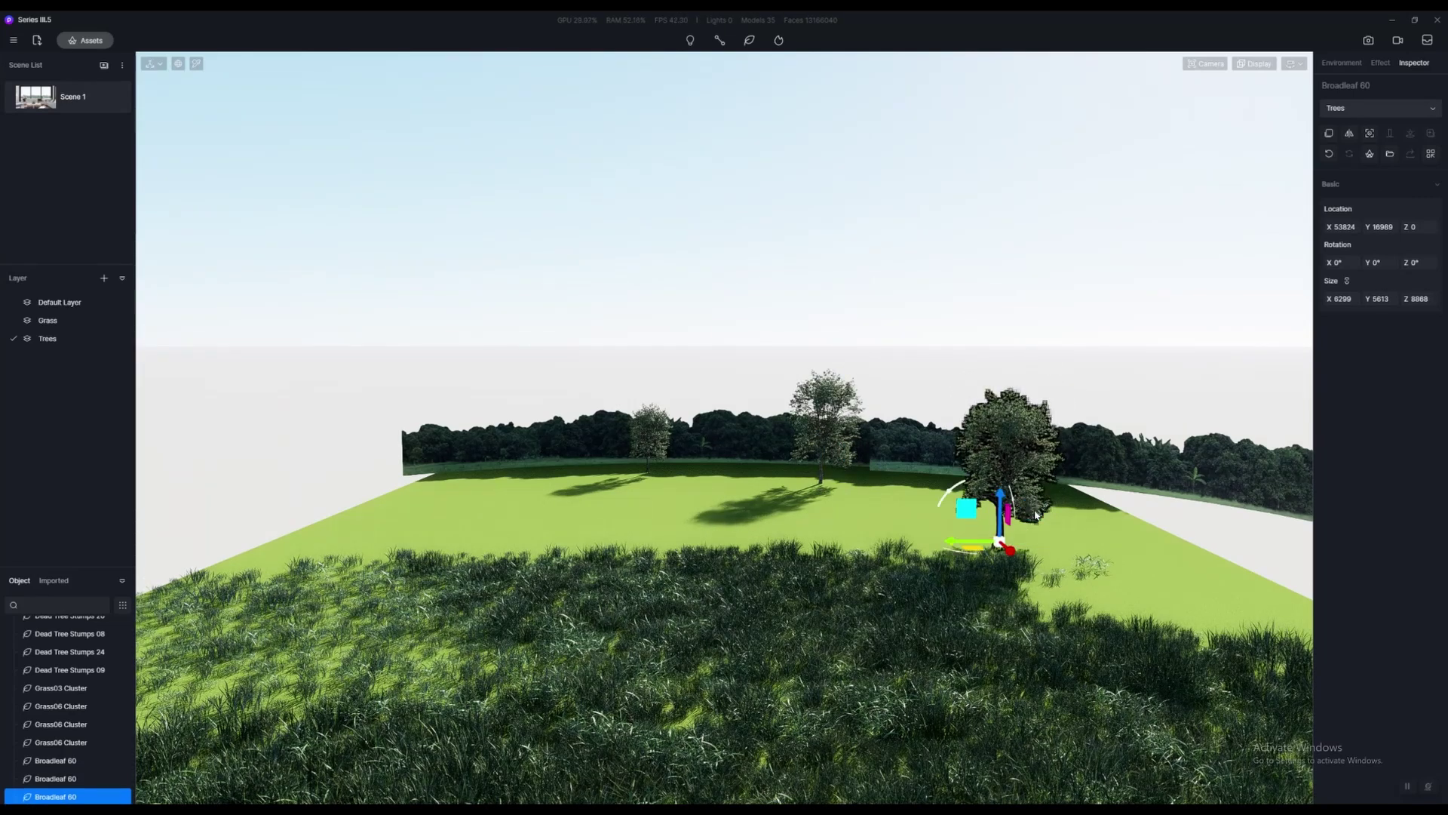
drag(978, 551, 681, 474)
Copy the group of three Broadleaf 60 trees and paste a duplicate group to its right along the tree line
click(651, 442)
ctrl+click(830, 445)
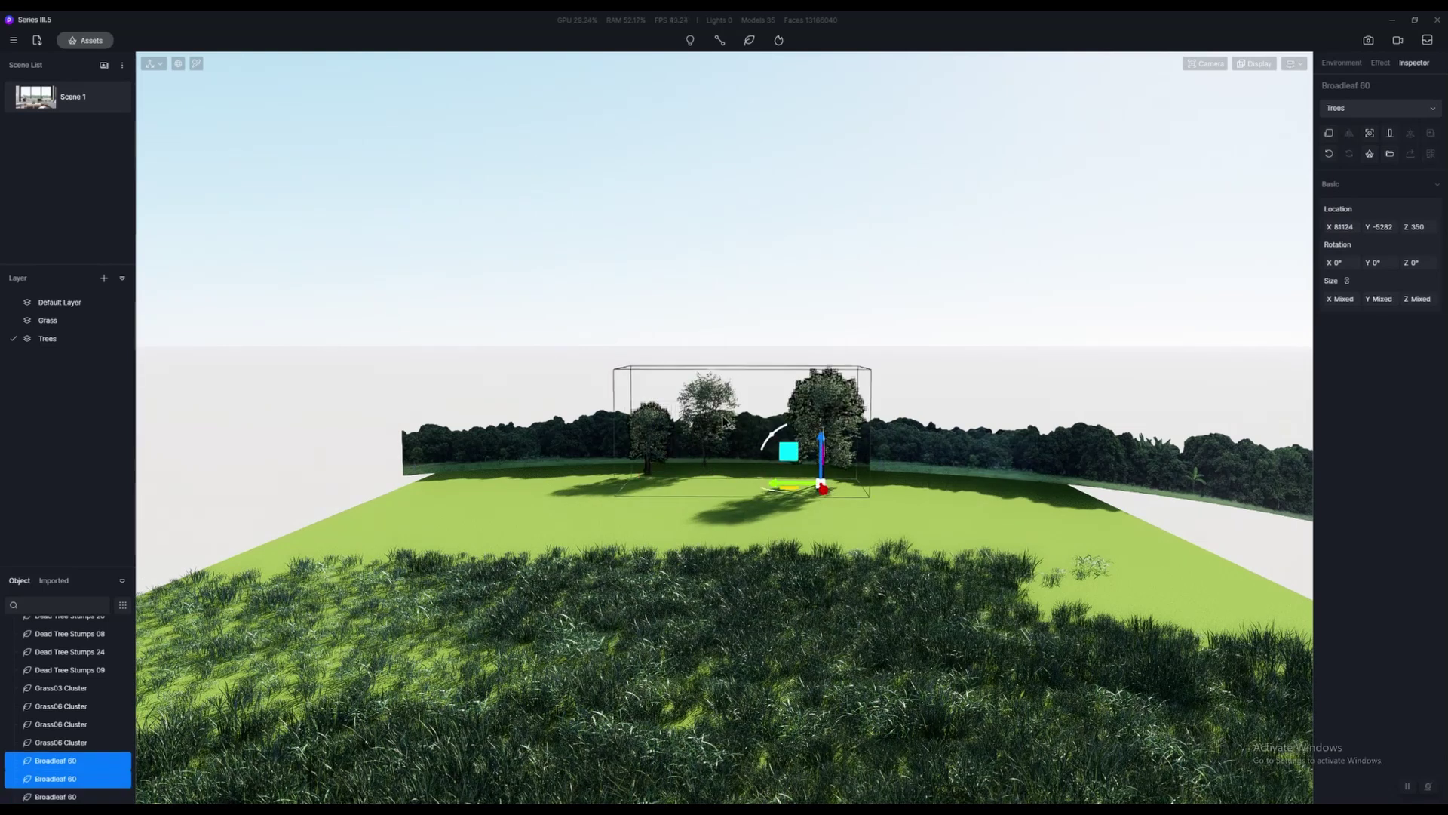
ctrl+click(718, 402)
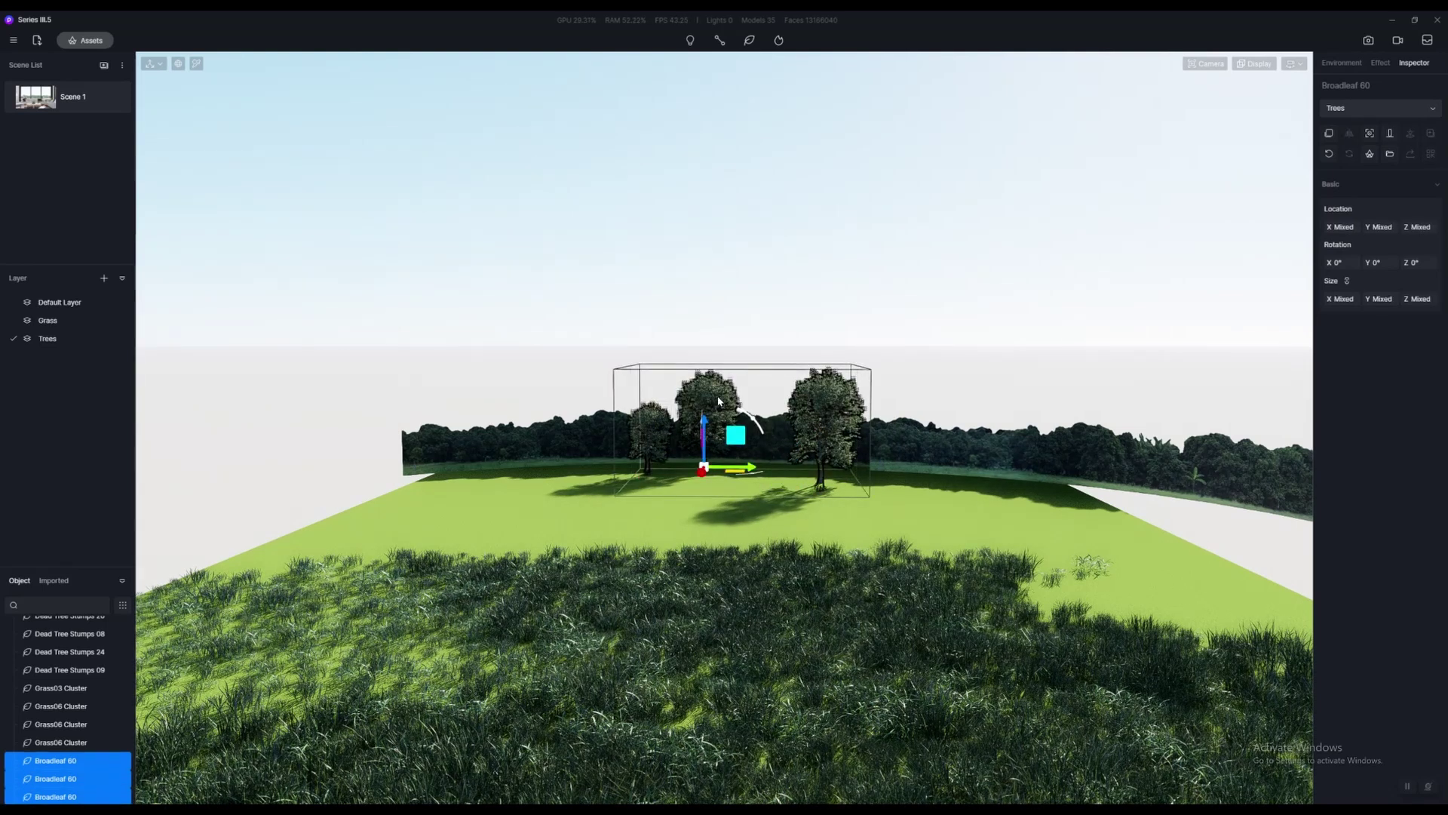
key(ctrl+c)
key(ctrl+v)
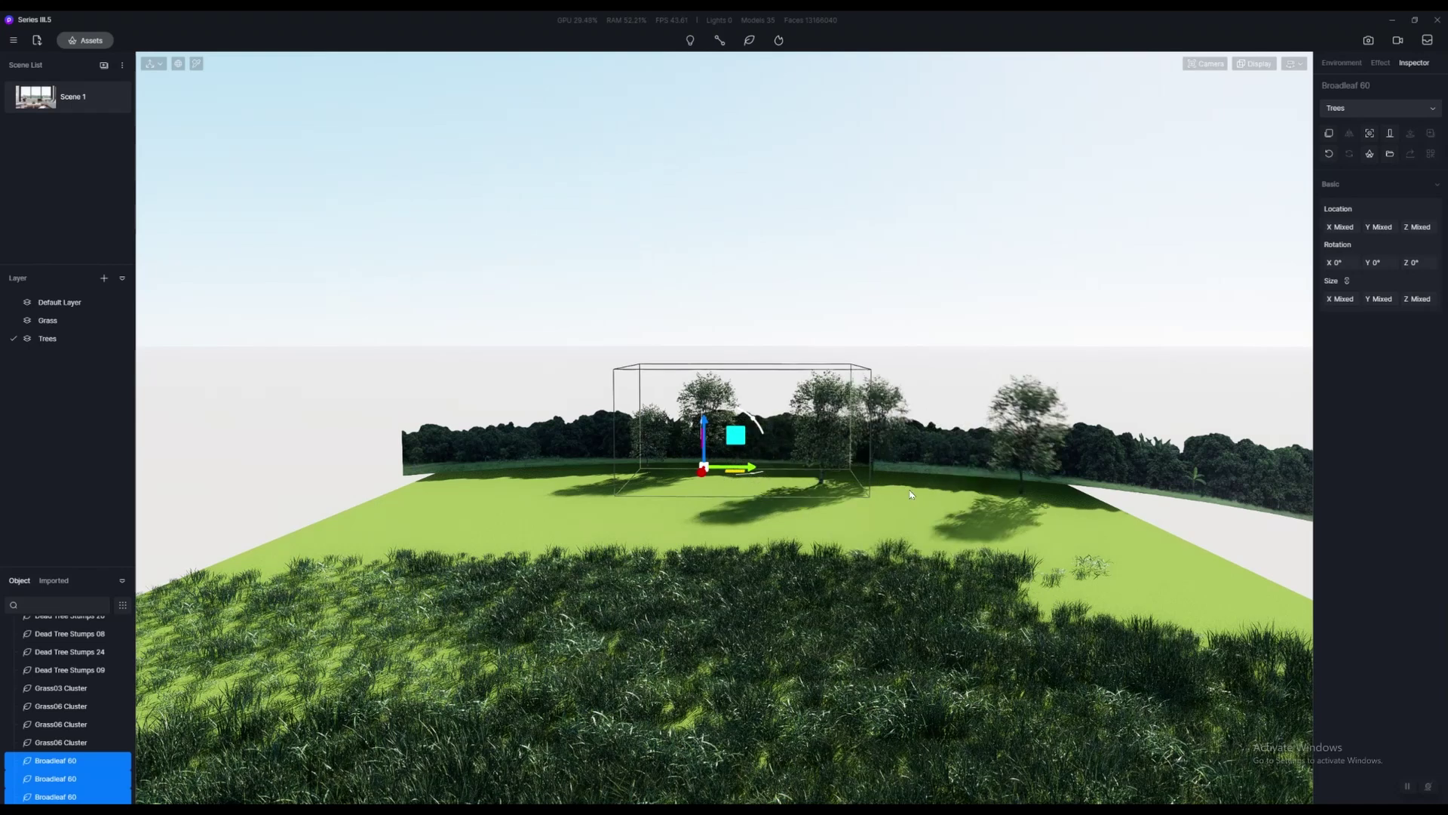
click(940, 497)
Paste more copies of the three-tree group across the left, centre and far right of the tree line
key(ctrl+v)
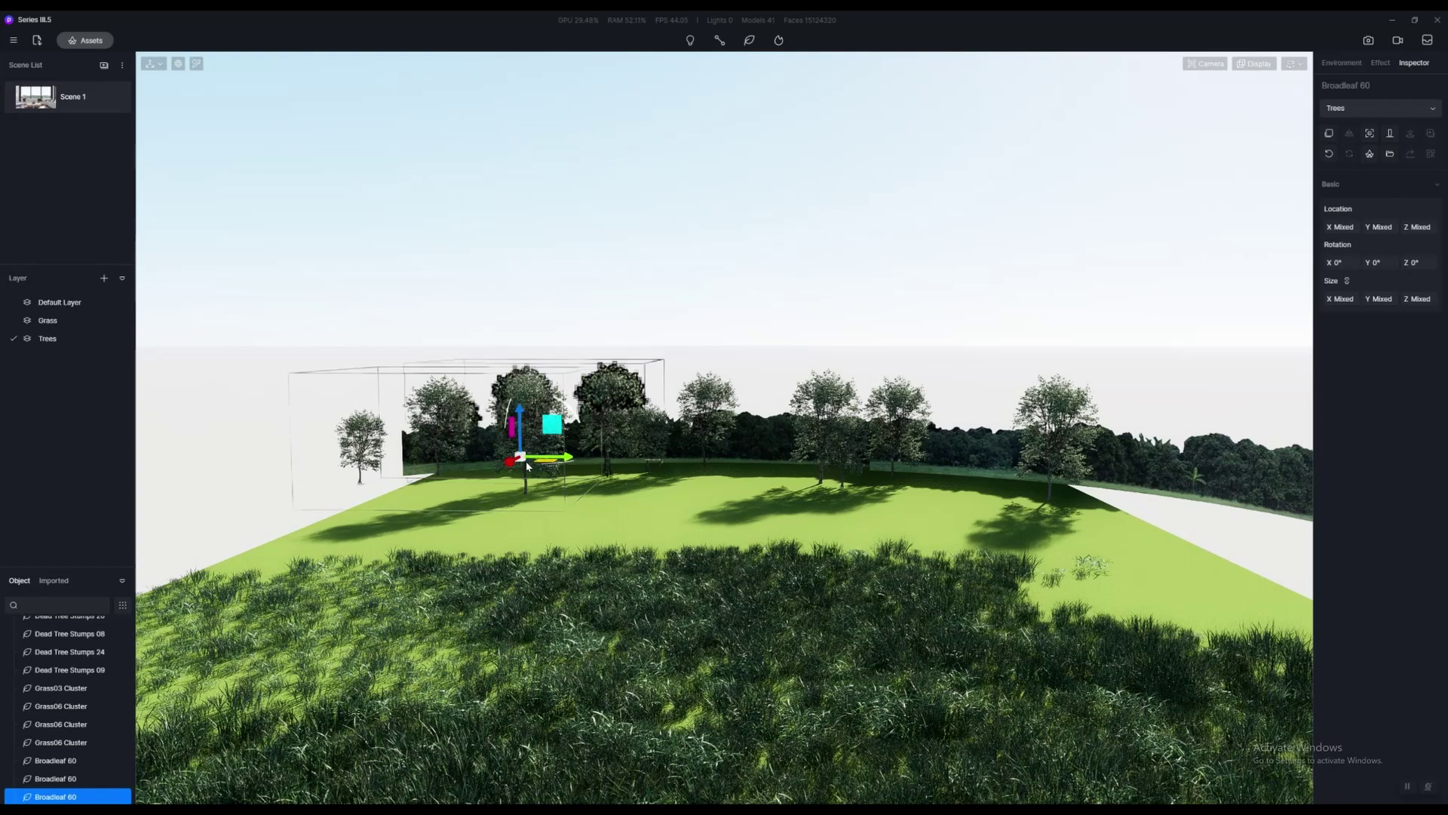
click(526, 460)
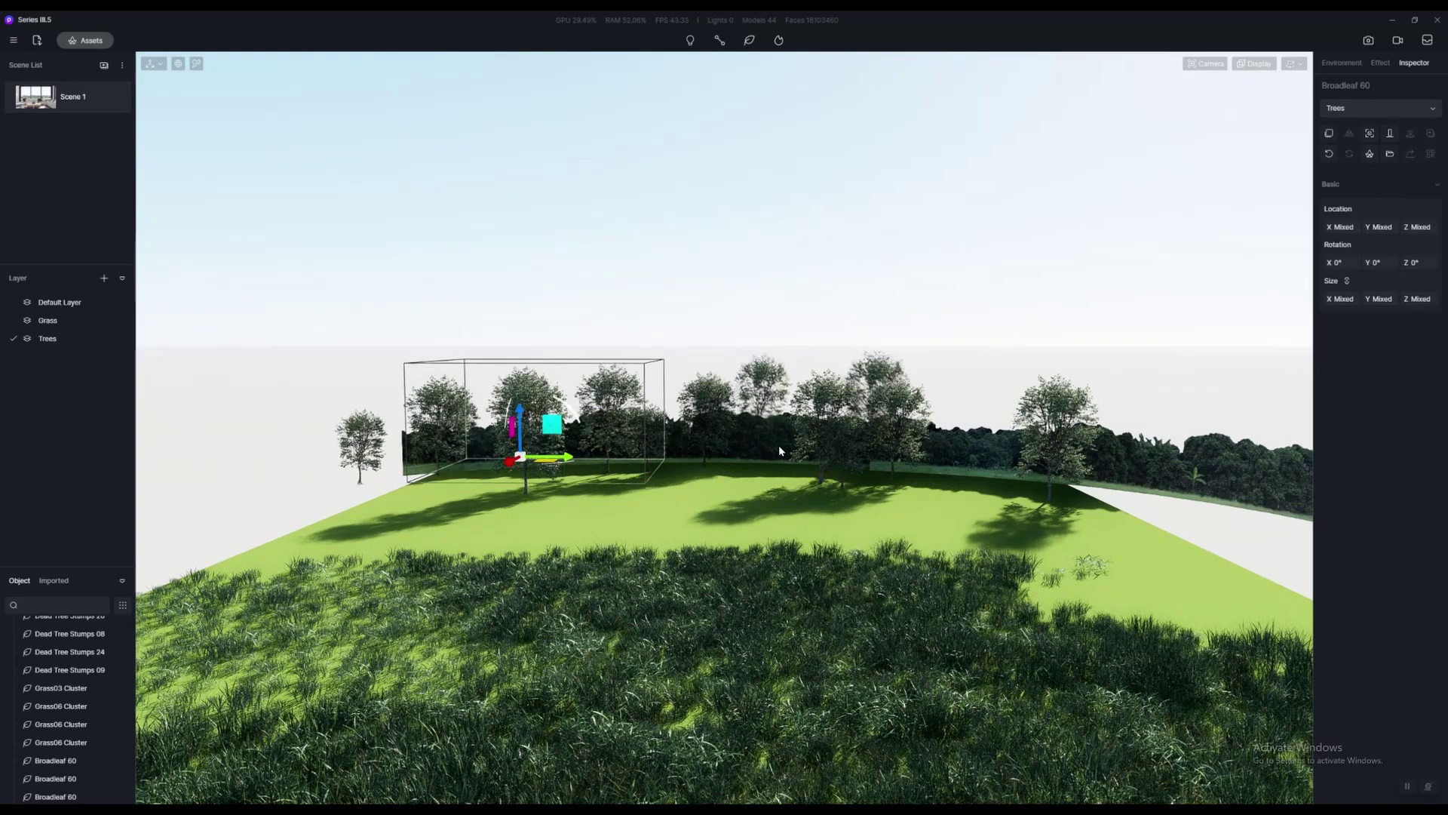
click(780, 444)
right_drag(961, 446, 860, 492)
key(ctrl+v)
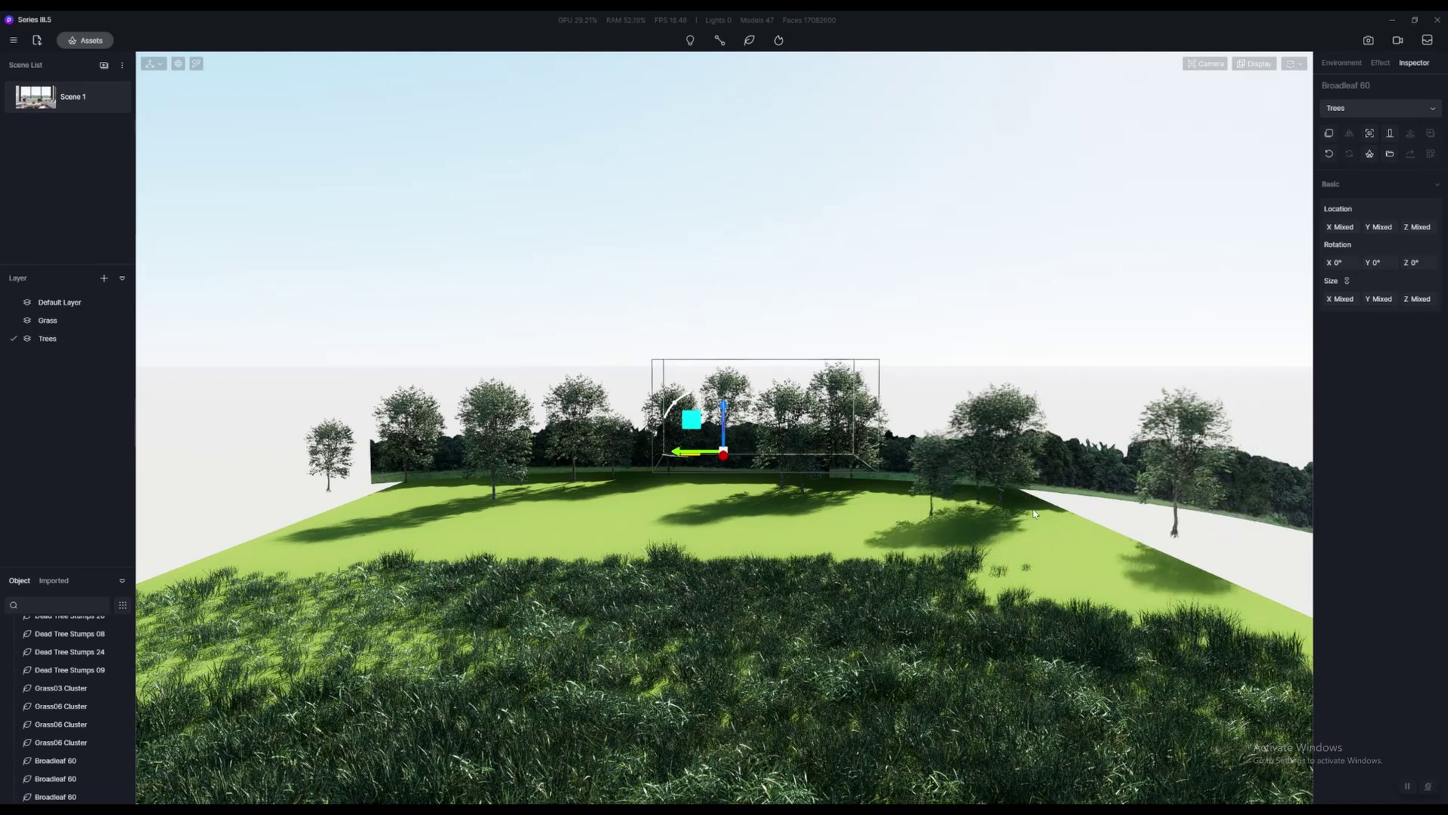
click(1032, 500)
Place three Broadleaf 40 trees from the favourite models in the grass behind the house, at the right, middle and left of the field
key(m)
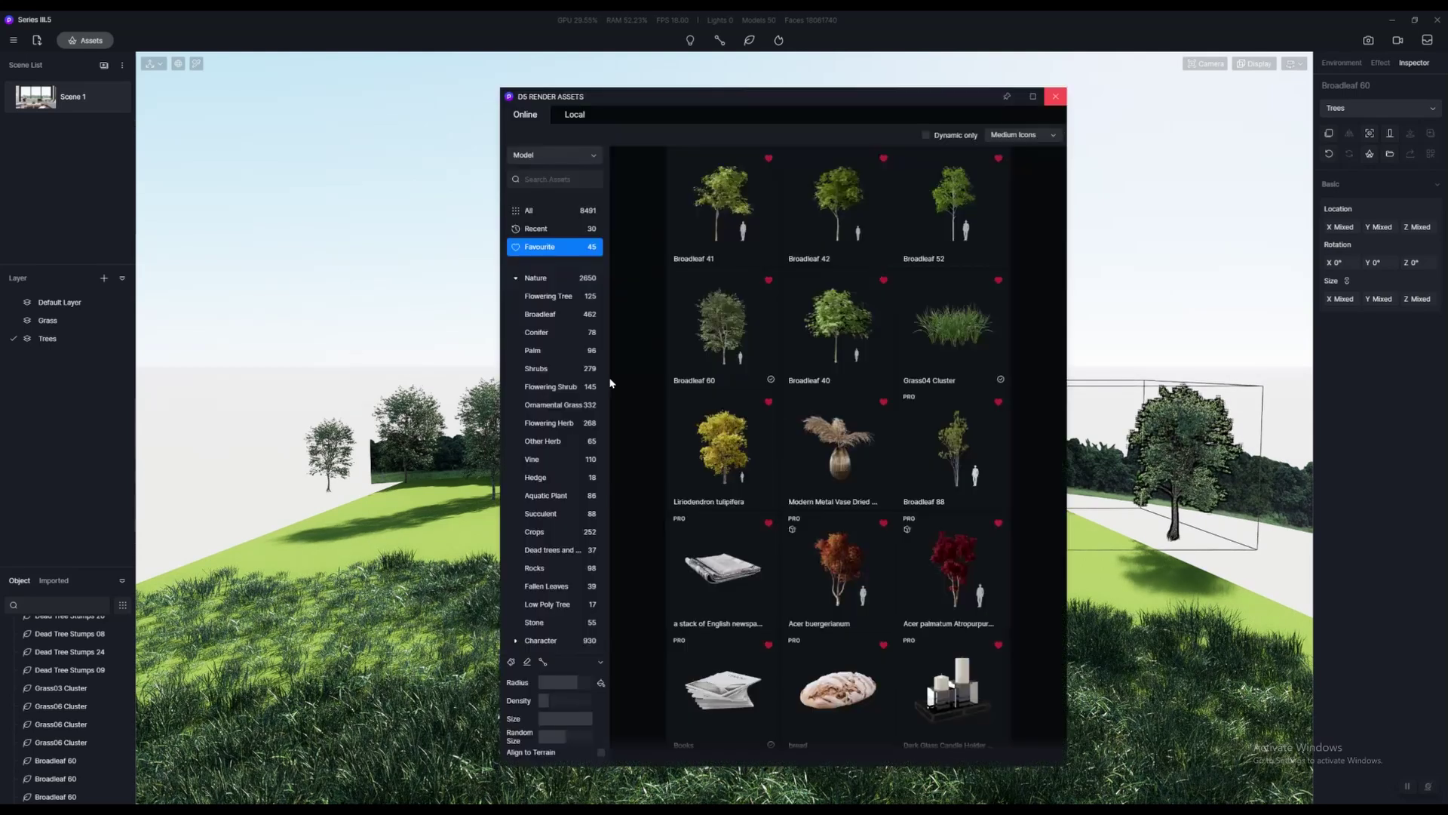
click(871, 309)
click(1056, 96)
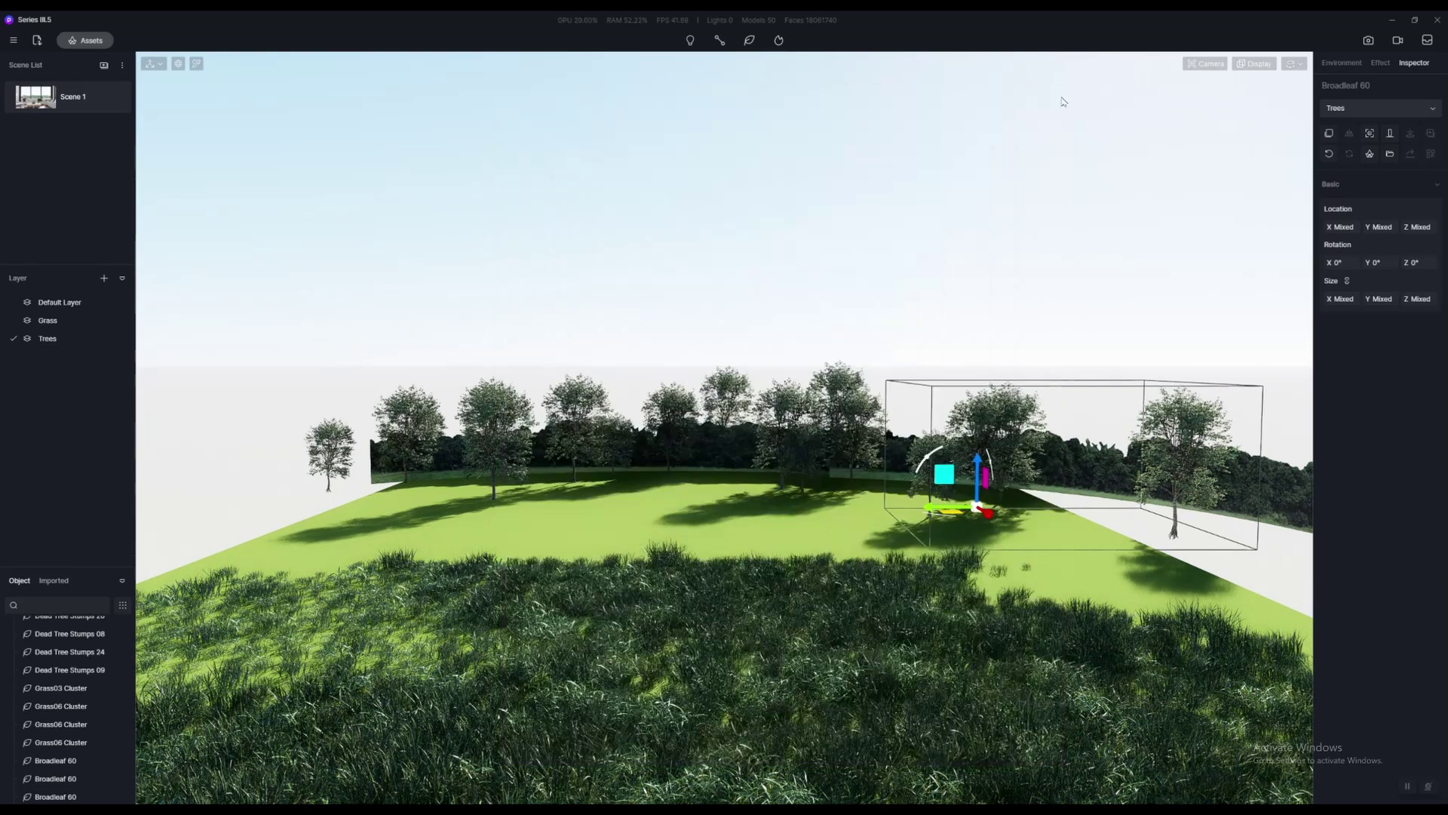
scroll(981, 596, up, 5)
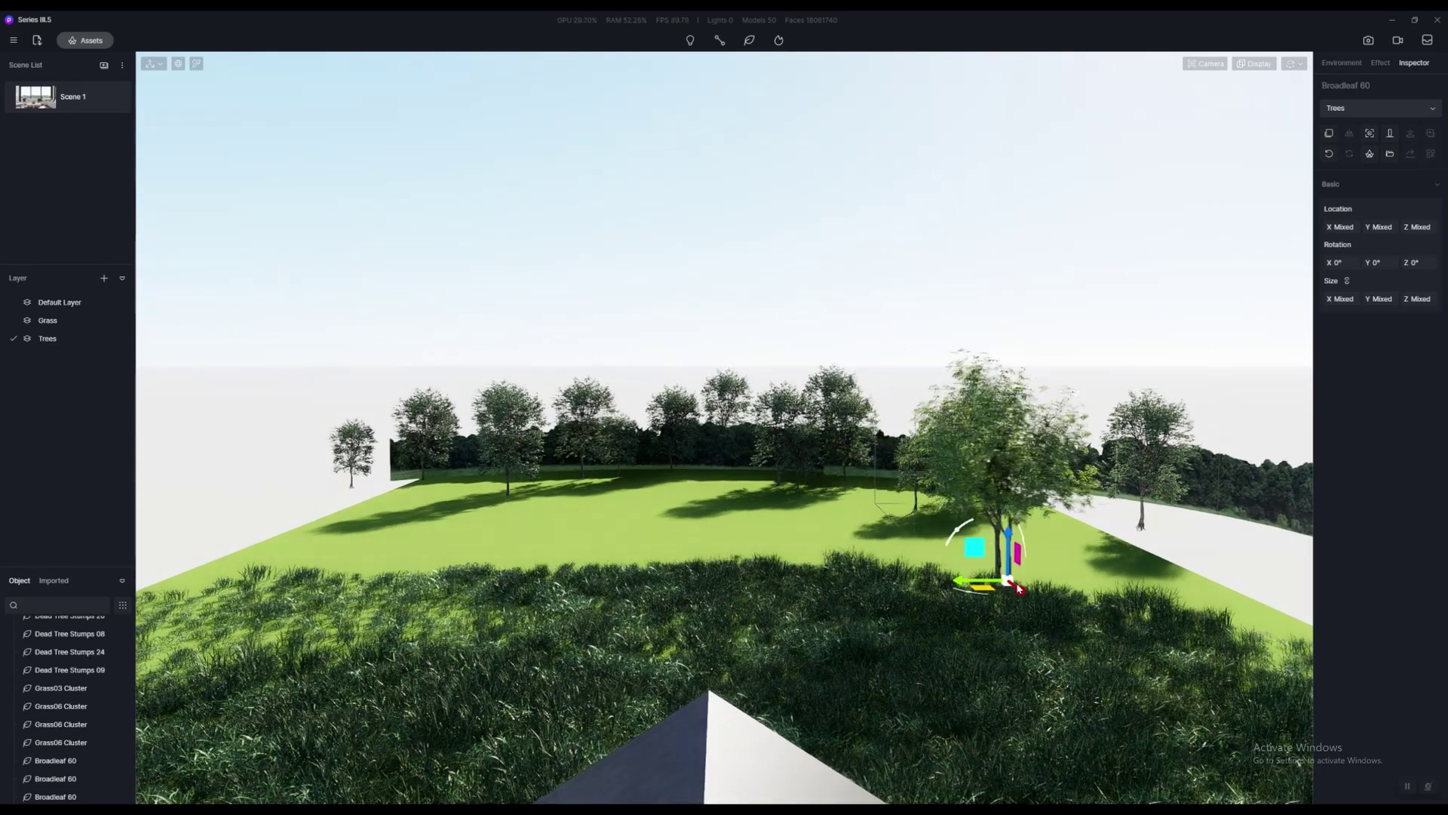
click(633, 584)
click(329, 634)
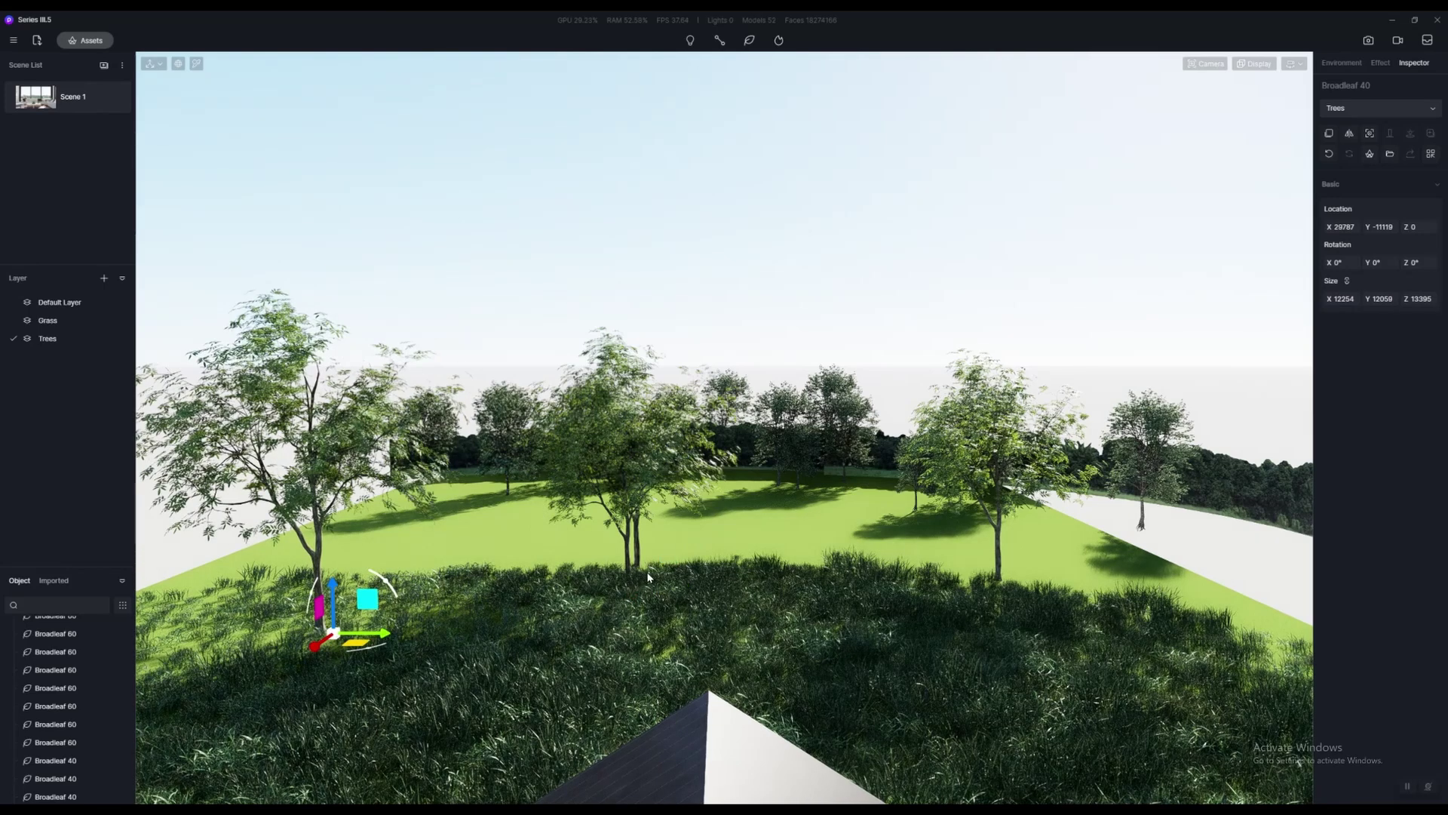
Add another Broadleaf 40 tree in the grass at the left of the view through the living room's large window
key(e)
key(w)
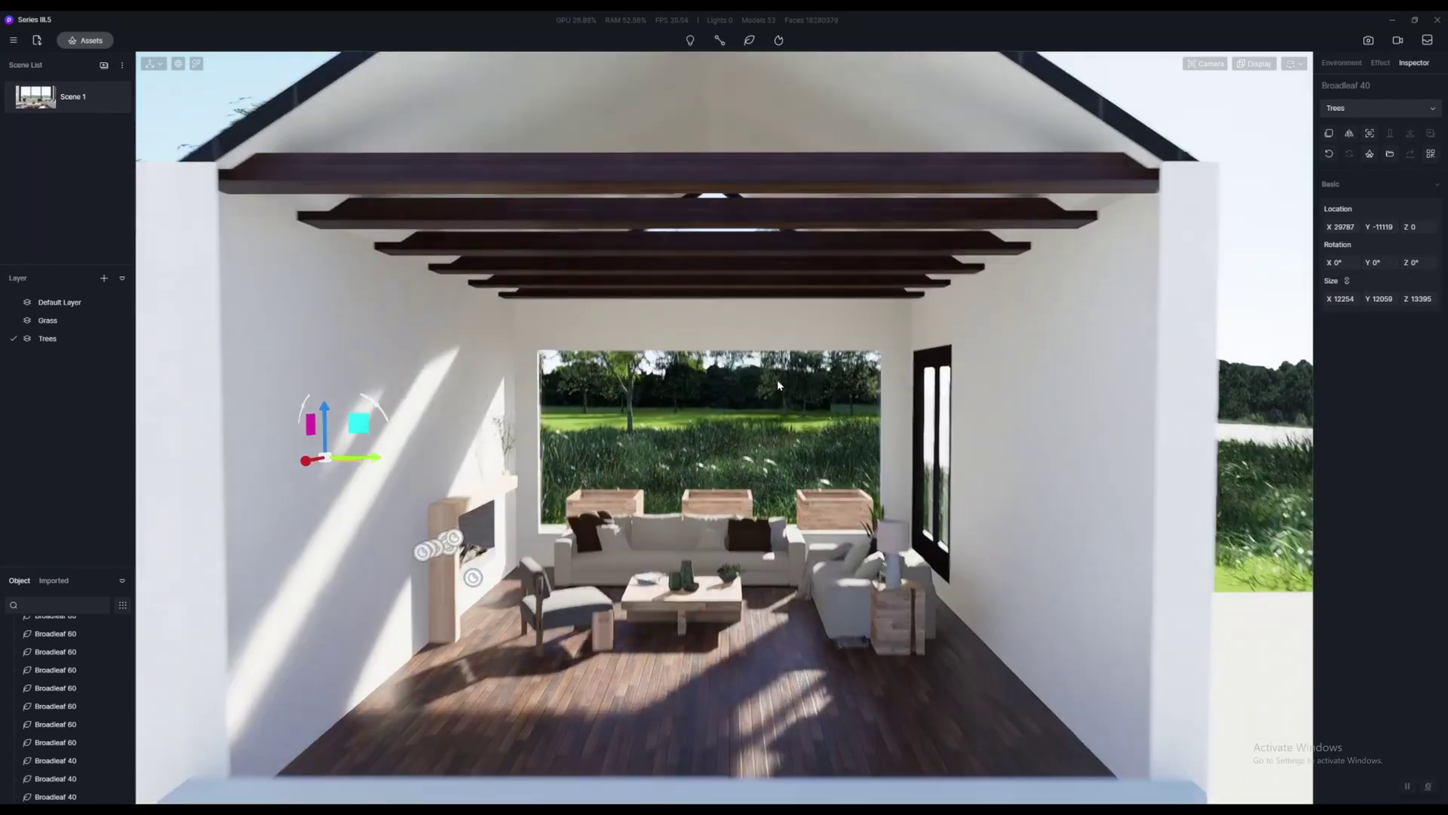
key(a)
key(e)
key(d)
key(w)
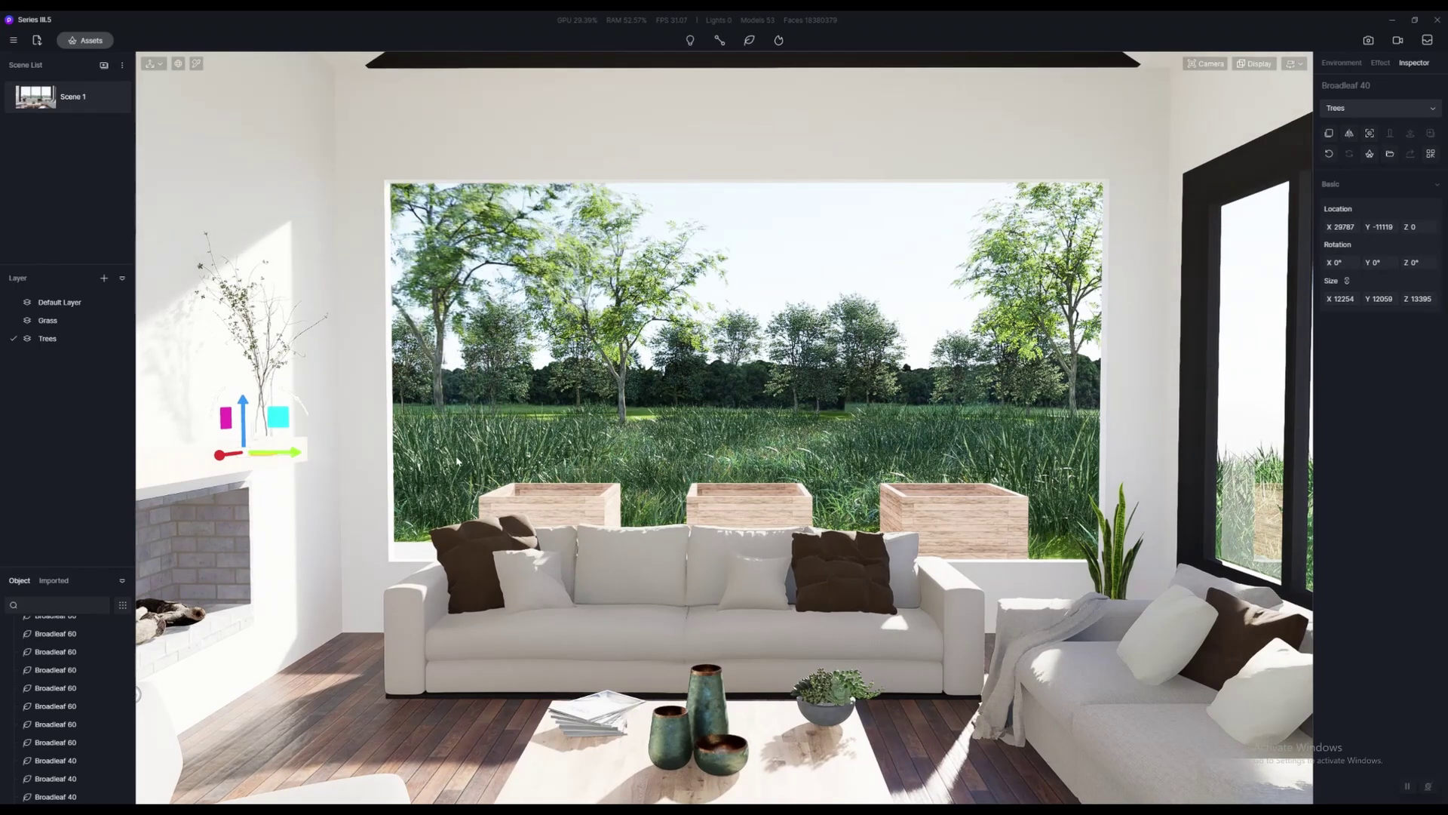
click(492, 456)
Place two more Broadleaf 40 trees in the grass beyond the house's side window and end the placement
key(w)
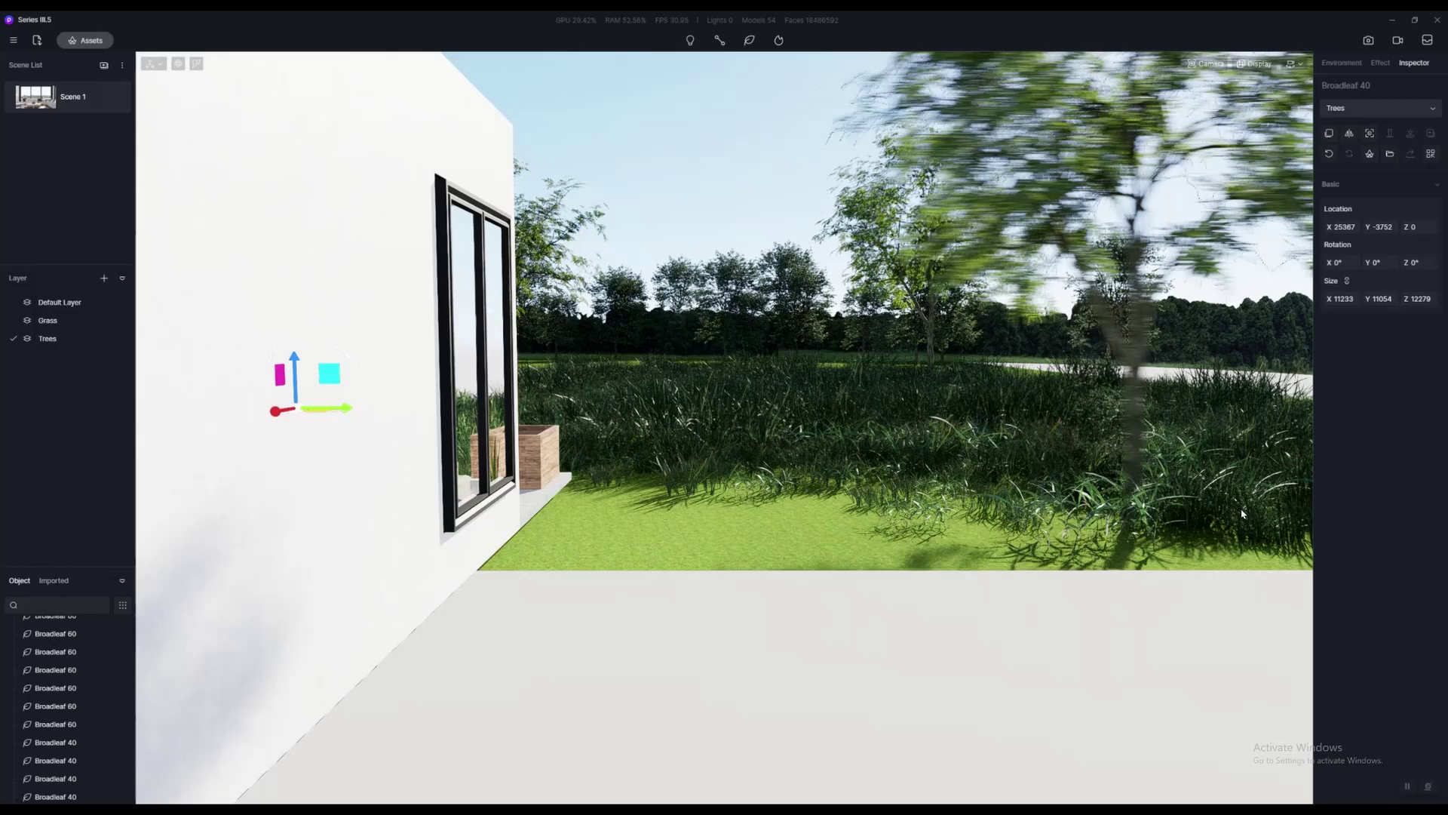
click(1242, 511)
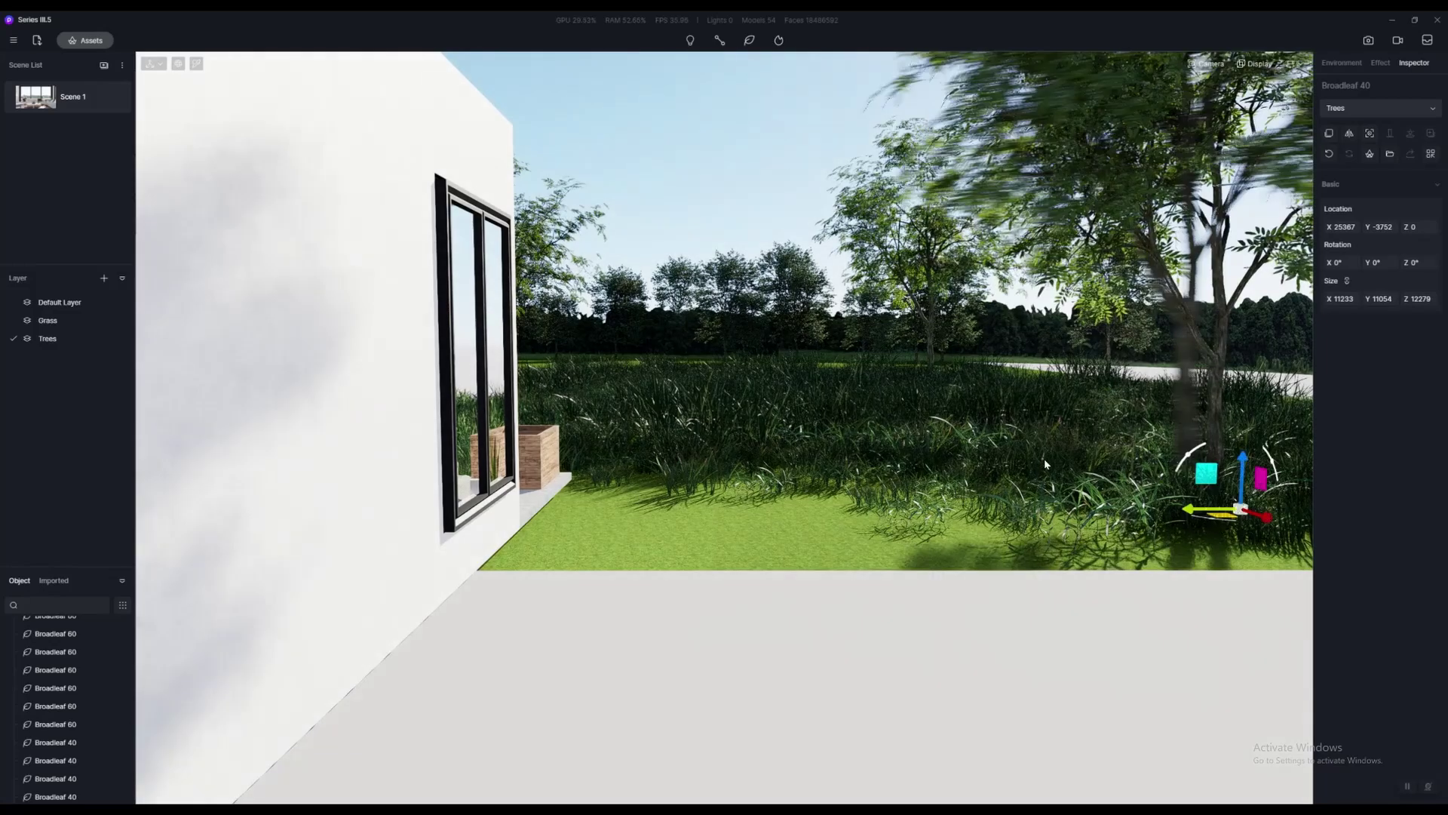
click(1010, 443)
right_click(860, 321)
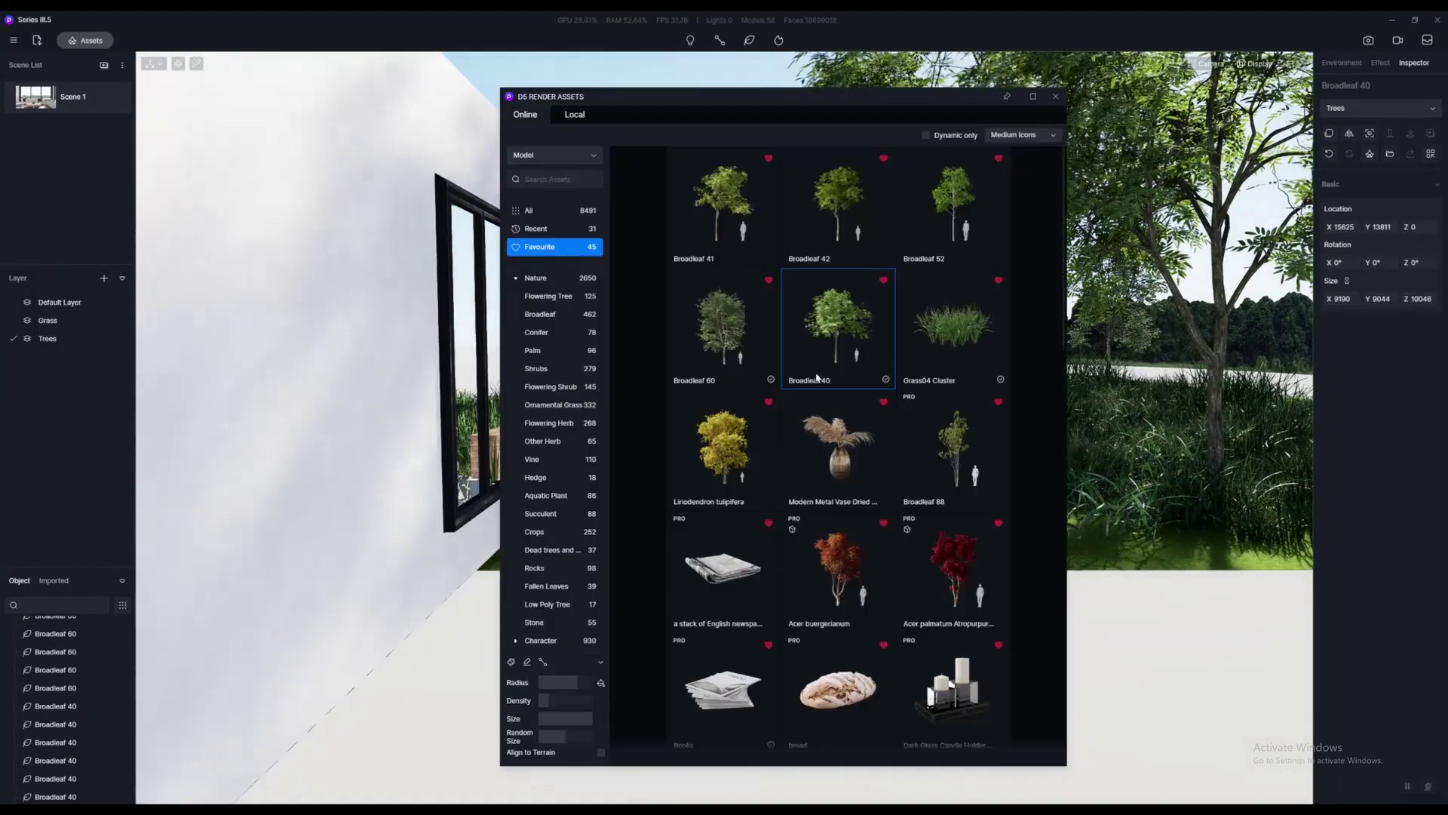
Place two Acer buergerianum trees from the favourite models, one at the right and one at the far left of the field
scroll(816, 378, down, 2)
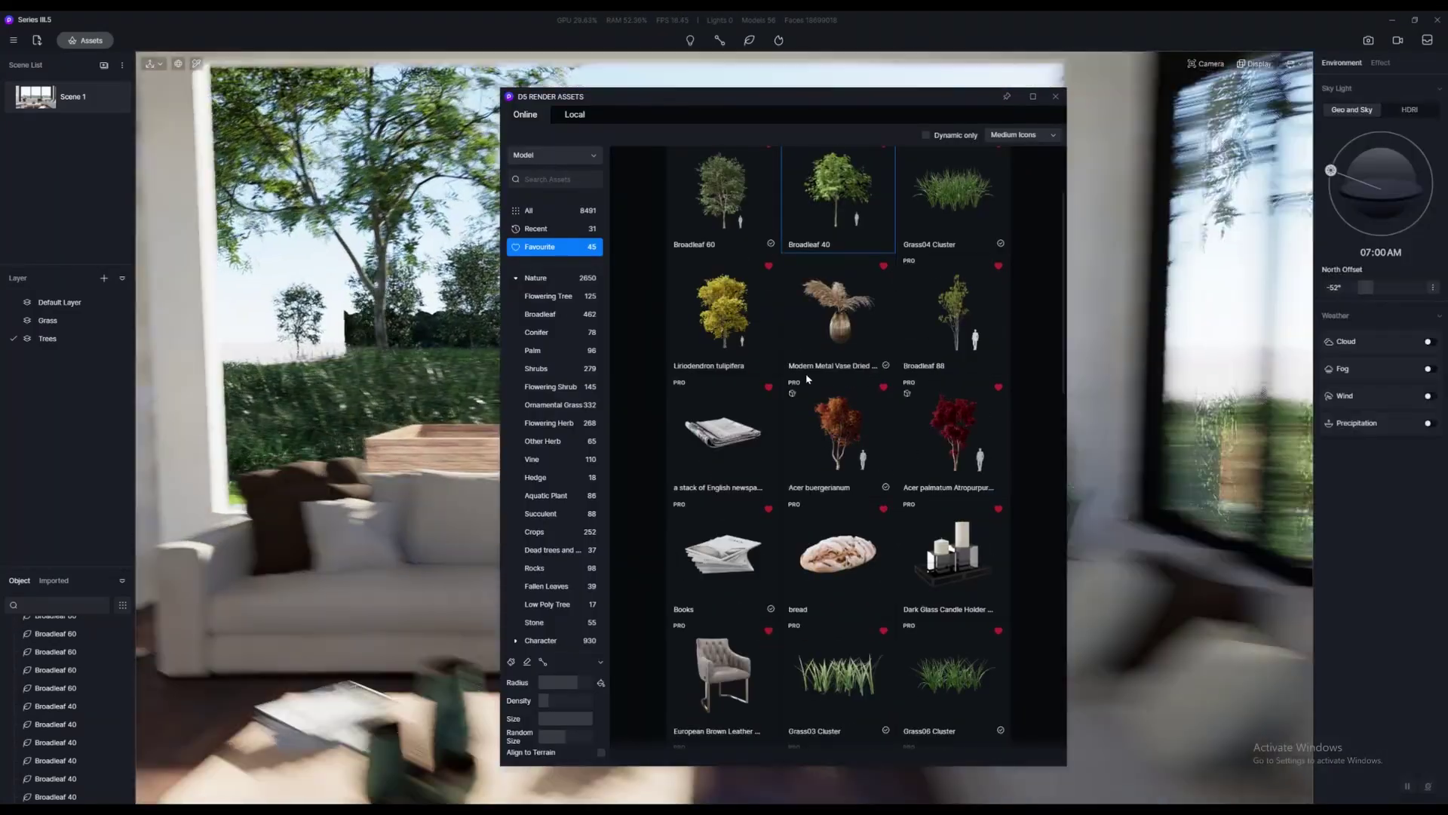
click(847, 442)
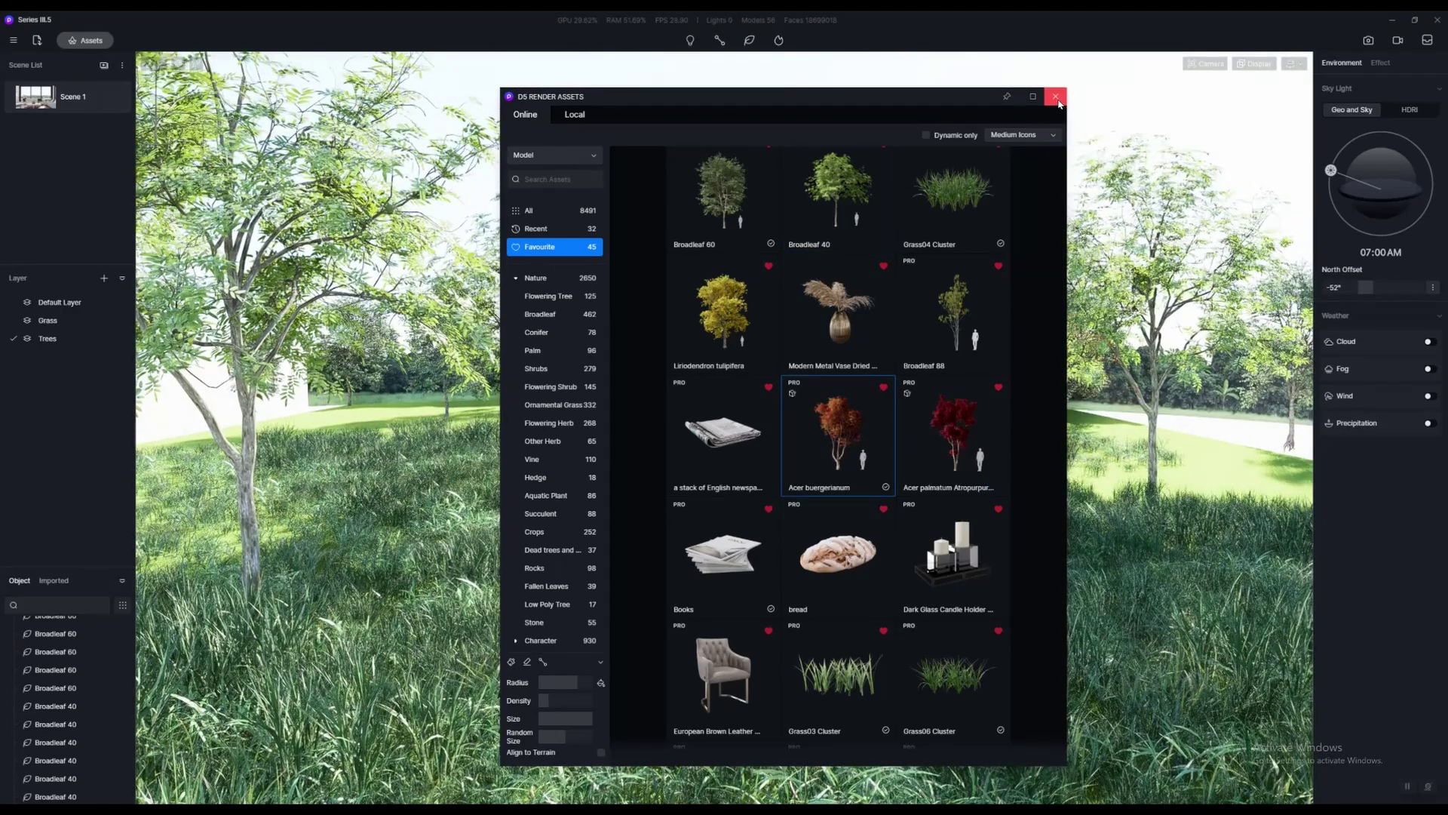
click(1055, 96)
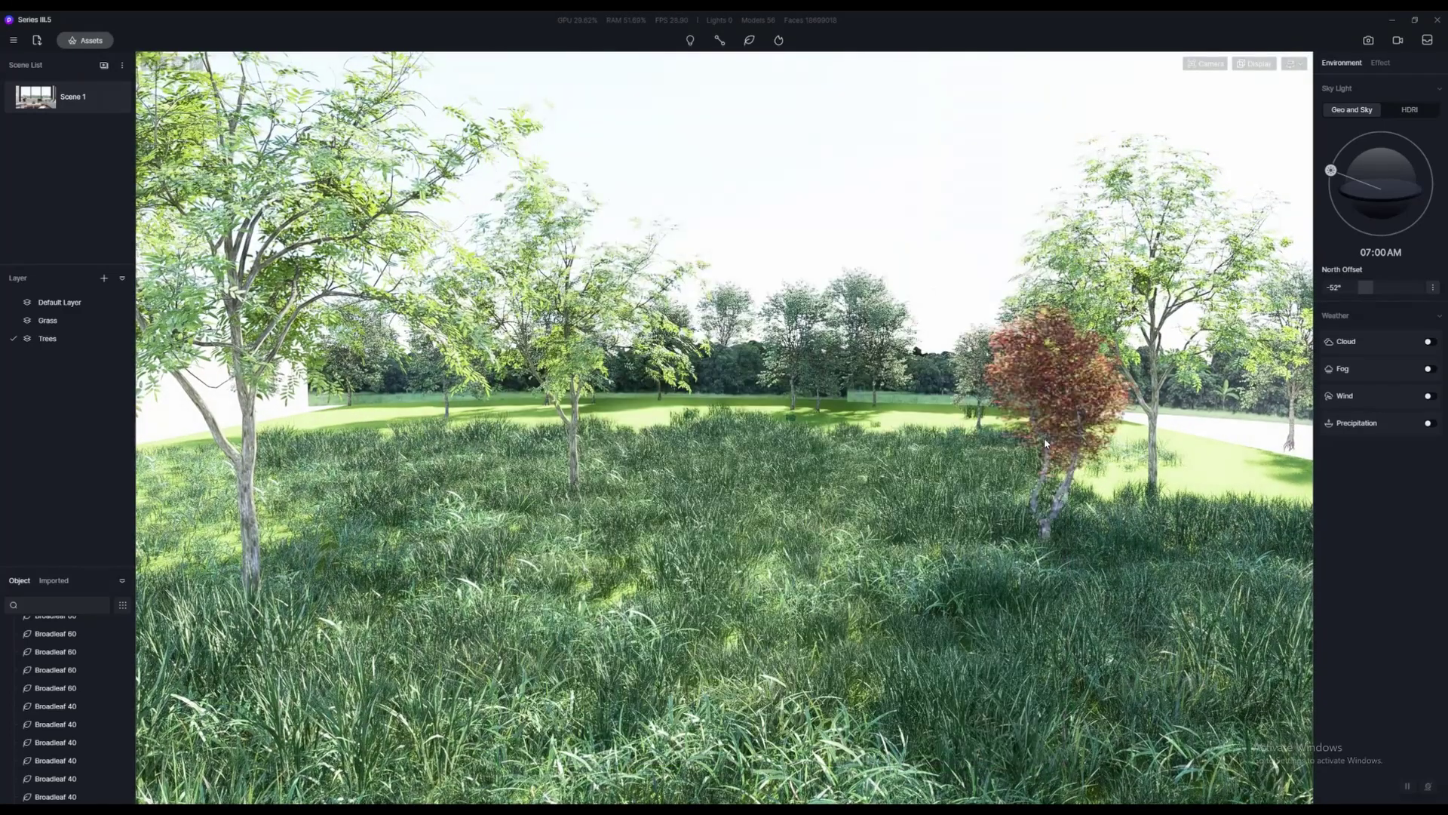
click(1008, 451)
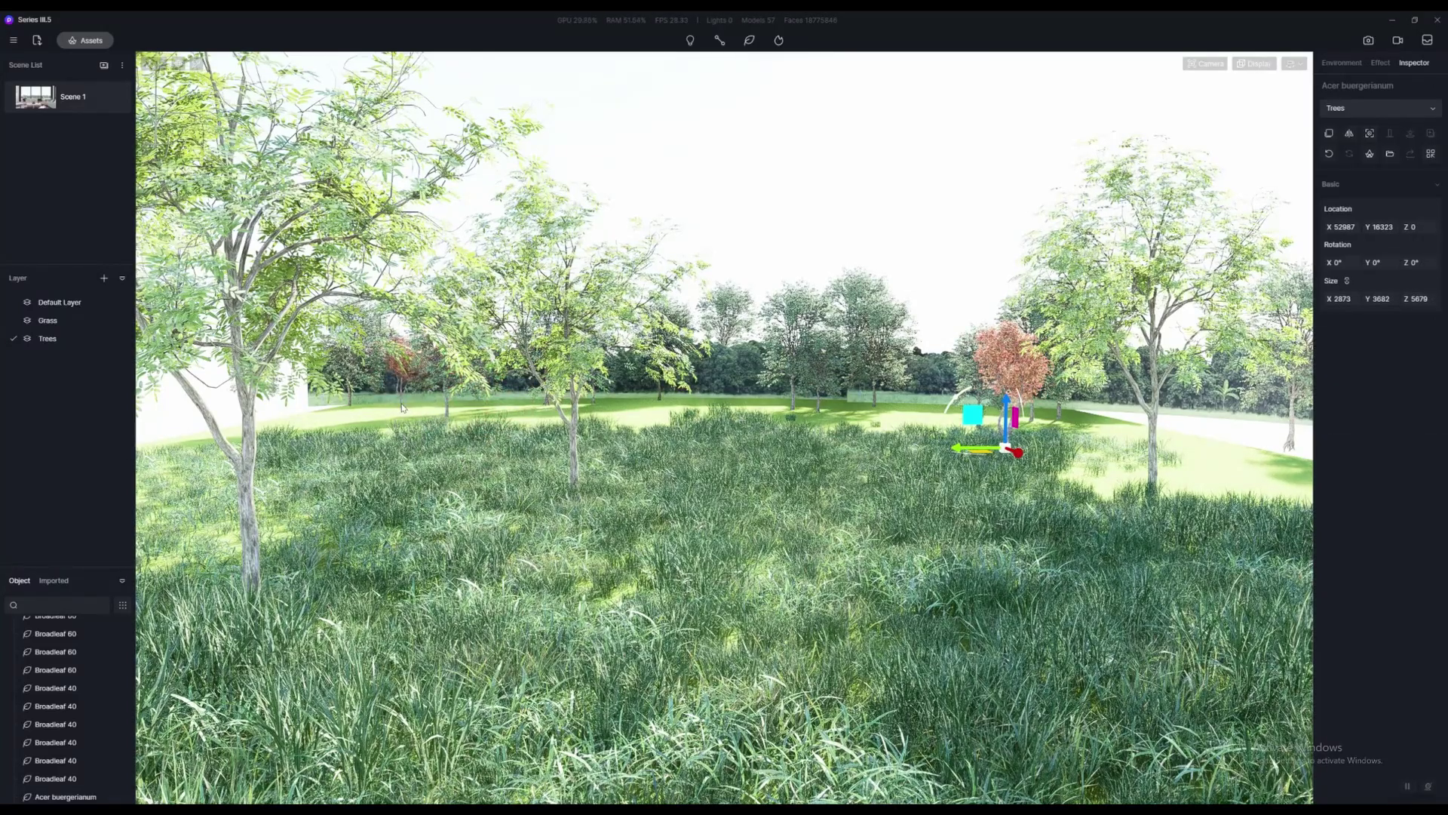
click(399, 413)
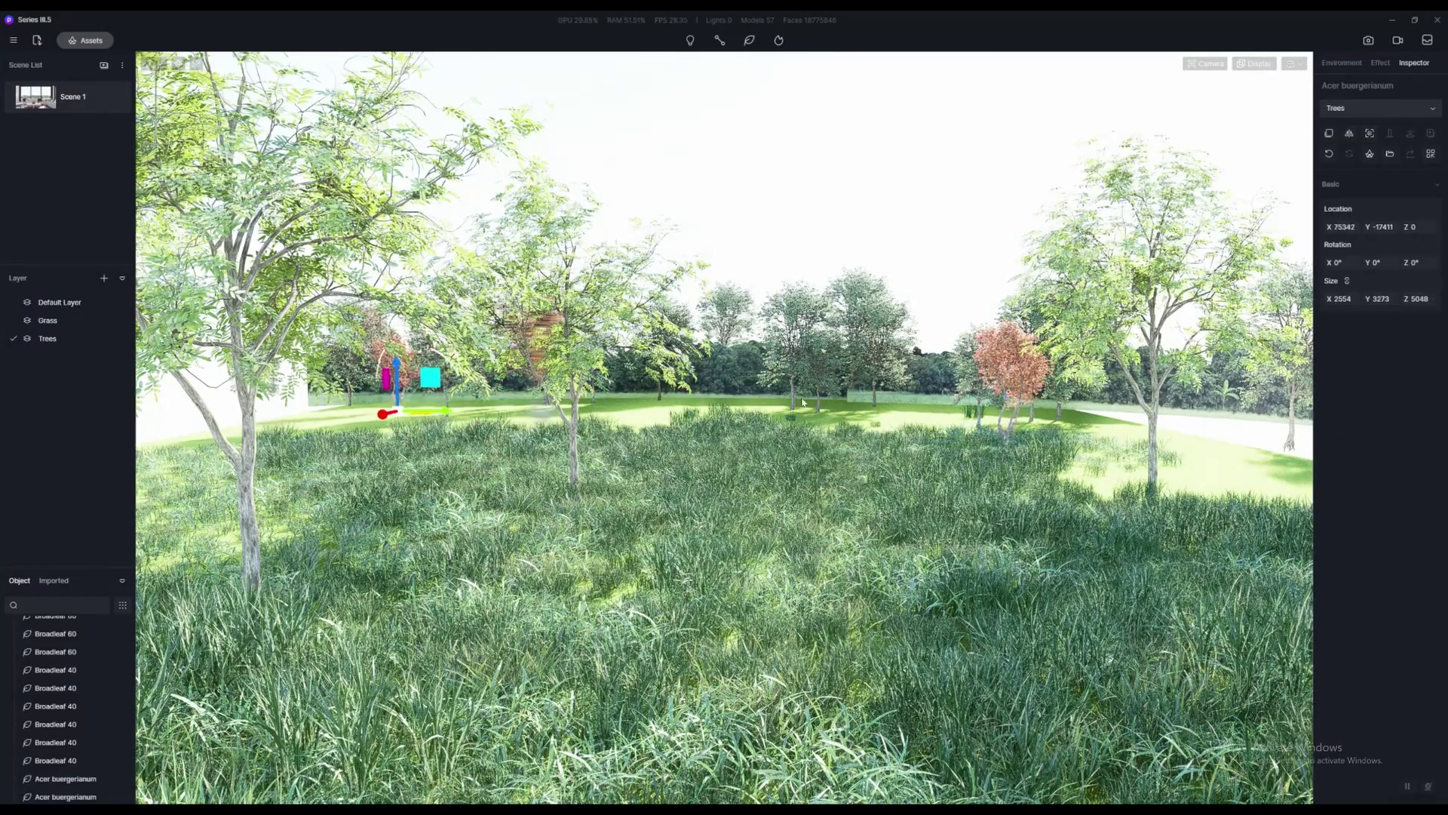
right_click(890, 421)
Place a red Acer palmatum from the favourite models behind the Broadleaf 40 at the field's right side
scroll(963, 403, down, 1)
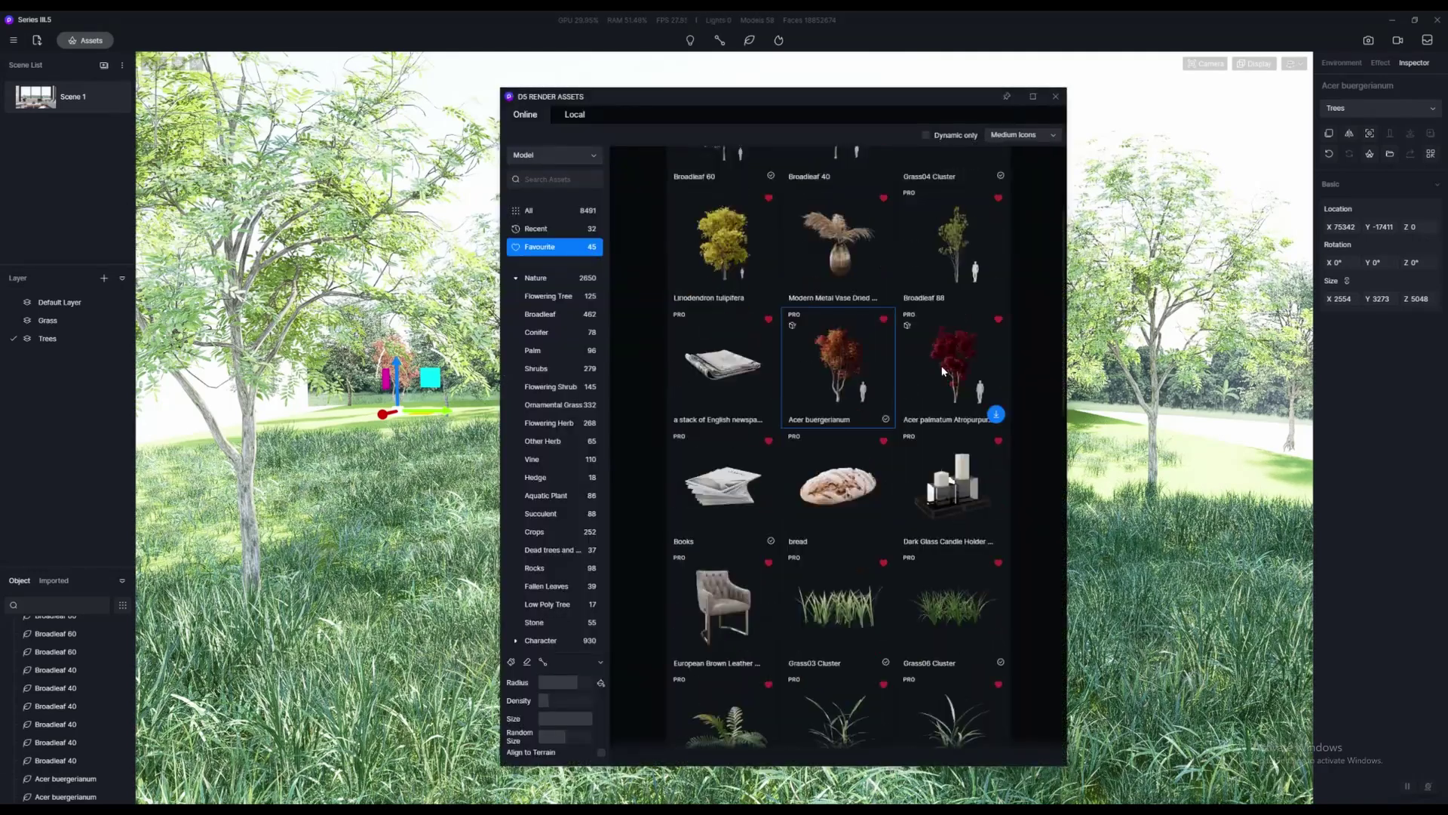
click(984, 373)
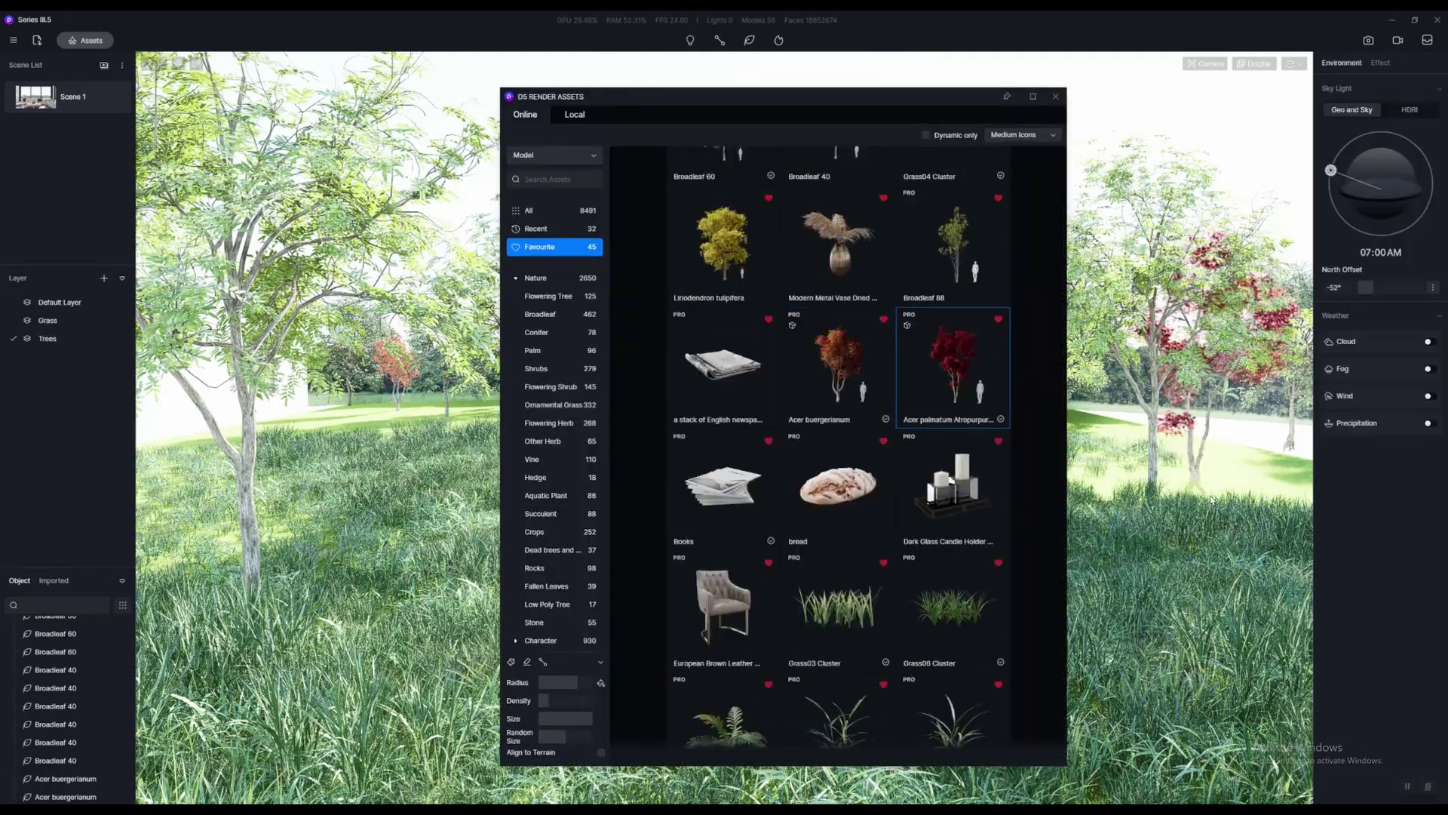
click(1119, 425)
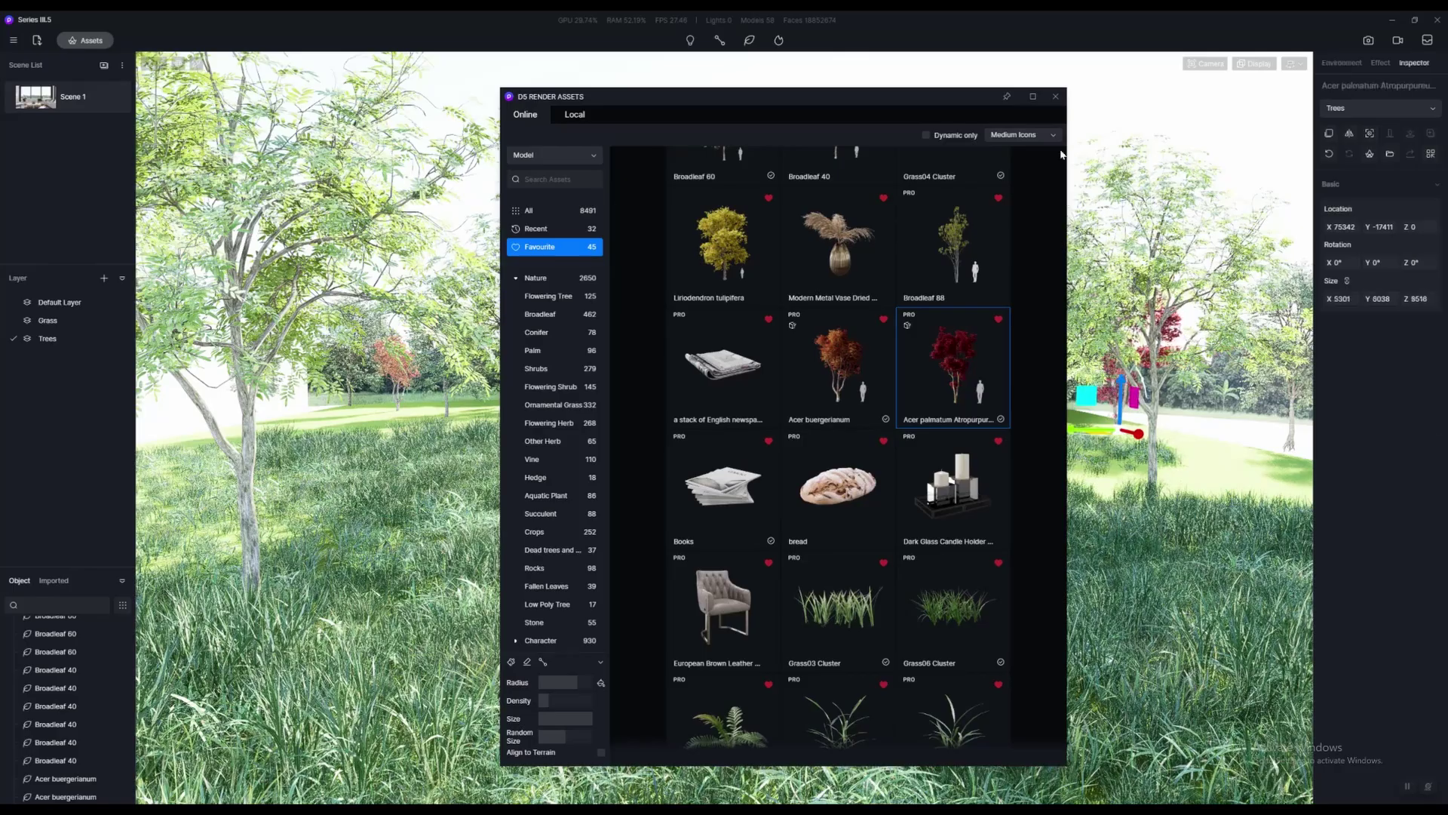
click(1060, 99)
Paste a copy of the red Acer palmatum near the middle Broadleaf 40 in the field and return to the Scene 1 view
key(d)
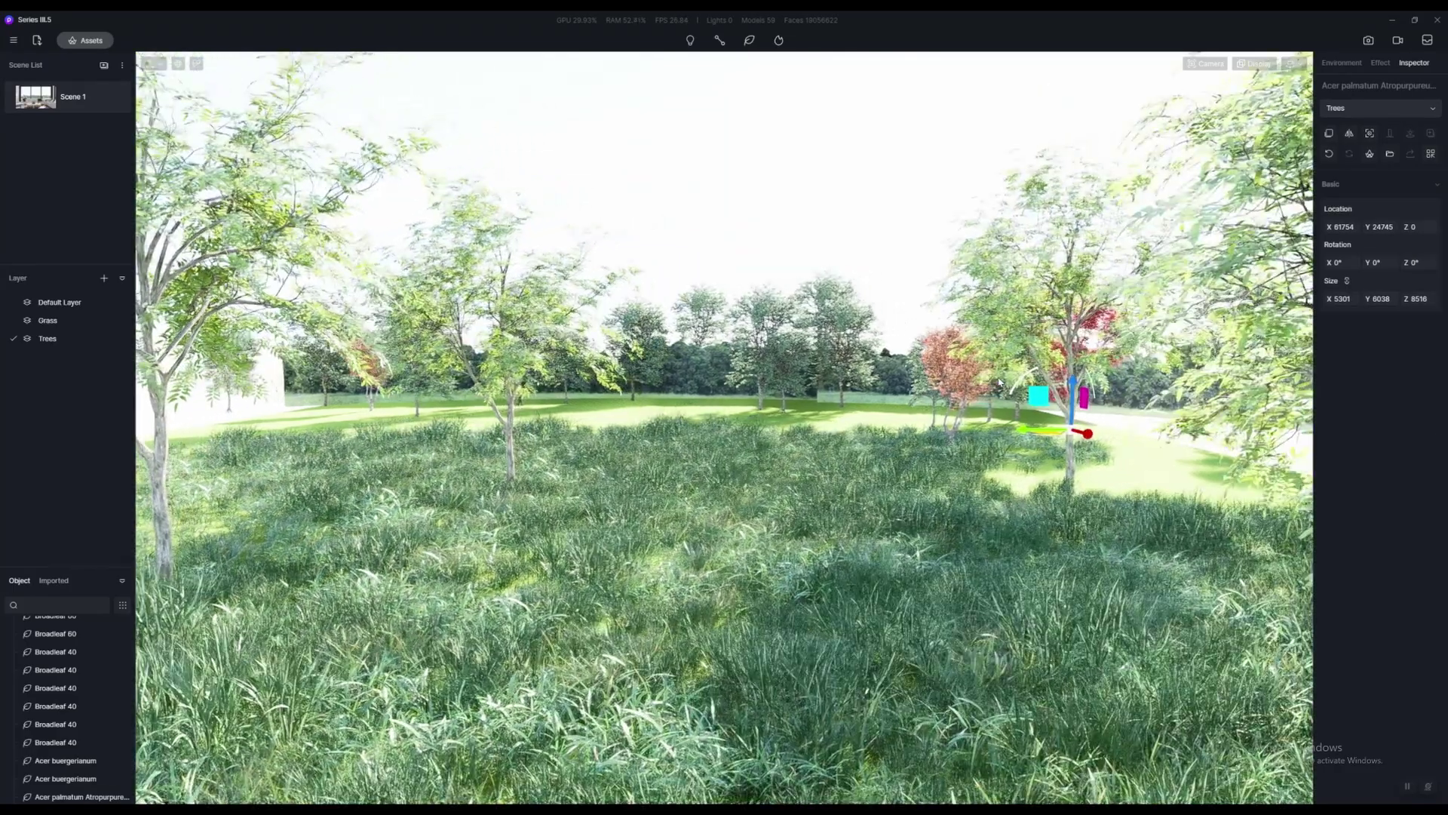
key(s)
key(s)
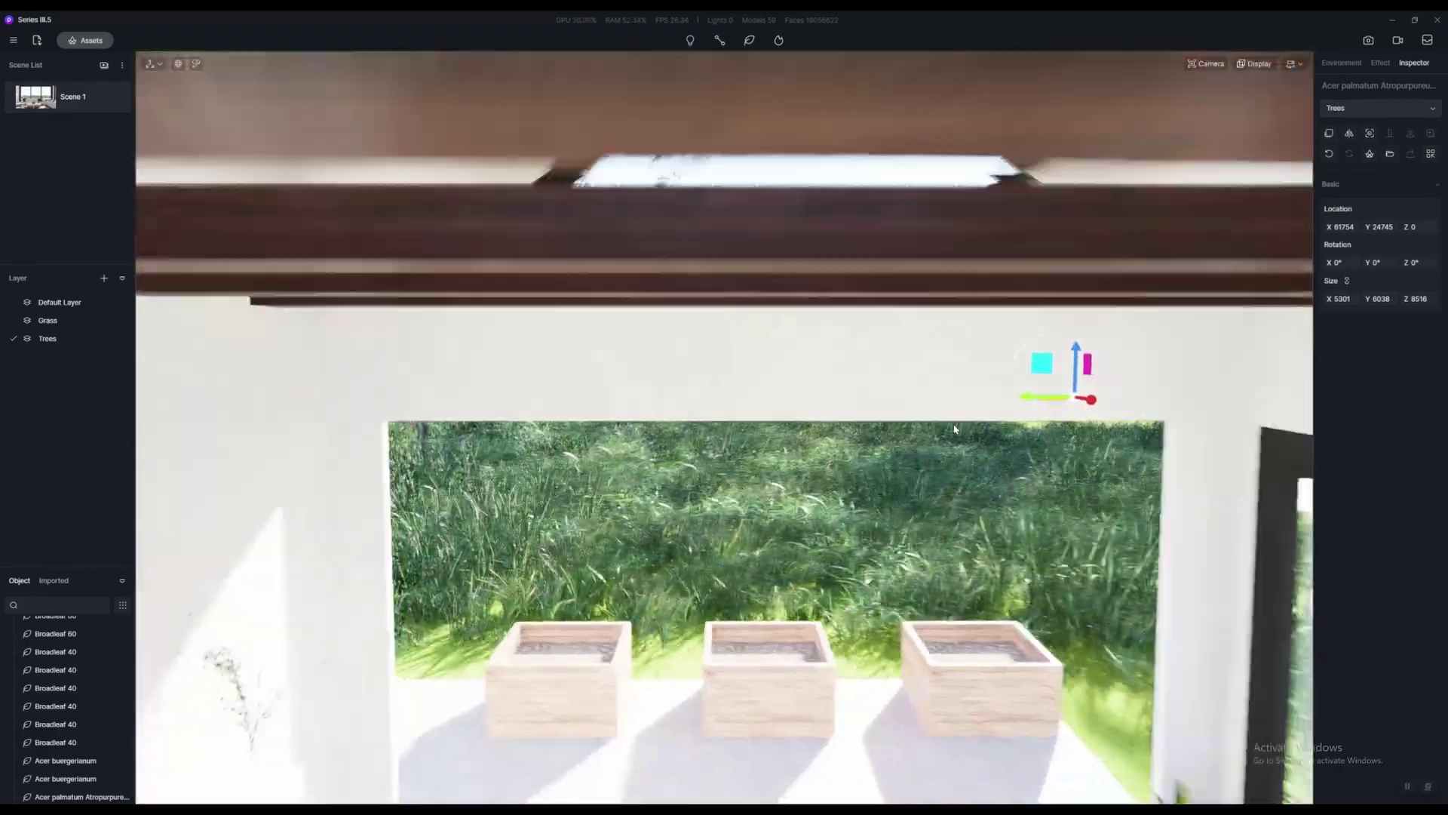
key(s)
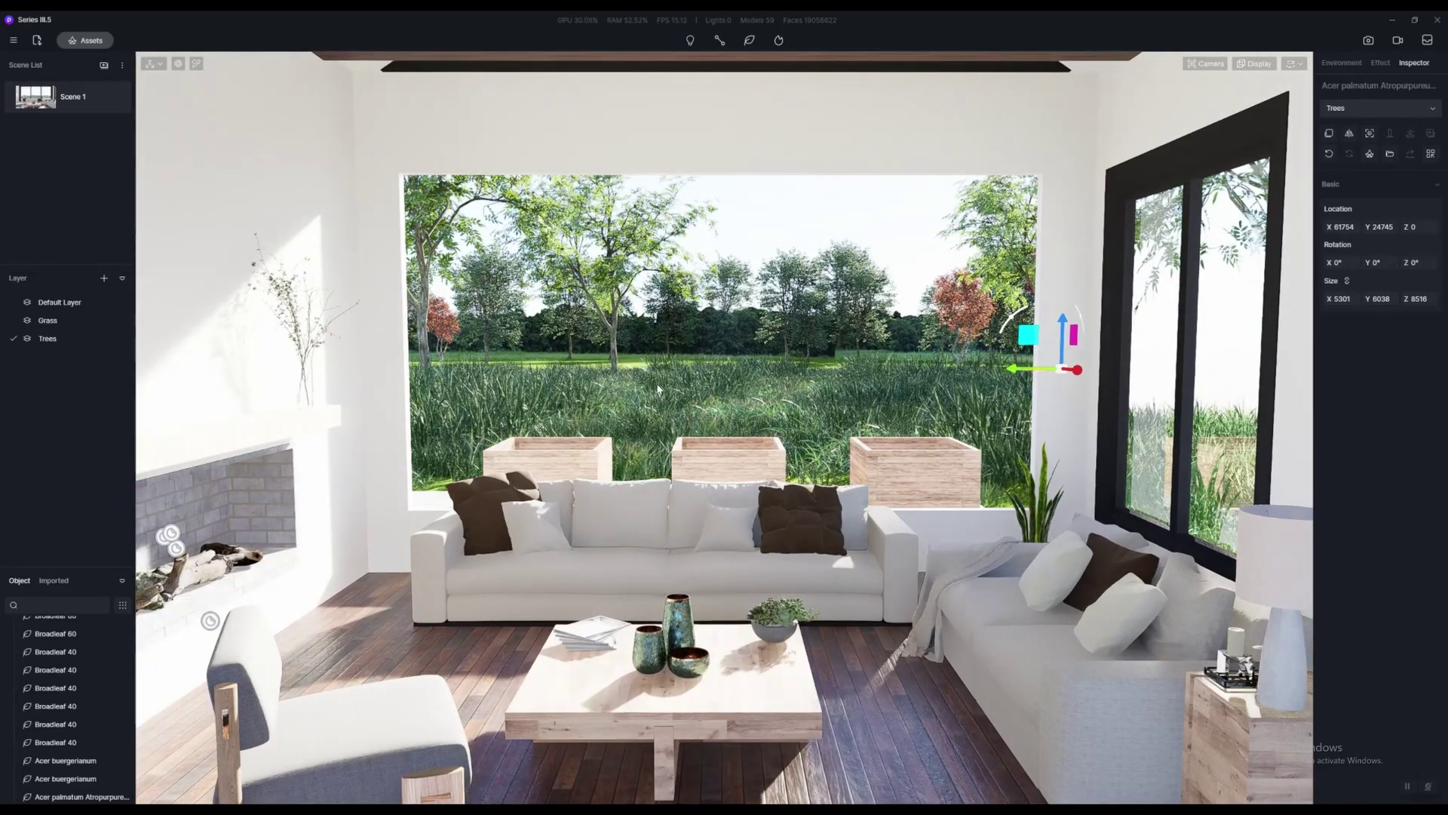
key(w)
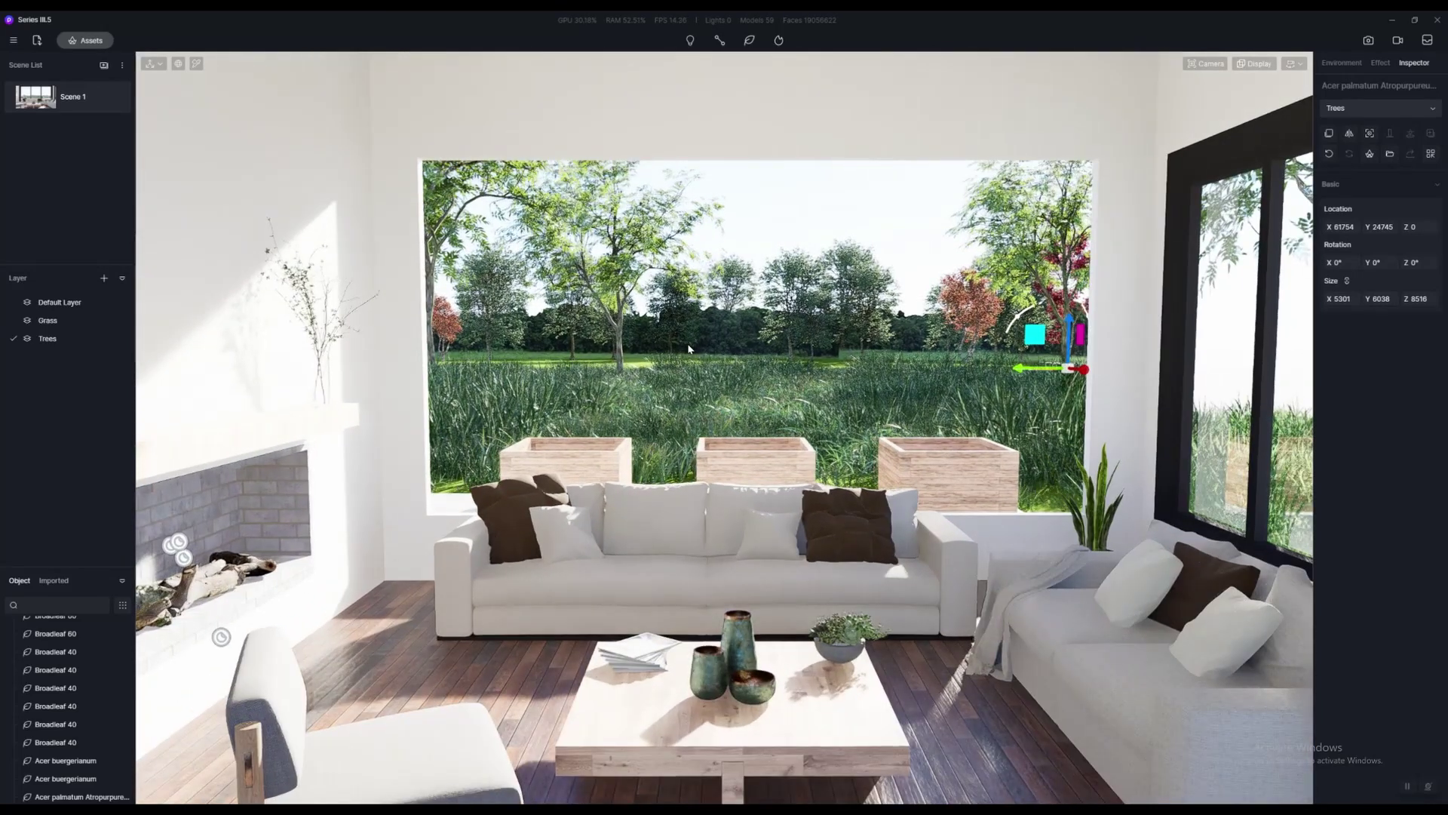
click(651, 371)
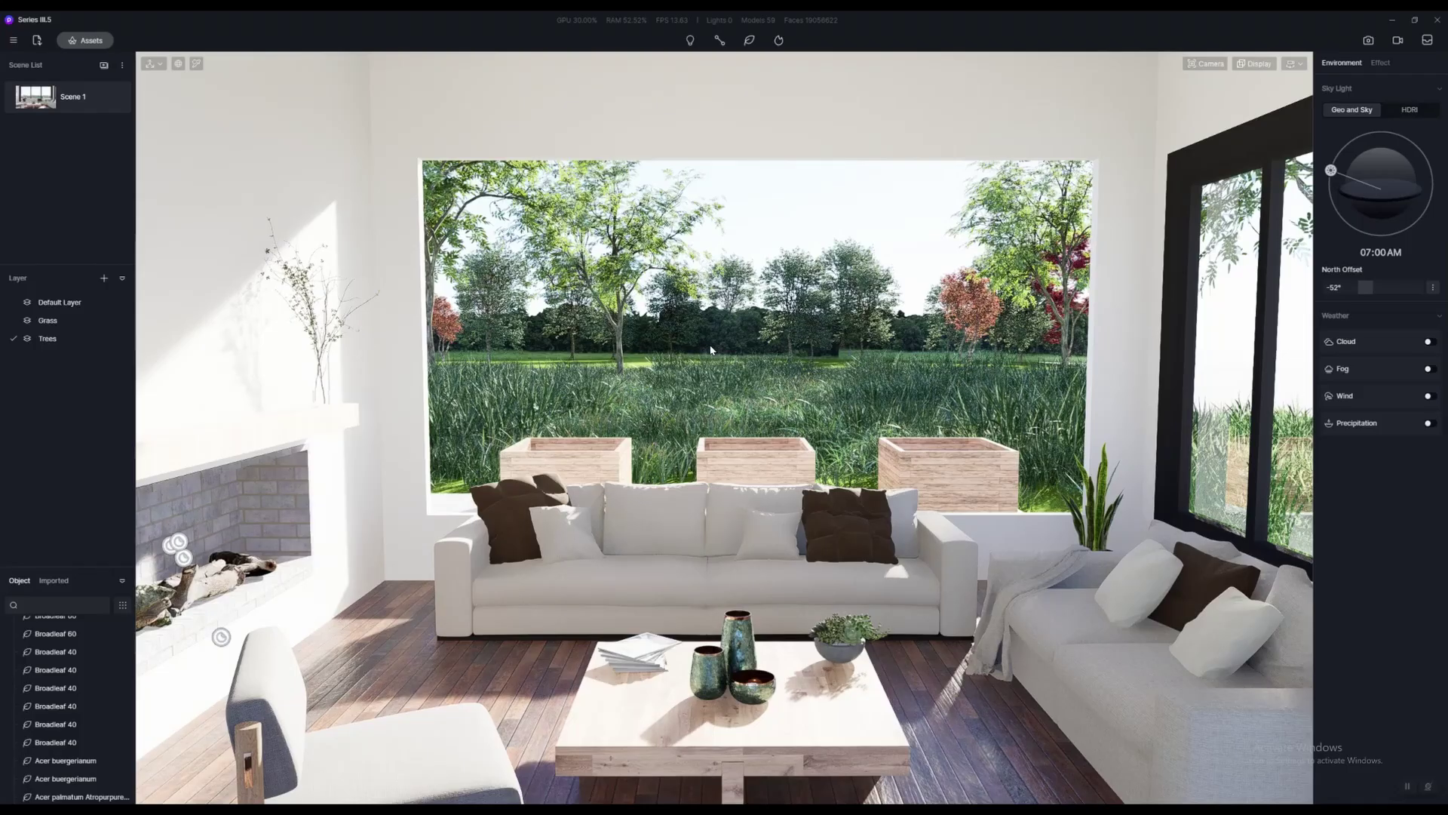
key(w)
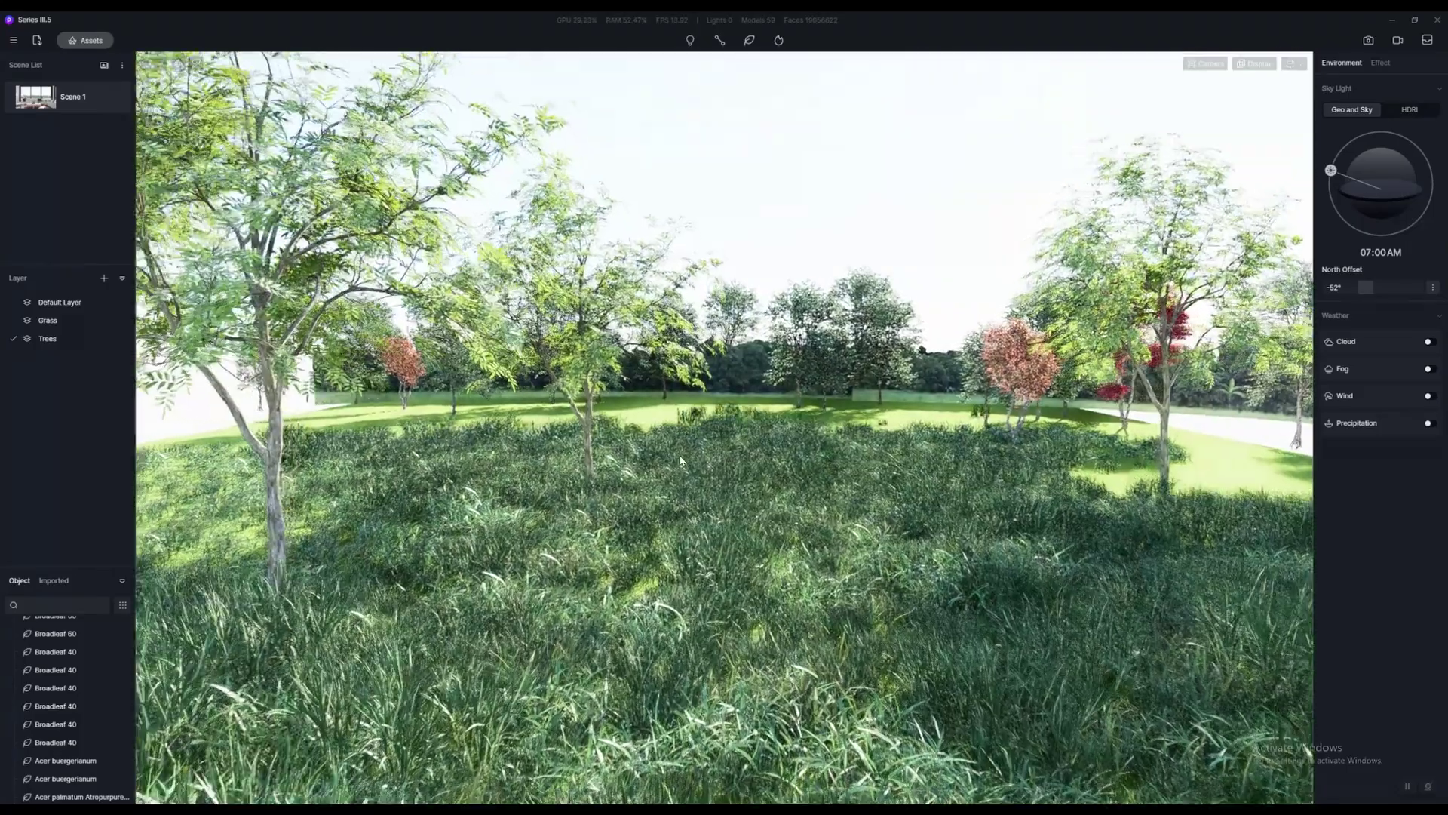
key(w)
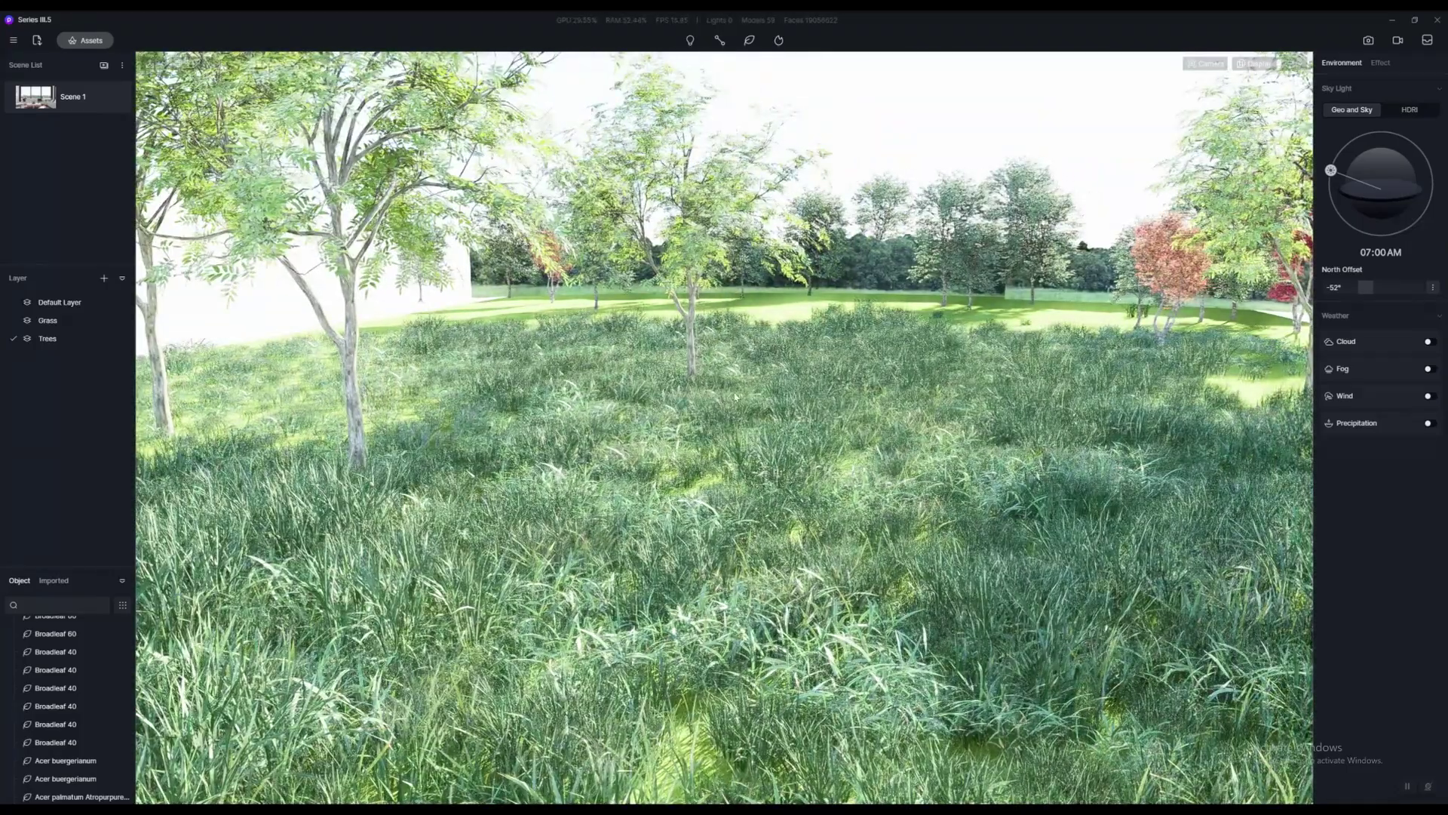
key(ctrl+v)
click(730, 395)
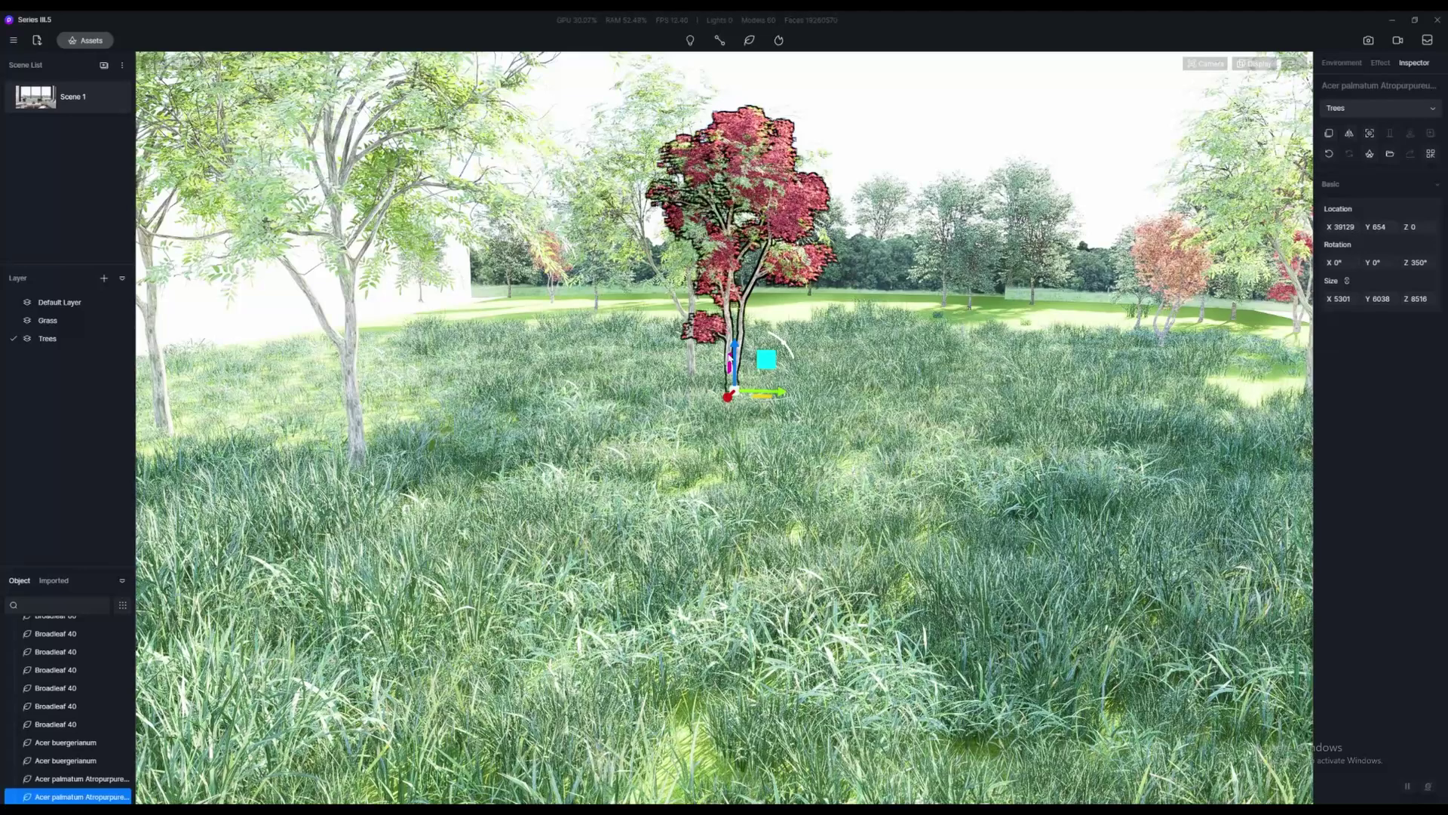
scroll(770, 403, down, 2)
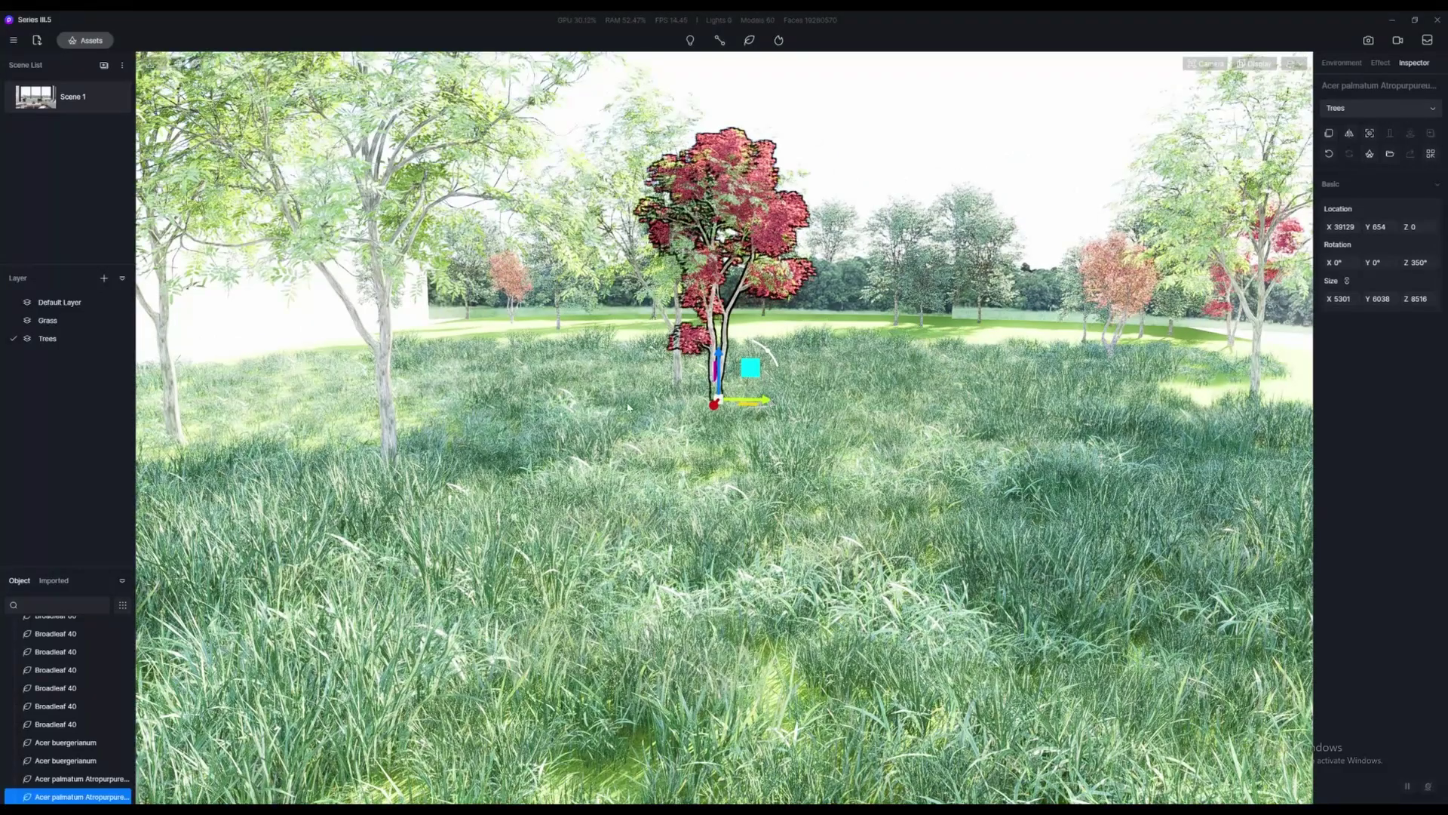
click(68, 97)
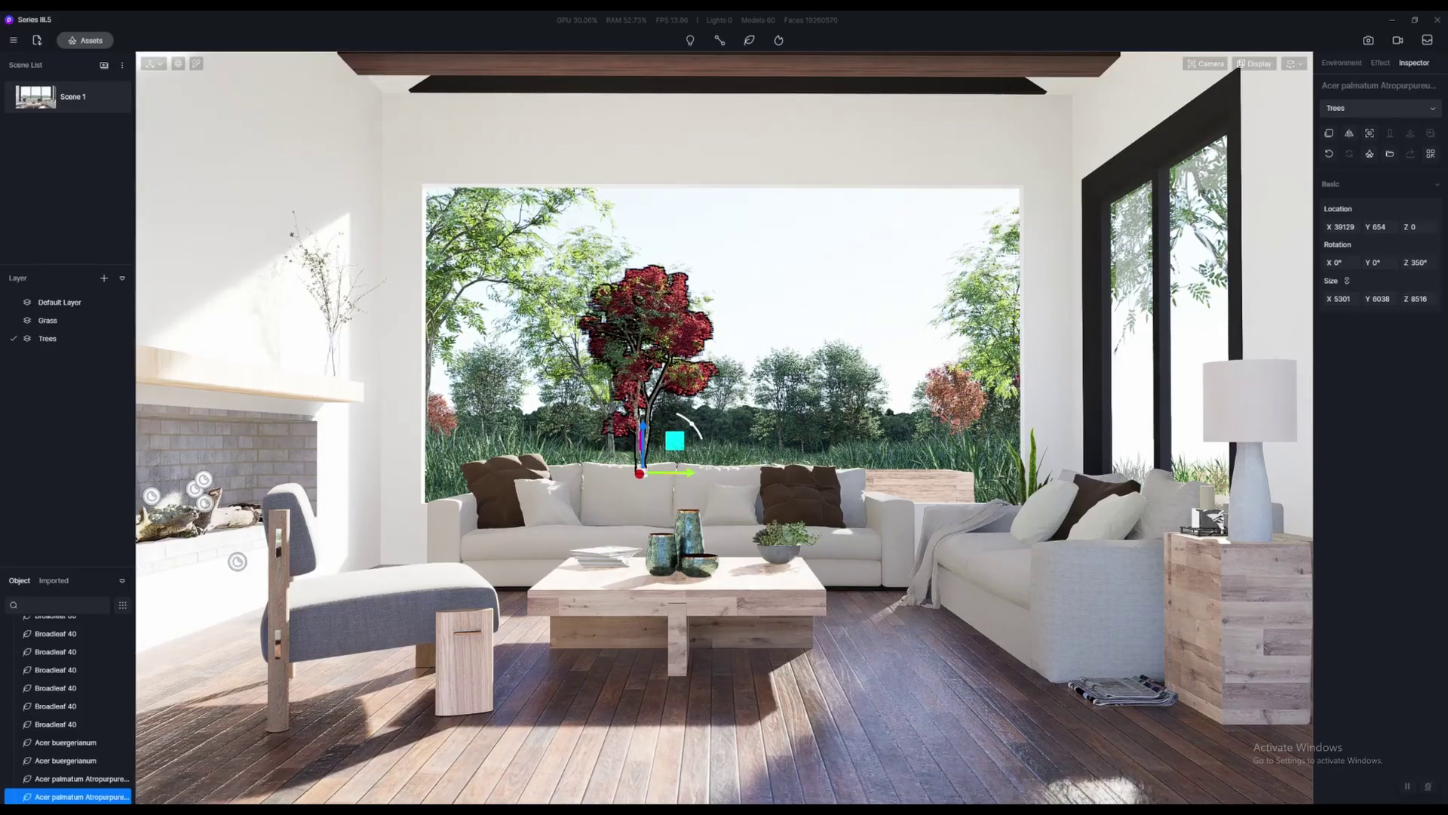
Switch to SketchUp and turn on the display of hidden geometry and hidden objects for the house model
key(alt+Tab)
scroll(1023, 306, down, 3)
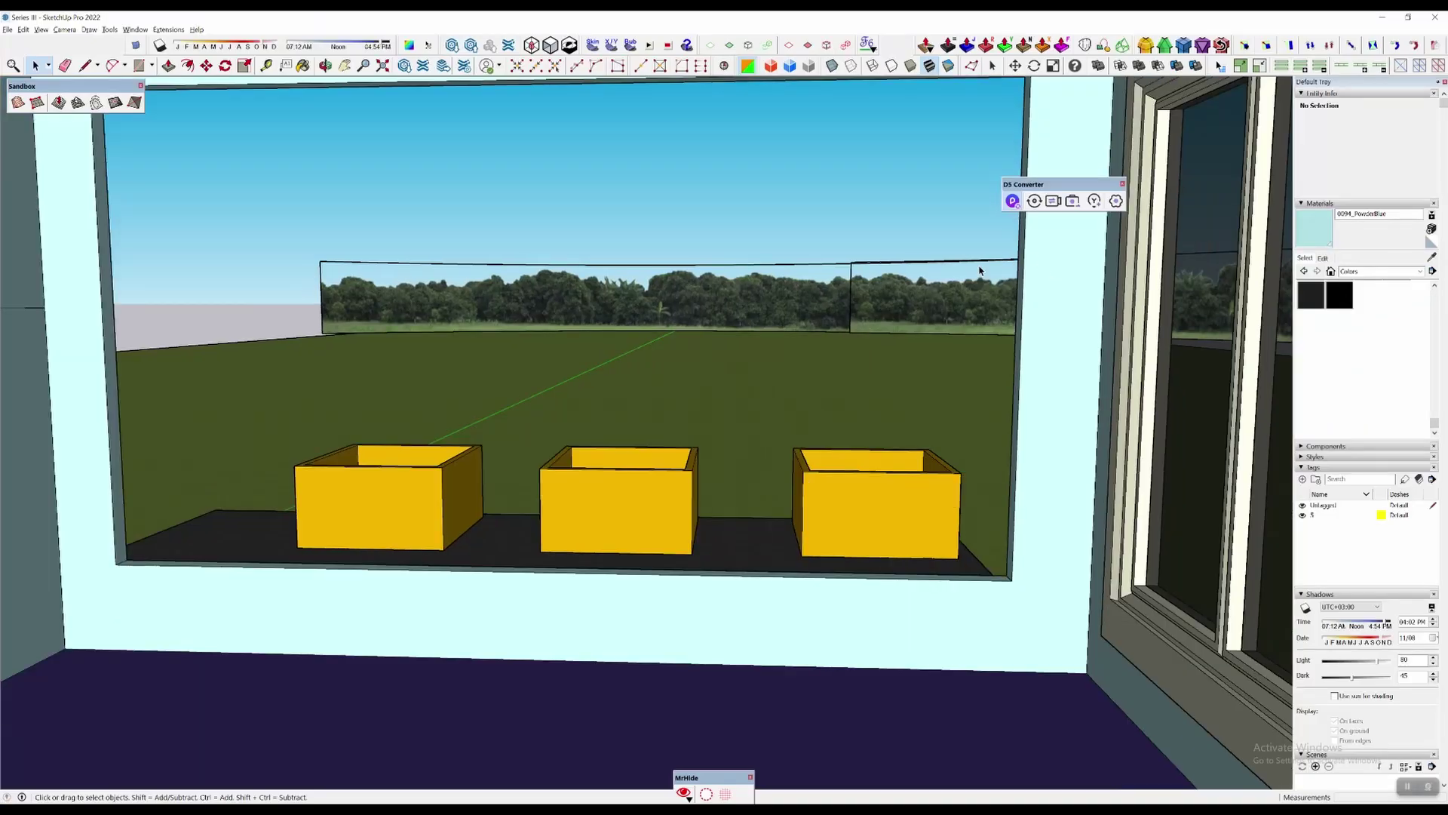
scroll(722, 417, down, 5)
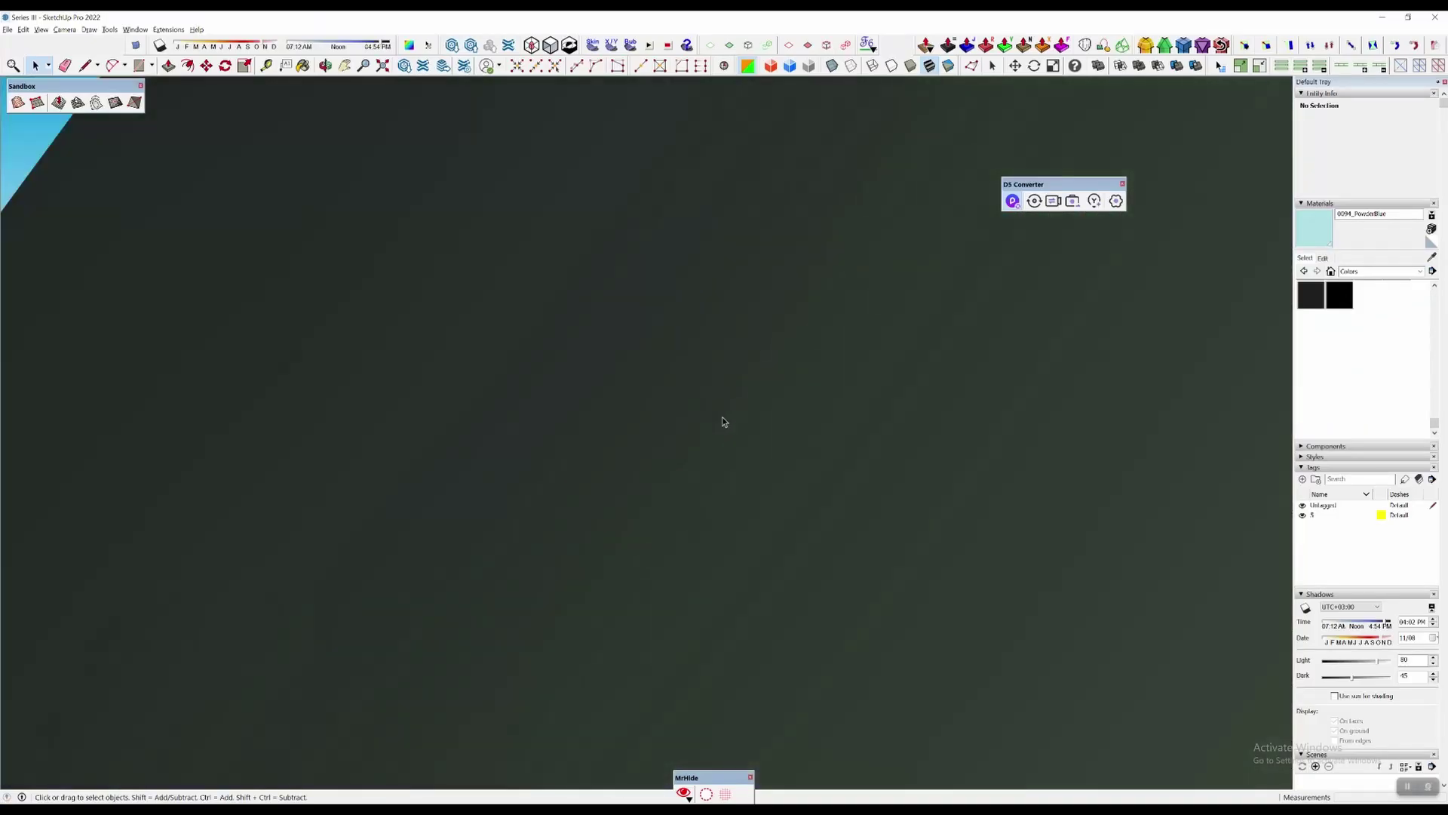
scroll(776, 302, up, 3)
scroll(828, 291, down, 3)
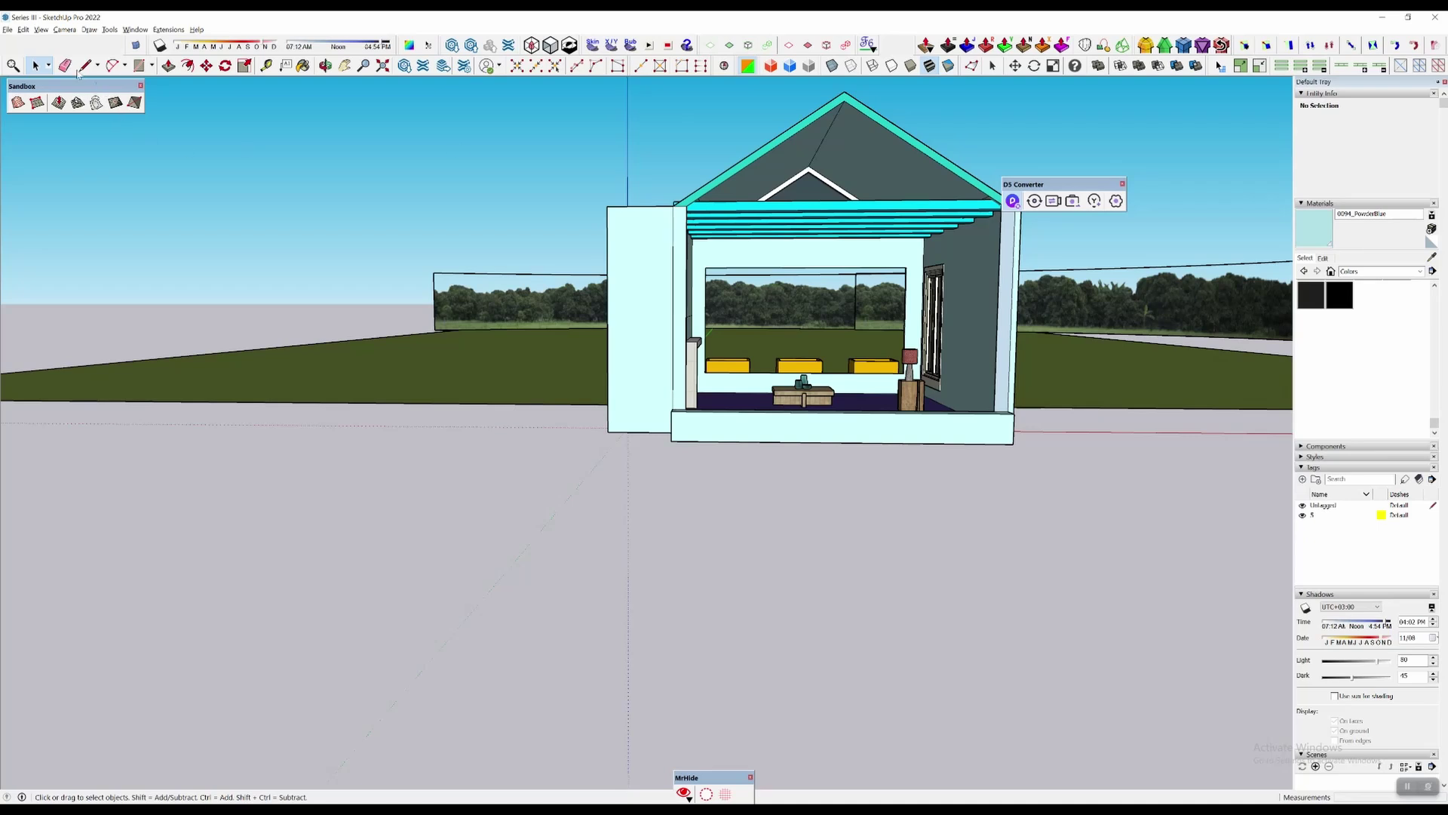
click(42, 31)
click(74, 68)
click(41, 30)
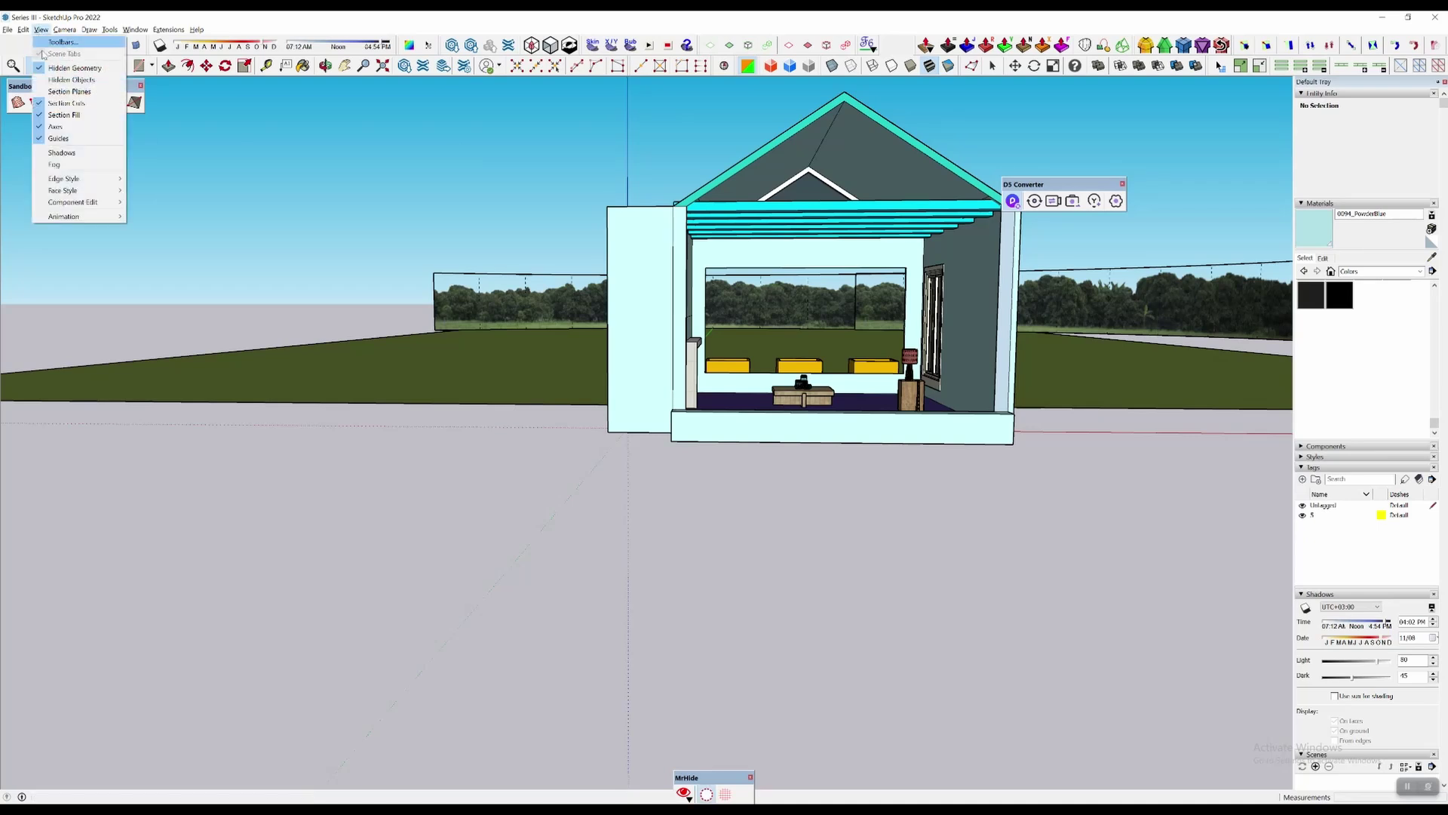
click(72, 79)
Unhide every entity in the house model, including the large window's frame and glass, and sync the model to D5 Render
key(ctrl+a)
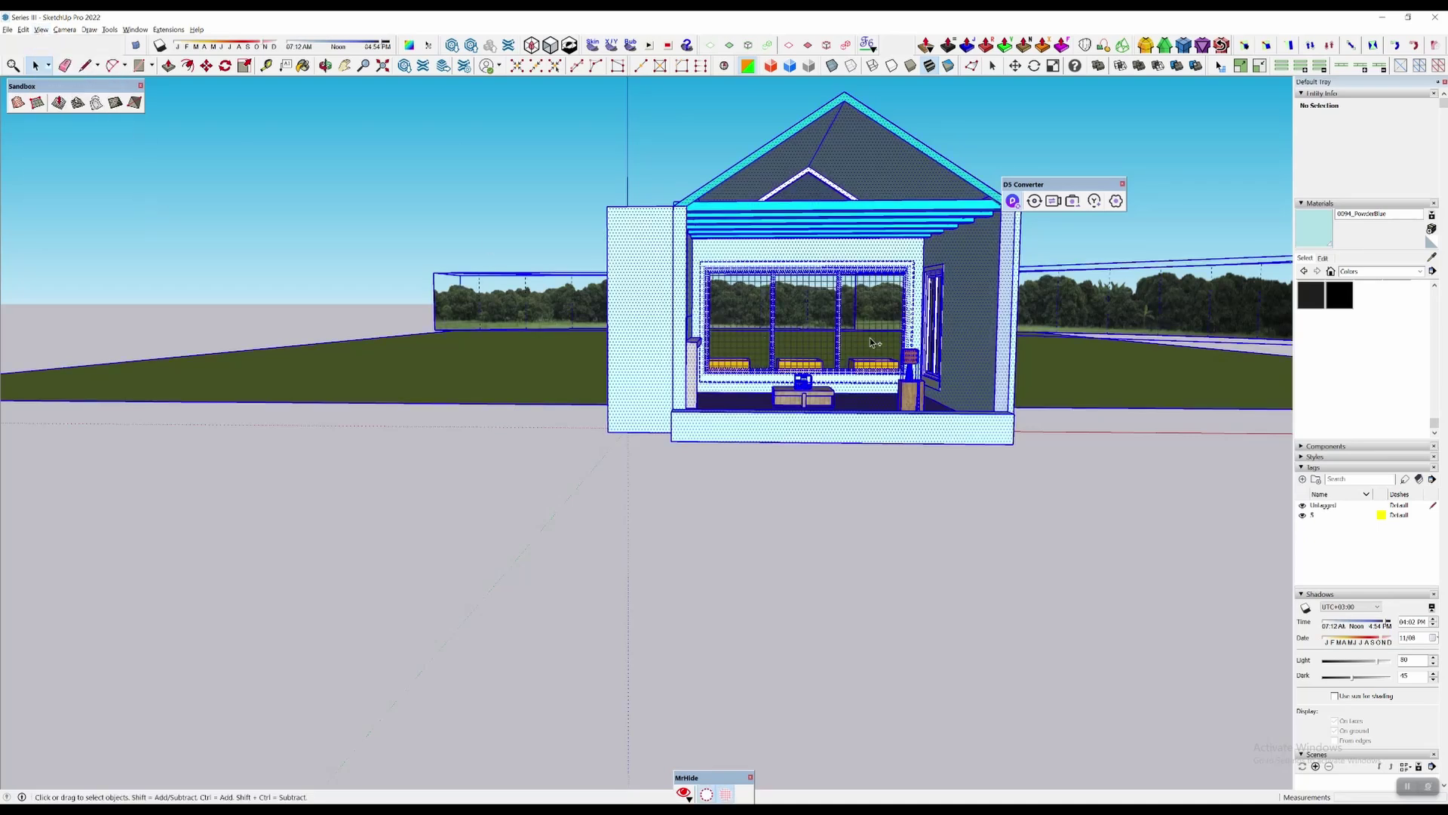
right_click(840, 288)
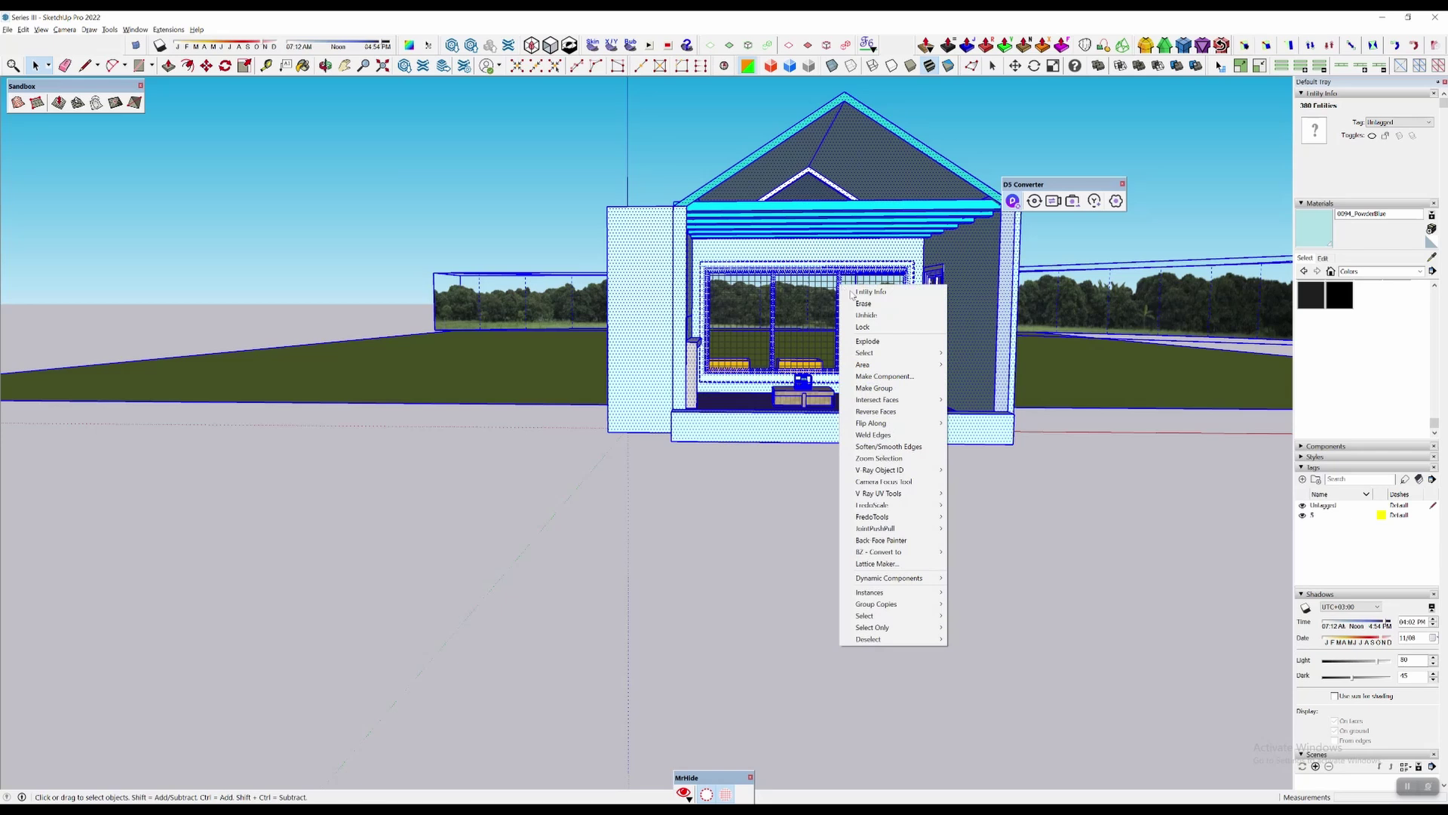
click(874, 316)
click(940, 539)
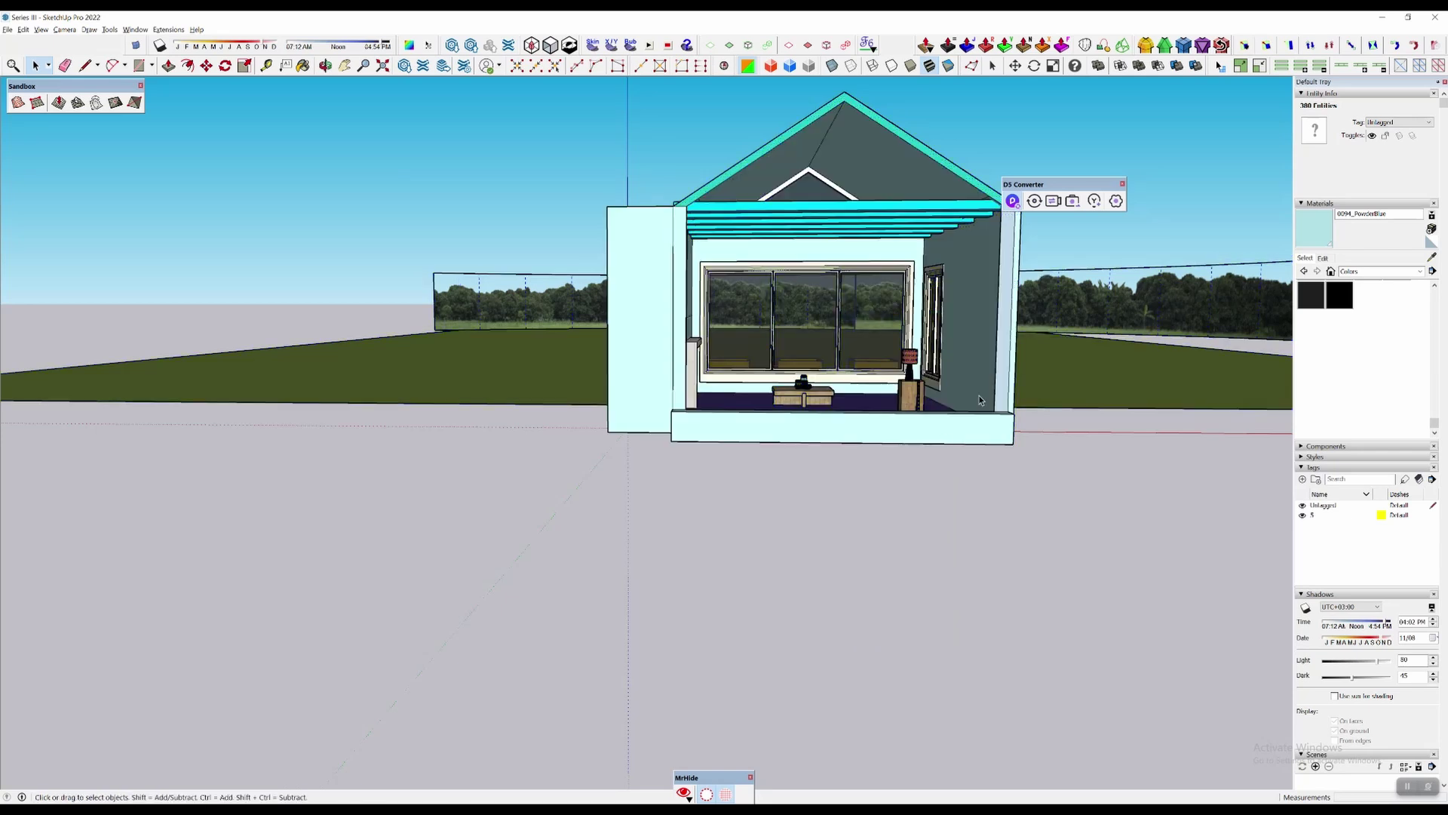
click(1035, 202)
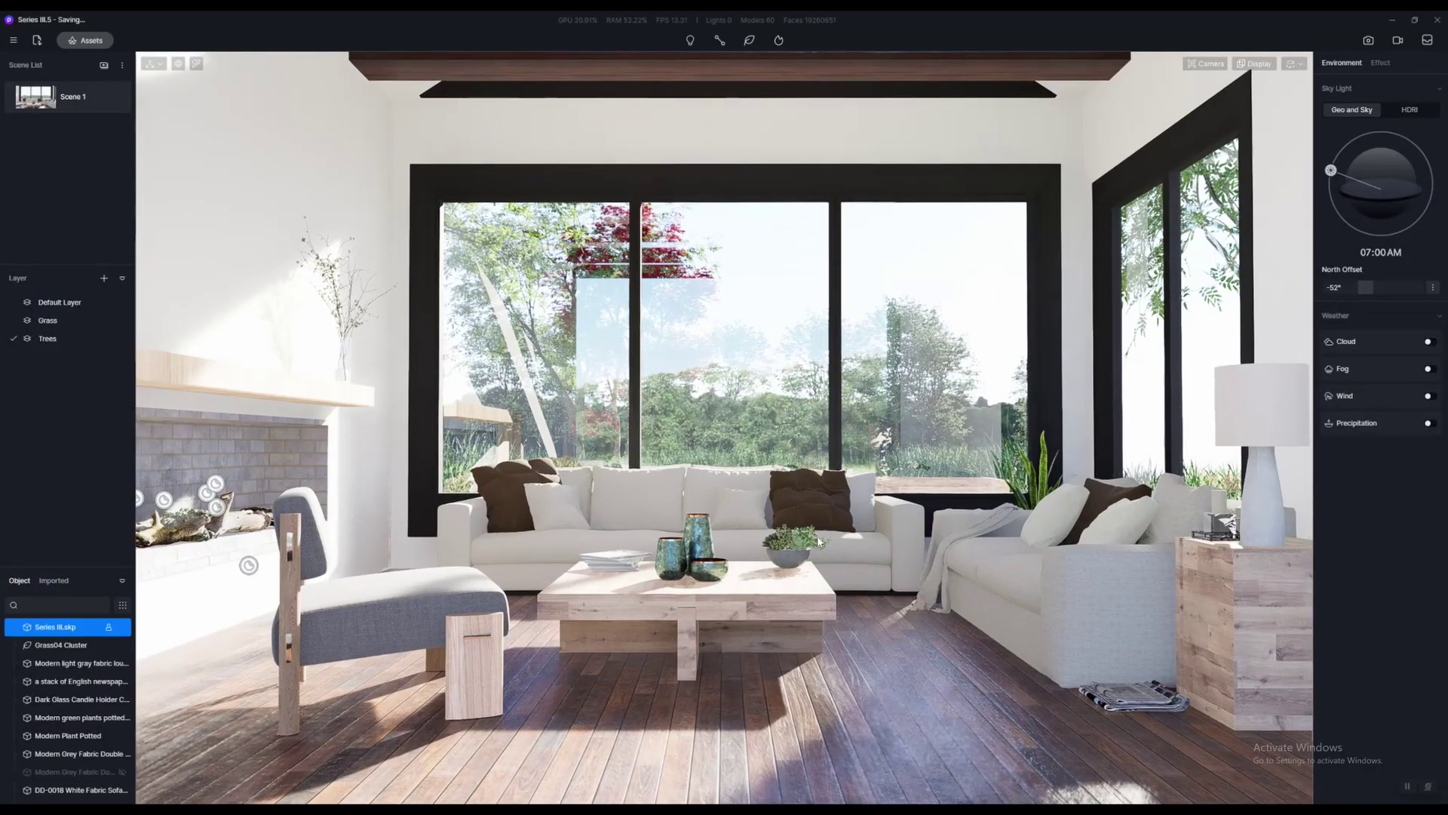
Sample the large window's Normal Glass material and set its refraction to 1.3
scroll(818, 539, down, 5)
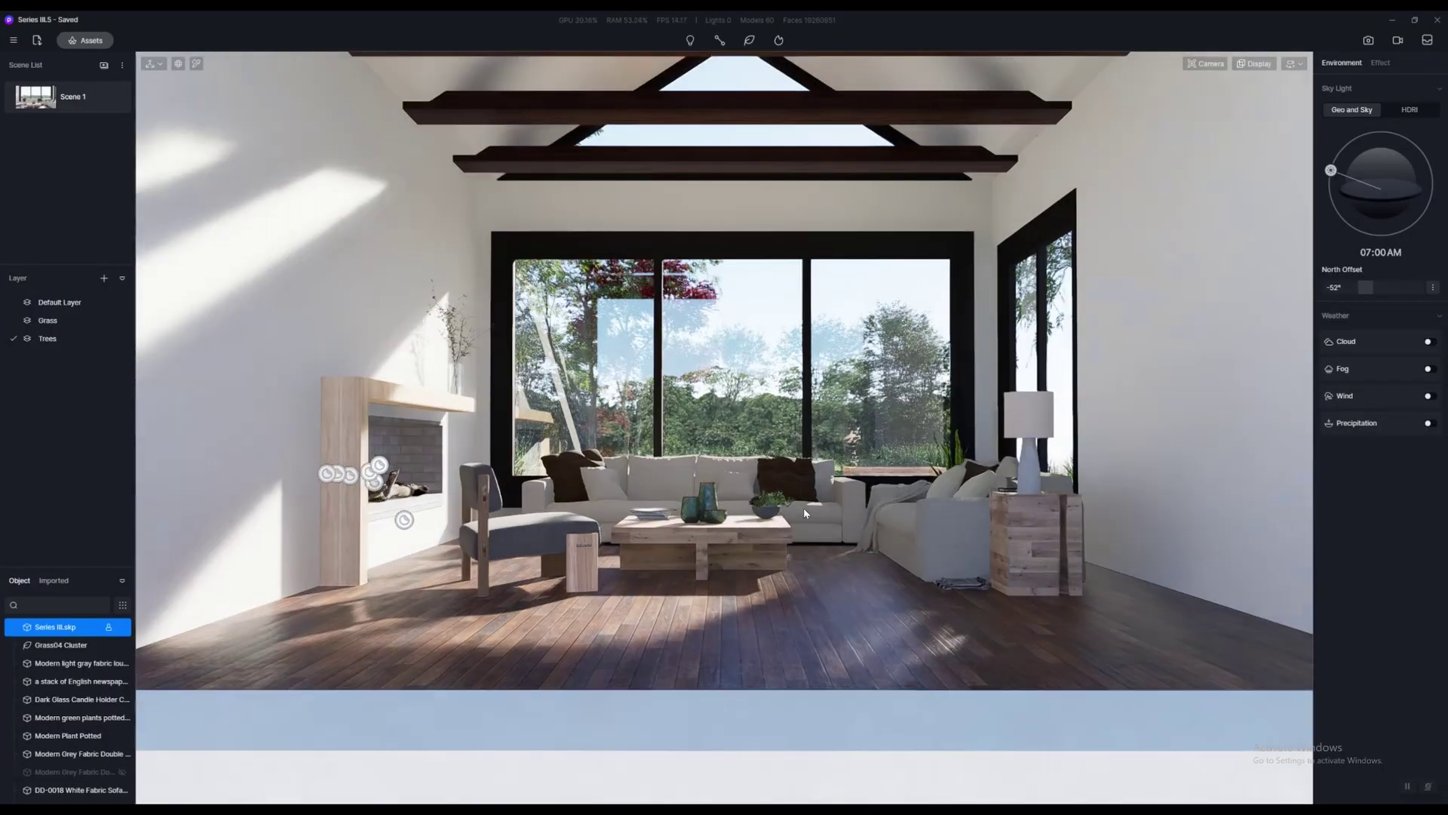
scroll(805, 513, up, 3)
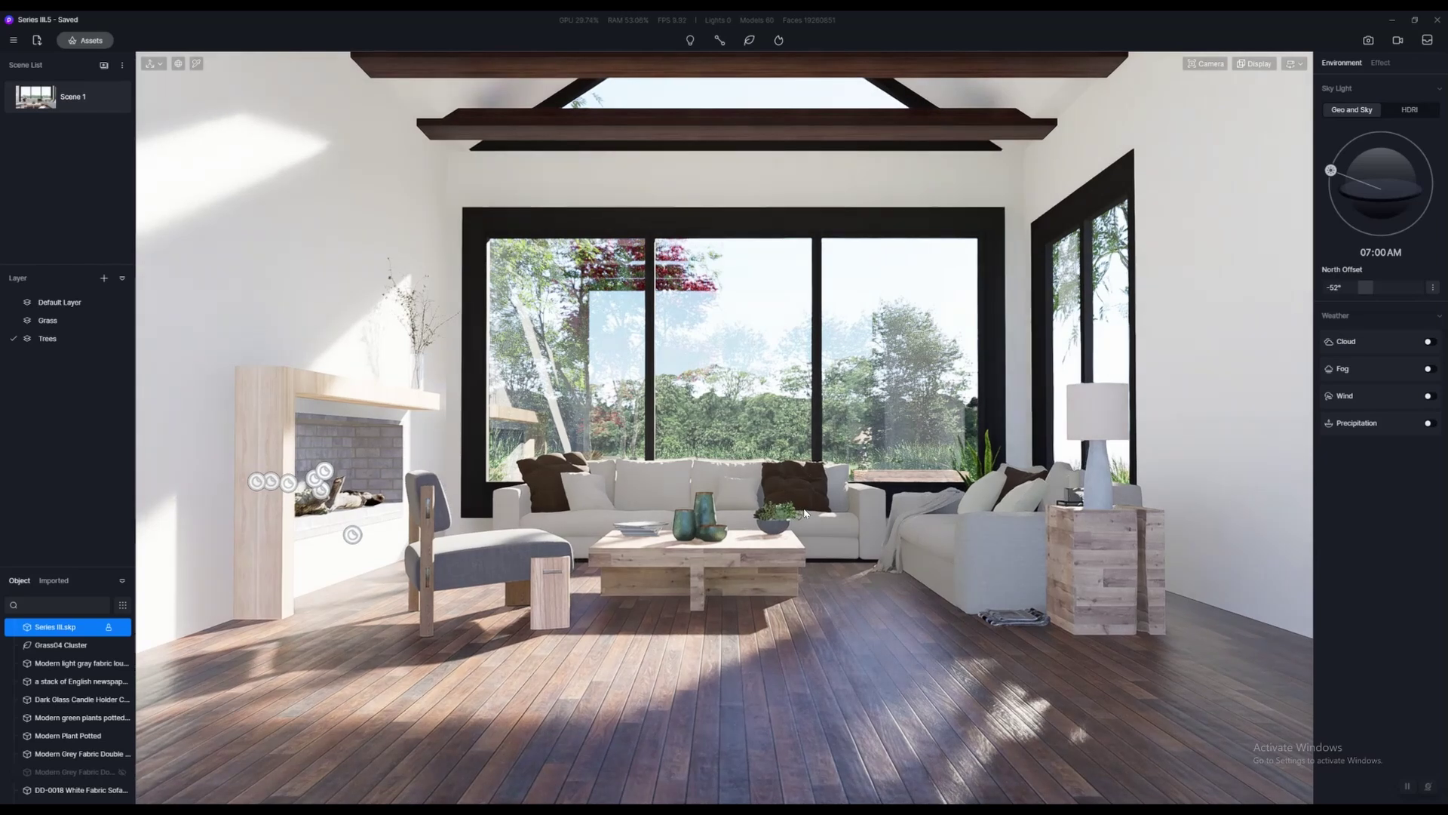
scroll(805, 513, down, 1)
key(i)
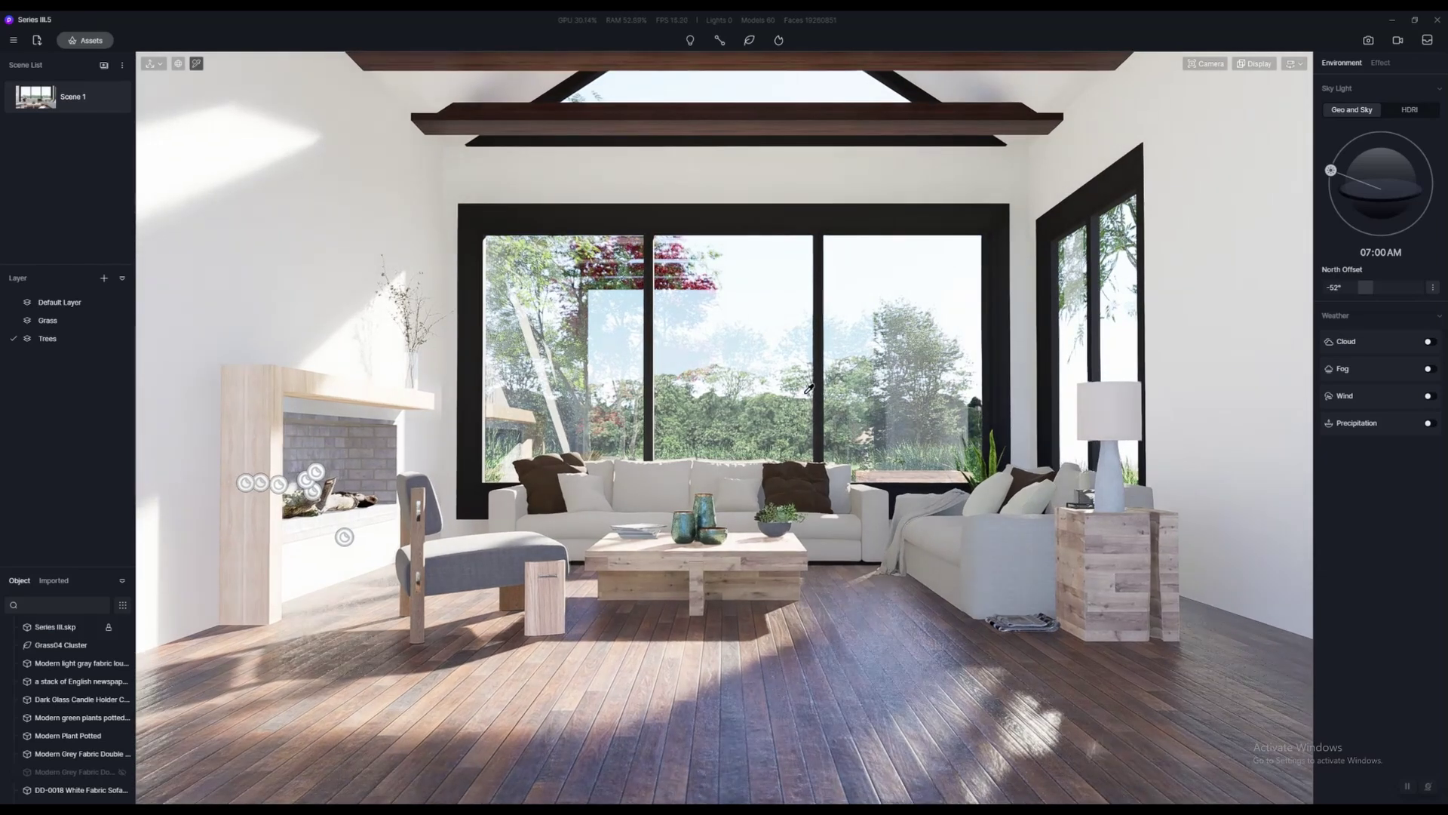
click(759, 346)
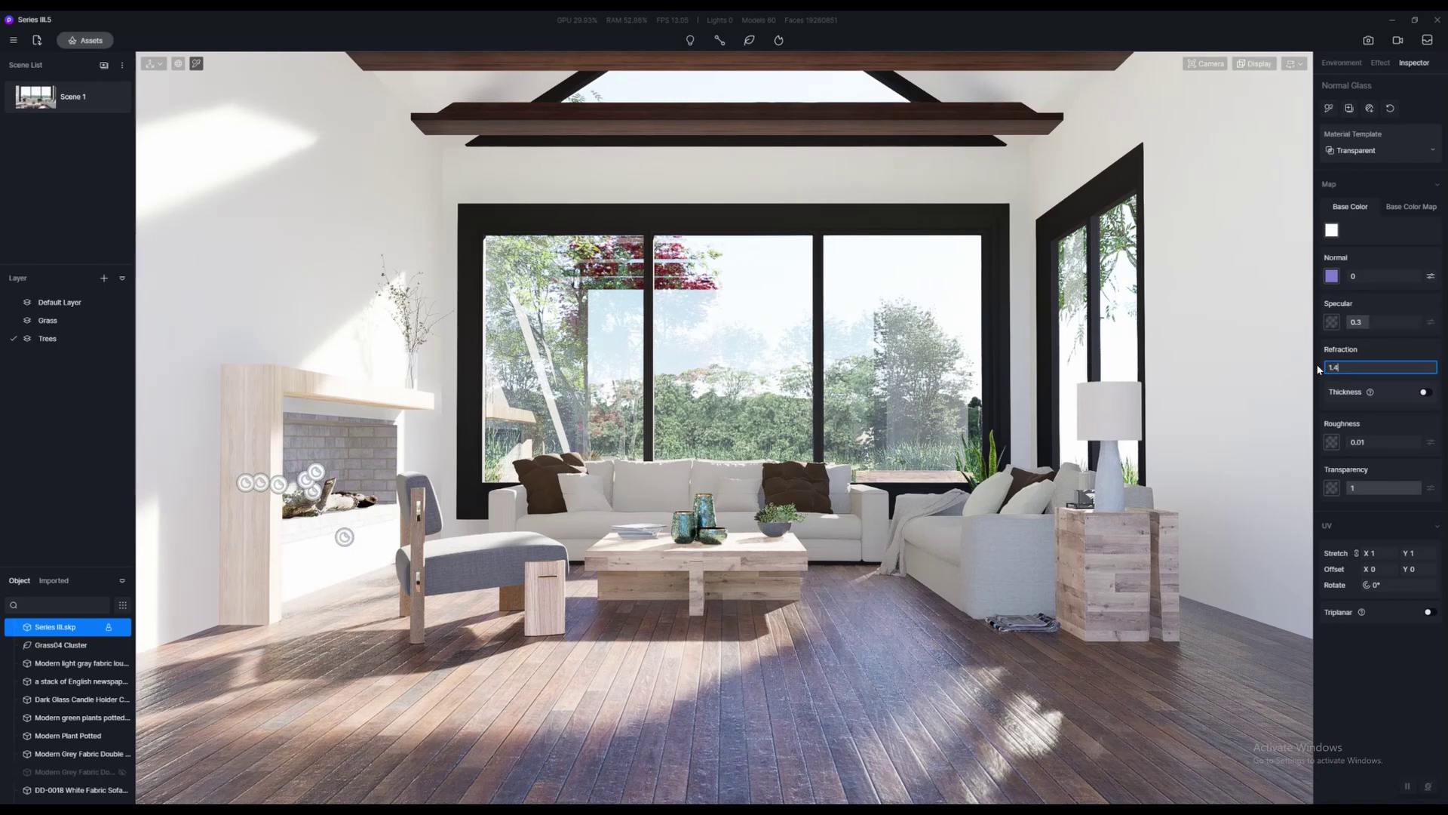
key(Return)
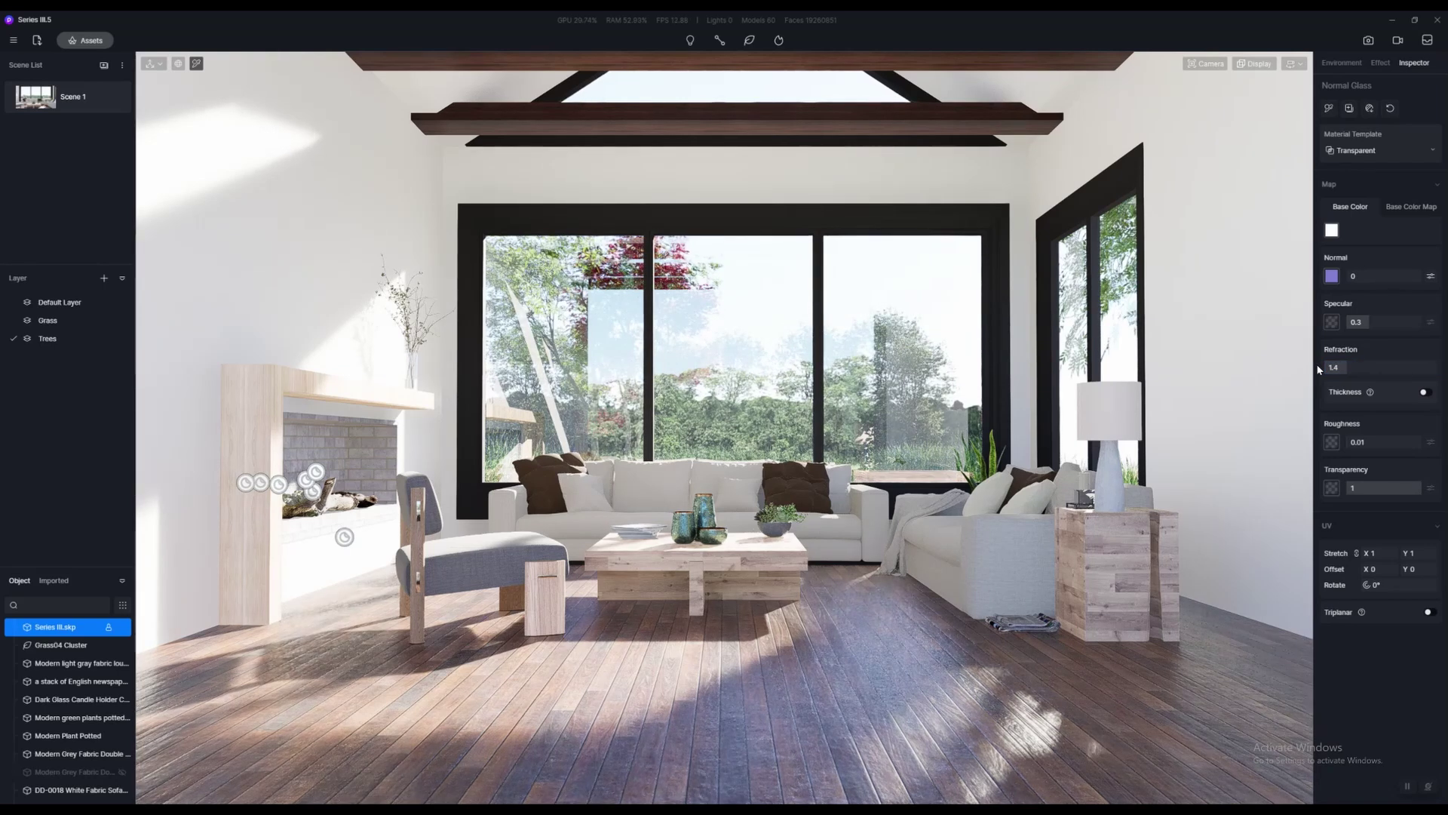
click(1347, 368)
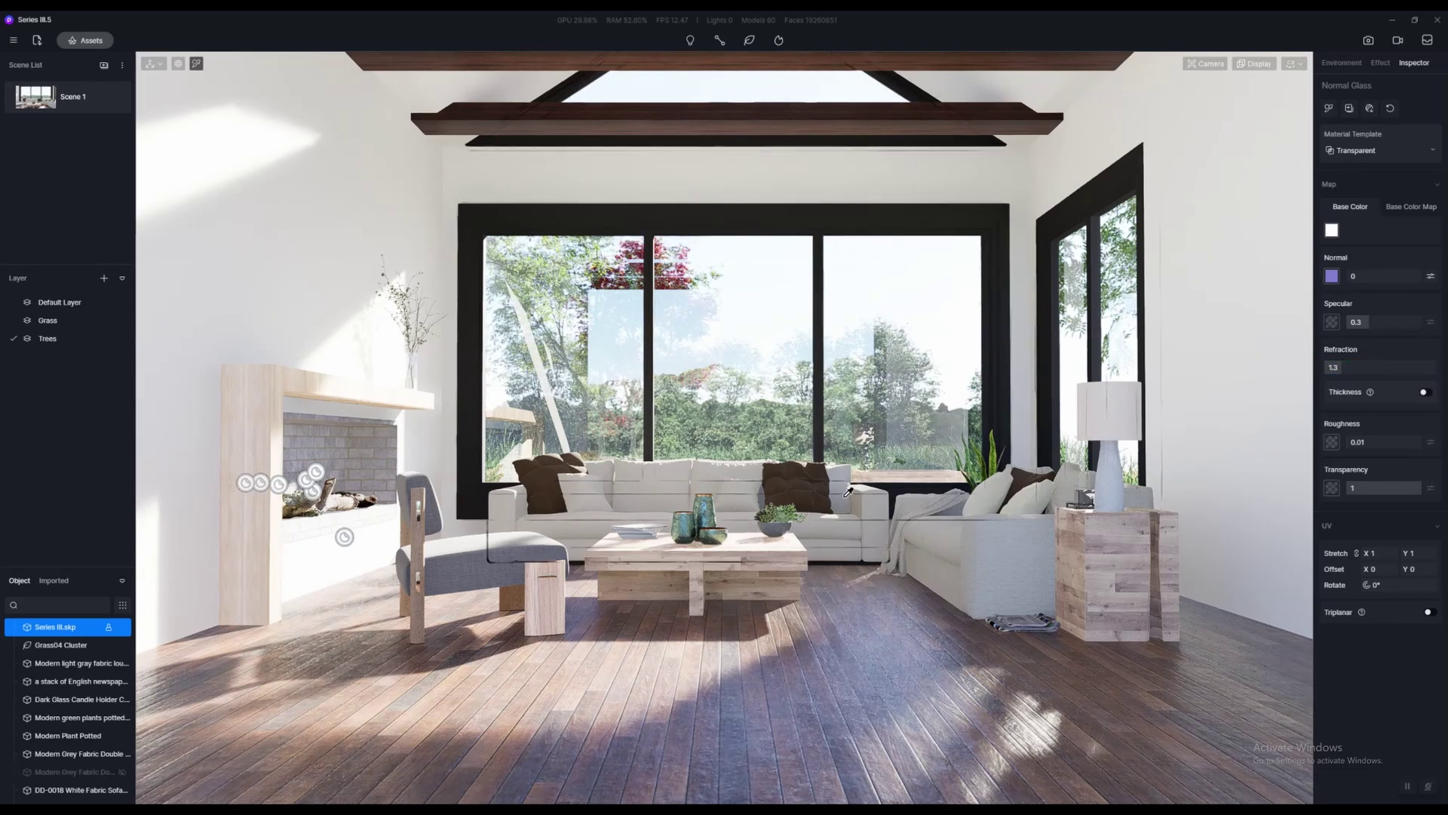
Examine the large window's glass reflections and the outdoor view from several distances and heights in the living room
scroll(850, 493, up, 3)
scroll(867, 506, up, 3)
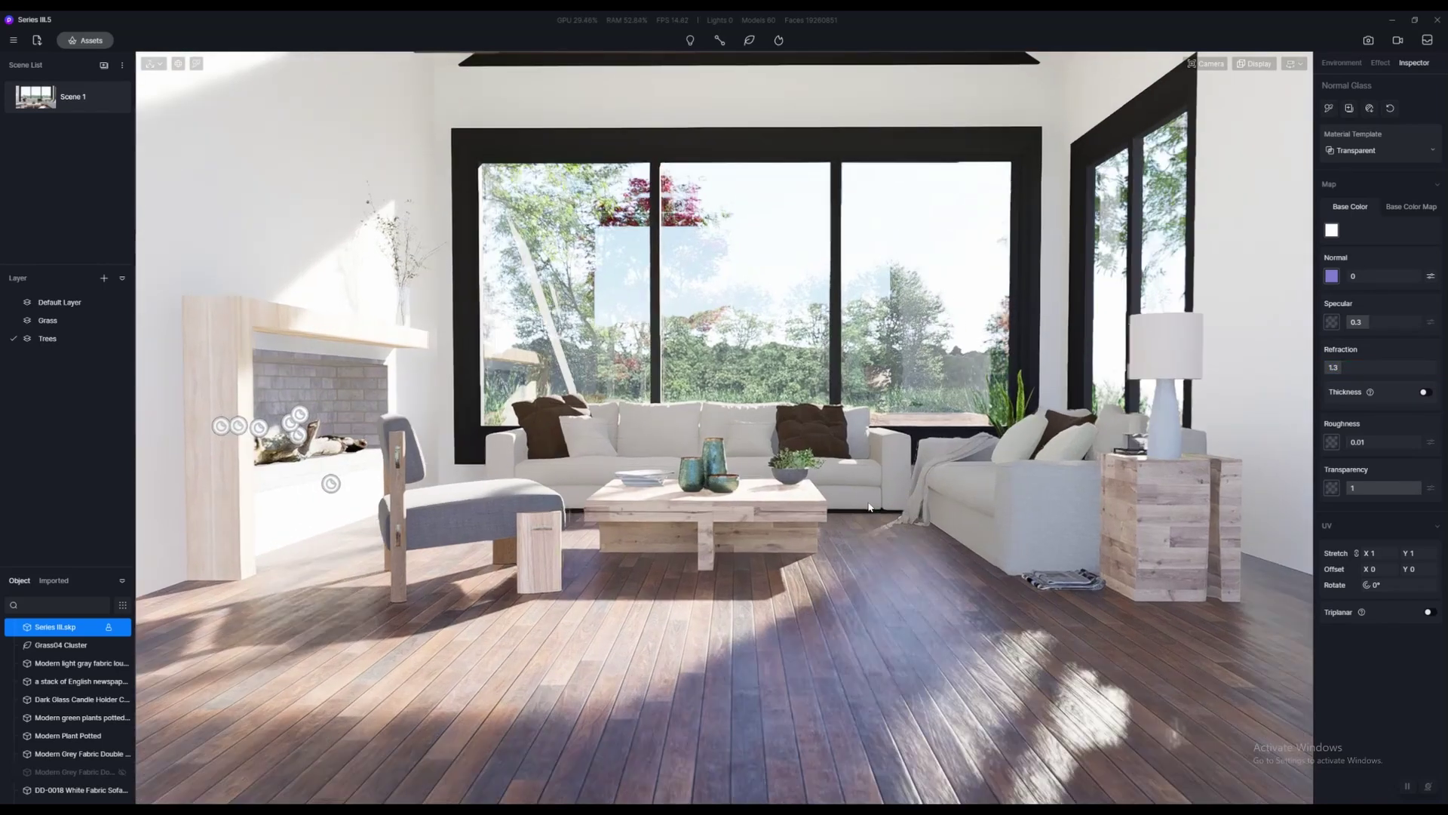
scroll(886, 519, down, 3)
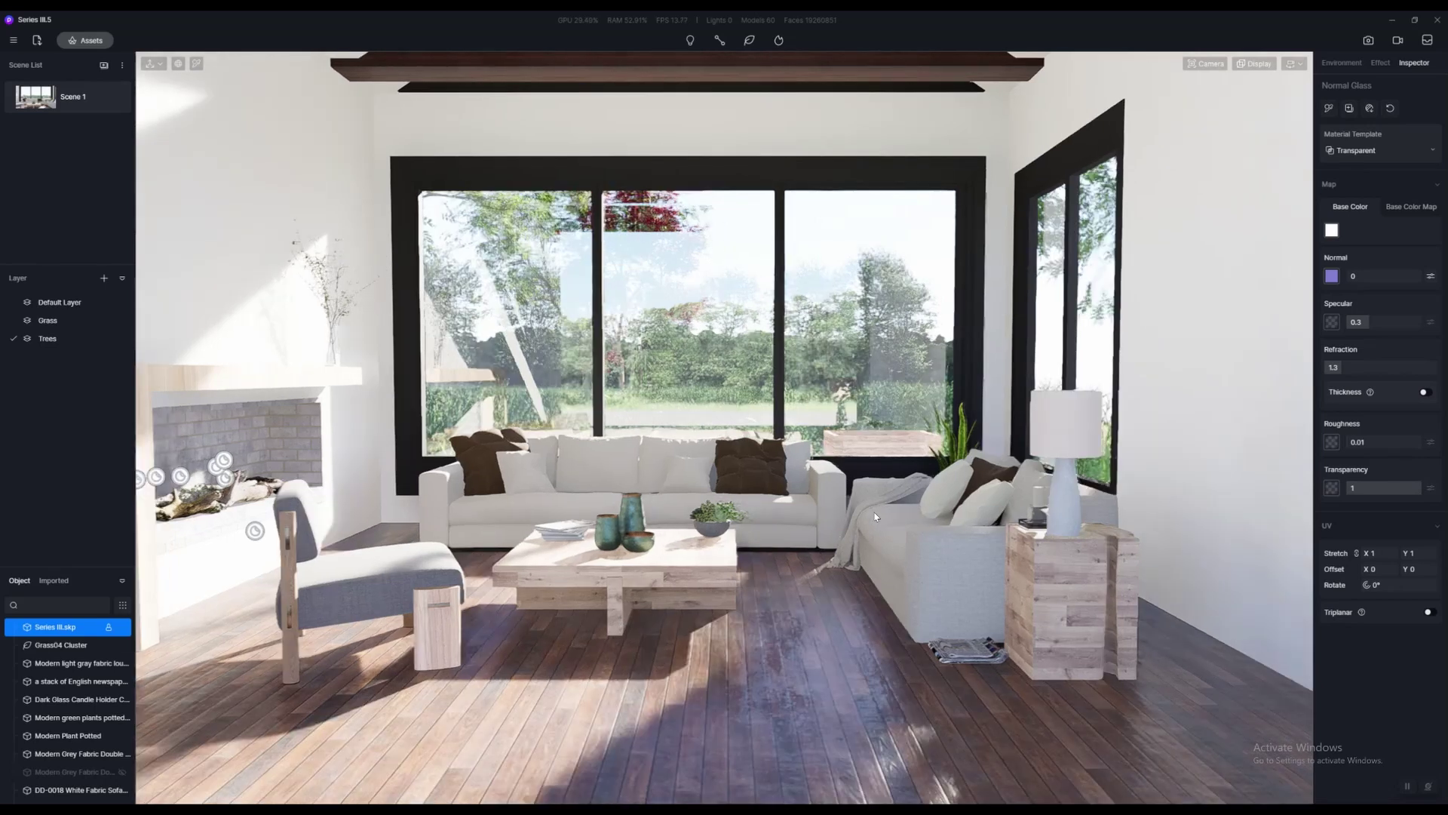
key(a)
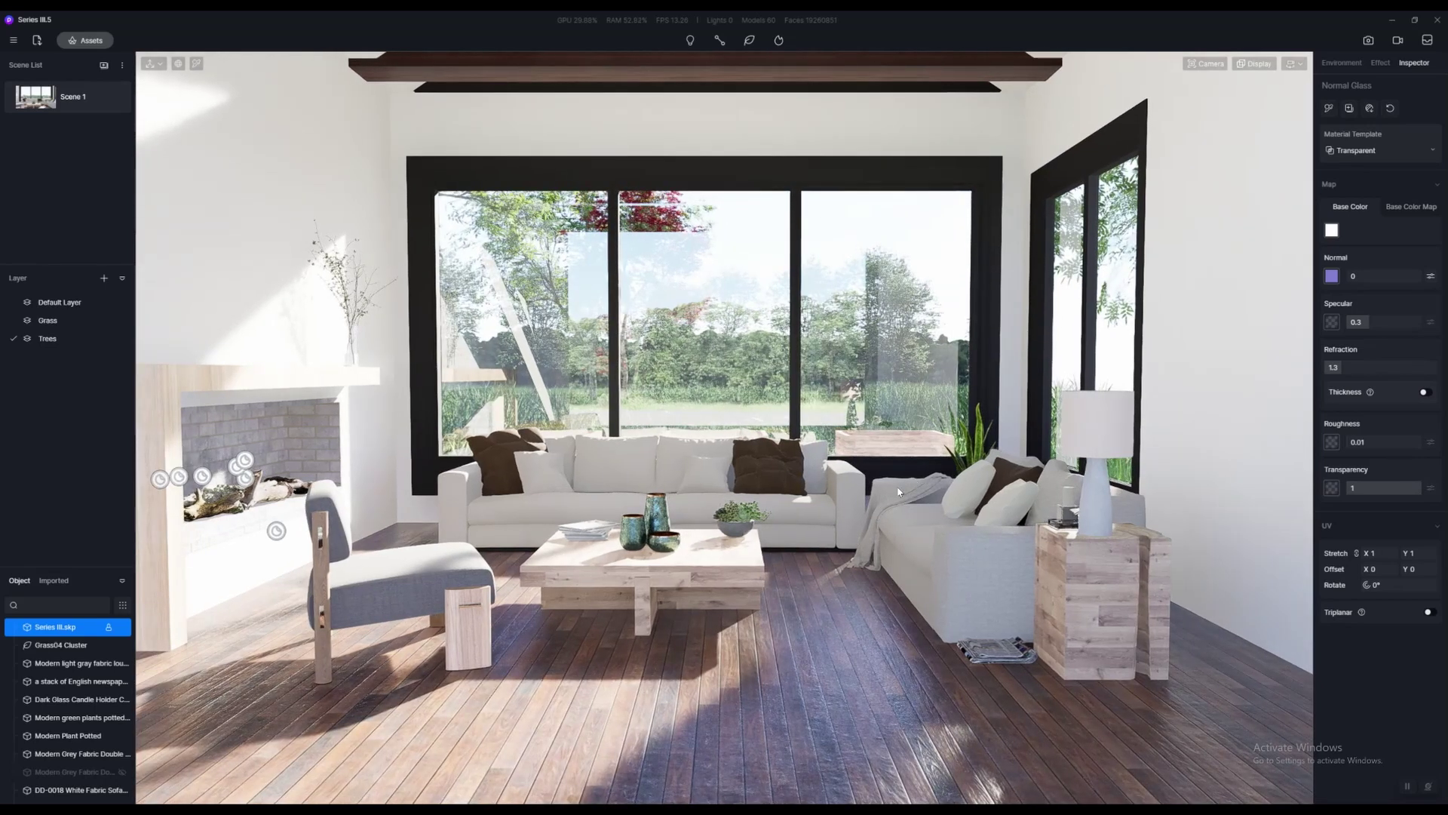
key(q)
key(Escape)
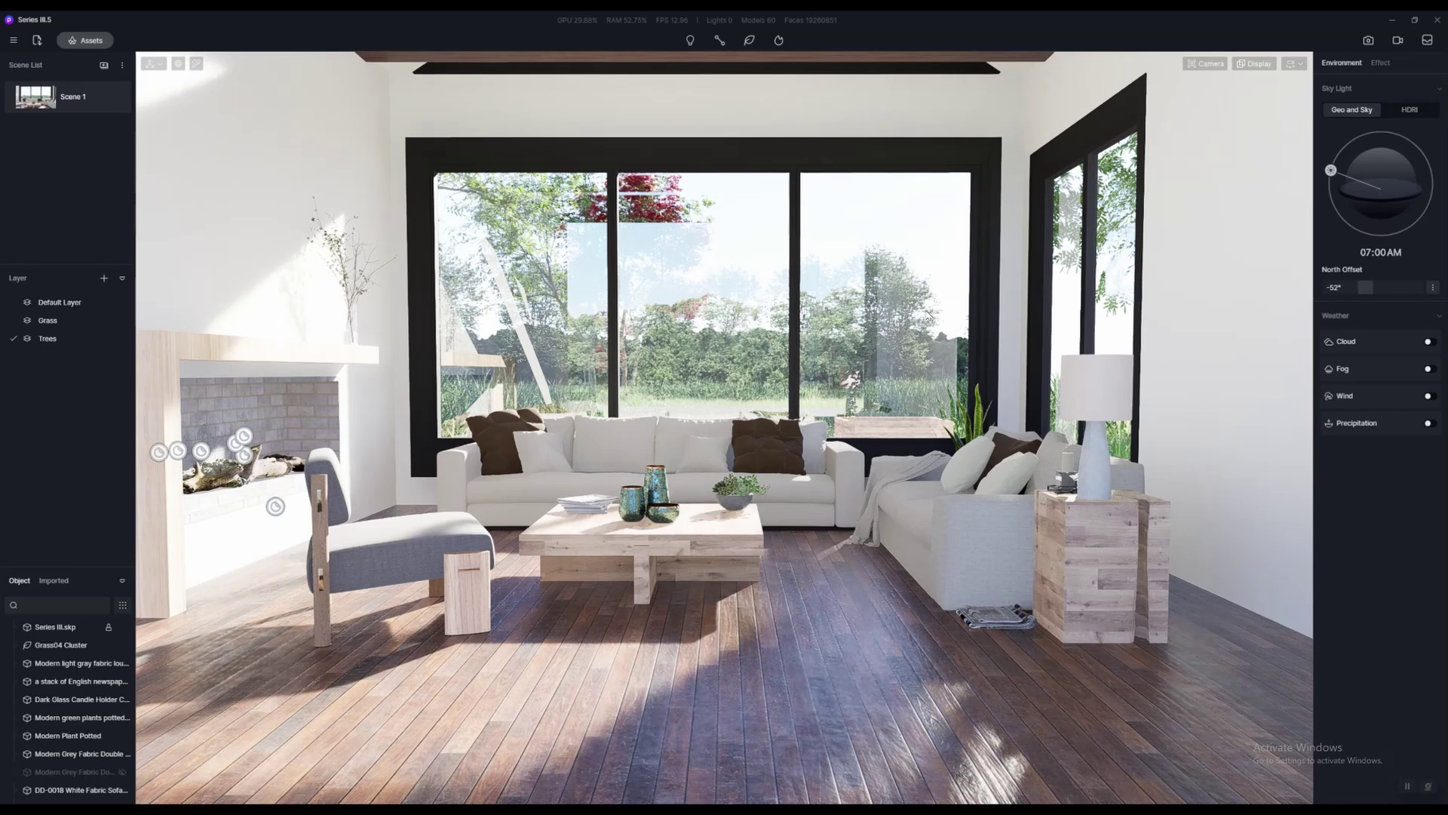
right_drag(929, 319, 940, 314)
key(e)
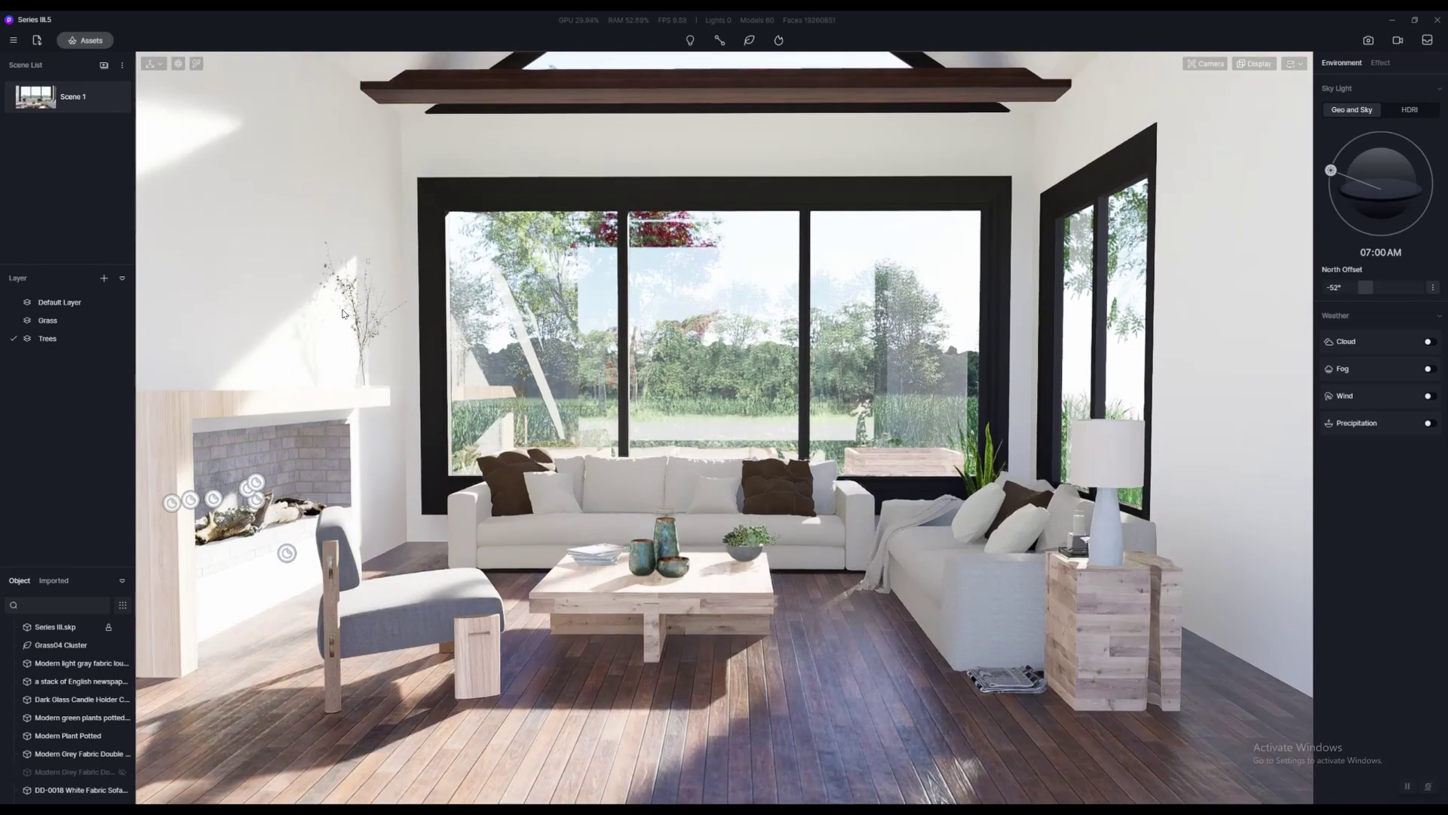
Hide and show the Trees layer twice to compare the view through the large window with and without trees
click(123, 339)
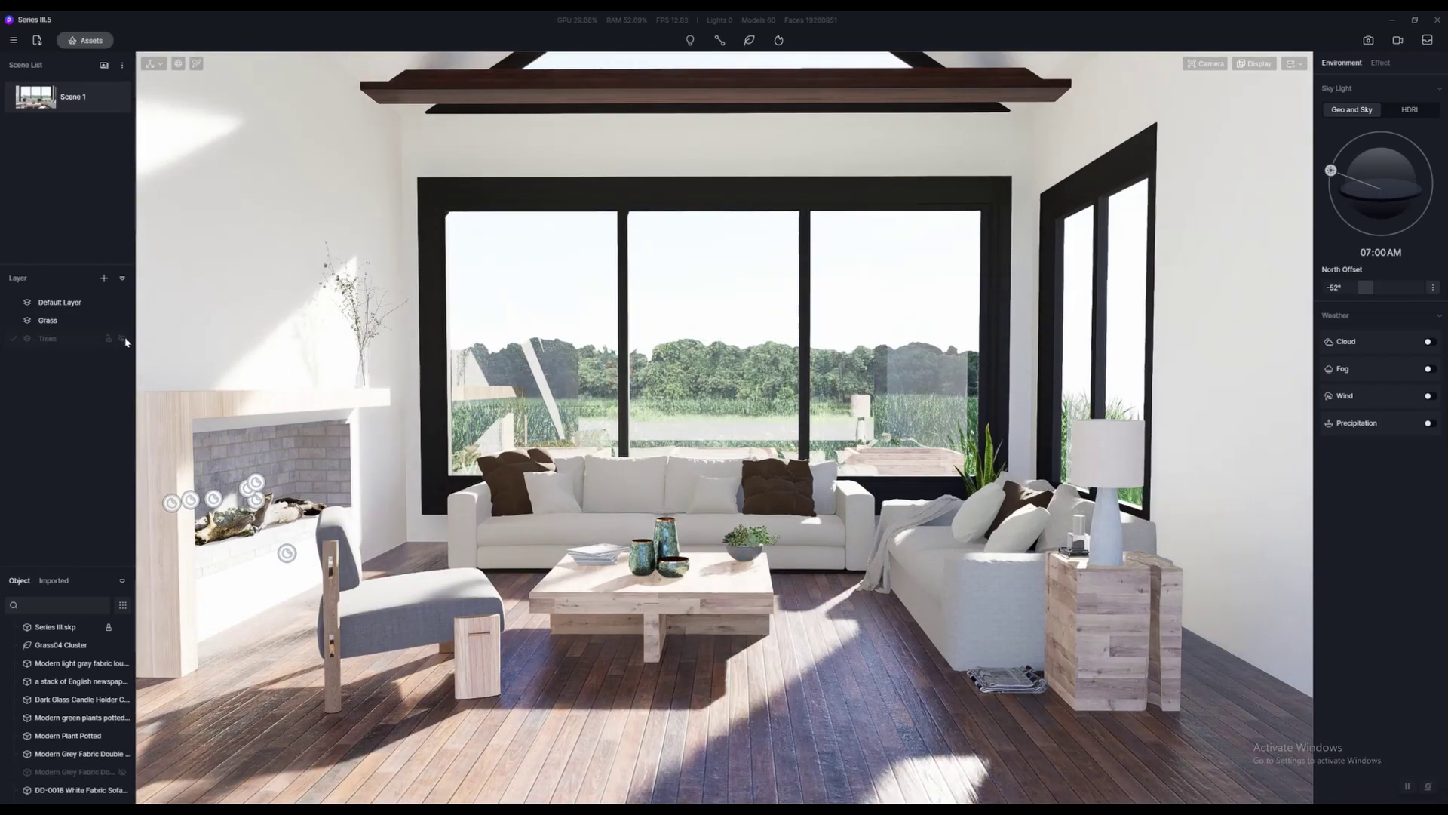
click(123, 339)
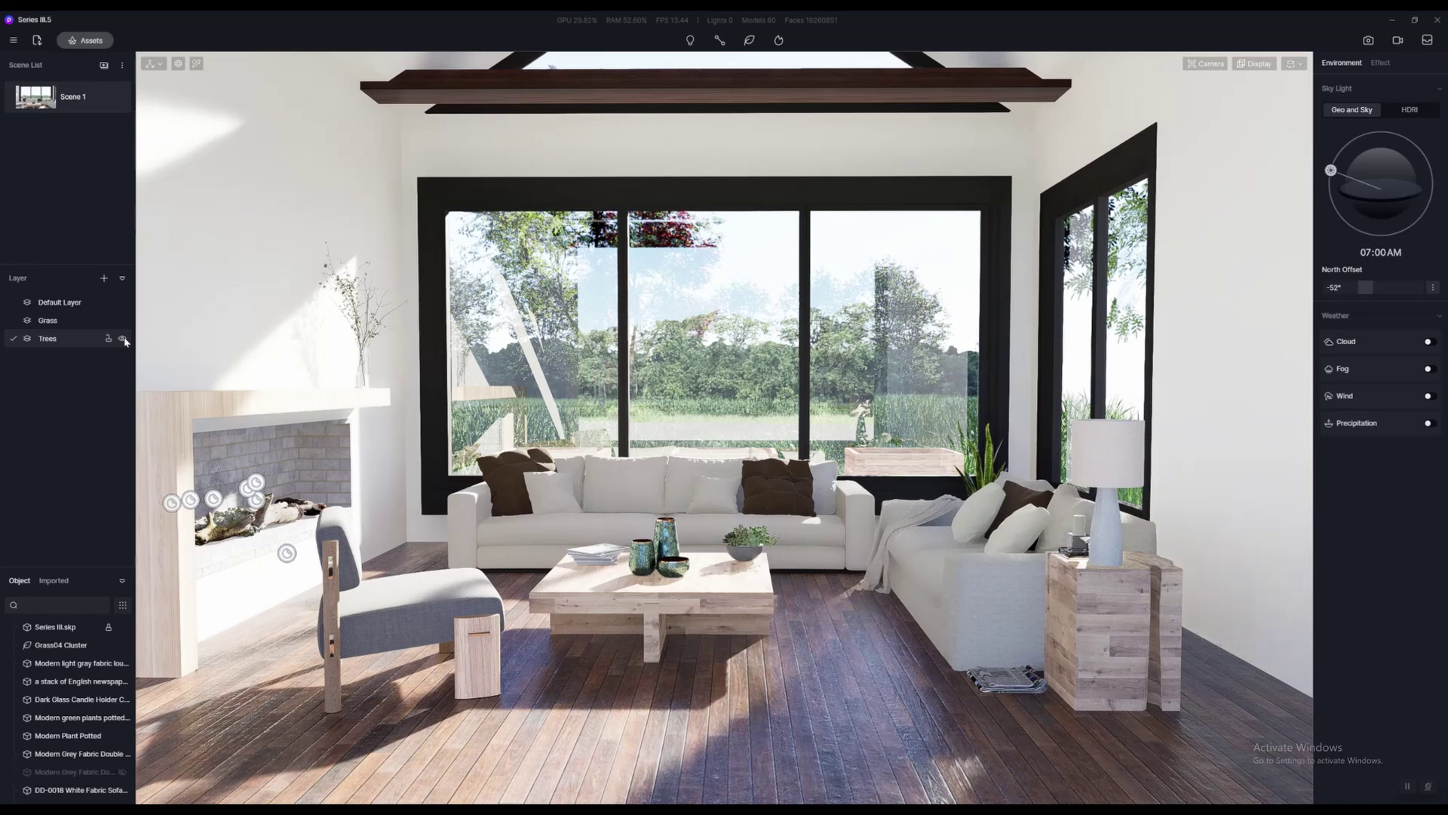
click(123, 339)
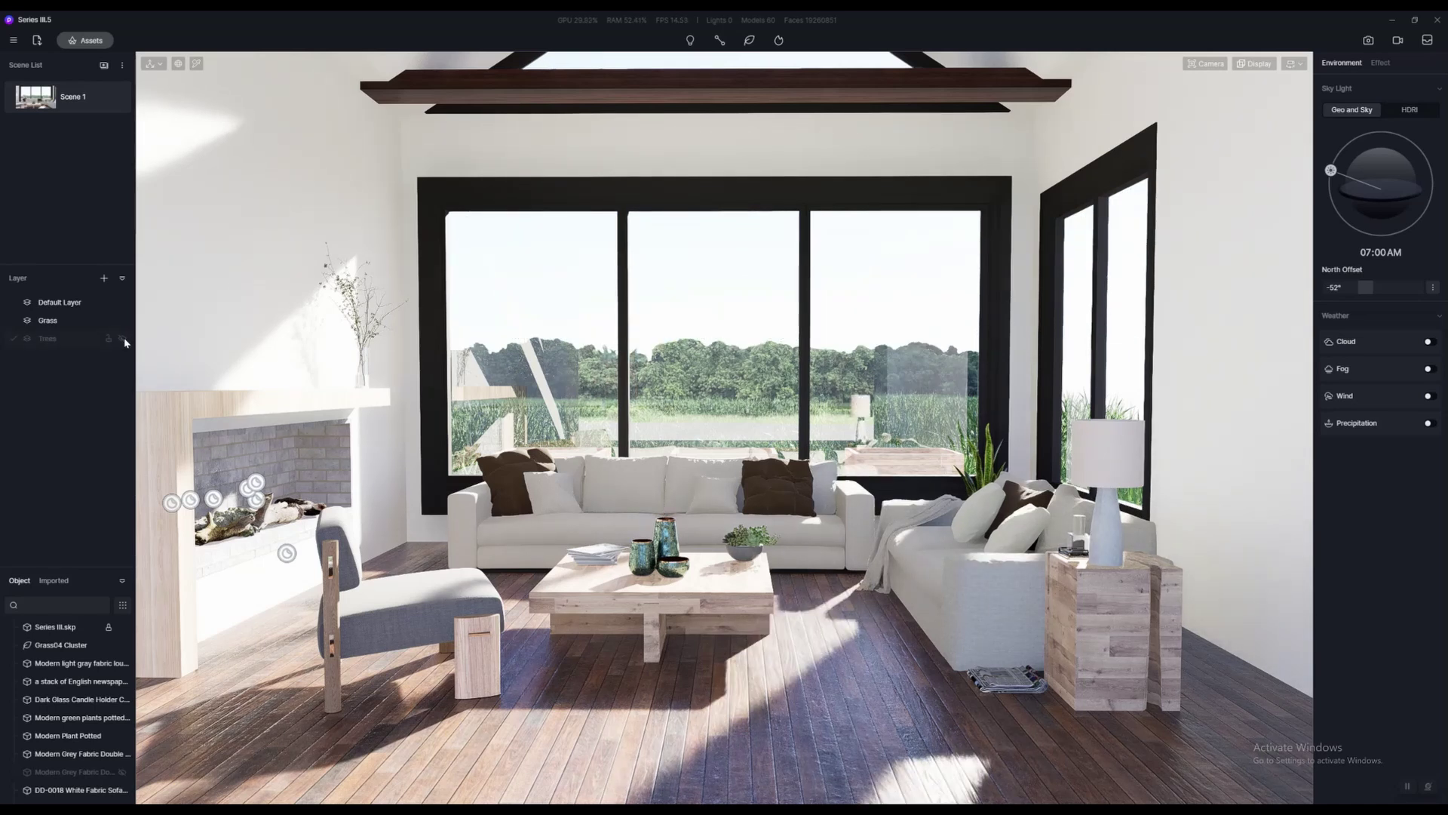
click(123, 339)
key(e)
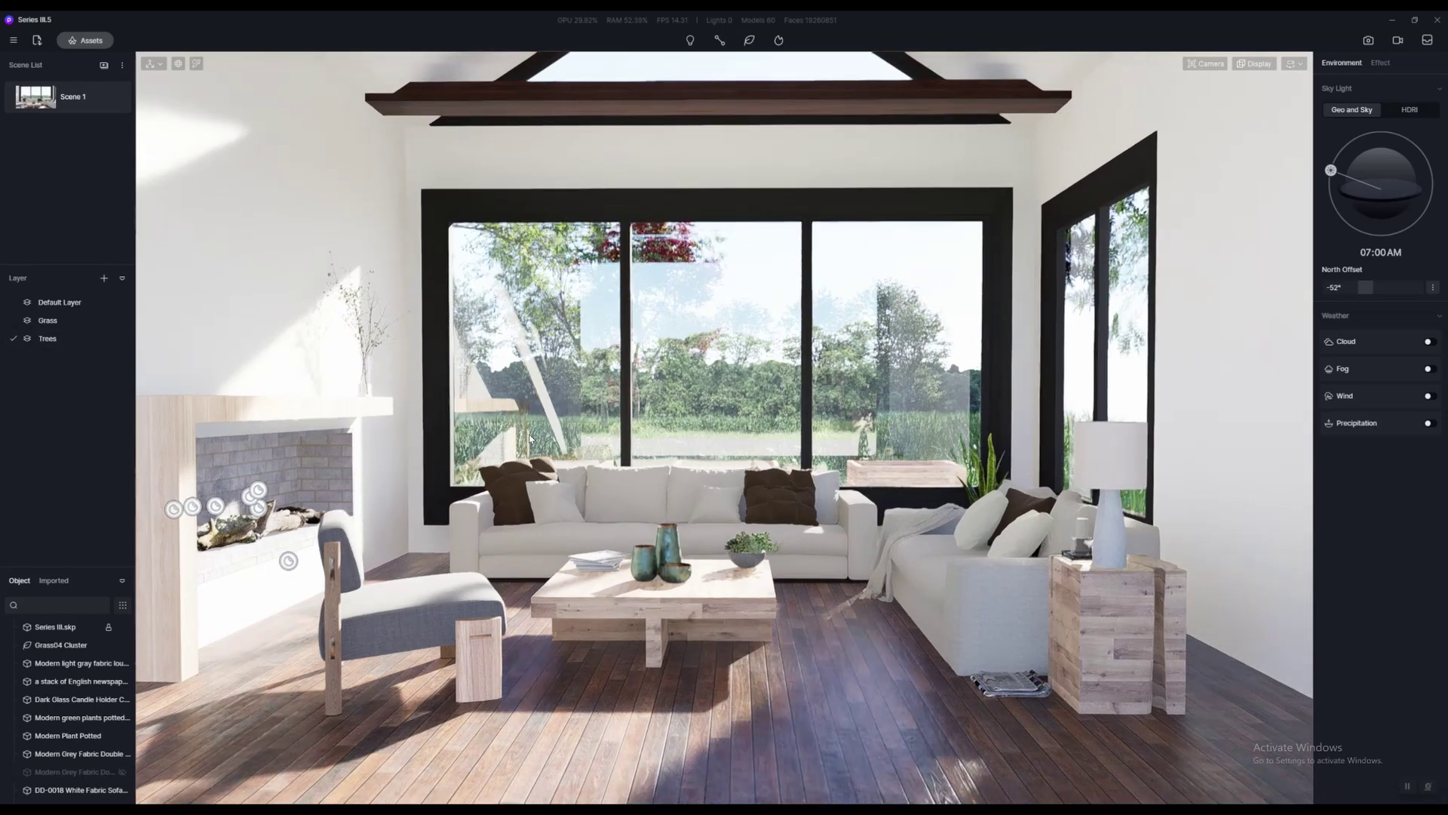
key(q)
key(e)
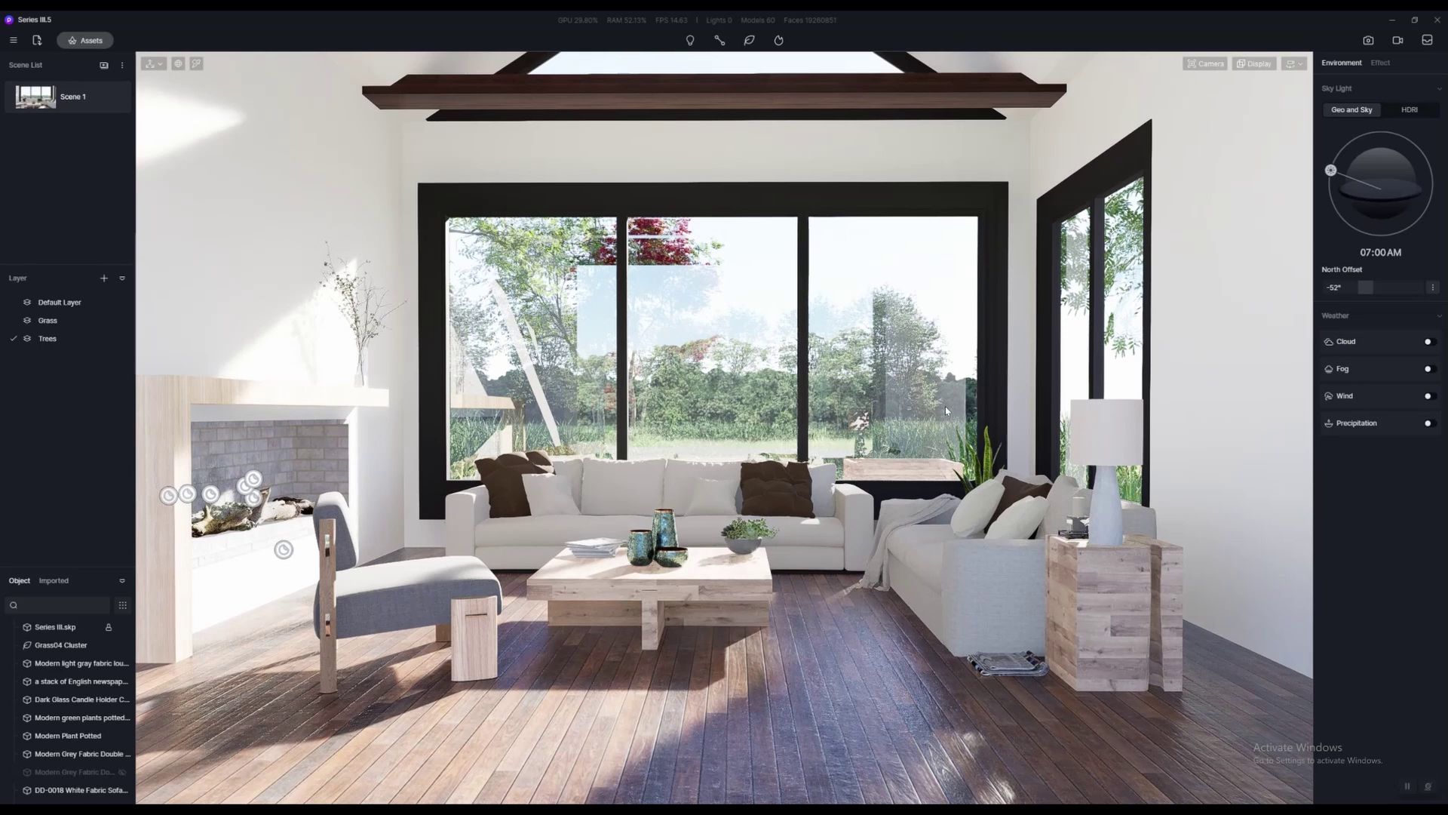
key(a)
key(q)
key(e)
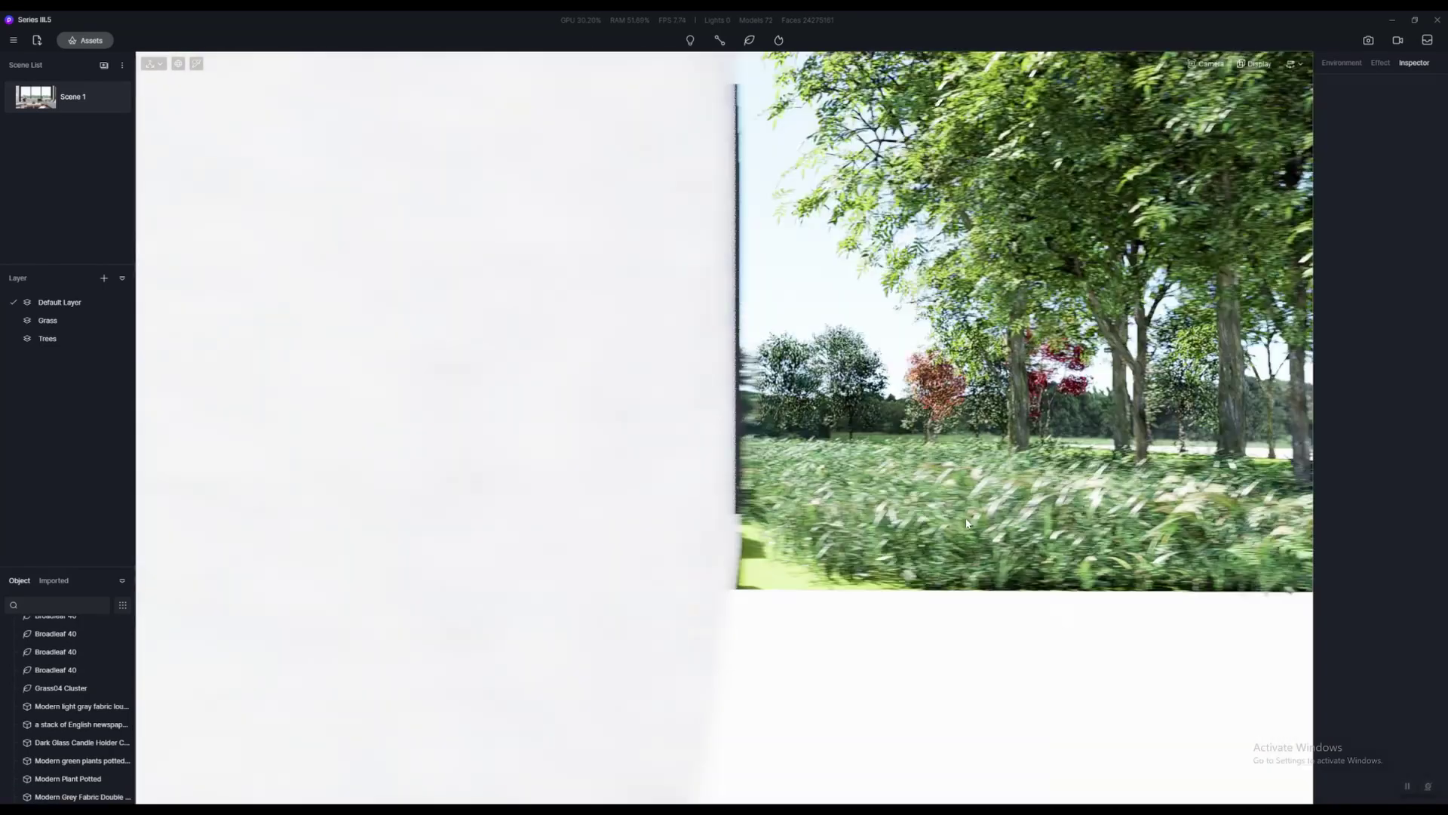
Browse the Shrubs category of the online model library for plants to fill the wooden planter boxes outside
click(1150, 484)
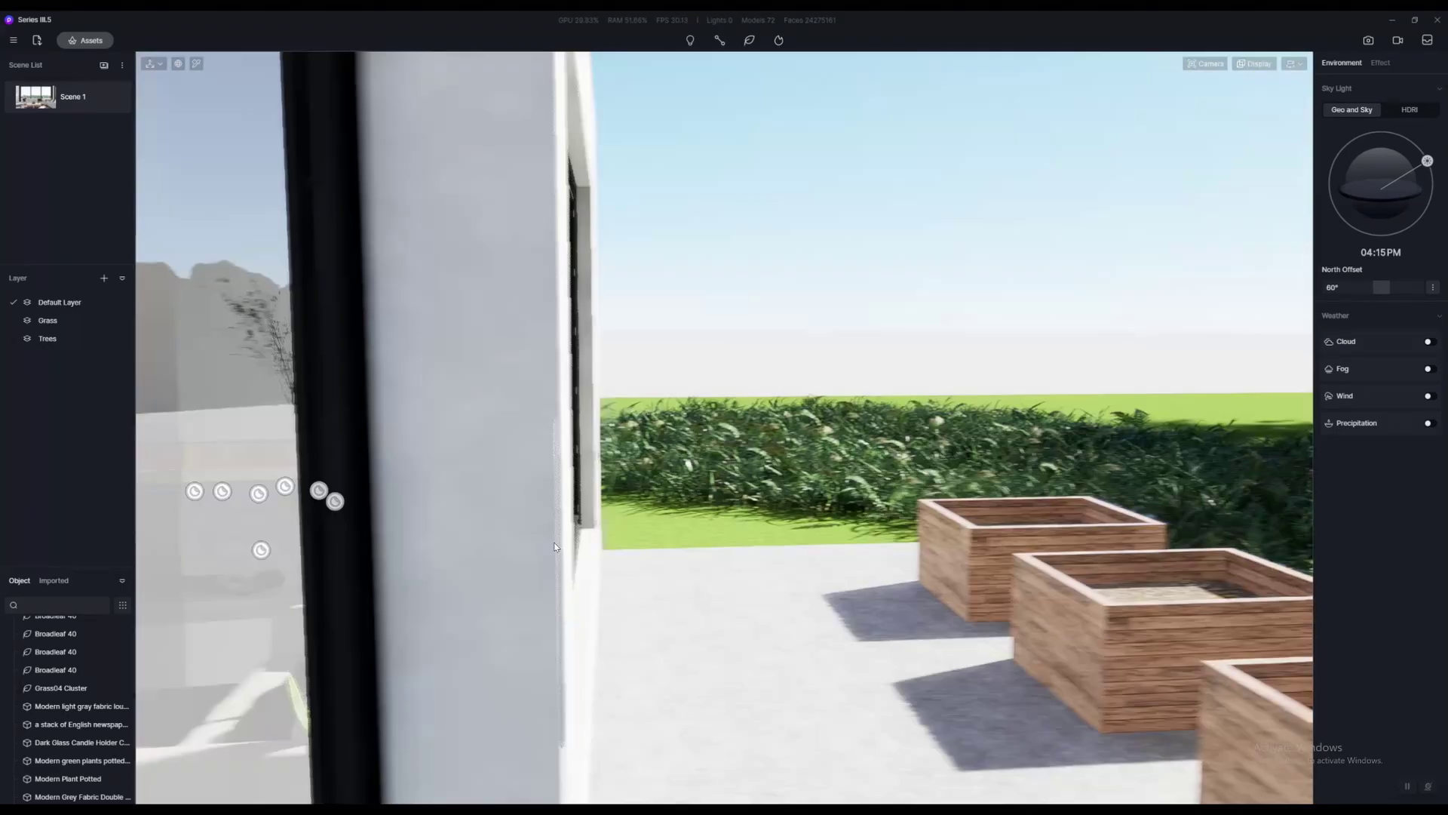
right_drag(555, 546, 790, 529)
key(m)
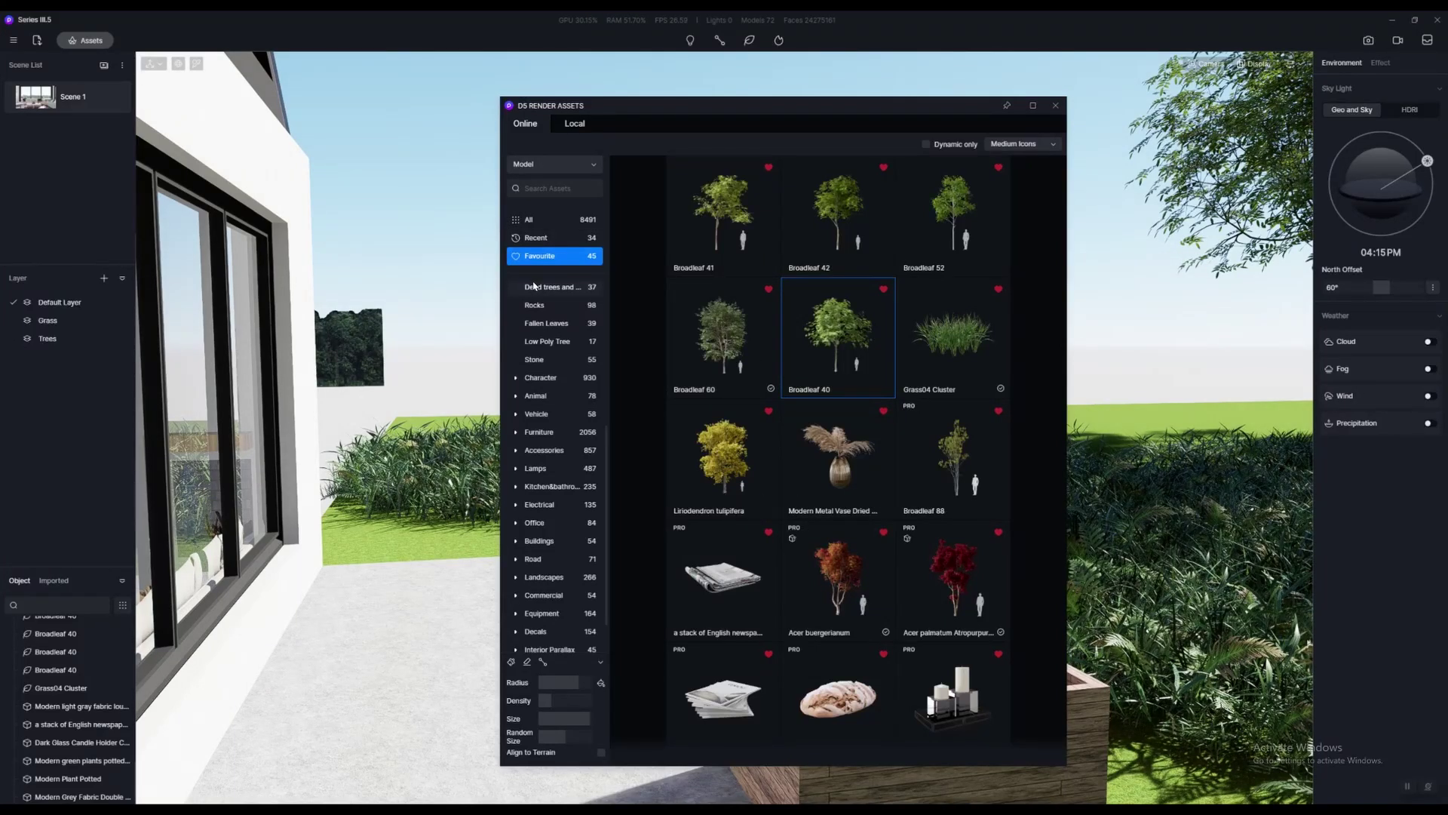
scroll(533, 287, up, 4)
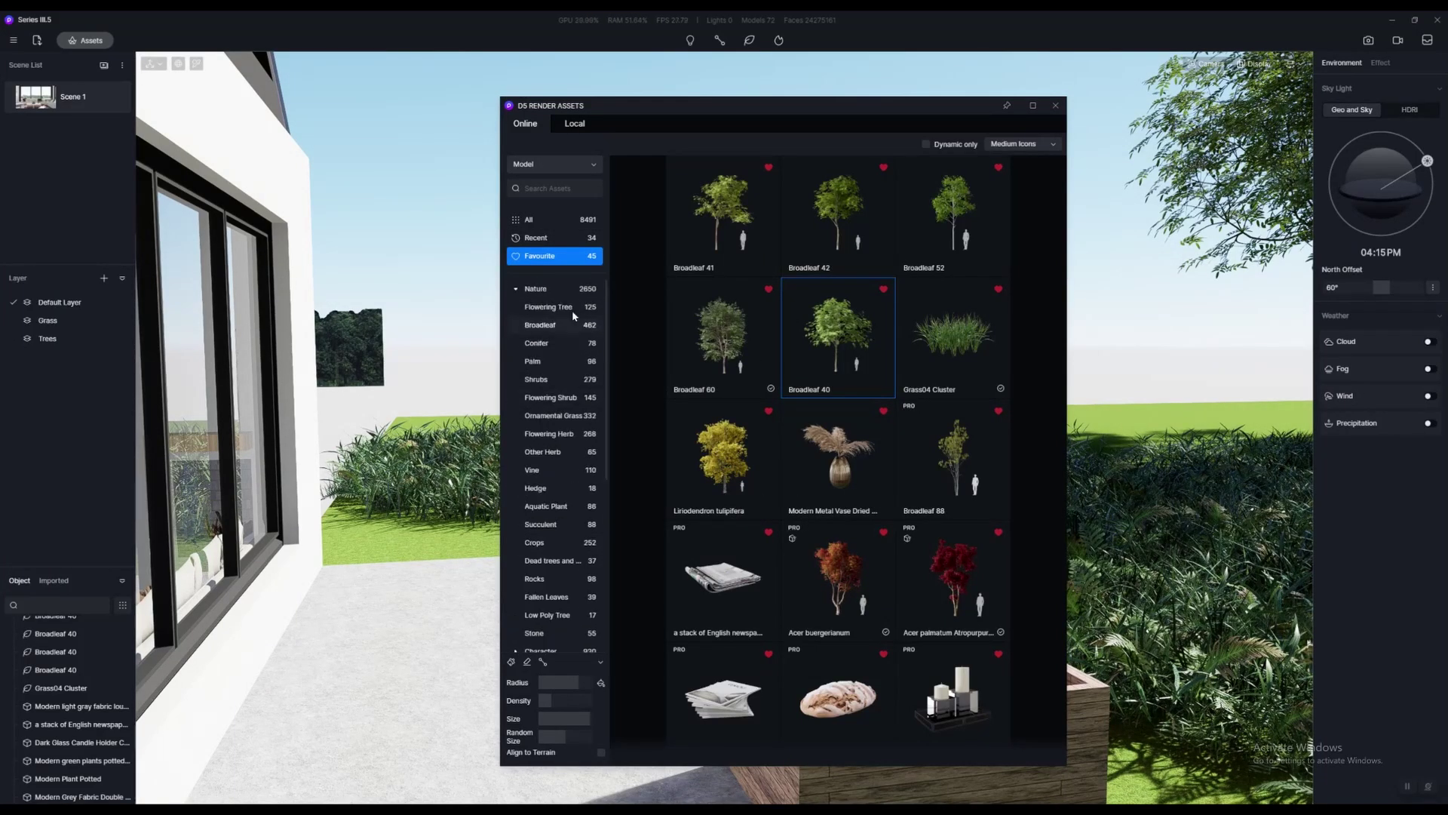
click(548, 381)
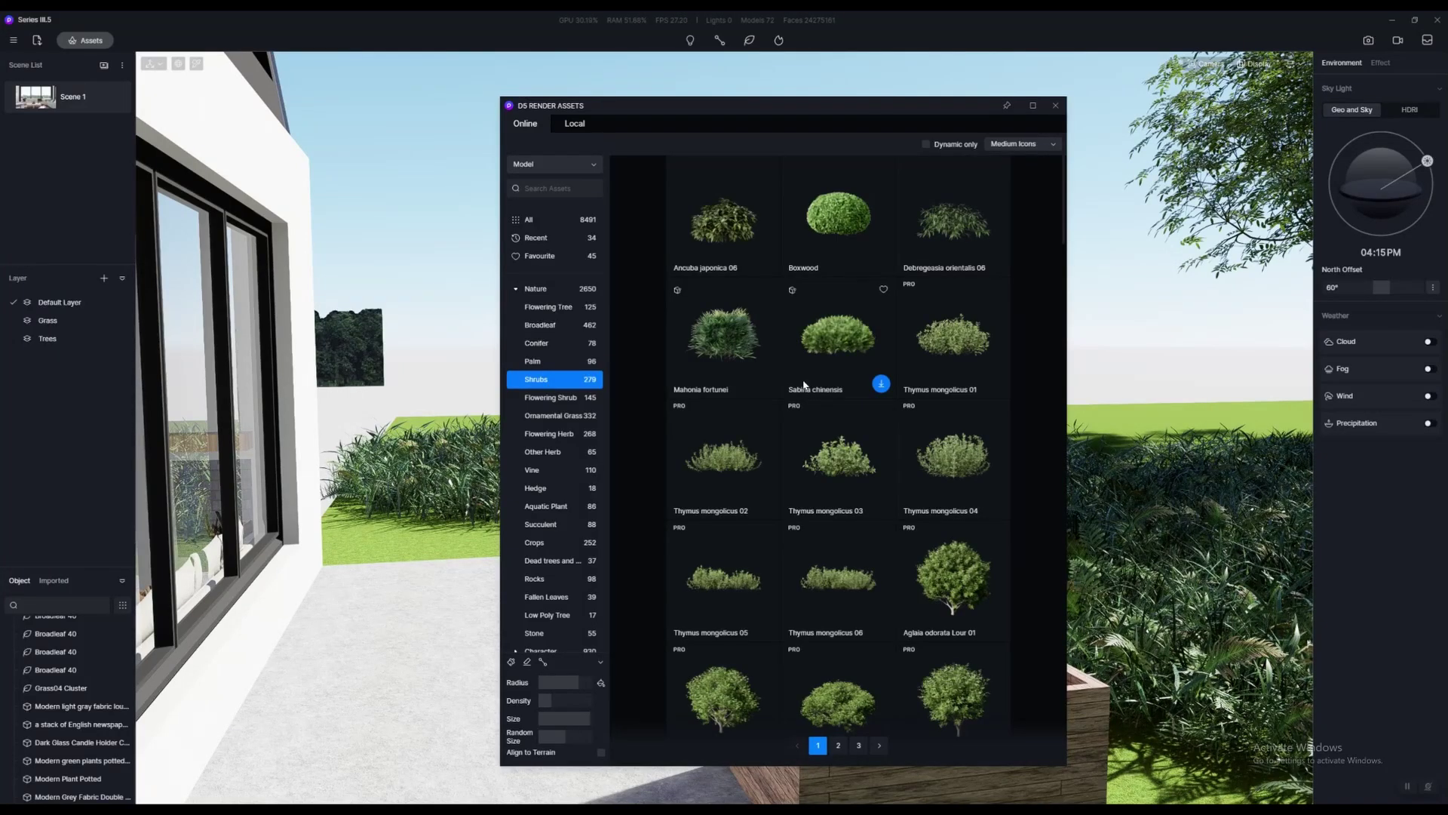
scroll(833, 442, down, 10)
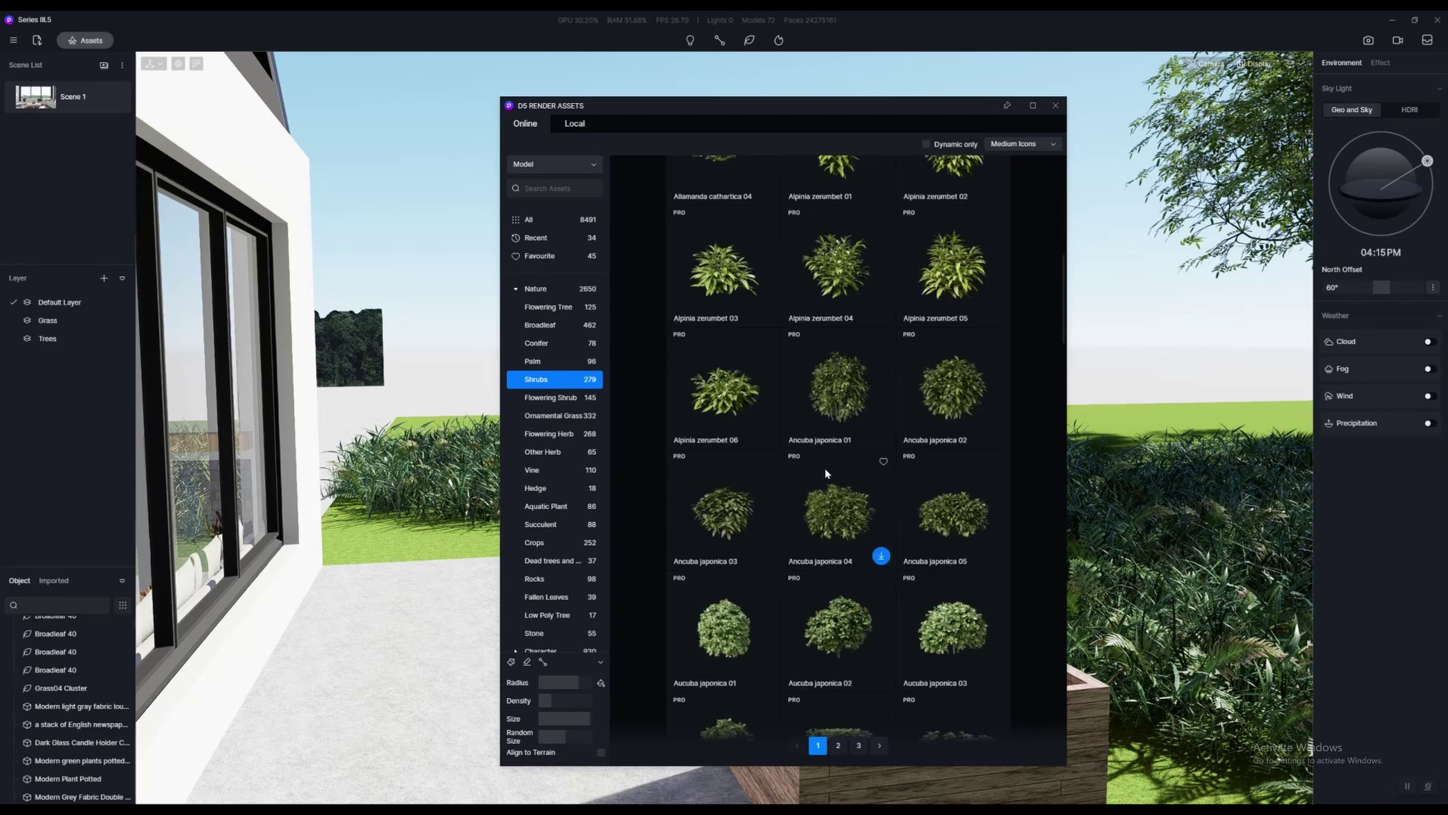
scroll(824, 469, down, 10)
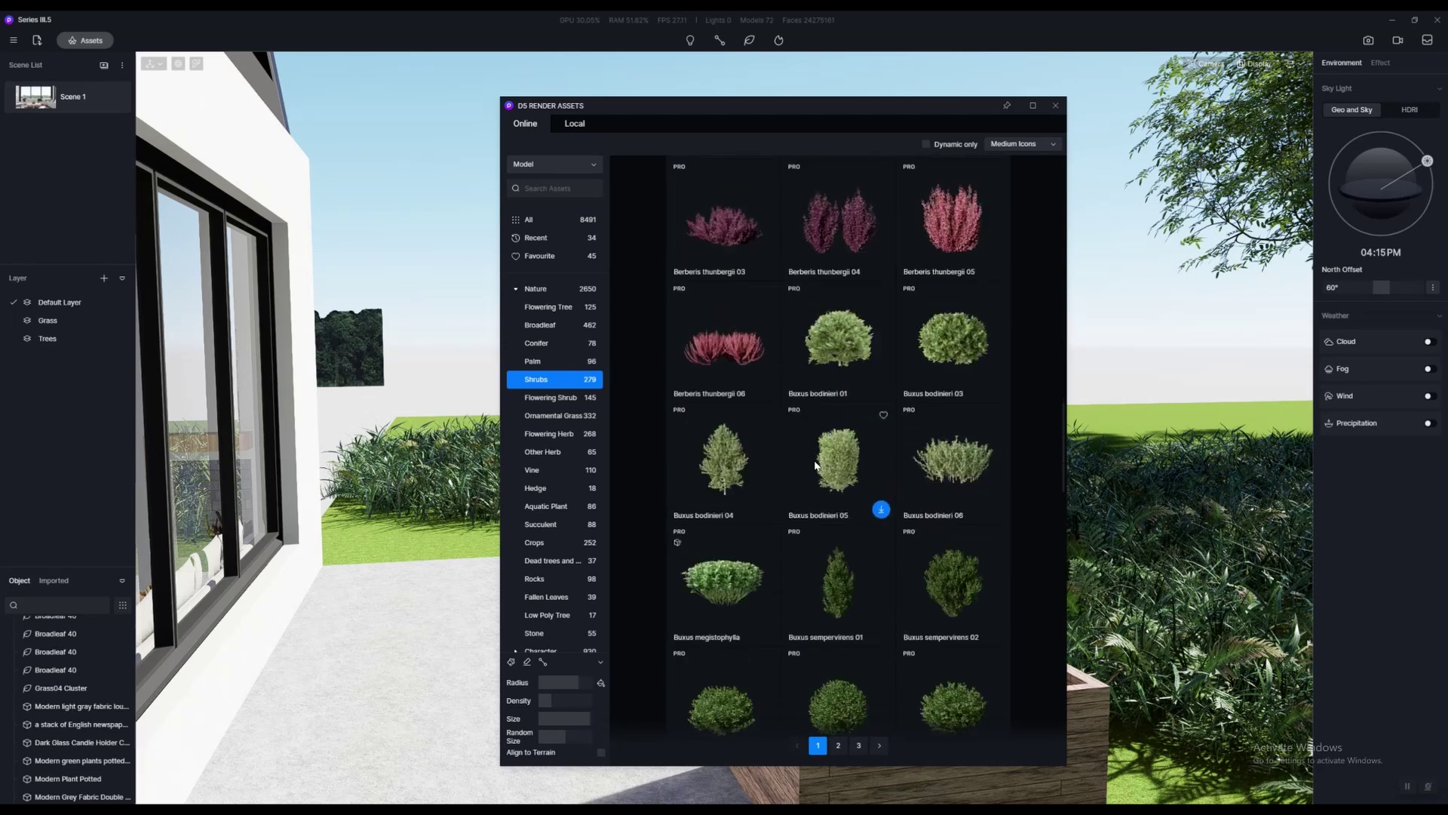
scroll(822, 469, down, 10)
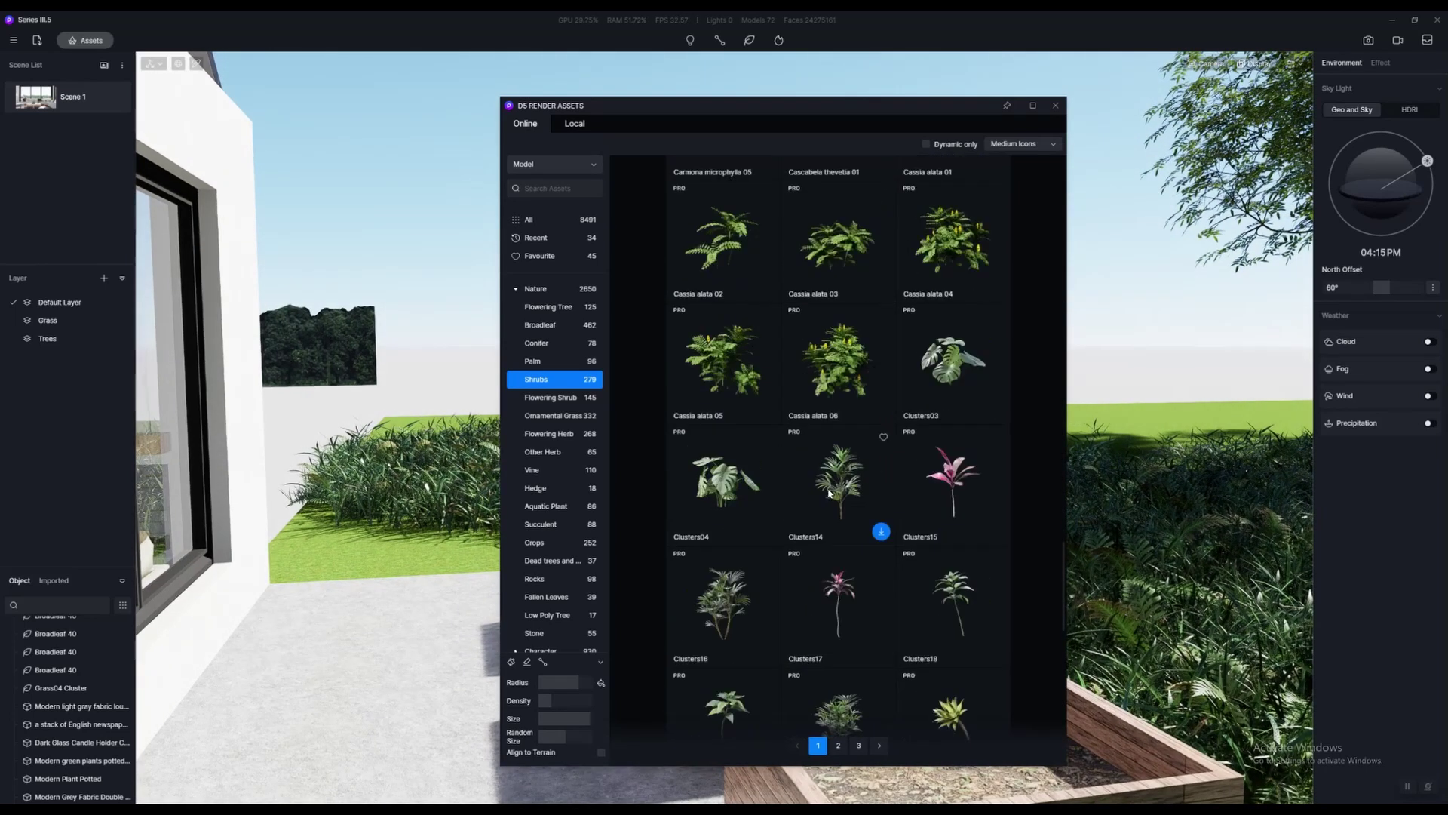
scroll(835, 496, down, 7)
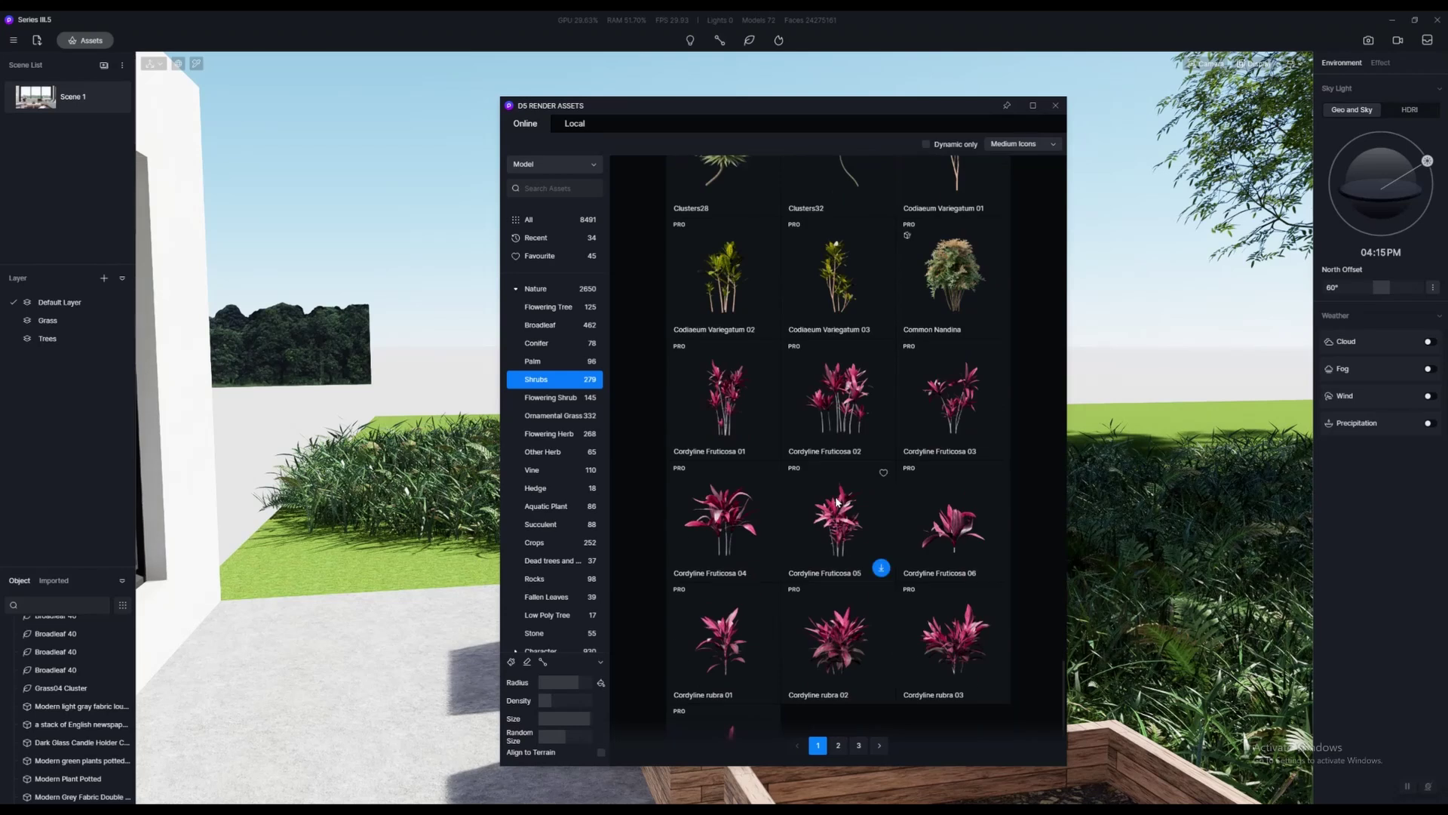
scroll(844, 497, up, 4)
scroll(852, 483, down, 1)
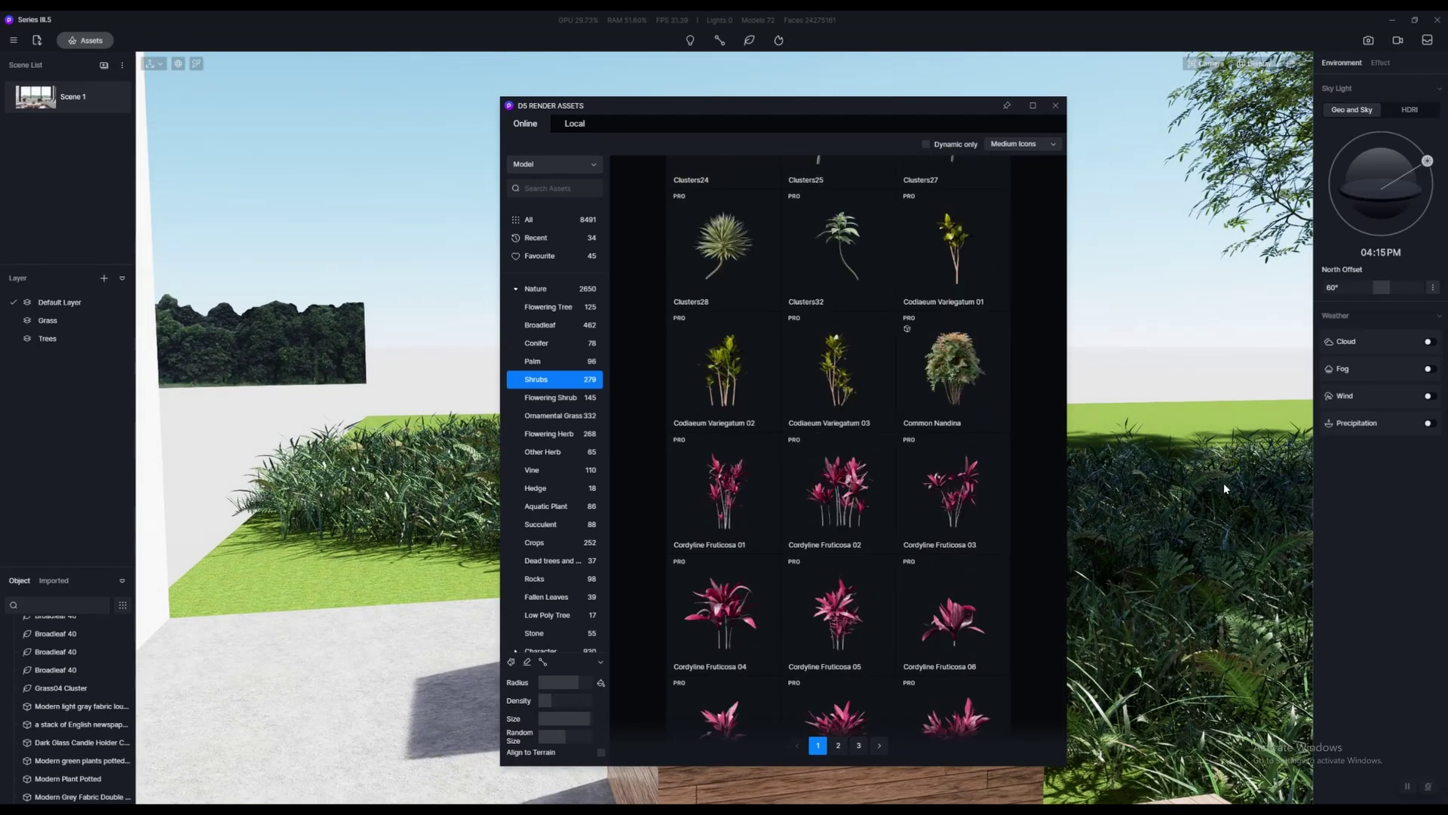
Place two Cordyline Fruticosa 02 shrubs from the online models in the wooden planter box nearest the tall grass
key(s)
right_drag(1223, 484, 973, 294)
drag(898, 101, 606, 101)
right_drag(1074, 408, 1048, 470)
key(e)
click(529, 509)
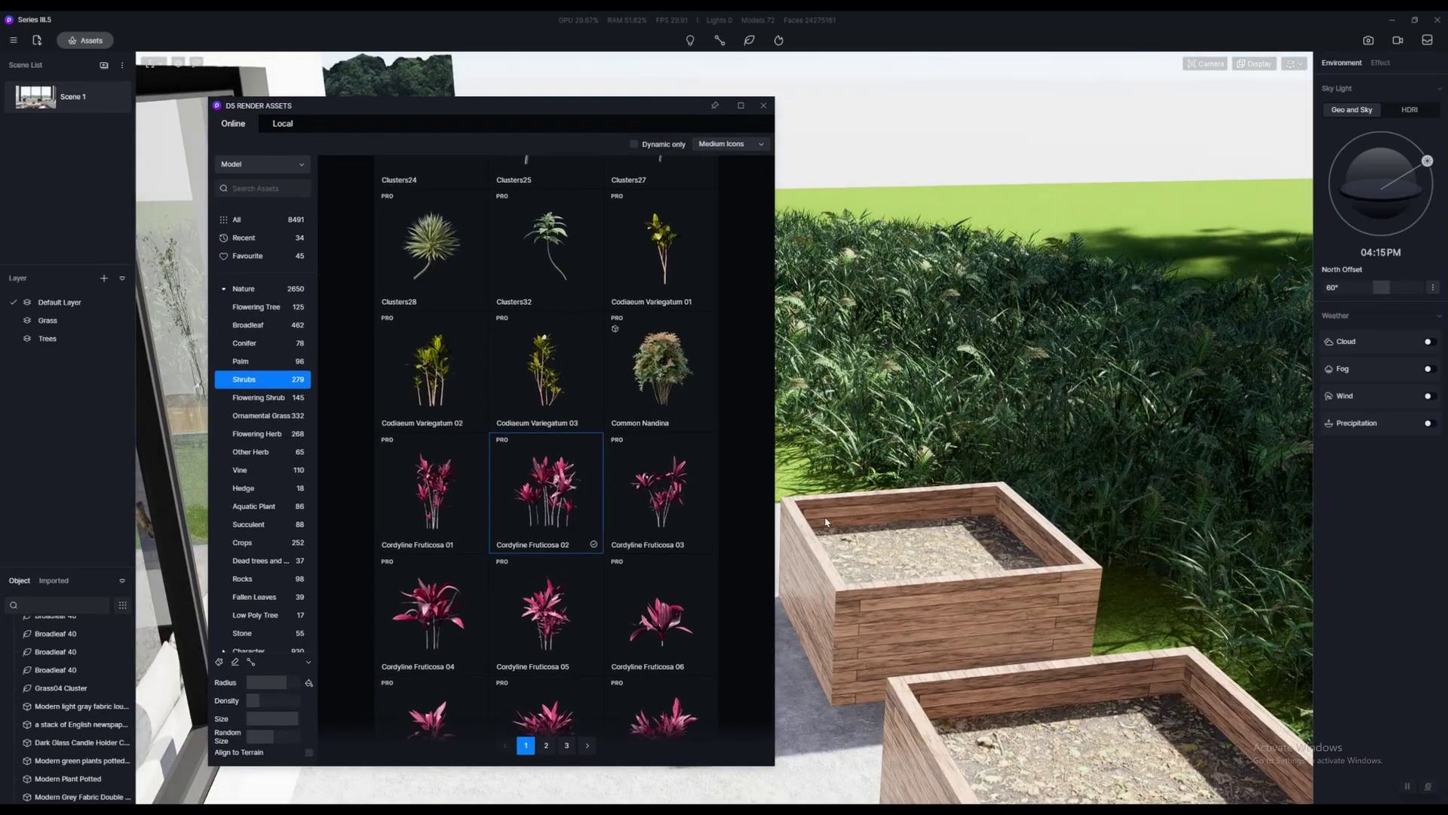
click(955, 550)
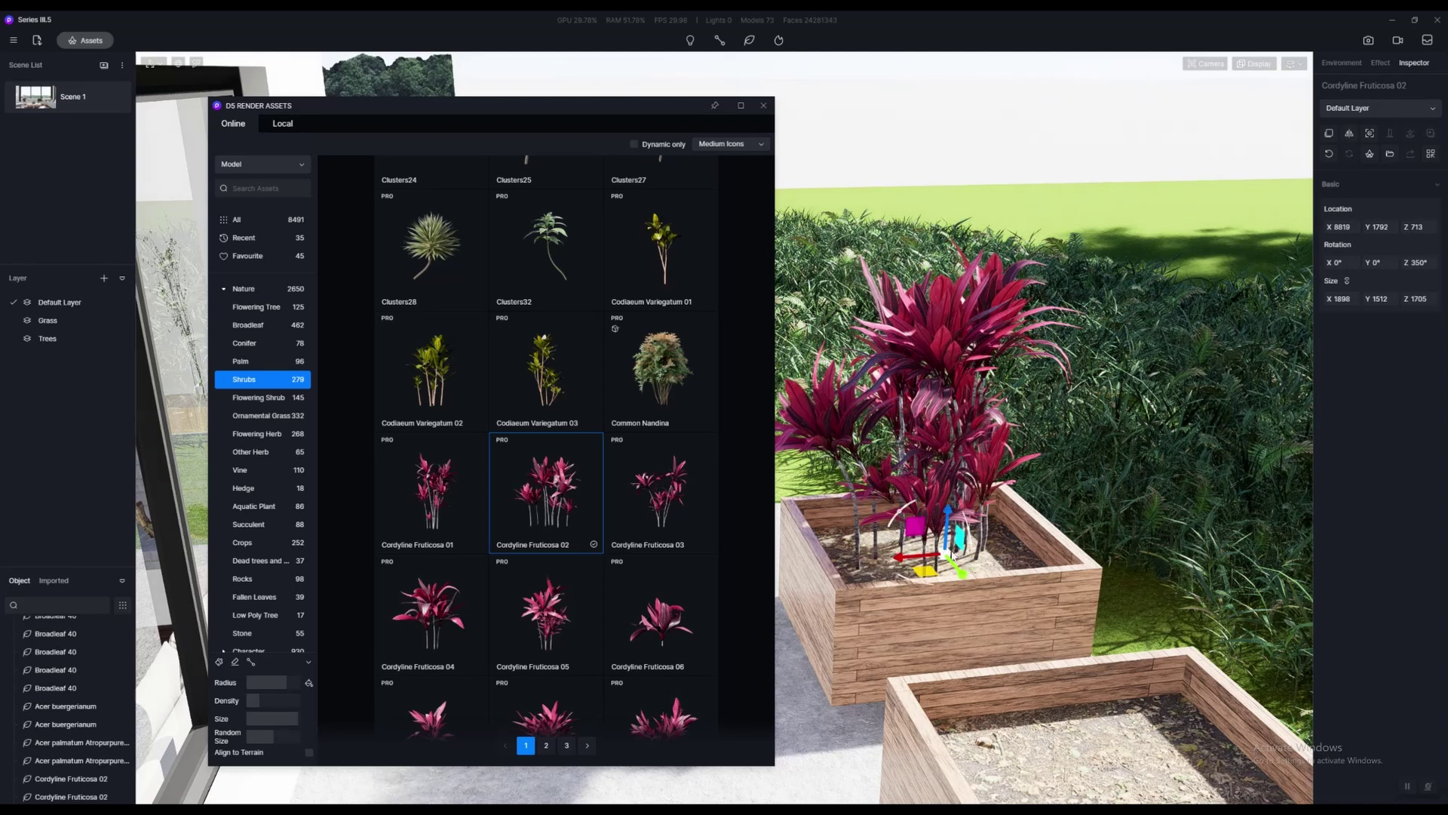
click(954, 552)
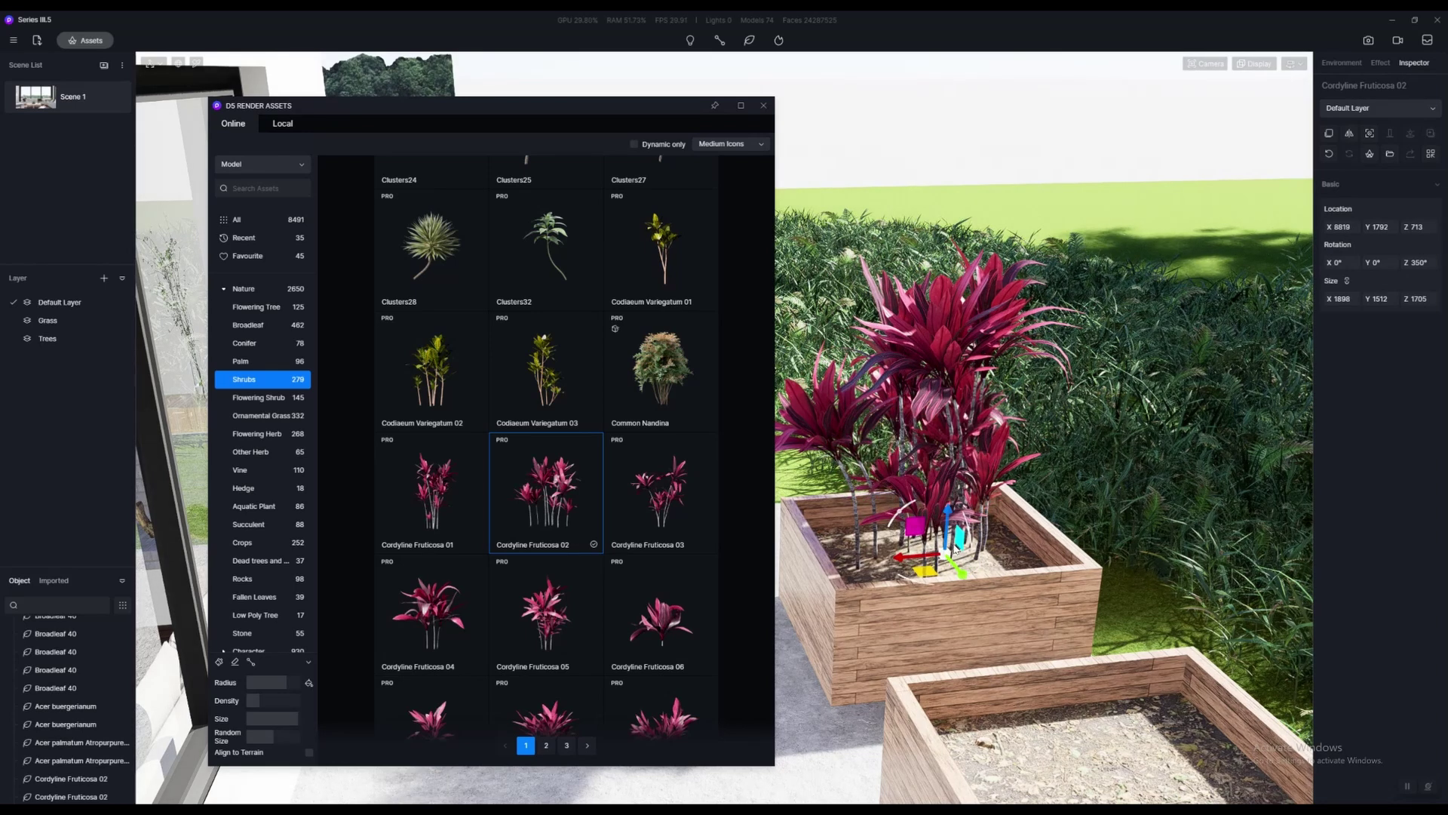
key(Escape)
Scale one Cordyline Fruticosa 02 in the planter box down uniformly to about 1082 × 846 × 955
click(969, 523)
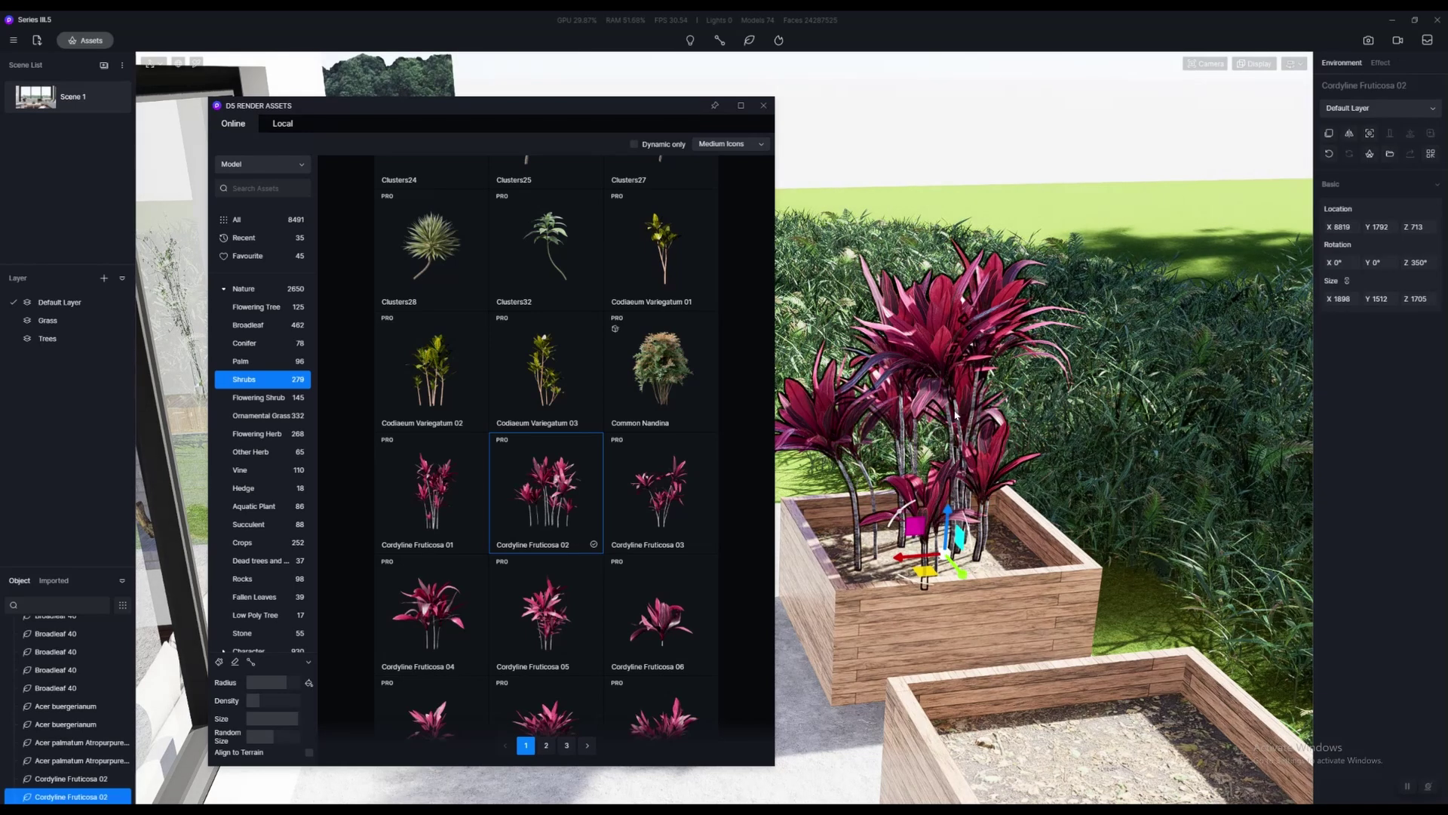
click(973, 530)
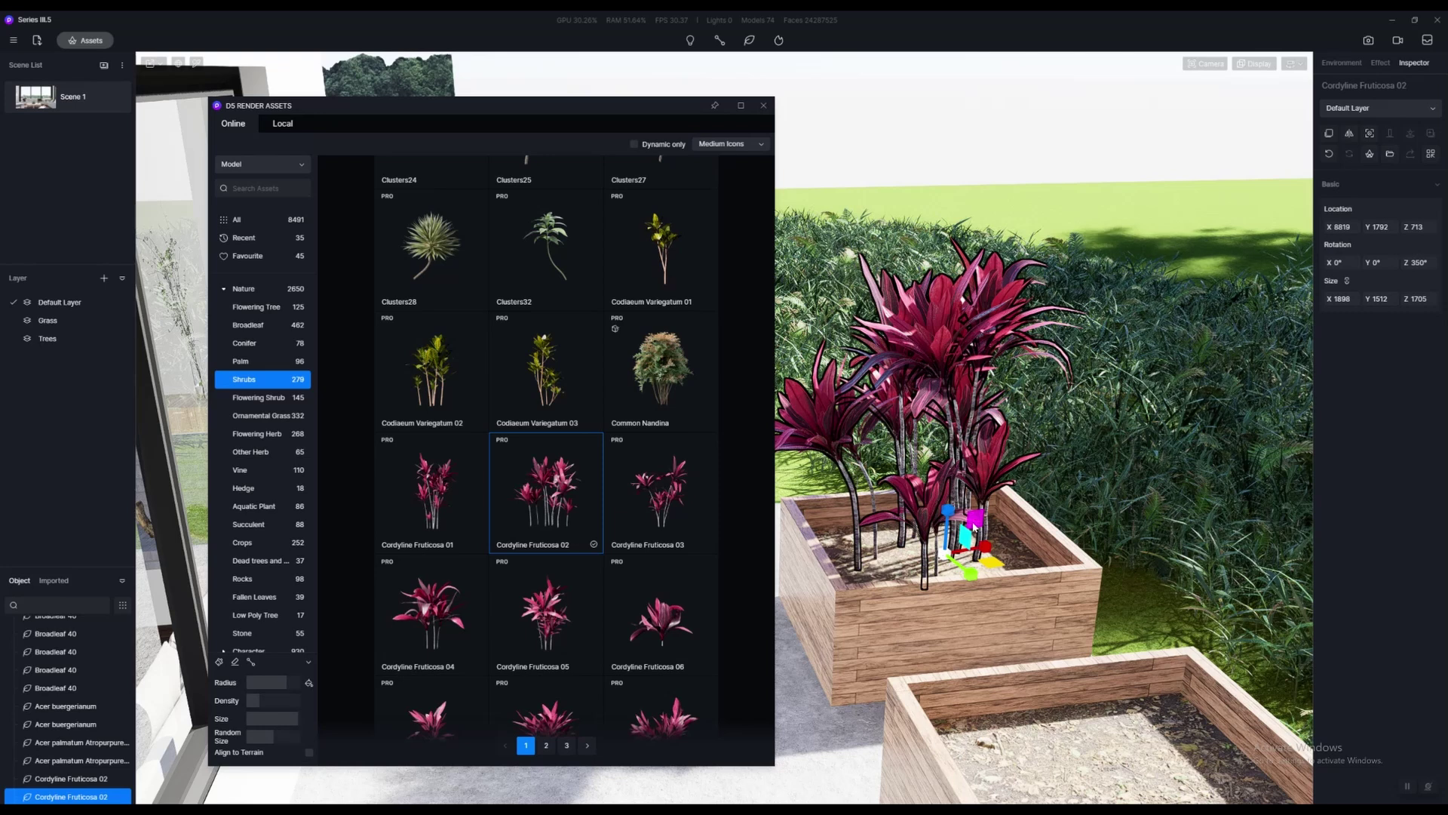
drag(973, 528, 958, 419)
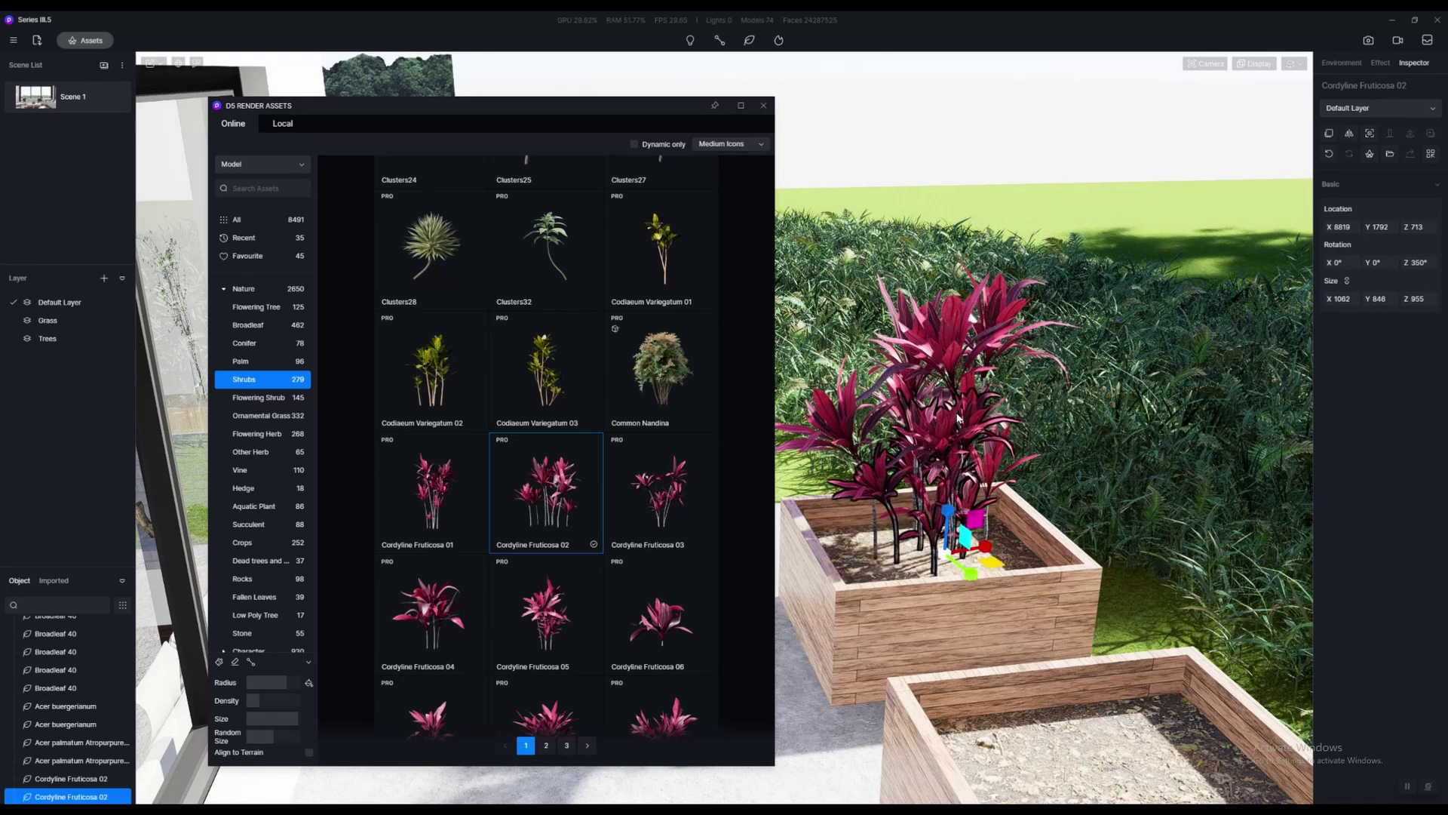
Scale the other, larger Cordyline Fruticosa 02 down to about 983 × 783 × 884 and shift it along X to about 8631
click(948, 340)
drag(979, 547, 997, 500)
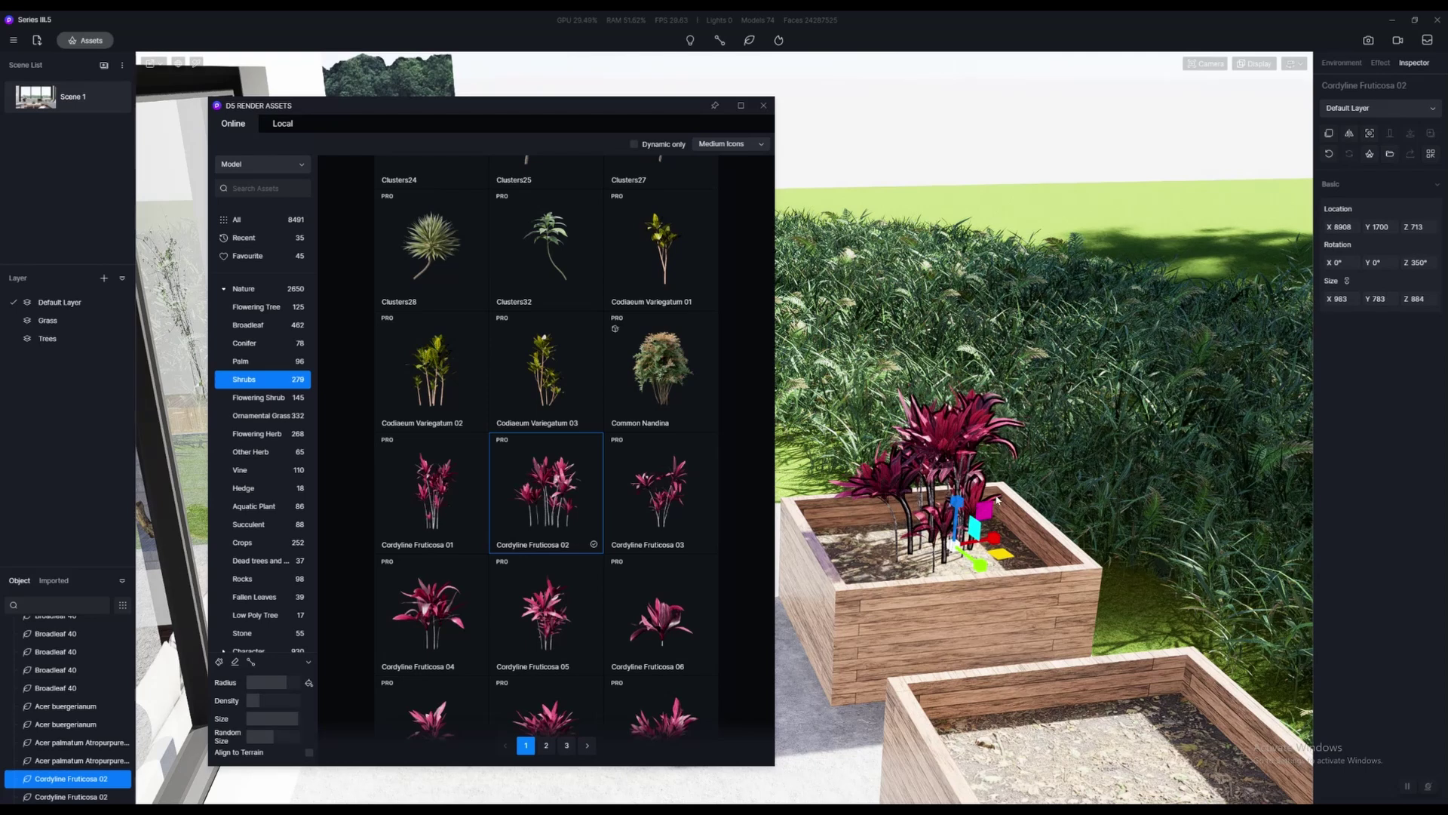
key(space)
drag(912, 547, 866, 553)
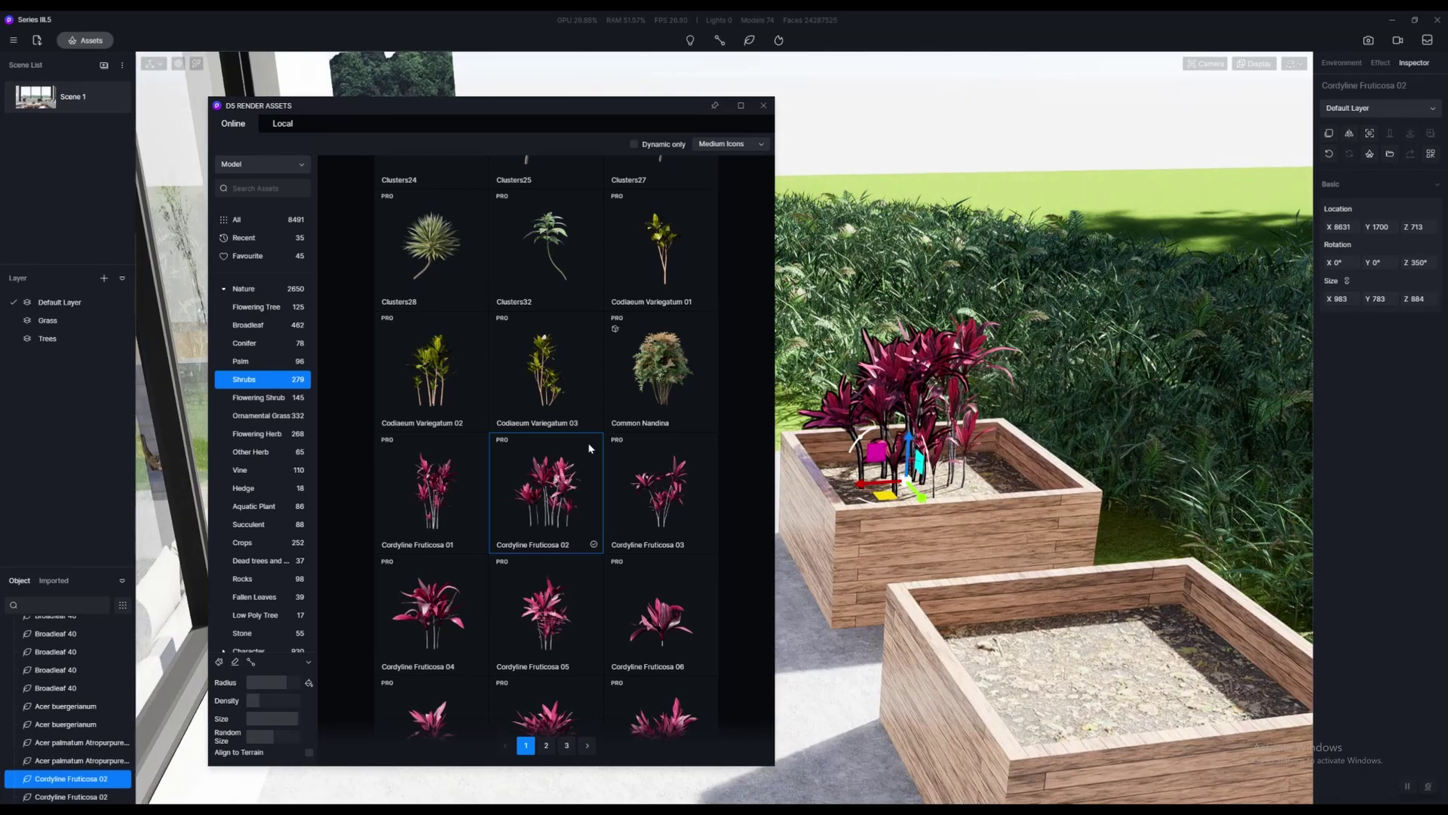
Place an Allamanda cathartica 05 from the online Flowering Shrub category in the middle wooden planter box
scroll(490, 457, up, 2)
click(249, 397)
right_drag(943, 558, 932, 494)
scroll(645, 463, down, 6)
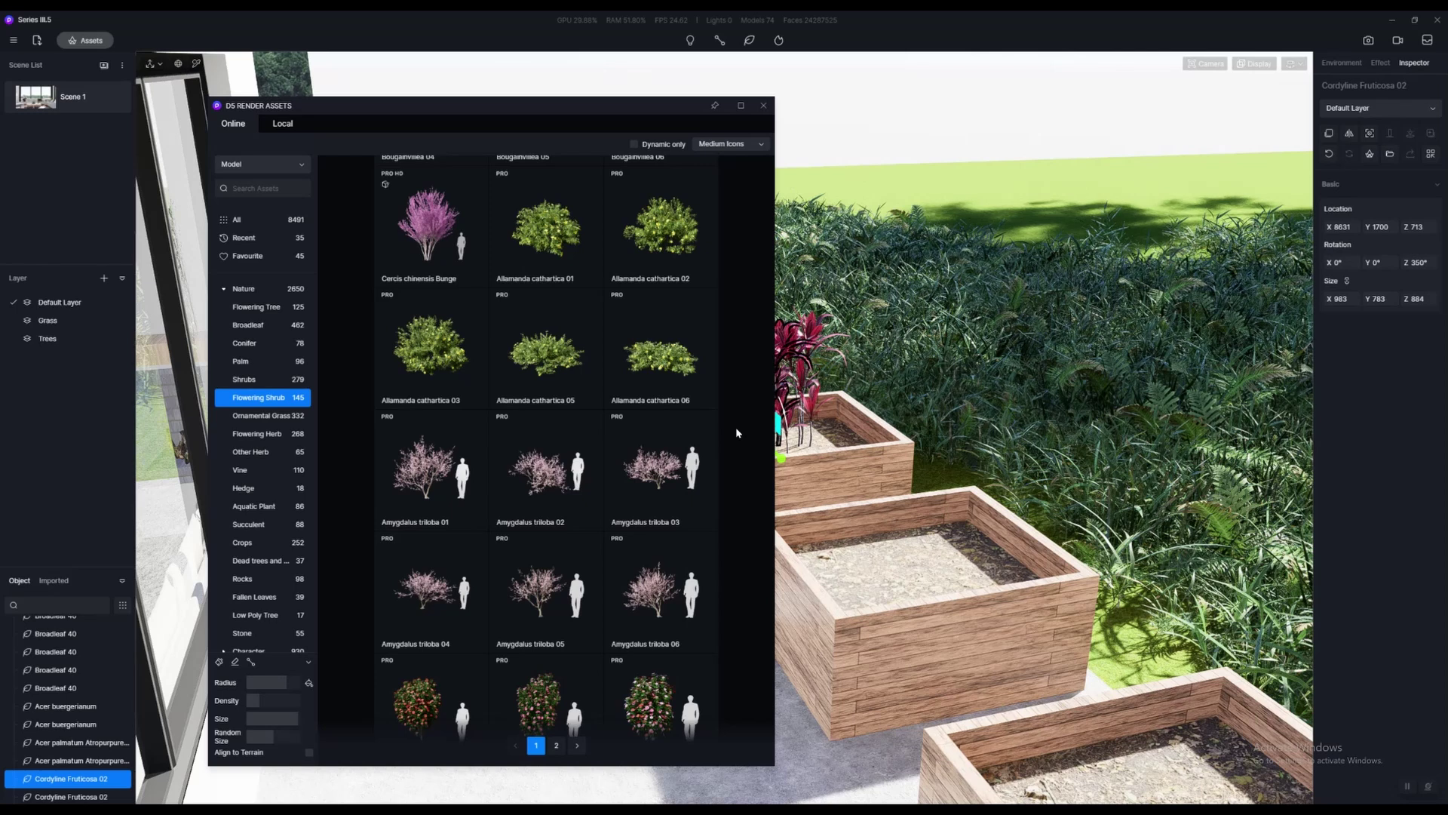
click(549, 353)
click(897, 583)
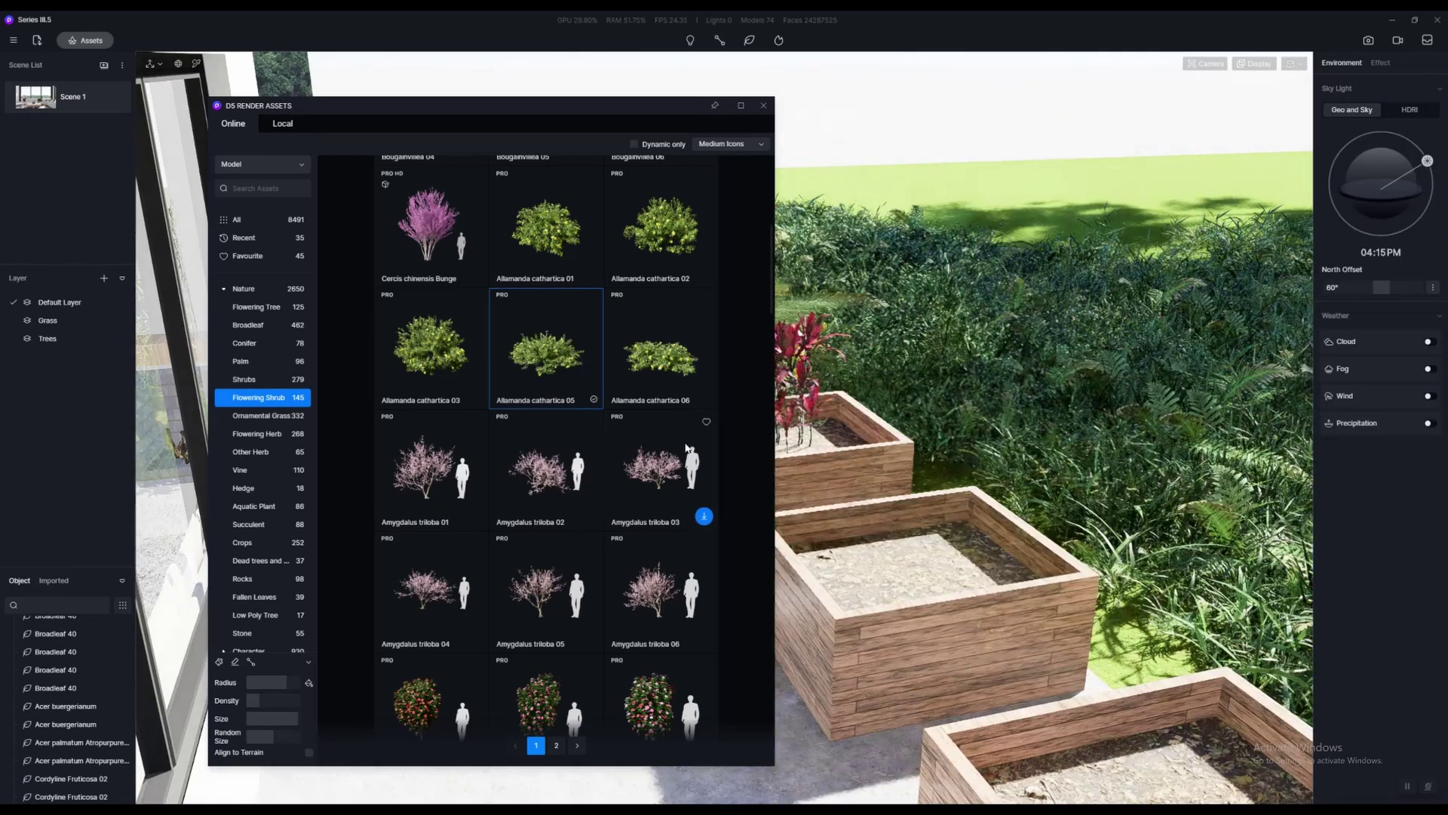
scroll(973, 521, down, 3)
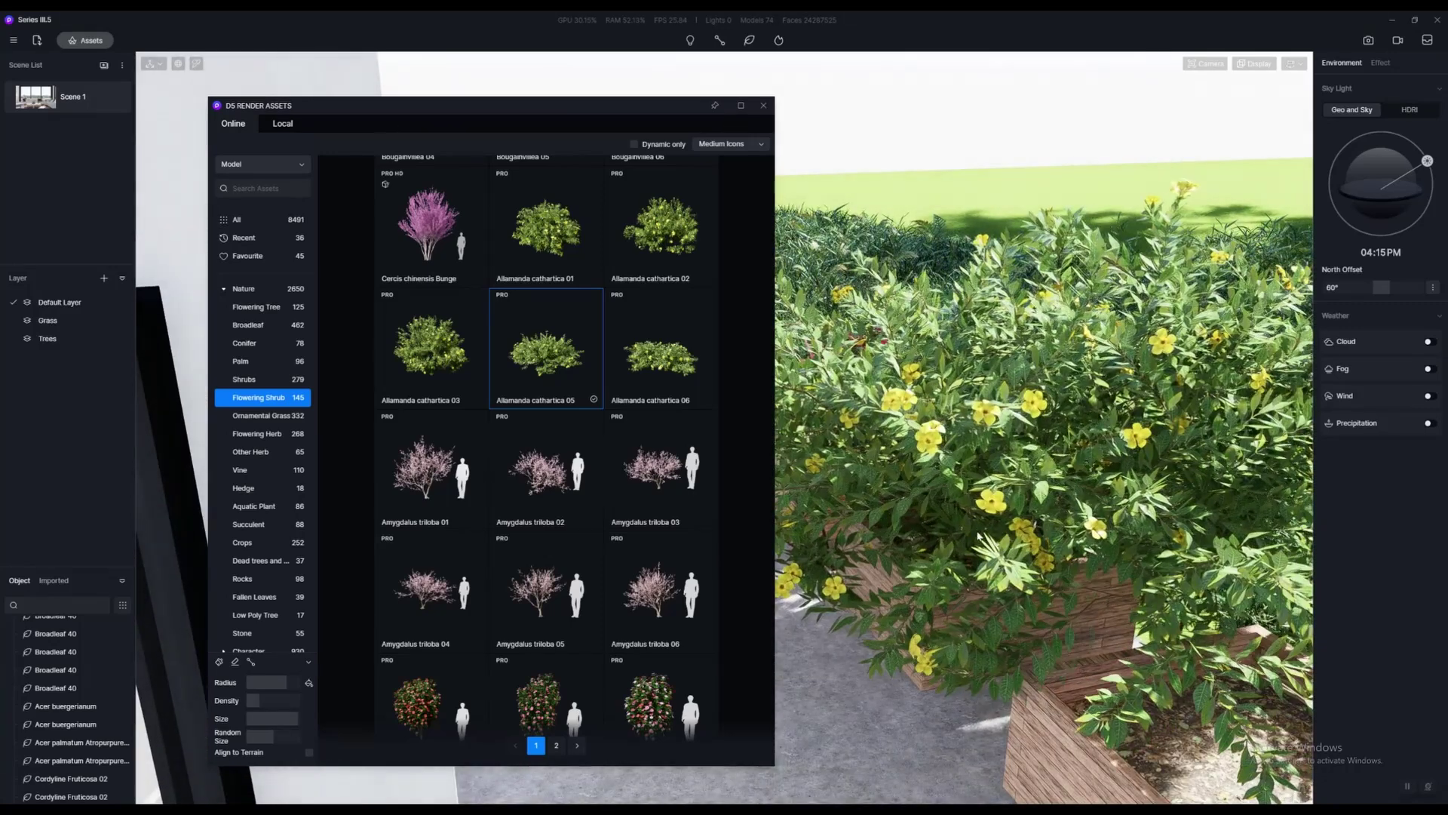
click(977, 524)
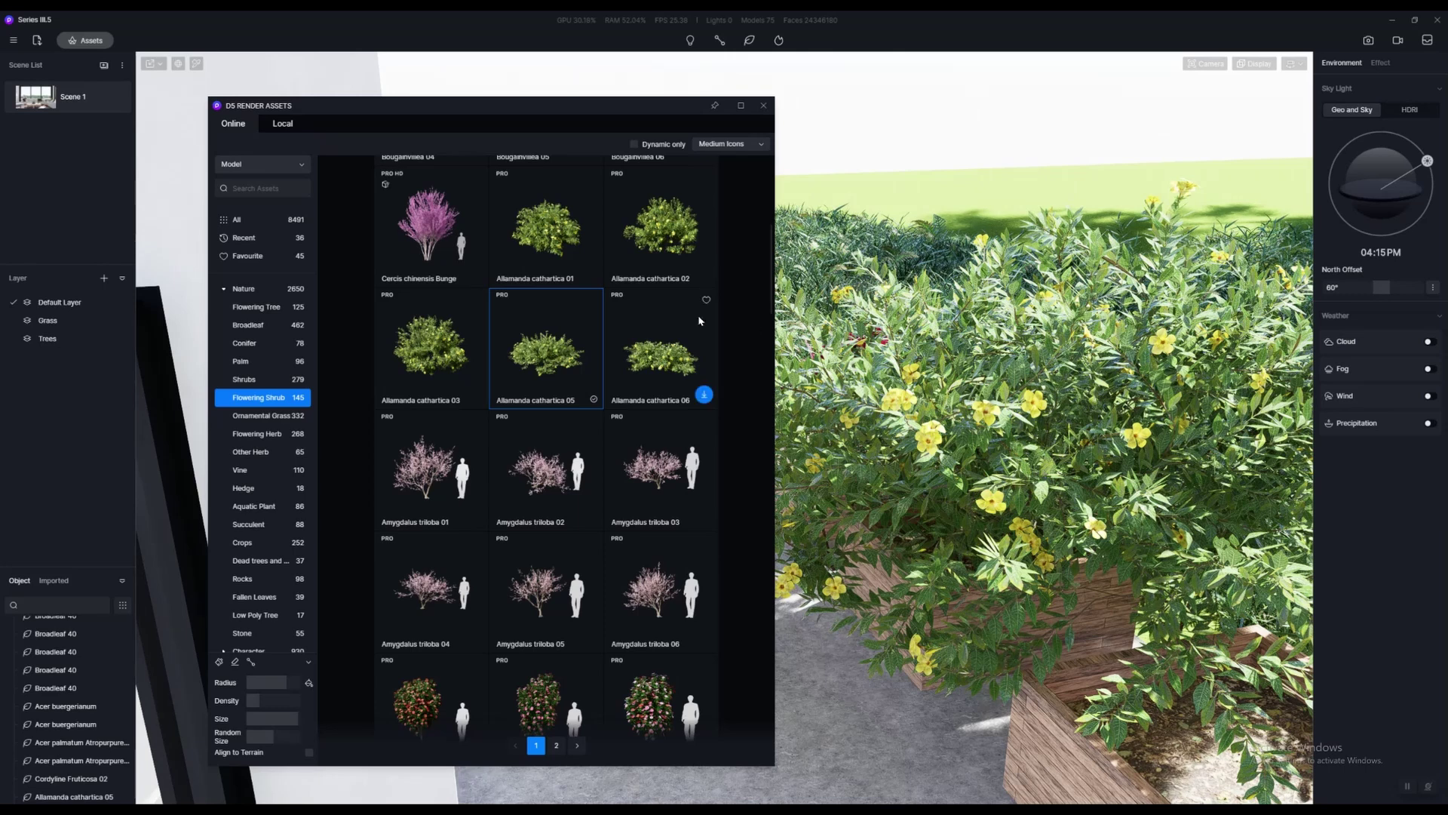
Scale the Allamanda cathartica 05 down to about 1572 × 1670 × 683 and reposition it at about X 8684, Z 753
scroll(980, 437, up, 3)
click(991, 432)
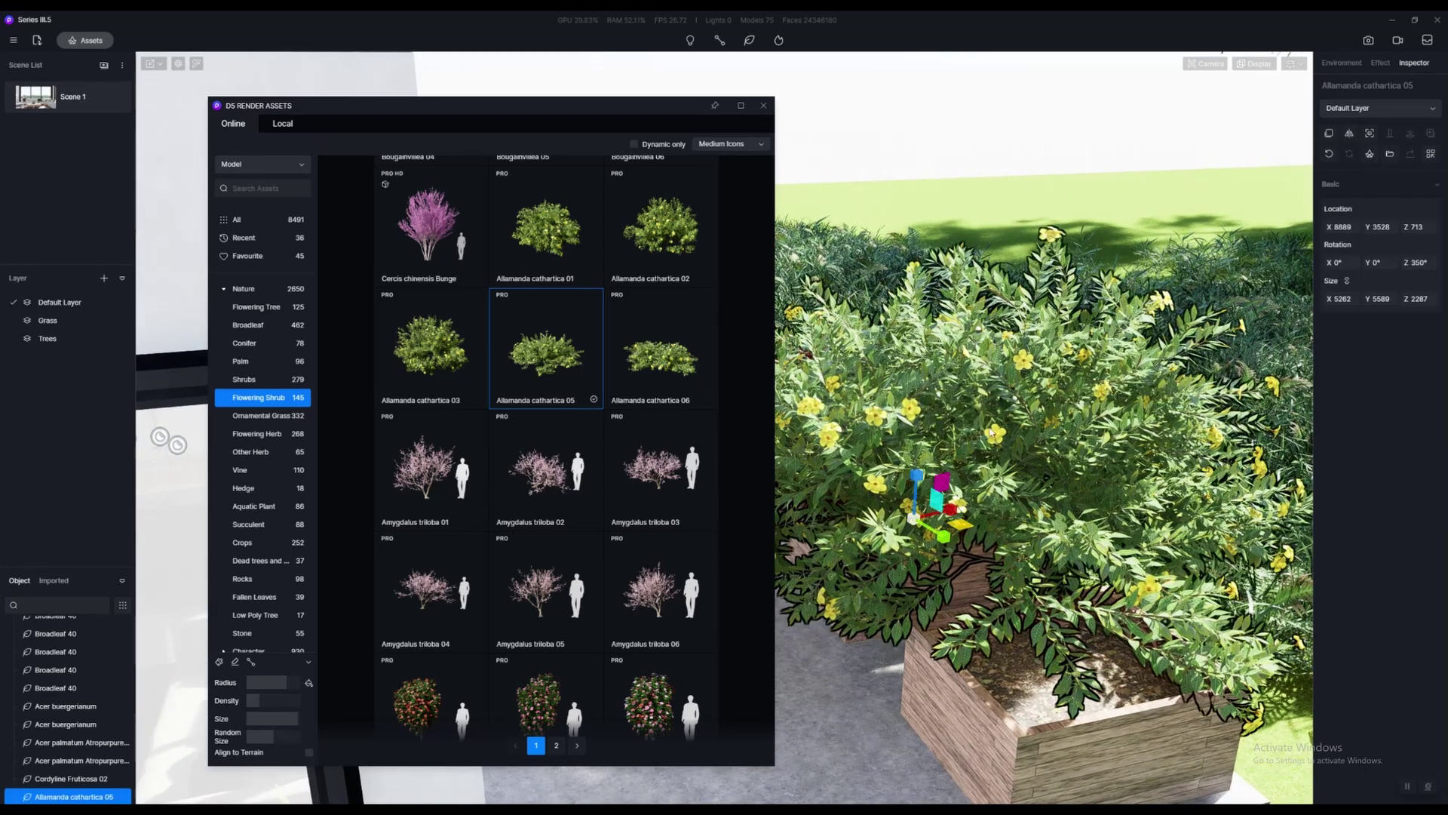
drag(944, 517, 943, 498)
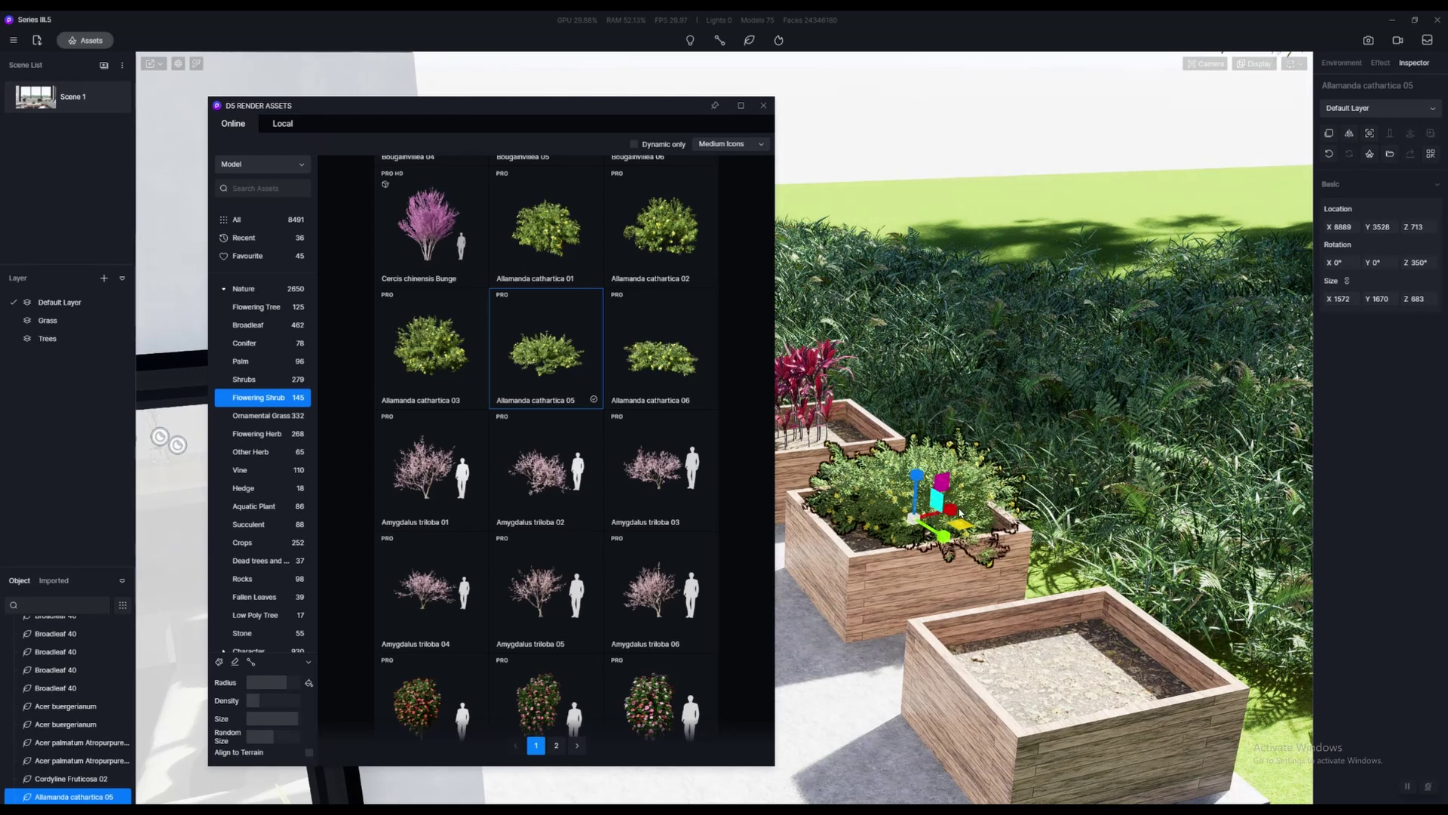
drag(871, 527, 896, 474)
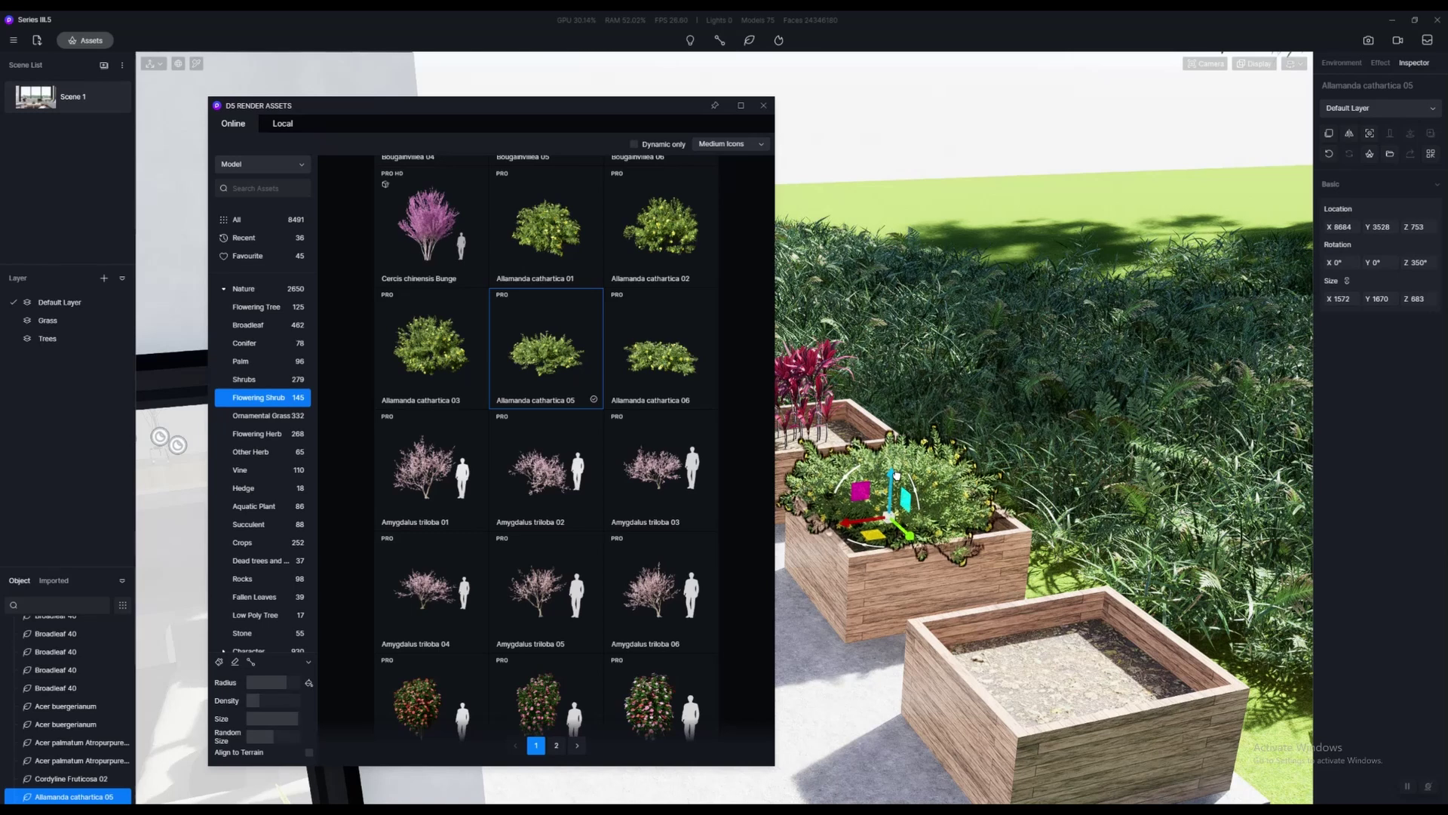
Browse the flowering shrubs and place a Gardenia jasminoides 03 in the remaining empty planter box
right_drag(1005, 559, 856, 551)
scroll(1164, 595, down, 5)
scroll(1157, 536, up, 5)
scroll(572, 573, down, 10)
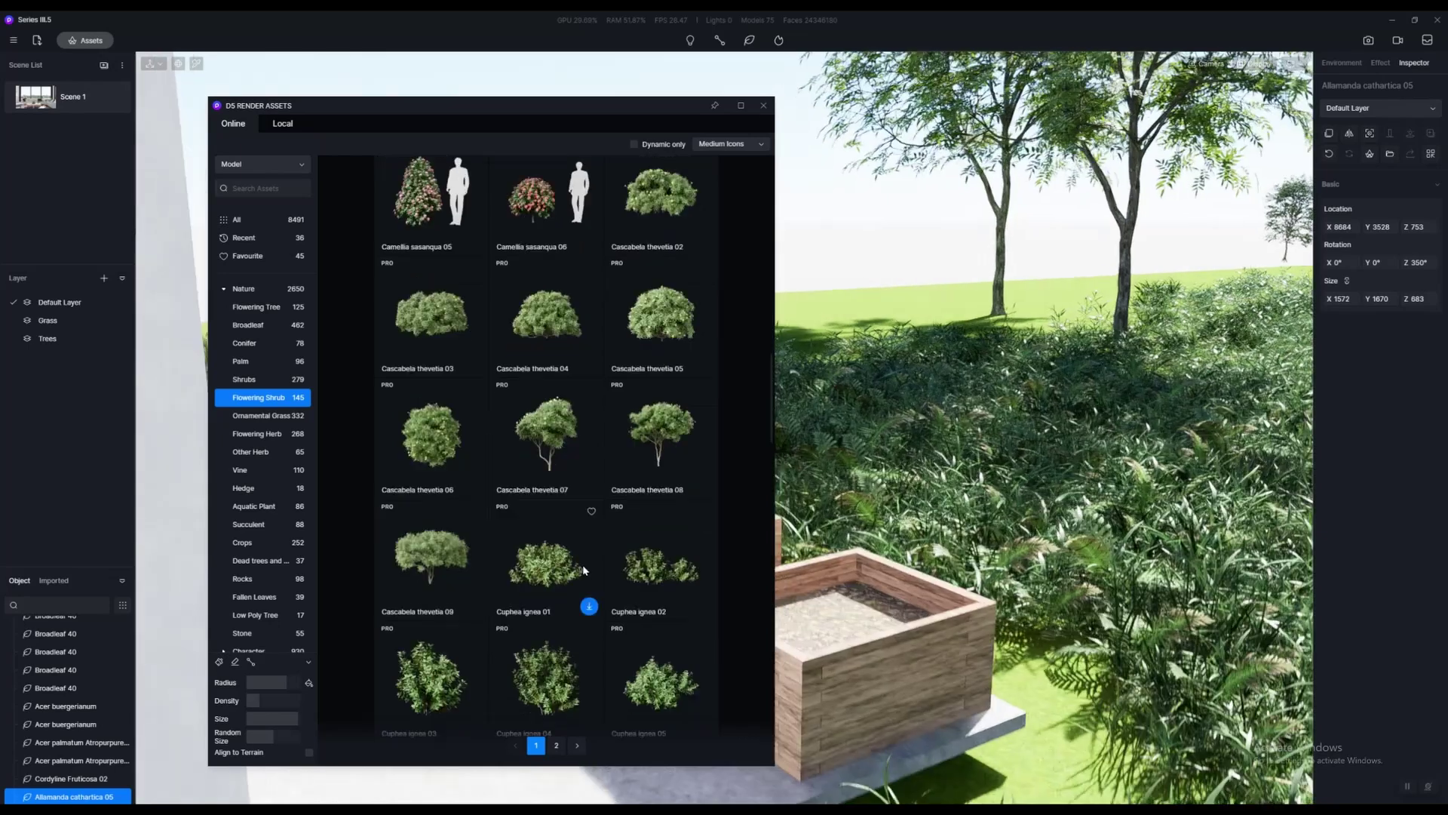
scroll(588, 564, down, 8)
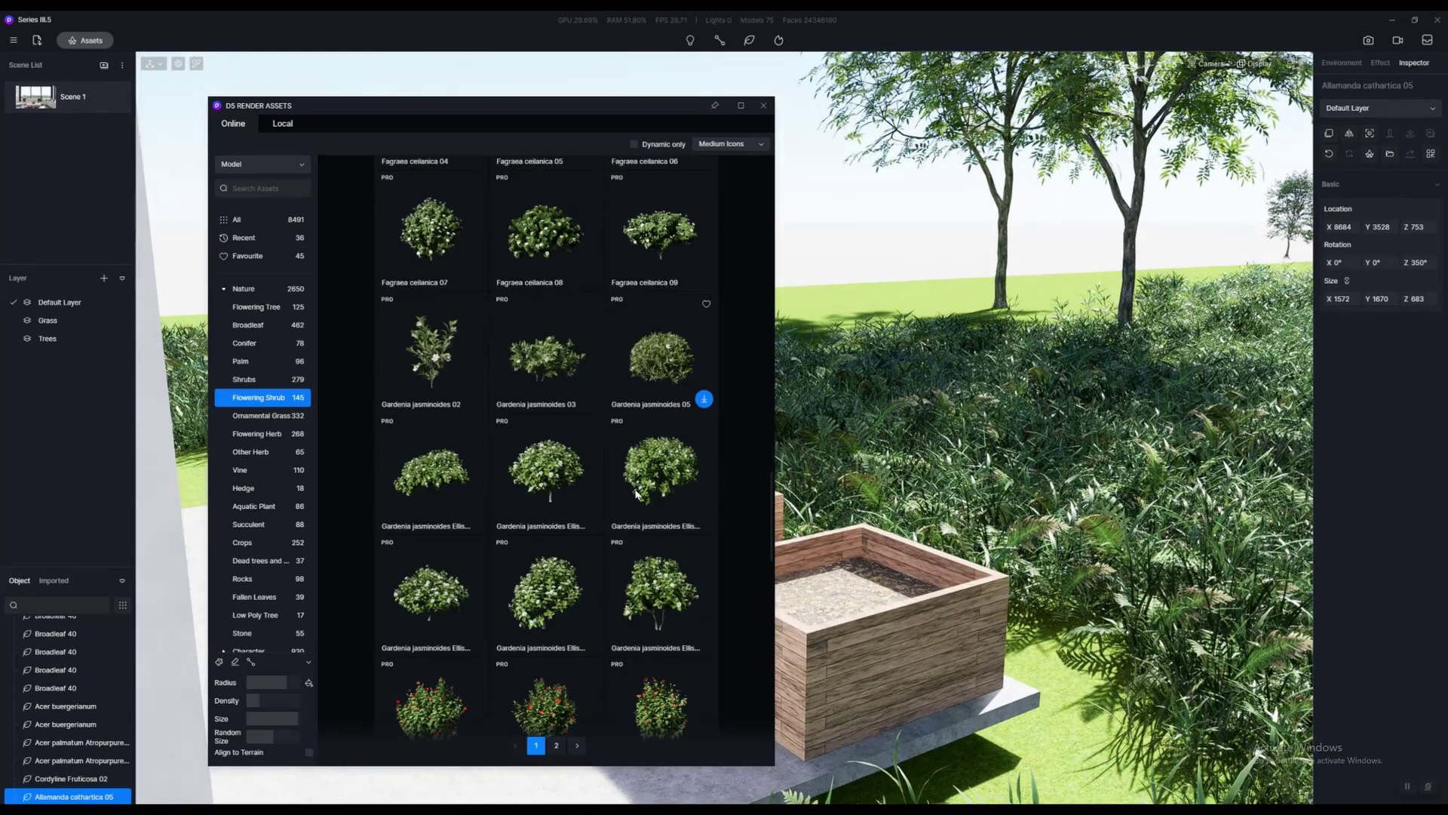
right_drag(905, 490, 792, 512)
click(474, 399)
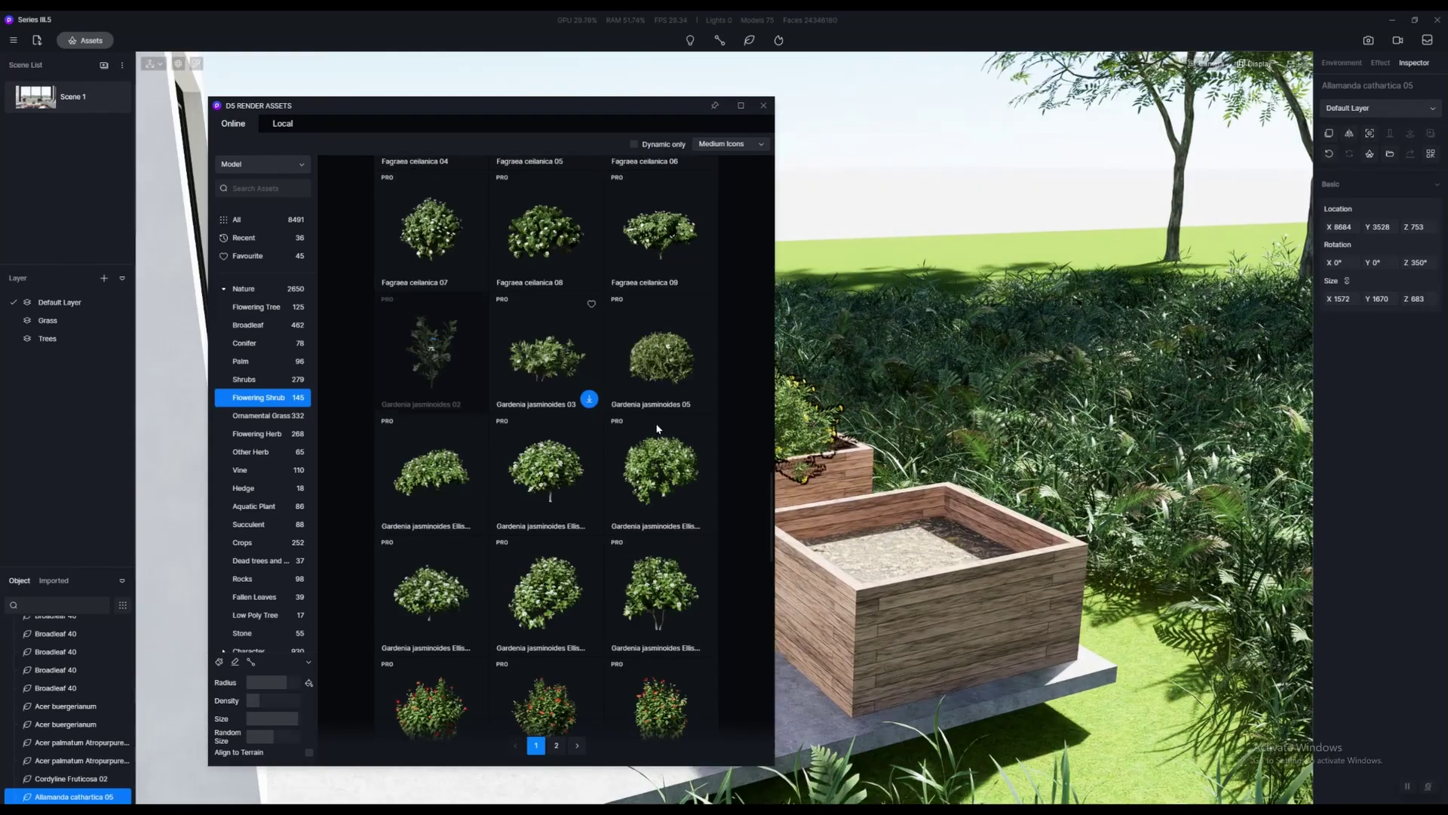
click(534, 363)
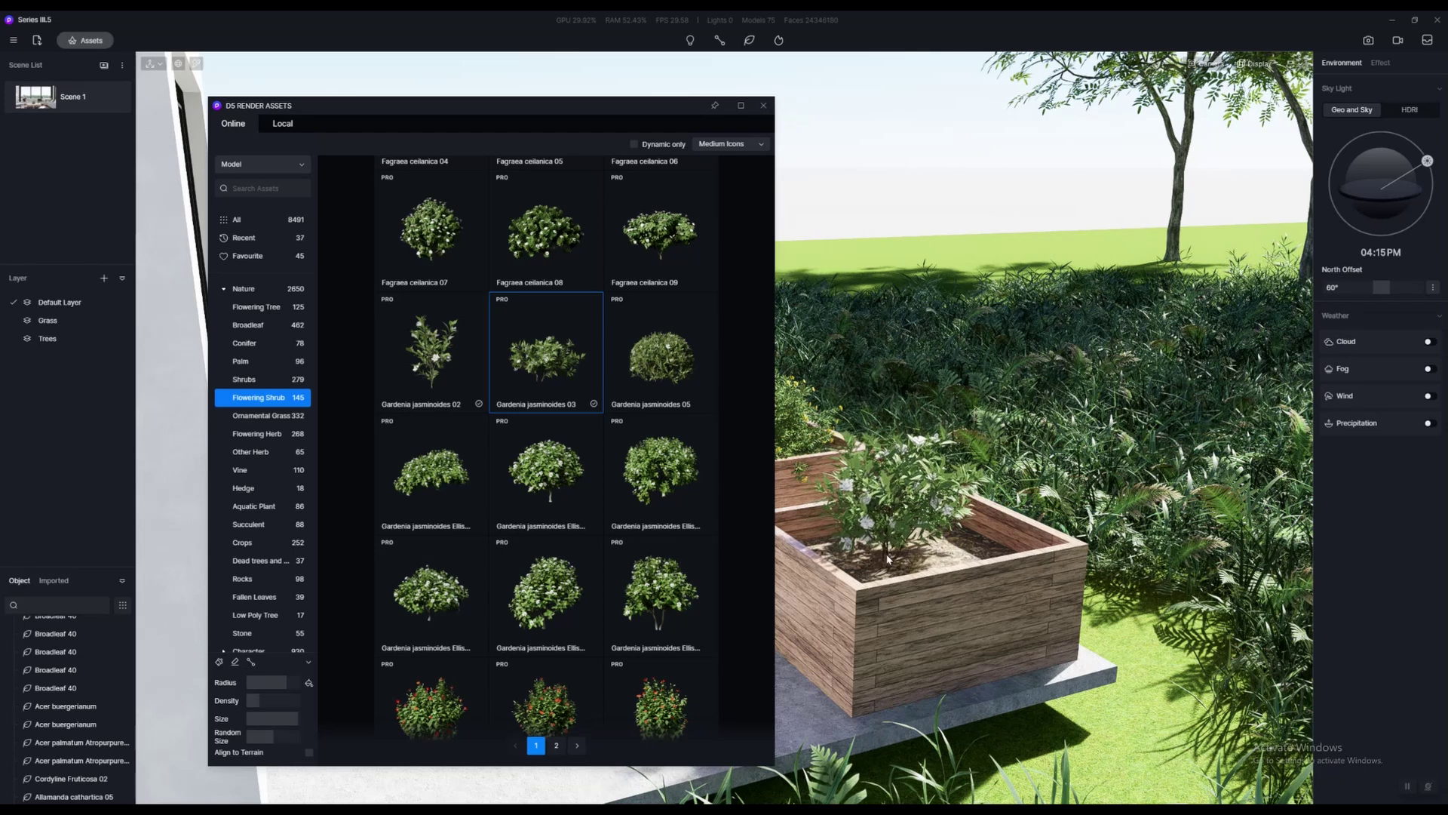
click(888, 558)
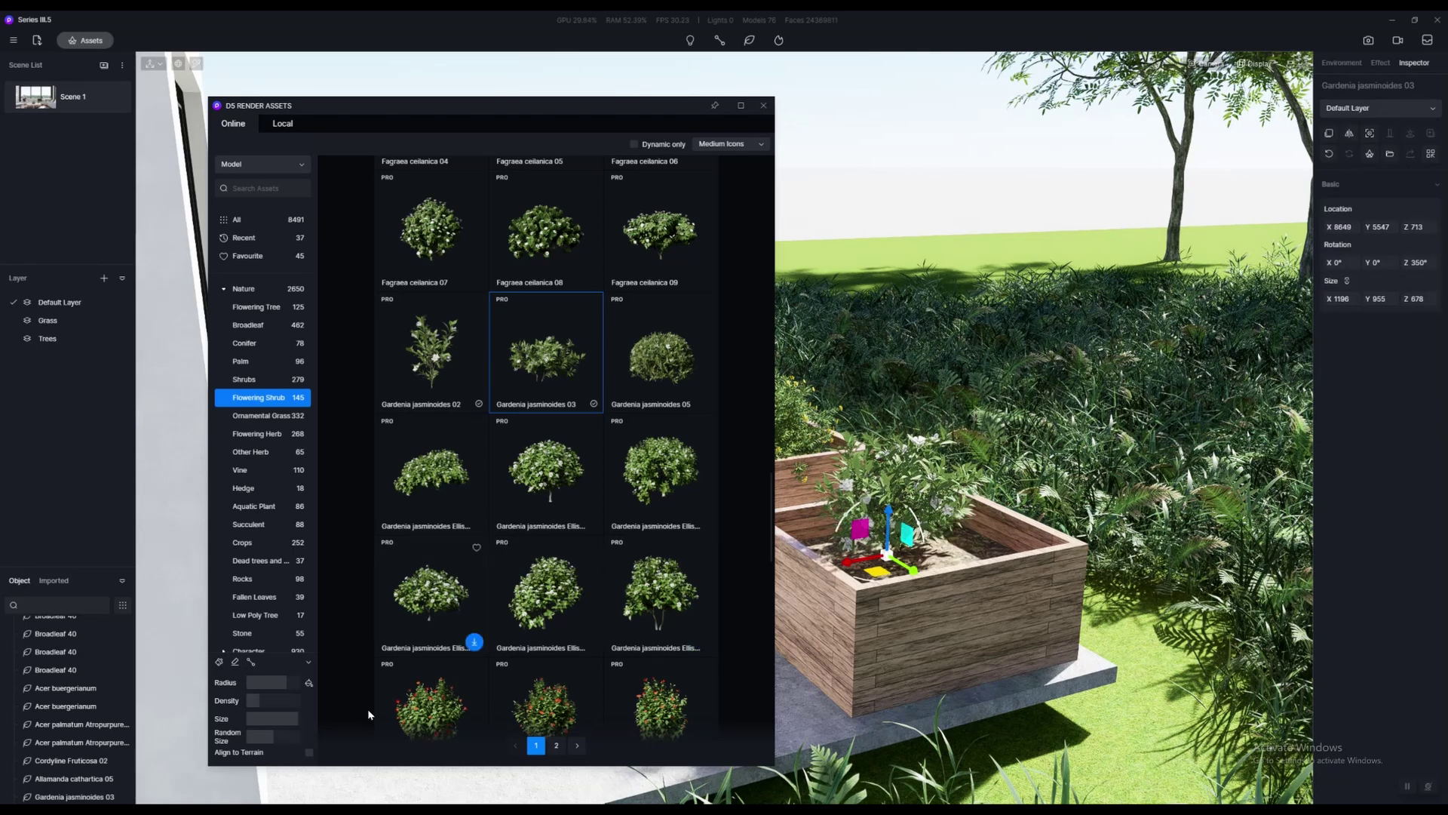
Place two more Gardenia jasminoides 03 shrubs at a smaller size in the same planter box and close the asset library
right_drag(934, 544, 1003, 545)
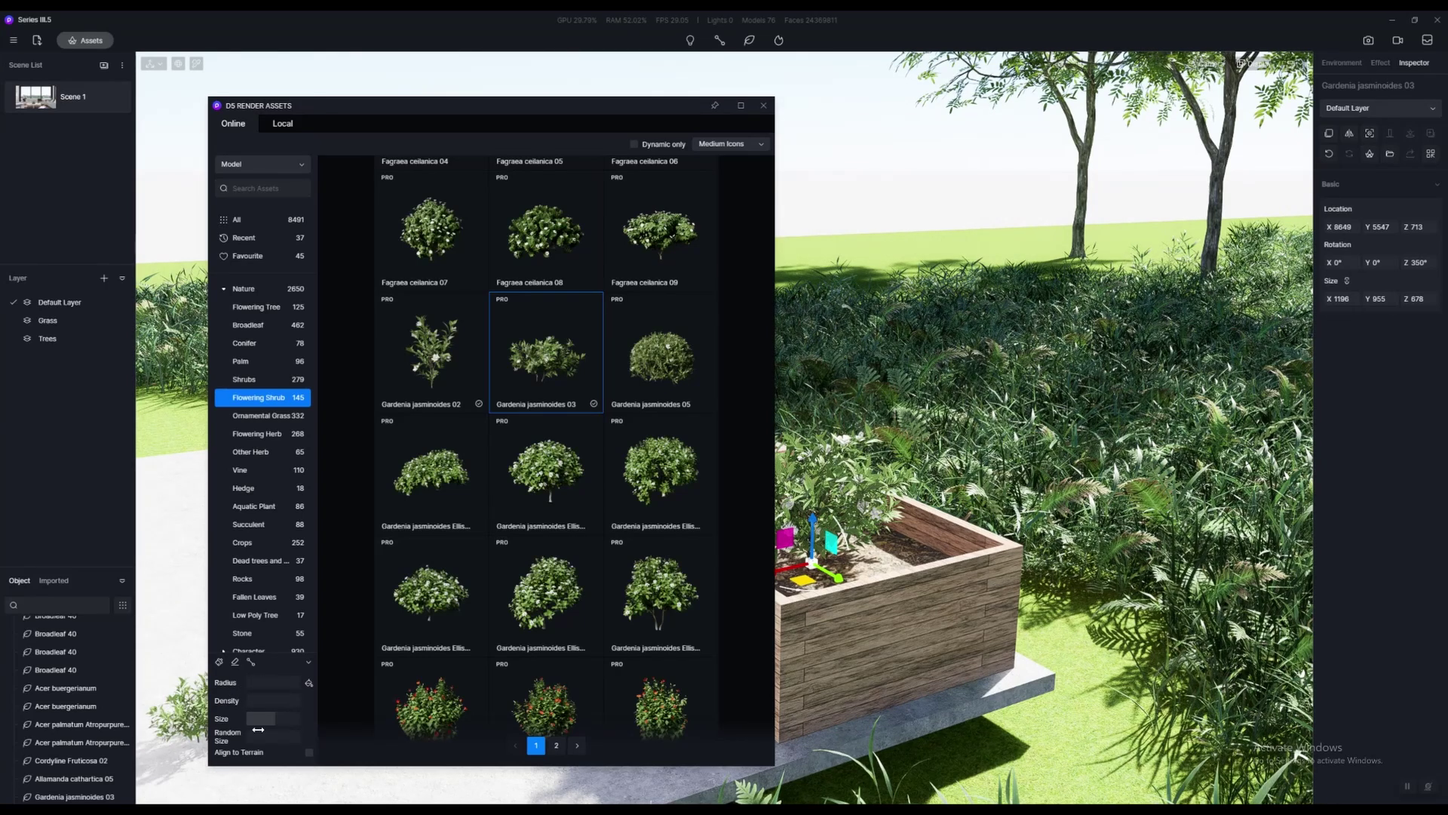
click(883, 570)
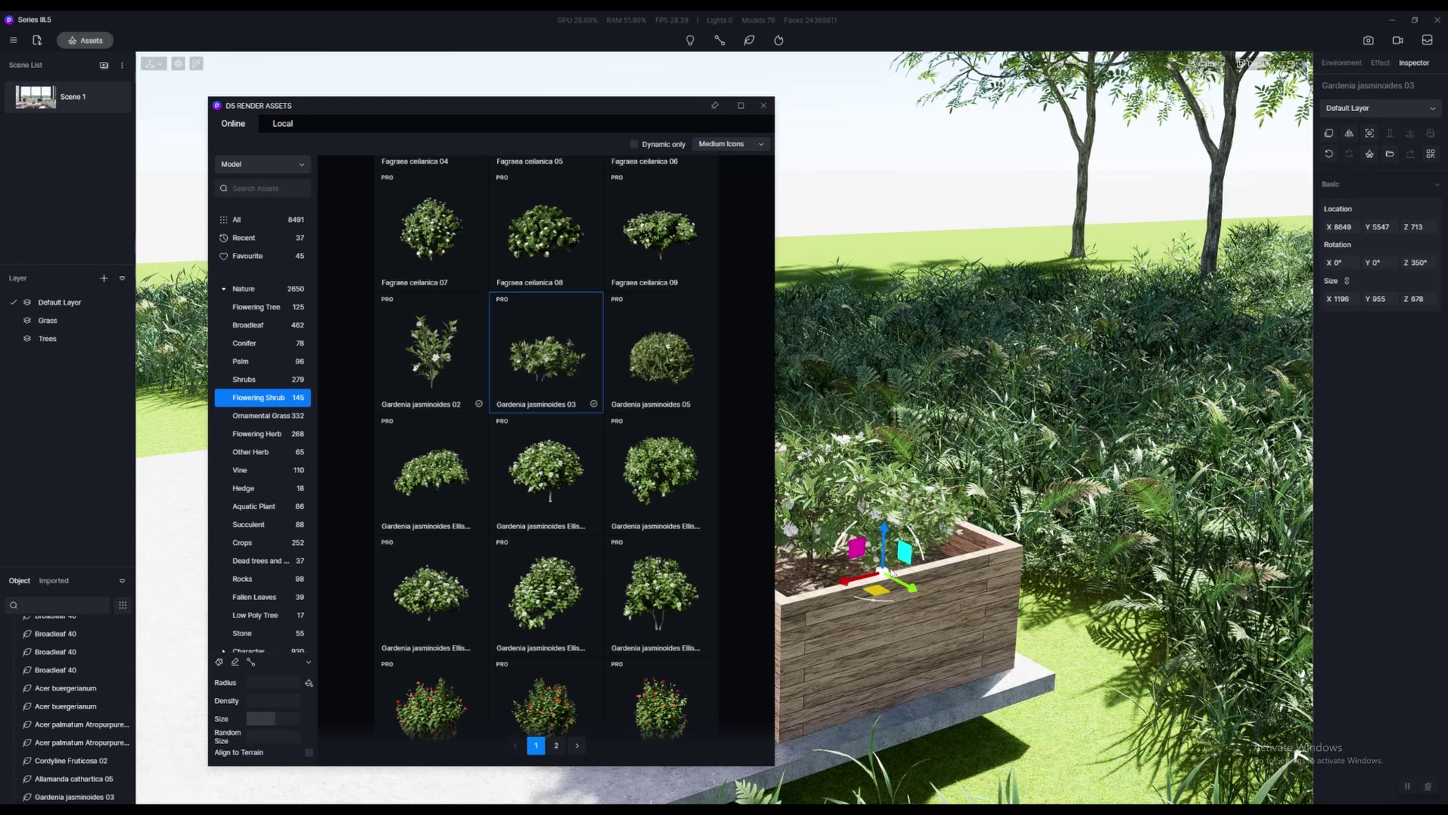
click(790, 576)
key(Escape)
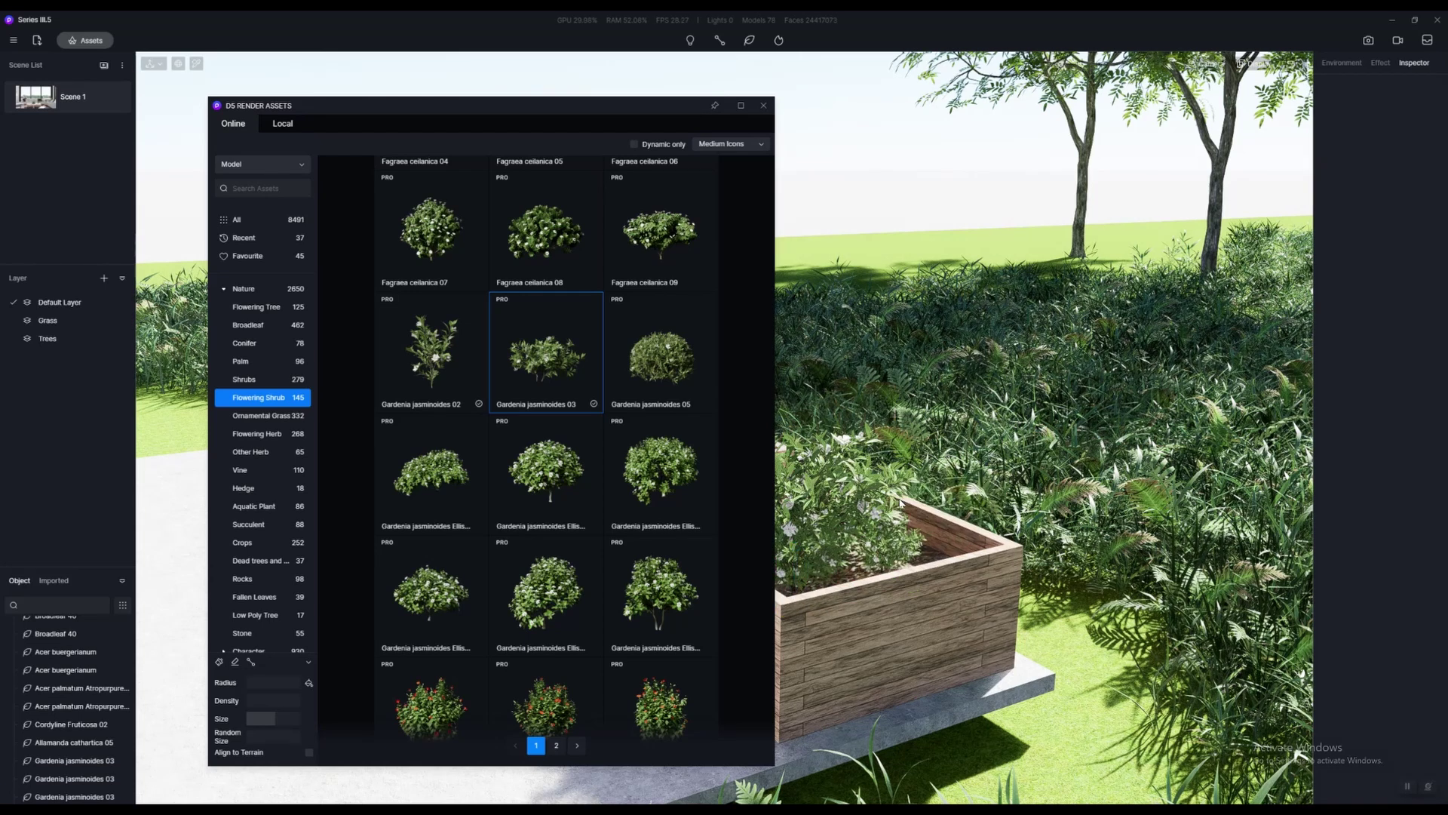
right_drag(895, 415, 799, 407)
click(763, 105)
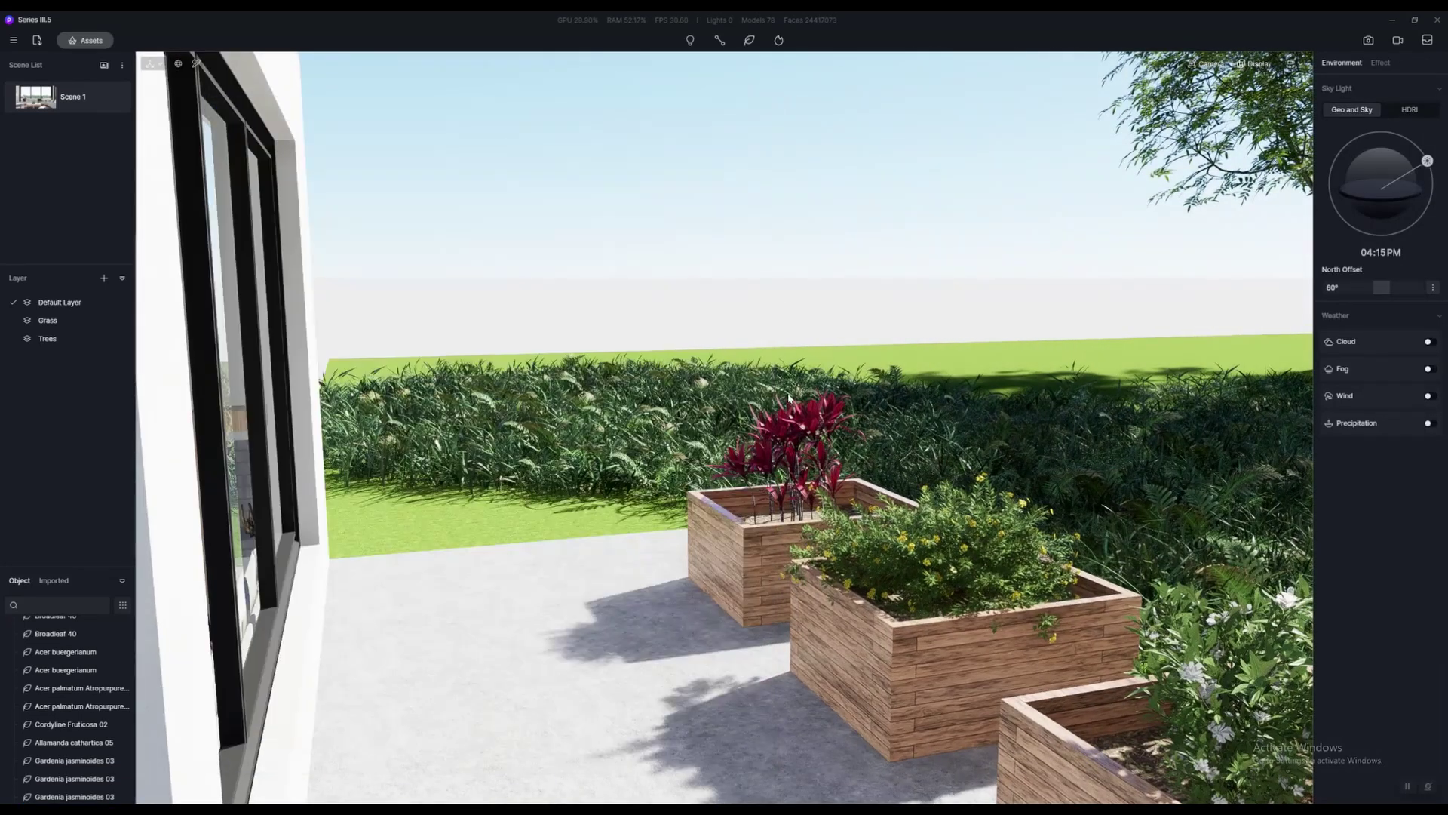
Check the planters from inside the living room and lower the larger Cordyline Fruticosa 02 deeper into its planter box
right_drag(769, 475, 947, 397)
scroll(937, 386, down, 5)
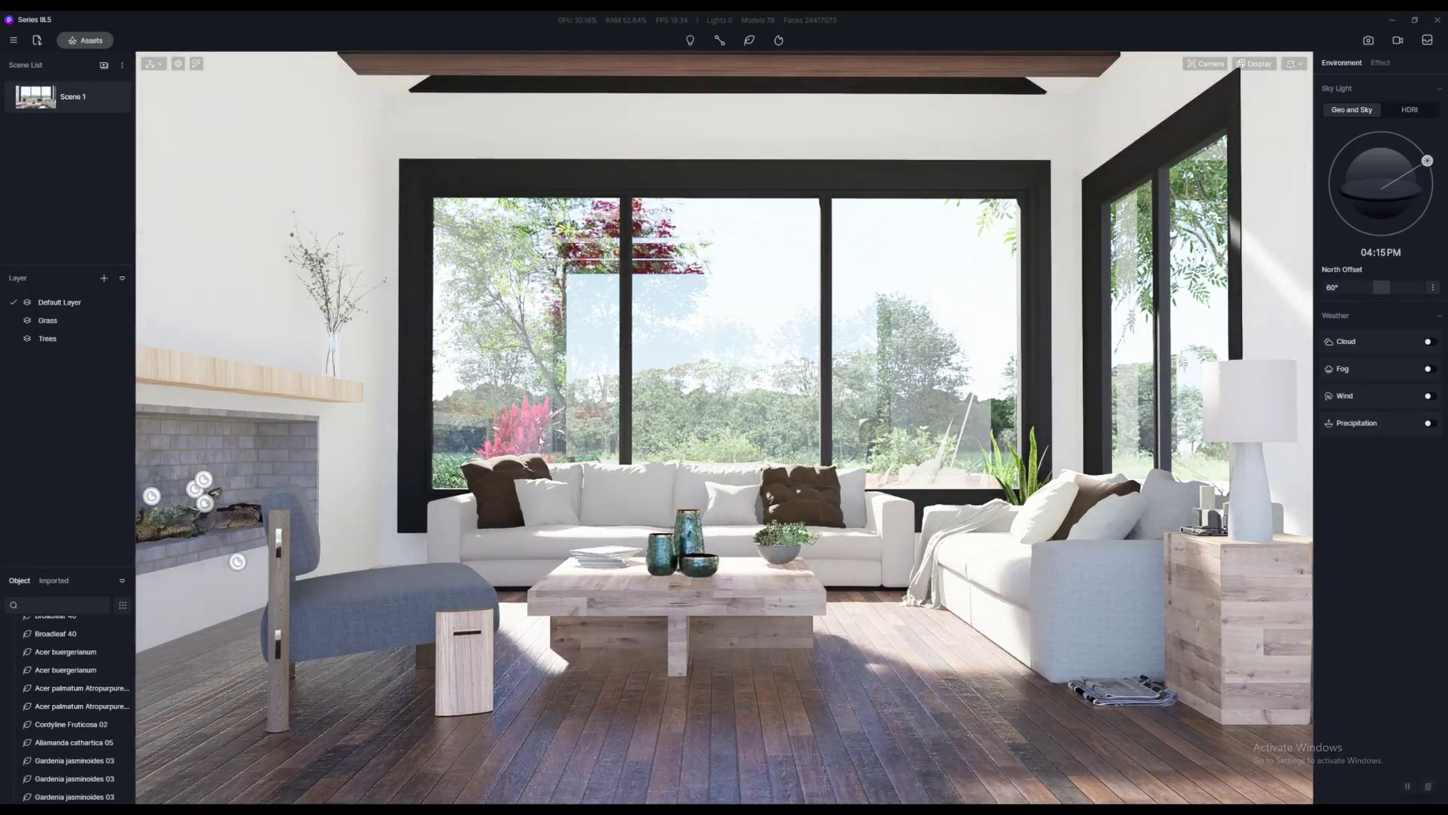
key(w)
key(a)
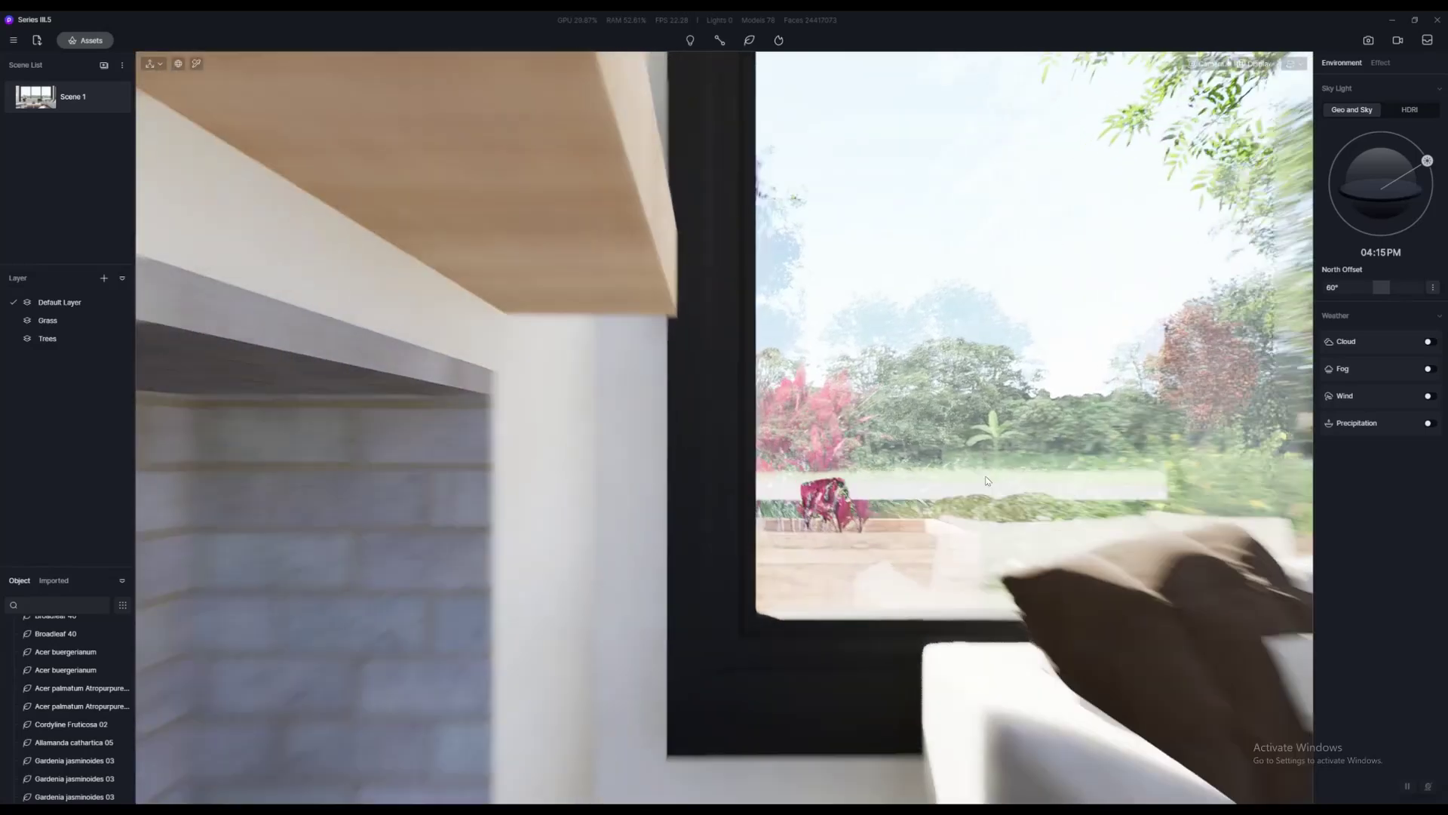
right_drag(671, 454, 1278, 515)
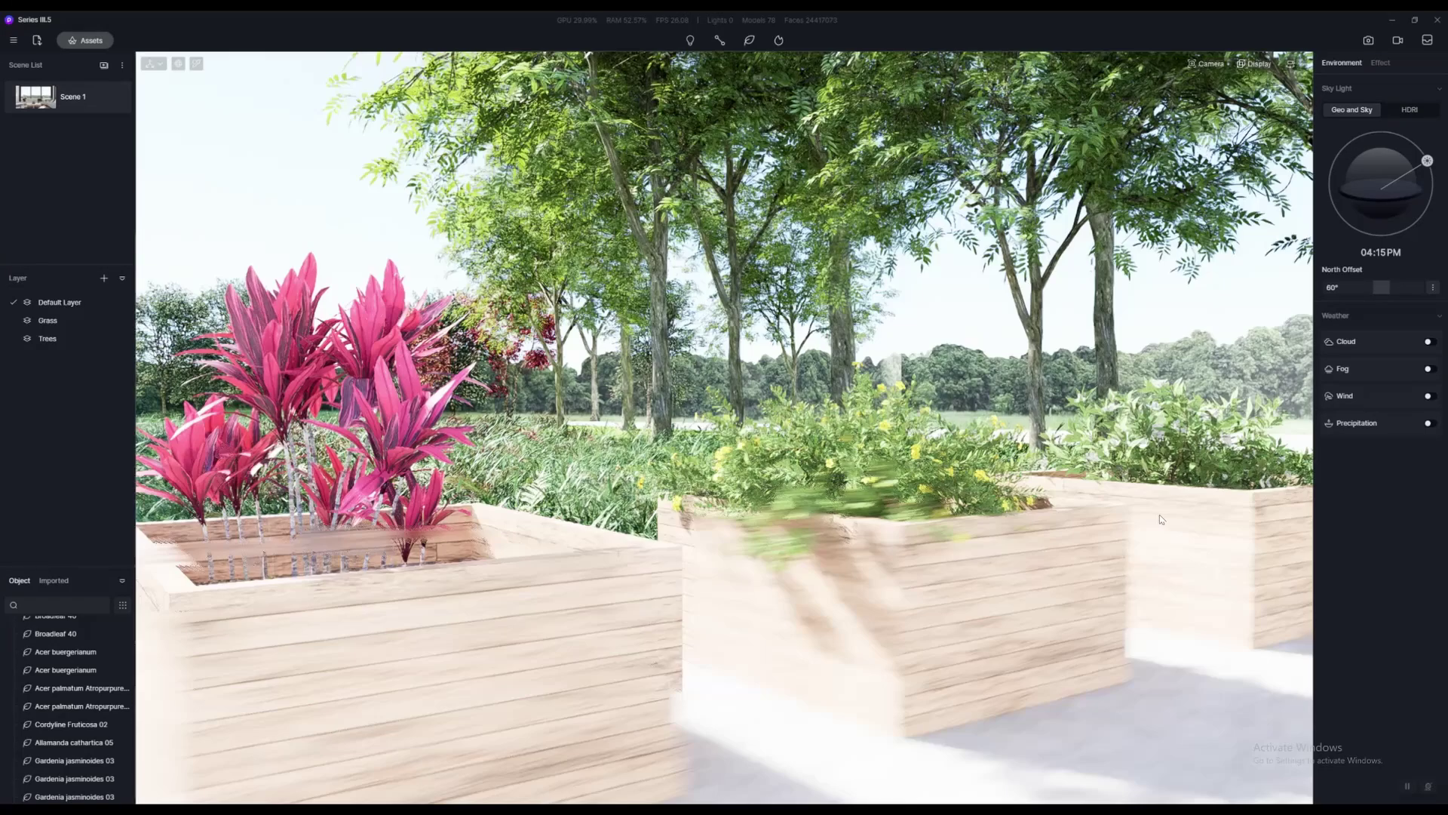
right_drag(1160, 514, 843, 509)
click(843, 508)
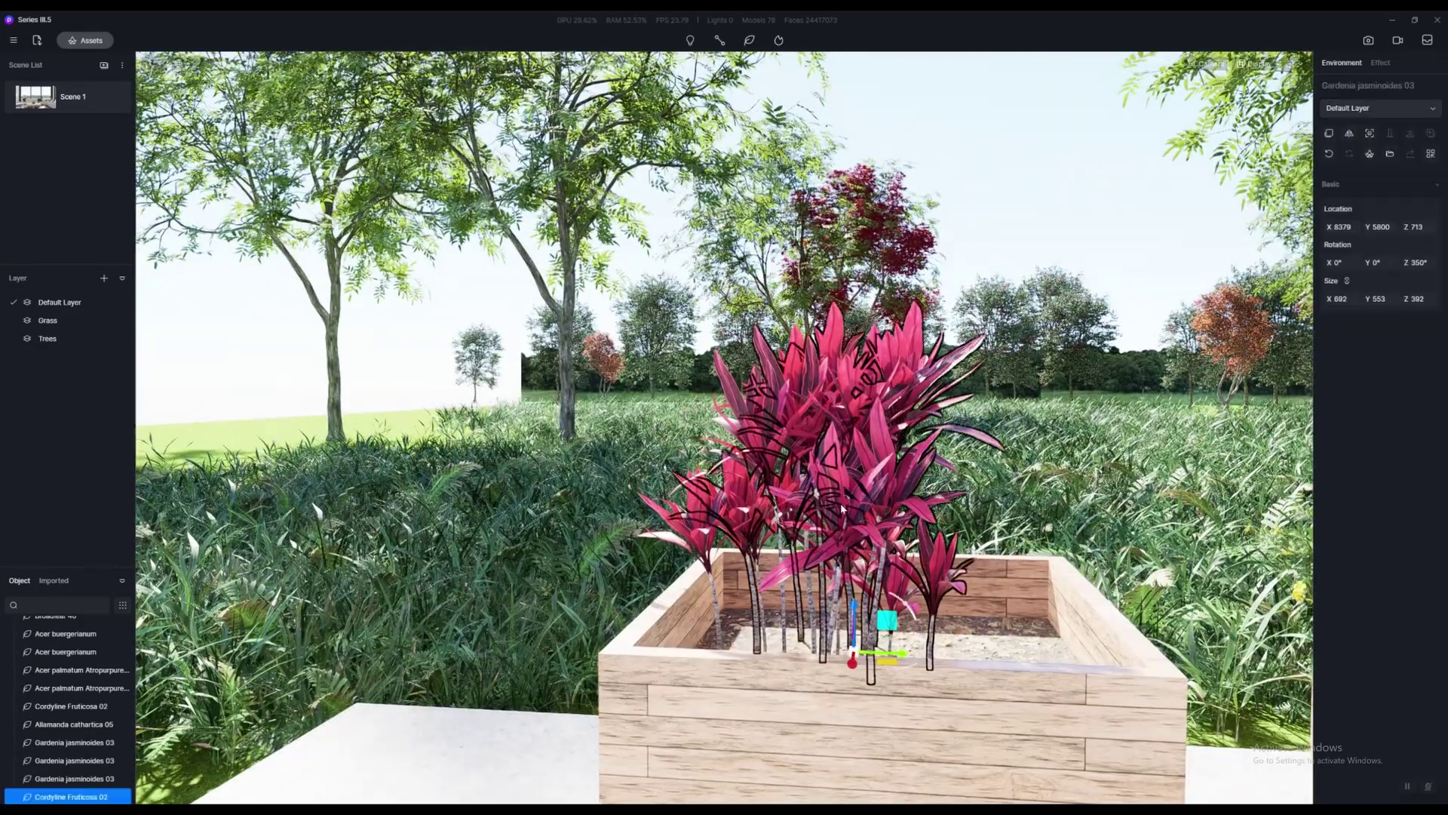
drag(885, 634, 855, 684)
Lower the smaller Cordyline Fruticosa 02 in the planter box to about Z 436
click(750, 380)
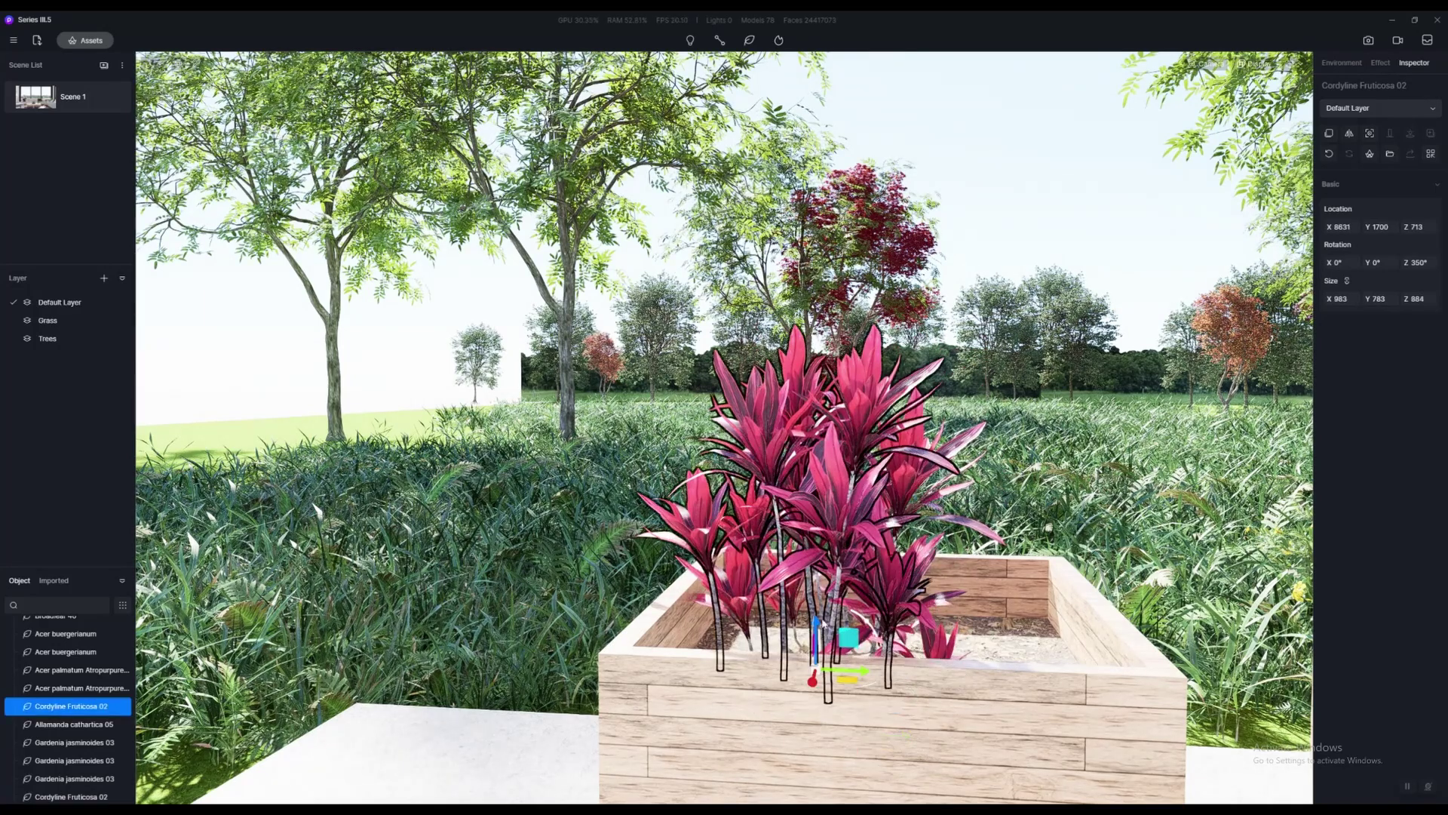
drag(817, 625, 1021, 627)
right_drag(1022, 627, 966, 615)
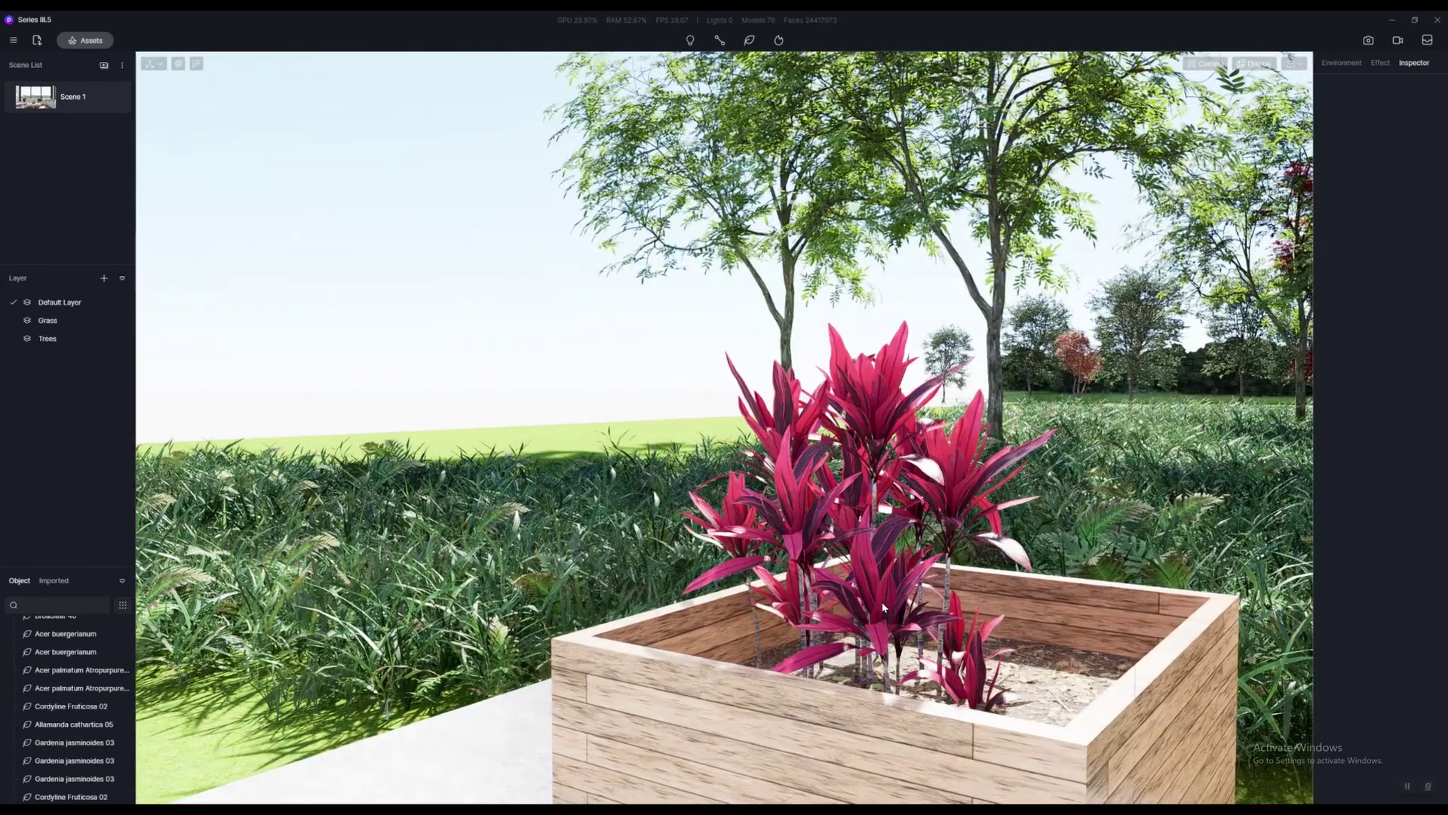
key(Escape)
click(865, 420)
drag(855, 625, 855, 769)
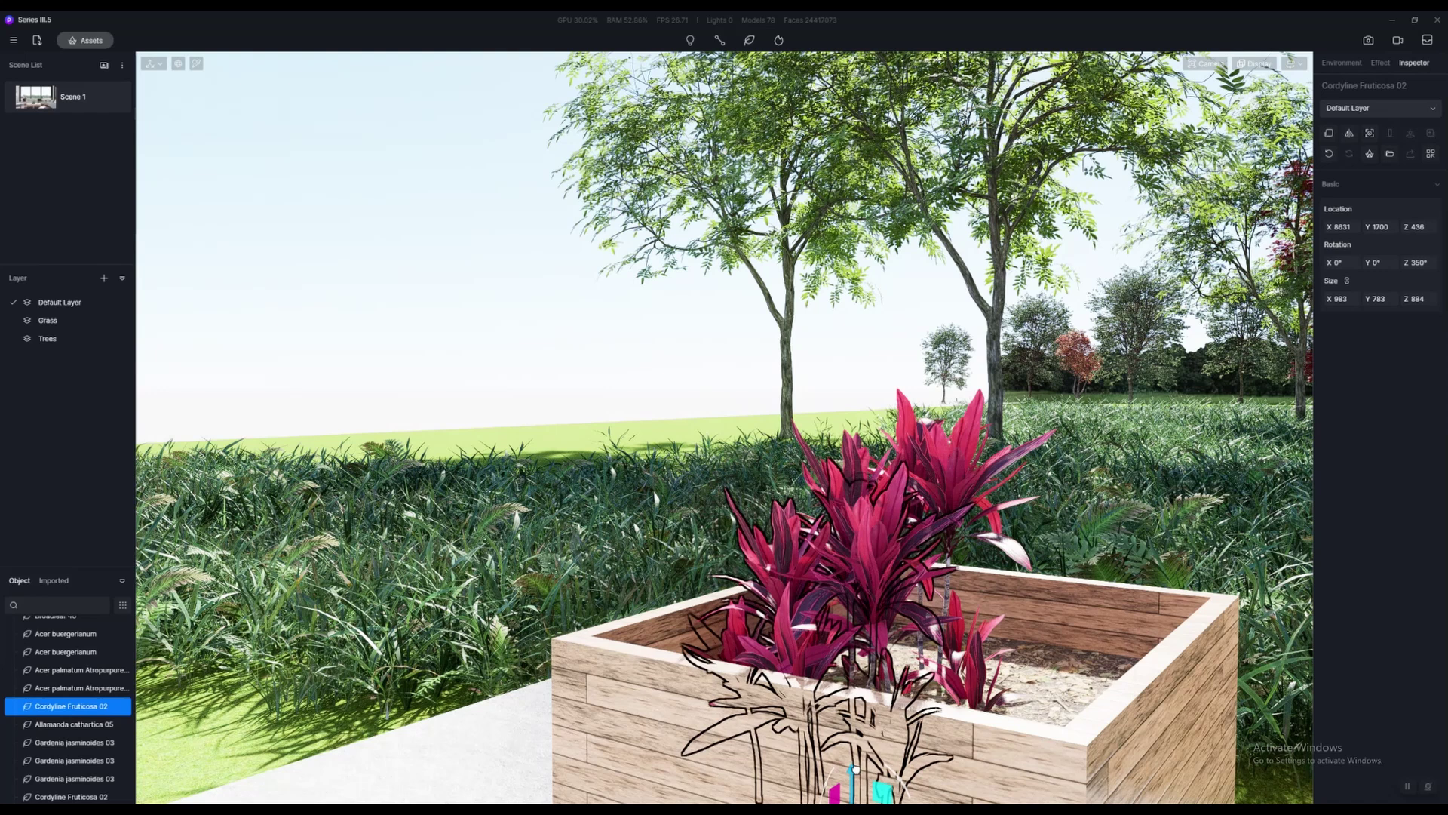
Lower the larger Cordyline Fruticosa 02 further to about Z 255 and shift it along Y to about 1942
click(944, 451)
drag(922, 726, 922, 801)
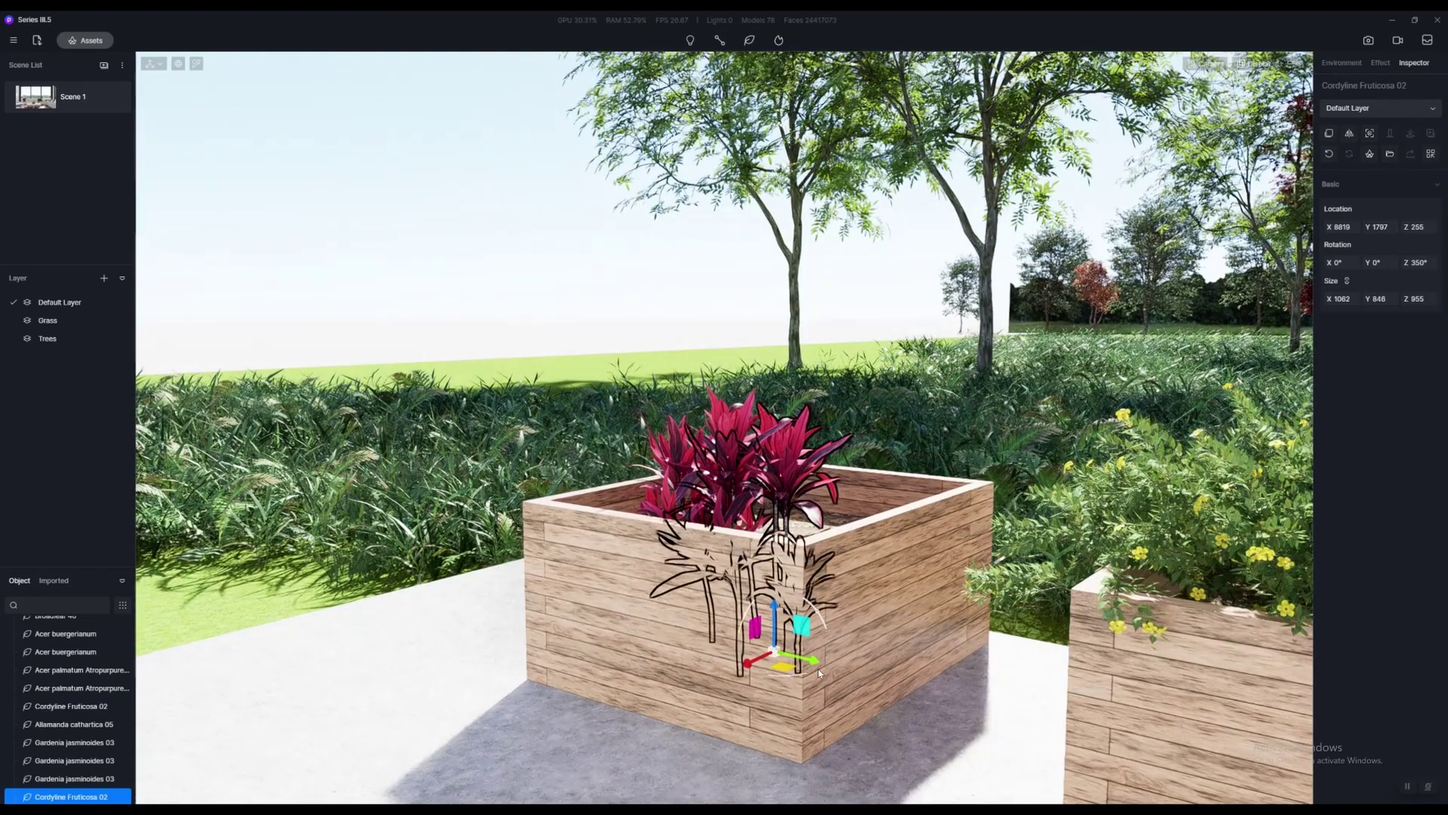
drag(801, 687, 823, 715)
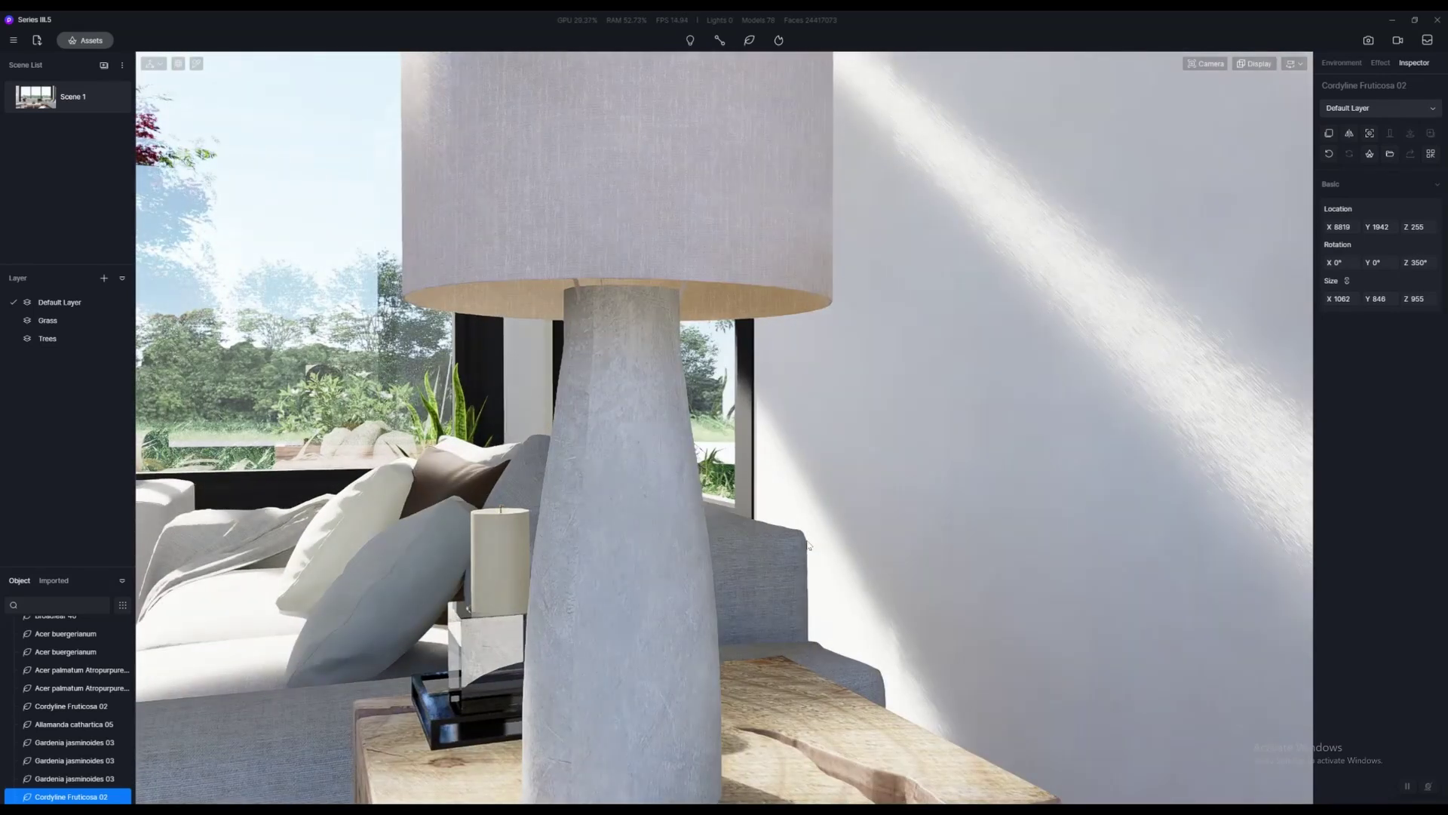
Search the online materials for "plaster" and apply White Plaster Cracked Concrete to the table lamp's base
key(Escape)
click(647, 540)
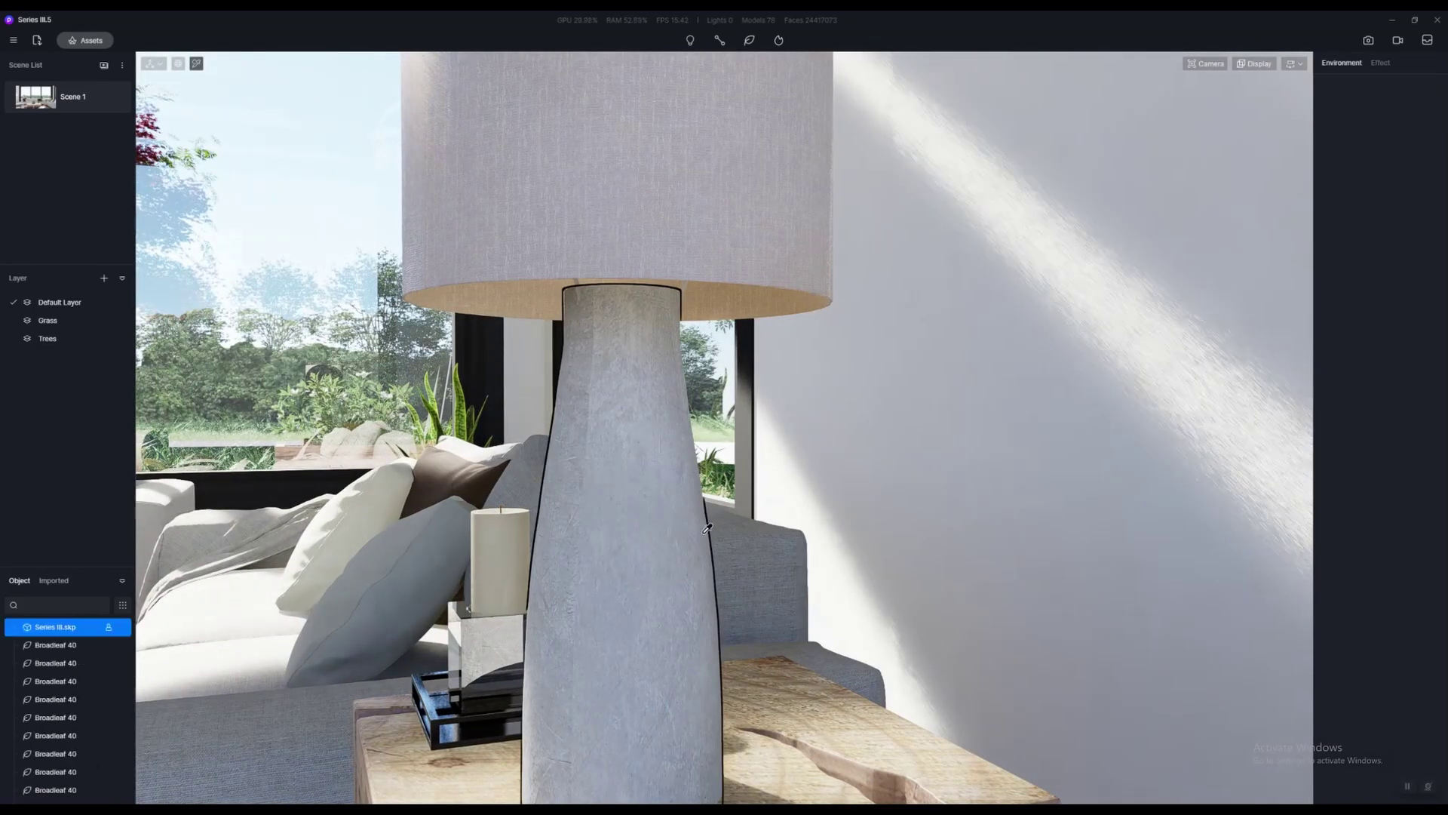
key(m)
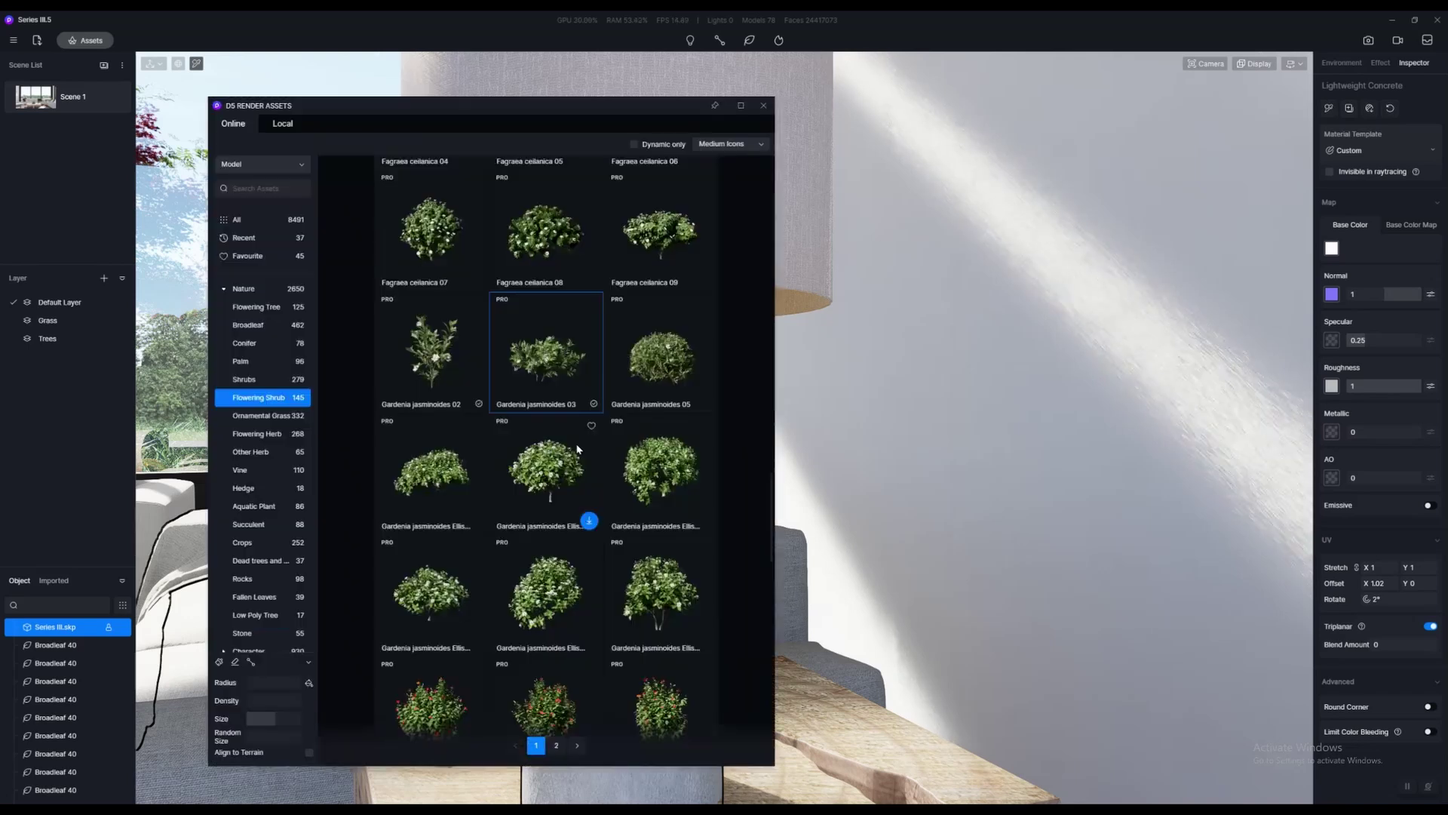
click(256, 165)
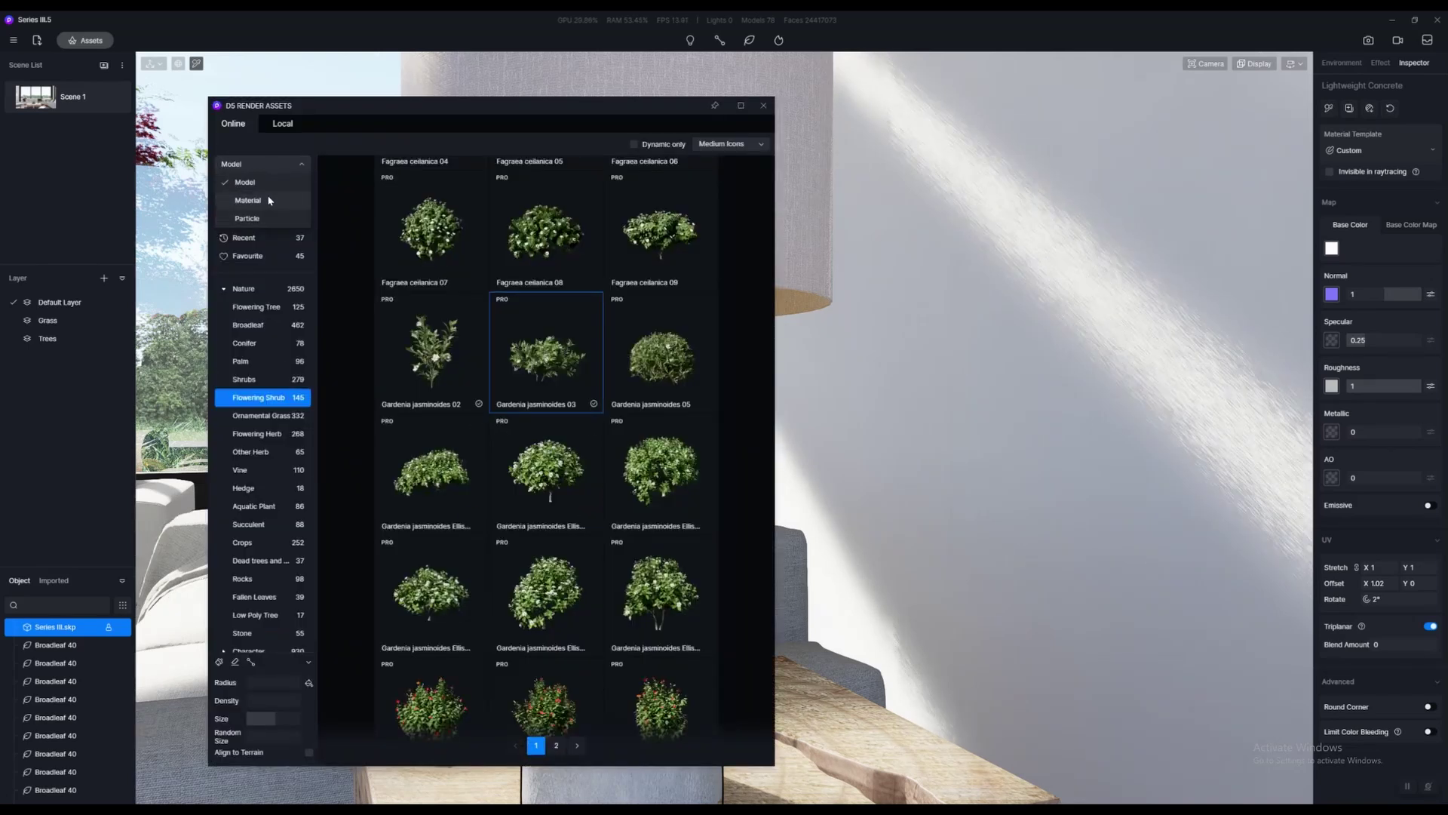
click(249, 201)
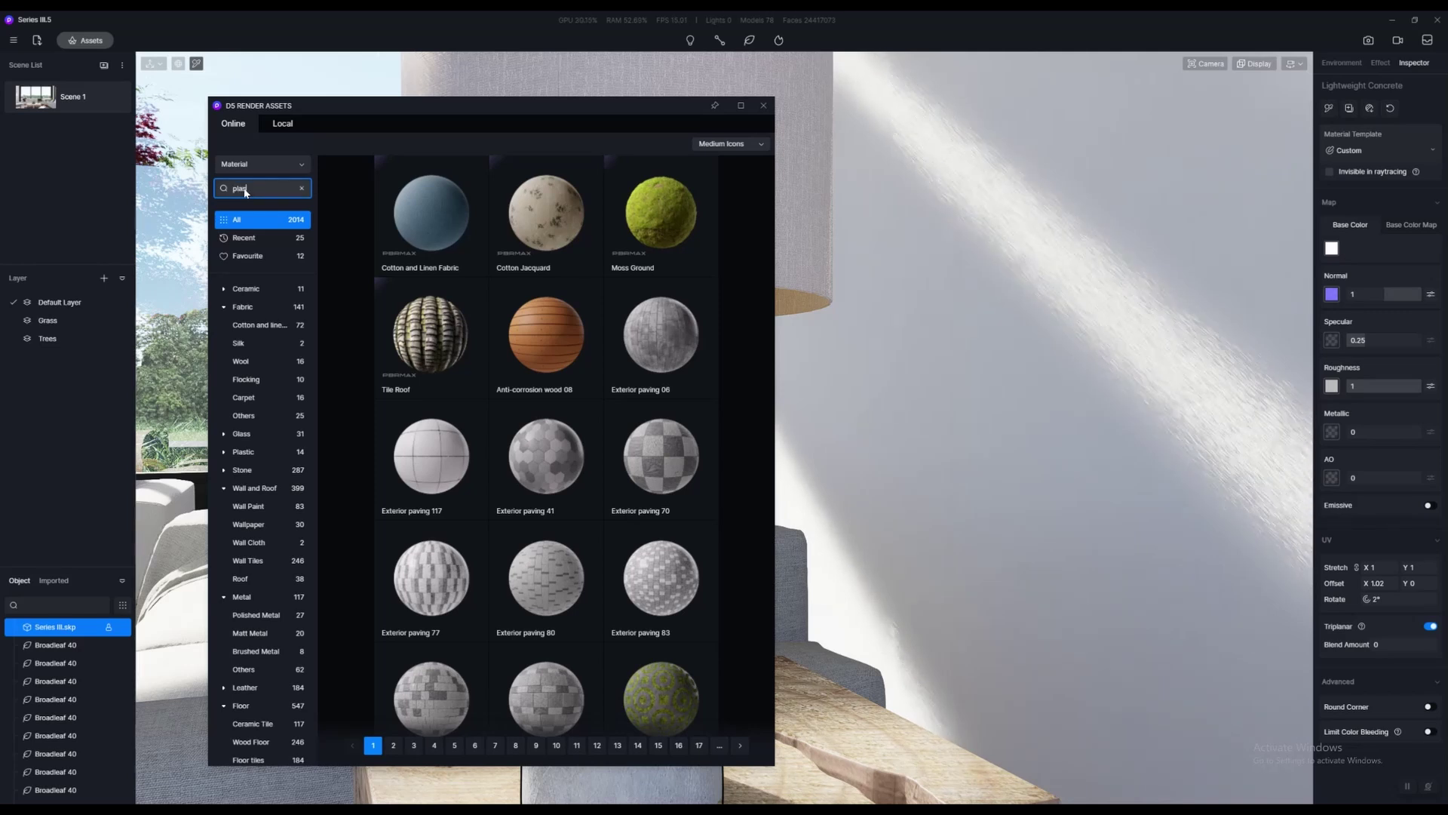
key(Return)
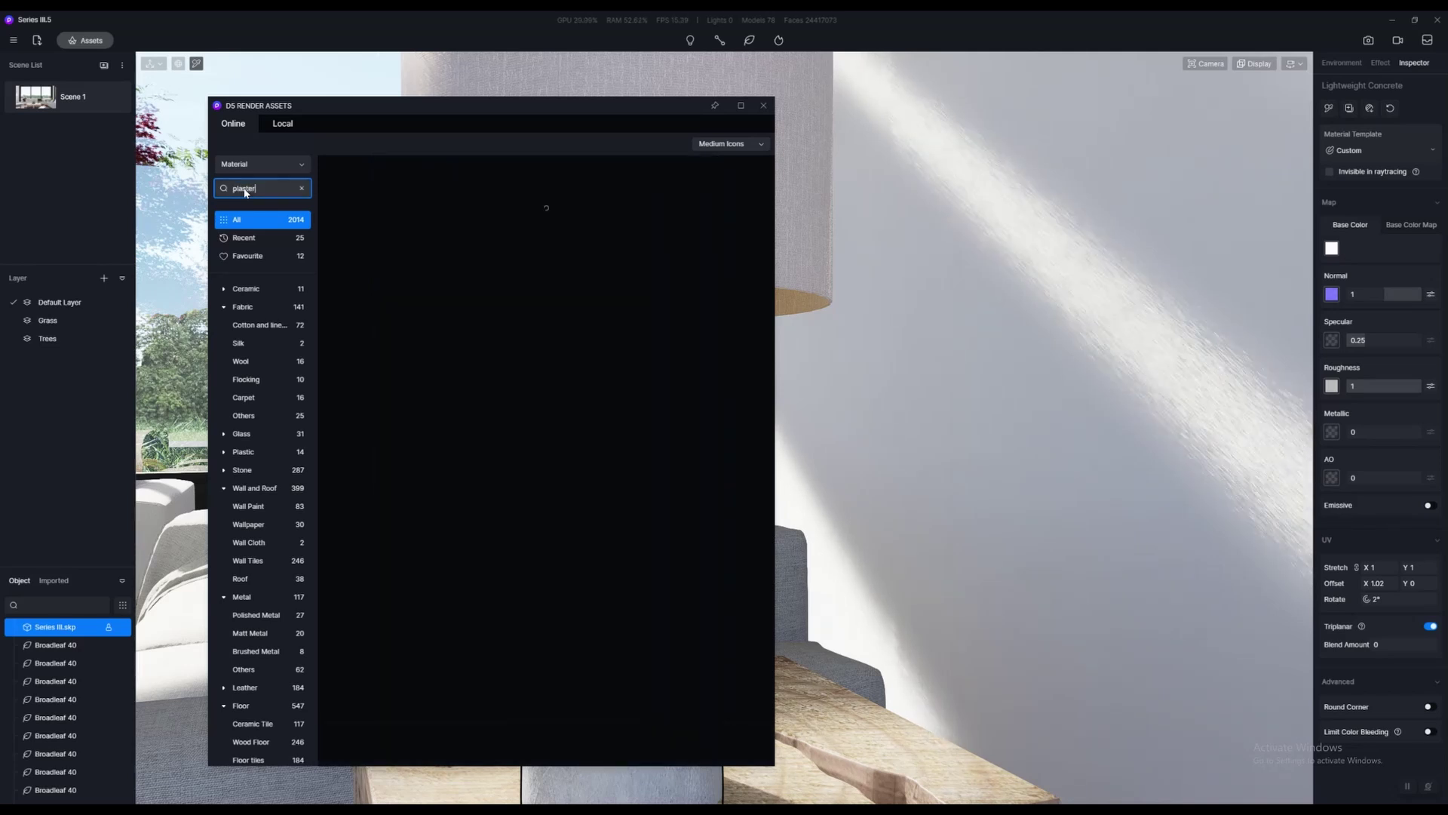
drag(546, 212, 879, 650)
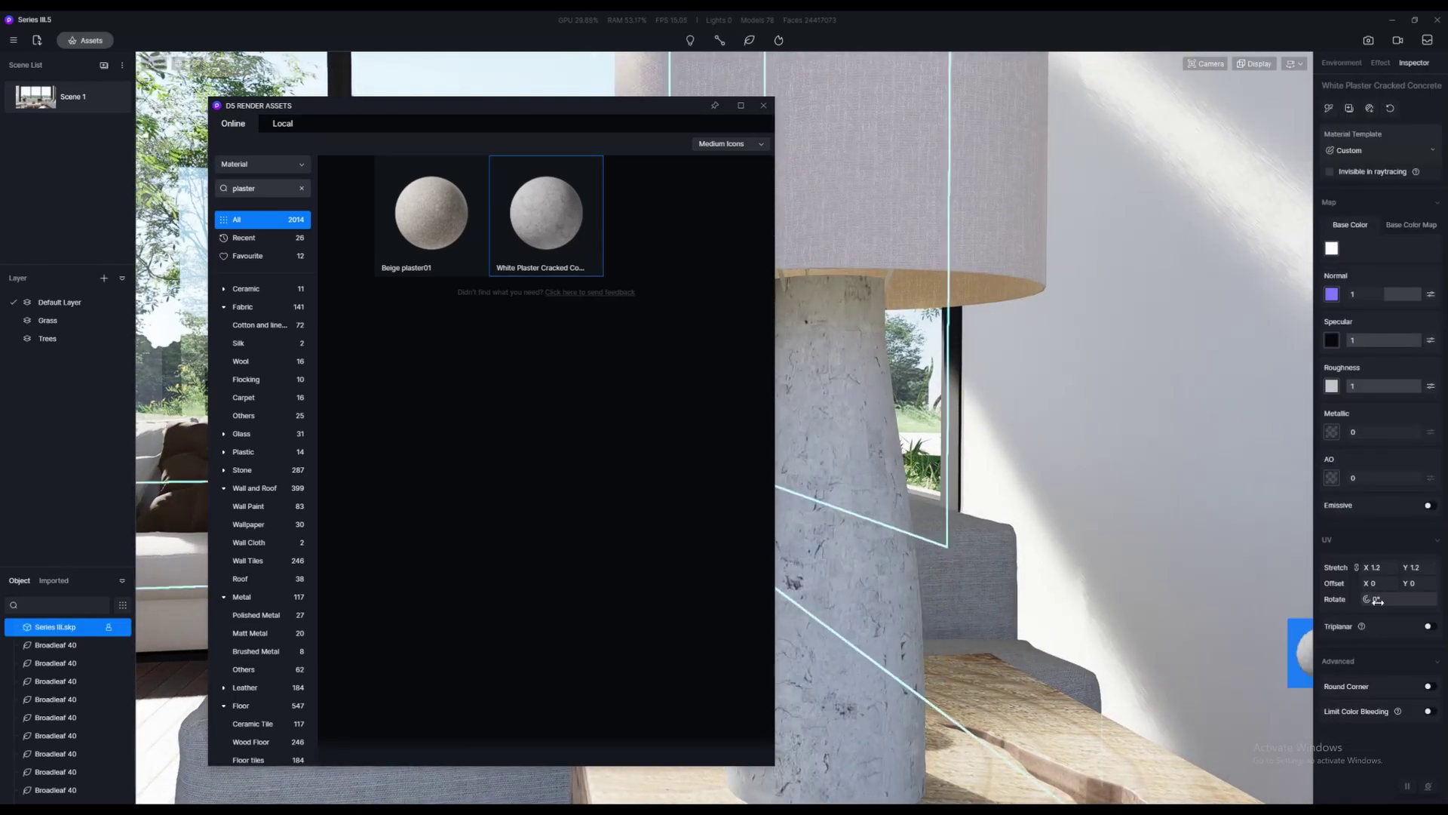
Enable Triplanar mapping on the lamp base's plaster material and close the asset library
right_click(957, 581)
scroll(957, 581, down, 3)
middle_drag(957, 580, 1267, 566)
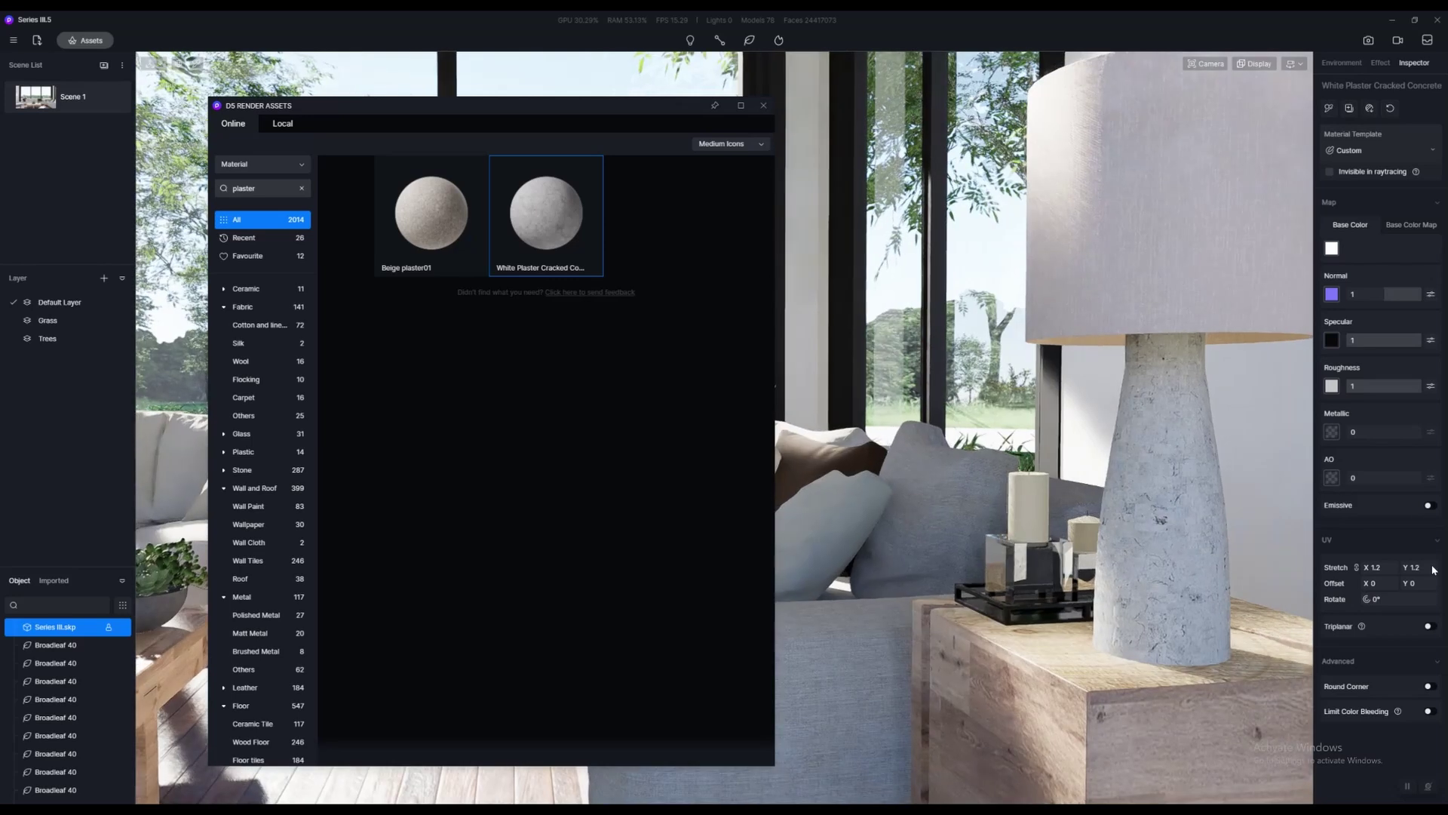
click(1427, 626)
scroll(1250, 625, up, 5)
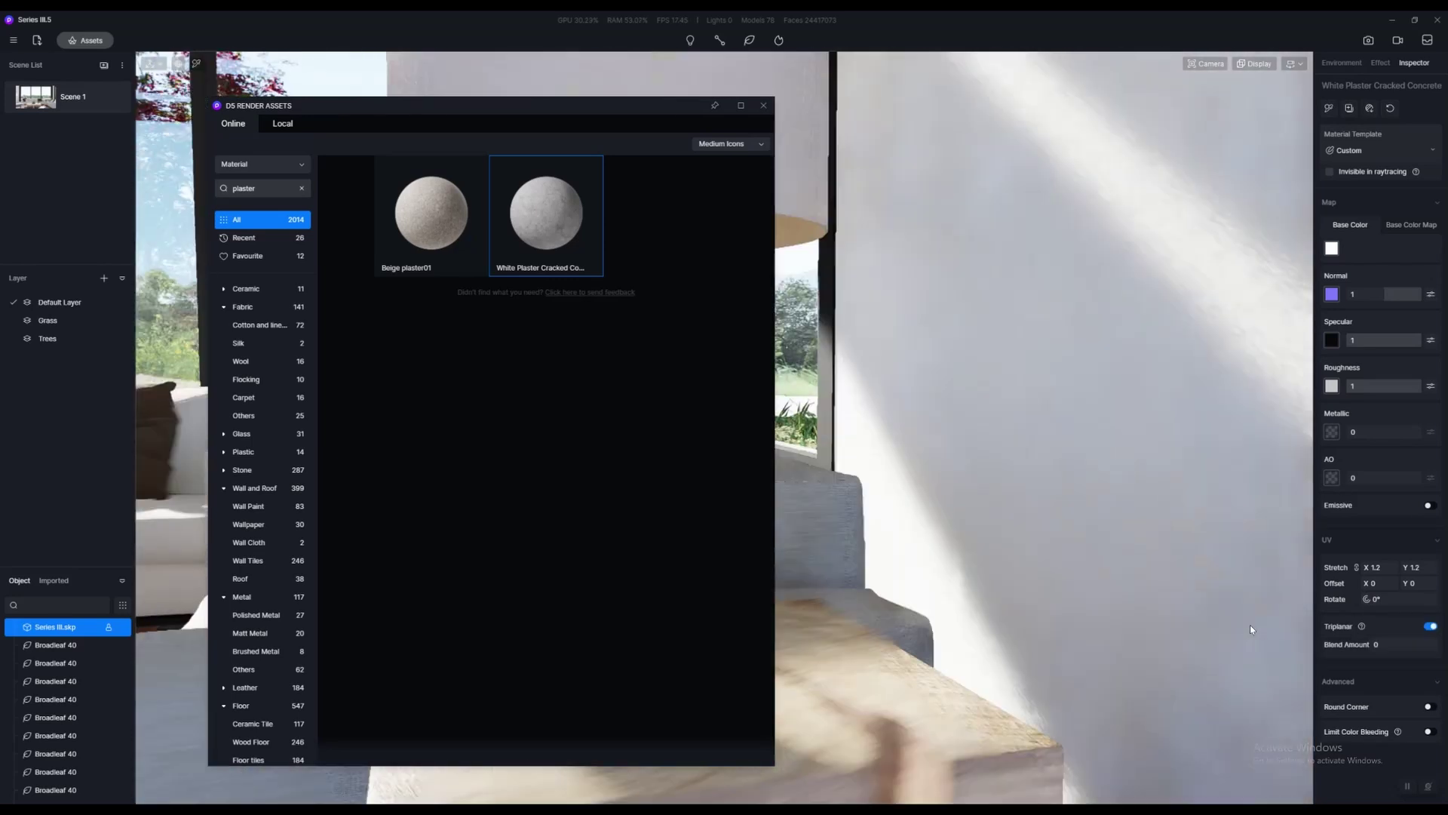
scroll(1103, 563, down, 3)
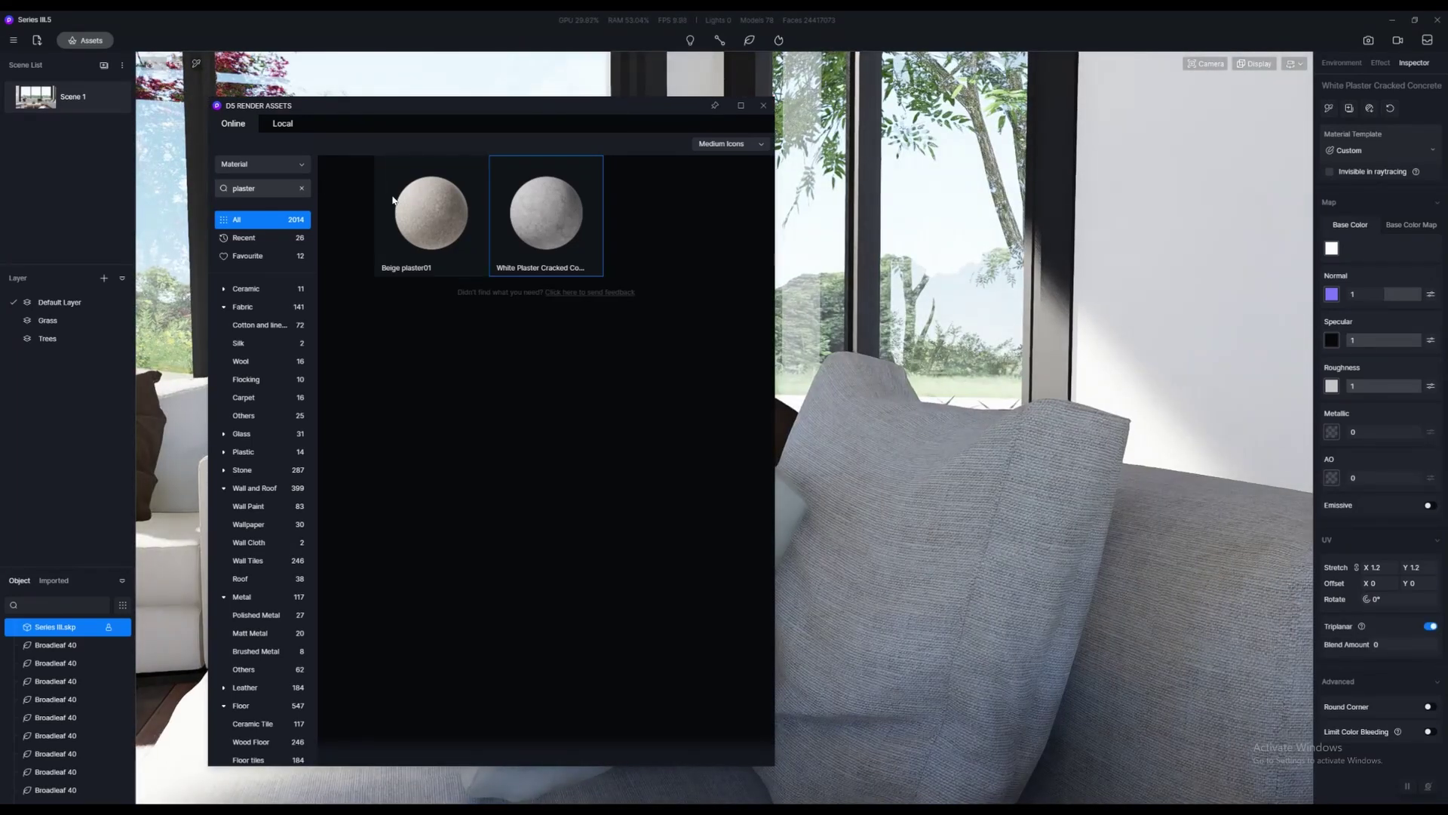
click(763, 105)
scroll(1011, 380, up, 3)
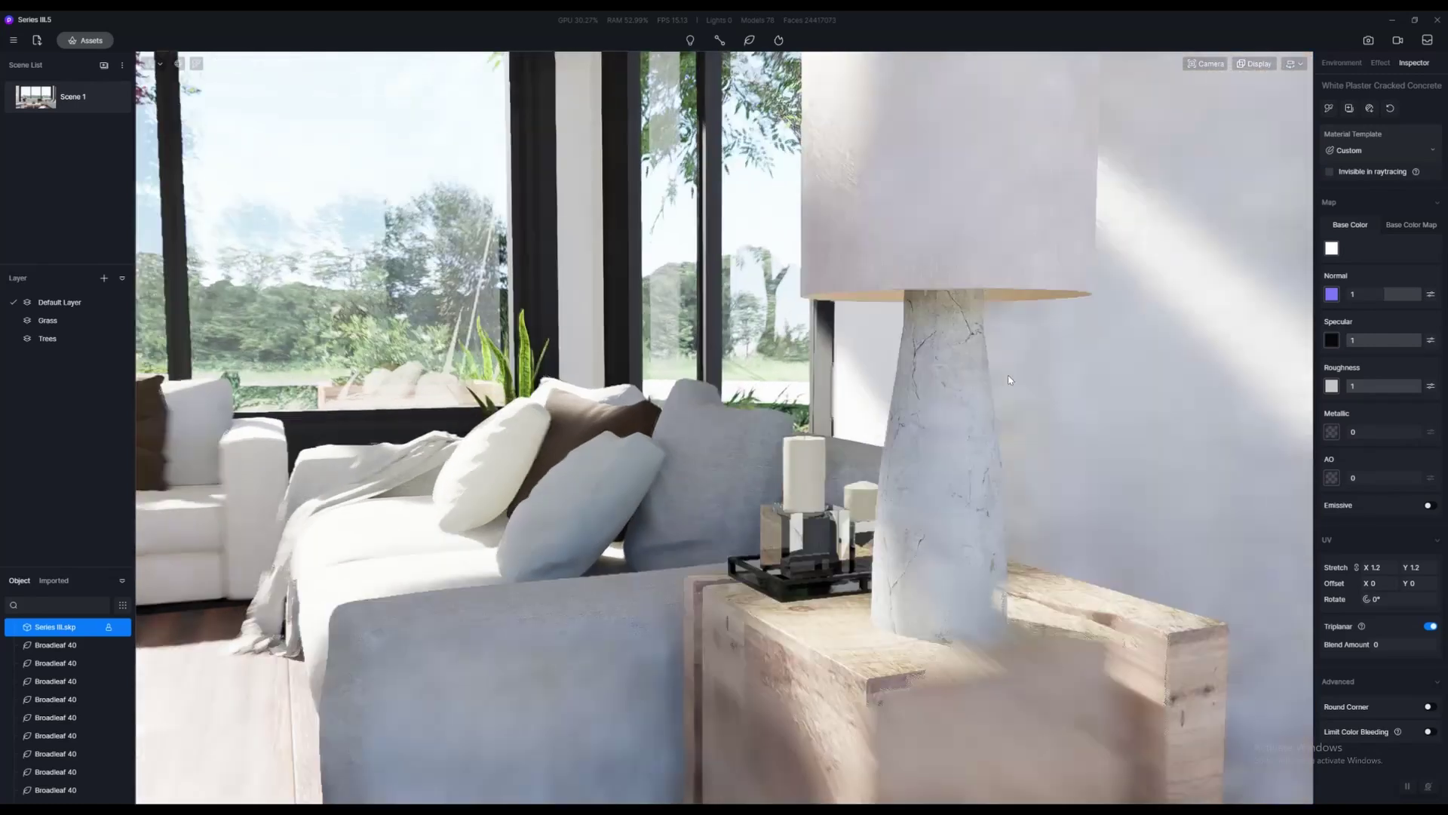
Search the online materials for "concrete", apply White Rough Concrete to the table lamp's base and enable Triplanar mapping on it
click(934, 459)
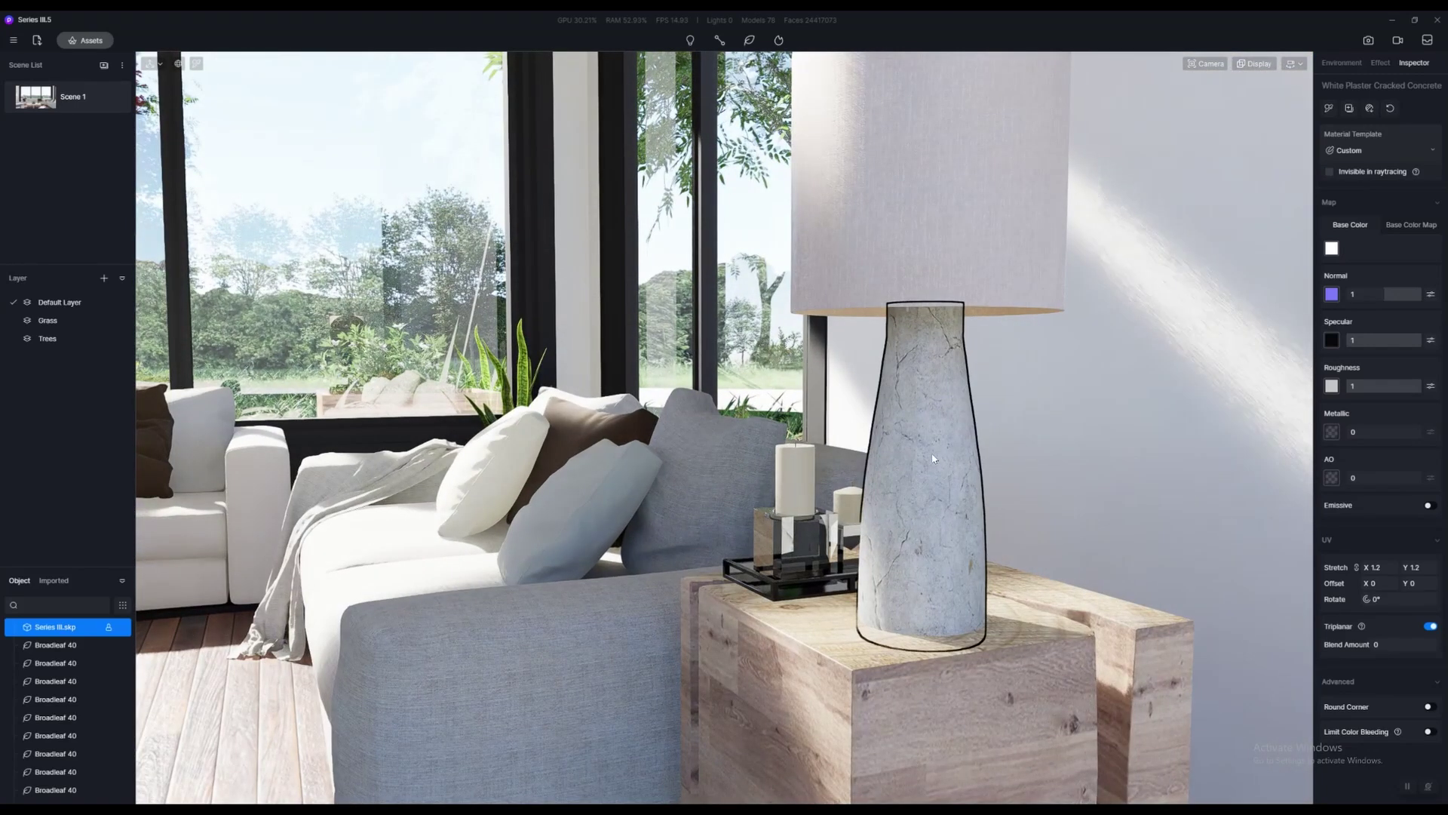
click(85, 41)
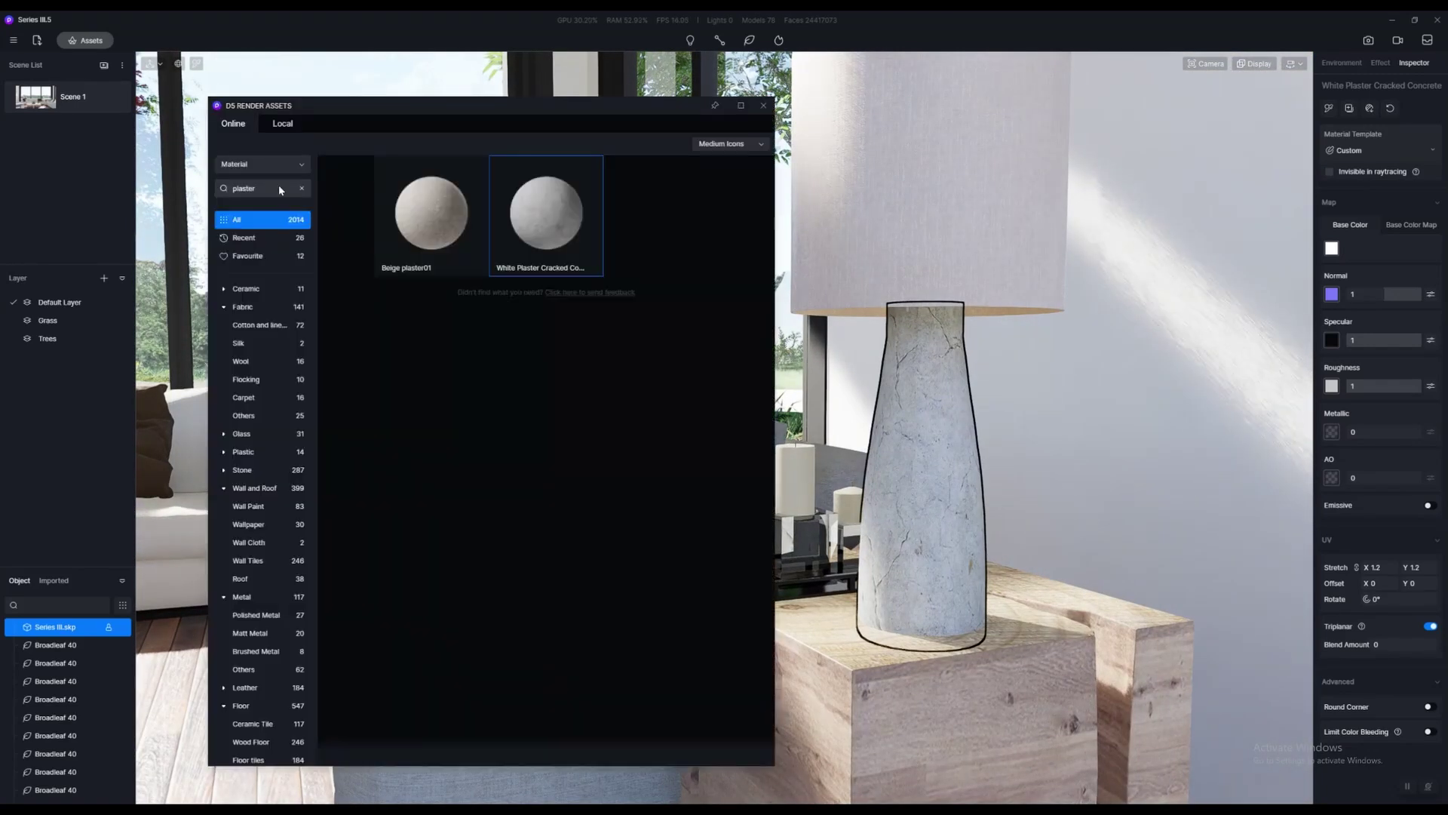
click(301, 188)
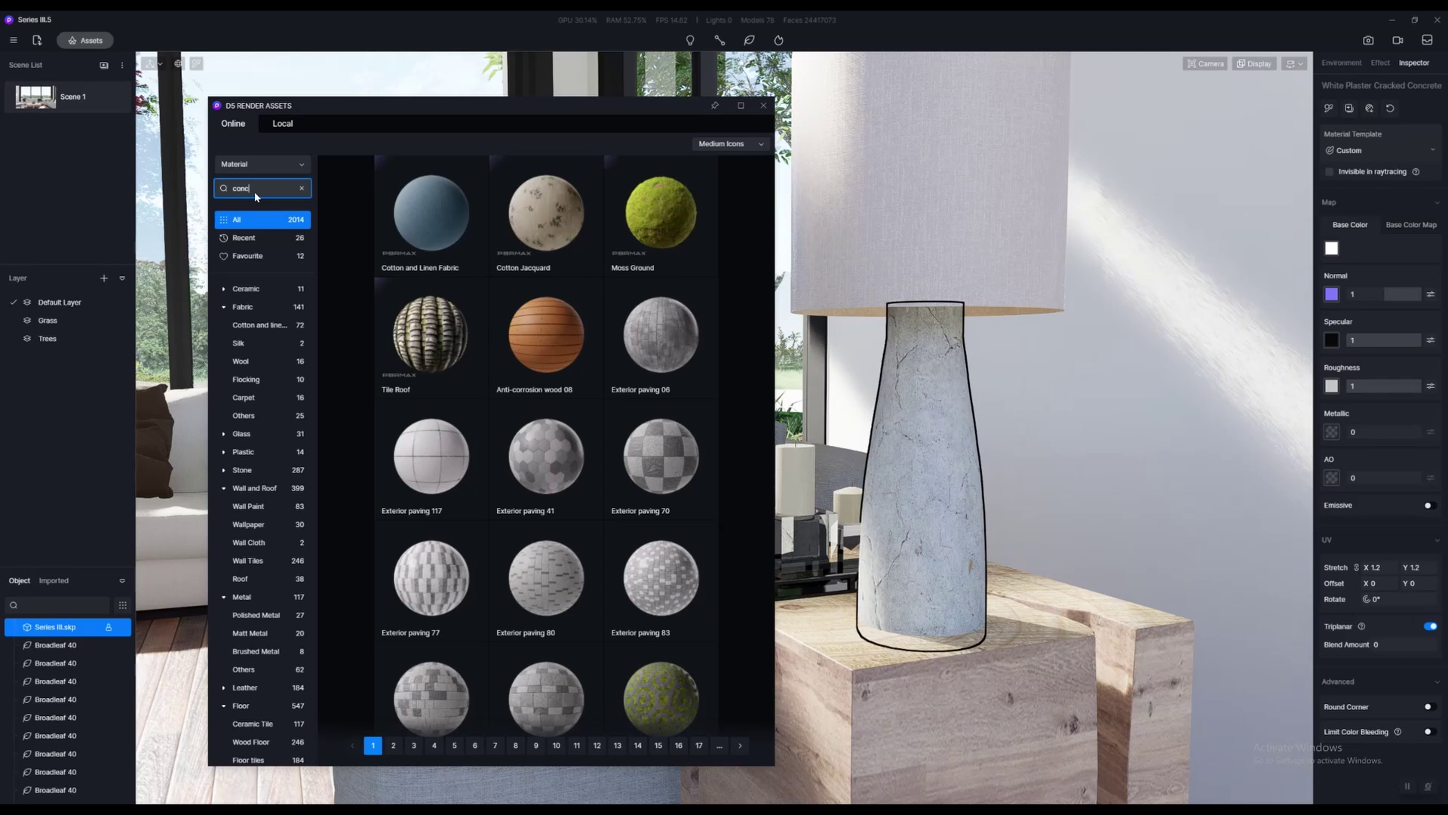
key(Return)
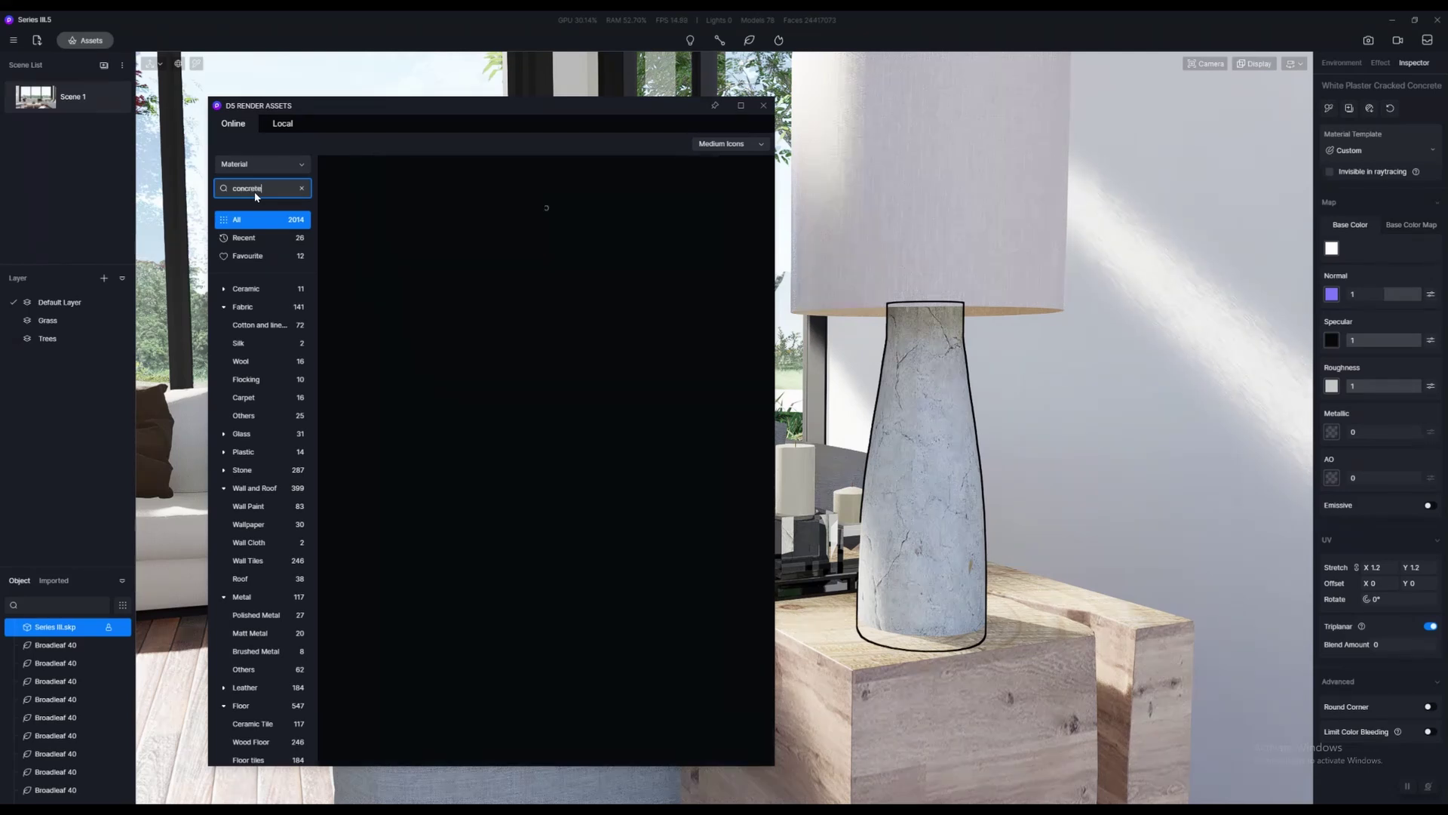
scroll(468, 433, down, 3)
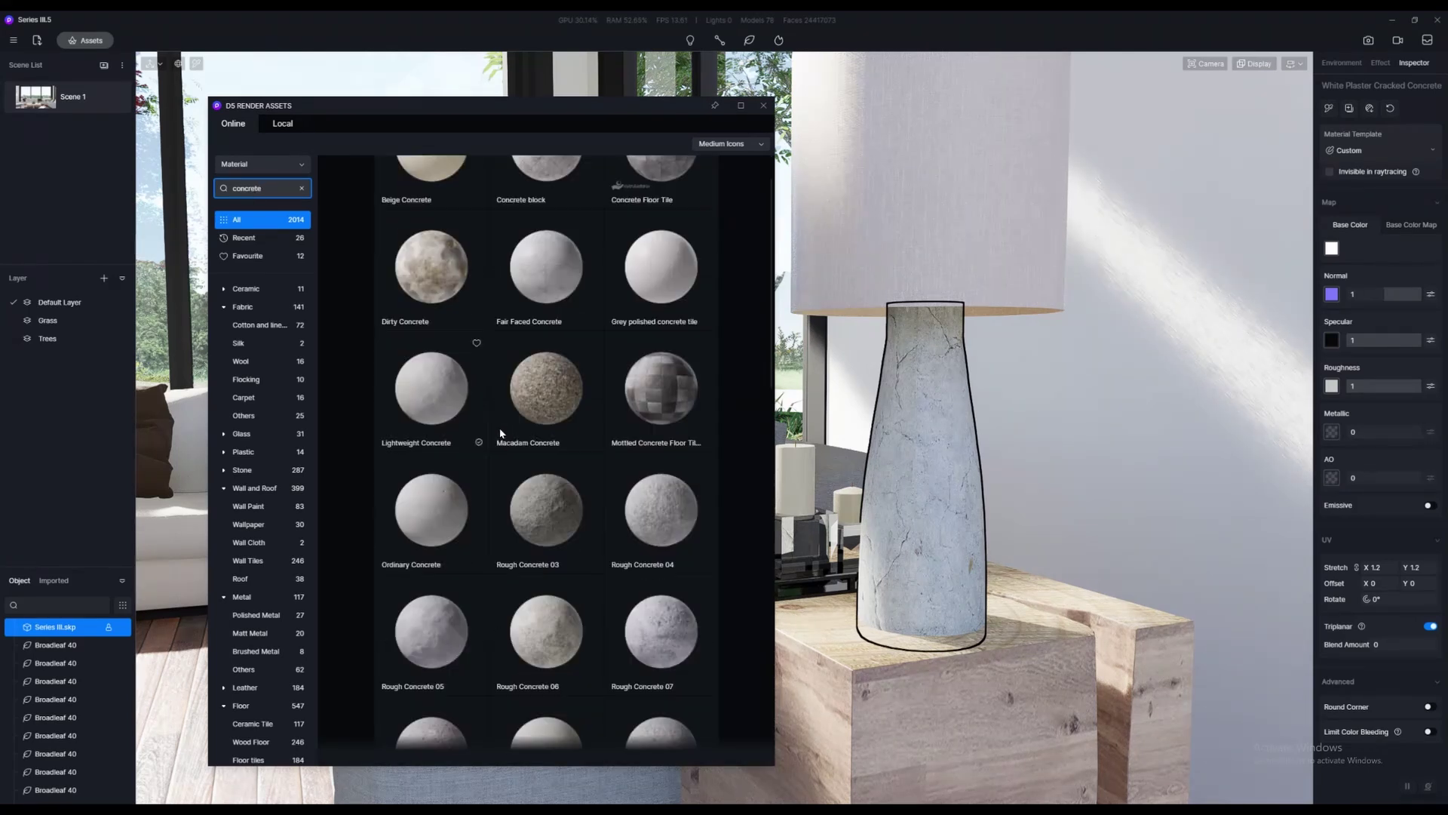
scroll(551, 468, down, 5)
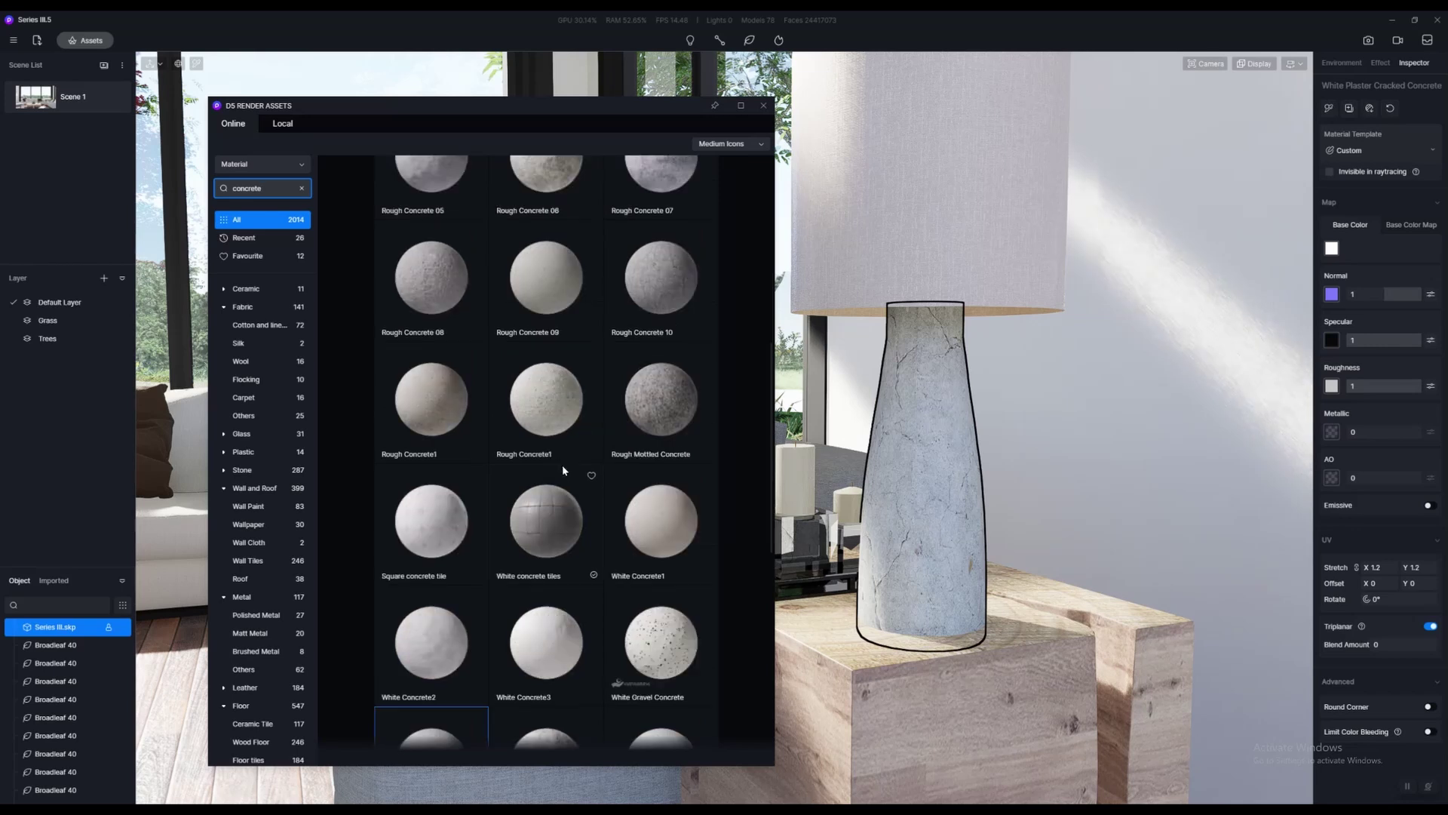
drag(548, 481, 1024, 505)
click(1429, 627)
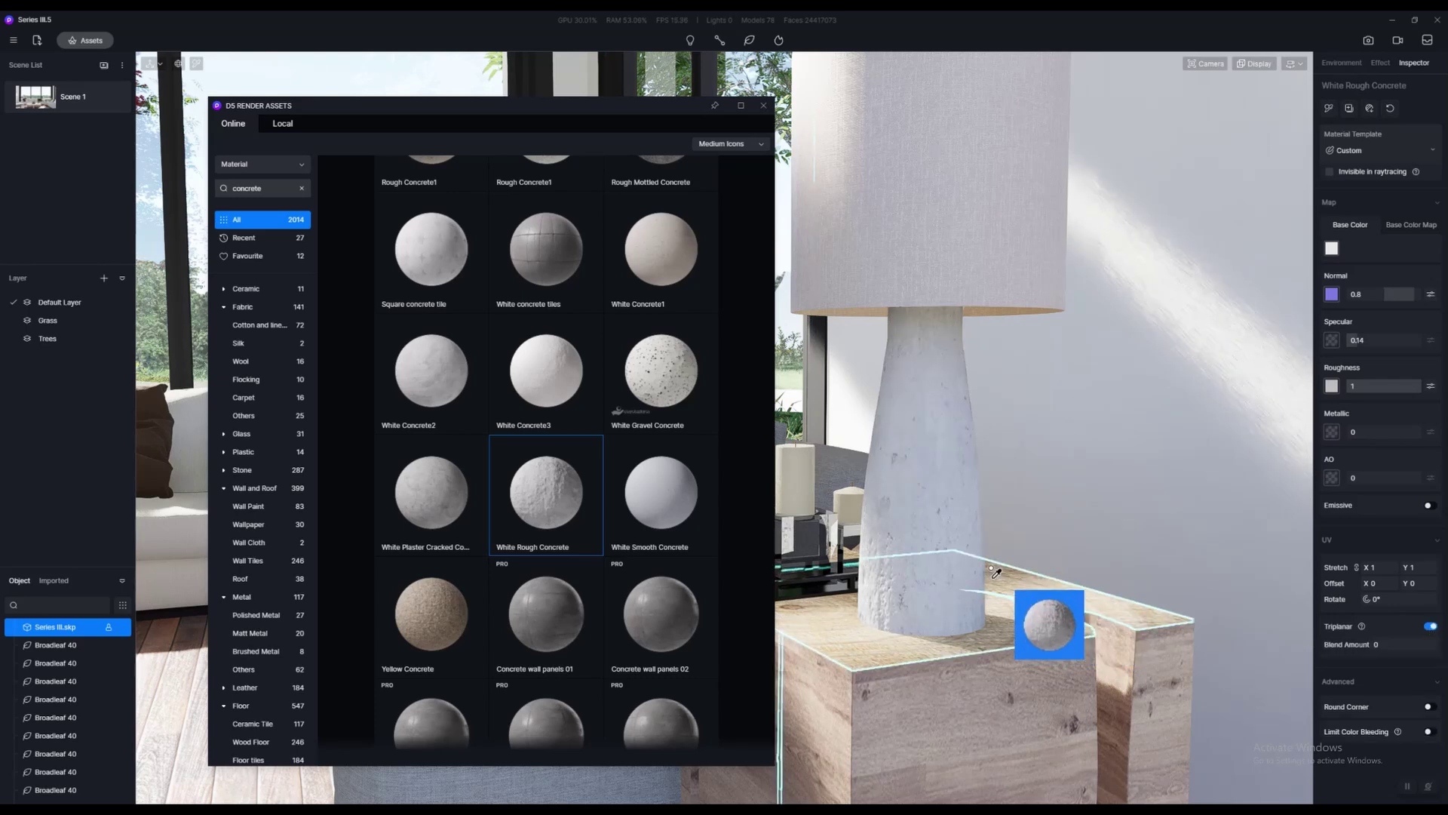
key(Escape)
Close the asset library and increase the normal strength of the White Rough Concrete on the table lamp's base
key(w)
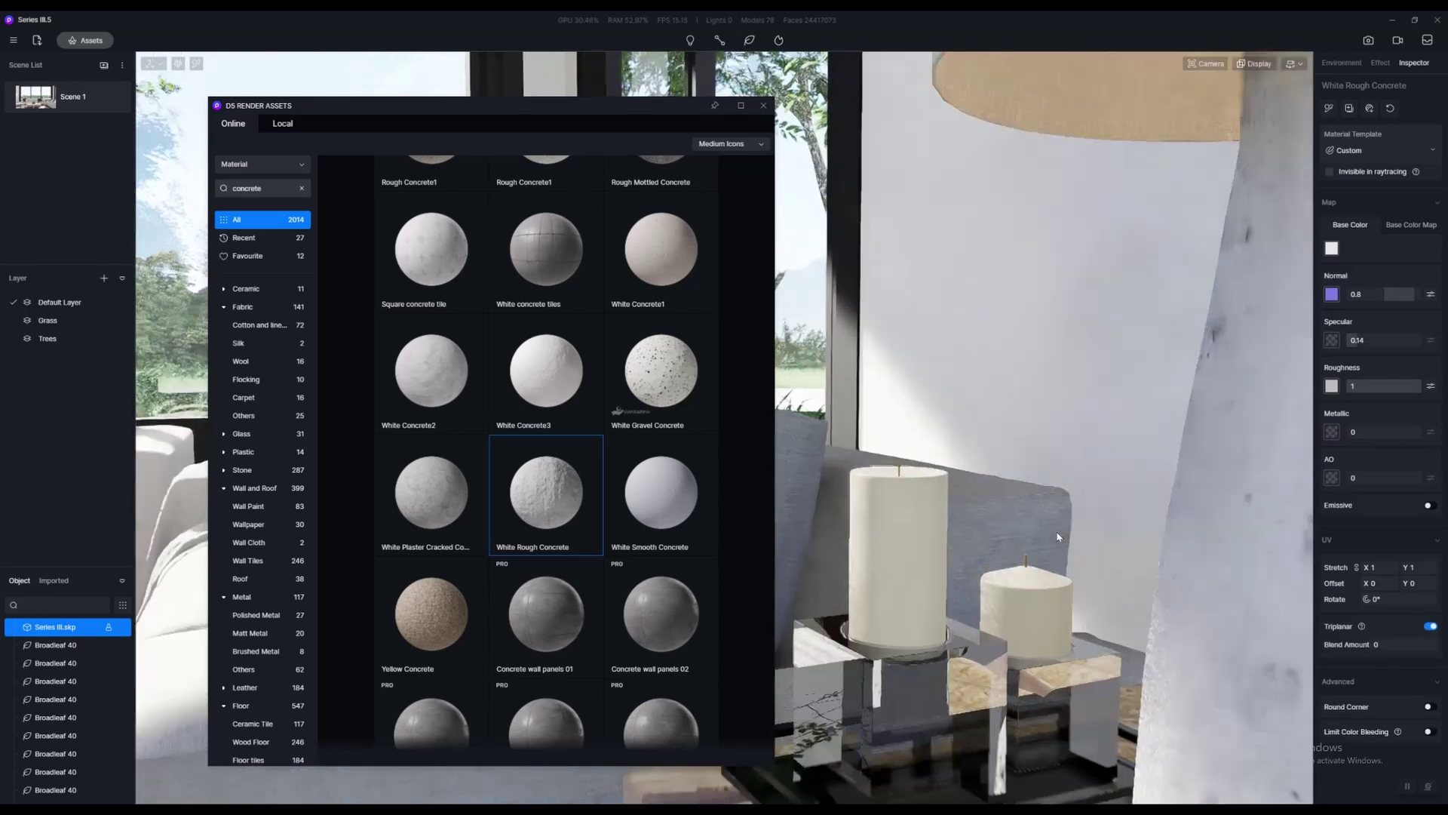
key(s)
key(d)
key(s)
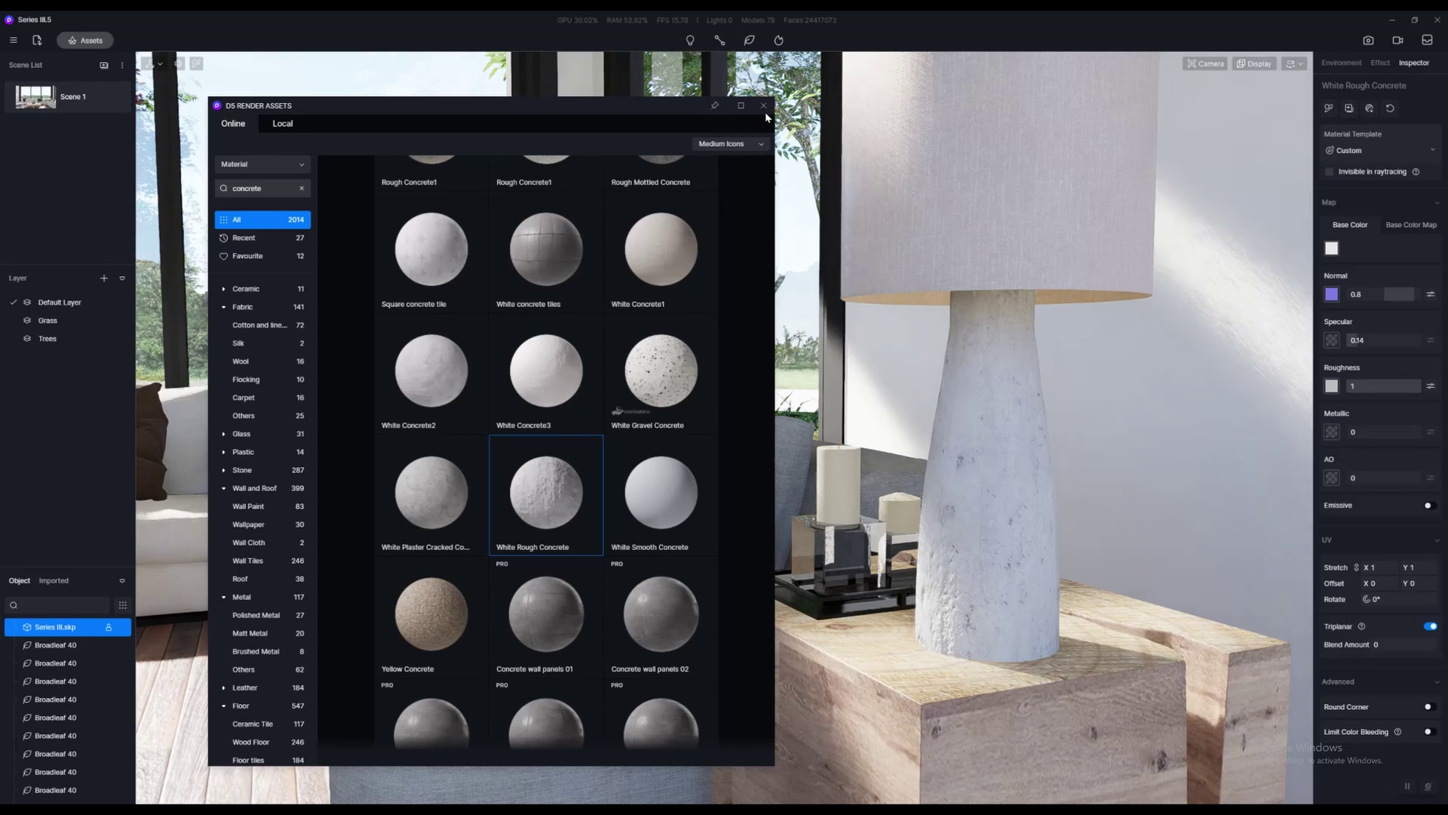
click(763, 106)
click(1000, 521)
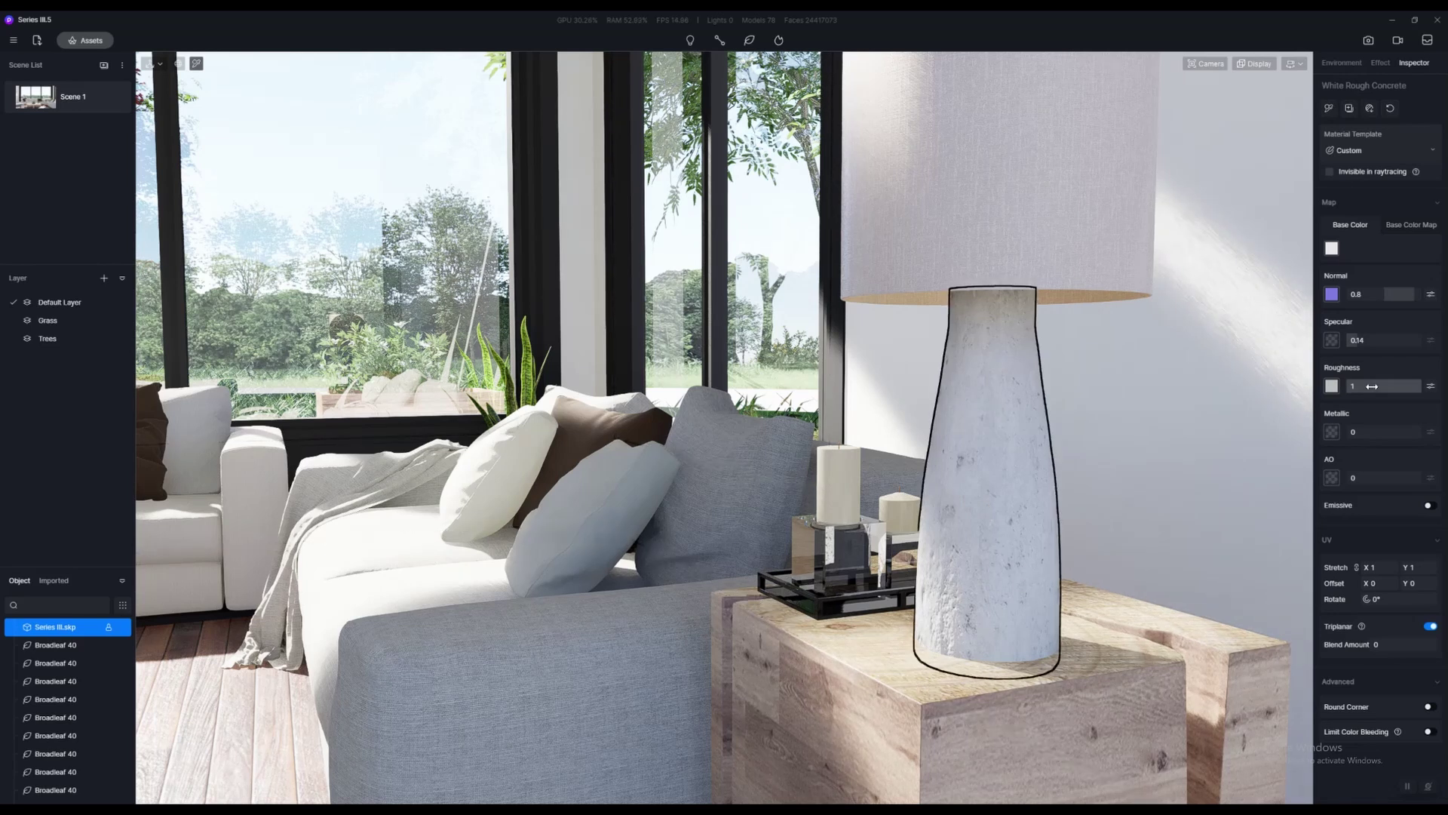
drag(1390, 292, 1416, 292)
Switch to SketchUp and raise the whole table lamp on the wooden side table vertically by about 9/16"
middle_drag(1011, 631, 675, 632)
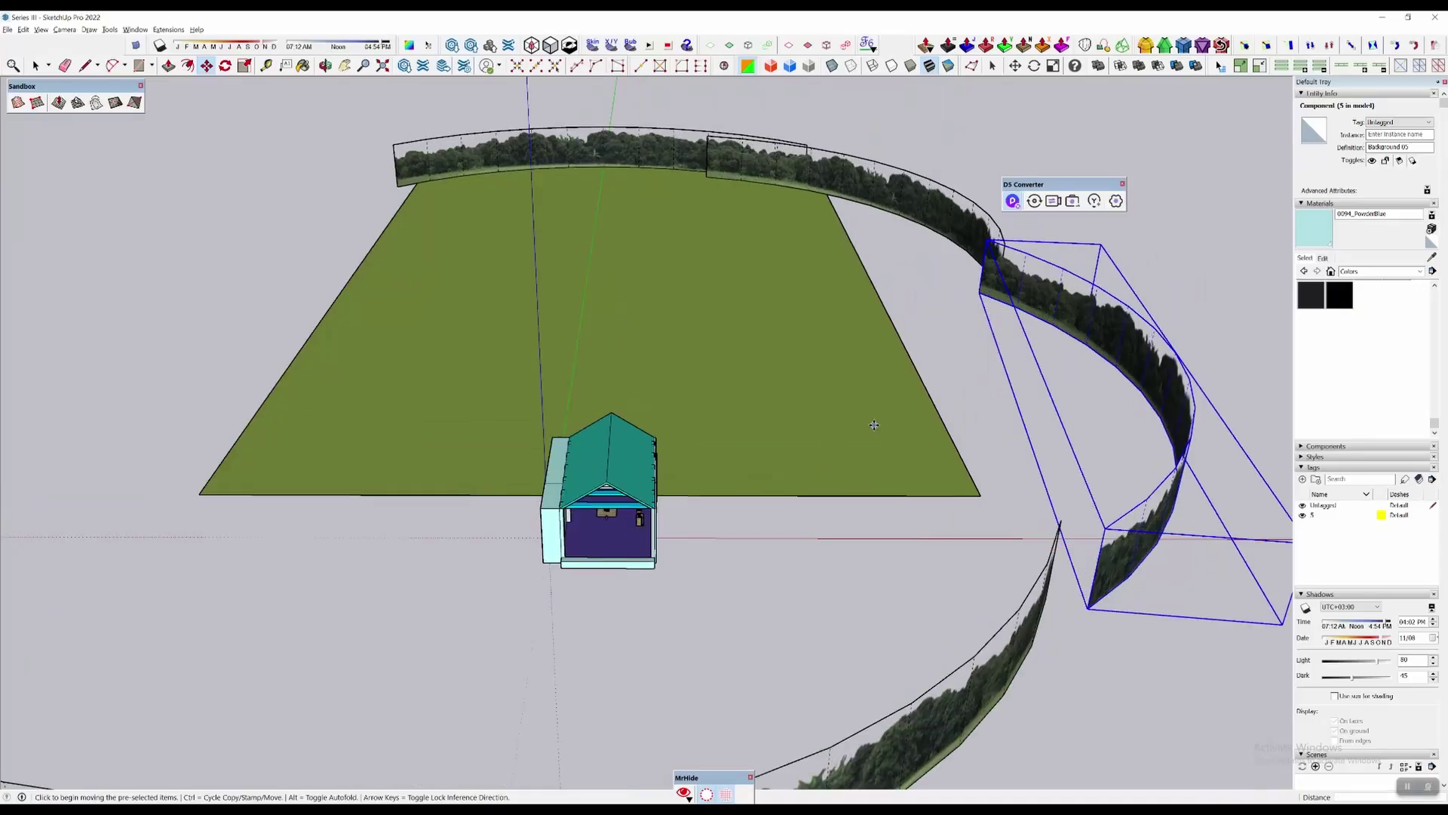
mouse_move(874, 425)
middle_down()
mouse_move(685, 462)
mouse_move(700, 511)
middle_up()
scroll(682, 483, up, 10)
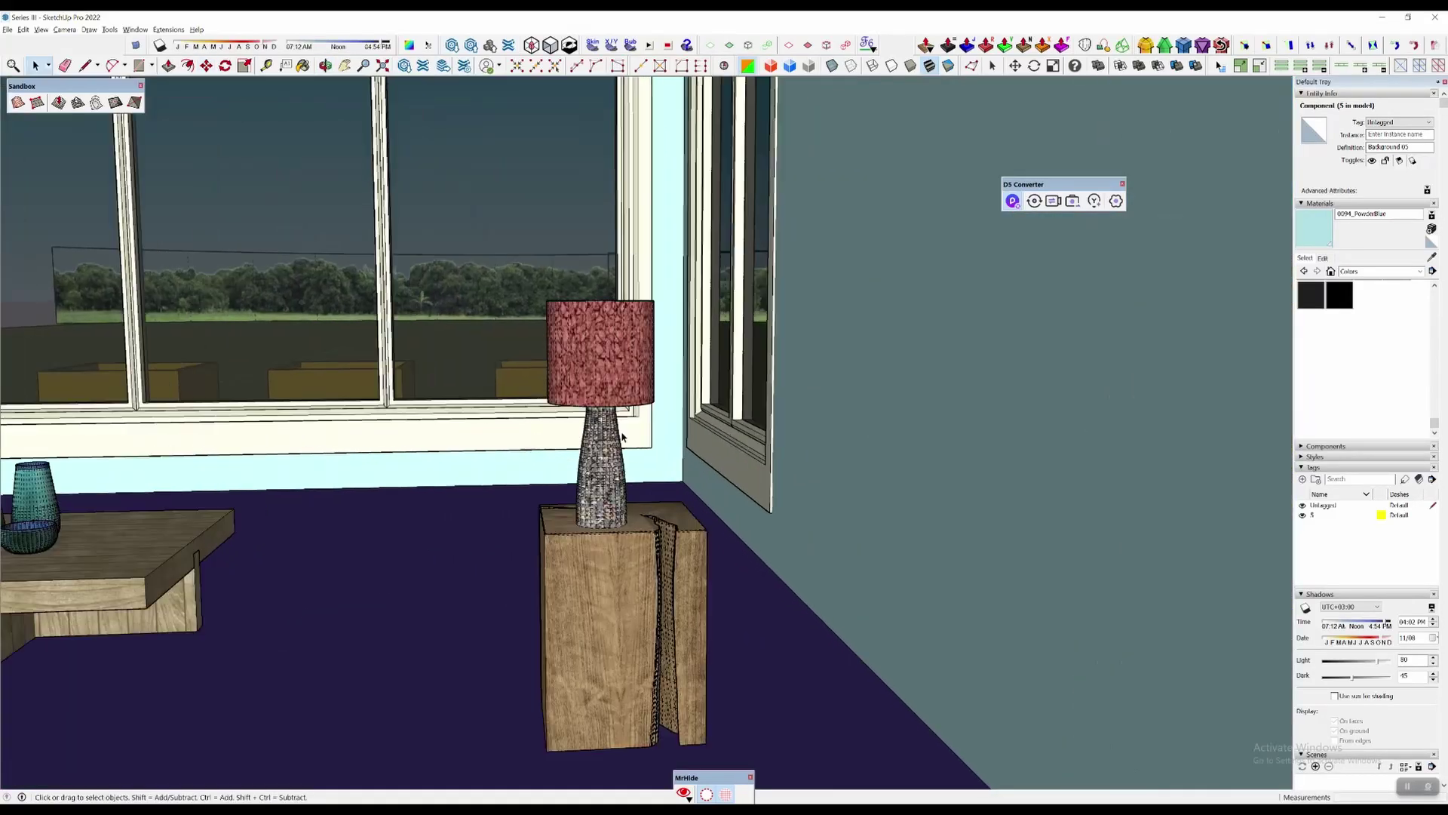
click(592, 310)
key(m)
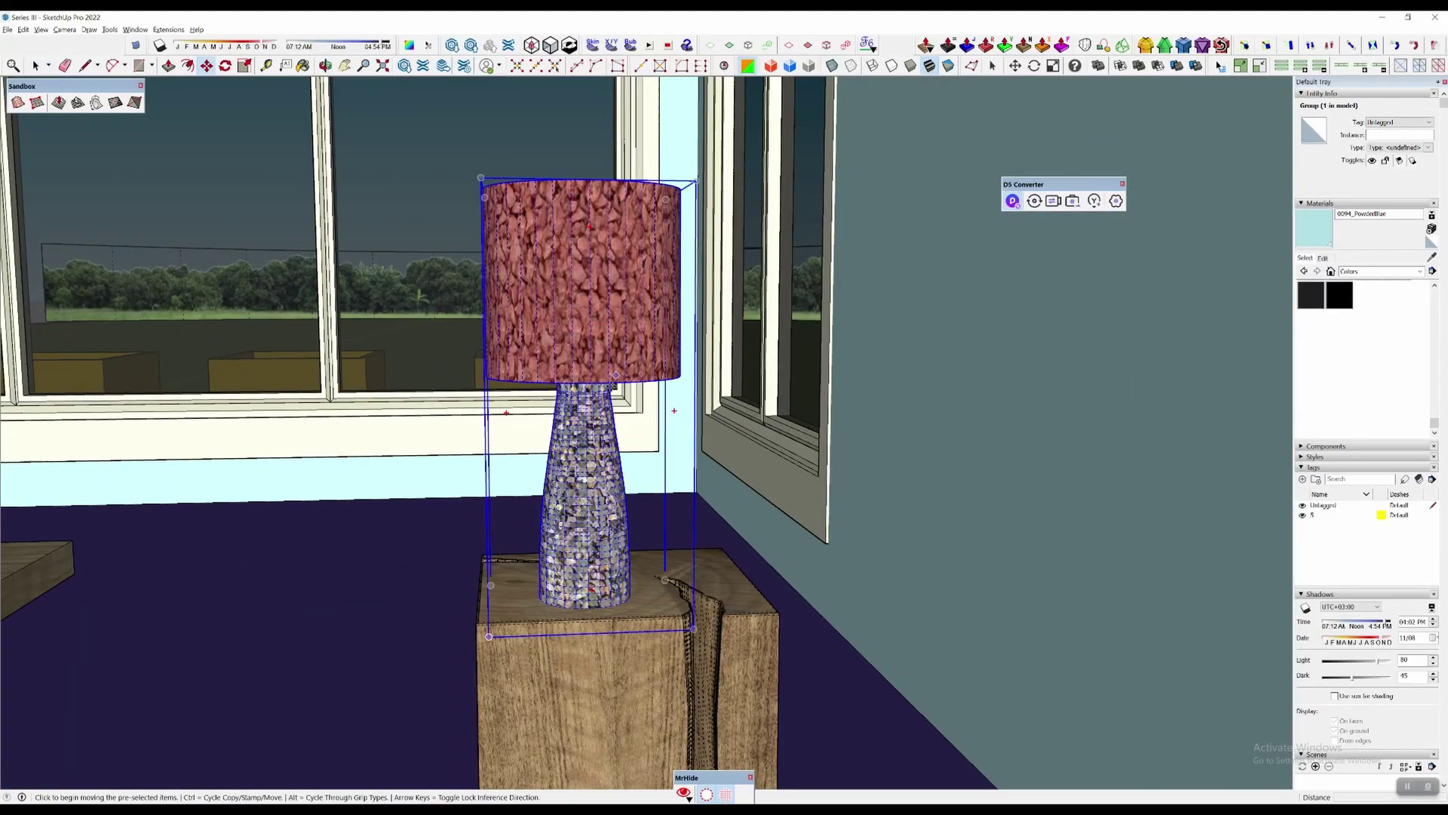
click(599, 520)
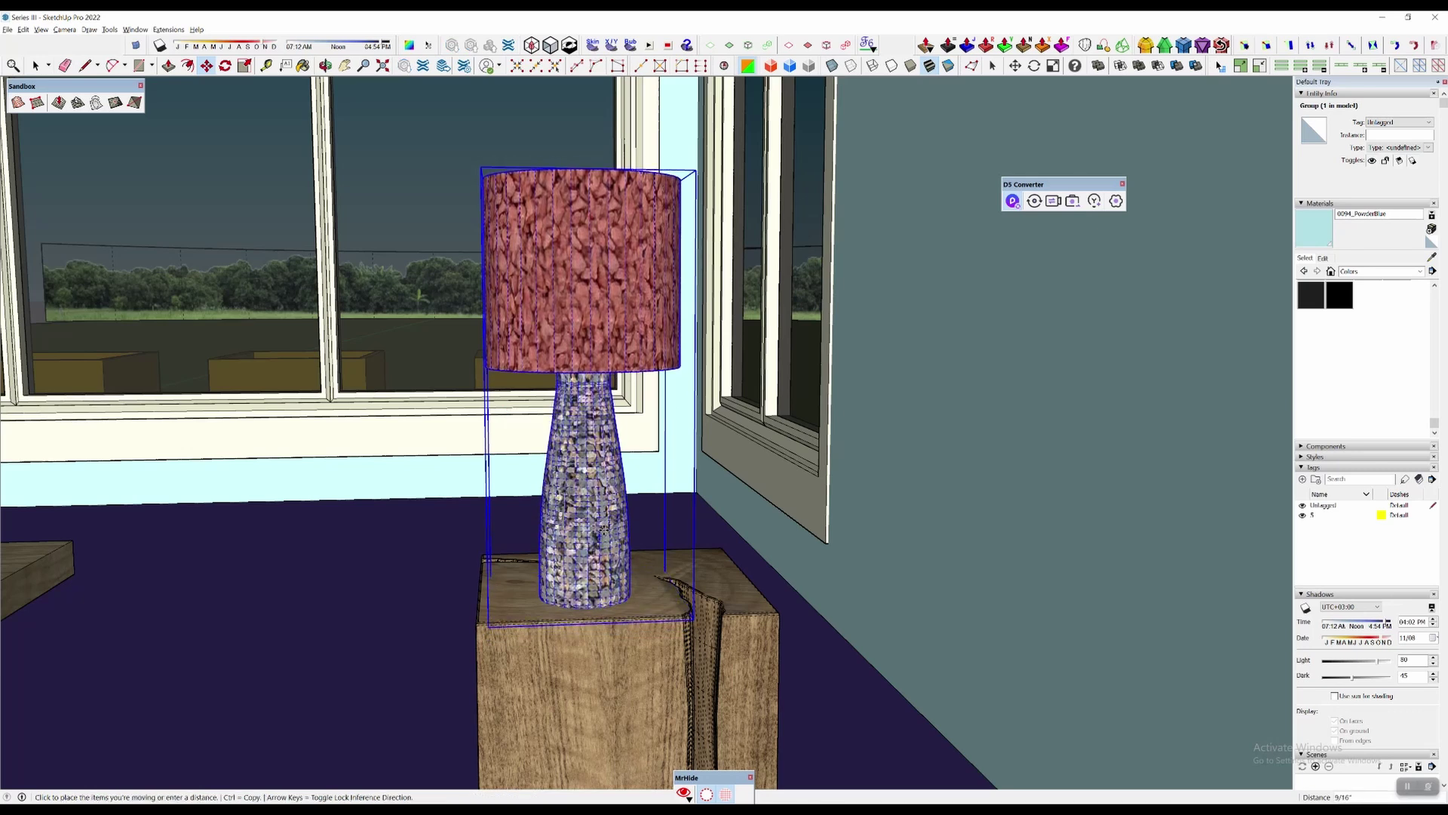
click(603, 533)
Fine-tune the table lamp's height with a further upward move of about 1/16" along the blue axis
scroll(619, 620, up, 5)
scroll(620, 619, up, 2)
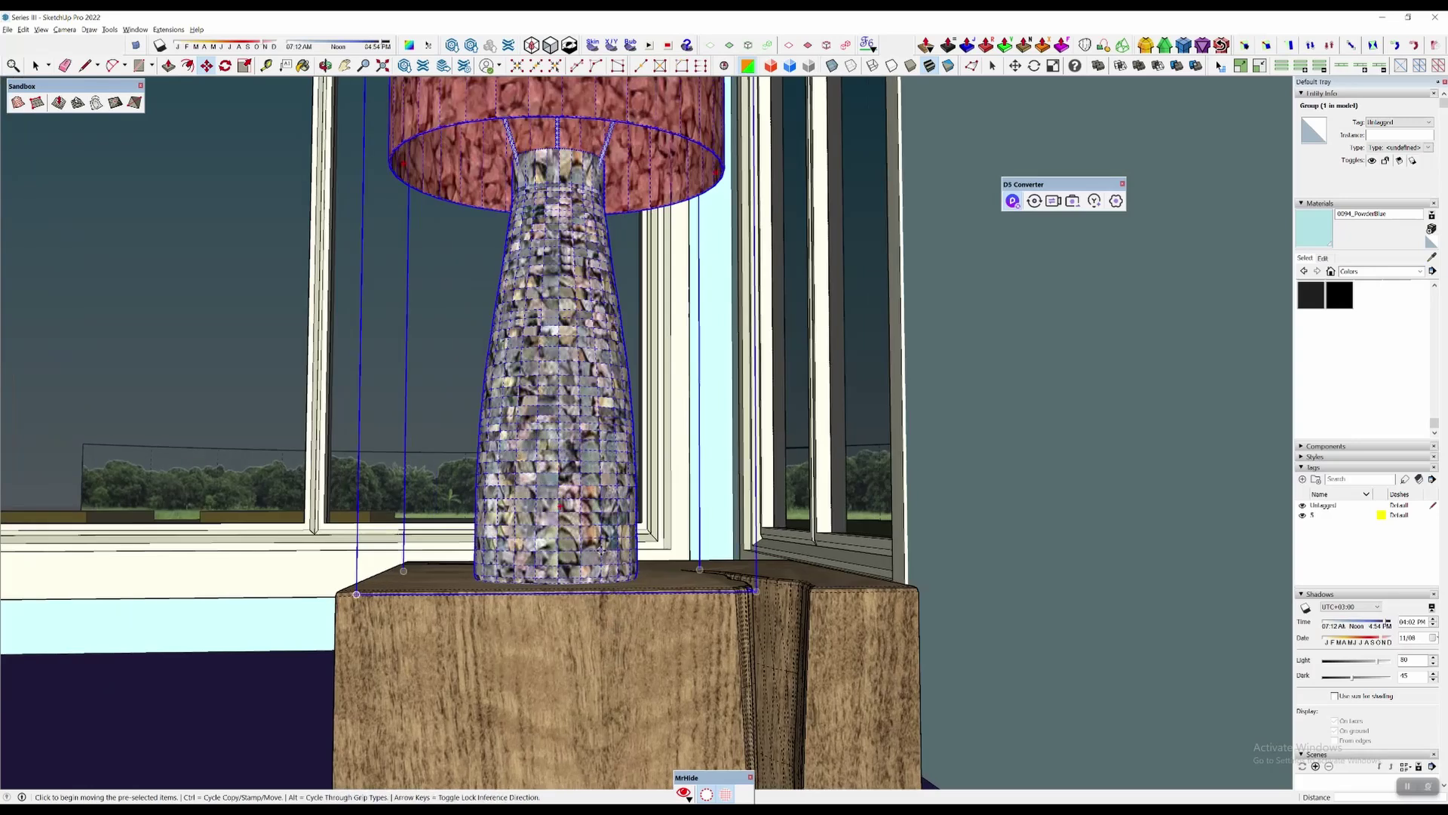
click(605, 554)
click(603, 549)
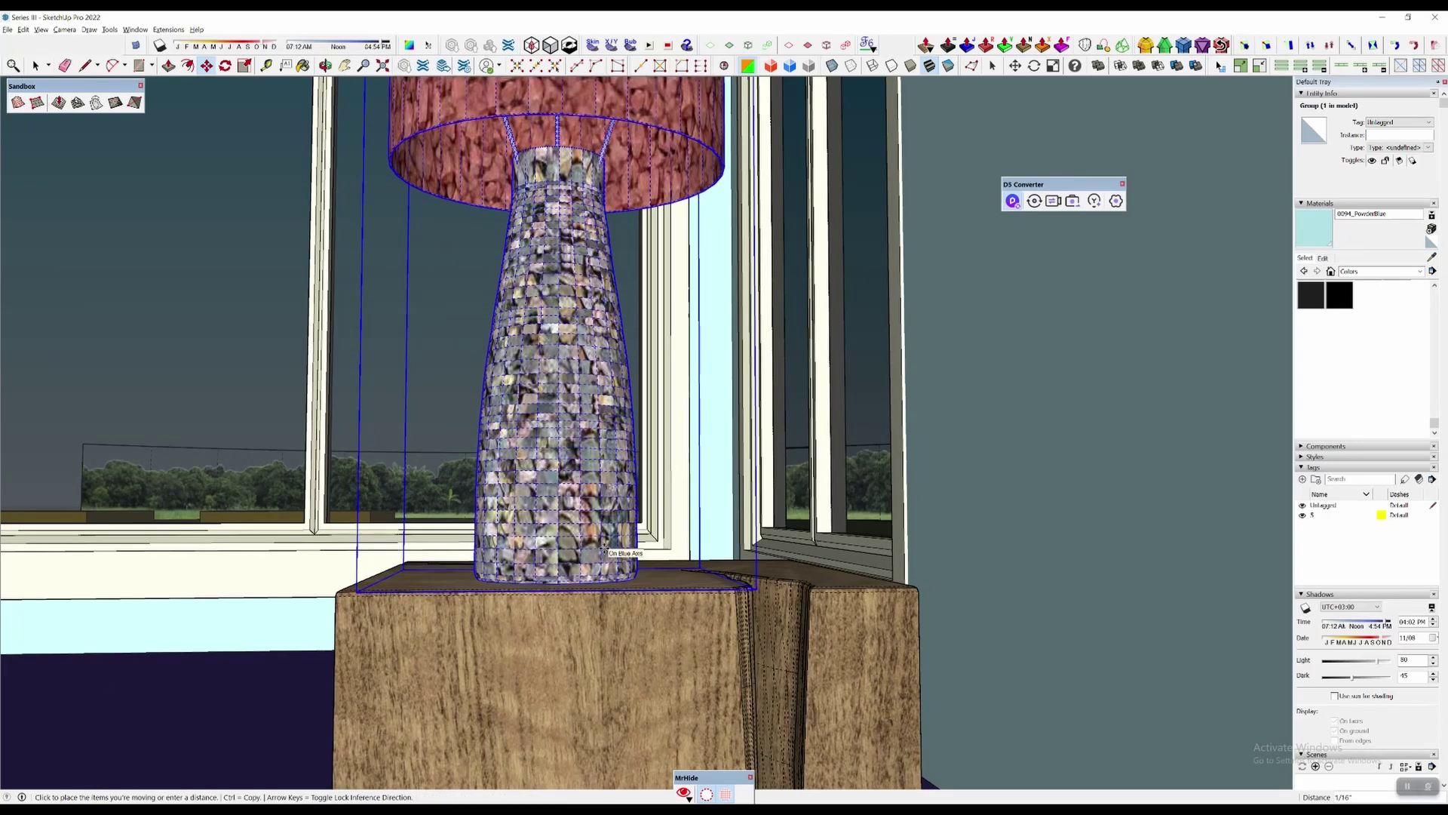
key(space)
scroll(607, 551, down, 3)
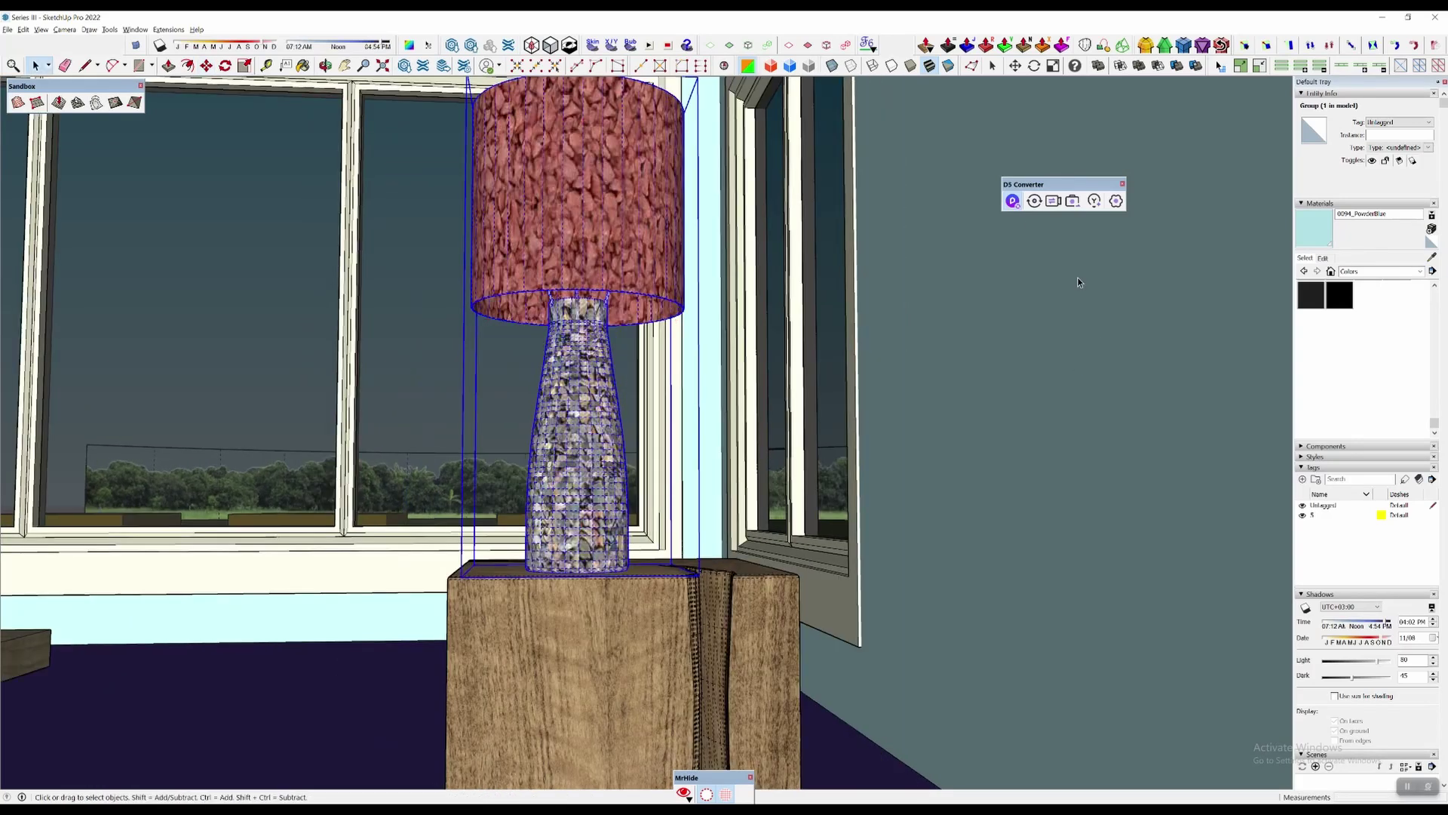
Sync the SketchUp changes to D5 Render and return there to review the table lamp and the whole living room
click(1034, 201)
key(alt+Tab)
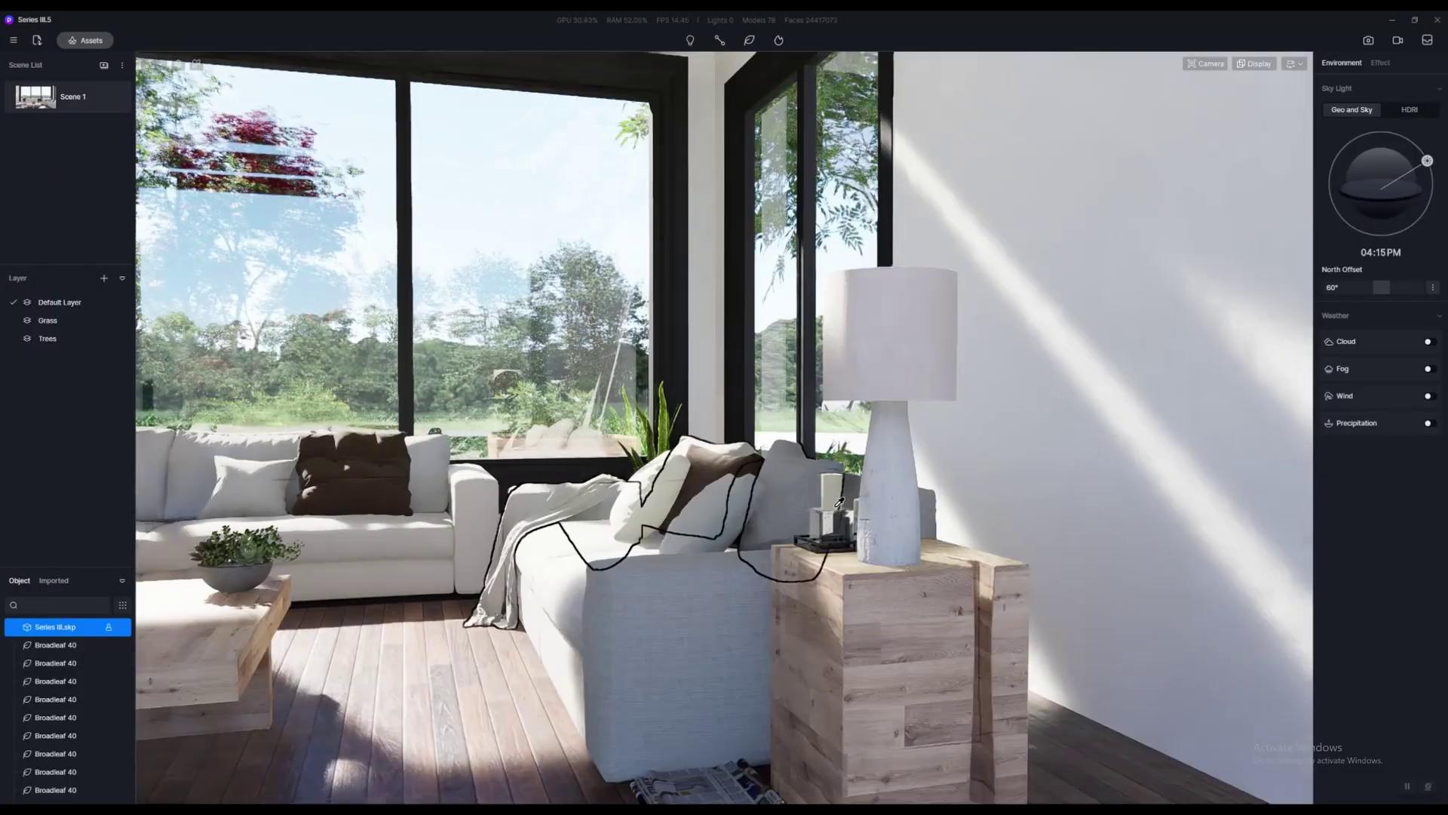
right_drag(803, 559, 720, 546)
scroll(691, 546, down, 3)
click(720, 546)
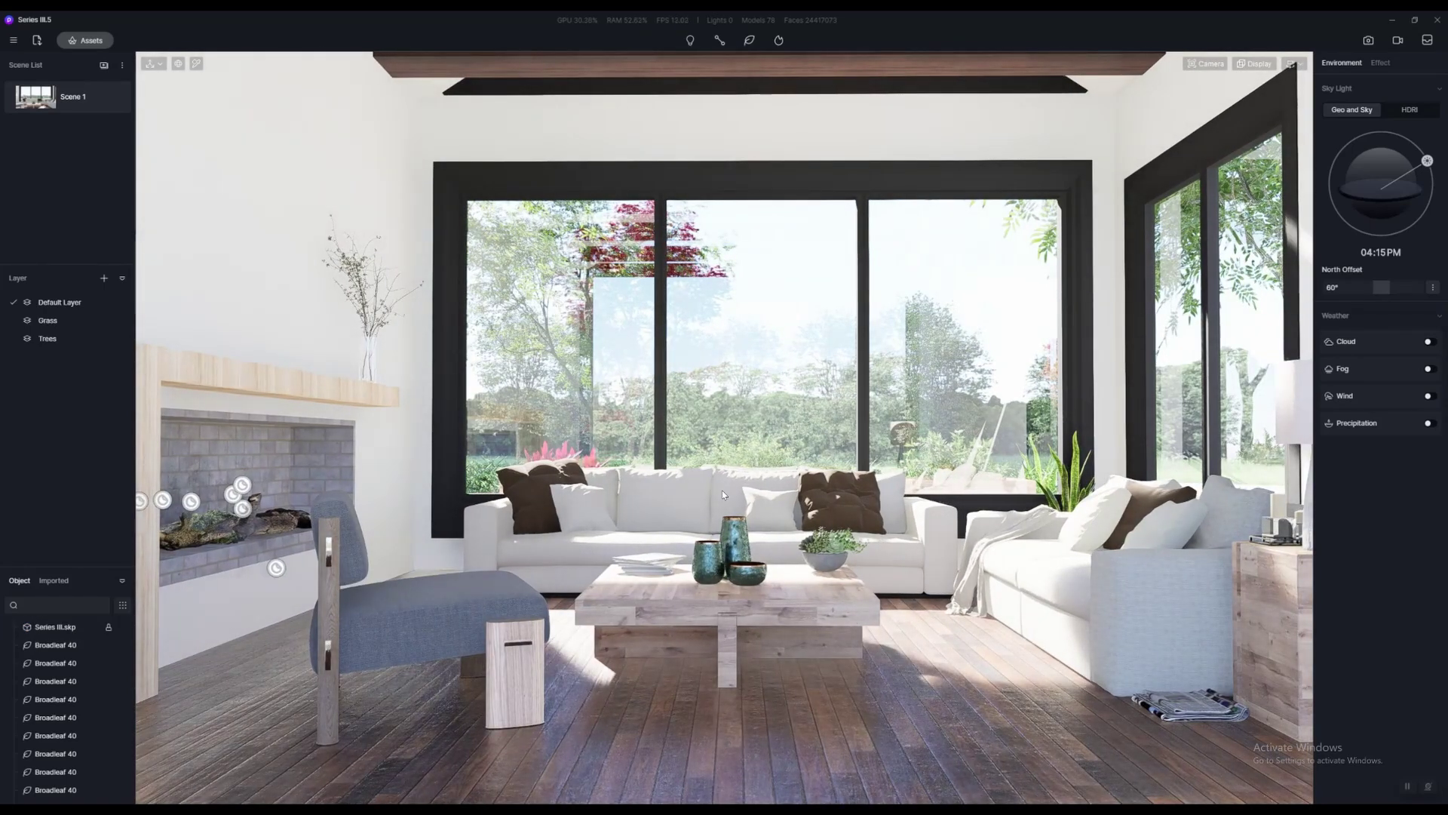
key(a)
key(d)
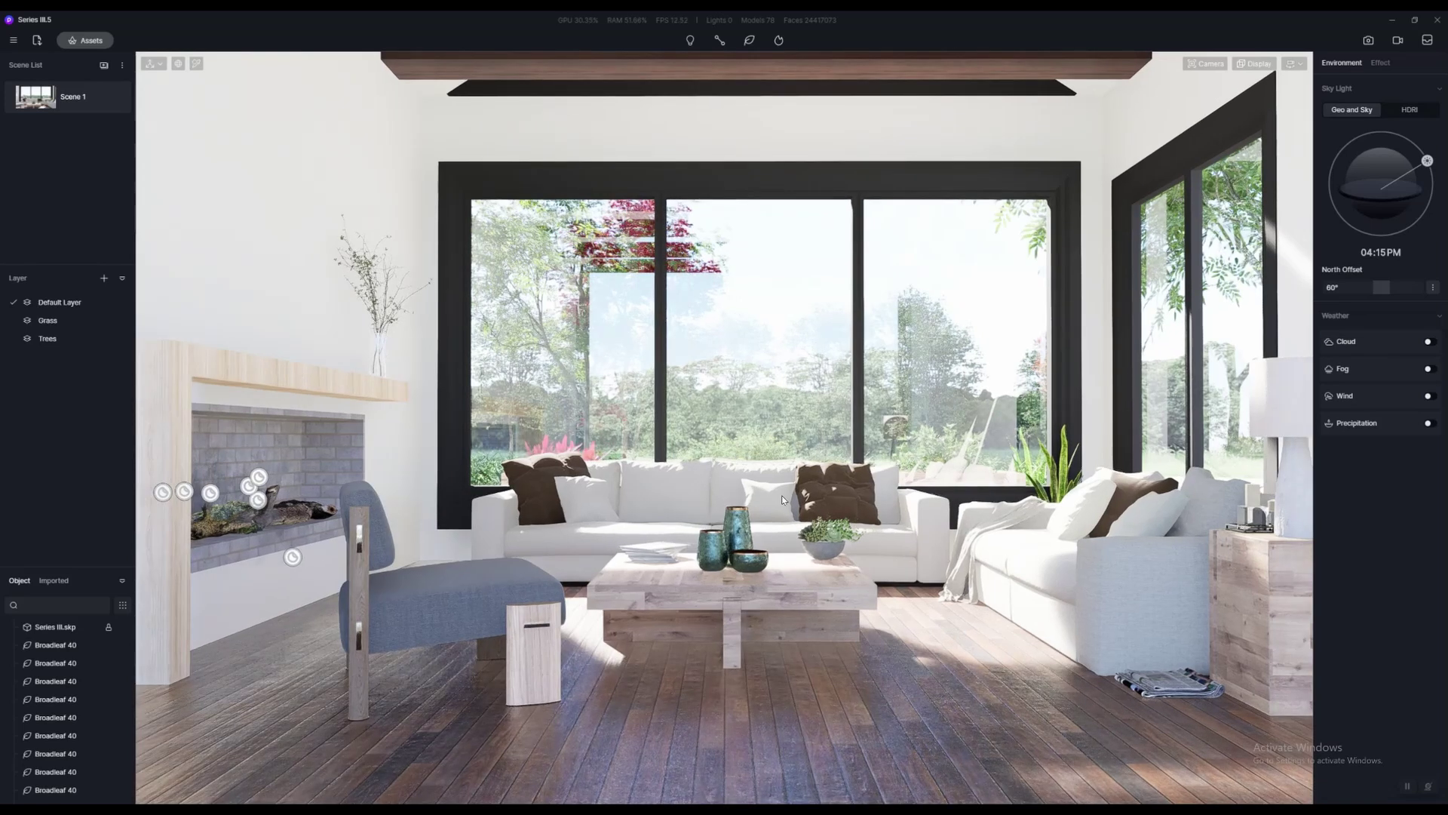
key(d)
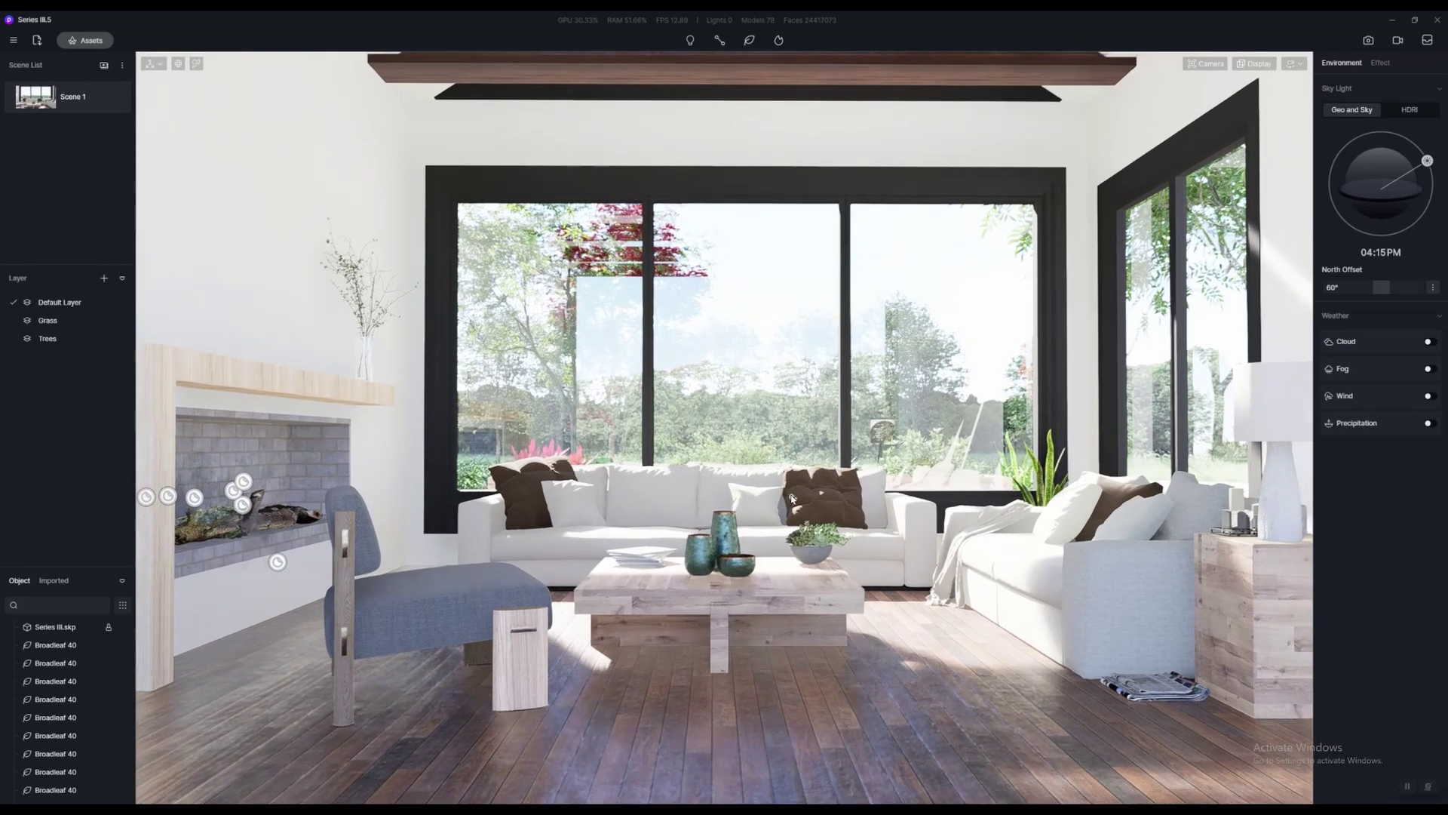
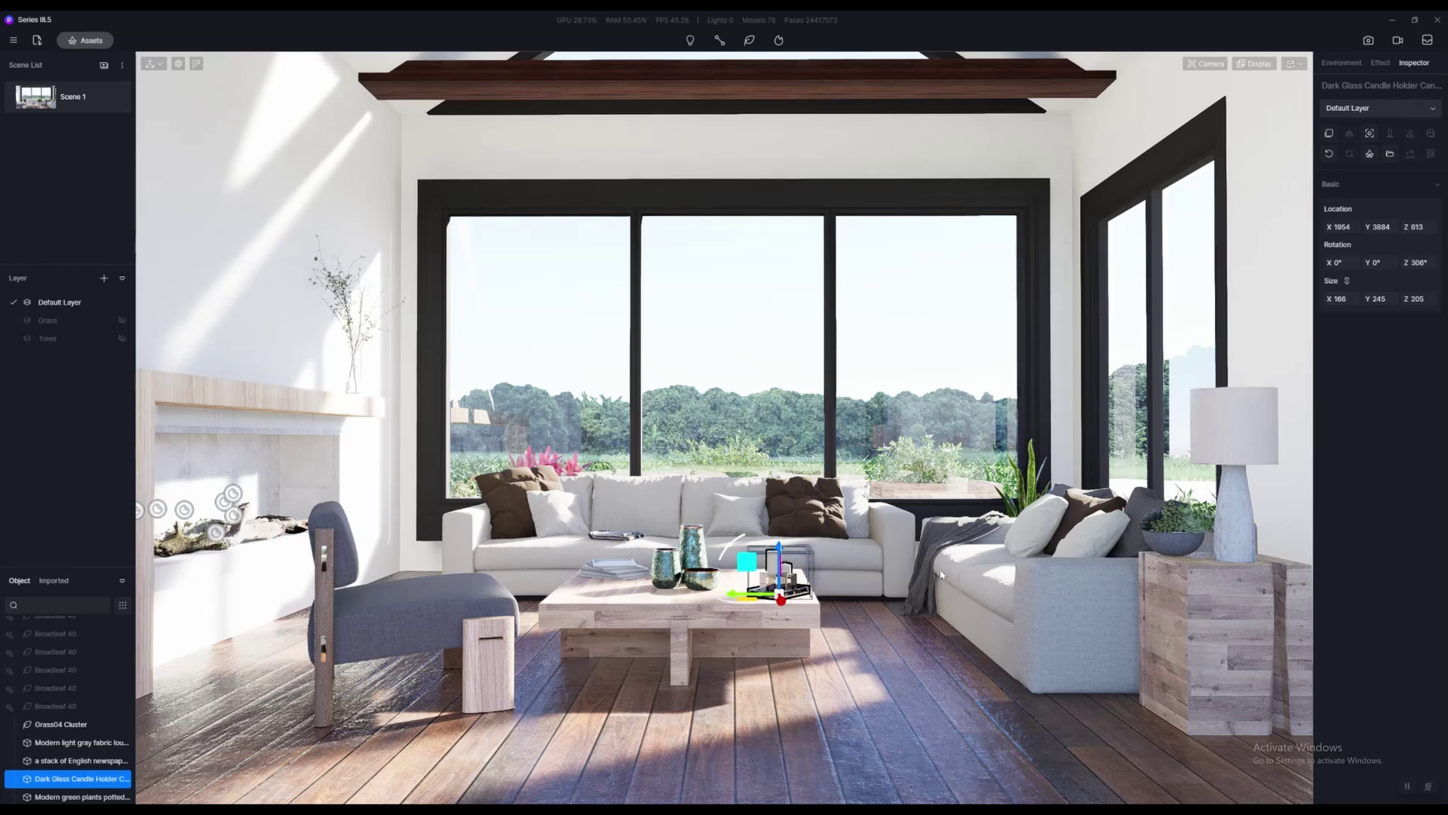
Review the repositioned decor: the potted plant on the side table, the candle holder on the coffee table and the newspapers on the sofa
click(1150, 548)
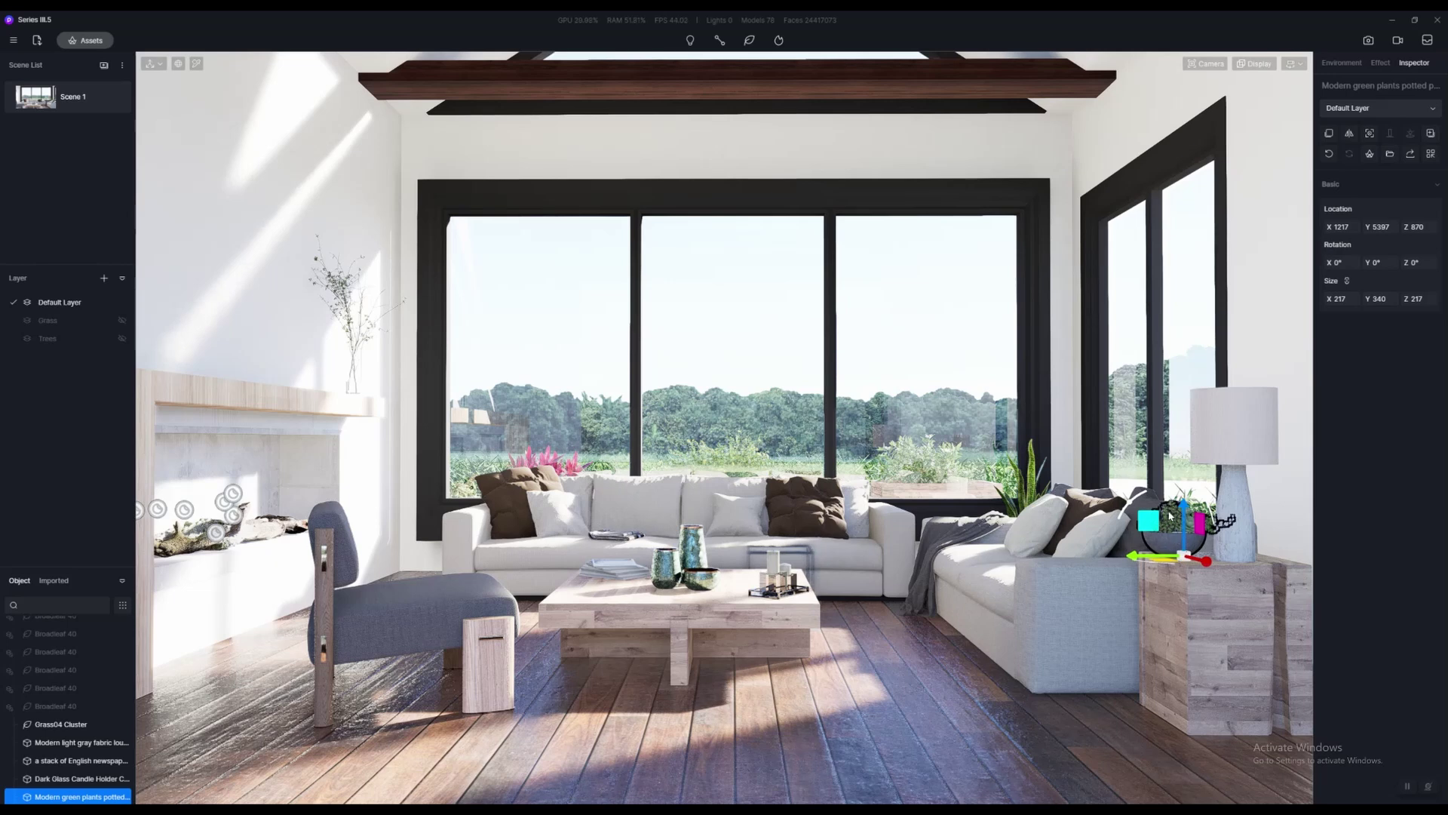
click(782, 596)
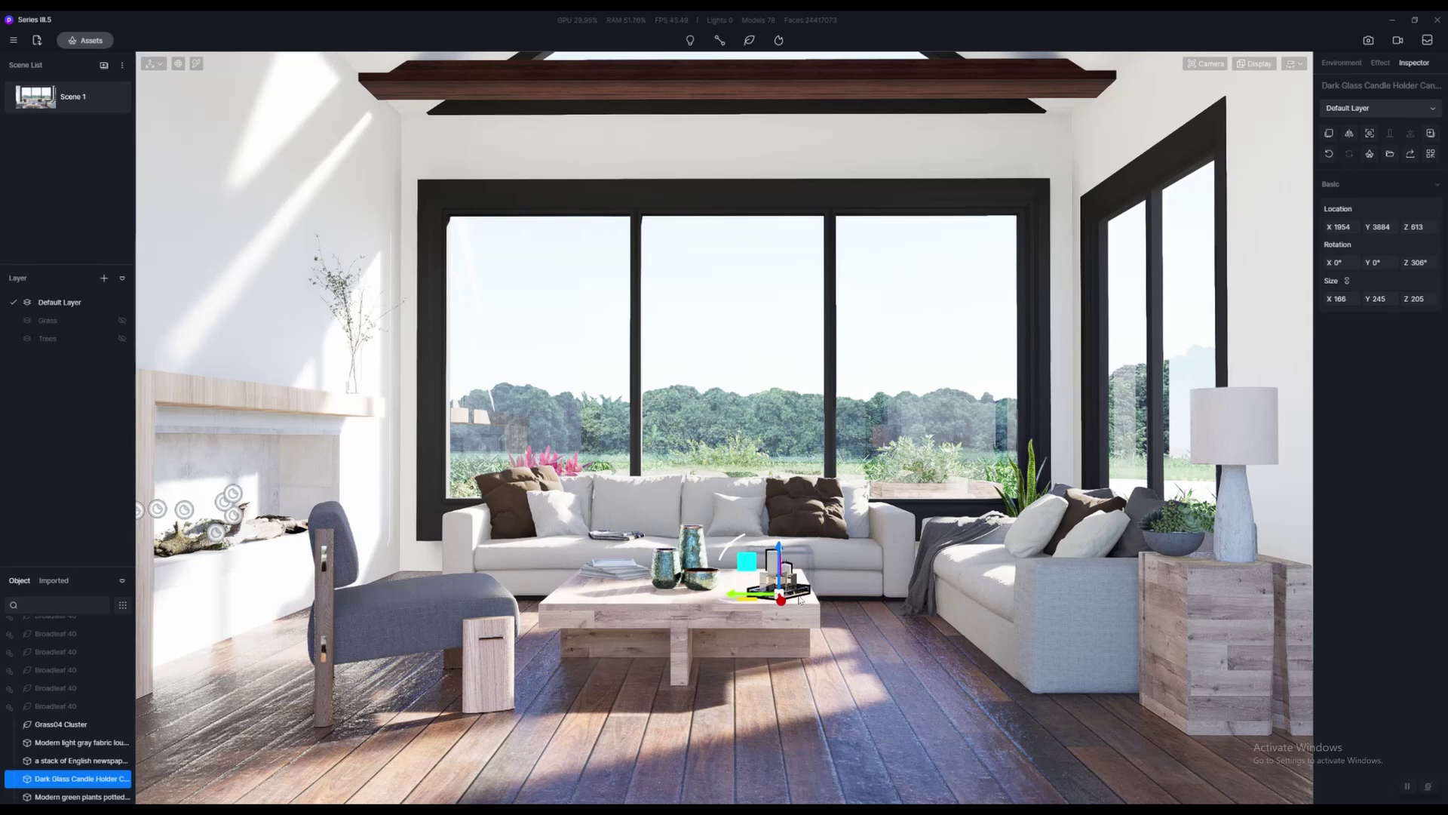
key(Escape)
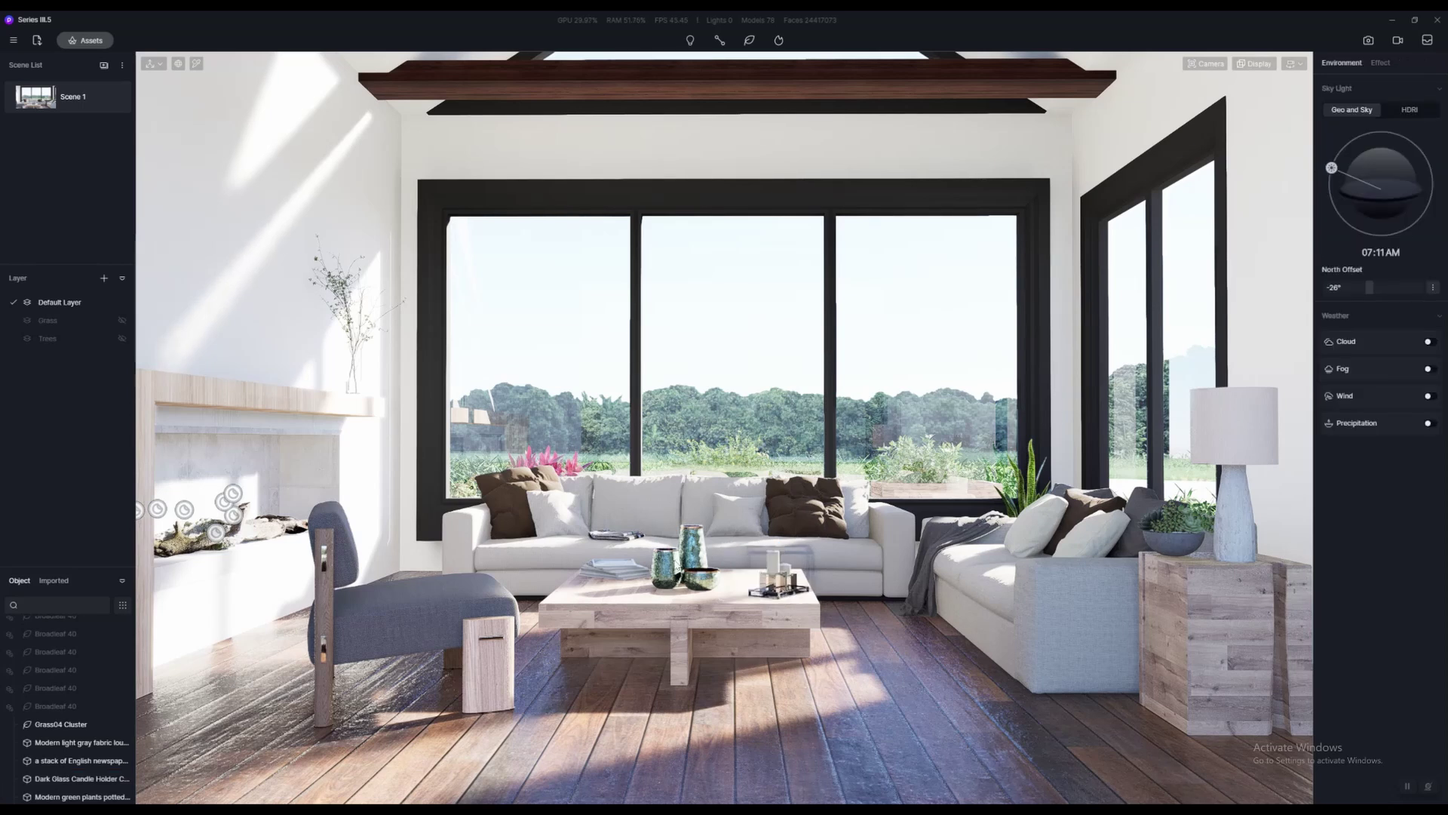
click(622, 547)
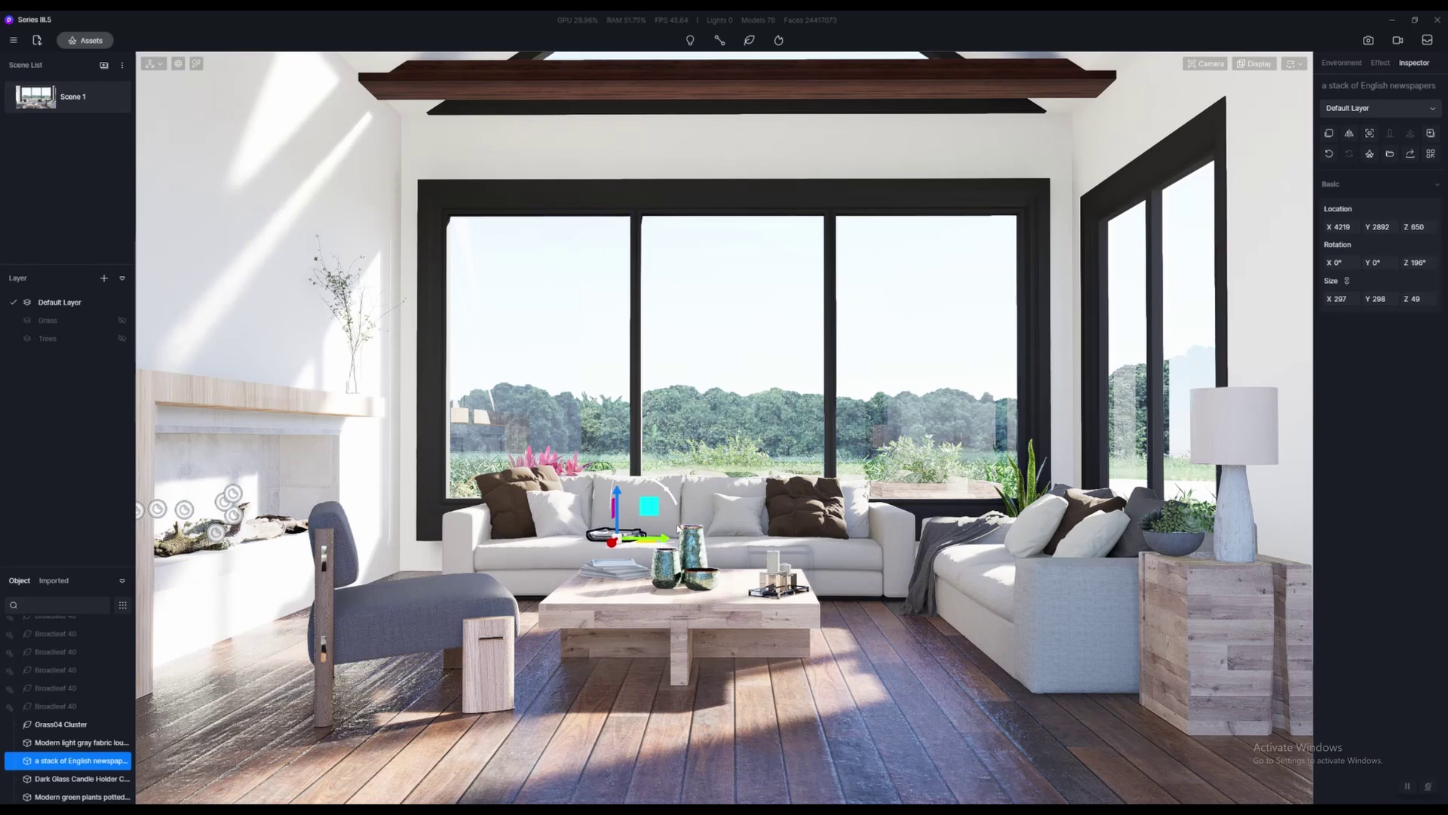
Darken the base color of the fireplace's Concrete wall panels 01 material to a light grey of about RGB 228
right_drag(617, 480, 419, 445)
key(w)
scroll(406, 503, down, 3)
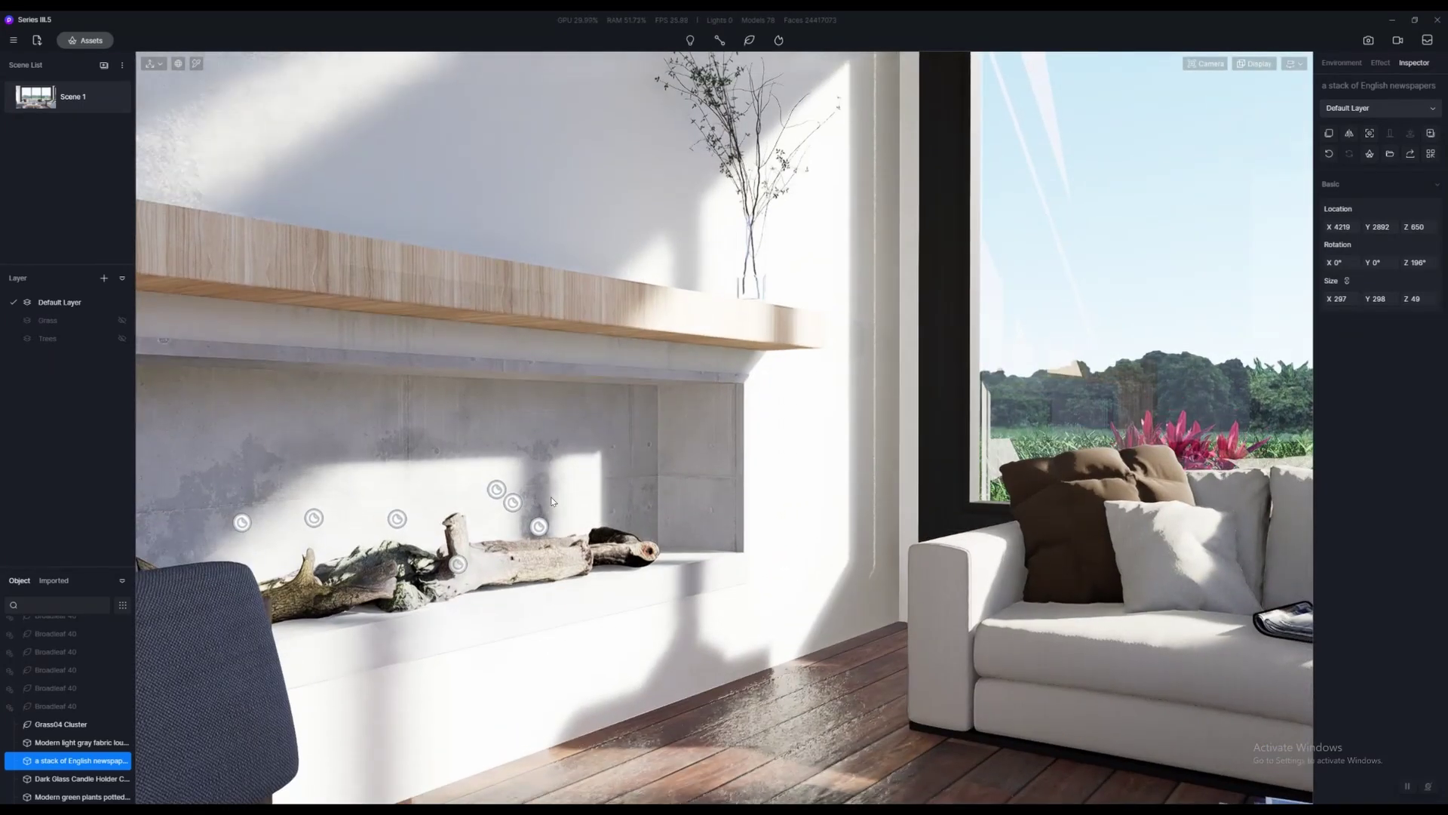
key(Escape)
click(548, 410)
scroll(573, 437, up, 3)
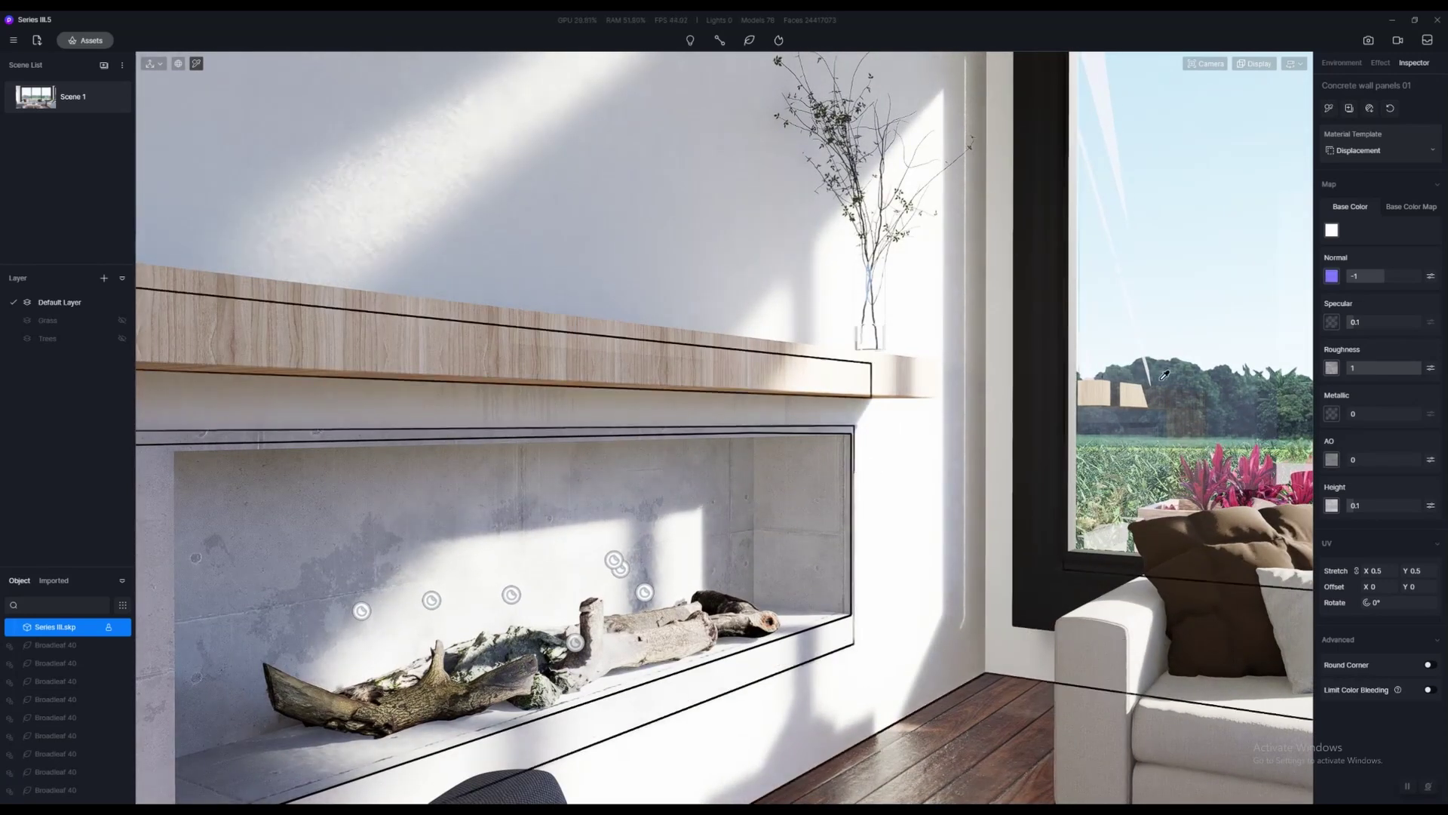
click(1331, 230)
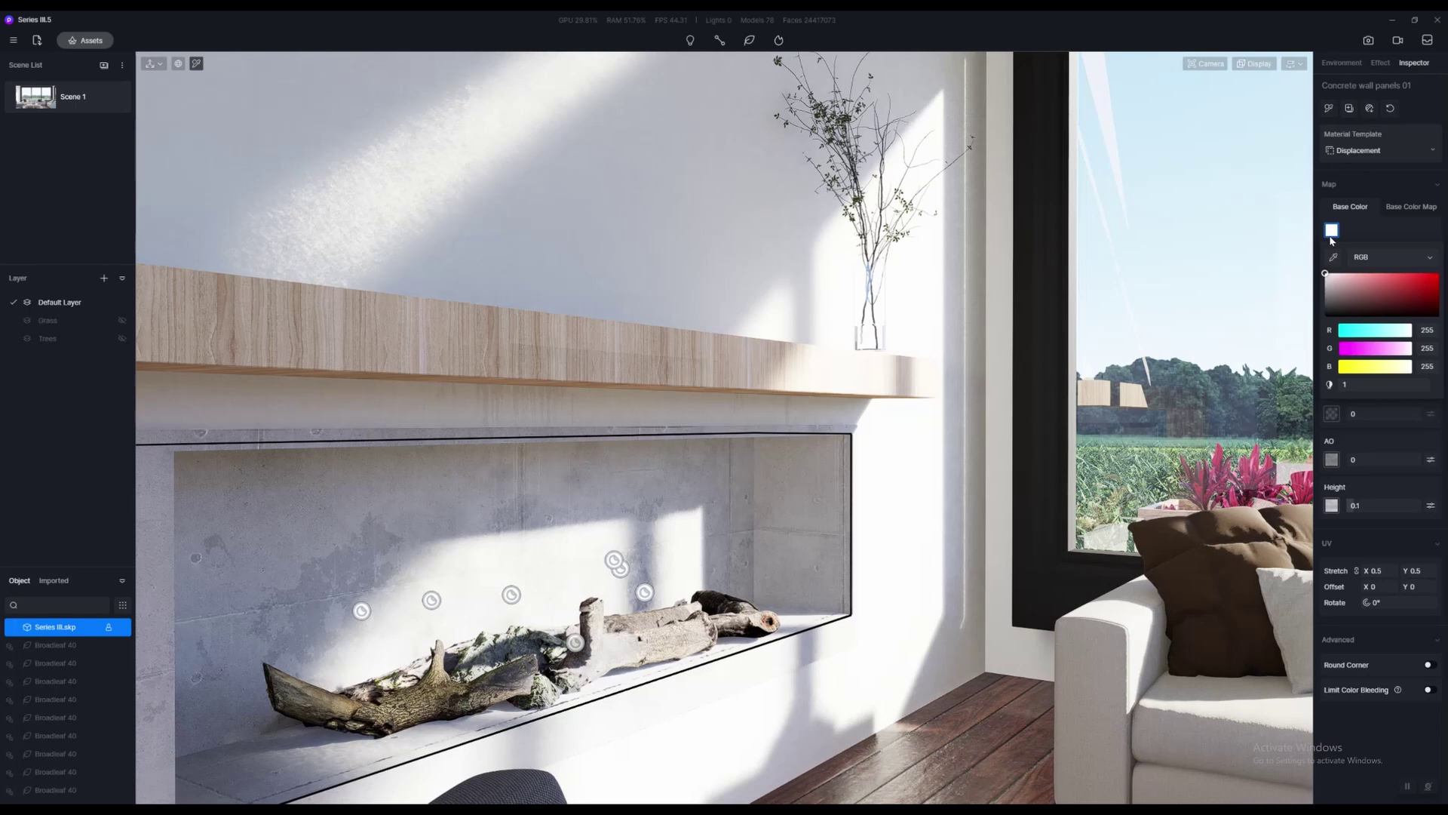
click(1326, 280)
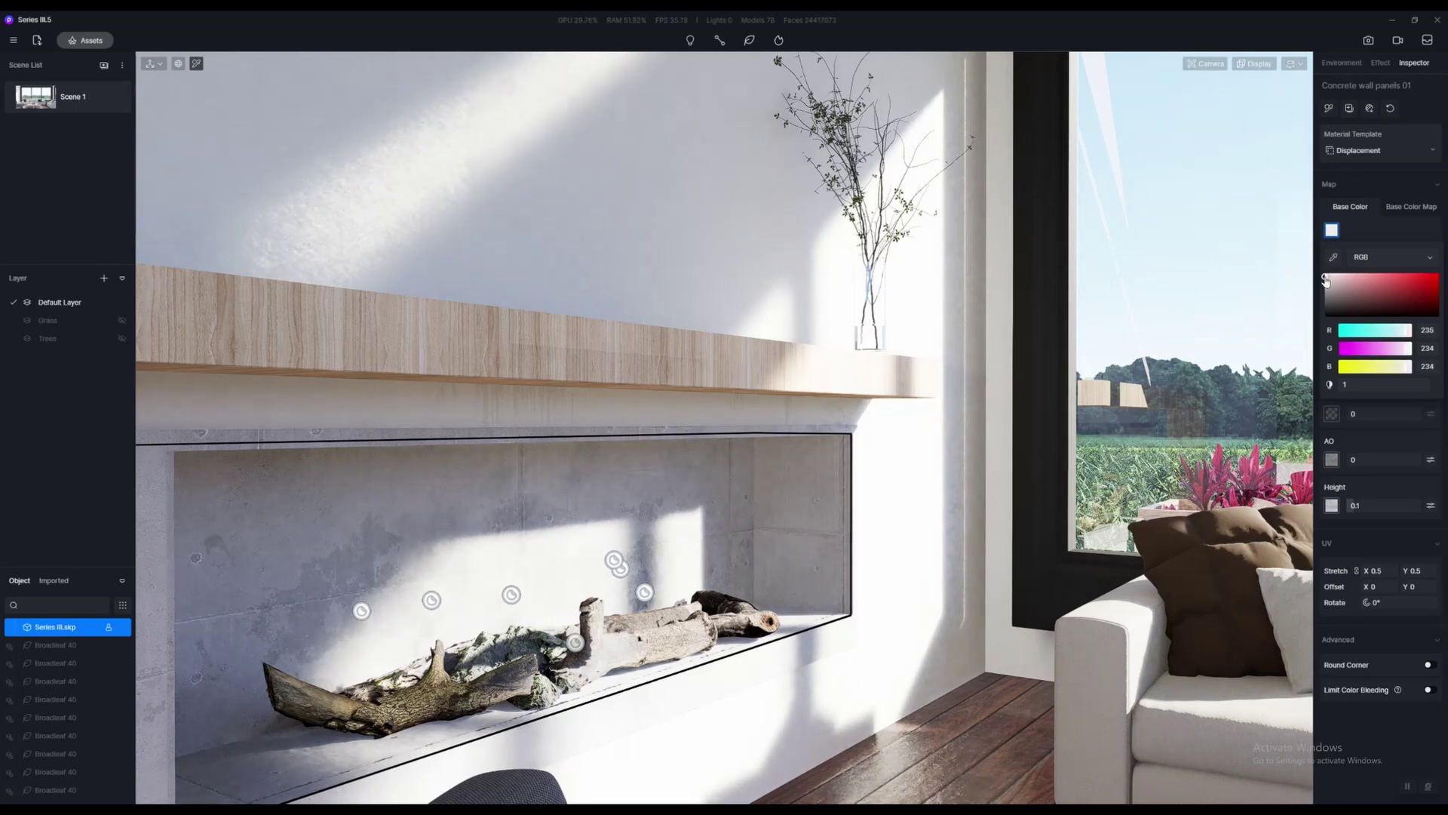
drag(1327, 280, 1323, 282)
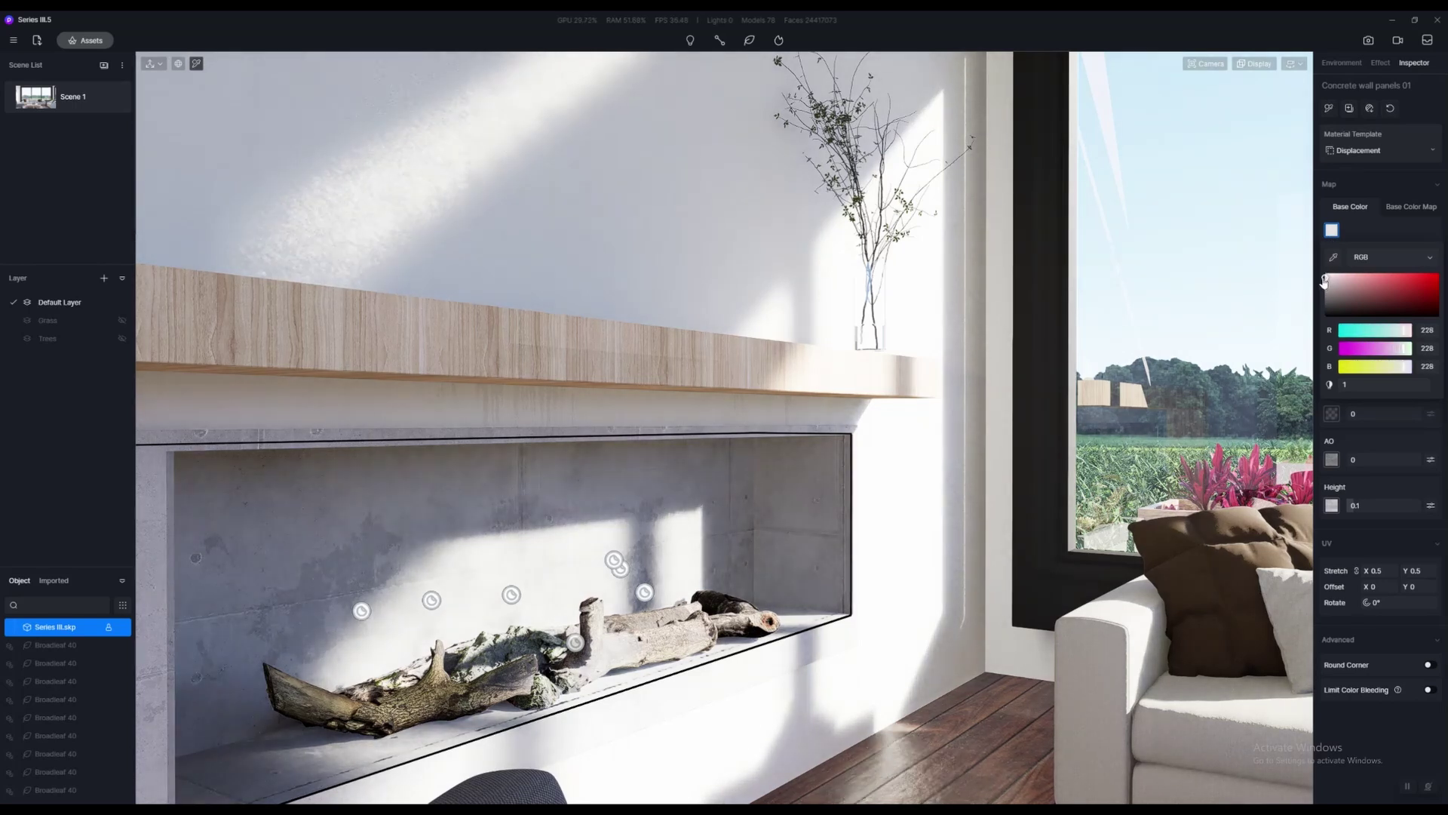
click(1333, 257)
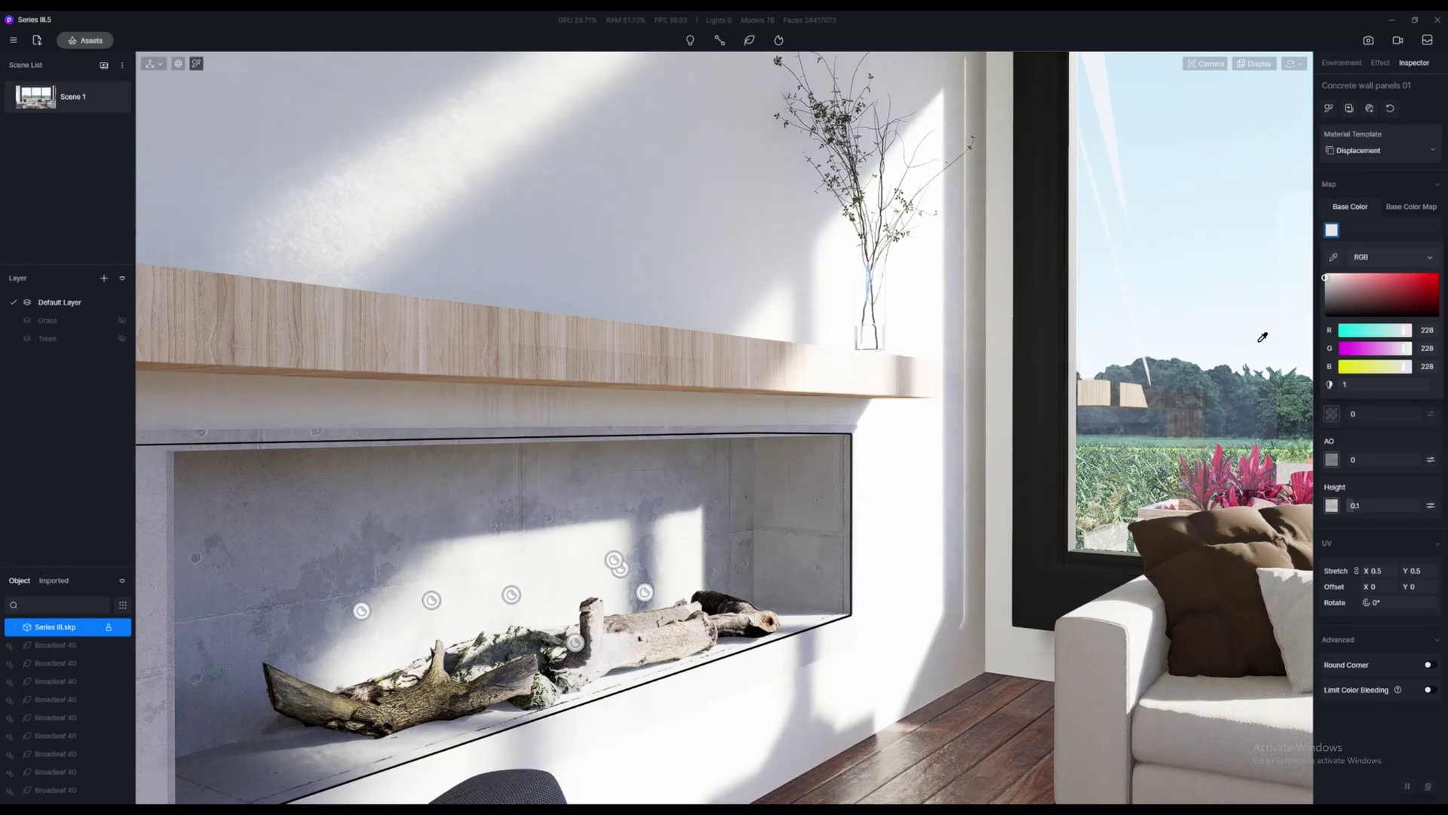
Pick up the Concrete wall panels 01 material, apply it to the fireplace recess and inspect the surround up close
click(1329, 108)
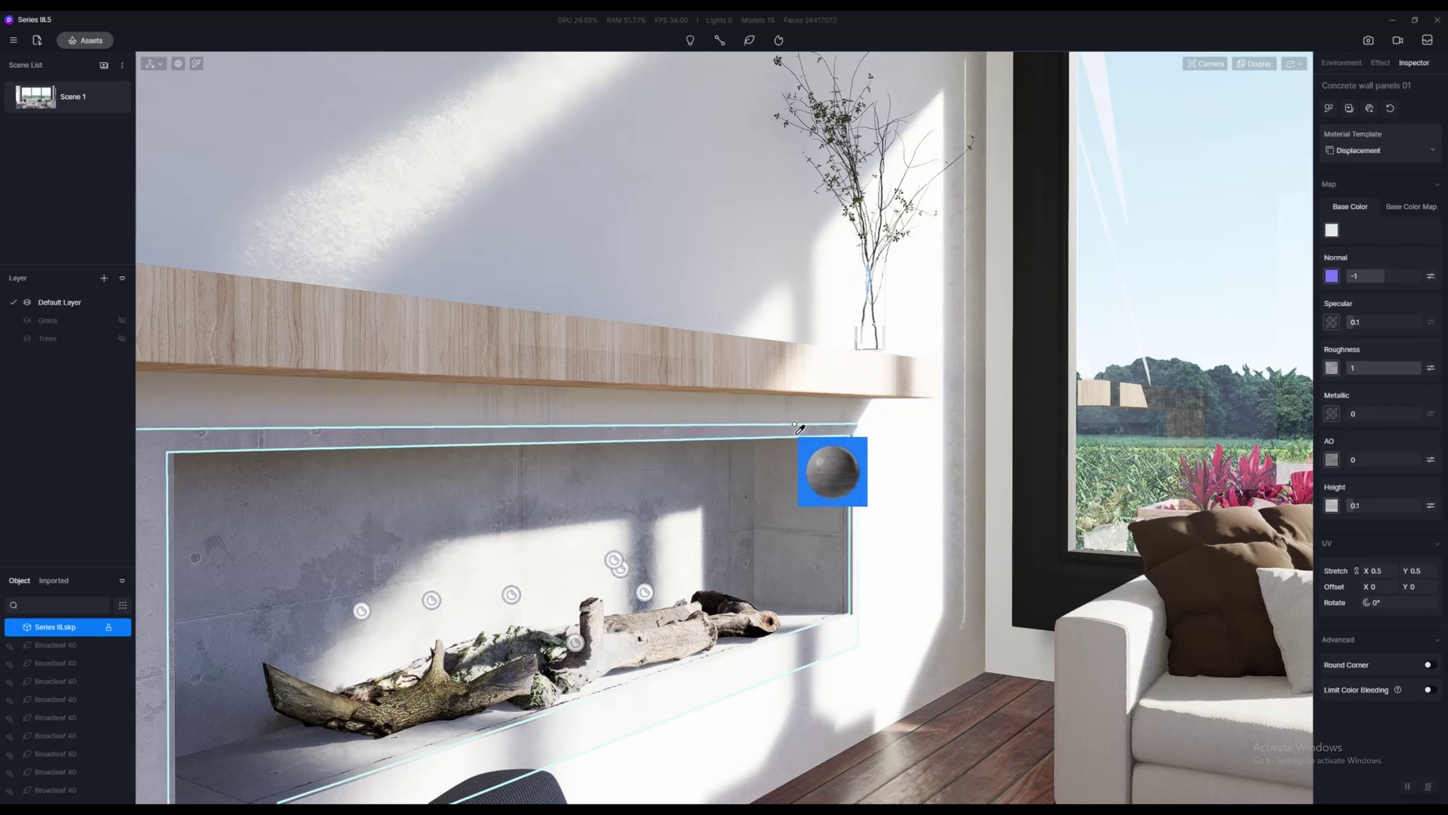
click(800, 580)
scroll(684, 551, up, 10)
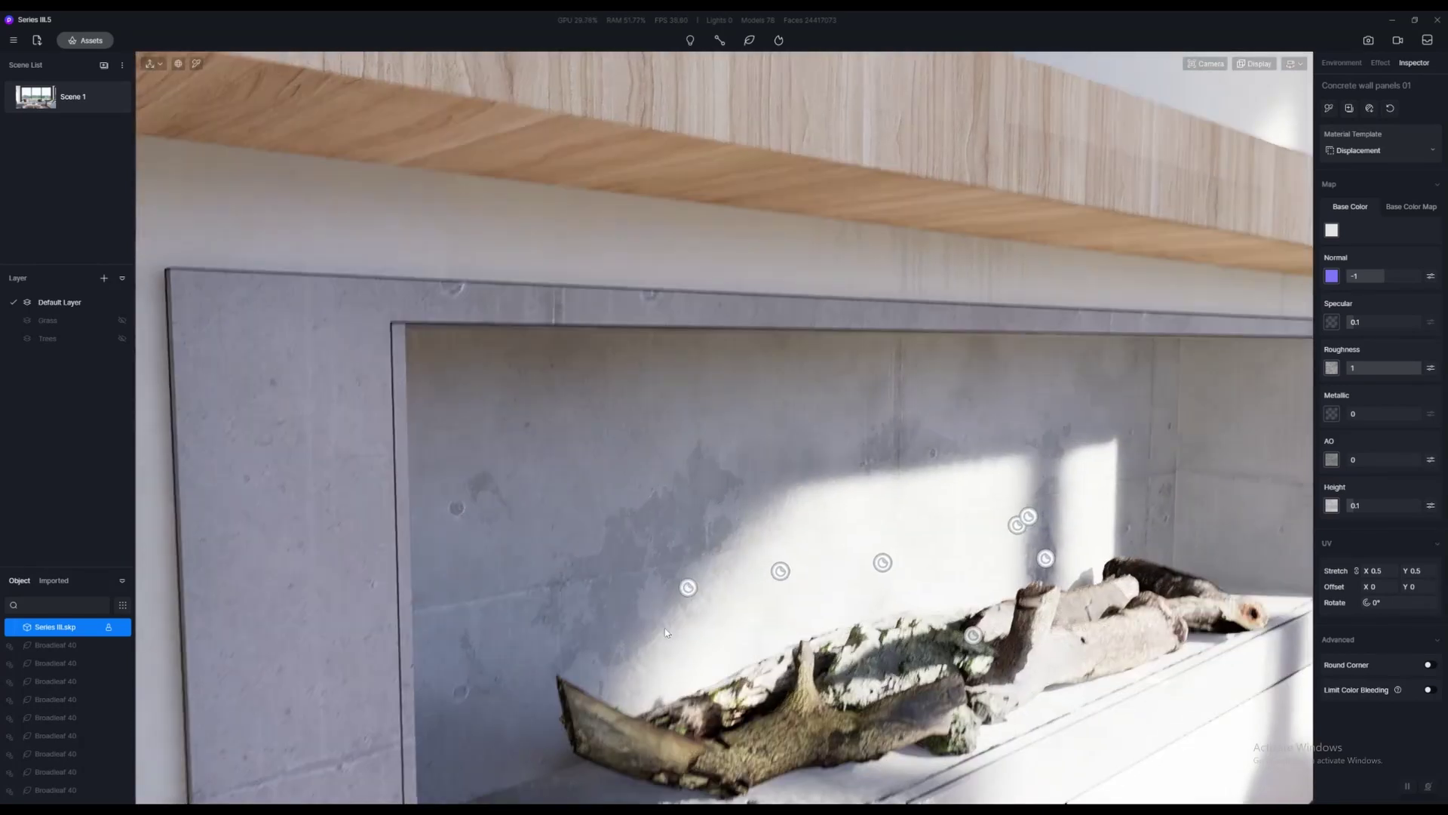
right_drag(665, 632, 598, 411)
scroll(721, 552, down, 5)
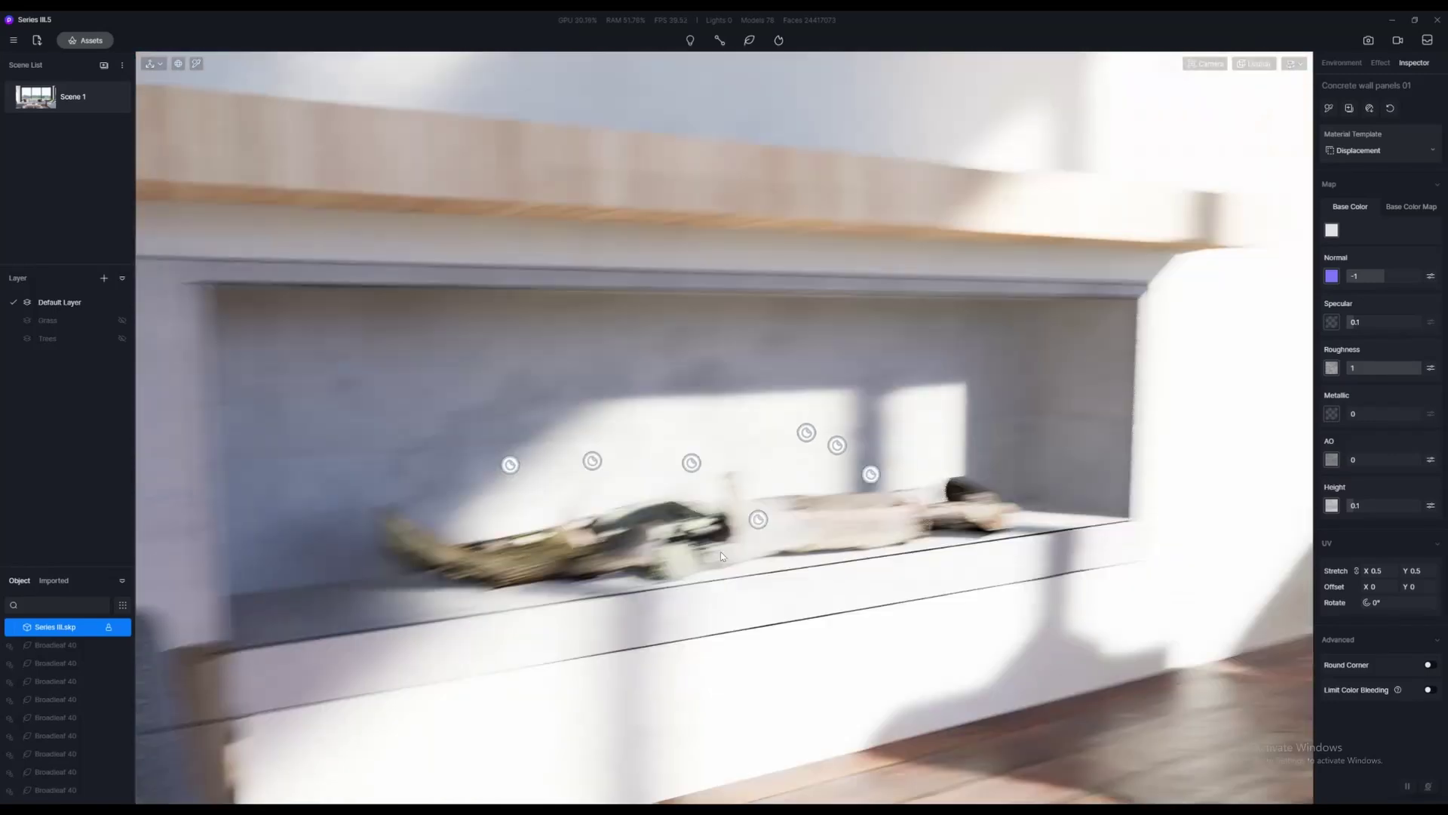
Return to the saved Scene 1 view and set the Geo and Sky sun time to 08:12 AM
right_drag(721, 552, 858, 573)
scroll(658, 555, down, 5)
scroll(858, 567, down, 5)
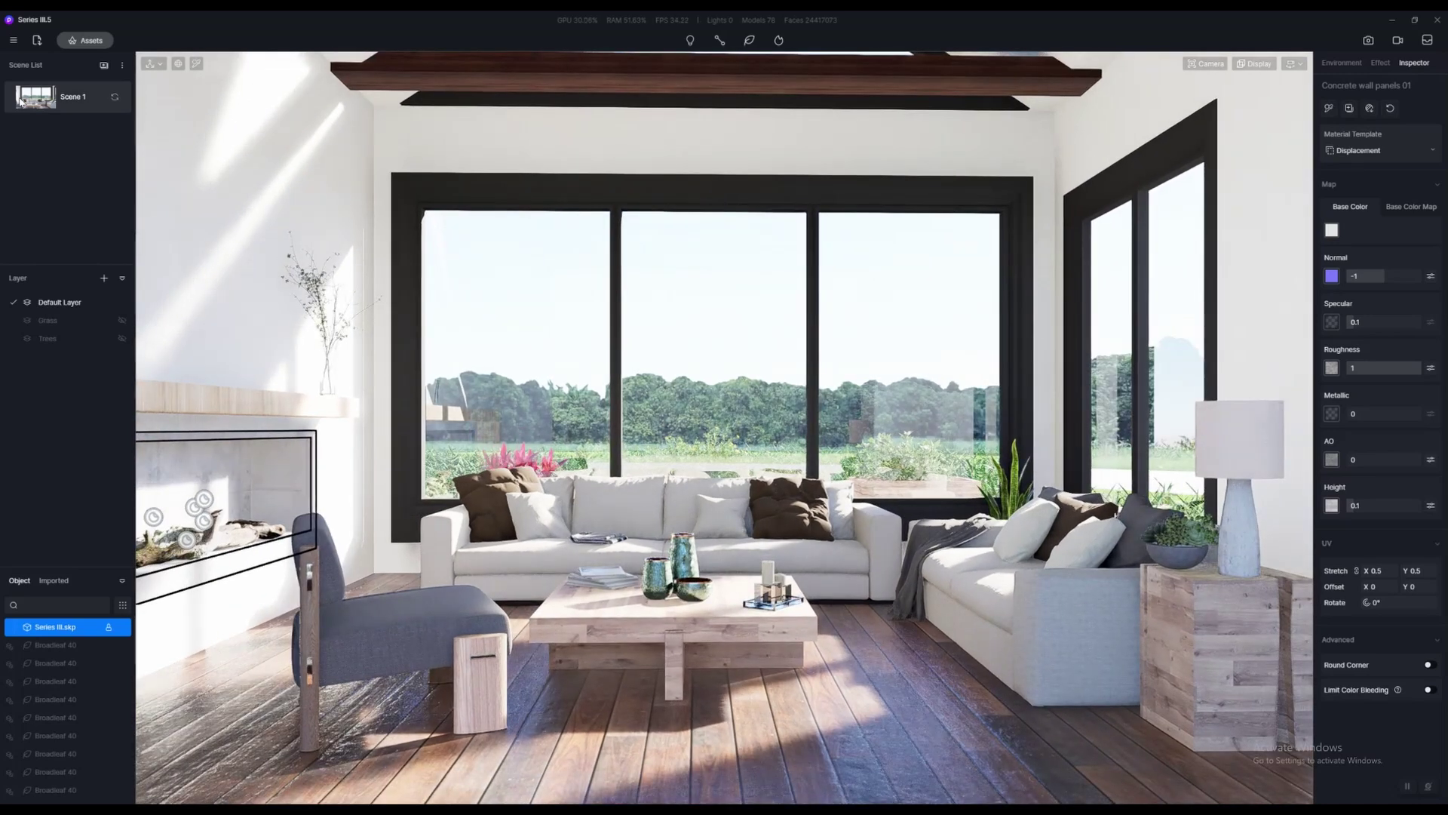
click(27, 106)
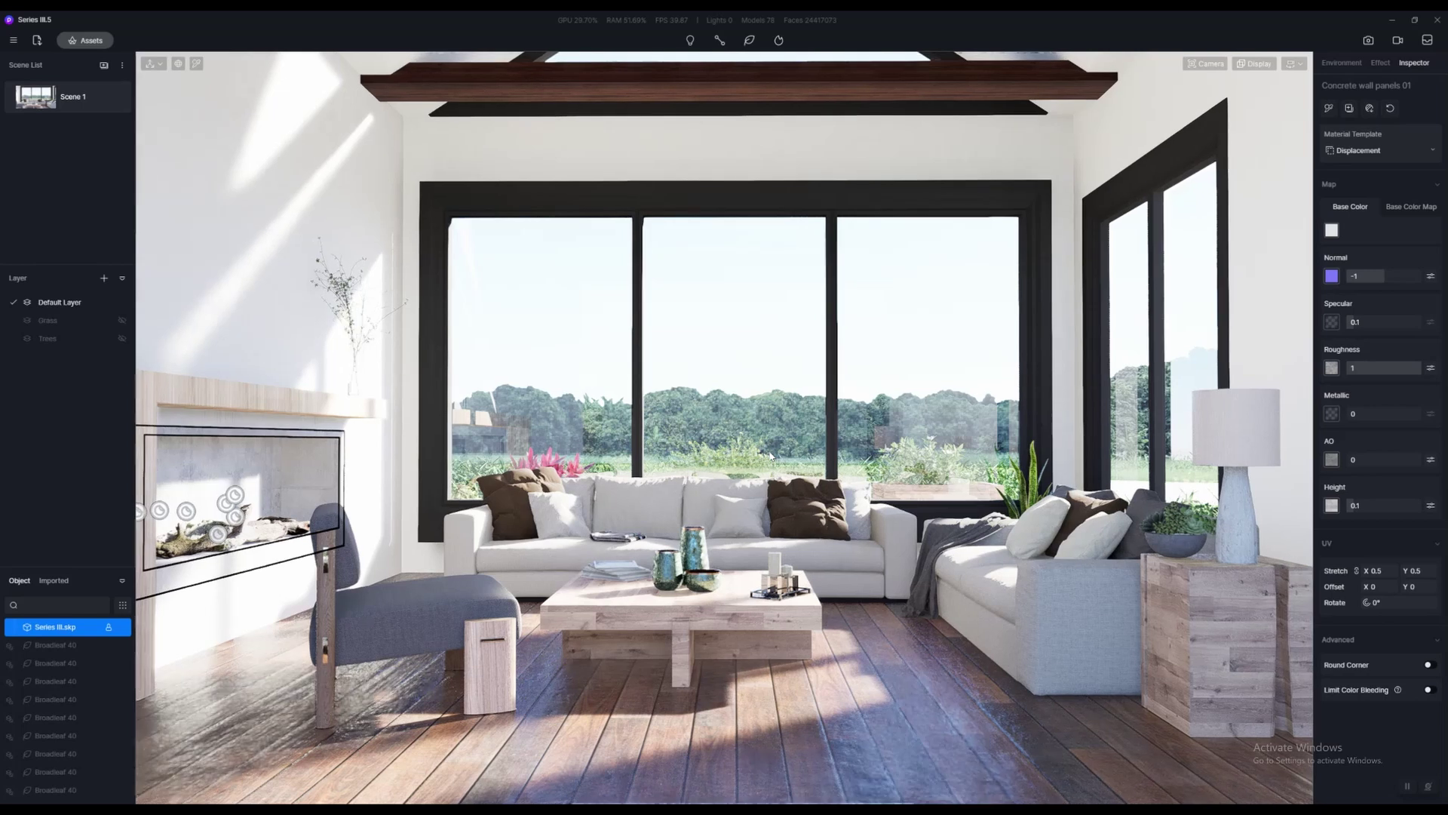
click(1341, 63)
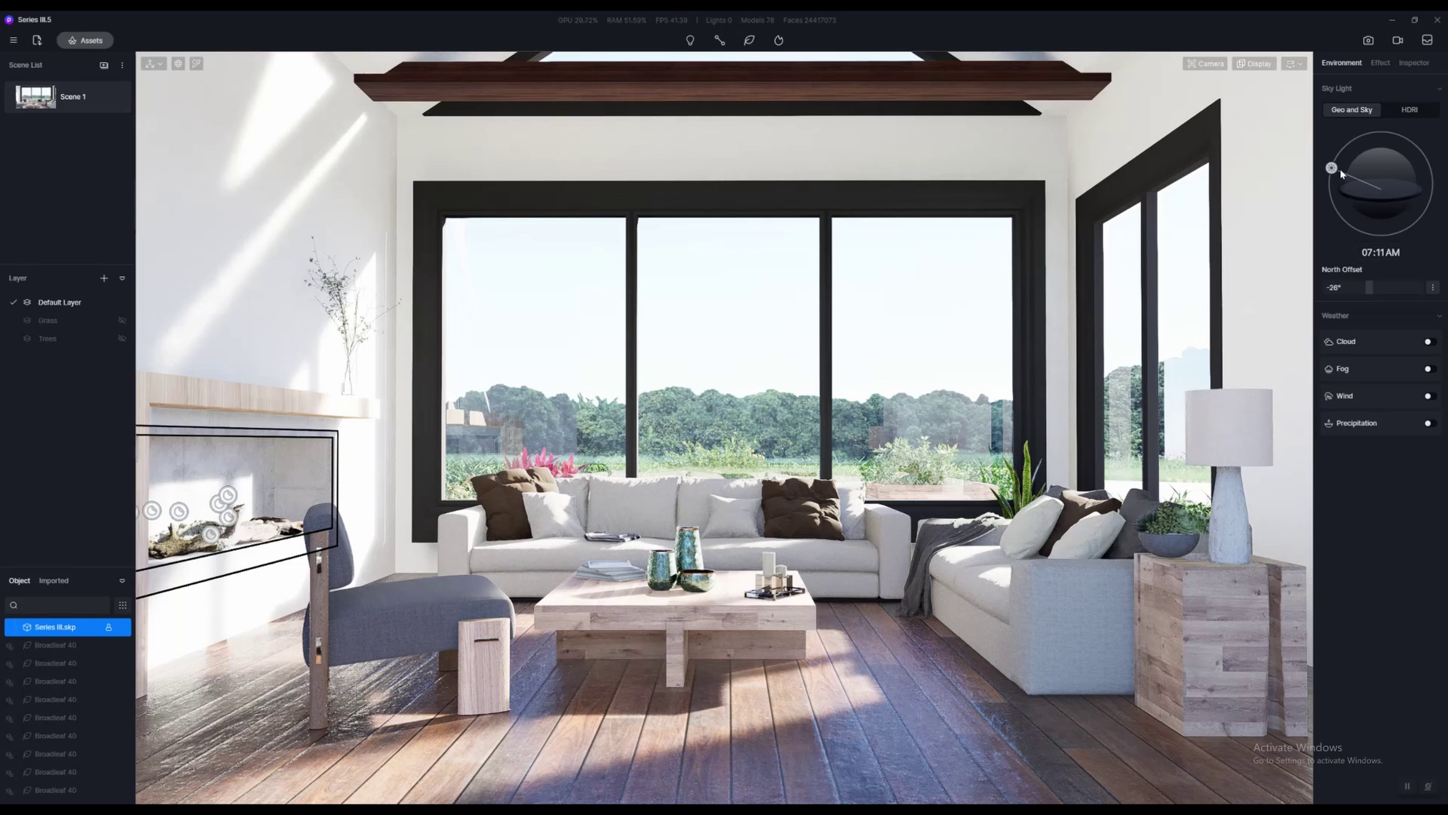
drag(1332, 167, 1298, 133)
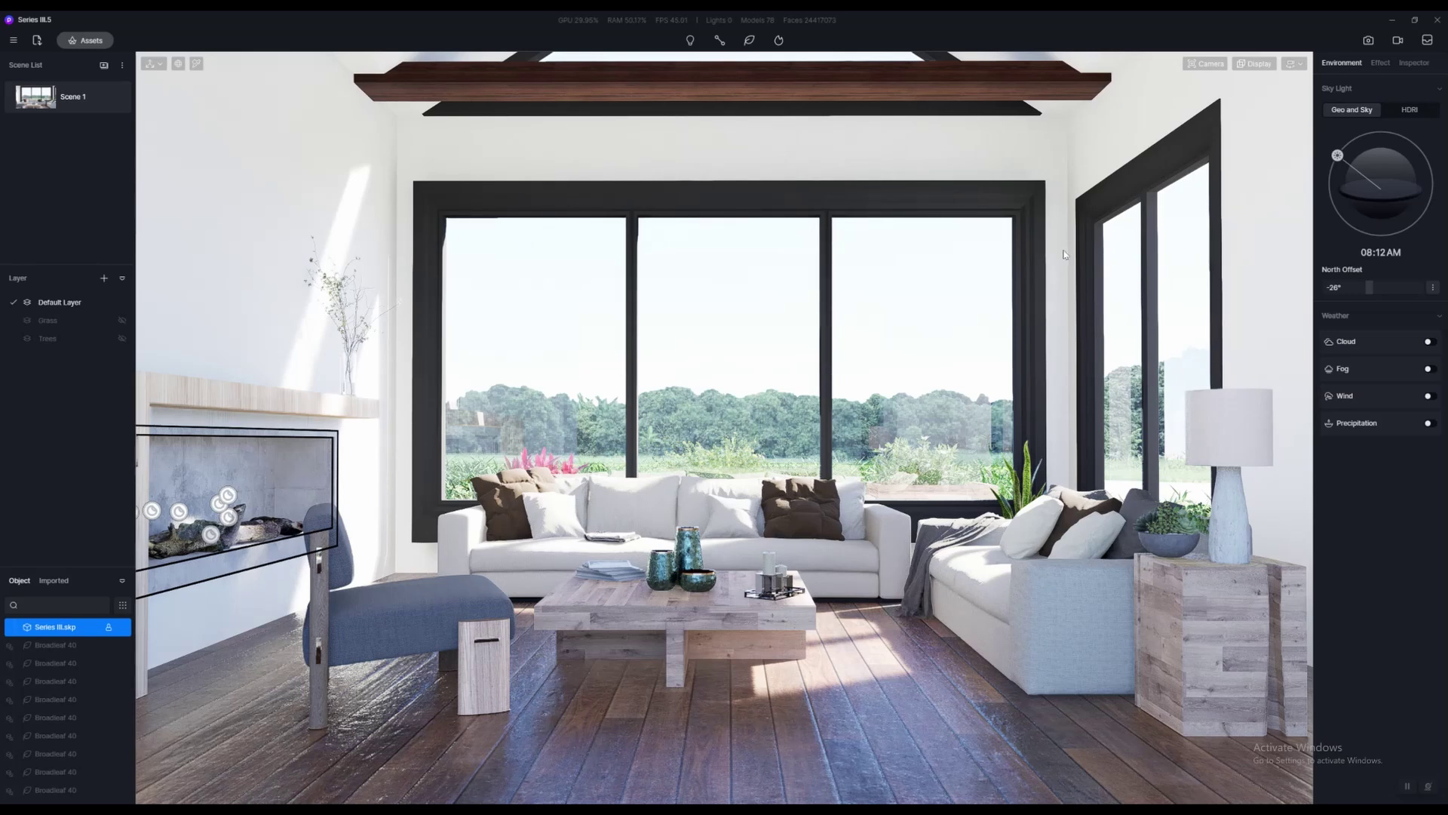
Try lighting the living room with the Sunrise, Partly Cloudy and Midday HDRI skies
click(1407, 113)
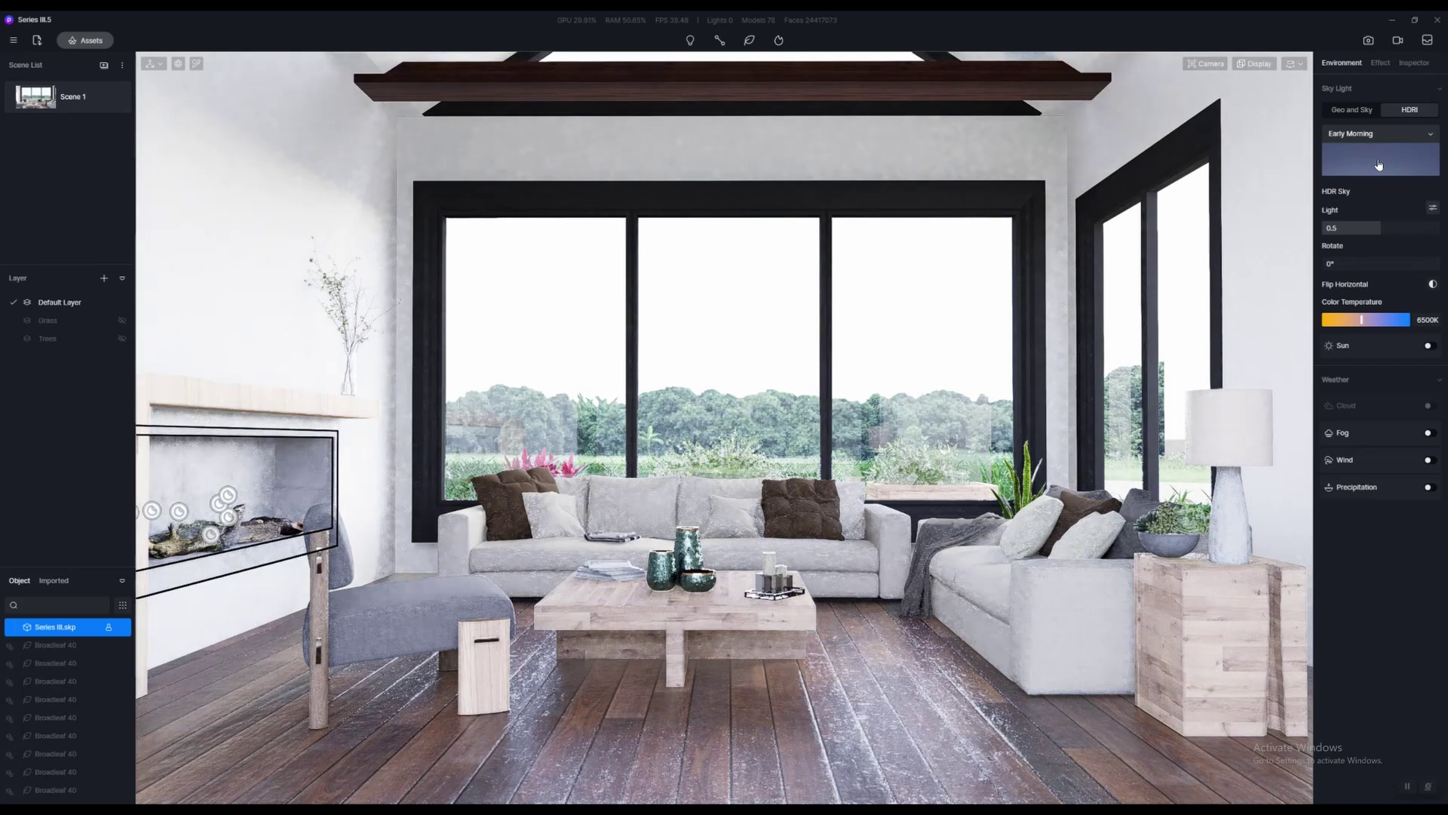
click(1378, 164)
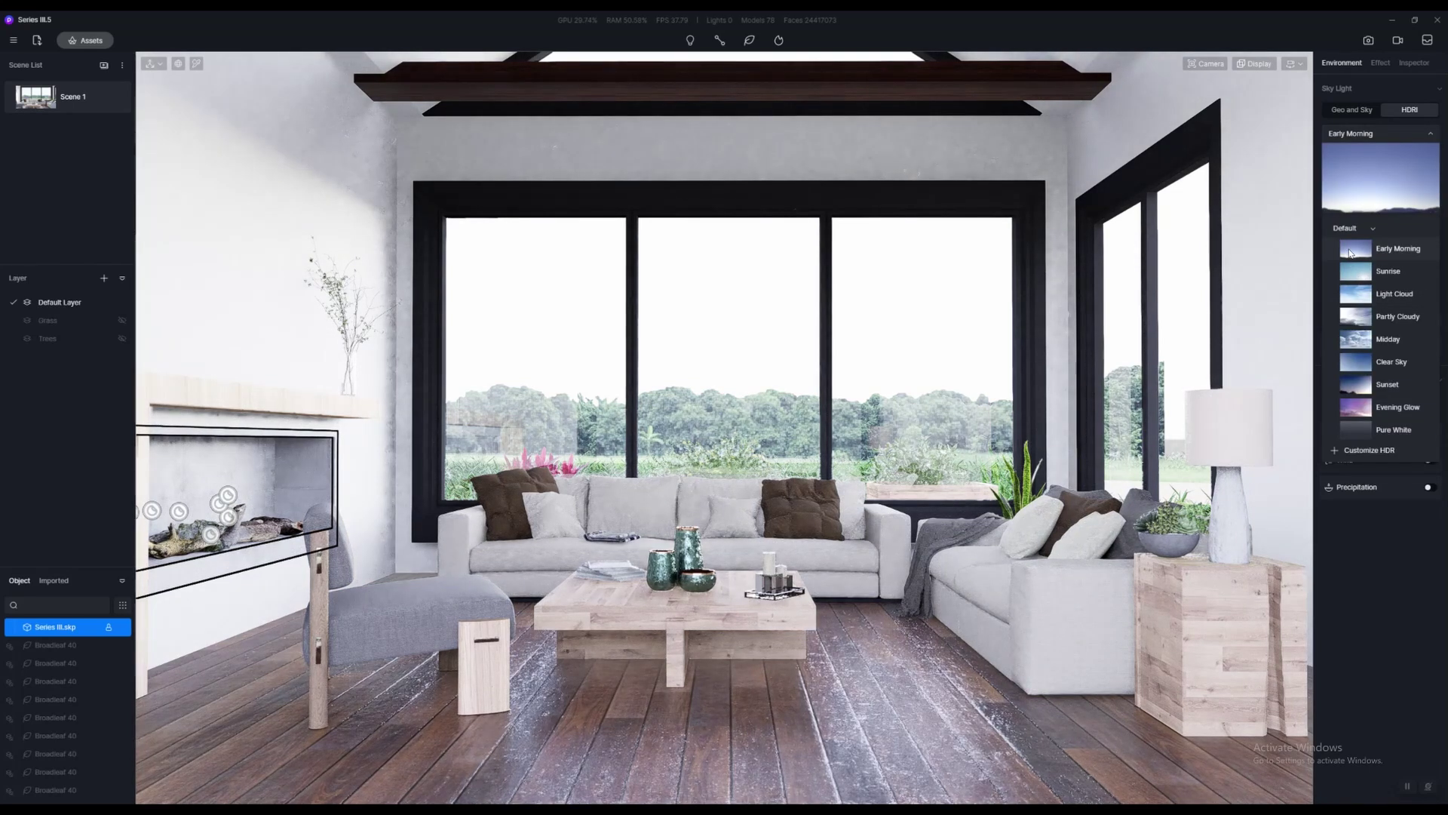
click(1352, 276)
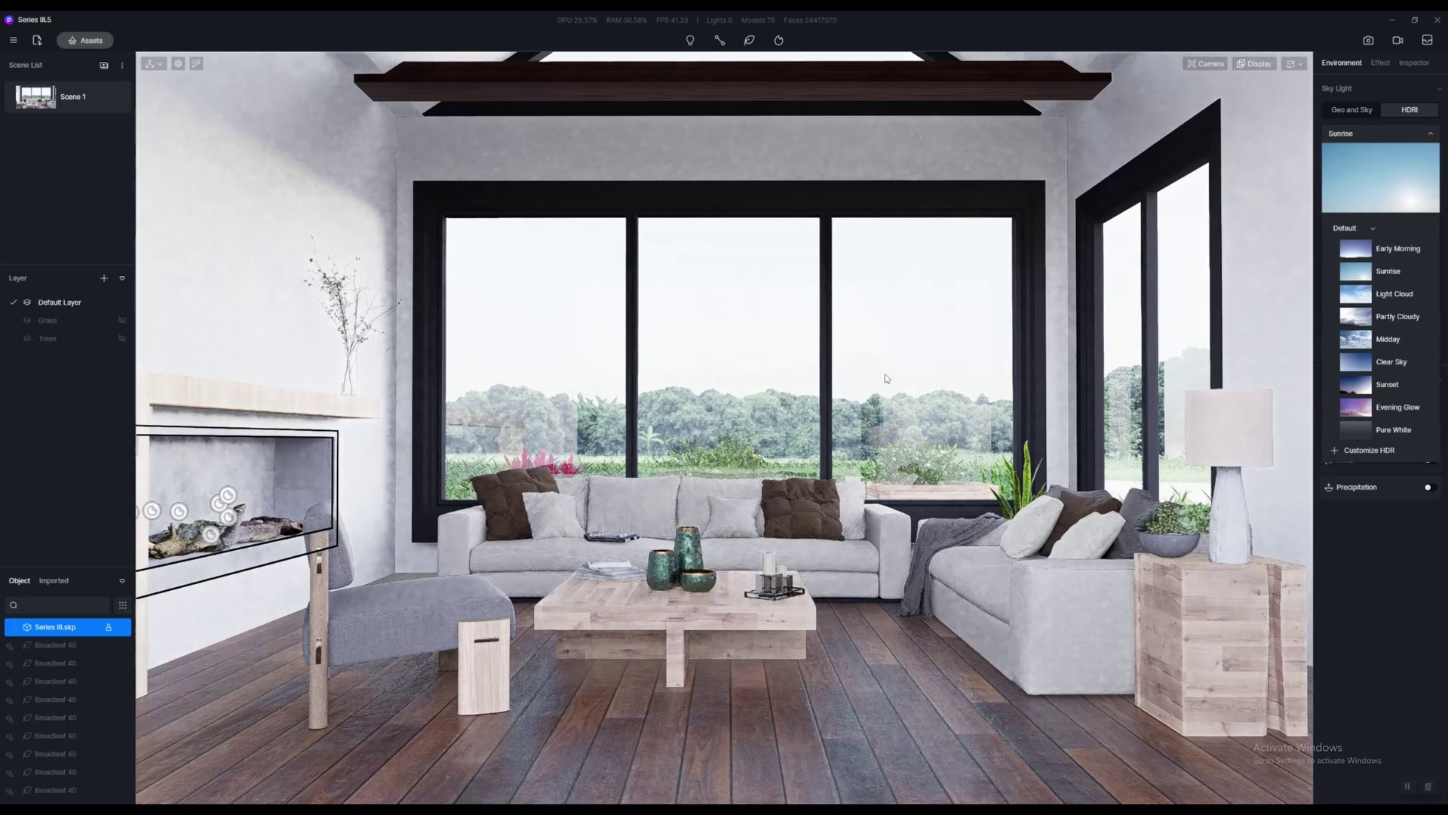
click(1364, 557)
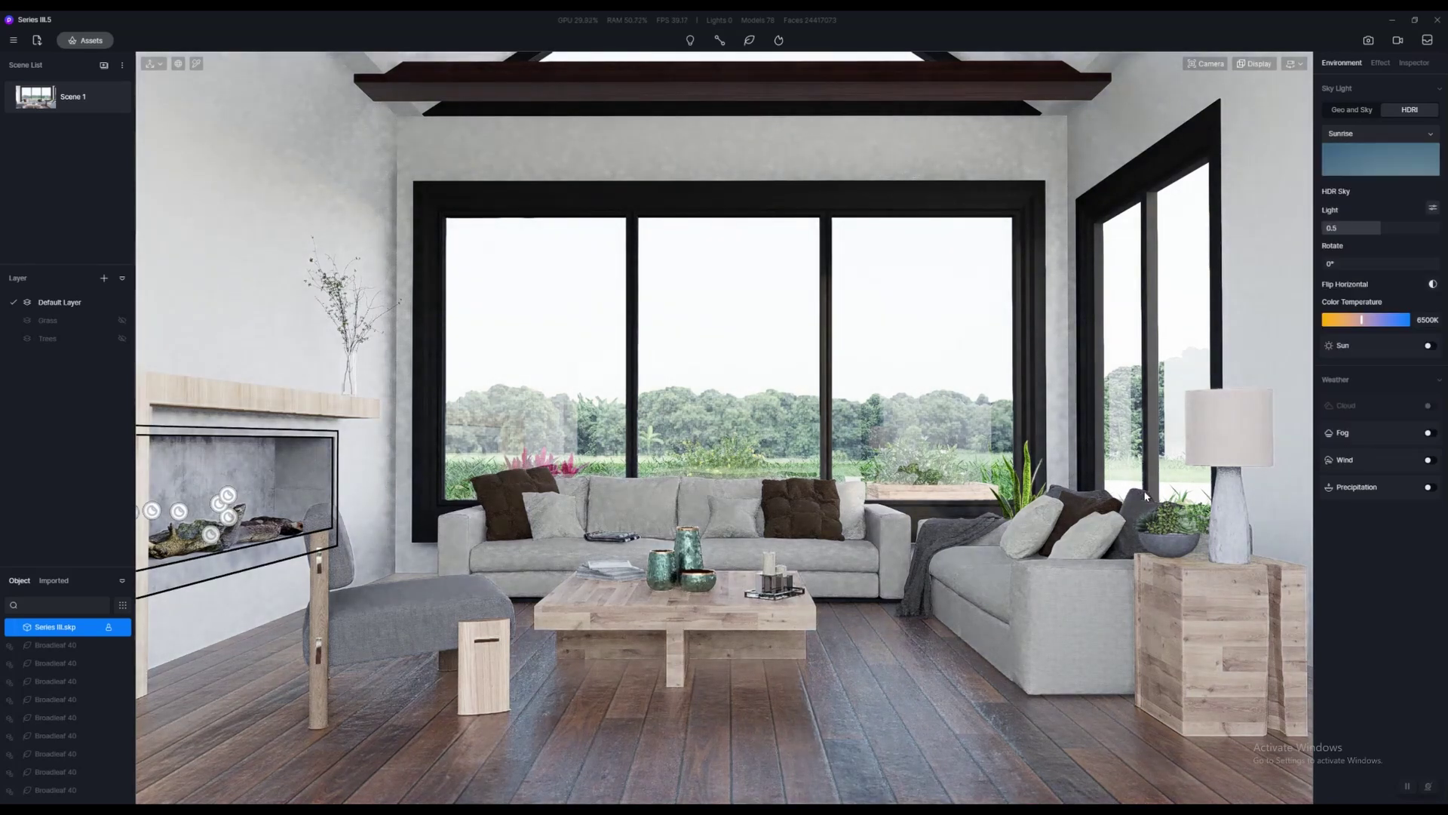
click(1356, 163)
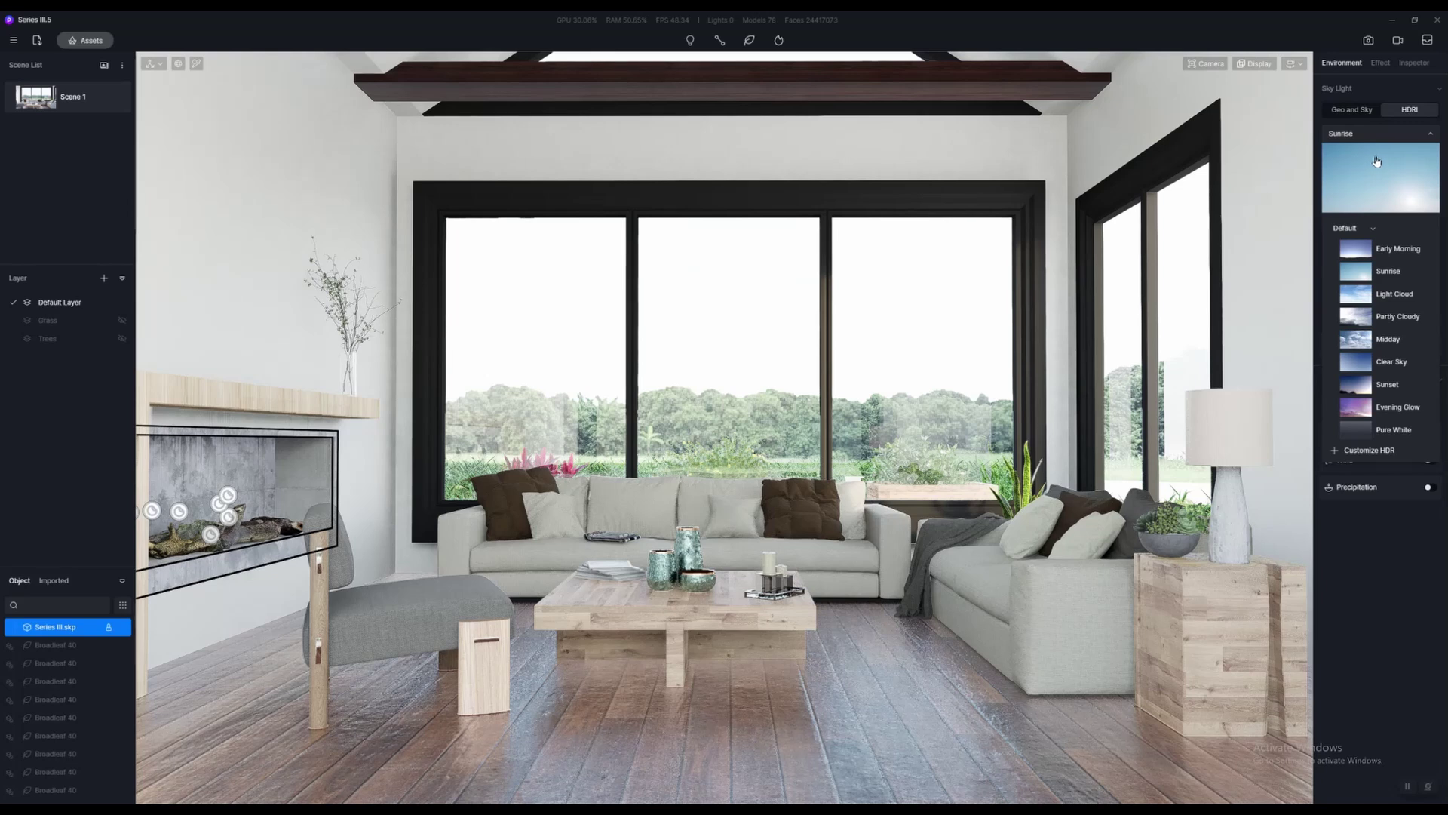
click(1351, 323)
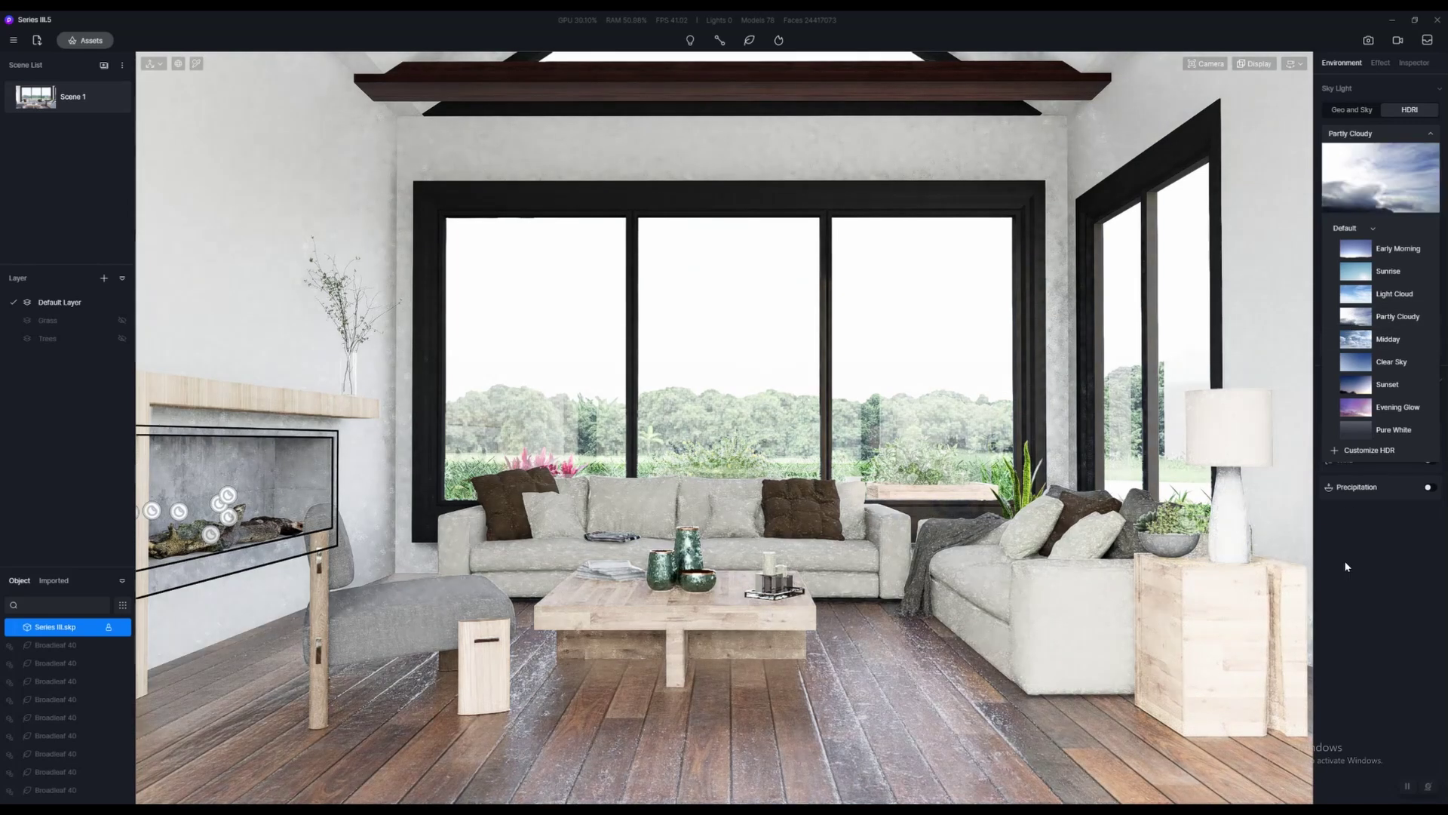
click(1343, 559)
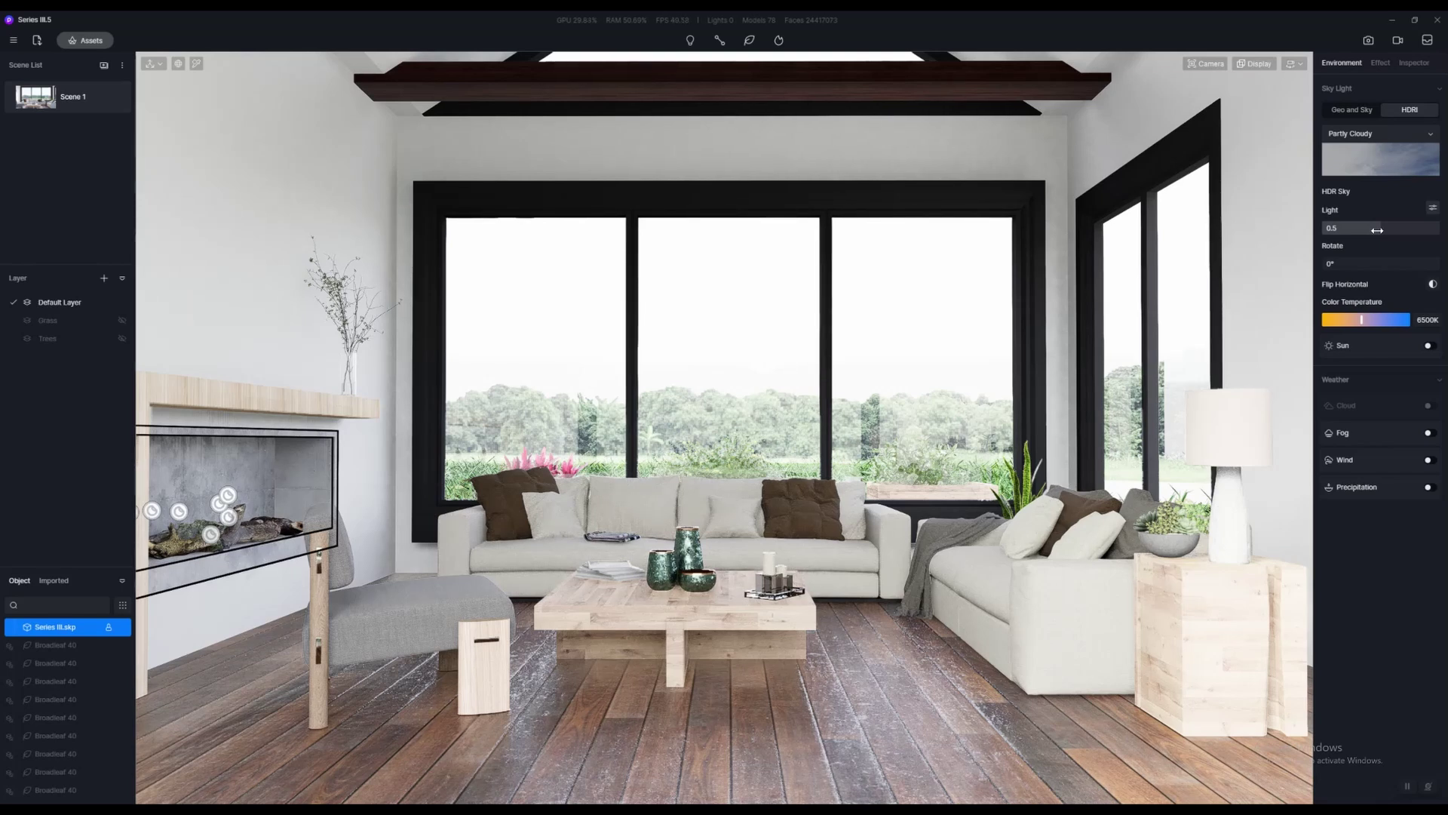
click(1357, 134)
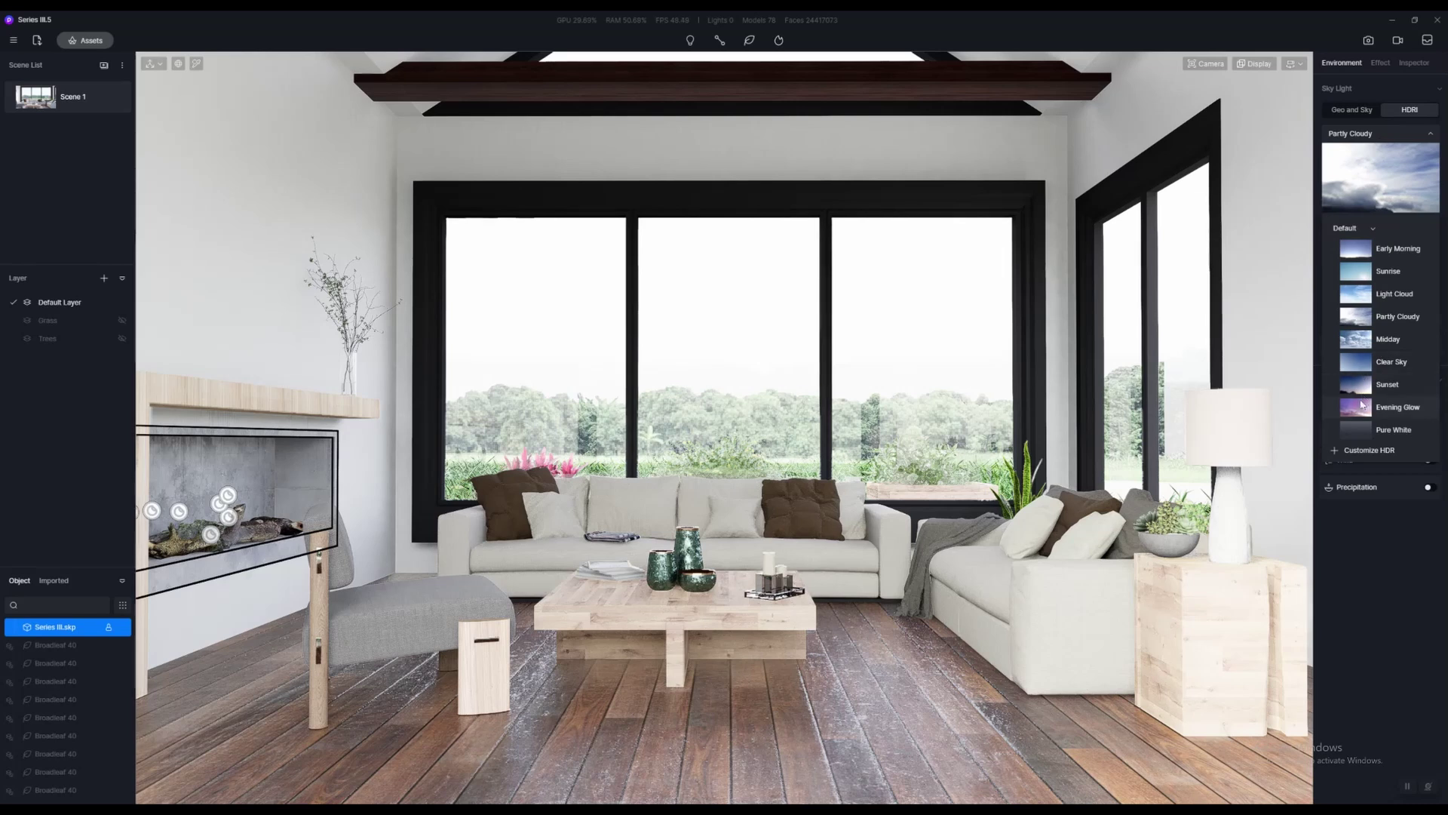
click(1353, 347)
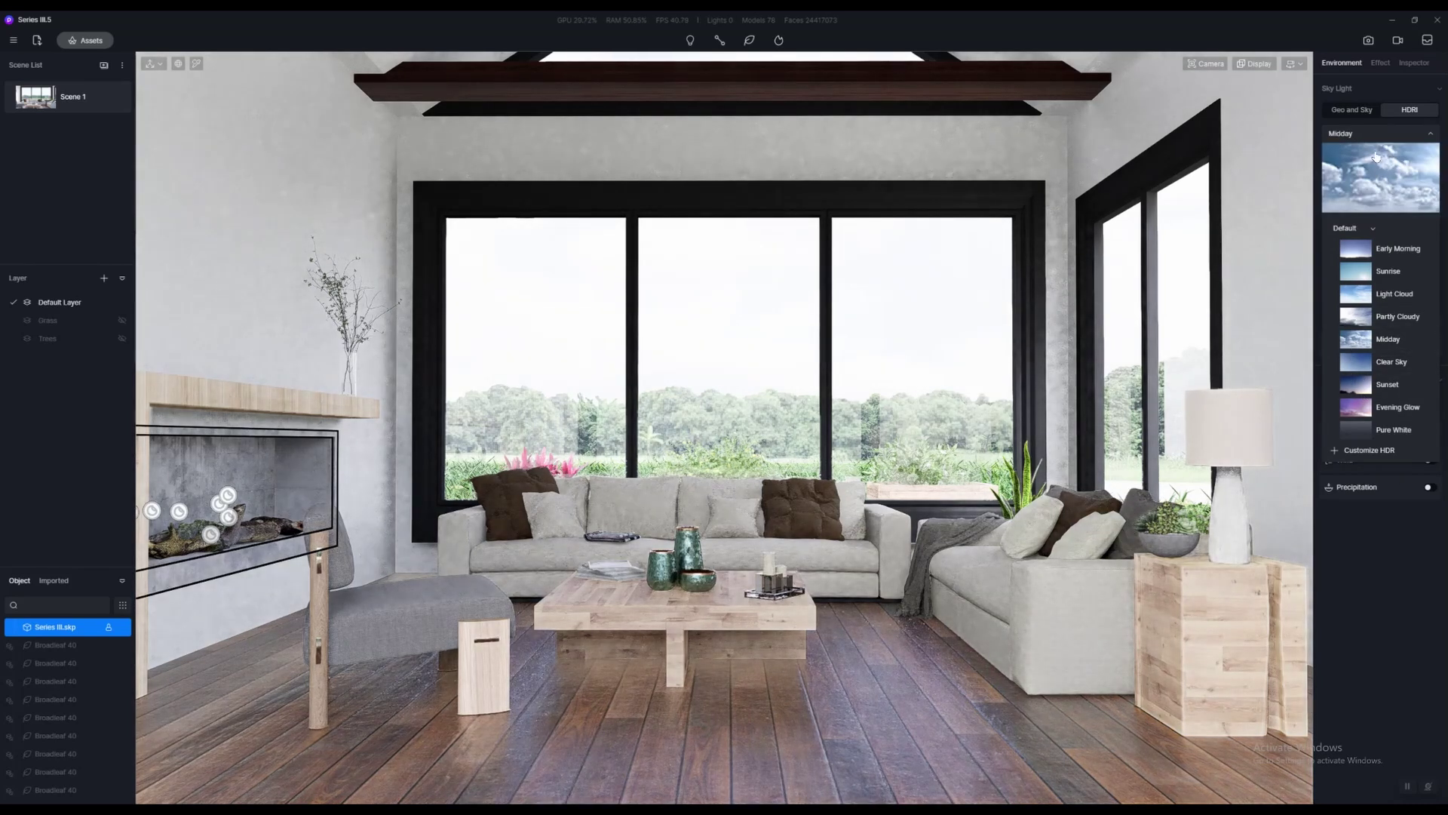
Switch the sky light back to Geo and Sky and set the sun time to 07:22 AM
click(1346, 113)
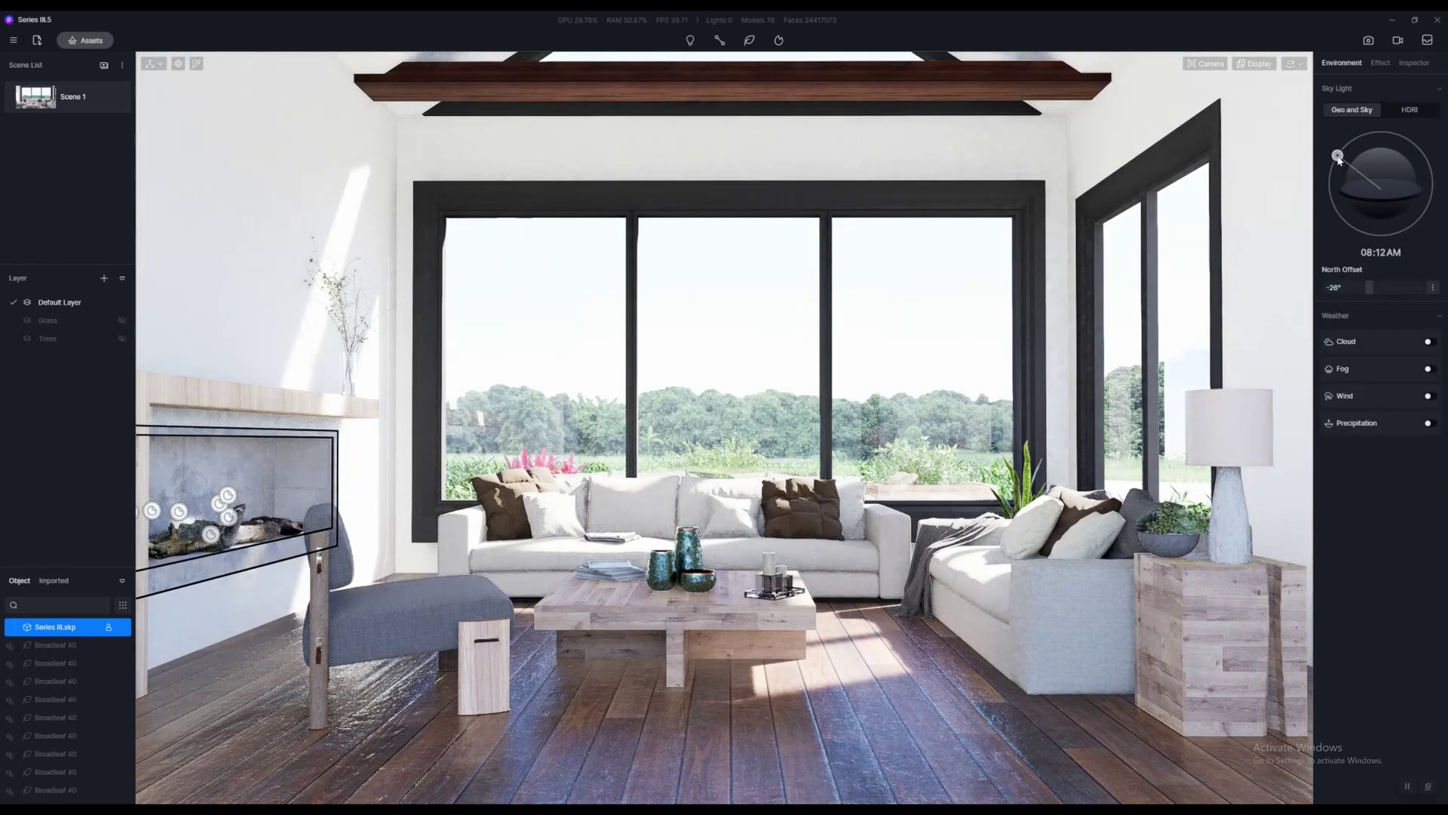
drag(1338, 159, 1321, 164)
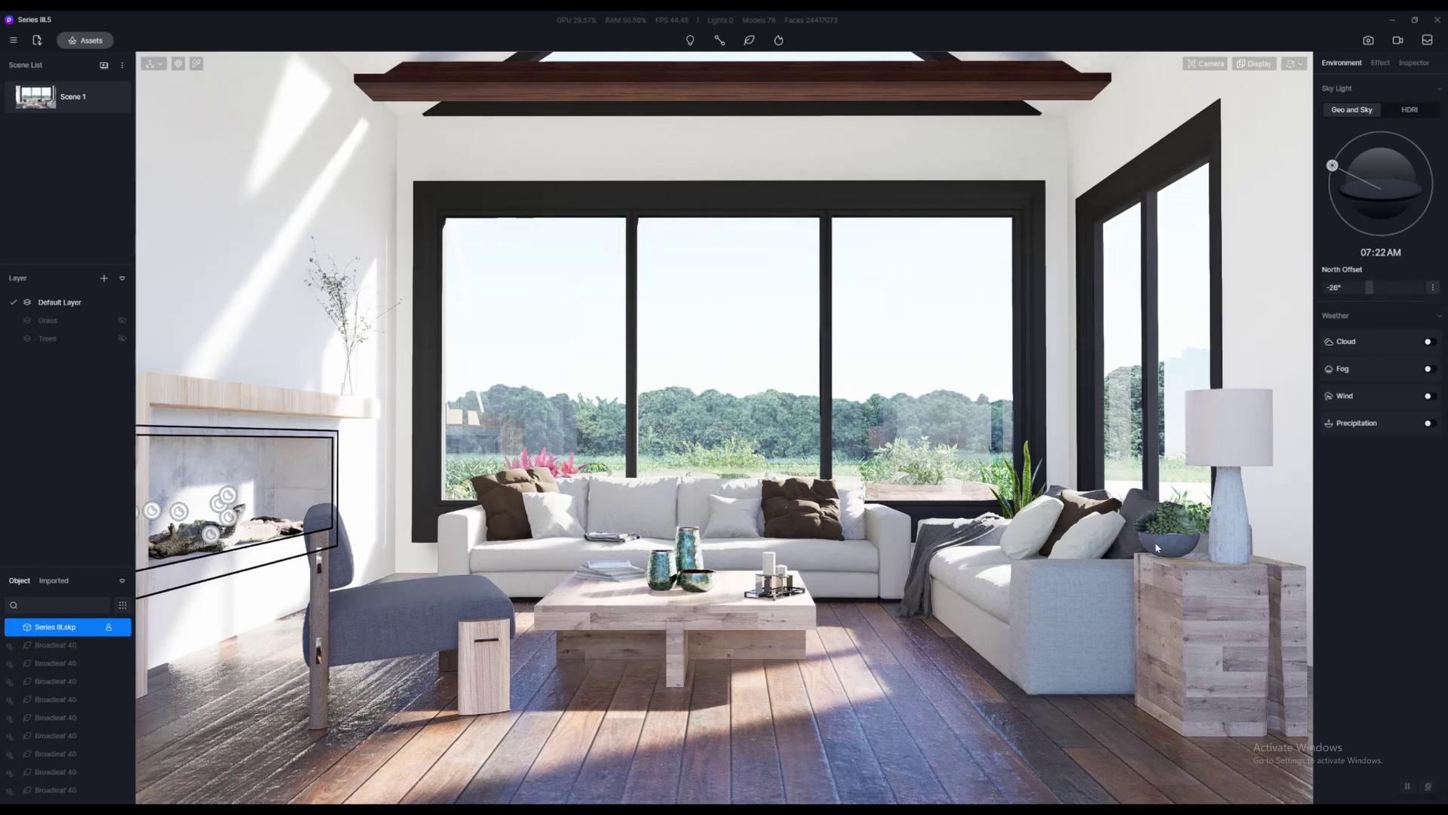
Enable clouds in the weather settings and set their amount to 1
click(1430, 344)
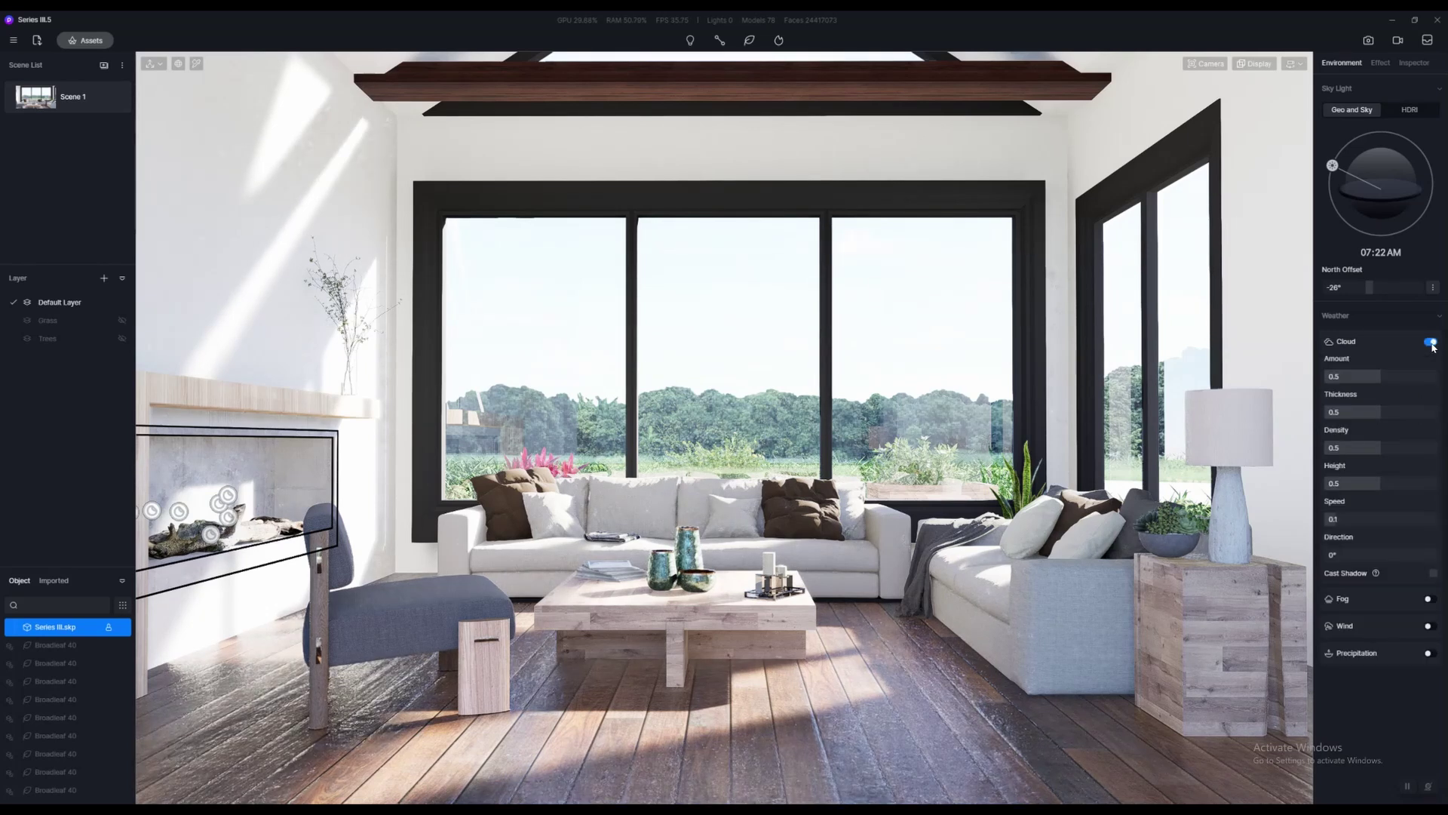
click(1430, 343)
click(1430, 343)
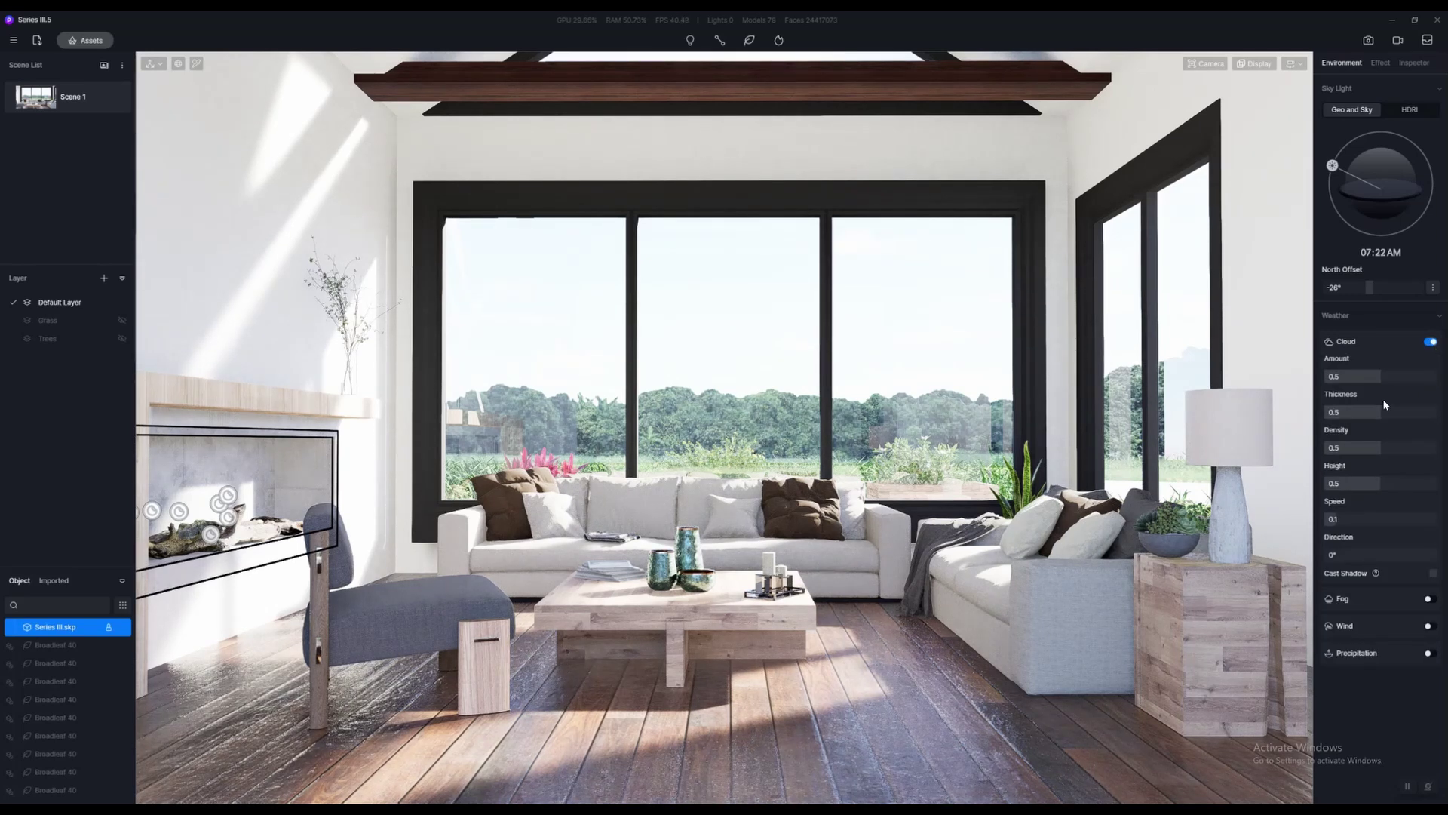
double_click(1340, 376)
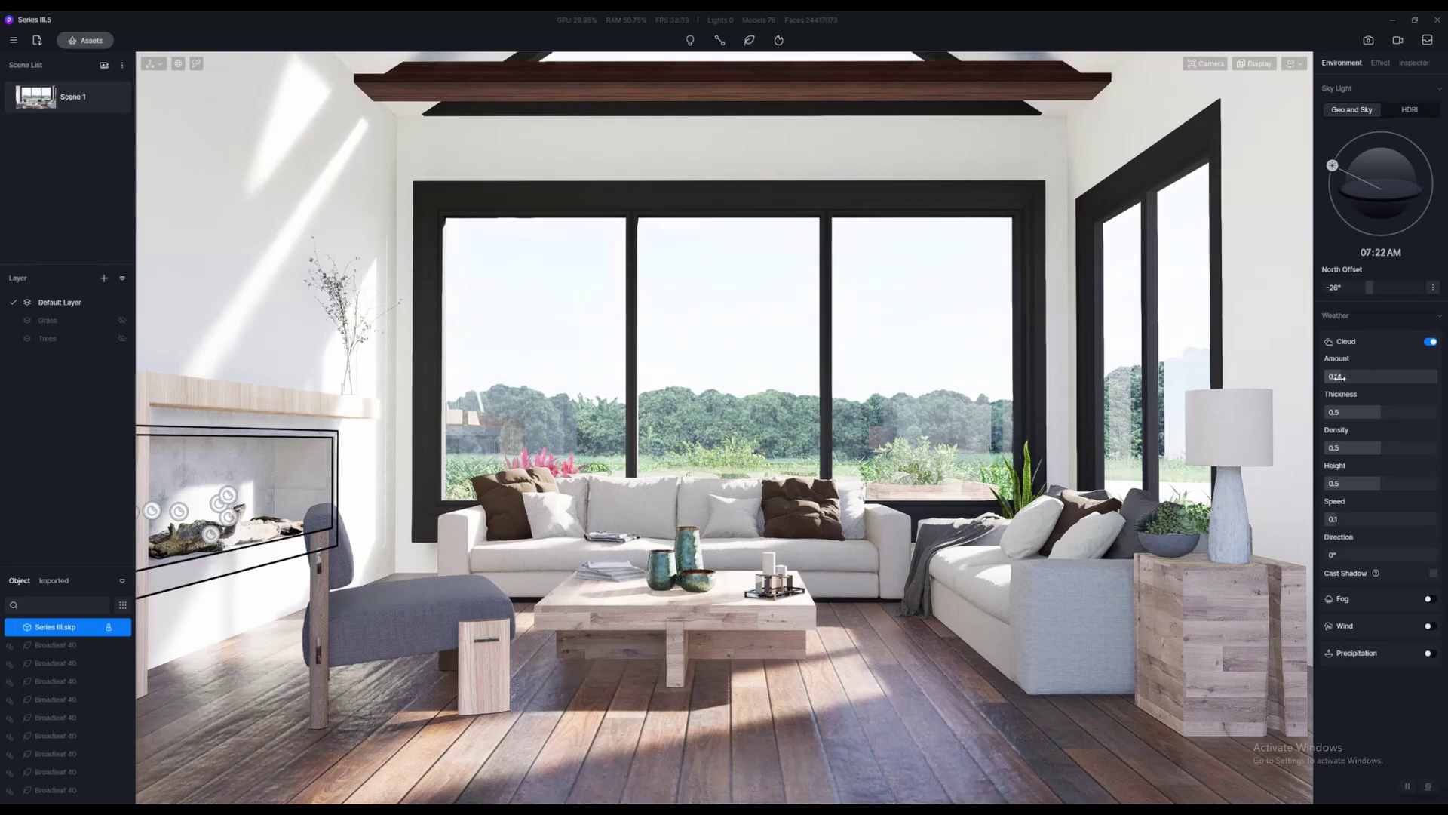
drag(1339, 377, 1442, 377)
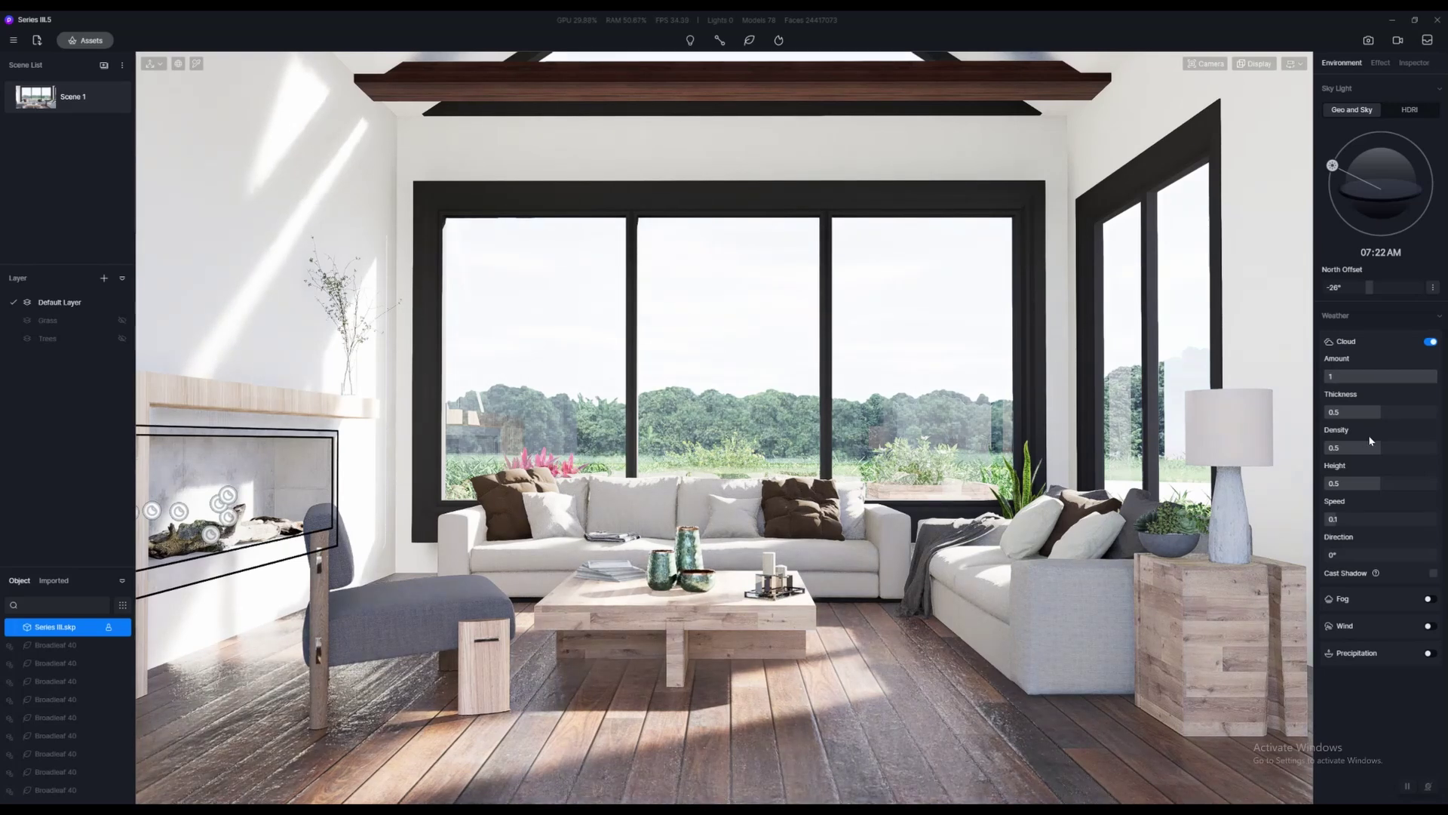
With the open sky in view, set the cloud thickness to 0.56, density to 0.36 and height to 0.24
scroll(1077, 463, down, 10)
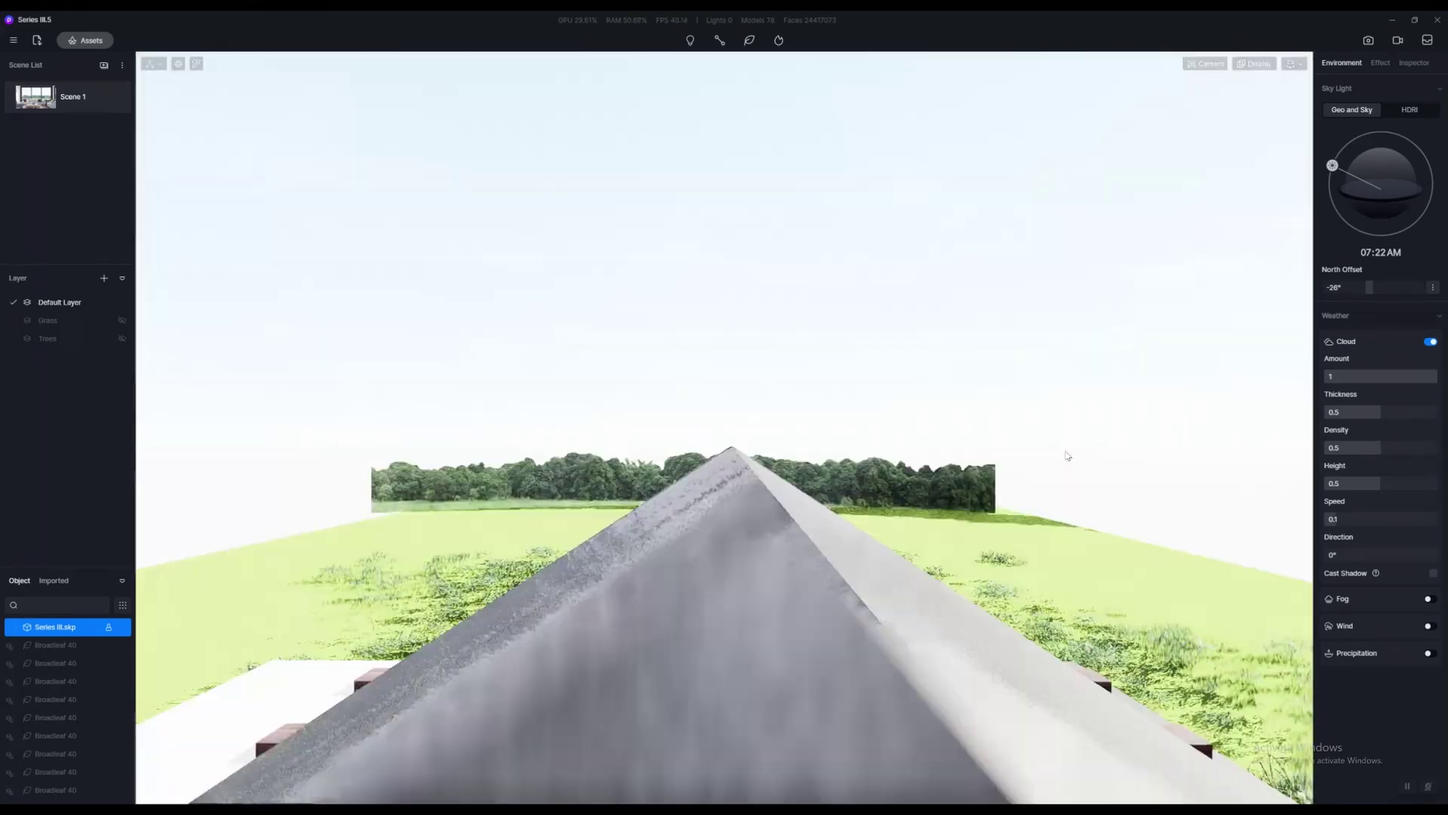
key(e)
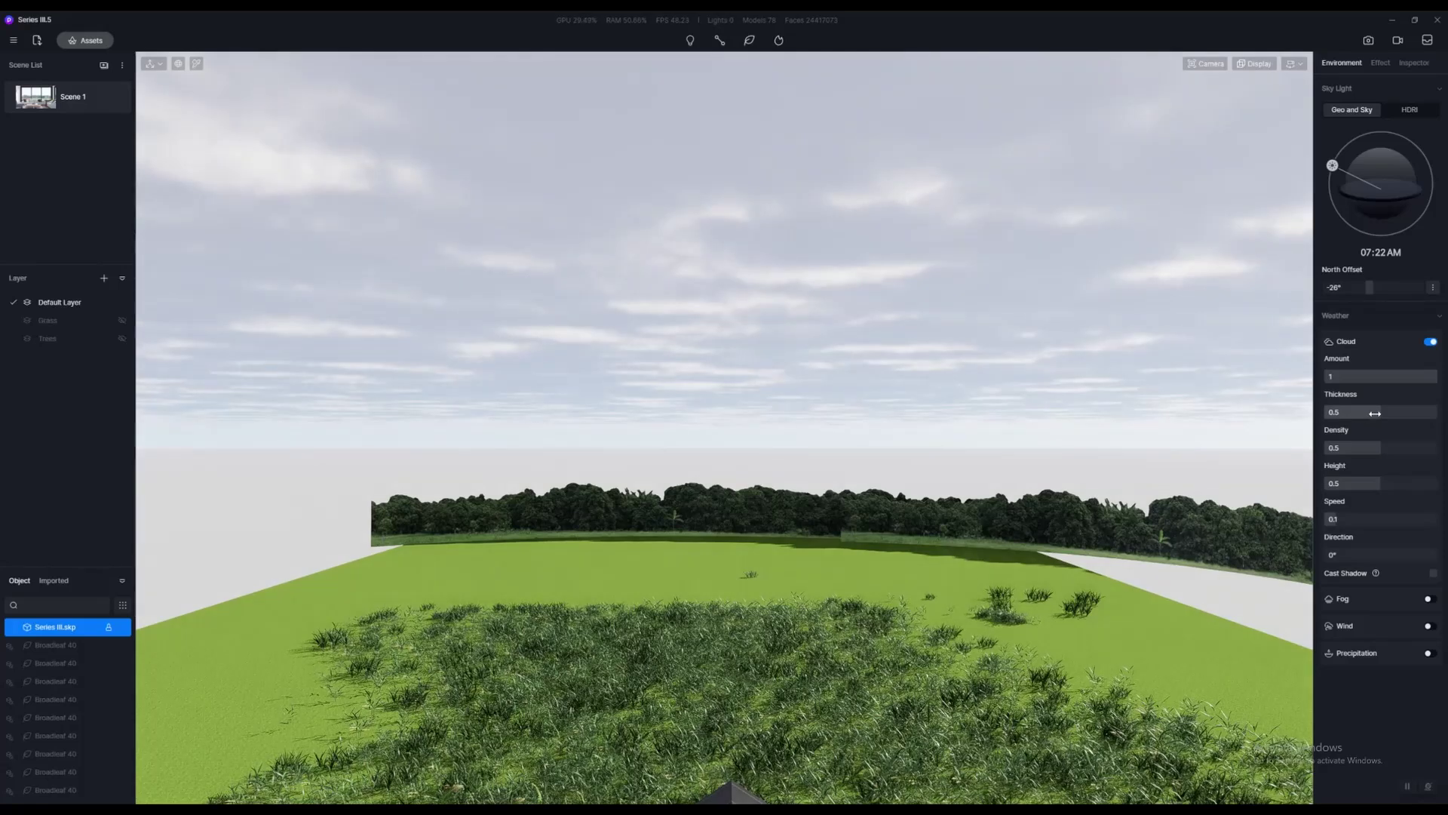
drag(1374, 413, 1348, 483)
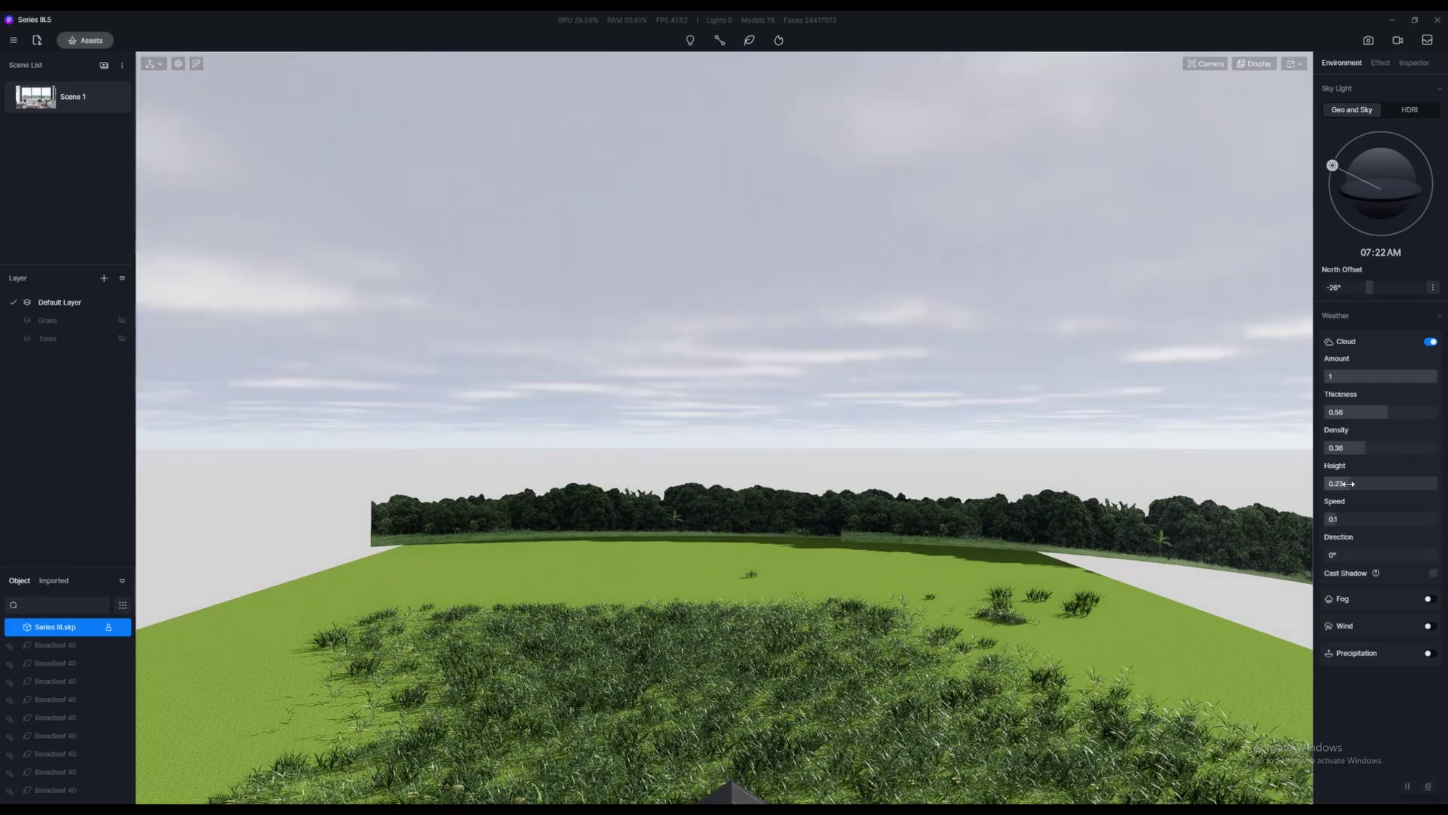
drag(1349, 484, 1351, 487)
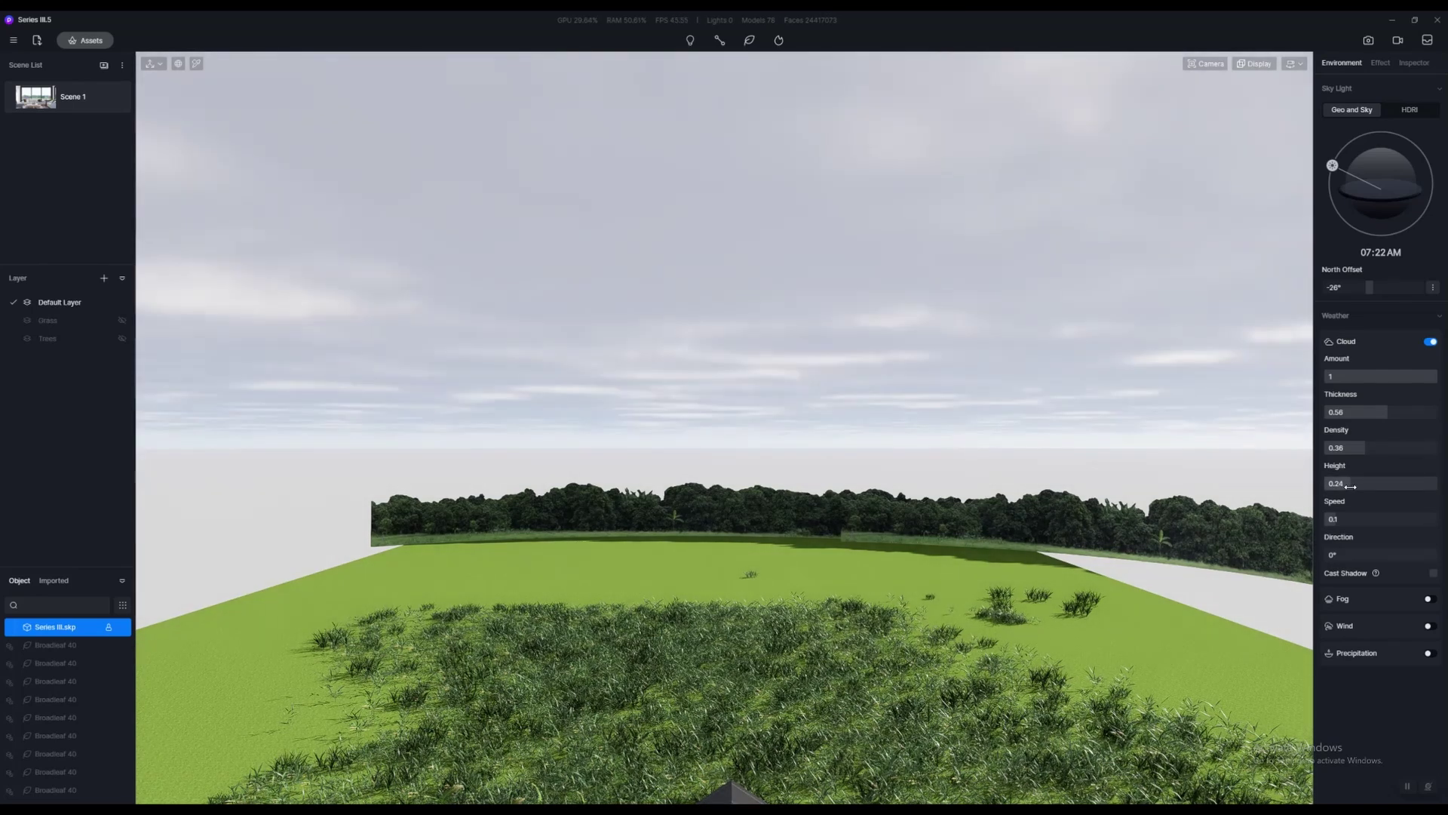
key(q)
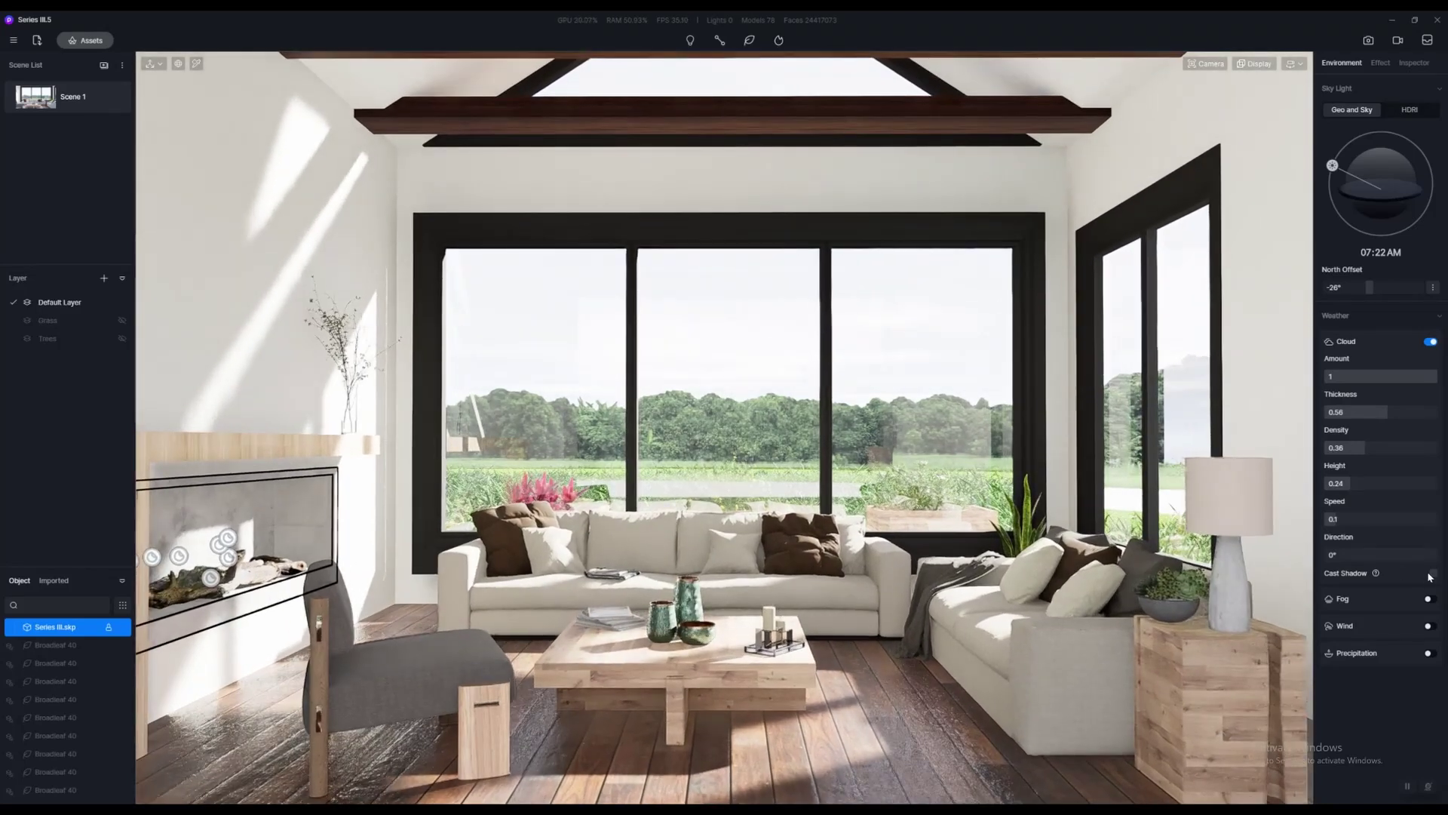
Test the clouds' Cast Shadow option, and try a cloud amount of 0.51 with a height of 0.01
click(1433, 575)
click(1434, 575)
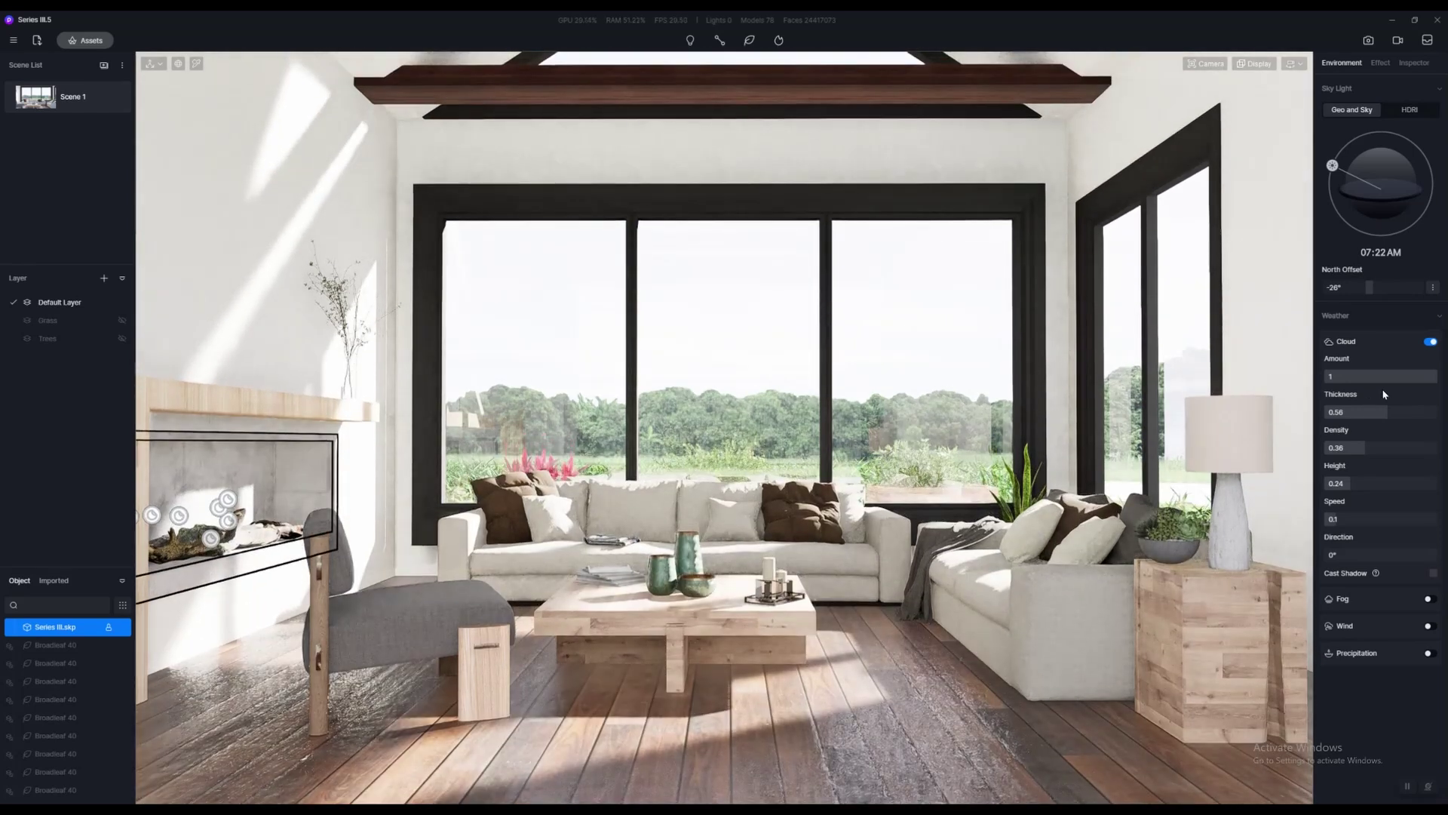
drag(1425, 377, 1381, 376)
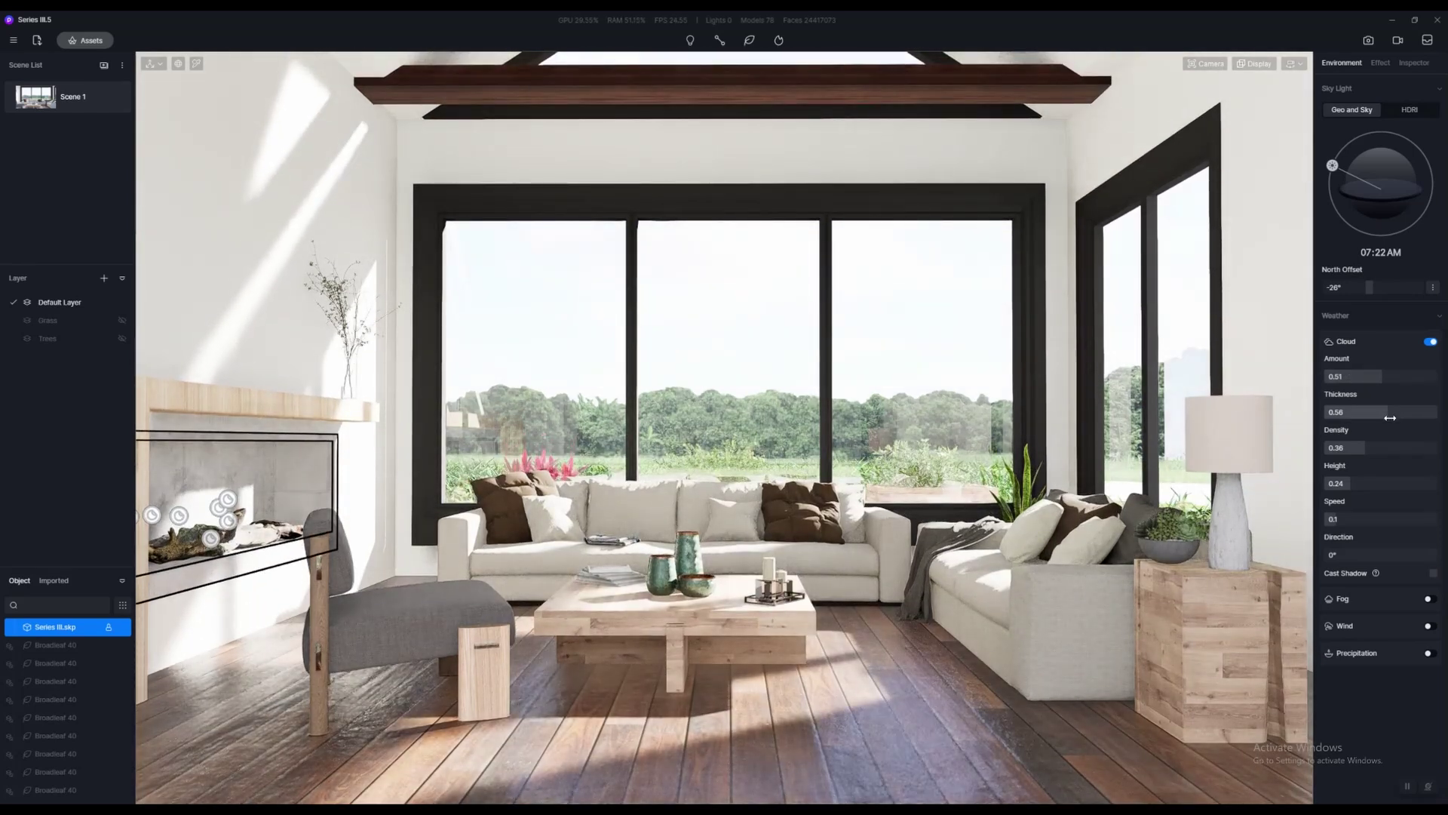
drag(1351, 483, 1321, 490)
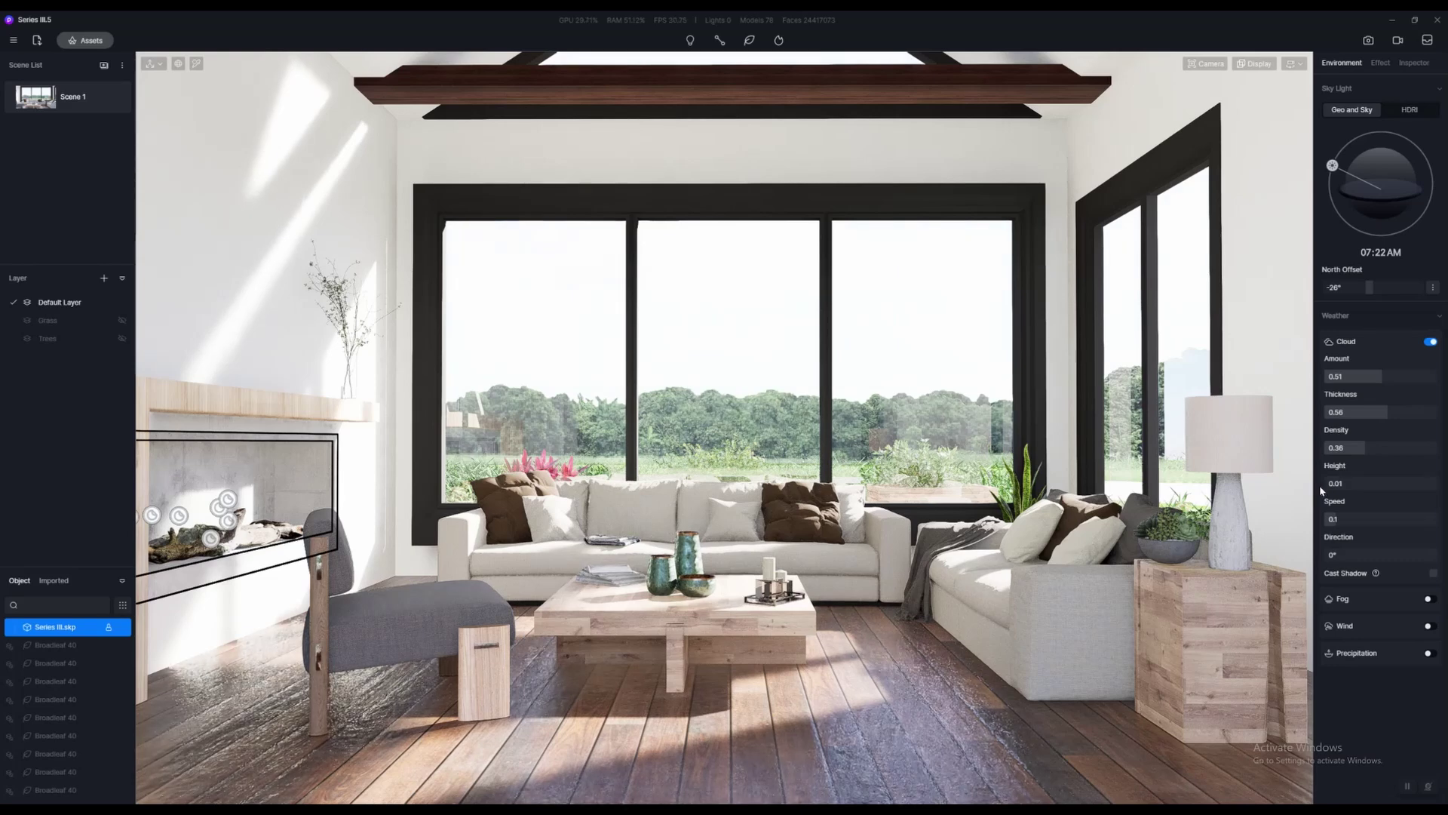
With the sky above the roof in view, set the cloud height to 0.18, thickness to 0.77 and amount to 0.61
key(e)
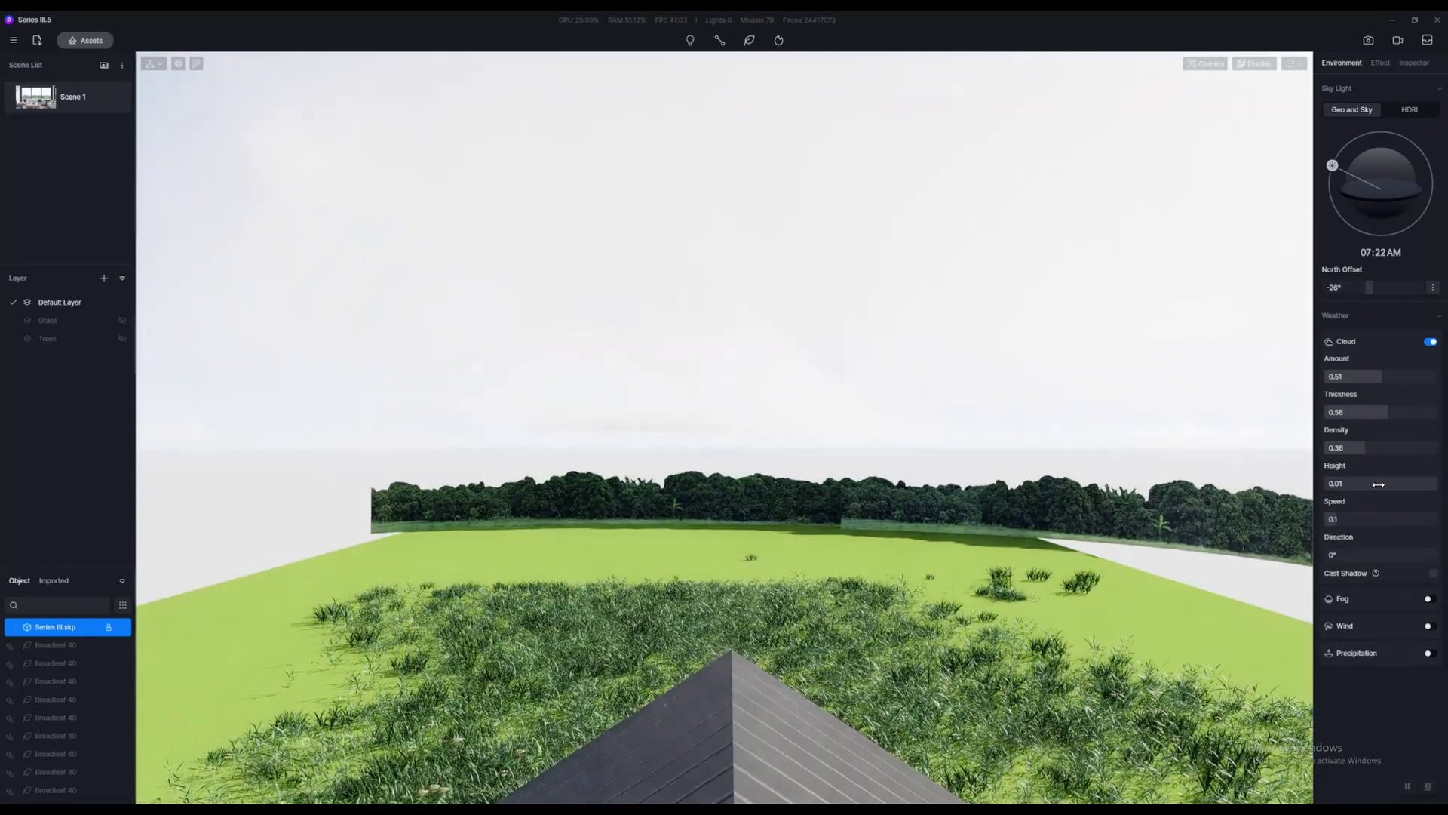
drag(1378, 484, 1345, 480)
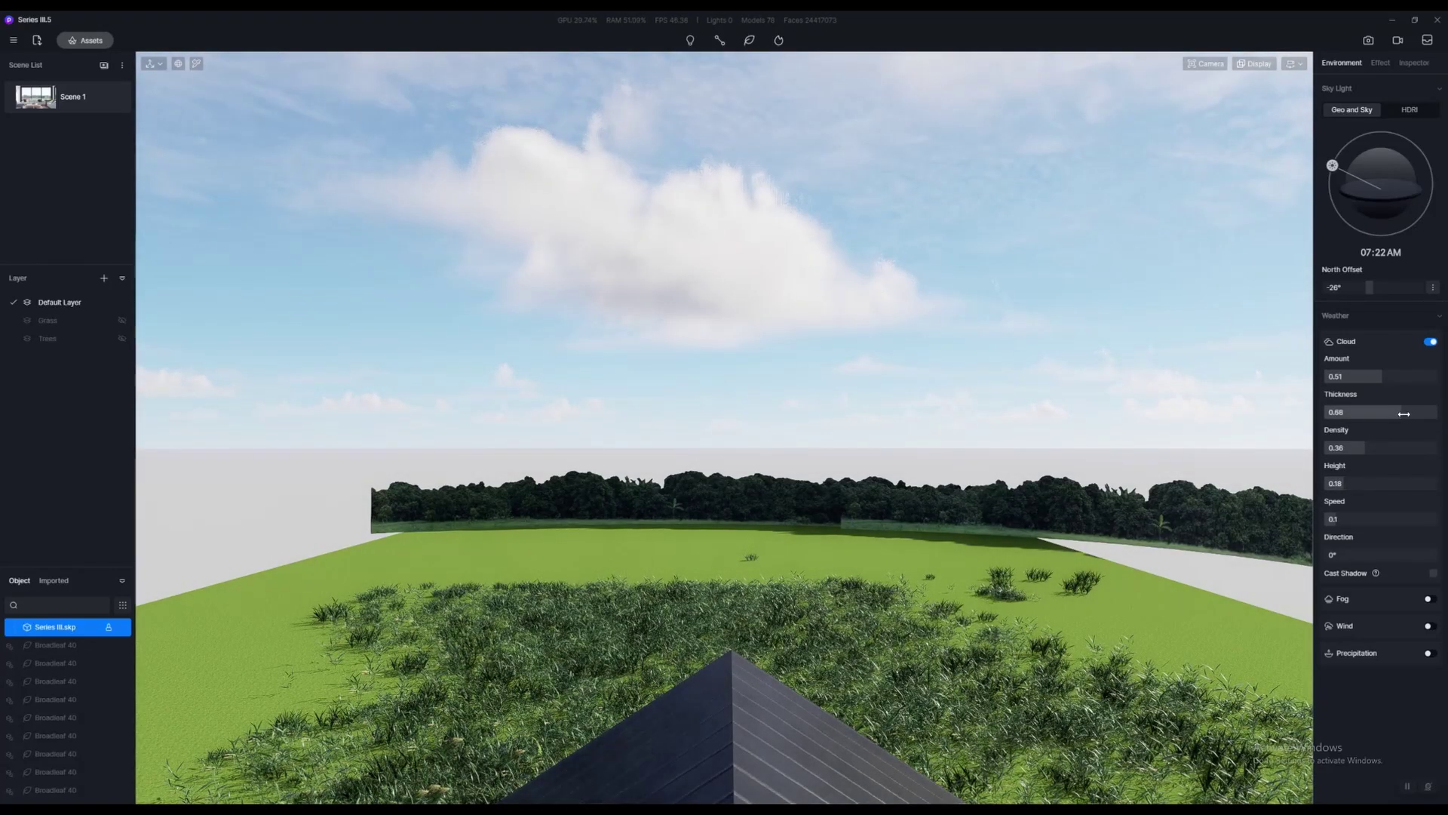
drag(1381, 412, 1393, 377)
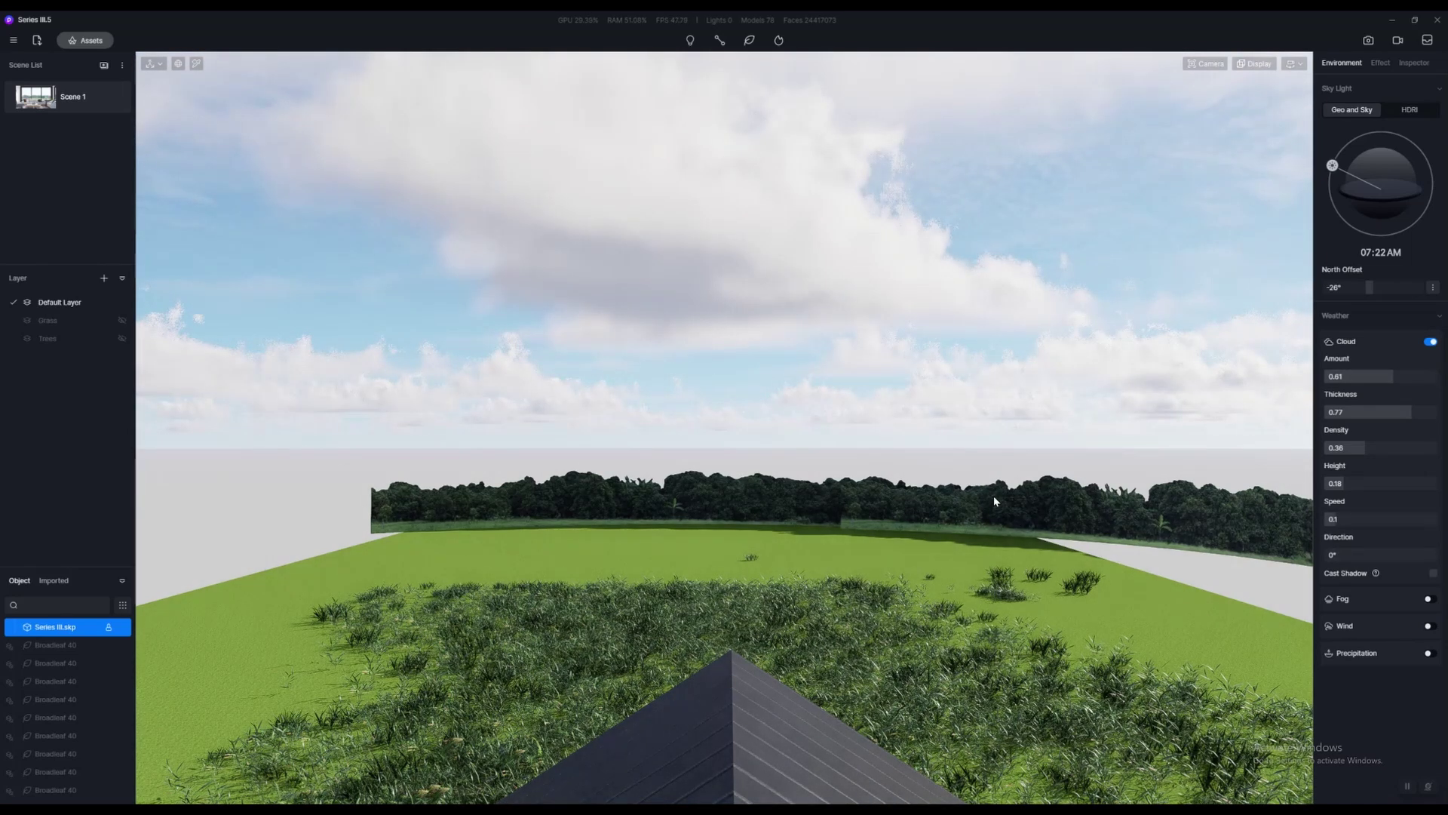
Reframe the whole living room including the fireplace, clear the model selection and open the post-processing effect settings
scroll(994, 495, up, 5)
scroll(1026, 475, down, 6)
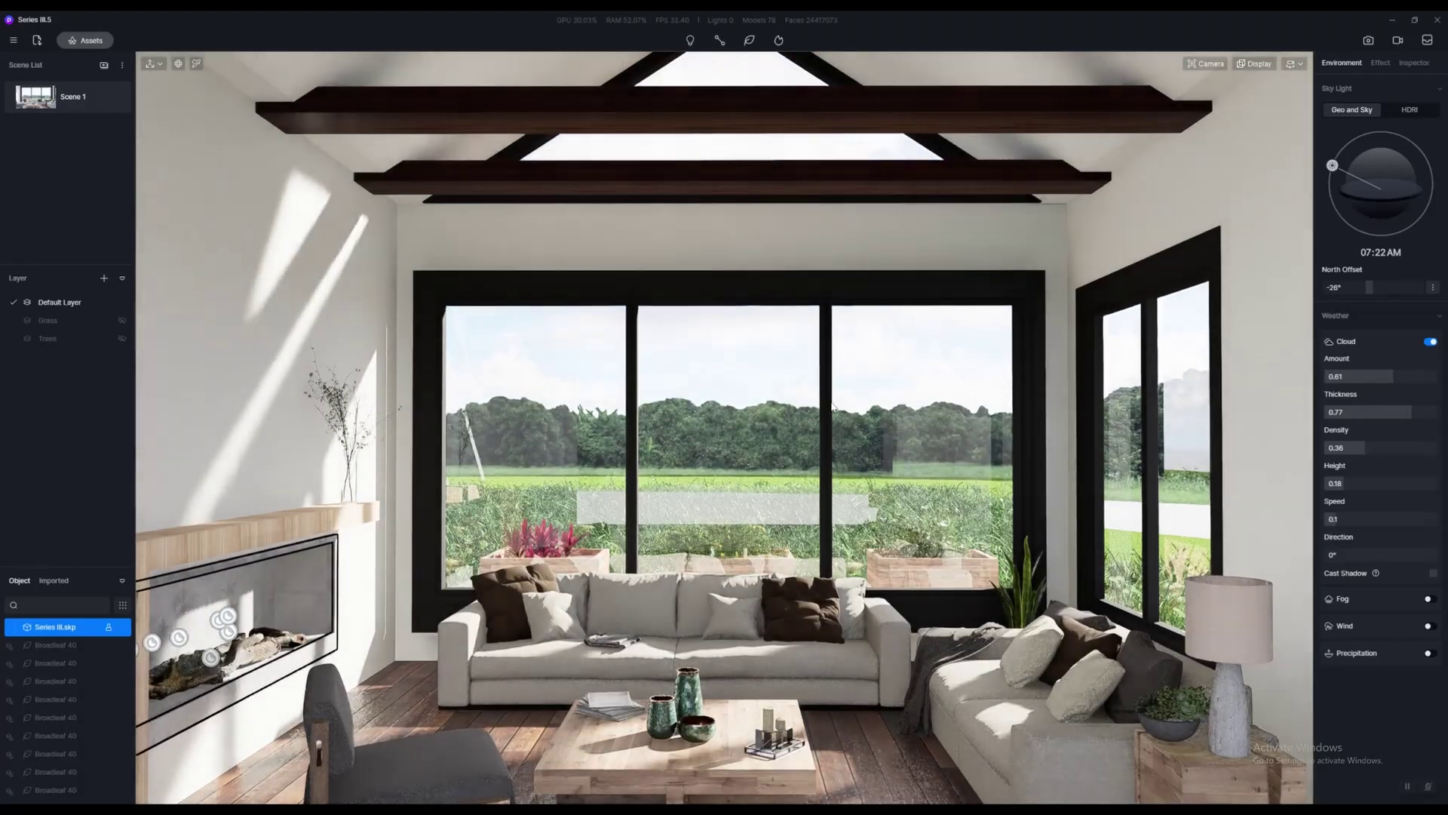
middle_drag(832, 406, 791, 353)
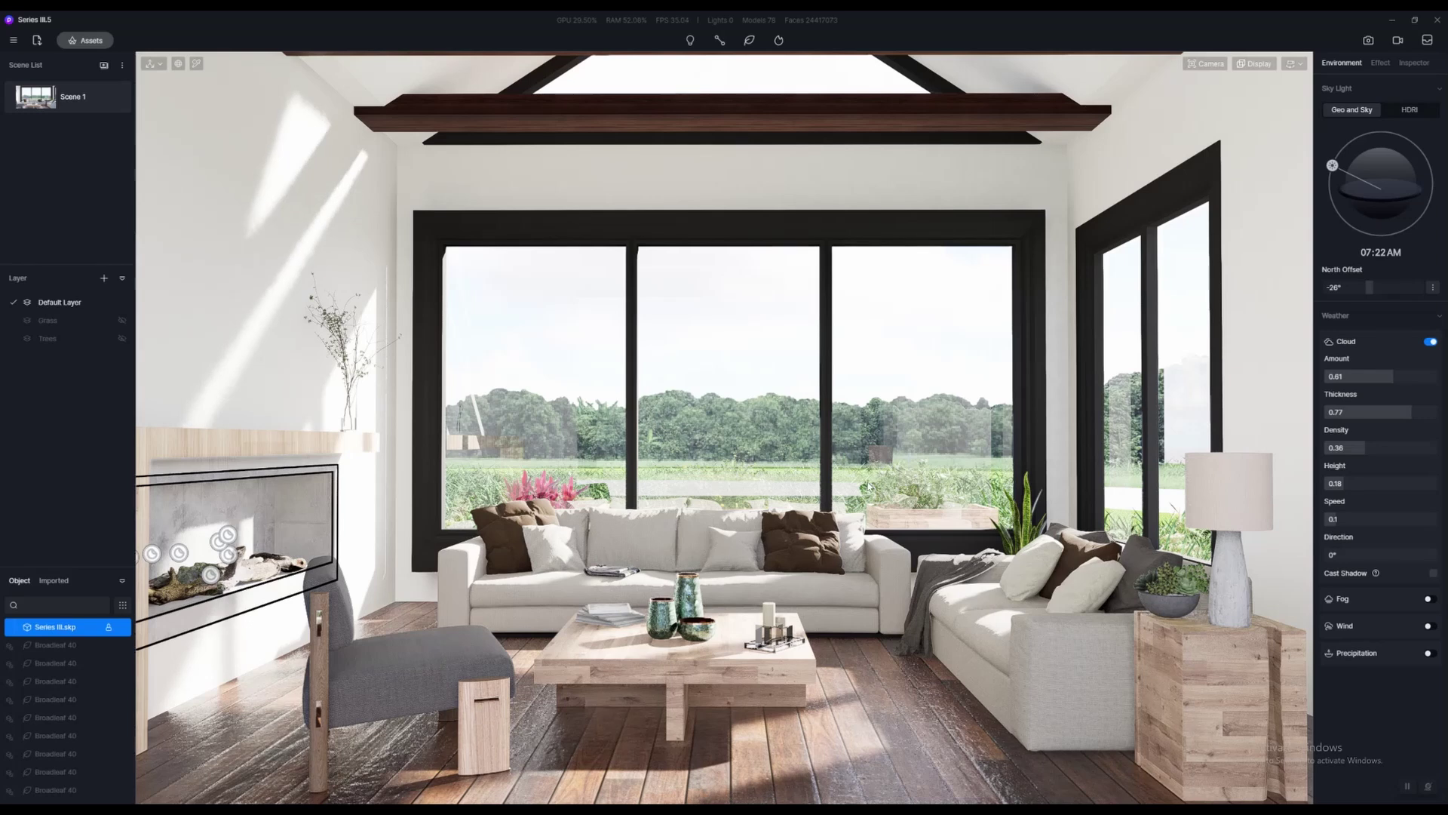
right_drag(965, 391, 869, 486)
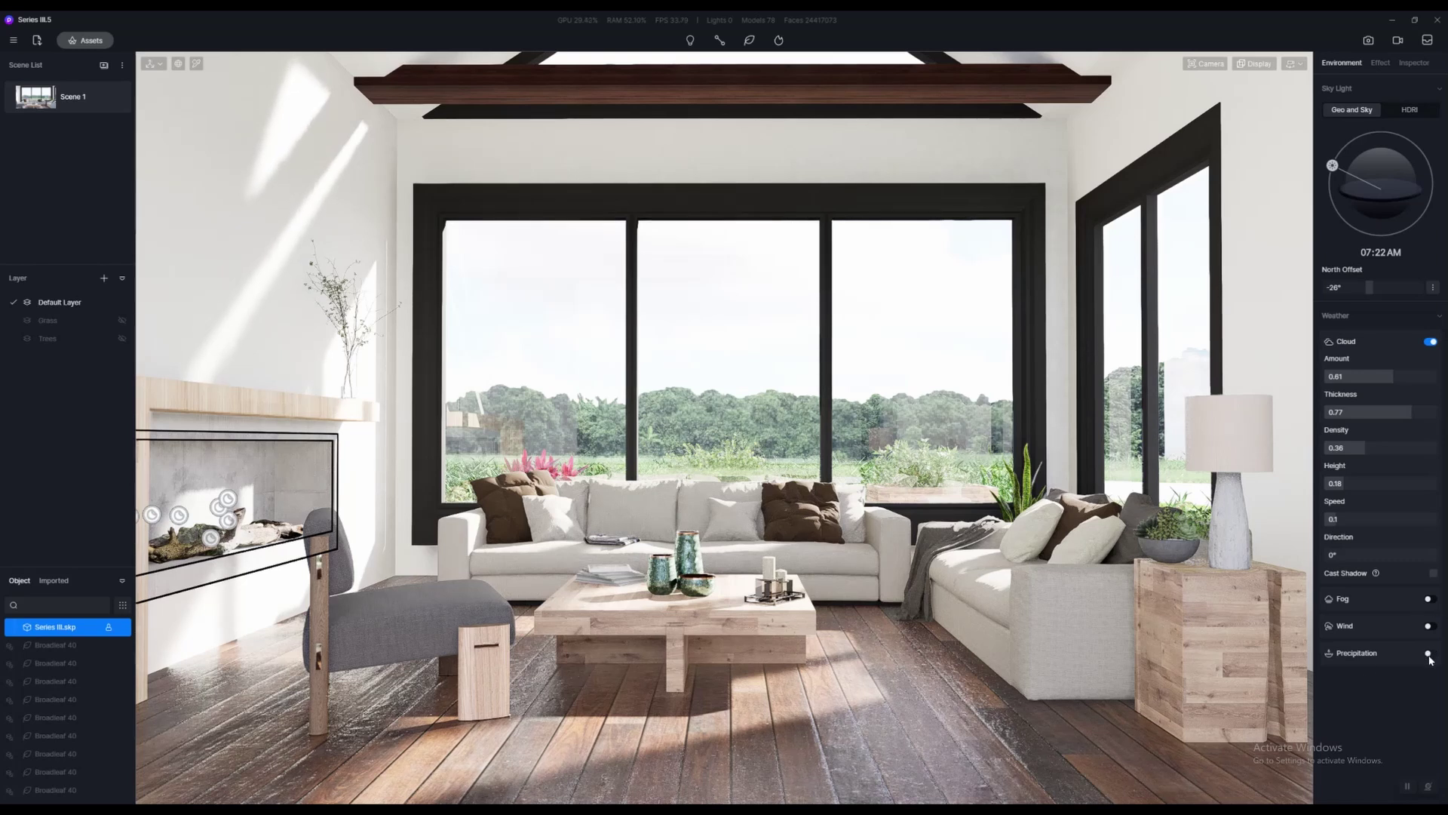
scroll(921, 623, down, 3)
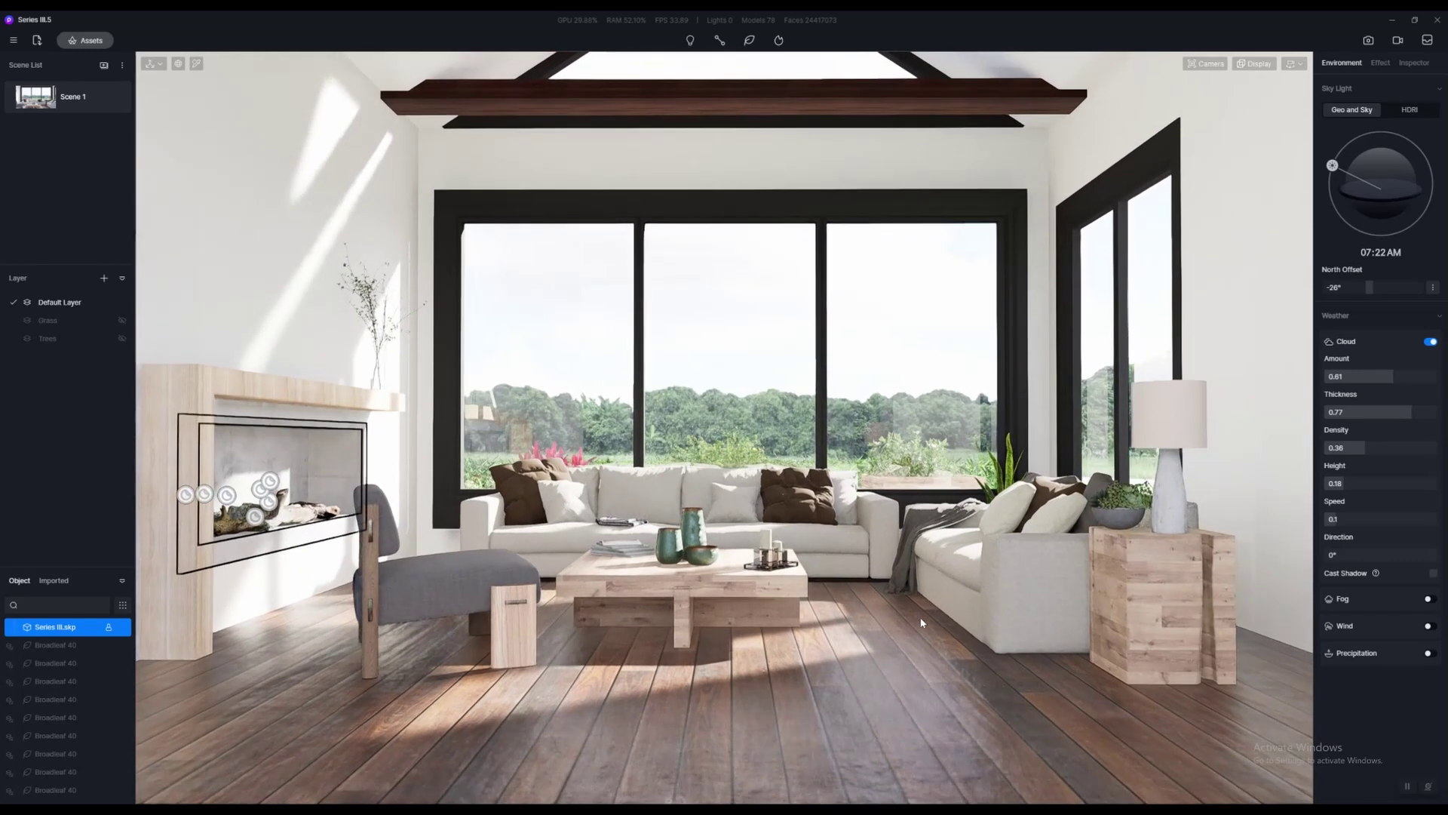
key(Escape)
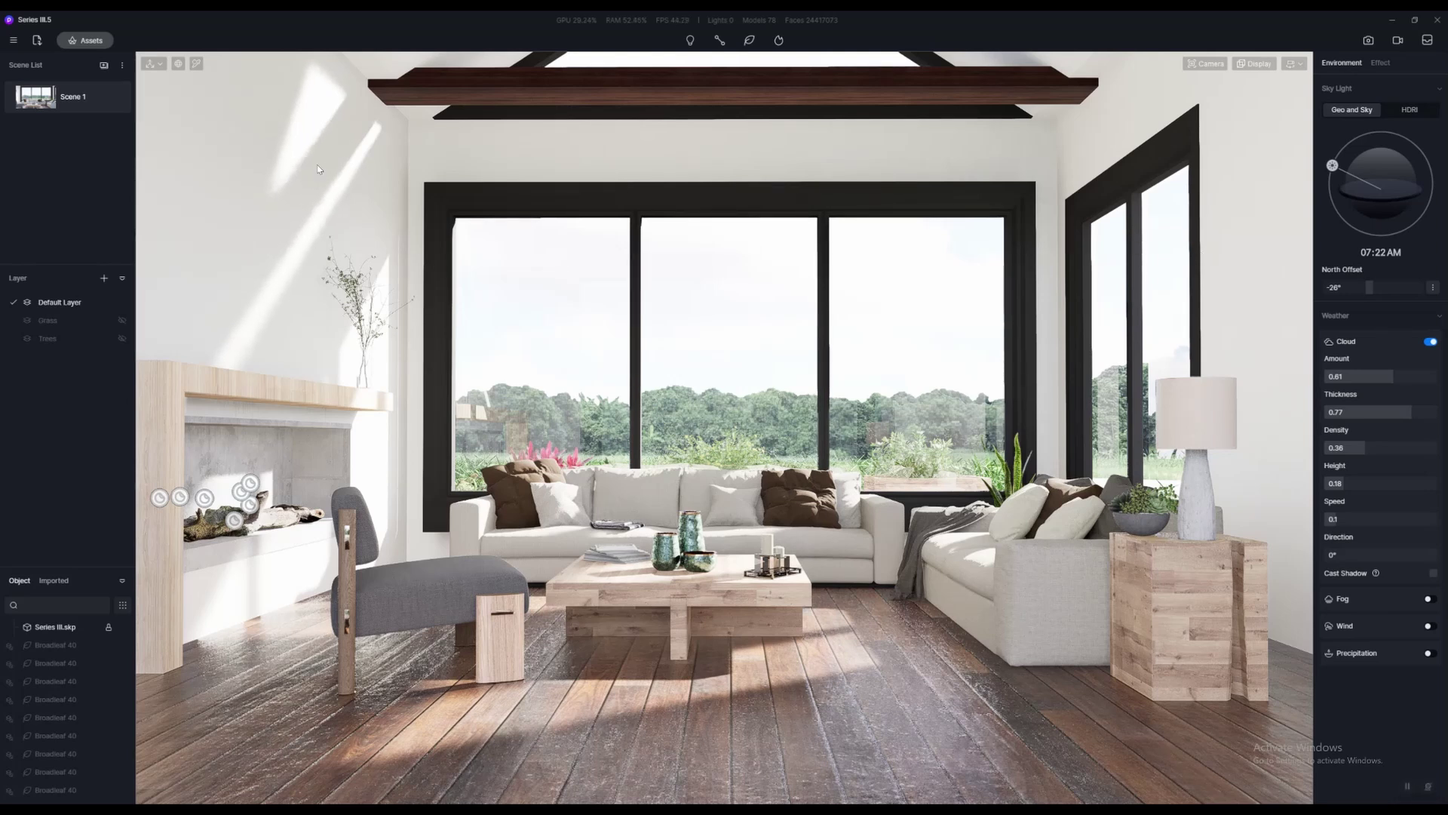
click(1380, 63)
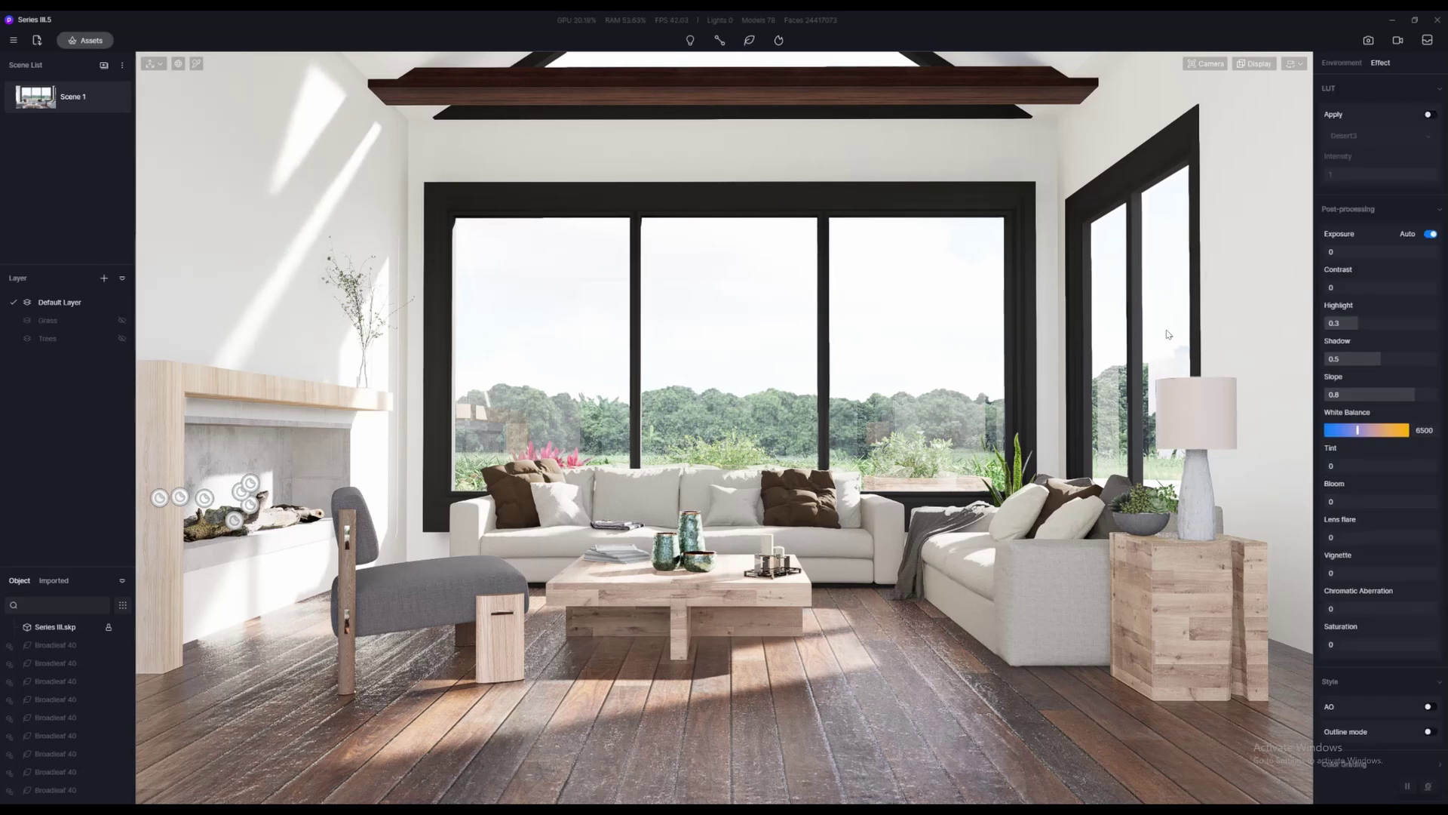
Turn off automatic exposure in post-processing and adjust the sun position to 07:16 AM
click(1334, 89)
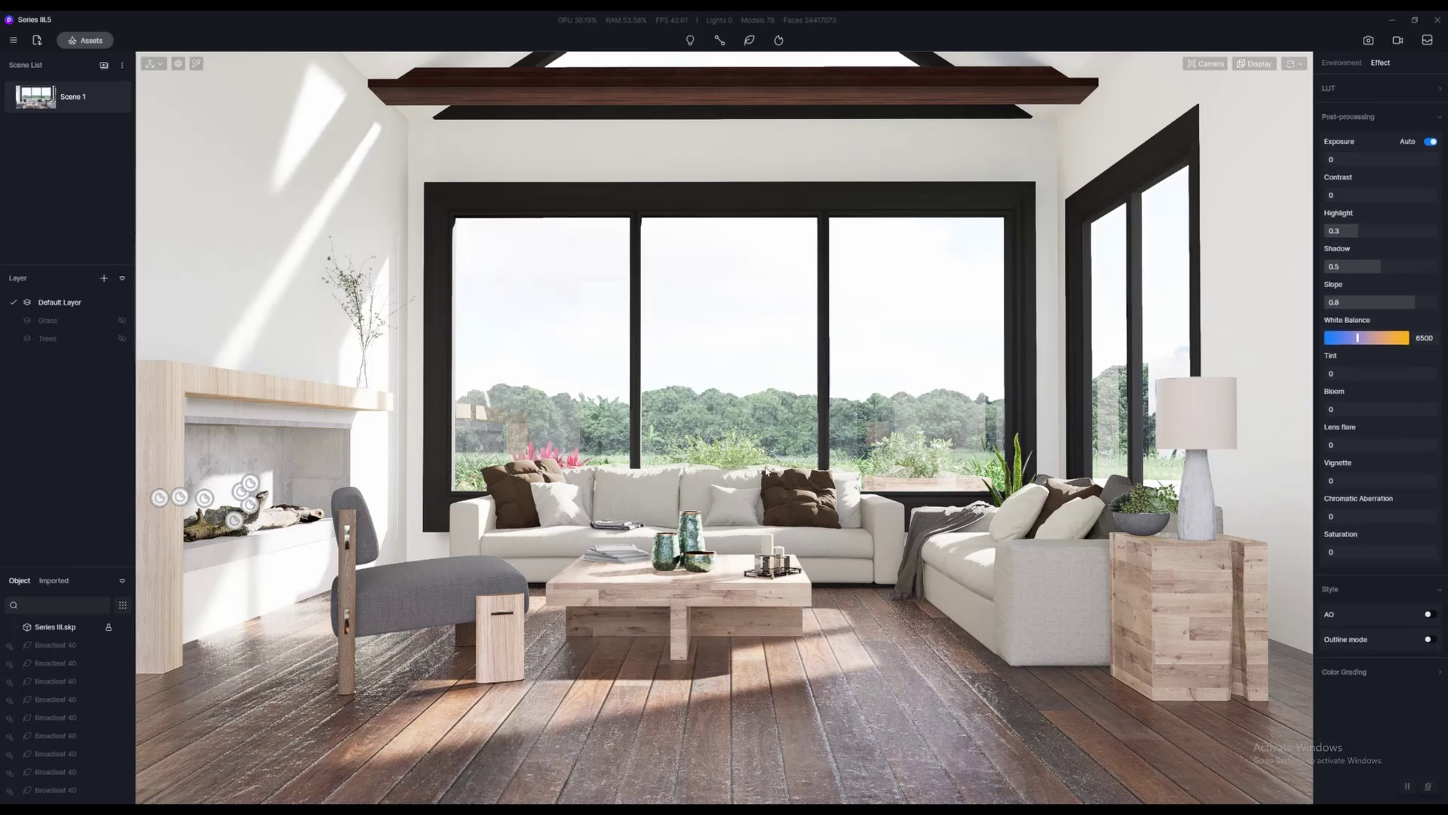
click(1429, 143)
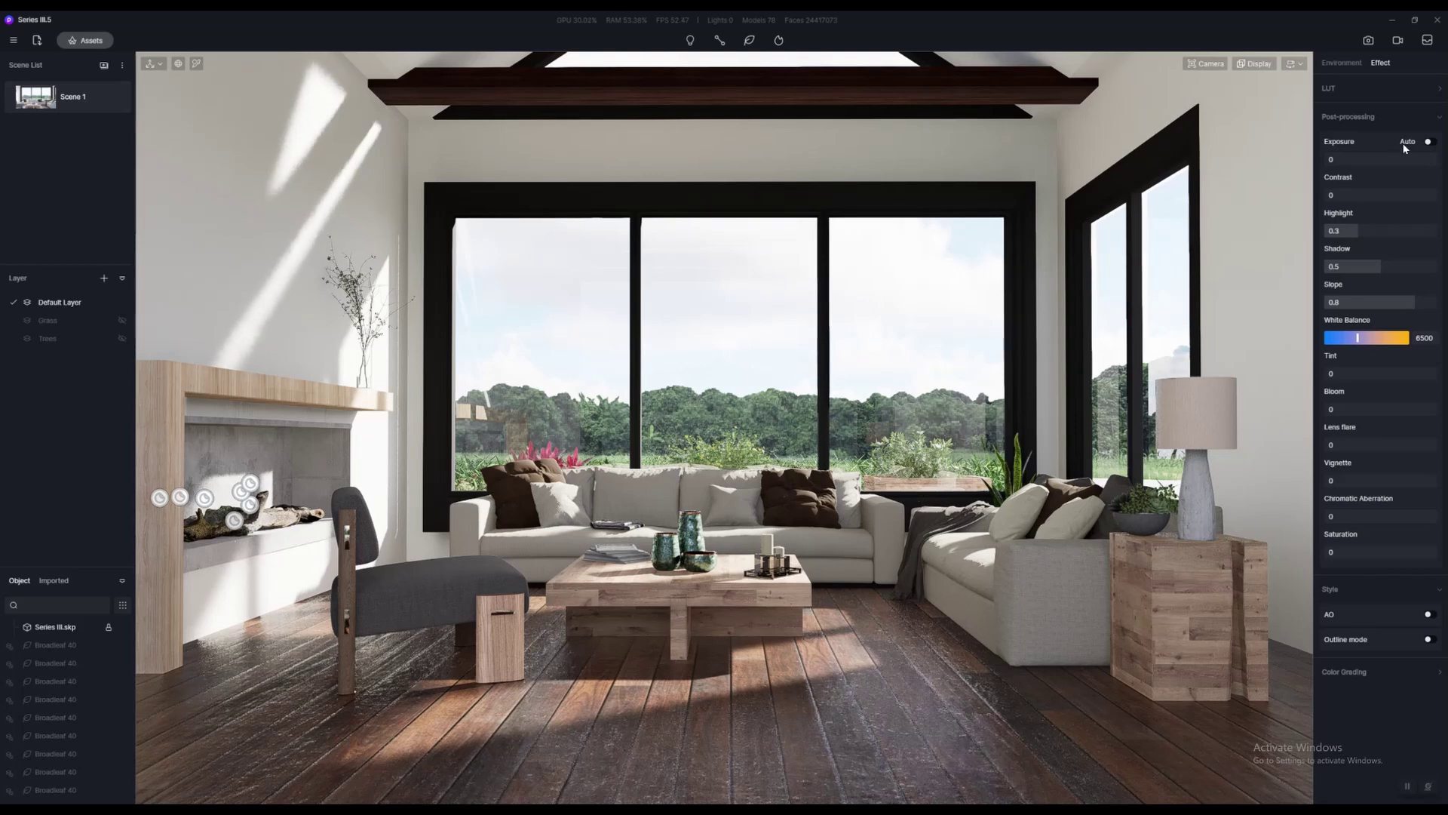
click(1345, 73)
drag(1329, 170, 1322, 167)
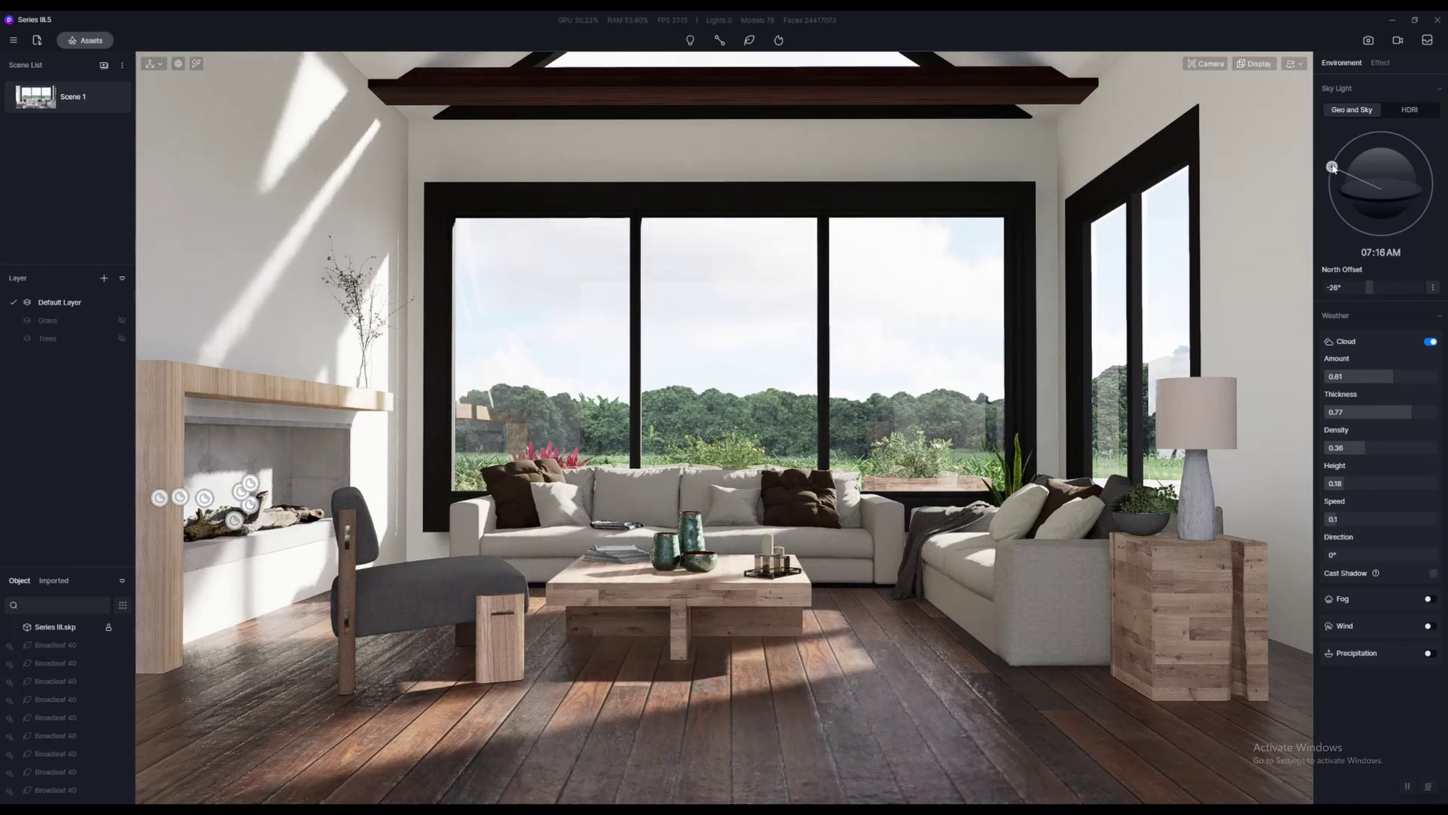
click(1380, 62)
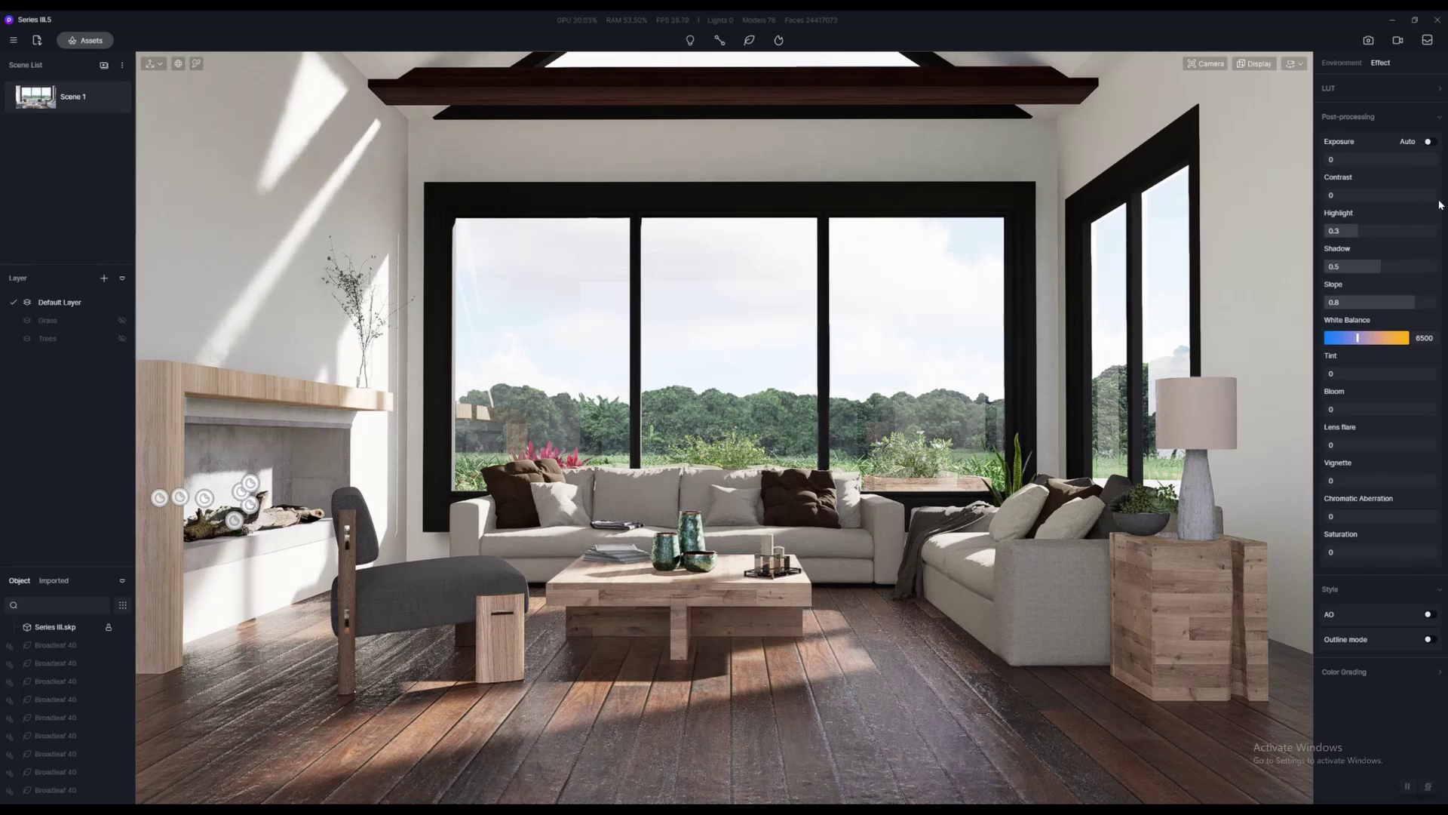
Preview the living room's framing in the image render mode and return to the scene
click(1428, 143)
scroll(625, 381, up, 2)
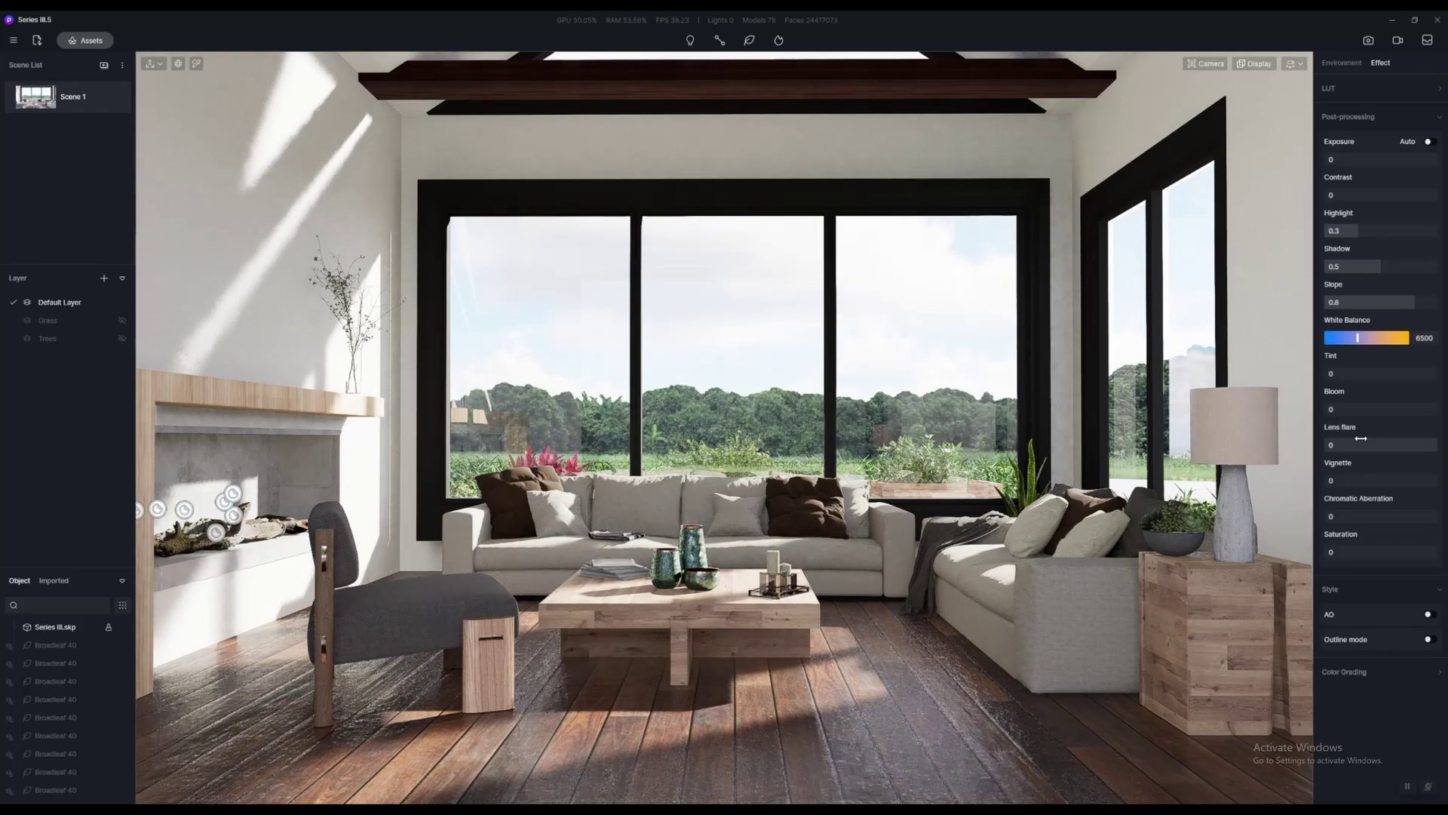
click(1374, 44)
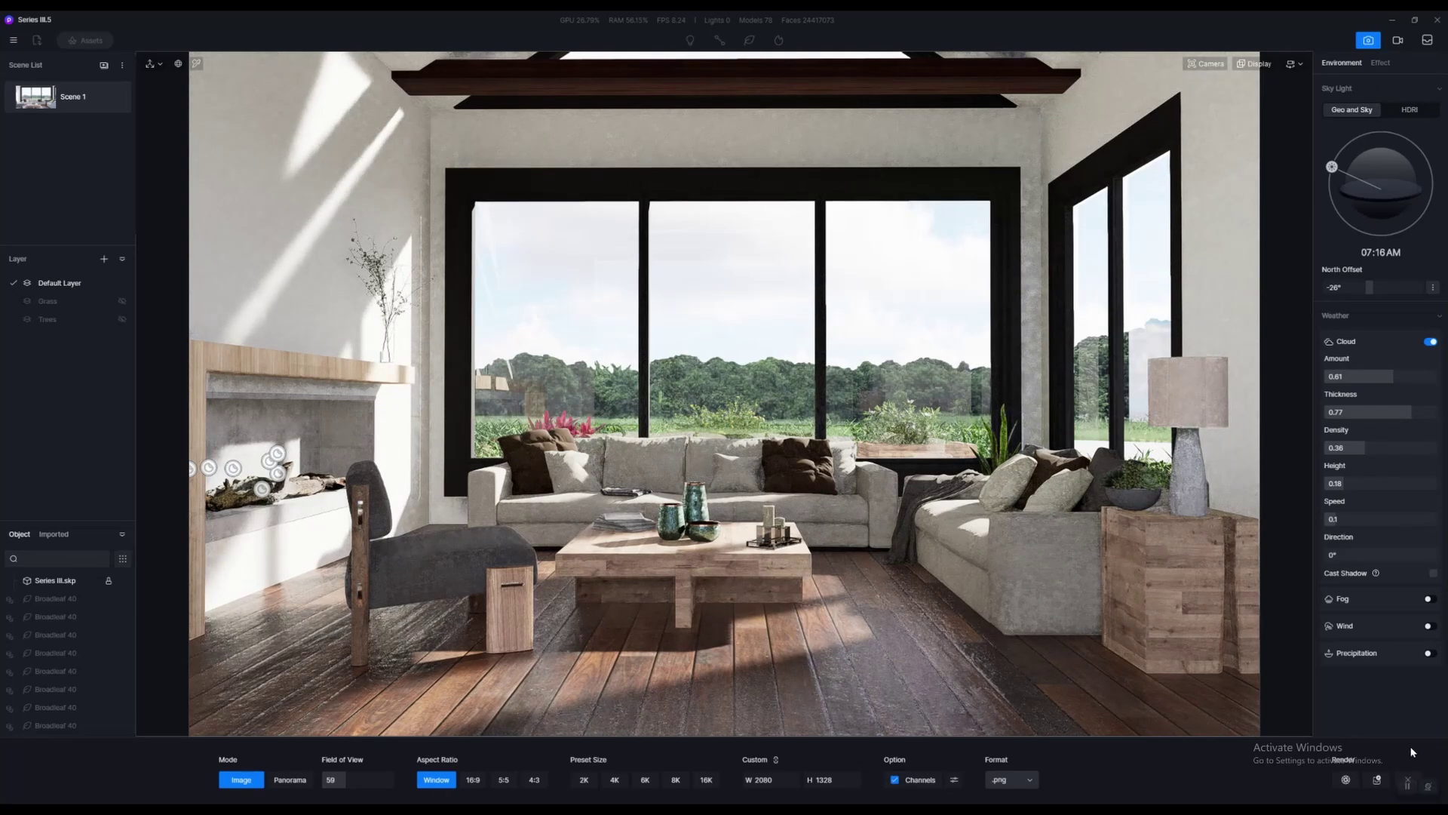
click(1406, 785)
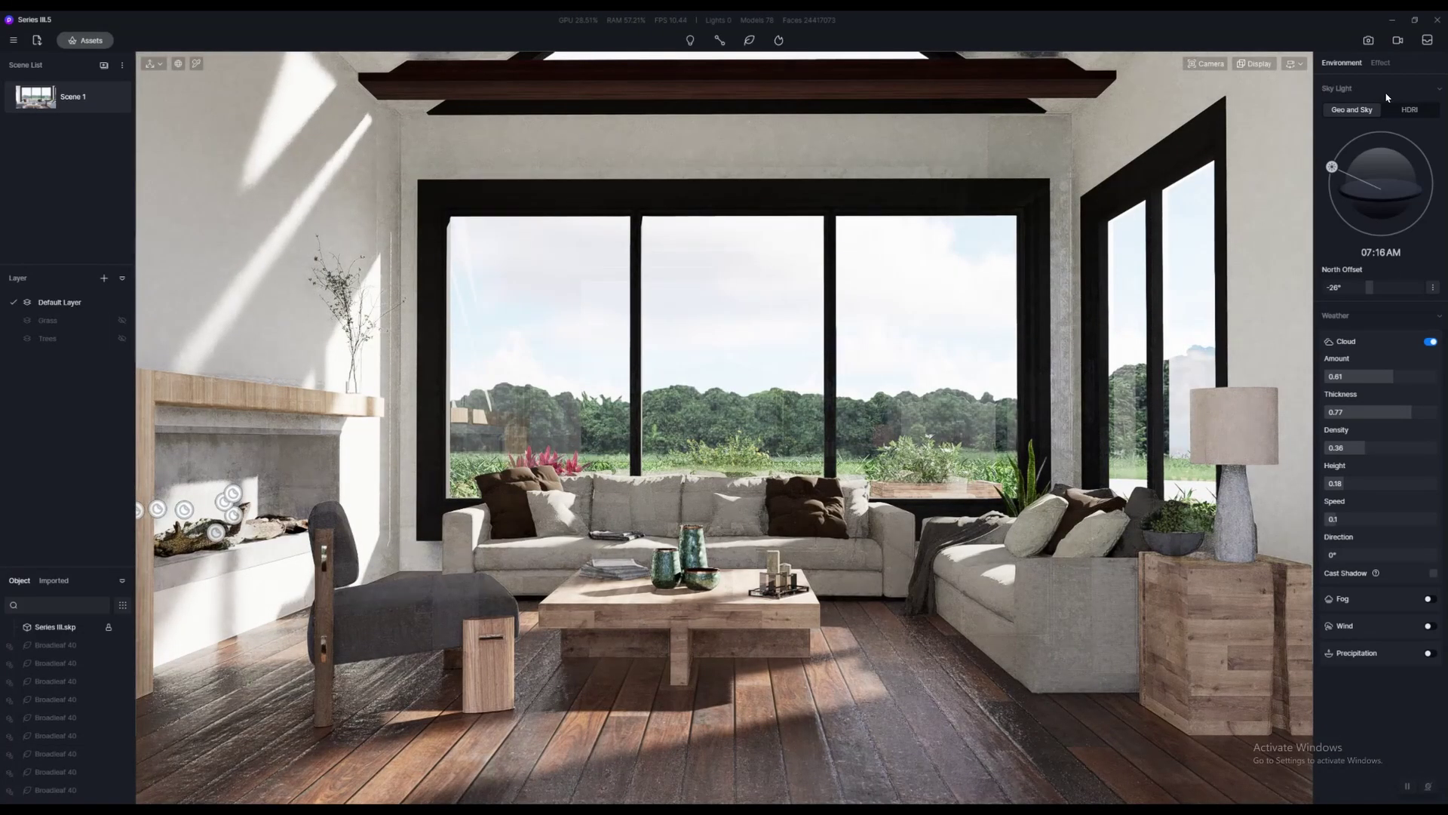
Try darker and brighter manual exposures for the scene, ending at 0.05
click(1389, 70)
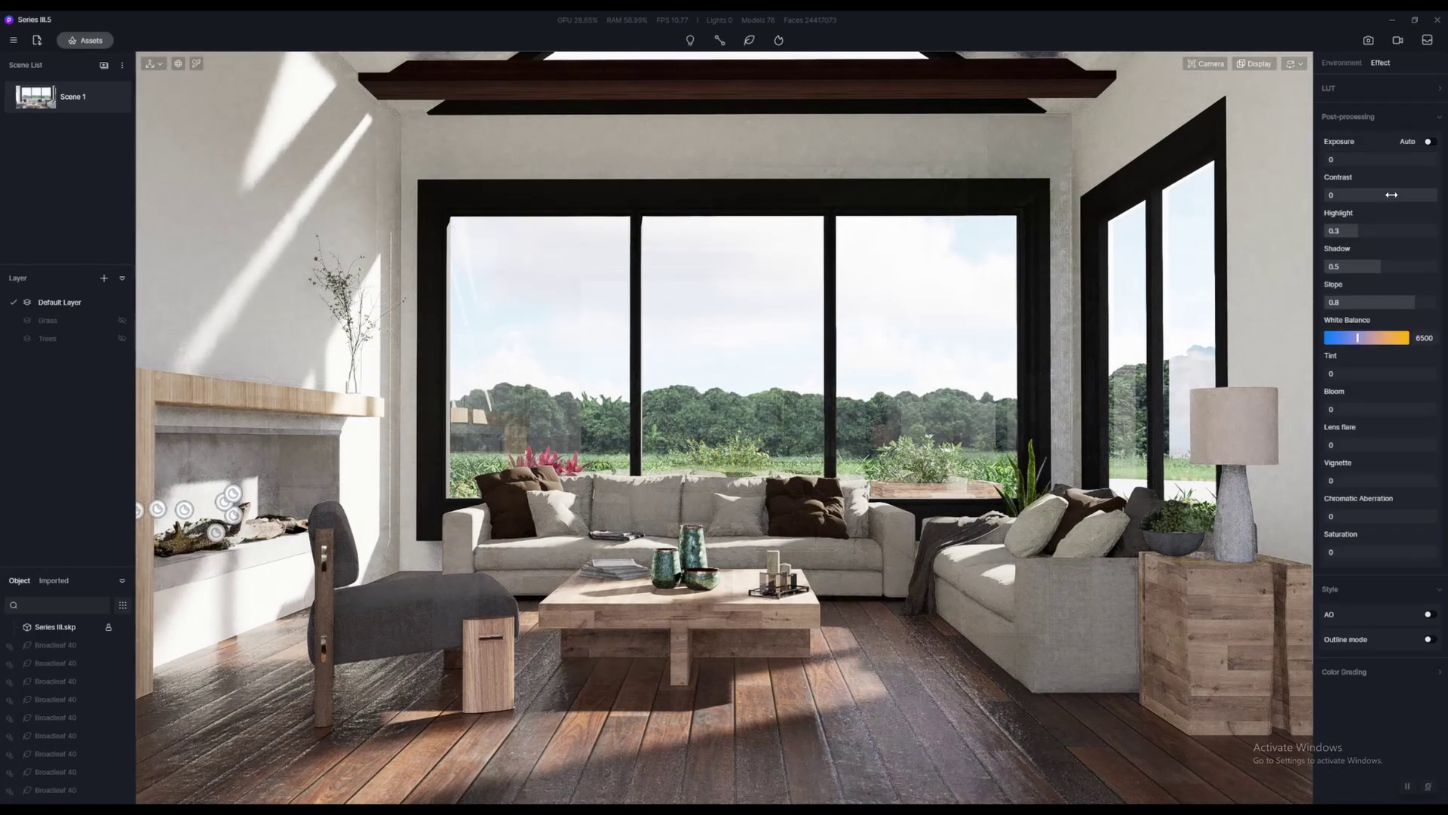
click(1333, 160)
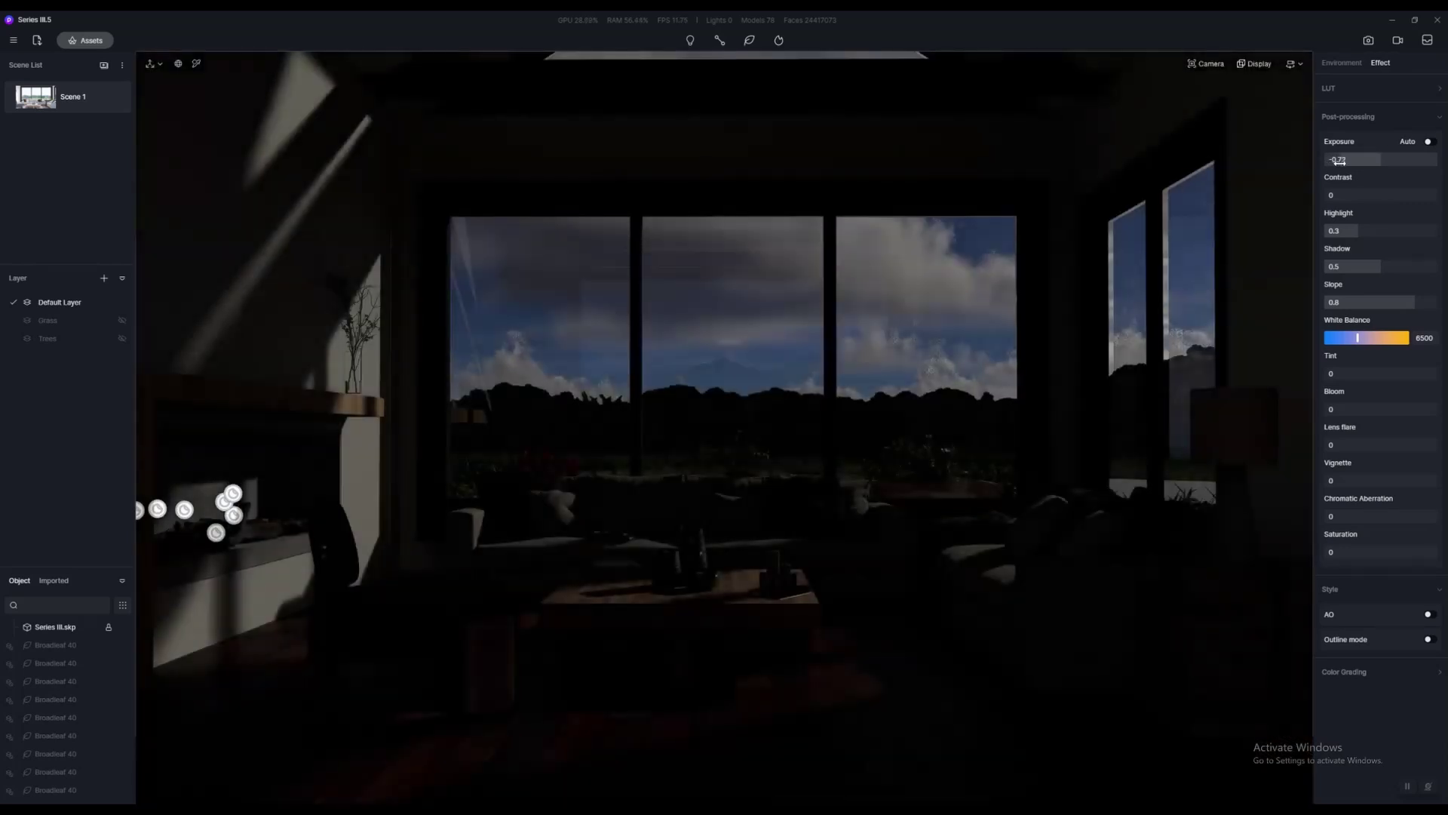
drag(1344, 162, 1386, 165)
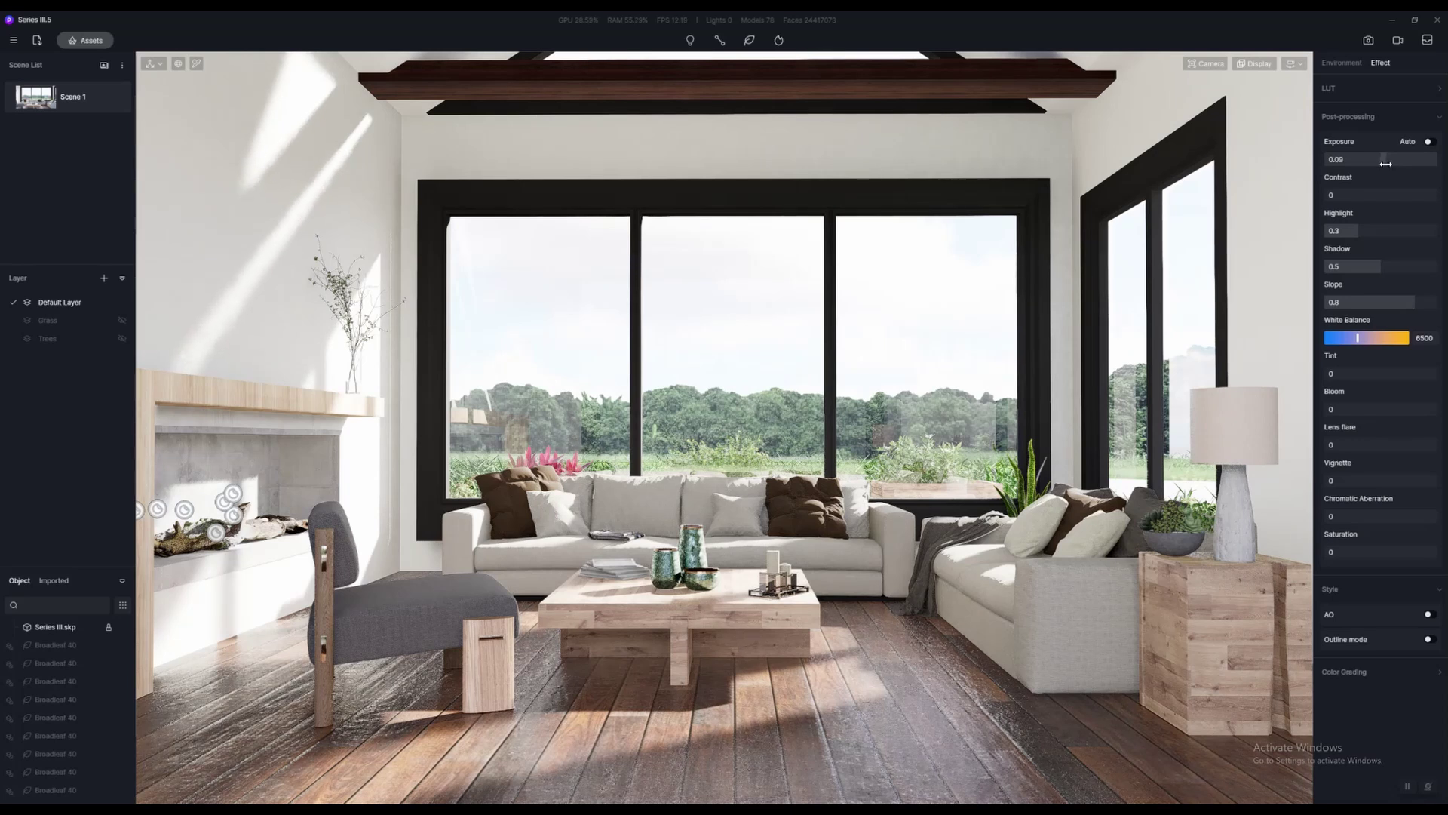
drag(1386, 164, 1369, 164)
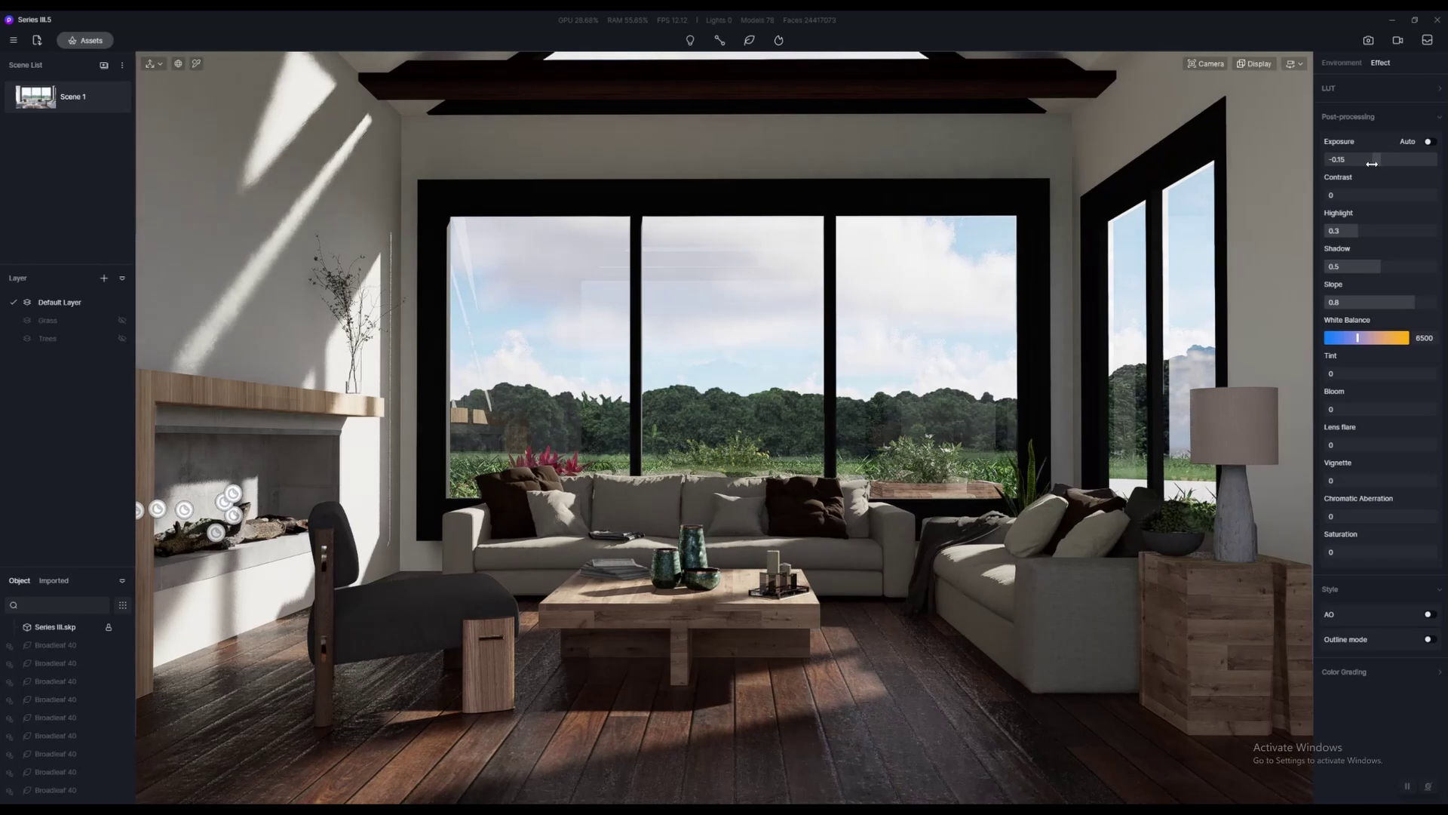
drag(1367, 164, 1383, 164)
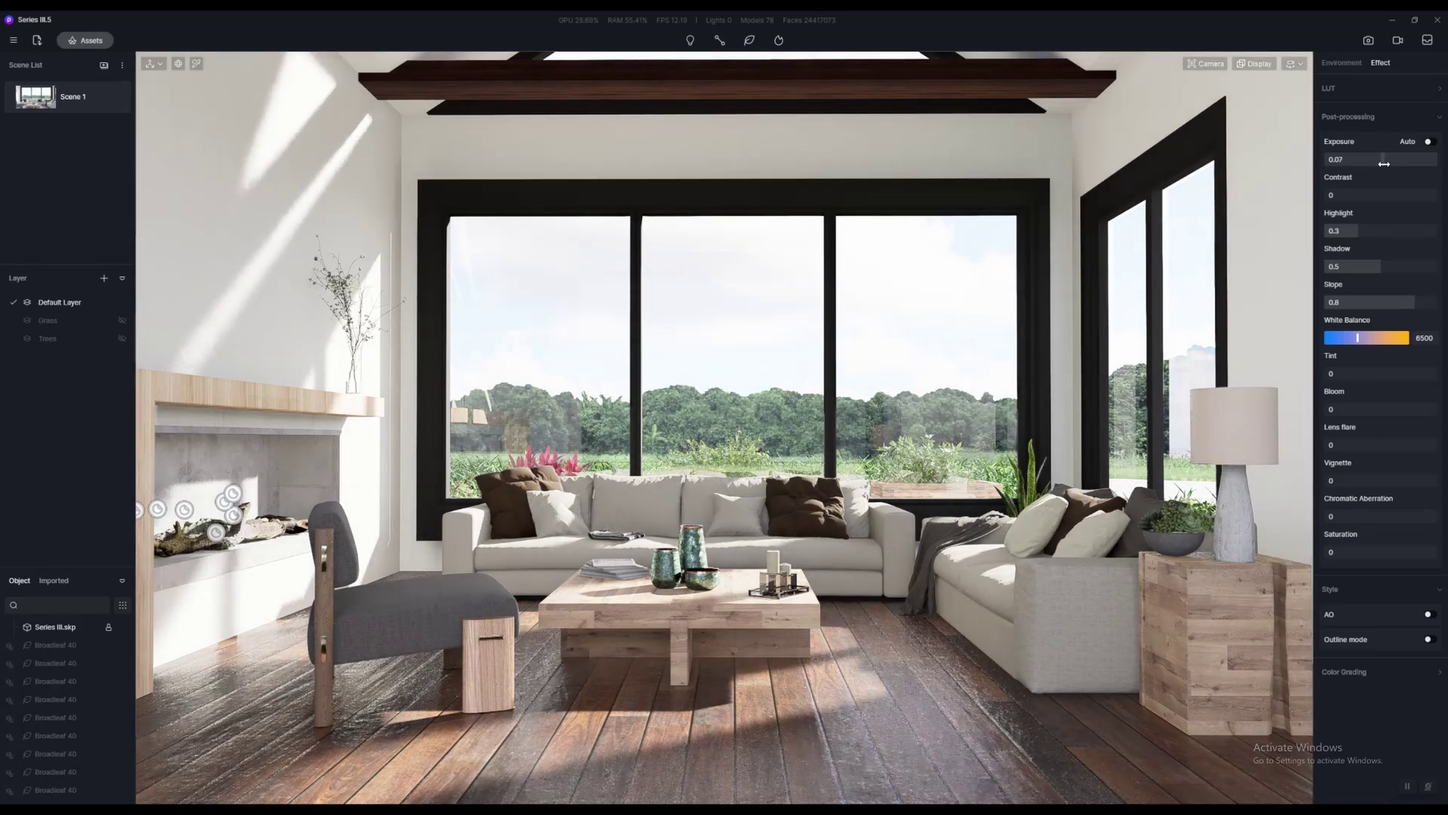
drag(1382, 164, 1383, 163)
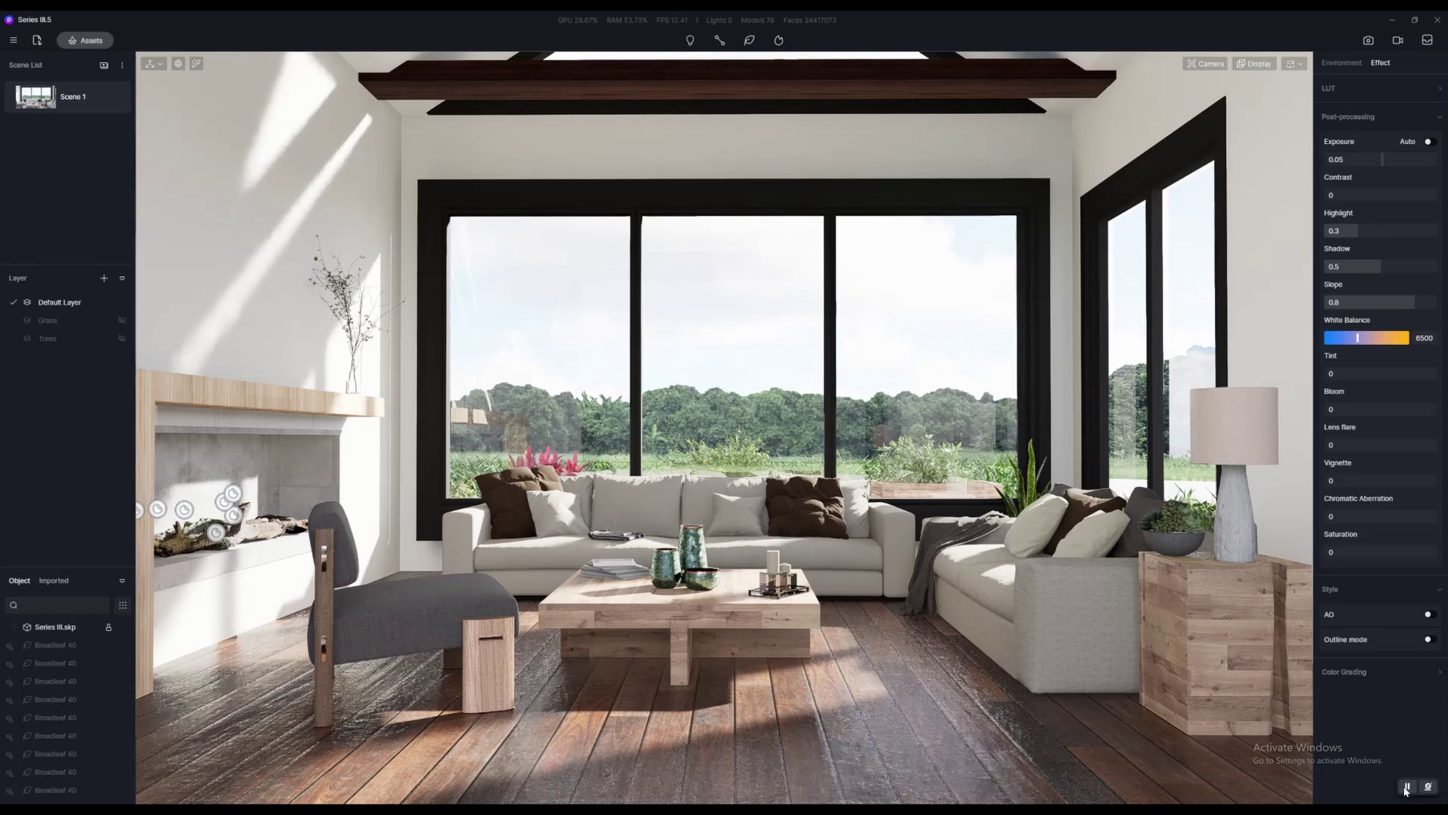
Try a different post-processing contrast and return it to 0
click(860, 468)
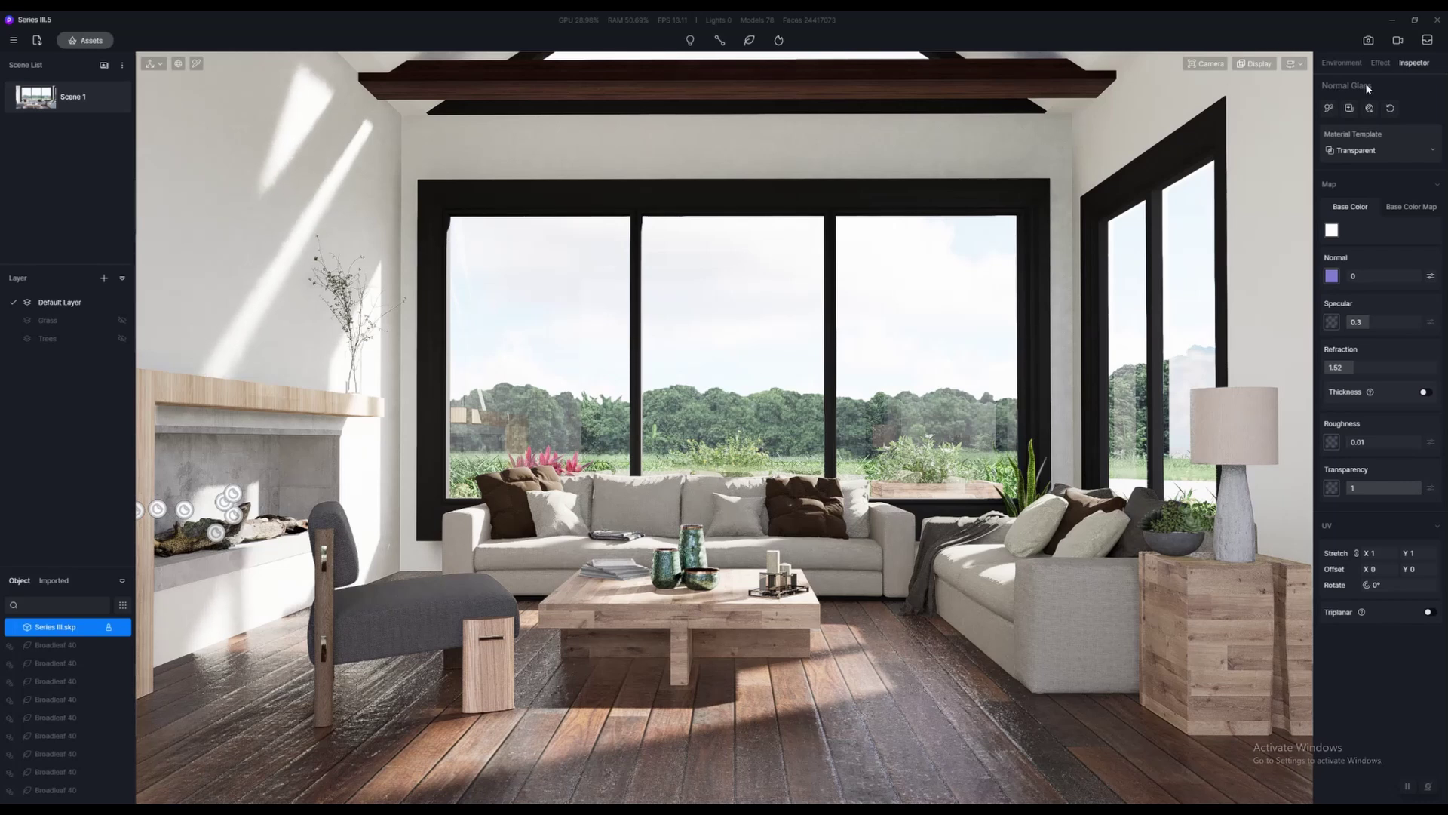
click(1380, 65)
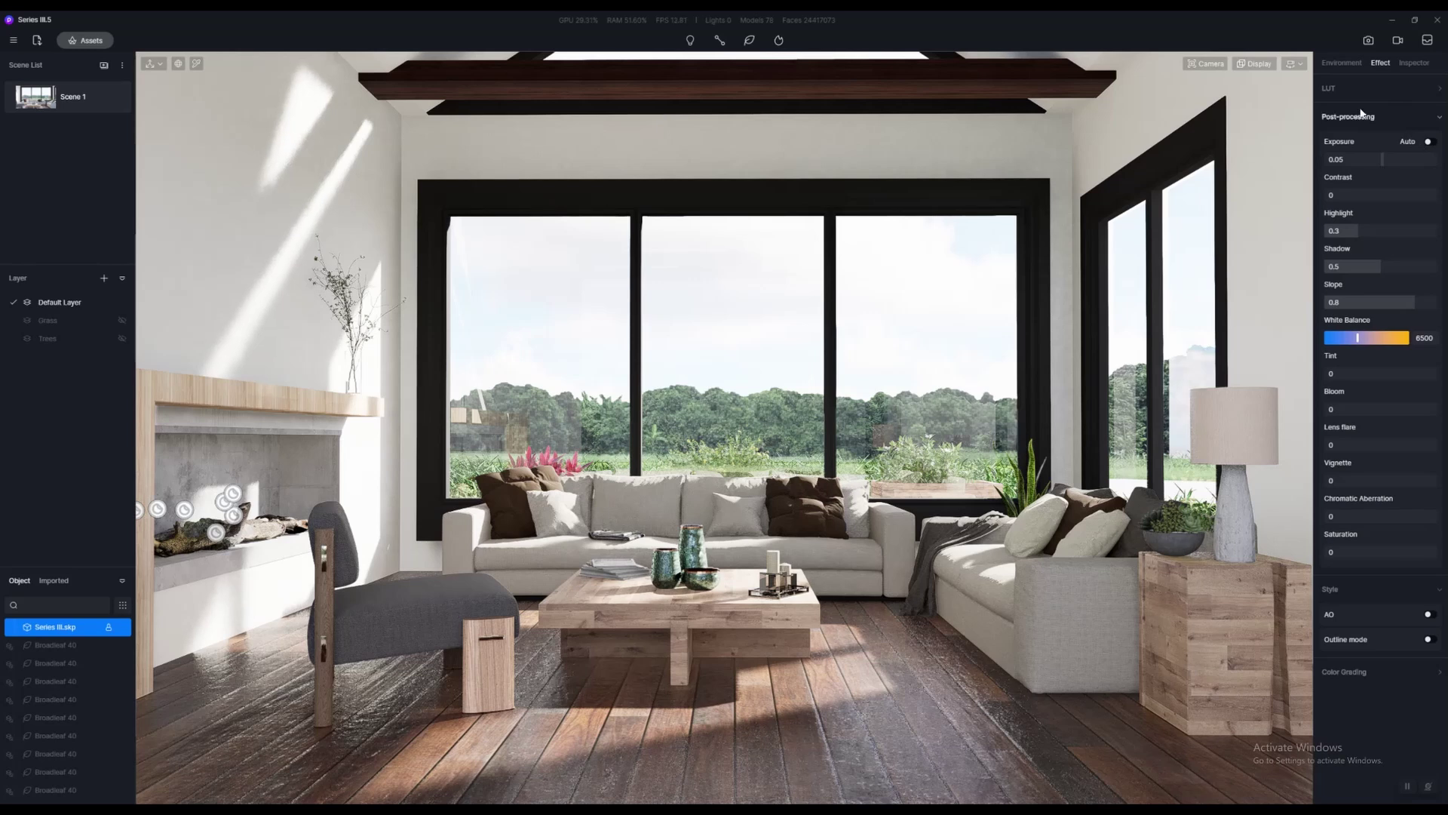
click(1330, 89)
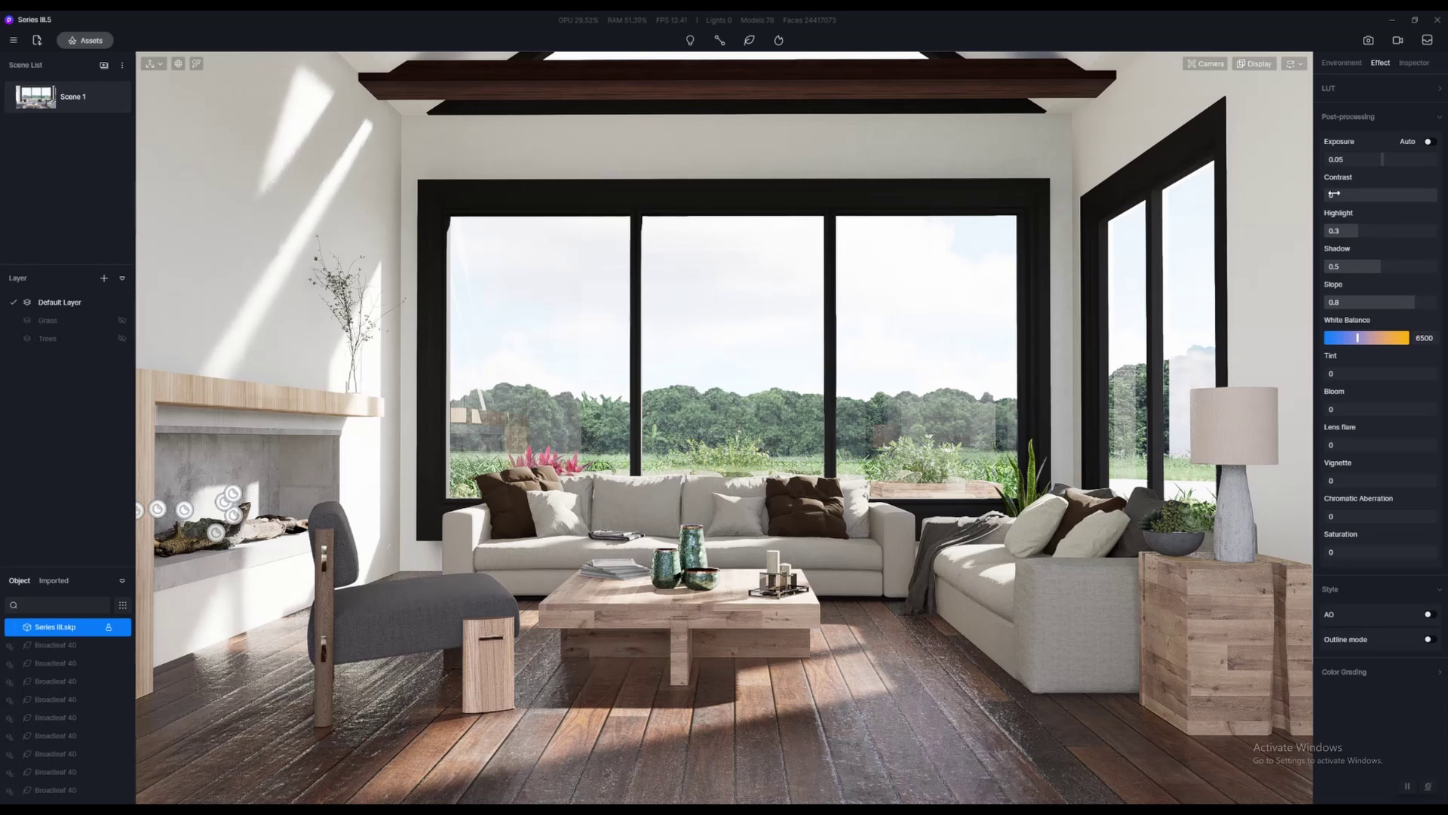
drag(1334, 194, 1386, 191)
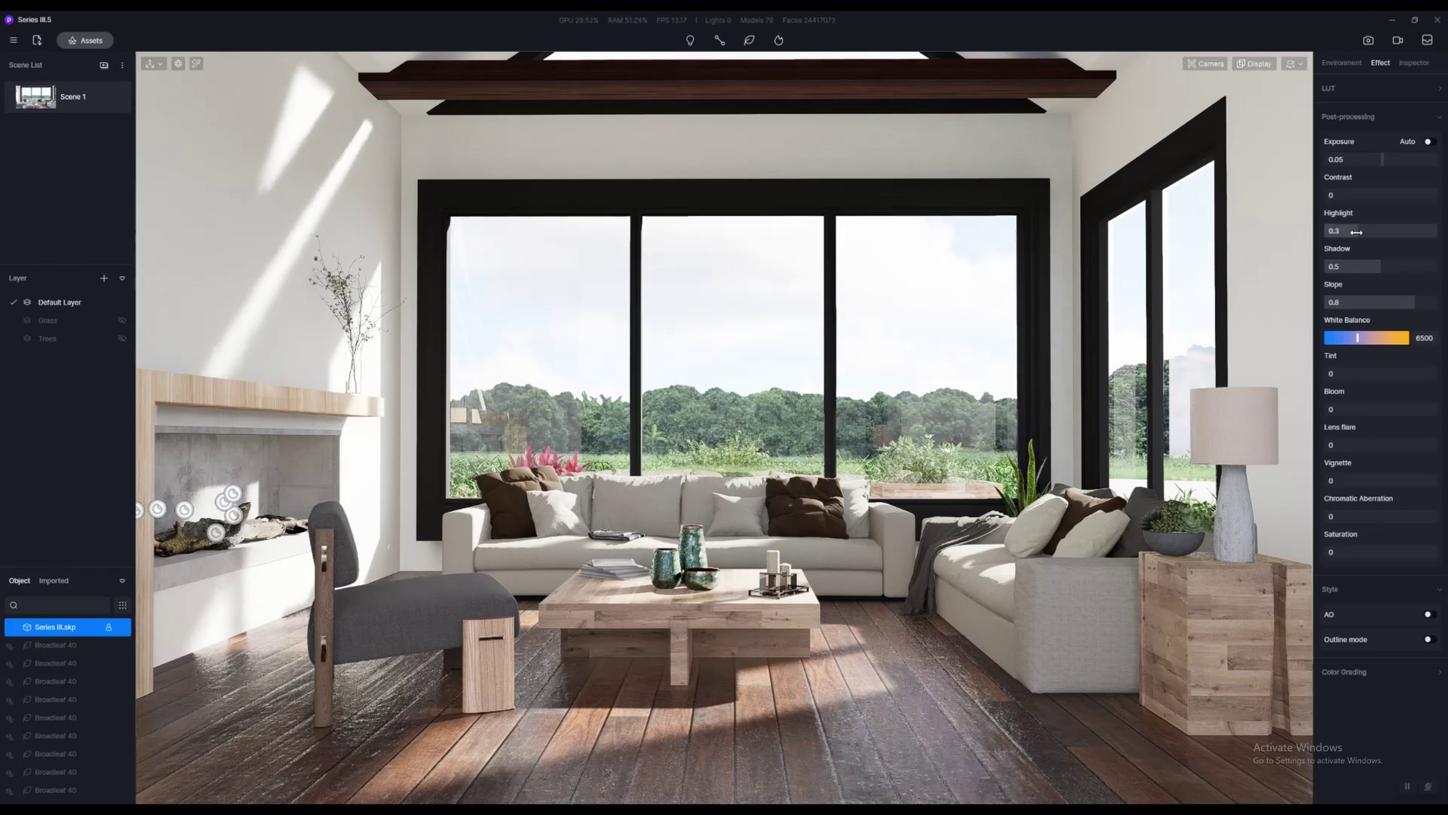
Try other highlight and shadow strengths, then restore highlight to 0.3 and shadow to 0.5
drag(1356, 232, 1364, 267)
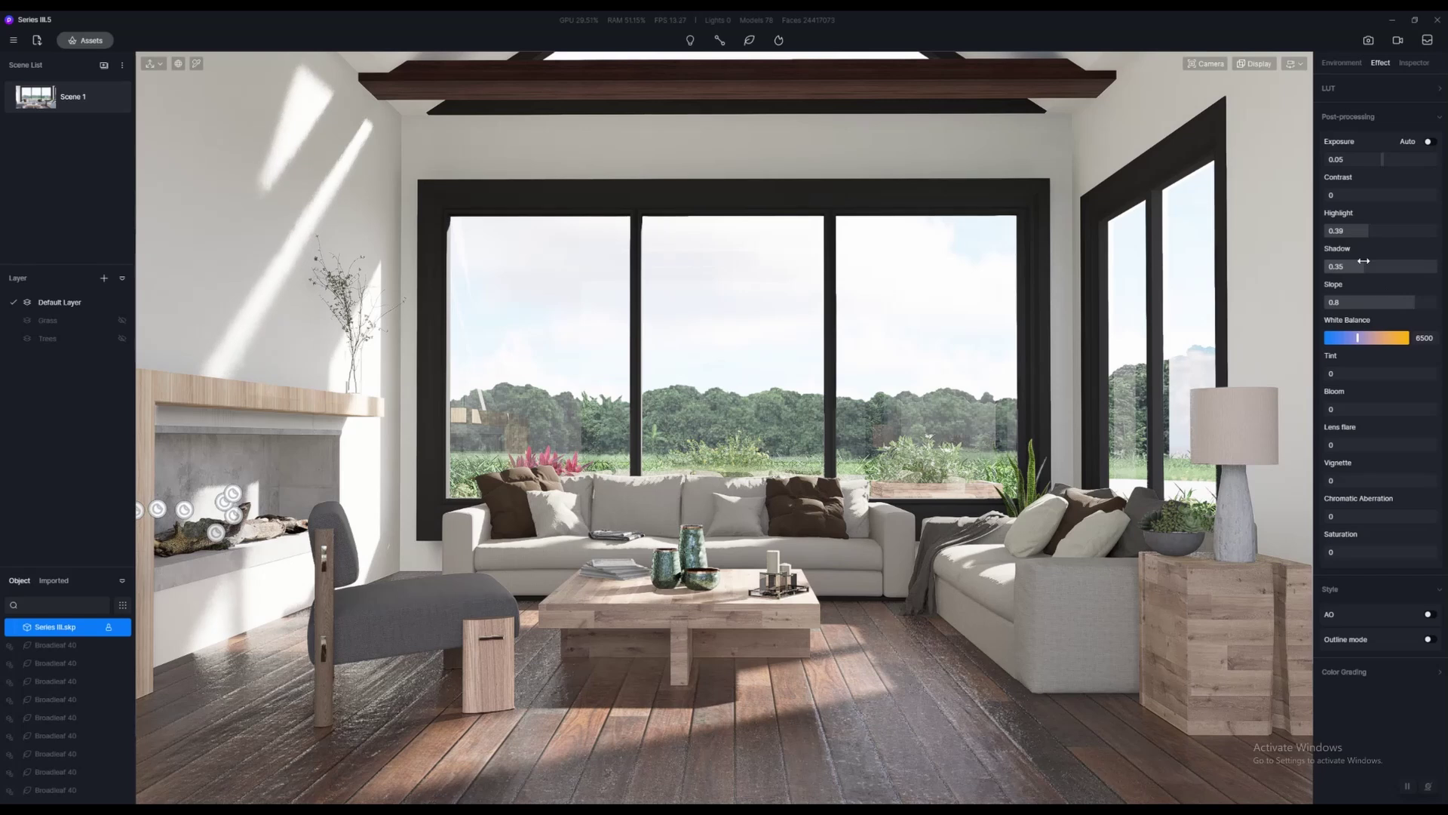
drag(1396, 233, 1365, 233)
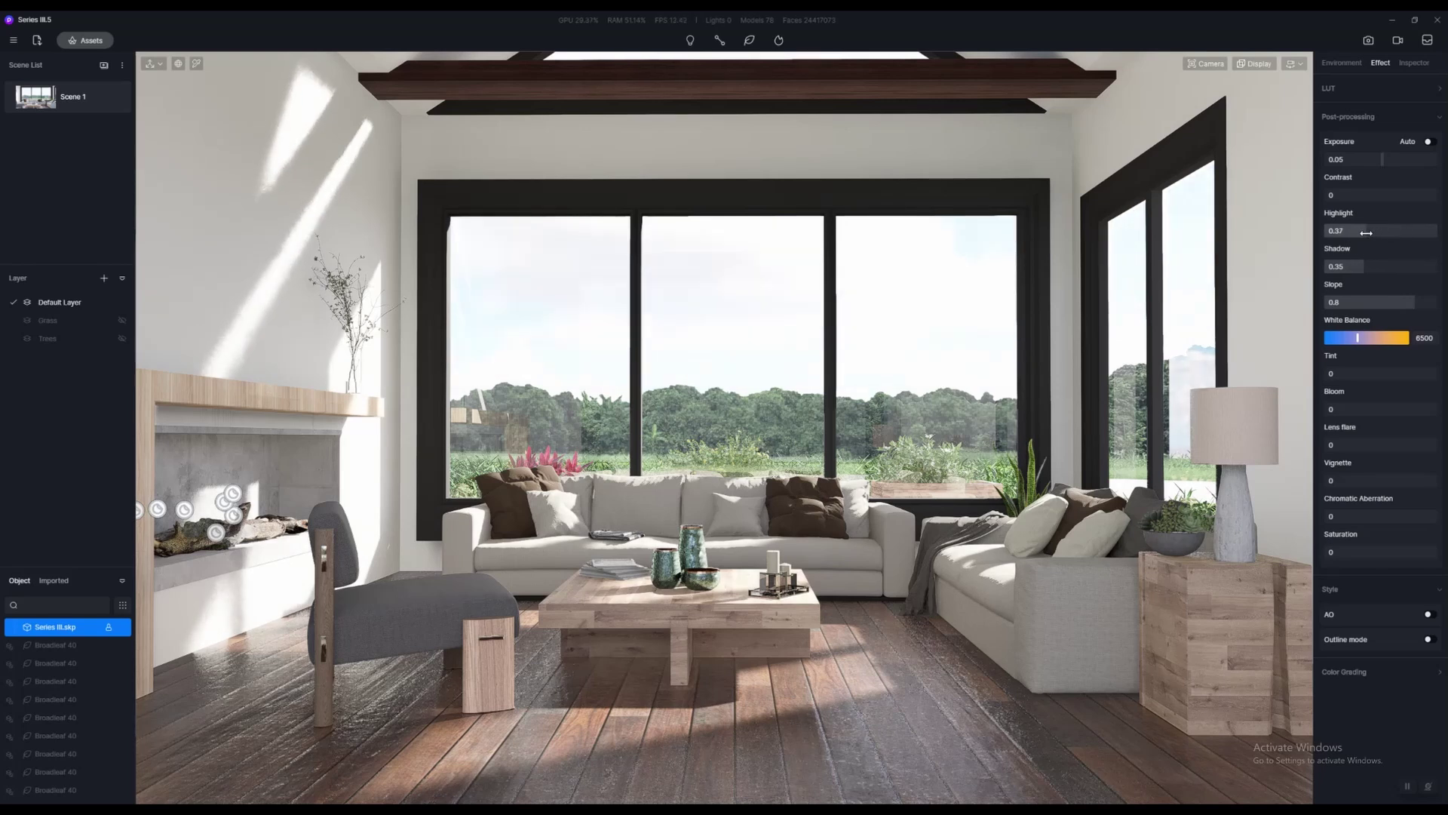
click(1368, 233)
text(0.3)
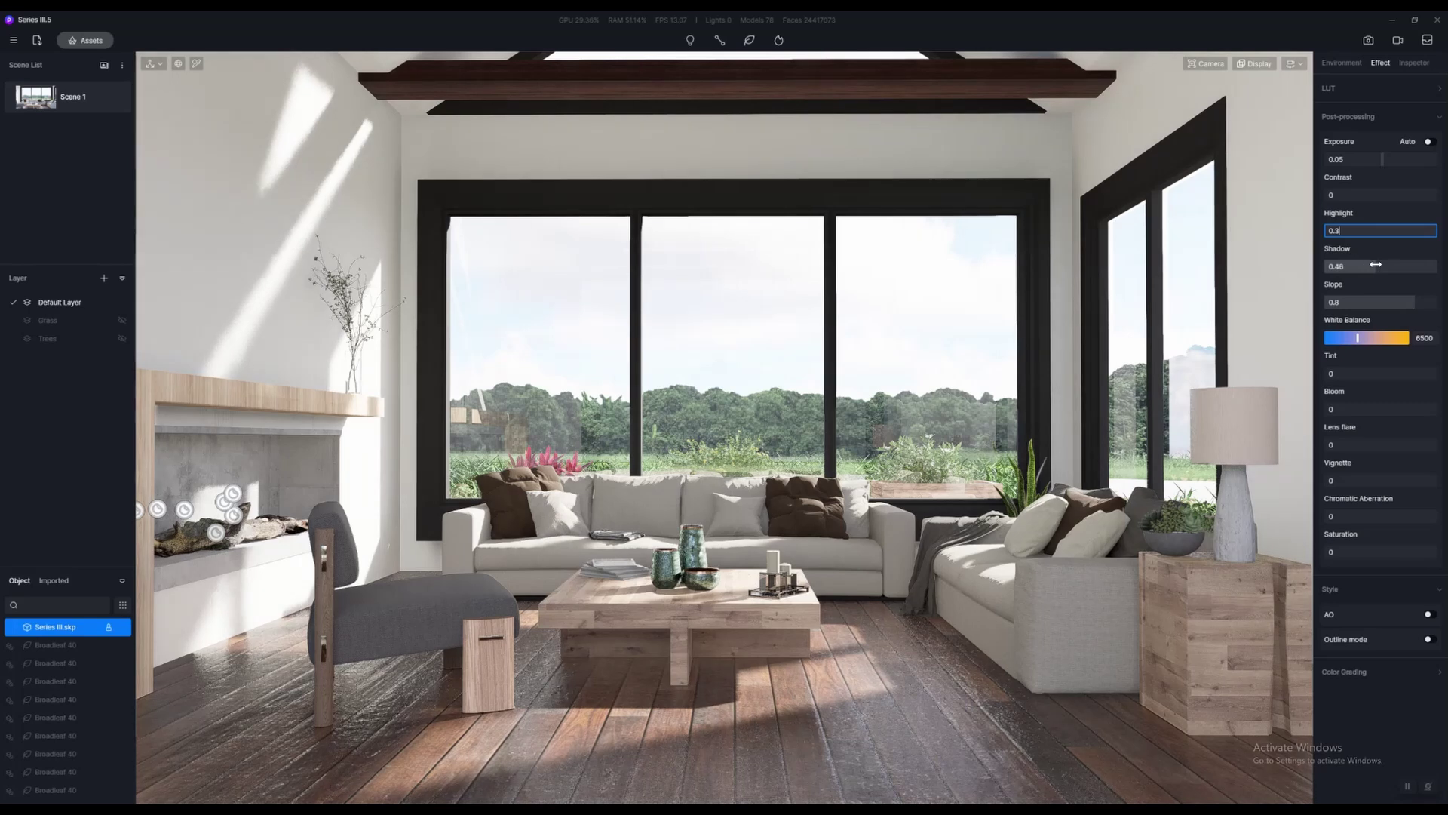
mouse_move(1363, 265)
mouse_down()
mouse_move(1313, 268)
mouse_move(1385, 263)
mouse_up()
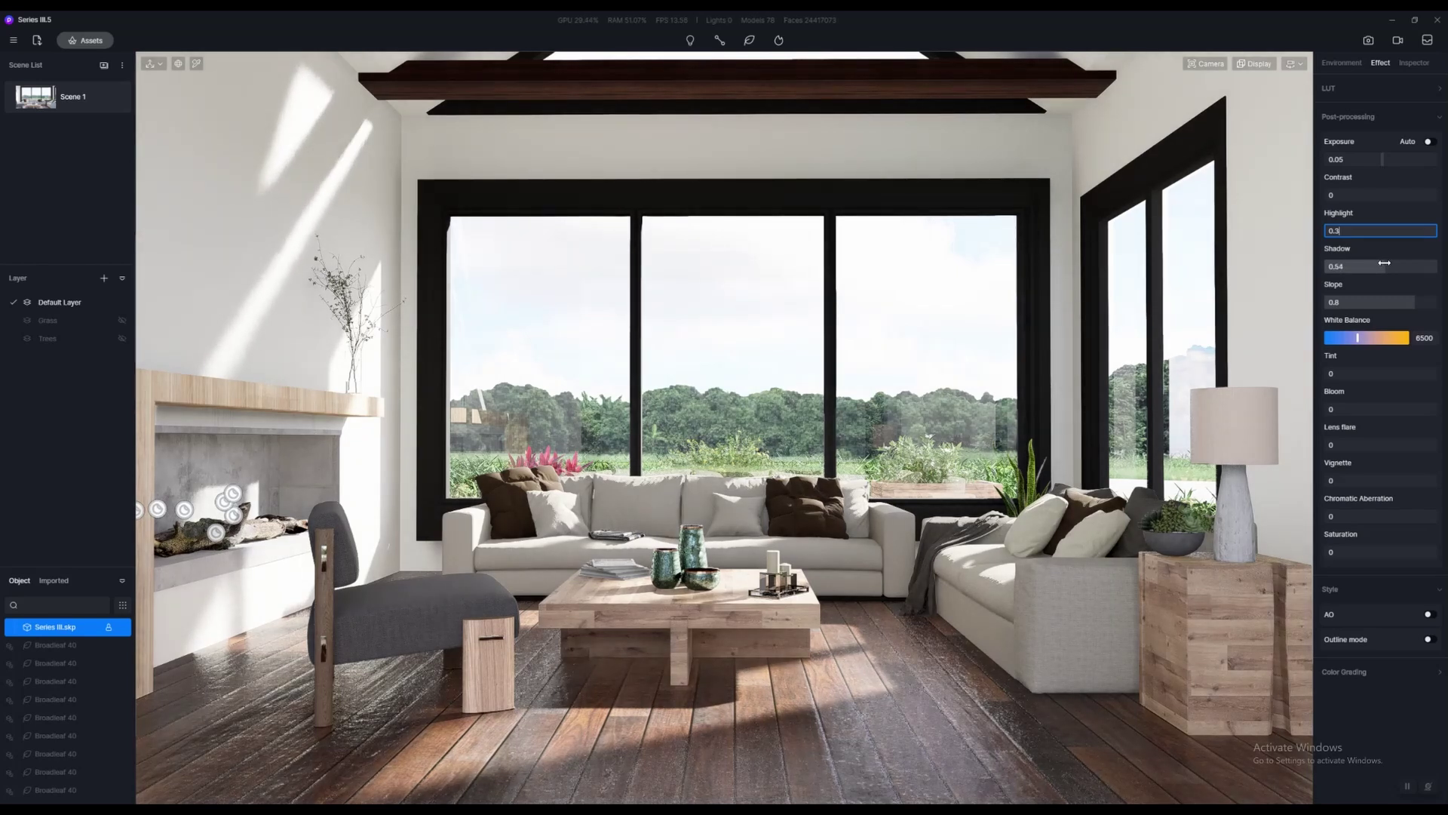
click(1384, 262)
text(0.5)
key(Return)
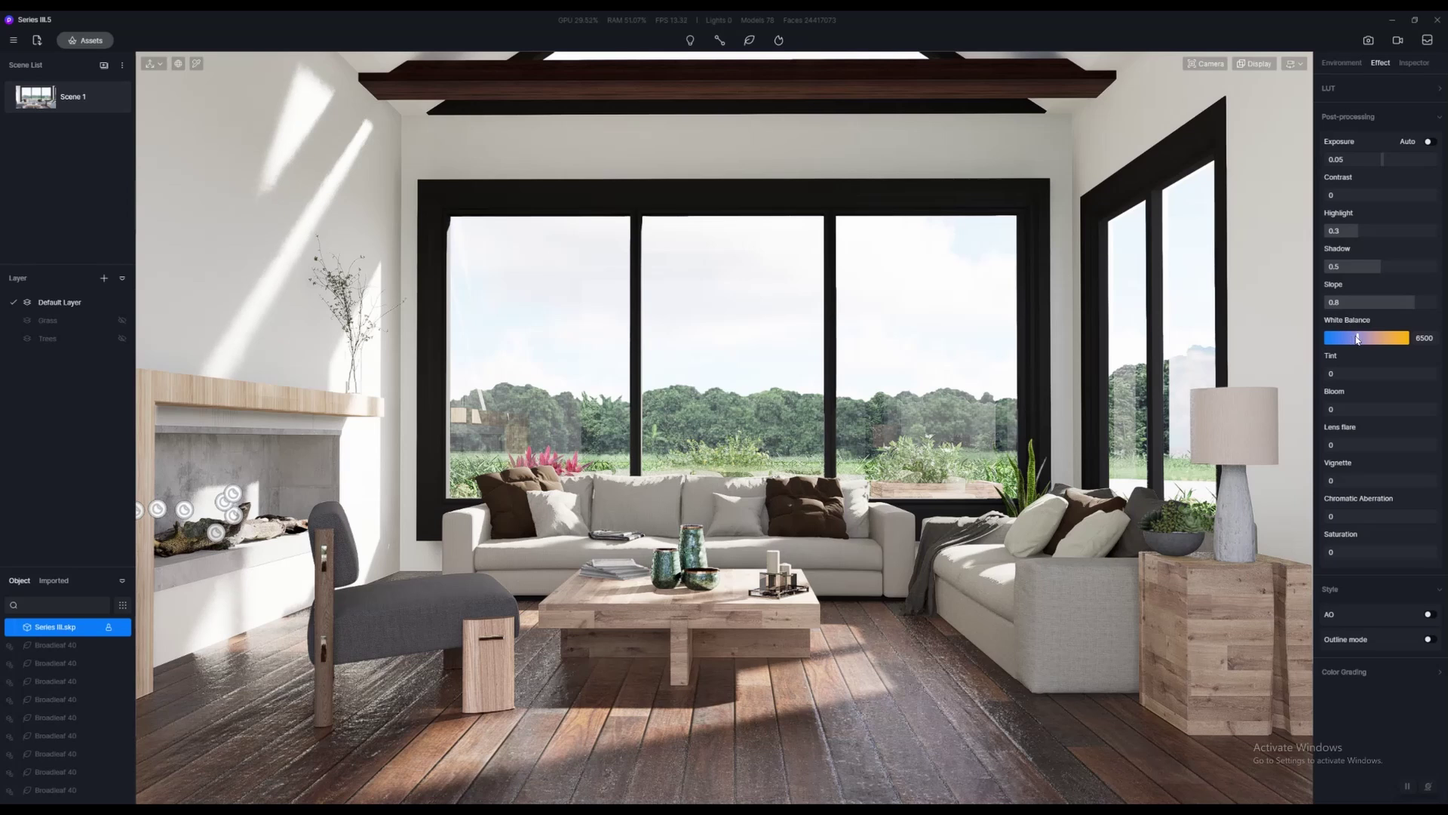
Try another white balance for the scene and reset it to 6500
drag(1359, 338, 1422, 334)
click(1421, 335)
text(6500)
key(Return)
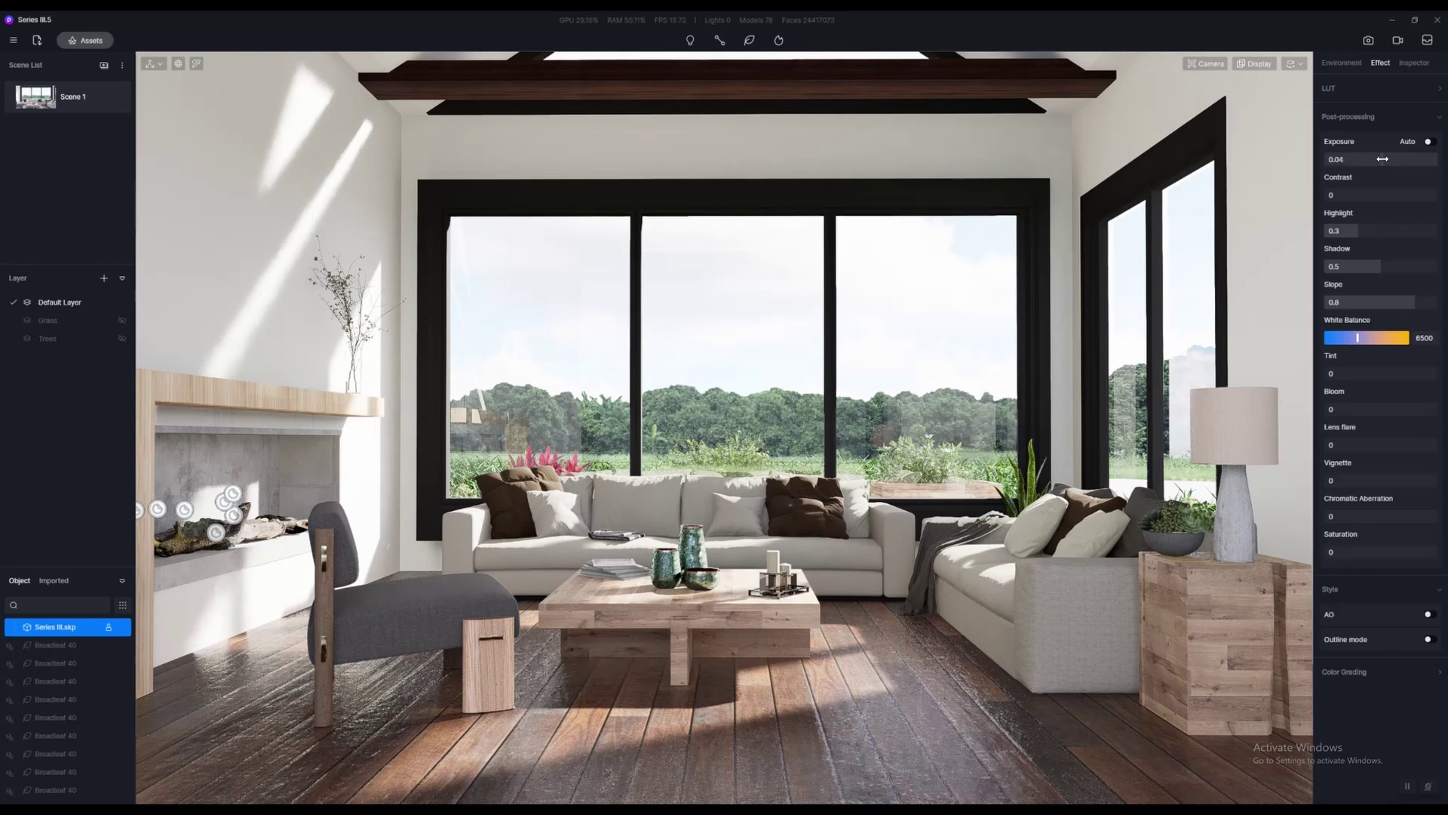
Set the scene's manual exposure to 0.09
drag(1382, 159, 1386, 159)
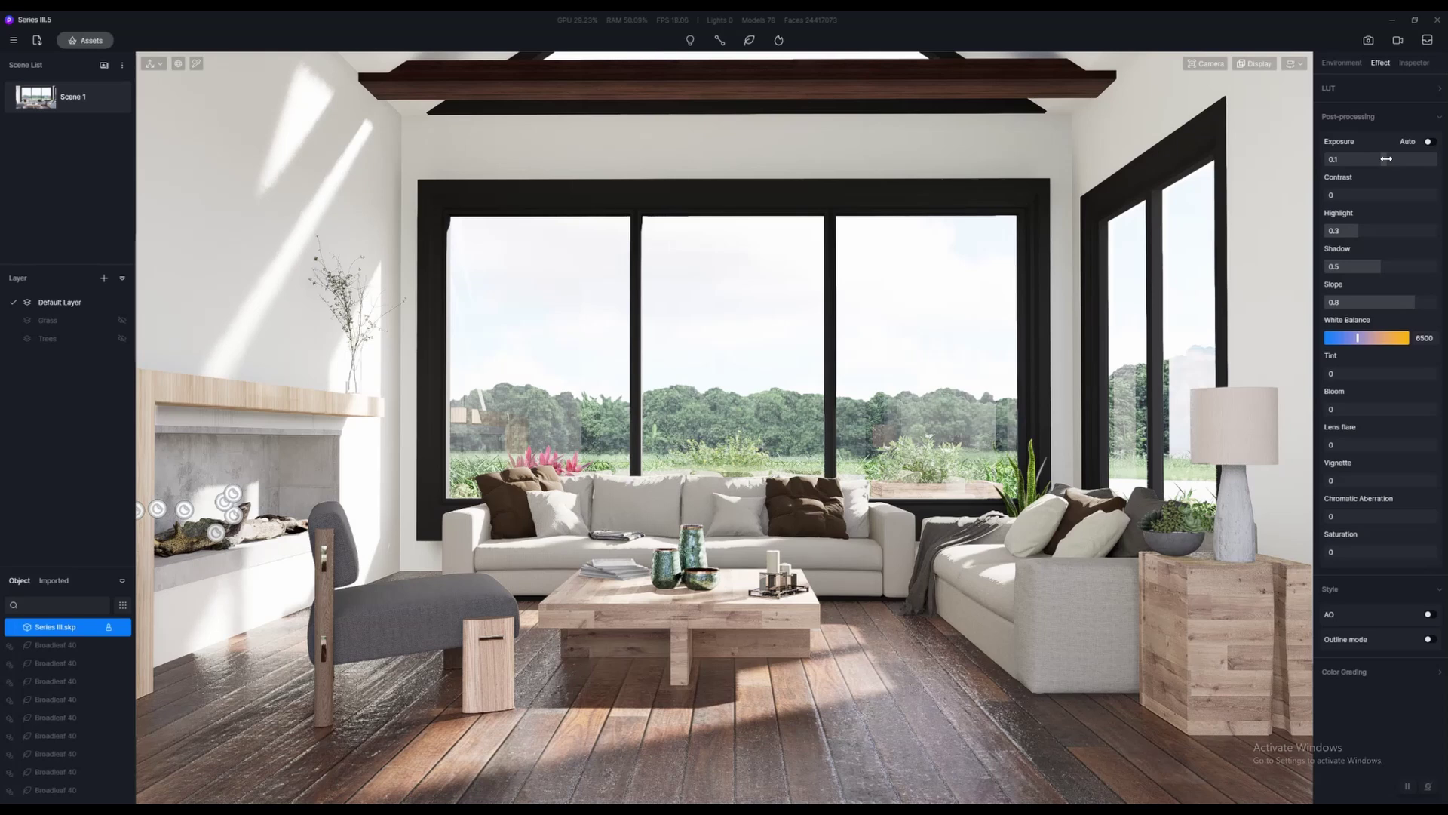
click(1389, 159)
text(0.9)
key(Return)
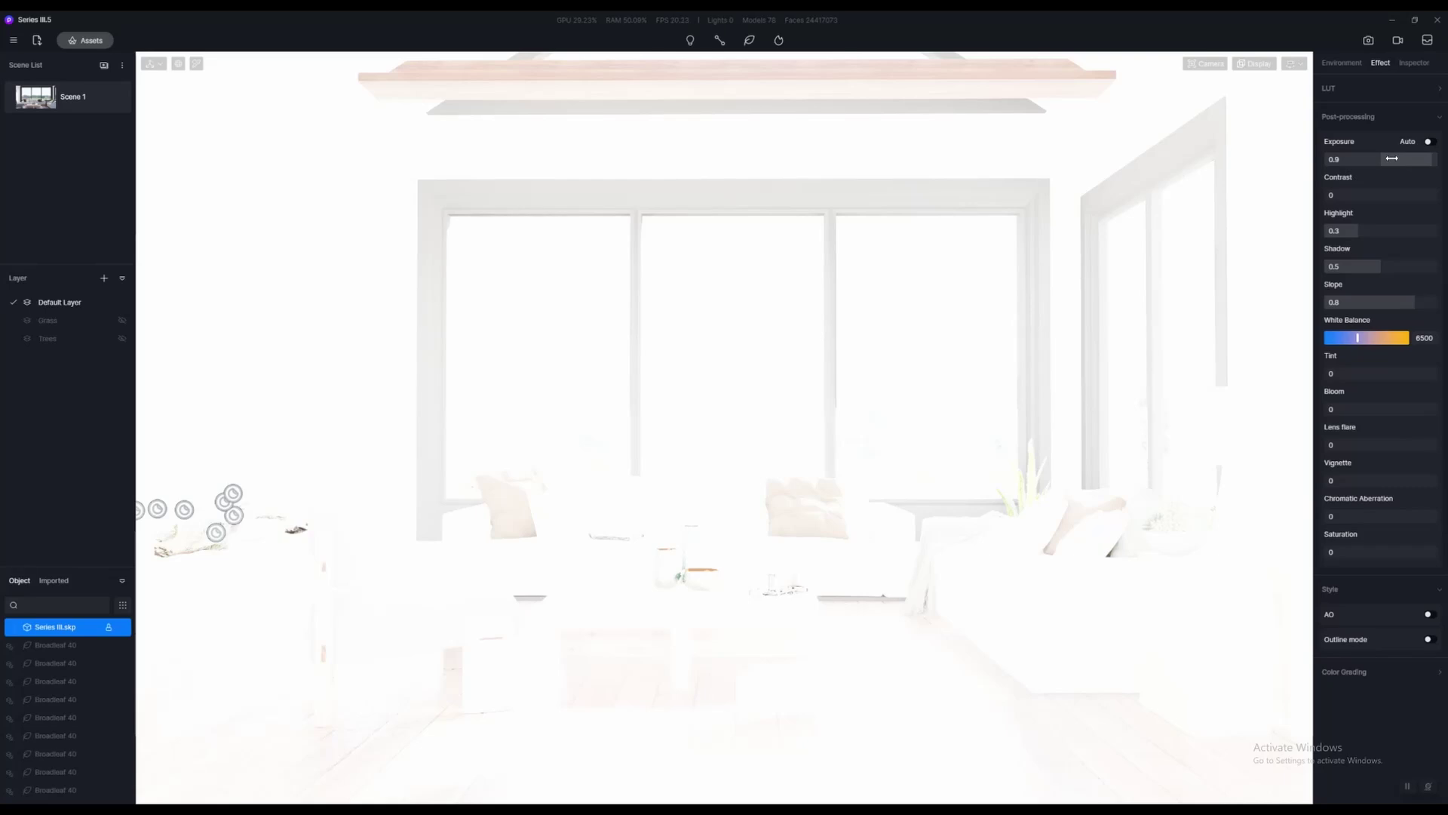
click(1392, 158)
text(0.09)
key(Return)
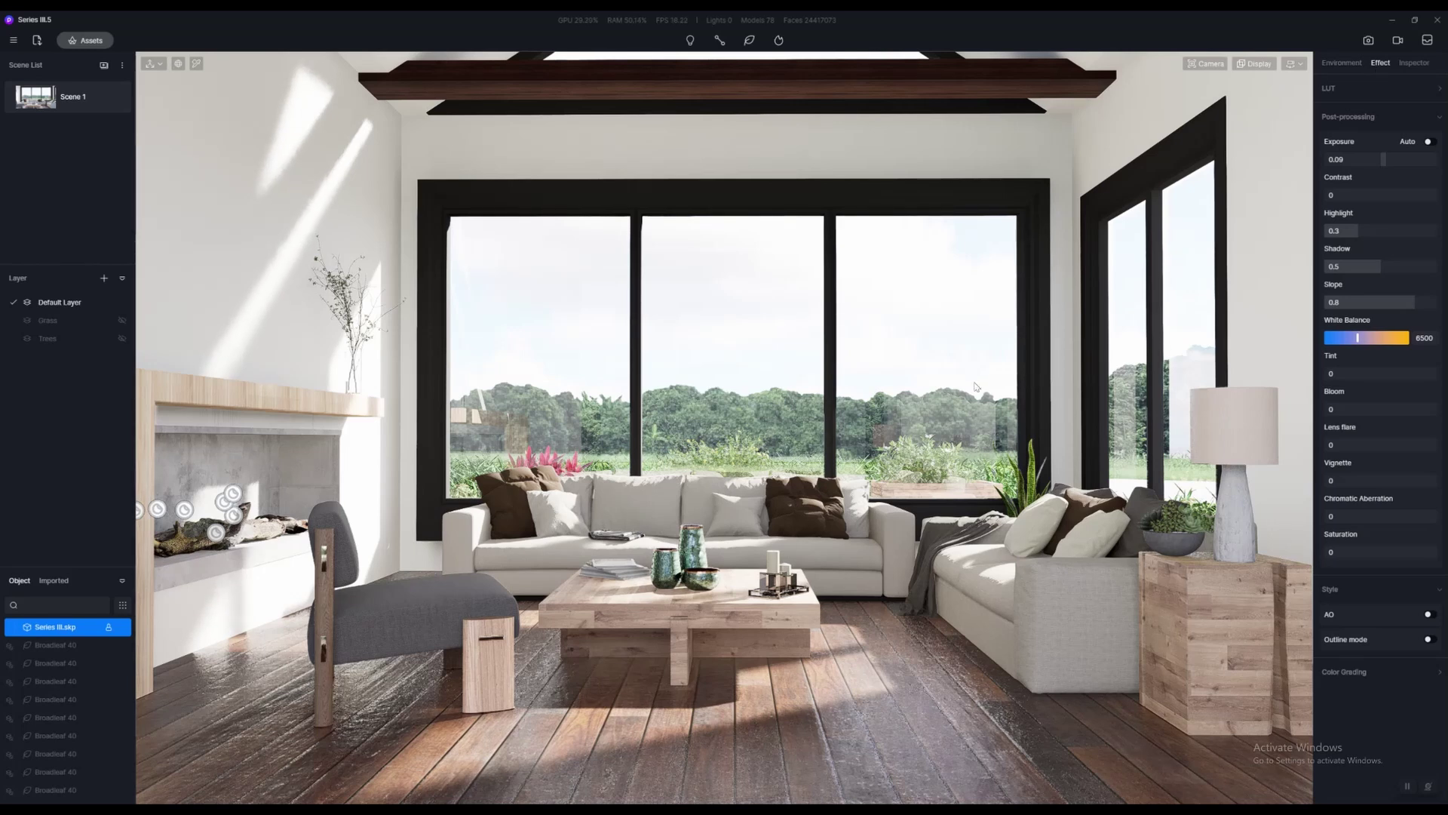
Enter image render mode and set the camera's field of view to 60
click(1368, 42)
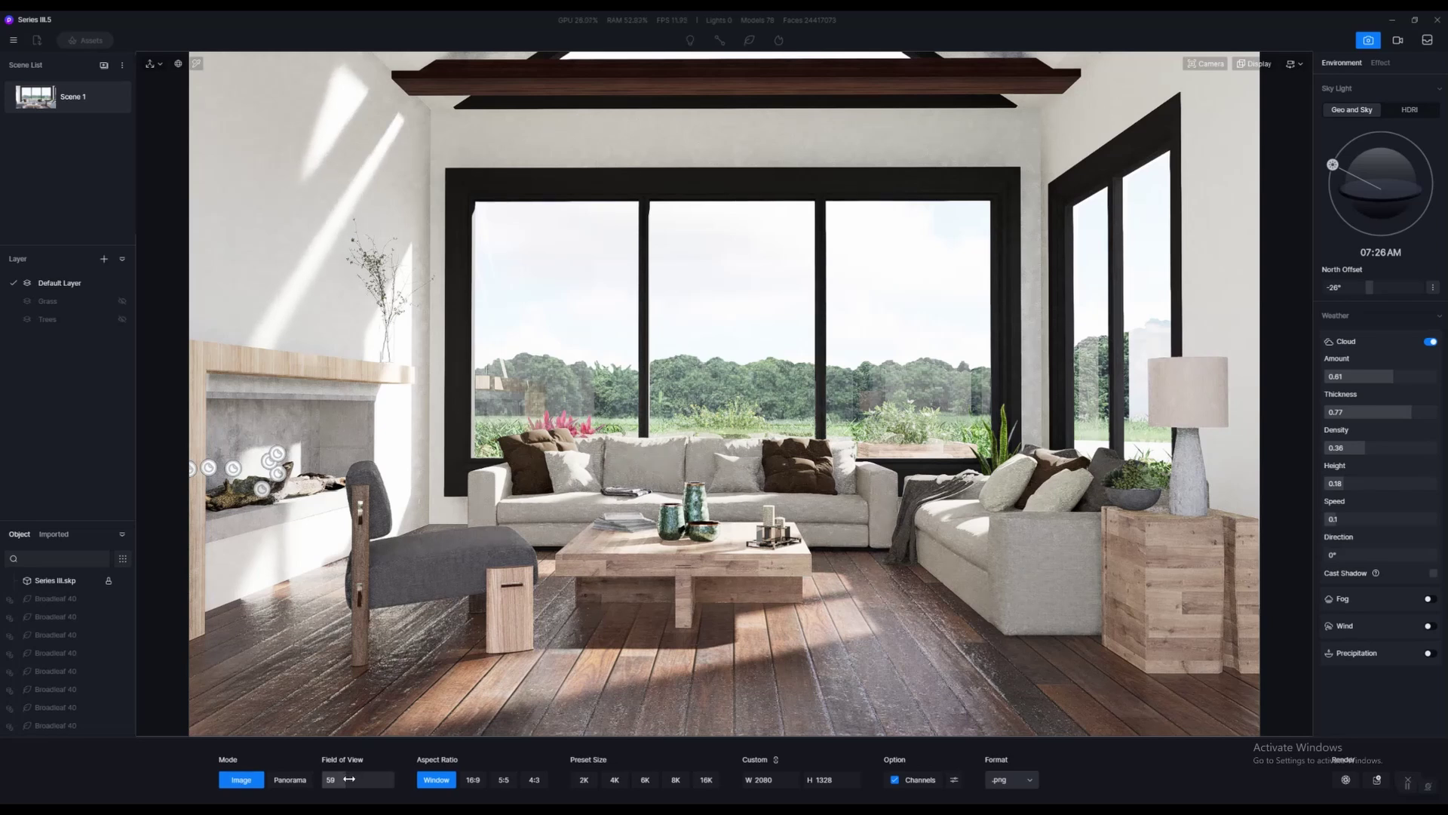
mouse_move(349, 778)
mouse_down()
mouse_move(366, 779)
mouse_move(337, 779)
mouse_move(363, 778)
mouse_up()
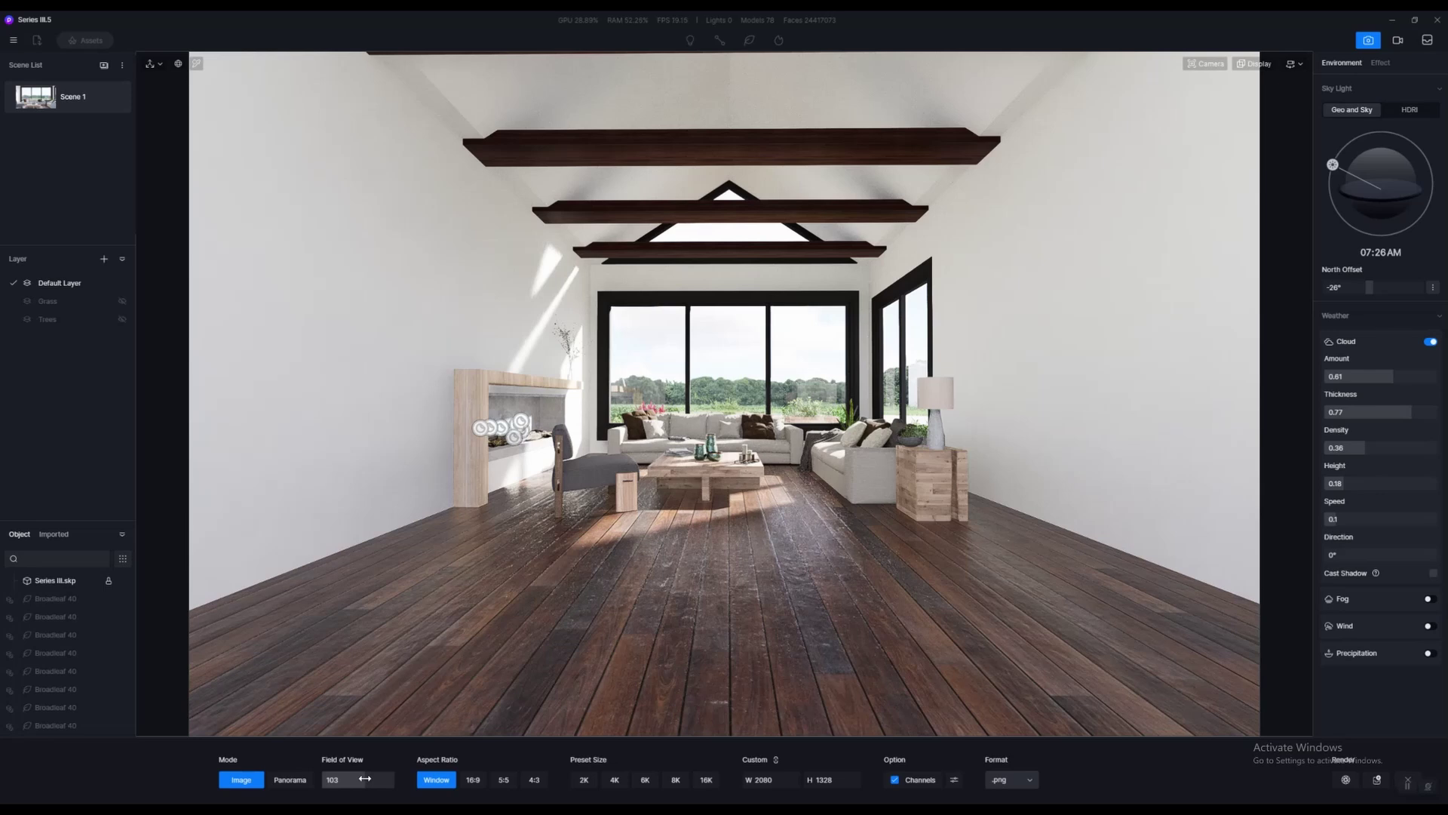
mouse_move(364, 779)
mouse_down()
mouse_move(327, 778)
mouse_move(344, 775)
mouse_up()
click(346, 777)
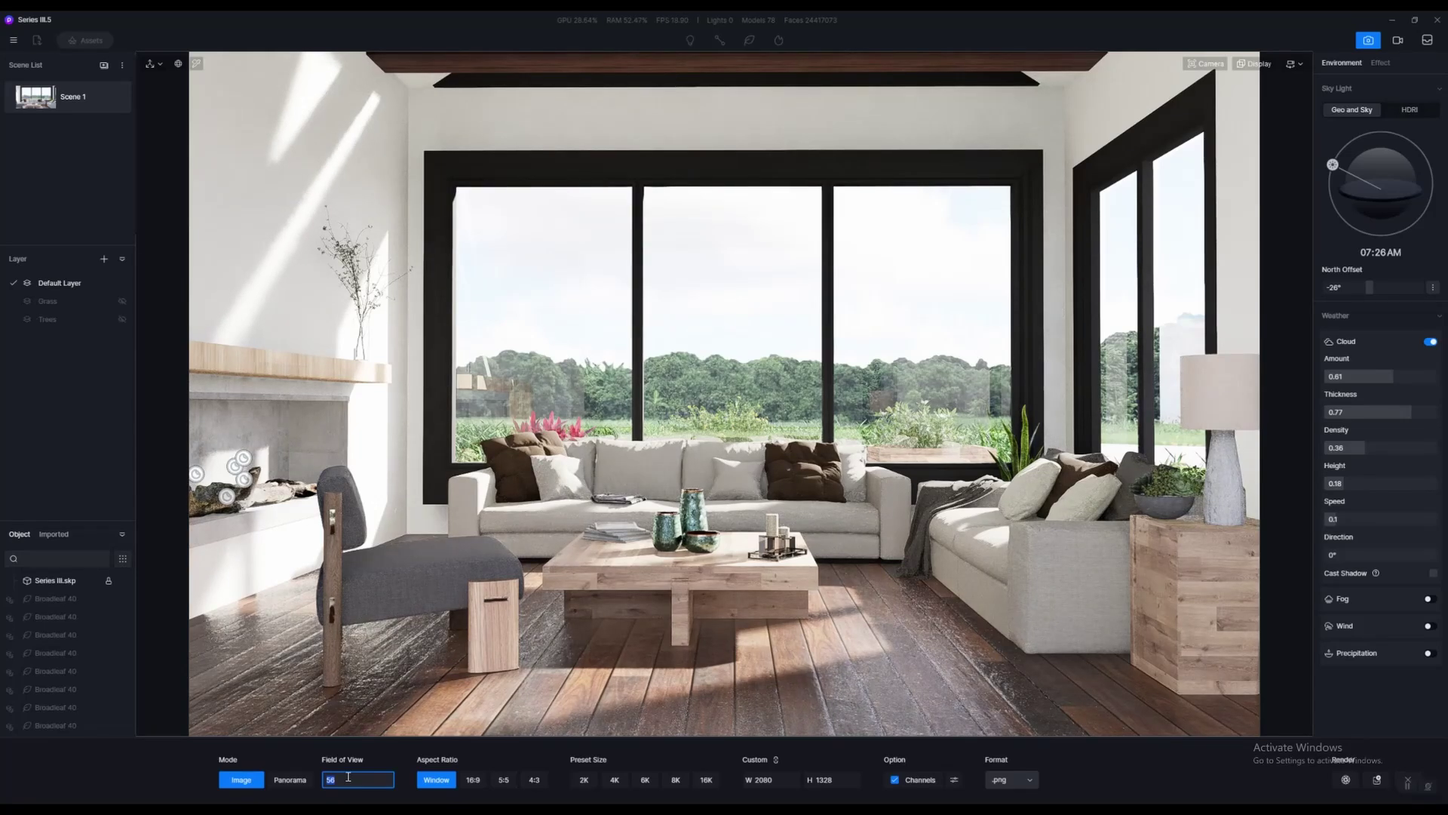
text(50)
key(Return)
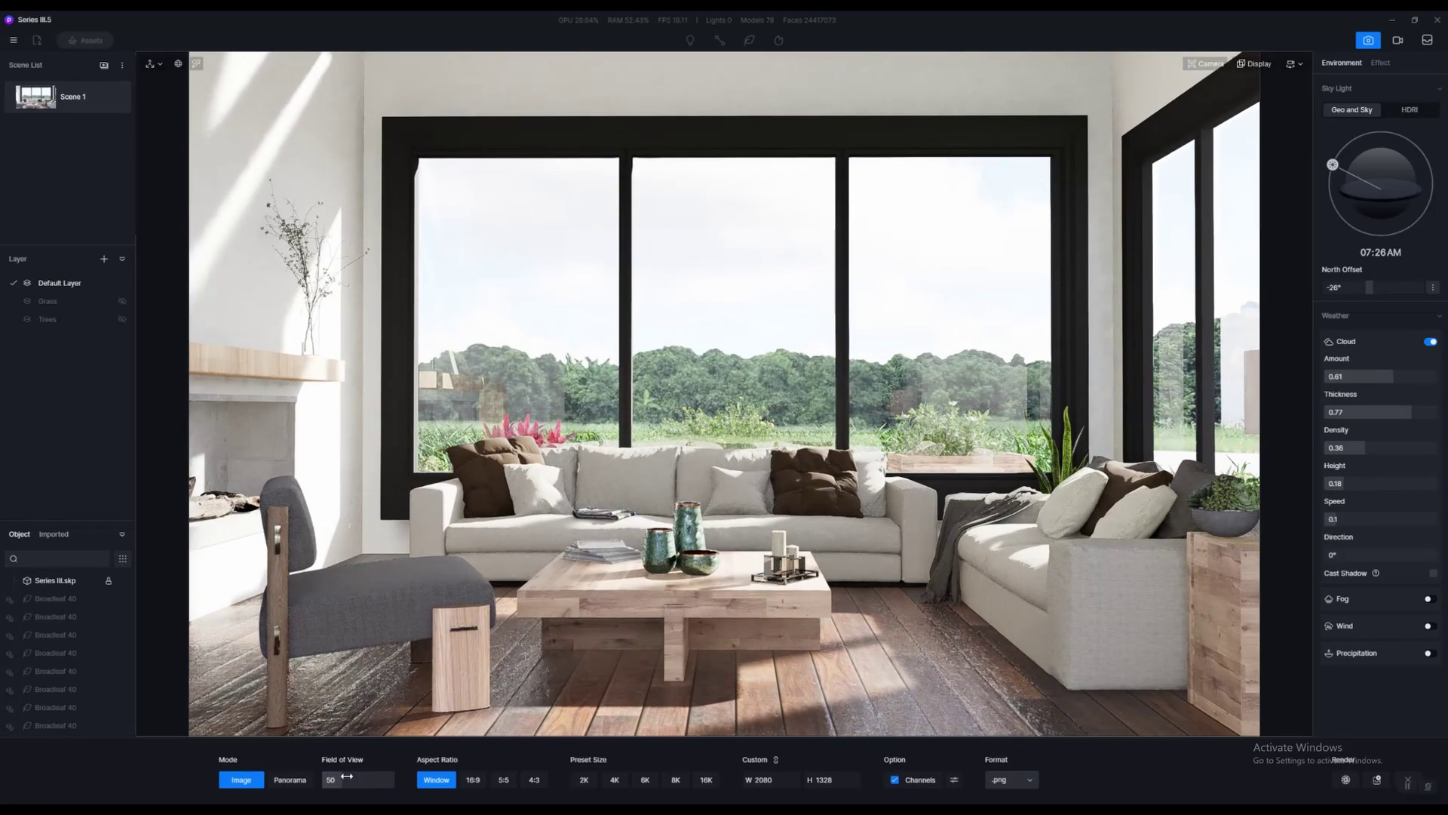
click(349, 777)
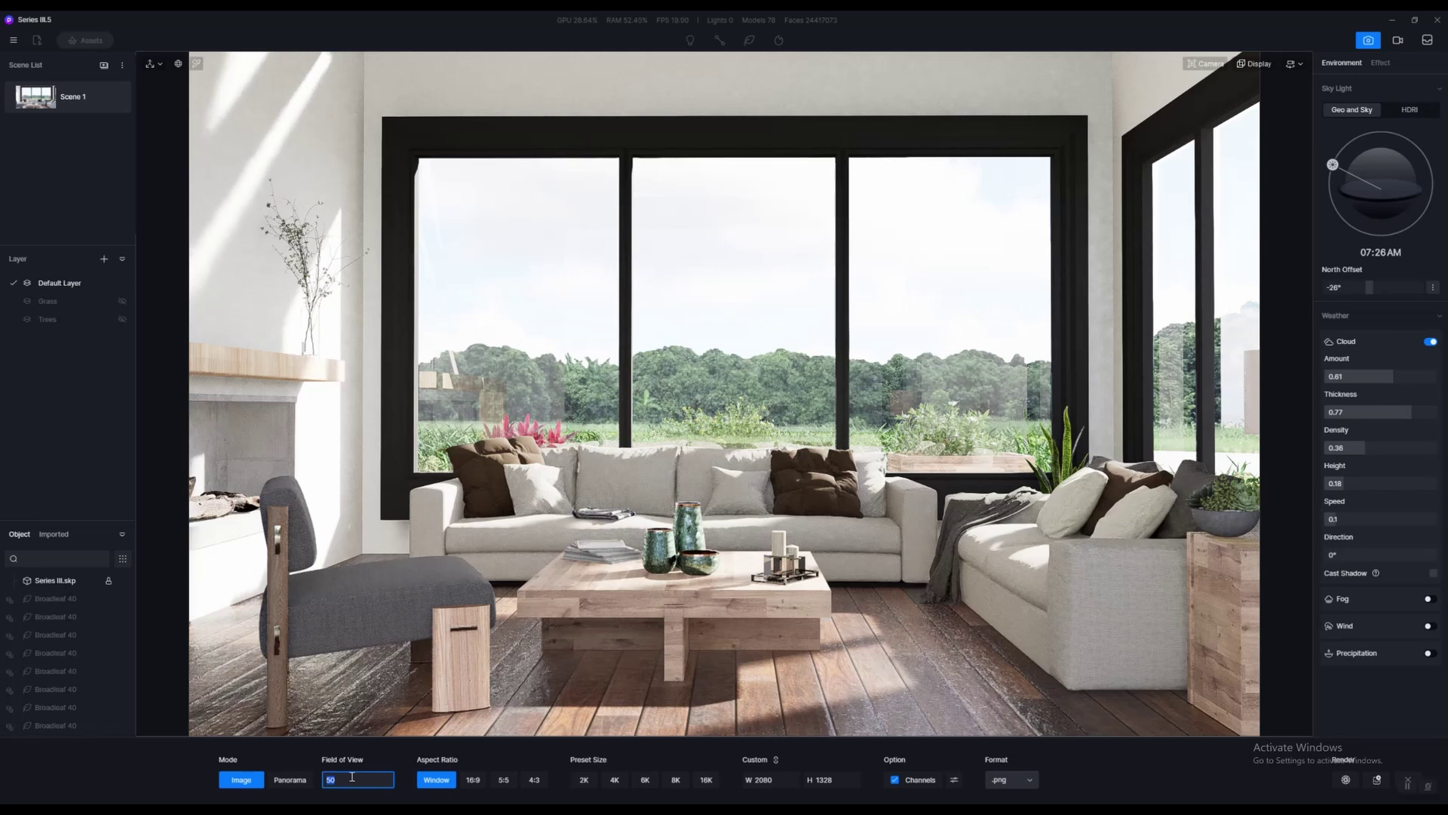
text(60)
key(Return)
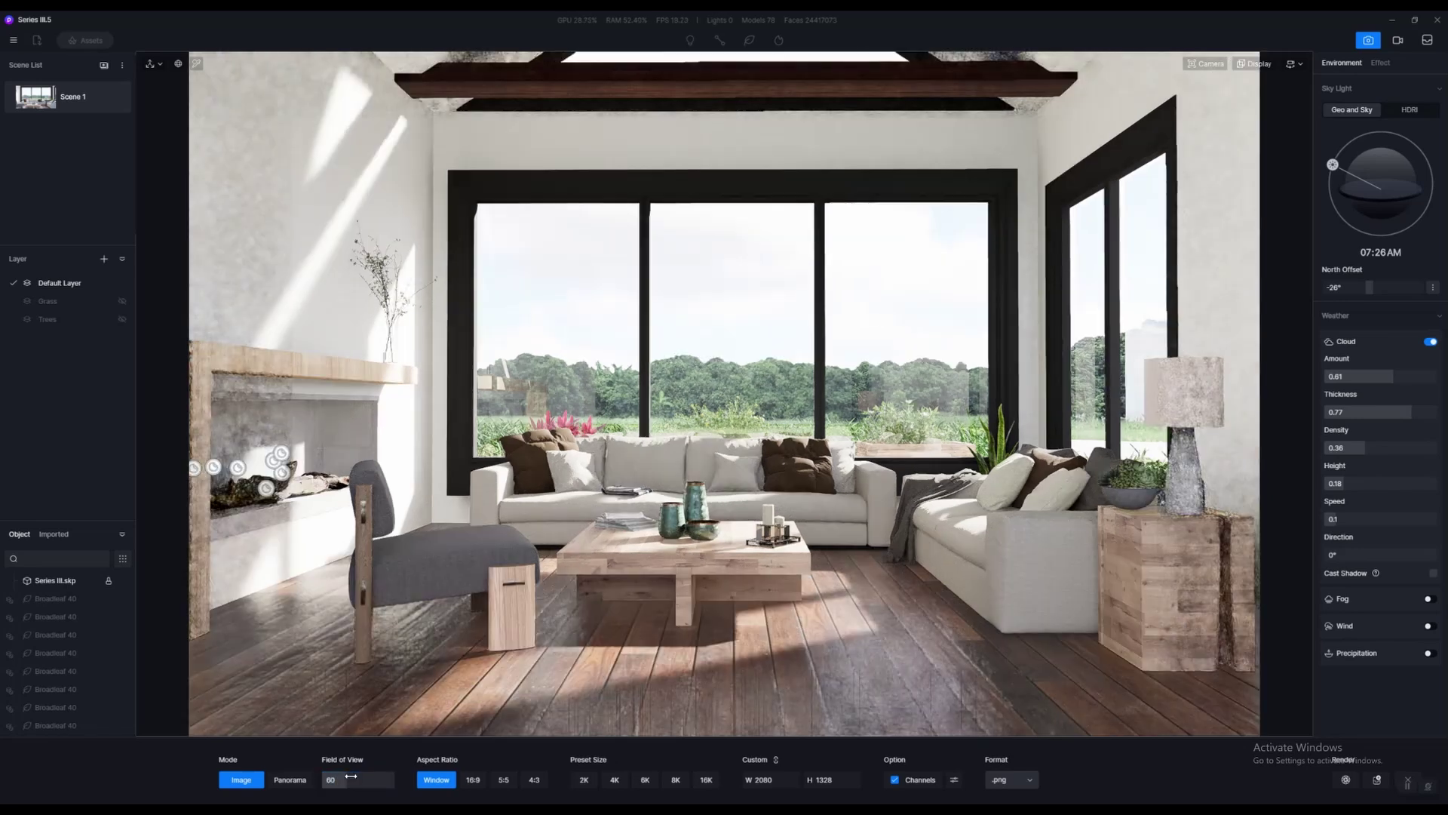
Lower the fly navigation speed and reframe the camera on the living room
right_drag(403, 642, 399, 630)
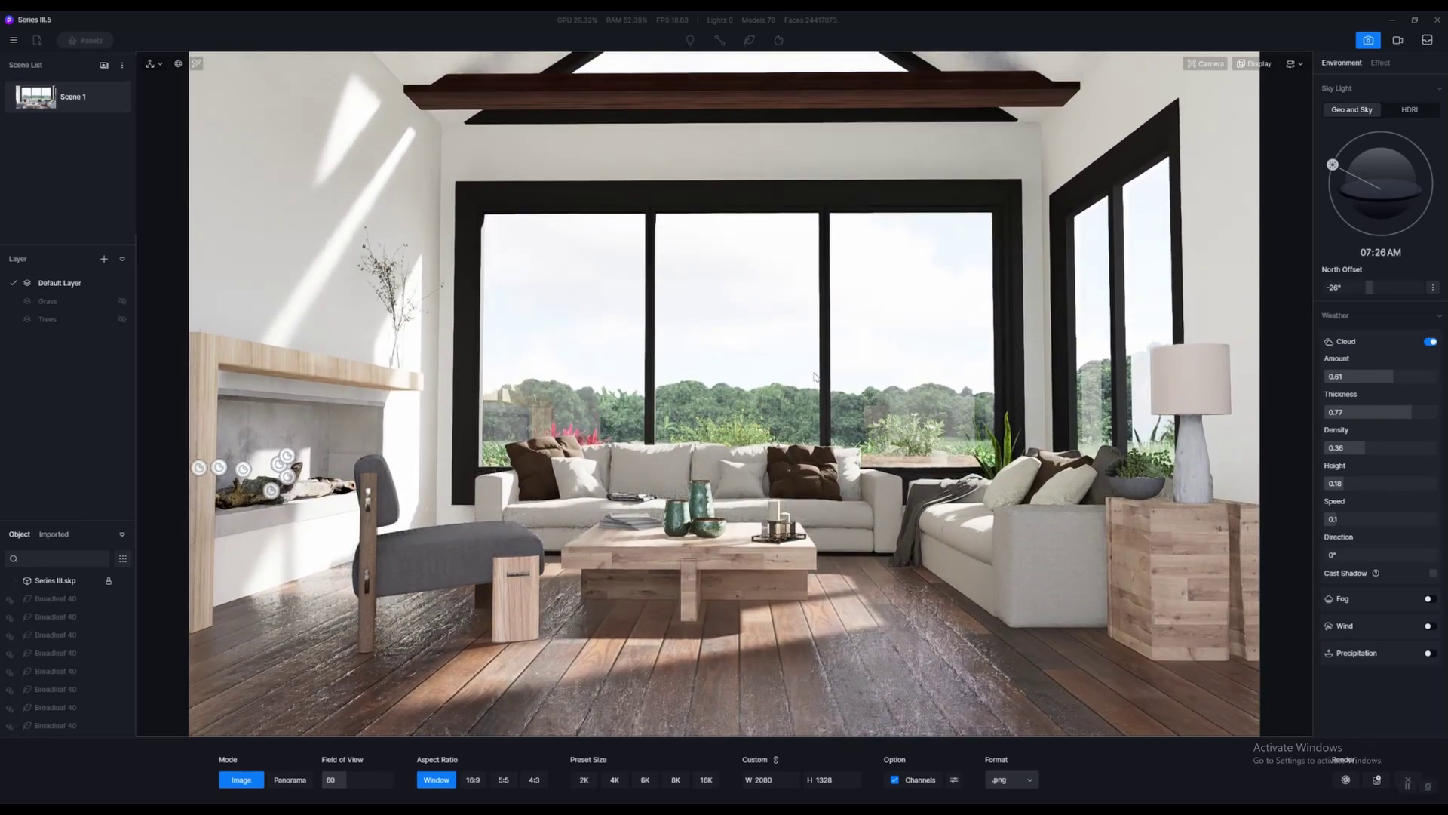
click(1292, 66)
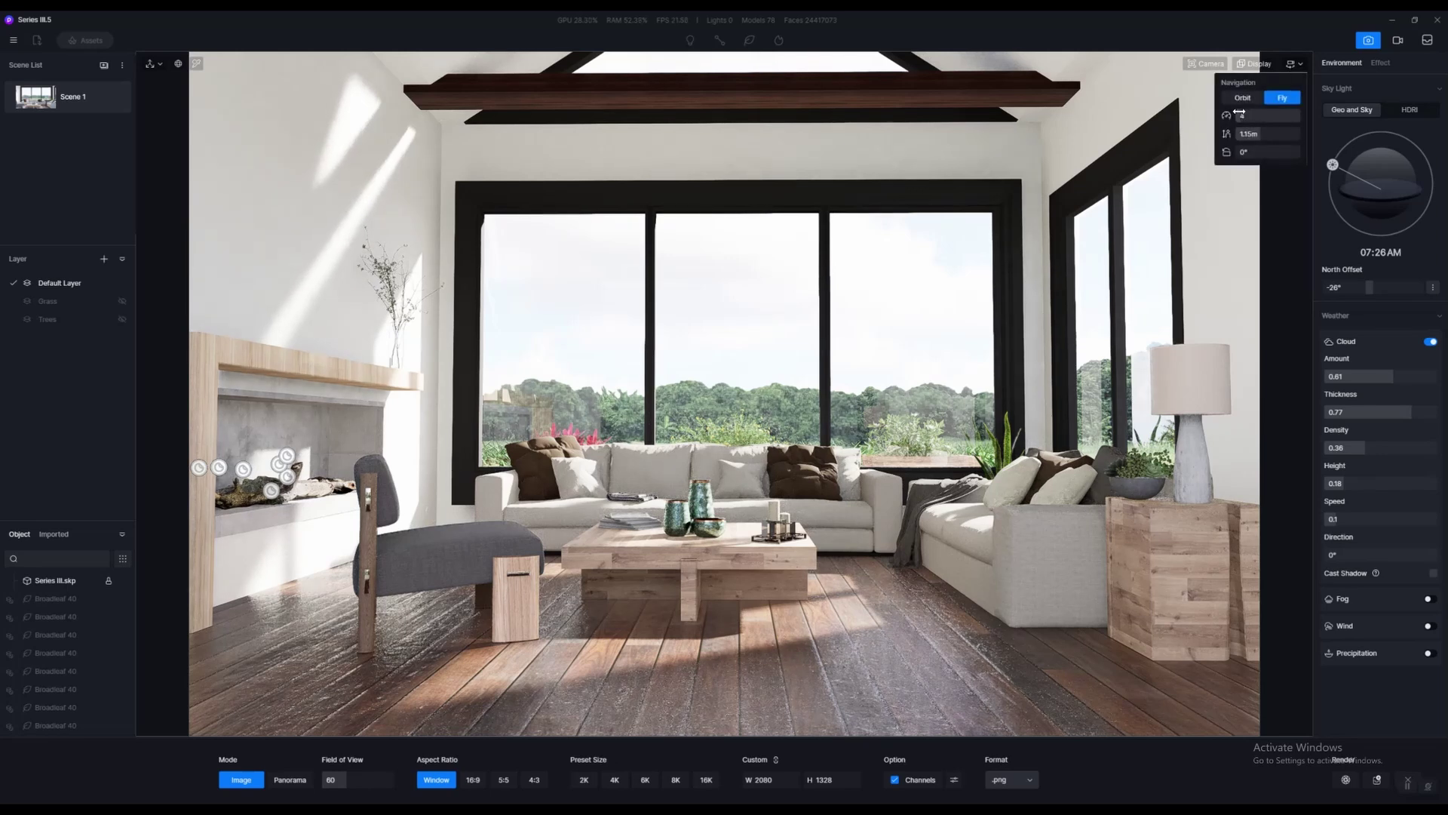
drag(1239, 114, 1235, 114)
right_drag(849, 410, 817, 442)
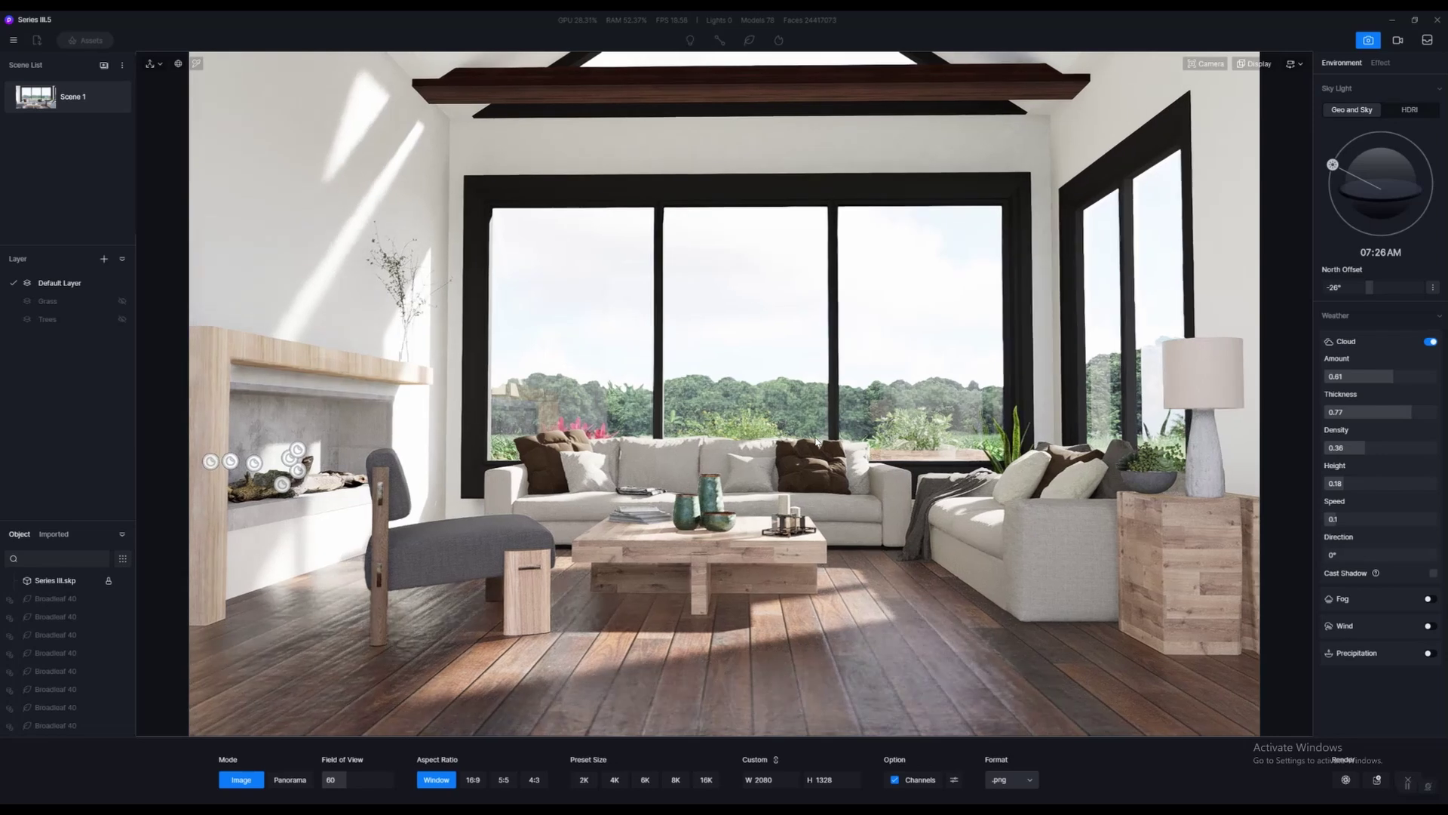
Nudge the camera position, height and tilt to refine the living room framing around the sofa and windows
key(a)
key(w)
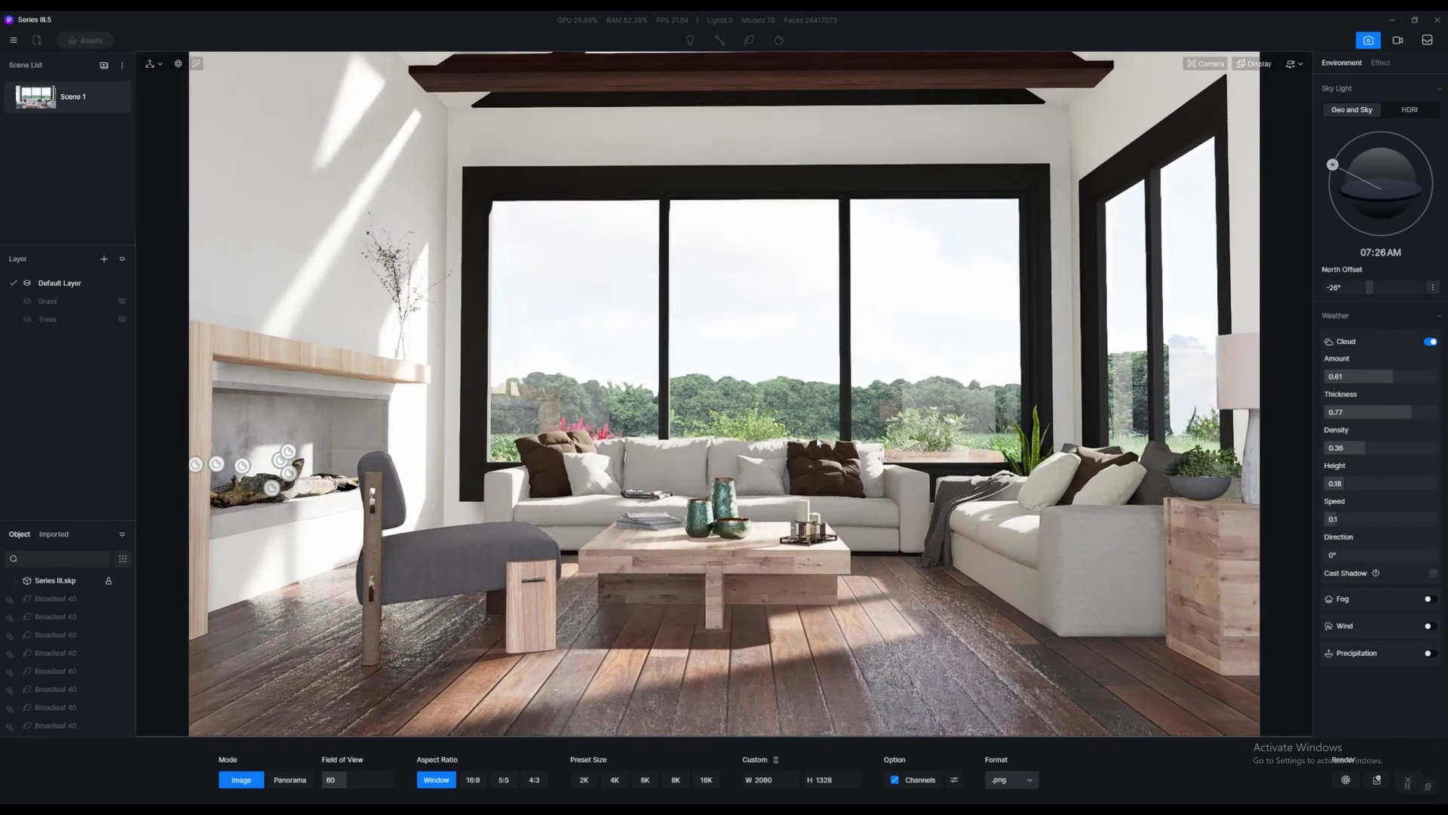
key(e)
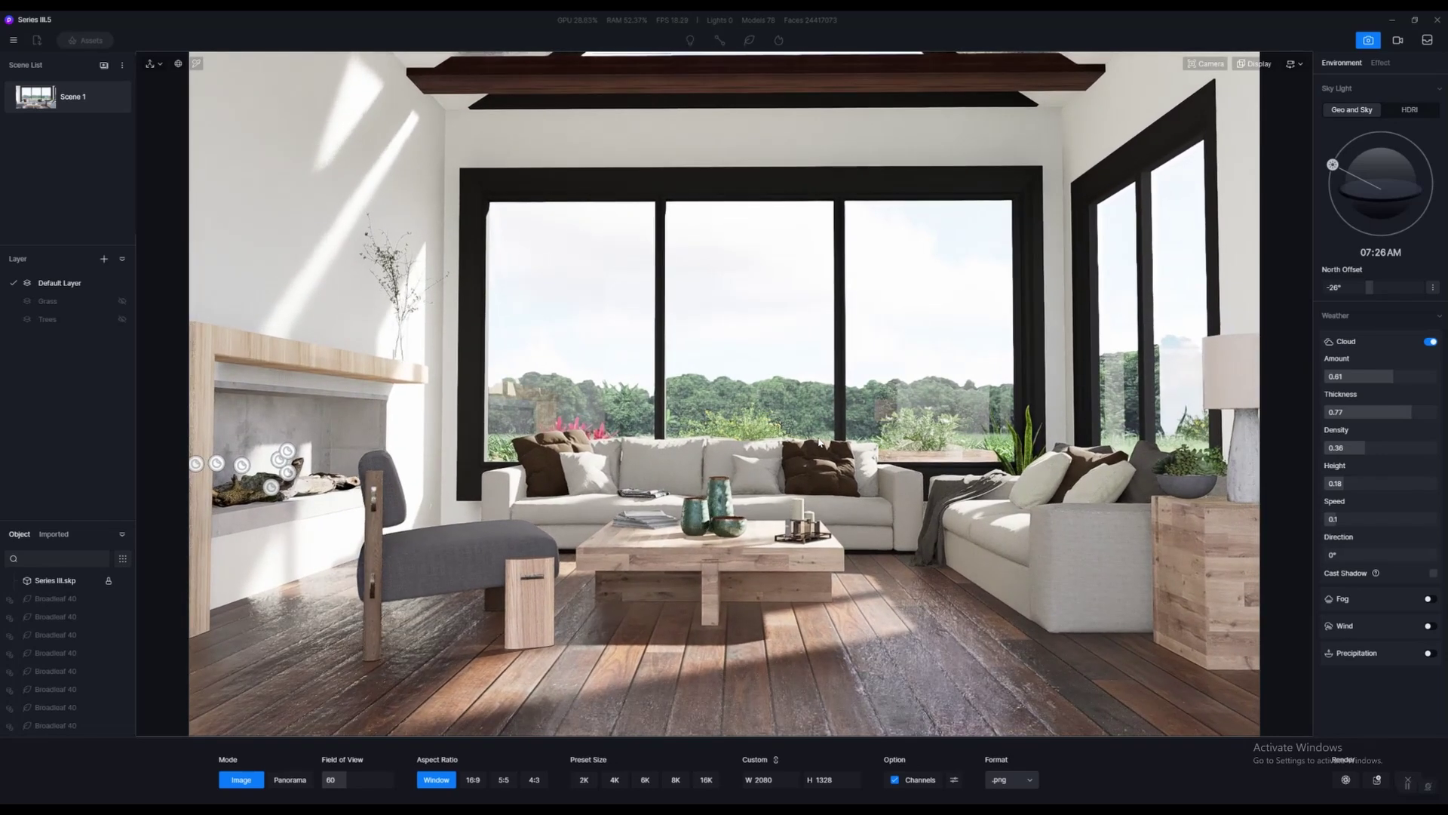
key(e)
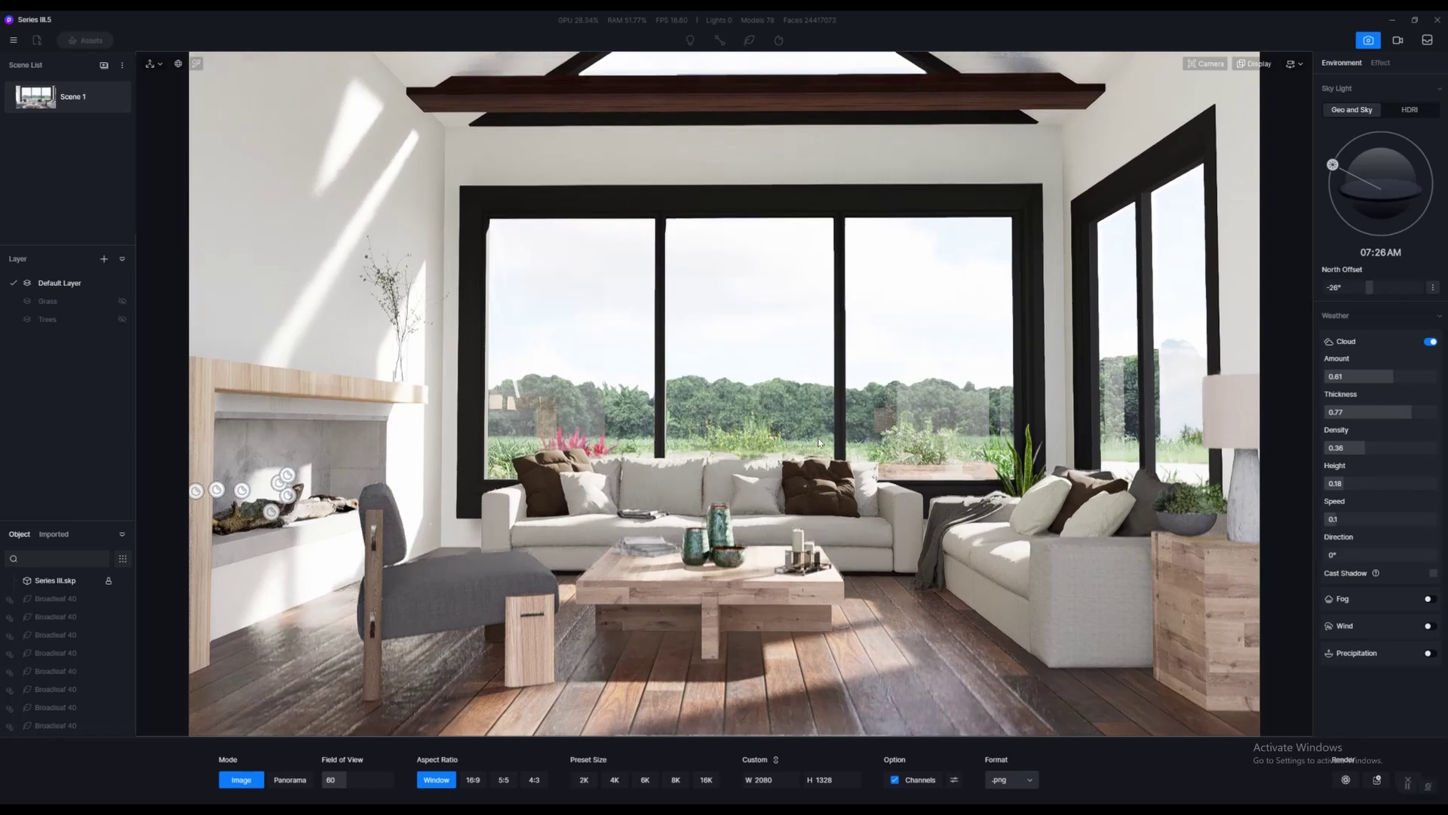
key(s)
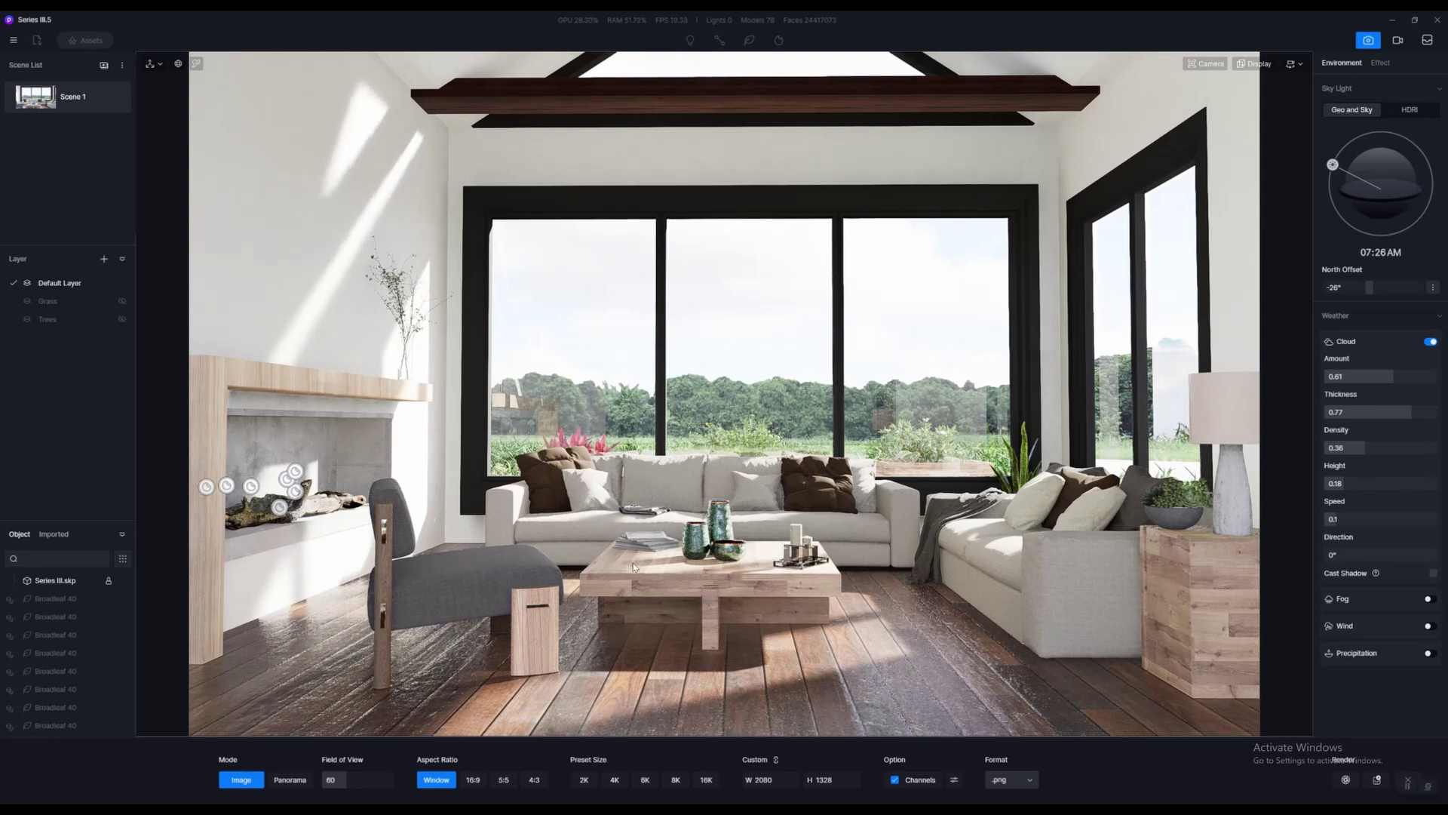
right_drag(746, 533, 751, 543)
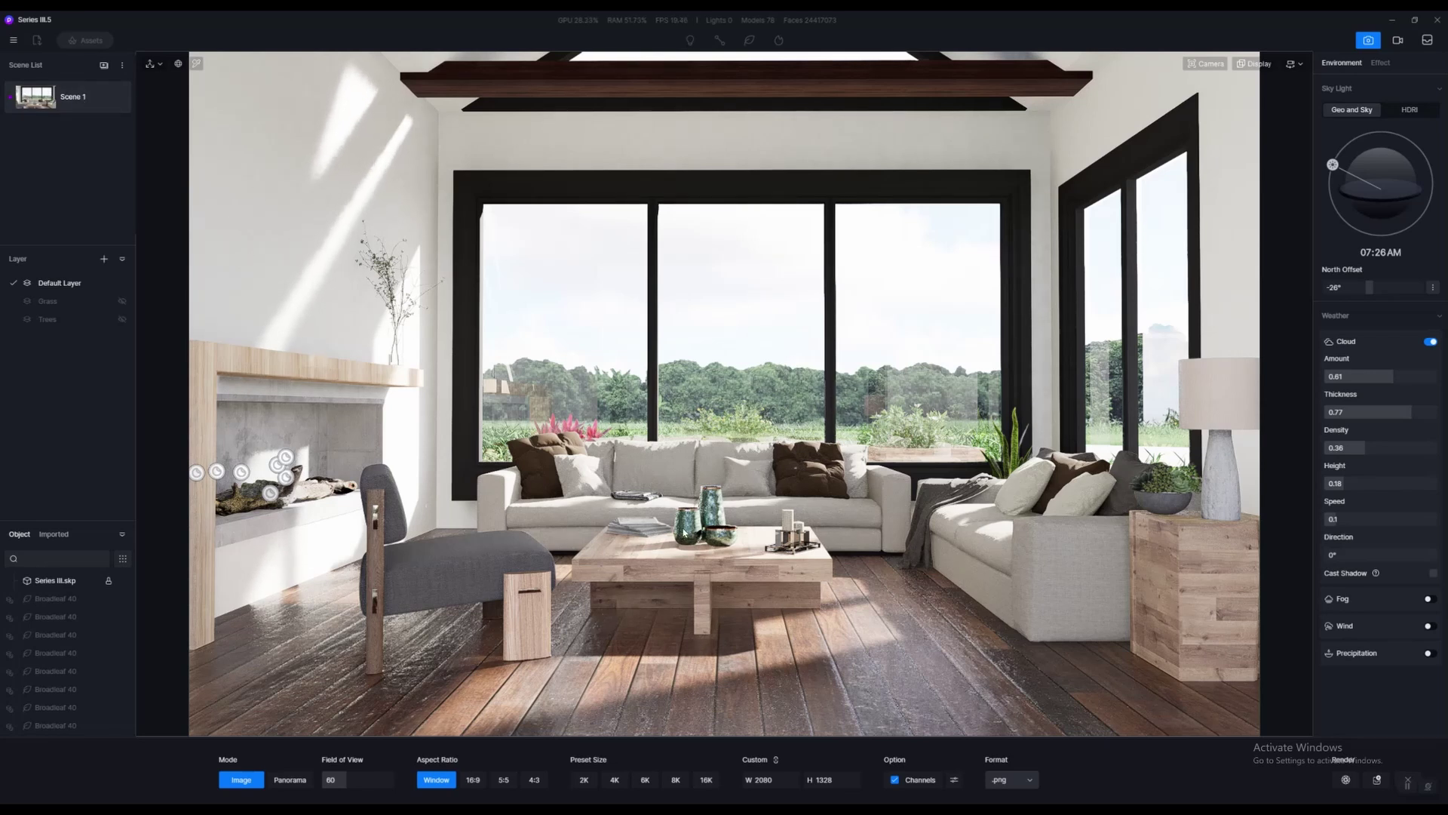
Choose the 2K preset output size and pull the camera back slightly to refit the living room in the frame
mouse_move(116, 100)
click(582, 782)
click(583, 781)
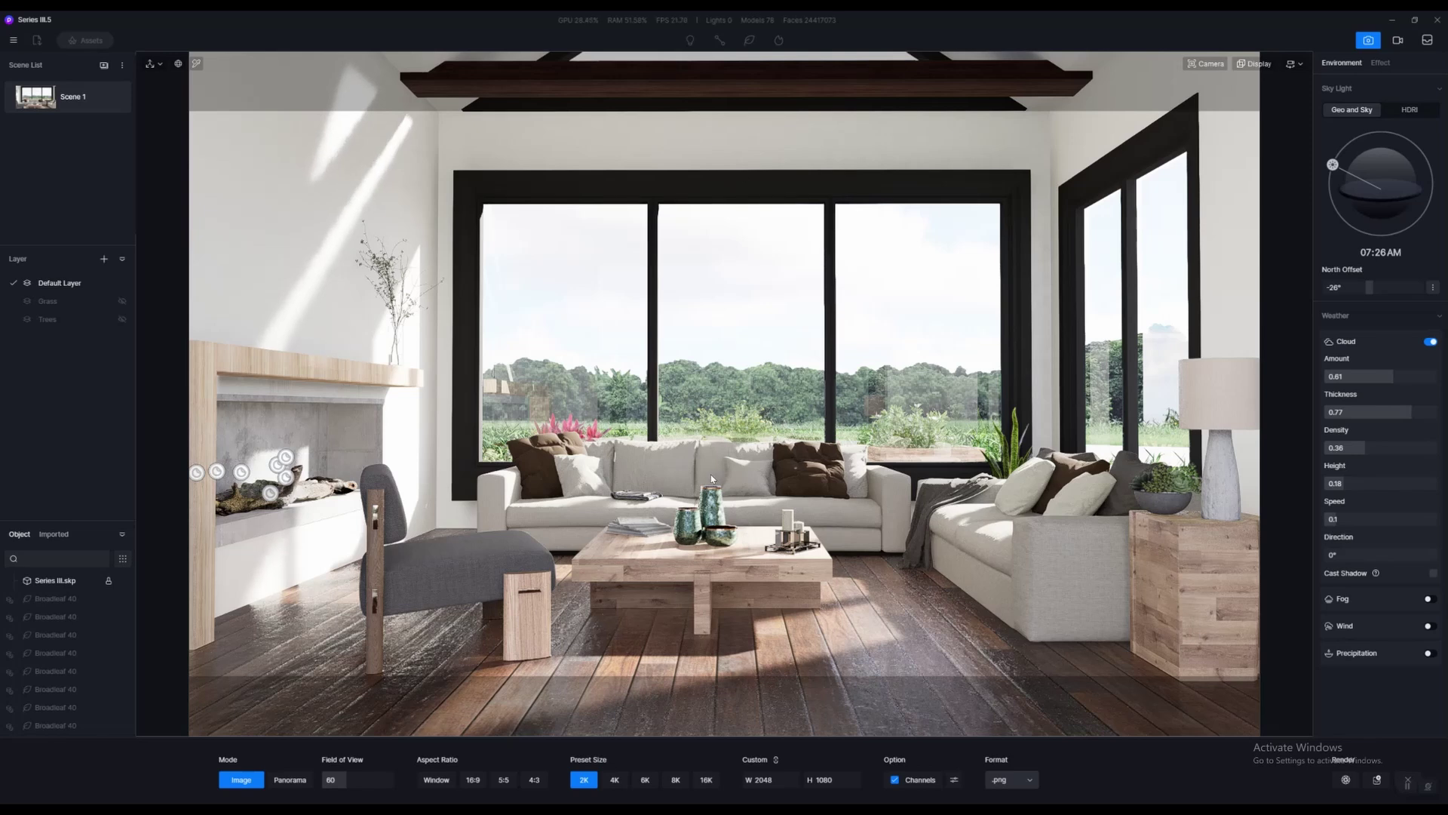
scroll(712, 478, down, 1)
scroll(711, 479, down, 1)
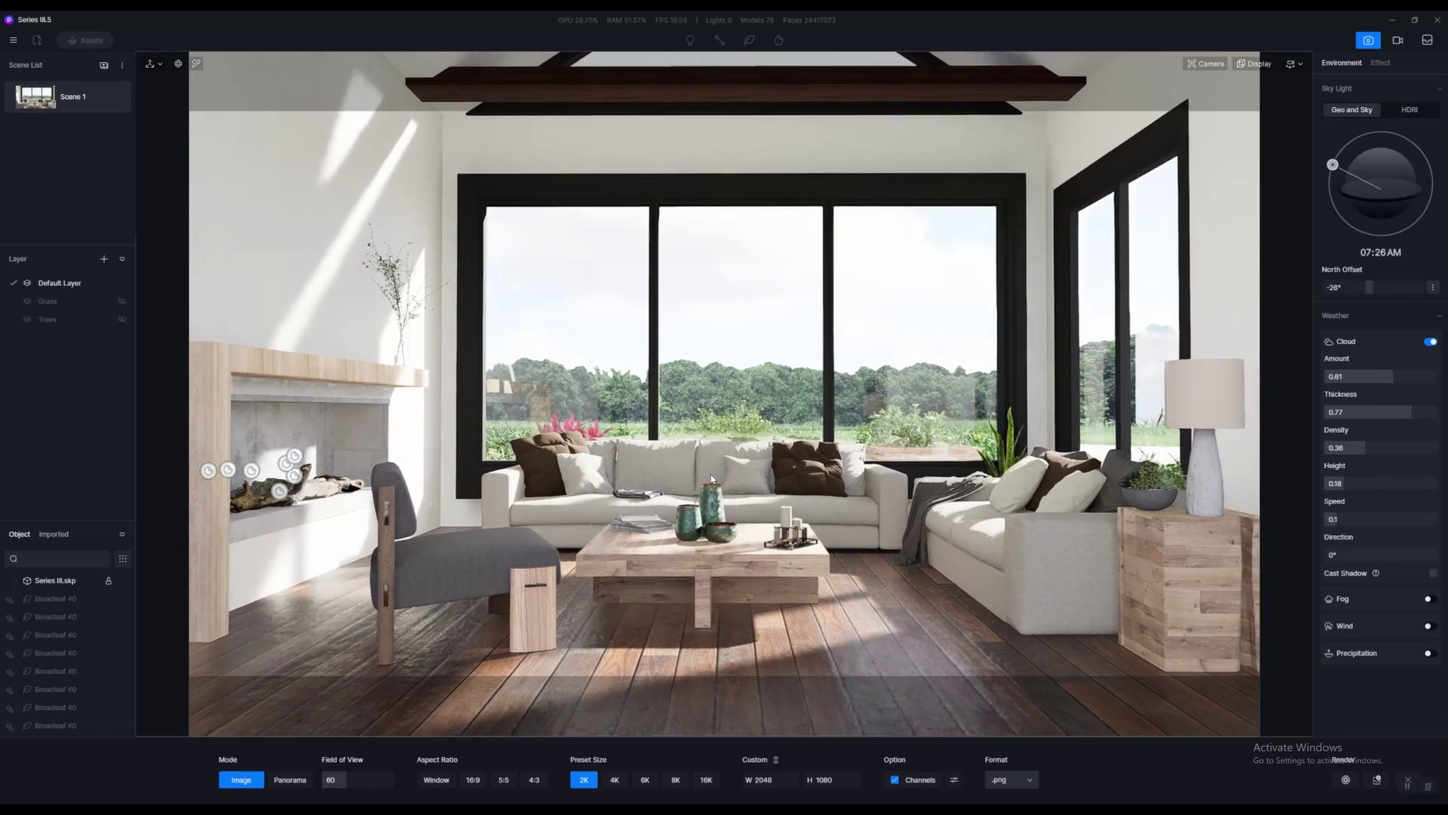
scroll(712, 479, down, 1)
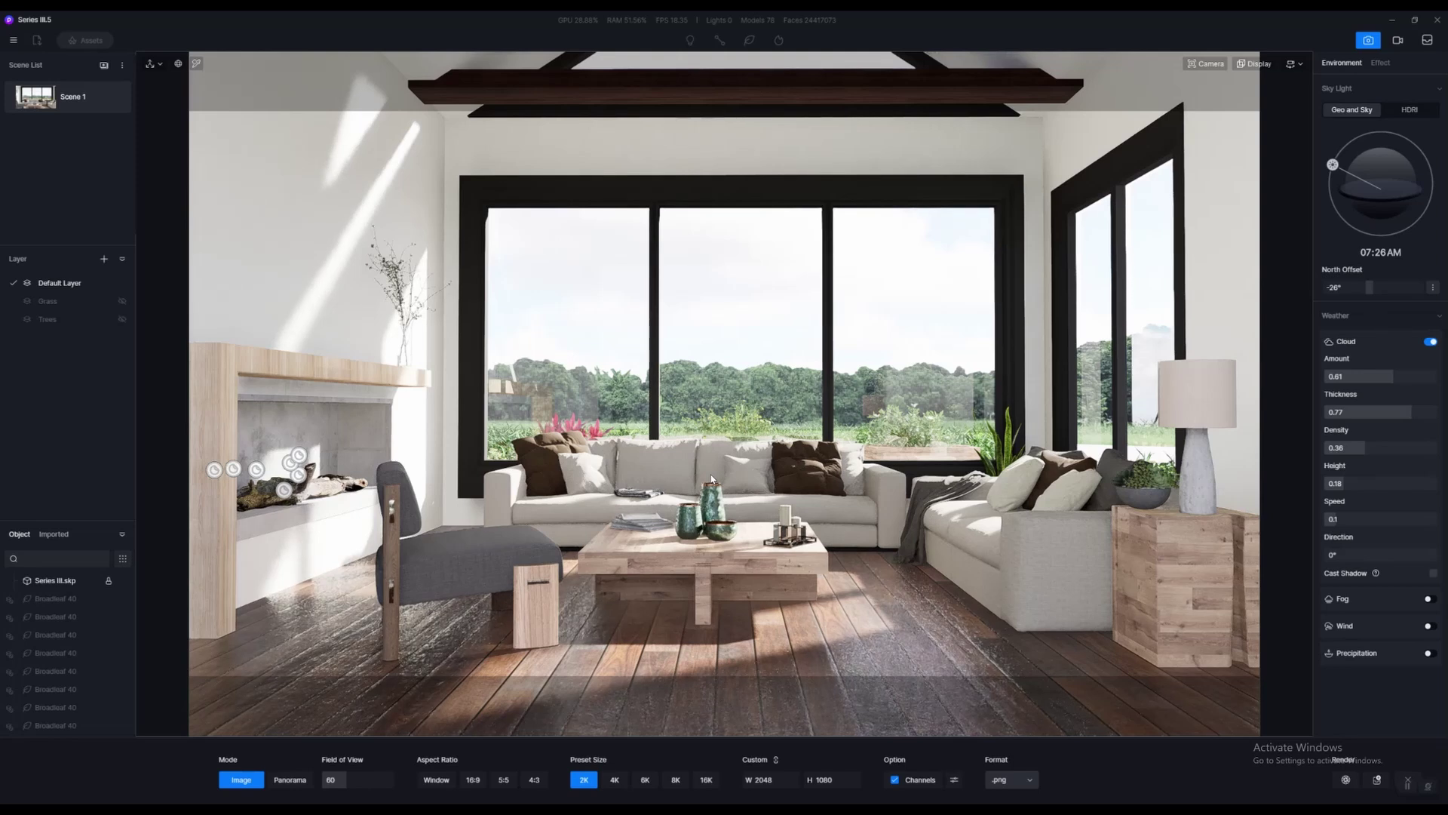
right_drag(711, 479, 712, 471)
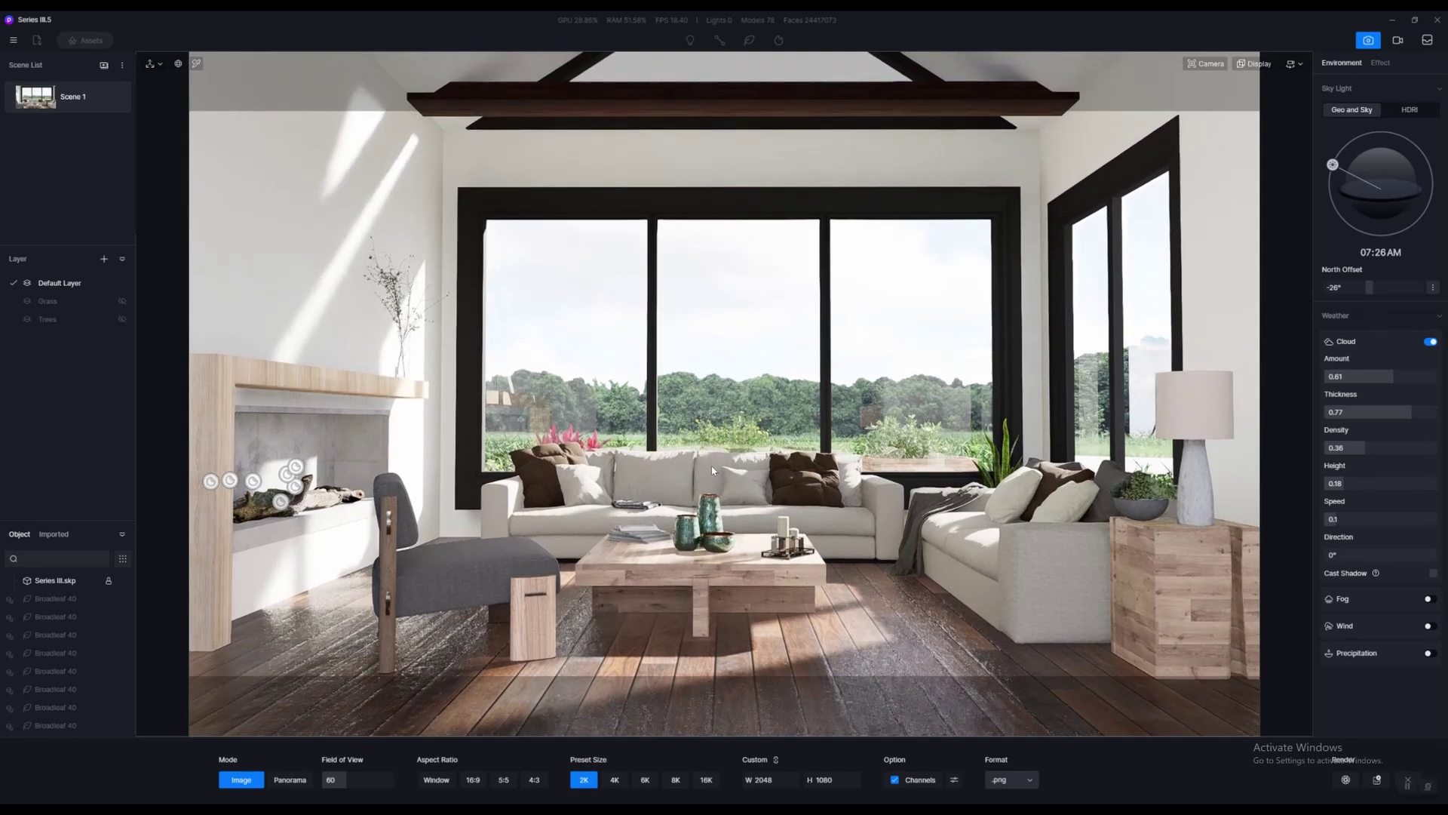
Set the camera's field of view to 62
click(349, 778)
key(BackSpace)
text(2)
key(Return)
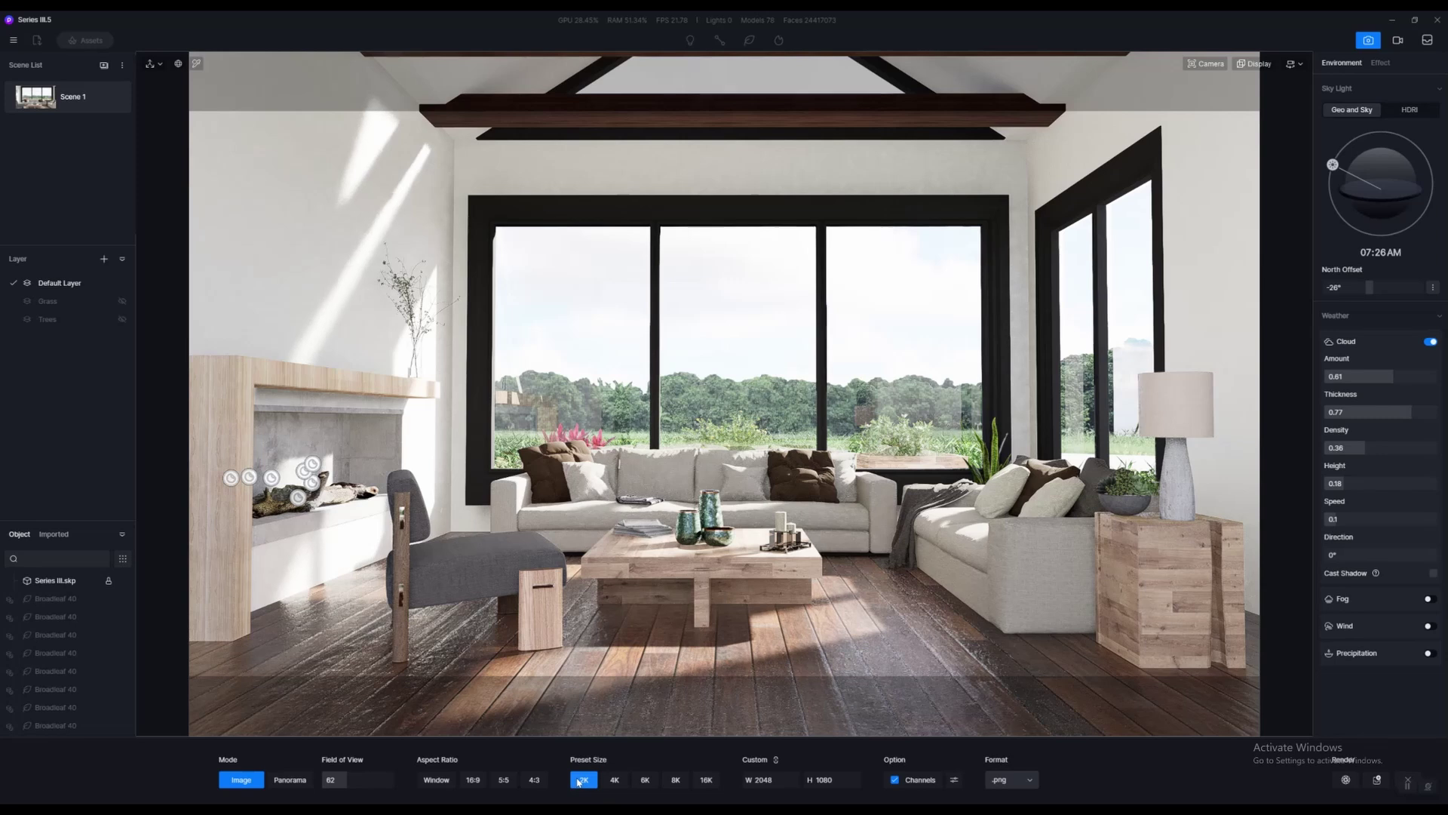
Turn off the Channels output and set the render file format to .jpg
click(894, 782)
click(954, 781)
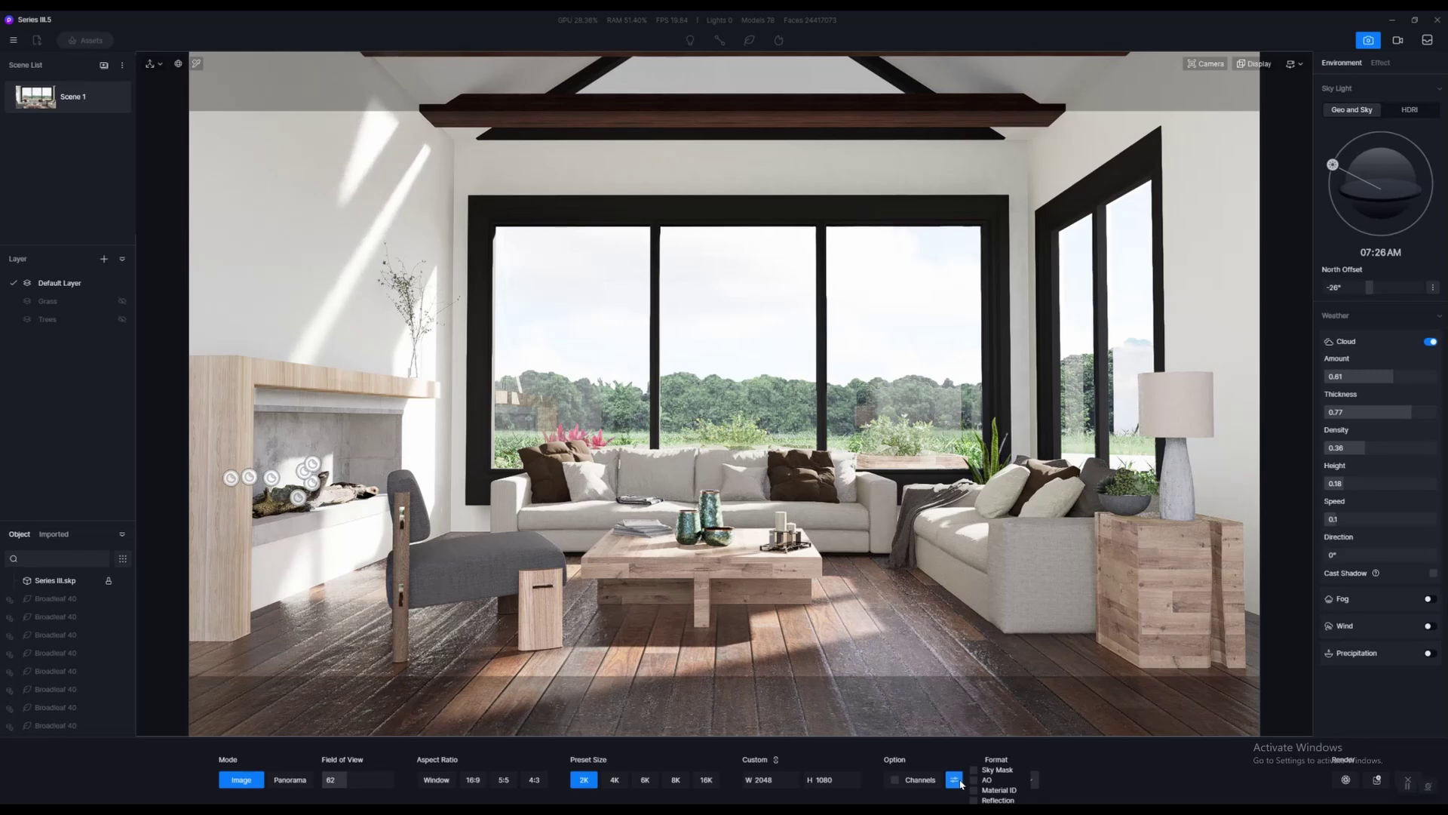
click(1112, 767)
click(1011, 777)
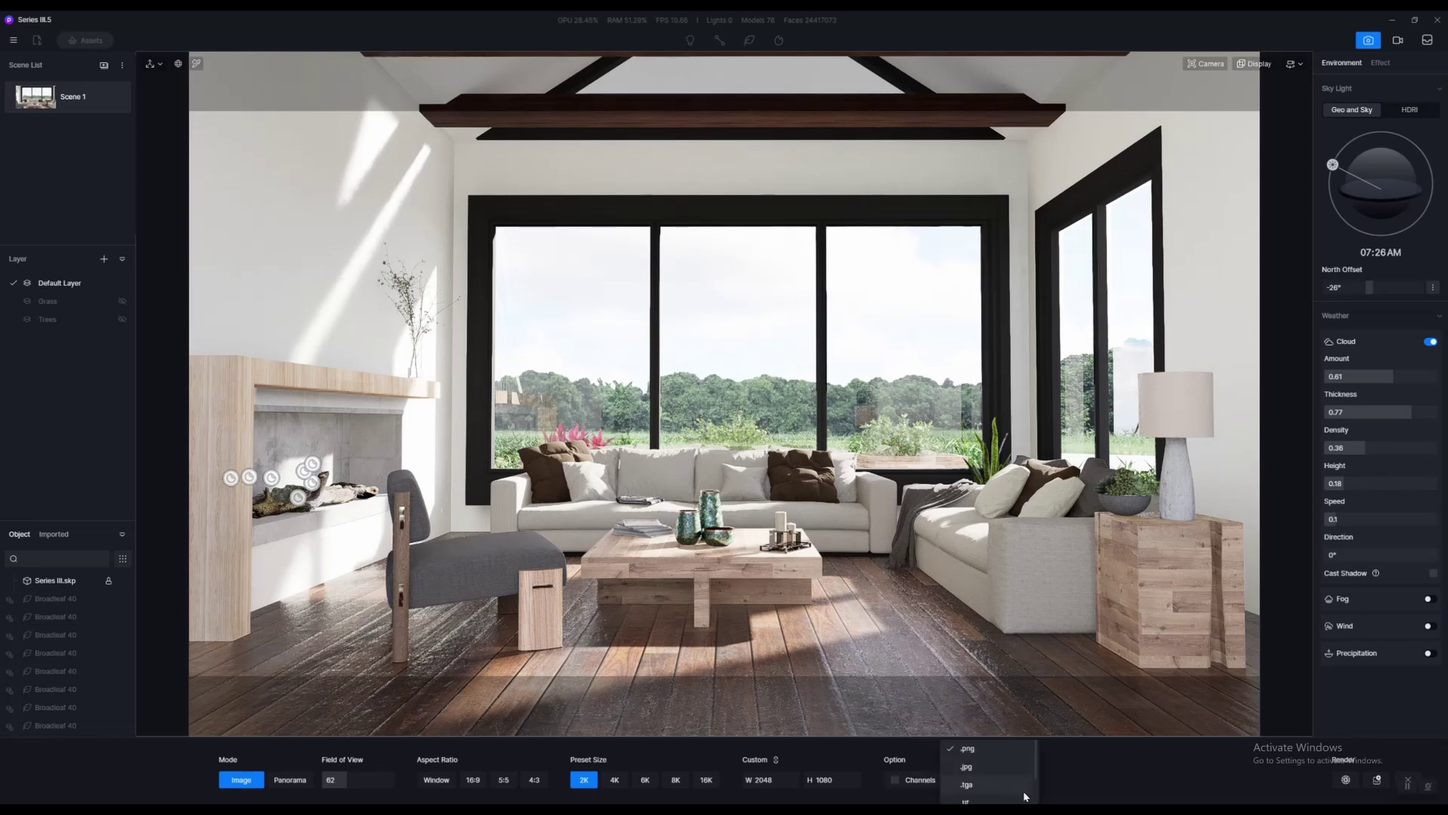
click(994, 775)
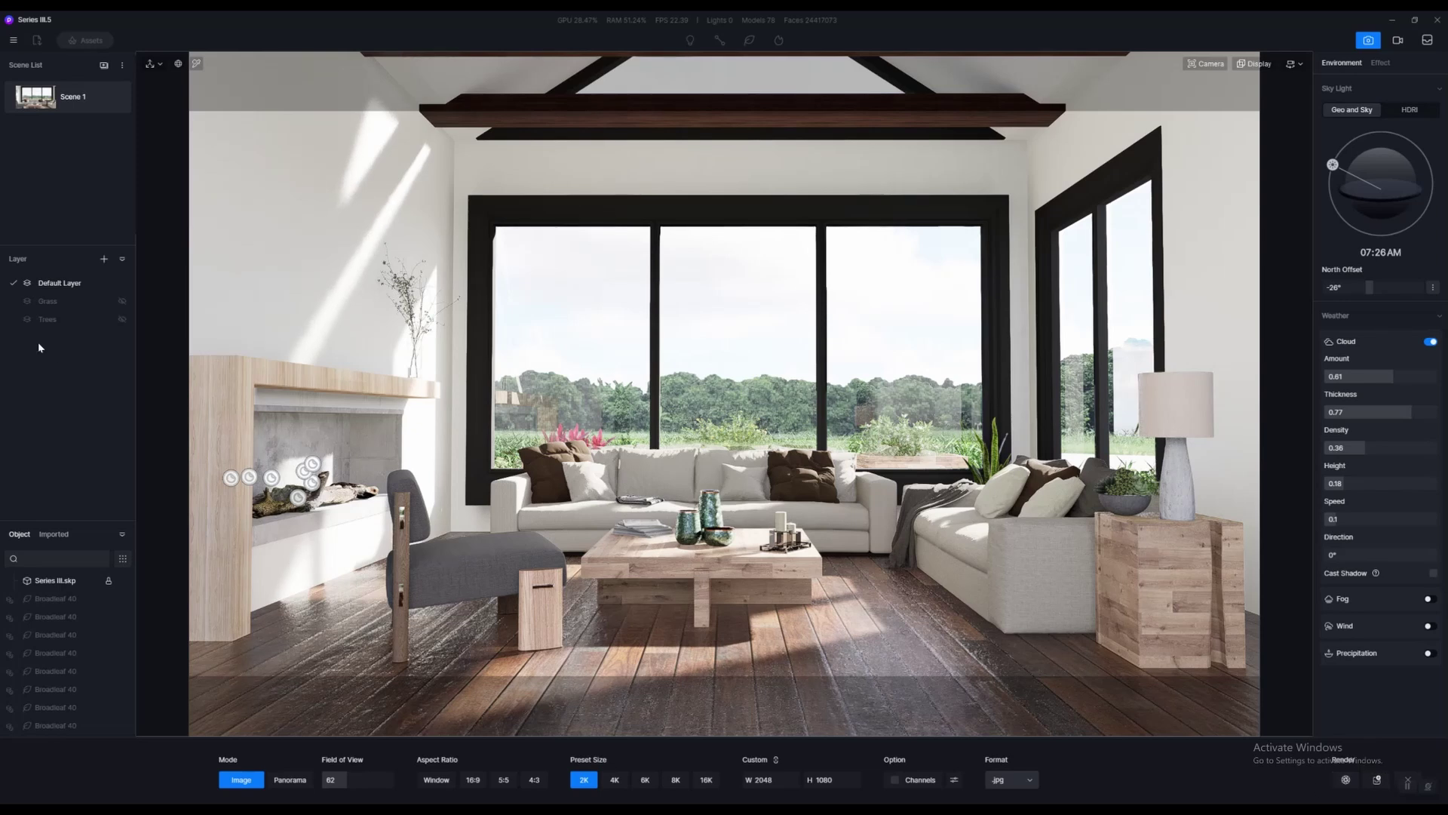
Make the hidden Trees and Grass layers visible again
click(123, 320)
click(122, 301)
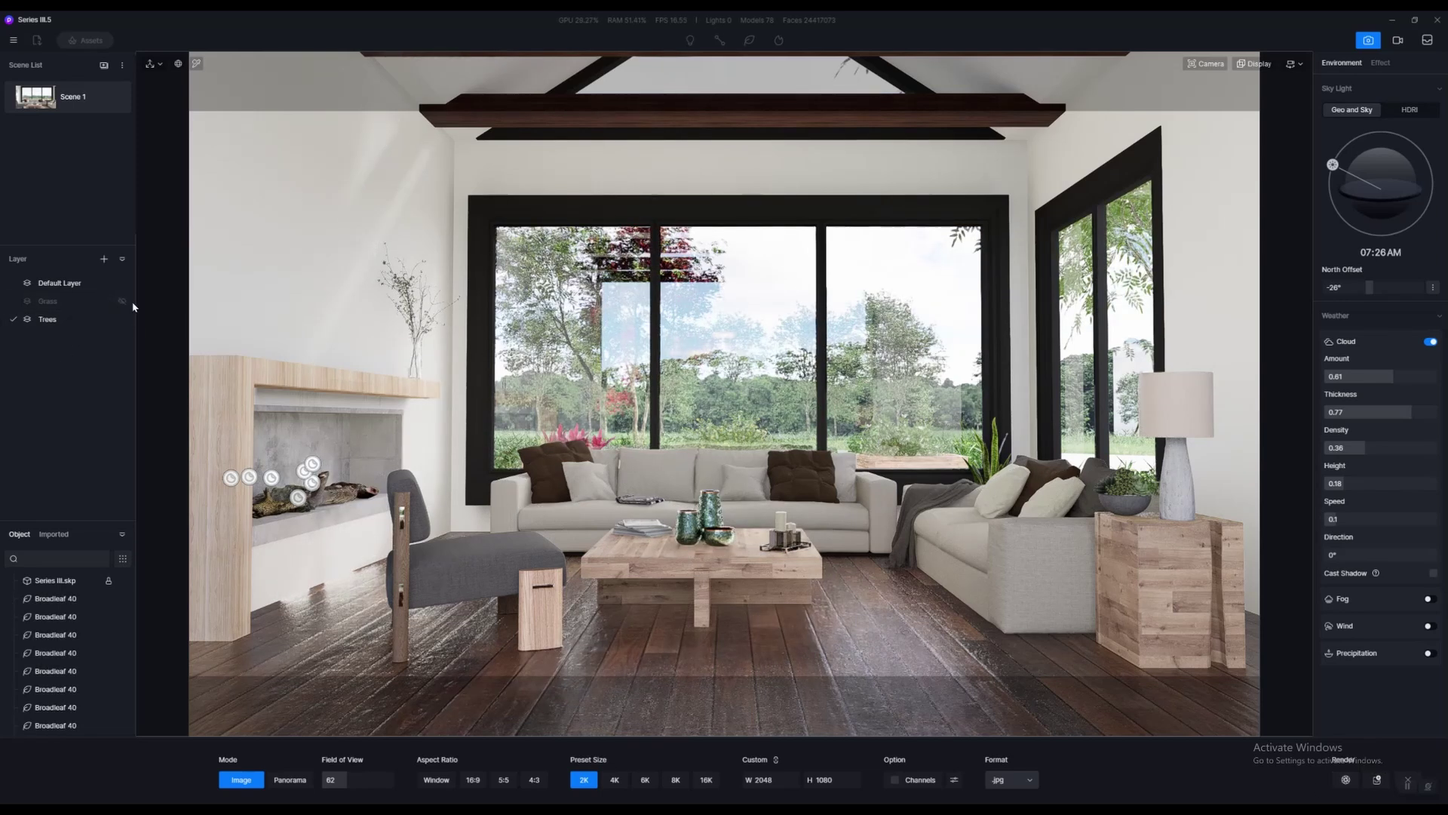
click(122, 301)
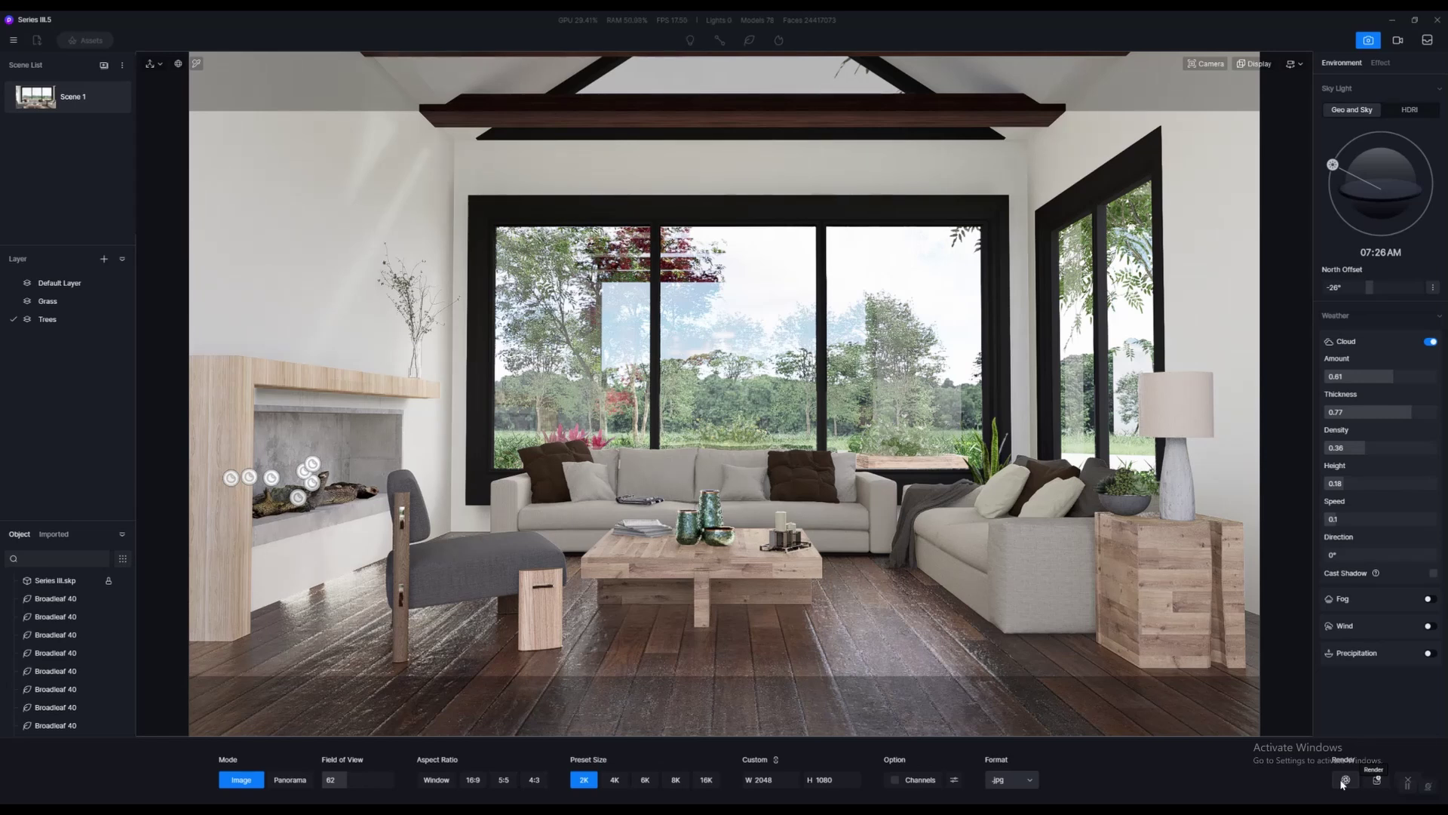
click(1411, 784)
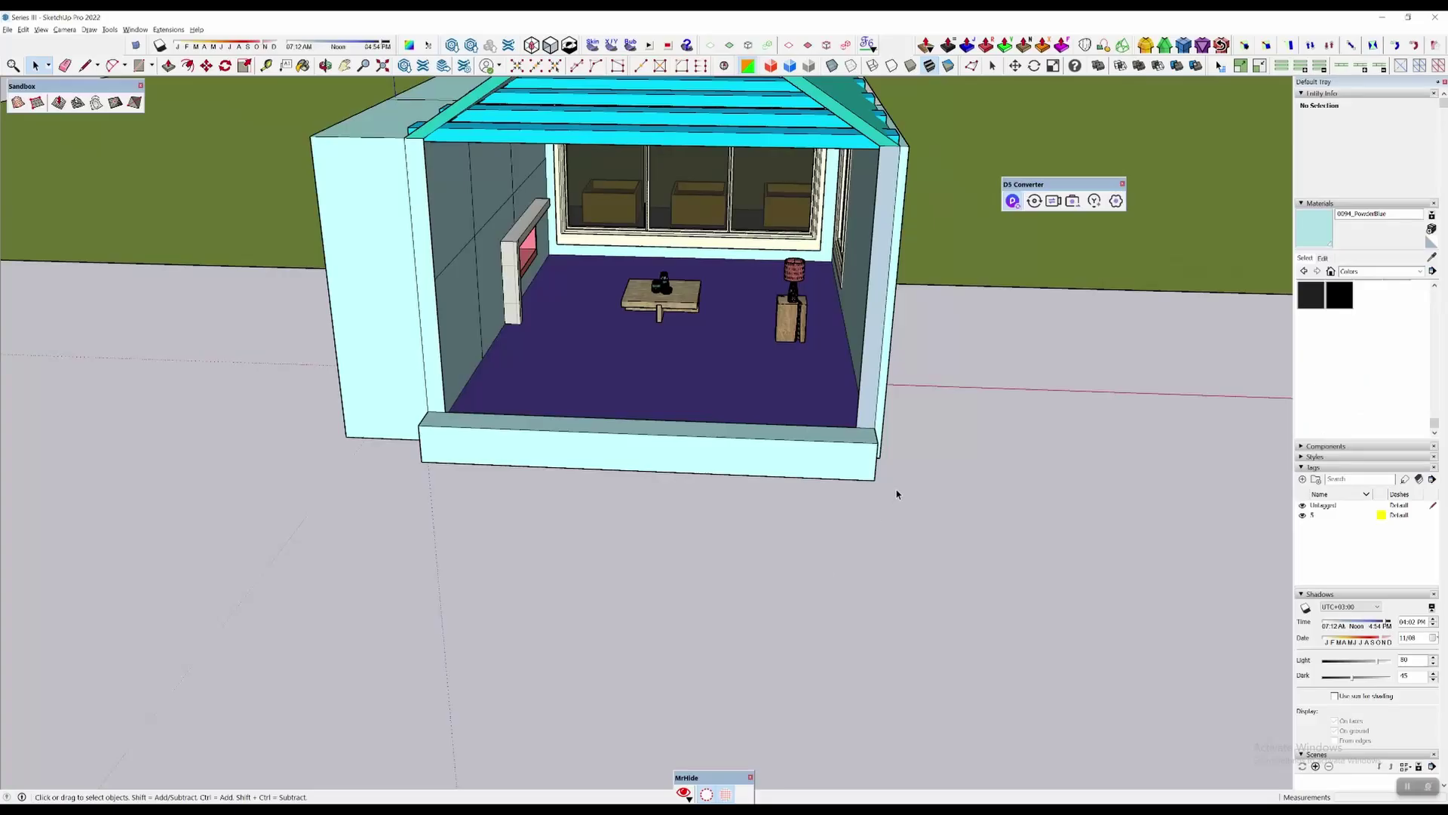
Switch to SketchUp and examine the house, its open front and the surrounding tree backdrop from several angles
mouse_move(895, 491)
middle_down()
mouse_move(802, 476)
mouse_move(789, 522)
mouse_move(1059, 552)
mouse_move(859, 495)
mouse_move(683, 482)
middle_up()
scroll(1060, 551, down, 3)
middle_drag(683, 483, 917, 521)
click(837, 428)
middle_drag(834, 393, 837, 265)
click(917, 291)
click(831, 320)
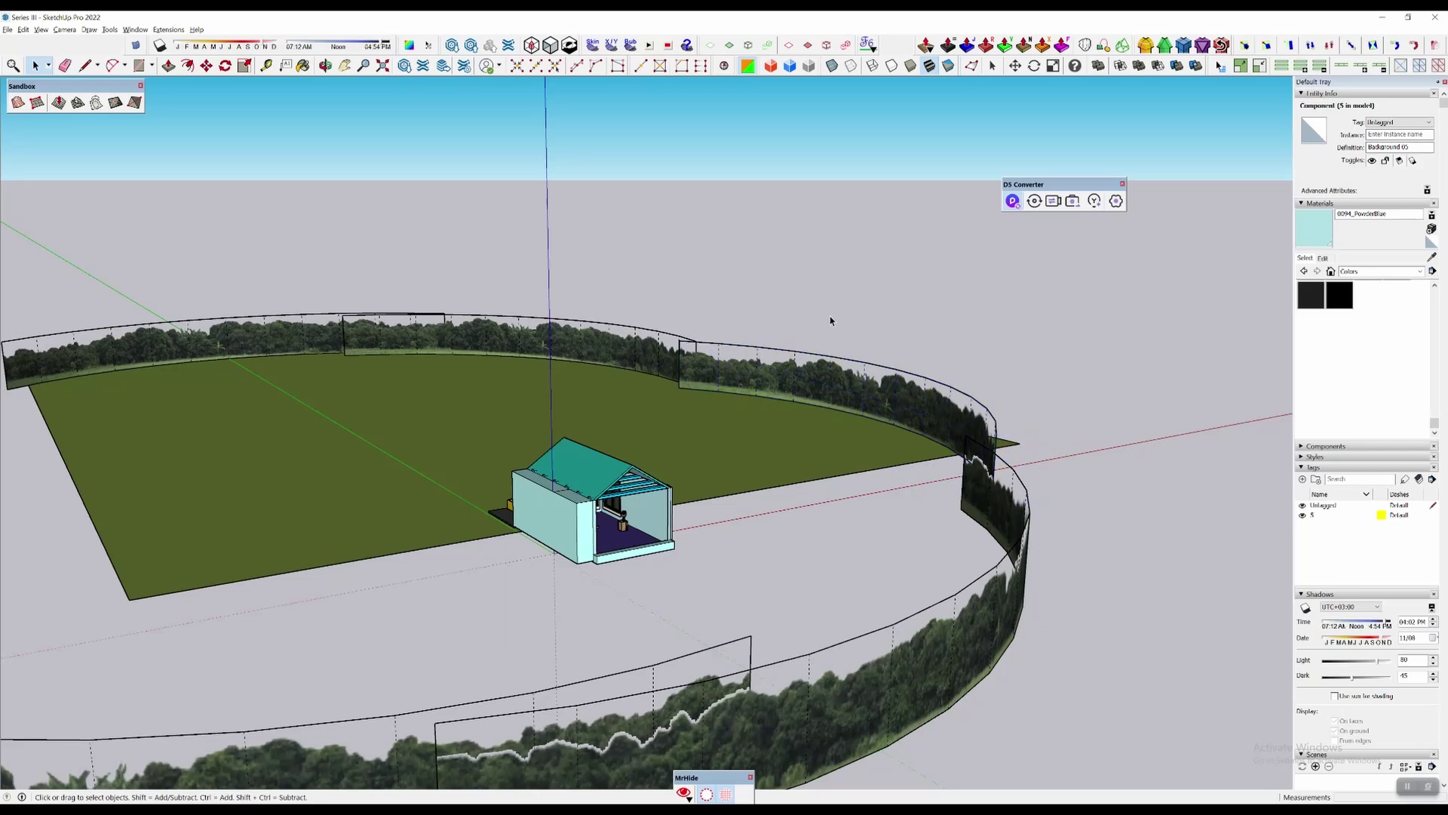
middle_drag(830, 321, 598, 352)
scroll(668, 360, up, 5)
scroll(879, 462, up, 2)
shift+middle_drag(886, 465, 886, 334)
scroll(745, 433, up, 6)
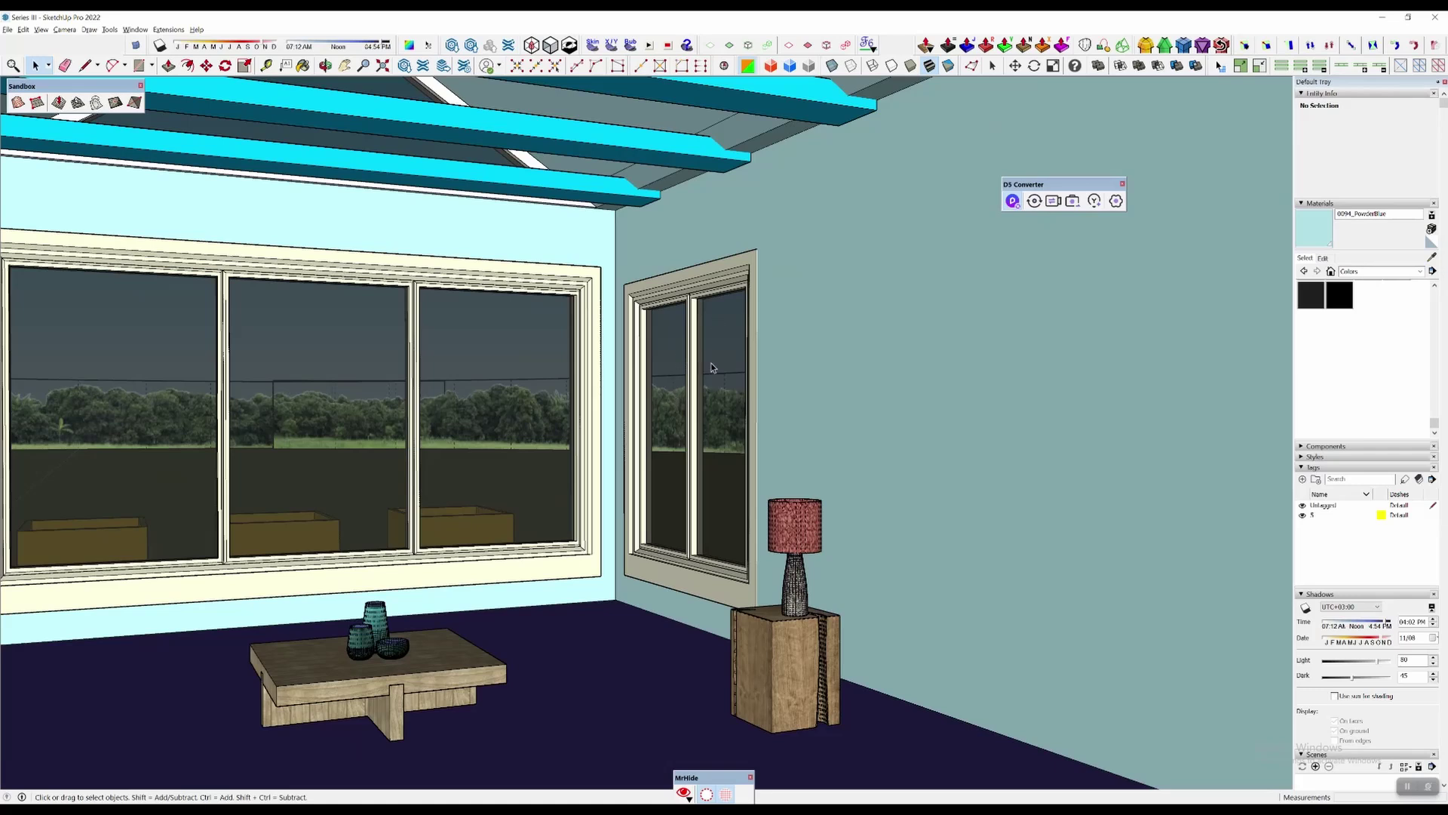
scroll(711, 367, down, 8)
middle_drag(704, 392, 558, 389)
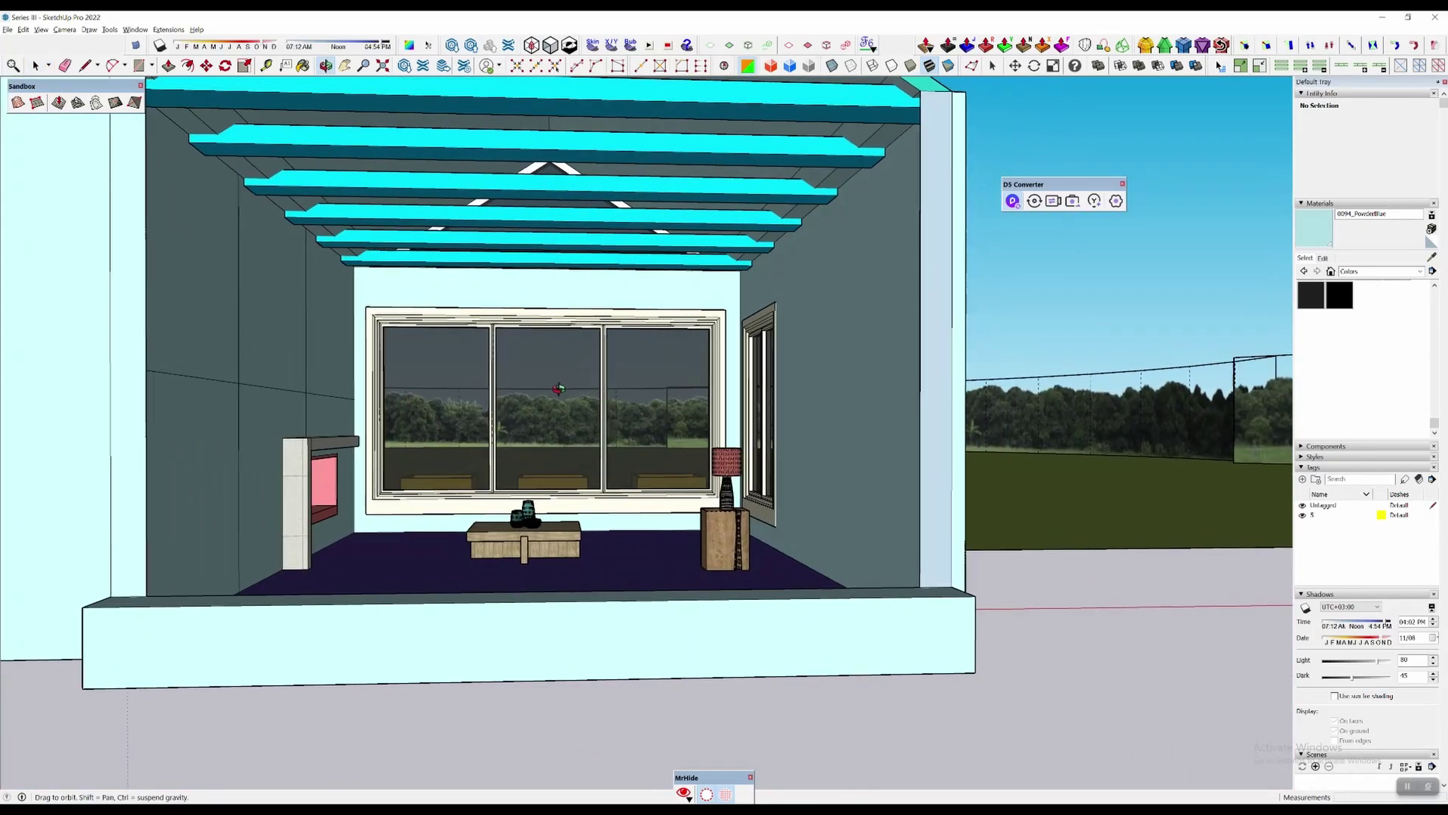
scroll(562, 392, down, 4)
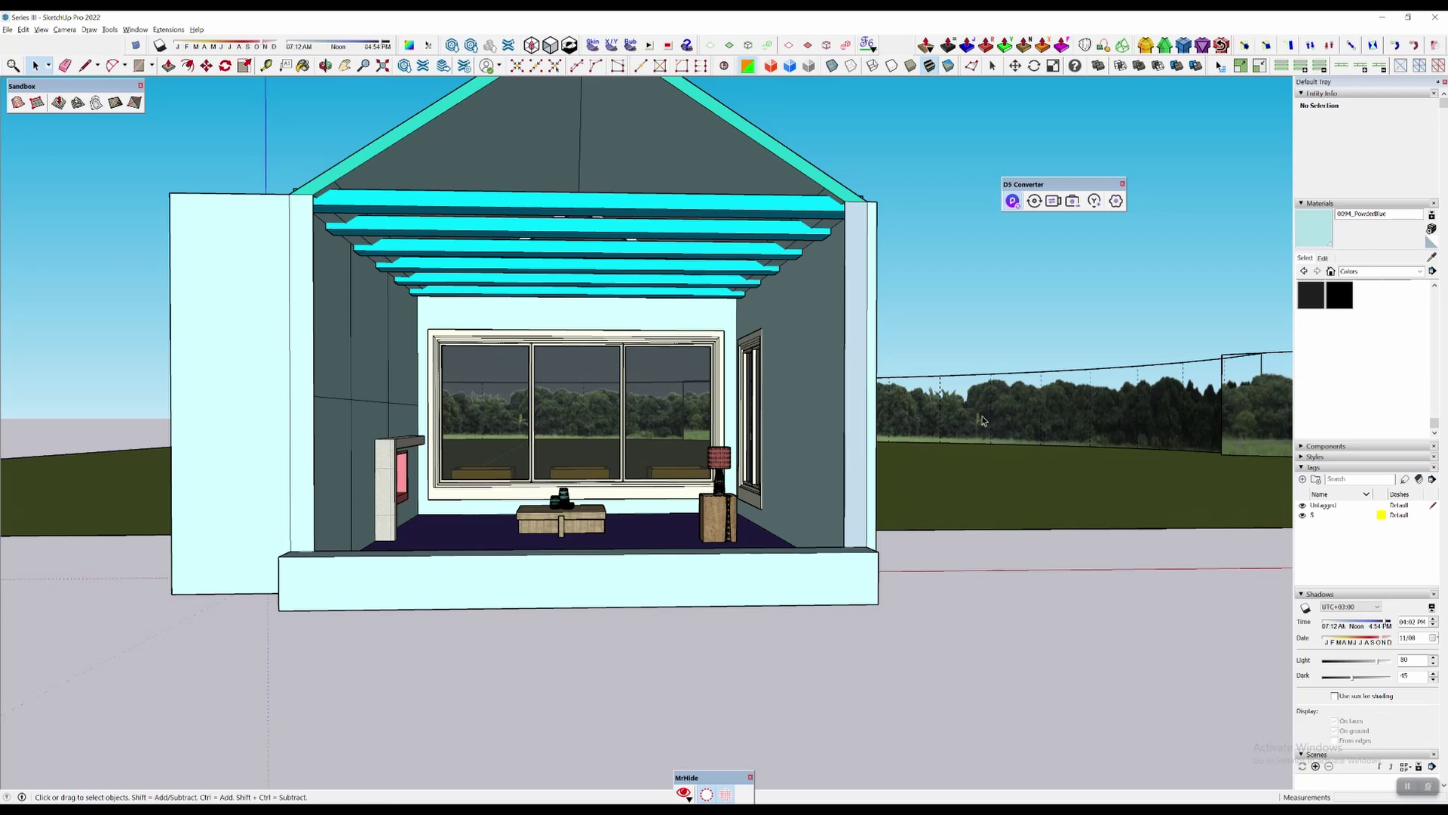
middle_drag(474, 473, 36, 443)
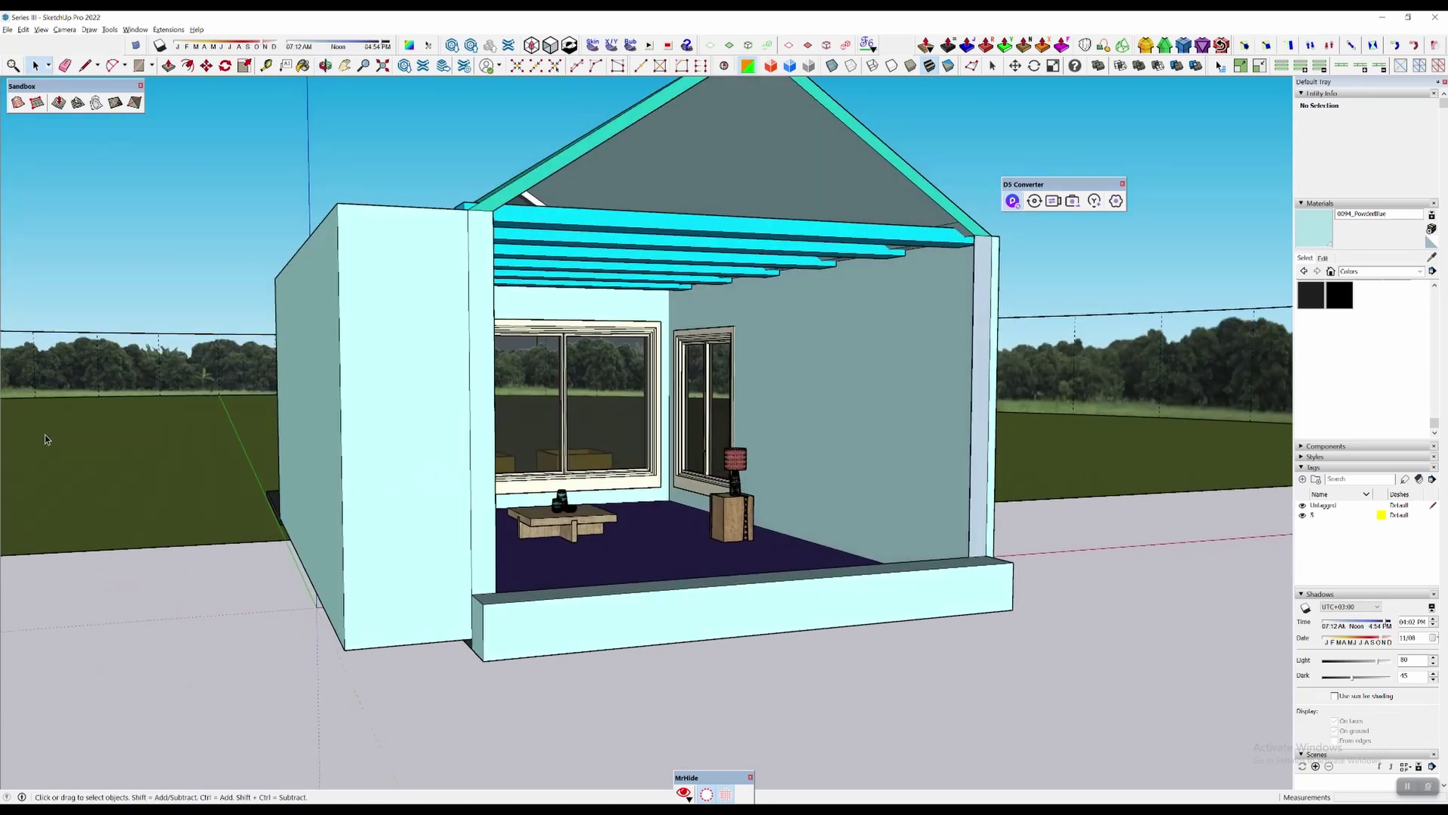
Push/Pull the top of the low front wall up to the eave to close off the house's open front
middle_drag(403, 453, 416, 563)
key(p)
scroll(320, 552, up, 3)
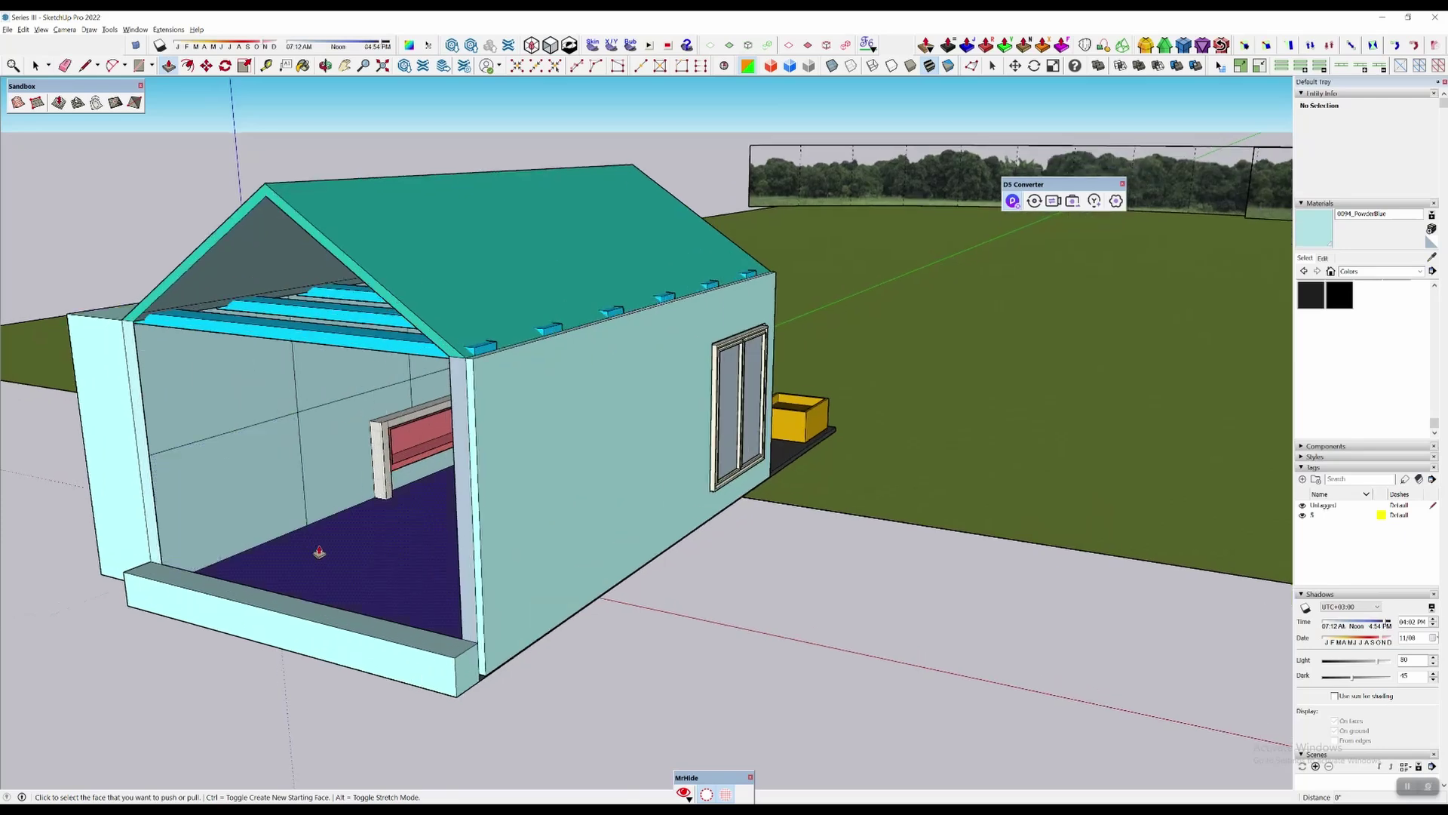
middle_drag(319, 552, 498, 647)
click(497, 647)
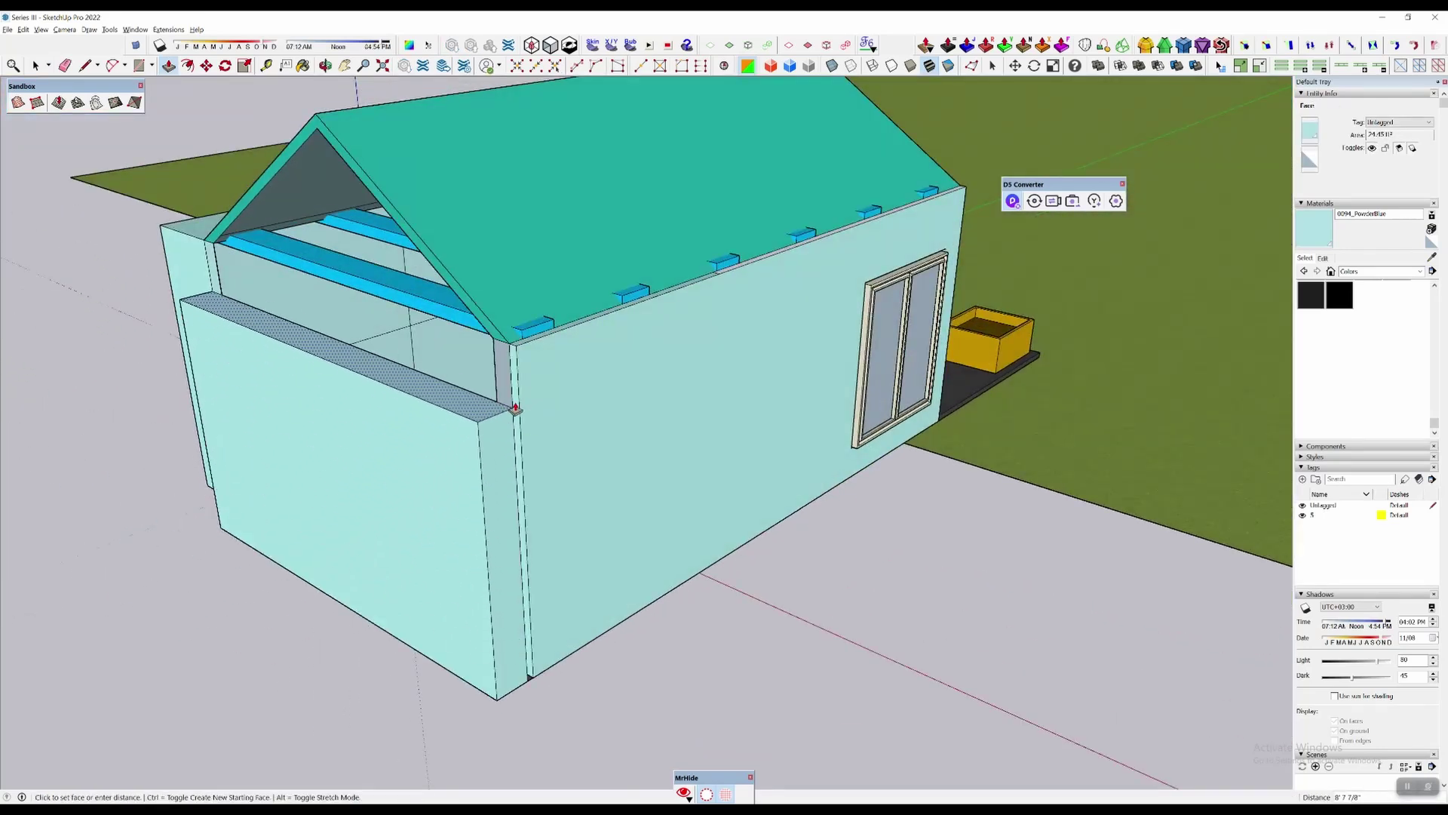
click(506, 349)
Sync the updated SketchUp model to D5 Render and restore the Scene 1 camera view
middle_drag(381, 387, 762, 279)
click(1012, 201)
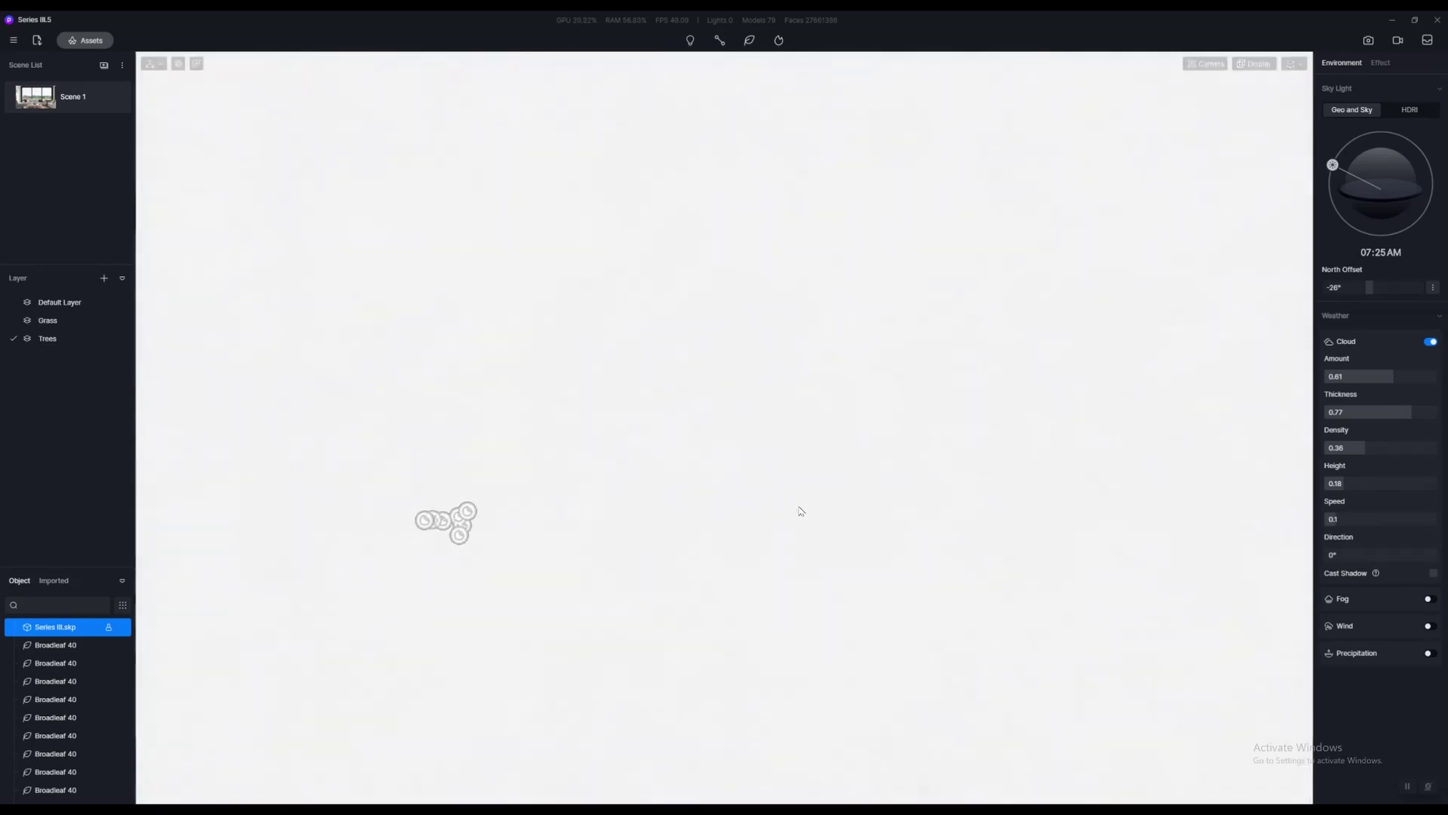
right_drag(891, 524, 792, 494)
click(30, 98)
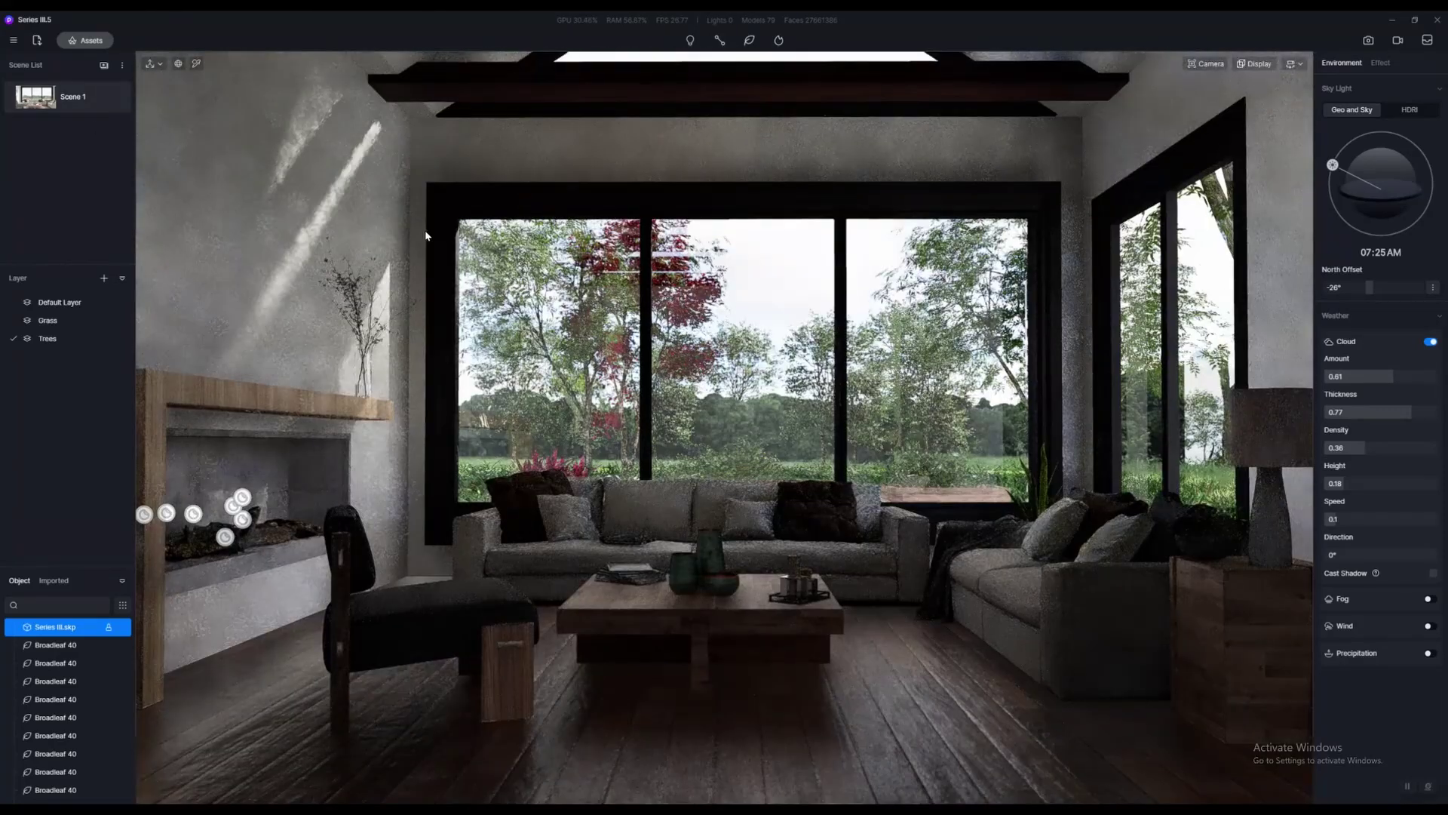
Examine the window frames, glass and garden view up close, returning to the Scene 1 view
click(895, 473)
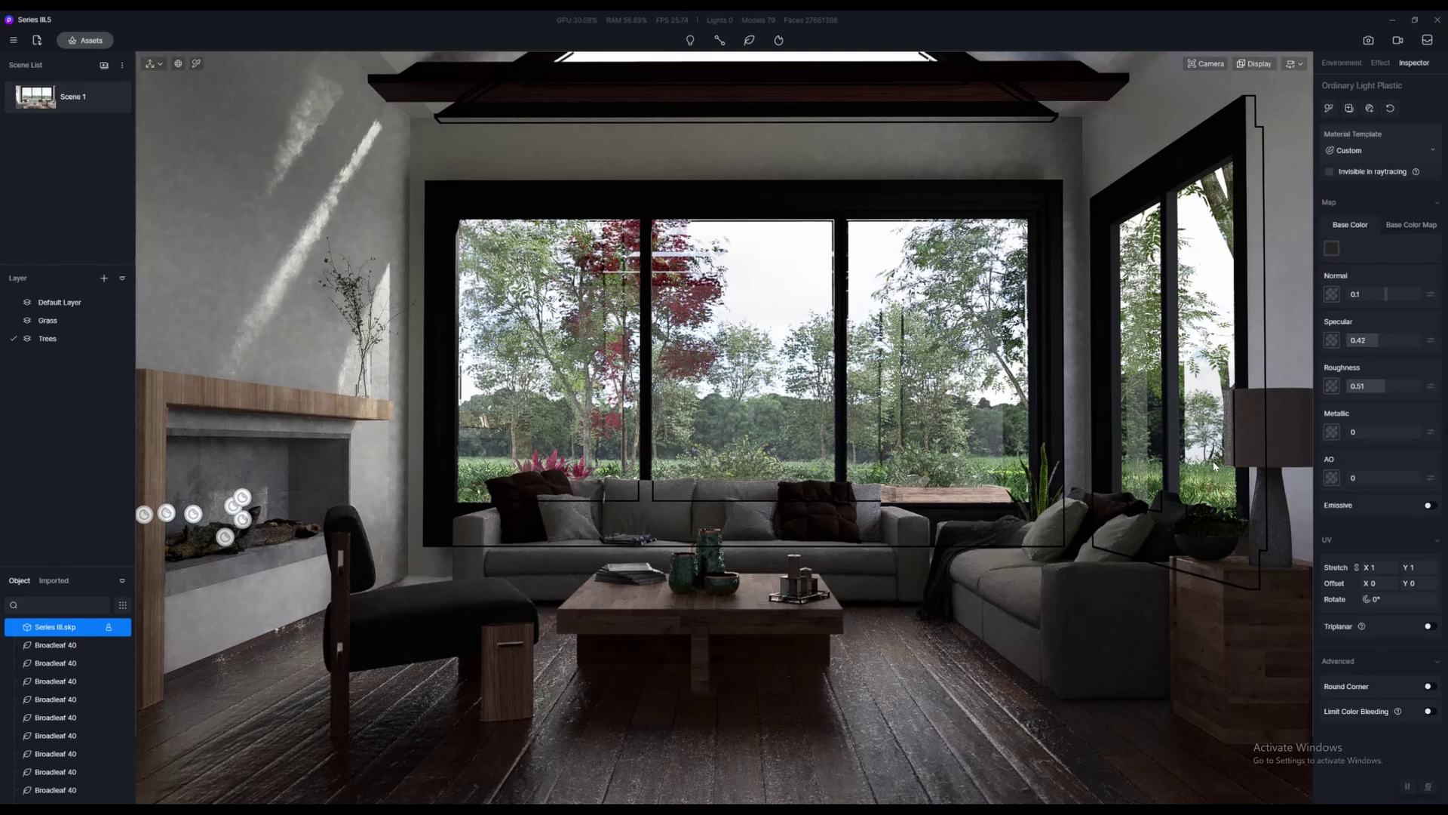
right_drag(1163, 433, 784, 486)
key(w)
key(s)
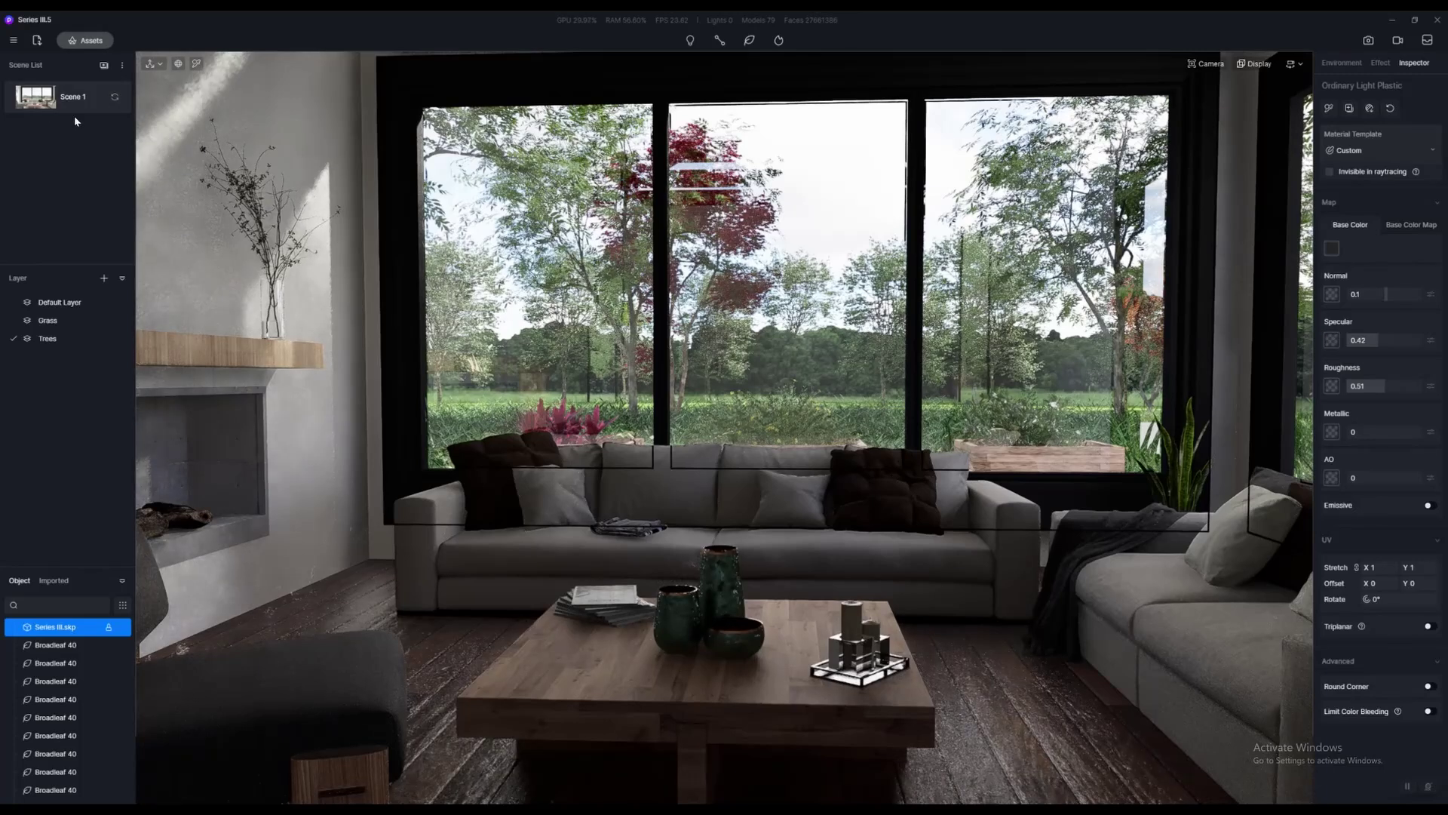
click(45, 98)
click(931, 404)
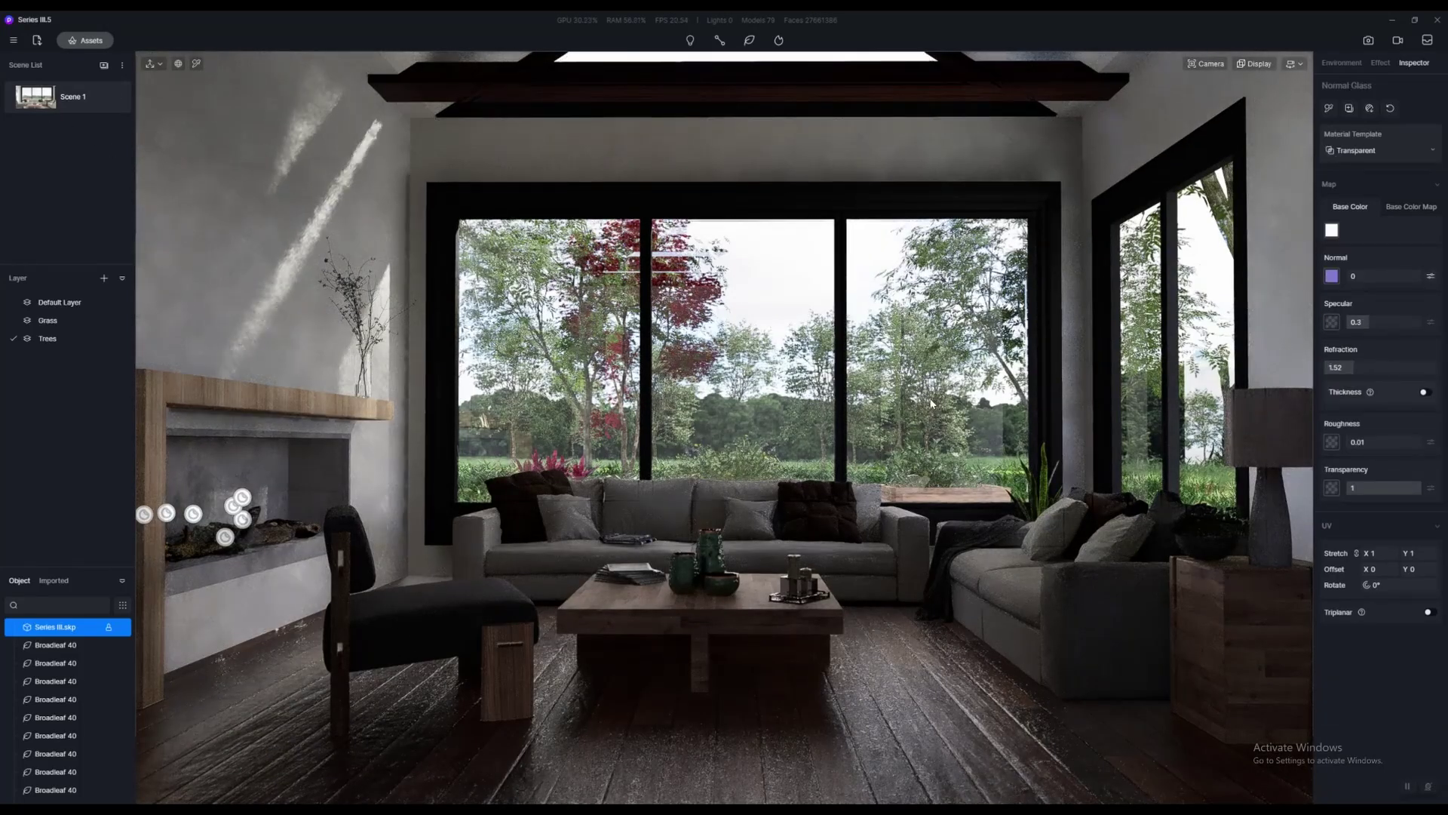
Adjust the Geo and Sky sun to around 8 AM and set the North Offset to -58° for morning light indoors
click(1345, 63)
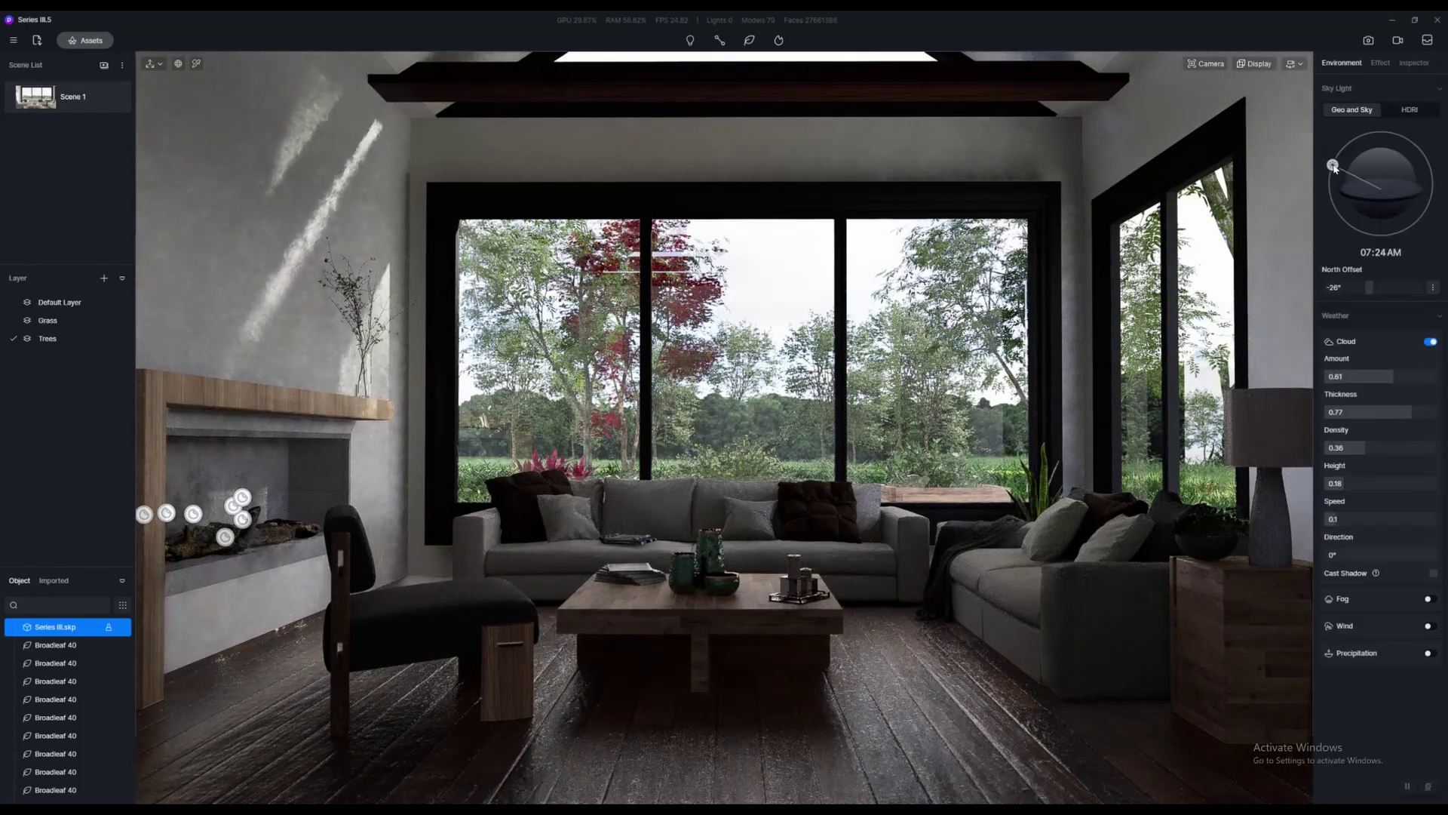
drag(1333, 167, 1335, 136)
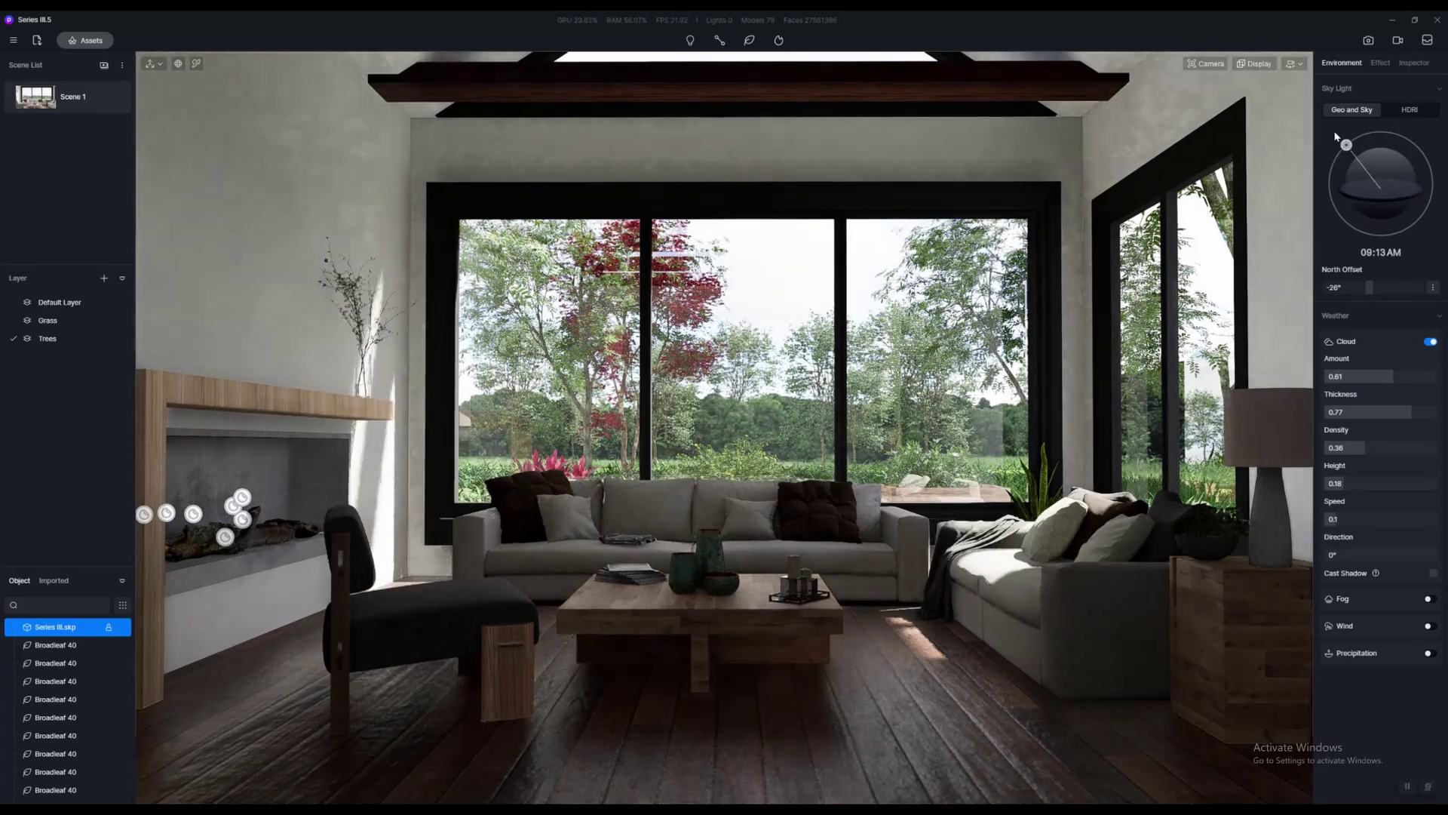
drag(1363, 286, 1355, 284)
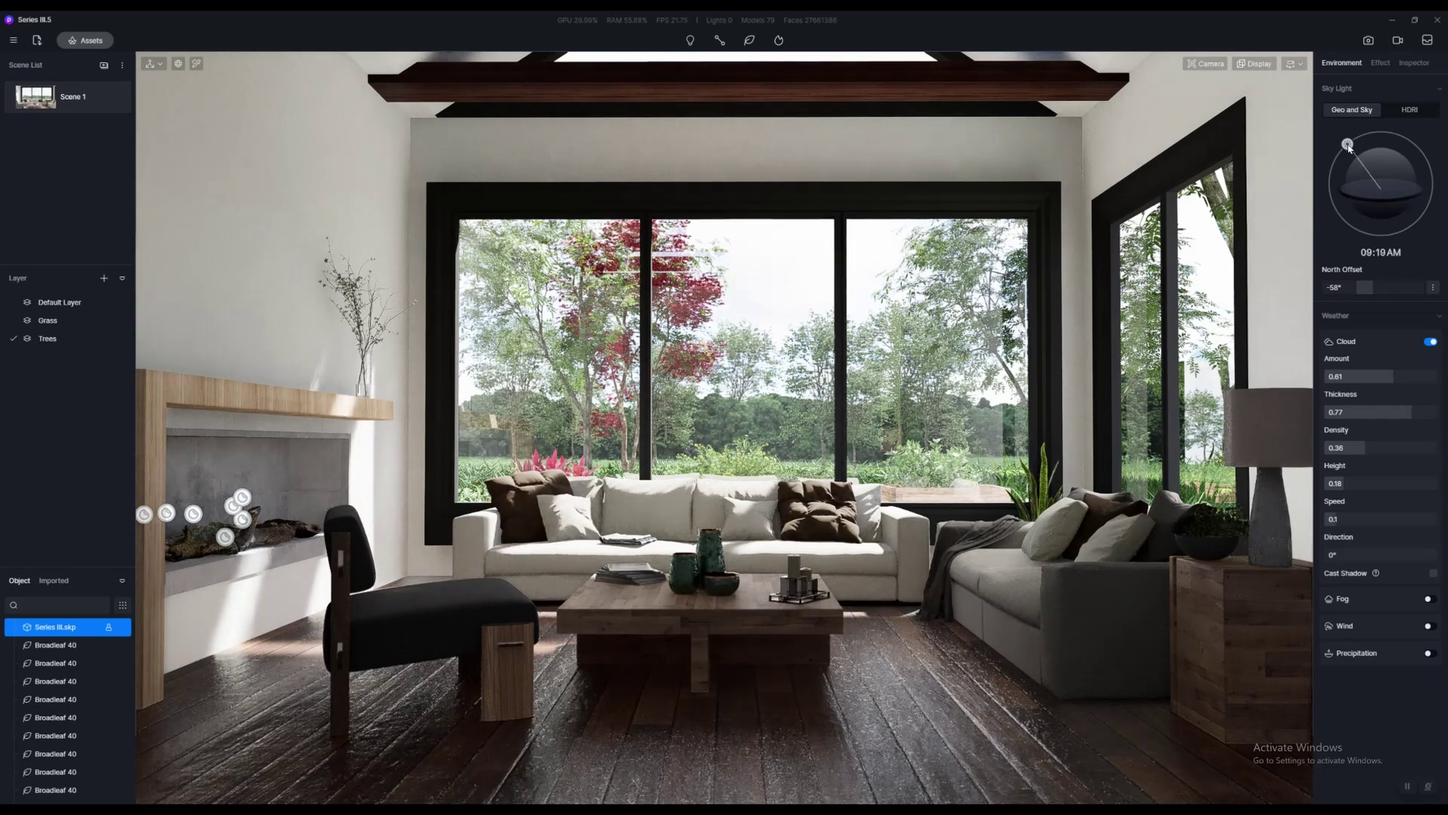
drag(1348, 146, 1210, 116)
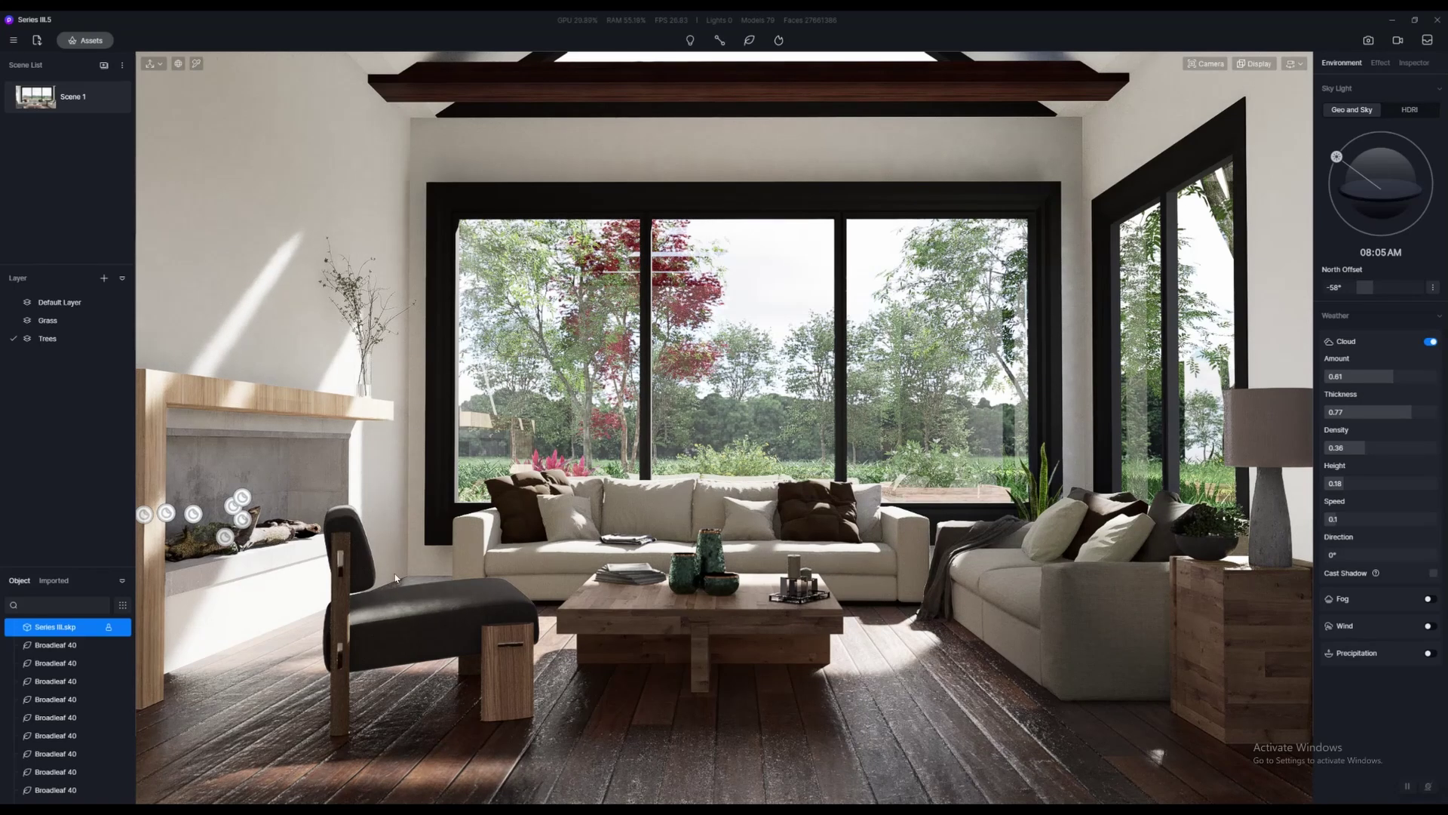
drag(1336, 156, 1318, 152)
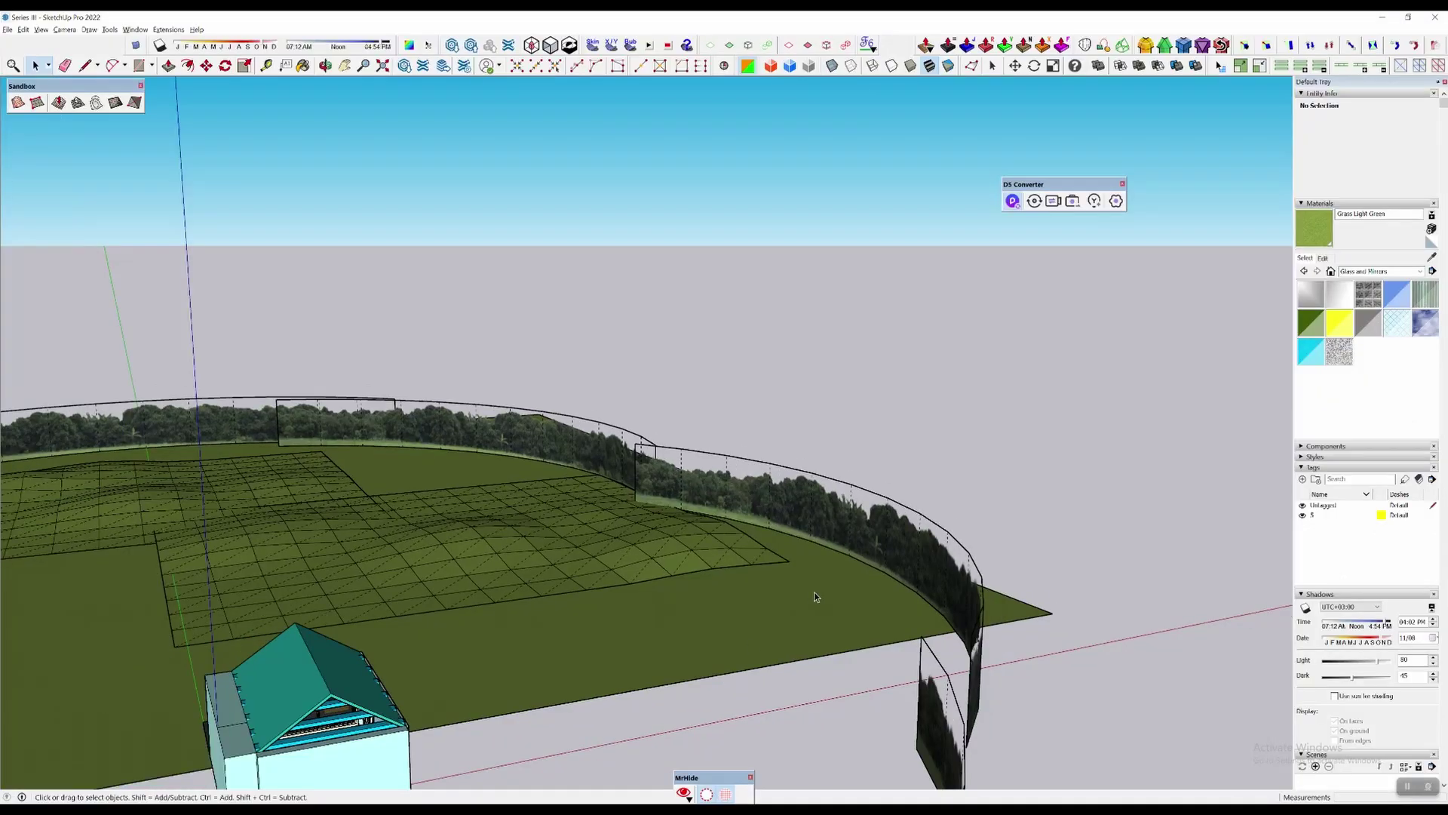
Switch to SketchUp and examine the hilly terrain meshes, ground plane and curved tree backdrops around the house
scroll(1060, 494, down, 3)
middle_drag(1061, 494, 438, 622)
scroll(769, 390, up, 5)
mouse_move(655, 469)
middle_down()
mouse_move(814, 332)
mouse_move(699, 443)
mouse_move(554, 448)
middle_up()
scroll(699, 443, up, 3)
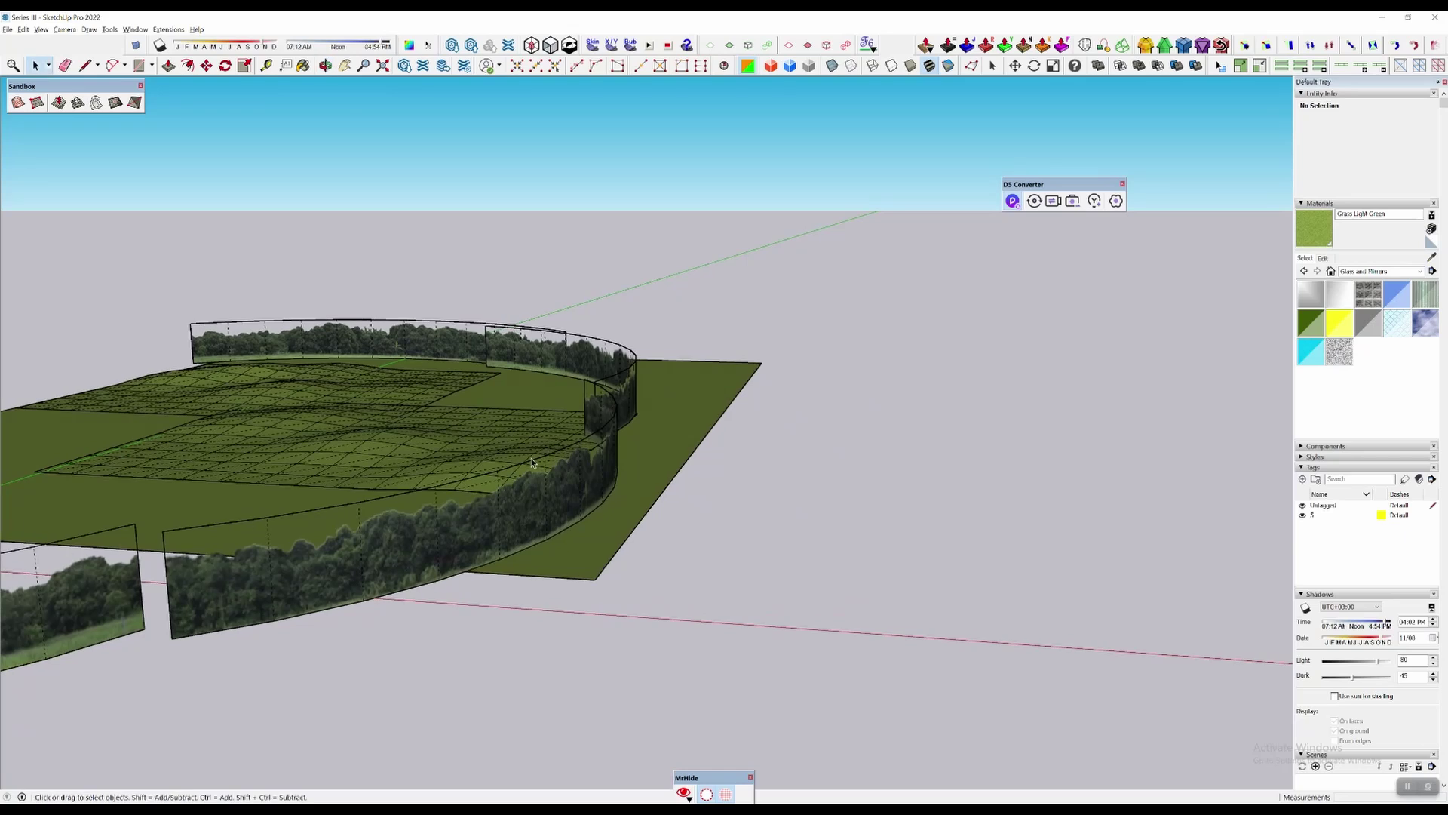
mouse_move(785, 517)
middle_down()
mouse_move(757, 494)
mouse_move(864, 496)
mouse_move(693, 498)
middle_up()
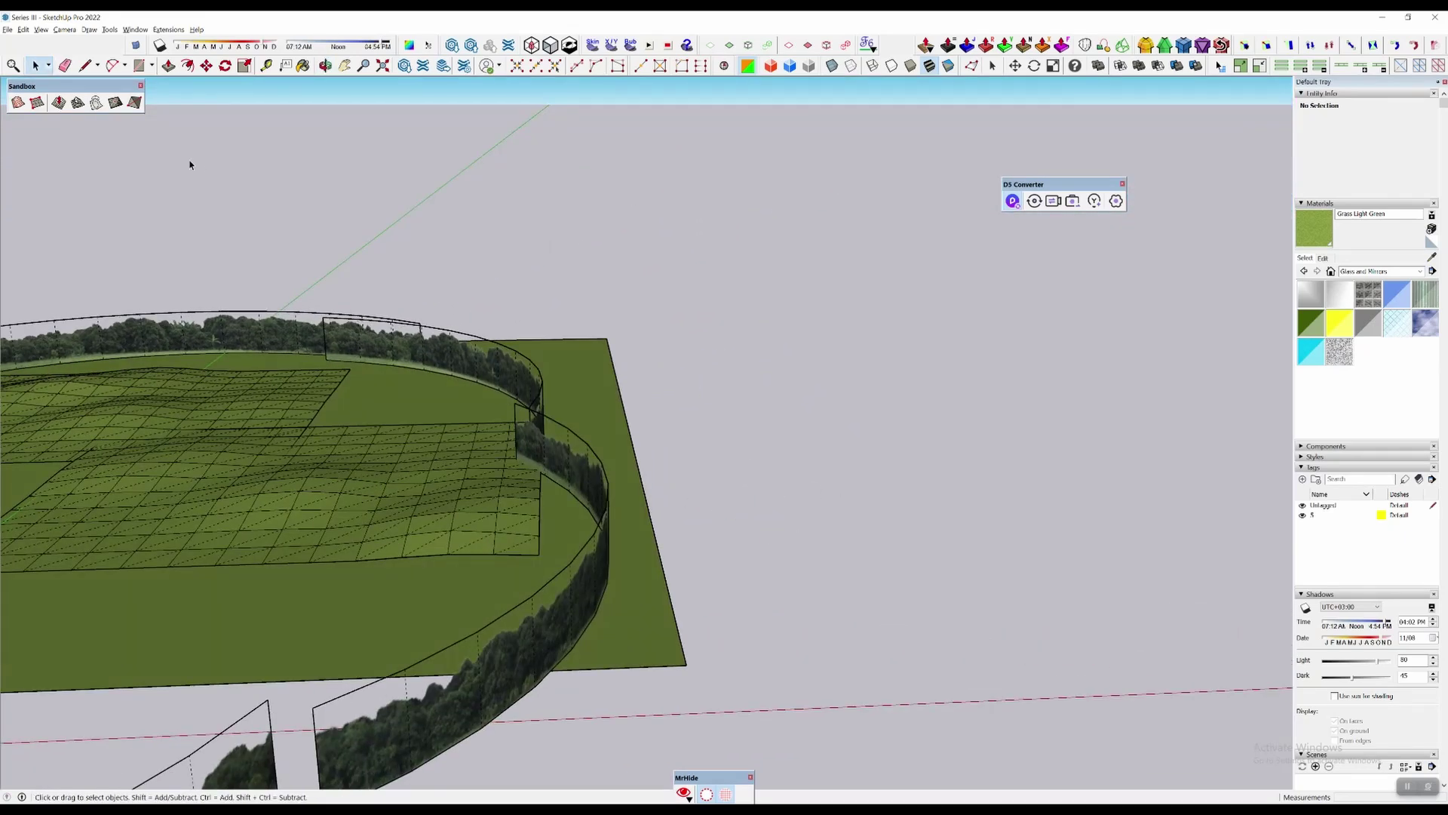
Draw a flat Sandbox grid from scratch, about 144' along one side, in the empty area beside the ground plane
drag(68, 94, 368, 96)
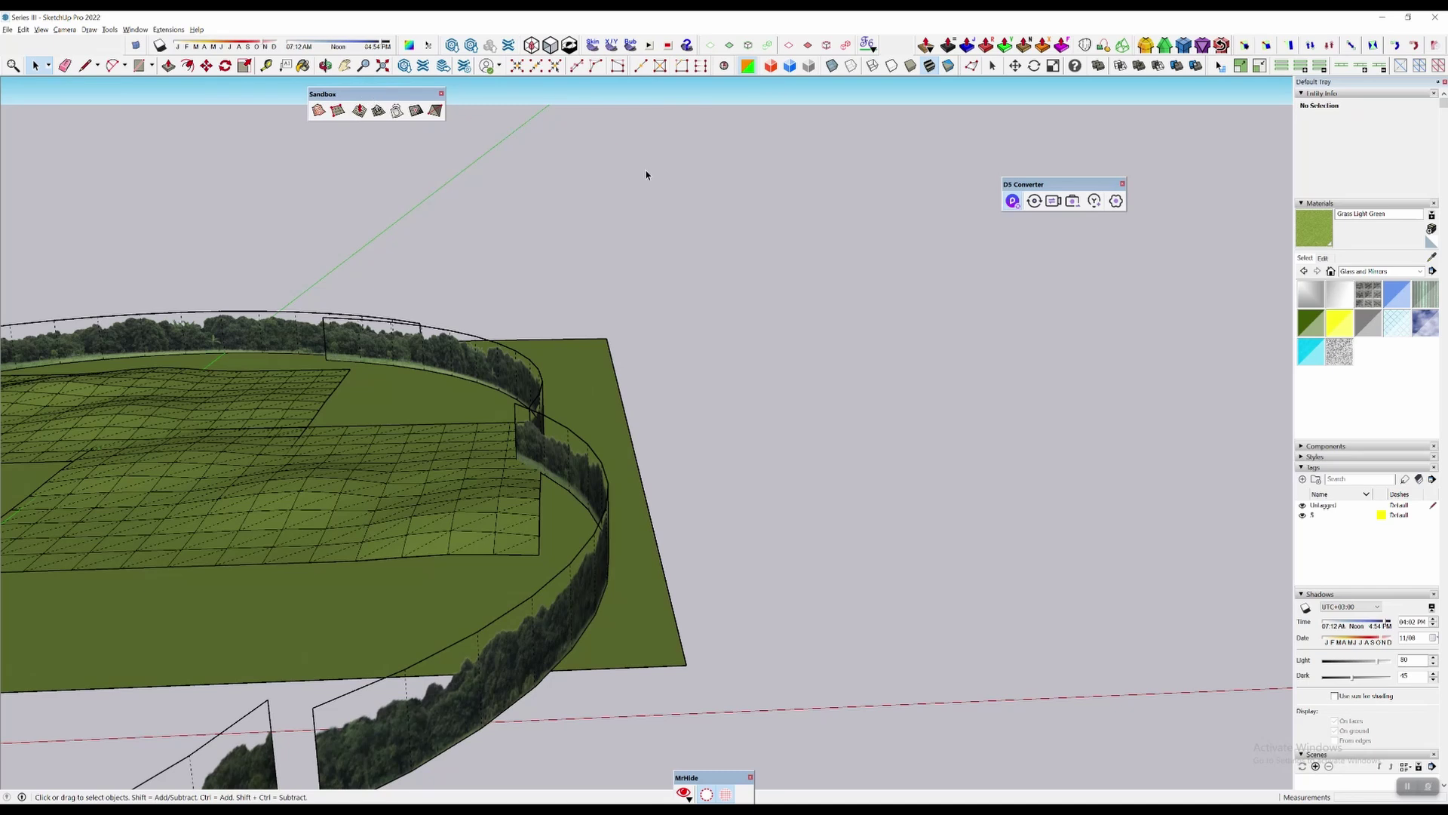
click(337, 113)
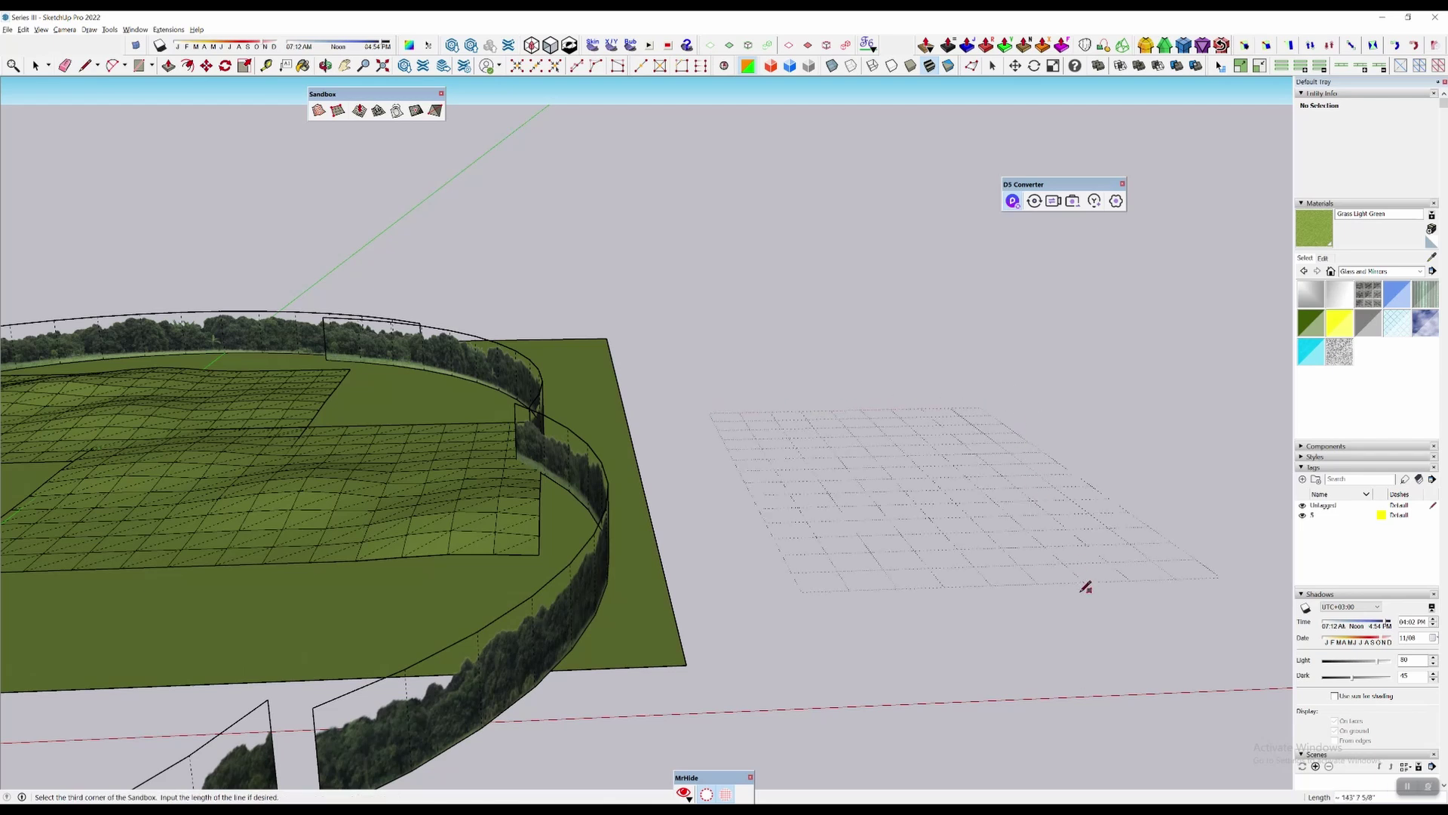
click(1084, 587)
middle_drag(1087, 592, 843, 498)
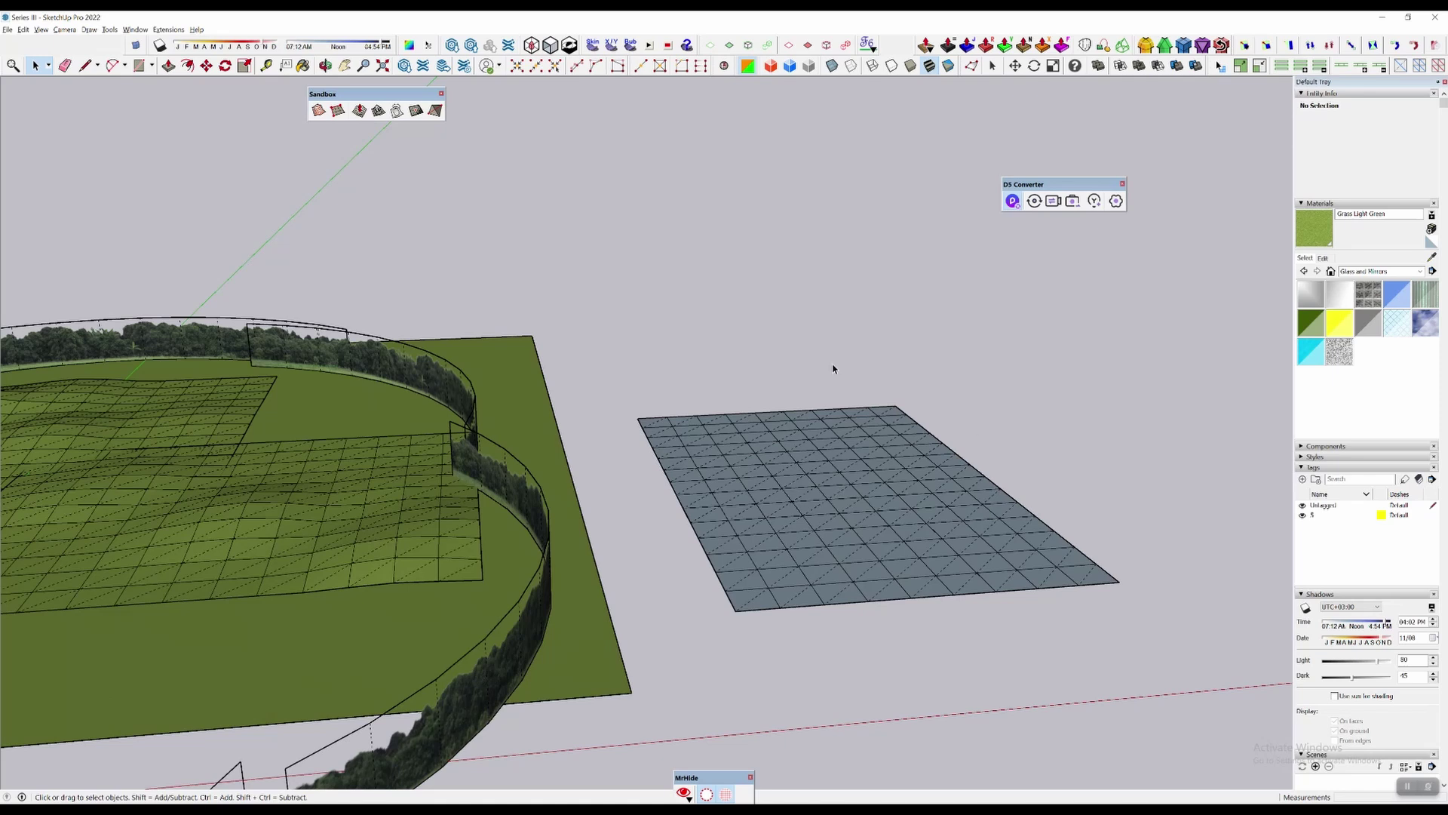
Open the new mesh for editing and raise three hills on it using Smoove with a 30' radius
double_click(842, 463)
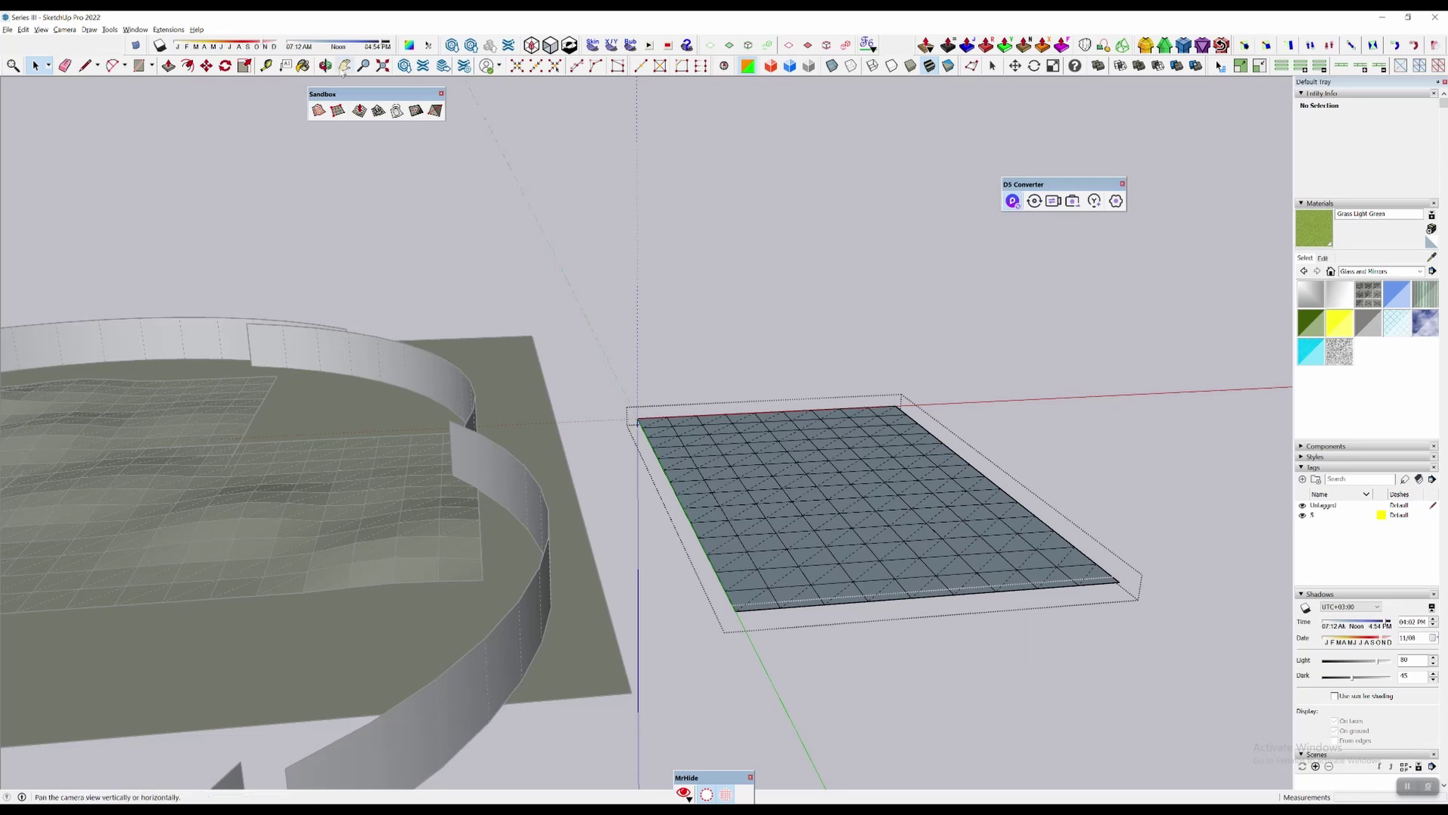
click(360, 112)
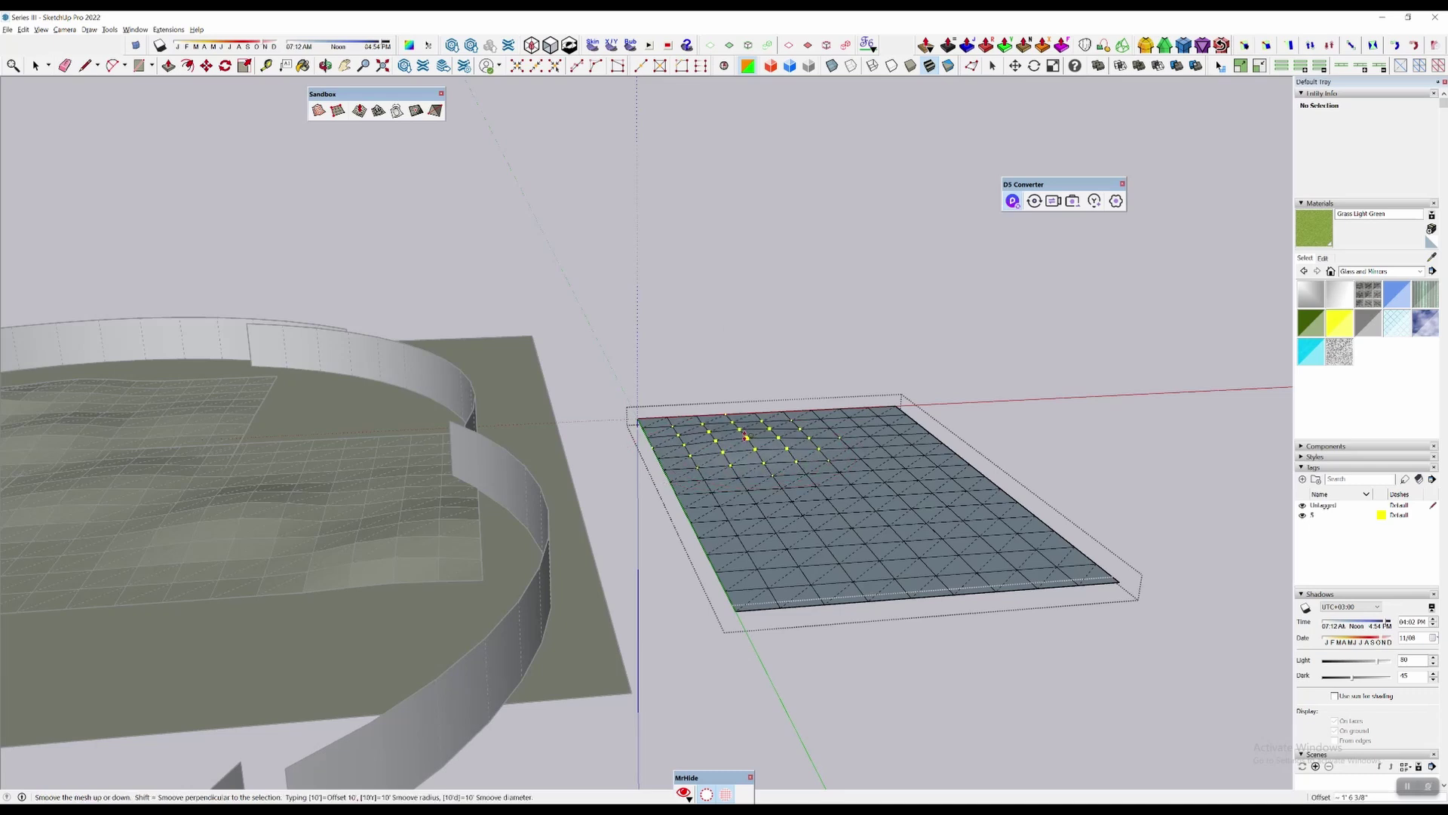
click(748, 427)
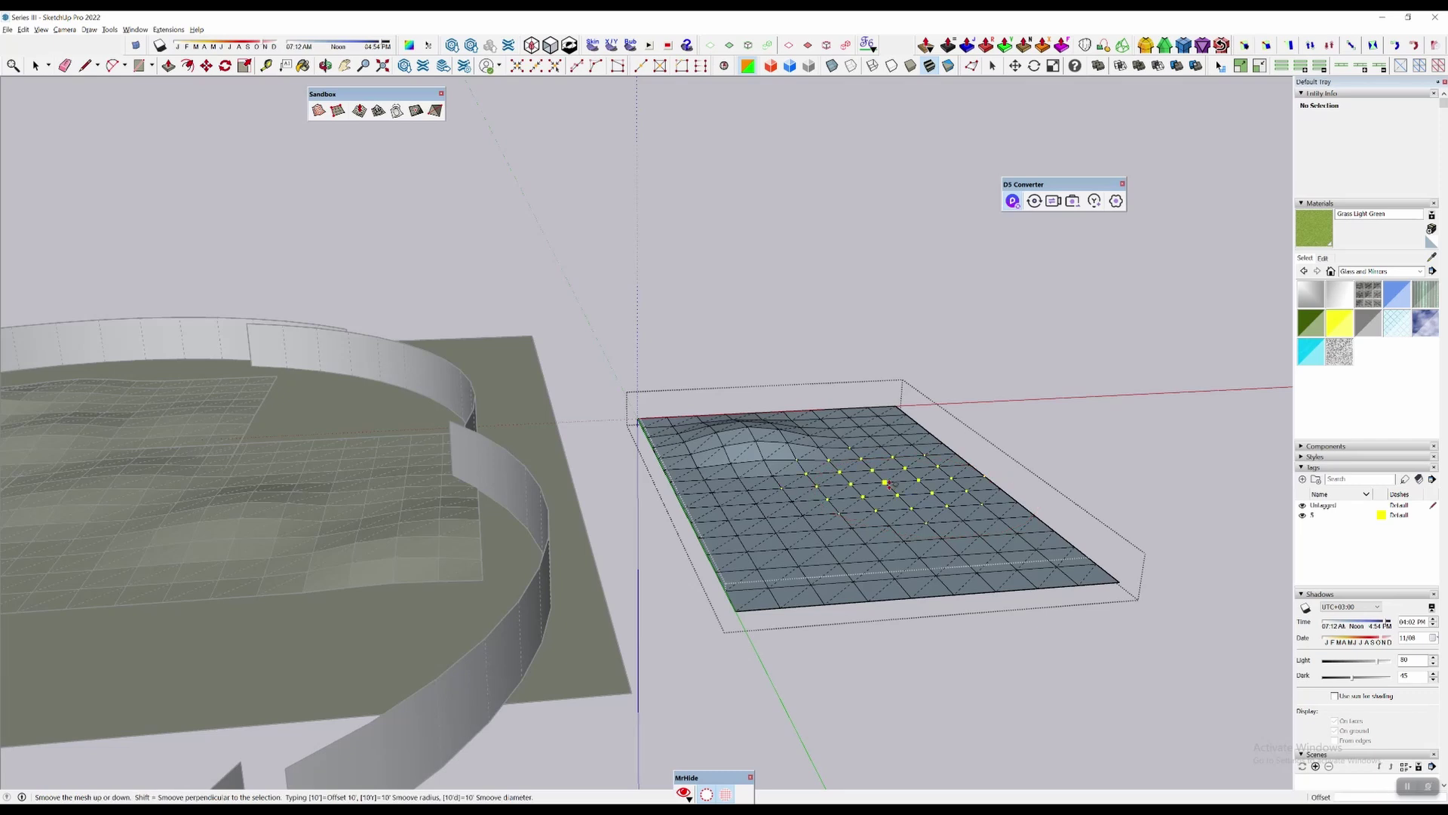
click(888, 483)
middle_drag(959, 481, 755, 437)
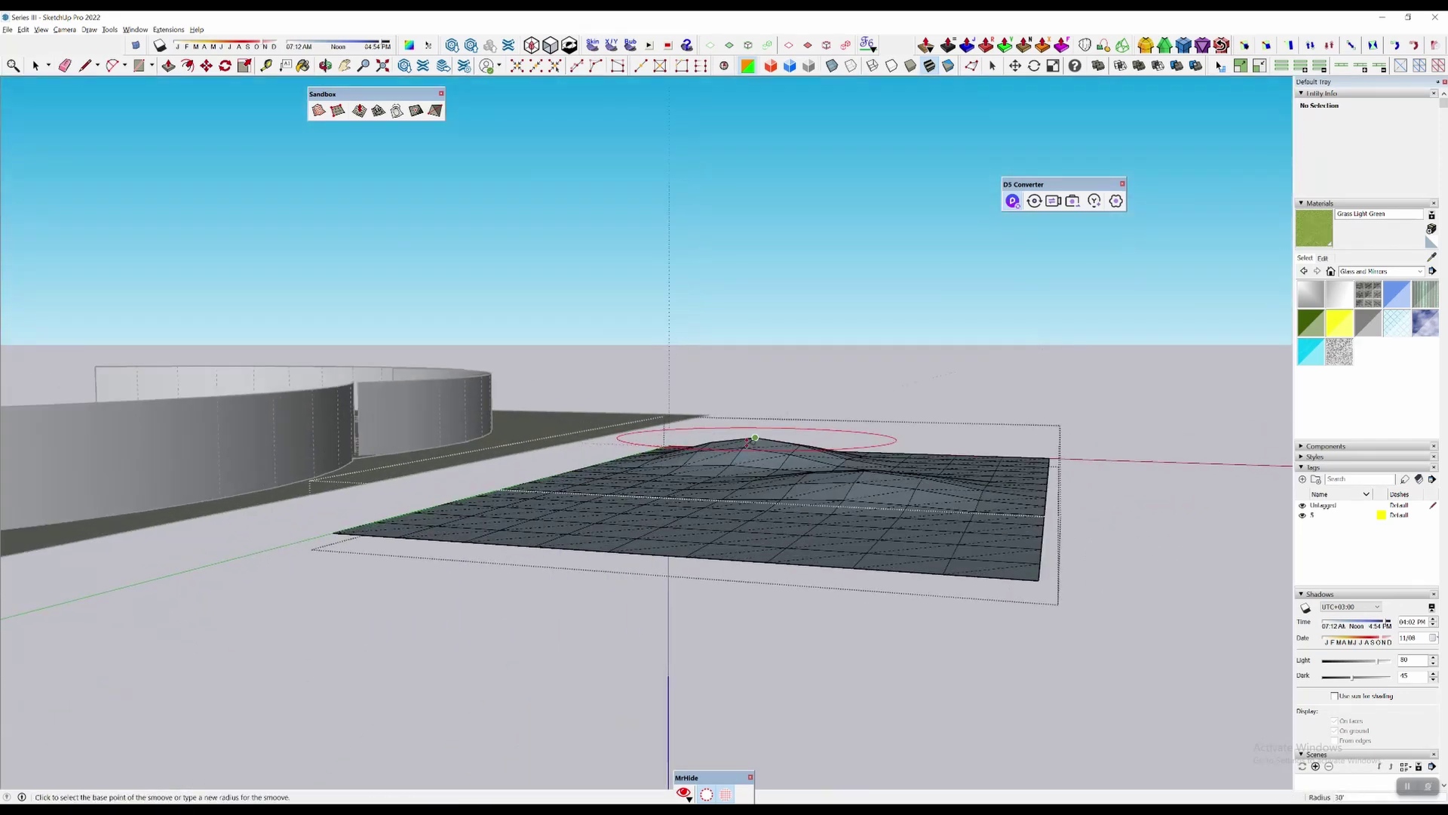
middle_drag(644, 503, 604, 503)
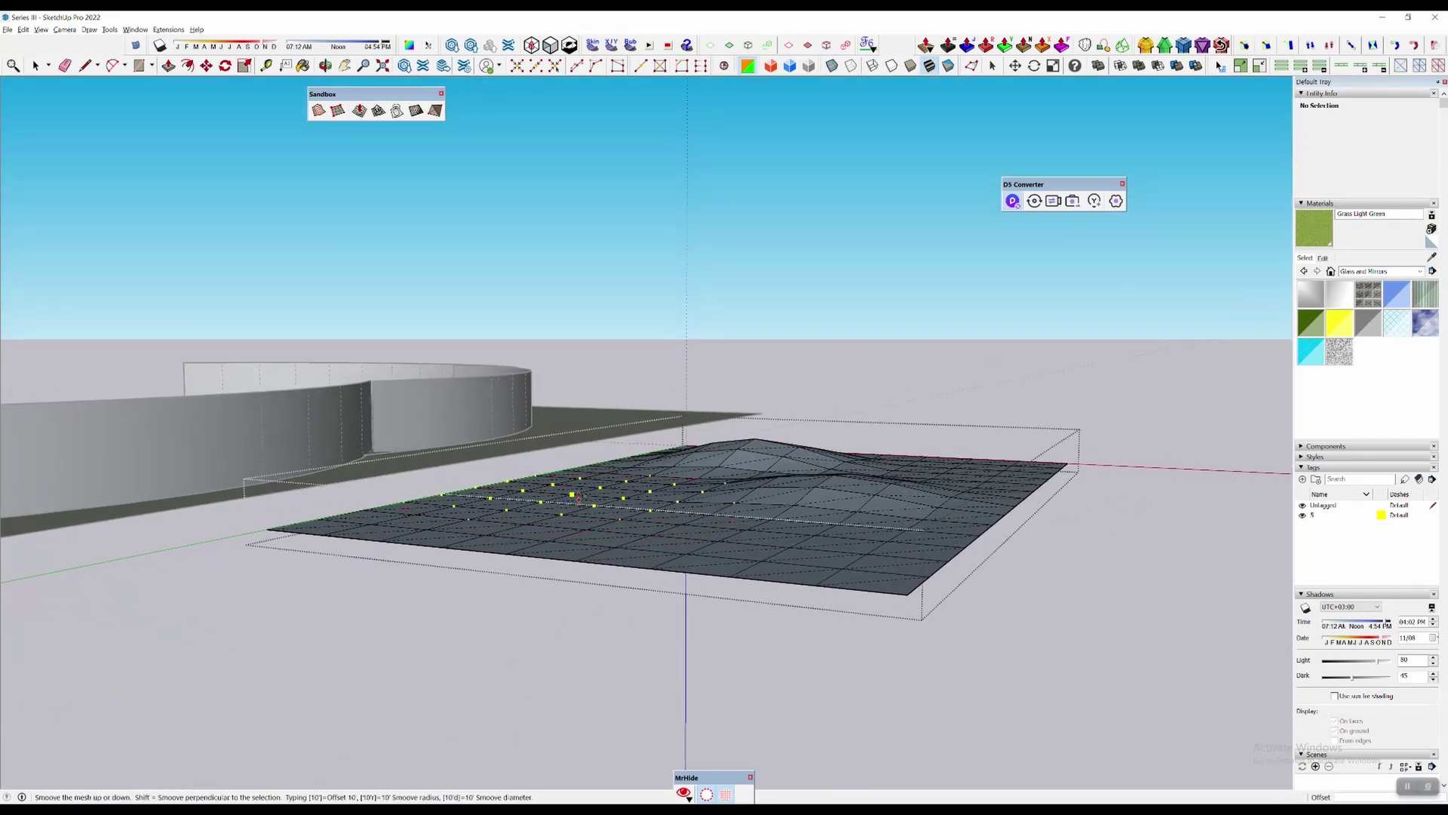
click(596, 511)
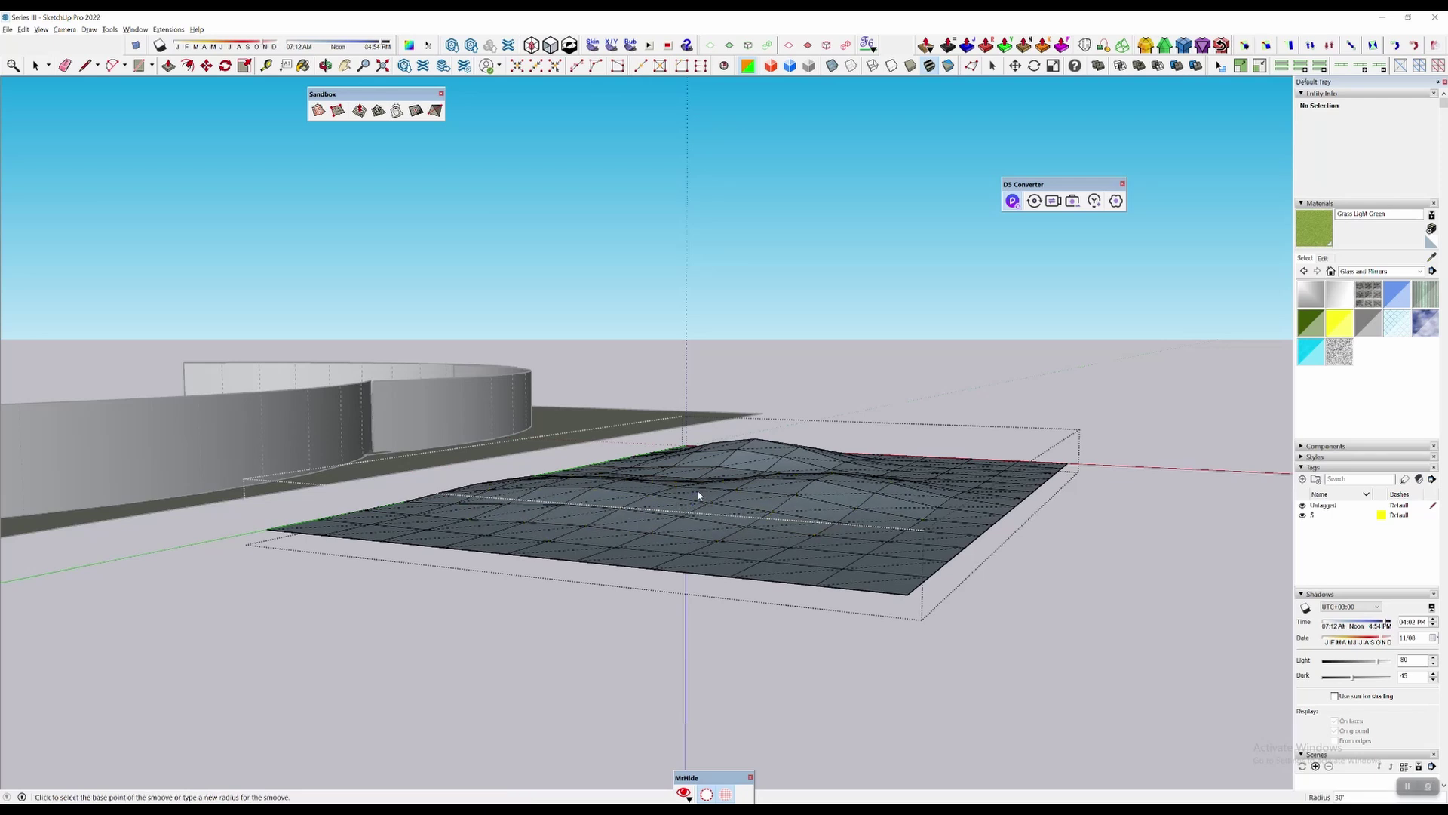
Set the Smoove radius to 15' and raise a smaller bump near the mesh's front edge
middle_drag(699, 496, 968, 552)
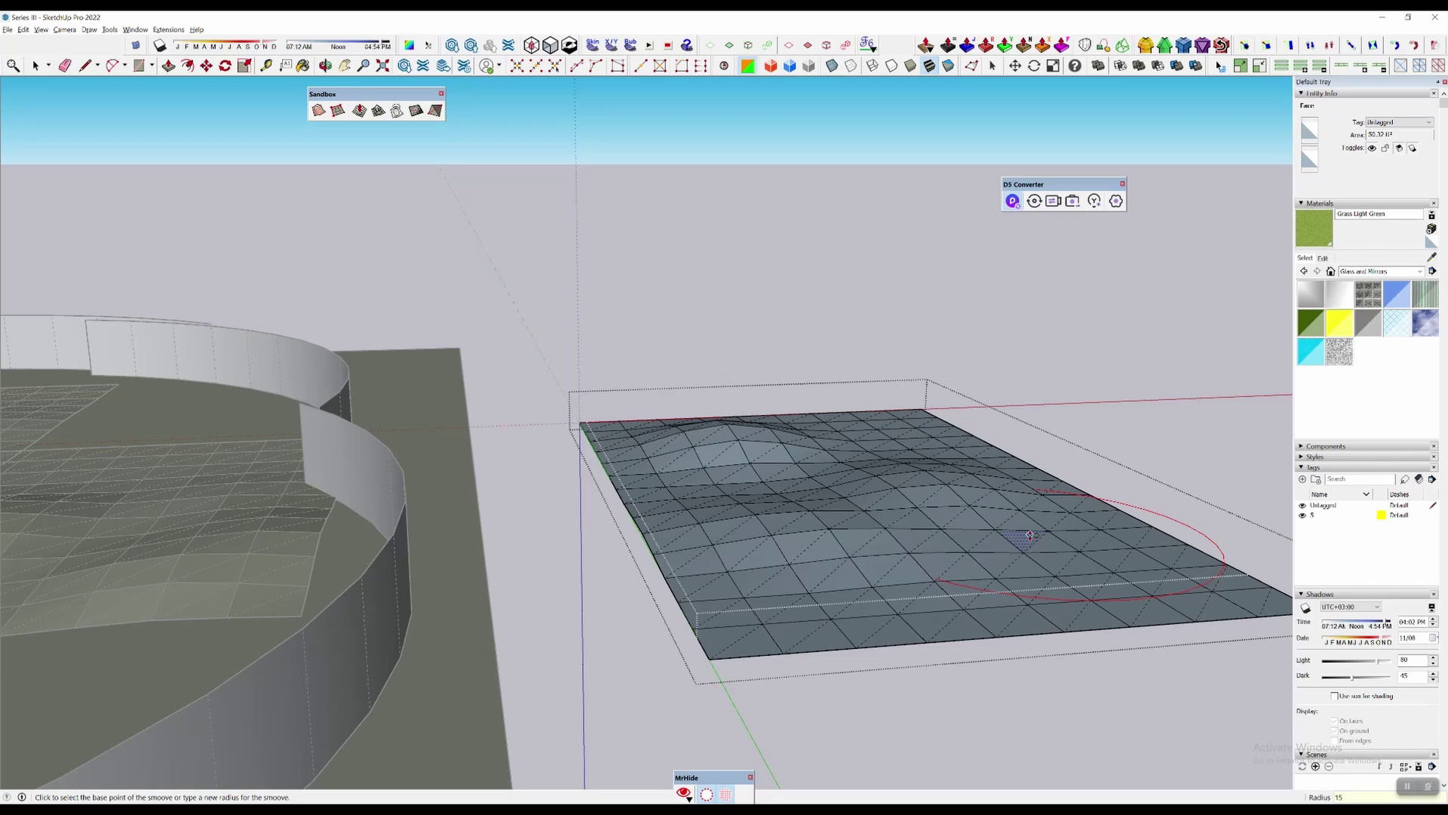
middle_drag(926, 518, 675, 476)
click(773, 565)
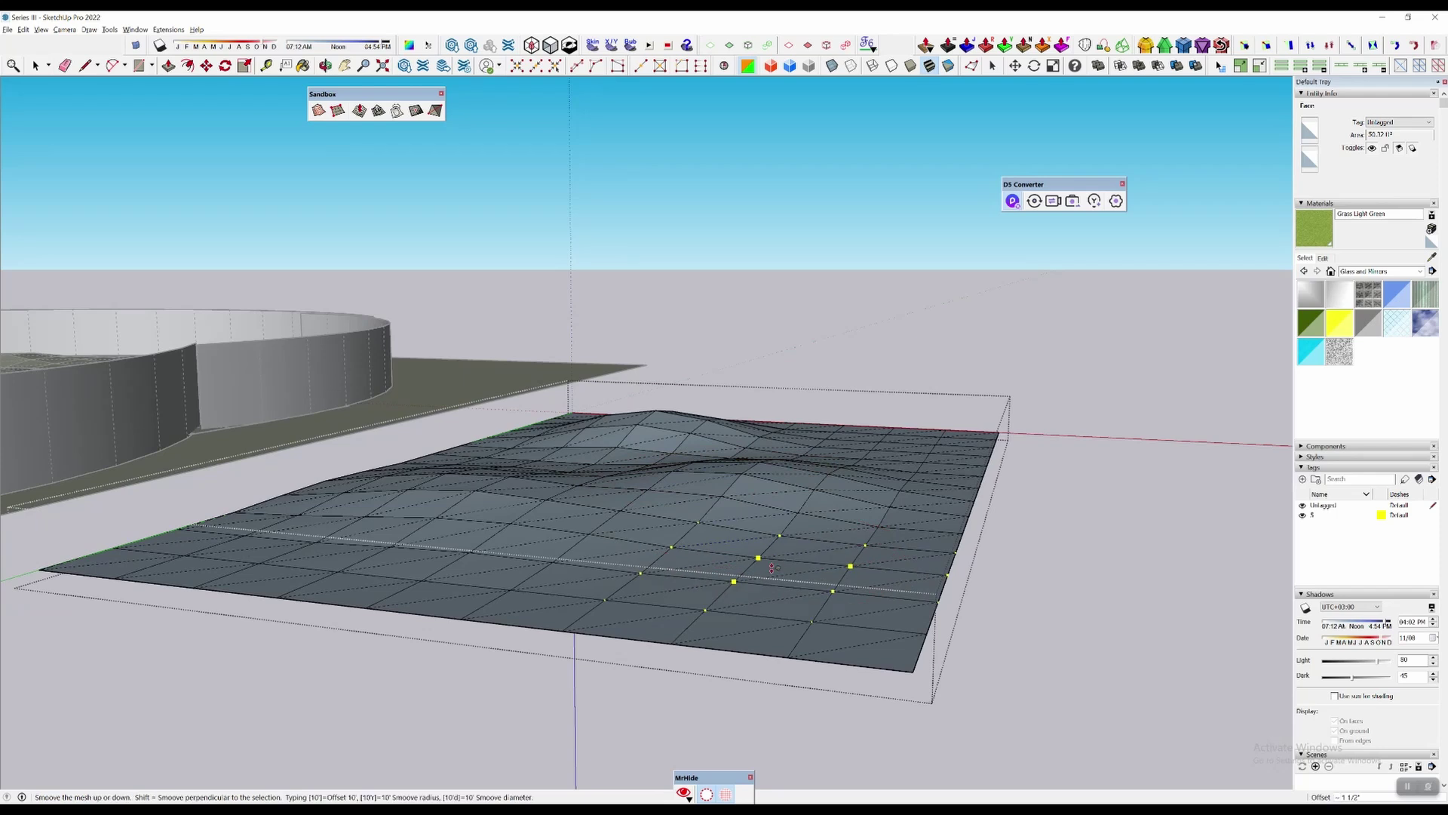
click(778, 556)
middle_drag(779, 558, 926, 562)
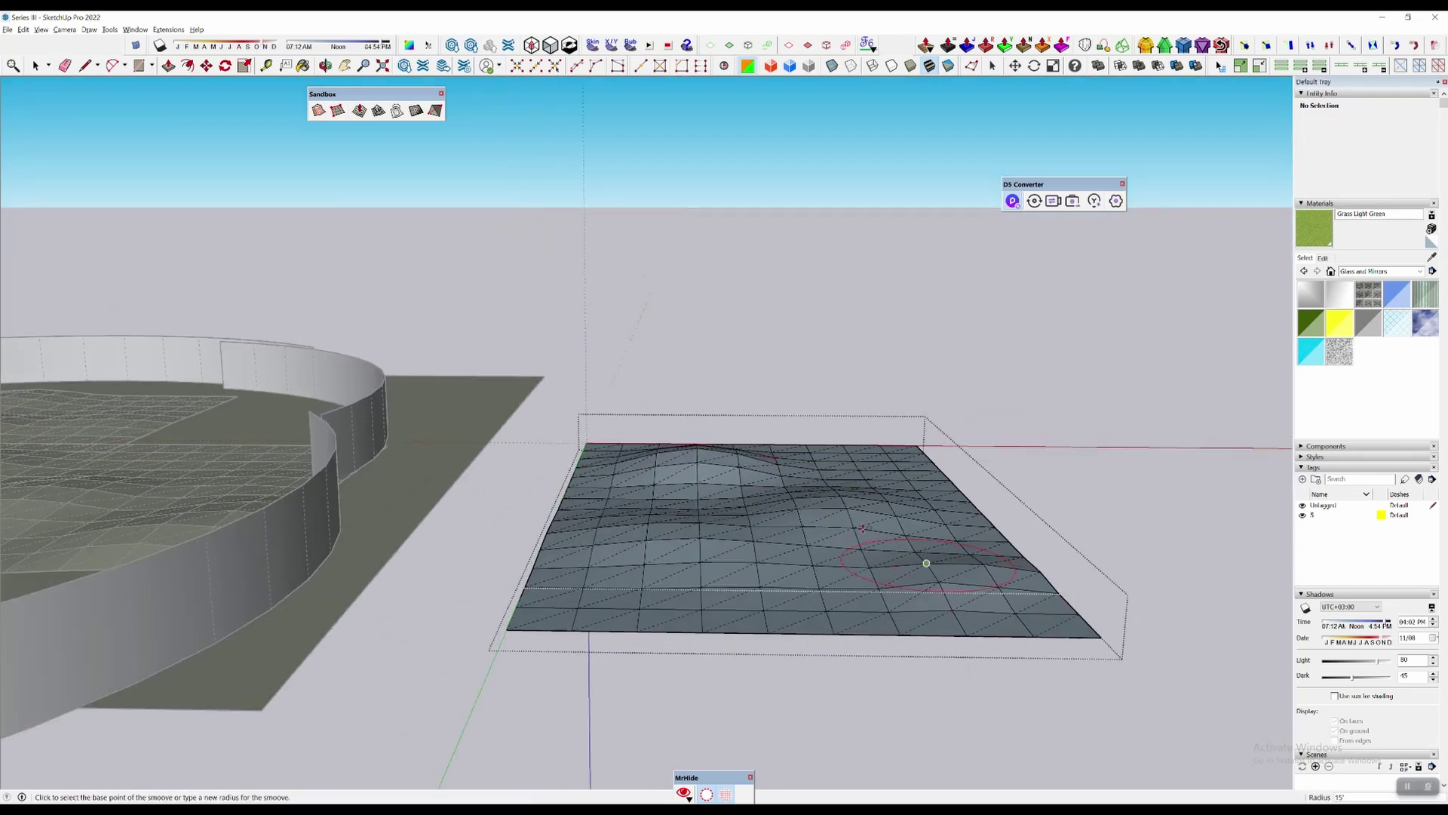
Finish editing the gray practice mesh and hide it, leaving only the original landscape
scroll(679, 437, down, 2)
shift+middle_drag(679, 436, 823, 436)
drag(741, 358, 988, 519)
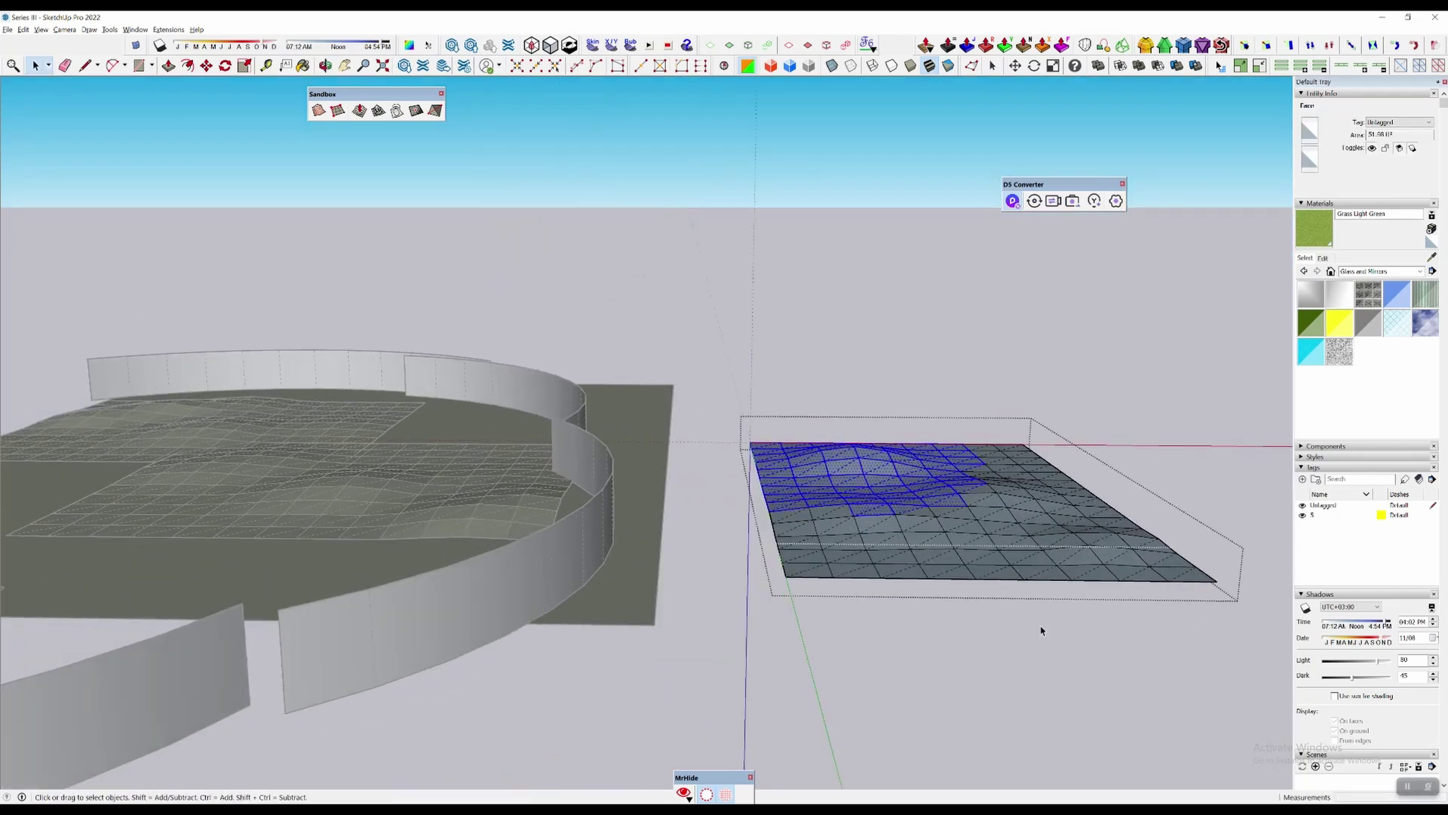
click(1041, 630)
click(975, 646)
middle_drag(975, 646, 1147, 511)
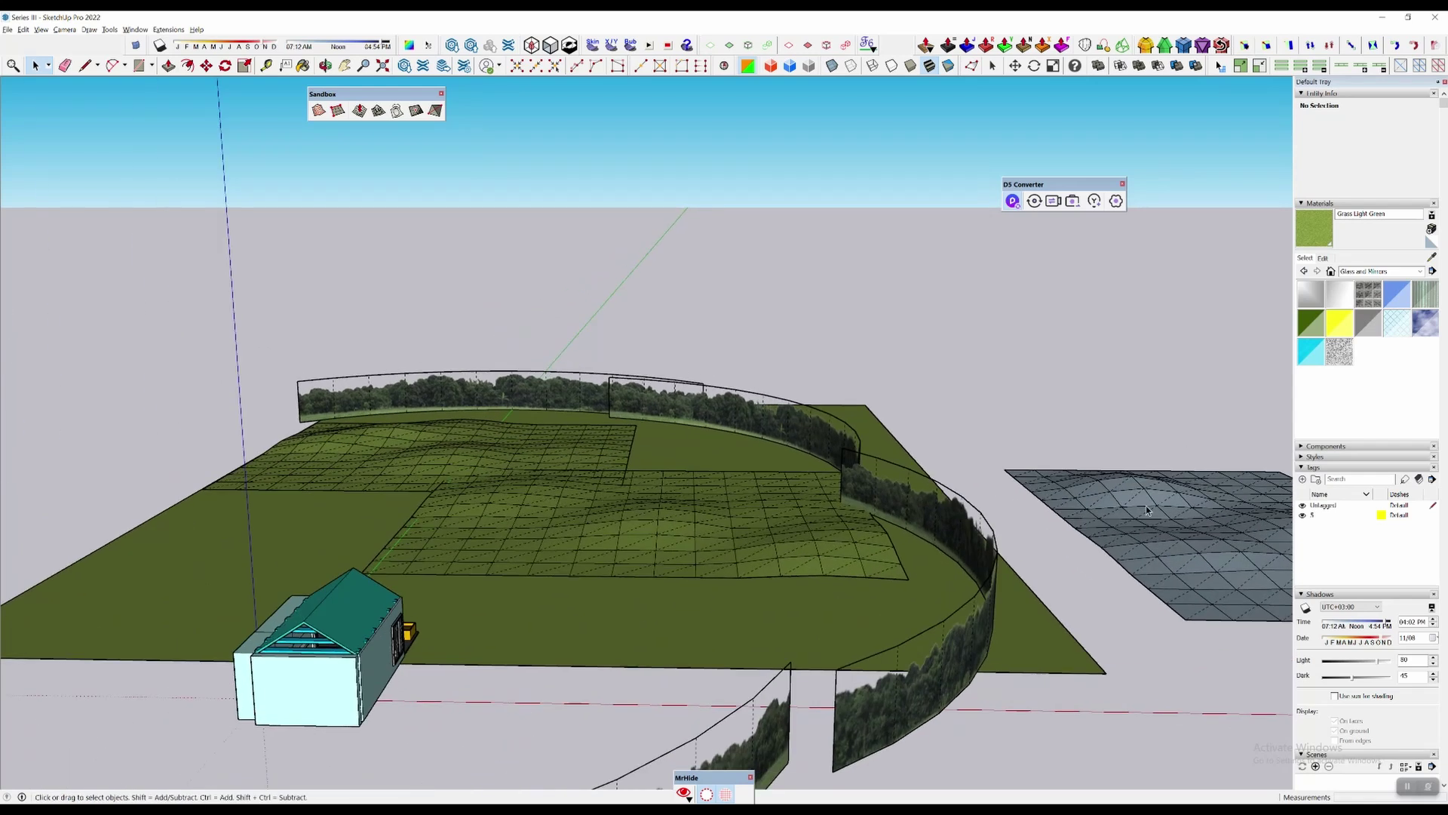
click(1204, 564)
key(h)
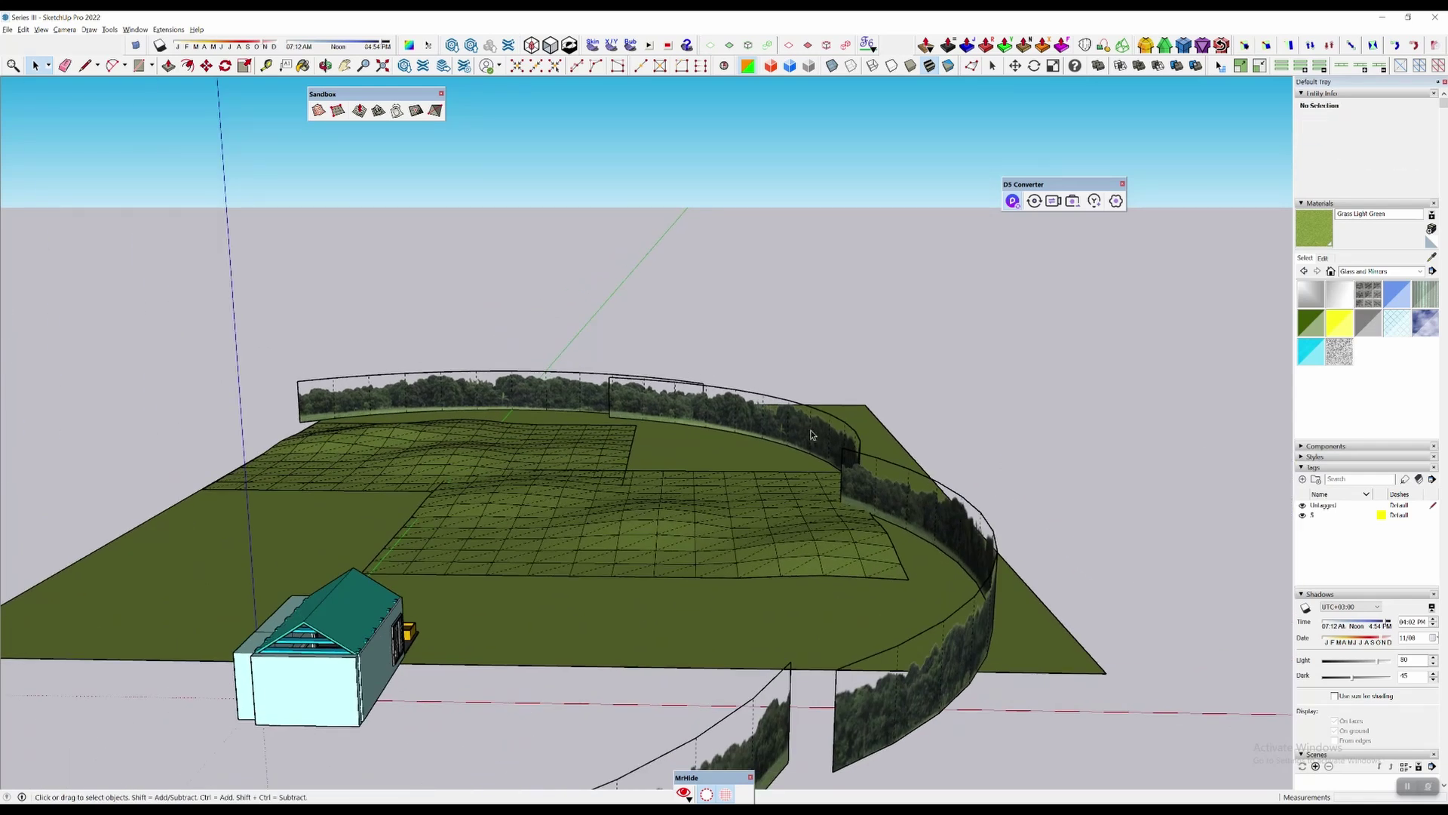
Switch to D5 Render and examine the meadow, hills, trees and tree-line backdrop outside the living room windows
key(alt+Tab)
key(alt+Tab)
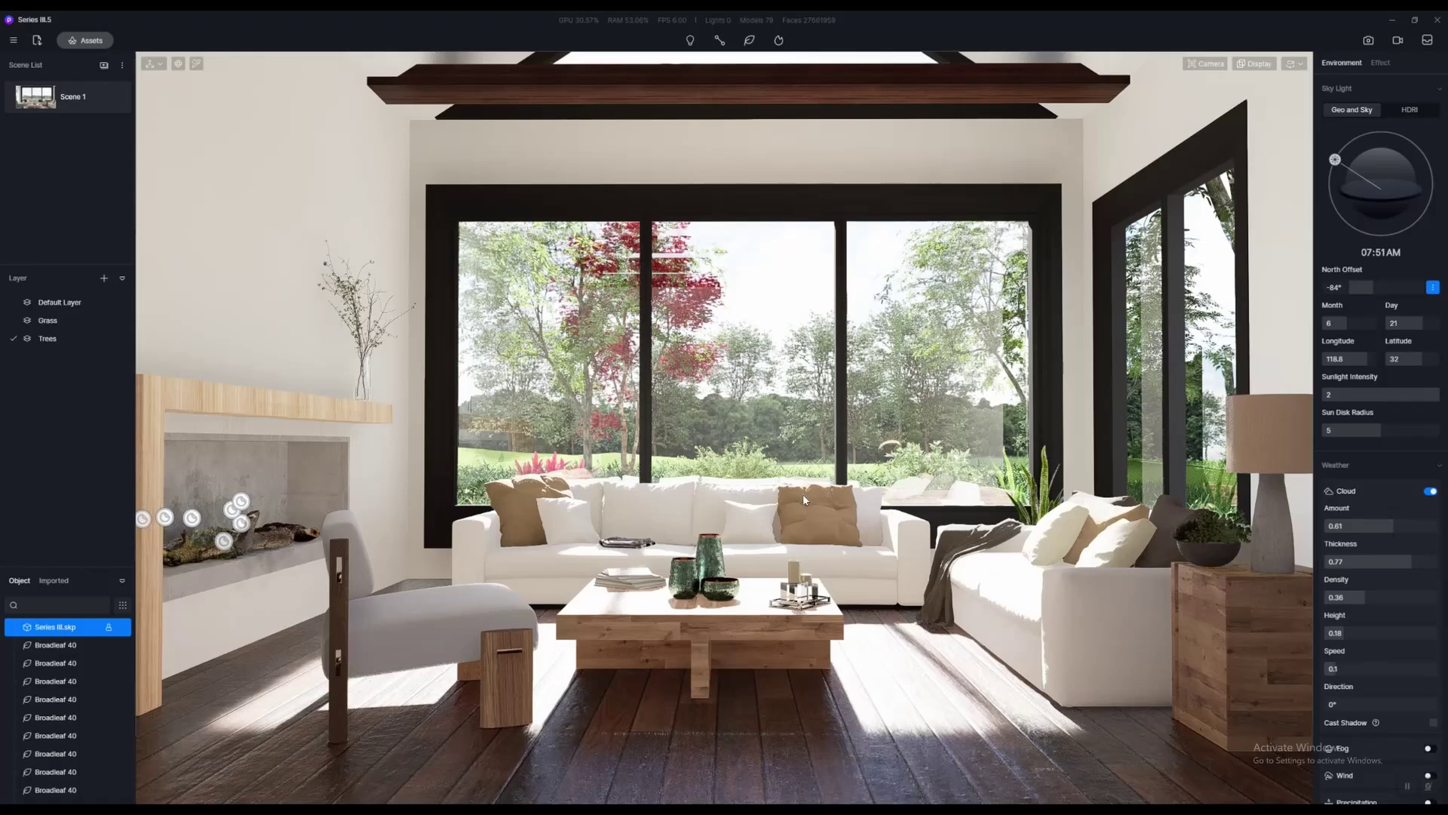
scroll(804, 494, up, 12)
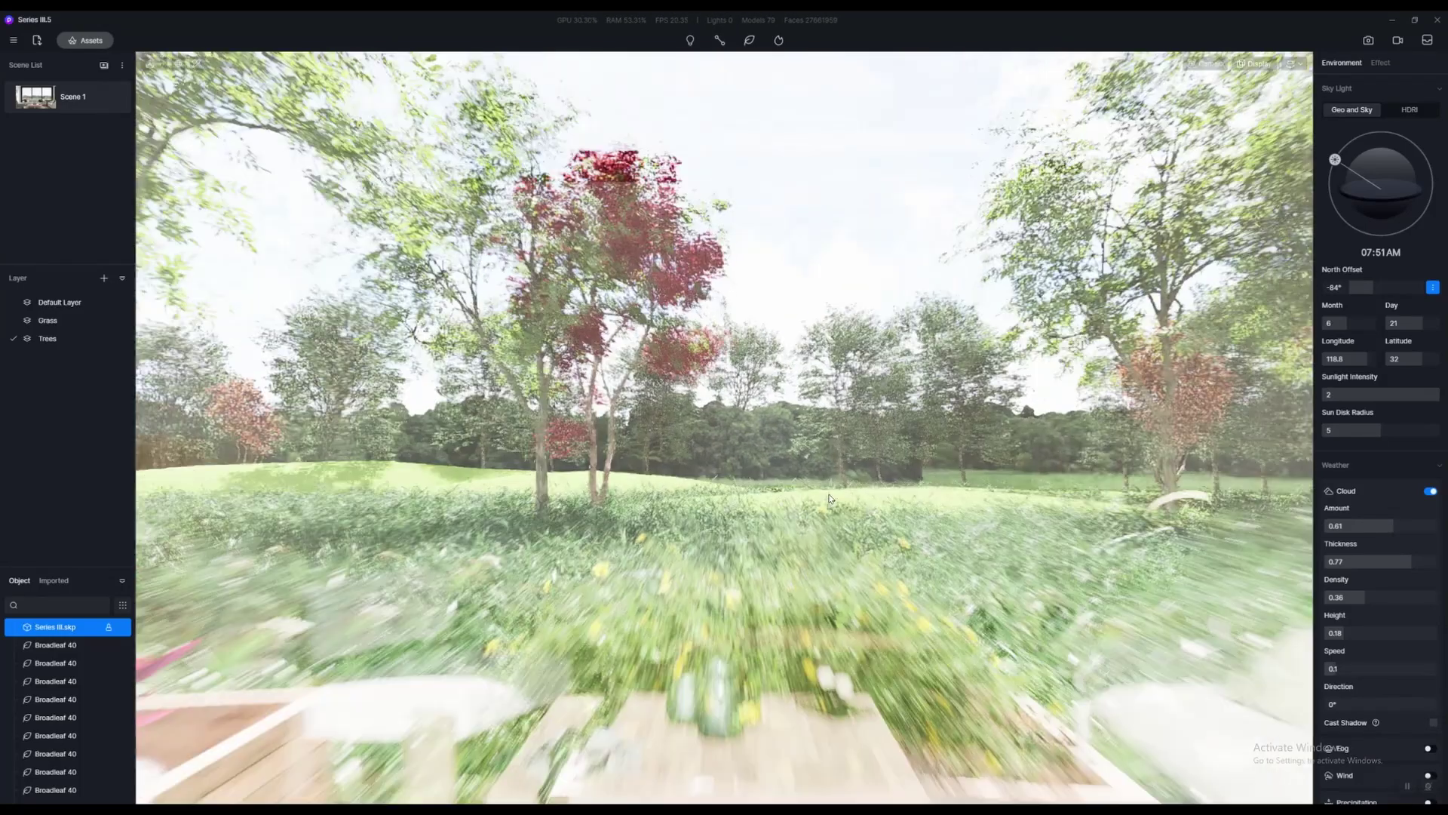
scroll(829, 499, up, 8)
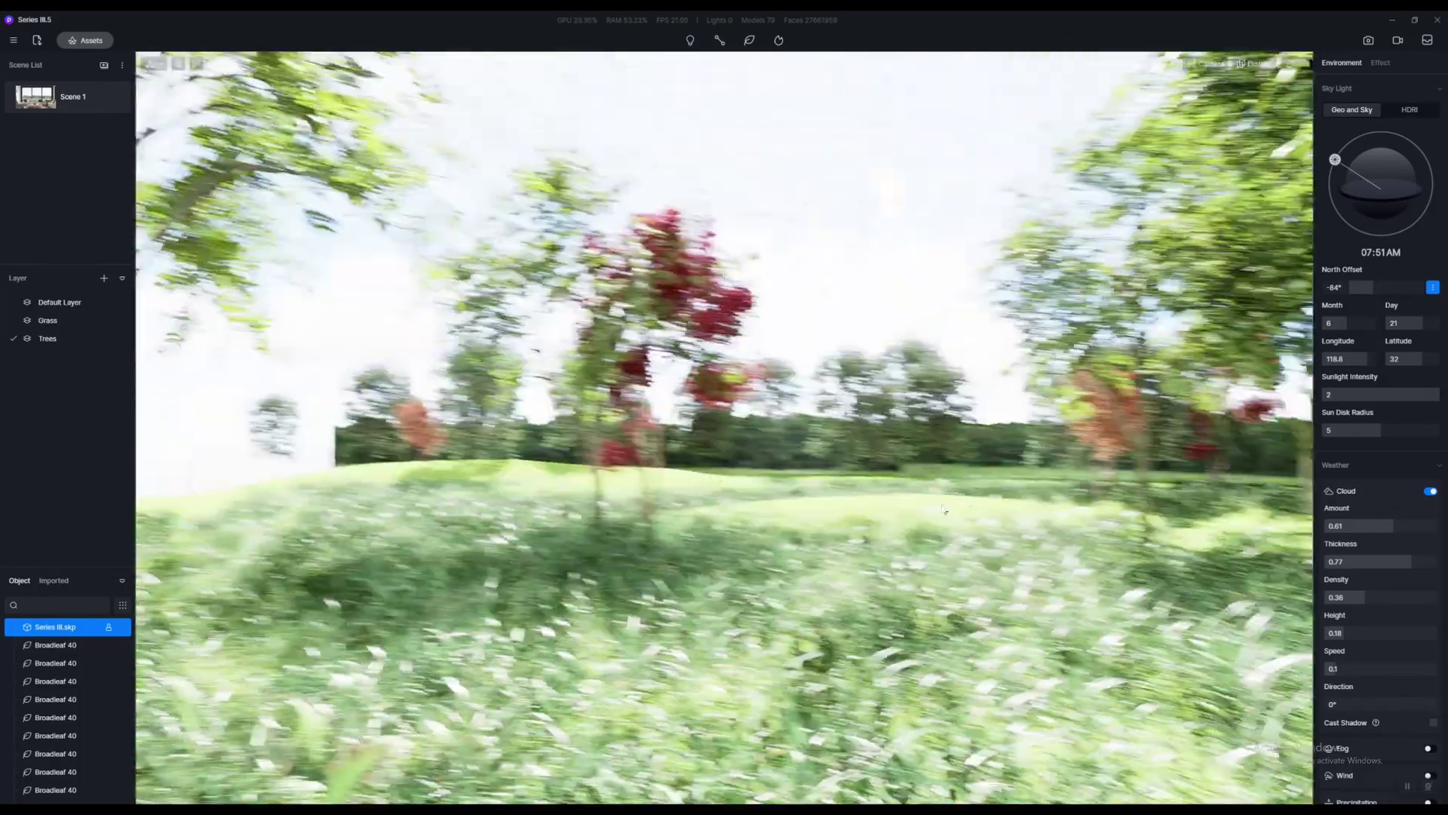
scroll(943, 509, up, 10)
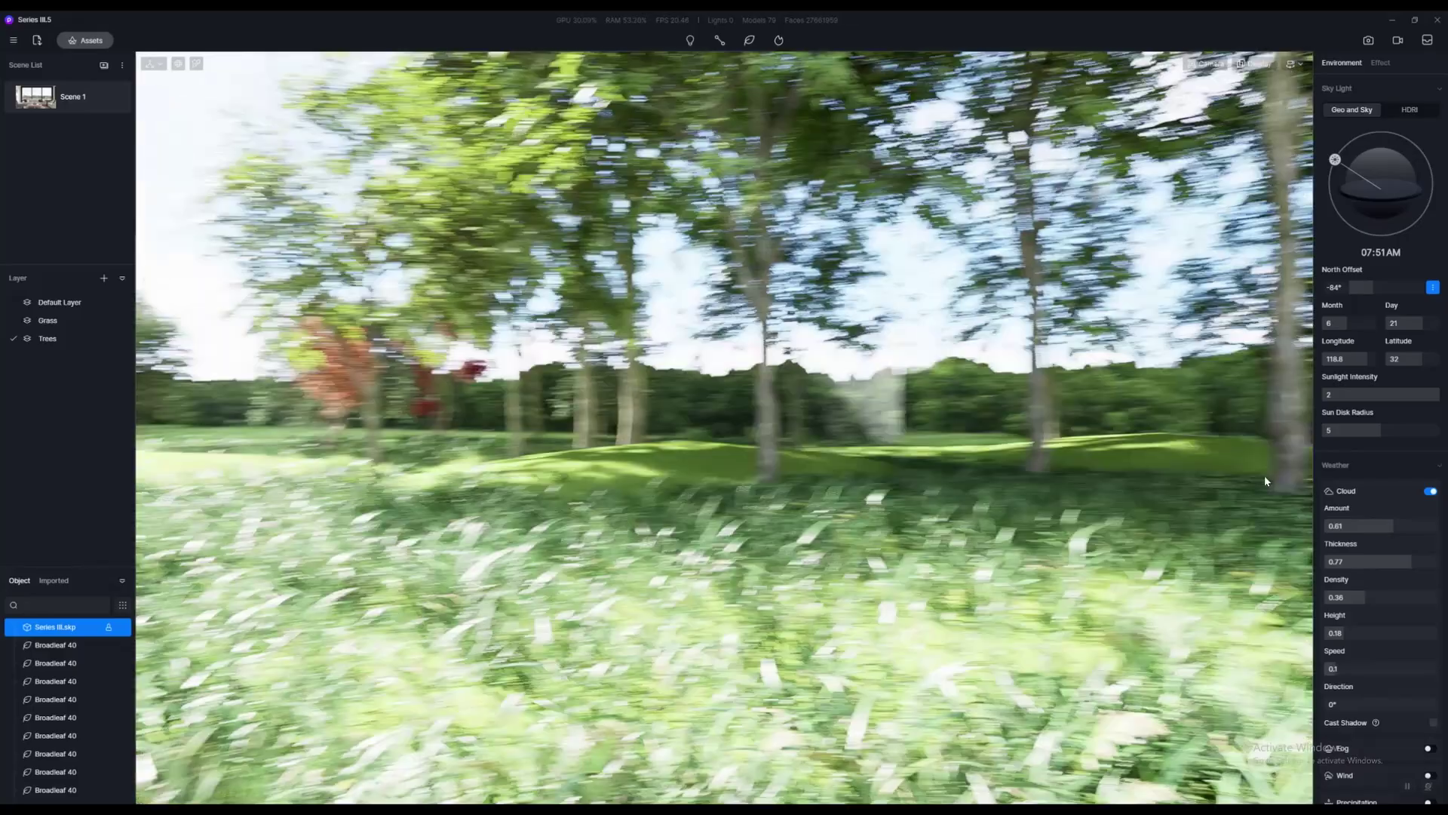
right_drag(1265, 482, 1057, 475)
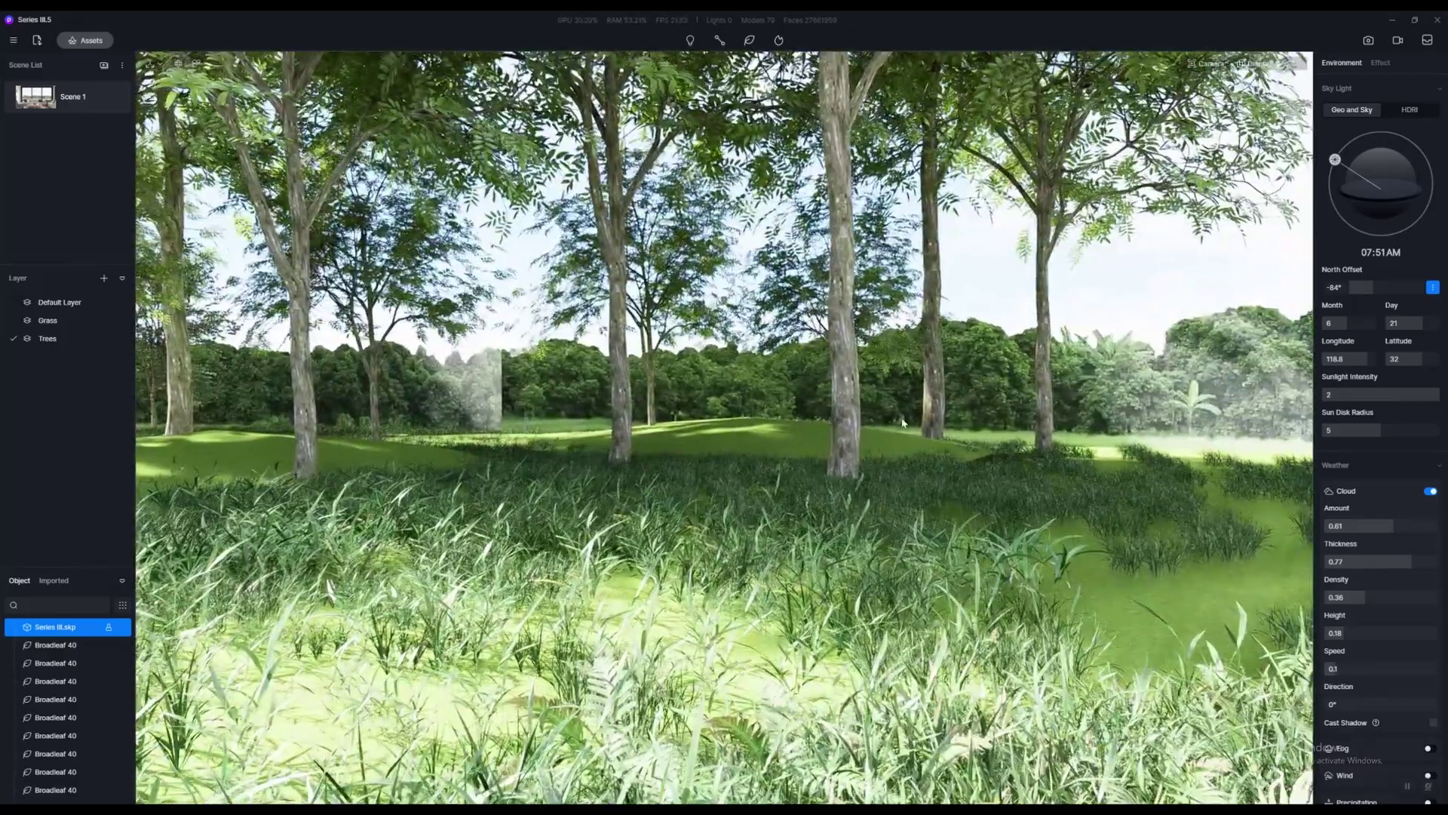
scroll(904, 516, down, 10)
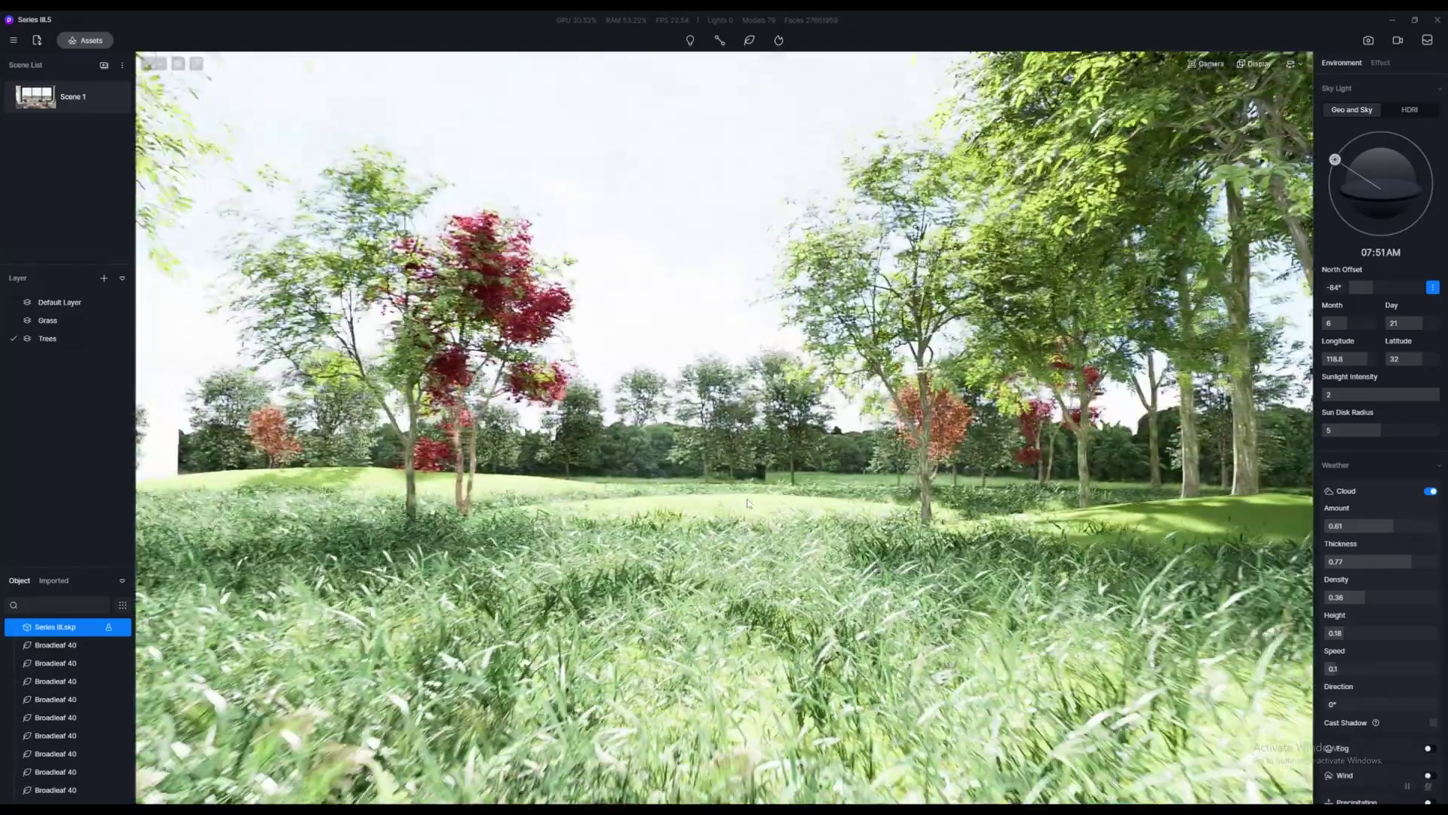
scroll(697, 516, down, 5)
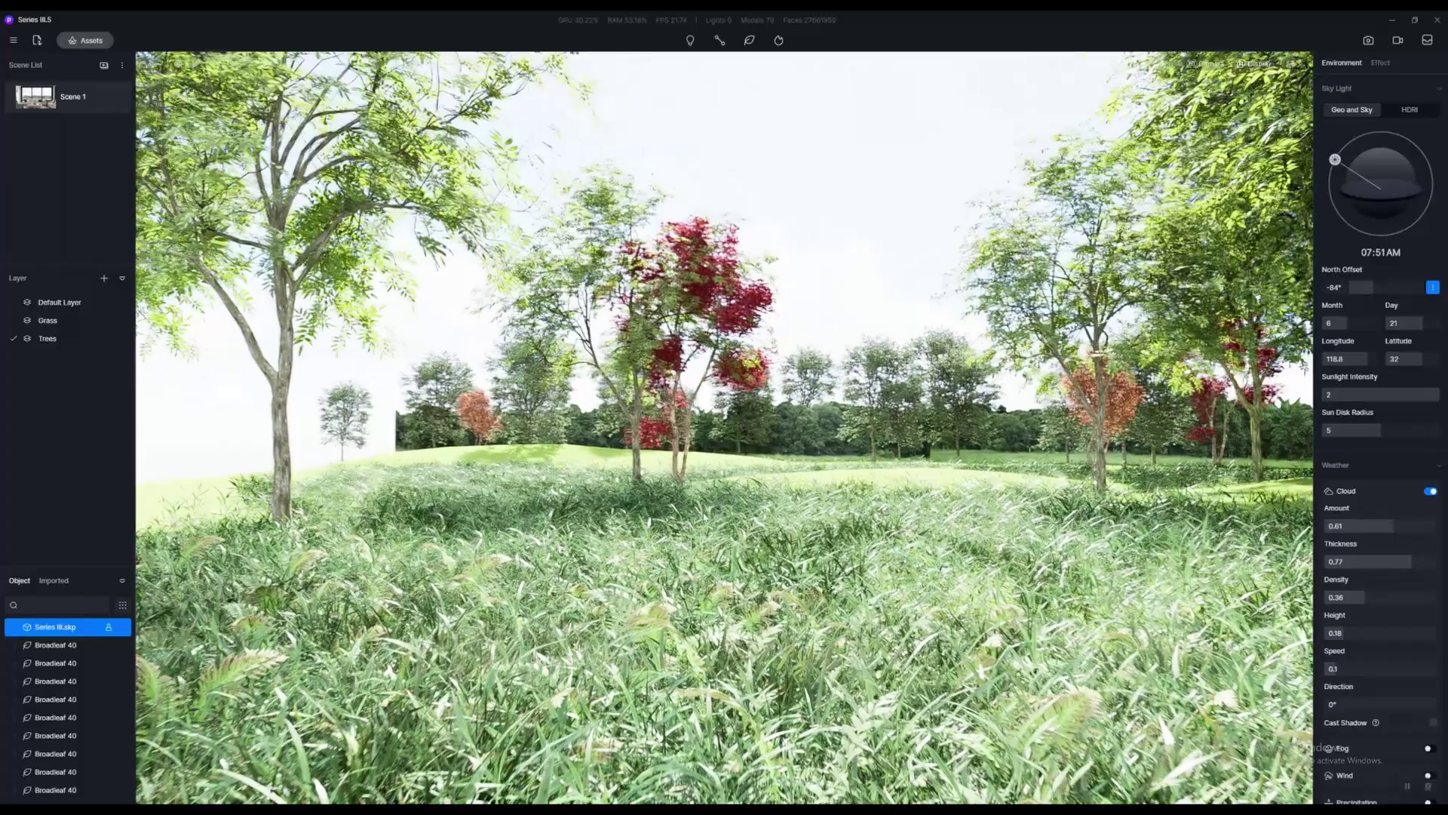
scroll(697, 516, up, 6)
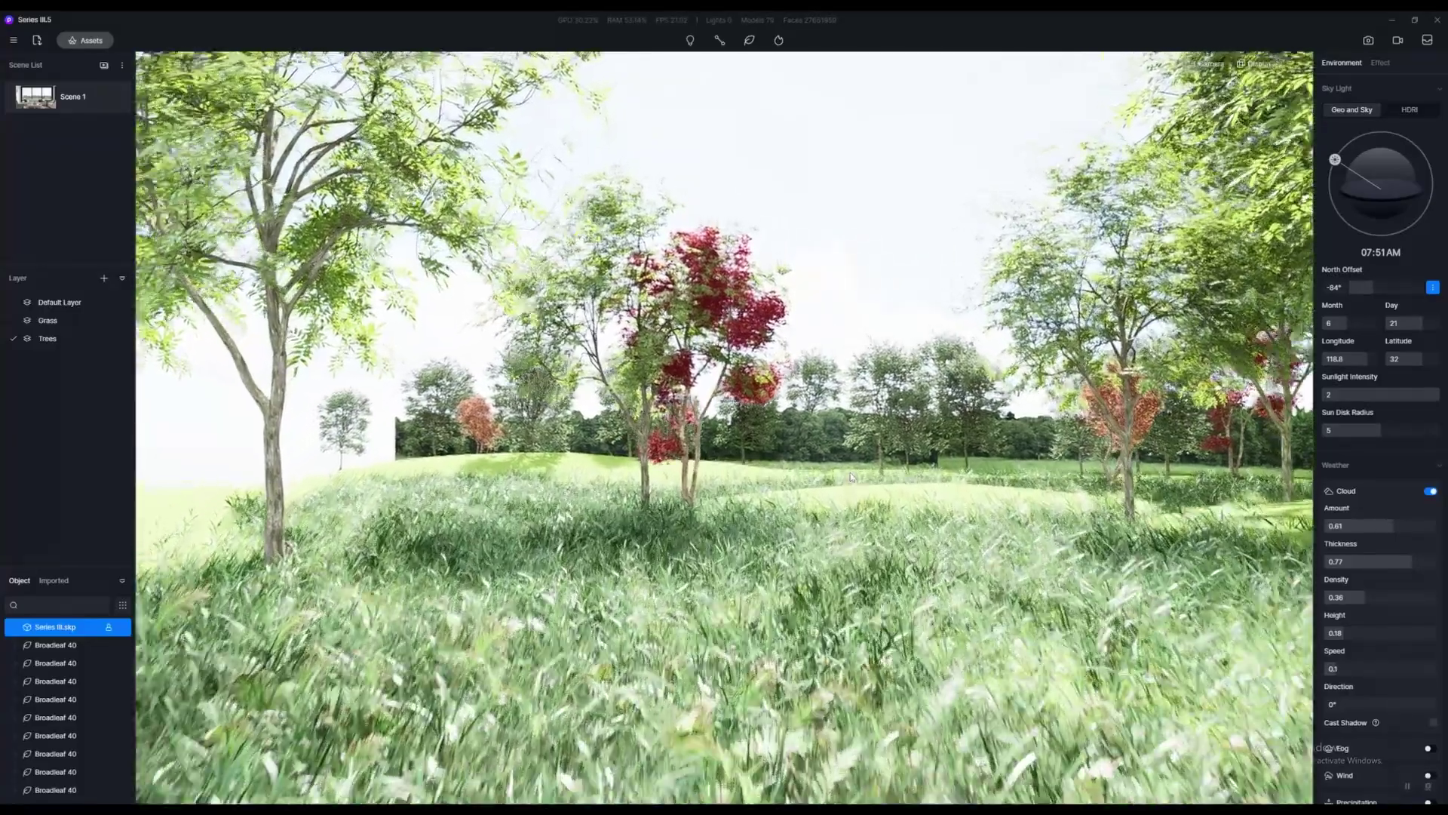
scroll(875, 464, up, 6)
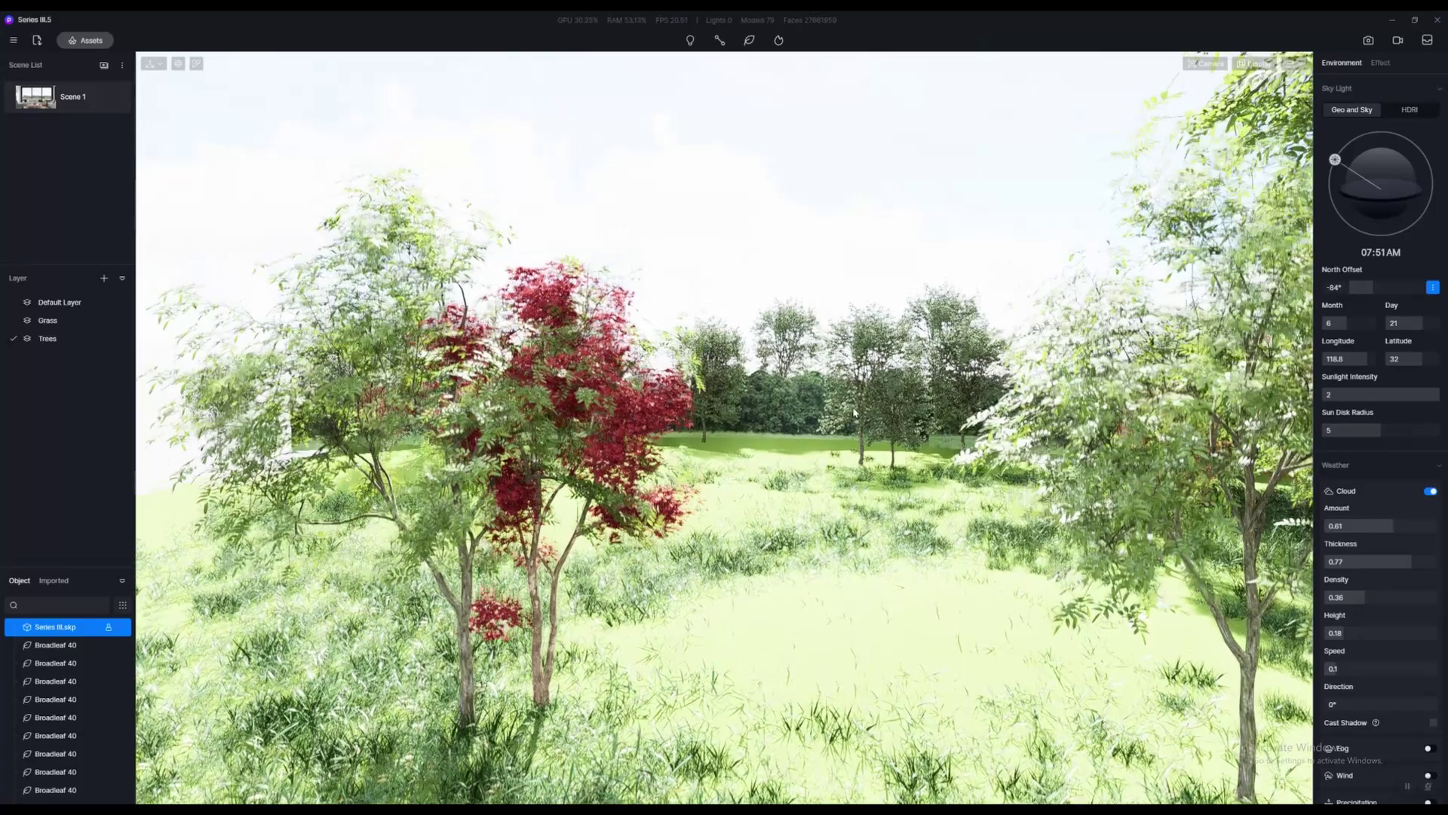
right_drag(882, 434, 803, 419)
Open the favourite models in the asset library and choose Grass04 Cluster for the vegetation Brush
key(m)
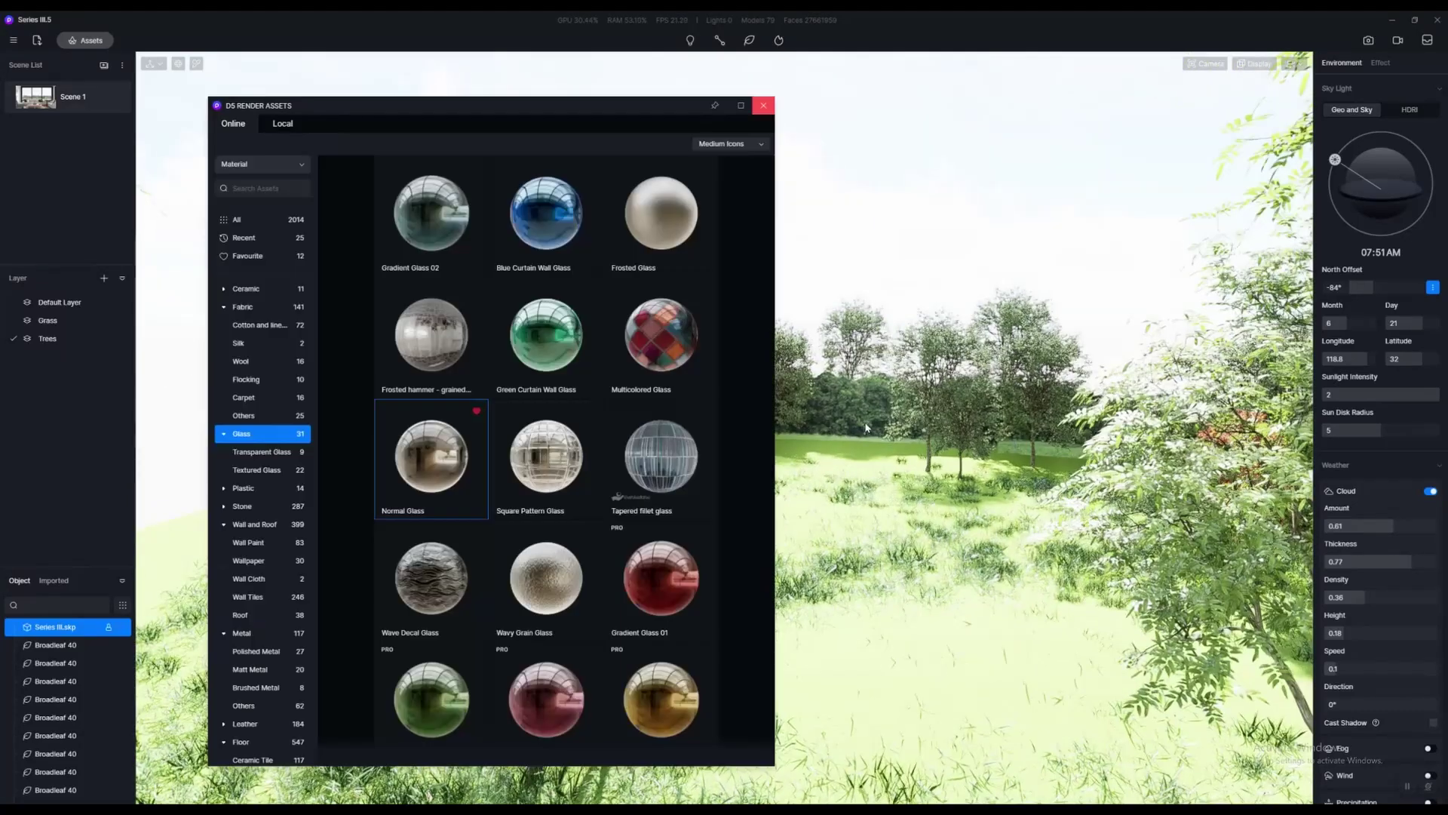
click(278, 169)
click(245, 184)
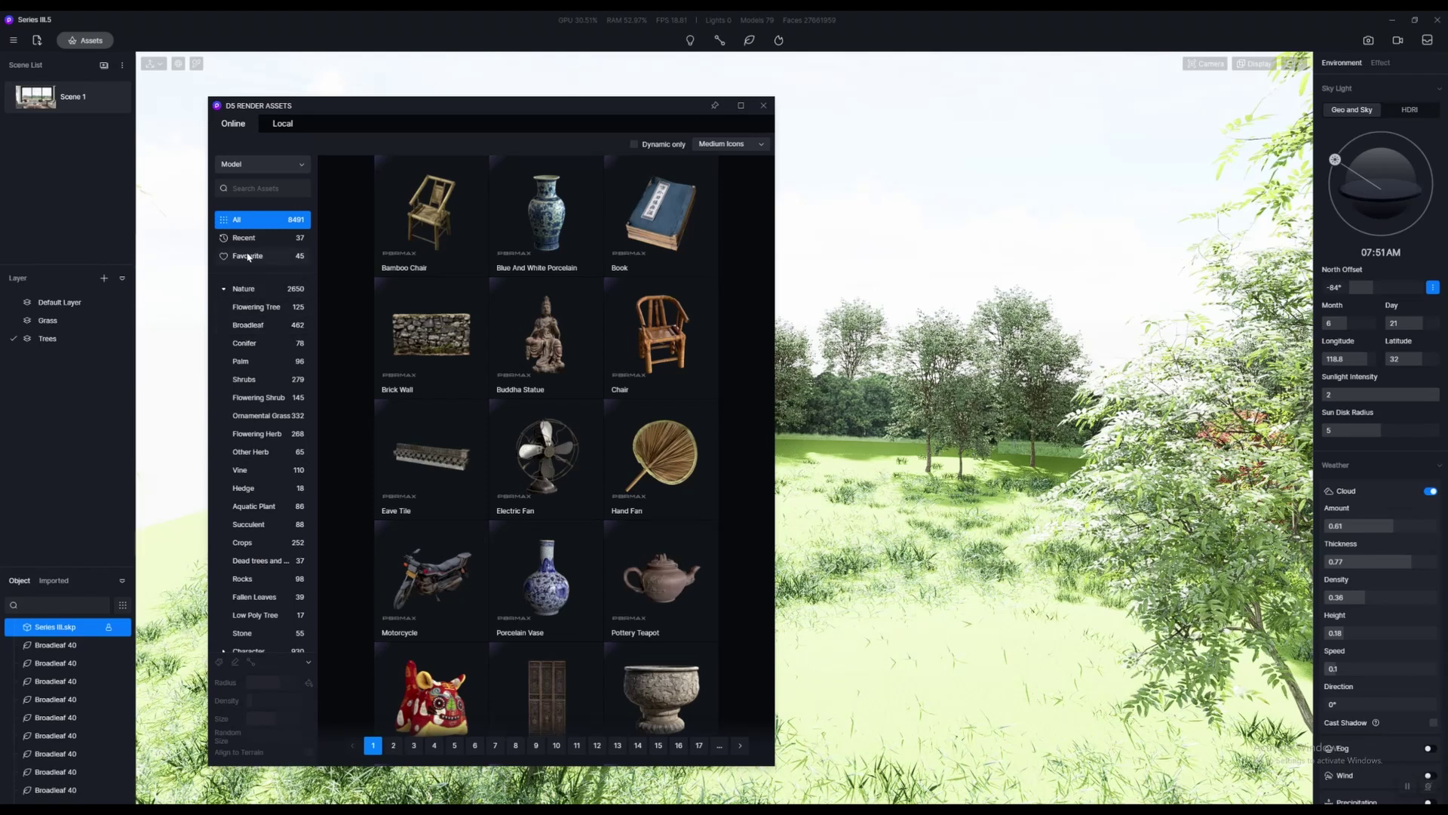
click(248, 257)
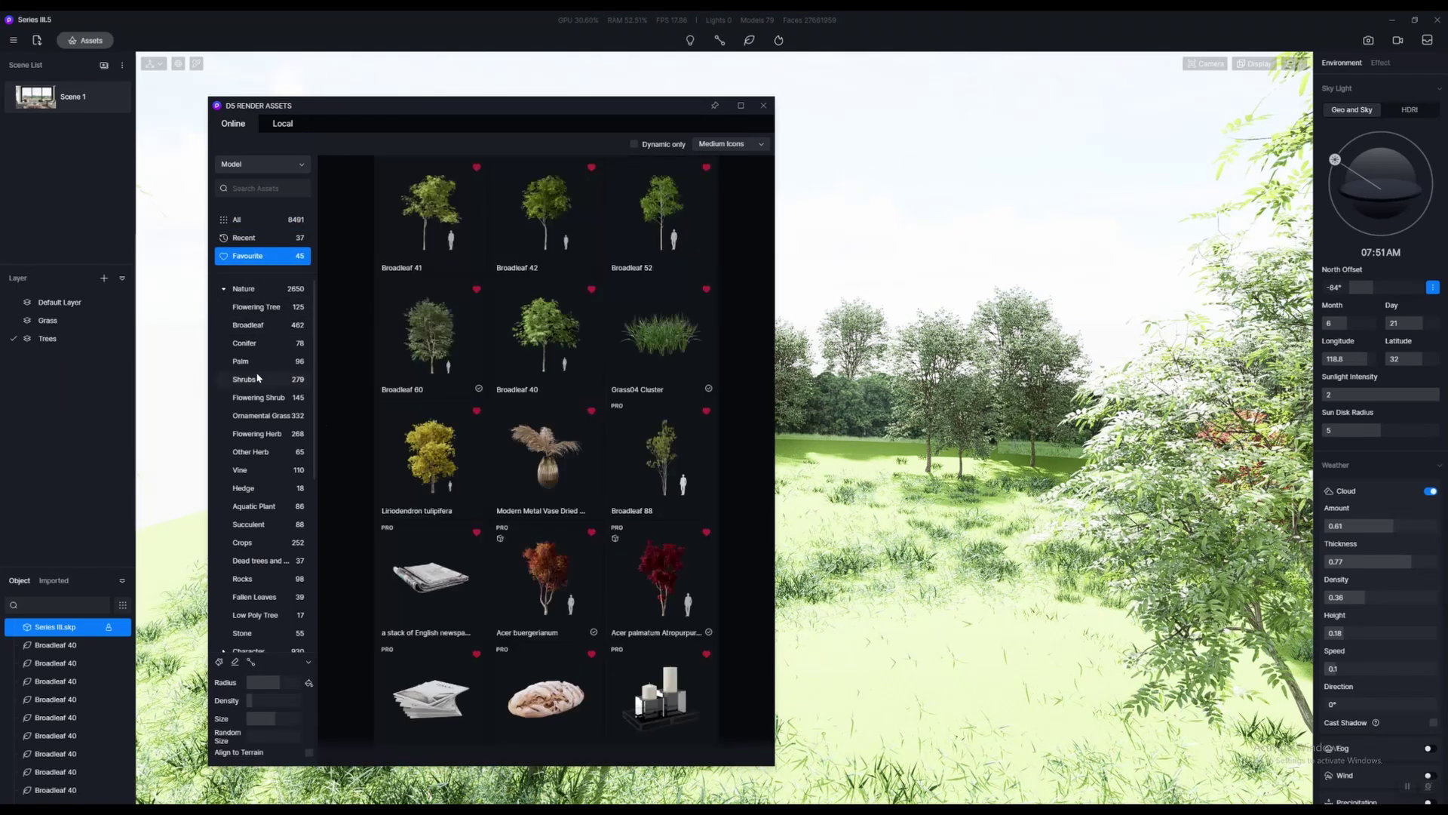
right_drag(950, 465, 979, 414)
key(e)
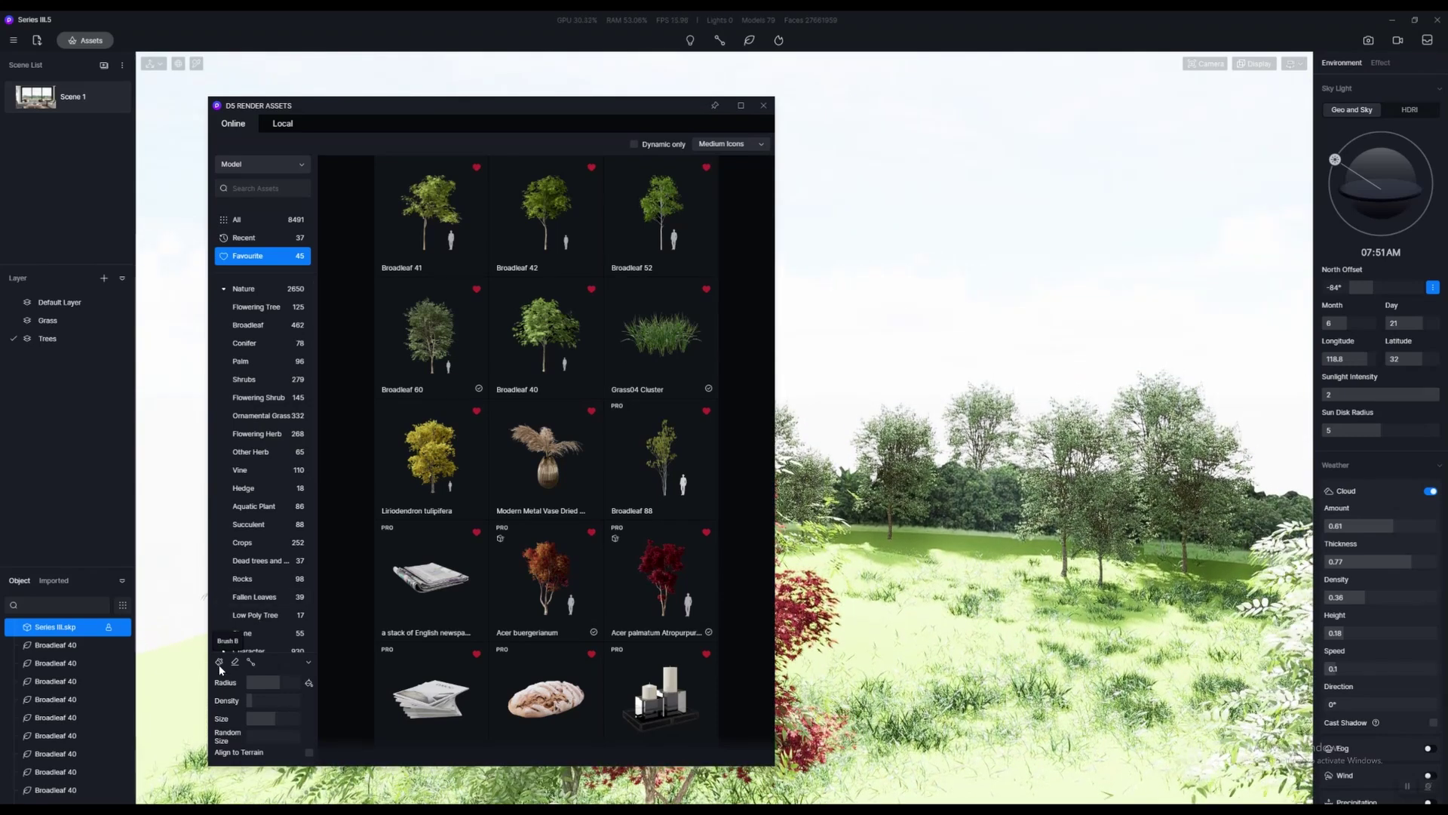
click(219, 663)
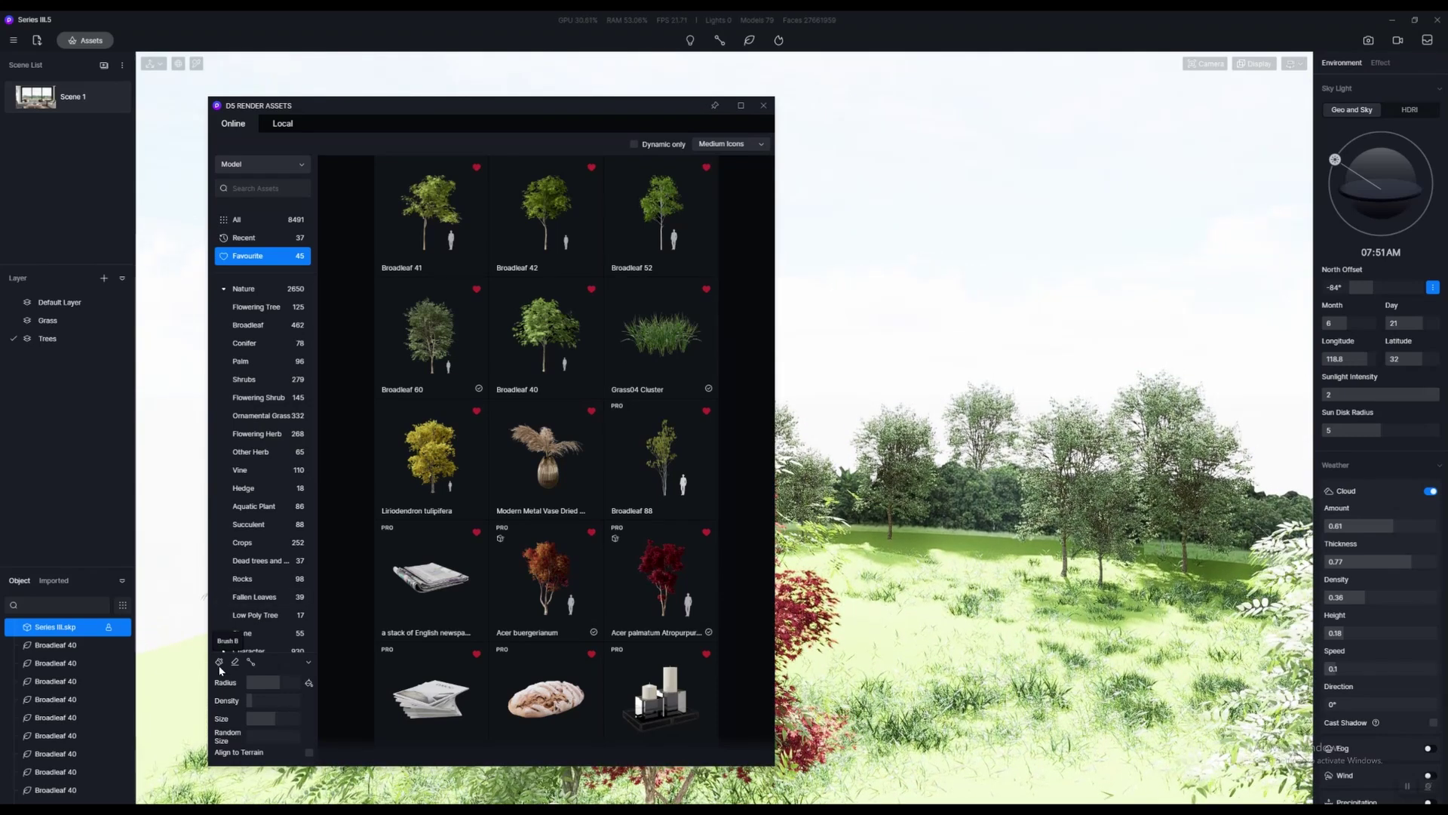
click(655, 336)
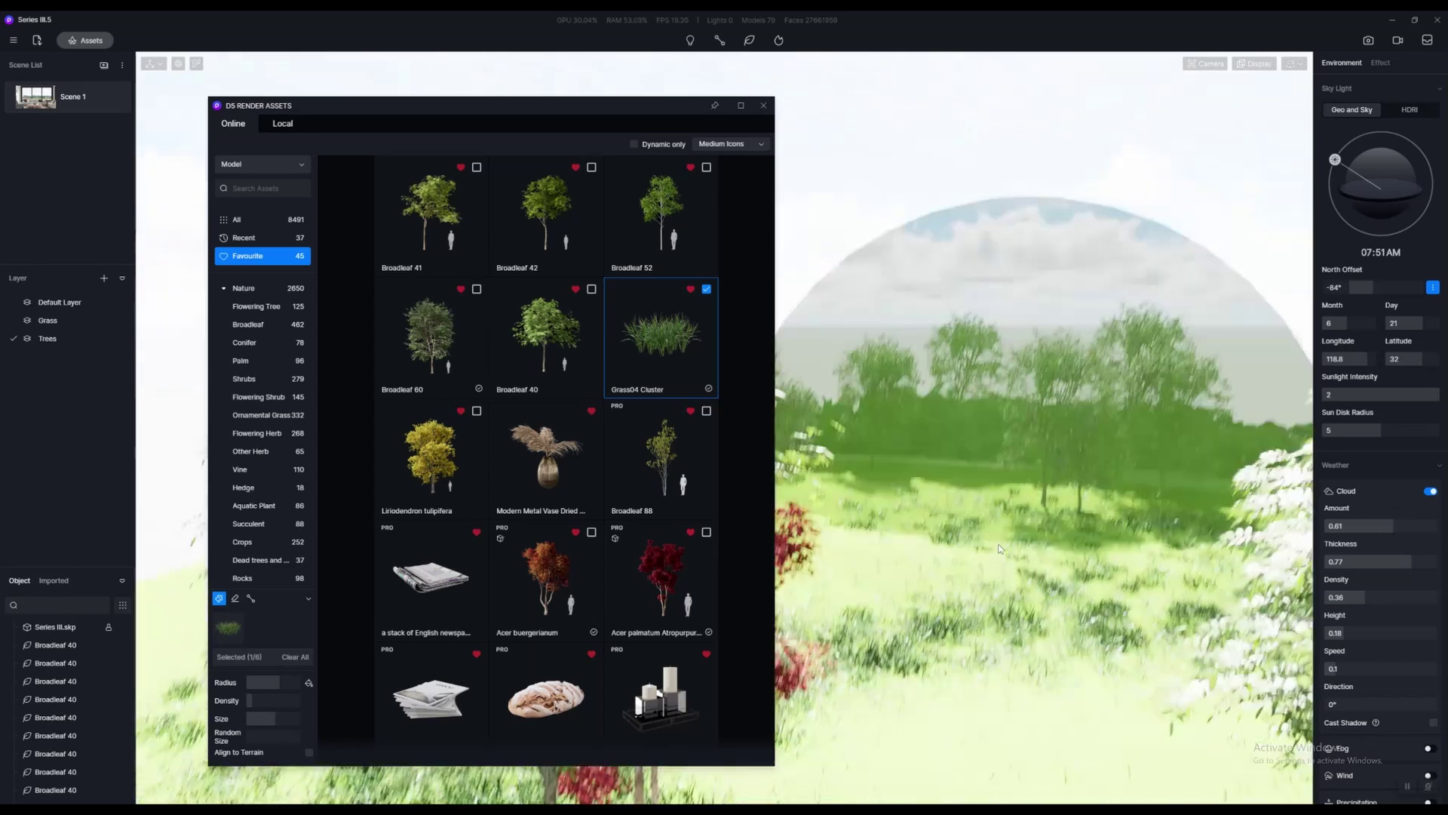
Close the asset library, hide the Trees layer and make Grass the current layer
key(w)
mouse_move(999, 549)
right_down()
mouse_move(973, 453)
mouse_move(941, 409)
right_up()
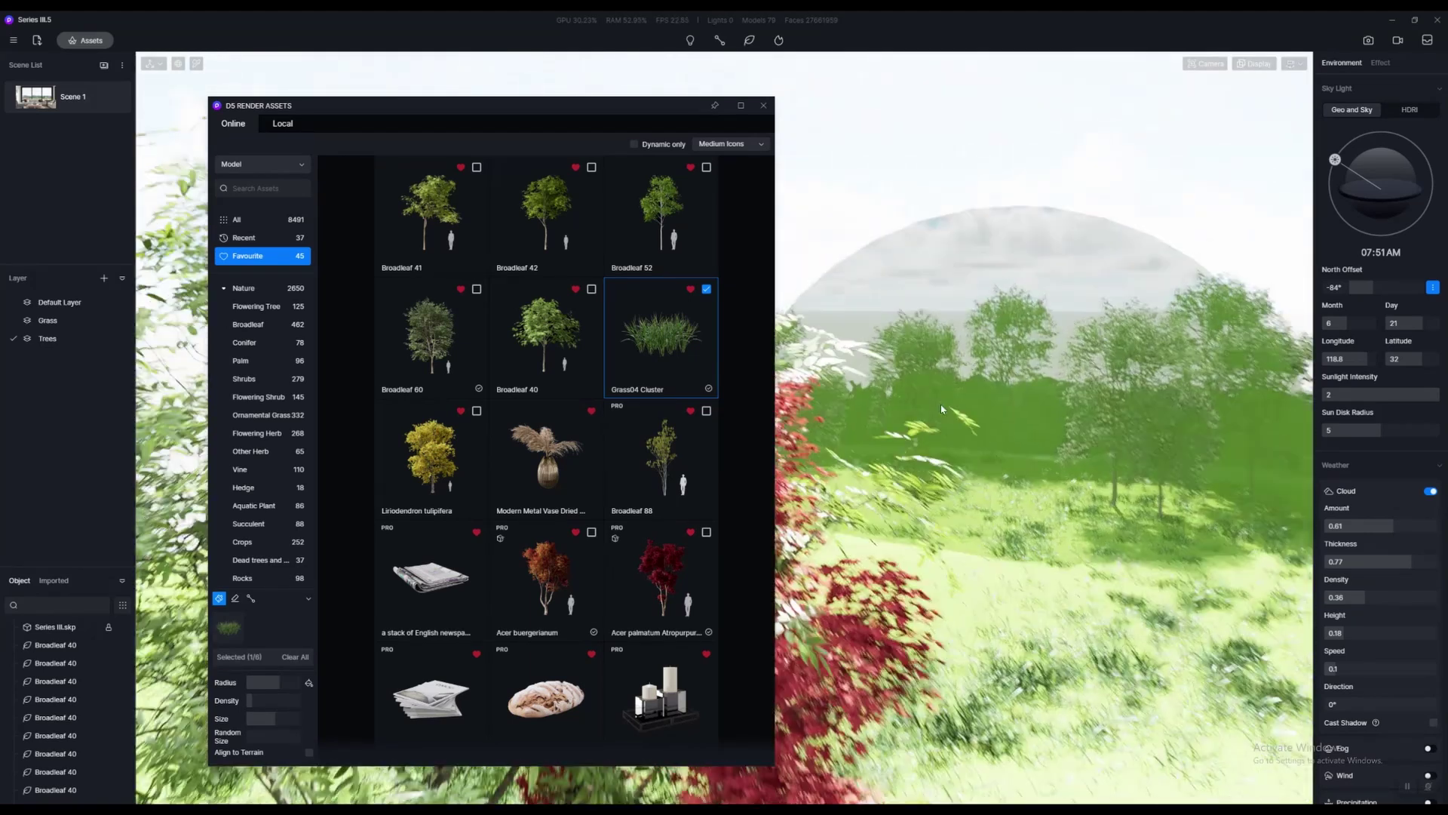
click(763, 106)
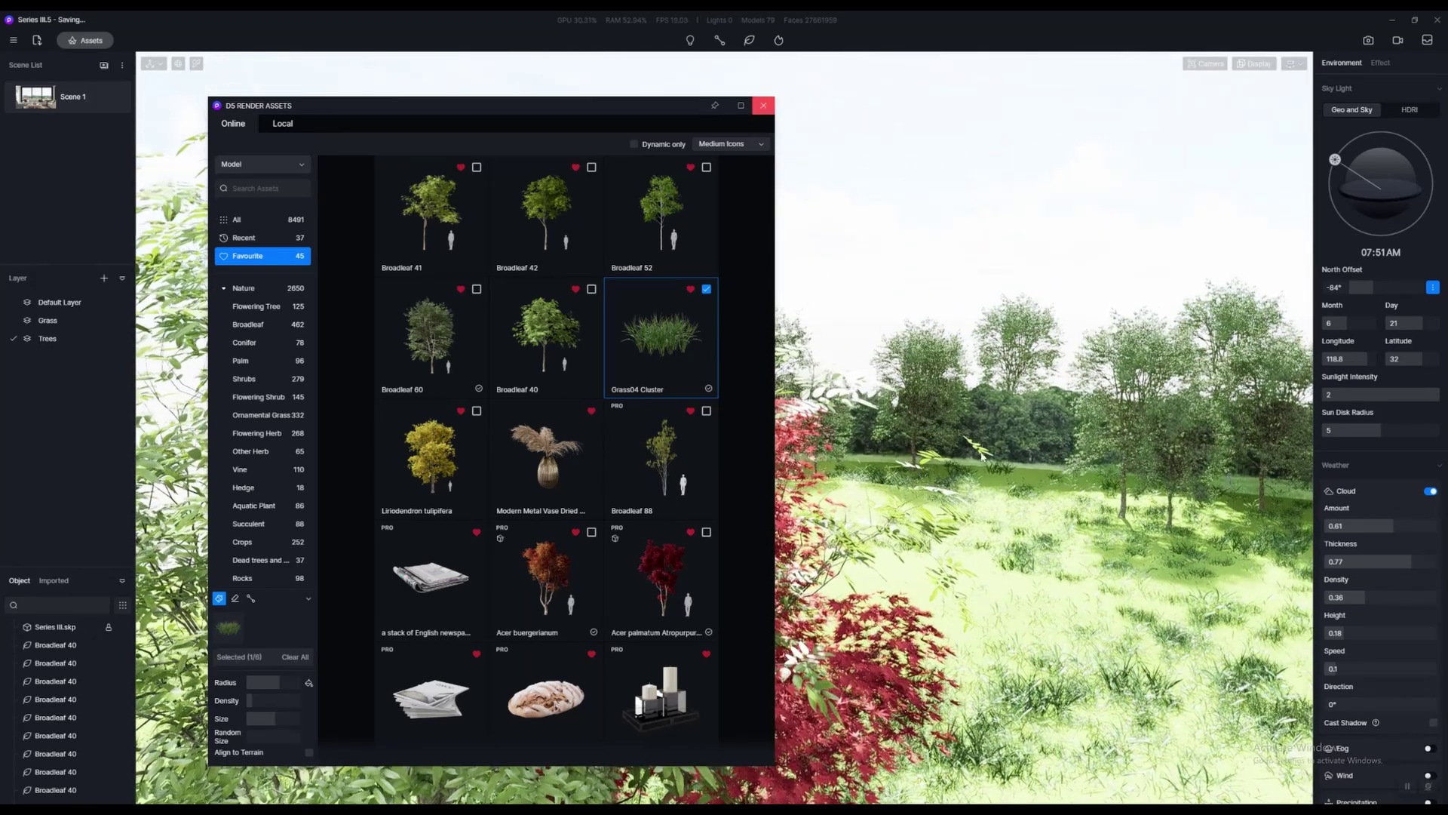
click(764, 107)
click(122, 339)
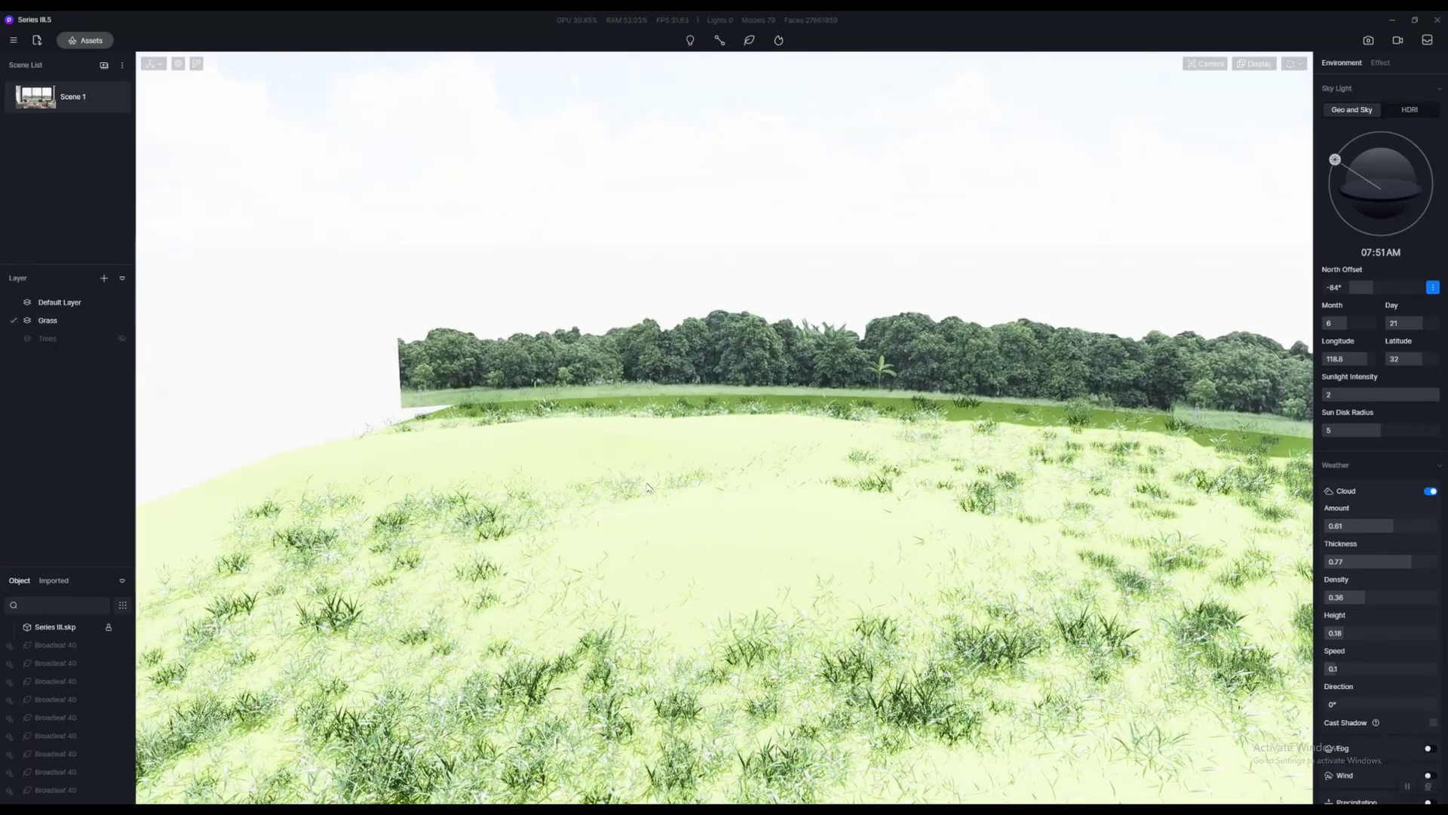
Add the favourite Grass58 model to the vegetation brush's selection alongside Grass04 Cluster
mouse_move(615, 468)
mouse_down()
mouse_move(625, 479)
mouse_move(565, 446)
mouse_move(502, 477)
mouse_move(650, 566)
mouse_move(679, 490)
mouse_move(867, 482)
mouse_move(619, 467)
mouse_move(637, 454)
mouse_move(561, 467)
mouse_up()
right_click(561, 467)
scroll(436, 321, down, 10)
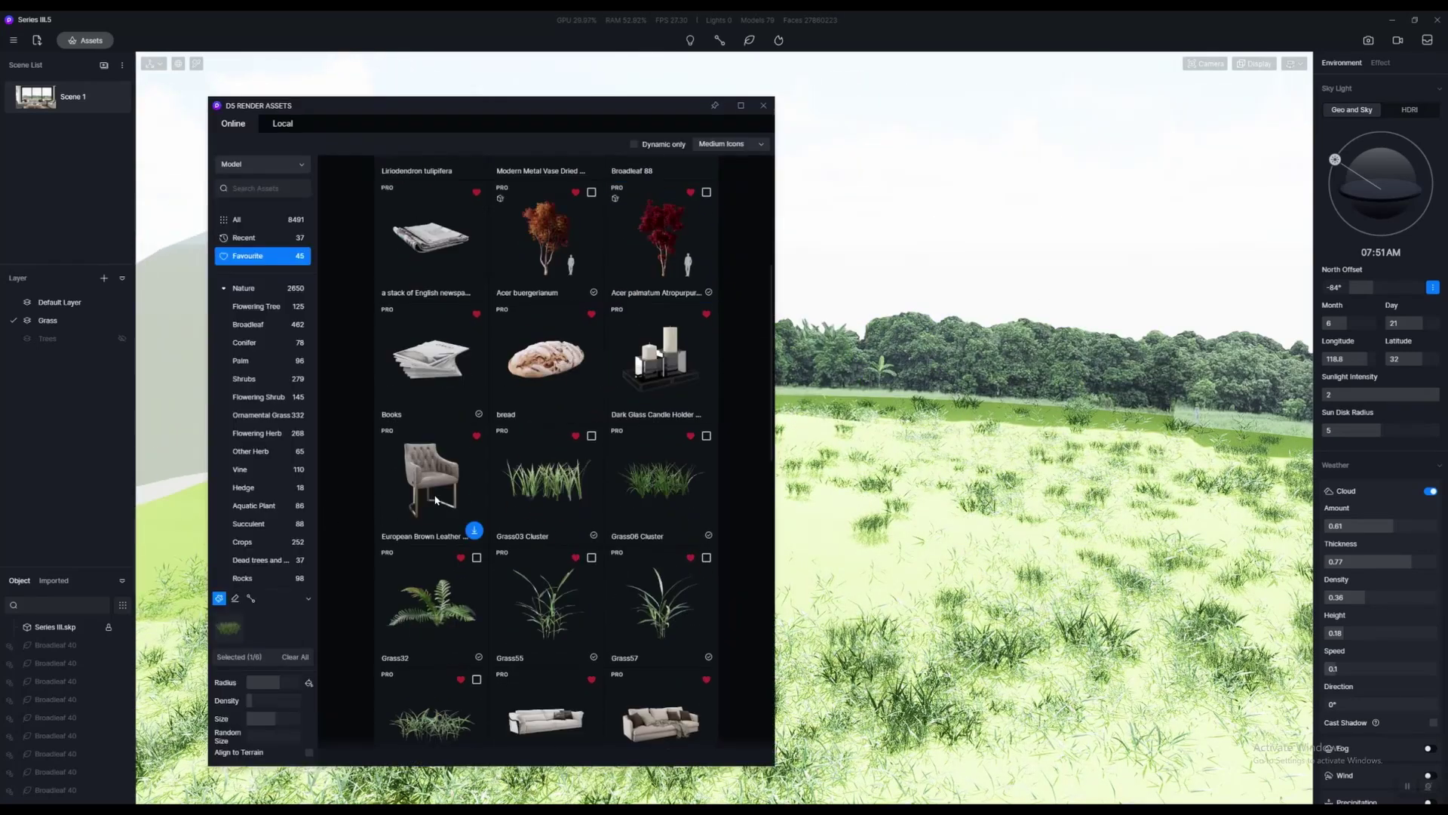
scroll(436, 321, up, 3)
click(476, 543)
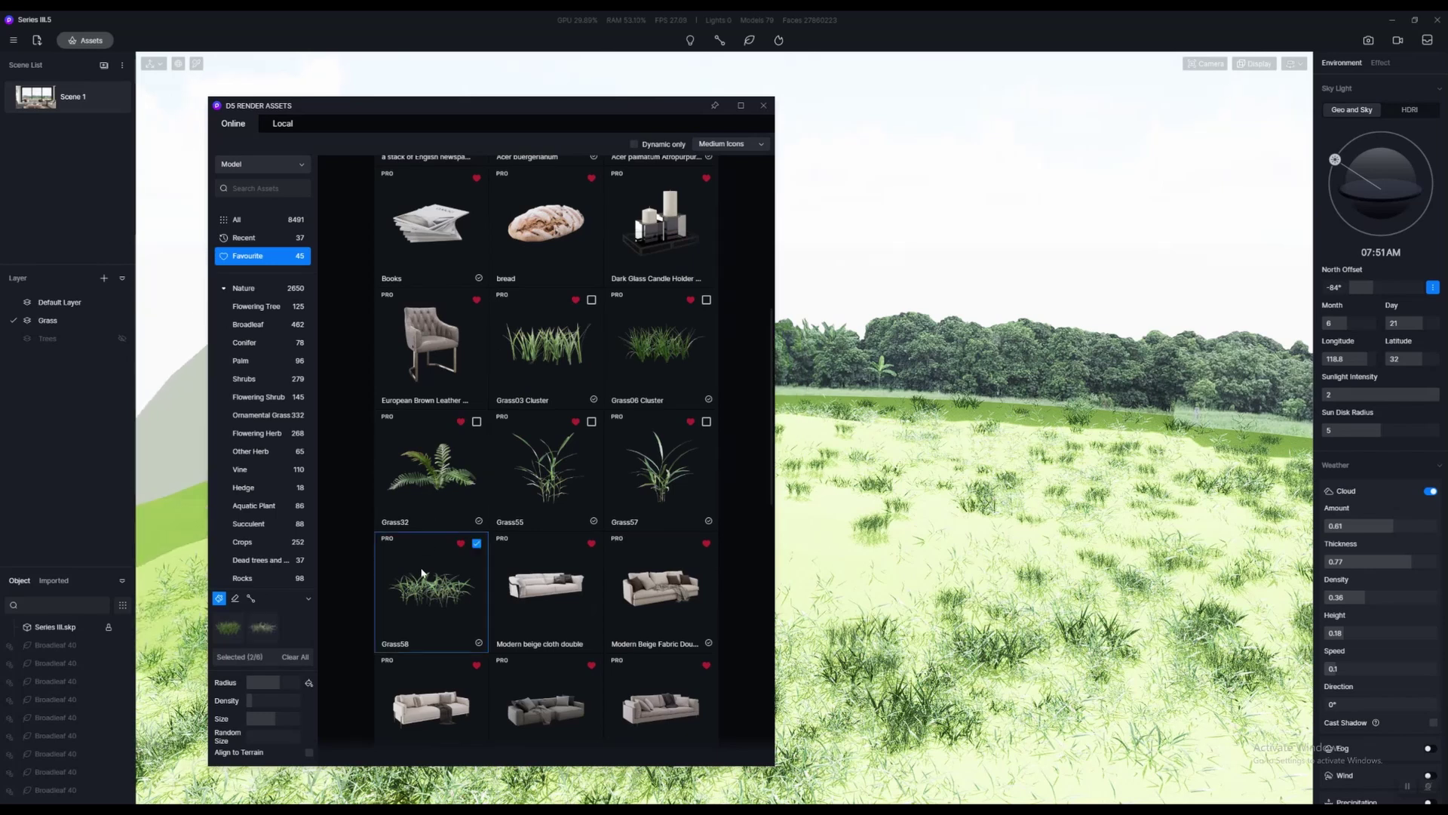
Brush the Grass04 Cluster and Grass58 mix over the sparse areas of the meadow terrain
drag(851, 431, 949, 436)
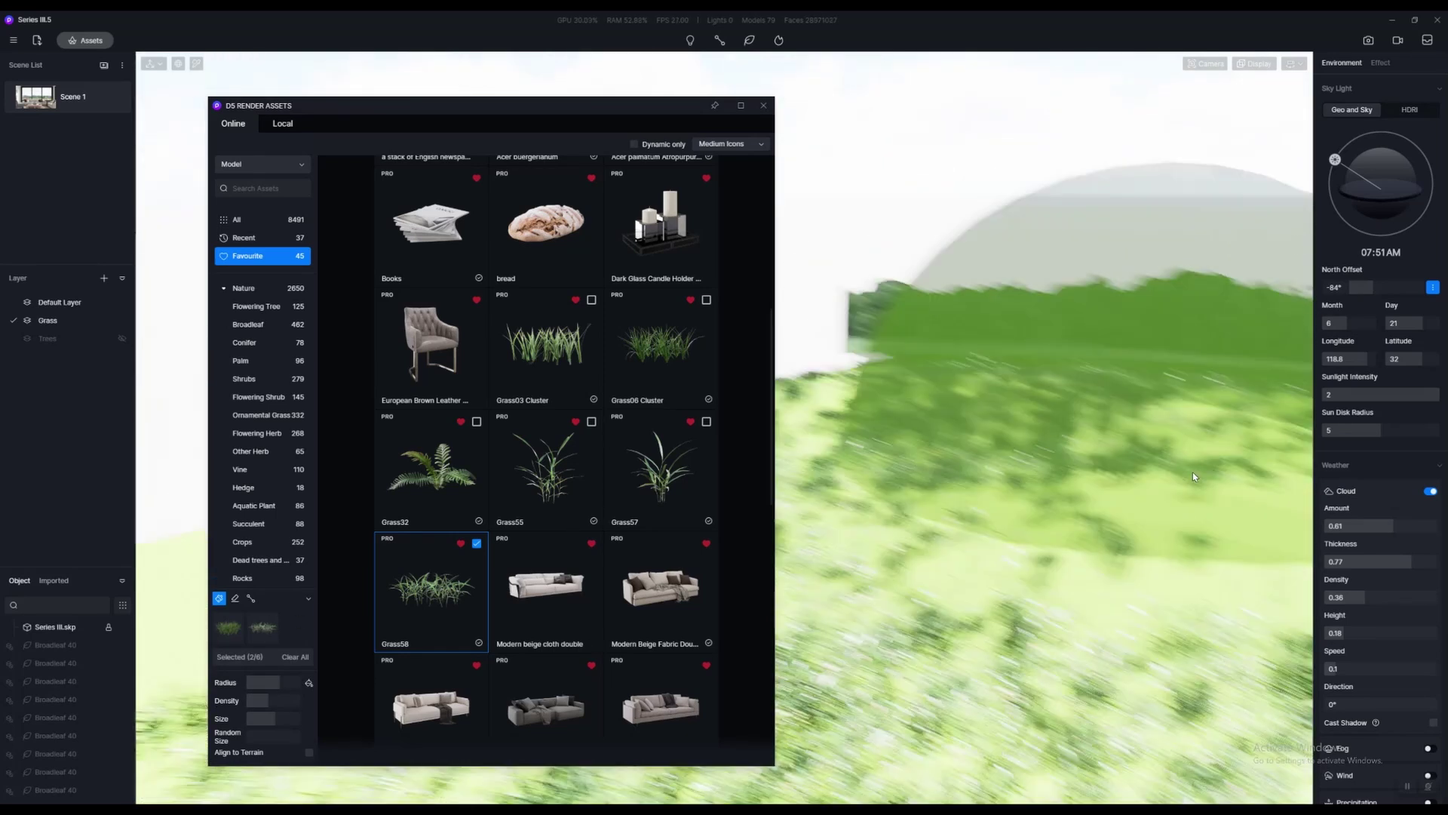
click(1068, 535)
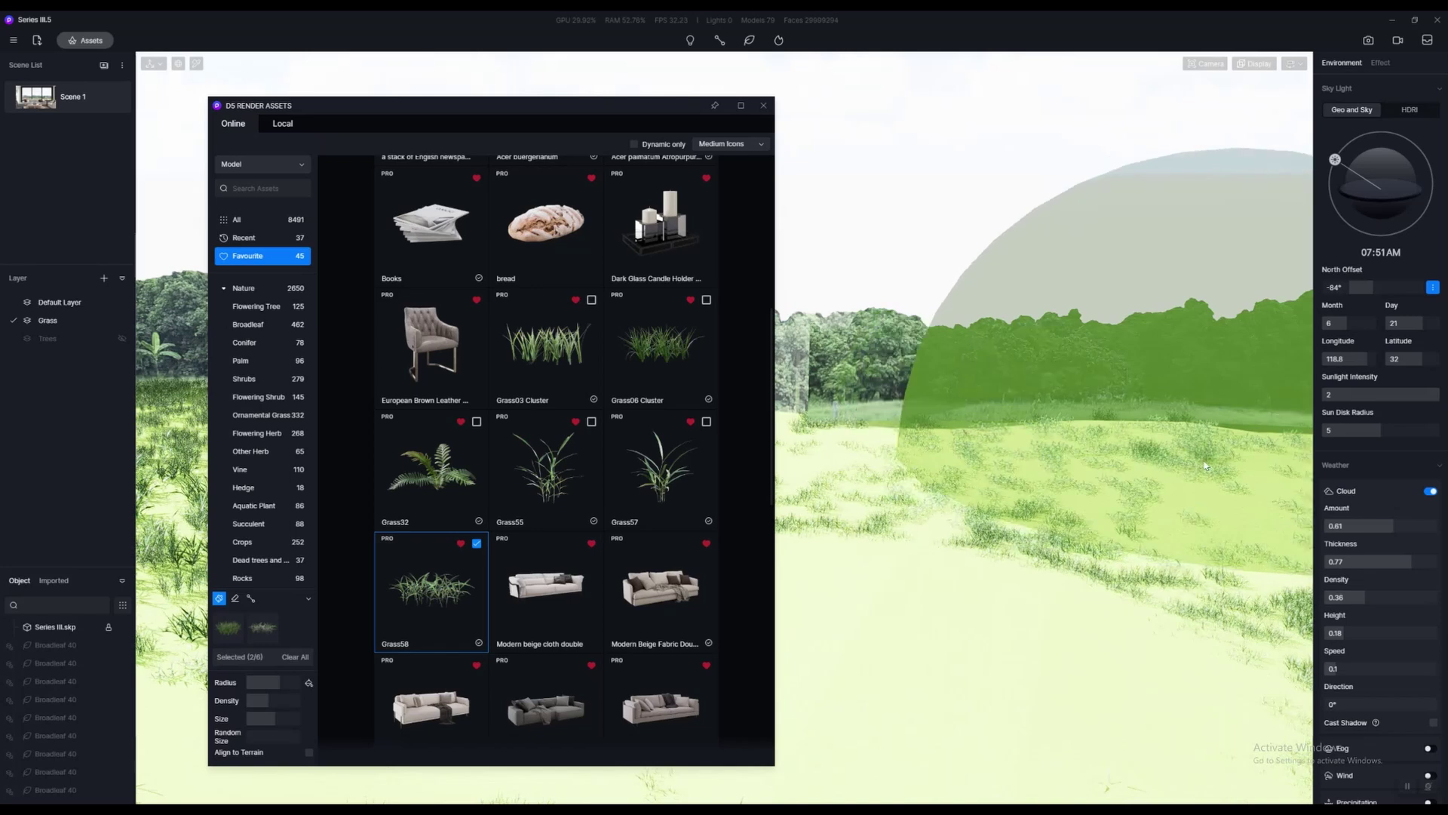
right_drag(1071, 490, 982, 563)
click(983, 563)
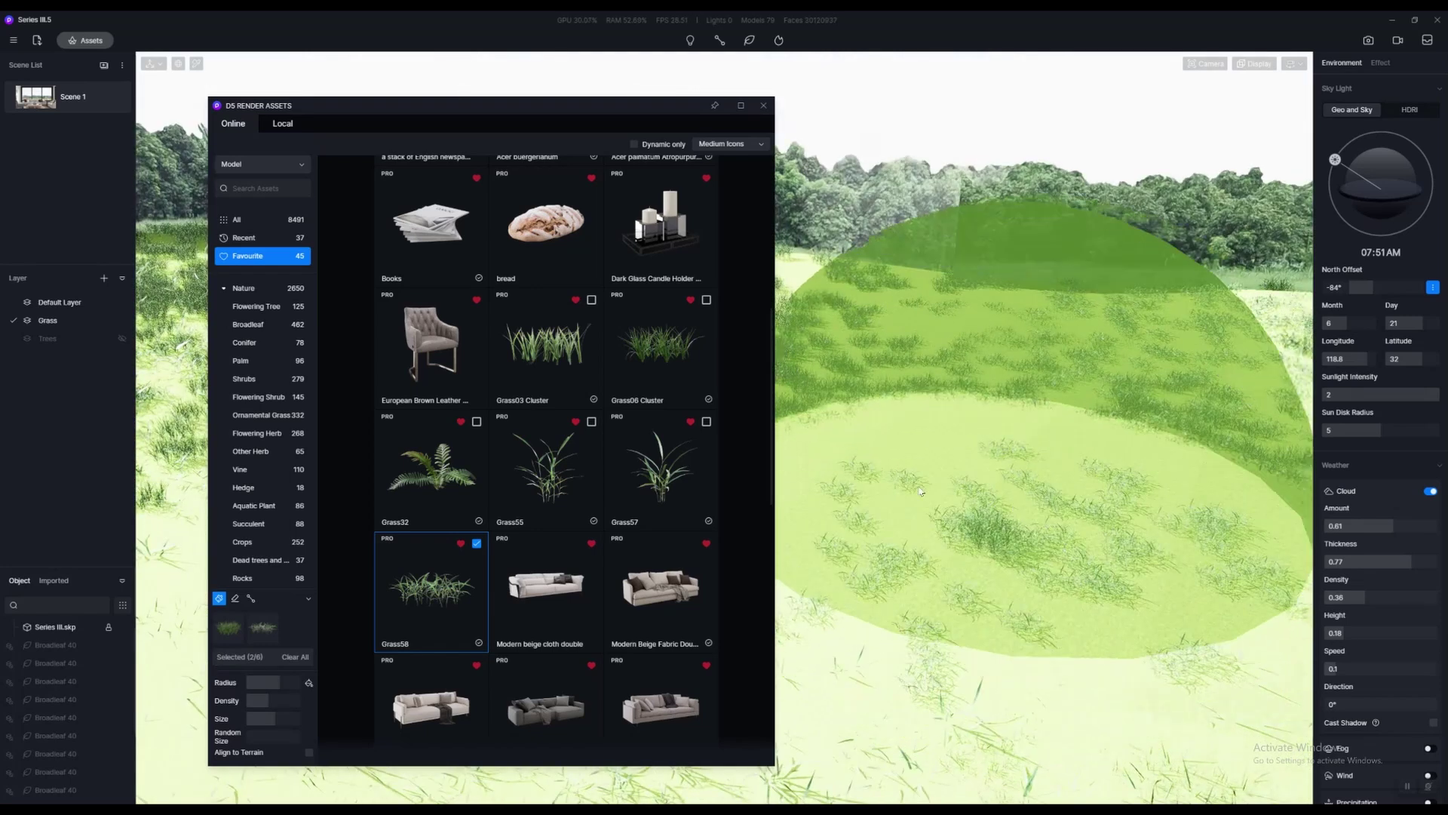
click(1031, 551)
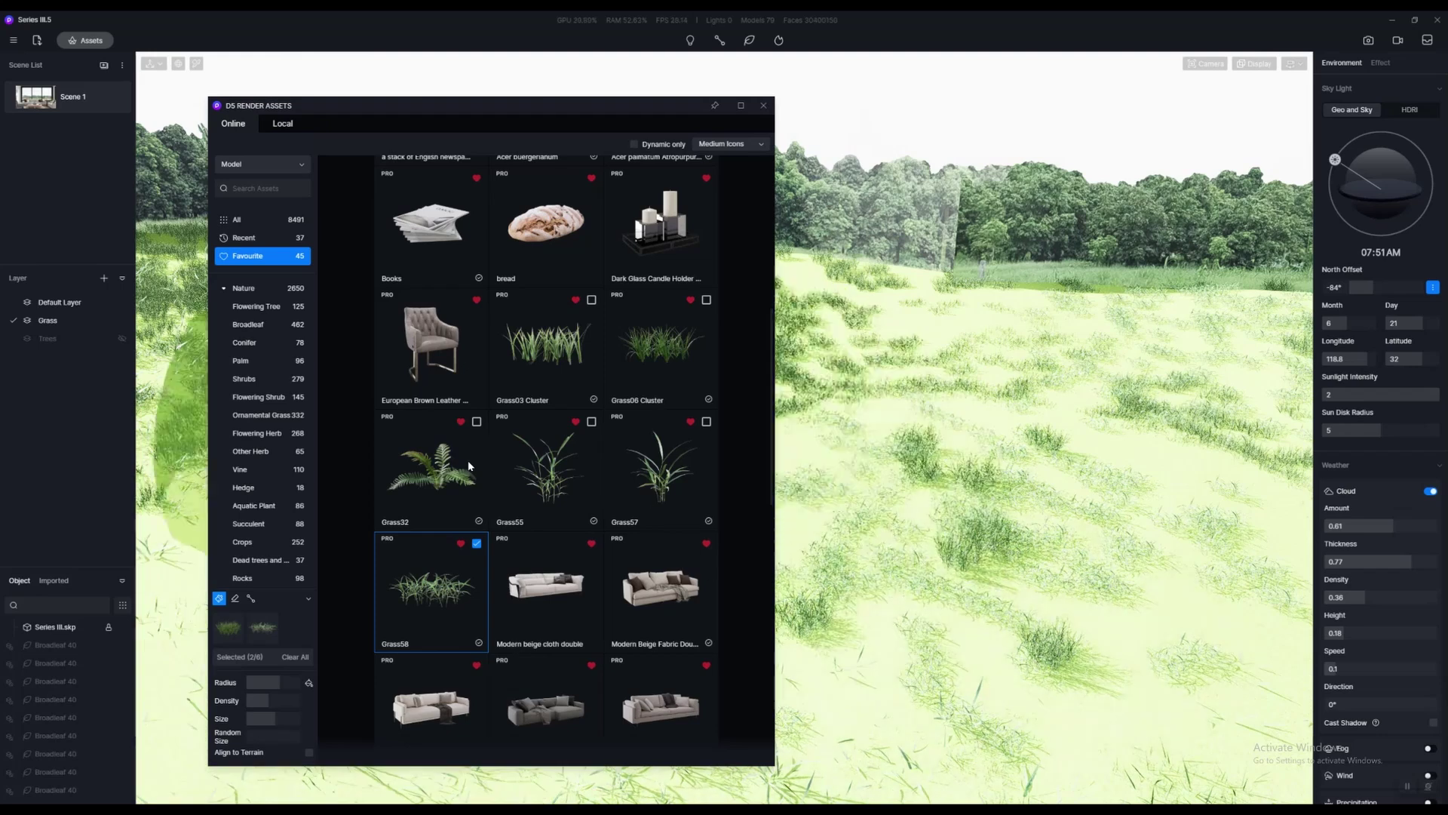
Add Grass55 to the brush selection, paint the three-grass mix across the meadow and close the asset library
click(527, 478)
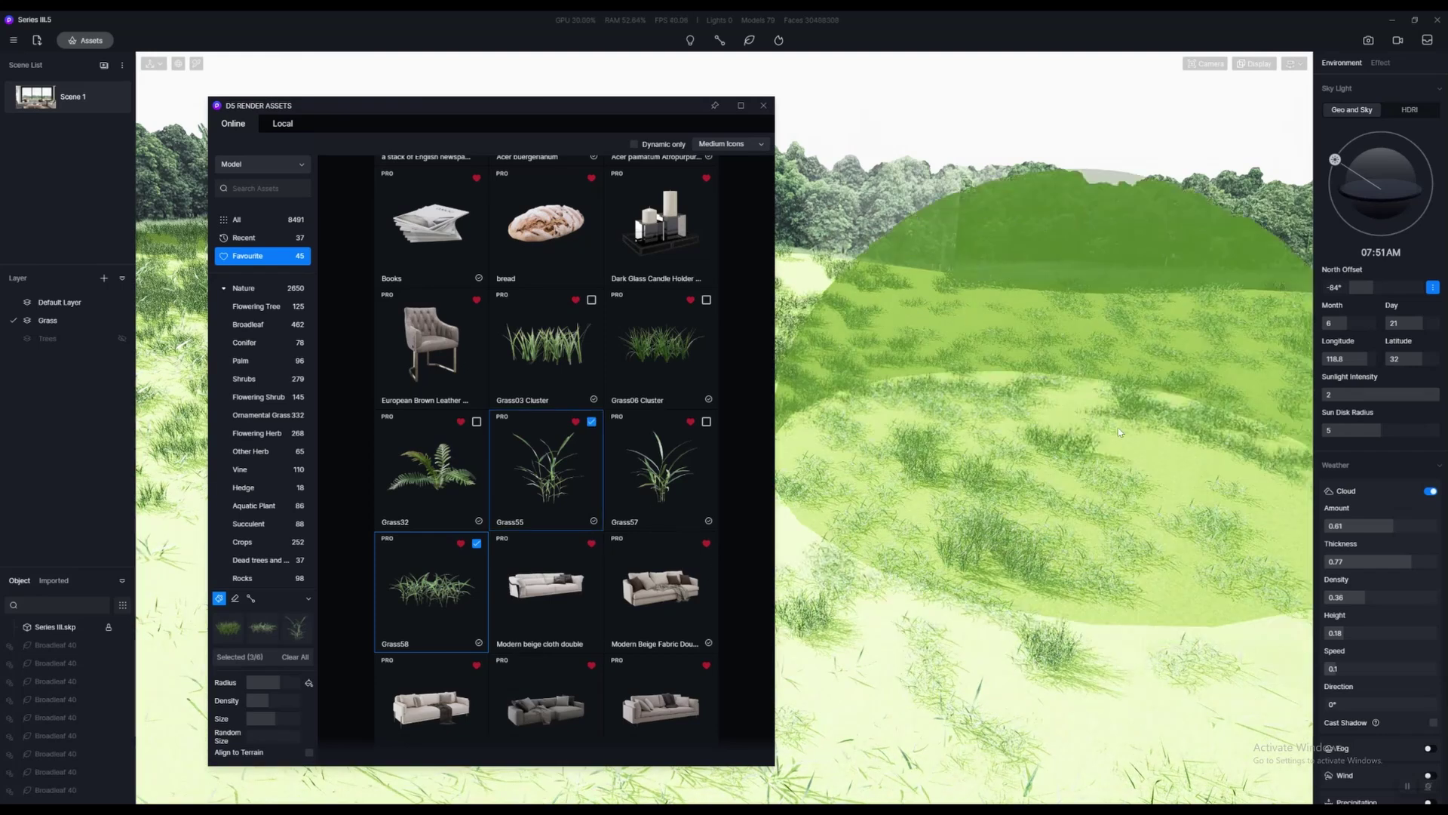
scroll(909, 442, up, 5)
mouse_move(935, 424)
right_down()
mouse_move(1049, 397)
mouse_move(841, 484)
mouse_move(764, 73)
right_up()
click(764, 105)
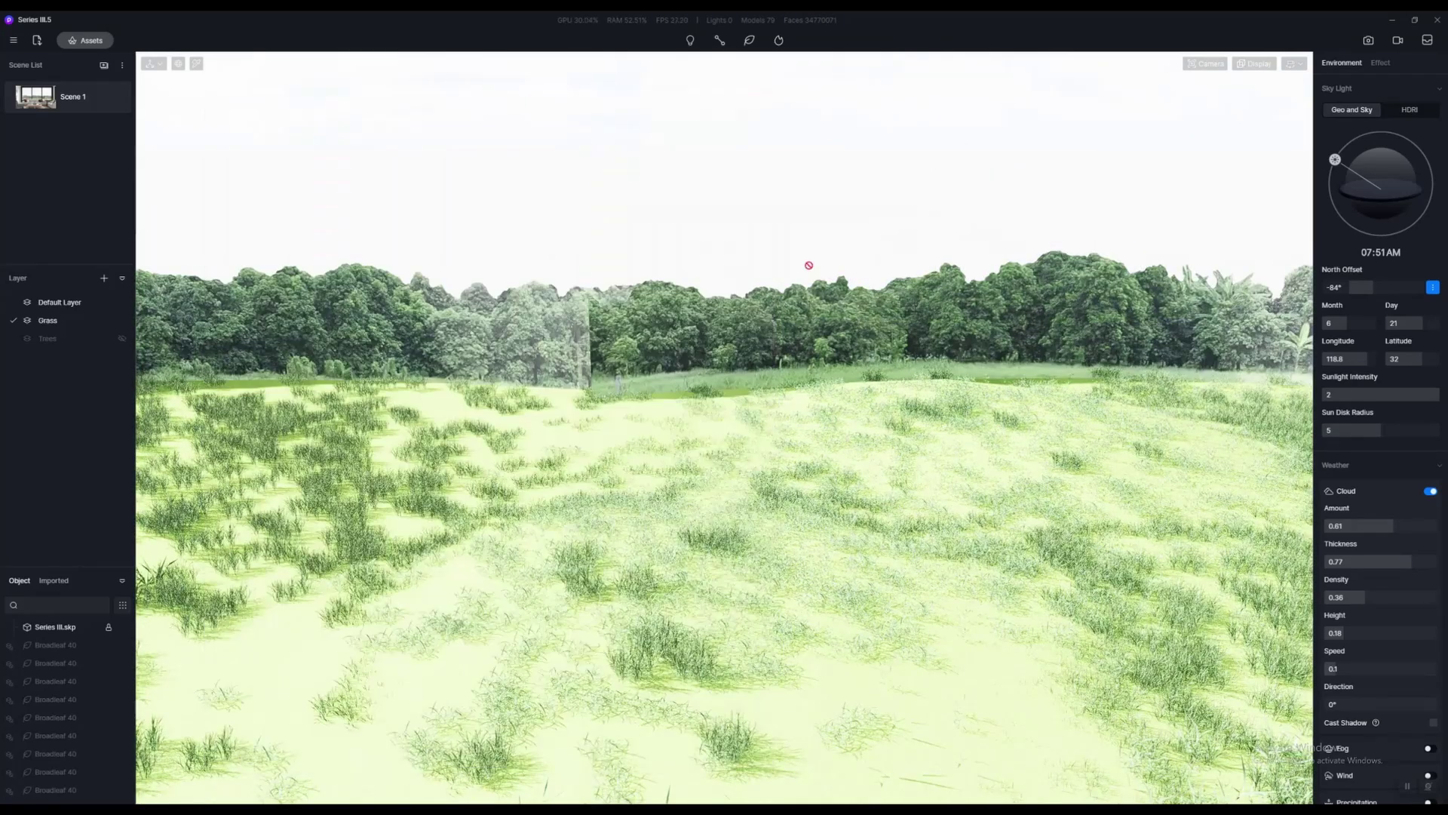
Check the grass from the Scene 1 view, and brush more of it over the bare meadow ground outside the windows
click(43, 102)
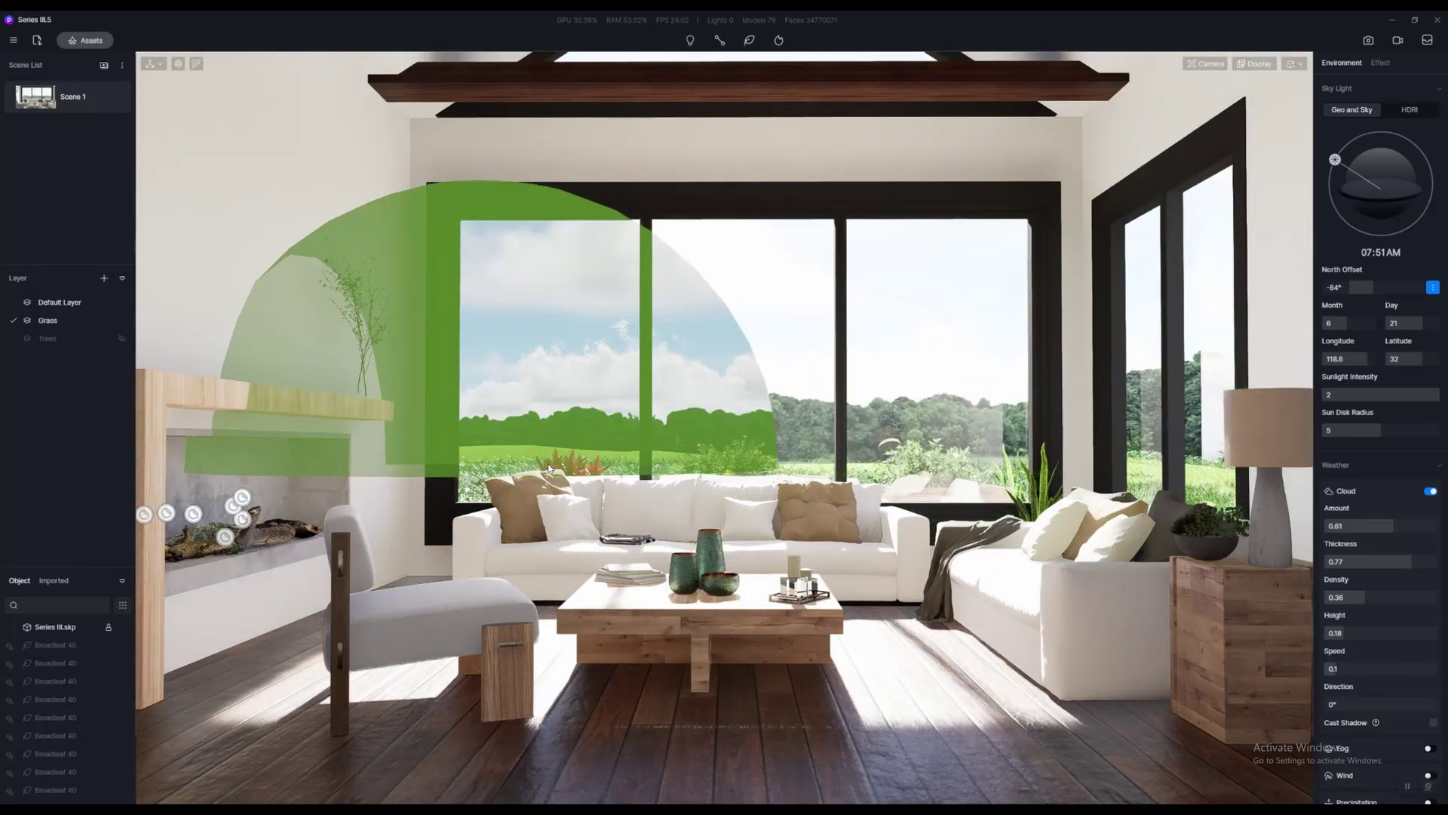
scroll(944, 338, up, 2)
scroll(942, 337, up, 8)
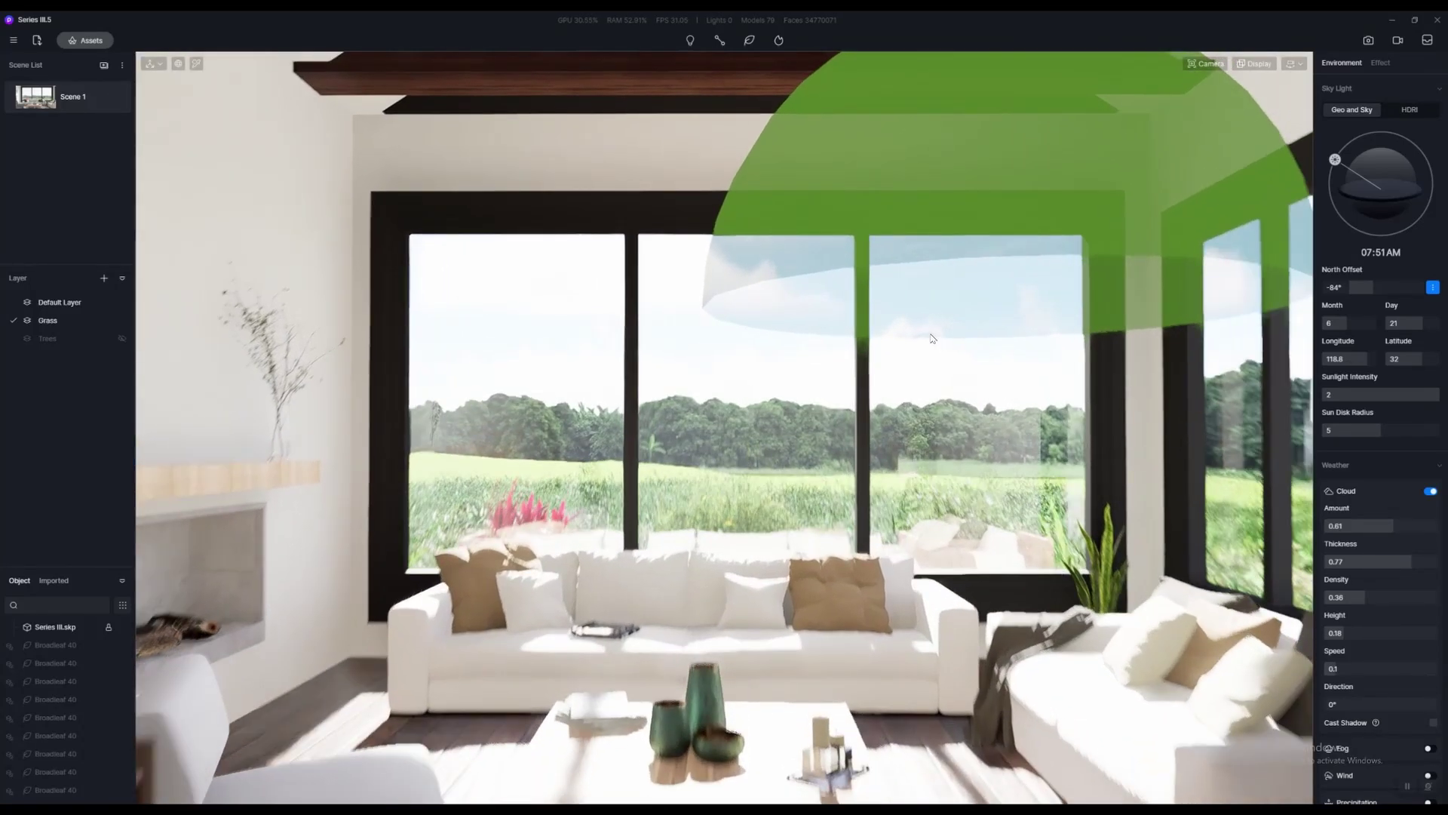
scroll(868, 337, up, 5)
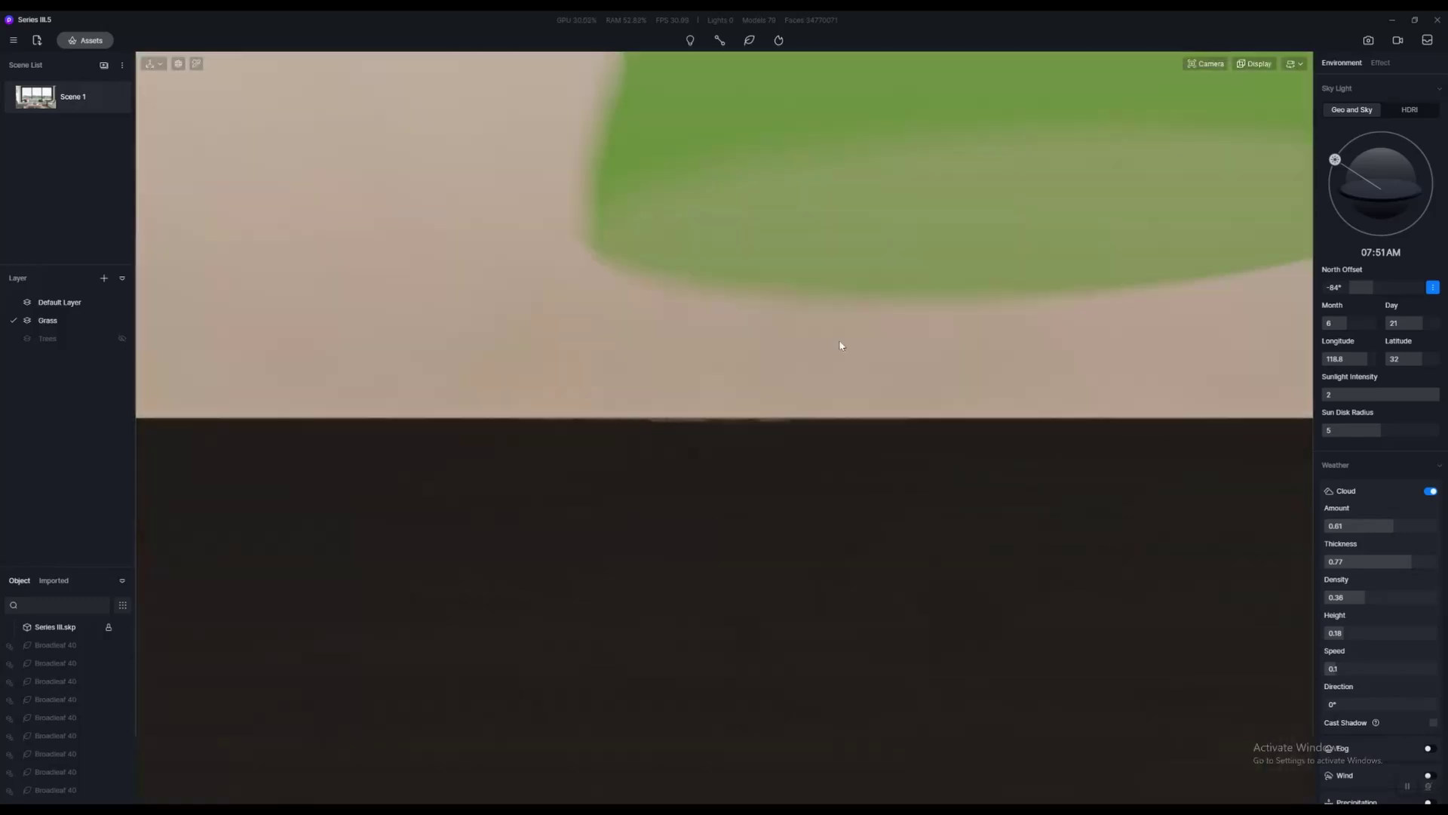
key(w)
key(e)
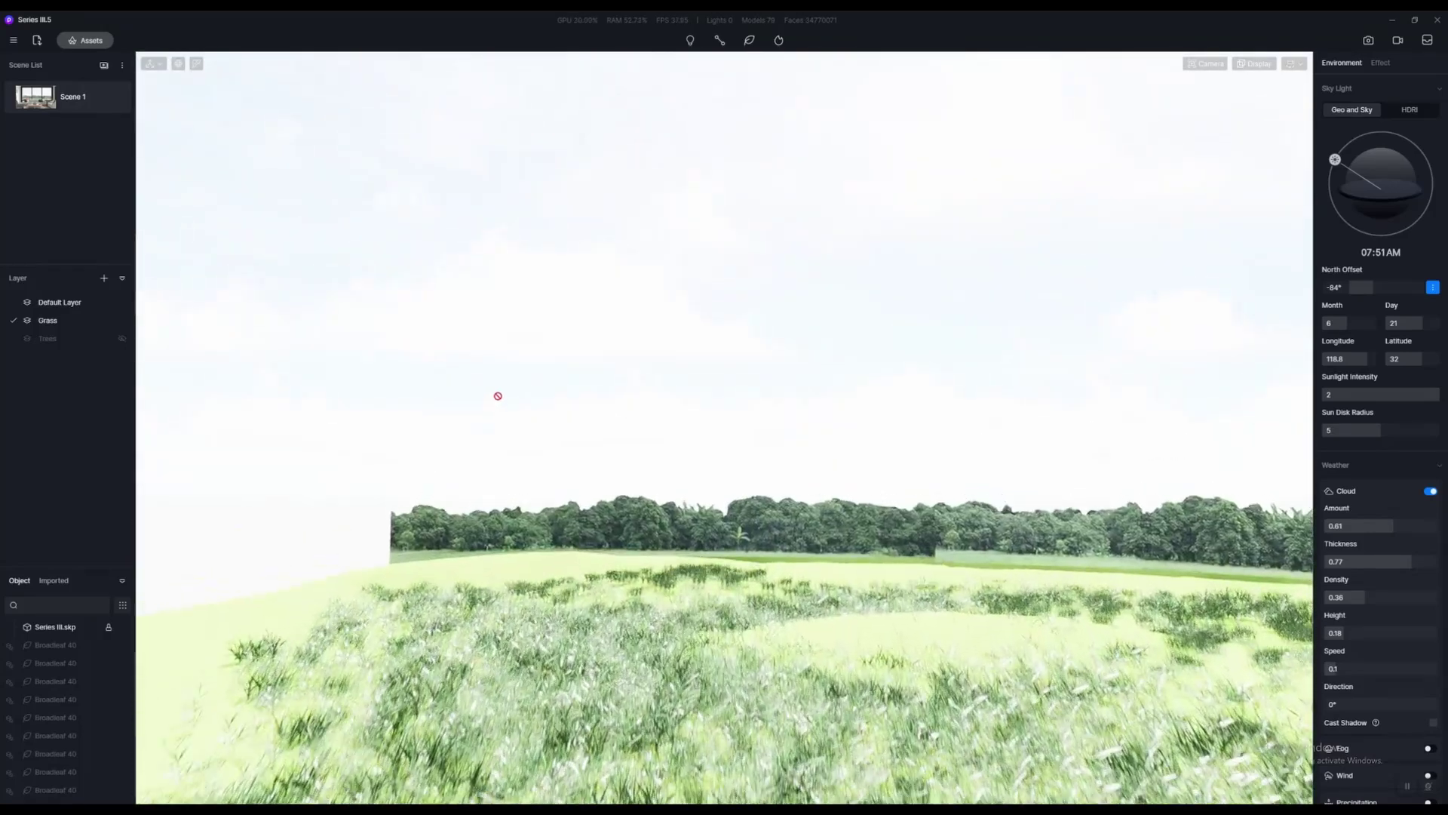
key(w)
mouse_move(648, 374)
right_down()
mouse_move(664, 527)
mouse_move(653, 507)
mouse_move(561, 488)
mouse_move(610, 518)
right_up()
key(w)
mouse_move(604, 515)
mouse_down()
mouse_move(908, 549)
mouse_move(630, 531)
mouse_move(635, 592)
mouse_move(614, 597)
mouse_up()
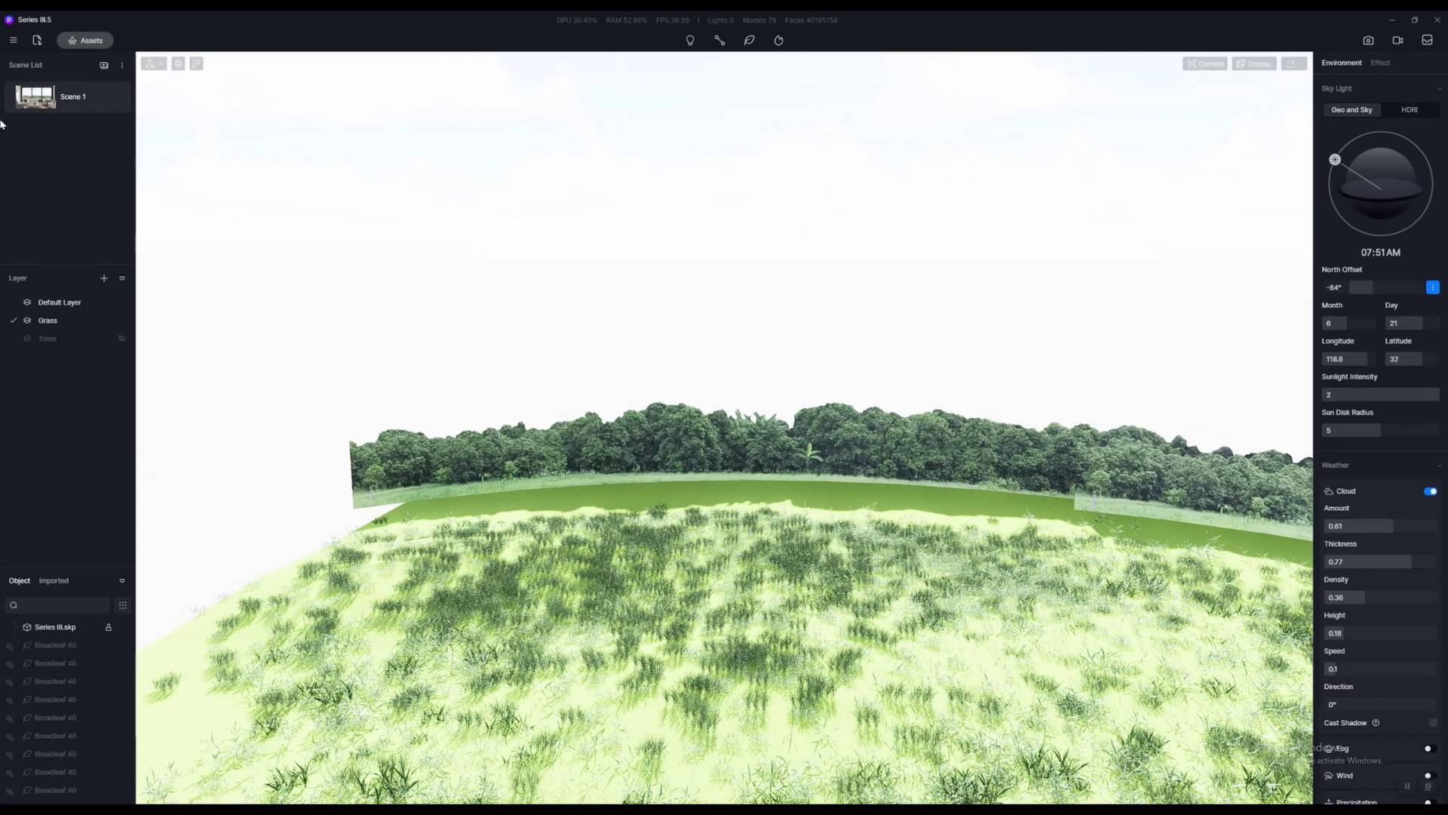
Return to the Scene 1 view, show the Trees layer as the current layer and open the still image rendering
click(35, 108)
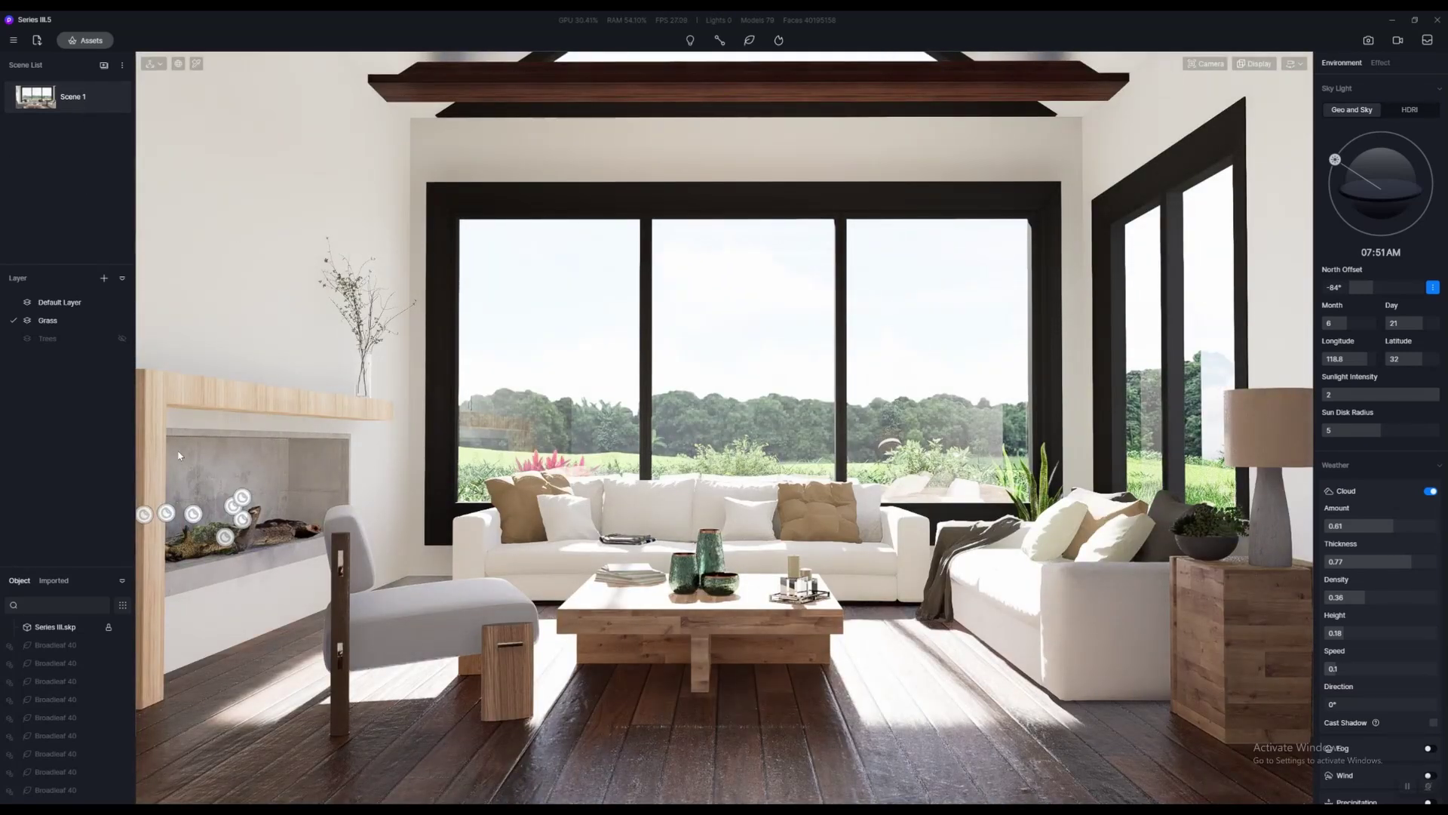
click(47, 338)
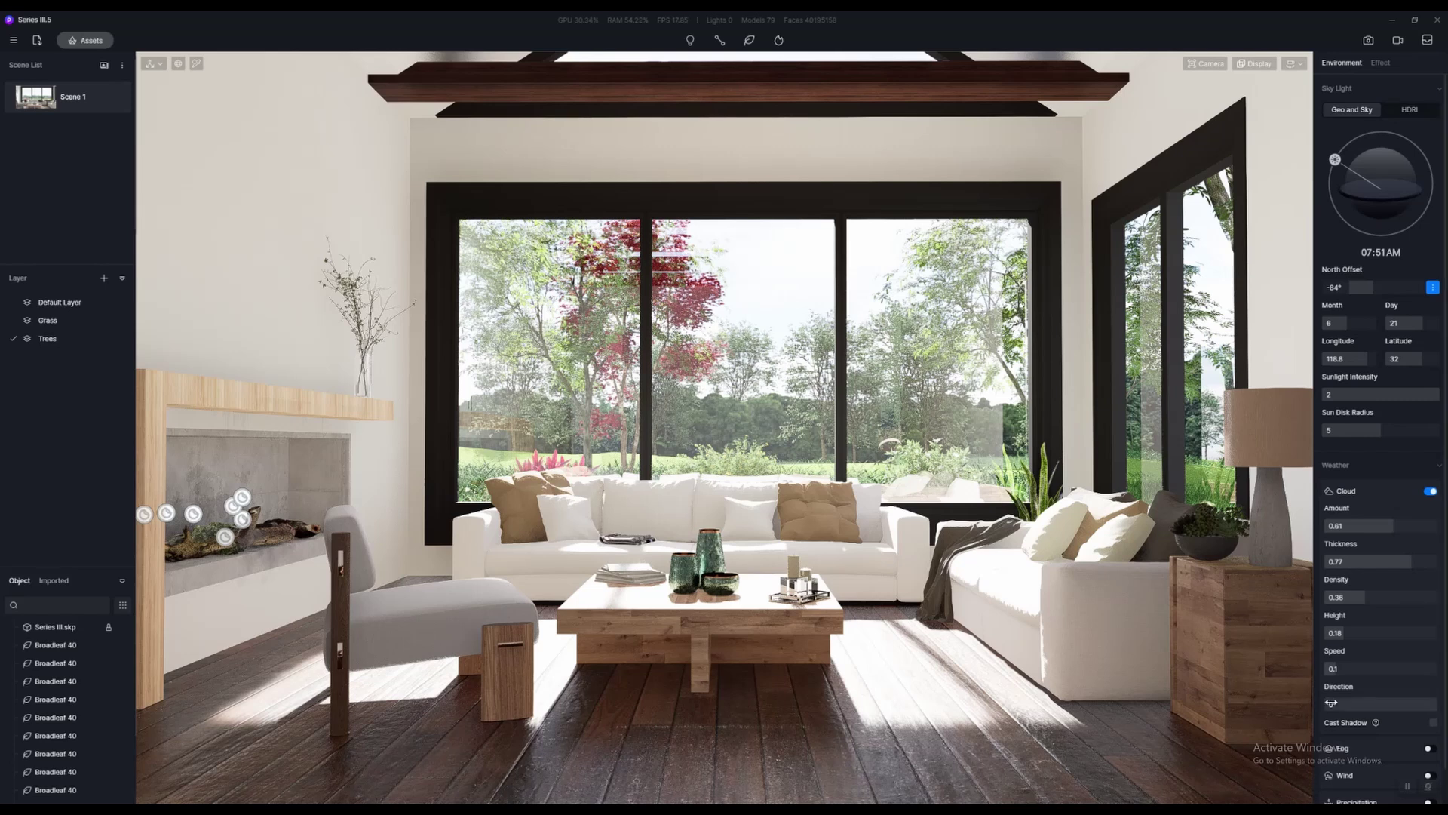
click(1368, 41)
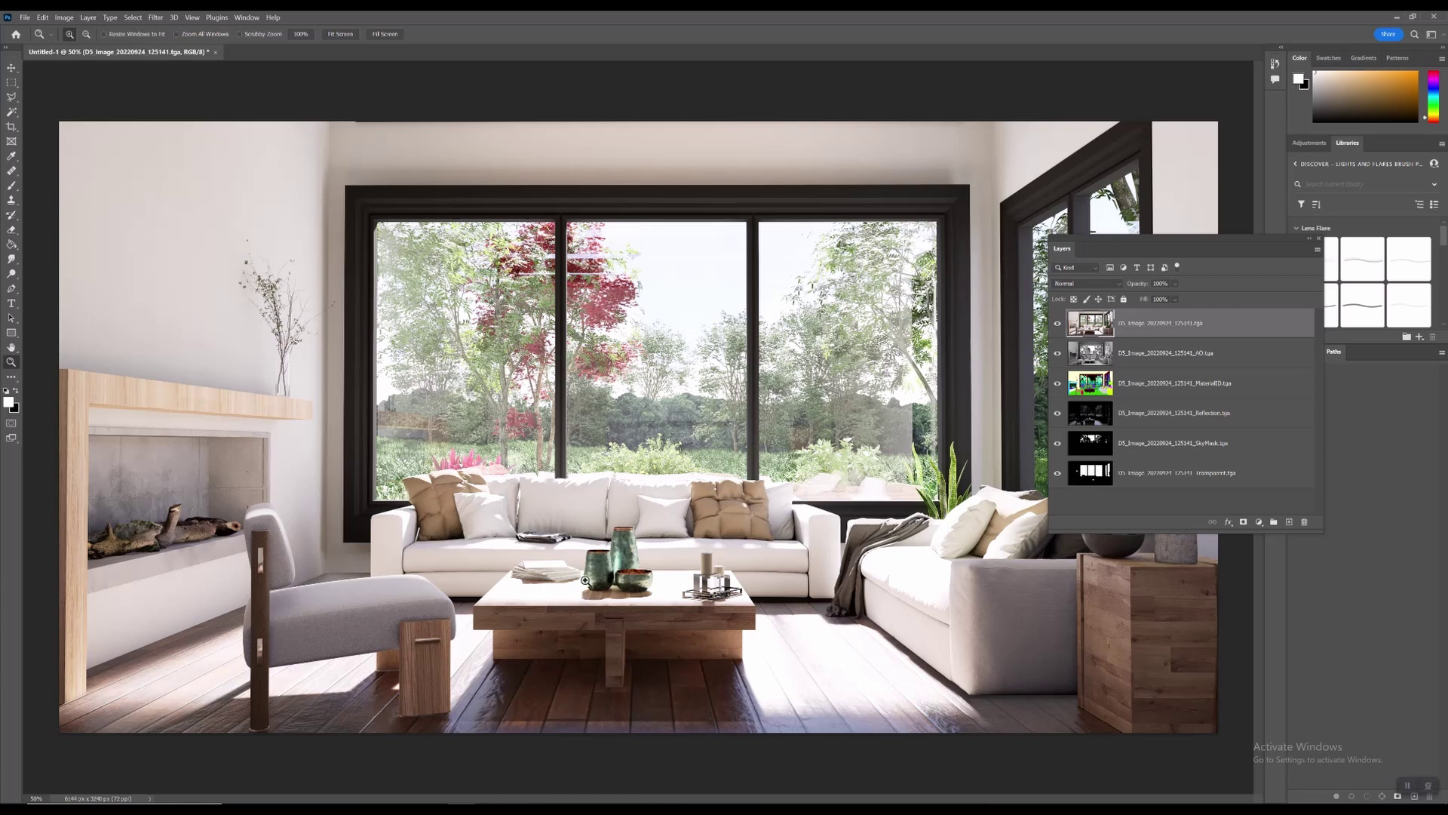
Switch to Photoshop and examine the render's coffee table vases and candle holder up close, ending on the whole image
click(603, 565)
click(623, 553)
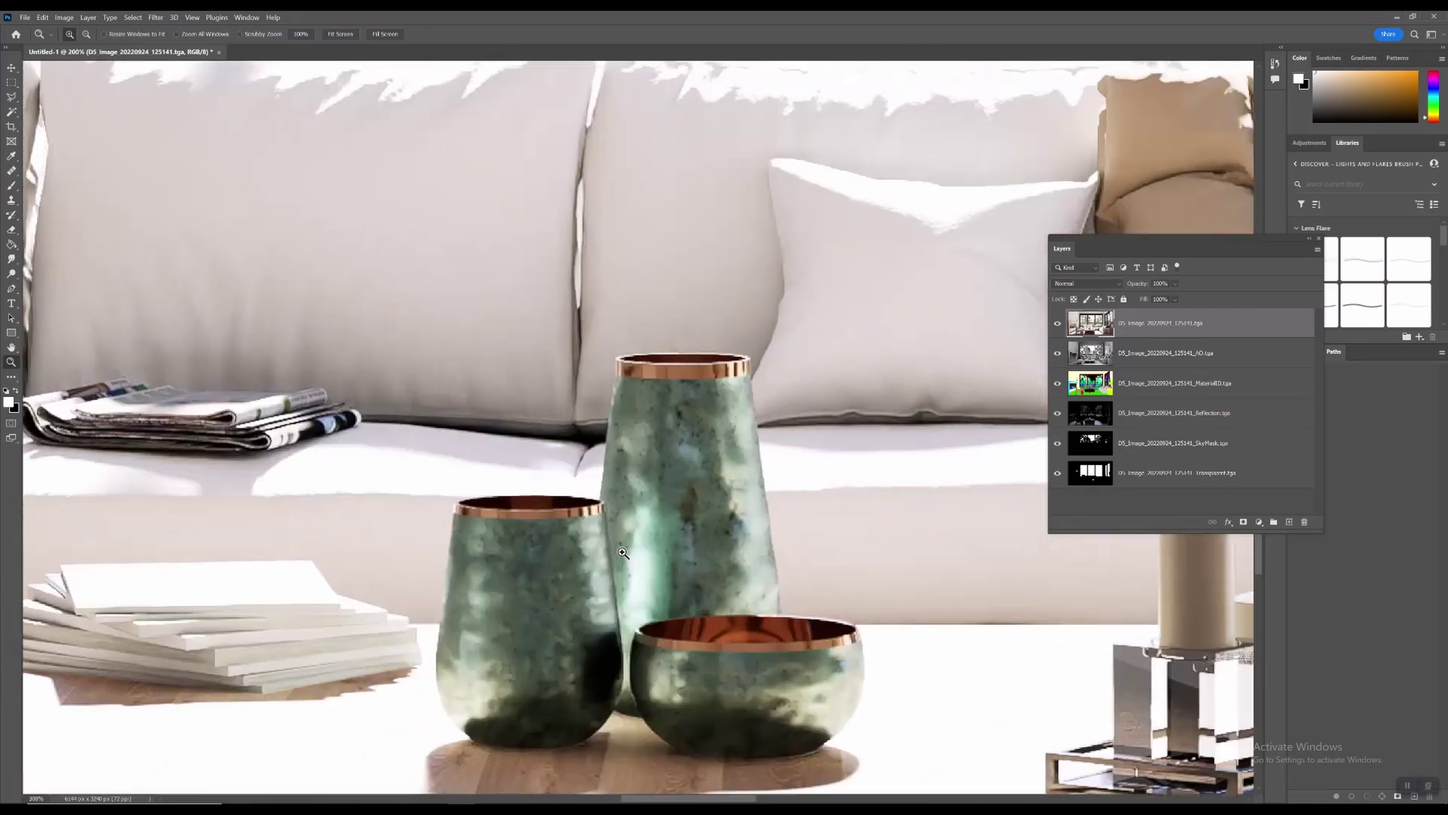
alt+click(601, 393)
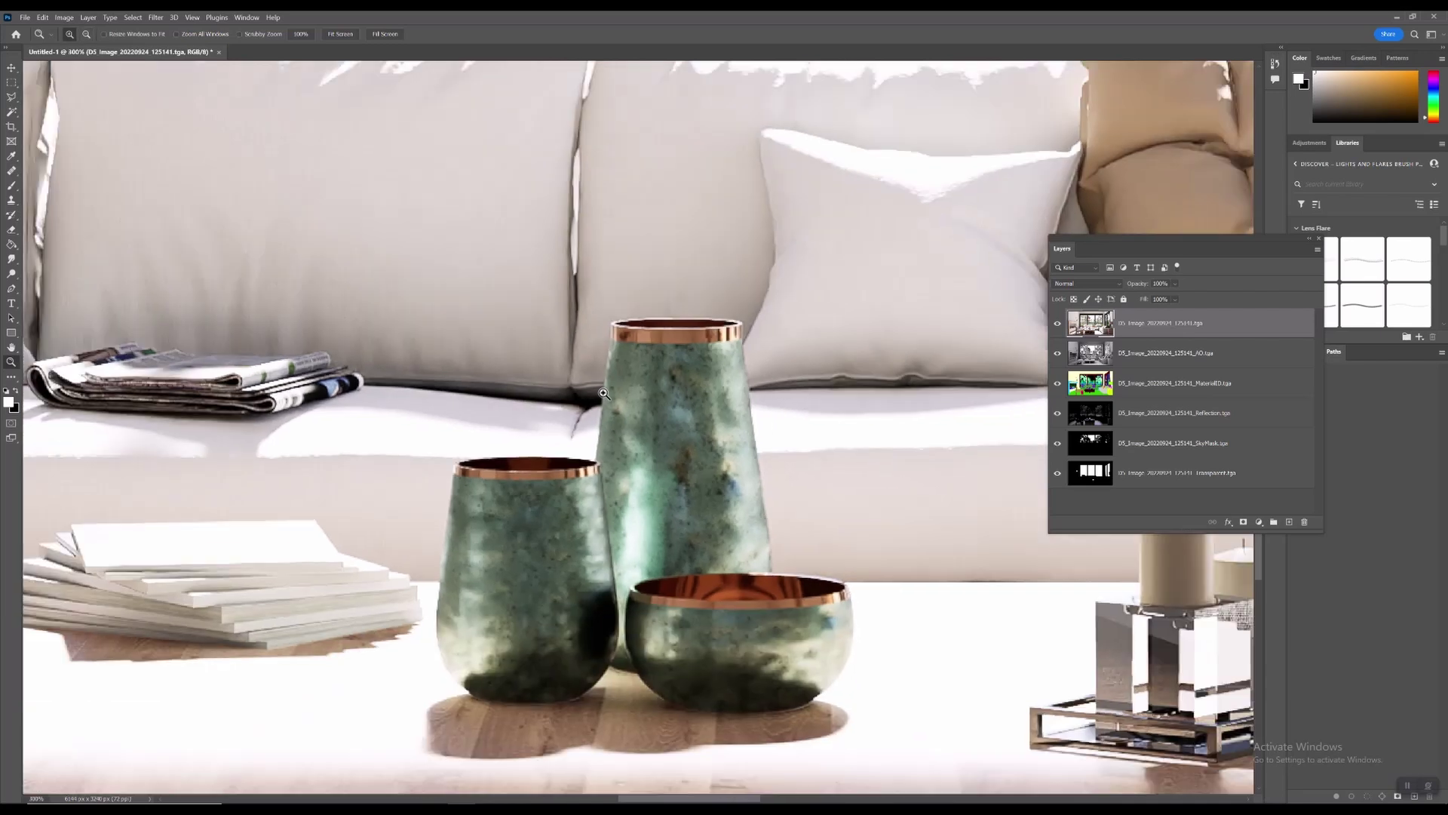
drag(764, 521, 601, 391)
drag(824, 396, 509, 385)
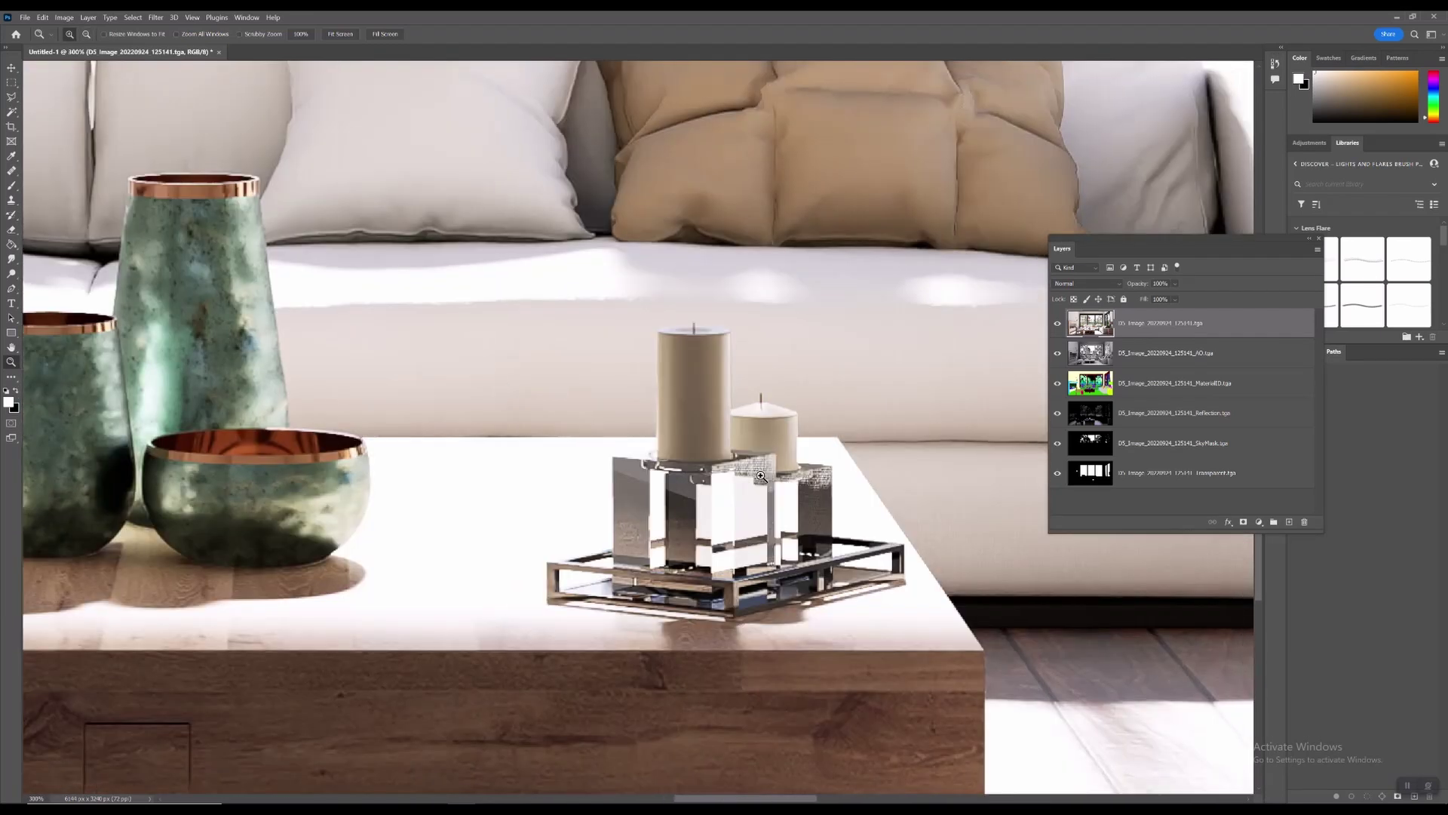
alt+scroll(555, 389, down, 3)
alt+scroll(551, 381, down, 1)
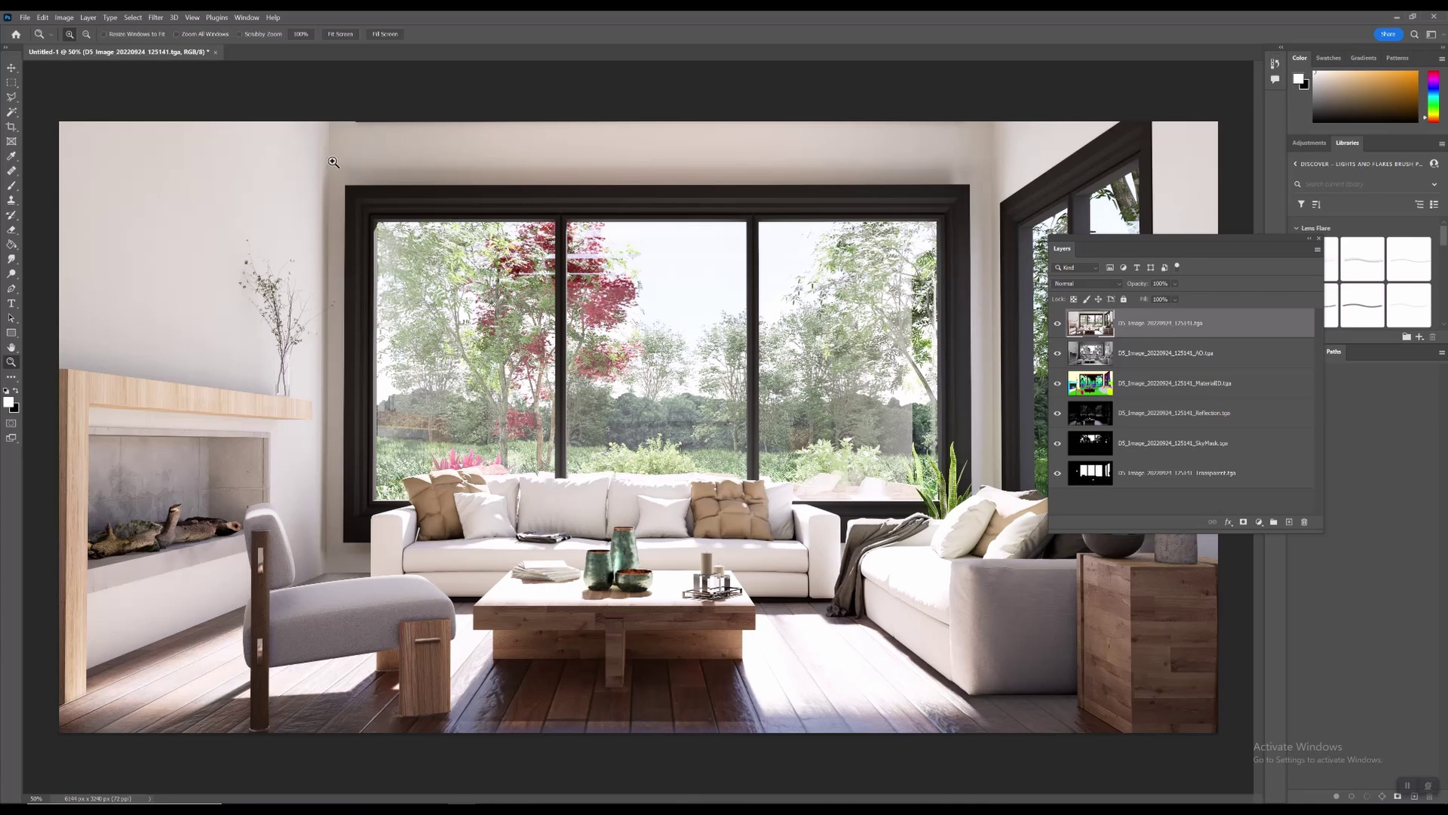
Locate the Load Files into Stack script command for stacking the render passes
click(25, 17)
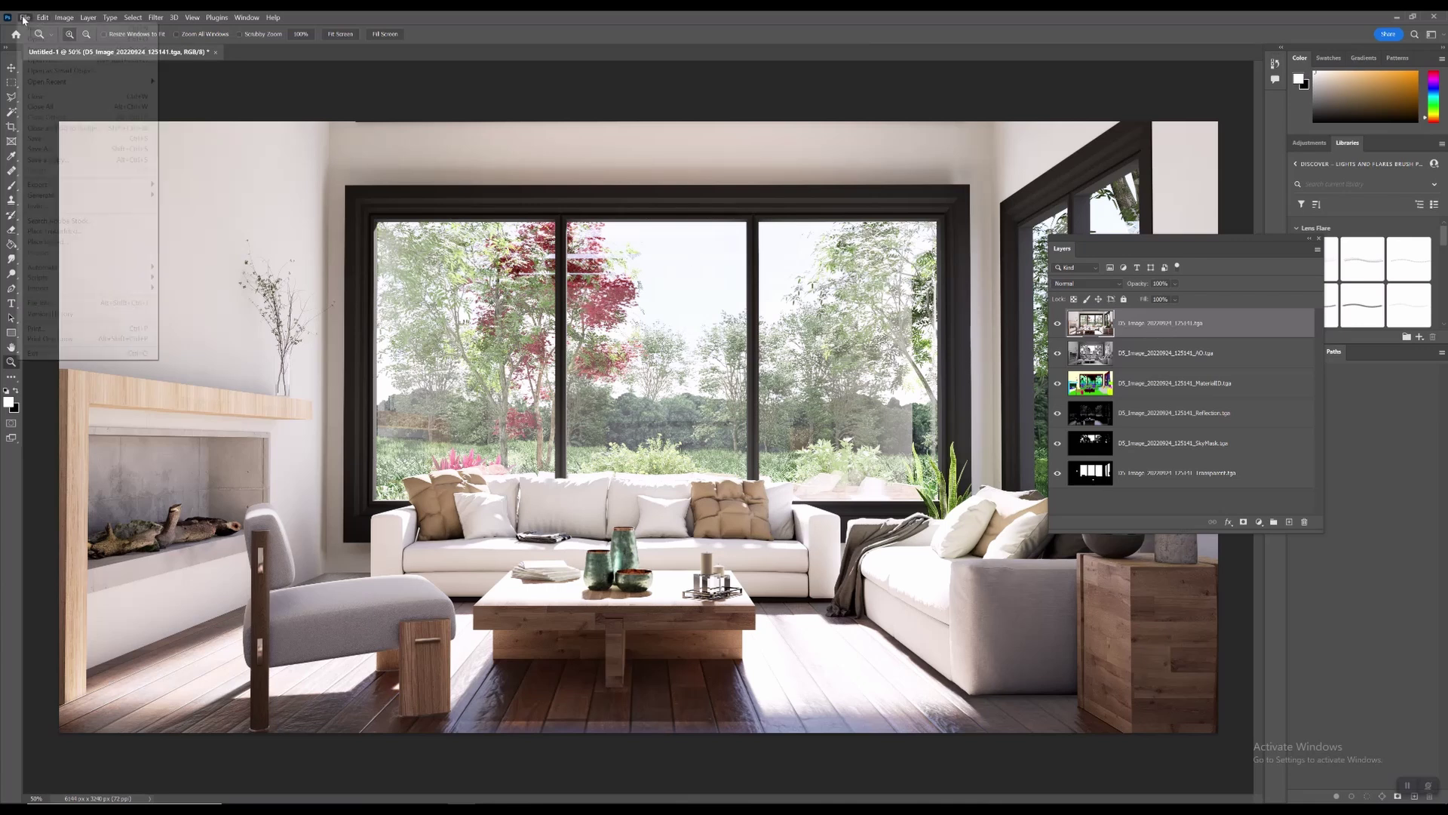
mouse_move(104, 279)
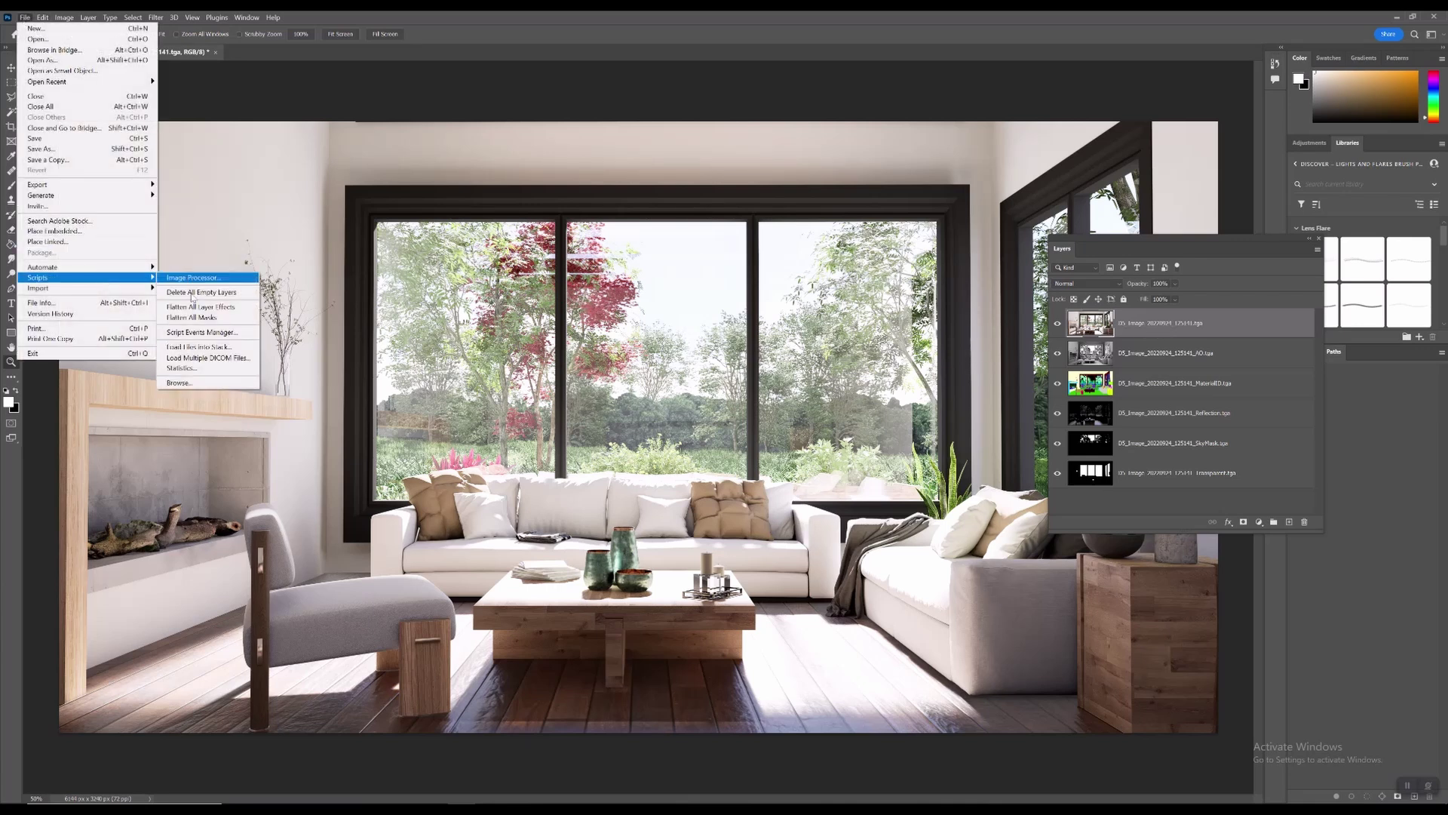
click(192, 348)
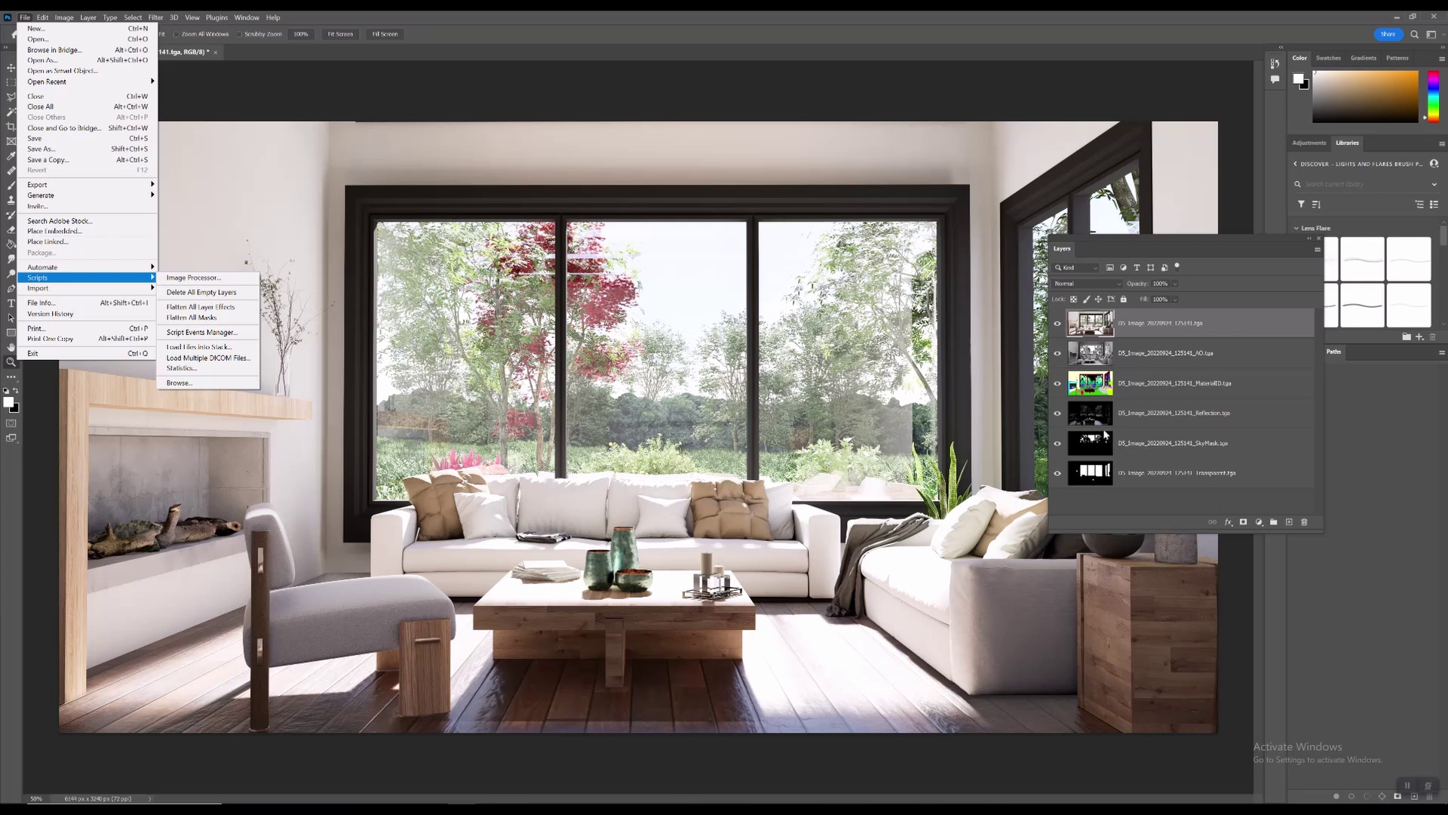
Go through the stacked render layers one by one, from the Transparent pass up to the base render image
click(1092, 471)
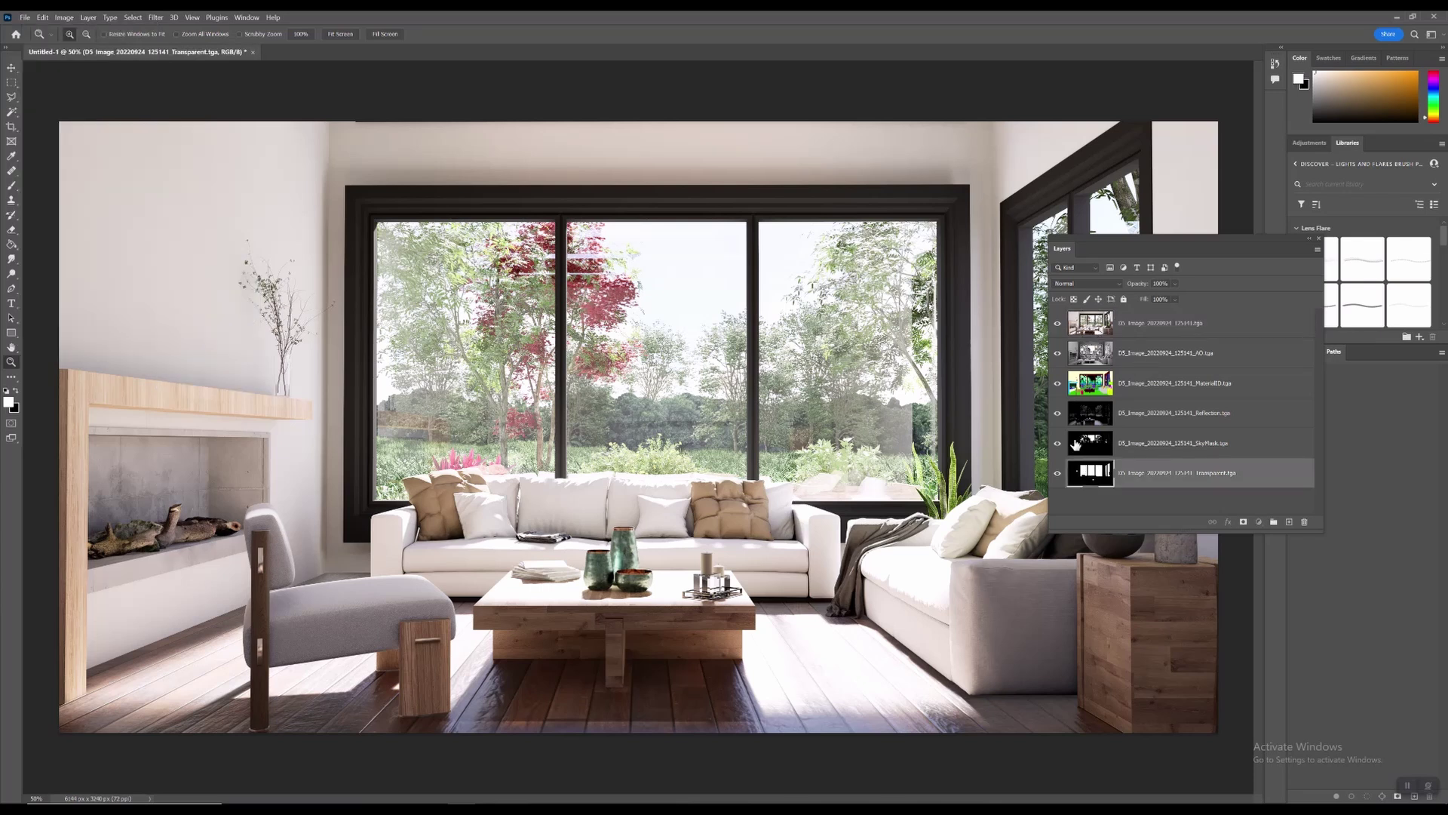
click(1087, 443)
click(1081, 413)
click(1083, 383)
click(1082, 353)
click(1081, 324)
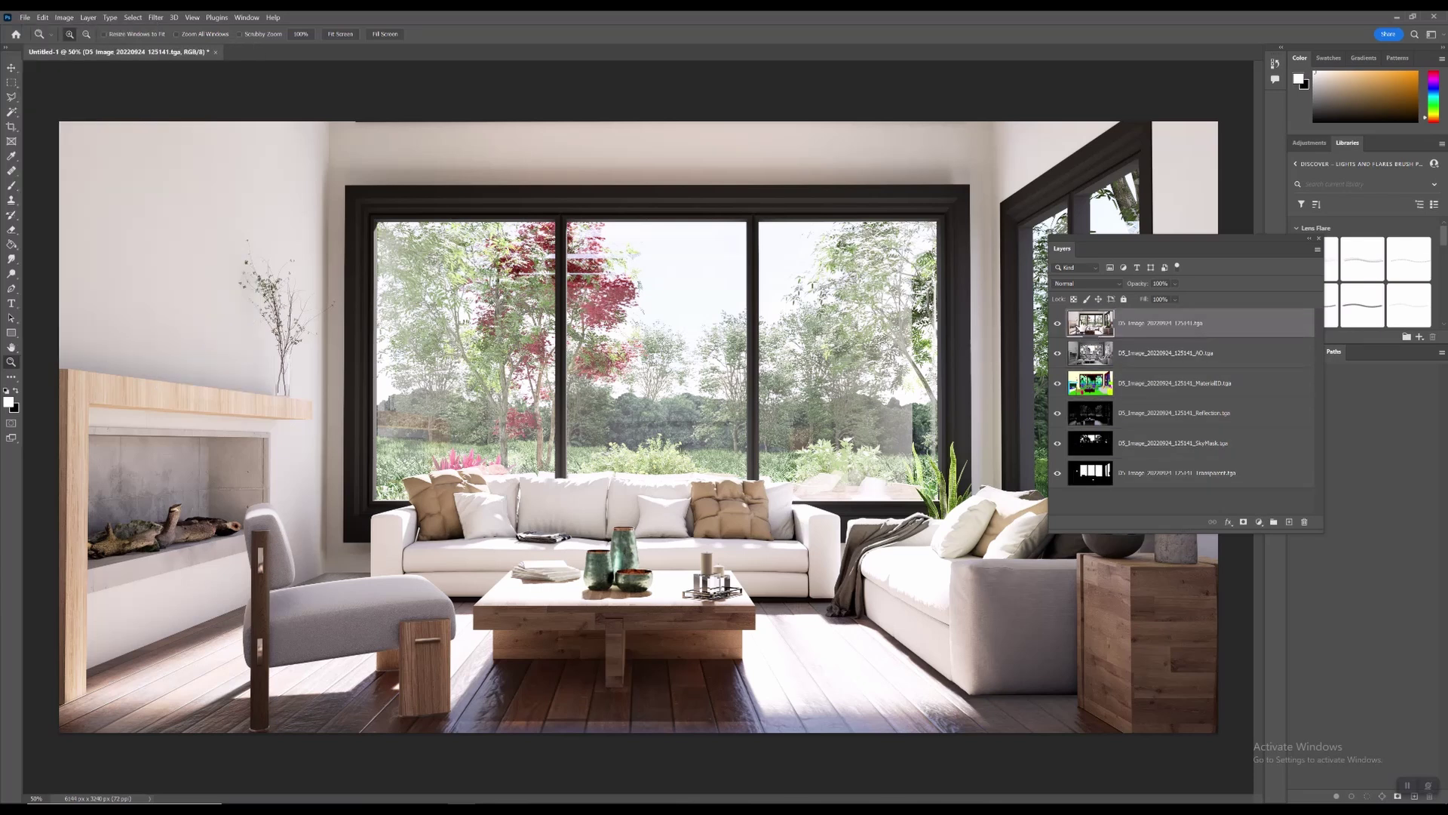
Hide the other layers to inspect the AO pass on its own, and hide it as well
drag(1058, 352, 1056, 486)
alt+click(1057, 353)
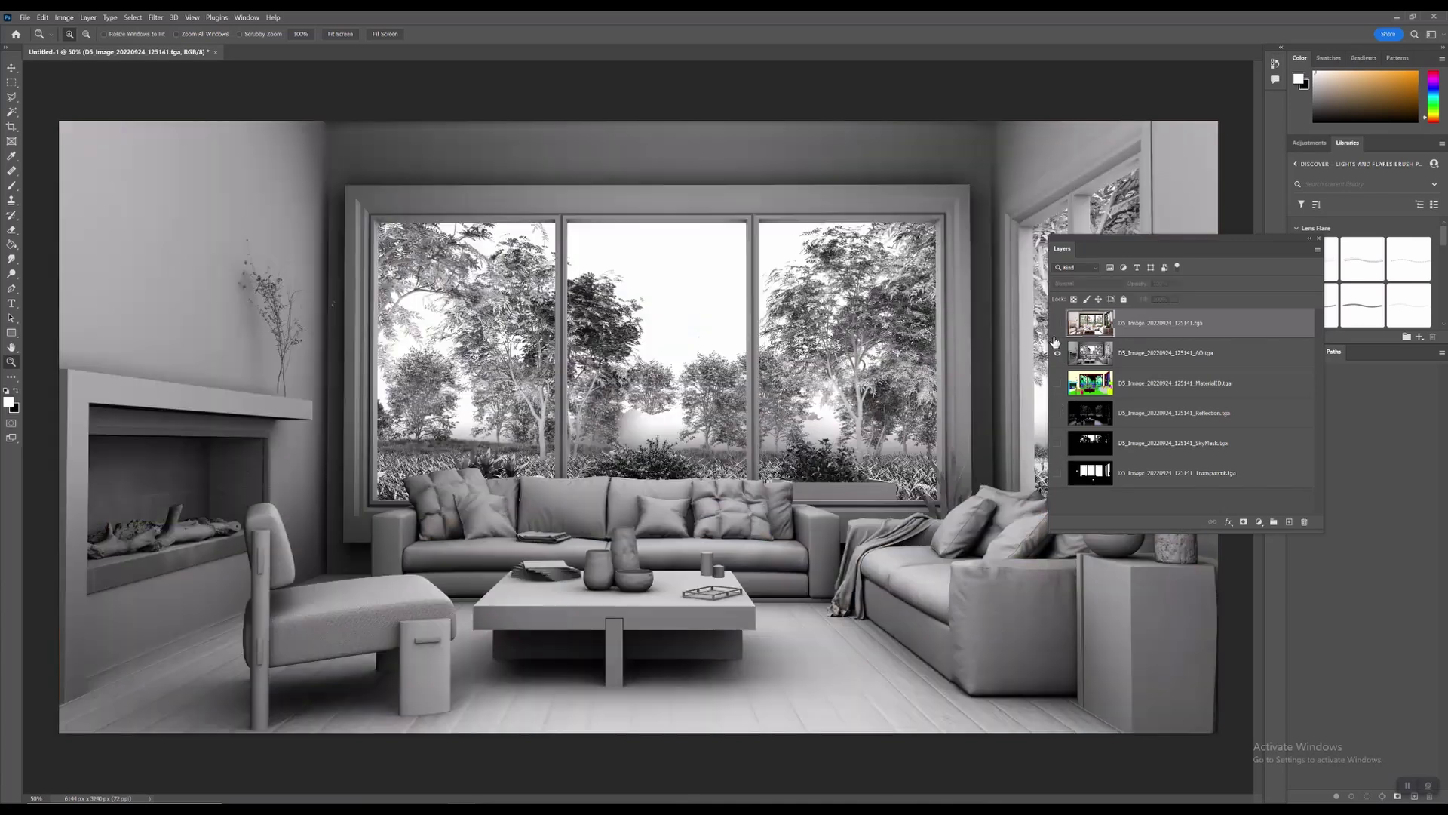
click(1091, 353)
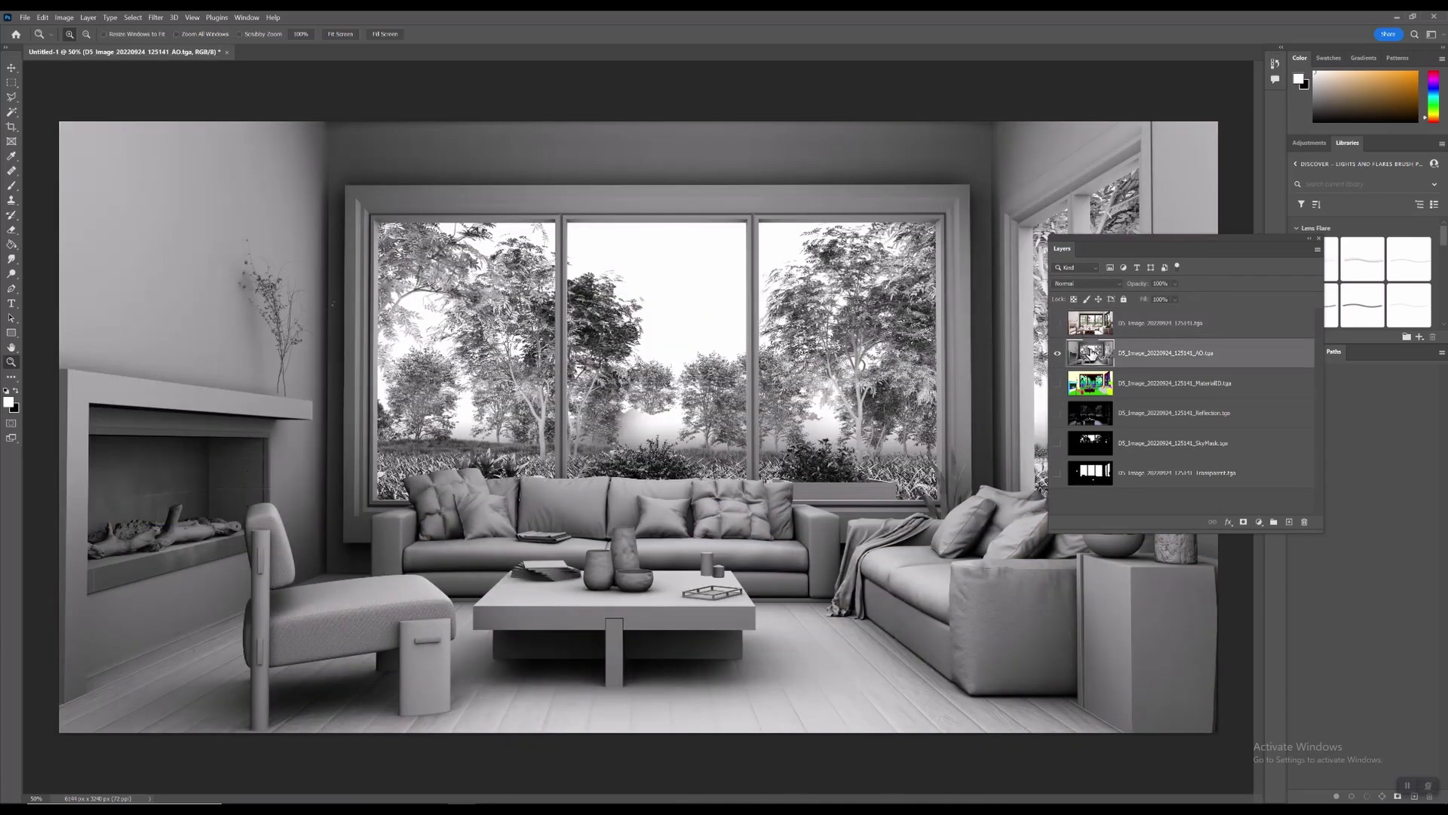
click(1056, 353)
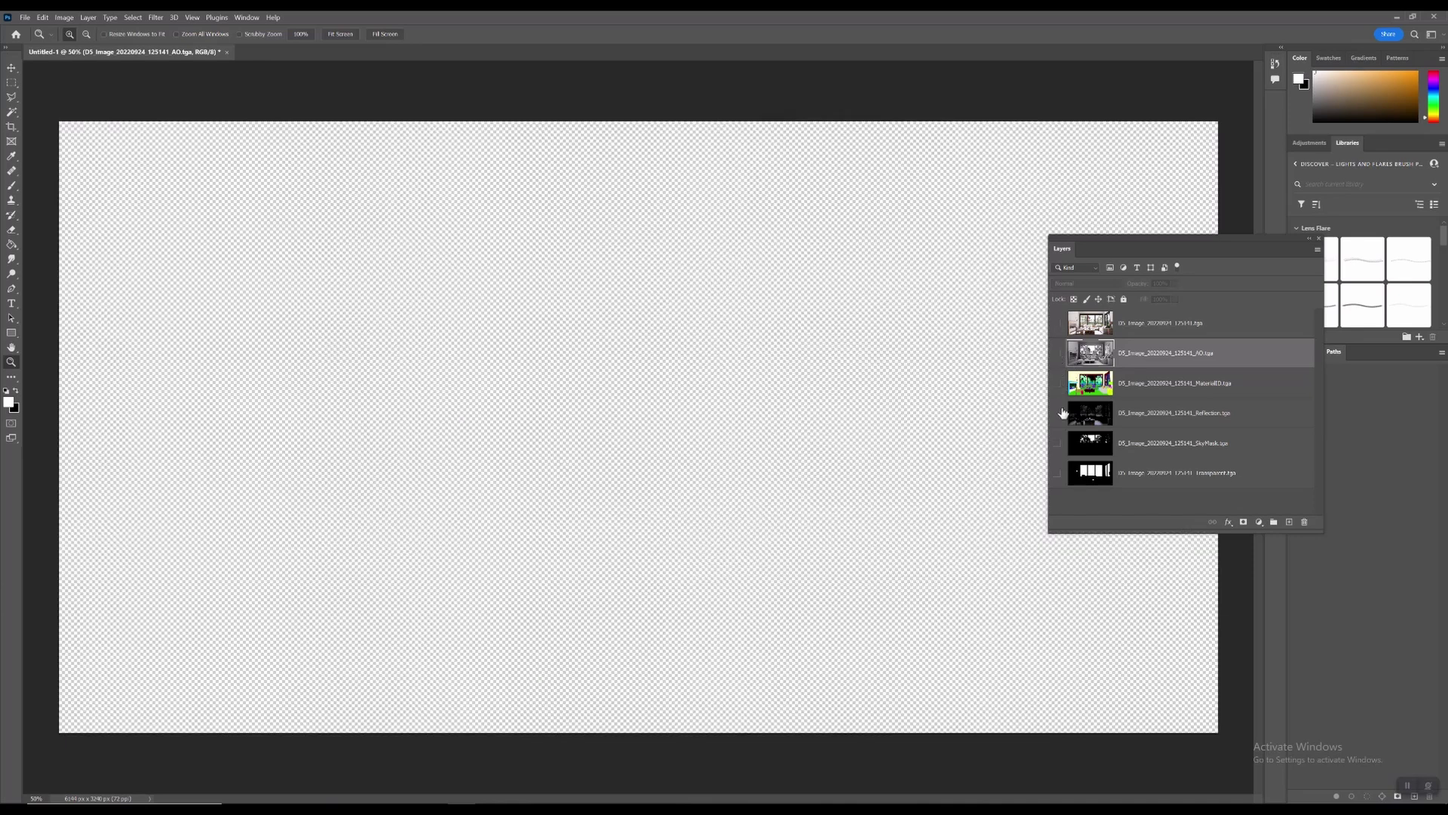
Show the Reflection pass alone, move its layer directly above MaterialID and hide it again
click(1057, 413)
drag(1082, 419, 1077, 387)
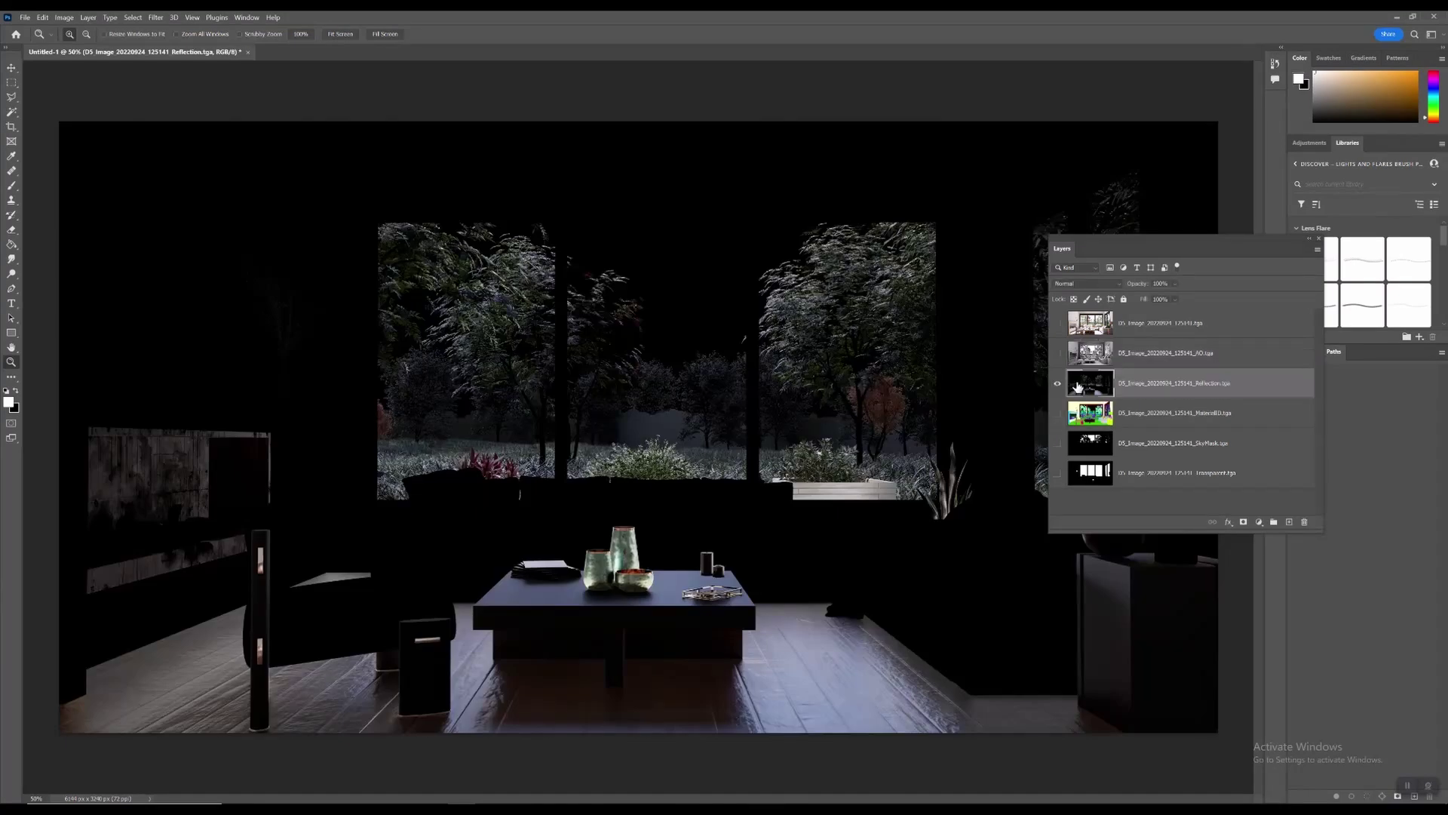
click(1056, 384)
Inspect the MaterialID pass on its own and hide it again
click(1056, 413)
click(1092, 420)
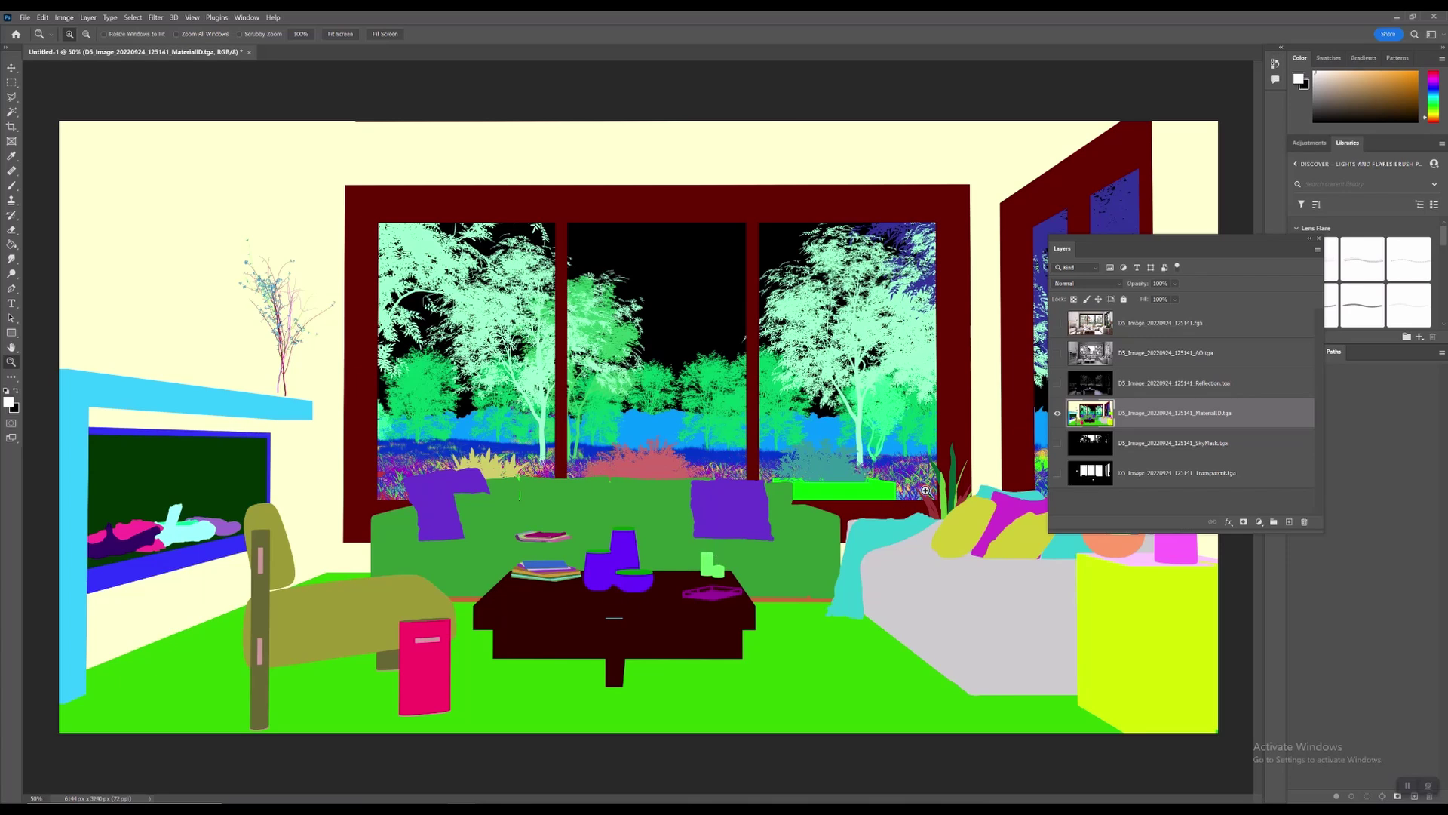
click(1057, 412)
Inspect the SkyMask and Transparent passes individually, leaving both hidden
click(1057, 442)
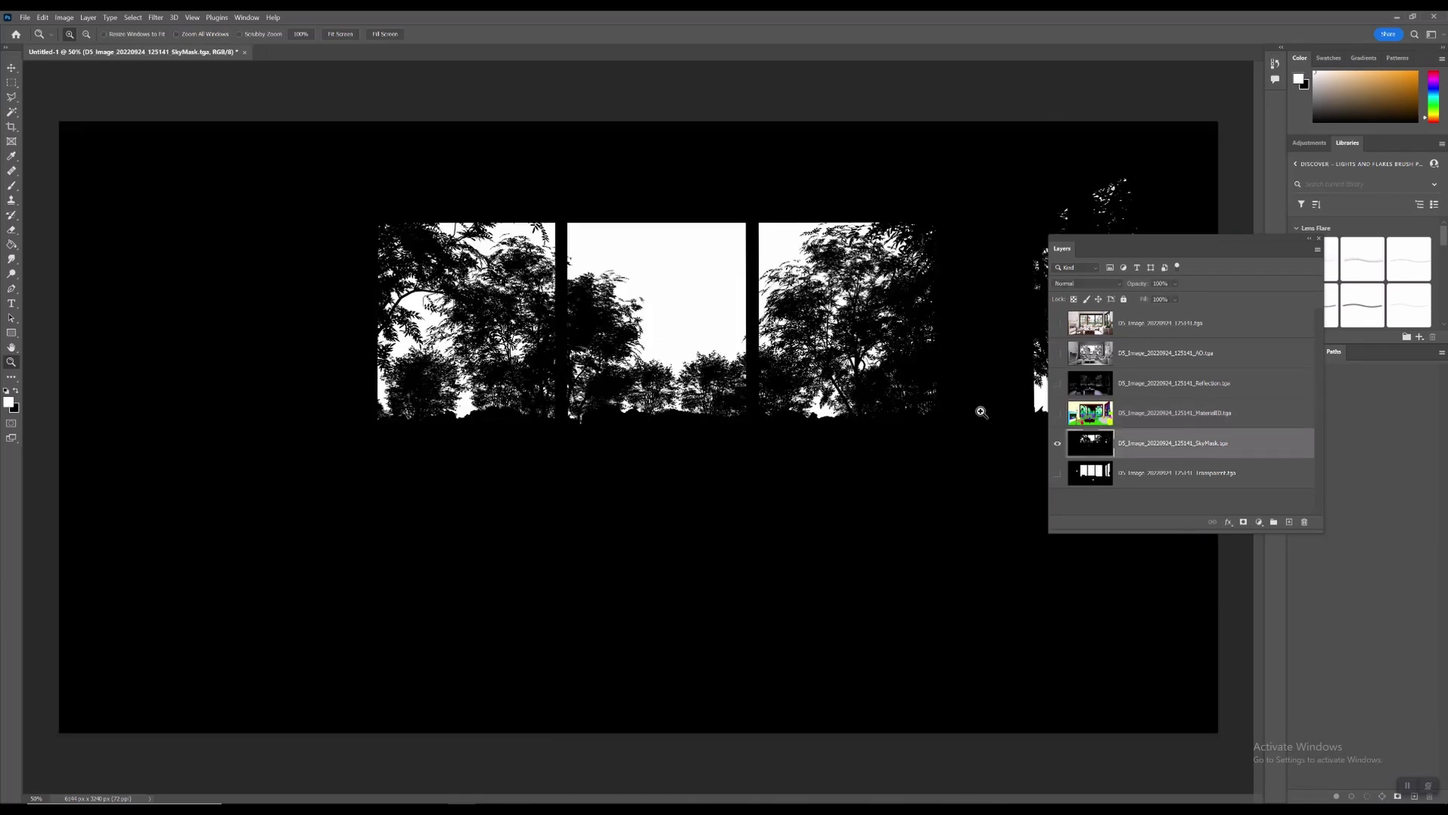
click(1086, 449)
click(1057, 443)
click(1057, 472)
click(1083, 475)
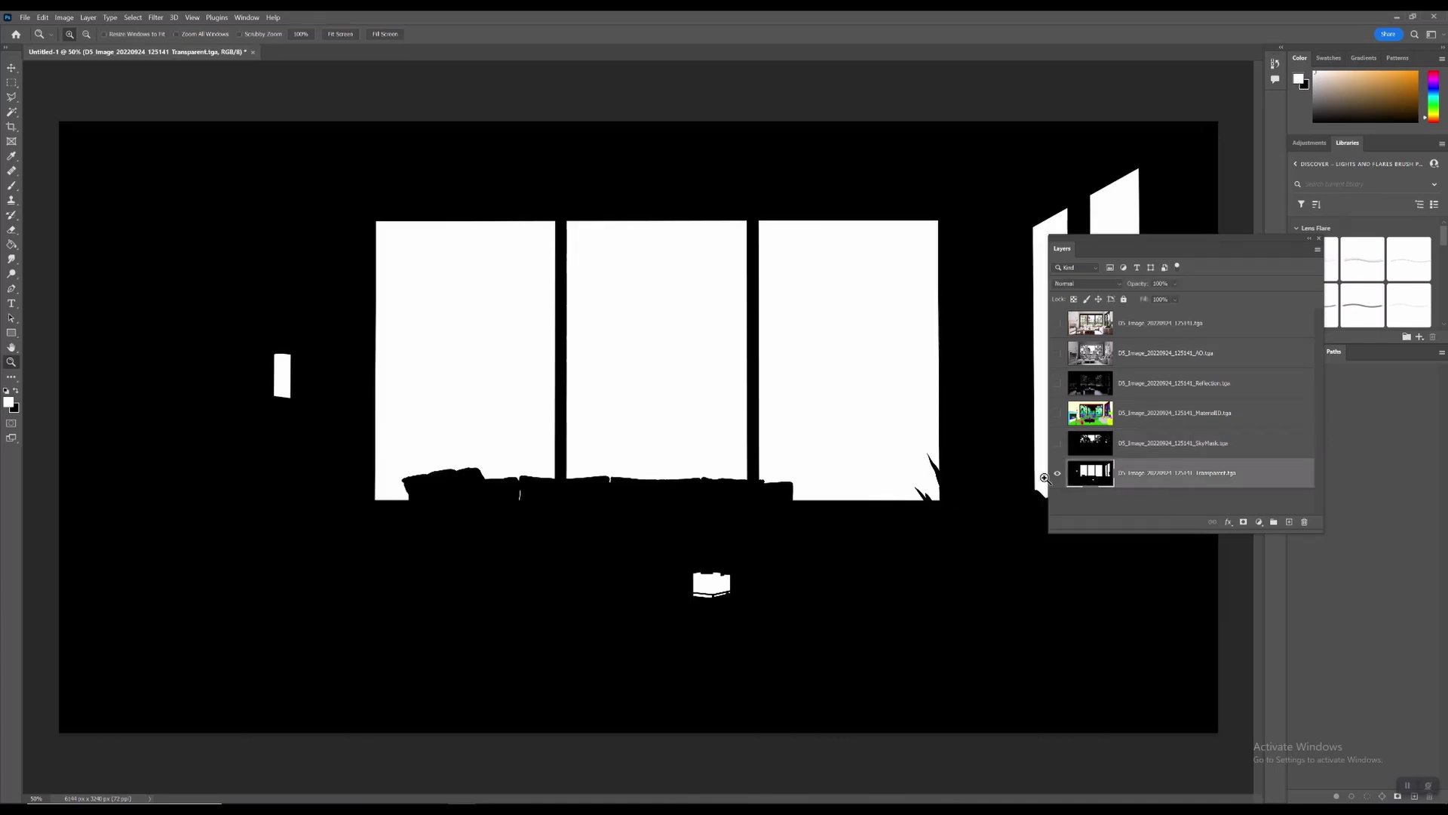
click(1057, 473)
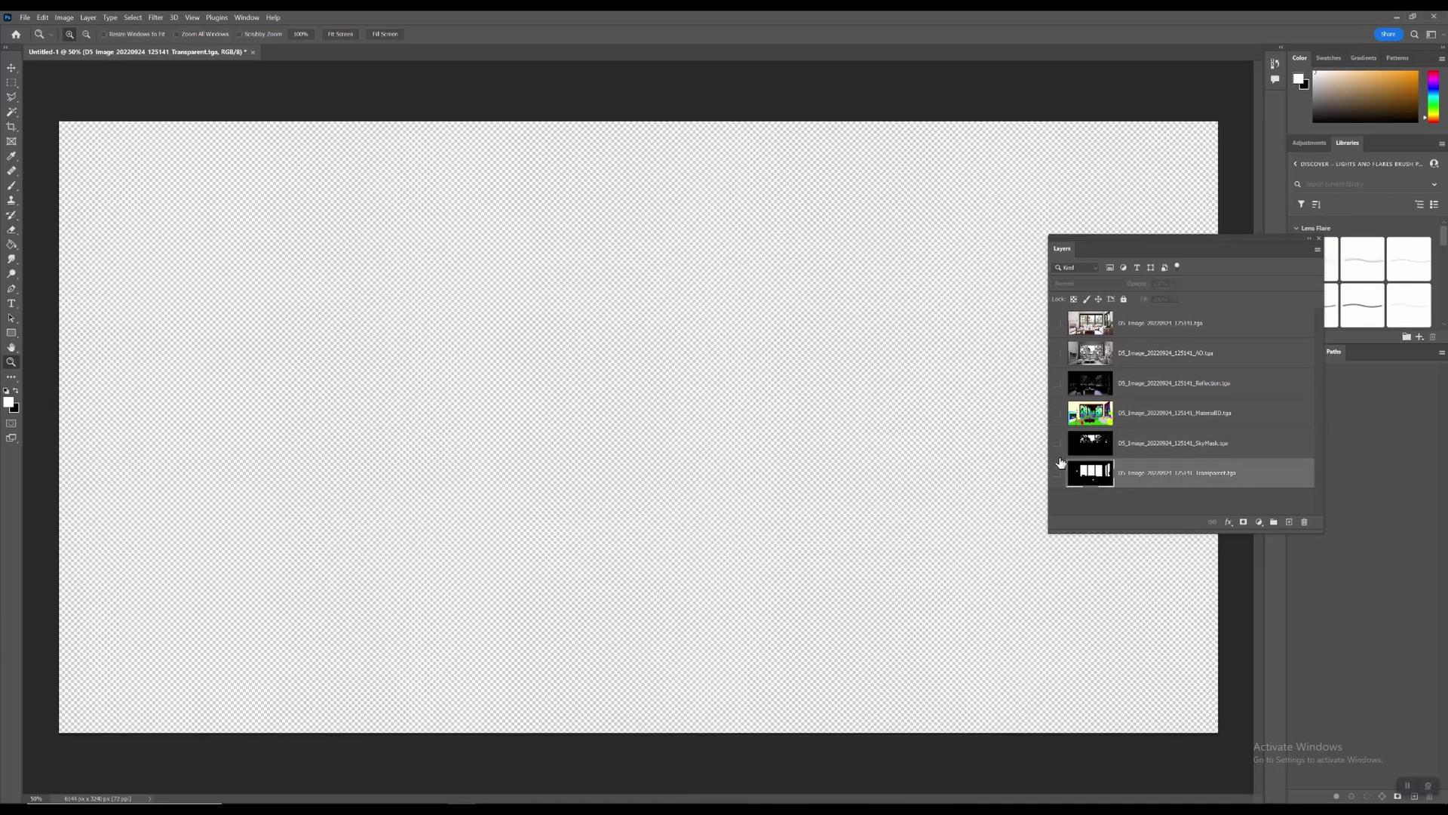
Turn the visibility of the base render and all pass layers back on and select the AO layer
click(1056, 443)
click(1056, 323)
drag(1056, 354, 1056, 474)
click(1171, 327)
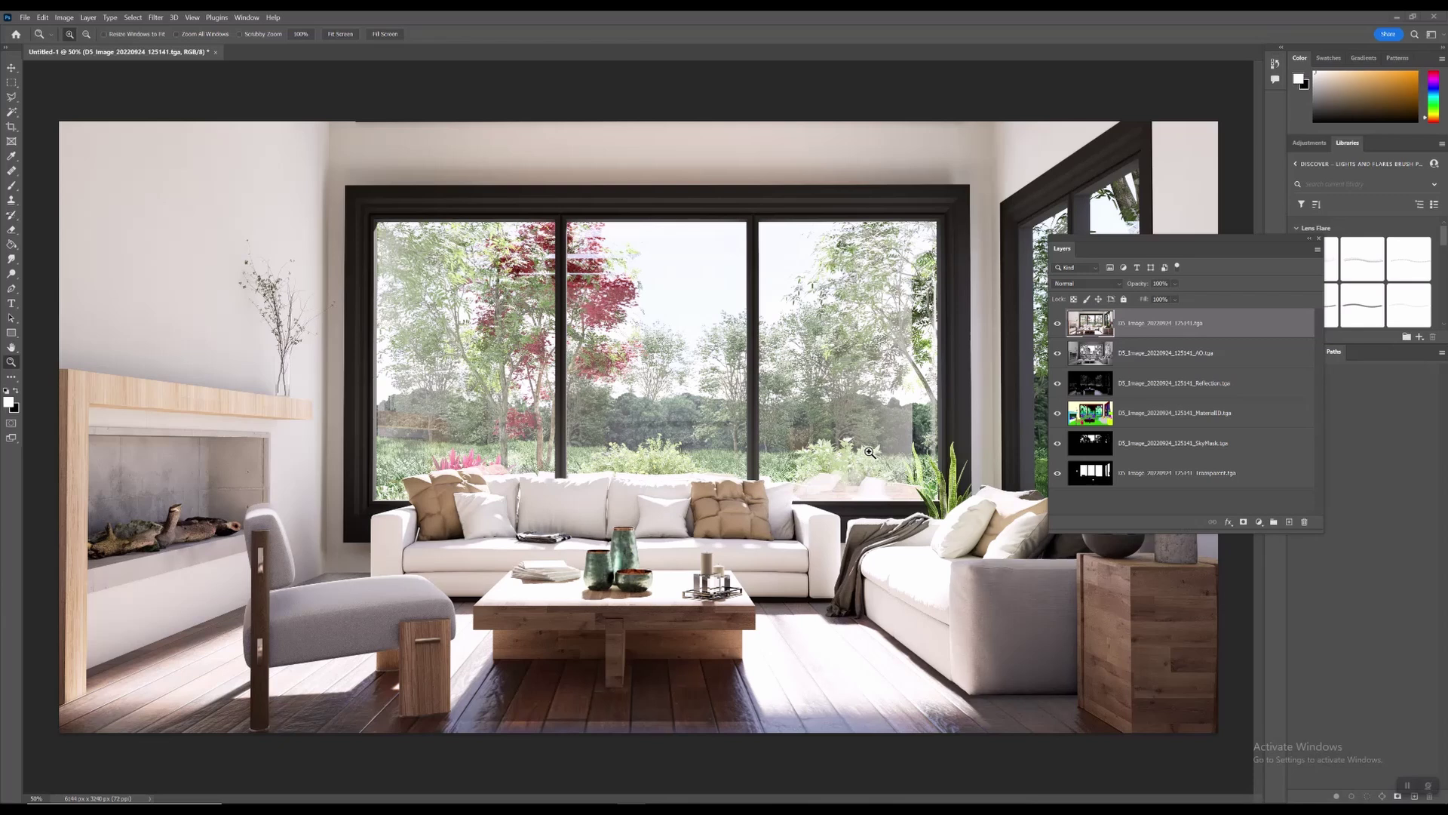
click(1084, 363)
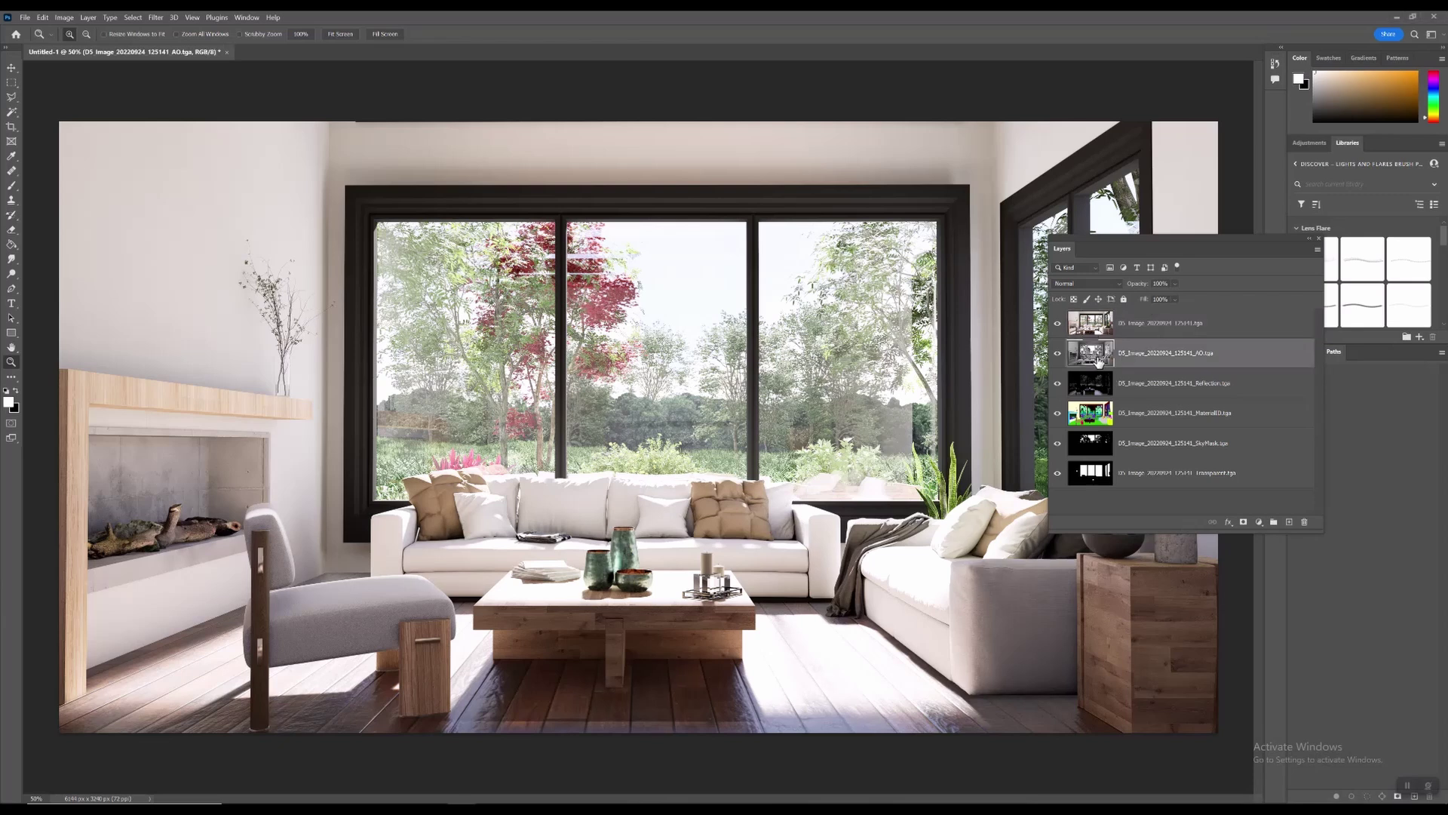
Move the AO layer to the top of the stack, set its blend mode to Overlay and compare the image with and without it
drag(1086, 363, 1086, 326)
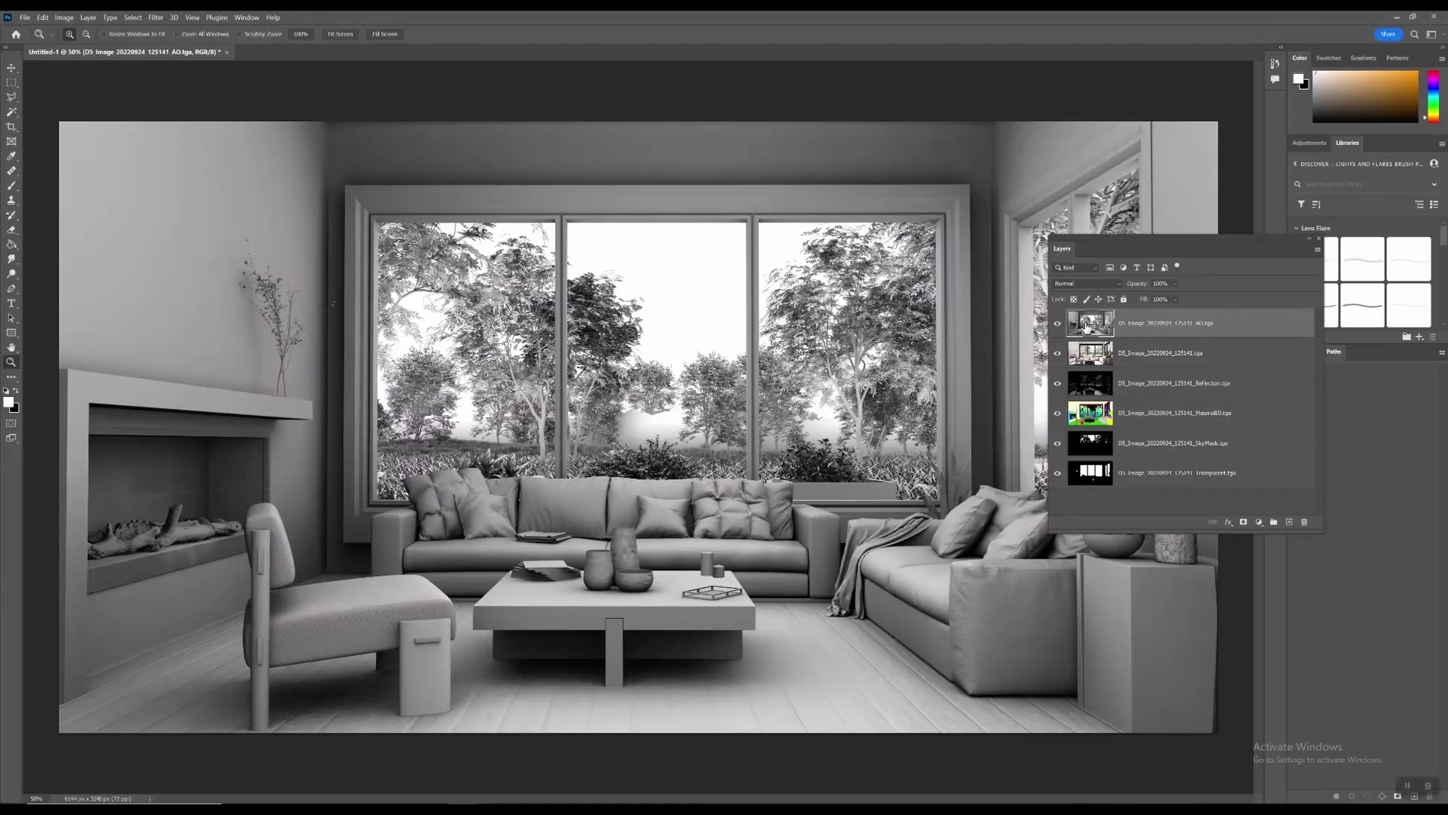
click(1071, 284)
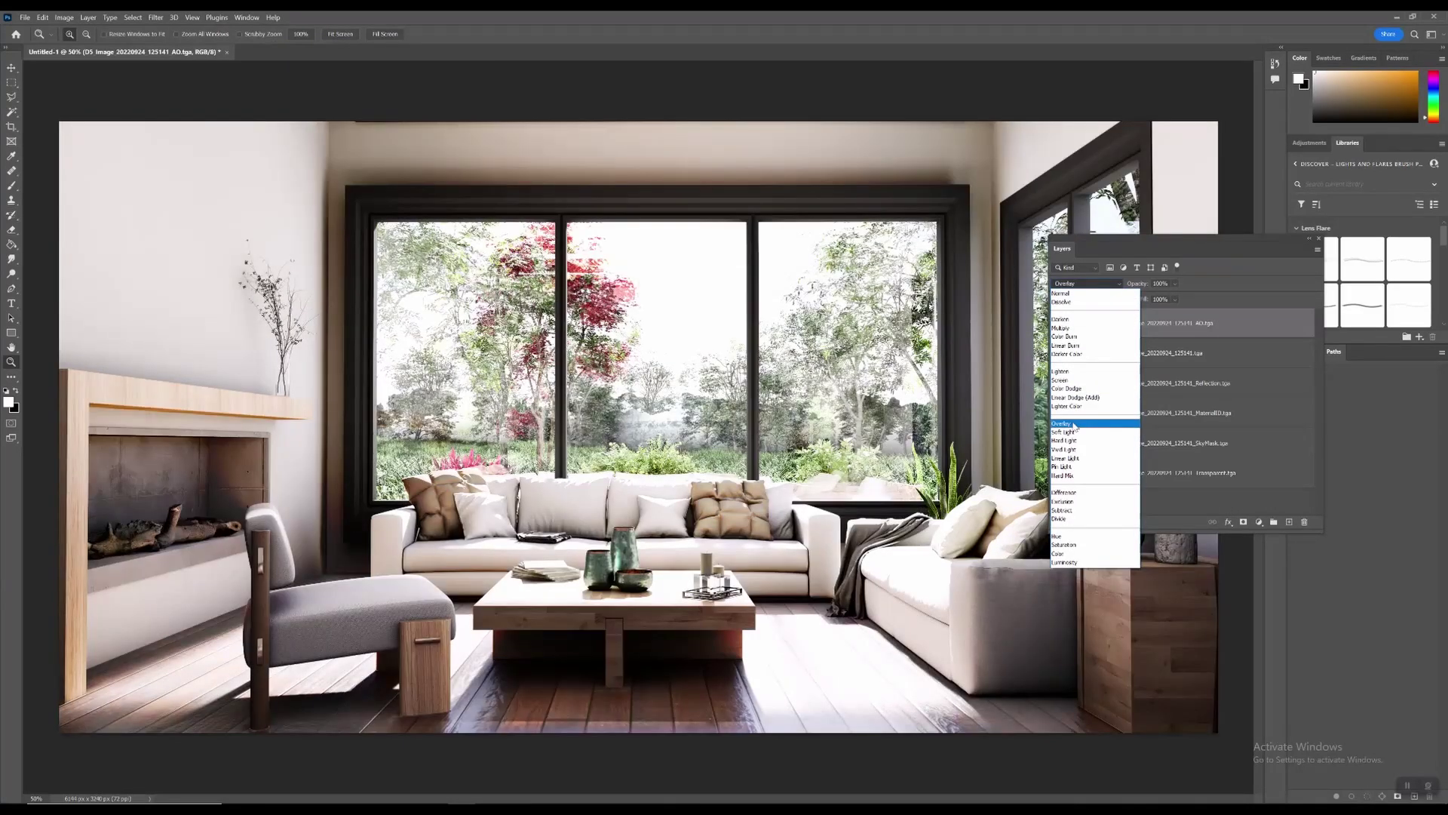
click(1074, 424)
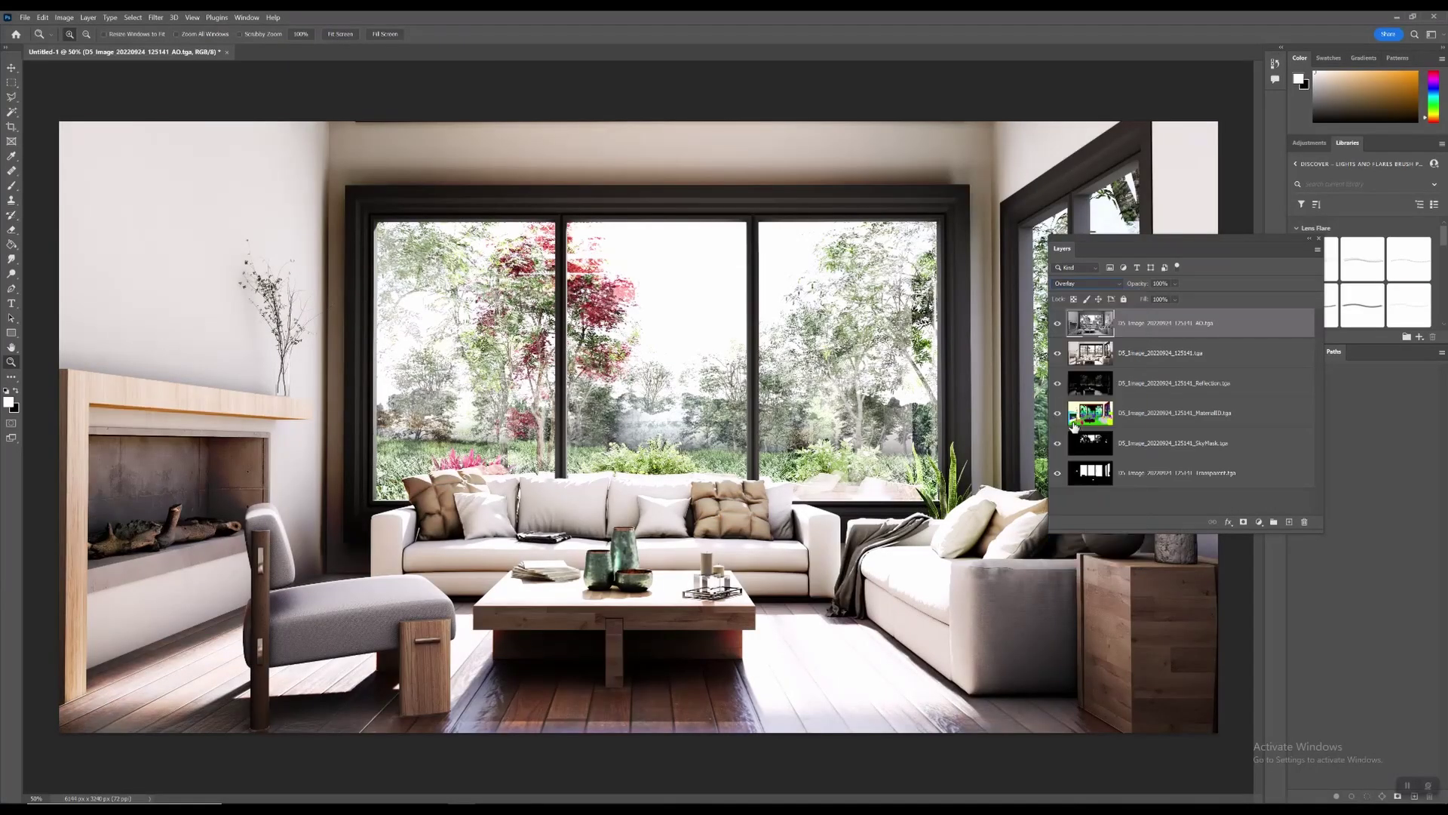
click(1056, 323)
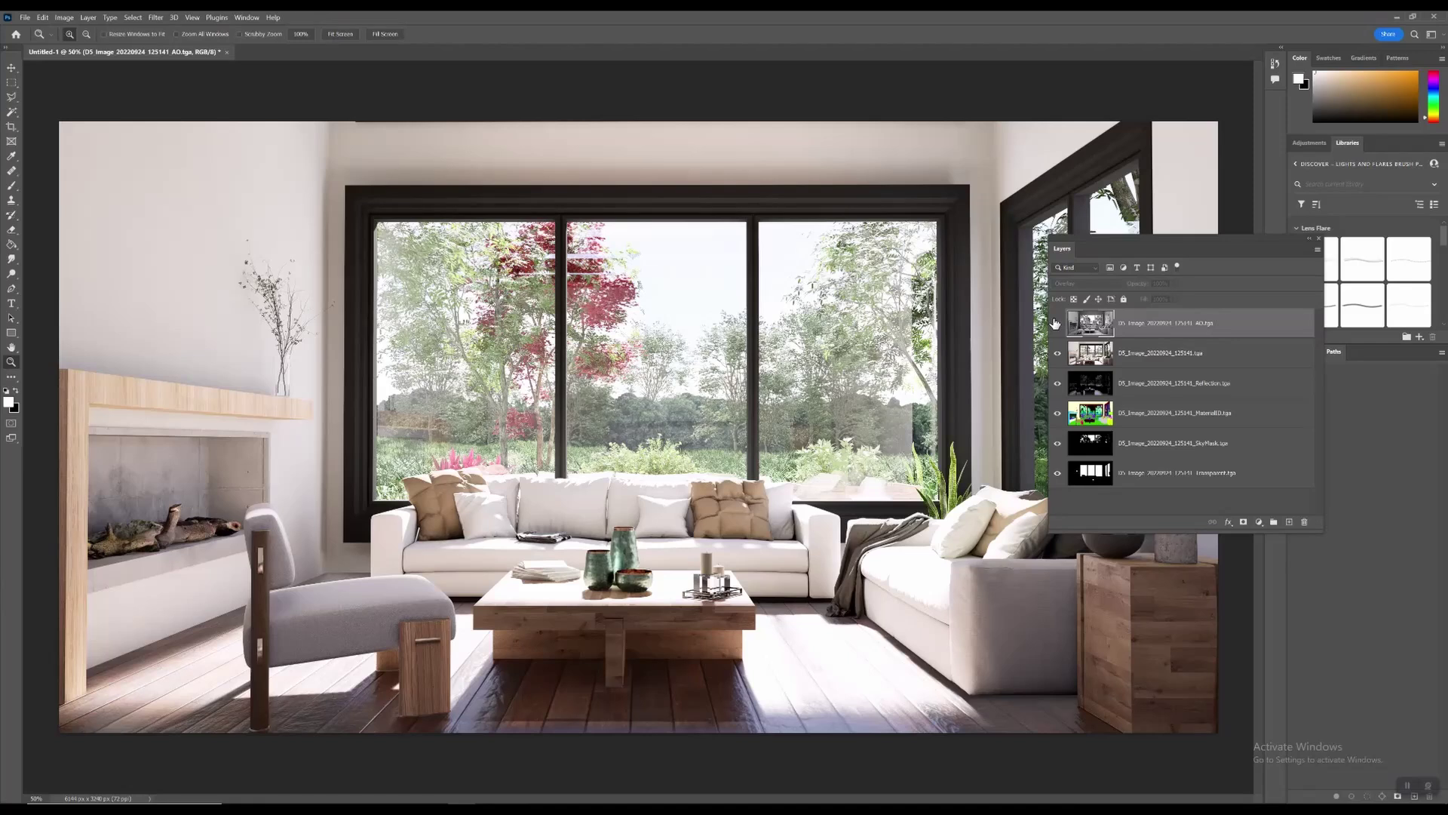
click(1055, 323)
click(1056, 322)
click(1056, 323)
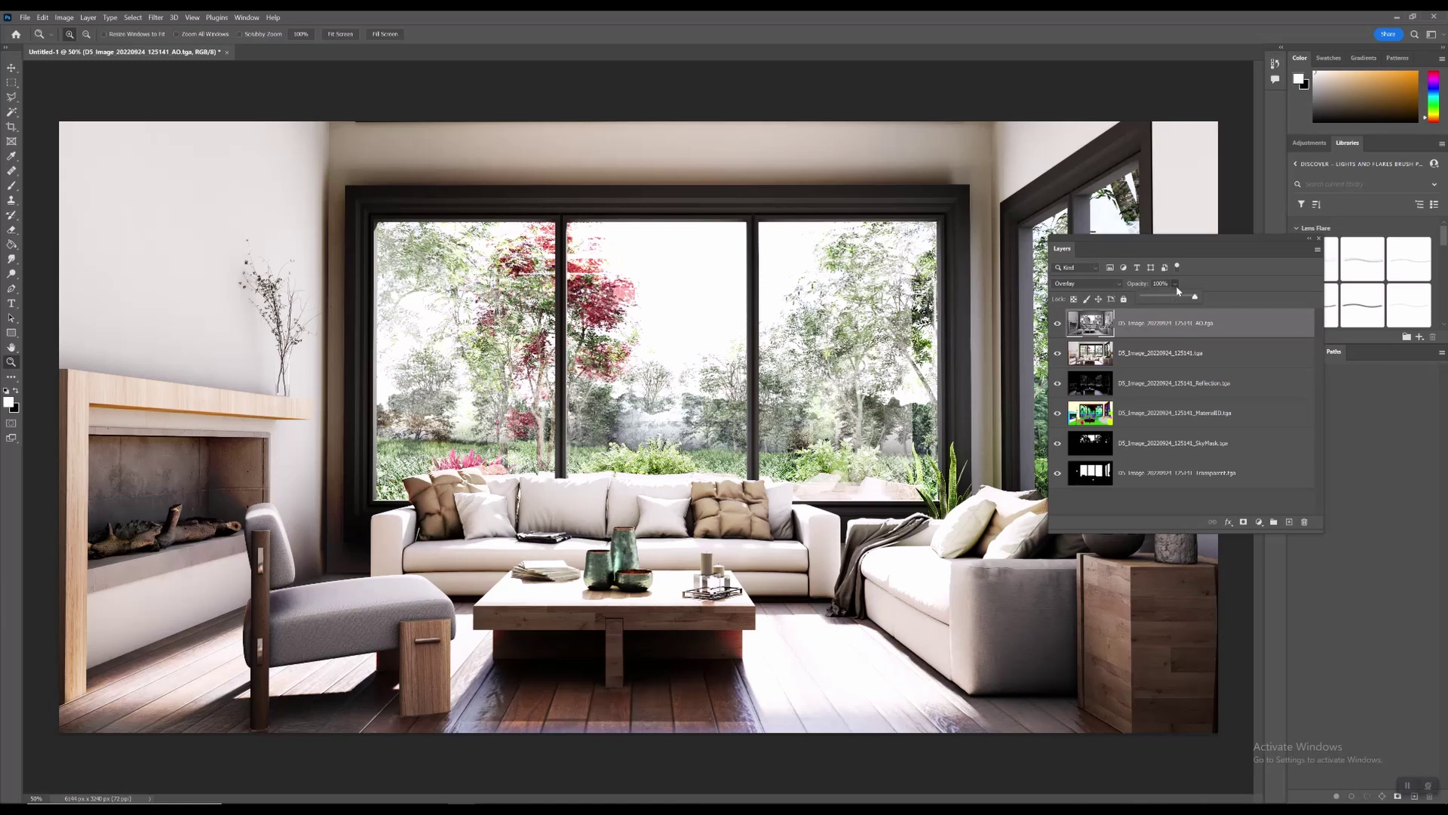
Reduce the AO layer's opacity to 50% and compare the image with the layer hidden and shown
drag(1184, 296, 1169, 297)
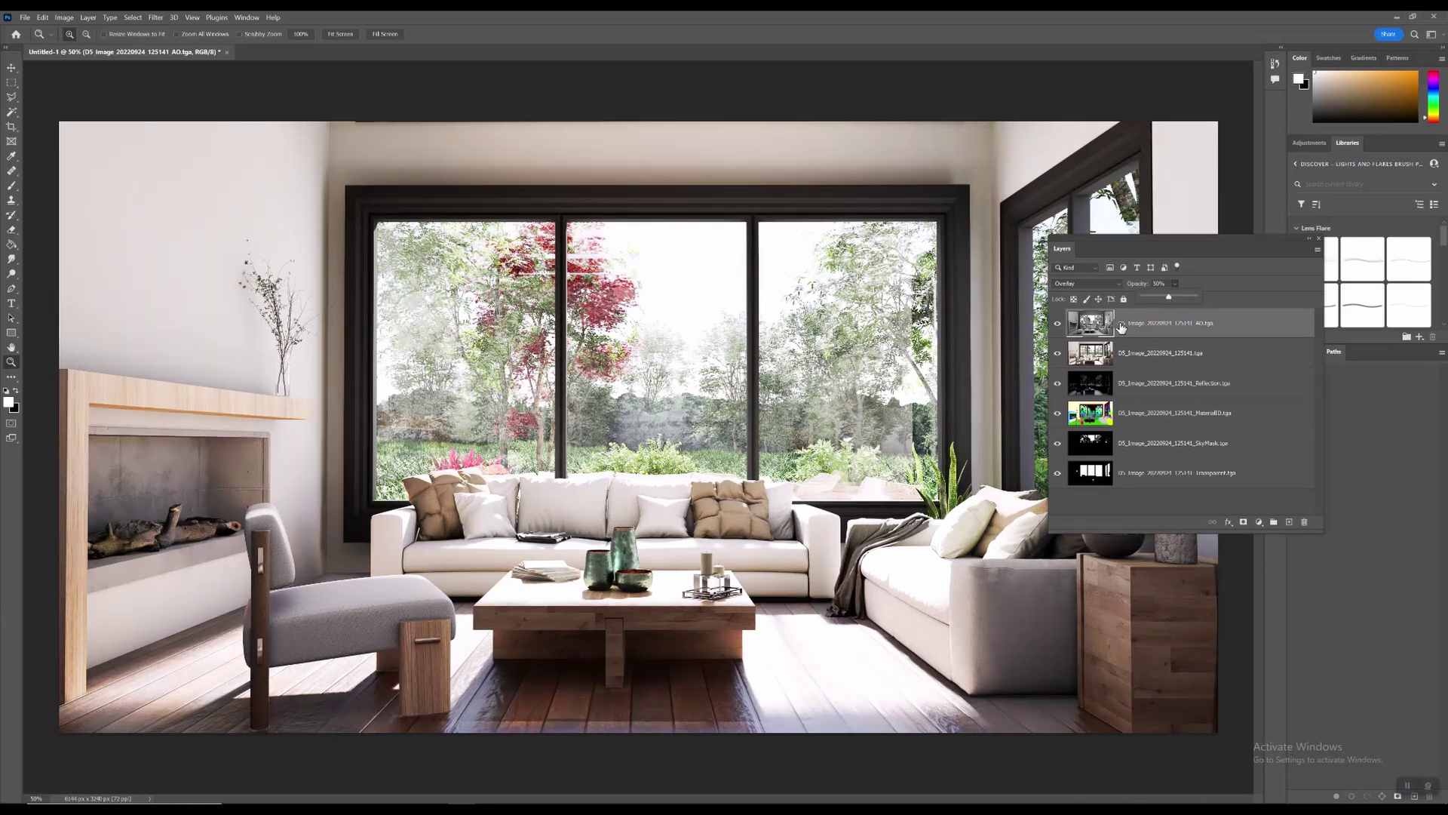
click(1057, 323)
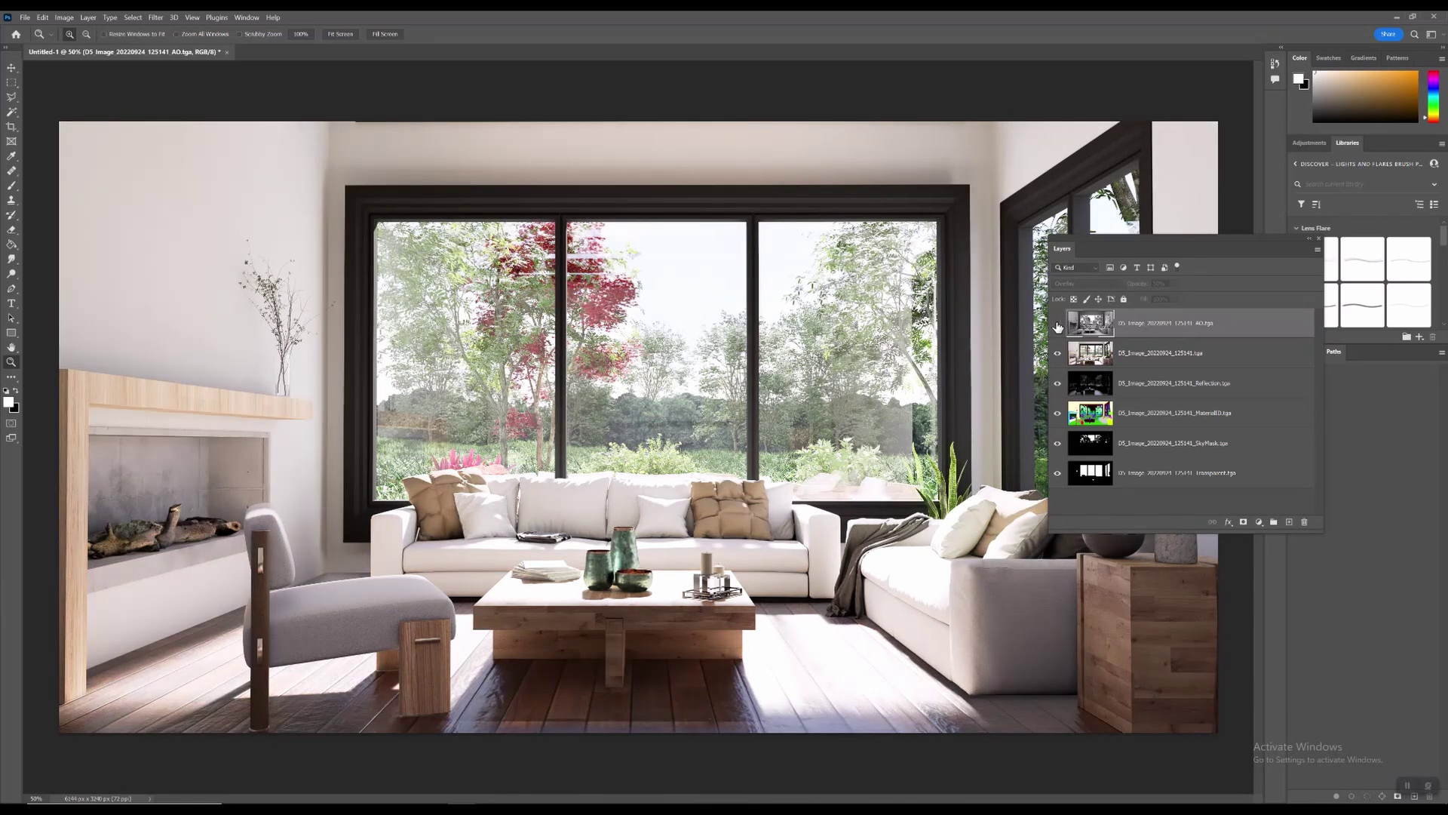
click(1057, 324)
click(1058, 324)
click(1058, 325)
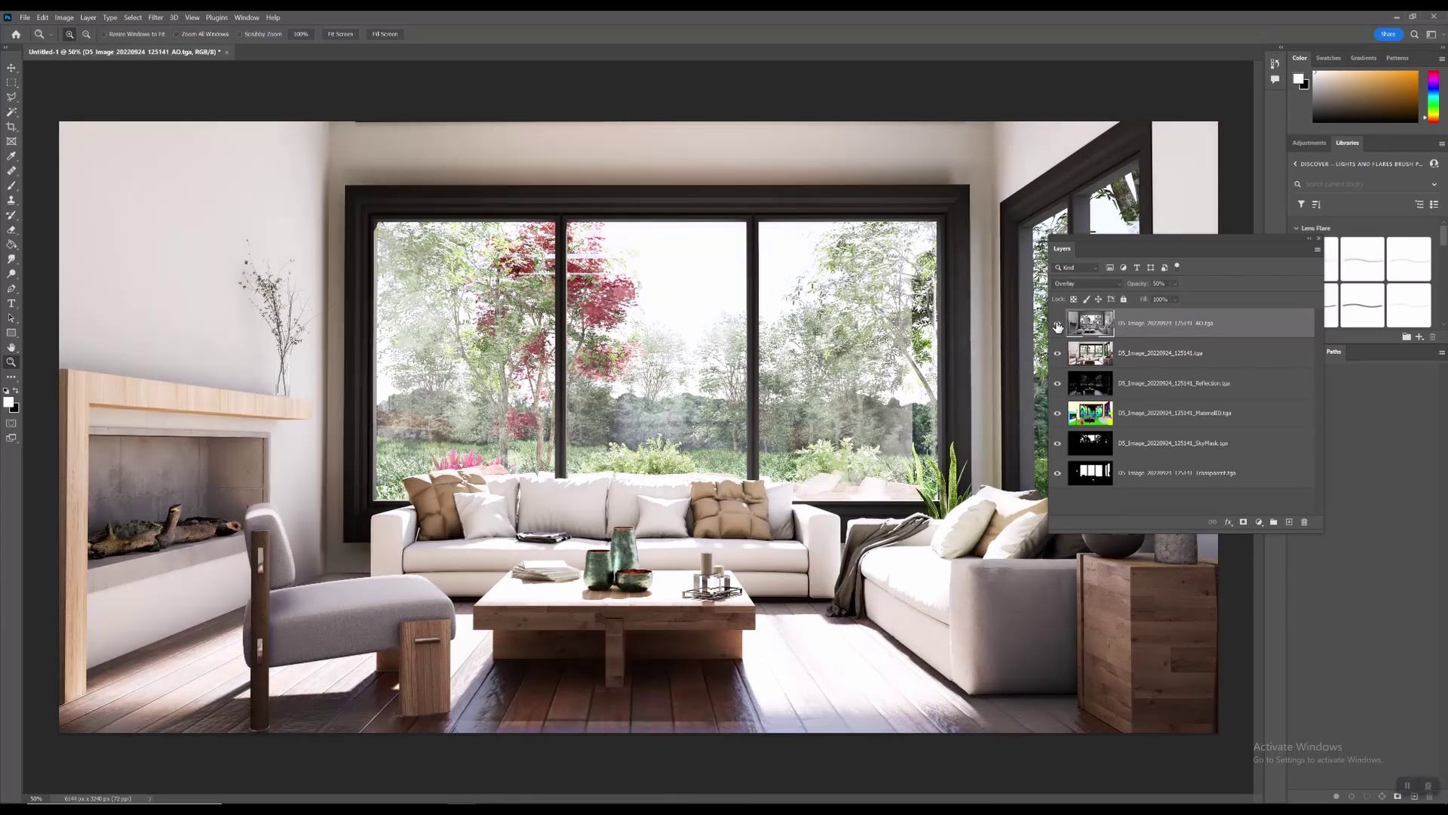
click(1058, 325)
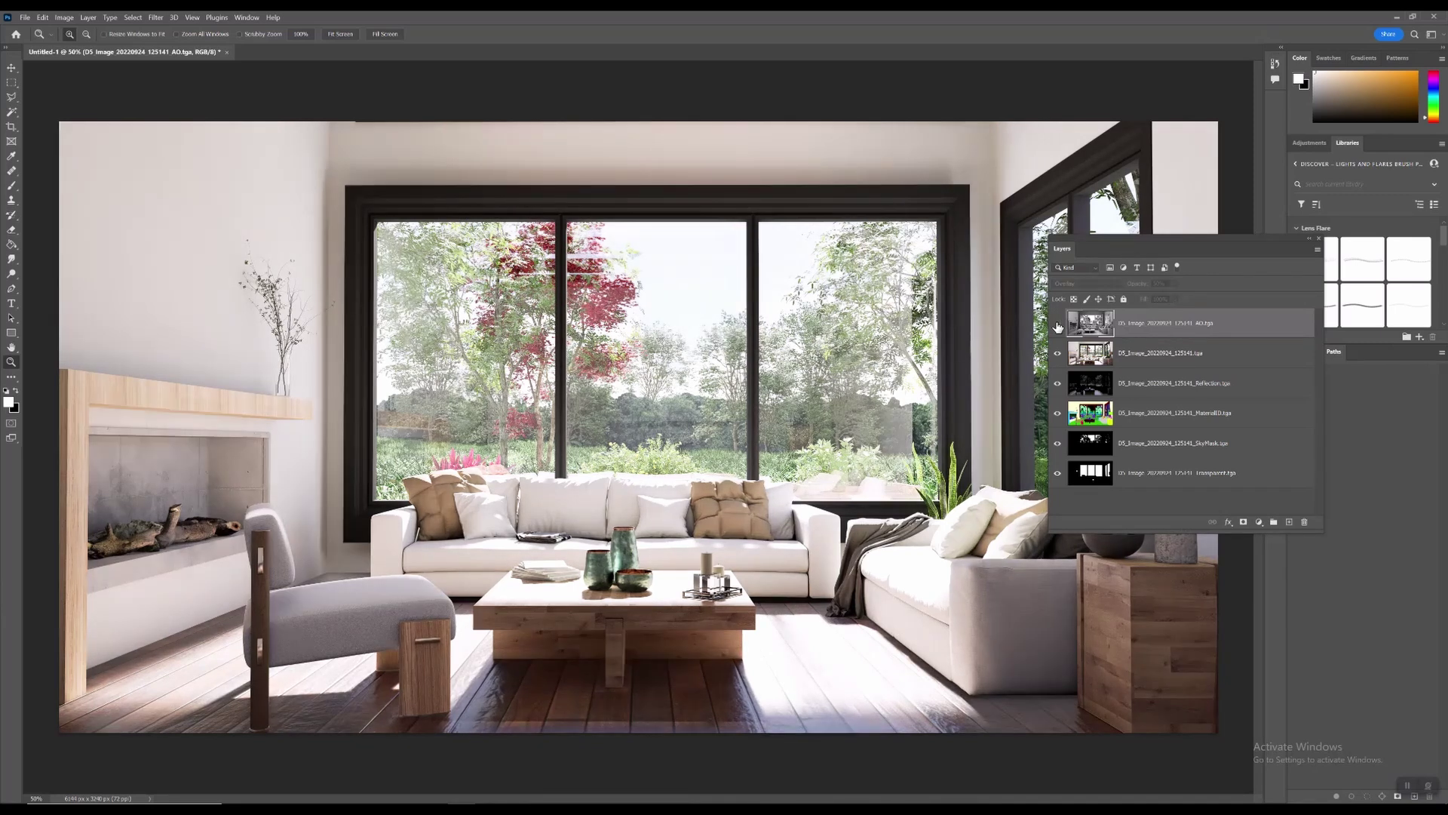
click(1057, 324)
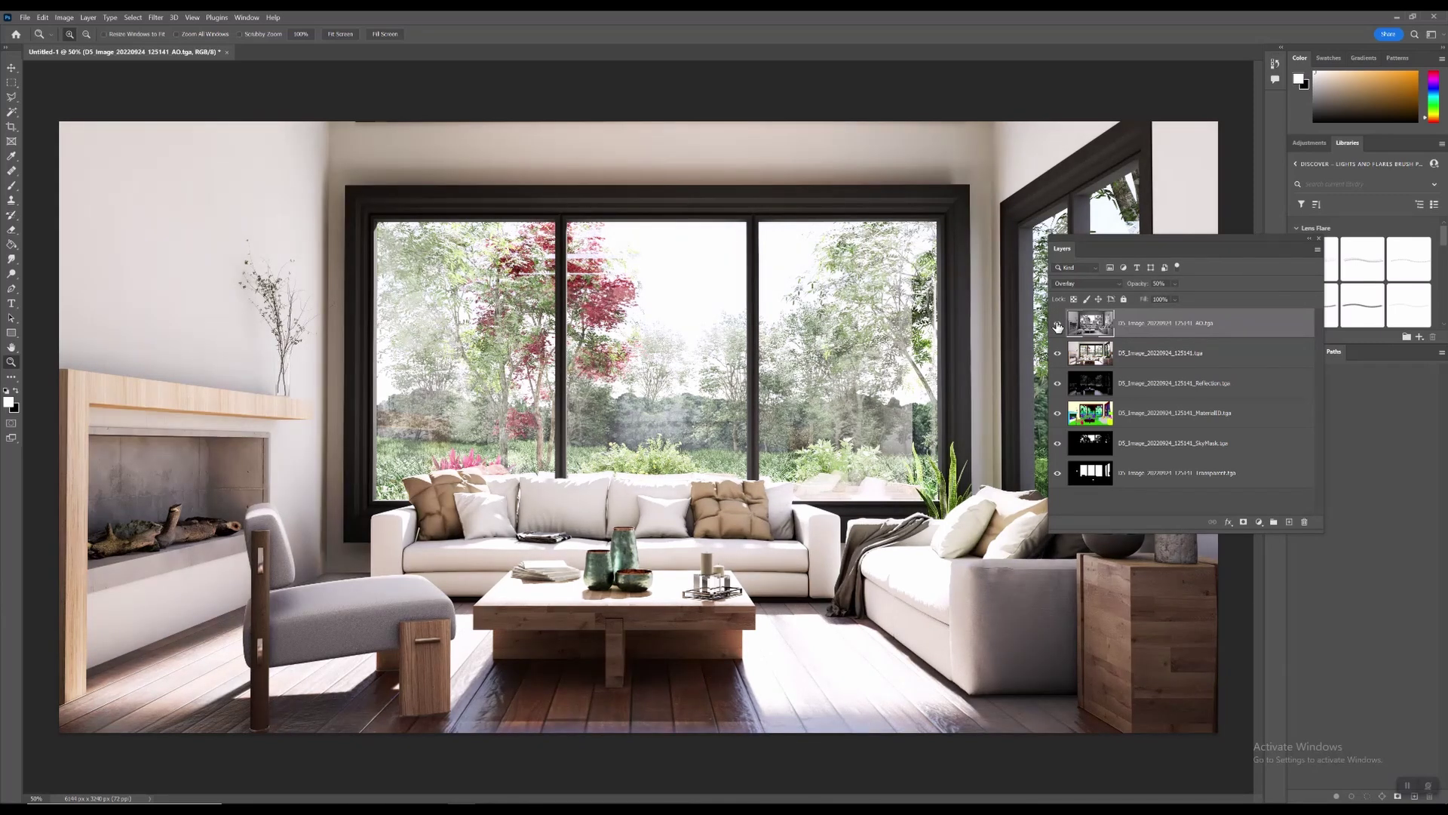
Add a layer mask to the AO layer and paint black with a large soft brush over the big window
click(1243, 522)
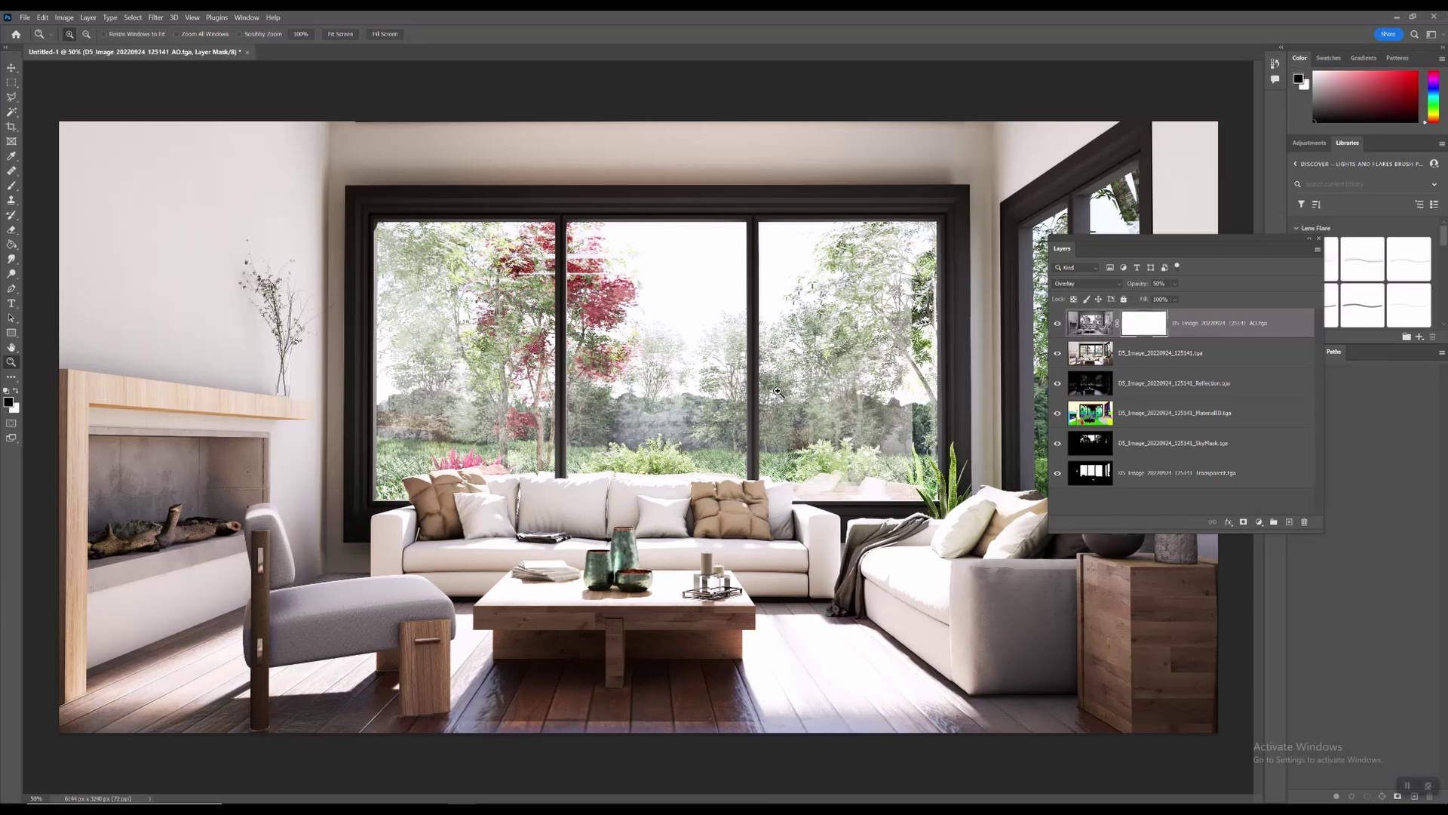
key(b)
drag(751, 355, 679, 385)
drag(826, 307, 646, 259)
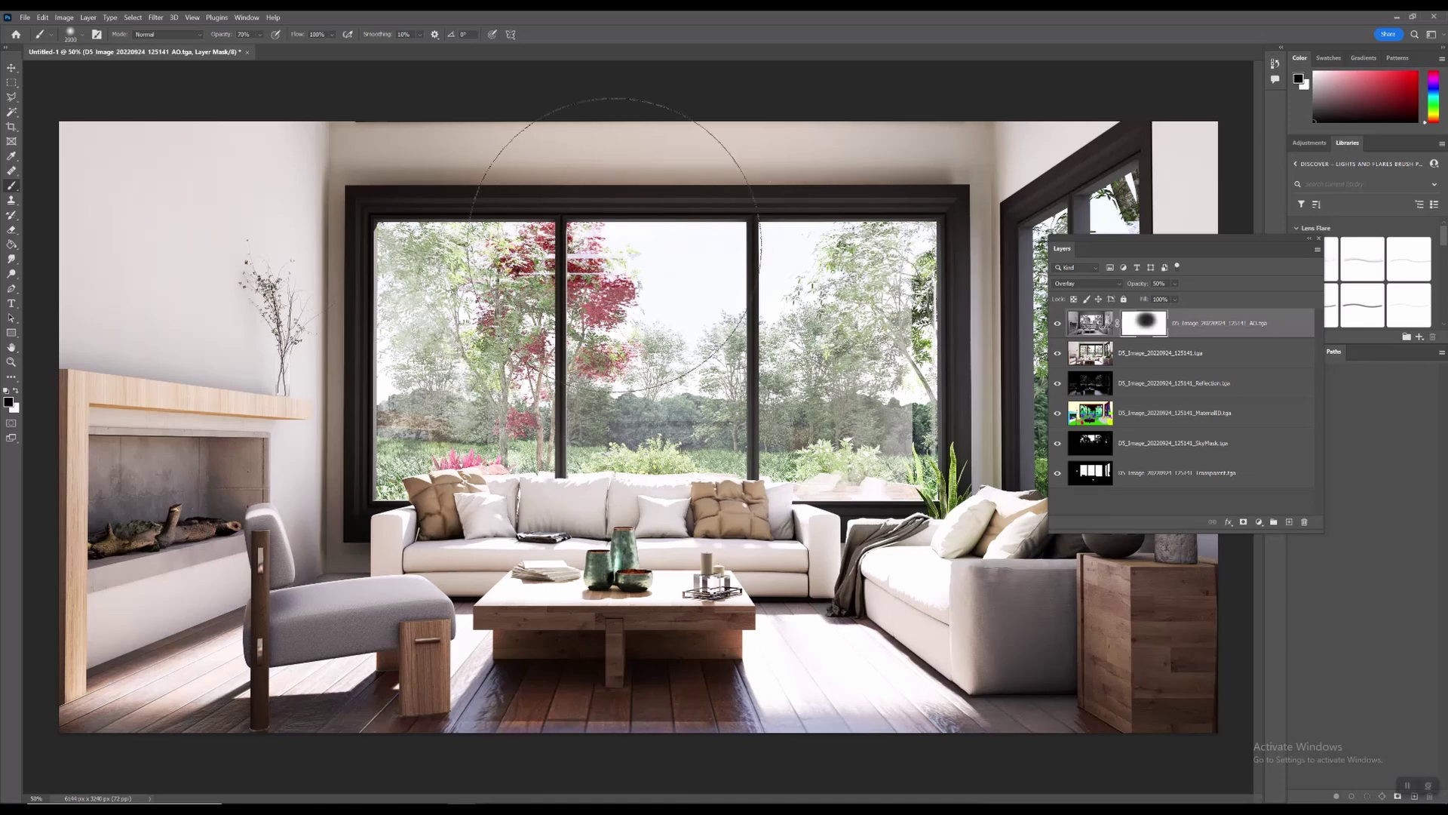
Mask the AO effect over the window more strongly at 100% brush opacity, and reduce the brush opacity to about 68%
click(258, 35)
drag(264, 50, 296, 49)
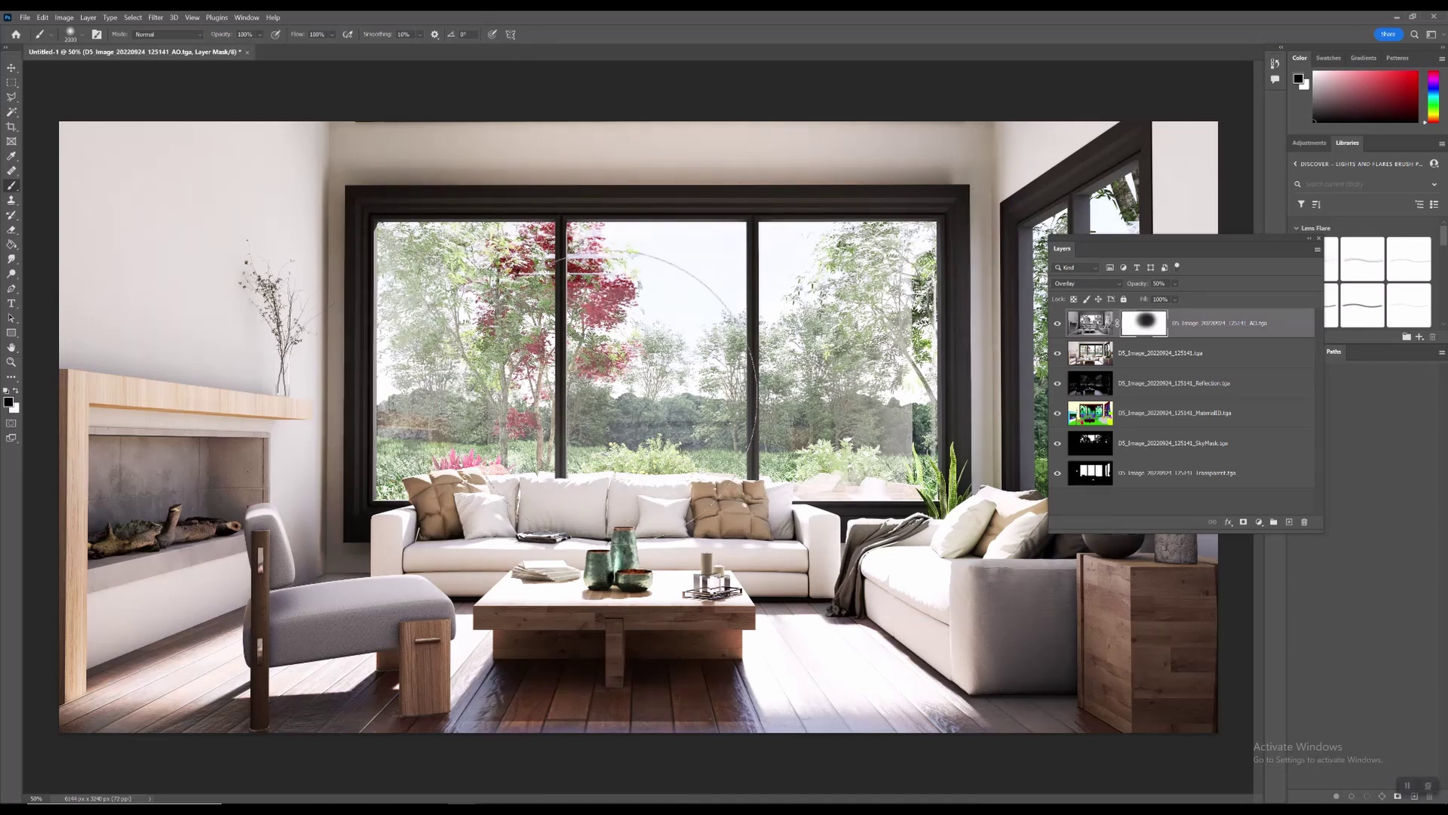
click(579, 385)
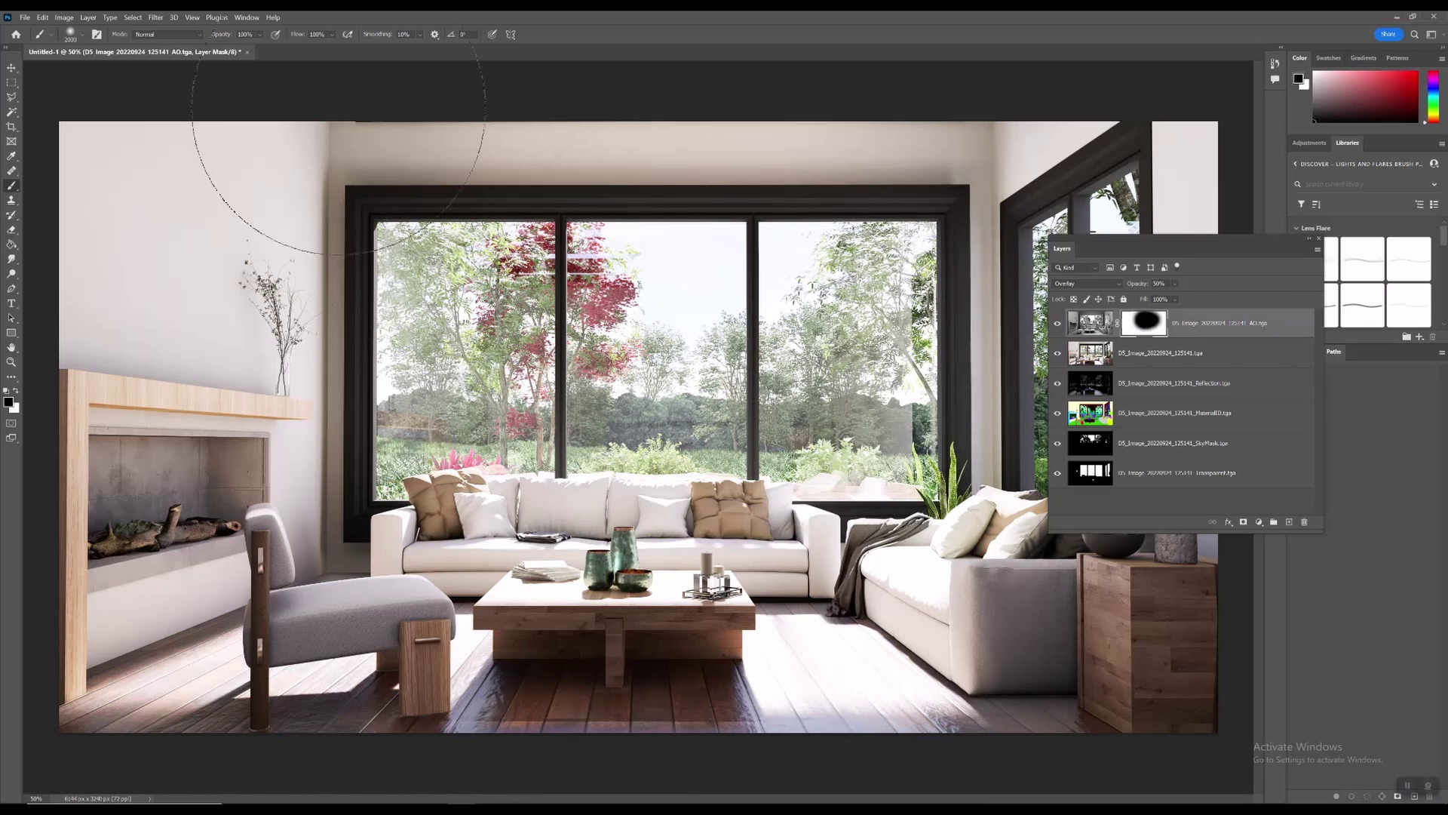
click(259, 35)
drag(280, 47, 259, 48)
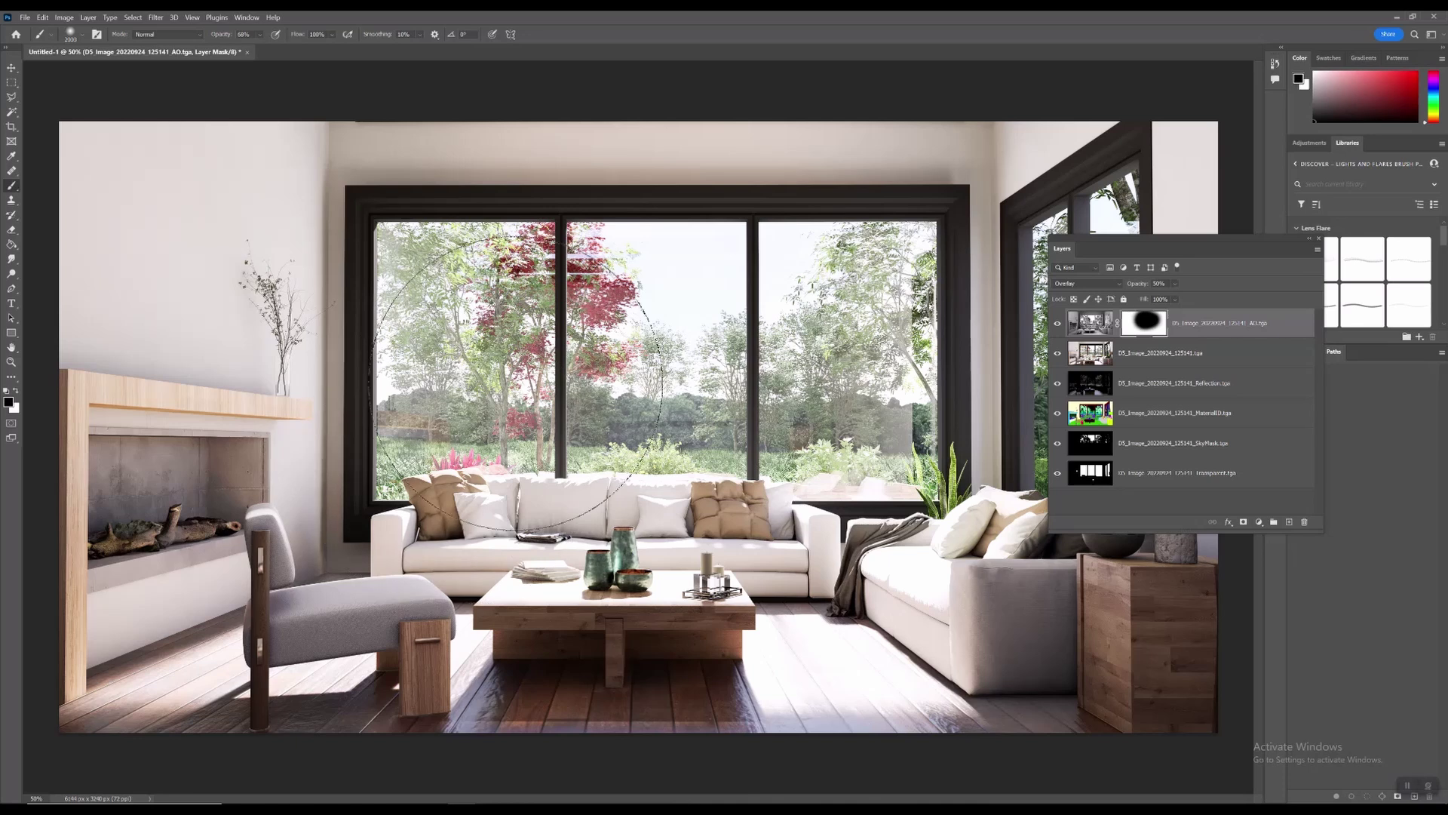
Compare the image with and without the masked AO layer, move the Layers panel off the picture and lower the layer's opacity to about 47%
click(1057, 324)
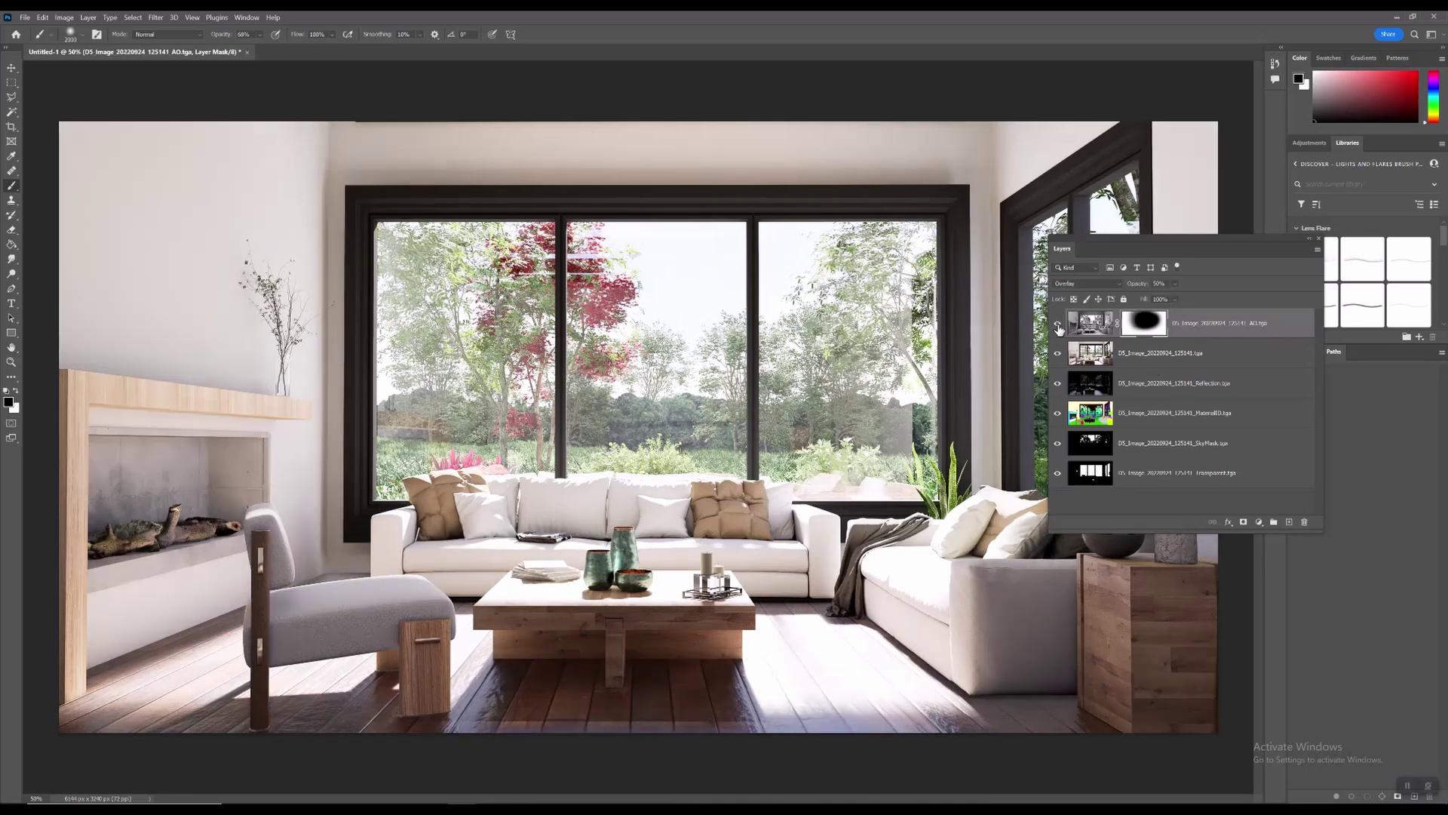
click(1058, 324)
click(1057, 324)
click(1057, 325)
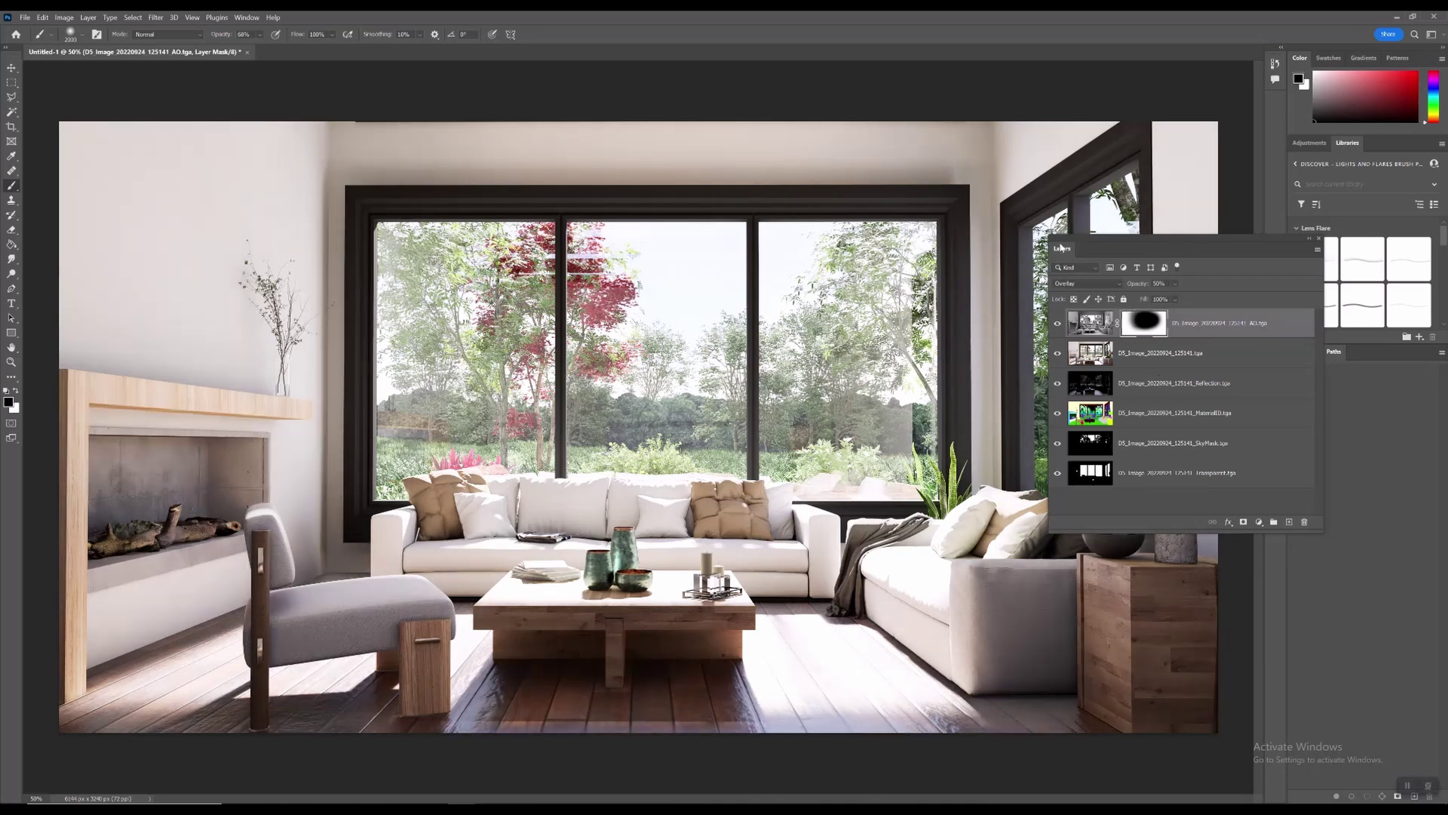
mouse_move(1071, 248)
mouse_down()
mouse_move(1203, 256)
mouse_move(1173, 261)
mouse_up()
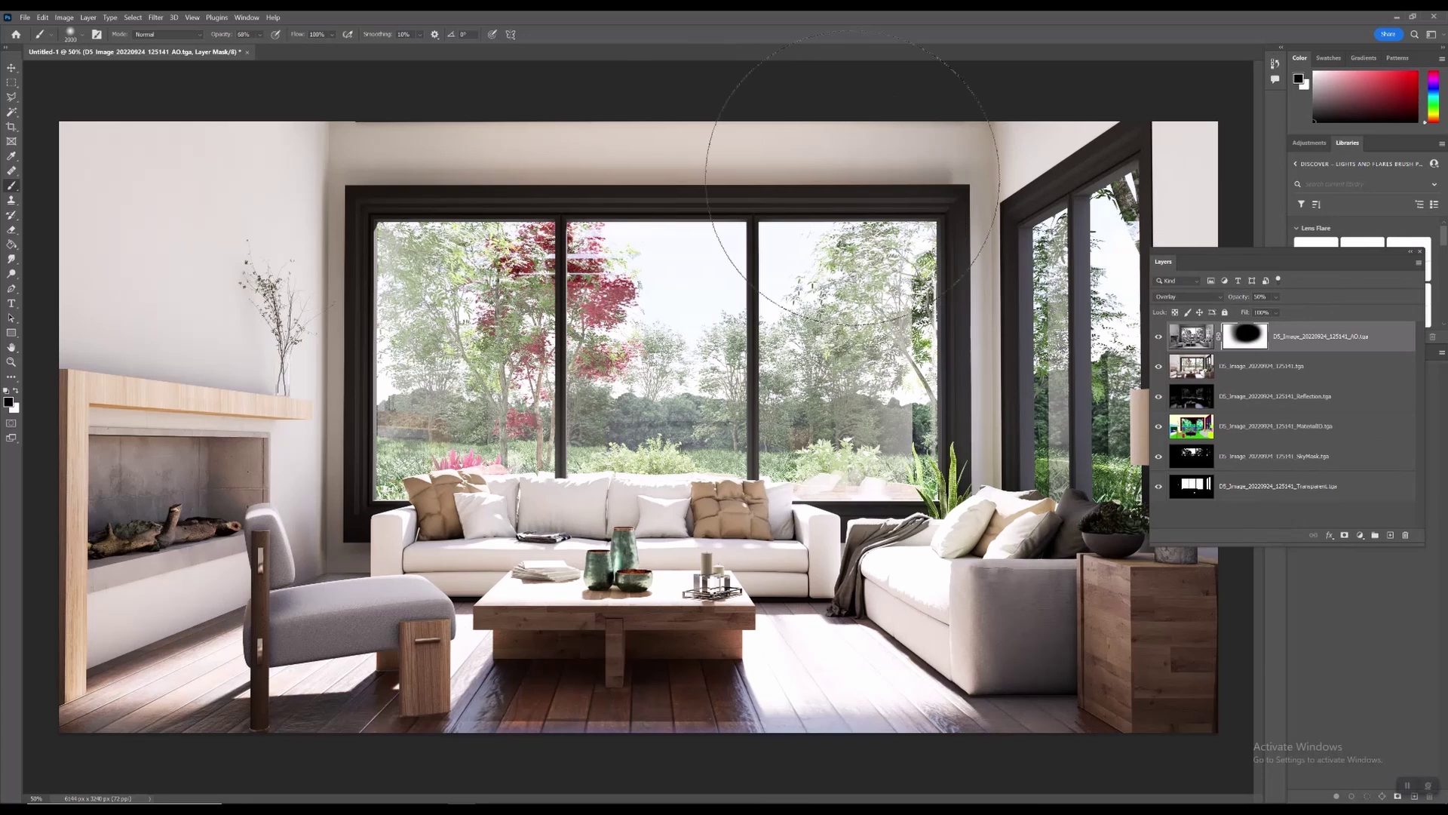
click(1159, 337)
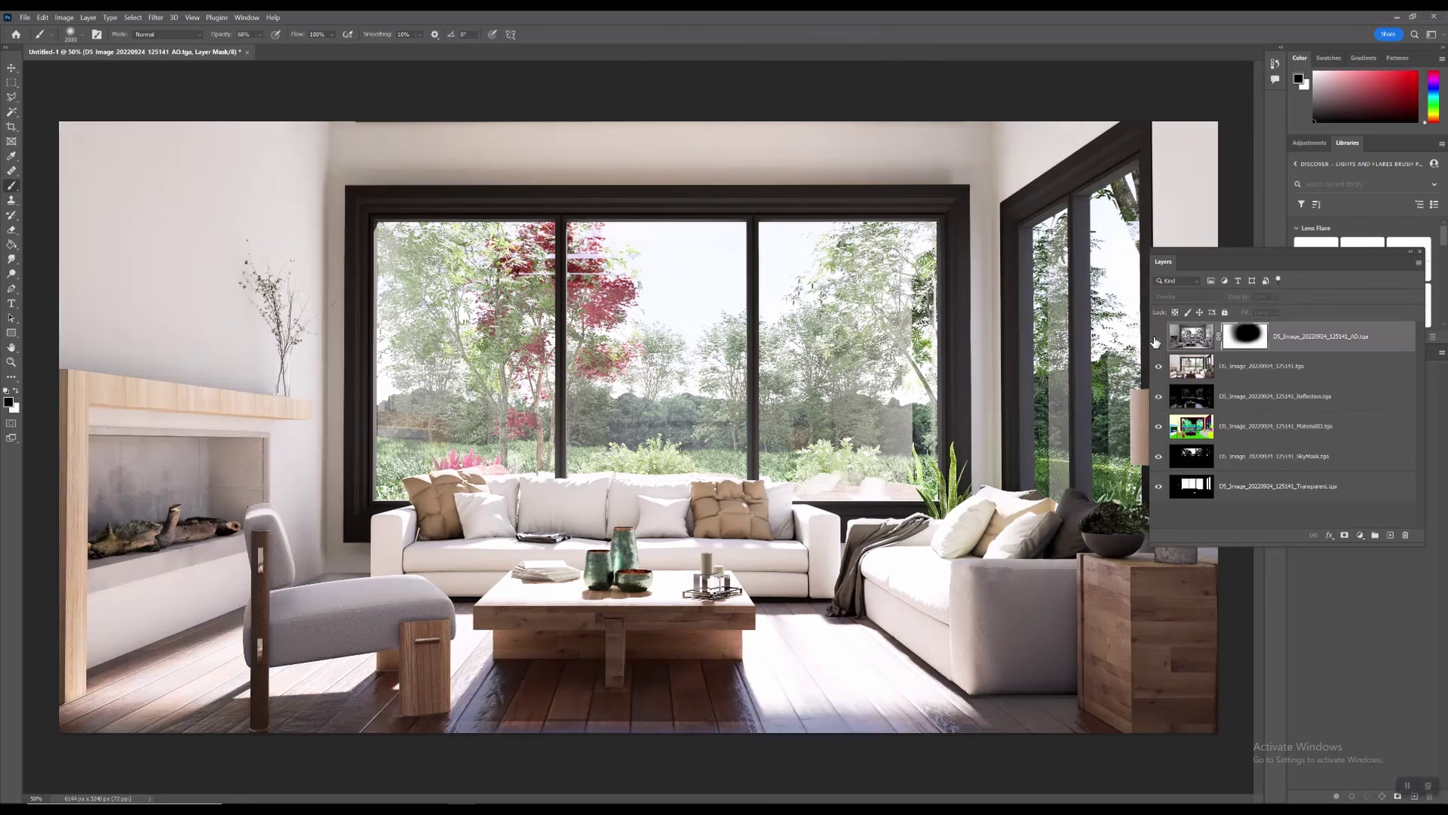
click(1157, 338)
click(1157, 338)
click(1158, 338)
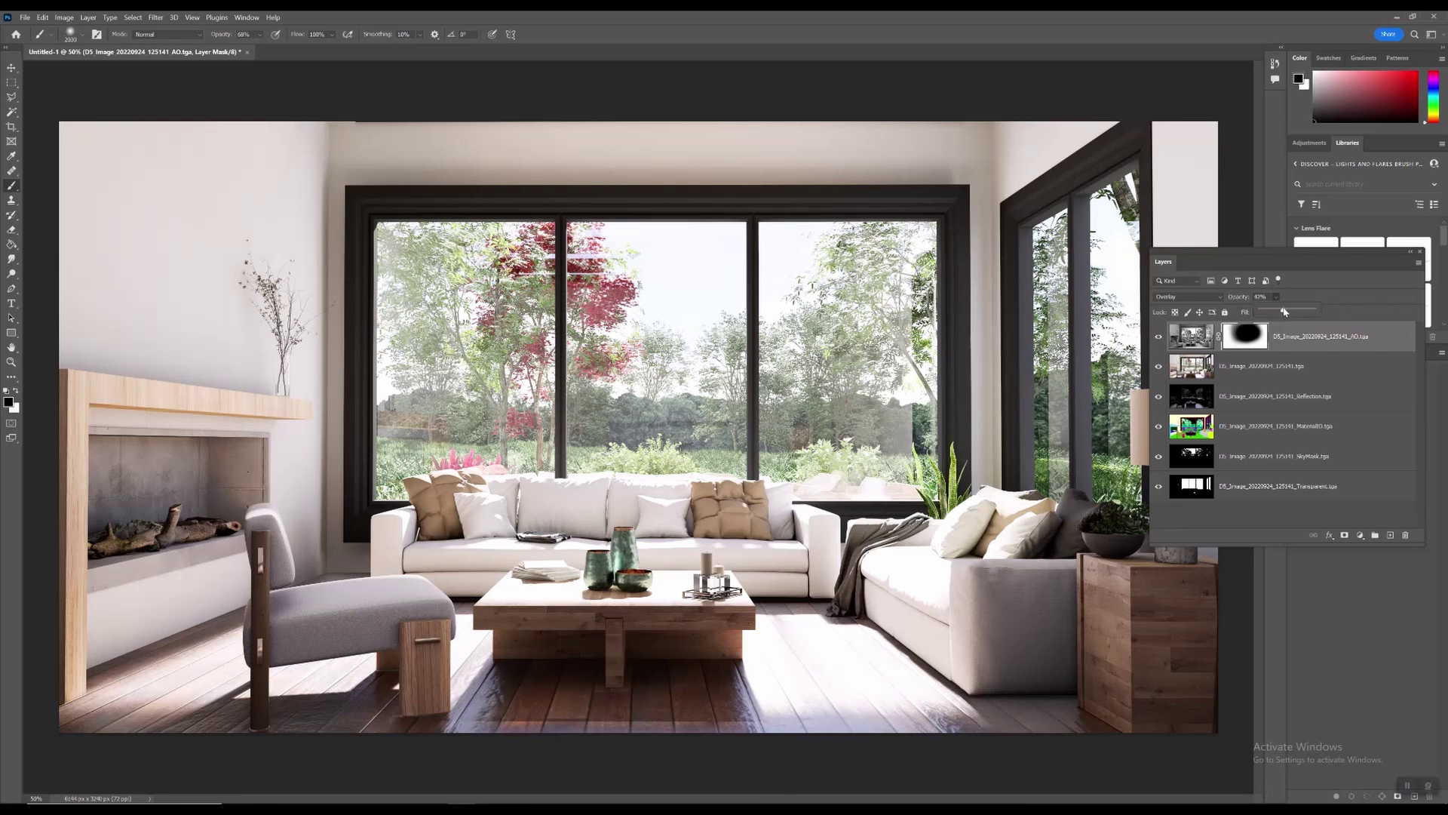
Move the Reflection layer to the top of the stack and set its blend mode to Lighten
click(1188, 403)
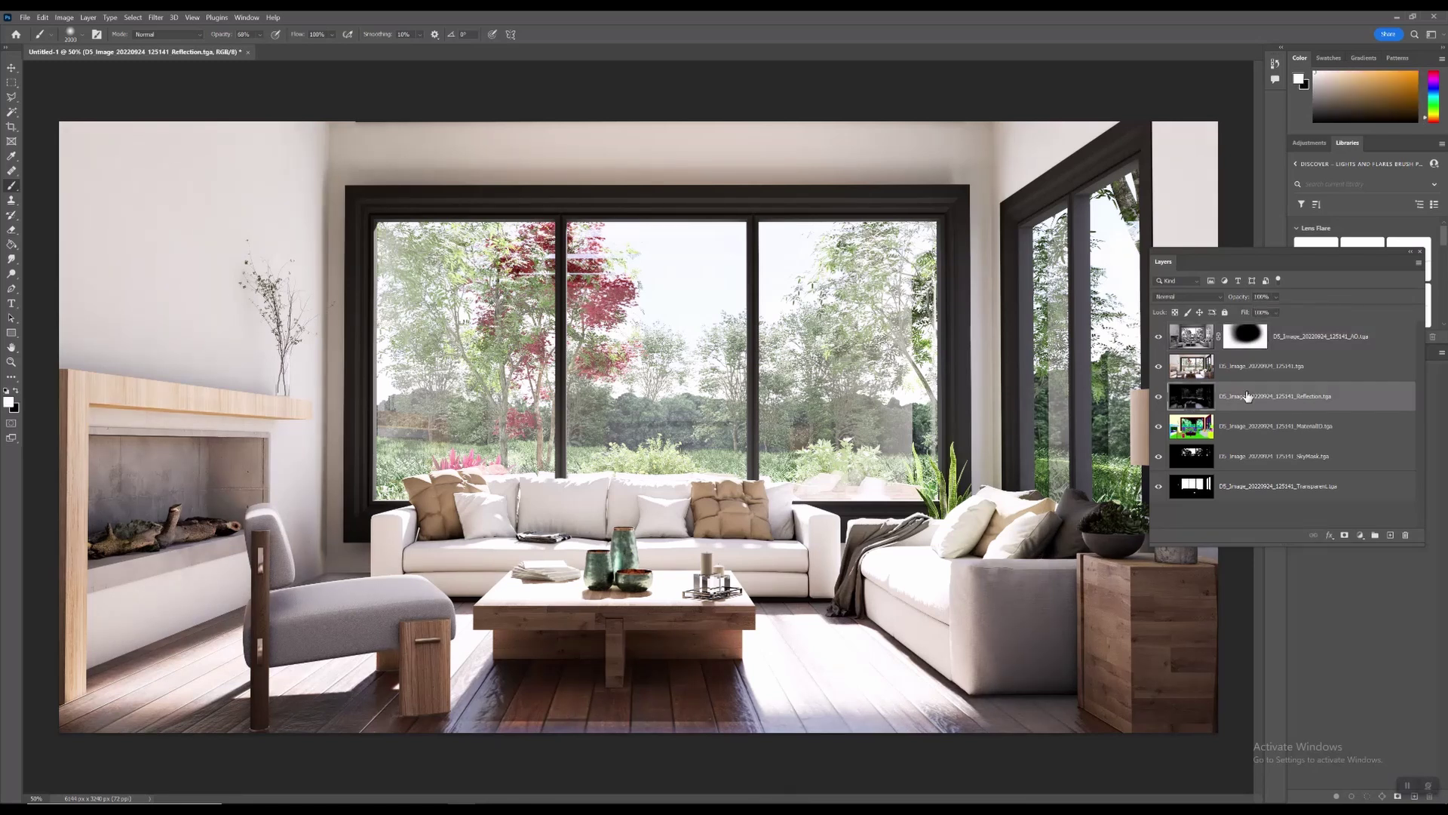
drag(1183, 404, 1189, 336)
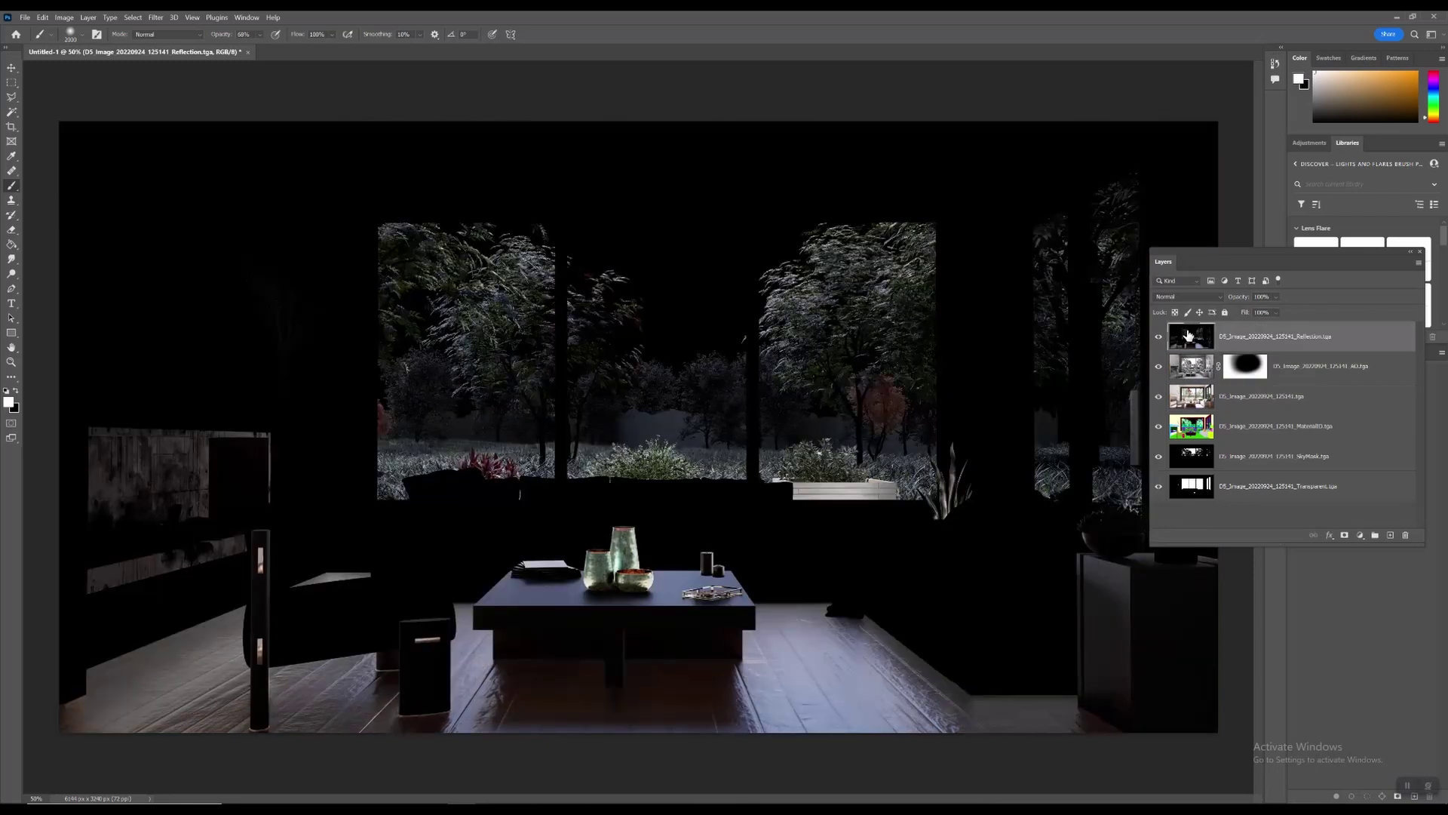
click(1158, 337)
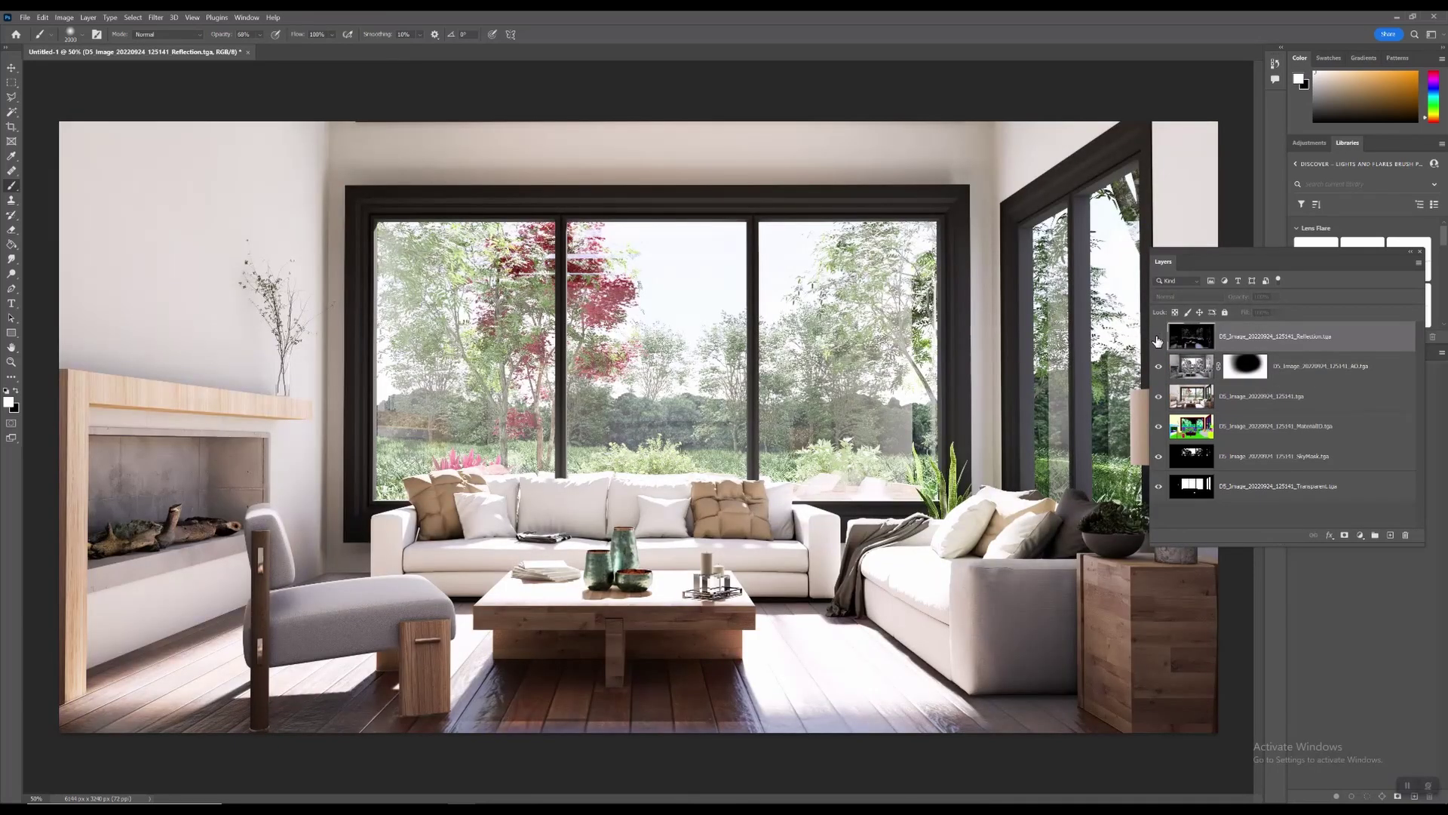
click(1158, 338)
click(1178, 297)
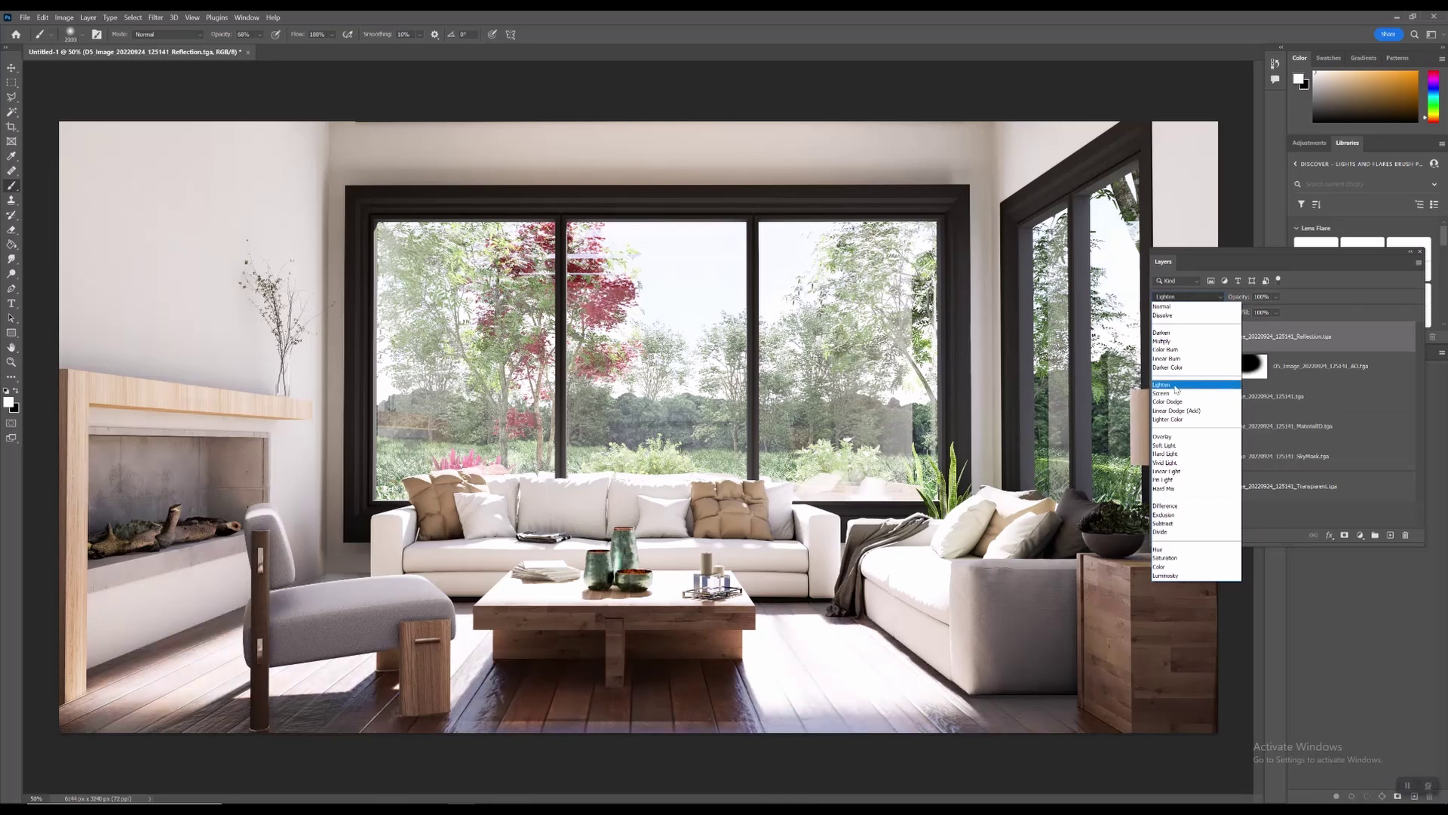
click(1176, 386)
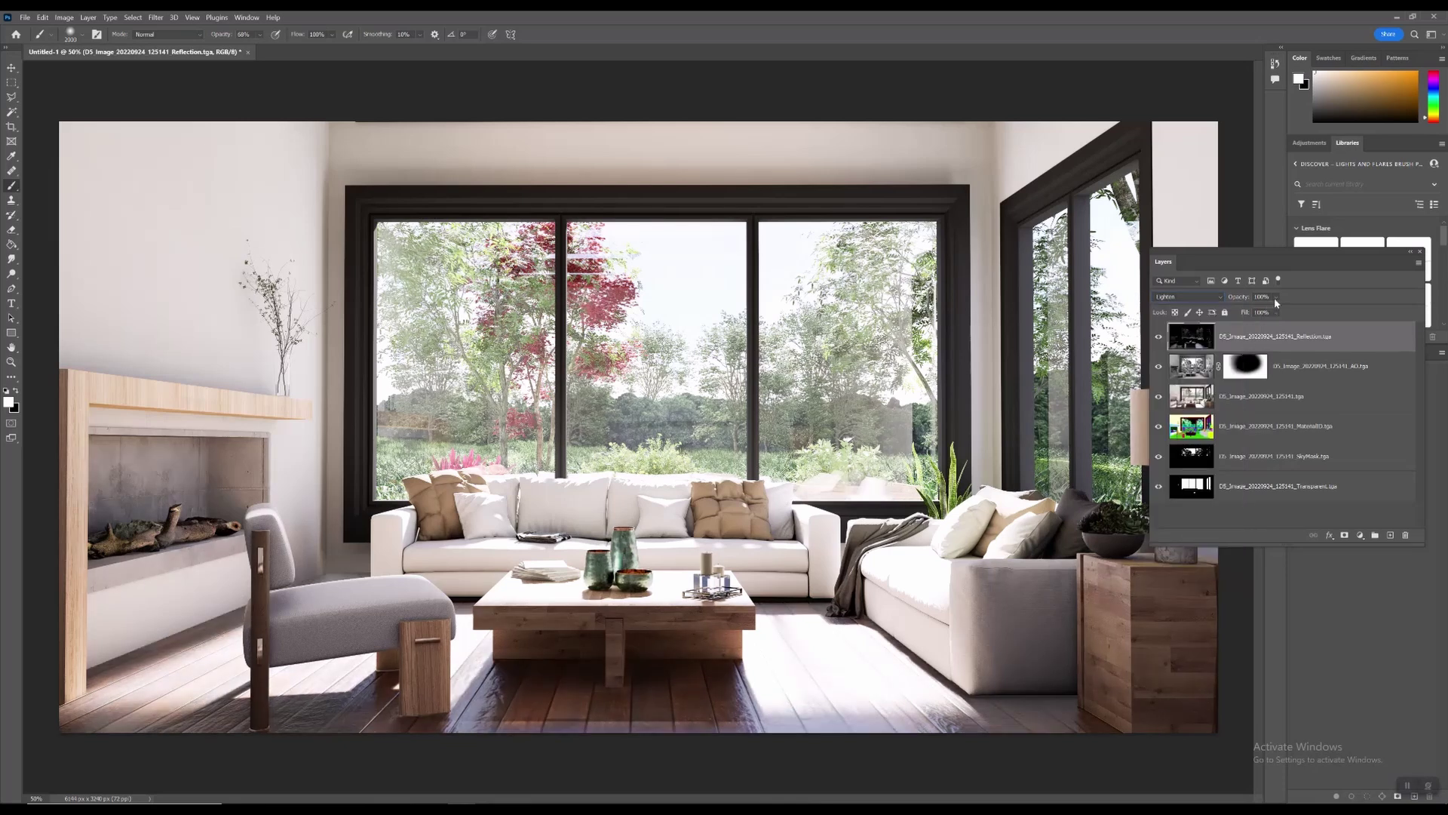
Set the Reflection layer's opacity to 77% and compare the image with the layer hidden and shown
drag(1274, 312, 1271, 311)
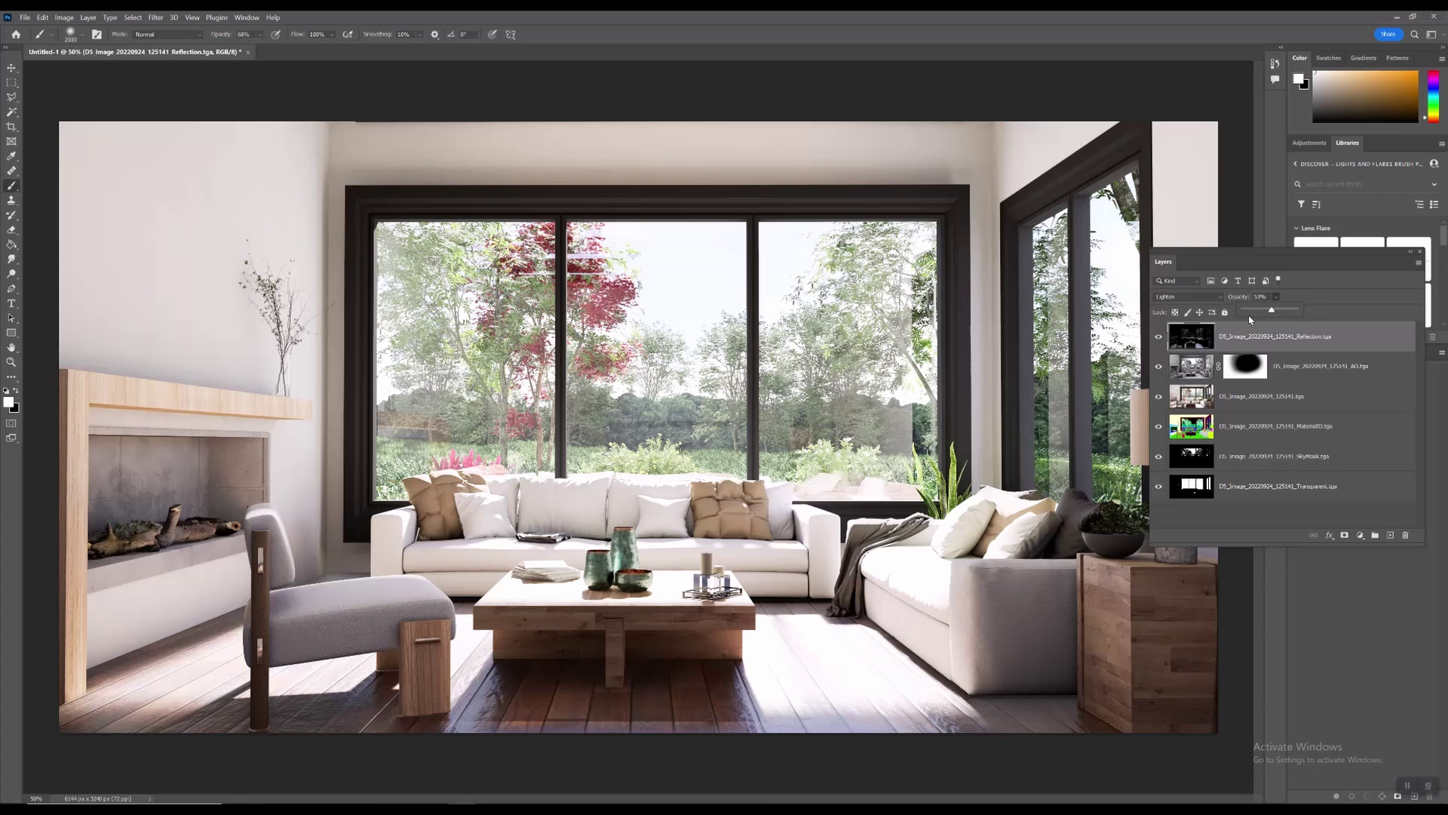
click(1159, 337)
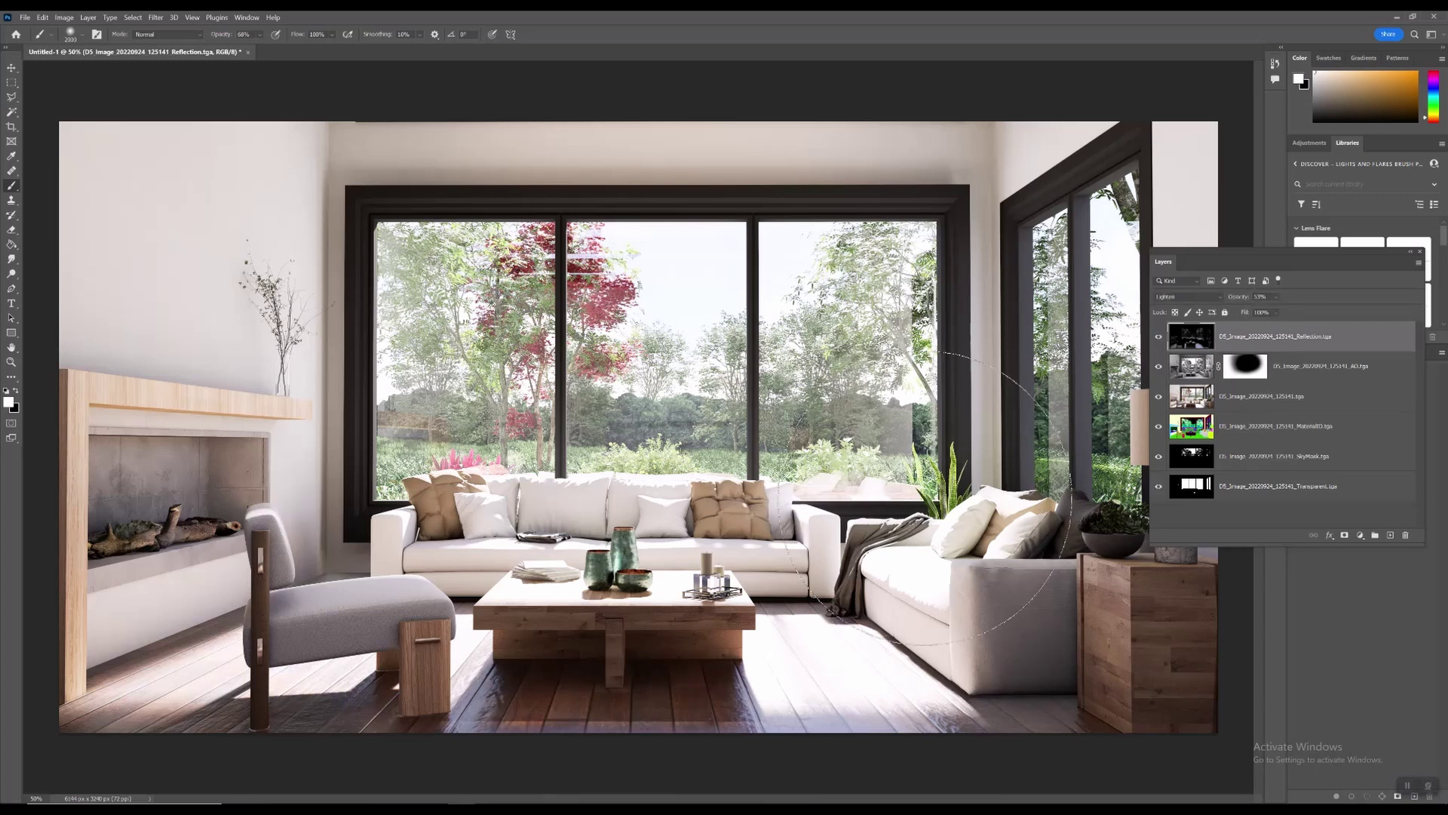
click(1275, 297)
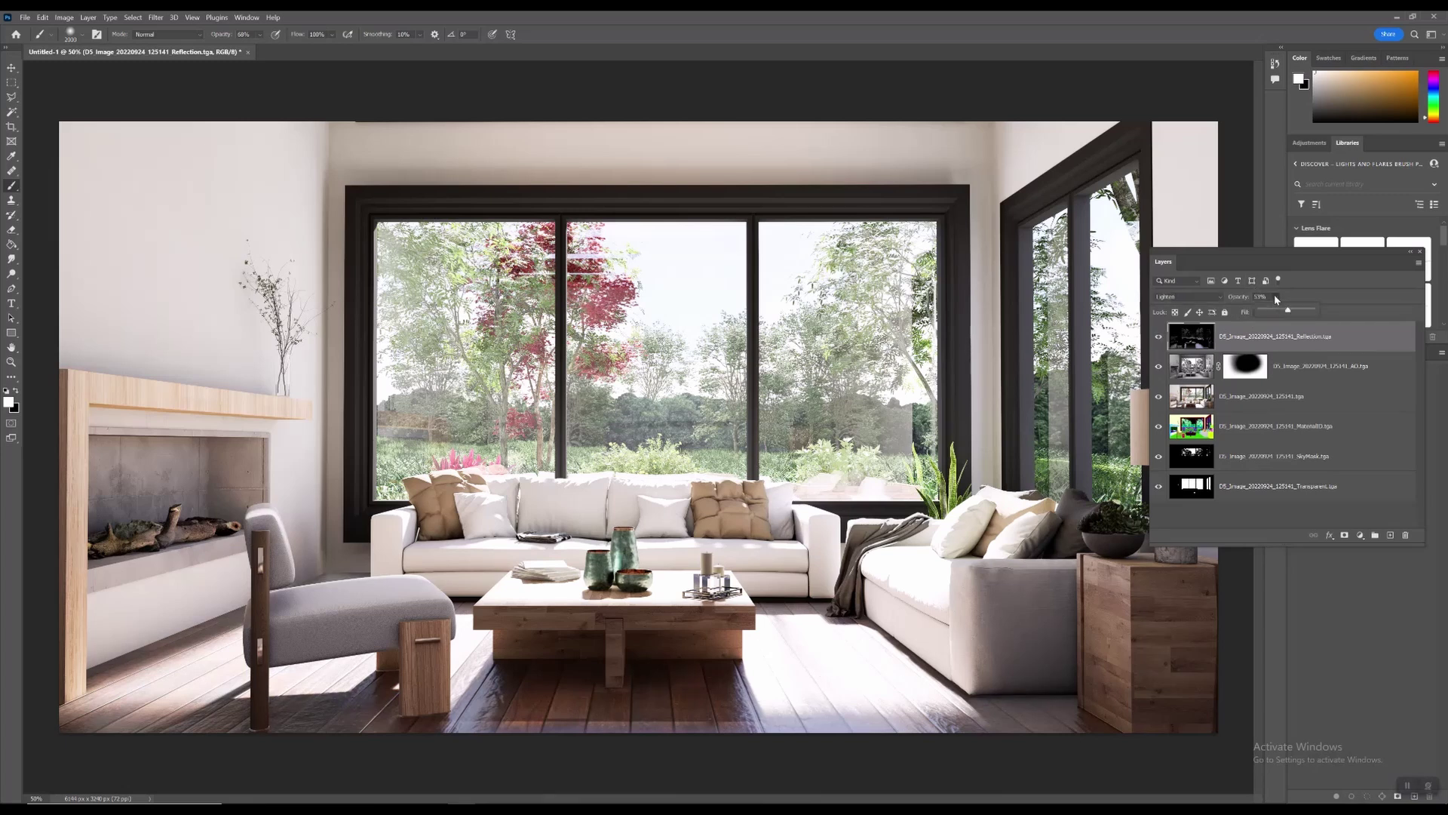
click(1157, 339)
click(1157, 339)
click(1157, 338)
click(1157, 341)
Duplicate the Reflection, AO and base render layers together within the same document
click(1260, 399)
click(1297, 341)
shift+click(1299, 370)
shift+click(1295, 398)
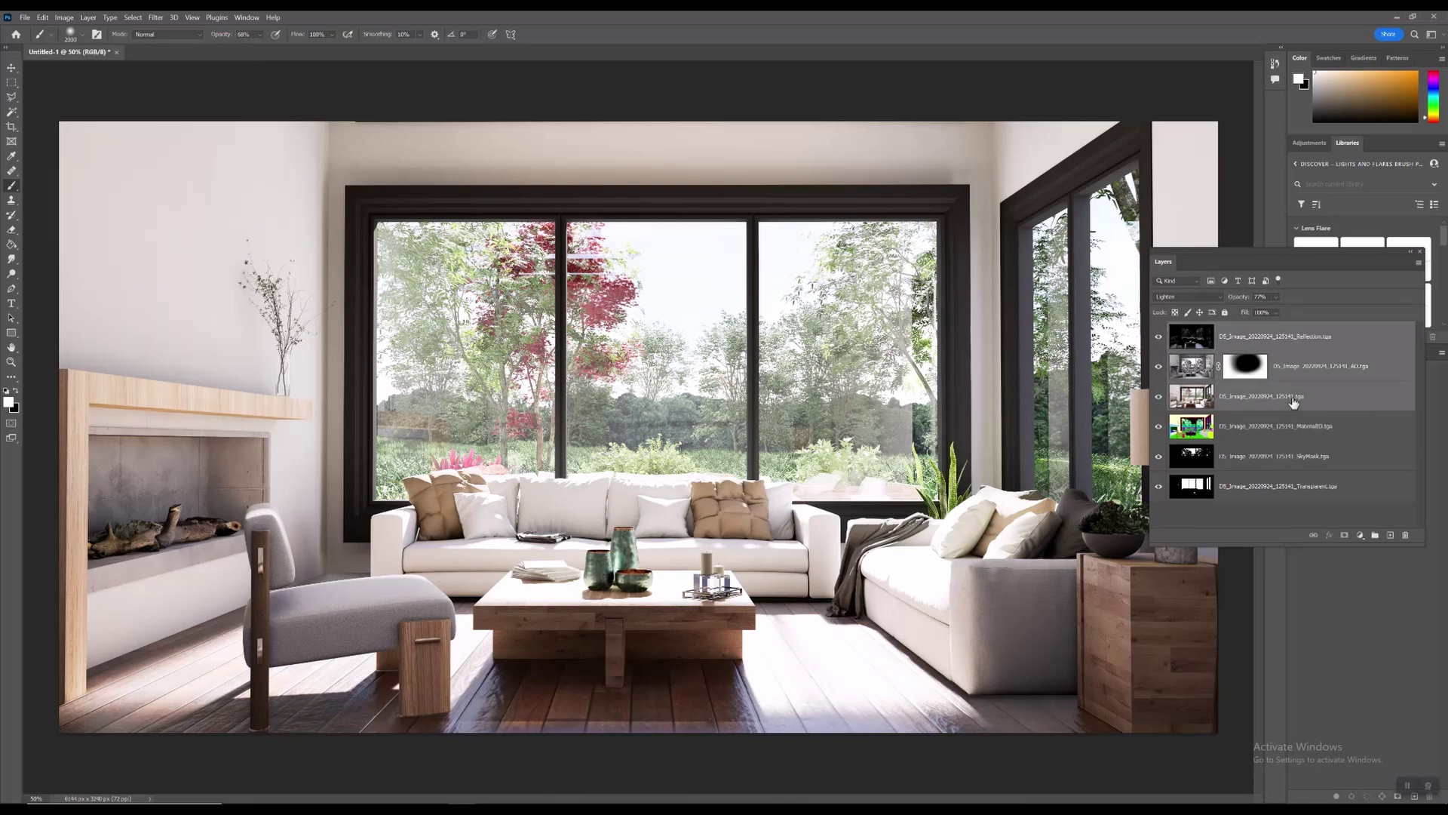
right_click(1304, 375)
click(1304, 368)
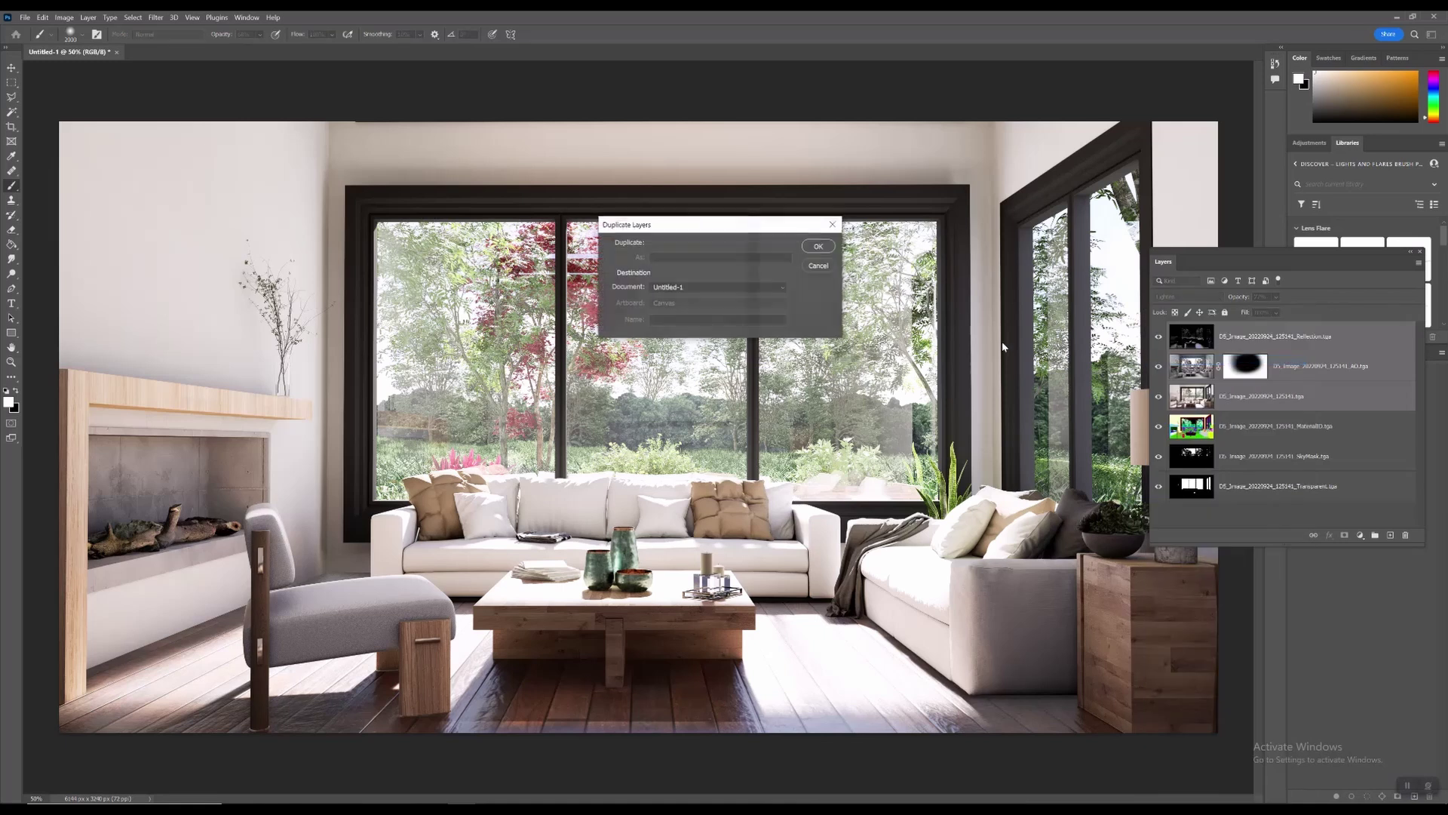
click(817, 246)
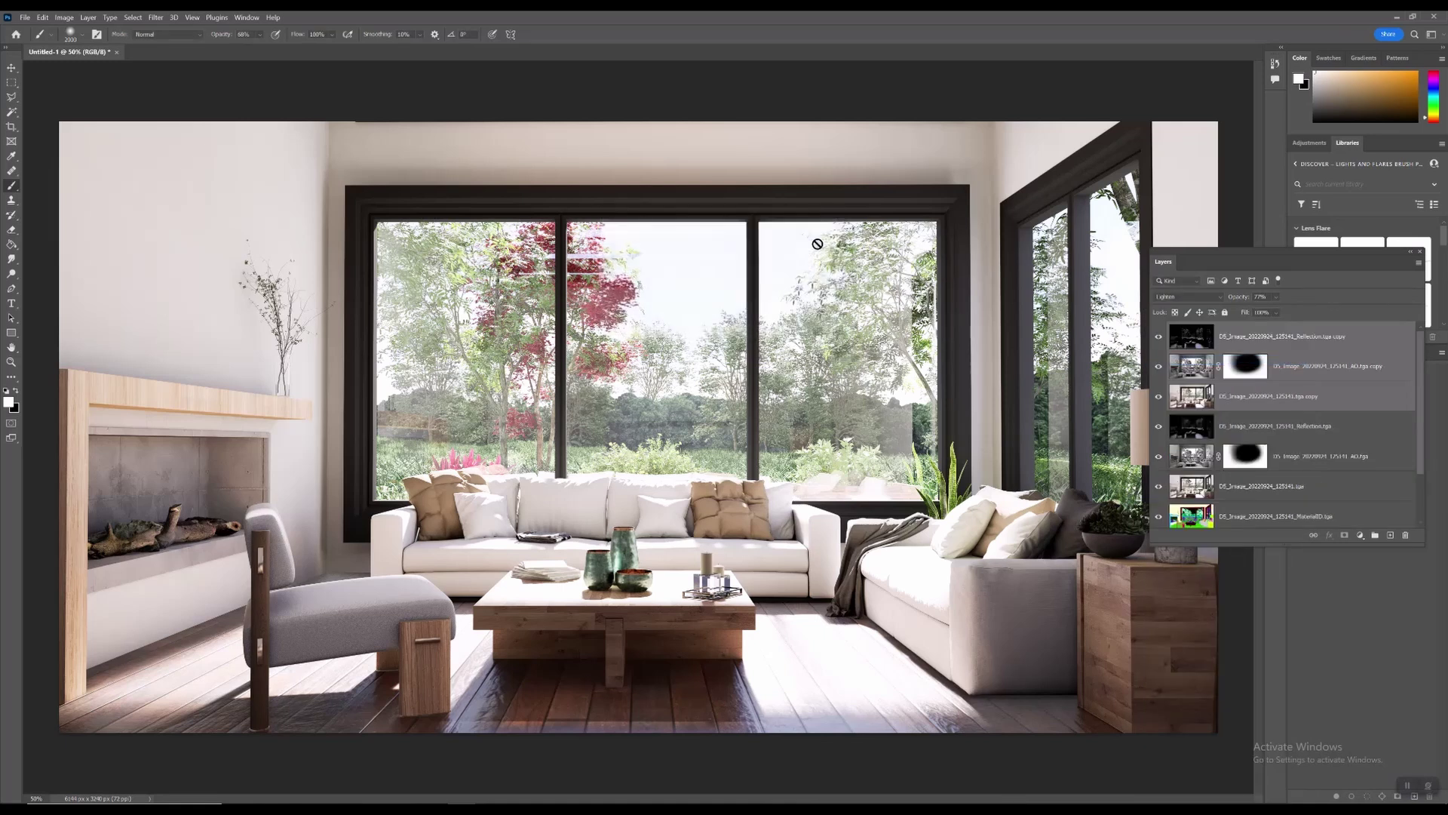
Move the MaterialID layer directly between the base render copy and the original Reflection layer
click(1323, 429)
scroll(1323, 433, down, 2)
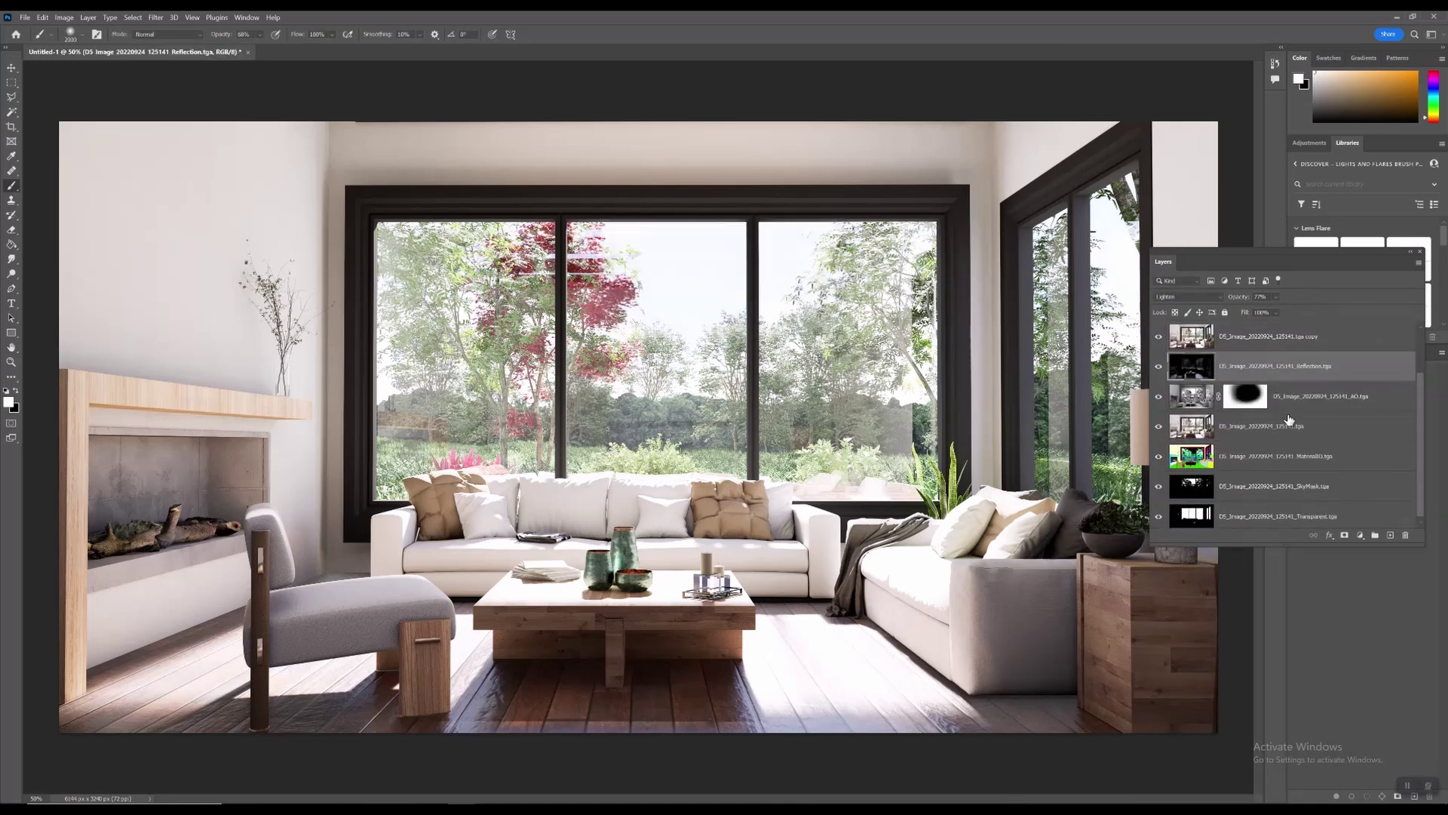
drag(1274, 463, 1254, 414)
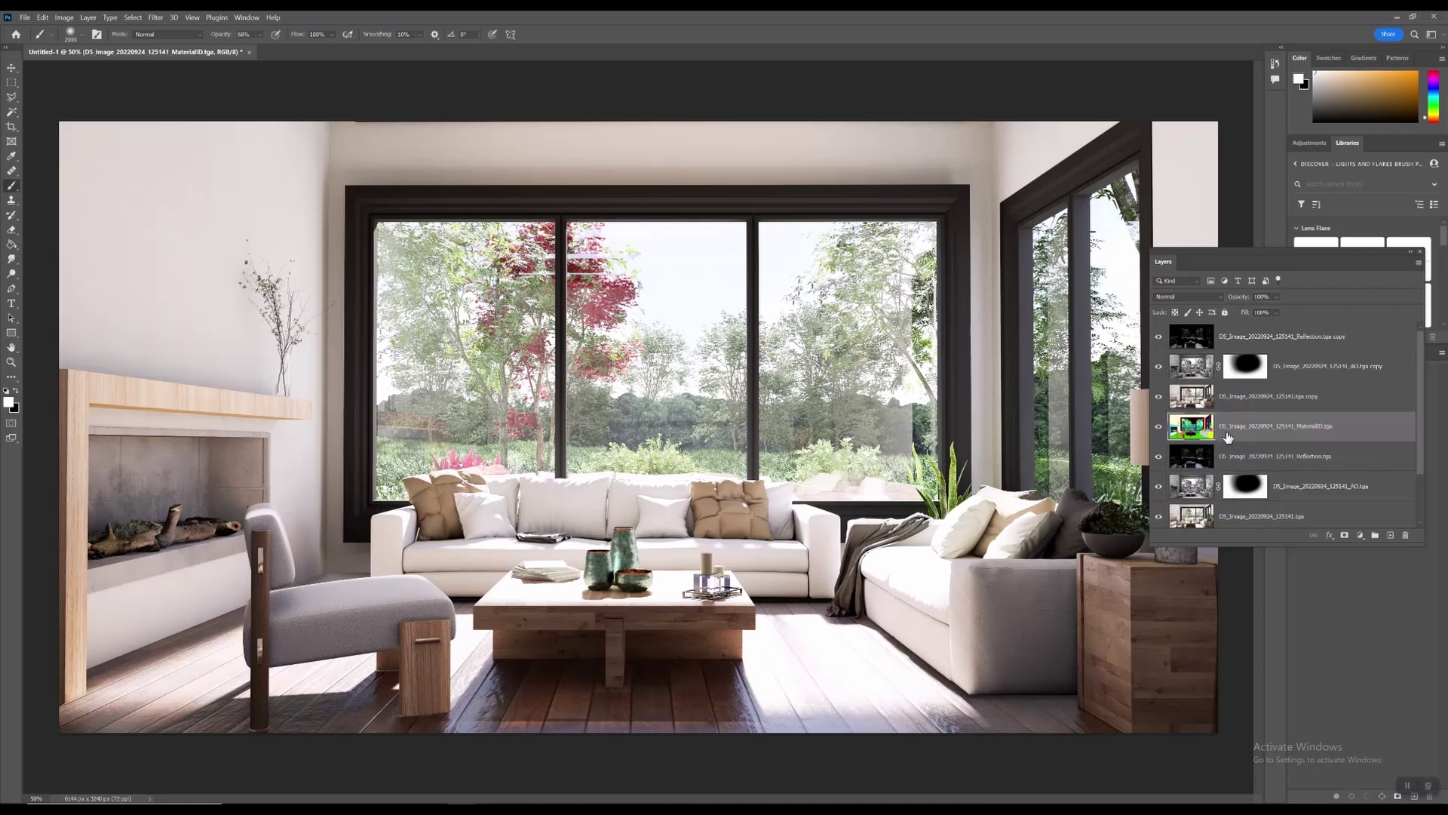
Group the original Reflection, AO, base render, SkyMask and Transparent layers below the MaterialID layer
scroll(1294, 462, down, 2)
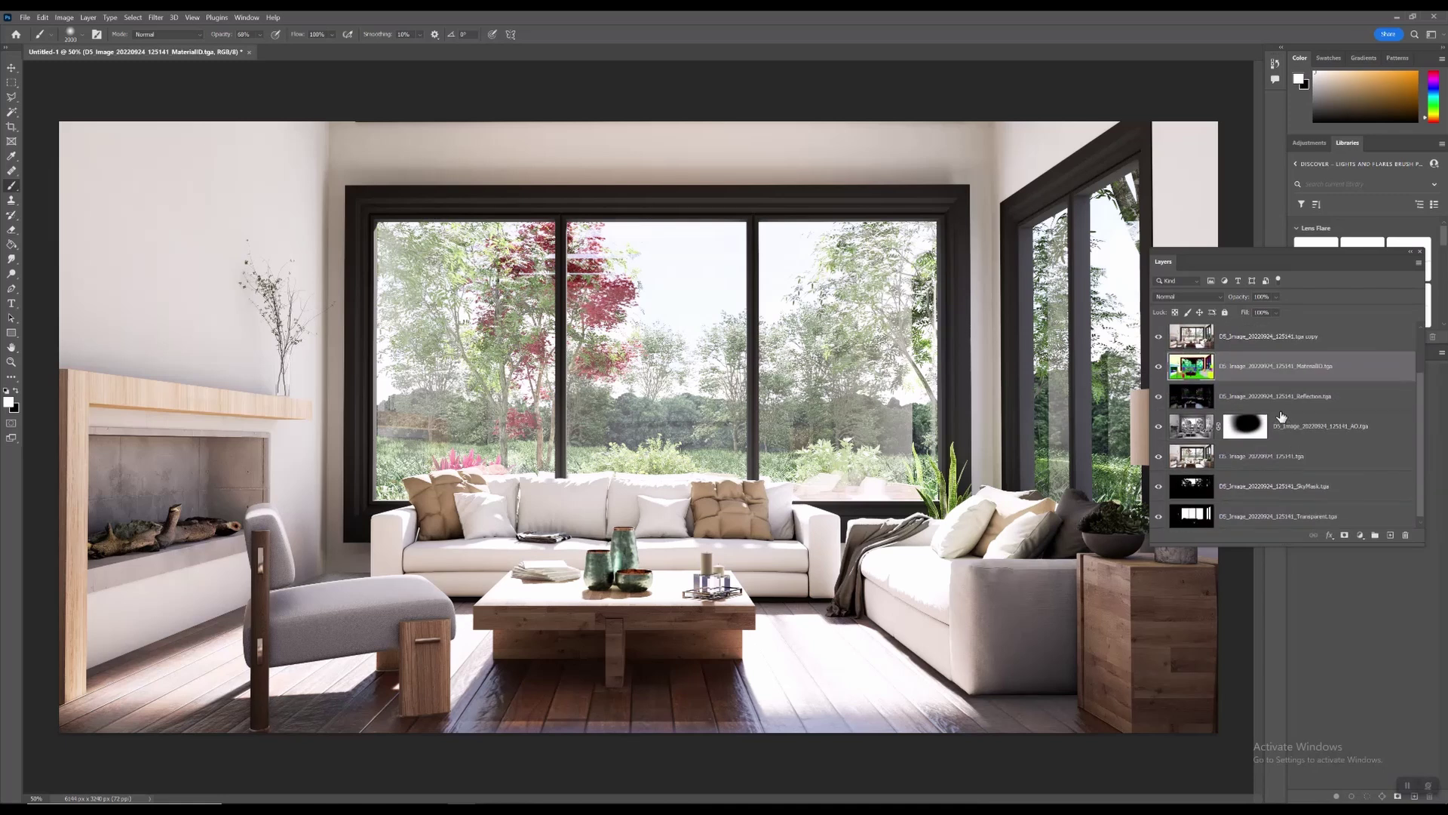
click(1282, 398)
scroll(1285, 411, down, 1)
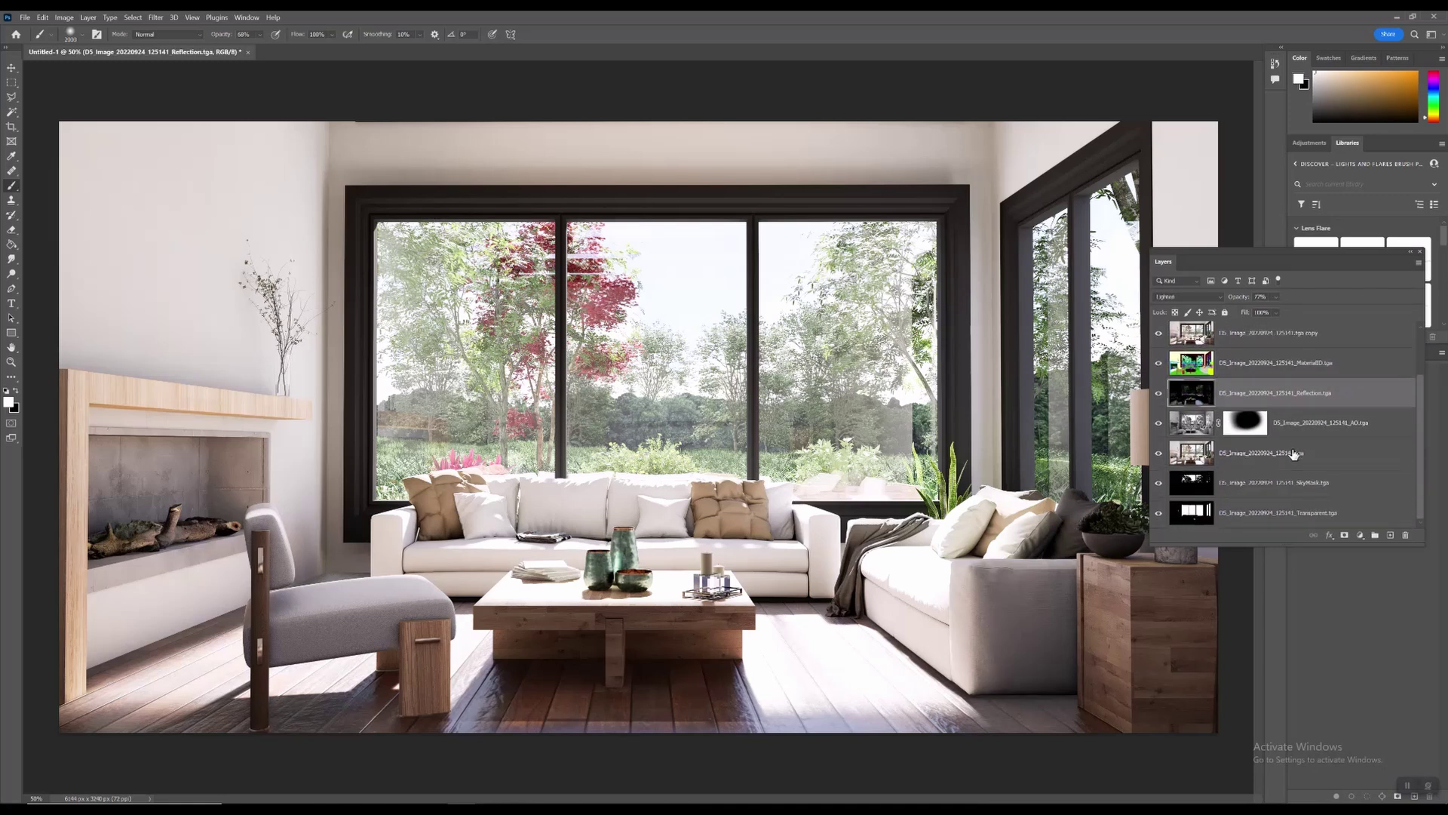
shift+click(1290, 519)
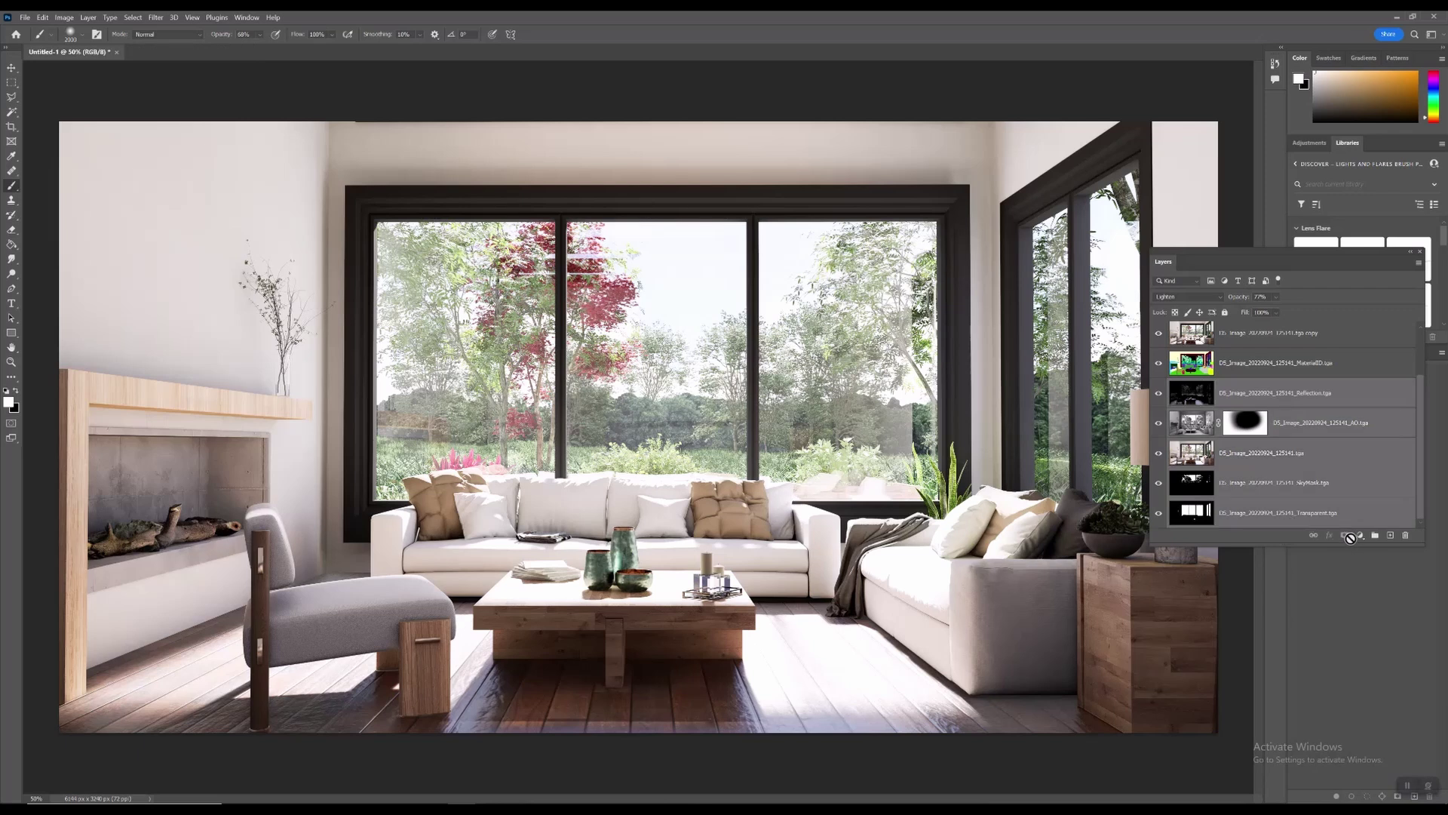
click(1375, 535)
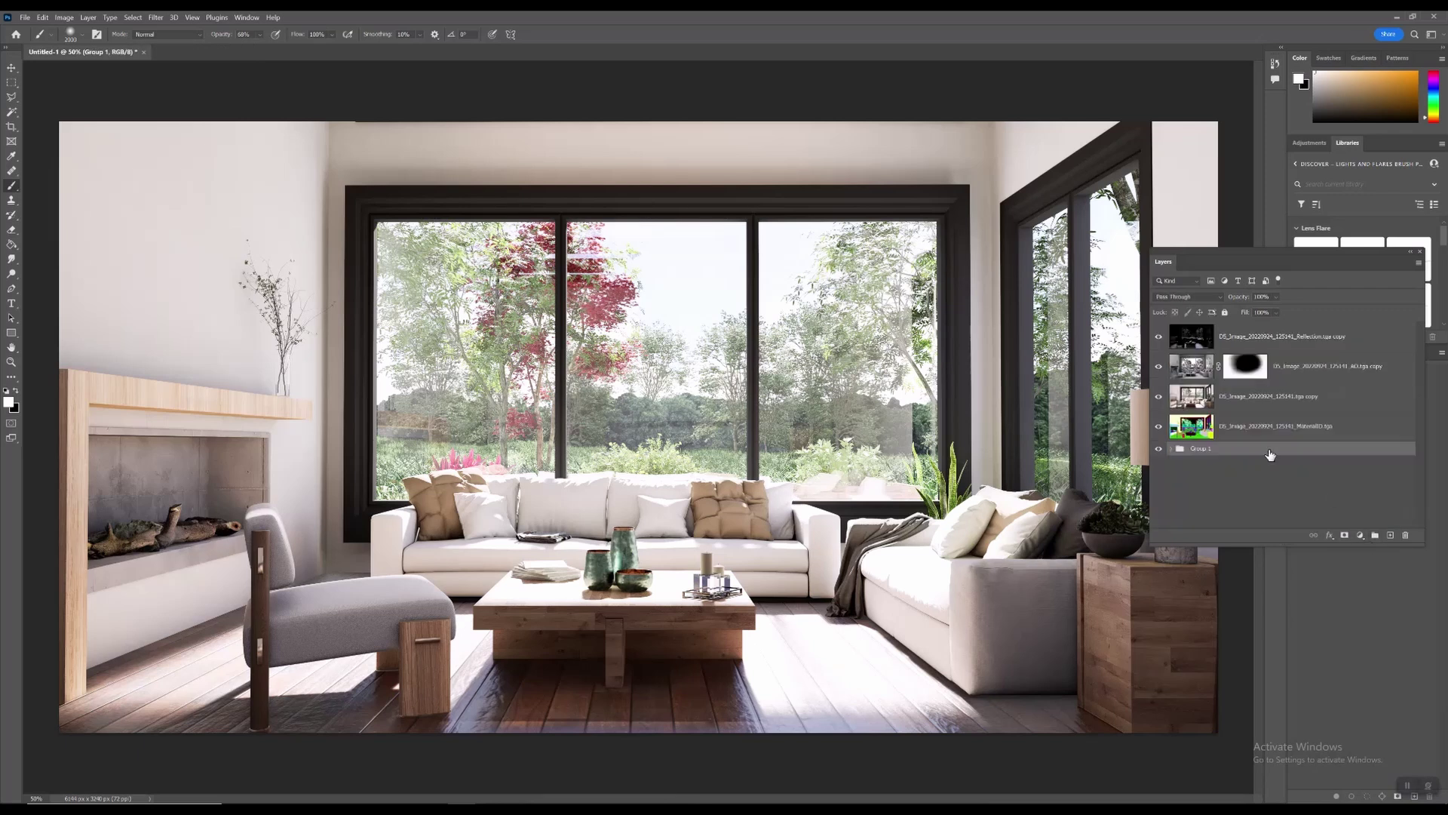
click(1170, 450)
click(1169, 450)
Merge the Reflection, AO and base render copies into a single layer
click(1310, 338)
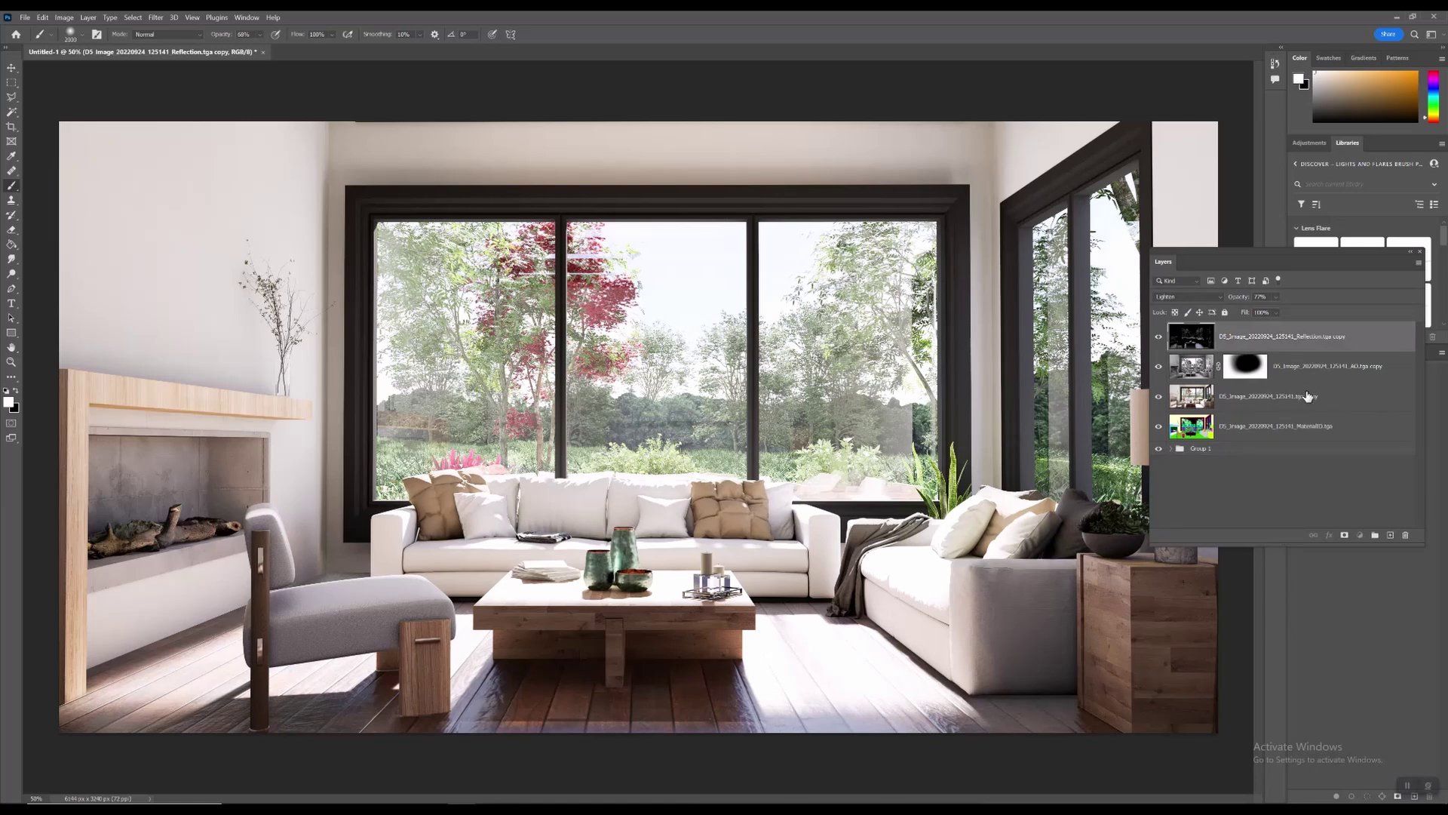
shift+click(1308, 396)
right_click(1310, 339)
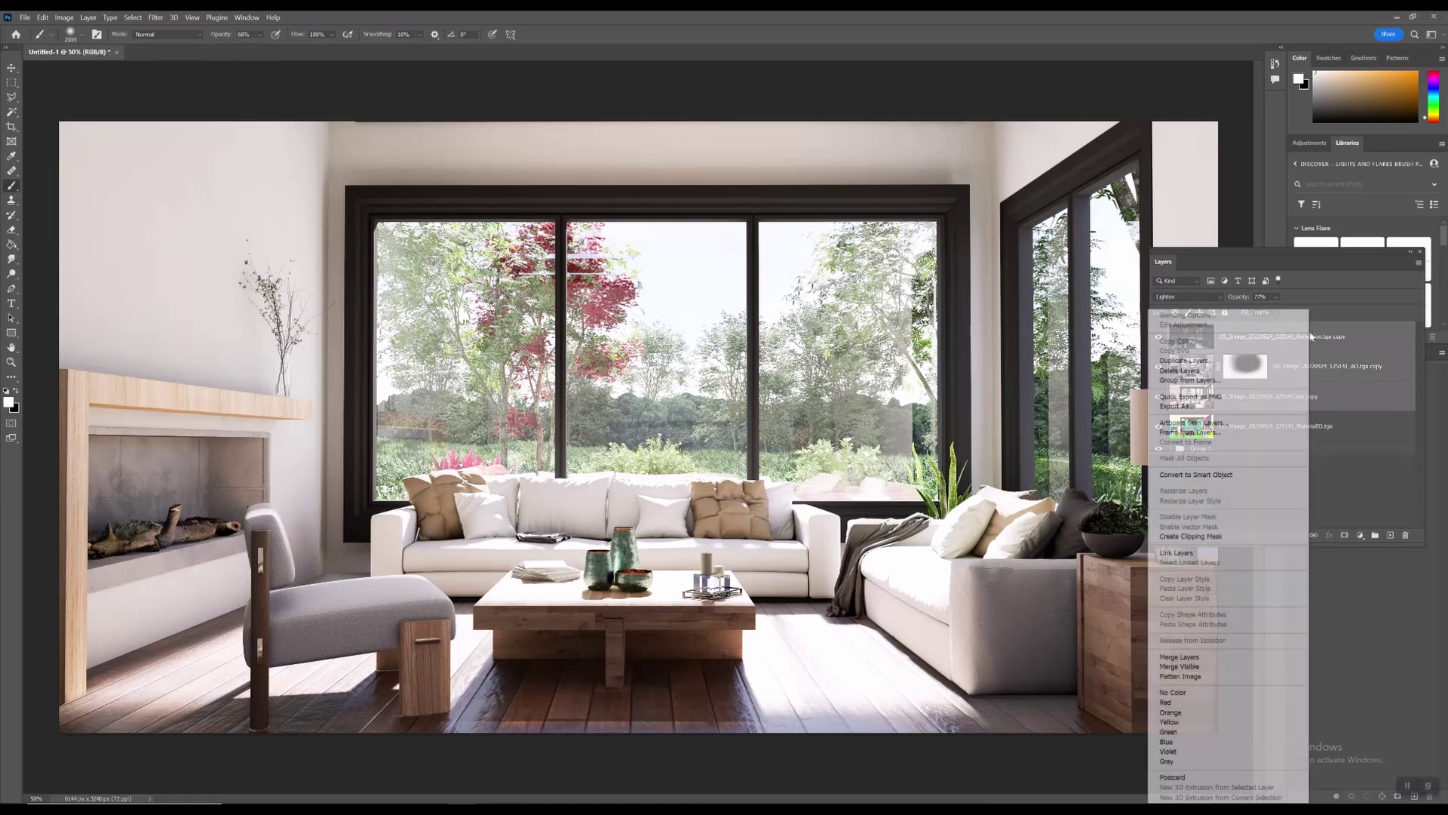
click(1210, 656)
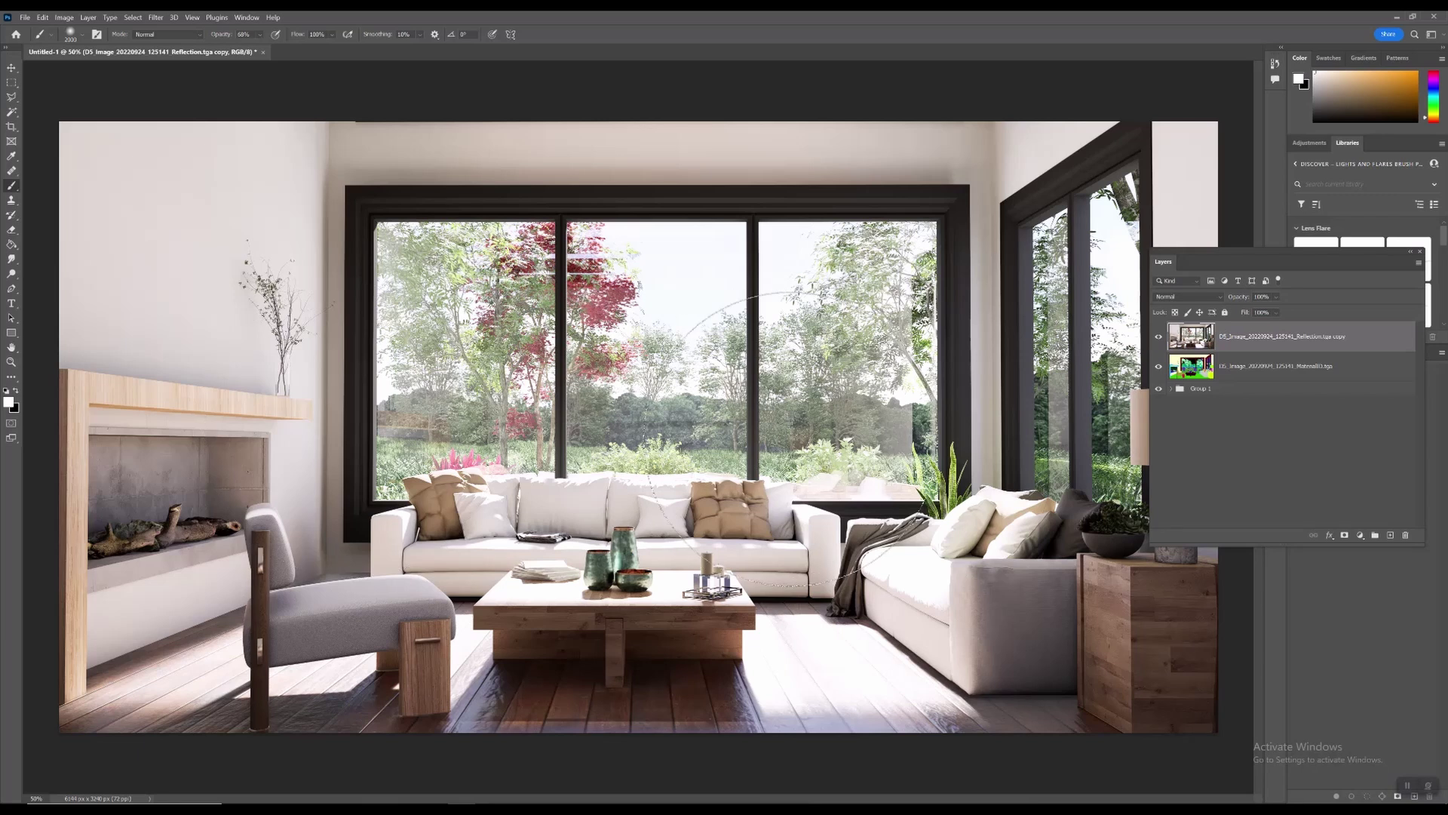
Duplicate the merged image layer within the same document, keeping the suggested name
right_click(1266, 339)
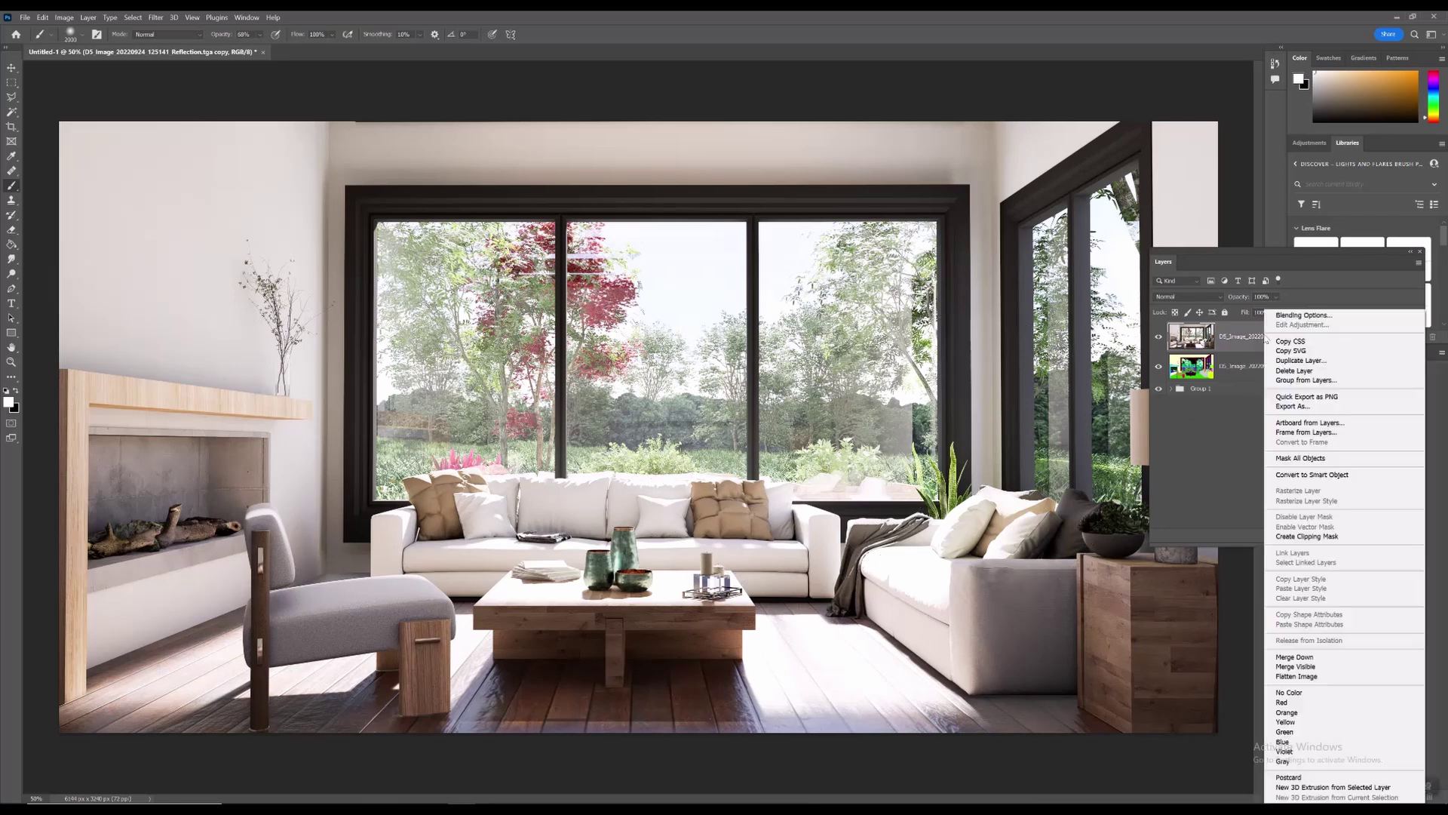
click(1290, 356)
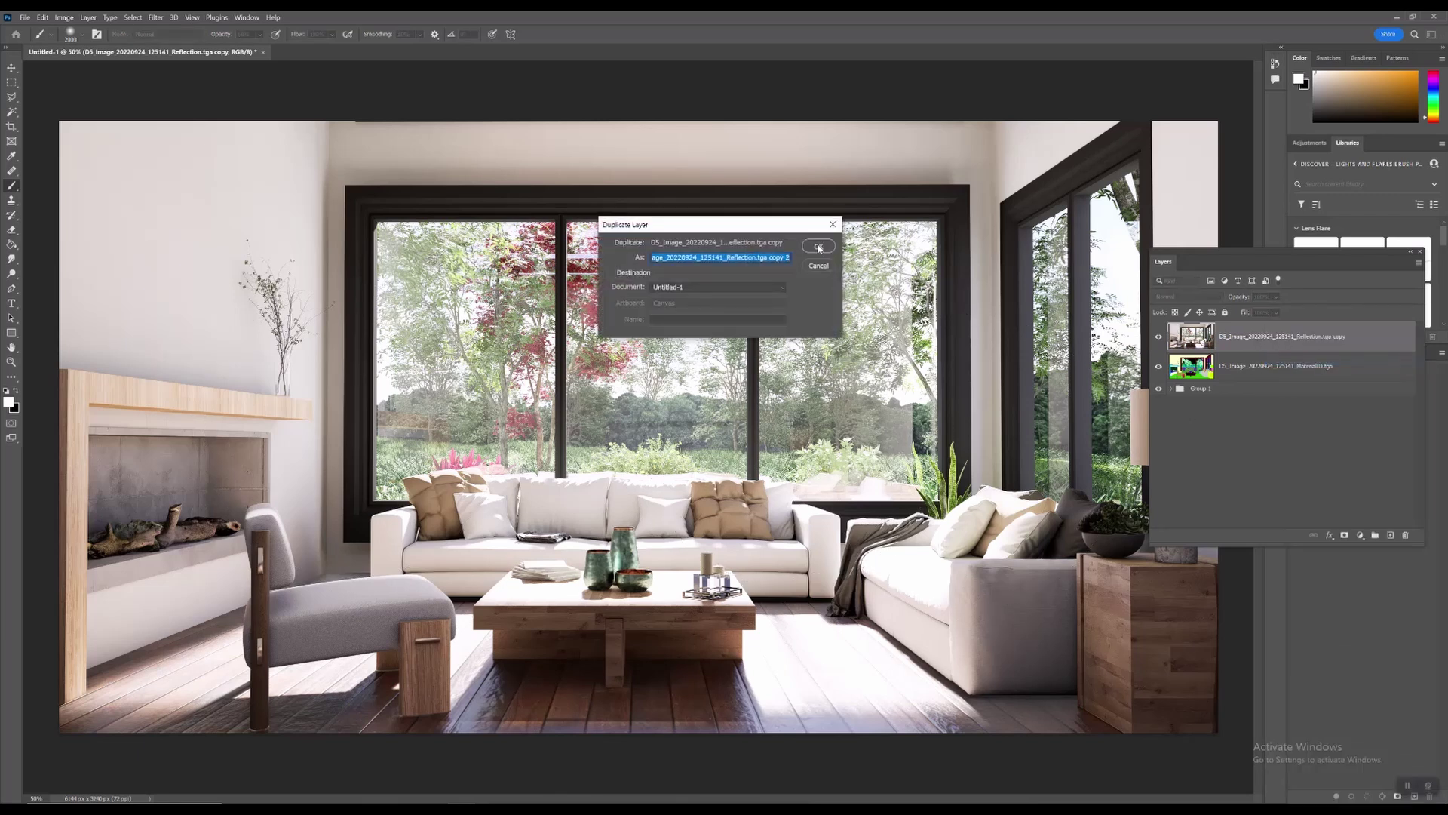
click(820, 247)
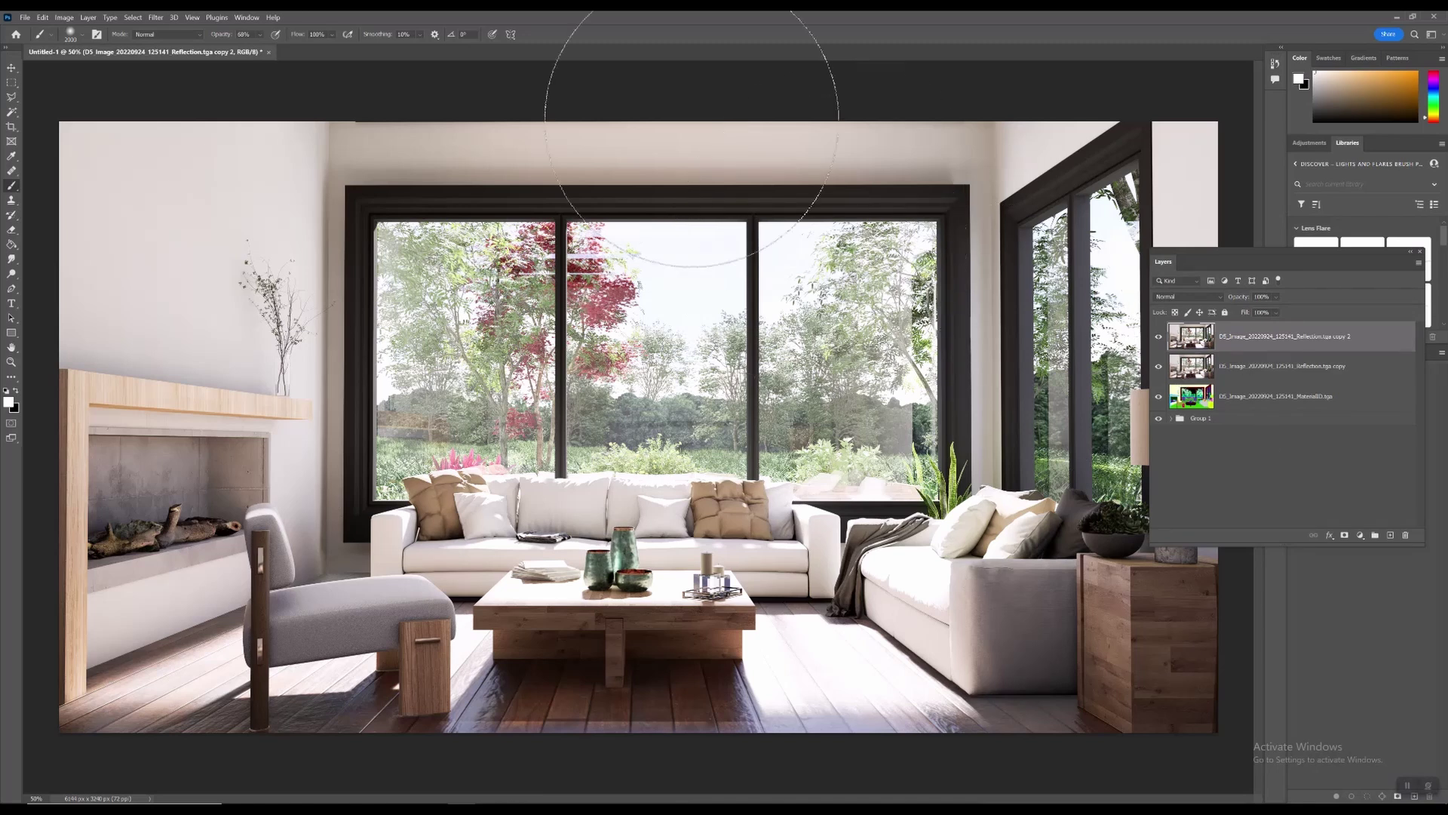
Open the Camera Raw filter on the newest layer copy, collapse the Geometry settings and expand the Basic adjustments
click(156, 17)
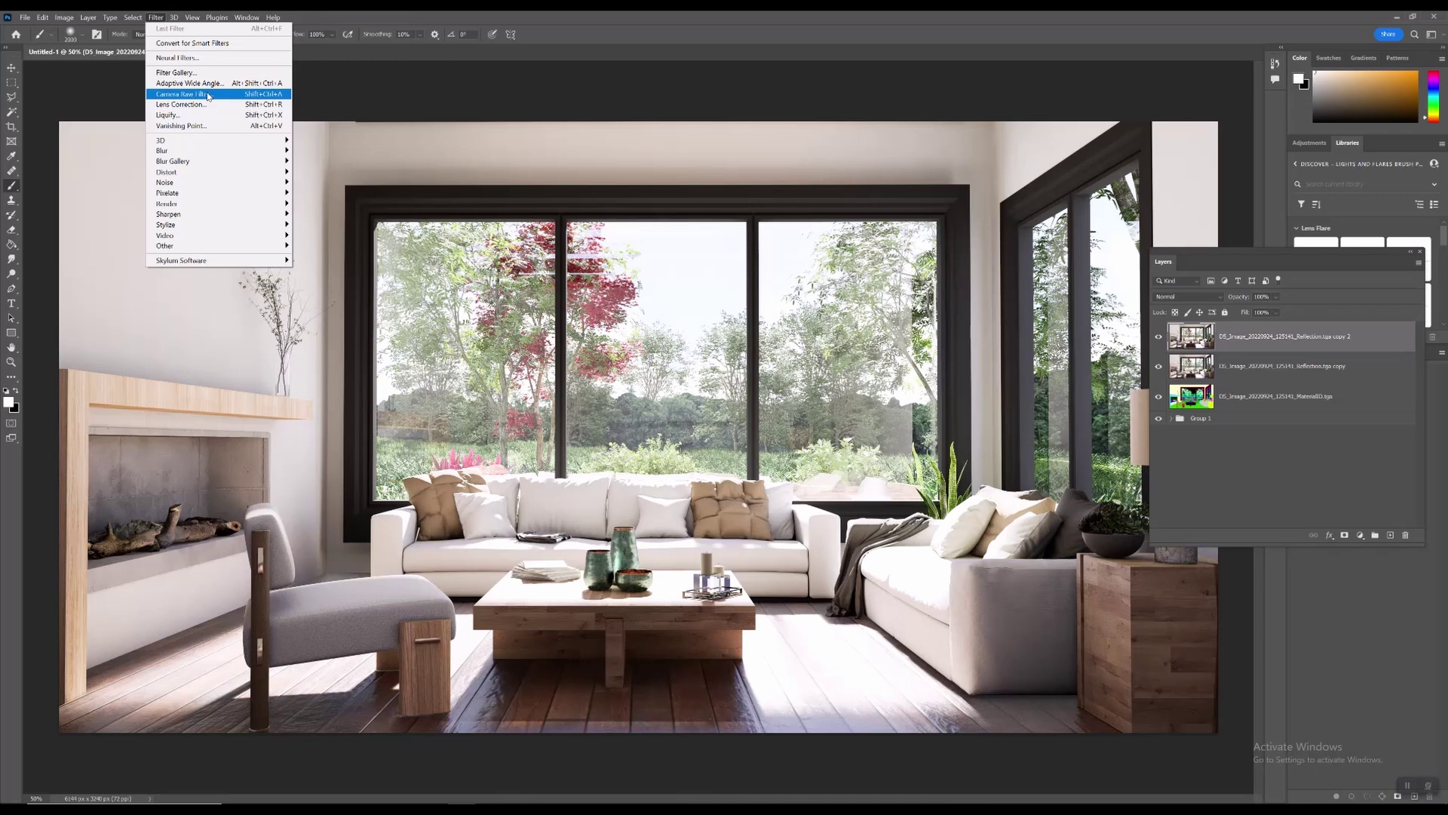
click(208, 96)
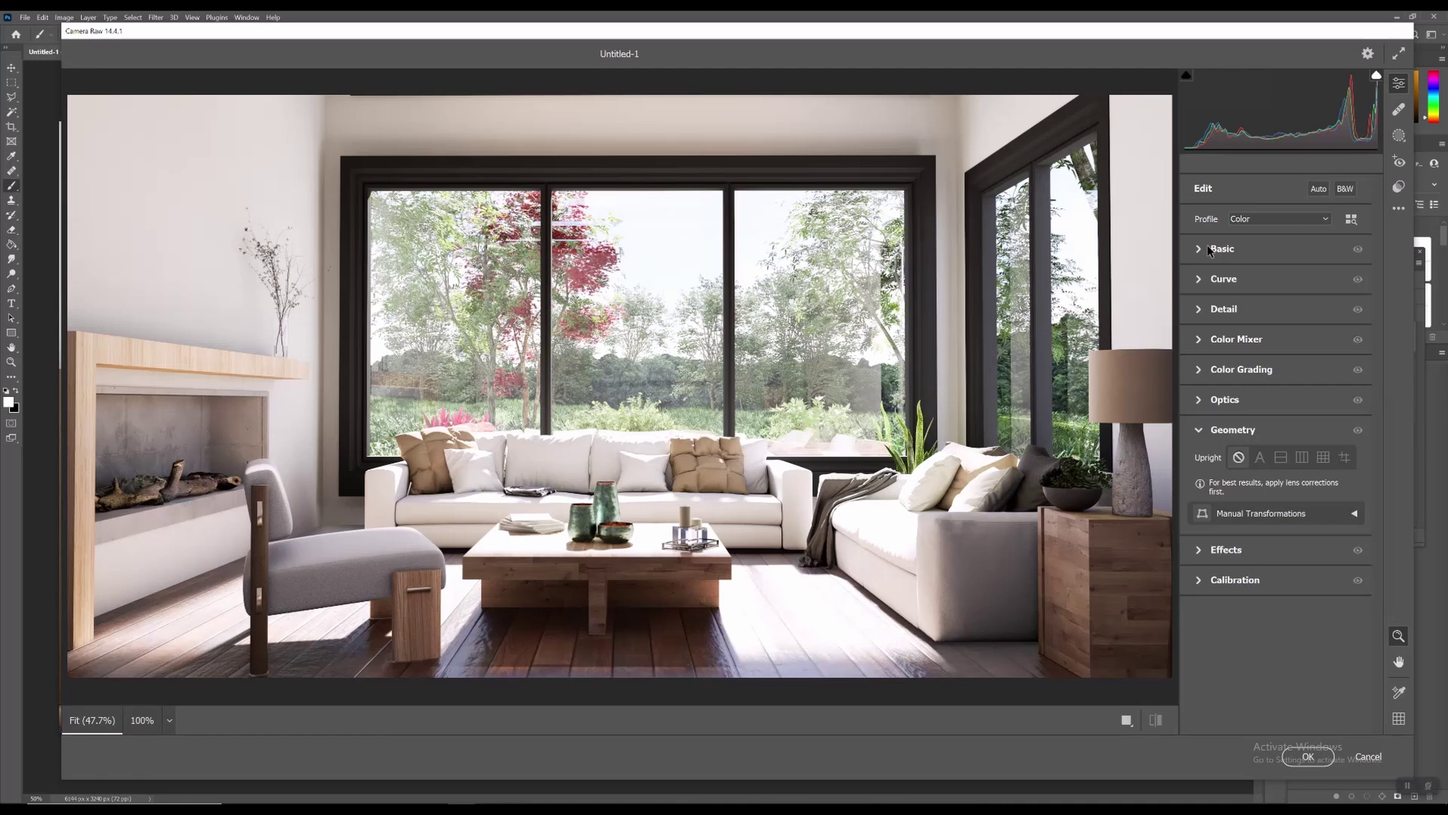
click(1196, 430)
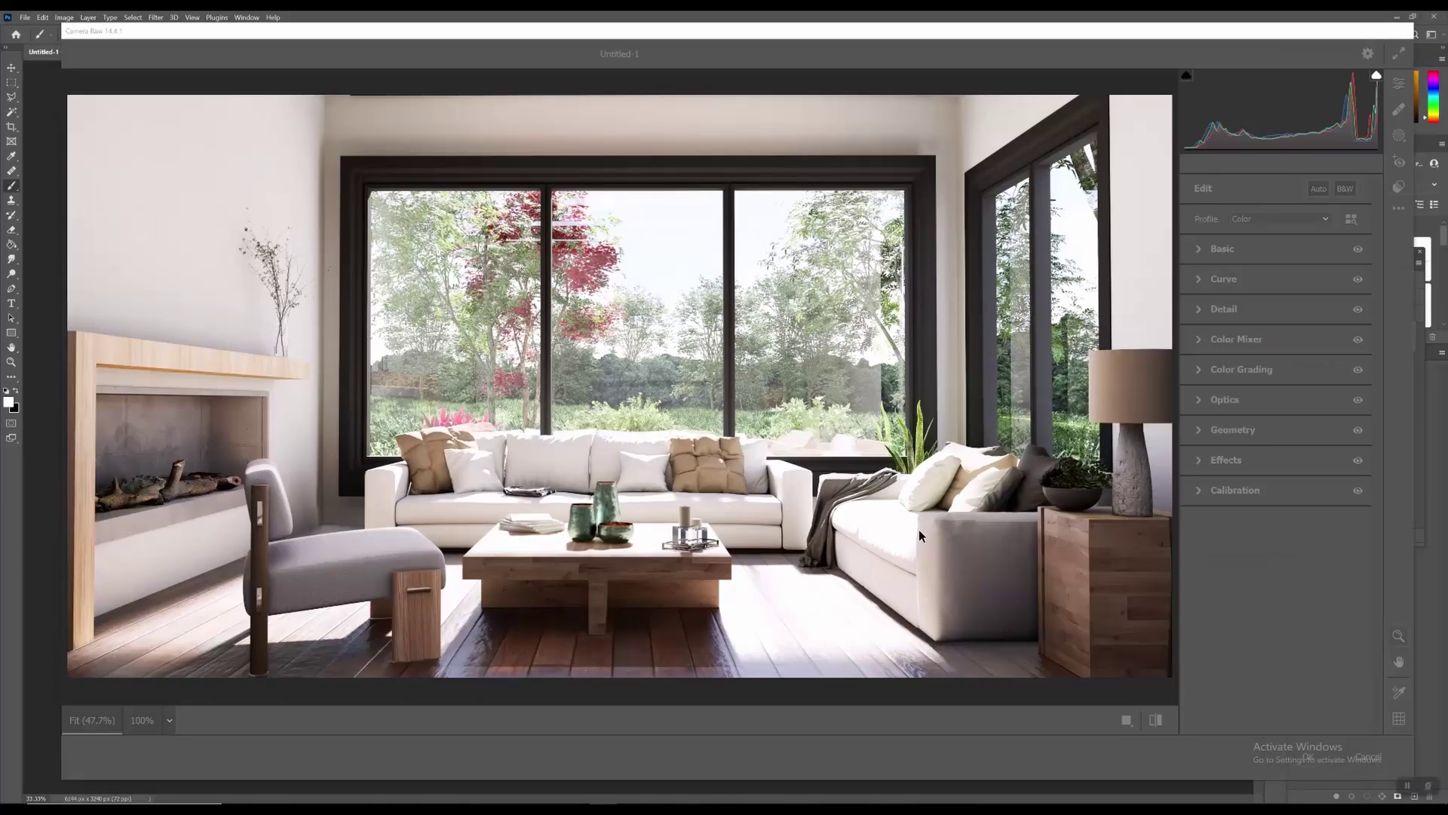
click(831, 445)
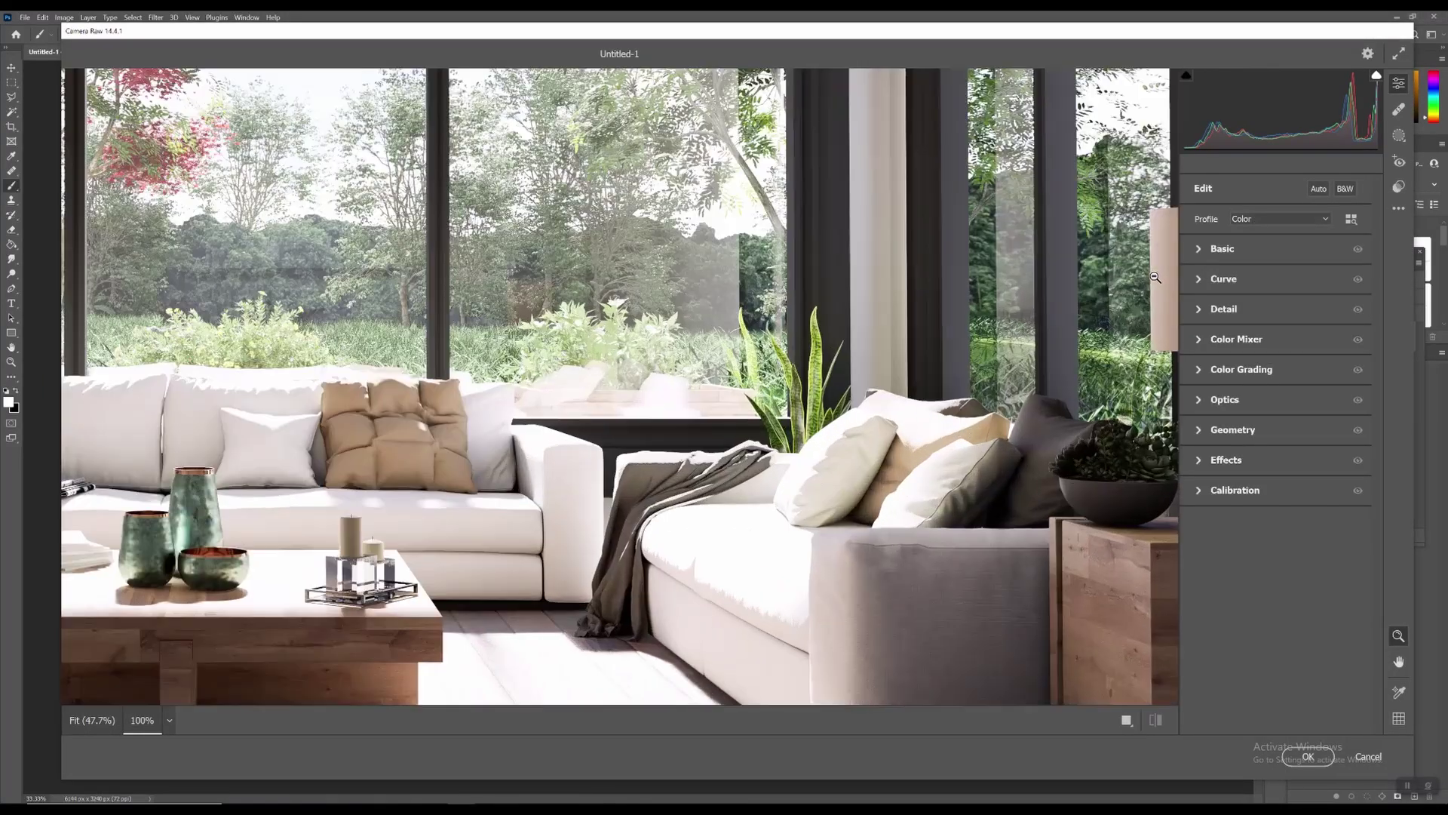
click(746, 428)
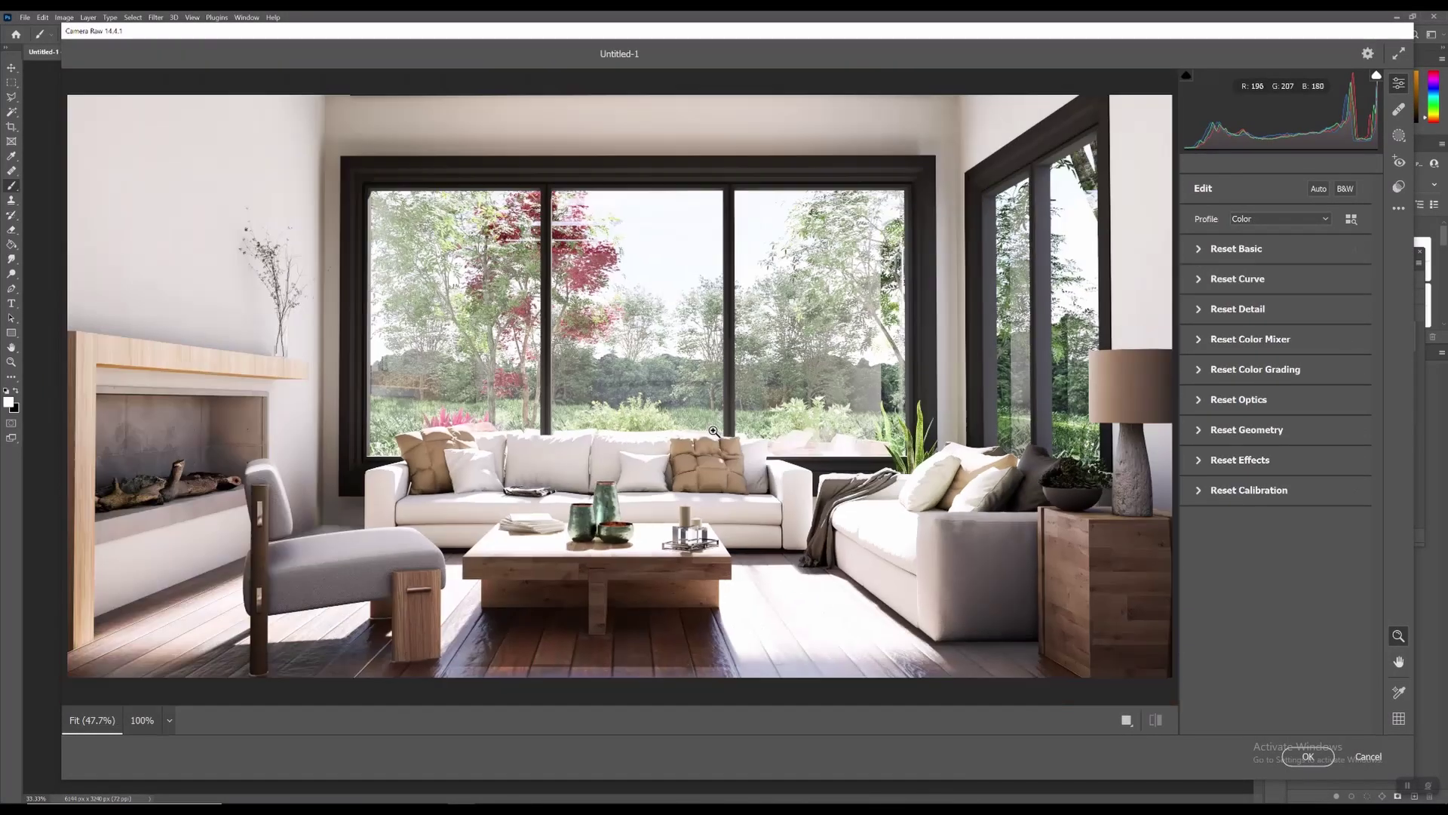
click(1199, 249)
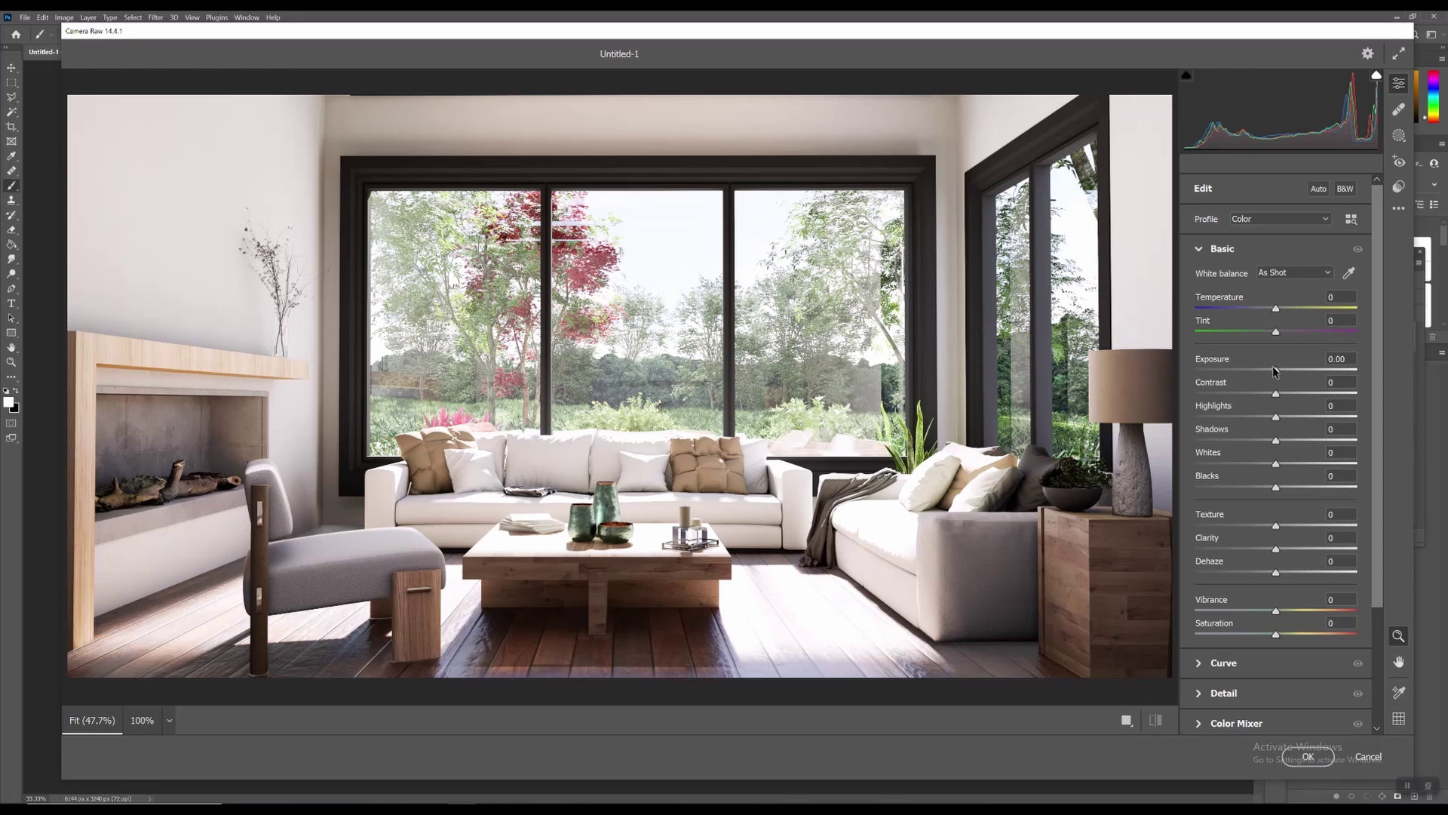
Try an Exposure of +0.30 on the image and reset it to 0
mouse_move(1275, 370)
mouse_down()
mouse_move(1261, 372)
mouse_move(1323, 373)
mouse_move(1280, 373)
mouse_up()
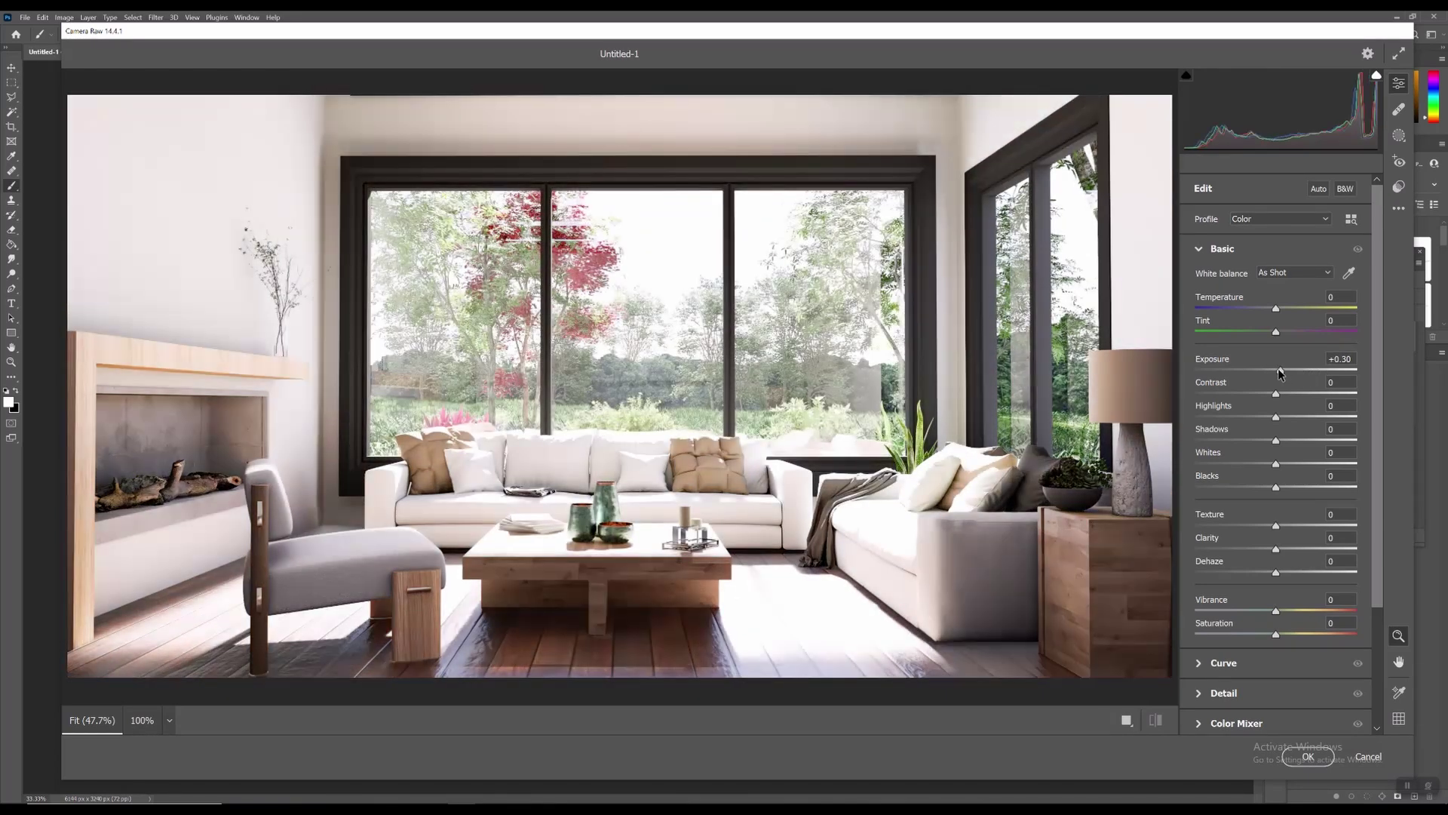
click(1339, 356)
text(0)
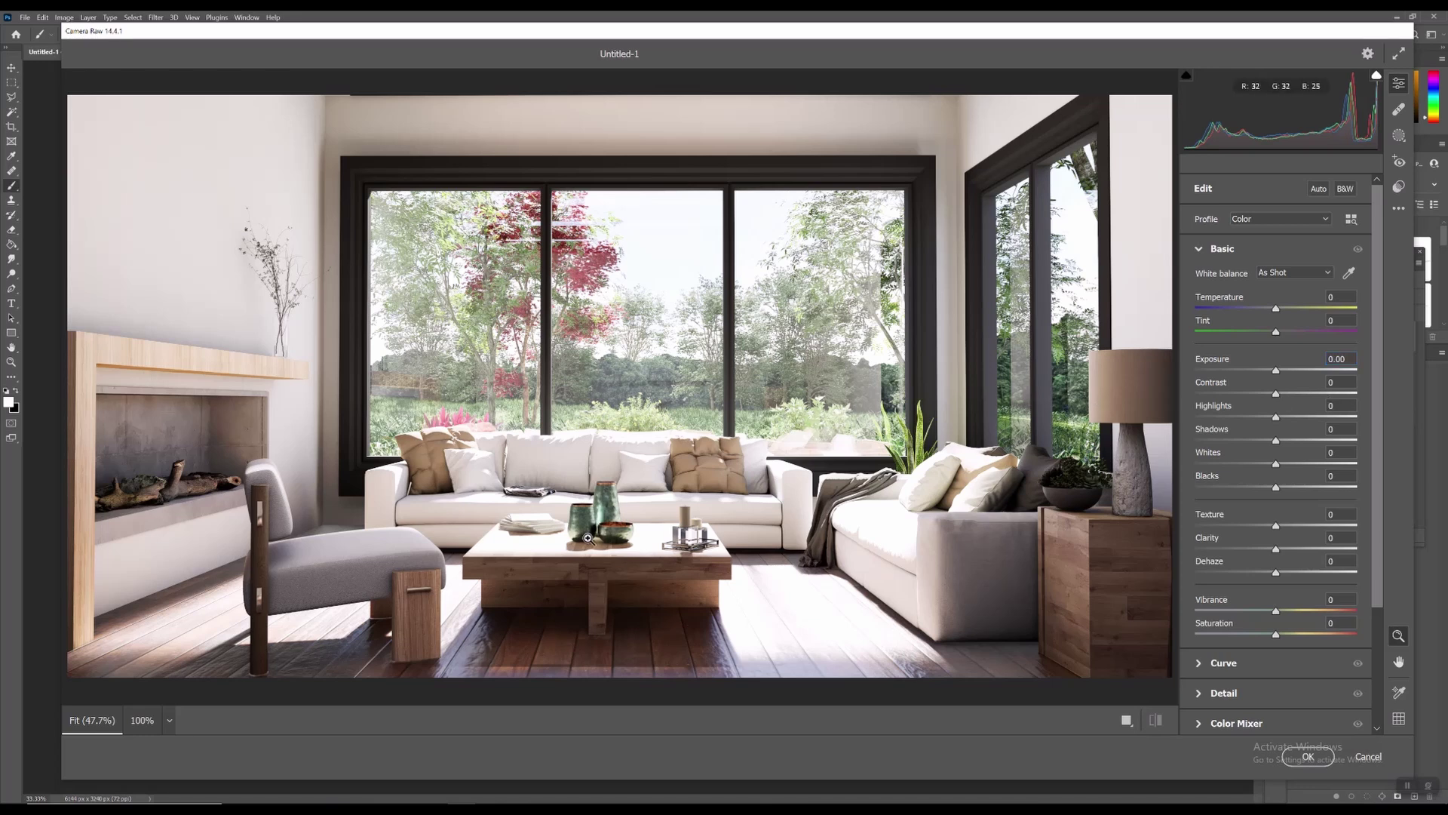
Test the Contrast at -20 and +100 while inspecting the furniture up close, and set it to -21
click(588, 538)
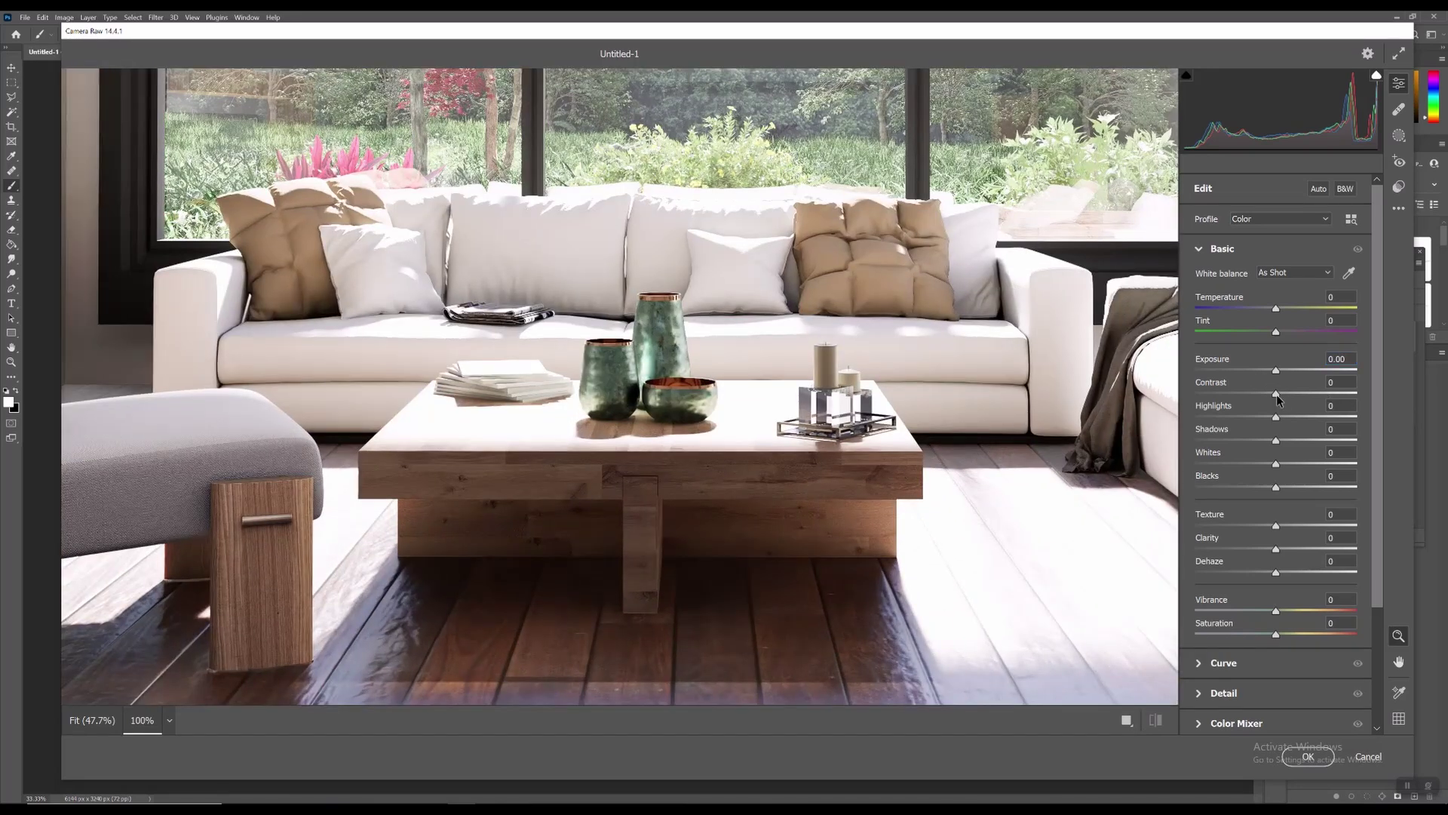
drag(1278, 400, 1263, 400)
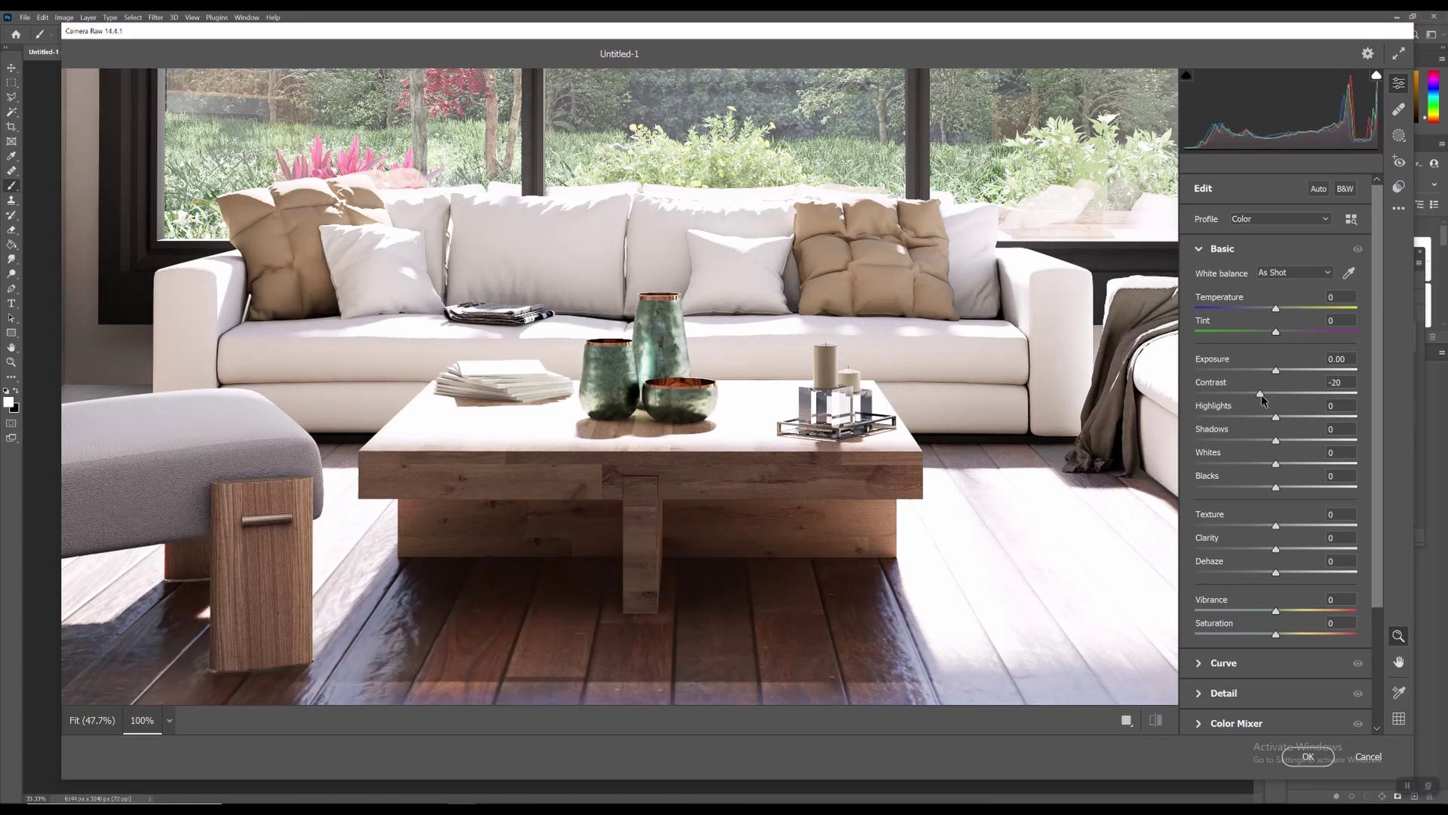
click(645, 391)
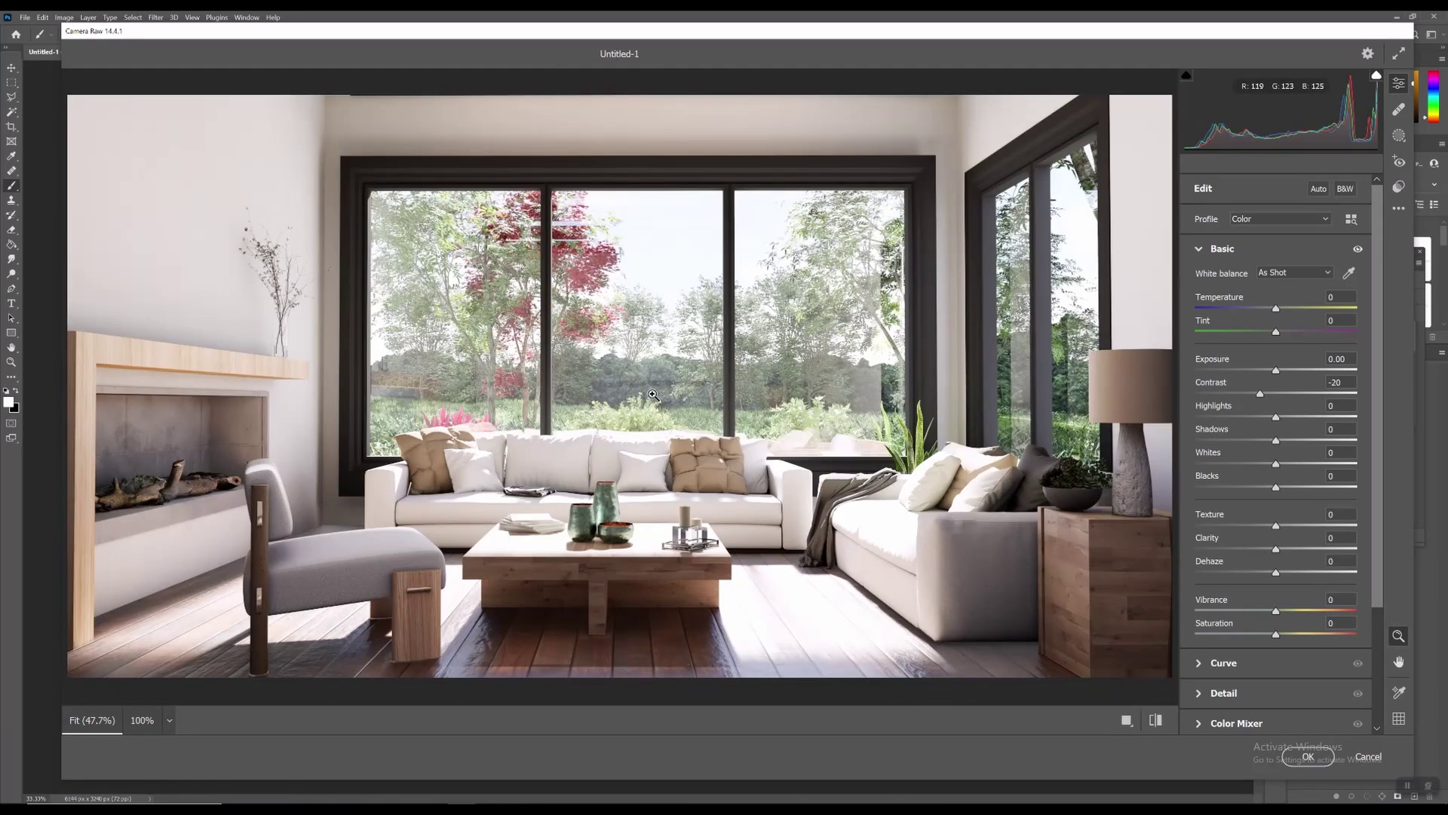
drag(1260, 393, 1373, 387)
click(1155, 485)
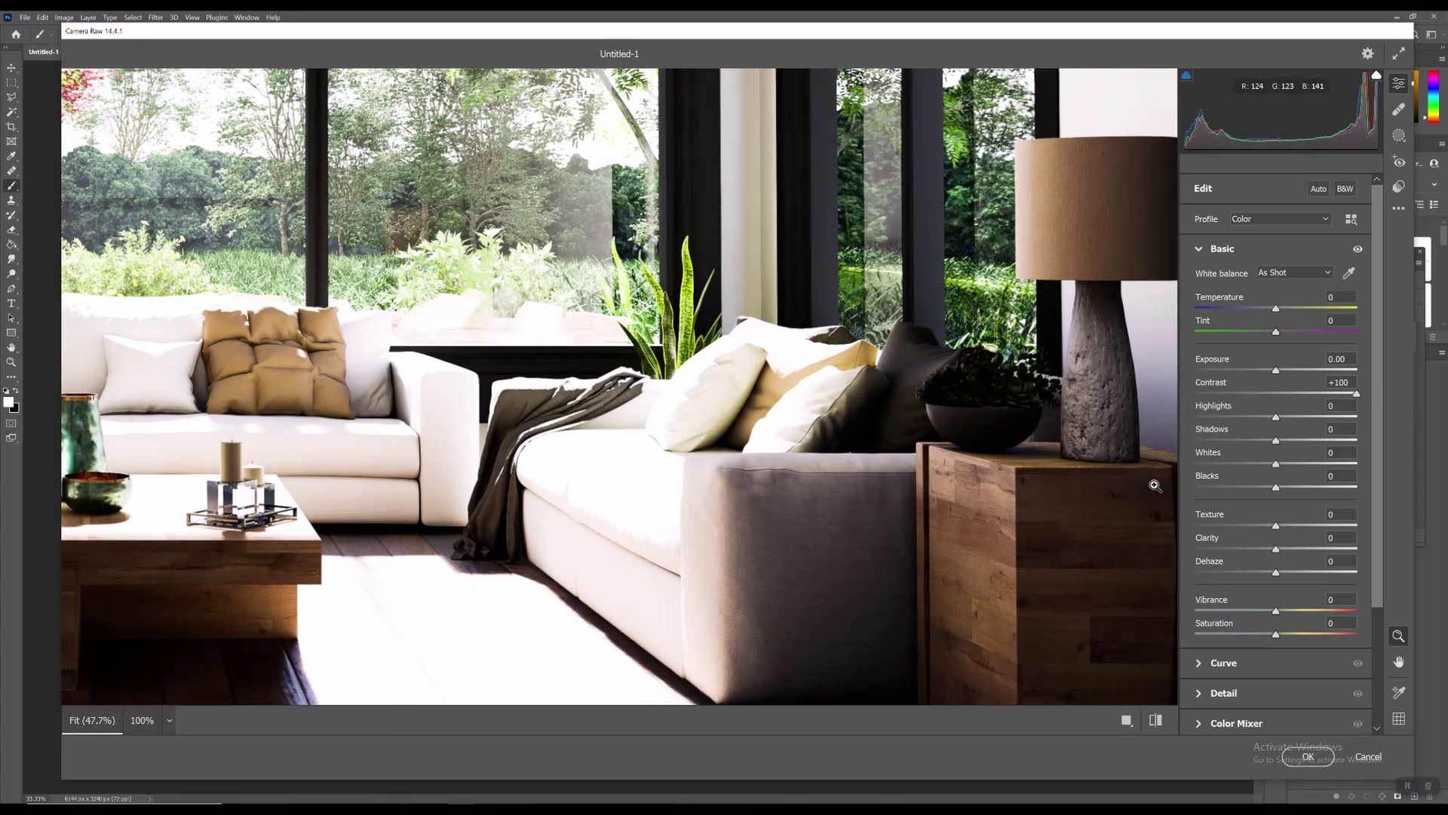
click(1154, 485)
click(1144, 385)
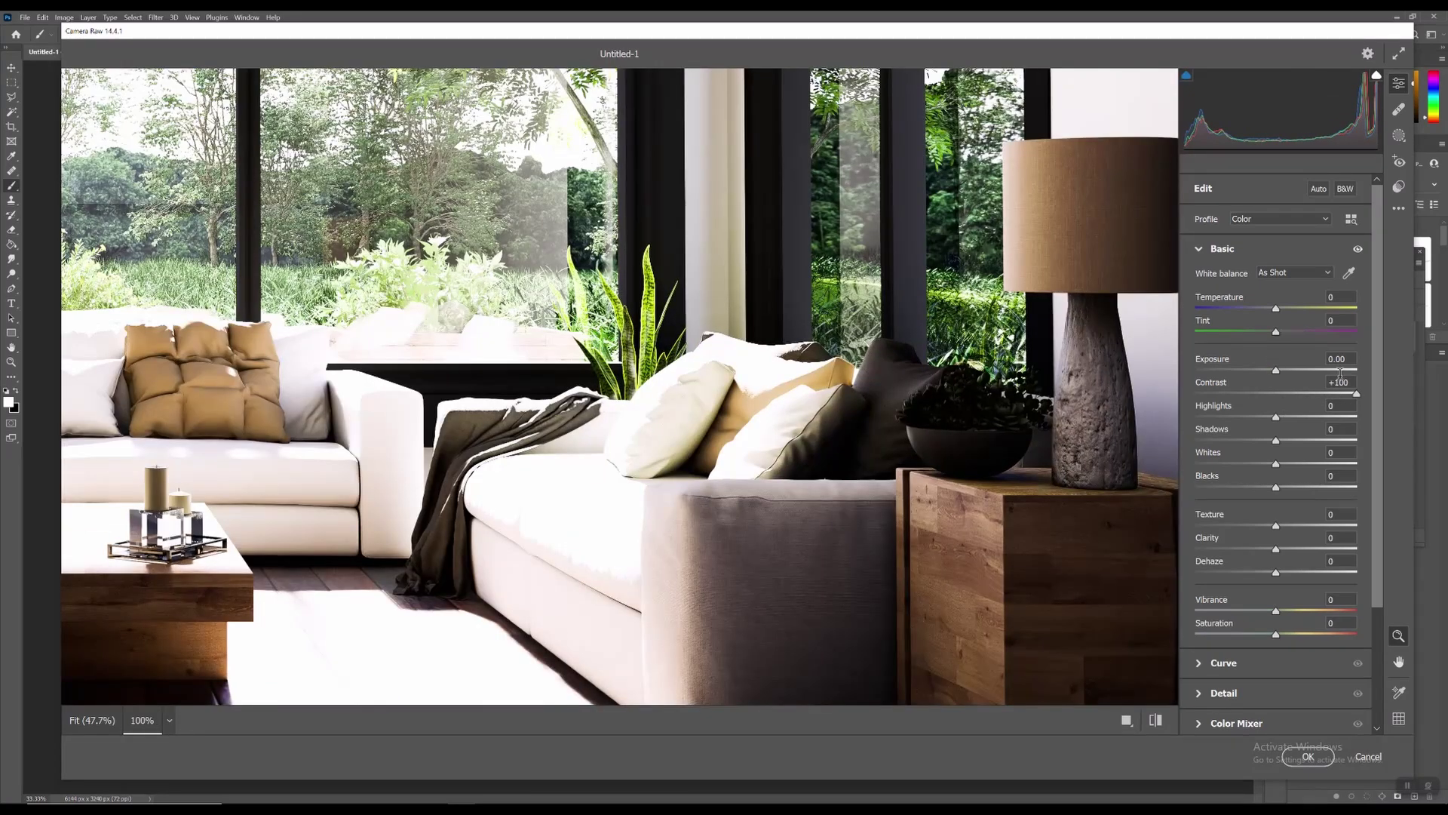
drag(1355, 393, 1261, 393)
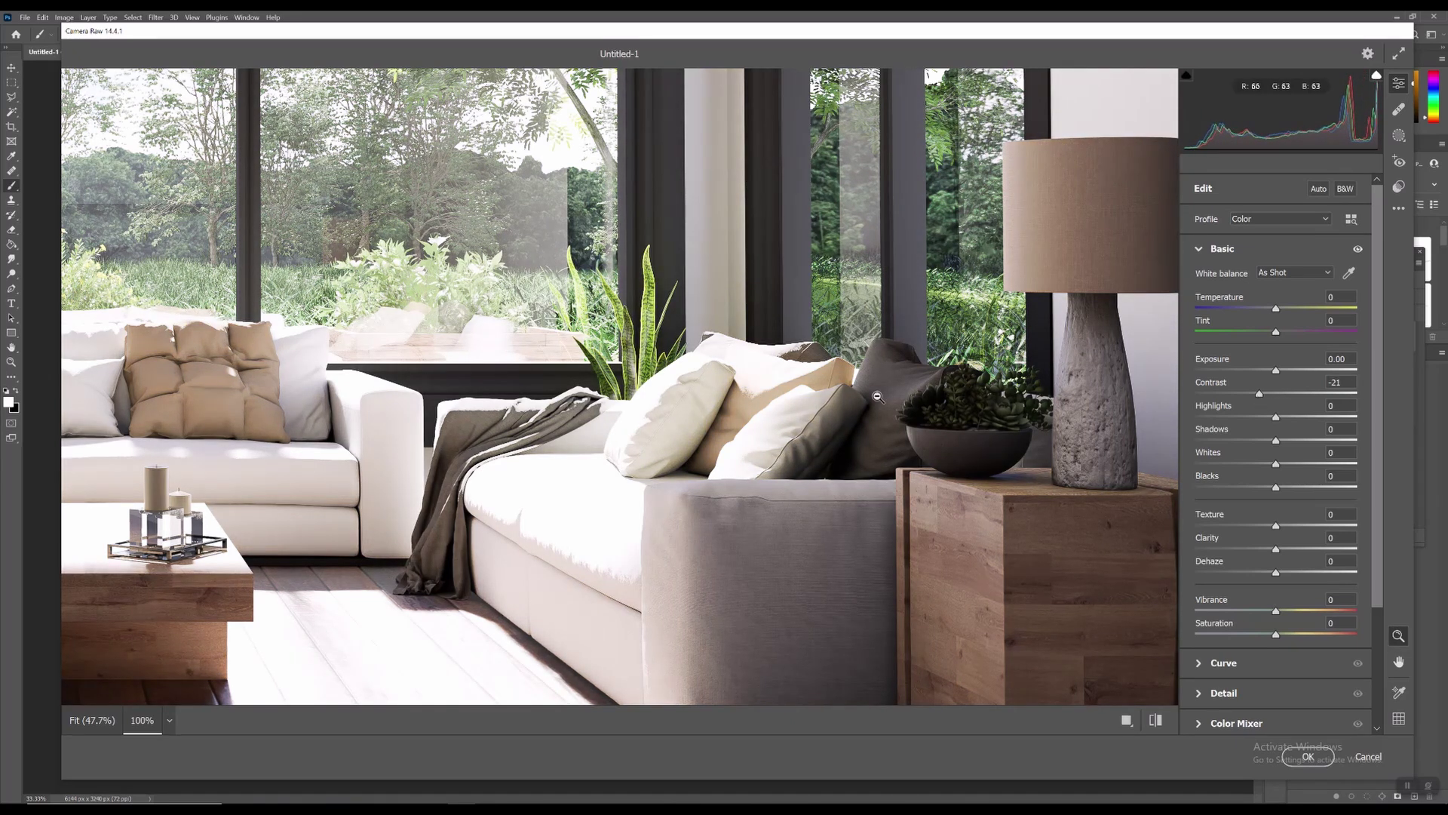
click(619, 366)
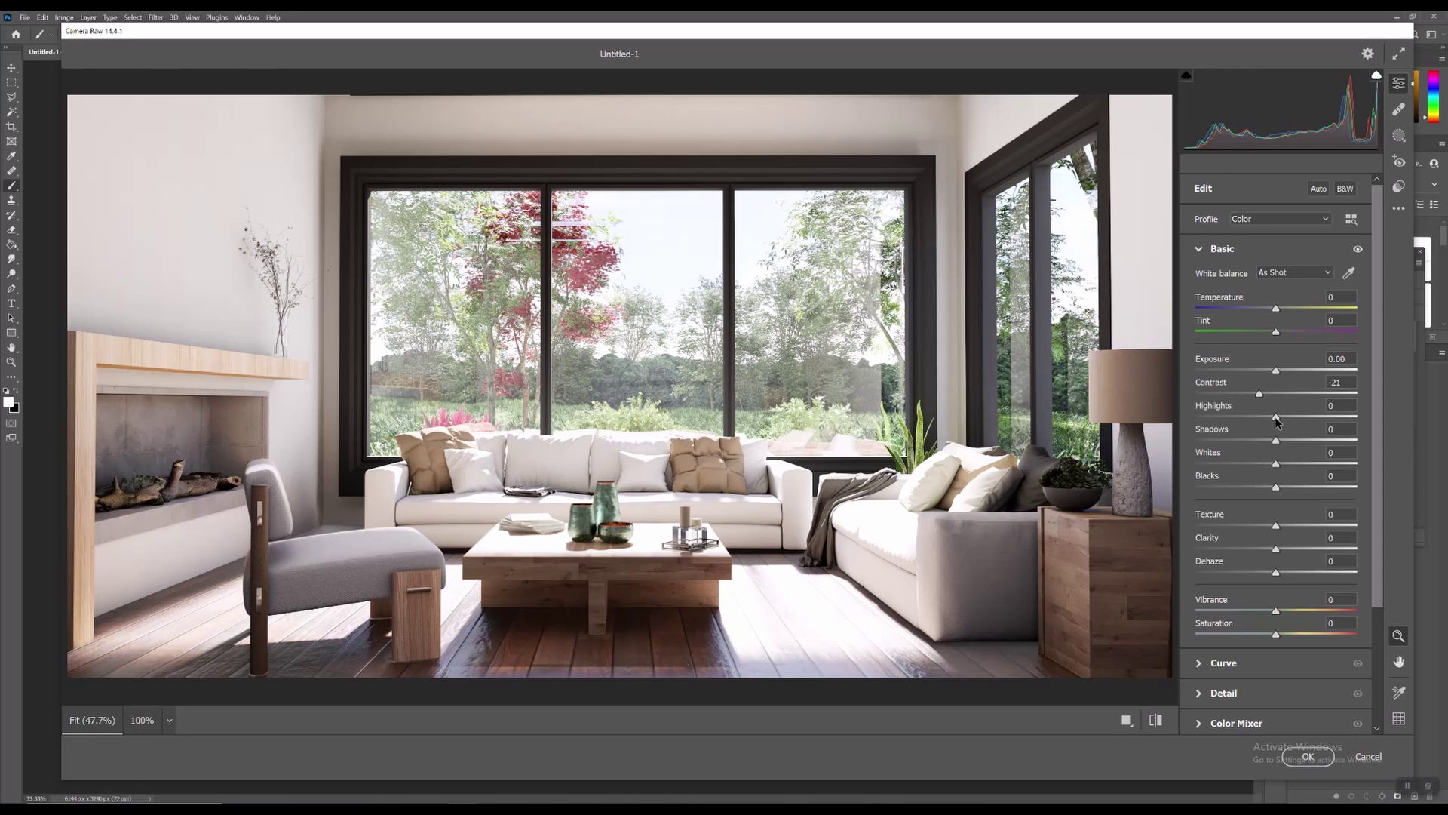
Brighten the tones with Highlights at +21, Whites at +5 and Shadows at +22
mouse_move(1276, 419)
mouse_down()
mouse_move(1288, 420)
mouse_move(1262, 418)
mouse_move(1294, 419)
mouse_up()
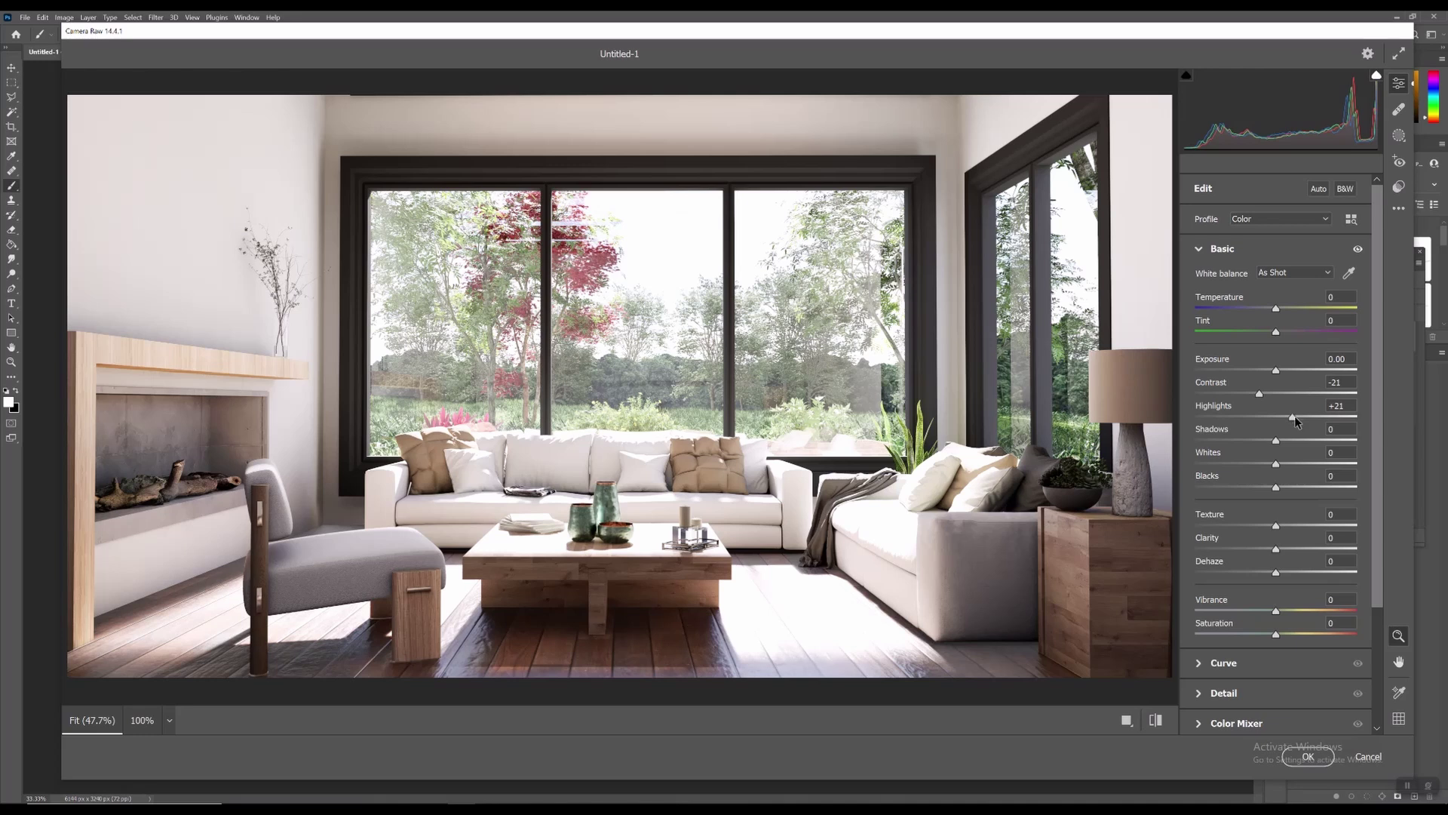
mouse_move(1276, 463)
mouse_down()
mouse_move(1237, 464)
mouse_move(1323, 464)
mouse_move(1284, 464)
mouse_up()
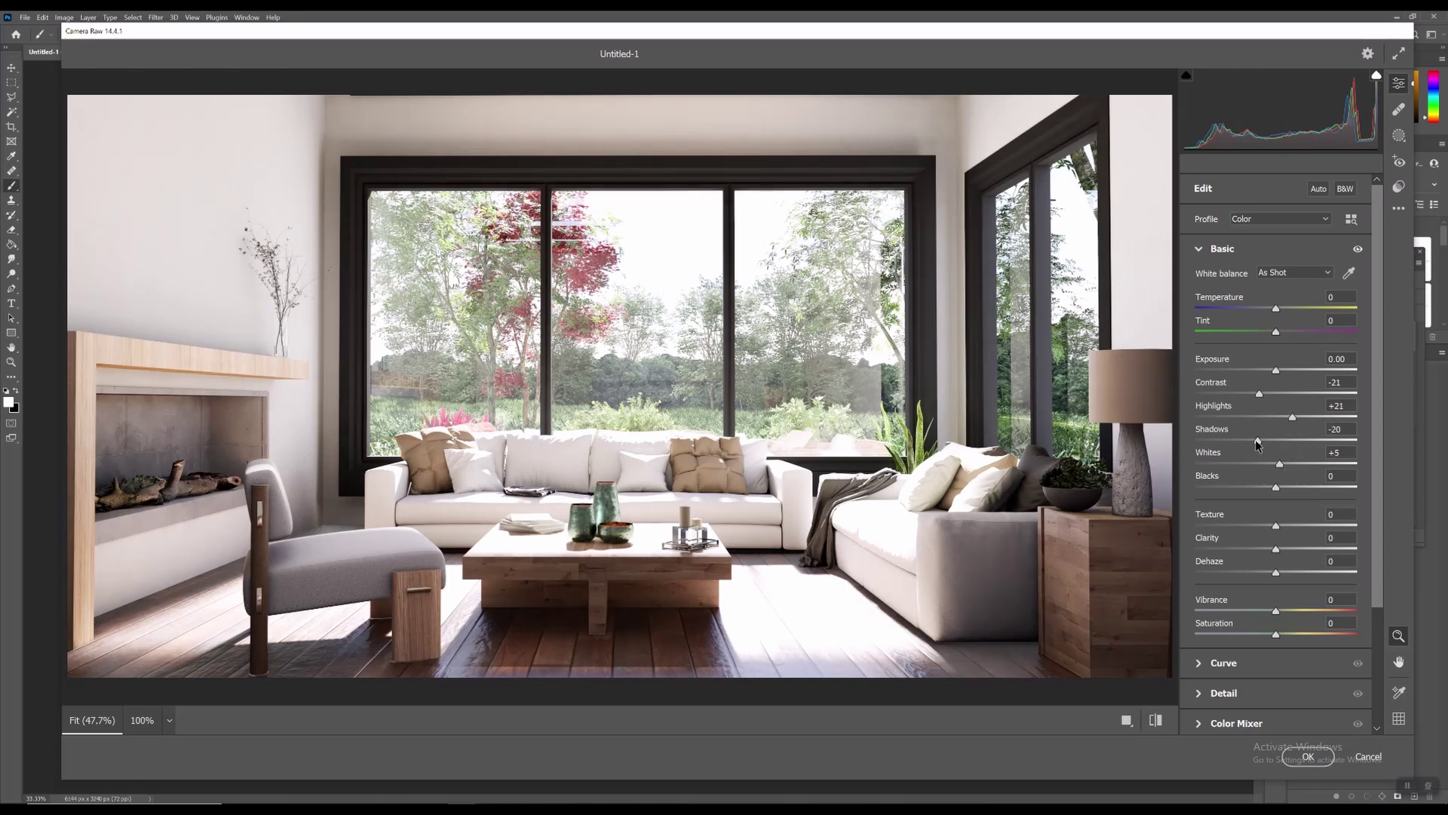
mouse_move(1275, 443)
mouse_down()
mouse_move(1213, 442)
mouse_move(1293, 442)
mouse_up()
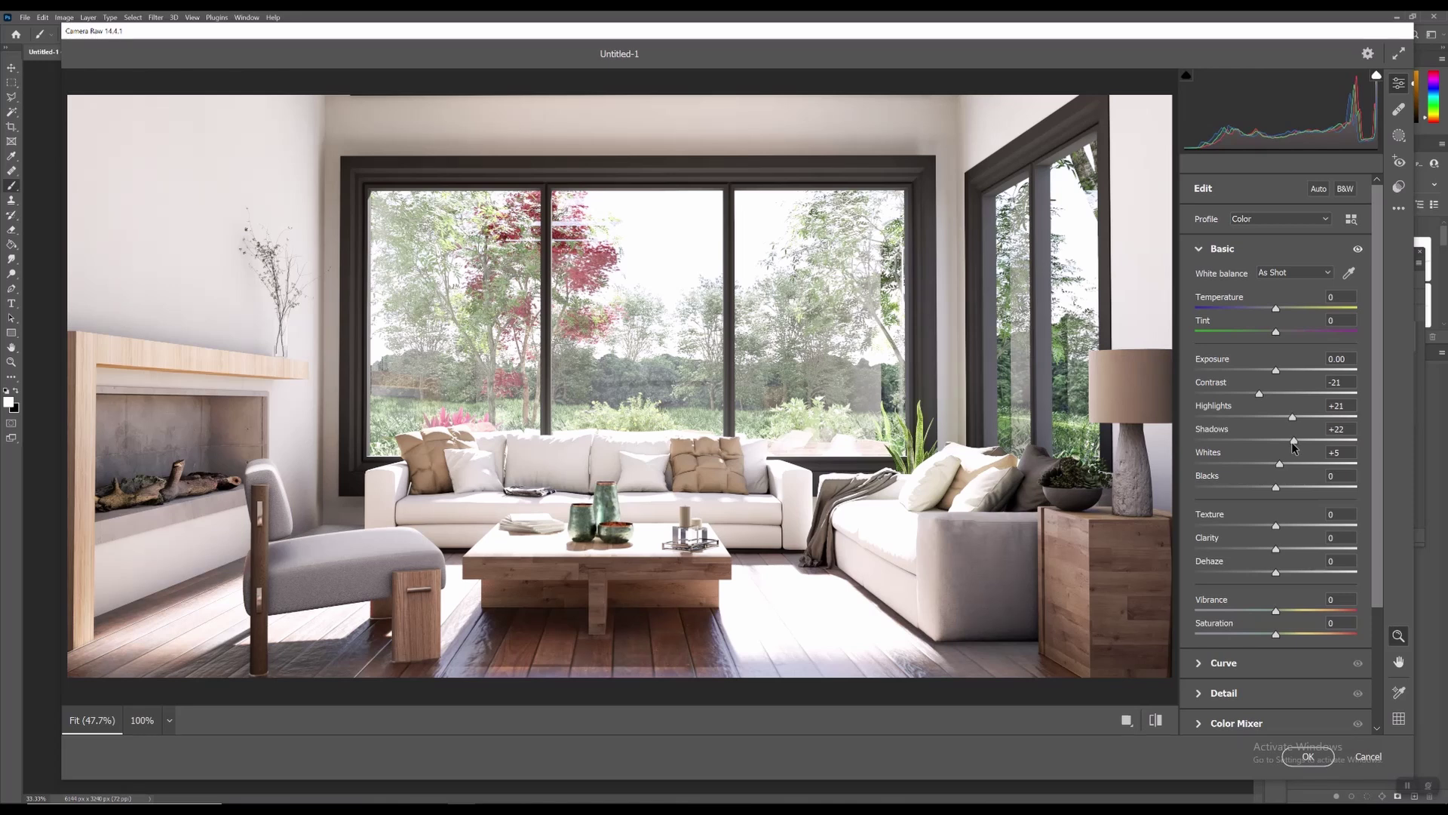
Try different Blacks values and set Blacks to -20
drag(1273, 488, 1273, 491)
drag(1272, 490, 1266, 489)
drag(1255, 489, 1288, 492)
drag(1271, 489, 1258, 488)
Test Texture and Clarity at +100 around the coffee table, reset Texture to 0 and set Clarity to +10
click(569, 512)
click(569, 512)
click(568, 513)
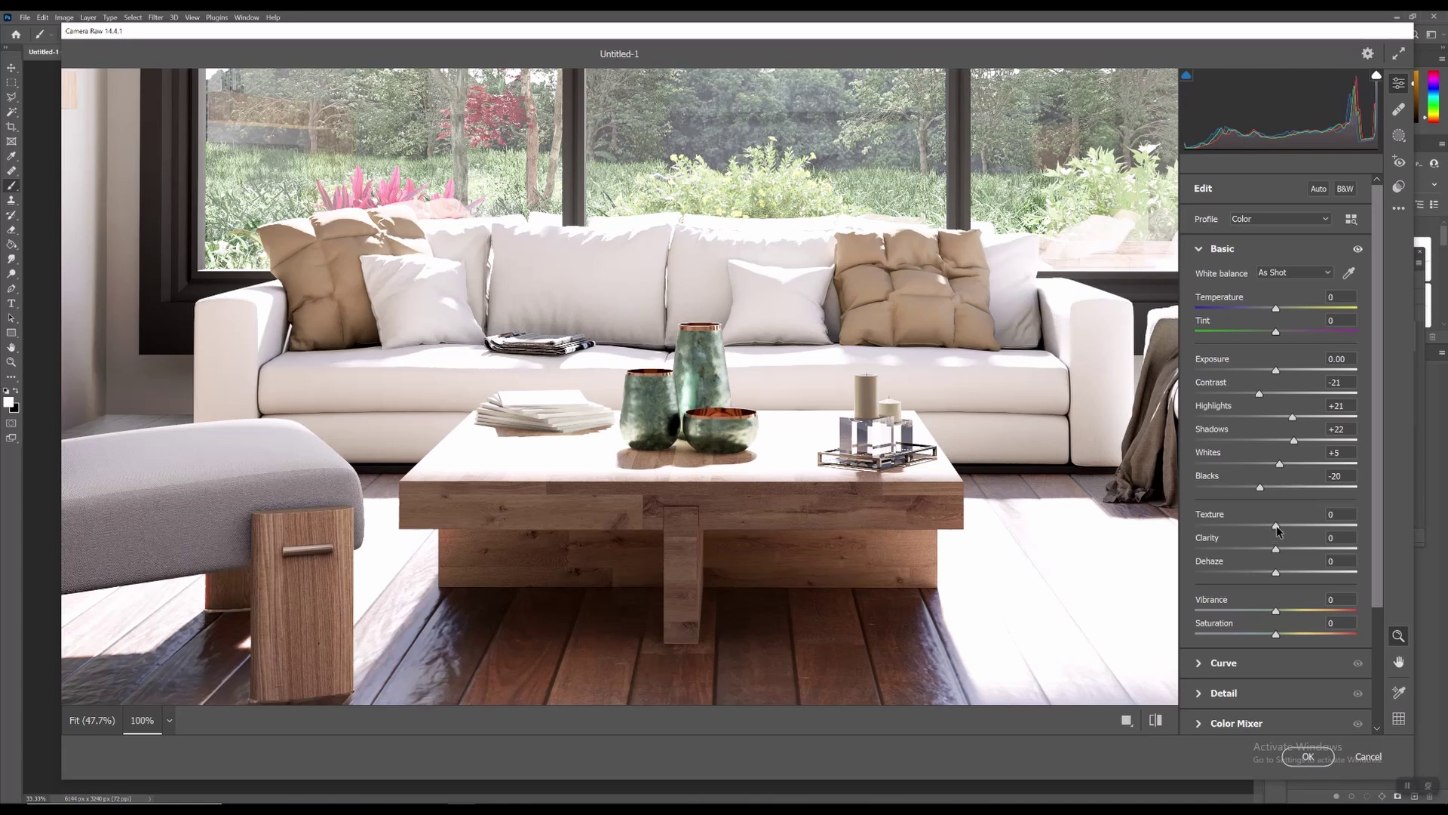
drag(1277, 524, 1442, 542)
drag(1275, 549, 1376, 552)
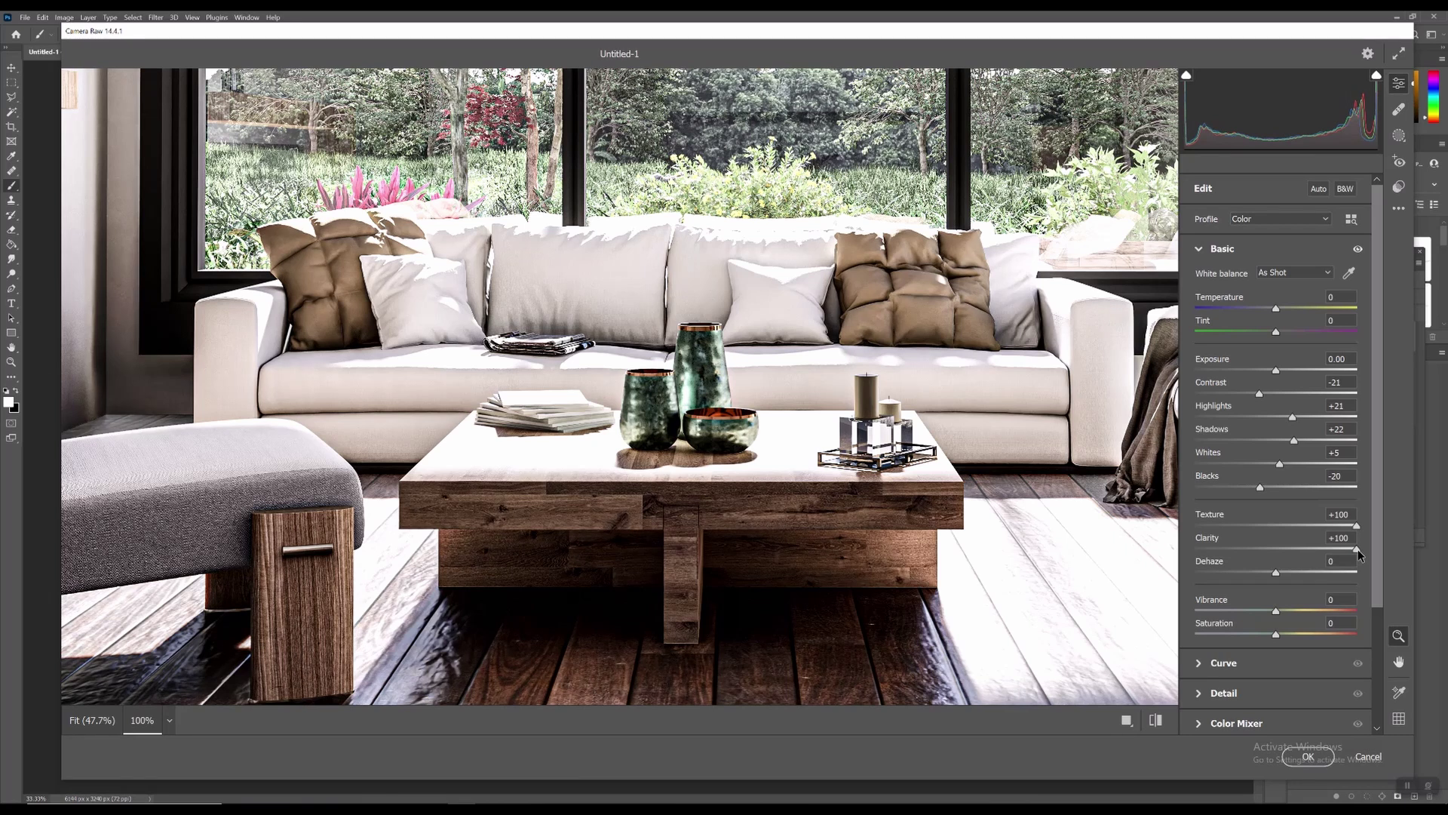
drag(1356, 525, 1291, 528)
click(1336, 512)
text(0)
drag(1356, 549, 1283, 545)
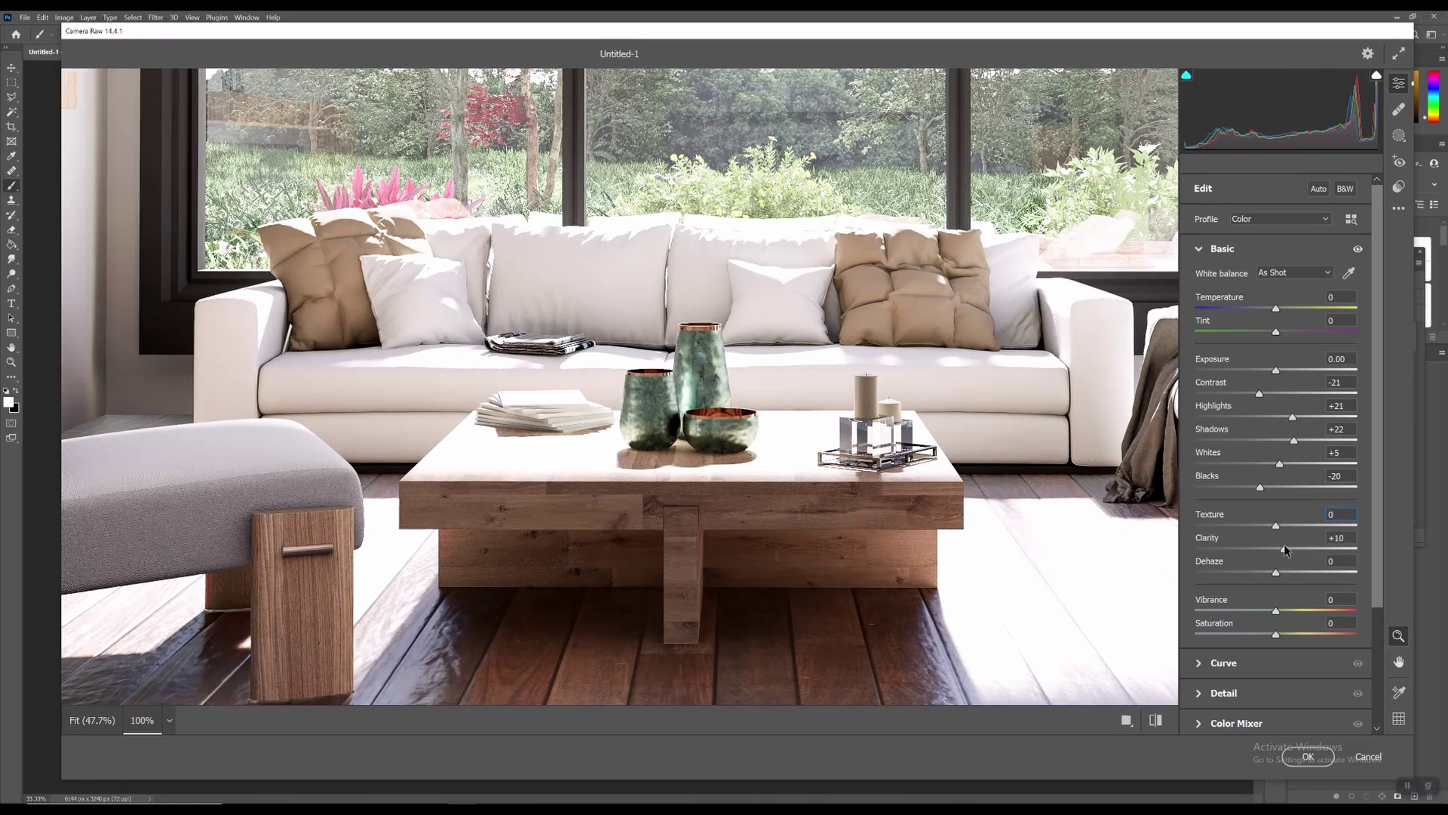
click(871, 481)
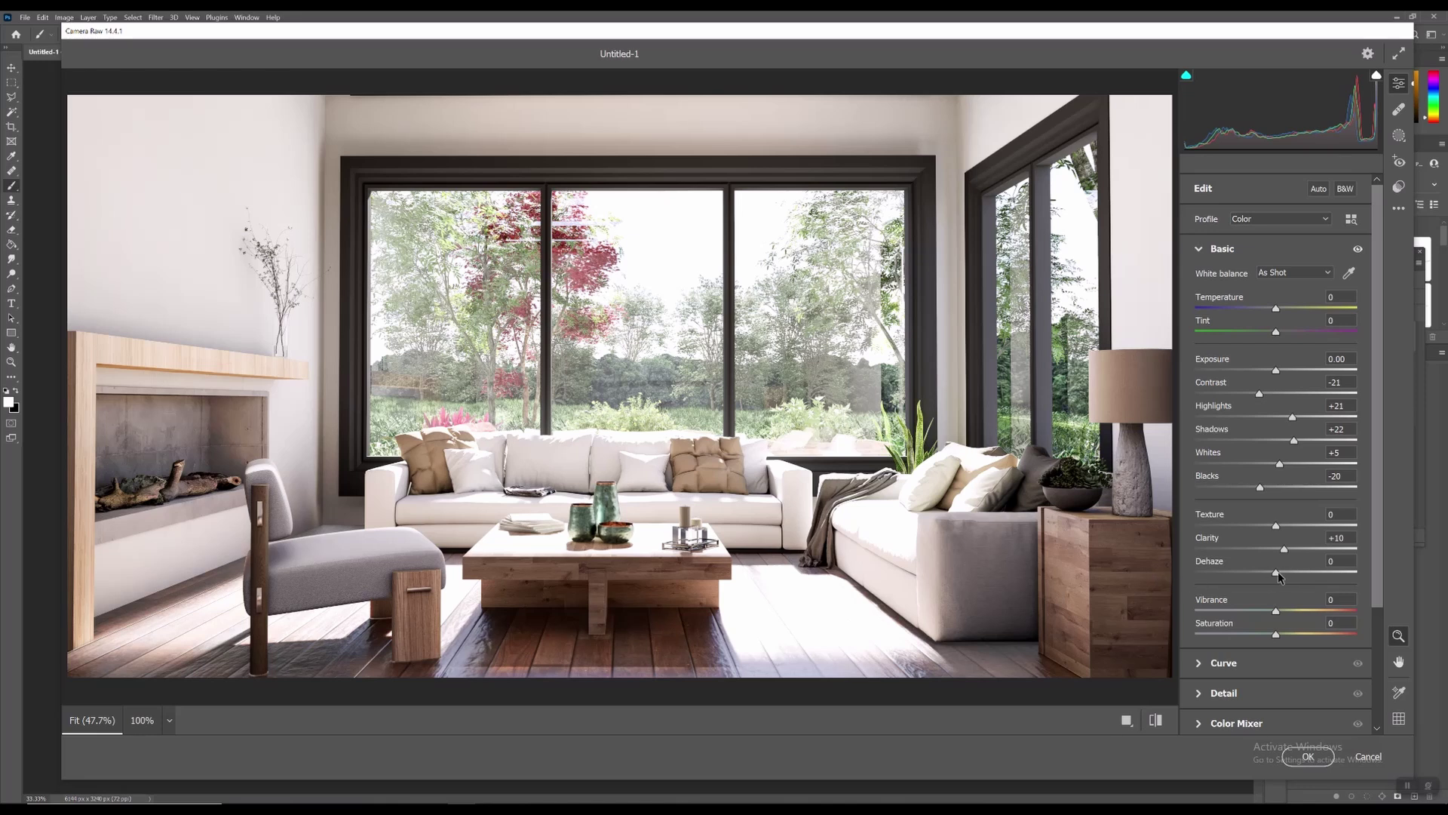
Try Dehaze at -32 and set it to +10
drag(1277, 572, 1251, 573)
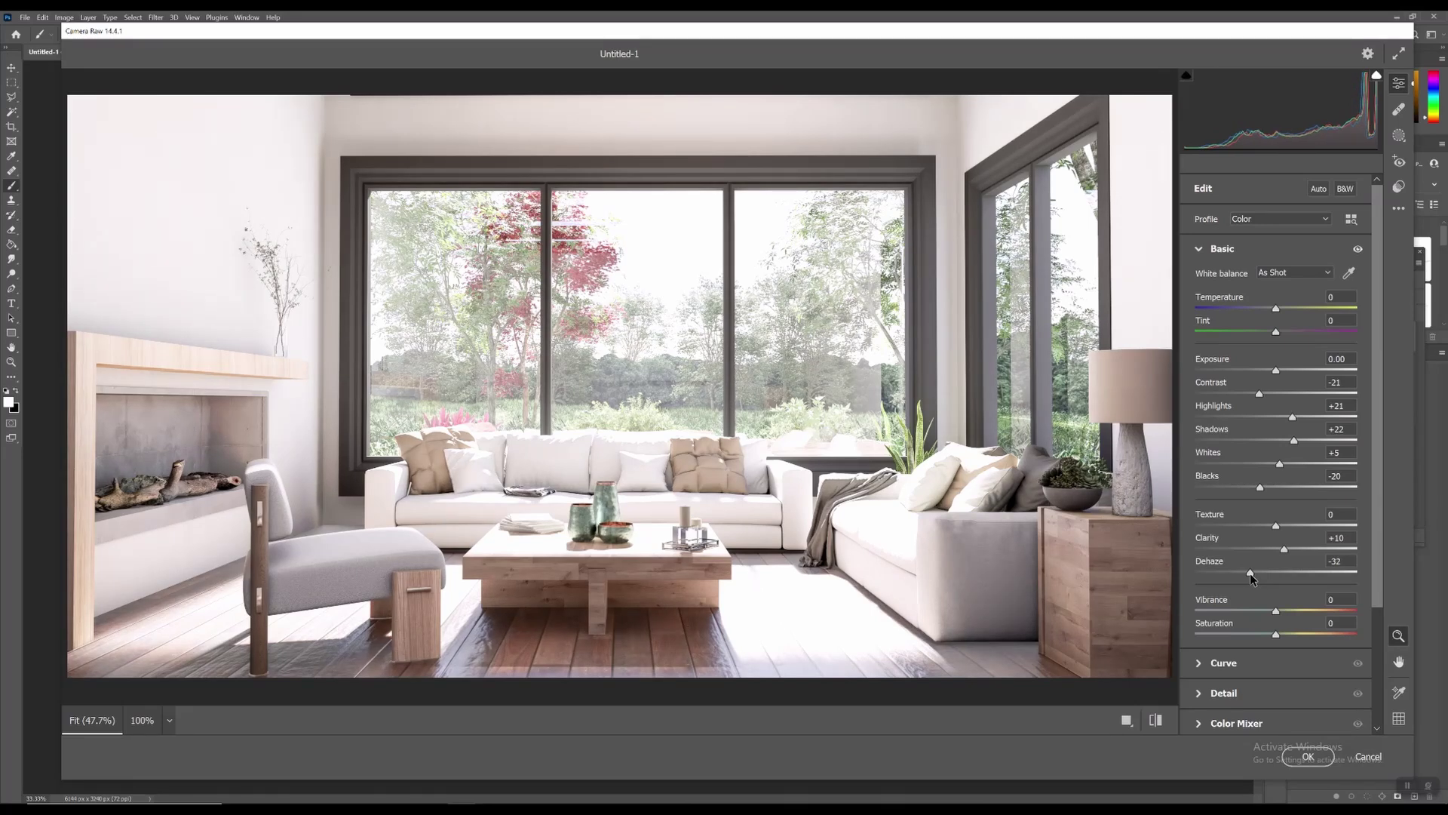
drag(1251, 574, 1286, 574)
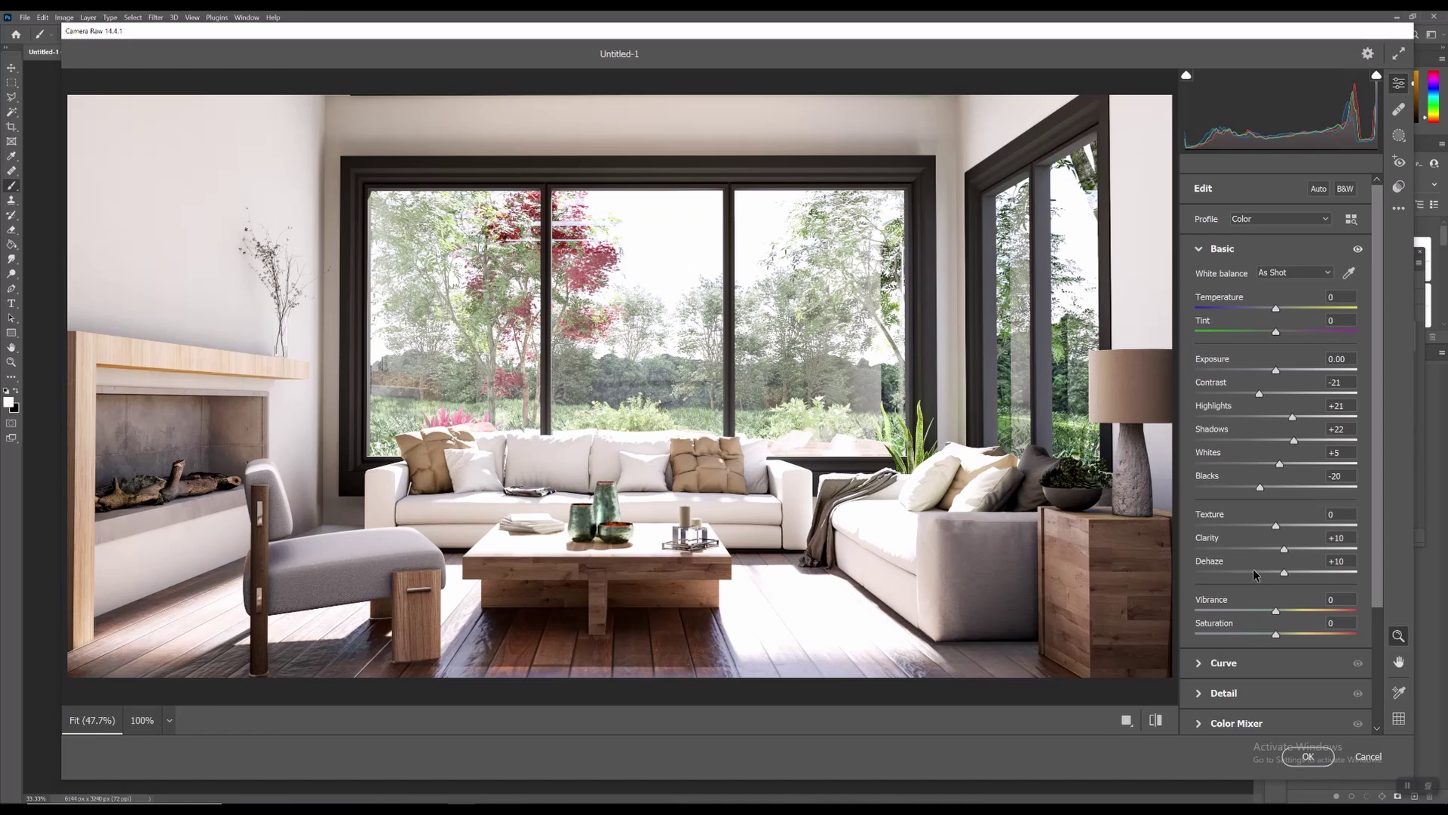
scroll(1253, 575, down, 3)
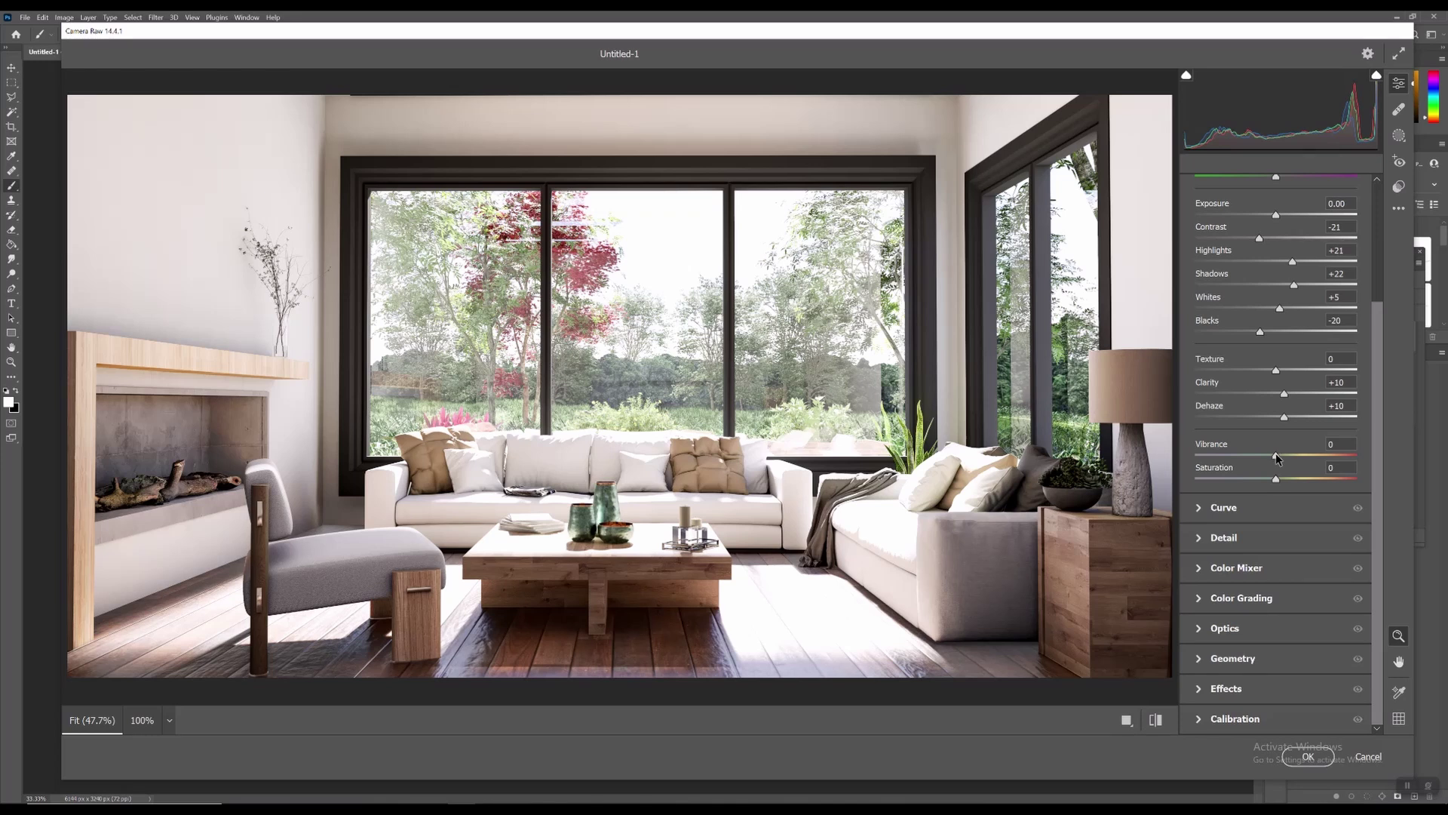
Raise Vibrance moderately, lower Saturation slightly and apply the Camera Raw adjustments
drag(1276, 457, 1299, 458)
drag(1276, 483, 1262, 484)
click(1307, 757)
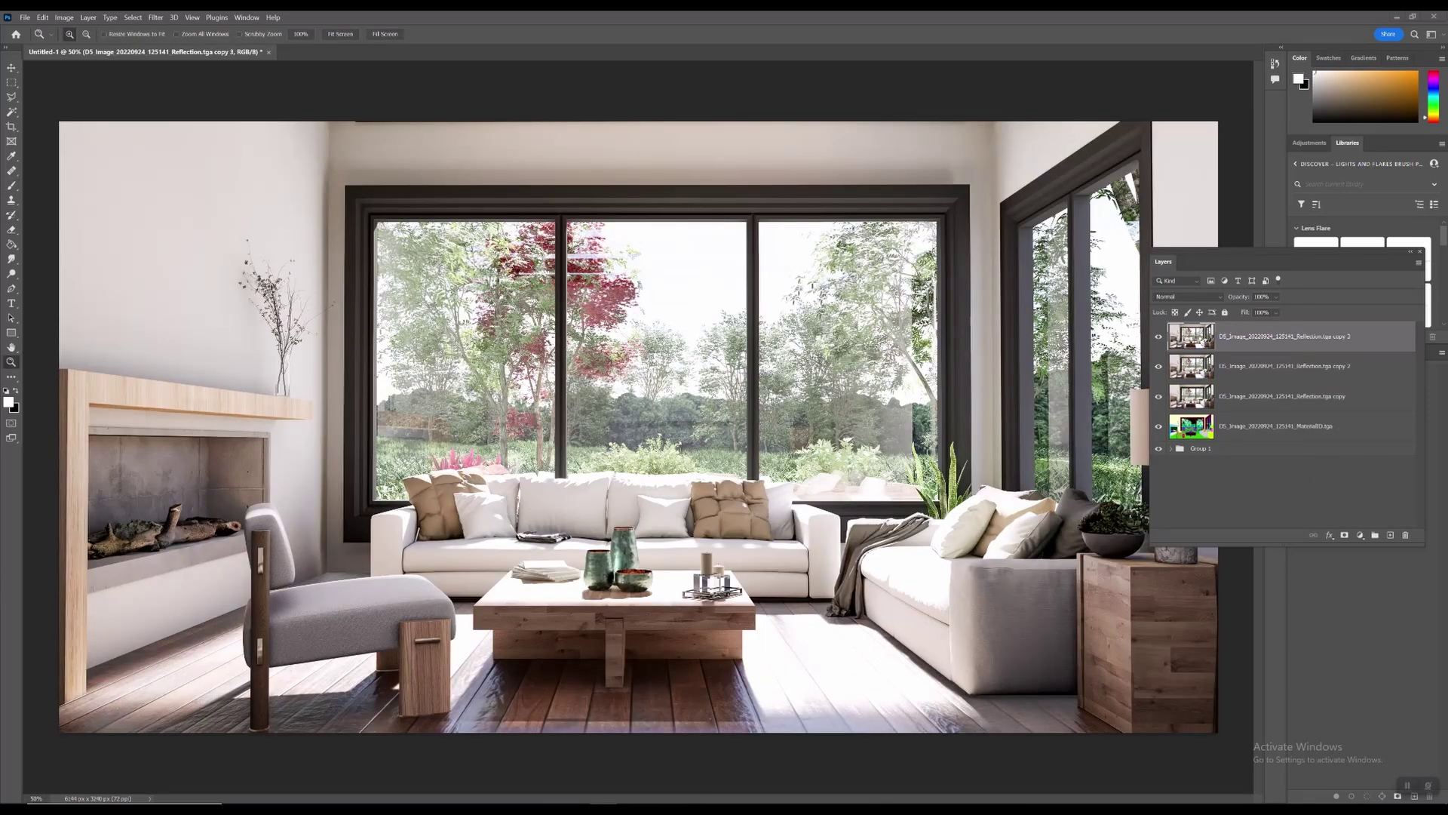
Hide the two uppermost Reflection copies and select the first copy to view the image without their adjustments
click(1158, 336)
click(1159, 366)
click(1176, 370)
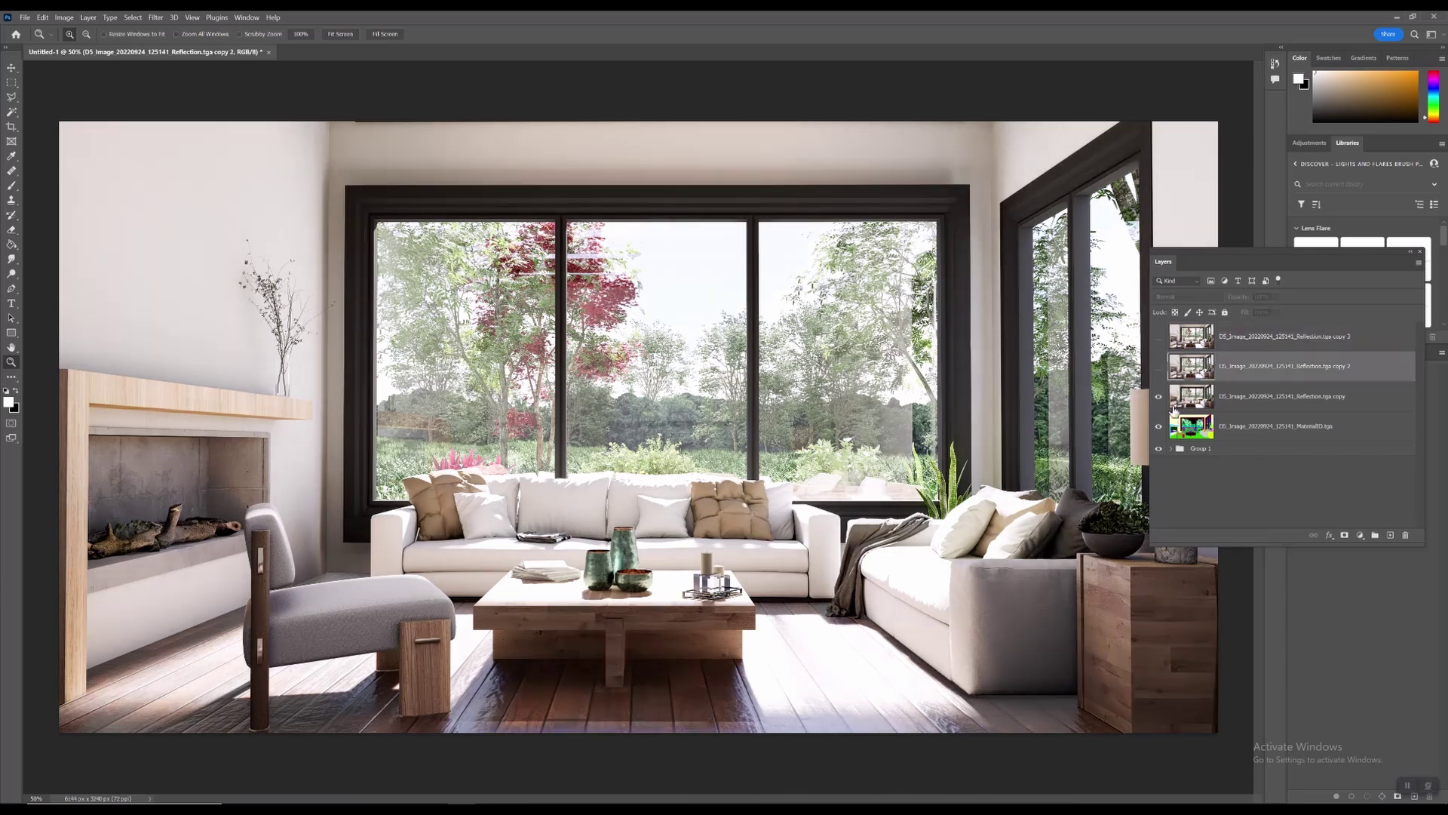
click(1219, 397)
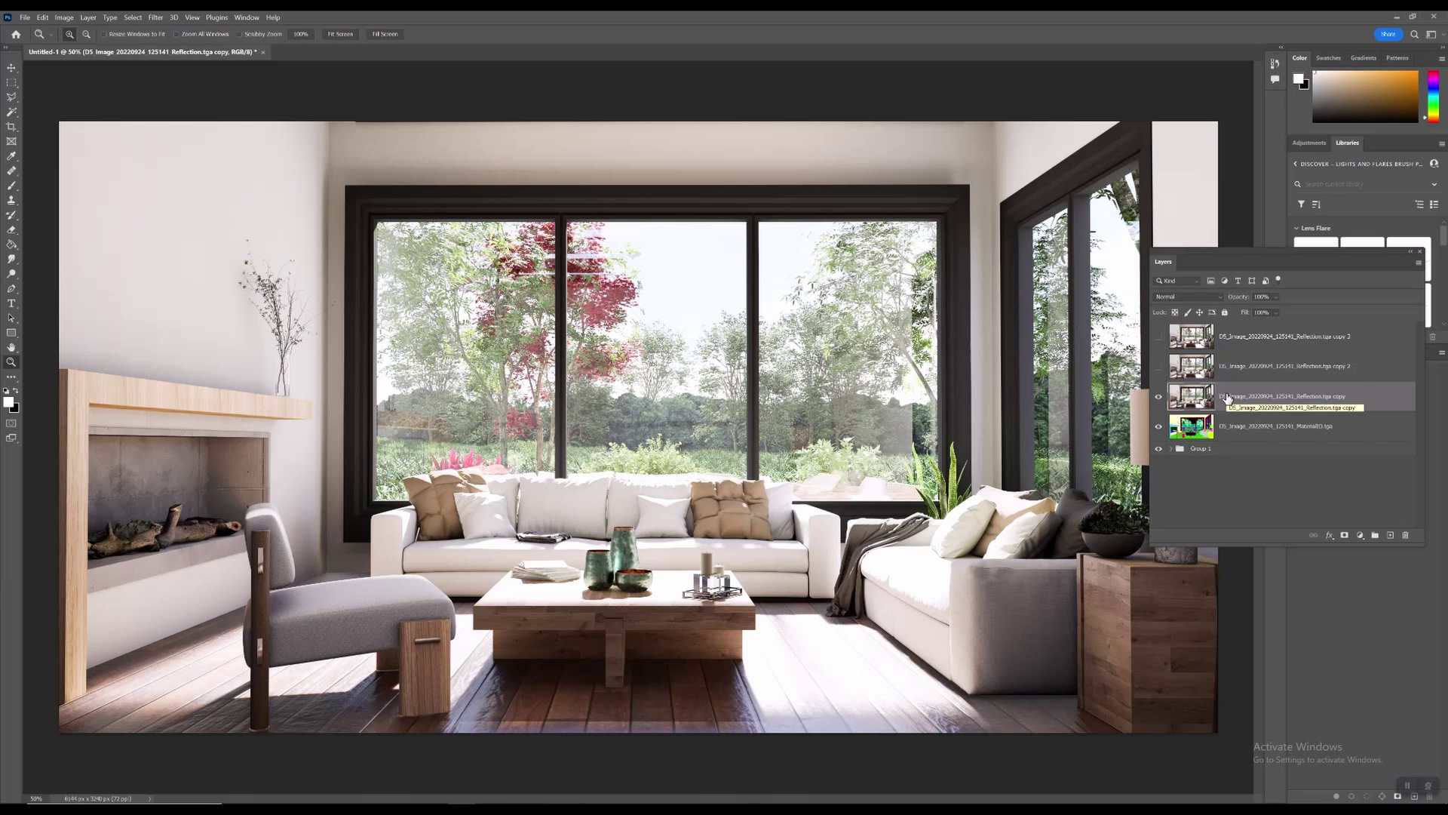
Compare the middle Reflection copy with the one below it, then show and select the topmost copy again
click(1159, 366)
click(1191, 370)
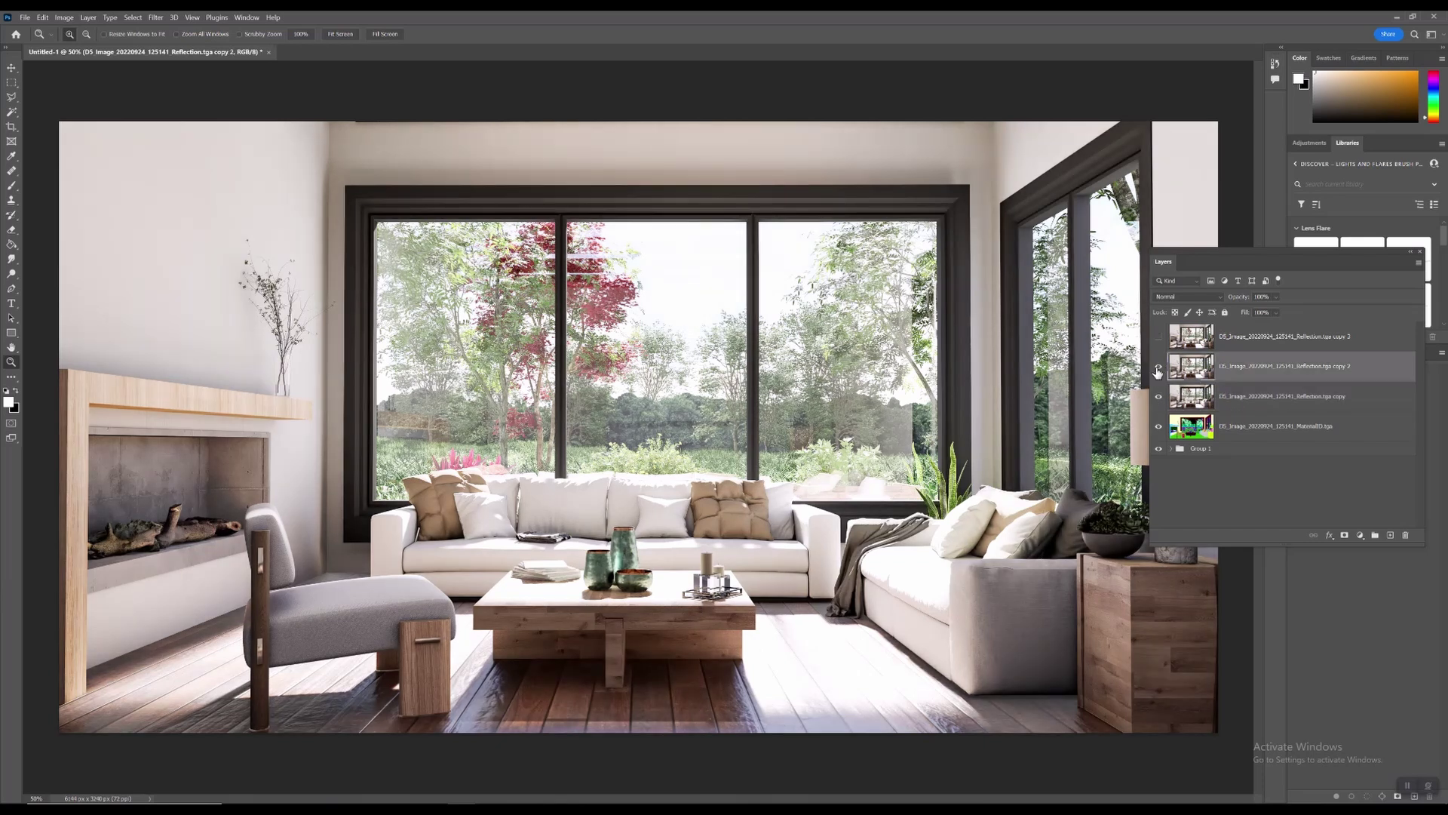
click(1158, 368)
click(1158, 368)
click(1158, 368)
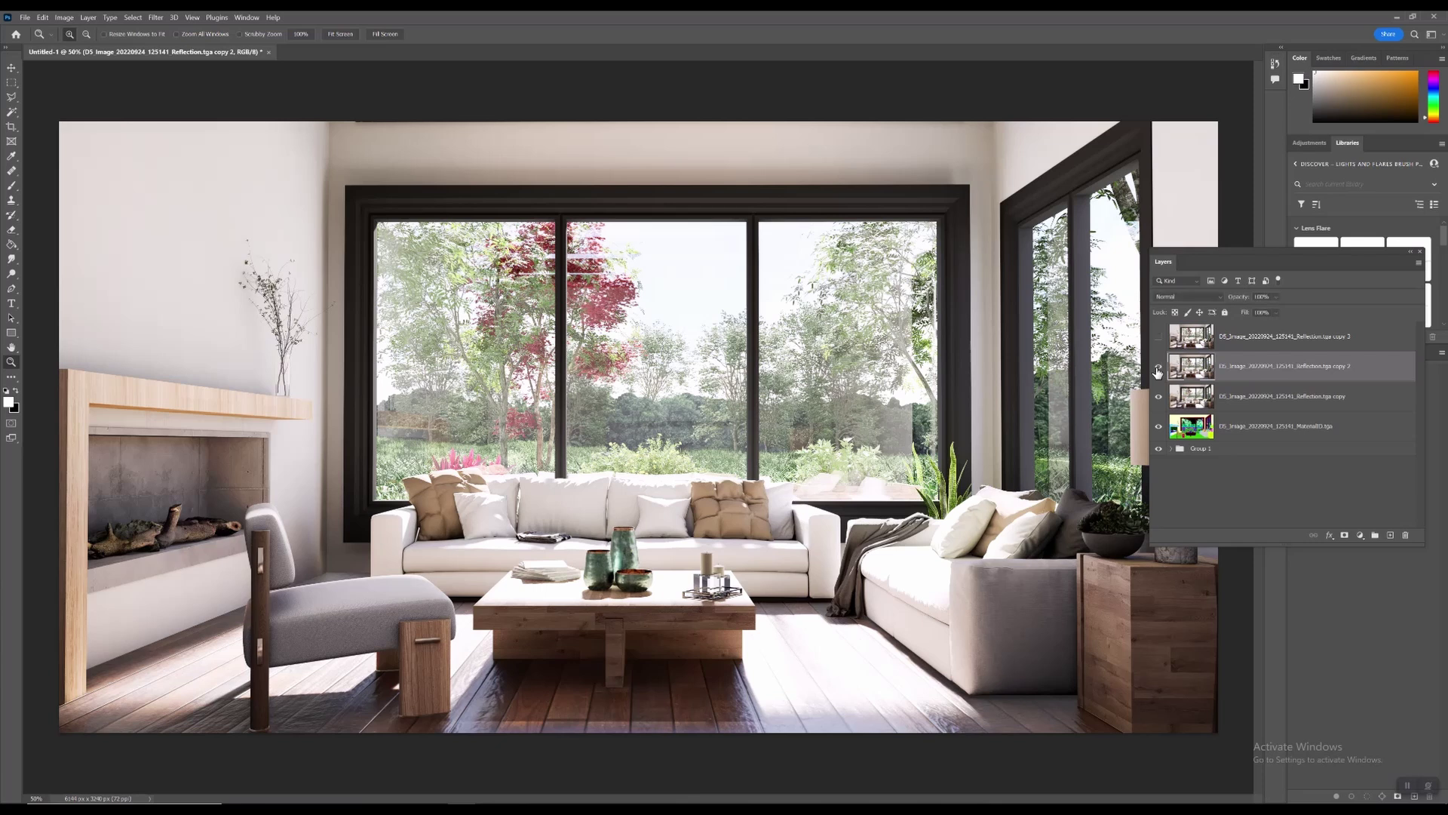
click(1159, 368)
click(1158, 368)
click(1159, 368)
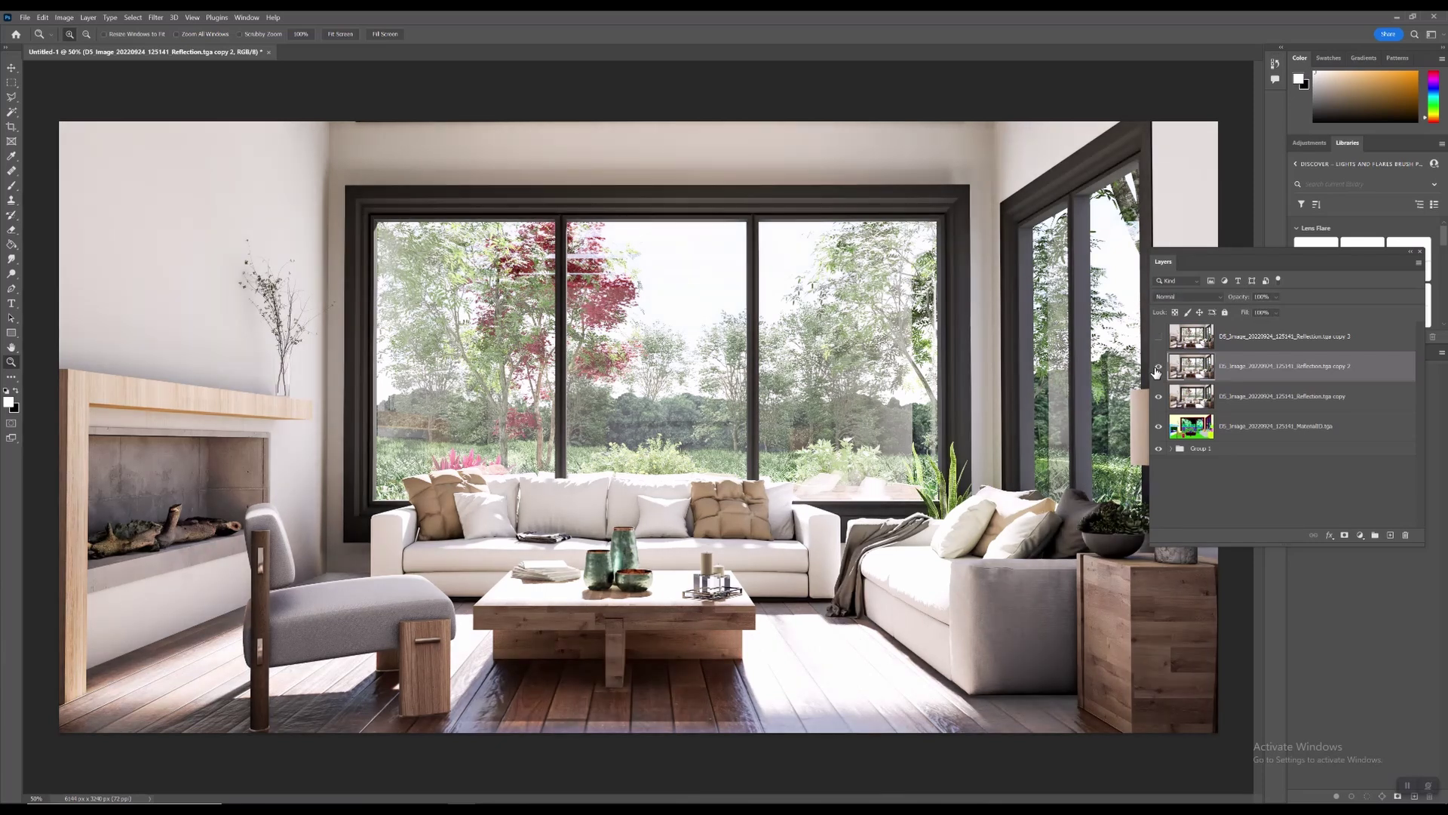
click(1158, 337)
click(1190, 339)
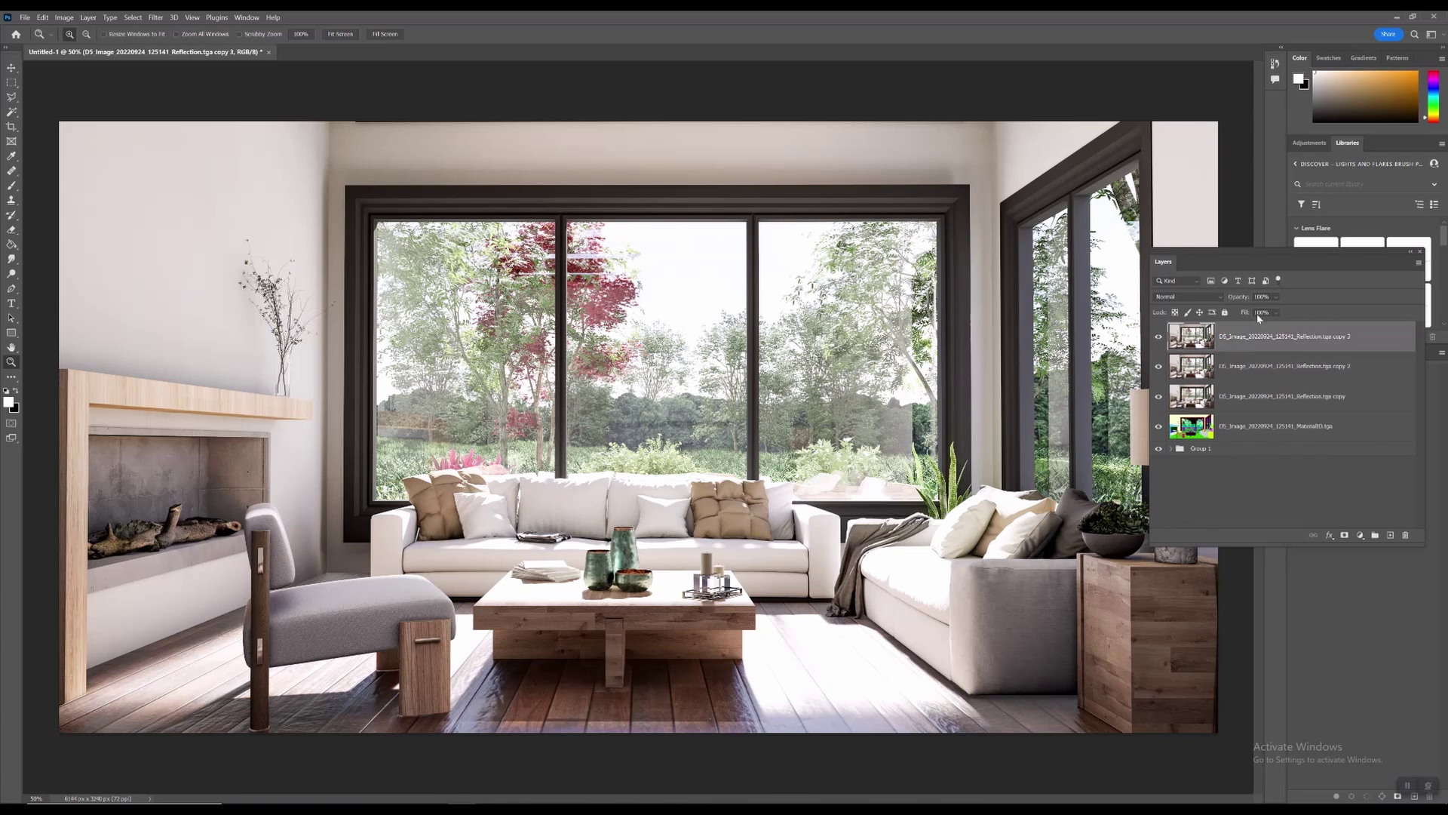
Open the Camera Raw filter for the topmost layer and look through its Basic and Curve settings
click(154, 17)
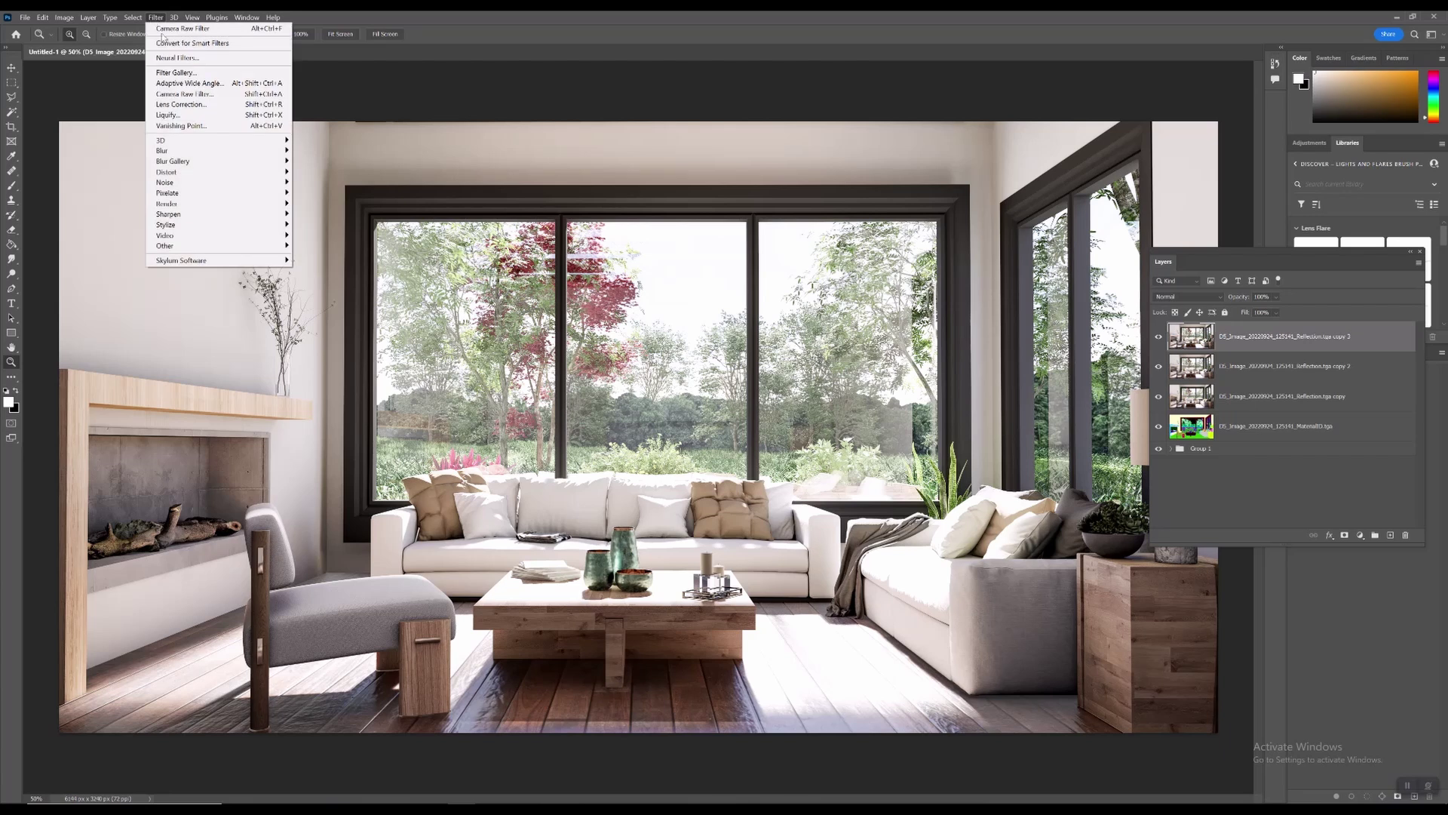
click(185, 93)
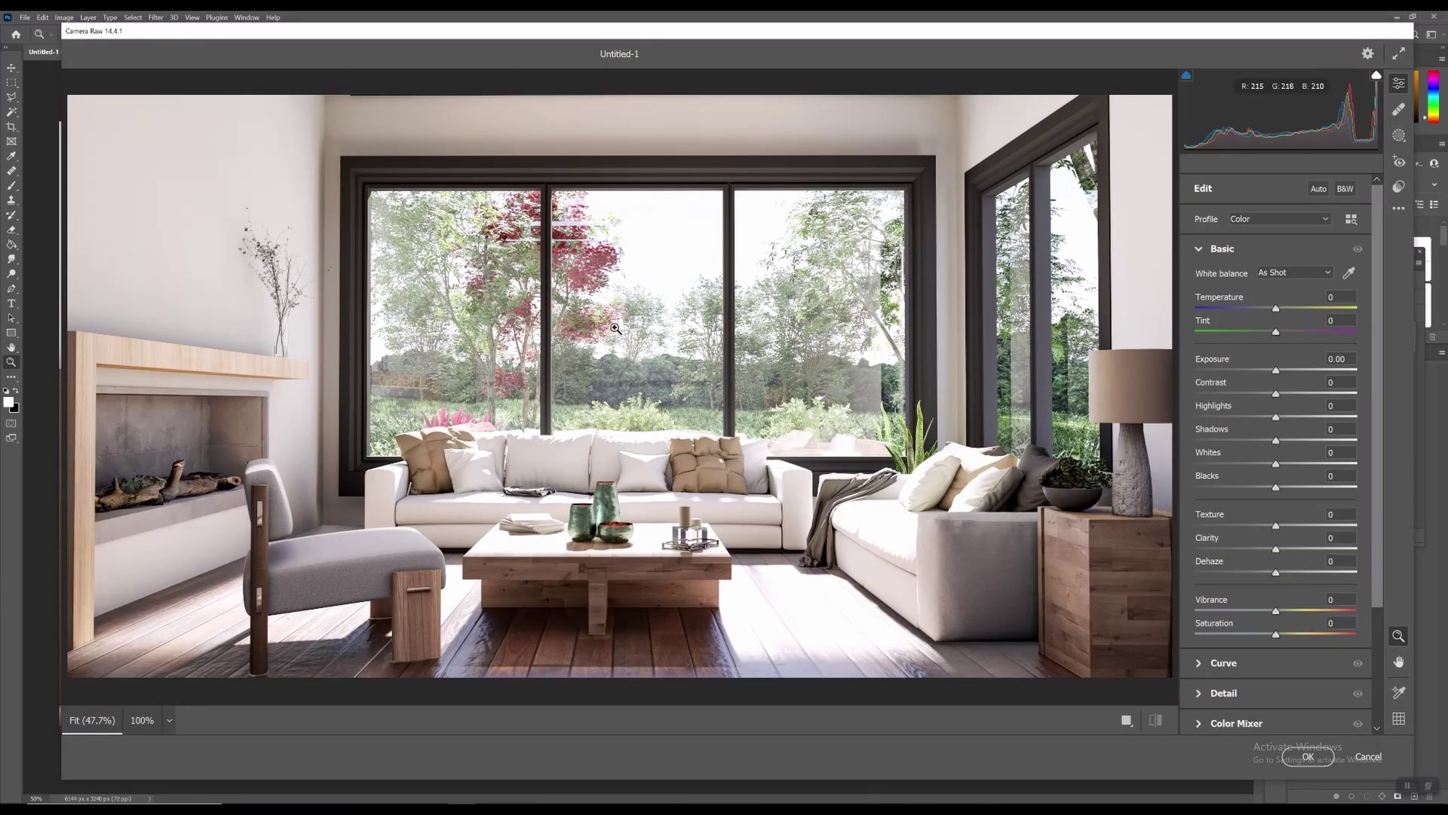
click(1196, 250)
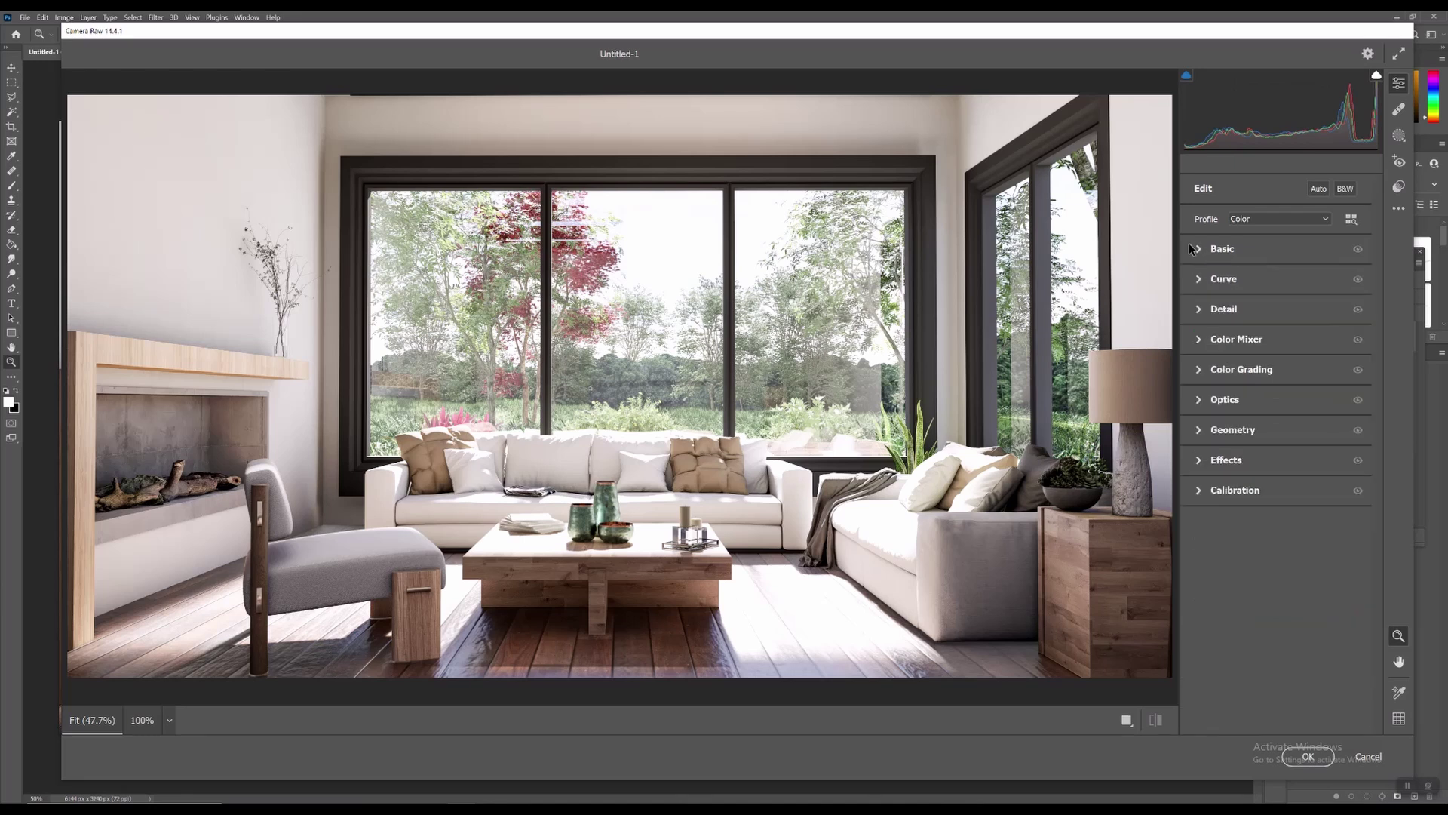
click(1197, 250)
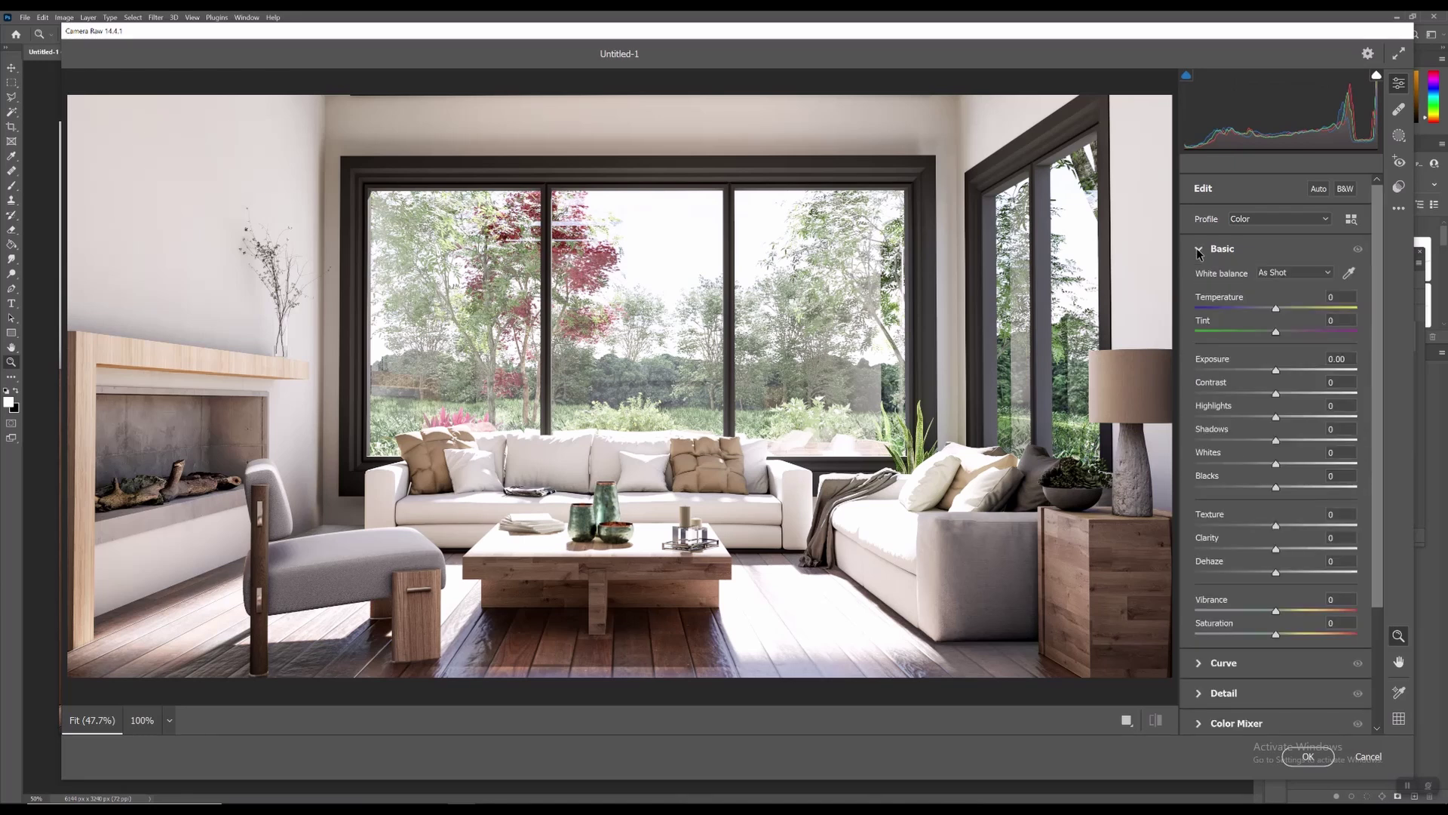
click(1197, 251)
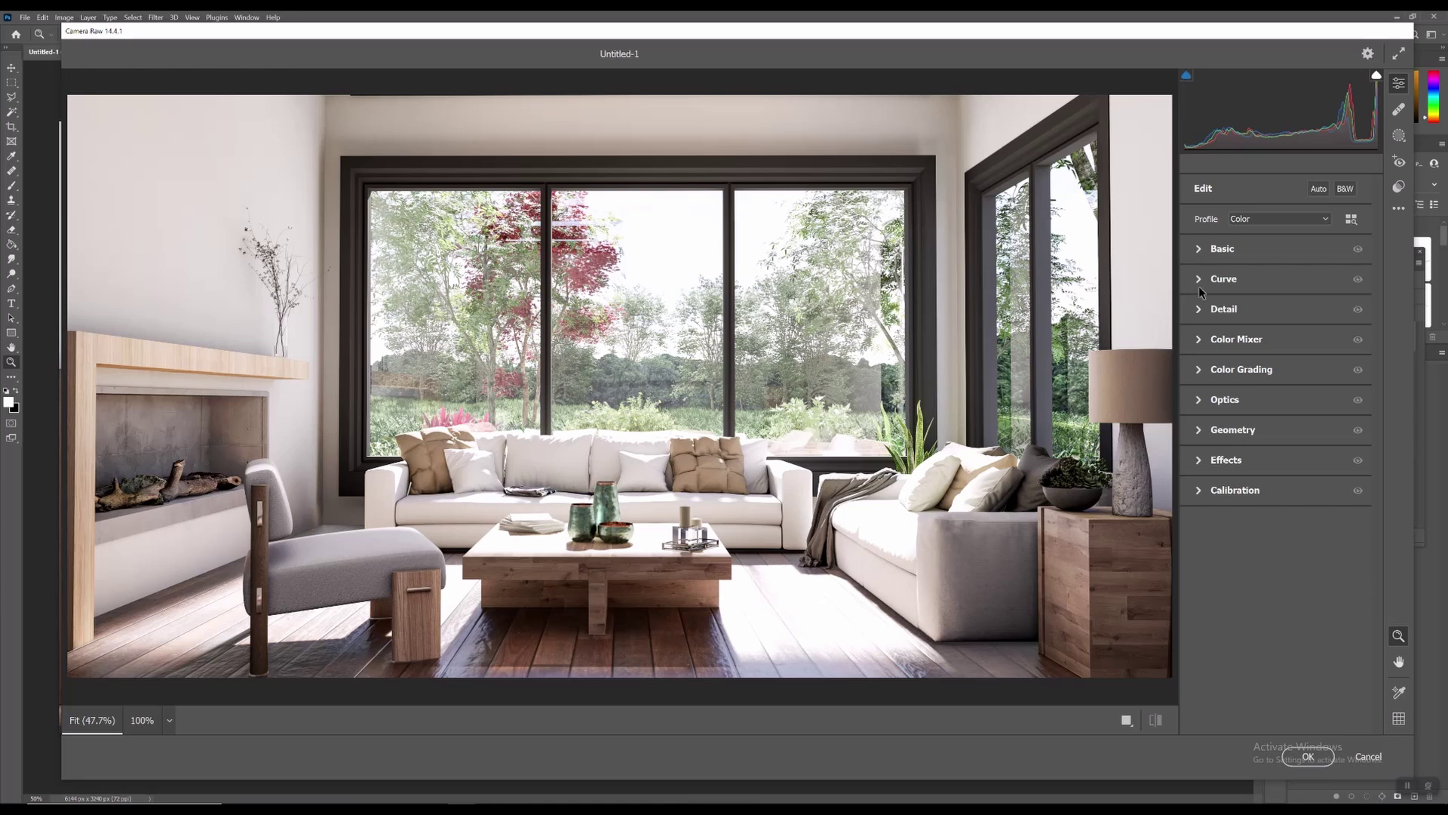
click(1199, 280)
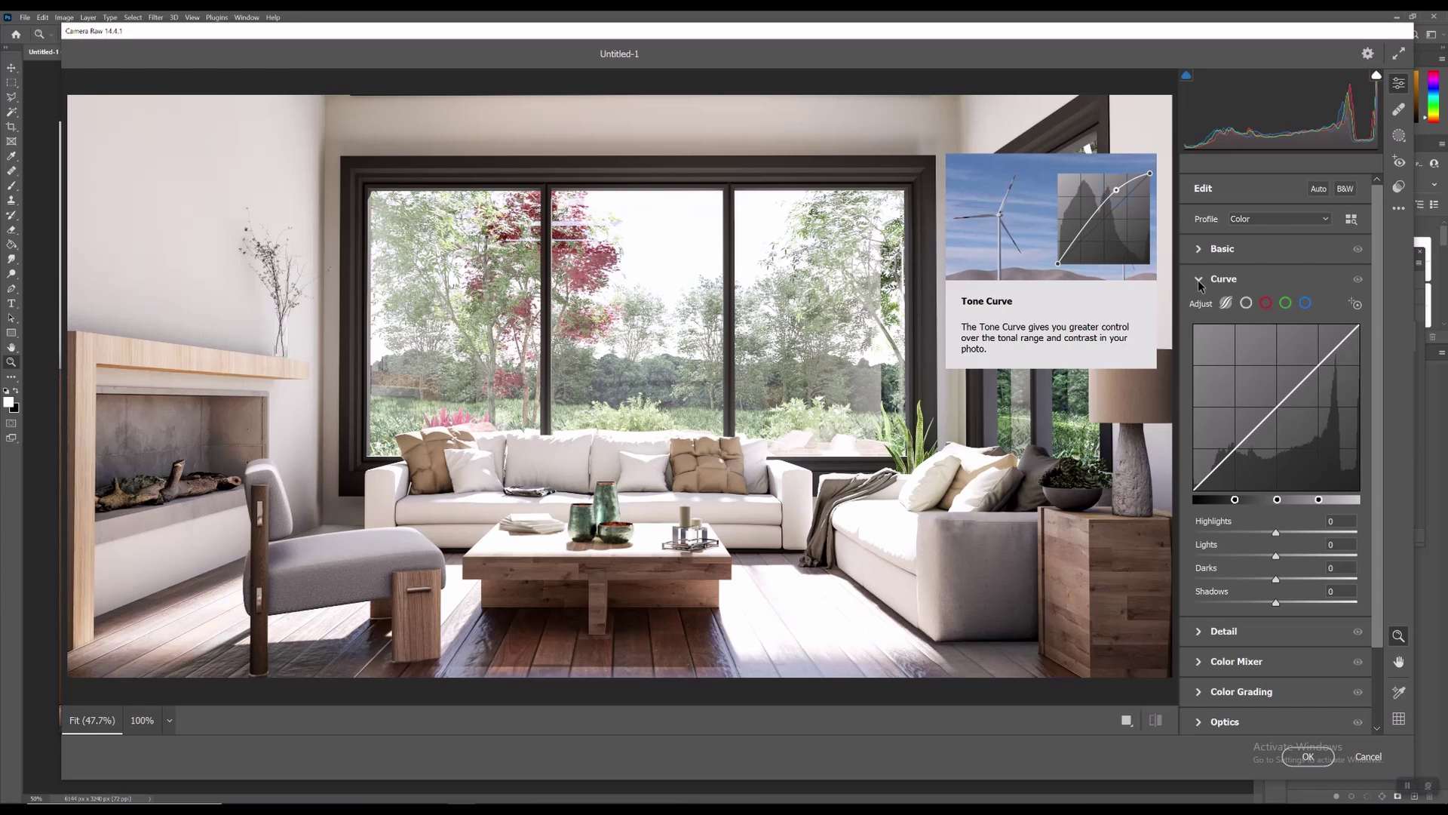
click(1199, 281)
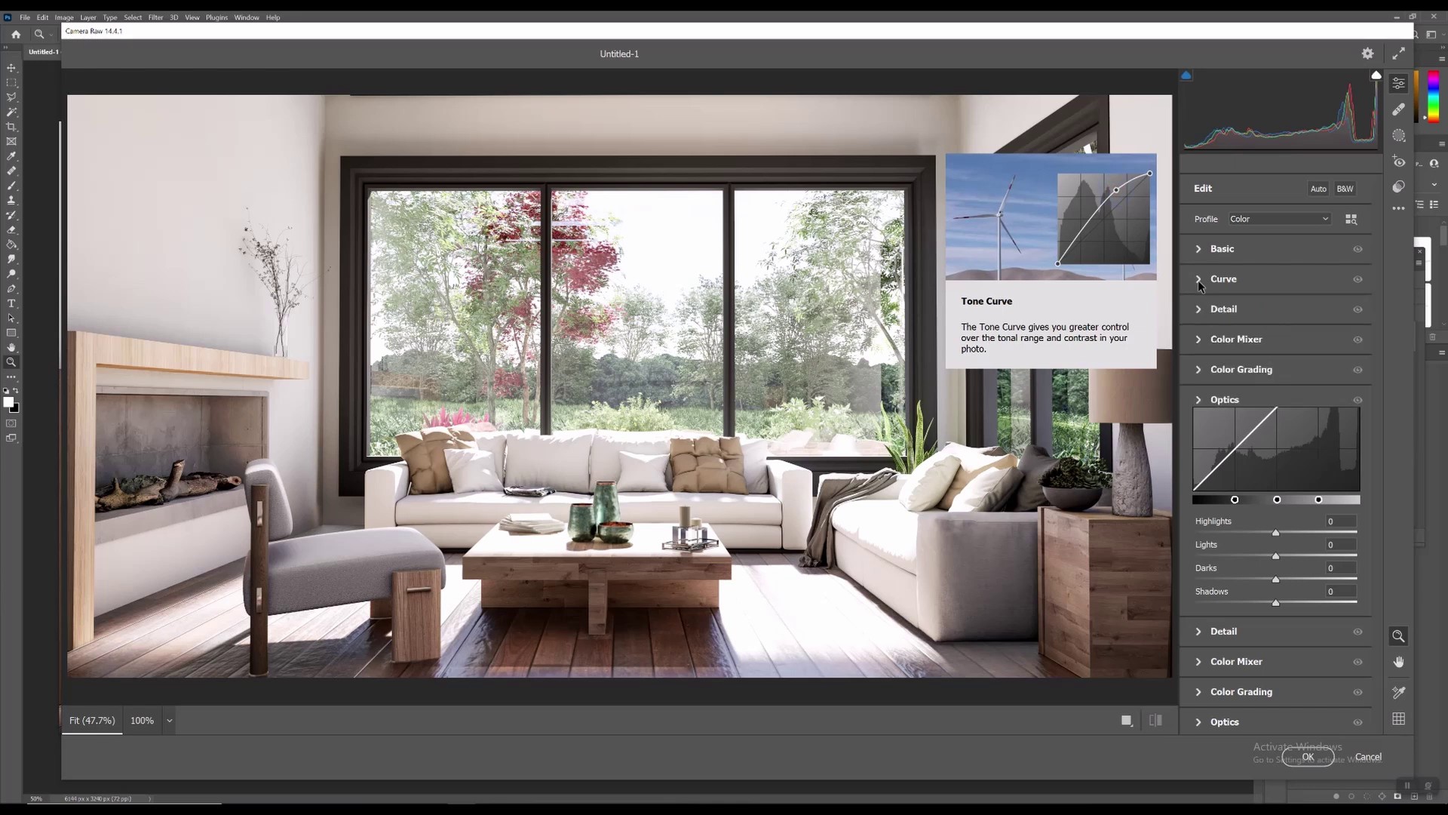
Try the Color Mixer's HSL mode, then set it back to Color with all colour ranges shown
click(1199, 339)
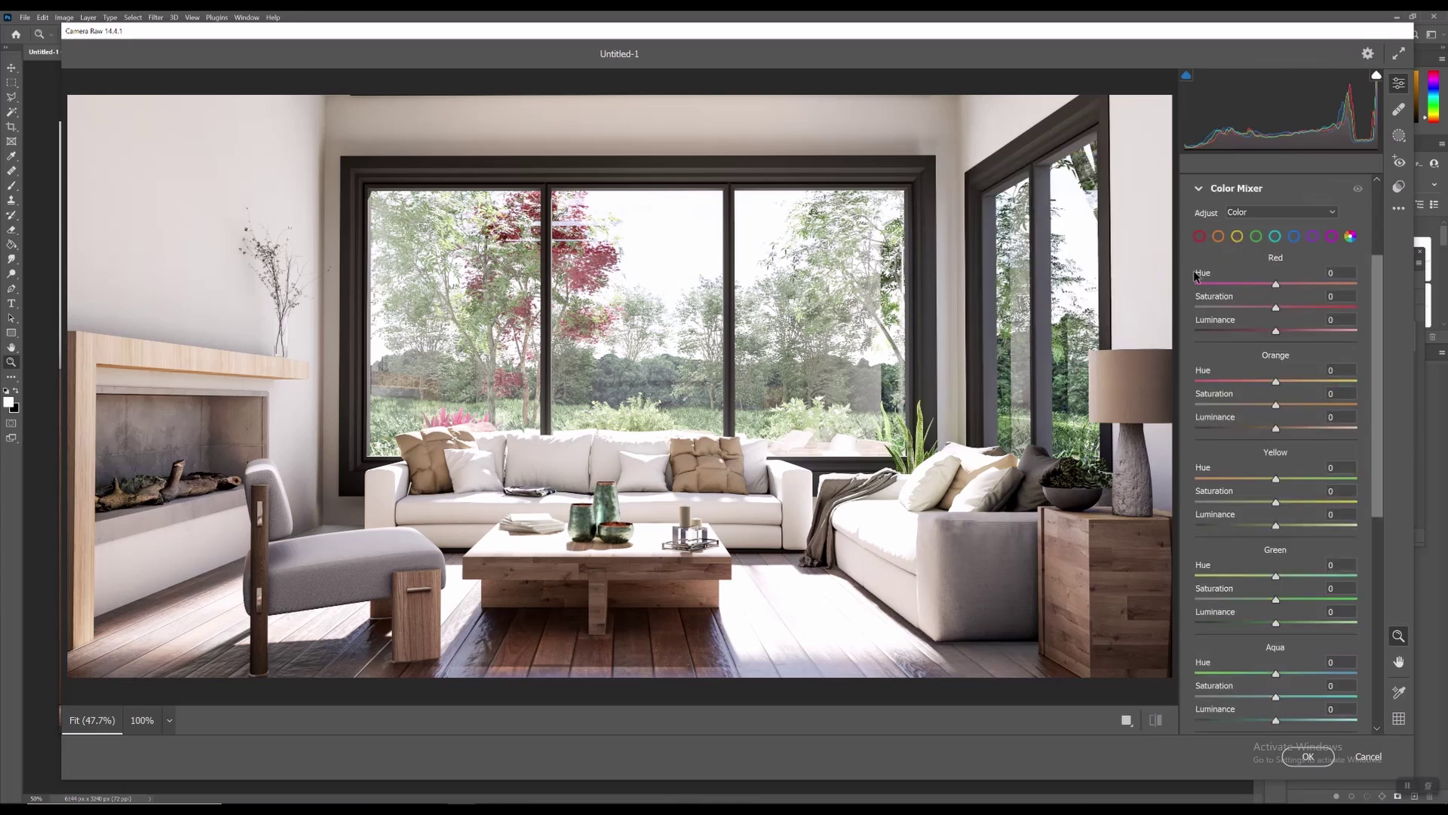
click(1283, 211)
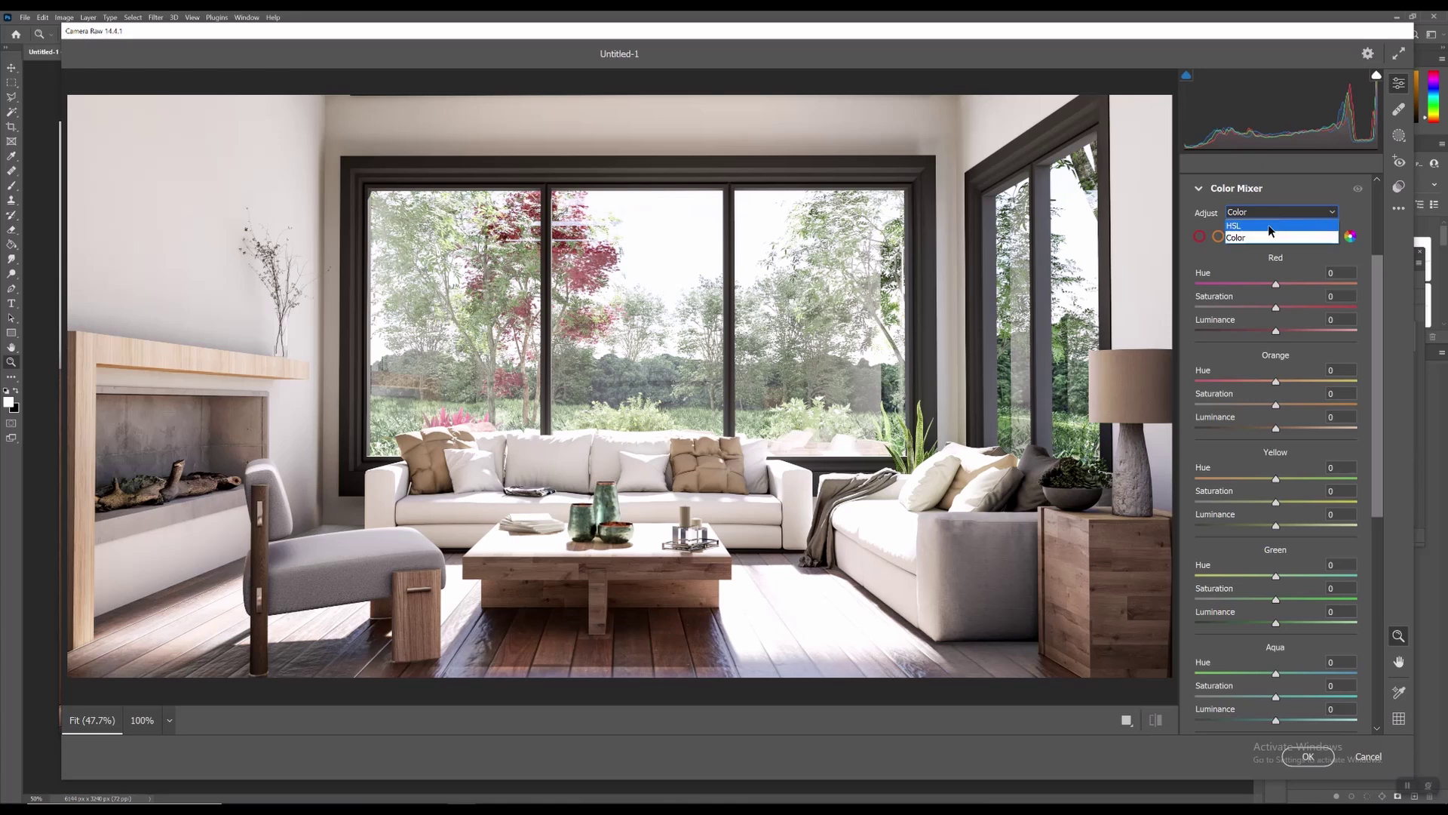
click(1268, 224)
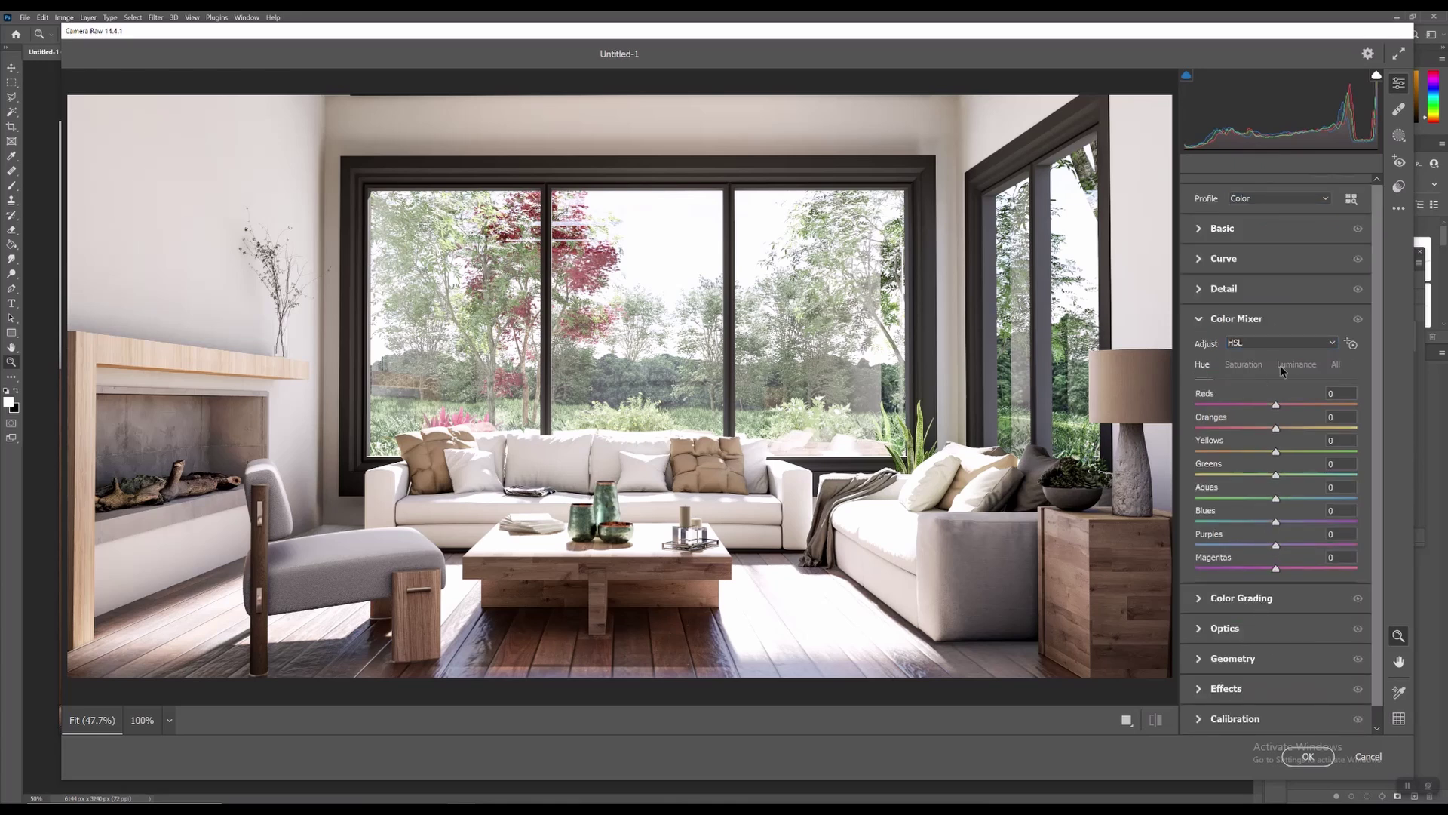
click(1246, 341)
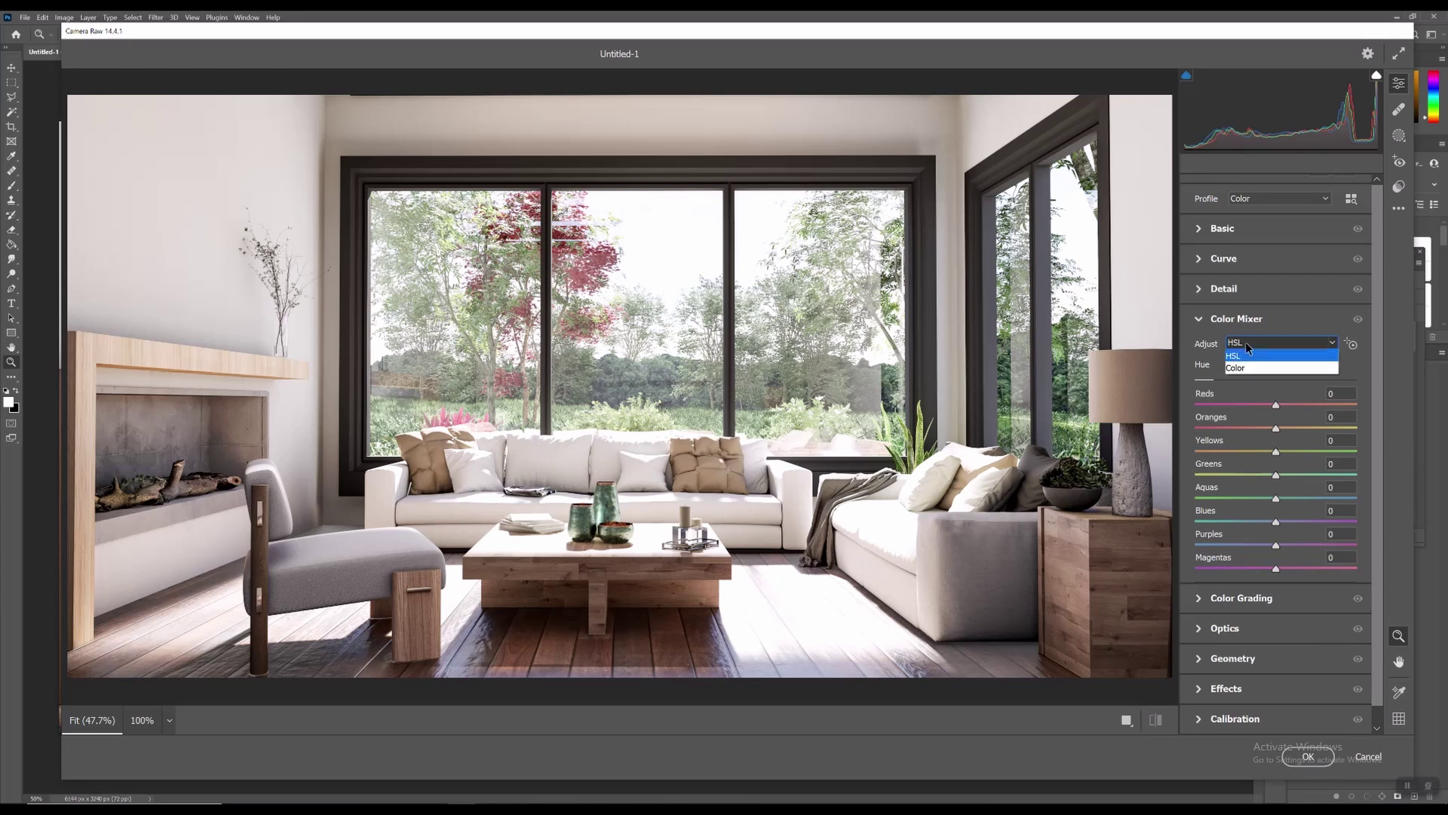
click(1235, 368)
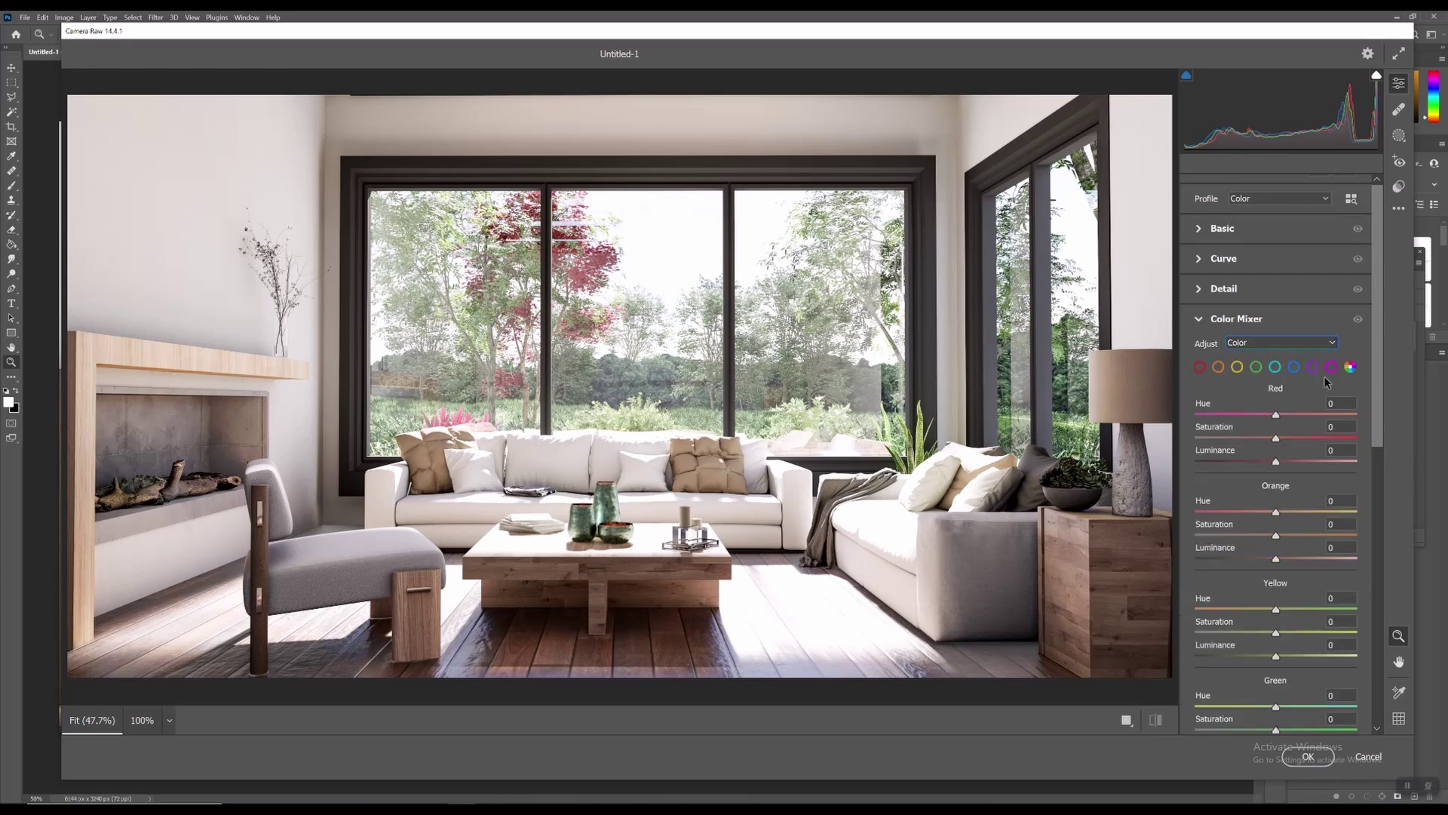
click(1200, 367)
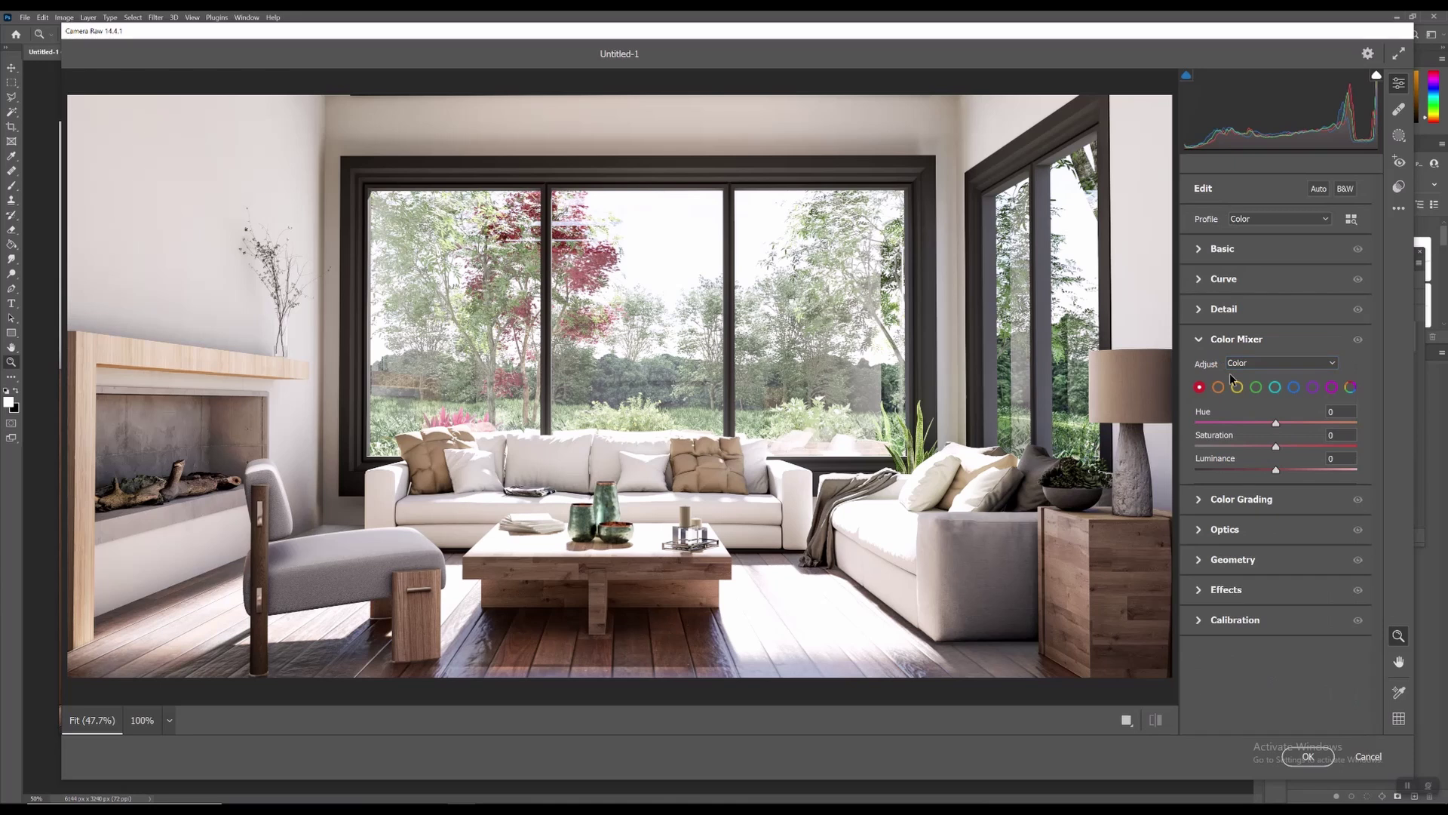
click(1254, 364)
click(1333, 337)
click(1352, 388)
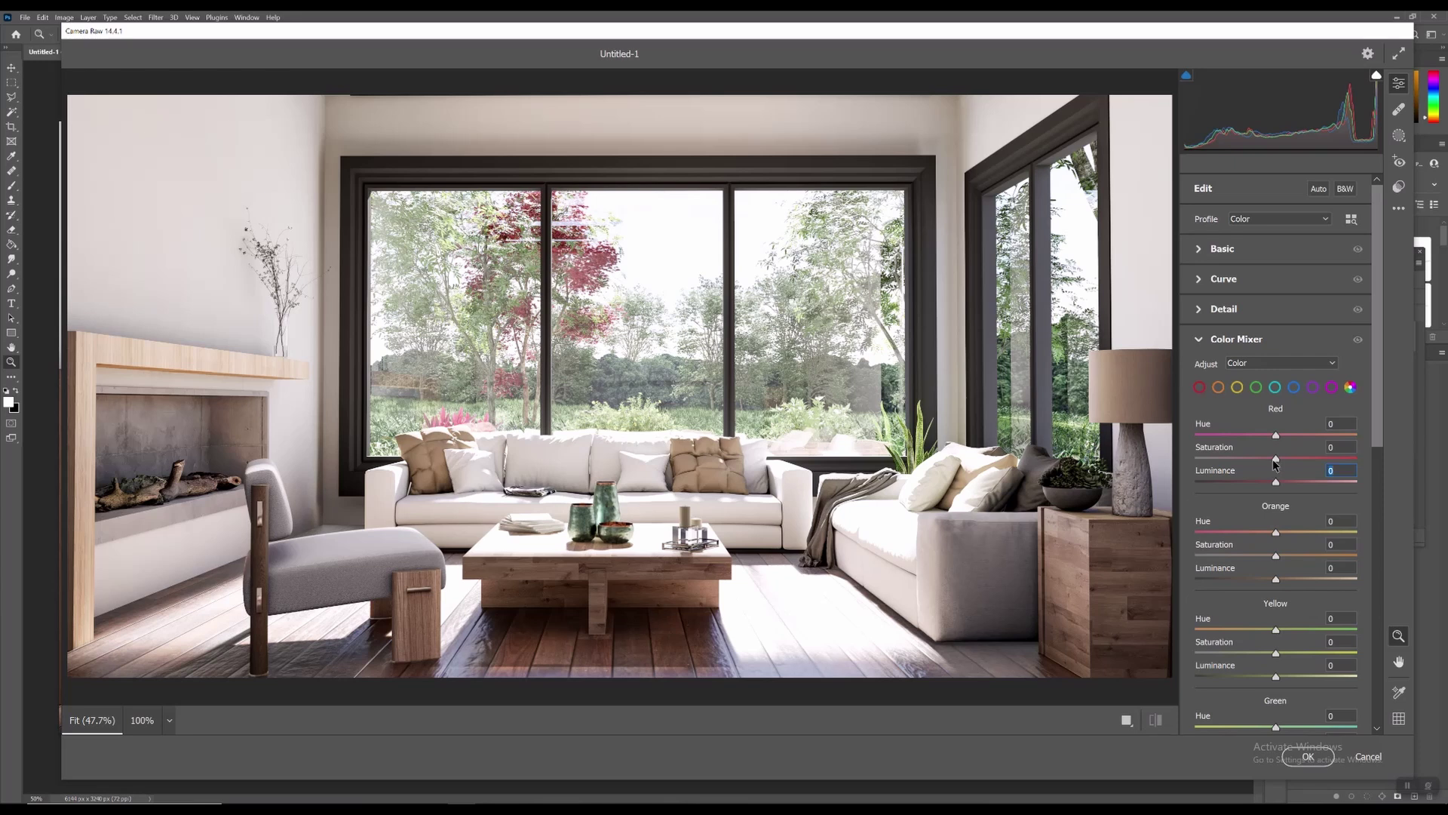
Set Red to Saturation -25 and Luminance +11, and Orange to Hue -10, Saturation +32 and Luminance +12
drag(1275, 458, 1253, 458)
drag(1222, 459, 1253, 460)
mouse_move(1280, 481)
mouse_down()
mouse_move(1331, 483)
mouse_move(1239, 483)
mouse_move(1305, 484)
mouse_move(1285, 484)
mouse_up()
scroll(1252, 506, down, 3)
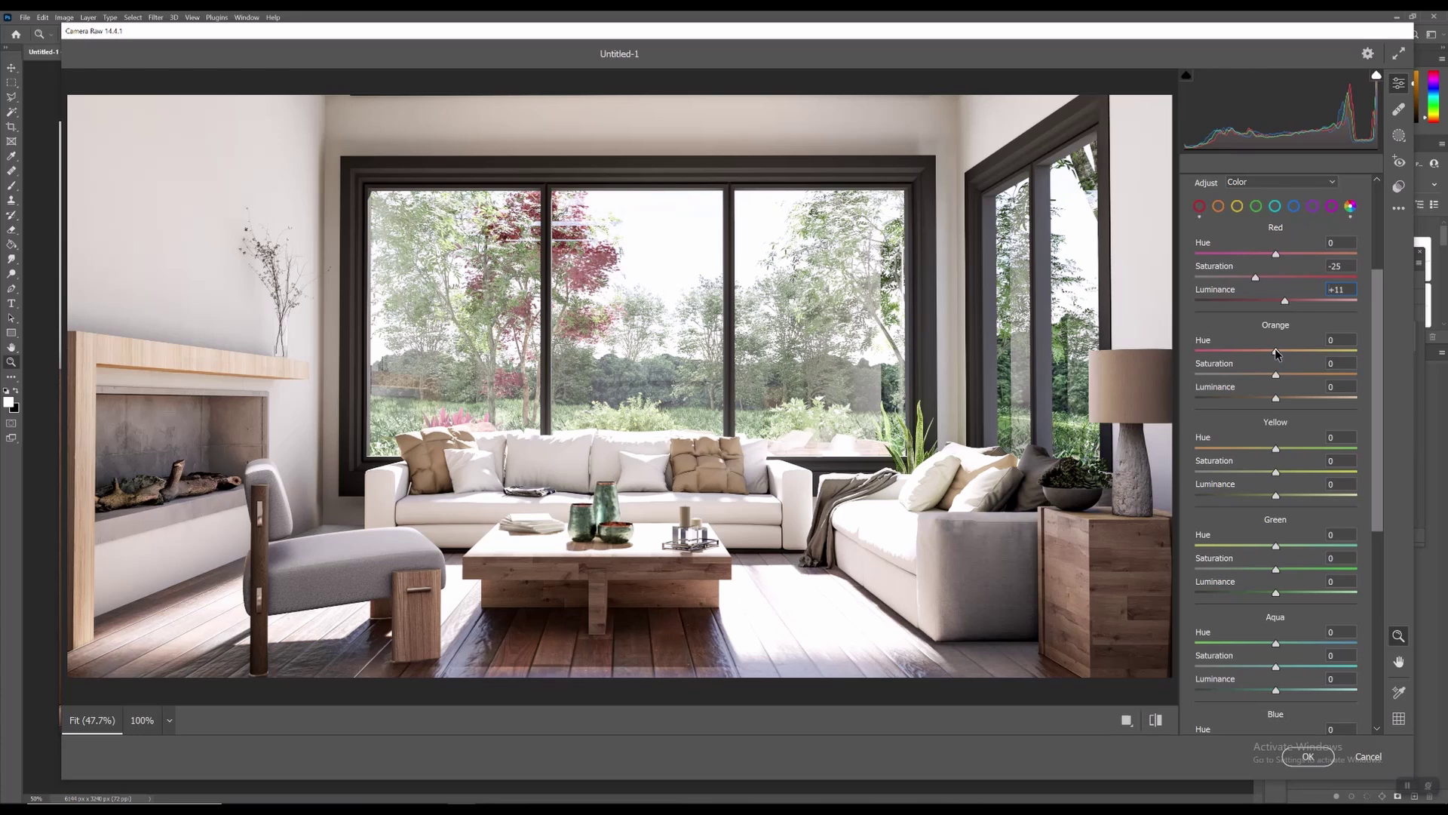
mouse_move(1275, 352)
mouse_down()
mouse_move(1240, 352)
mouse_move(1268, 355)
mouse_up()
drag(1274, 373, 1302, 374)
drag(1276, 395, 1286, 396)
Set Yellow to Hue -55, Saturation -19 and Luminance -22, and Green to Hue -54, Saturation +28 and Luminance -17
drag(1277, 450, 1233, 453)
click(1266, 469)
mouse_move(1276, 496)
mouse_down()
mouse_move(1258, 498)
mouse_move(1260, 471)
mouse_up()
click(1262, 472)
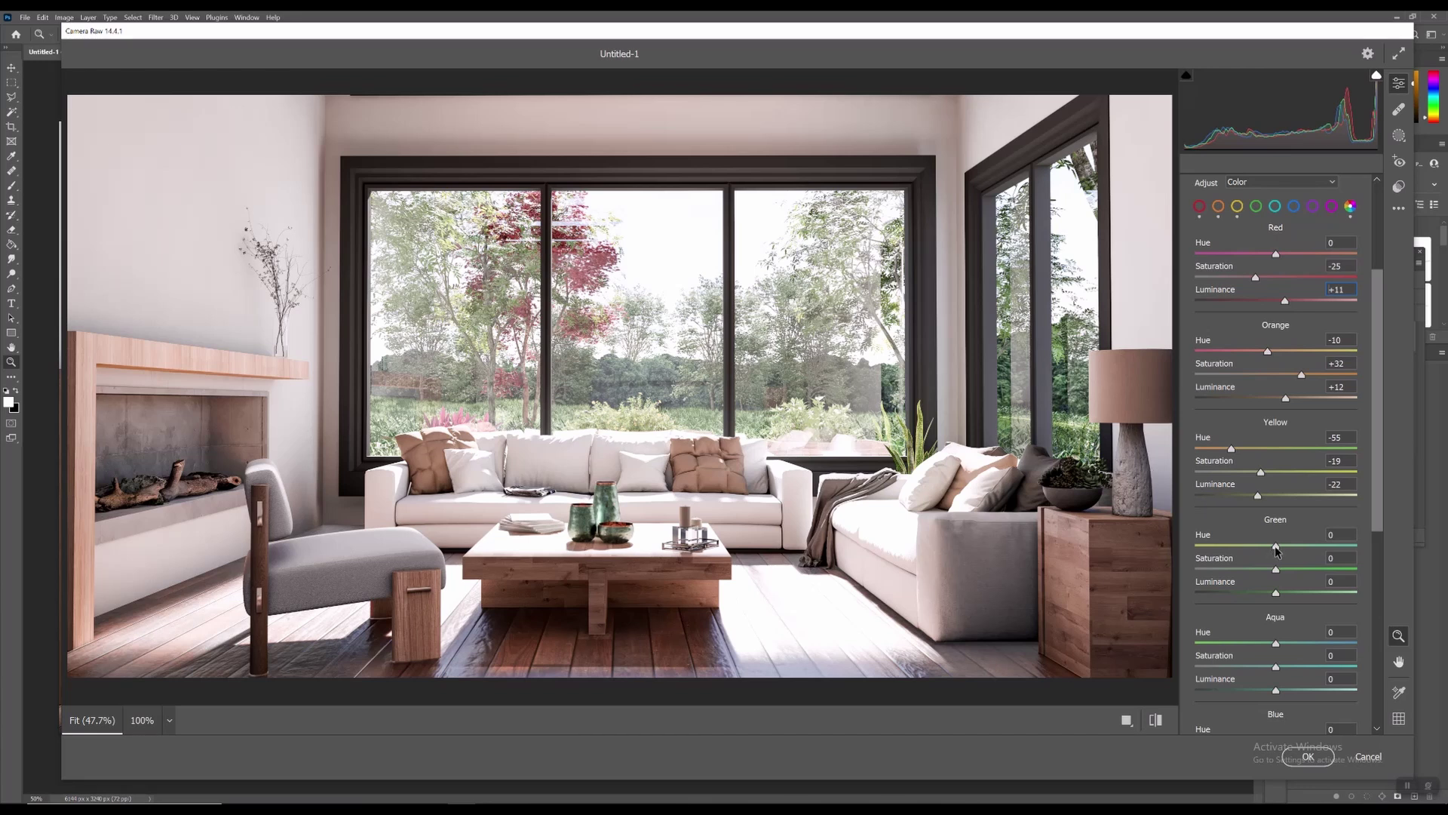
drag(1276, 547, 1265, 596)
Set Blue to Saturation -21 and Luminance -19, Purple to Saturation -22 and Luminance -26, and apply the filter
scroll(1265, 595, down, 3)
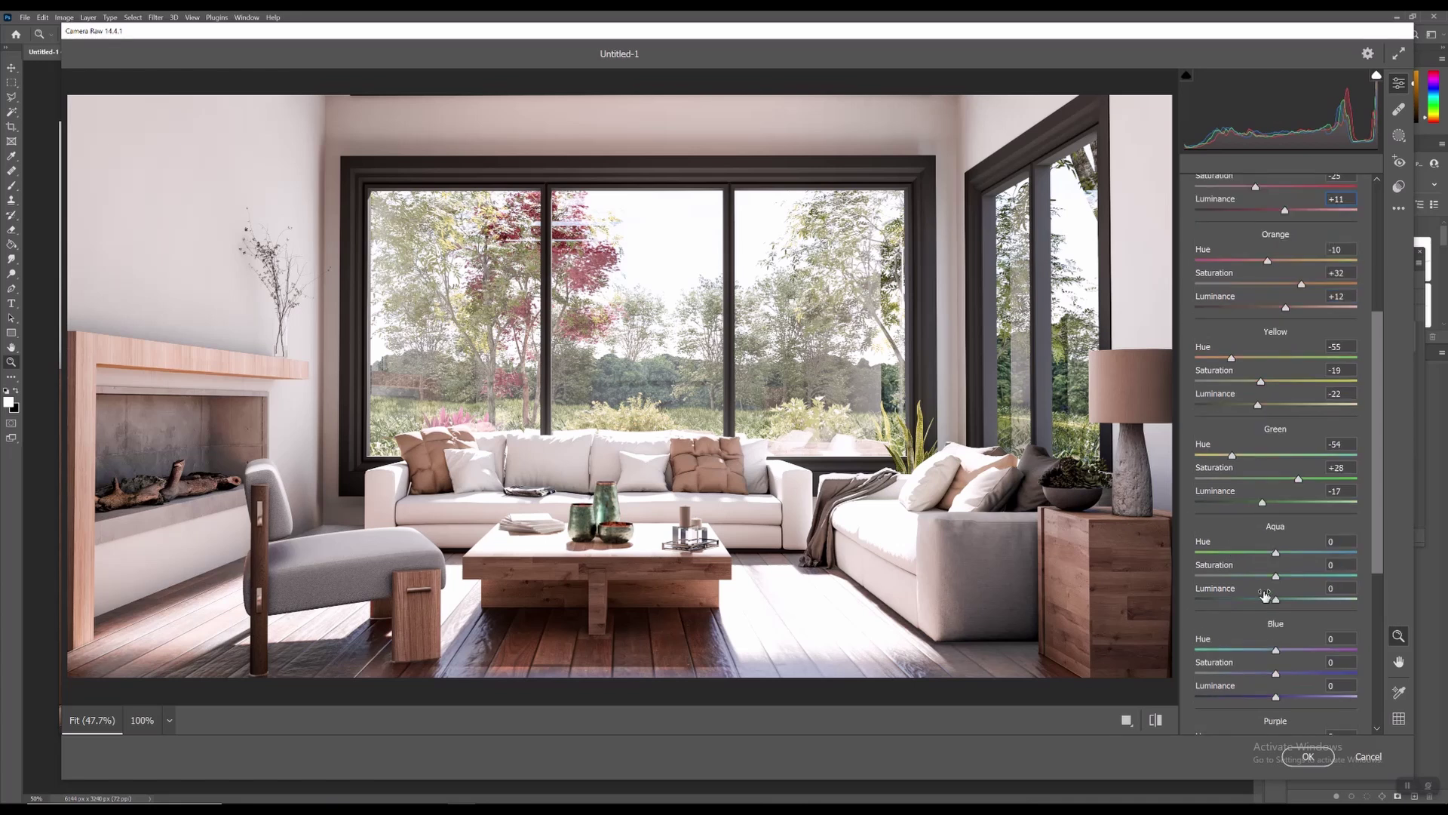
scroll(1265, 595, down, 6)
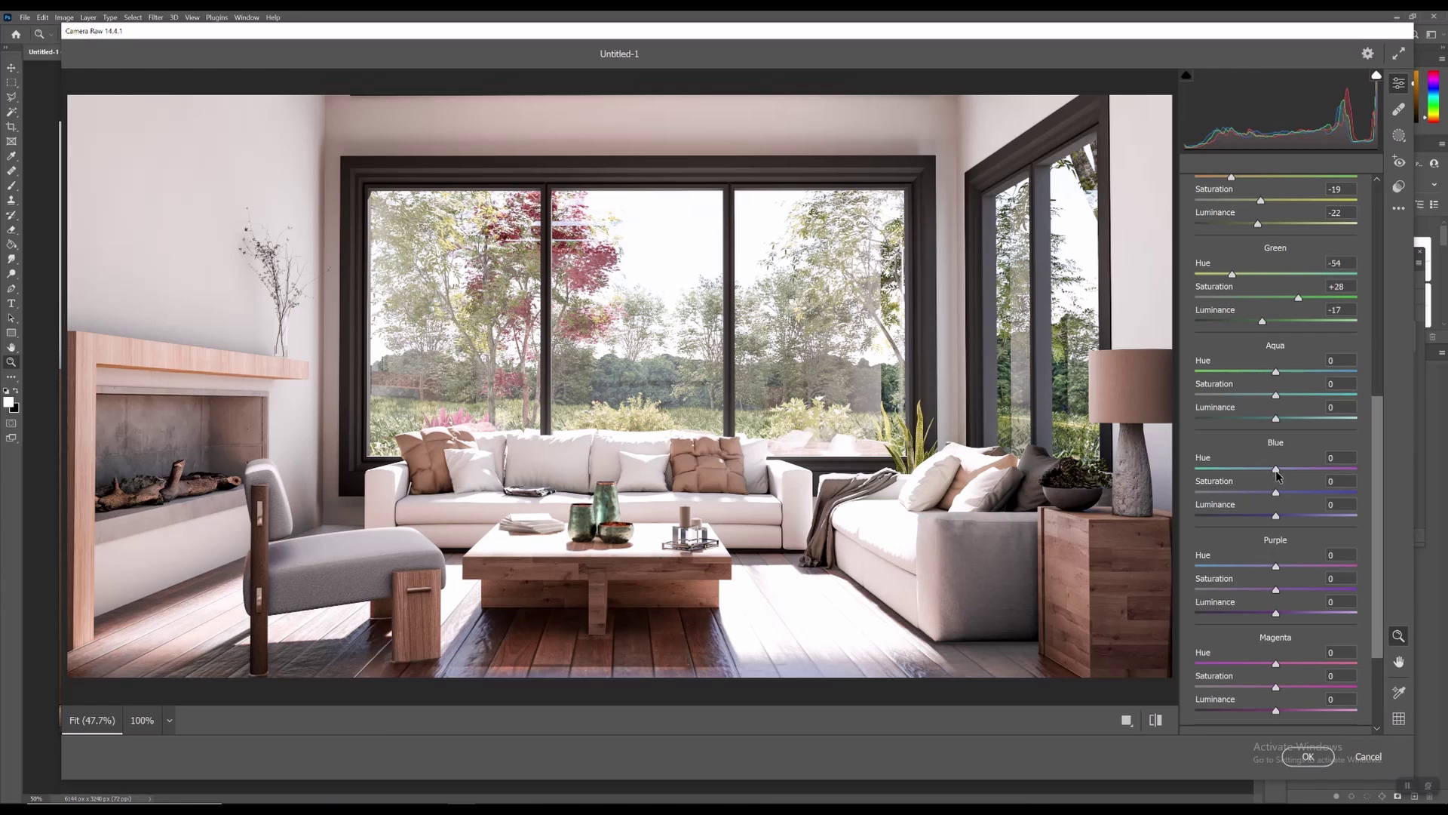
mouse_move(1275, 492)
mouse_down()
mouse_move(1225, 492)
mouse_move(1325, 492)
mouse_move(1255, 497)
mouse_up()
drag(1276, 516, 1260, 518)
drag(1275, 590, 1254, 612)
scroll(1211, 617, down, 3)
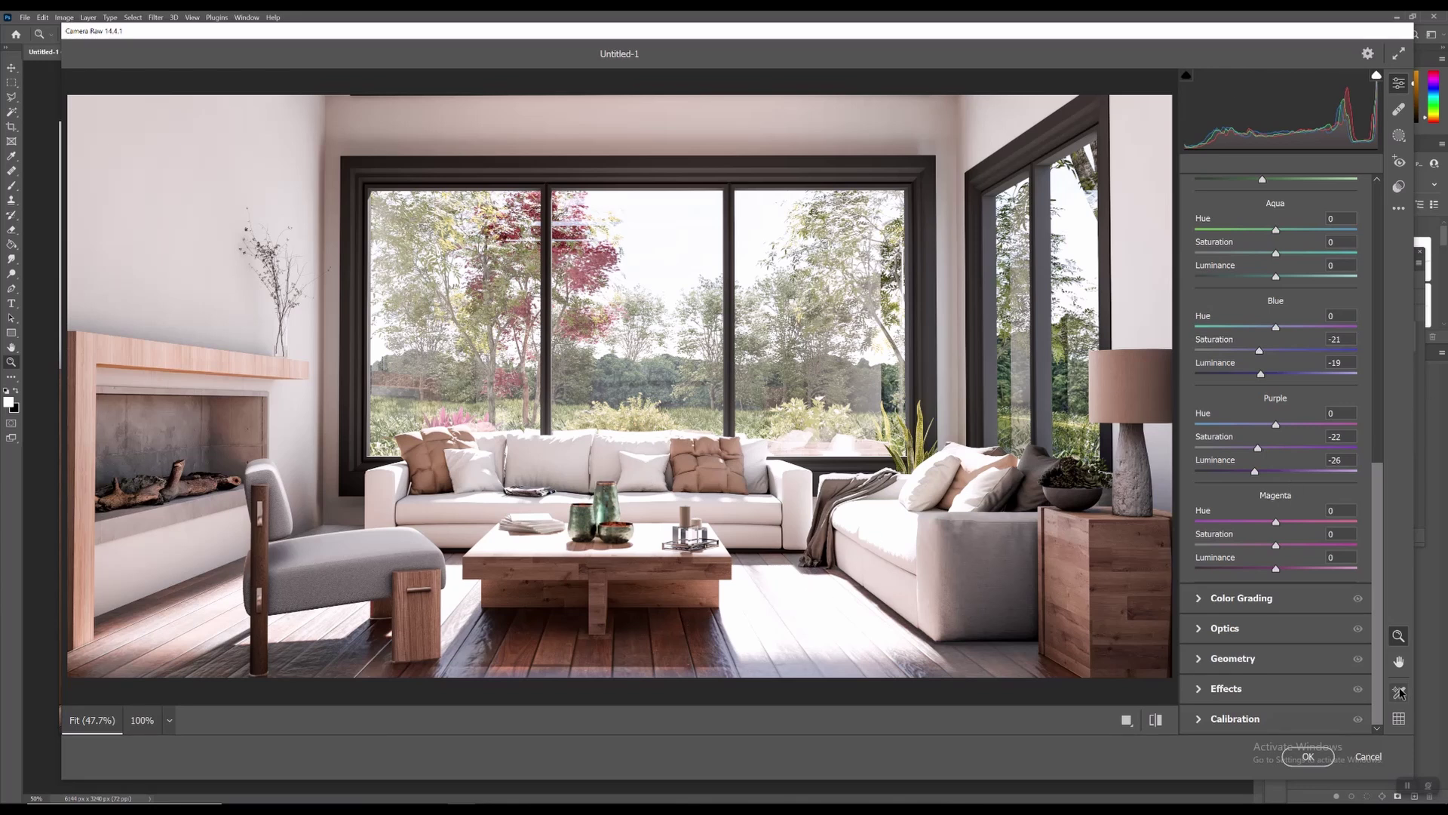
click(1298, 757)
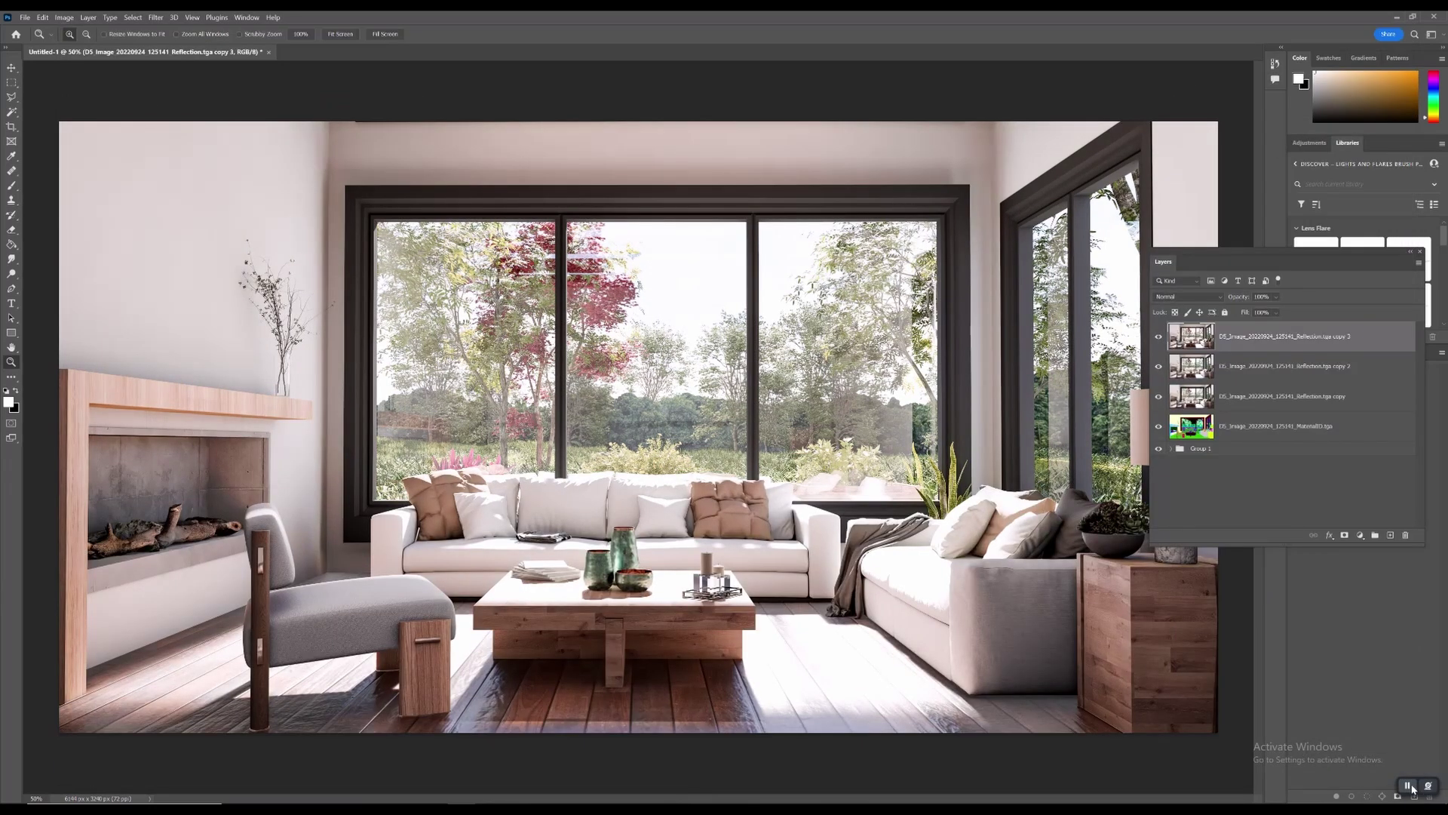
click(1408, 786)
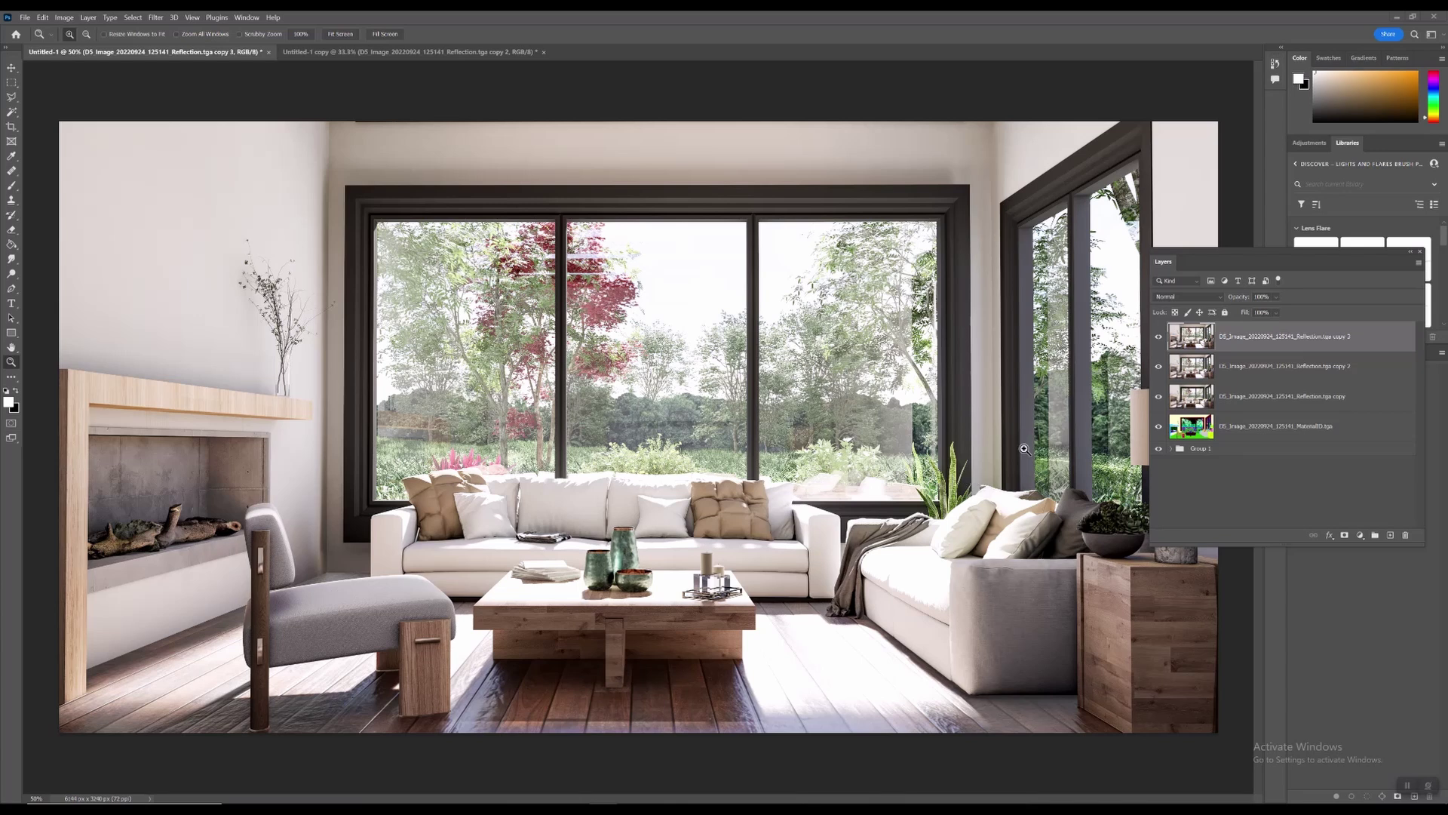
Duplicate the topmost Reflection copy layer within the living room document
right_click(1248, 336)
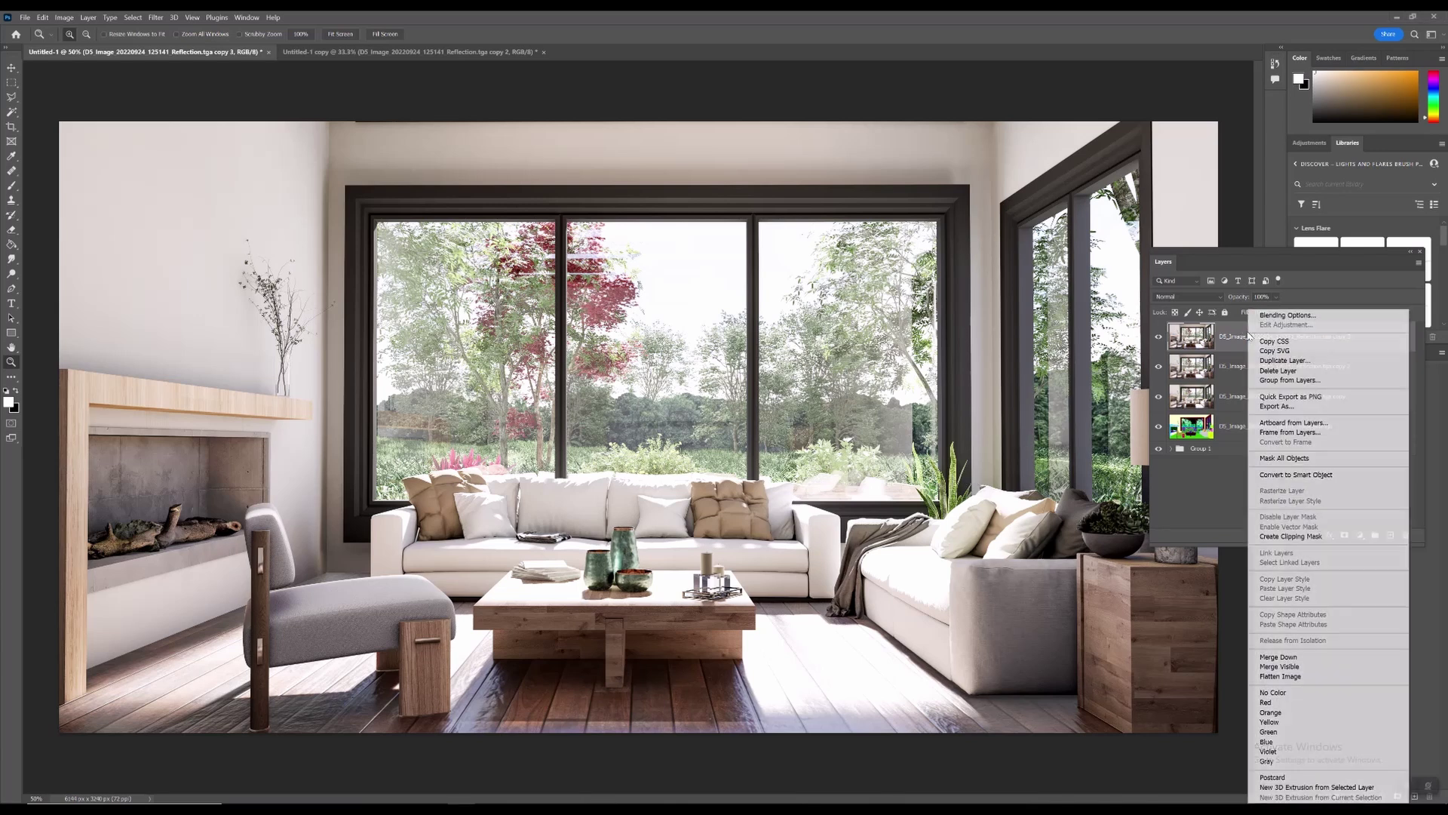
click(1275, 363)
click(818, 246)
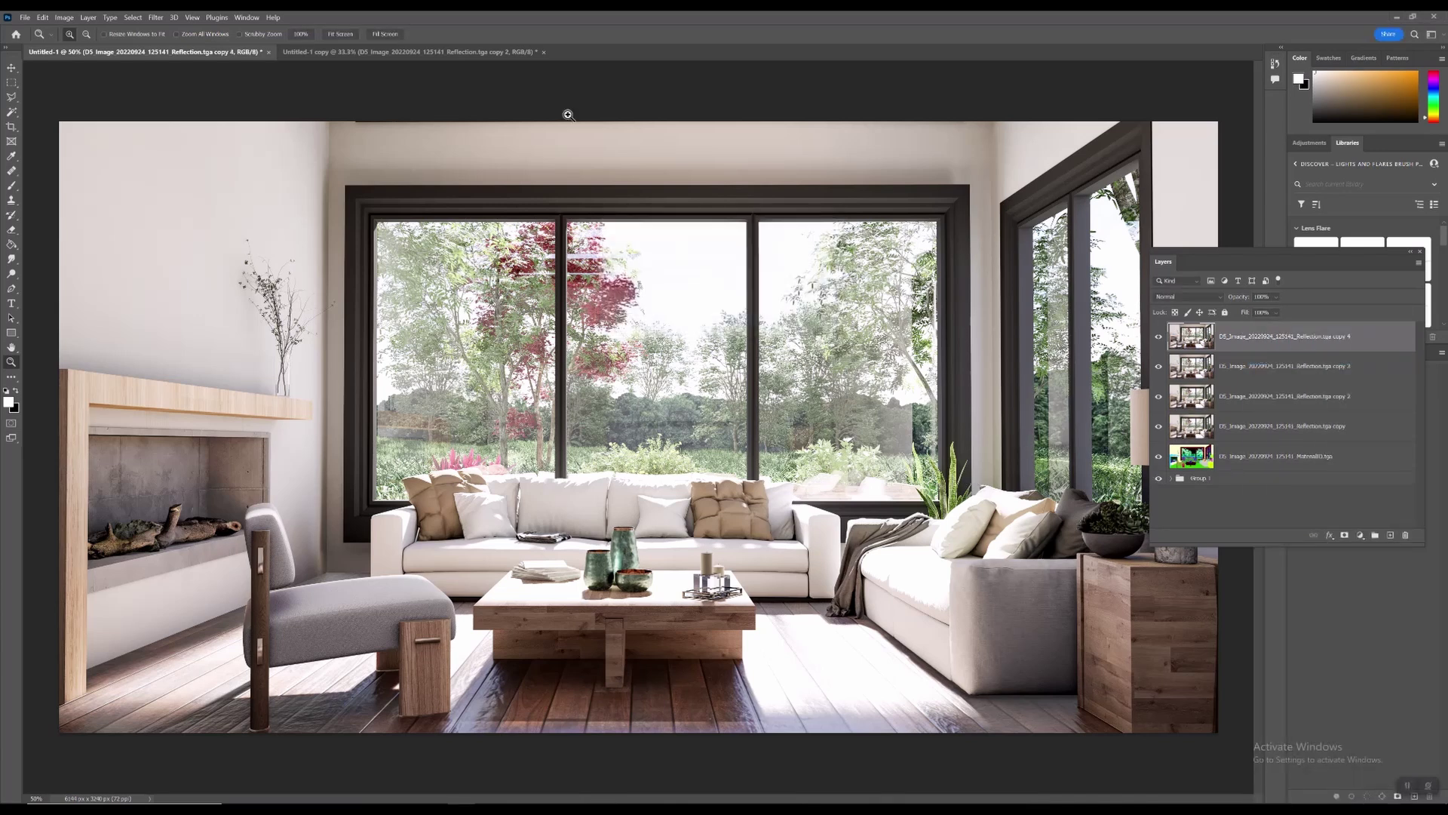
Open the Camera Raw filter for the new top copy and set Shadows to -22 and Whites to -57
click(140, 18)
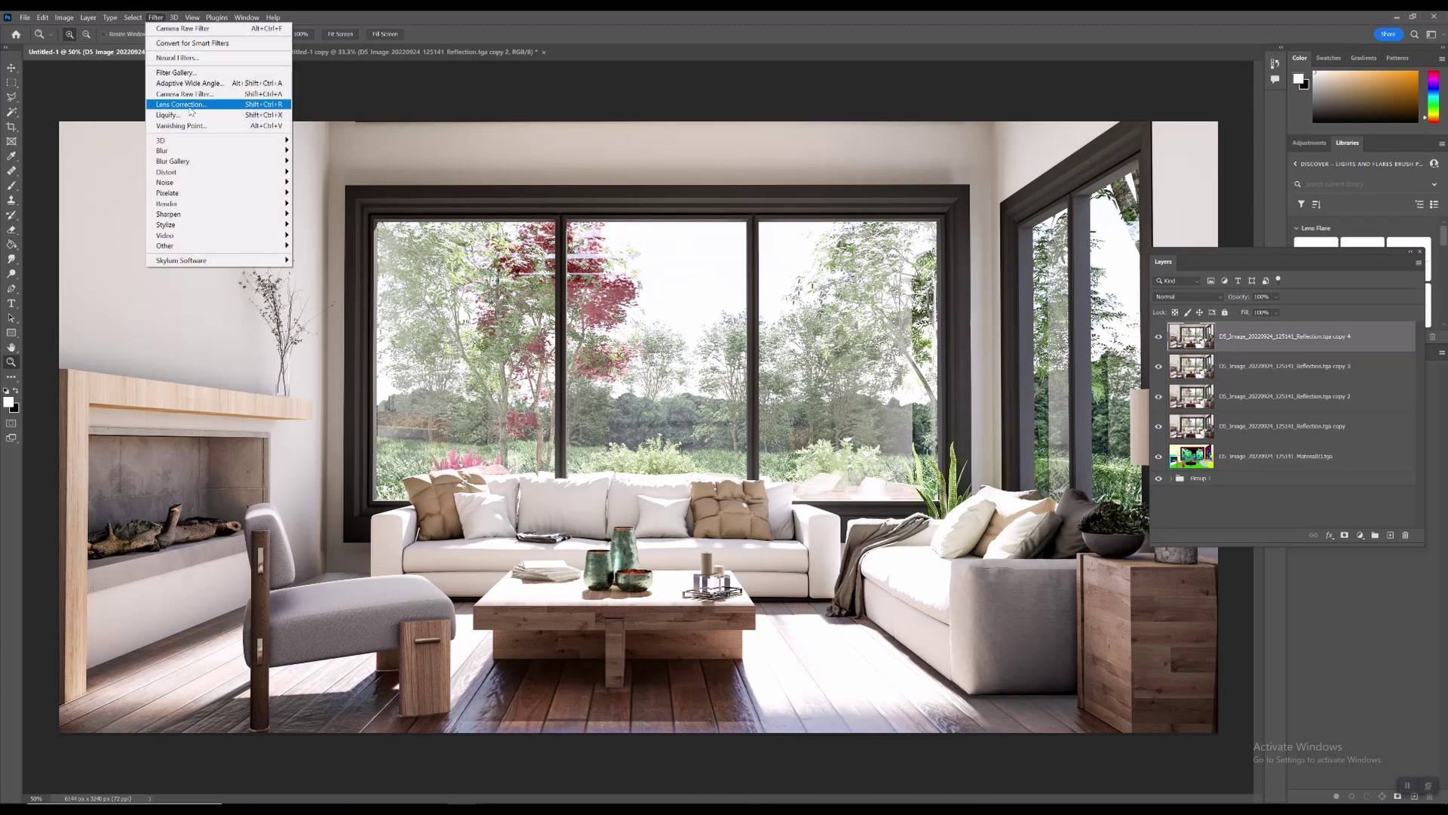
click(155, 17)
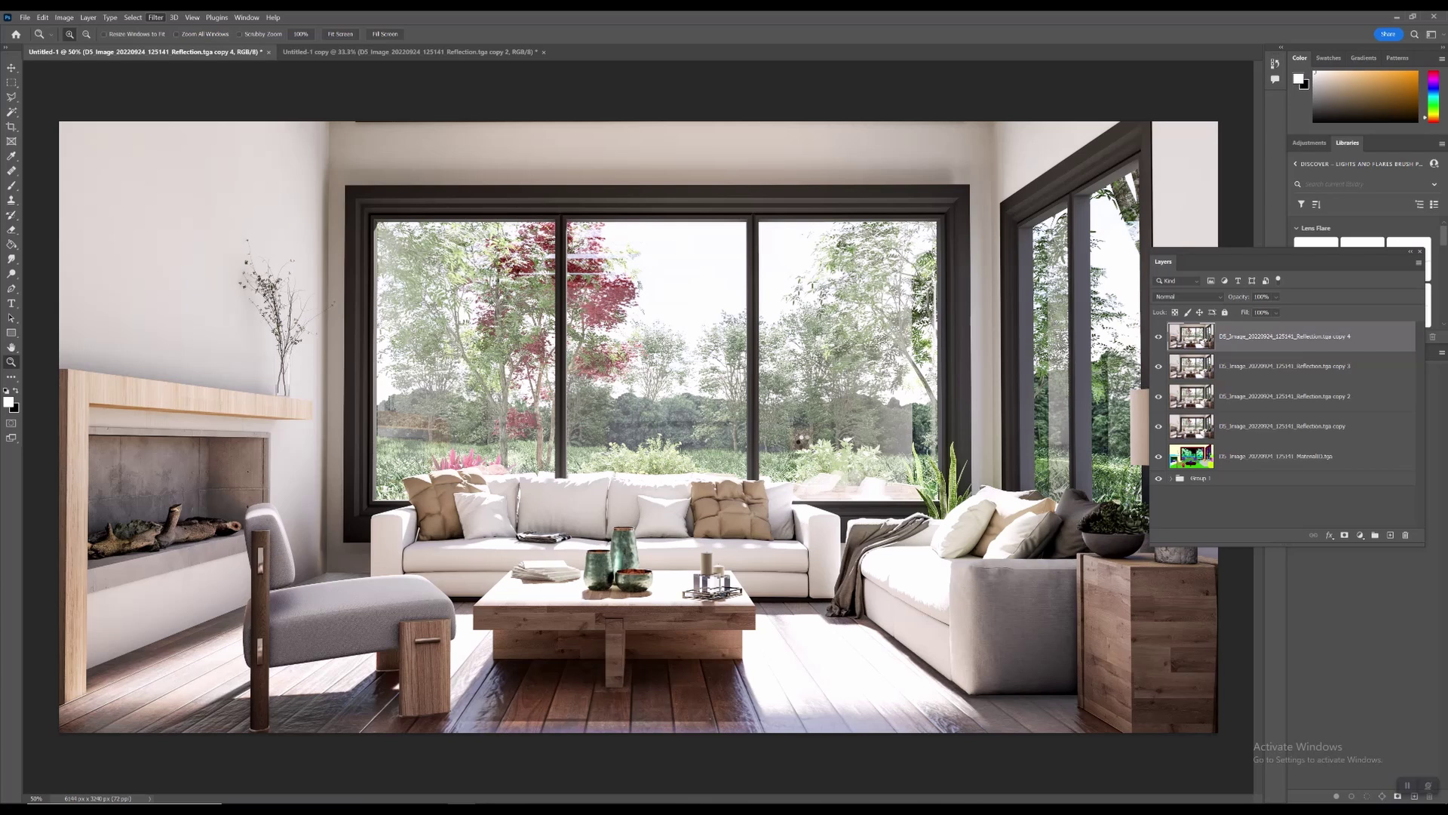
key(ctrl+shift+a)
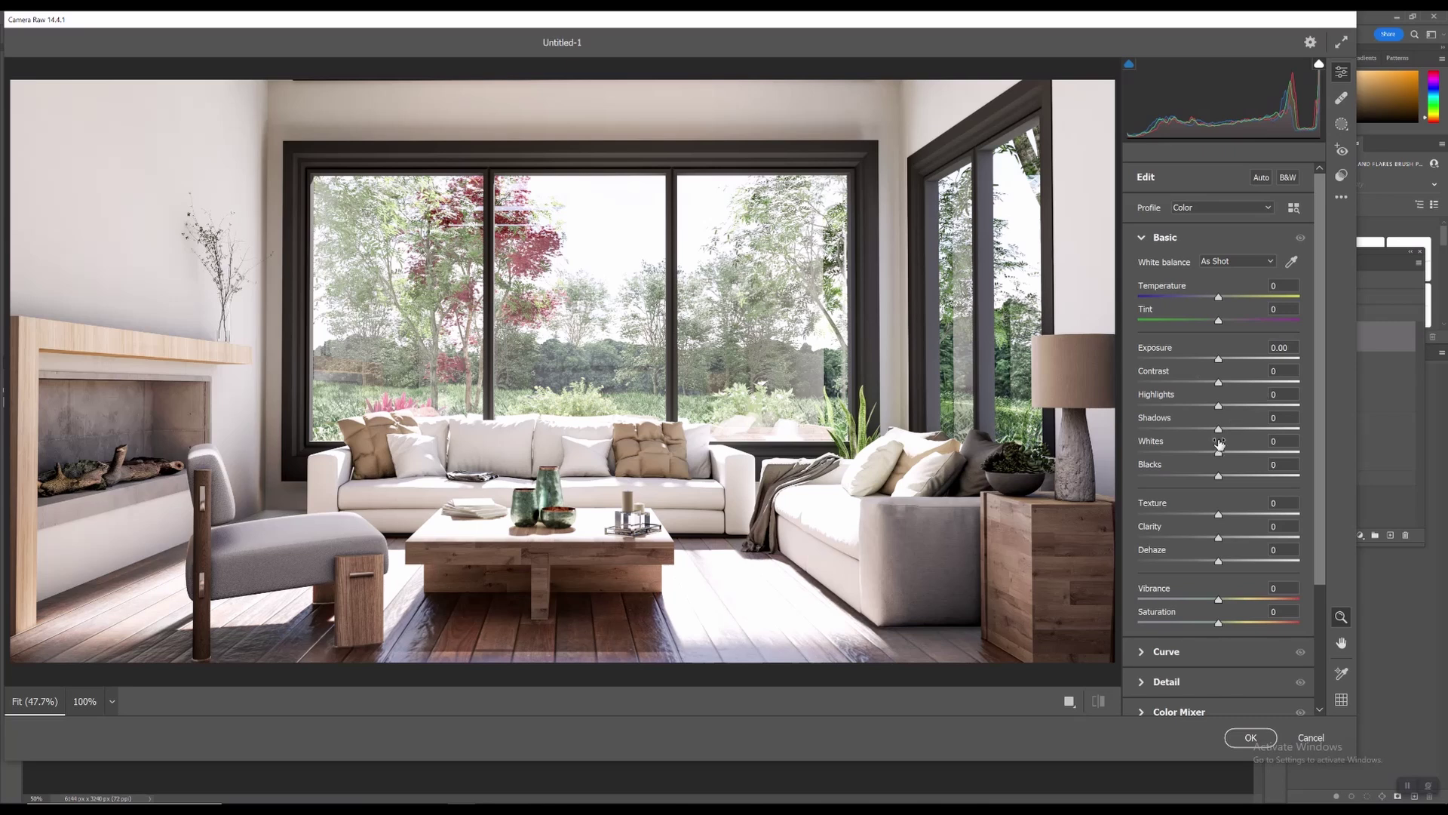
mouse_move(1219, 430)
mouse_down()
mouse_move(1249, 428)
mouse_move(1200, 430)
mouse_up()
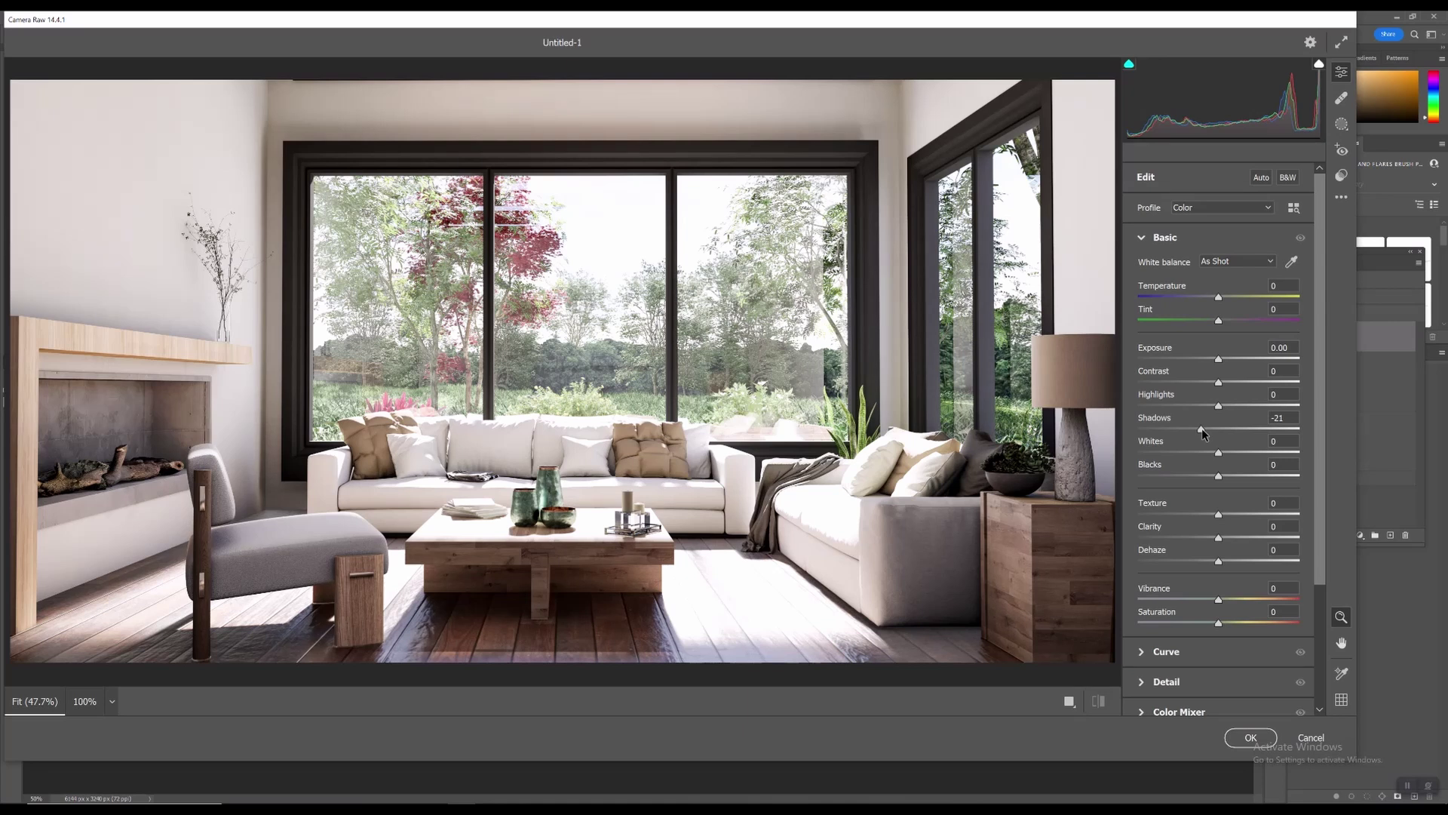
drag(1201, 429, 1171, 451)
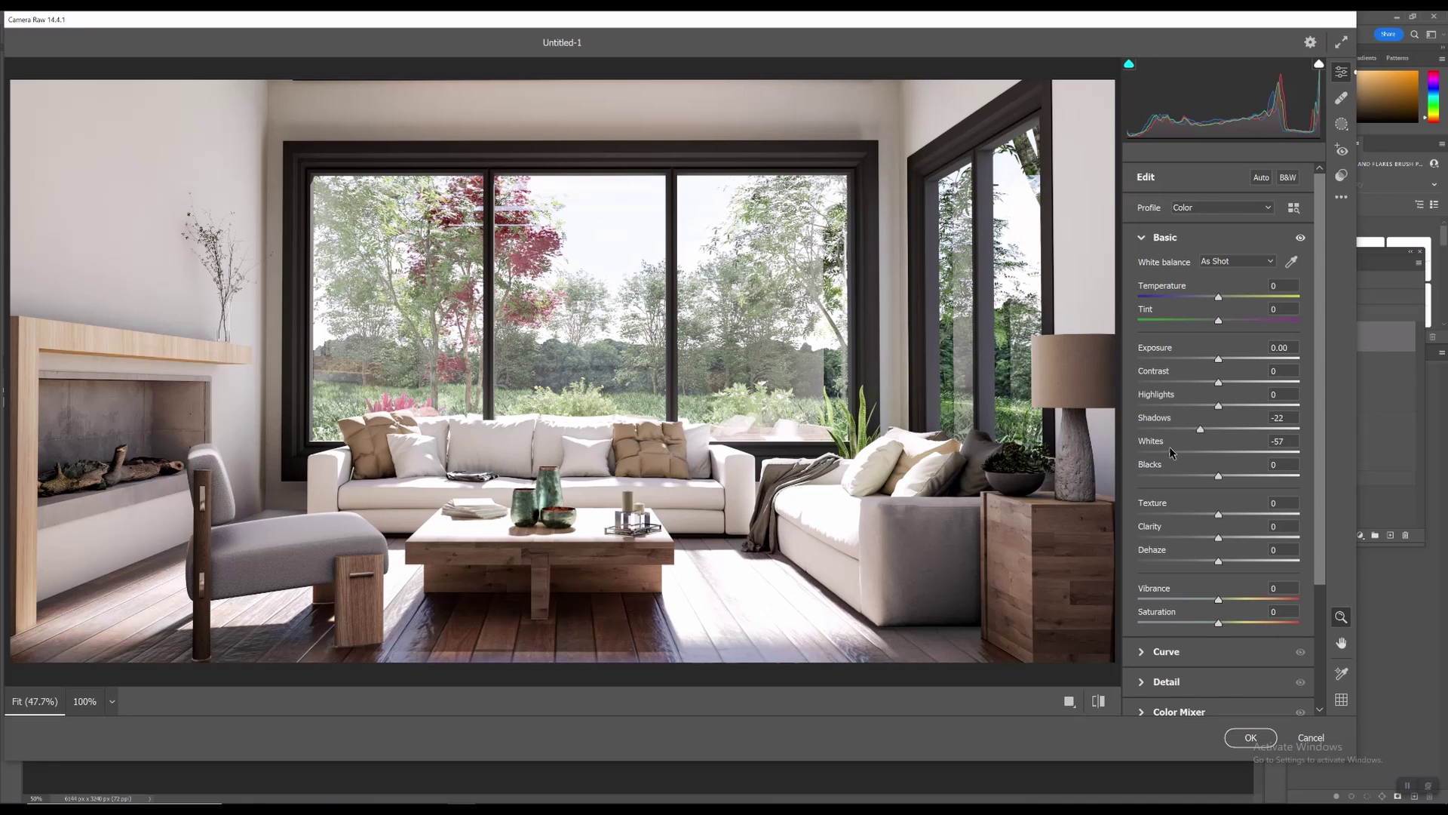
Set Blacks to -35, Texture to -1 and Clarity to +24 while checking the detail around the side sofa
drag(1235, 477, 1192, 477)
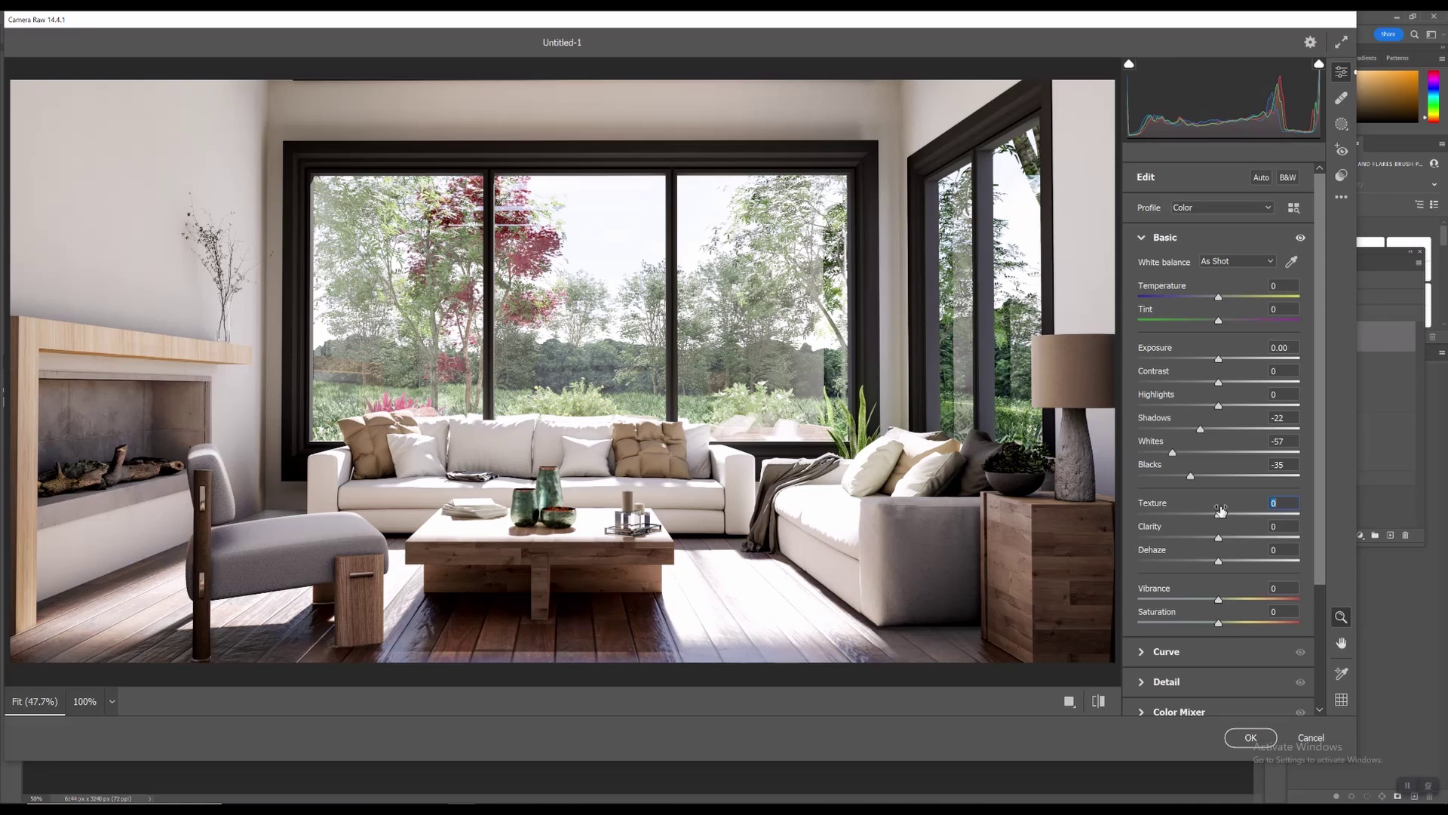
mouse_move(1221, 510)
mouse_down()
mouse_move(1256, 510)
mouse_move(1218, 515)
mouse_move(1231, 515)
mouse_up()
click(1057, 526)
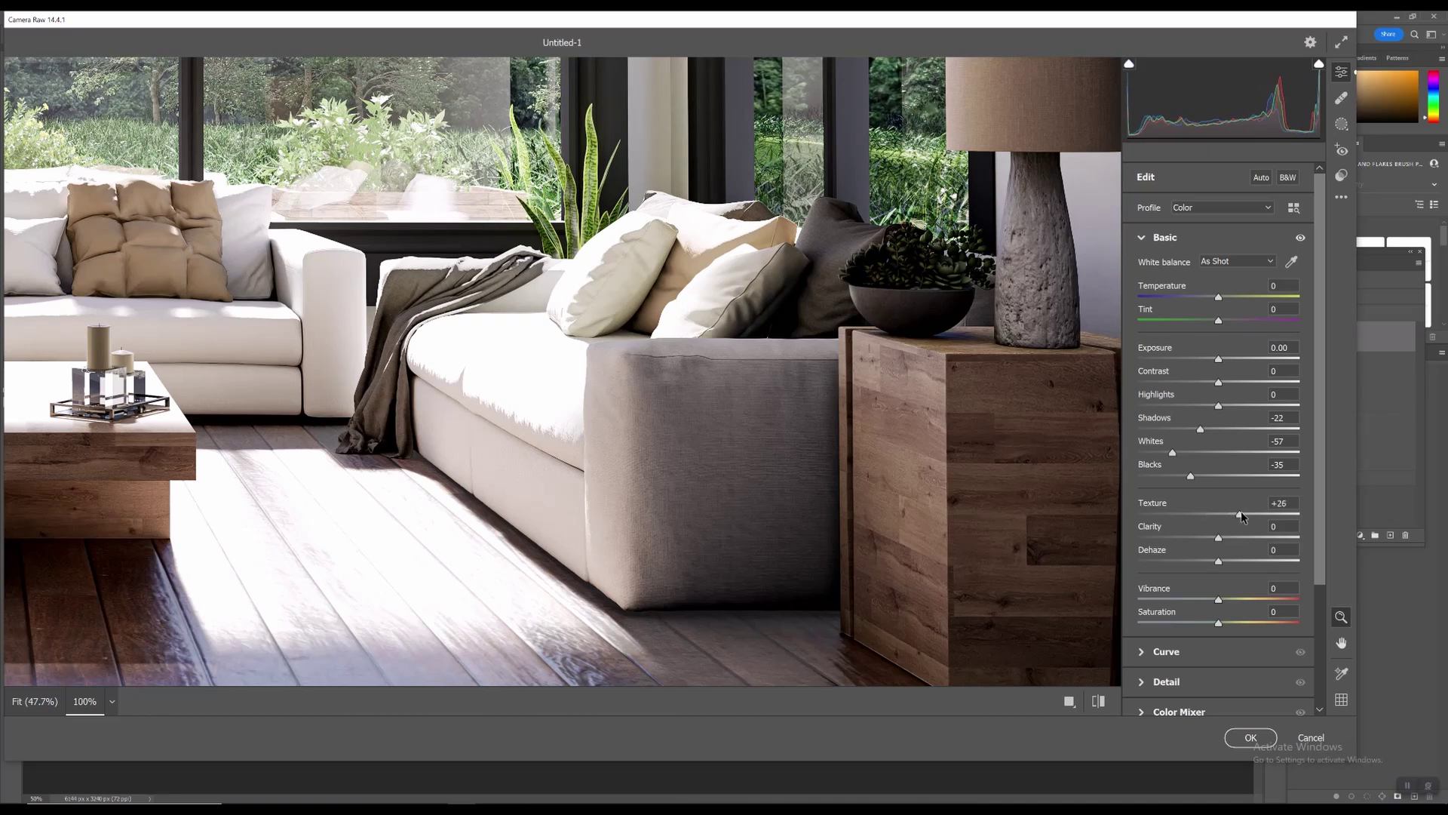
mouse_move(1240, 512)
mouse_down()
mouse_move(1197, 511)
mouse_move(1252, 537)
mouse_move(1223, 518)
mouse_up()
key(alt)
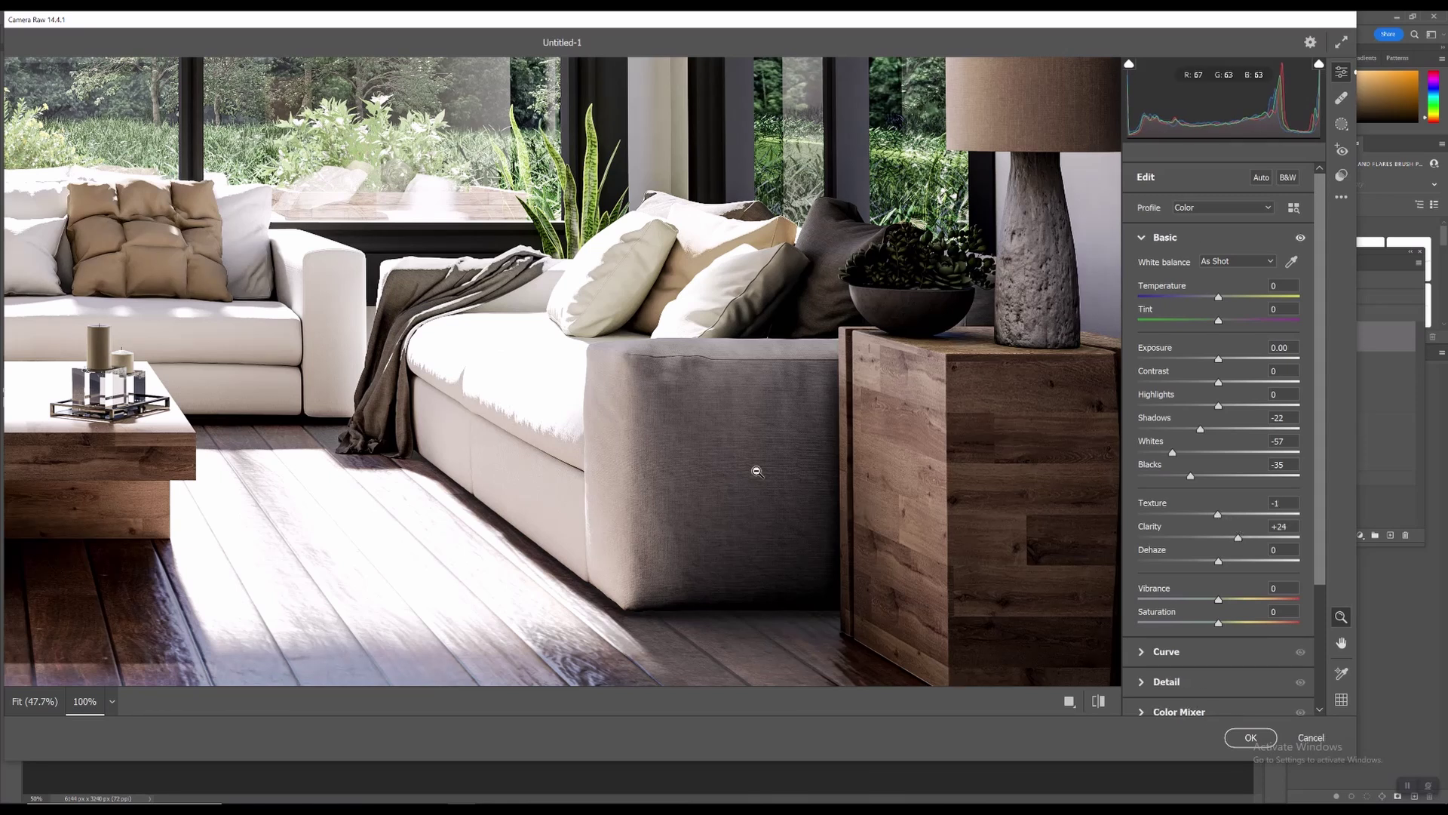
alt+click(689, 453)
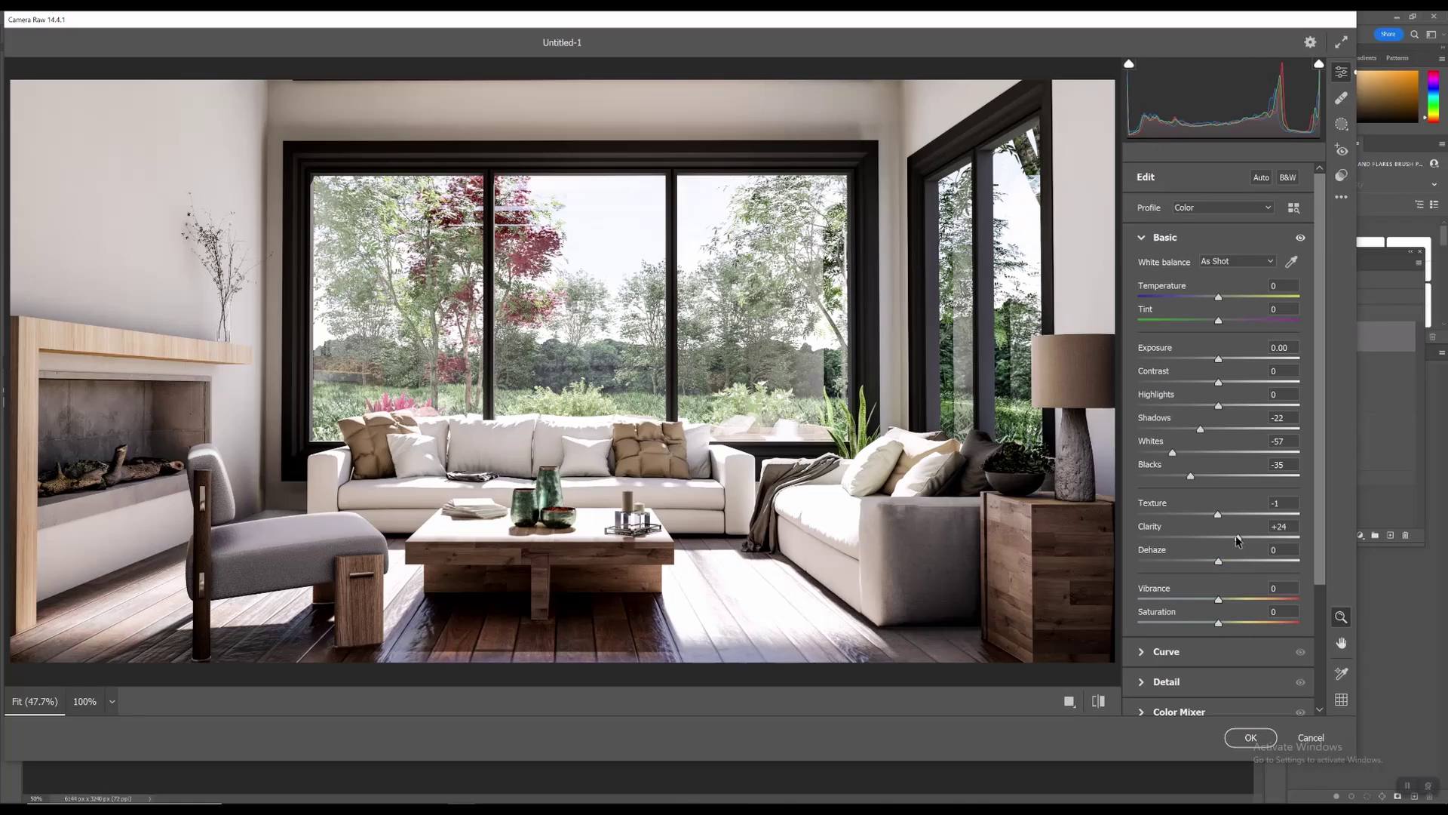
Refine the tones to Clarity +14, Whites -64, Blacks -28 and Exposure +0.15
drag(1235, 537, 1230, 537)
drag(1173, 452, 1197, 477)
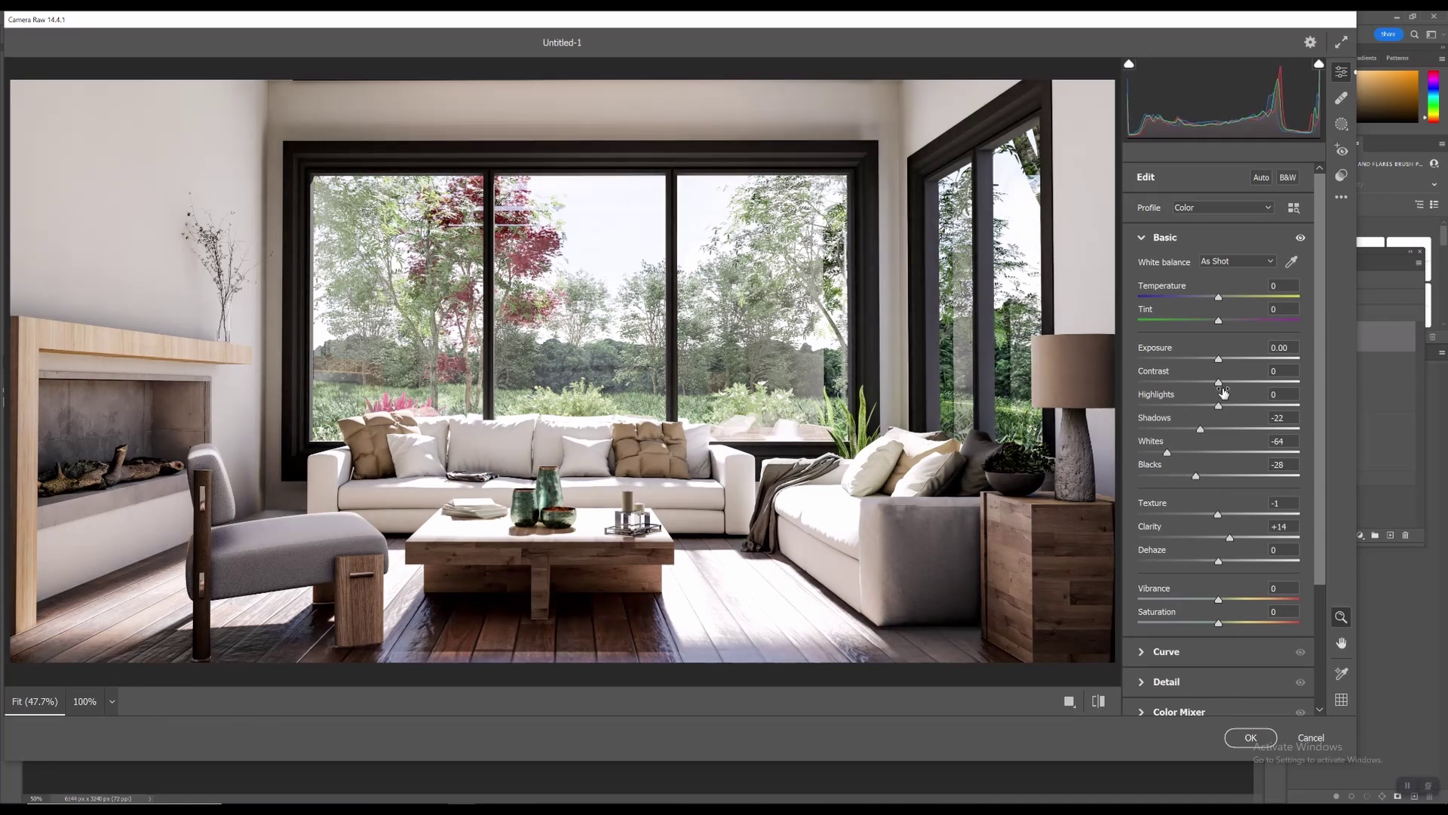
drag(1222, 363, 1219, 362)
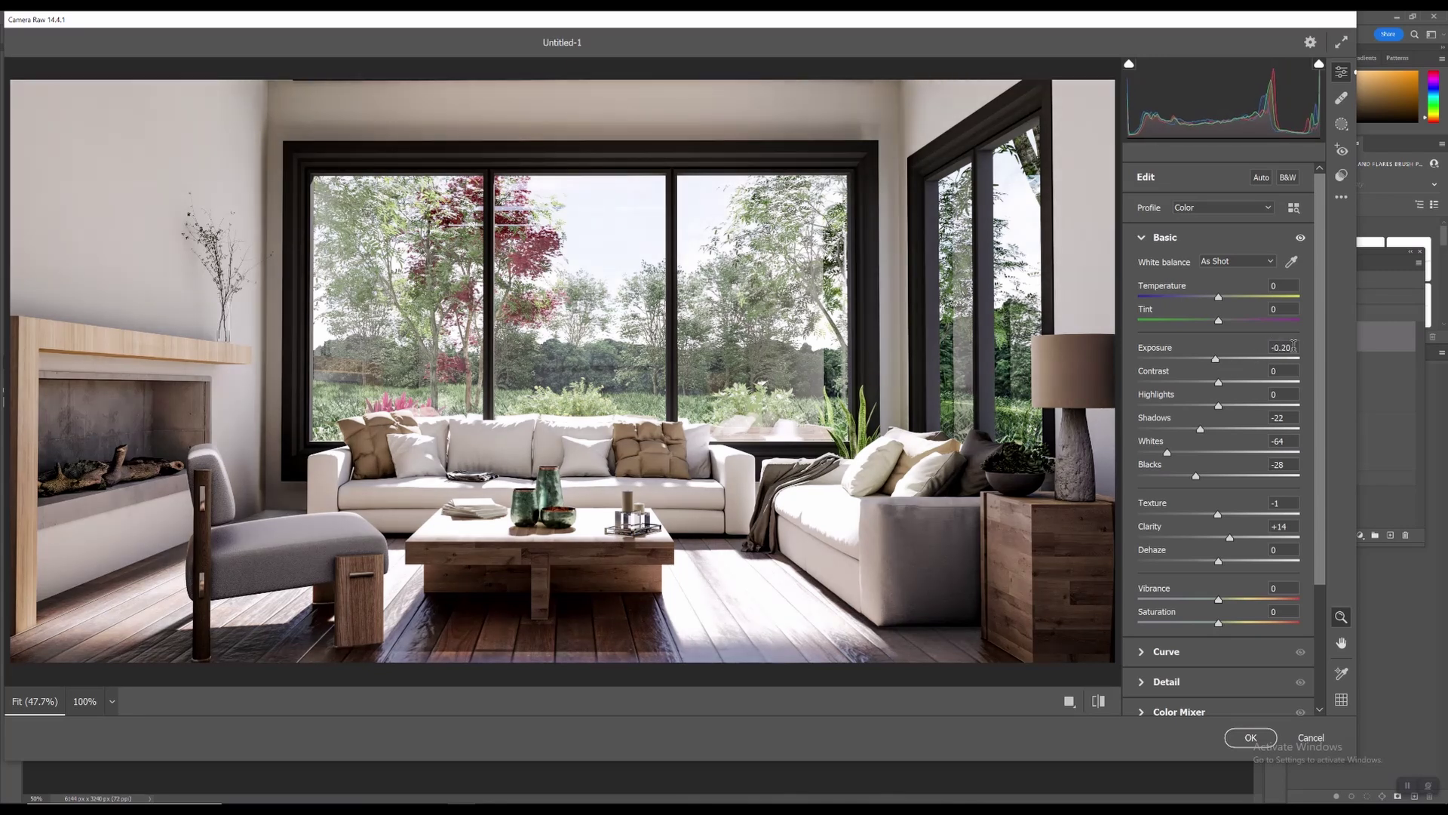
double_click(1222, 360)
drag(1222, 363, 1225, 365)
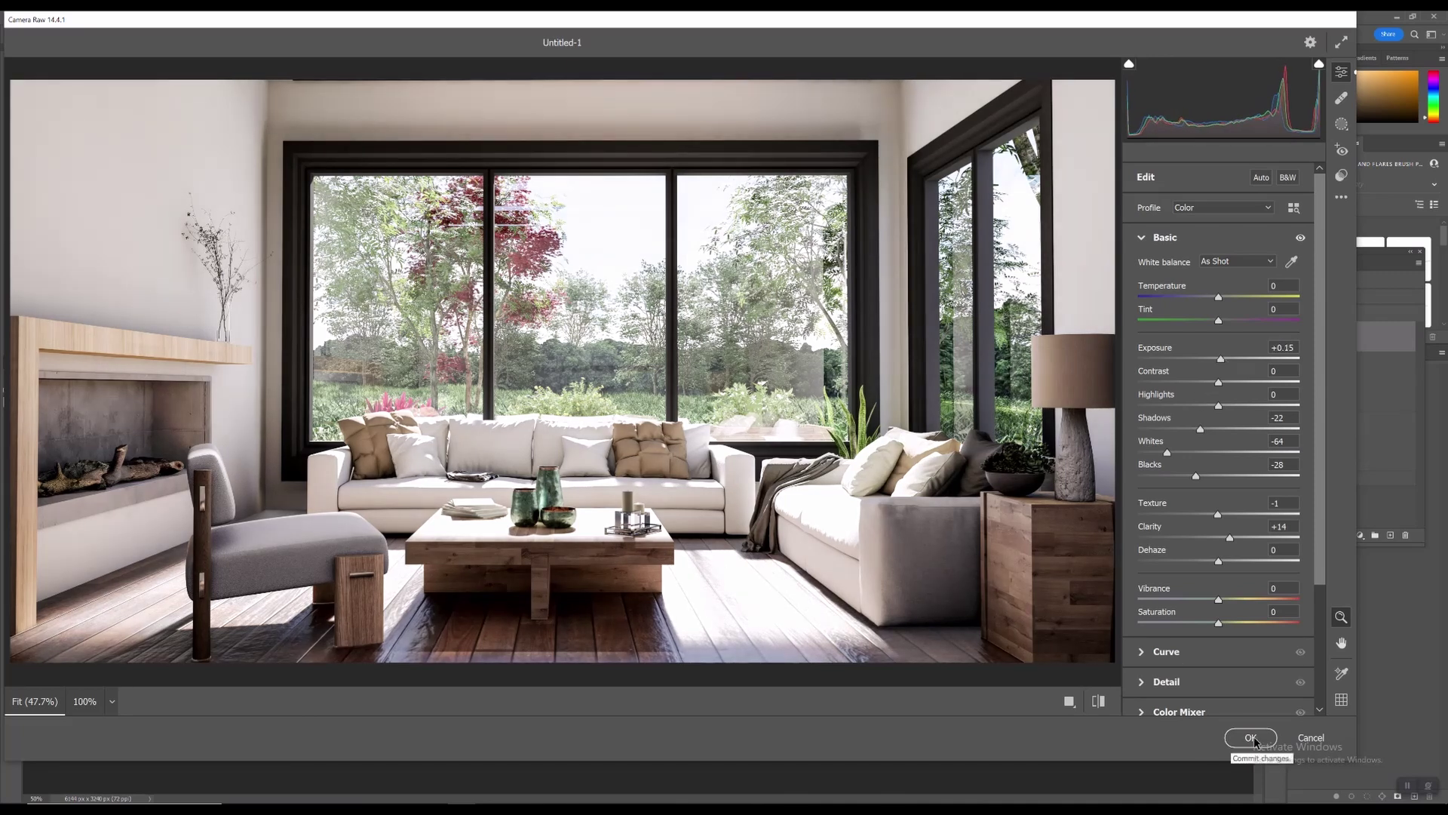
Try a Noise Reduction of 37 on the image, bring it back to 0, and apply the Camera Raw filter
scroll(1227, 692, down, 3)
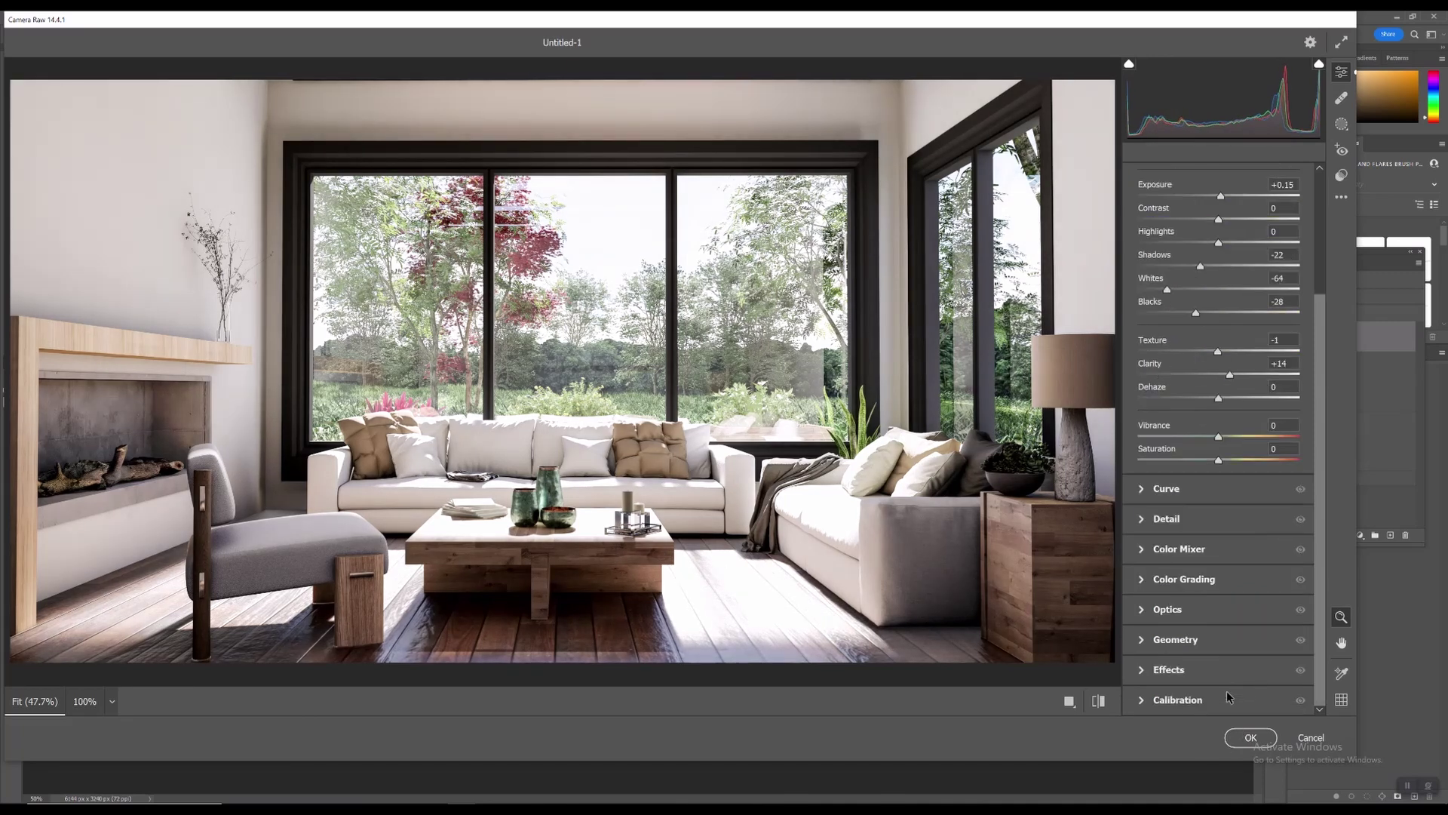
click(1142, 519)
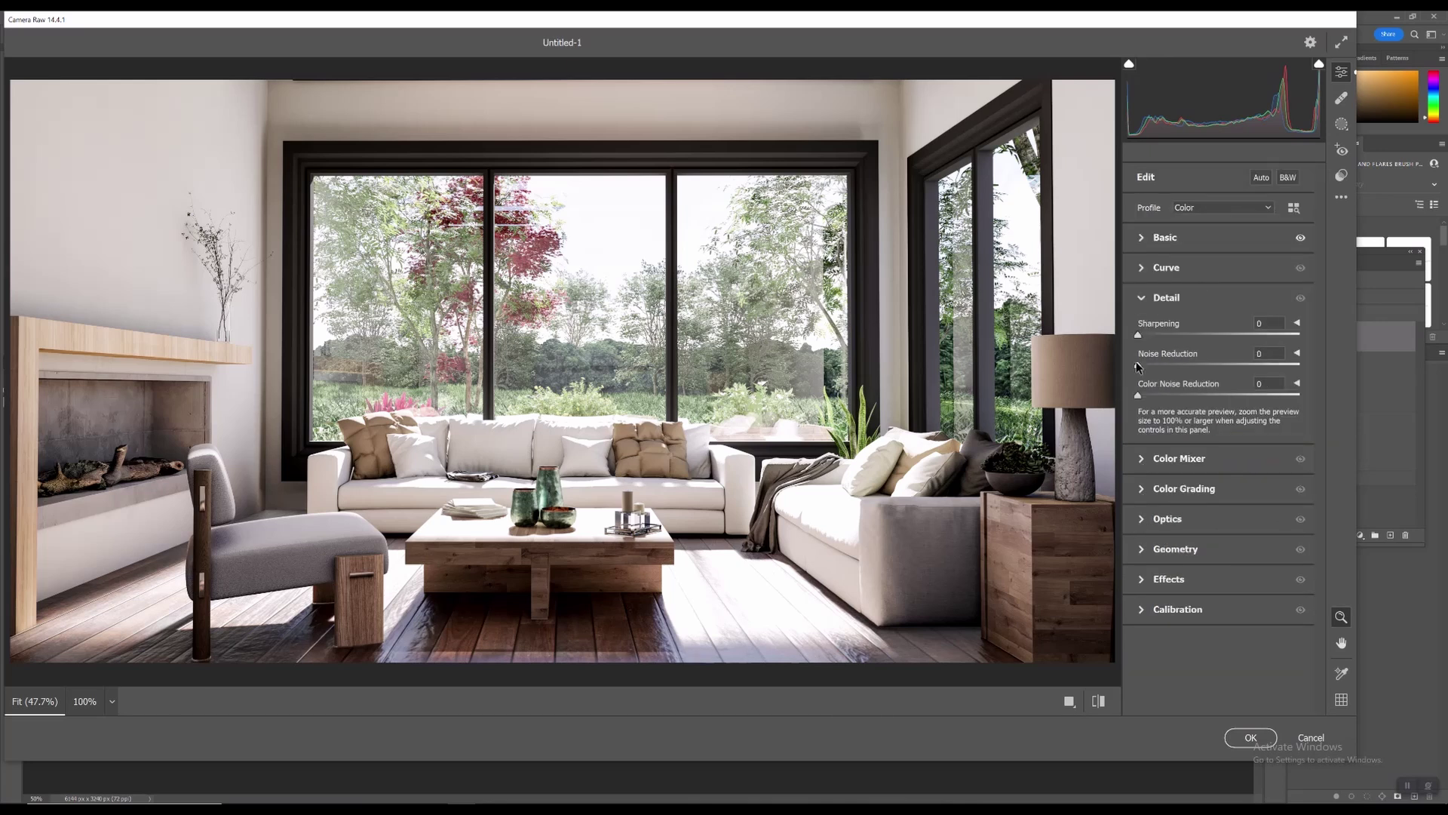
drag(1138, 367, 1197, 368)
click(537, 516)
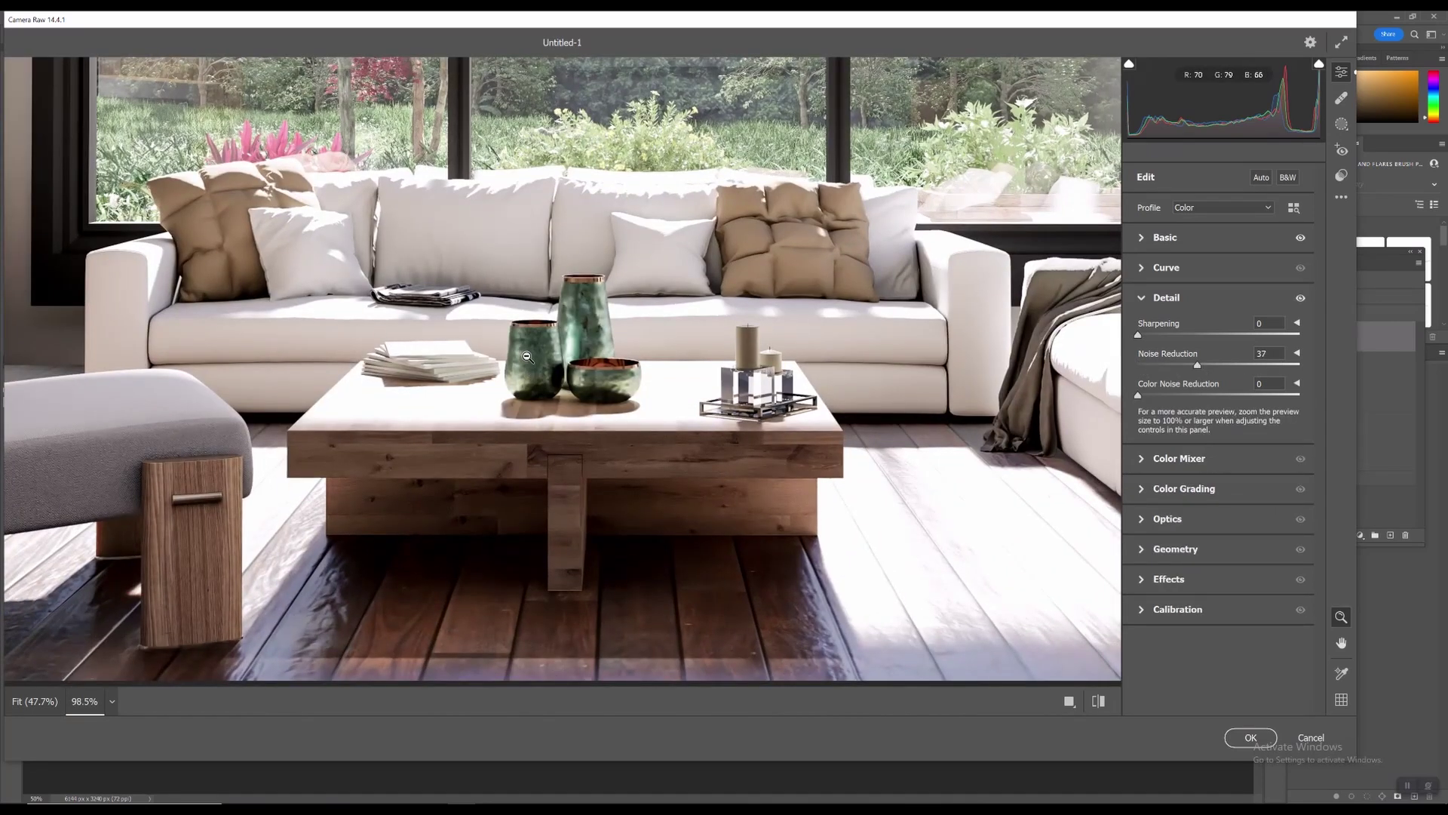
drag(1199, 369, 1086, 375)
drag(1196, 375, 1256, 375)
drag(1250, 372, 1104, 369)
click(1248, 738)
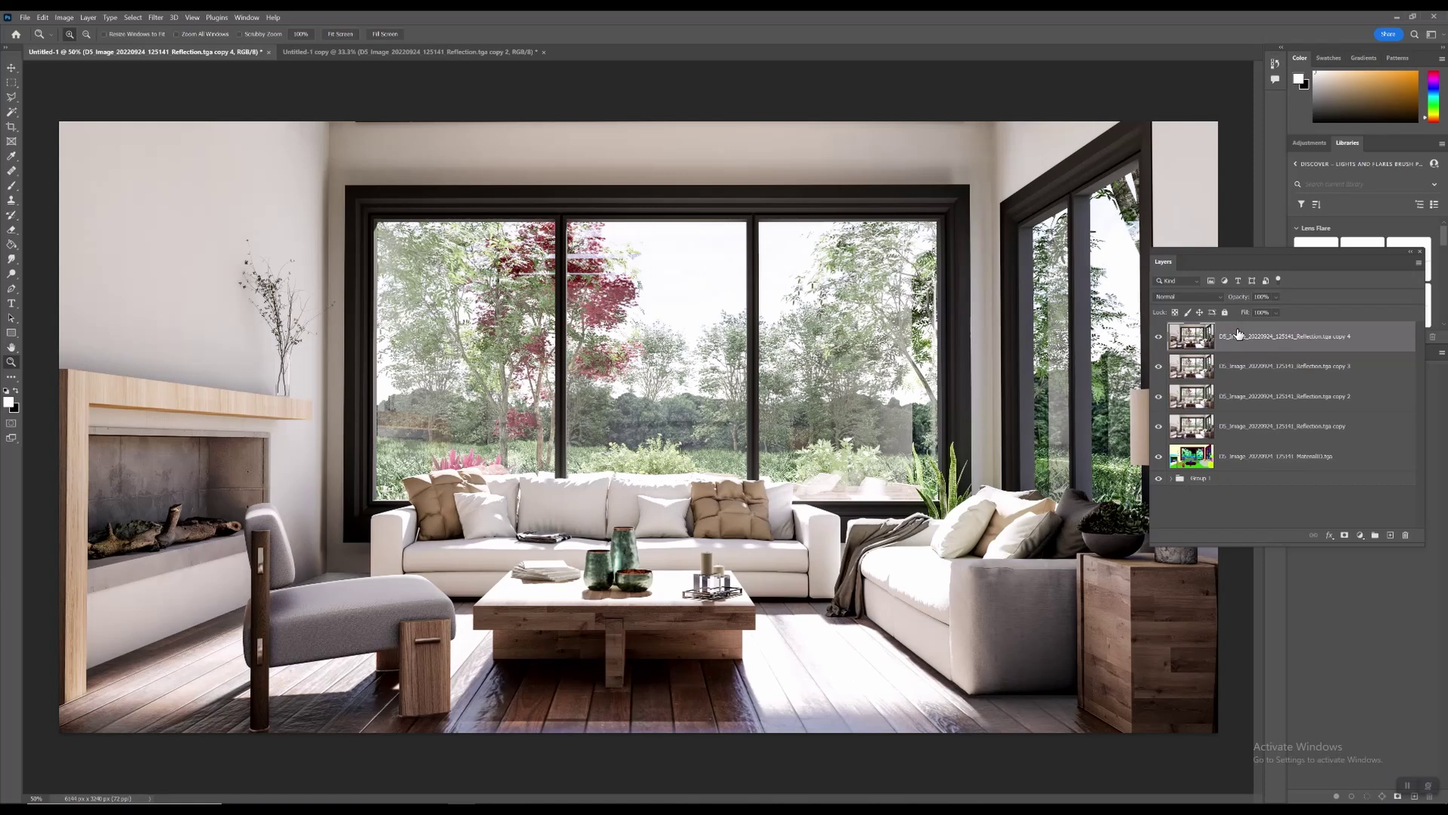
Show only the lowest Reflection copy and toggle the top copy's visibility to compare the image before and after grading
drag(1159, 337, 1159, 428)
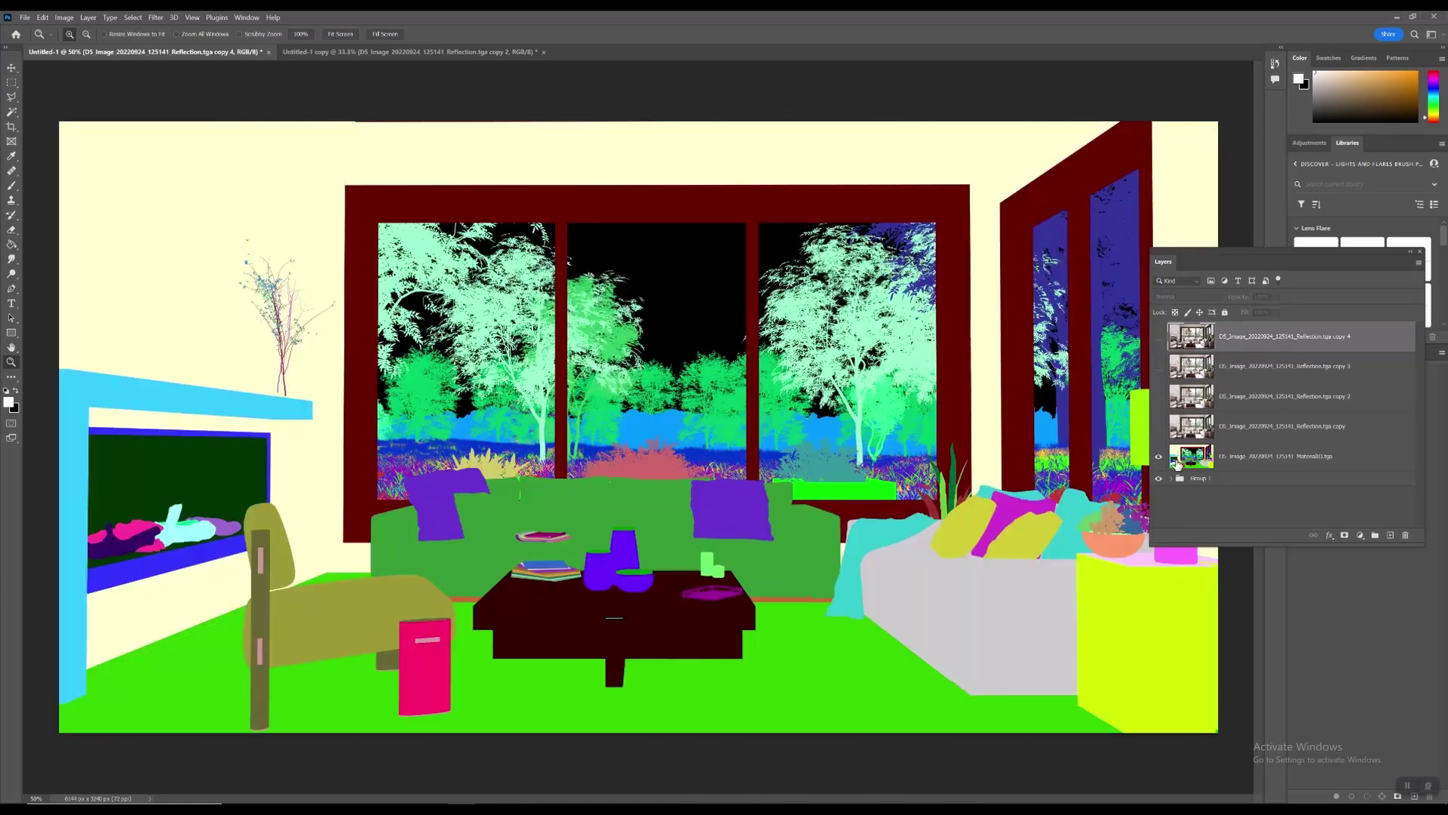
click(1158, 427)
click(1192, 427)
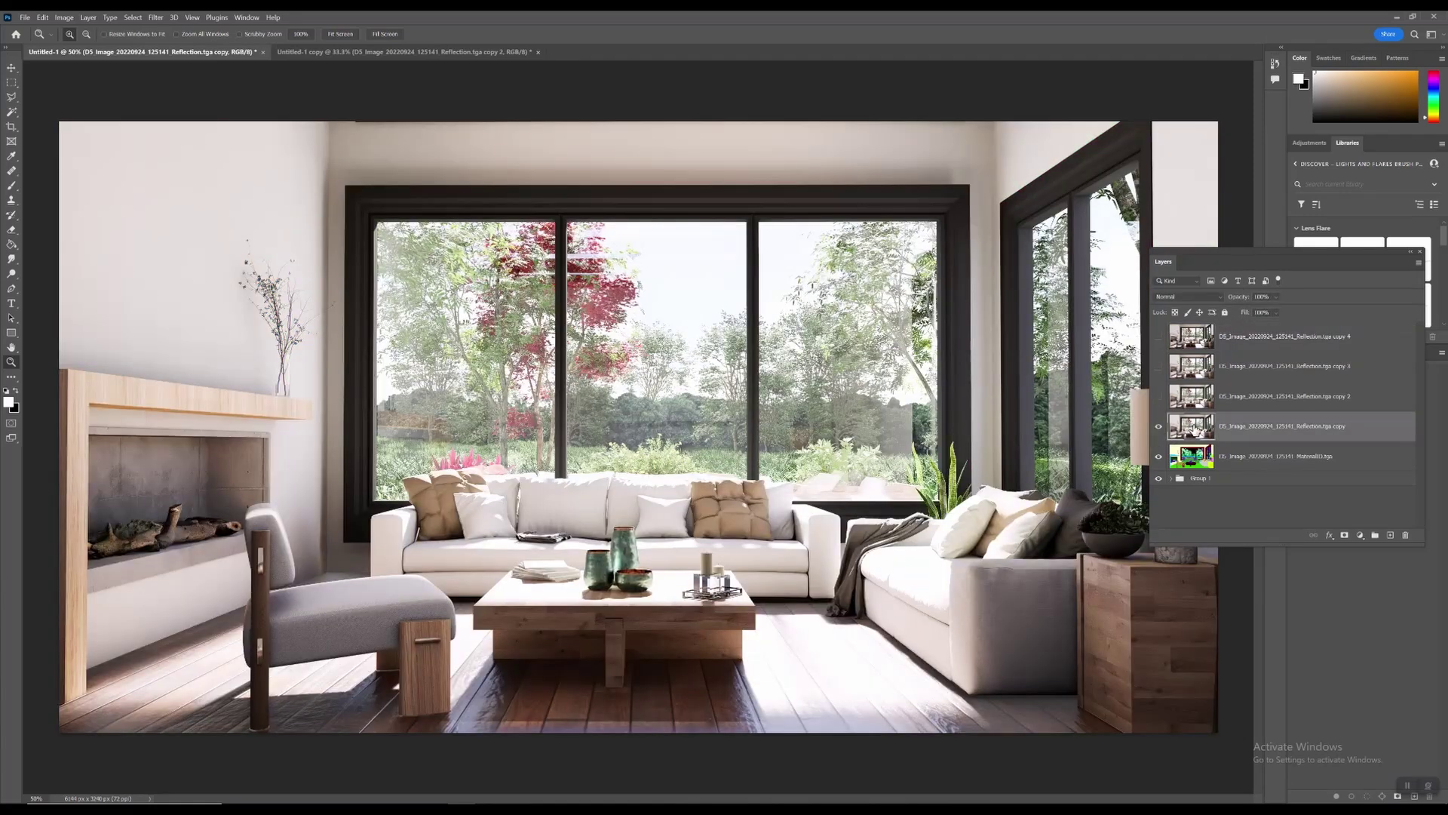
click(1158, 337)
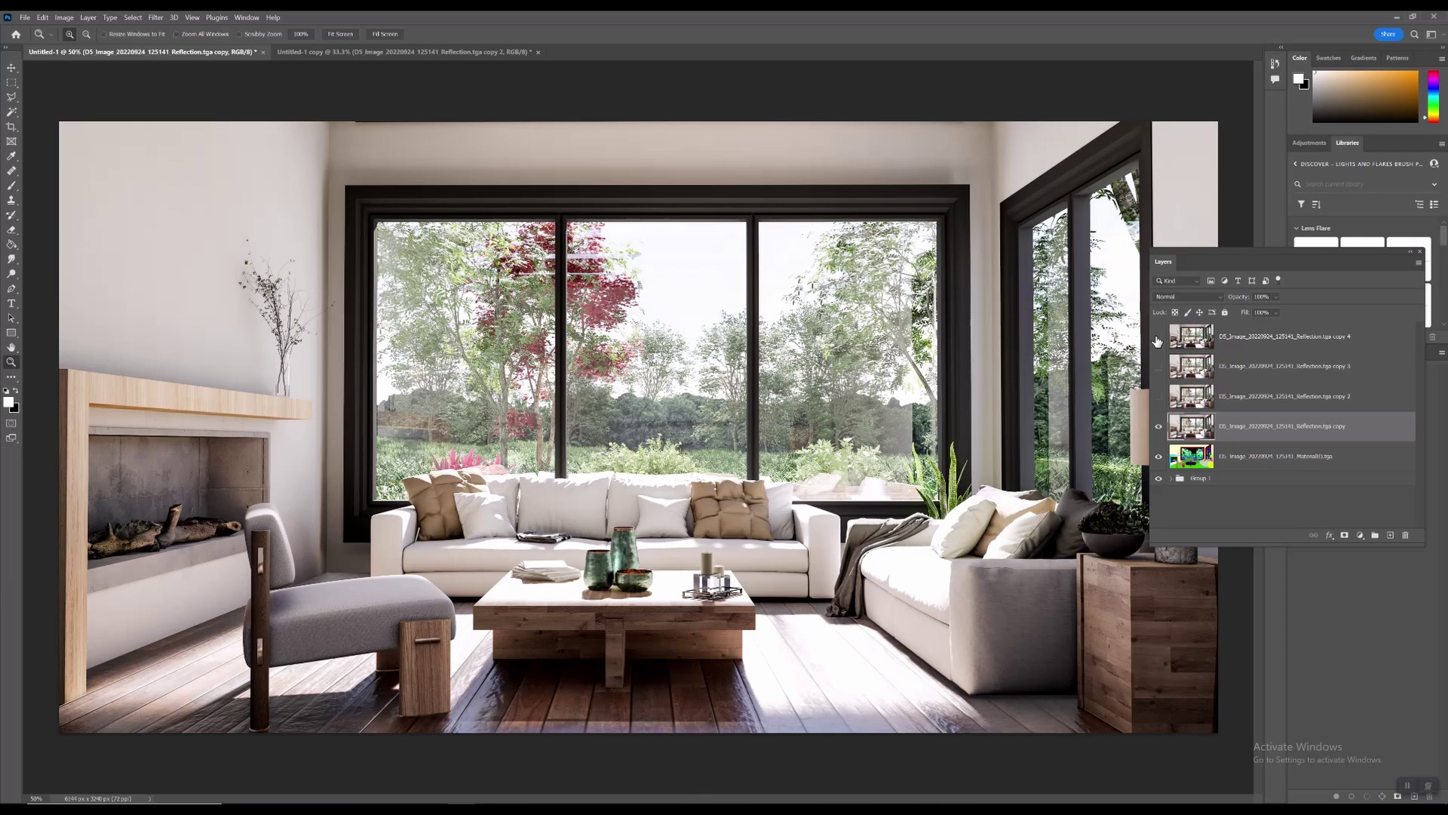
click(1158, 338)
click(1158, 338)
click(1157, 338)
click(1158, 338)
click(1158, 338)
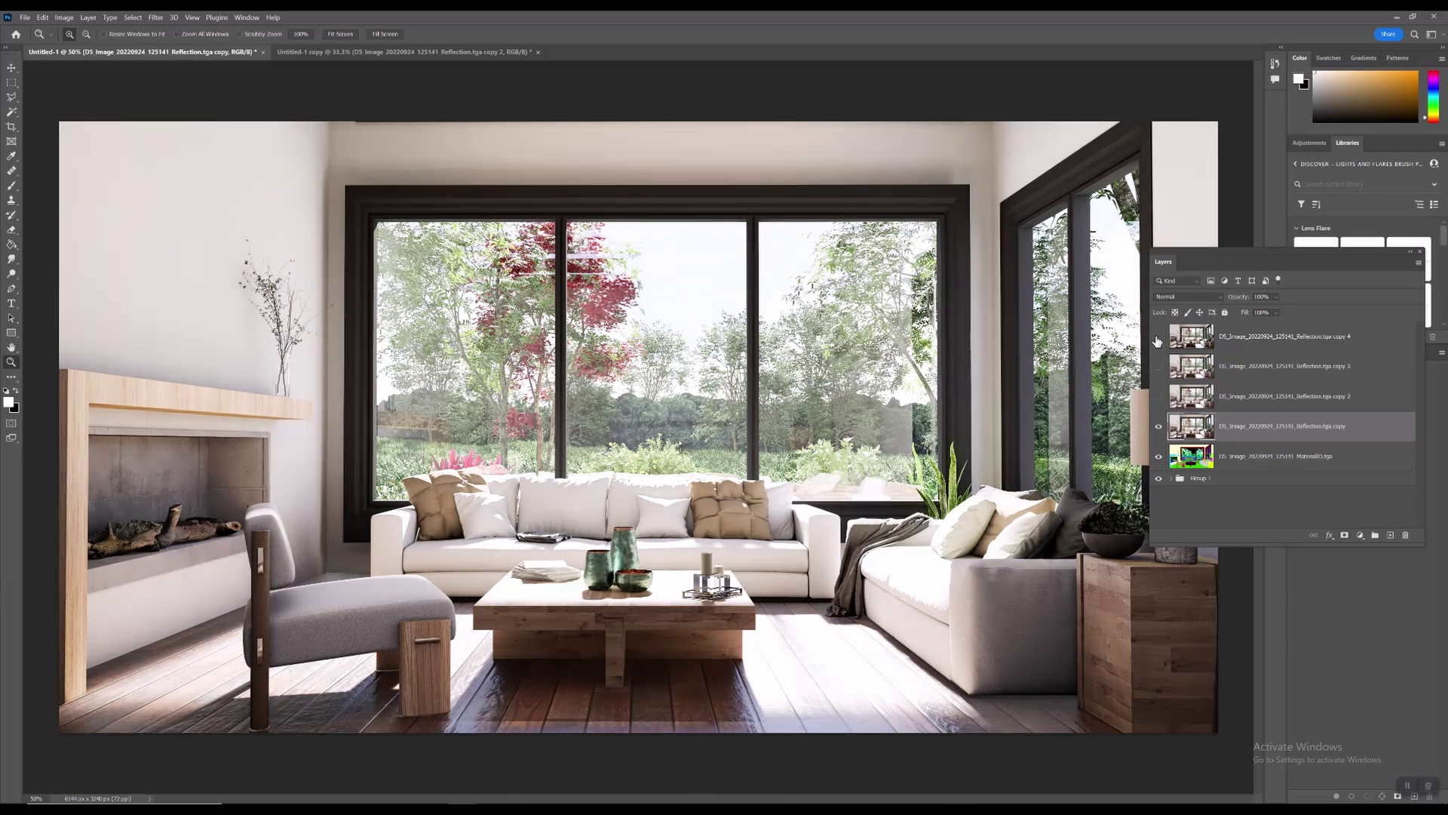
click(1157, 338)
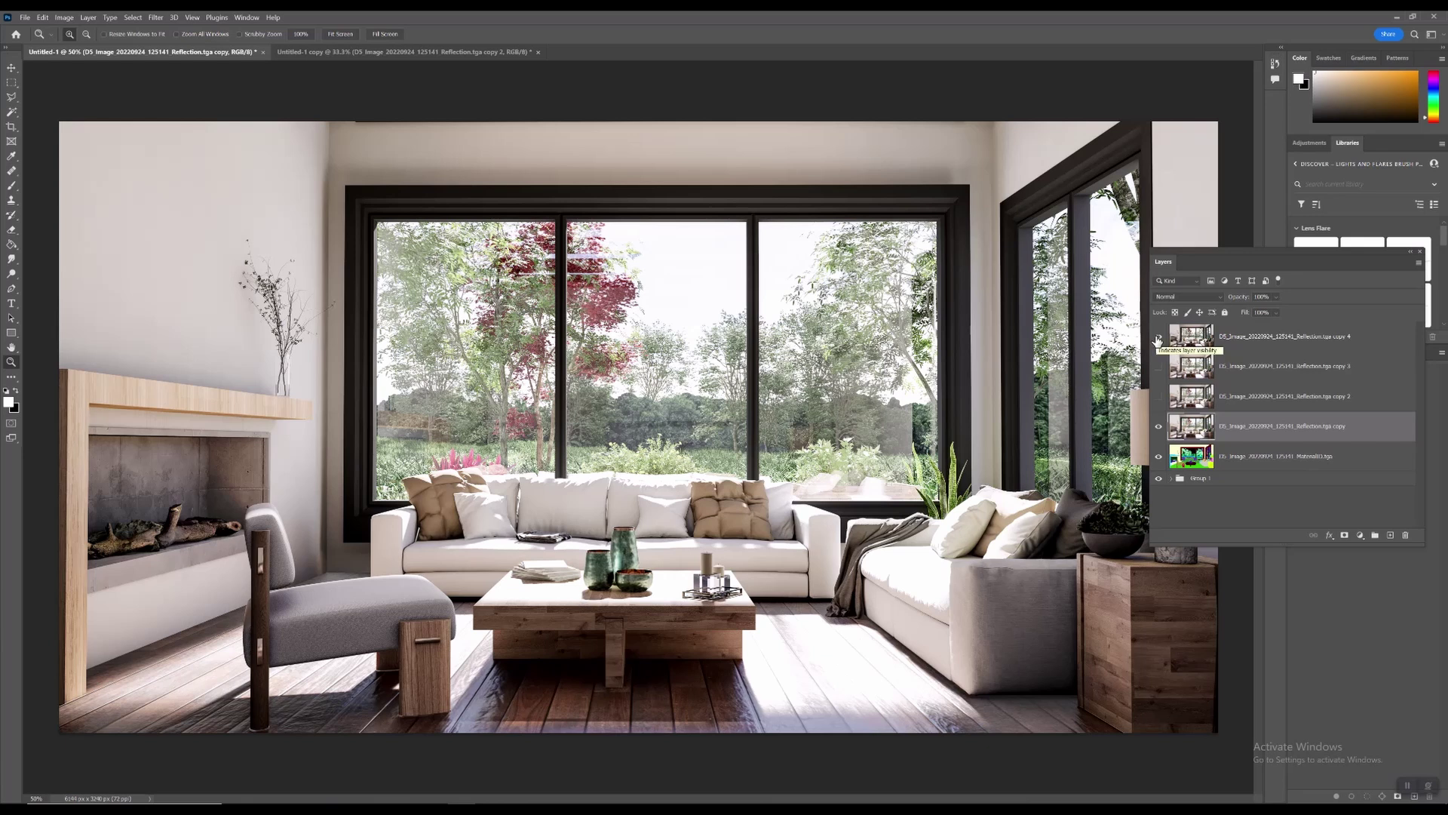
click(1158, 338)
click(1158, 338)
Make the two hidden middle Reflection copies visible and select all four Reflection copy layers
click(1205, 338)
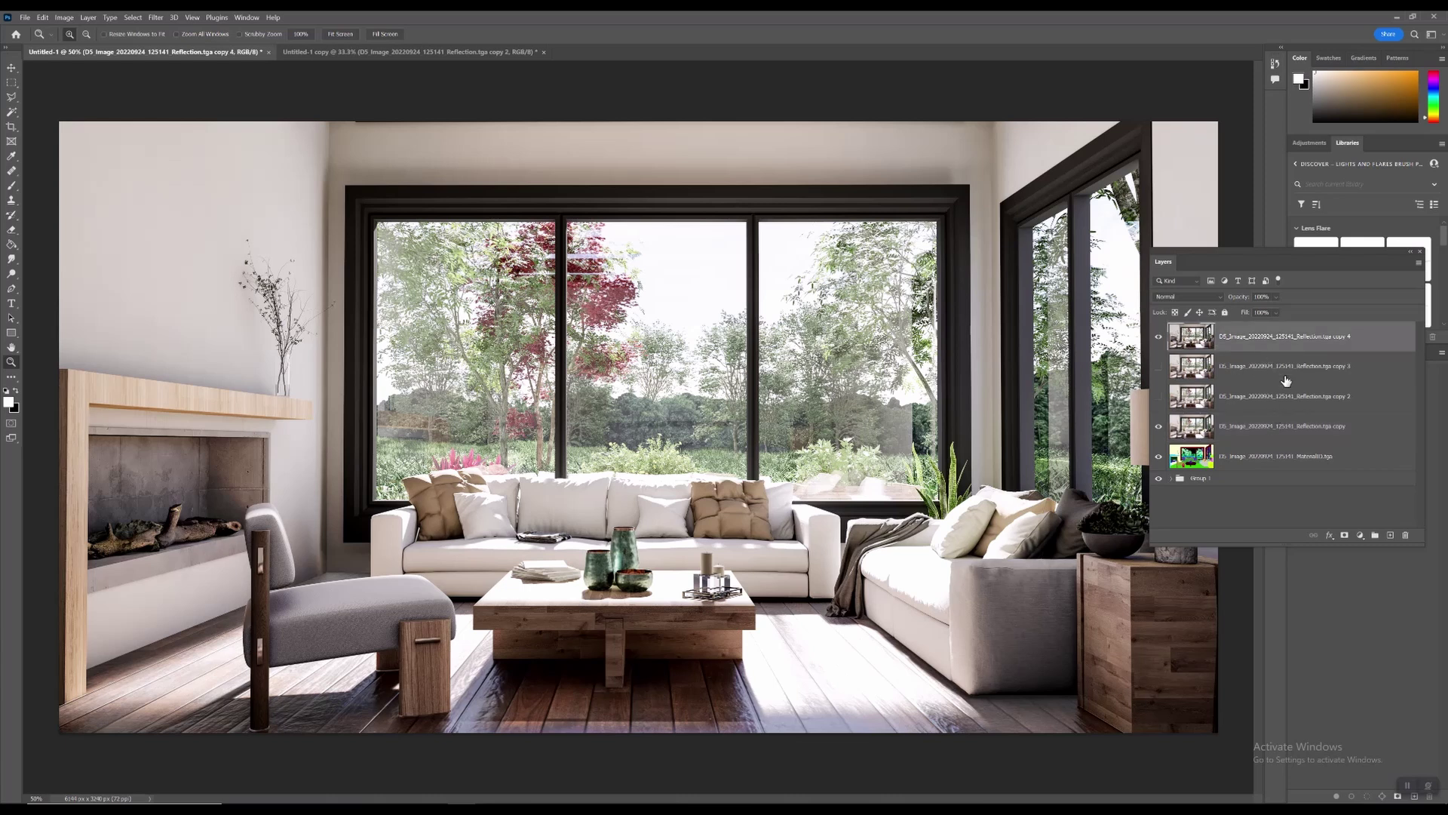
shift+click(1280, 429)
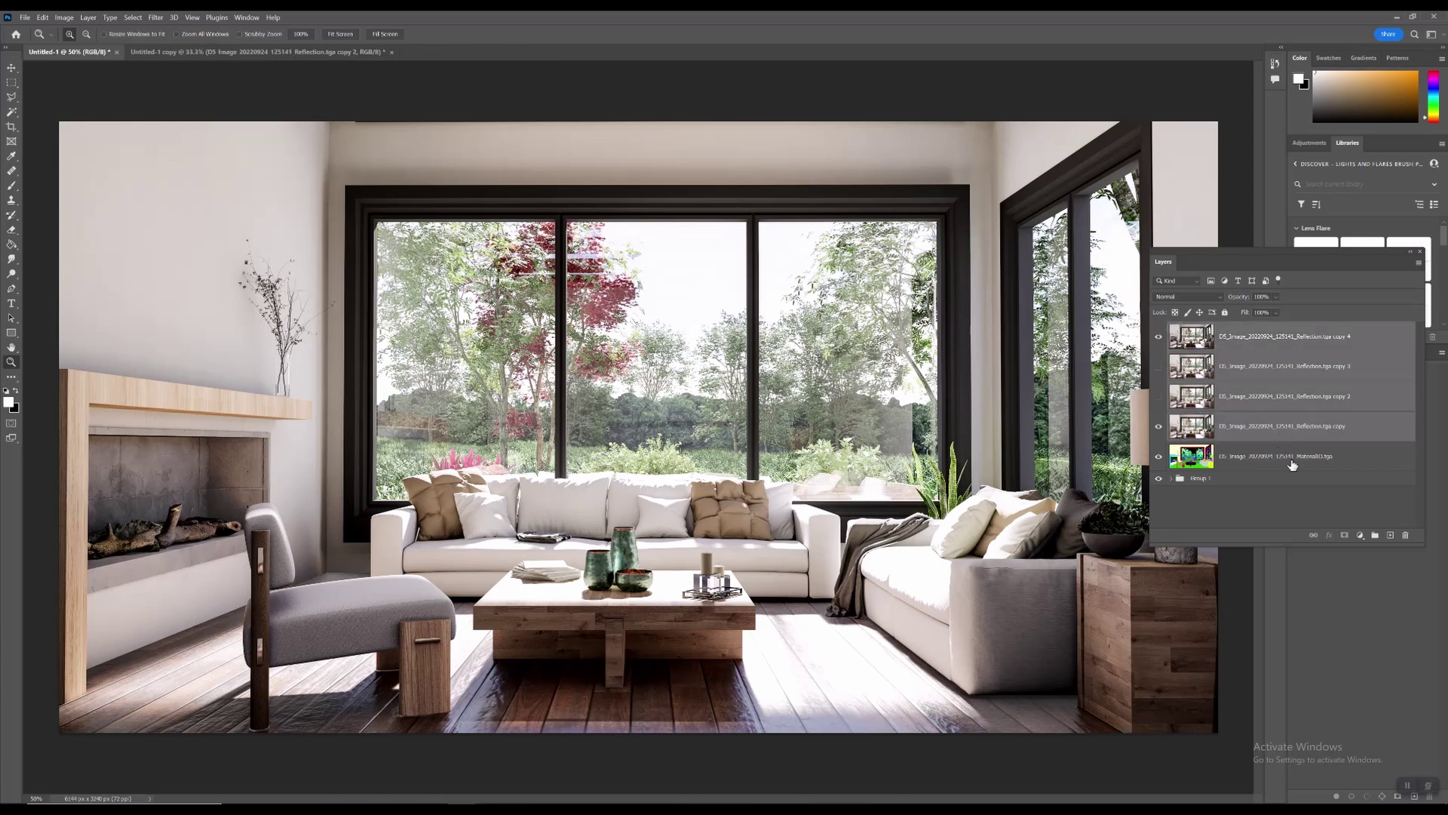
click(1158, 366)
click(1159, 397)
click(1261, 395)
click(1276, 336)
shift+click(1284, 426)
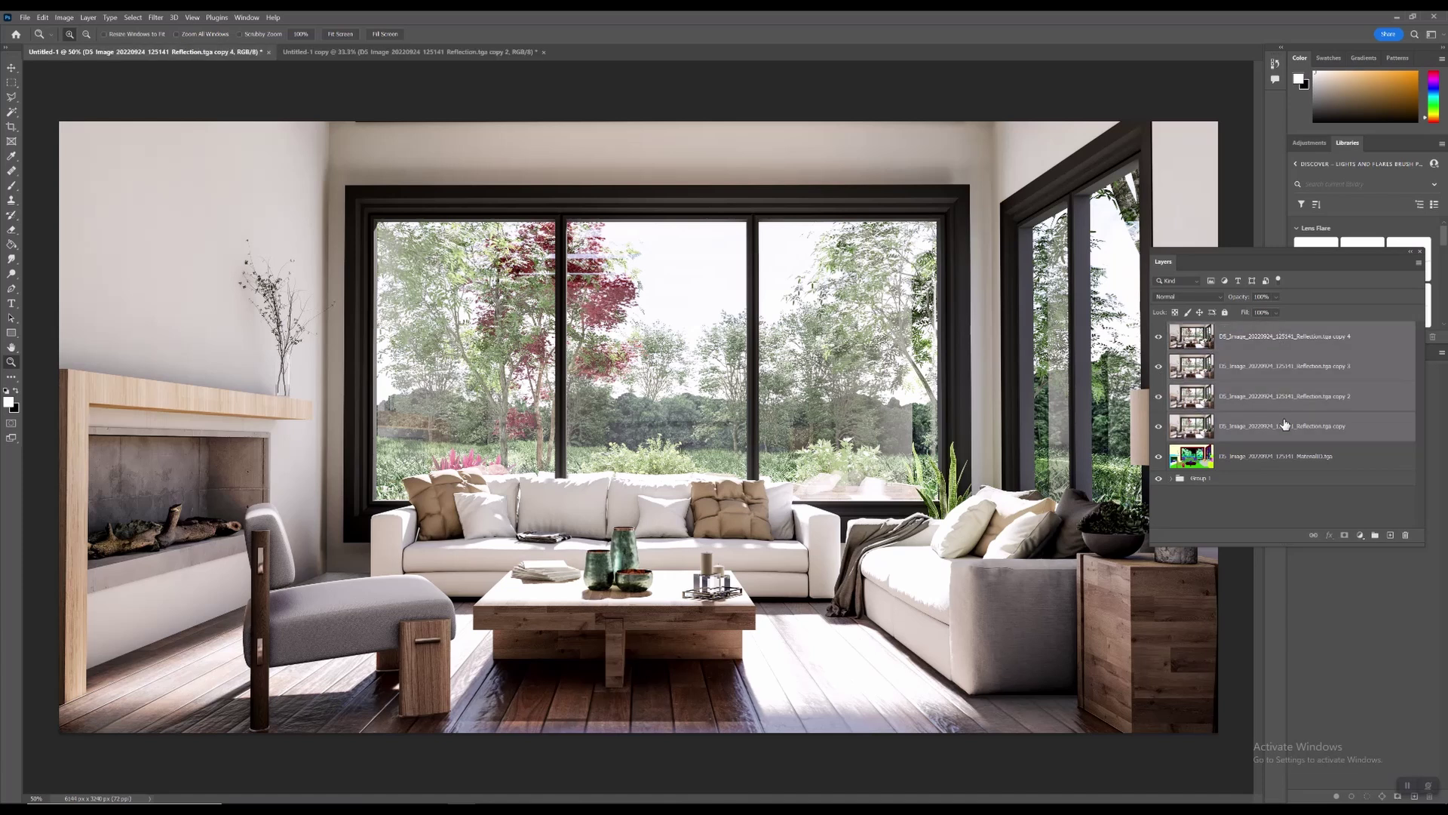
Duplicate the four selected Reflection copies within the same document and merge the duplicates into one layer
right_click(1280, 367)
click(1312, 361)
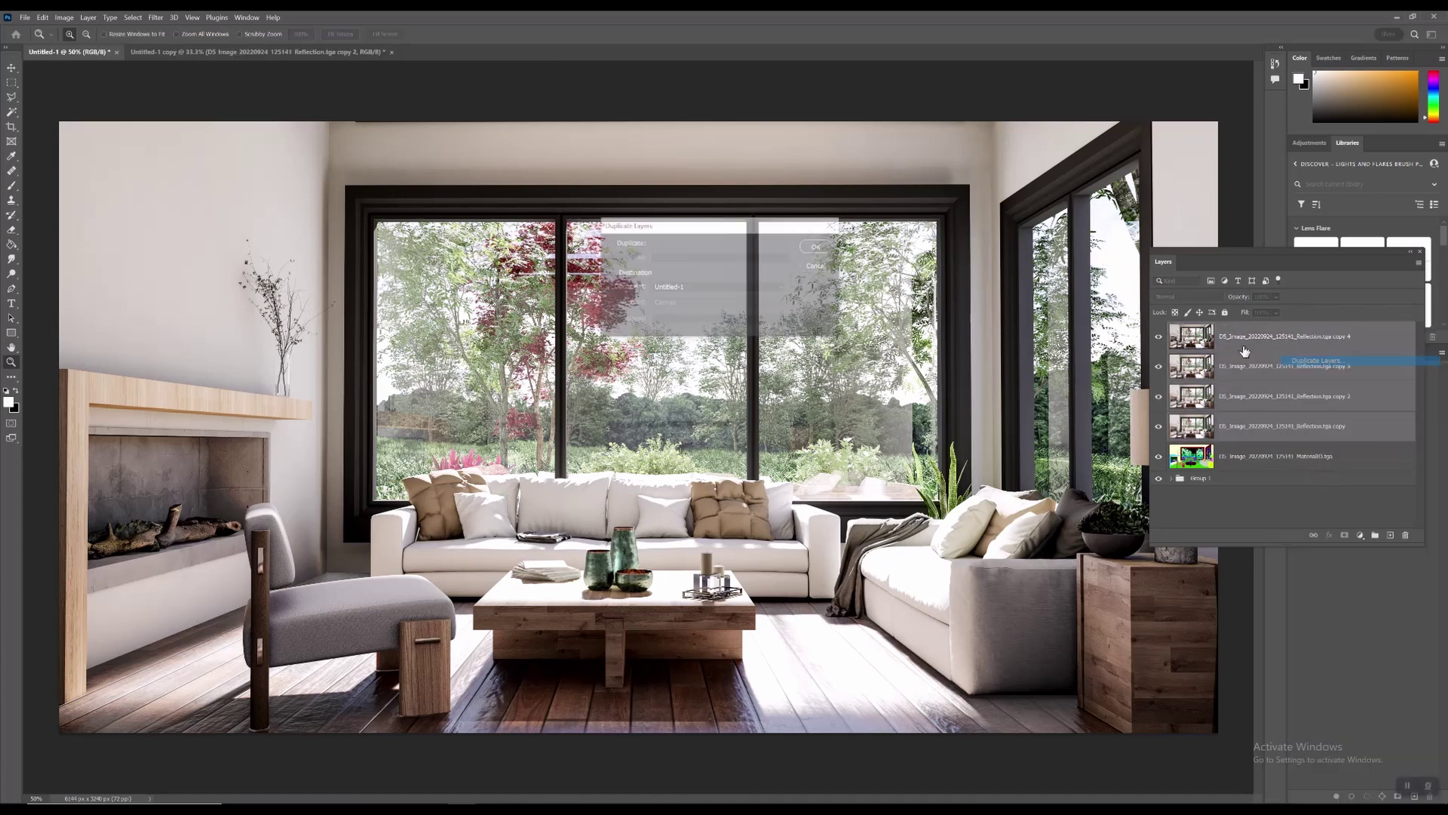
click(818, 244)
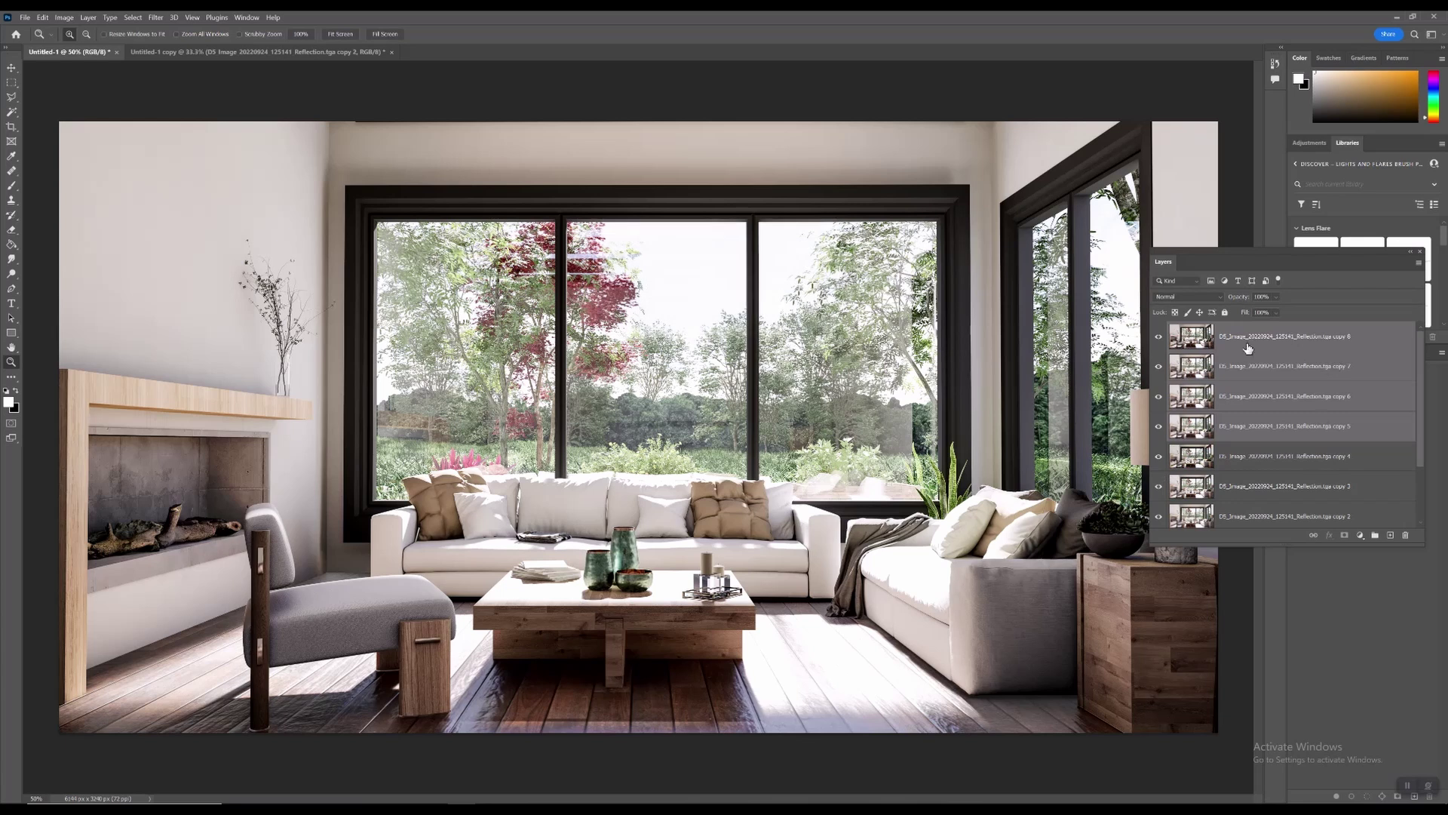
right_click(1280, 333)
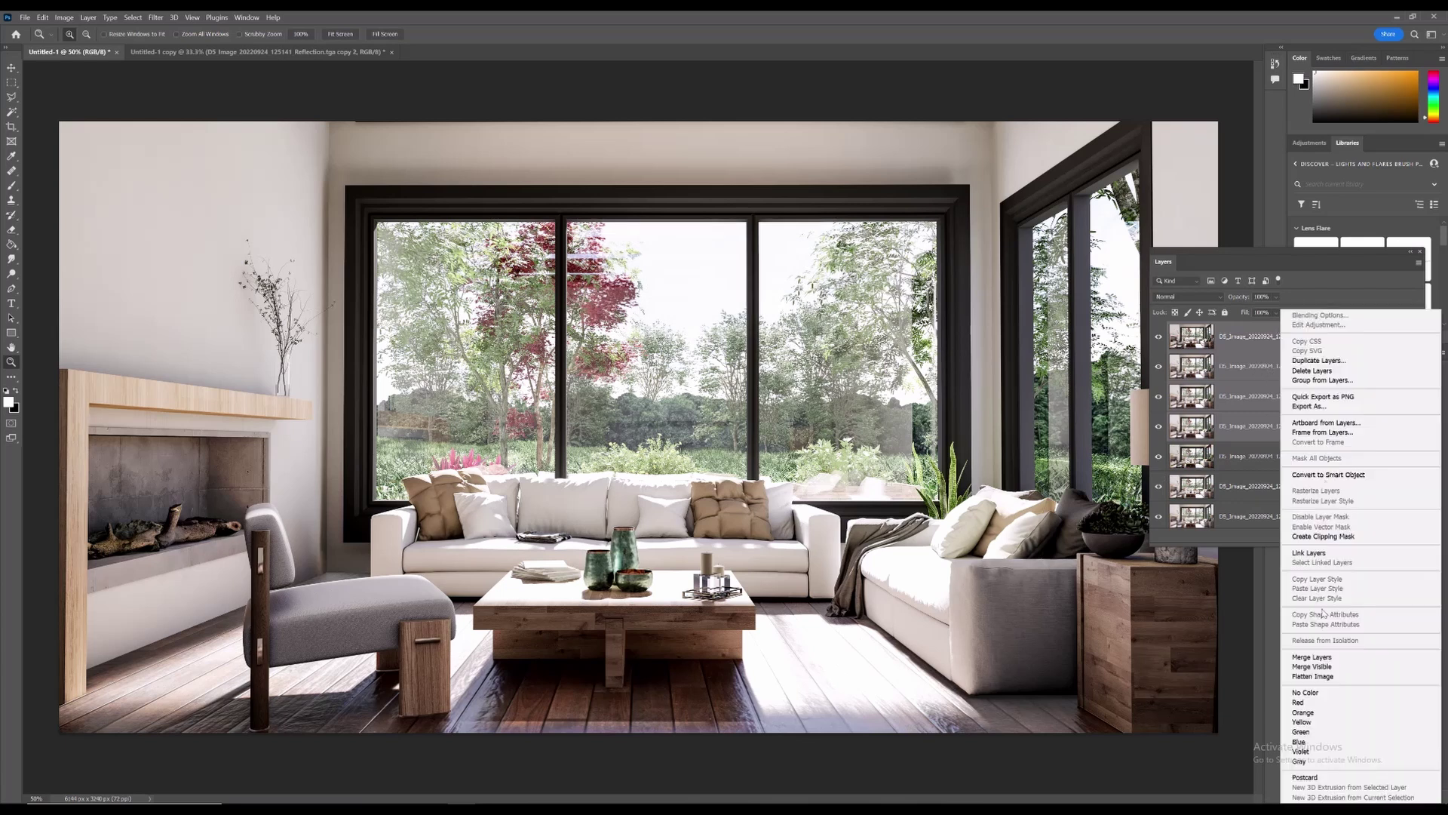
click(1313, 657)
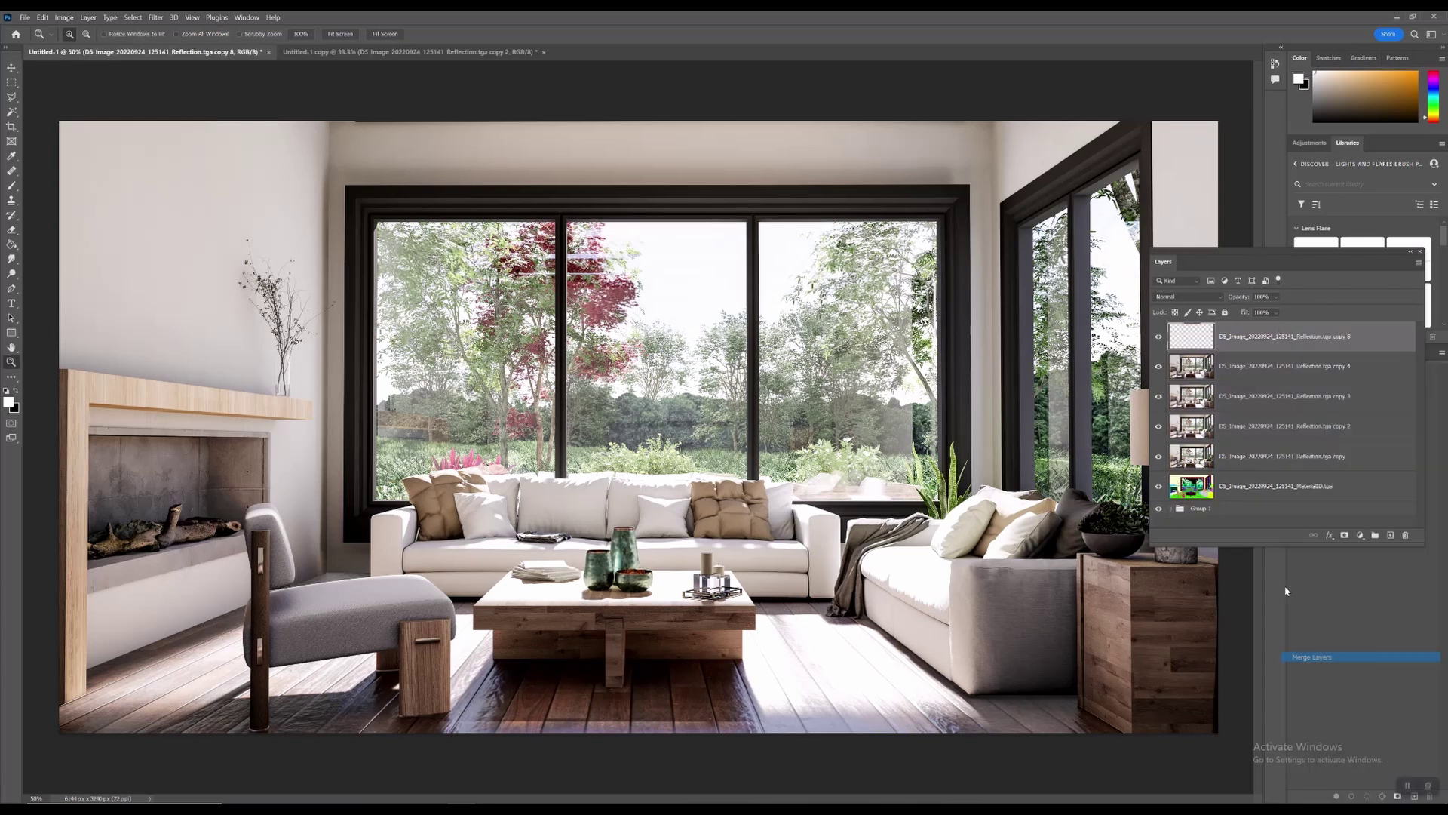
Group the four original Reflection copies and move the MaterialID layer directly above that new group
click(1241, 375)
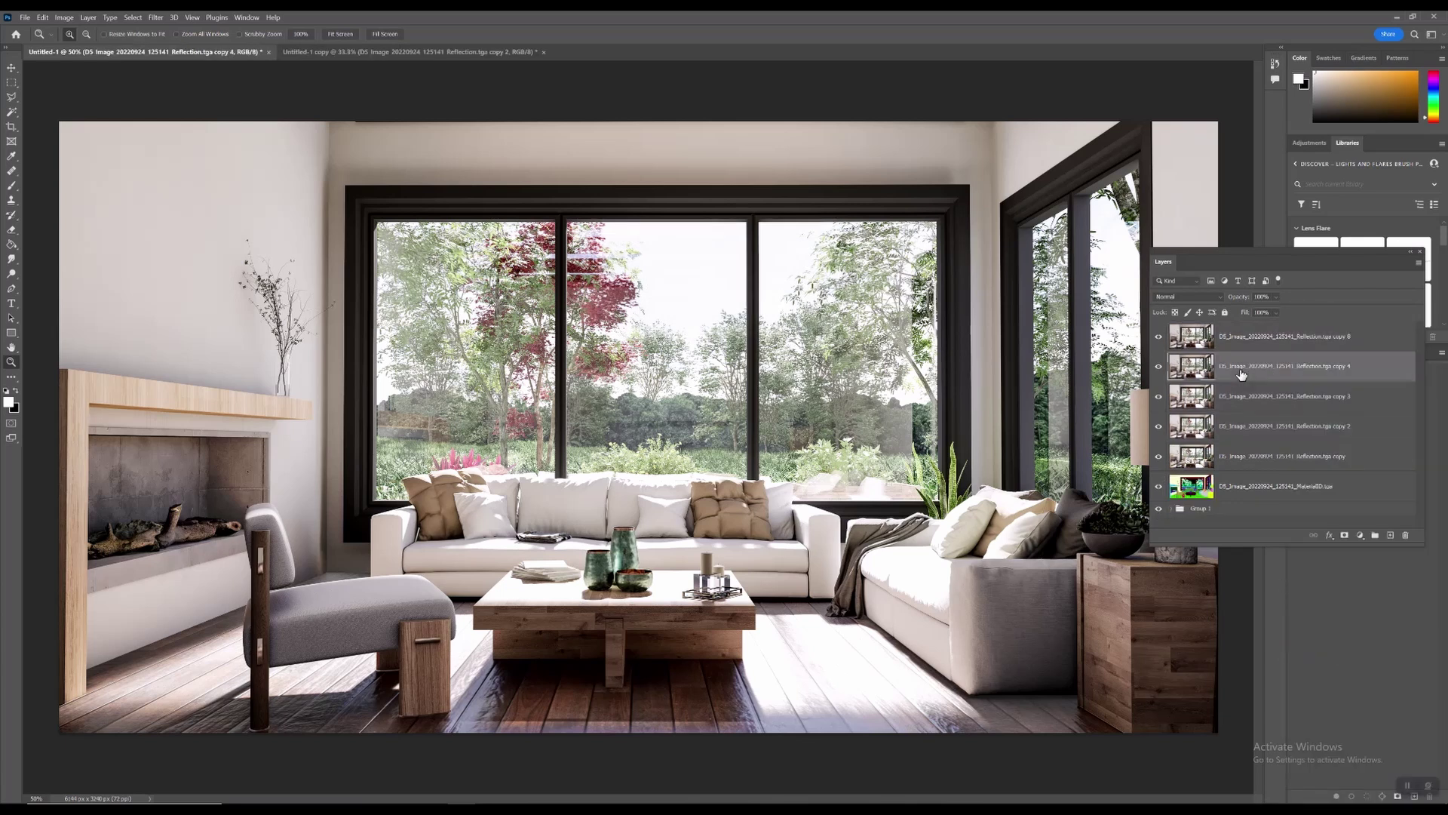
shift+click(1261, 462)
click(1375, 534)
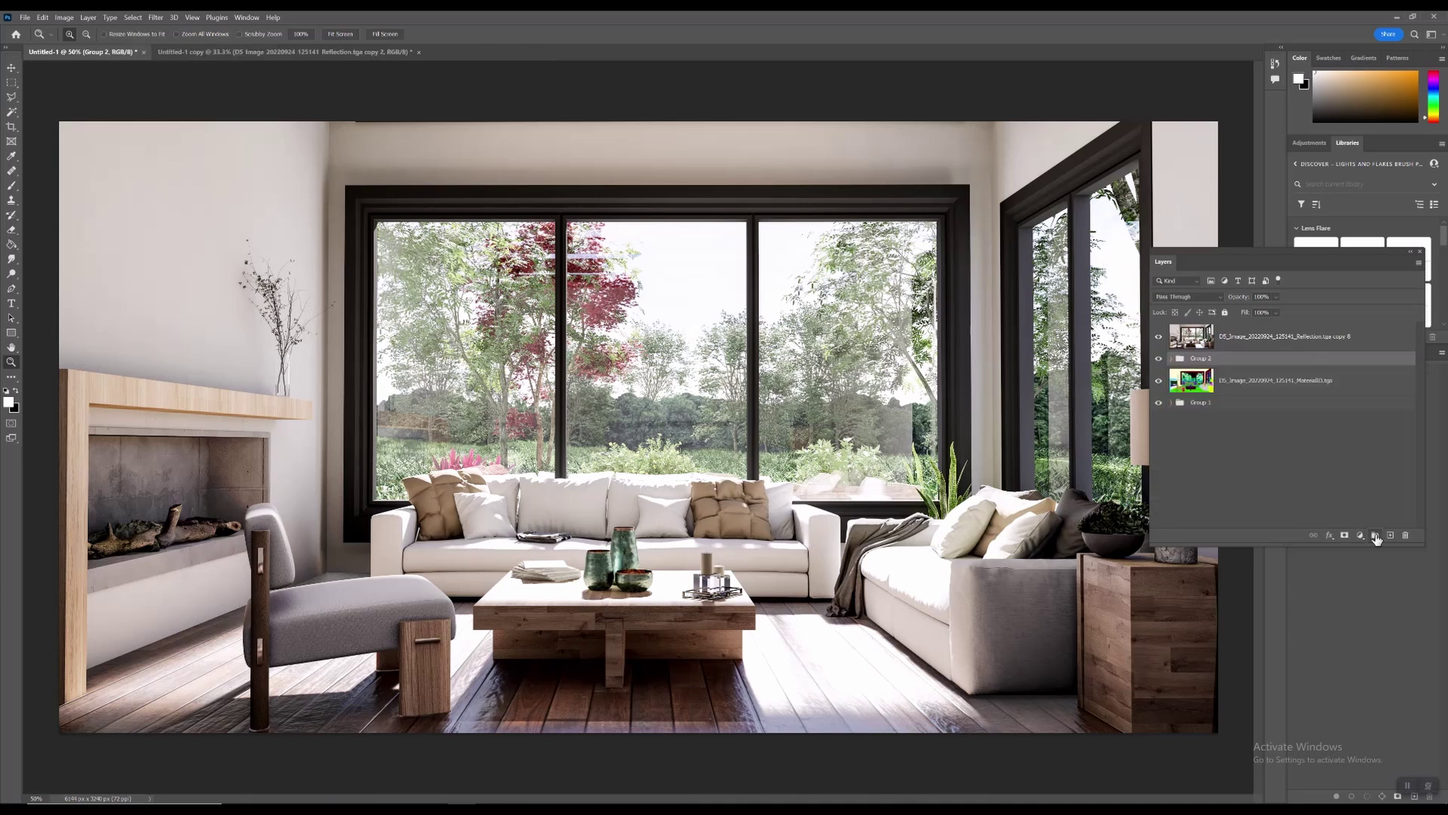
drag(1182, 382, 1212, 377)
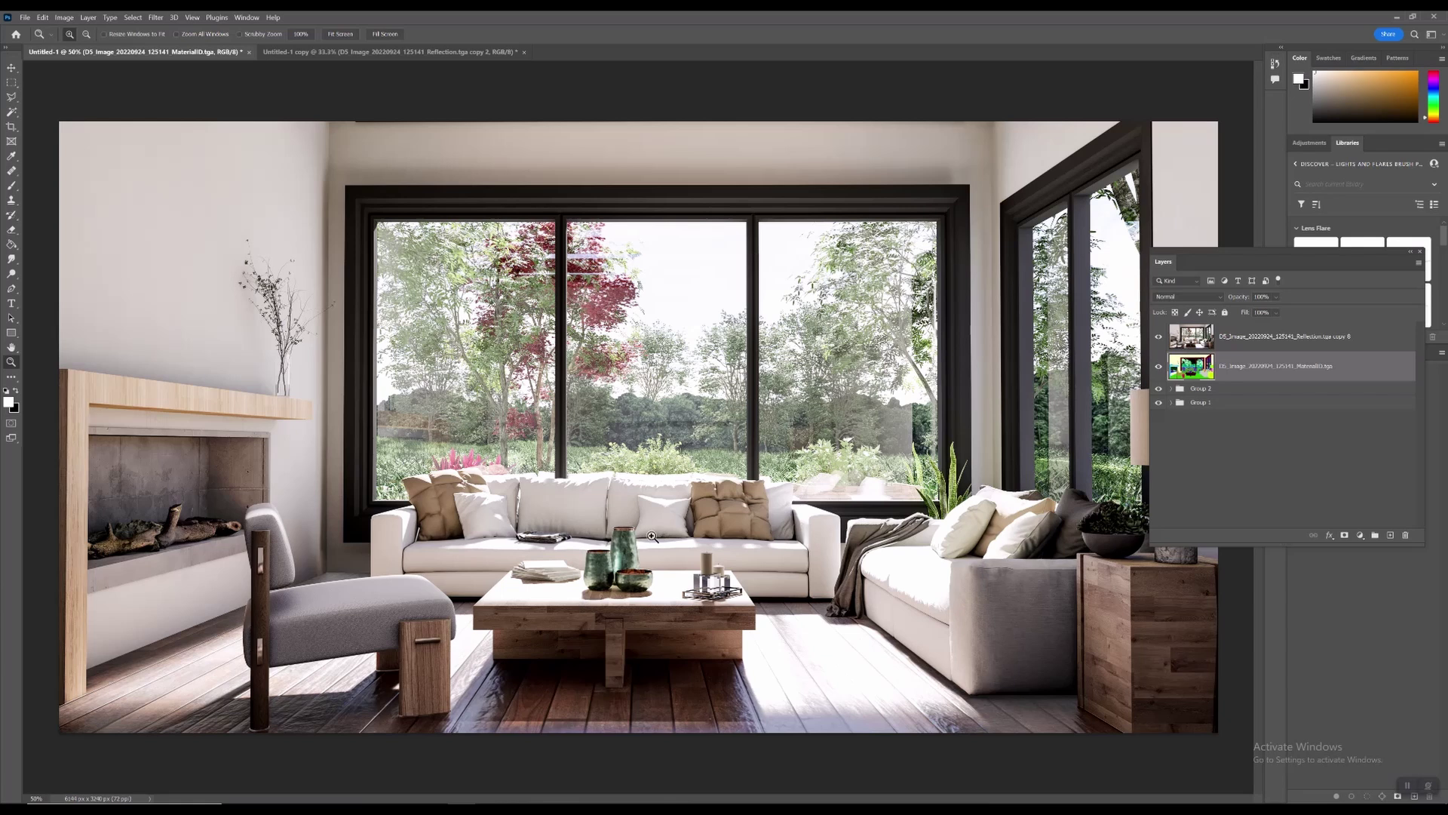
Duplicate the merged Reflection layer at the top of the stack within the same document
click(1185, 342)
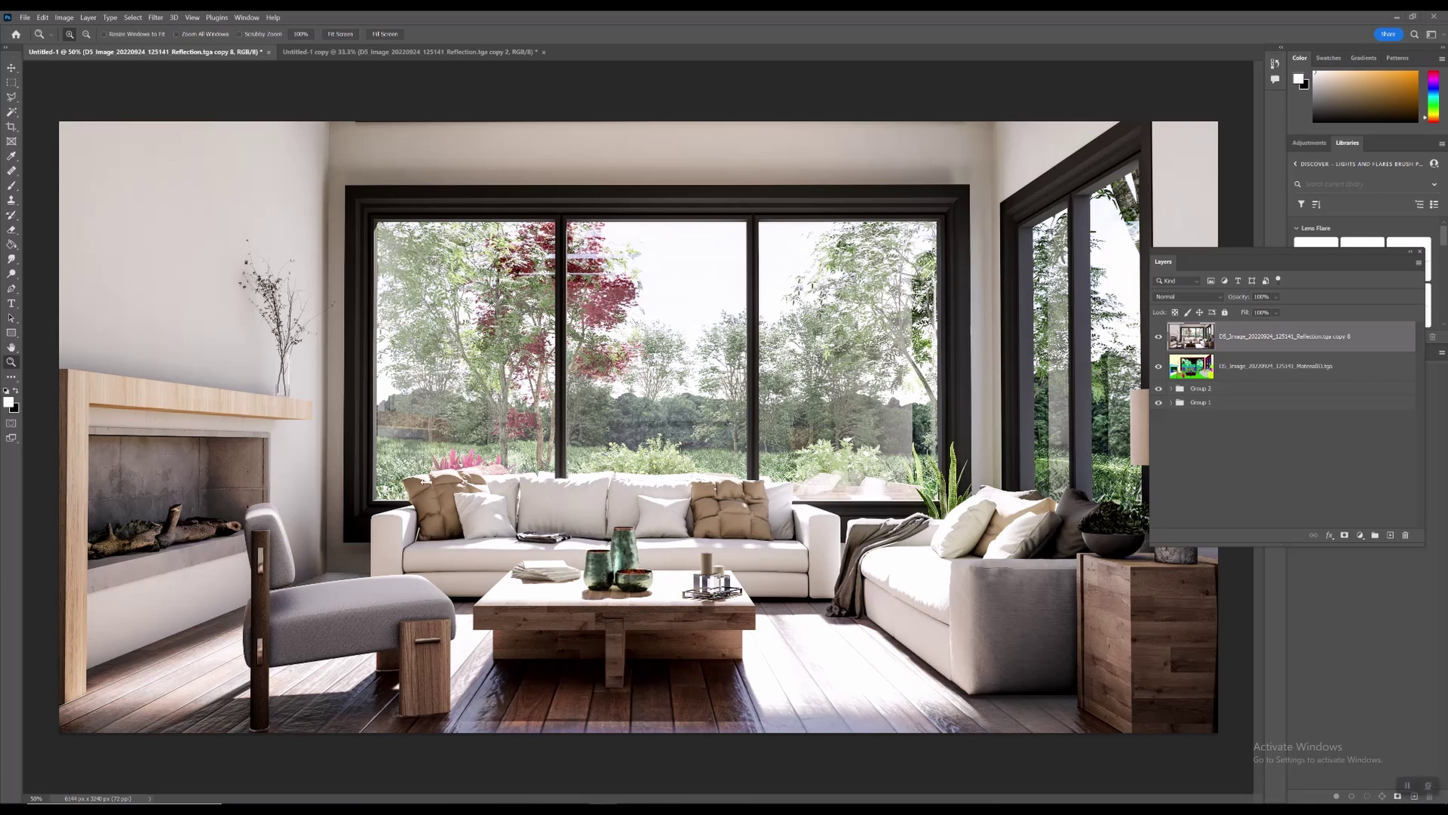
right_click(1293, 337)
click(1223, 361)
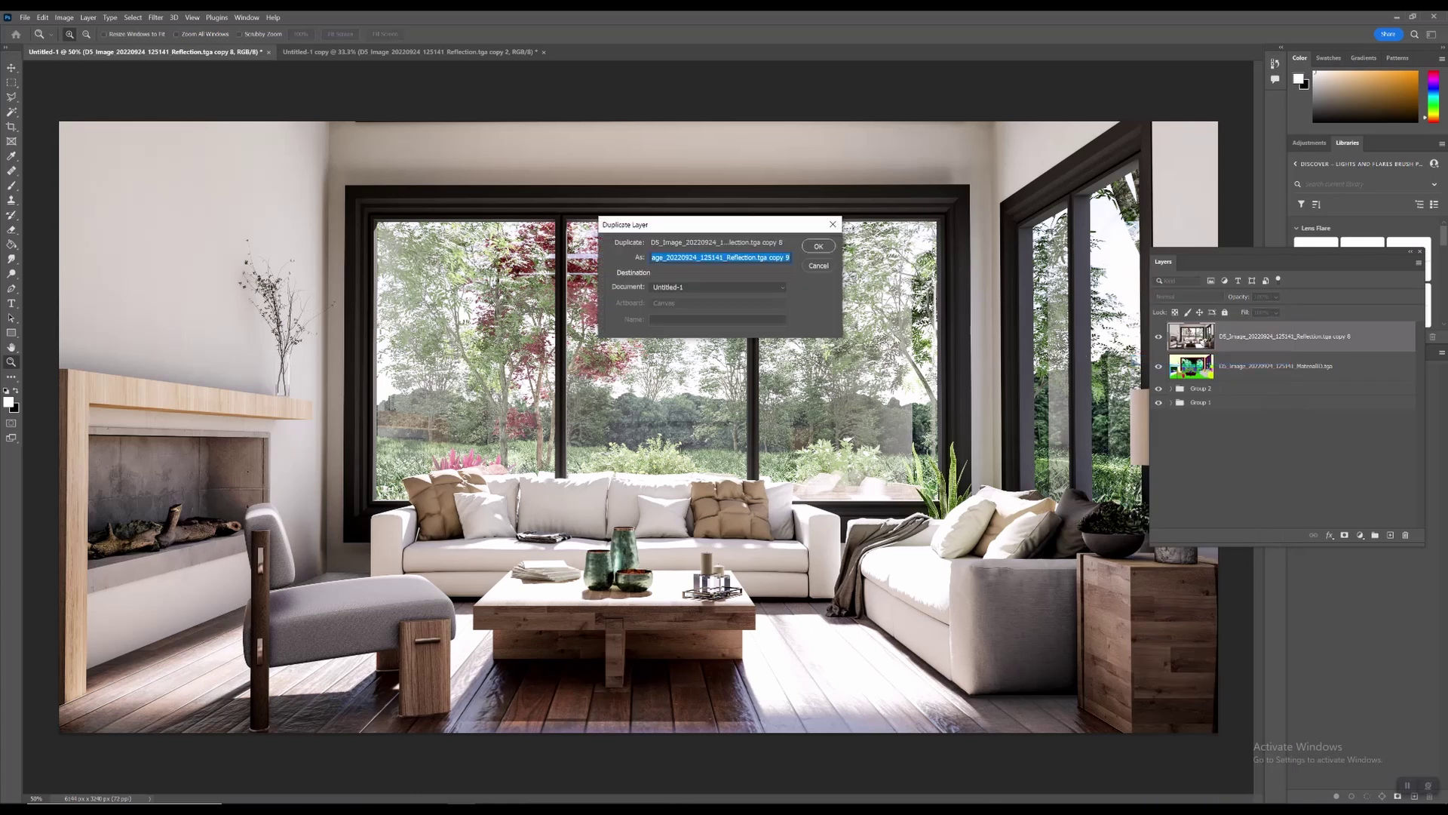
click(816, 247)
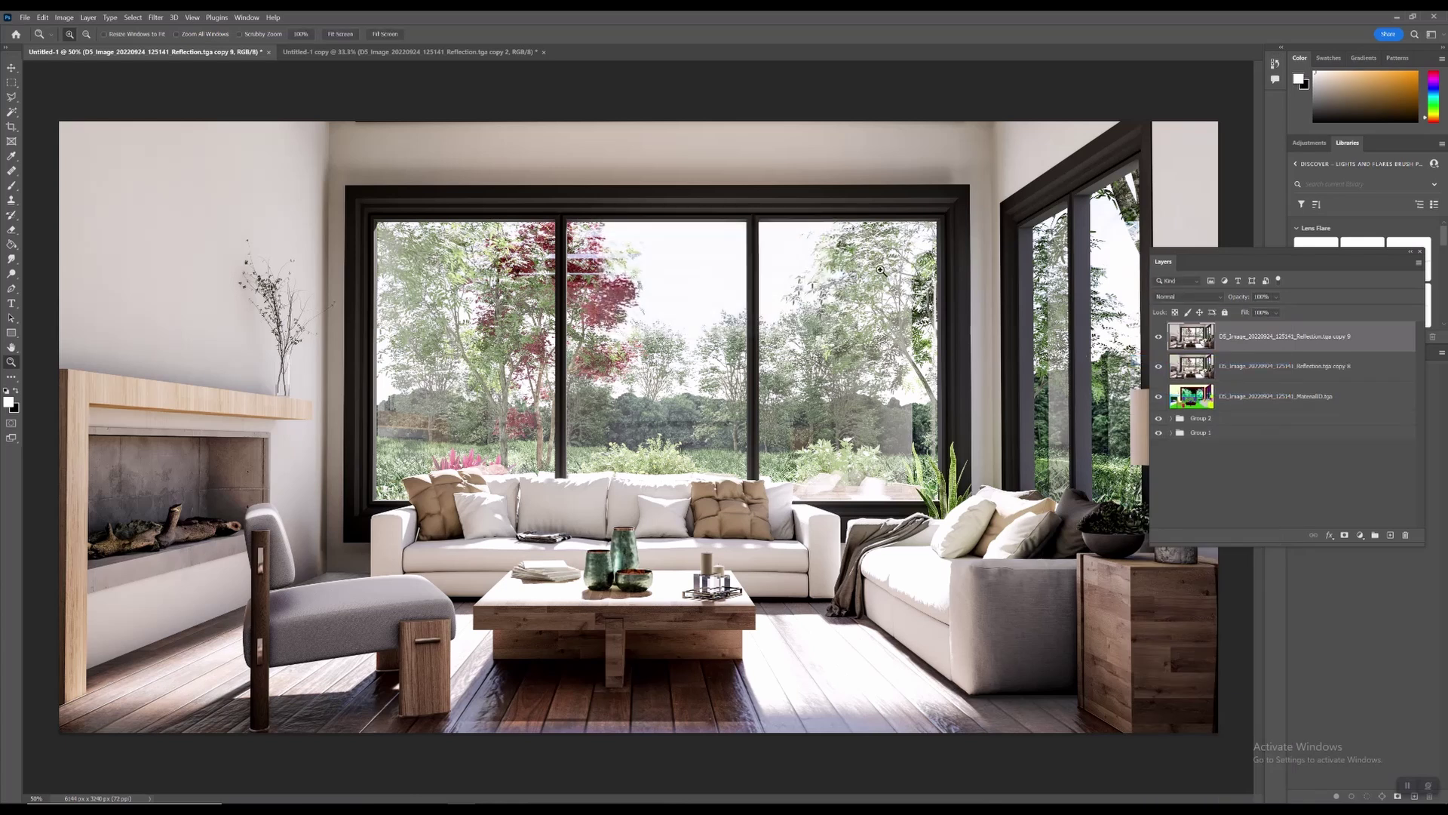
Apply the Add Noise filter to the new top copy with an amount of 1.5% and Uniform distribution
click(155, 21)
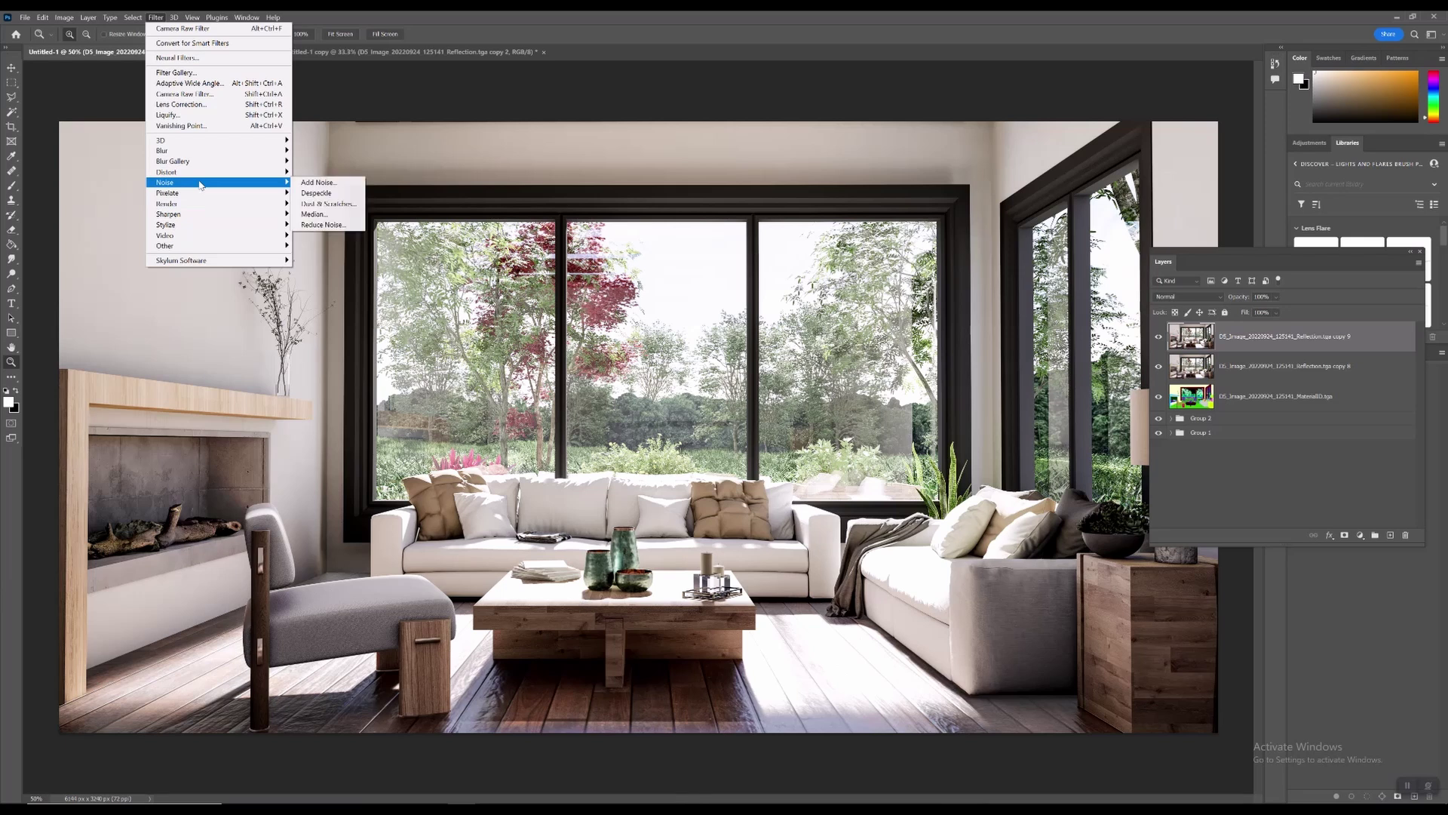
click(318, 183)
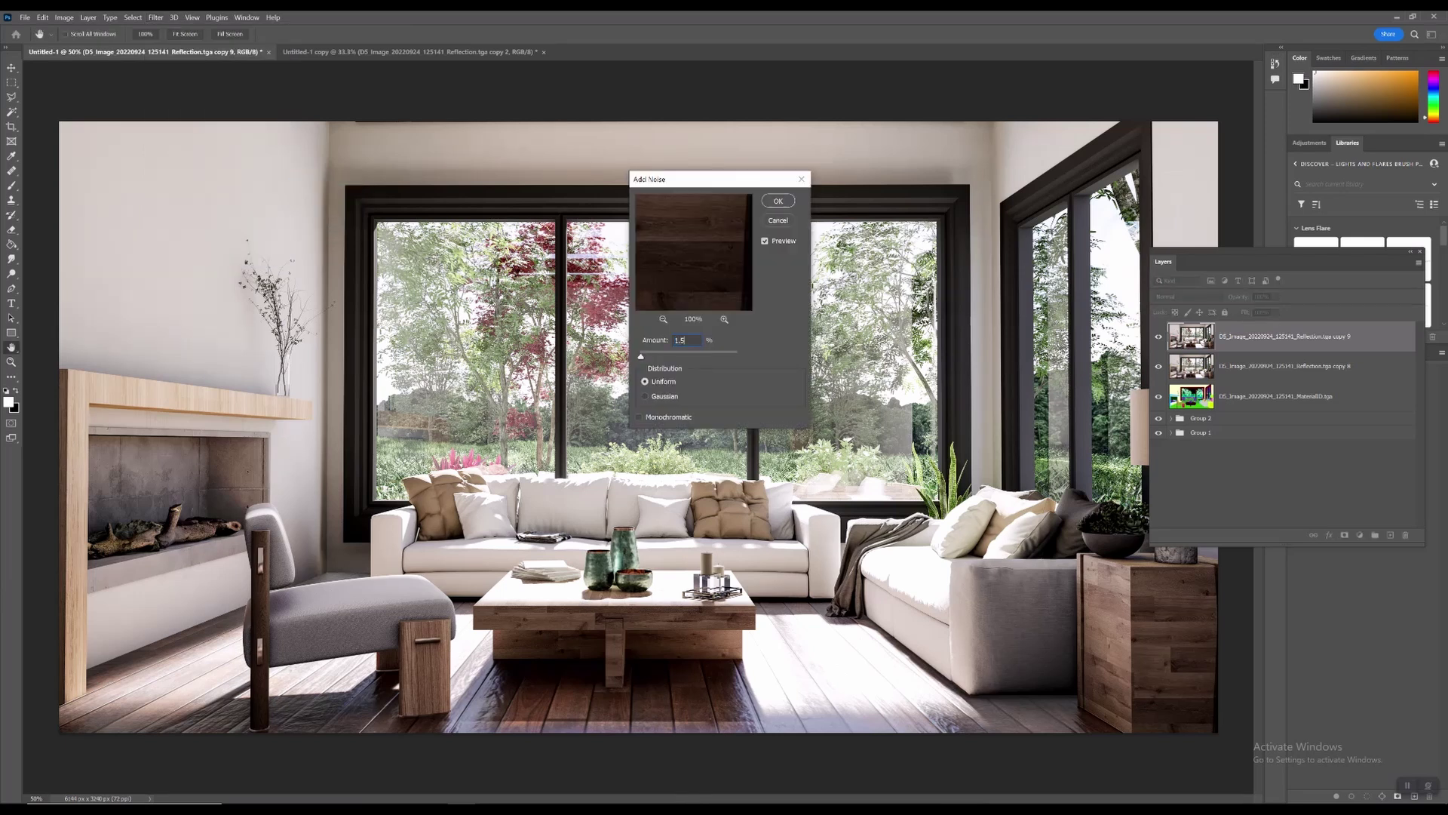
text(1.5)
key(Return)
Examine the added noise around the coffee table at close range by toggling the top layer's visibility
key(z)
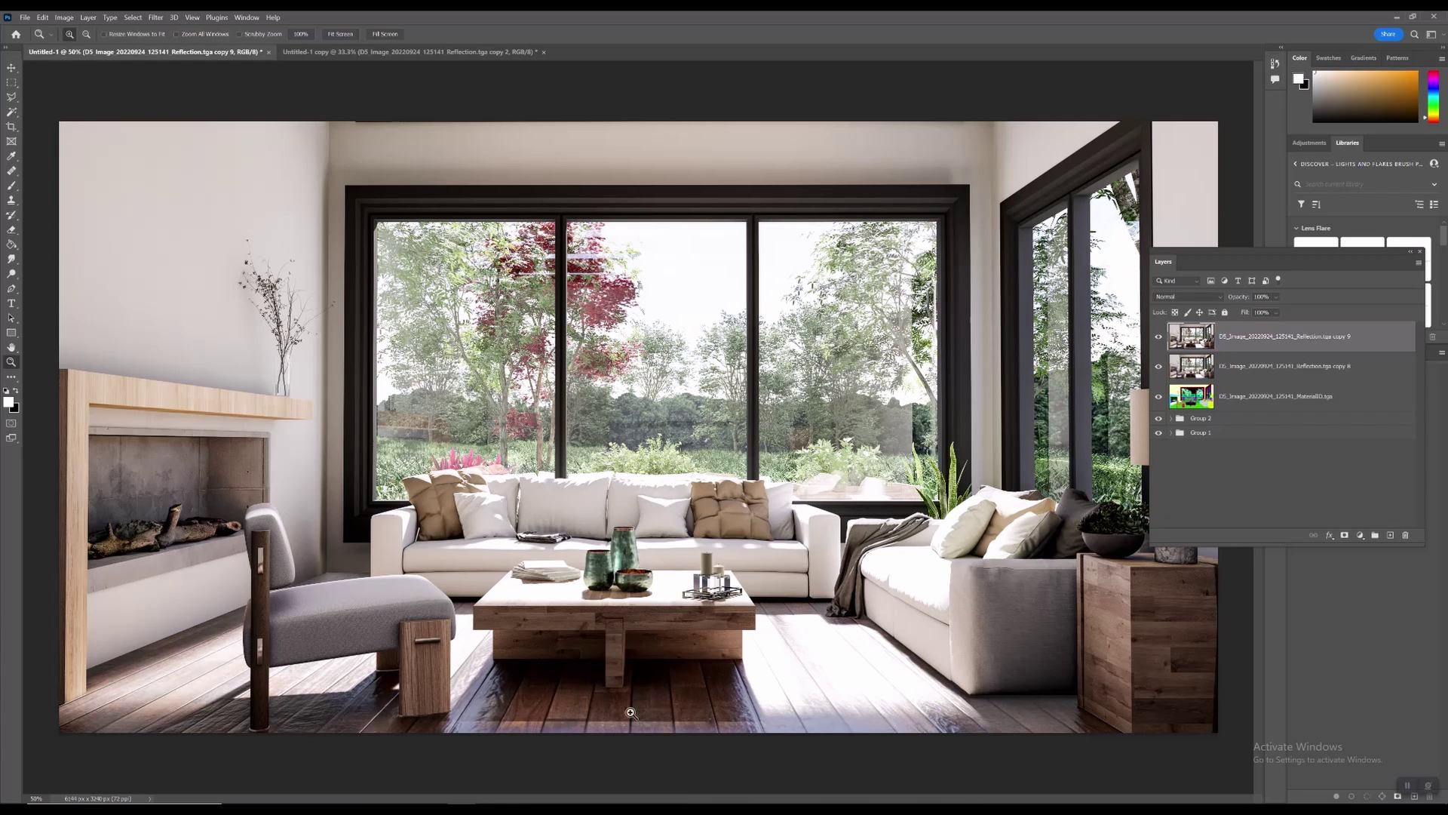
click(625, 614)
click(624, 613)
click(625, 614)
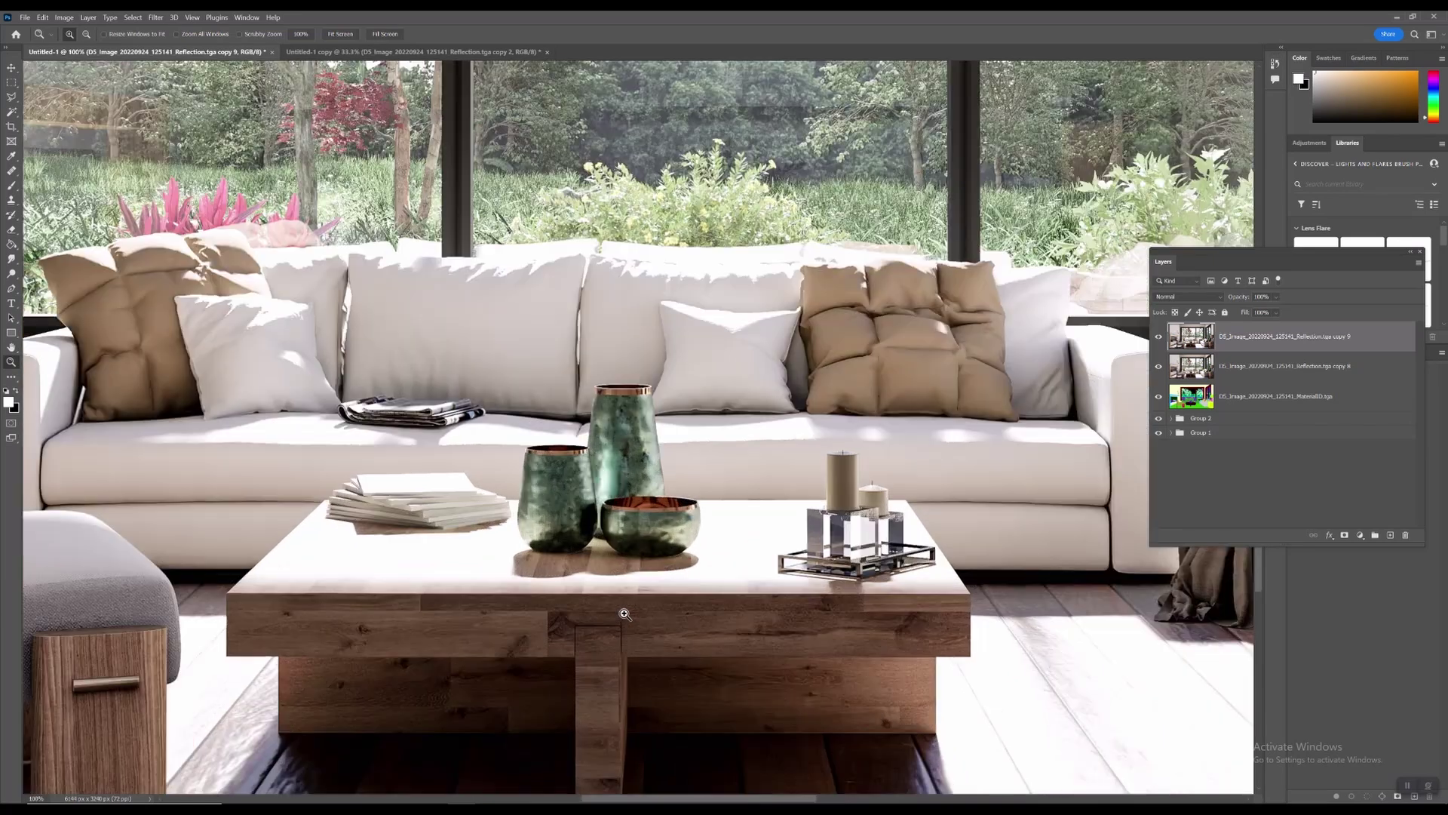
click(625, 613)
click(1160, 338)
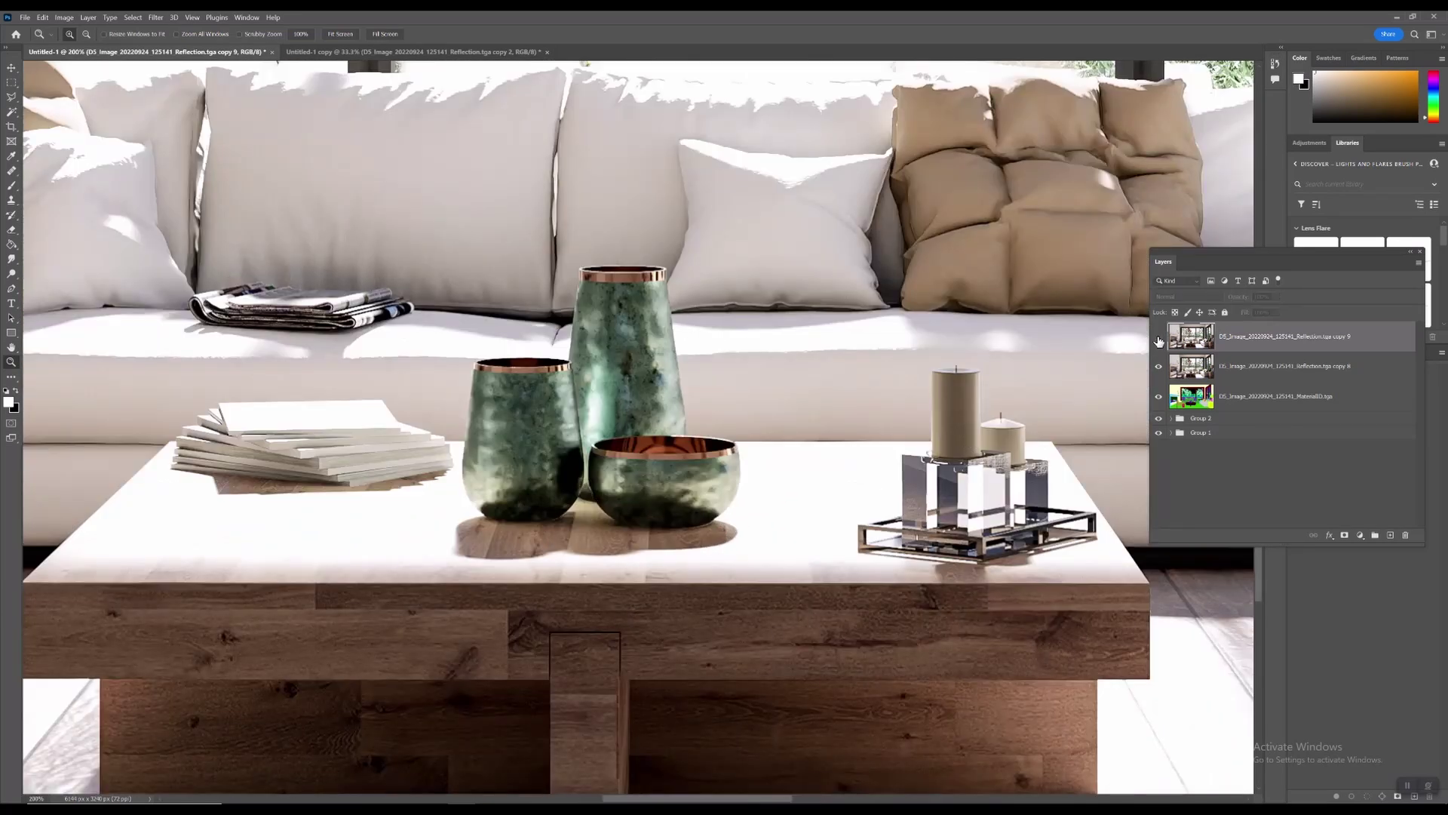
click(1160, 338)
click(1160, 337)
click(1159, 338)
alt+click(845, 534)
alt+click(845, 534)
Merge the noise layer down into the Reflection layer below and duplicate the merged layer within the same document
right_click(1253, 342)
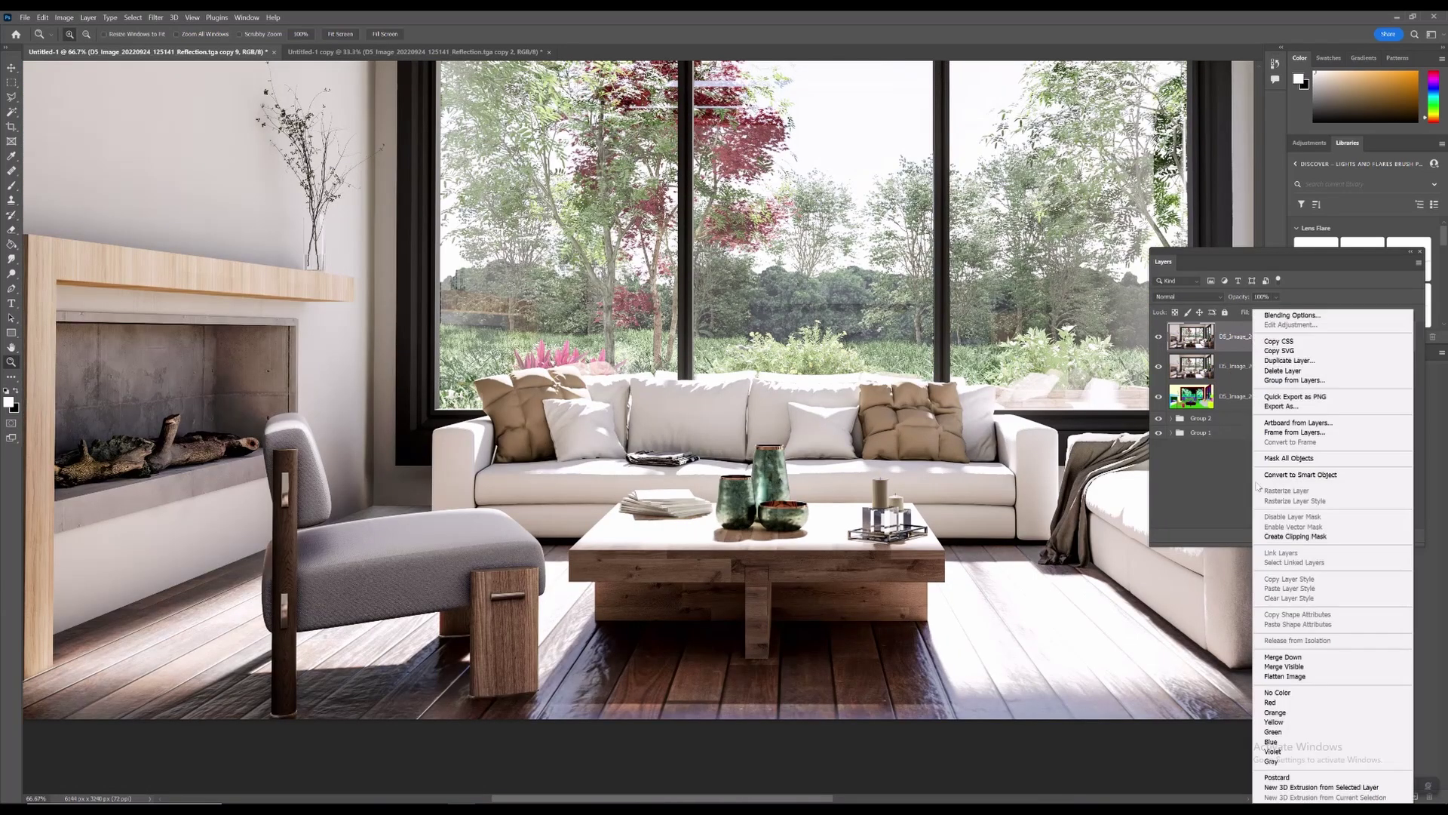
click(1286, 657)
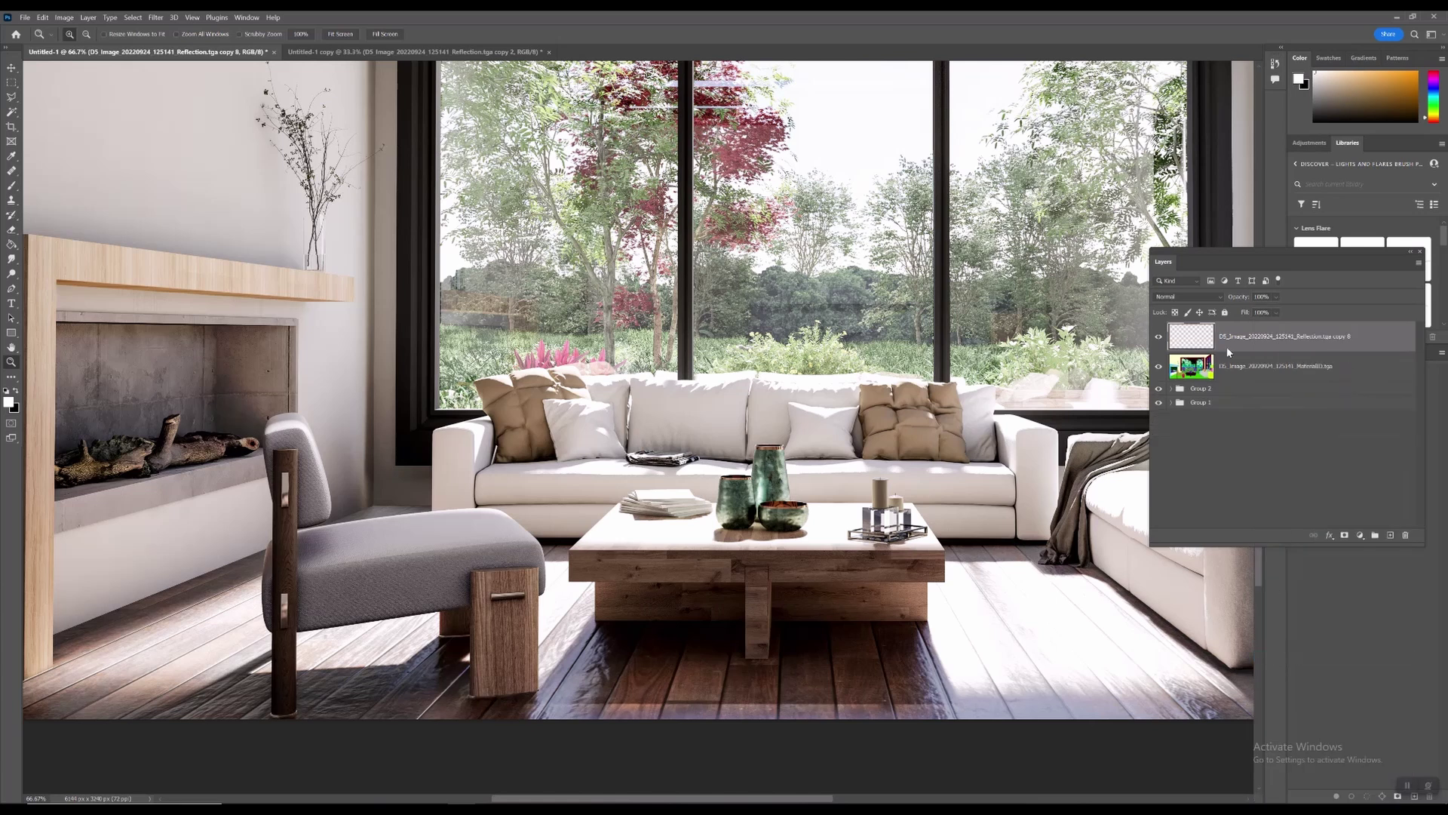
right_click(1257, 342)
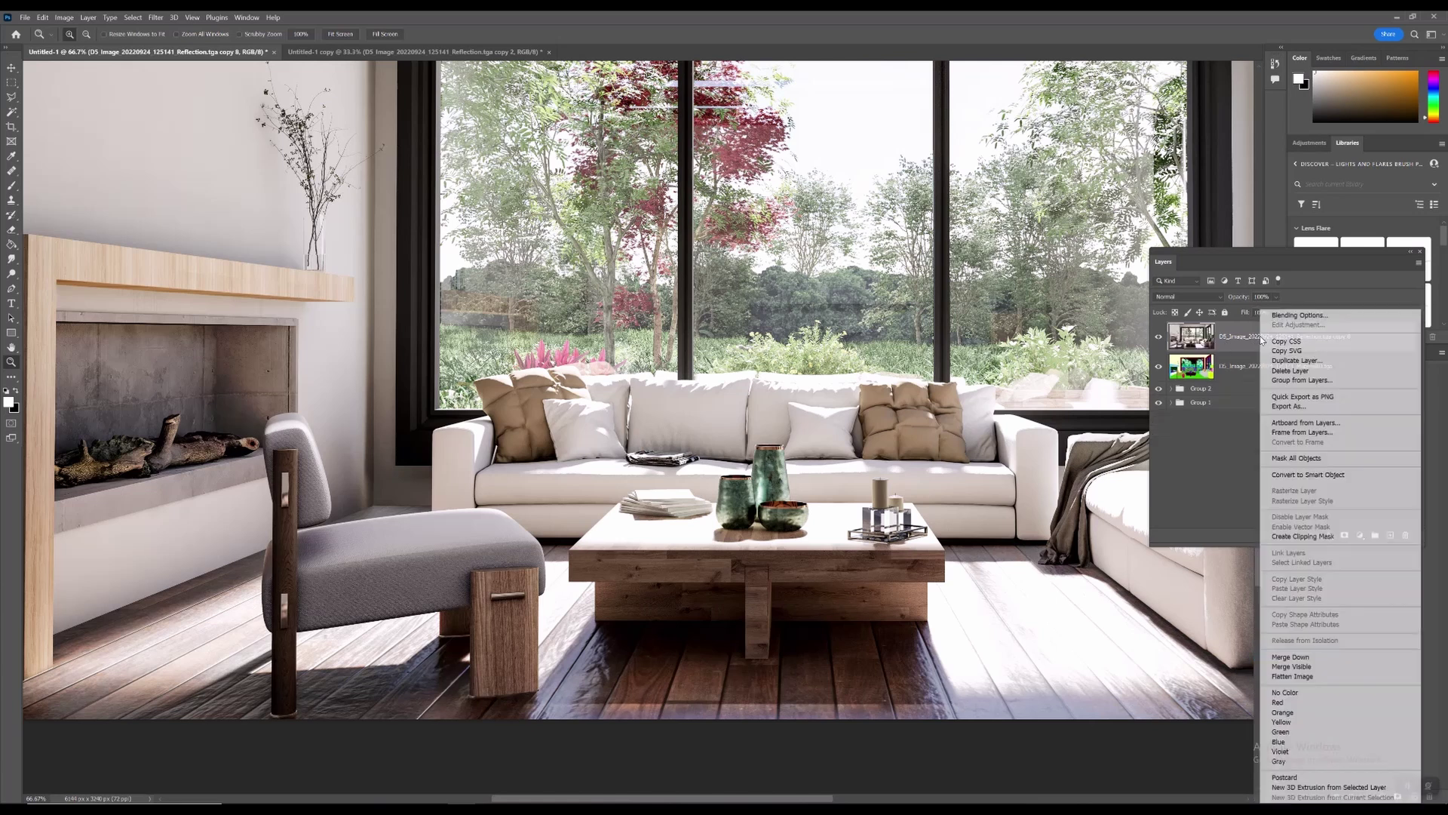
click(1293, 365)
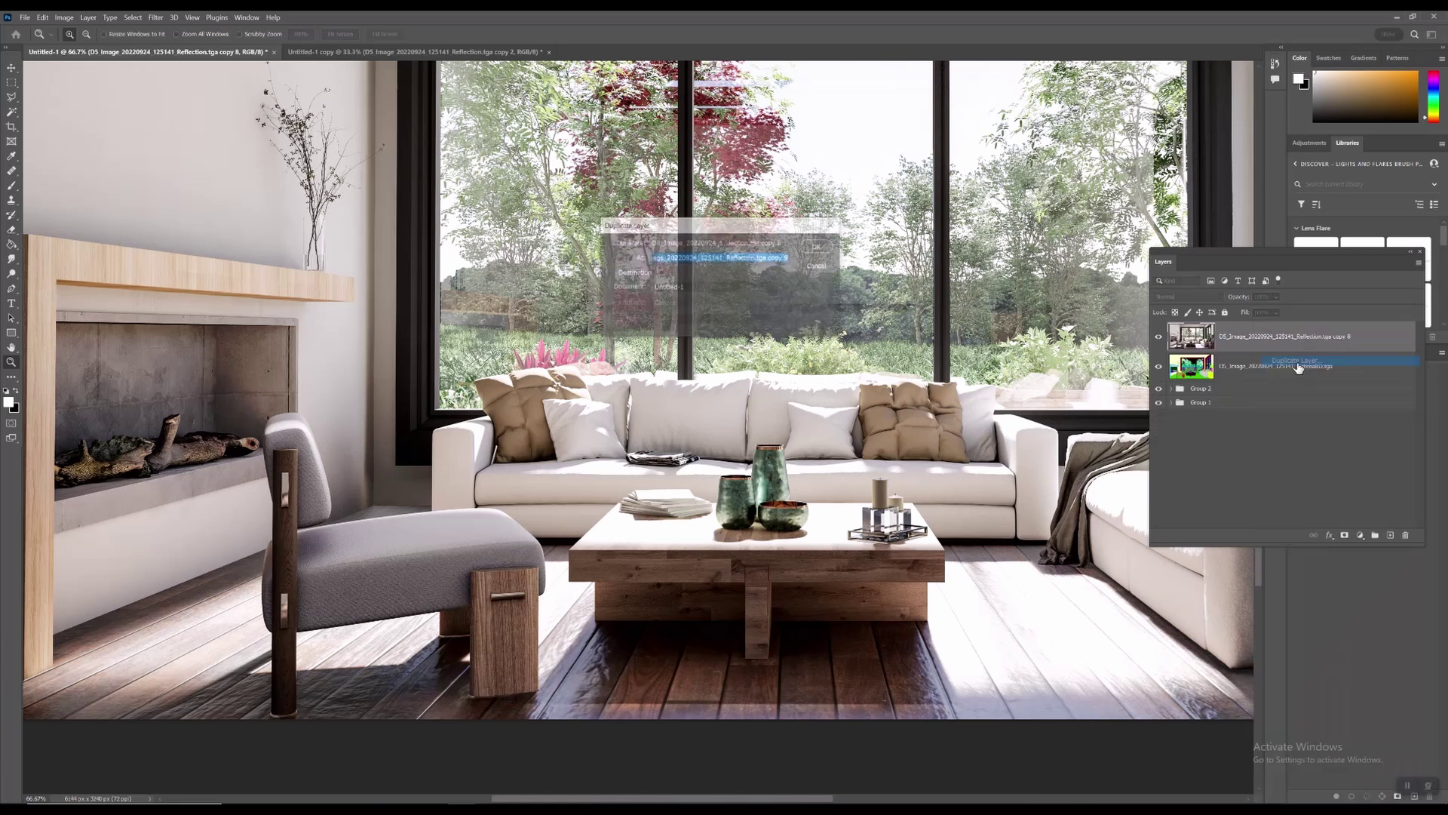
click(810, 248)
Apply the High Pass filter to the new top copy with a radius of 1.0 pixels
click(156, 18)
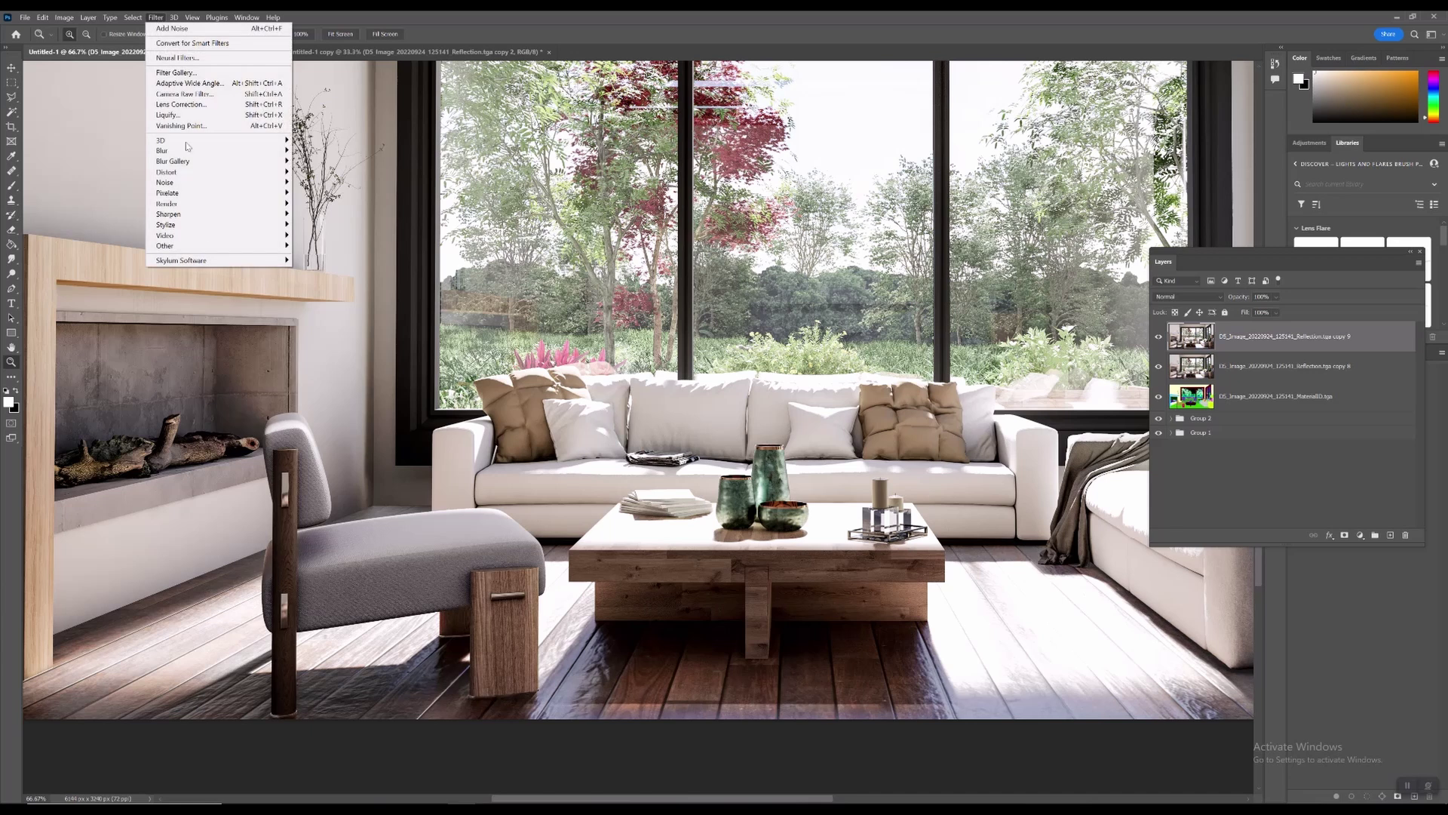
mouse_move(226, 246)
click(321, 258)
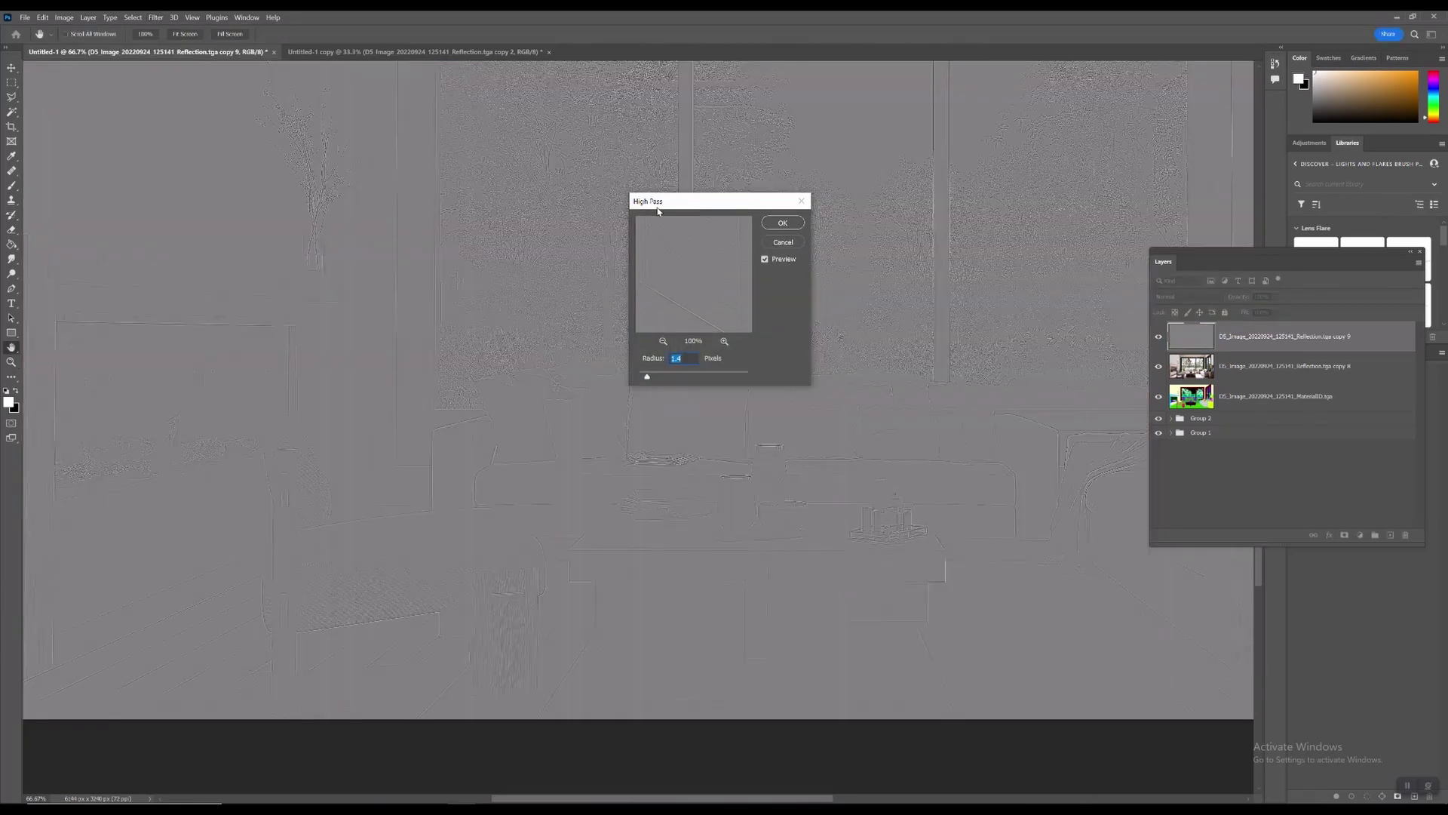
drag(657, 212, 529, 305)
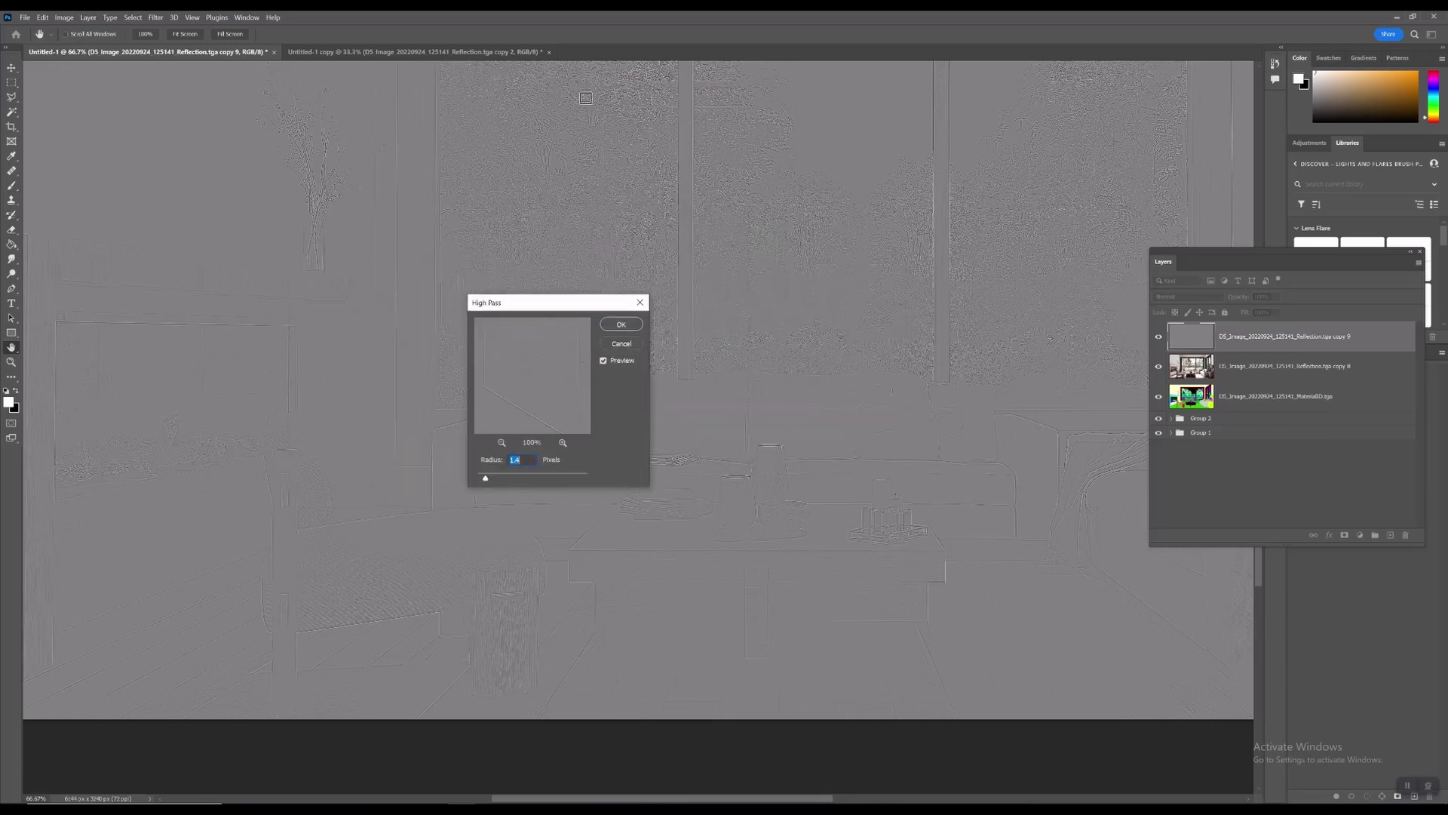
mouse_move(485, 481)
mouse_down()
mouse_move(591, 482)
mouse_move(486, 481)
mouse_up()
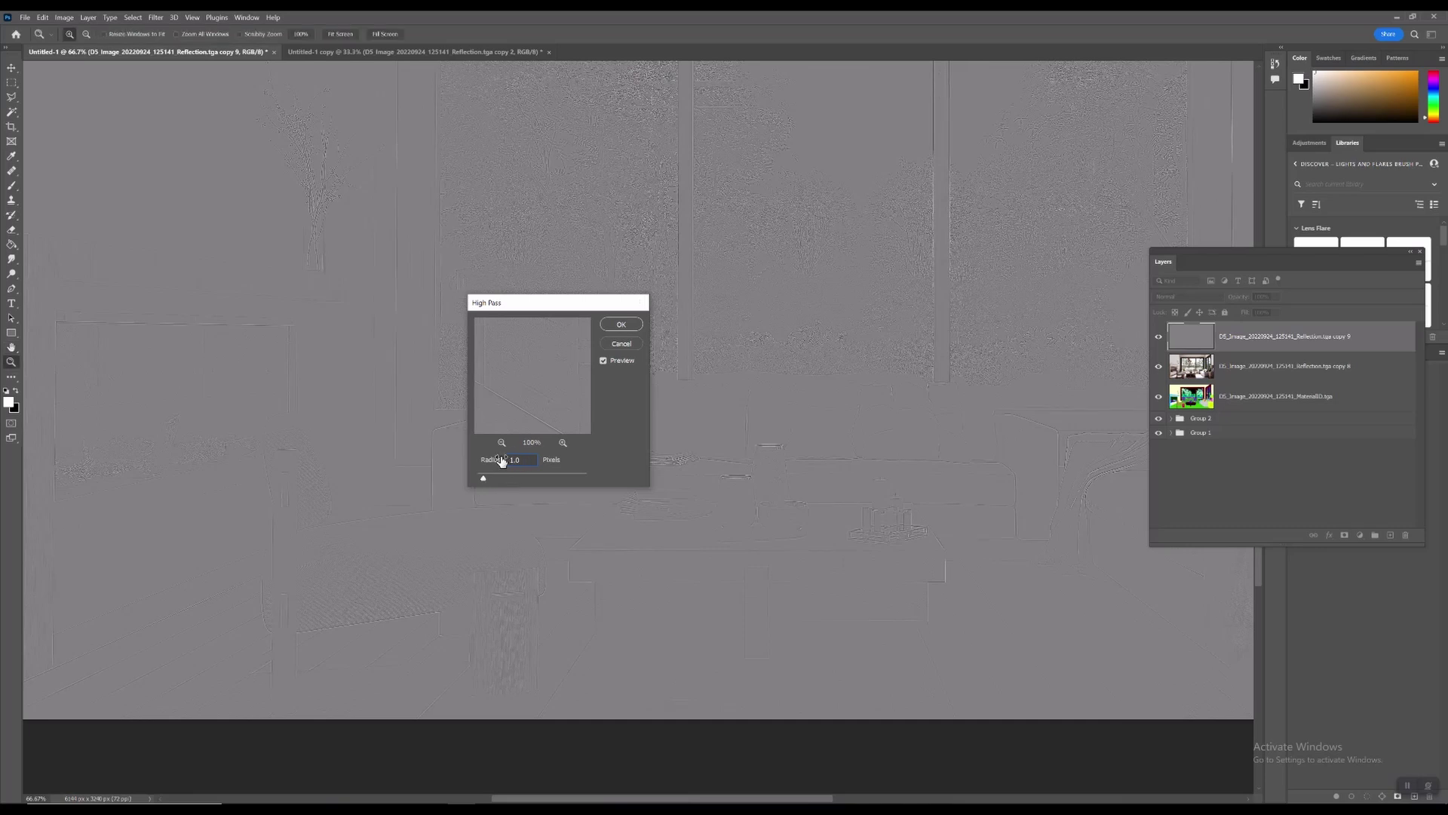
key(Return)
Check the High Pass detail in the trees at close range and set the layer's blend mode to Overlay
click(573, 168)
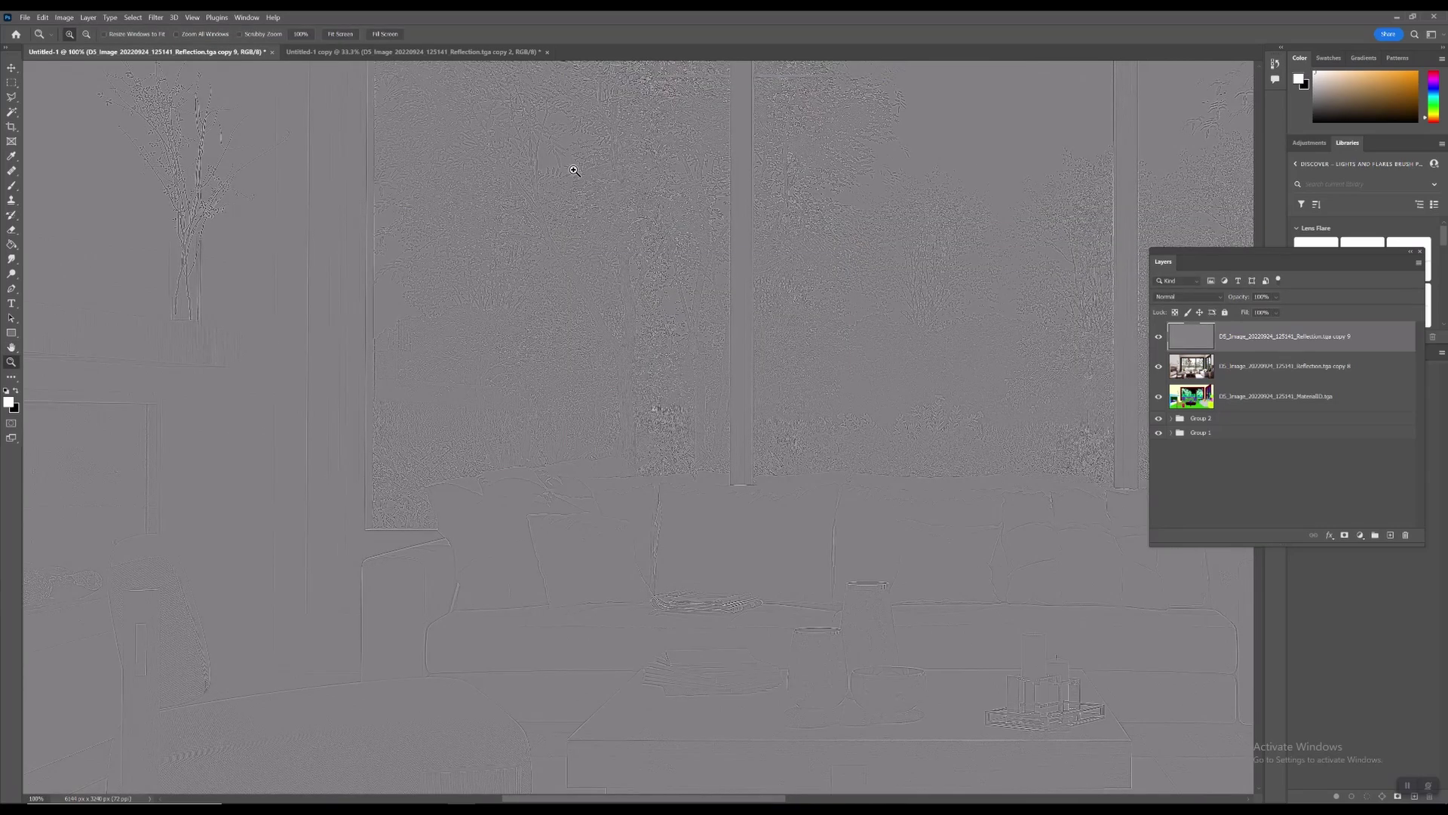
click(572, 166)
click(595, 154)
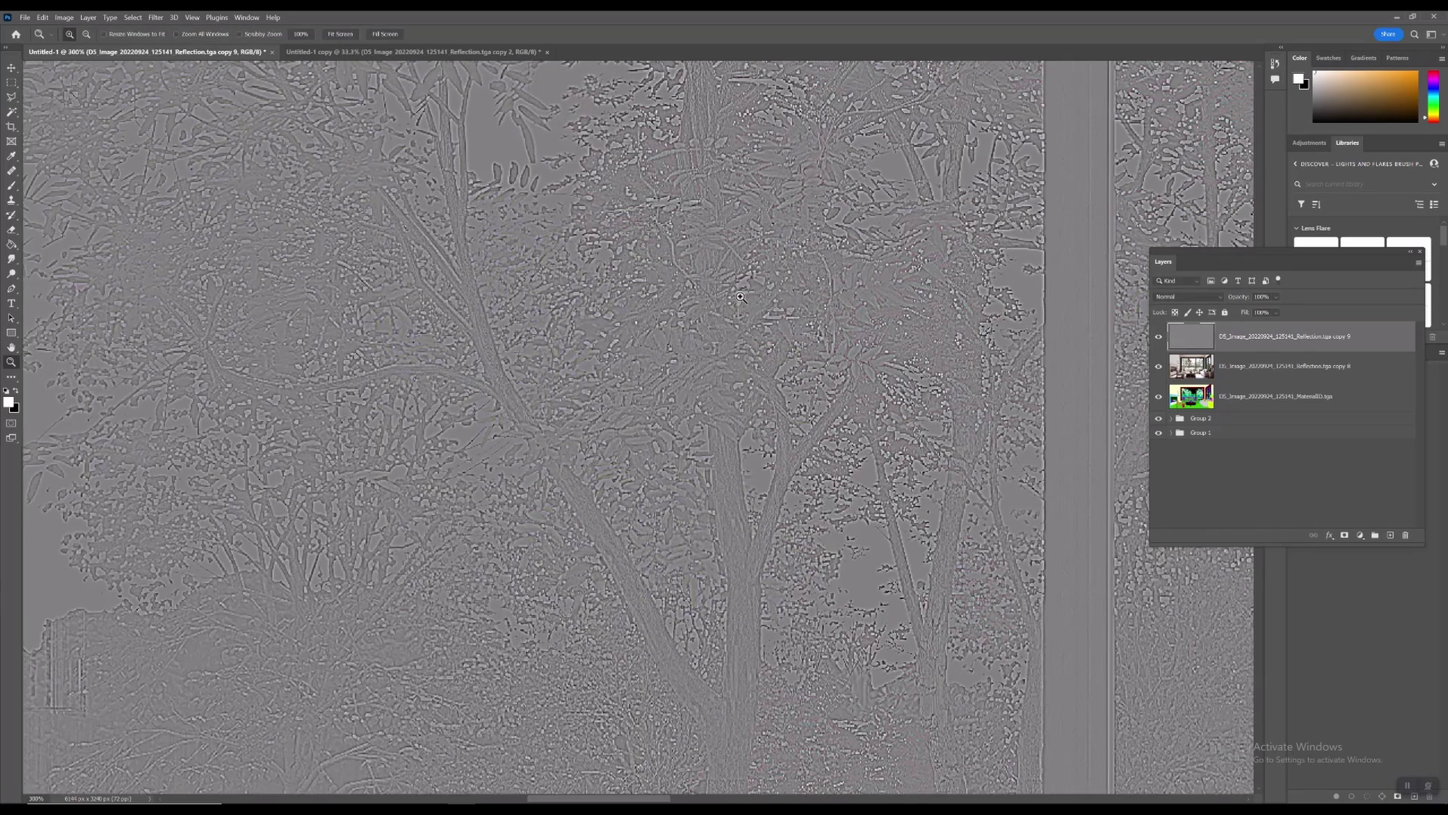
alt+click(750, 359)
alt+click(750, 356)
alt+click(833, 358)
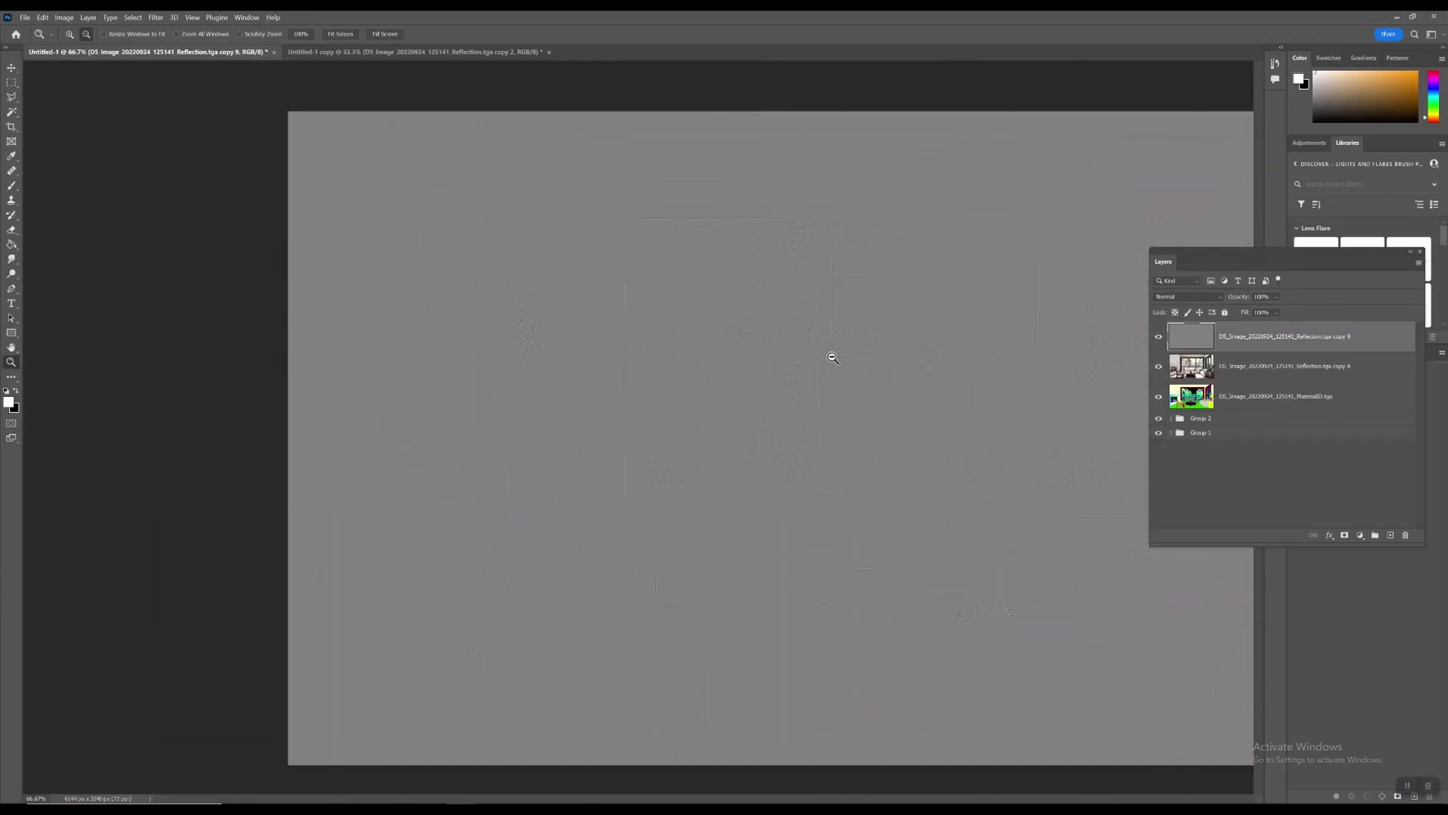
alt+click(832, 358)
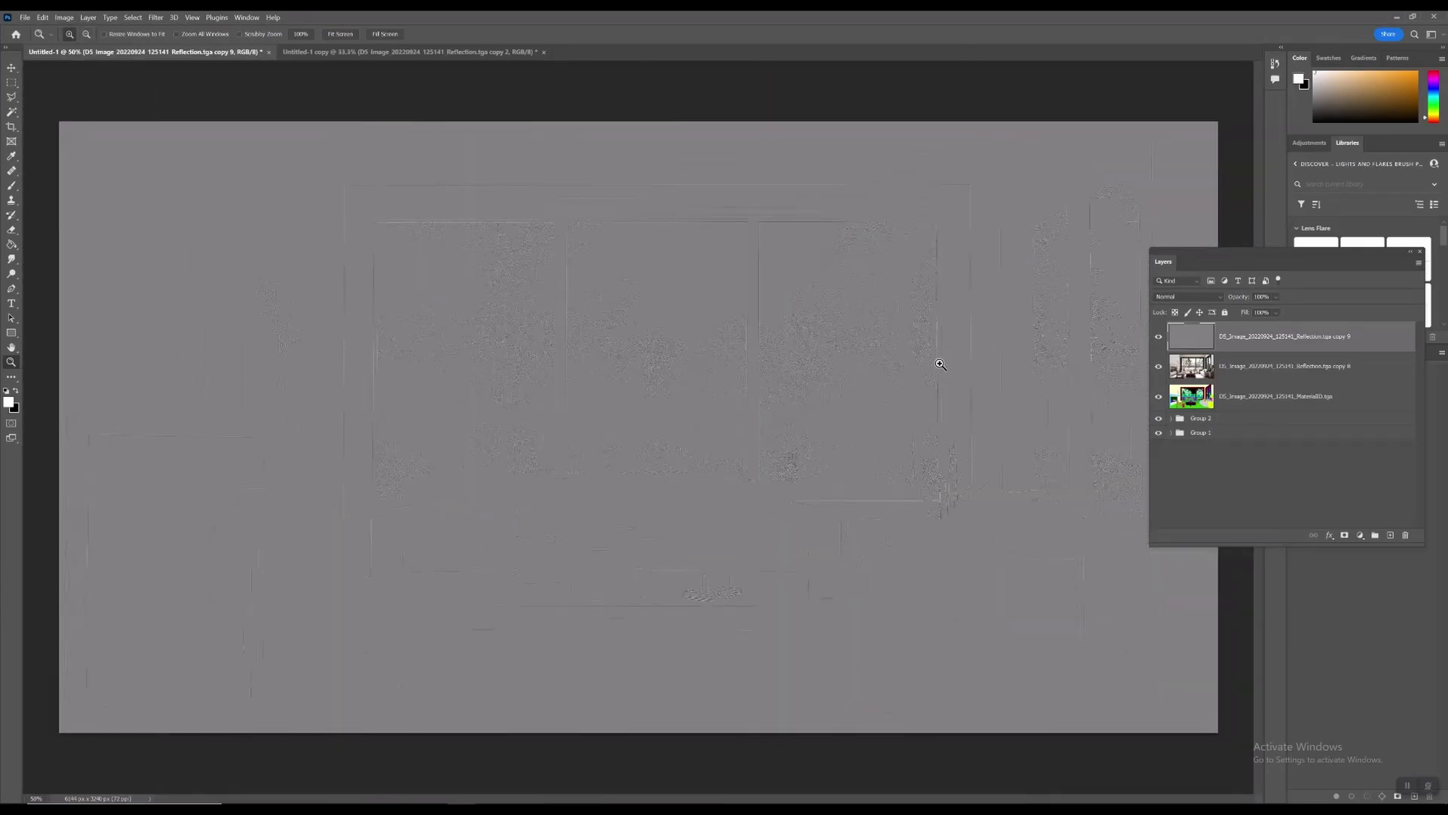
click(1186, 297)
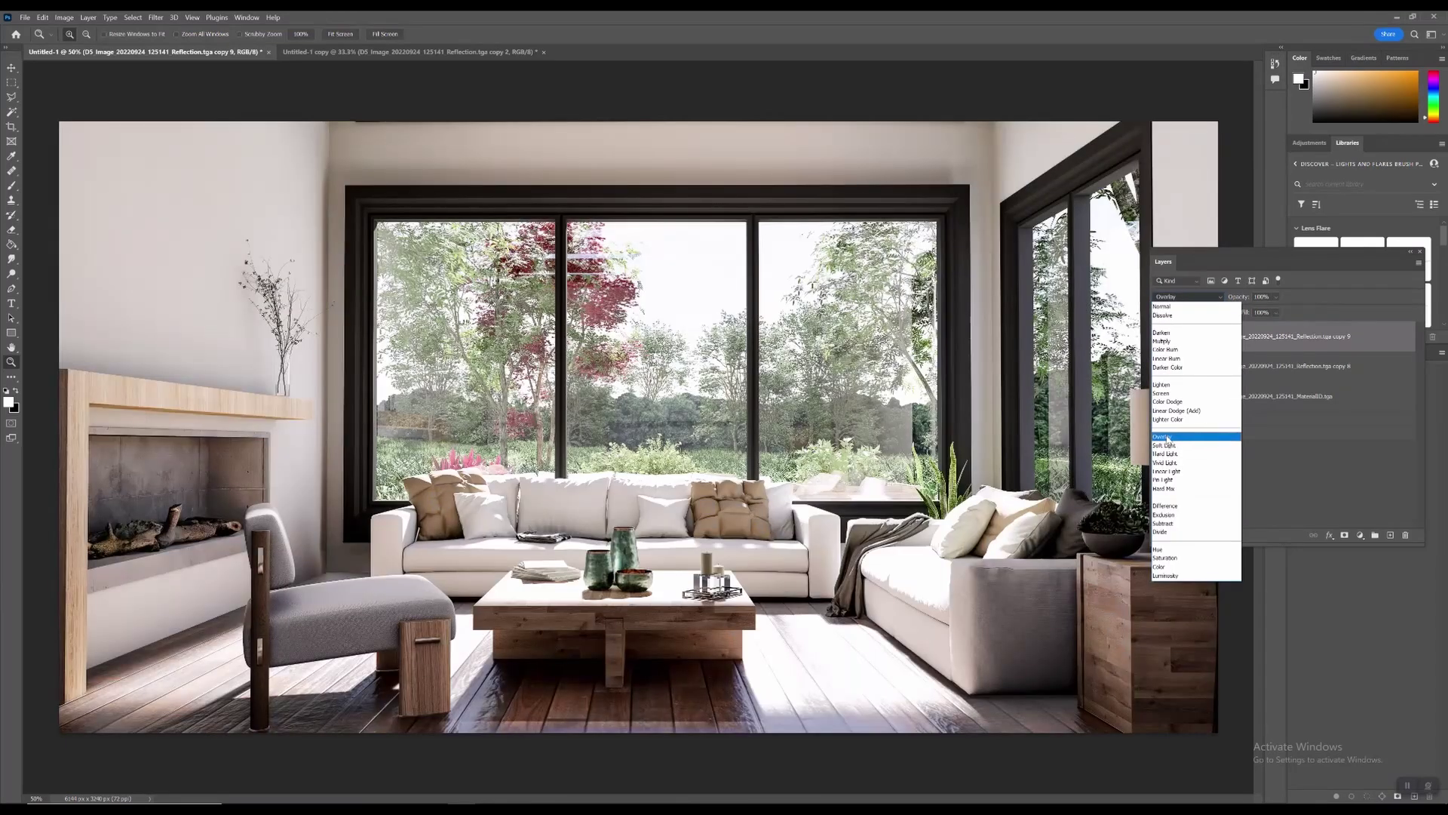
click(1166, 437)
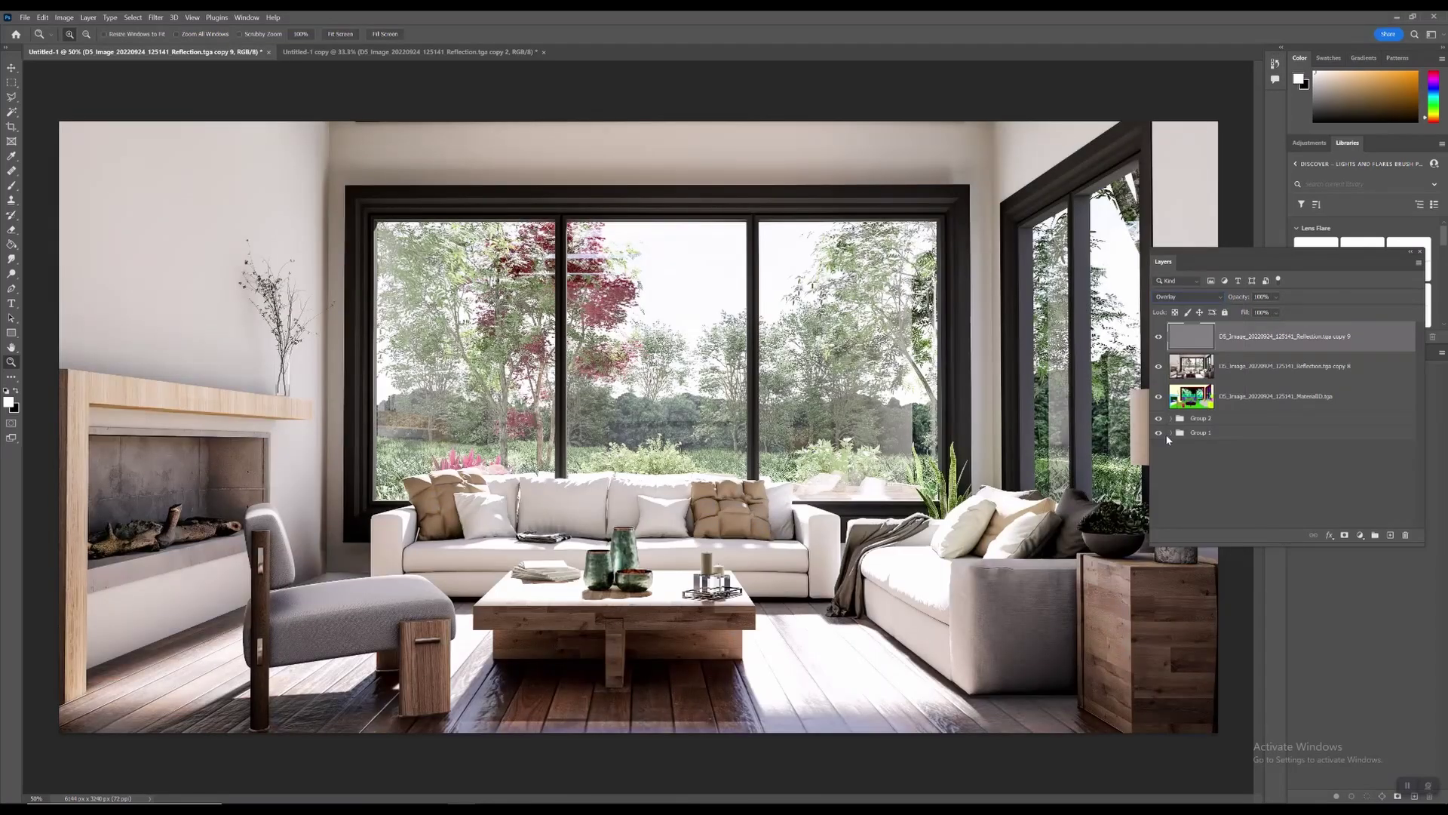
Examine the sharpening on the armchair at close range by toggling the High Pass layer's visibility
click(1159, 338)
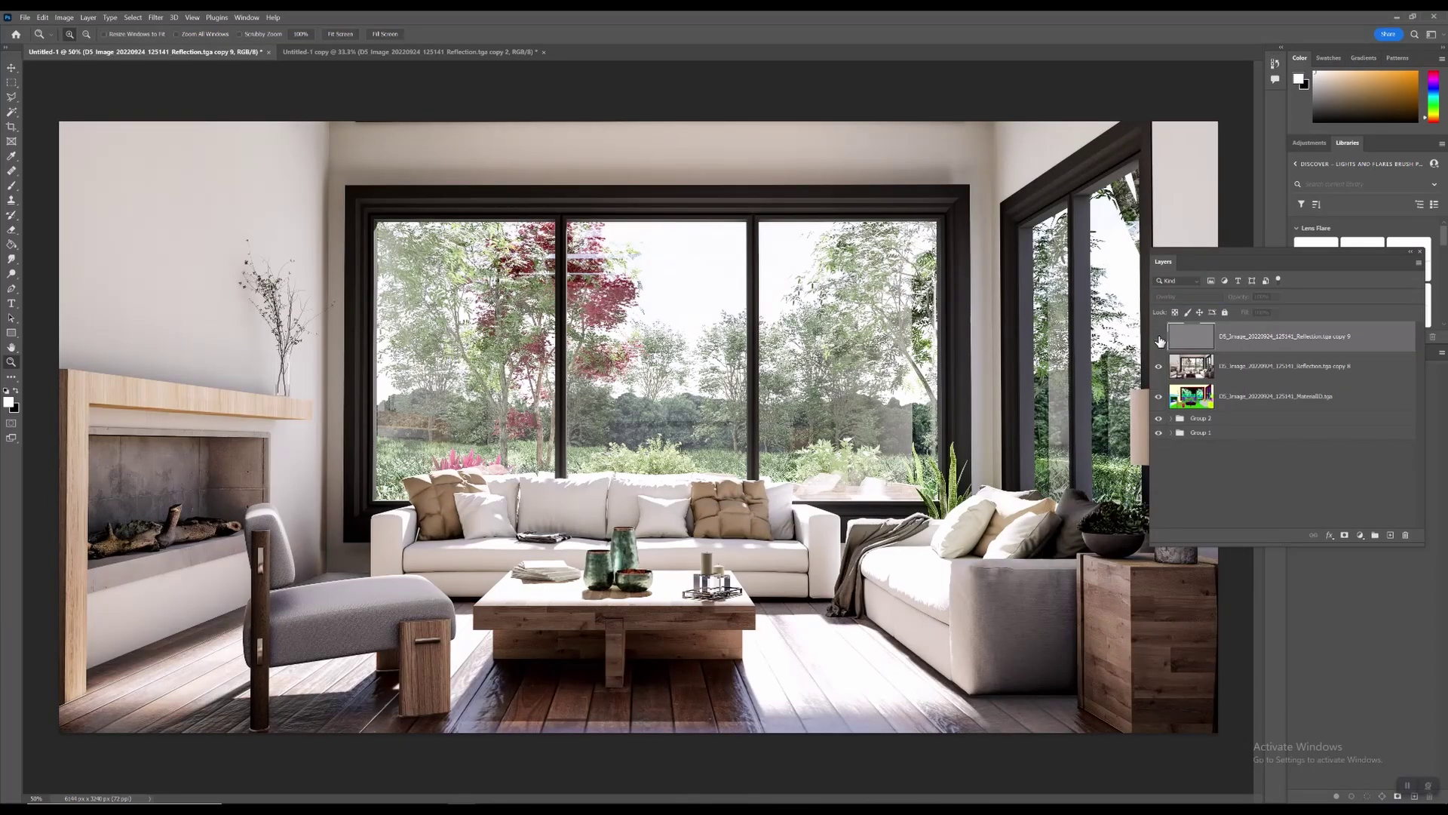
click(247, 637)
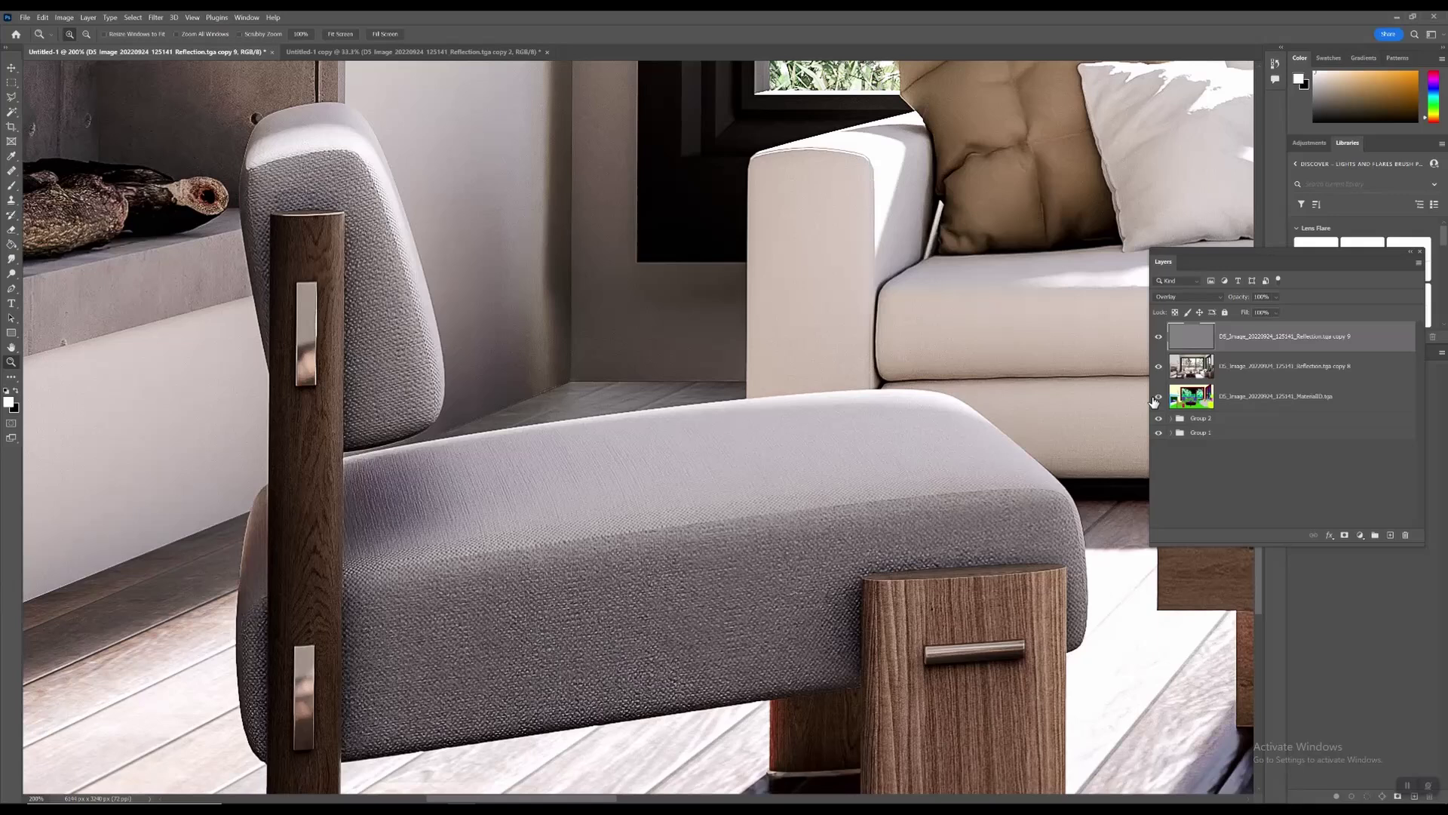
click(1158, 339)
click(1158, 339)
click(1157, 338)
click(1157, 338)
click(1157, 339)
click(1158, 338)
alt+click(1081, 415)
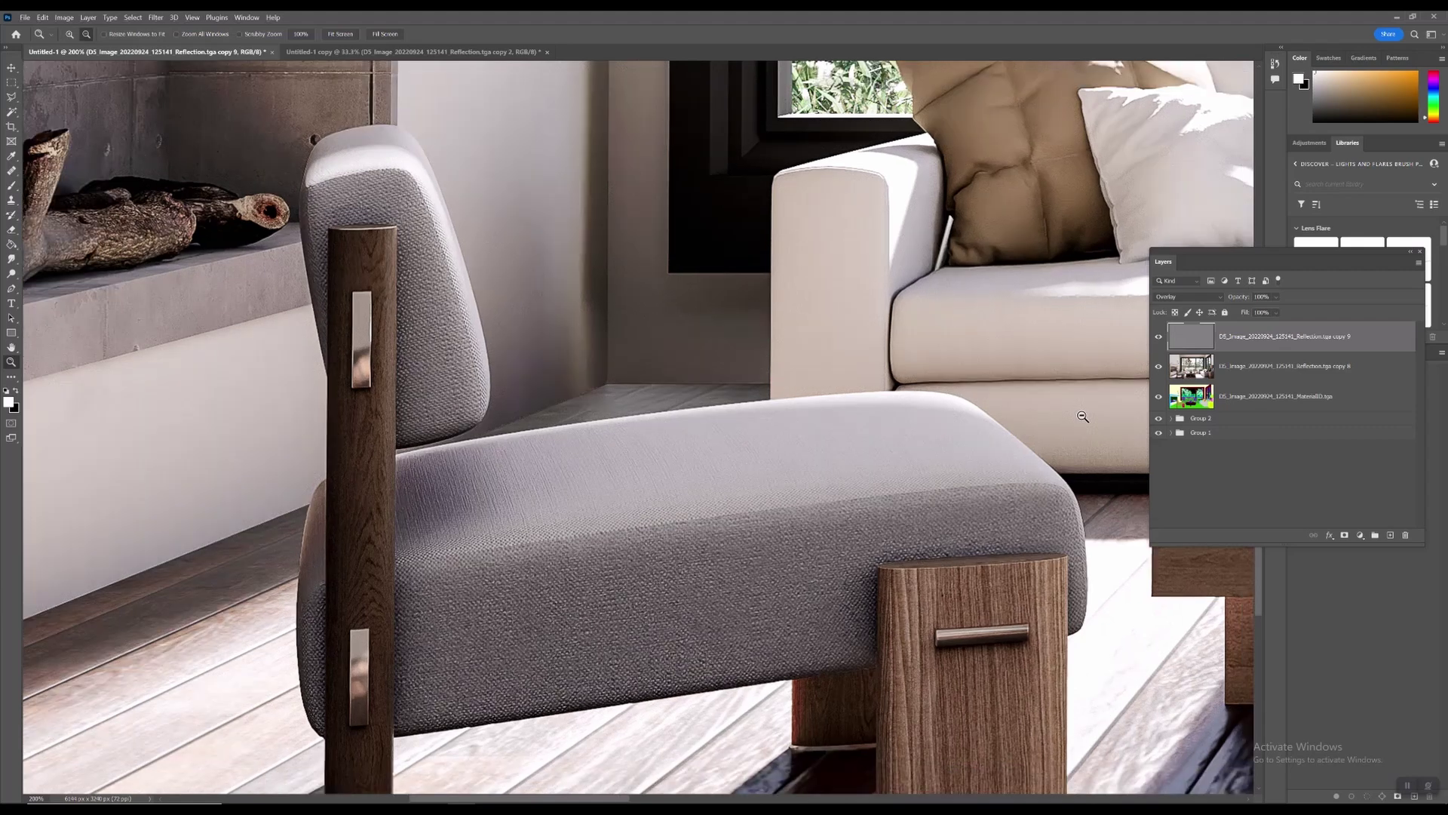
alt+click(1081, 416)
drag(1081, 415, 681, 456)
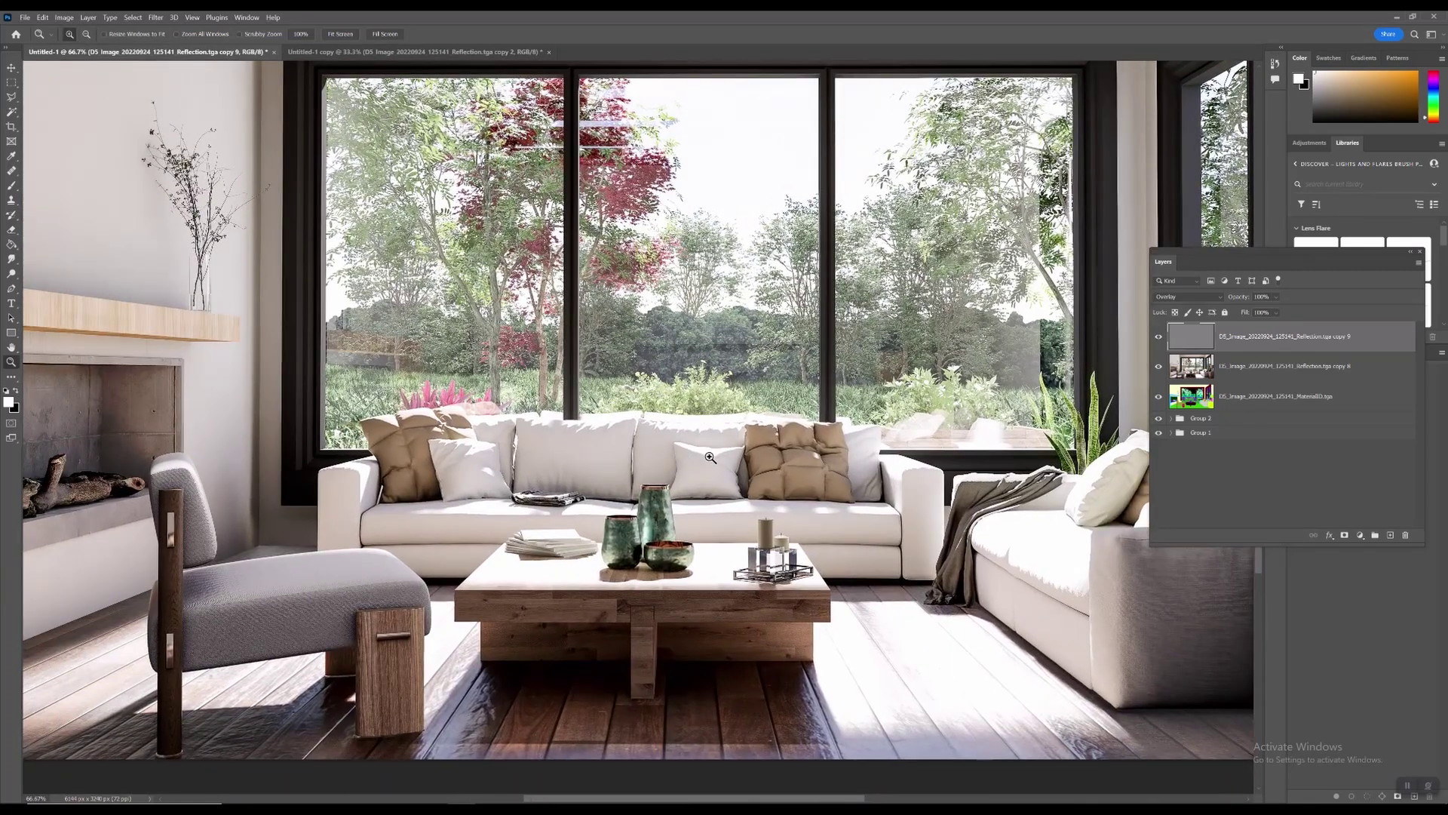
alt+click(711, 458)
Merge the Overlay sharpening layer down and duplicate the resulting Reflection layer in the same document
right_click(1252, 338)
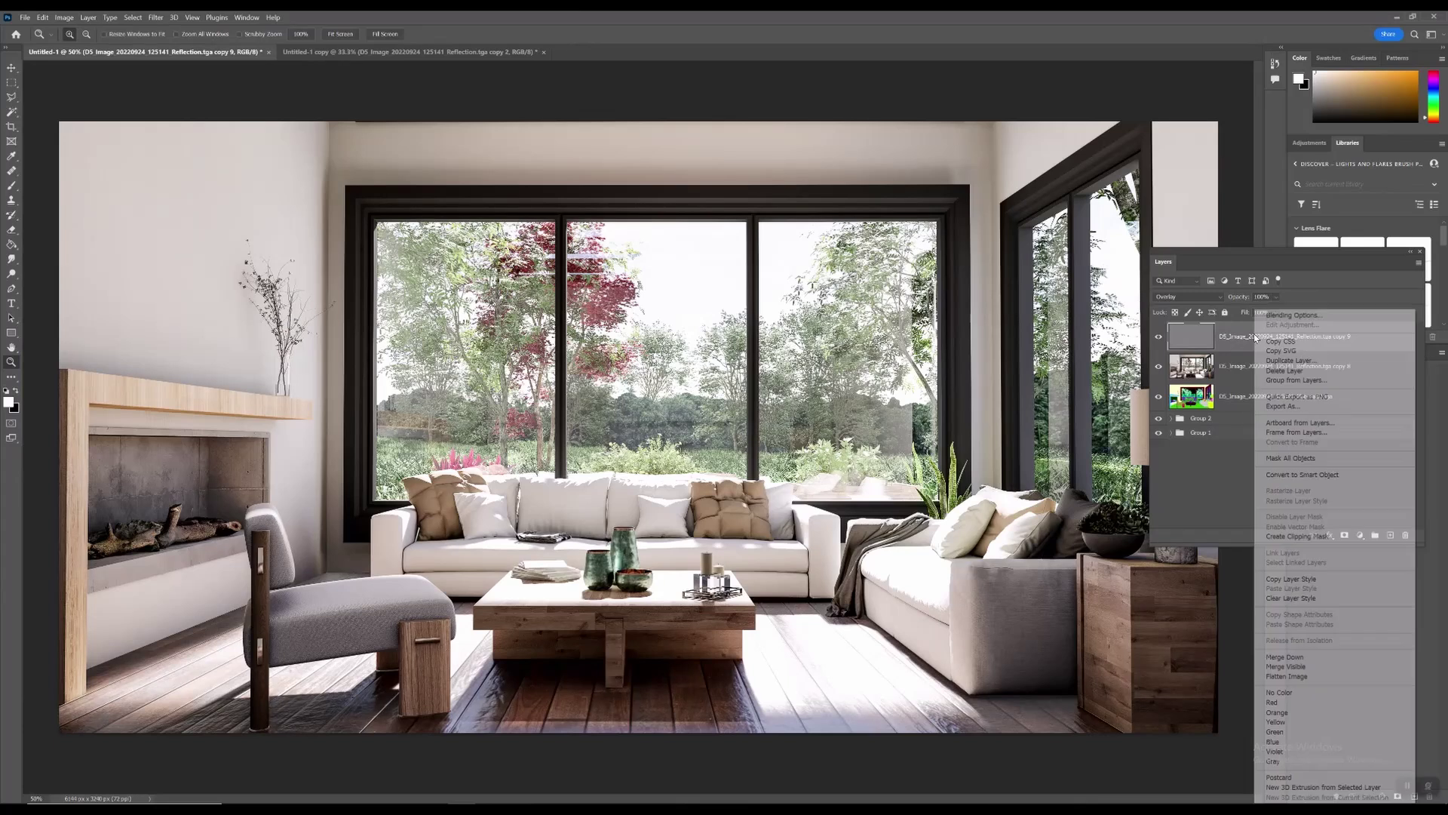
click(1284, 656)
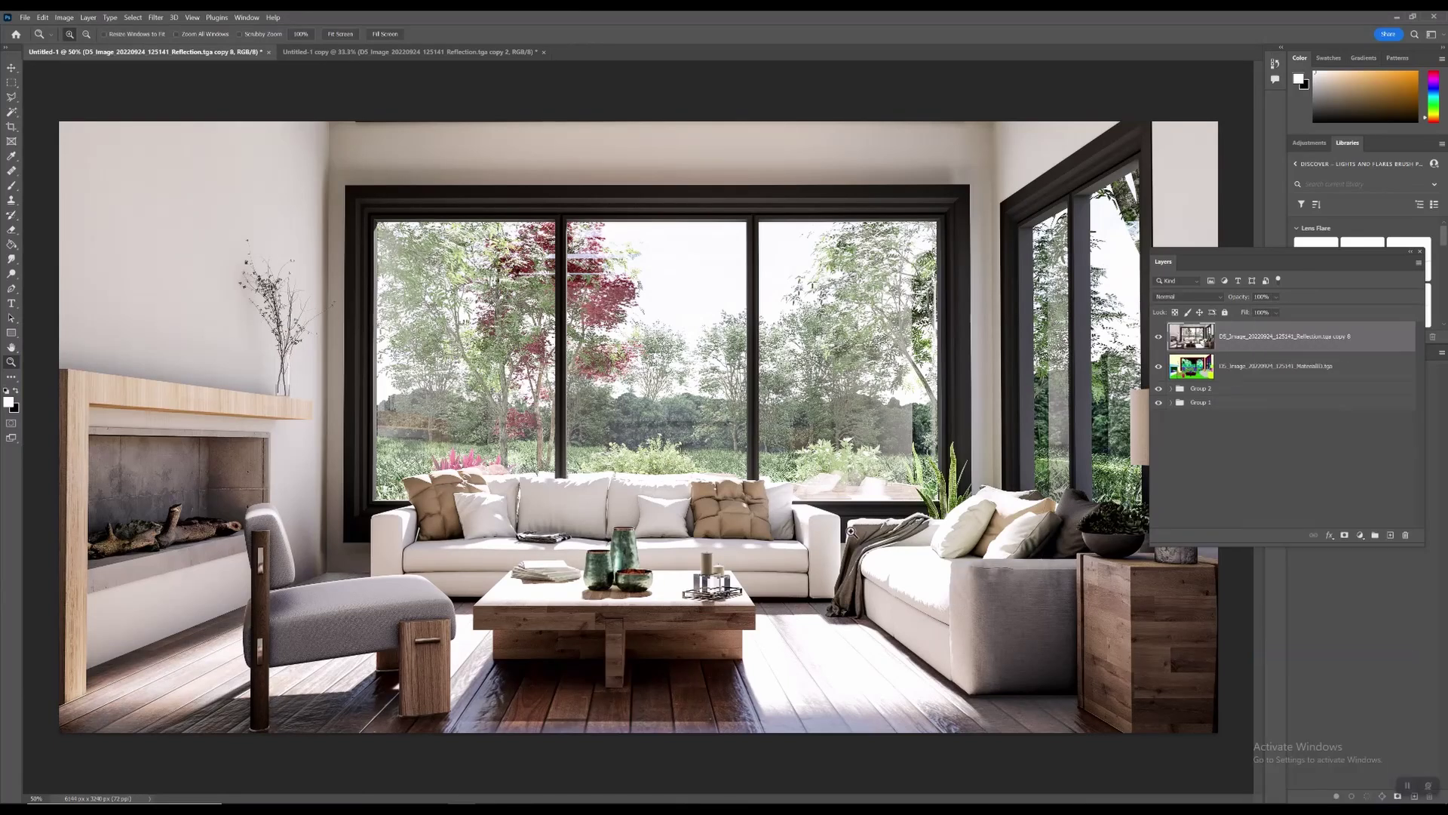
right_click(1280, 337)
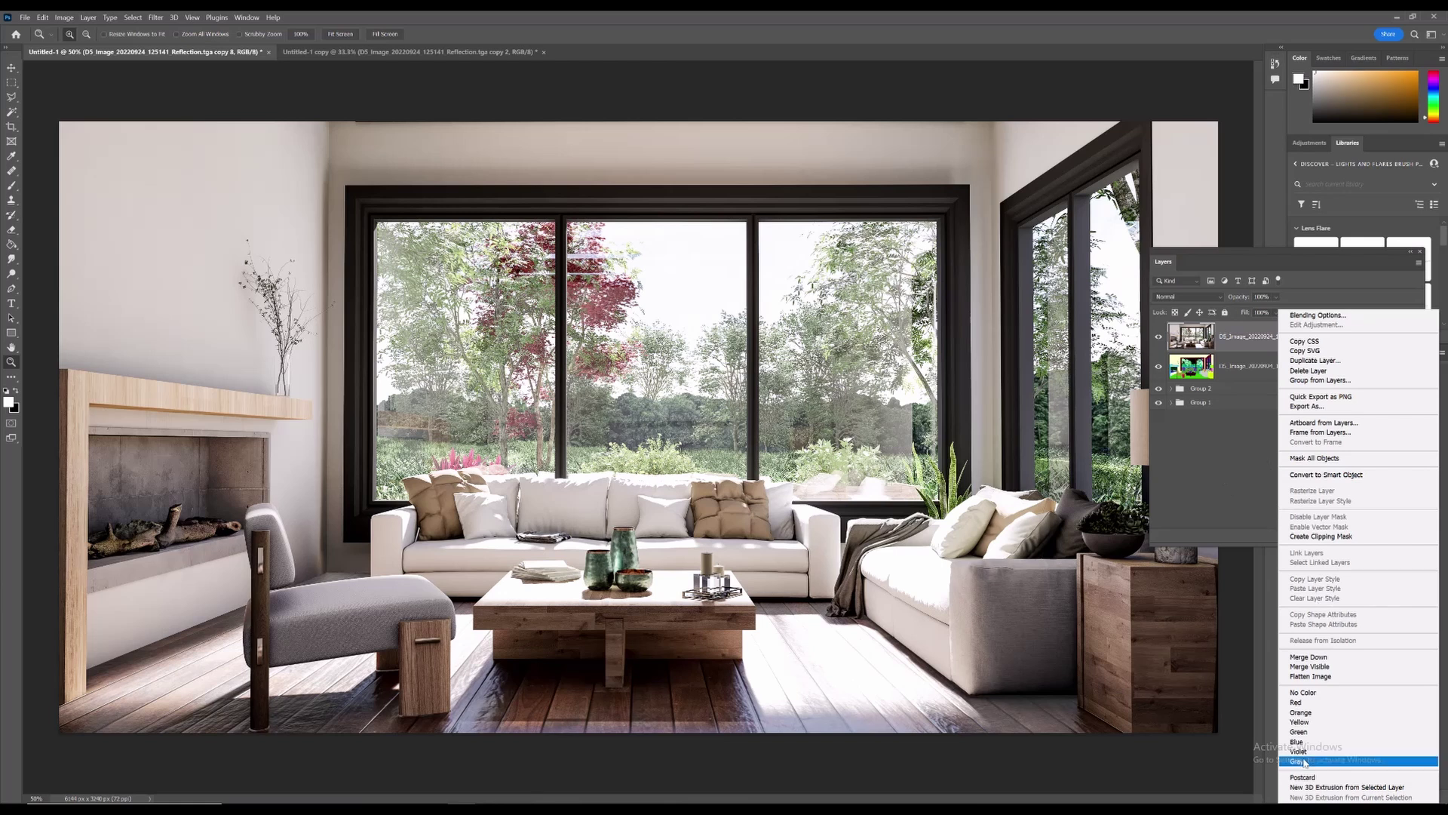
click(1215, 475)
right_click(1264, 338)
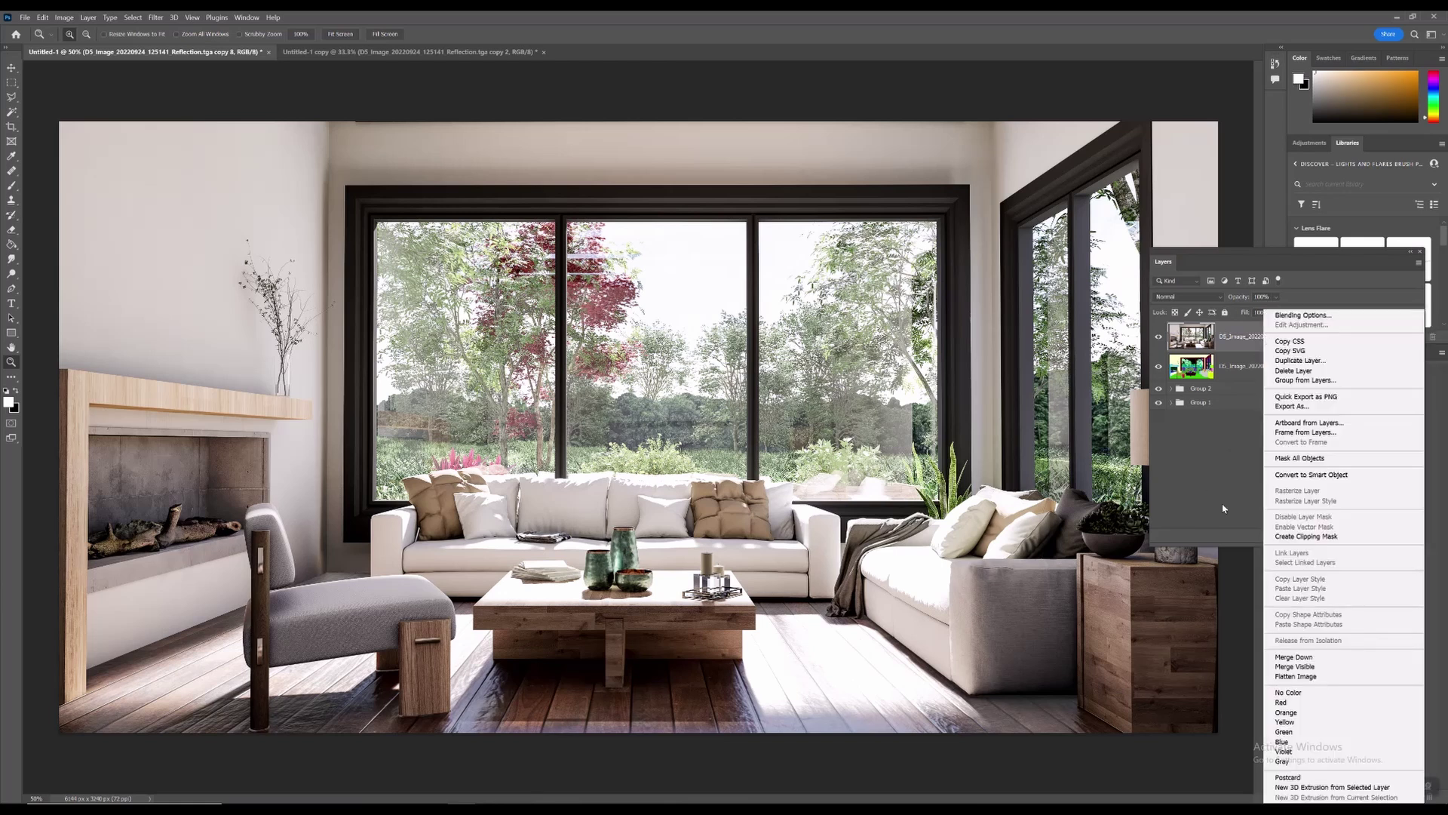
click(1300, 360)
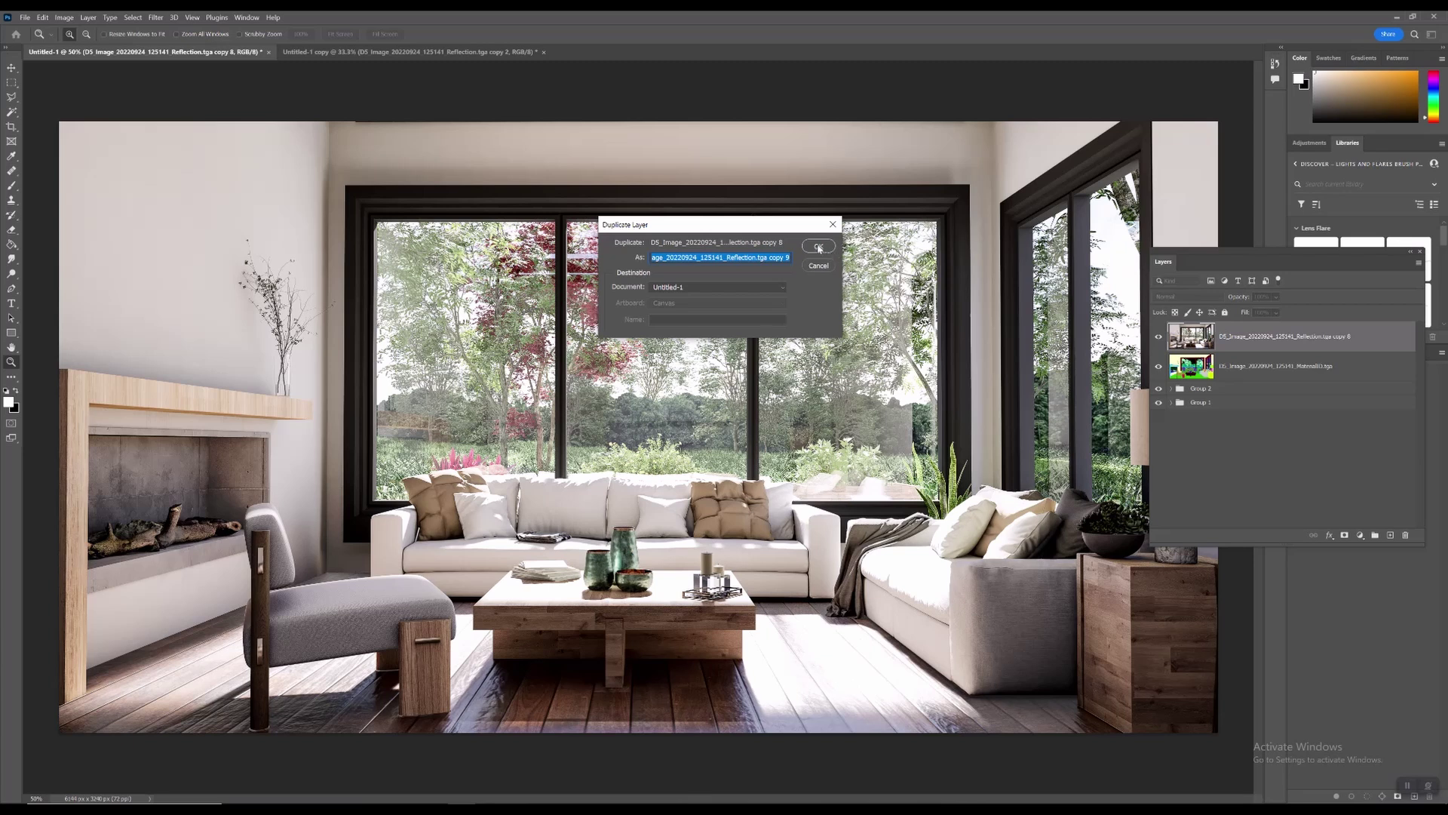
click(818, 247)
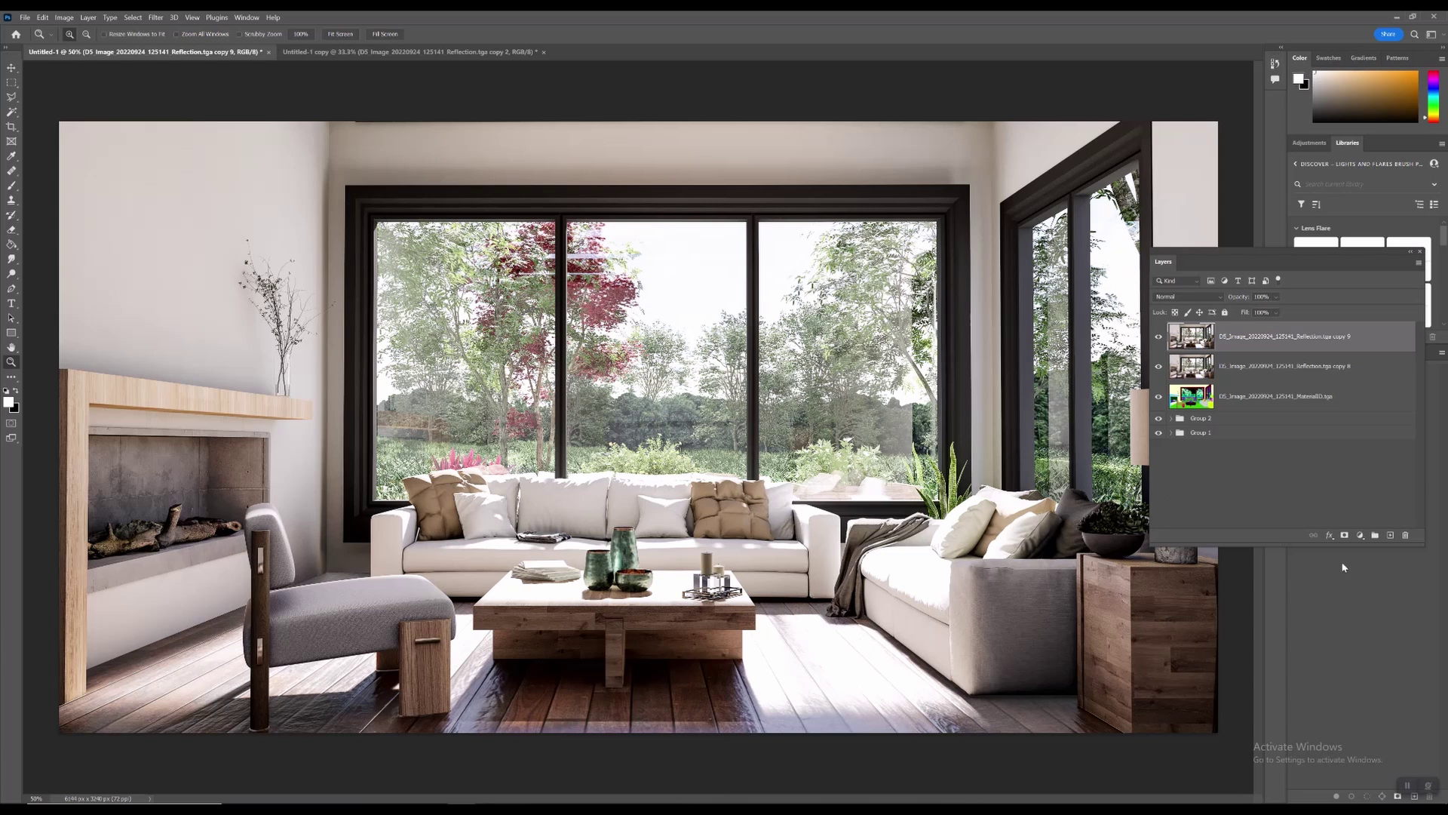
Open the Camera Raw filter on the new top copy and adjust the image tones directly in the histogram
click(1407, 787)
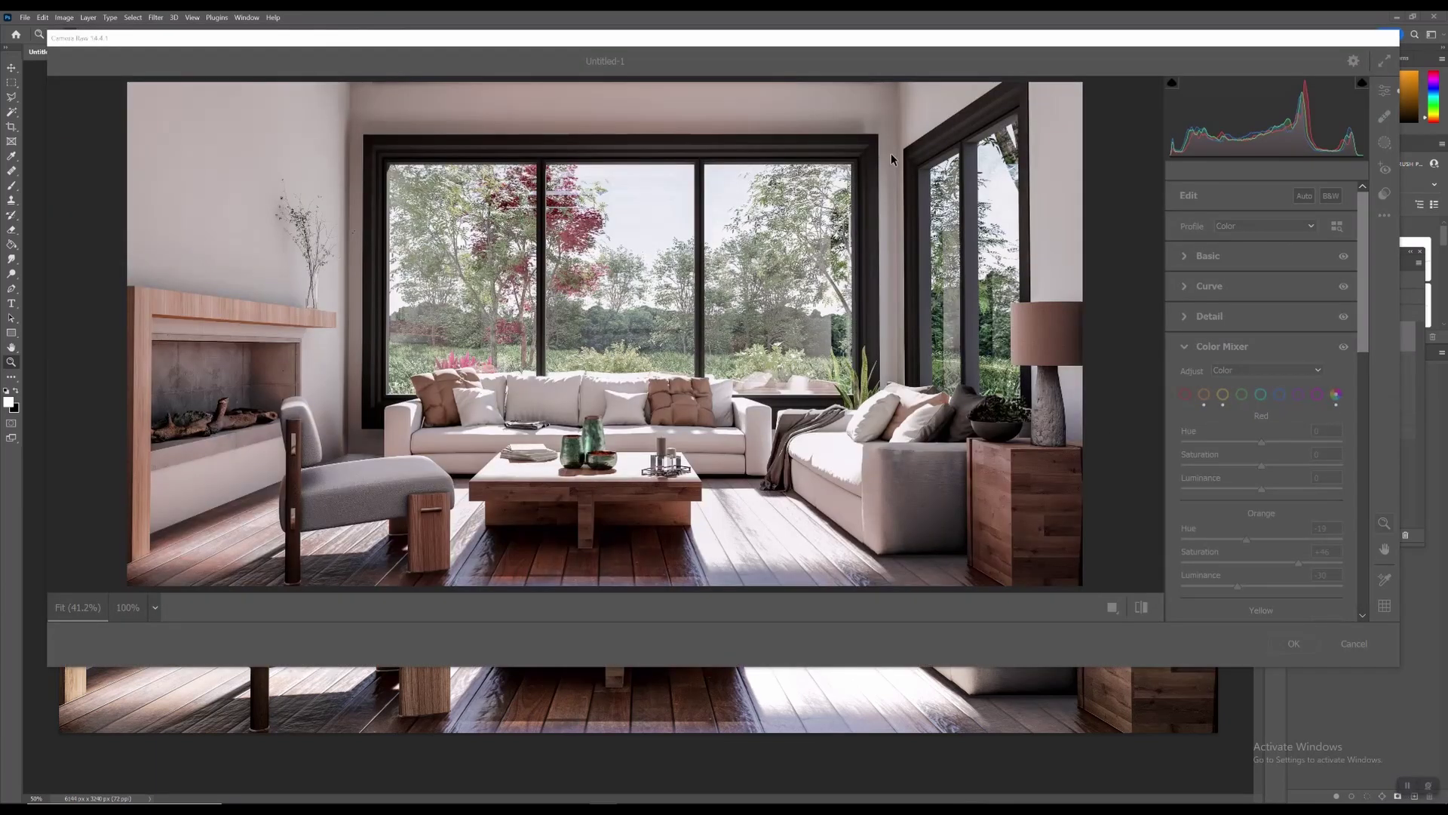
click(895, 211)
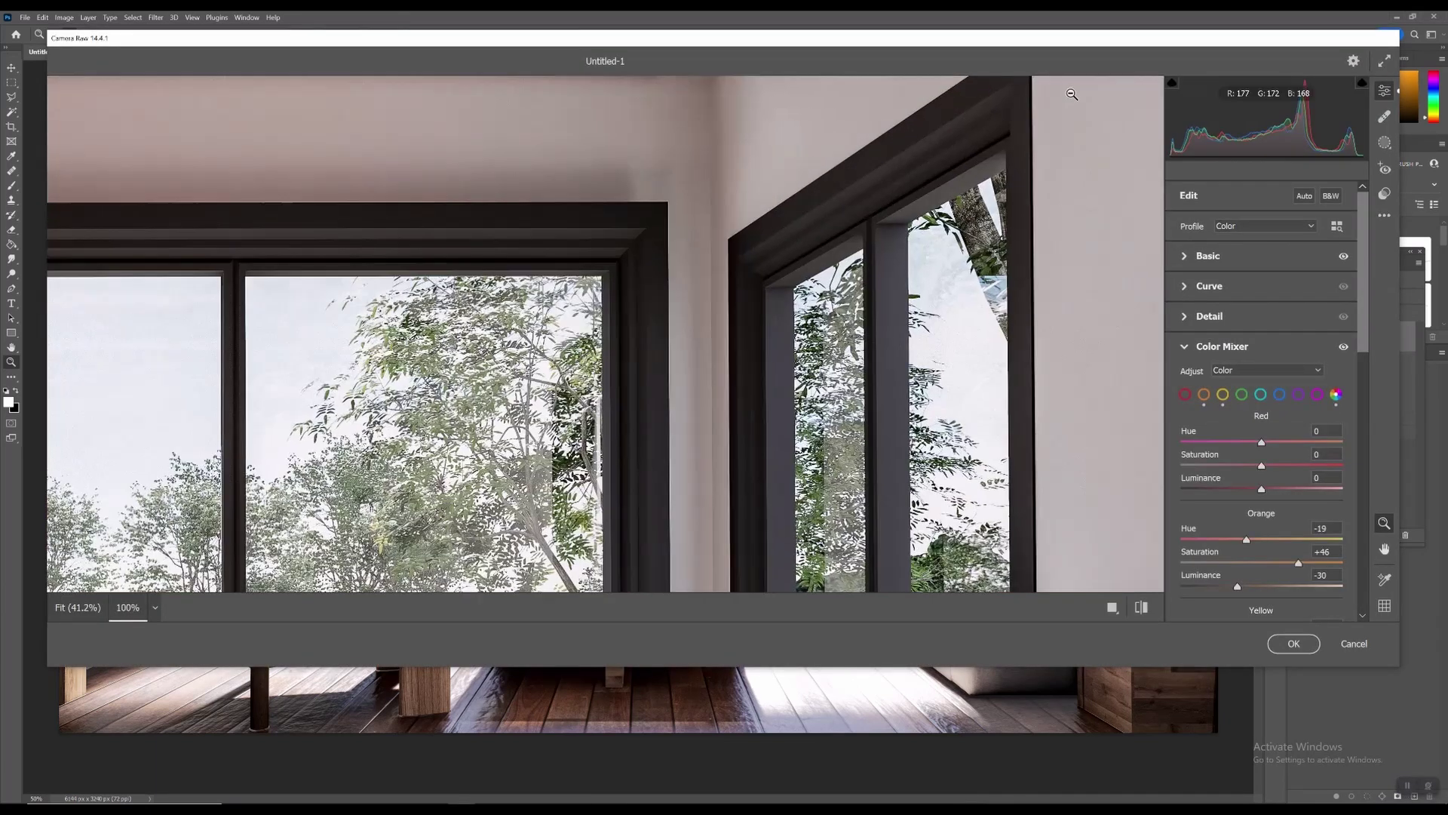
click(693, 396)
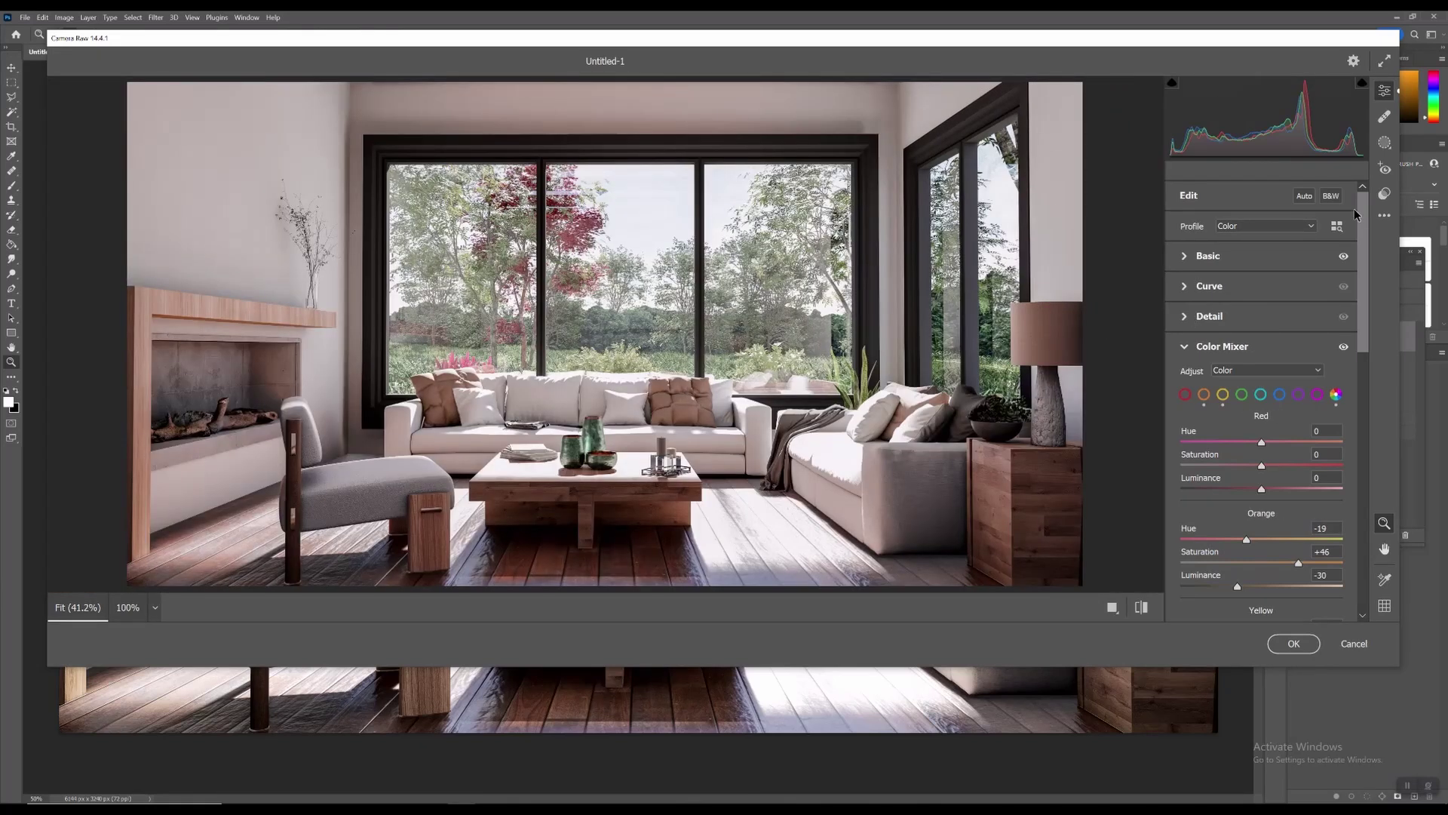
mouse_move(1318, 132)
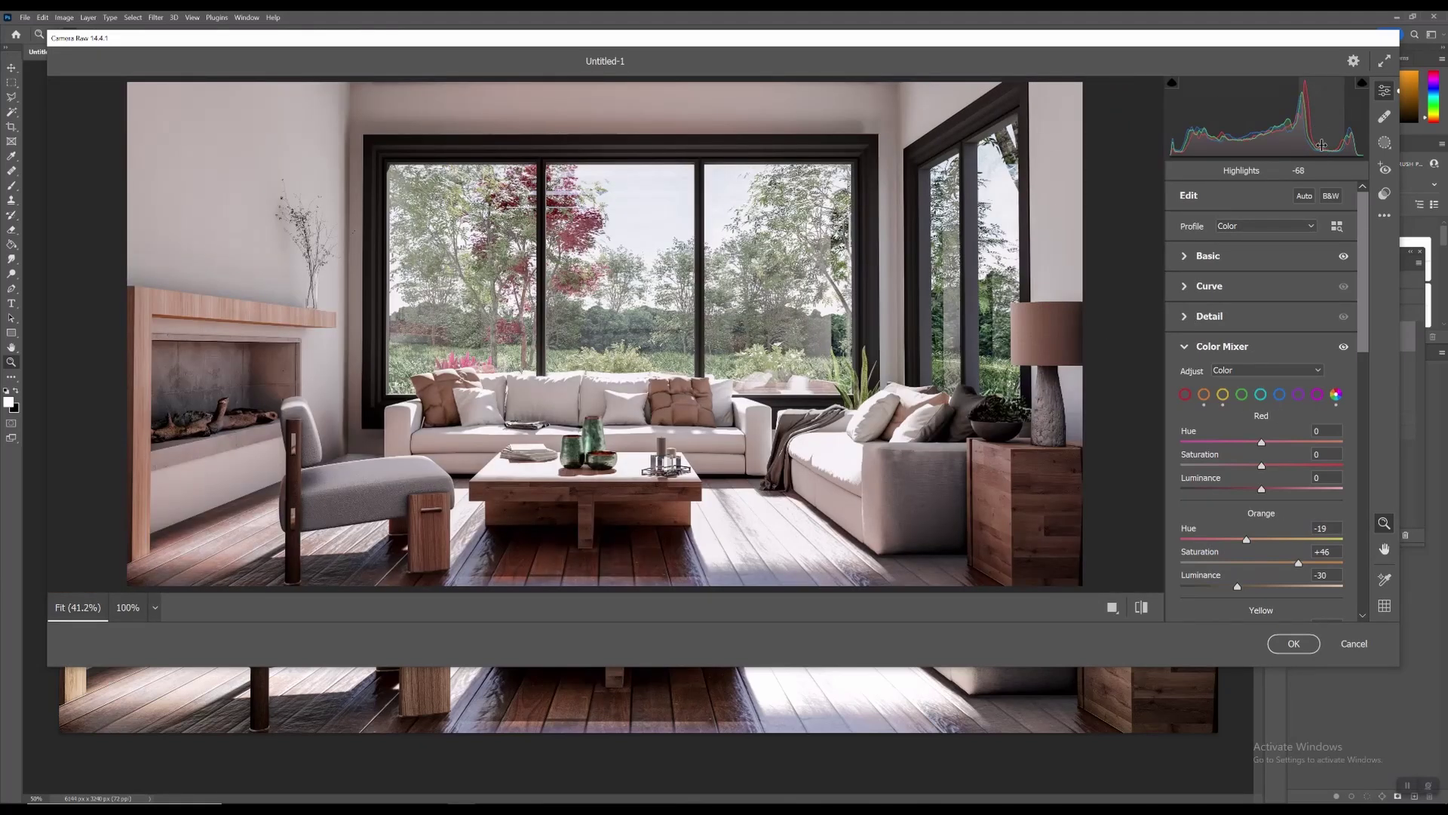
drag(1319, 132, 1304, 134)
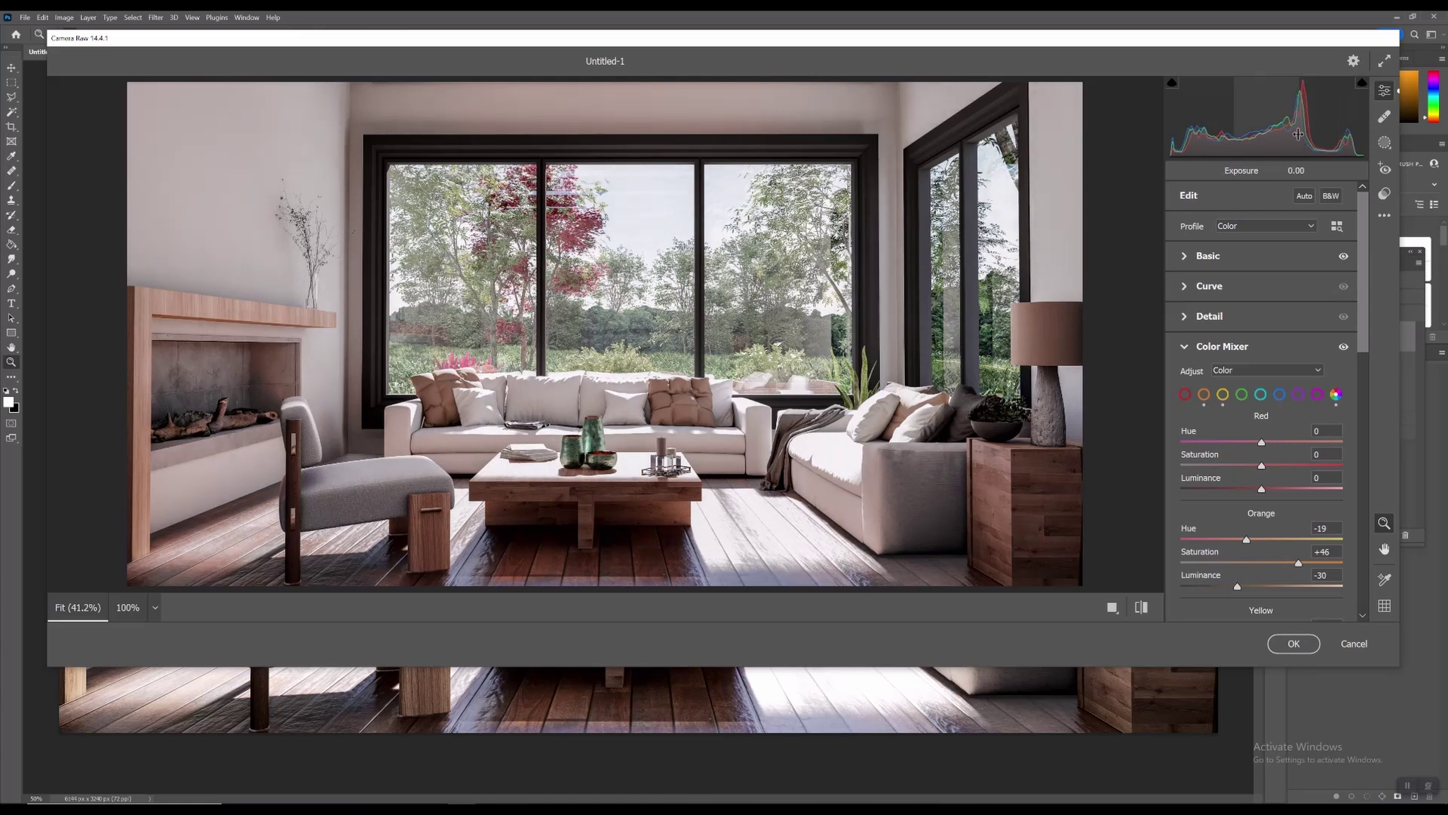
mouse_move(1297, 135)
mouse_down()
mouse_move(1329, 140)
mouse_move(1302, 141)
mouse_up()
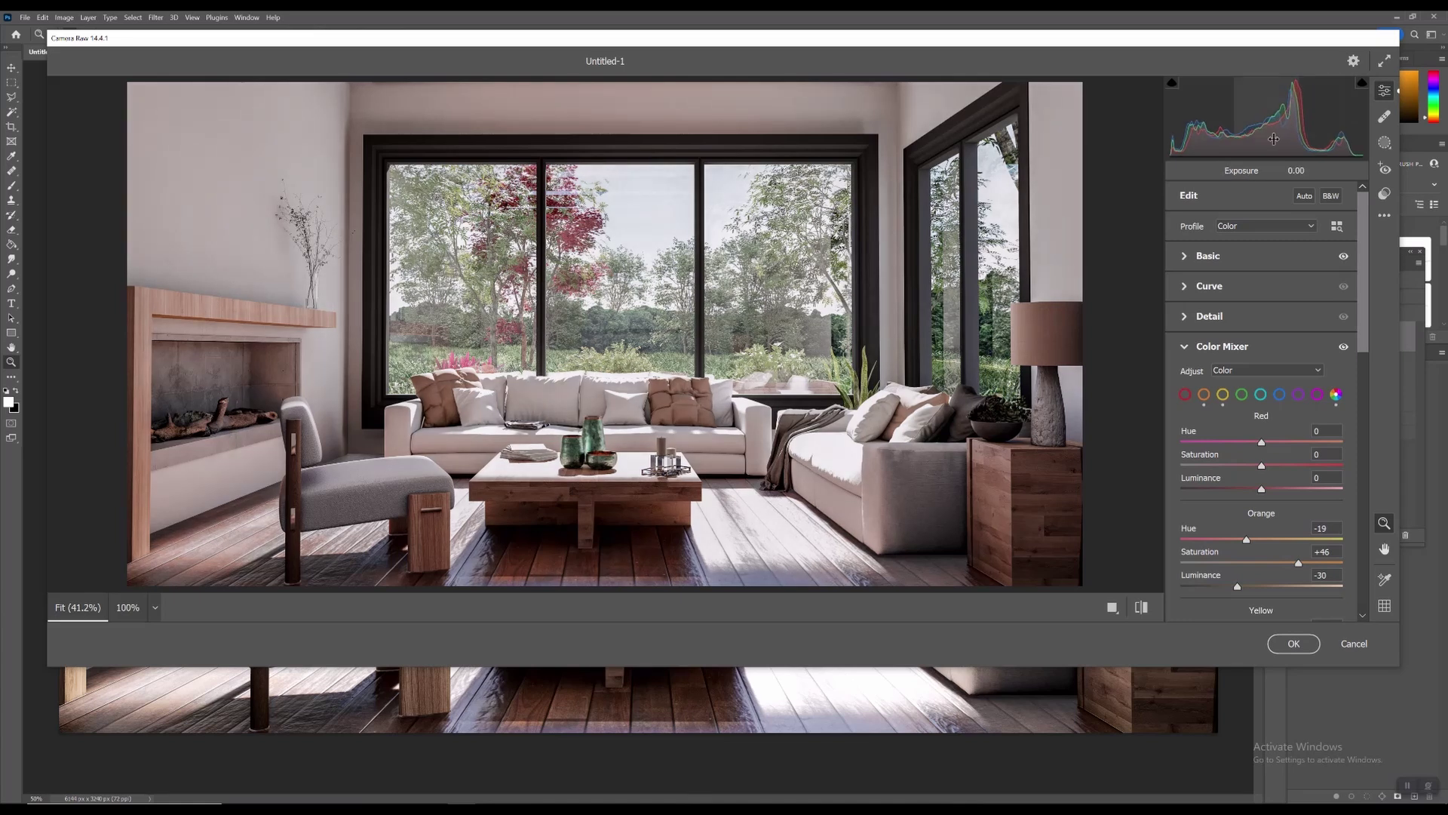
Set the green Hue to -73, Saturation to +22 and Luminance to +31, apply the filter and compare by hiding the layer
scroll(1256, 494, down, 3)
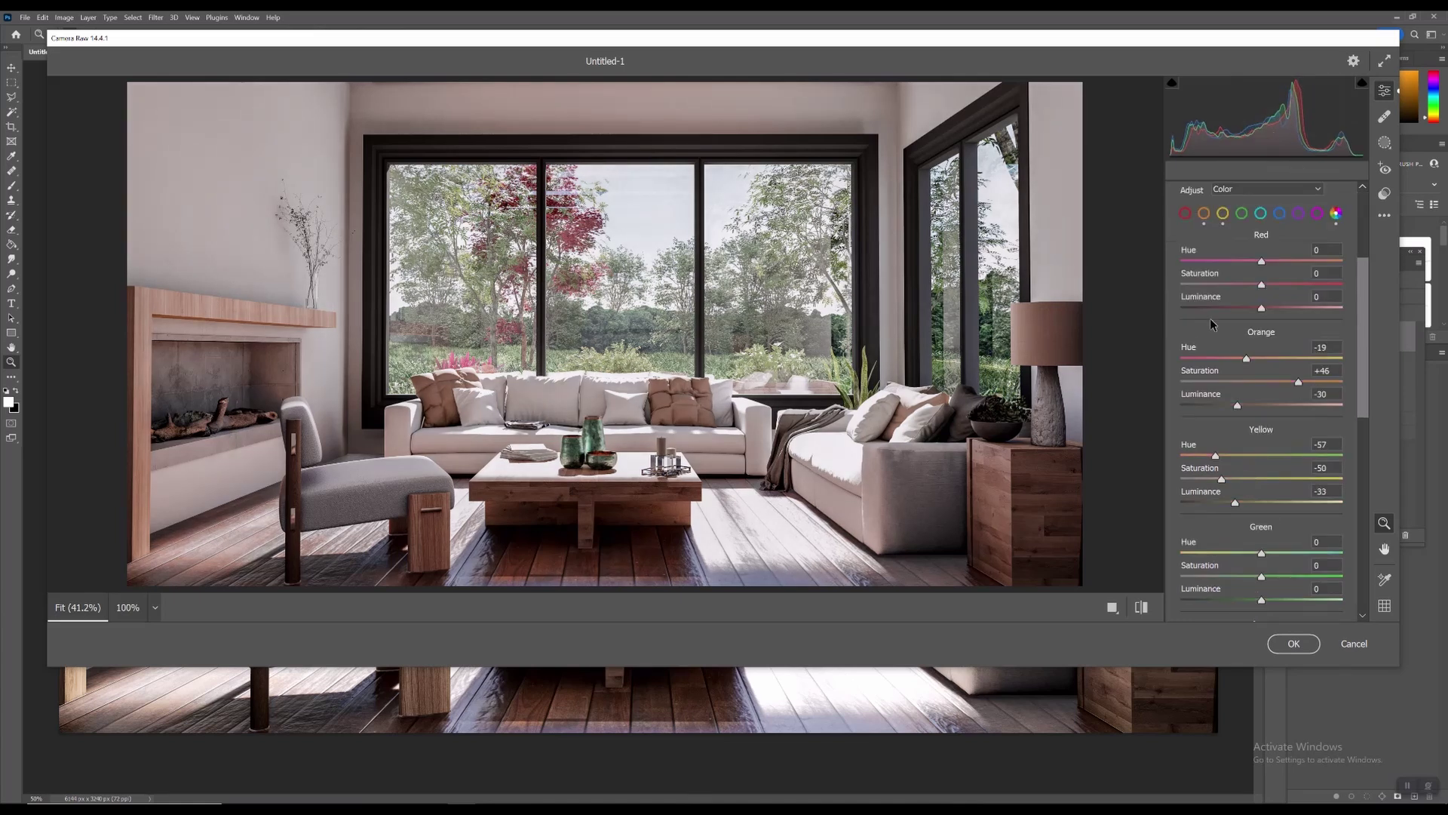
scroll(1214, 328, up, 3)
scroll(1214, 329, down, 3)
scroll(1234, 402, down, 3)
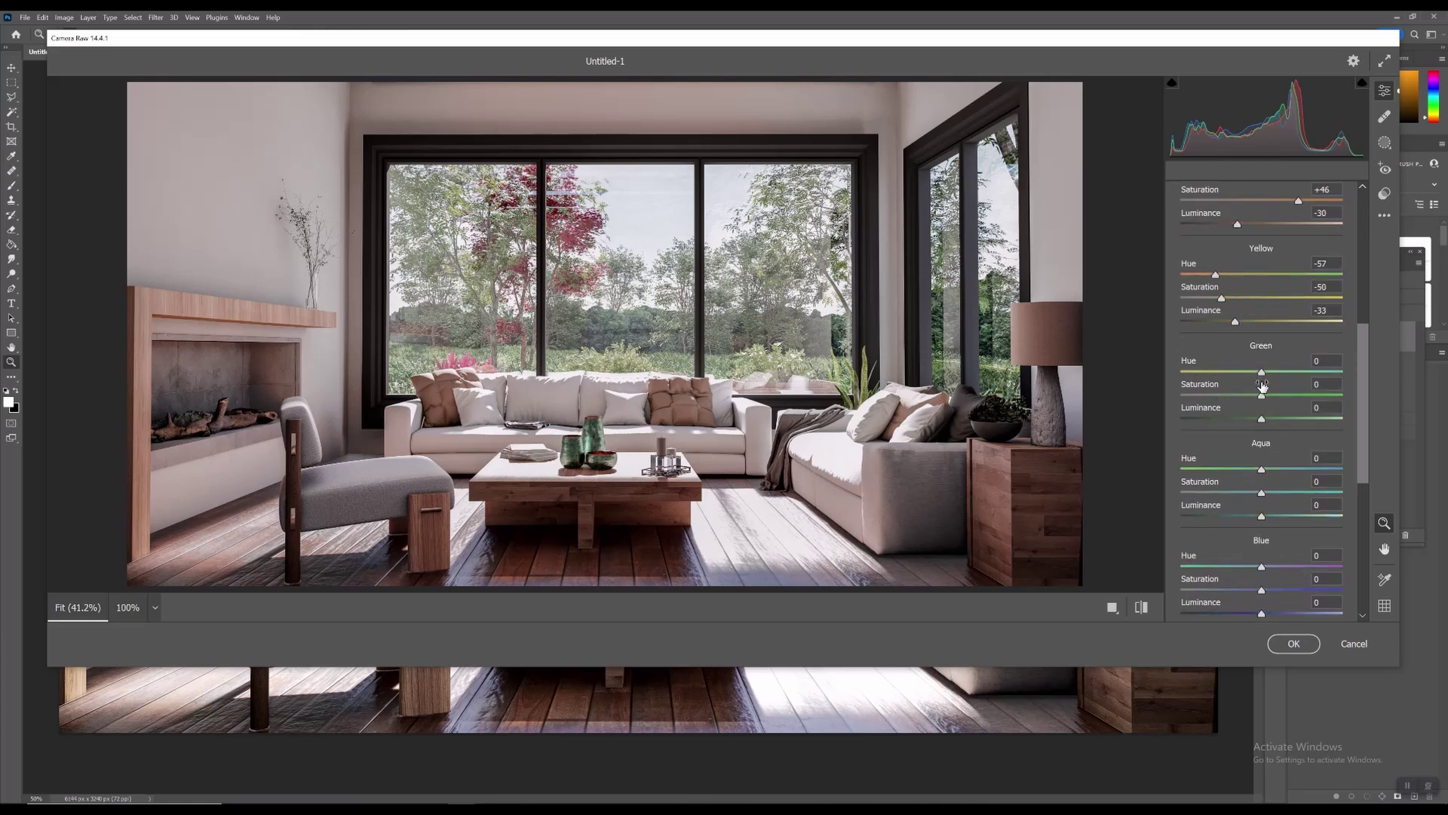
drag(1261, 373, 1278, 418)
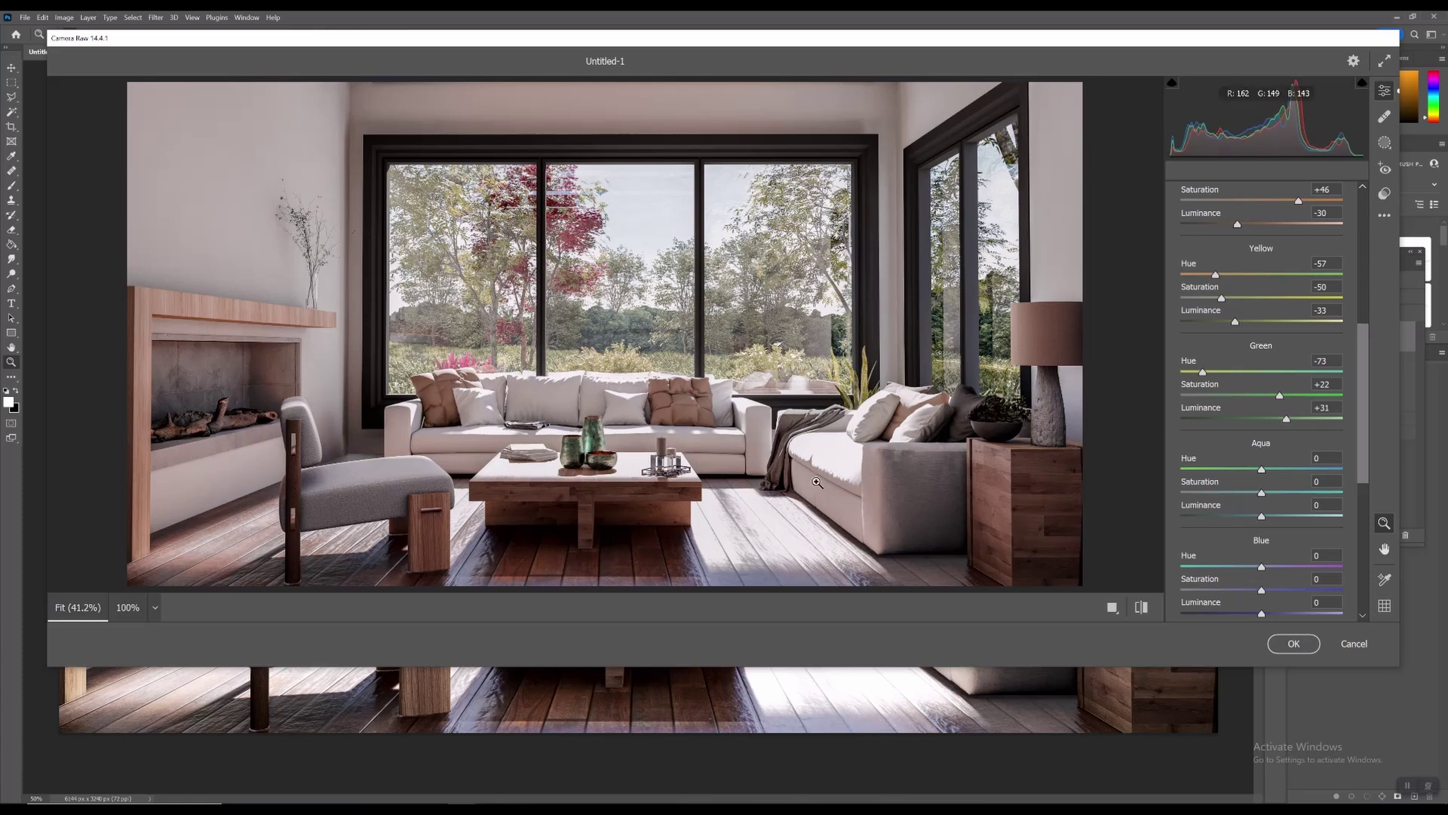
click(1293, 643)
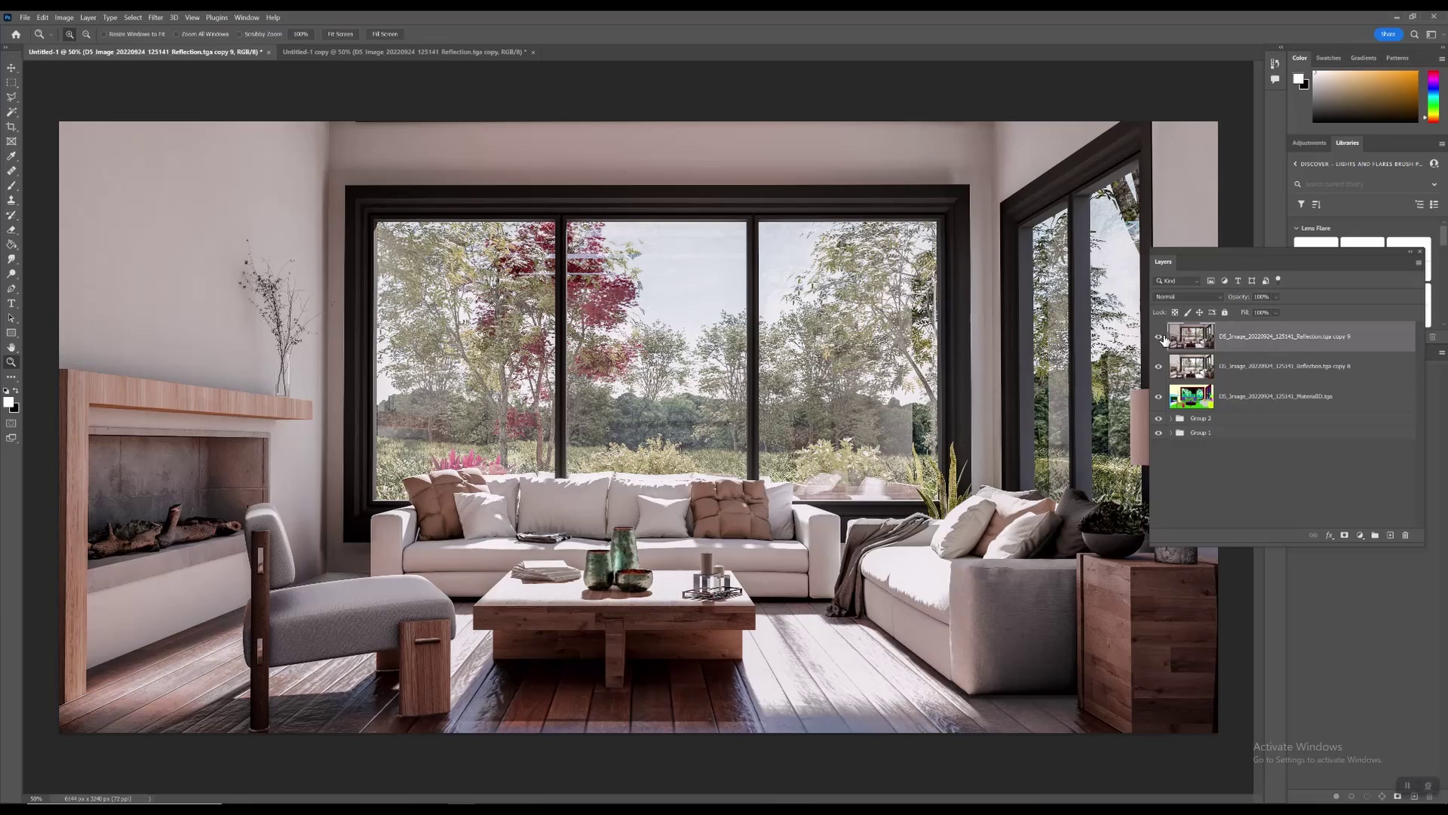
click(1159, 337)
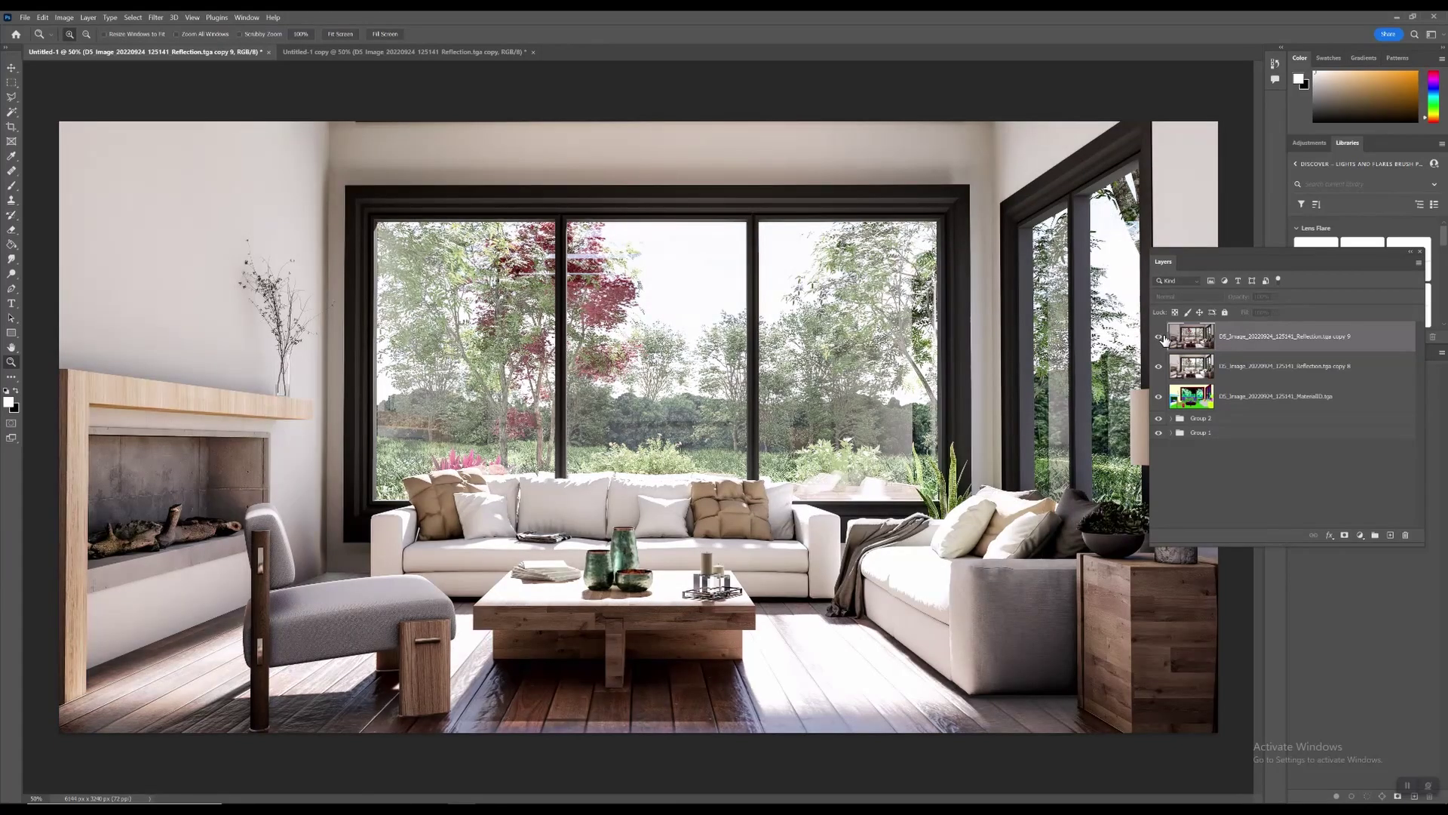
Show the color-graded top Reflection layer again and duplicate it within the same document
click(1159, 337)
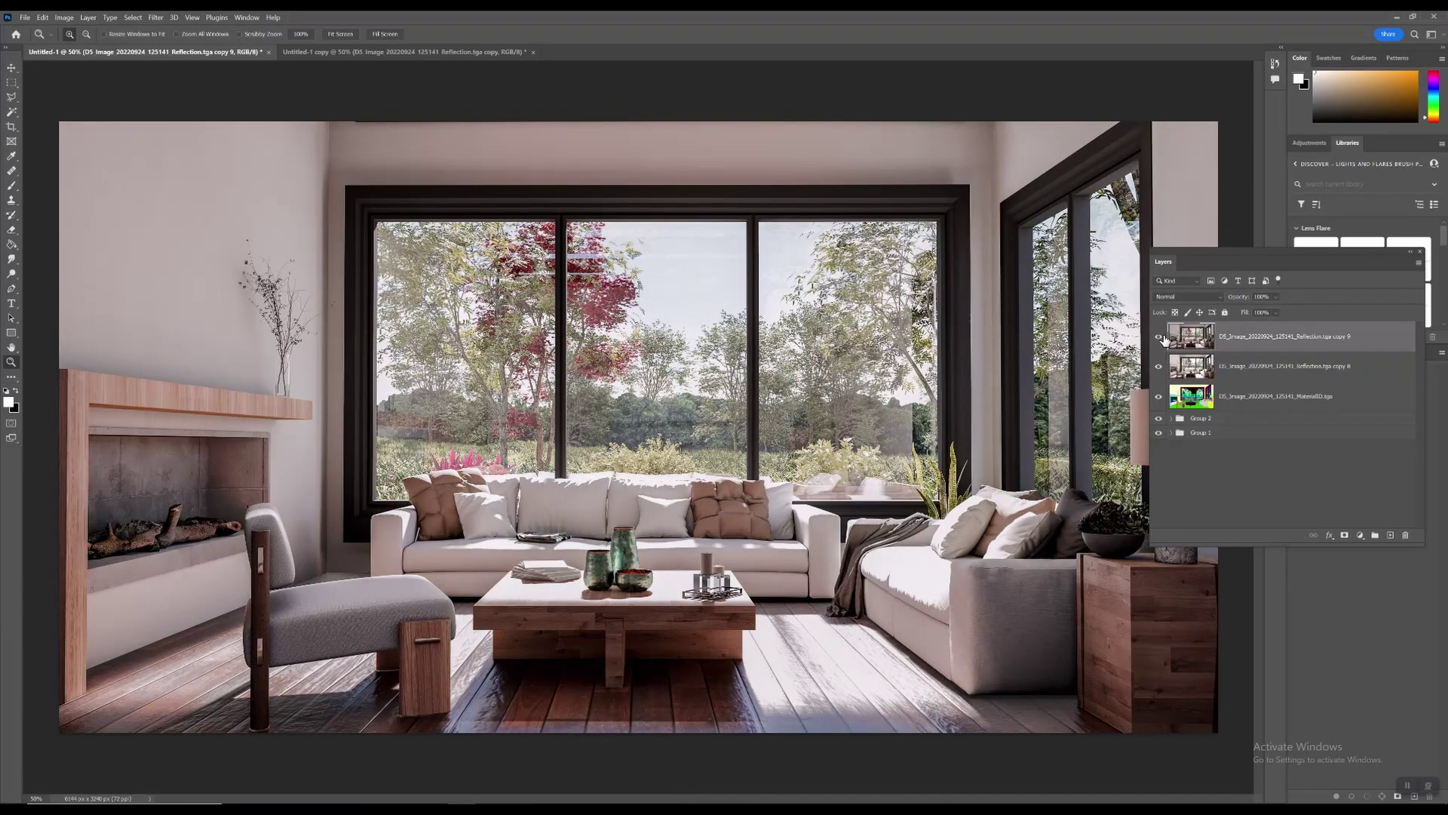
right_click(1246, 339)
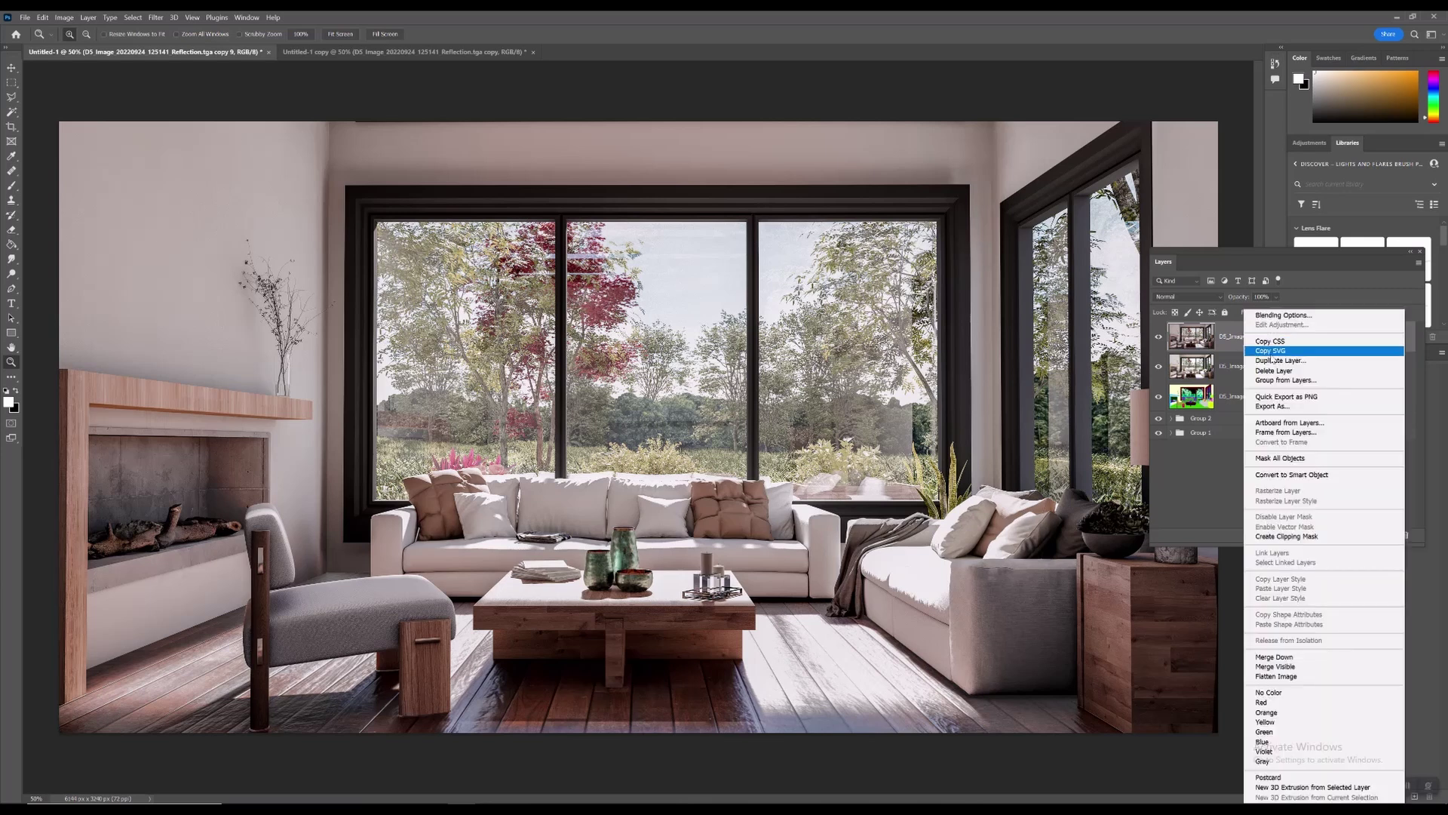
click(1275, 364)
click(819, 247)
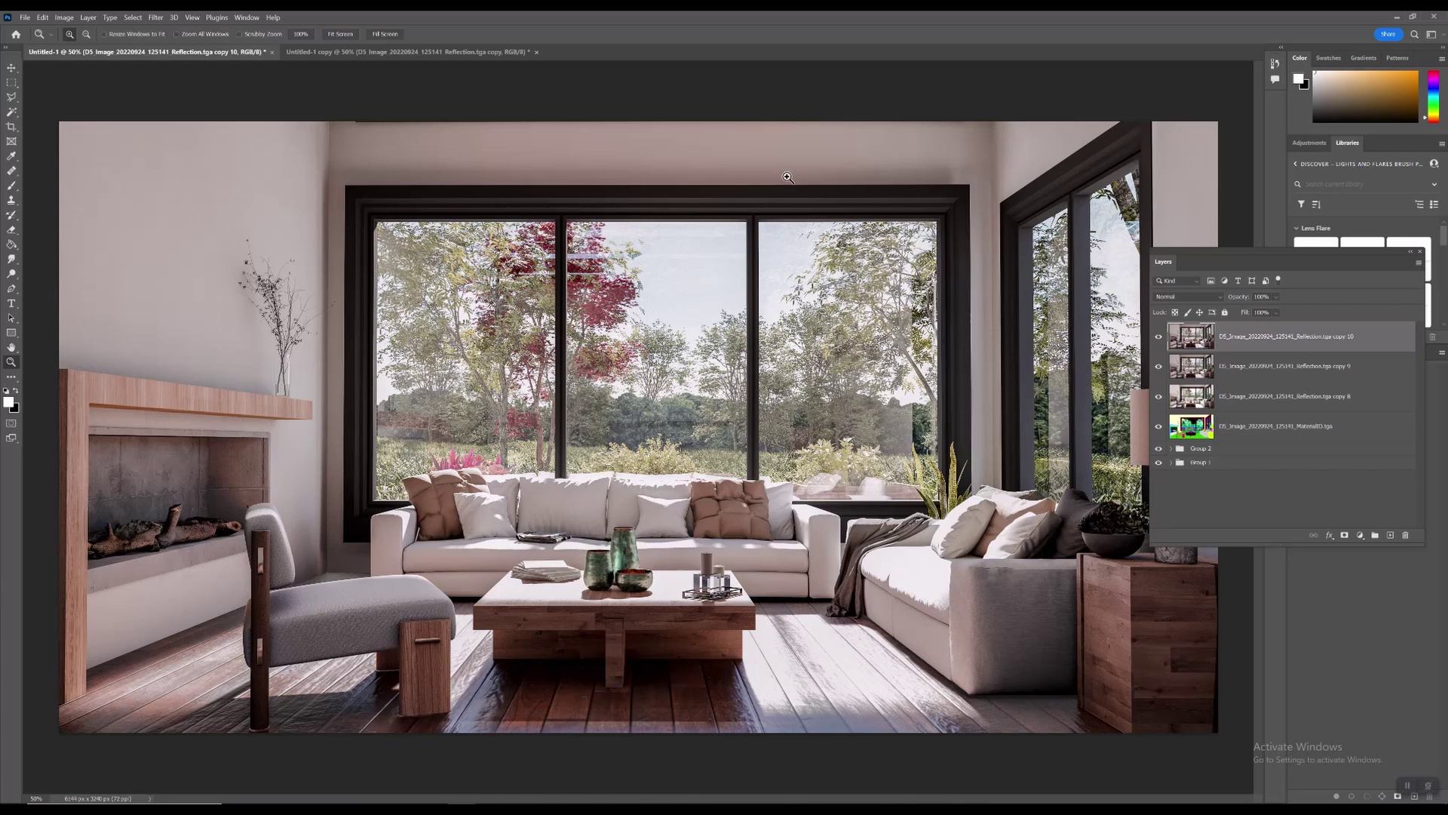
Open the Lens Correction filter on the new top copy and display its custom settings
click(156, 18)
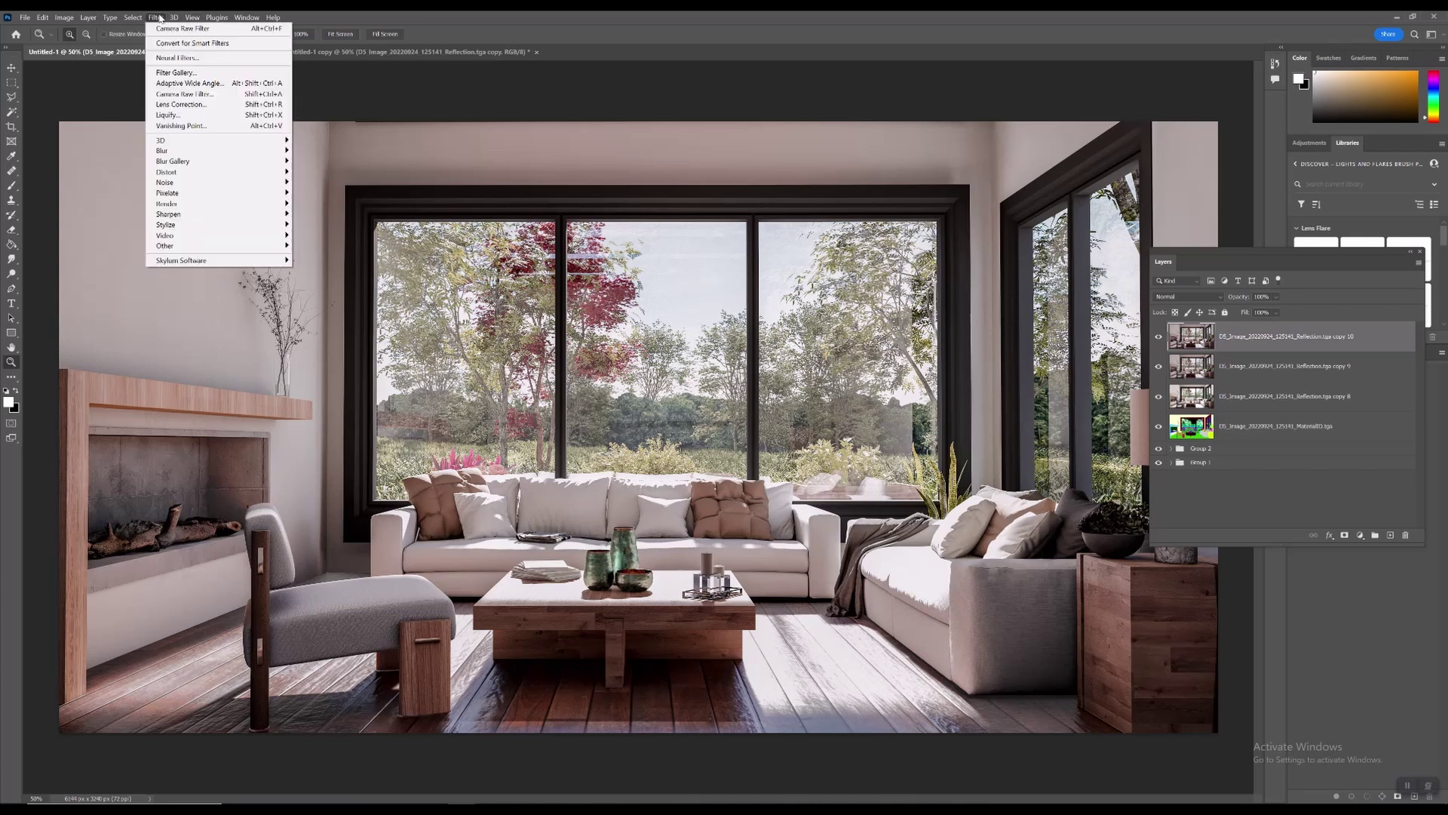
click(212, 108)
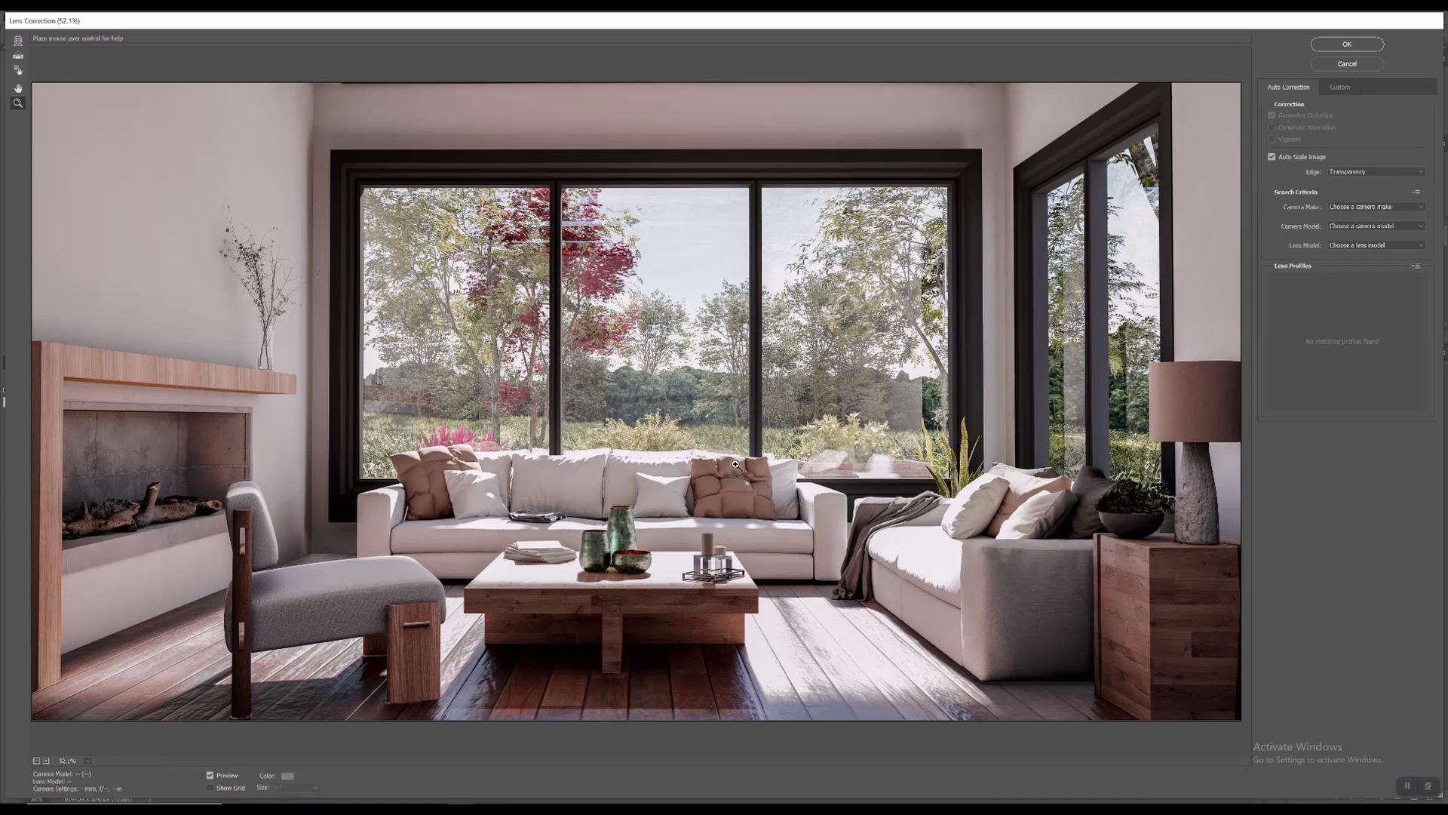
click(1340, 86)
Inspect the room up close, try a strong geometric distortion, and set Remove Distortion to -1.00
click(581, 567)
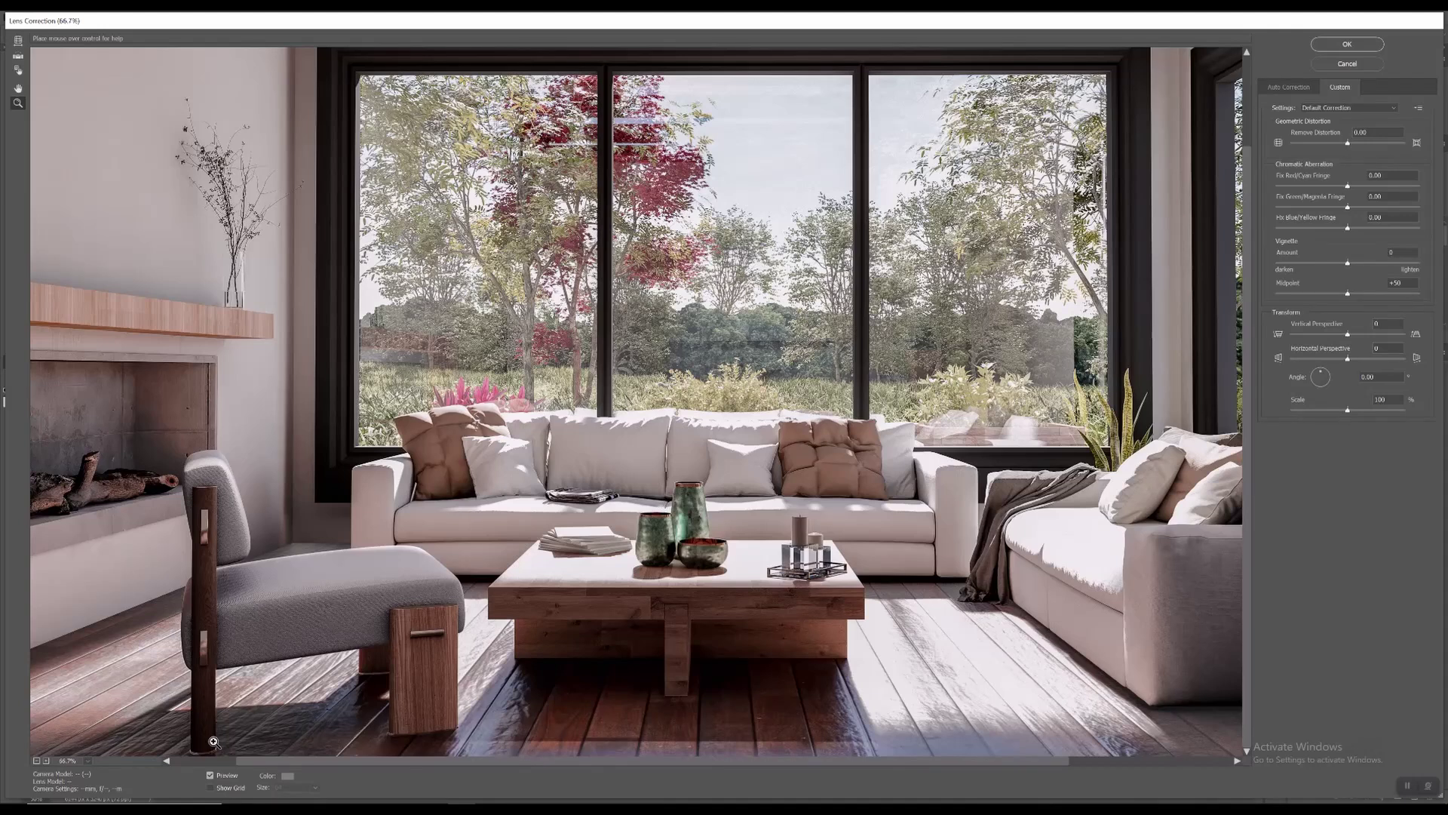
click(46, 760)
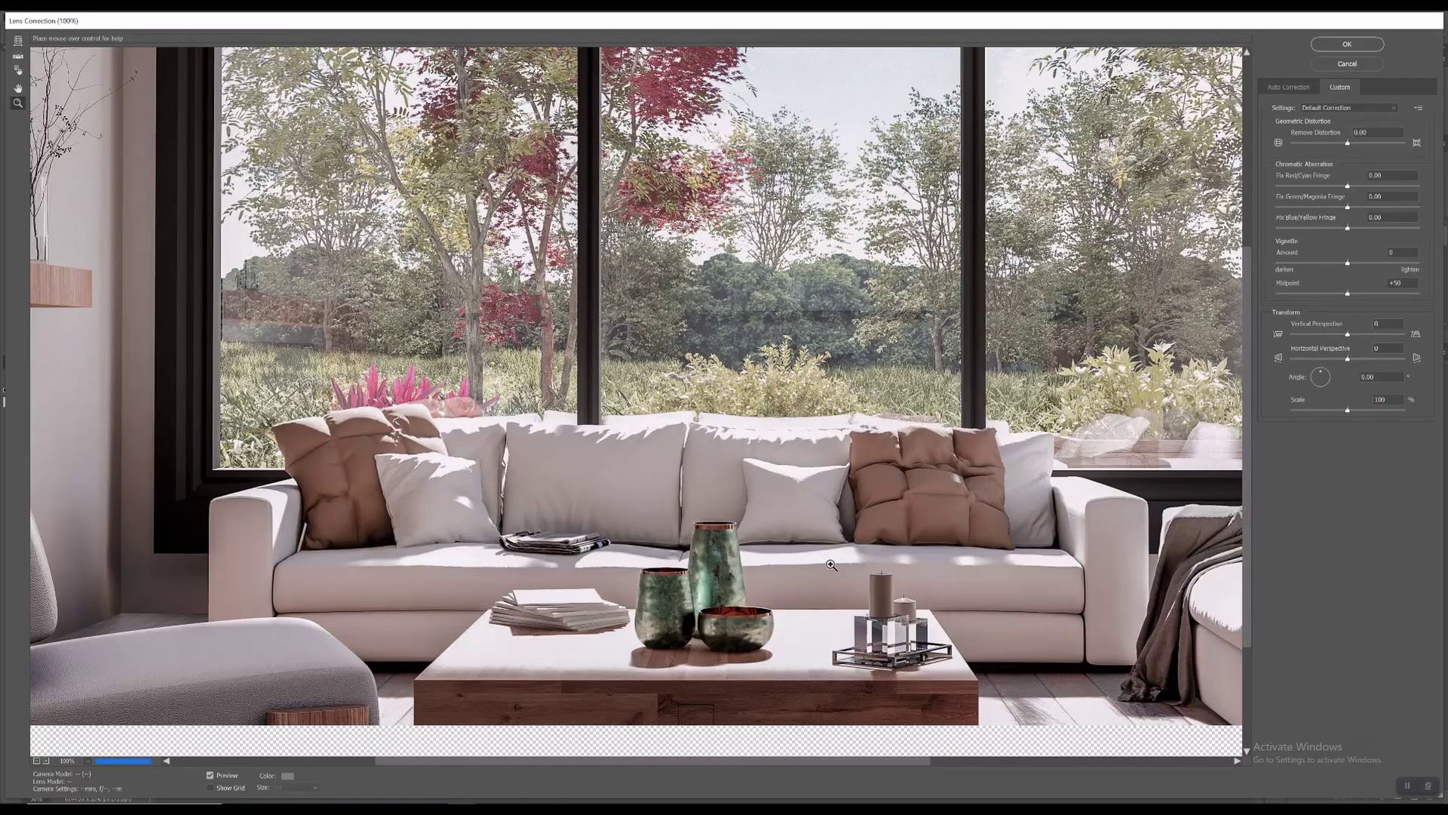
drag(826, 561, 682, 377)
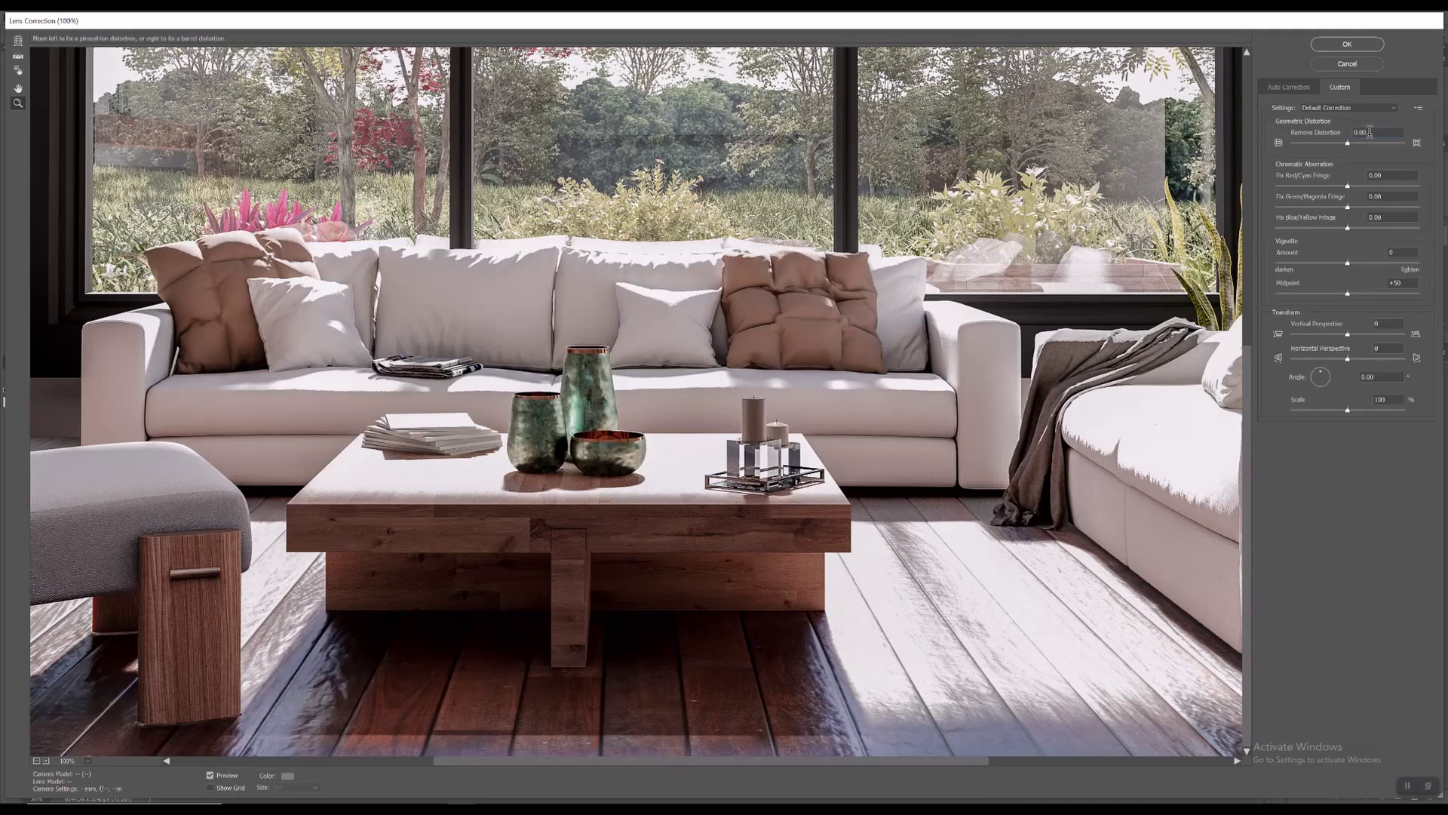
drag(1347, 143, 1343, 143)
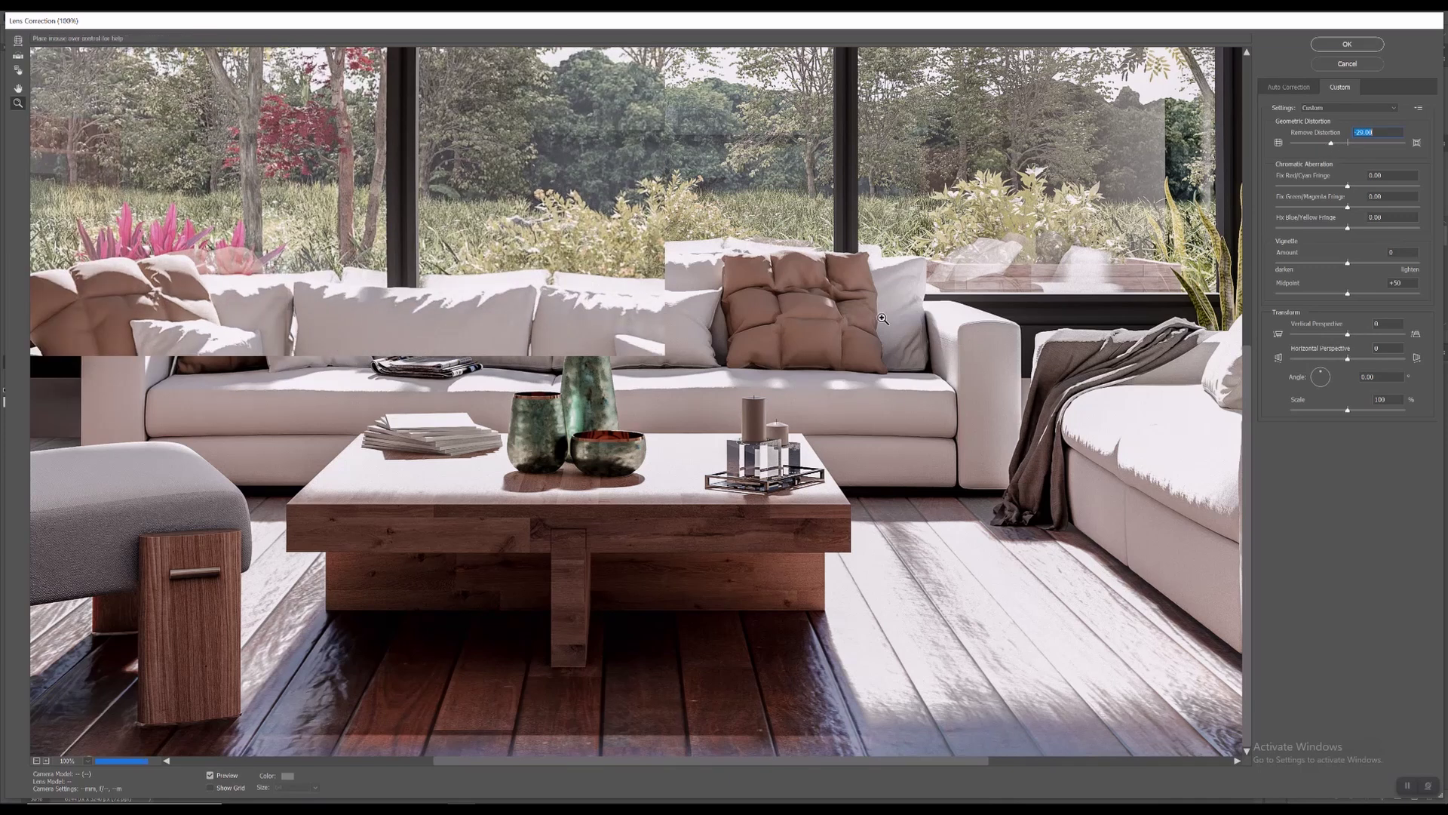
alt+click(641, 363)
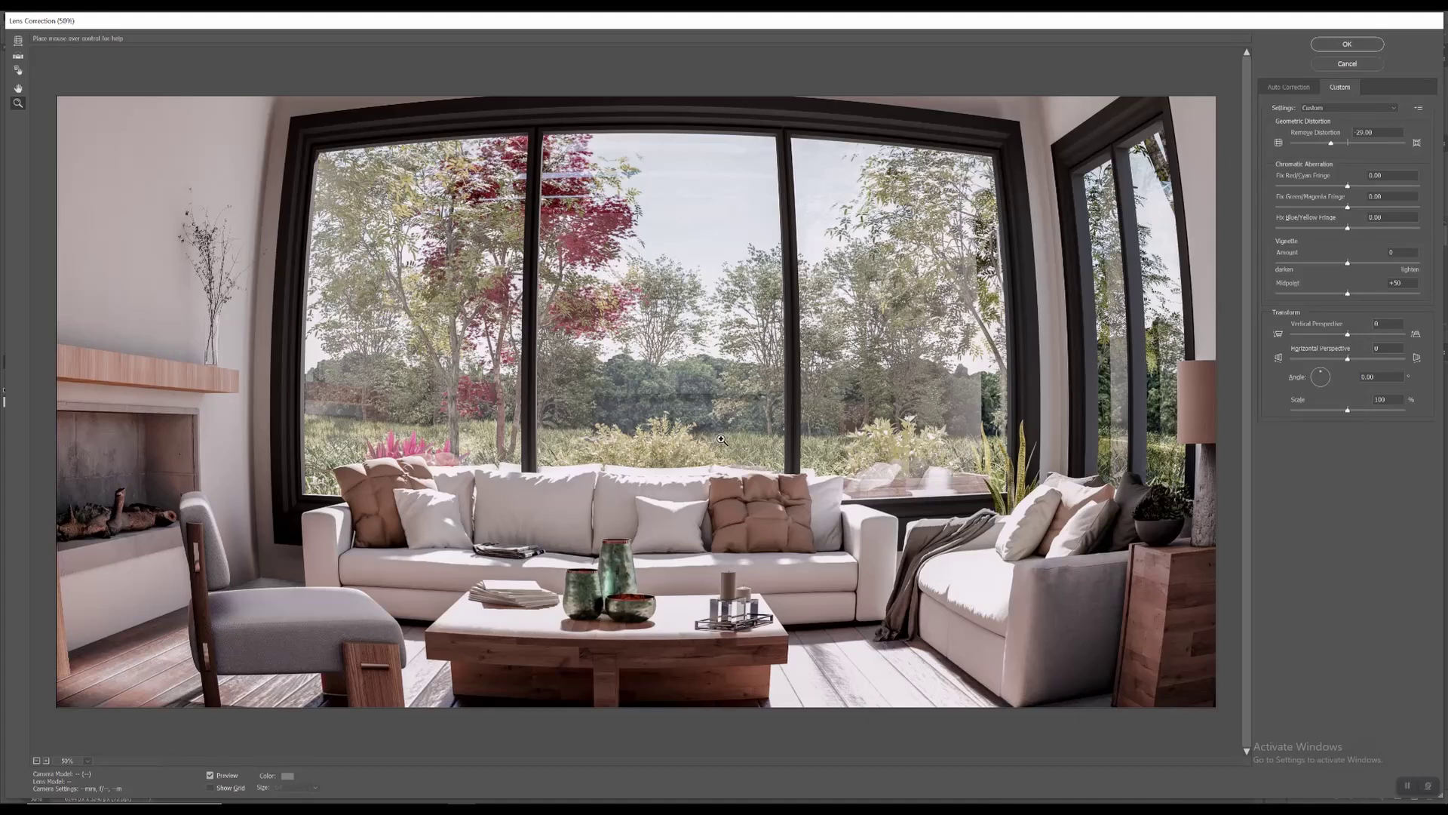
click(1386, 134)
text(-1)
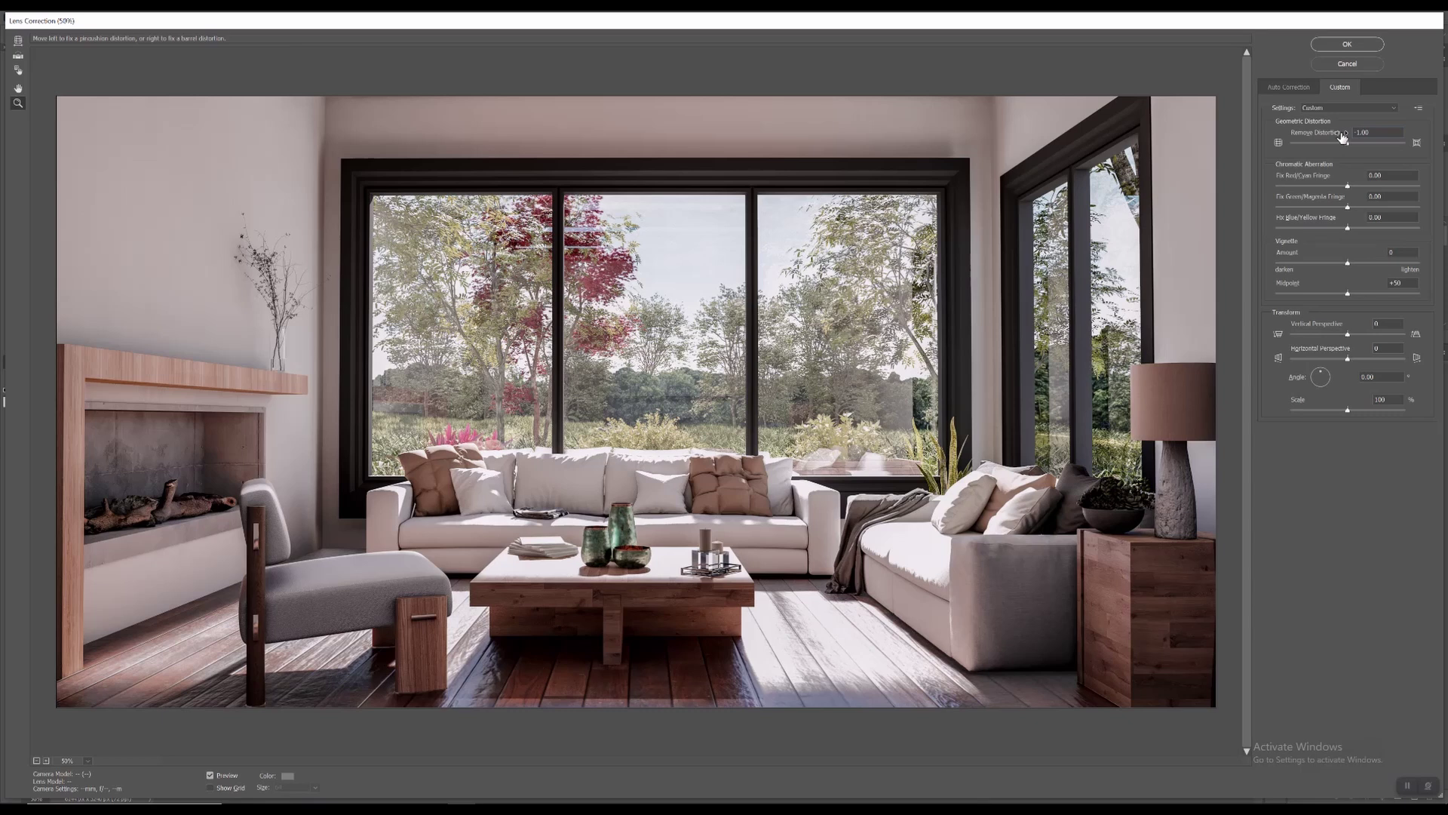
Set the Red/Cyan fringe to -33.33 to add slight chromatic aberration, judging it on the sofas at close range
click(649, 536)
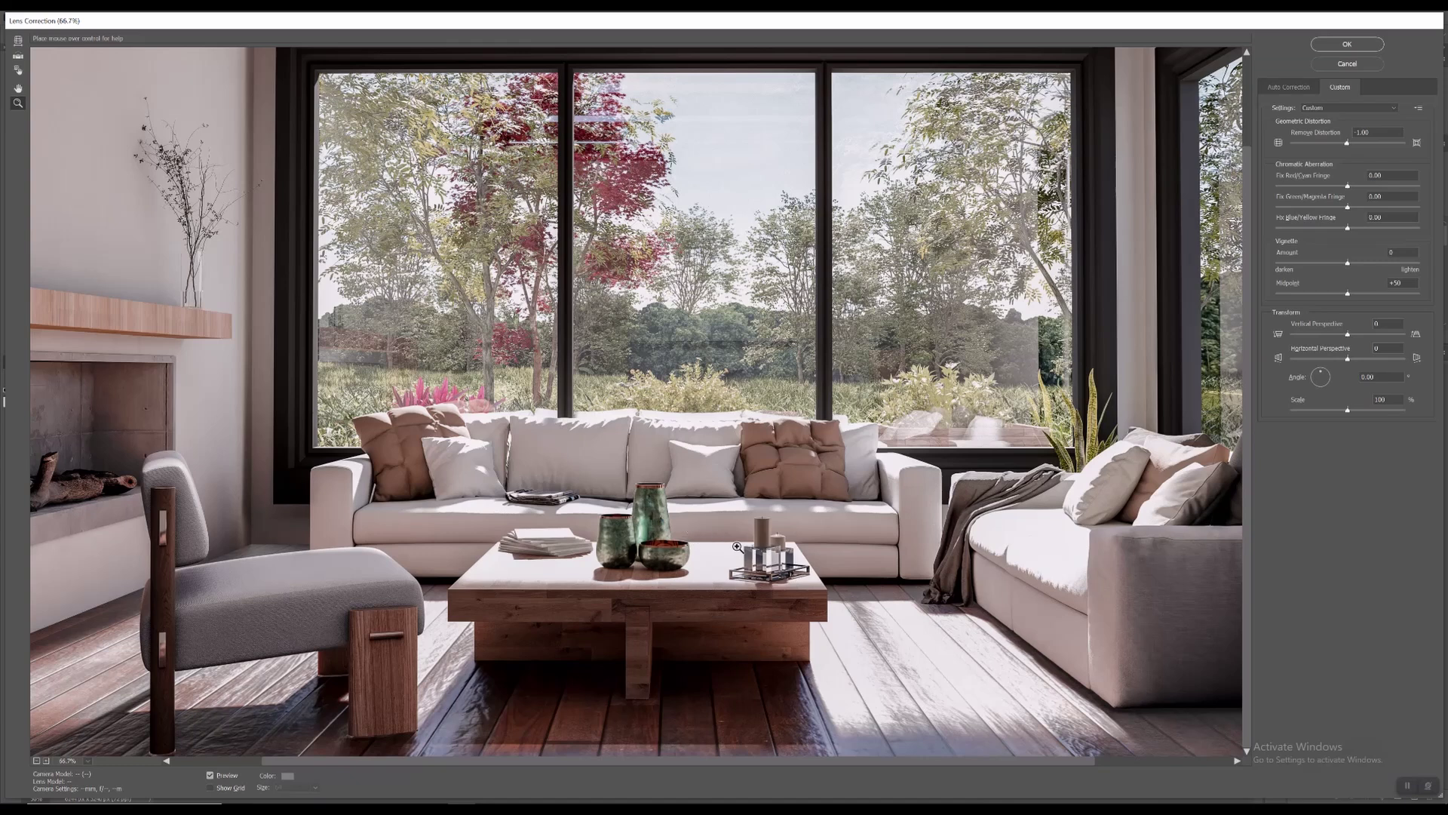
click(625, 559)
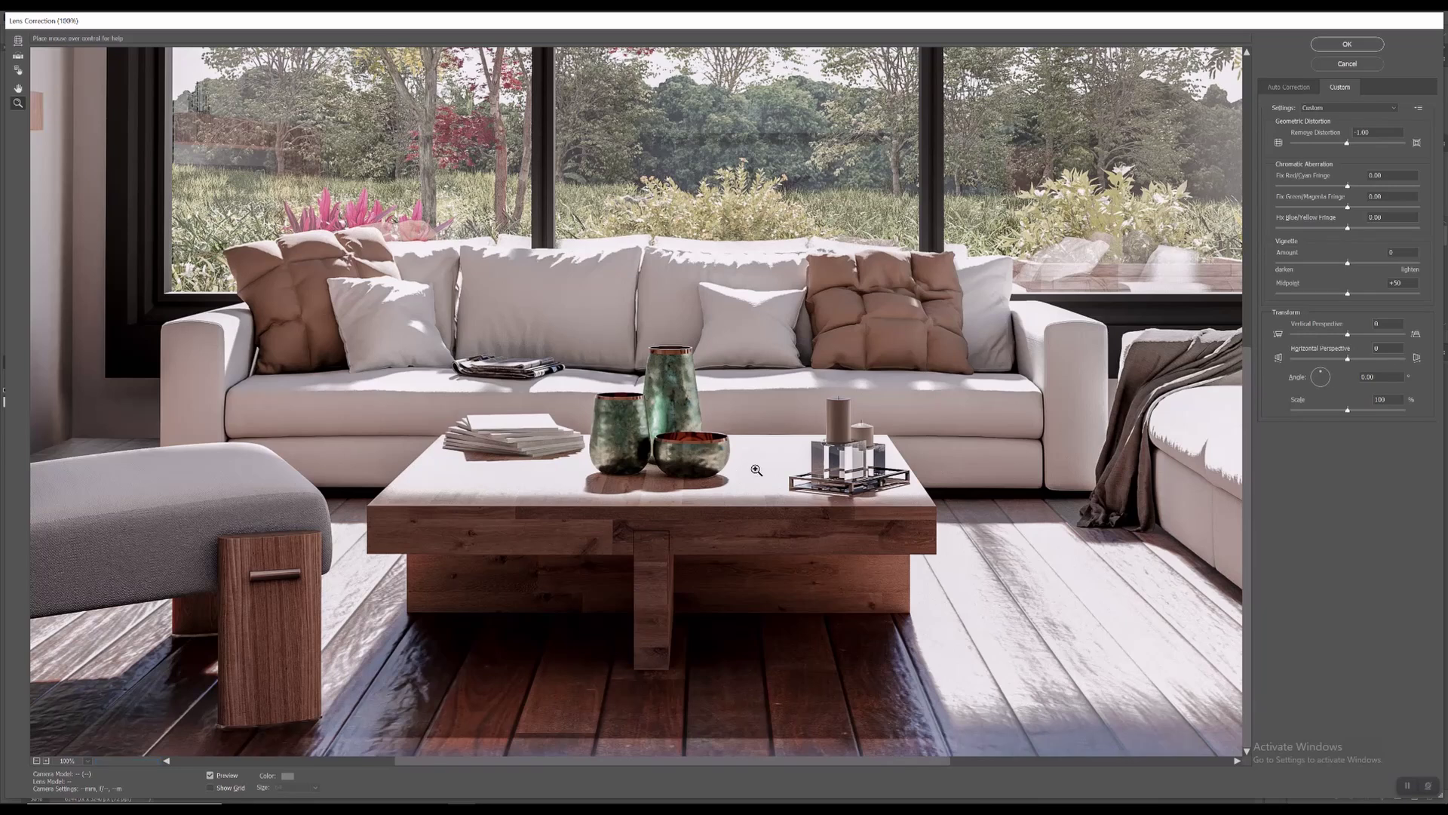
click(1306, 184)
click(1170, 337)
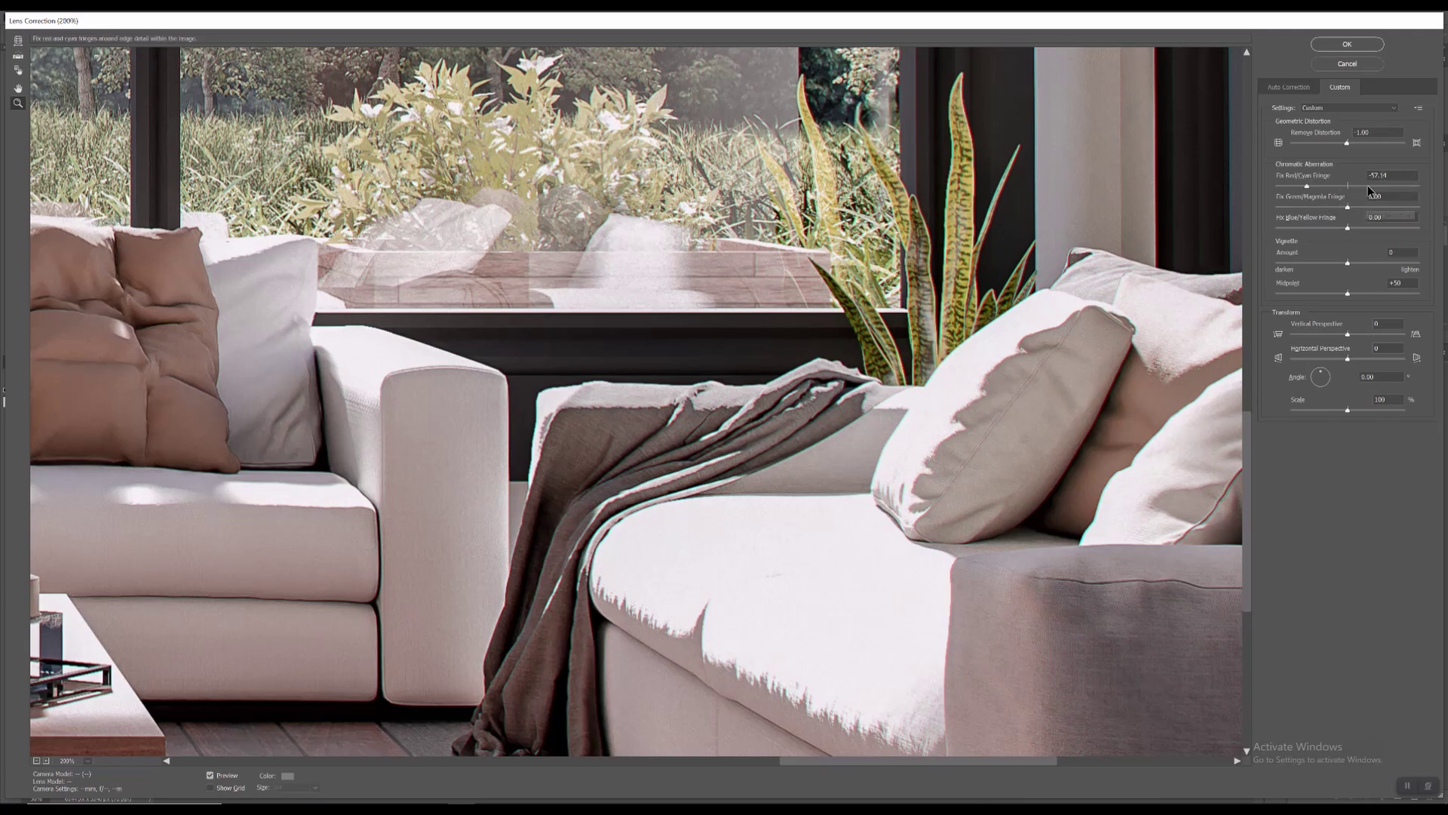
click(1309, 186)
Set the vignette Amount to -10 with Midpoint +50 and apply the lens correction
alt+click(929, 383)
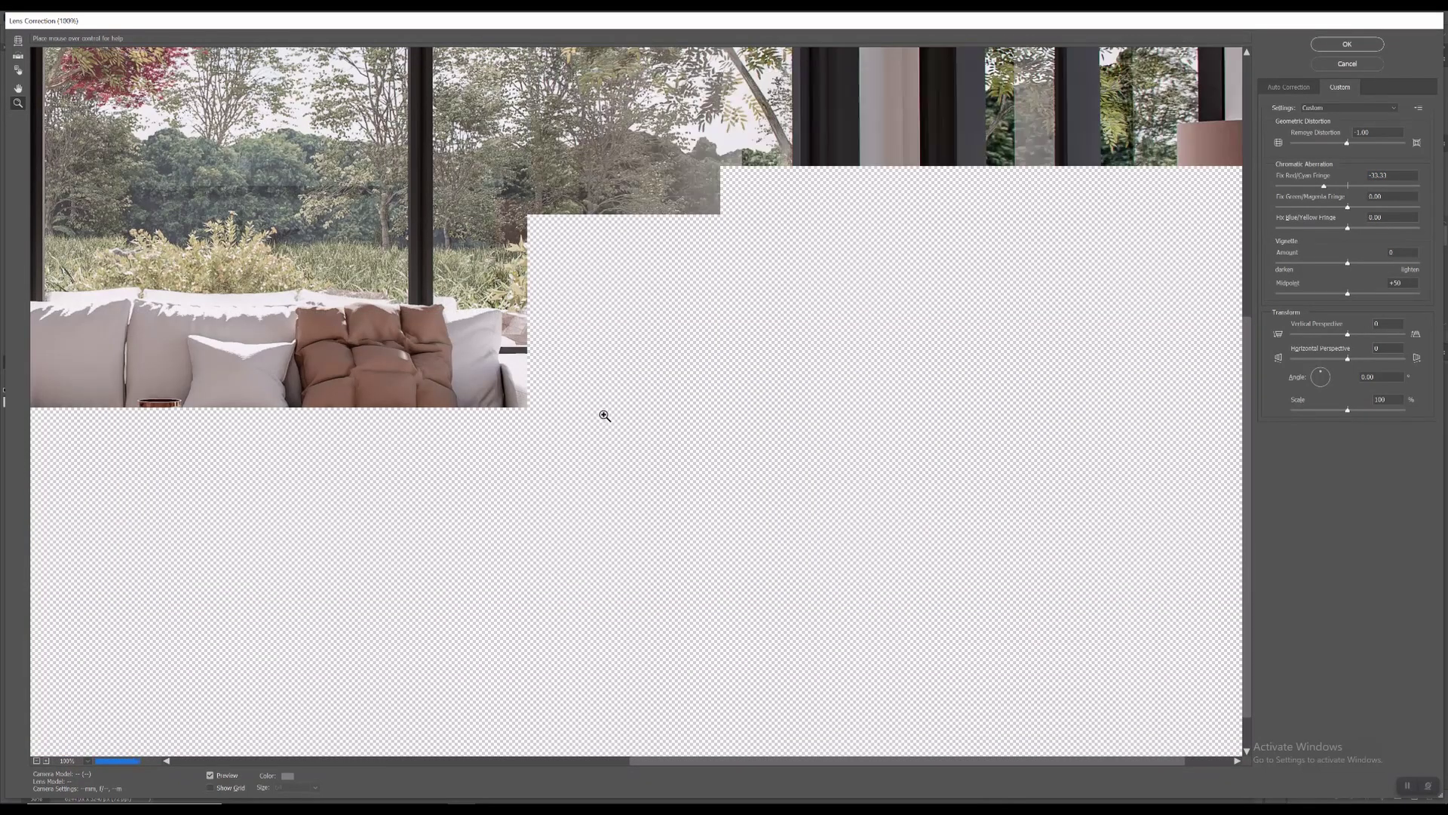
drag(593, 250, 805, 421)
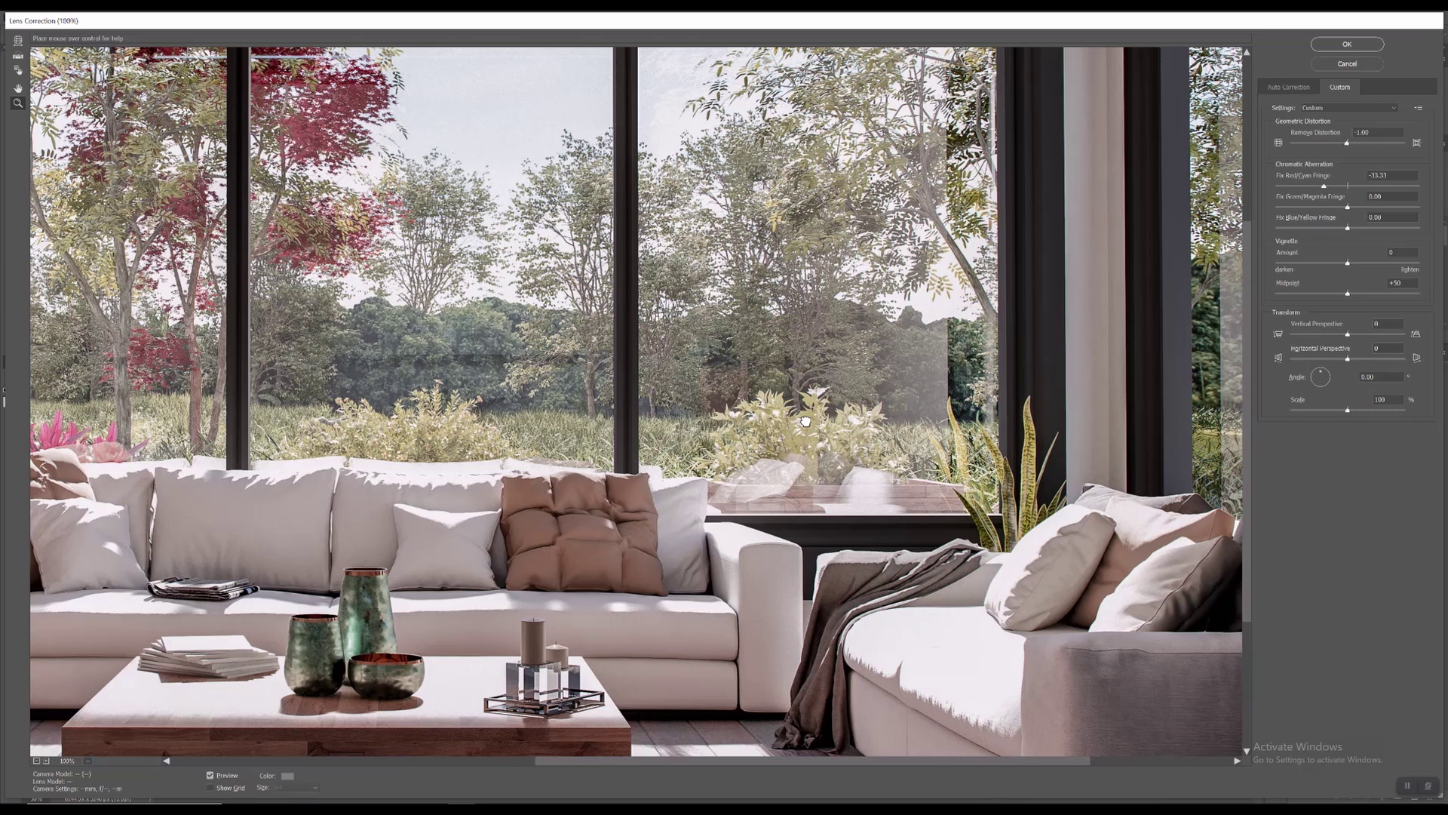
alt+click(650, 460)
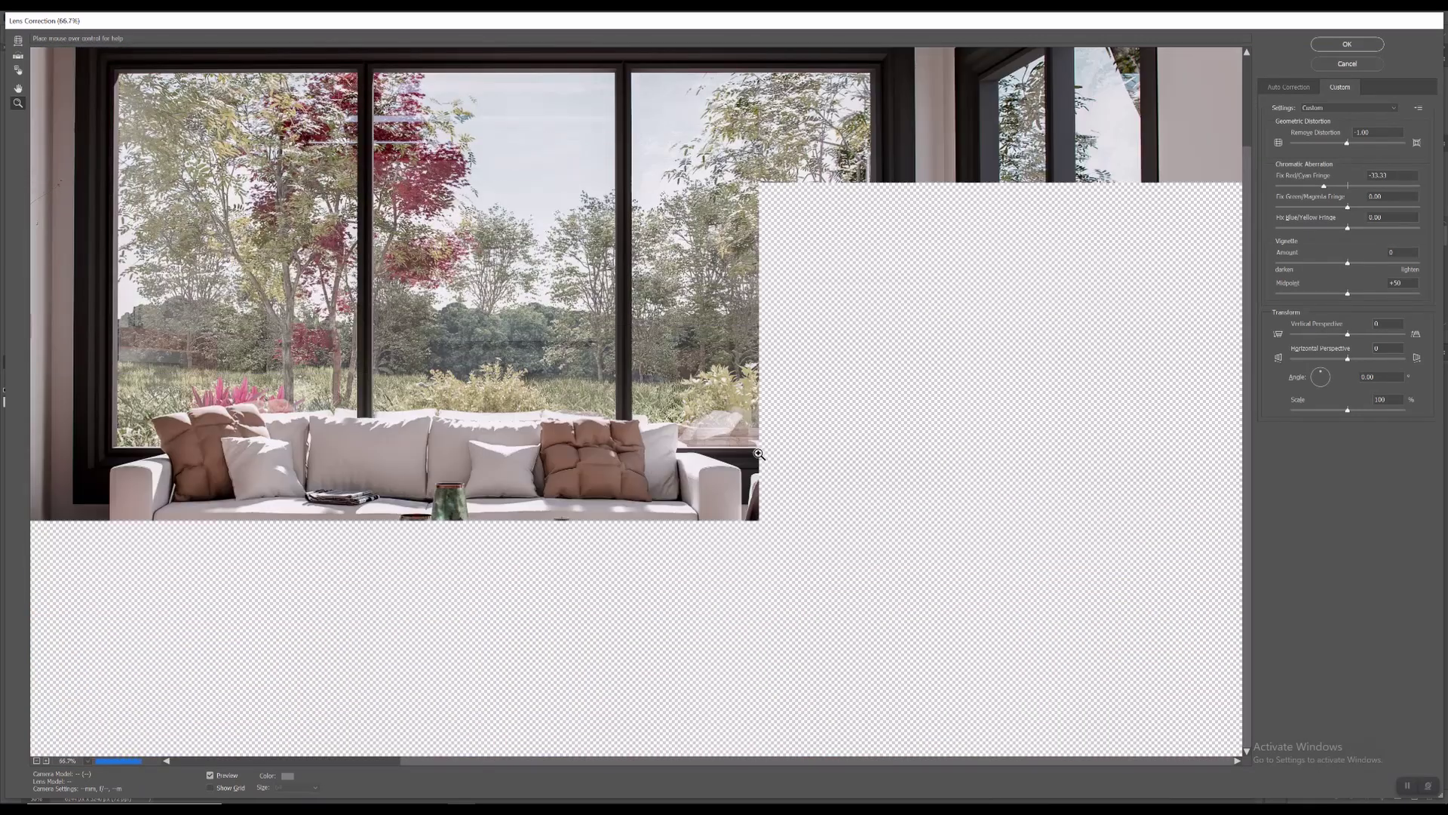
alt+click(714, 500)
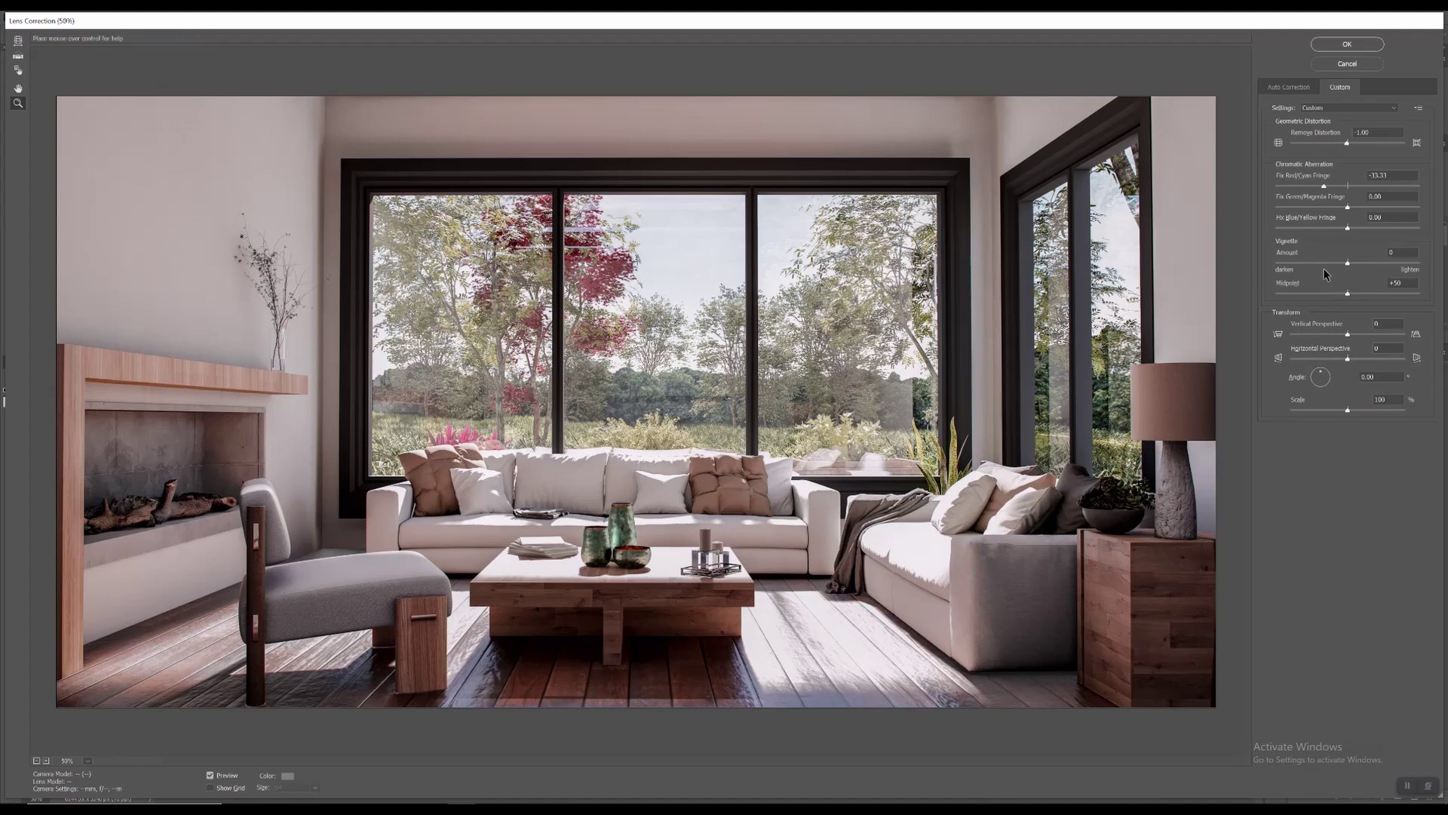
drag(1323, 262, 1274, 265)
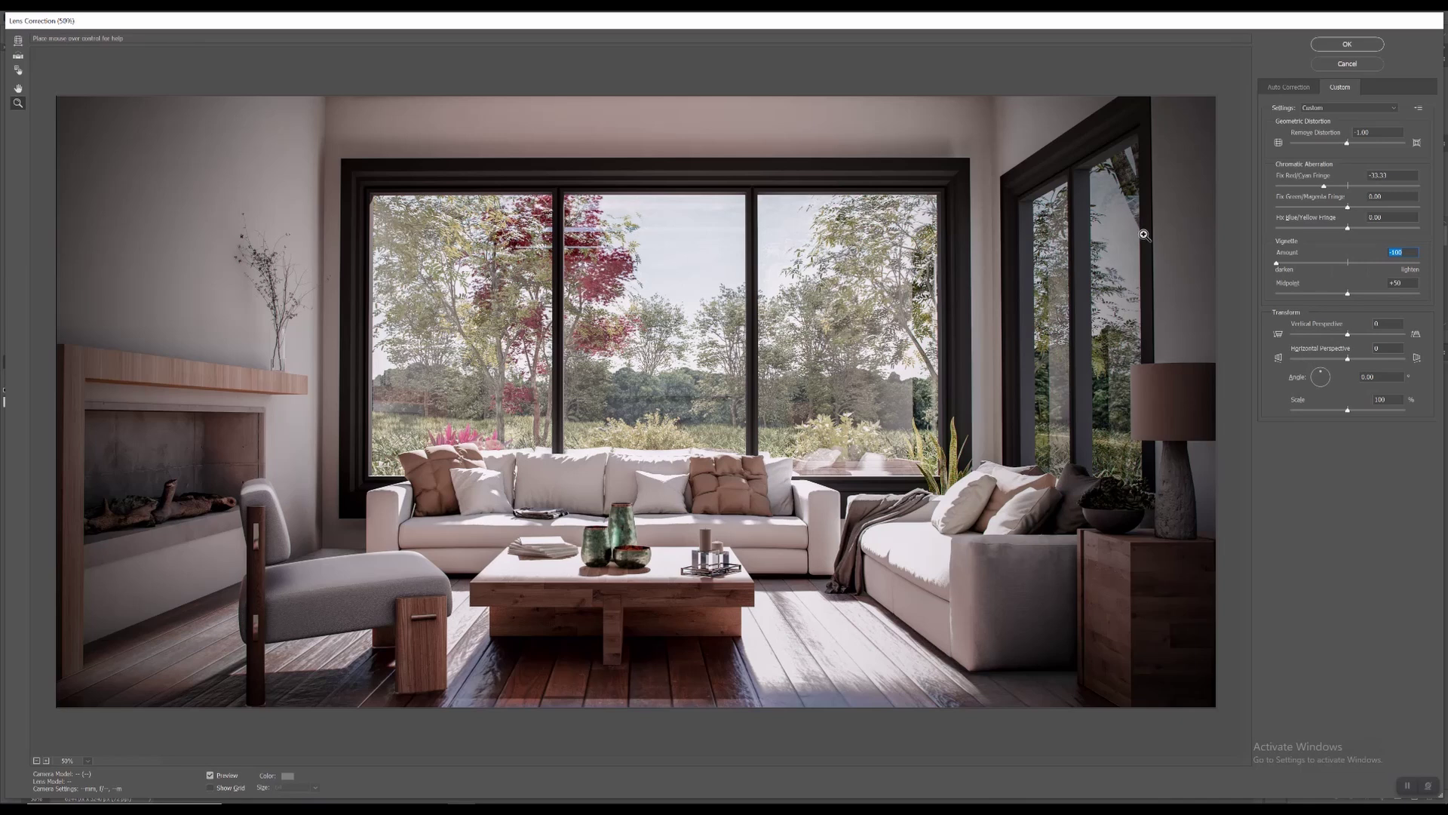
click(1326, 263)
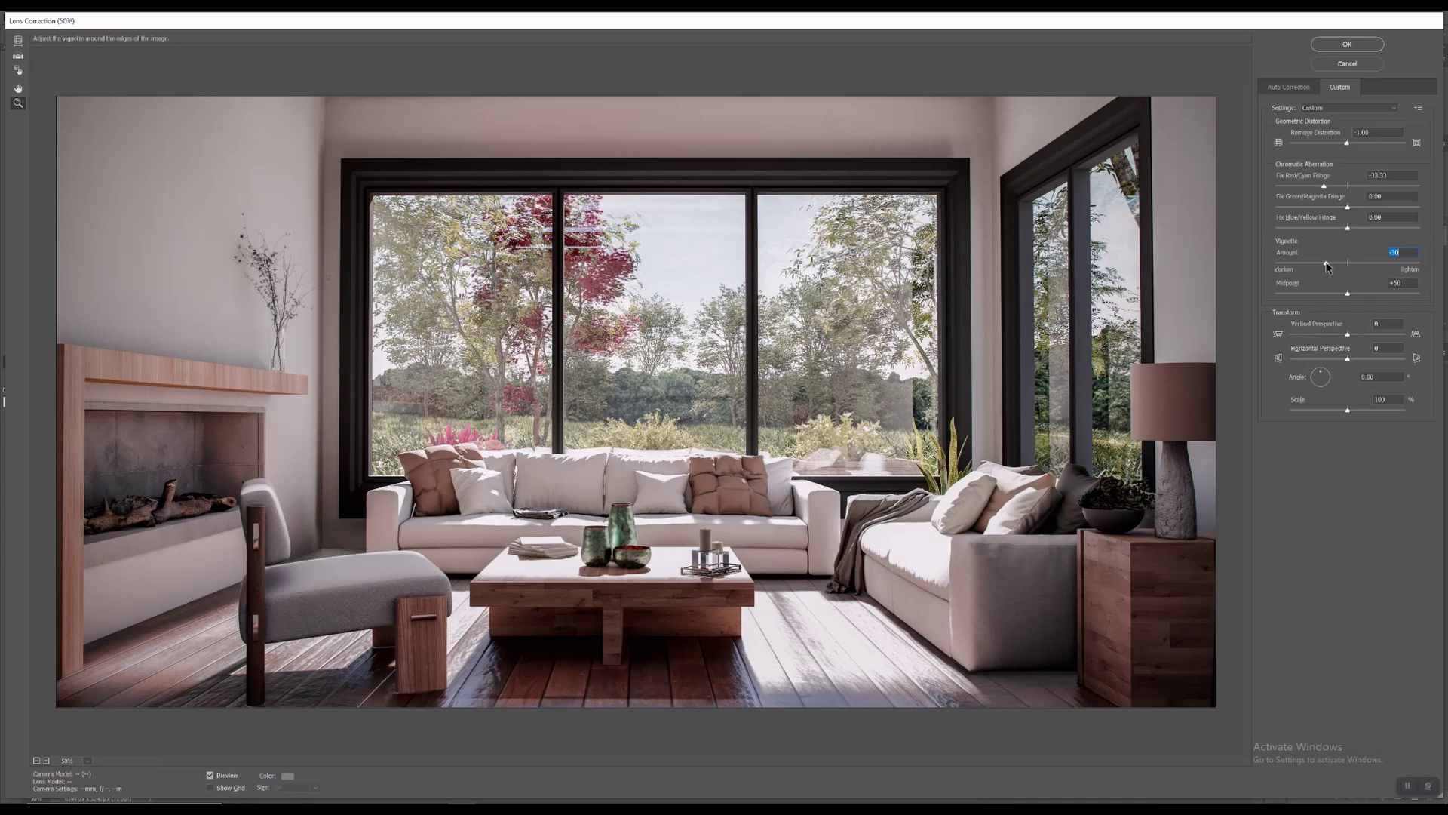
click(1350, 295)
click(1305, 295)
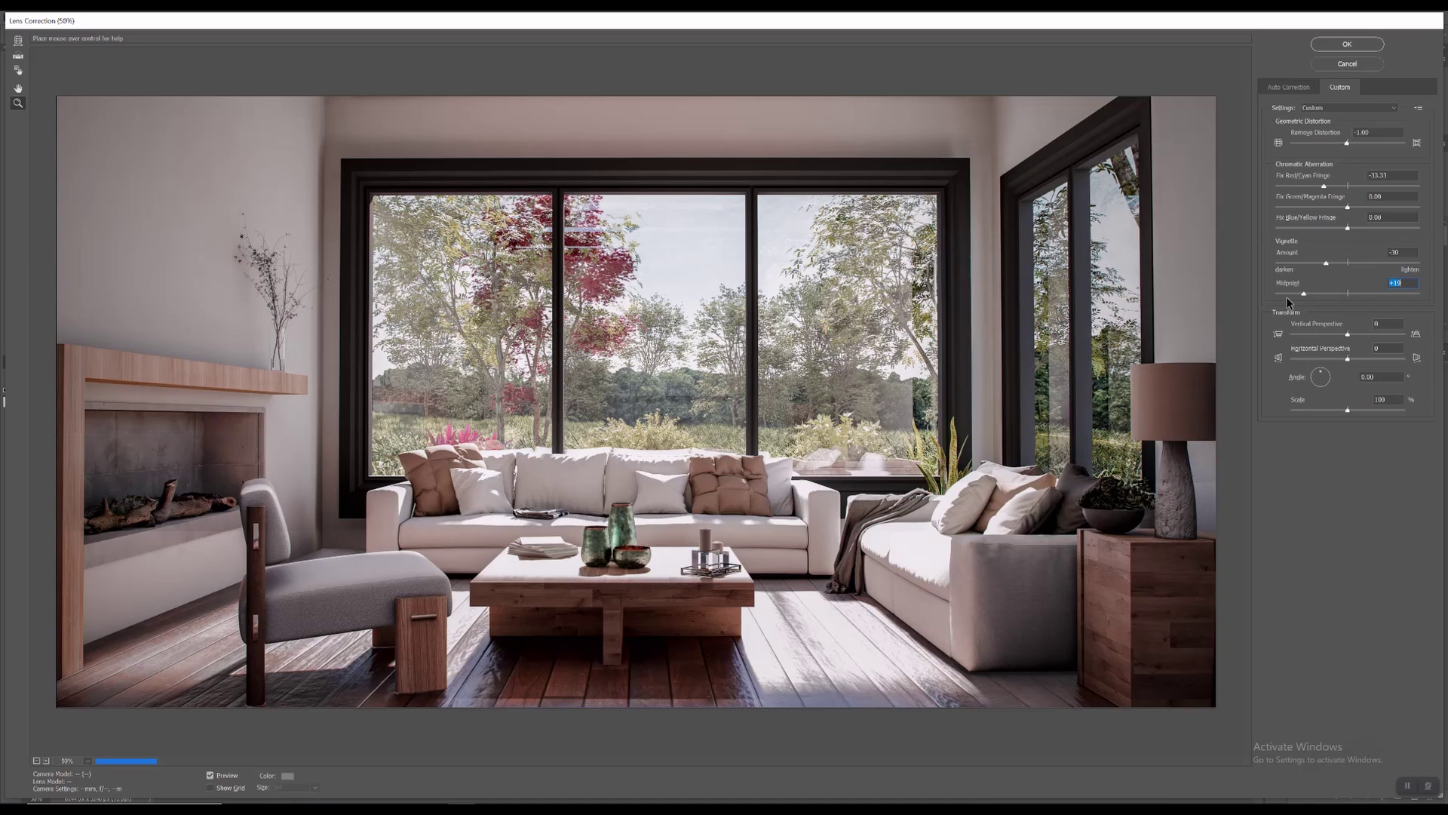
click(1347, 293)
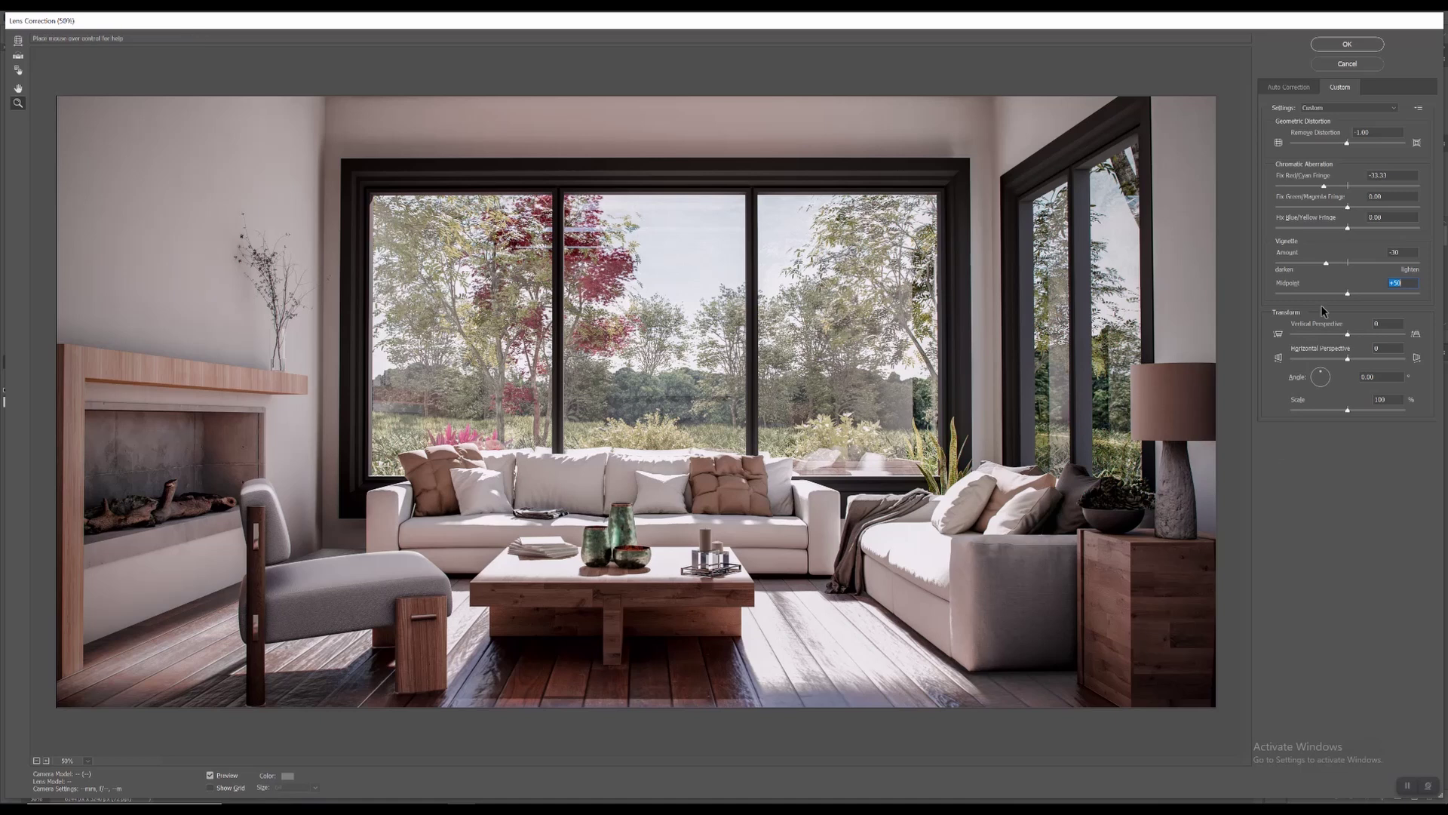
drag(1320, 262, 1337, 266)
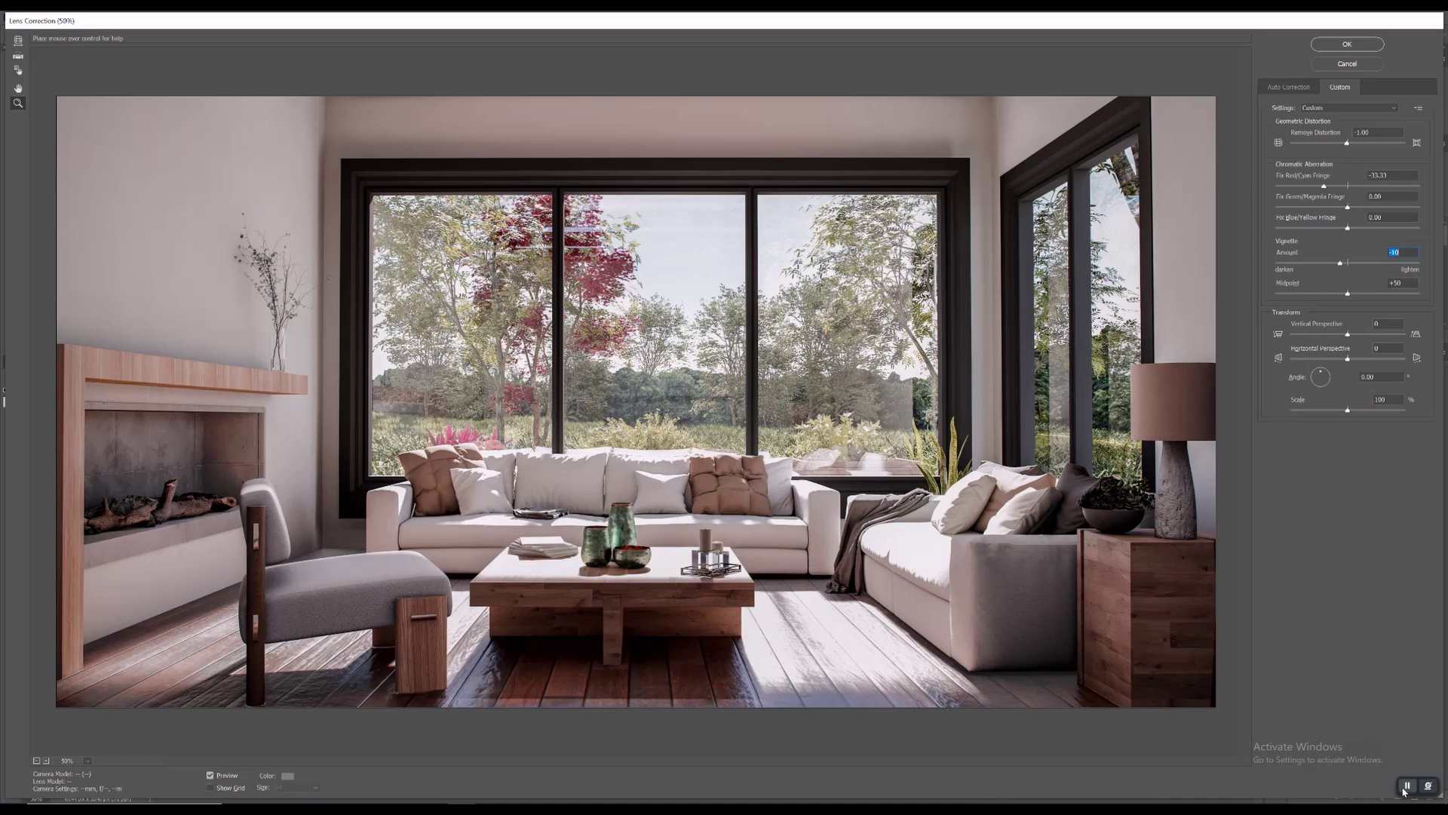
click(1342, 45)
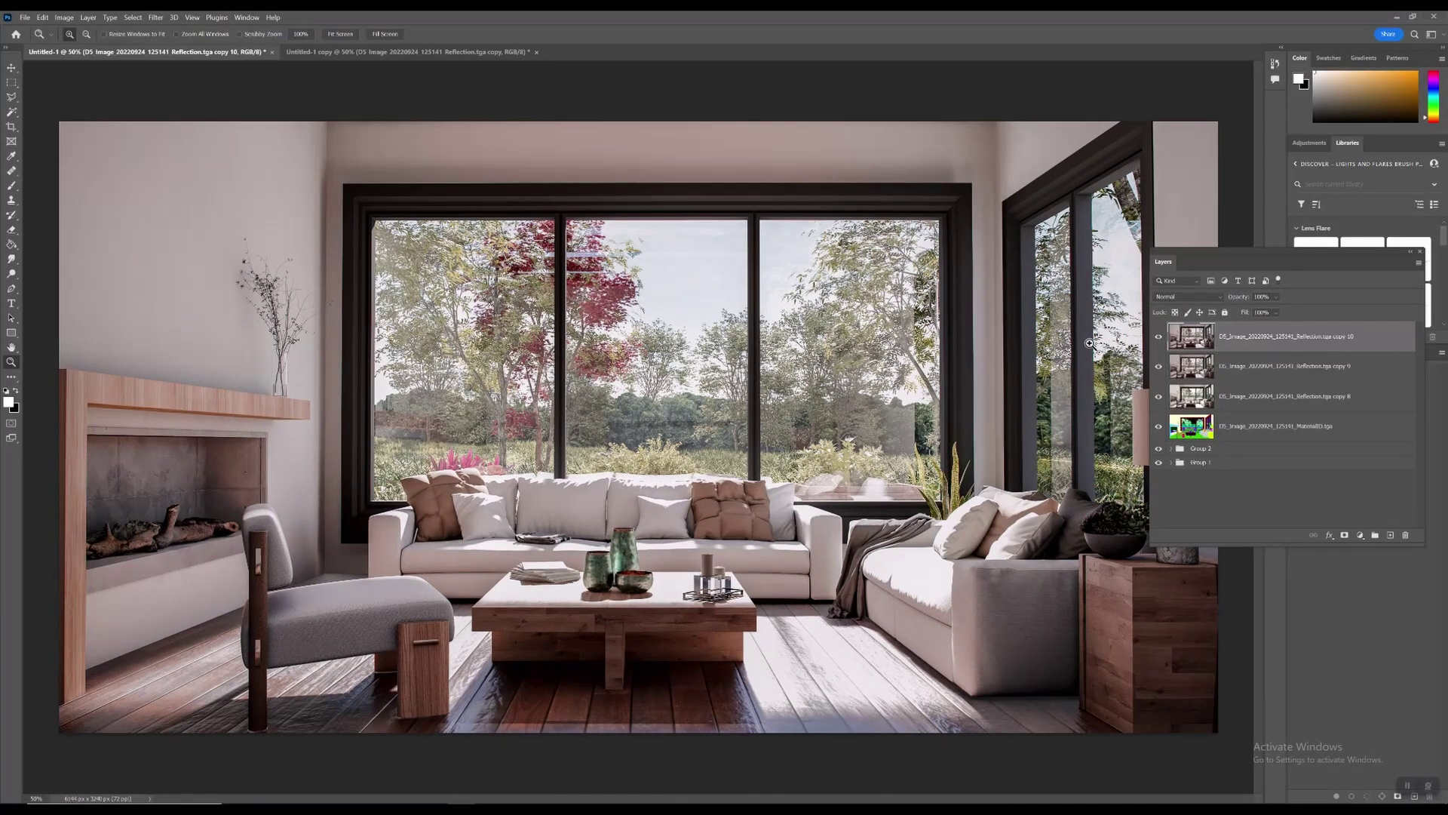
Hide the two lower Reflection copies, the MaterialID layer and Group 2
click(1158, 367)
click(1159, 395)
click(1158, 426)
click(1159, 448)
Expand Group 1 and move the original D5_Image_20220924_125141.tga render out of it, directly below the MaterialID layer
click(1171, 462)
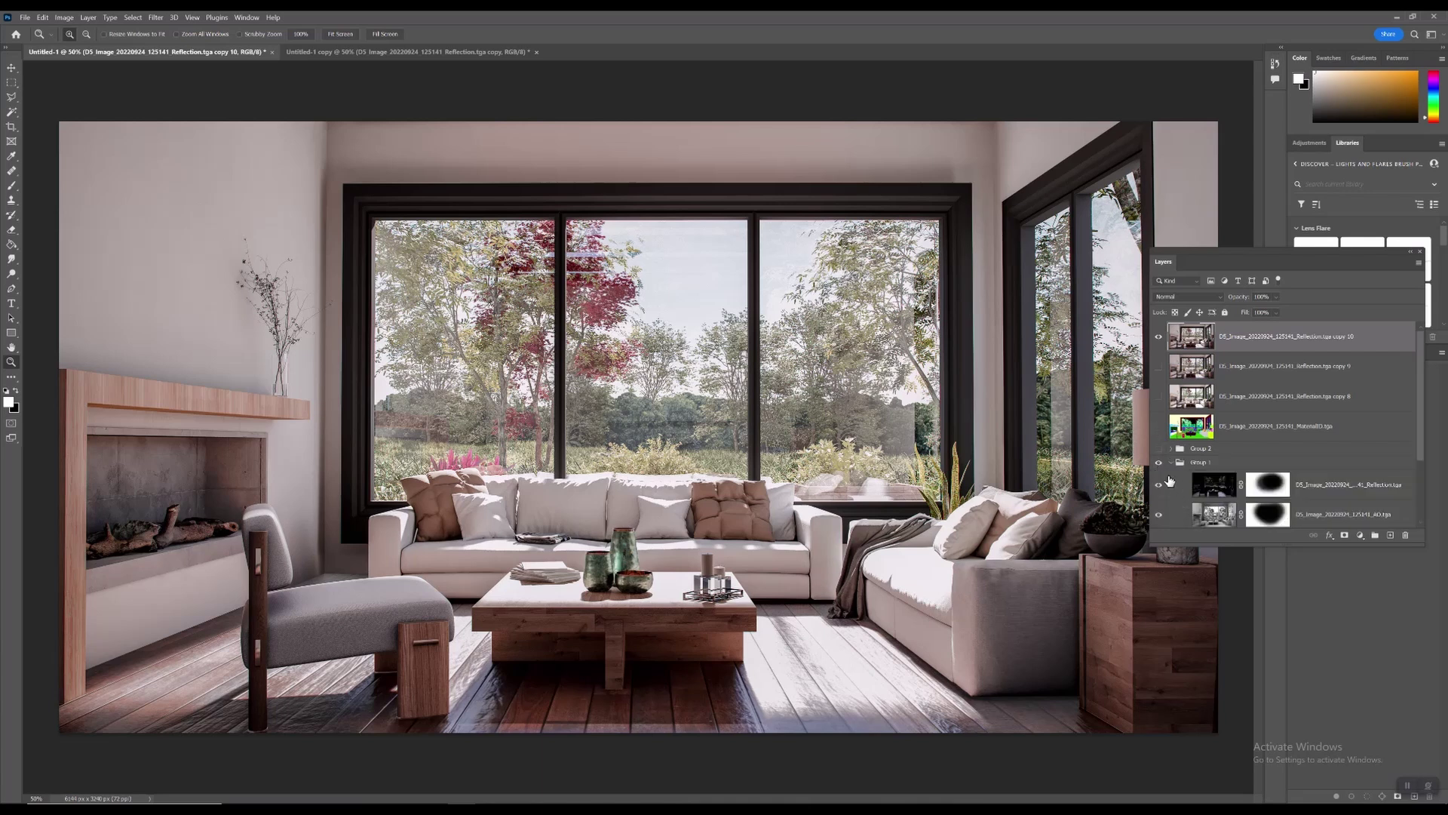
scroll(1166, 477, down, 3)
drag(1181, 456, 1184, 354)
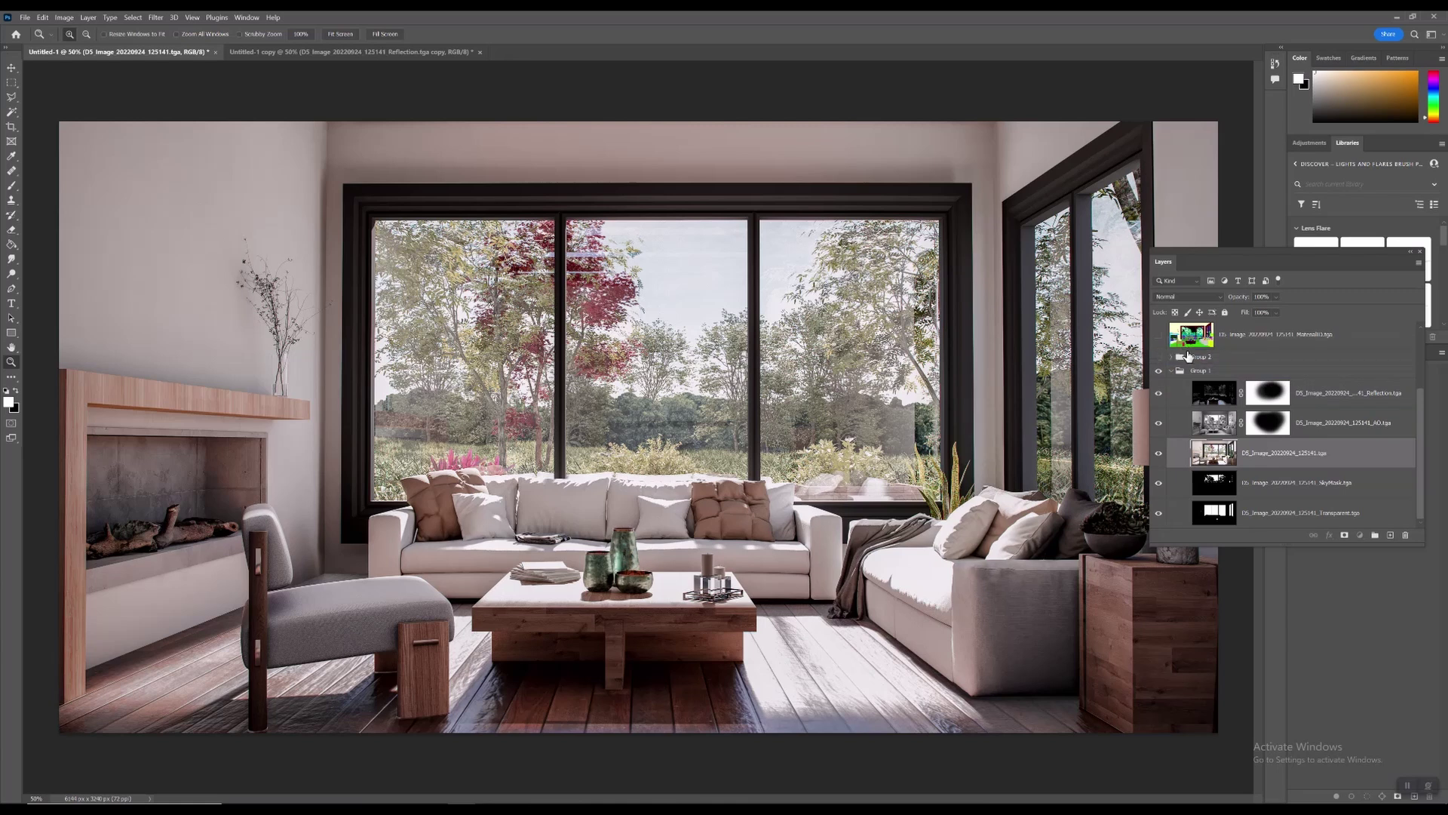
scroll(1176, 377, up, 3)
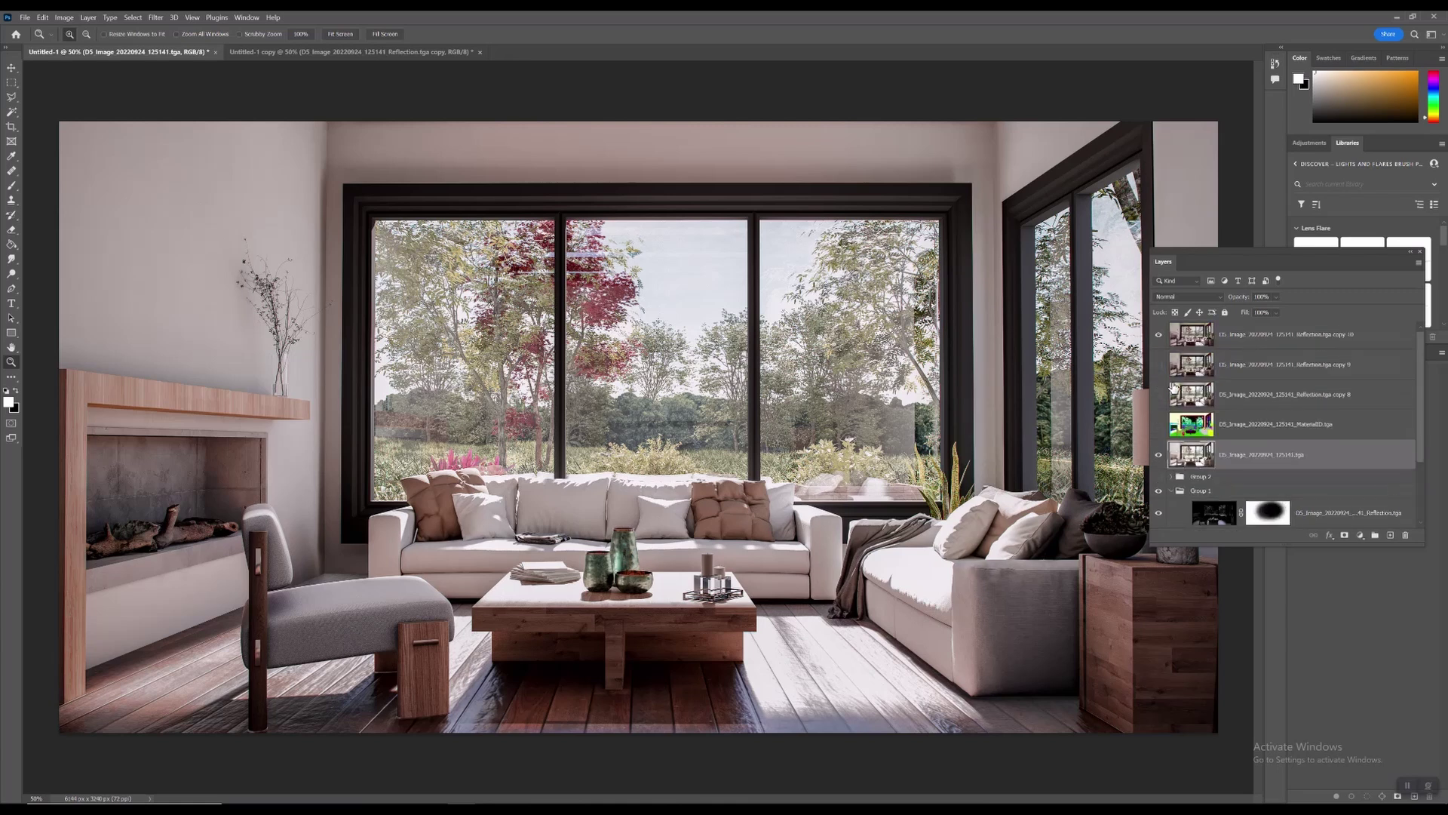
Compare the finished image with the original render by toggling the top copy's visibility, leaving it shown
click(1159, 337)
click(1192, 336)
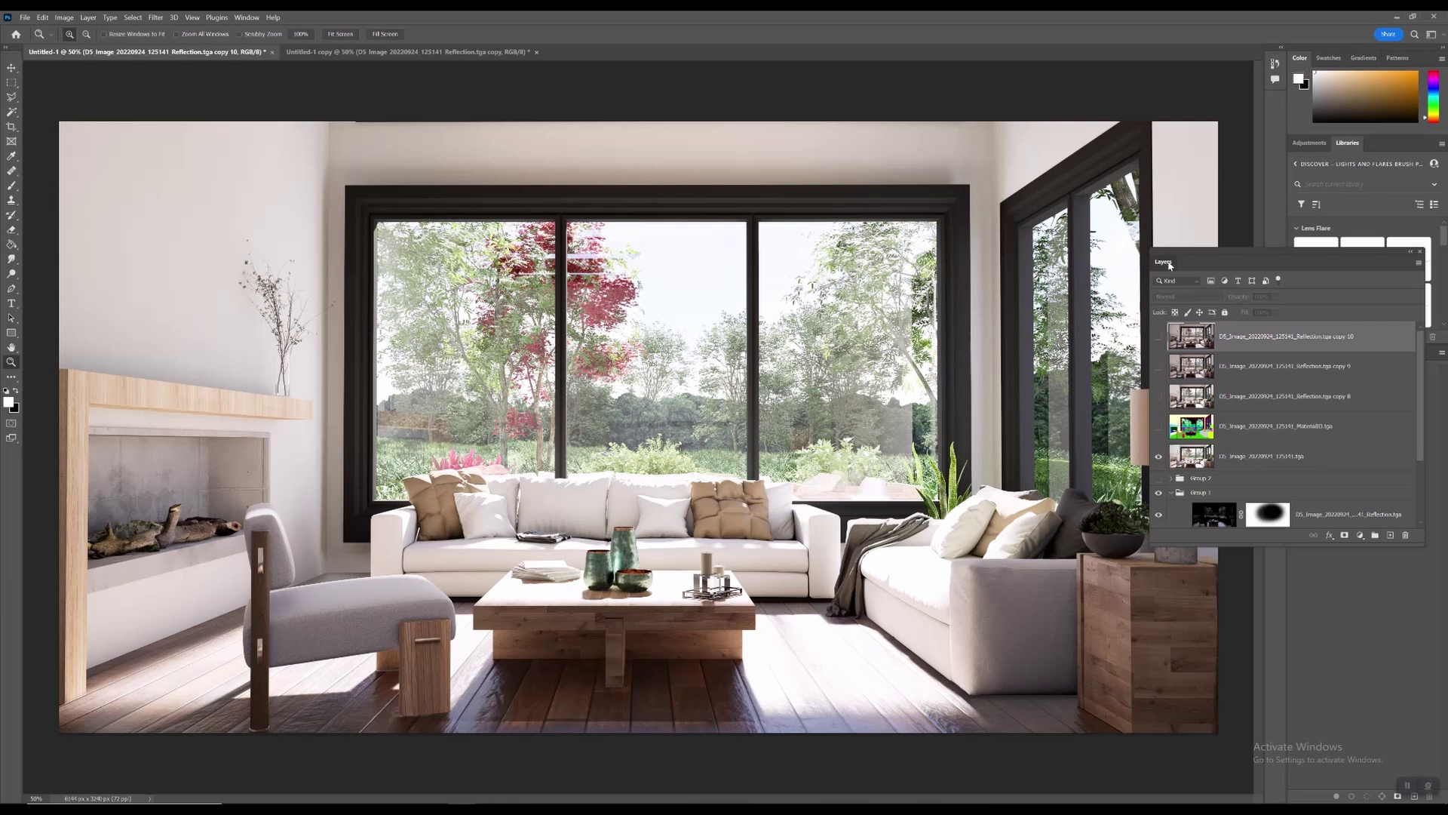
drag(1170, 266, 1108, 274)
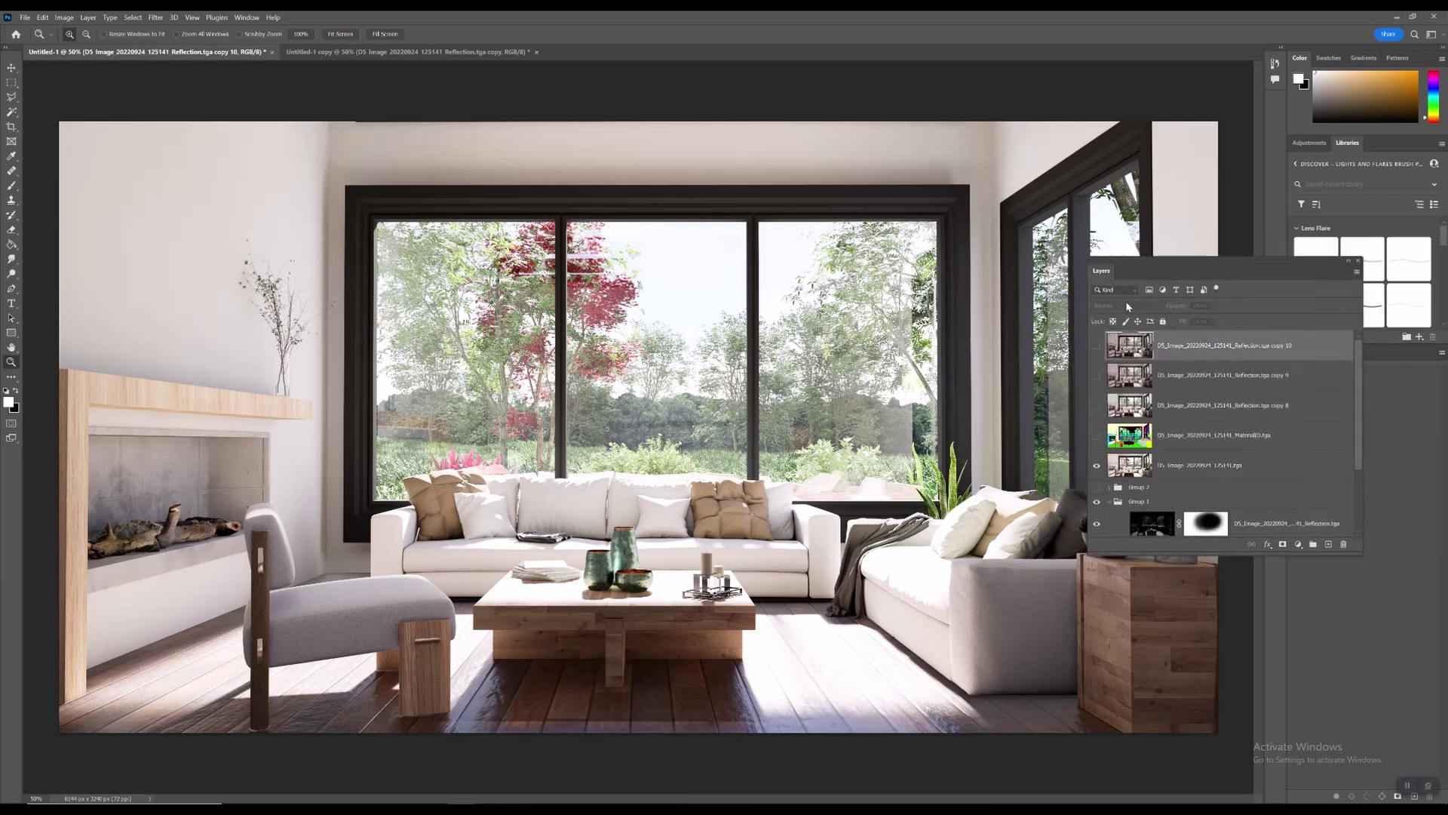
click(1097, 347)
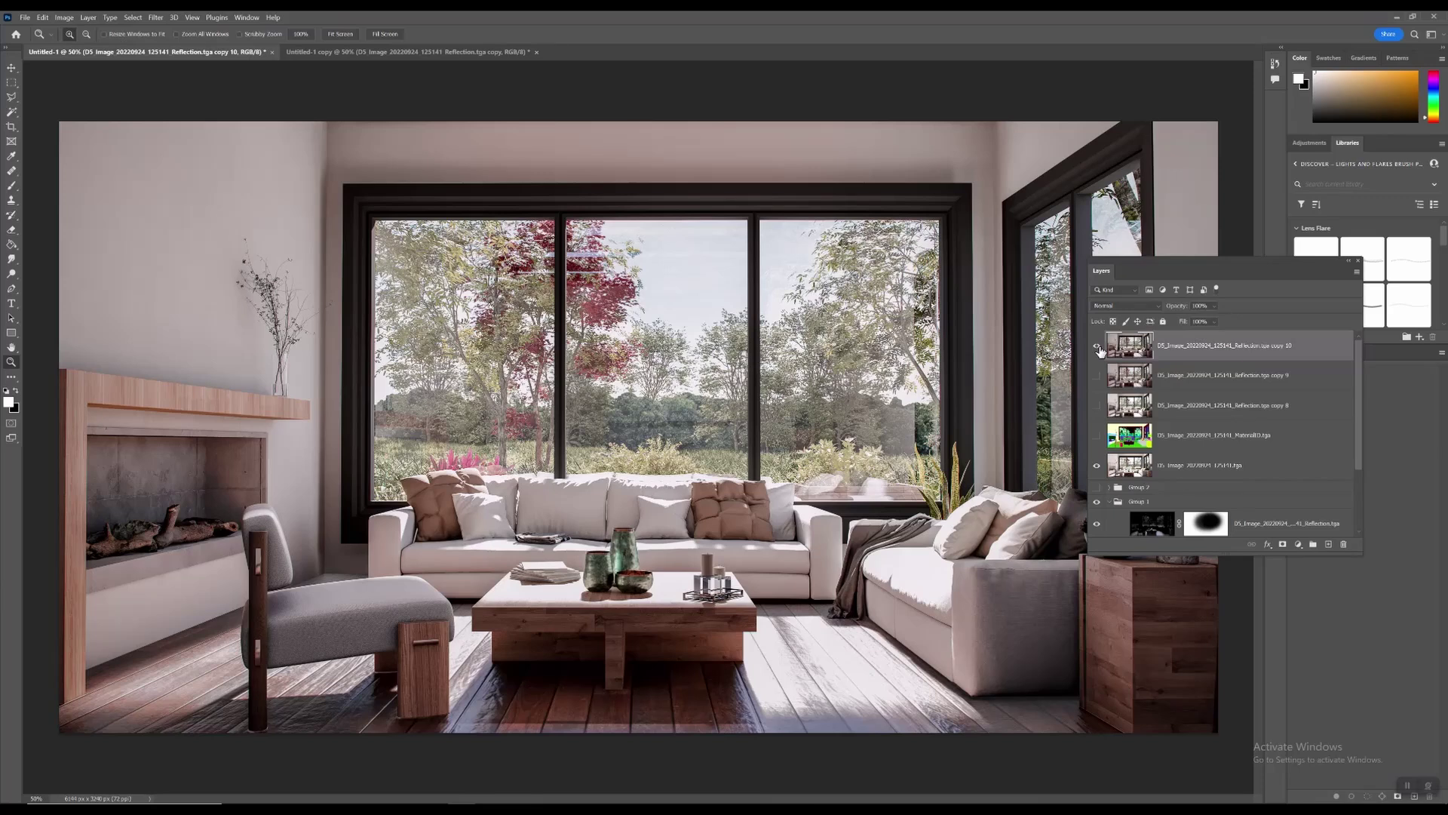
click(1098, 347)
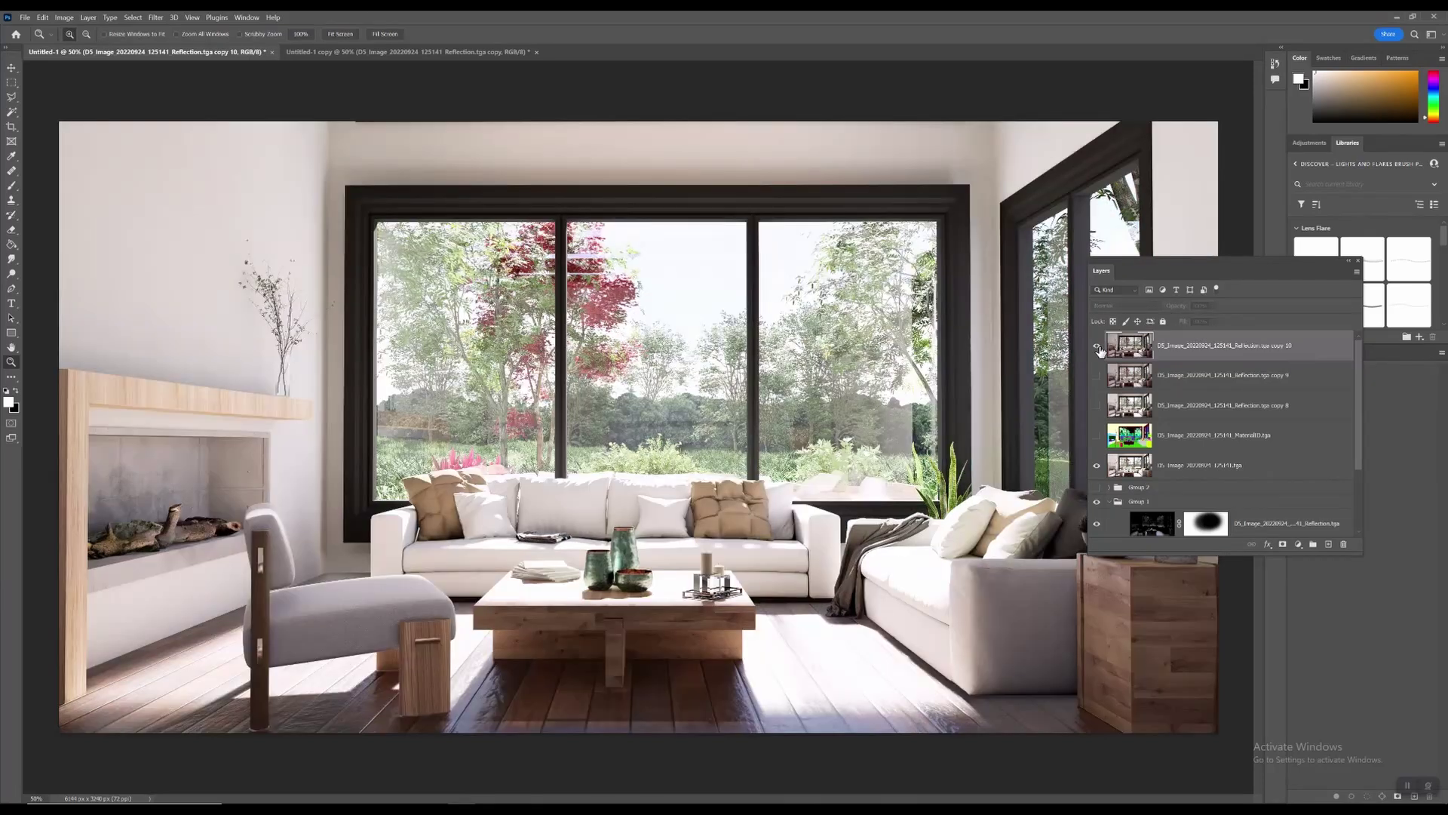
click(1097, 347)
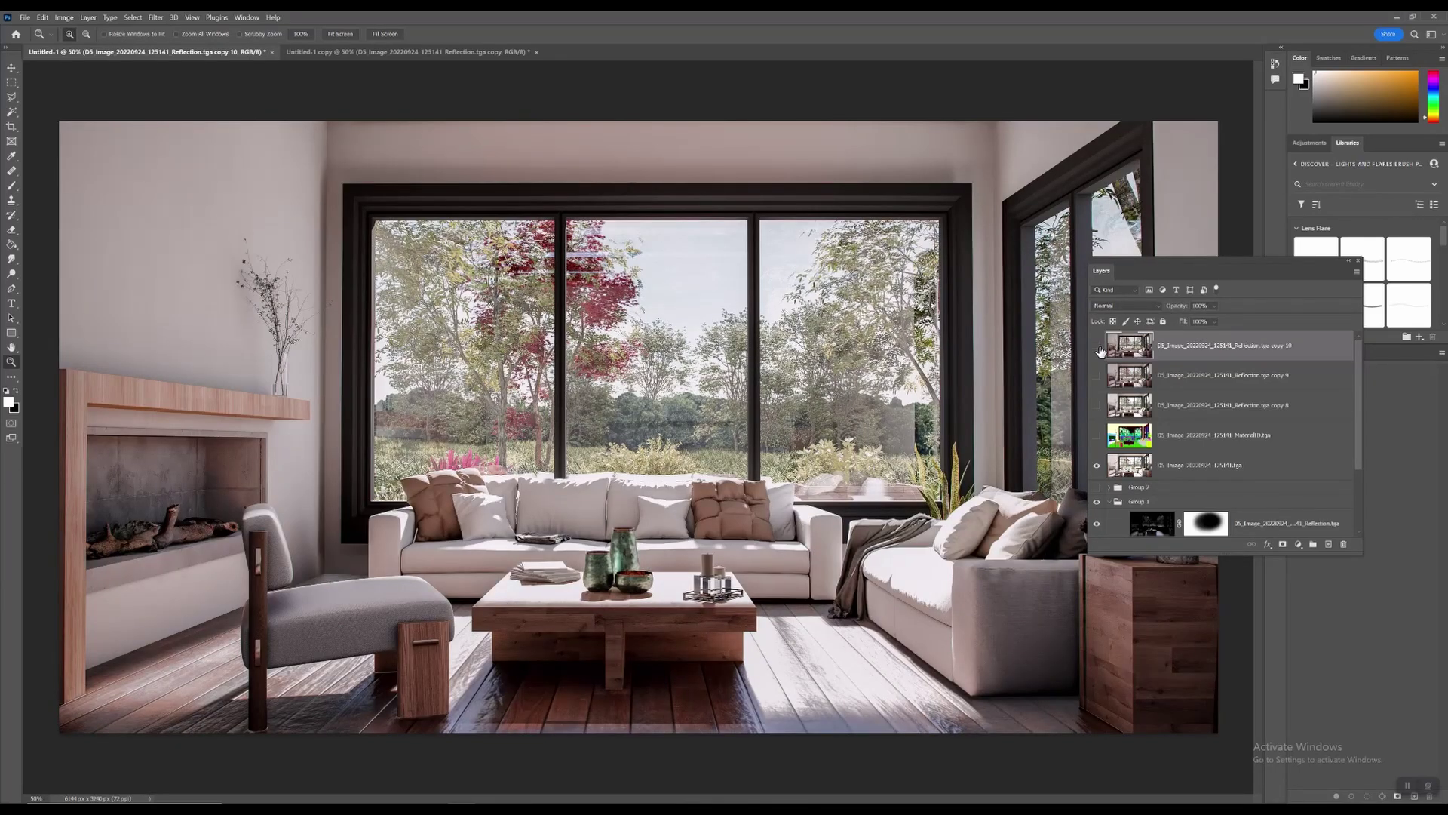
click(1097, 347)
click(1097, 347)
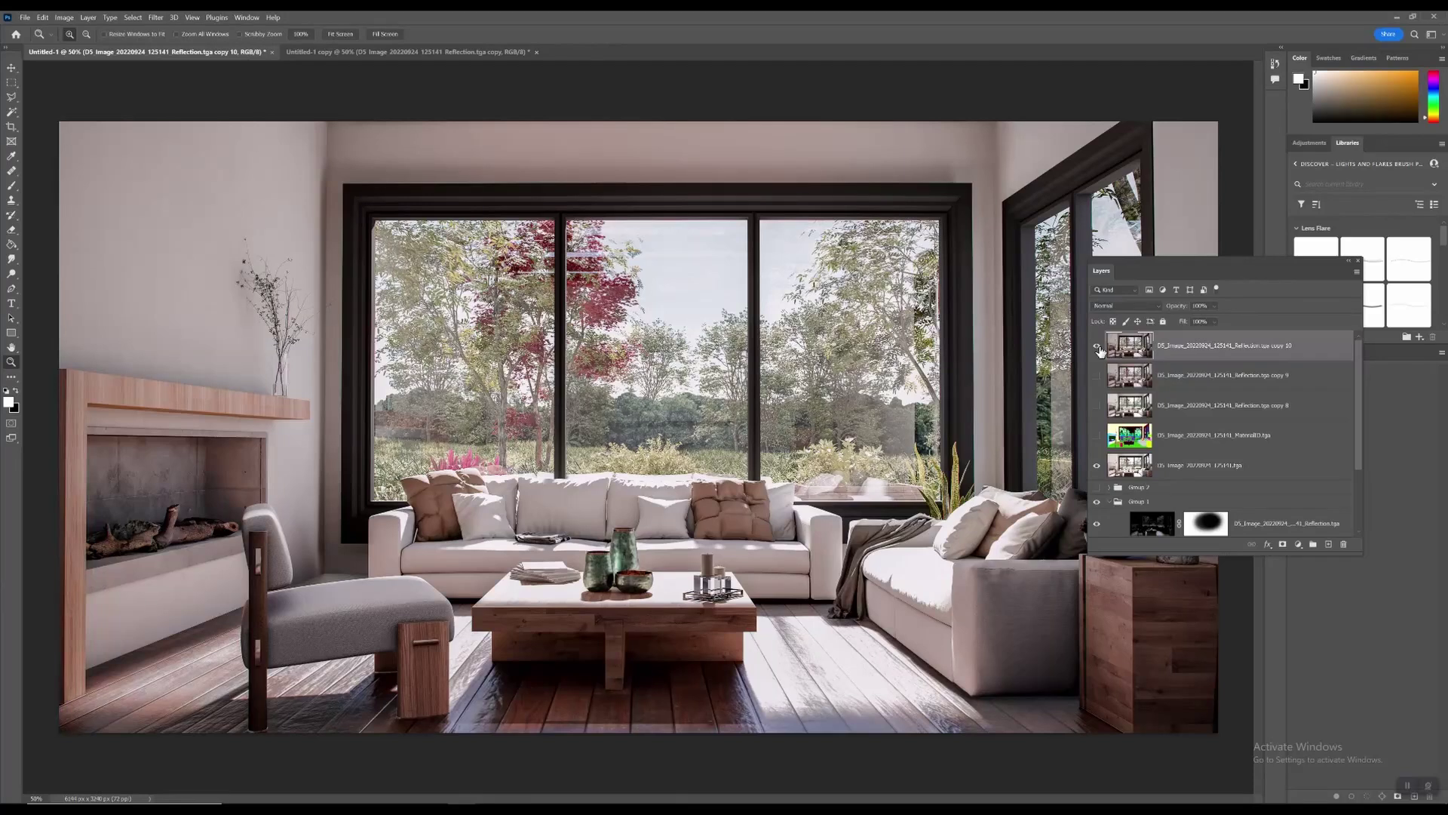